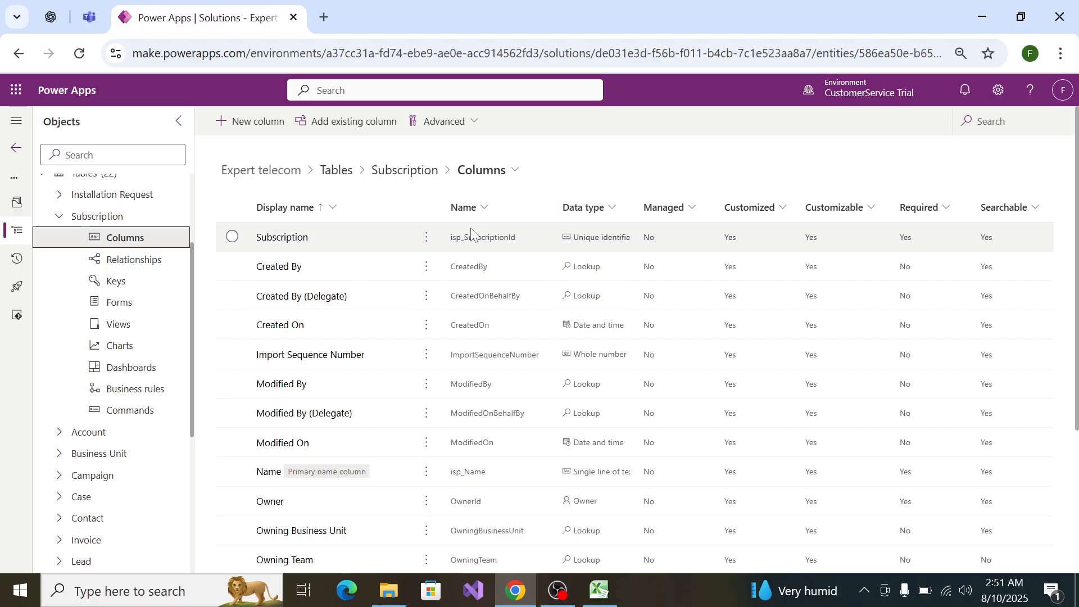
Step: Switch to Excel and copy the column name "Subscription Name" from the Subscription sheet
{"action": "key", "text": "alt+Tab"}
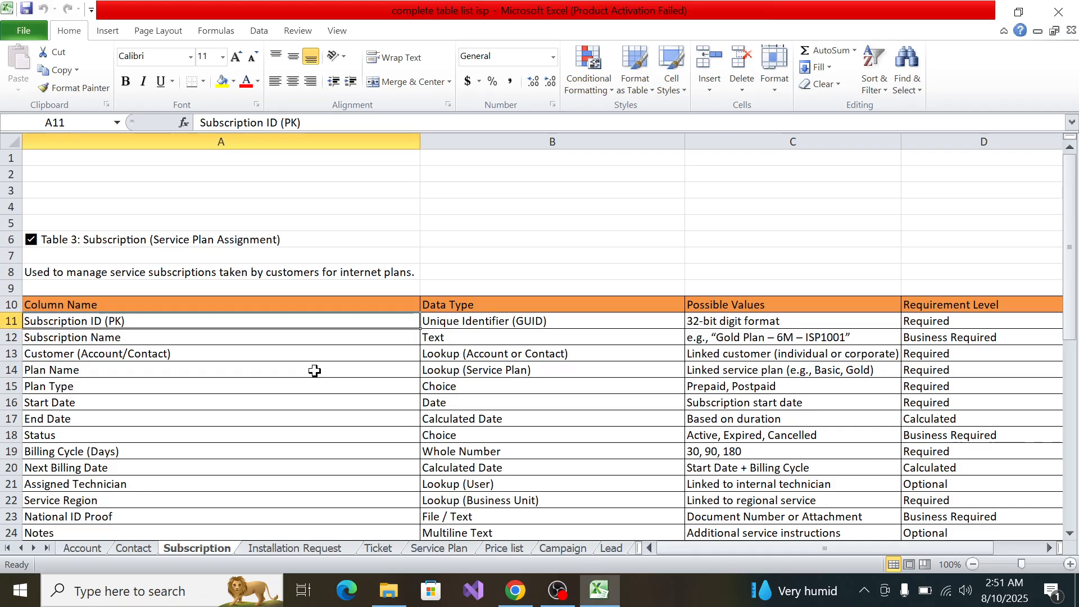
{"action": "left_click", "coordinate": [112, 340]}
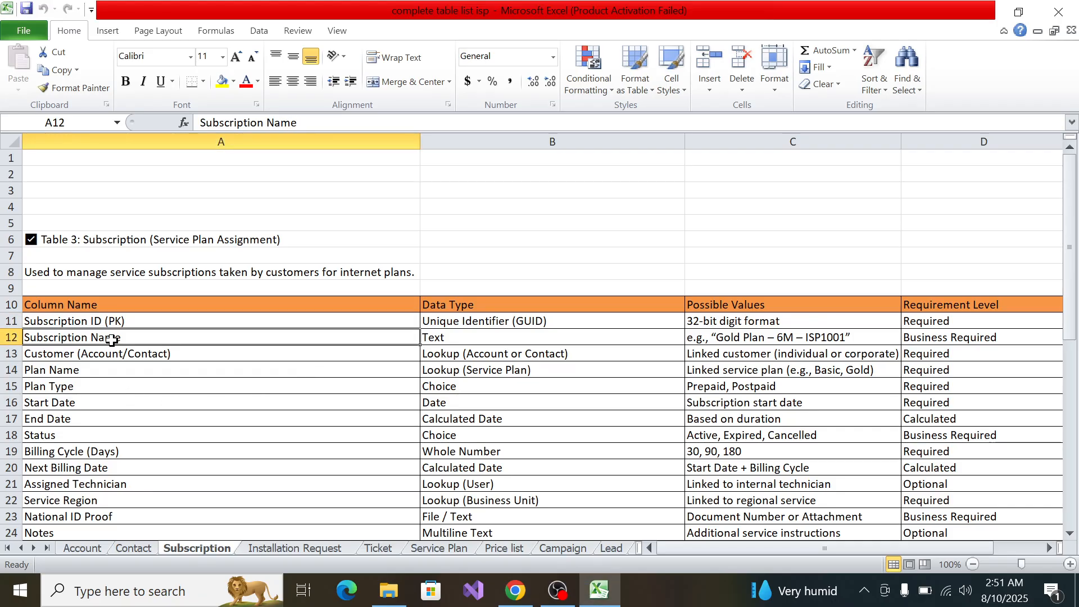
{"action": "key", "text": "Up"}
{"action": "key", "text": "Up"}
{"action": "left_click", "coordinate": [134, 337]}
{"action": "double_click", "coordinate": [134, 337]}
{"action": "left_click_drag", "start_coordinate": [134, 337], "coordinate": [25, 338]}
{"action": "key", "text": "ctrl+c"}
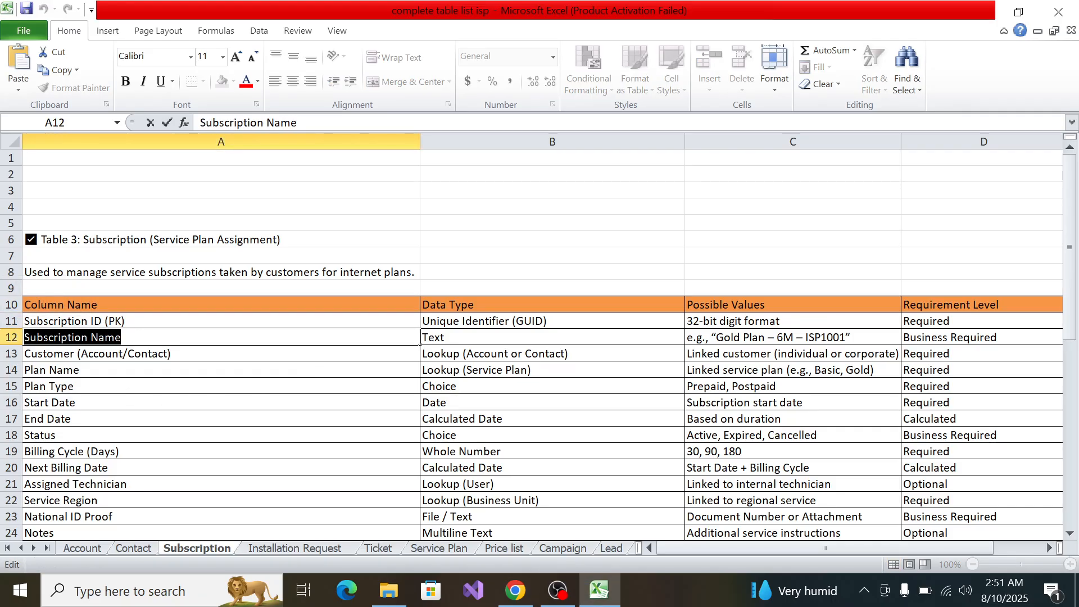
Step: Back in Power Apps, change the display name of the Subscription table's primary name column to "Subscription Name" and save it
{"action": "key", "text": "alt+Tab"}
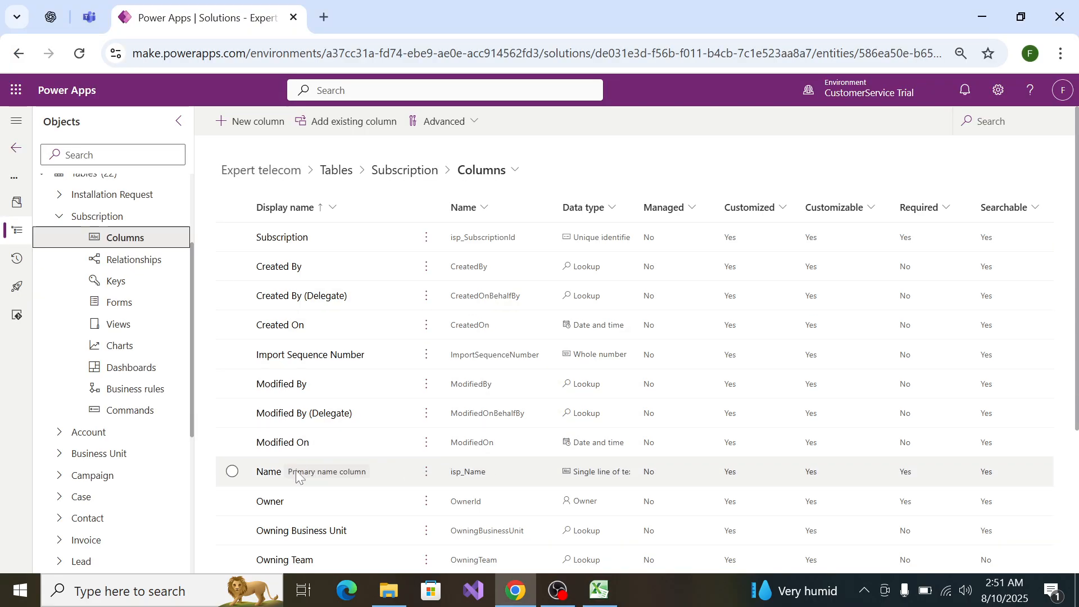
{"action": "left_click", "coordinate": [259, 479]}
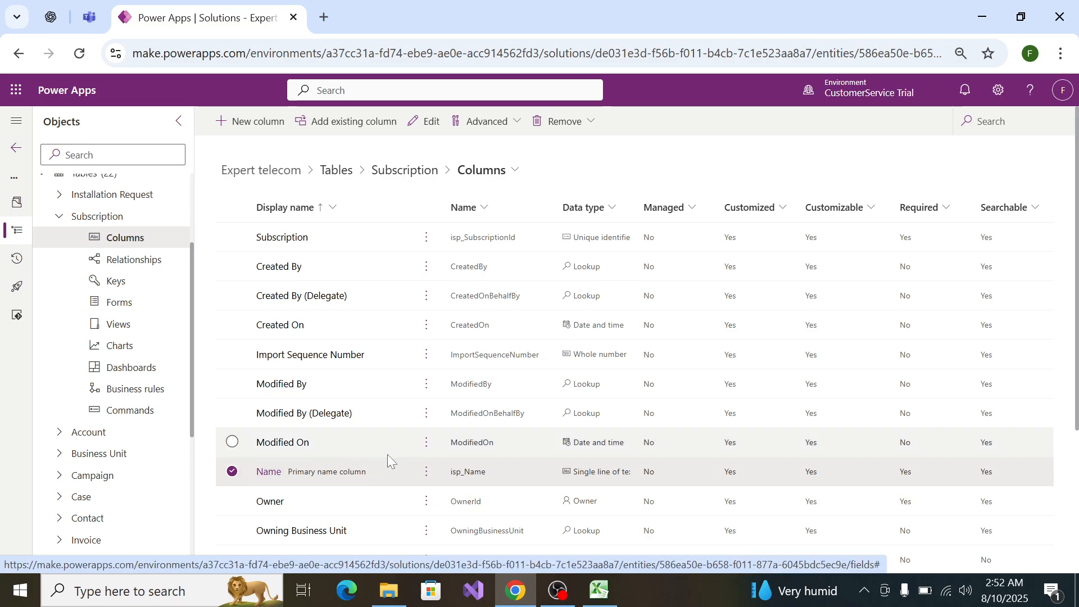
{"action": "left_click", "coordinate": [426, 474]}
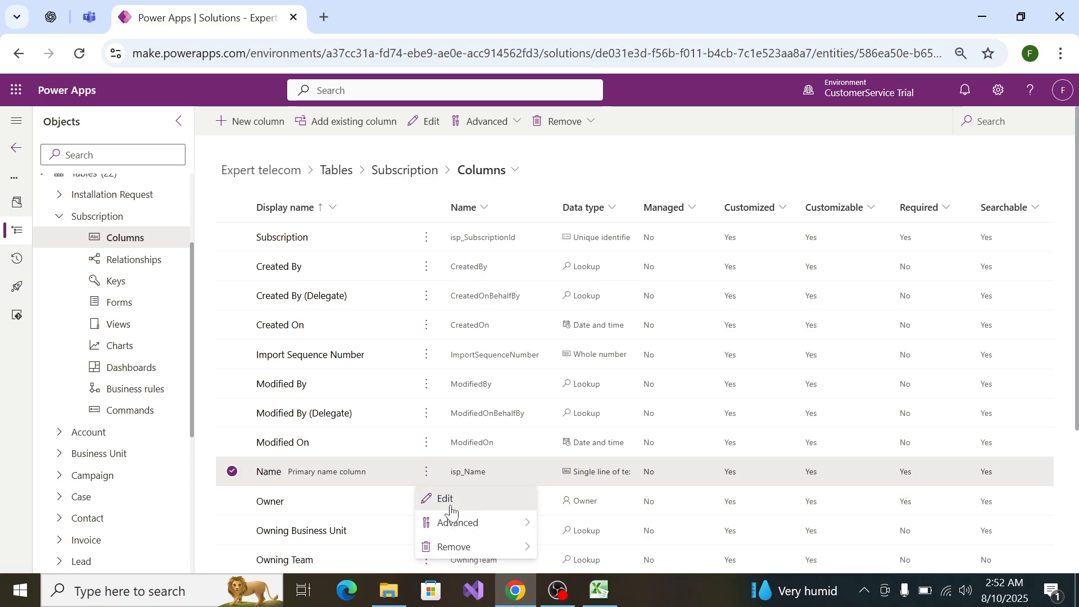
{"action": "left_click", "coordinate": [433, 499]}
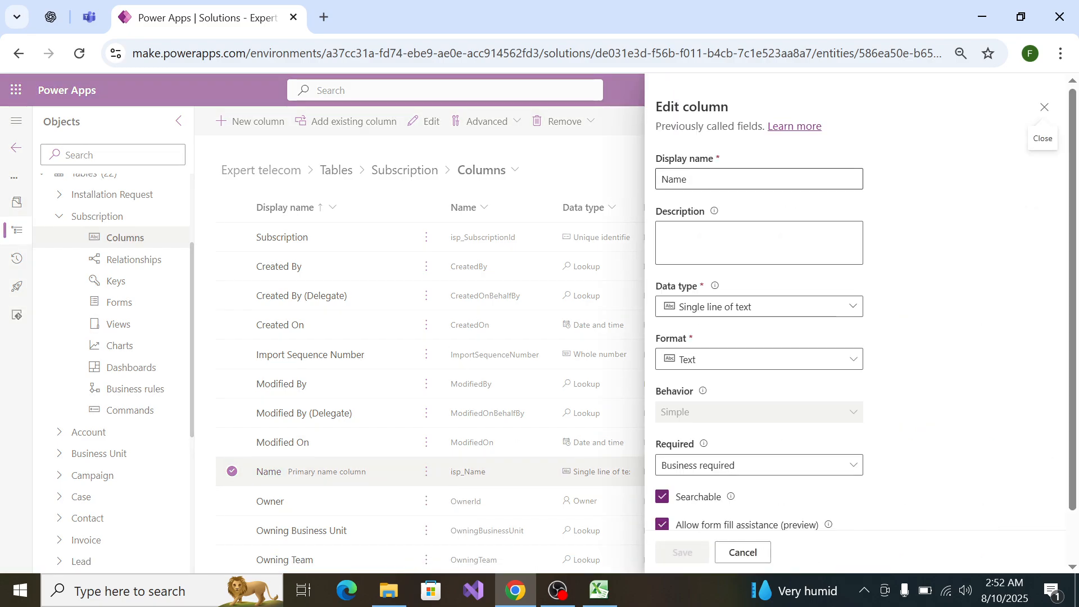
{"action": "key", "text": "Tab"}
{"action": "key", "text": "Tab"}
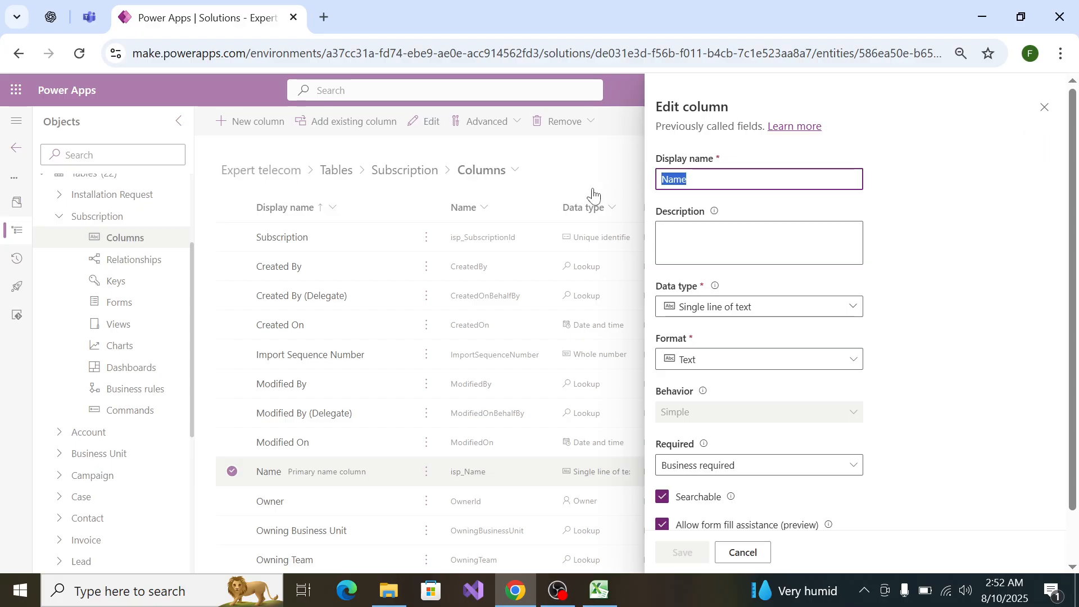
{"action": "type", "text": "Subscription Name"}
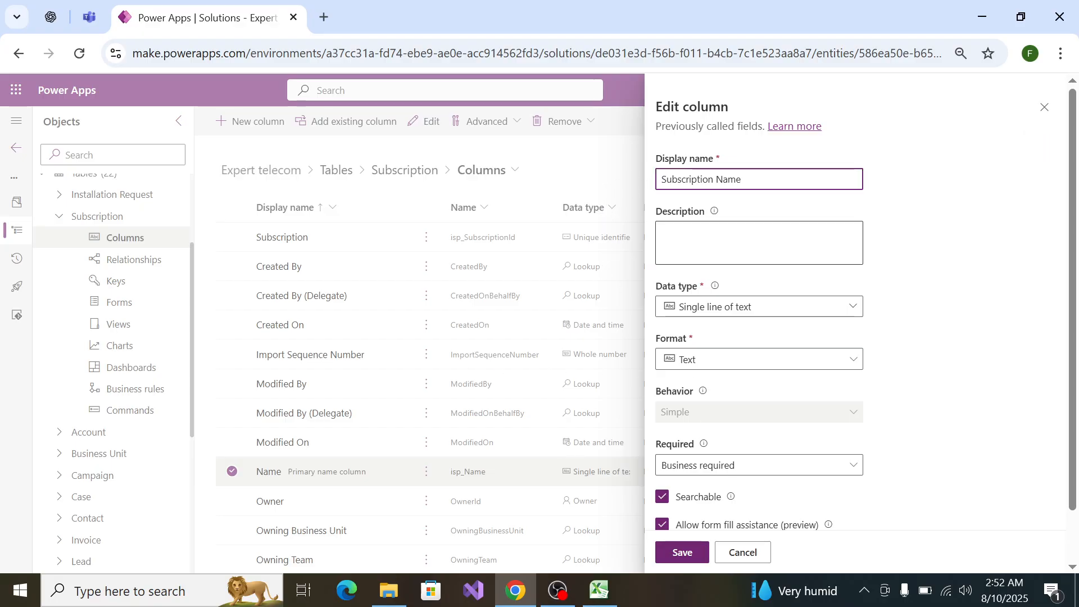
{"action": "scroll", "coordinate": [711, 519], "scroll_direction": "down", "scroll_amount": 1}
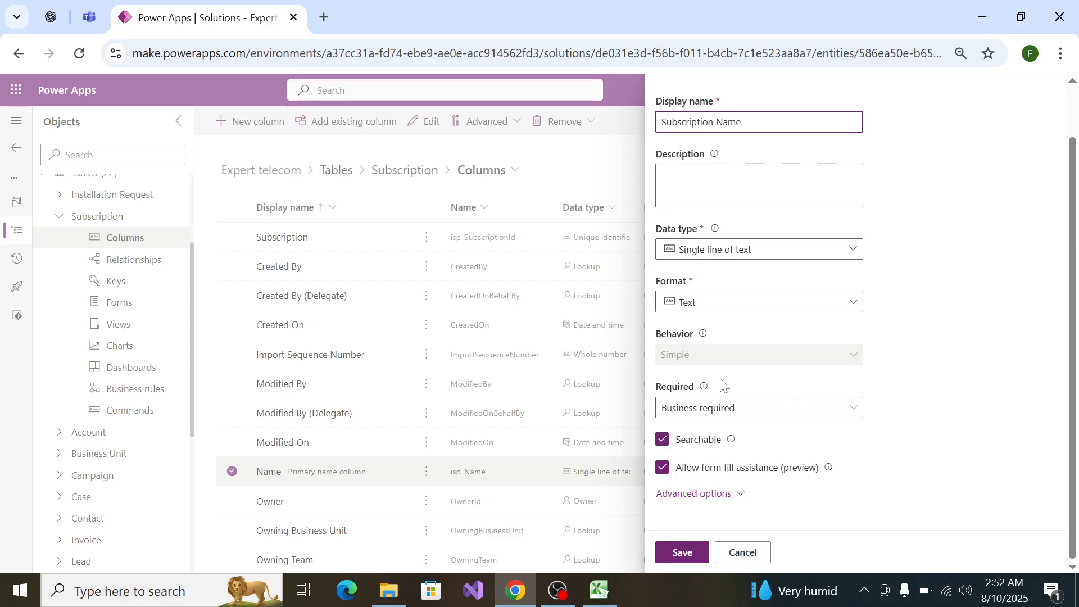
{"action": "left_click", "coordinate": [695, 555]}
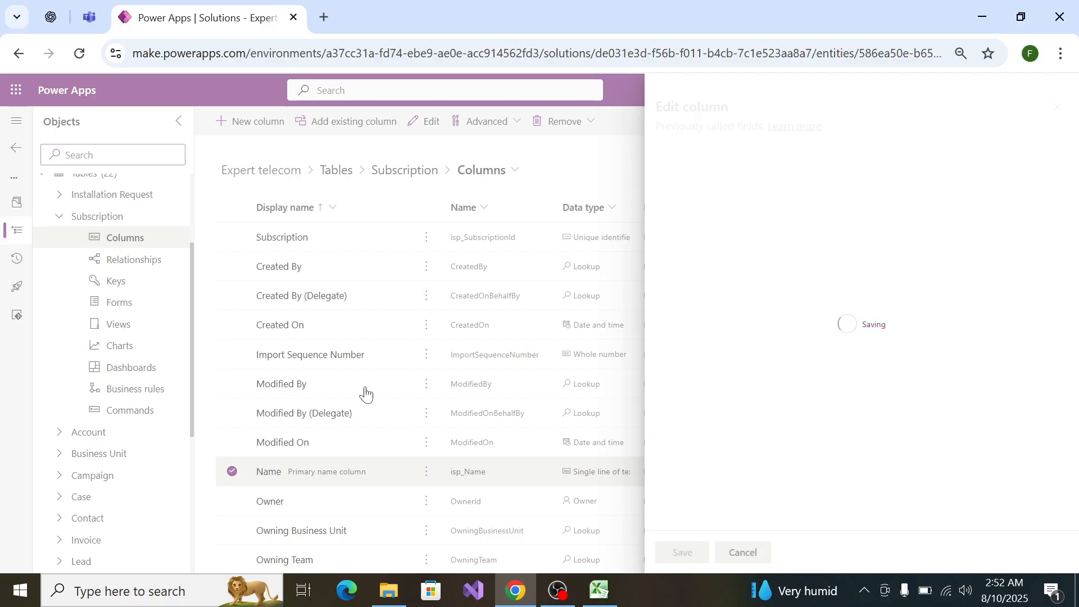
Step: Switch to Excel and examine the Customer (Account/Contact) row of the Subscription column list
{"action": "key", "text": "alt+Tab"}
{"action": "left_click", "coordinate": [115, 352]}
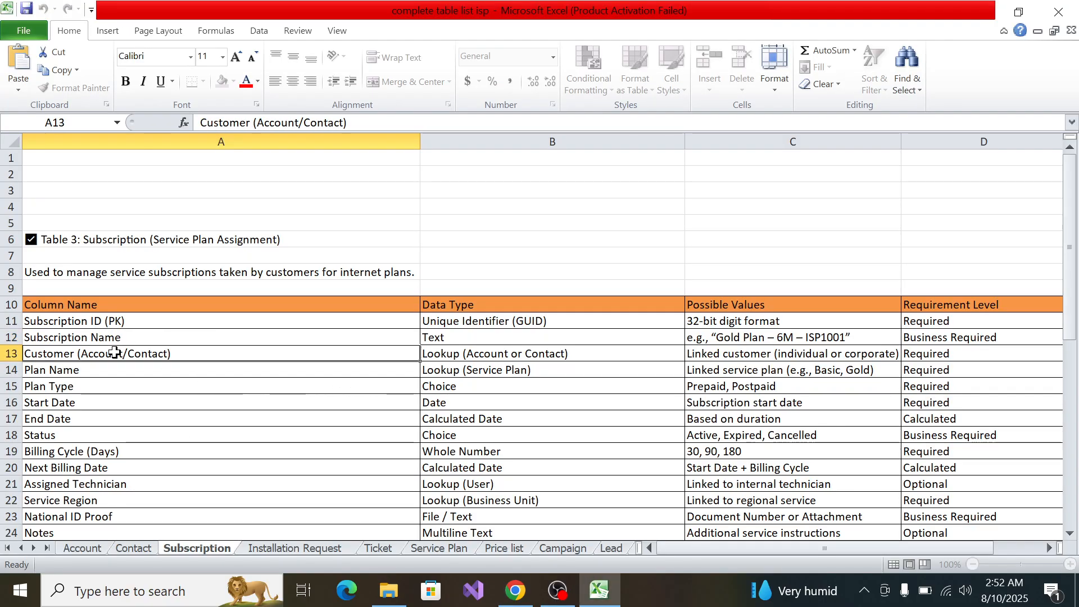
{"action": "double_click", "coordinate": [217, 349]}
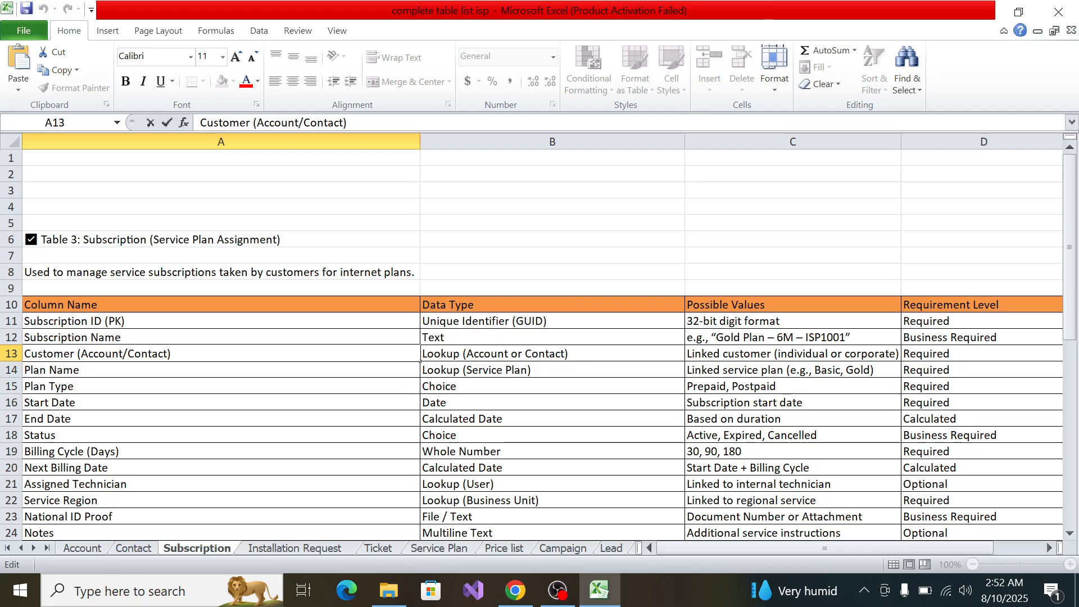
{"action": "double_click", "coordinate": [49, 353]}
{"action": "left_click", "coordinate": [13, 351]}
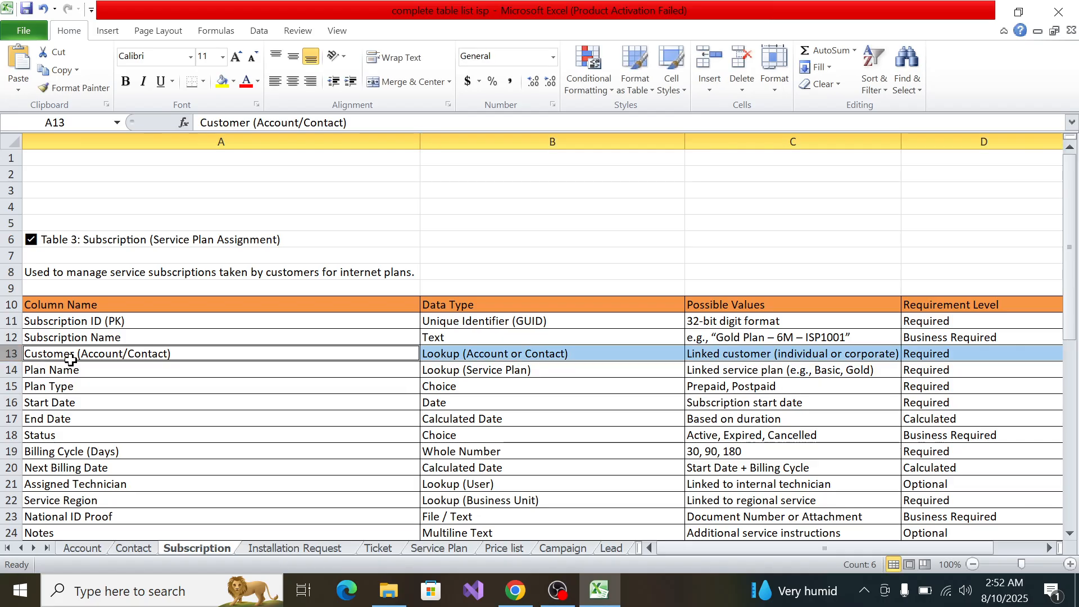
Step: Return to Power Apps and start a new column in the Subscription table, clearing the mistakenly pasted display name
{"action": "key", "text": "alt+Tab"}
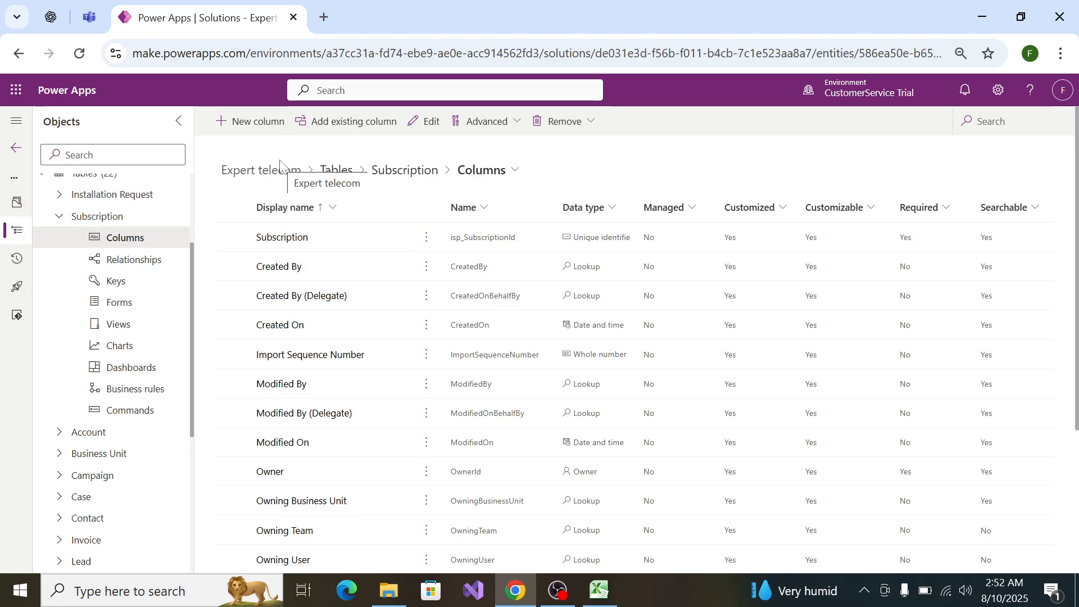
{"action": "left_click", "coordinate": [228, 119]}
{"action": "left_click", "coordinate": [689, 194]}
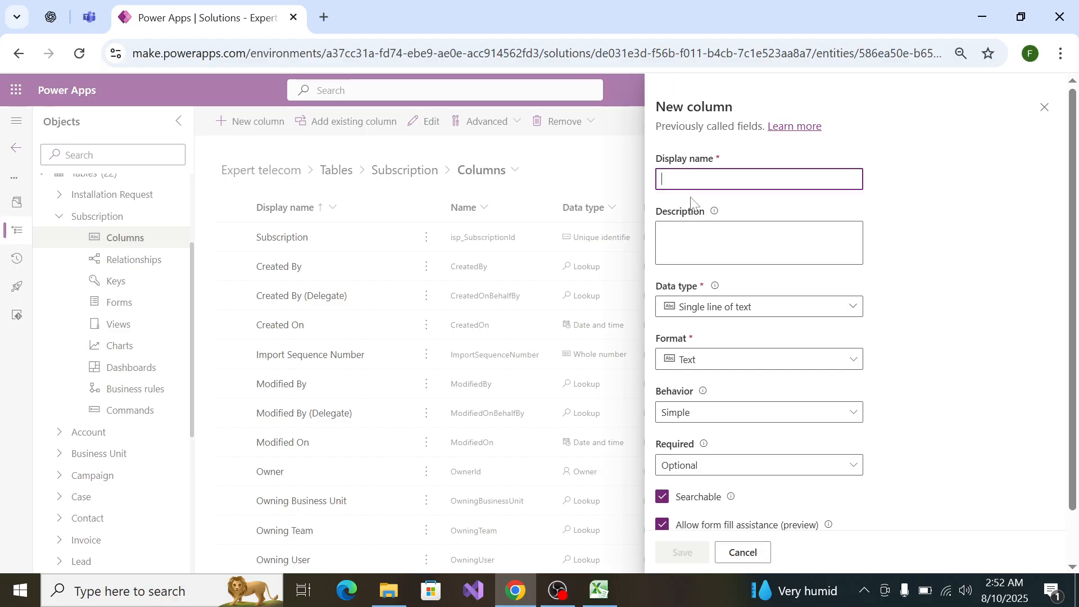
{"action": "key", "text": "ctrl+v"}
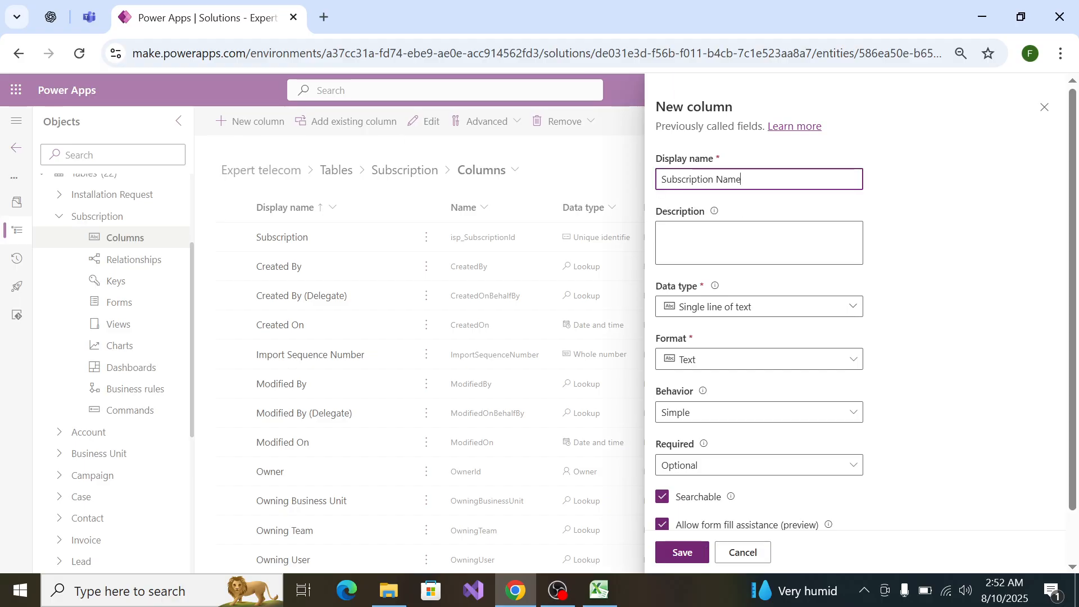
{"action": "key", "text": "ctrl+a"}
{"action": "key", "text": "BackSpace"}
Step: Copy the word "Customer" from the Excel column list and use it as the new Power Apps column's display name
{"action": "key", "text": "alt+Tab"}
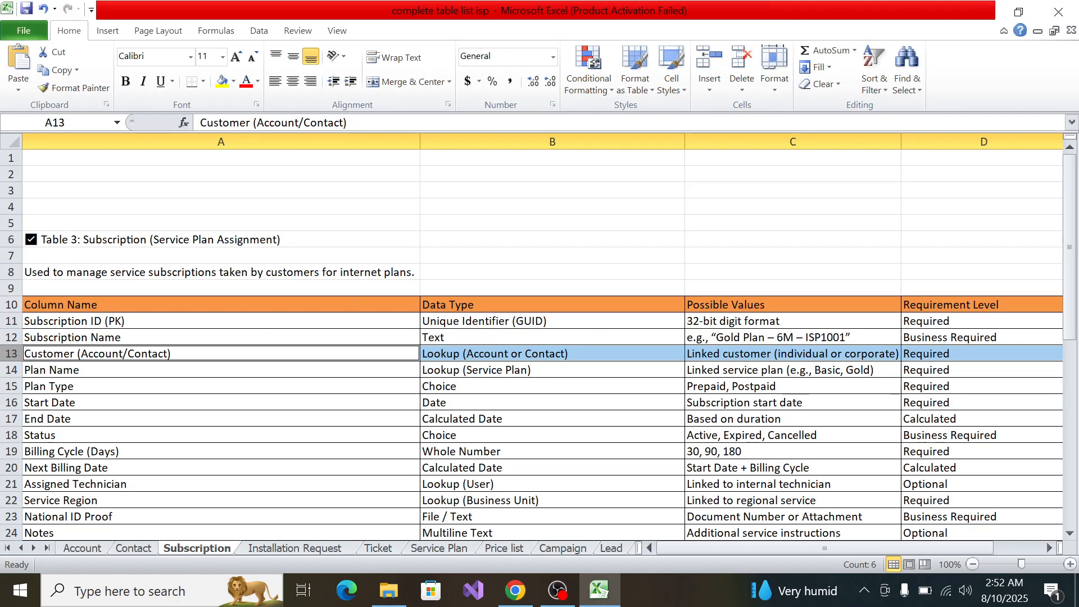
{"action": "double_click", "coordinate": [67, 350]}
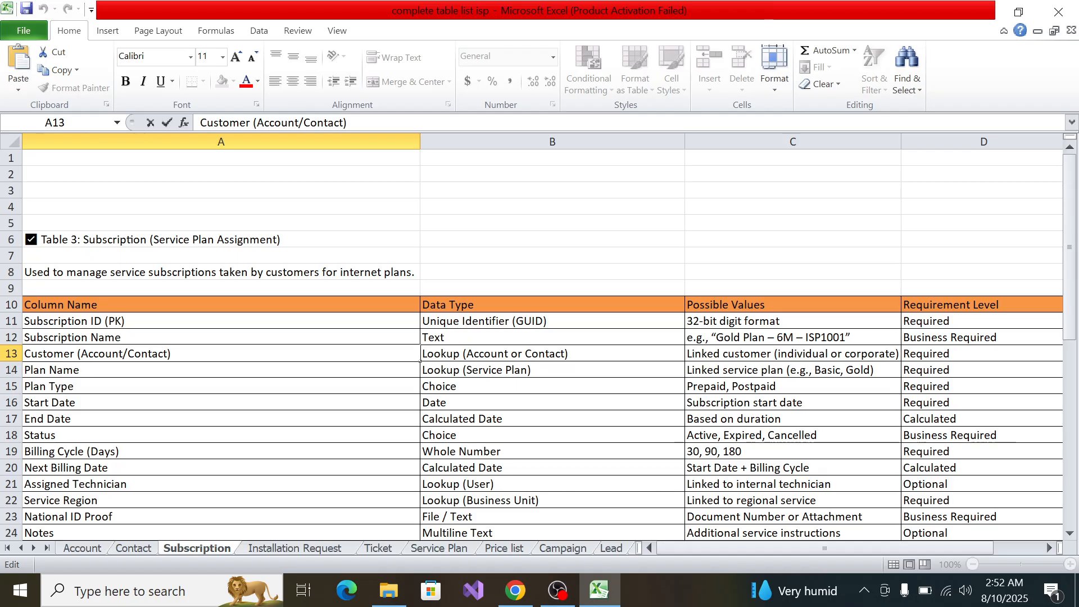
{"action": "double_click", "coordinate": [66, 353]}
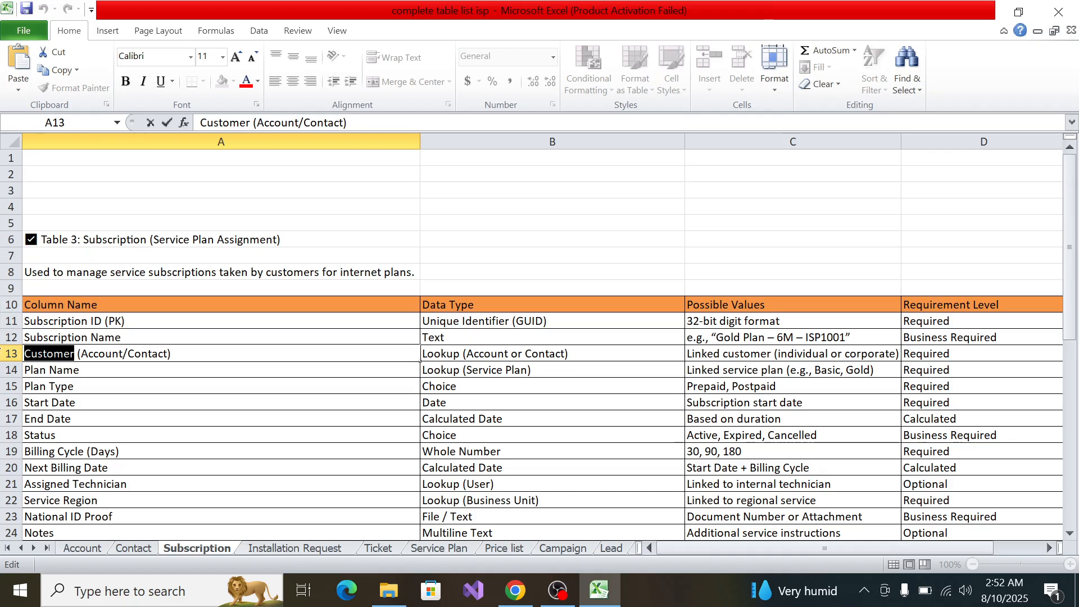
{"action": "key", "text": "alt+Tab"}
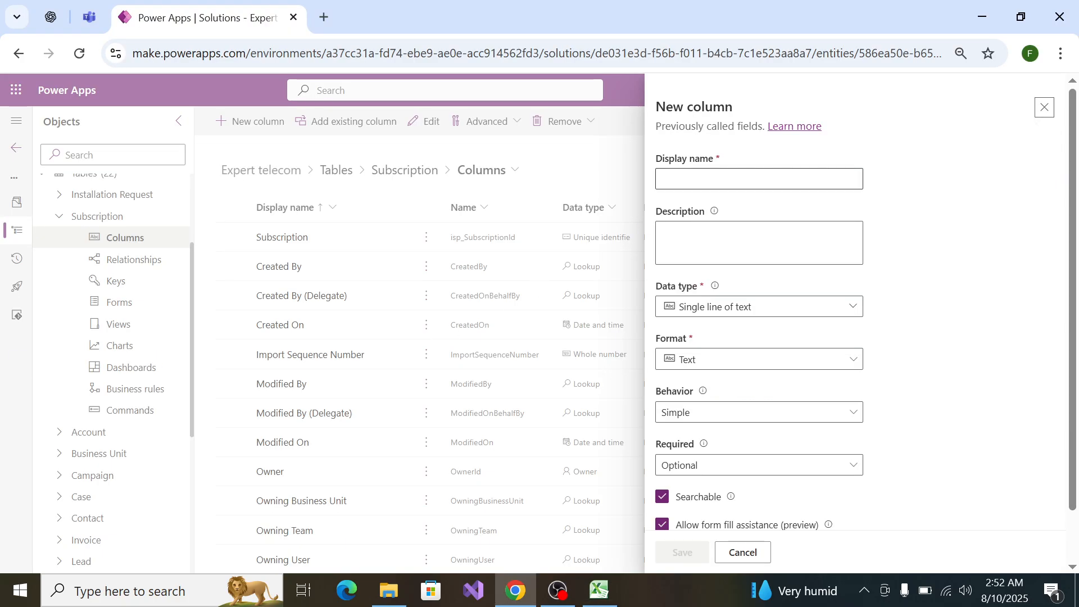
{"action": "left_click", "coordinate": [736, 179]}
{"action": "key", "text": "ctrl+v"}
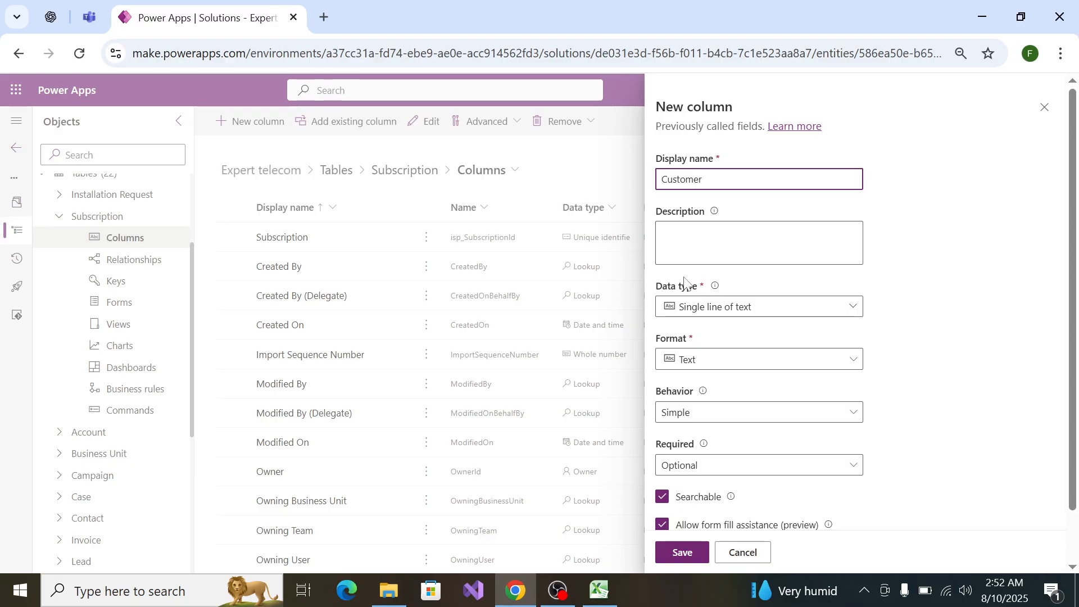
Step: Check the column's specification in Excel, set its data type in Power Apps to the Customer lookup, and save the column
{"action": "left_click", "coordinate": [693, 314]}
{"action": "key", "text": "alt+Tab"}
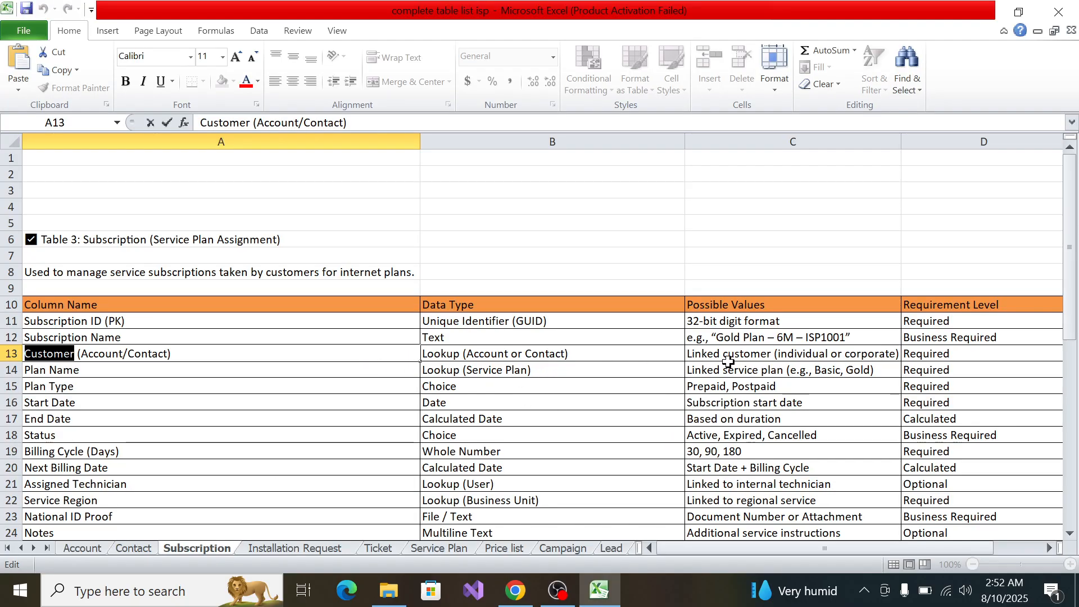
{"action": "key", "text": "alt+Tab"}
{"action": "left_click", "coordinate": [723, 308]}
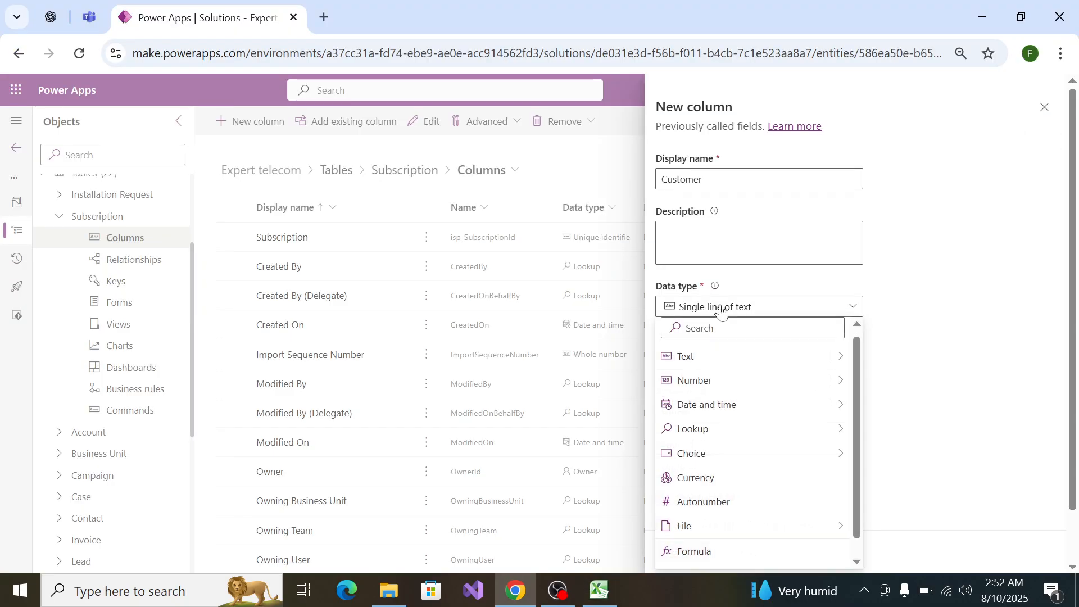
{"action": "left_click", "coordinate": [886, 307]}
{"action": "scroll", "coordinate": [842, 337], "scroll_direction": "down", "scroll_amount": 1}
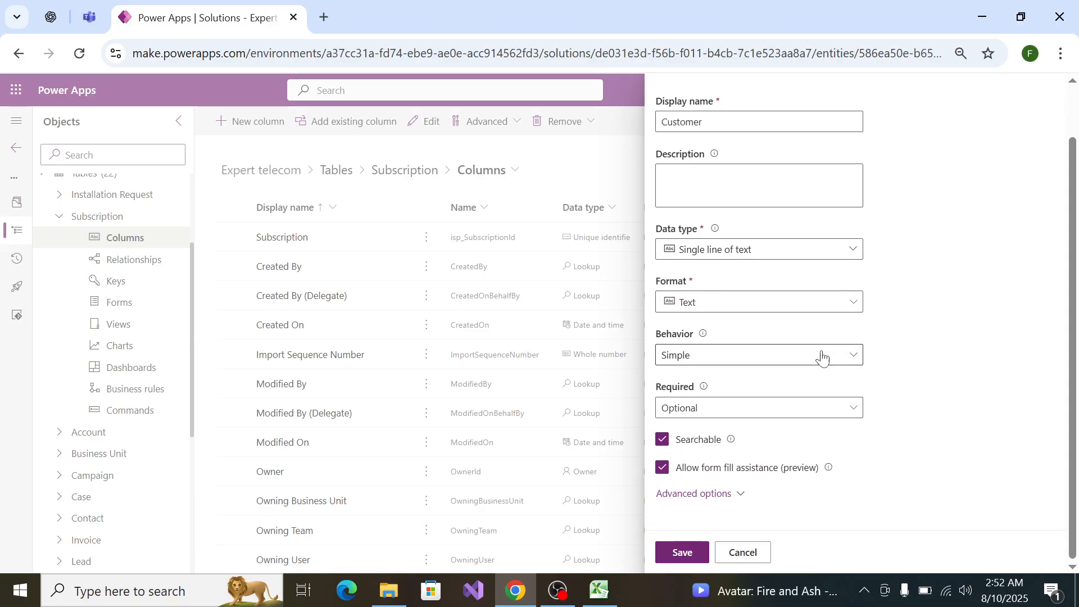
{"action": "left_click", "coordinate": [787, 247]}
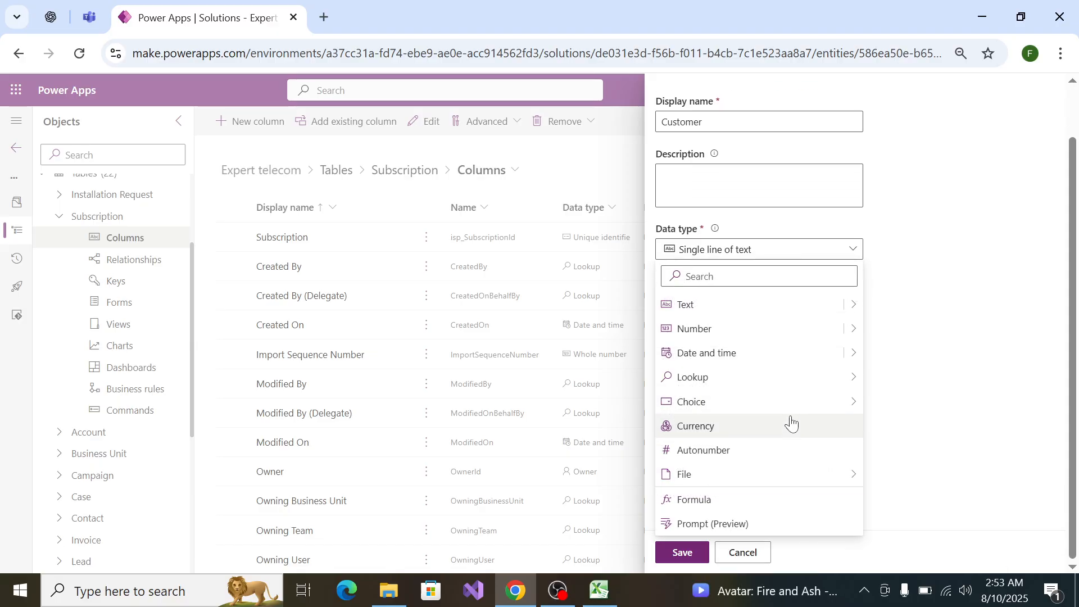
{"action": "mouse_move", "coordinate": [785, 402]}
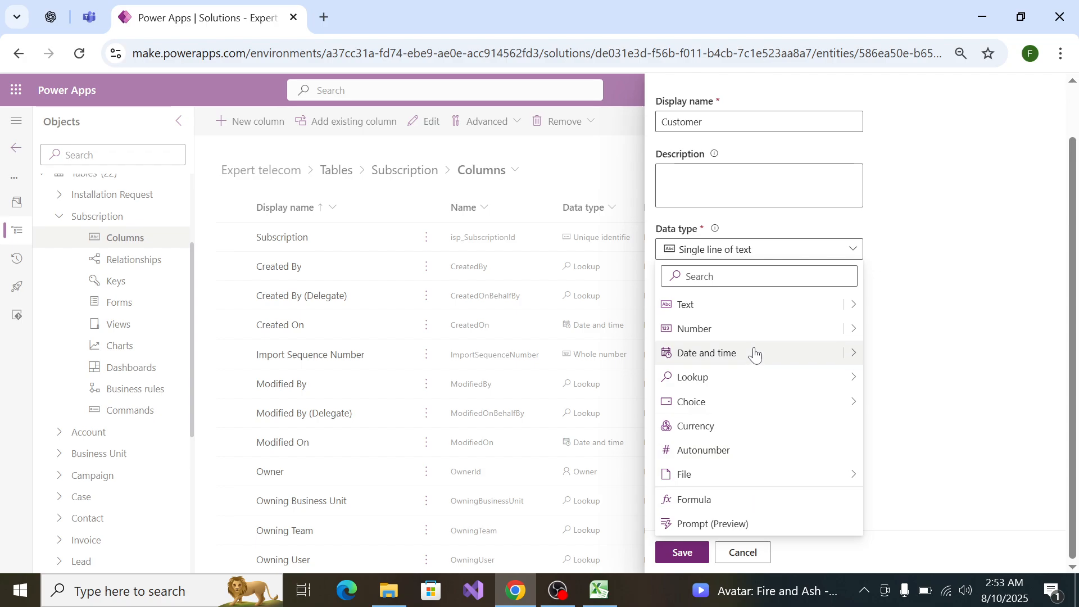
{"action": "mouse_move", "coordinate": [778, 377]}
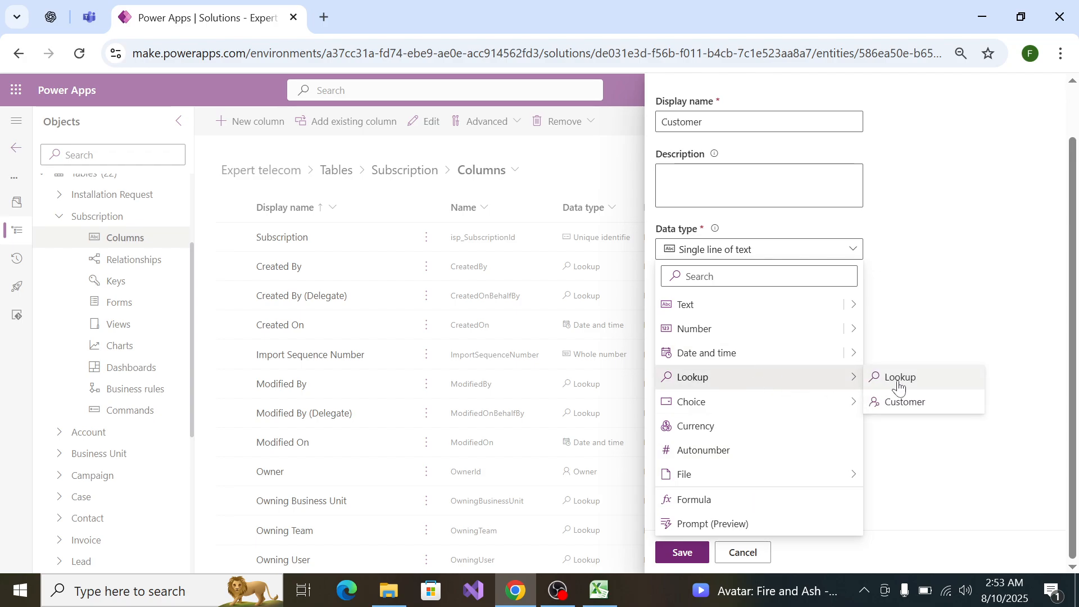
{"action": "left_click", "coordinate": [901, 403]}
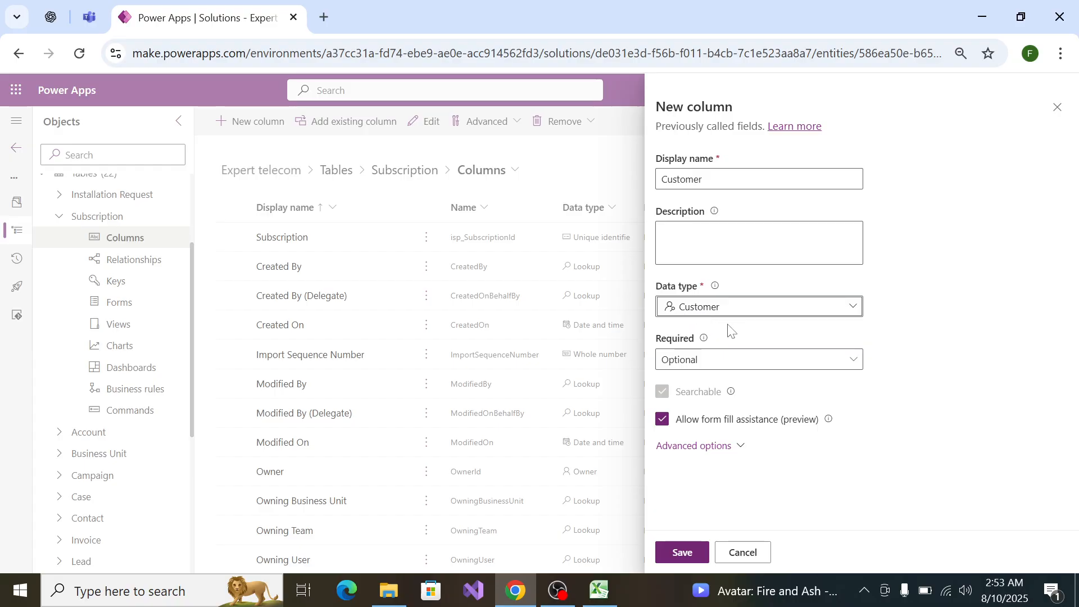
{"action": "left_click", "coordinate": [680, 555]}
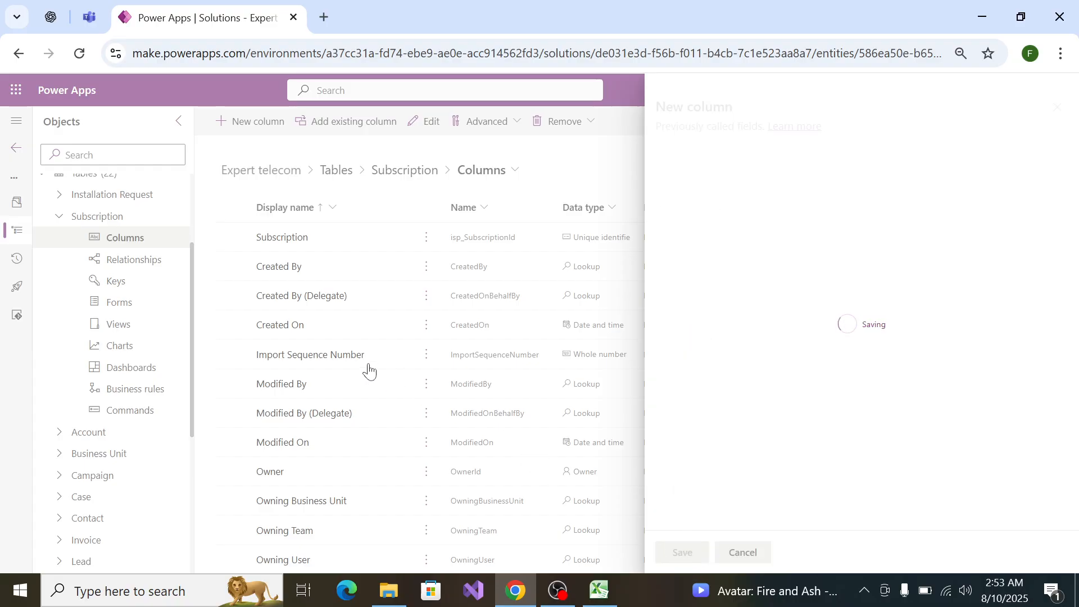
Step: Switch to Excel and select the column name "Plan Name" in the Subscription column list
{"action": "key", "text": "alt+Tab"}
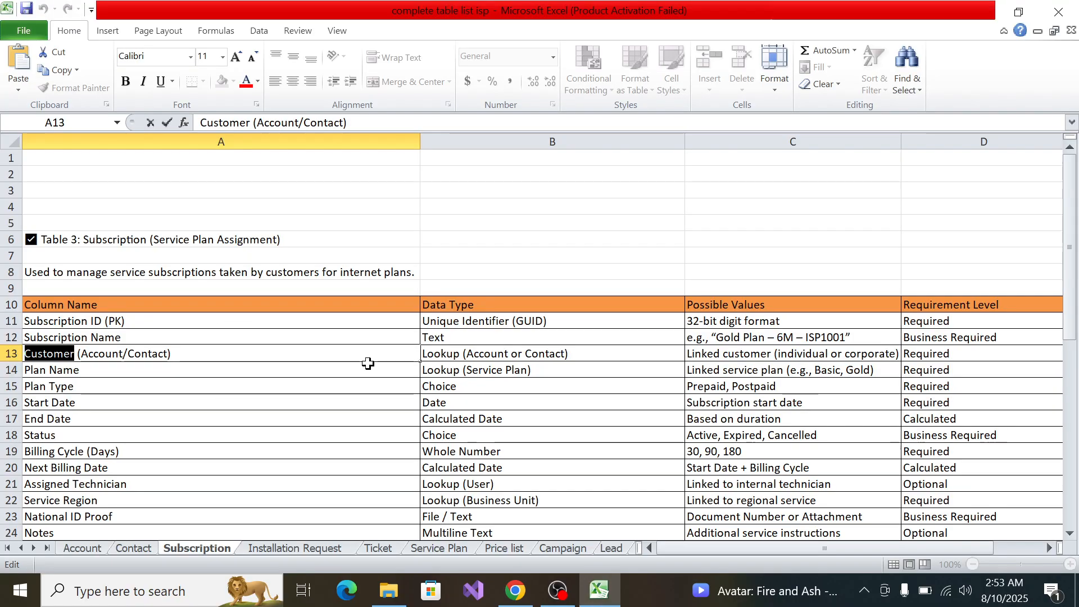
{"action": "left_click", "coordinate": [85, 369]}
{"action": "double_click", "coordinate": [85, 368]}
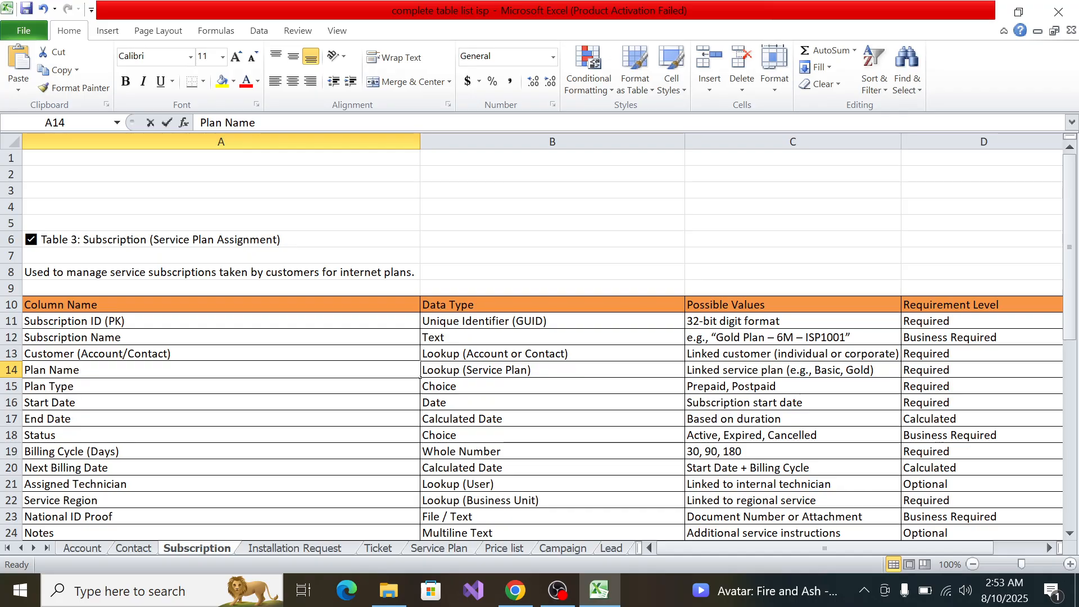
{"action": "key", "text": "shift+Home"}
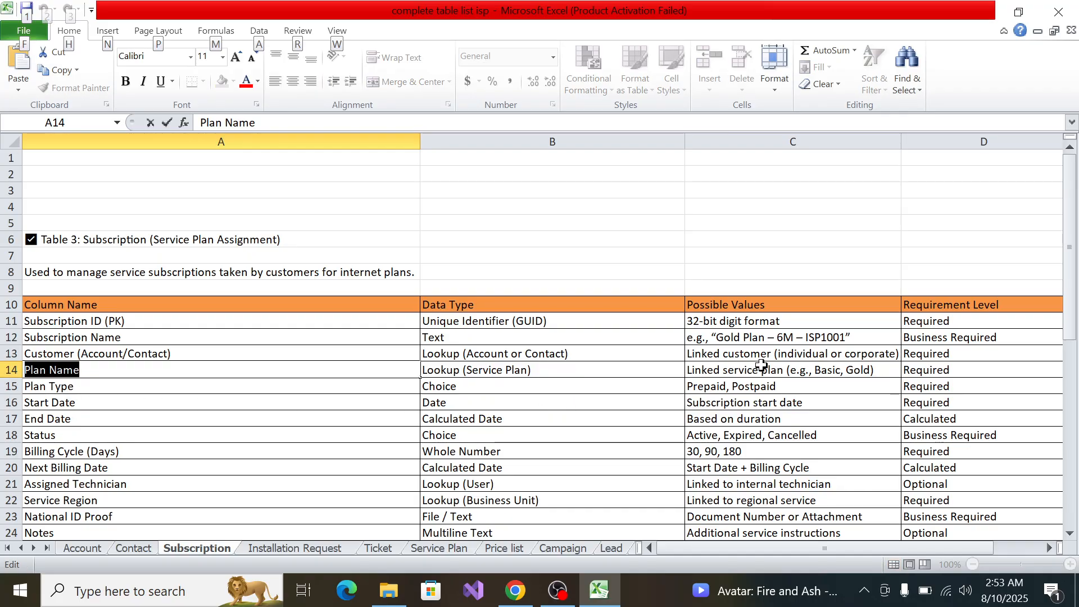
{"action": "key", "text": "alt+Tab"}
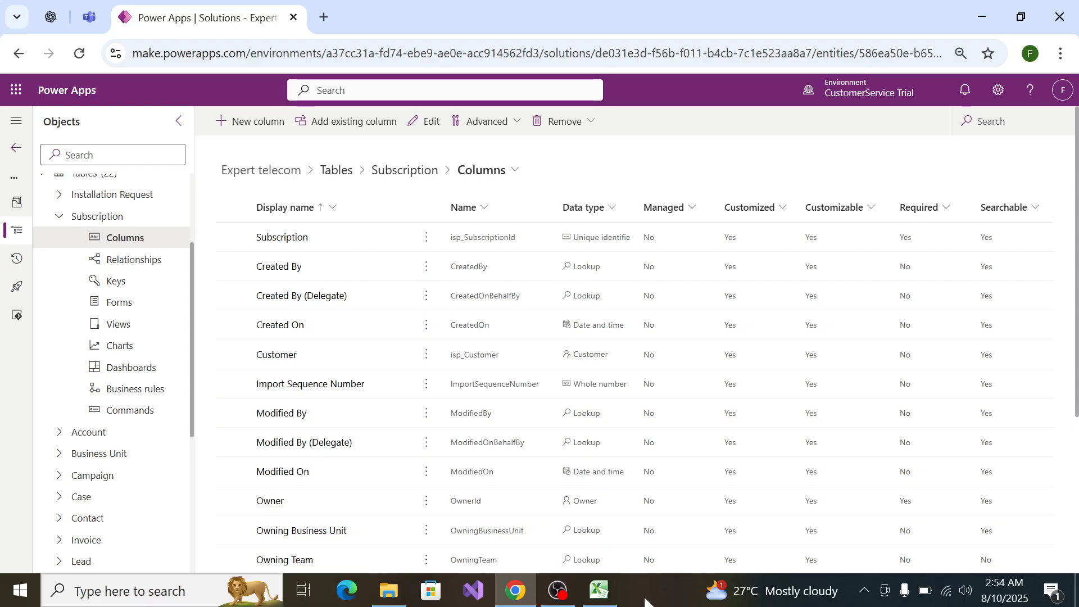
{"action": "left_click", "coordinate": [604, 592]}
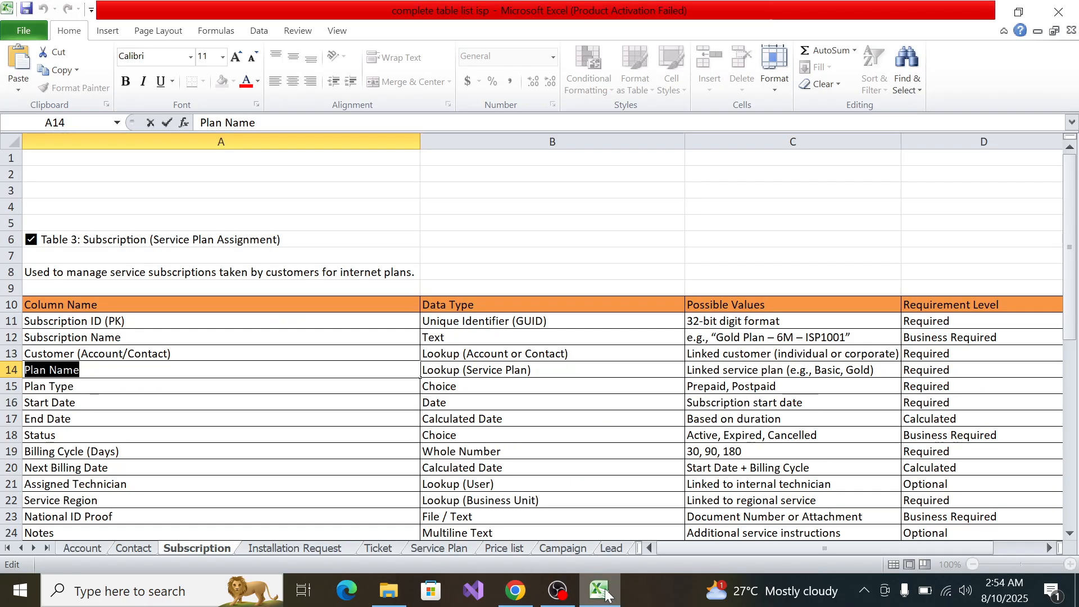
Step: Switch to Power Apps and start a new column in the Subscription table with the display name "Plan Name"
{"action": "left_click", "coordinate": [605, 592]}
{"action": "left_click", "coordinate": [242, 129]}
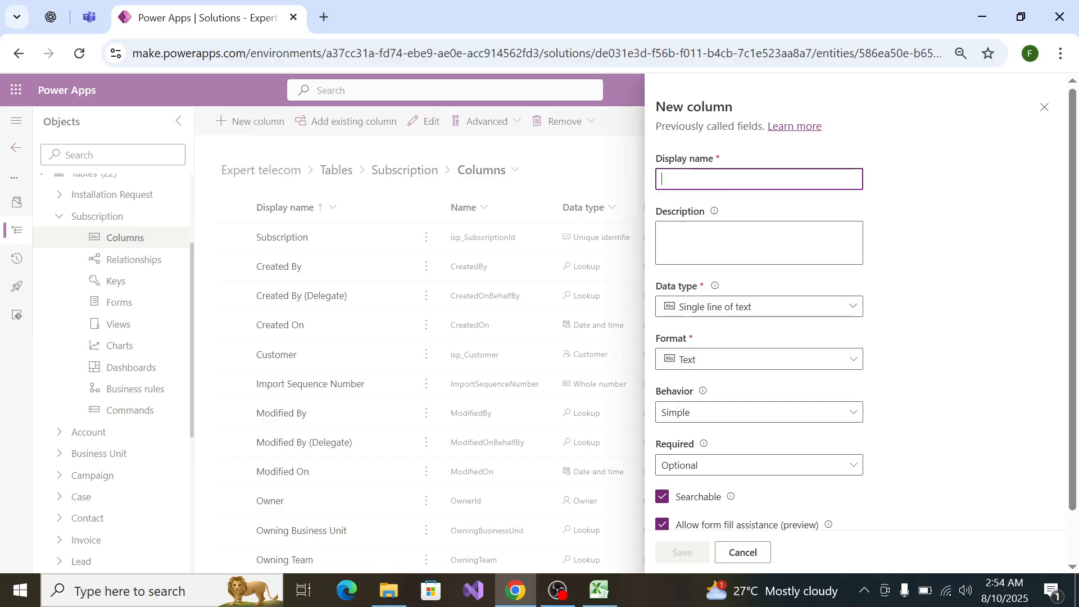
{"action": "type", "text": "Plan Name"}
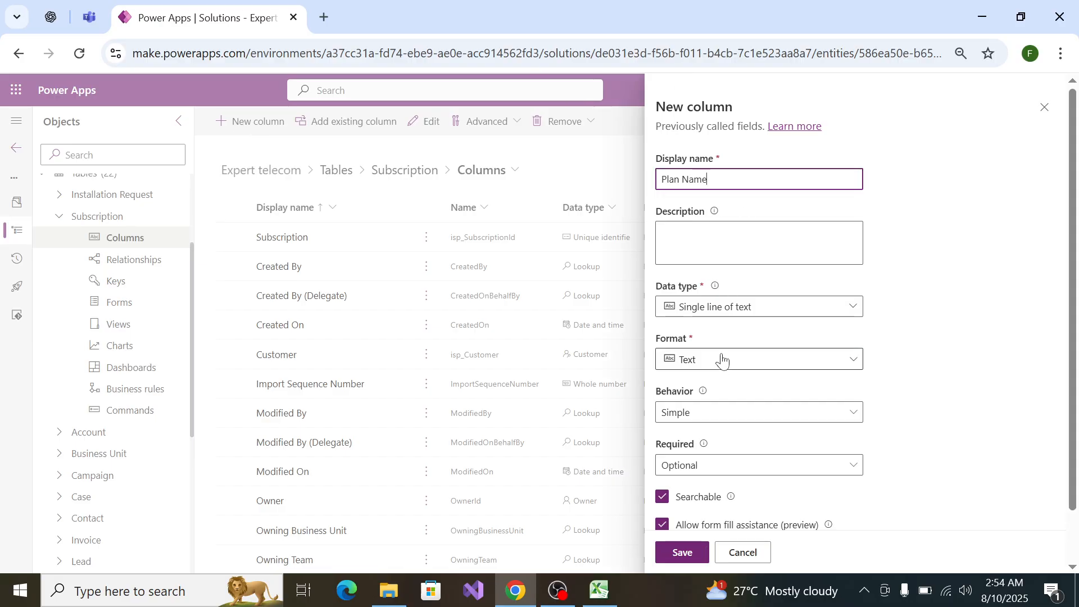
Step: Set the new column's data type to Choice and choose No for syncing with a global choice
{"action": "left_click", "coordinate": [724, 307]}
{"action": "mouse_move", "coordinate": [753, 430]}
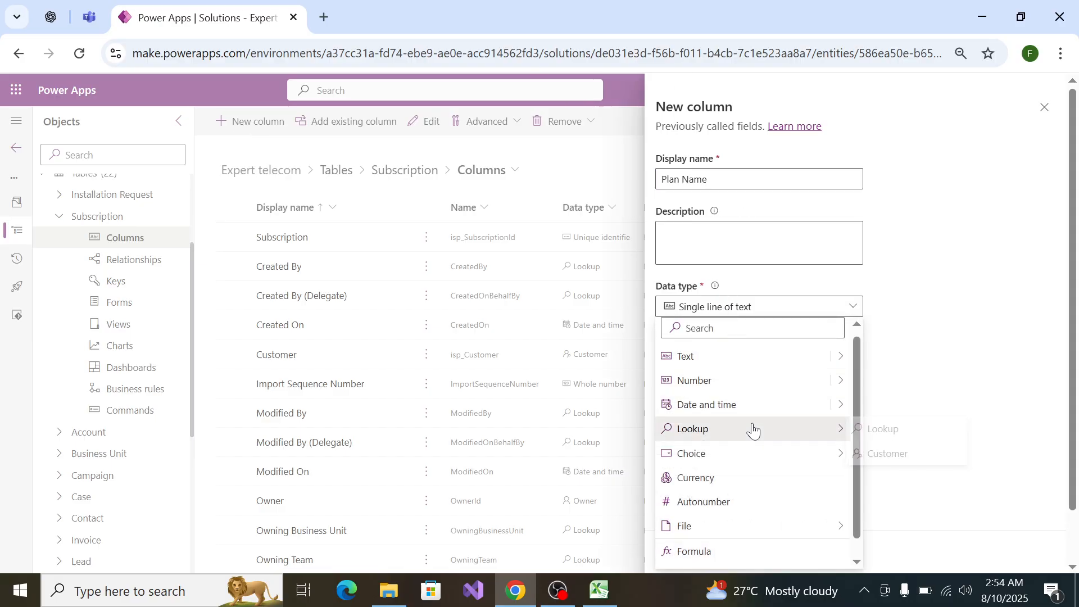
{"action": "mouse_move", "coordinate": [761, 462]}
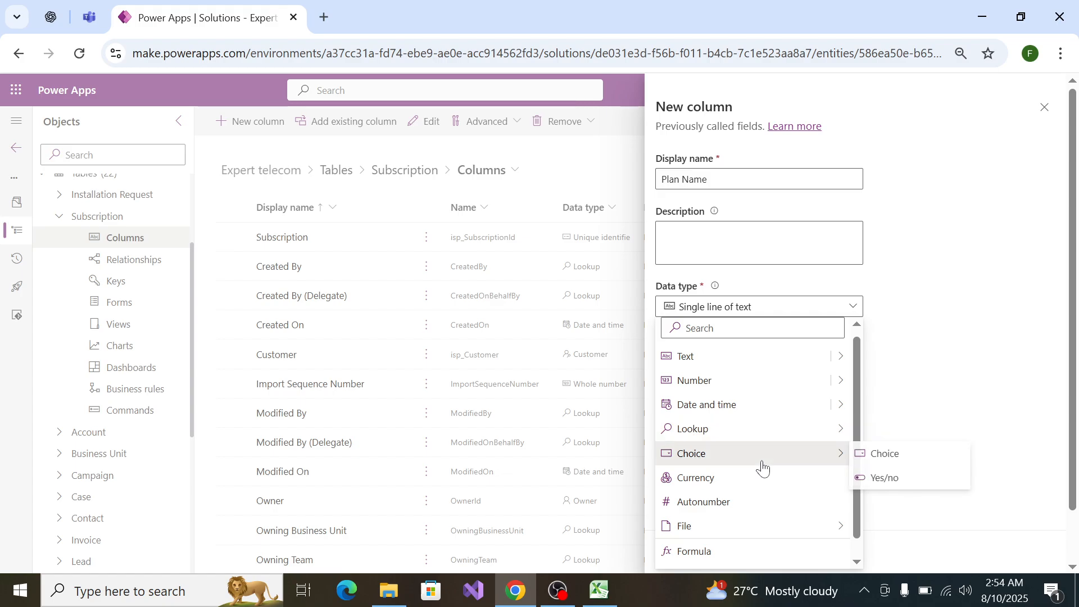
{"action": "left_click", "coordinate": [898, 458]}
{"action": "scroll", "coordinate": [666, 419], "scroll_direction": "down", "scroll_amount": 3}
{"action": "left_click", "coordinate": [663, 423]}
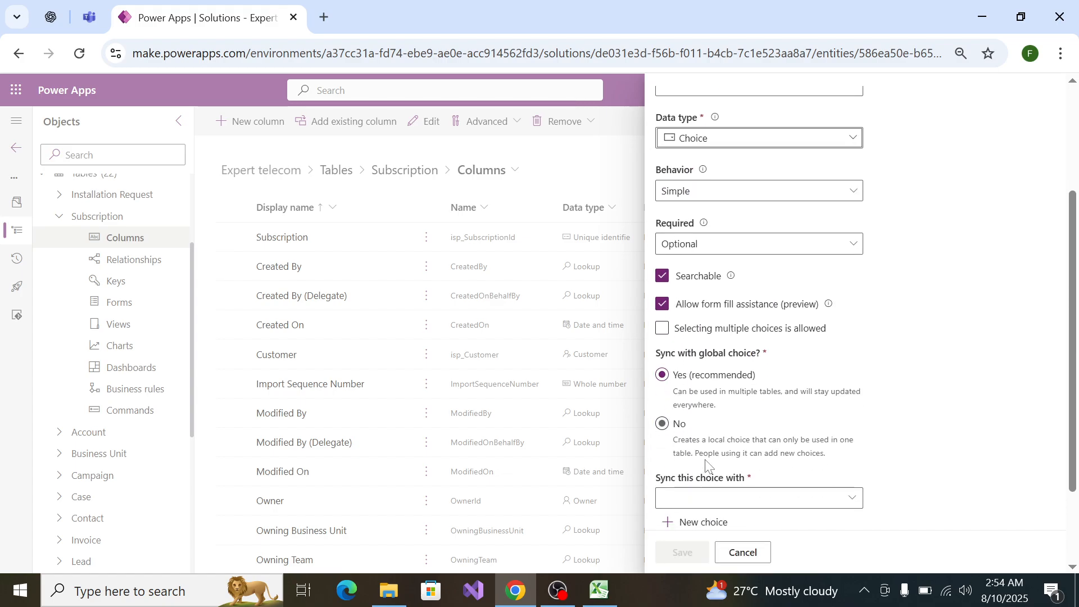
{"action": "left_click", "coordinate": [676, 426]}
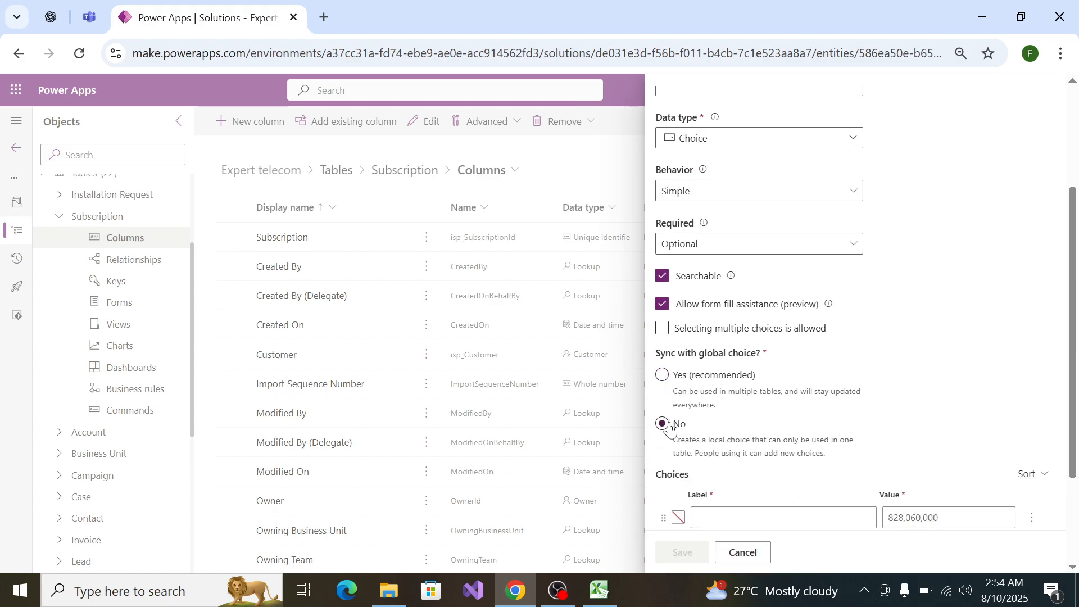
{"action": "scroll", "coordinate": [676, 426], "scroll_direction": "down", "scroll_amount": 2}
{"action": "left_click", "coordinate": [774, 374]}
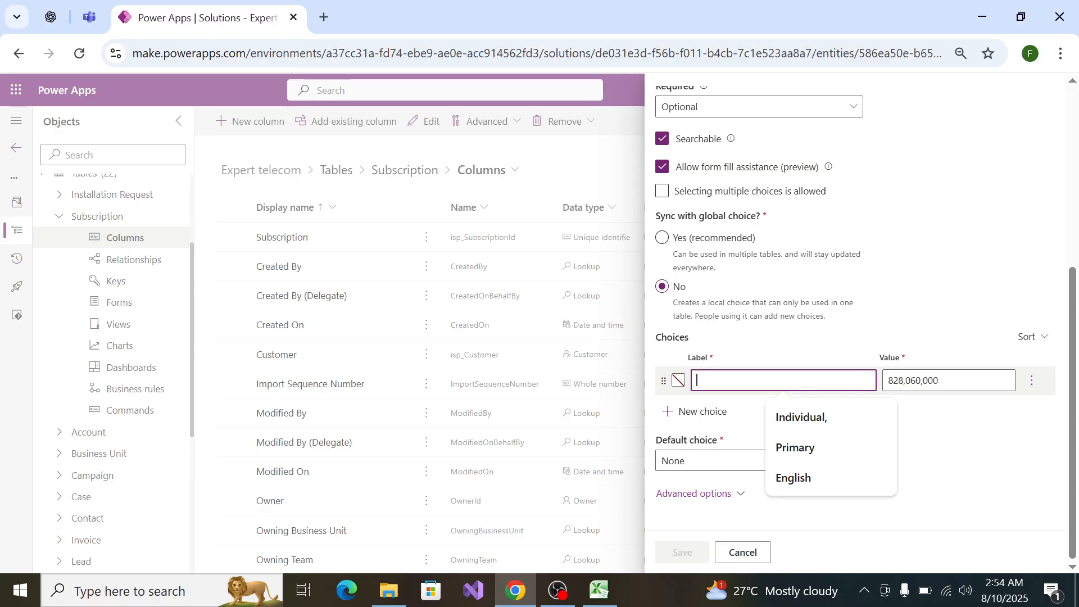
Step: Switch to Excel and copy the possible values "Prepaid, Postpaid" from the Plan Type row, closing the Research pane
{"action": "key", "text": "alt+Tab"}
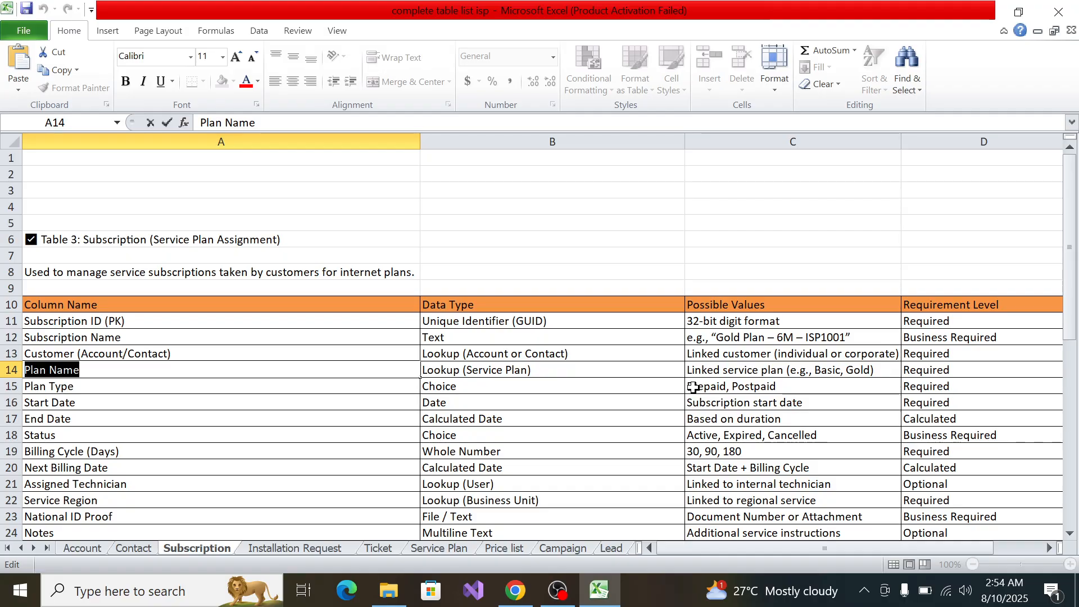
{"action": "left_click", "coordinate": [649, 384]}
{"action": "left_click", "coordinate": [709, 385]}
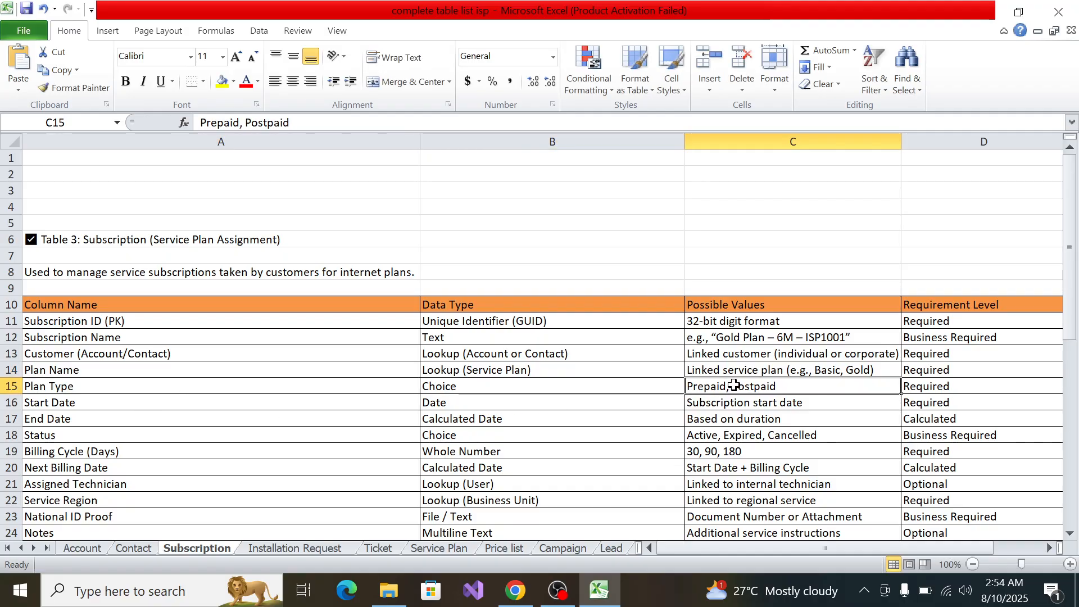
{"action": "left_click", "coordinate": [731, 386], "text": "alt"}
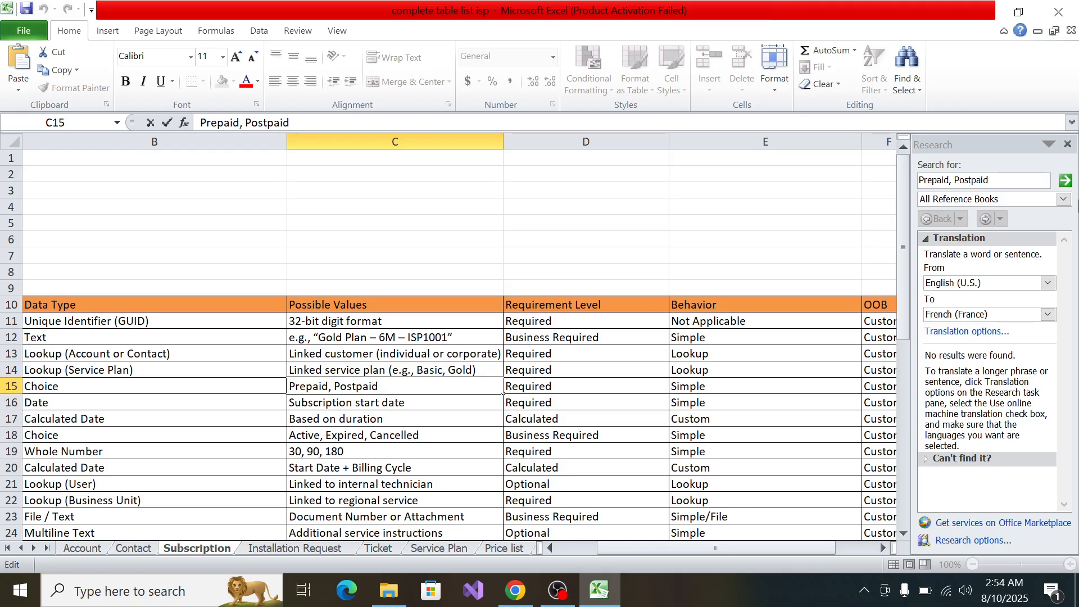
{"action": "left_click", "coordinate": [1067, 145]}
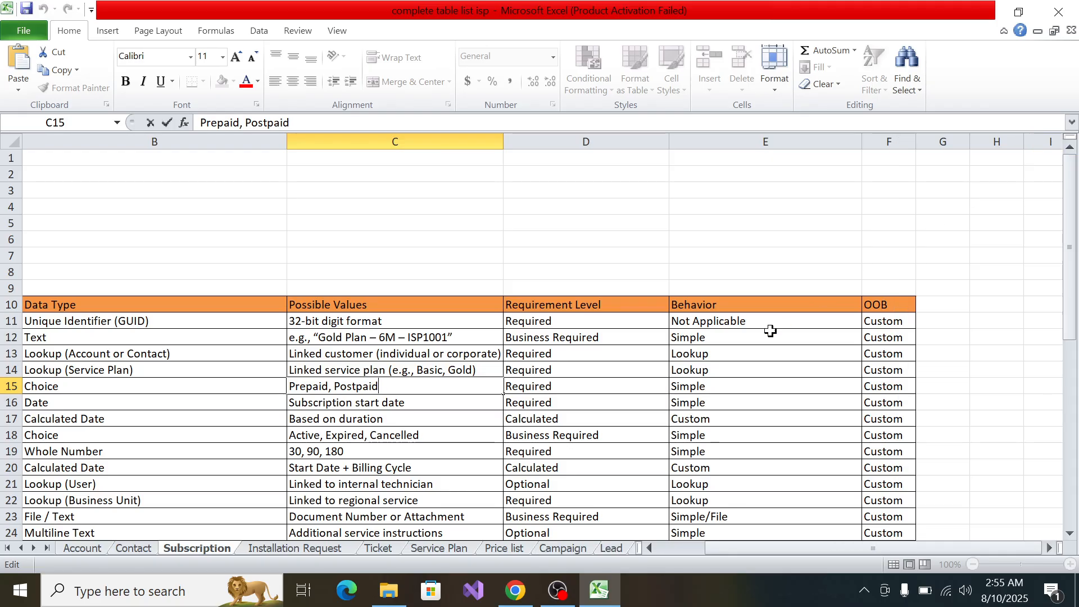
{"action": "scroll", "coordinate": [667, 376], "scroll_direction": "down", "scroll_amount": 2}
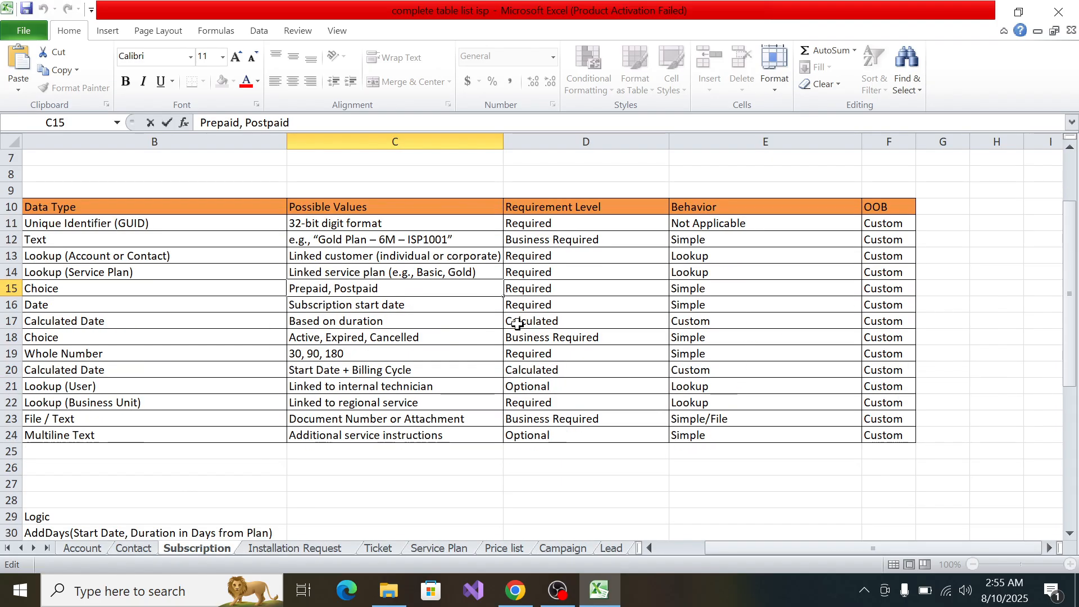
{"action": "key", "text": "ctrl+shift+Left"}
{"action": "key", "text": "ctrl+shift+Left"}
{"action": "key", "text": "ctrl+c"}
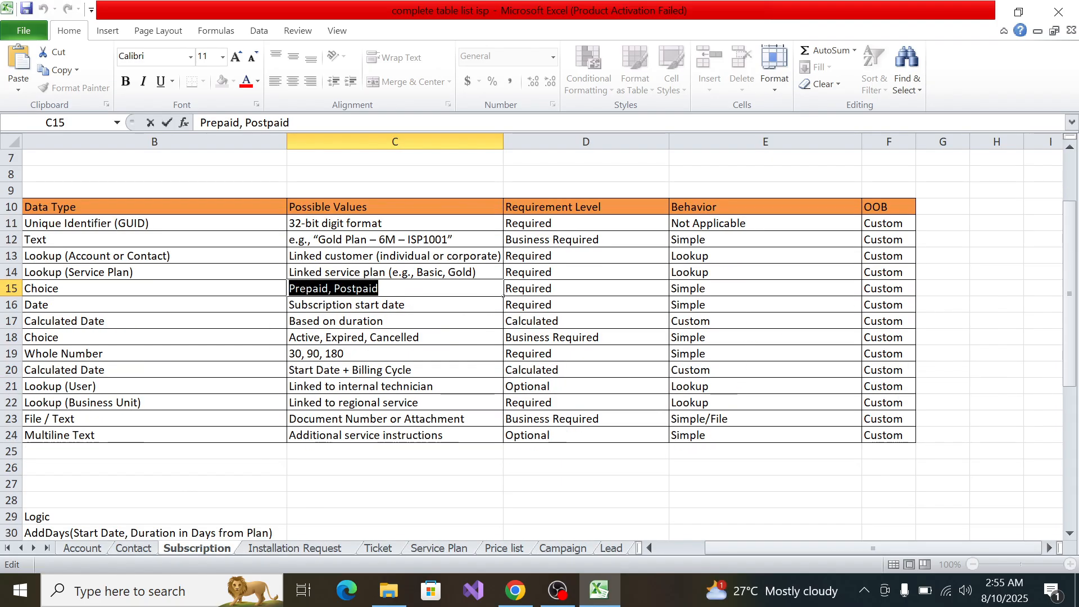
Step: Check the choice column's name in the Excel list and change the display name in Power Apps to "Plan Type"
{"action": "key", "text": "alt+Tab"}
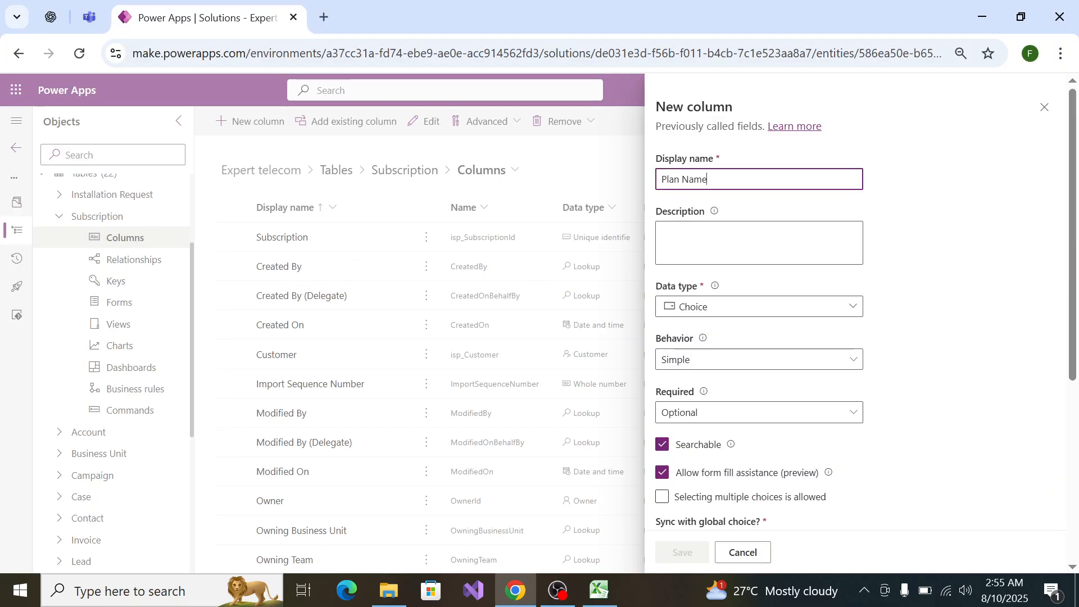
{"action": "key", "text": "alt+Tab"}
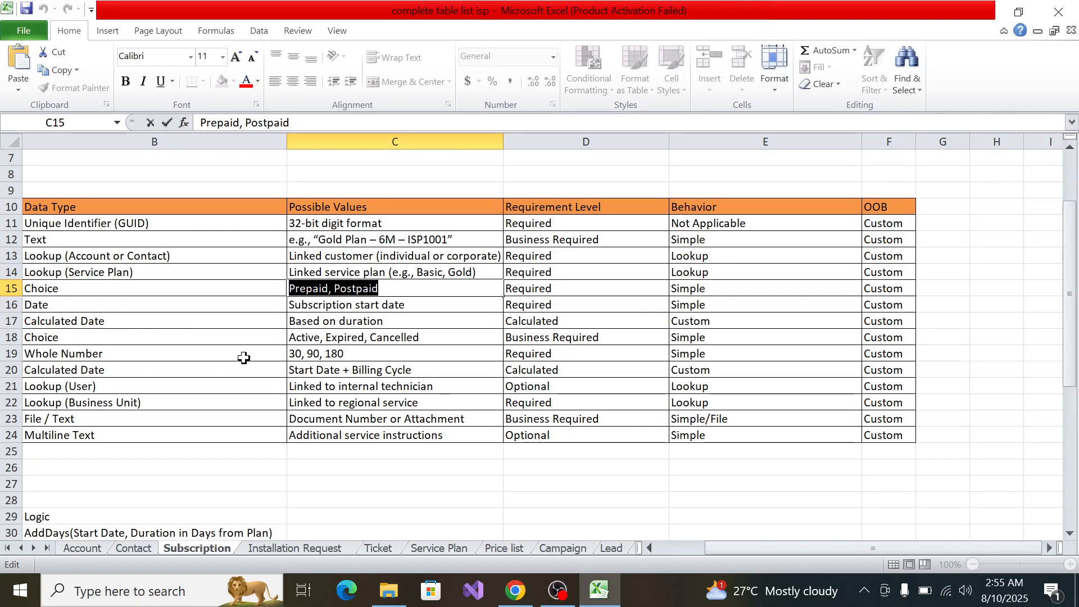
{"action": "left_click_drag", "start_coordinate": [767, 554], "coordinate": [515, 496]}
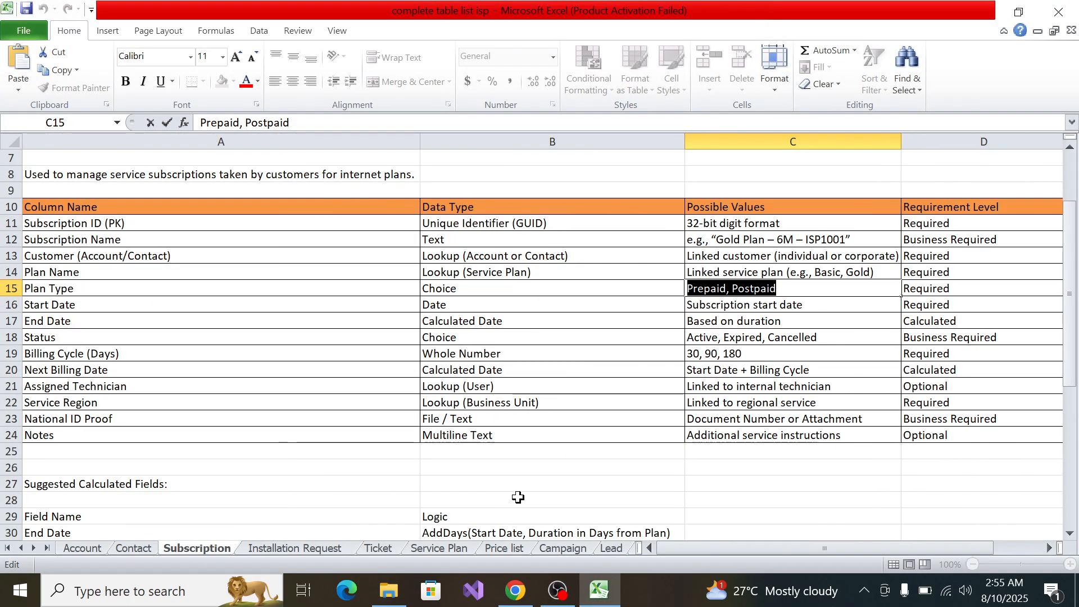
{"action": "key", "text": "alt+Tab"}
{"action": "left_click", "coordinate": [759, 178]}
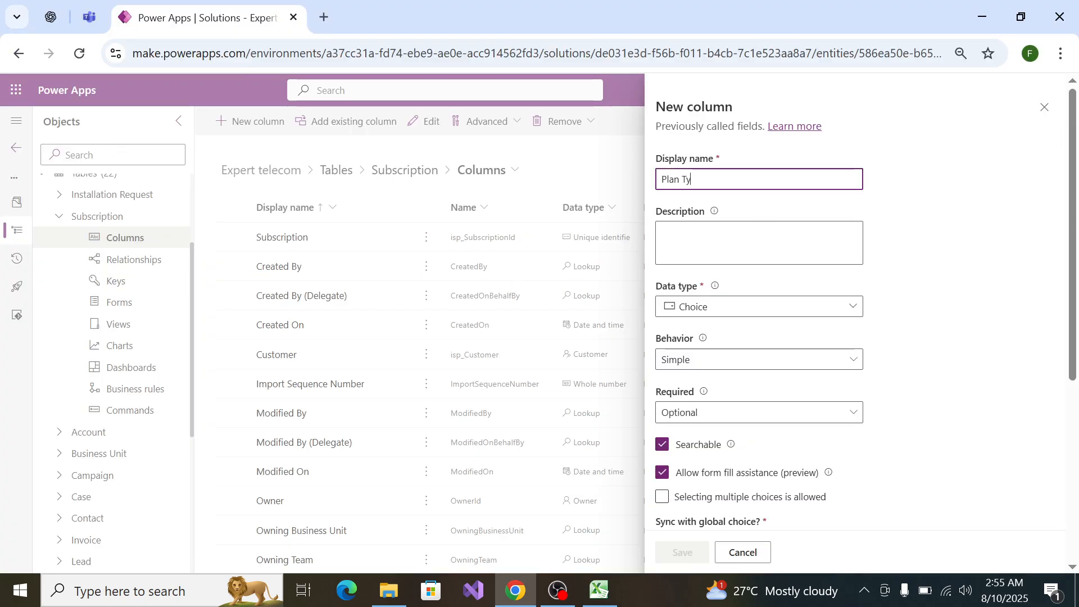
{"action": "type", "text": "Type"}
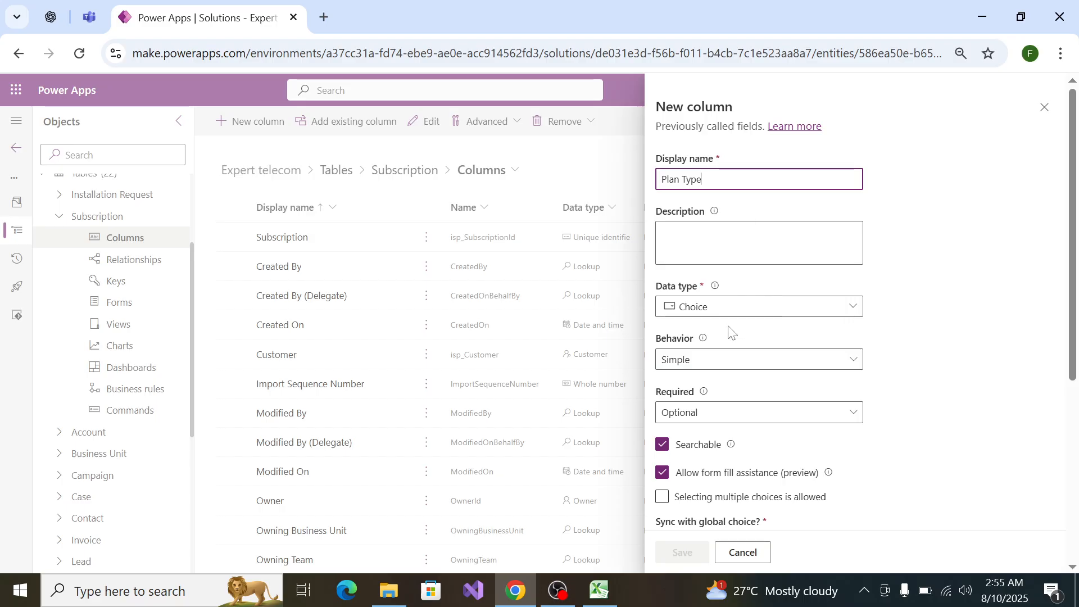
Step: Paste the copied values into the first choice label and keep only "Prepaid"
{"action": "scroll", "coordinate": [733, 389], "scroll_direction": "down", "scroll_amount": 5}
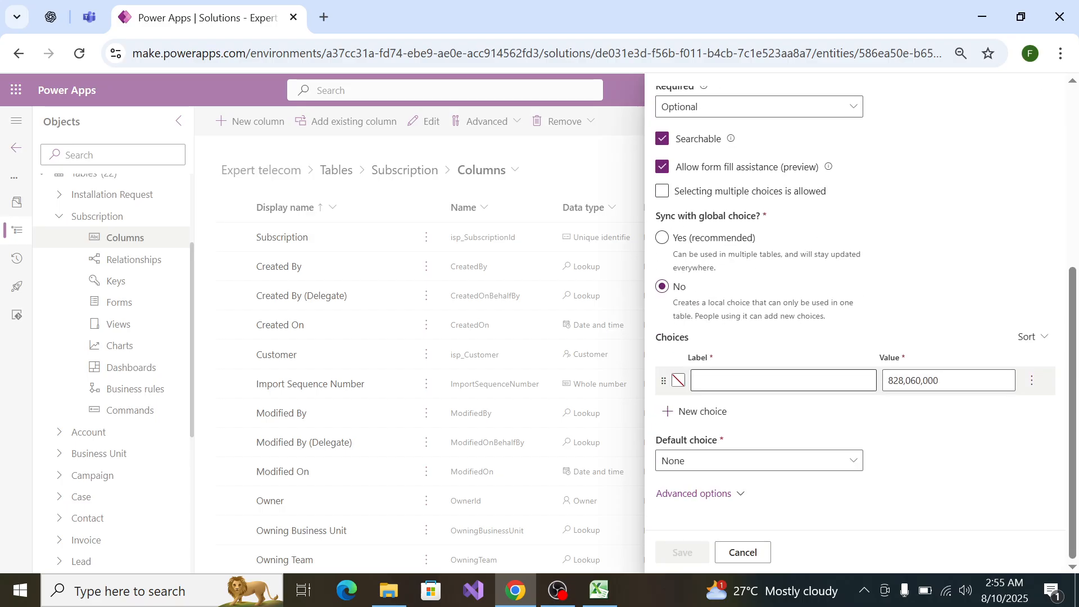
{"action": "left_click", "coordinate": [783, 381]}
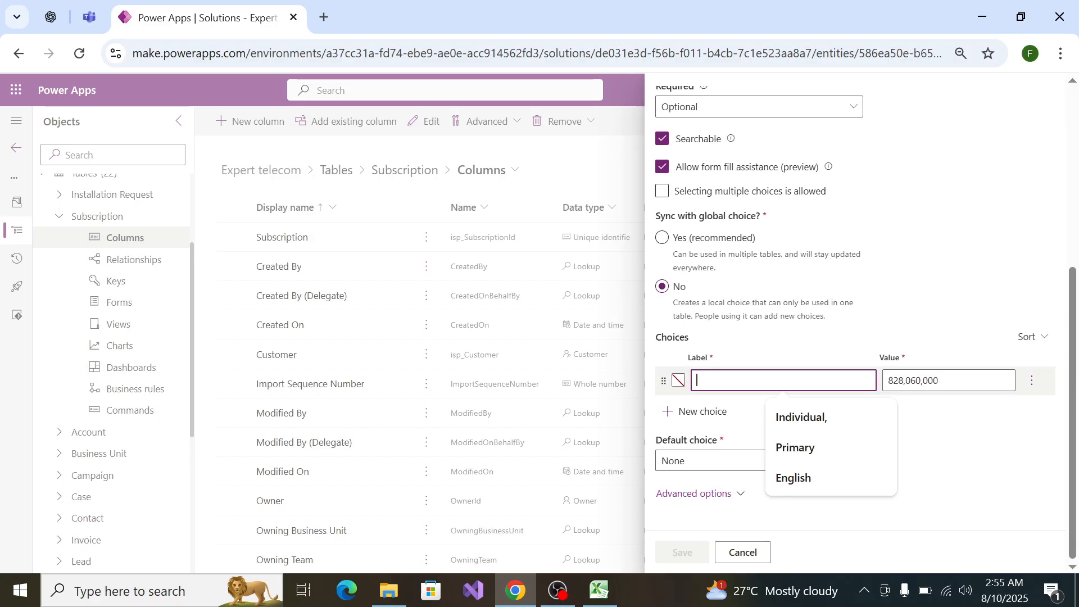
{"action": "key", "text": "ctrl+v"}
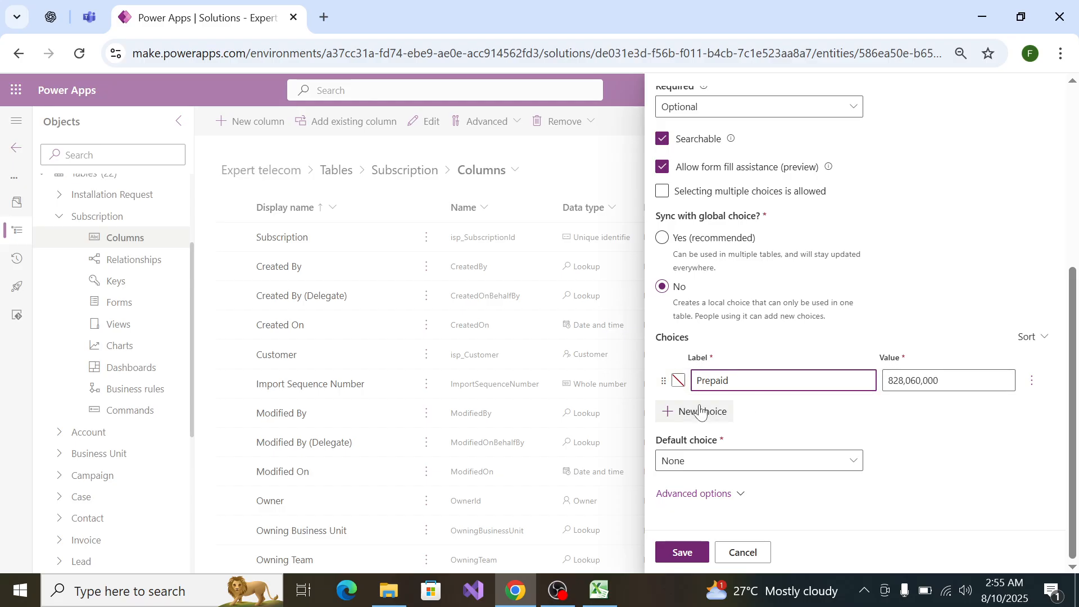
Step: Add a second choice, paste the copied values as its label and trim it to "Postpaid"
{"action": "left_click", "coordinate": [688, 420]}
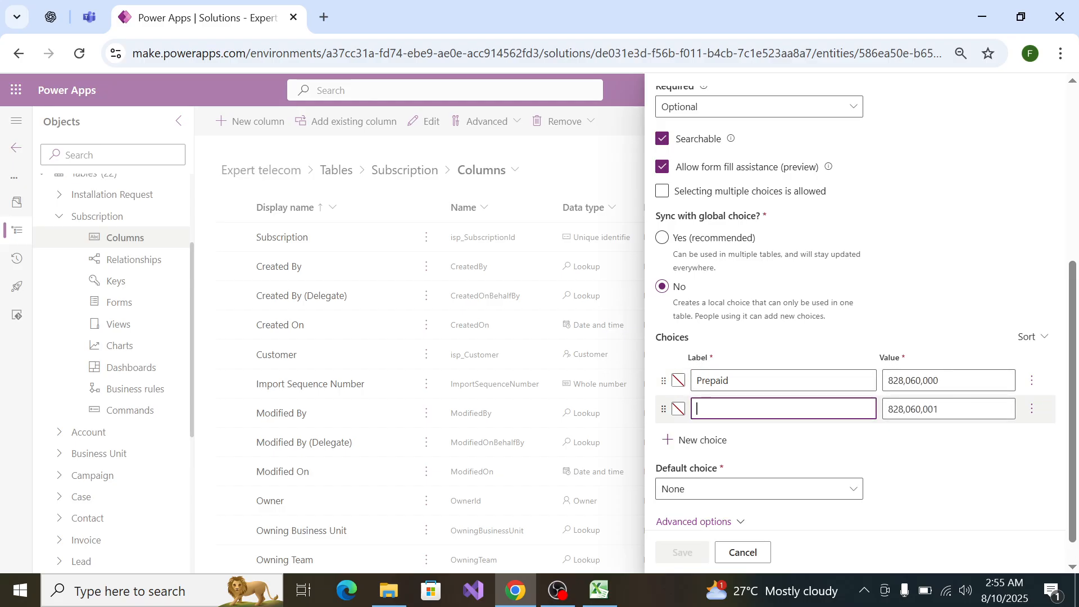
{"action": "key", "text": "ctrl+v"}
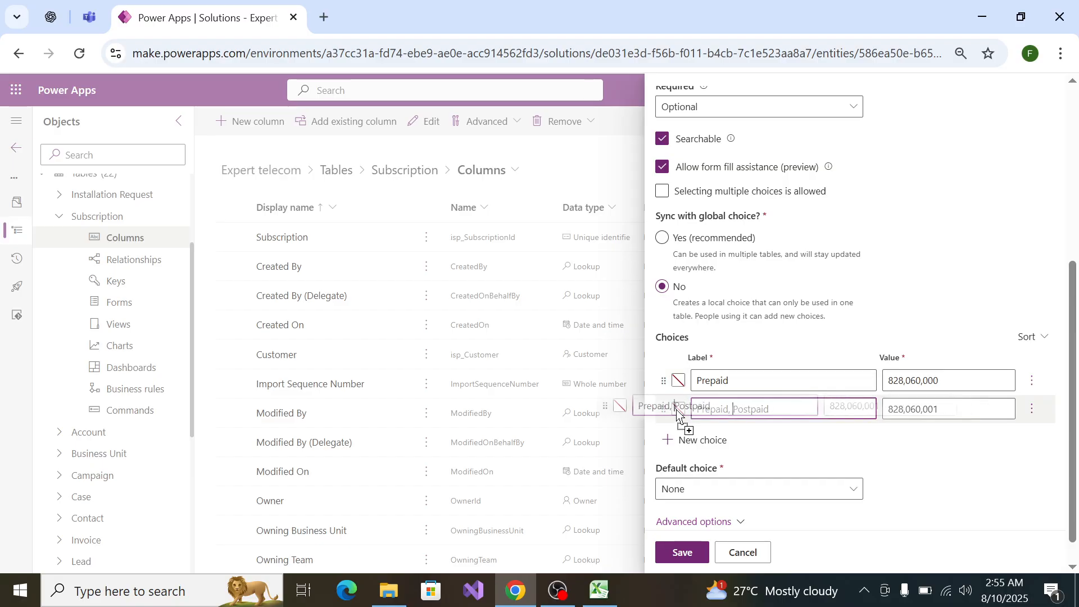
{"action": "key", "text": "BackSpace"}
{"action": "key", "text": "BackSpace"}
{"action": "key", "text": "BackSpace"}
{"action": "key", "text": "BackSpace"}
{"action": "key", "text": "BackSpace"}
{"action": "key", "text": "BackSpace"}
{"action": "key", "text": "BackSpace"}
{"action": "key", "text": "BackSpace"}
{"action": "key", "text": "BackSpace"}
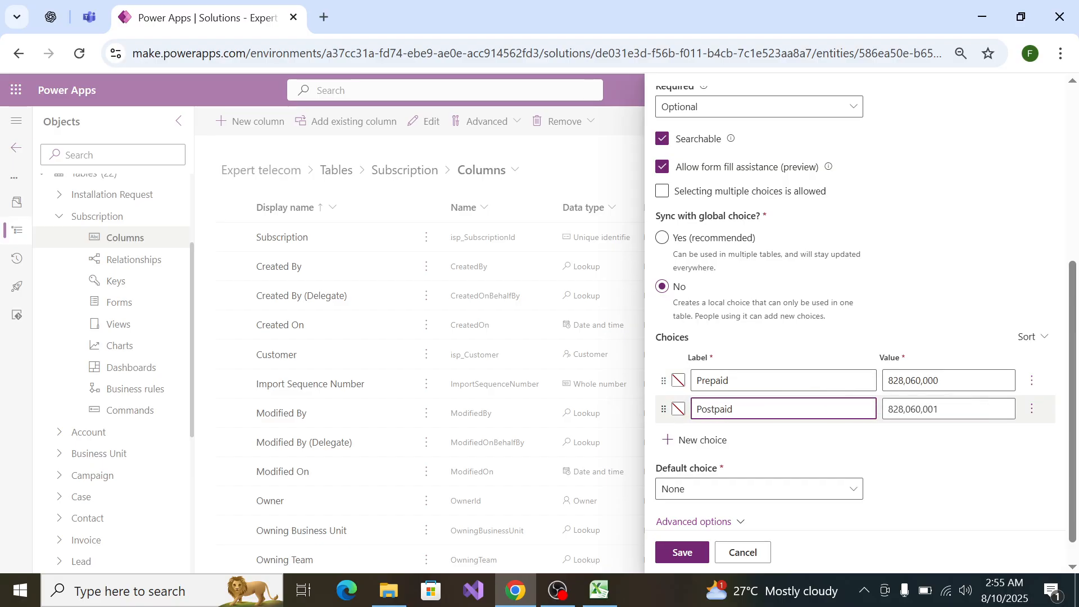
Step: Expand the advanced options, set the default choice to Prepaid, and save the Plan Type column
{"action": "scroll", "coordinate": [731, 481], "scroll_direction": "down", "scroll_amount": 1}
{"action": "left_click", "coordinate": [724, 495]}
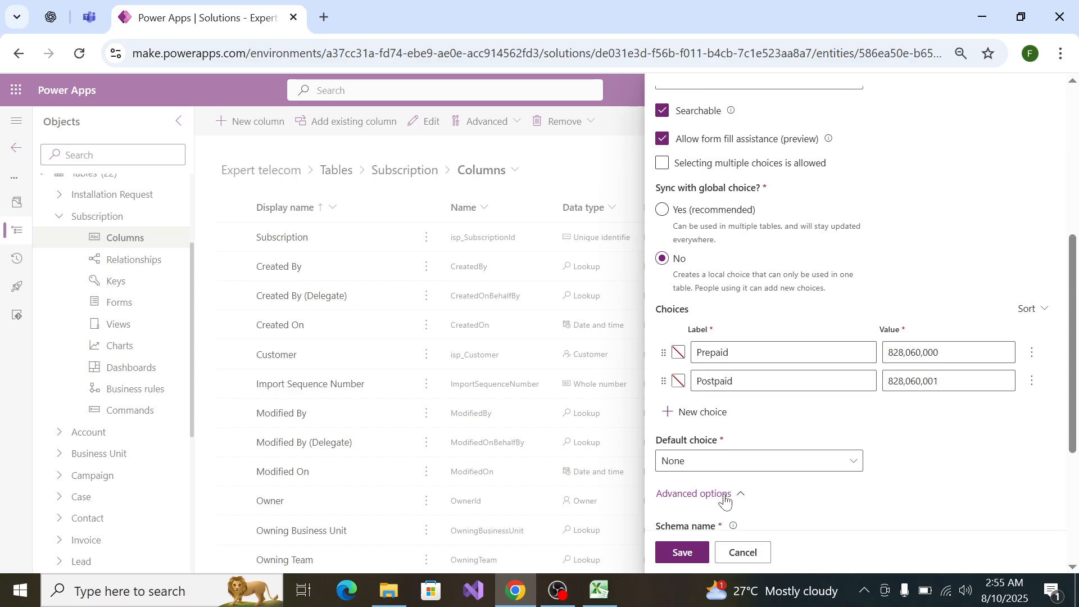
{"action": "scroll", "coordinate": [725, 494], "scroll_direction": "down", "scroll_amount": 5}
{"action": "left_click", "coordinate": [791, 220]}
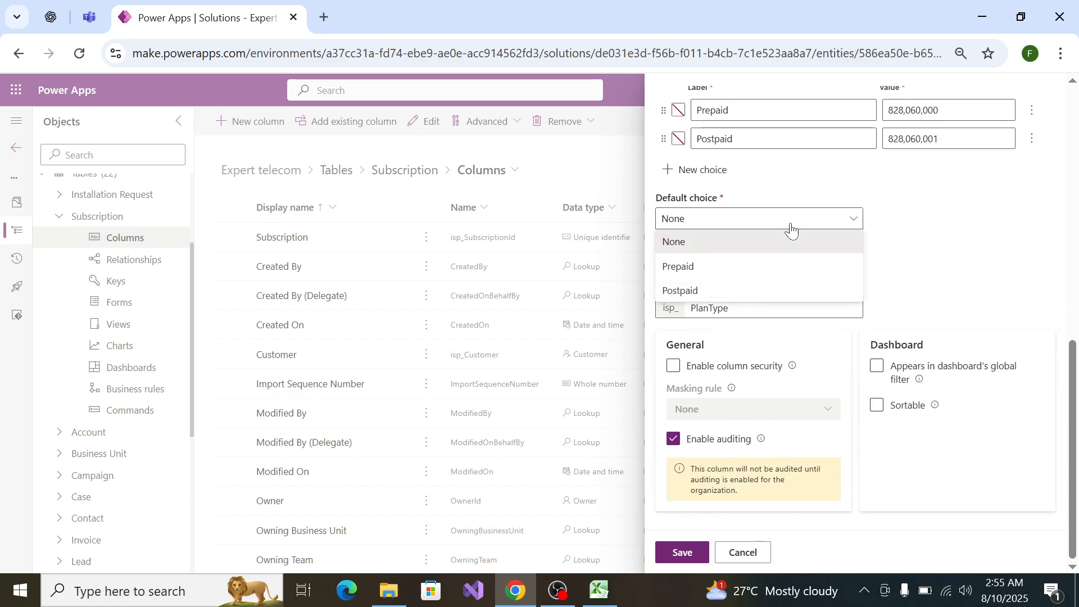
{"action": "left_click", "coordinate": [775, 267]}
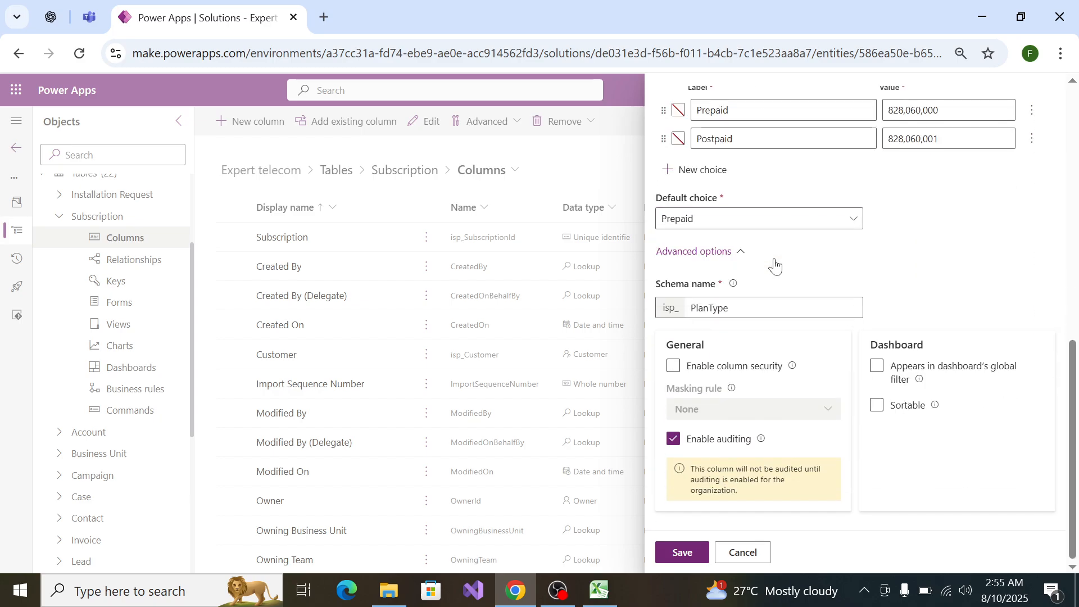
{"action": "left_click", "coordinate": [681, 553]}
Step: Switch to Excel and select the column name "Start Date" in the Subscription column list
{"action": "key", "text": "alt+Tab"}
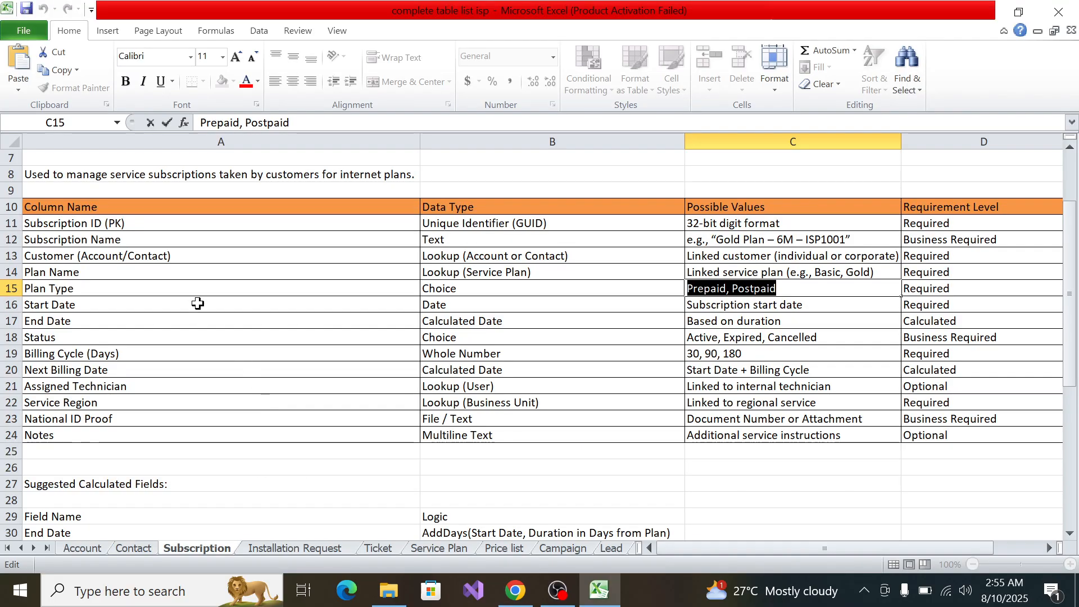
{"action": "left_click", "coordinate": [82, 304]}
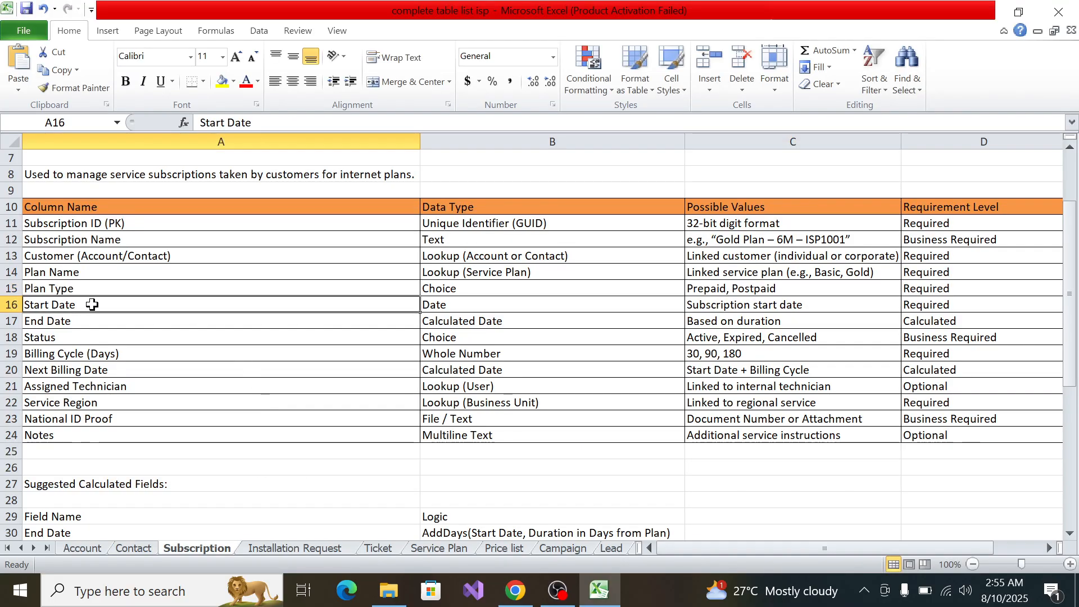
{"action": "double_click", "coordinate": [92, 304]}
{"action": "left_click_drag", "start_coordinate": [92, 304], "coordinate": [9, 306]}
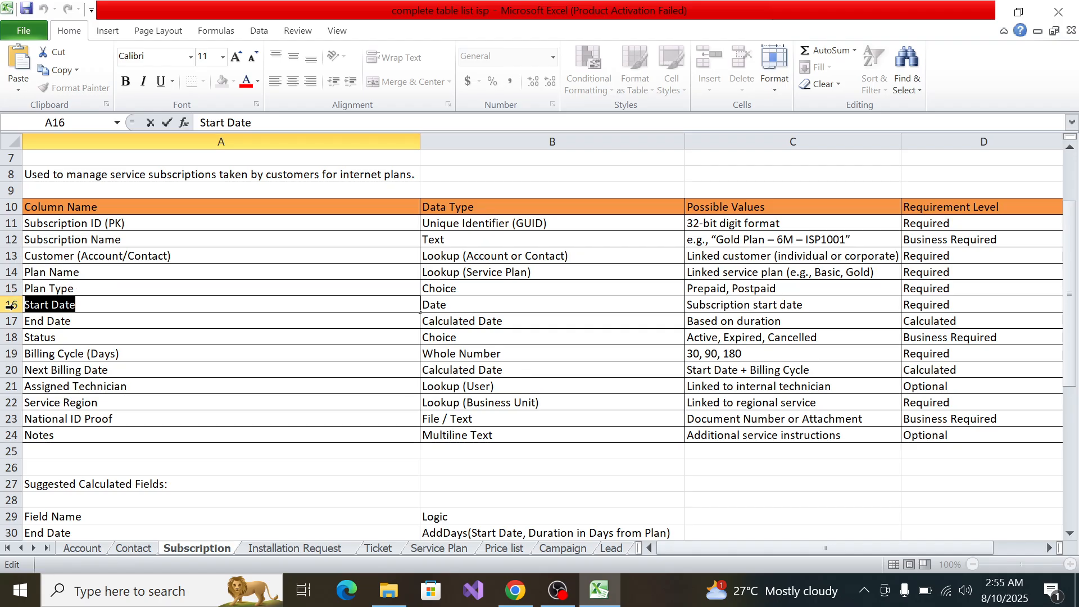
{"action": "key", "text": "alt"}
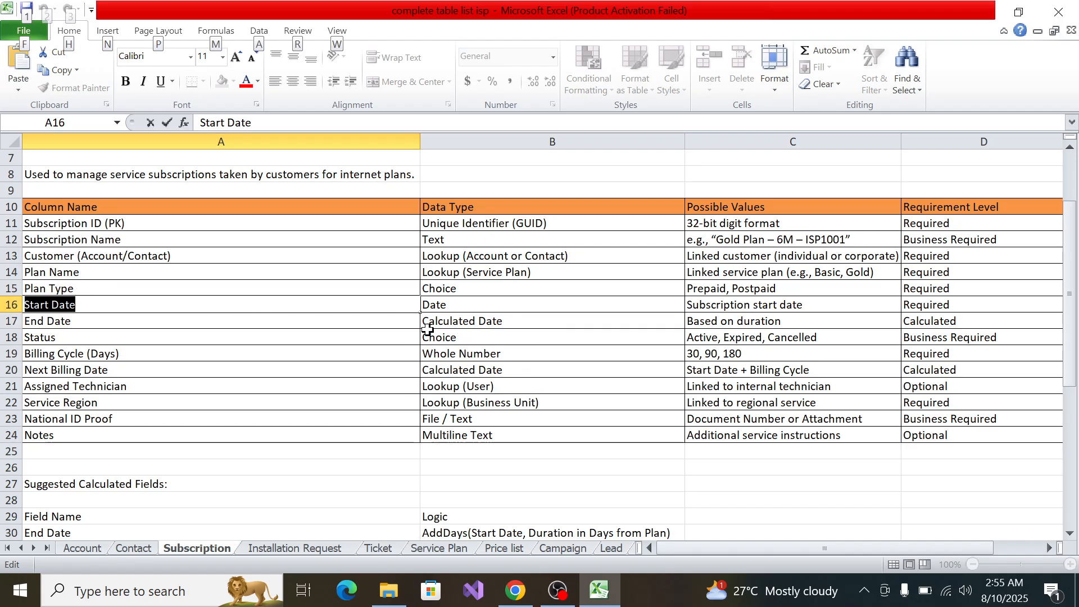
Step: Switch to Power Apps and start a new Subscription column named "Start Date" with the Date only data type
{"action": "key", "text": "alt+Tab"}
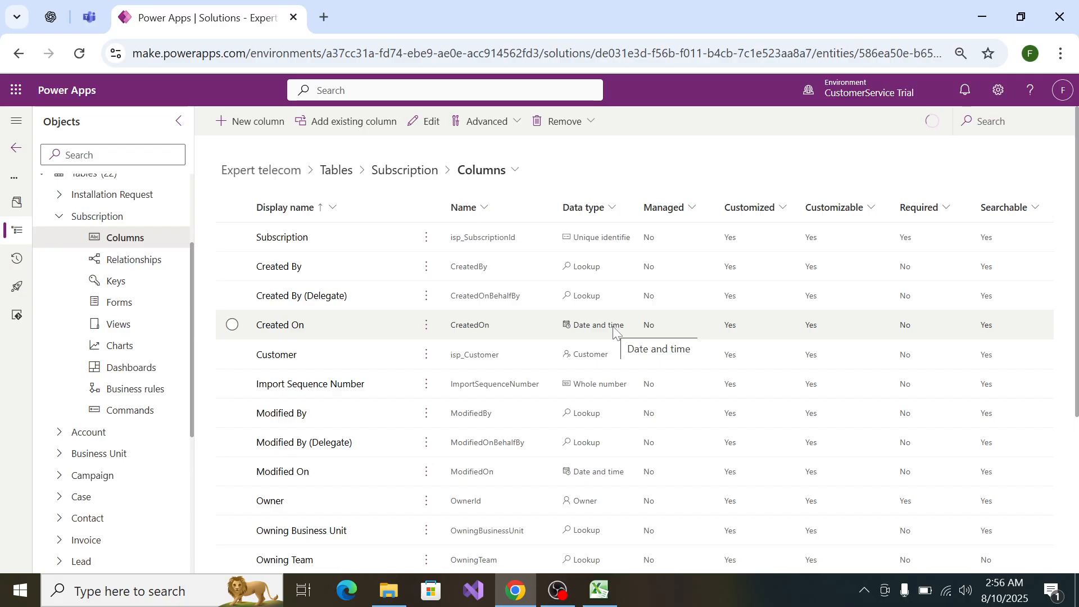
{"action": "left_click", "coordinate": [263, 129]}
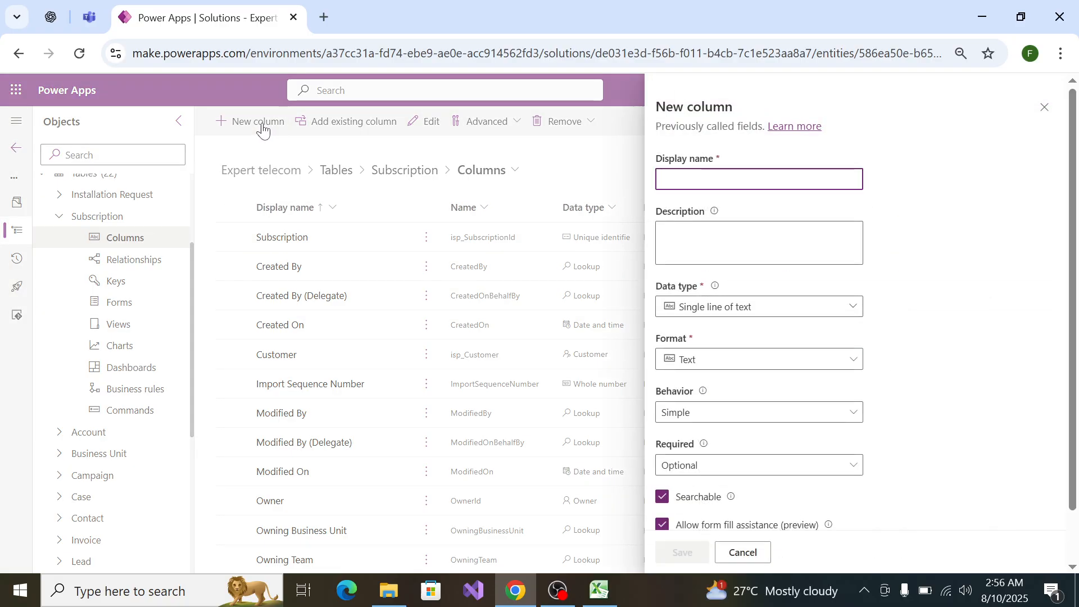
{"action": "type", "text": "Start Date"}
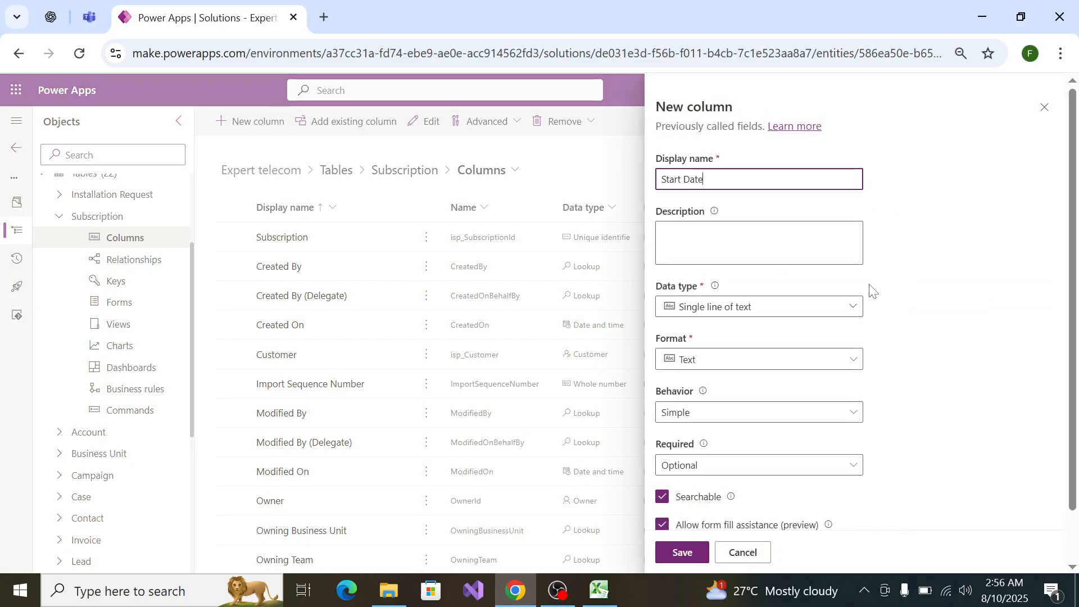
{"action": "left_click", "coordinate": [803, 311]}
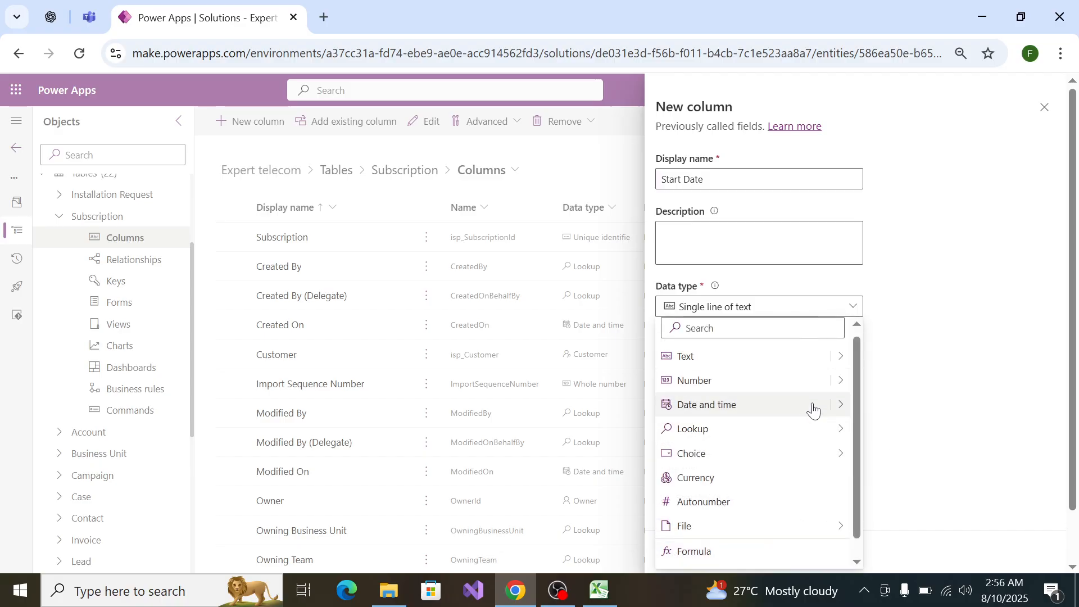
{"action": "mouse_move", "coordinate": [841, 407]}
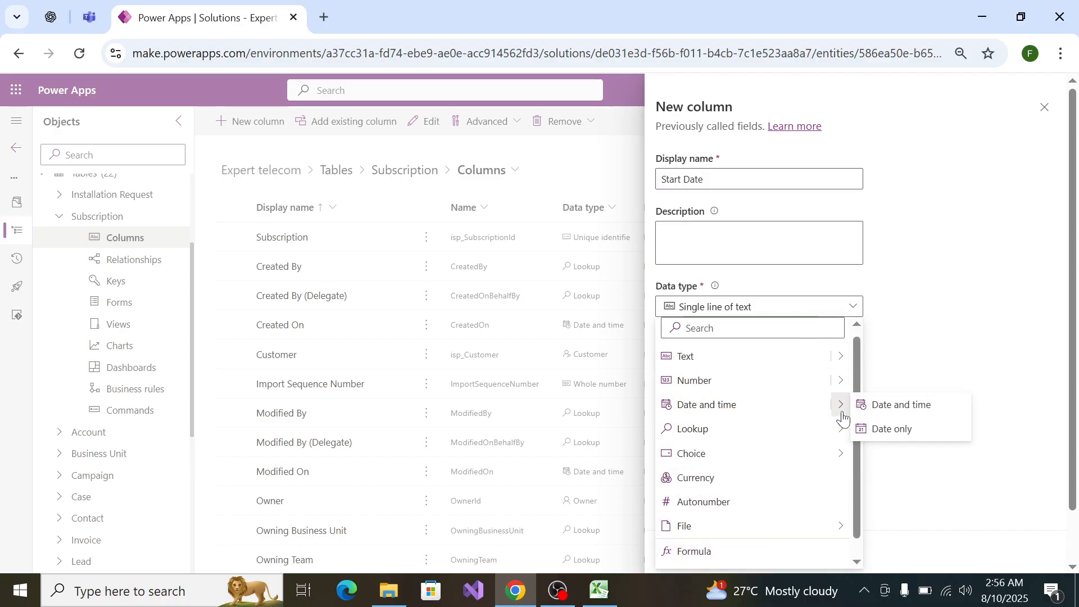
{"action": "left_click", "coordinate": [934, 432]}
Step: Check the Start Date row's remaining specification in Excel, set the column to Business required in Power Apps and save it
{"action": "key", "text": "alt+Tab"}
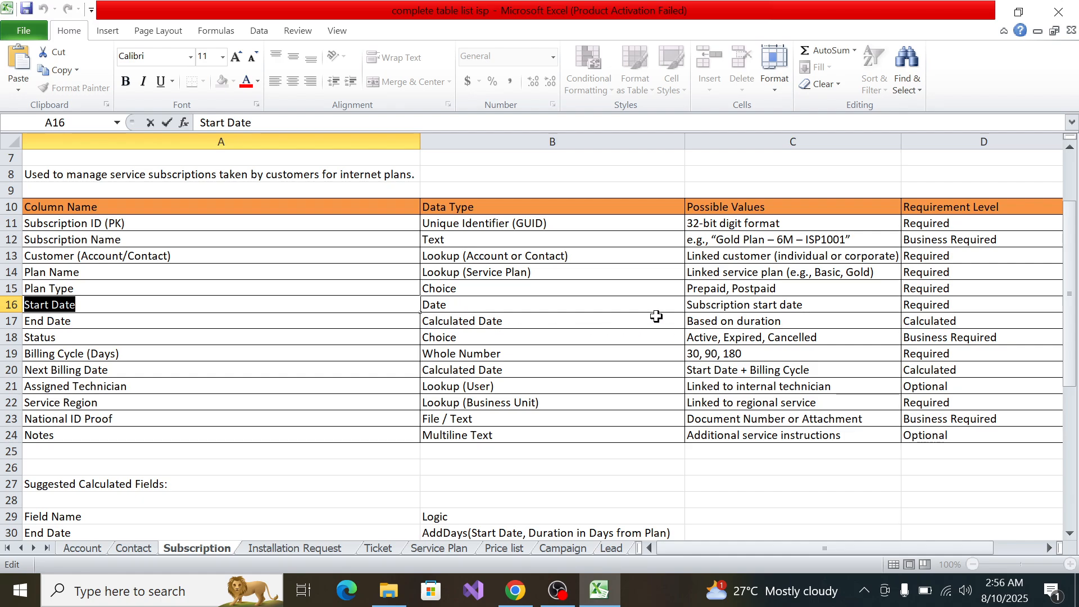
{"action": "left_click", "coordinate": [861, 548]}
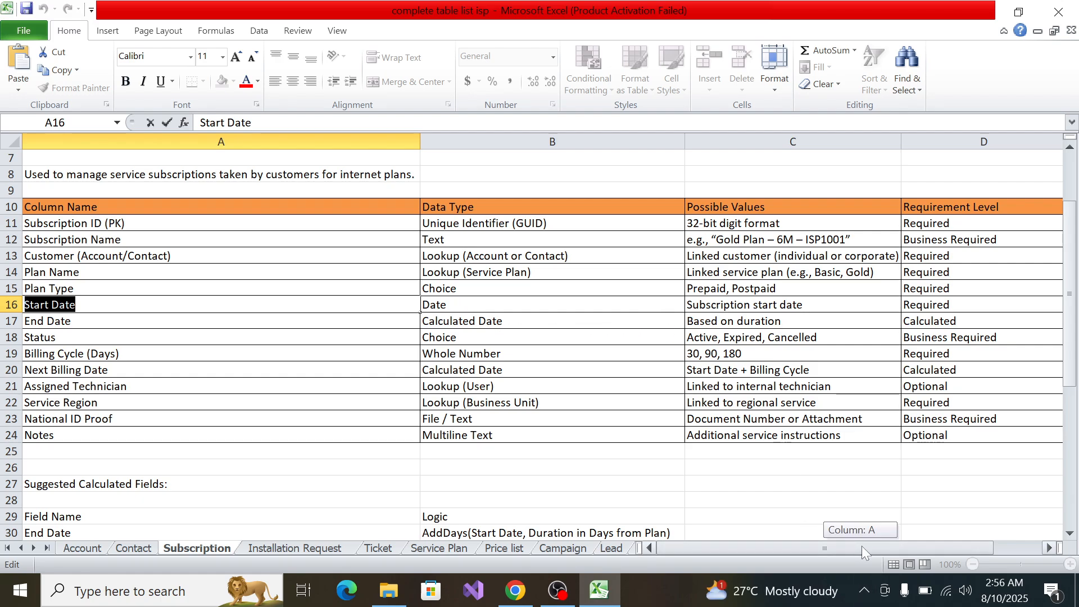
{"action": "left_click_drag", "start_coordinate": [861, 548], "coordinate": [680, 565]}
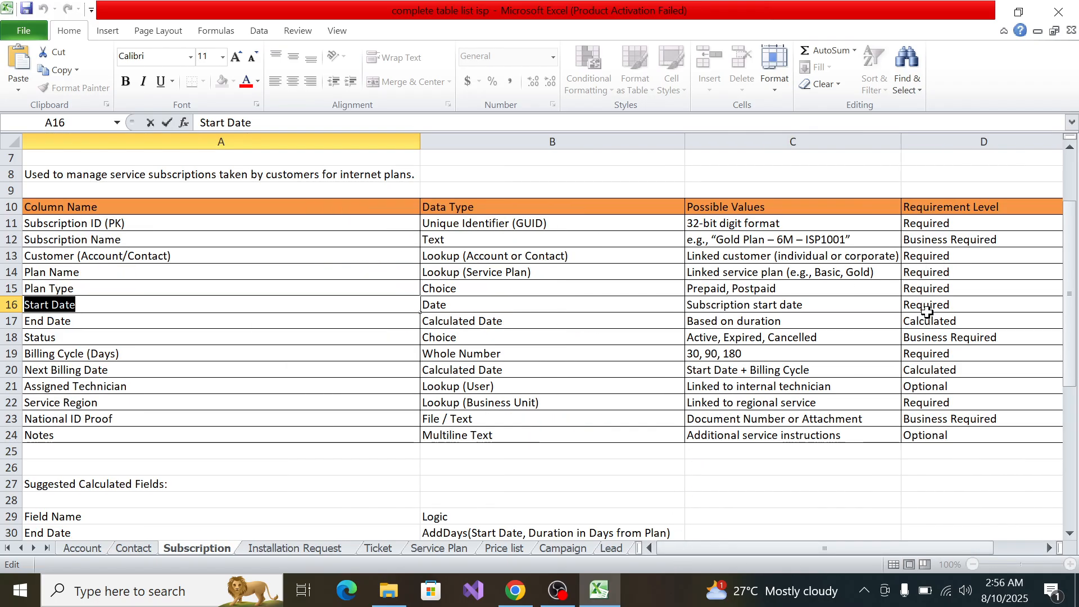
{"action": "key", "text": "alt+Tab"}
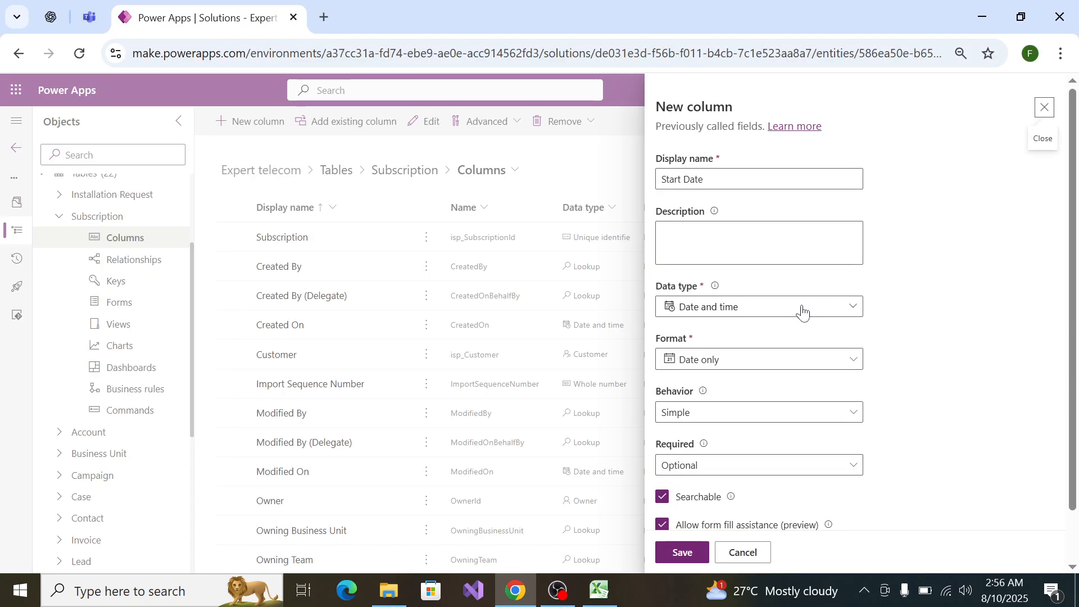
{"action": "left_click", "coordinate": [775, 416]}
{"action": "left_click", "coordinate": [897, 396]}
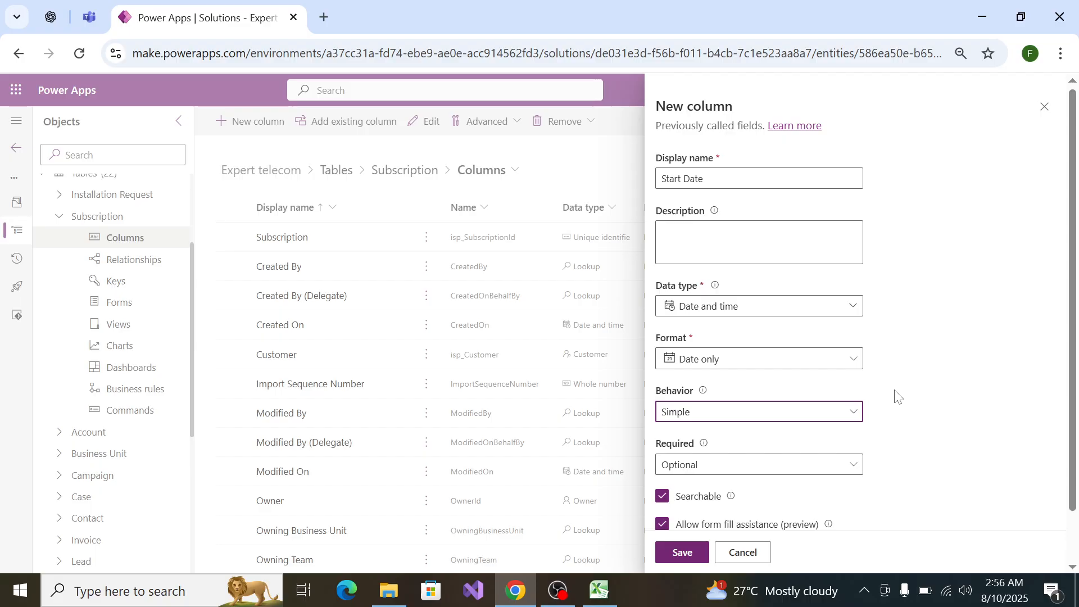
{"action": "scroll", "coordinate": [731, 454], "scroll_direction": "down", "scroll_amount": 1}
{"action": "left_click", "coordinate": [743, 412]}
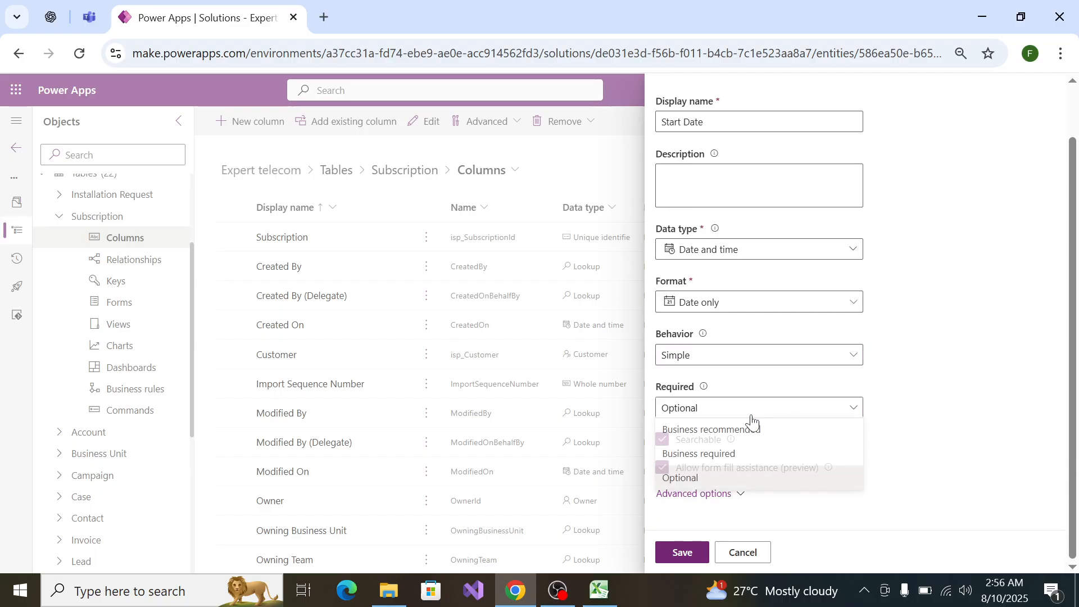
{"action": "left_click", "coordinate": [743, 457]}
{"action": "left_click", "coordinate": [681, 551]}
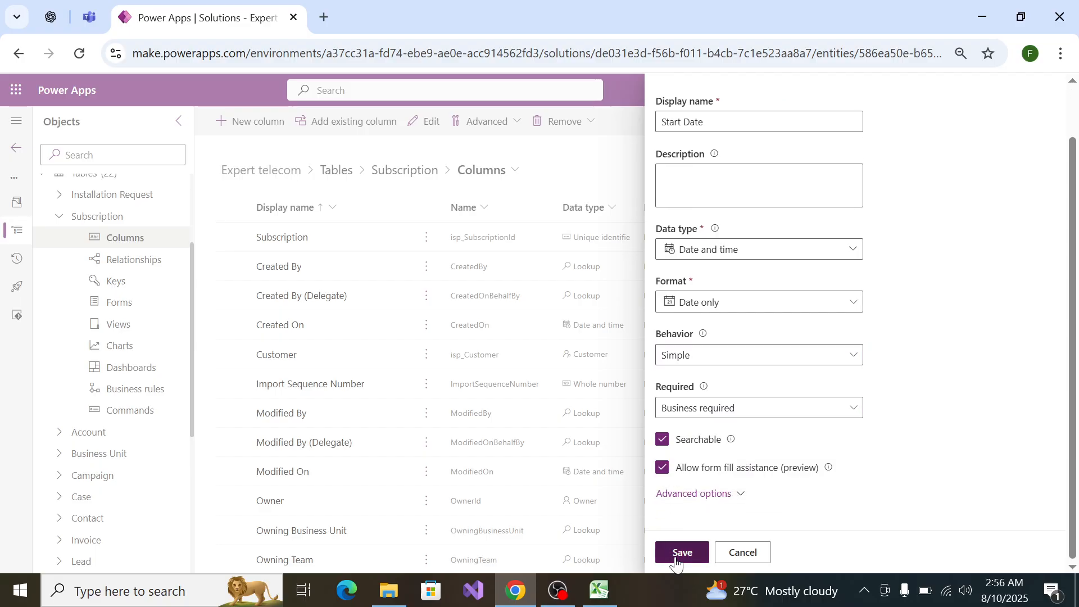
Step: Switch to Excel and fill the End Date row with yellow from Column Name through OOB (A17:F17)
{"action": "key", "text": "alt+Tab"}
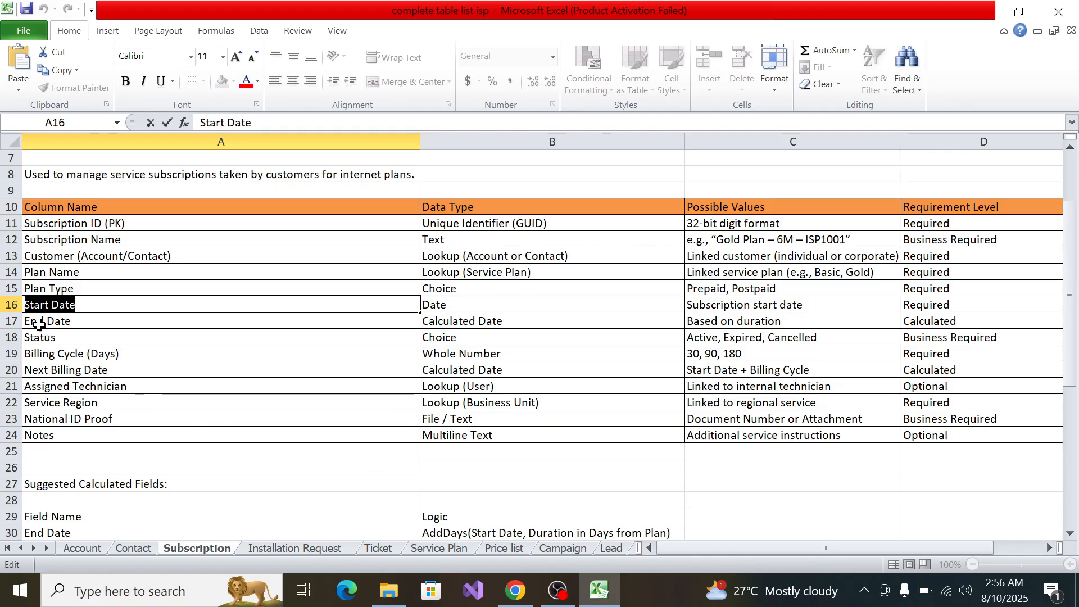
{"action": "left_click", "coordinate": [38, 324]}
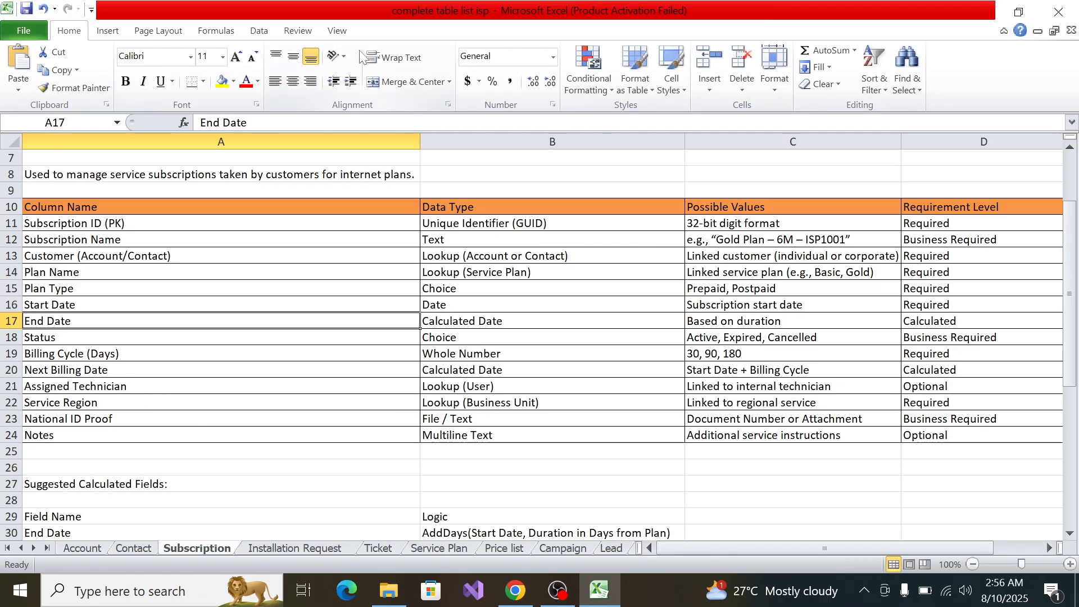
{"action": "left_click", "coordinate": [219, 86]}
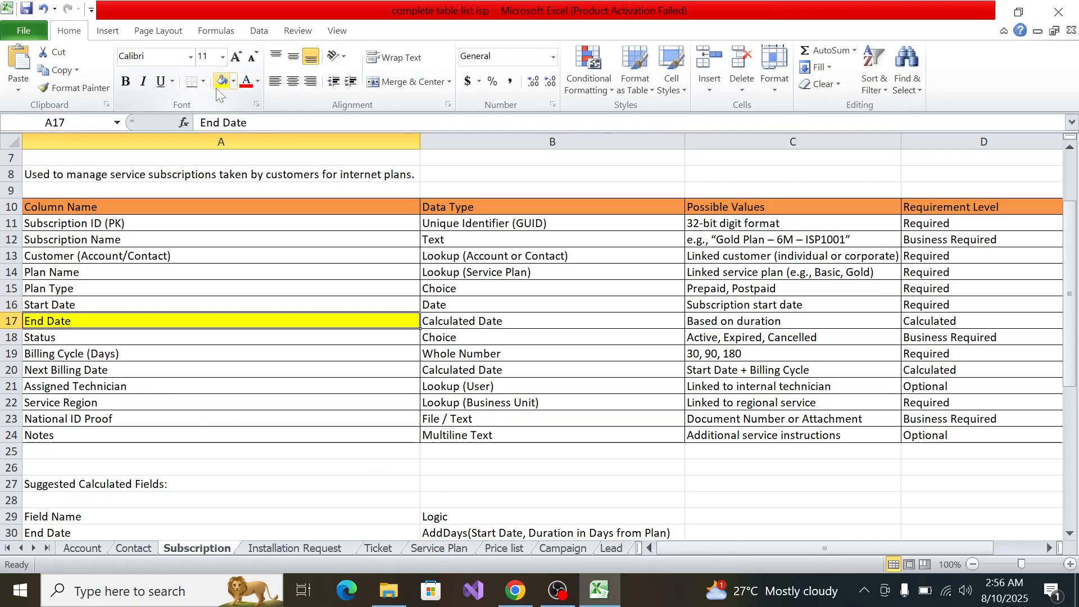
{"action": "key", "text": "shift+Right"}
{"action": "key", "text": "shift+Right"}
{"action": "key", "text": "shift+Right"}
{"action": "key", "text": "shift+Right"}
{"action": "key", "text": "shift+Right"}
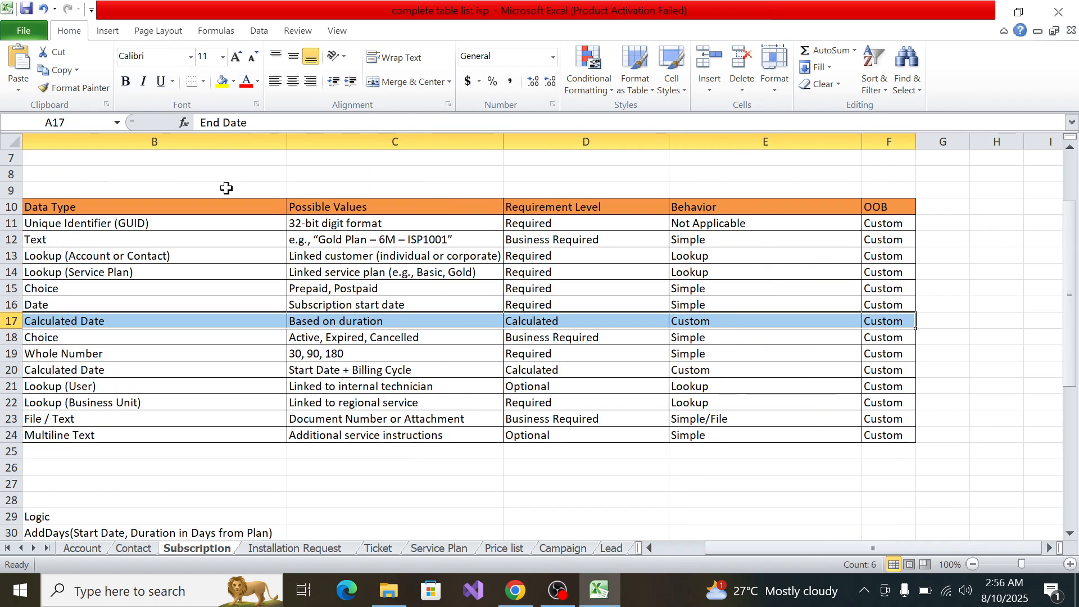
{"action": "left_click", "coordinate": [223, 82]}
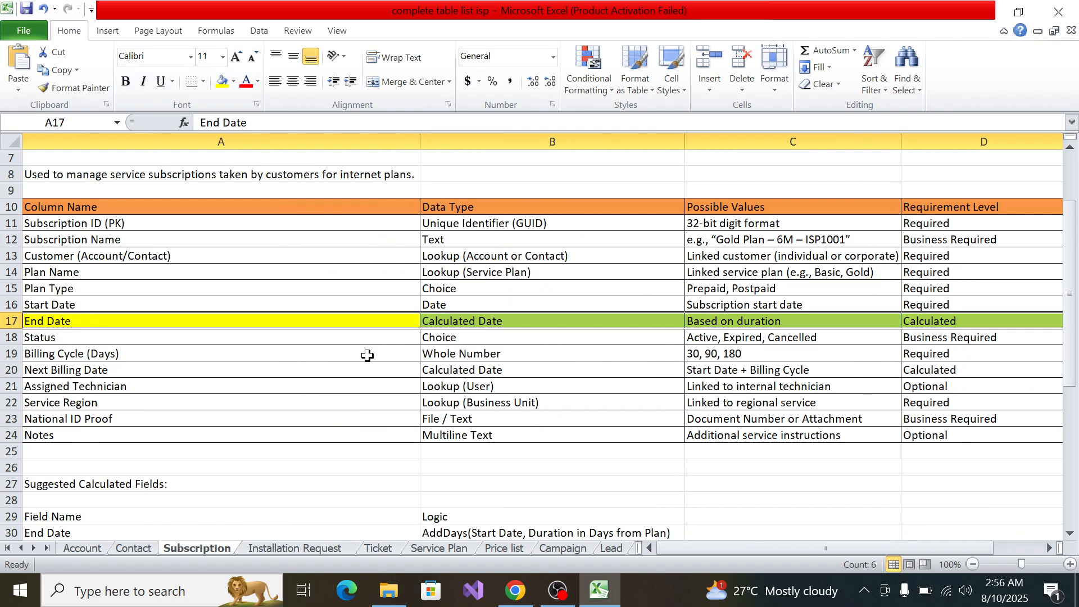
Step: Copy the column name "Status" from cell A18
{"action": "left_click", "coordinate": [110, 335]}
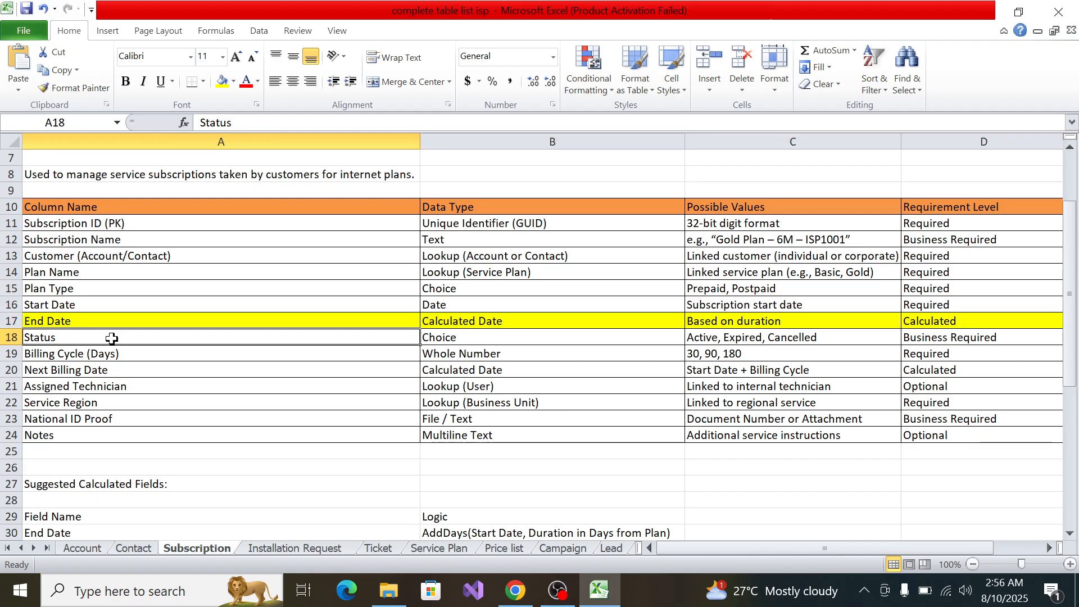
{"action": "key", "text": "F2"}
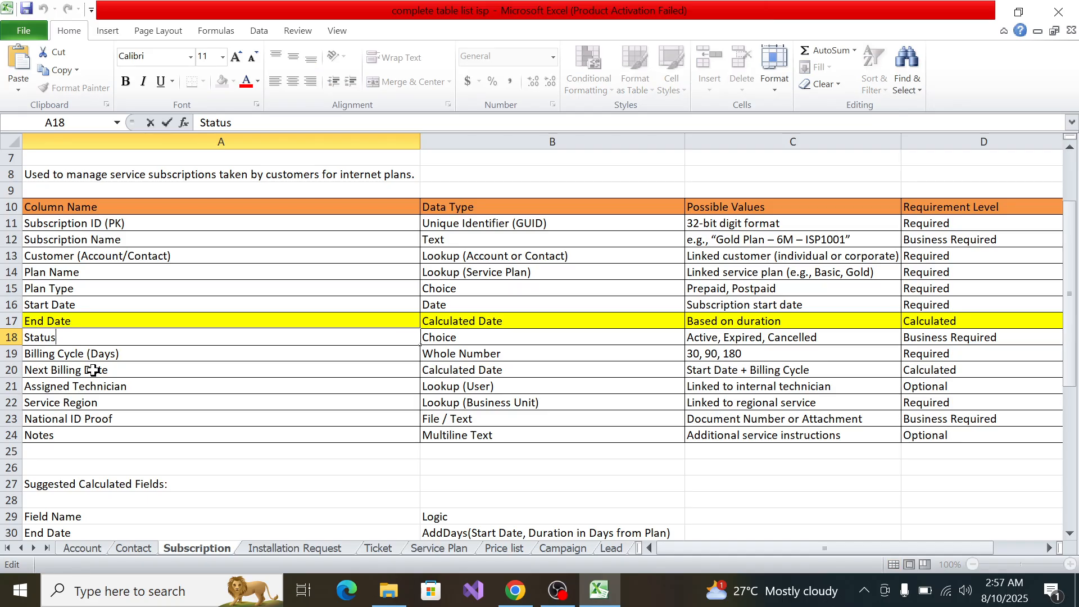
{"action": "key", "text": "shift+Home"}
{"action": "key", "text": "ctrl+c"}
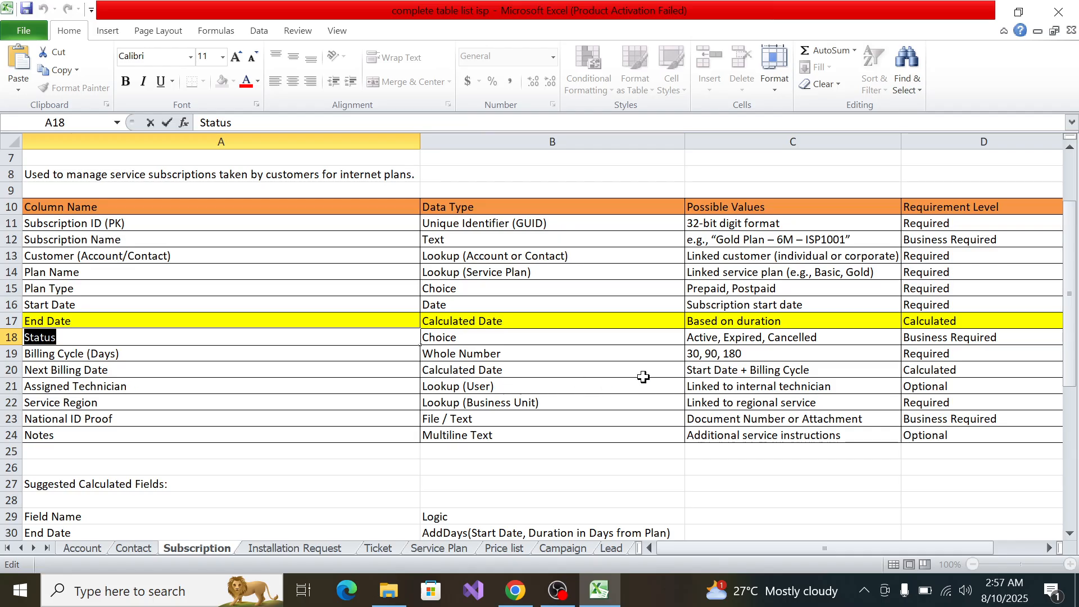
Step: Switch to Power Apps, examine the existing Status column's settings and choices, and close it without changes
{"action": "key", "text": "alt+Tab"}
{"action": "scroll", "coordinate": [329, 225], "scroll_direction": "down", "scroll_amount": 5}
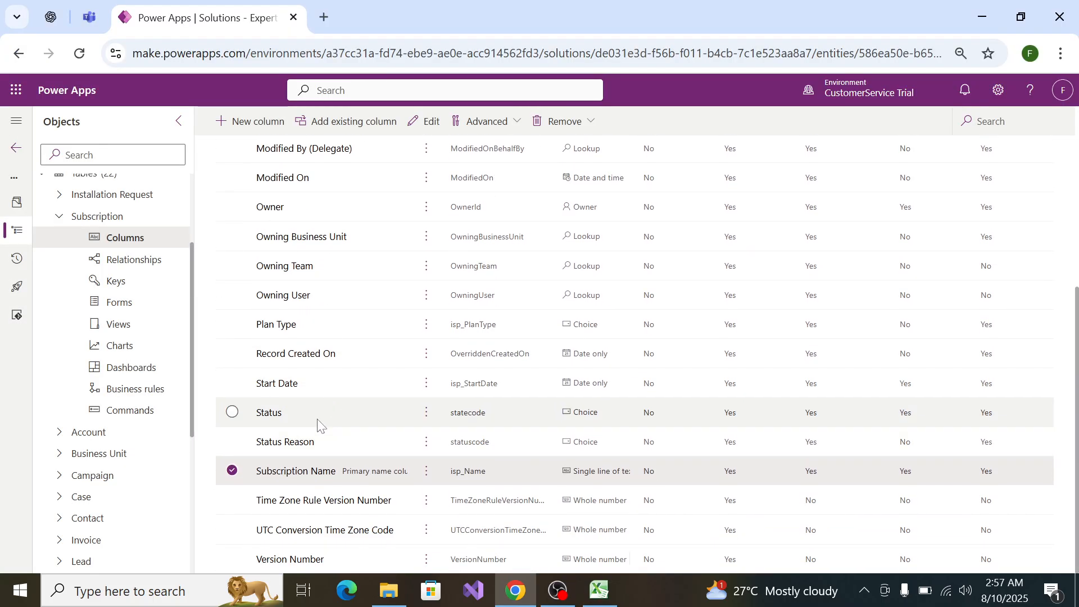
{"action": "left_click", "coordinate": [265, 418]}
{"action": "scroll", "coordinate": [316, 422], "scroll_direction": "up", "scroll_amount": 4}
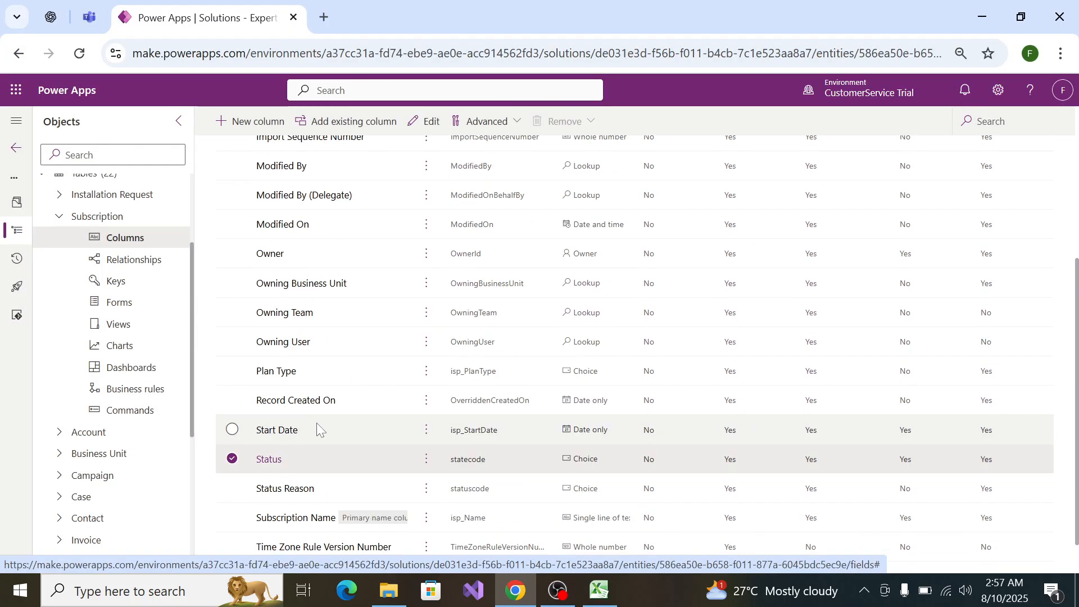
{"action": "scroll", "coordinate": [319, 430], "scroll_direction": "down", "scroll_amount": 4}
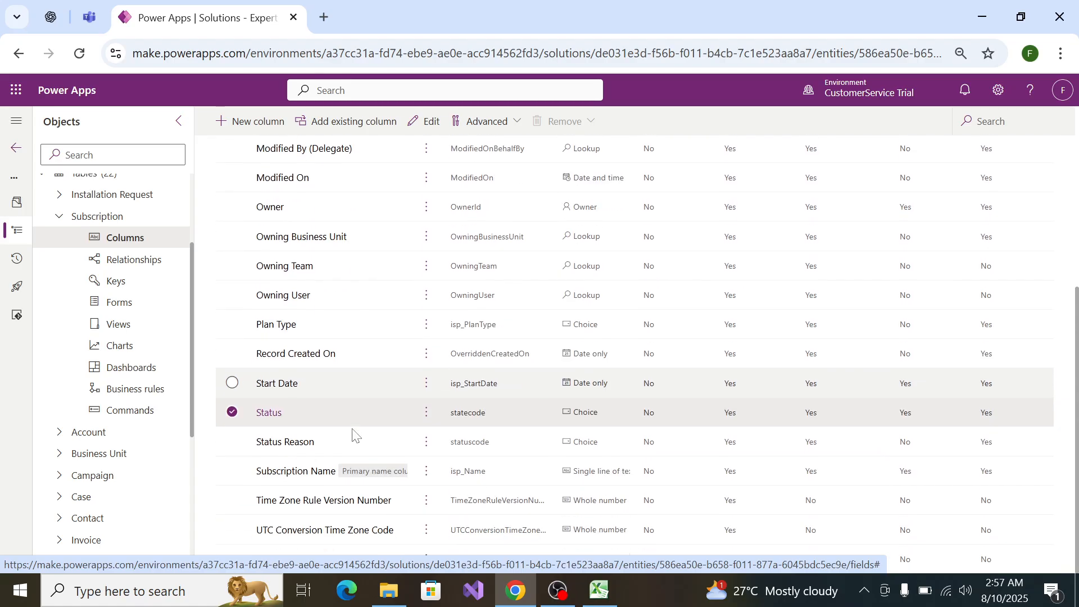
{"action": "left_click", "coordinate": [428, 415]}
{"action": "left_click", "coordinate": [444, 439]}
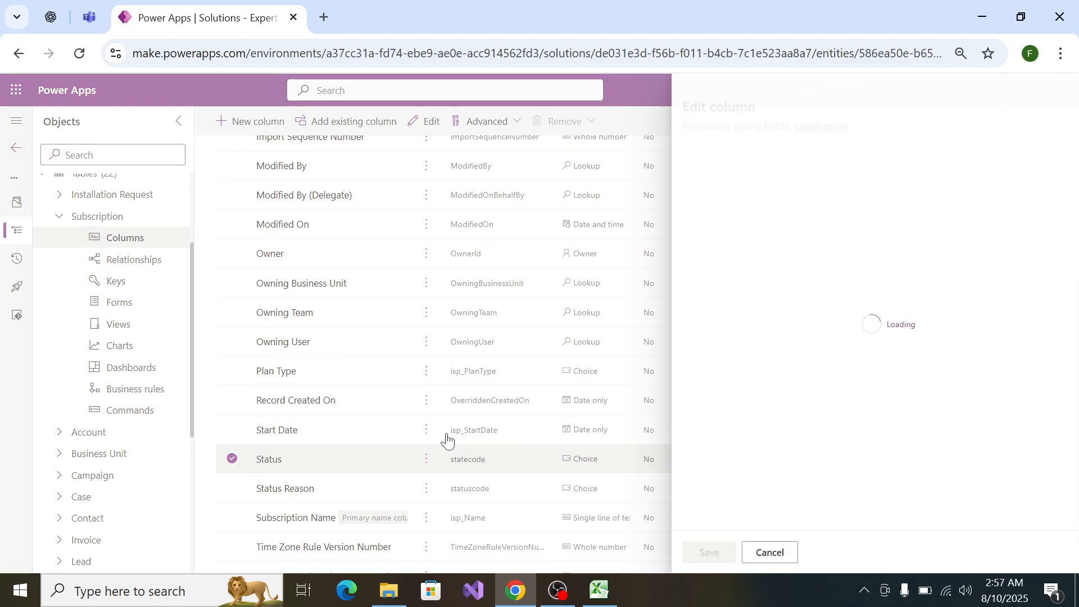
{"action": "scroll", "coordinate": [930, 360], "scroll_direction": "down", "scroll_amount": 2}
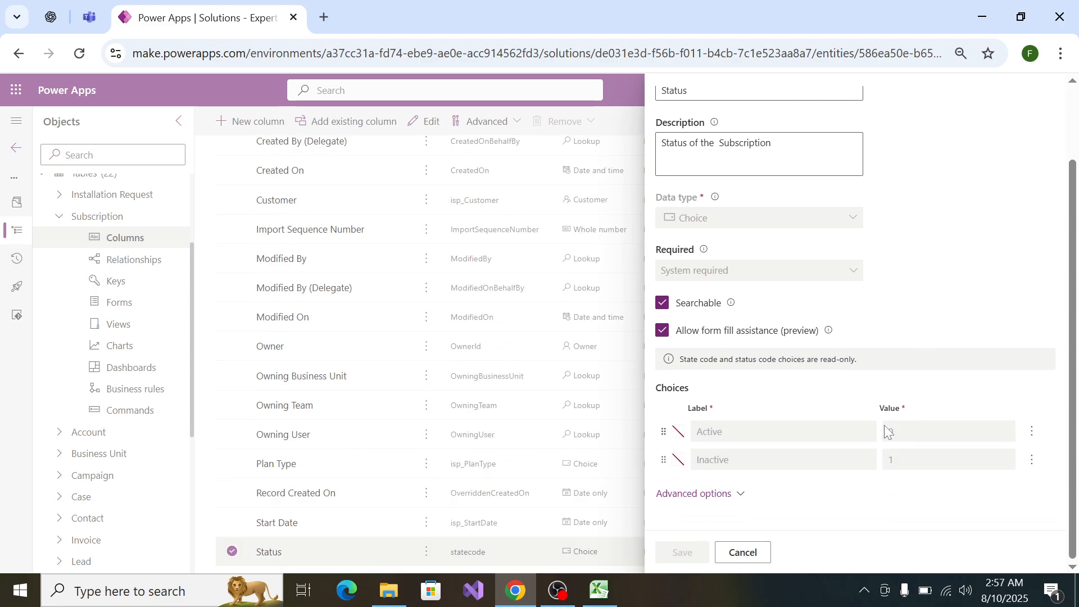
{"action": "scroll", "coordinate": [712, 415], "scroll_direction": "up", "scroll_amount": 2}
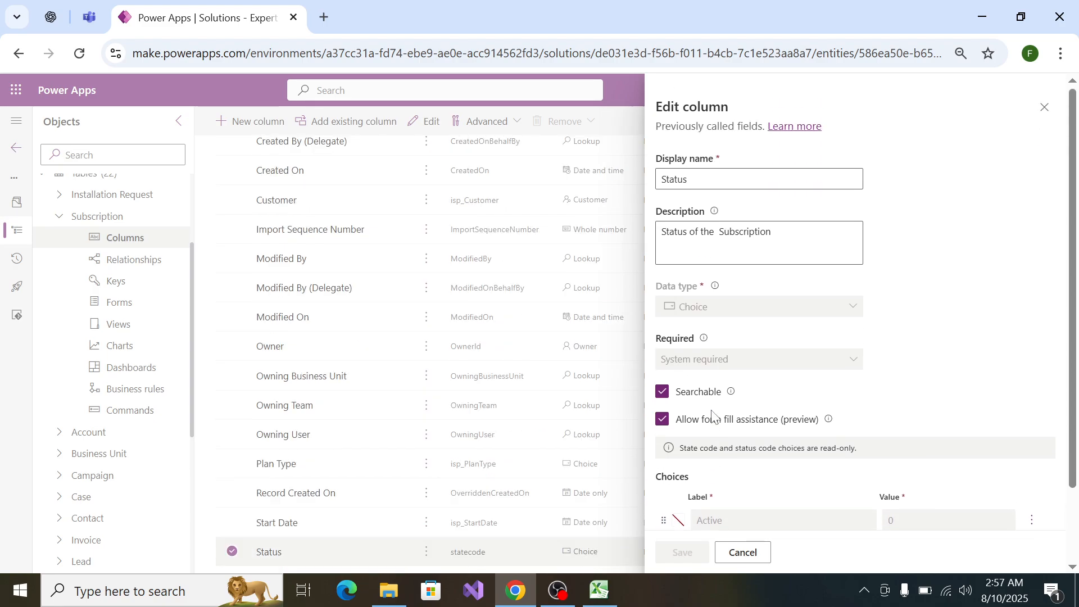
{"action": "left_click", "coordinate": [740, 551]}
{"action": "scroll", "coordinate": [253, 382], "scroll_direction": "down", "scroll_amount": 3}
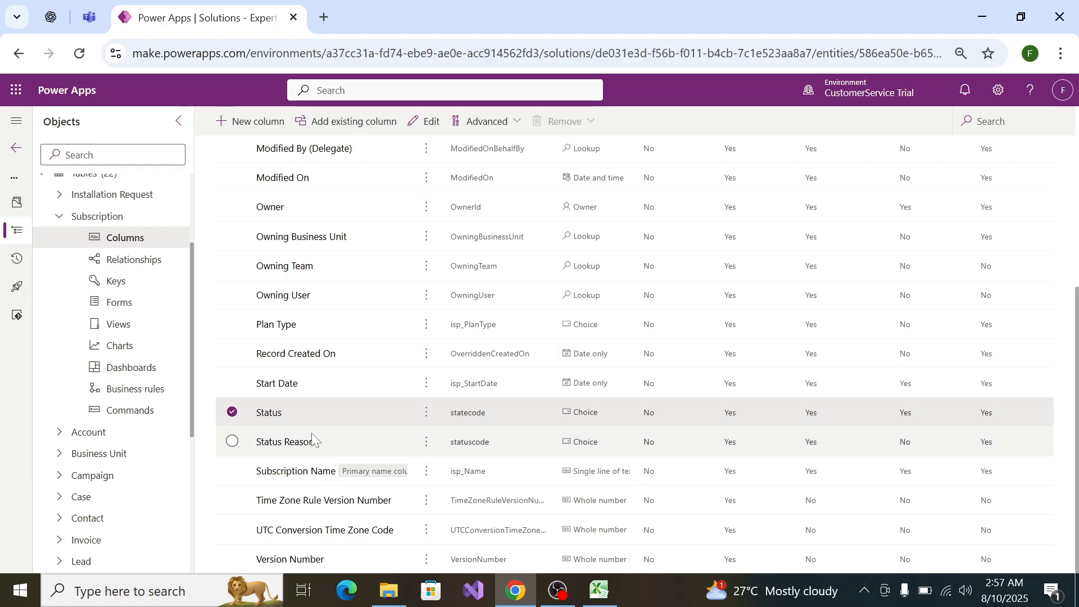
Step: Check the Status row's specification in Excel, and start a new column in Power Apps with the display name "Status"
{"action": "key", "text": "alt+Tab"}
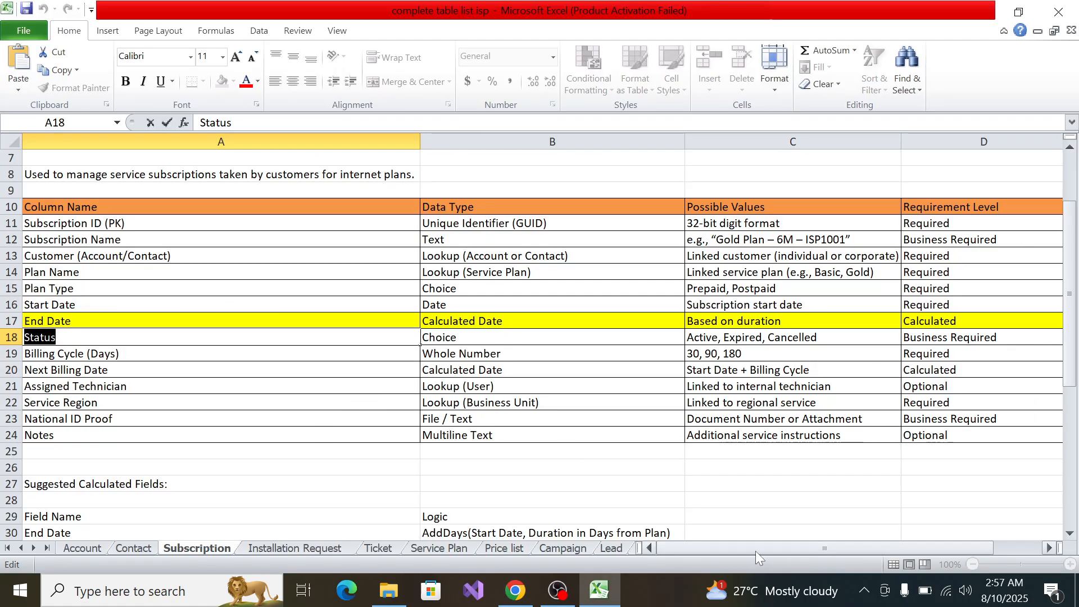
{"action": "left_click_drag", "start_coordinate": [752, 545], "coordinate": [666, 530]}
{"action": "key", "text": "alt+Tab"}
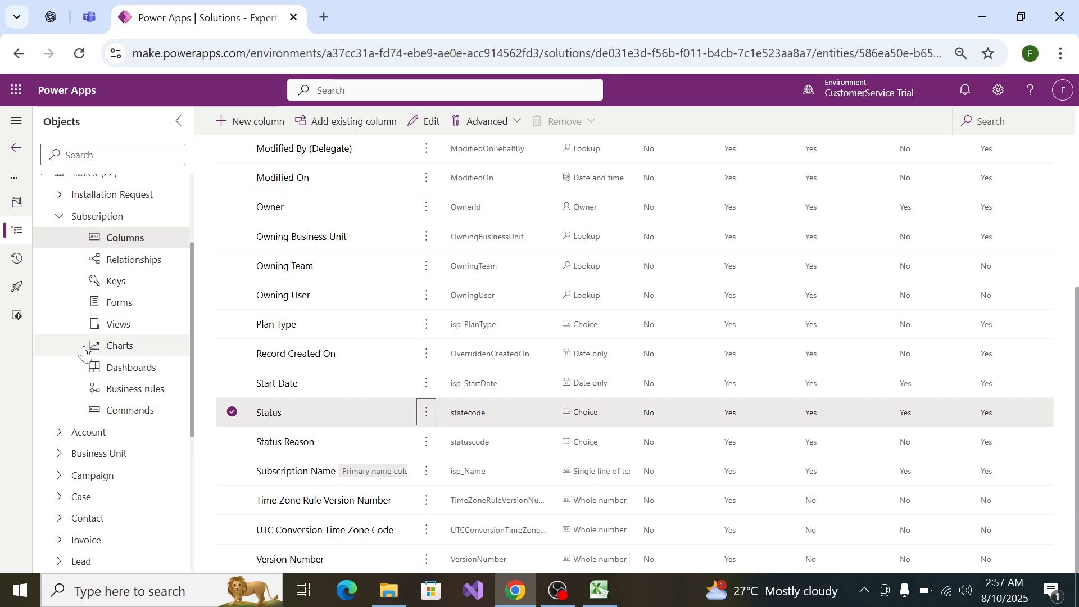
{"action": "left_click", "coordinate": [236, 124]}
{"action": "left_click", "coordinate": [758, 179]}
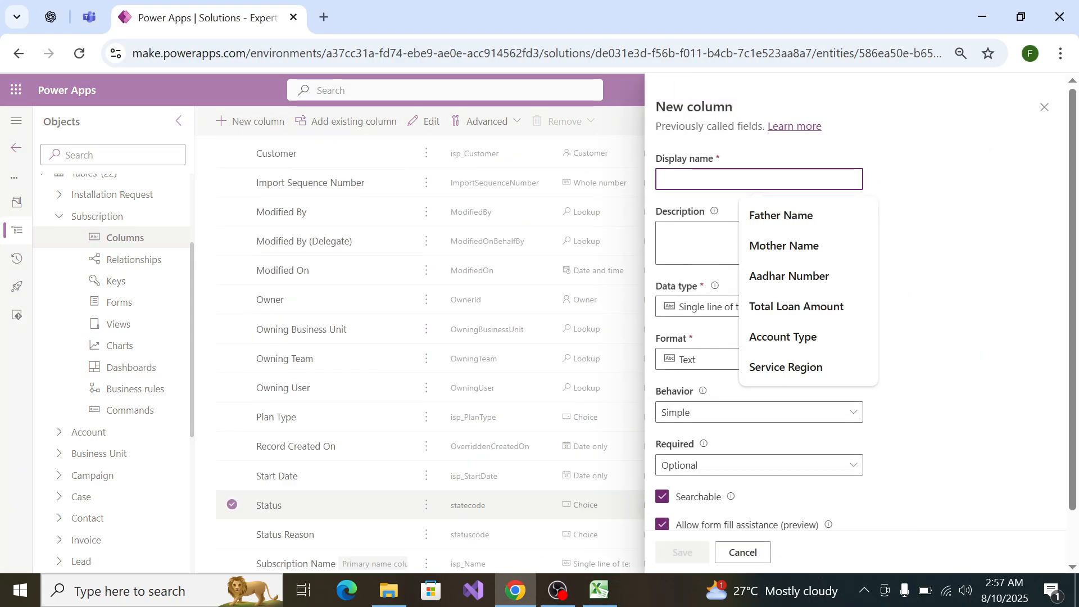
{"action": "key", "text": "ctrl+v"}
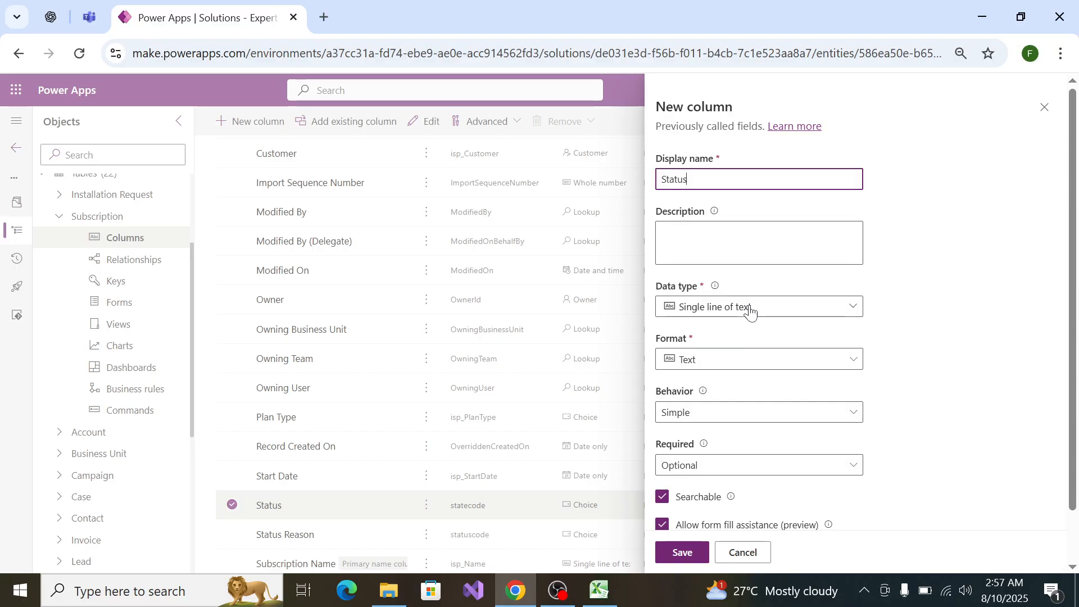
Step: Set the Status column's data type to Choice and turn off syncing with a global choice
{"action": "left_click", "coordinate": [750, 307]}
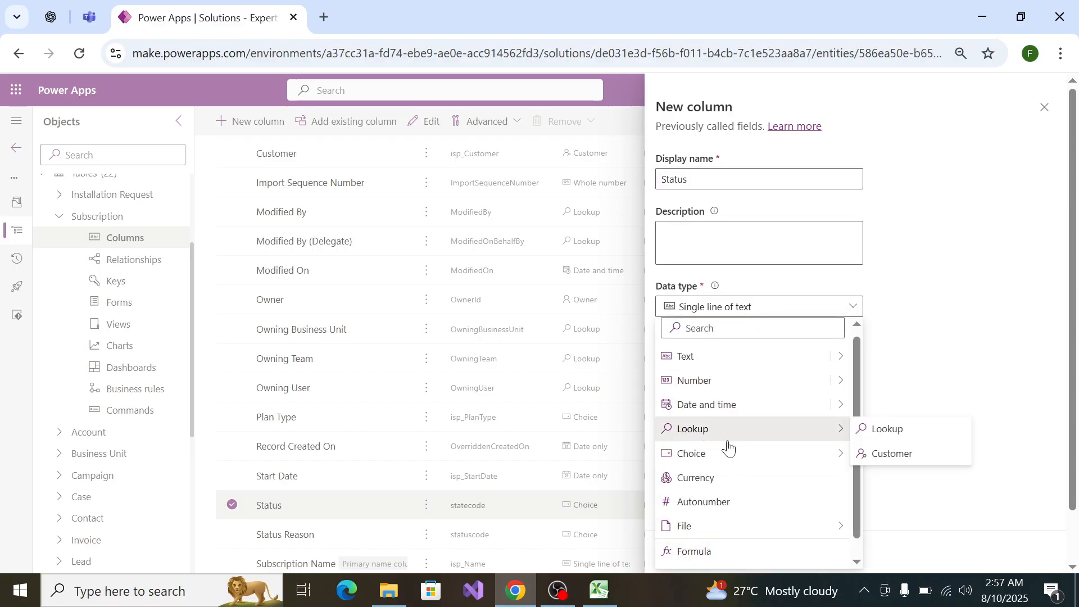
{"action": "mouse_move", "coordinate": [723, 450]}
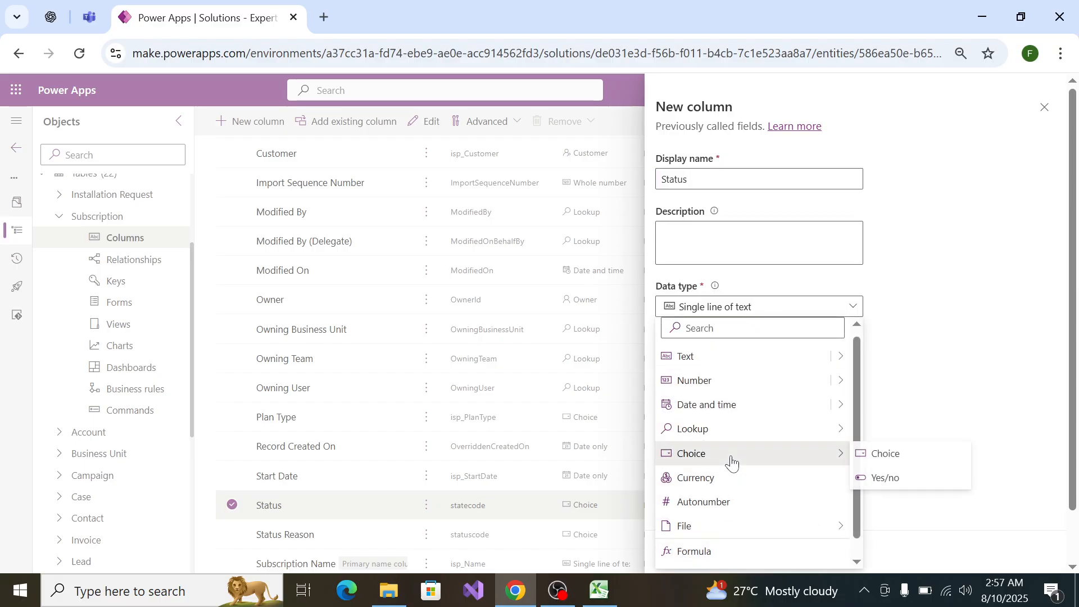
{"action": "left_click", "coordinate": [860, 460]}
{"action": "scroll", "coordinate": [747, 443], "scroll_direction": "down", "scroll_amount": 4}
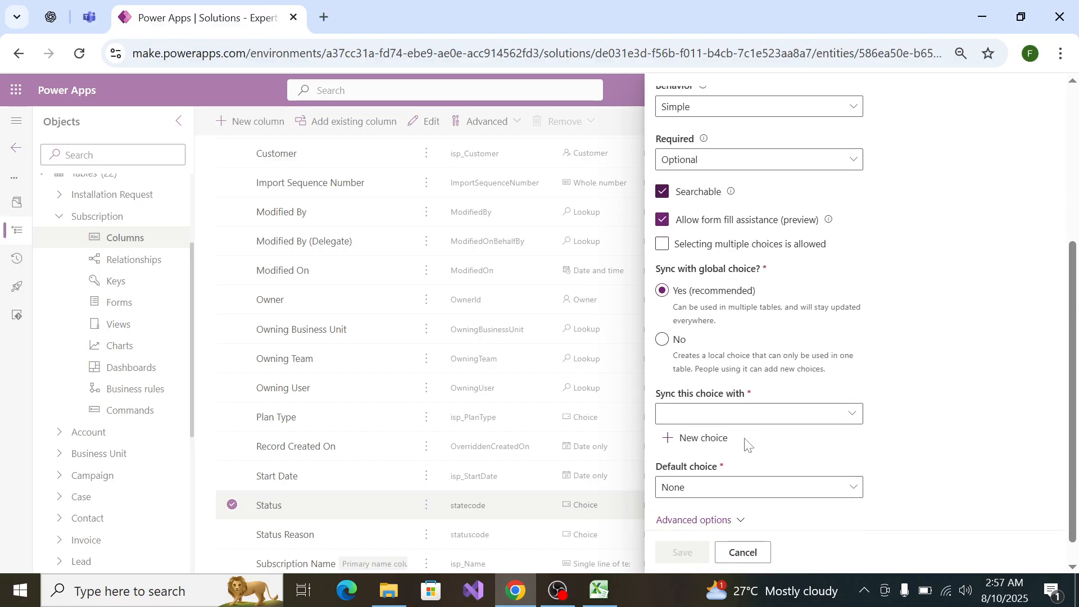
{"action": "left_click", "coordinate": [661, 340]}
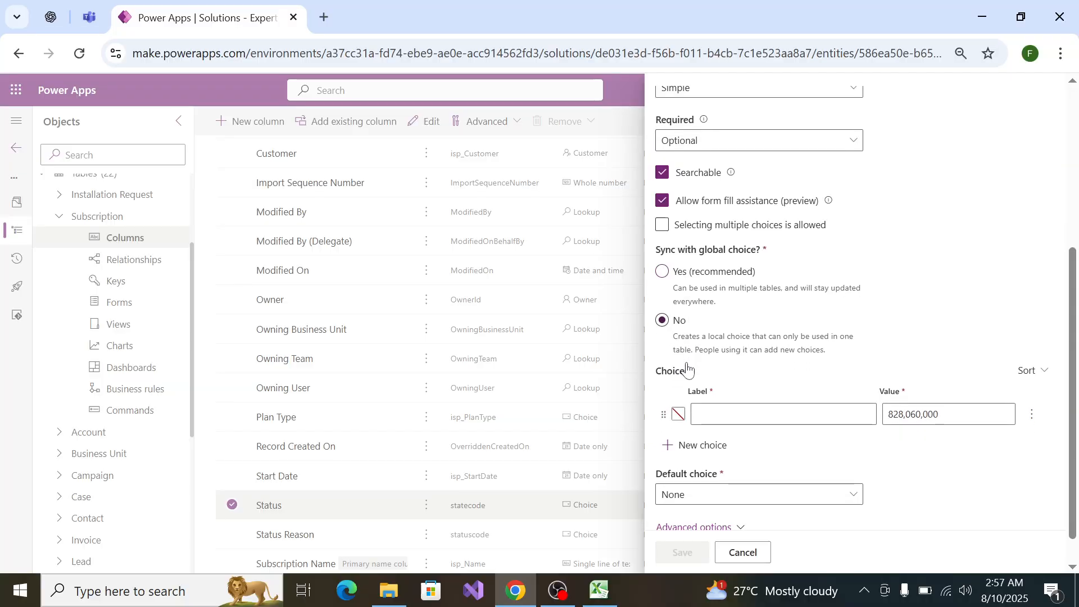
Step: Switch to Excel and copy the possible values "Active, Expired, Cancelled" from cell C18
{"action": "scroll", "coordinate": [712, 410], "scroll_direction": "down", "scroll_amount": 1}
{"action": "left_click", "coordinate": [731, 380]}
{"action": "key", "text": "alt+Tab"}
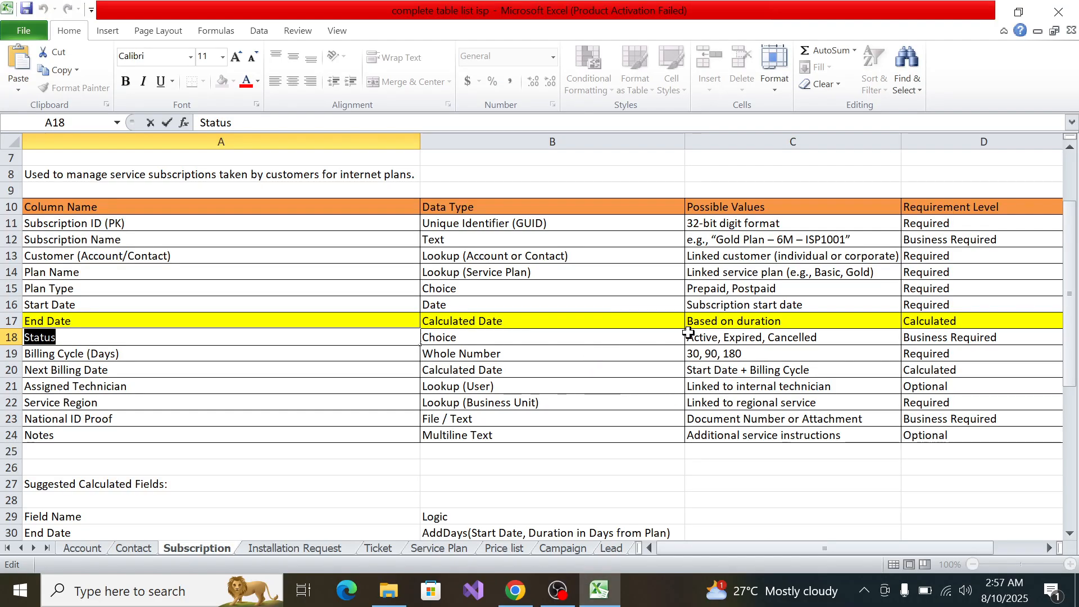
{"action": "left_click", "coordinate": [818, 338]}
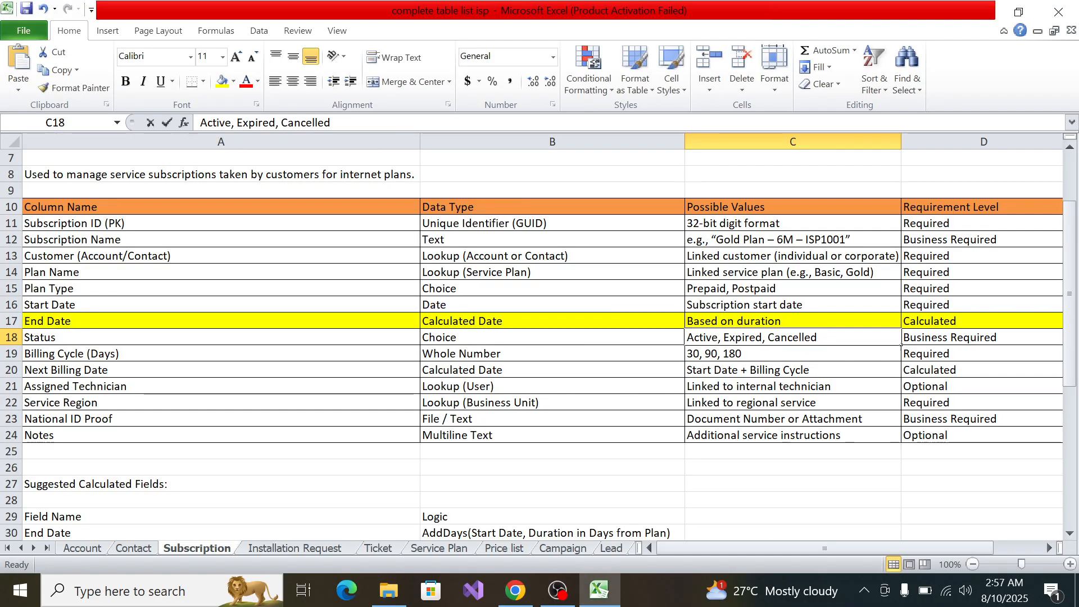
{"action": "left_click_drag", "start_coordinate": [901, 345], "coordinate": [655, 339]}
{"action": "key", "text": "ctrl+c"}
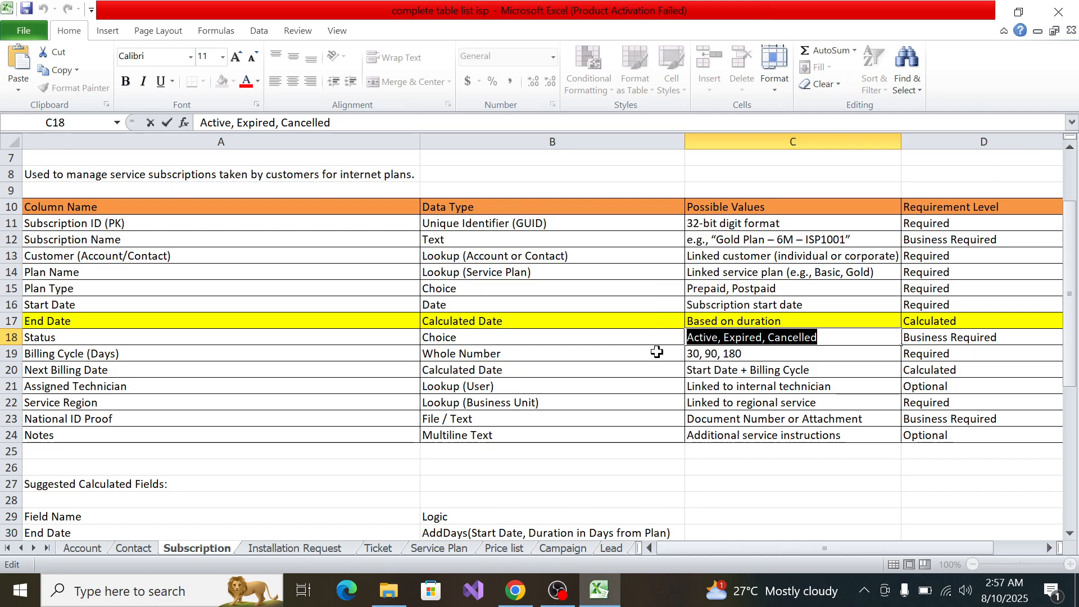
Step: Return to Power Apps and add three choices to the Status column, each with the copied text "Active, Expired, Cancelled" as its label
{"action": "key", "text": "alt+Tab"}
{"action": "scroll", "coordinate": [718, 416], "scroll_direction": "up", "scroll_amount": 5}
{"action": "scroll", "coordinate": [731, 413], "scroll_direction": "down", "scroll_amount": 5}
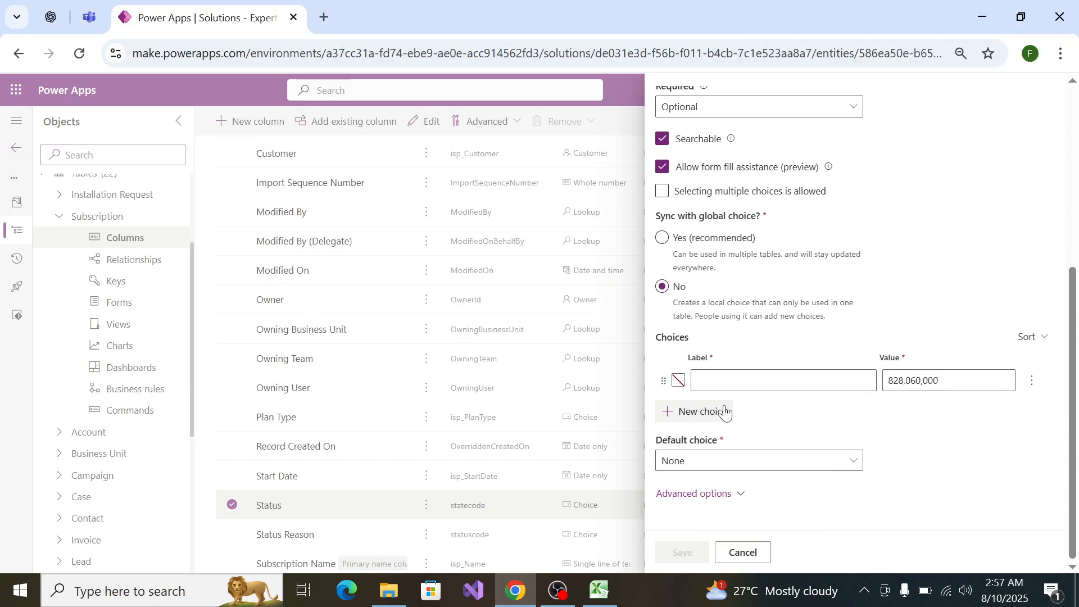
{"action": "left_click", "coordinate": [731, 380]}
{"action": "key", "text": "ctrl+v"}
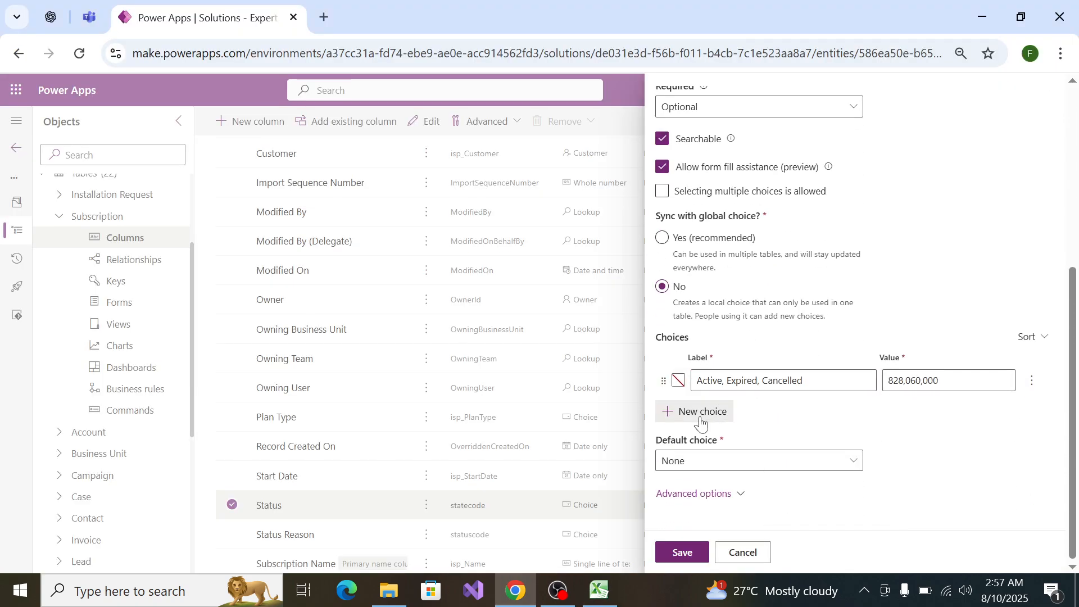
{"action": "left_click", "coordinate": [702, 412]}
{"action": "key", "text": "ctrl+v"}
{"action": "left_click", "coordinate": [705, 440]}
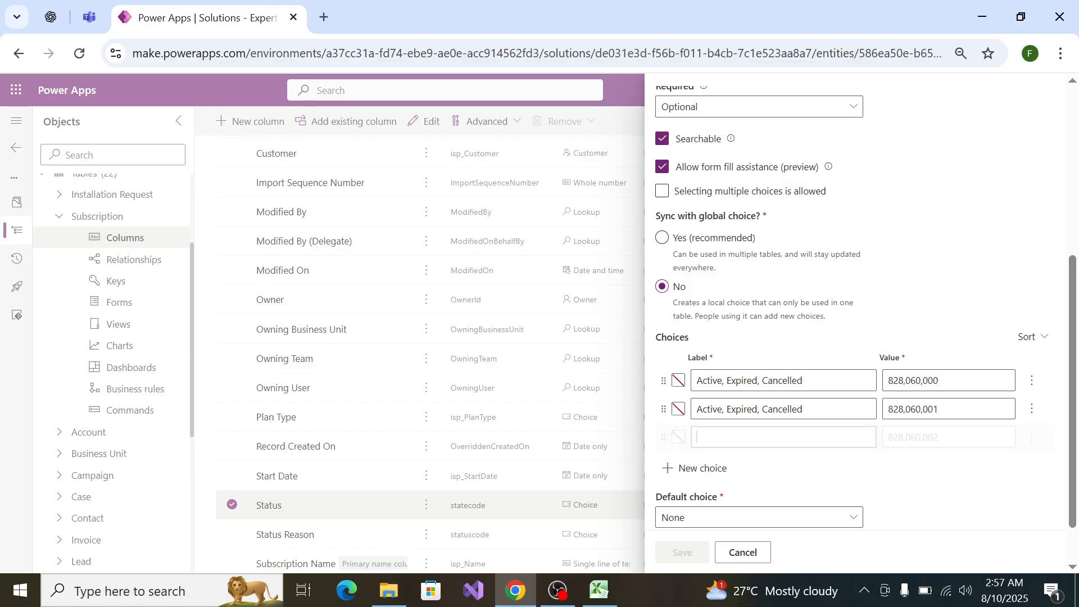
{"action": "key", "text": "ctrl+v"}
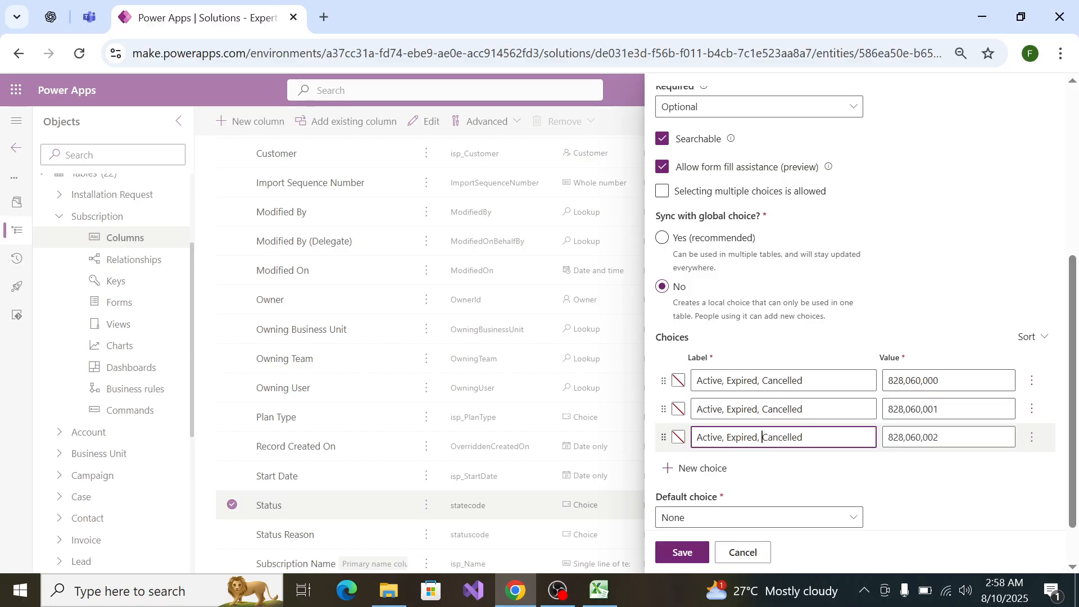
Step: Shorten the third choice's label to "Cancelled"
{"action": "left_click", "coordinate": [762, 437]}
{"action": "key", "text": "BackSpace"}
{"action": "key", "text": "BackSpace"}
{"action": "key", "text": "BackSpace"}
{"action": "key", "text": "BackSpace"}
{"action": "key", "text": "BackSpace"}
{"action": "key", "text": "BackSpace"}
{"action": "key", "text": "BackSpace"}
{"action": "key", "text": "BackSpace"}
{"action": "key", "text": "BackSpace"}
{"action": "key", "text": "BackSpace"}
{"action": "key", "text": "BackSpace"}
{"action": "key", "text": "BackSpace"}
{"action": "key", "text": "BackSpace"}
{"action": "key", "text": "BackSpace"}
{"action": "key", "text": "BackSpace"}
{"action": "key", "text": "BackSpace"}
{"action": "key", "text": "BackSpace"}
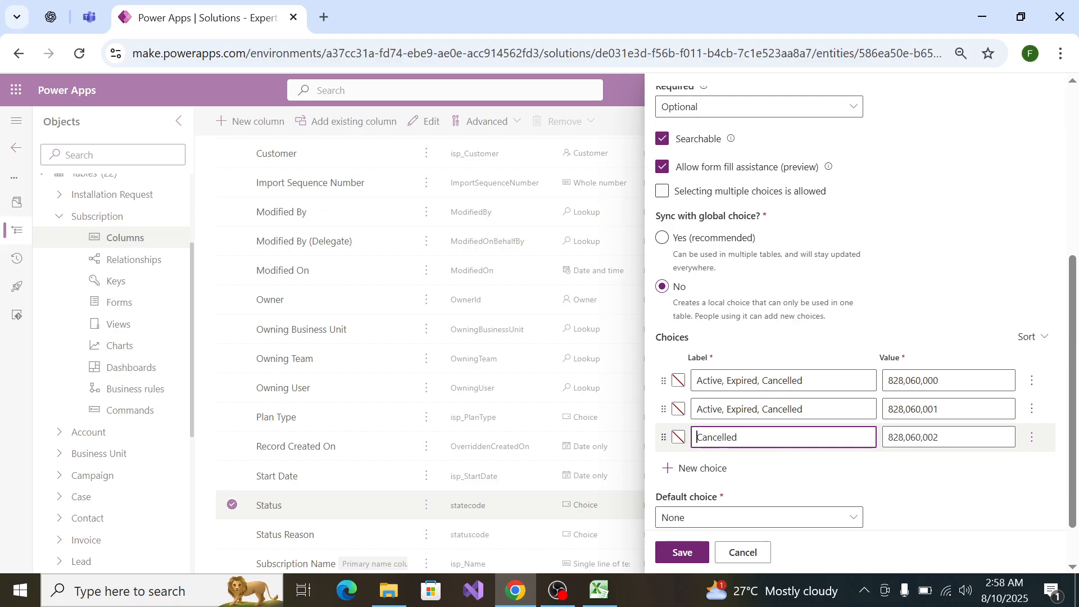
{"action": "left_click", "coordinate": [762, 409]}
{"action": "key", "text": "BackSpace"}
{"action": "key", "text": "BackSpace"}
{"action": "key", "text": "BackSpace"}
{"action": "key", "text": "BackSpace"}
{"action": "key", "text": "BackSpace"}
{"action": "key", "text": "BackSpace"}
{"action": "key", "text": "BackSpace"}
{"action": "key", "text": "BackSpace"}
{"action": "key", "text": "BackSpace"}
{"action": "key", "text": "BackSpace"}
{"action": "key", "text": "BackSpace"}
{"action": "key", "text": "BackSpace"}
{"action": "key", "text": "BackSpace"}
{"action": "key", "text": "BackSpace"}
{"action": "key", "text": "BackSpace"}
{"action": "key", "text": "BackSpace"}
{"action": "key", "text": "BackSpace"}
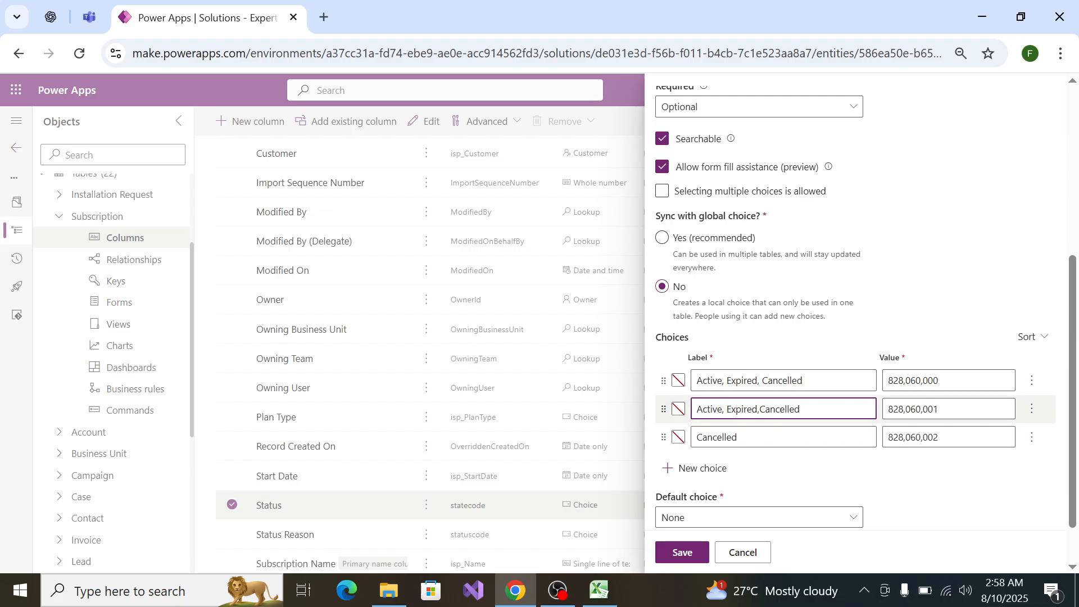
{"action": "left_click", "coordinate": [762, 380]}
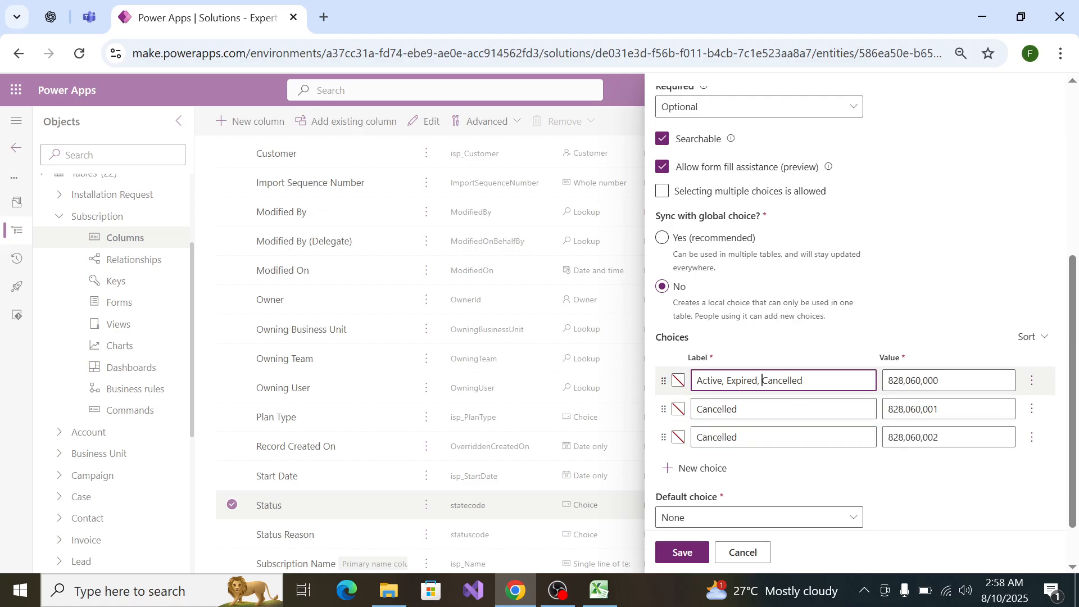
{"action": "left_click", "coordinate": [697, 408]}
{"action": "type", "text": "Active, Expired,"}
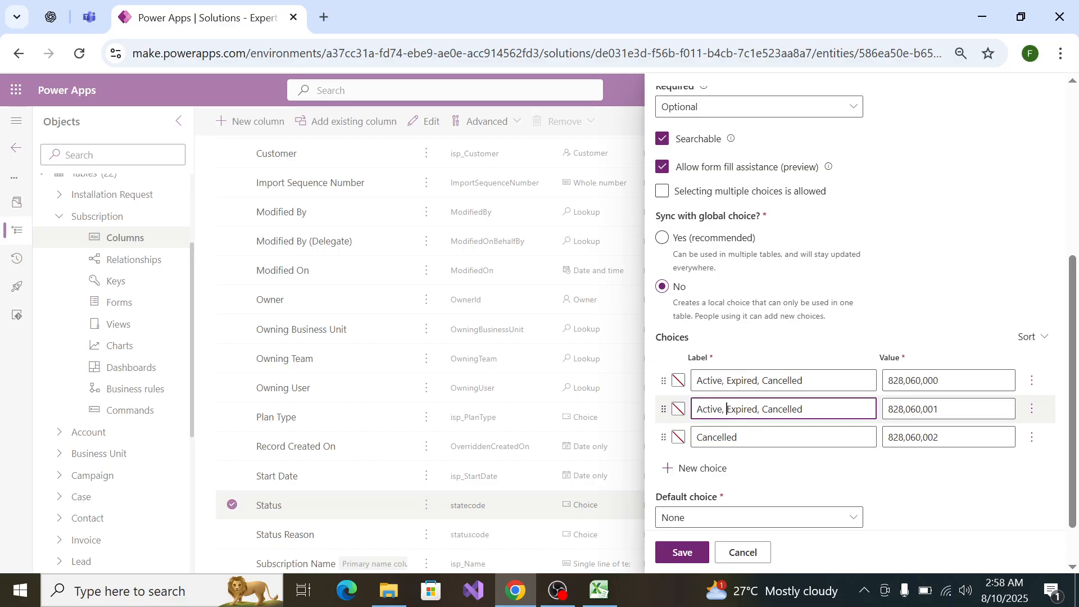
Step: Shorten the second choice's label to "Expired"
{"action": "left_click", "coordinate": [727, 408]}
{"action": "key", "text": "BackSpace"}
{"action": "key", "text": "BackSpace"}
{"action": "key", "text": "BackSpace"}
{"action": "key", "text": "BackSpace"}
{"action": "key", "text": "BackSpace"}
{"action": "key", "text": "BackSpace"}
{"action": "key", "text": "BackSpace"}
{"action": "key", "text": "BackSpace"}
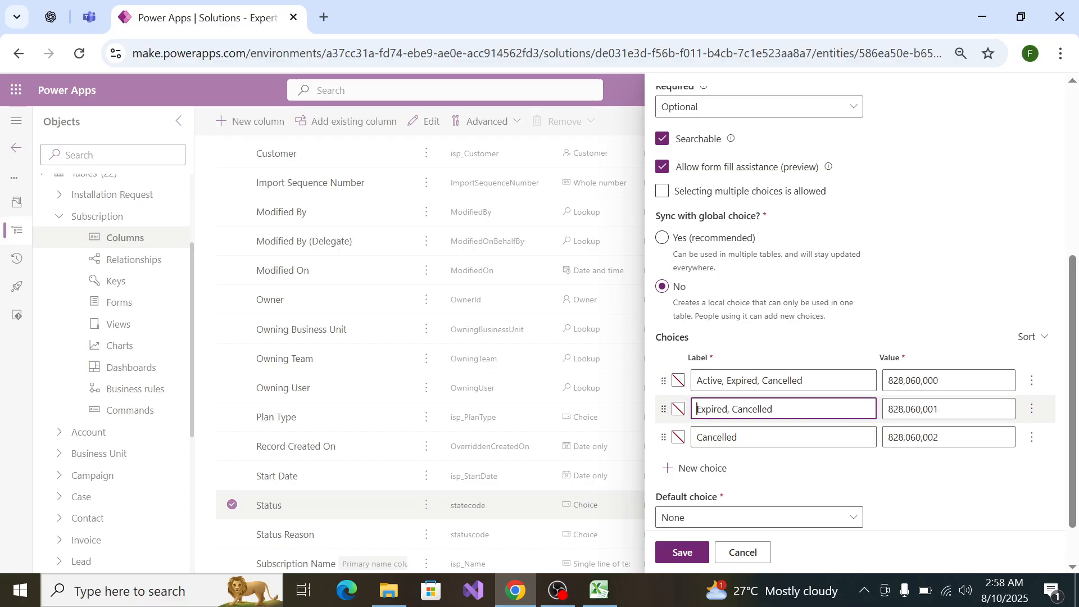
{"action": "left_click", "coordinate": [773, 408]}
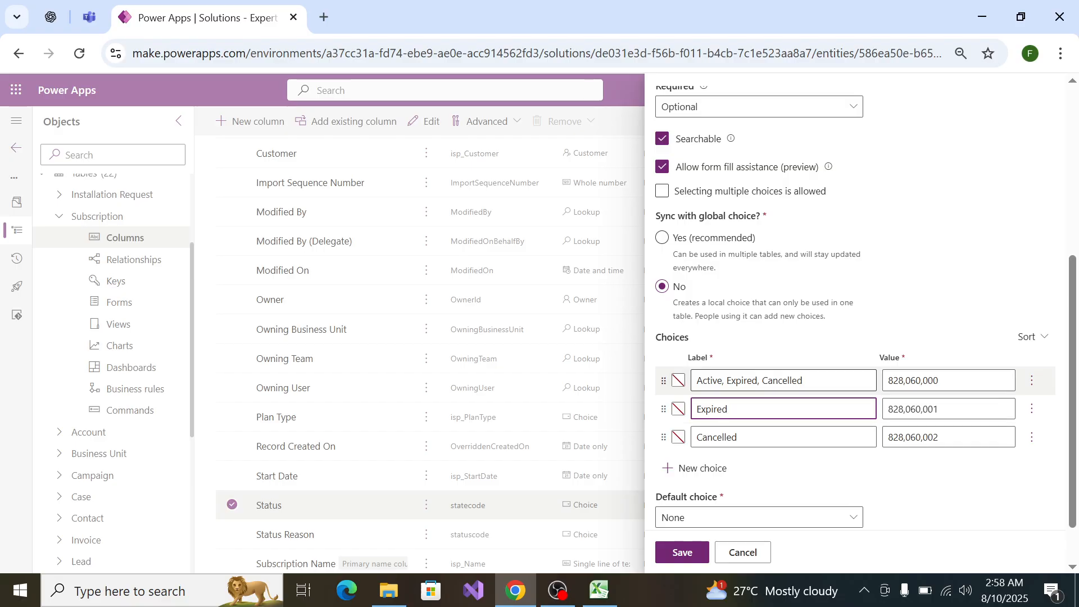
Step: Shorten the first choice's label to "Active"
{"action": "left_click", "coordinate": [802, 380]}
{"action": "key", "text": "BackSpace"}
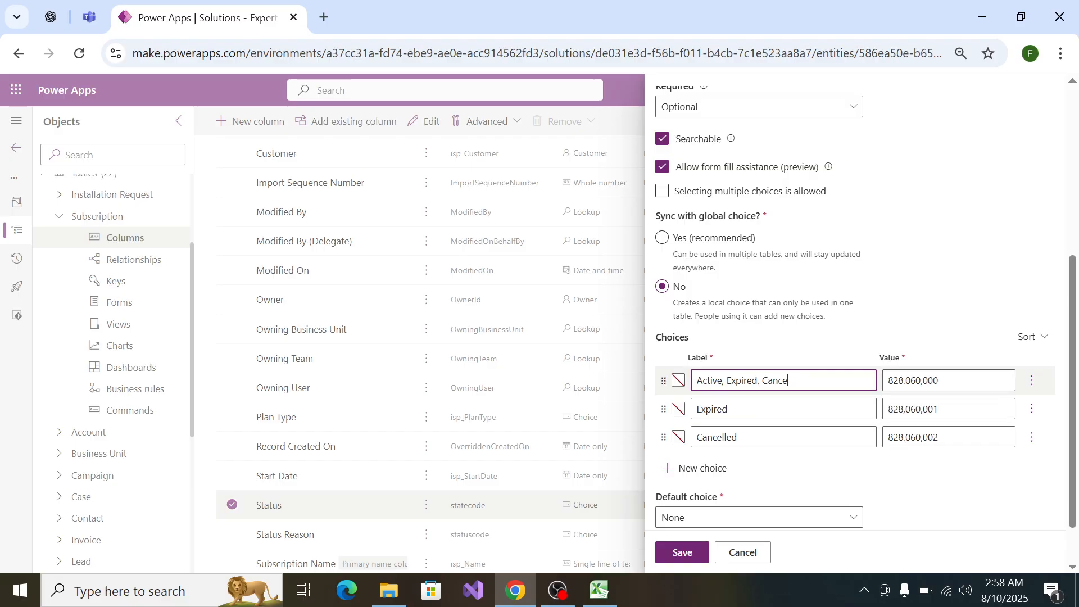
{"action": "key", "text": "BackSpace"}
{"action": "key", "text": "BackSpace"}
{"action": "key", "text": "BackSpace"}
{"action": "key", "text": "BackSpace"}
{"action": "key", "text": "BackSpace"}
{"action": "key", "text": "BackSpace"}
{"action": "key", "text": "BackSpace"}
{"action": "key", "text": "BackSpace"}
{"action": "key", "text": "BackSpace"}
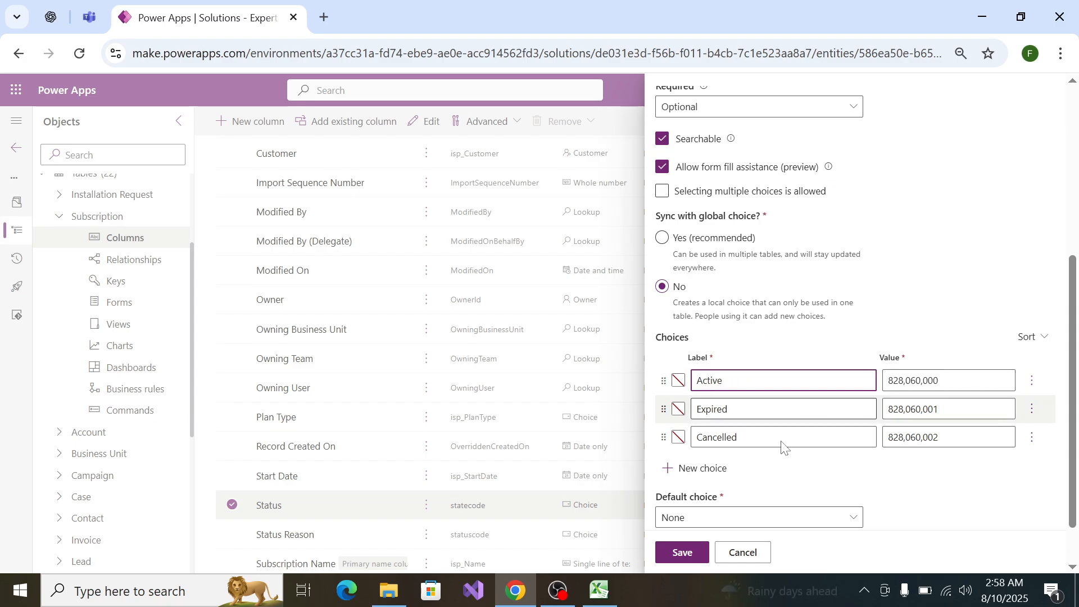
Step: Leave the default choice at None, save the new Status column, and deselect the existing statecode Status row
{"action": "scroll", "coordinate": [744, 469], "scroll_direction": "down", "scroll_amount": 1}
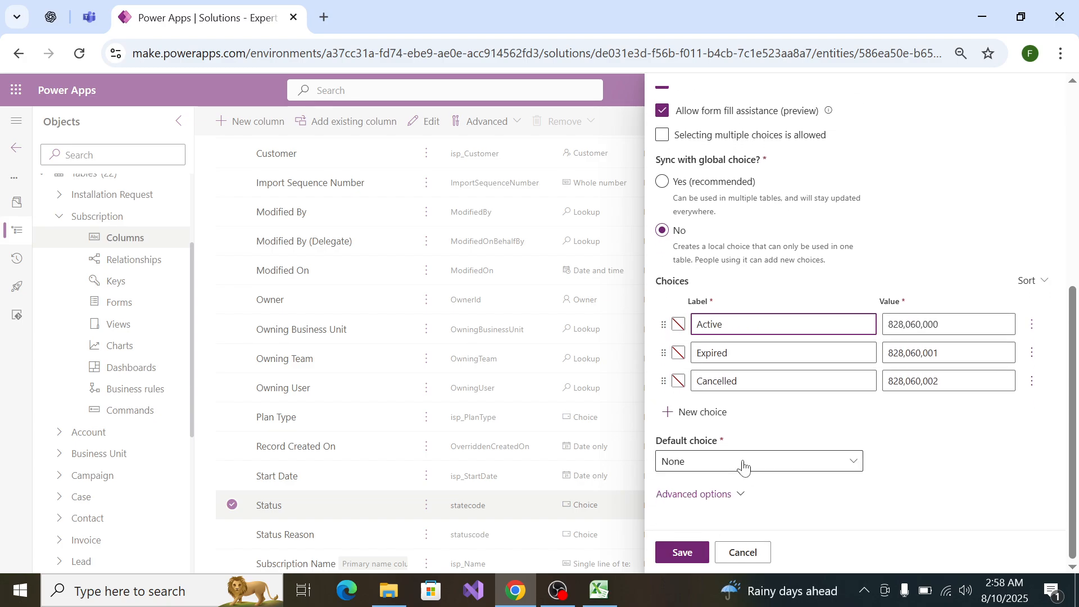
{"action": "left_click", "coordinate": [765, 466]}
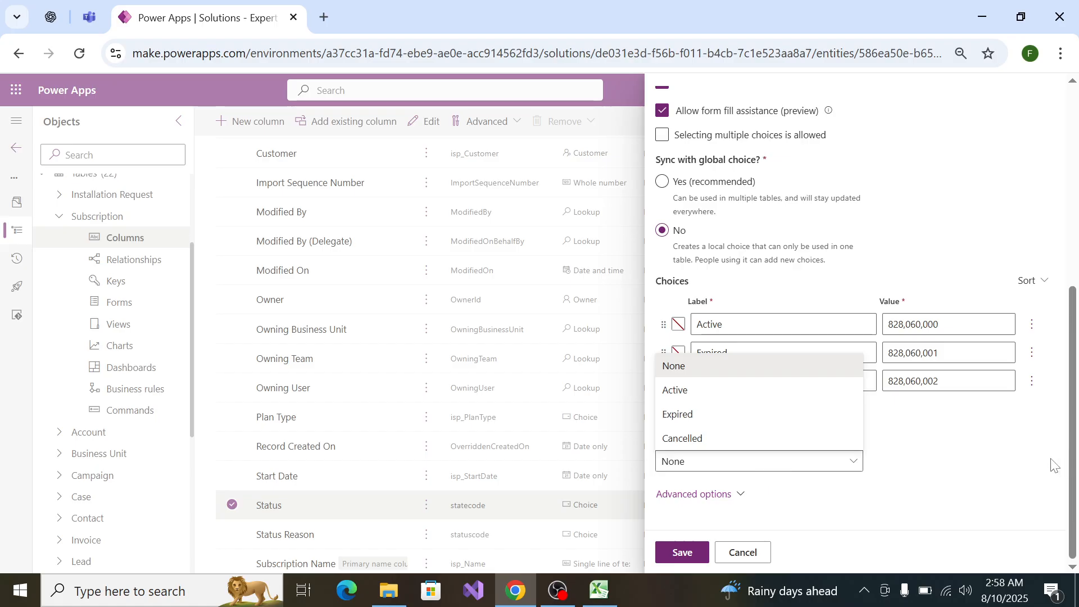
{"action": "key", "text": "Escape"}
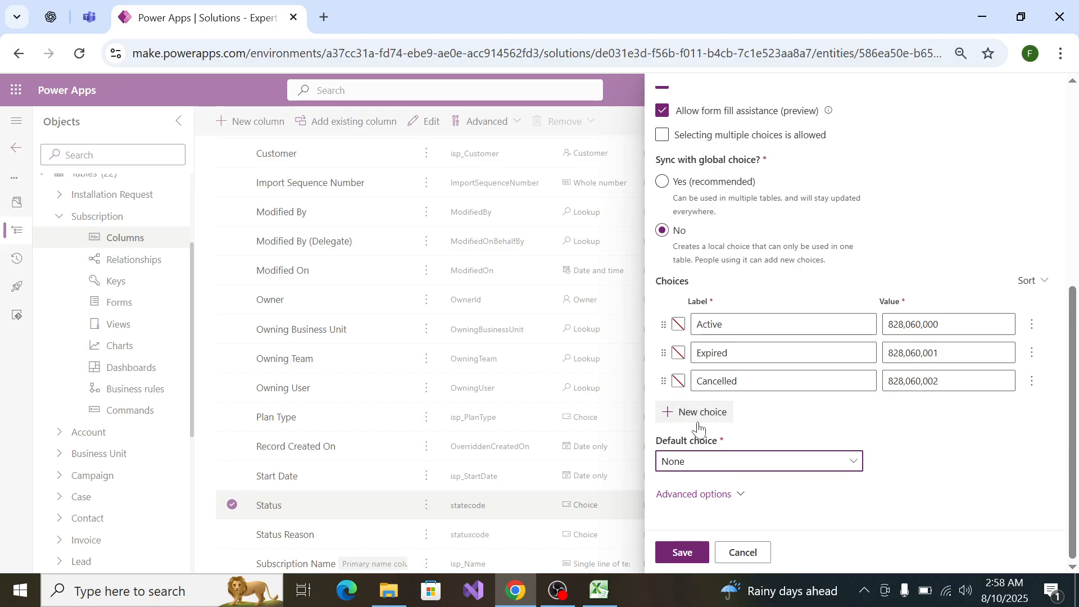
{"action": "left_click", "coordinate": [683, 554]}
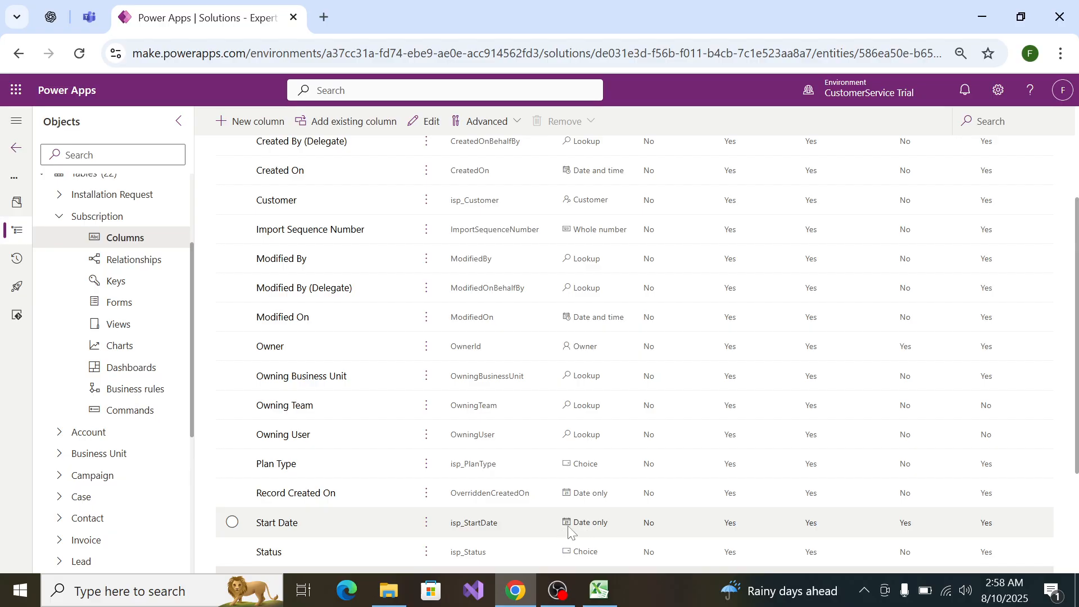
{"action": "scroll", "coordinate": [439, 472], "scroll_direction": "down", "scroll_amount": 3}
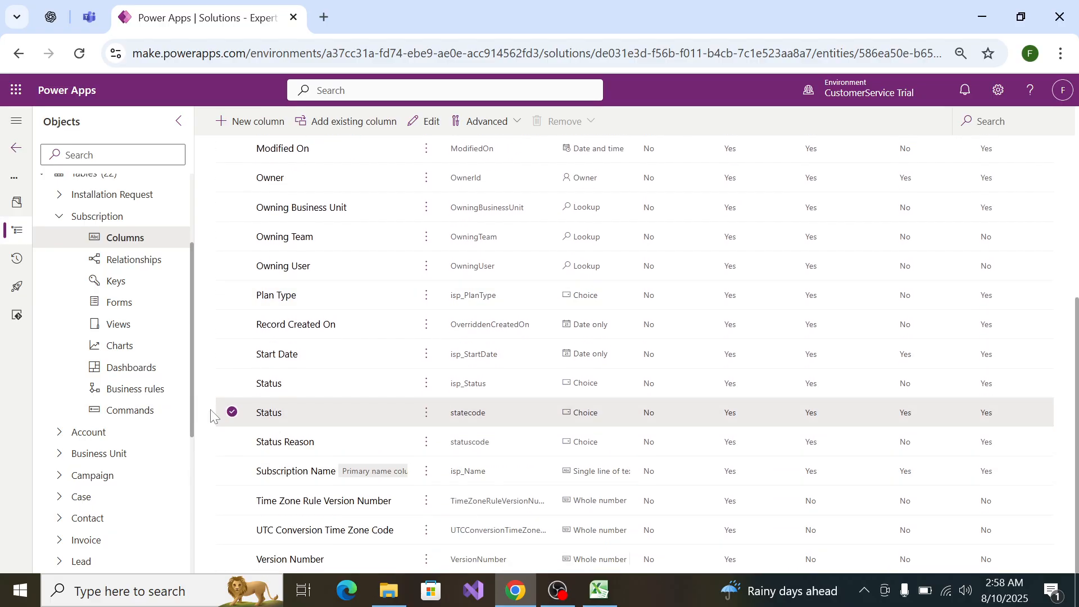
{"action": "left_click", "coordinate": [232, 413]}
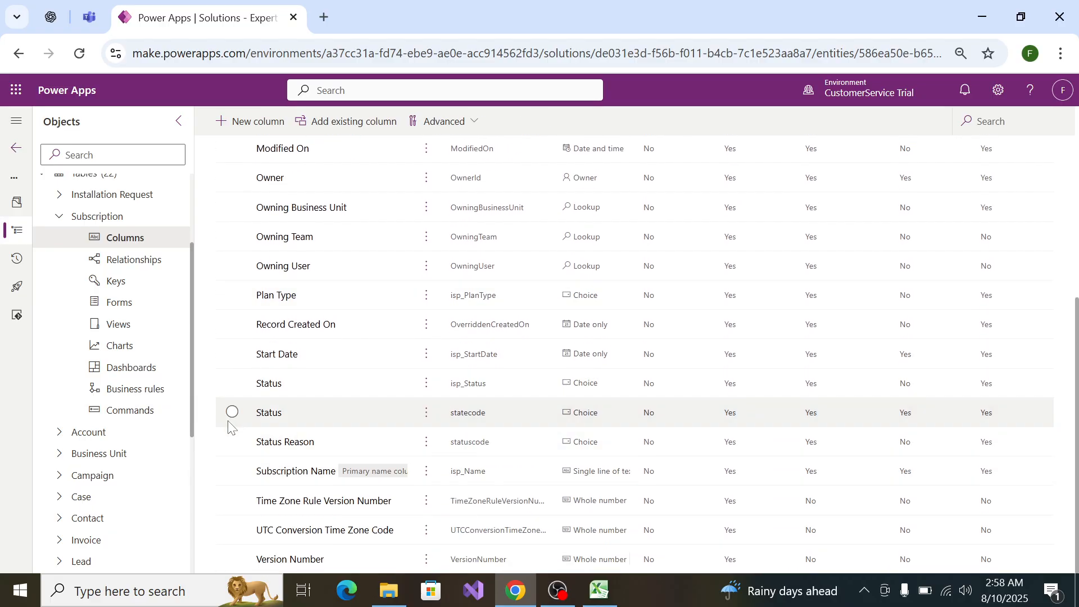
Step: Switch to Excel and copy only the text "Billing Cycle" from cell A19
{"action": "key", "text": "alt+Tab"}
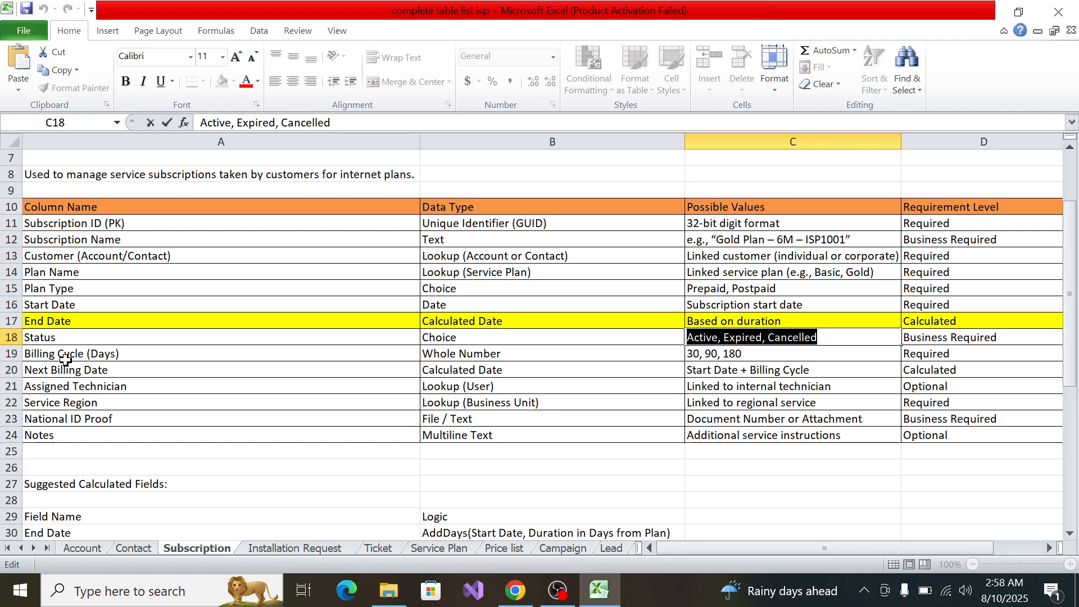
{"action": "left_click", "coordinate": [90, 355]}
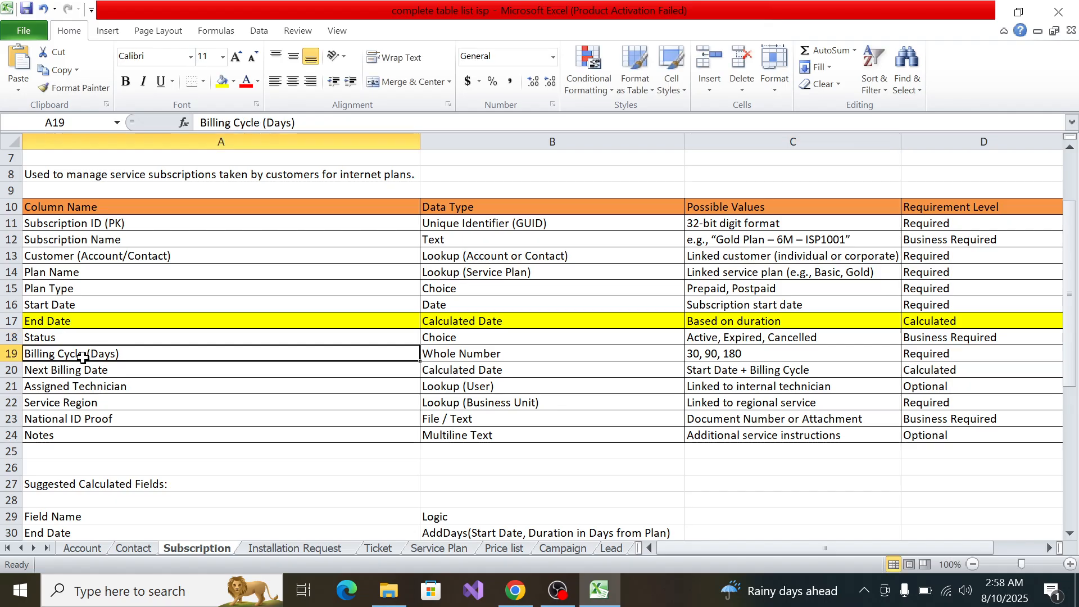
{"action": "double_click", "coordinate": [119, 355]}
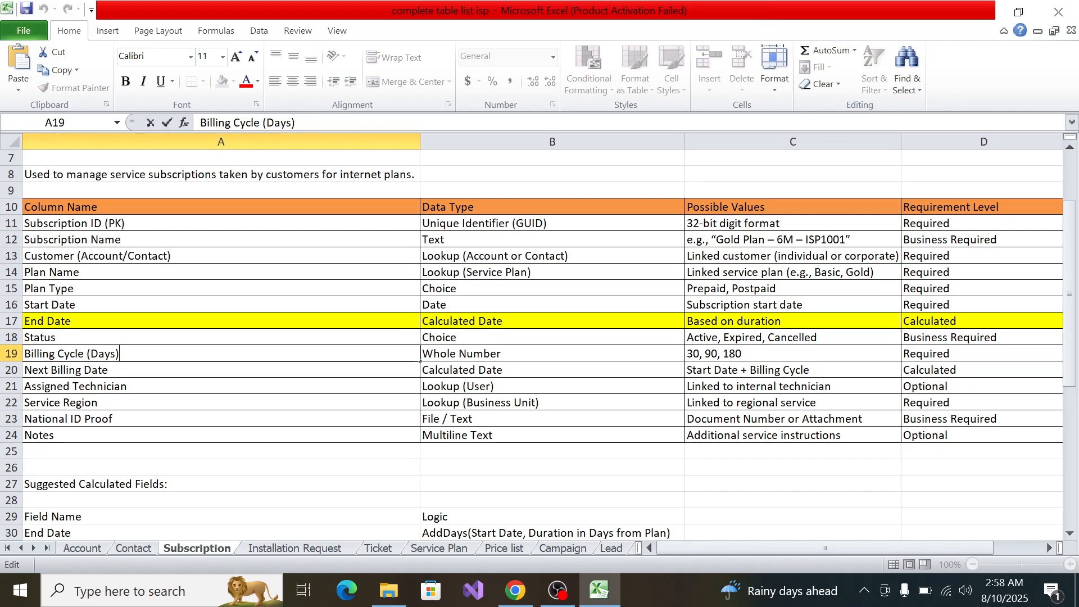
{"action": "left_click_drag", "start_coordinate": [85, 353], "coordinate": [24, 354]}
{"action": "key", "text": "ctrl+c"}
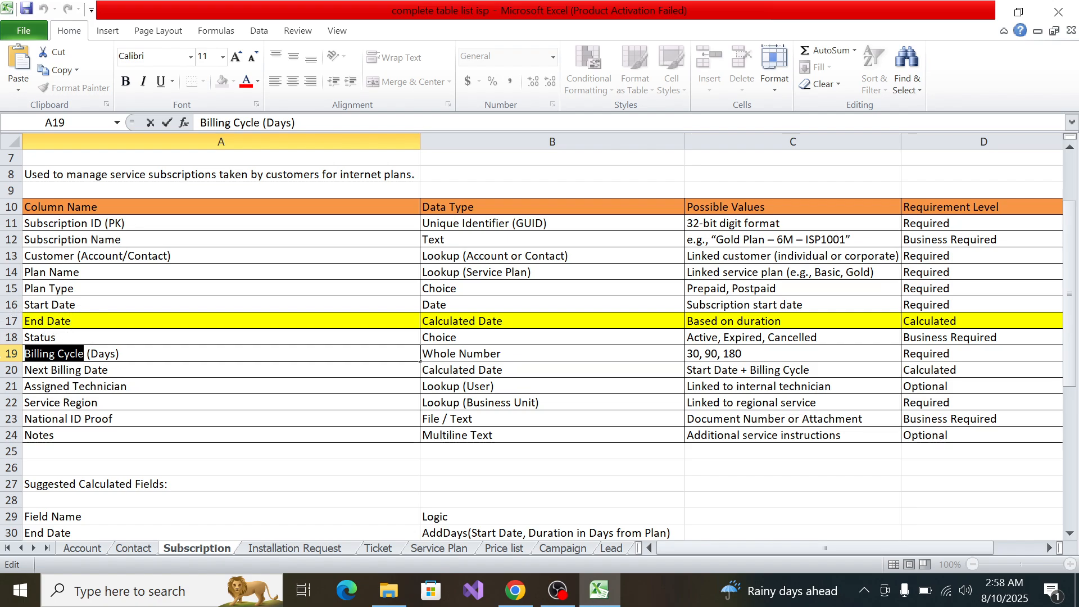
Step: Return to Power Apps and start a new column with the display name "Billing Cycle"
{"action": "key", "text": "alt+Tab"}
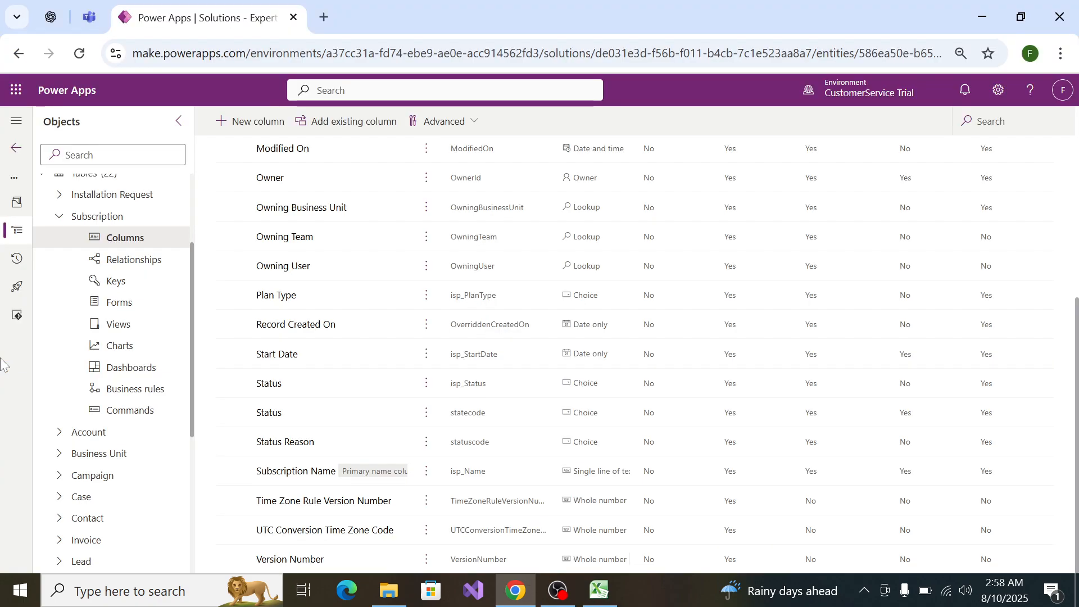
{"action": "left_click", "coordinate": [231, 124]}
{"action": "left_click", "coordinate": [797, 180]}
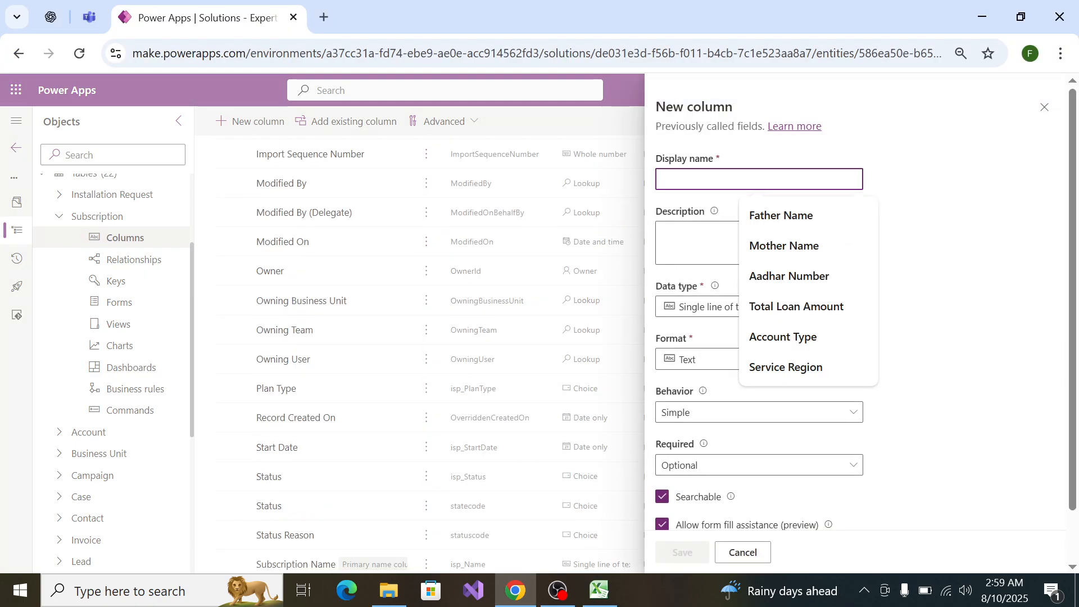
{"action": "key", "text": "ctrl+v"}
Step: Check the Billing Cycle row's specification in Excel, and set the new column's data type to Choice in Power Apps
{"action": "key", "text": "alt+Tab"}
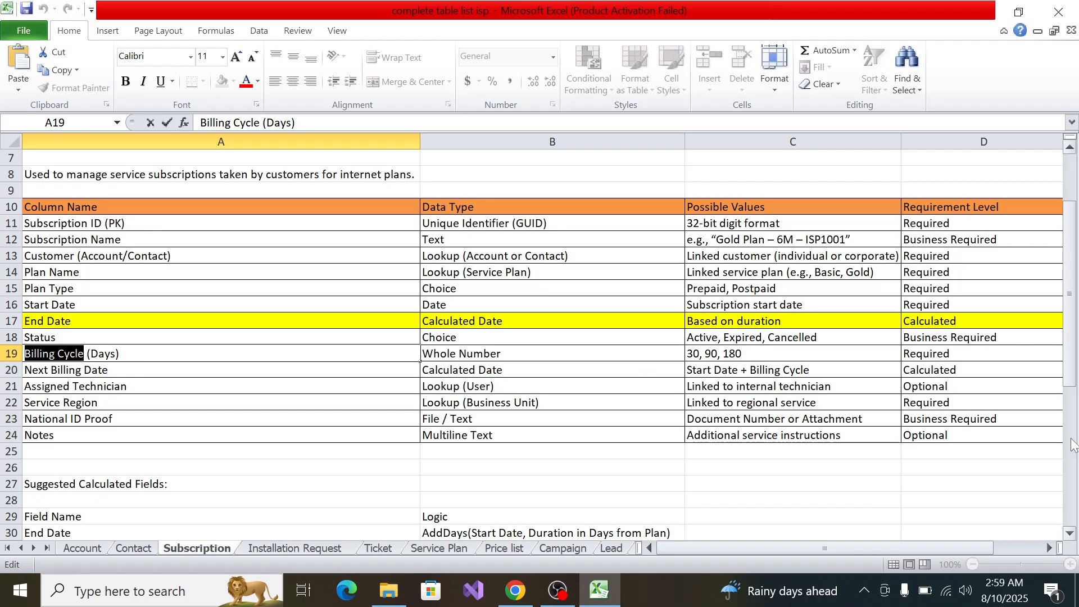
{"action": "left_click_drag", "start_coordinate": [892, 550], "coordinate": [938, 548]}
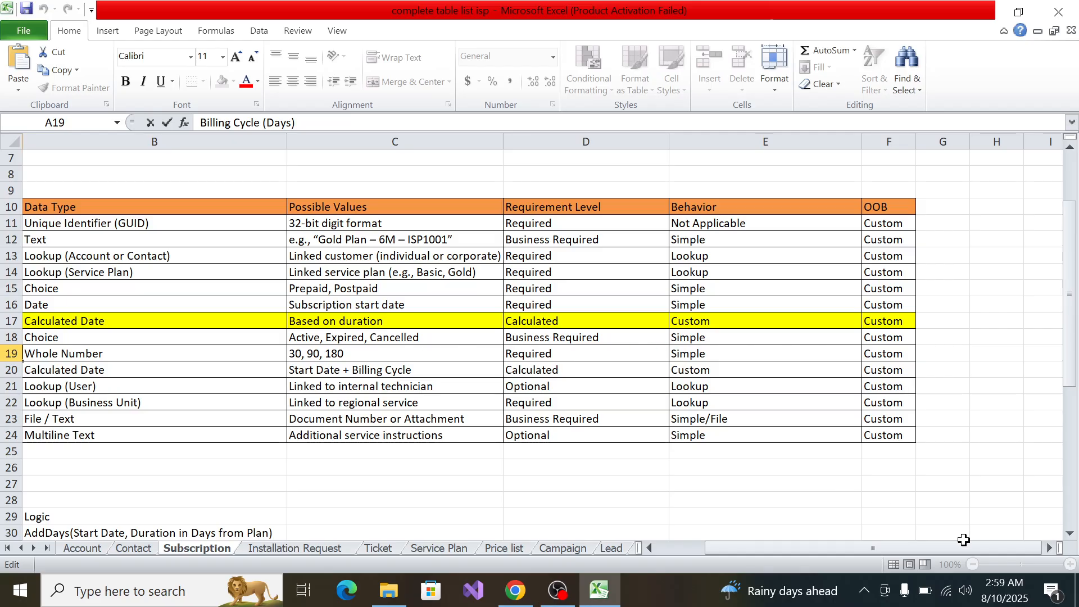
{"action": "left_click_drag", "start_coordinate": [950, 548], "coordinate": [837, 545]}
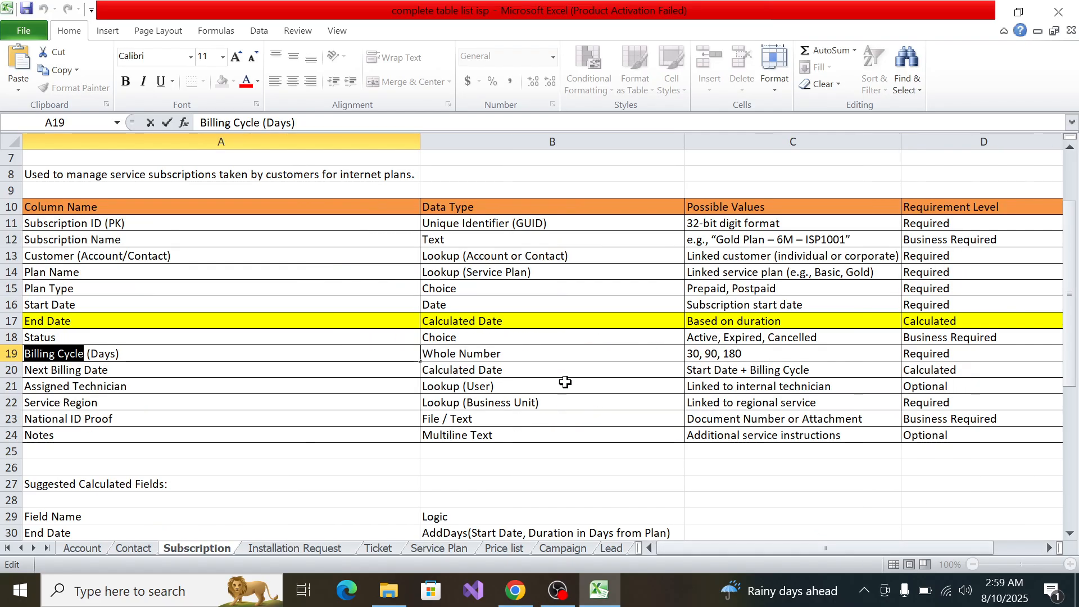
{"action": "key", "text": "alt+Tab"}
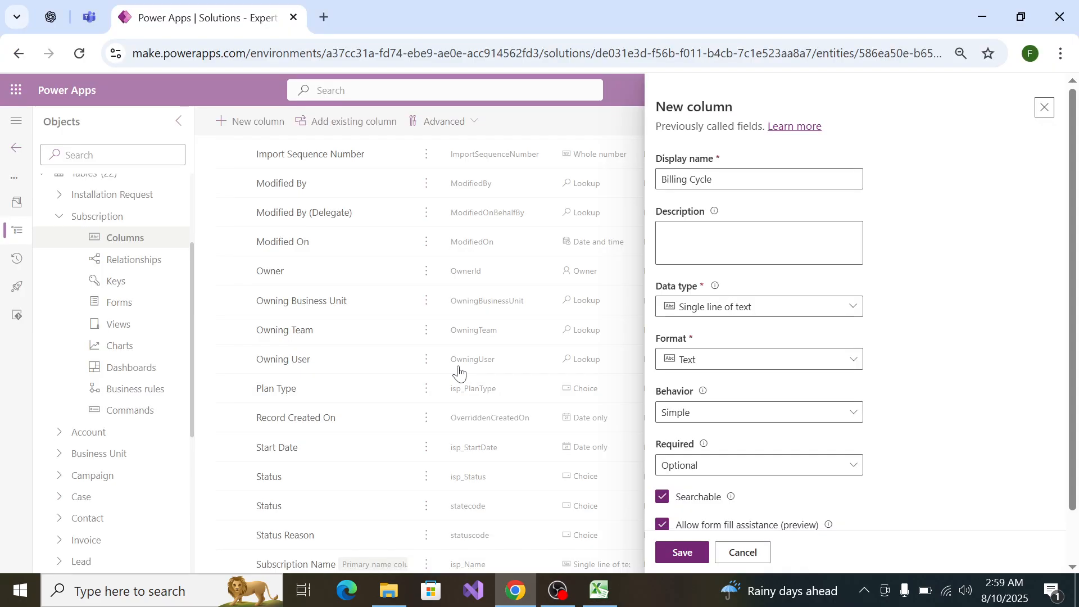
{"action": "scroll", "coordinate": [747, 309], "scroll_direction": "down", "scroll_amount": 1}
{"action": "scroll", "coordinate": [766, 311], "scroll_direction": "down", "scroll_amount": 1}
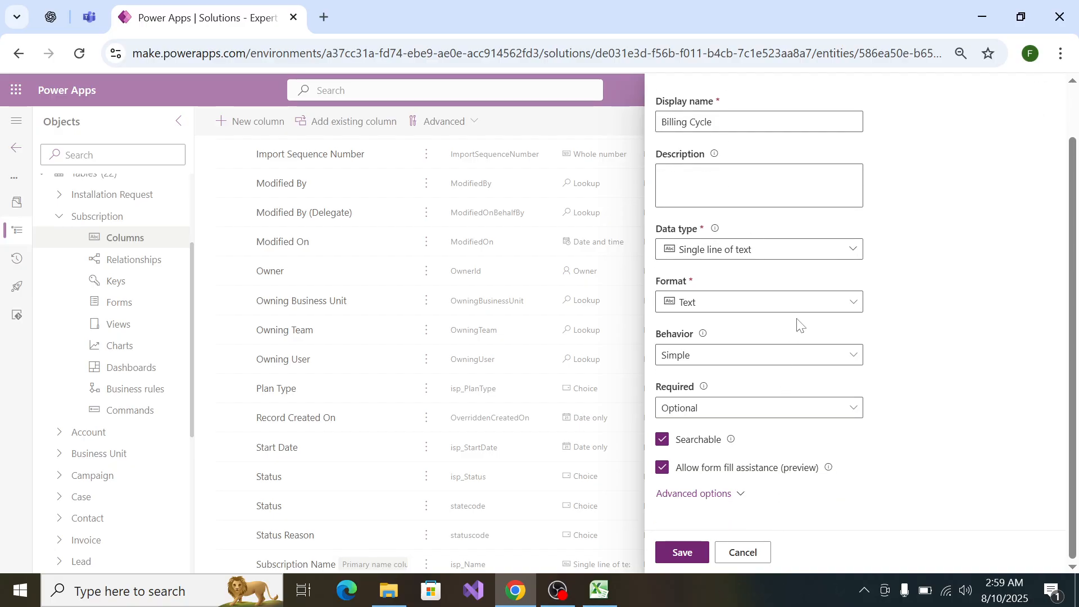
{"action": "scroll", "coordinate": [848, 281], "scroll_direction": "up", "scroll_amount": 1}
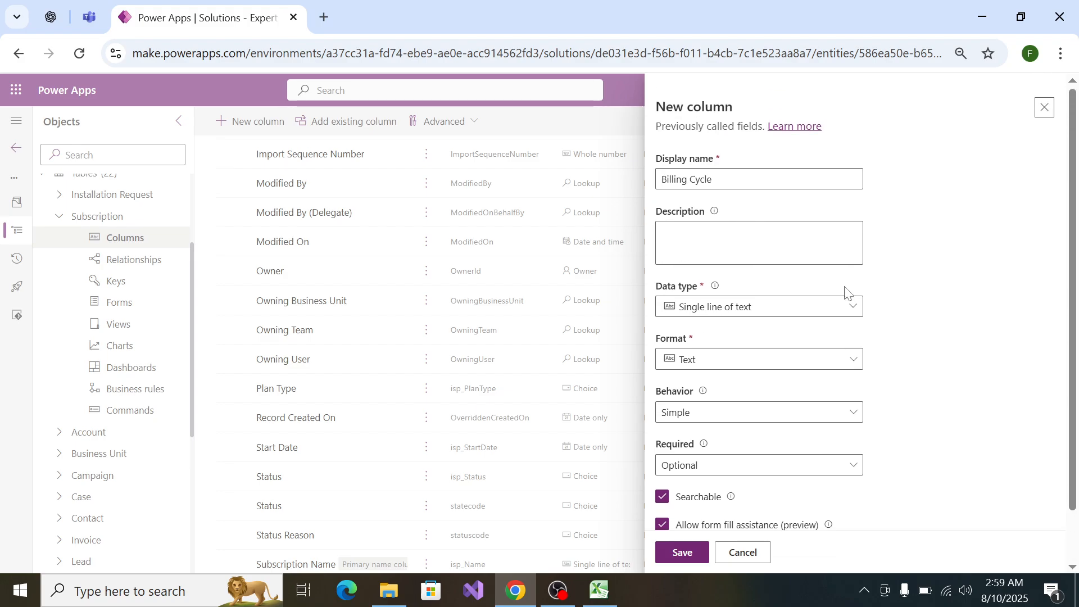
{"action": "left_click", "coordinate": [760, 319]}
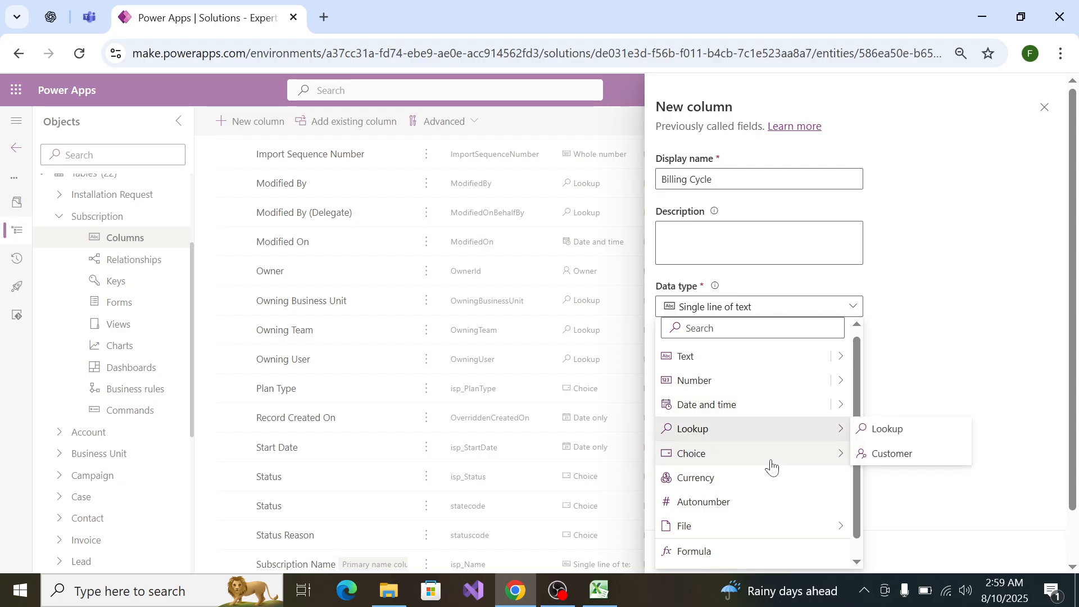
{"action": "mouse_move", "coordinate": [770, 458]}
{"action": "left_click", "coordinate": [921, 460]}
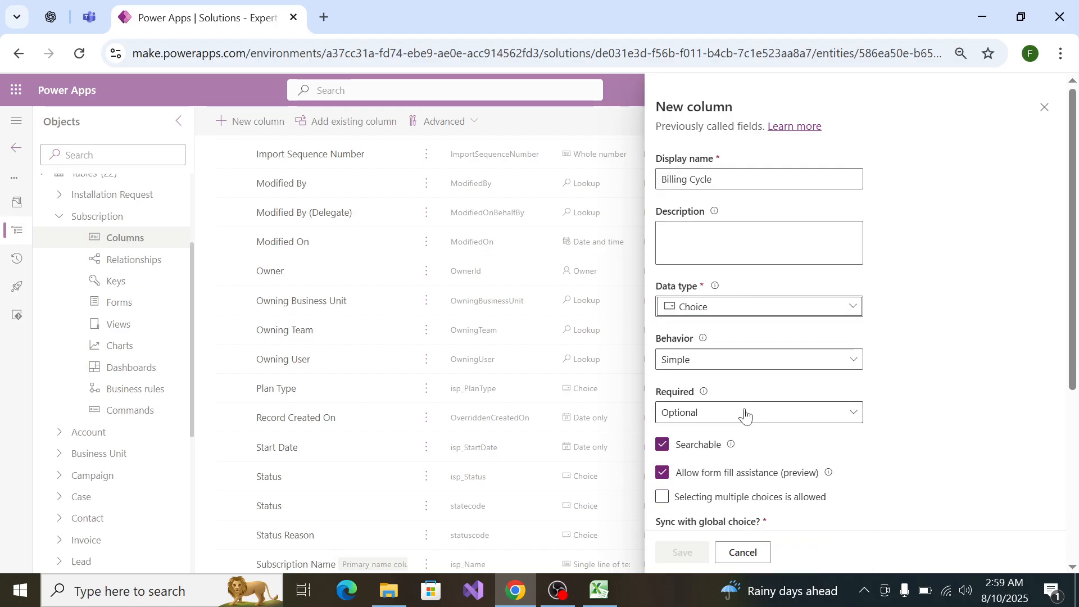
Step: Recheck the Billing Cycle row in Excel, and turn off syncing with a global choice for the new Billing Cycle column in Power Apps
{"action": "scroll", "coordinate": [744, 414], "scroll_direction": "down", "scroll_amount": 5}
{"action": "left_click", "coordinate": [599, 590]}
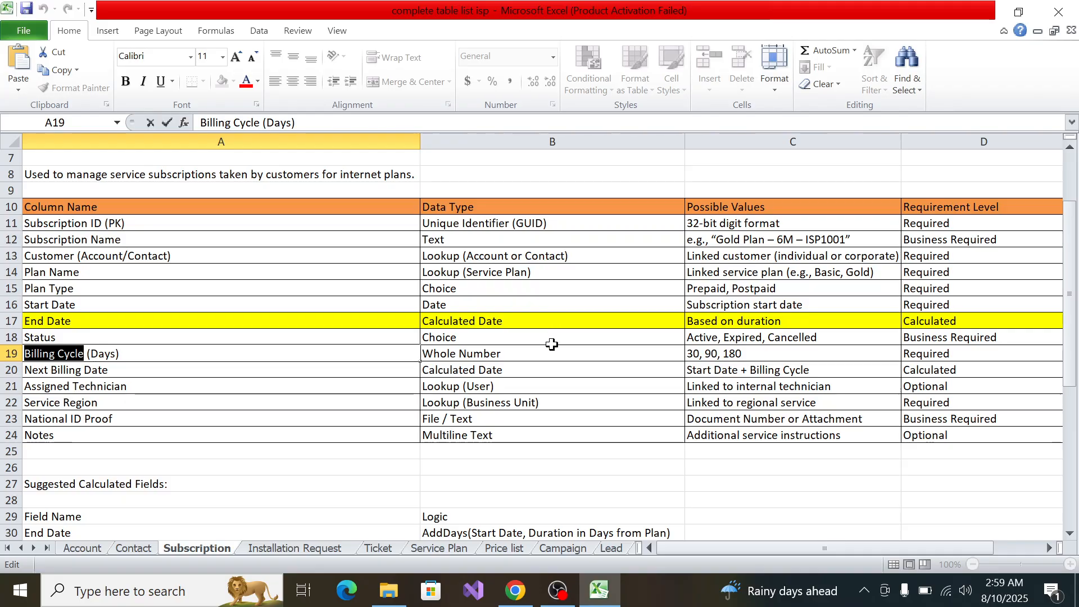
{"action": "key", "text": "ctrl+c"}
{"action": "key", "text": "alt+Tab"}
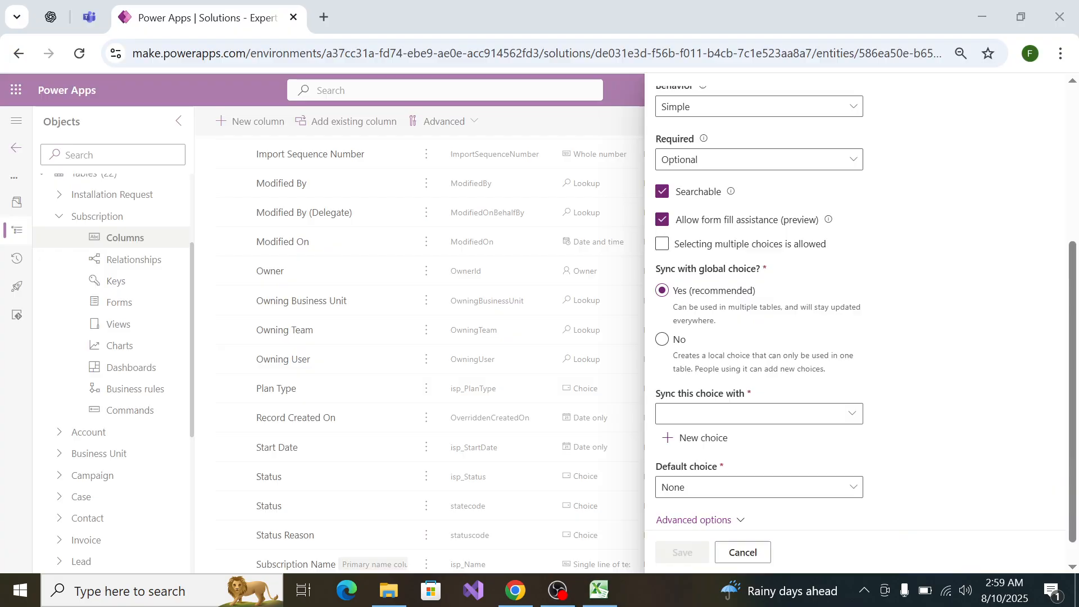
{"action": "scroll", "coordinate": [668, 368], "scroll_direction": "up", "scroll_amount": 10}
{"action": "scroll", "coordinate": [739, 334], "scroll_direction": "down", "scroll_amount": 2}
{"action": "scroll", "coordinate": [739, 331], "scroll_direction": "down", "scroll_amount": 1}
{"action": "scroll", "coordinate": [737, 332], "scroll_direction": "up", "scroll_amount": 3}
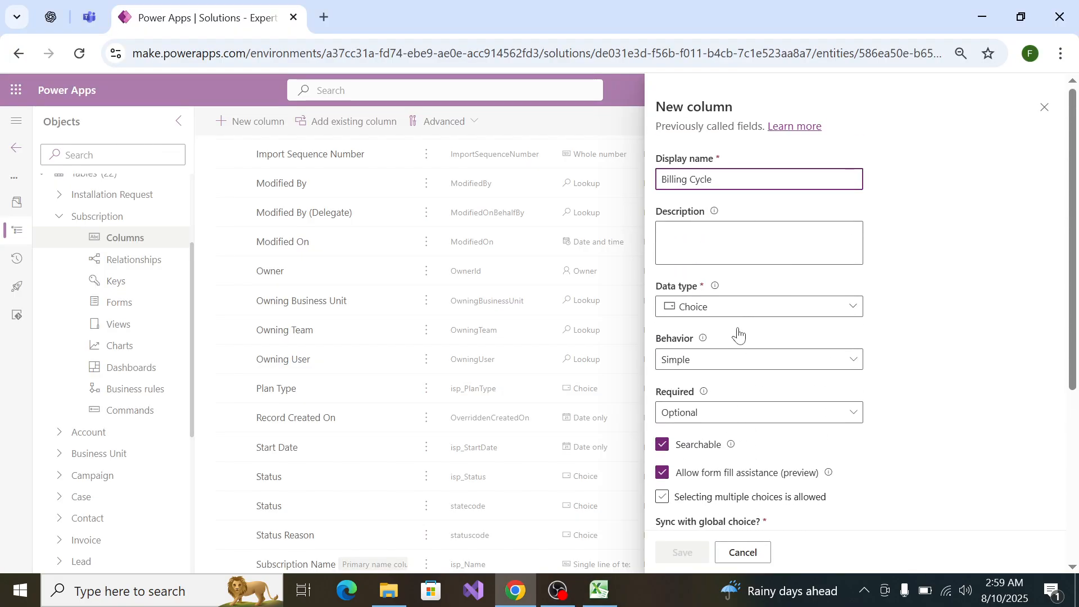
{"action": "scroll", "coordinate": [735, 332], "scroll_direction": "down", "scroll_amount": 5}
{"action": "scroll", "coordinate": [735, 335], "scroll_direction": "down", "scroll_amount": 1}
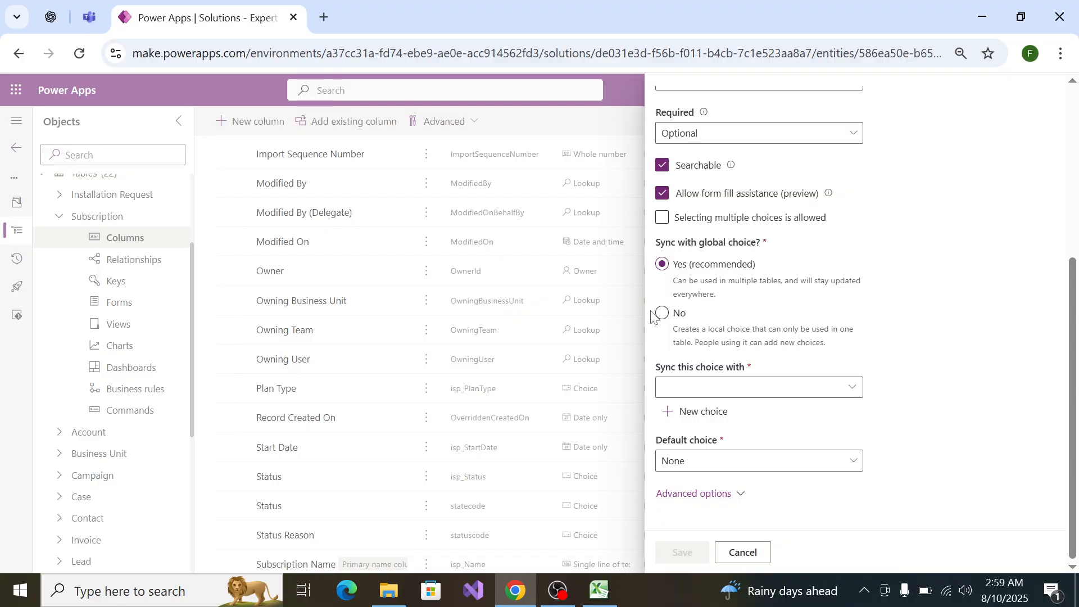
{"action": "left_click", "coordinate": [657, 312]}
Step: Switch to Excel and change the Billing Cycle (Days) data type in cell B19 to "Choice"
{"action": "key", "text": "alt+Tab"}
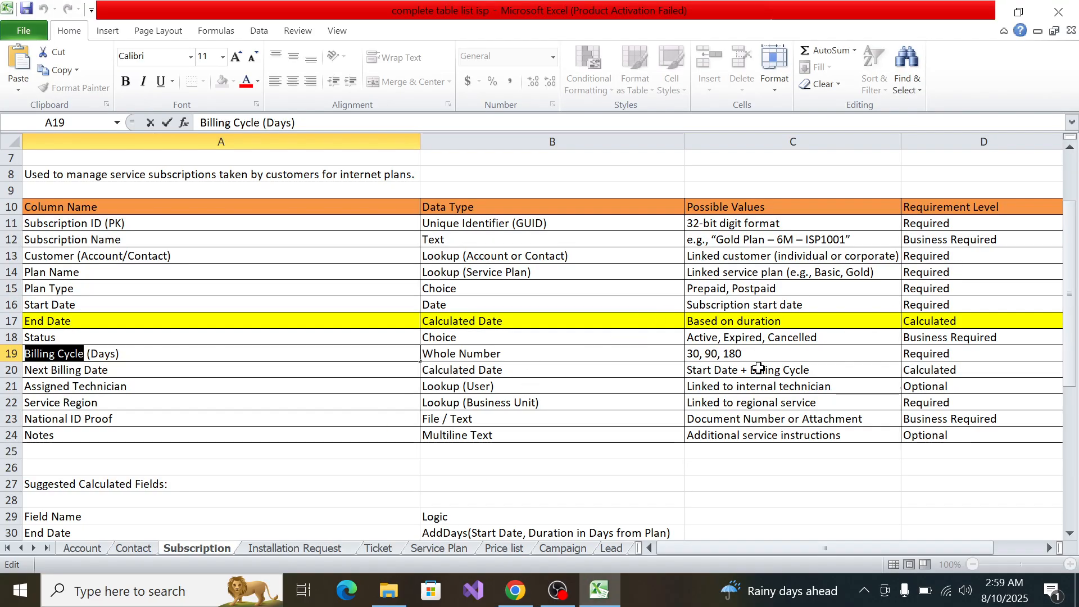
{"action": "left_click", "coordinate": [753, 358]}
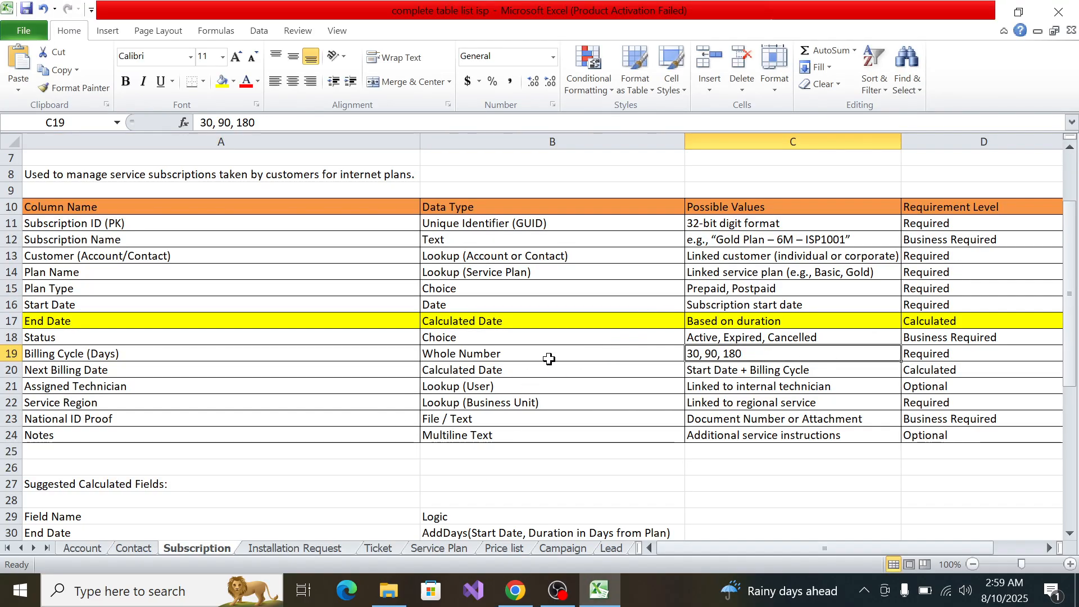
{"action": "double_click", "coordinate": [549, 358]}
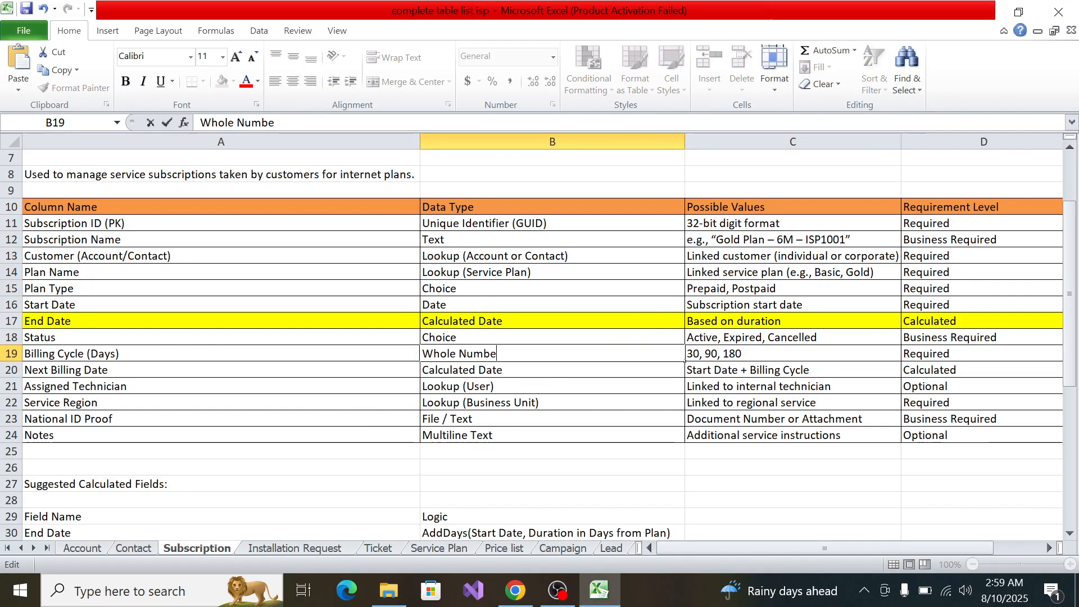
{"action": "key", "text": "BackSpace"}
{"action": "key", "text": "BackSpace"}
{"action": "key", "text": "BackSpace"}
{"action": "key", "text": "BackSpace"}
{"action": "key", "text": "BackSpace"}
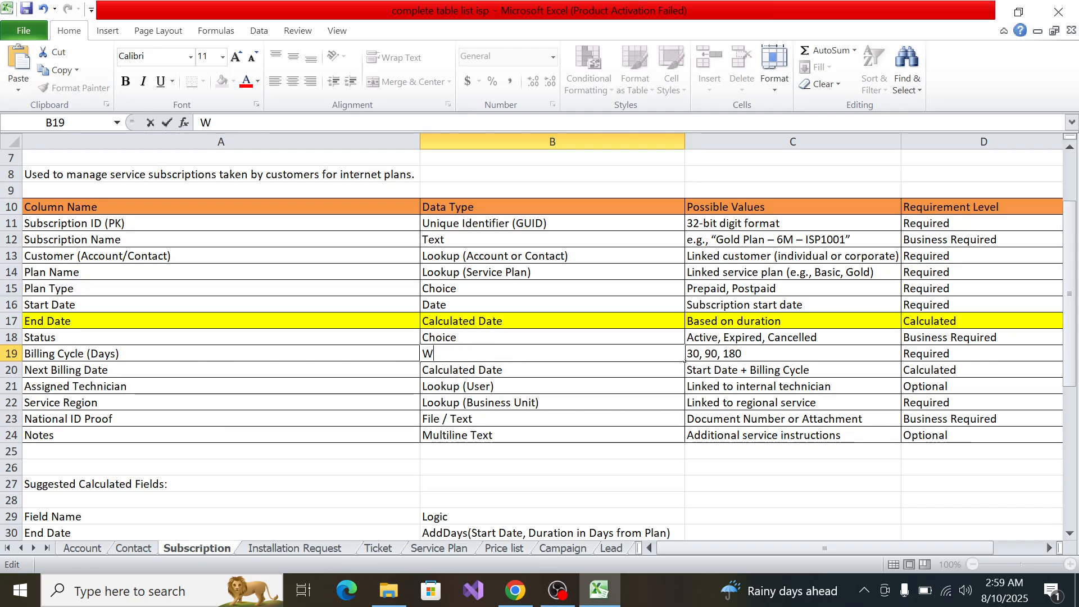
{"action": "type", "text": "Choice"}
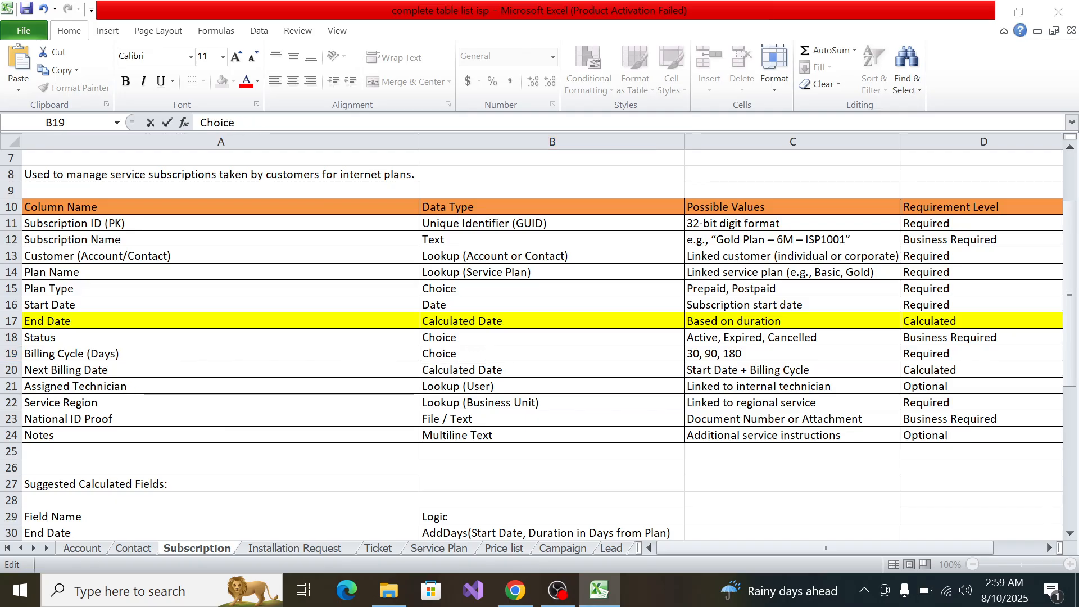
Step: Return to Power Apps, add the choice labels 30, 90 and 120 to the Billing Cycle column, and save it
{"action": "key", "text": "alt+Tab"}
{"action": "scroll", "coordinate": [740, 390], "scroll_direction": "down", "scroll_amount": 5}
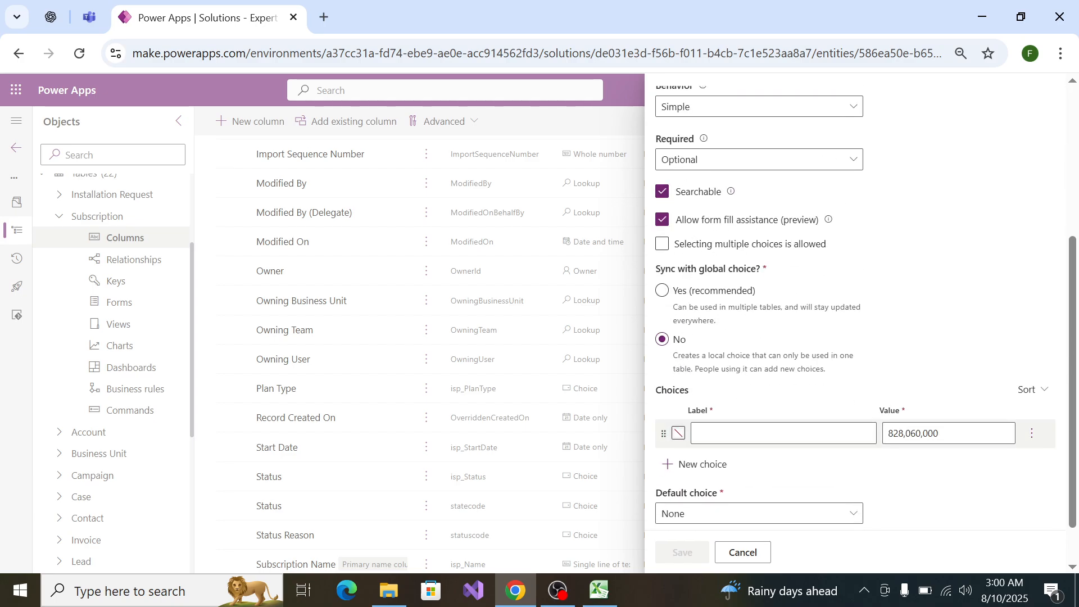
{"action": "left_click", "coordinate": [699, 433]}
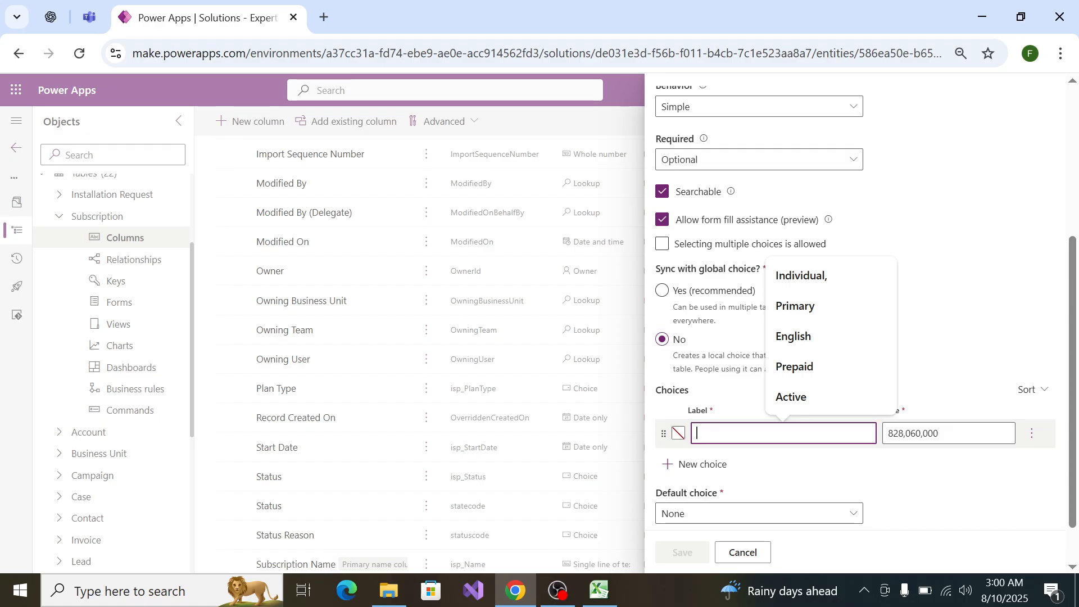
{"action": "type", "text": "30"}
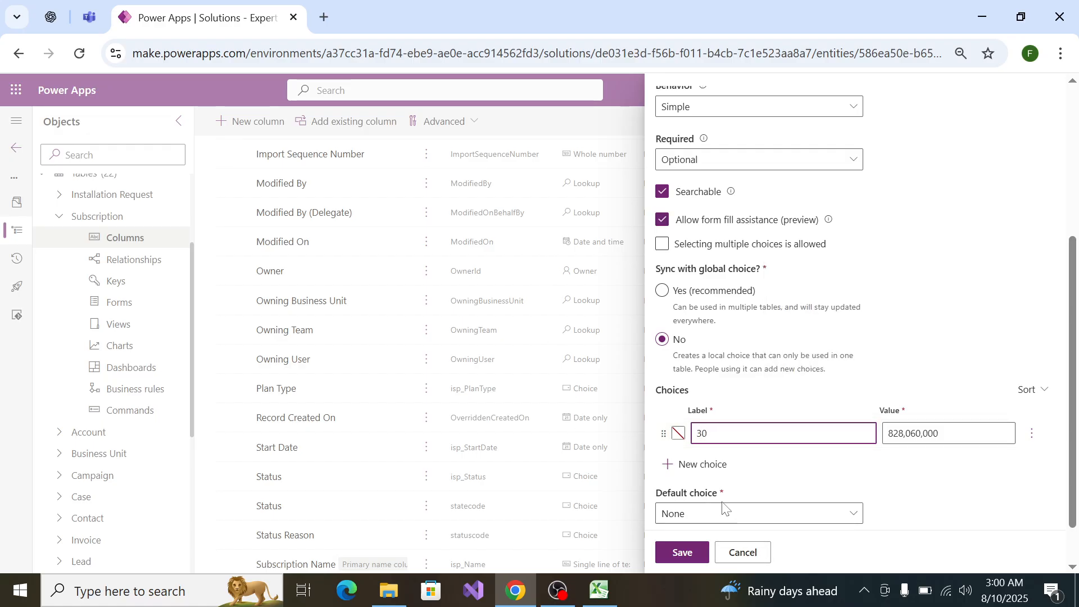
{"action": "left_click", "coordinate": [694, 464]}
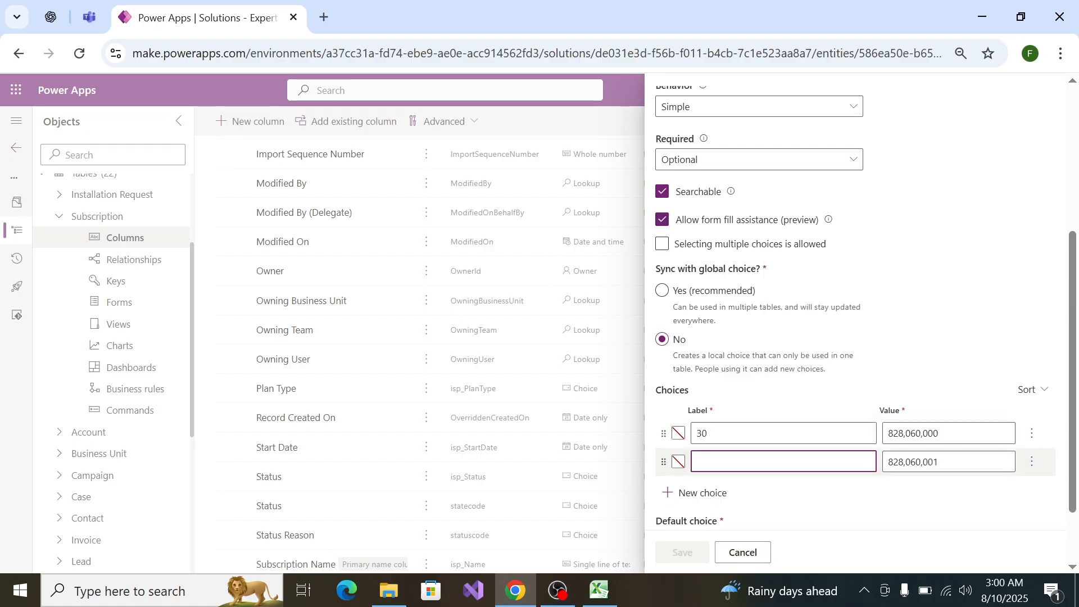
{"action": "type", "text": "90"}
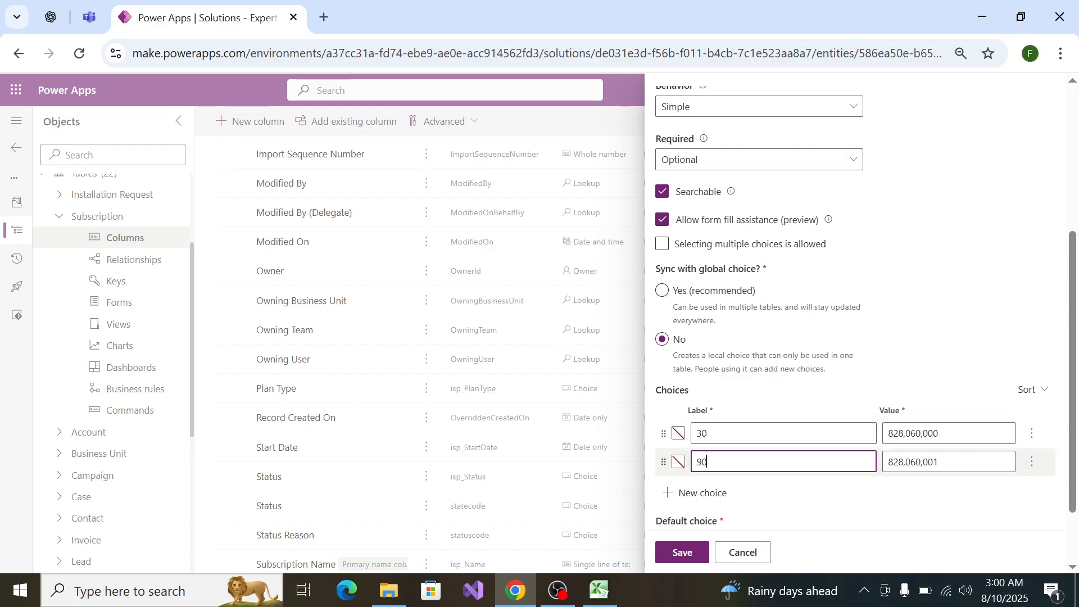
{"action": "left_click", "coordinate": [688, 492]}
{"action": "type", "text": "120"}
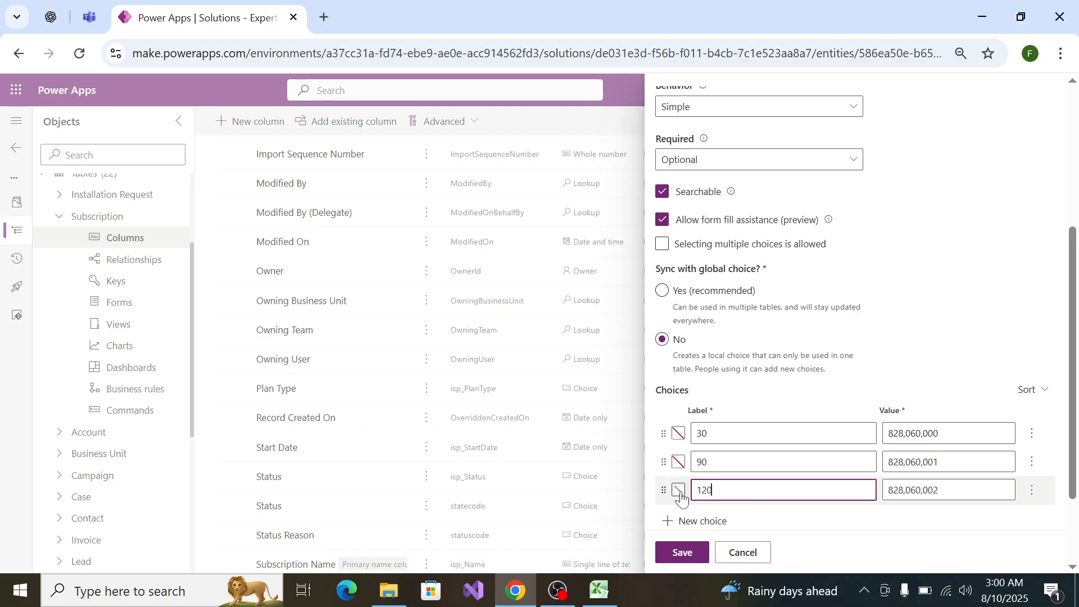
{"action": "left_click", "coordinate": [683, 550]}
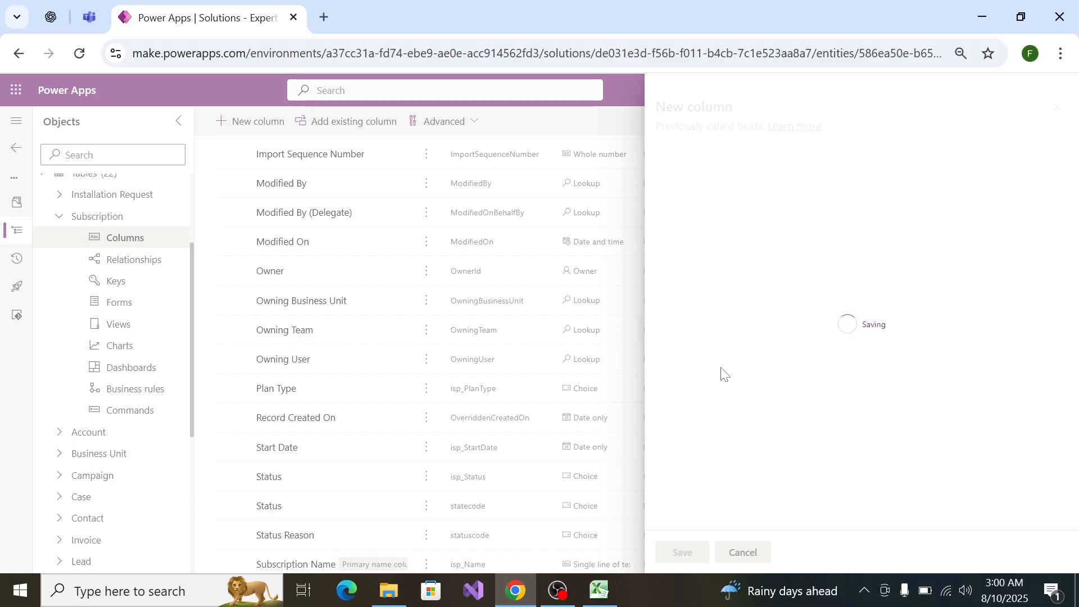
Step: In Excel, fill the Billing Cycle (Days) cell A19 and the Next Billing Date cell A20 with yellow
{"action": "left_click", "coordinate": [598, 590]}
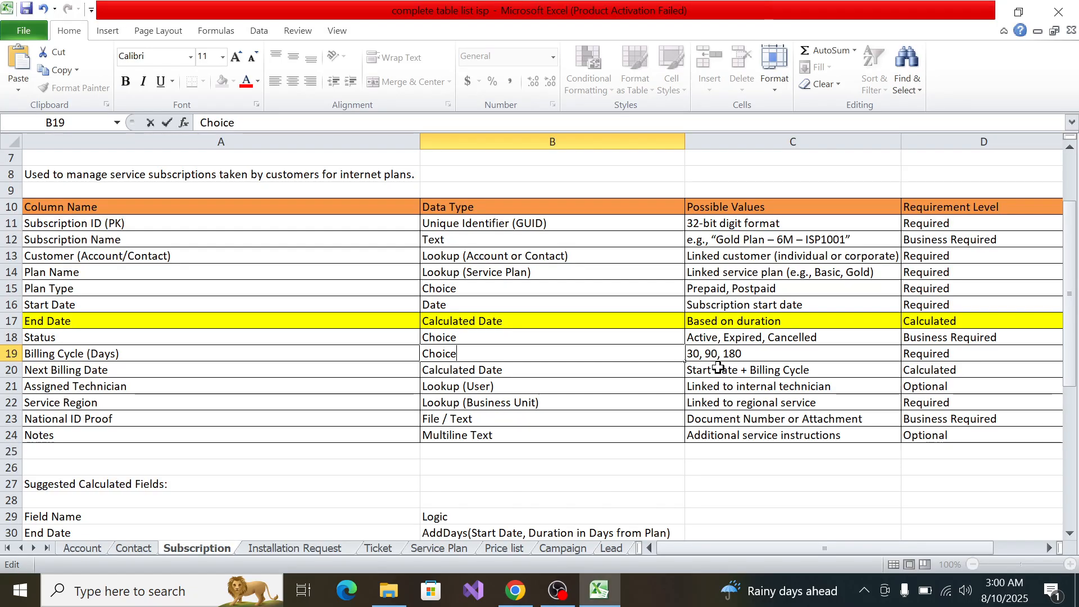
{"action": "left_click", "coordinate": [112, 370]}
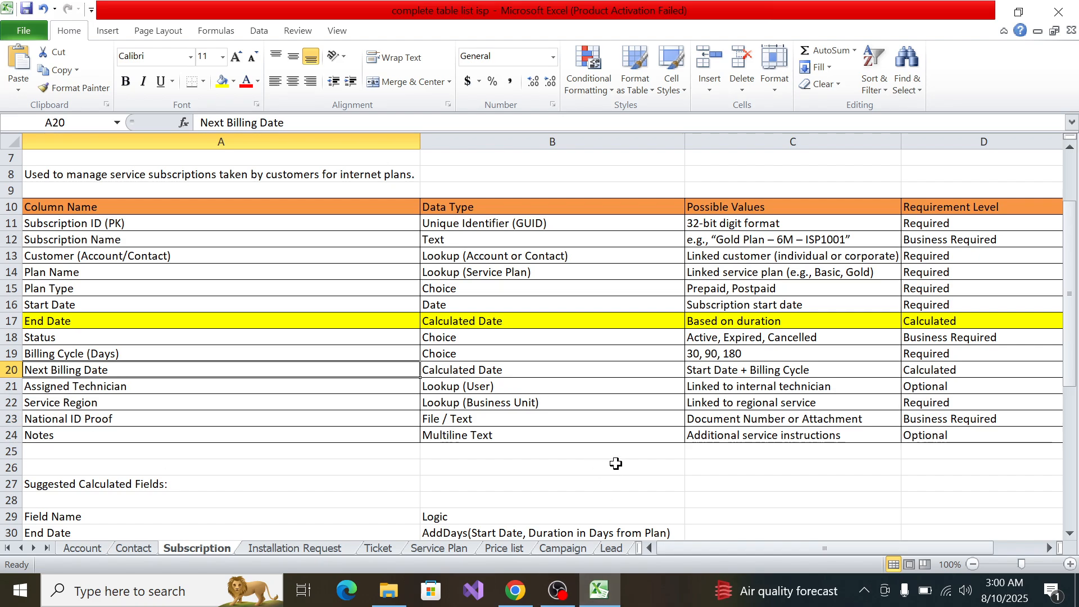
{"action": "left_click", "coordinate": [106, 352]}
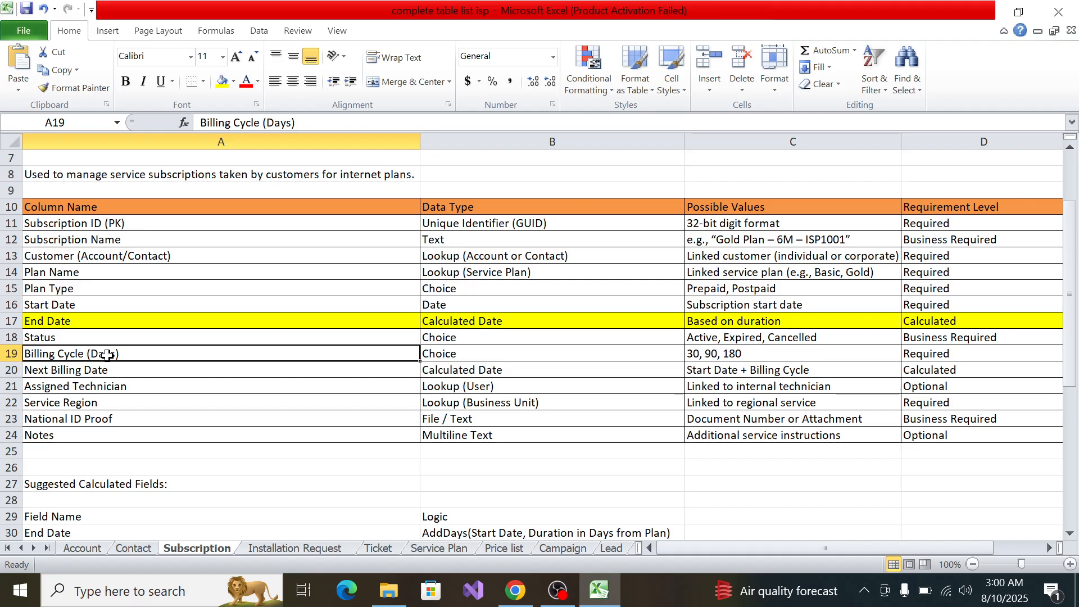
{"action": "key", "text": "alt+Tab"}
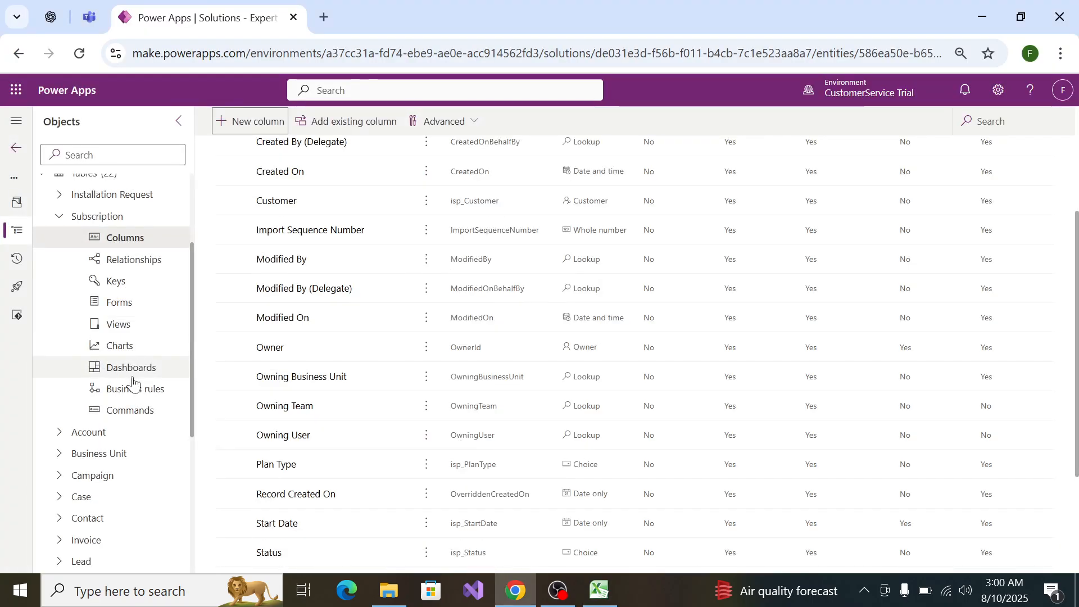
{"action": "key", "text": "alt+Tab"}
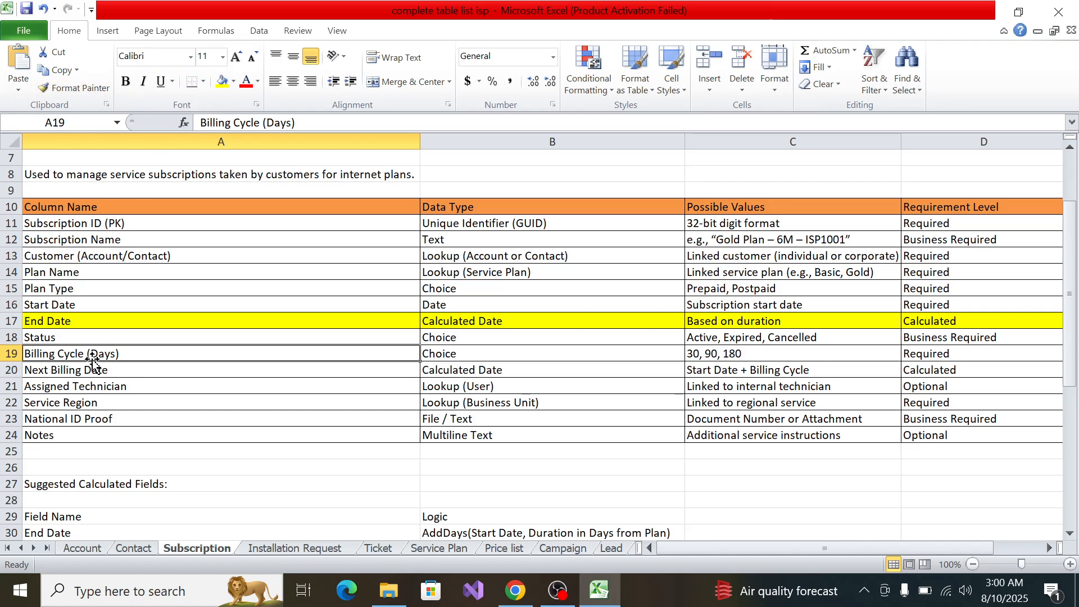
{"action": "left_click", "coordinate": [222, 81]}
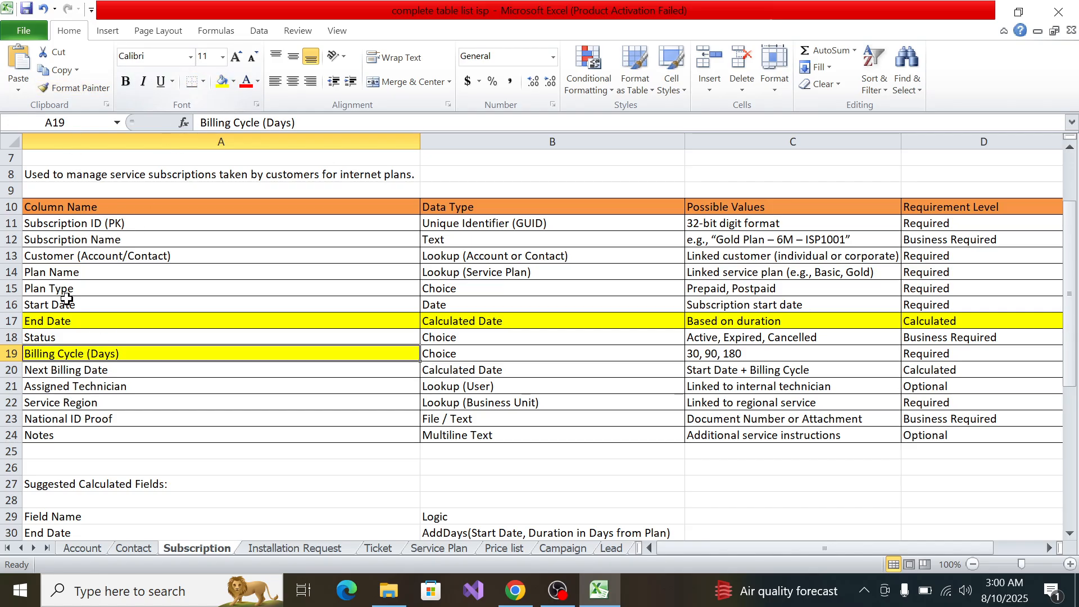
{"action": "left_click", "coordinate": [64, 369]}
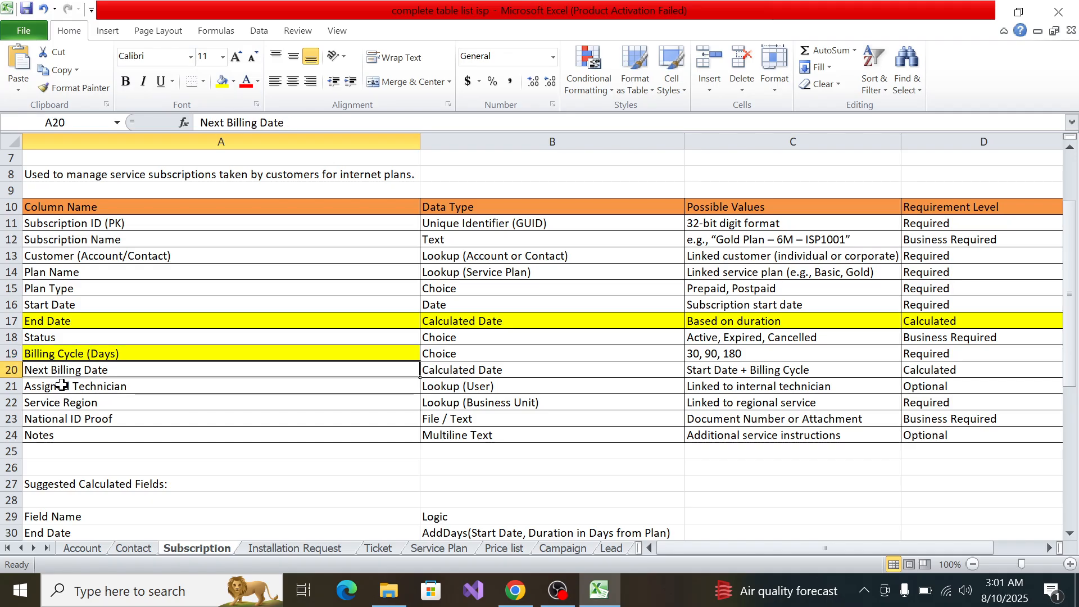
{"action": "left_click", "coordinate": [222, 81]}
Step: Copy the text "Assigned Technician" from cell A21
{"action": "left_click", "coordinate": [139, 386]}
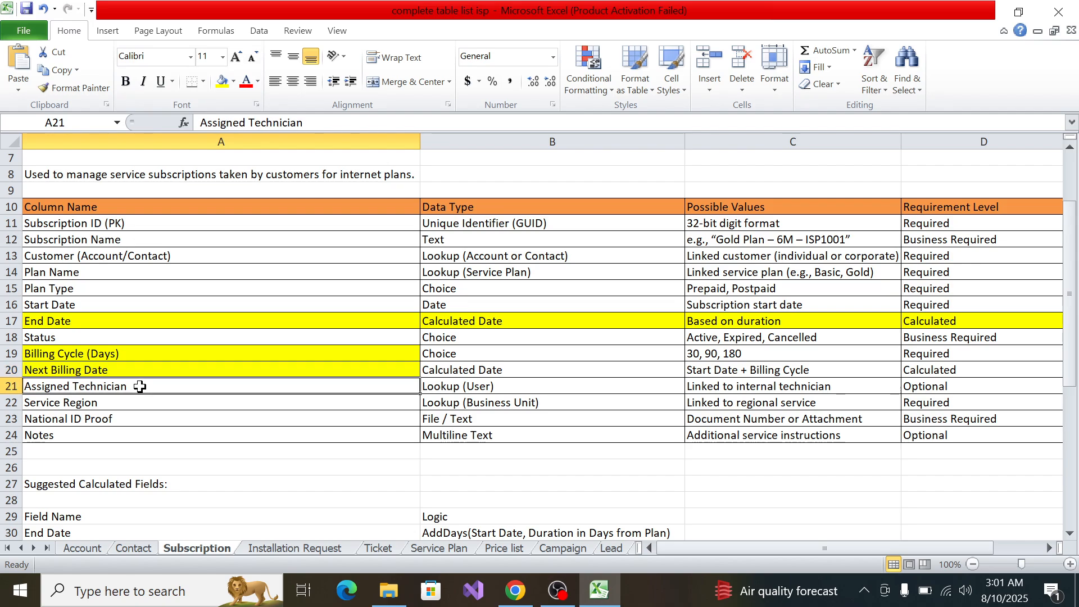
{"action": "double_click", "coordinate": [138, 384]}
{"action": "key", "text": "ctrl+shift+Left"}
{"action": "key", "text": "ctrl+shift+Left"}
{"action": "key", "text": "ctrl+c"}
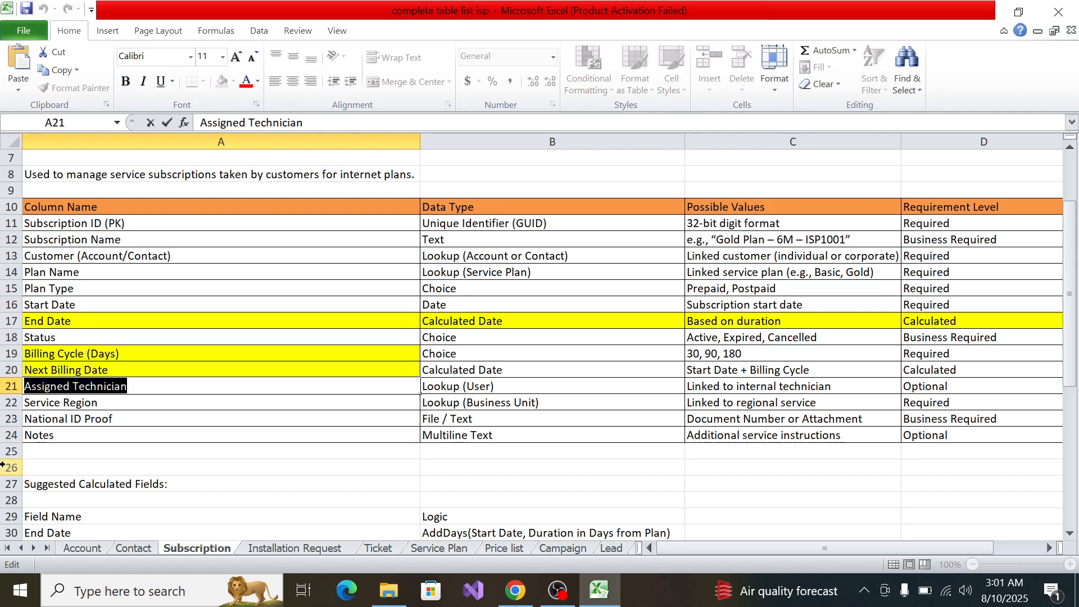
Step: Switch to Power Apps and start a new column with the display name "Assigned Technician"
{"action": "key", "text": "alt+Tab"}
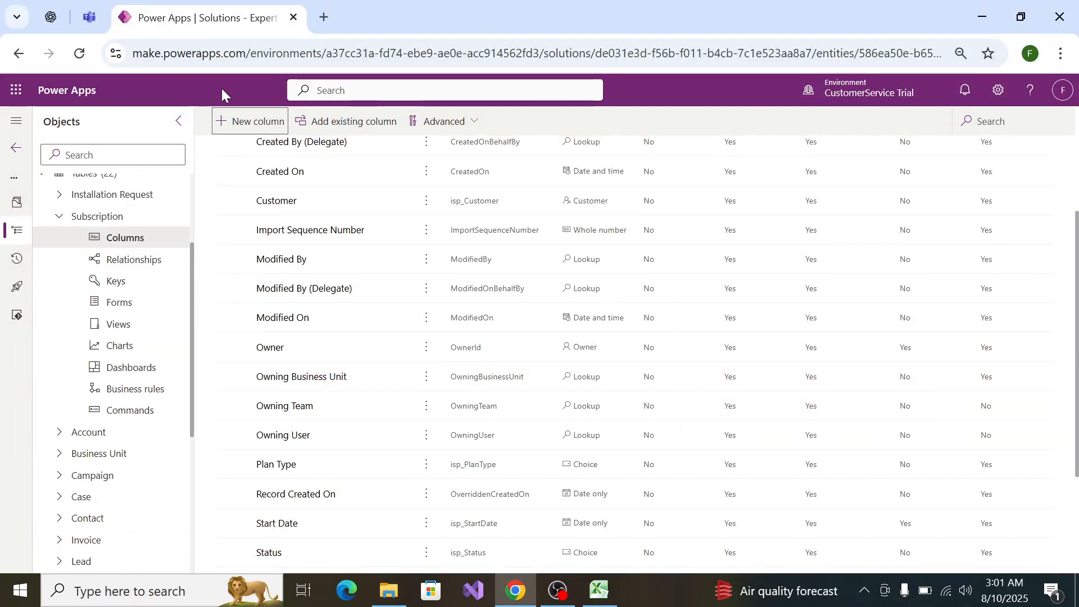
{"action": "left_click", "coordinate": [235, 123]}
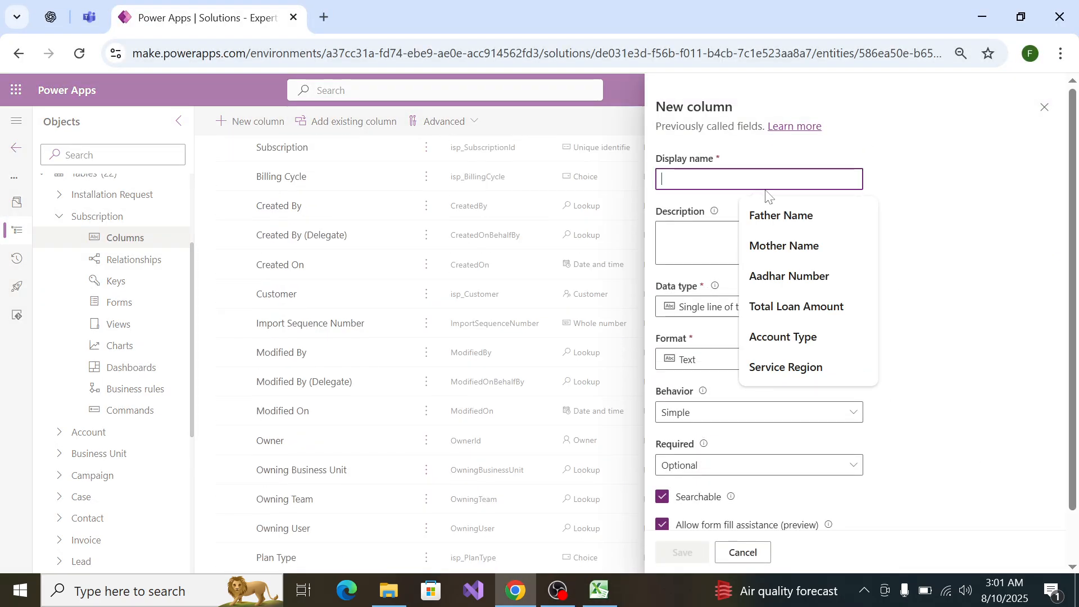
{"action": "key", "text": "ctrl+v"}
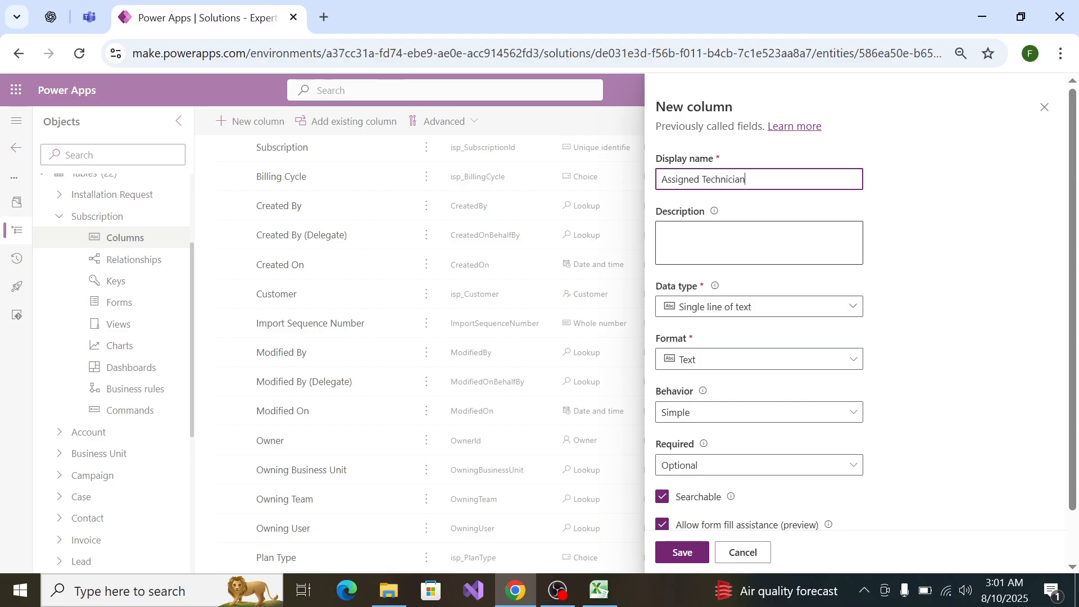
Step: Check the Assigned Technician specification in Excel, and set the new column's data type to Lookup with User as the related table
{"action": "key", "text": "alt+Tab"}
{"action": "key", "text": "alt+Tab"}
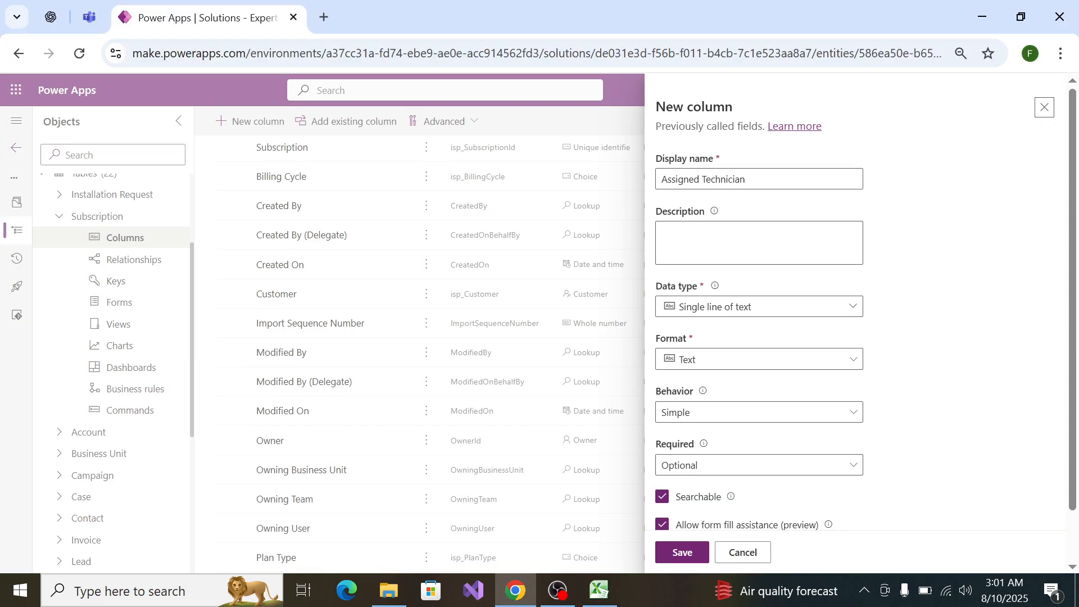
{"action": "left_click", "coordinate": [765, 318]}
{"action": "key", "text": "alt+Tab"}
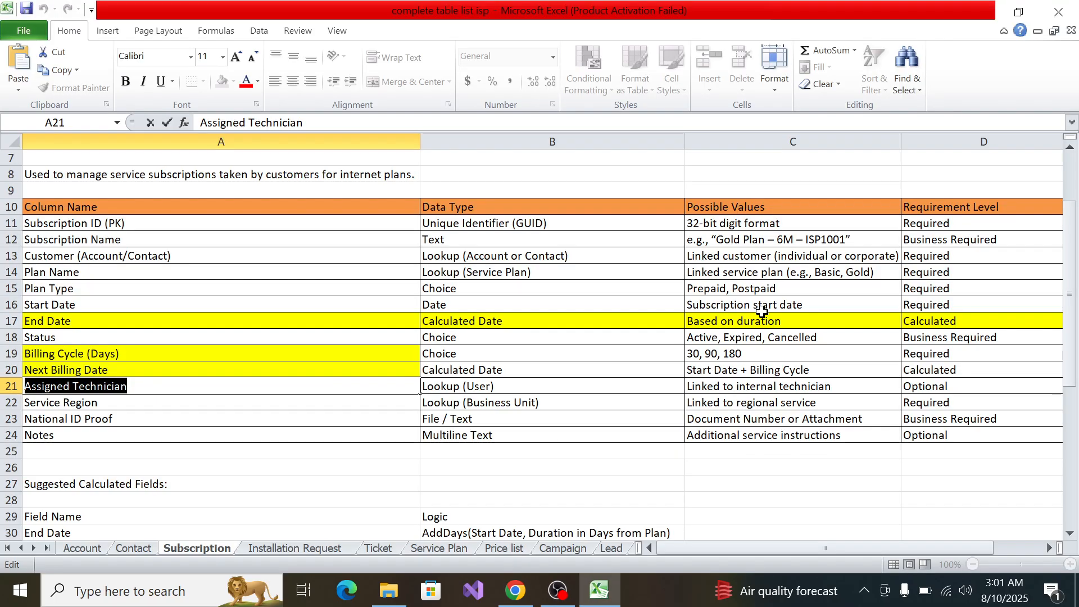
{"action": "key", "text": "alt+Tab"}
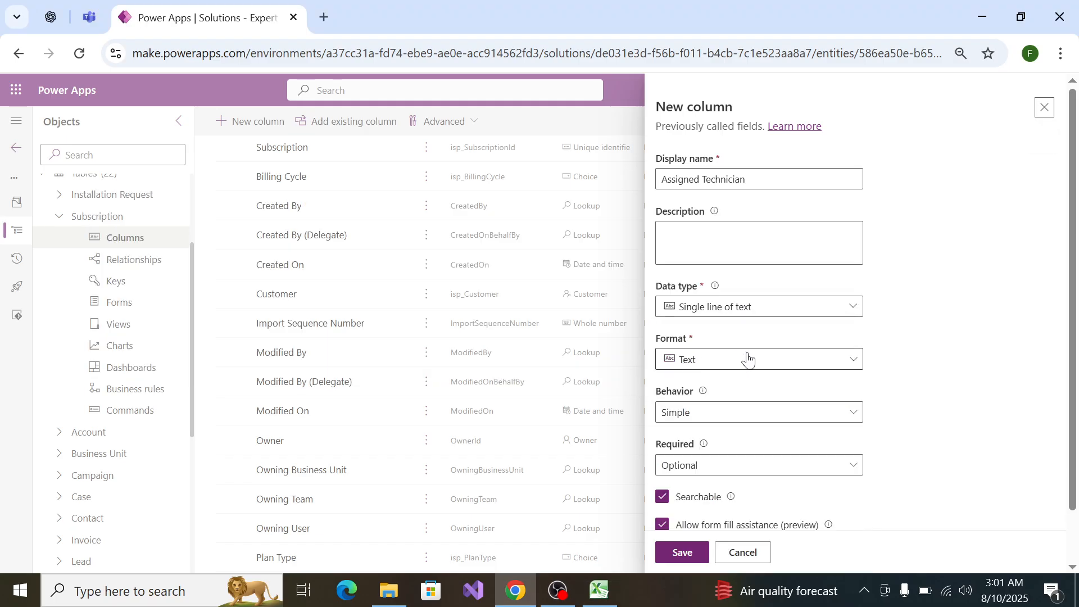
{"action": "left_click", "coordinate": [760, 319]}
{"action": "mouse_move", "coordinate": [742, 426]}
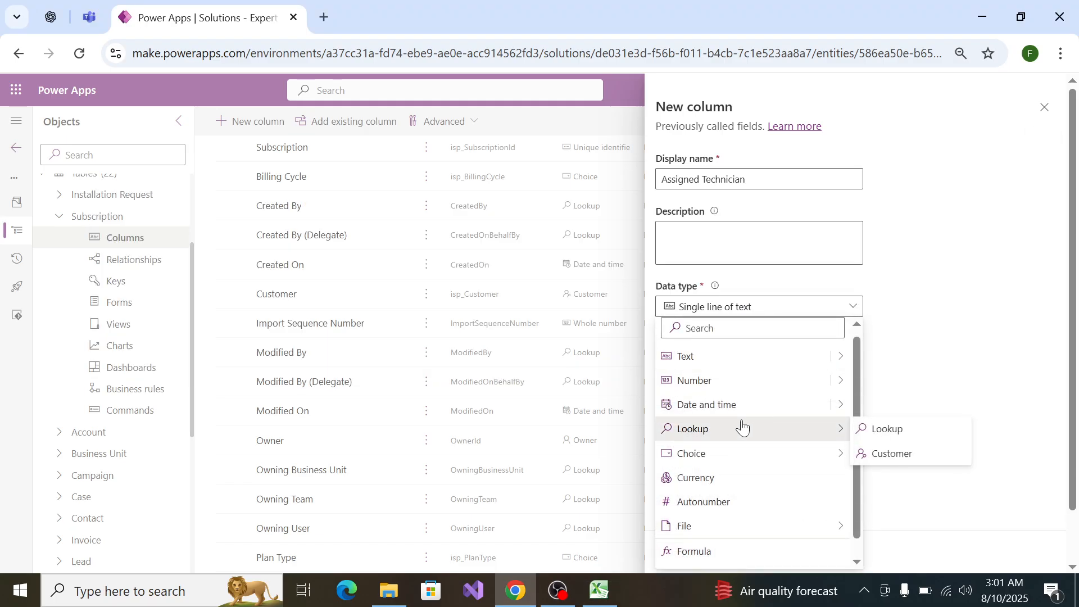
{"action": "left_click", "coordinate": [868, 430]}
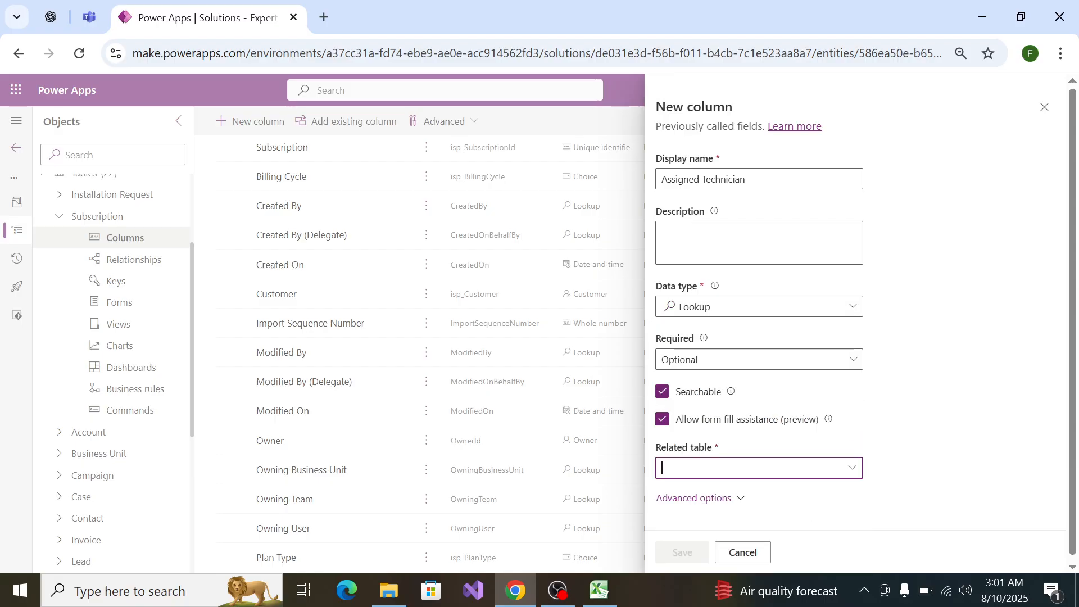
{"action": "type", "text": "User"}
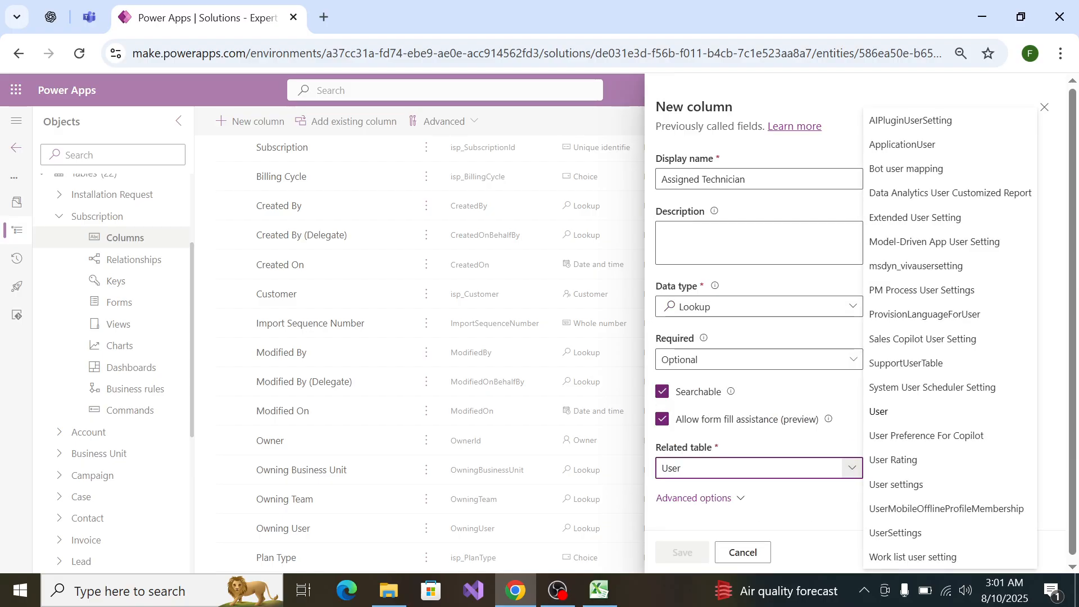
{"action": "left_click", "coordinate": [965, 416]}
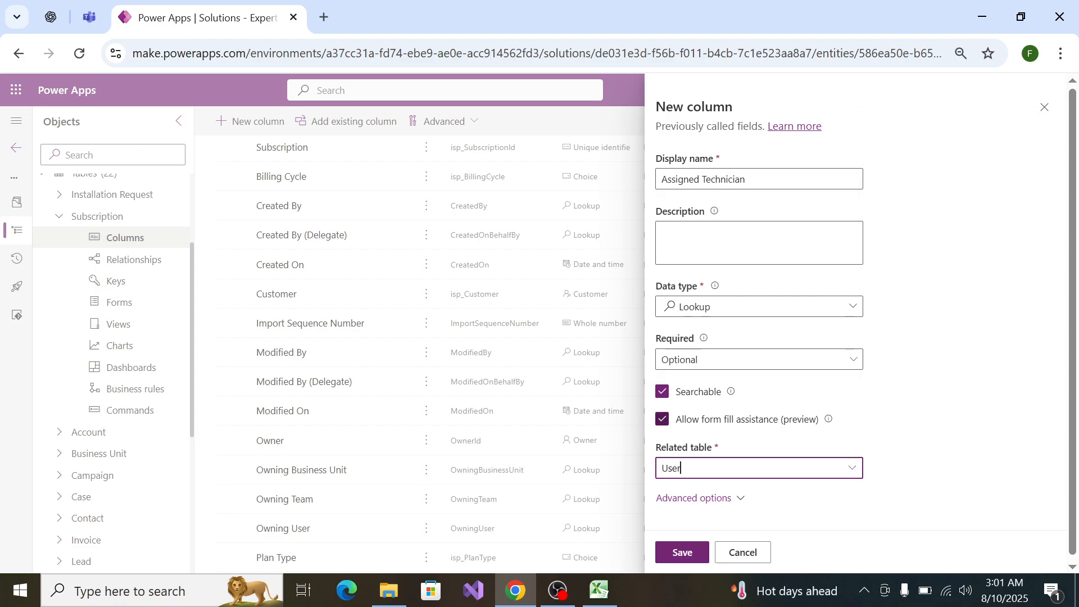
Step: Save the Assigned Technician column, and copy the text "Service Region" from cell A22 in Excel
{"action": "left_click", "coordinate": [681, 552]}
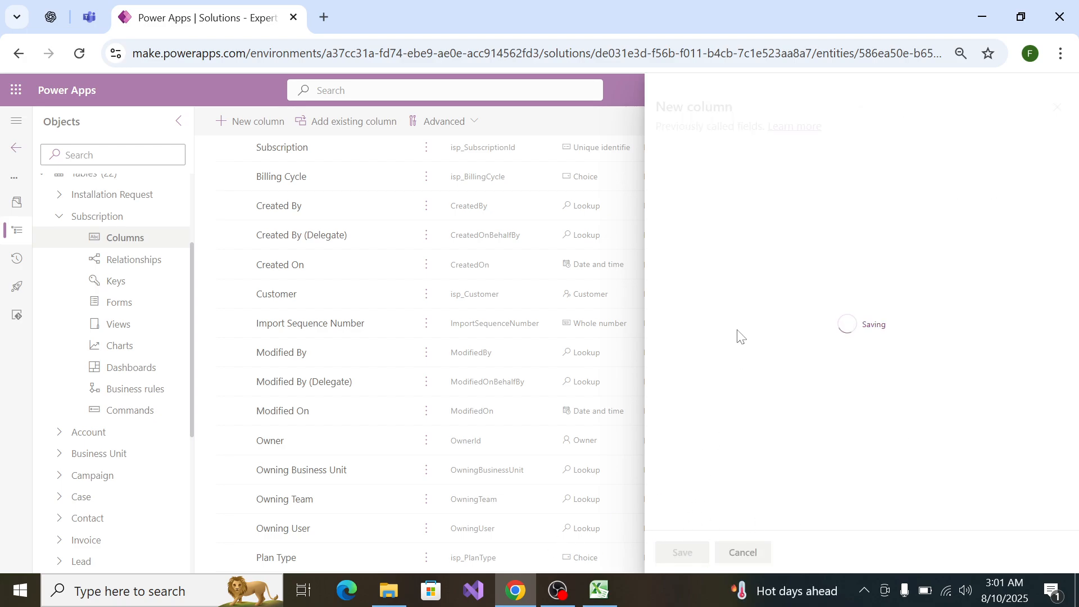
{"action": "key", "text": "alt+Tab"}
{"action": "double_click", "coordinate": [116, 402]}
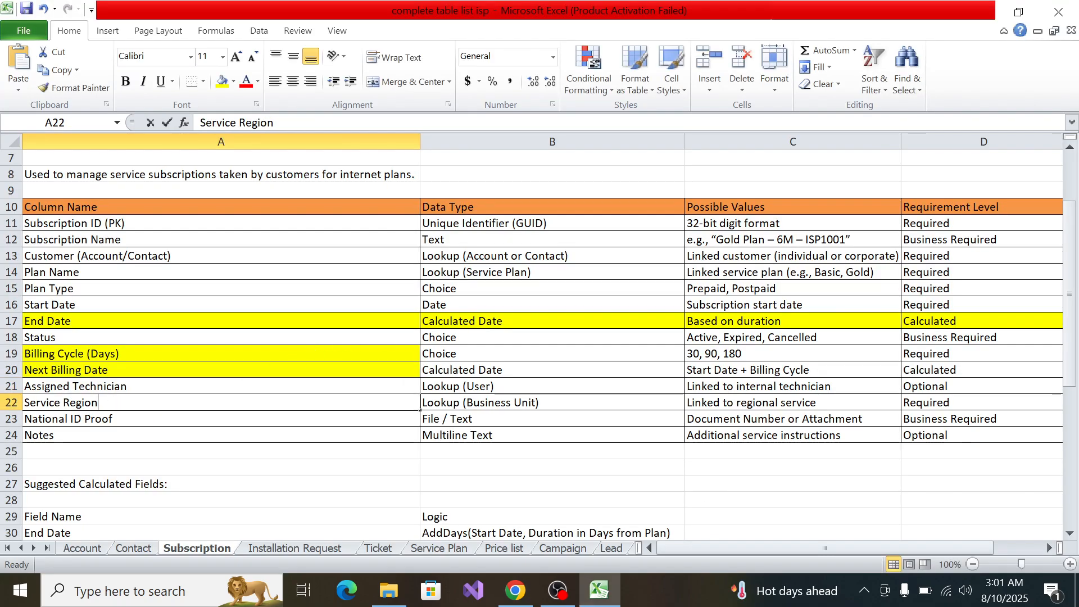
{"action": "left_click_drag", "start_coordinate": [116, 403], "coordinate": [24, 403]}
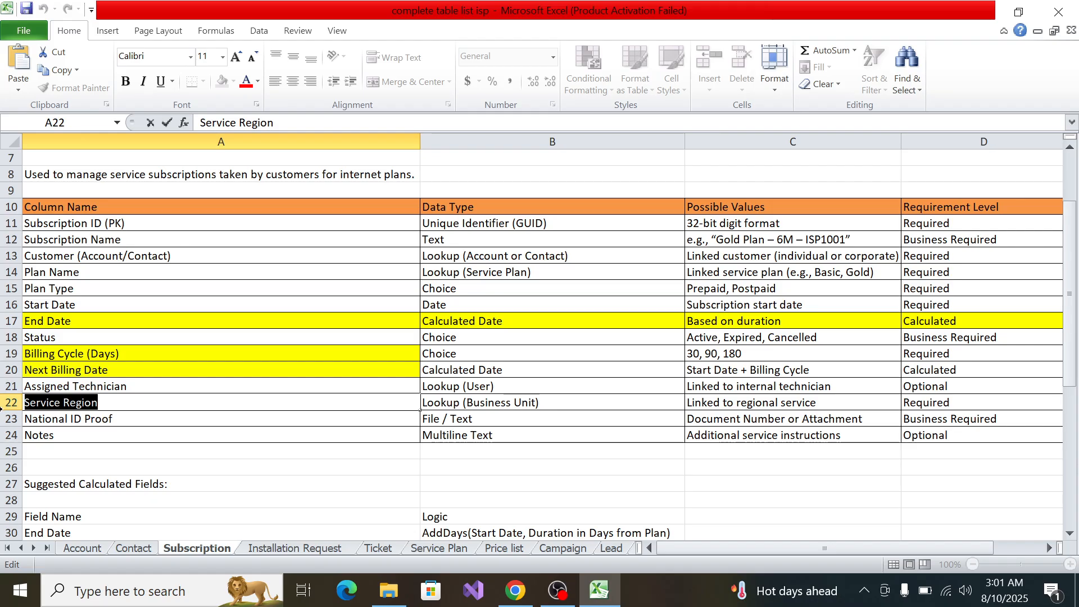
Step: Switch to Power Apps and start a new Subscription column with the display name "Service Region"
{"action": "key", "text": "alt+Tab"}
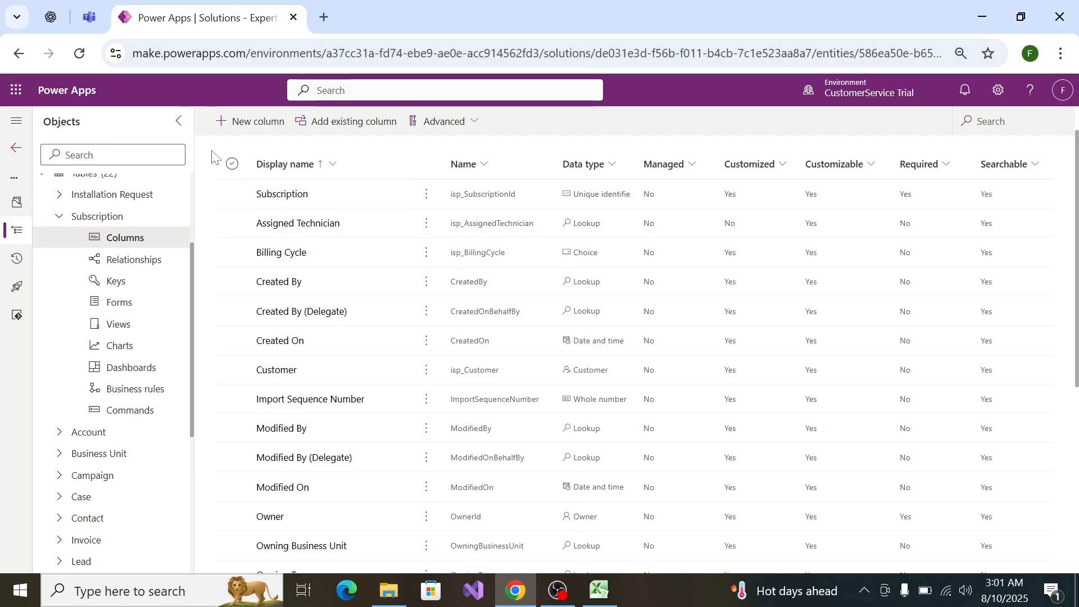
{"action": "left_click", "coordinate": [239, 122]}
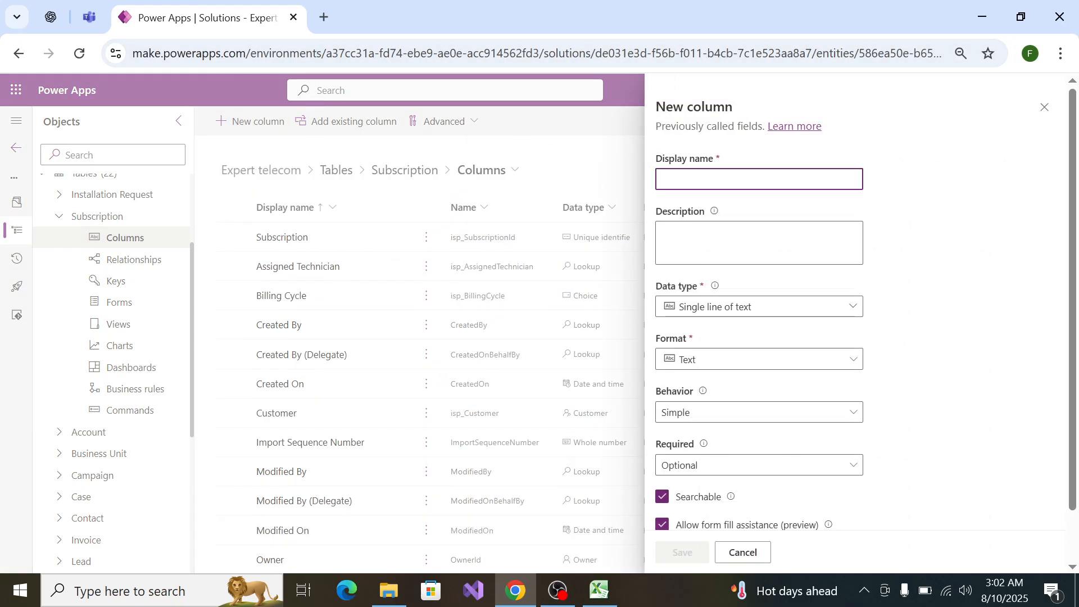
{"action": "type", "text": "Service Region"}
Step: Set the Service Region column's data type to Lookup with Business Unit as the related table, and save it
{"action": "left_click", "coordinate": [773, 312]}
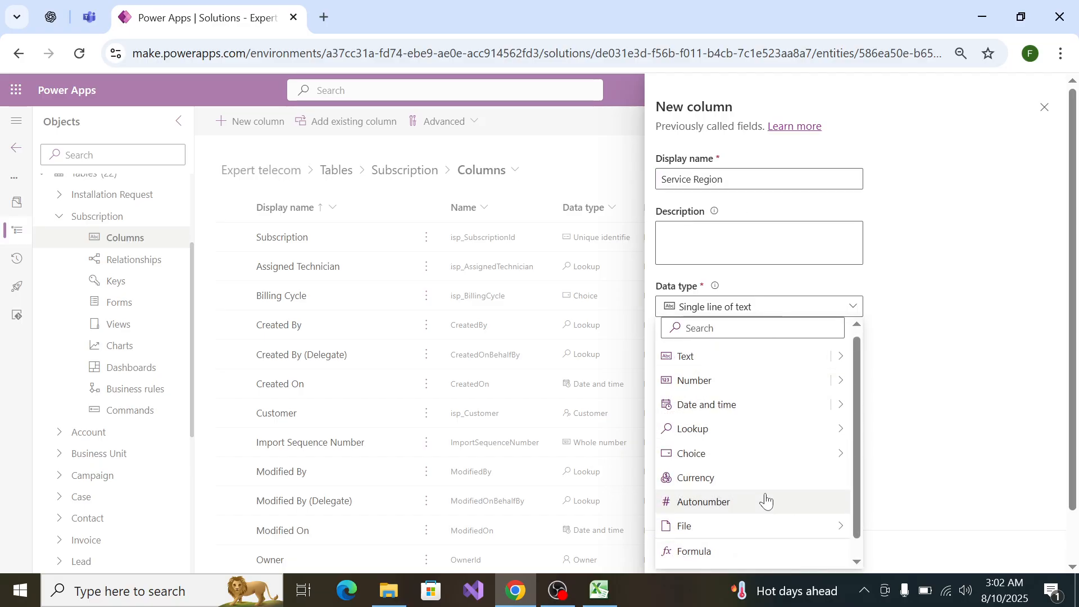
{"action": "mouse_move", "coordinate": [761, 463]}
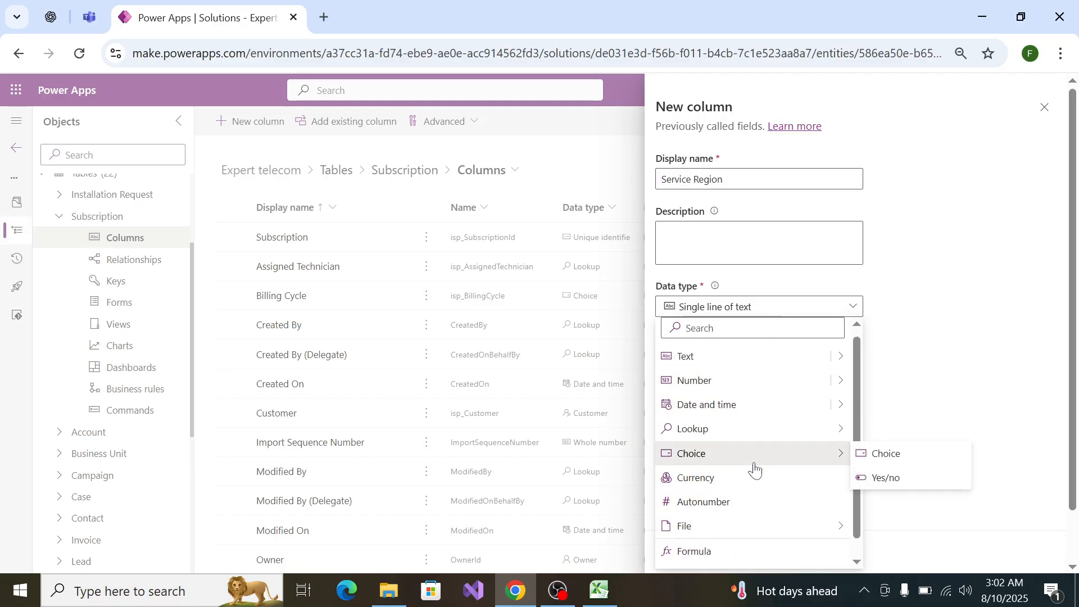
{"action": "mouse_move", "coordinate": [814, 437]}
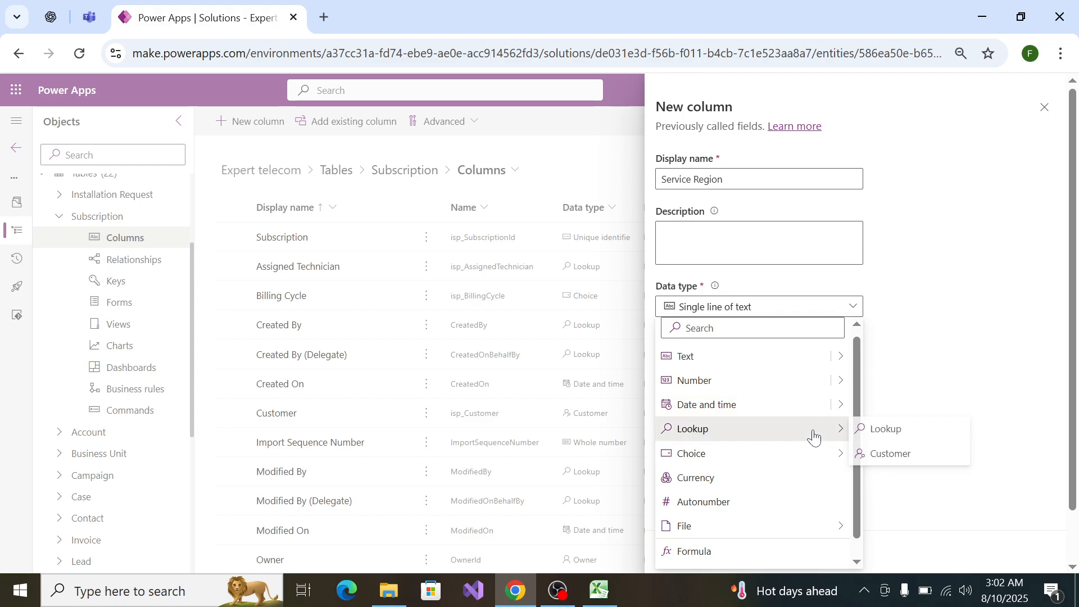
{"action": "left_click", "coordinate": [874, 429]}
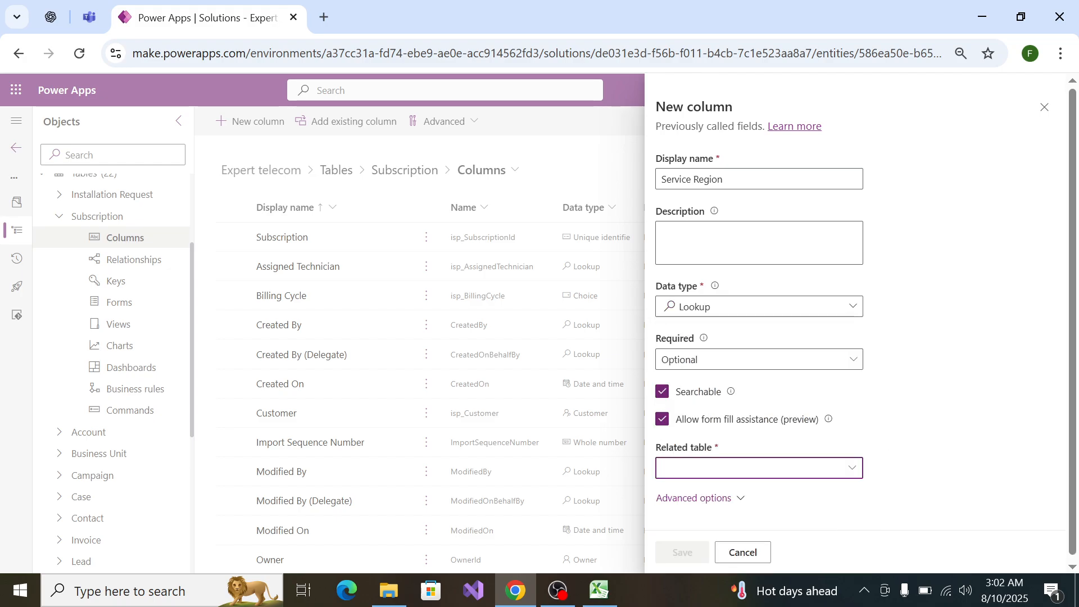
{"action": "type", "text": "bus"}
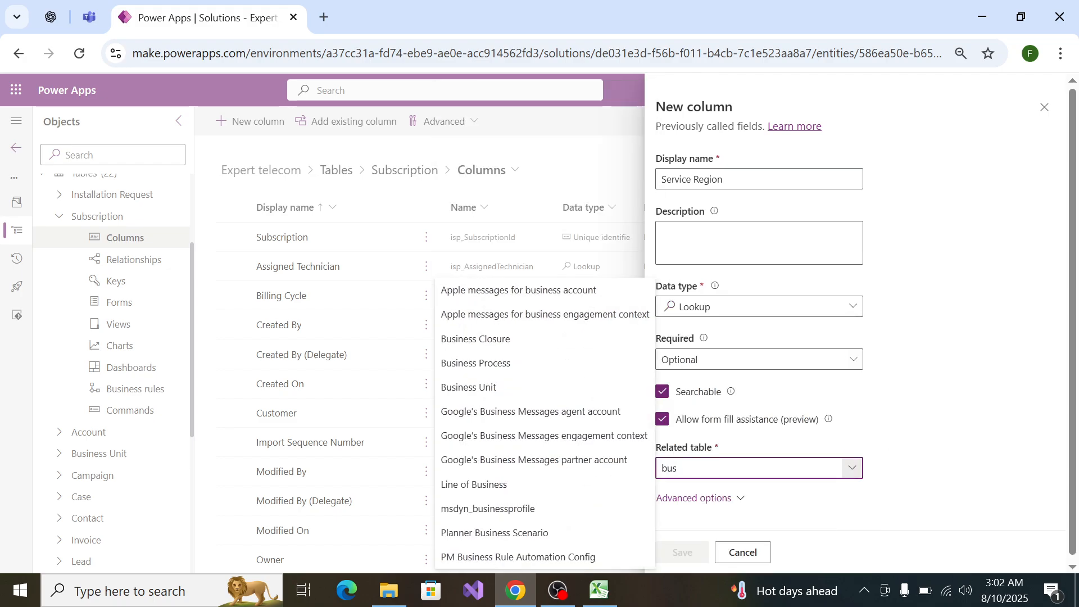
{"action": "type", "text": "iness"}
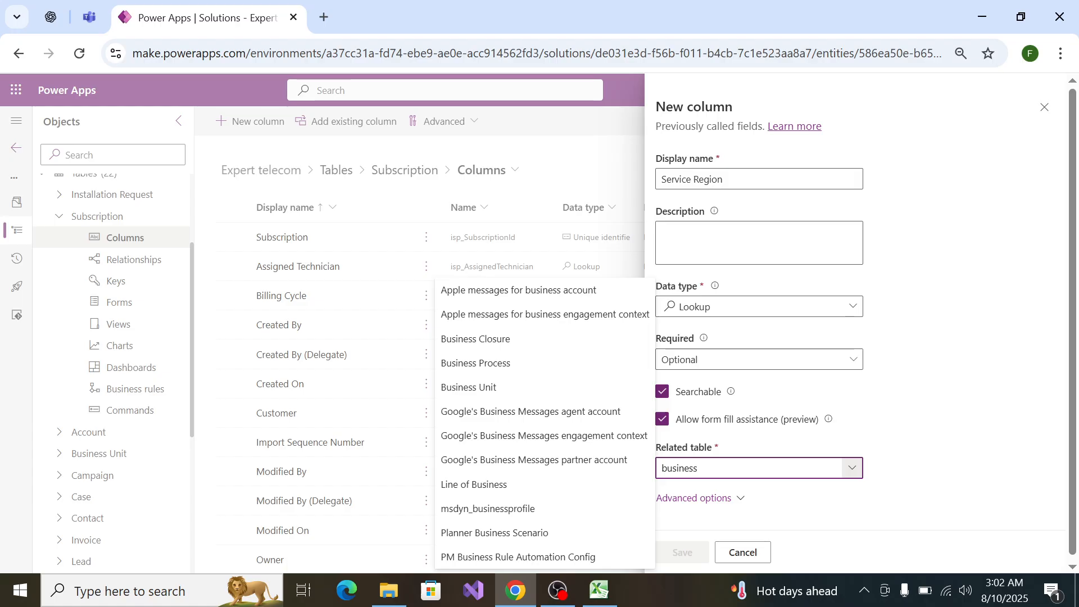
{"action": "left_click", "coordinate": [503, 394]}
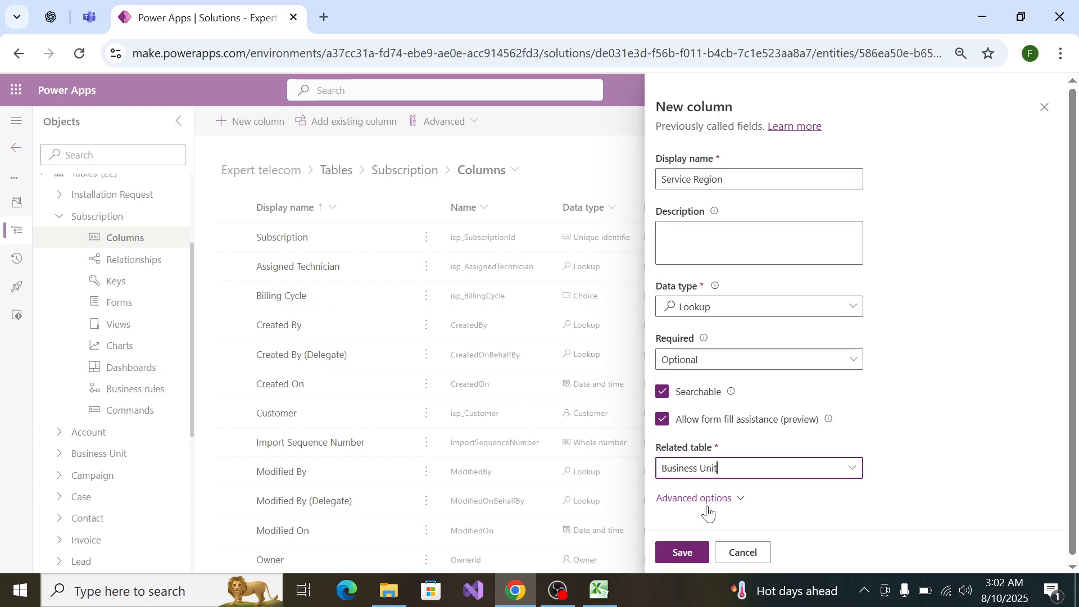
{"action": "left_click", "coordinate": [683, 553]}
Step: Switch to Excel and copy the text "National ID Proof" from cell A23
{"action": "key", "text": "alt+Tab"}
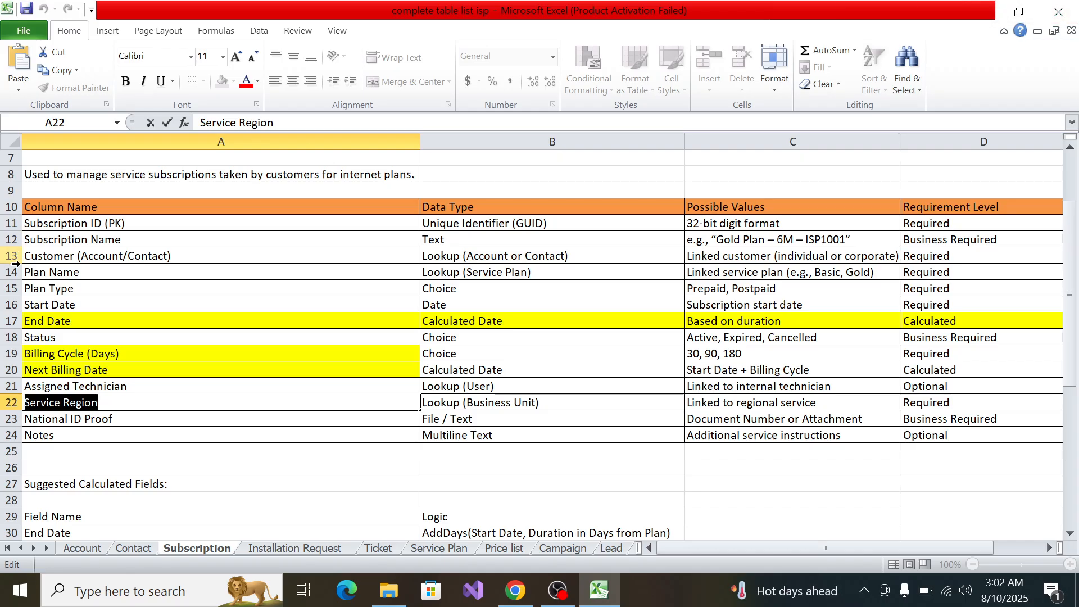
{"action": "left_click", "coordinate": [101, 416]}
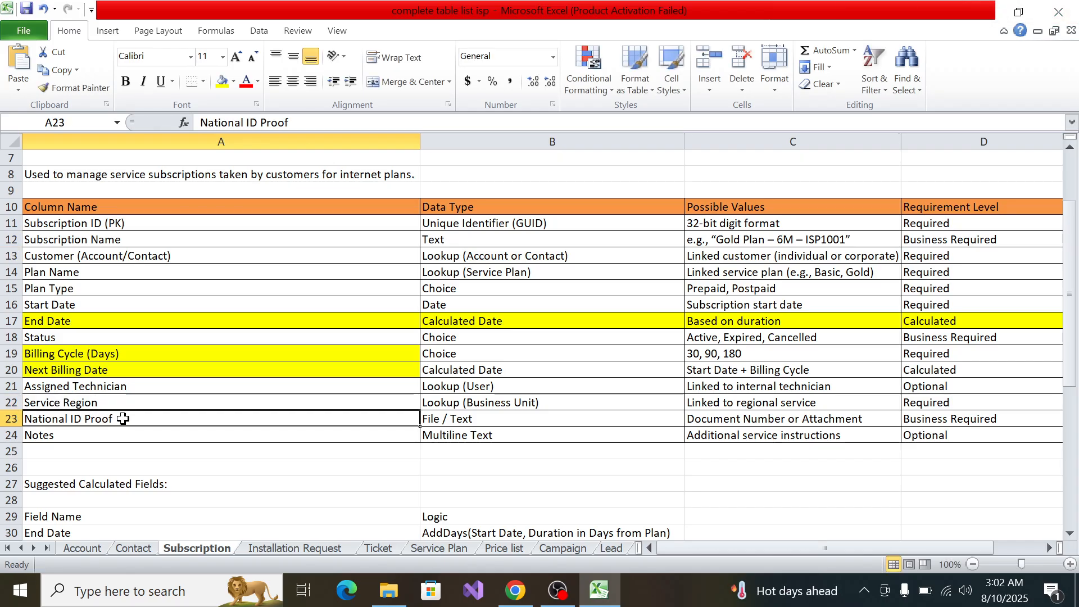
{"action": "double_click", "coordinate": [118, 417]}
{"action": "left_click_drag", "start_coordinate": [115, 418], "coordinate": [34, 406]}
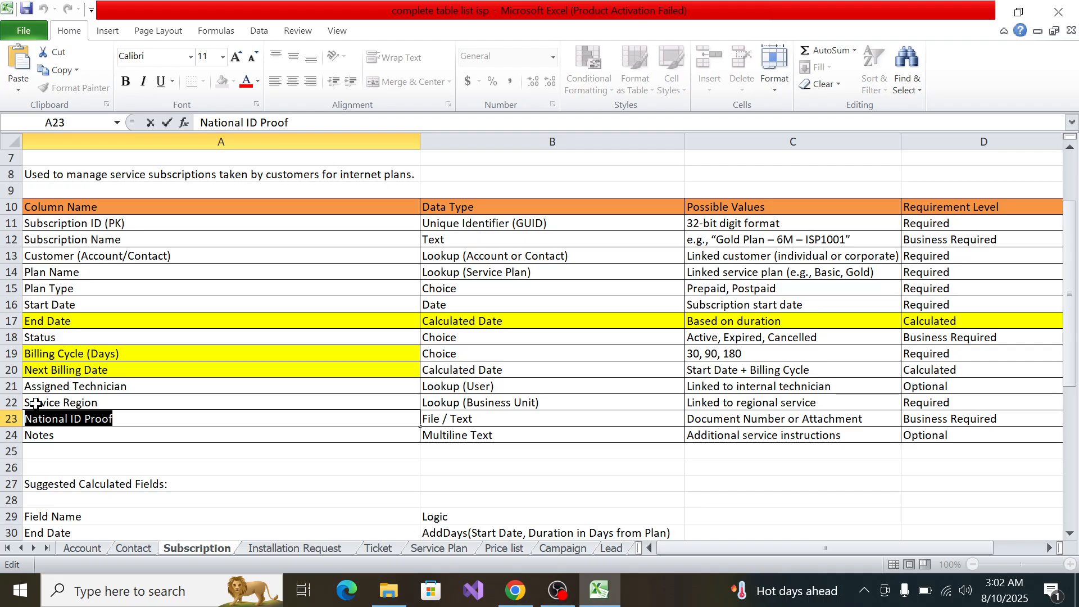
Step: Return to Power Apps and start a new Subscription column with the display name "National ID Proof"
{"action": "key", "text": "alt+Tab"}
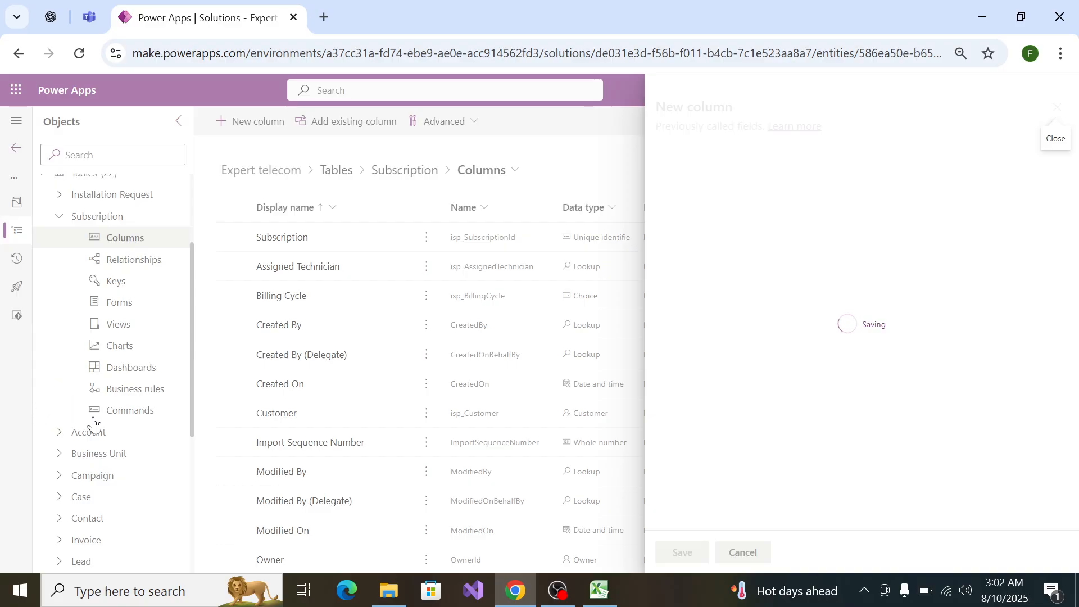
{"action": "left_click", "coordinate": [248, 125]}
{"action": "left_click", "coordinate": [785, 177]}
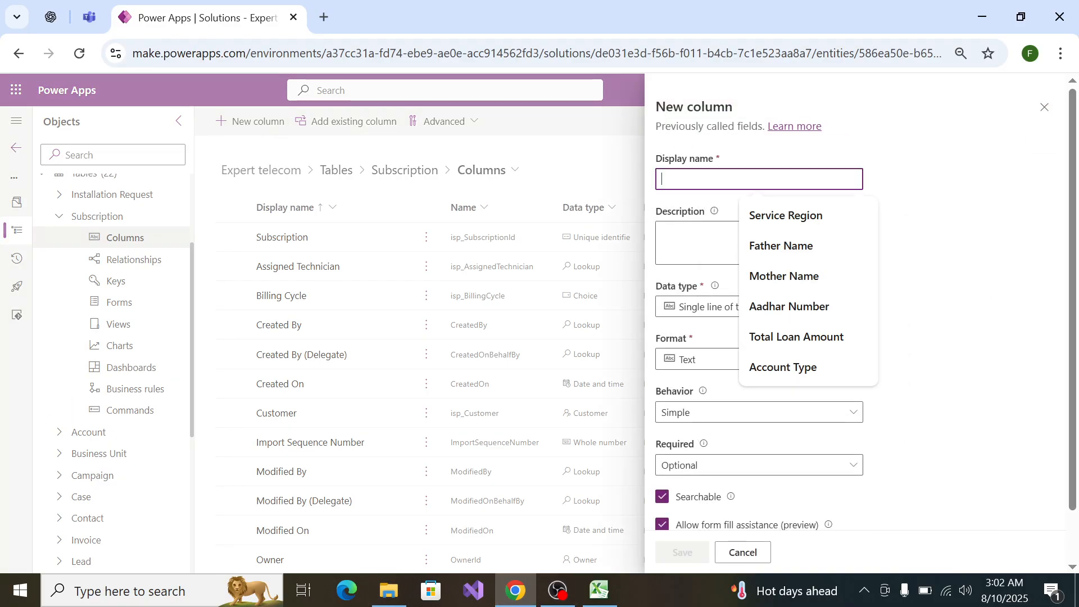
{"action": "type", "text": "National ID Proof"}
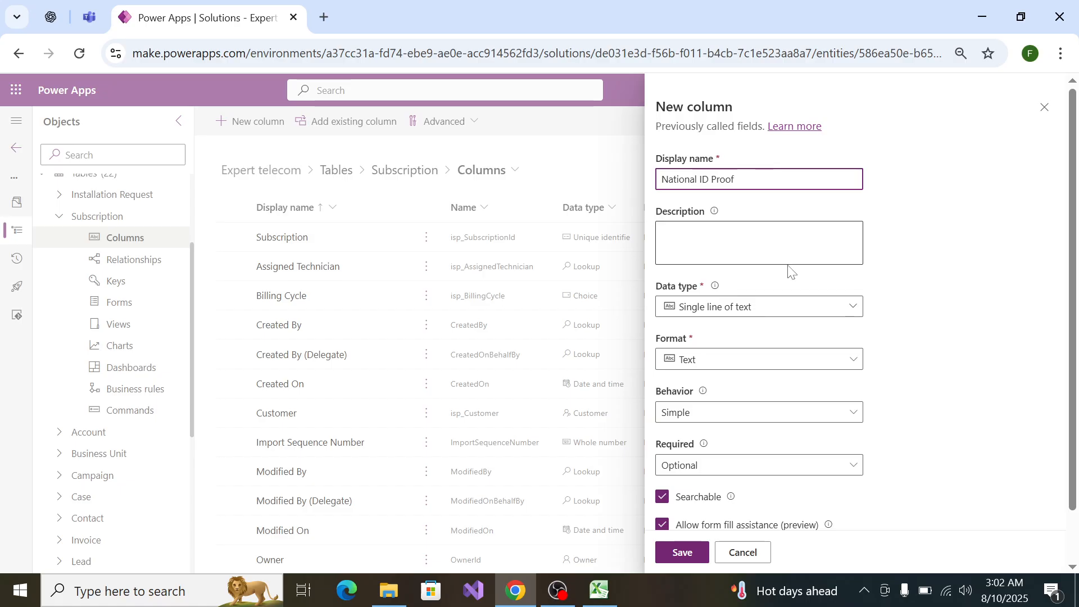
Step: Set the National ID Proof column's data type to File, make it business required, and save it
{"action": "left_click", "coordinate": [803, 306]}
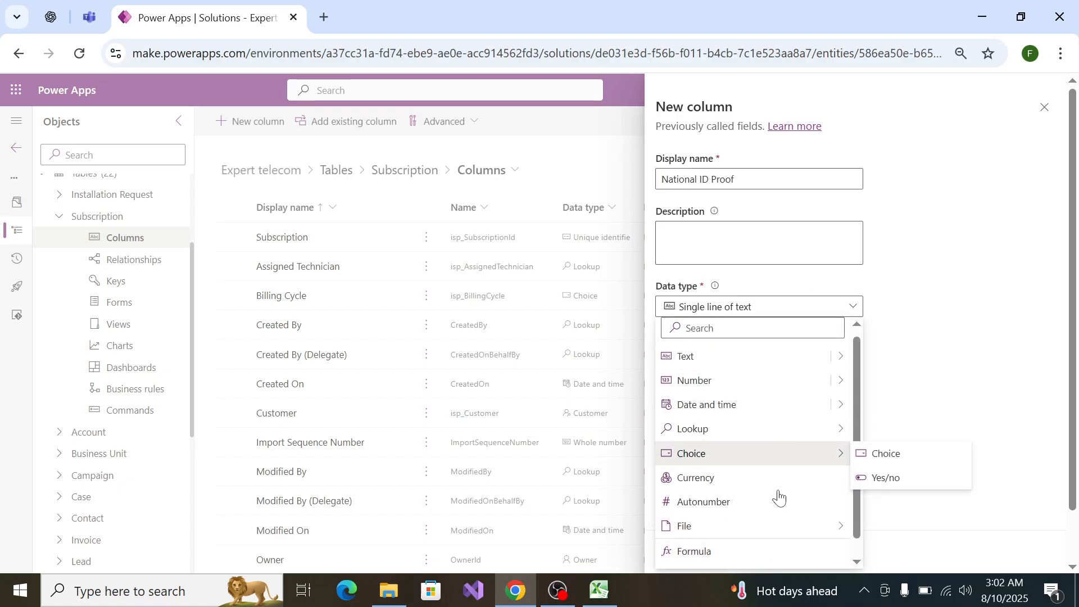
{"action": "mouse_move", "coordinate": [763, 531]}
{"action": "left_click", "coordinate": [879, 526]}
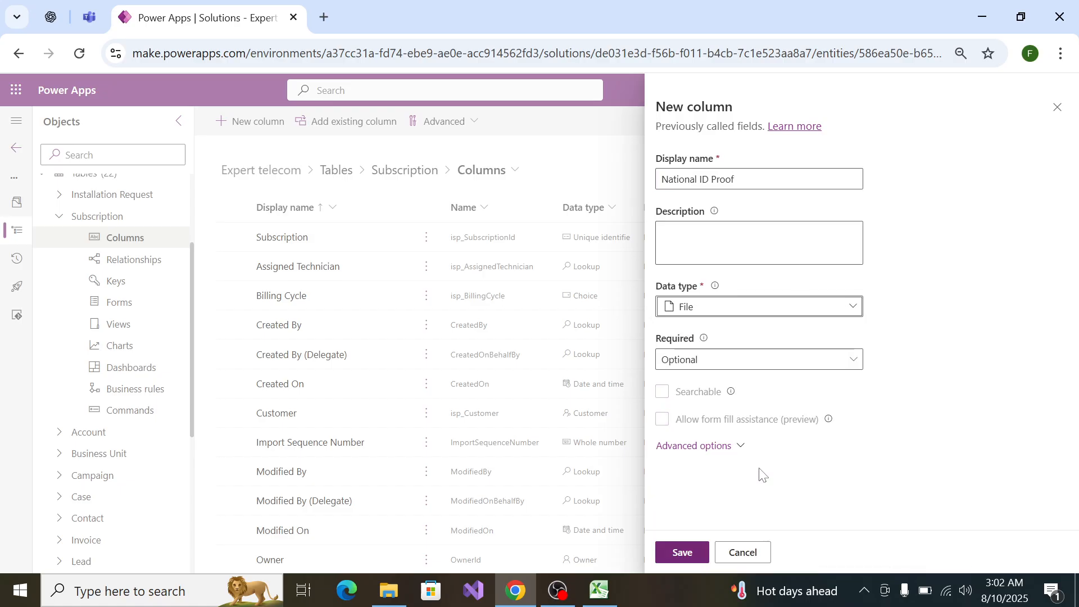
{"action": "left_click", "coordinate": [825, 363]}
{"action": "left_click", "coordinate": [813, 408]}
{"action": "left_click", "coordinate": [693, 562]}
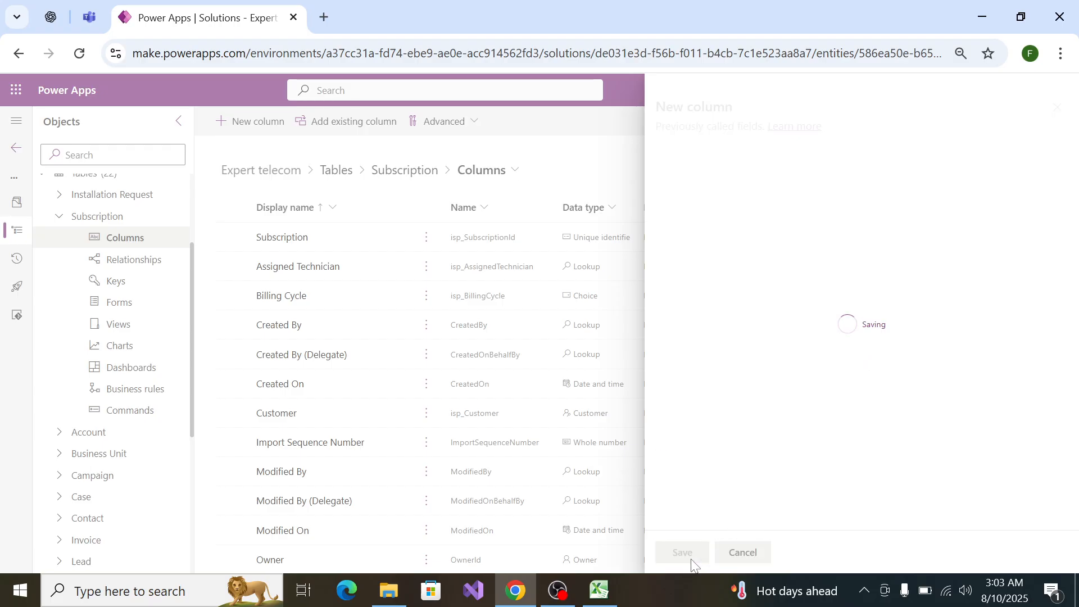
Step: Switch to Excel and copy the text "Notes" from cell A24
{"action": "key", "text": "alt+Tab"}
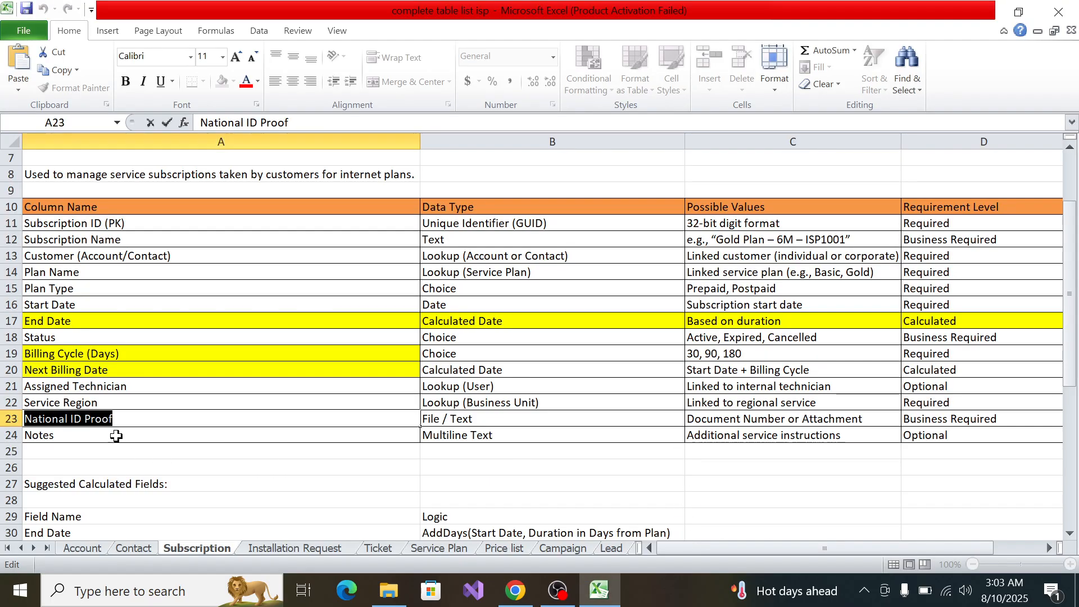
{"action": "left_click", "coordinate": [101, 434]}
{"action": "double_click", "coordinate": [101, 434]}
{"action": "left_click_drag", "start_coordinate": [101, 434], "coordinate": [23, 435]}
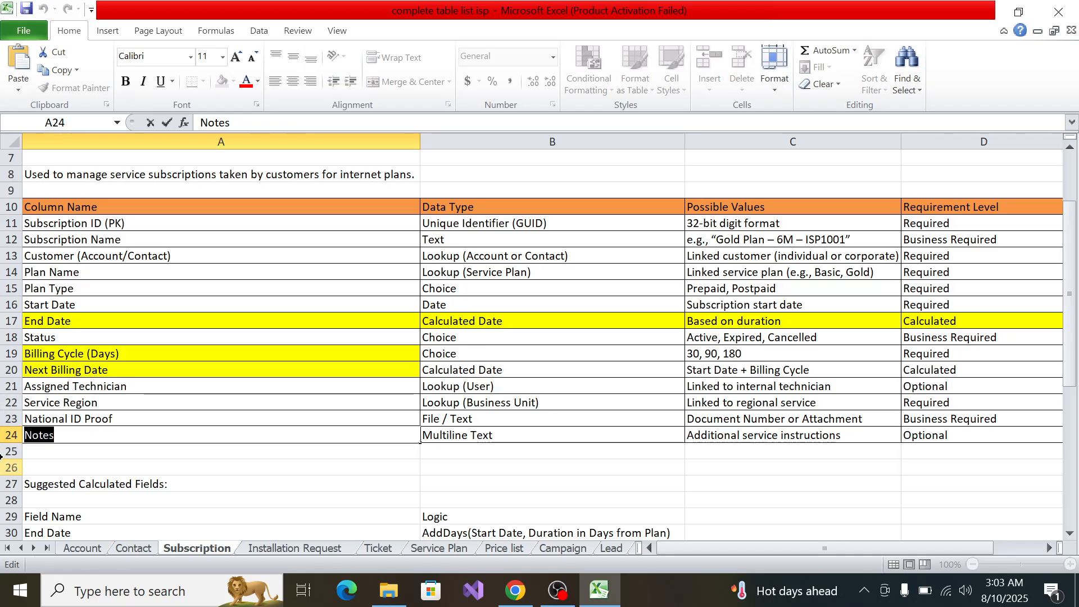
Step: Switch back to Power Apps and start a new Subscription column with the display name "Notes"
{"action": "key", "text": "alt+Tab"}
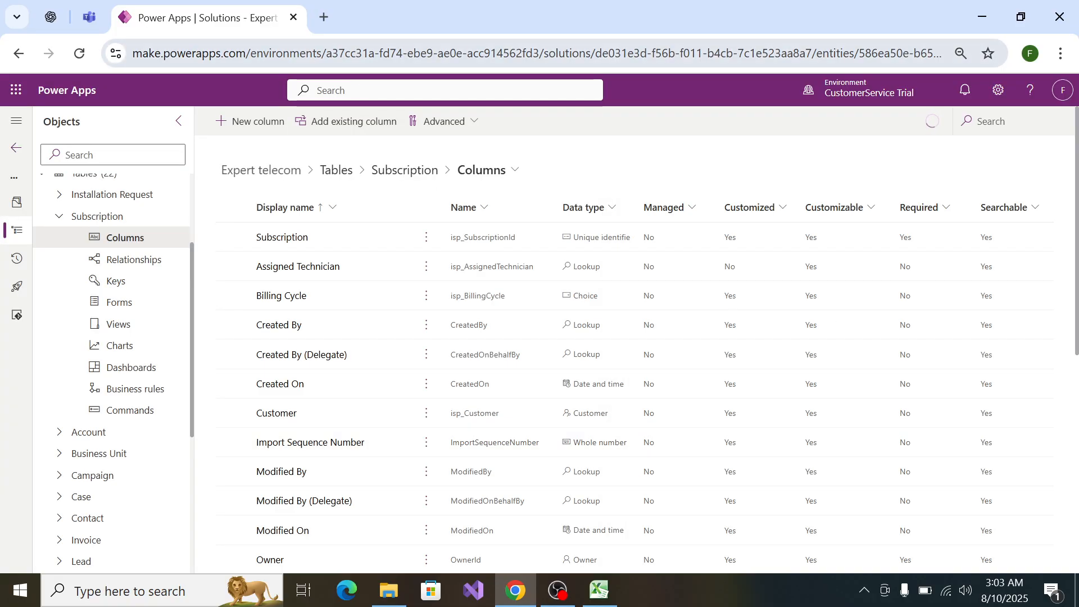
{"action": "left_click", "coordinate": [228, 131]}
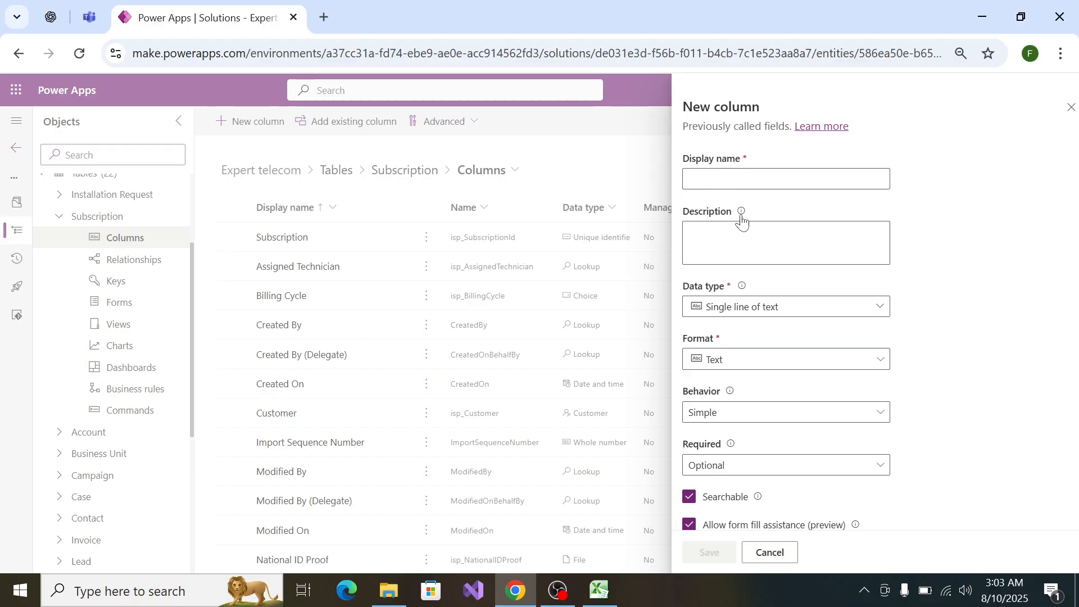
{"action": "left_click", "coordinate": [747, 181]}
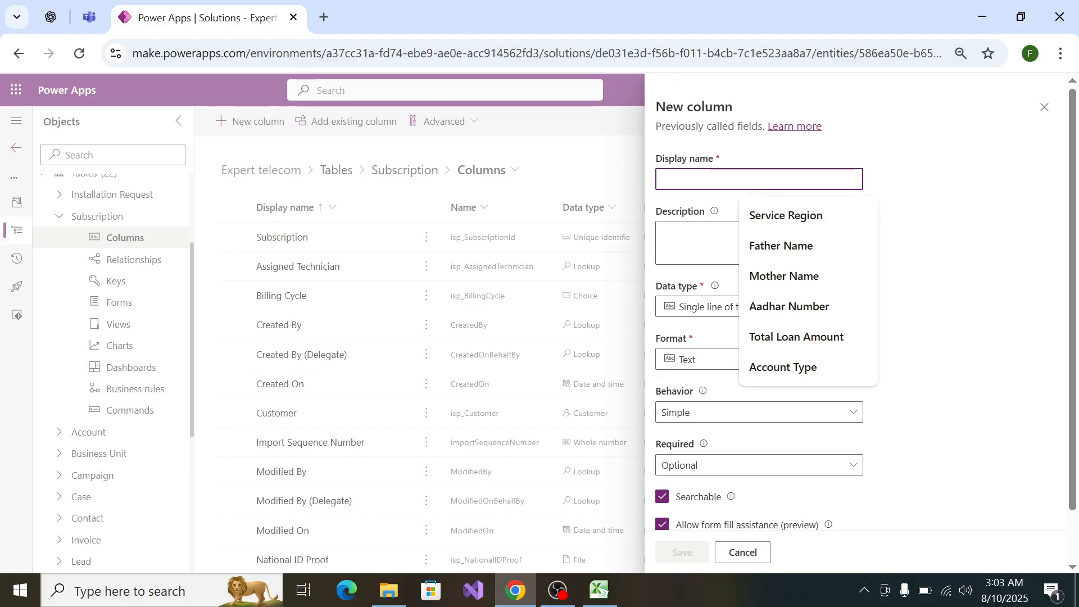
{"action": "type", "text": "Notes"}
Step: Set the Notes column's data type to multiple lines of text in Rich text format, and save it
{"action": "left_click", "coordinate": [753, 312]}
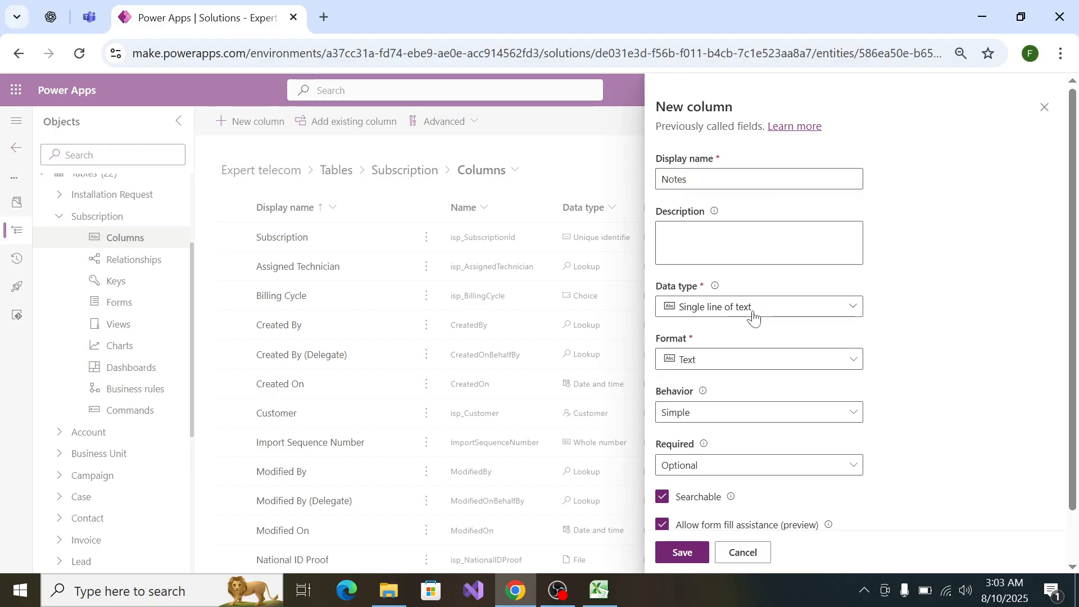
{"action": "mouse_move", "coordinate": [838, 359]}
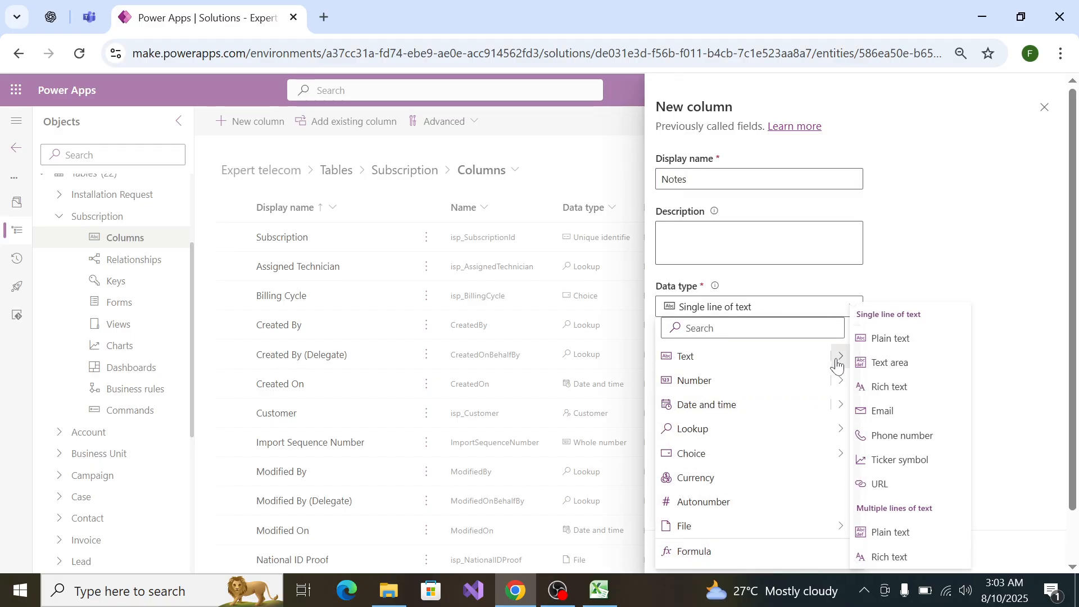
{"action": "left_click", "coordinate": [915, 564]}
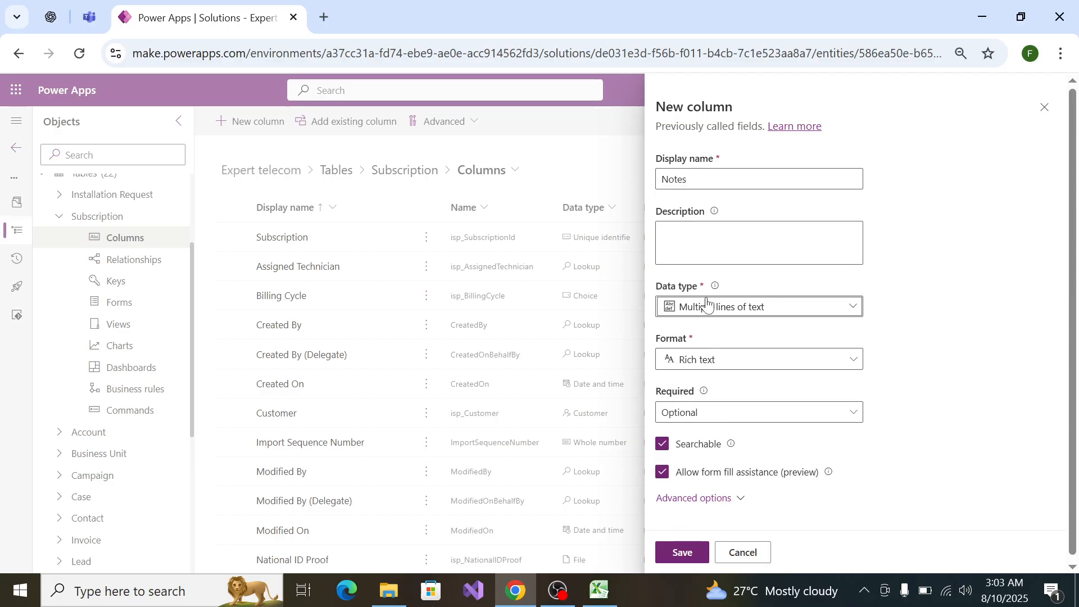
{"action": "left_click", "coordinate": [691, 557]}
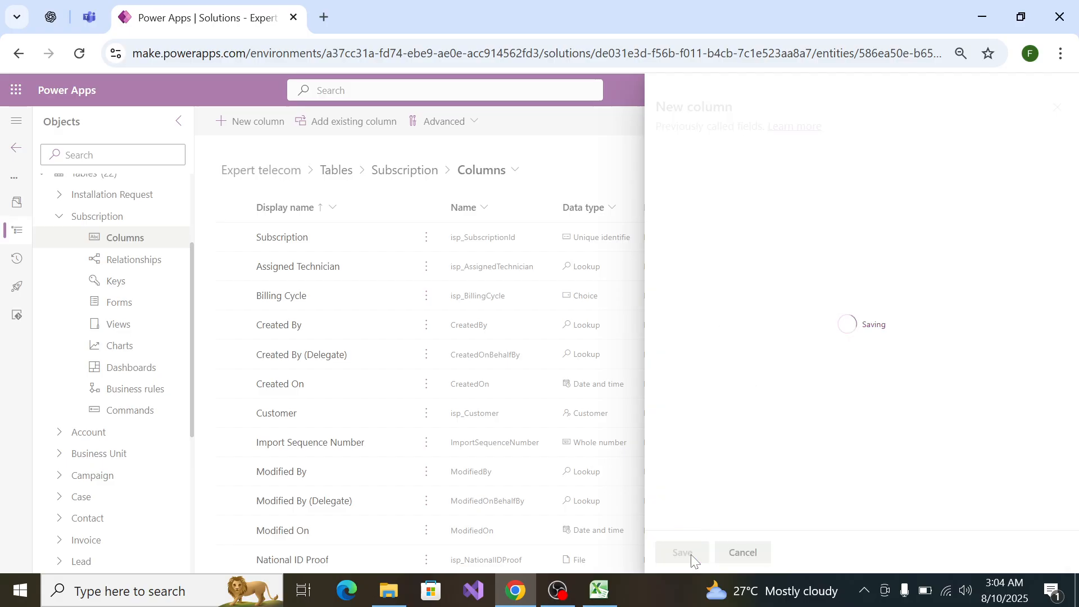
Step: In Excel, look over the Subscription sheet's rollup fields and business rules, and open the Installation Request sheet's column specification
{"action": "left_click", "coordinate": [599, 590]}
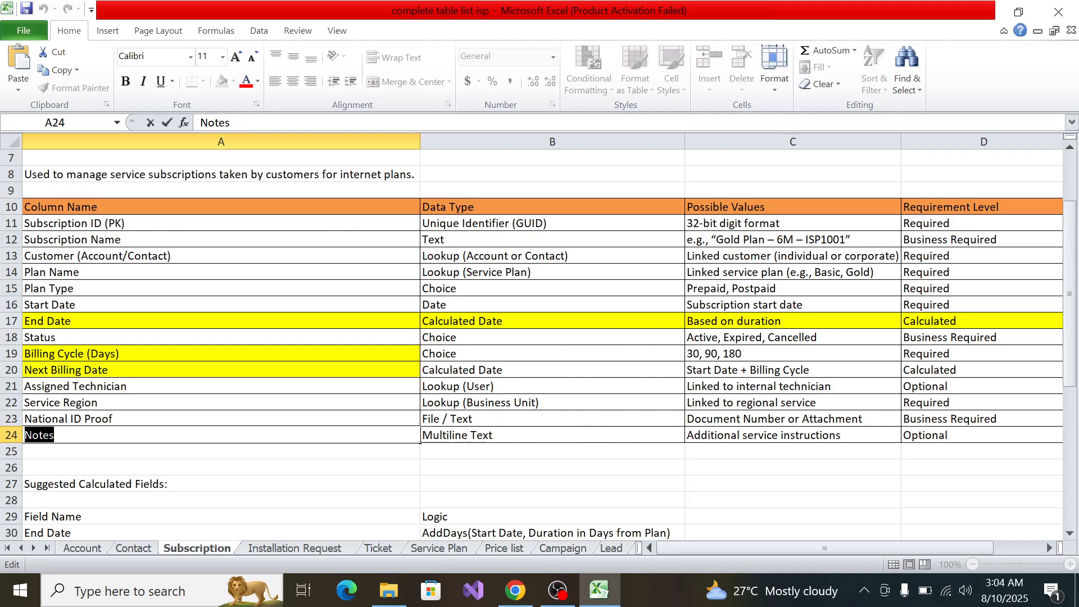
{"action": "scroll", "coordinate": [113, 444], "scroll_direction": "down", "scroll_amount": 2}
{"action": "scroll", "coordinate": [110, 444], "scroll_direction": "down", "scroll_amount": 7}
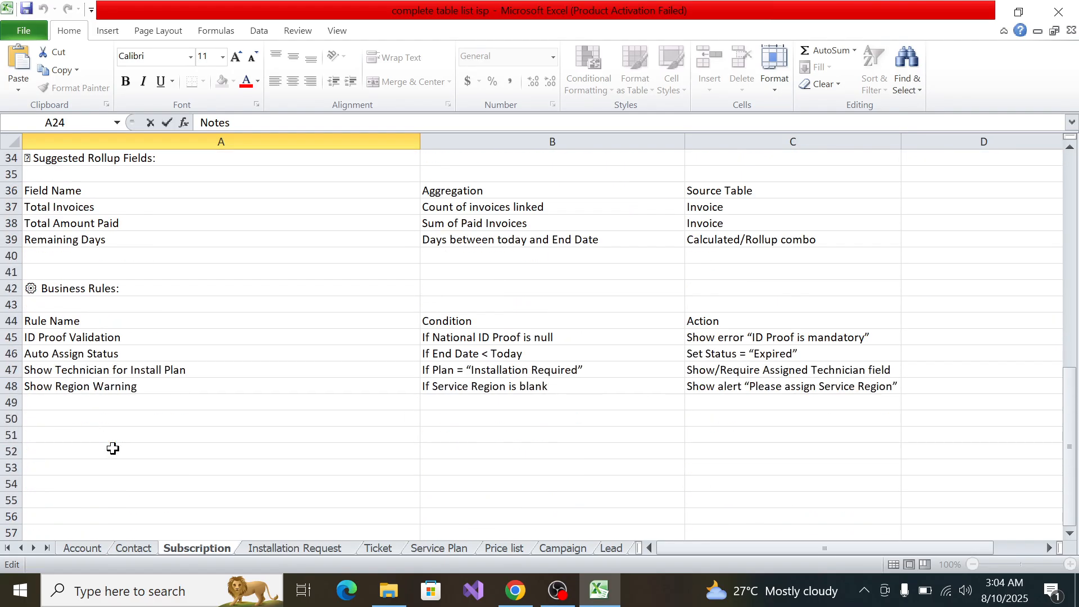
{"action": "scroll", "coordinate": [266, 498], "scroll_direction": "up", "scroll_amount": 4}
{"action": "left_click", "coordinate": [295, 547]}
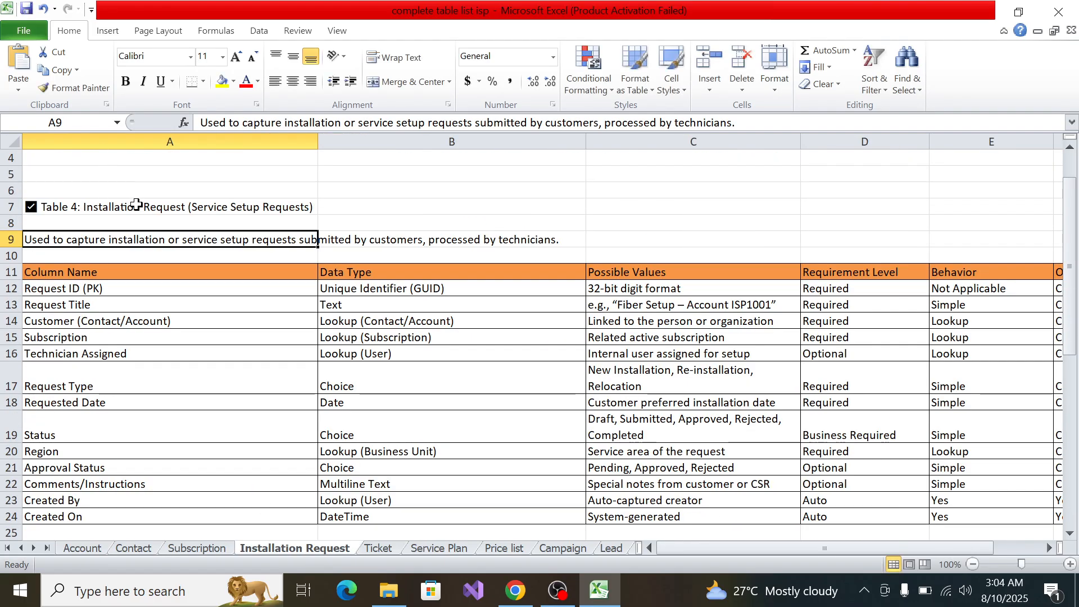
{"action": "left_click", "coordinate": [125, 286]}
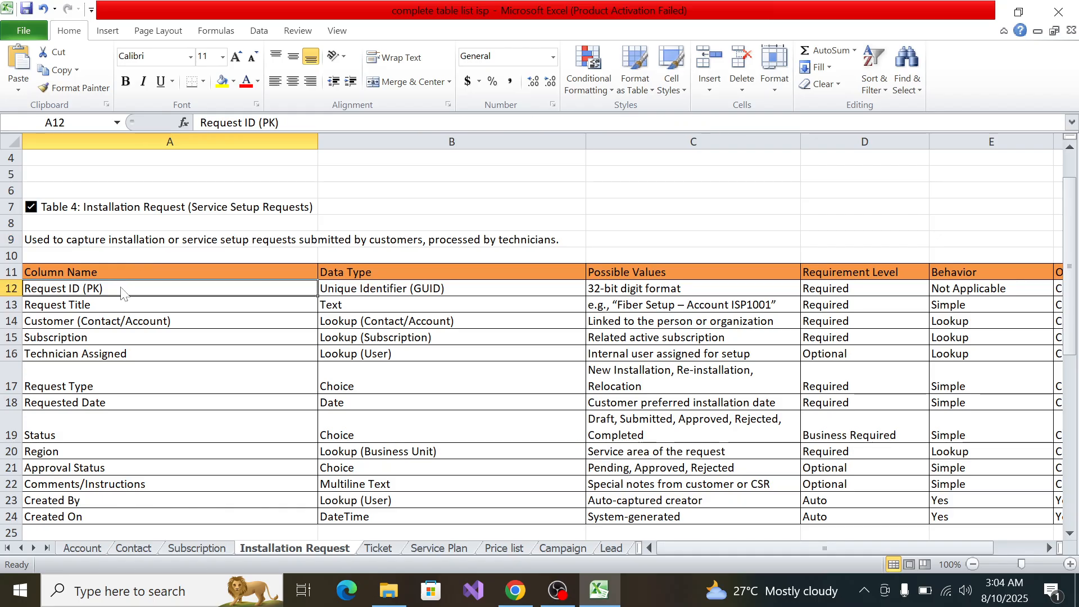
Step: Switch to Power Apps and open the column list of the Installation Request table
{"action": "key", "text": "alt+Tab"}
{"action": "left_click", "coordinate": [55, 221]}
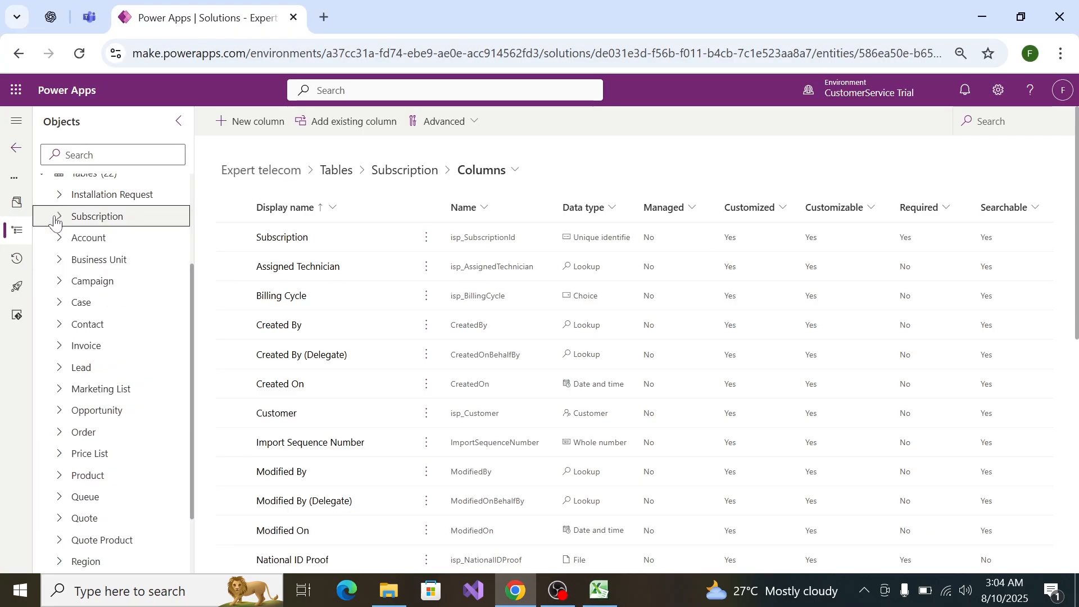
{"action": "left_click", "coordinate": [58, 194]}
{"action": "left_click", "coordinate": [118, 216]}
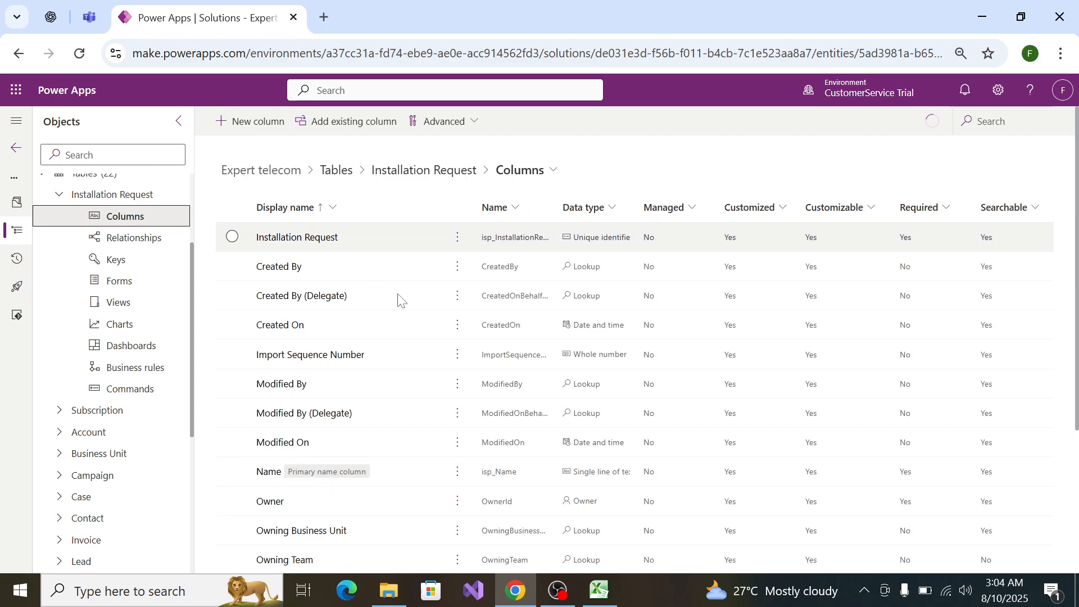
Step: Switch to Excel and copy the text "Request Title" from cell A13 of the Installation Request sheet
{"action": "key", "text": "alt+Tab"}
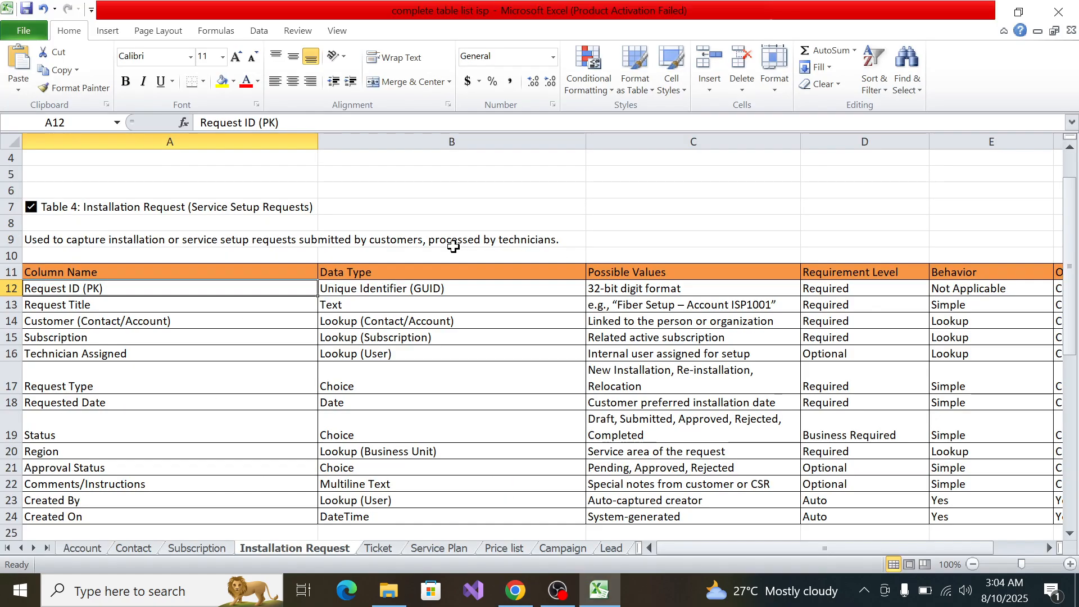
{"action": "double_click", "coordinate": [120, 305]}
{"action": "left_click_drag", "start_coordinate": [121, 305], "coordinate": [25, 305]}
{"action": "key", "text": "ctrl+c"}
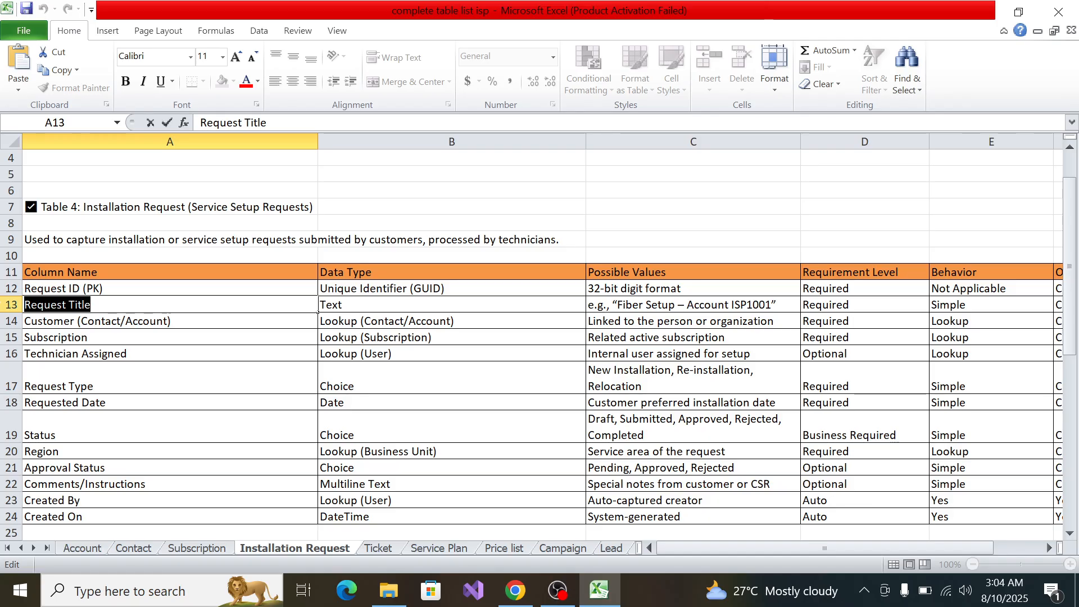
Step: Switch back to Power Apps, change the display name of the primary Name column to "Request Title", and save it
{"action": "key", "text": "alt+Tab"}
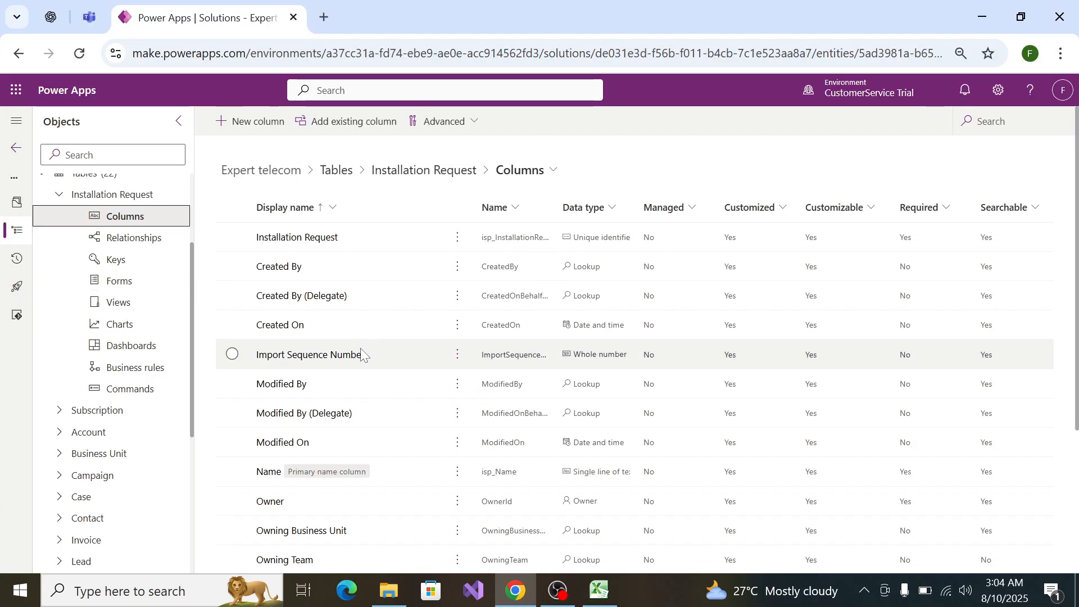
{"action": "left_click", "coordinate": [458, 387]}
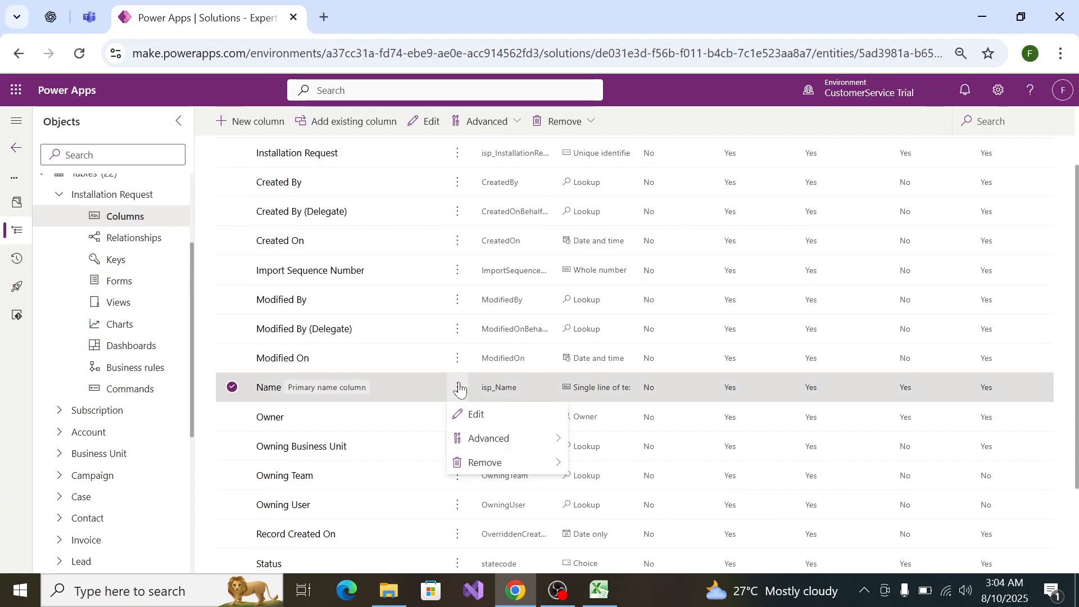
{"action": "left_click", "coordinate": [478, 414]}
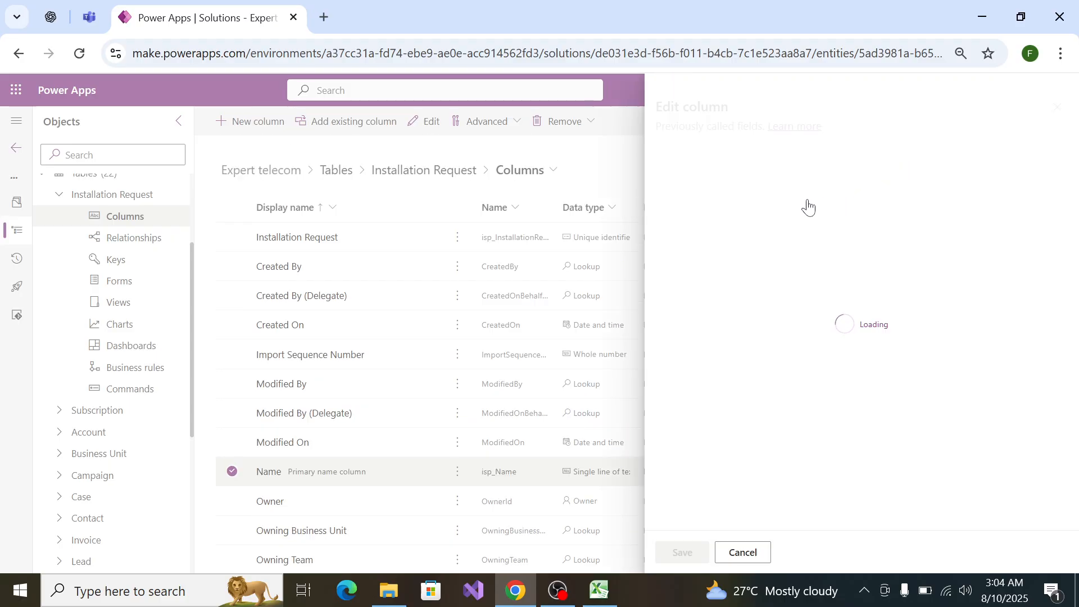
{"action": "double_click", "coordinate": [674, 179]}
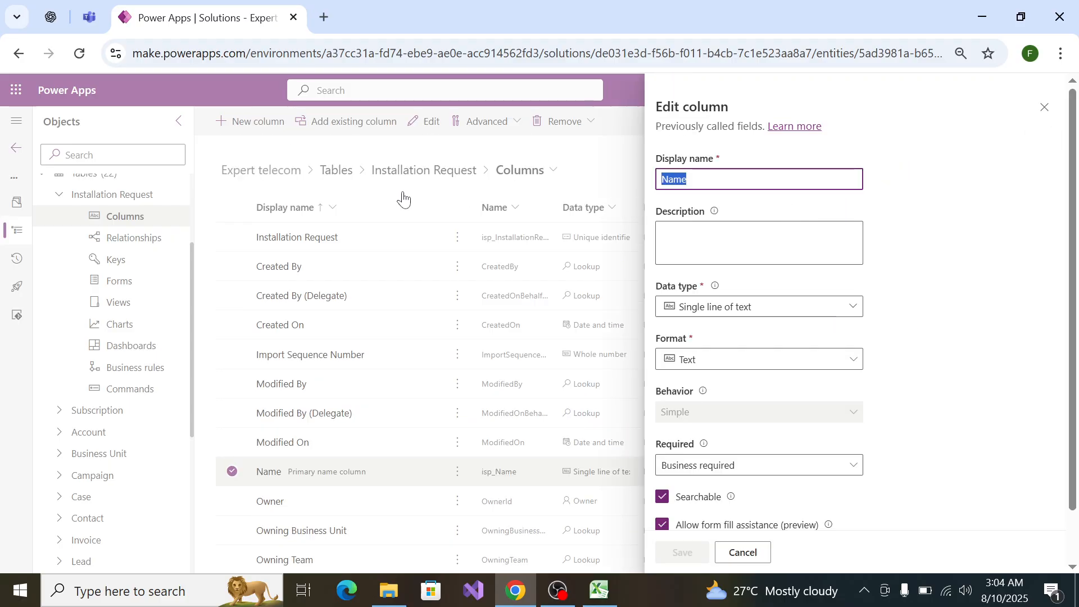
{"action": "key", "text": "ctrl+v"}
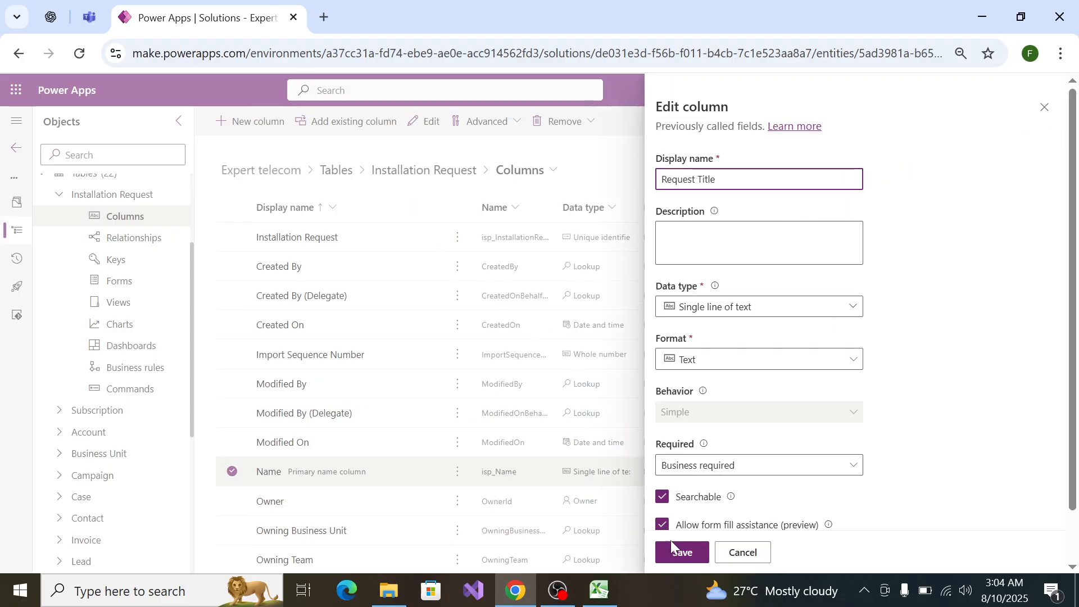
{"action": "left_click", "coordinate": [682, 552]}
Step: Switch to Excel and copy the leading word of the customer column name in cell A14
{"action": "key", "text": "alt+Tab"}
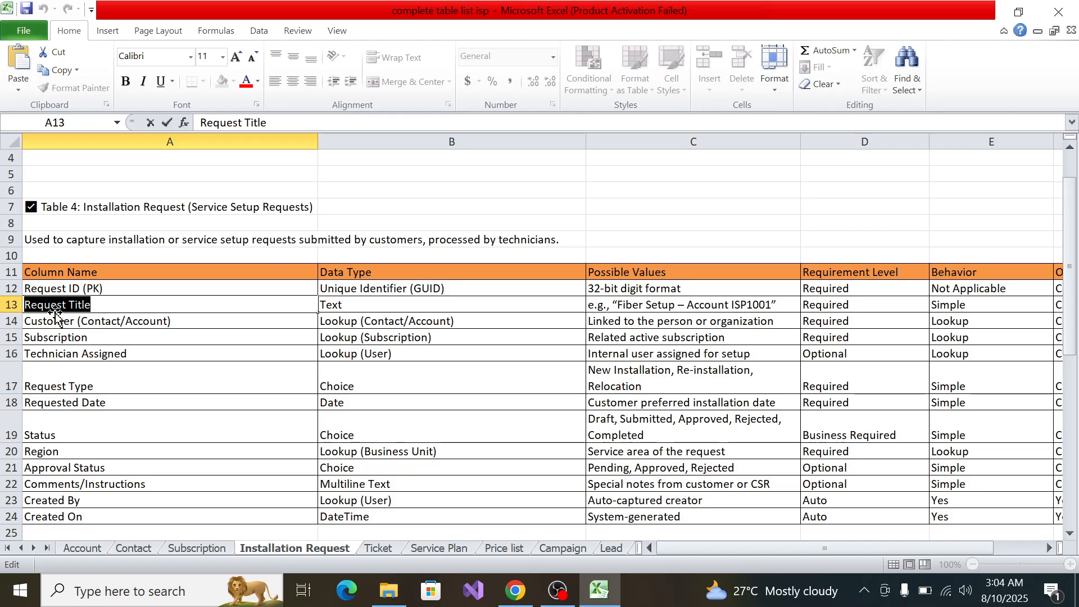
{"action": "left_click", "coordinate": [63, 325]}
{"action": "double_click", "coordinate": [63, 325]}
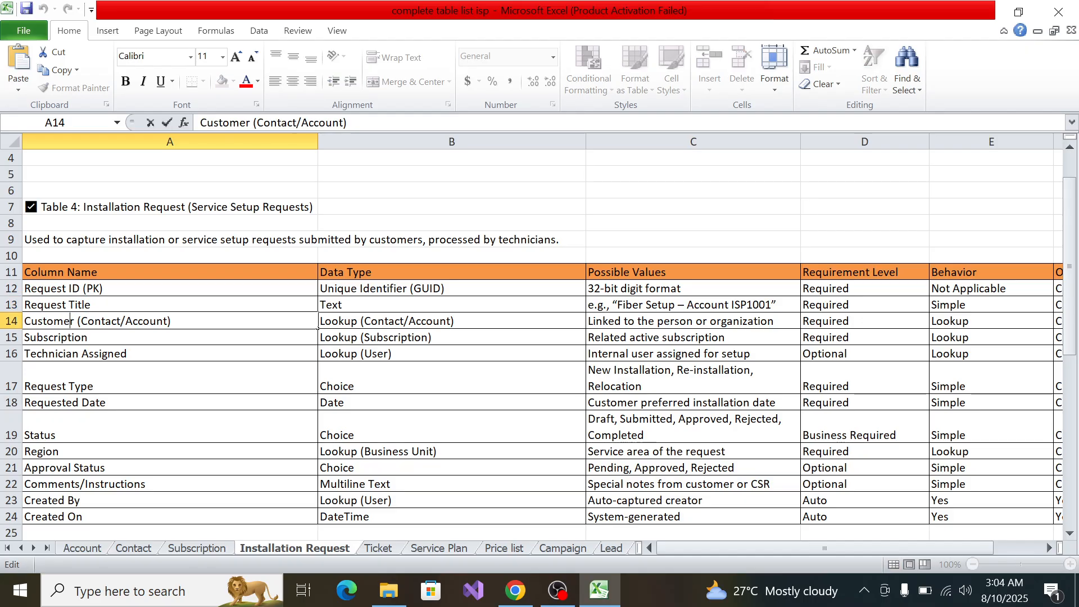
{"action": "left_click_drag", "start_coordinate": [69, 324], "coordinate": [11, 321]}
{"action": "key", "text": "ctrl+c"}
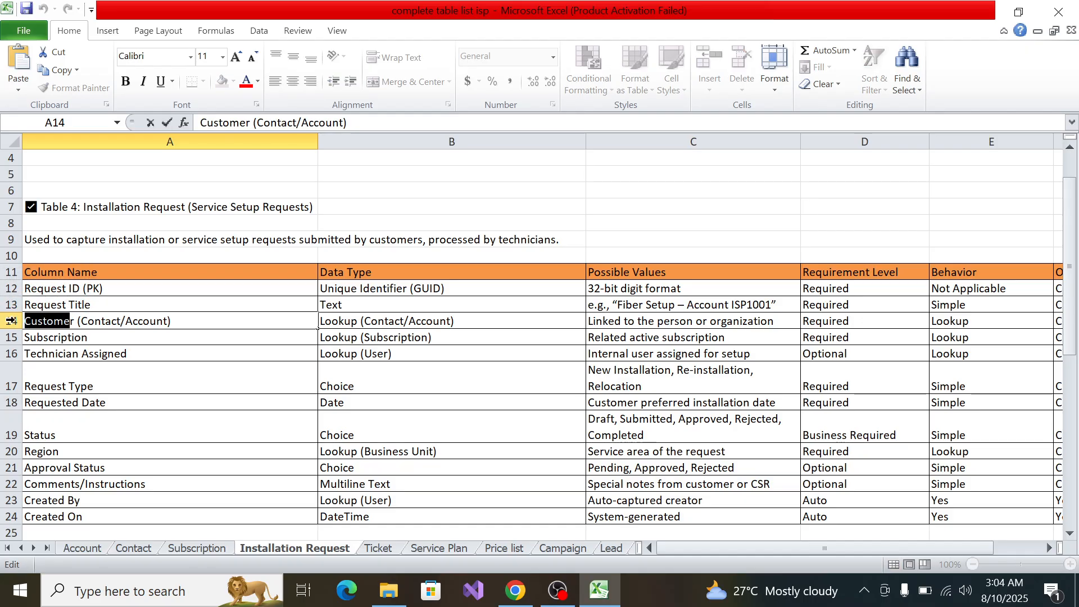
Step: Switch back to Power Apps and start a new Installation Request column with the display name "Customer"
{"action": "key", "text": "alt+Tab"}
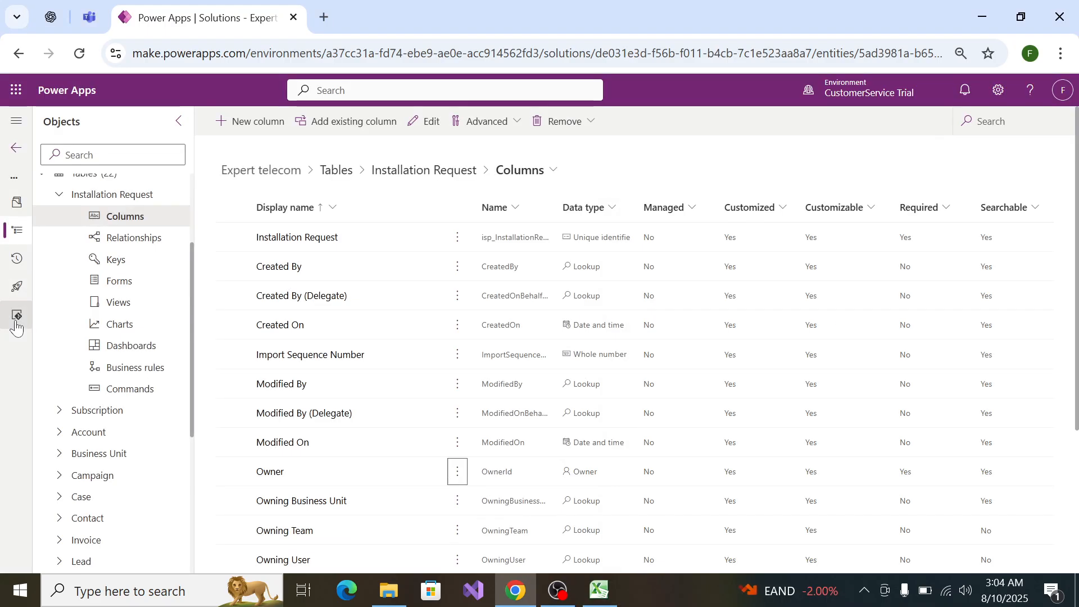
{"action": "left_click", "coordinate": [240, 134]}
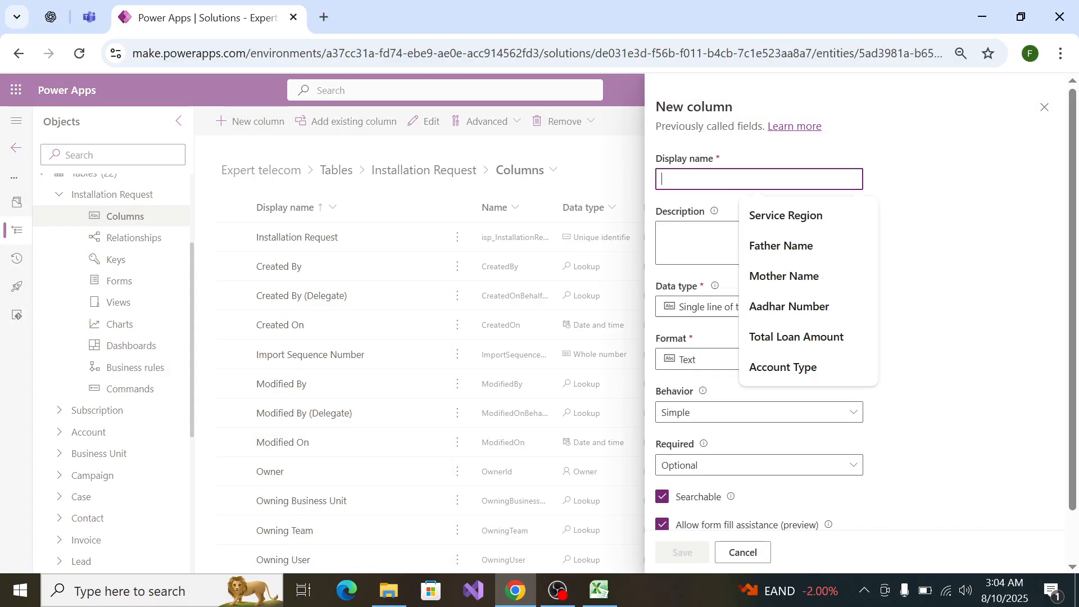
{"action": "key", "text": "ctrl+v"}
{"action": "type", "text": "r"}
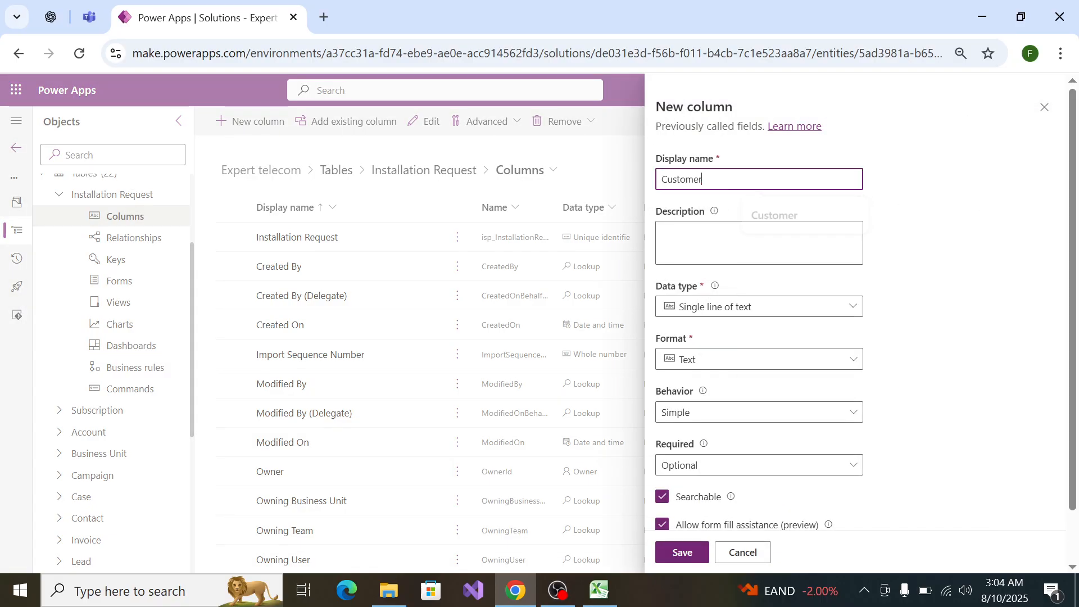
Step: Try the Lookup data type for the Customer column and check its specification in Excel for the related table
{"action": "left_click", "coordinate": [816, 307]}
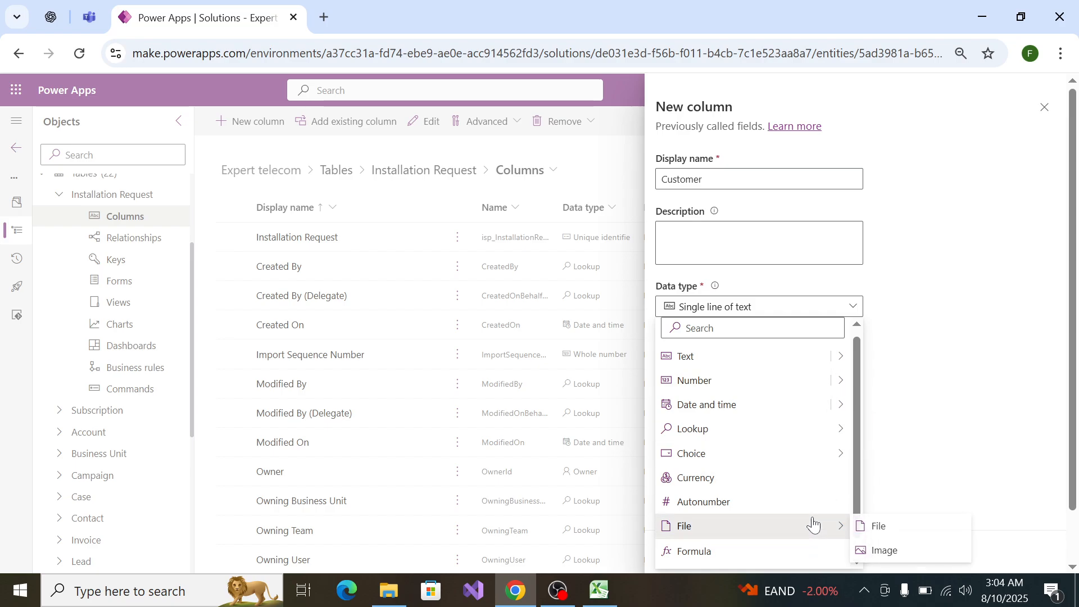
{"action": "scroll", "coordinate": [811, 519], "scroll_direction": "down", "scroll_amount": 1}
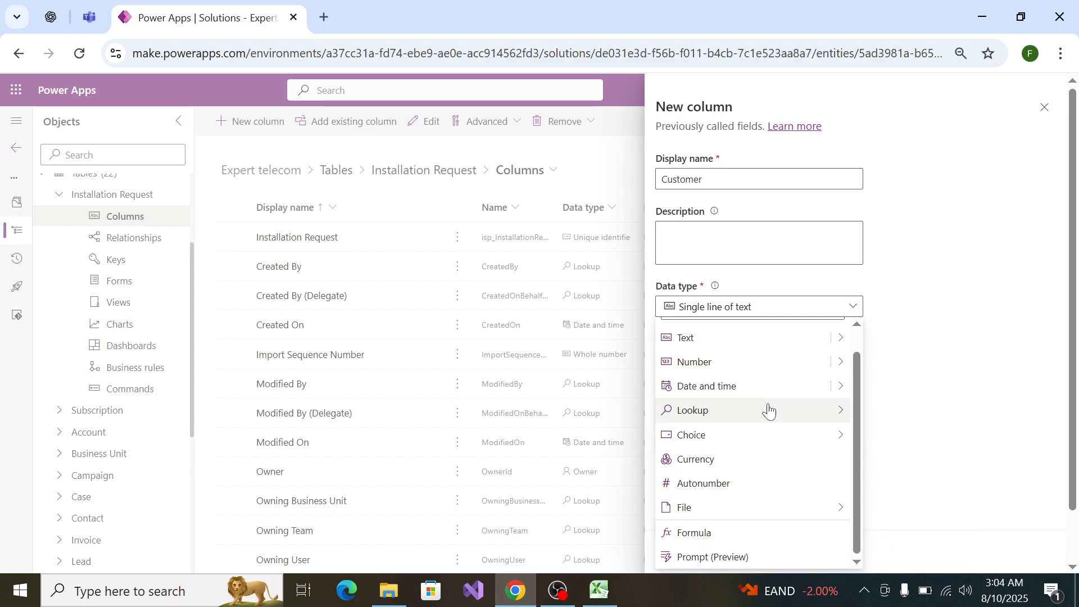
{"action": "mouse_move", "coordinate": [766, 410]}
{"action": "left_click", "coordinate": [851, 416]}
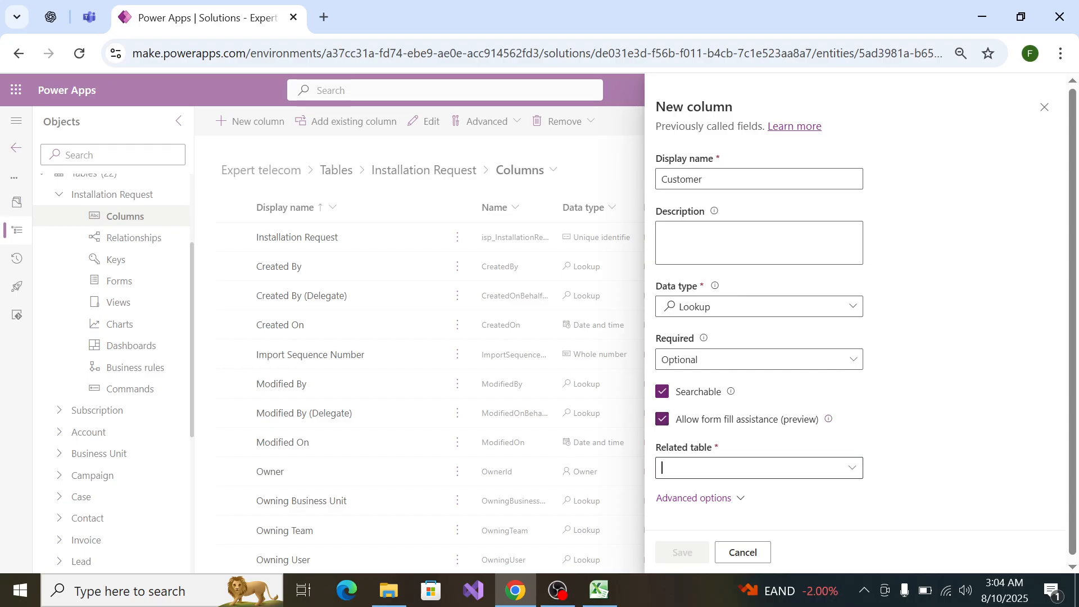
{"action": "key", "text": "alt+Tab"}
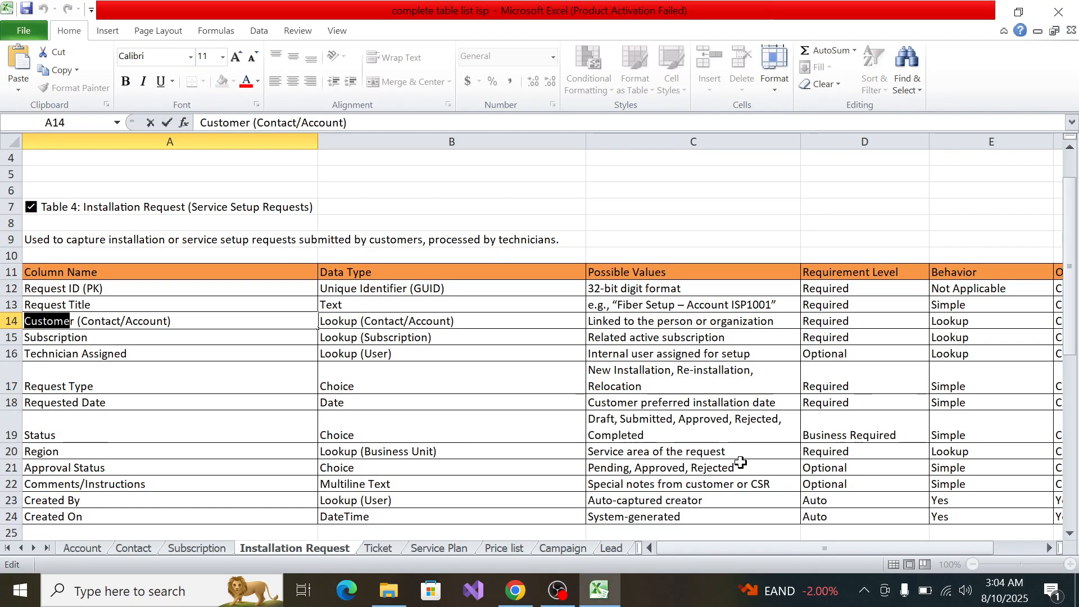
{"action": "key", "text": "alt+Tab"}
{"action": "left_click", "coordinate": [748, 467]}
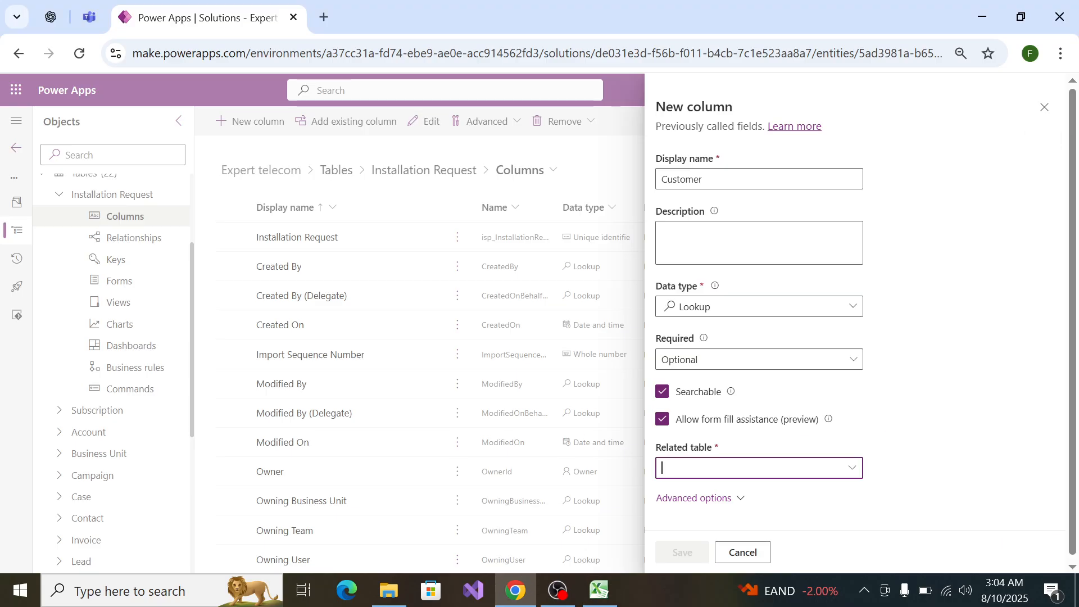
Step: Set the Customer column's data type to the Customer kind of lookup, and save the column
{"action": "left_click", "coordinate": [785, 313]}
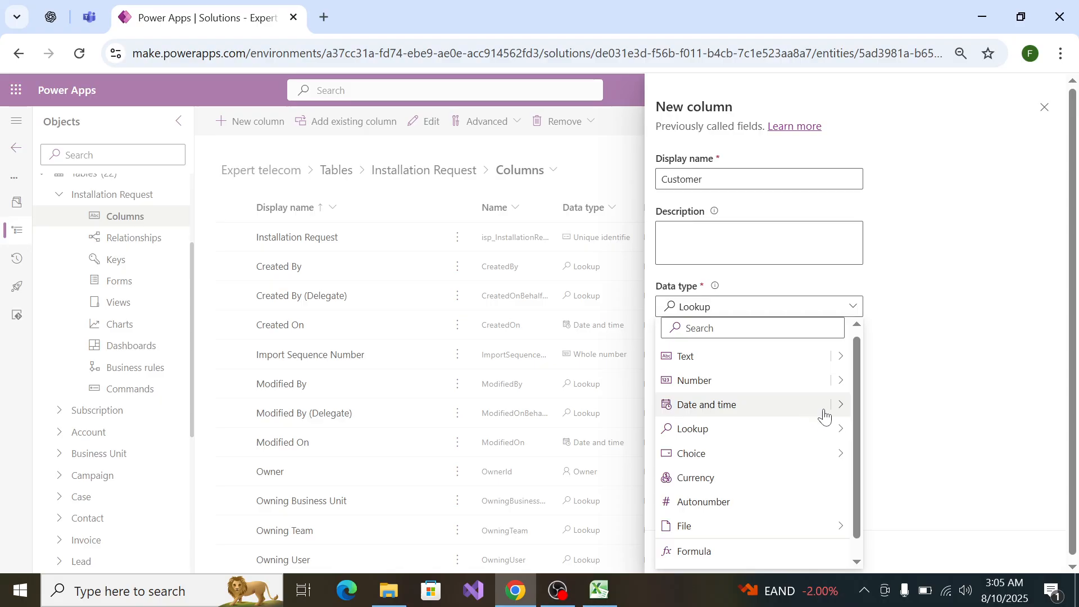
{"action": "mouse_move", "coordinate": [843, 430]}
{"action": "left_click", "coordinate": [874, 453]}
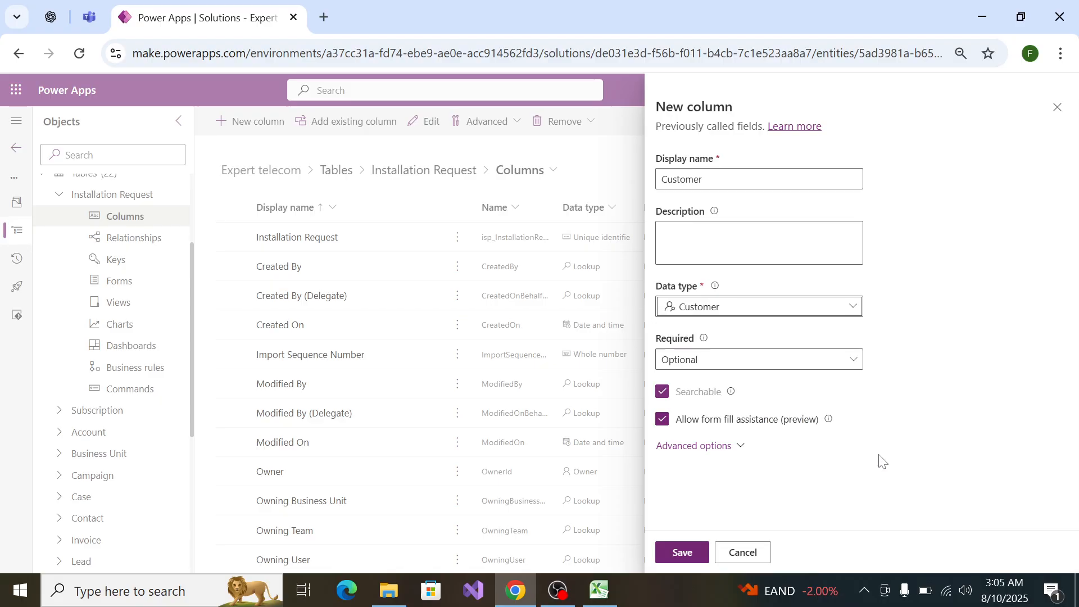
{"action": "left_click", "coordinate": [698, 555]}
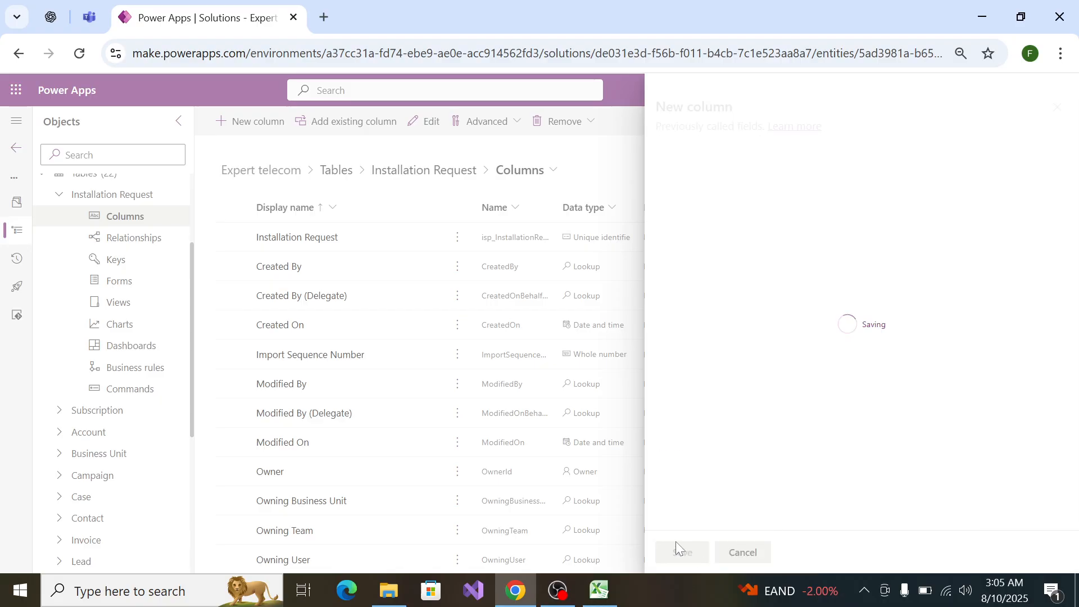
Step: Switch to Excel and copy the text "Subscription" from cell A15
{"action": "key", "text": "alt+Tab"}
{"action": "double_click", "coordinate": [108, 335]}
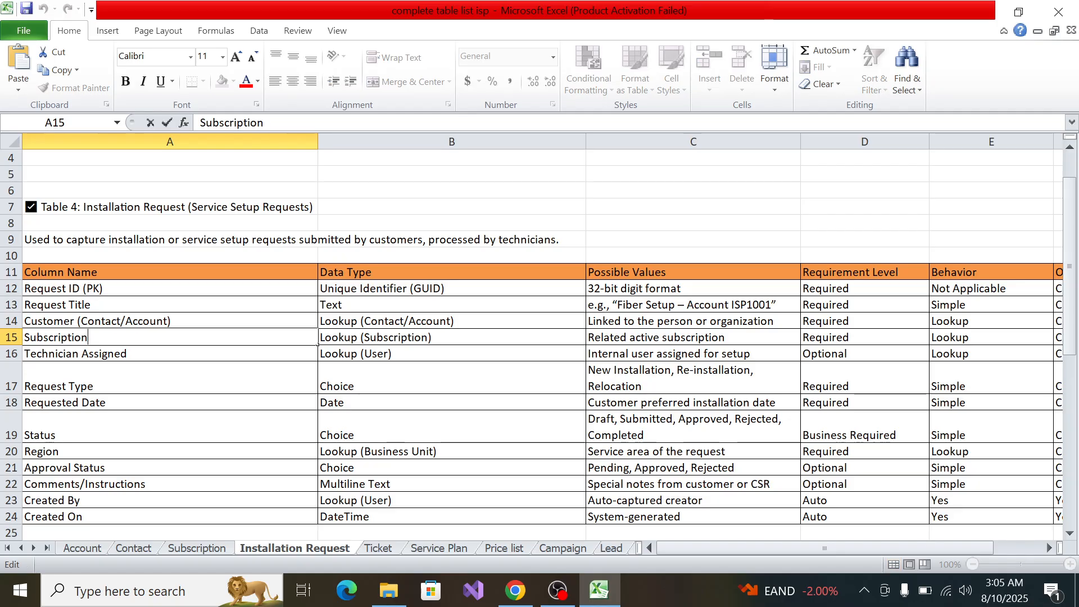
{"action": "key", "text": "shift+Home"}
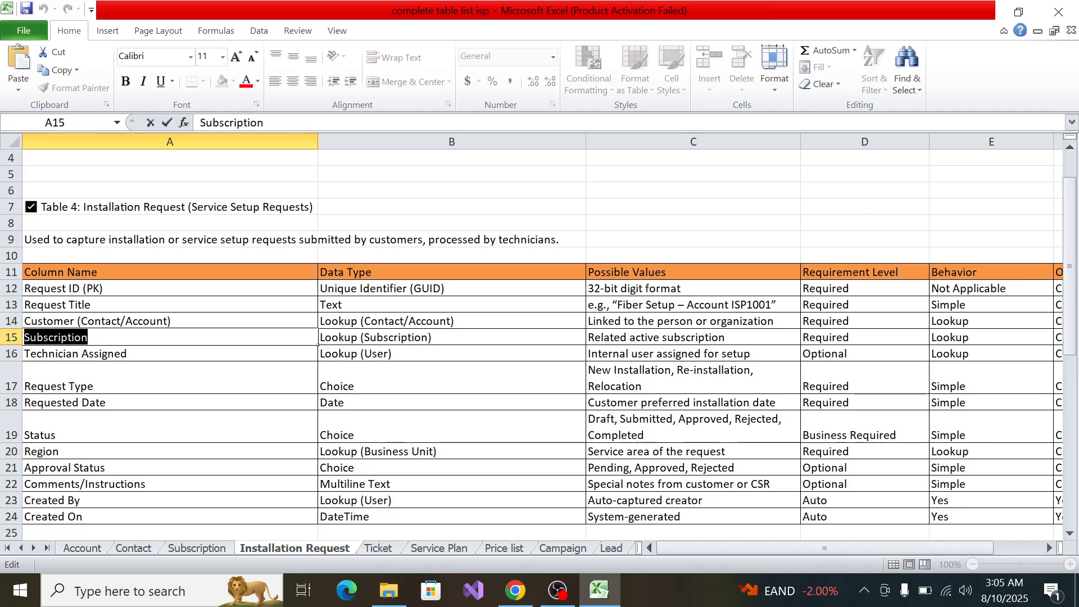
Step: Switch back to Power Apps and start a new Installation Request column with the display name "Subscription"
{"action": "key", "text": "alt+Tab"}
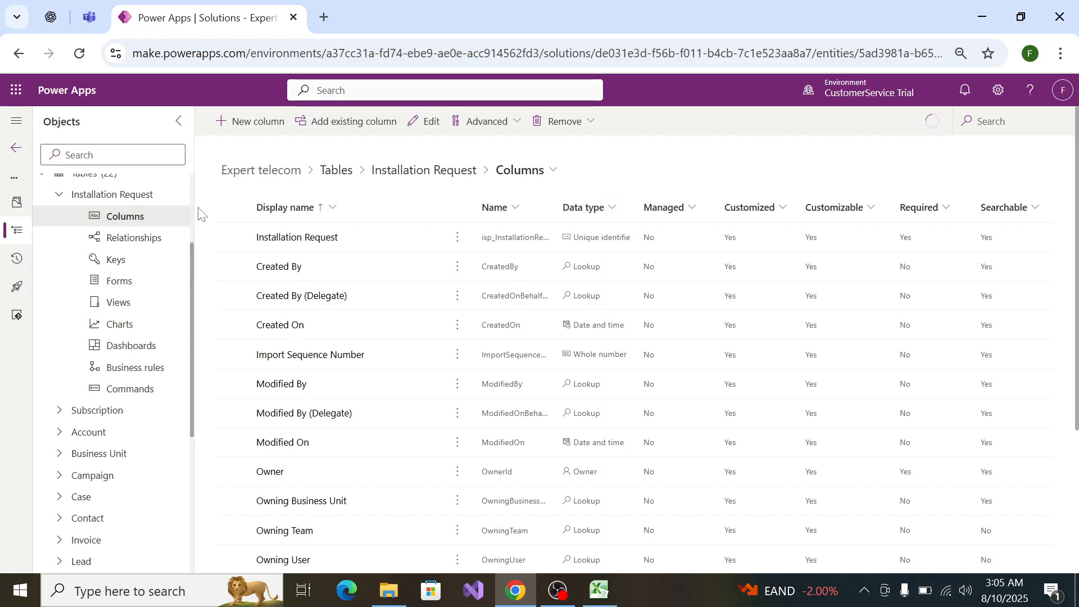
{"action": "left_click", "coordinate": [257, 122]}
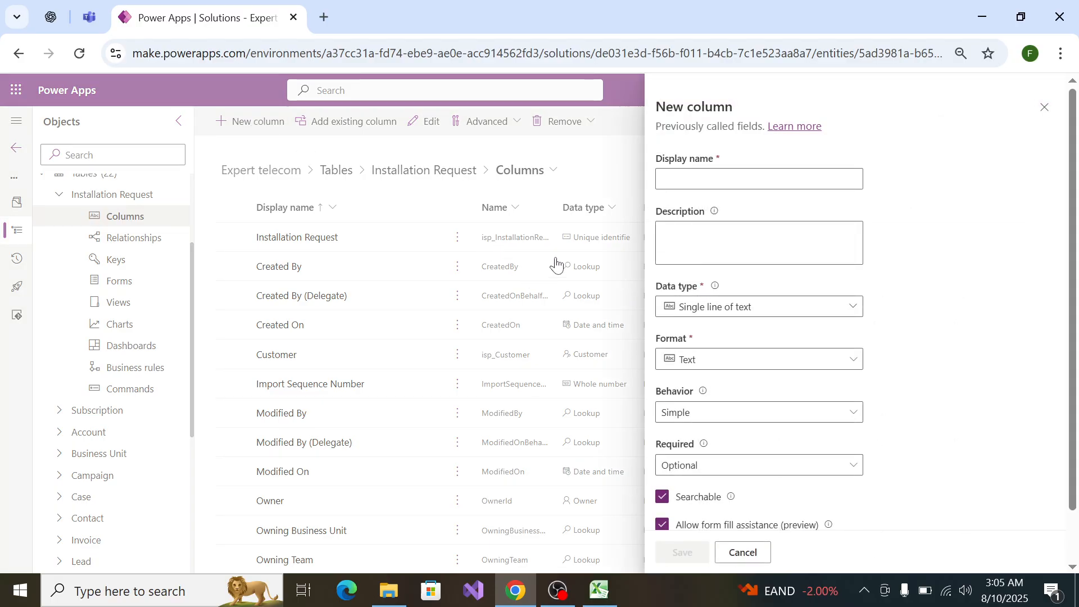
{"action": "type", "text": "Subscription"}
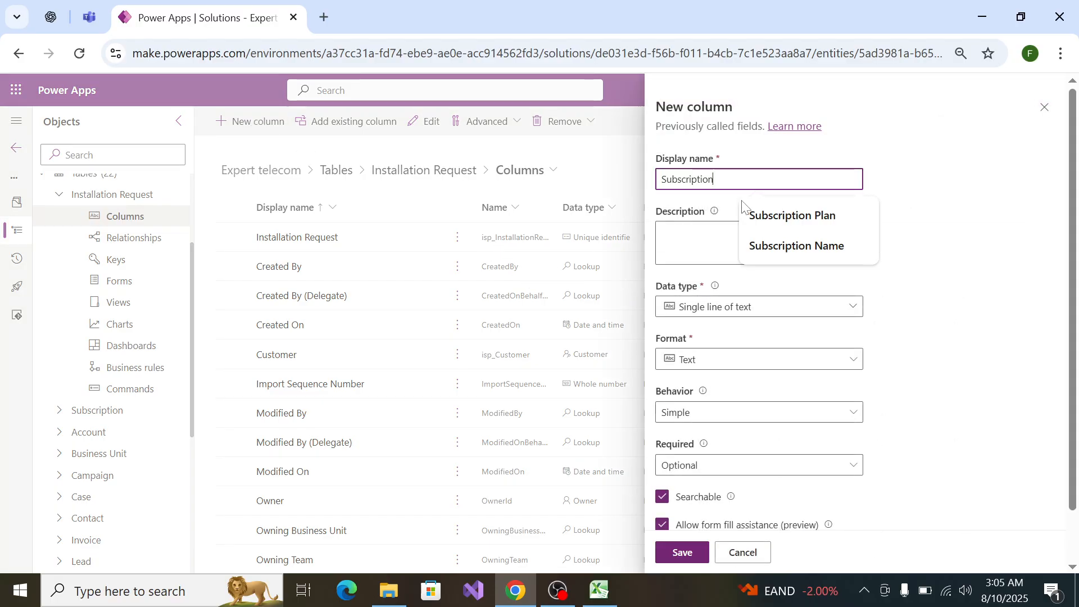
Step: Set the Subscription column's data type to Lookup with Subscription as the related table, checking the Excel specification, and save it
{"action": "left_click", "coordinate": [728, 317]}
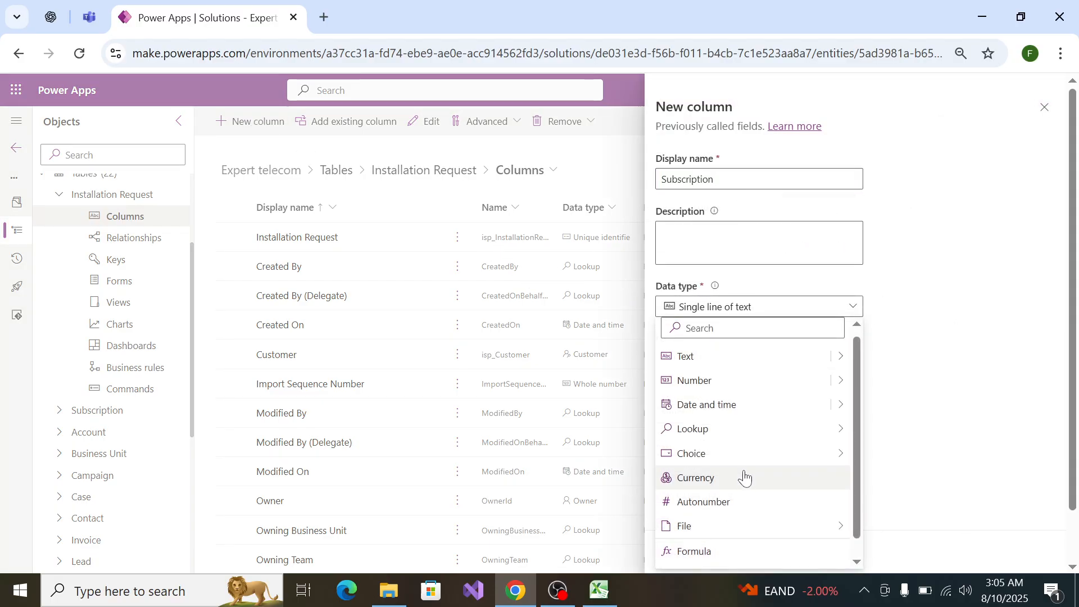
{"action": "mouse_move", "coordinate": [832, 432]}
{"action": "left_click", "coordinate": [887, 429]}
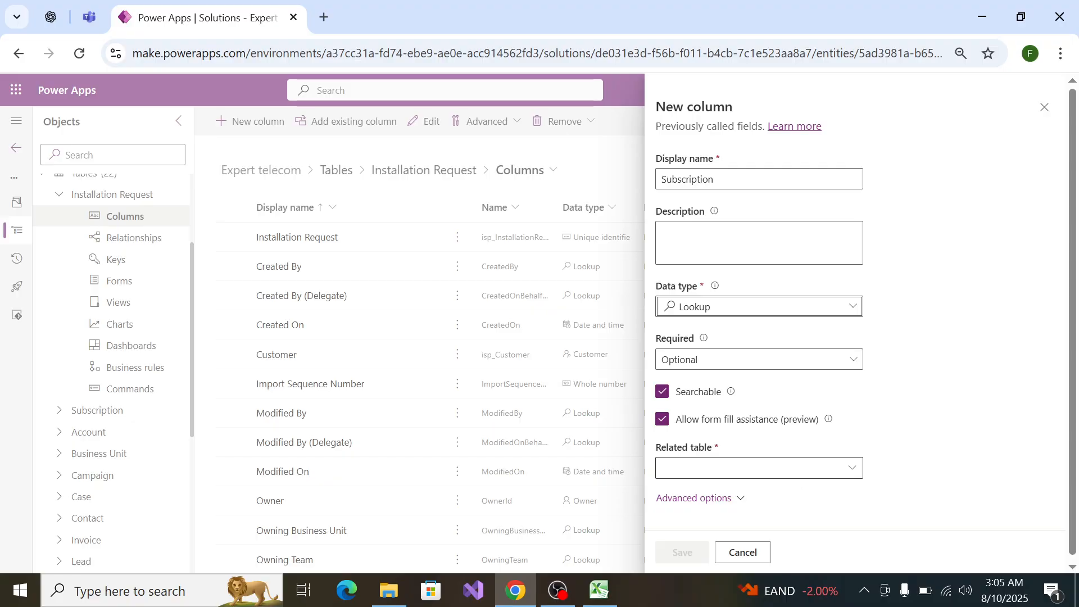
{"action": "key", "text": "alt+Tab"}
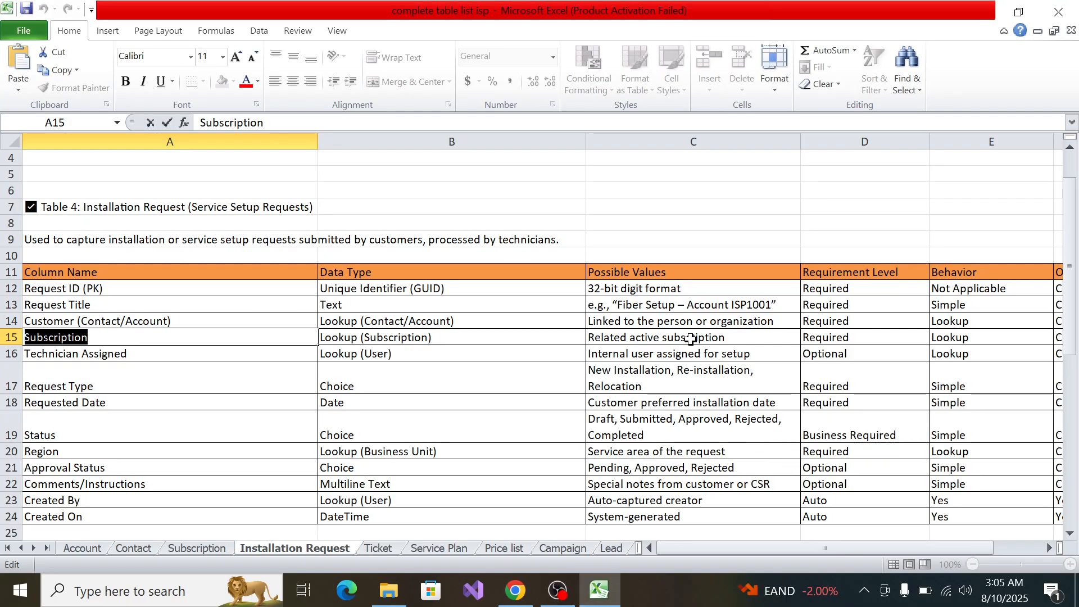
{"action": "key", "text": "alt+Tab"}
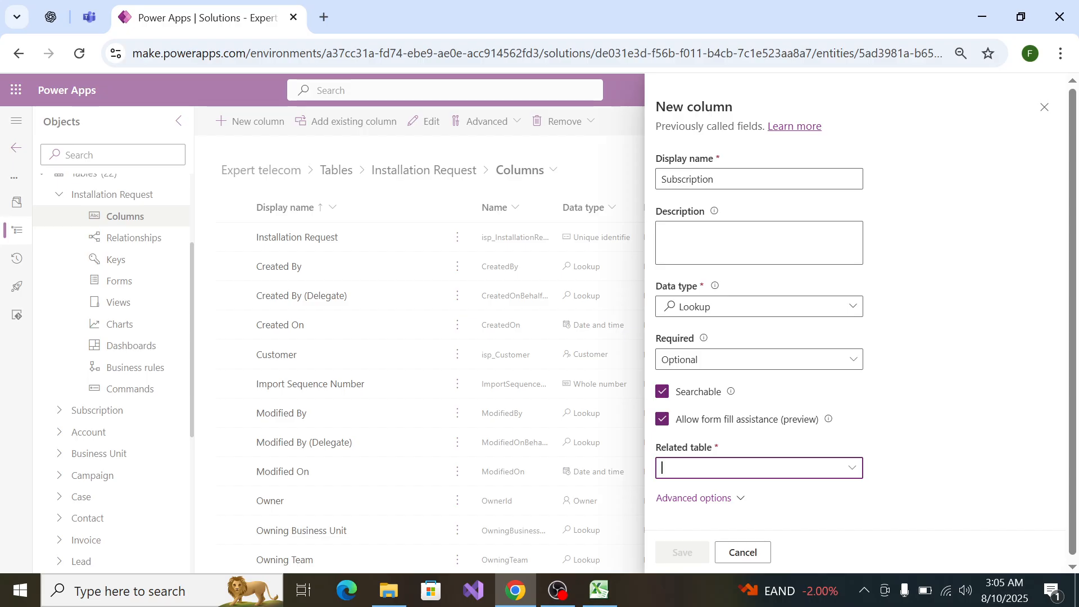
{"action": "type", "text": "su"}
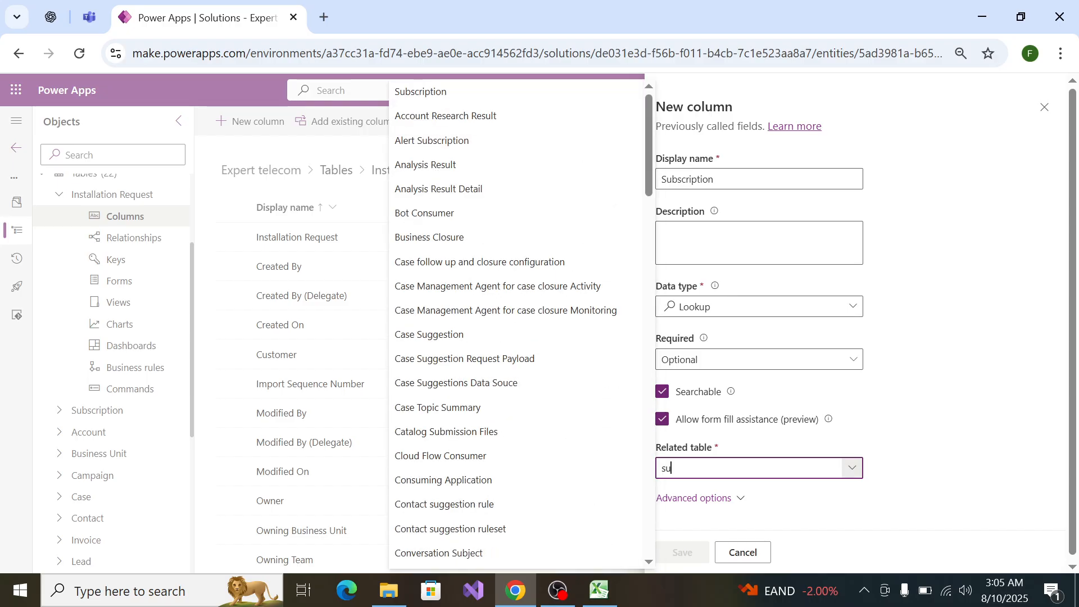
{"action": "type", "text": "b"}
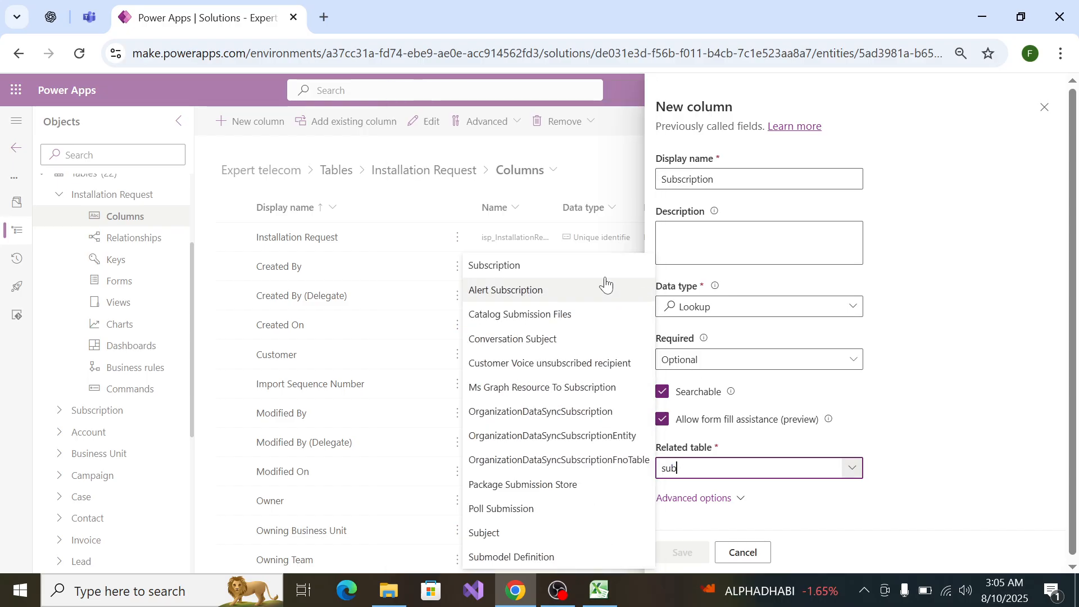
{"action": "left_click", "coordinate": [579, 272]}
{"action": "left_click", "coordinate": [681, 553]}
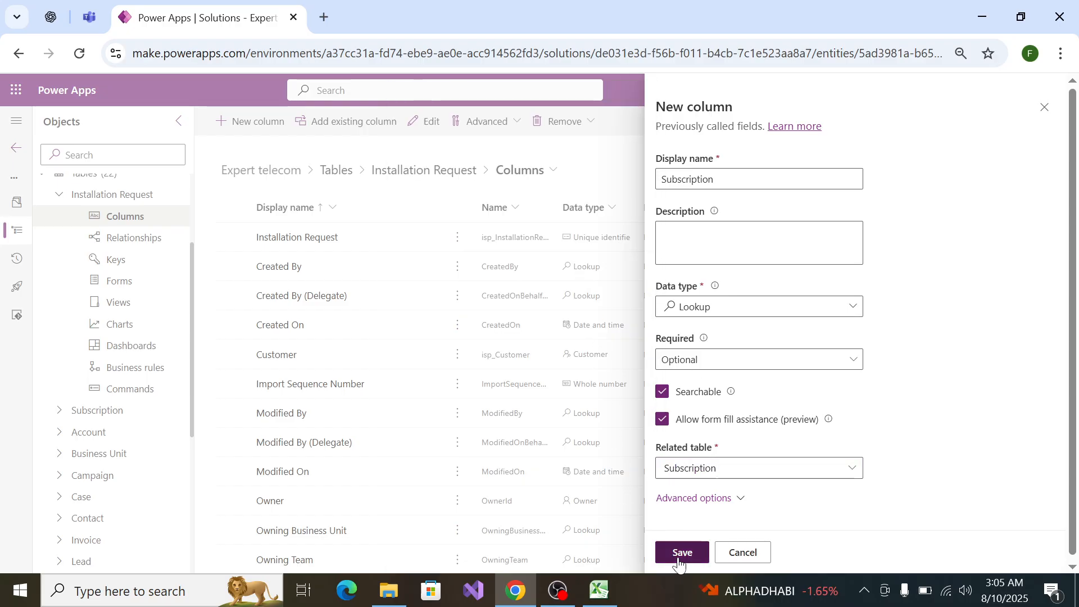
Step: Switch to Excel and copy the text "Technician Assigned" from cell A16
{"action": "key", "text": "alt+Tab"}
{"action": "left_click", "coordinate": [107, 353]}
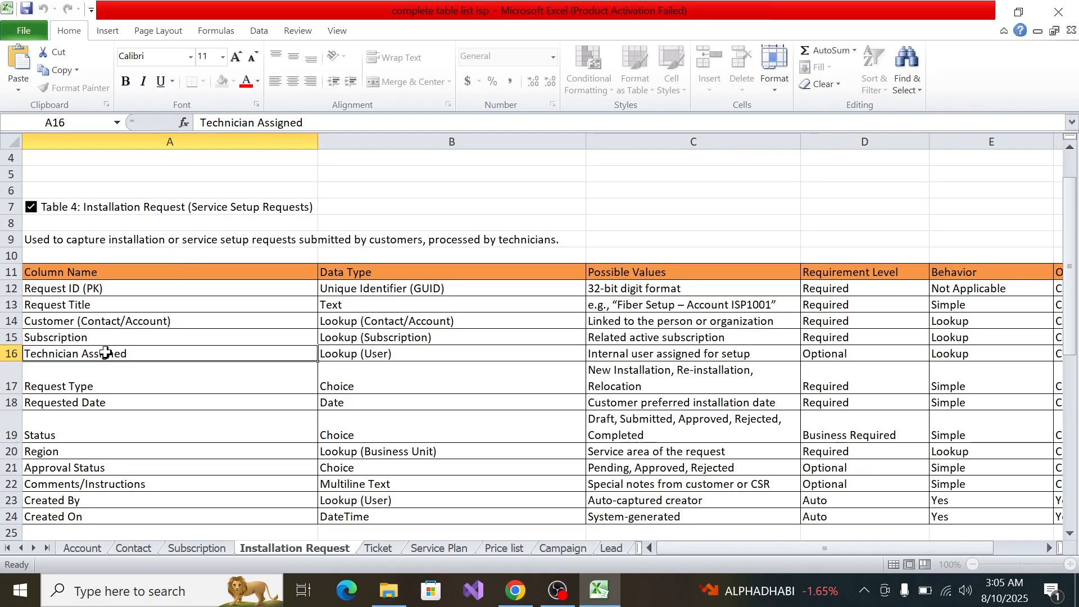
{"action": "key", "text": "ctrl+Up"}
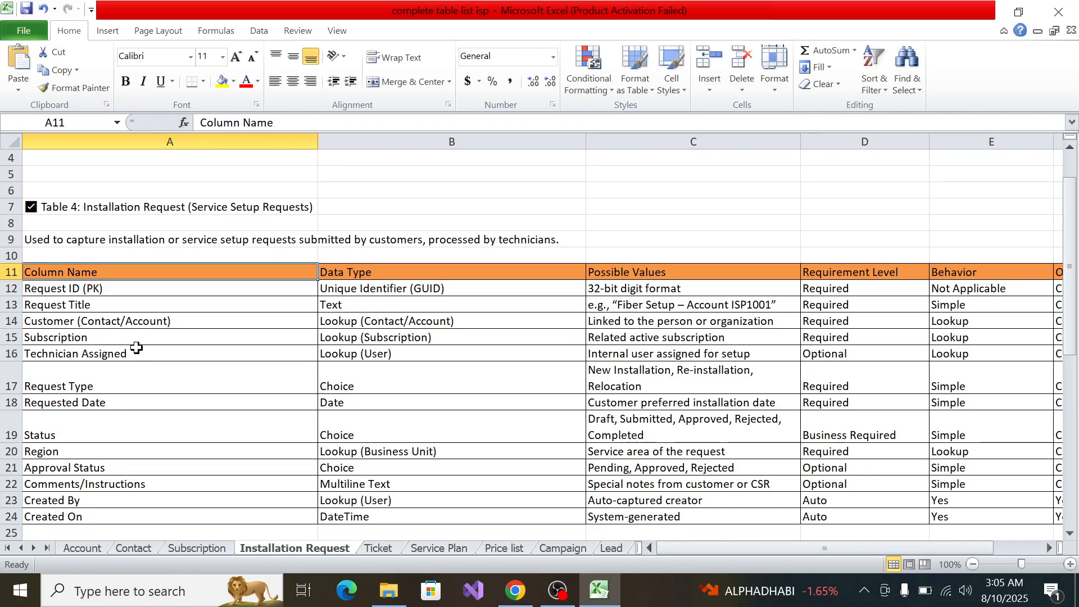
{"action": "left_click", "coordinate": [143, 353]}
{"action": "double_click", "coordinate": [144, 353]}
{"action": "key", "text": "shift+Home"}
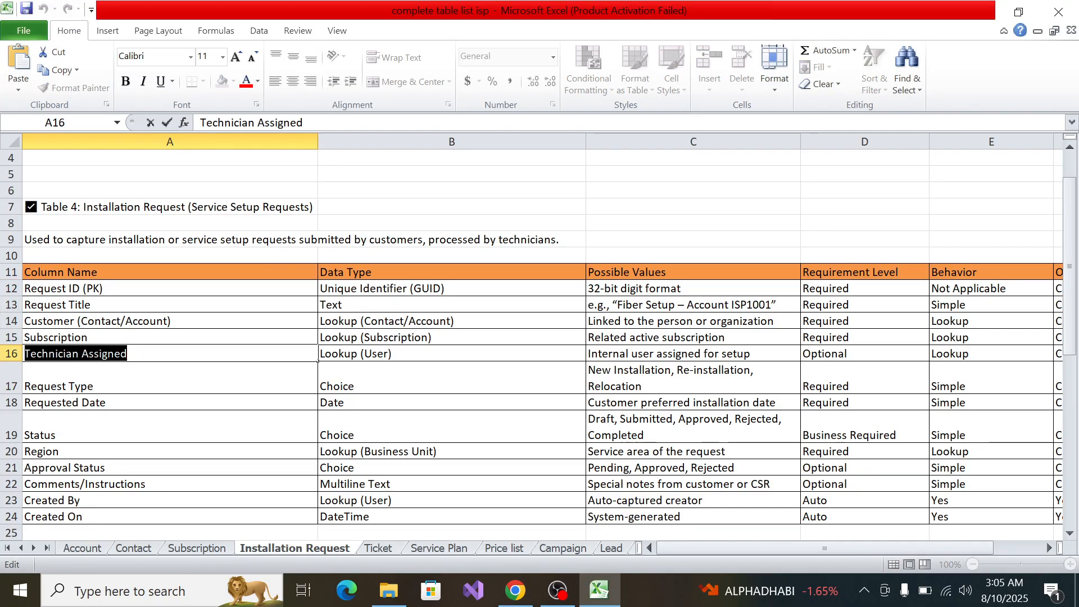
Step: Switch back to Power Apps and start a new Installation Request column with the display name "Technician Assigned", keeping it Optional
{"action": "key", "text": "alt+Tab"}
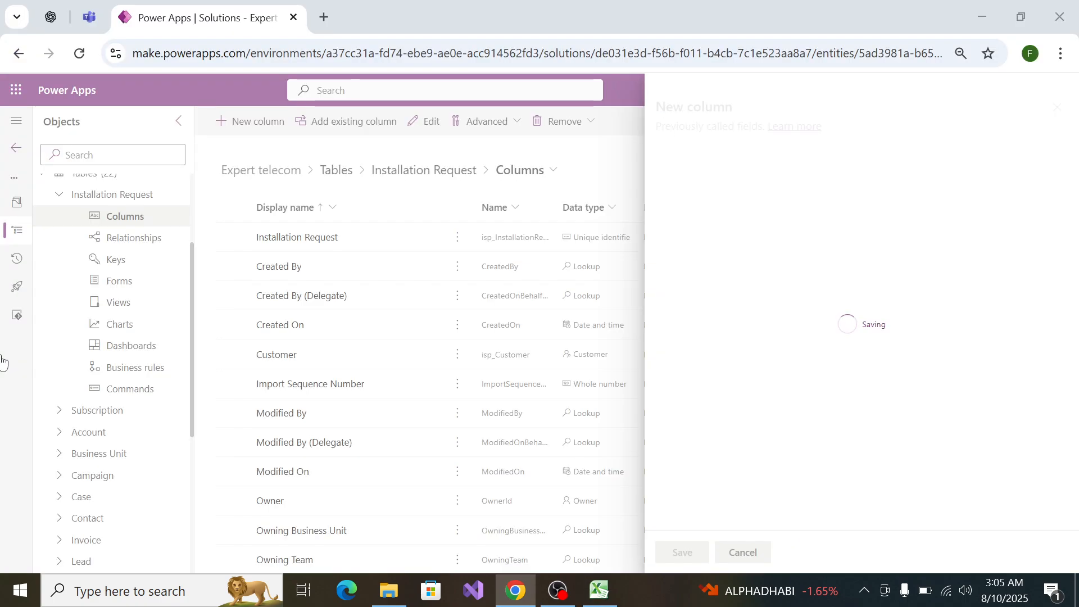
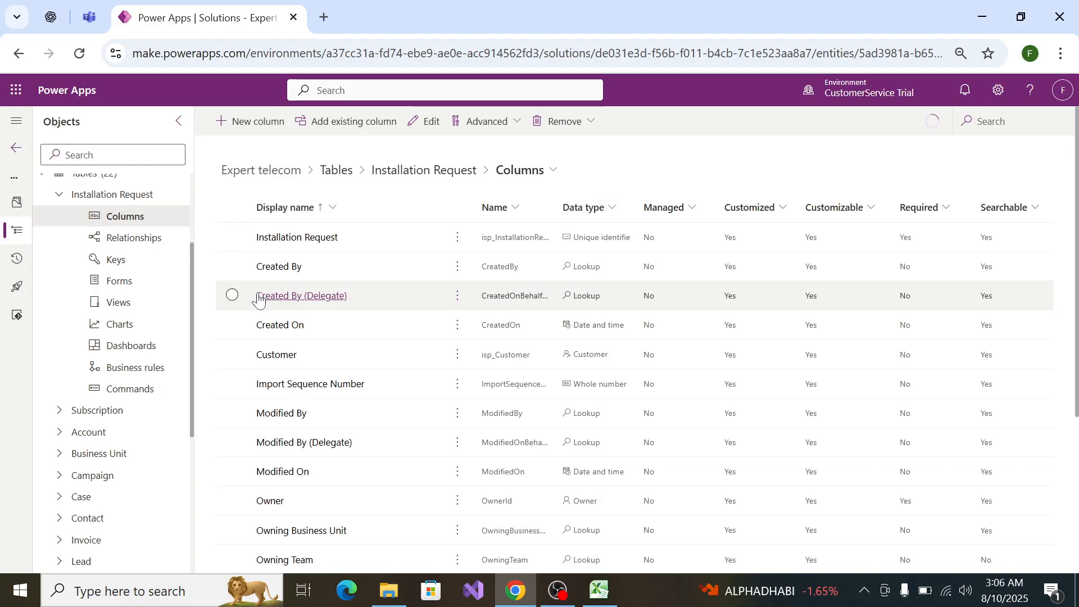
{"action": "left_click", "coordinate": [225, 120]}
{"action": "left_click", "coordinate": [759, 178]}
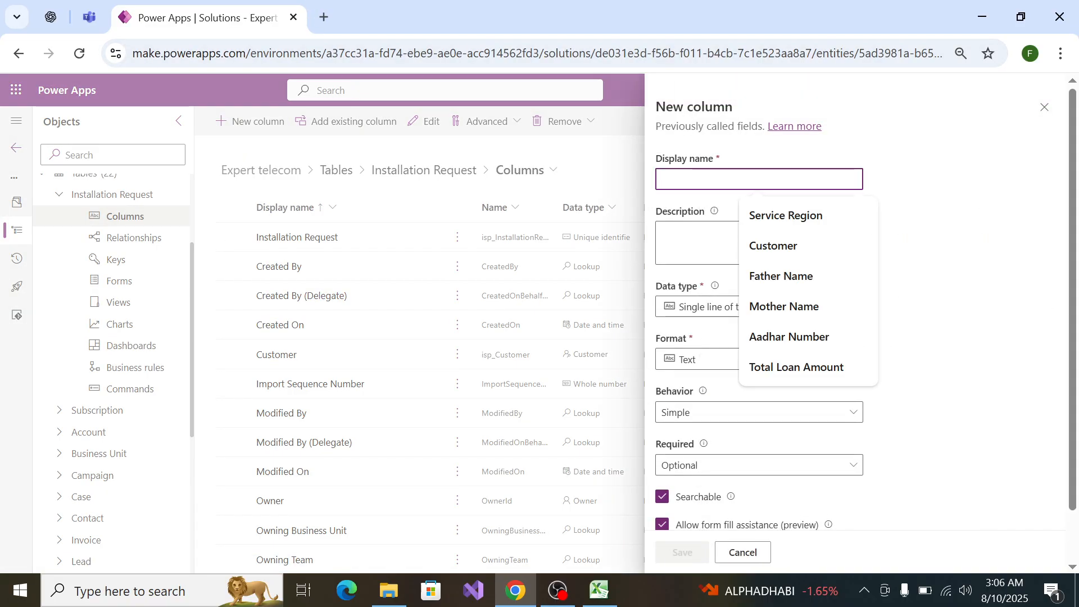
{"action": "type", "text": "Technician Assigned"}
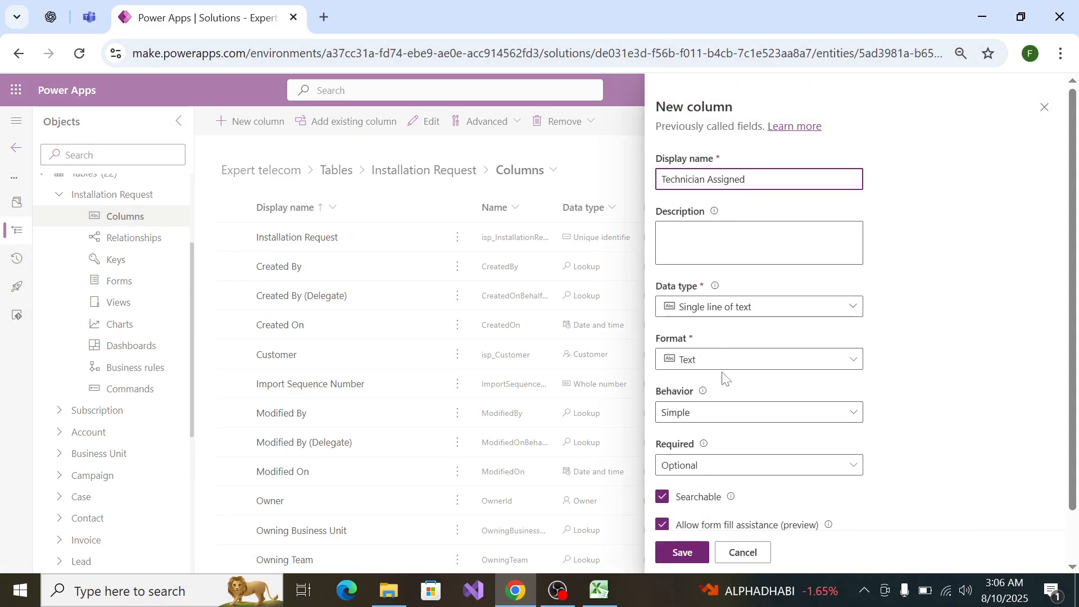
{"action": "left_click", "coordinate": [733, 472]}
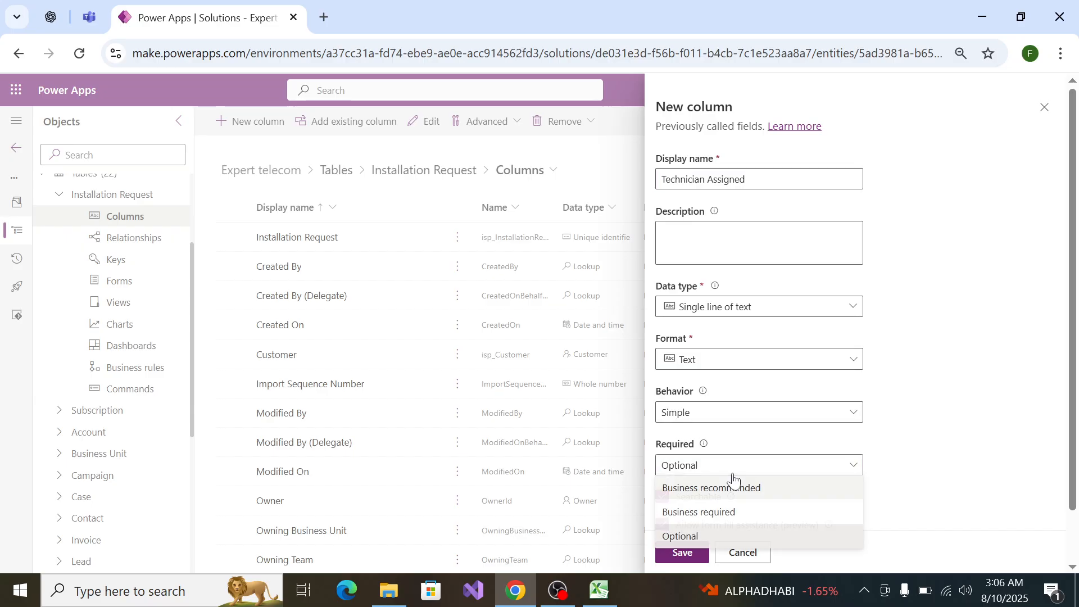
{"action": "left_click", "coordinate": [874, 403]}
{"action": "scroll", "coordinate": [843, 382], "scroll_direction": "down", "scroll_amount": 1}
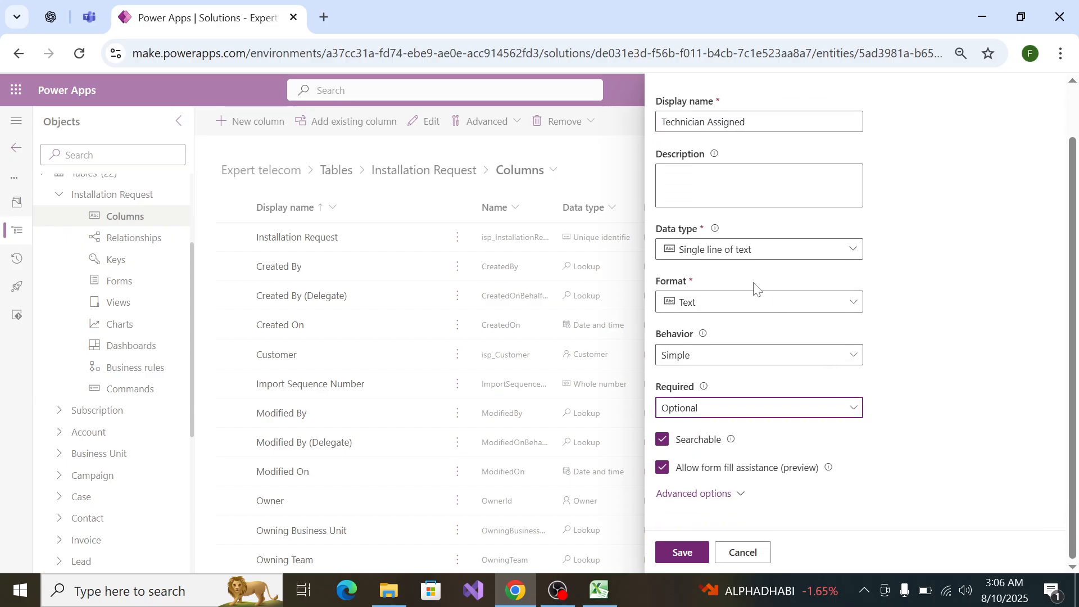
Step: Set the Technician Assigned column's data type to Lookup with User as the related table, checking the Excel specification, and save it
{"action": "left_click", "coordinate": [754, 252]}
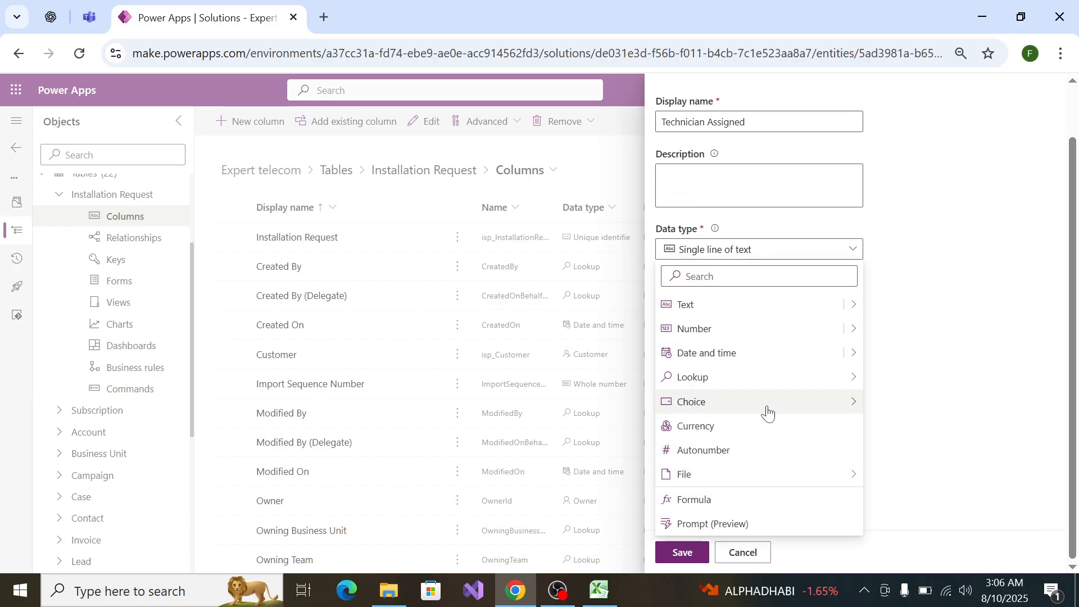
{"action": "mouse_move", "coordinate": [766, 402]}
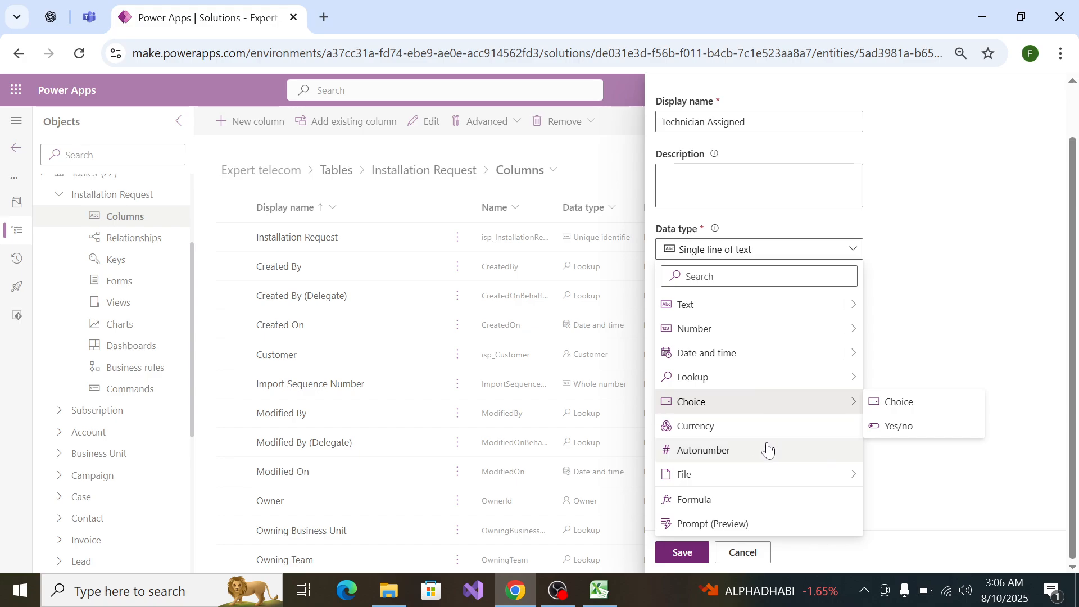
{"action": "mouse_move", "coordinate": [769, 480]}
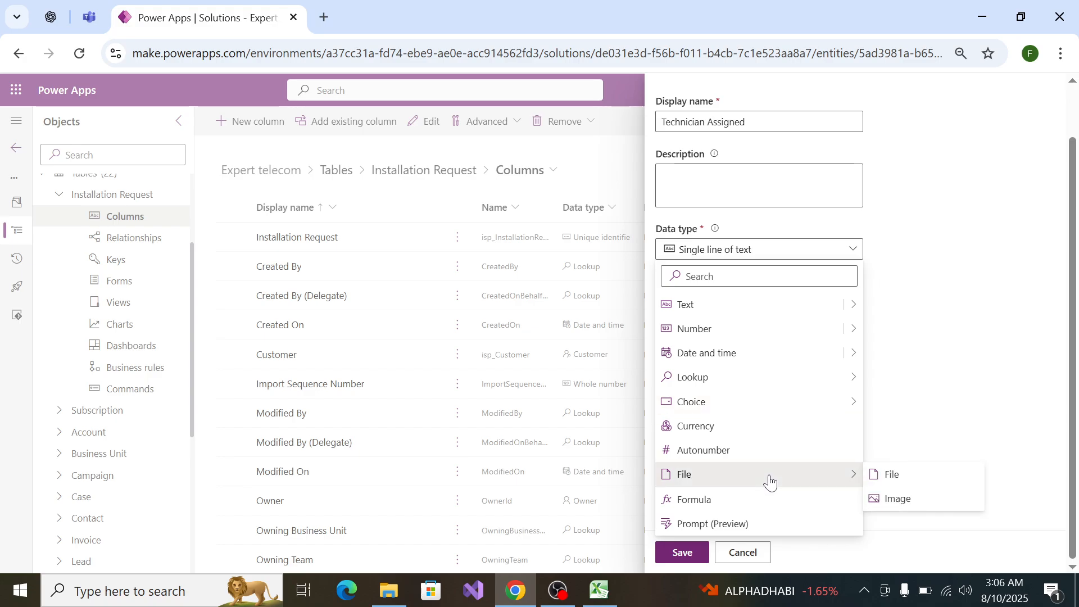
{"action": "key", "text": "alt+Tab"}
{"action": "left_click", "coordinate": [514, 590]}
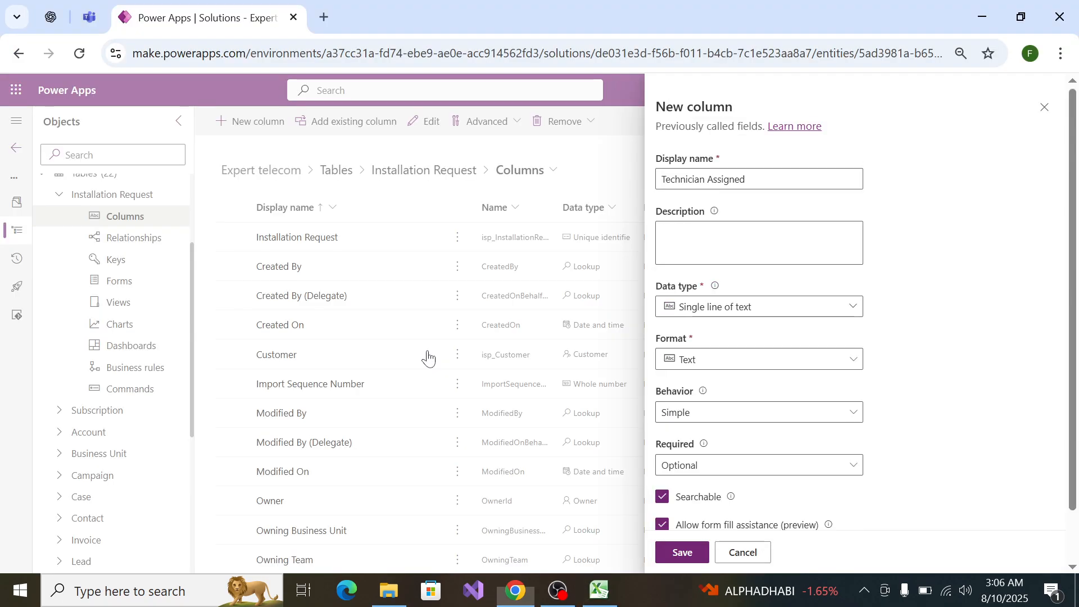
{"action": "left_click", "coordinate": [783, 307]}
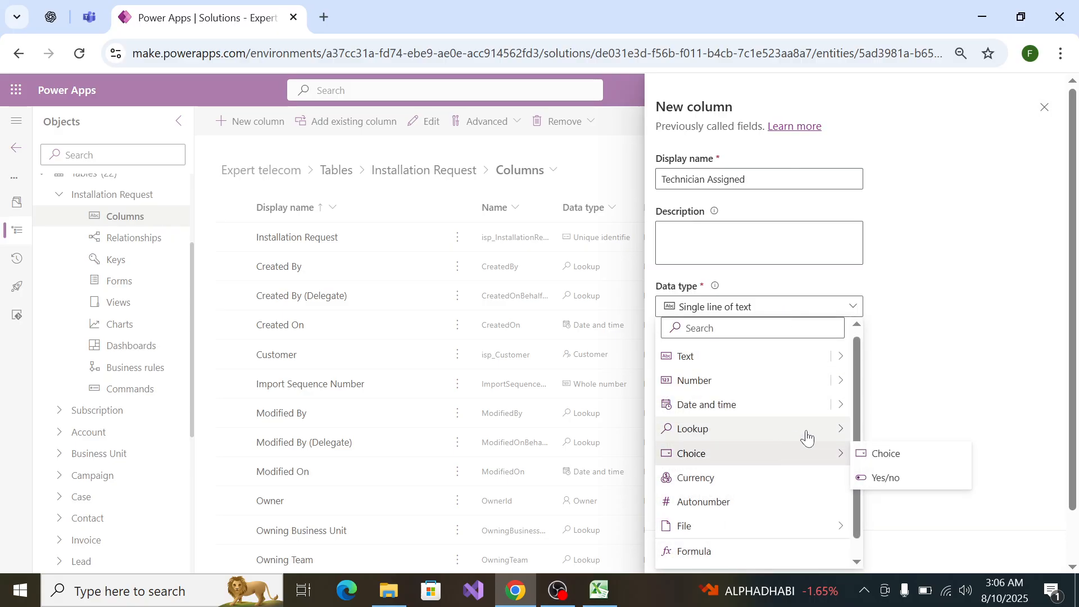
{"action": "left_click", "coordinate": [871, 429]}
{"action": "left_click", "coordinate": [752, 470]}
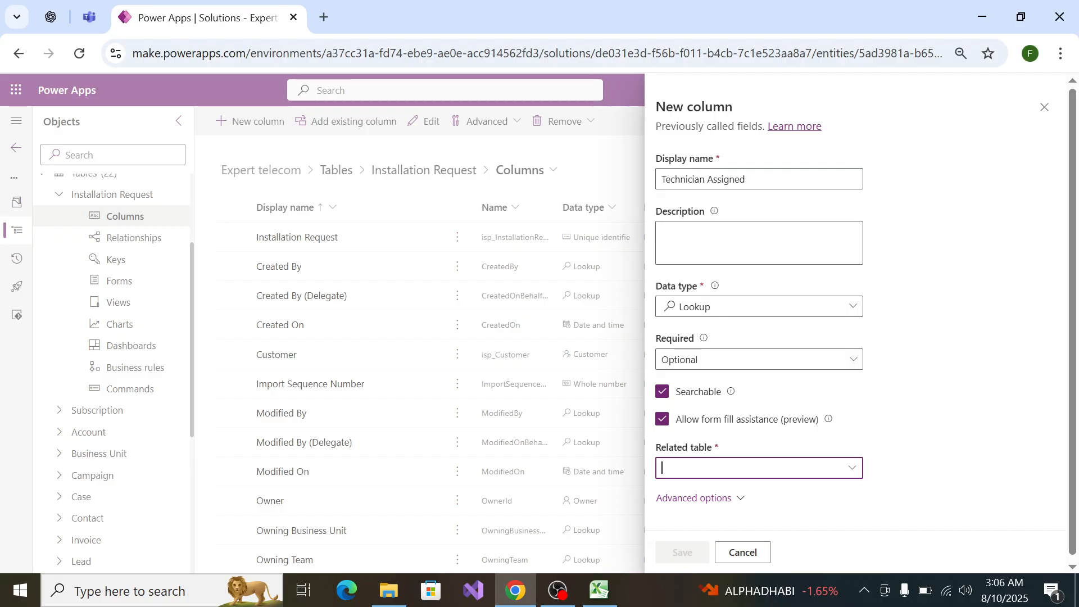
{"action": "type", "text": "user"}
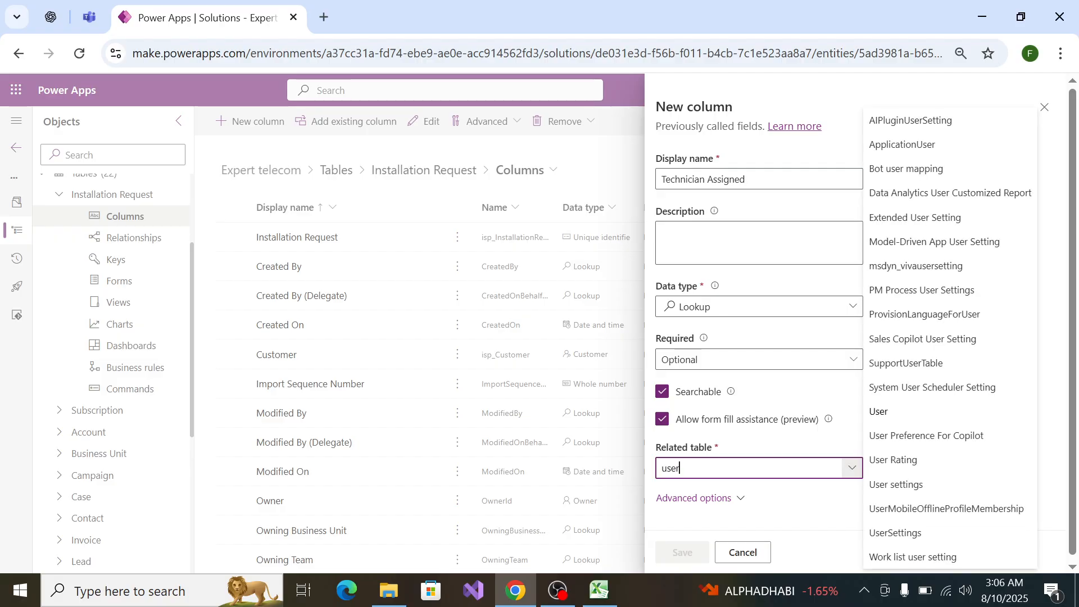
{"action": "left_click", "coordinate": [955, 411]}
{"action": "left_click", "coordinate": [683, 555]}
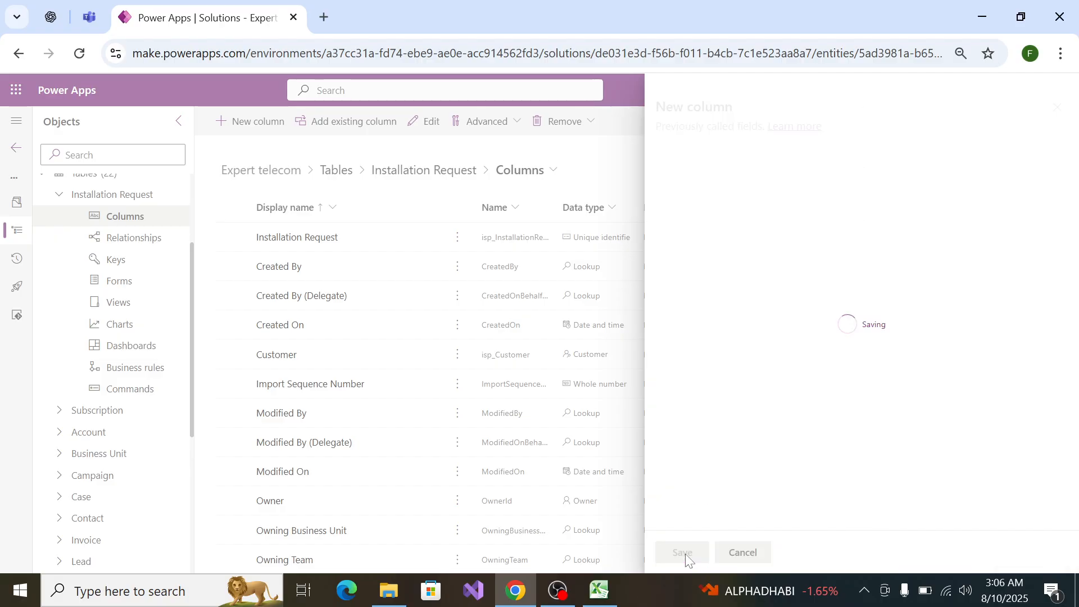
Step: Switch to Excel and copy the text "Request Type" from cell A17
{"action": "key", "text": "alt+Tab"}
{"action": "left_click", "coordinate": [85, 386]}
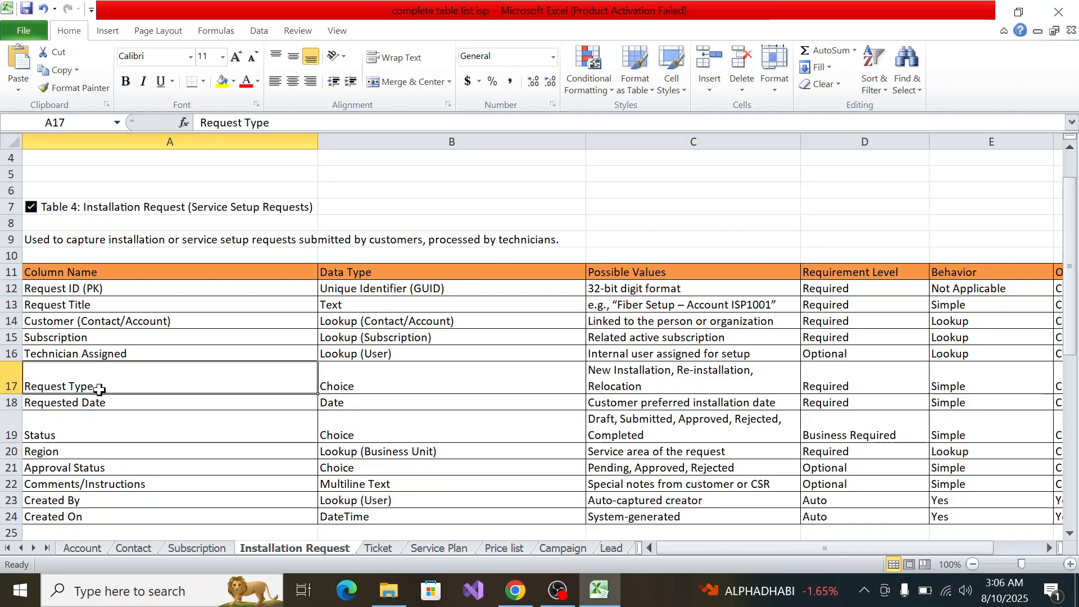
{"action": "double_click", "coordinate": [86, 386]}
{"action": "left_click_drag", "start_coordinate": [93, 385], "coordinate": [16, 385]}
{"action": "key", "text": "ctrl+c"}
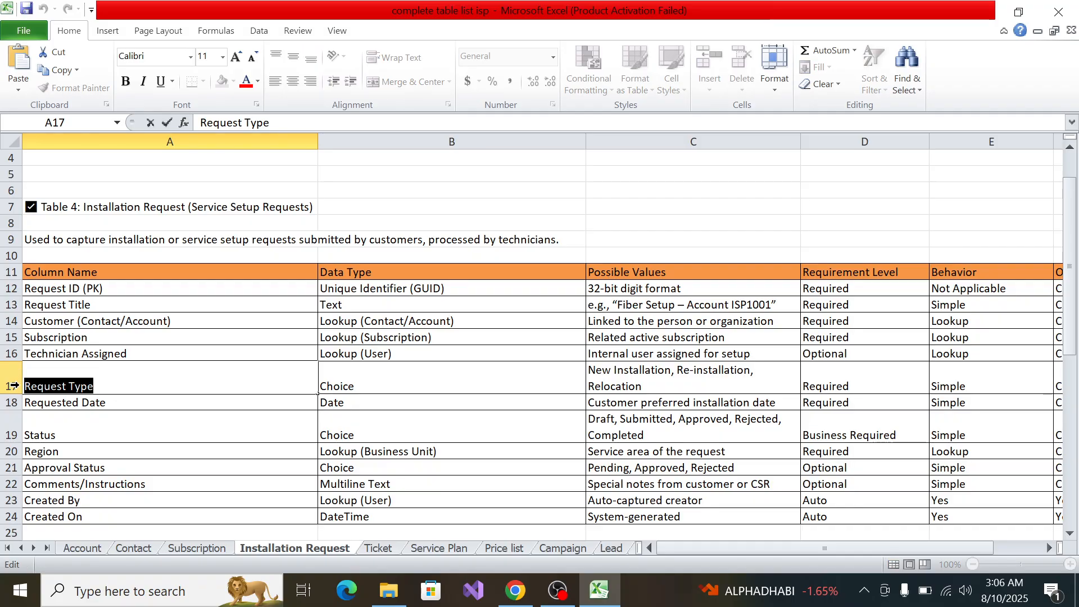
Step: Switch back to Power Apps and start a new Installation Request column with the display name "Request Type"
{"action": "key", "text": "alt+Tab"}
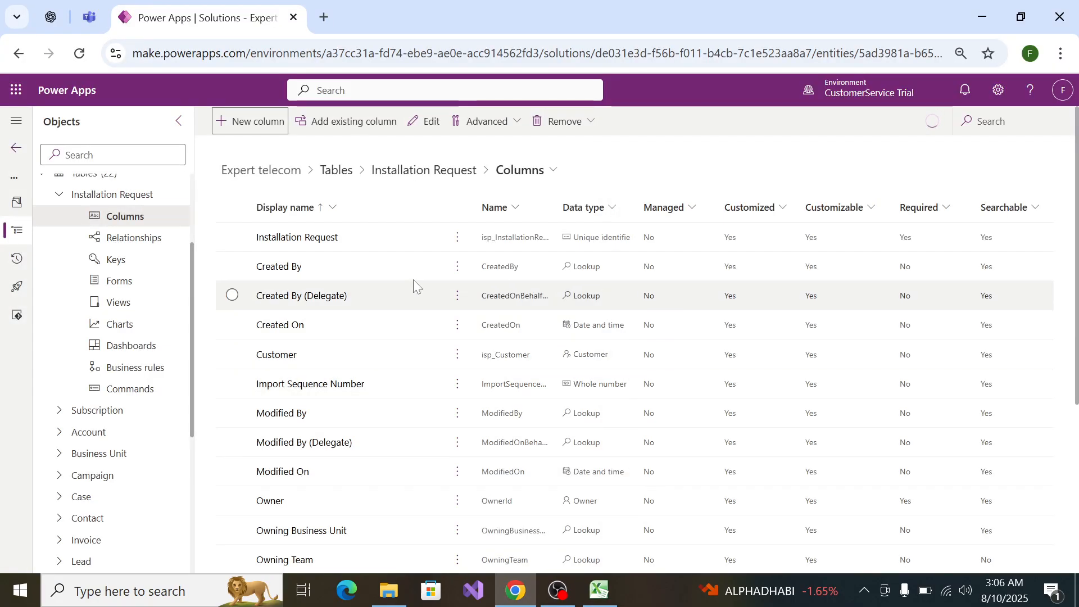
{"action": "left_click", "coordinate": [233, 122]}
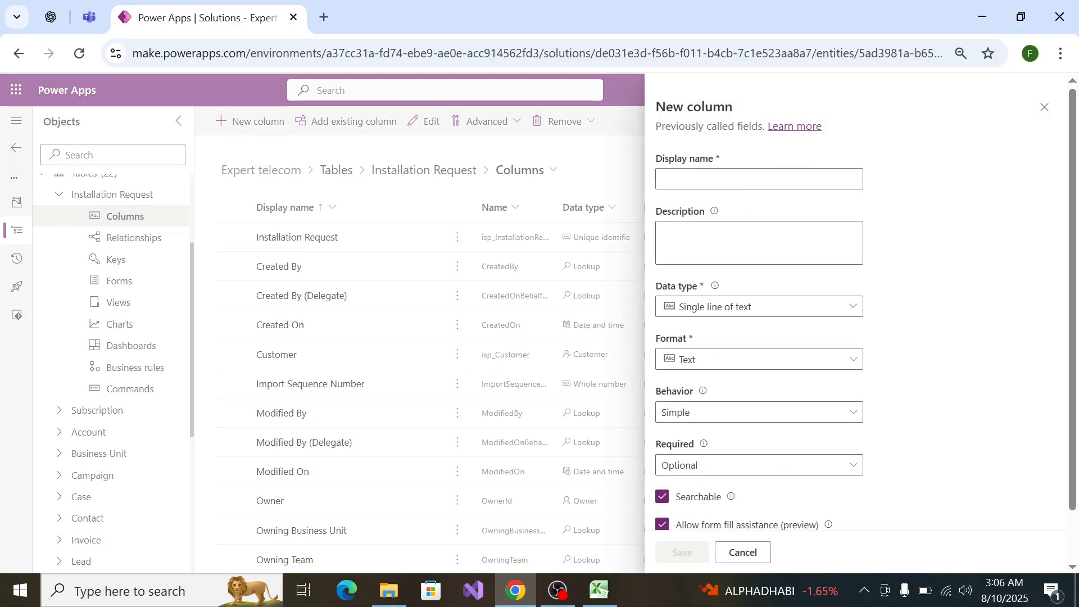
{"action": "key", "text": "ctrl+v"}
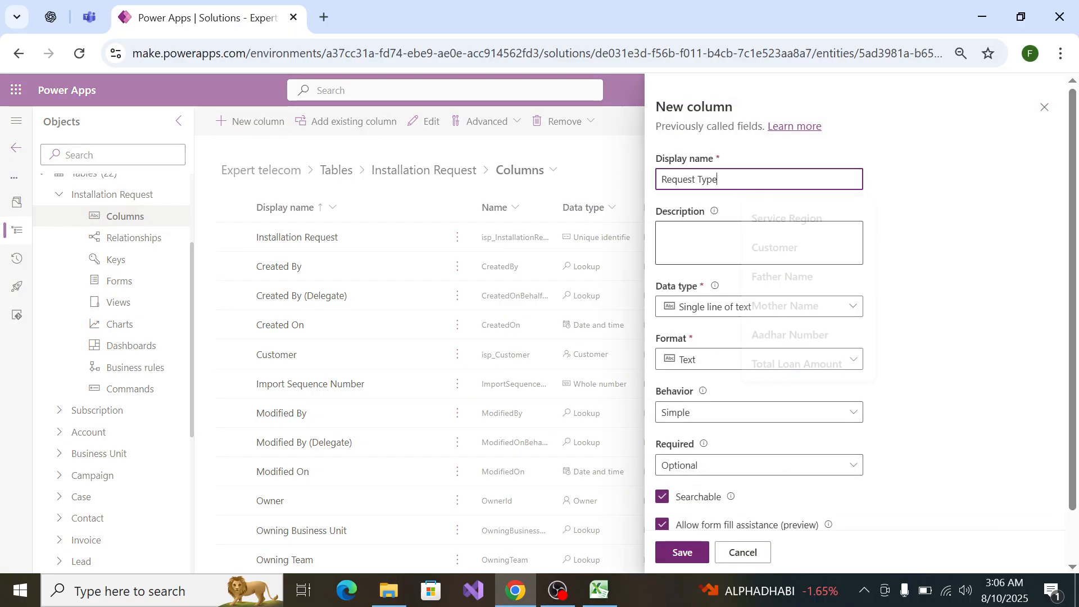
Step: Set the Request Type column's data type to Choice and make it a local choice, not synced with a global choice
{"action": "left_click", "coordinate": [723, 309]}
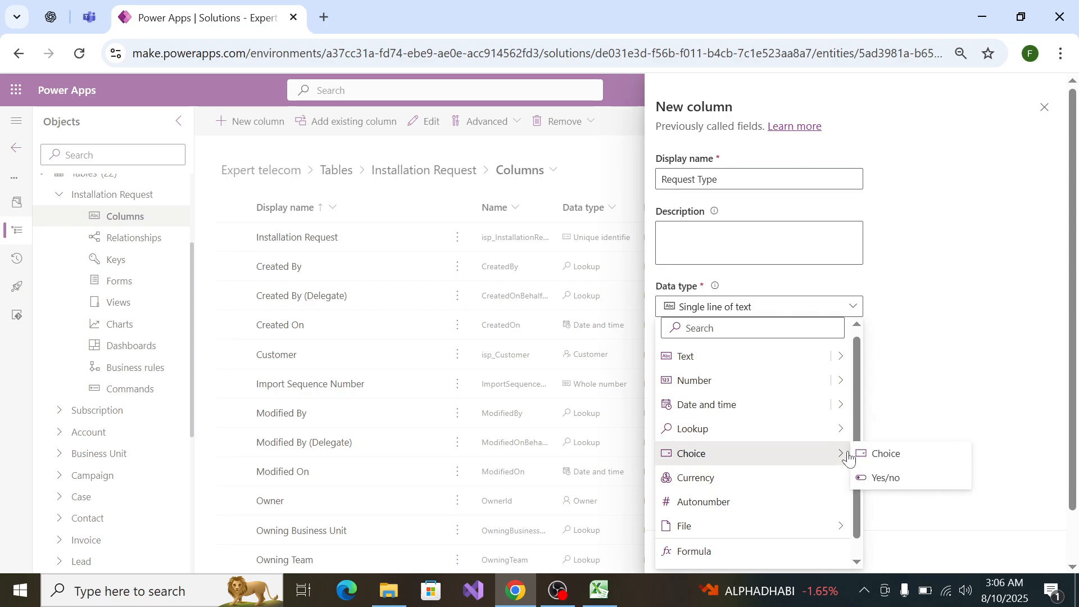
{"action": "left_click", "coordinate": [877, 454]}
{"action": "scroll", "coordinate": [691, 405], "scroll_direction": "down", "scroll_amount": 4}
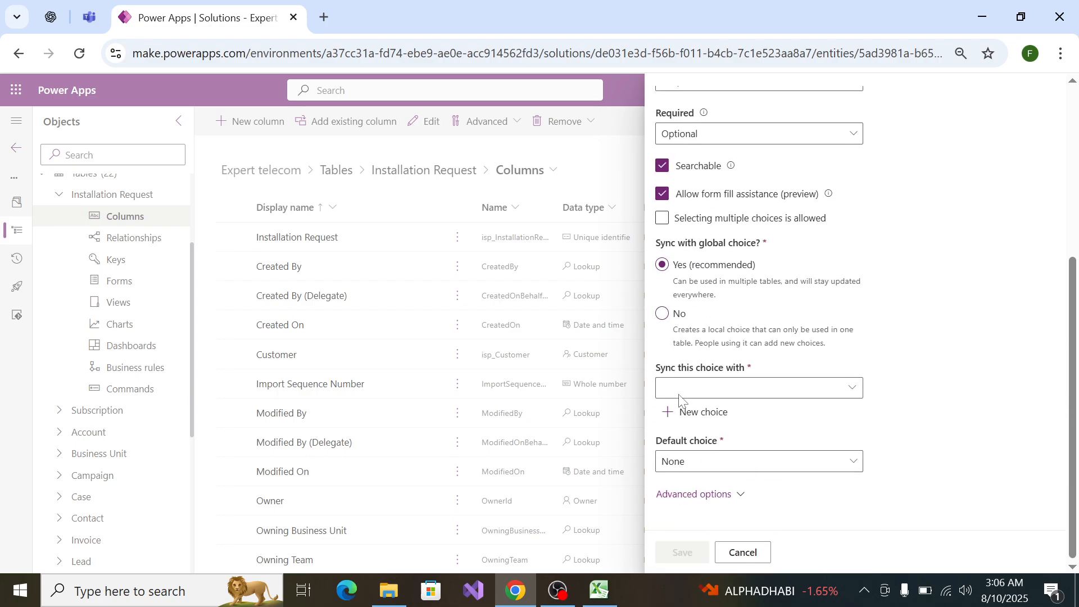
{"action": "left_click", "coordinate": [666, 336]}
Step: Switch to Excel and copy the possible values "New Installation, Re-installation, Relocation" from cell C17
{"action": "key", "text": "alt+Tab"}
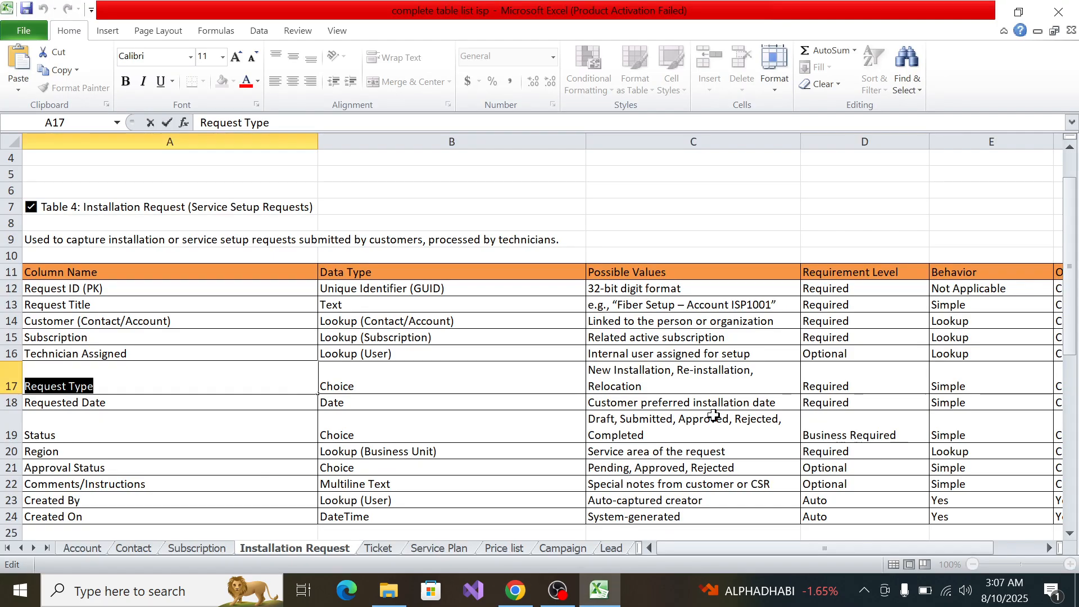
{"action": "left_click", "coordinate": [671, 400]}
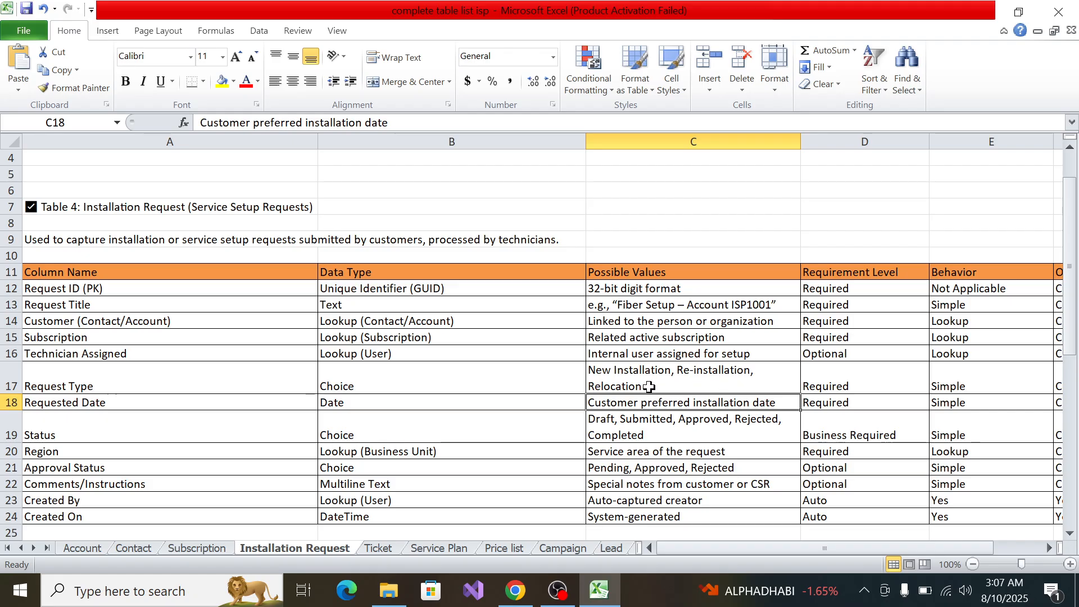
{"action": "double_click", "coordinate": [645, 385]}
{"action": "left_click_drag", "start_coordinate": [646, 386], "coordinate": [554, 374]}
{"action": "key", "text": "ctrl+c"}
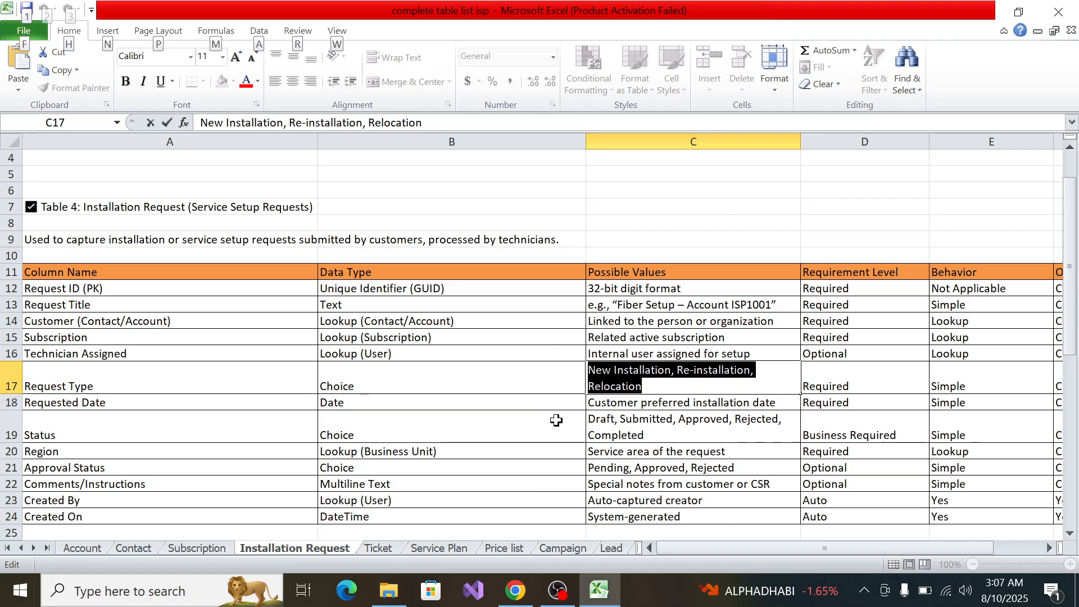
Step: Switch back to Power Apps, paste the copied values as the first choice label, and trim it to "New Installation"
{"action": "key", "text": "alt+Tab"}
{"action": "scroll", "coordinate": [740, 416], "scroll_direction": "down", "scroll_amount": 5}
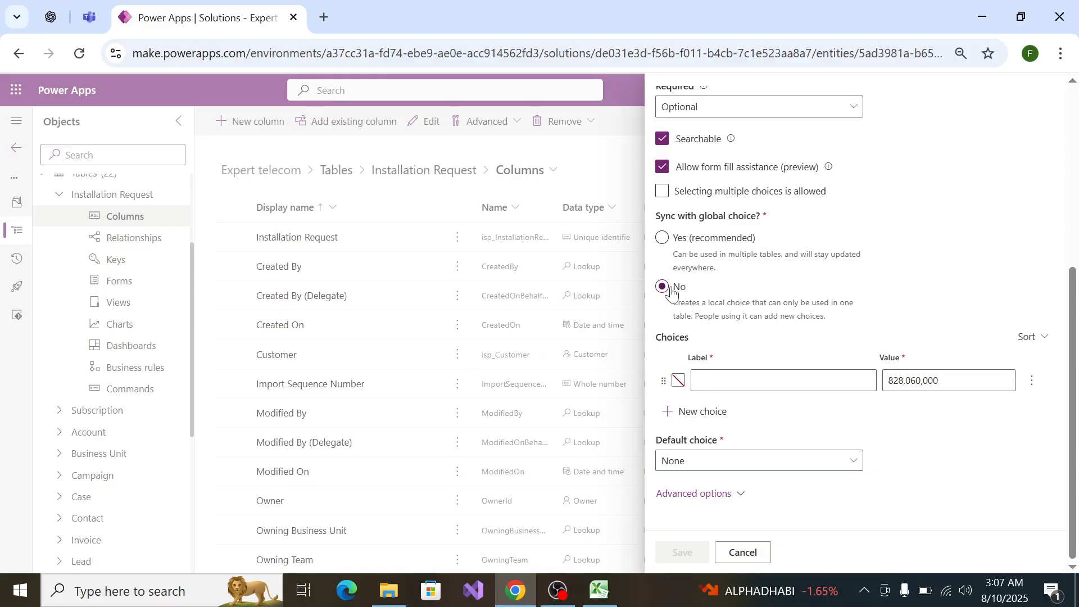
{"action": "left_click", "coordinate": [734, 371]}
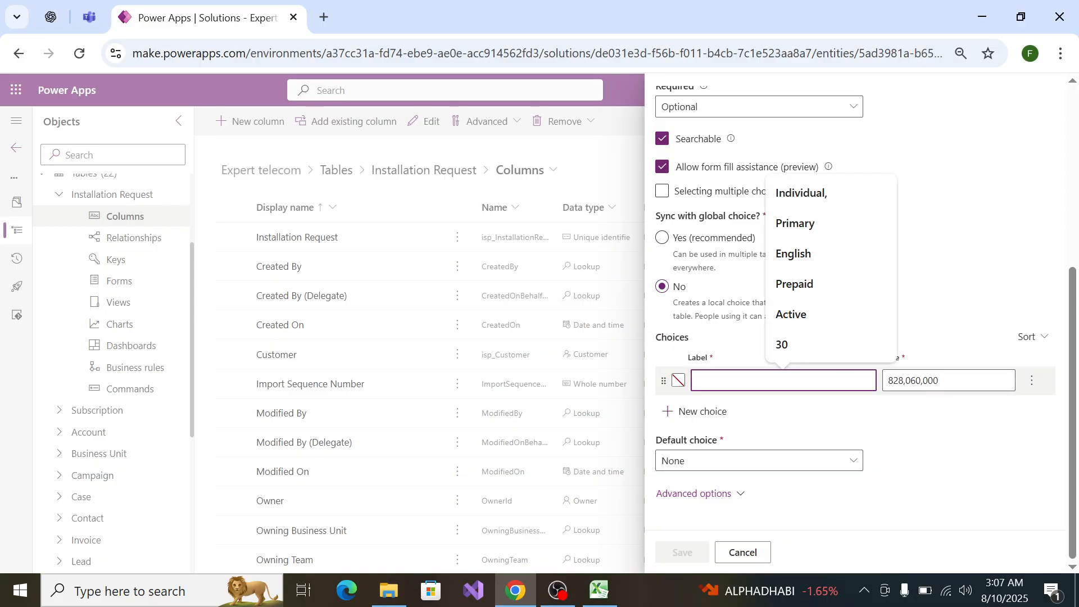
{"action": "key", "text": "ctrl+v"}
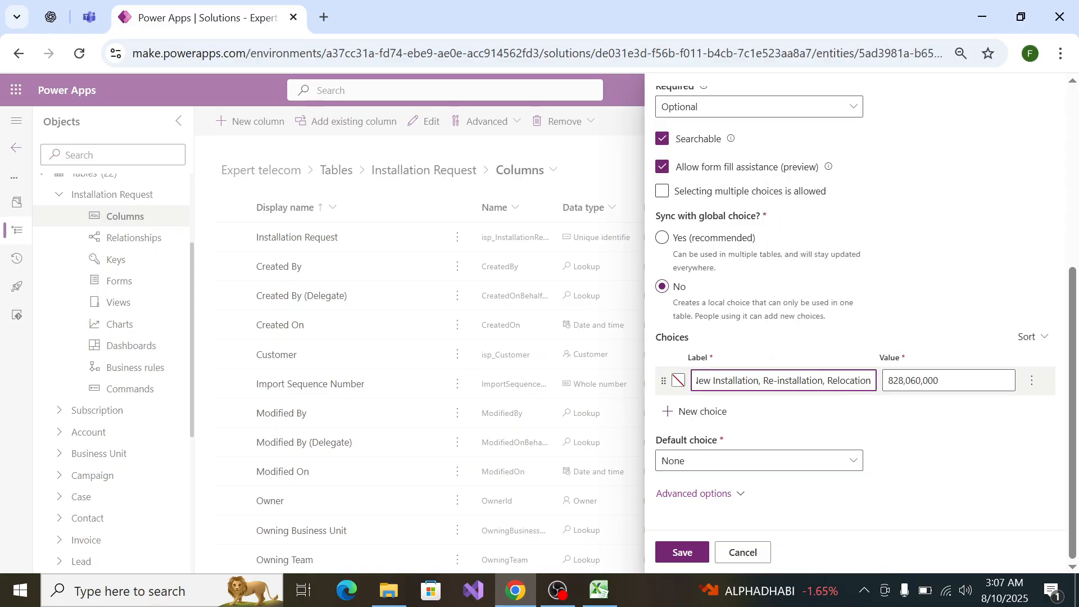
{"action": "key", "text": "ctrl+shift+Left"}
{"action": "key", "text": "ctrl+shift+Left"}
{"action": "key", "text": "ctrl+shift+Left"}
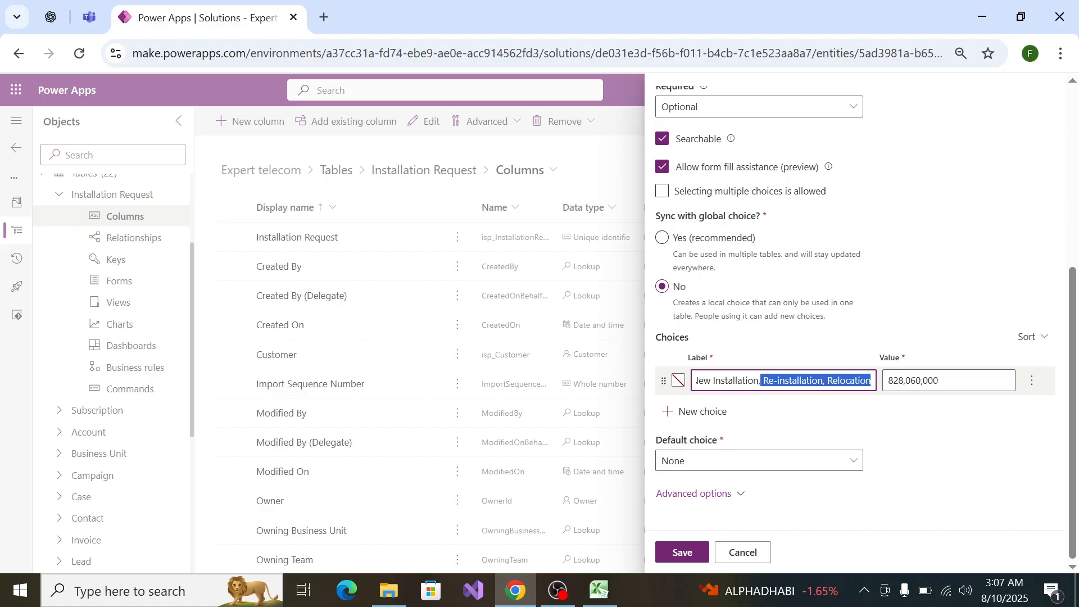
{"action": "key", "text": "BackSpace"}
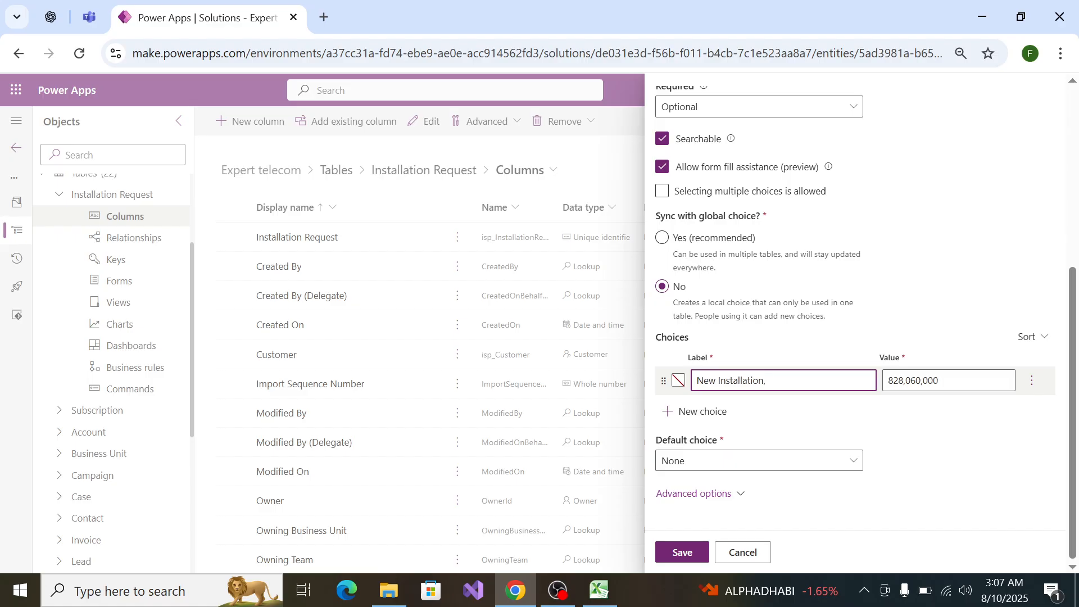
Step: Add a second choice to the Request Type column, paste the copied values as its label, and trim it to "Re-installation"
{"action": "left_click", "coordinate": [691, 413]}
{"action": "key", "text": "ctrl+v"}
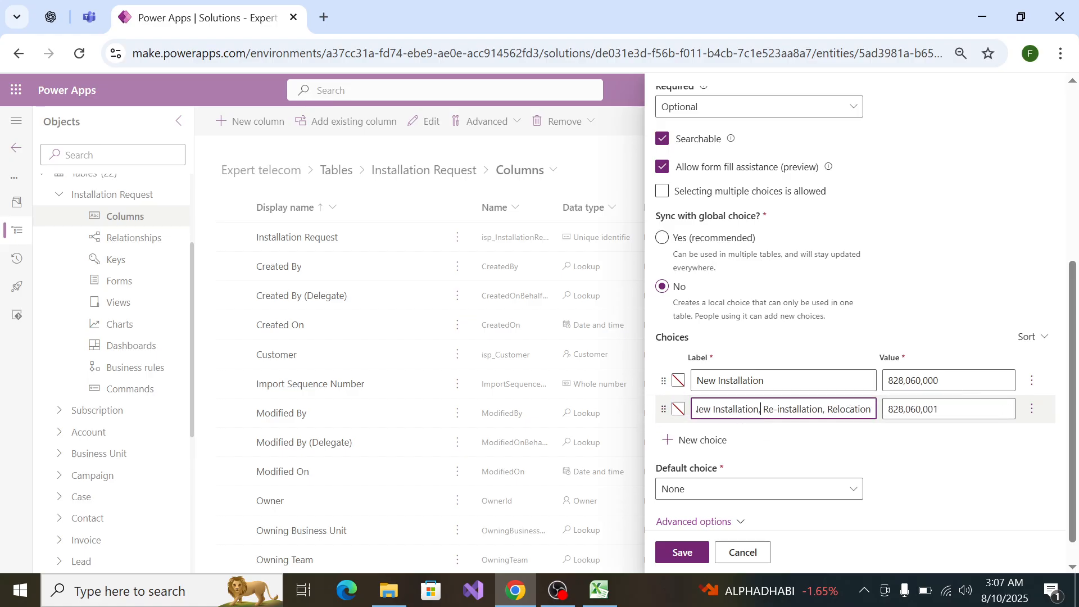
{"action": "key", "text": "BackSpace"}
{"action": "key", "text": "BackSpace"}
{"action": "key", "text": "BackSpace"}
{"action": "key", "text": "BackSpace"}
{"action": "key", "text": "BackSpace"}
{"action": "key", "text": "BackSpace"}
{"action": "key", "text": "BackSpace"}
{"action": "key", "text": "BackSpace"}
{"action": "key", "text": "BackSpace"}
{"action": "key", "text": "BackSpace"}
{"action": "key", "text": "BackSpace"}
{"action": "key", "text": "BackSpace"}
{"action": "key", "text": "BackSpace"}
{"action": "key", "text": "BackSpace"}
{"action": "key", "text": "BackSpace"}
{"action": "key", "text": "BackSpace"}
{"action": "key", "text": "BackSpace"}
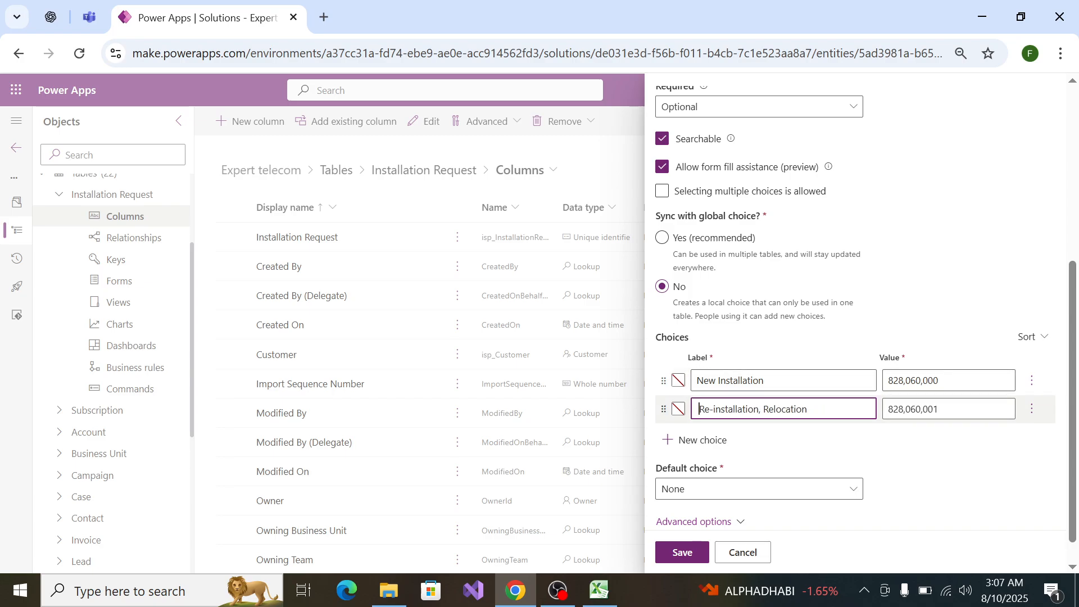
{"action": "key", "text": "Delete"}
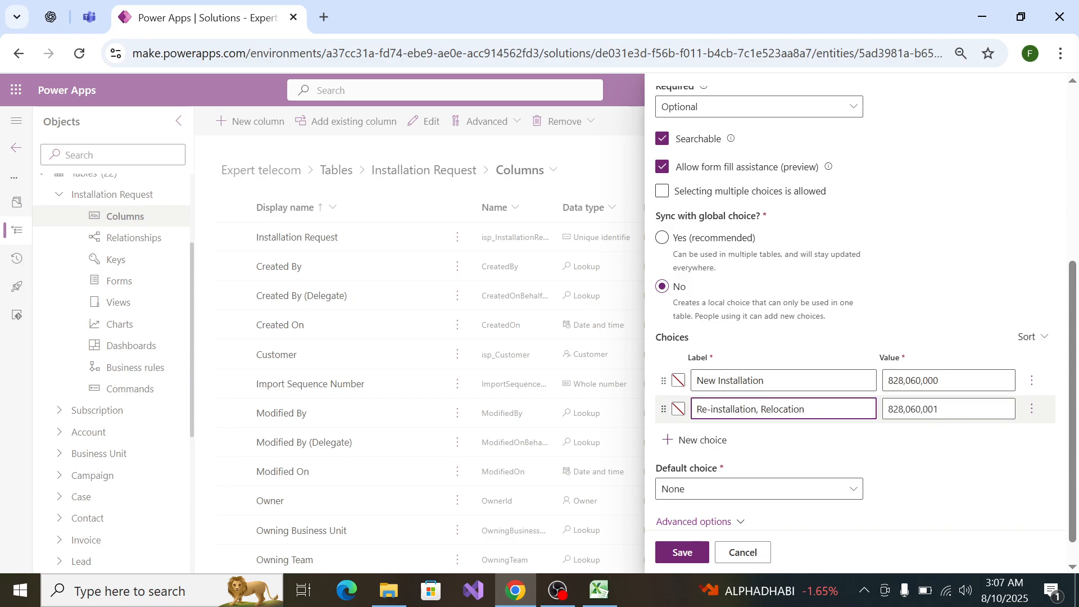
{"action": "key", "text": "shift+End"}
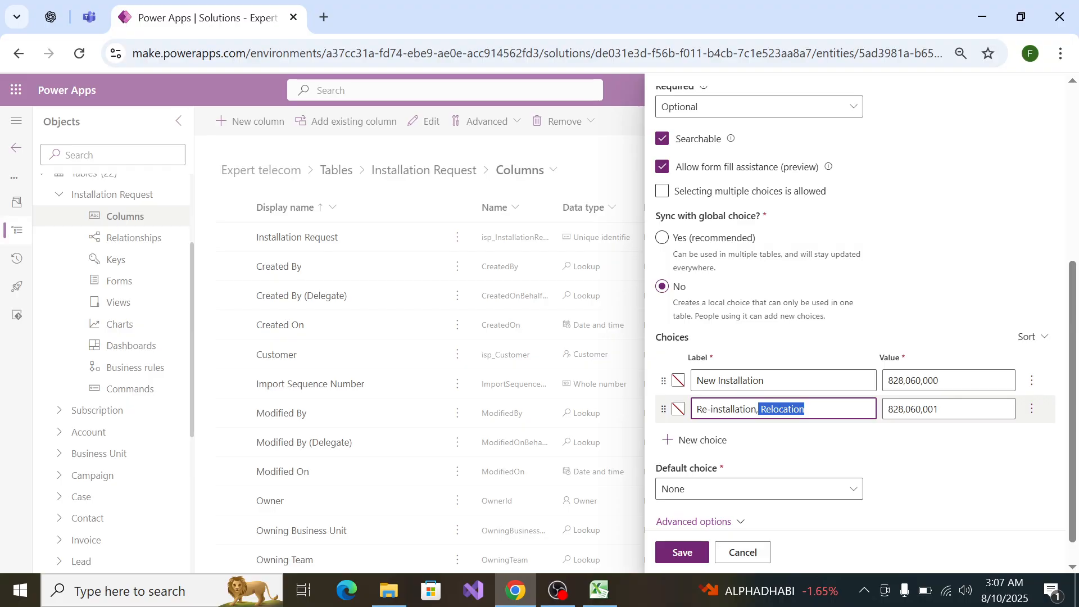
{"action": "key", "text": "BackSpace"}
Step: Add a third choice from the copied values, trim its label to "Relocation", and save the Request Type column
{"action": "left_click", "coordinate": [709, 444]}
{"action": "key", "text": "ctrl+v"}
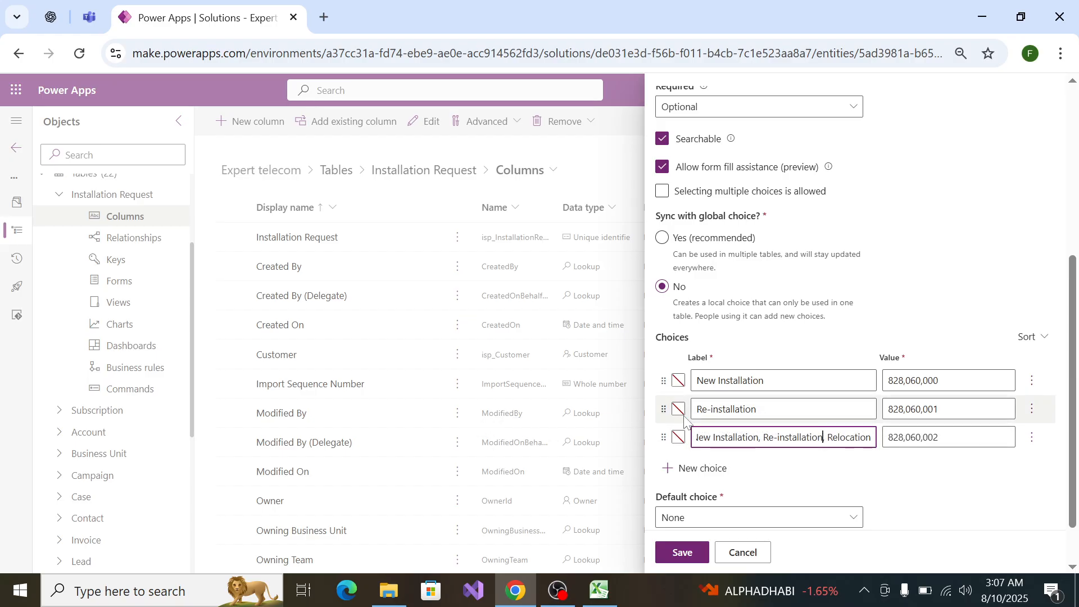
{"action": "key", "text": "BackSpace"}
{"action": "key", "text": "BackSpace"}
{"action": "key", "text": "BackSpace"}
{"action": "key", "text": "BackSpace"}
{"action": "key", "text": "BackSpace"}
{"action": "key", "text": "BackSpace"}
{"action": "key", "text": "BackSpace"}
{"action": "key", "text": "BackSpace"}
{"action": "key", "text": "BackSpace"}
{"action": "key", "text": "BackSpace"}
{"action": "key", "text": "BackSpace"}
{"action": "key", "text": "BackSpace"}
{"action": "key", "text": "BackSpace"}
{"action": "key", "text": "BackSpace"}
{"action": "key", "text": "BackSpace"}
{"action": "key", "text": "BackSpace"}
{"action": "key", "text": "BackSpace"}
{"action": "key", "text": "BackSpace"}
{"action": "key", "text": "BackSpace"}
{"action": "key", "text": "BackSpace"}
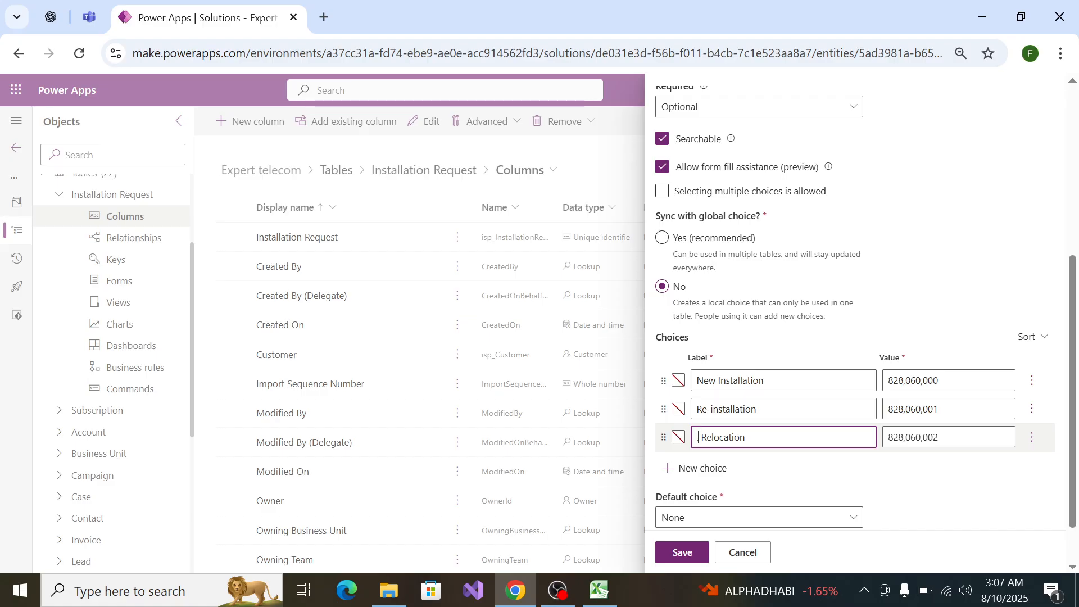
{"action": "key", "text": "BackSpace"}
{"action": "key", "text": "BackSpace"}
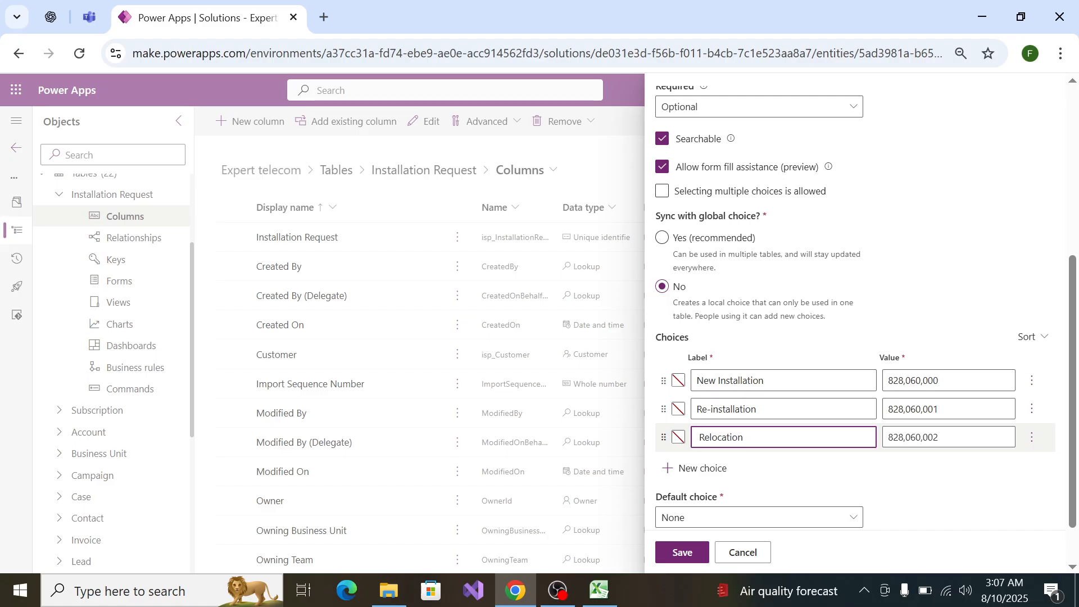
{"action": "key", "text": "BackSpace"}
{"action": "scroll", "coordinate": [758, 457], "scroll_direction": "down", "scroll_amount": 1}
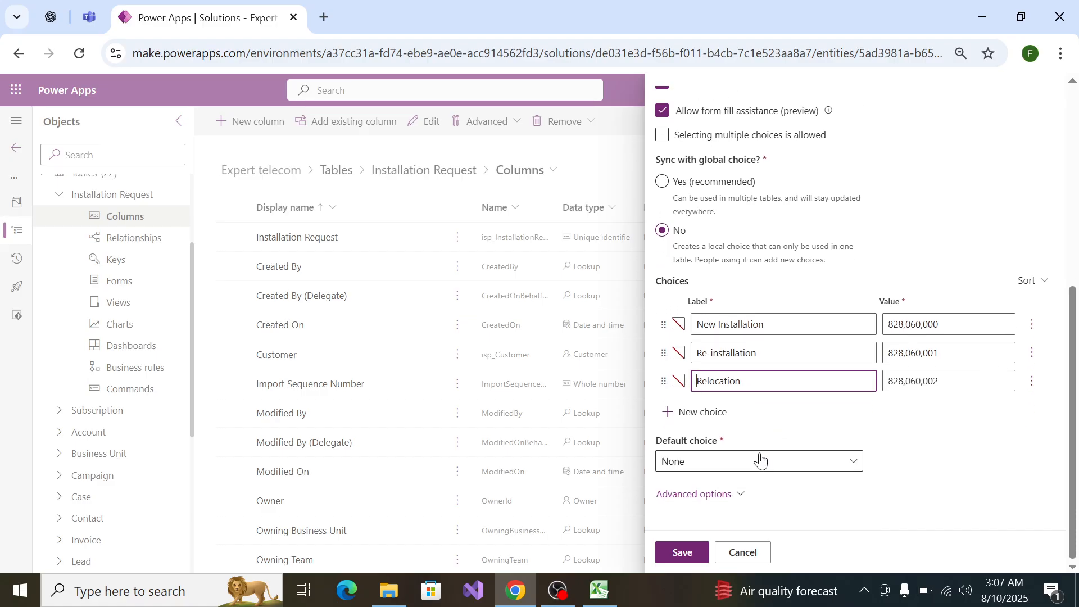
{"action": "left_click", "coordinate": [681, 551]}
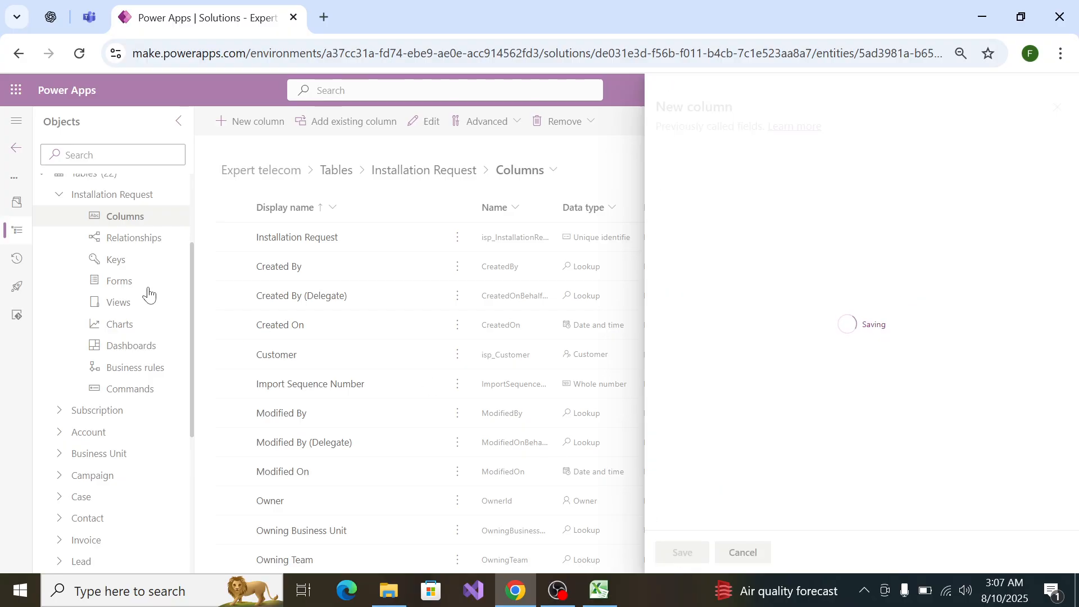
Step: Switch to Excel and copy the column name "Requested Date" from cell A18
{"action": "key", "text": "alt+Tab"}
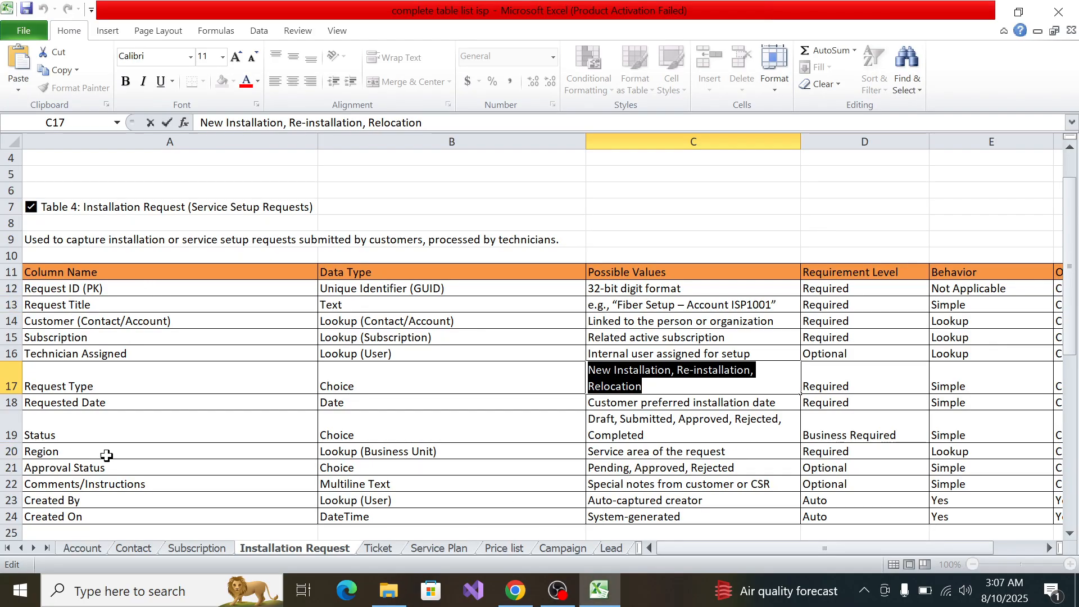
{"action": "left_click", "coordinate": [103, 400]}
{"action": "double_click", "coordinate": [317, 410]}
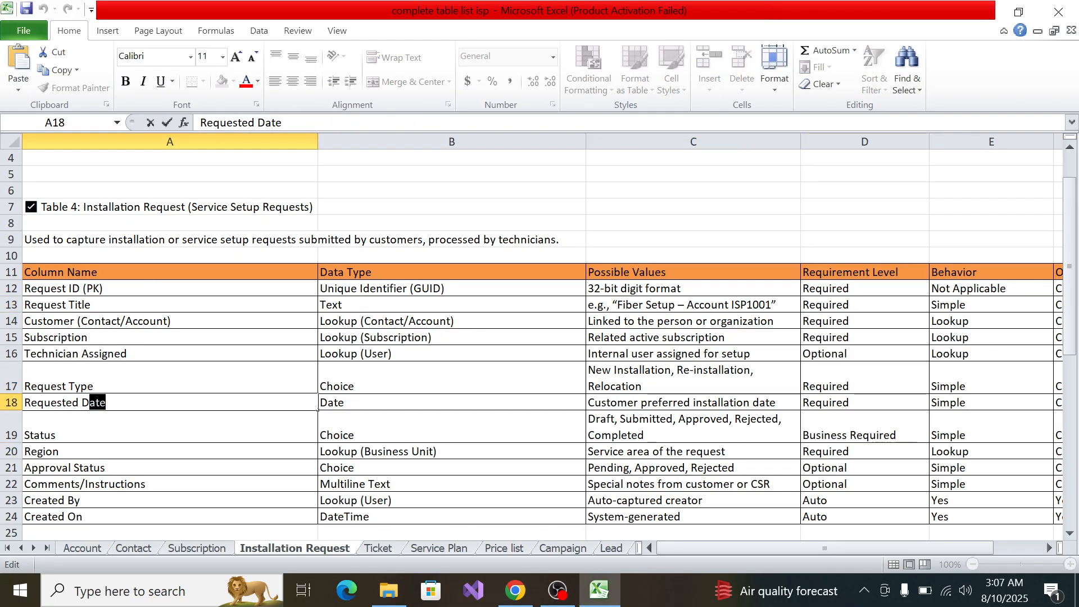
{"action": "key", "text": "shift+Home"}
{"action": "key", "text": "ctrl+c"}
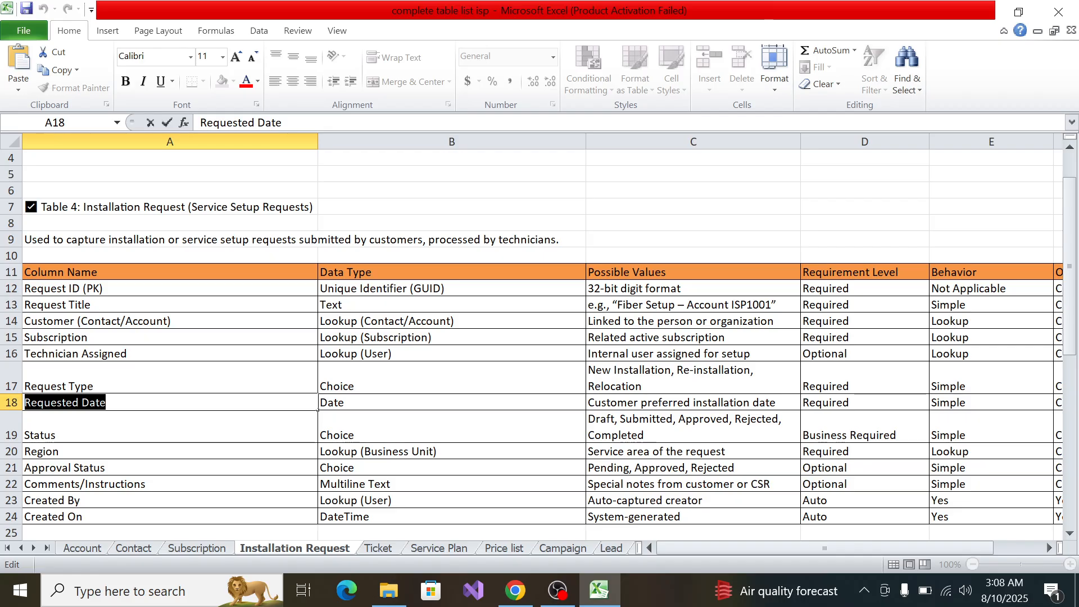
Step: Switch back to Power Apps and start a new Installation Request column with the display name "Requested Date"
{"action": "key", "text": "alt+Tab"}
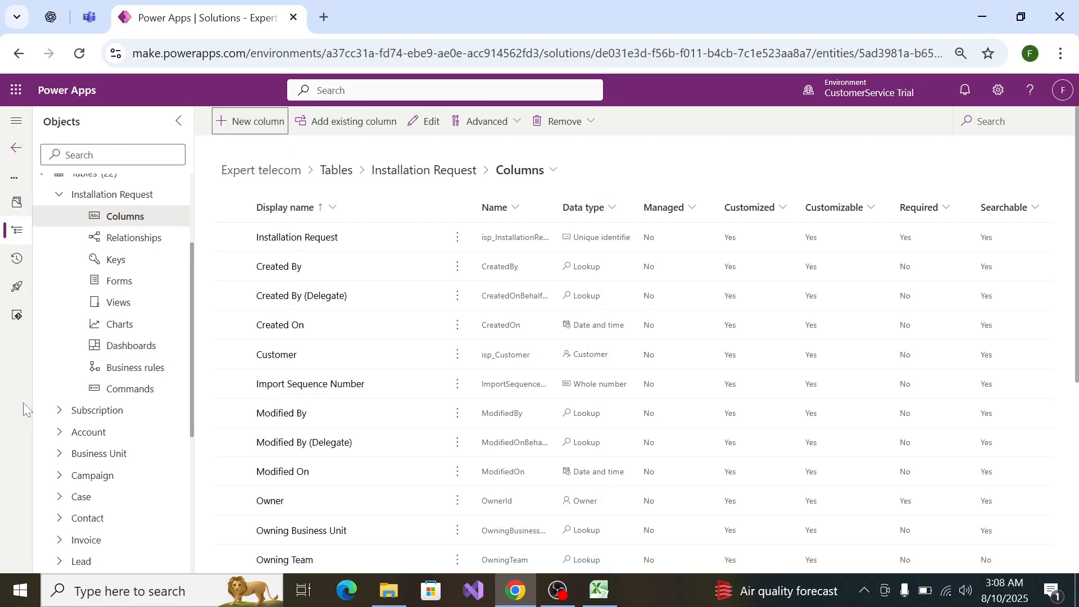
{"action": "left_click", "coordinate": [235, 121]}
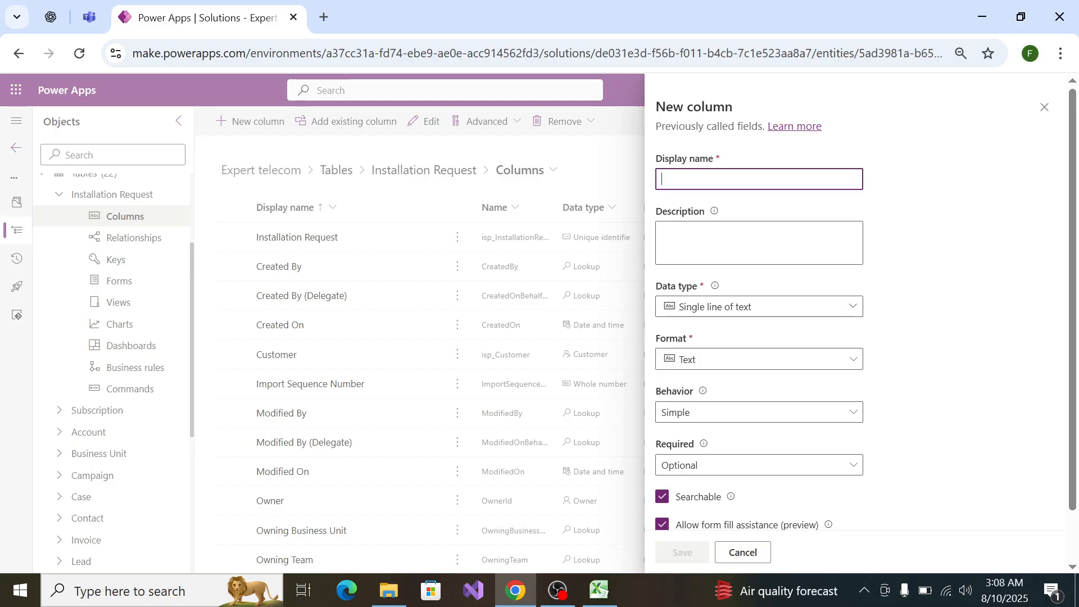
{"action": "key", "text": "ctrl+v"}
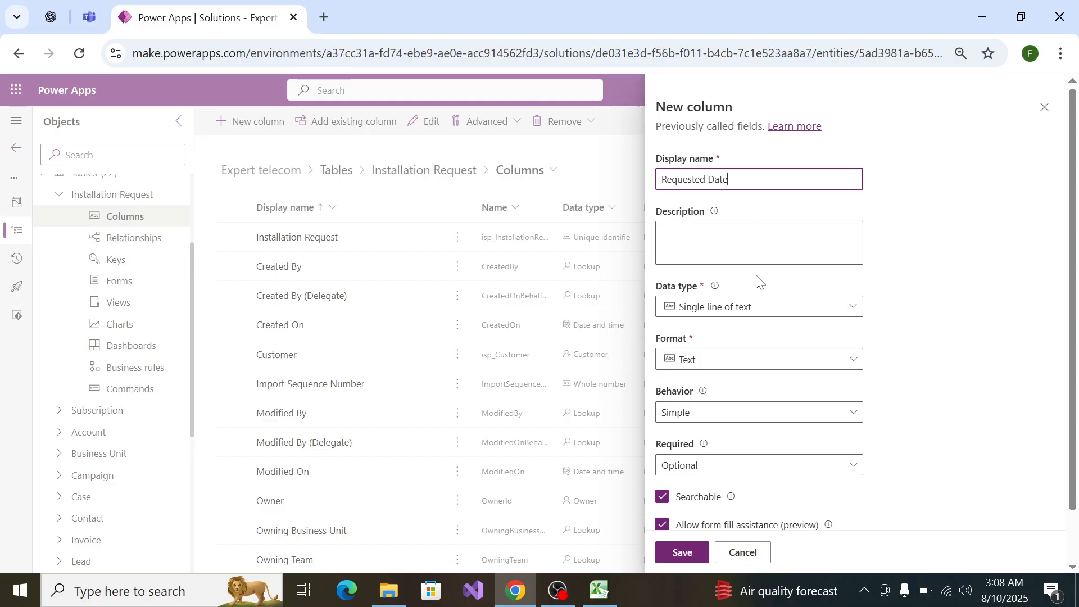
Step: Set the Requested Date column's data type to Date only, checking it against the Excel specification, and save the column
{"action": "left_click", "coordinate": [753, 309]}
{"action": "key", "text": "alt+Tab"}
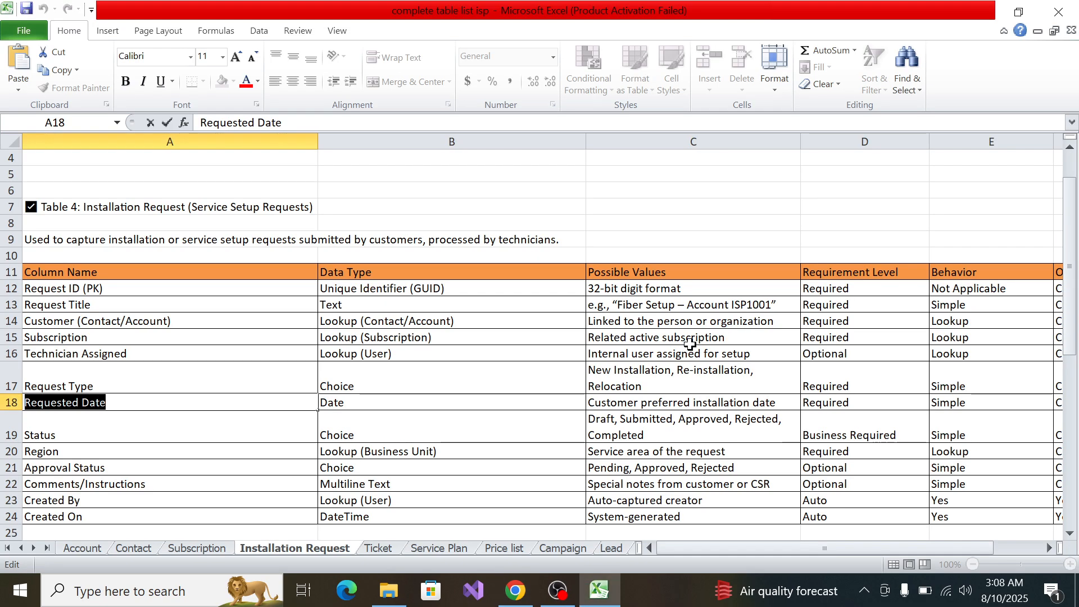
{"action": "key", "text": "alt+Tab"}
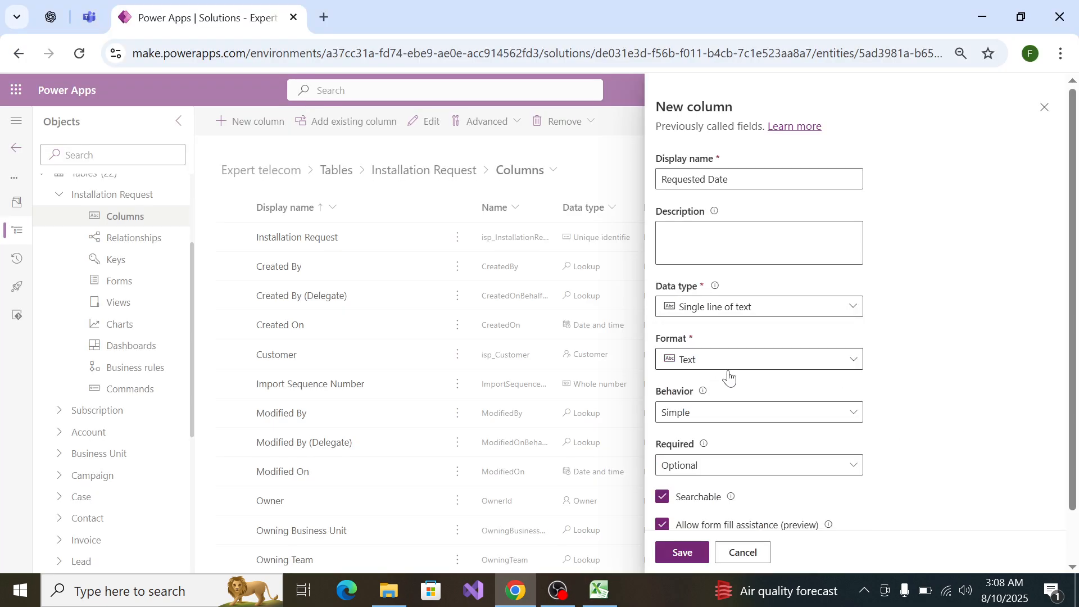
{"action": "left_click", "coordinate": [747, 315]}
{"action": "left_click", "coordinate": [836, 406]}
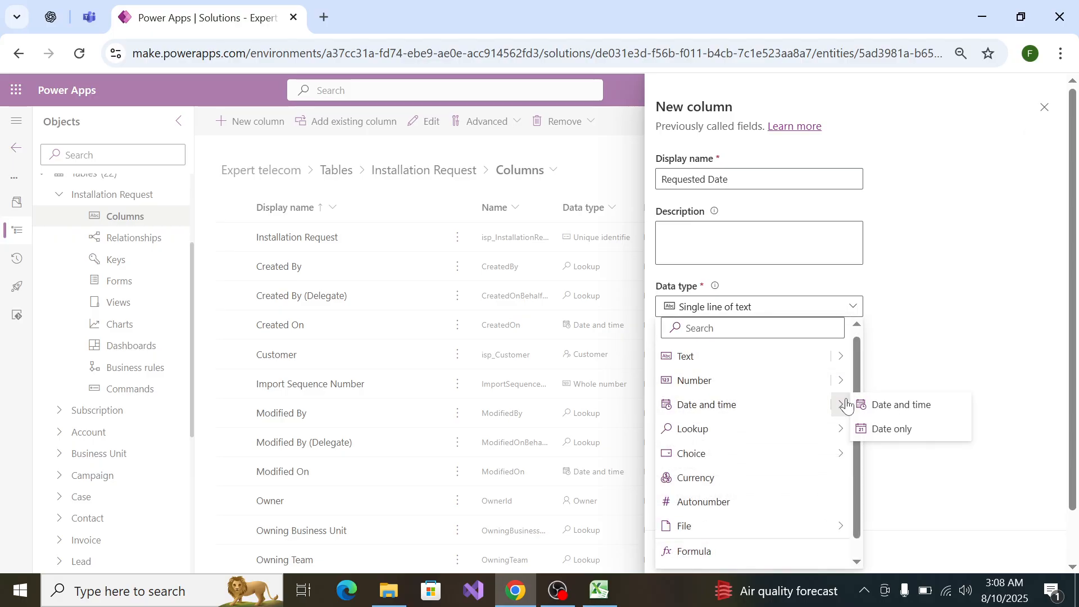
{"action": "left_click", "coordinate": [889, 429]}
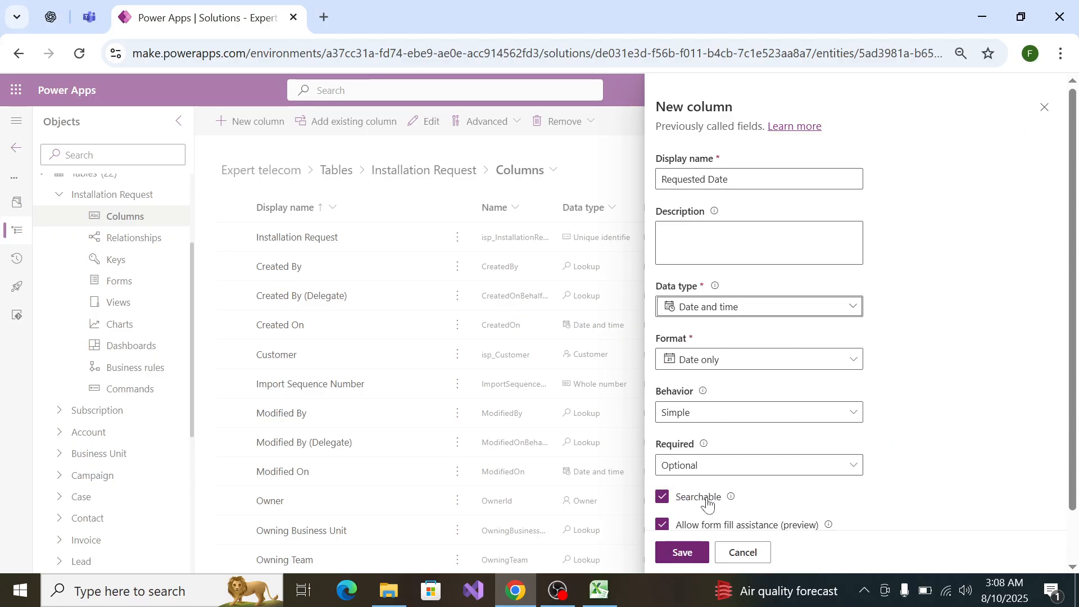
{"action": "key", "text": "alt+Tab"}
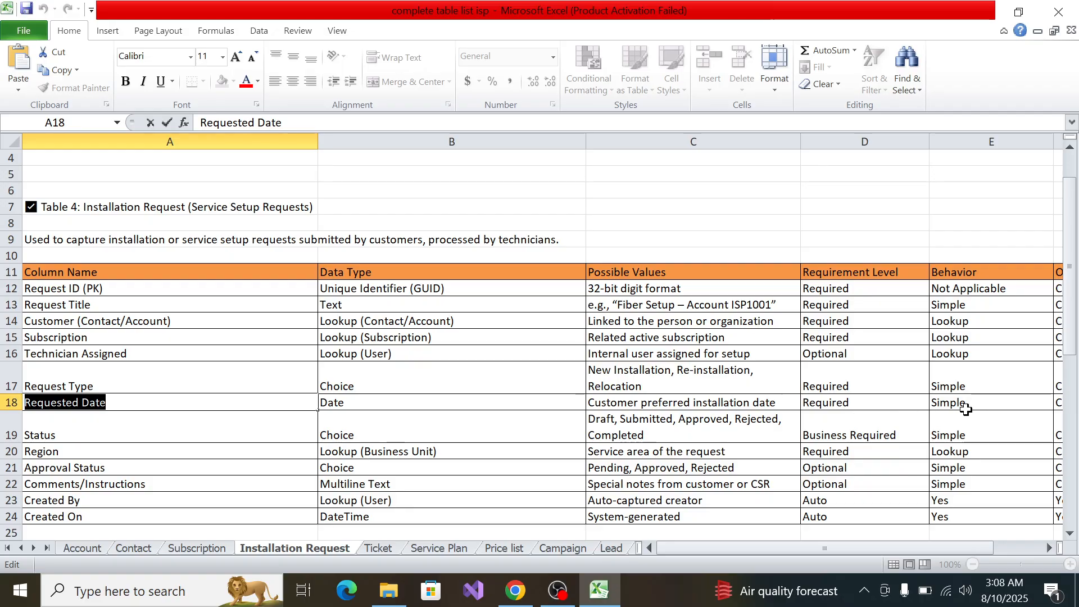
{"action": "key", "text": "alt+Tab"}
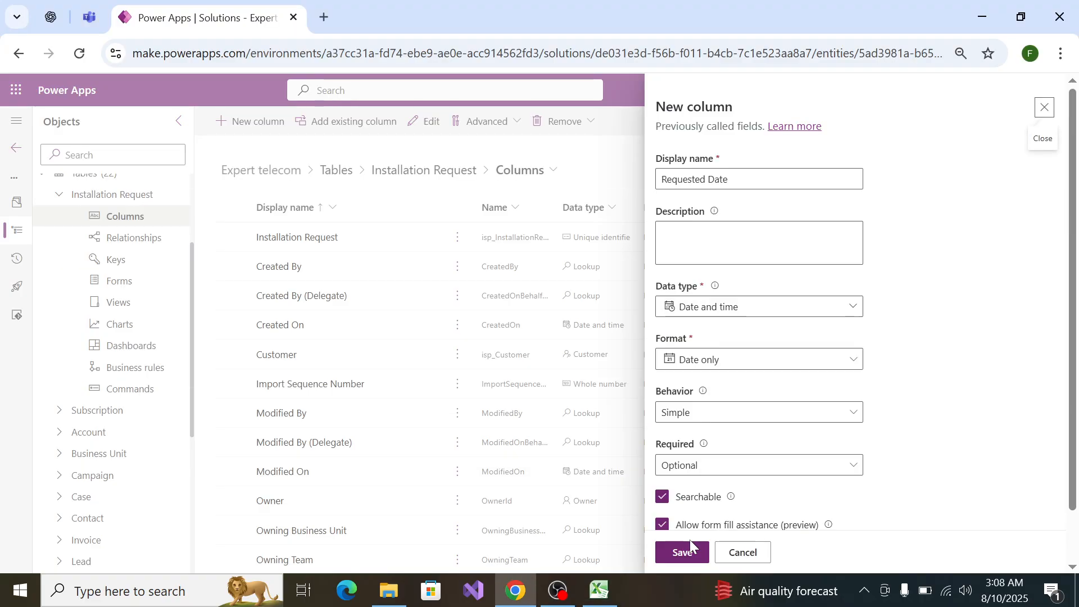
{"action": "left_click", "coordinate": [683, 550]}
Step: Switch to Excel and copy the column name "Status" from cell A19
{"action": "key", "text": "alt+Tab"}
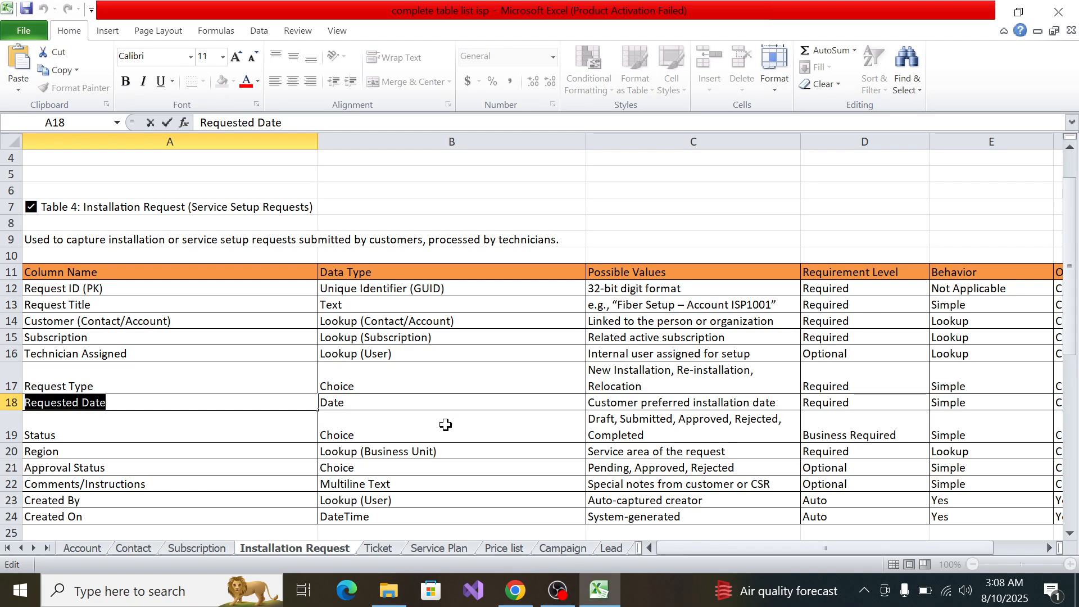
{"action": "left_click", "coordinate": [74, 429]}
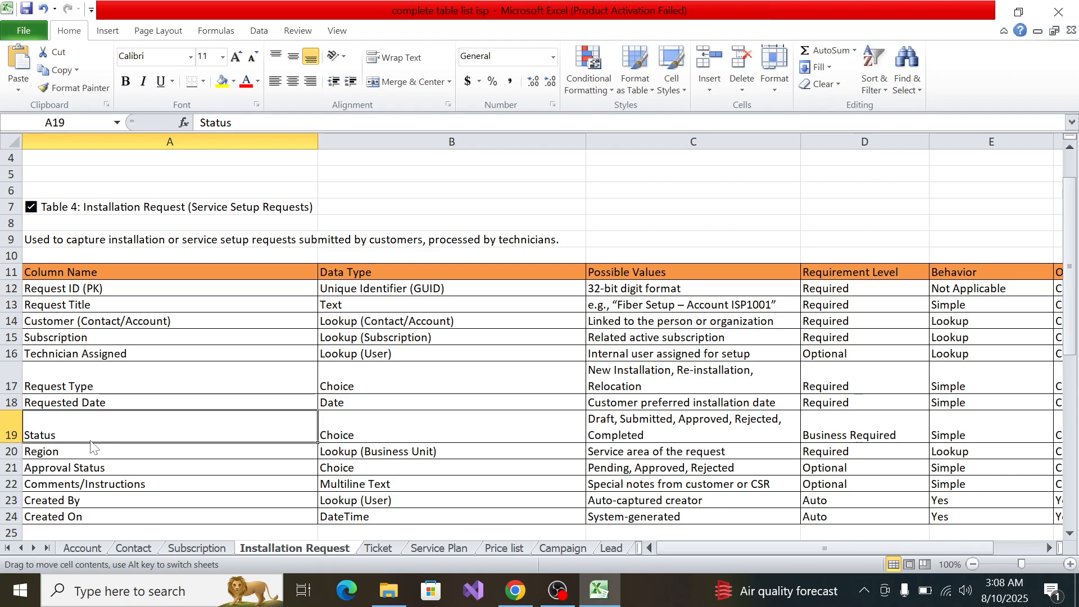
{"action": "key", "text": "F2"}
{"action": "key", "text": "Home"}
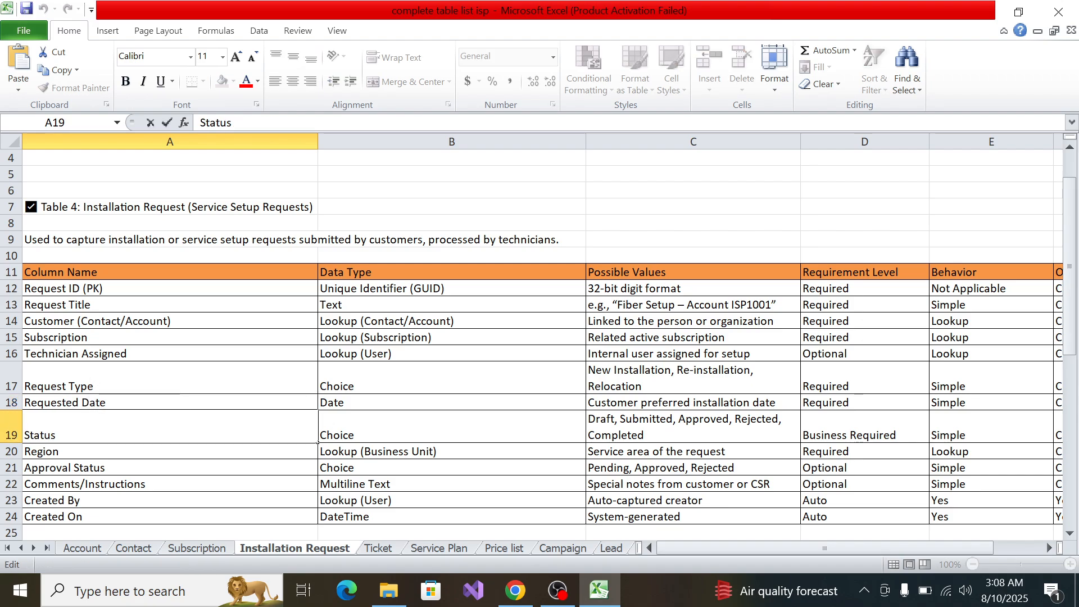
{"action": "key", "text": "shift+End"}
{"action": "key", "text": "ctrl+c"}
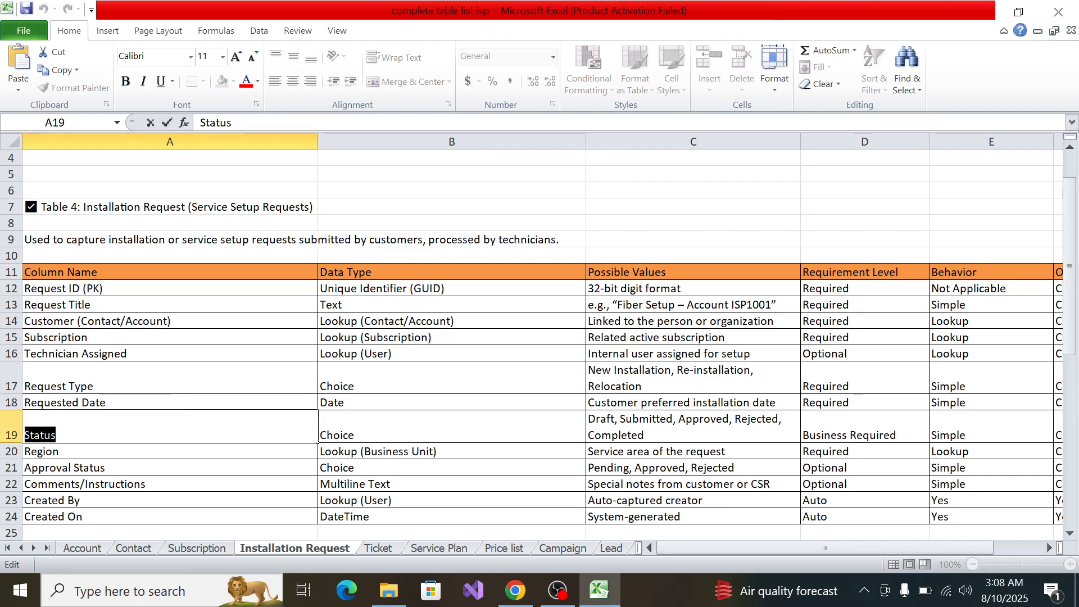
Step: Switch back to Power Apps and start a new Installation Request column with the display name "Status"
{"action": "key", "text": "alt+Tab"}
{"action": "left_click", "coordinate": [251, 125]}
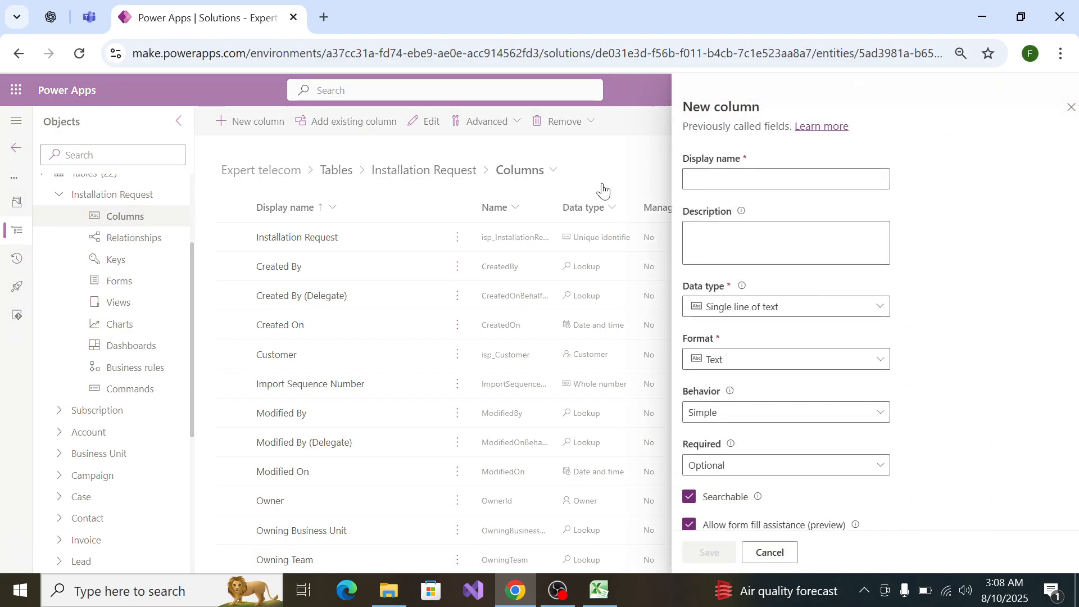
{"action": "left_click", "coordinate": [768, 179]}
{"action": "key", "text": "ctrl+v"}
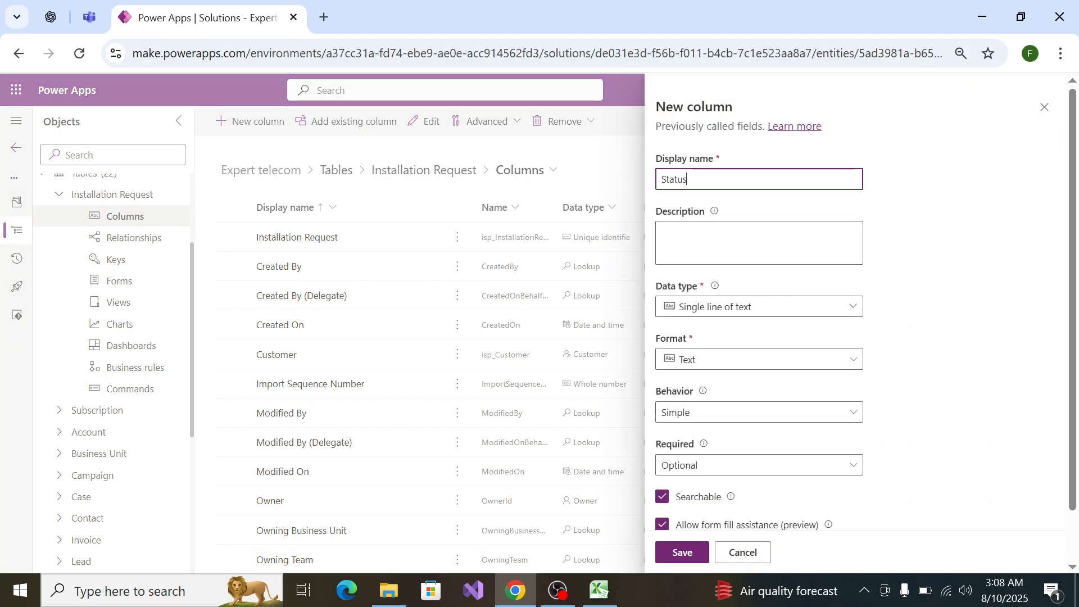
Step: Set the Status column's data type to Choice and, after checking the Excel specification, its requirement level to Business required
{"action": "left_click", "coordinate": [717, 308]}
{"action": "mouse_move", "coordinate": [753, 453]}
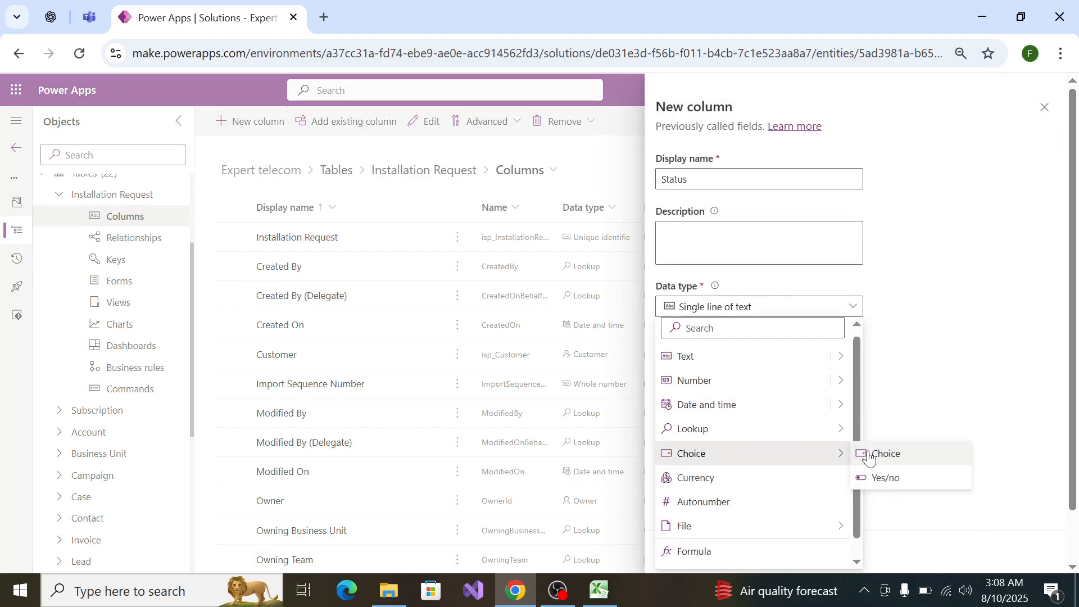
{"action": "left_click", "coordinate": [886, 457]}
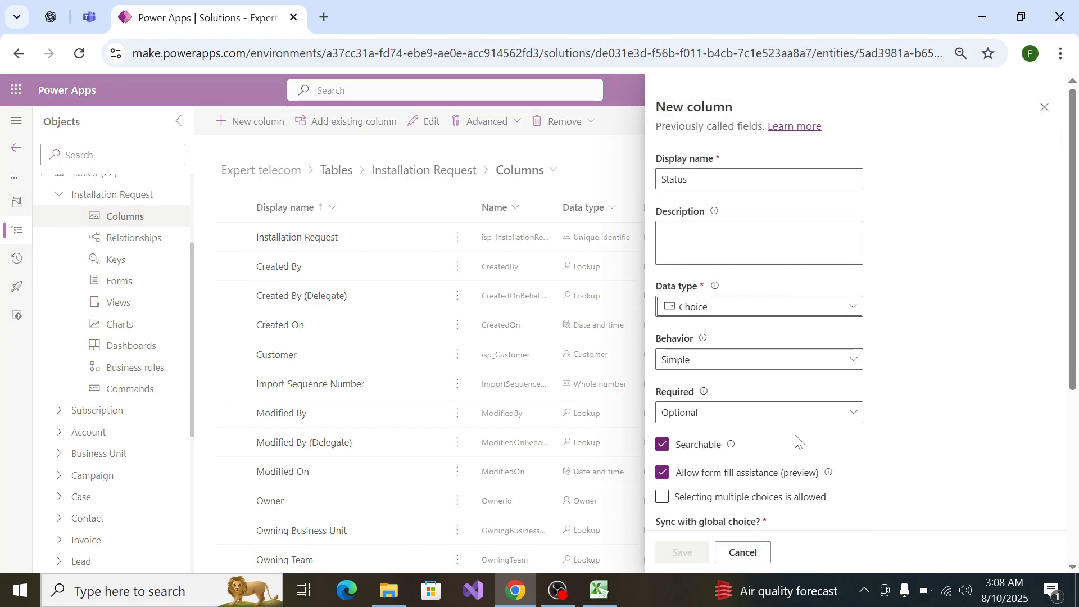
{"action": "left_click", "coordinate": [732, 414]}
{"action": "left_click", "coordinate": [732, 414]}
{"action": "key", "text": "alt+Tab"}
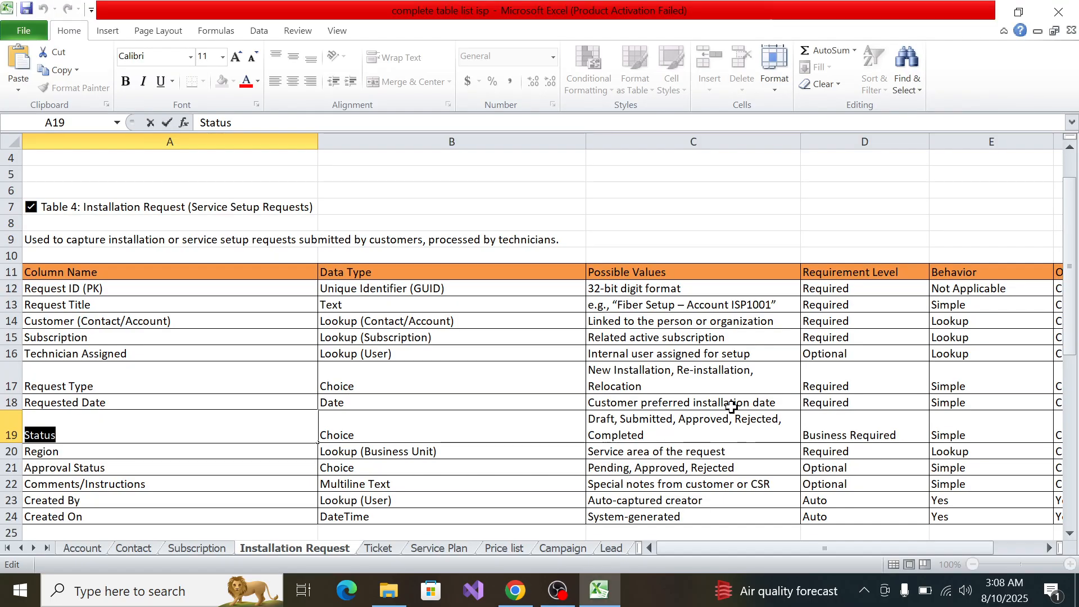
{"action": "key", "text": "alt+Tab"}
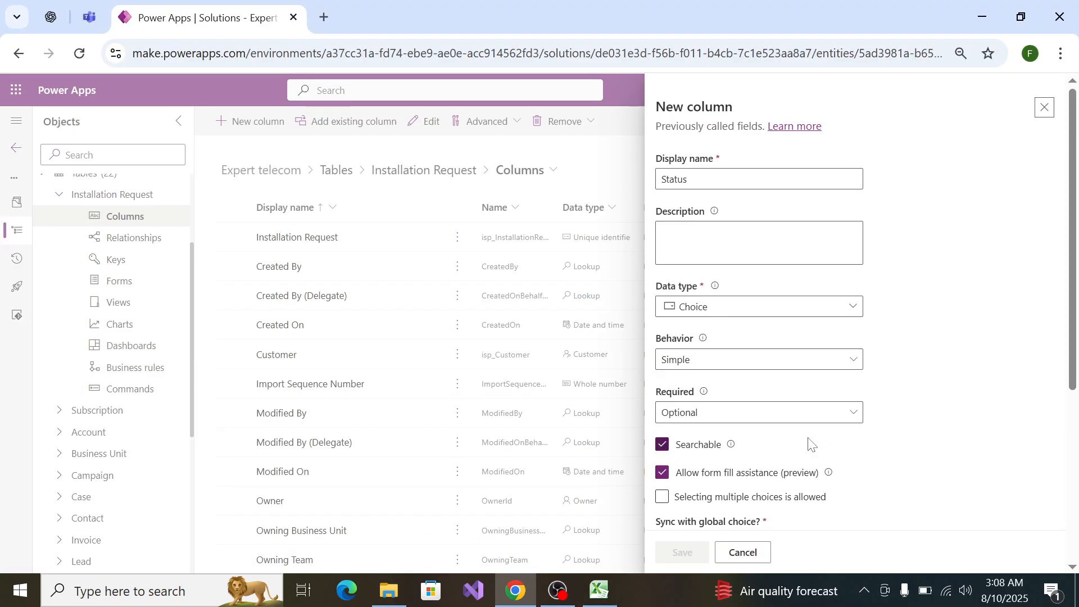
{"action": "left_click", "coordinate": [793, 414]}
{"action": "left_click", "coordinate": [782, 459]}
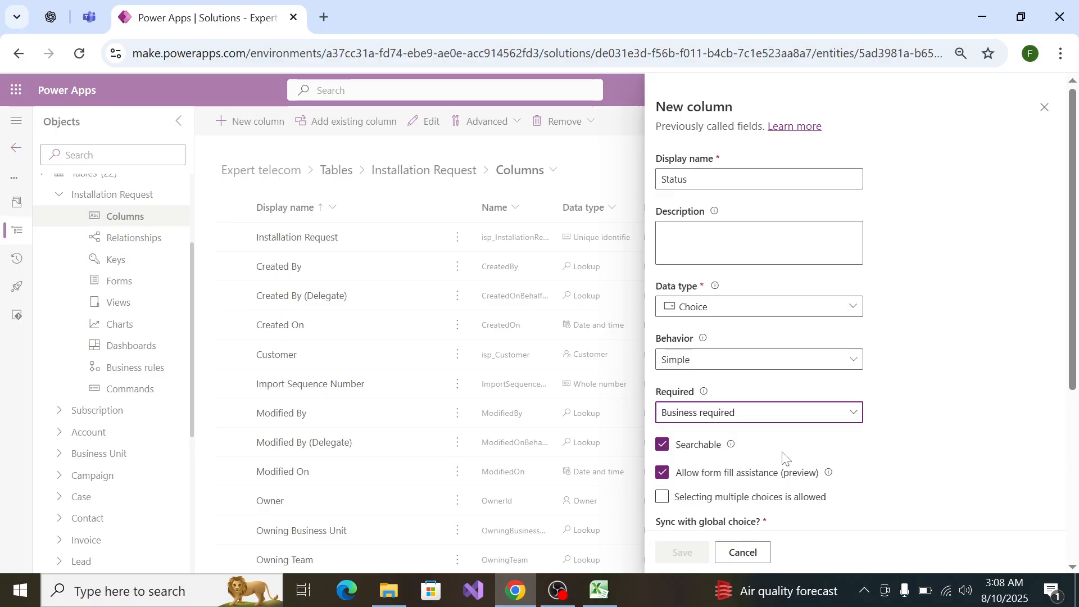
Step: Switch to Excel and copy the possible values "Draft, Submitted, Approved, Rejected, Completed" from cell C19
{"action": "key", "text": "alt+Tab"}
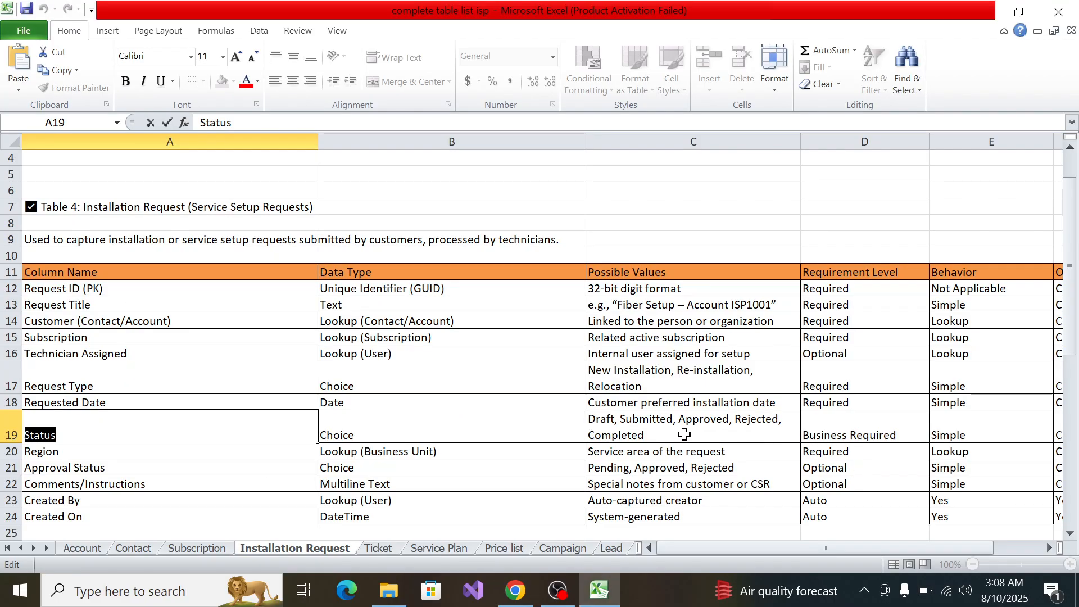
{"action": "left_click", "coordinate": [729, 436]}
{"action": "key", "text": "F2"}
{"action": "key", "text": "shift+Home"}
{"action": "key", "text": "shift+Up"}
{"action": "key", "text": "ctrl+c"}
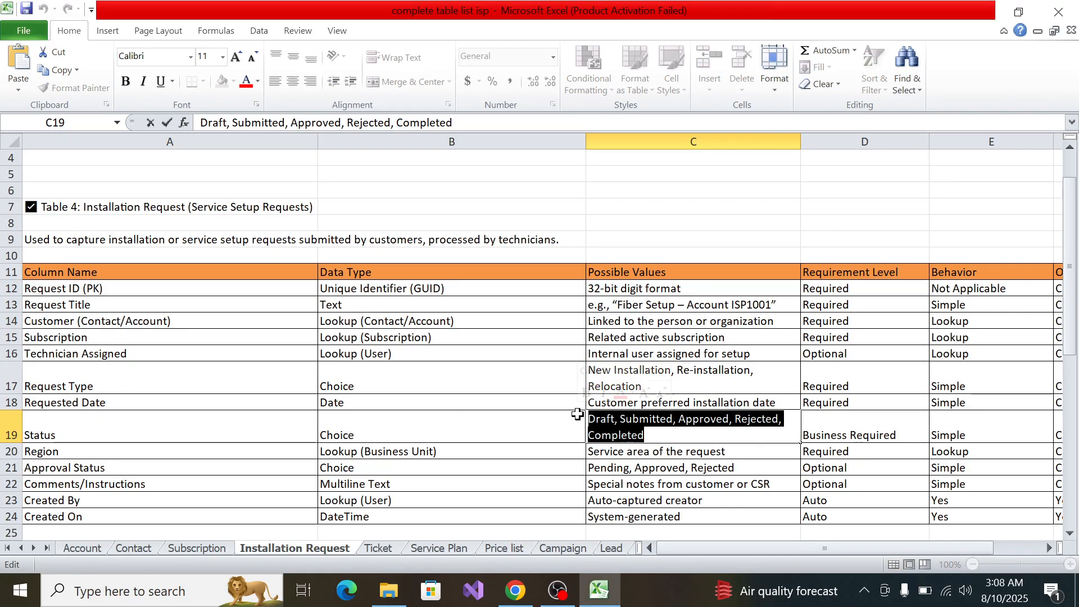
Step: Switch back to Power Apps and turn off syncing with a global choice for the Status column
{"action": "key", "text": "alt+Tab"}
{"action": "scroll", "coordinate": [752, 436], "scroll_direction": "down", "scroll_amount": 5}
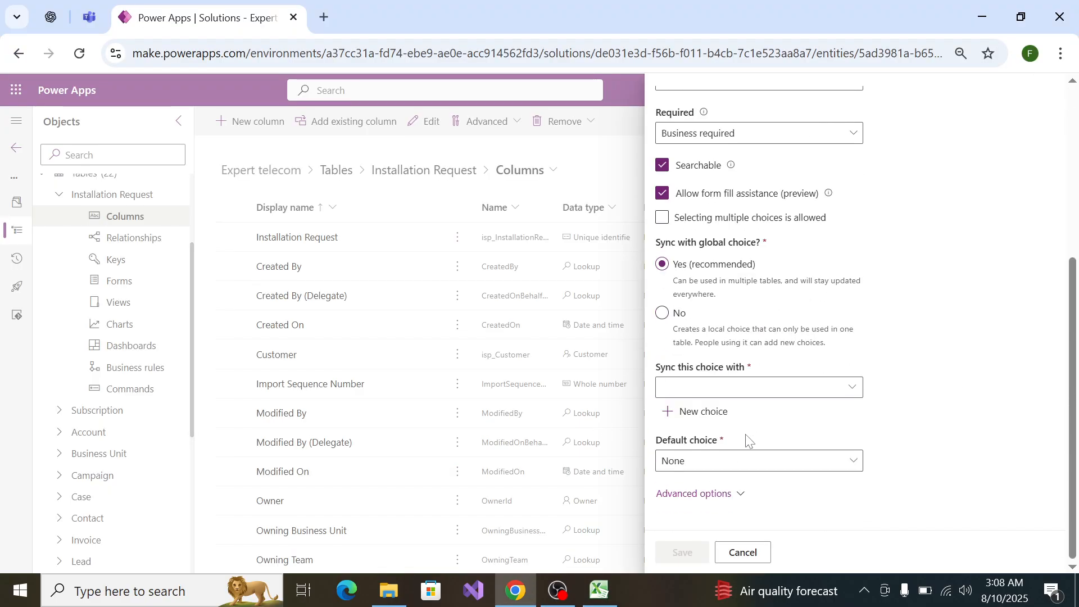
{"action": "scroll", "coordinate": [747, 440], "scroll_direction": "up", "scroll_amount": 5}
{"action": "scroll", "coordinate": [746, 416], "scroll_direction": "down", "scroll_amount": 4}
{"action": "left_click", "coordinate": [662, 339]}
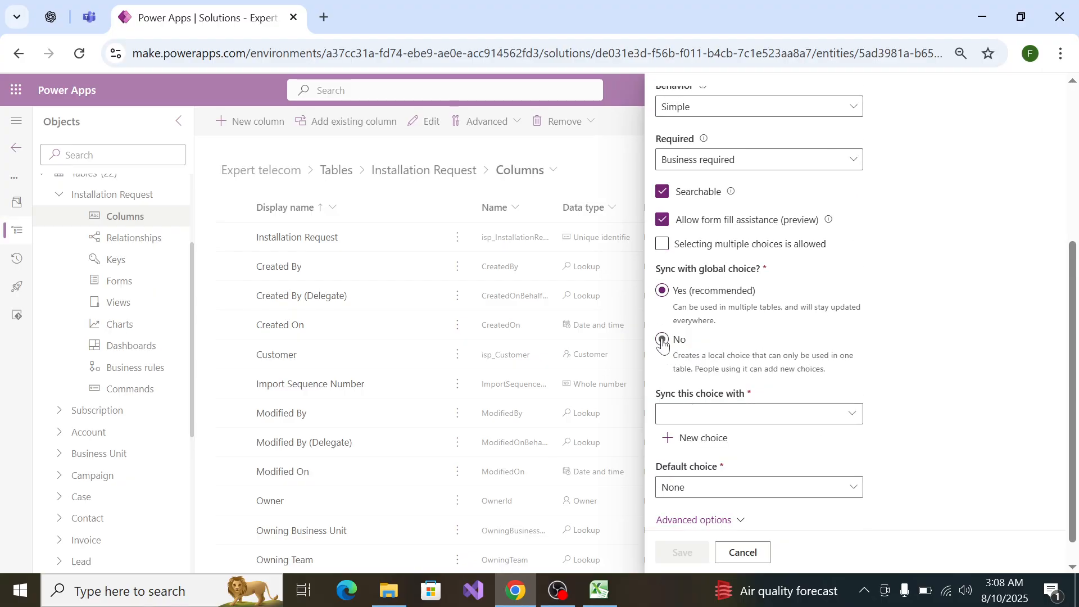
{"action": "left_click", "coordinate": [700, 432]}
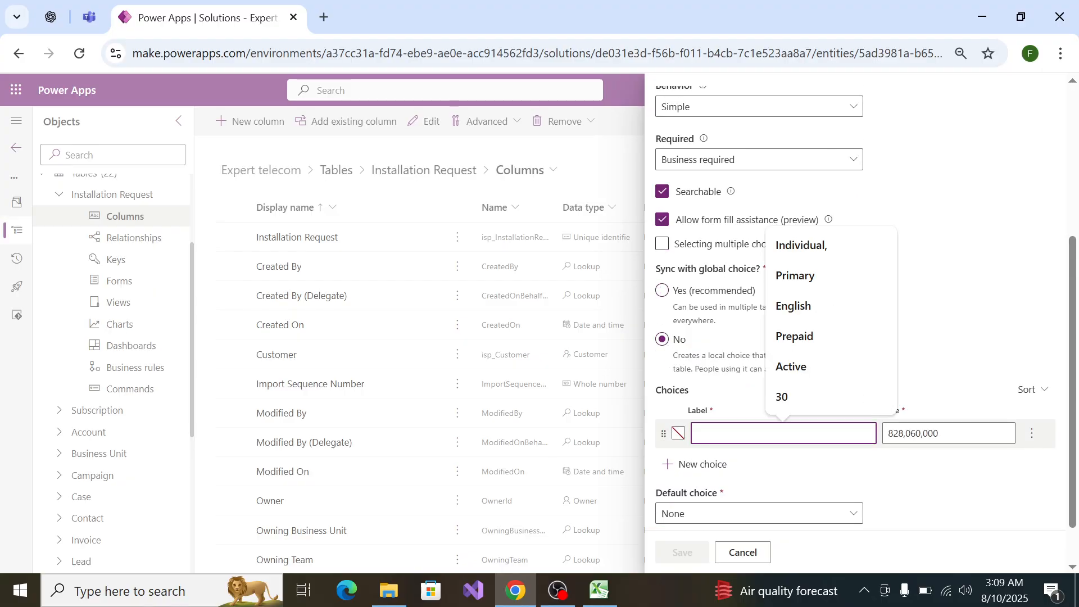
{"action": "type", "text": "Status"}
{"action": "key", "text": "ctrl+z"}
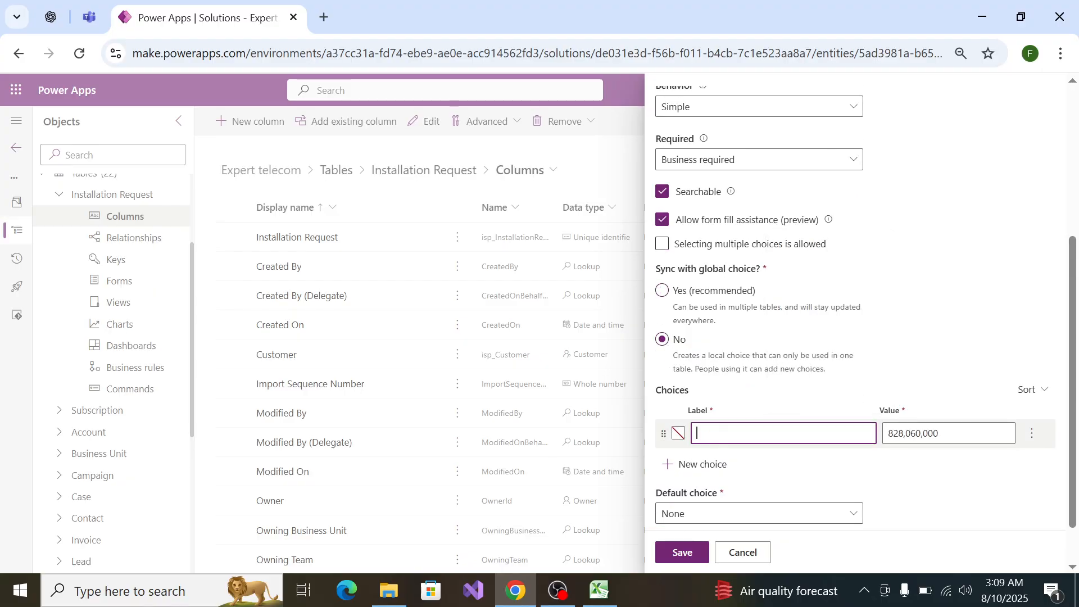
Step: Copy the possible values from cell C19 in Excel again and paste them as the first choice's label in Power Apps
{"action": "key", "text": "alt+Tab"}
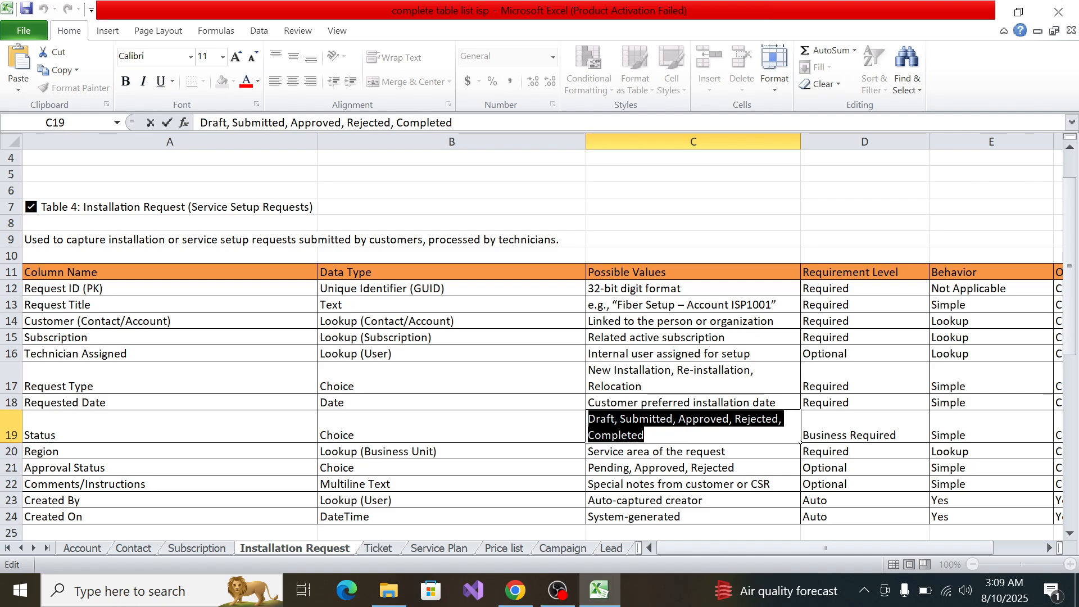
{"action": "key", "text": "alt+Tab"}
{"action": "scroll", "coordinate": [736, 416], "scroll_direction": "down", "scroll_amount": 5}
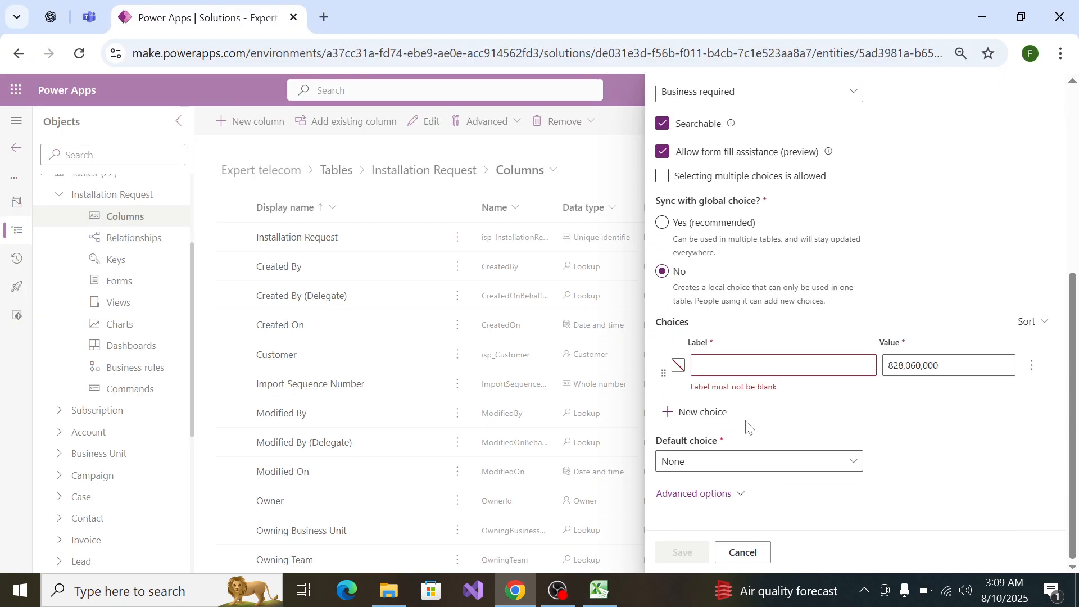
{"action": "left_click", "coordinate": [778, 371]}
{"action": "key", "text": "ctrl+v"}
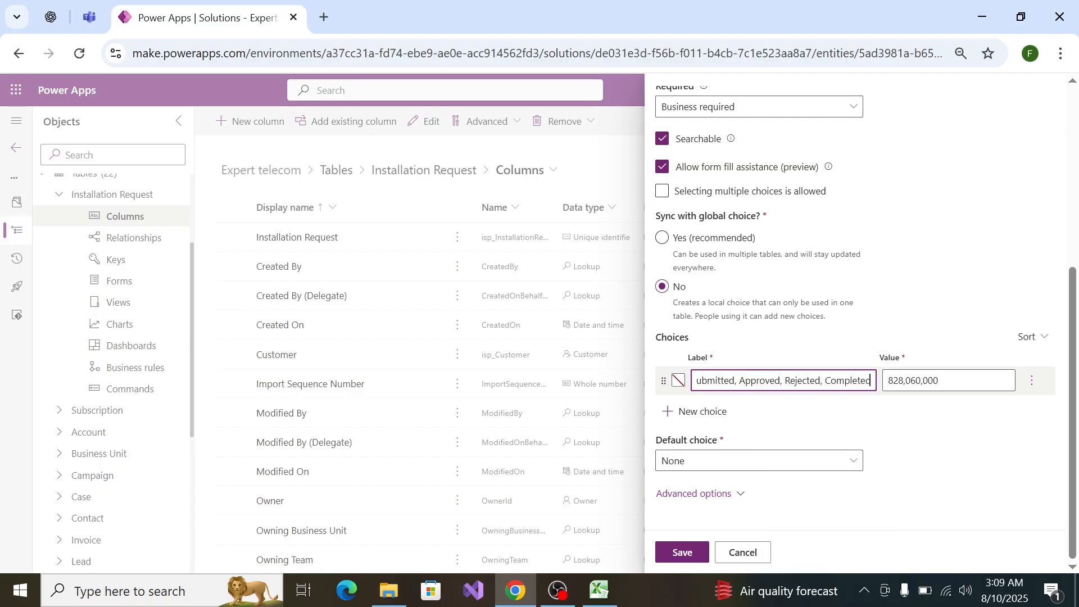
Step: Trim the first choice's pasted label down to "Draft"
{"action": "left_click_drag", "start_coordinate": [822, 380], "coordinate": [722, 381]}
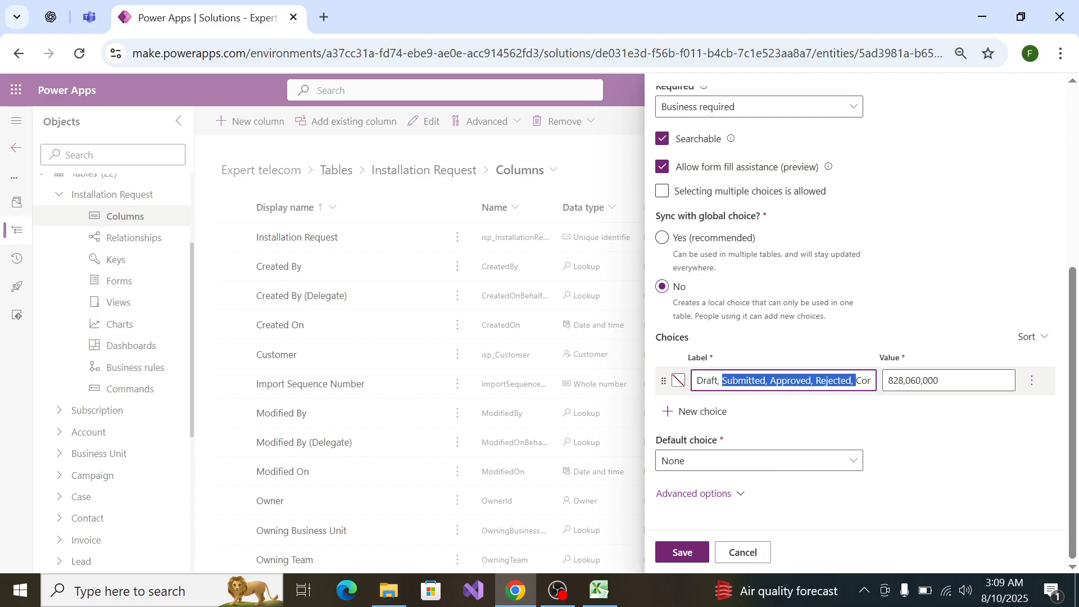
{"action": "key", "text": "BackSpace"}
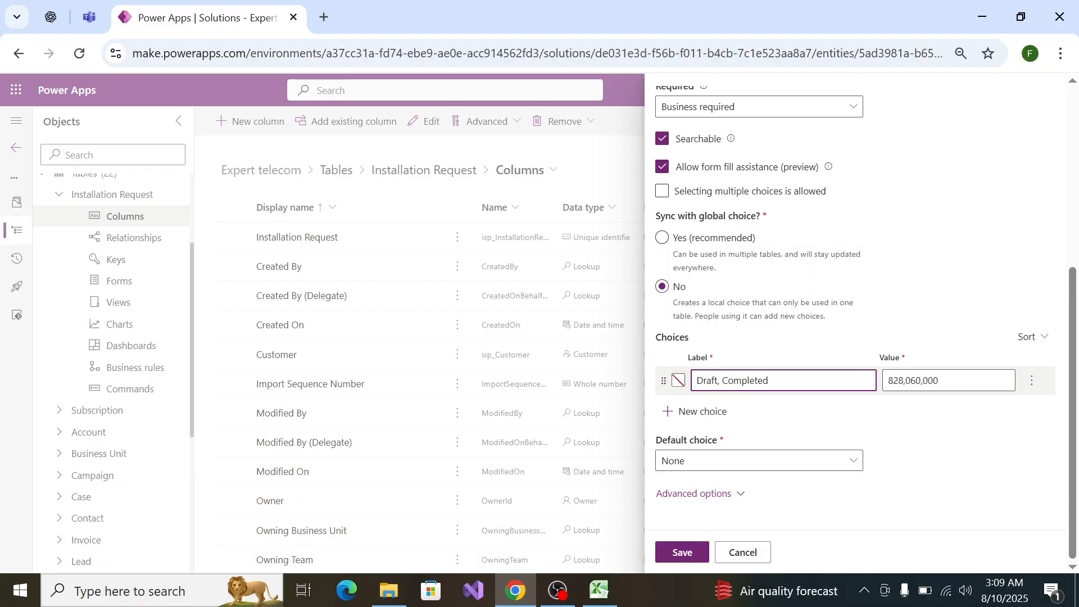
{"action": "left_click_drag", "start_coordinate": [768, 381], "coordinate": [717, 381]}
{"action": "key", "text": "BackSpace"}
Step: Add a second choice and paste the copied list "Draft, Submitted, Approved, Rejected, Completed" as its label
{"action": "left_click", "coordinate": [703, 411]}
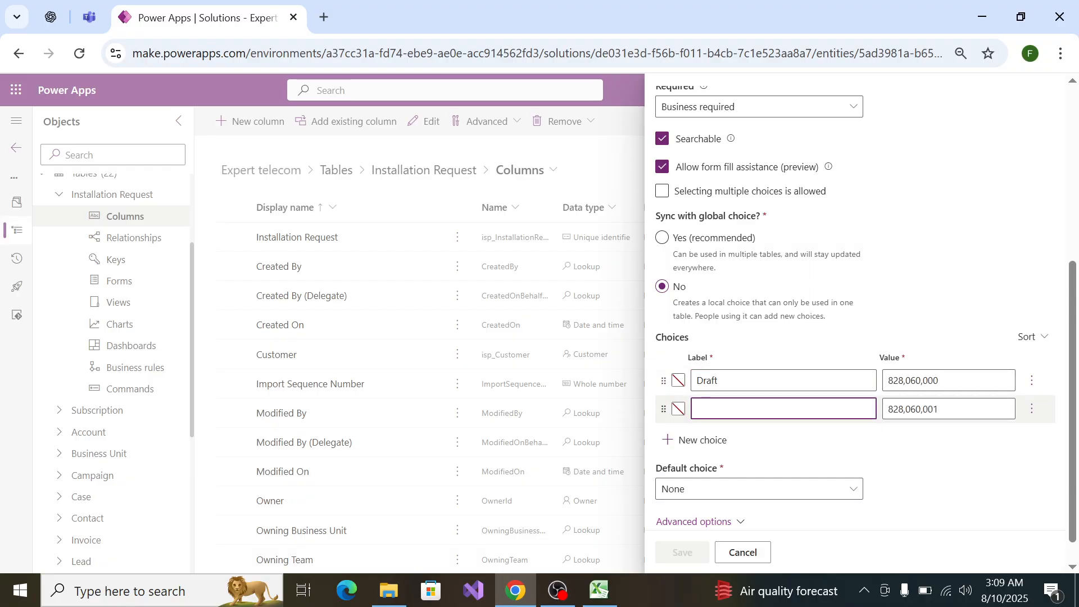
{"action": "type", "text": "Submitted, Approved, Rejected, Completed"}
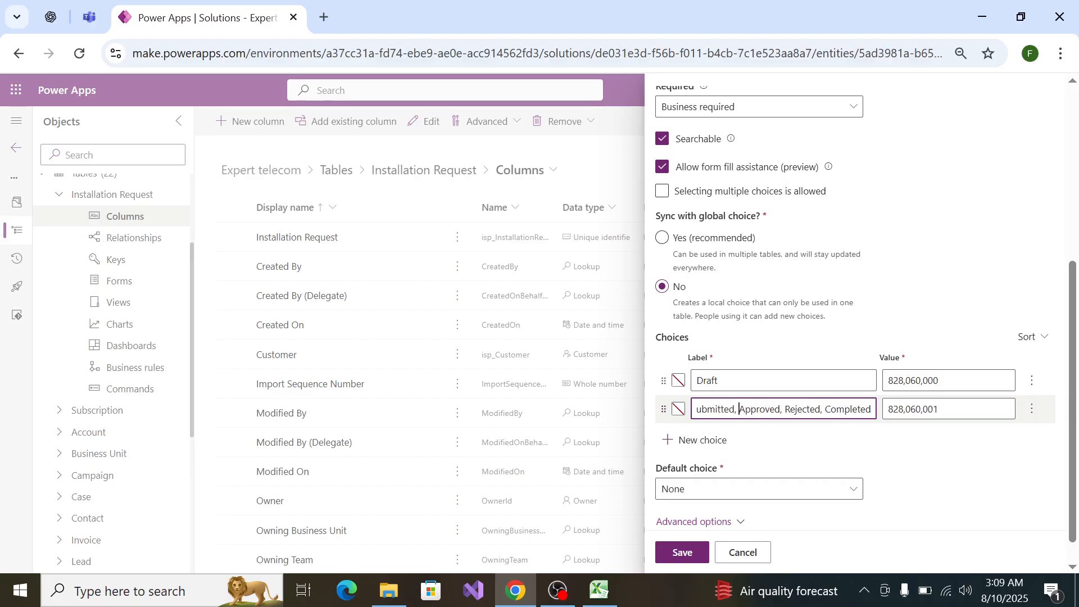
{"action": "key", "text": "ctrl+shift+Left"}
{"action": "key", "text": "ctrl+shift+Left"}
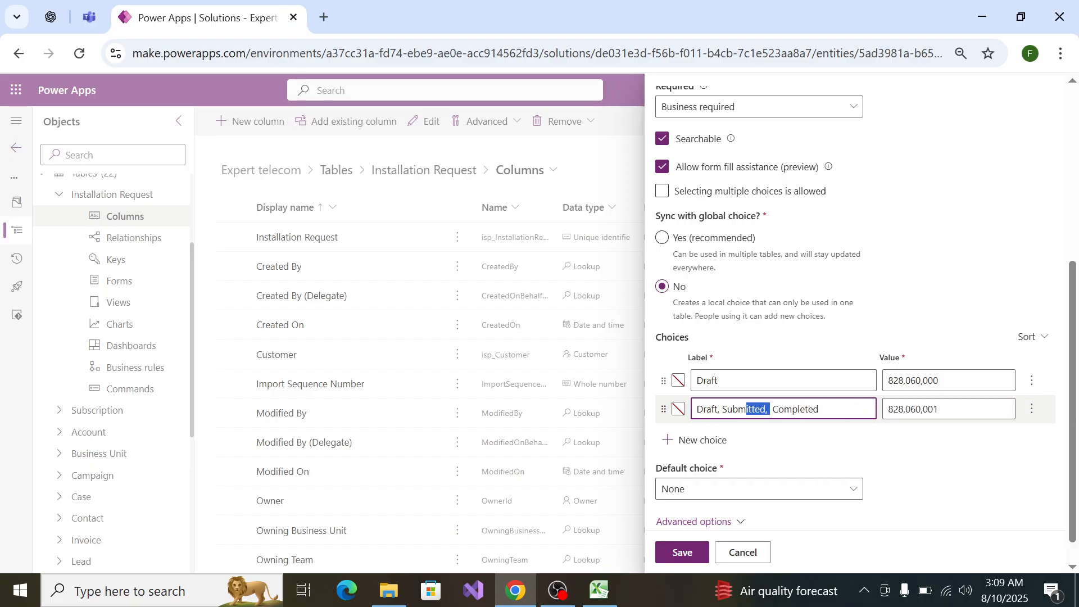
{"action": "key", "text": "BackSpace"}
{"action": "left_click_drag", "start_coordinate": [830, 414], "coordinate": [804, 409]}
{"action": "key", "text": "shift+Tab"}
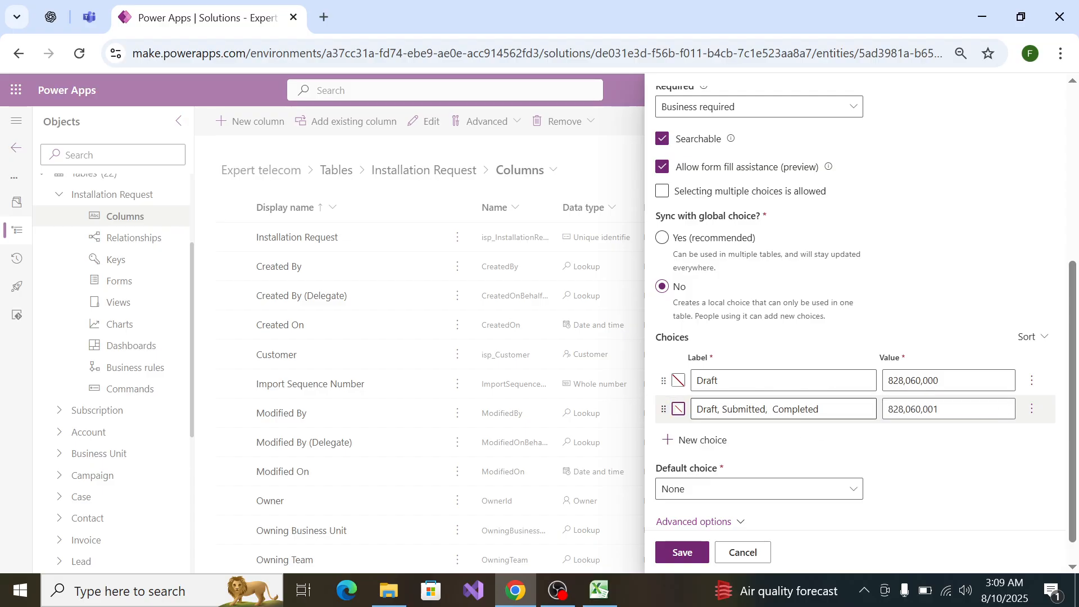
{"action": "key", "text": "Tab"}
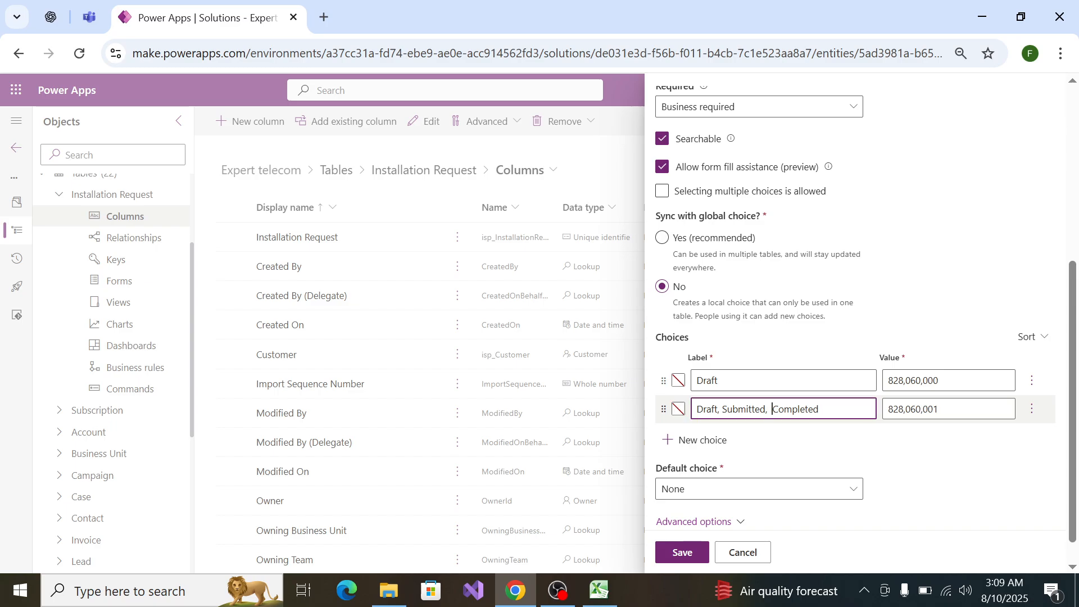
{"action": "key", "text": "shift+Left"}
{"action": "key", "text": "shift+Left"}
{"action": "key", "text": "shift+Left"}
{"action": "key", "text": "shift+Left"}
{"action": "key", "text": "shift+Left"}
{"action": "key", "text": "shift+Left"}
{"action": "key", "text": "shift+Left"}
{"action": "key", "text": "shift+Left"}
{"action": "key", "text": "shift+Left"}
{"action": "key", "text": "shift+Left"}
{"action": "key", "text": "shift+Left"}
{"action": "key", "text": "shift+Left"}
{"action": "key", "text": "shift+Left"}
{"action": "key", "text": "shift+Left"}
{"action": "key", "text": "shift+Left"}
{"action": "key", "text": "shift+Left"}
{"action": "key", "text": "shift+Left"}
{"action": "key", "text": "shift+Left"}
{"action": "key", "text": "shift+Left"}
{"action": "key", "text": "shift+Left"}
{"action": "key", "text": "shift+Left"}
{"action": "key", "text": "shift+Left"}
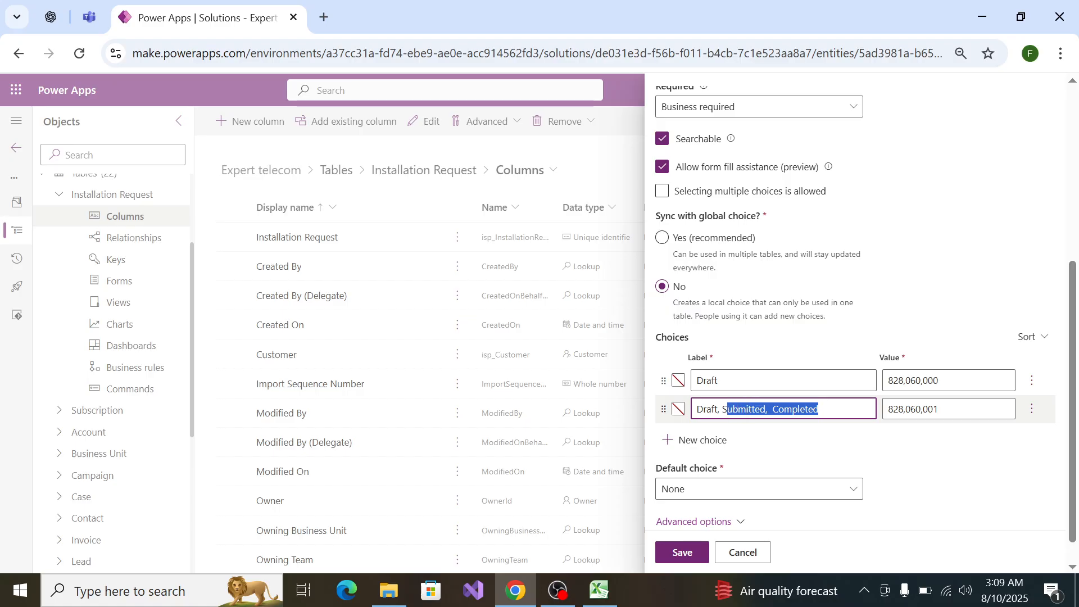
{"action": "key", "text": "BackSpace"}
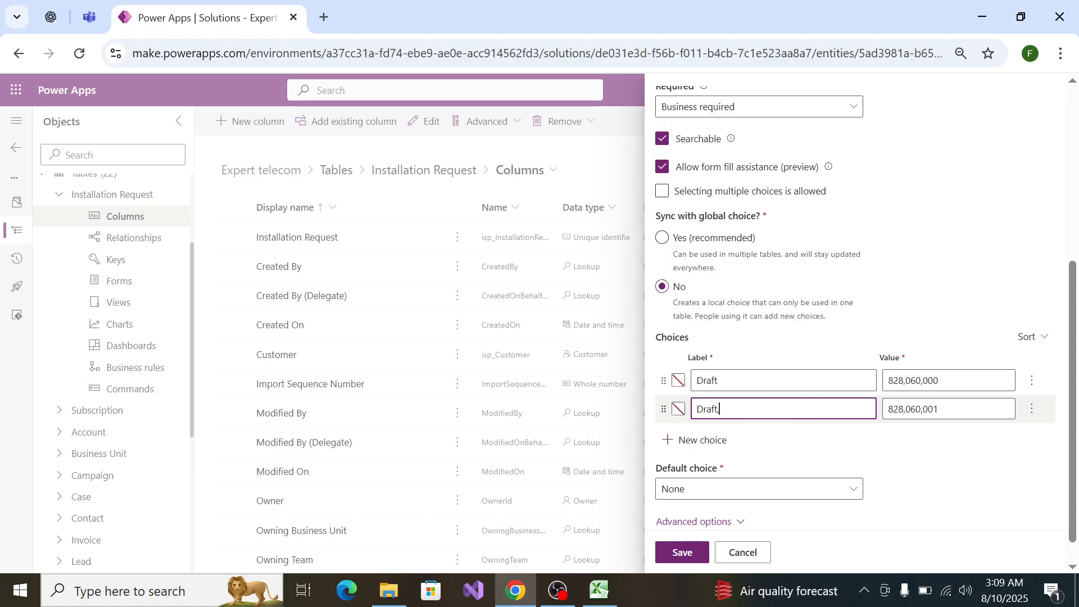
{"action": "key", "text": "ctrl+z"}
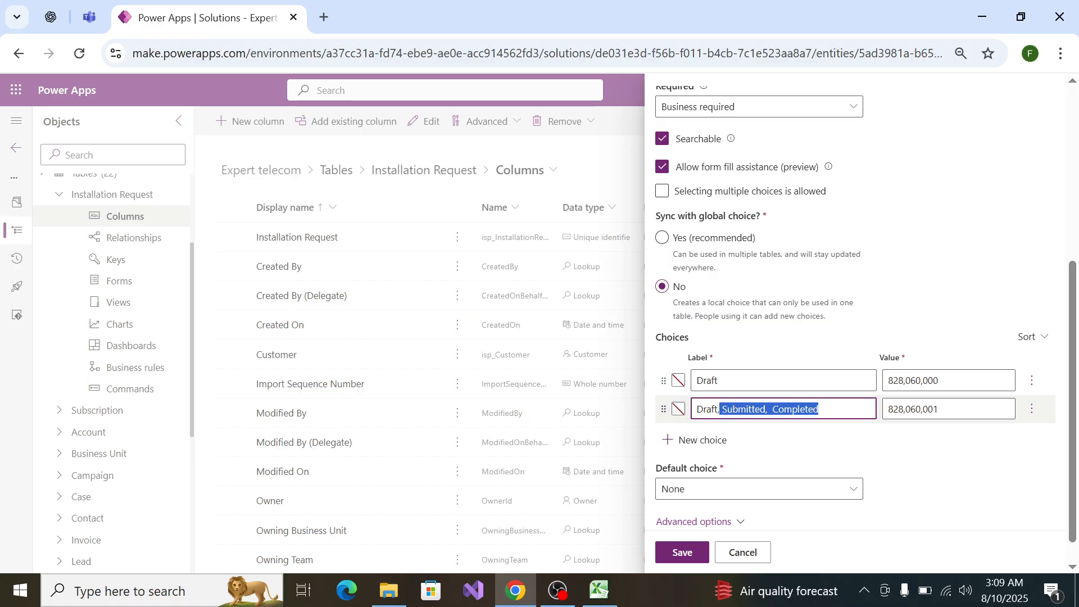
{"action": "key", "text": "ctrl+z"}
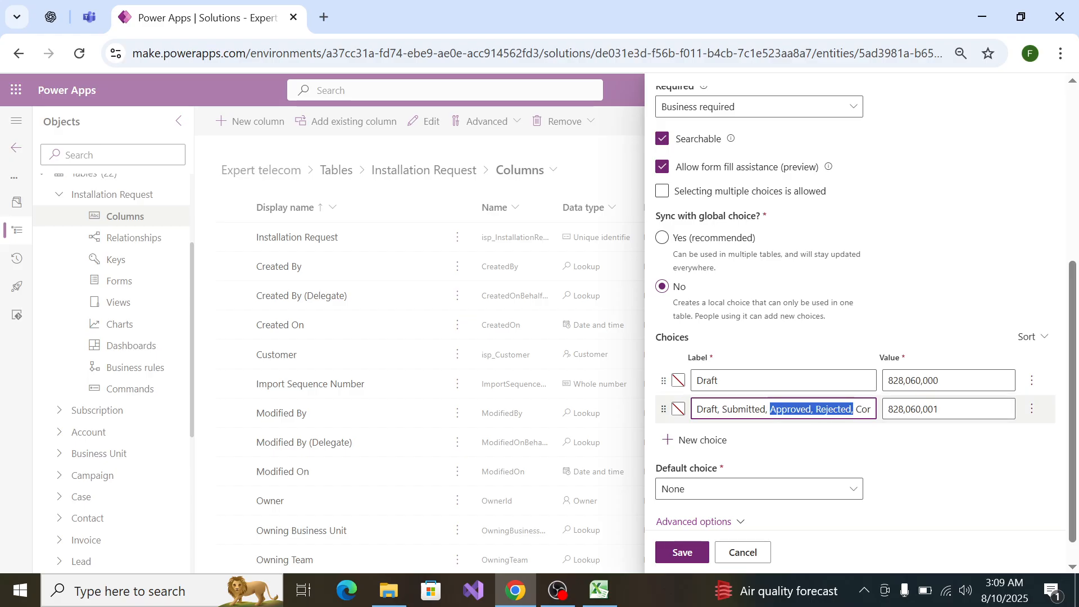
Step: Remove the other values from the second choice's label so that only "Submitted" is left
{"action": "left_click", "coordinate": [723, 409]}
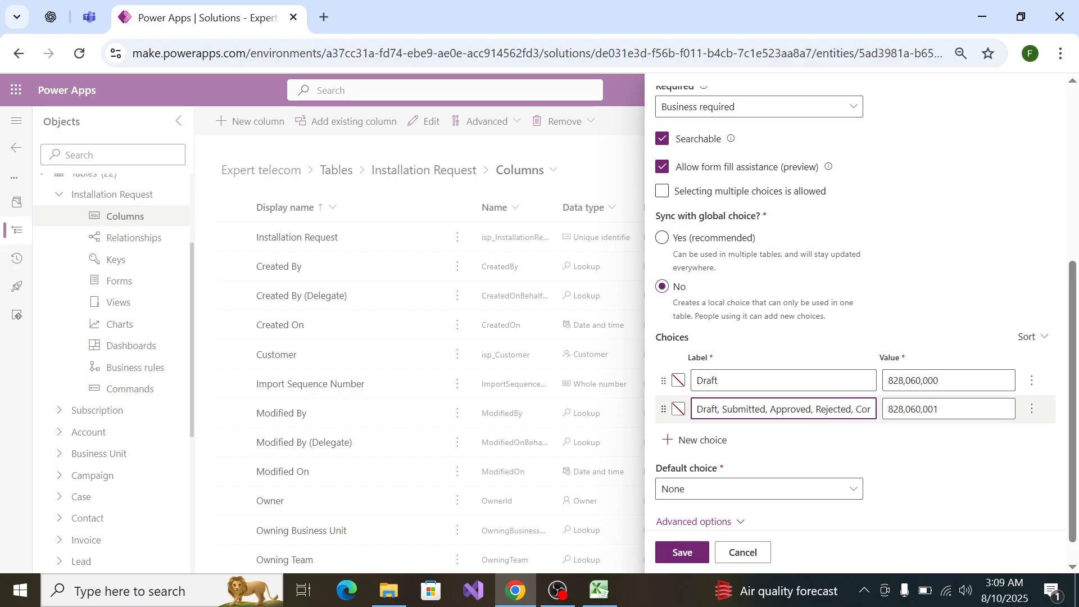
{"action": "key", "text": "BackSpace"}
{"action": "key", "text": "BackSpace"}
{"action": "key", "text": "BackSpace"}
{"action": "key", "text": "BackSpace"}
{"action": "key", "text": "BackSpace"}
{"action": "key", "text": "BackSpace"}
{"action": "key", "text": "BackSpace"}
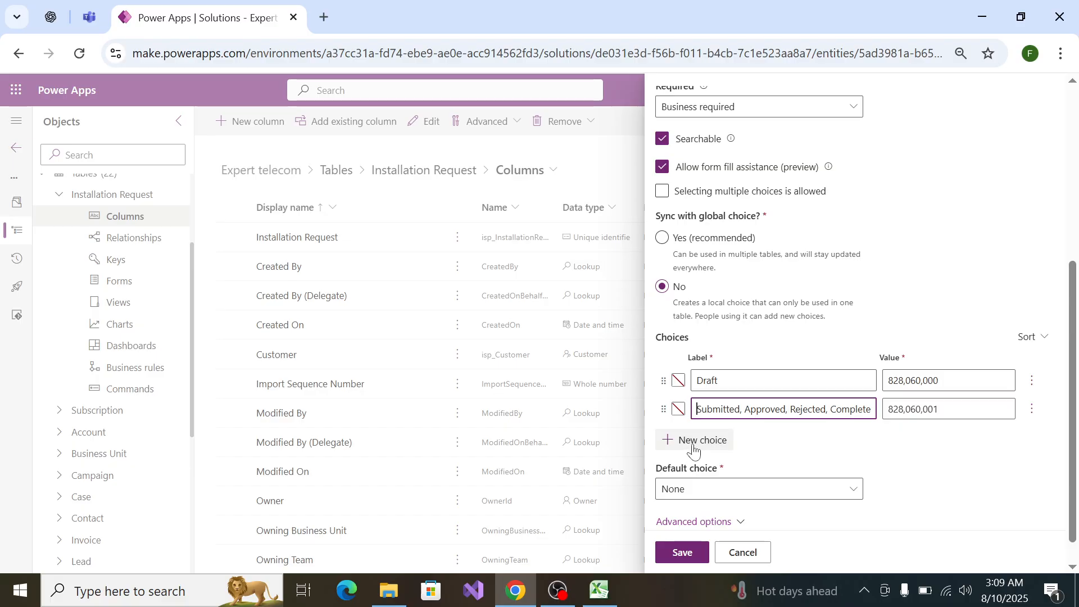
{"action": "left_click", "coordinate": [744, 409]}
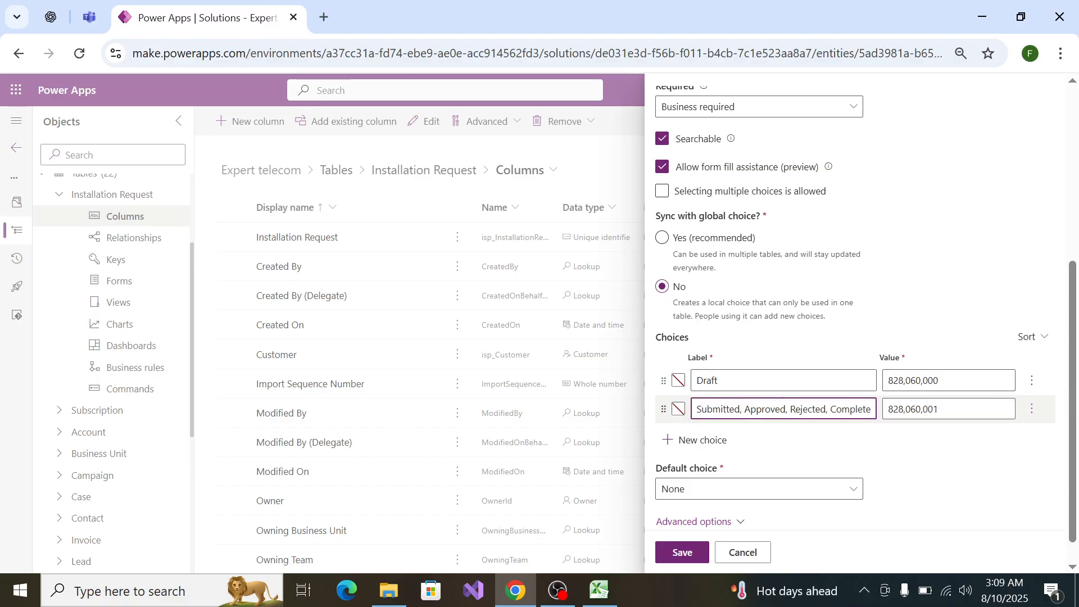
{"action": "key", "text": "Left"}
{"action": "key", "text": "Left"}
{"action": "key", "text": "BackSpace"}
{"action": "key", "text": "BackSpace"}
{"action": "key", "text": "BackSpace"}
{"action": "key", "text": "BackSpace"}
{"action": "key", "text": "BackSpace"}
{"action": "key", "text": "BackSpace"}
{"action": "key", "text": "BackSpace"}
{"action": "key", "text": "BackSpace"}
{"action": "key", "text": "BackSpace"}
{"action": "key", "text": "BackSpace"}
{"action": "key", "text": "BackSpace"}
{"action": "key", "text": "BackSpace"}
{"action": "key", "text": "BackSpace"}
{"action": "key", "text": "BackSpace"}
{"action": "key", "text": "BackSpace"}
{"action": "key", "text": "BackSpace"}
{"action": "key", "text": "BackSpace"}
{"action": "key", "text": "BackSpace"}
{"action": "key", "text": "BackSpace"}
{"action": "key", "text": "BackSpace"}
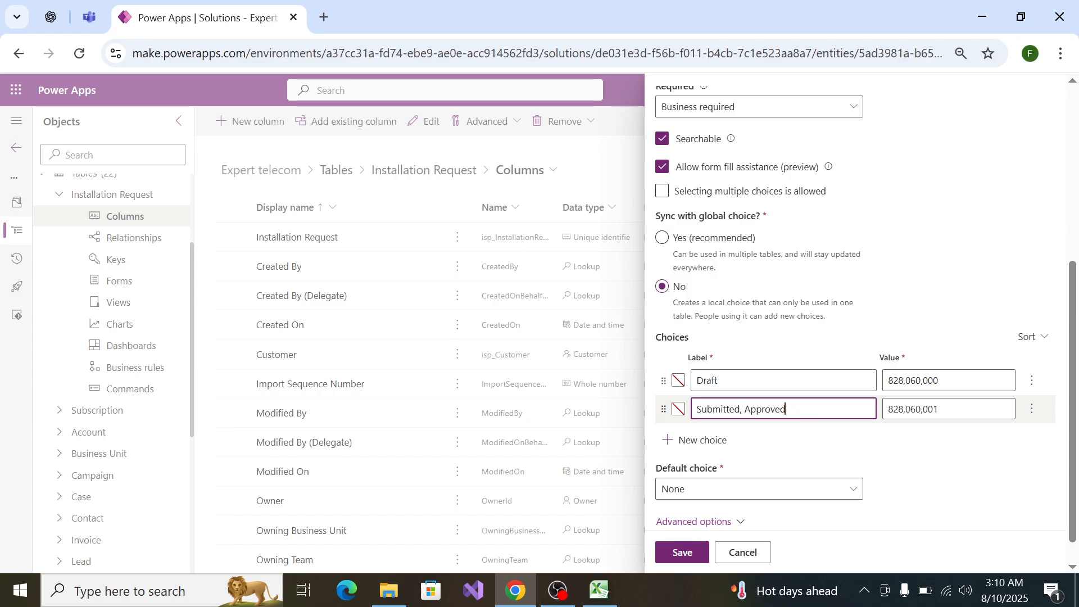
{"action": "key", "text": "BackSpace"}
{"action": "key", "text": "BackSpace"}
{"action": "key", "text": "BackSpace"}
{"action": "key", "text": "BackSpace"}
{"action": "key", "text": "BackSpace"}
{"action": "key", "text": "BackSpace"}
Step: Add a third choice, paste the copied value list as its label and trim it to "Approved"
{"action": "left_click", "coordinate": [693, 440]}
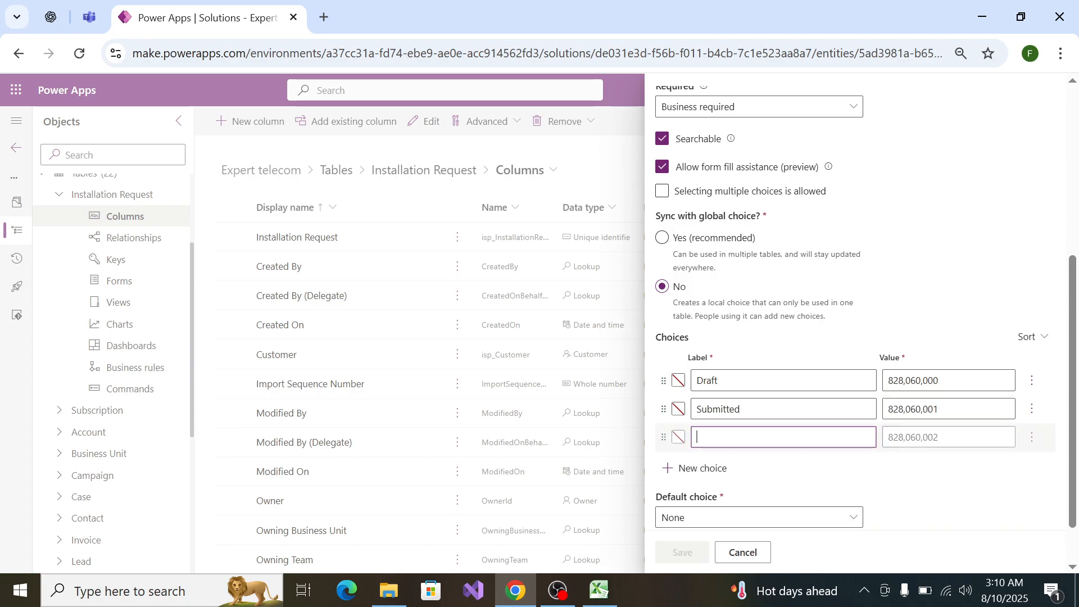
{"action": "type", "text": "Submitted, Approved, Rejected, Completed"}
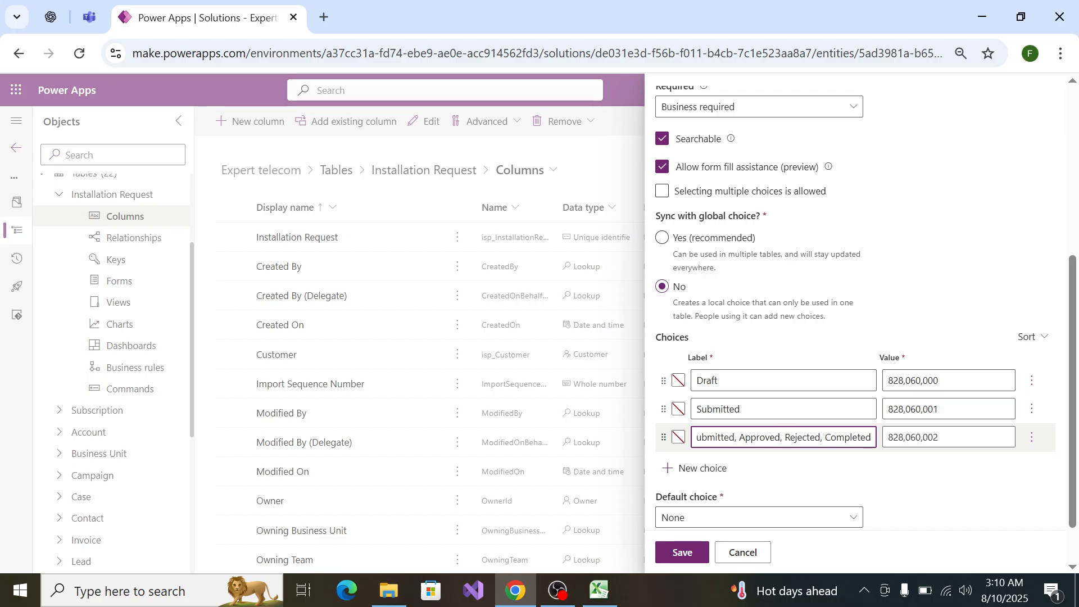
{"action": "left_click", "coordinate": [738, 437]}
{"action": "key", "text": "BackSpace"}
{"action": "key", "text": "BackSpace"}
{"action": "key", "text": "BackSpace"}
{"action": "key", "text": "BackSpace"}
{"action": "key", "text": "BackSpace"}
{"action": "key", "text": "BackSpace"}
{"action": "key", "text": "BackSpace"}
{"action": "key", "text": "BackSpace"}
{"action": "key", "text": "BackSpace"}
{"action": "key", "text": "BackSpace"}
{"action": "key", "text": "BackSpace"}
{"action": "key", "text": "BackSpace"}
{"action": "key", "text": "BackSpace"}
{"action": "key", "text": "BackSpace"}
{"action": "key", "text": "BackSpace"}
{"action": "key", "text": "BackSpace"}
{"action": "key", "text": "BackSpace"}
{"action": "key", "text": "BackSpace"}
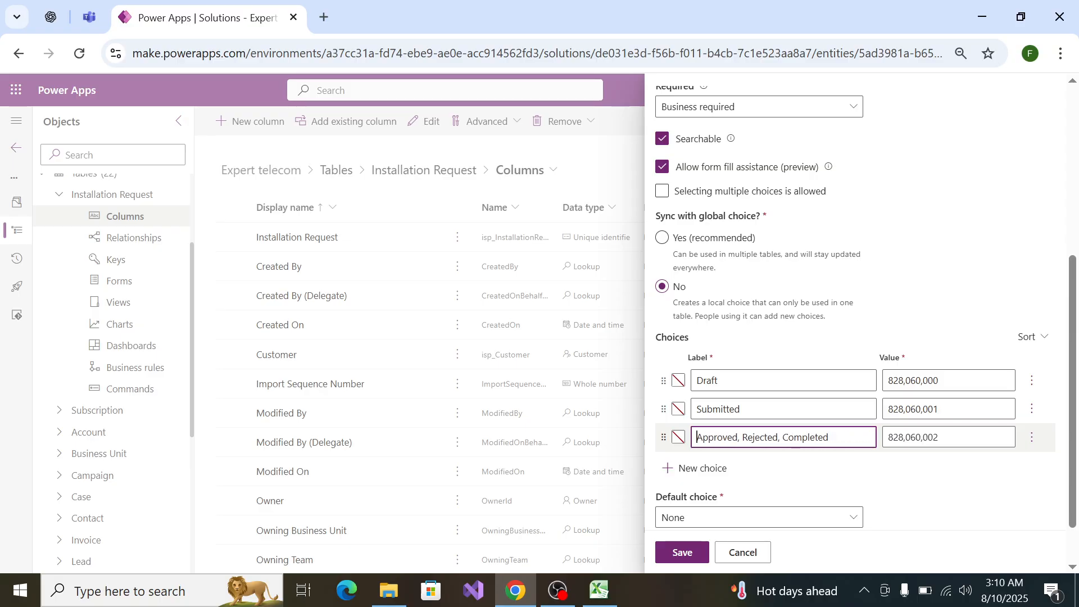
{"action": "left_click", "coordinate": [829, 440]}
{"action": "key", "text": "BackSpace"}
{"action": "key", "text": "BackSpace"}
{"action": "key", "text": "BackSpace"}
{"action": "key", "text": "BackSpace"}
{"action": "key", "text": "BackSpace"}
{"action": "key", "text": "BackSpace"}
{"action": "key", "text": "BackSpace"}
{"action": "key", "text": "BackSpace"}
{"action": "key", "text": "BackSpace"}
{"action": "key", "text": "BackSpace"}
{"action": "key", "text": "BackSpace"}
{"action": "key", "text": "BackSpace"}
{"action": "key", "text": "BackSpace"}
Step: Add a fourth choice, paste the copied value list as its label and trim it to "Rejected"
{"action": "left_click", "coordinate": [703, 468]}
{"action": "key", "text": "ctrl+v"}
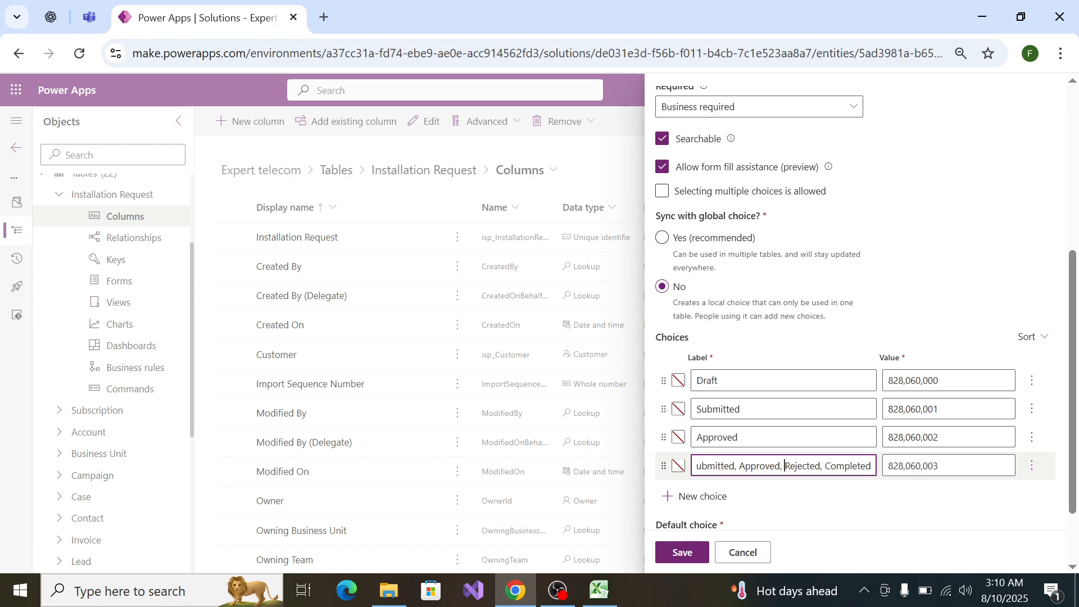
{"action": "left_click", "coordinate": [784, 466]}
{"action": "key", "text": "BackSpace"}
{"action": "key", "text": "BackSpace"}
{"action": "key", "text": "BackSpace"}
{"action": "key", "text": "BackSpace"}
{"action": "key", "text": "BackSpace"}
{"action": "key", "text": "BackSpace"}
{"action": "key", "text": "BackSpace"}
{"action": "key", "text": "BackSpace"}
{"action": "key", "text": "BackSpace"}
{"action": "key", "text": "BackSpace"}
{"action": "key", "text": "BackSpace"}
{"action": "key", "text": "BackSpace"}
{"action": "key", "text": "BackSpace"}
{"action": "key", "text": "BackSpace"}
{"action": "key", "text": "BackSpace"}
{"action": "key", "text": "BackSpace"}
{"action": "key", "text": "BackSpace"}
{"action": "key", "text": "BackSpace"}
{"action": "key", "text": "BackSpace"}
{"action": "key", "text": "BackSpace"}
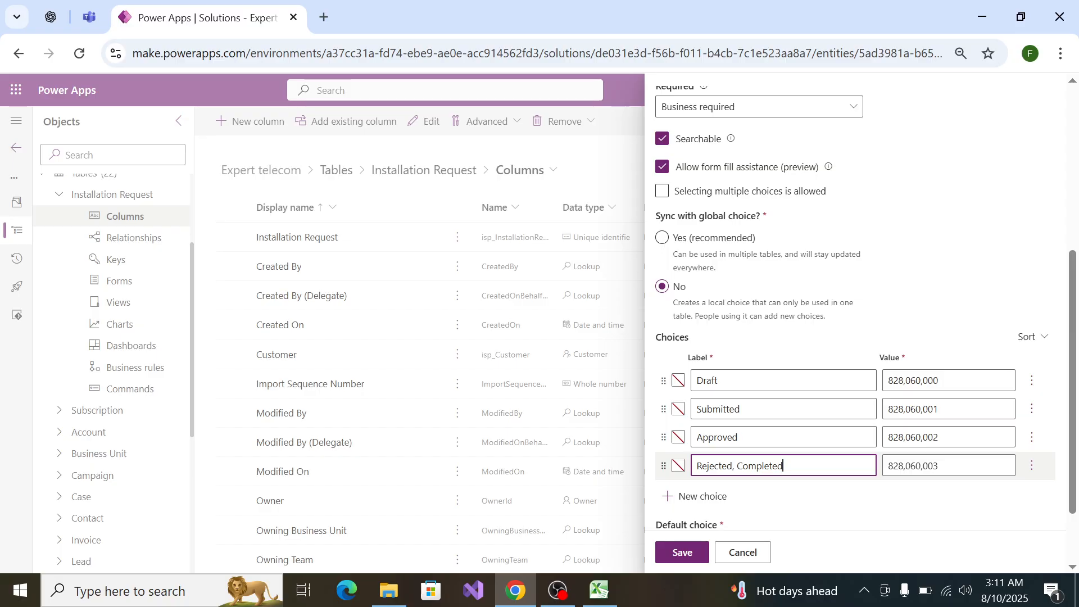
{"action": "key", "text": "BackSpace"}
{"action": "key", "text": "BackSpace"}
{"action": "key", "text": "BackSpace"}
{"action": "key", "text": "BackSpace"}
{"action": "key", "text": "BackSpace"}
{"action": "key", "text": "BackSpace"}
{"action": "key", "text": "BackSpace"}
{"action": "key", "text": "BackSpace"}
Step: Add a fifth choice, paste the copied value list as its label, trim it to "Completed" and save the Status column
{"action": "left_click", "coordinate": [697, 496]}
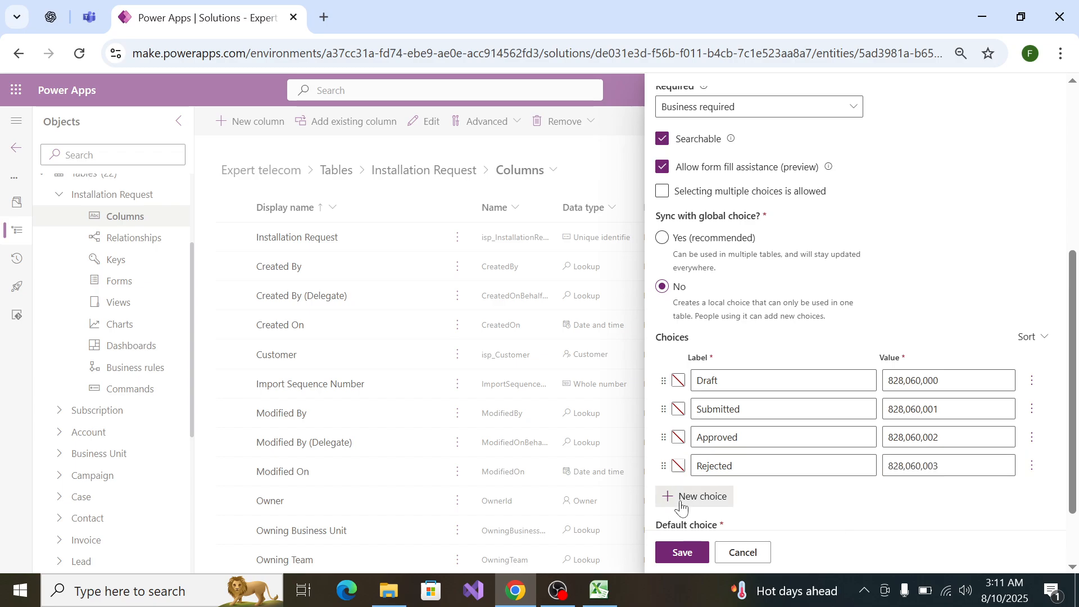
{"action": "key", "text": "ctrl+v"}
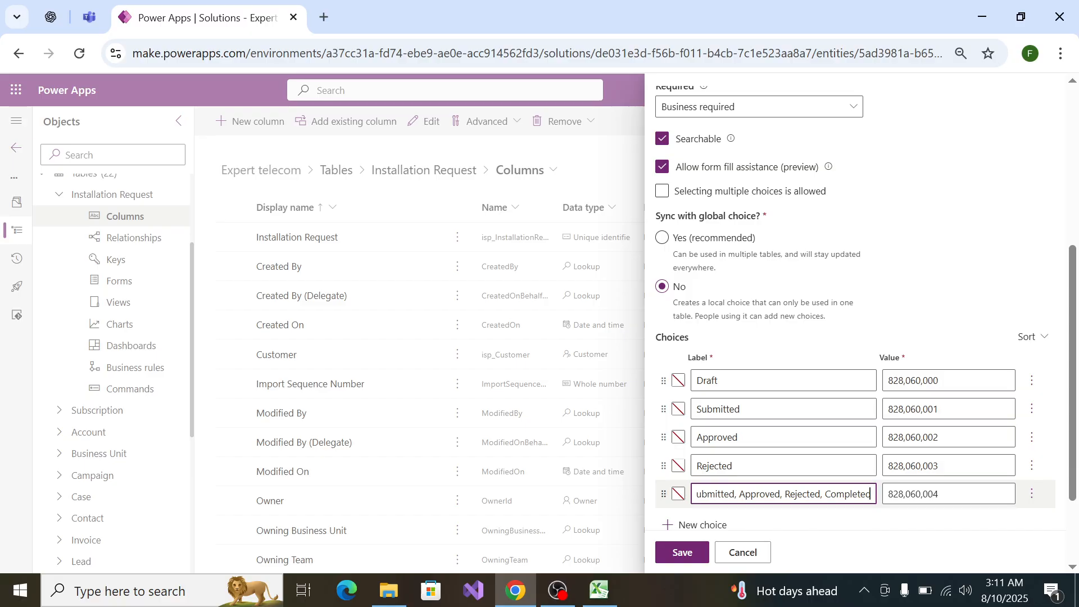
{"action": "left_click", "coordinate": [822, 494]}
{"action": "key", "text": "BackSpace"}
{"action": "key", "text": "BackSpace"}
{"action": "key", "text": "BackSpace"}
{"action": "key", "text": "BackSpace"}
{"action": "key", "text": "BackSpace"}
{"action": "key", "text": "BackSpace"}
{"action": "key", "text": "BackSpace"}
{"action": "key", "text": "BackSpace"}
{"action": "key", "text": "BackSpace"}
{"action": "key", "text": "BackSpace"}
{"action": "key", "text": "BackSpace"}
{"action": "key", "text": "BackSpace"}
{"action": "key", "text": "BackSpace"}
{"action": "key", "text": "BackSpace"}
{"action": "key", "text": "BackSpace"}
{"action": "key", "text": "BackSpace"}
{"action": "key", "text": "BackSpace"}
{"action": "key", "text": "BackSpace"}
{"action": "key", "text": "BackSpace"}
{"action": "key", "text": "BackSpace"}
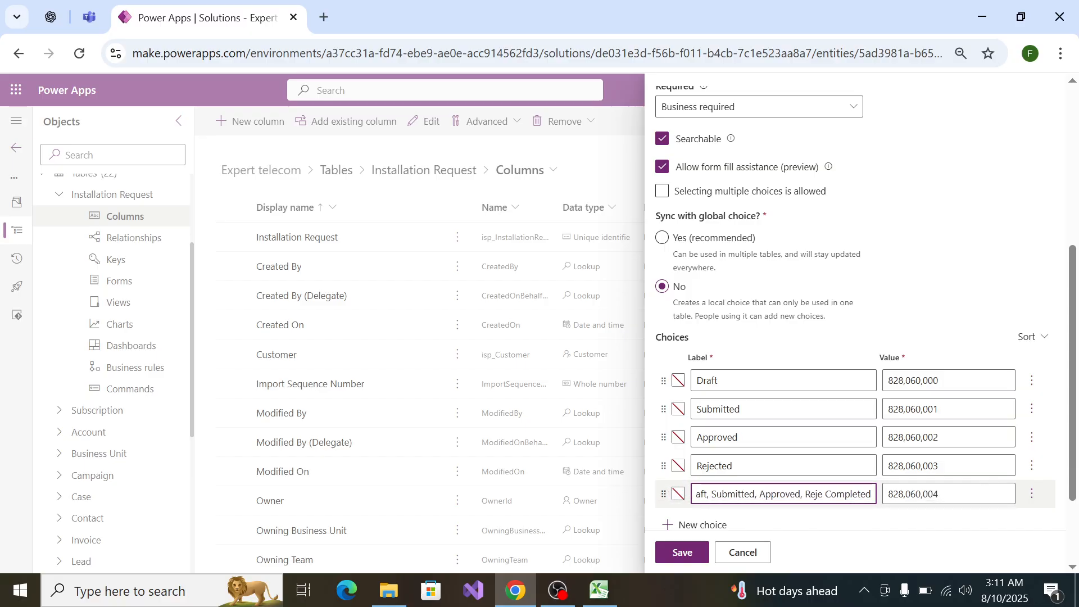
{"action": "key", "text": "BackSpace"}
{"action": "key", "text": "BackSpace"}
{"action": "key", "text": "BackSpace"}
{"action": "key", "text": "BackSpace"}
{"action": "key", "text": "BackSpace"}
{"action": "key", "text": "BackSpace"}
{"action": "key", "text": "BackSpace"}
{"action": "key", "text": "BackSpace"}
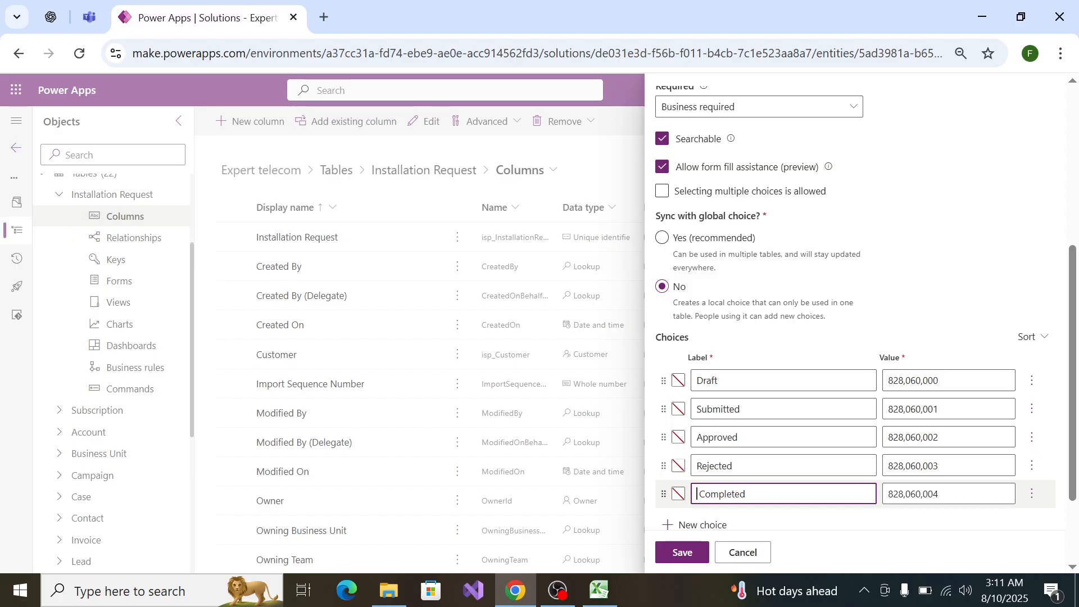
{"action": "key", "text": "BackSpace"}
{"action": "left_click", "coordinate": [684, 551]}
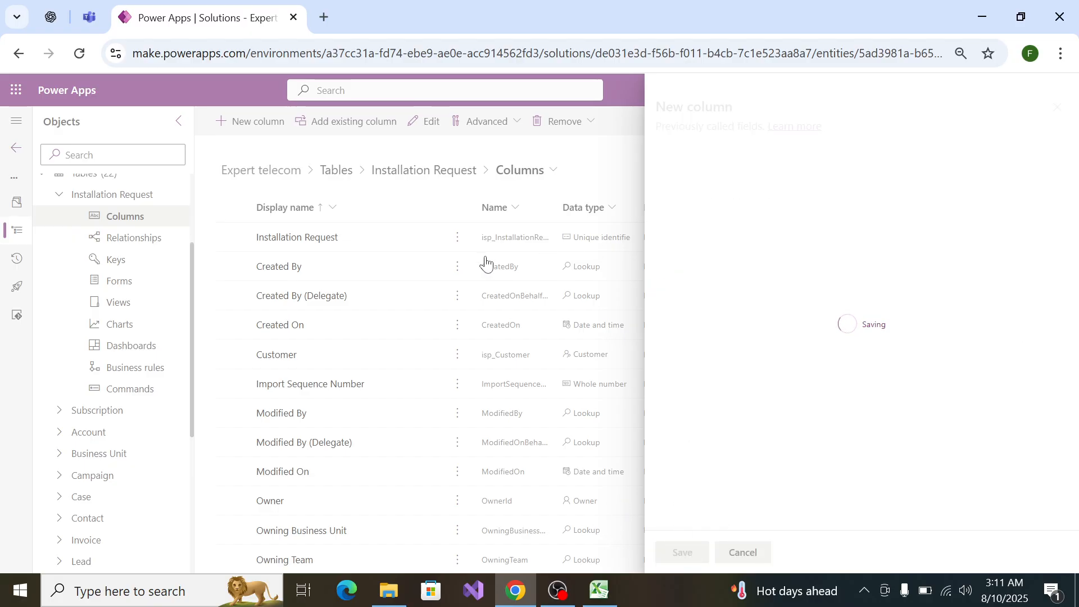
Step: Switch to the Excel specification and copy the column name "Region" from the Installation Request sheet
{"action": "key", "text": "alt+Tab"}
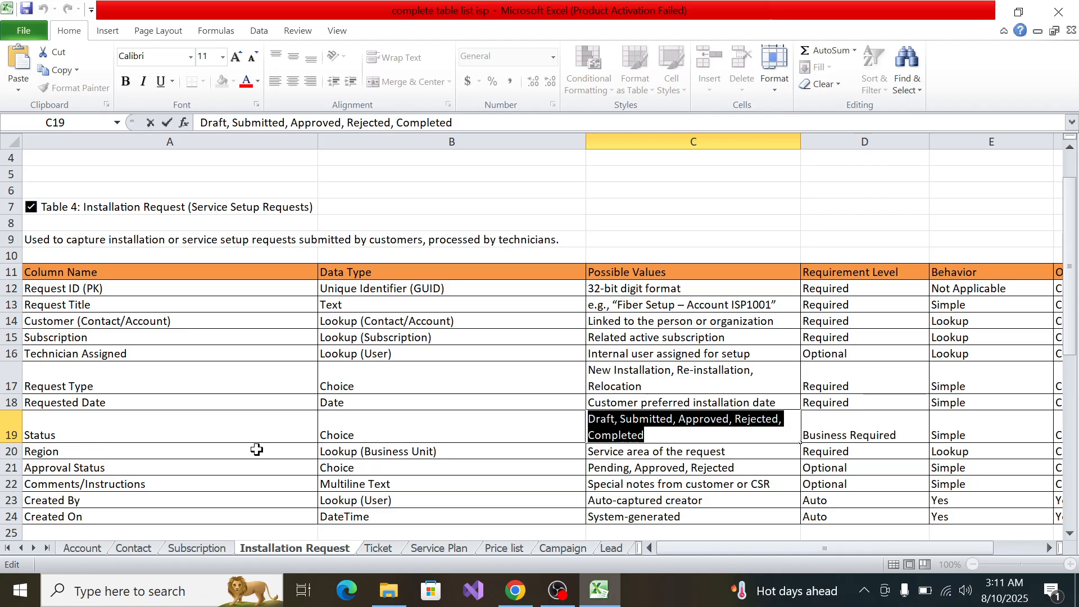
{"action": "left_click", "coordinate": [155, 455]}
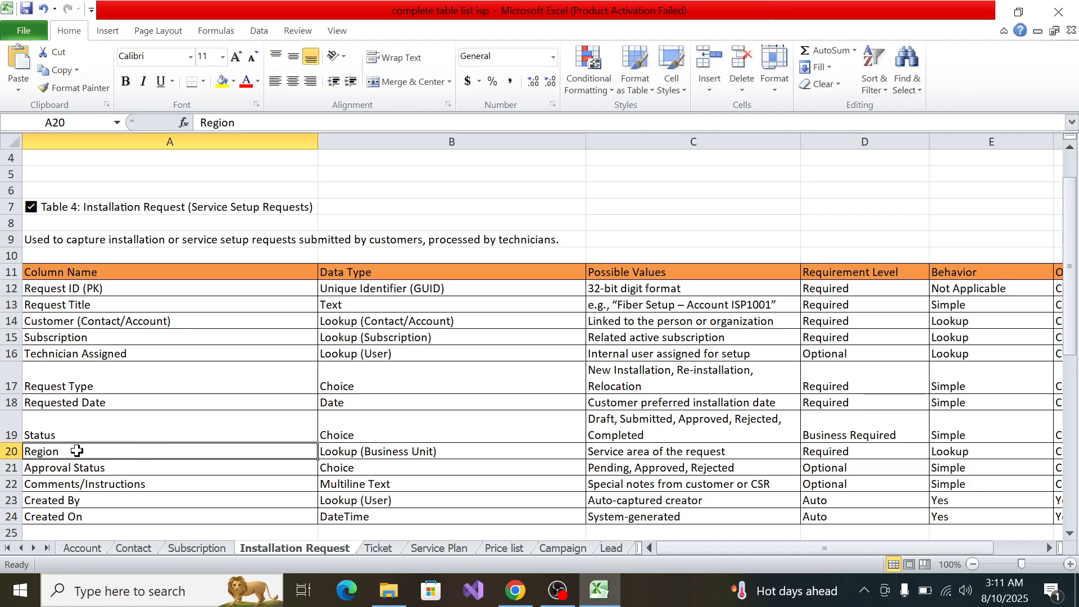
{"action": "double_click", "coordinate": [77, 451]}
{"action": "key", "text": "shift+Home"}
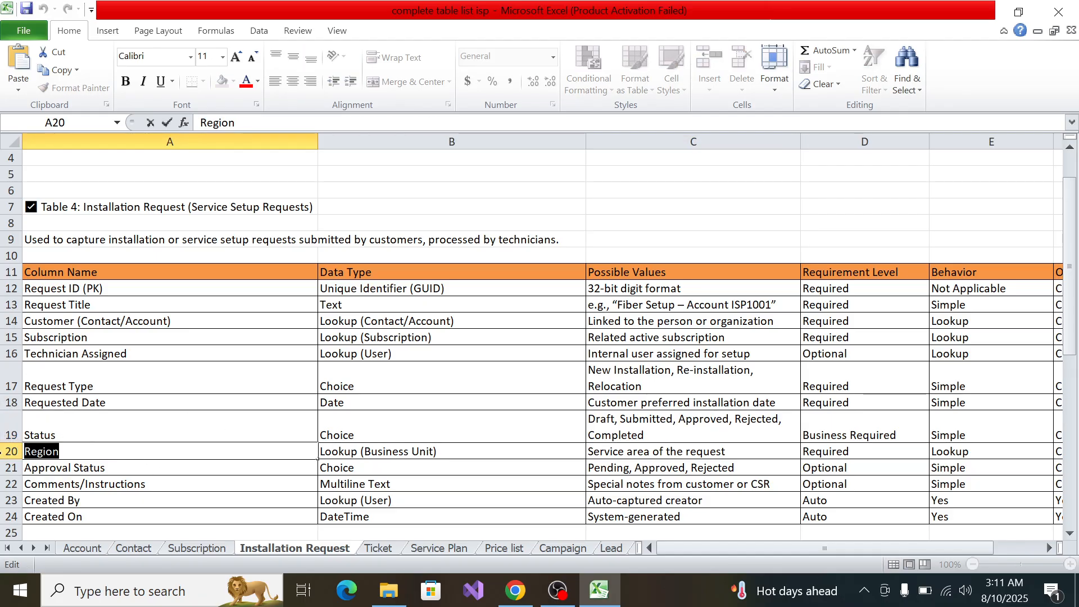
Step: Return to Power Apps and start a new column named "Region" with the Lookup data type
{"action": "key", "text": "alt+Tab"}
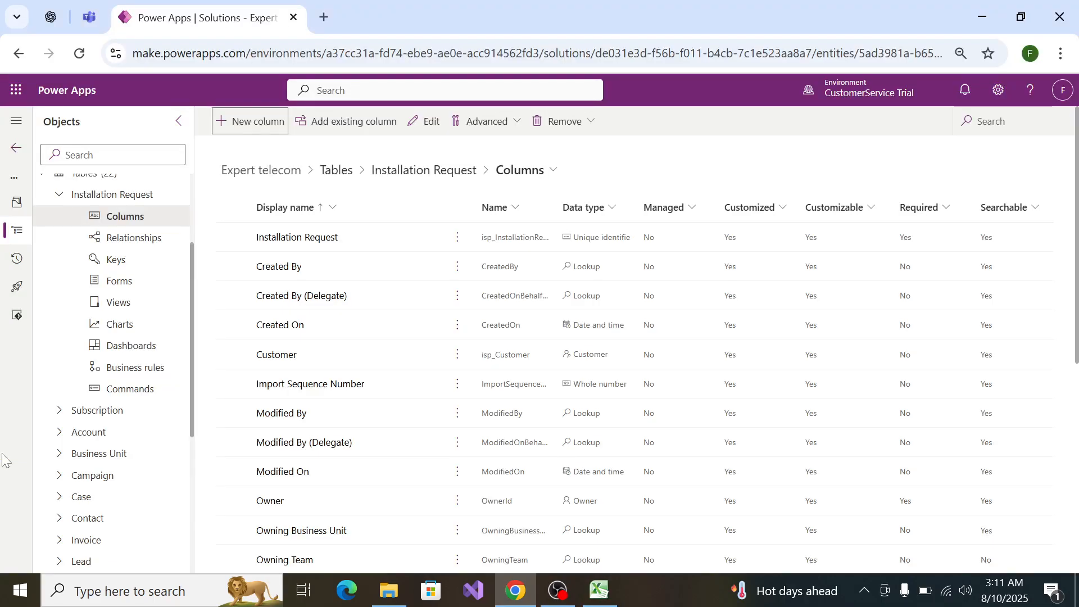
{"action": "left_click", "coordinate": [232, 122]}
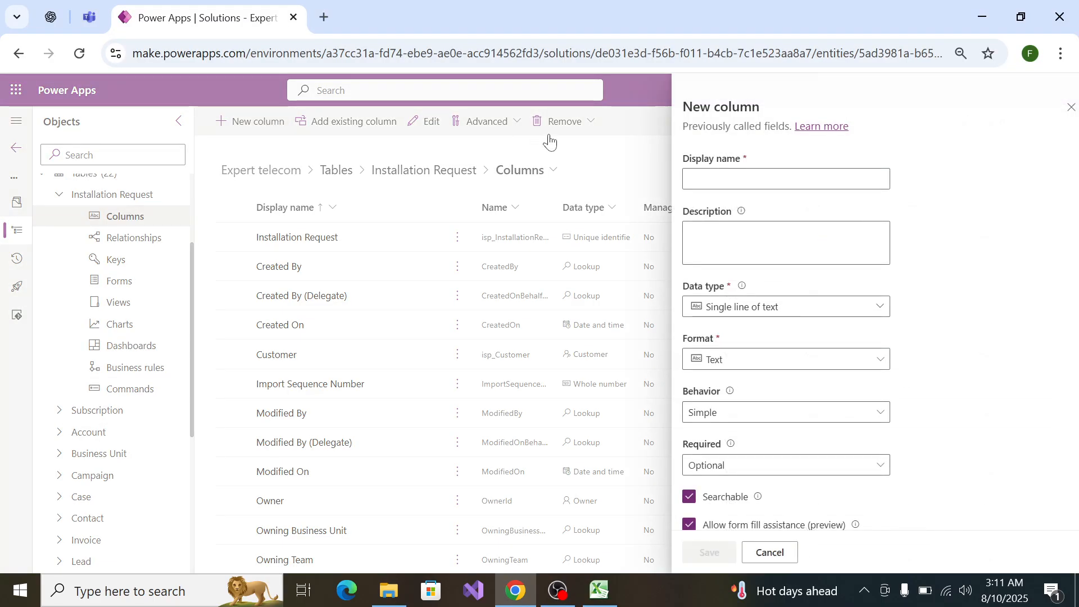
{"action": "left_click", "coordinate": [718, 179]}
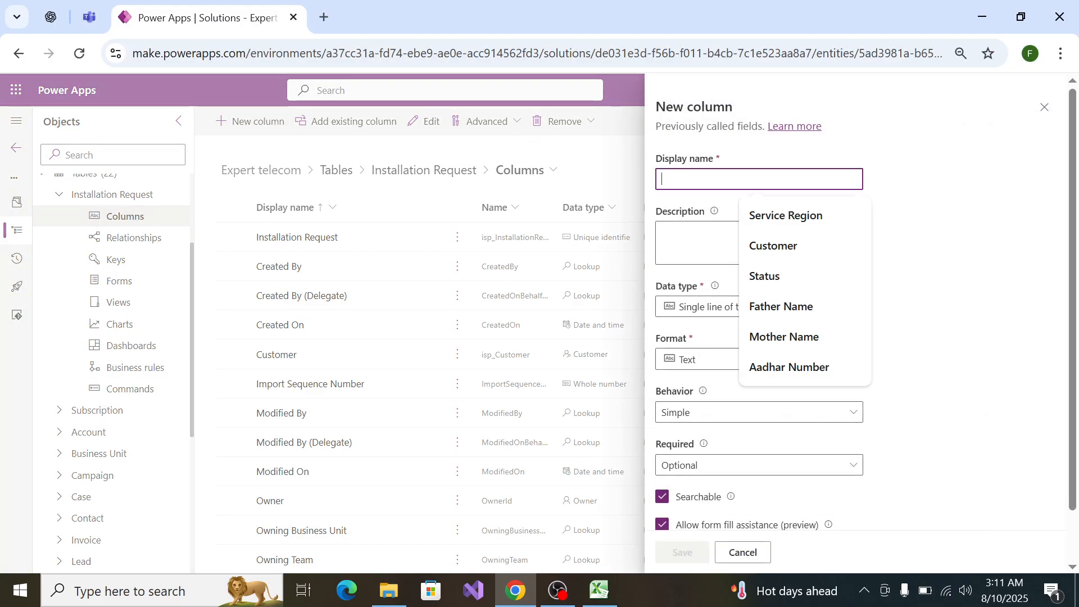
{"action": "type", "text": "Region"}
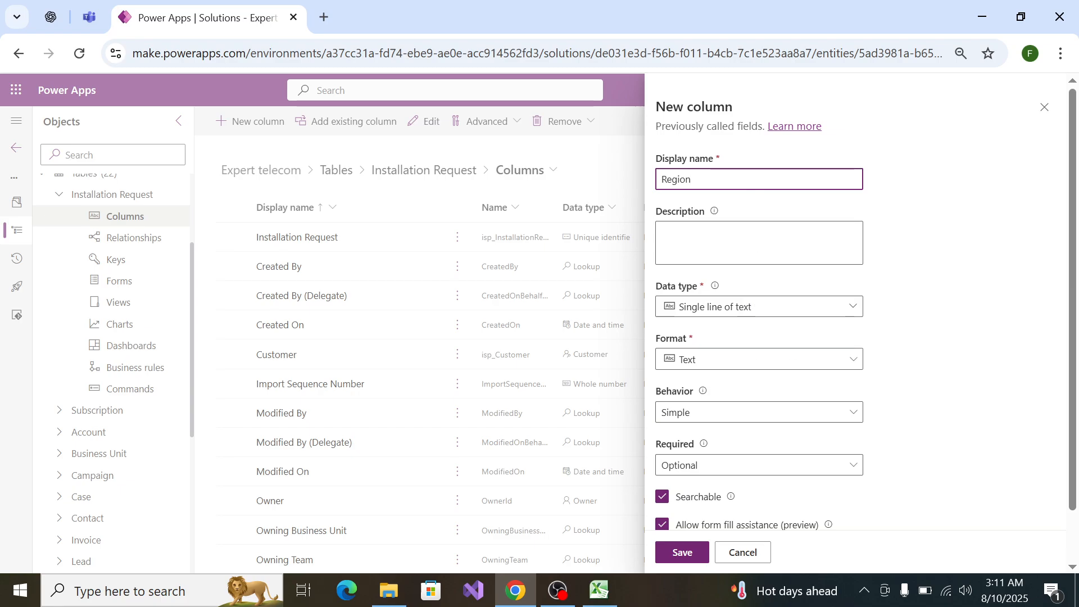
{"action": "left_click", "coordinate": [742, 307]}
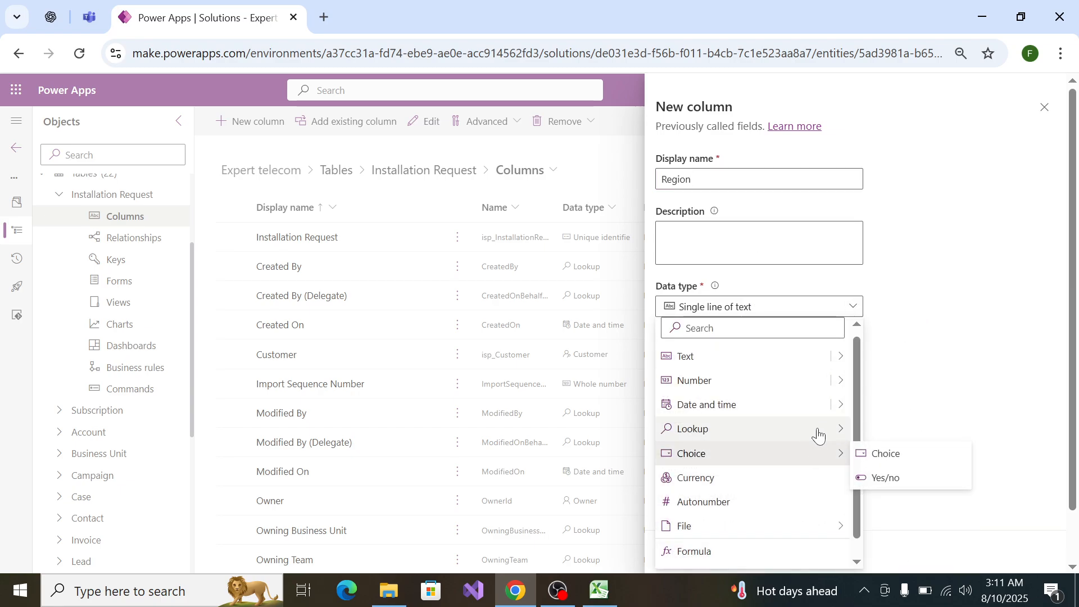
{"action": "left_click", "coordinate": [870, 429]}
{"action": "left_click", "coordinate": [753, 468]}
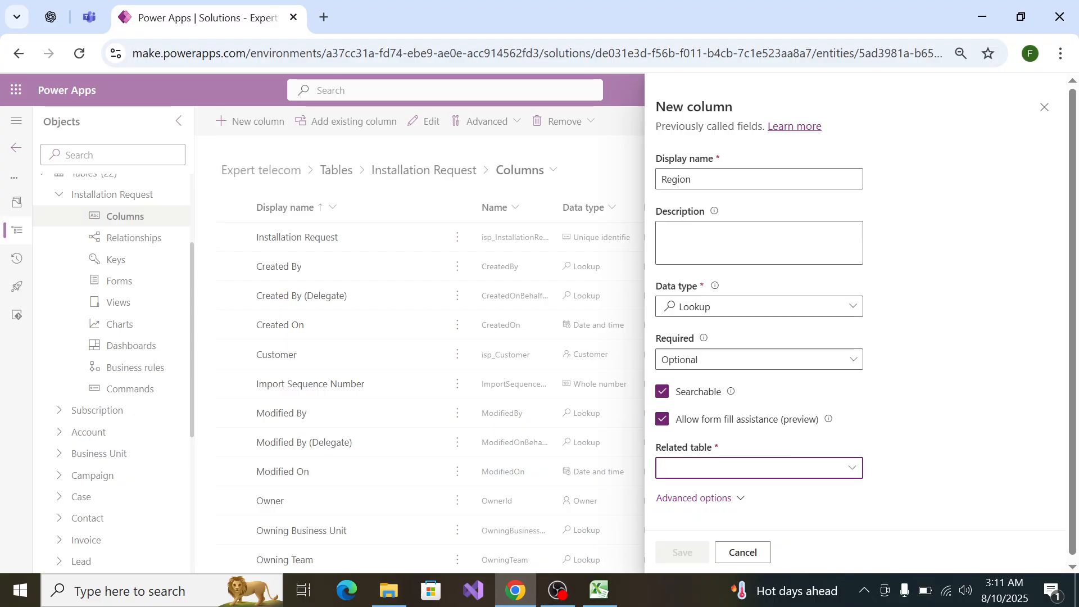
{"action": "type", "text": "re"}
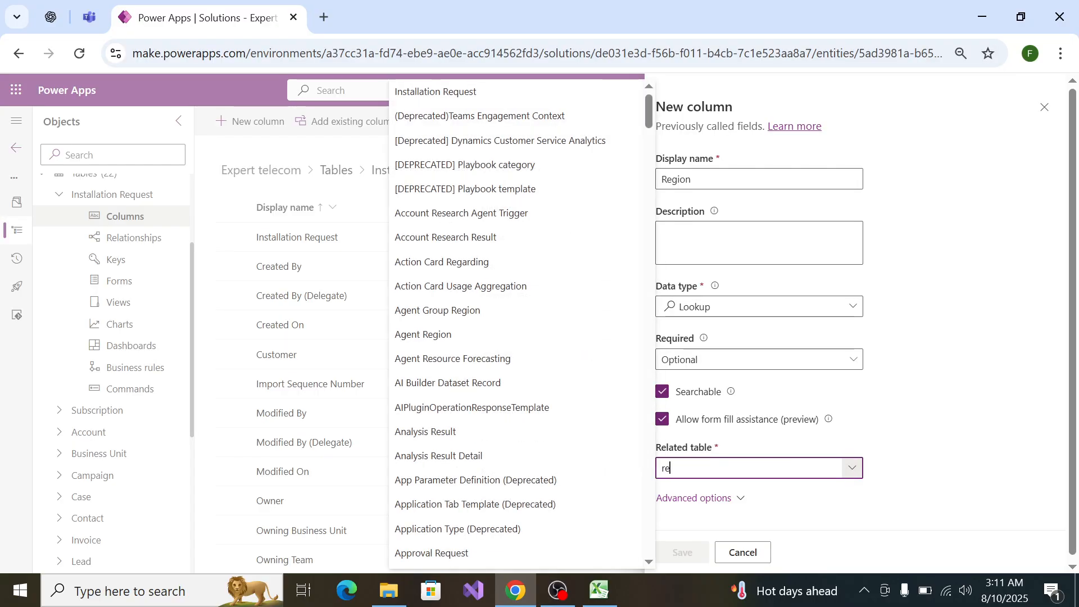
{"action": "left_click", "coordinate": [333, 189]}
{"action": "key", "text": "alt+Tab"}
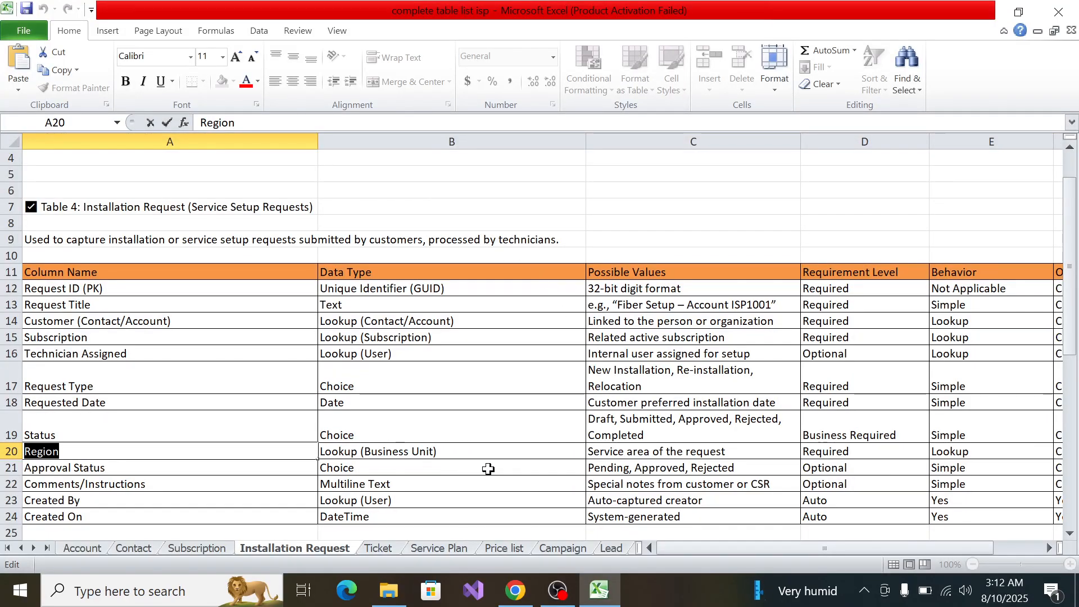
{"action": "key", "text": "alt+Tab"}
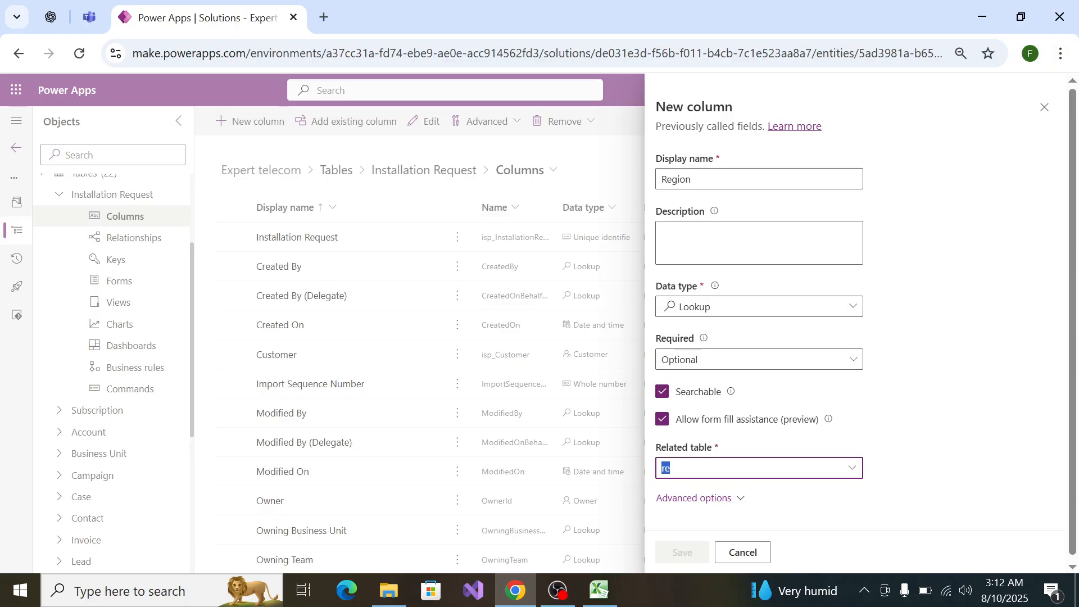
{"action": "key", "text": "alt+Down"}
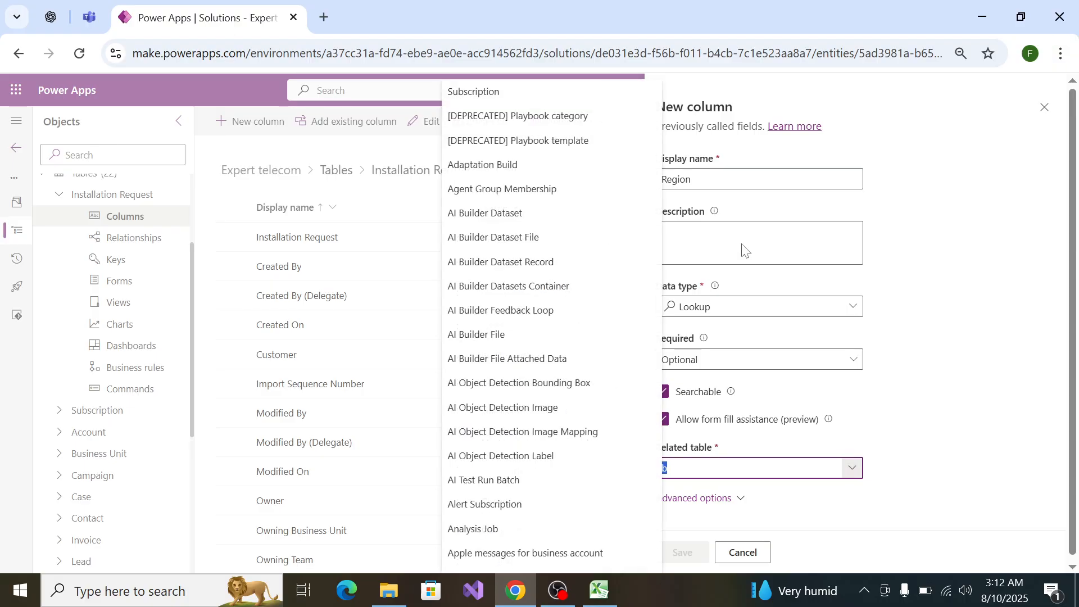
{"action": "type", "text": "s"}
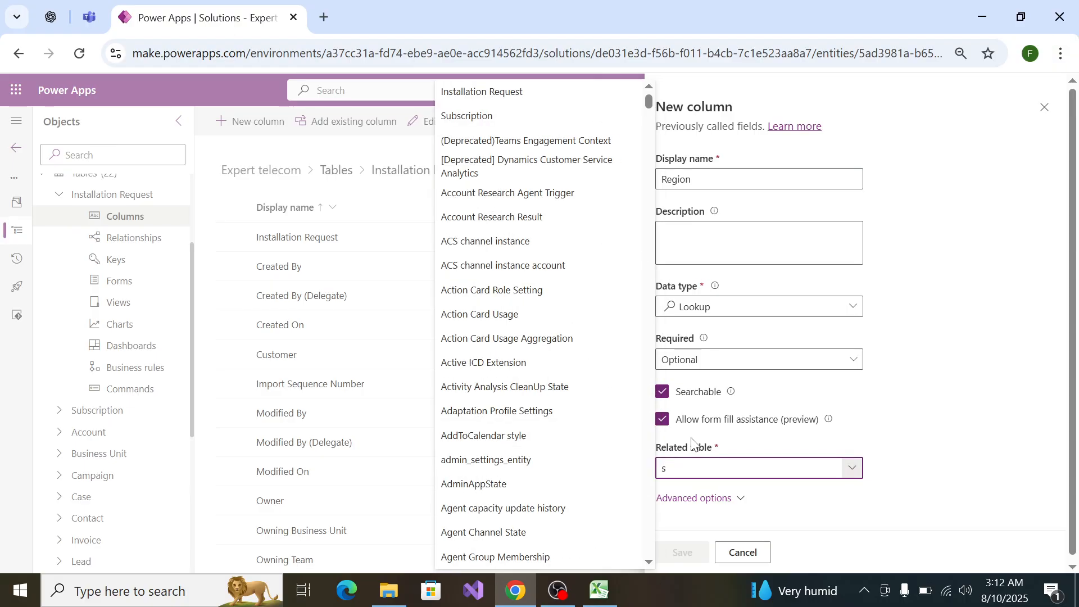
{"action": "key", "text": "BackSpace"}
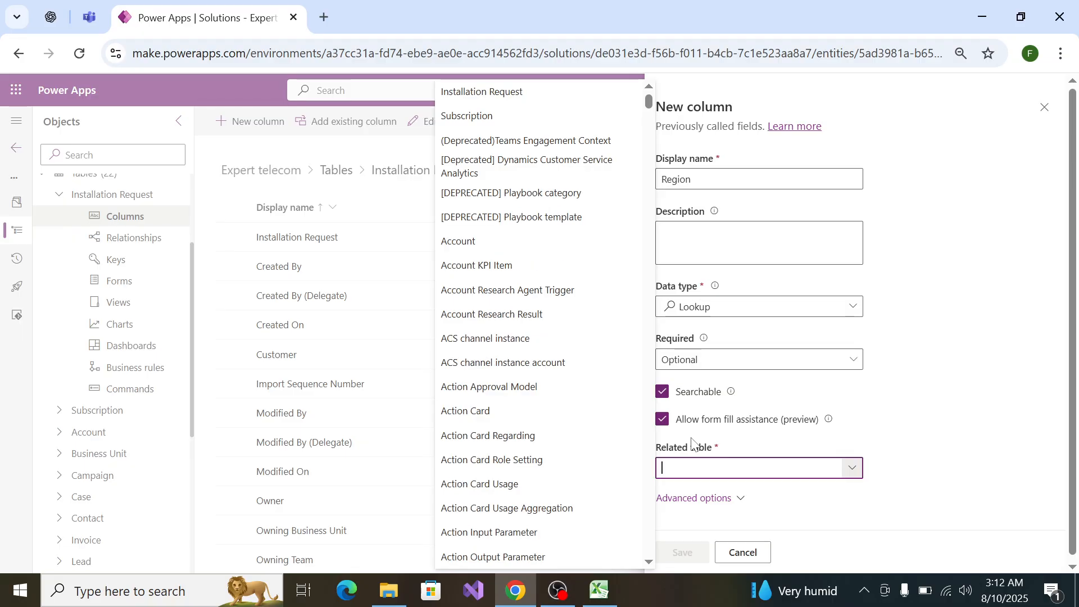
{"action": "type", "text": "s"}
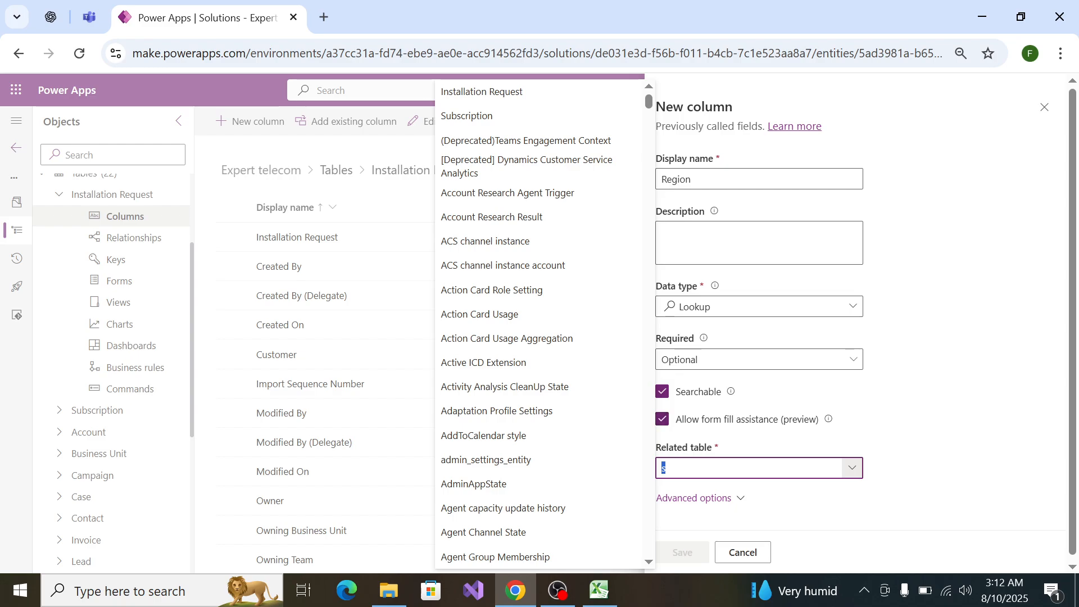
{"action": "key", "text": "BackSpace"}
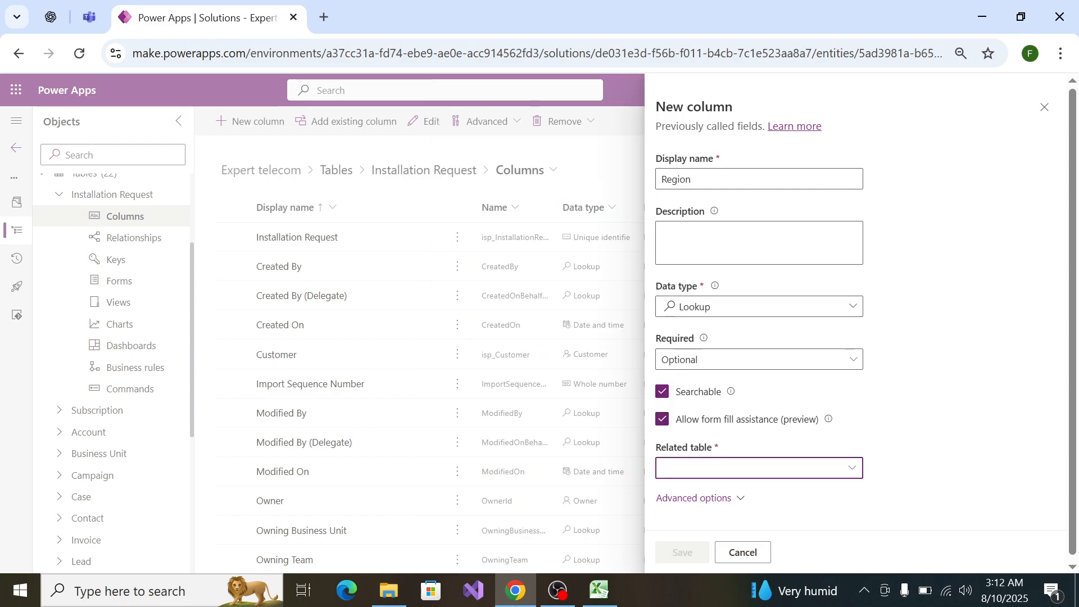
Step: Set the Region lookup's related table to Business Unit and save the column
{"action": "type", "text": "busin"}
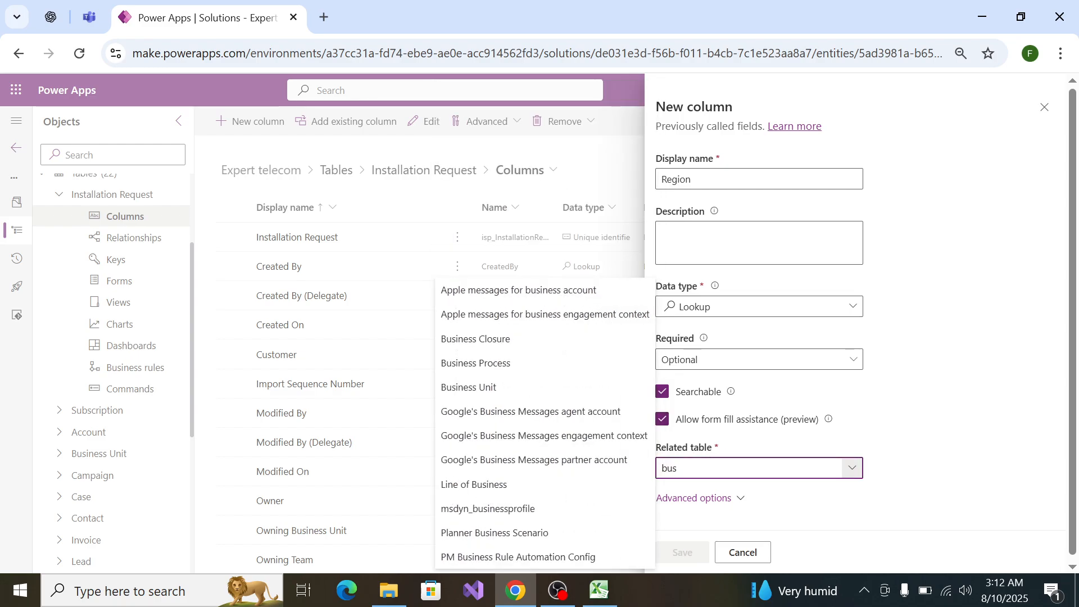
{"action": "left_click", "coordinate": [487, 387]}
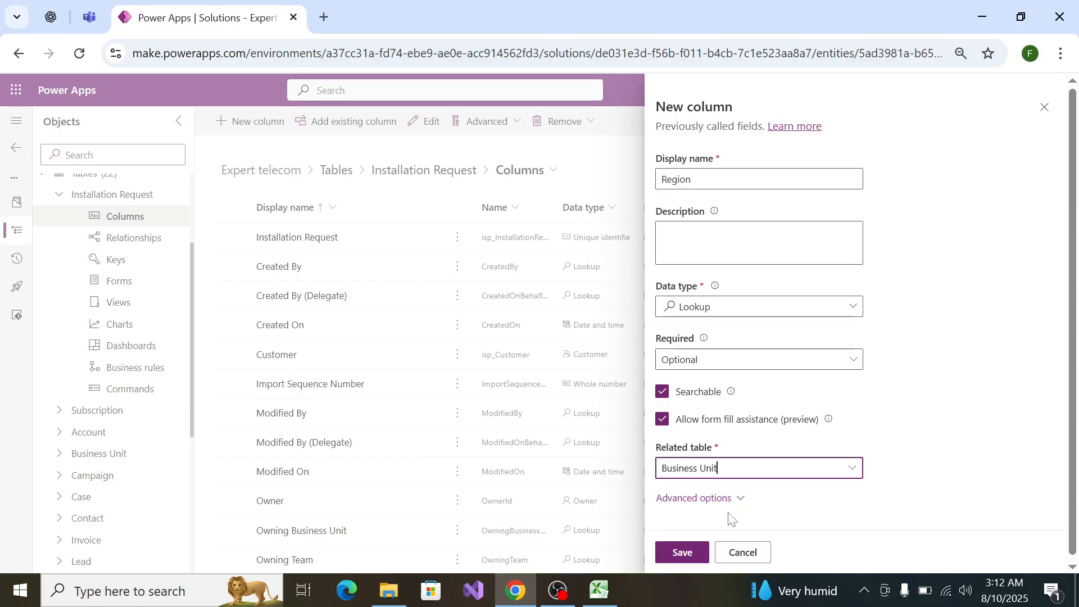
{"action": "left_click", "coordinate": [682, 551]}
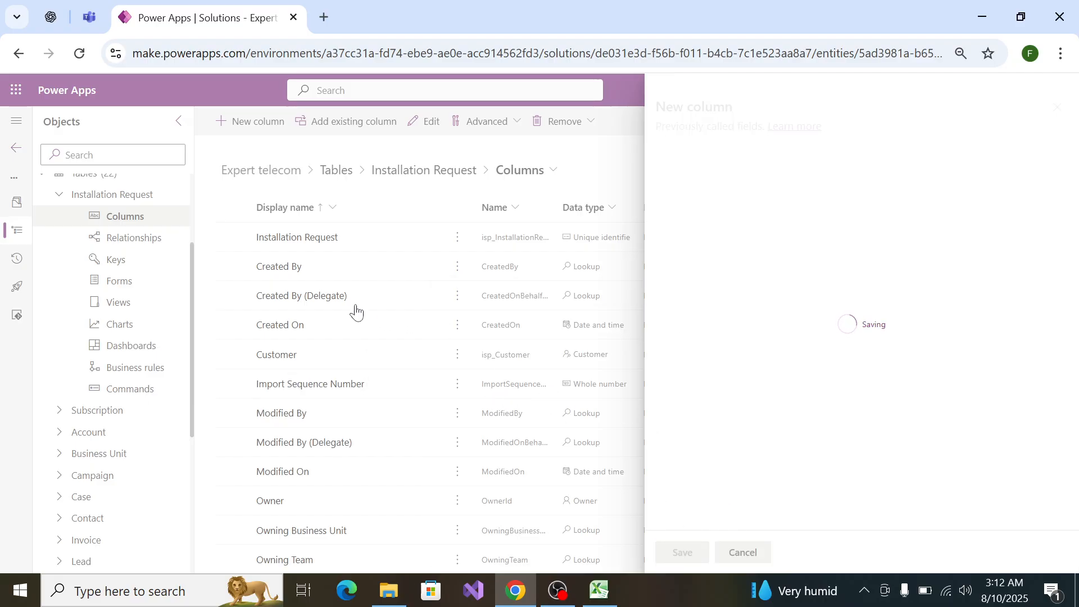
Step: Switch to the Excel specification and copy the column name "Approval Status" from cell A21
{"action": "key", "text": "alt+Tab"}
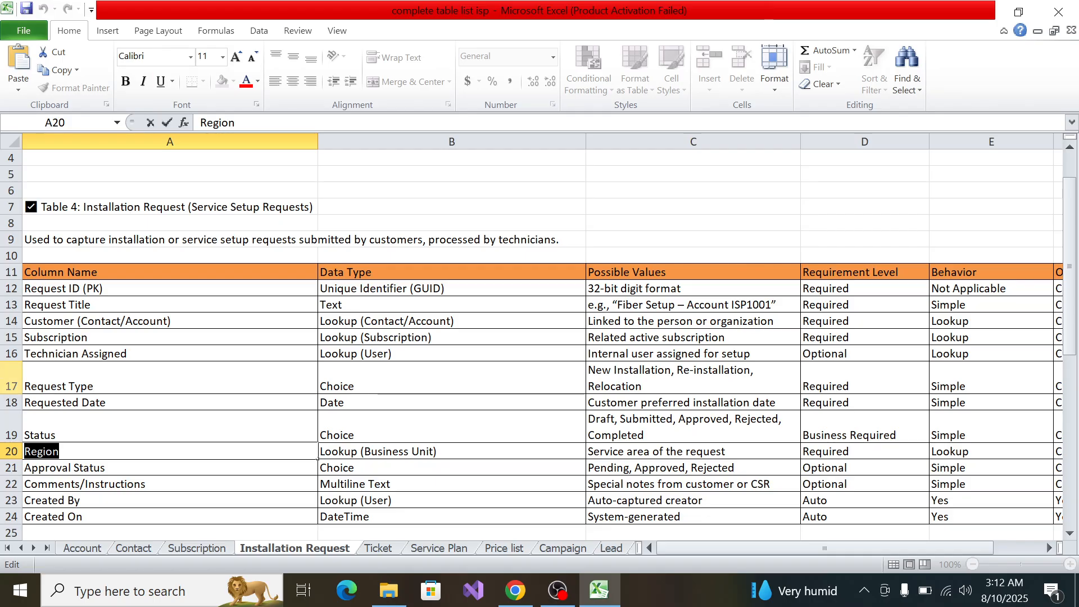
{"action": "left_click", "coordinate": [135, 464]}
{"action": "key", "text": "F2"}
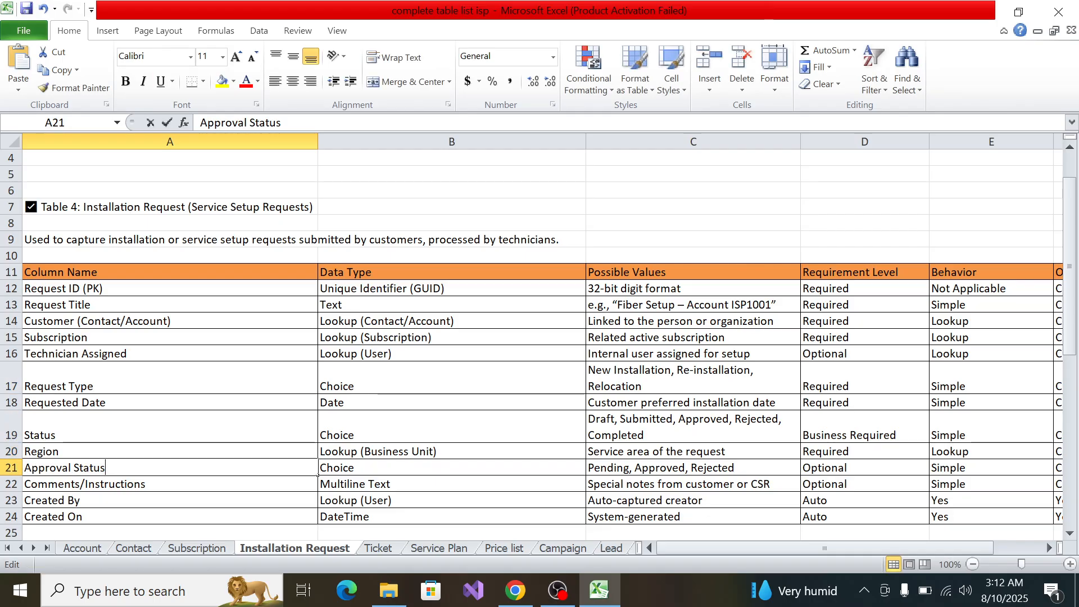
{"action": "key", "text": "shift+Home"}
{"action": "key", "text": "ctrl+c"}
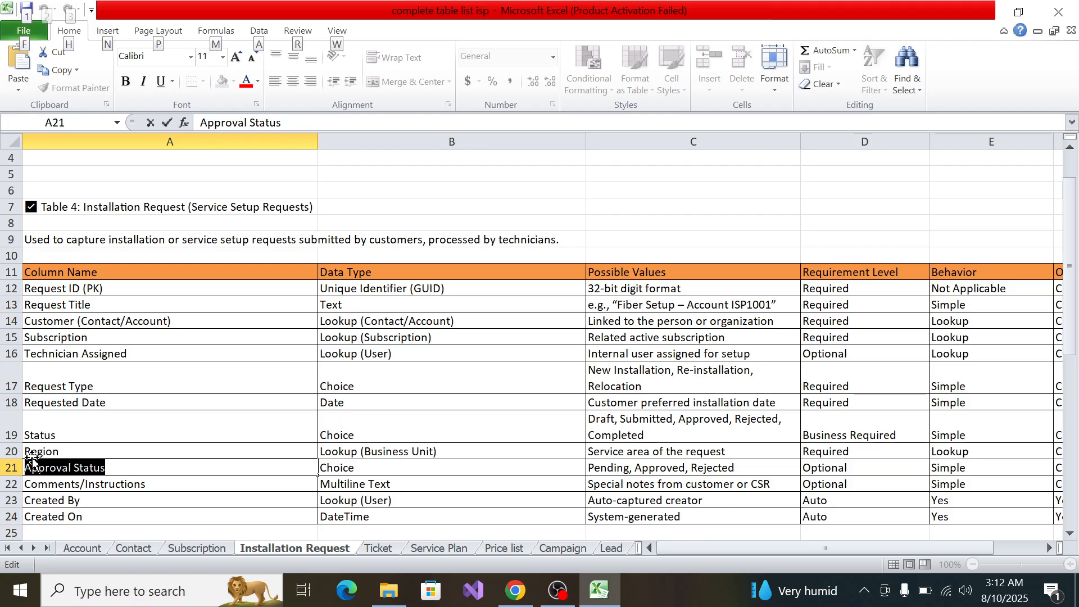
Step: Return to Power Apps and start a new column with the display name "Approval Status"
{"action": "key", "text": "alt+Tab"}
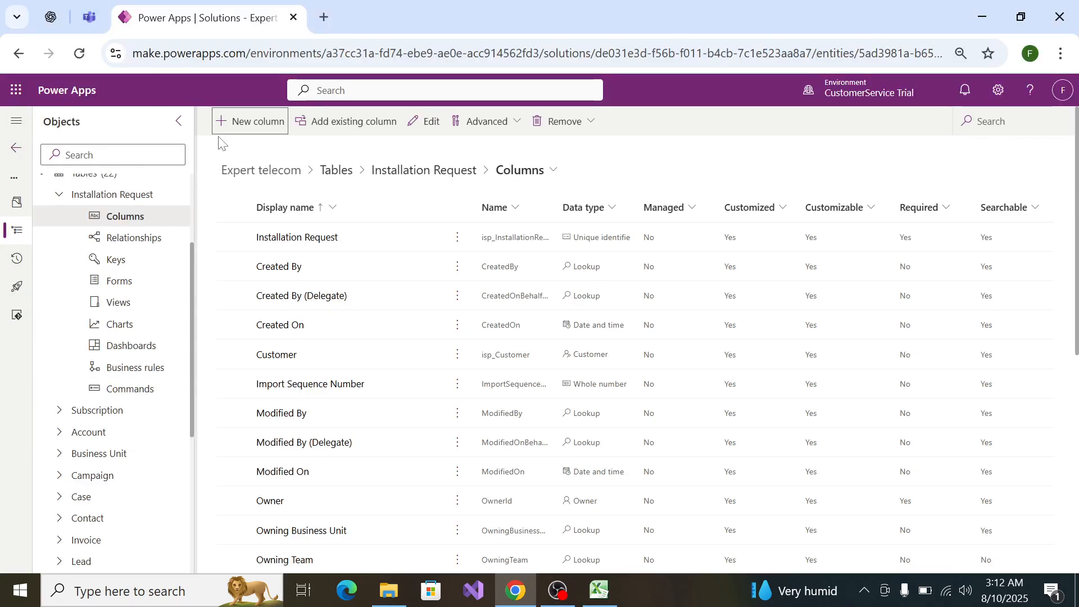
{"action": "left_click", "coordinate": [231, 127]}
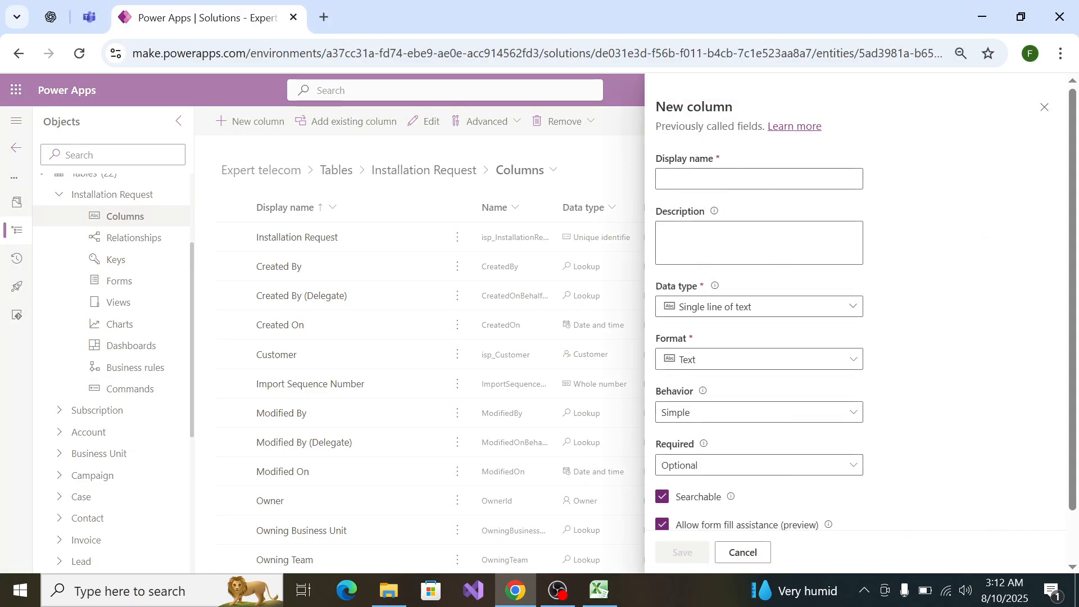
{"action": "left_click", "coordinate": [764, 180]}
{"action": "key", "text": "ctrl+v"}
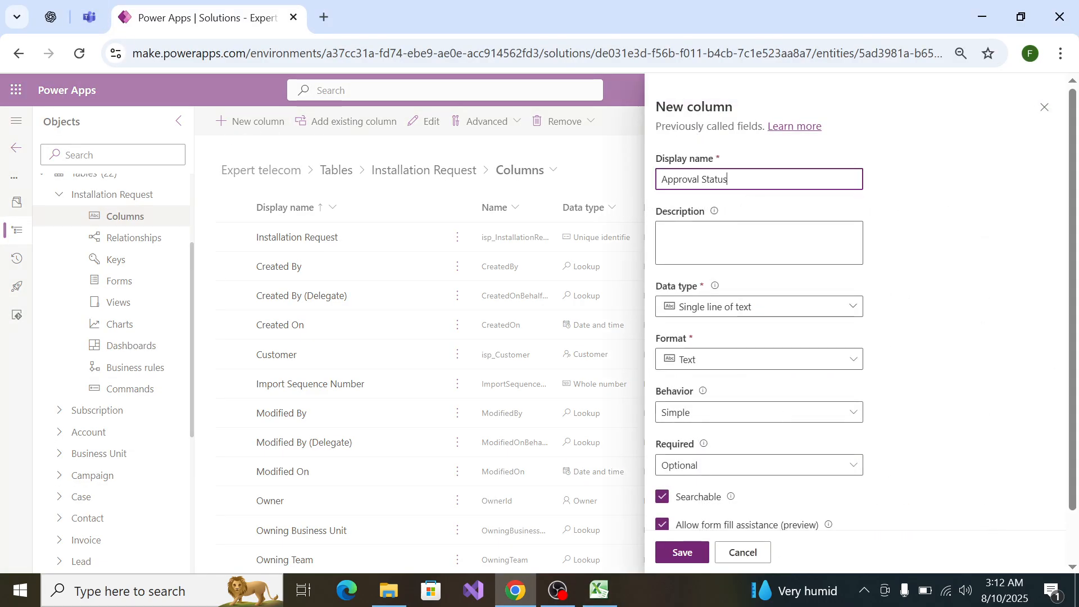
Step: Switch to the Excel table list and copy the Approval Status row's possible values, "Pending, Approved, Rejected"
{"action": "key", "text": "alt+Tab"}
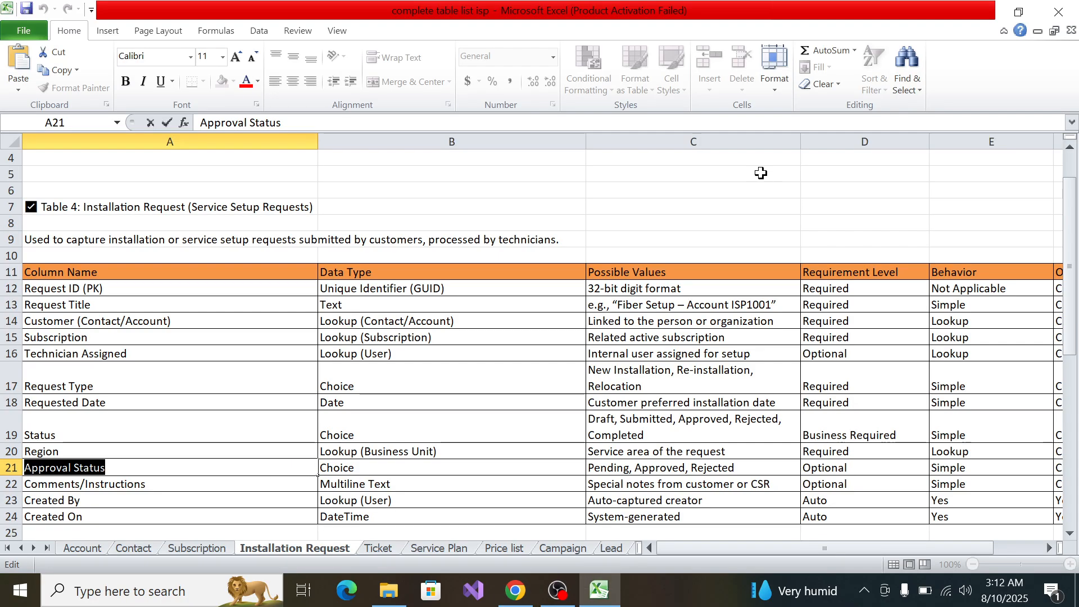
{"action": "left_click", "coordinate": [727, 467]}
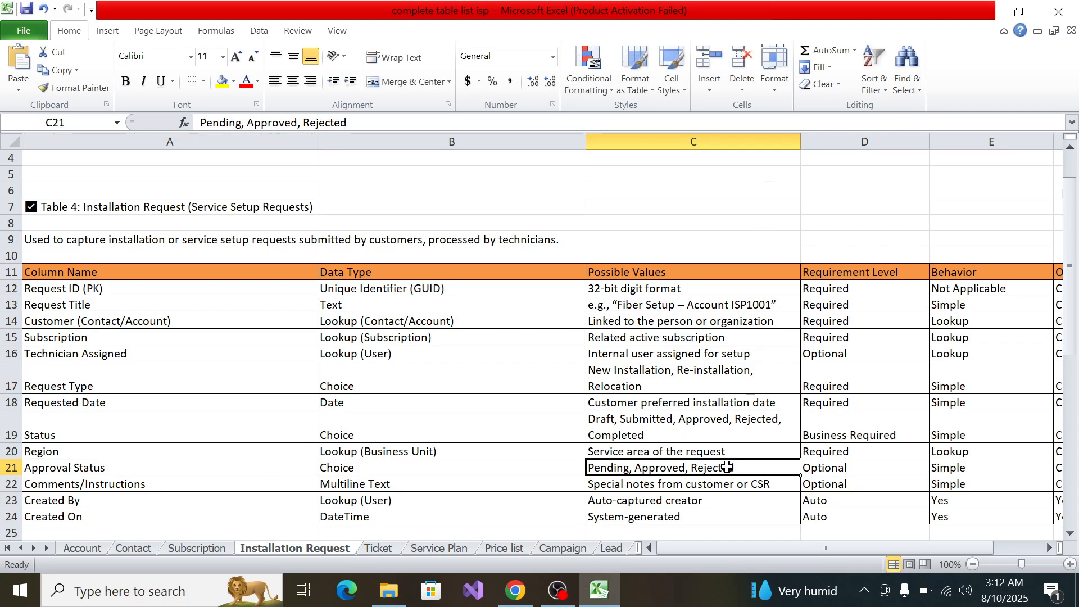
{"action": "double_click", "coordinate": [756, 467]}
{"action": "left_click_drag", "start_coordinate": [756, 468], "coordinate": [585, 468]}
{"action": "key", "text": "ctrl+c"}
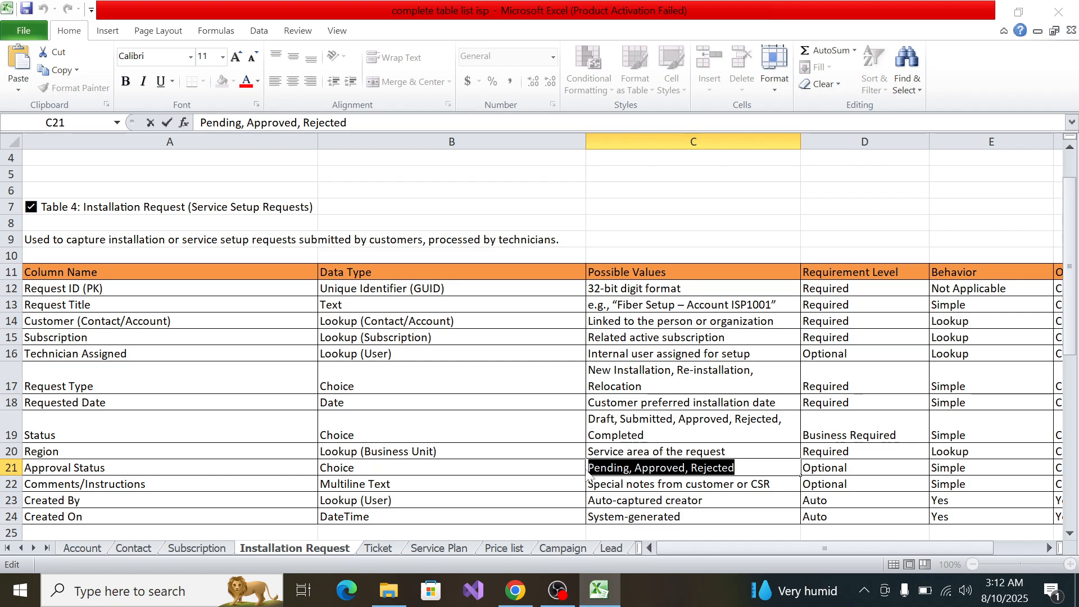
Step: Switch back to Power Apps and set the Approval Status column's data type to Choice
{"action": "key", "text": "alt+Tab"}
{"action": "left_click", "coordinate": [803, 308]}
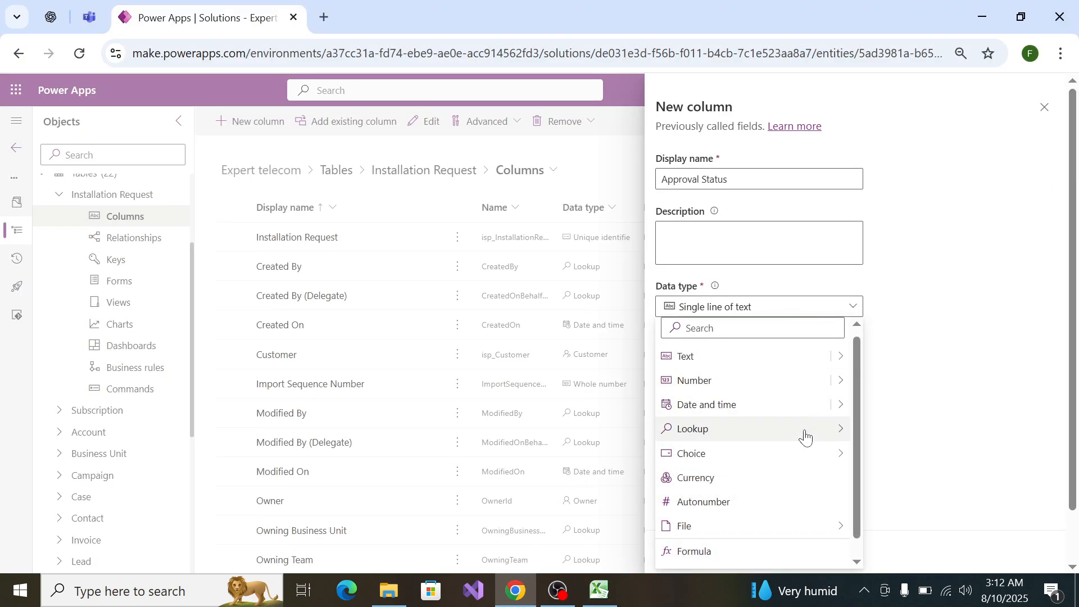
{"action": "mouse_move", "coordinate": [833, 453]}
{"action": "left_click", "coordinate": [883, 453]}
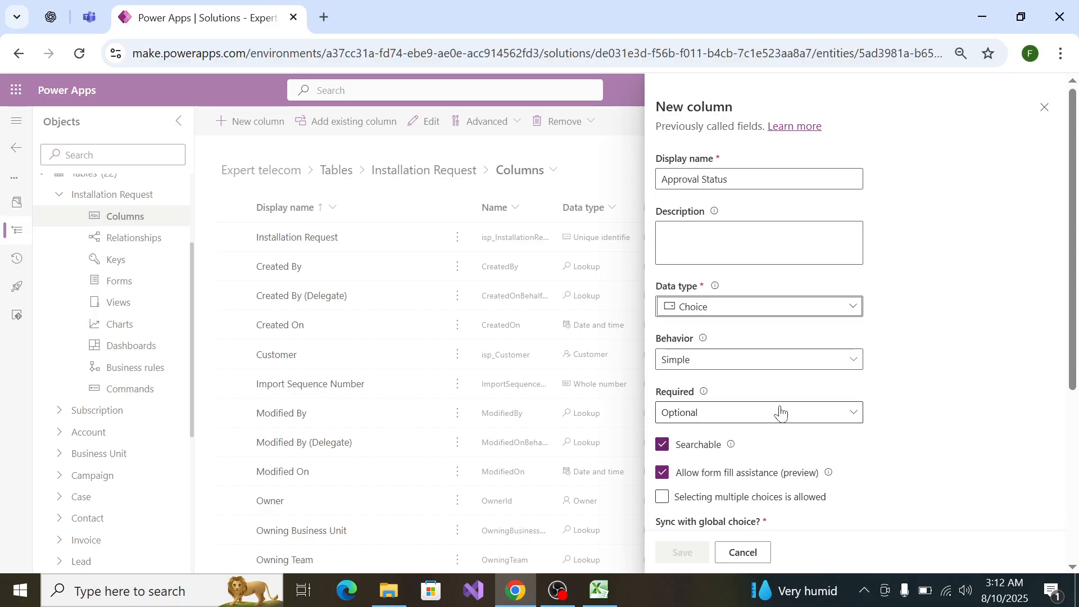
Step: Choose not to sync with a global choice and label the first local choice "Pending"
{"action": "scroll", "coordinate": [781, 412], "scroll_direction": "down", "scroll_amount": 5}
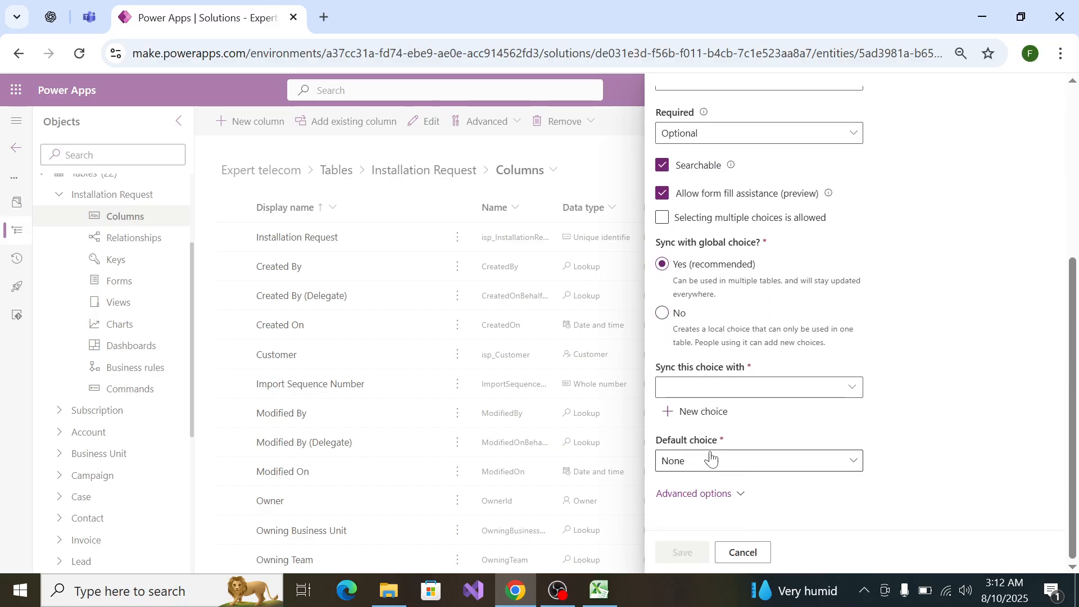
{"action": "left_click", "coordinate": [677, 323]}
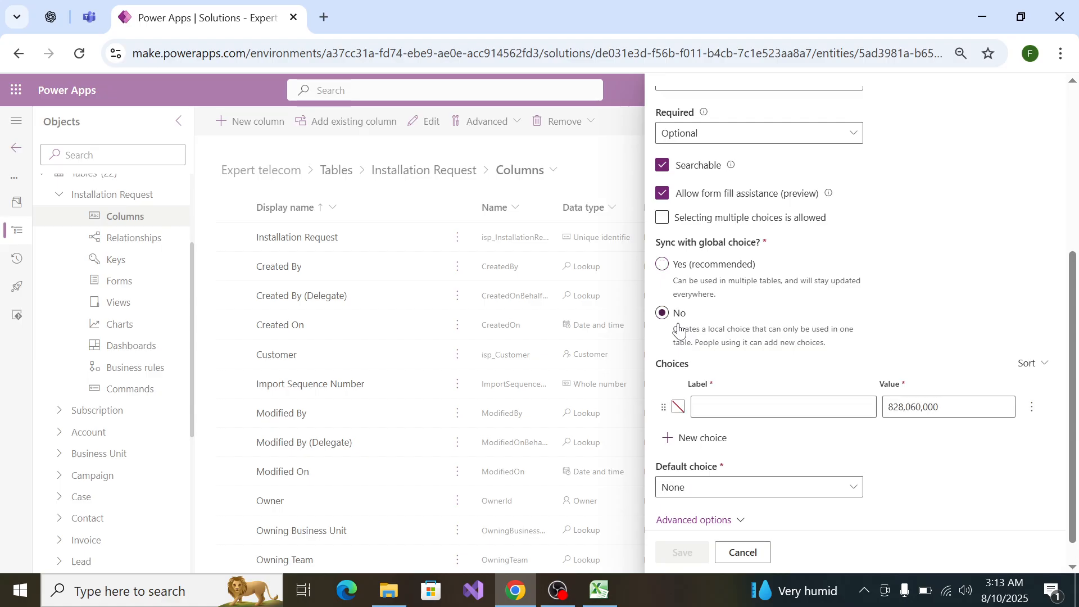
{"action": "left_click", "coordinate": [783, 406]}
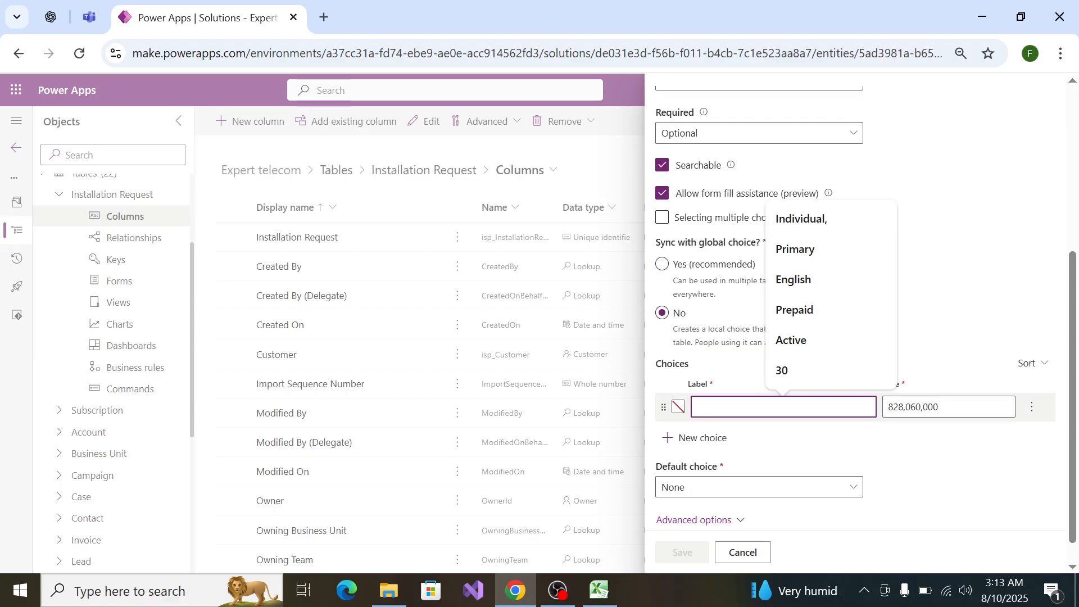
{"action": "key", "text": "ctrl+v"}
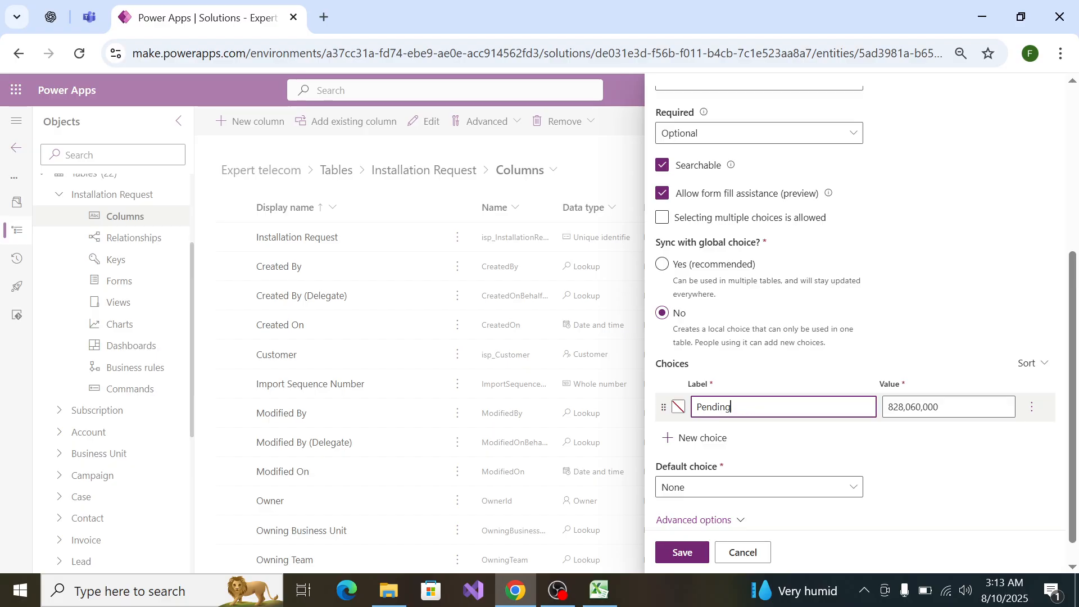
Step: Add a second choice labelled "Approved", trimming the other words from the pasted list of values
{"action": "key", "text": "Return"}
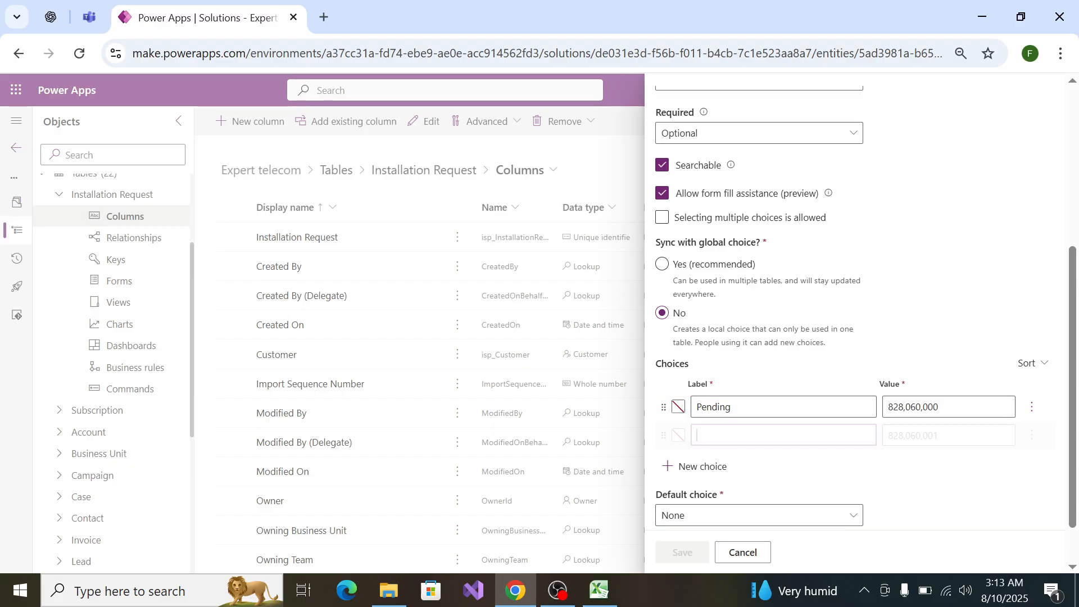
{"action": "key", "text": "ctrl+v"}
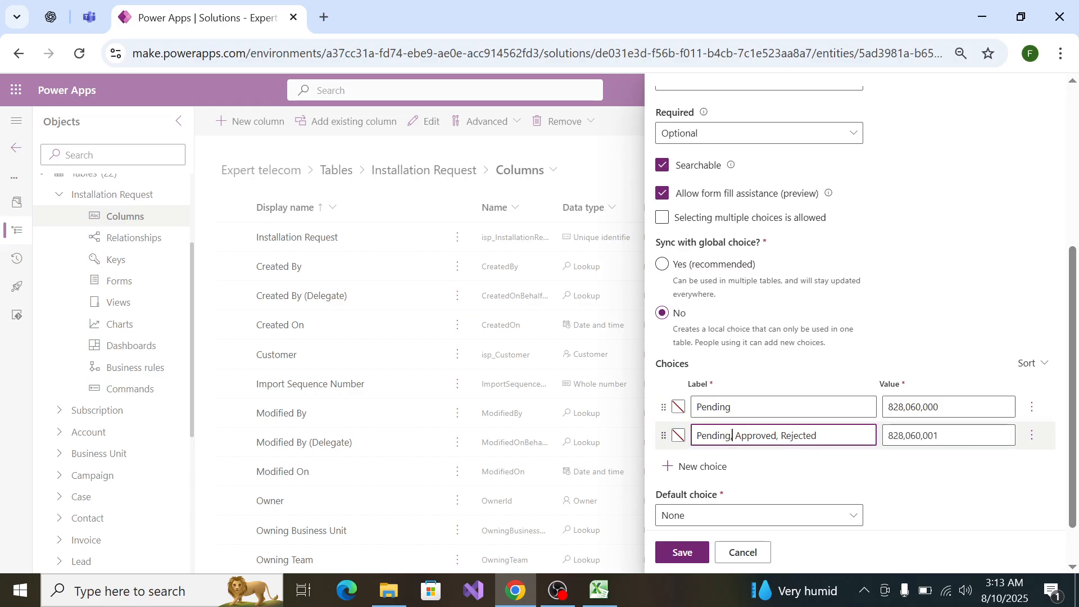
{"action": "key", "text": "BackSpace"}
{"action": "key", "text": "BackSpace"}
{"action": "key", "text": "BackSpace"}
{"action": "key", "text": "BackSpace"}
{"action": "key", "text": "BackSpace"}
{"action": "key", "text": "BackSpace"}
{"action": "key", "text": "BackSpace"}
{"action": "key", "text": "BackSpace"}
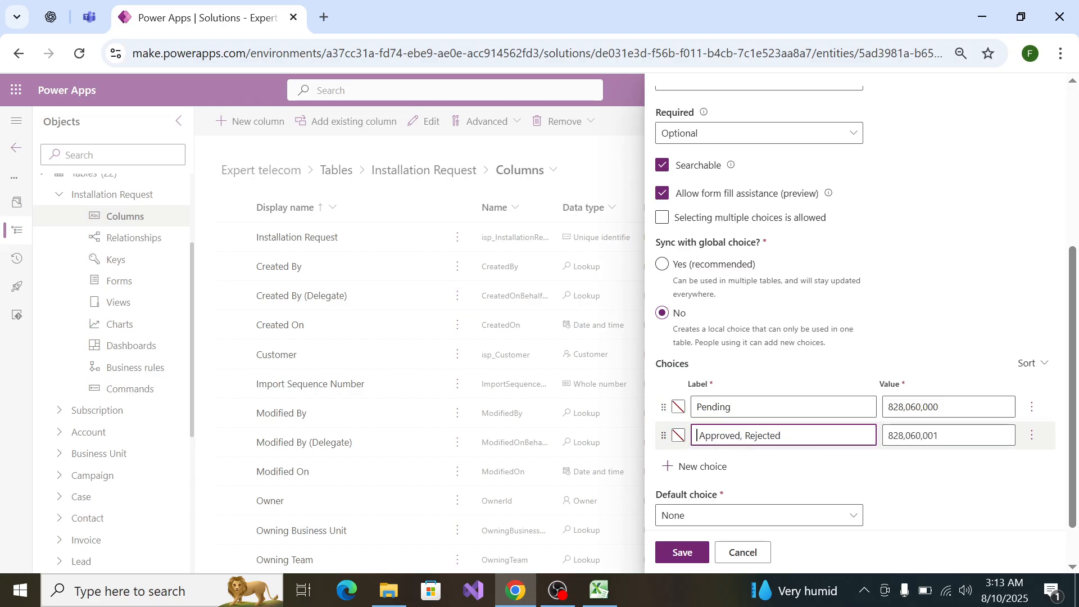
{"action": "key", "text": "Delete"}
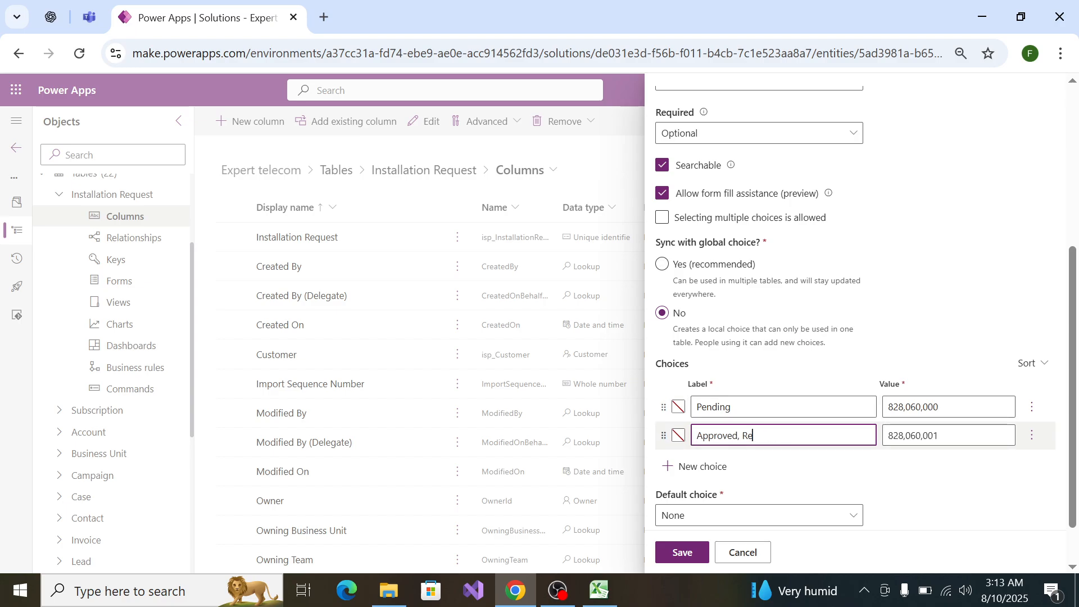
{"action": "key", "text": "BackSpace"}
Step: Add a third choice labelled "Rejected", trimmed from the pasted values, and save the Approval Status column
{"action": "left_click", "coordinate": [668, 465]}
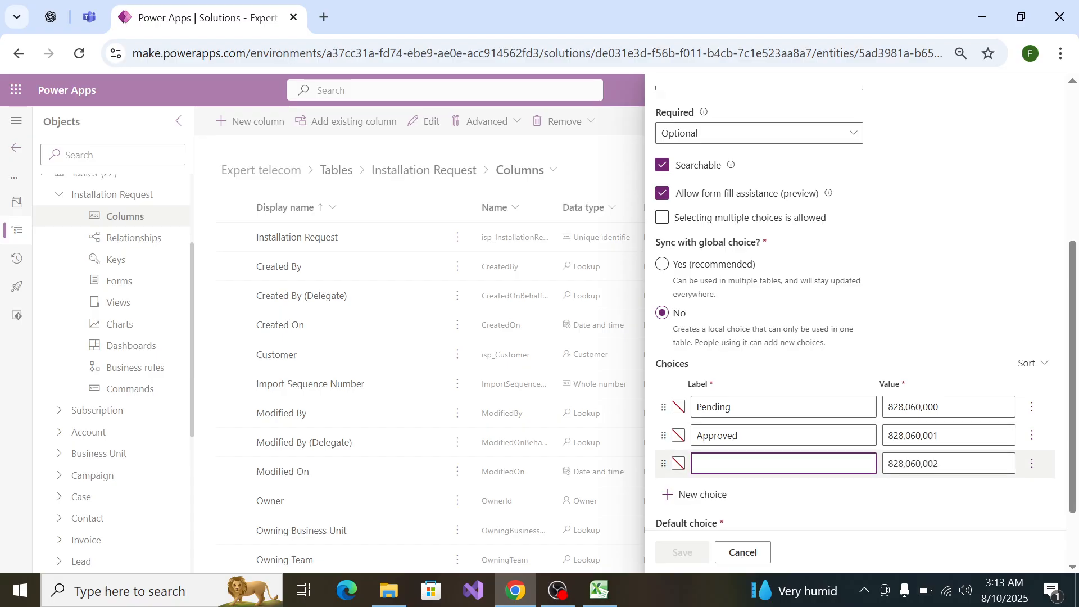
{"action": "key", "text": "ctrl+v"}
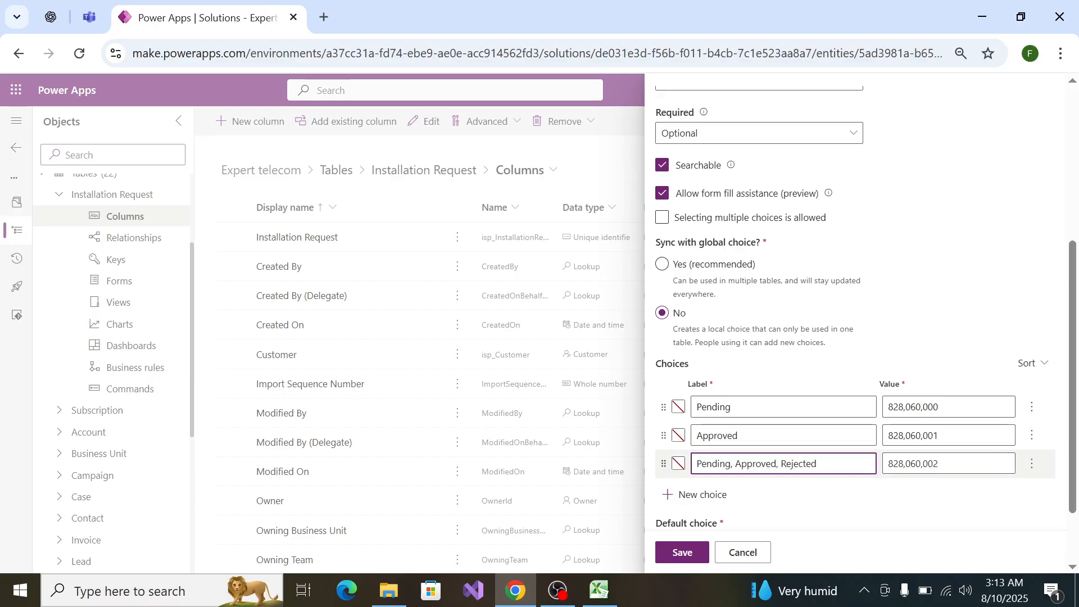
{"action": "left_click", "coordinate": [780, 463]}
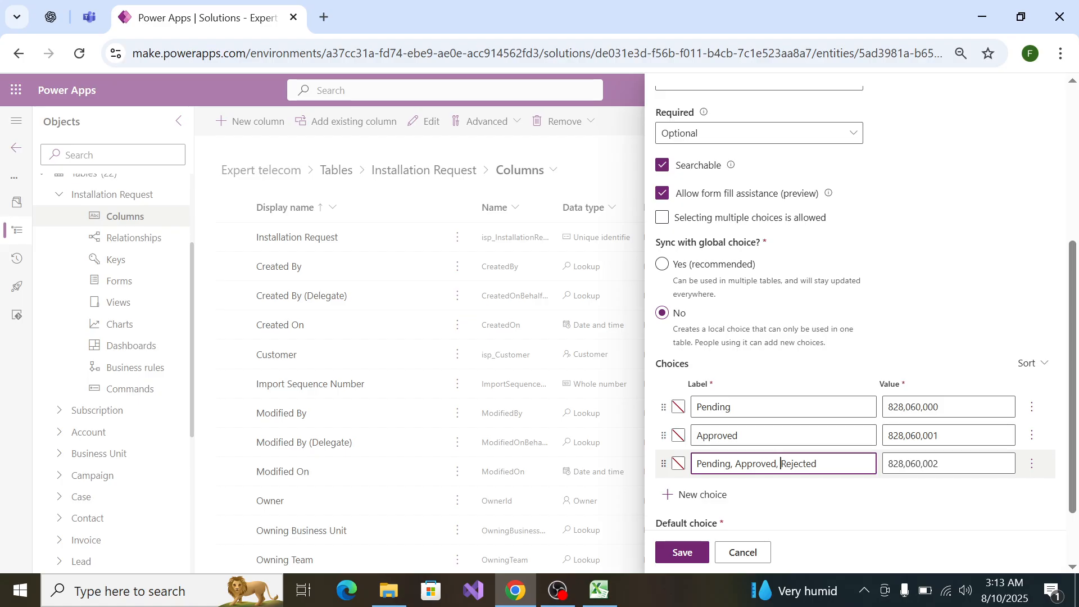
{"action": "key", "text": "BackSpace"}
{"action": "key", "text": "BackSpace"}
{"action": "key", "text": "BackSpace"}
{"action": "key", "text": "BackSpace"}
{"action": "key", "text": "BackSpace"}
{"action": "key", "text": "BackSpace"}
{"action": "key", "text": "BackSpace"}
{"action": "key", "text": "BackSpace"}
{"action": "key", "text": "BackSpace"}
{"action": "key", "text": "BackSpace"}
{"action": "key", "text": "BackSpace"}
{"action": "key", "text": "BackSpace"}
{"action": "key", "text": "BackSpace"}
{"action": "key", "text": "BackSpace"}
{"action": "key", "text": "BackSpace"}
{"action": "key", "text": "BackSpace"}
{"action": "key", "text": "BackSpace"}
{"action": "key", "text": "BackSpace"}
{"action": "key", "text": "BackSpace"}
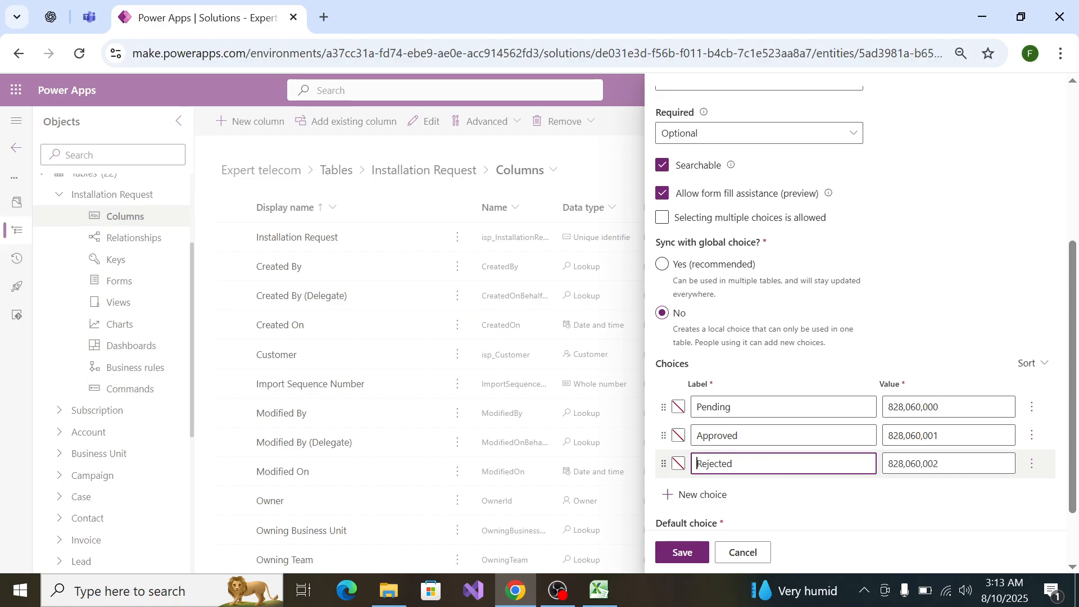
{"action": "scroll", "coordinate": [742, 504], "scroll_direction": "down", "scroll_amount": 2}
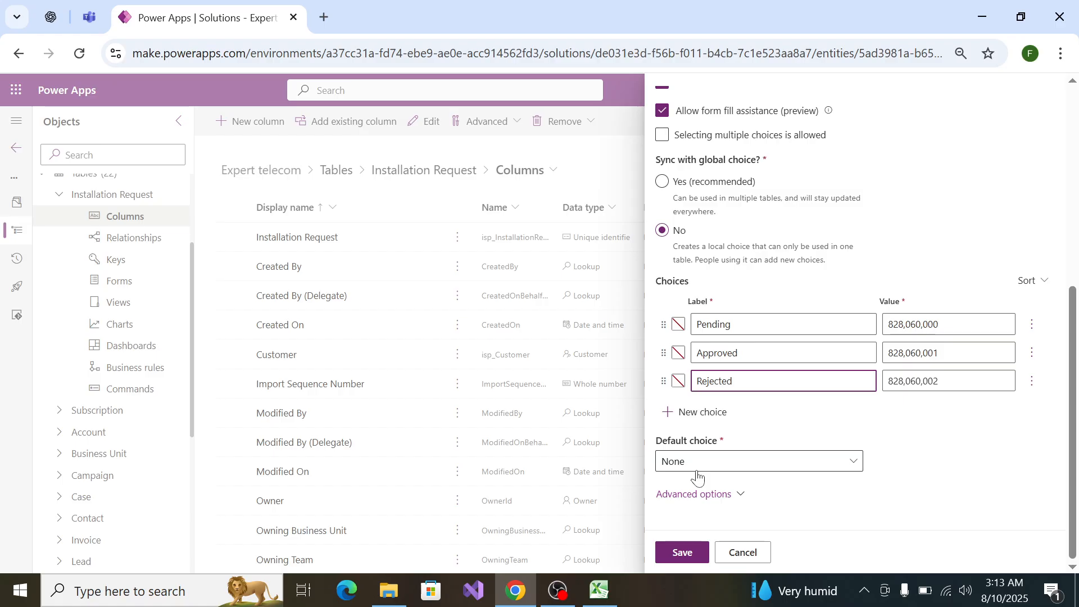
{"action": "left_click", "coordinate": [683, 553]}
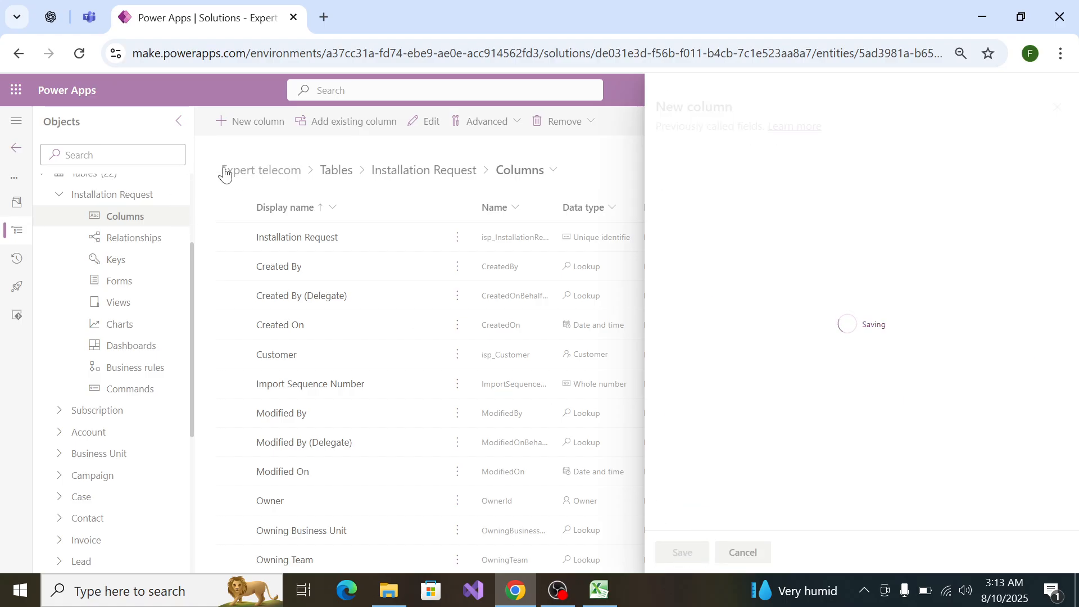
Step: Switch to the Excel table list and copy the column name "Comments/Instructions" from cell A22
{"action": "key", "text": "alt+Tab"}
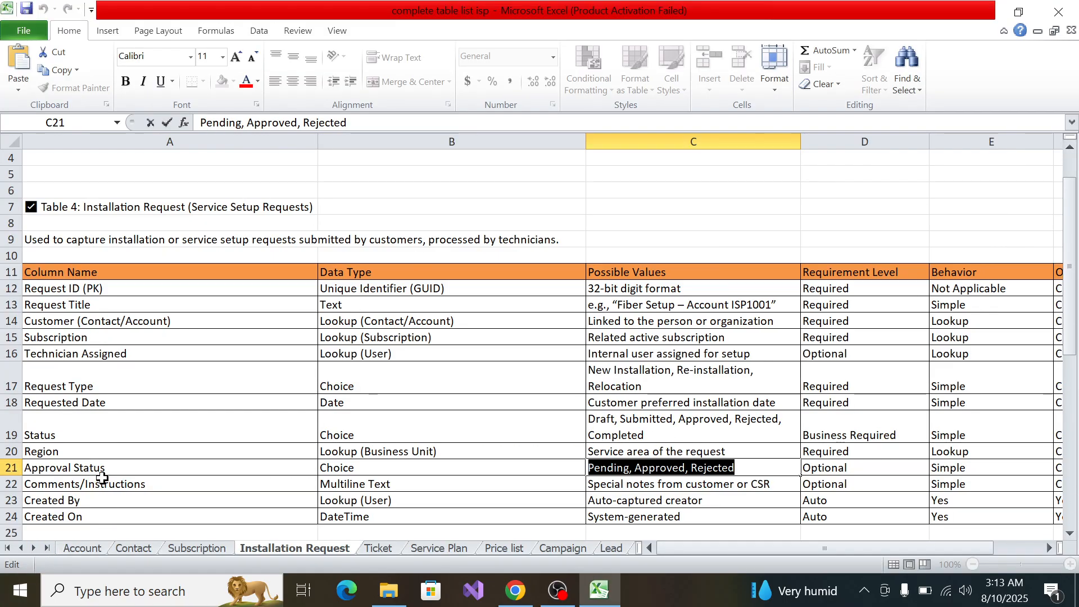
{"action": "left_click", "coordinate": [103, 483]}
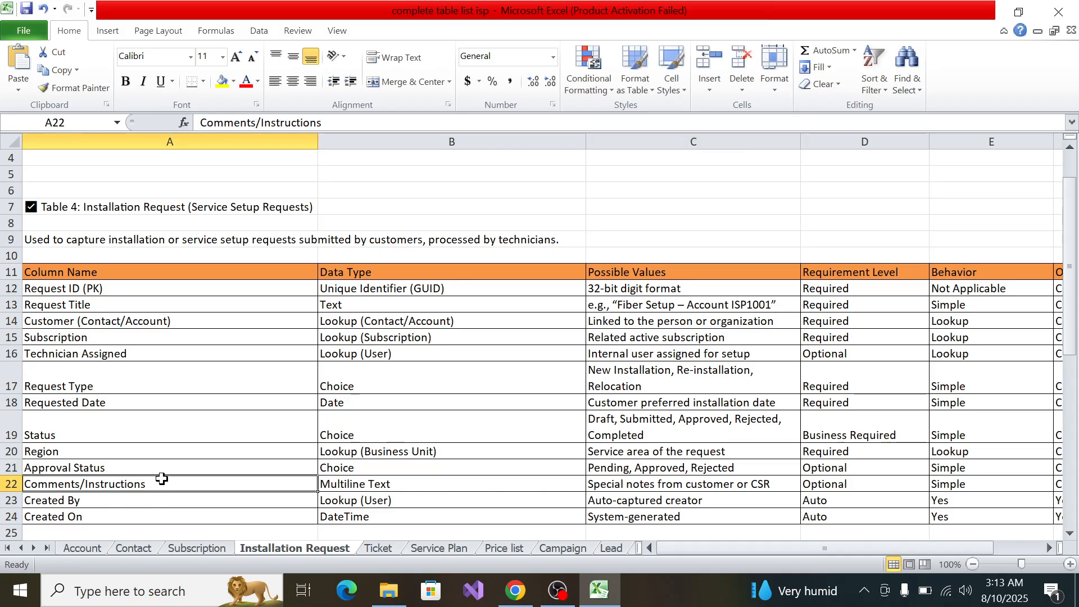
{"action": "double_click", "coordinate": [164, 481]}
{"action": "left_click_drag", "start_coordinate": [163, 481], "coordinate": [25, 484]}
{"action": "key", "text": "ctrl+c"}
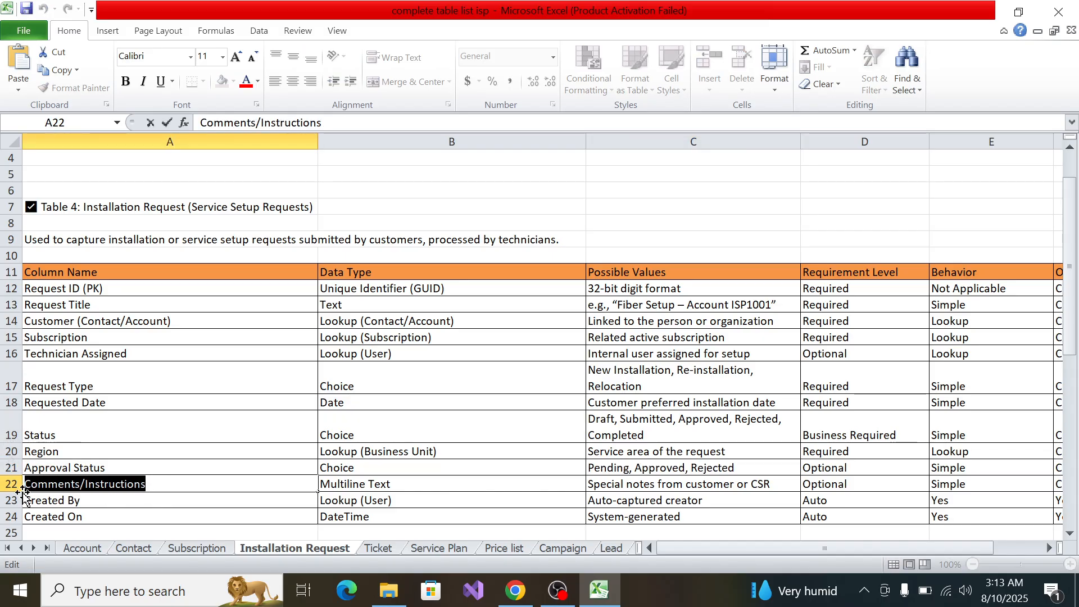
Step: Switch to Power Apps and start a new Installation Request column with the display name "Comments/Instructions"
{"action": "key", "text": "alt+Tab"}
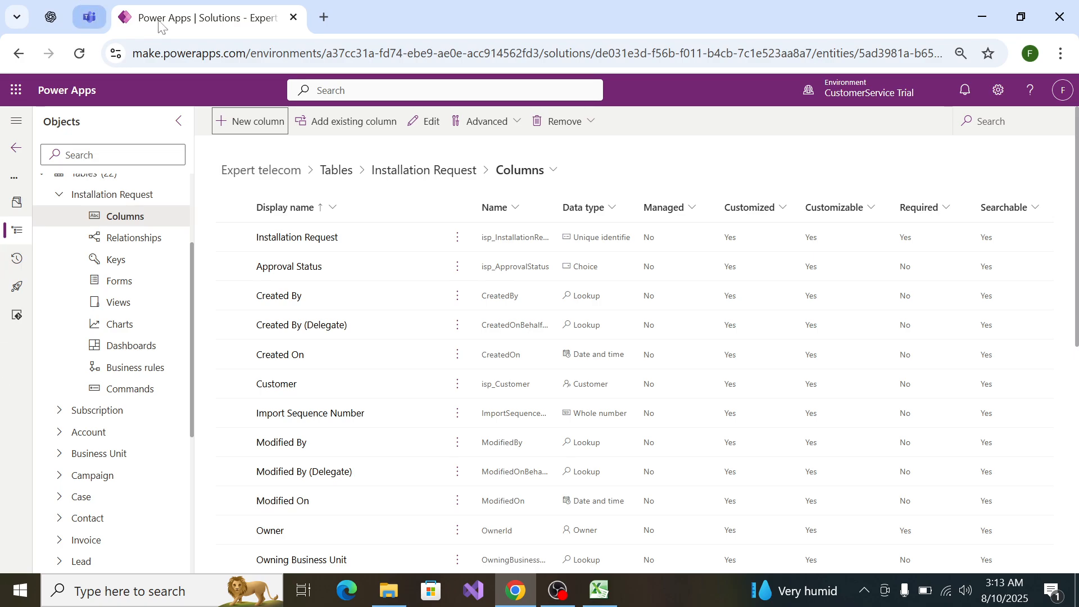
{"action": "left_click", "coordinate": [223, 120]}
{"action": "left_click", "coordinate": [715, 175]}
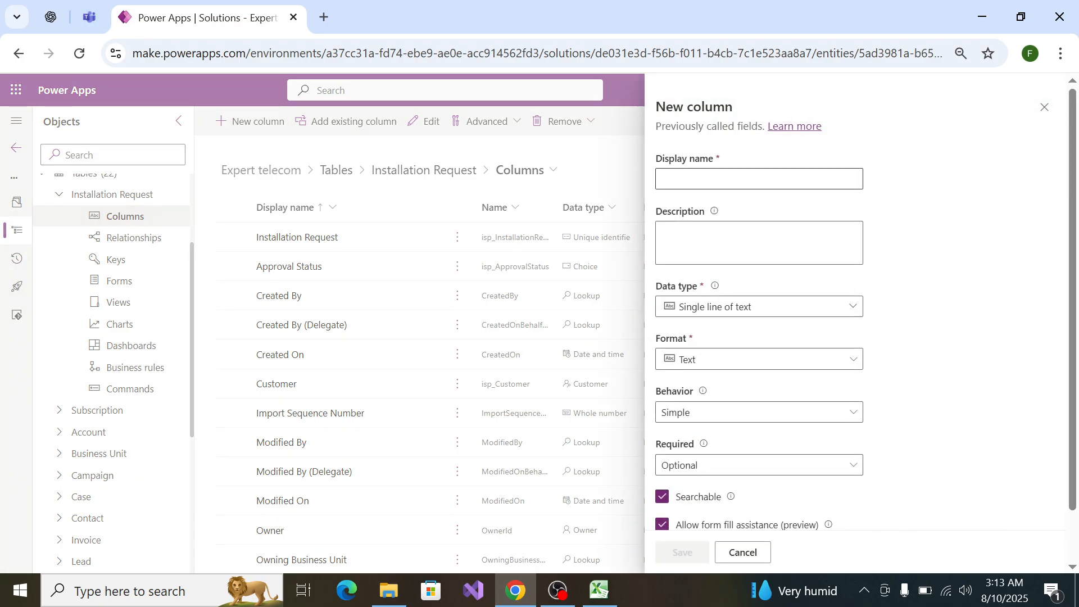
{"action": "key", "text": "ctrl+v"}
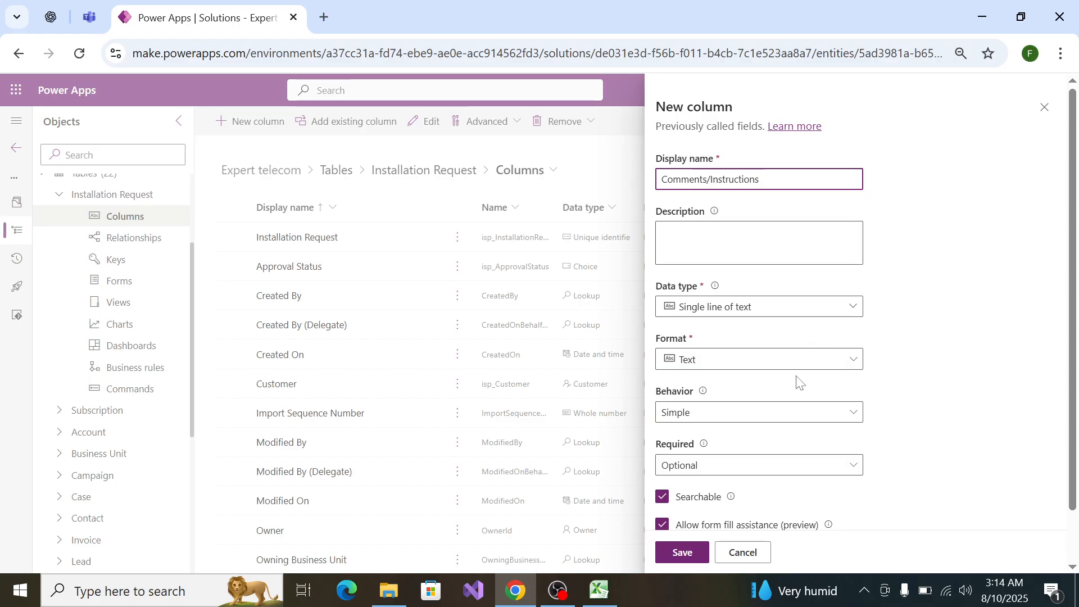
Step: Set the Comments/Instructions data type to plain text under Multiple lines of text and save the column
{"action": "left_click", "coordinate": [777, 318]}
{"action": "scroll", "coordinate": [797, 457], "scroll_direction": "down", "scroll_amount": 1}
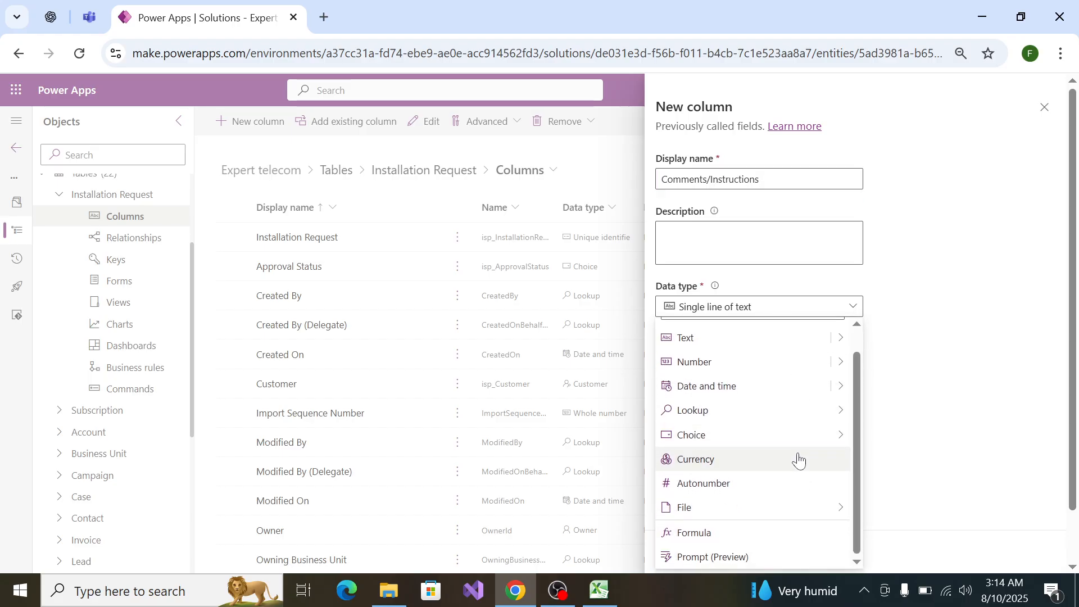
{"action": "scroll", "coordinate": [781, 404], "scroll_direction": "up", "scroll_amount": 1}
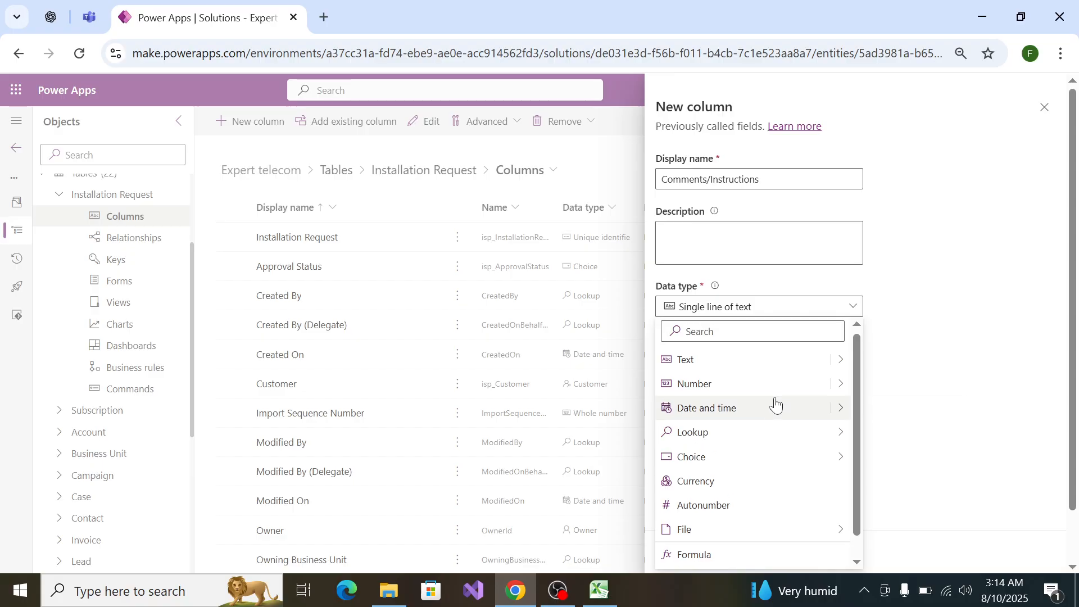
{"action": "mouse_move", "coordinate": [838, 360]}
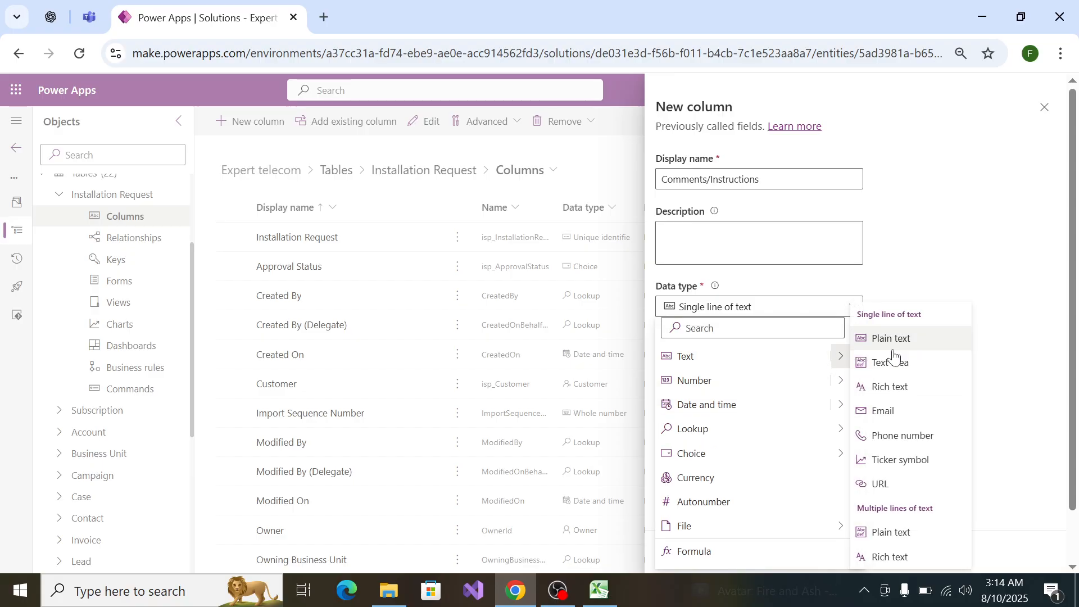
{"action": "left_click", "coordinate": [917, 533]}
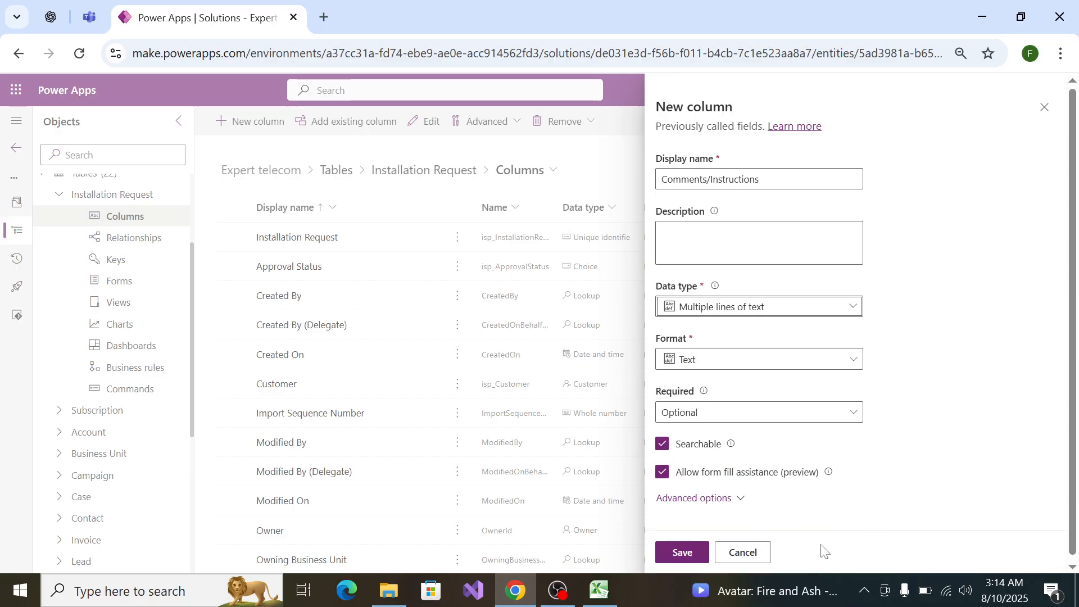
{"action": "left_click", "coordinate": [682, 553]}
Step: Switch to the Excel table list and review the Installation Request rows below Comments/Instructions, including the suggested calculated and rollup fields
{"action": "key", "text": "alt+Tab"}
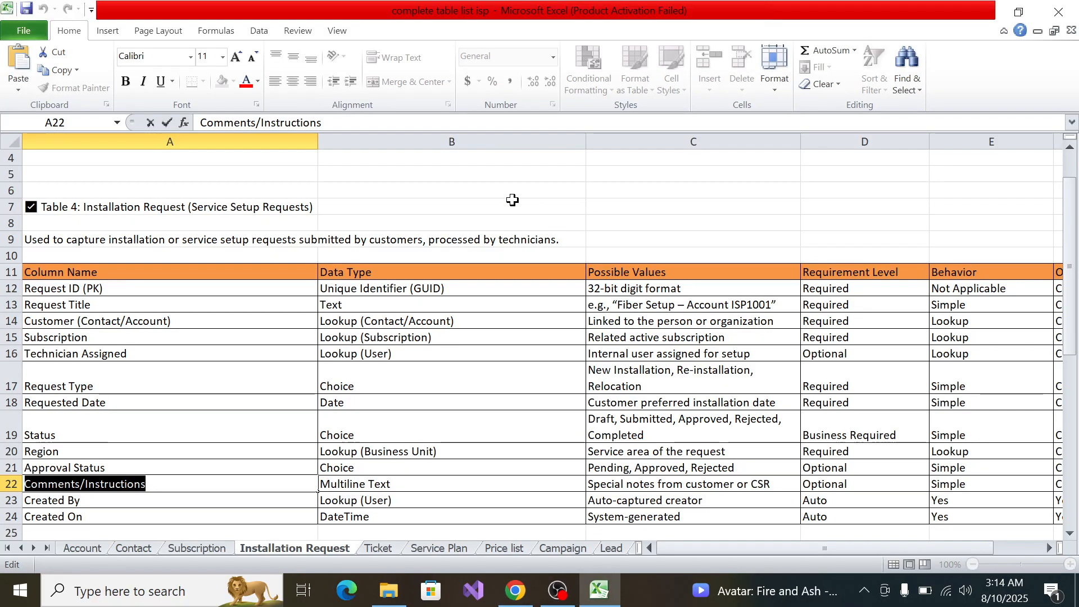
{"action": "left_click", "coordinate": [93, 499]}
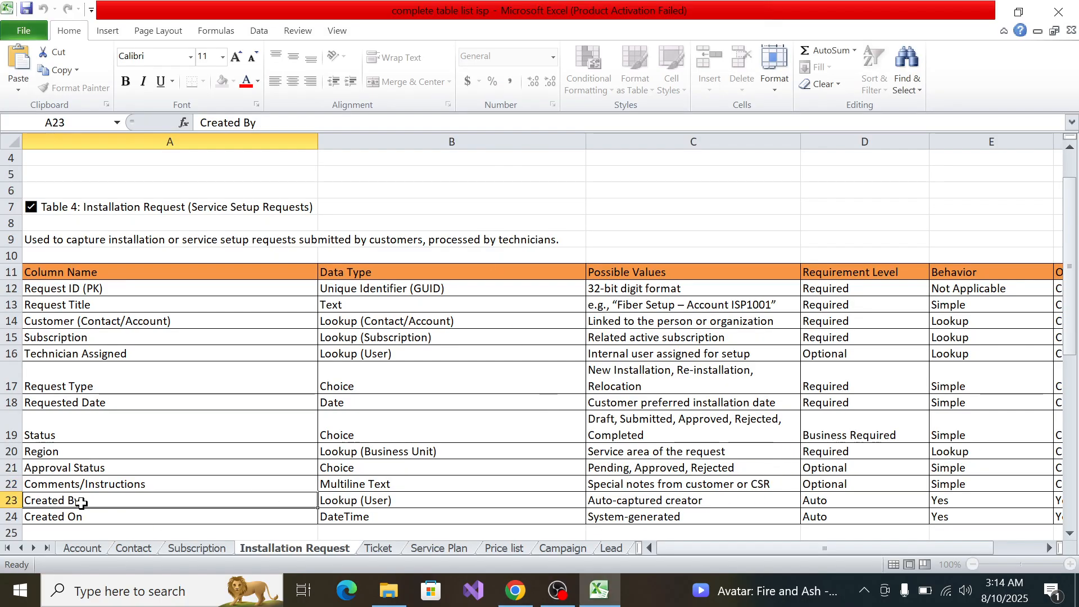
{"action": "scroll", "coordinate": [95, 497], "scroll_direction": "down", "scroll_amount": 7}
{"action": "scroll", "coordinate": [103, 367], "scroll_direction": "up", "scroll_amount": 4}
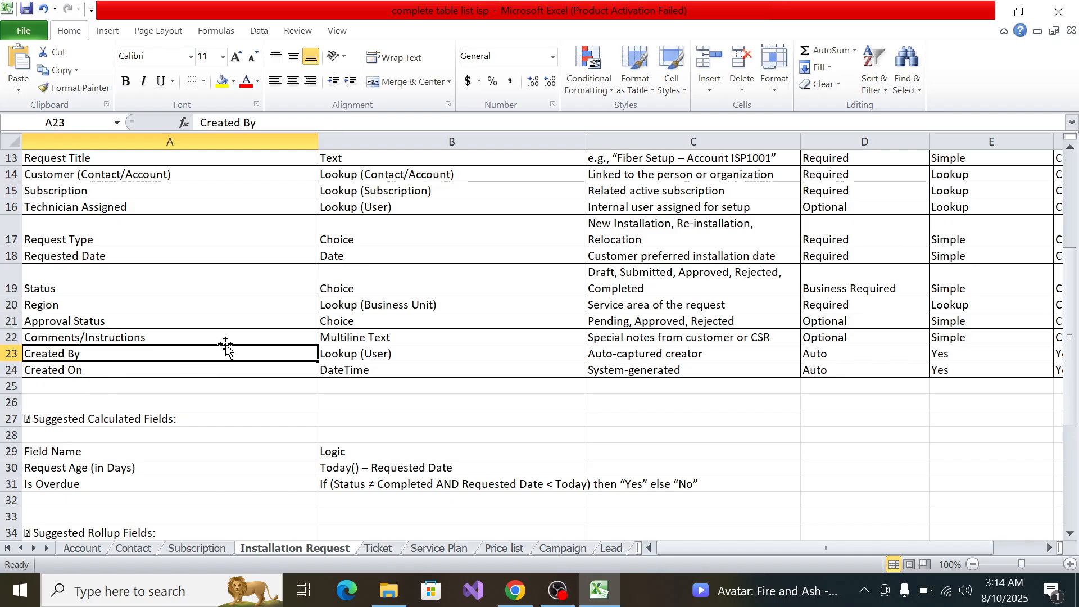
Step: Collapse the Installation Request table in the Power Apps object tree, and switch to the Ticket sheet in the Excel table list
{"action": "key", "text": "alt+Tab"}
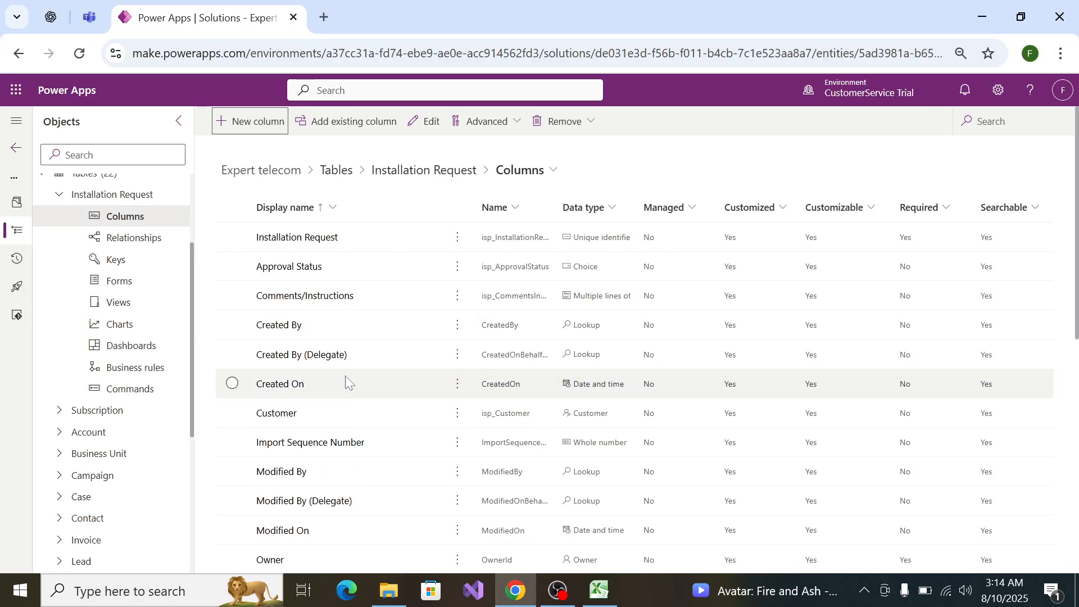
{"action": "left_click", "coordinate": [60, 194]}
{"action": "key", "text": "alt+Tab"}
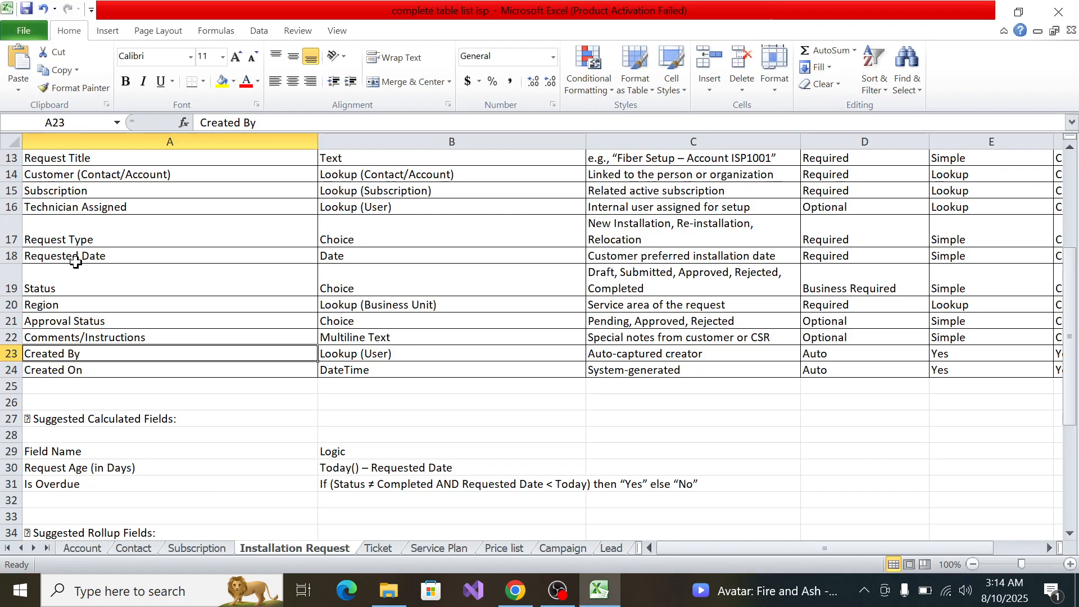
{"action": "left_click", "coordinate": [378, 549]}
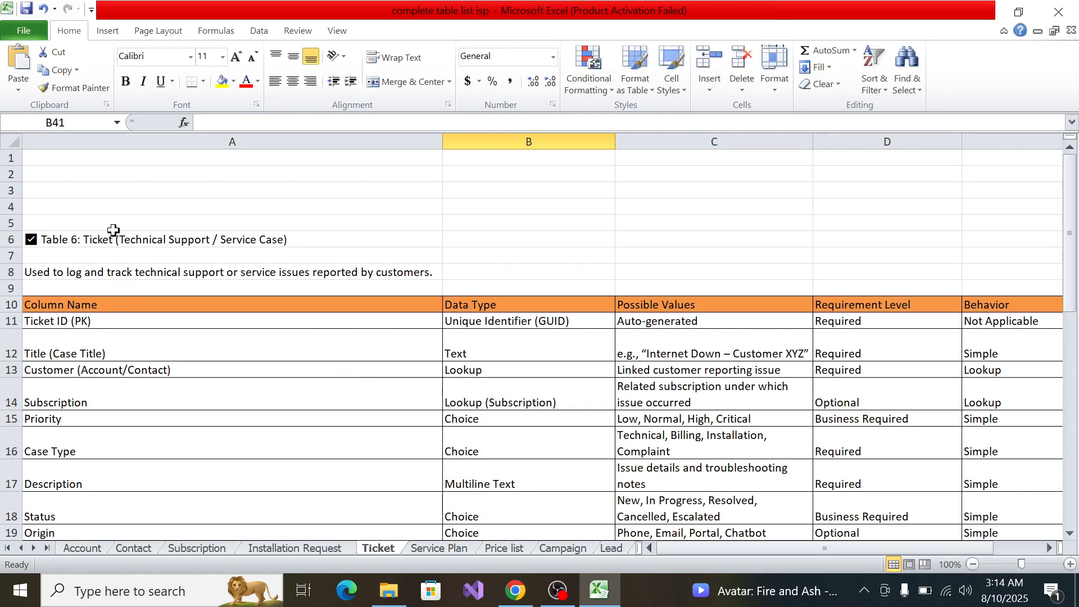
Step: Switch to Power Apps and open the column list of the Case table in the Expert telecom solution
{"action": "key", "text": "alt+Tab"}
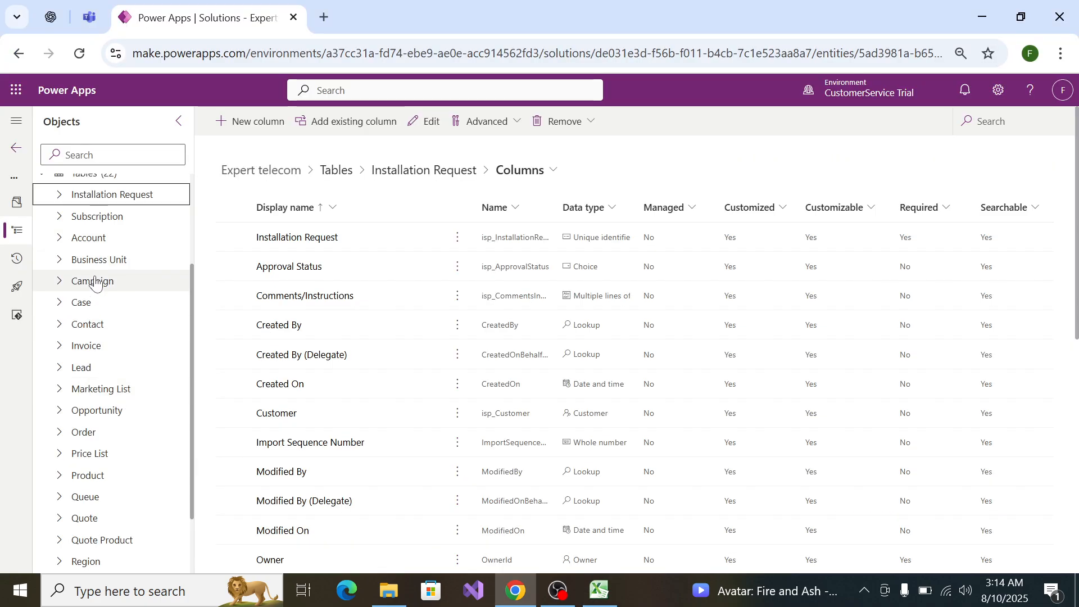
{"action": "scroll", "coordinate": [104, 421], "scroll_direction": "down", "scroll_amount": 2}
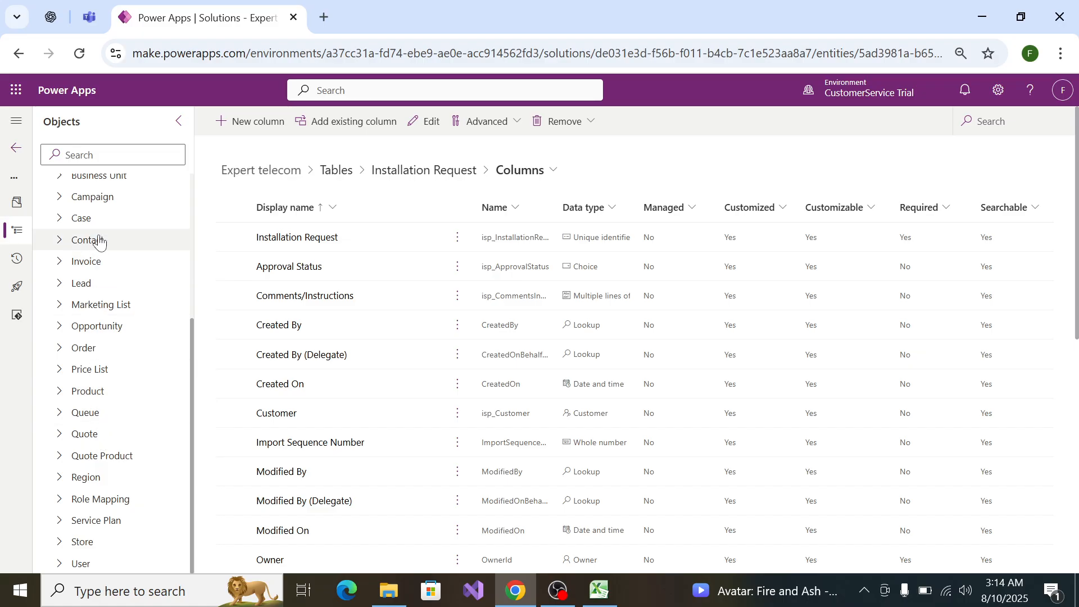
{"action": "left_click", "coordinate": [61, 221]}
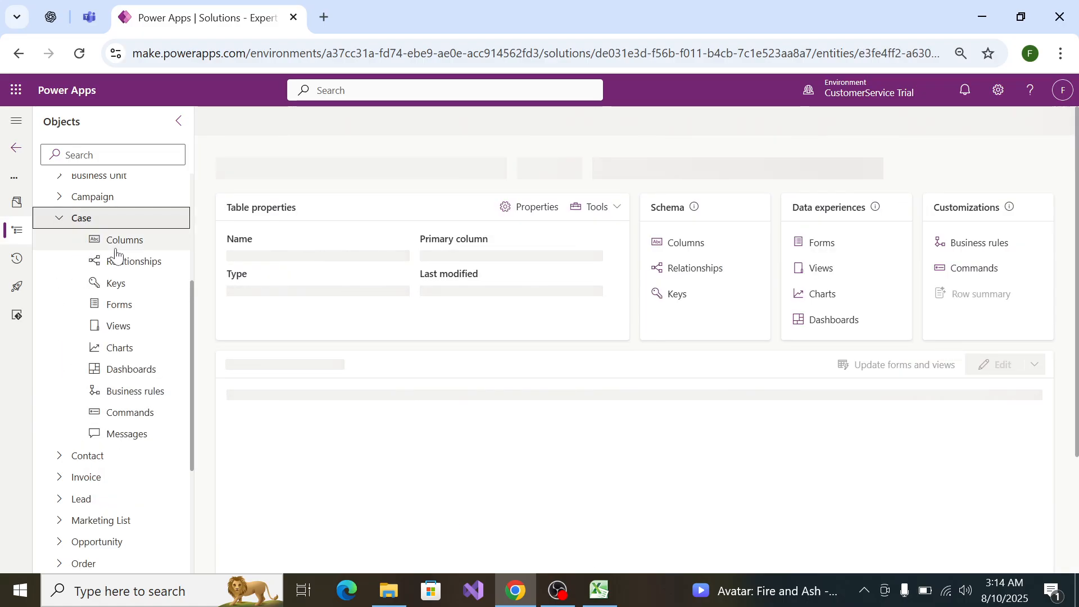
{"action": "left_click", "coordinate": [112, 240]}
Step: Switch to the Ticket sheet in Excel and copy the column name "Title (Case Title)" from cell A12
{"action": "key", "text": "alt+Tab"}
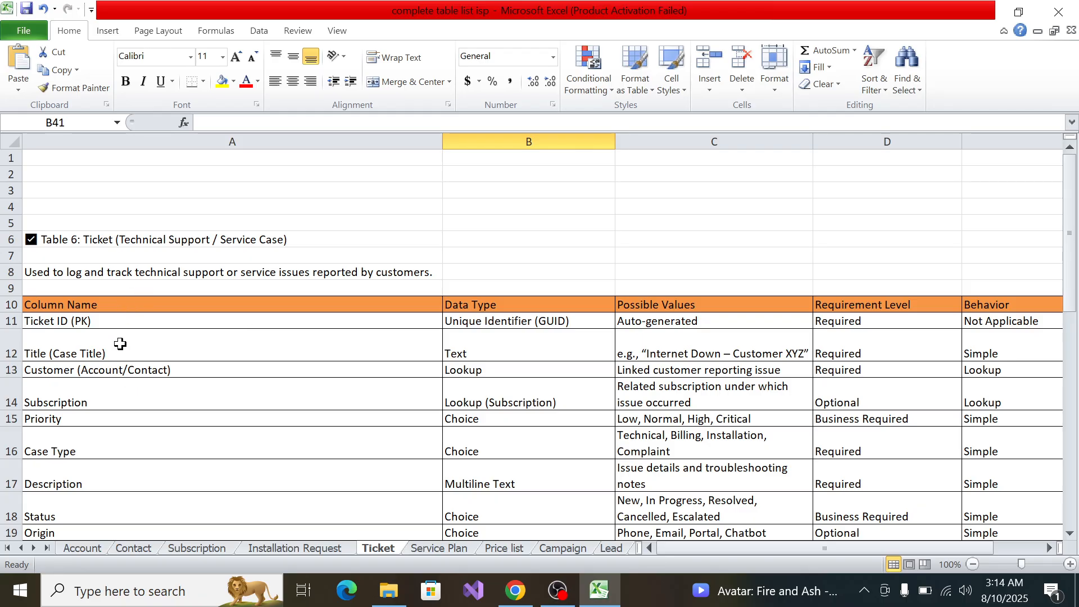
{"action": "left_click", "coordinate": [96, 348]}
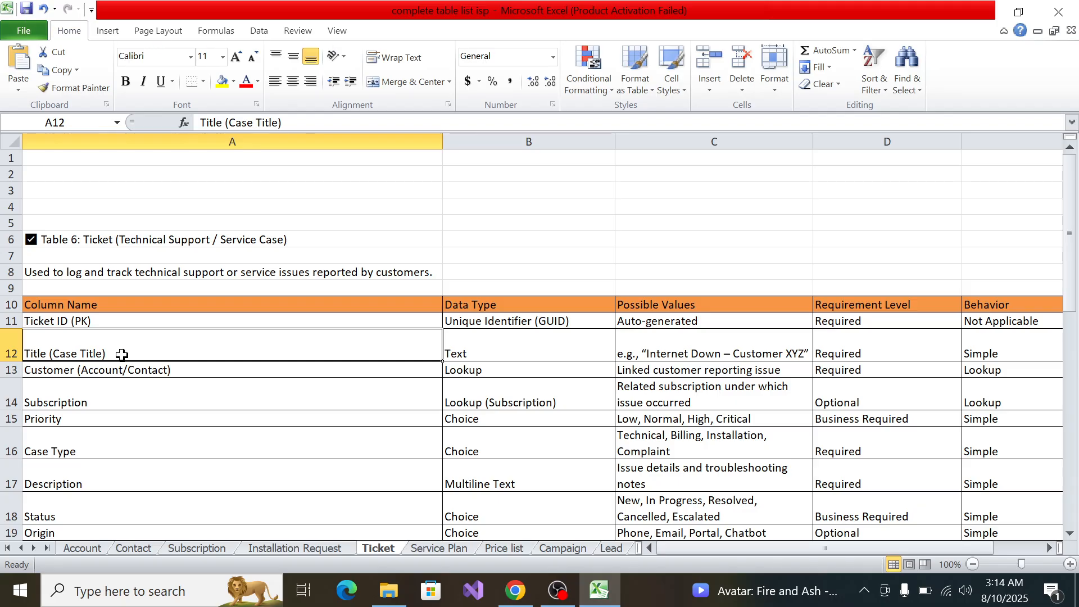
{"action": "double_click", "coordinate": [95, 350]}
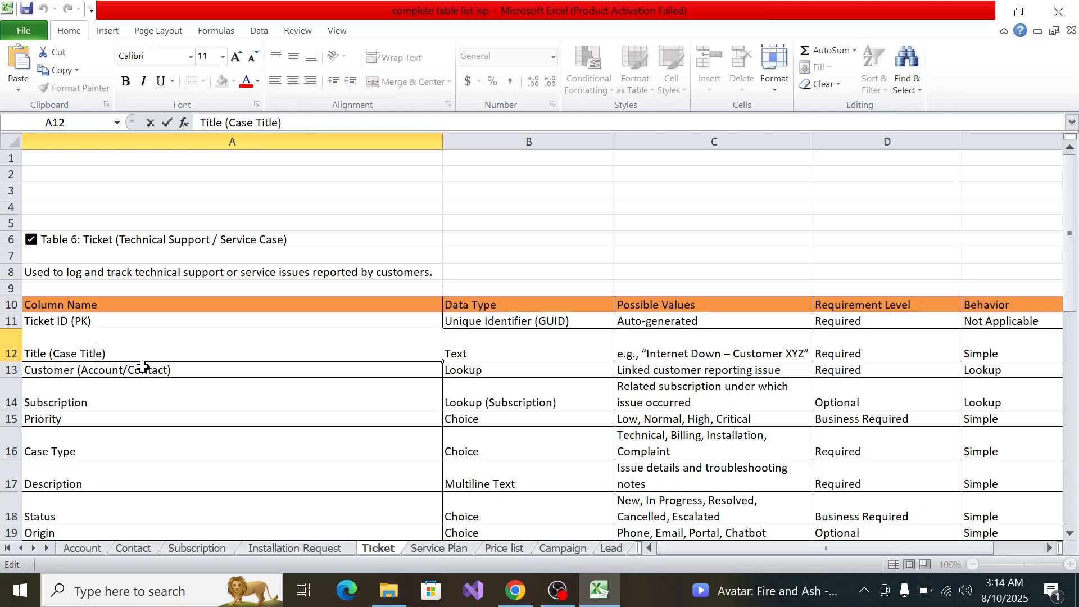
{"action": "left_click_drag", "start_coordinate": [442, 362], "coordinate": [23, 355]}
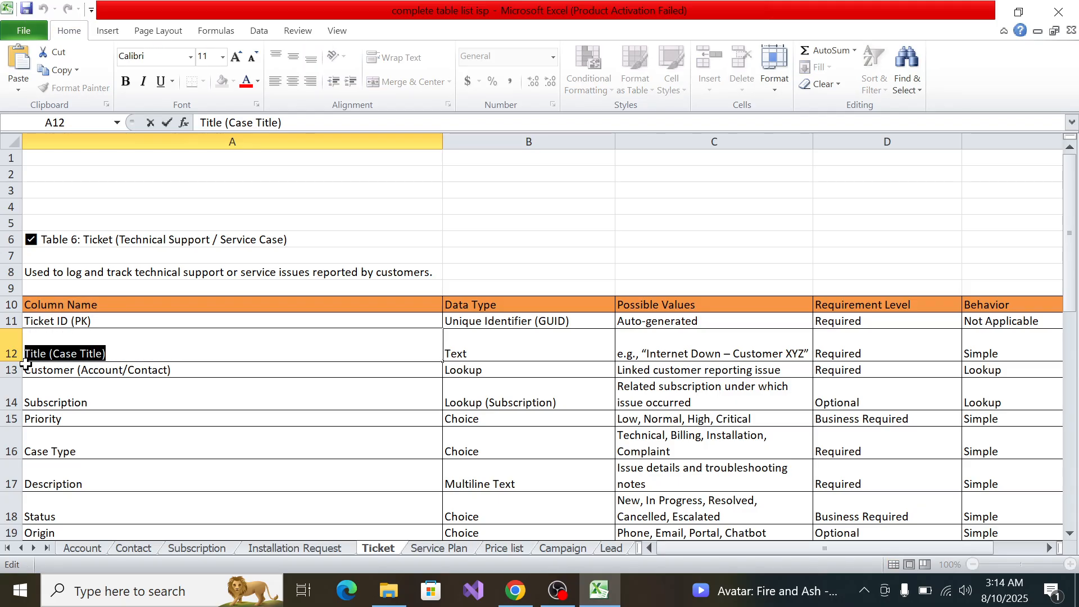
Step: Return to Power Apps and look through the Case table's columns for a title column
{"action": "key", "text": "alt+Tab"}
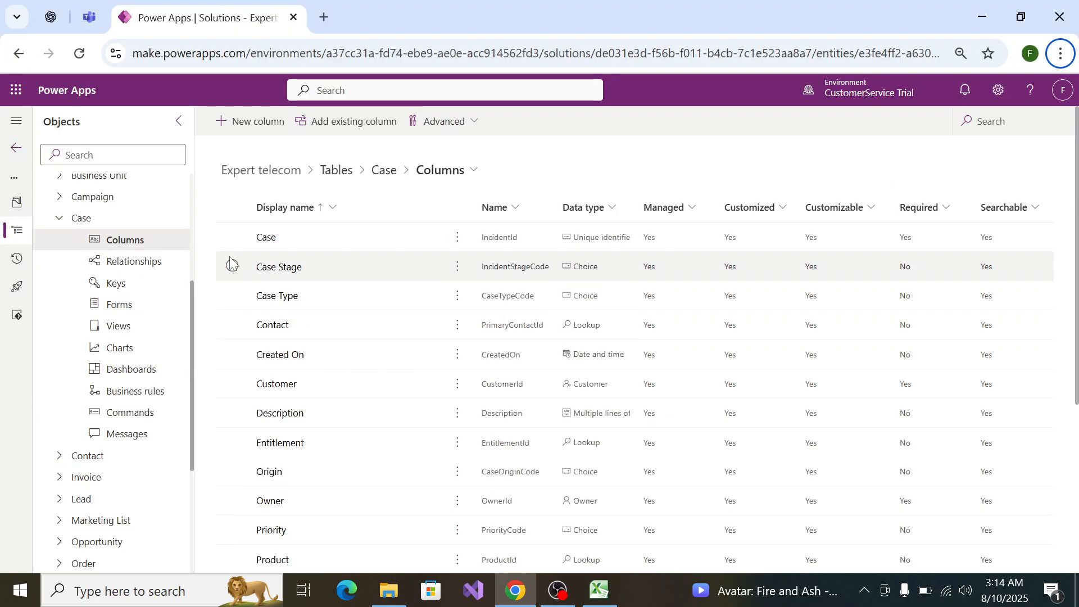
{"action": "scroll", "coordinate": [306, 405], "scroll_direction": "down", "scroll_amount": 5}
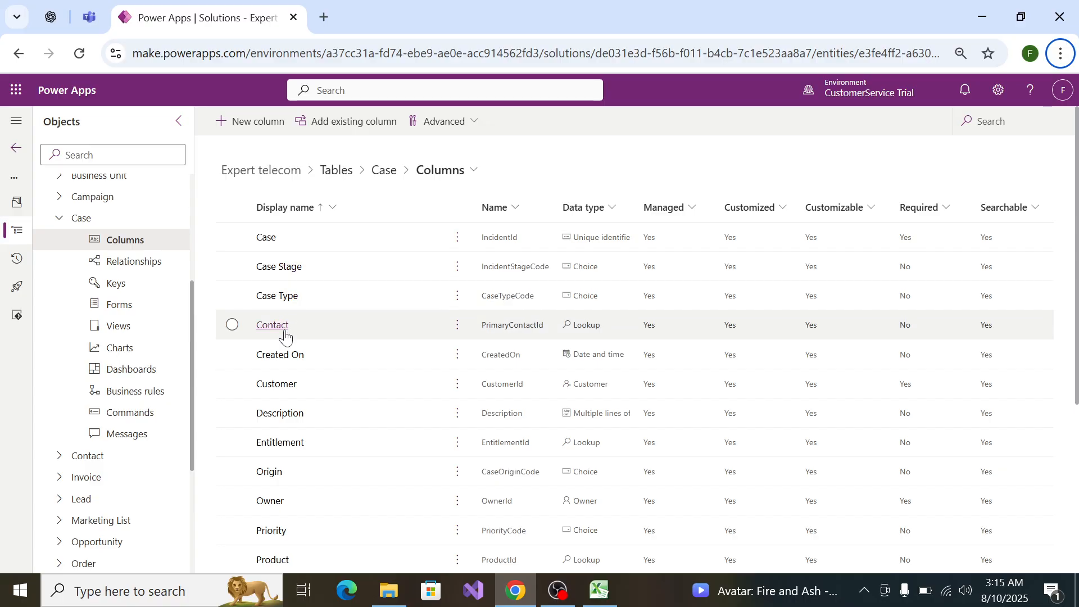
{"action": "scroll", "coordinate": [296, 401], "scroll_direction": "down", "scroll_amount": 3}
{"action": "scroll", "coordinate": [297, 413], "scroll_direction": "down", "scroll_amount": 3}
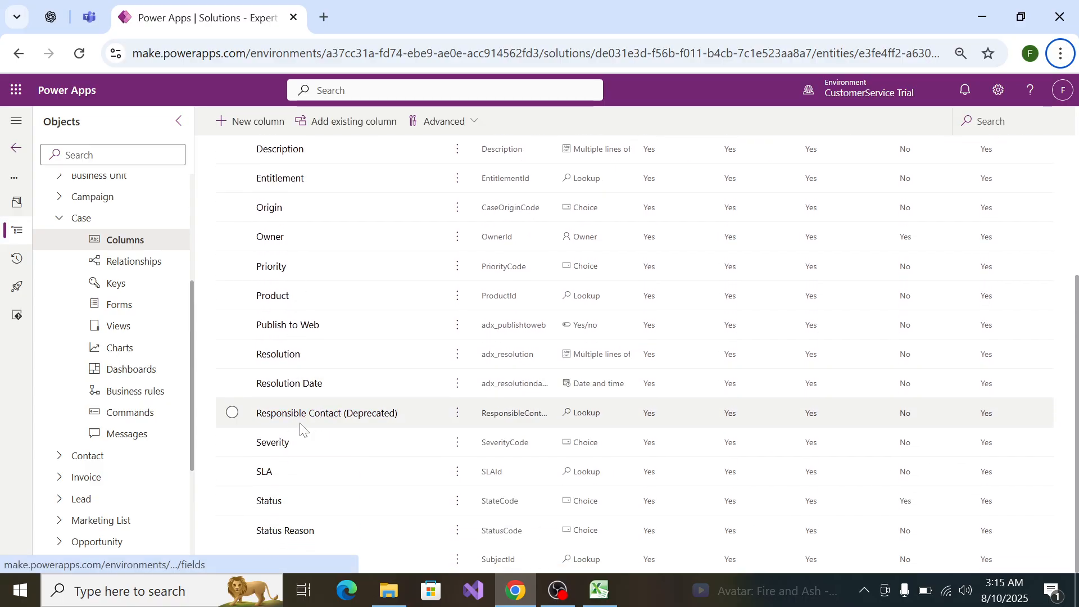
{"action": "scroll", "coordinate": [303, 427], "scroll_direction": "up", "scroll_amount": 6}
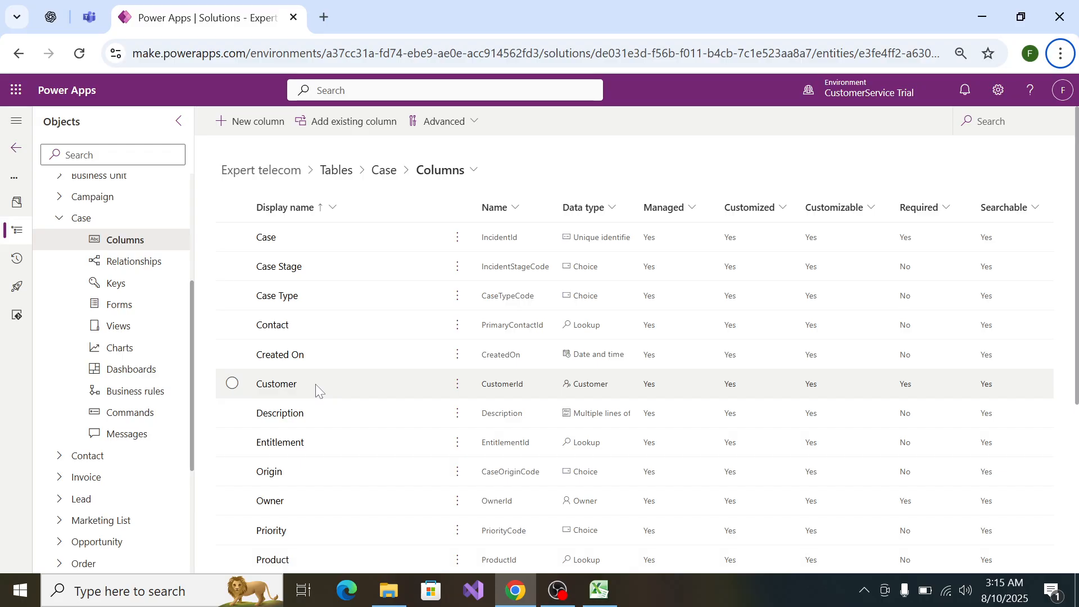
{"action": "scroll", "coordinate": [332, 384], "scroll_direction": "down", "scroll_amount": 3}
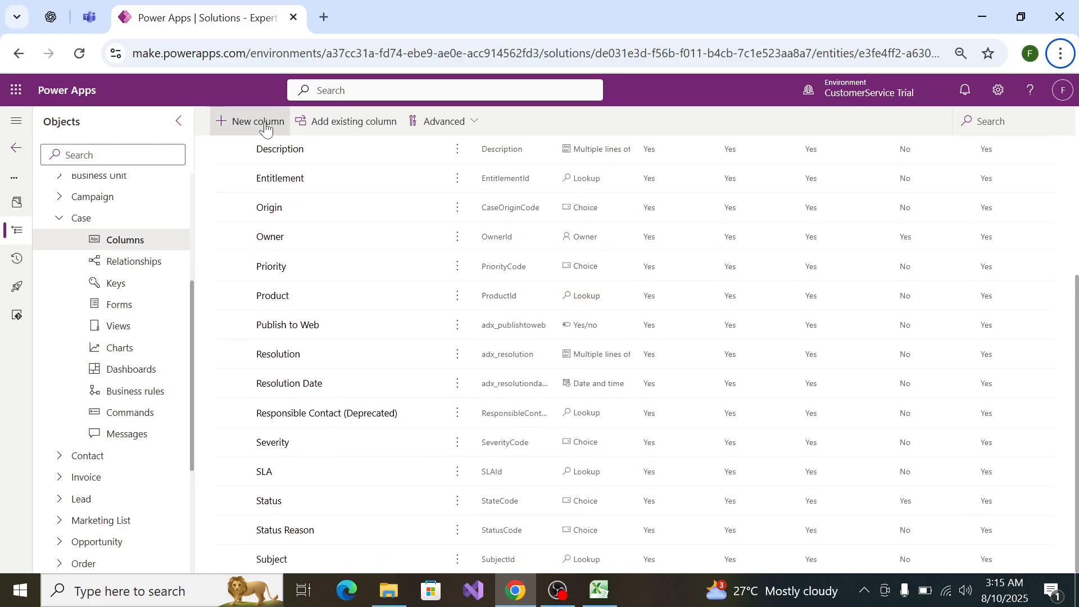
Step: Open the existing Case columns that can be added to the solution and search them for "nam", then clear the search
{"action": "left_click", "coordinate": [343, 120]}
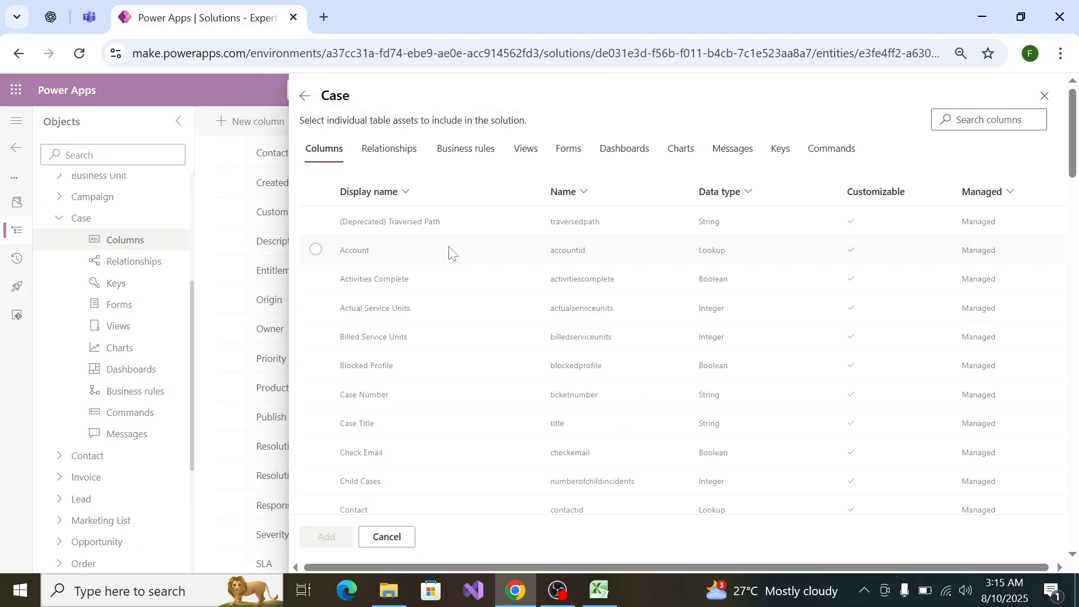
{"action": "scroll", "coordinate": [427, 281], "scroll_direction": "down", "scroll_amount": 5}
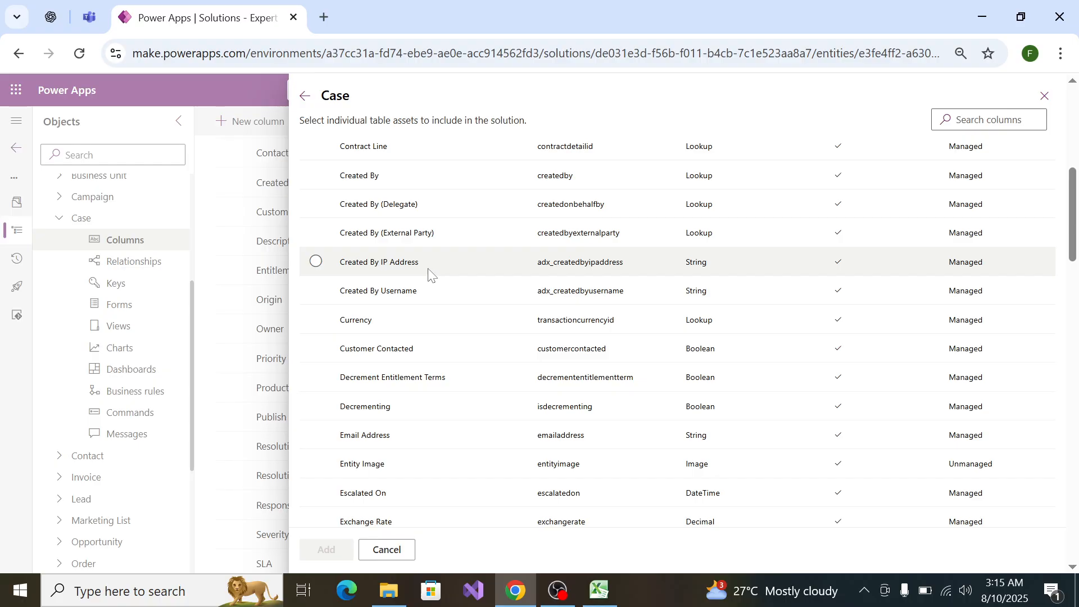
{"action": "scroll", "coordinate": [442, 292], "scroll_direction": "down", "scroll_amount": 5}
{"action": "left_click", "coordinate": [989, 120]}
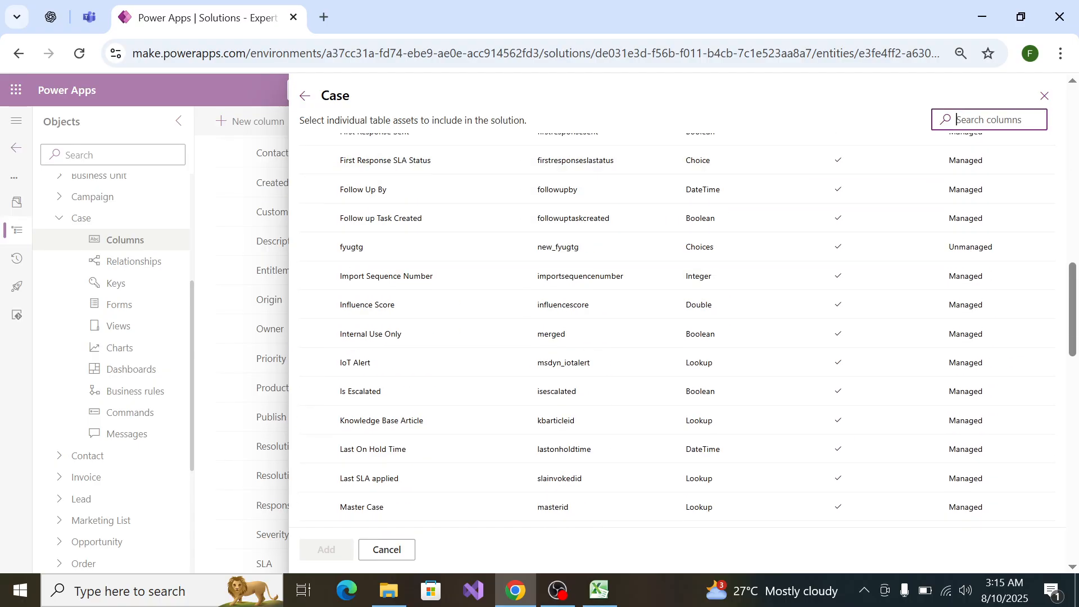
{"action": "type", "text": "nam"}
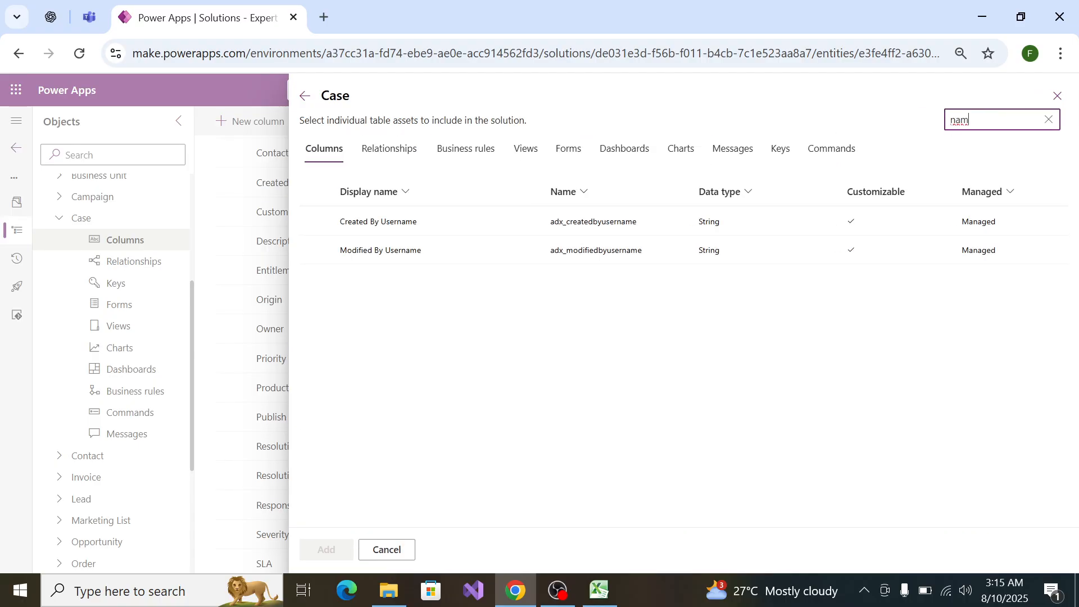
{"action": "key", "text": "BackSpace"}
{"action": "key", "text": "BackSpace"}
{"action": "key", "text": "BackSpace"}
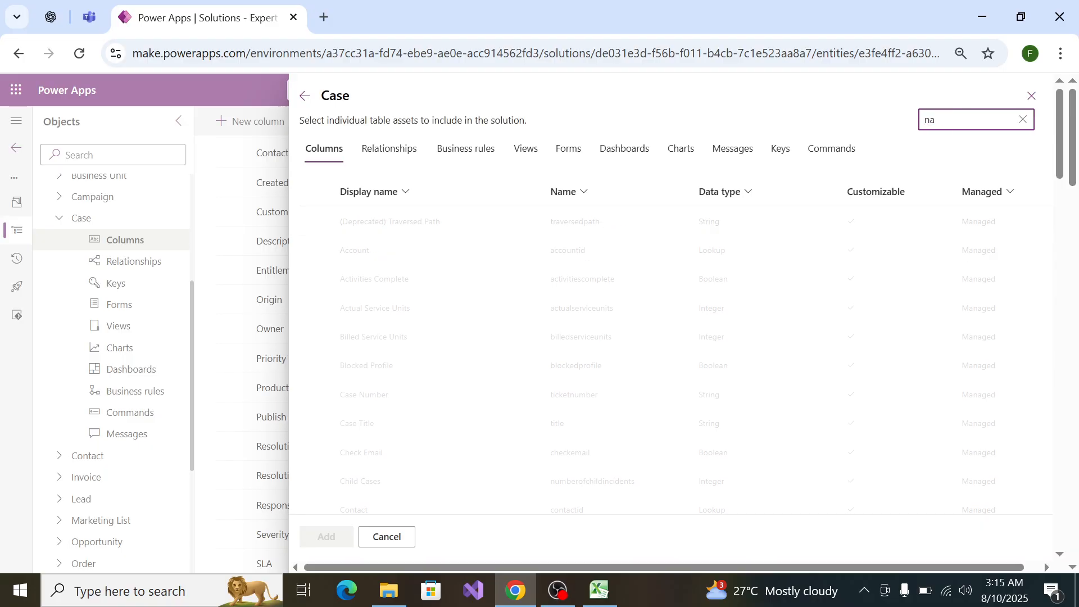
{"action": "type", "text": "N"}
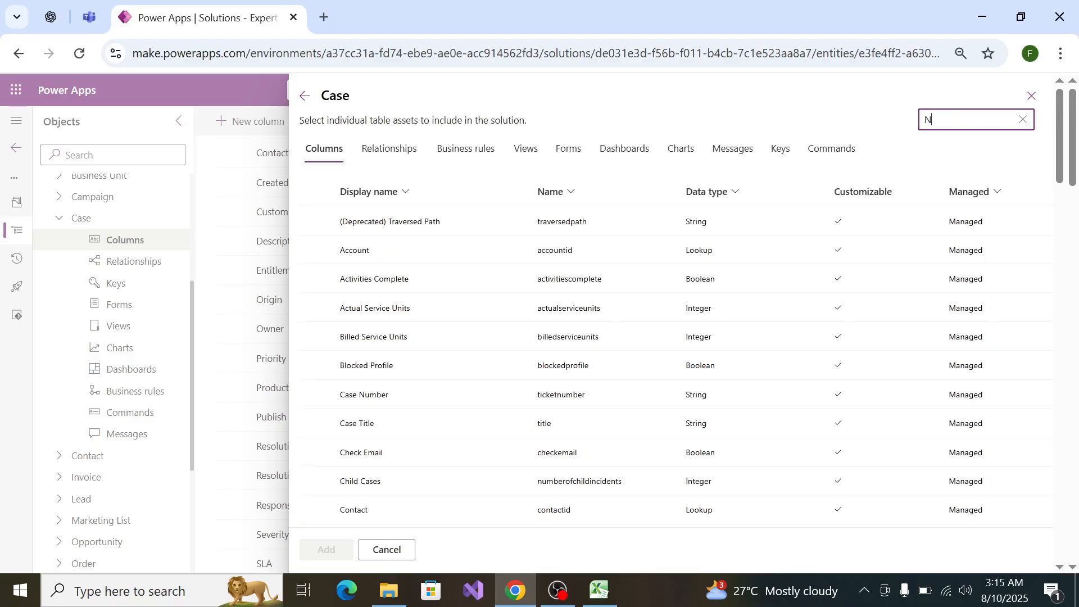
{"action": "type", "text": "a"}
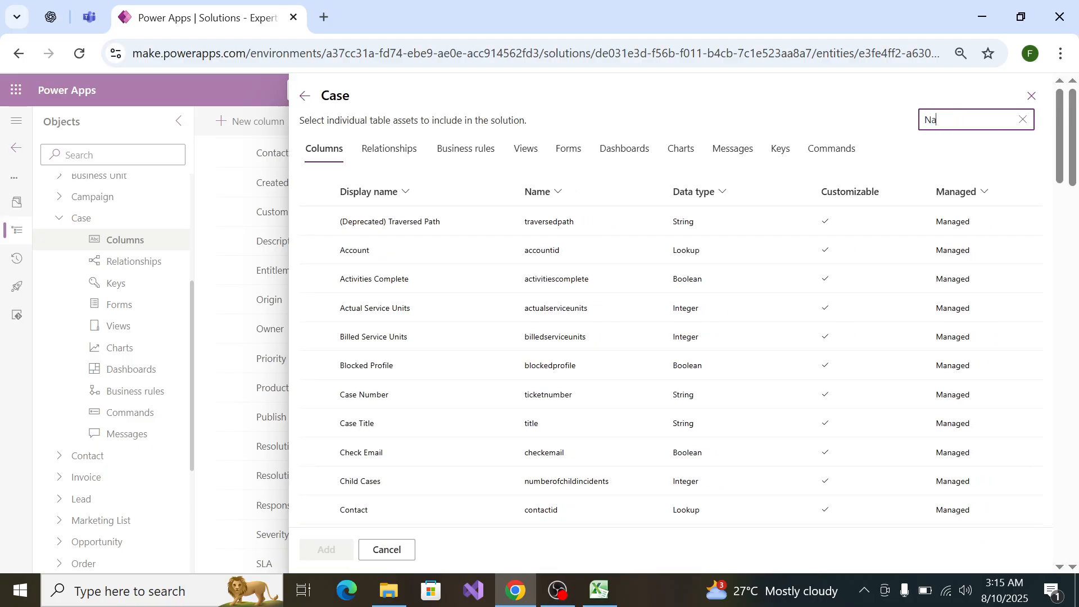
{"action": "type", "text": "m"}
{"action": "key", "text": "BackSpace"}
{"action": "key", "text": "BackSpace"}
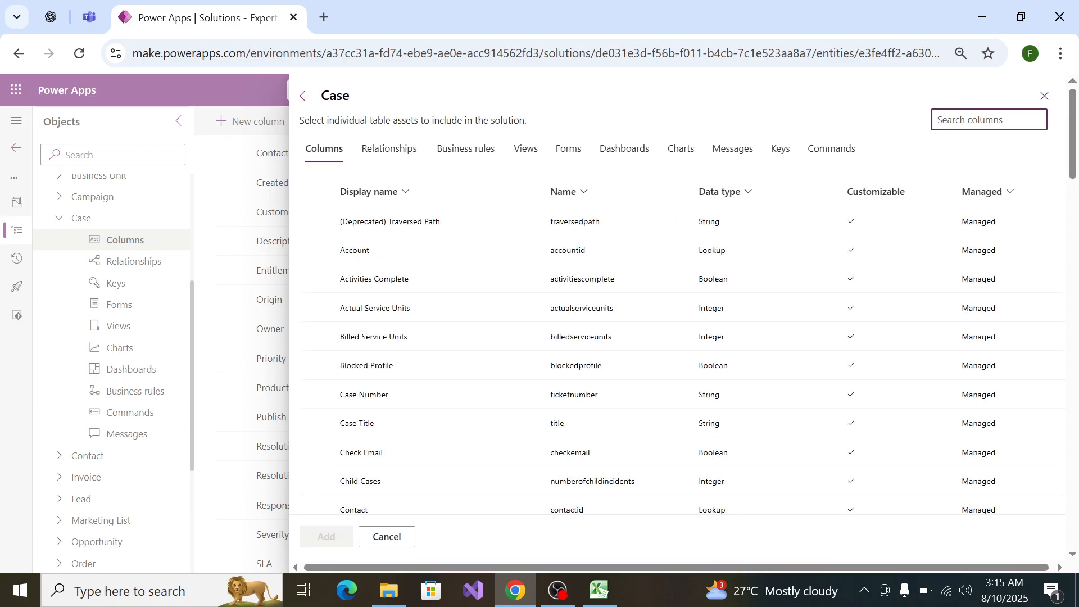
Step: Recheck the title column's name in Excel, then find "Tit" among the existing Case columns and add Case Title to the solution
{"action": "key", "text": "alt+Tab"}
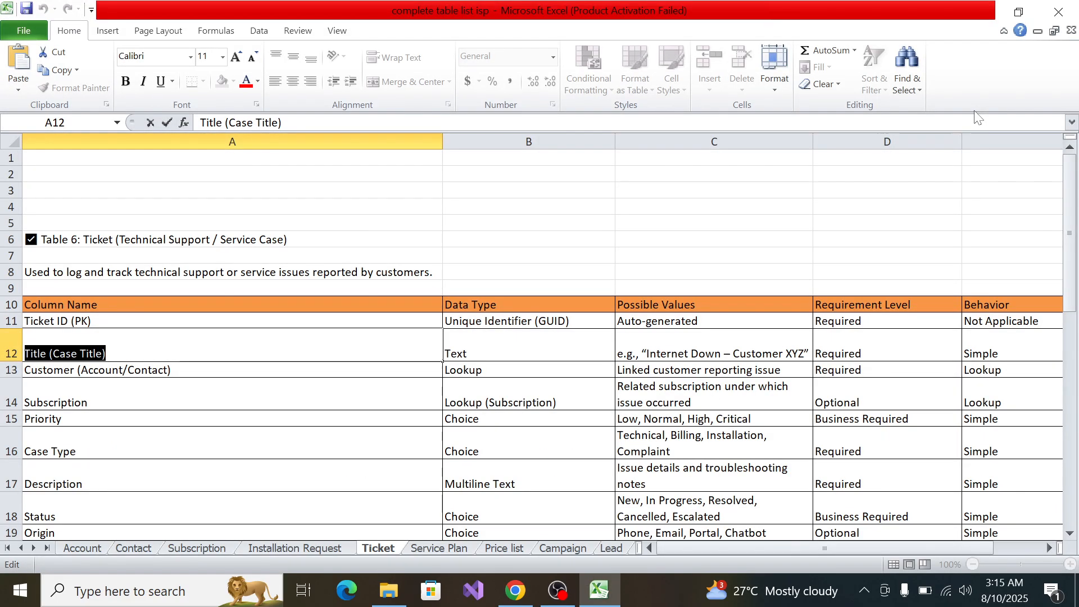
{"action": "key", "text": "alt+Tab"}
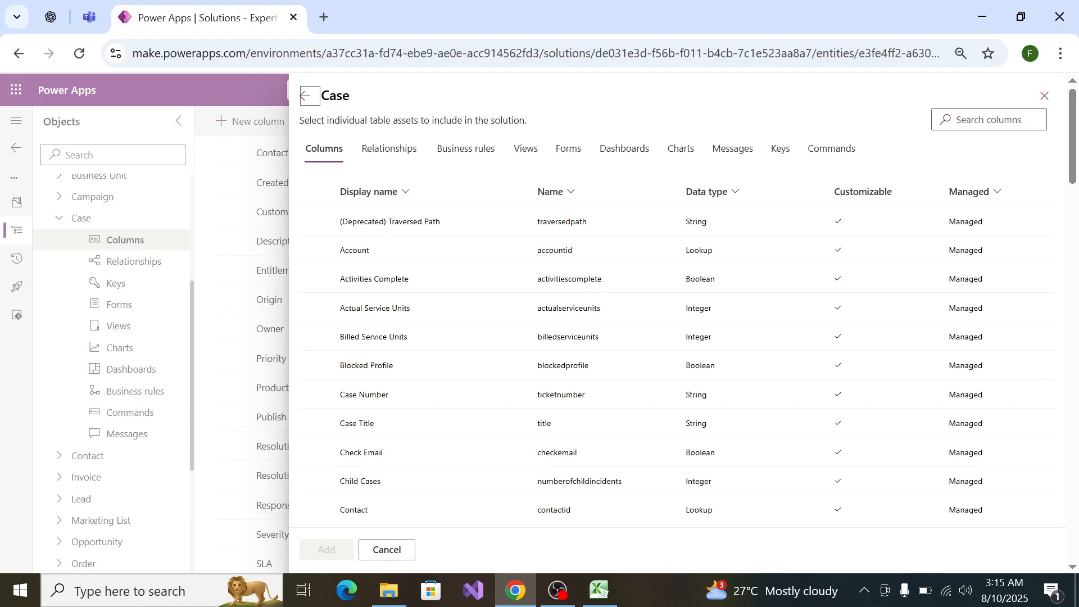
{"action": "left_click", "coordinate": [989, 119]}
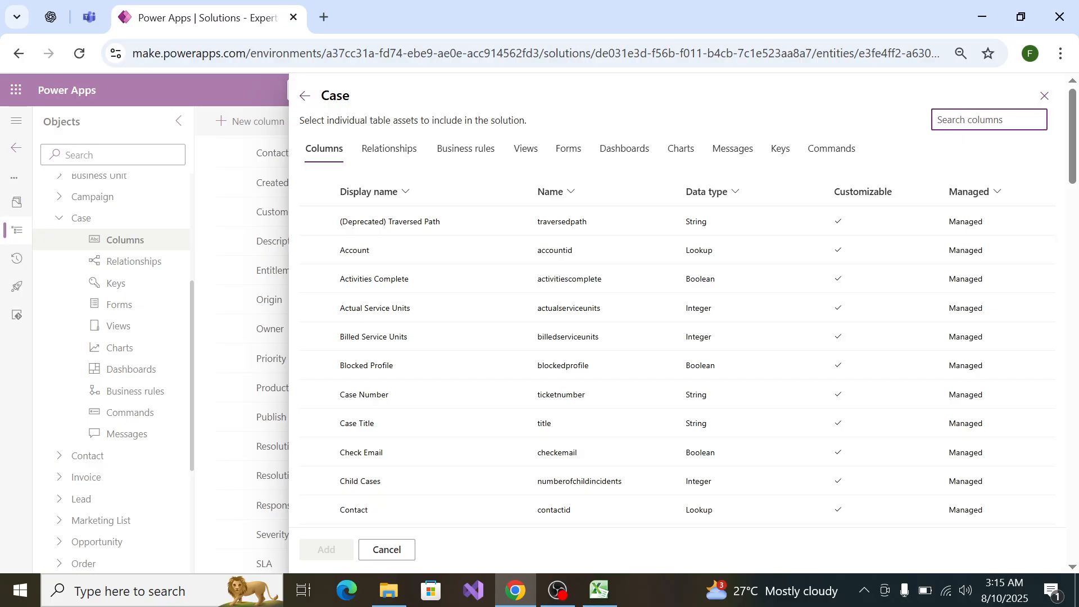
{"action": "type", "text": "Tit"}
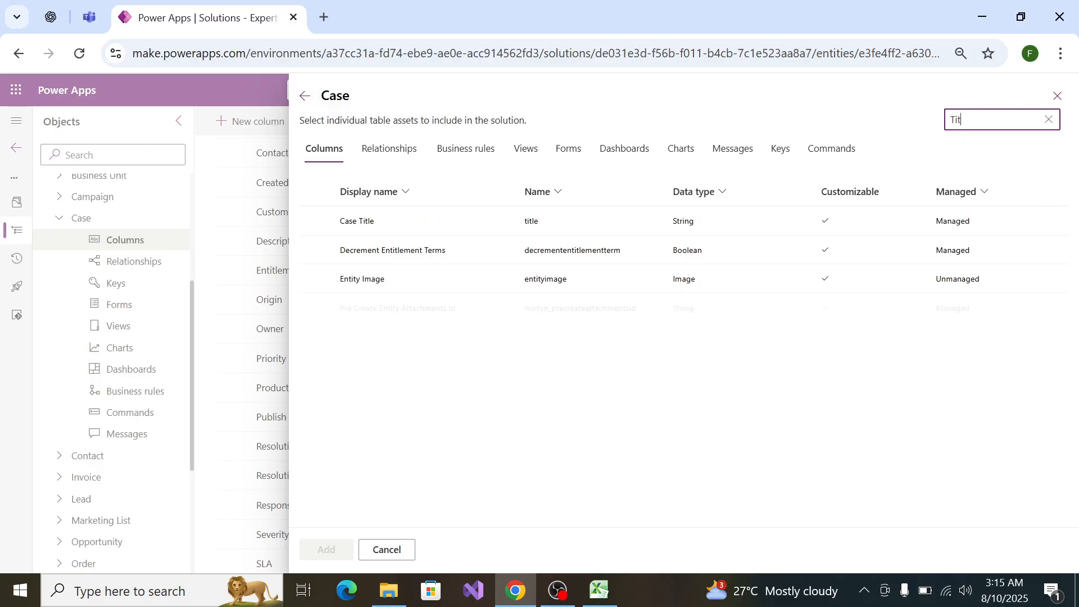
{"action": "left_click", "coordinate": [333, 213]}
{"action": "left_click", "coordinate": [327, 550]}
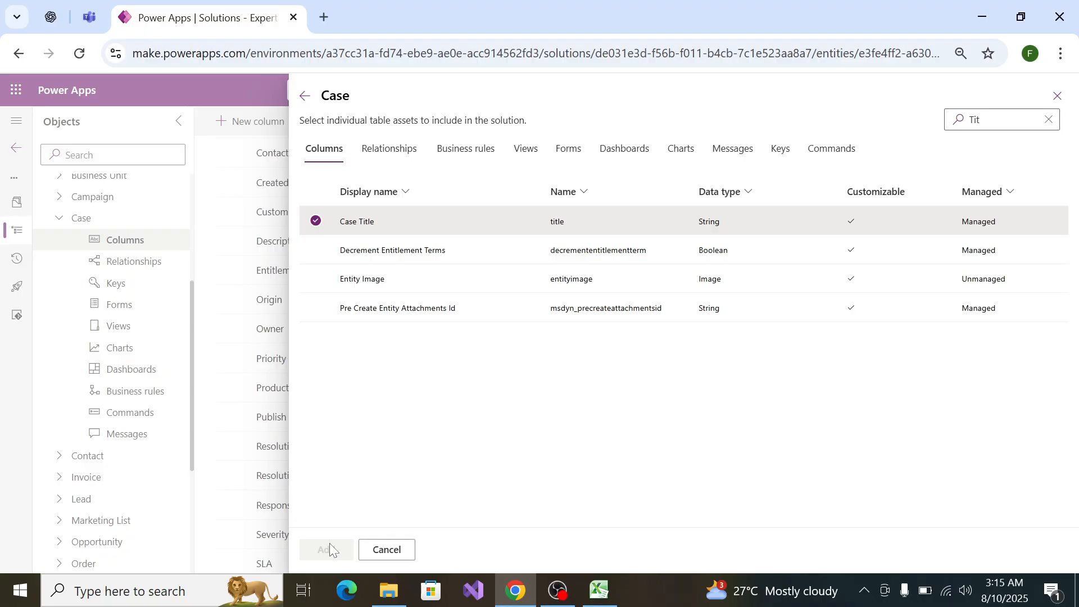
Step: Check the Ticket rows in Excel, then search the existing Case columns for Customer and close the selection without adding anything
{"action": "key", "text": "alt+Tab"}
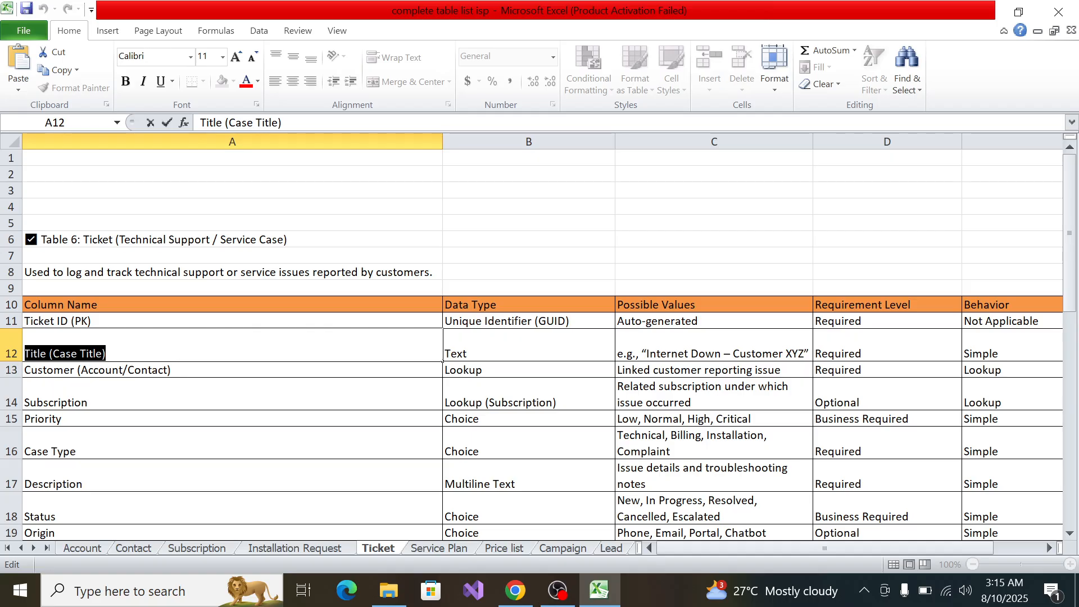
{"action": "key", "text": "End"}
{"action": "key", "text": "alt+Tab"}
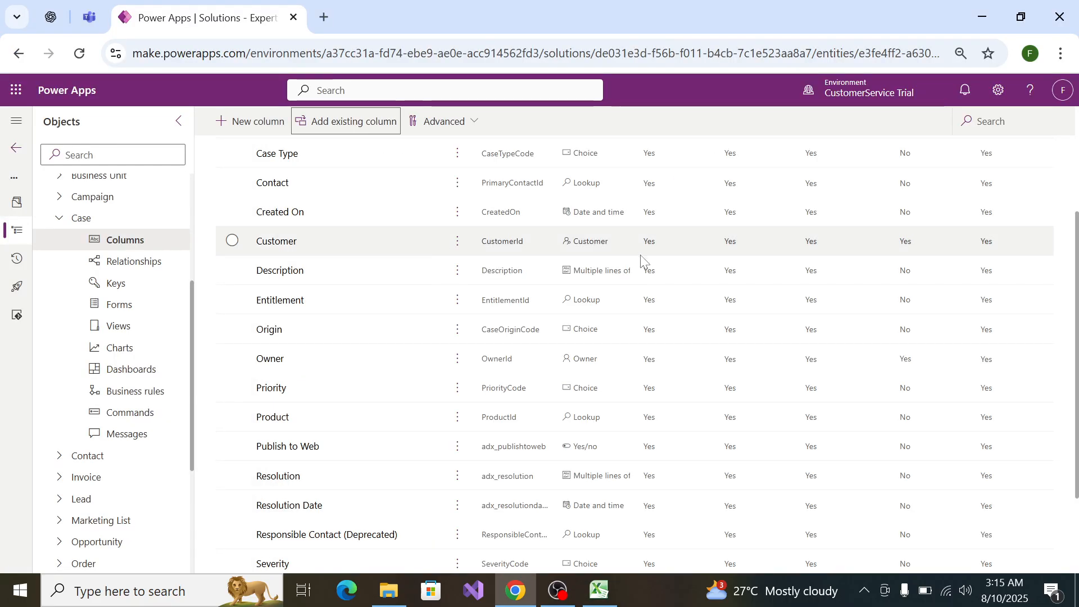
{"action": "left_click", "coordinate": [340, 122]}
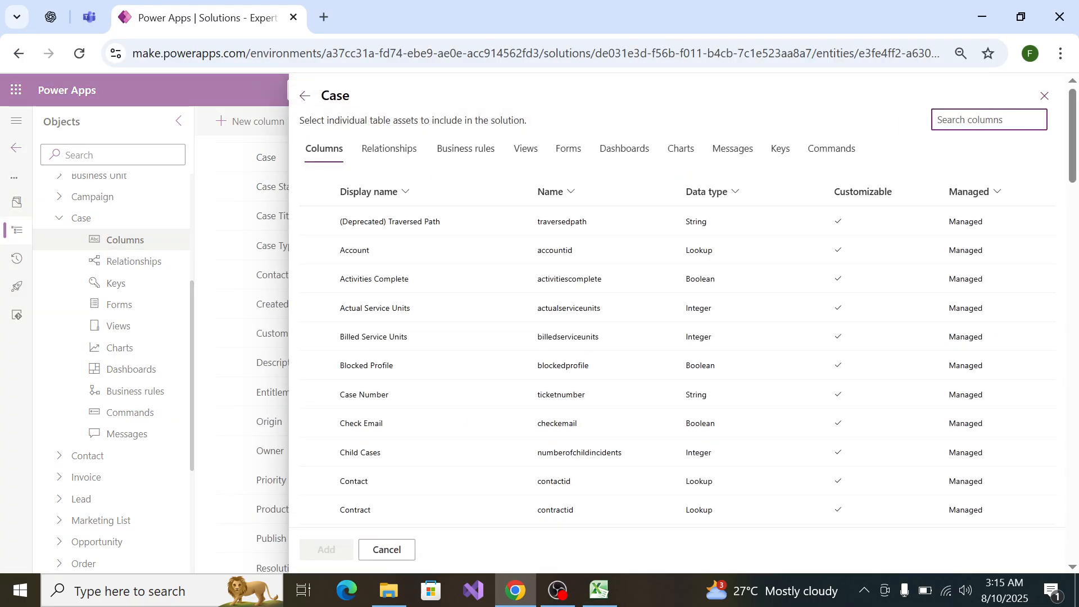
{"action": "type", "text": "Cust"}
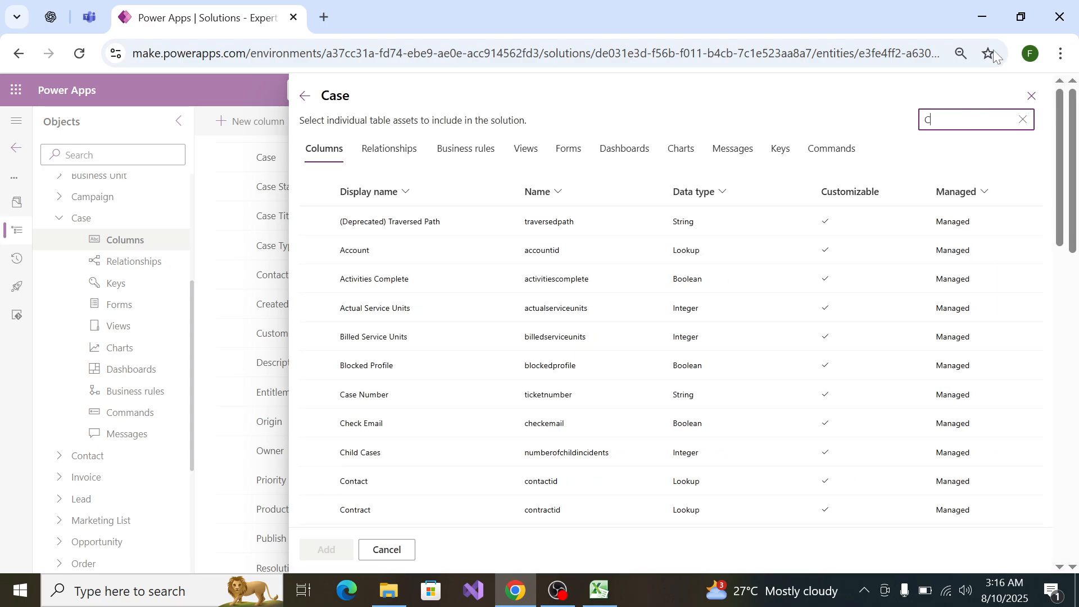
{"action": "left_click", "coordinate": [1032, 96]}
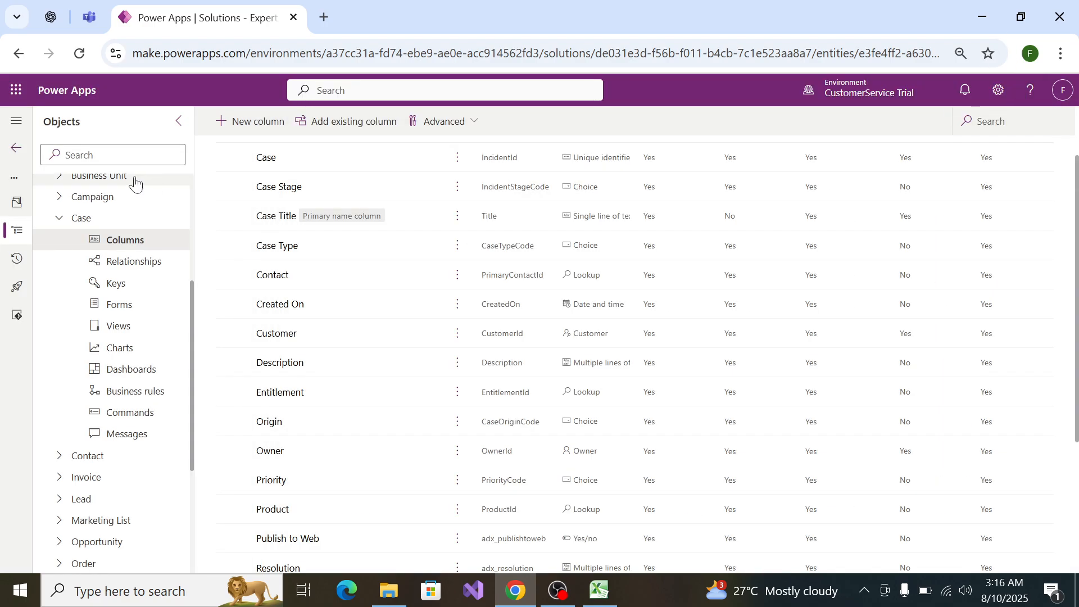
Step: Start a new column in the Case table and clear the pasted "Title (Case Title)" from its display name
{"action": "left_click", "coordinate": [224, 127]}
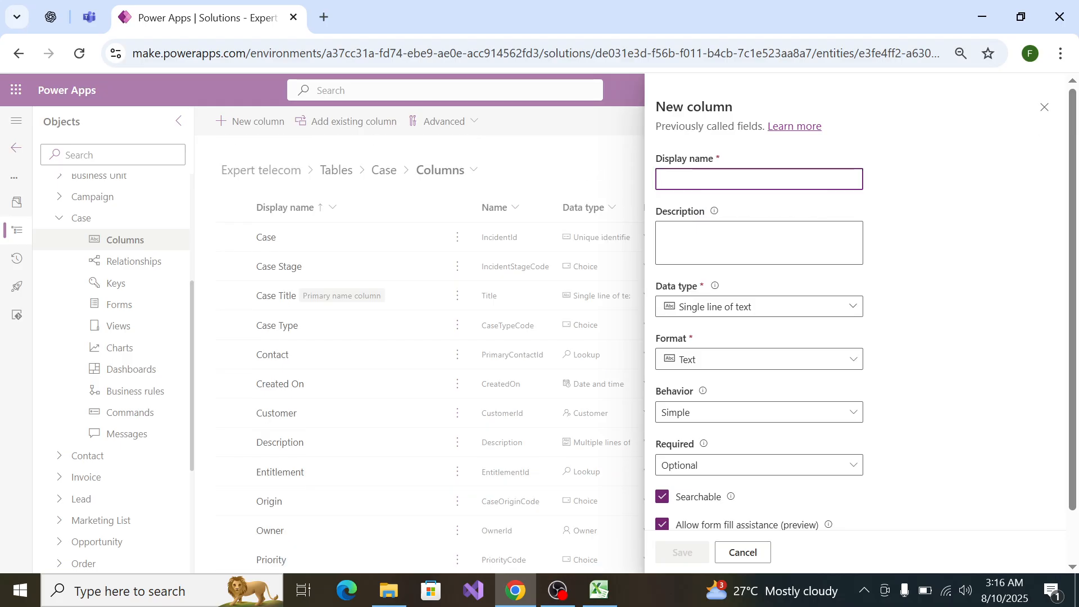
{"action": "type", "text": "Title (Case Title)"}
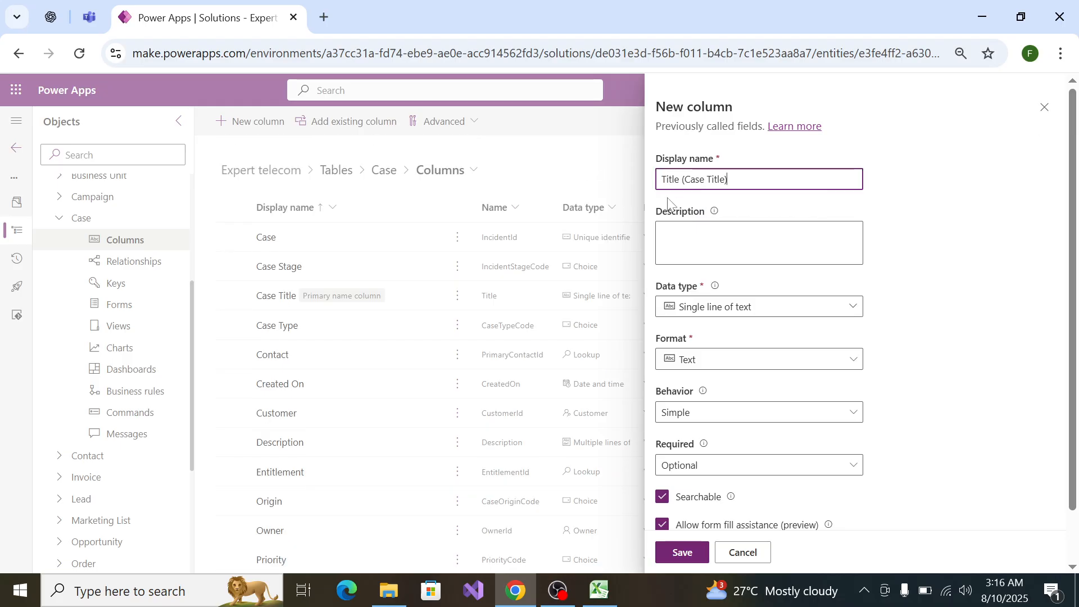
{"action": "key", "text": "ctrl+a"}
{"action": "key", "text": "BackSpace"}
Step: Switch to the Ticket sheet in Excel and copy the name from the Customer (Account/Contact) row
{"action": "key", "text": "alt+Tab"}
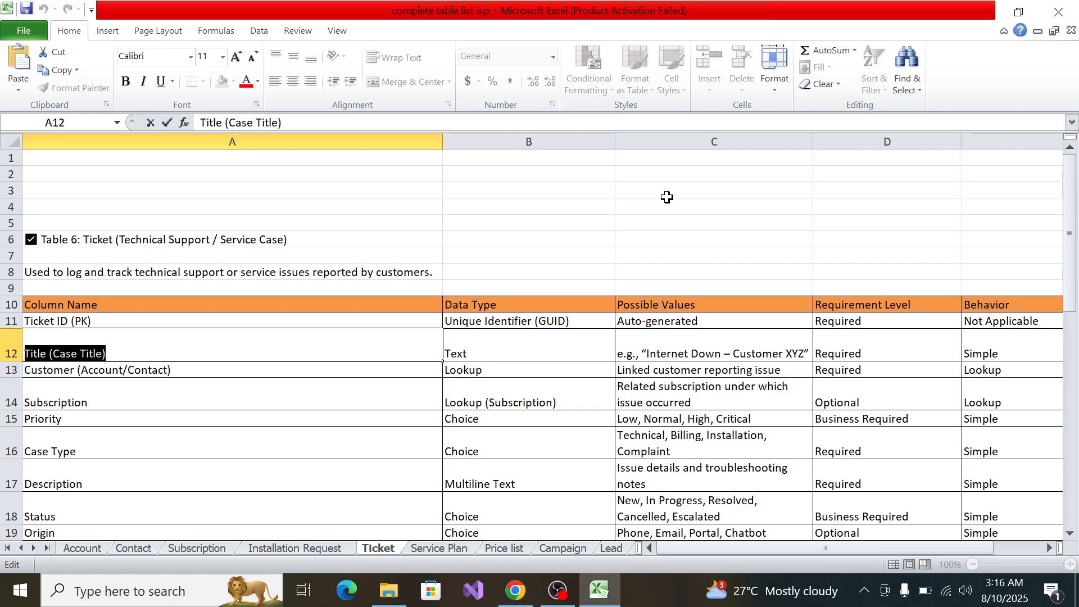
{"action": "left_click", "coordinate": [70, 367]}
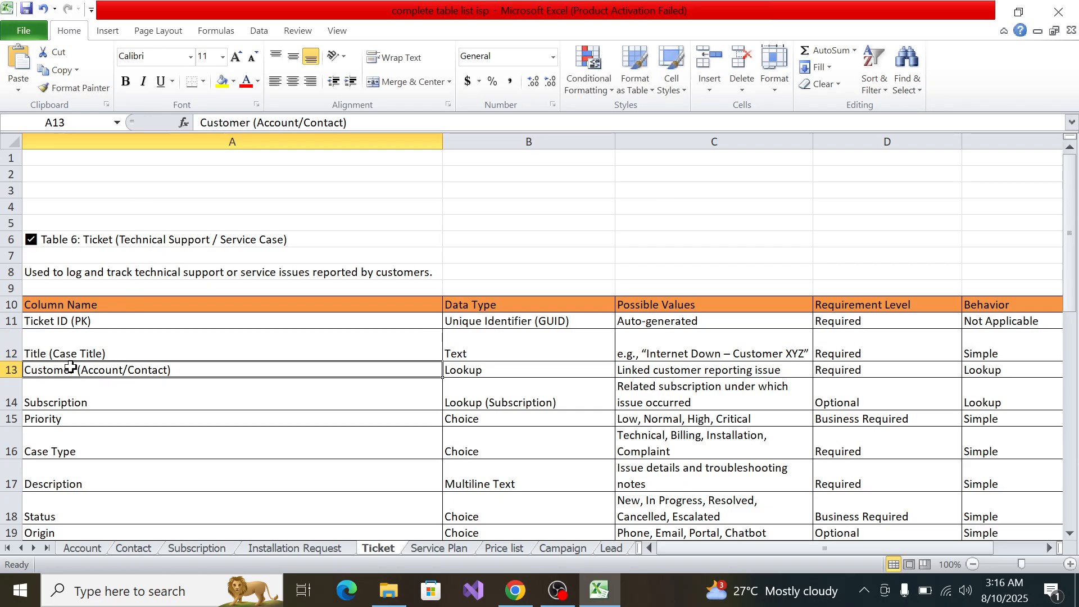
{"action": "left_click_drag", "start_coordinate": [66, 367], "coordinate": [78, 394]}
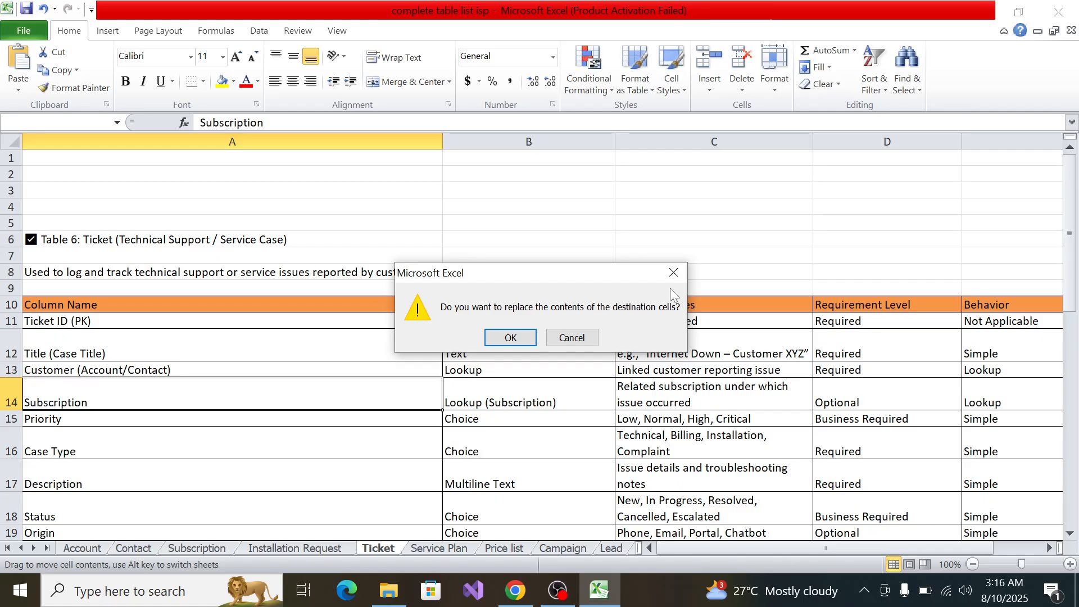
{"action": "left_click", "coordinate": [673, 273]}
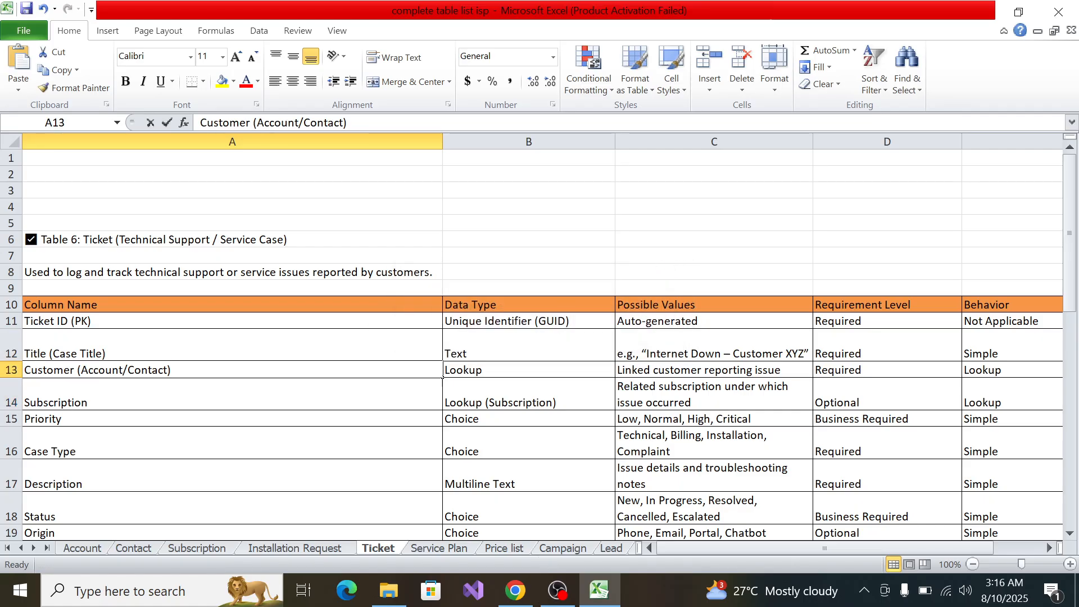
{"action": "double_click", "coordinate": [70, 370]}
{"action": "left_click_drag", "start_coordinate": [70, 369], "coordinate": [12, 368]}
{"action": "key", "text": "ctrl+c"}
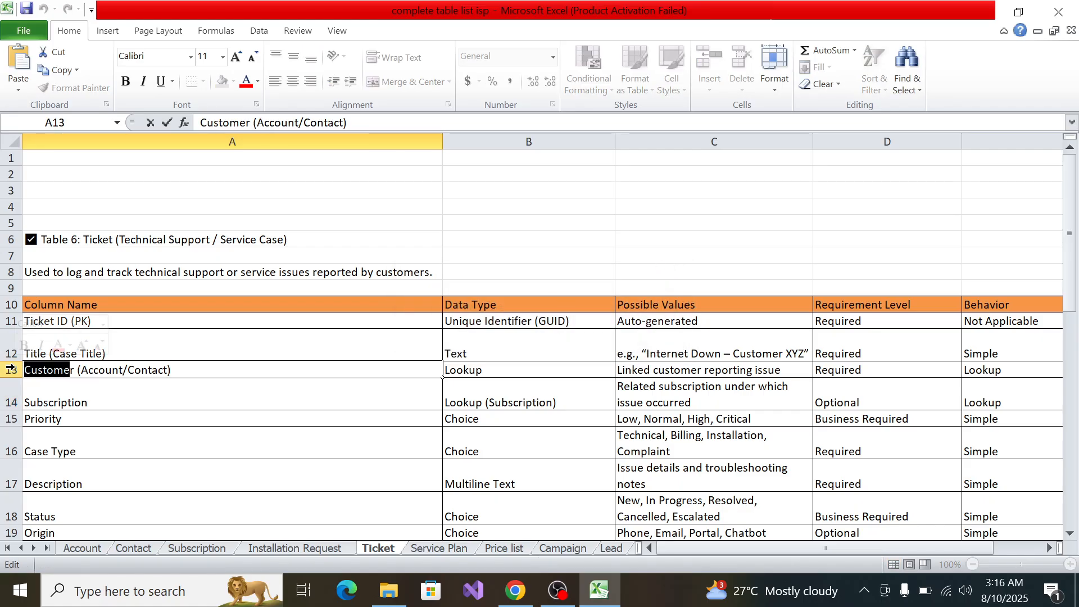
Step: In Power Apps, name the new Case column Customer, set its data type to the Customer lookup type, and save it
{"action": "key", "text": "alt+Tab"}
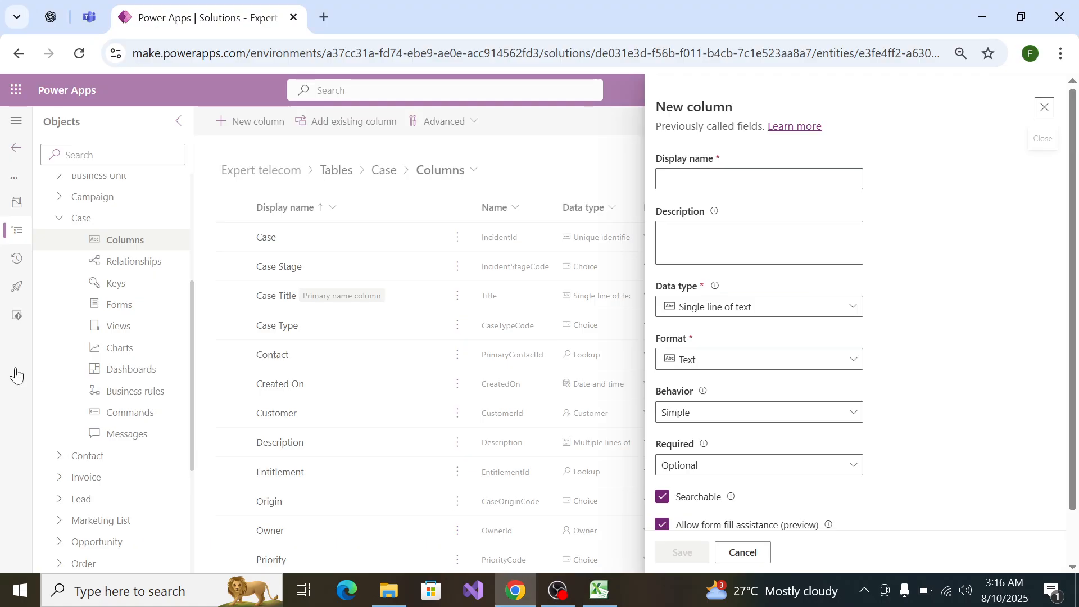
{"action": "left_click", "coordinate": [663, 179]}
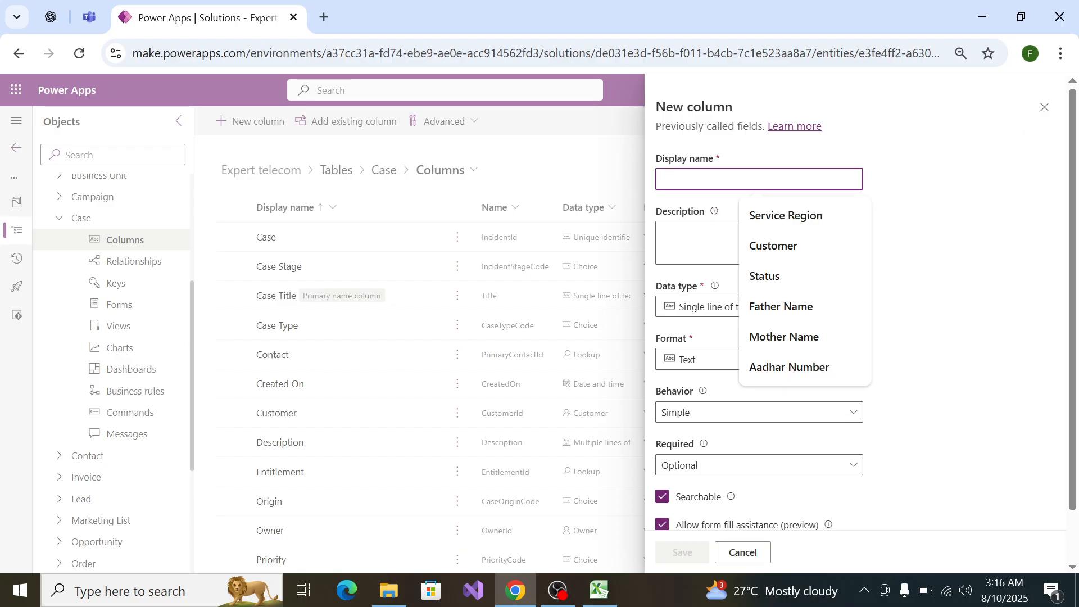
{"action": "key", "text": "ctrl+v"}
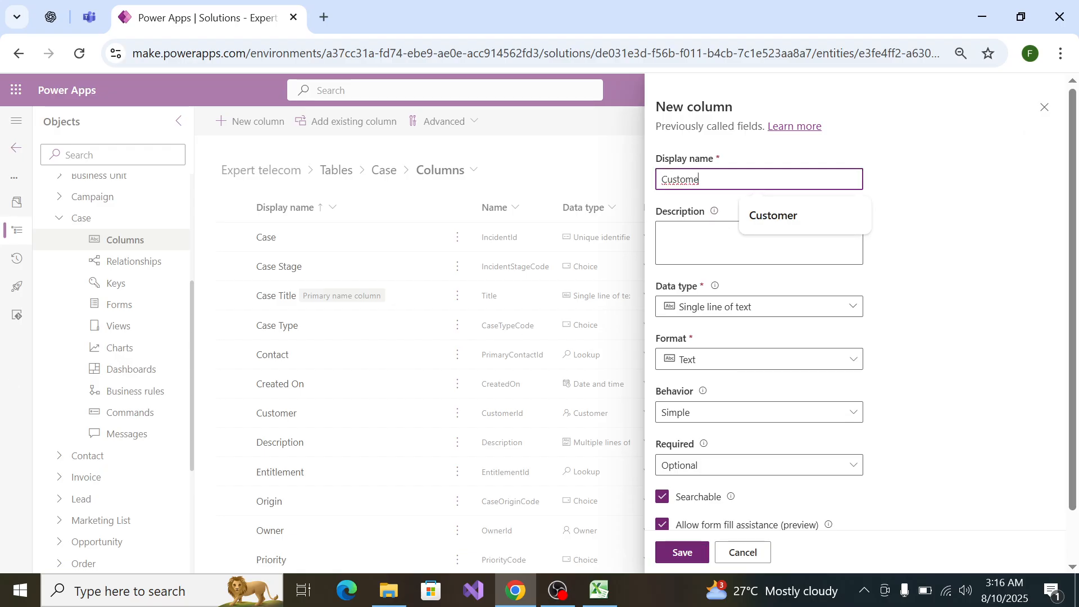
{"action": "left_click", "coordinate": [773, 215]}
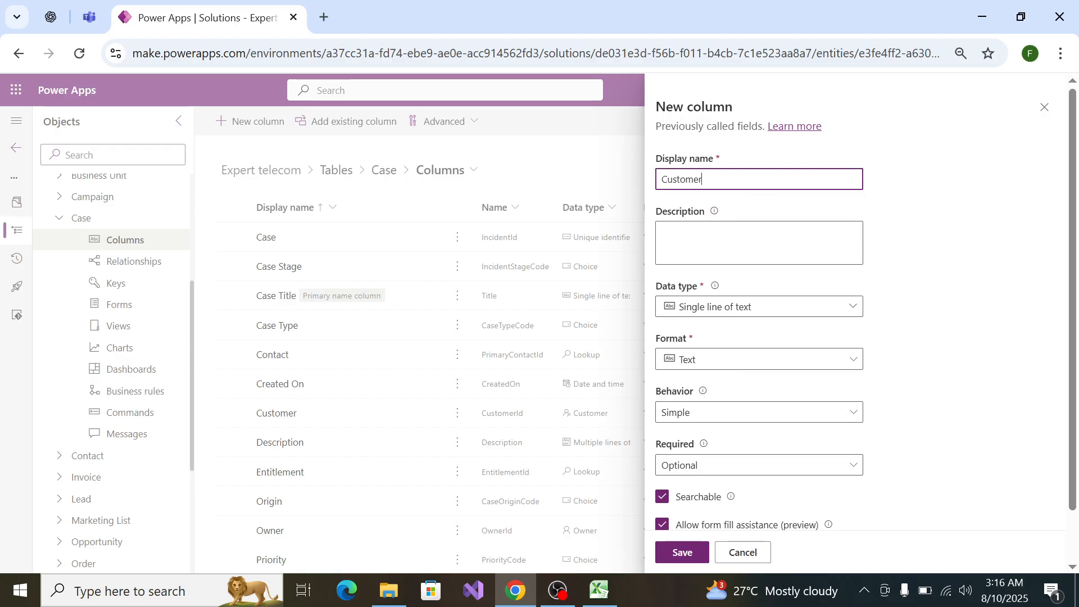
{"action": "left_click", "coordinate": [819, 304]}
{"action": "mouse_move", "coordinate": [841, 406]}
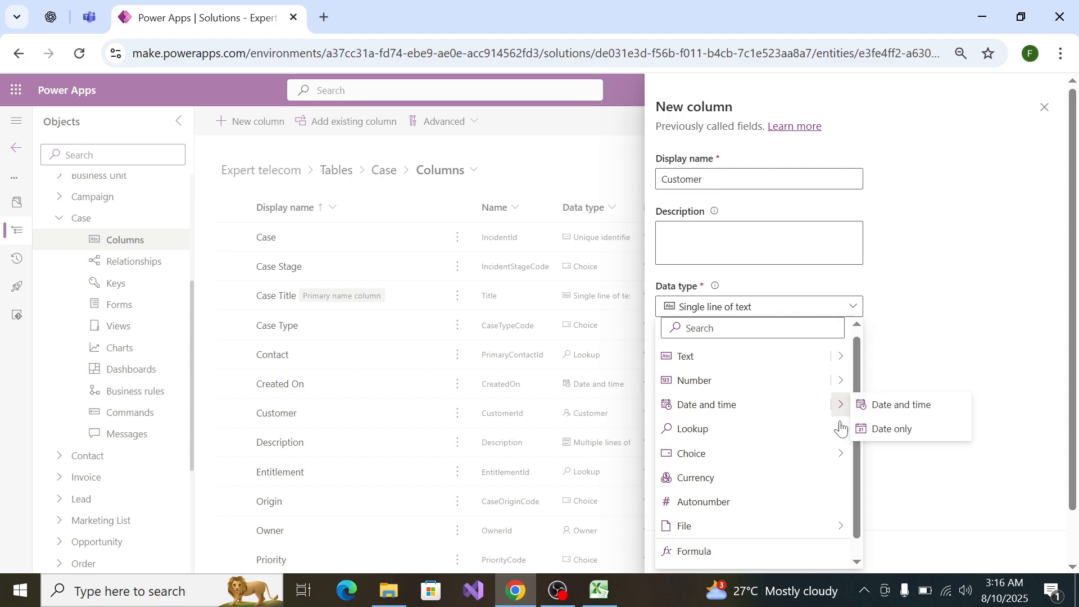
{"action": "mouse_move", "coordinate": [841, 429]}
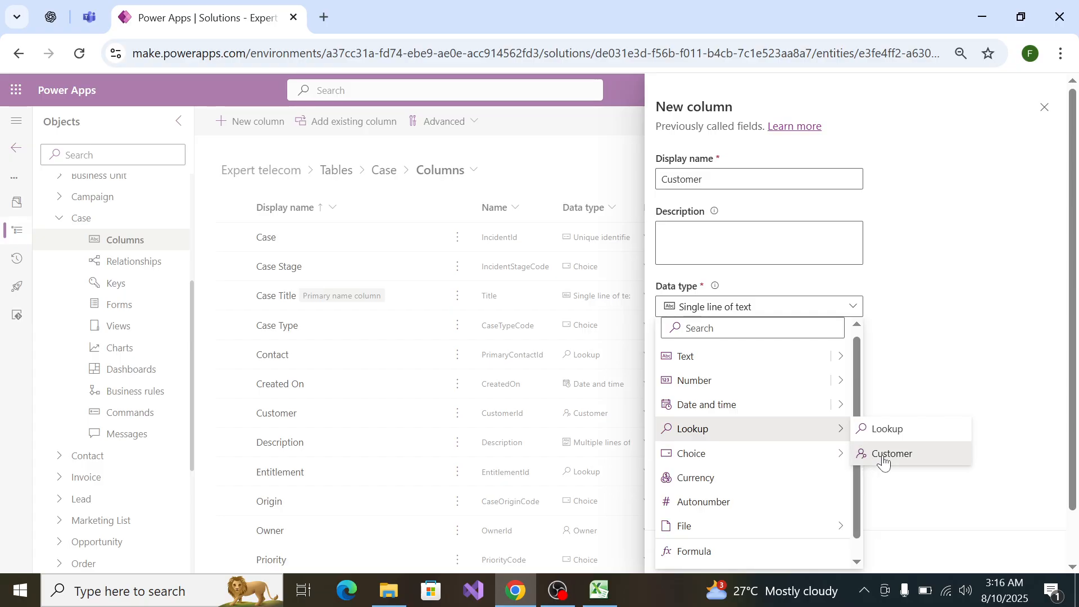
{"action": "left_click", "coordinate": [884, 456]}
{"action": "left_click", "coordinate": [703, 554]}
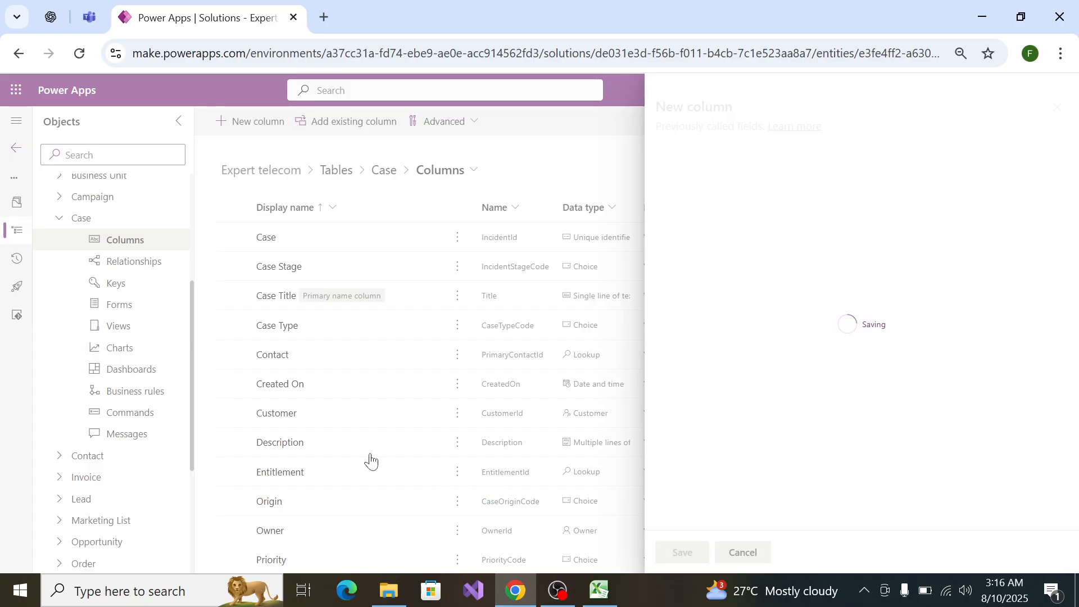
Step: Switch back to Excel and copy the Subscription column name from the Ticket sheet
{"action": "key", "text": "alt+Tab"}
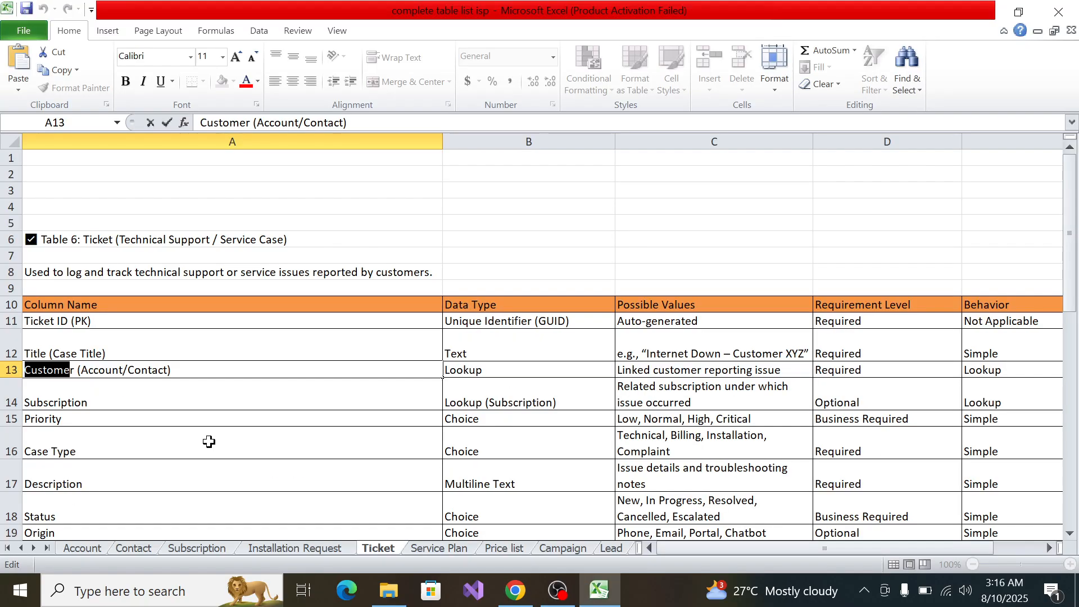
{"action": "left_click", "coordinate": [82, 402]}
{"action": "double_click", "coordinate": [88, 395]}
{"action": "double_click", "coordinate": [87, 399]}
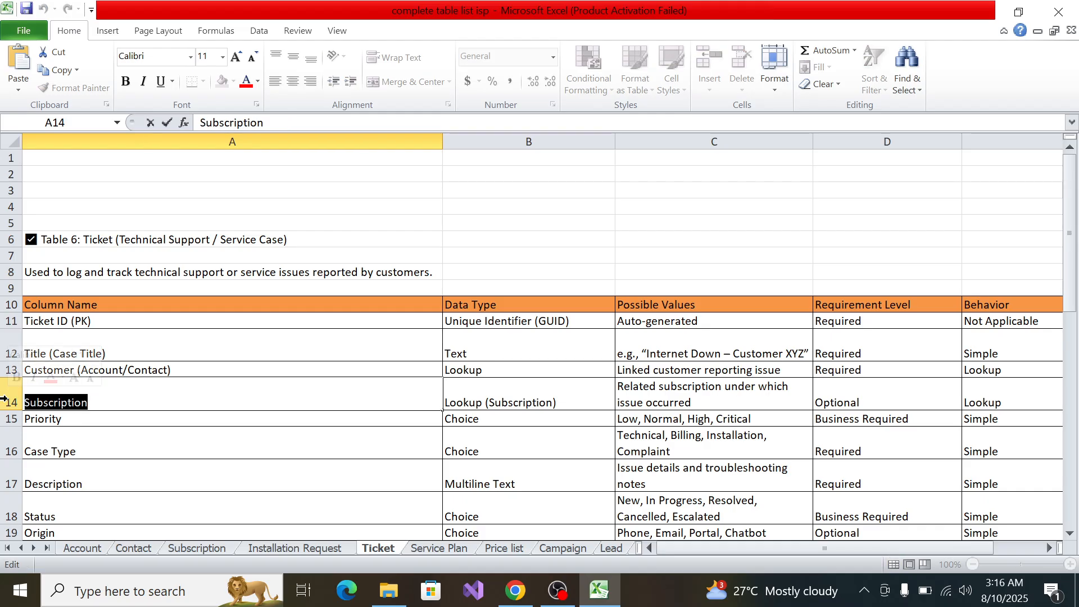
{"action": "right_click", "coordinate": [55, 402]}
{"action": "left_click", "coordinate": [84, 435]}
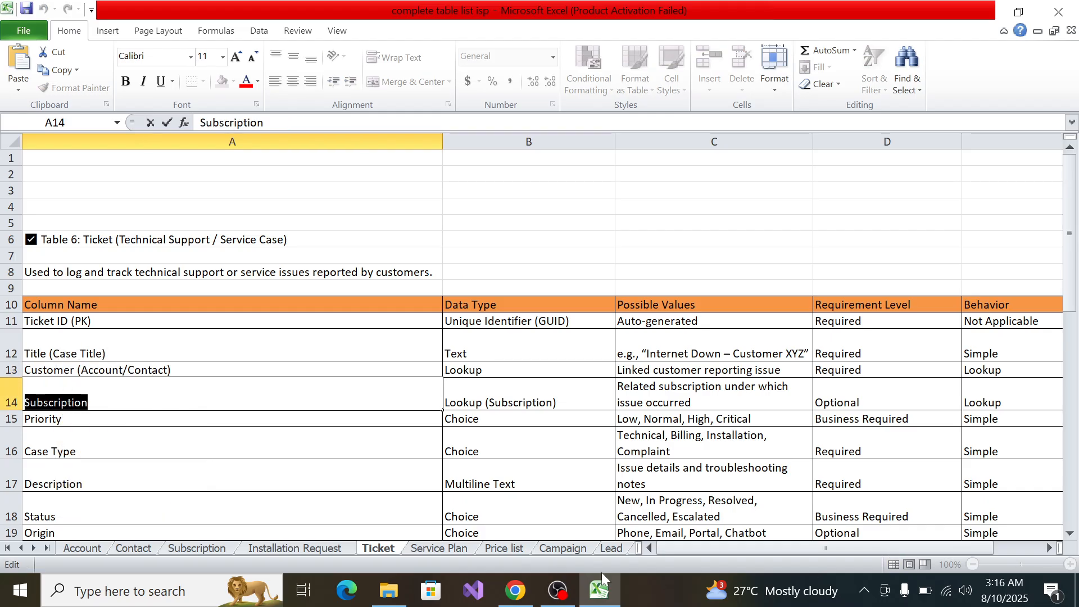
Step: In Power Apps, create and save a Case column named Subscription as a Lookup related to the Subscription table
{"action": "left_click", "coordinate": [600, 579]}
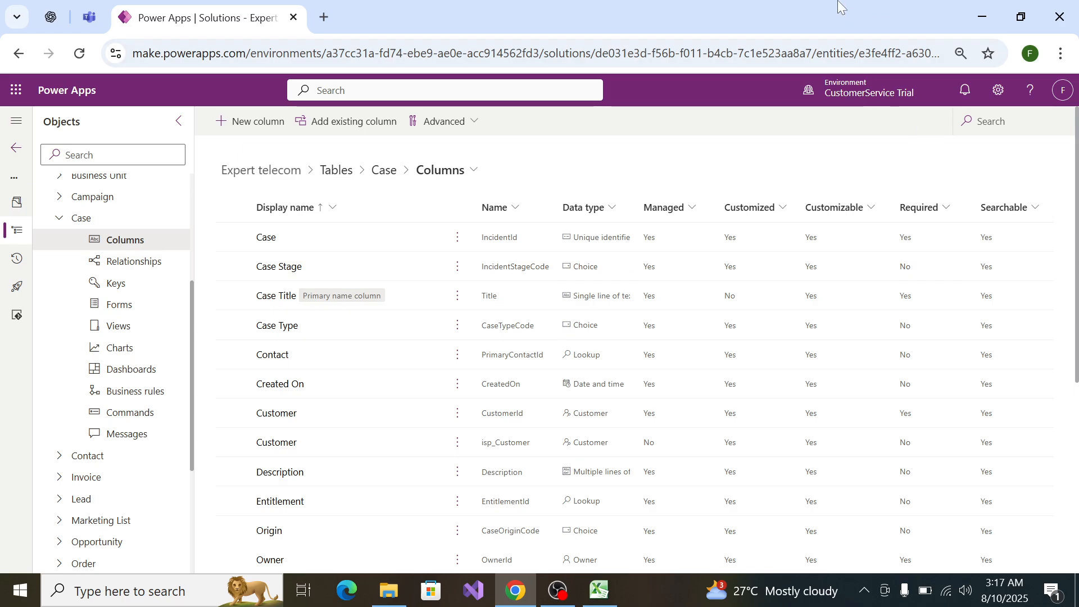
{"action": "left_click", "coordinate": [245, 125]}
{"action": "type", "text": "Subscription"}
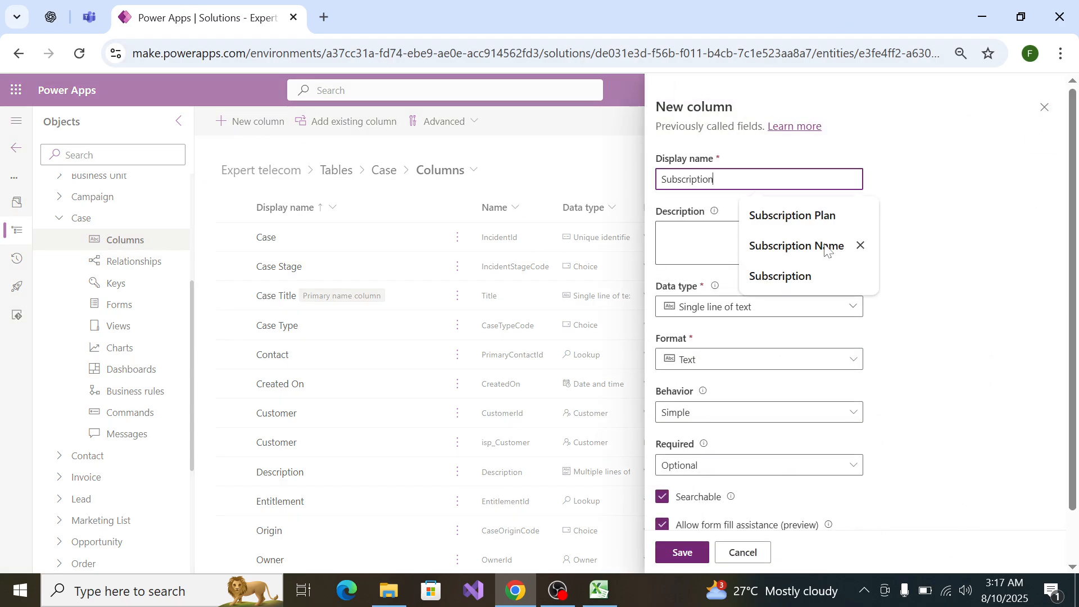
{"action": "left_click", "coordinate": [718, 307]}
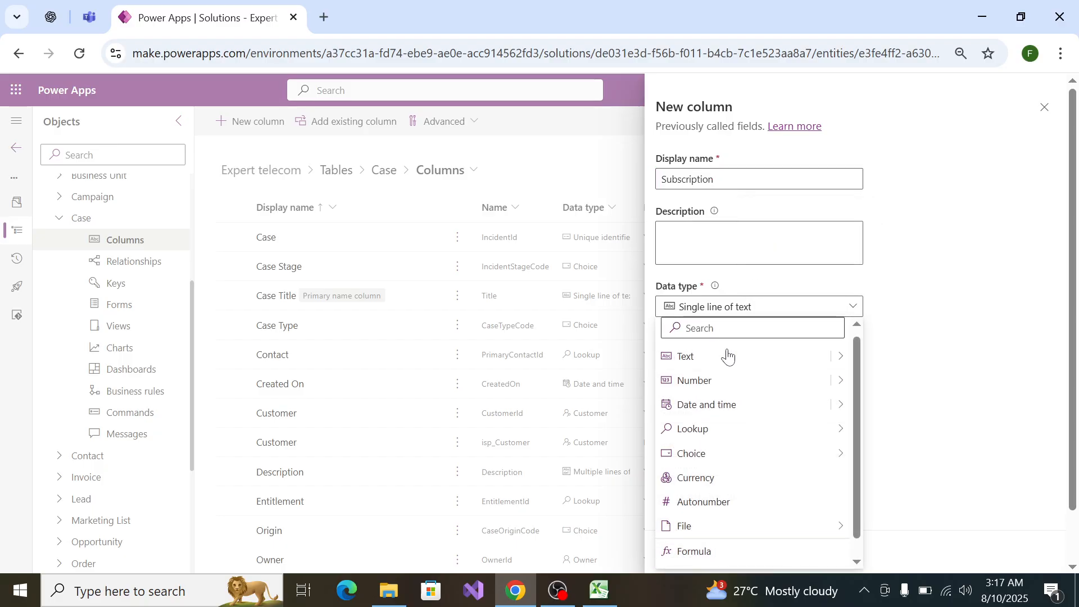
{"action": "mouse_move", "coordinate": [814, 432]}
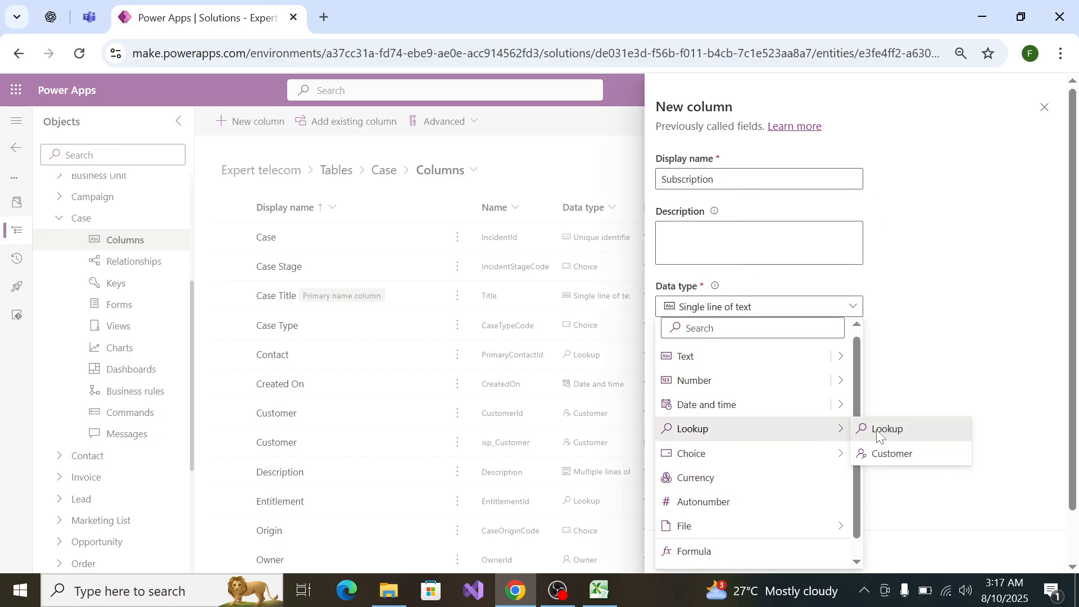
{"action": "left_click", "coordinate": [879, 429]}
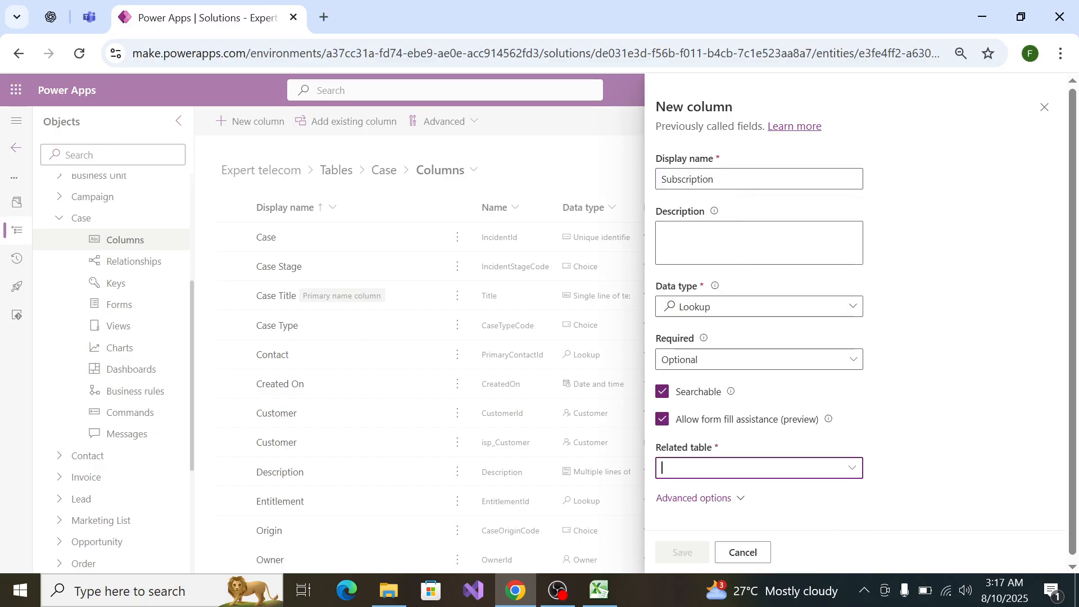
{"action": "type", "text": "sUBSCRIPT"}
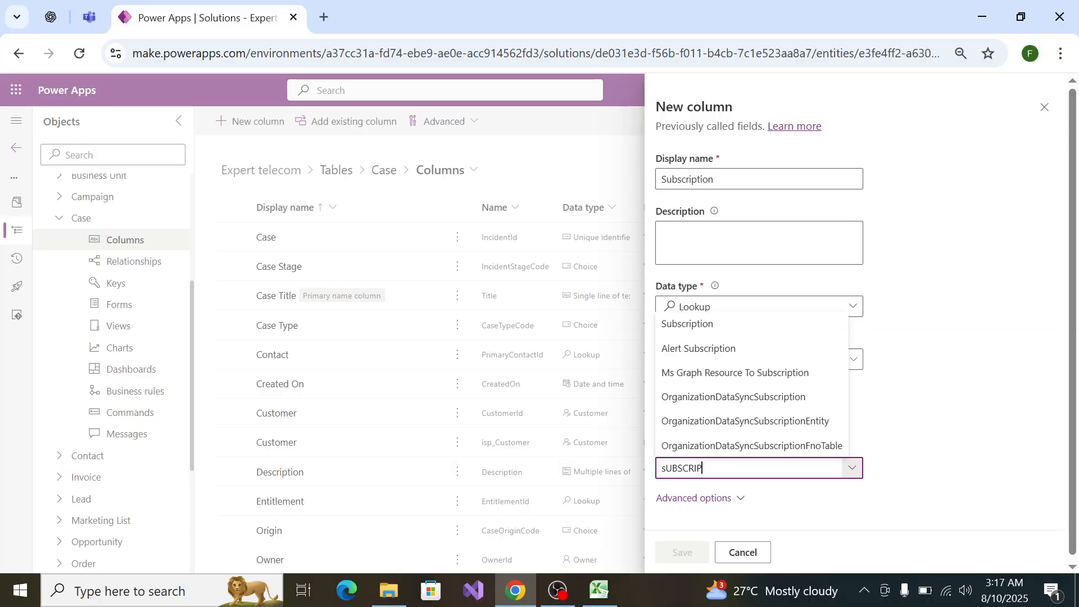
{"action": "left_click", "coordinate": [798, 318]}
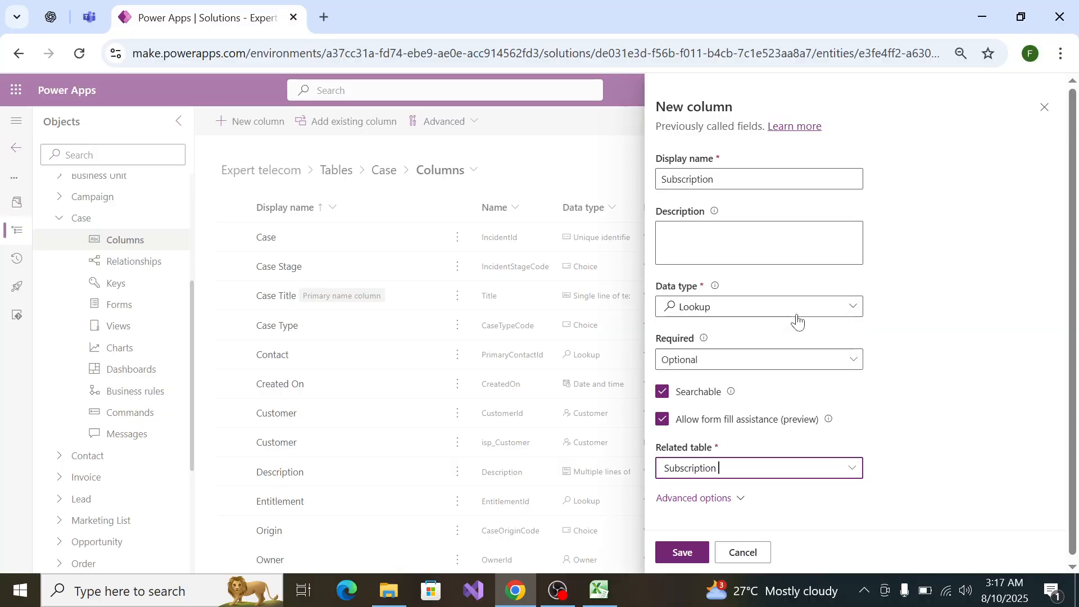
{"action": "left_click", "coordinate": [690, 548]}
Step: Return to the Ticket sheet in Excel and copy the Priority column name
{"action": "key", "text": "alt+Tab"}
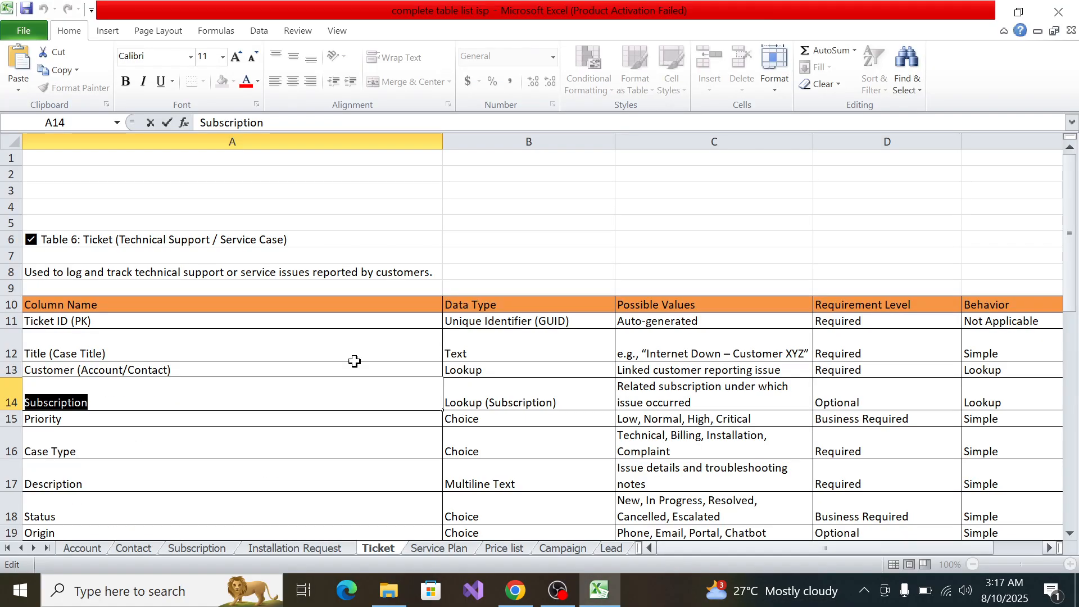
{"action": "left_click", "coordinate": [59, 418]}
{"action": "double_click", "coordinate": [59, 418]}
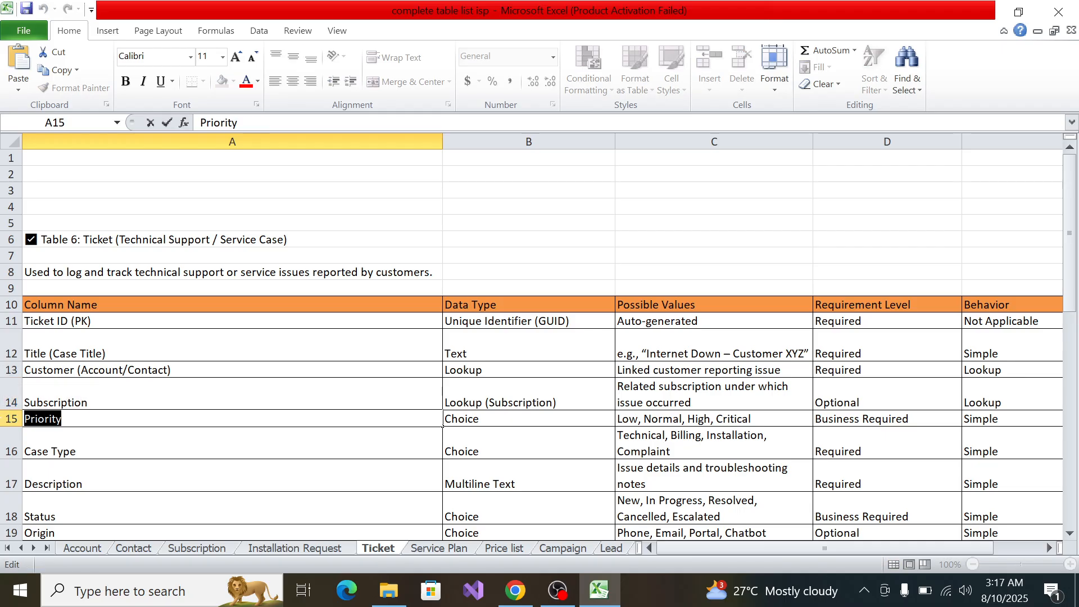
Step: In Power Apps, start a new Case column named Priority with the Choice data type and without syncing to a global choice
{"action": "key", "text": "alt+Tab"}
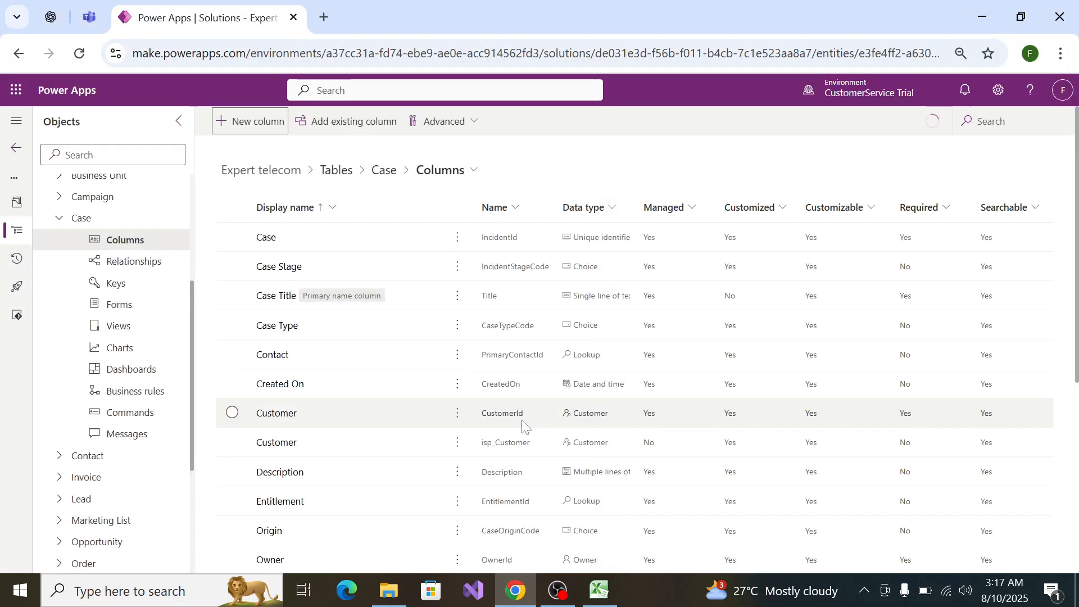
{"action": "left_click", "coordinate": [222, 122]}
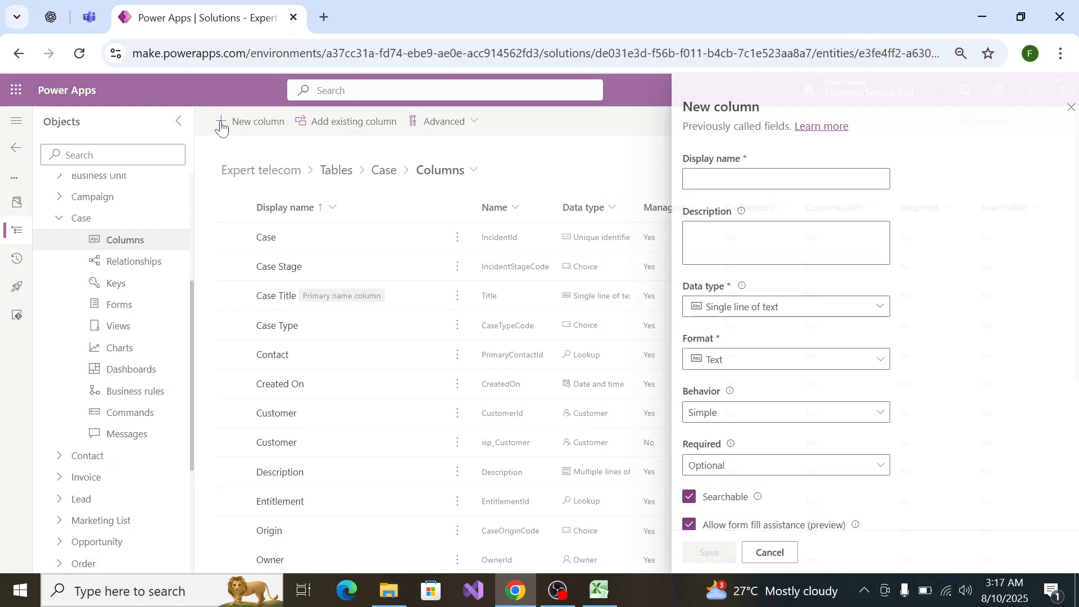
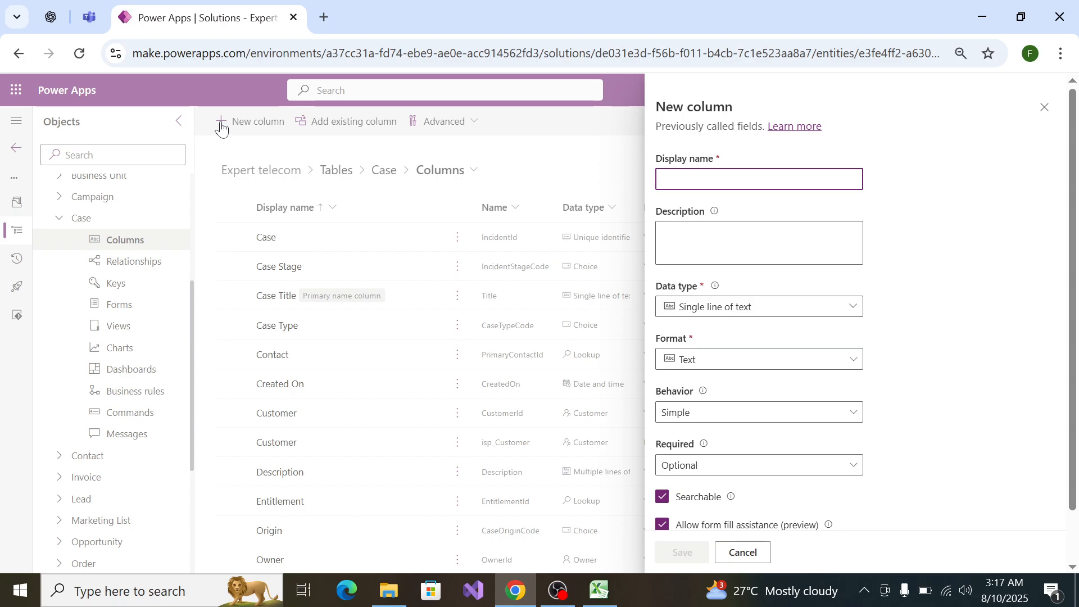
{"action": "type", "text": "Priority"}
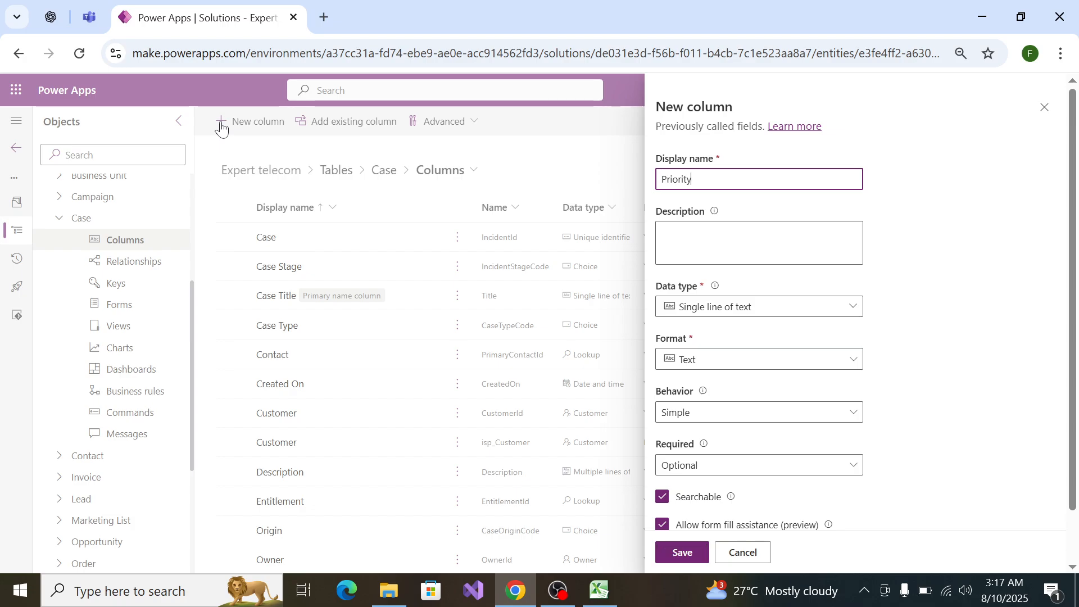
{"action": "left_click", "coordinate": [784, 313]}
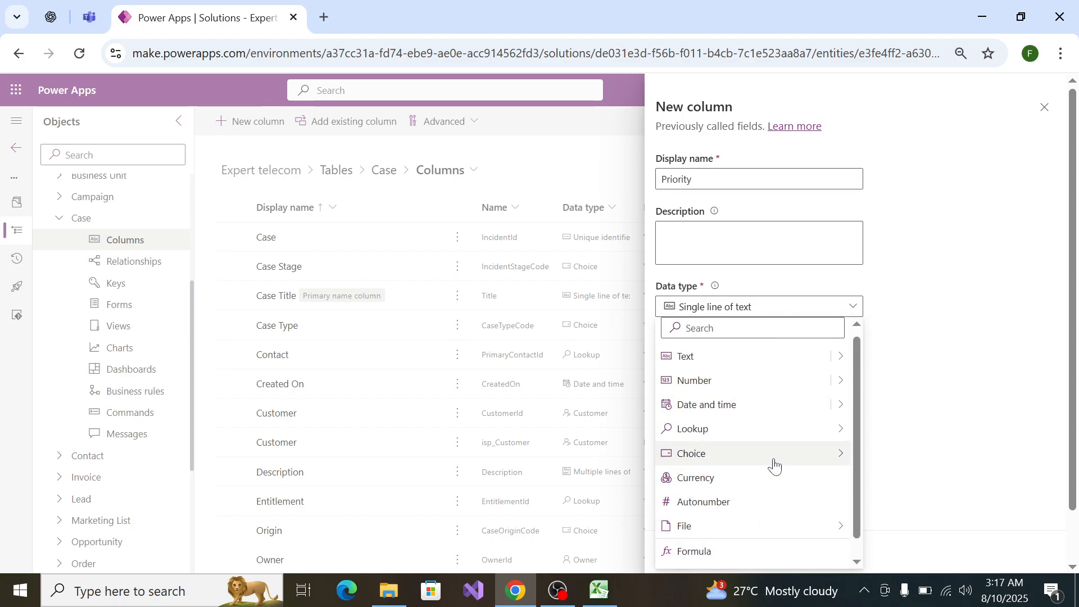
{"action": "mouse_move", "coordinate": [775, 454]}
{"action": "left_click", "coordinate": [881, 452]}
{"action": "scroll", "coordinate": [787, 388], "scroll_direction": "down", "scroll_amount": 5}
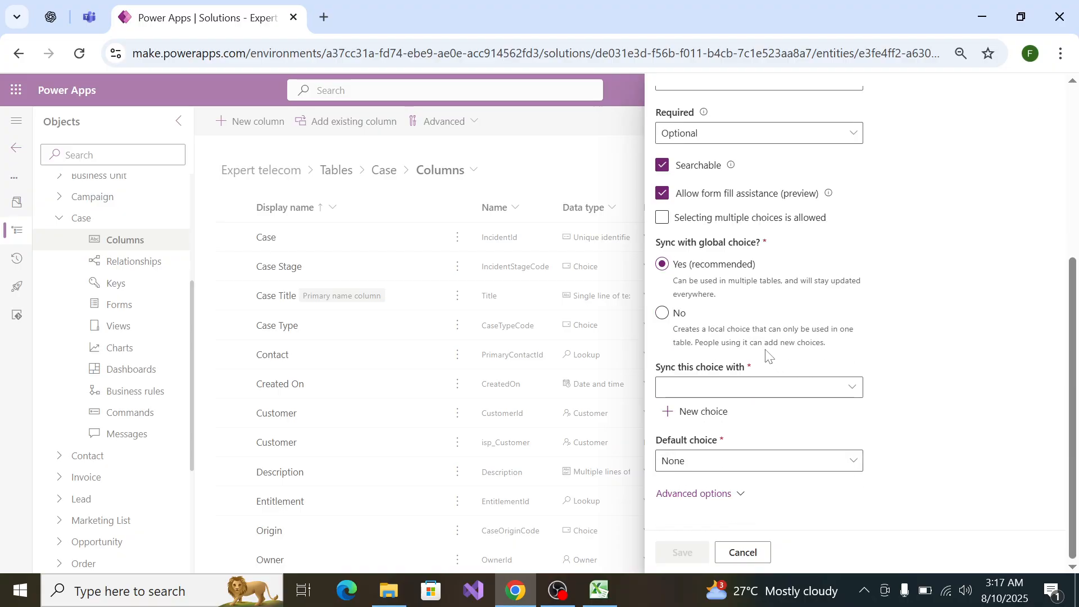
{"action": "left_click", "coordinate": [679, 335]}
{"action": "scroll", "coordinate": [725, 359], "scroll_direction": "down", "scroll_amount": 1}
{"action": "left_click", "coordinate": [736, 378]}
Step: In Excel, select the Priority row's possible values "Low, Normal, High, Critical" and copy them
{"action": "key", "text": "alt+Tab"}
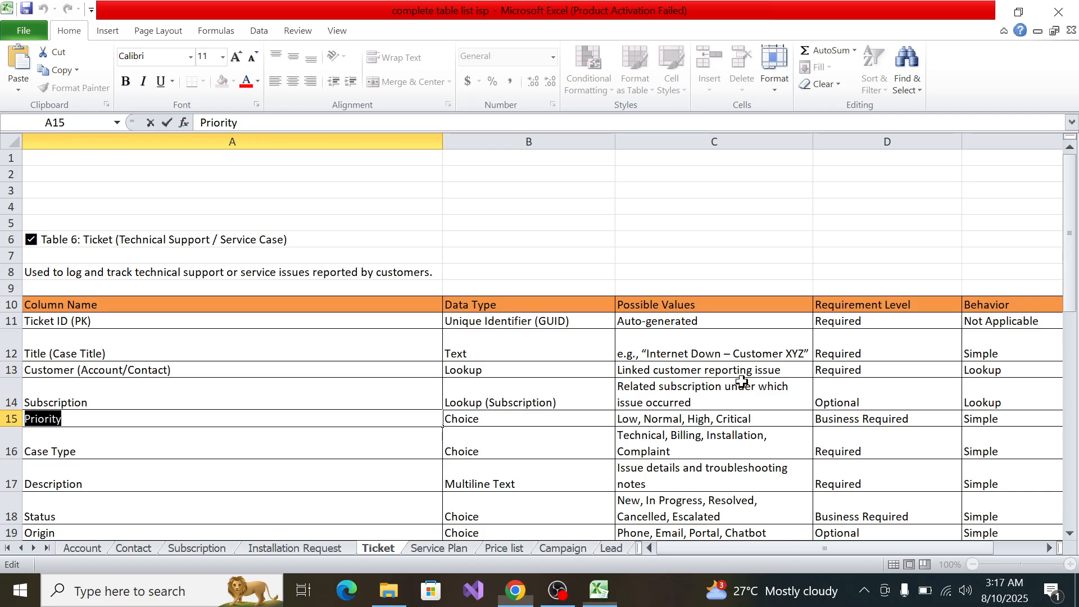
{"action": "left_click", "coordinate": [786, 417]}
{"action": "double_click", "coordinate": [786, 417]}
{"action": "key", "text": "shift+Home"}
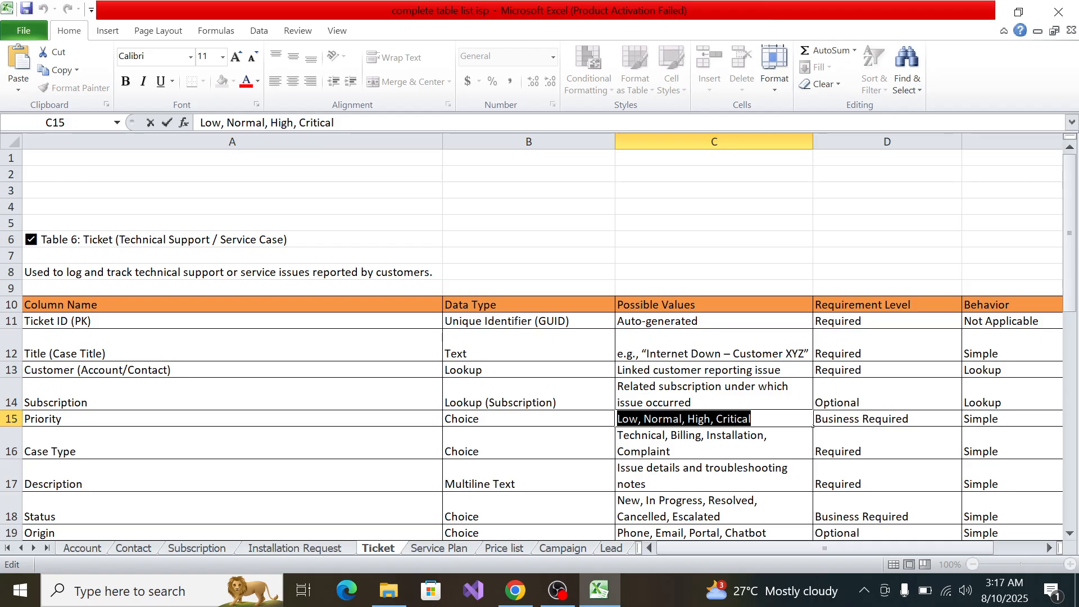
{"action": "key", "text": "ctrl+c"}
{"action": "key", "text": "alt+Tab"}
{"action": "scroll", "coordinate": [772, 349], "scroll_direction": "down", "scroll_amount": 5}
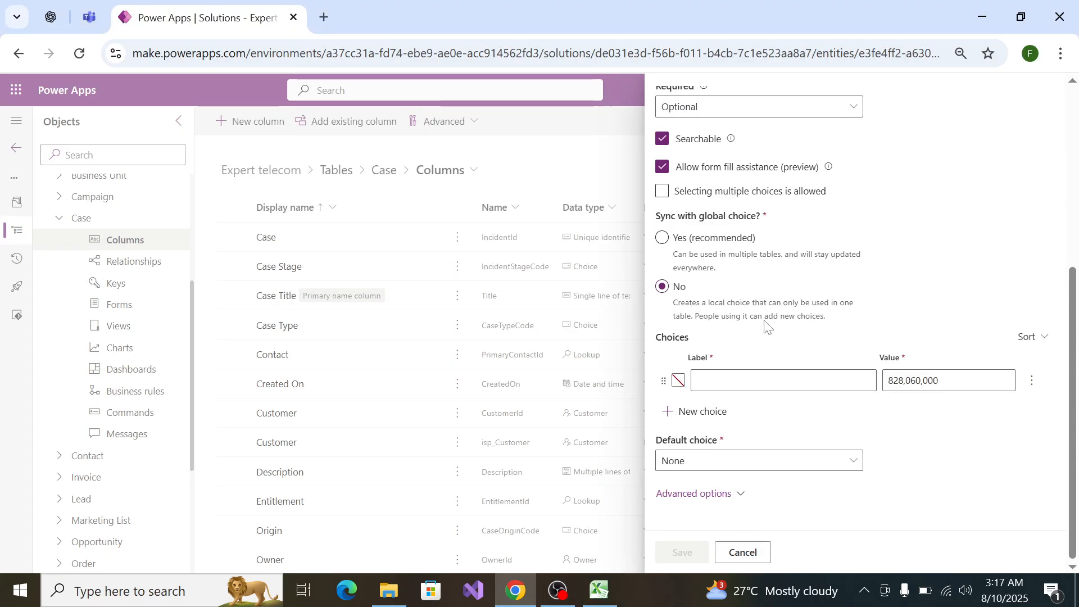
{"action": "left_click", "coordinate": [783, 381]}
{"action": "type", "text": "Priority"}
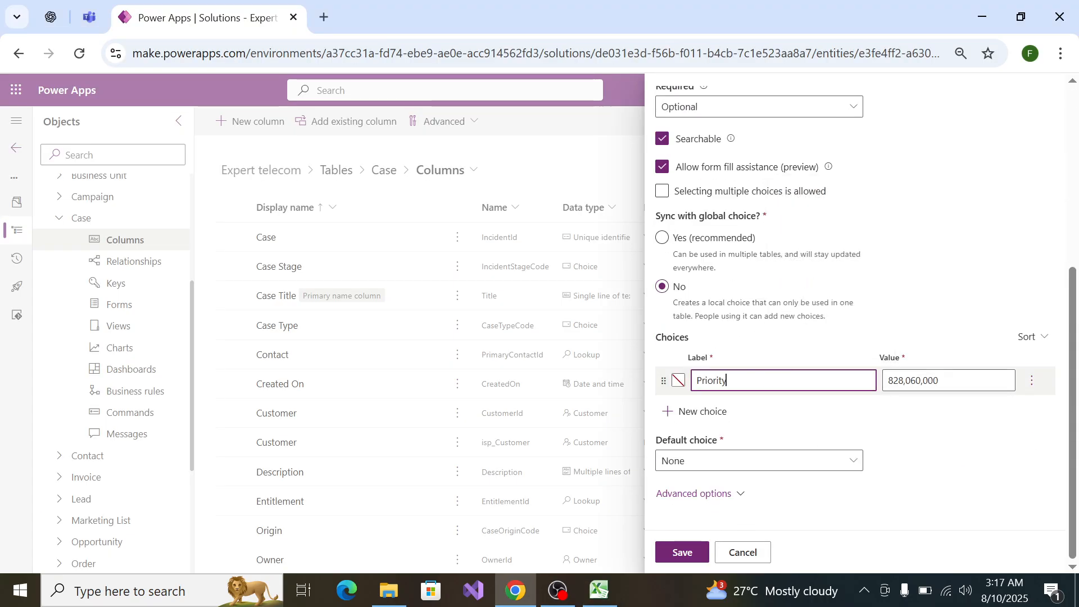
{"action": "key", "text": "alt+Tab"}
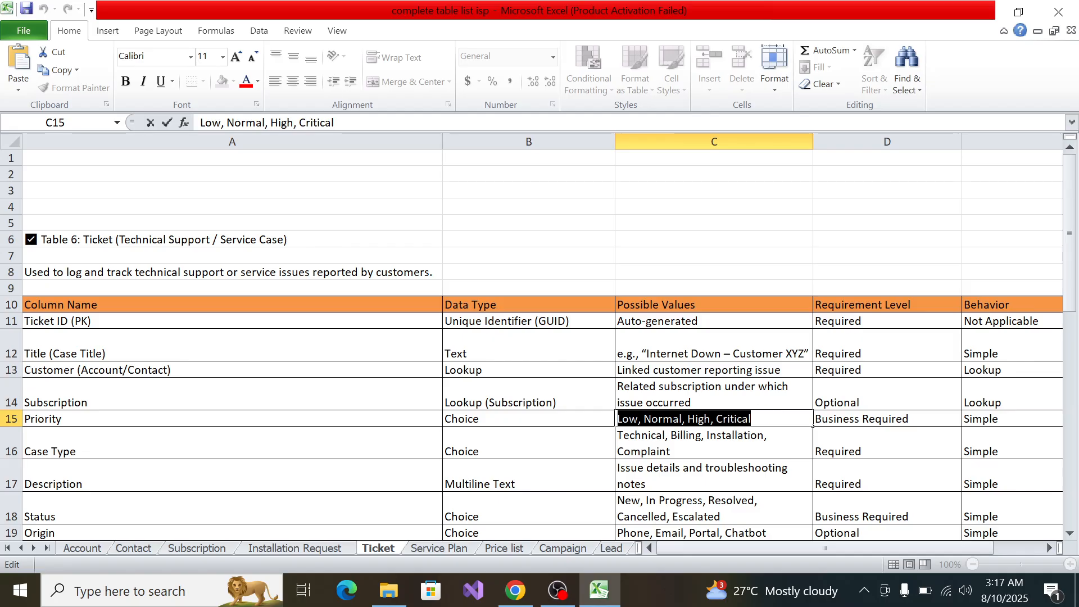
{"action": "key", "text": "End"}
{"action": "key", "text": "alt+Tab"}
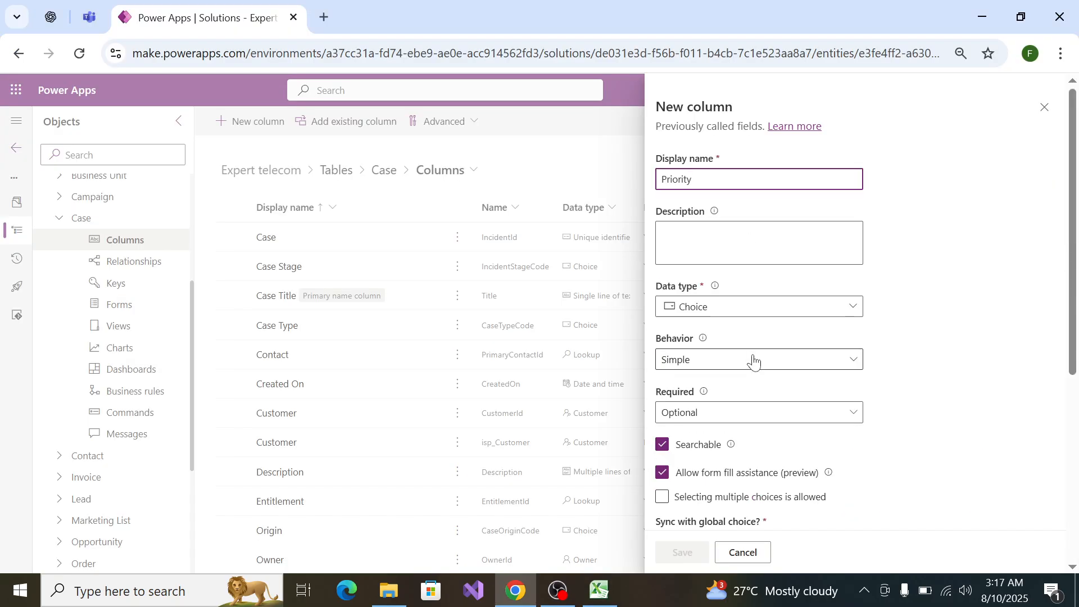
{"action": "scroll", "coordinate": [753, 361], "scroll_direction": "down", "scroll_amount": 5}
{"action": "left_click", "coordinate": [784, 366]}
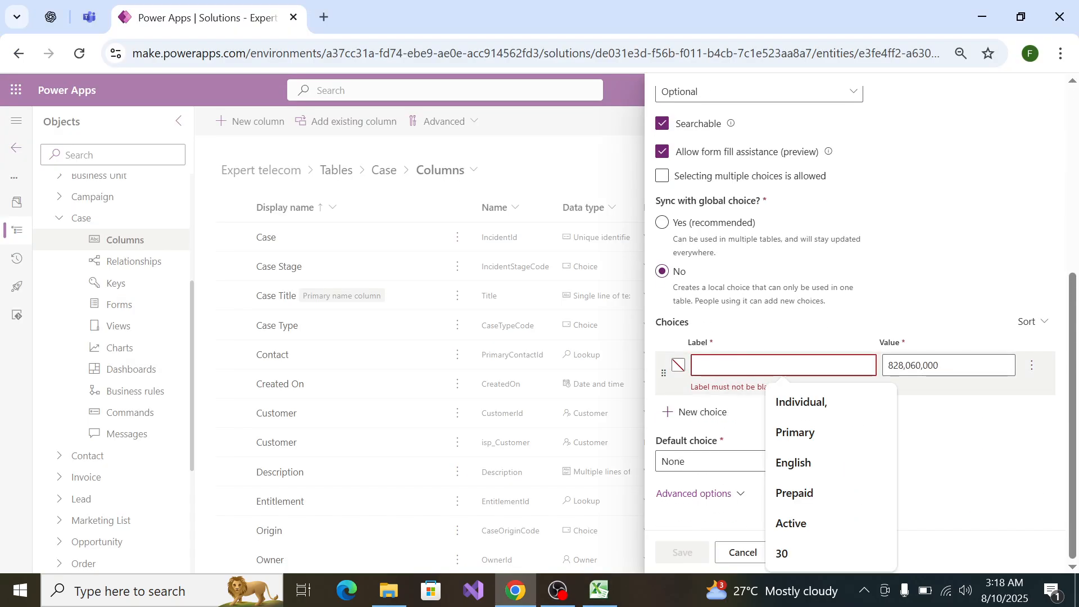
{"action": "key", "text": "Escape"}
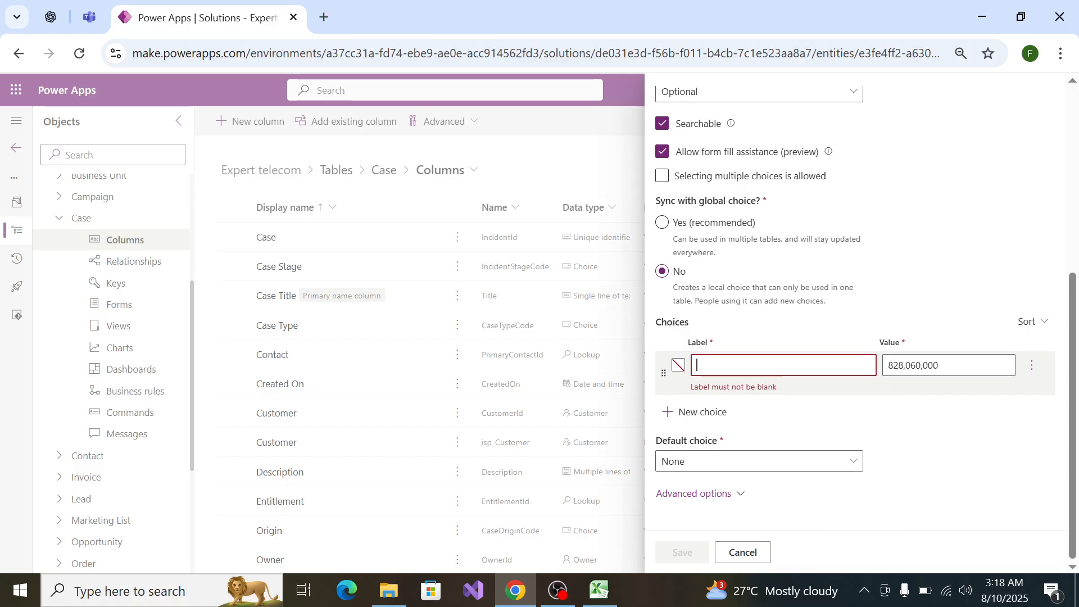
Step: In Excel, select the Priority row's possible values "Low, Normal, High, Critical" again and copy them
{"action": "key", "text": "alt+Tab"}
{"action": "left_click_drag", "start_coordinate": [752, 419], "coordinate": [617, 419]}
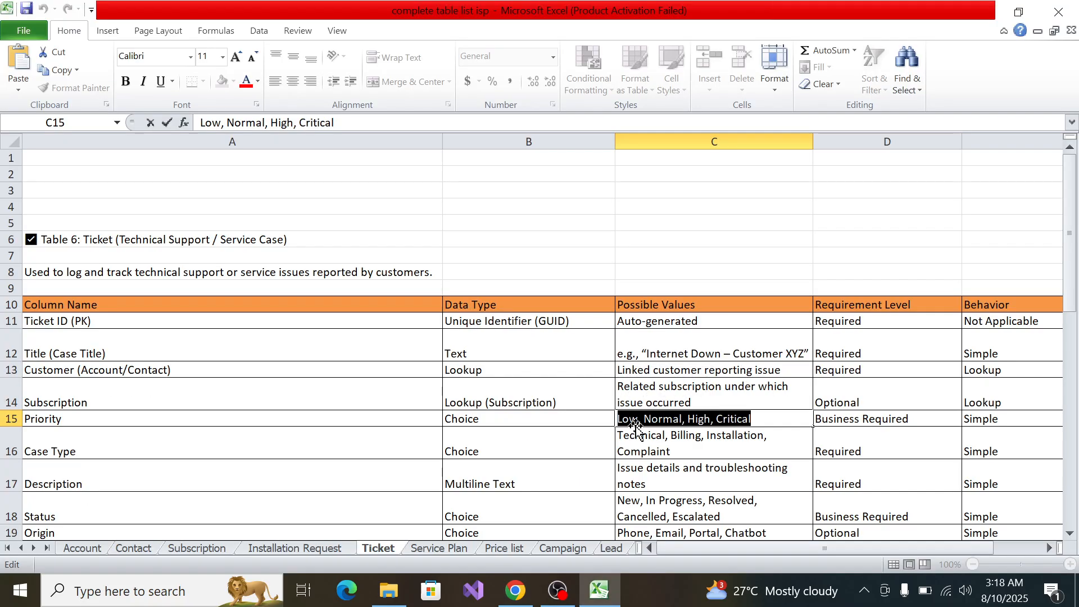
{"action": "right_click", "coordinate": [664, 426]}
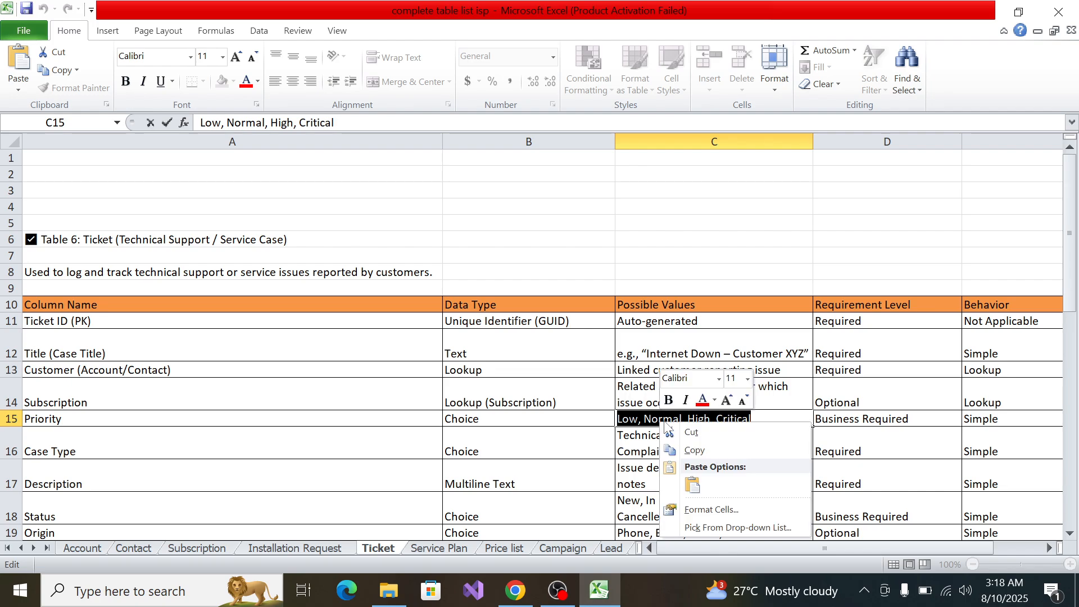
{"action": "left_click", "coordinate": [695, 450]}
Step: In Power Apps, paste the copied values as the Priority column's first choice label and trim them down to "Low"
{"action": "key", "text": "alt+Tab"}
{"action": "scroll", "coordinate": [722, 385], "scroll_direction": "down", "scroll_amount": 5}
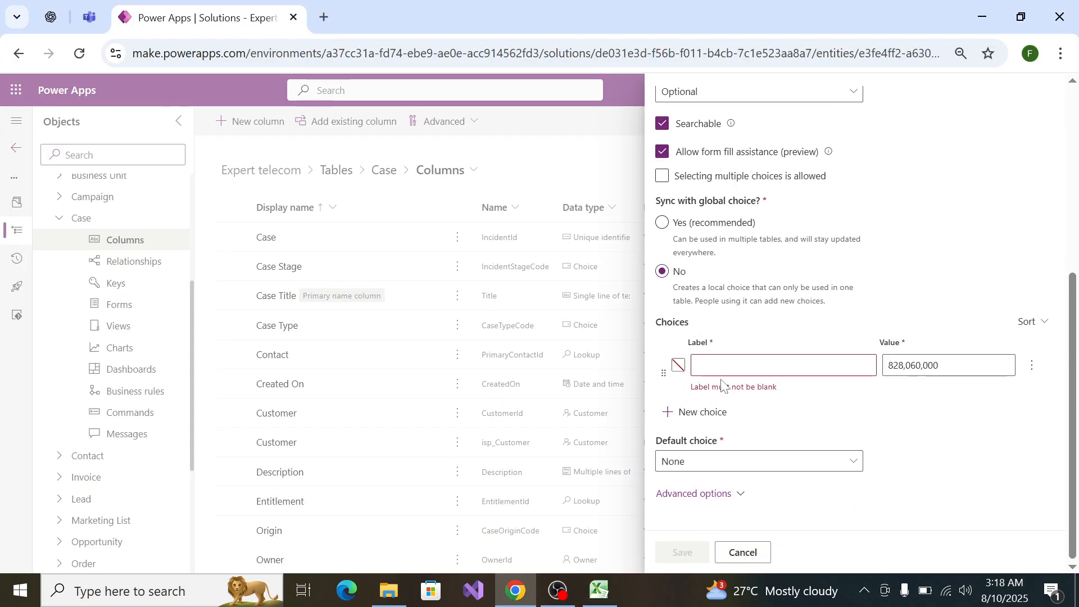
{"action": "left_click", "coordinate": [700, 364]}
{"action": "key", "text": "ctrl+v"}
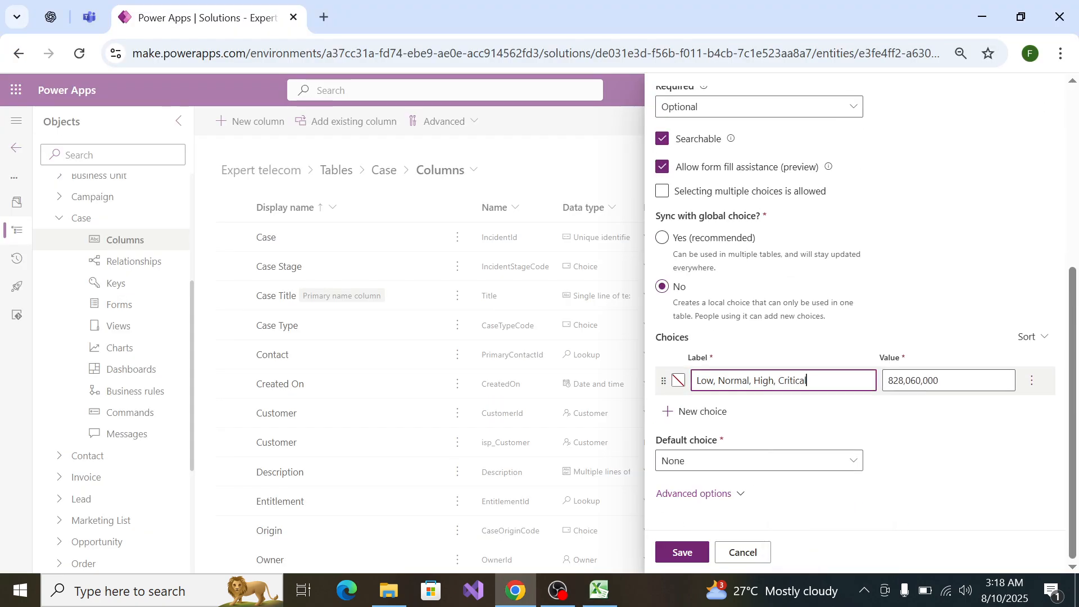
{"action": "key", "text": "shift+Left"}
{"action": "key", "text": "shift+Left"}
{"action": "key", "text": "shift+Left"}
{"action": "key", "text": "shift+Left"}
{"action": "key", "text": "shift+Left"}
{"action": "key", "text": "shift+Left"}
{"action": "key", "text": "shift+Left"}
{"action": "key", "text": "shift+Left"}
{"action": "key", "text": "shift+Left"}
{"action": "key", "text": "shift+Left"}
{"action": "key", "text": "shift+Left"}
{"action": "key", "text": "shift+Left"}
{"action": "key", "text": "shift+Left"}
{"action": "key", "text": "shift+Left"}
{"action": "key", "text": "shift+Left"}
{"action": "key", "text": "shift+Left"}
{"action": "key", "text": "shift+Left"}
{"action": "key", "text": "shift+Left"}
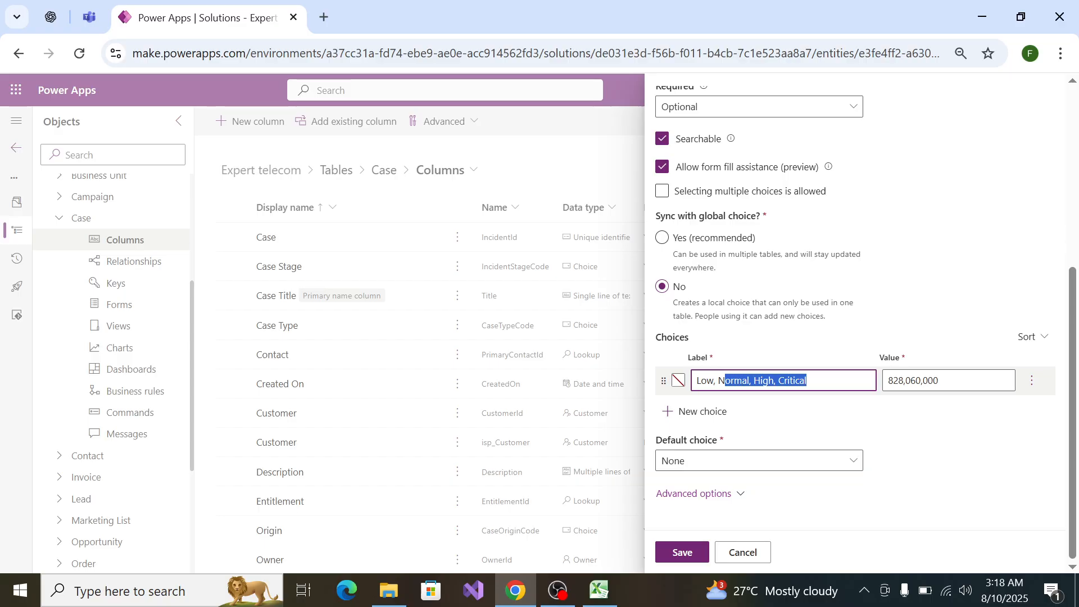
{"action": "key", "text": "BackSpace"}
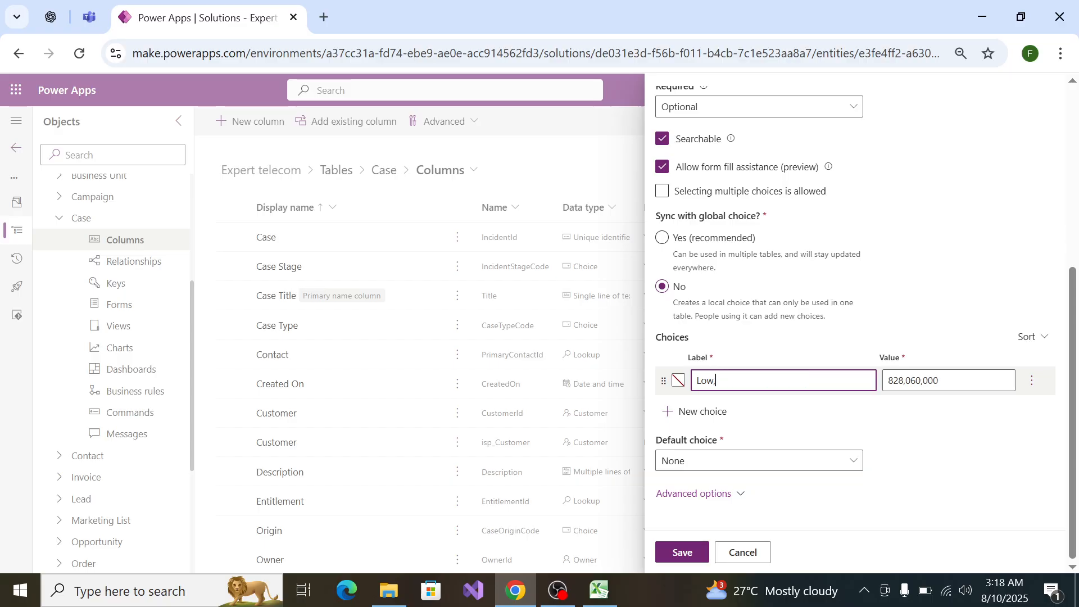
Step: Add a second Priority choice from the copied values and reduce its label to "Normal"
{"action": "left_click", "coordinate": [722, 412]}
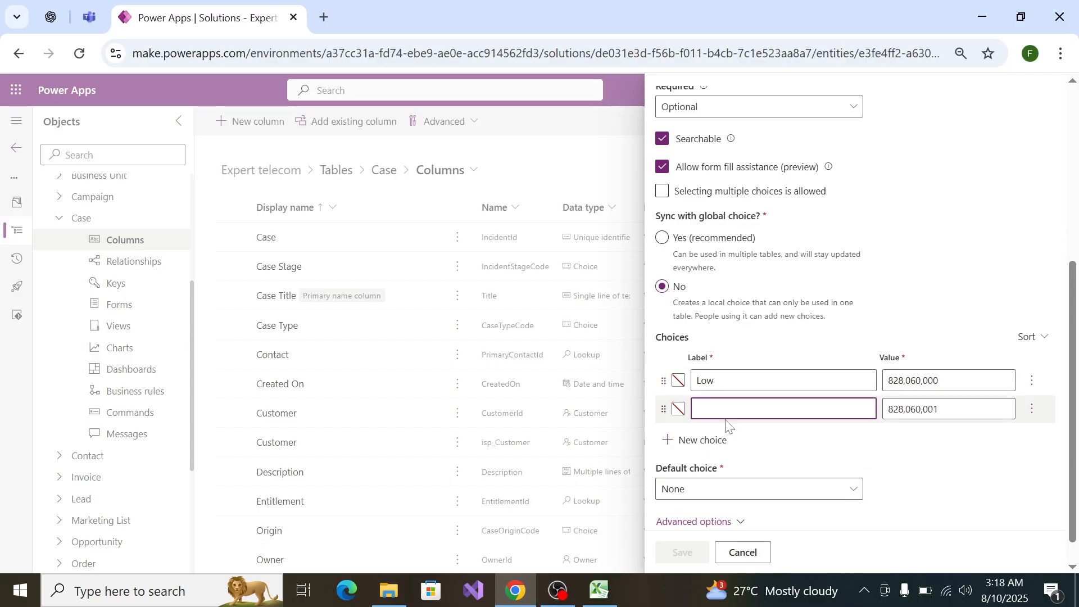
{"action": "key", "text": "ctrl+v"}
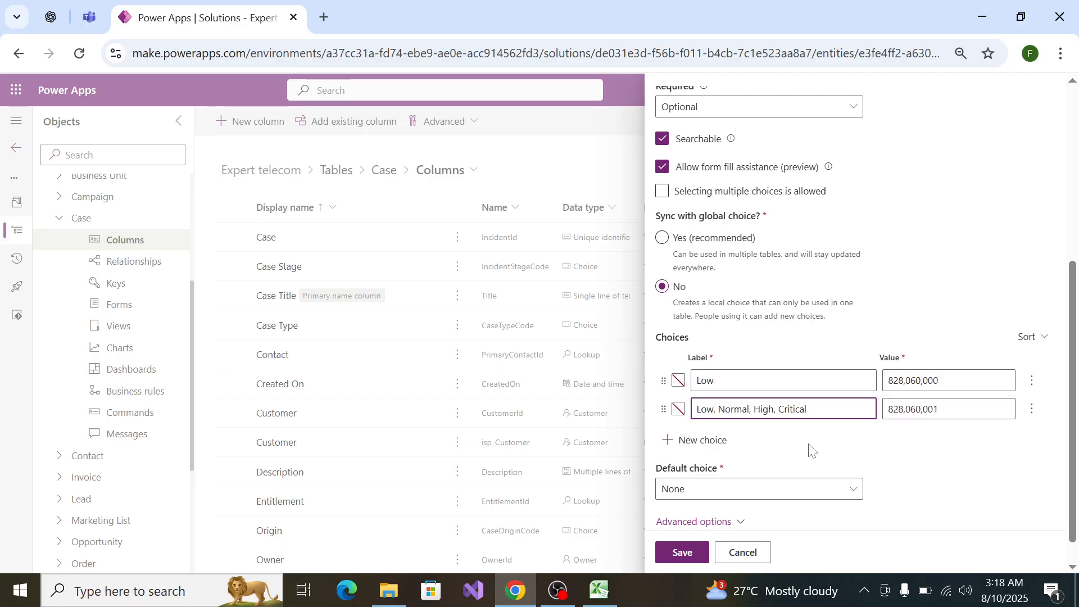
{"action": "key", "text": "BackSpace"}
{"action": "key", "text": "BackSpace"}
{"action": "key", "text": "BackSpace"}
{"action": "key", "text": "BackSpace"}
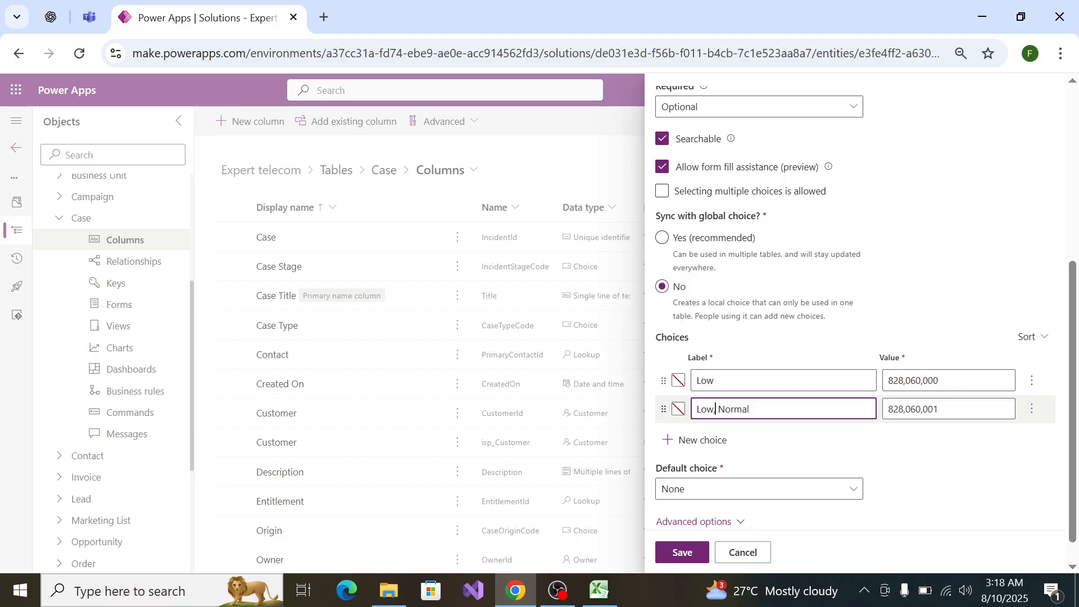
{"action": "key", "text": "BackSpace"}
{"action": "key", "text": "BackSpace"}
{"action": "key", "text": "BackSpace"}
{"action": "key", "text": "BackSpace"}
Step: Add a third Priority choice labelled "High"
{"action": "left_click", "coordinate": [709, 439]}
{"action": "type", "text": "h"}
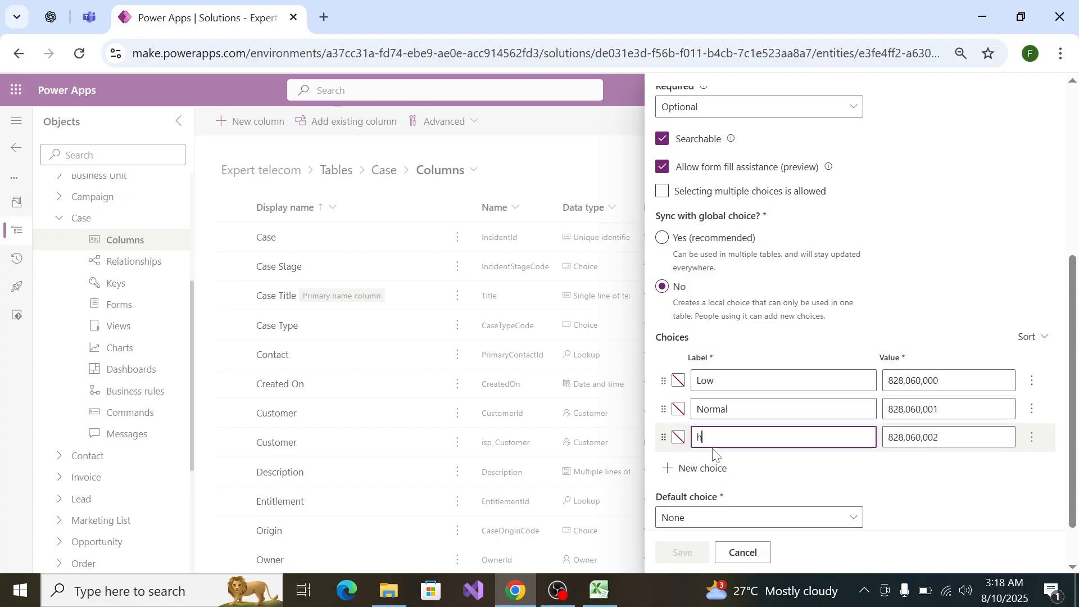
{"action": "type", "text": "IG"}
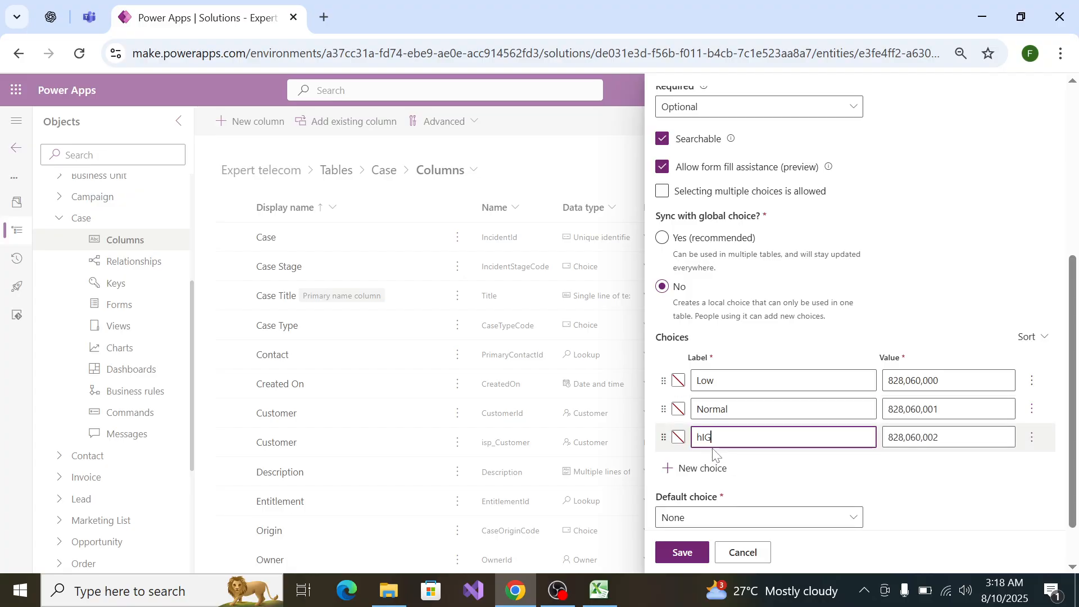
{"action": "key", "text": "BackSpace"}
{"action": "type", "text": "High"}
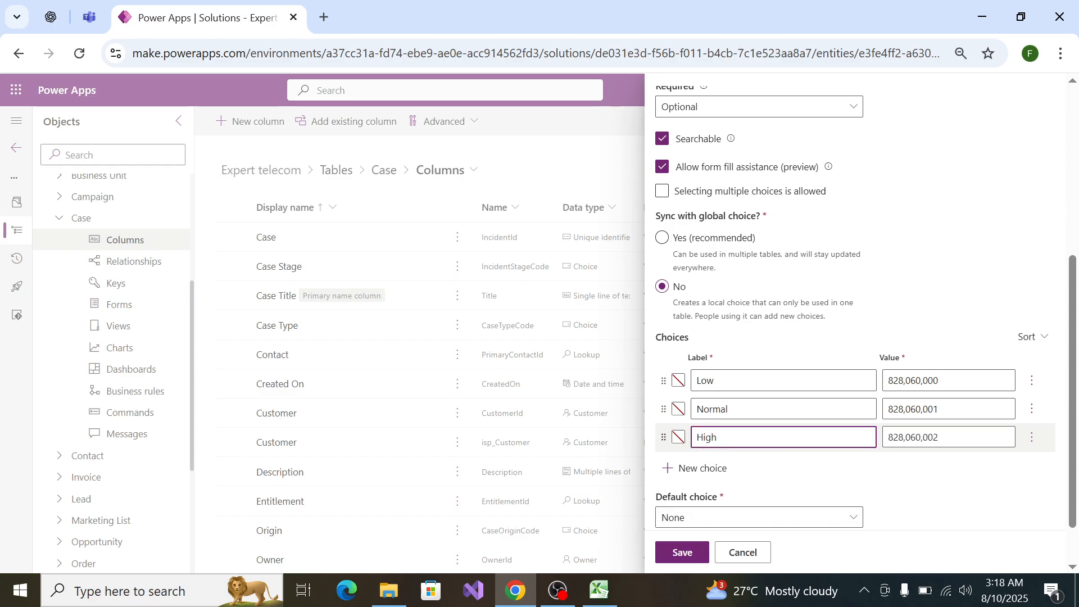
Step: Add a fourth Priority choice labelled "Critical" and save the column
{"action": "left_click", "coordinate": [706, 468]}
{"action": "key", "text": "alt+Tab"}
{"action": "key", "text": "alt+Tab"}
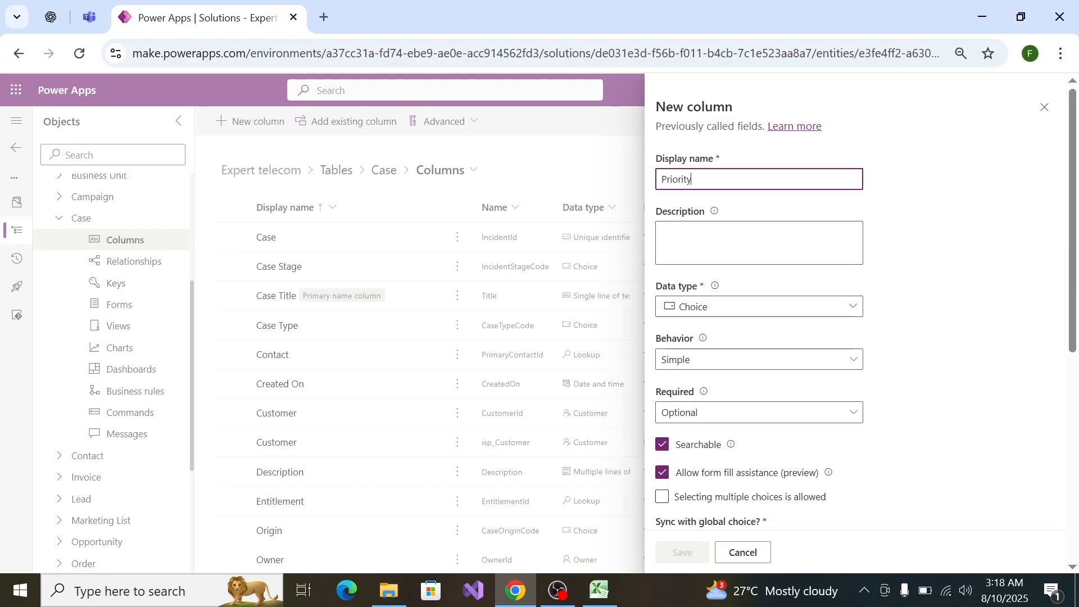
{"action": "scroll", "coordinate": [720, 429], "scroll_direction": "down", "scroll_amount": 8}
{"action": "left_click", "coordinate": [783, 380]}
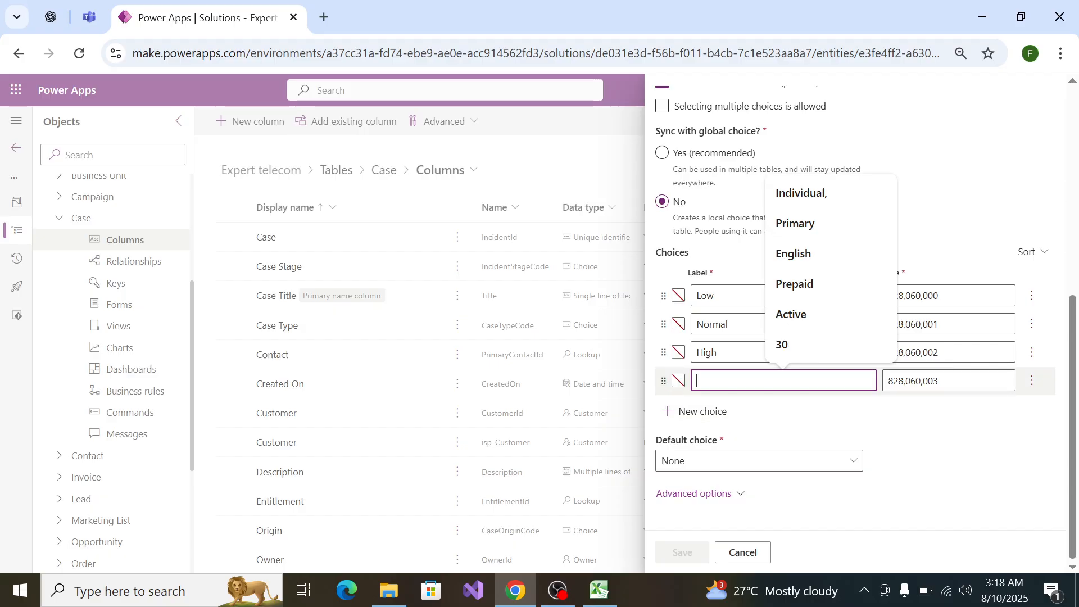
{"action": "type", "text": "Critical"}
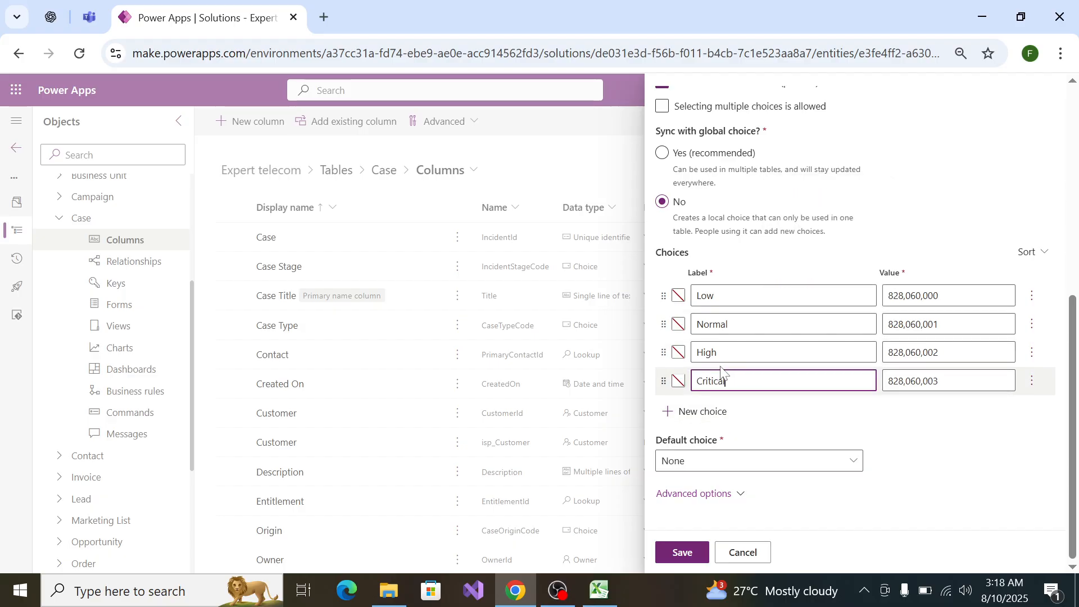
{"action": "left_click", "coordinate": [677, 552]}
Step: Return to the Ticket sheet in Excel and copy the Case Type column name
{"action": "key", "text": "alt+Tab"}
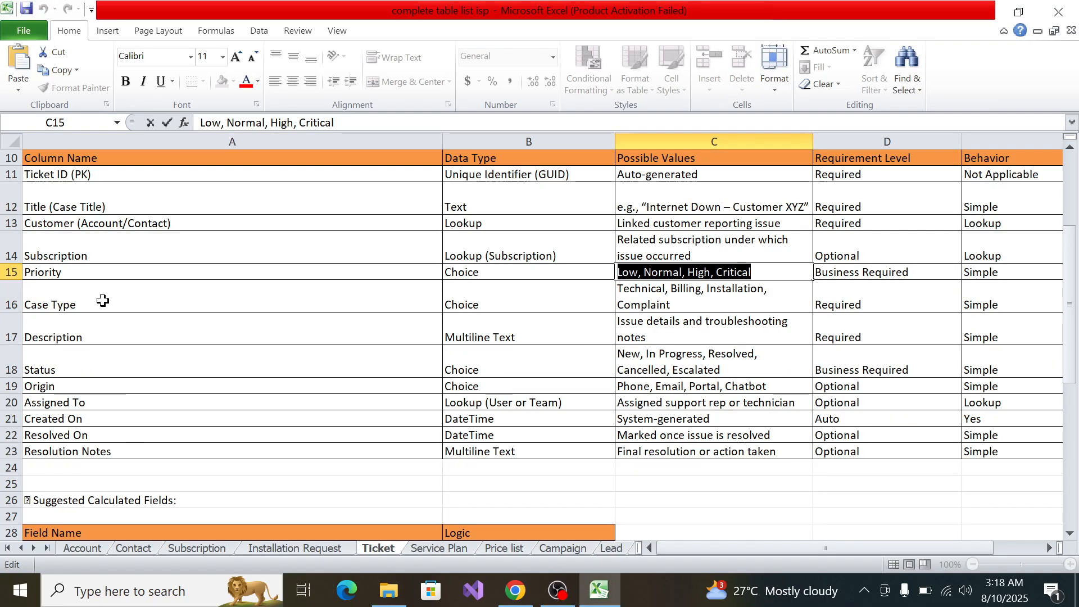
{"action": "key", "text": "alt+Tab"}
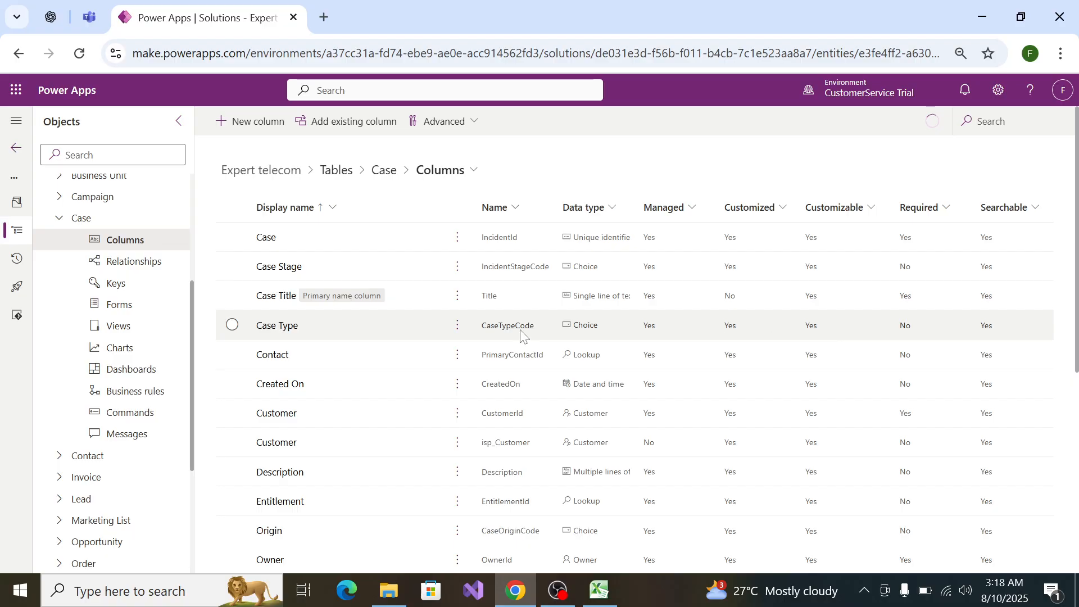
{"action": "key", "text": "alt+Tab"}
{"action": "left_click", "coordinate": [84, 311]}
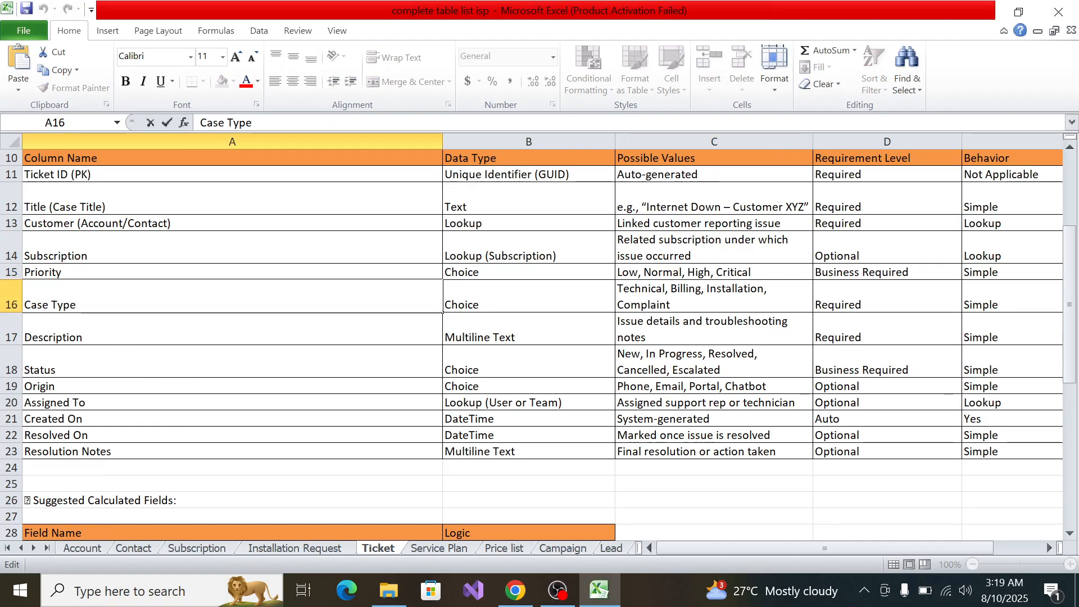
{"action": "key", "text": "F2"}
{"action": "key", "text": "shift+Home"}
{"action": "key", "text": "alt+Tab"}
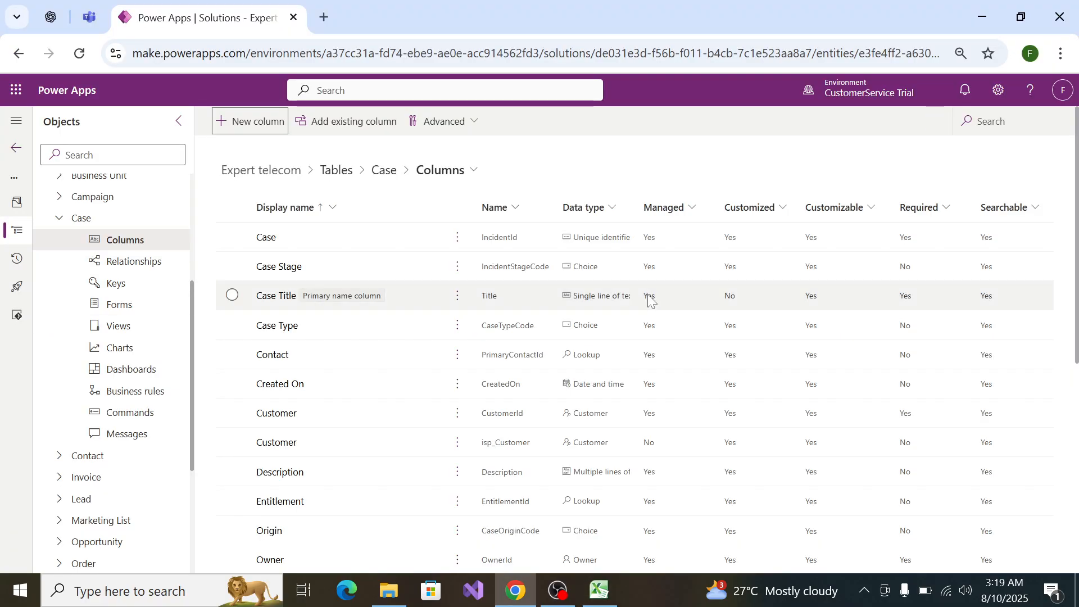
Step: In Power Apps, start a new Case column named Case Type with the Choice data type
{"action": "left_click", "coordinate": [238, 130]}
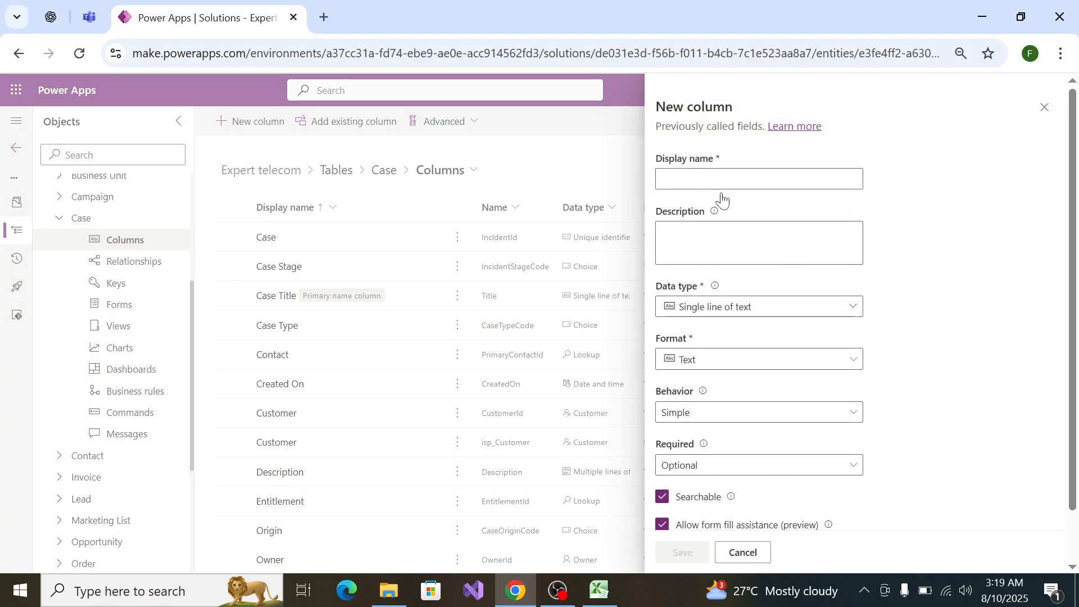
{"action": "left_click", "coordinate": [720, 180]}
{"action": "key", "text": "ctrl+v"}
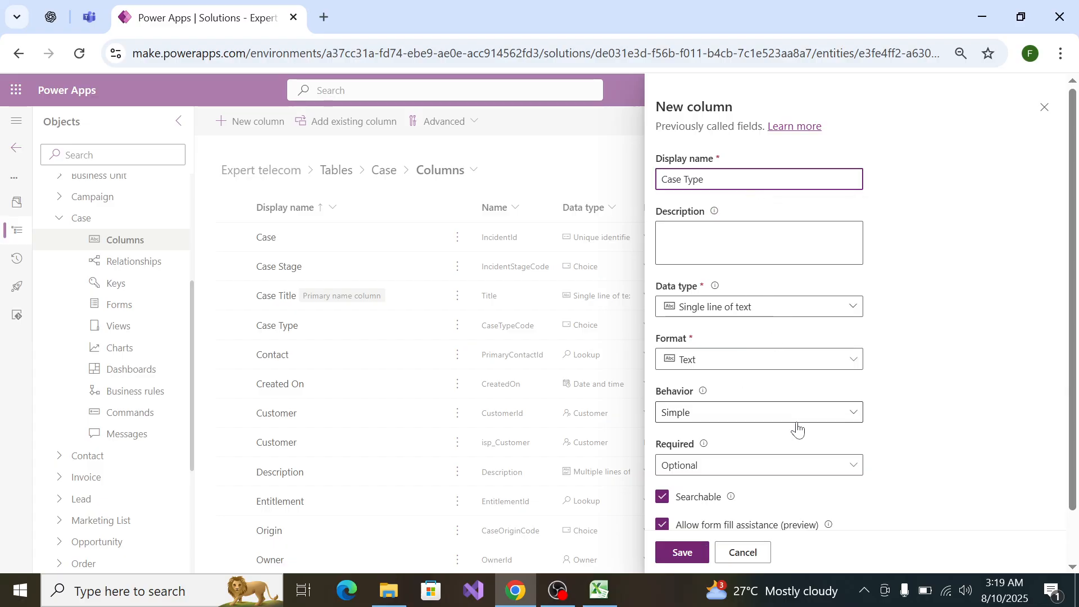
{"action": "left_click", "coordinate": [761, 309]}
{"action": "mouse_move", "coordinate": [833, 438]}
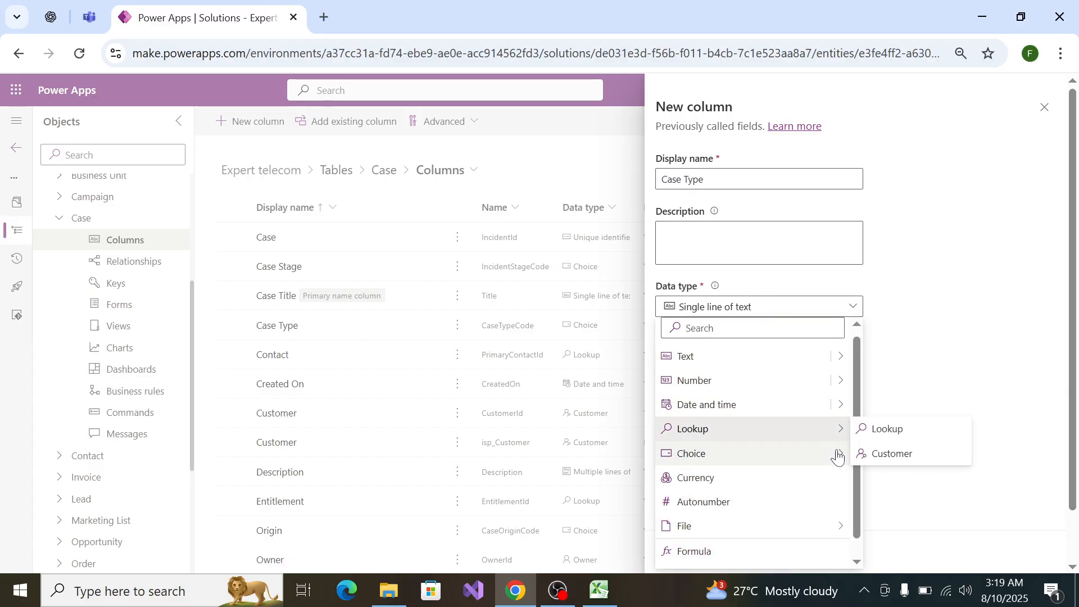
{"action": "left_click", "coordinate": [885, 453]}
Step: In Excel, copy the Case Type row's possible values "Technical, Billing, Installation, Complaint"
{"action": "key", "text": "alt+Tab"}
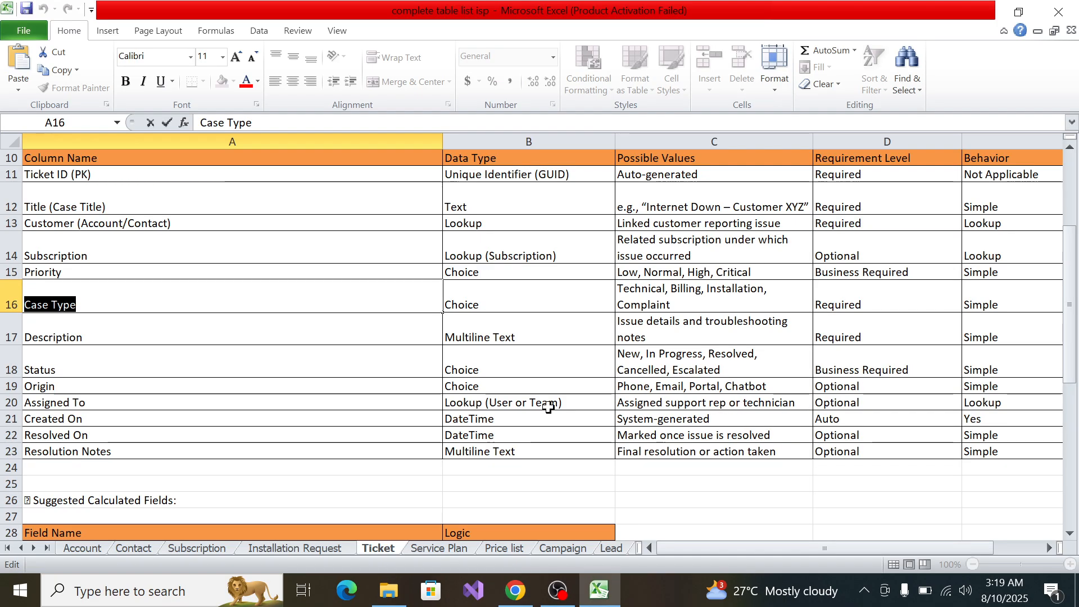
{"action": "left_click", "coordinate": [667, 304]}
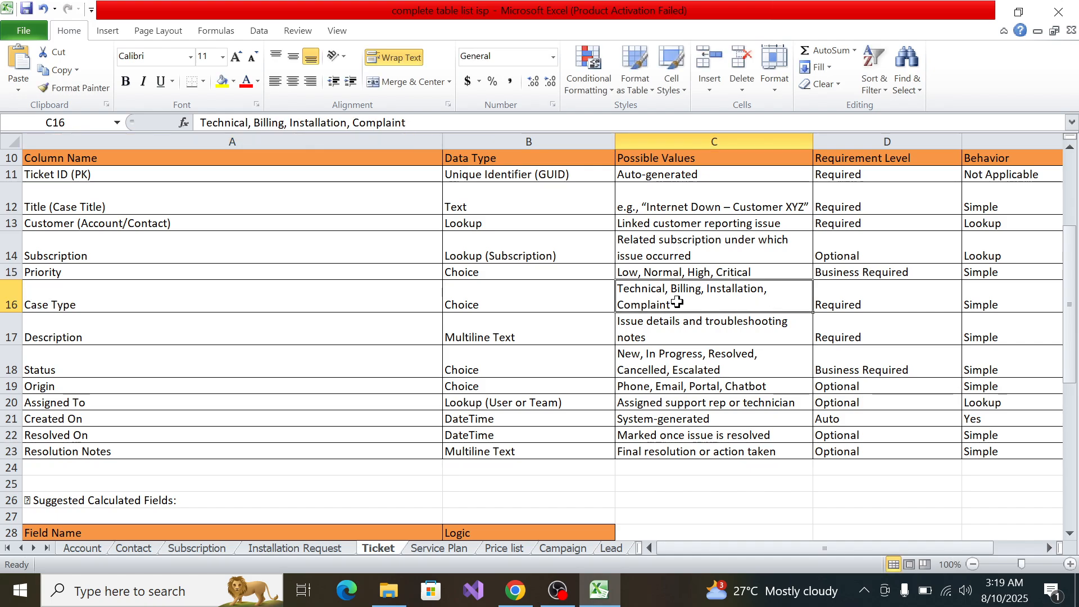
{"action": "double_click", "coordinate": [667, 304]}
{"action": "left_click_drag", "start_coordinate": [670, 305], "coordinate": [581, 275]}
{"action": "key", "text": "ctrl+c"}
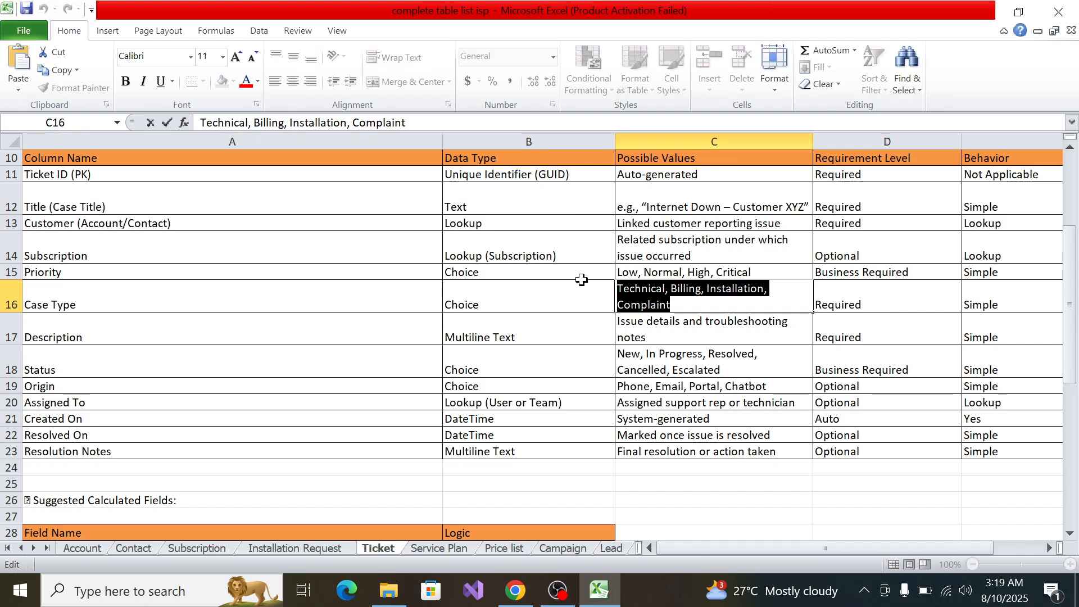
Step: In Power Apps, set Case Type not to sync with a global choice and paste the values, keeping only "Technical" as the first label
{"action": "key", "text": "alt+Tab"}
{"action": "scroll", "coordinate": [764, 402], "scroll_direction": "down", "scroll_amount": 5}
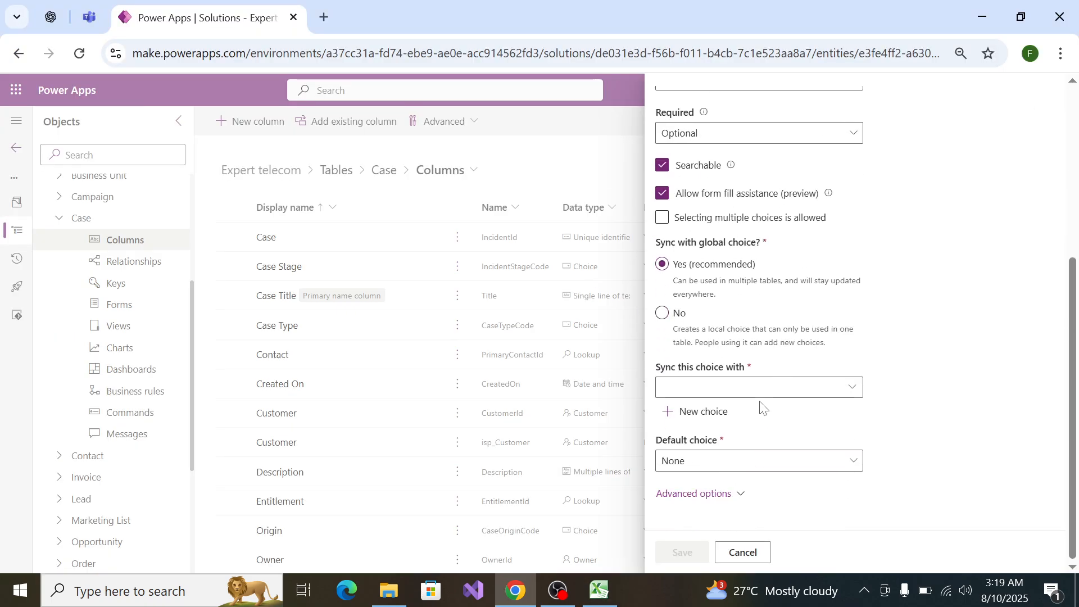
{"action": "left_click", "coordinate": [662, 313]}
{"action": "left_click", "coordinate": [700, 406]}
{"action": "key", "text": "ctrl+v"}
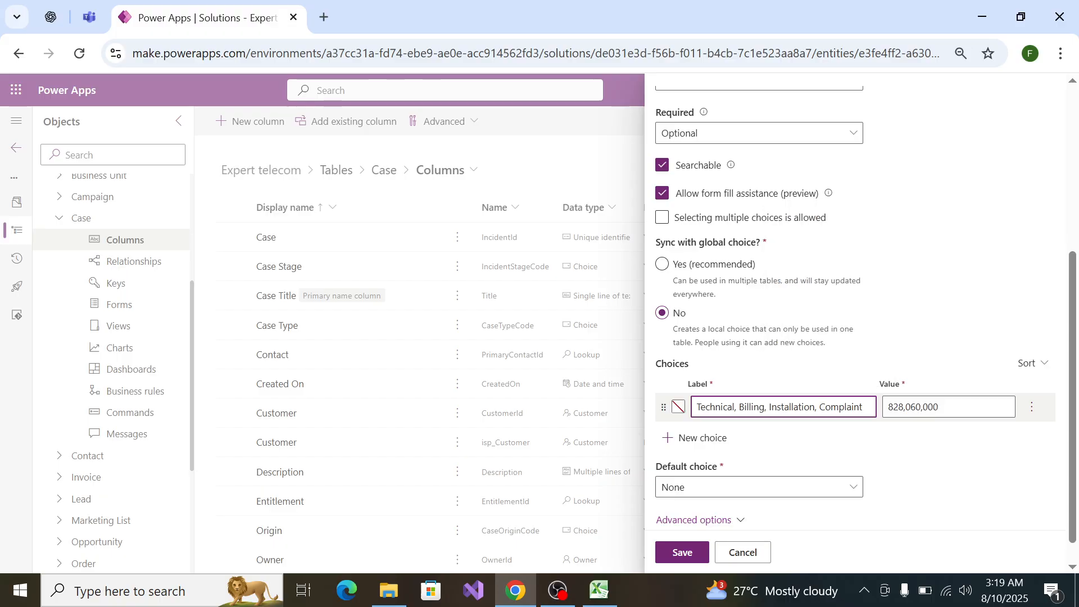
{"action": "key", "text": "shift+Left"}
{"action": "key", "text": "shift+Left"}
{"action": "key", "text": "shift+Left"}
{"action": "key", "text": "shift+Left"}
{"action": "key", "text": "shift+Left"}
{"action": "key", "text": "shift+Left"}
{"action": "key", "text": "shift+Left"}
{"action": "key", "text": "shift+Left"}
{"action": "key", "text": "shift+Left"}
{"action": "key", "text": "shift+Left"}
{"action": "key", "text": "shift+Left"}
{"action": "key", "text": "shift+Left"}
{"action": "key", "text": "shift+Left"}
{"action": "key", "text": "shift+Left"}
{"action": "key", "text": "shift+Left"}
{"action": "key", "text": "shift+Left"}
{"action": "key", "text": "shift+Left"}
{"action": "key", "text": "shift+Left"}
{"action": "key", "text": "shift+Left"}
{"action": "key", "text": "shift+Left"}
{"action": "key", "text": "shift+Right"}
{"action": "key", "text": "shift+Right"}
{"action": "key", "text": "shift+Right"}
{"action": "key", "text": "shift+Right"}
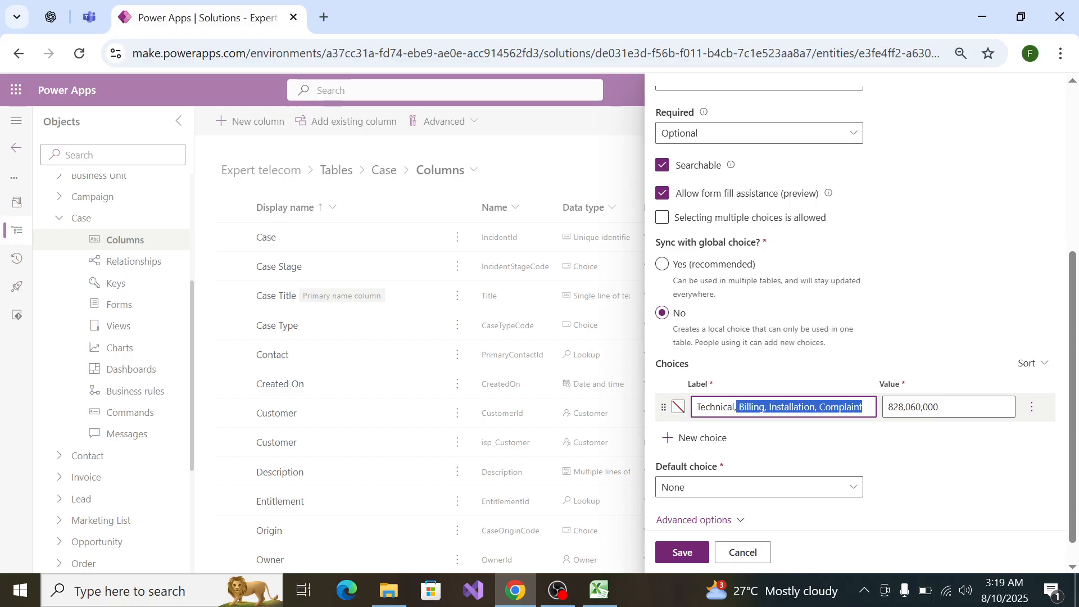
{"action": "key", "text": "BackSpace"}
{"action": "key", "text": "BackSpace"}
Step: Add a second choice to the Case Type column and paste the copied list of values as its label
{"action": "left_click", "coordinate": [709, 438]}
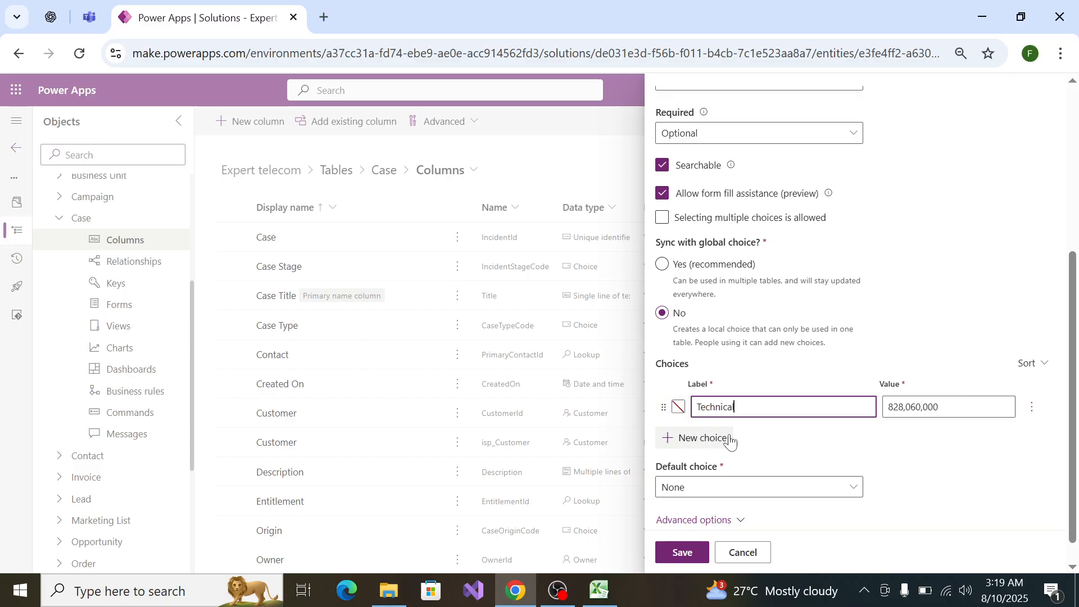
{"action": "key", "text": "ctrl+v"}
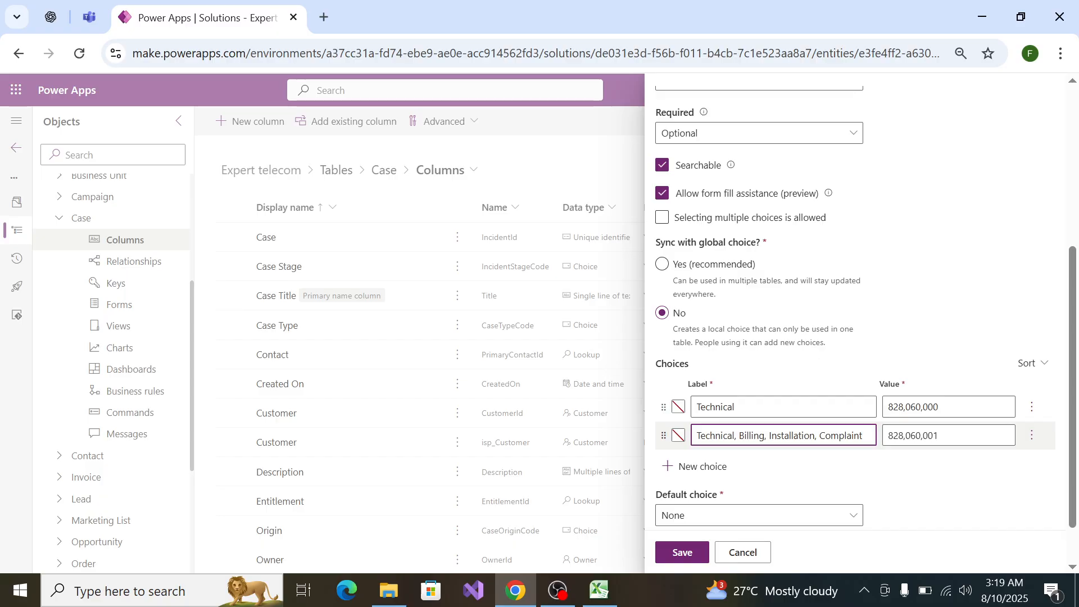
{"action": "left_click_drag", "start_coordinate": [850, 435], "coordinate": [754, 436]}
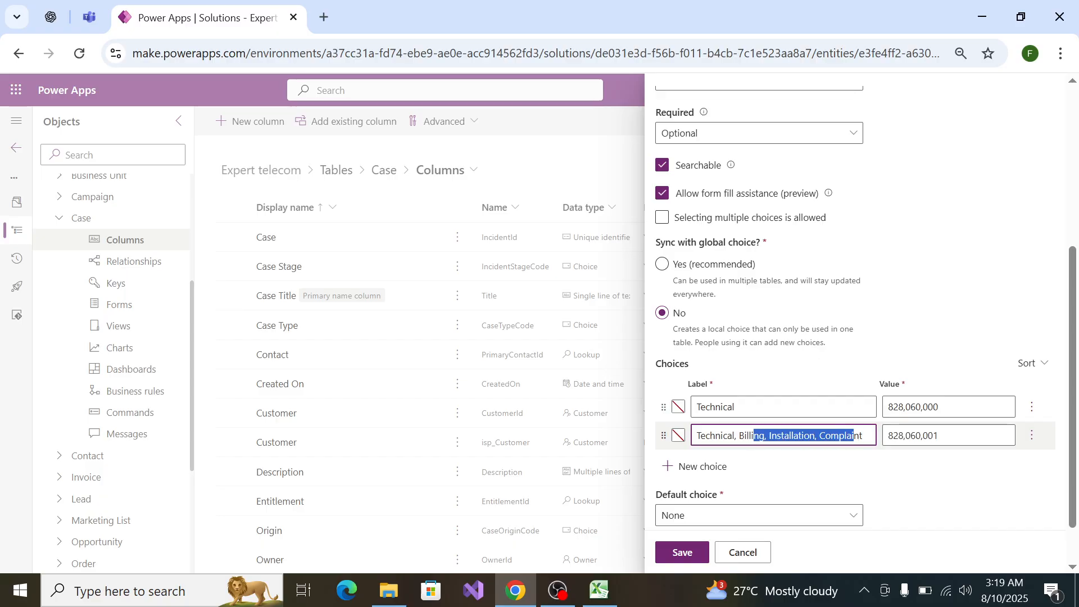
{"action": "key", "text": "BackSpace"}
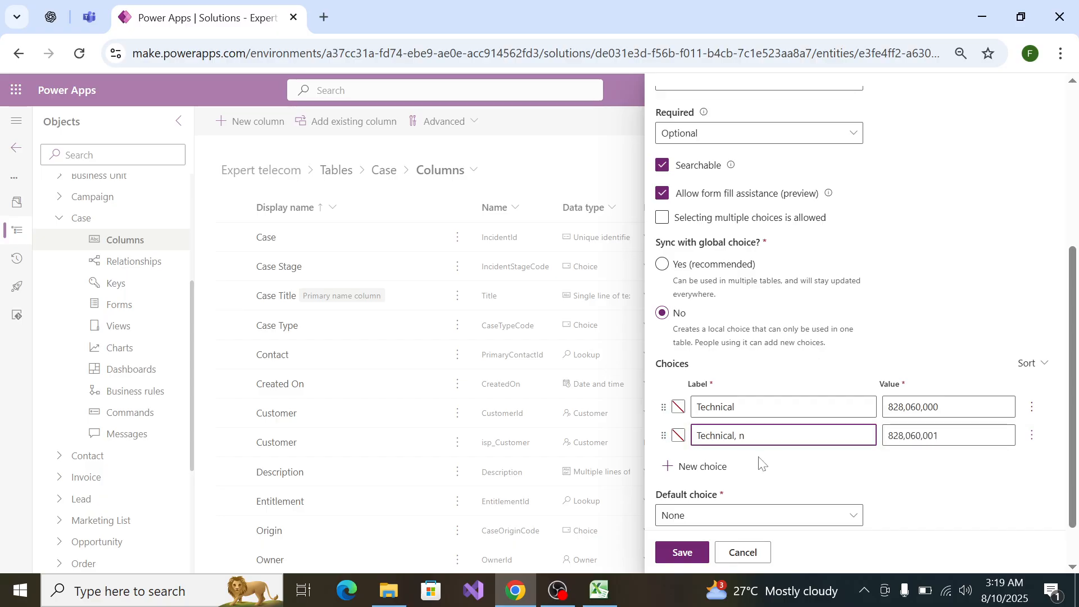
{"action": "type", "text": "t"}
{"action": "key", "text": "ctrl+z"}
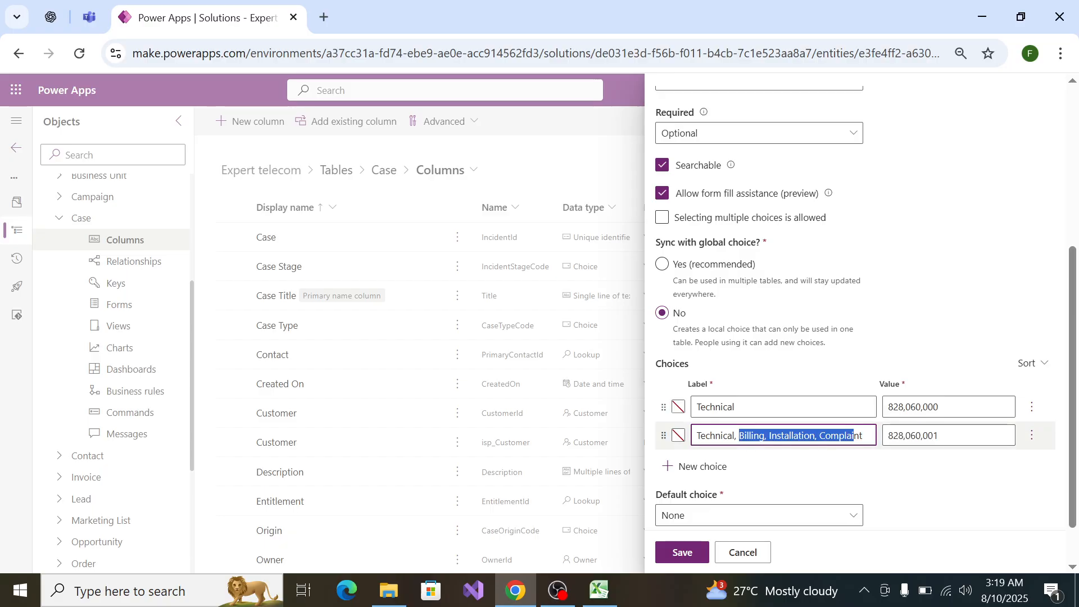
Step: Trim the second choice's pasted label so that only "Billing" remains
{"action": "left_click", "coordinate": [824, 435]}
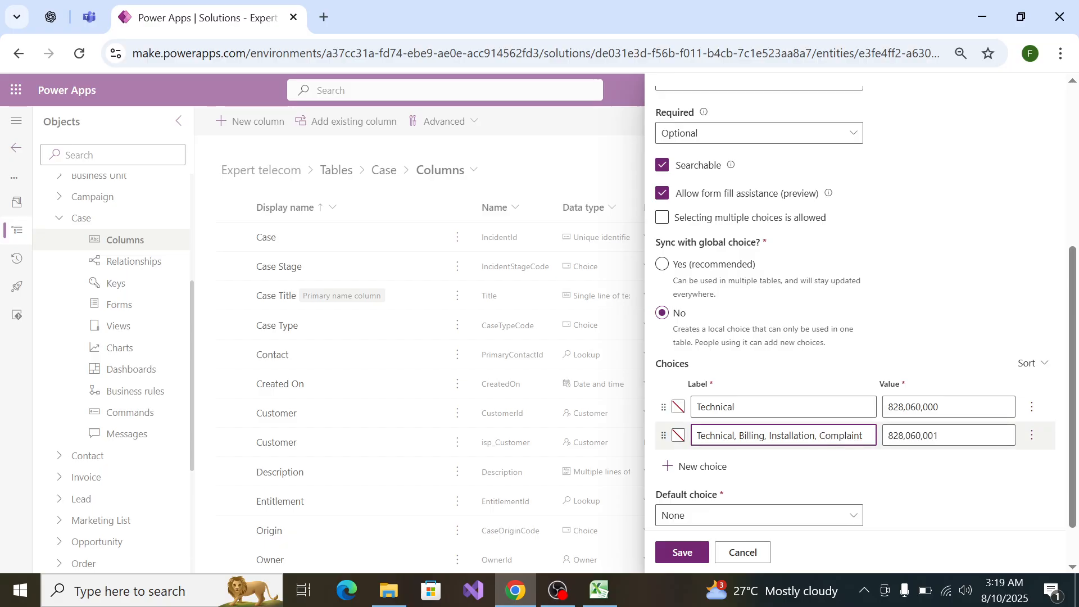
{"action": "left_click_drag", "start_coordinate": [824, 435], "coordinate": [863, 435]}
{"action": "key", "text": "BackSpace"}
{"action": "key", "text": "shift+Left"}
{"action": "key", "text": "shift+Left"}
{"action": "key", "text": "shift+Left"}
{"action": "key", "text": "shift+Left"}
{"action": "key", "text": "shift+Left"}
{"action": "key", "text": "shift+Left"}
{"action": "key", "text": "shift+Left"}
{"action": "key", "text": "shift+Left"}
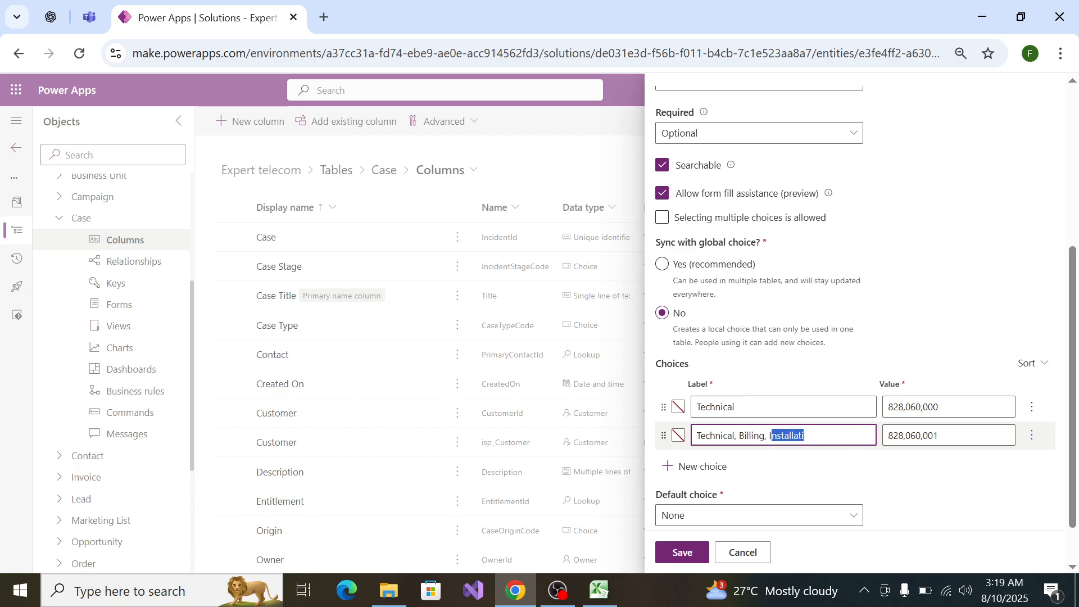
{"action": "key", "text": "BackSpace"}
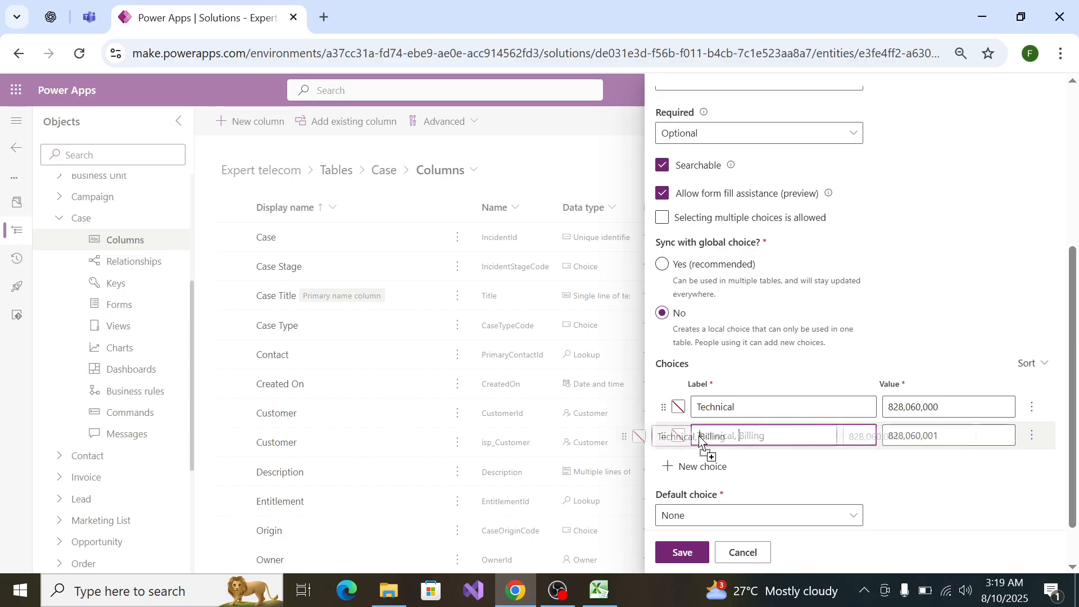
{"action": "key", "text": "shift+Left"}
{"action": "key", "text": "shift+Left"}
{"action": "key", "text": "shift+Left"}
{"action": "key", "text": "shift+Left"}
{"action": "key", "text": "shift+Left"}
{"action": "key", "text": "shift+Left"}
{"action": "key", "text": "shift+Left"}
{"action": "key", "text": "shift+Left"}
{"action": "key", "text": "shift+Left"}
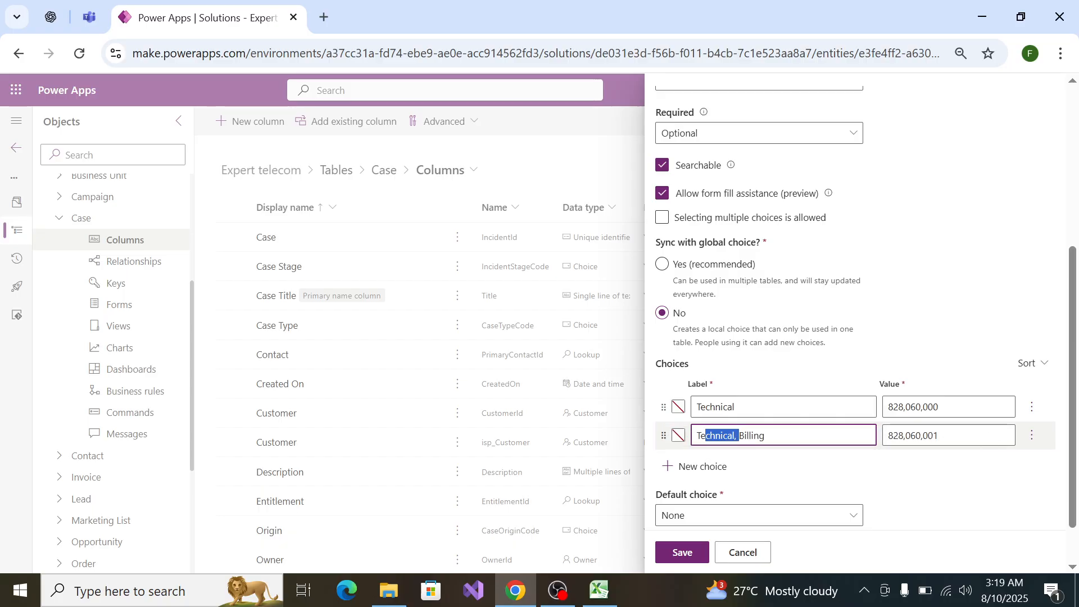
{"action": "key", "text": "BackSpace"}
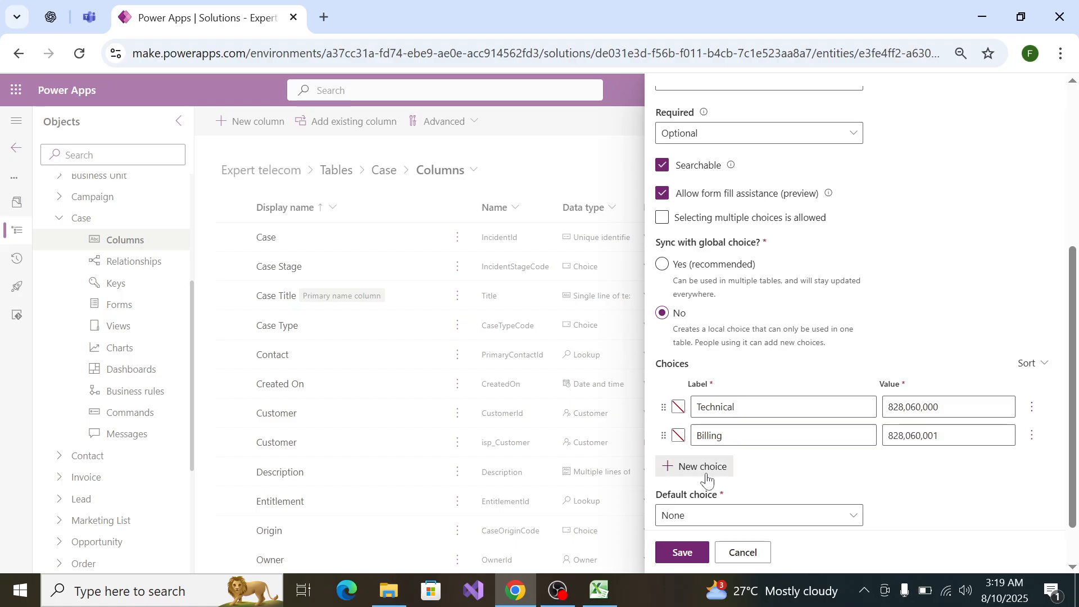
Step: Add a third Case Type choice, paste the copied values and keep only "Installation" as its label
{"action": "left_click", "coordinate": [703, 466]}
{"action": "key", "text": "alt+Tab"}
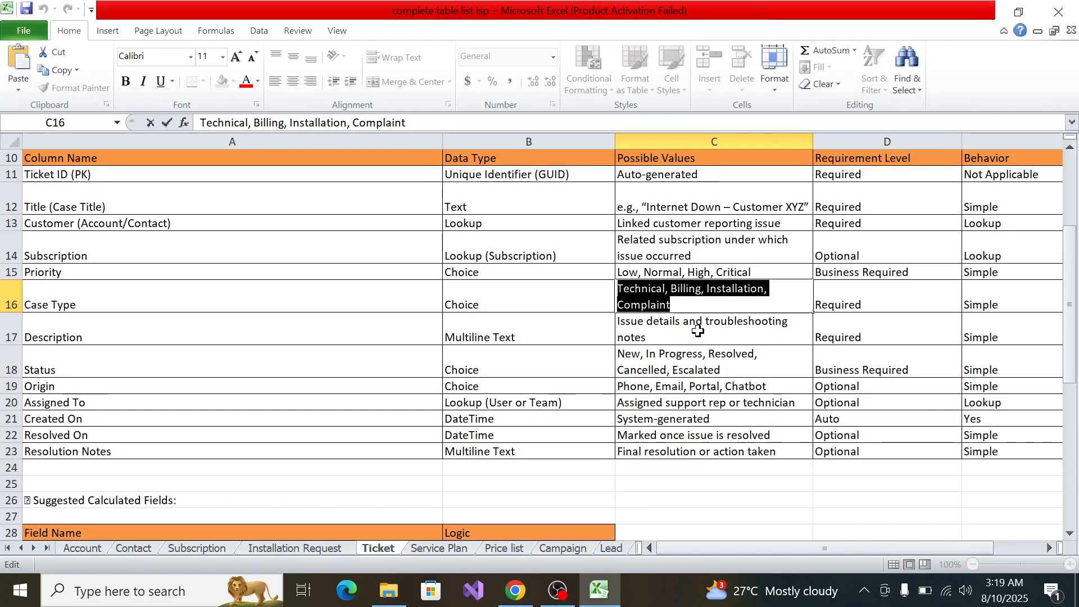
{"action": "key", "text": "alt+Tab"}
{"action": "scroll", "coordinate": [753, 472], "scroll_direction": "down", "scroll_amount": 5}
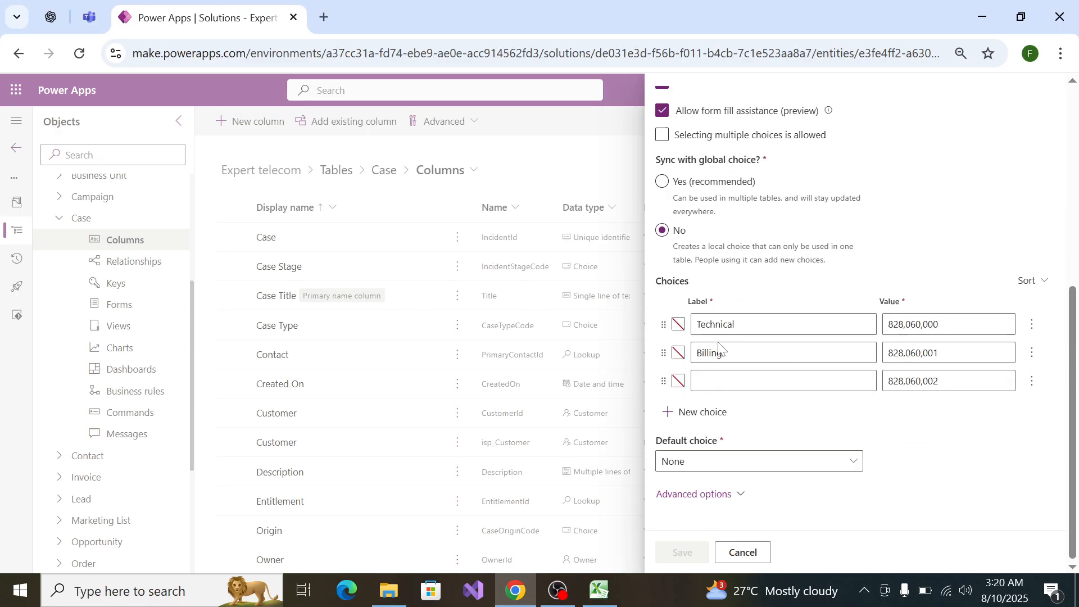
{"action": "left_click", "coordinate": [716, 381]}
{"action": "key", "text": "ctrl+v"}
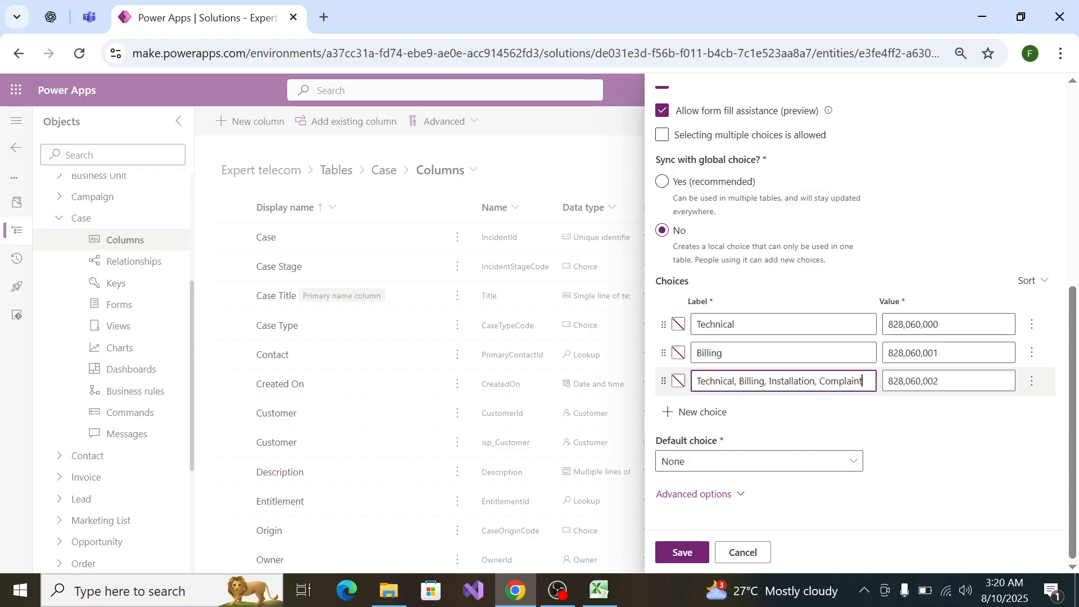
{"action": "left_click_drag", "start_coordinate": [865, 381], "coordinate": [771, 381]}
{"action": "key", "text": "BackSpace"}
{"action": "double_click", "coordinate": [768, 381]}
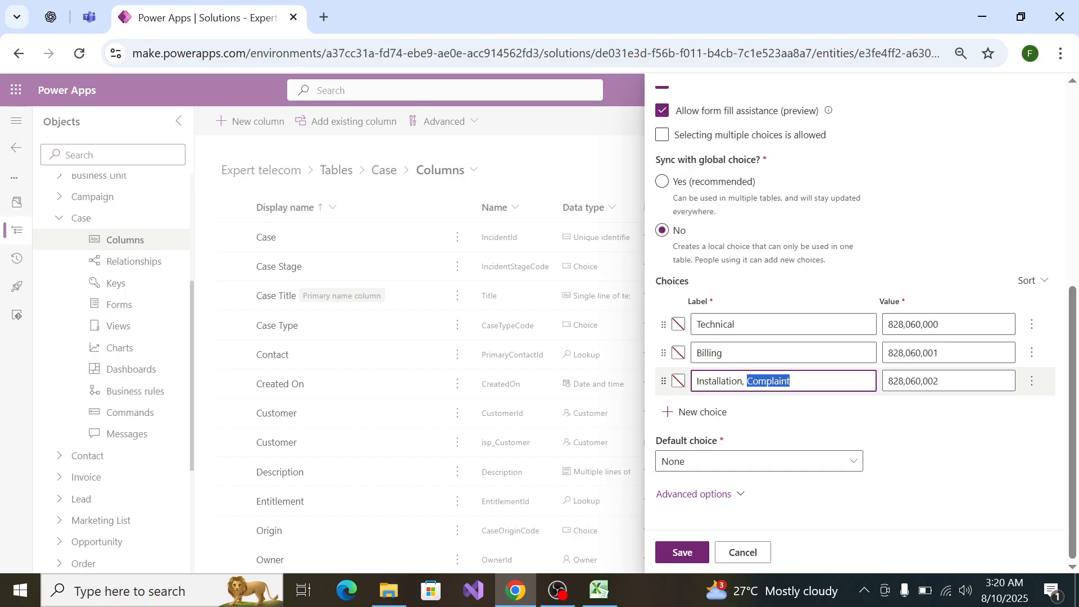
{"action": "key", "text": "BackSpace"}
{"action": "key", "text": "BackSpace"}
{"action": "key", "text": "BackSpace"}
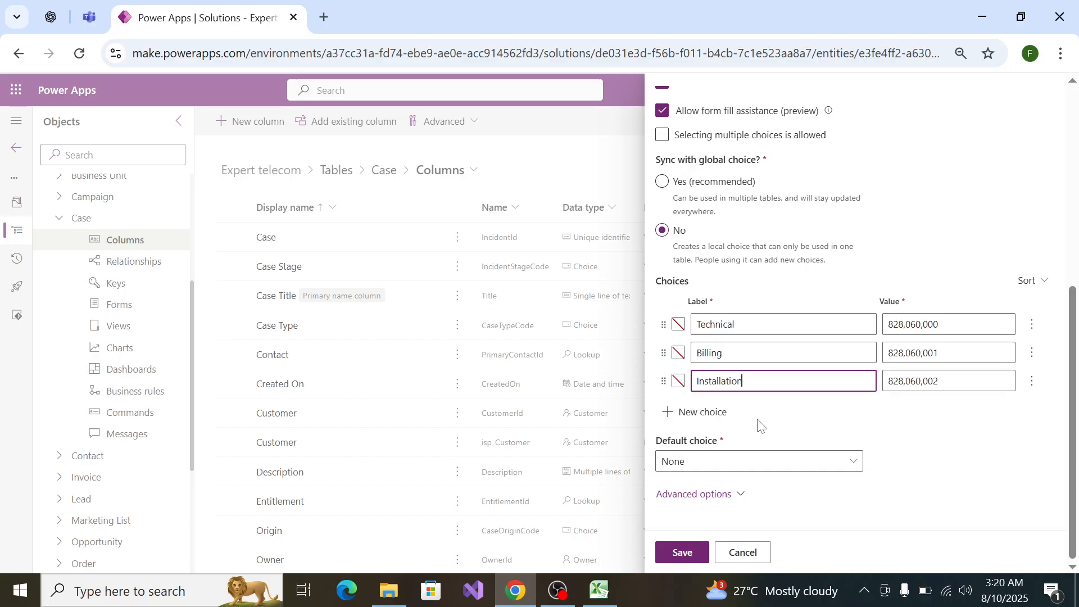
Step: Add a fourth Case Type choice, paste the copied values and keep only "Complaint" as its label
{"action": "left_click", "coordinate": [727, 419]}
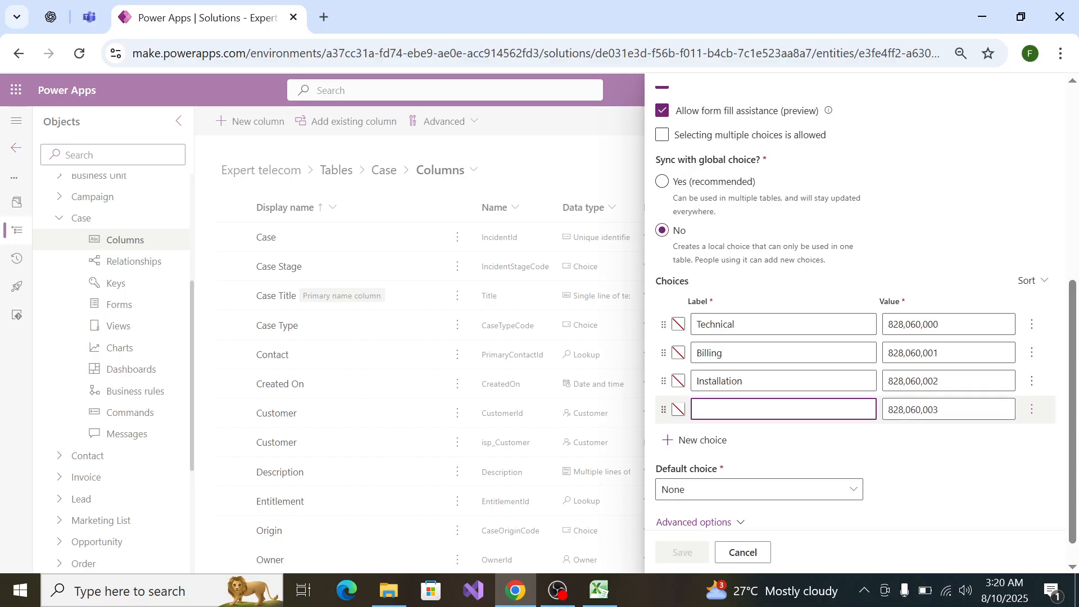
{"action": "key", "text": "alt+Tab"}
{"action": "key", "text": "alt+Tab"}
{"action": "scroll", "coordinate": [759, 387], "scroll_direction": "up", "scroll_amount": 6}
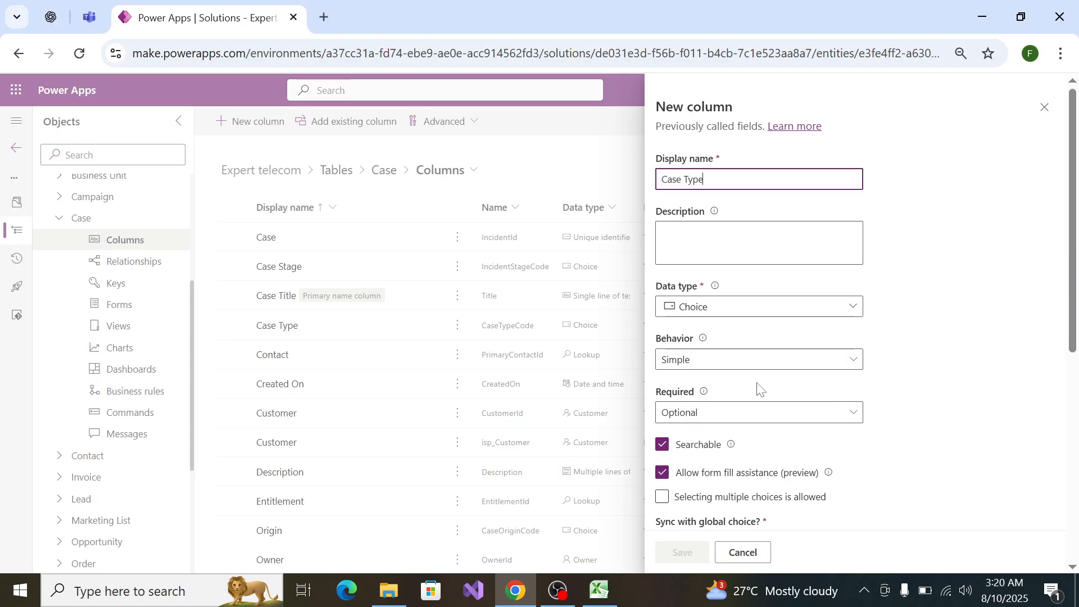
{"action": "scroll", "coordinate": [760, 388], "scroll_direction": "down", "scroll_amount": 6}
{"action": "scroll", "coordinate": [754, 362], "scroll_direction": "up", "scroll_amount": 5}
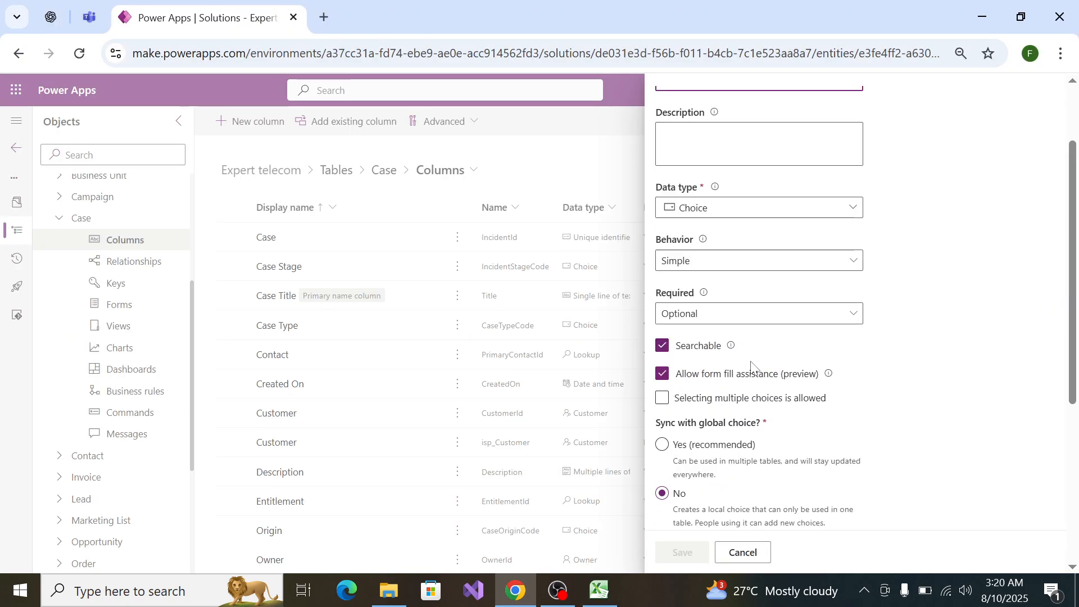
{"action": "scroll", "coordinate": [755, 362], "scroll_direction": "down", "scroll_amount": 5}
{"action": "left_click", "coordinate": [783, 381]}
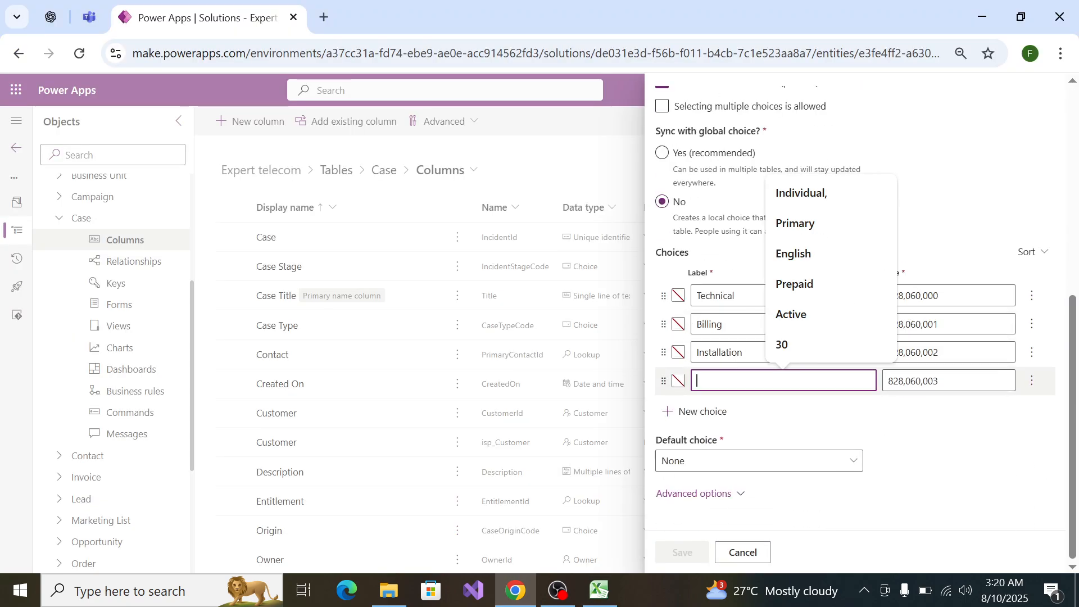
{"action": "type", "text": "Technical, Billing, Installation, Complaint"}
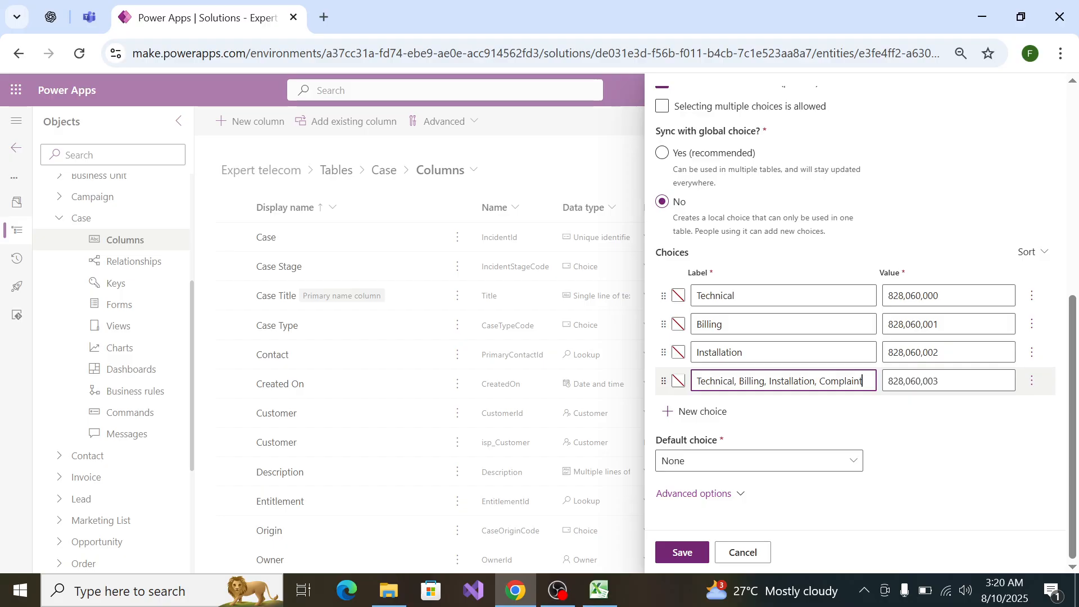
{"action": "left_click_drag", "start_coordinate": [819, 380], "coordinate": [644, 385]}
{"action": "key", "text": "BackSpace"}
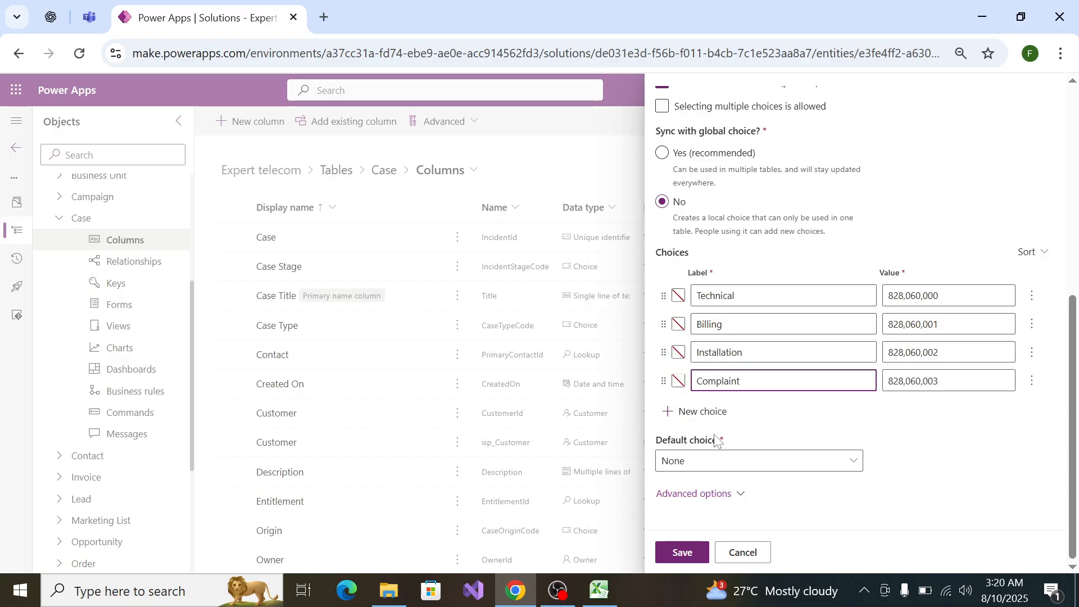
Step: Check the Case Type row's requirement level in Excel, set the column to Business required in Power Apps and save it
{"action": "key", "text": "alt+Tab"}
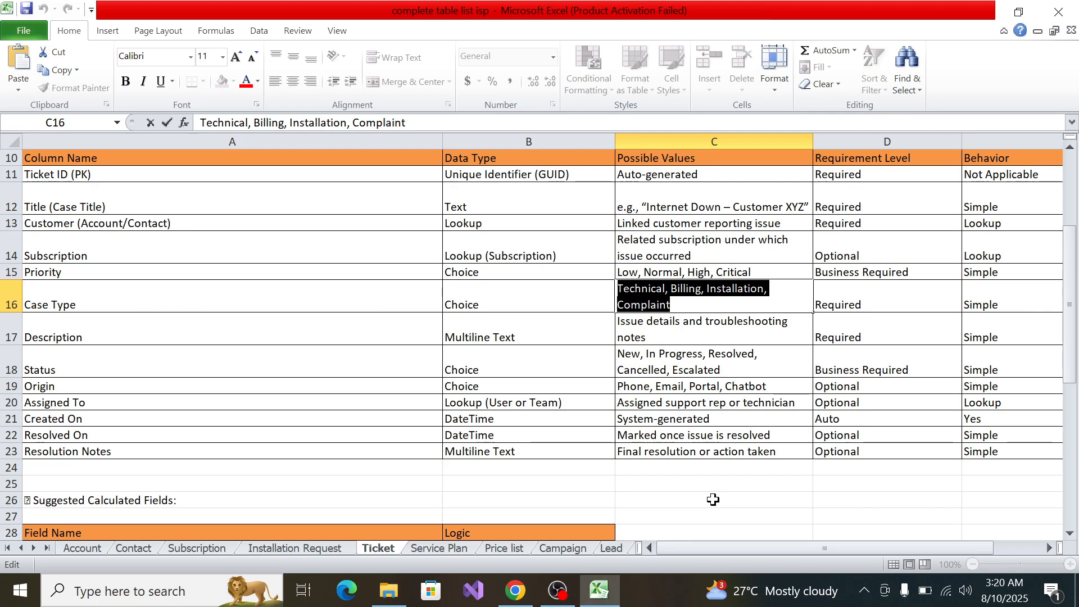
{"action": "key", "text": "alt+Tab"}
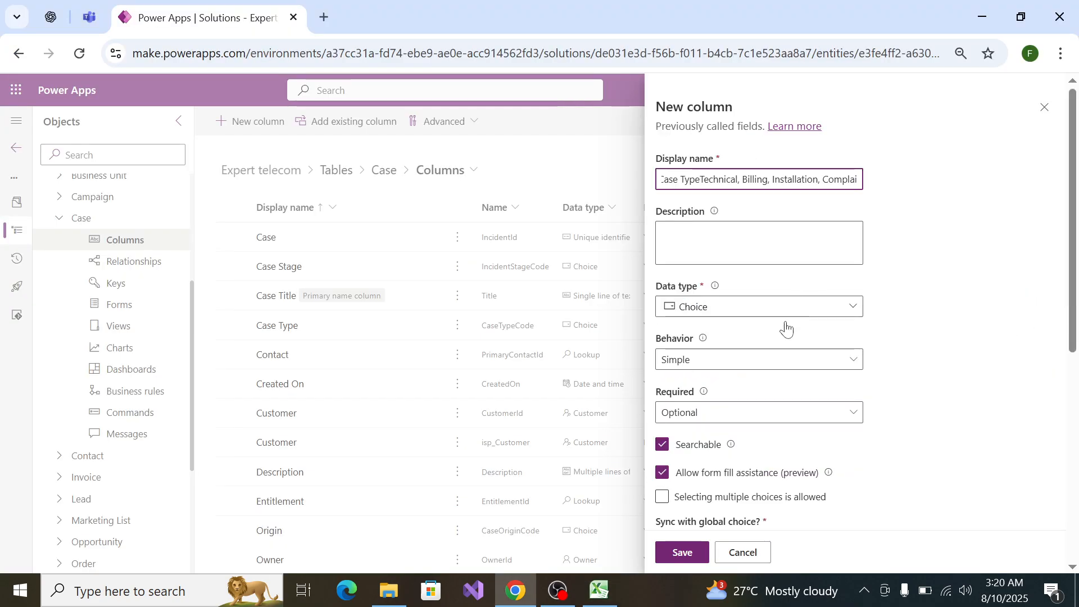
{"action": "left_click", "coordinate": [780, 361]}
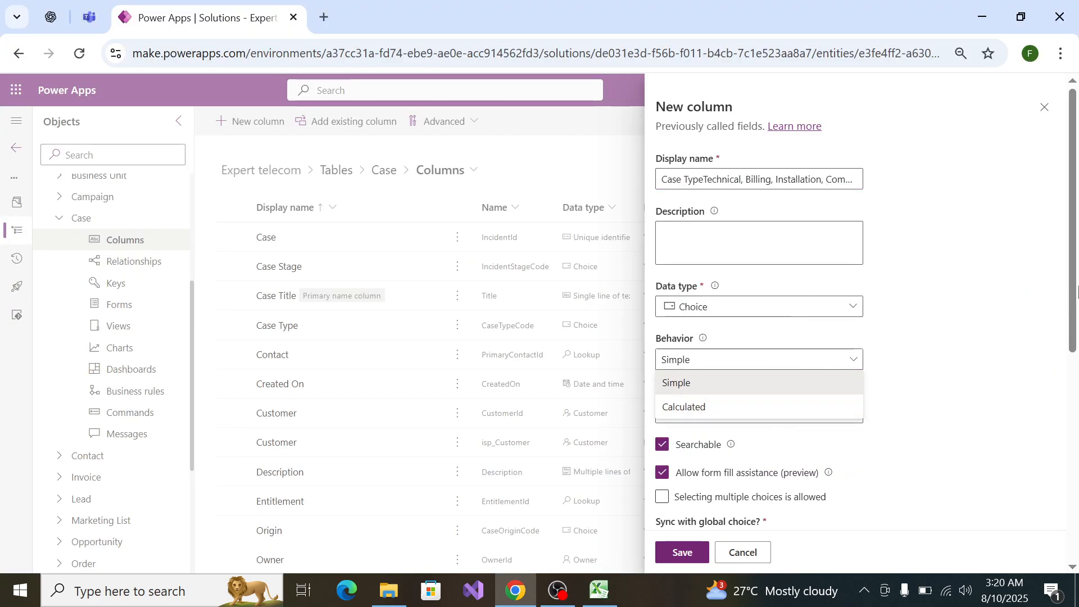
{"action": "left_click", "coordinate": [934, 381]}
{"action": "left_click", "coordinate": [765, 415]}
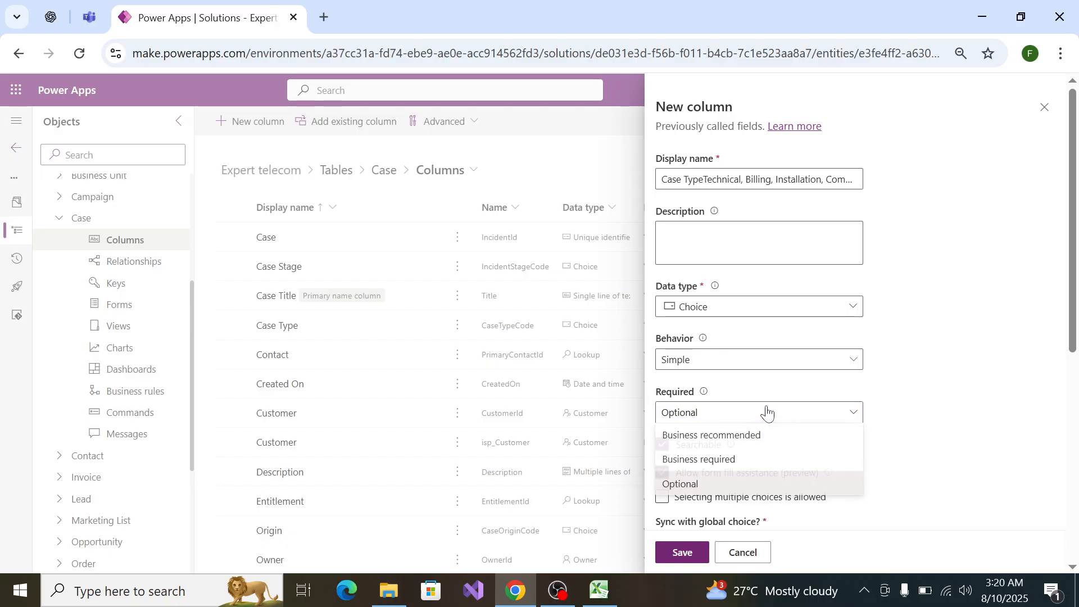
{"action": "left_click", "coordinate": [765, 458]}
{"action": "scroll", "coordinate": [759, 400], "scroll_direction": "down", "scroll_amount": 6}
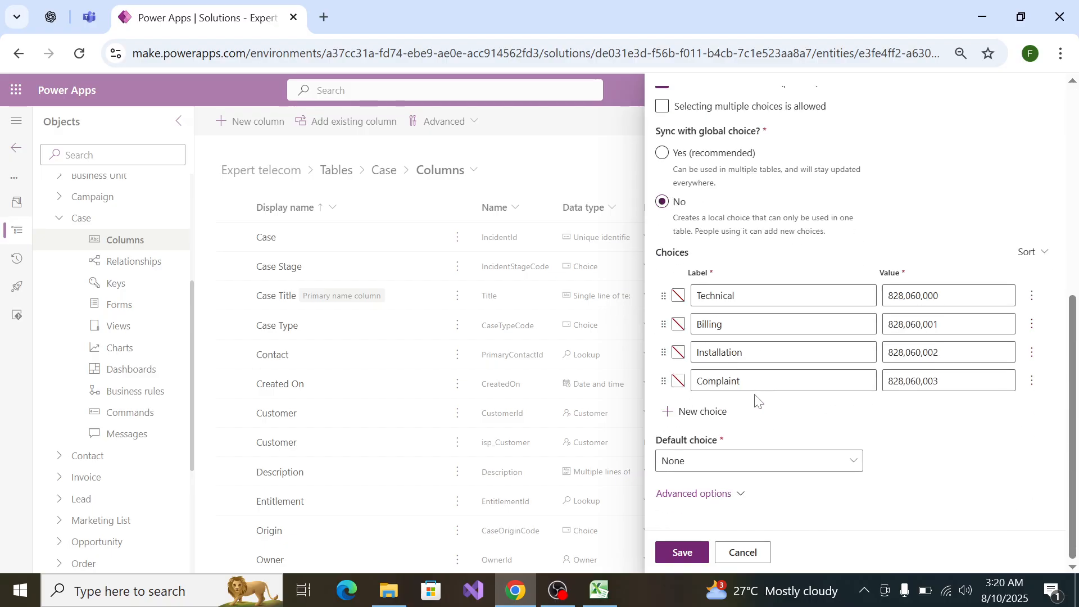
{"action": "left_click", "coordinate": [696, 556]}
Step: In Excel's Ticket sheet, copy the column name "Description" from the row below Case Type
{"action": "key", "text": "alt+Tab"}
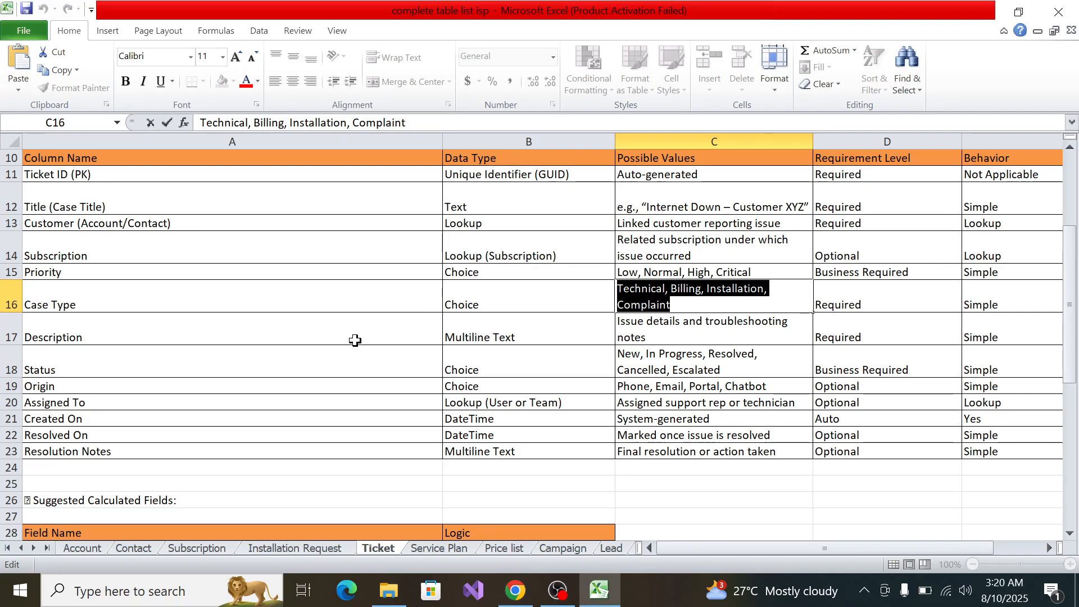
{"action": "left_click", "coordinate": [127, 321]}
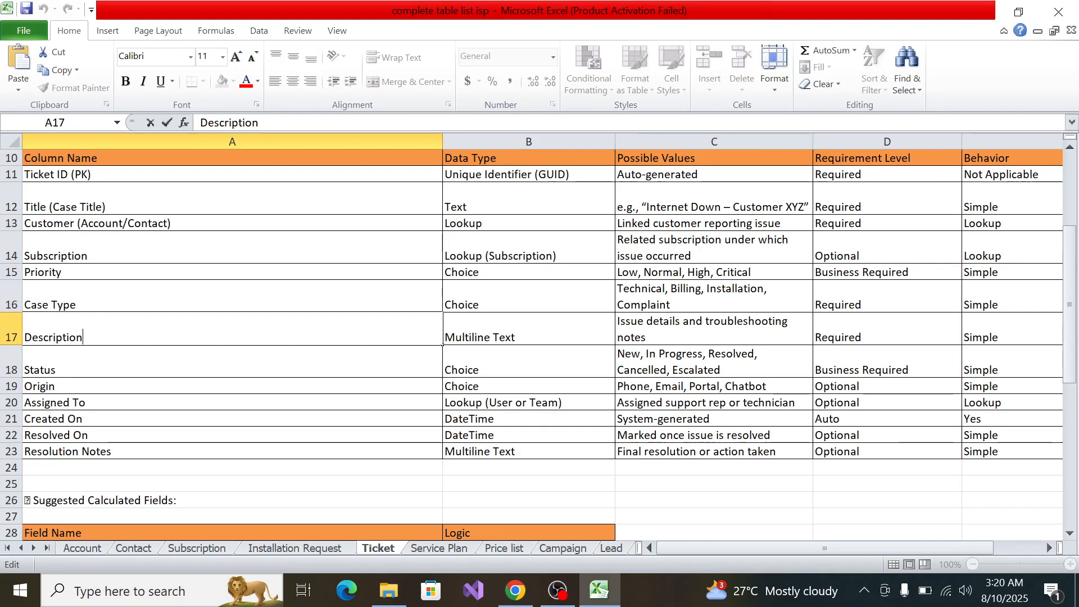
{"action": "key", "text": "shift+Home"}
{"action": "key", "text": "ctrl+c"}
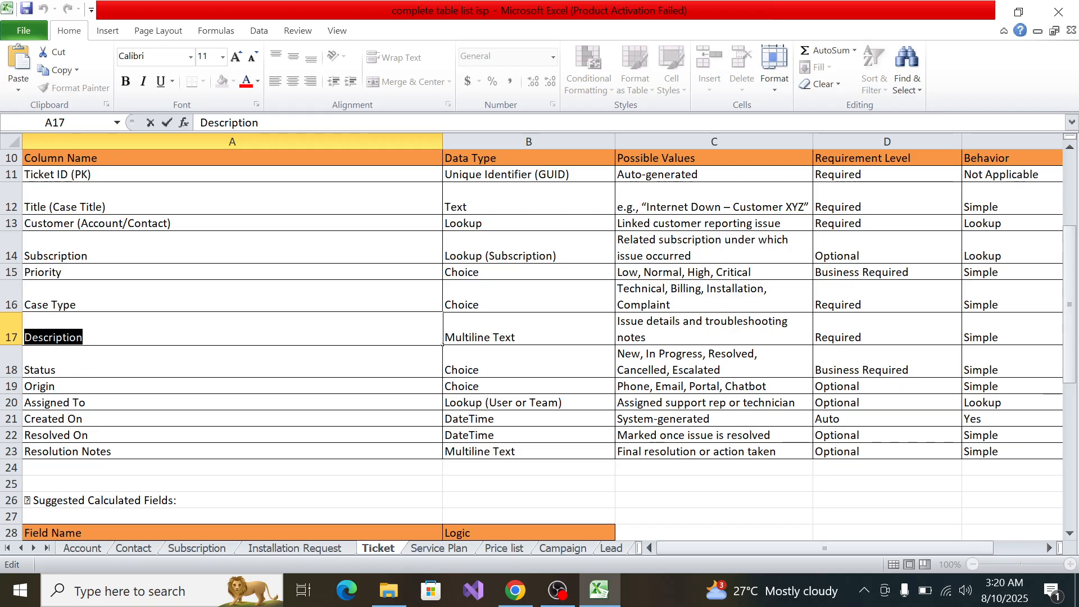
{"action": "key", "text": "alt+Tab"}
{"action": "key", "text": "alt+Tab"}
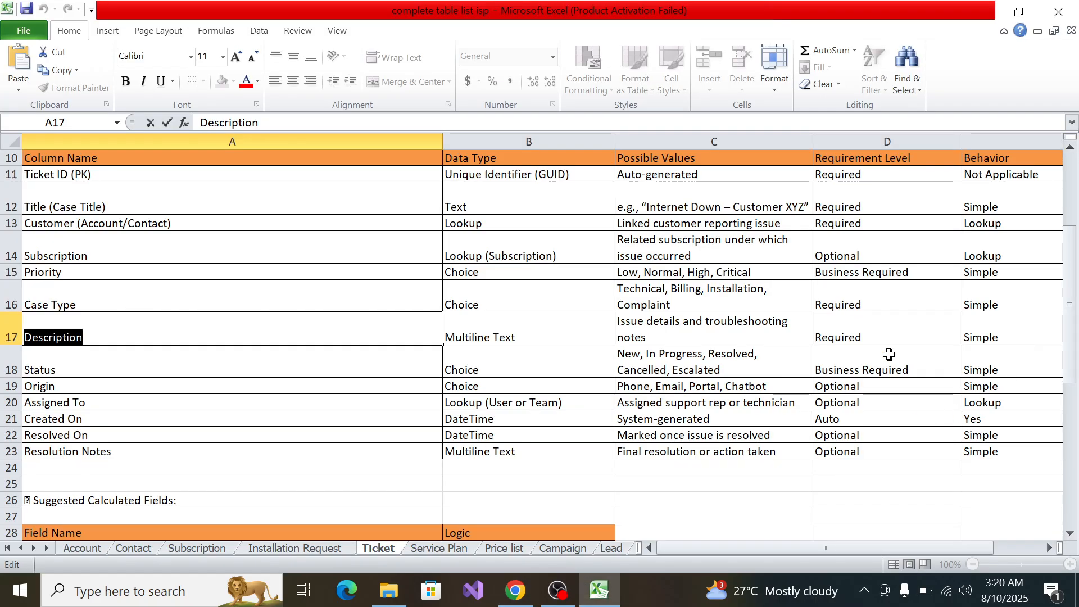
Step: Switch to Power Apps and start a new Case column with the display name "Description"
{"action": "key", "text": "alt+Tab"}
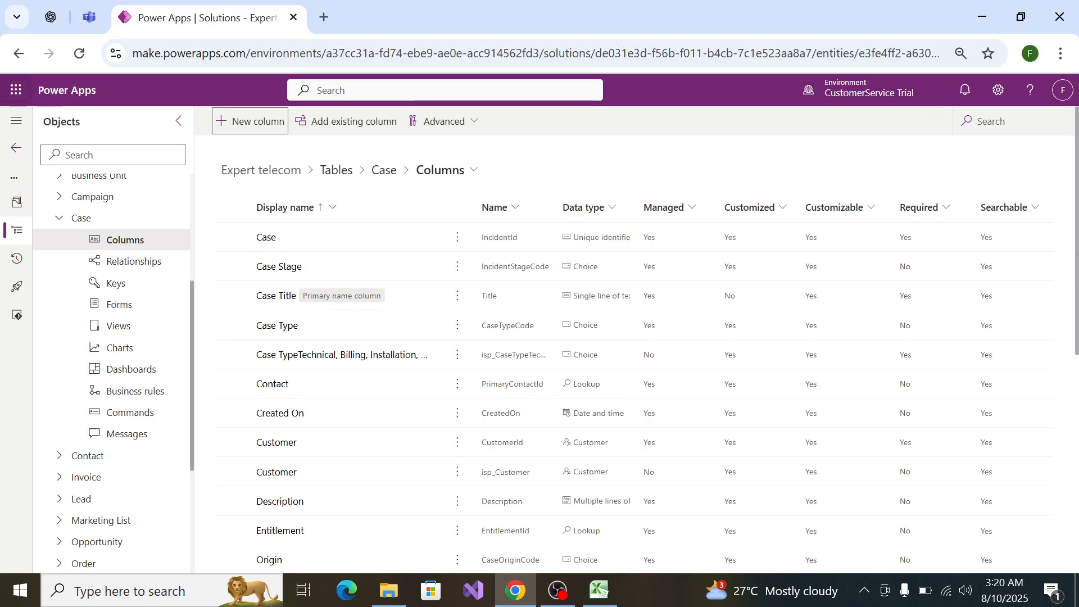
{"action": "left_click", "coordinate": [240, 121]}
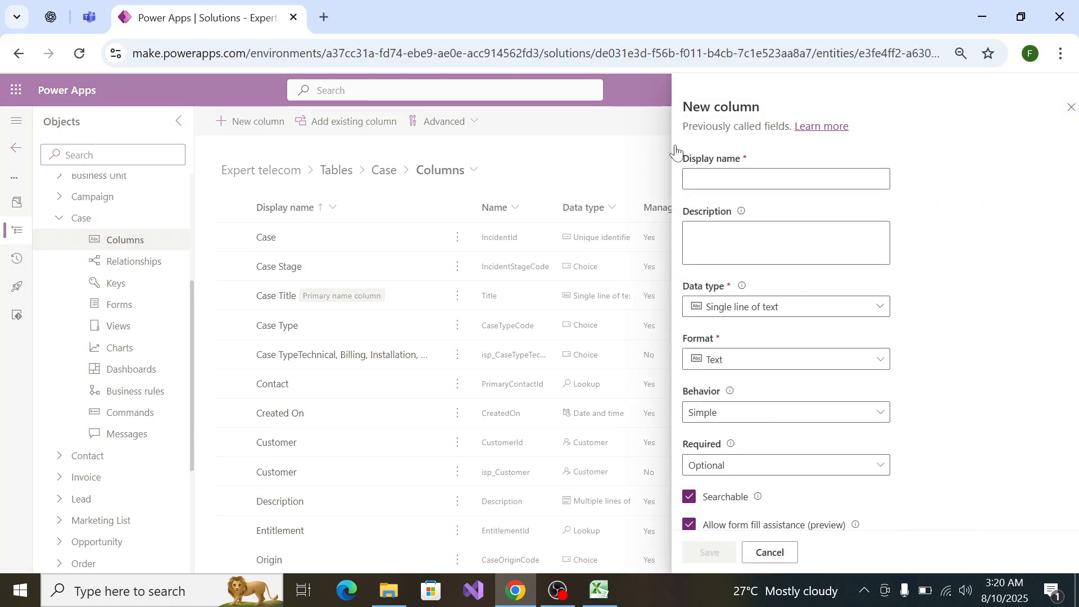
{"action": "left_click", "coordinate": [689, 180]}
{"action": "key", "text": "ctrl+v"}
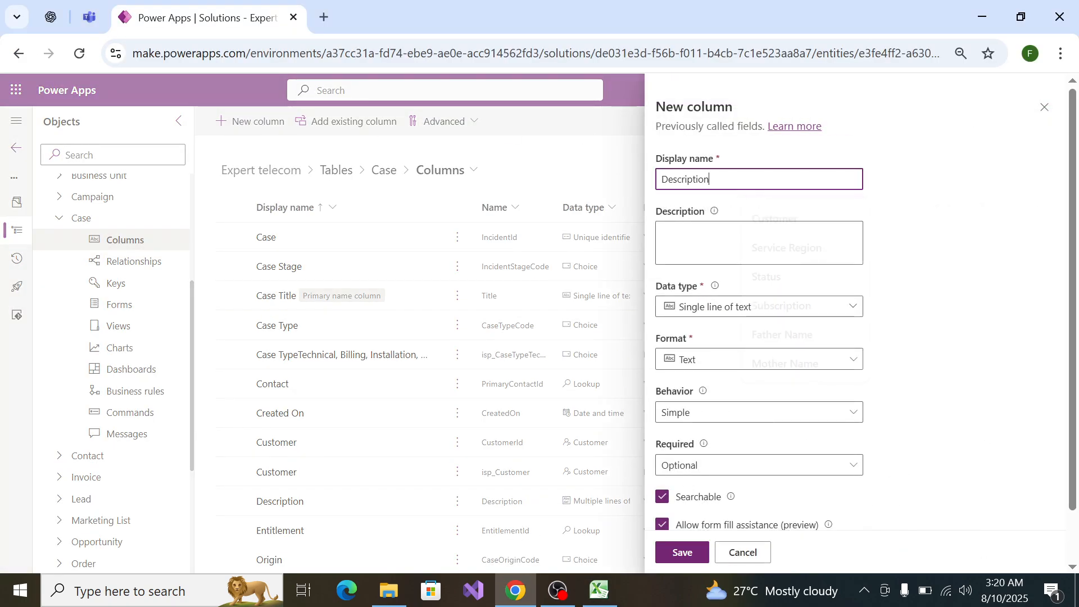
Step: Set the Description column's data type to plain text under Multiple lines of text
{"action": "left_click", "coordinate": [730, 310]}
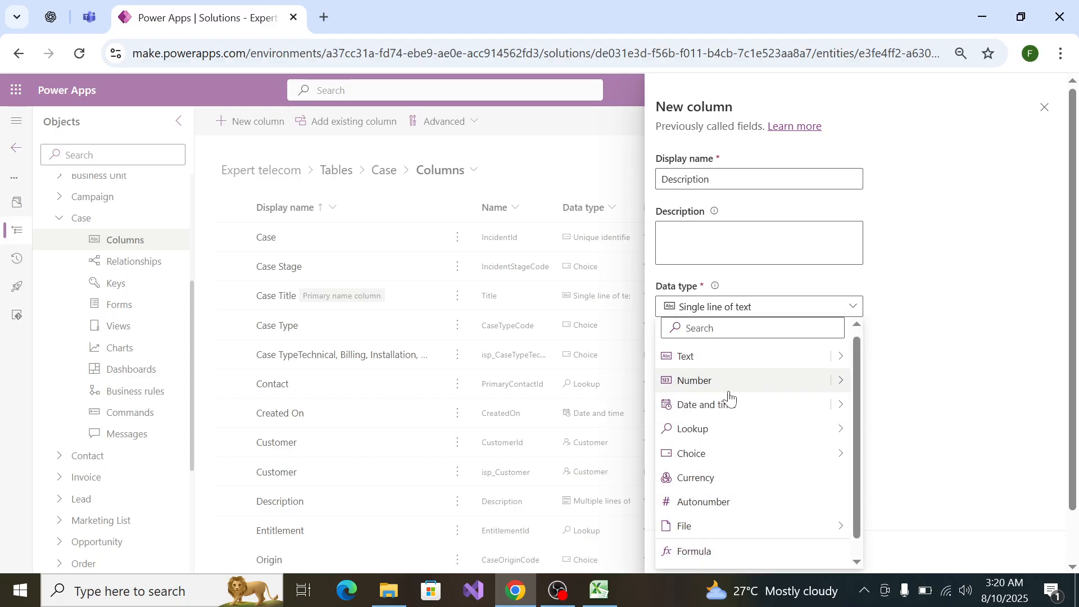
{"action": "left_click", "coordinate": [814, 356]}
{"action": "left_click", "coordinate": [844, 313]}
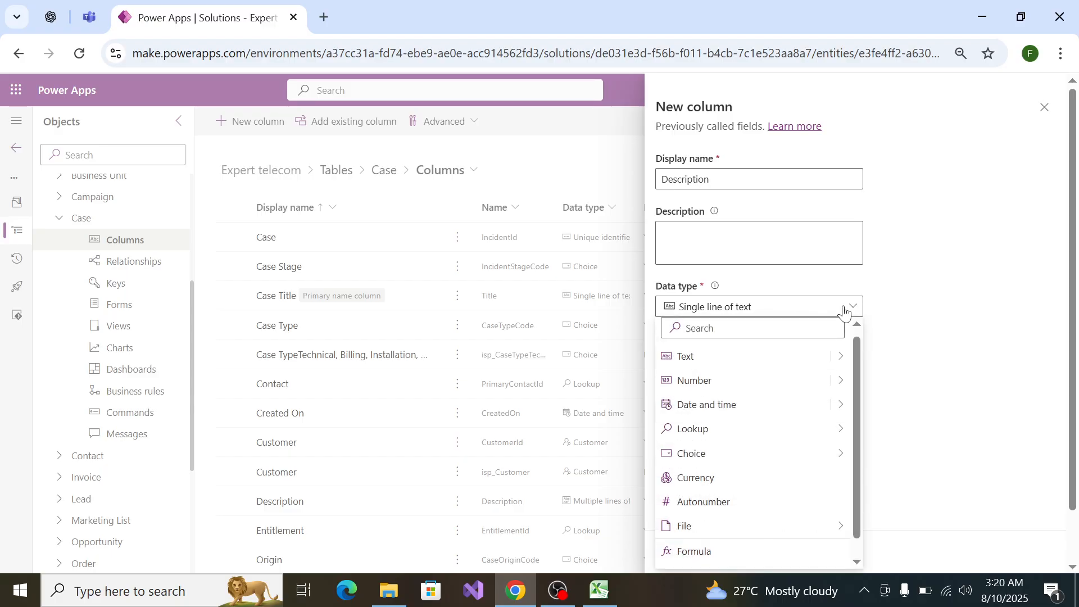
{"action": "left_click", "coordinate": [903, 339]}
{"action": "left_click", "coordinate": [845, 359]}
{"action": "left_click", "coordinate": [829, 292]}
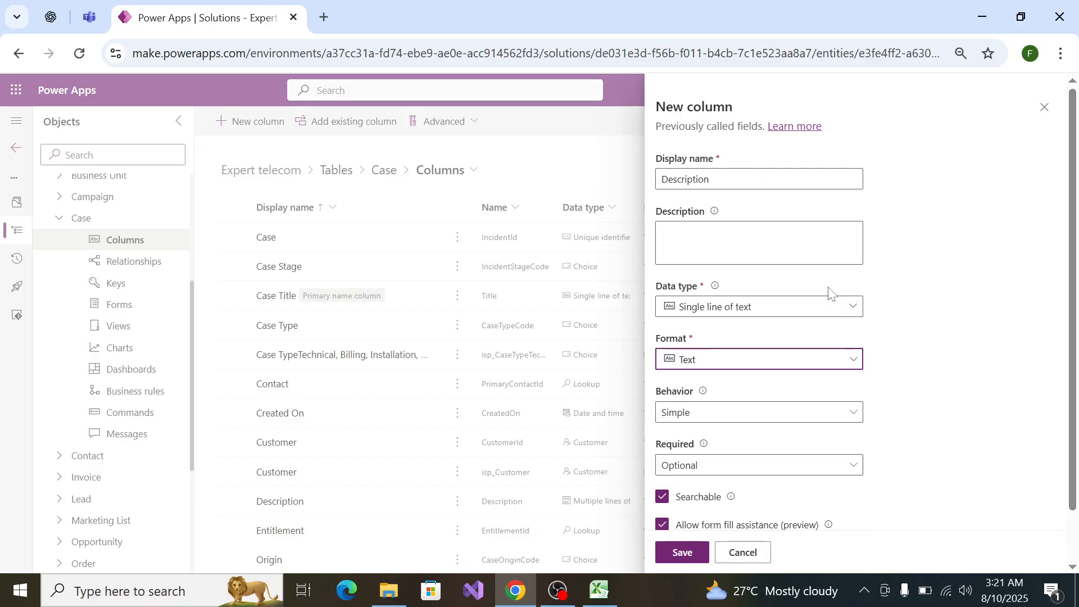
{"action": "left_click", "coordinate": [846, 315]}
{"action": "mouse_move", "coordinate": [841, 356]}
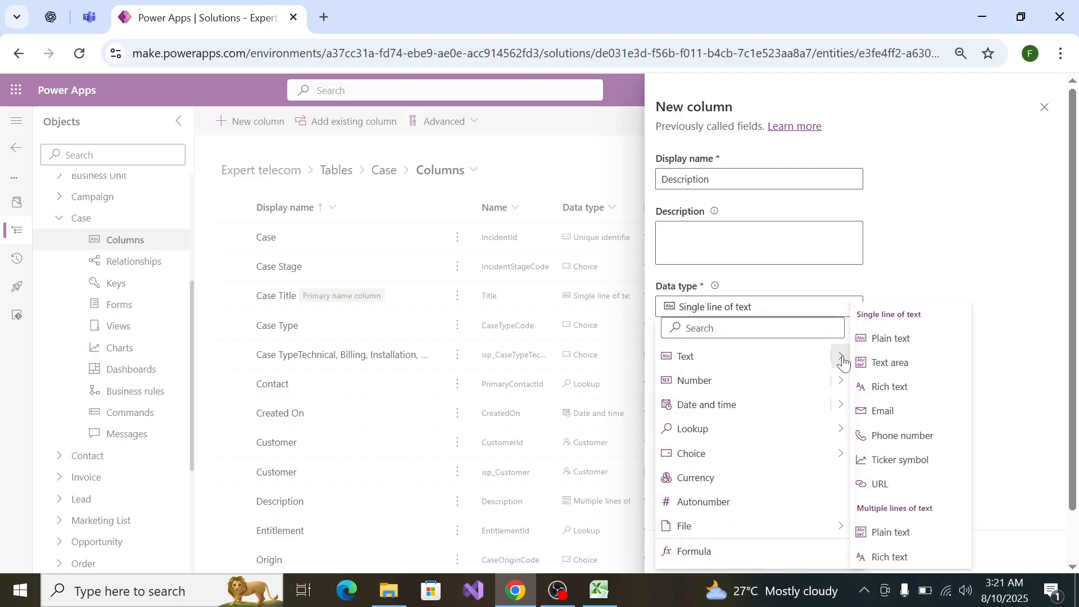
{"action": "left_click", "coordinate": [831, 309]}
{"action": "left_click", "coordinate": [830, 311]}
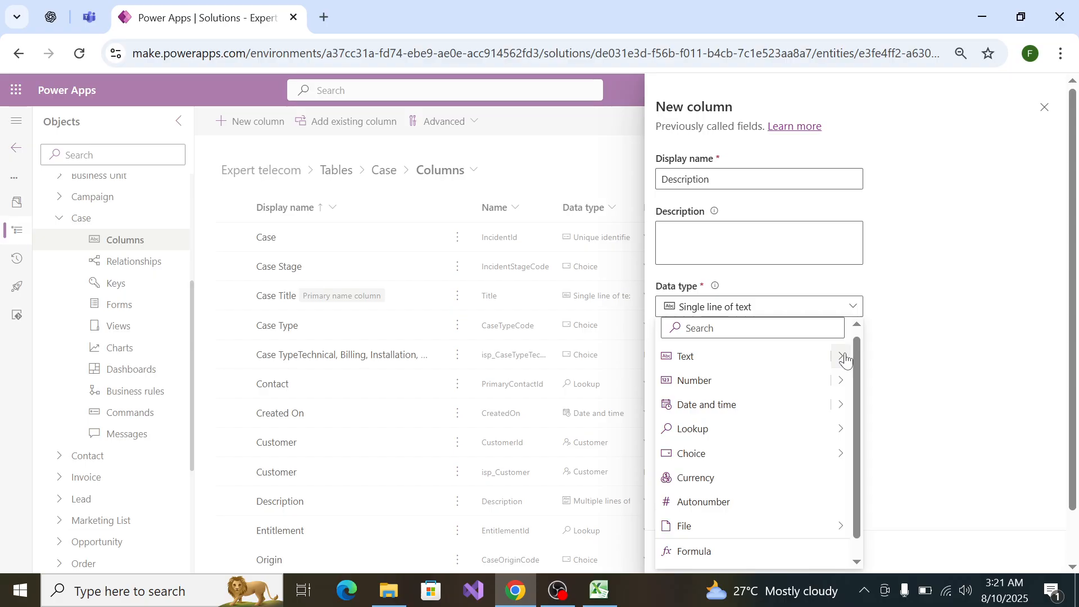
{"action": "mouse_move", "coordinate": [843, 357]}
{"action": "left_click", "coordinate": [919, 535]}
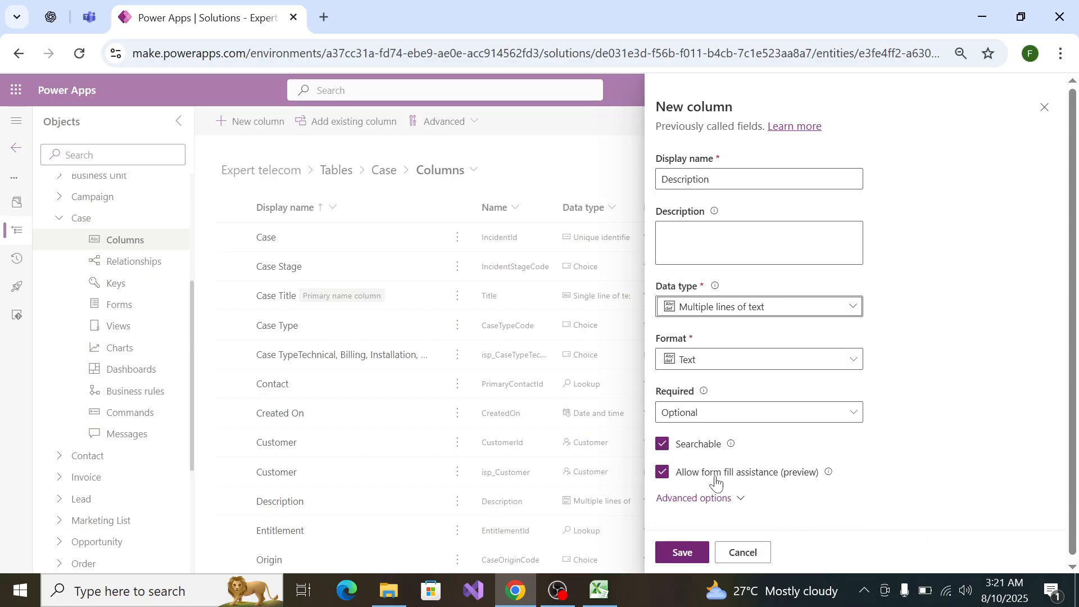
Step: Make the Description column Business required and save it
{"action": "left_click", "coordinate": [711, 413]}
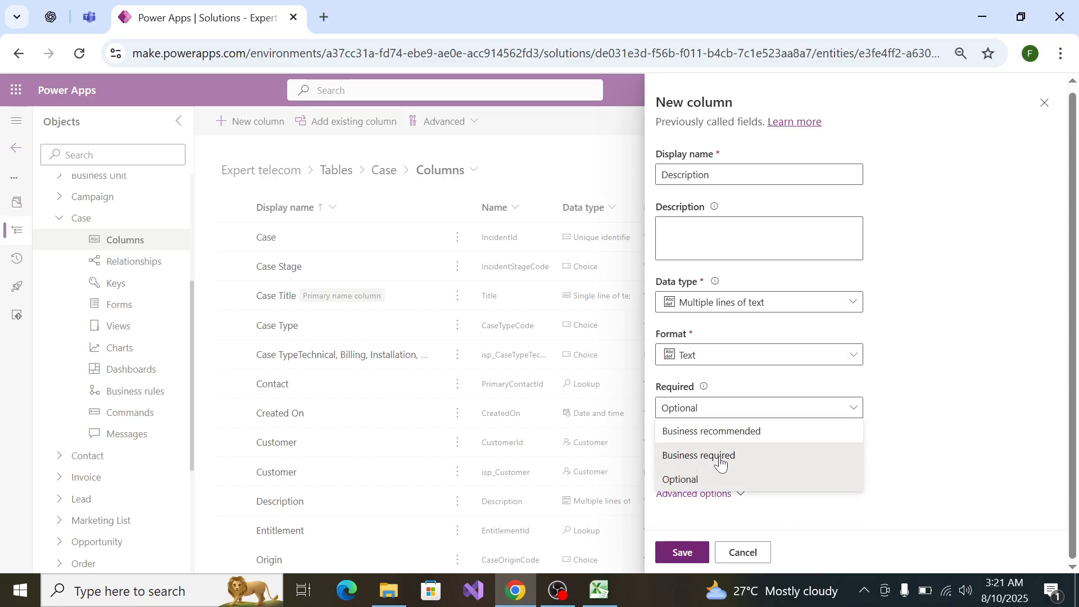
{"action": "left_click", "coordinate": [721, 462]}
{"action": "left_click", "coordinate": [682, 551]}
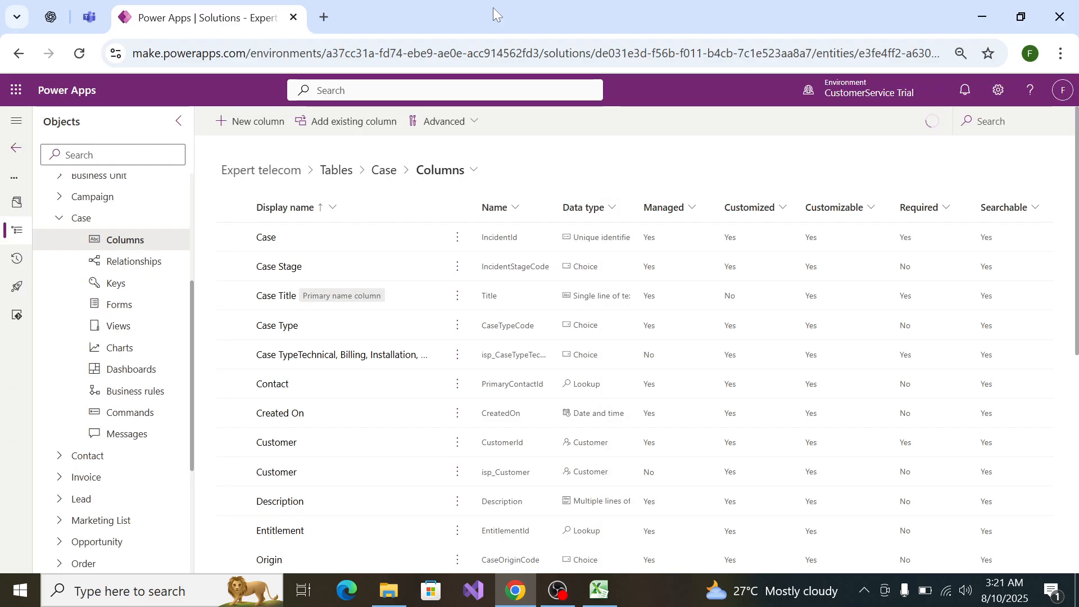
Step: In Excel's Ticket sheet, copy the column name "Status" from the row below Description
{"action": "key", "text": "alt+Tab"}
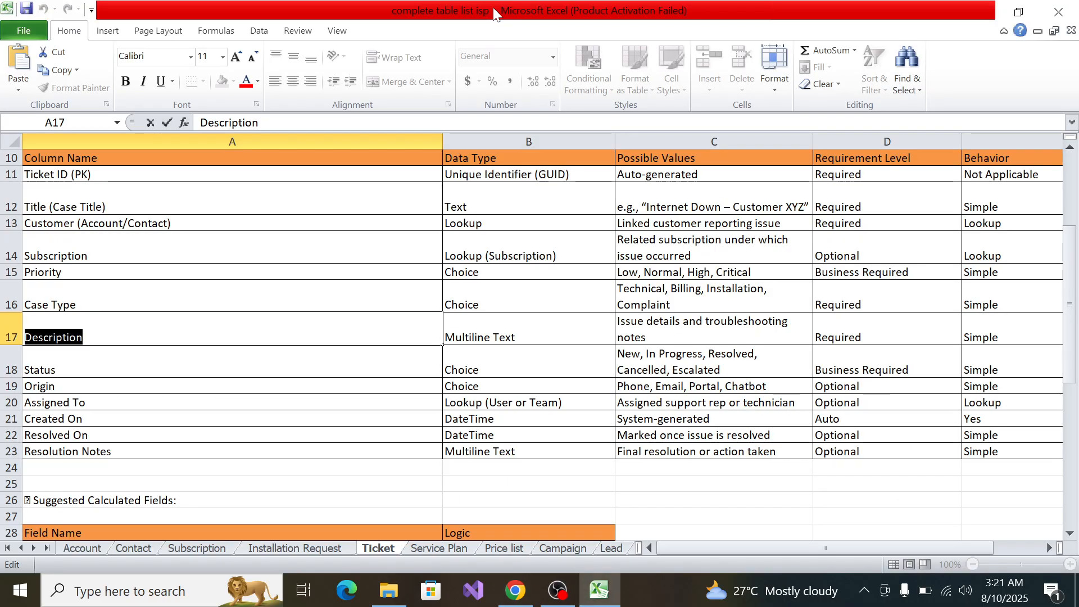
{"action": "key", "text": "Return"}
{"action": "key", "text": "F2"}
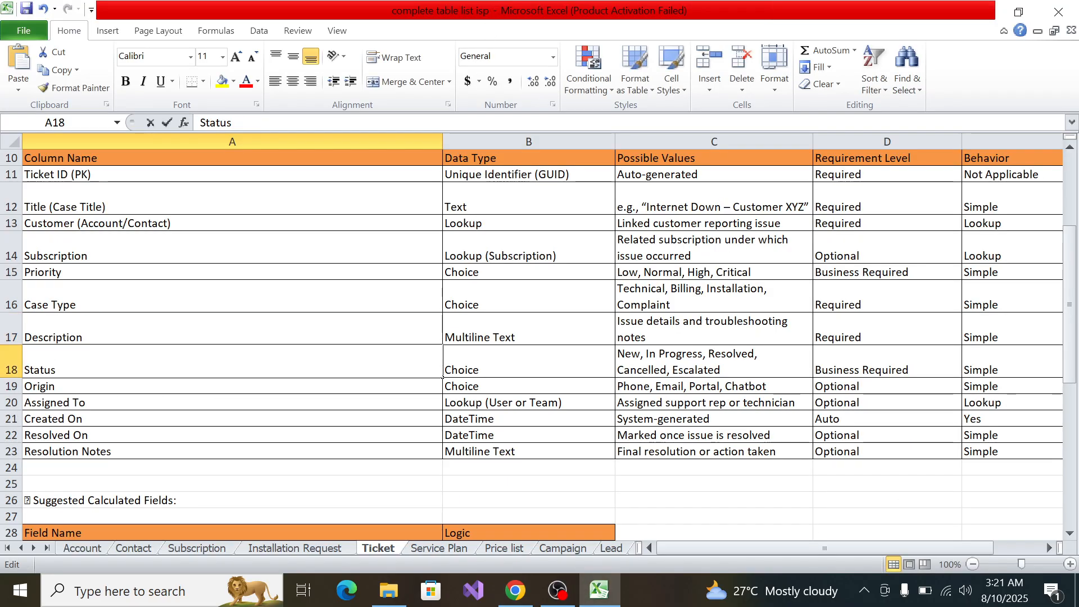
{"action": "key", "text": "shift+Home"}
{"action": "key", "text": "ctrl+c"}
Step: In Power Apps, start a new Case column named "Status" with the Choice data type
{"action": "key", "text": "alt+Tab"}
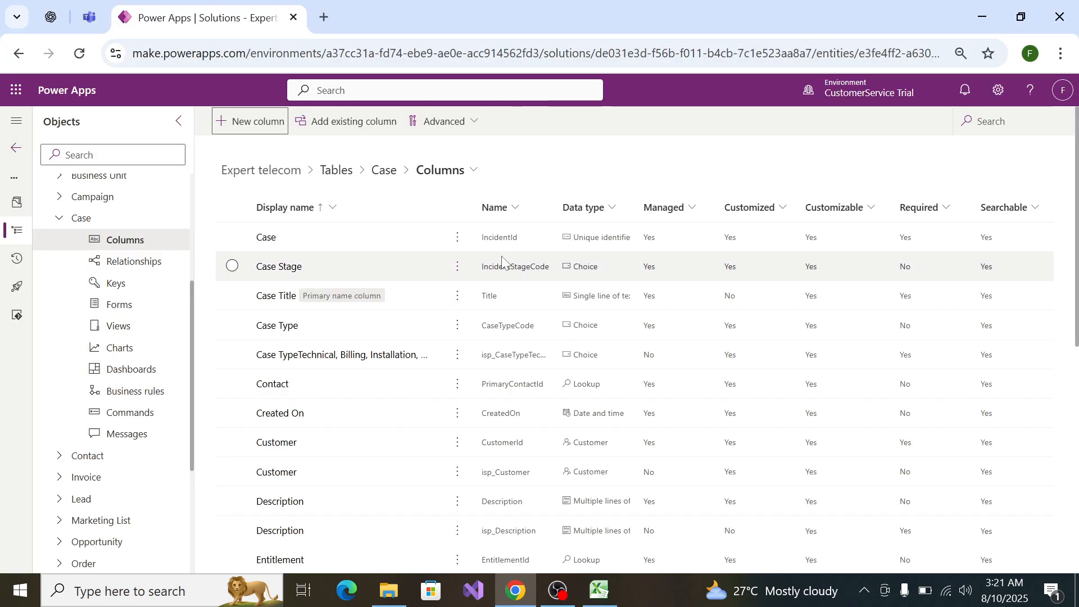
{"action": "left_click", "coordinate": [250, 130]}
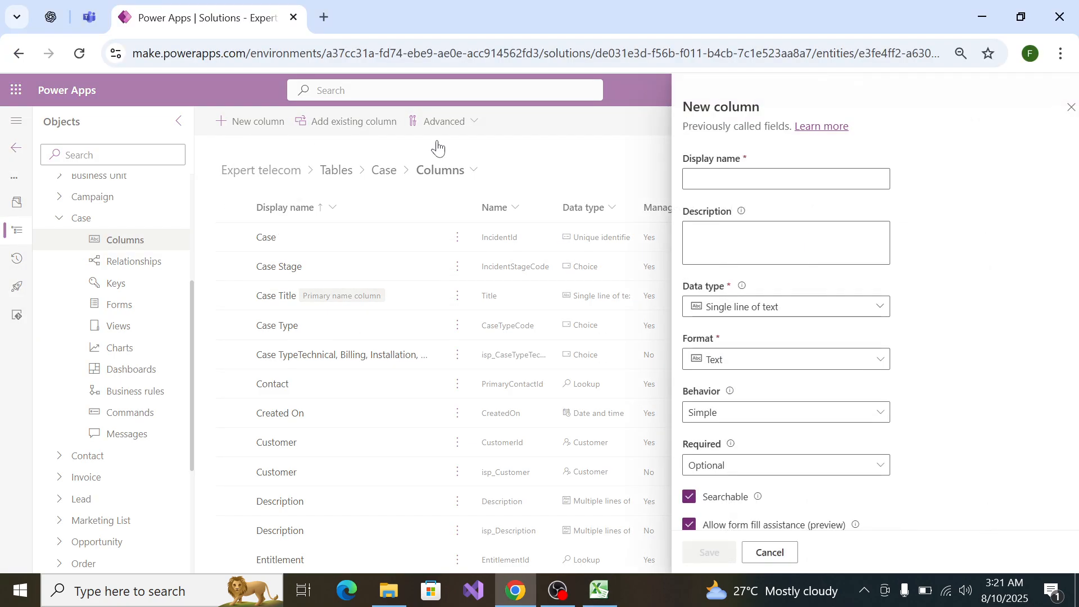
{"action": "left_click", "coordinate": [714, 177]}
{"action": "key", "text": "ctrl+v"}
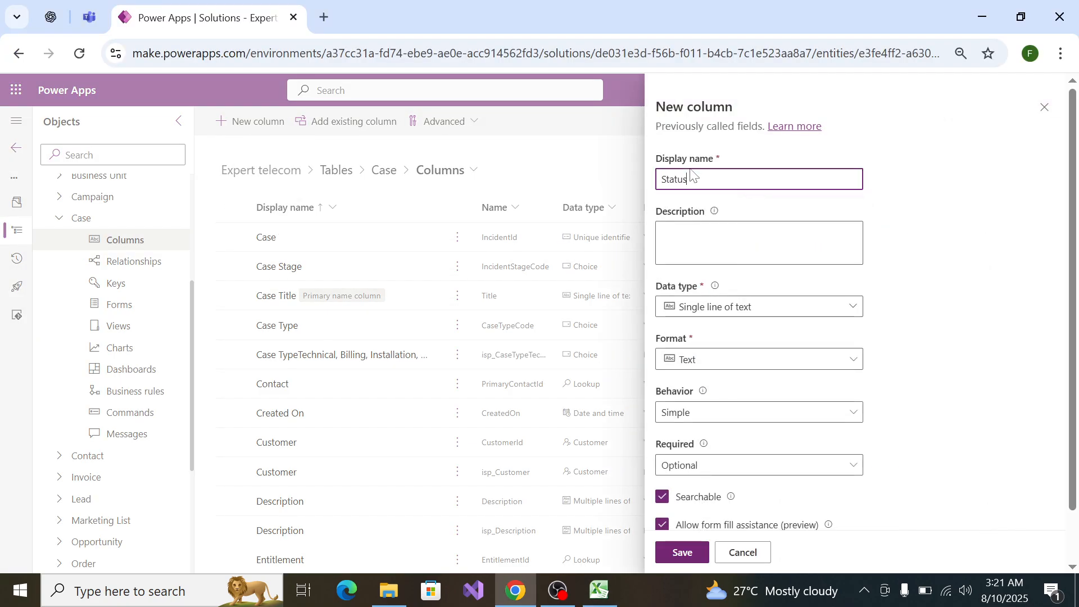
{"action": "left_click", "coordinate": [747, 317]}
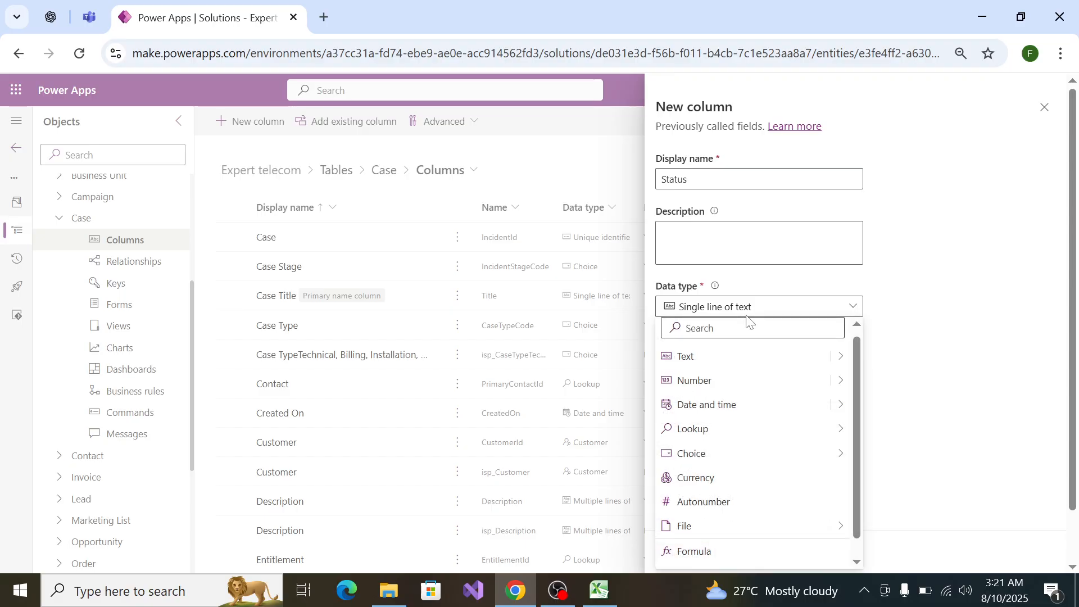
{"action": "mouse_move", "coordinate": [831, 456]}
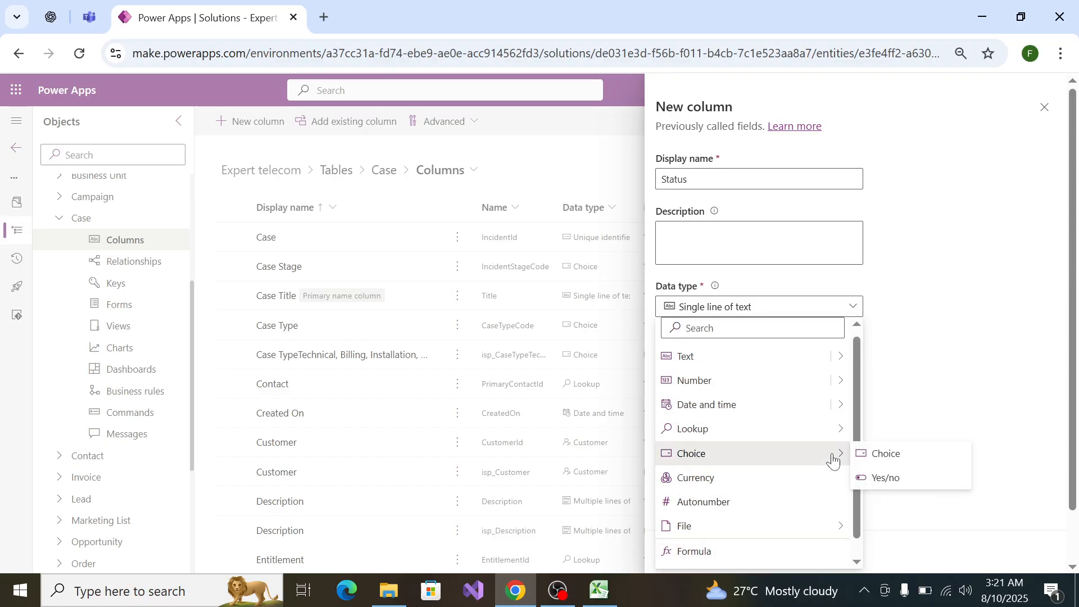
{"action": "left_click", "coordinate": [881, 460]}
Step: Check the Status row in Excel, set the new column to Business required and turn off syncing with a global choice
{"action": "scroll", "coordinate": [776, 354], "scroll_direction": "down", "scroll_amount": 5}
{"action": "key", "text": "alt+Tab"}
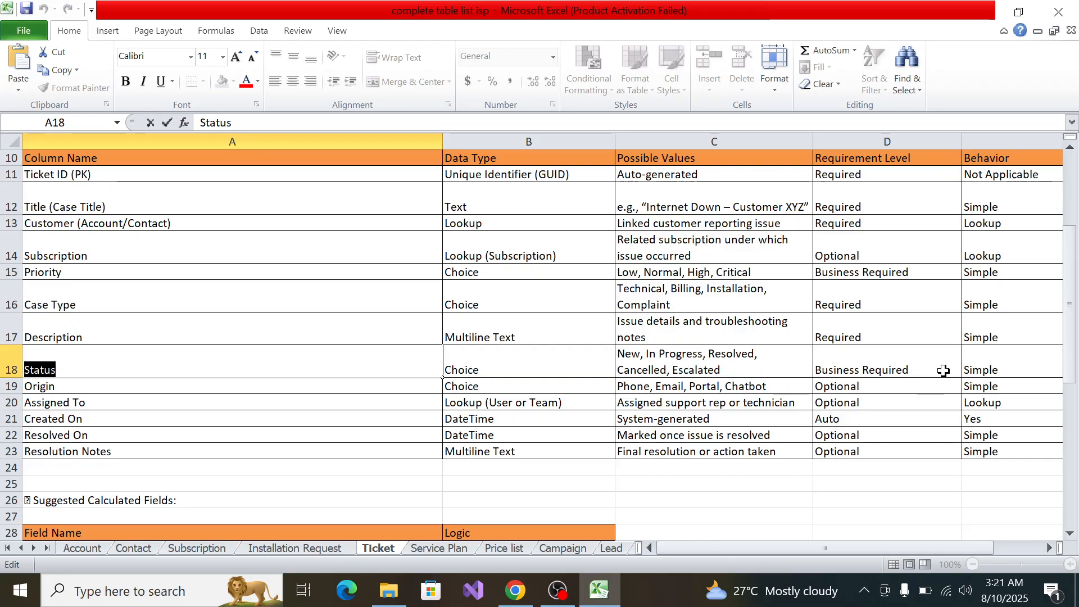
{"action": "key", "text": "alt+Tab"}
{"action": "left_click", "coordinate": [735, 359]}
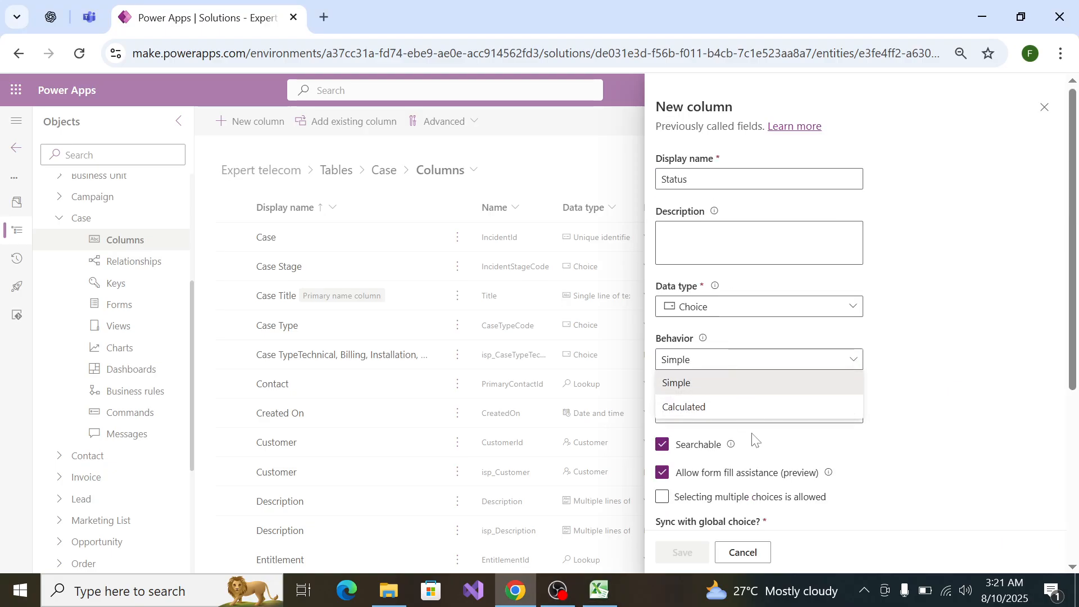
{"action": "left_click", "coordinate": [1040, 339]}
{"action": "left_click", "coordinate": [827, 415]}
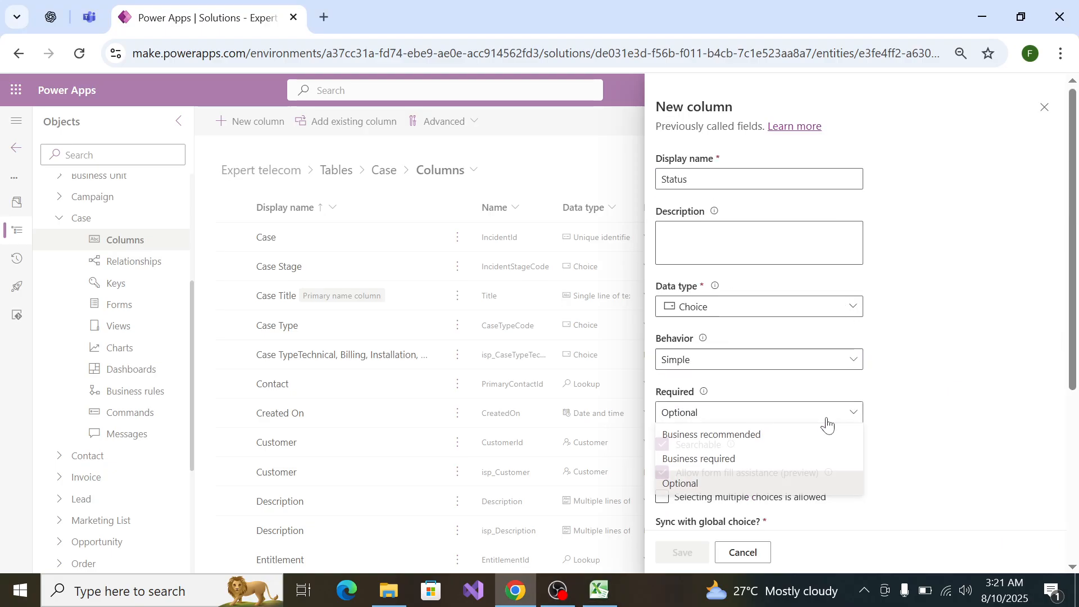
{"action": "left_click", "coordinate": [807, 460]}
{"action": "scroll", "coordinate": [767, 360], "scroll_direction": "down", "scroll_amount": 5}
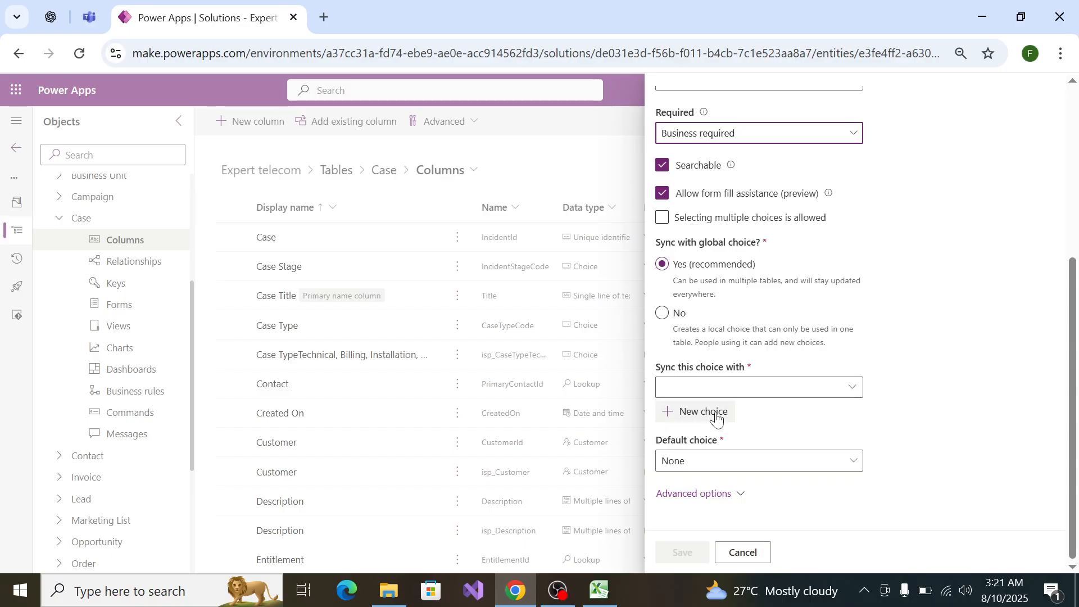
{"action": "left_click", "coordinate": [662, 313]}
Step: In Excel, copy the Status row's possible values "New, In Progress, Resolved, Cancelled, Escalated"
{"action": "key", "text": "alt+Tab"}
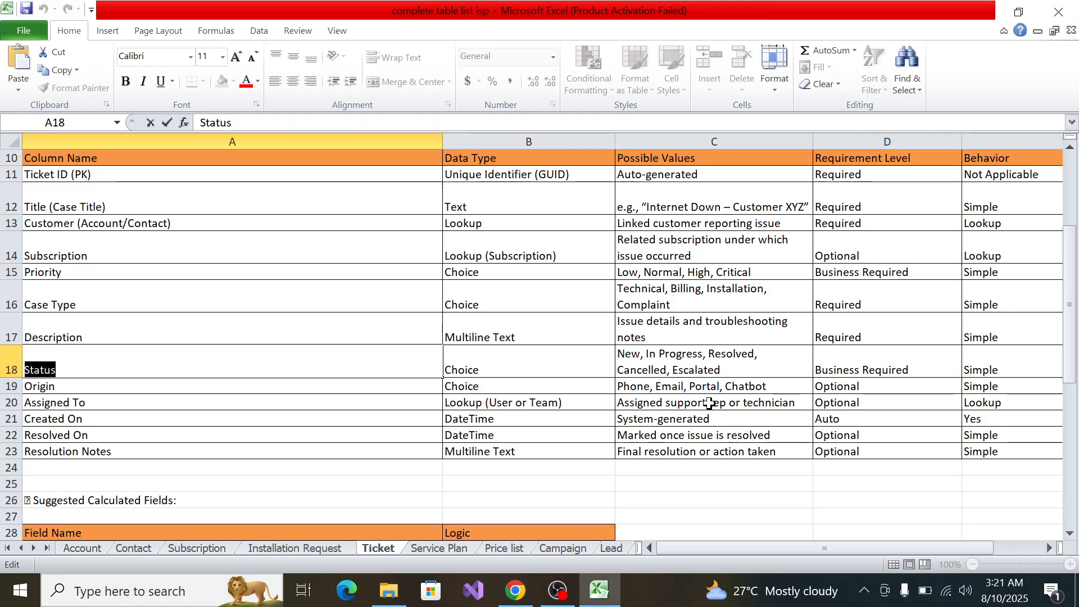
{"action": "left_click", "coordinate": [740, 367]}
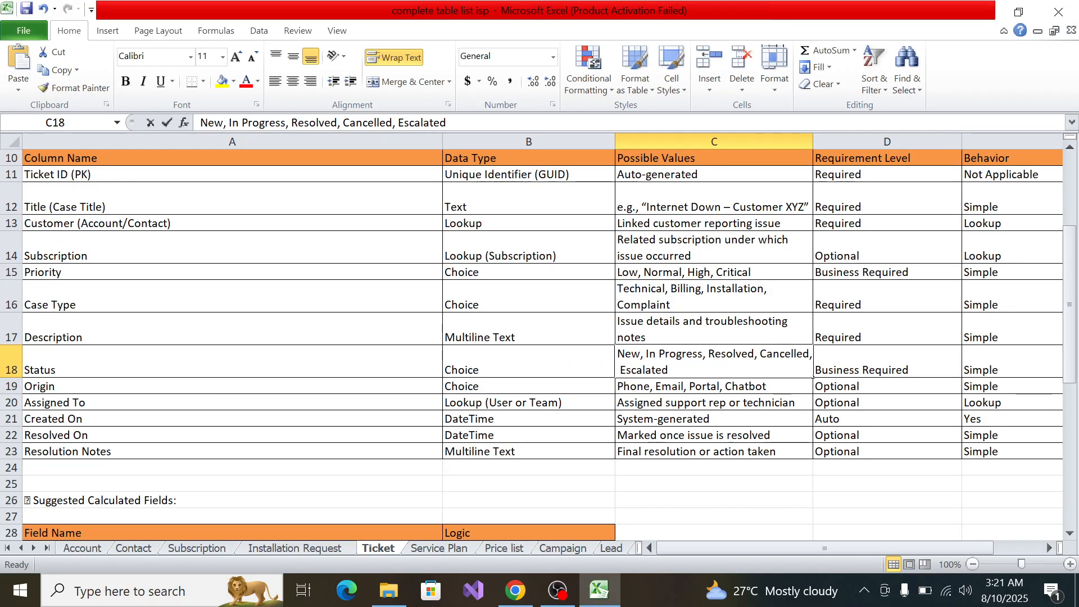
{"action": "double_click", "coordinate": [739, 367]}
{"action": "double_click", "coordinate": [643, 370]}
{"action": "triple_click", "coordinate": [643, 370]}
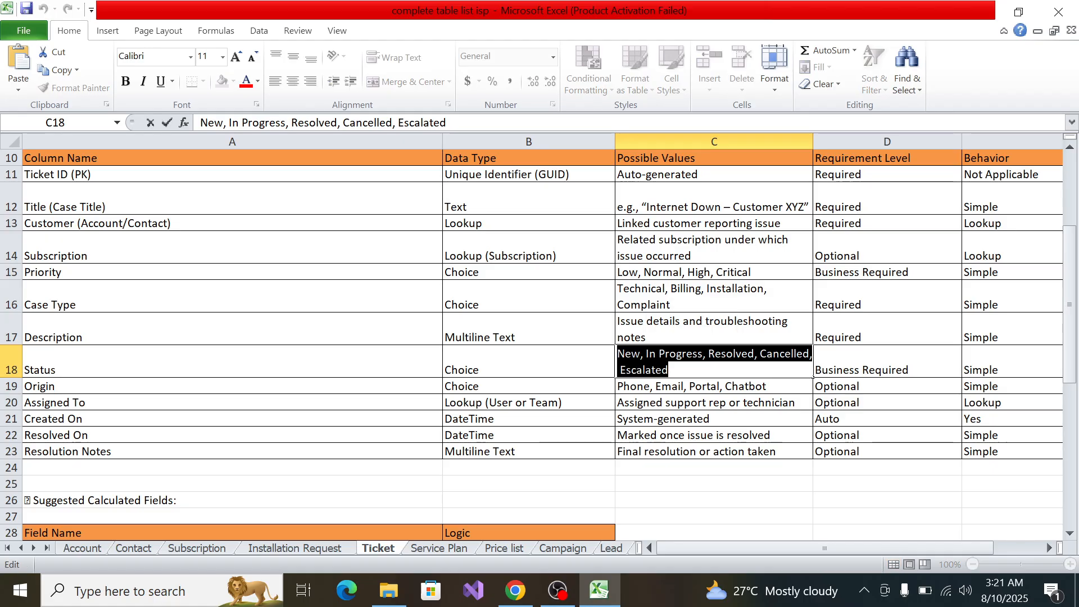
{"action": "key", "text": "ctrl+c"}
Step: In Power Apps, paste the copied values into the first Status choice and keep only "New" as its label
{"action": "key", "text": "alt+Tab"}
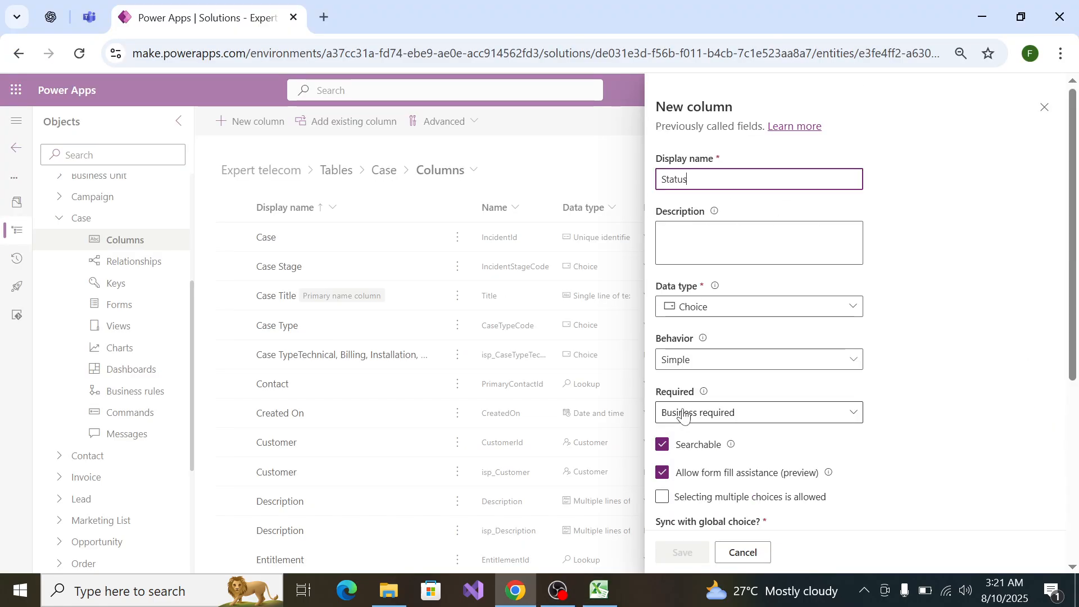
{"action": "scroll", "coordinate": [725, 380], "scroll_direction": "down", "scroll_amount": 5}
{"action": "left_click", "coordinate": [730, 381]}
{"action": "key", "text": "ctrl+v"}
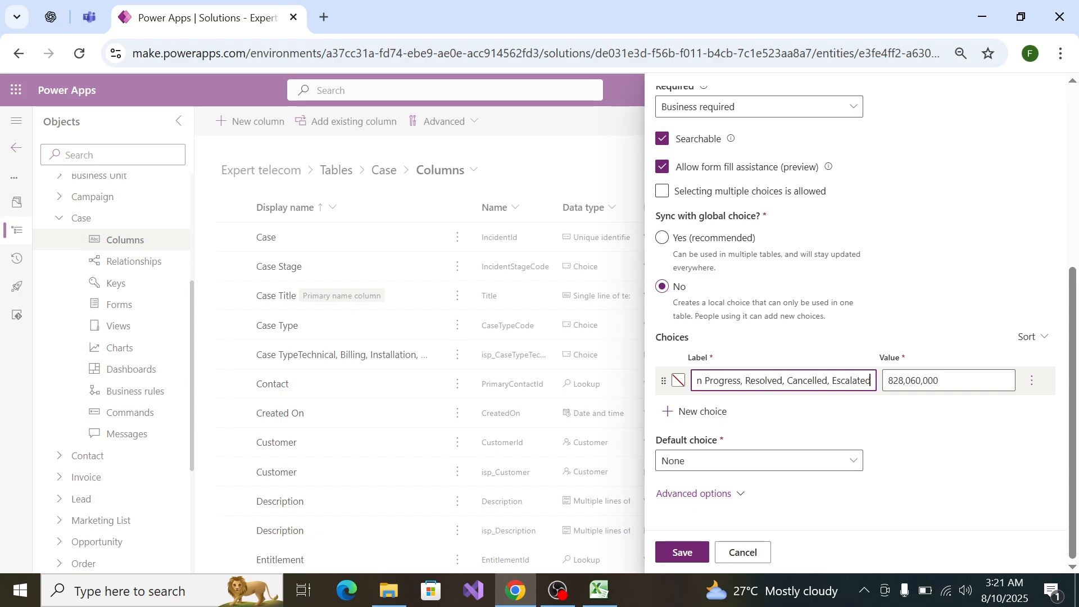
{"action": "key", "text": "ctrl+shift+Left"}
{"action": "key", "text": "ctrl+shift+Left"}
{"action": "key", "text": "ctrl+shift+Left"}
{"action": "key", "text": "ctrl+shift+Left"}
{"action": "key", "text": "ctrl+shift+Left"}
{"action": "key", "text": "ctrl+shift+Left"}
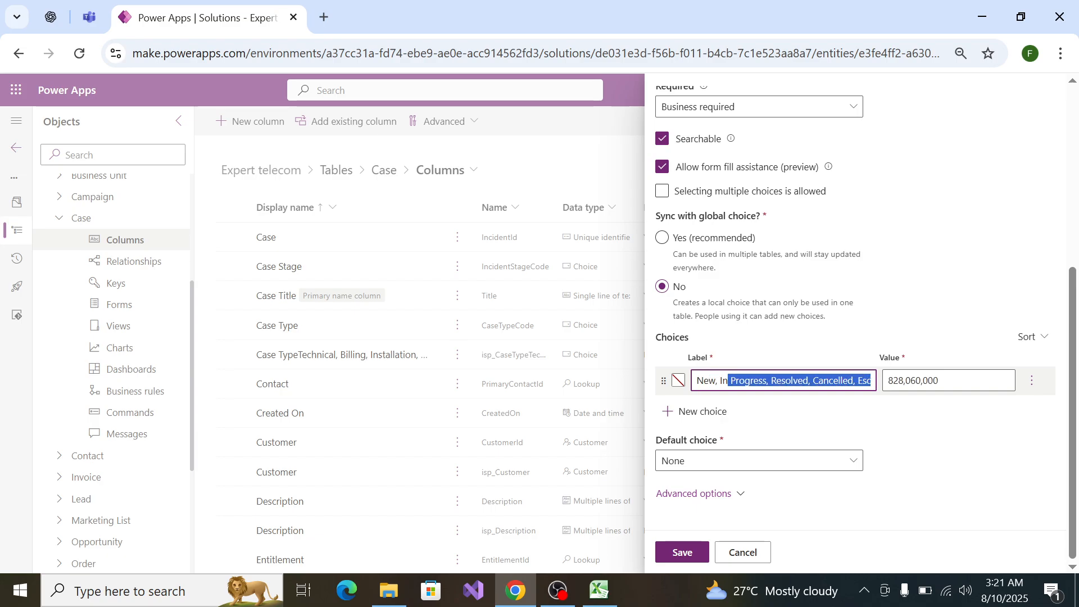
{"action": "key", "text": "ctrl+x"}
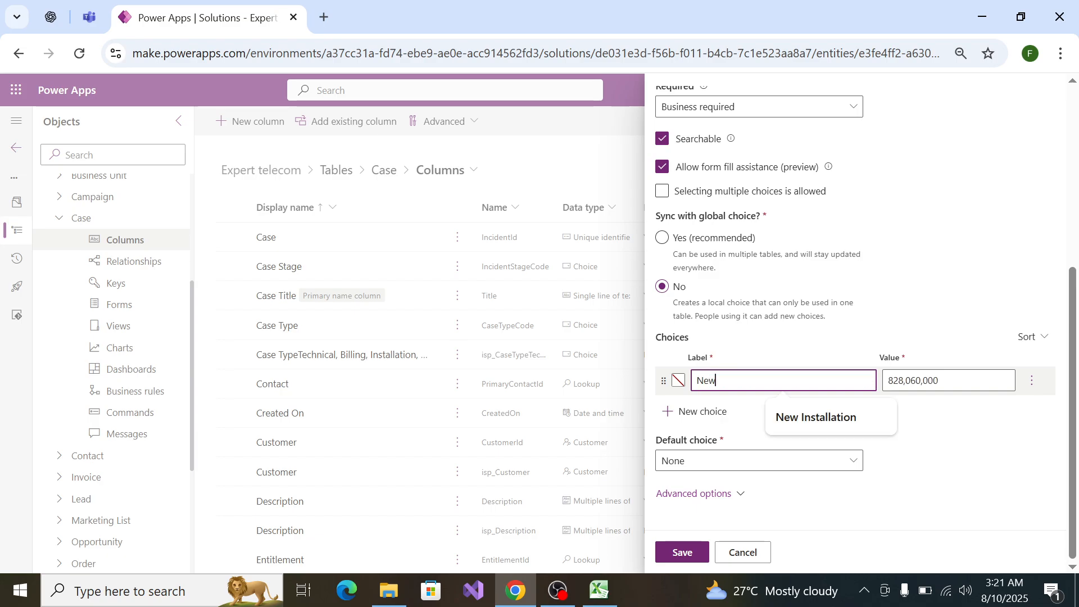
Step: Add a second Status choice, paste the copied values and keep only "In Progress" as its label
{"action": "left_click", "coordinate": [700, 412]}
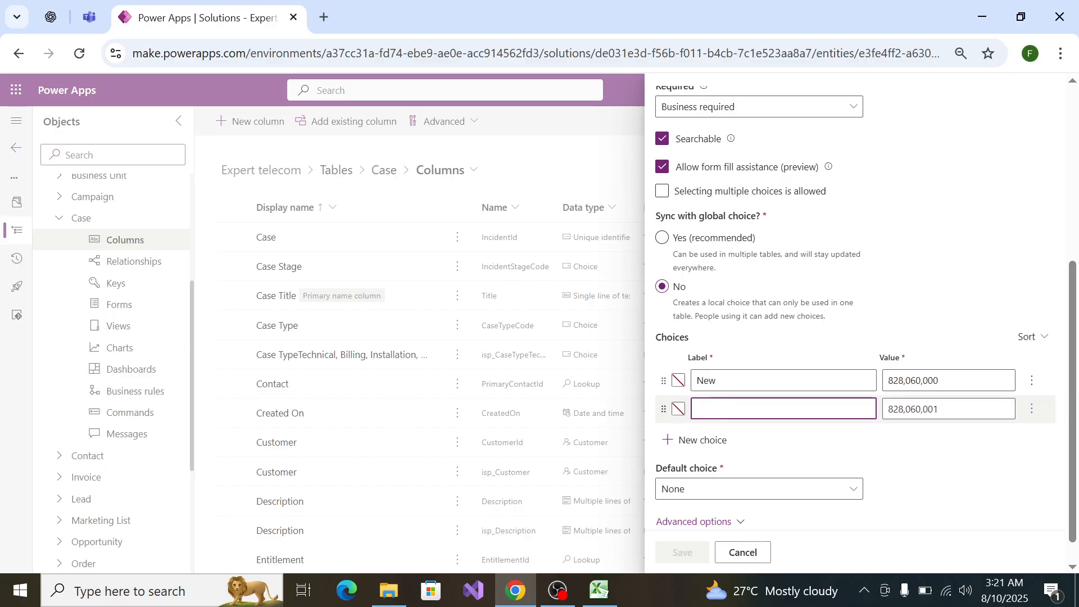
{"action": "key", "text": "ctrl+v"}
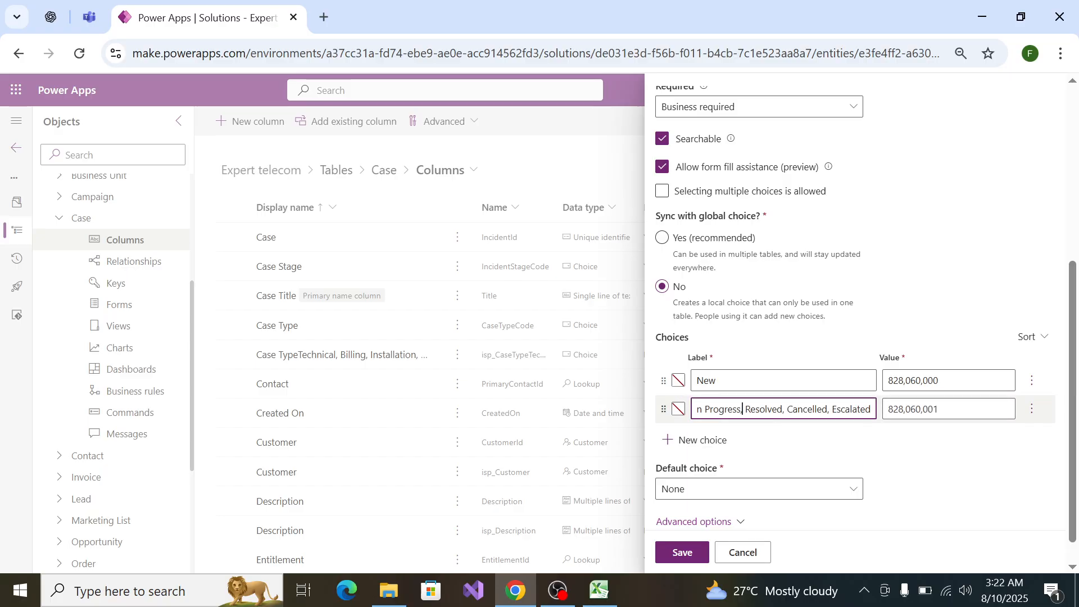
{"action": "key", "text": "shift+End"}
{"action": "key", "text": "ctrl+x"}
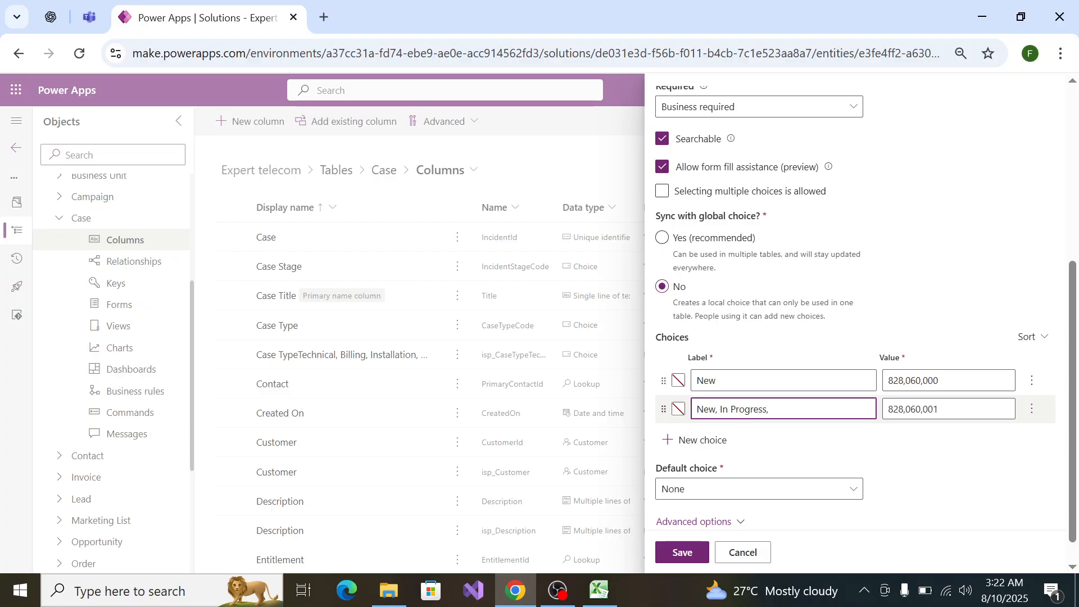
{"action": "left_click", "coordinate": [720, 409]}
{"action": "left_click_drag", "start_coordinate": [718, 409], "coordinate": [682, 416]}
{"action": "key", "text": "BackSpace"}
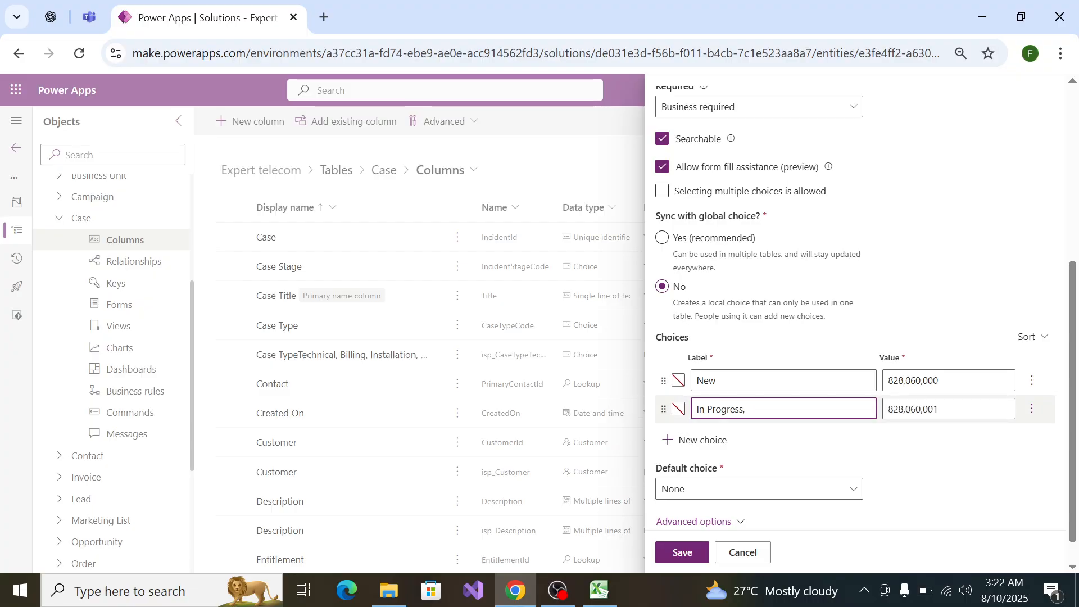
{"action": "key", "text": "BackSpace"}
Step: Add a third Status choice, paste the copied values and delete part of the text at the start of its label
{"action": "left_click", "coordinate": [702, 440]}
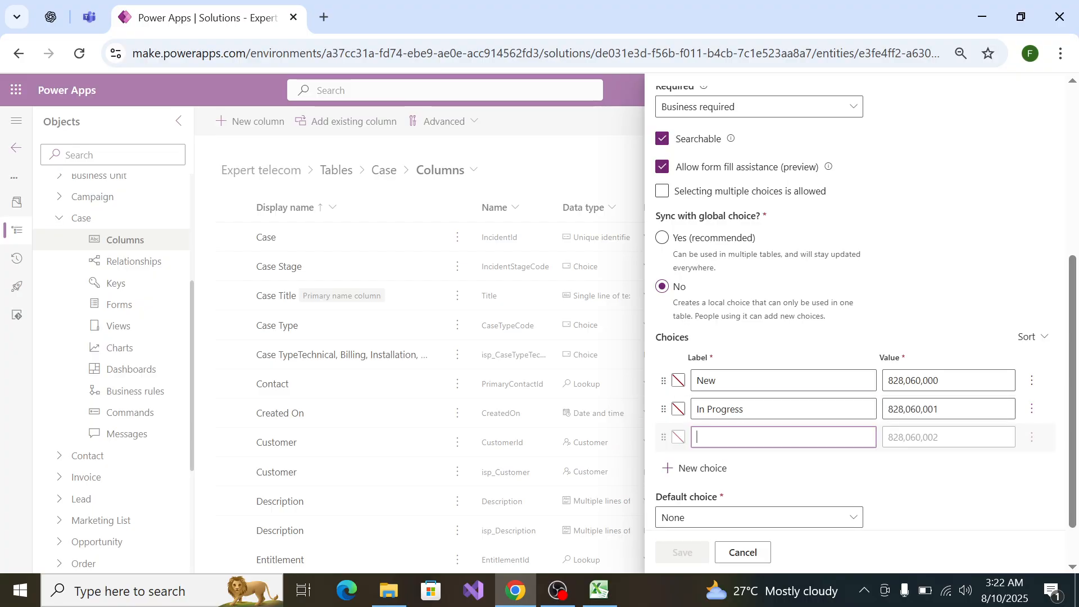
{"action": "key", "text": "ctrl+v"}
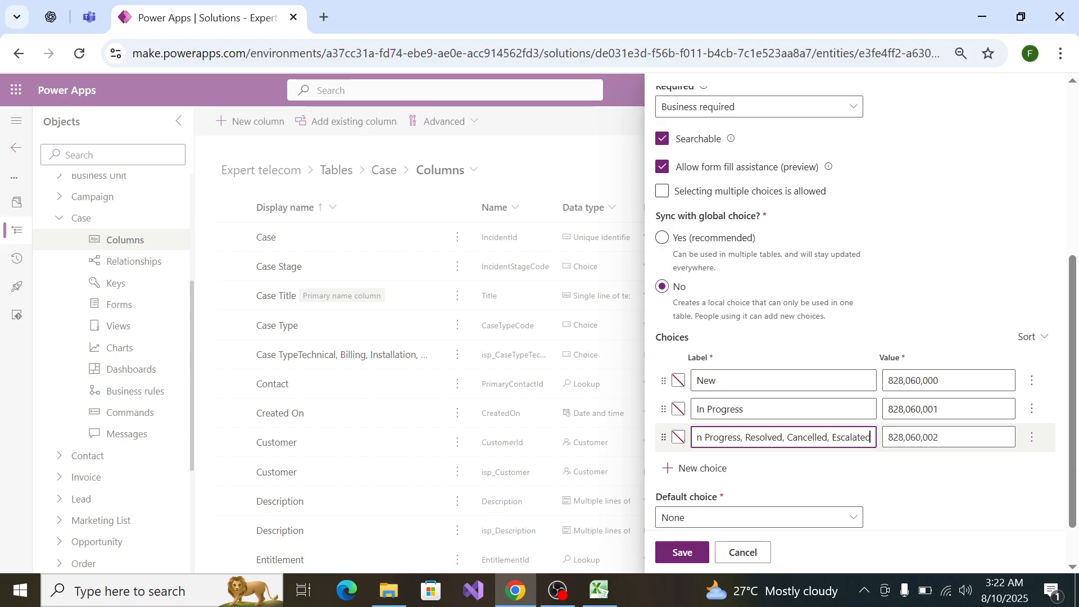
{"action": "left_click_drag", "start_coordinate": [870, 437], "coordinate": [741, 438]}
{"action": "left_click", "coordinate": [742, 437]}
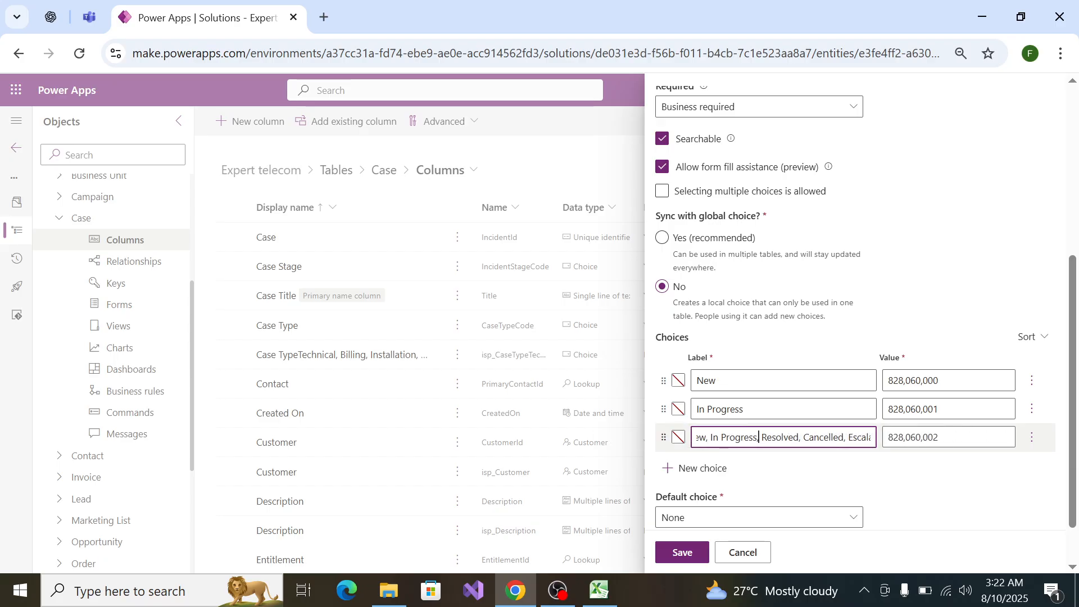
{"action": "left_click", "coordinate": [725, 437]}
{"action": "left_click_drag", "start_coordinate": [725, 437], "coordinate": [694, 438]}
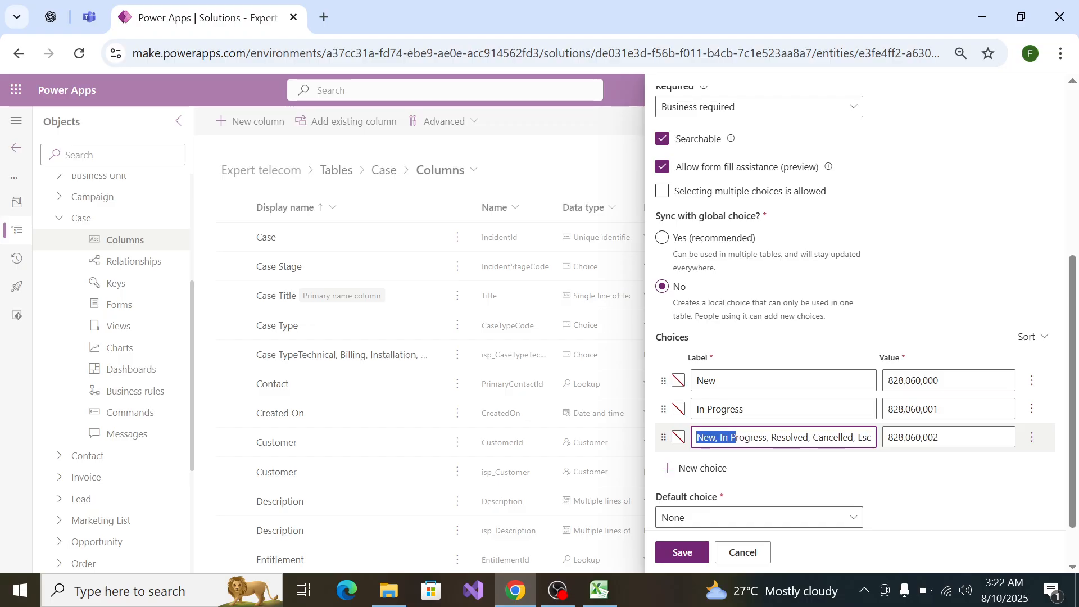
{"action": "key", "text": "BackSpace"}
Step: Clear the third Status choice's label and restore the choice to its place below "In Progress"
{"action": "key", "text": "alt+Up"}
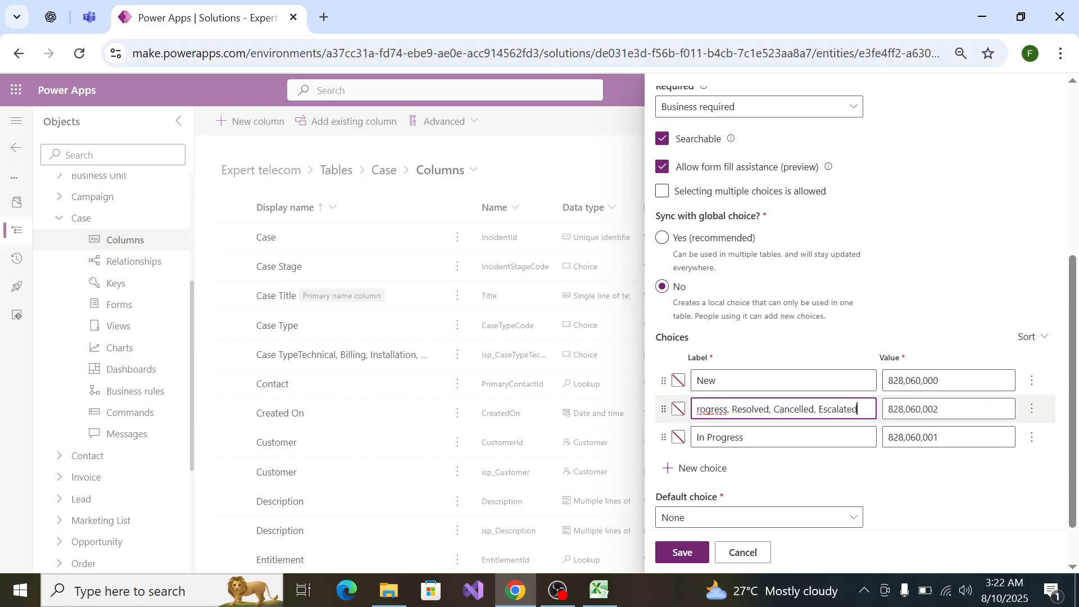
{"action": "key", "text": "BackSpace"}
{"action": "key", "text": "BackSpace"}
{"action": "key", "text": "BackSpace"}
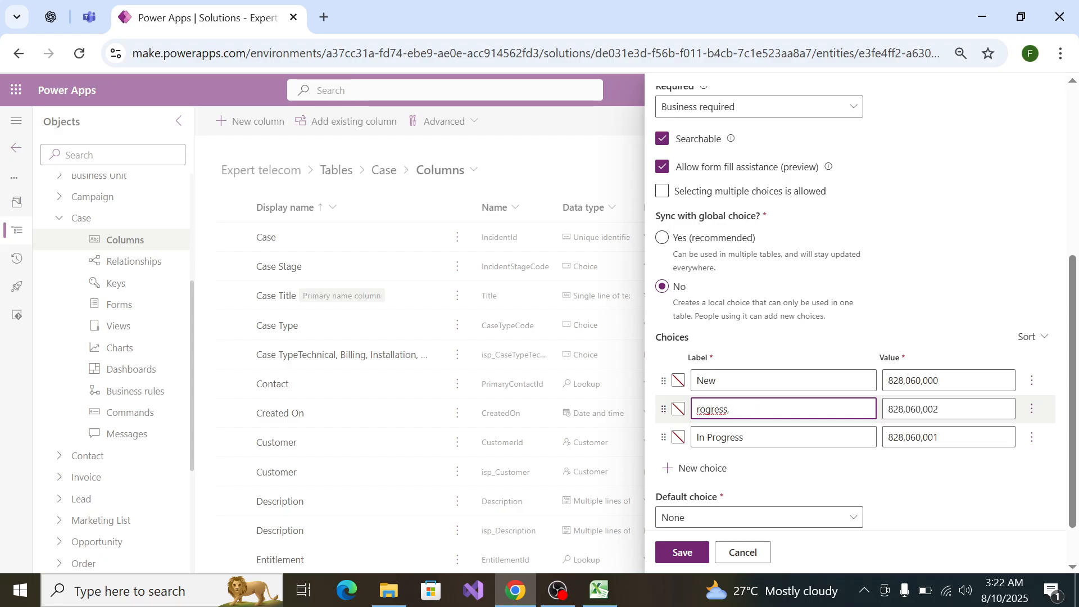
{"action": "key", "text": "BackSpace"}
{"action": "key", "text": "BackSpace"}
{"action": "key", "text": "BackSpace"}
{"action": "key", "text": "BackSpace"}
{"action": "key", "text": "BackSpace"}
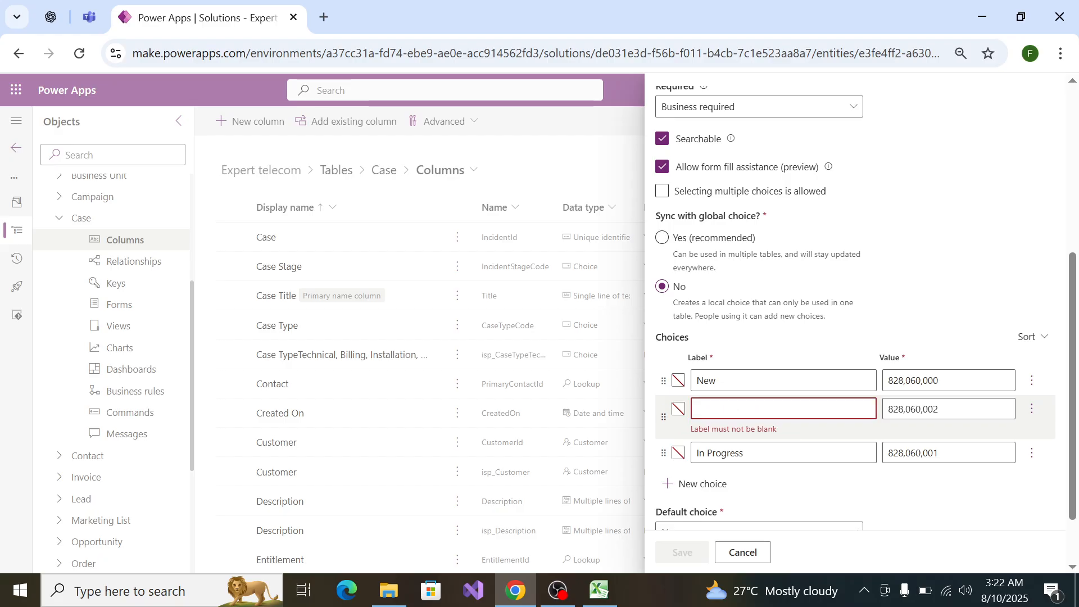
{"action": "left_click", "coordinate": [1032, 412]}
{"action": "left_click", "coordinate": [1017, 454]}
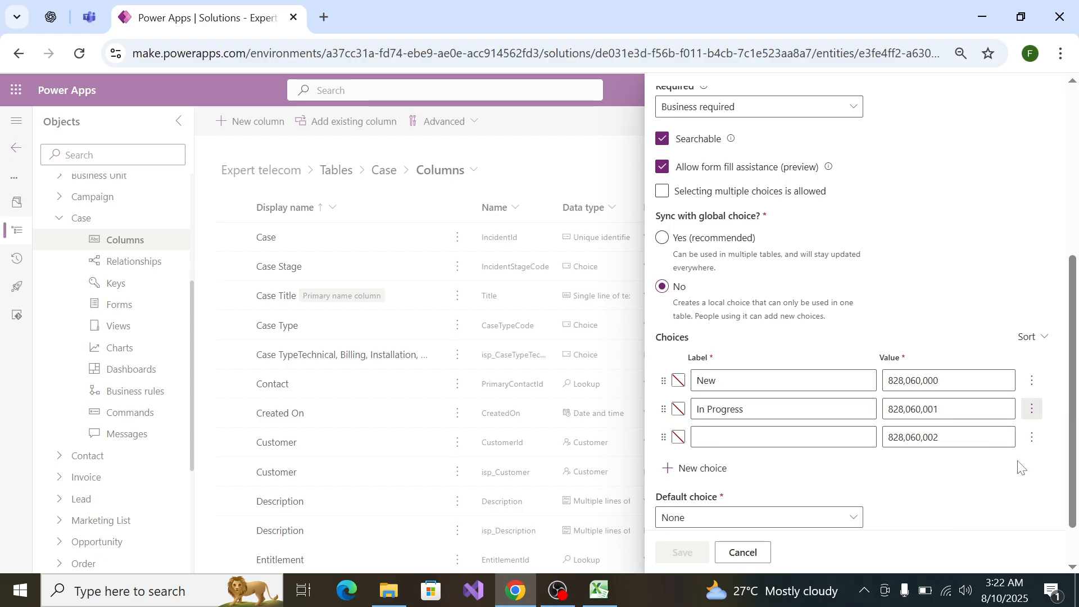
Step: Paste the copied values into the third Status choice and keep only "Resolved" as its label
{"action": "left_click", "coordinate": [698, 437]}
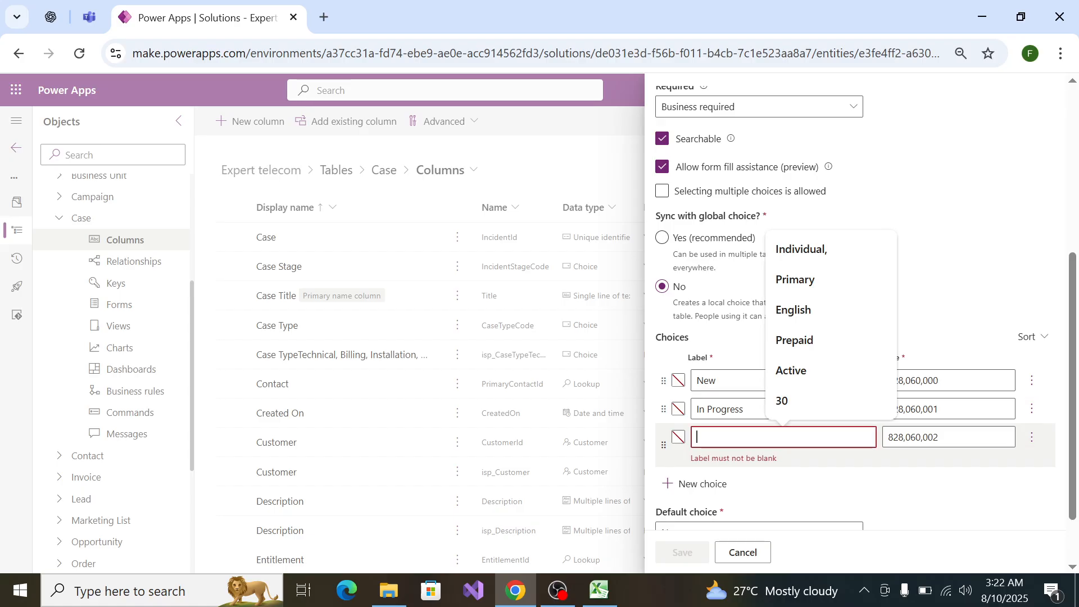
{"action": "key", "text": "ctrl+v"}
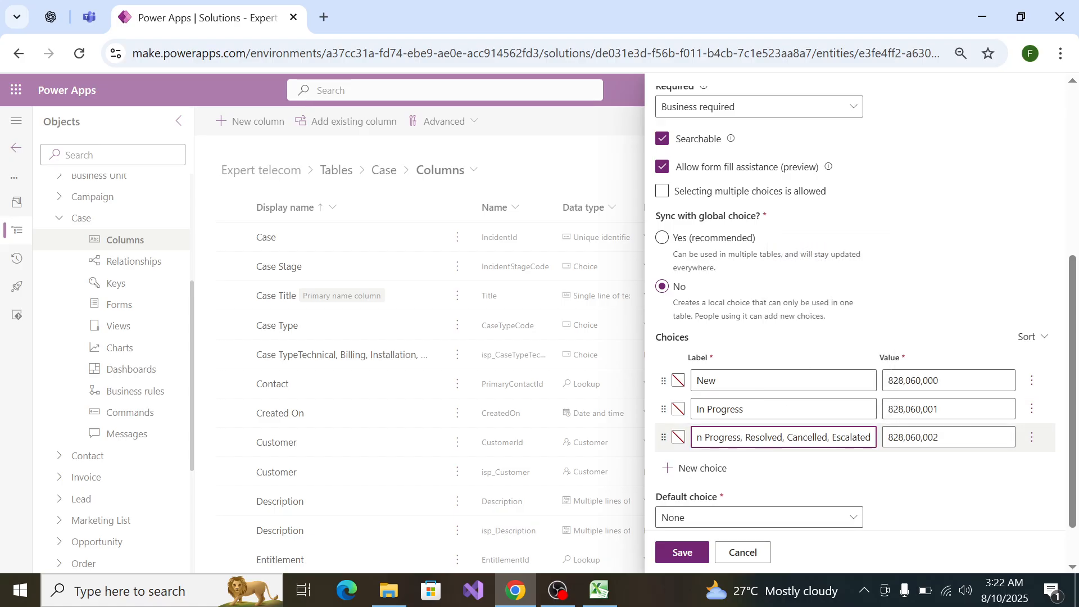
{"action": "key", "text": "ctrl+shift+Left"}
{"action": "key", "text": "ctrl+shift+Left"}
{"action": "key", "text": "ctrl+shift+Left"}
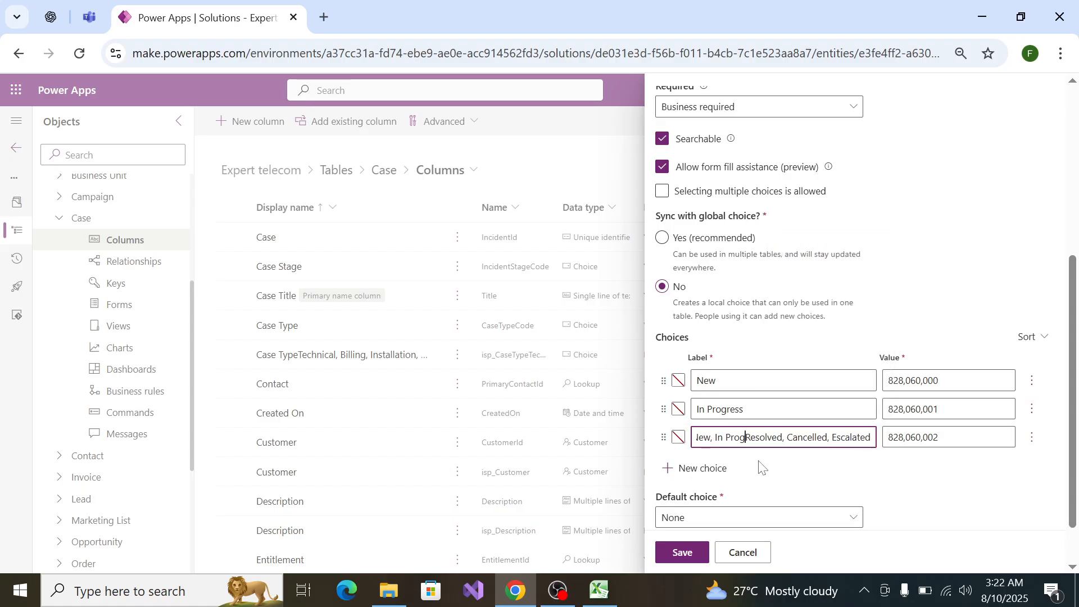
{"action": "key", "text": "BackSpace"}
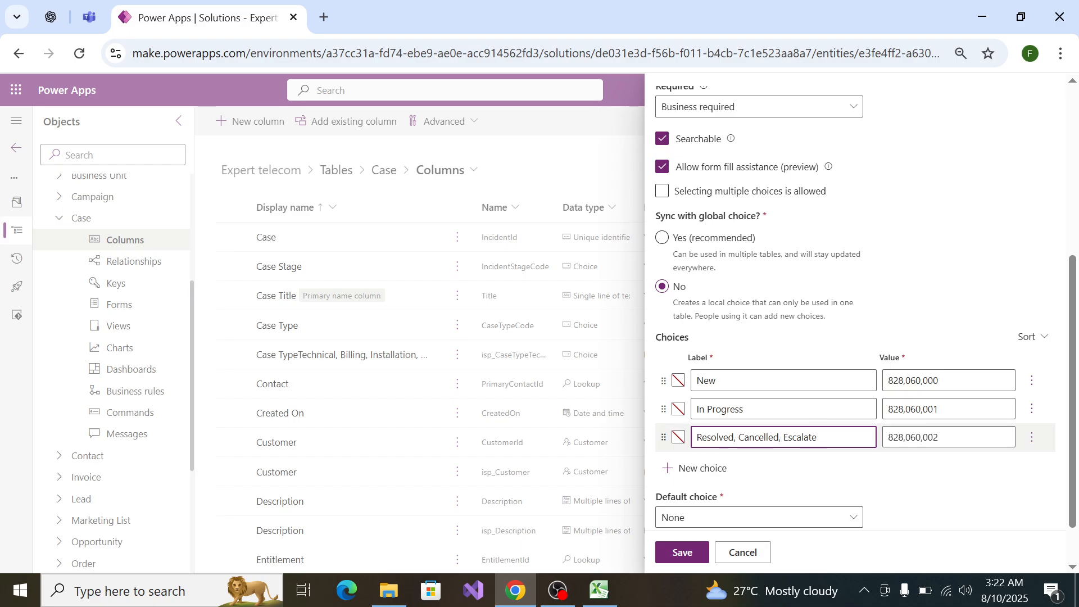
{"action": "key", "text": "BackSpace"}
{"action": "key", "text": "BackSpace"}
{"action": "key", "text": "BackSpace"}
{"action": "key", "text": "BackSpace"}
{"action": "key", "text": "BackSpace"}
{"action": "key", "text": "BackSpace"}
{"action": "key", "text": "BackSpace"}
{"action": "key", "text": "BackSpace"}
{"action": "key", "text": "BackSpace"}
{"action": "key", "text": "BackSpace"}
{"action": "key", "text": "BackSpace"}
{"action": "key", "text": "BackSpace"}
{"action": "key", "text": "BackSpace"}
{"action": "key", "text": "BackSpace"}
{"action": "key", "text": "BackSpace"}
{"action": "key", "text": "BackSpace"}
{"action": "key", "text": "BackSpace"}
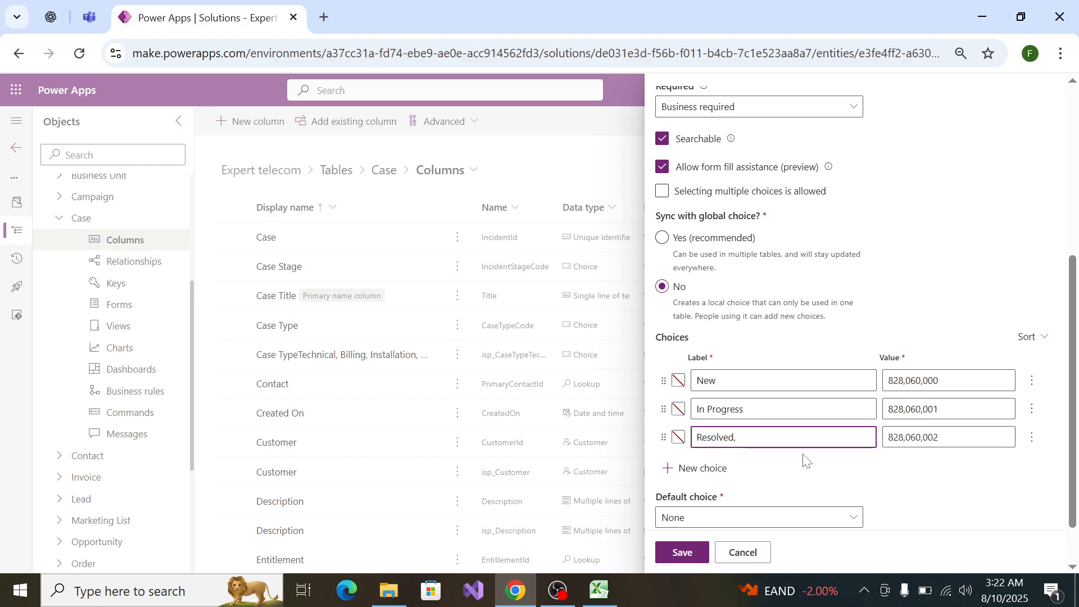
Step: Add a fourth Status choice, paste the copied values and keep only "Cancelled" as its label
{"action": "left_click", "coordinate": [706, 475]}
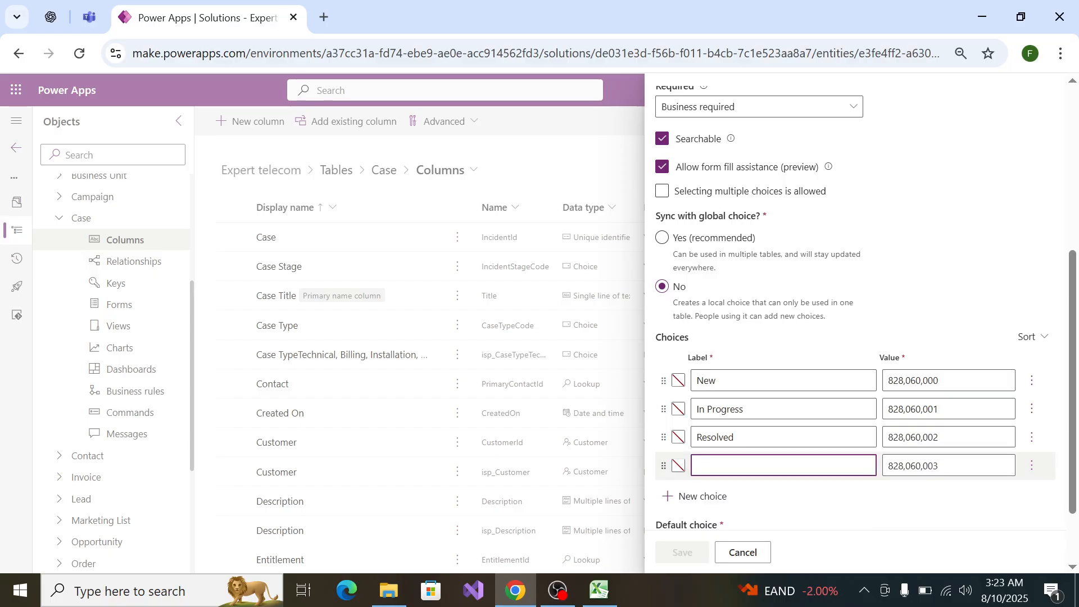
{"action": "key", "text": "ctrl+v"}
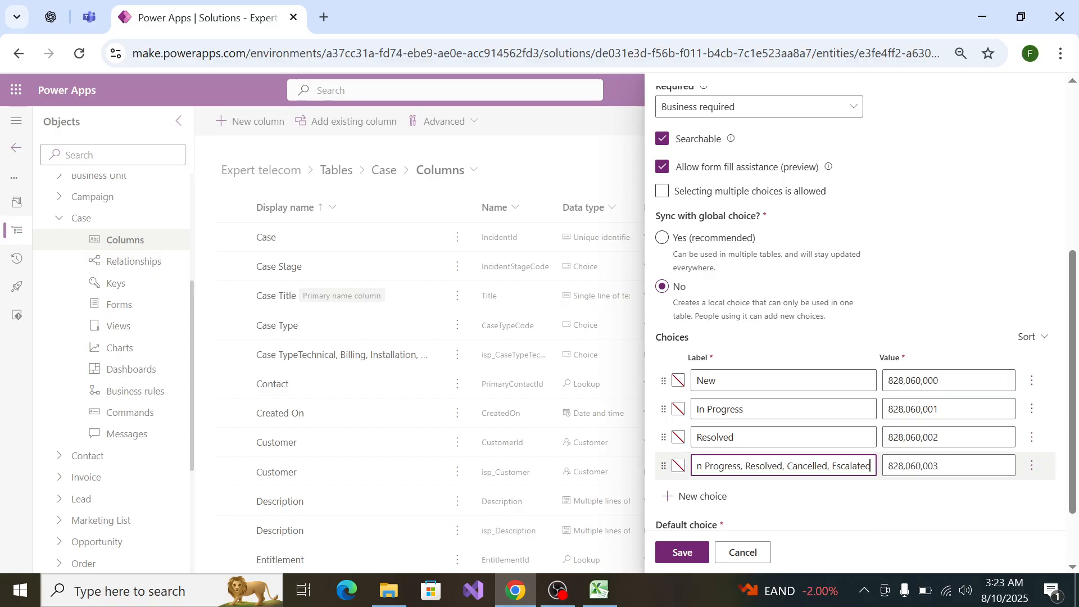
{"action": "left_click", "coordinate": [784, 465]}
{"action": "left_click", "coordinate": [786, 466]}
{"action": "key", "text": "BackSpace"}
{"action": "key", "text": "BackSpace"}
{"action": "key", "text": "BackSpace"}
{"action": "key", "text": "BackSpace"}
{"action": "key", "text": "BackSpace"}
{"action": "key", "text": "BackSpace"}
{"action": "key", "text": "BackSpace"}
{"action": "key", "text": "BackSpace"}
{"action": "key", "text": "BackSpace"}
{"action": "key", "text": "BackSpace"}
{"action": "key", "text": "BackSpace"}
{"action": "key", "text": "BackSpace"}
{"action": "key", "text": "BackSpace"}
{"action": "key", "text": "BackSpace"}
{"action": "key", "text": "BackSpace"}
{"action": "key", "text": "BackSpace"}
{"action": "key", "text": "BackSpace"}
{"action": "key", "text": "BackSpace"}
{"action": "key", "text": "BackSpace"}
{"action": "key", "text": "BackSpace"}
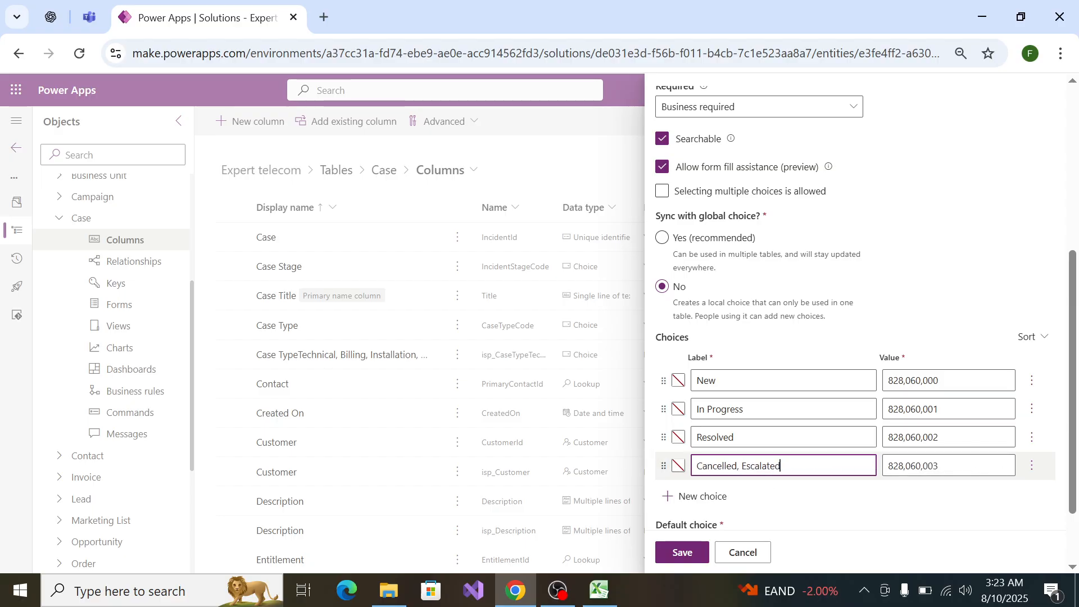
{"action": "key", "text": "BackSpace"}
{"action": "key", "text": "BackSpace"}
{"action": "key", "text": "BackSpace"}
{"action": "key", "text": "BackSpace"}
{"action": "key", "text": "BackSpace"}
Step: Add a fifth Status choice from the copied values, keep only "Escalated" as its label and save the column
{"action": "left_click", "coordinate": [709, 496]}
{"action": "type", "text": "New, In Progress, Resolved, Cancelled, Escalated"}
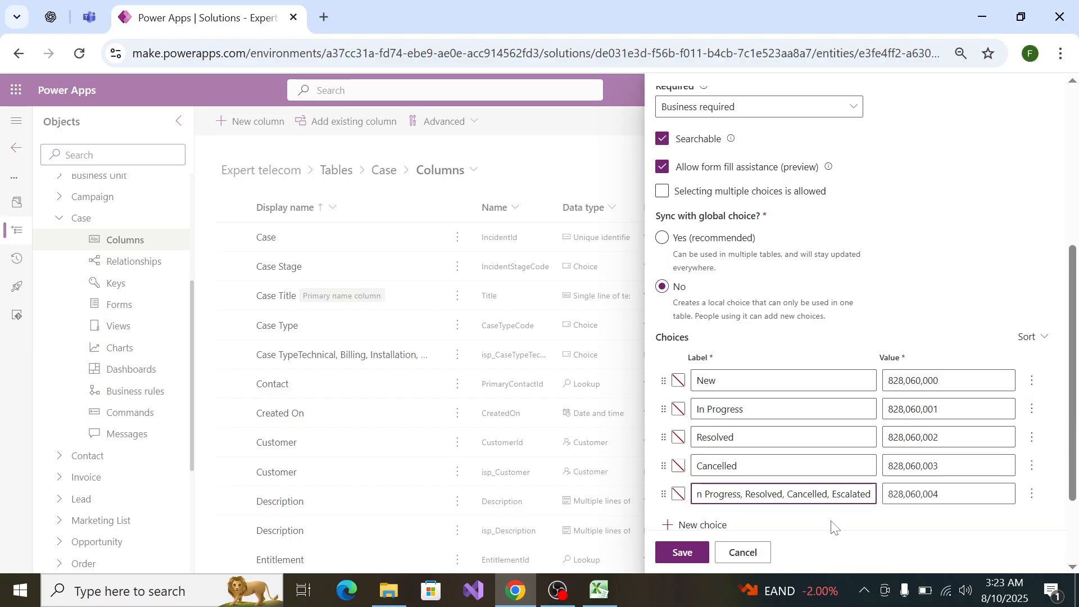
{"action": "left_click", "coordinate": [832, 494]}
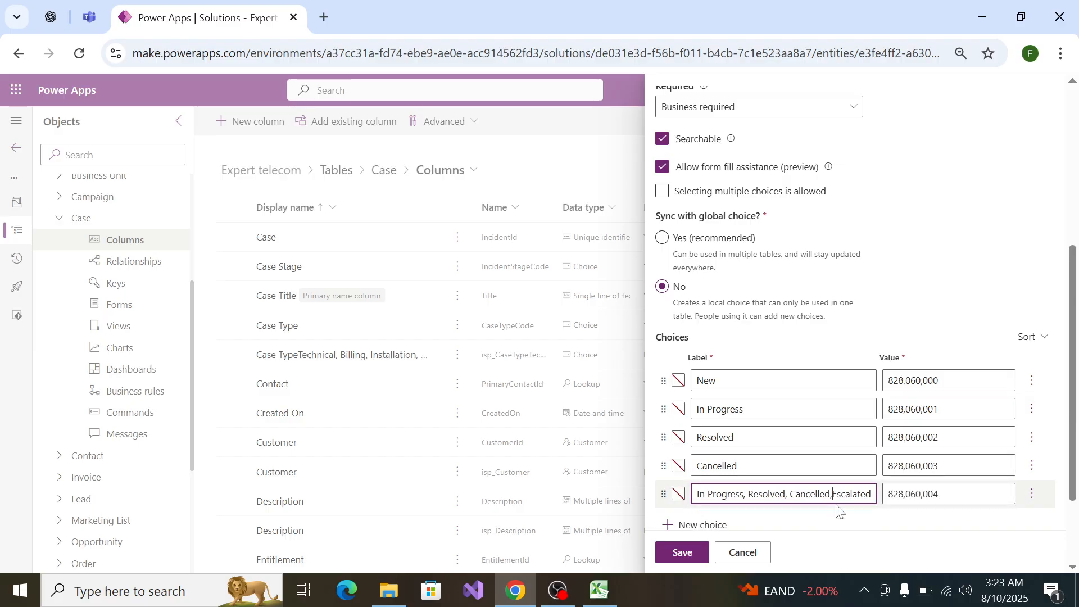
{"action": "key", "text": "BackSpace"}
{"action": "key", "text": "BackSpace"}
{"action": "key", "text": "BackSpace"}
{"action": "key", "text": "BackSpace"}
{"action": "key", "text": "BackSpace"}
{"action": "key", "text": "BackSpace"}
{"action": "key", "text": "BackSpace"}
{"action": "key", "text": "BackSpace"}
{"action": "key", "text": "BackSpace"}
{"action": "key", "text": "BackSpace"}
{"action": "key", "text": "BackSpace"}
{"action": "key", "text": "BackSpace"}
{"action": "key", "text": "BackSpace"}
{"action": "key", "text": "BackSpace"}
{"action": "key", "text": "BackSpace"}
{"action": "key", "text": "BackSpace"}
{"action": "key", "text": "BackSpace"}
{"action": "key", "text": "BackSpace"}
{"action": "key", "text": "BackSpace"}
{"action": "key", "text": "BackSpace"}
{"action": "key", "text": "BackSpace"}
{"action": "key", "text": "BackSpace"}
{"action": "key", "text": "BackSpace"}
{"action": "key", "text": "BackSpace"}
{"action": "key", "text": "BackSpace"}
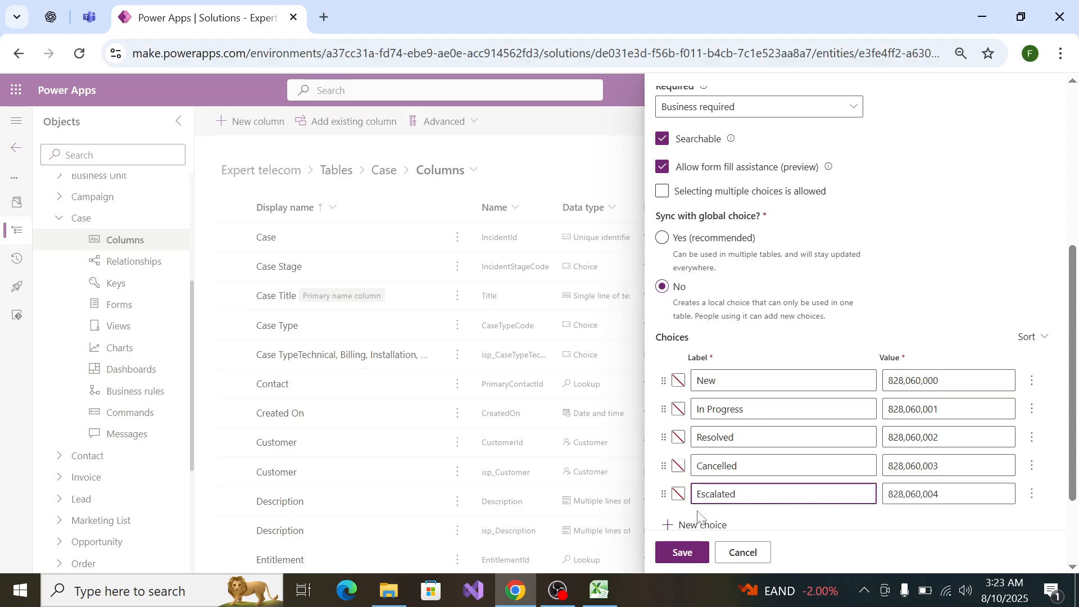
{"action": "scroll", "coordinate": [767, 543], "scroll_direction": "down", "scroll_amount": 2}
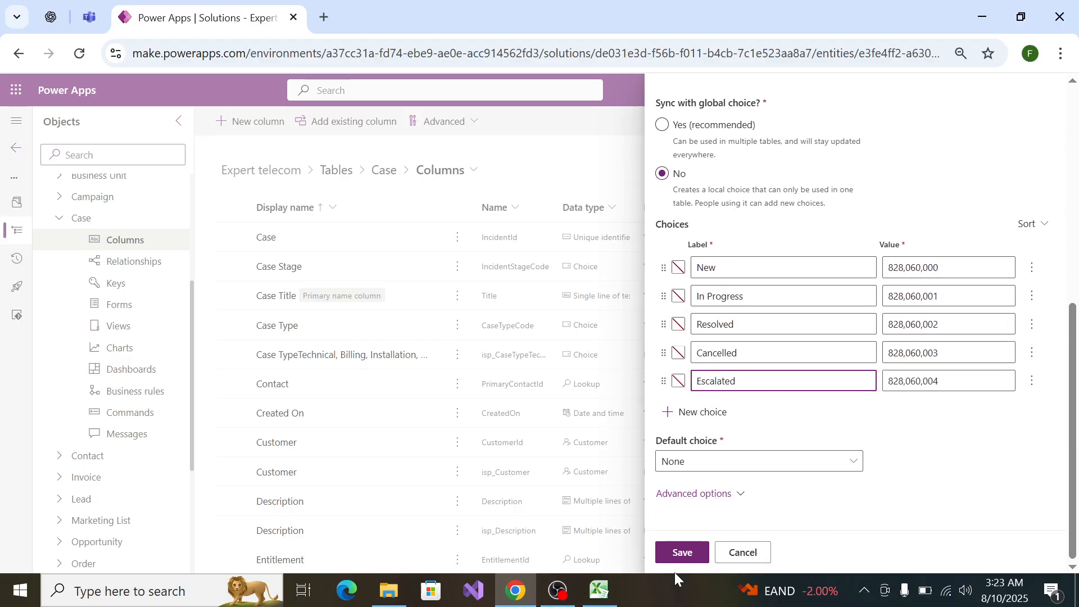
{"action": "left_click", "coordinate": [672, 553]}
Step: Check the Ticket sheet in Excel and look for Origin among Case's addable existing columns and in its current column list
{"action": "key", "text": "alt+Tab"}
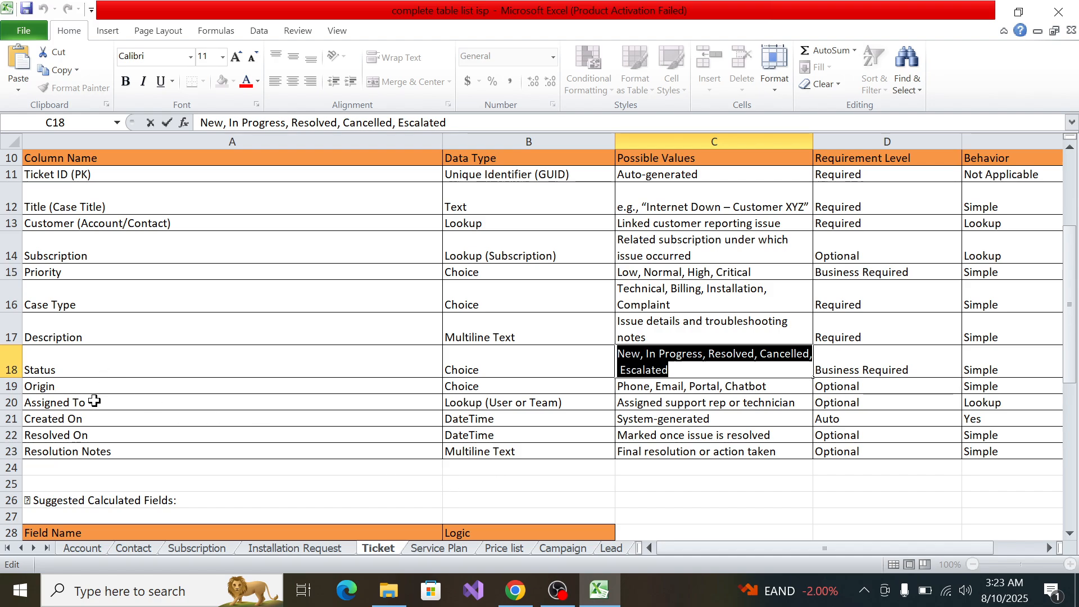
{"action": "key", "text": "alt+Tab"}
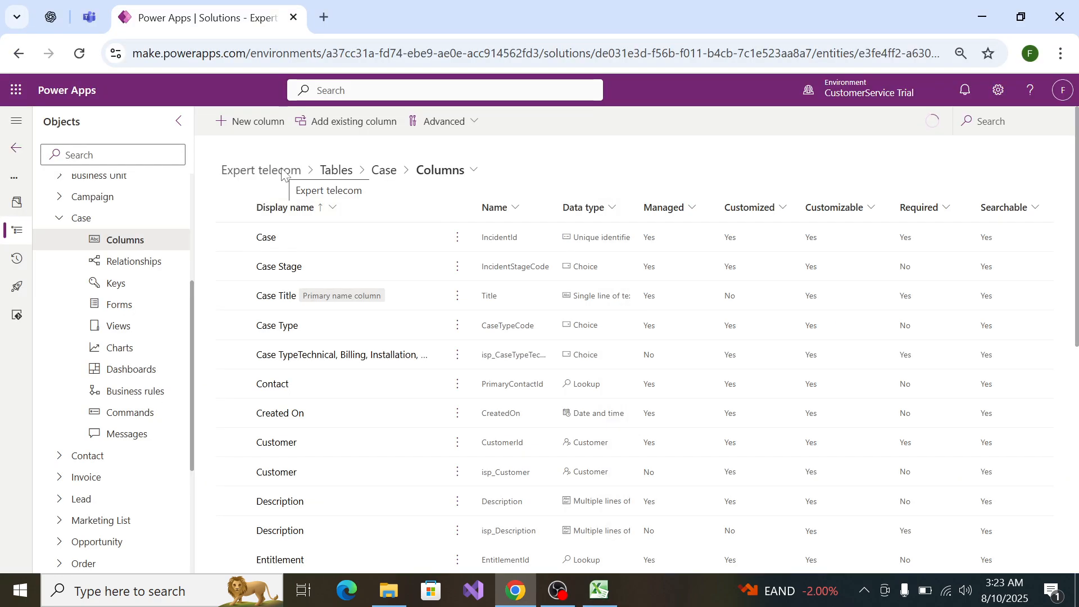
{"action": "left_click", "coordinate": [336, 90]}
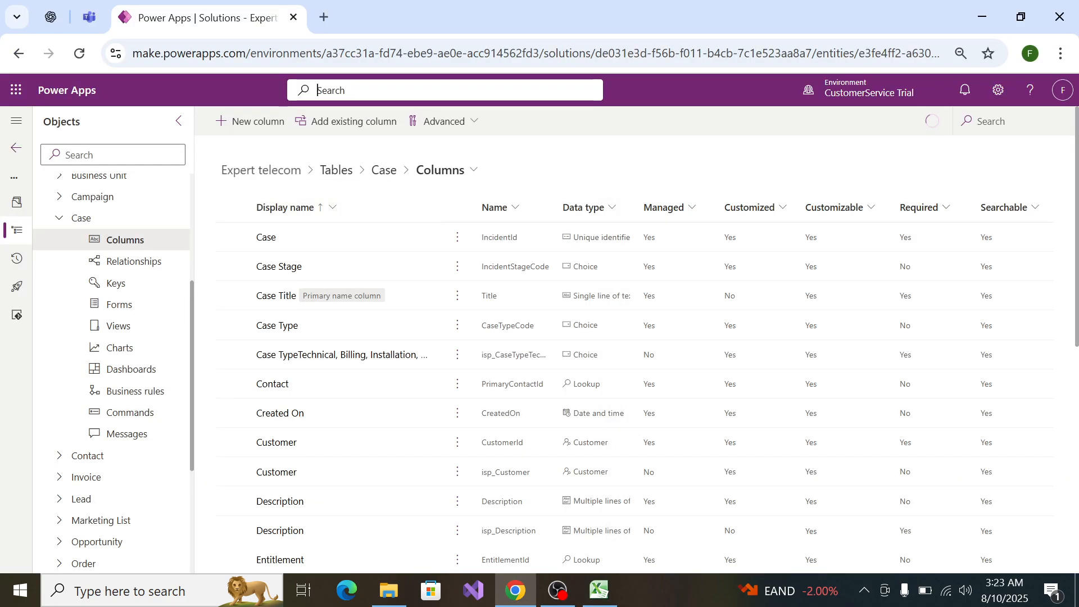
{"action": "left_click", "coordinate": [764, 114]}
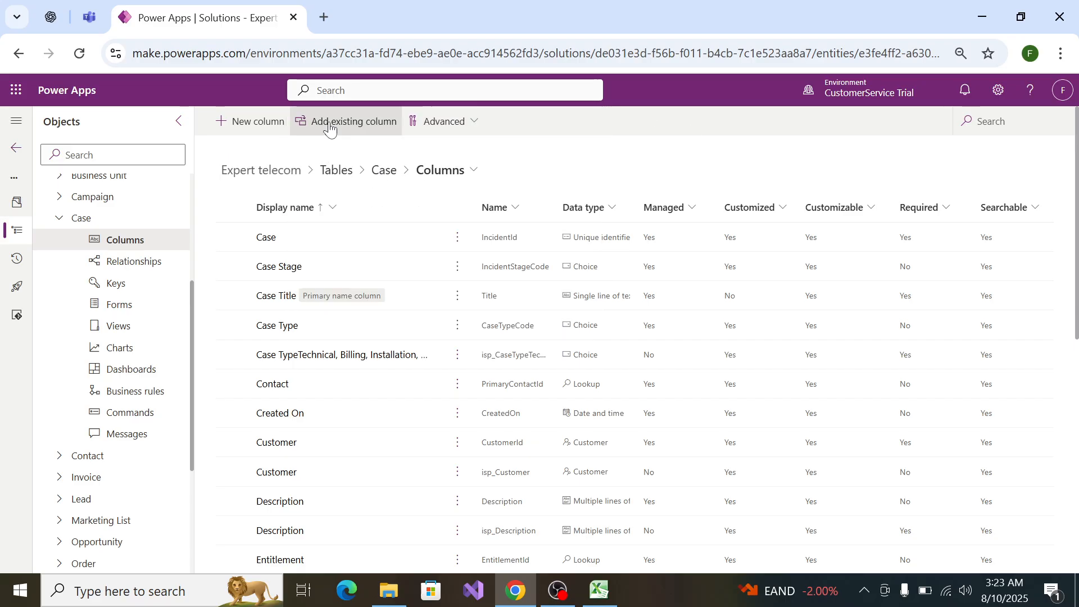
{"action": "left_click", "coordinate": [329, 123]}
{"action": "left_click", "coordinate": [989, 119]}
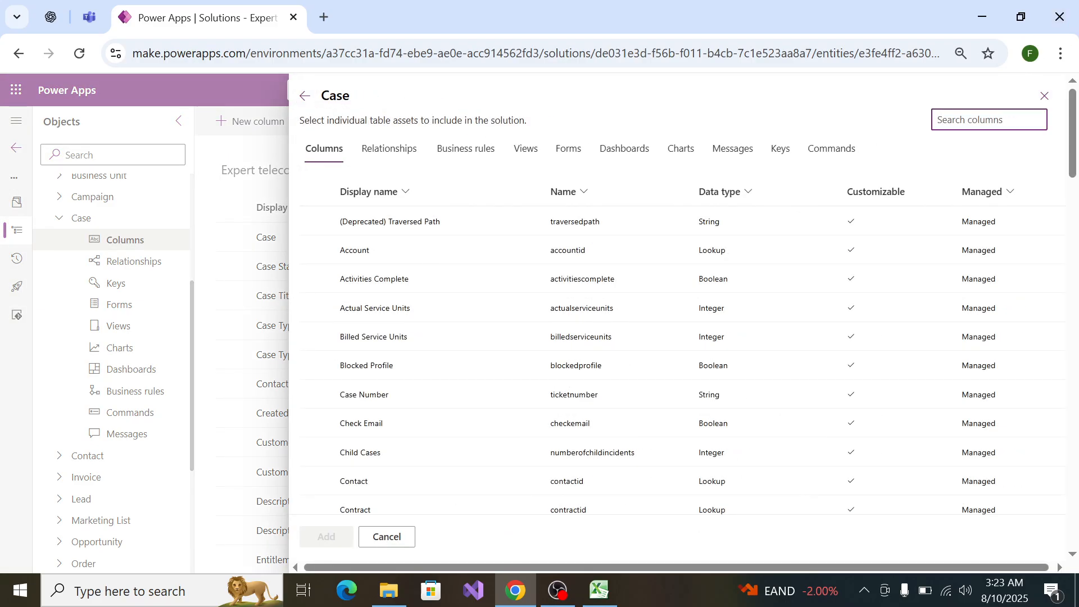
{"action": "type", "text": "orgin"}
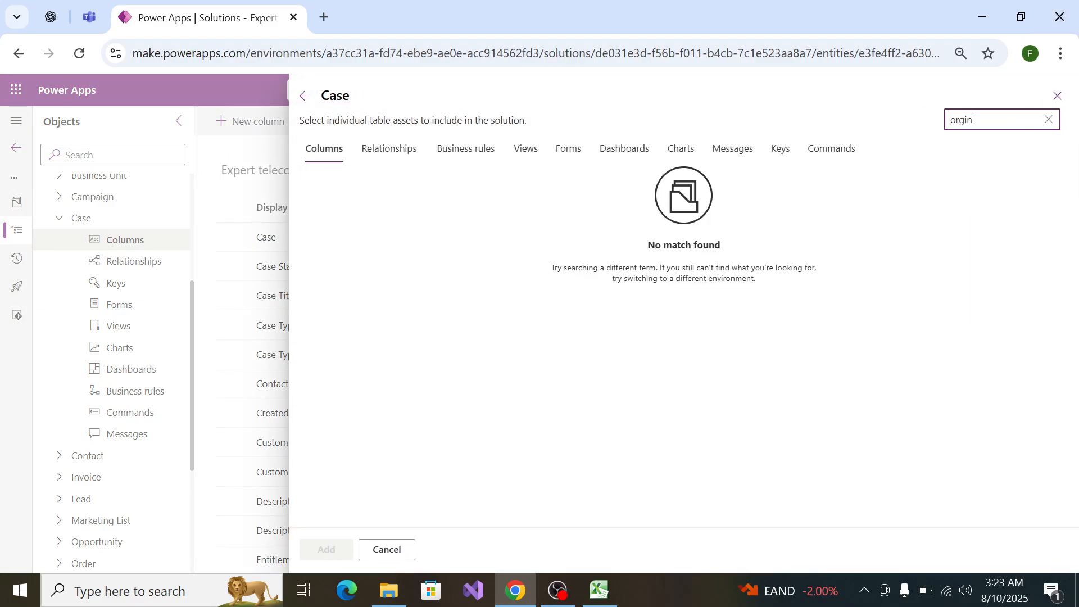
{"action": "key", "text": "BackSpace"}
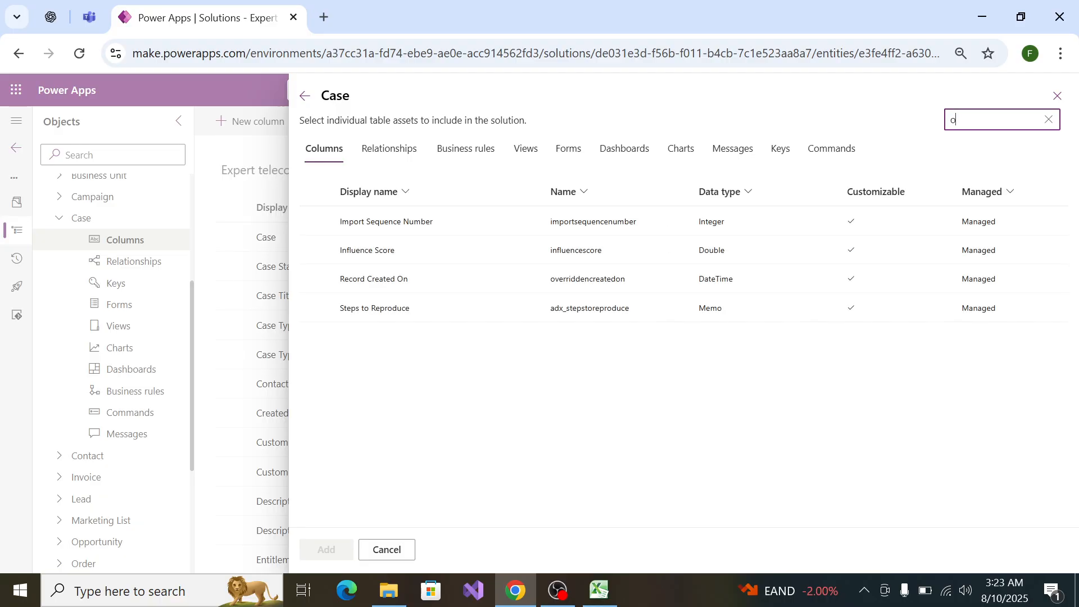
{"action": "key", "text": "BackSpace"}
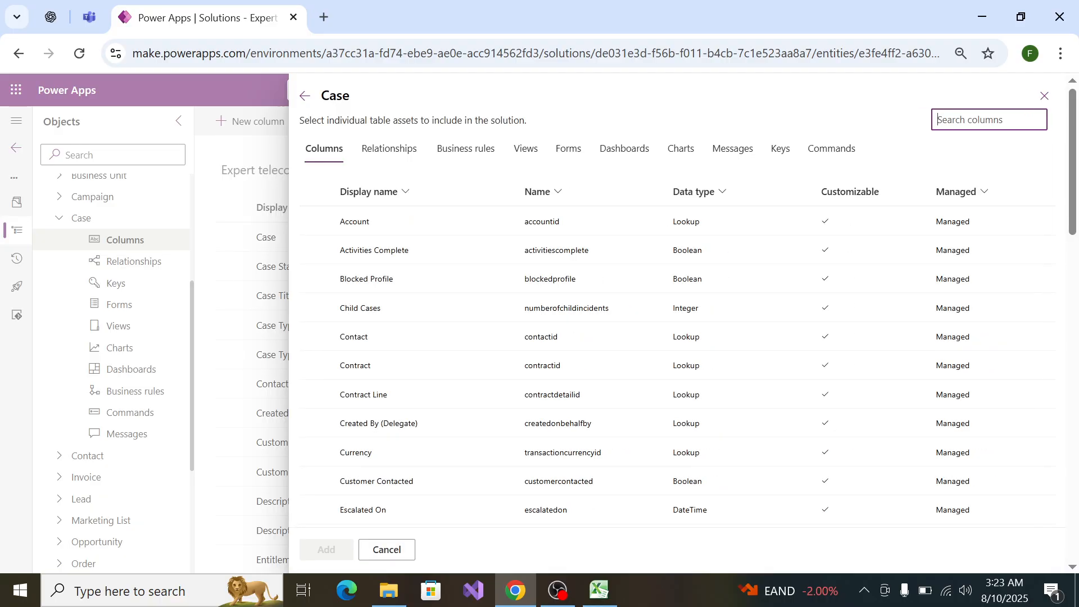
{"action": "type", "text": "or"}
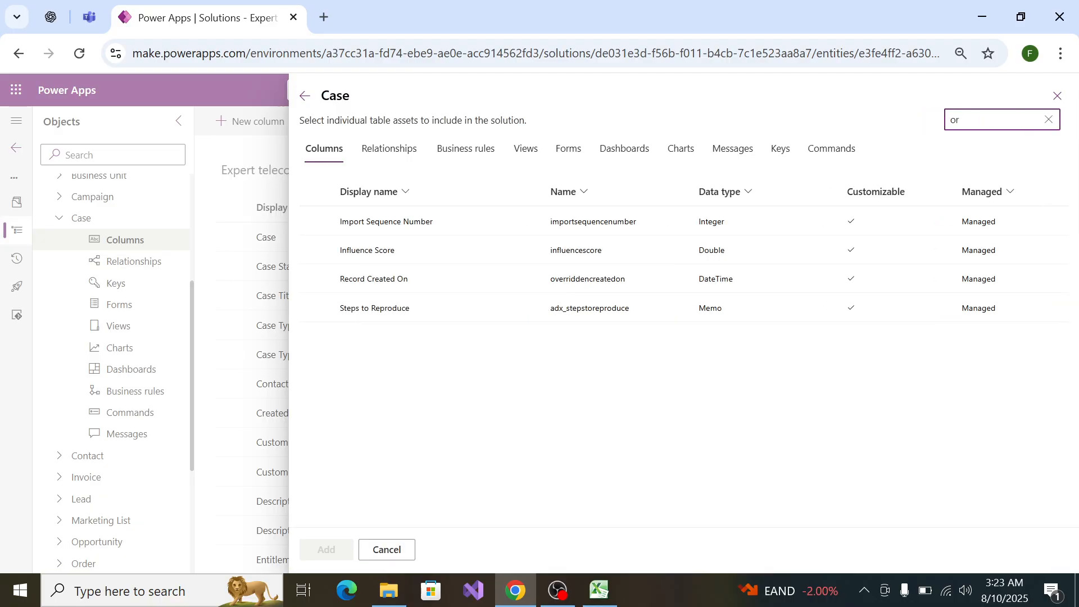
{"action": "left_click", "coordinate": [1054, 97]}
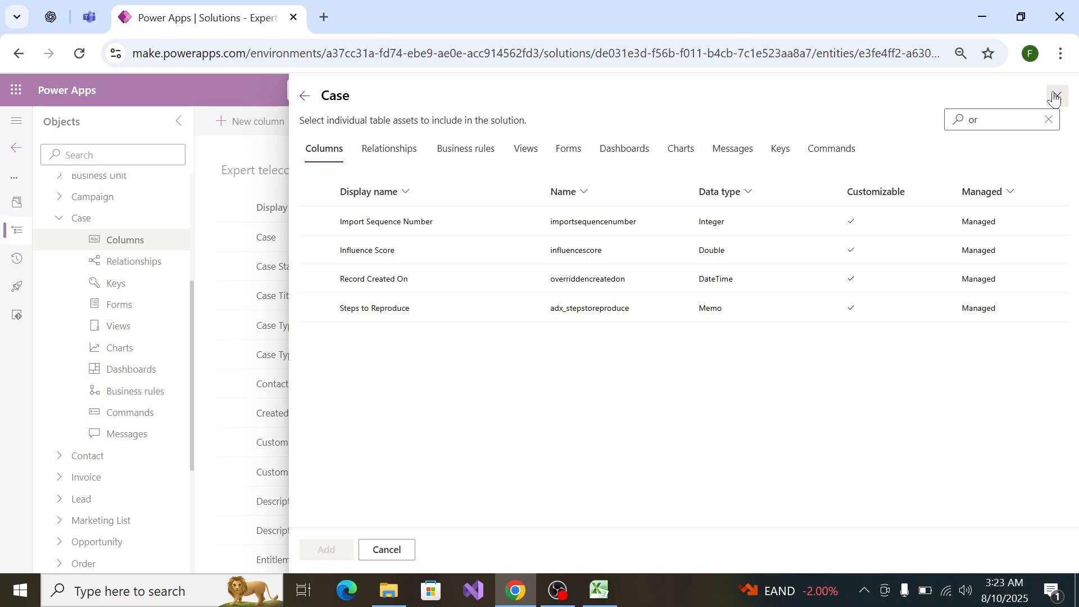
{"action": "scroll", "coordinate": [439, 449], "scroll_direction": "down", "scroll_amount": 5}
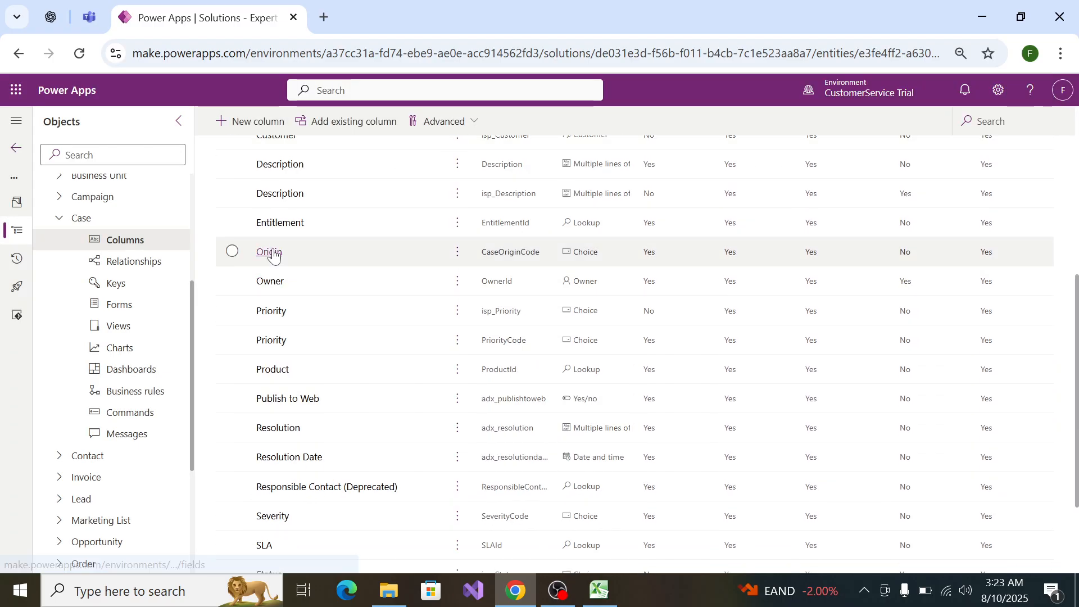
Step: In Excel, copy the column name "Assigned To" from the Ticket sheet and check that row's Behavior and OOB values
{"action": "key", "text": "alt+Tab"}
{"action": "left_click", "coordinate": [71, 400]}
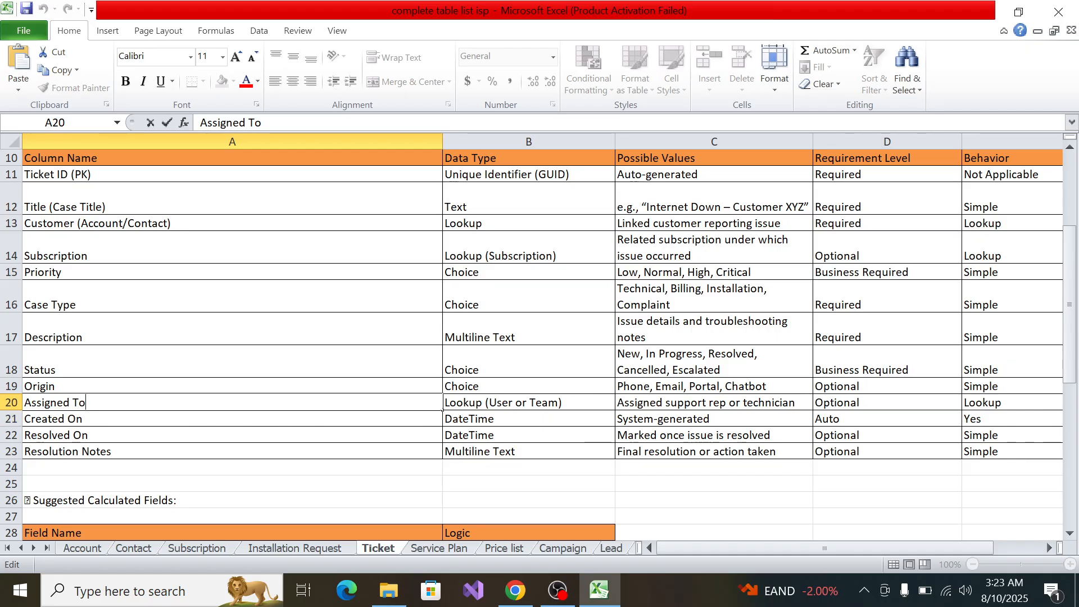
{"action": "key", "text": "shift+Left"}
{"action": "key", "text": "shift+Left"}
{"action": "key", "text": "shift+Left"}
{"action": "key", "text": "shift+Left"}
{"action": "key", "text": "shift+Left"}
{"action": "key", "text": "shift+Left"}
{"action": "key", "text": "shift+Left"}
{"action": "key", "text": "shift+Left"}
{"action": "key", "text": "shift+Left"}
{"action": "key", "text": "shift+Left"}
{"action": "key", "text": "shift+Left"}
{"action": "key", "text": "ctrl+c"}
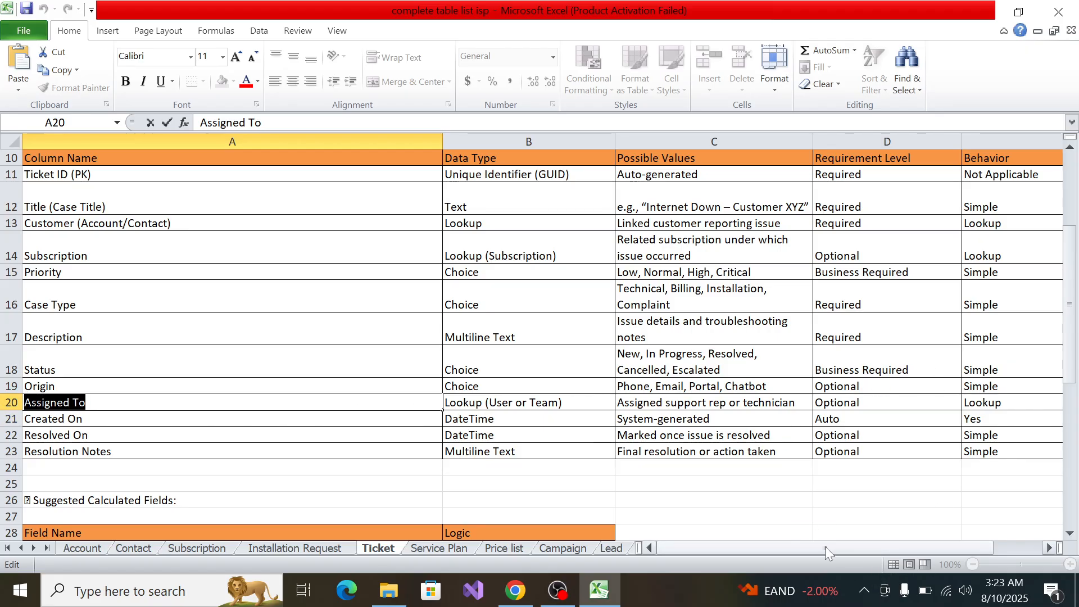
{"action": "left_click_drag", "start_coordinate": [825, 548], "coordinate": [867, 548]}
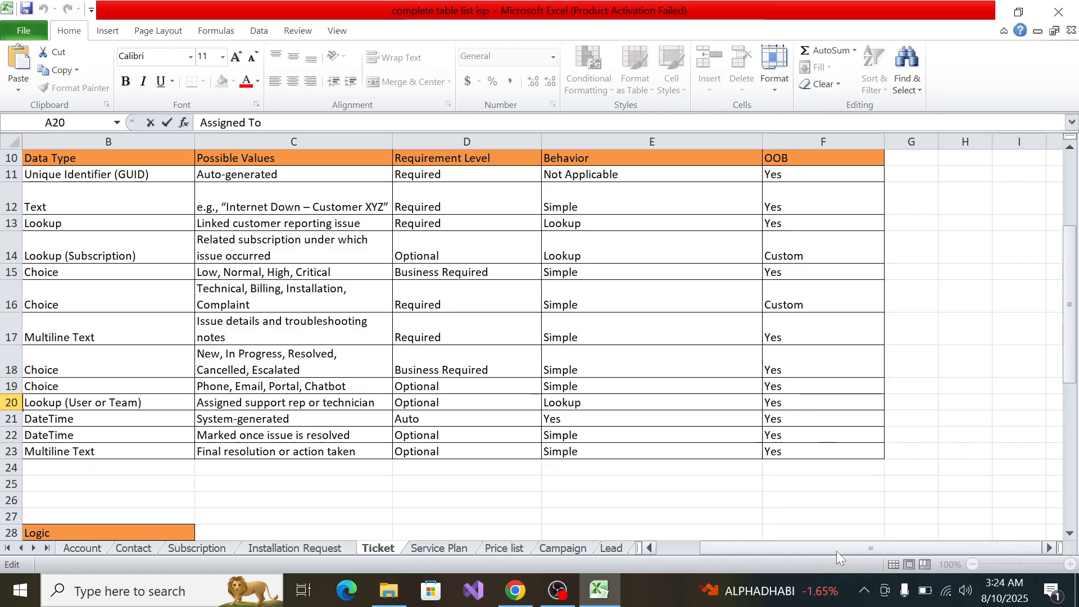
{"action": "left_click_drag", "start_coordinate": [836, 549], "coordinate": [651, 549]}
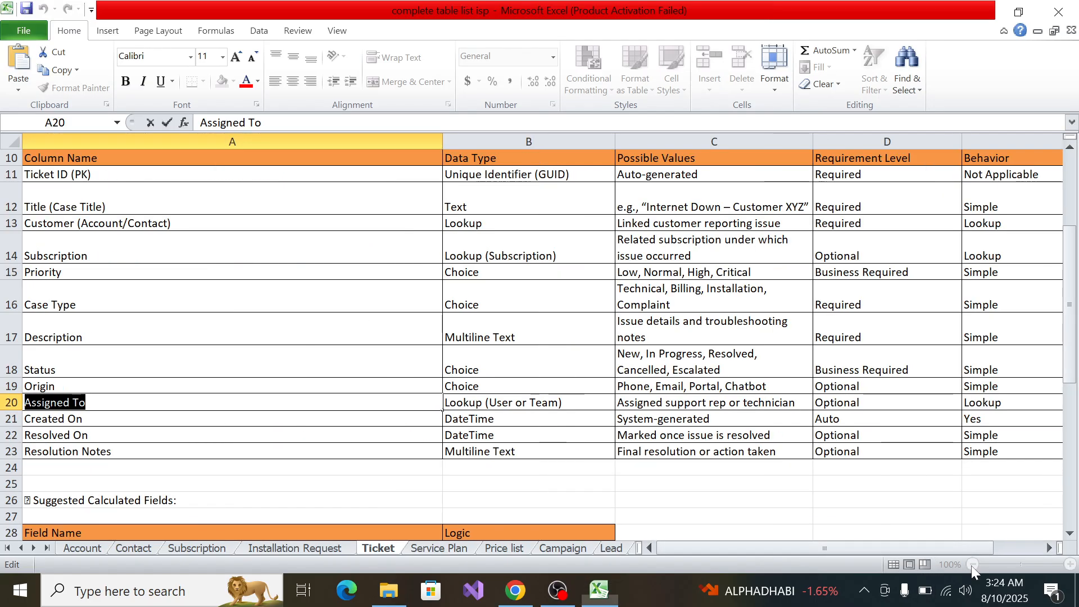
Step: Zoom the Ticket sheet out to 80% to view the Assigned To row across all specification columns, including OOB
{"action": "left_click", "coordinate": [830, 482]}
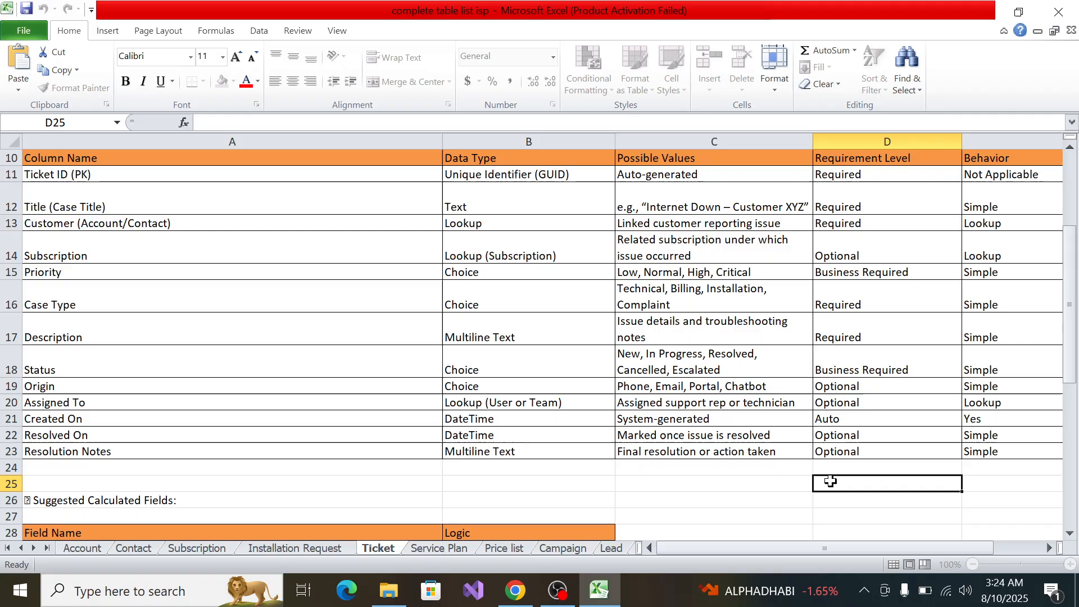
{"action": "left_click", "coordinate": [950, 564]}
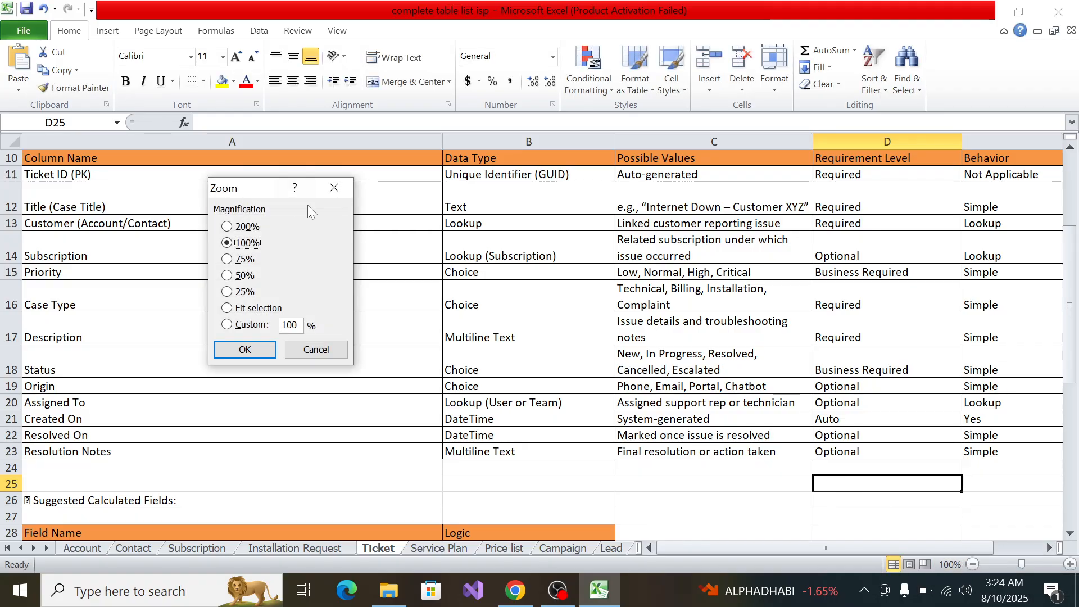
{"action": "left_click", "coordinate": [336, 188]}
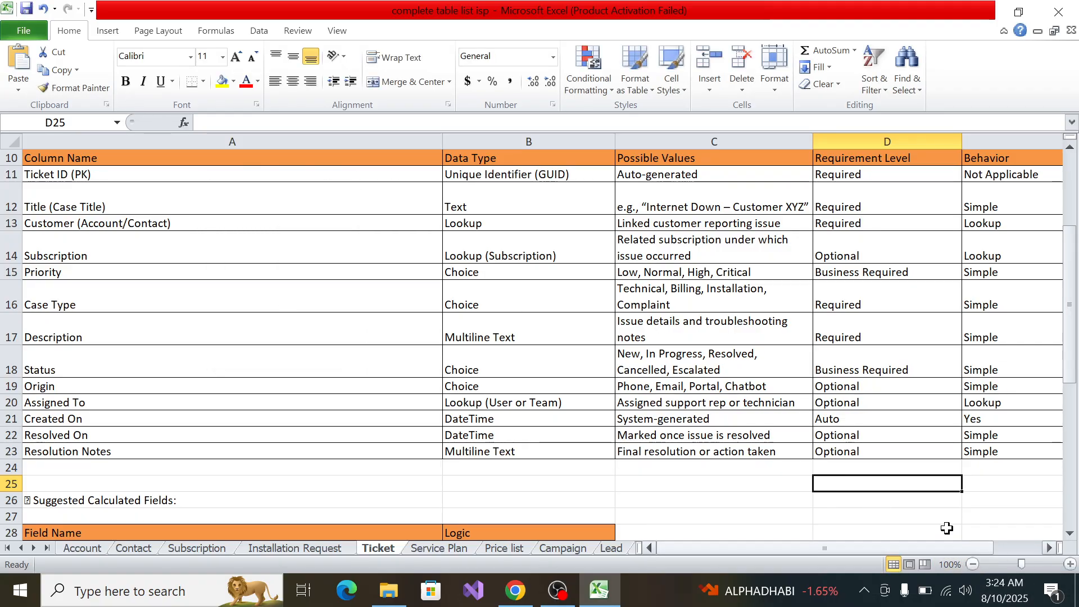
{"action": "left_click", "coordinate": [973, 565]}
{"action": "left_click", "coordinate": [972, 564]}
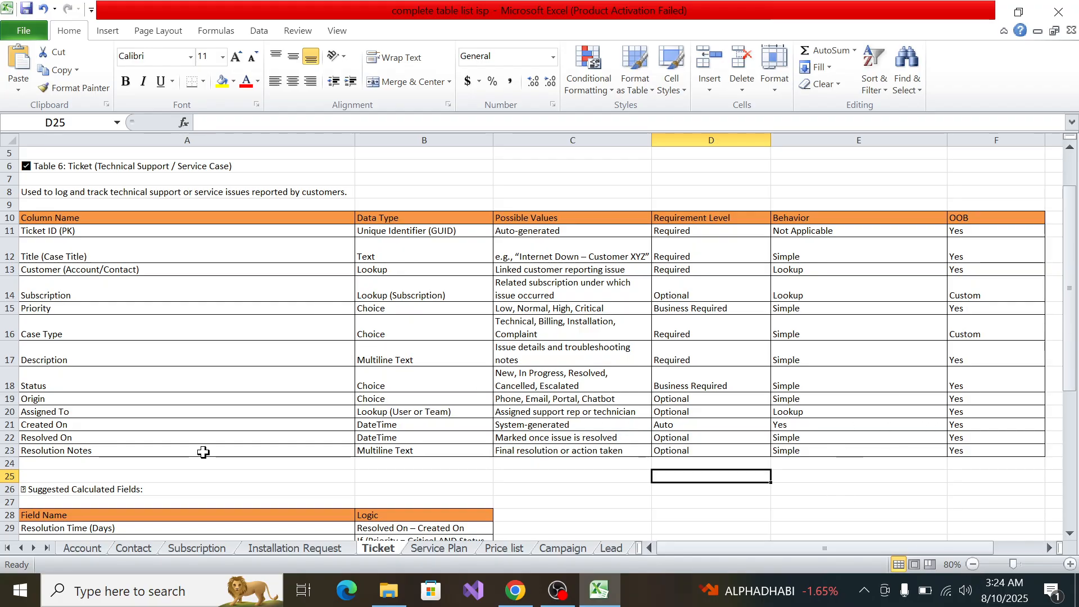
Step: Switch to Power Apps and look through the Case table's current column list for Assigned To
{"action": "key", "text": "alt+Tab"}
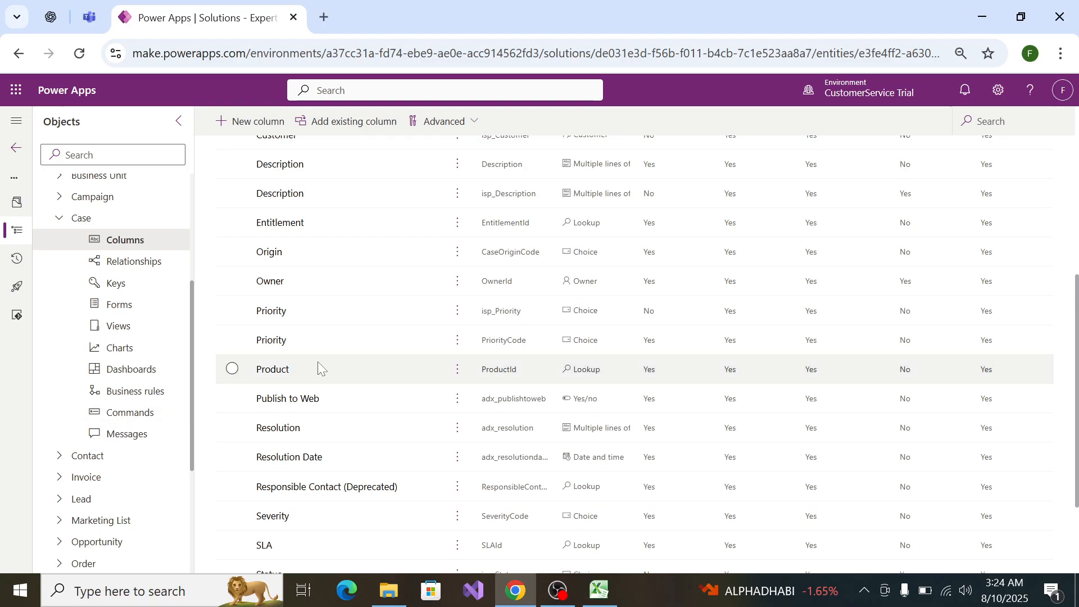
{"action": "scroll", "coordinate": [318, 362], "scroll_direction": "down", "scroll_amount": 2}
{"action": "scroll", "coordinate": [321, 327], "scroll_direction": "up", "scroll_amount": 10}
{"action": "scroll", "coordinate": [308, 236], "scroll_direction": "down", "scroll_amount": 8}
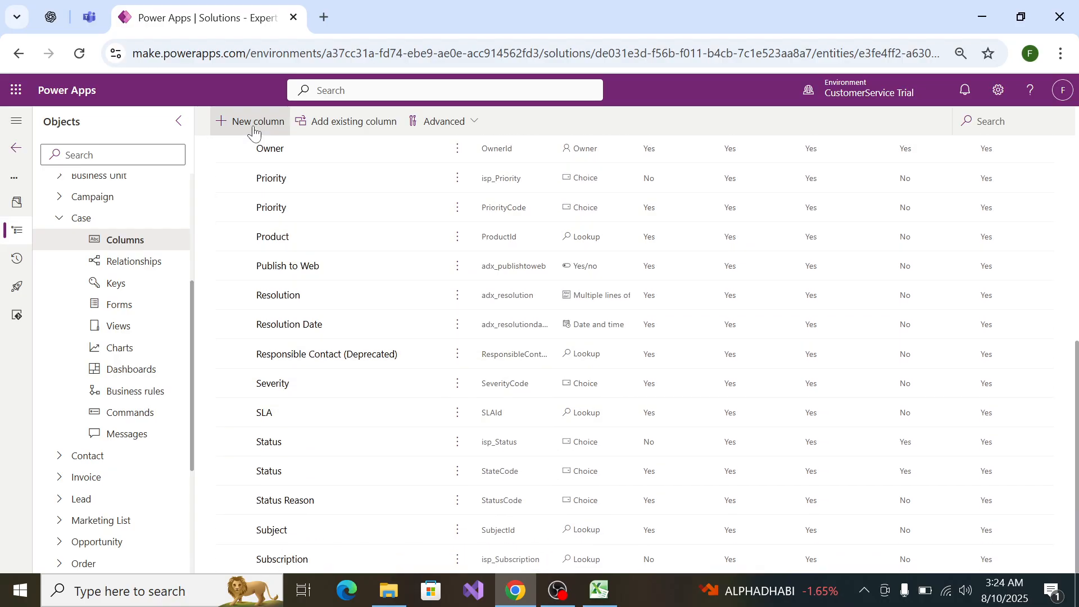
Step: Search Case's addable existing columns for Assigned To, browse the unfiltered list, and recheck the current columns without adding any
{"action": "left_click", "coordinate": [325, 123]}
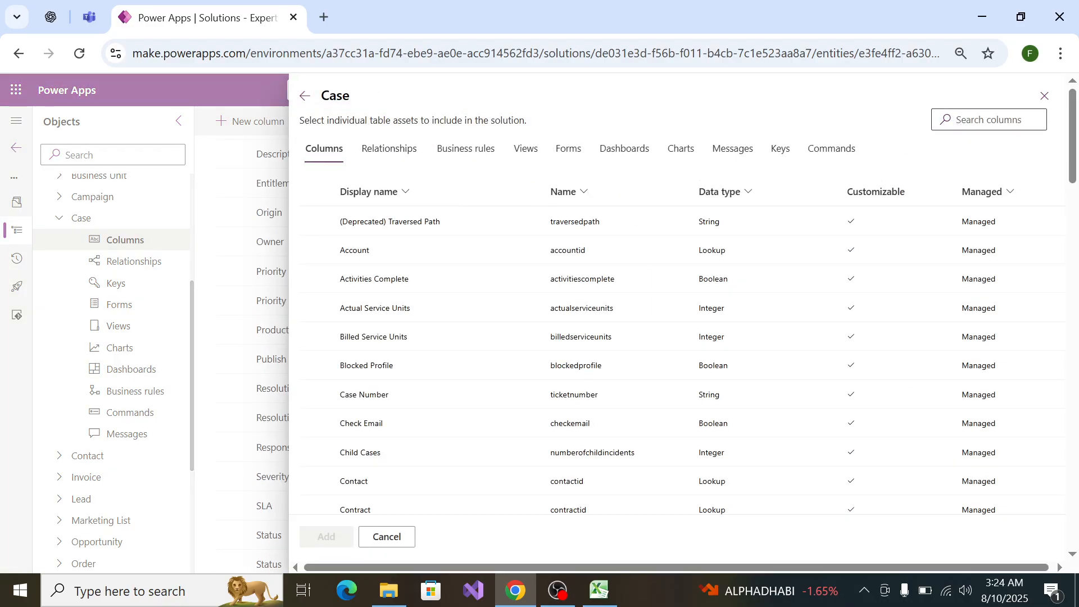
{"action": "left_click", "coordinate": [977, 120]}
{"action": "key", "text": "ctrl+v"}
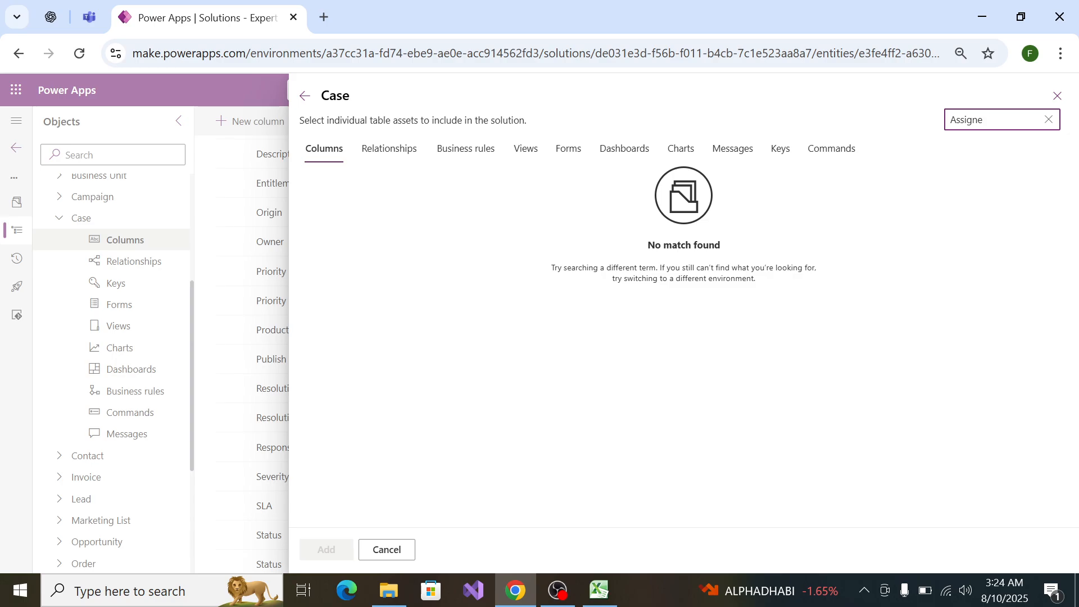
{"action": "key", "text": "BackSpace"}
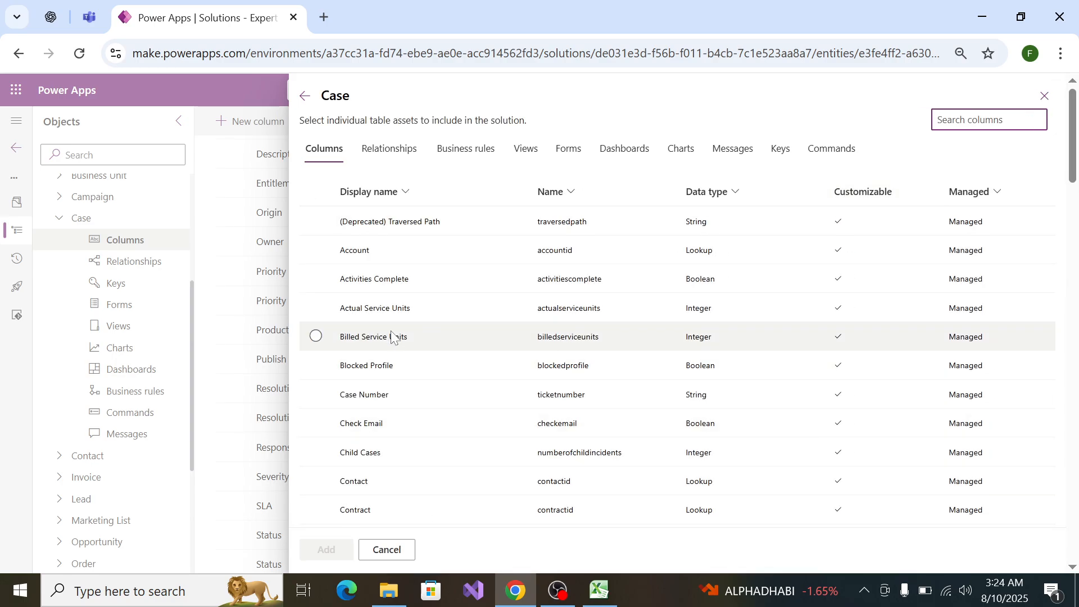
{"action": "scroll", "coordinate": [410, 465], "scroll_direction": "down", "scroll_amount": 10}
{"action": "scroll", "coordinate": [400, 510], "scroll_direction": "down", "scroll_amount": 15}
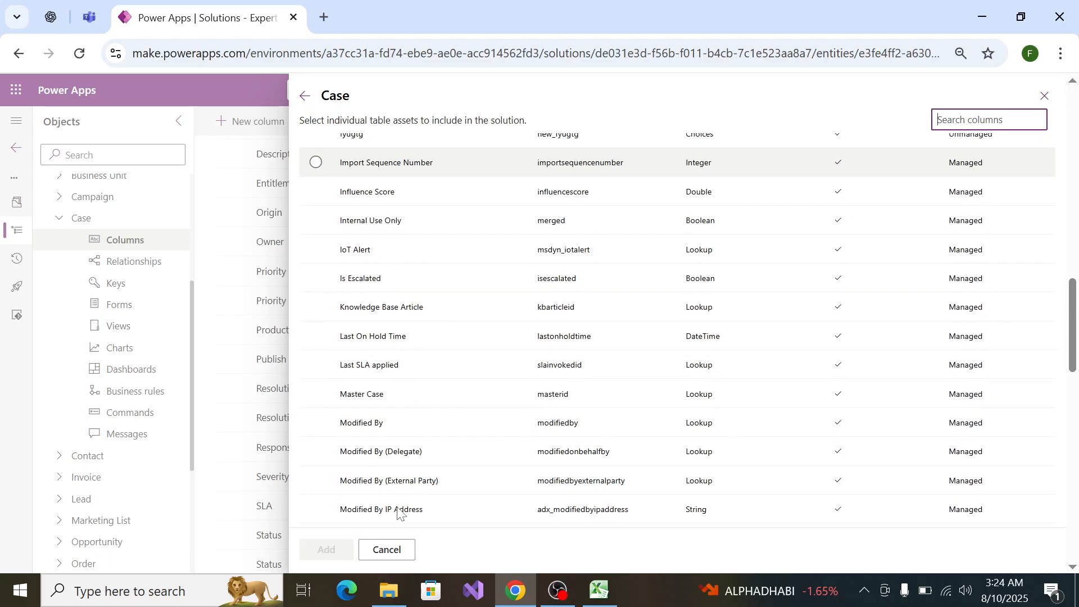
{"action": "left_click", "coordinate": [388, 548]}
{"action": "scroll", "coordinate": [366, 483], "scroll_direction": "up", "scroll_amount": 5}
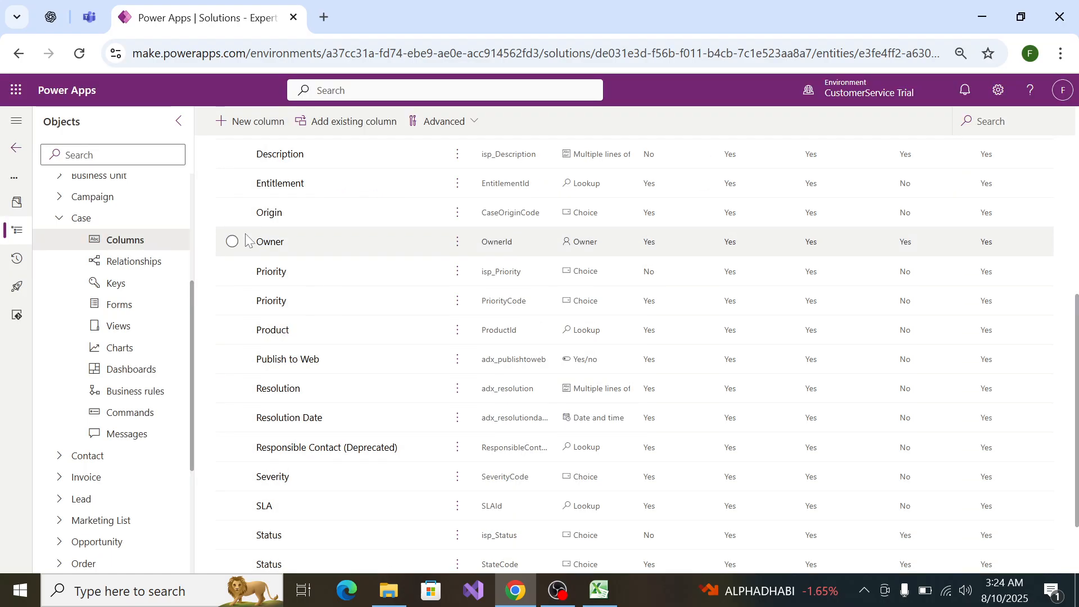
{"action": "scroll", "coordinate": [270, 371], "scroll_direction": "down", "scroll_amount": 7}
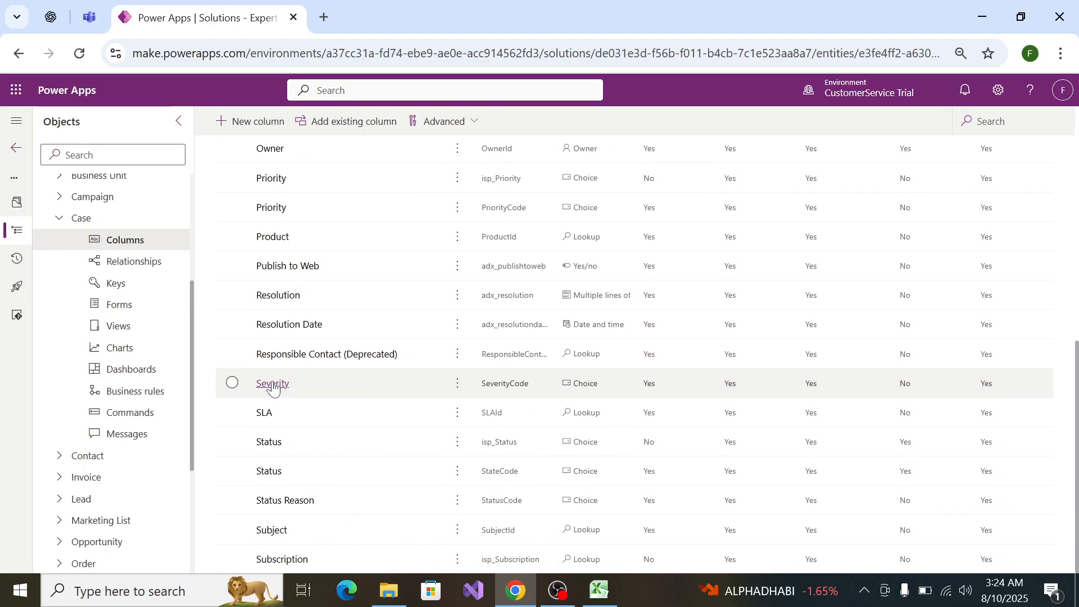
Step: Start a new Case column with the display name "Assigned To" and set its data type to Lookup
{"action": "left_click", "coordinate": [274, 134]}
{"action": "key", "text": "alt+Tab"}
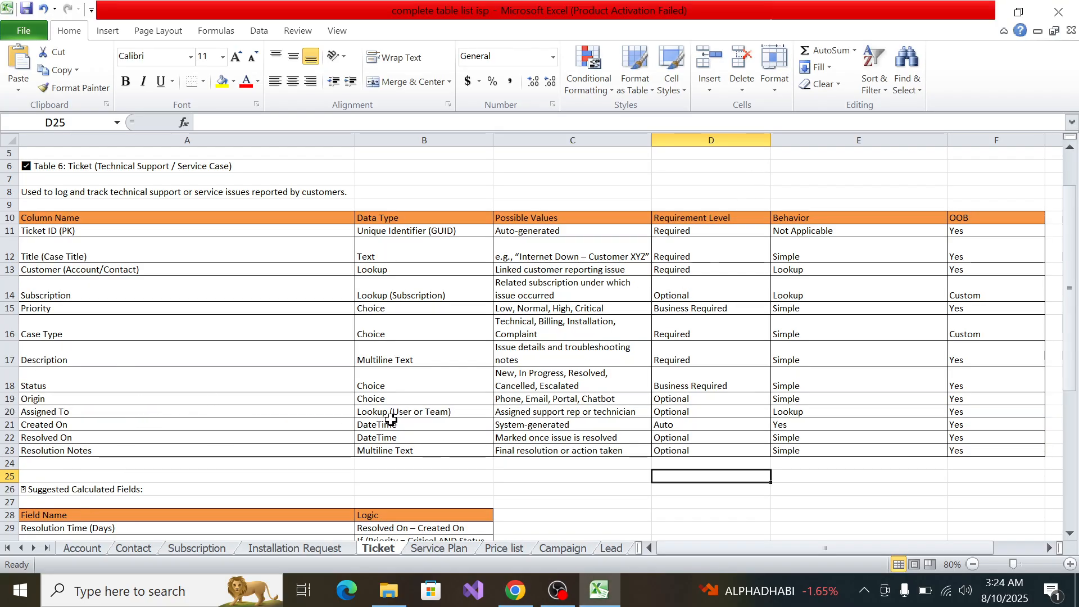
{"action": "key", "text": "alt+Tab"}
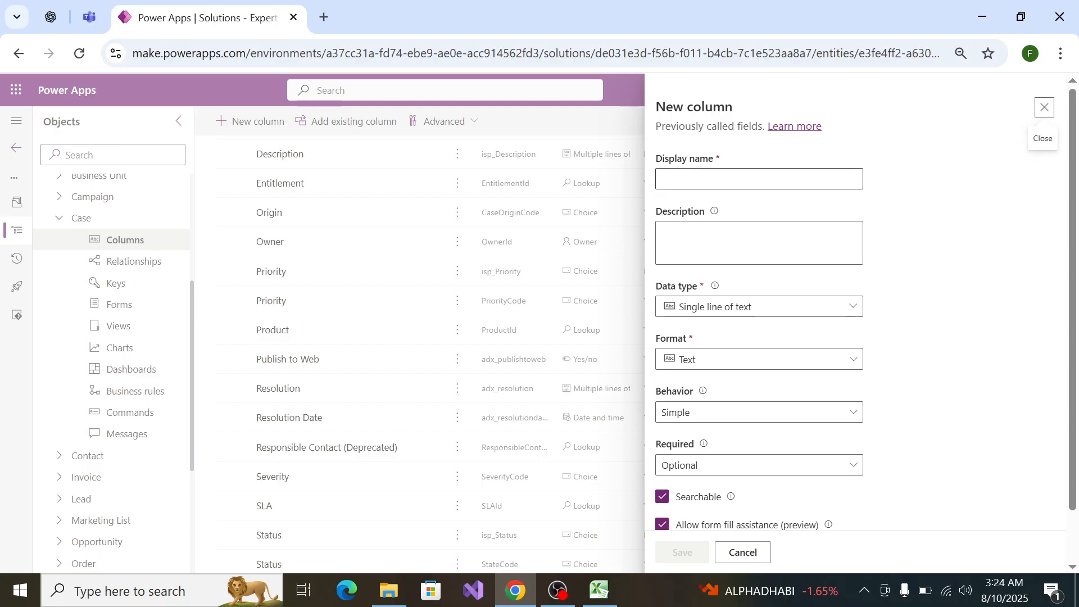
{"action": "key", "text": "ctrl+v"}
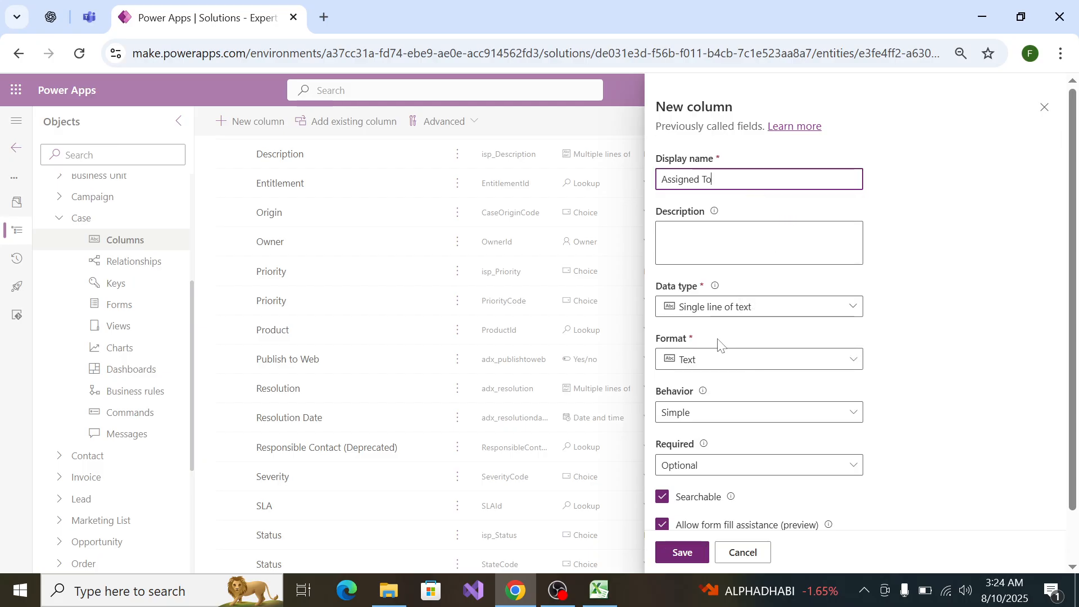
{"action": "left_click", "coordinate": [718, 309]}
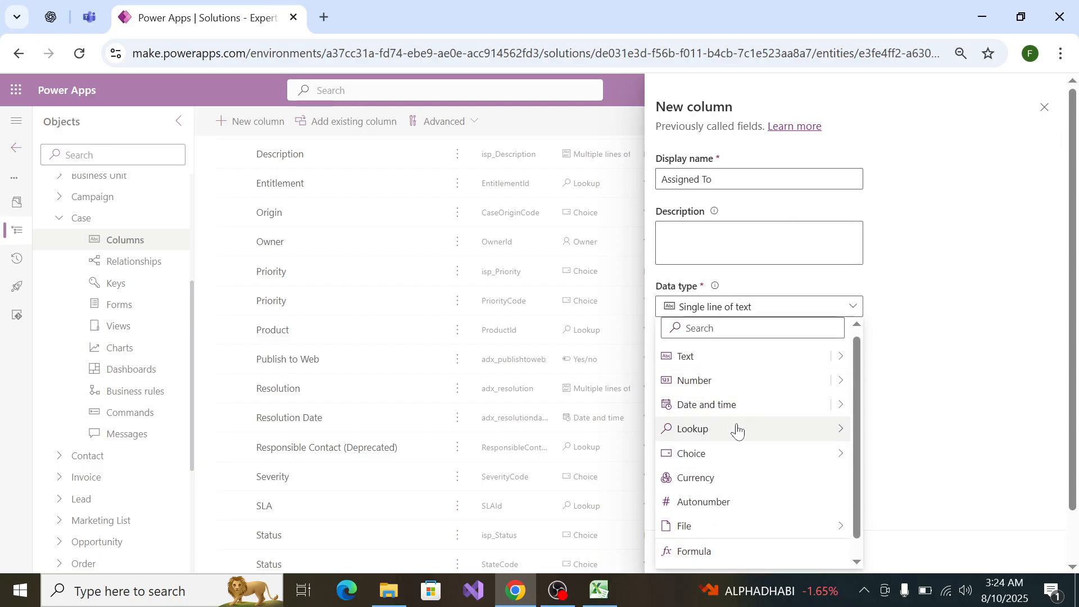
{"action": "mouse_move", "coordinate": [734, 429]}
{"action": "left_click", "coordinate": [902, 431]}
Step: Enter "user" as the search text for the related table and check the Assigned To row's lookup target in Excel
{"action": "key", "text": "alt+Tab"}
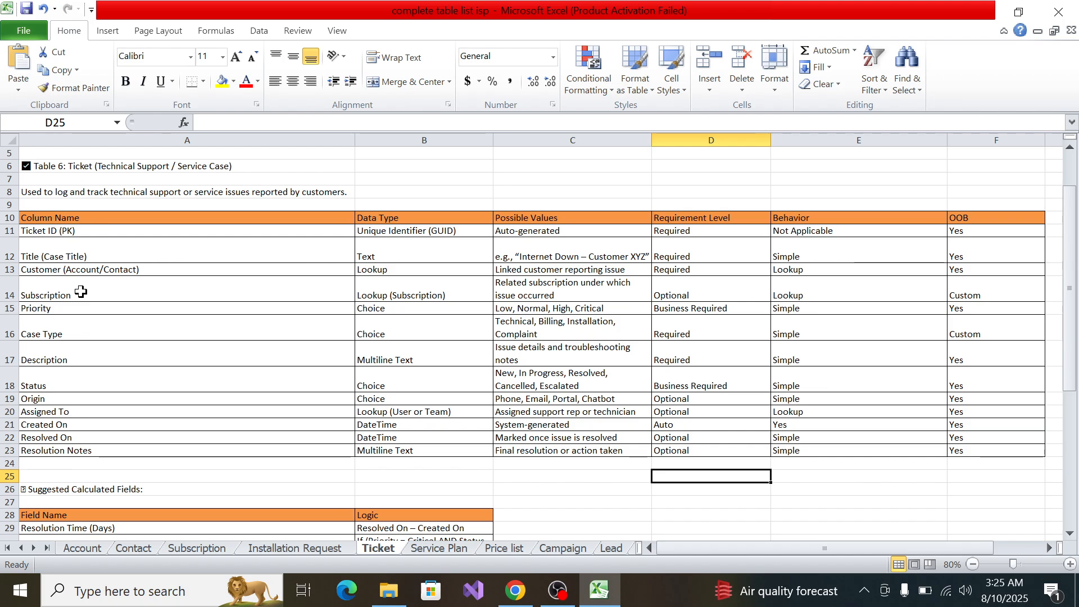
{"action": "key", "text": "alt+Tab"}
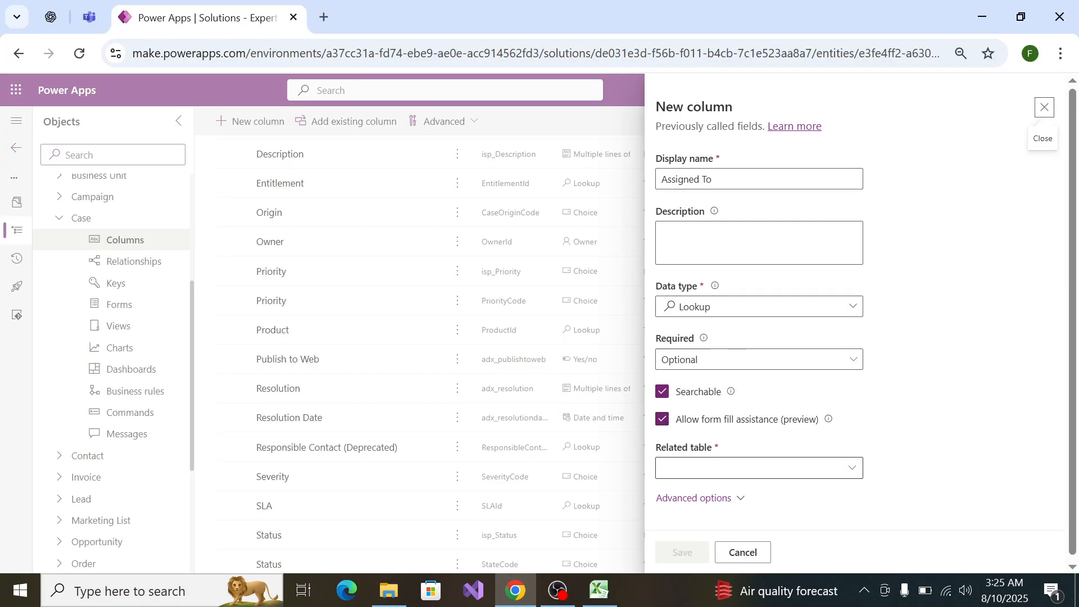
{"action": "left_click", "coordinate": [753, 468]}
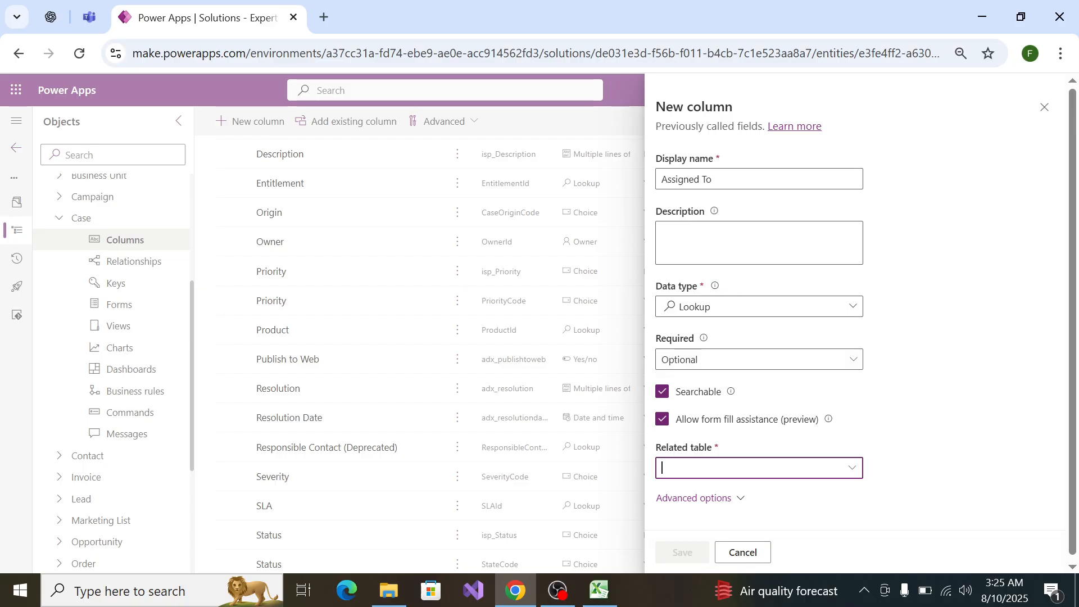
{"action": "type", "text": "user"}
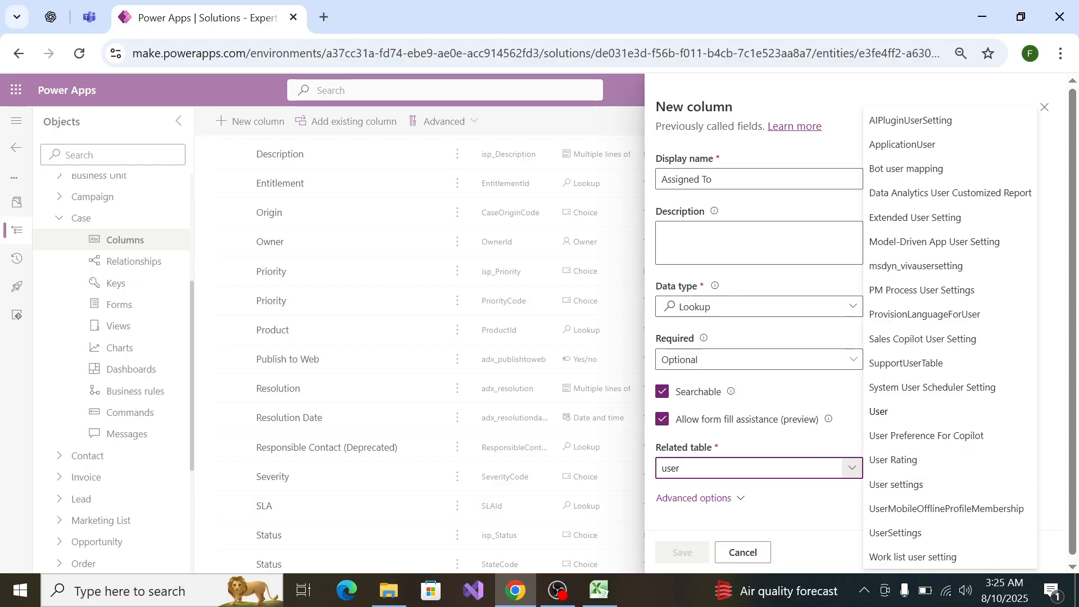
{"action": "key", "text": "alt+Tab"}
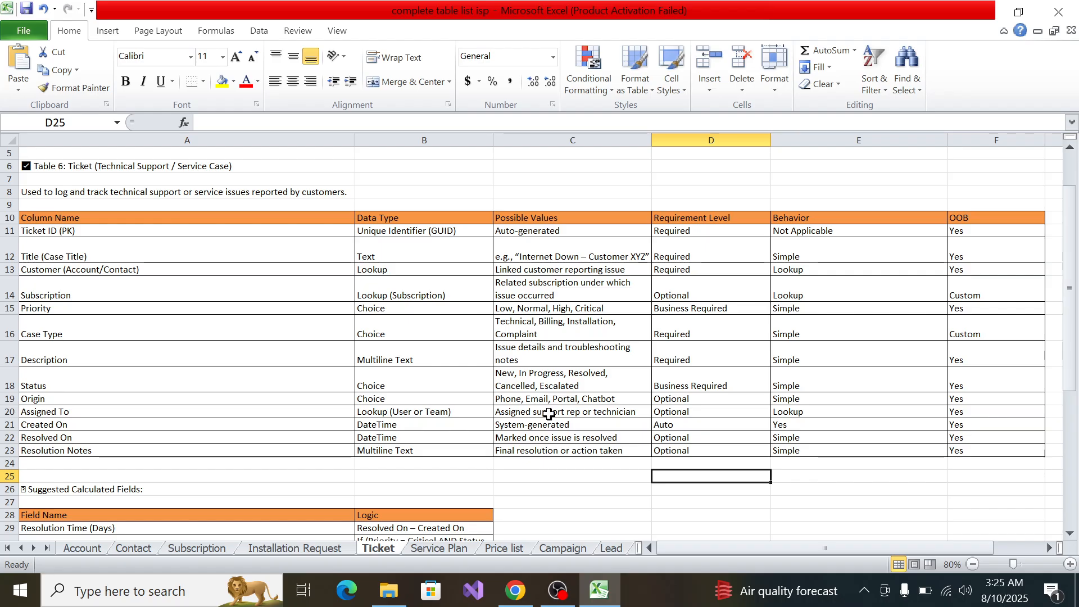
{"action": "key", "text": "alt+Tab"}
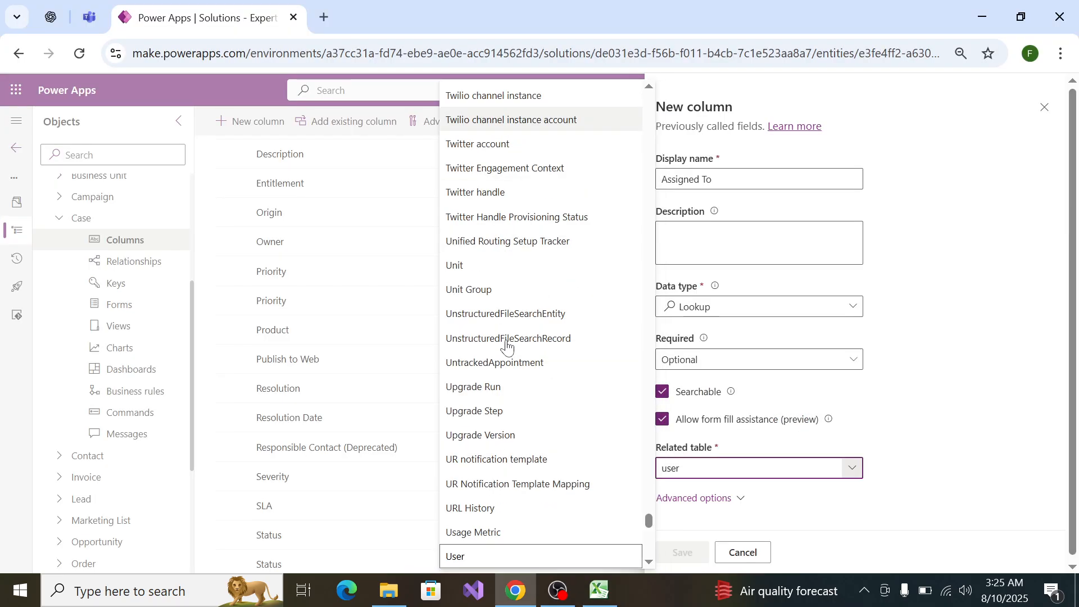
Step: Look through the related table options around User for the Assigned To lookup's target
{"action": "scroll", "coordinate": [516, 432], "scroll_direction": "down", "scroll_amount": 5}
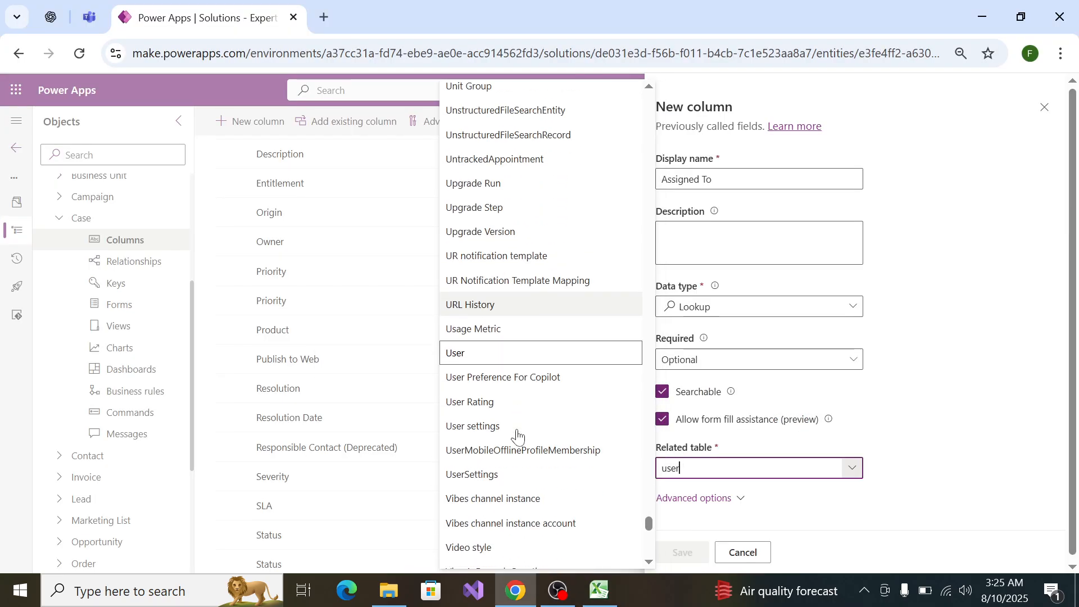
{"action": "scroll", "coordinate": [499, 381], "scroll_direction": "down", "scroll_amount": 8}
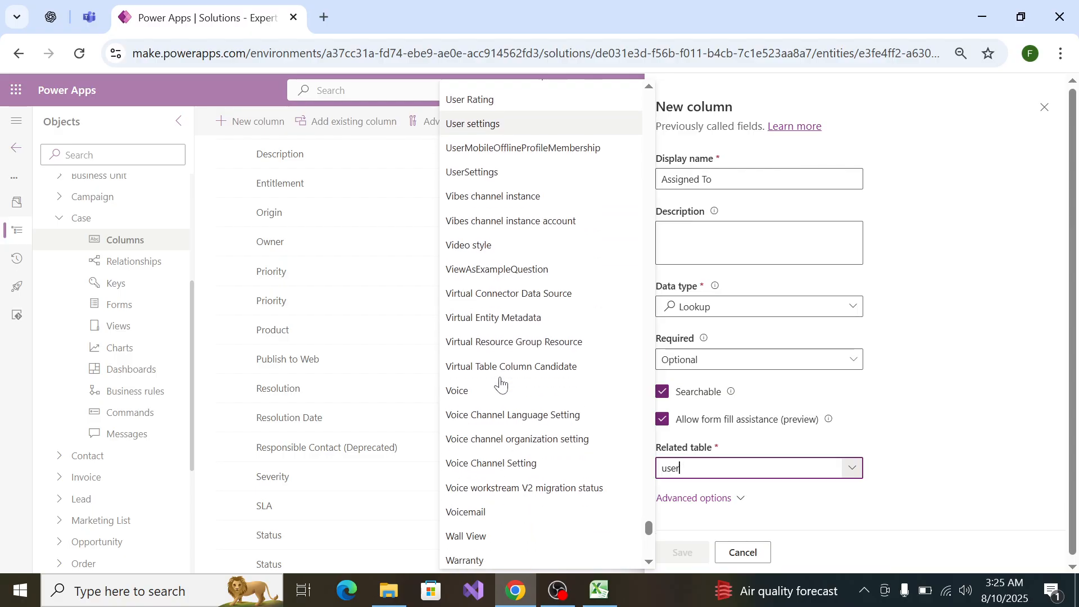
{"action": "scroll", "coordinate": [500, 384], "scroll_direction": "down", "scroll_amount": 10}
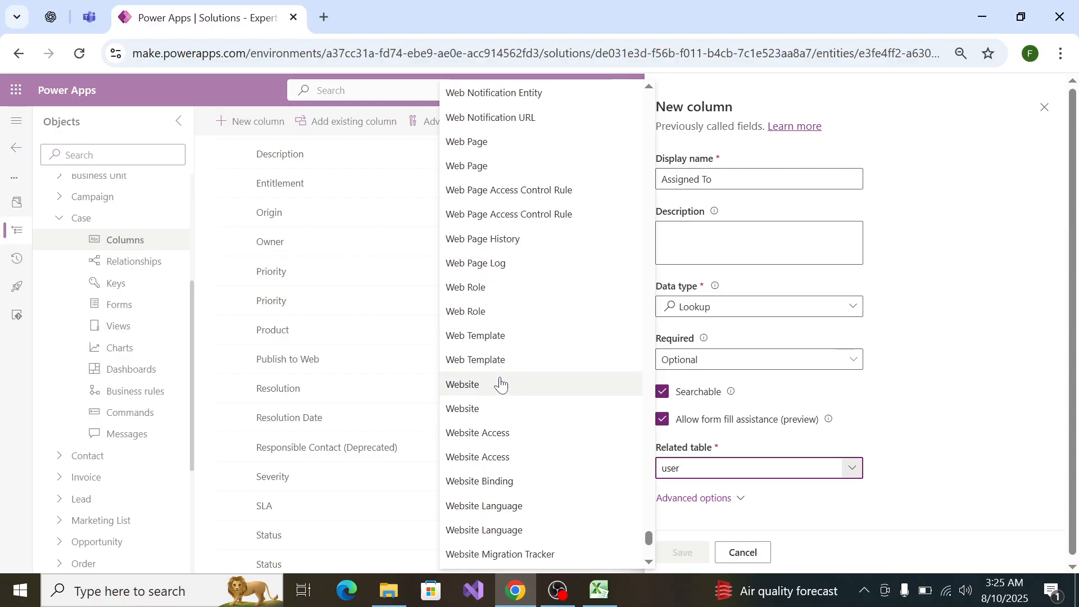
{"action": "scroll", "coordinate": [501, 384], "scroll_direction": "down", "scroll_amount": 10}
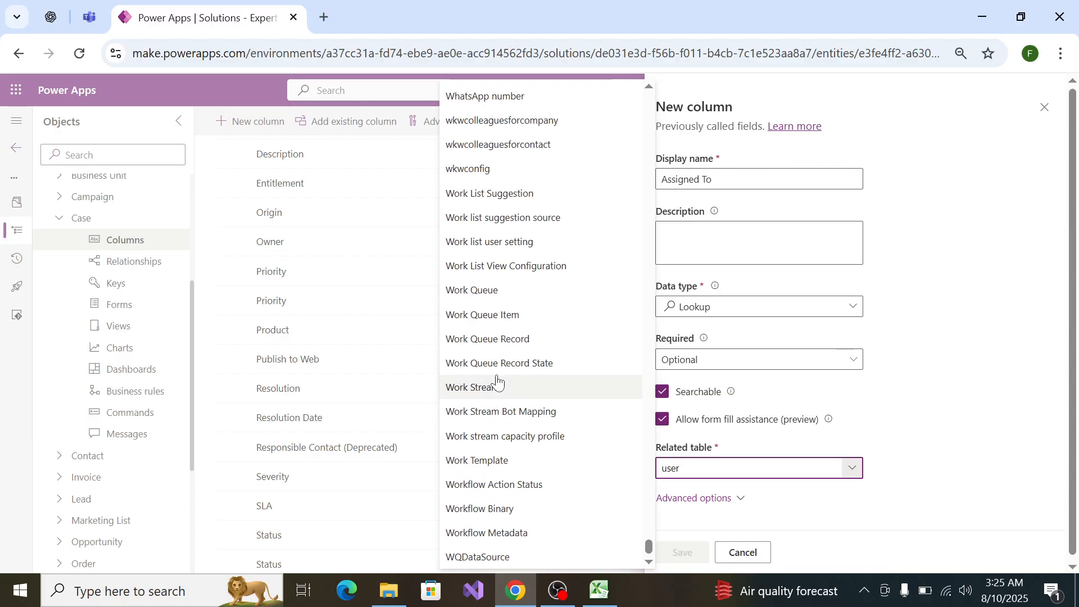
{"action": "scroll", "coordinate": [497, 382], "scroll_direction": "up", "scroll_amount": 20}
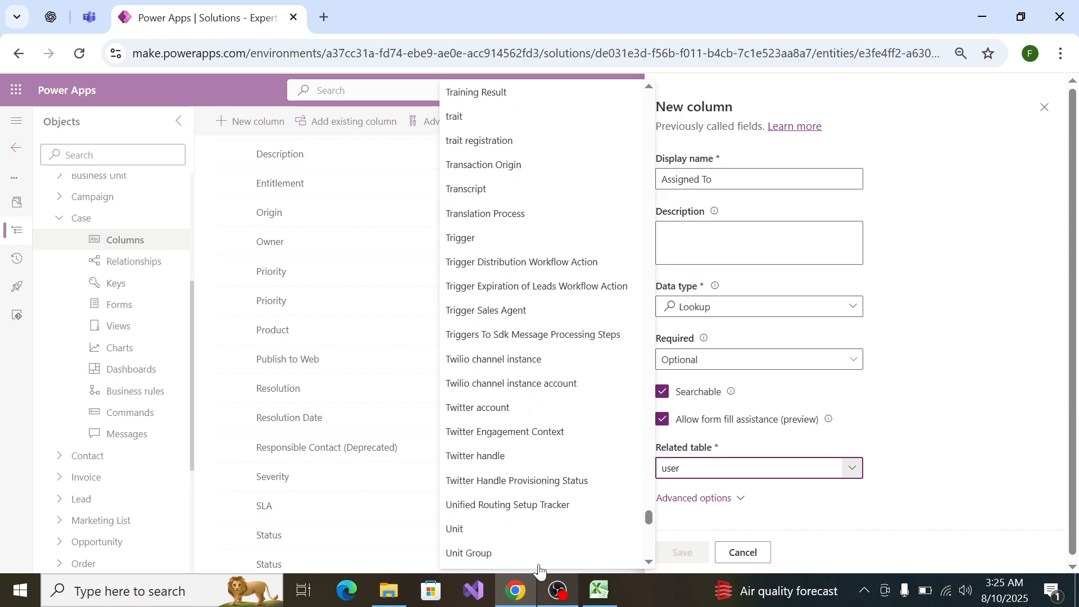
{"action": "scroll", "coordinate": [509, 222], "scroll_direction": "up", "scroll_amount": 9}
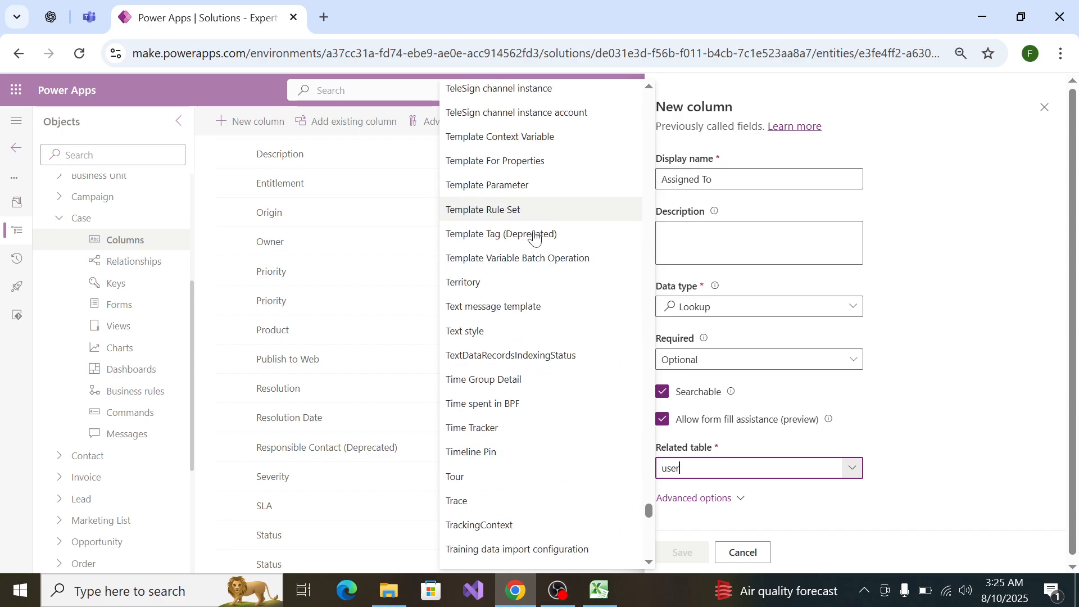
{"action": "scroll", "coordinate": [534, 236], "scroll_direction": "up", "scroll_amount": 15}
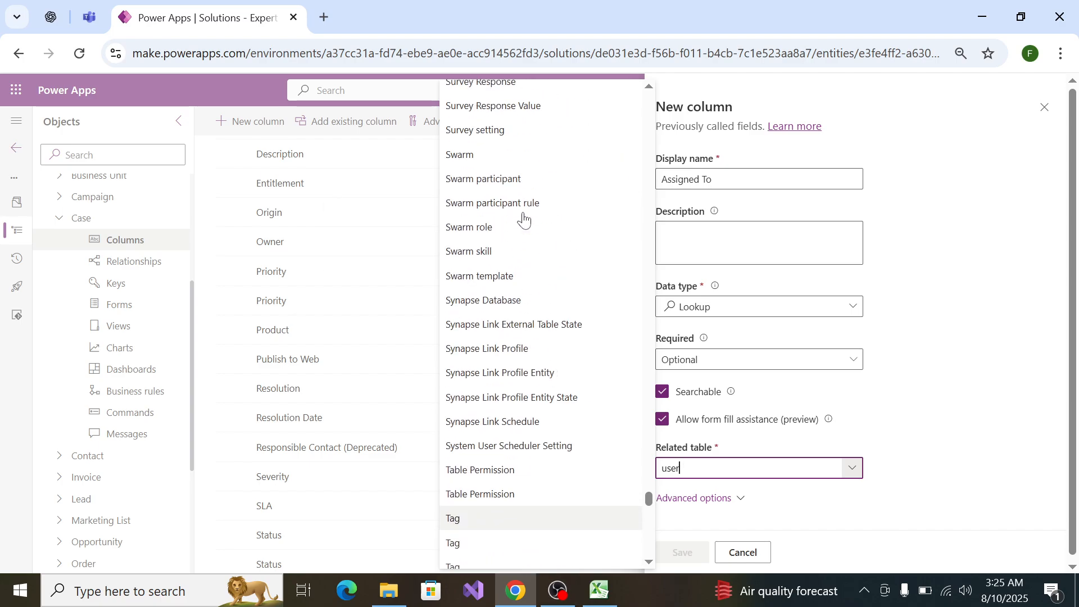
{"action": "scroll", "coordinate": [523, 220], "scroll_direction": "up", "scroll_amount": 8}
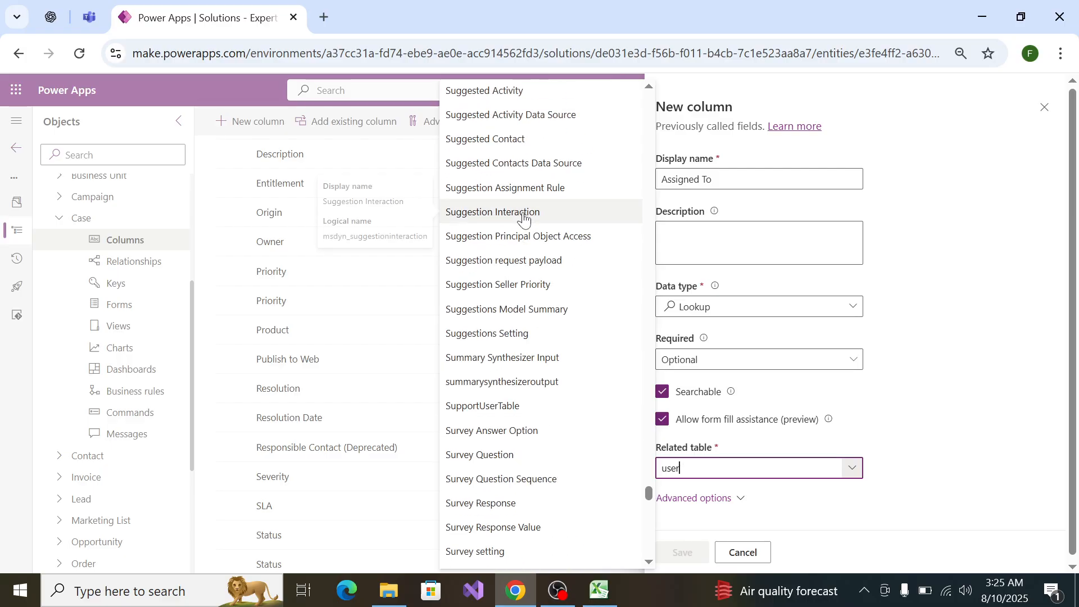
{"action": "scroll", "coordinate": [523, 220], "scroll_direction": "up", "scroll_amount": 8}
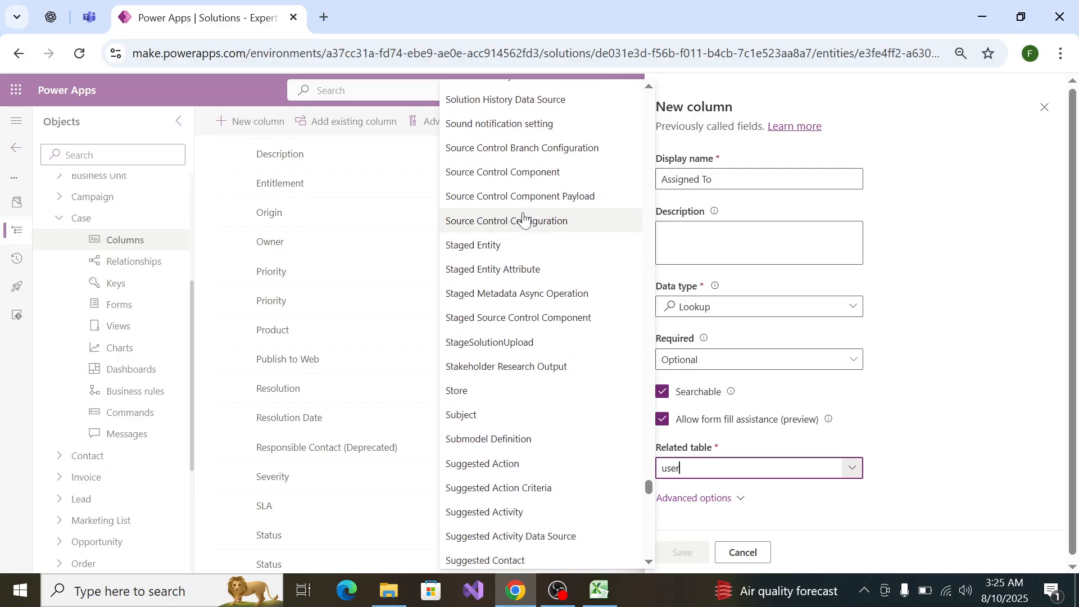
{"action": "scroll", "coordinate": [523, 219], "scroll_direction": "up", "scroll_amount": 11}
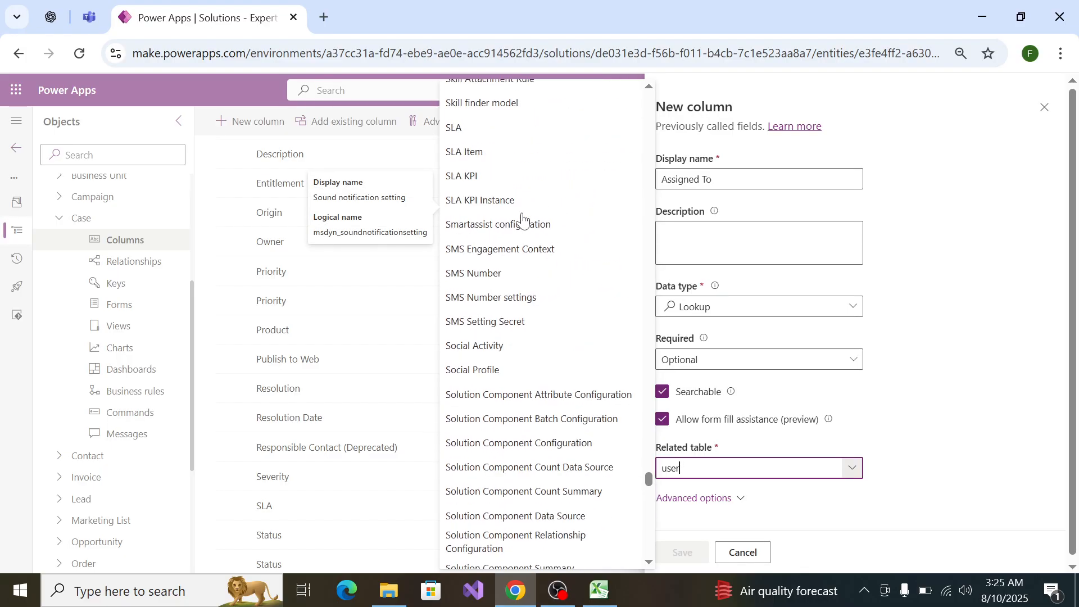
{"action": "scroll", "coordinate": [522, 219], "scroll_direction": "up", "scroll_amount": 14}
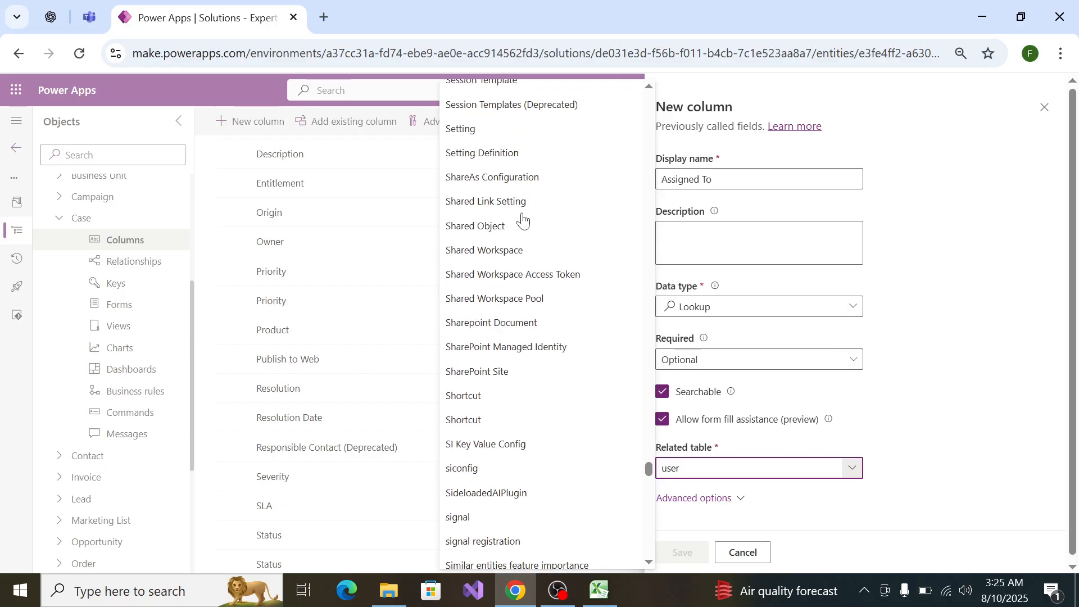
{"action": "scroll", "coordinate": [522, 219], "scroll_direction": "up", "scroll_amount": 10}
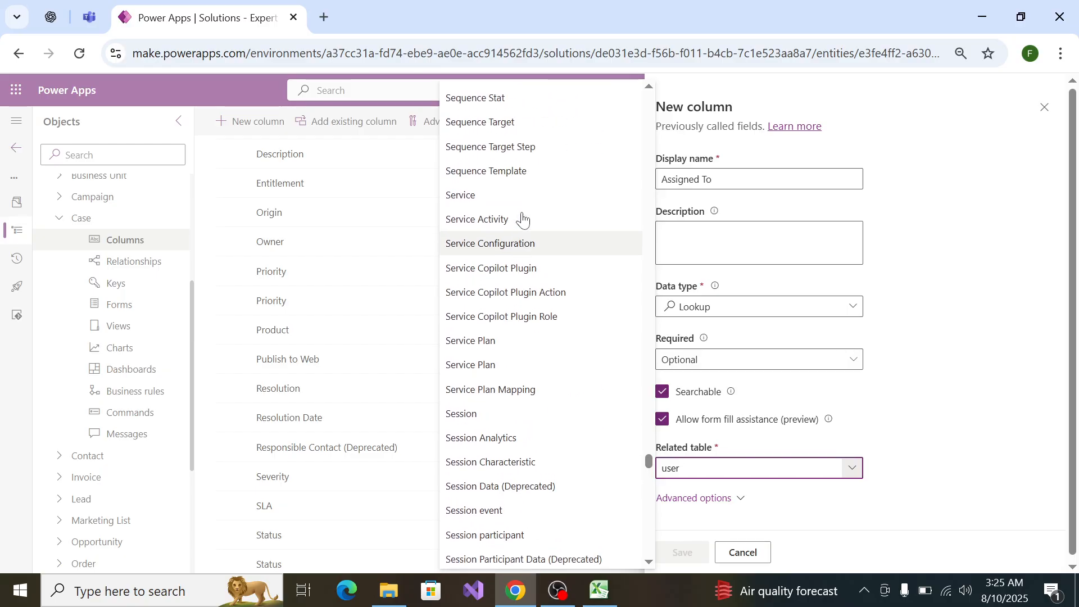
{"action": "scroll", "coordinate": [523, 219], "scroll_direction": "up", "scroll_amount": 20}
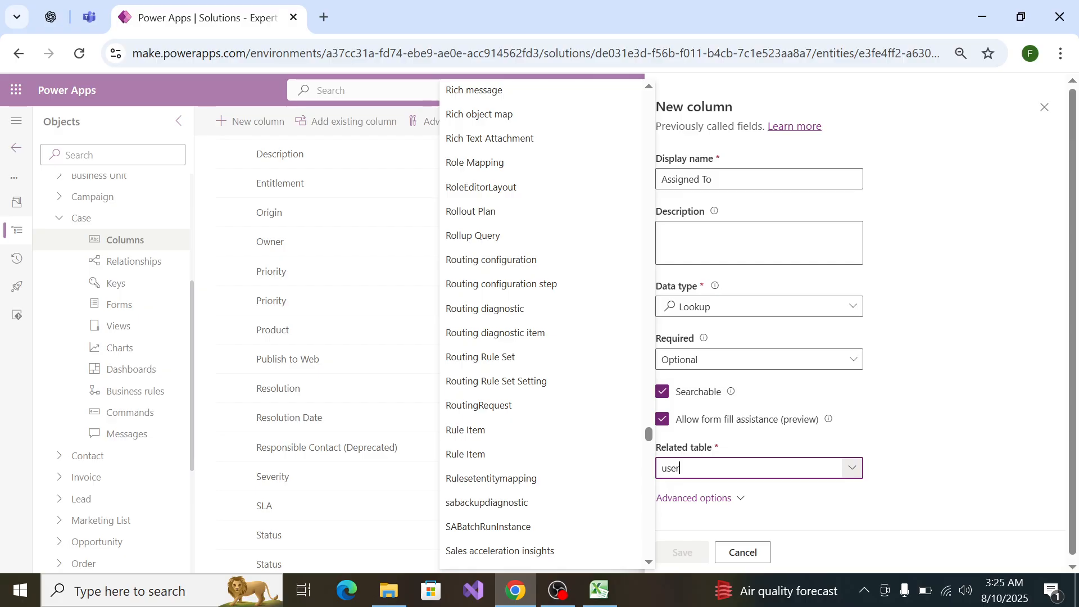
Step: Clear the related table search, recheck the lookup target in Excel, then try searching for "tea" and clear that search too
{"action": "key", "text": "BackSpace"}
{"action": "key", "text": "BackSpace"}
{"action": "key", "text": "BackSpace"}
{"action": "key", "text": "BackSpace"}
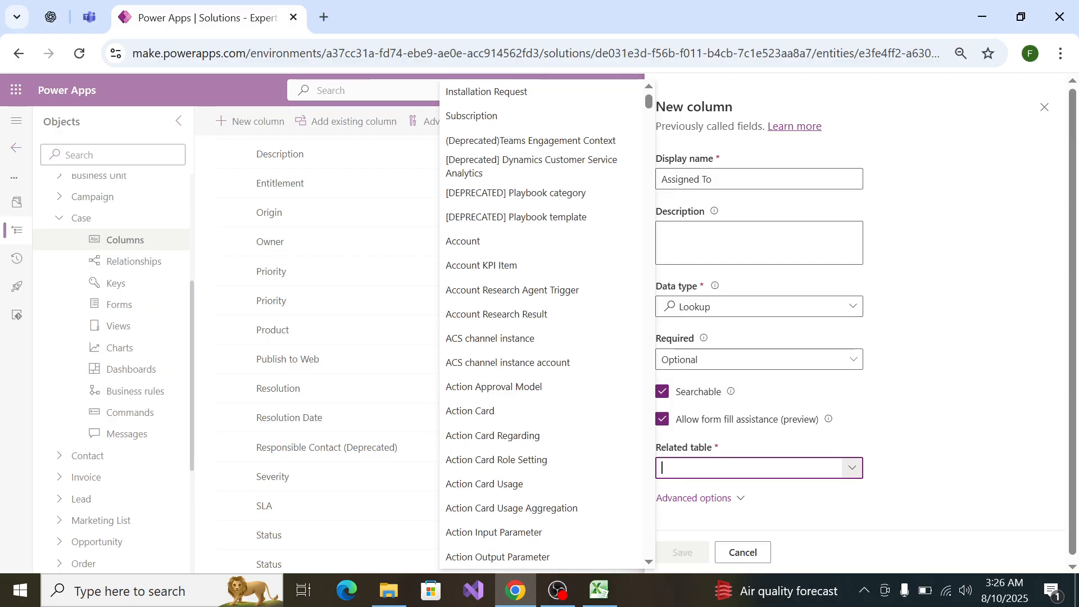
{"action": "key", "text": "alt+Tab"}
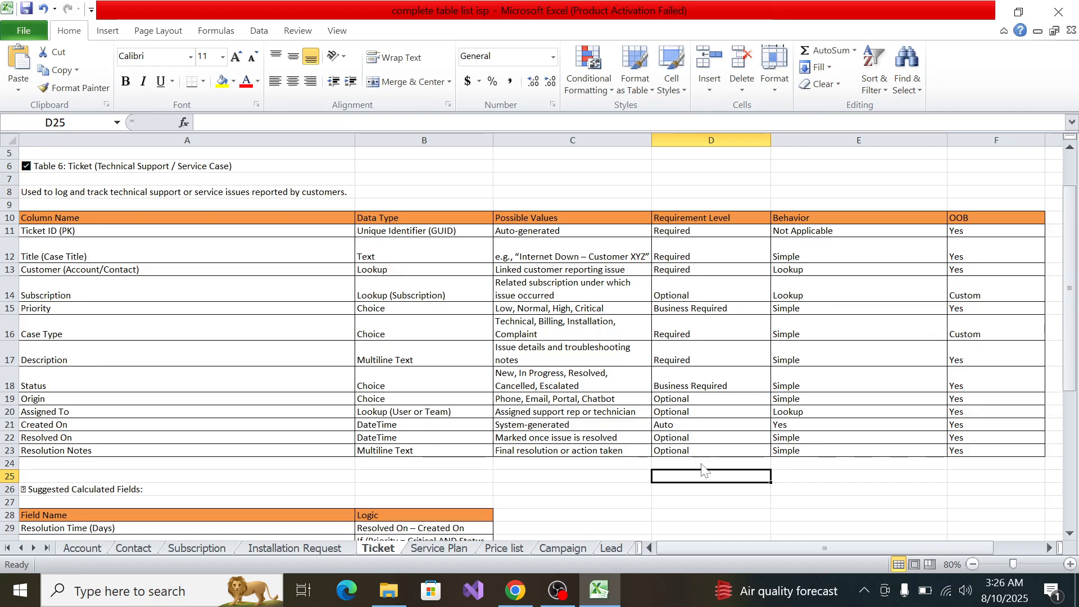
{"action": "key", "text": "alt+Tab"}
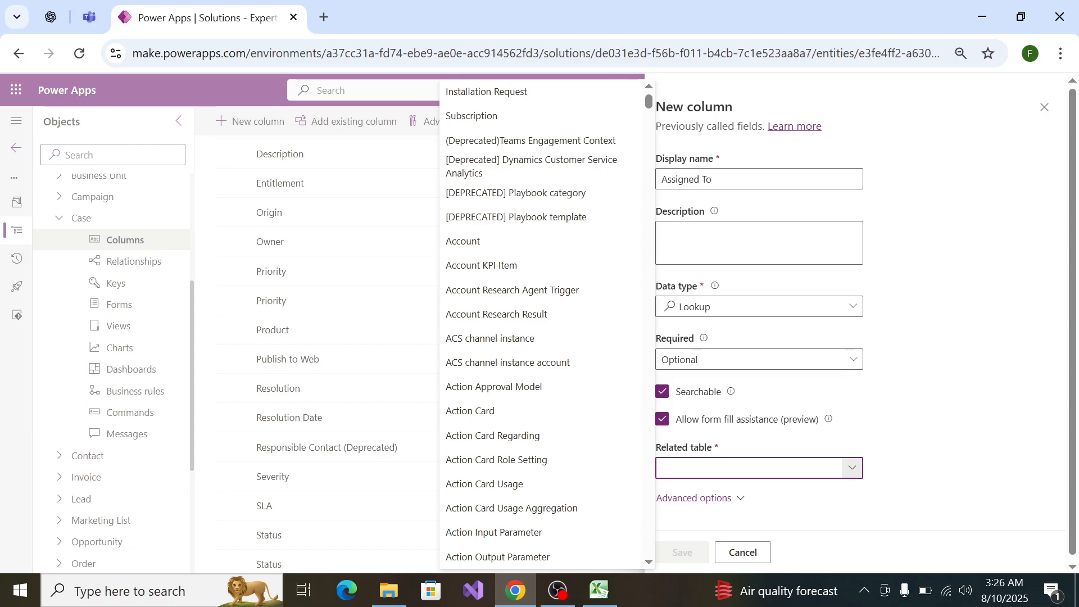
{"action": "type", "text": "tea"}
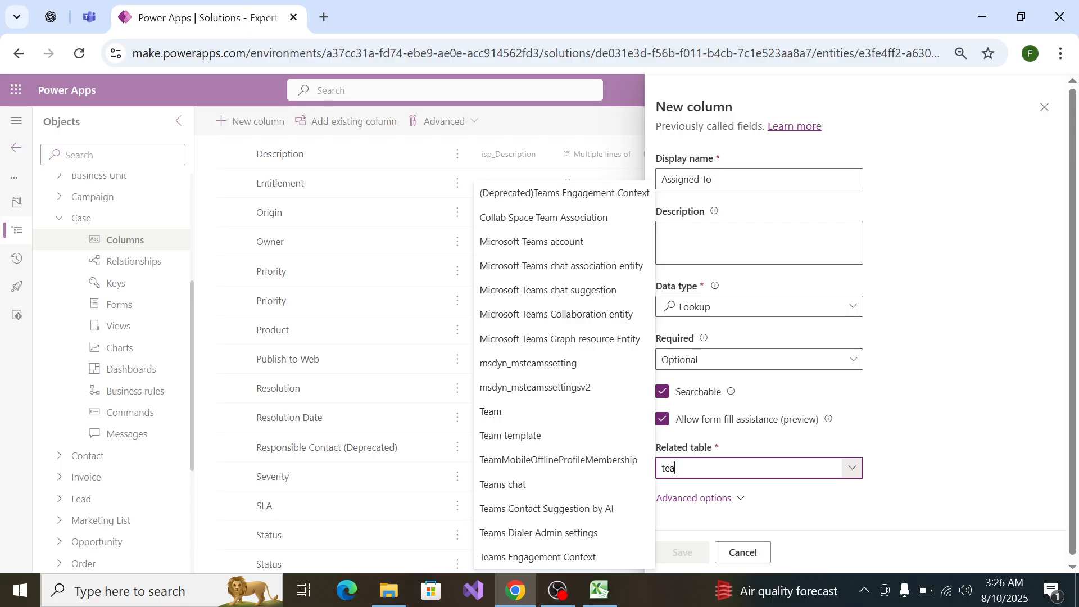
{"action": "key", "text": "BackSpace"}
{"action": "key", "text": "BackSpace"}
{"action": "key", "text": "BackSpace"}
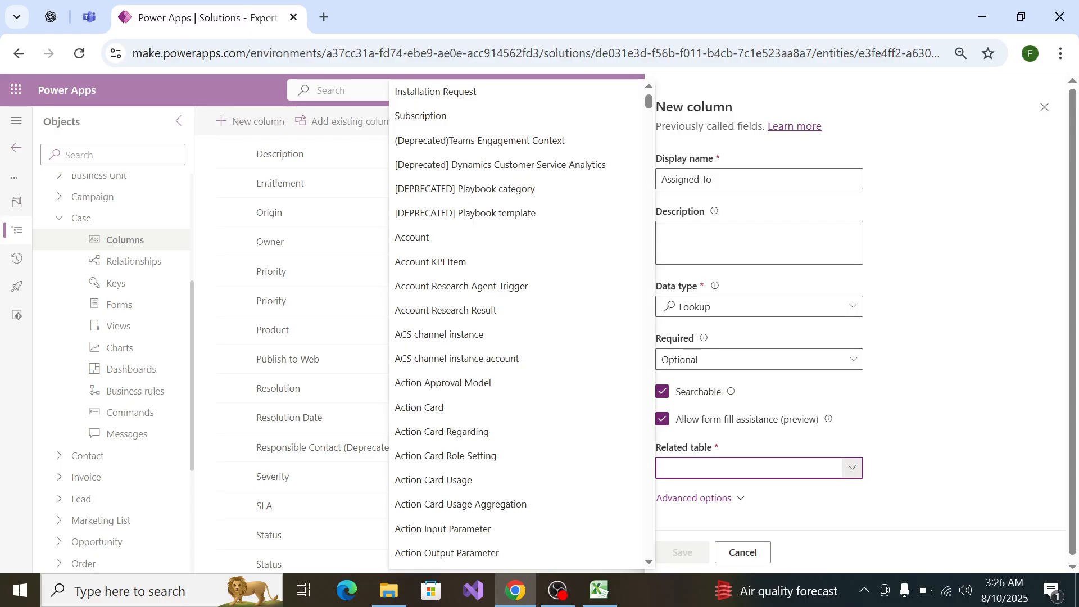
Step: Recheck the Assigned To row in Excel, set the new column's related table to User, and save the column
{"action": "key", "text": "alt+Tab"}
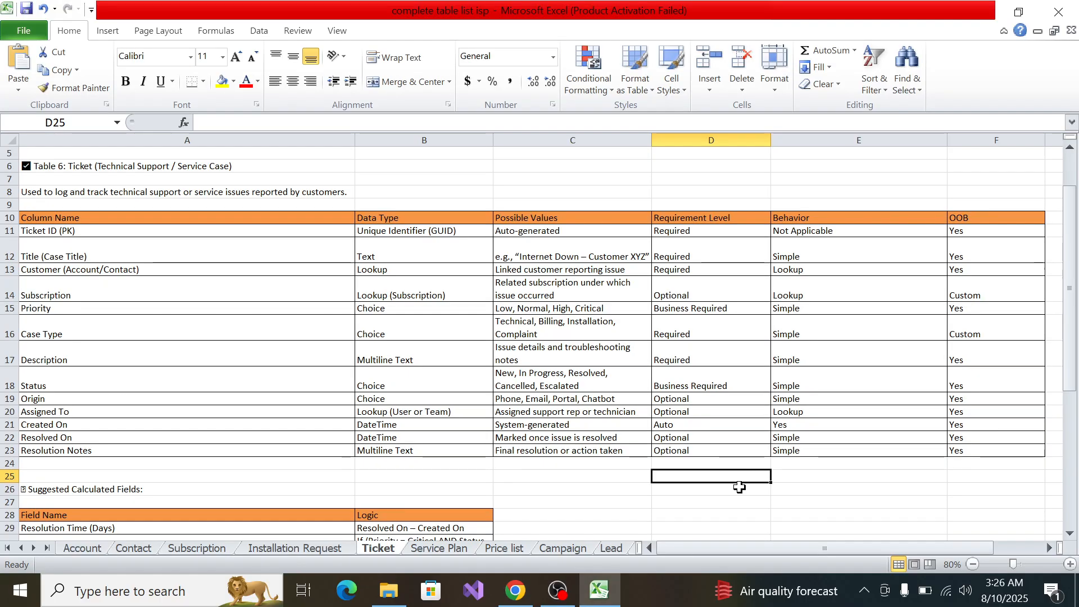
{"action": "left_click", "coordinate": [137, 416]}
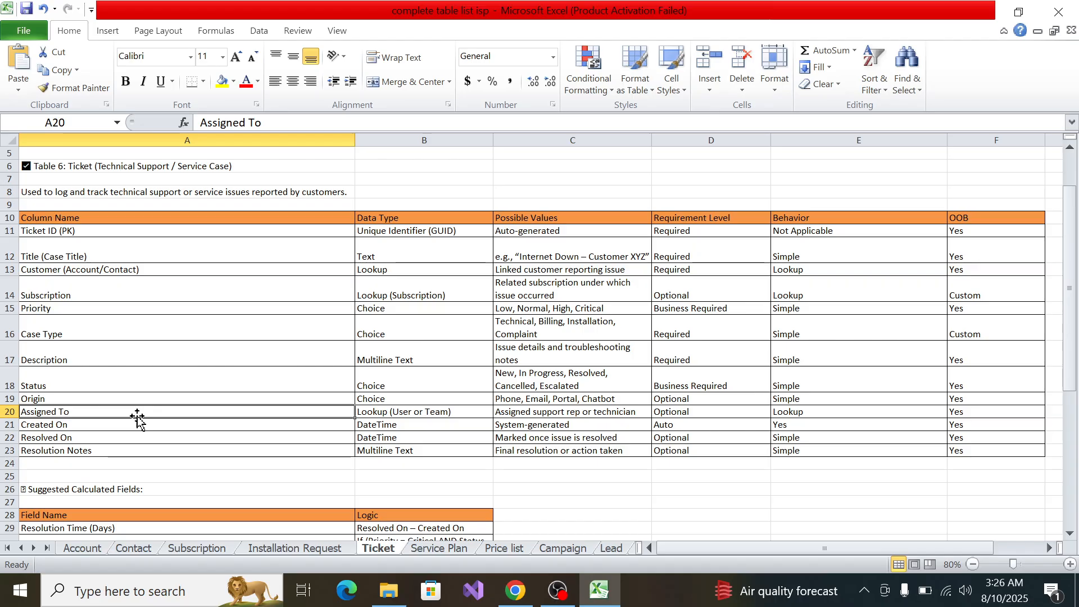
{"action": "key", "text": "alt+Tab"}
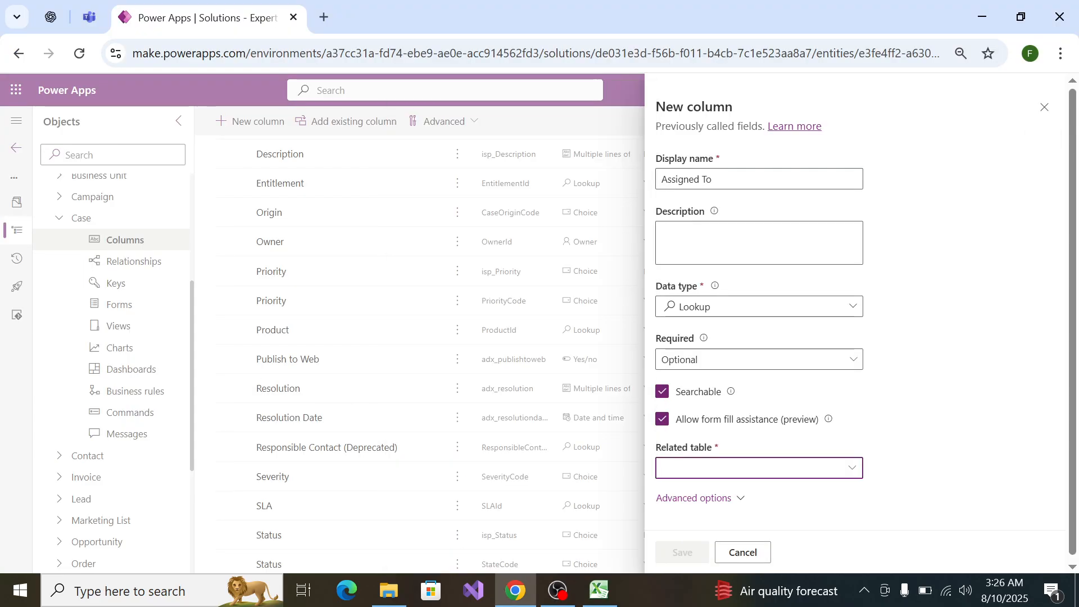
{"action": "type", "text": "user"}
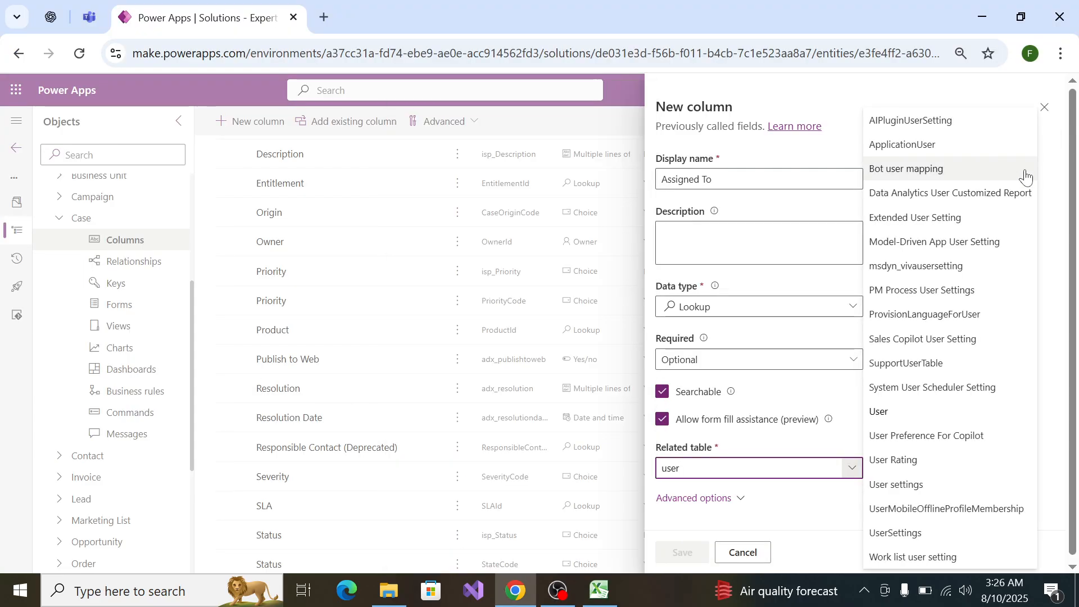
{"action": "left_click", "coordinate": [948, 416]}
{"action": "left_click", "coordinate": [682, 553]}
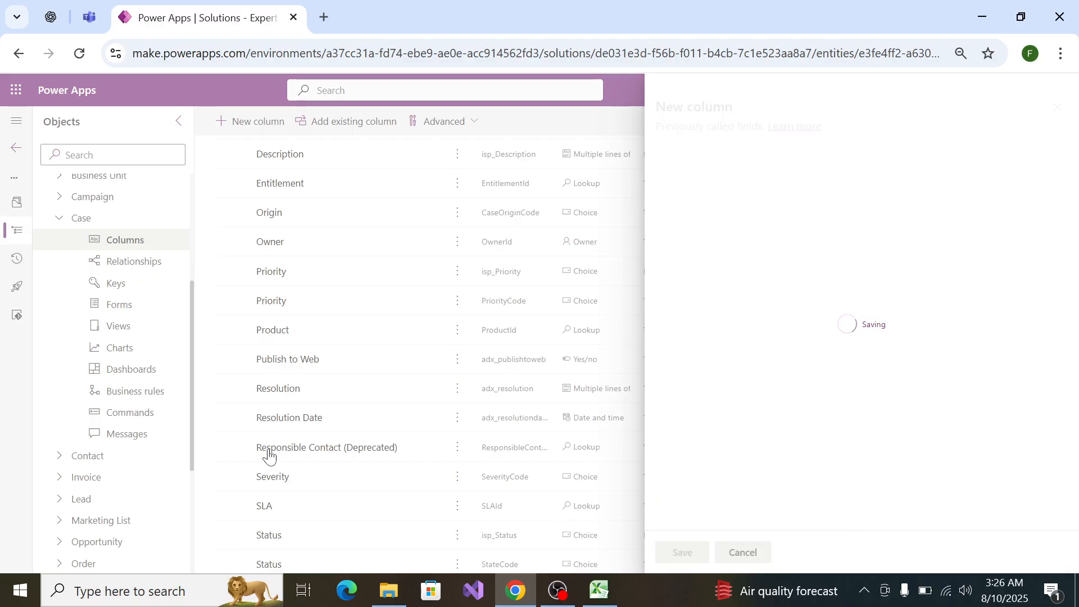
Step: Check the Created On row in Excel's Ticket sheet and return to the Case column list in Power Apps
{"action": "key", "text": "alt+Tab"}
{"action": "left_click", "coordinate": [119, 429]}
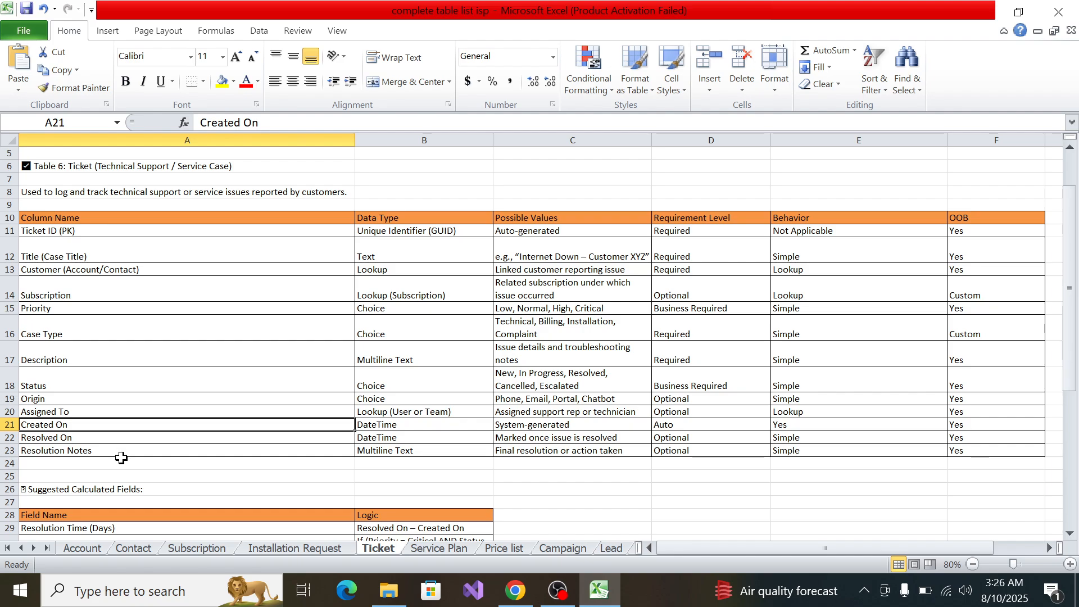
{"action": "key", "text": "alt+Tab"}
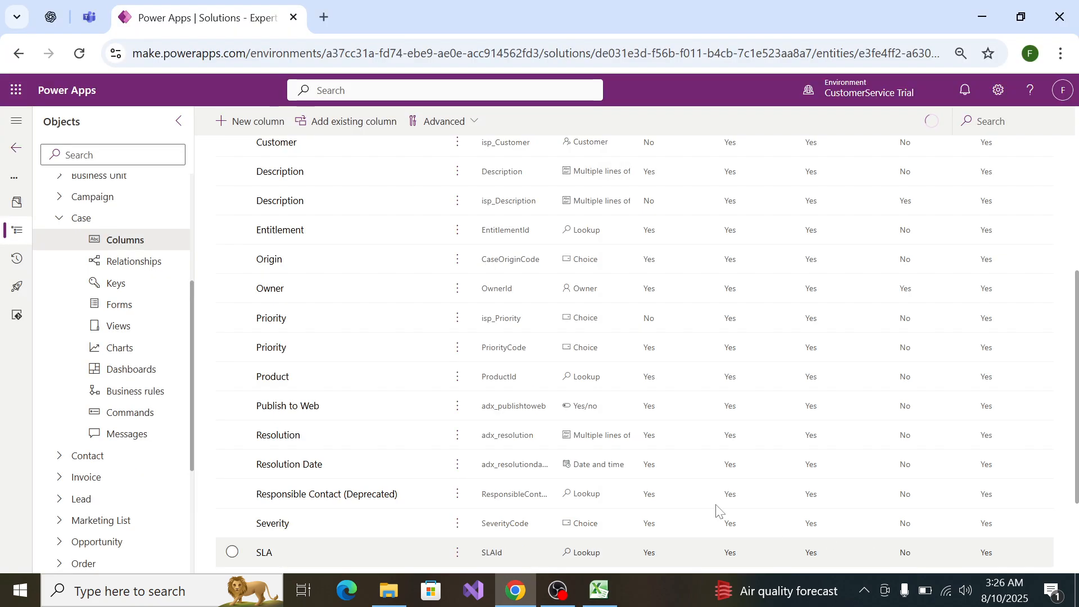
Step: Switch to Excel and copy the column name "Resolution Notes" from the Ticket sheet
{"action": "key", "text": "alt+Tab"}
{"action": "left_click", "coordinate": [52, 453]}
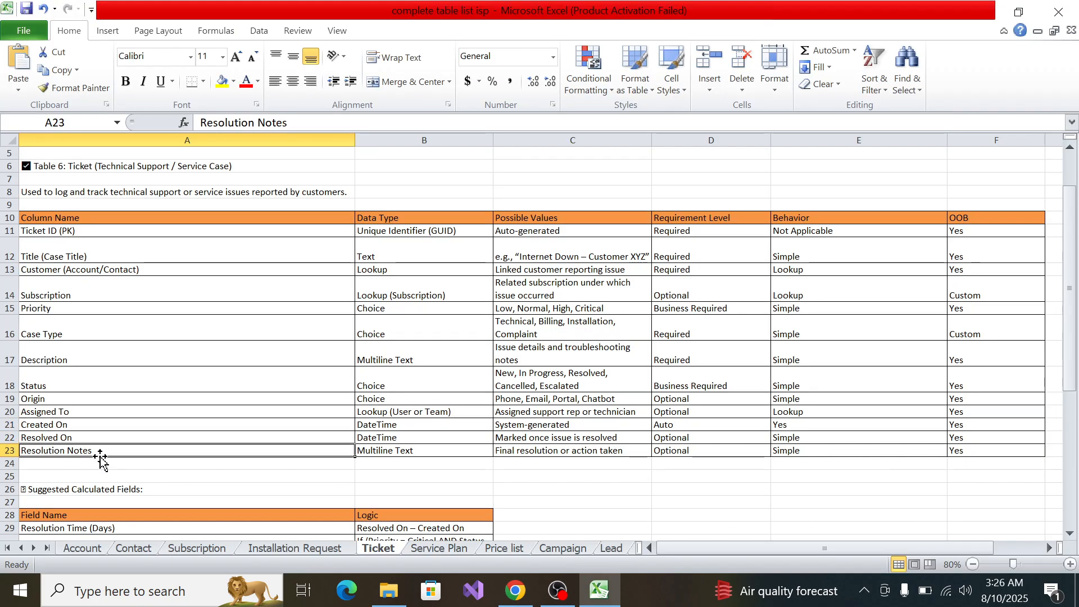
{"action": "double_click", "coordinate": [140, 453]}
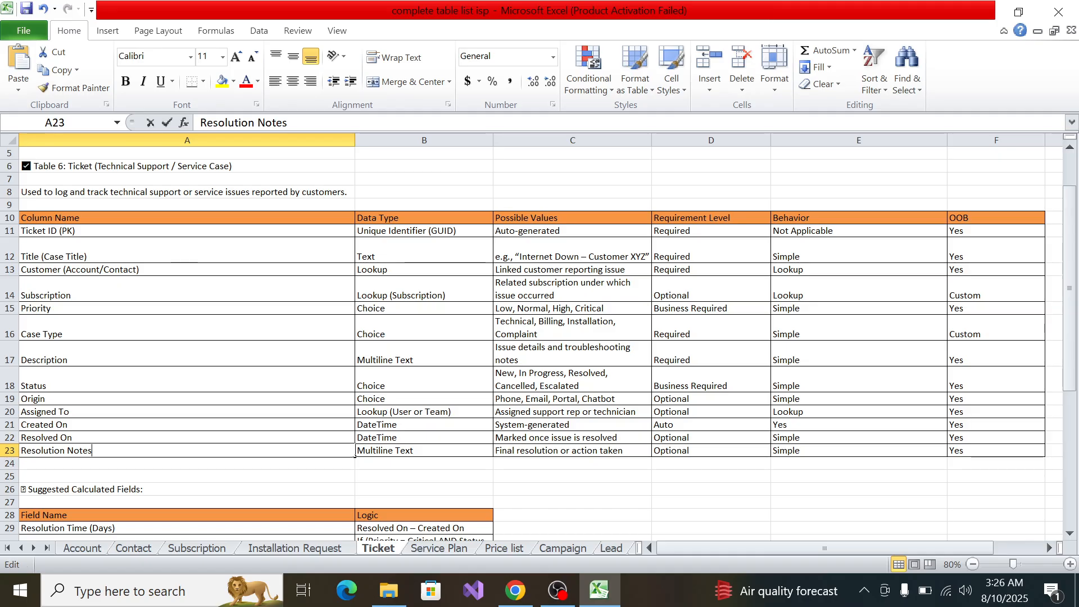
{"action": "key", "text": "shift+Home"}
{"action": "key", "text": "ctrl+c"}
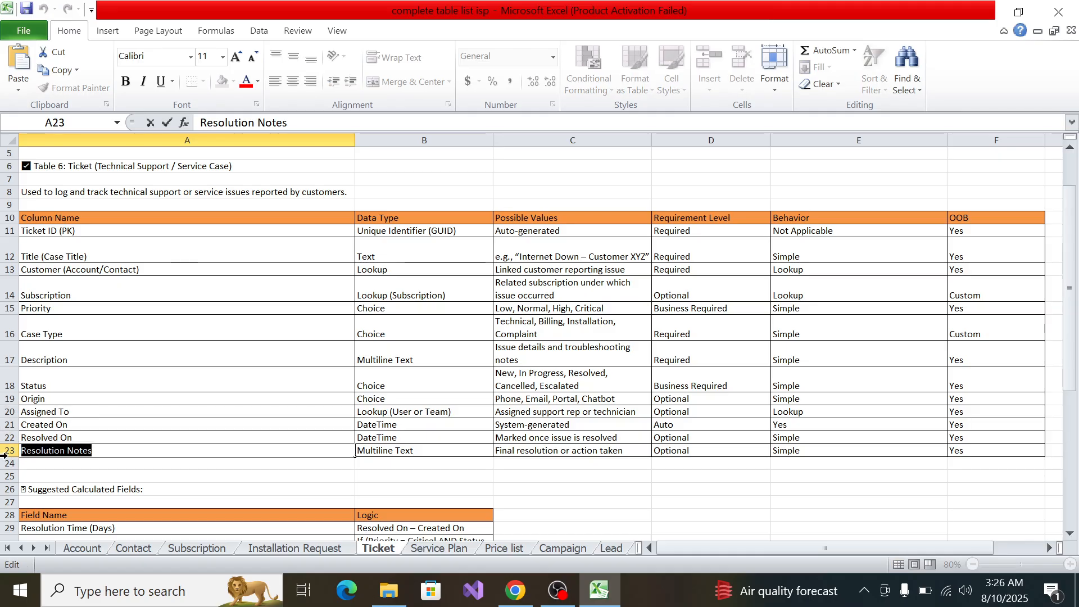
Step: Create a Case column in Power Apps named "Resolution Notes" with the plain text type for multiple lines, and save it
{"action": "key", "text": "alt+Tab"}
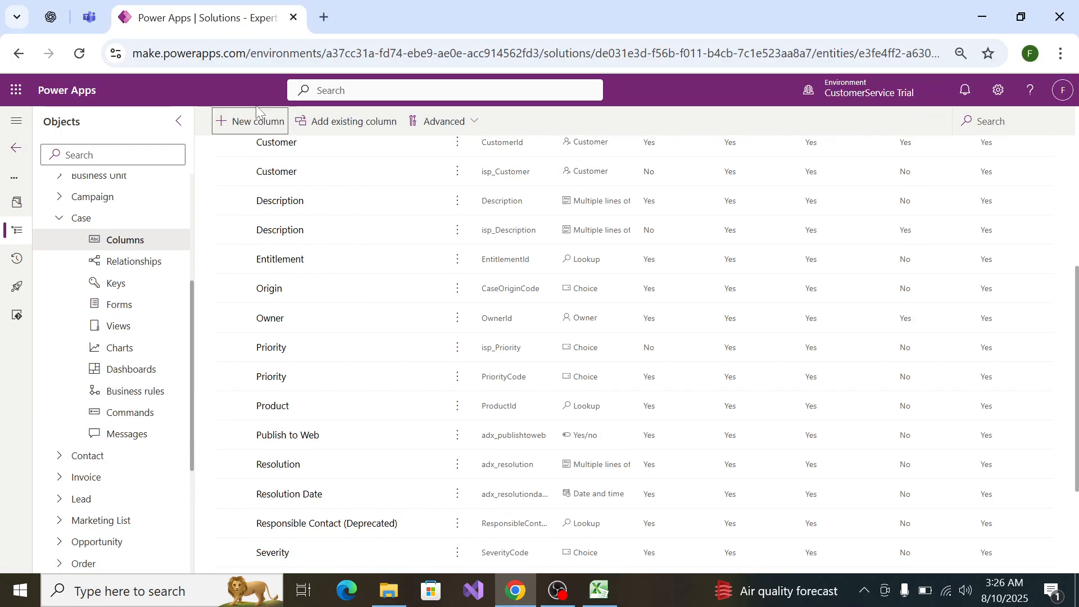
{"action": "left_click", "coordinate": [257, 116]}
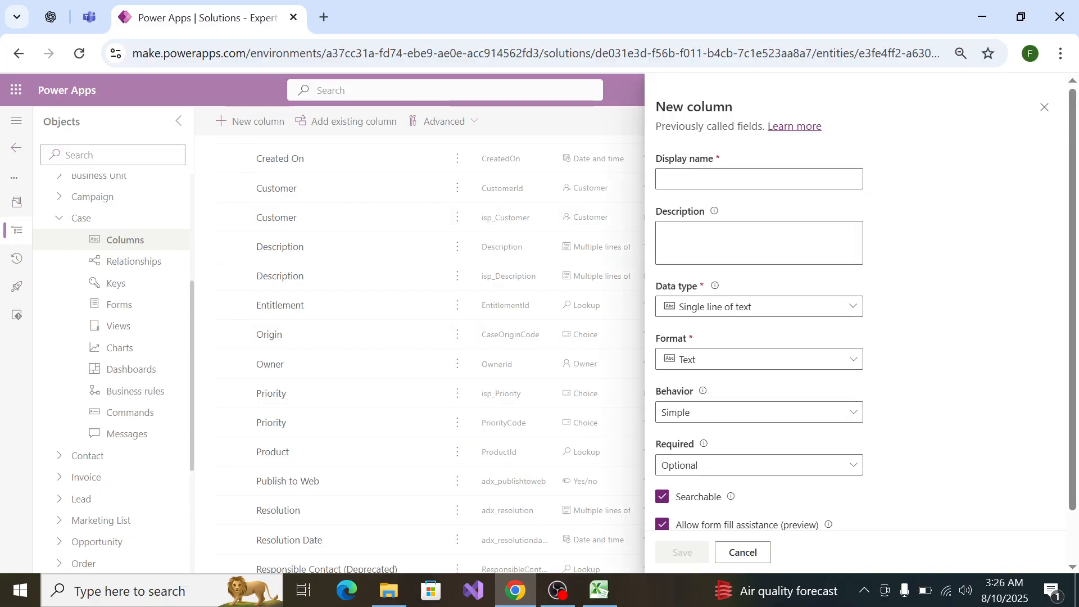
{"action": "left_click", "coordinate": [736, 179]}
{"action": "key", "text": "ctrl+v"}
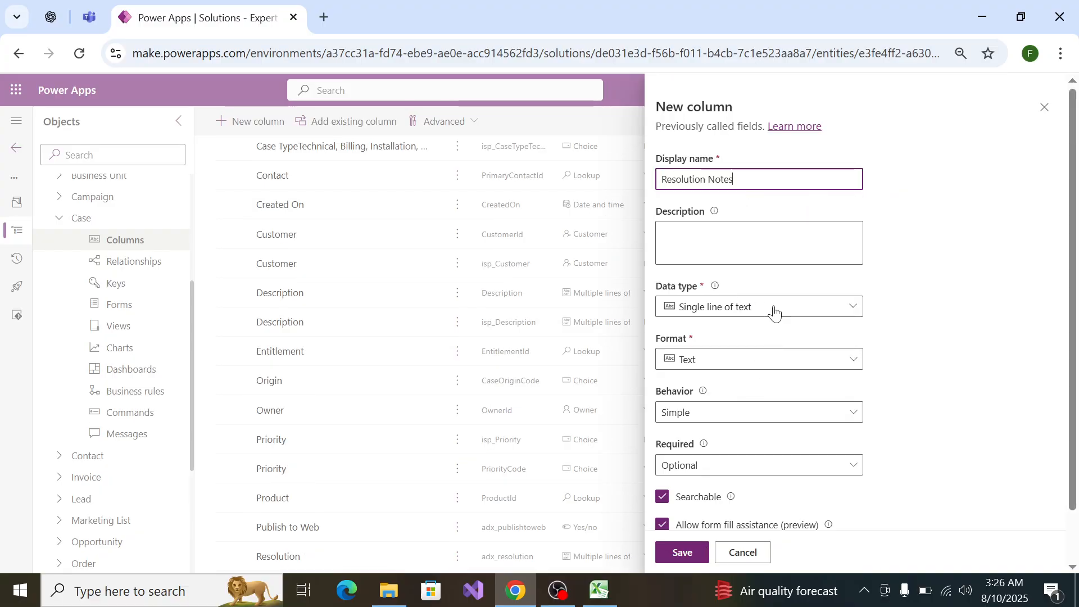
{"action": "left_click", "coordinate": [775, 308]}
{"action": "left_click", "coordinate": [840, 358]}
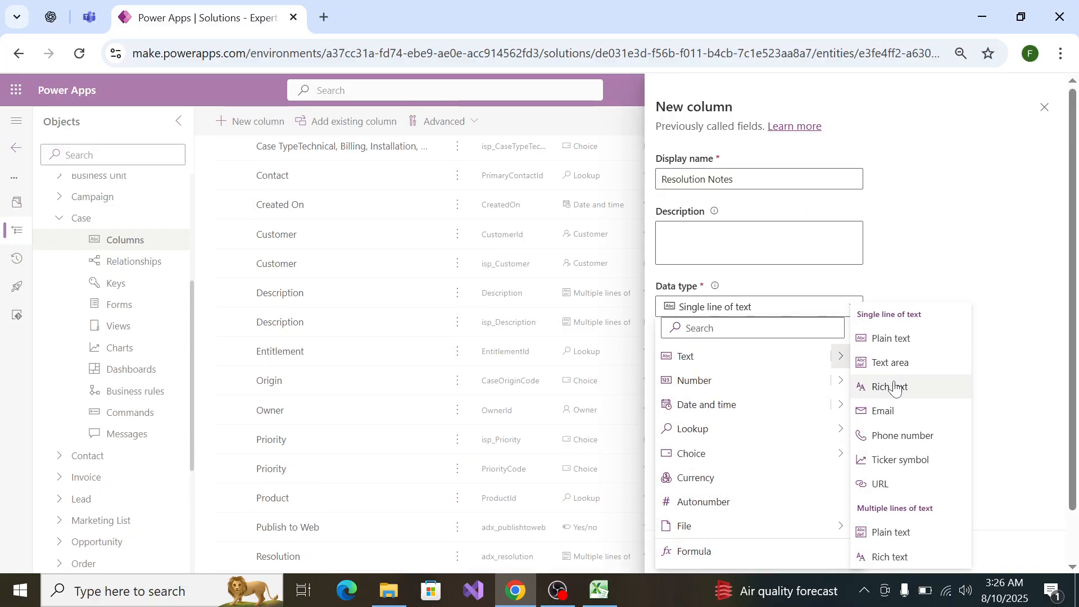
{"action": "left_click", "coordinate": [905, 532]}
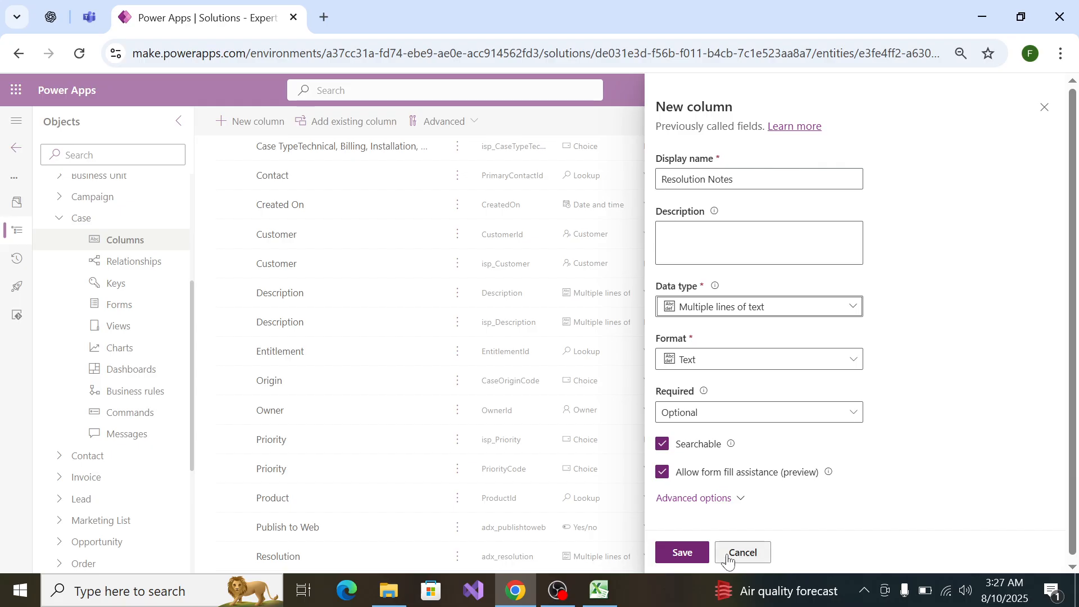
{"action": "left_click", "coordinate": [681, 552]}
Step: Recheck the Ticket rows in Excel and look through the Case column list in Power Apps for matching columns
{"action": "key", "text": "alt+Tab"}
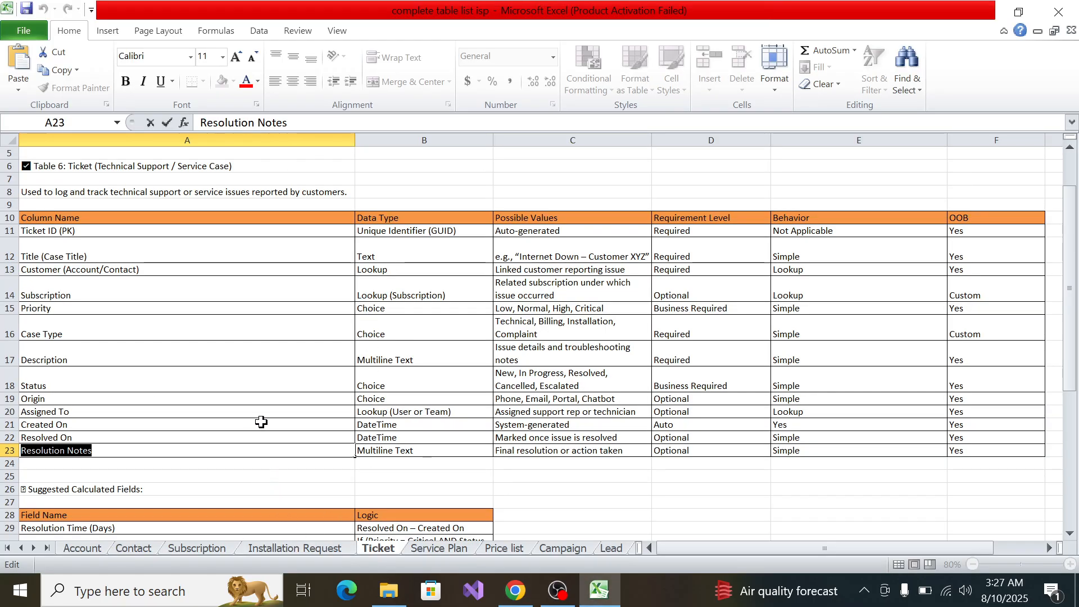
{"action": "key", "text": "alt+Tab"}
{"action": "scroll", "coordinate": [321, 404], "scroll_direction": "down", "scroll_amount": 6}
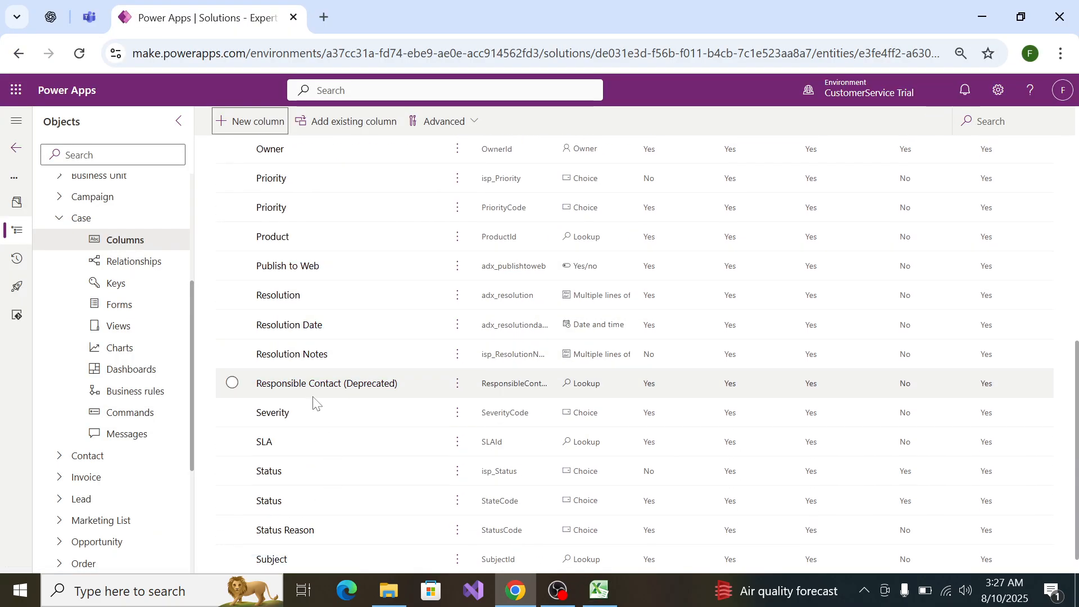
Step: Look through the Case column list and search the table's existing columns for "res" without adding any to the solution
{"action": "scroll", "coordinate": [313, 399], "scroll_direction": "down", "scroll_amount": 1}
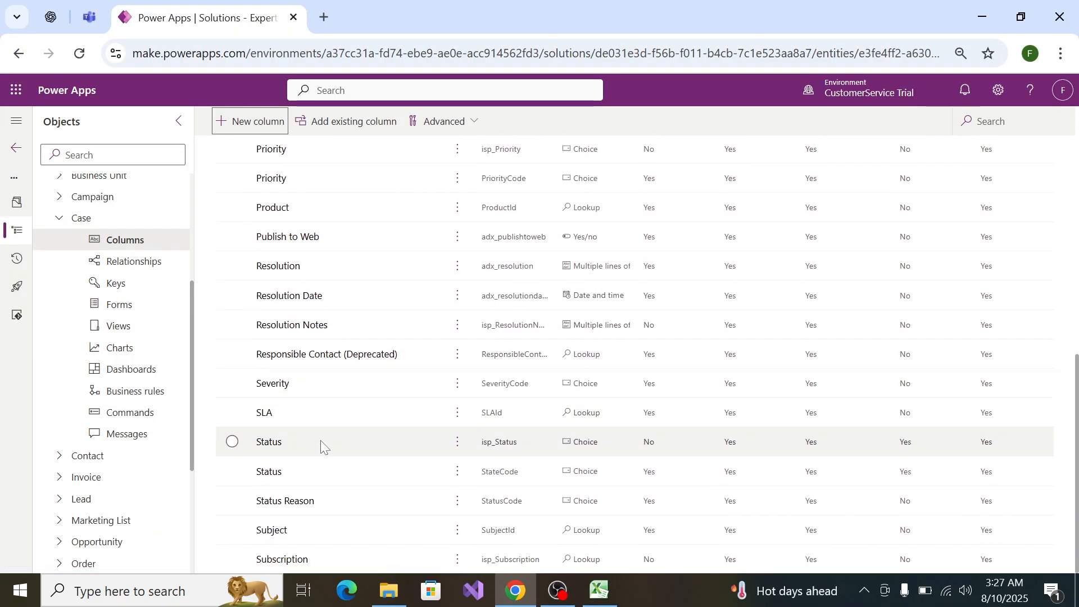
{"action": "scroll", "coordinate": [321, 440], "scroll_direction": "up", "scroll_amount": 15}
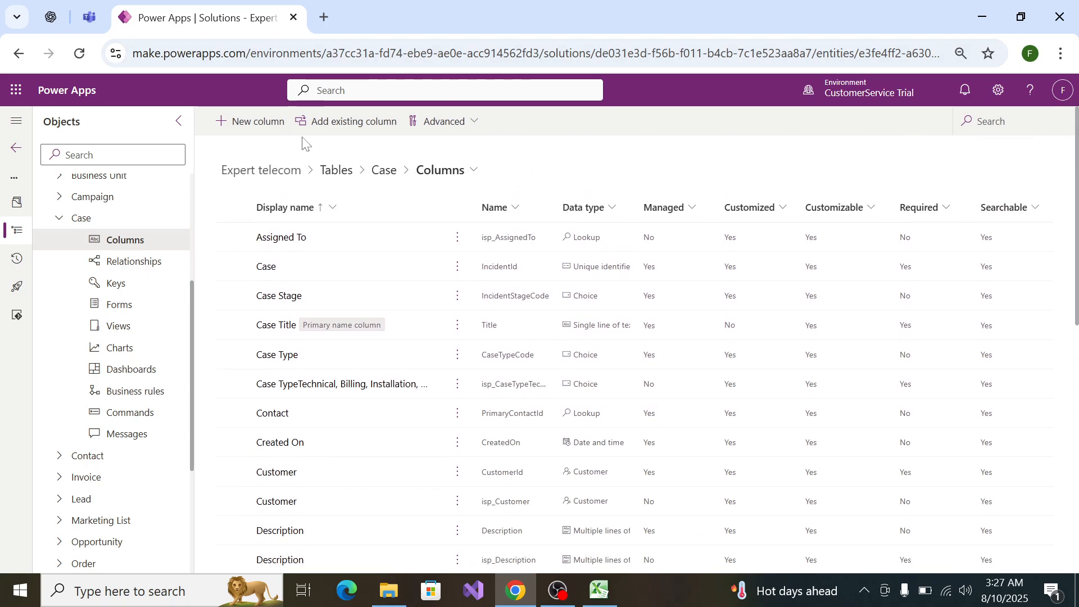
{"action": "left_click", "coordinate": [314, 122]}
{"action": "left_click", "coordinate": [989, 119]}
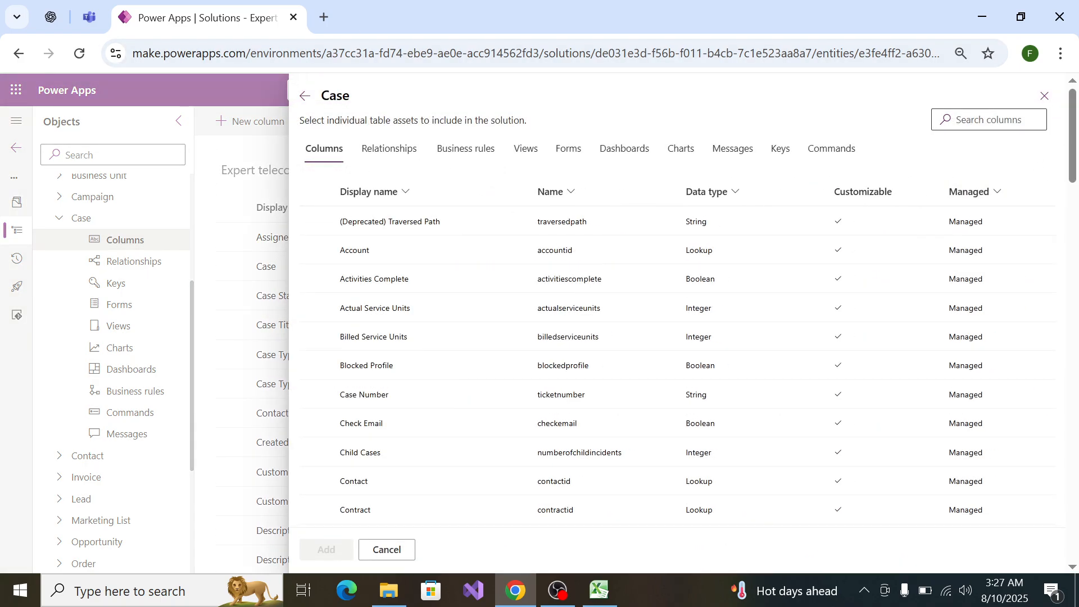
{"action": "type", "text": "resa"}
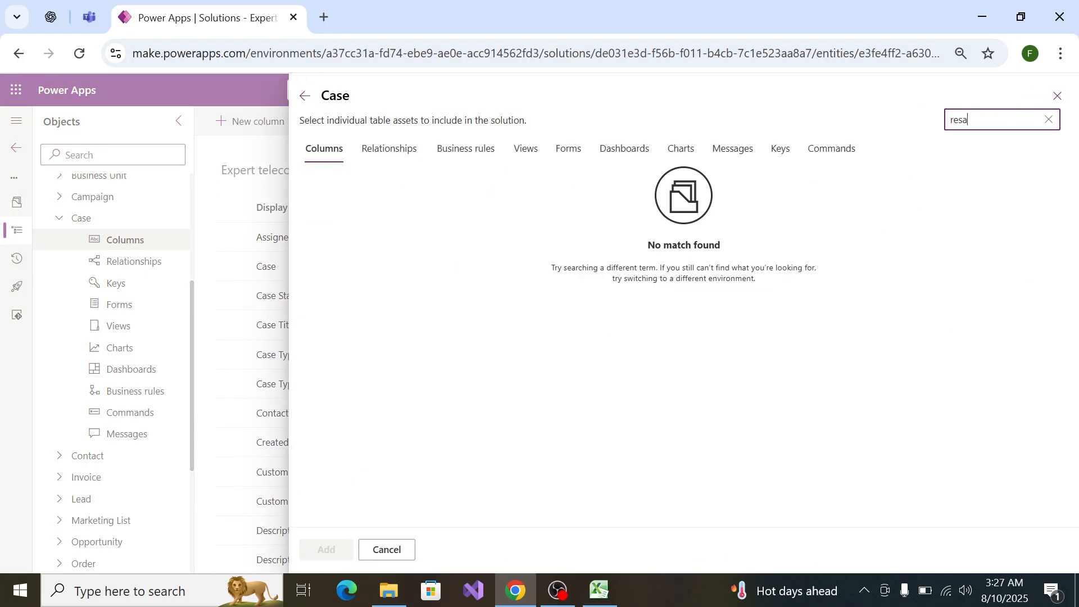
{"action": "key", "text": "BackSpace"}
{"action": "key", "text": "BackSpace"}
{"action": "key", "text": "BackSpace"}
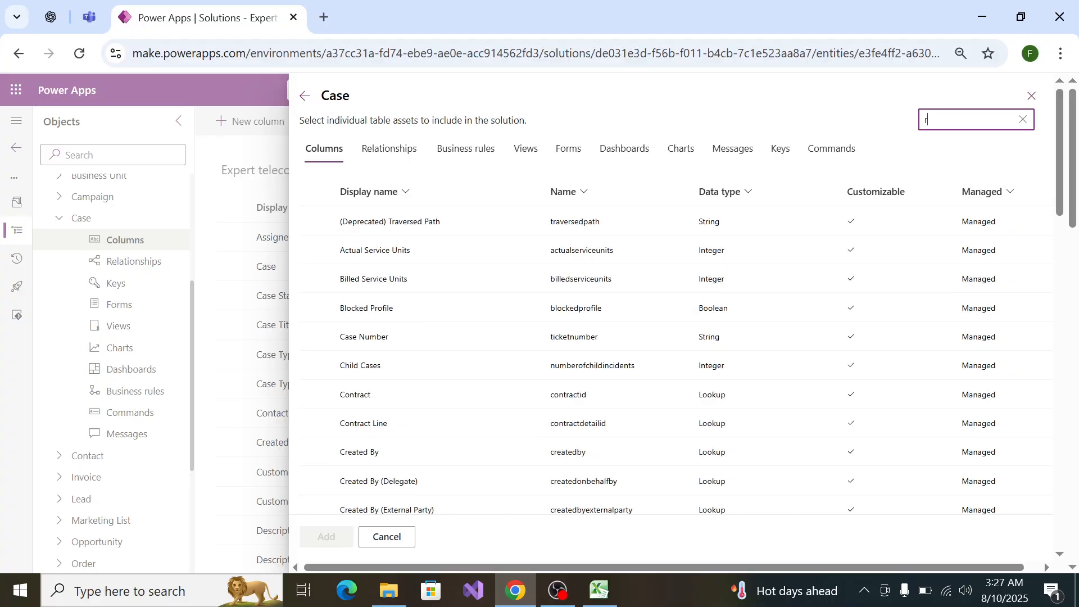
{"action": "type", "text": "es"}
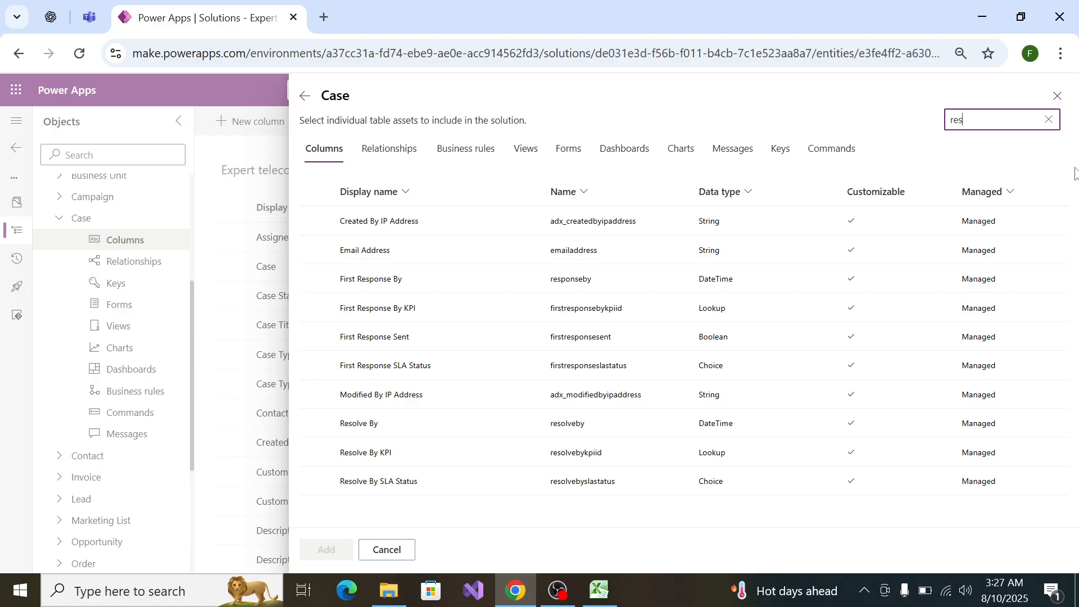
{"action": "left_click", "coordinate": [1057, 96]}
{"action": "scroll", "coordinate": [253, 320], "scroll_direction": "down", "scroll_amount": 7}
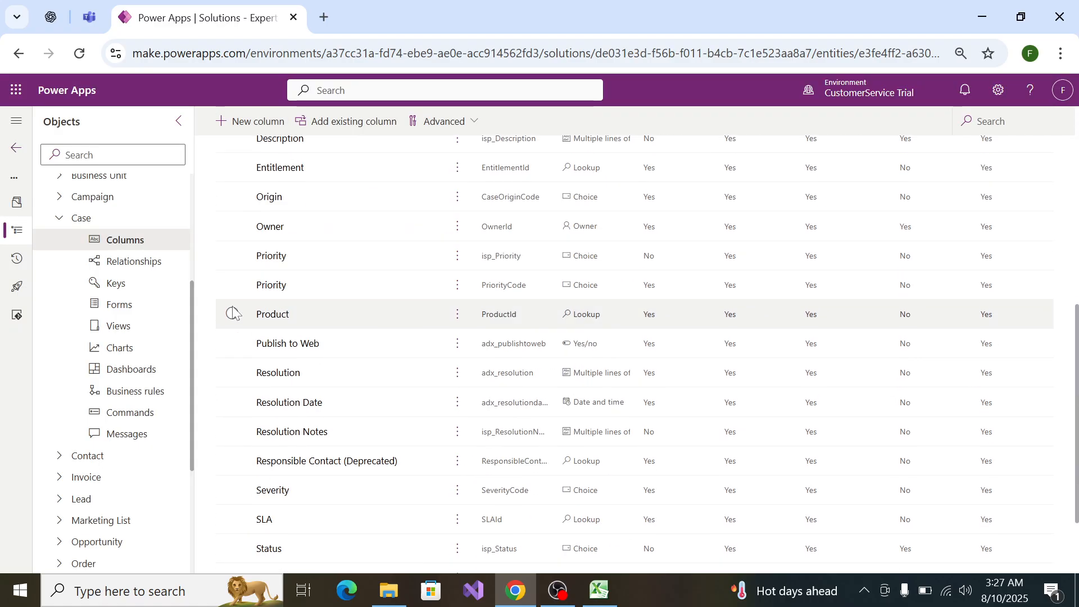
{"action": "left_click", "coordinate": [83, 223]}
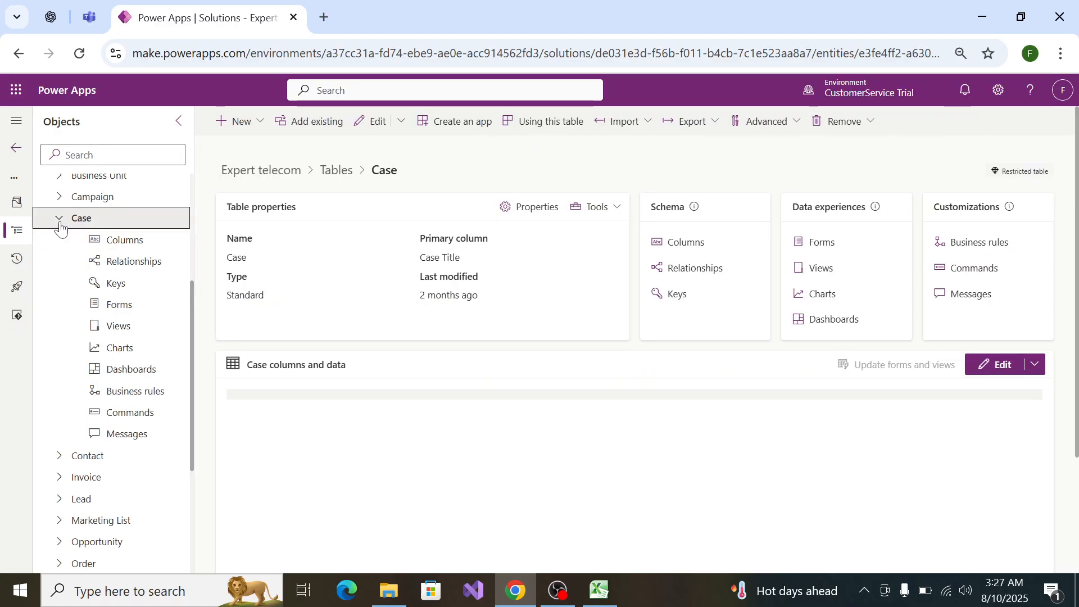
{"action": "left_click", "coordinate": [59, 221]}
{"action": "left_click", "coordinate": [56, 240]}
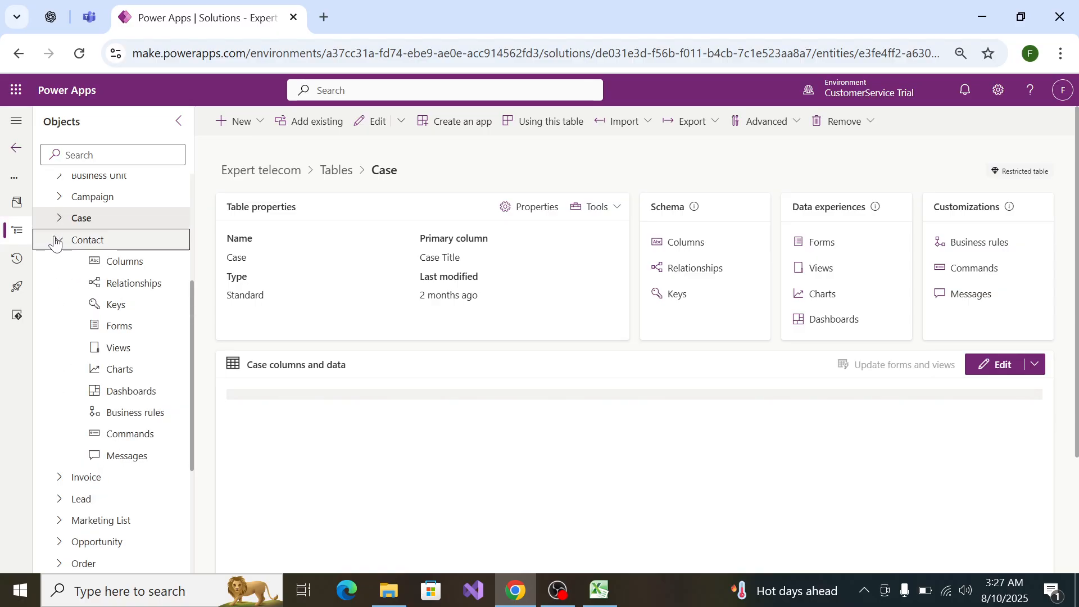
{"action": "left_click", "coordinate": [55, 241]}
{"action": "left_click", "coordinate": [59, 261]}
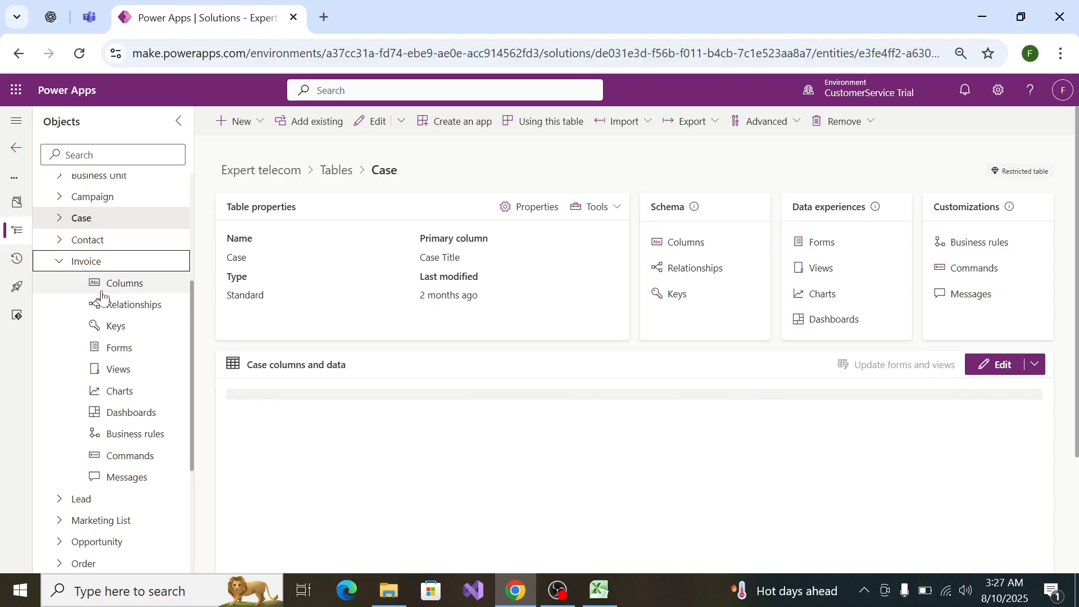
{"action": "left_click", "coordinate": [123, 284]}
Step: Switch to Excel, check the Service Plan sheet's table specification, and return to Power Apps
{"action": "key", "text": "alt+Tab"}
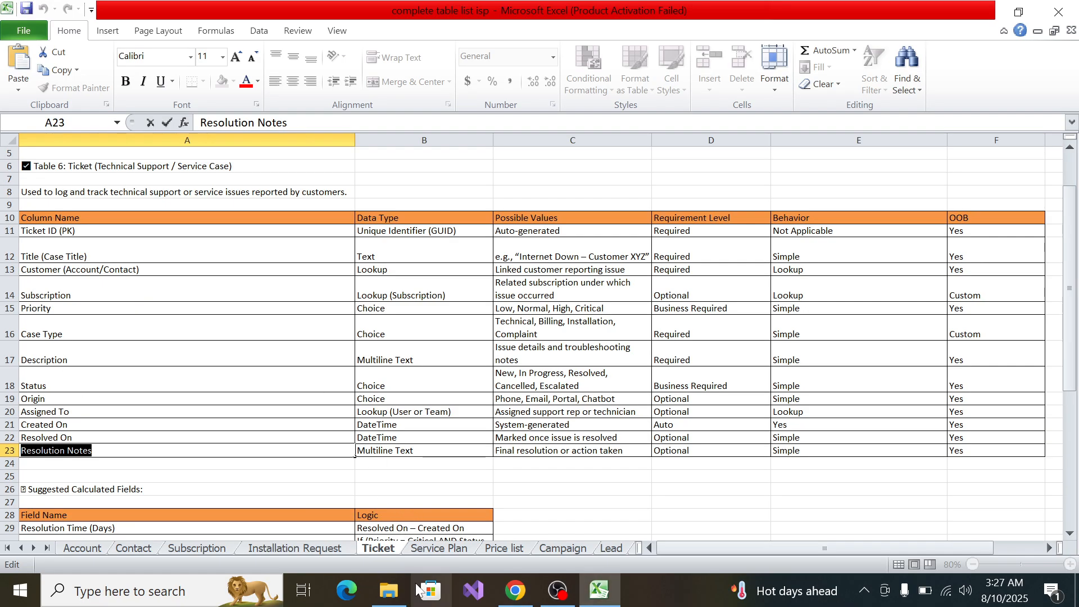
{"action": "left_click", "coordinate": [446, 551]}
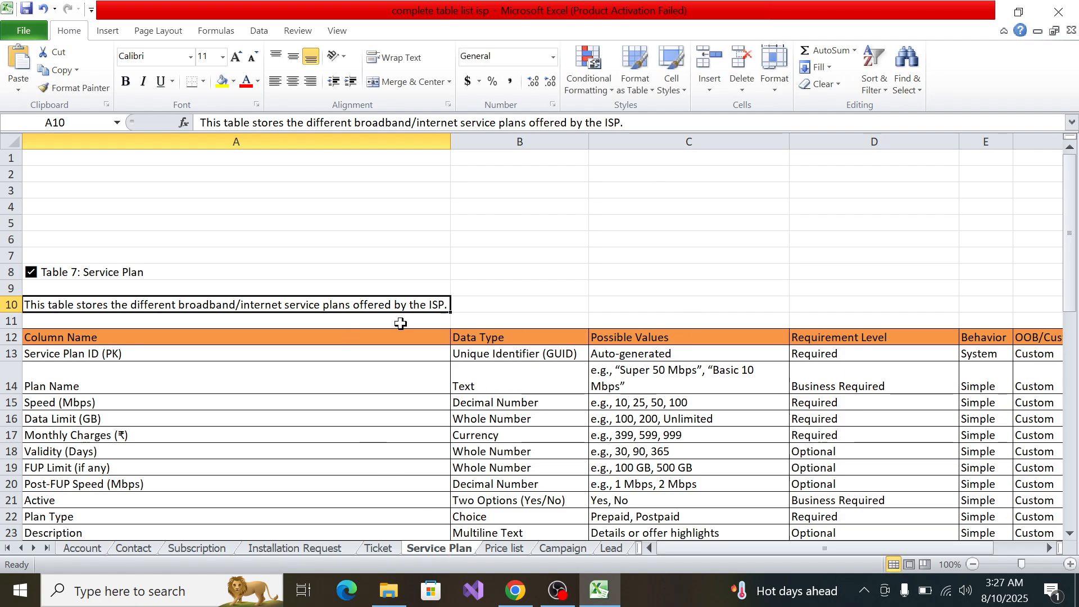
{"action": "scroll", "coordinate": [265, 318], "scroll_direction": "down", "scroll_amount": 2}
{"action": "key", "text": "alt+Tab"}
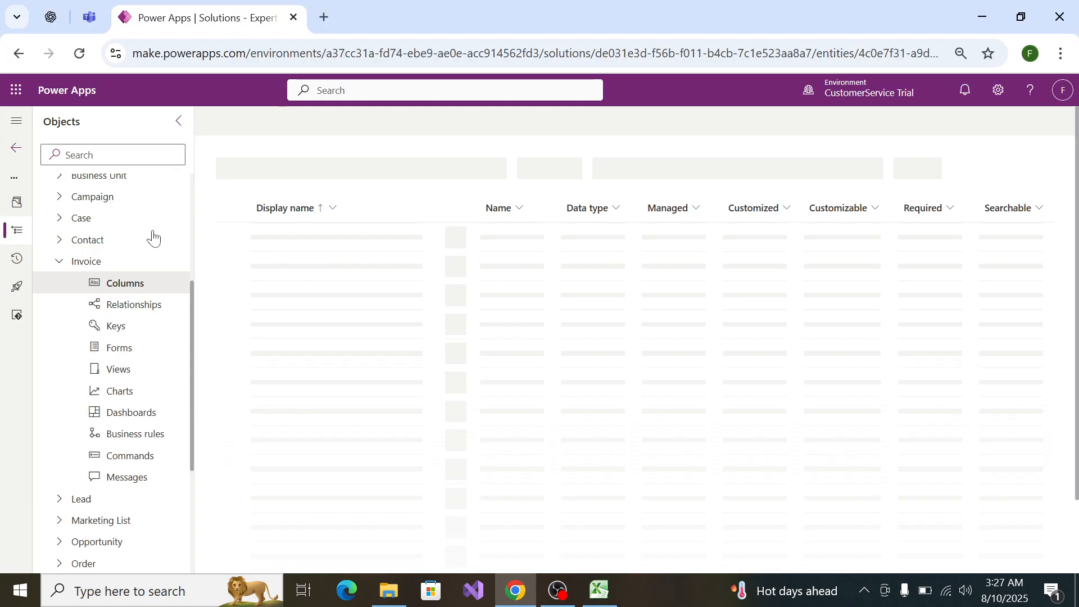
Step: Collapse the Invoice table and open the column list of the Service Plan table
{"action": "left_click", "coordinate": [68, 264]}
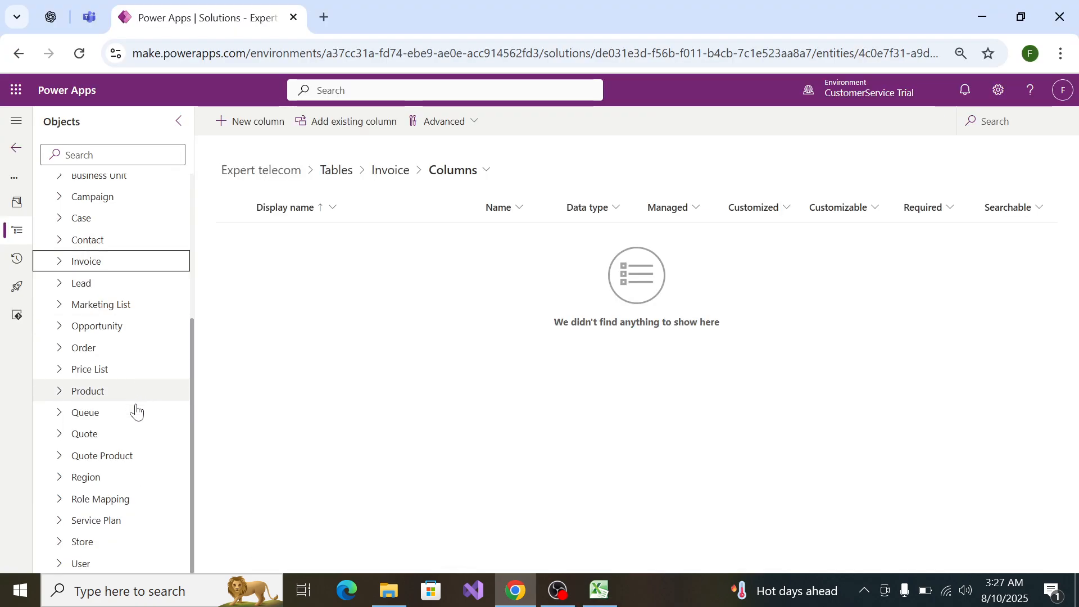
{"action": "left_click", "coordinate": [59, 520]}
{"action": "left_click", "coordinate": [126, 541]}
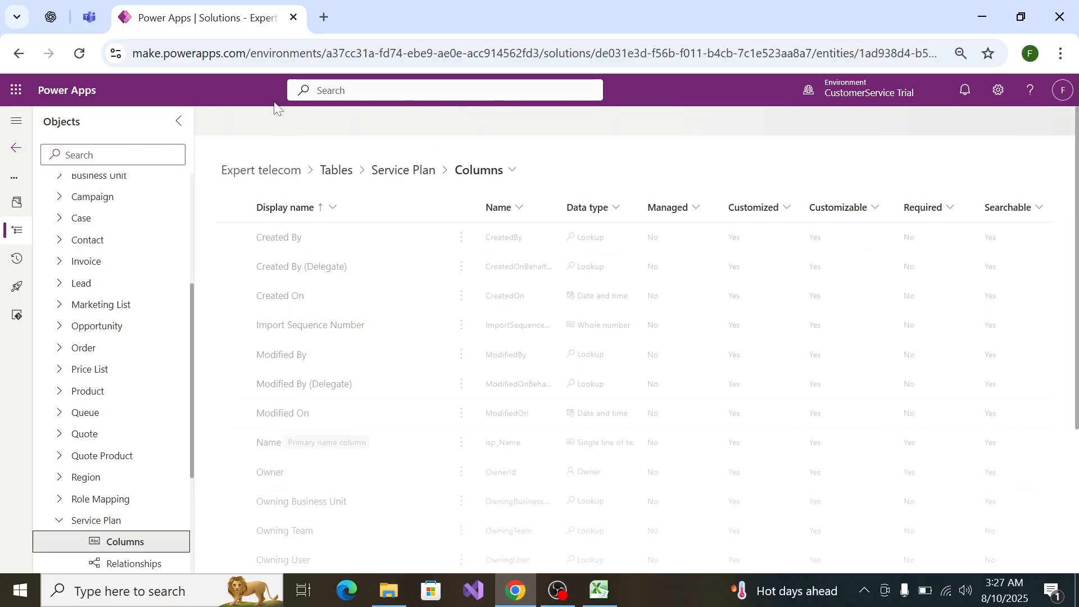
{"action": "left_click", "coordinate": [266, 135]}
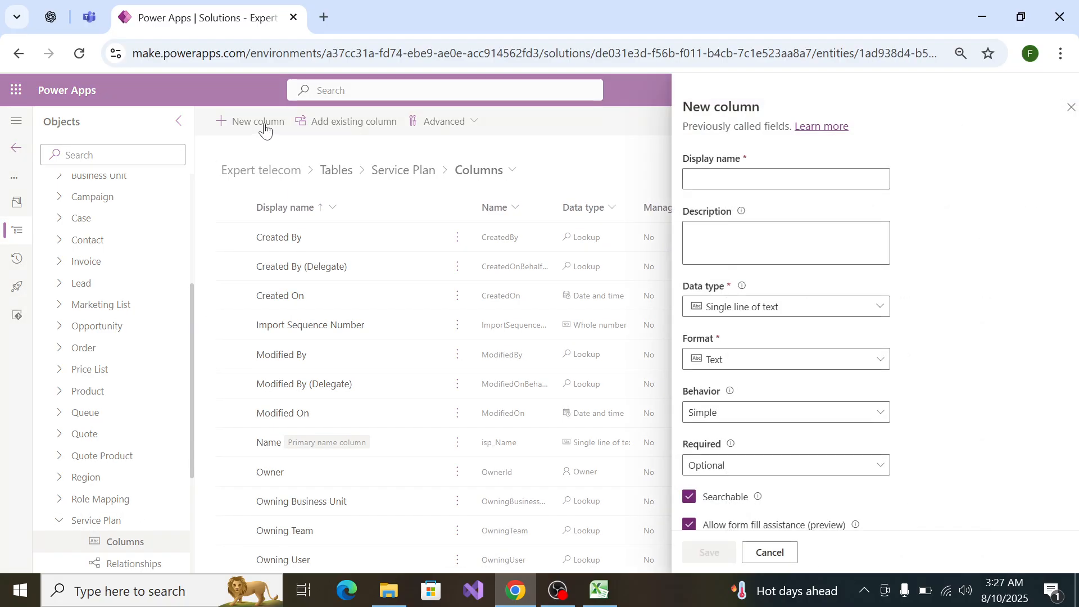
{"action": "left_click", "coordinate": [599, 590]}
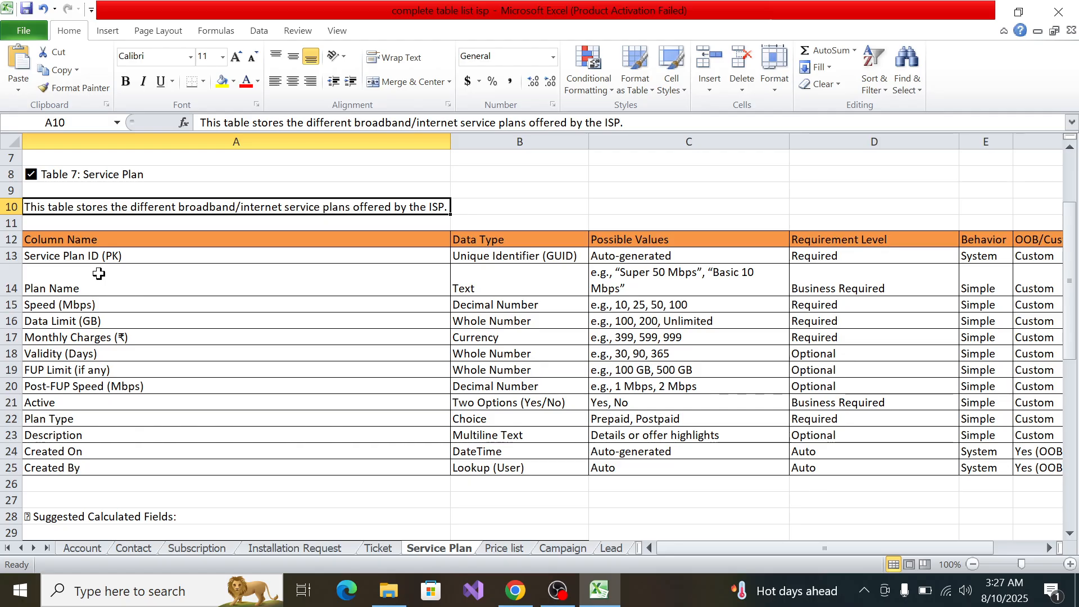
{"action": "key", "text": "alt+Tab"}
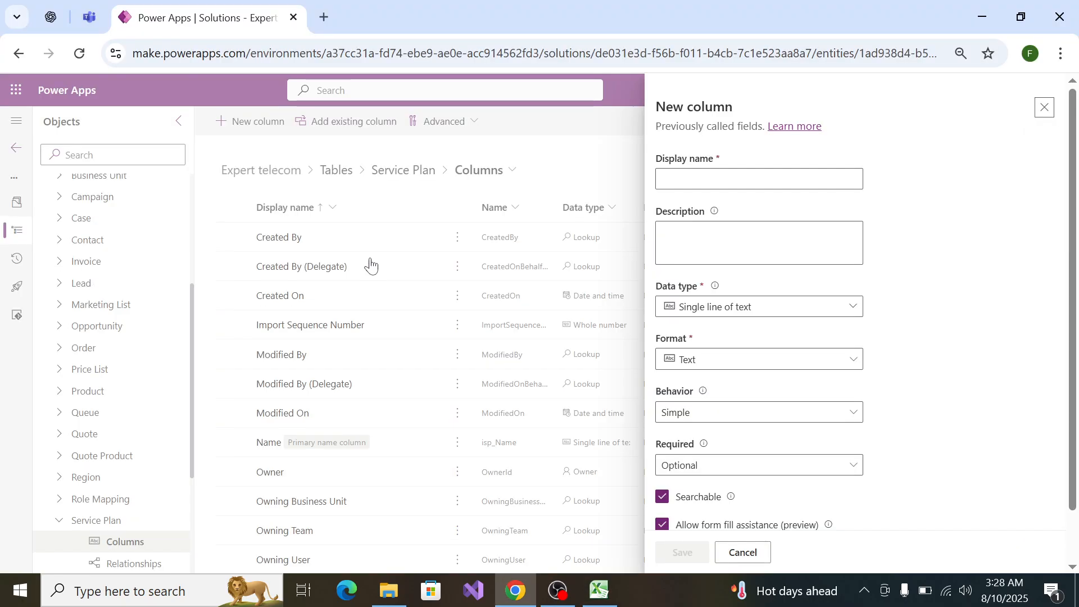
{"action": "left_click", "coordinate": [765, 553]}
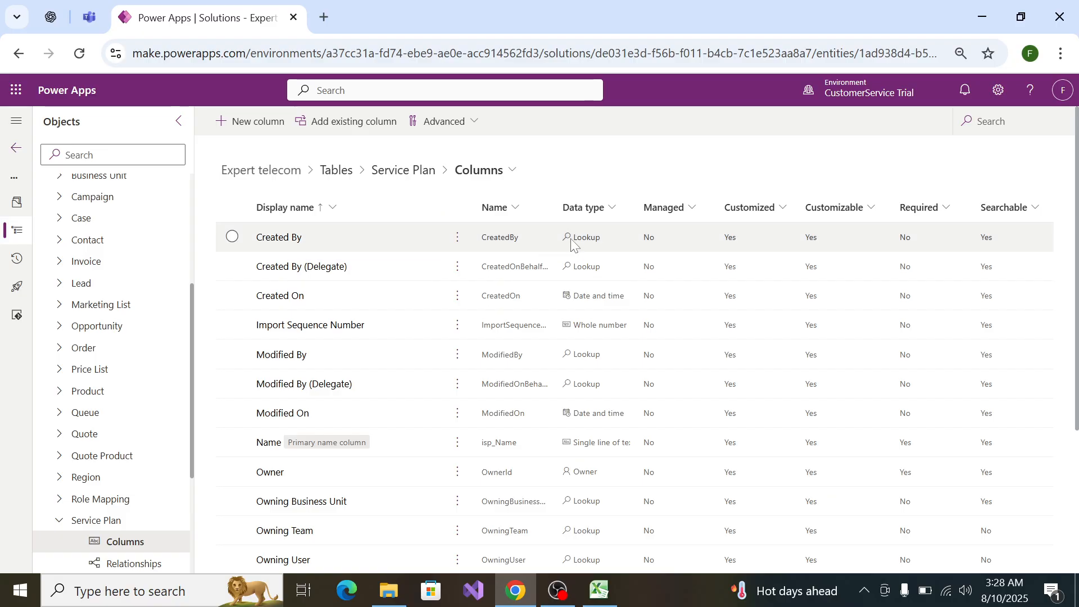
Step: Compare the Service Plan table's existing columns in Power Apps with the Plan Name row of Excel's Service Plan sheet
{"action": "double_click", "coordinate": [552, 198]}
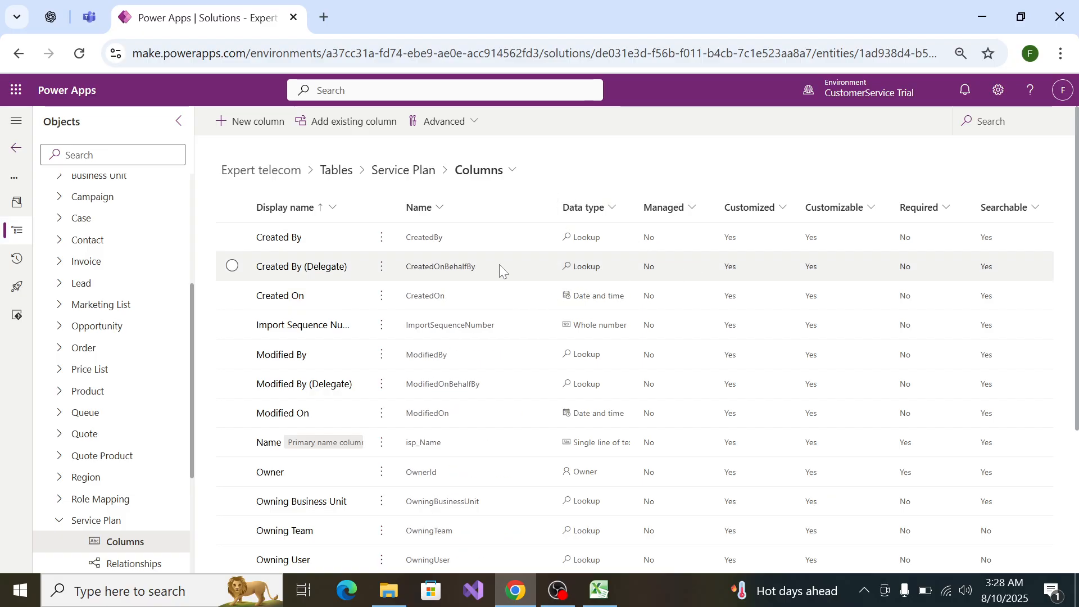
{"action": "scroll", "coordinate": [500, 388], "scroll_direction": "down", "scroll_amount": 4}
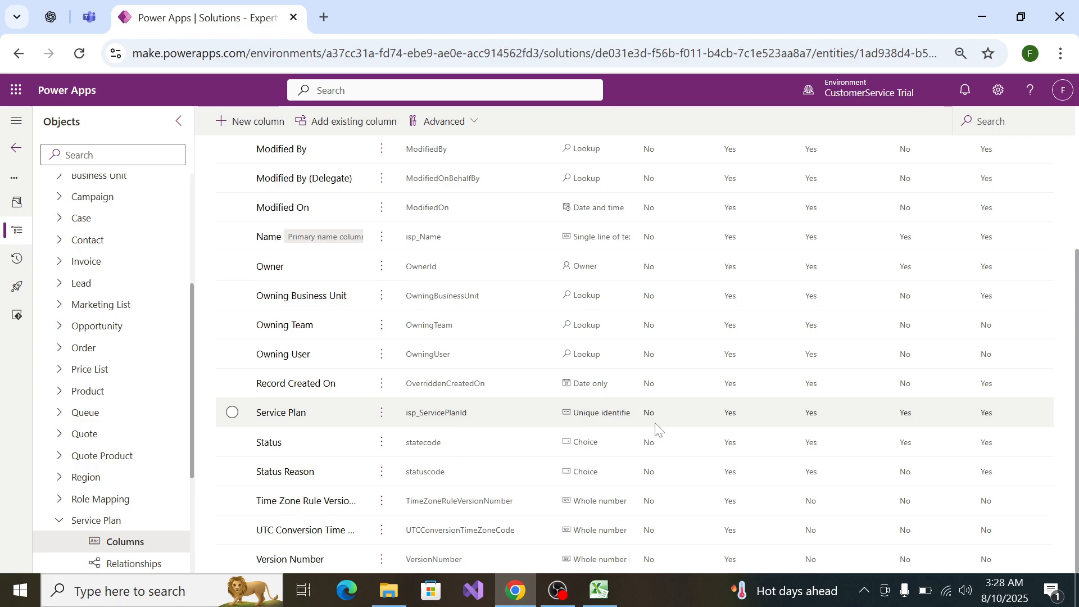
{"action": "key", "text": "alt+Tab"}
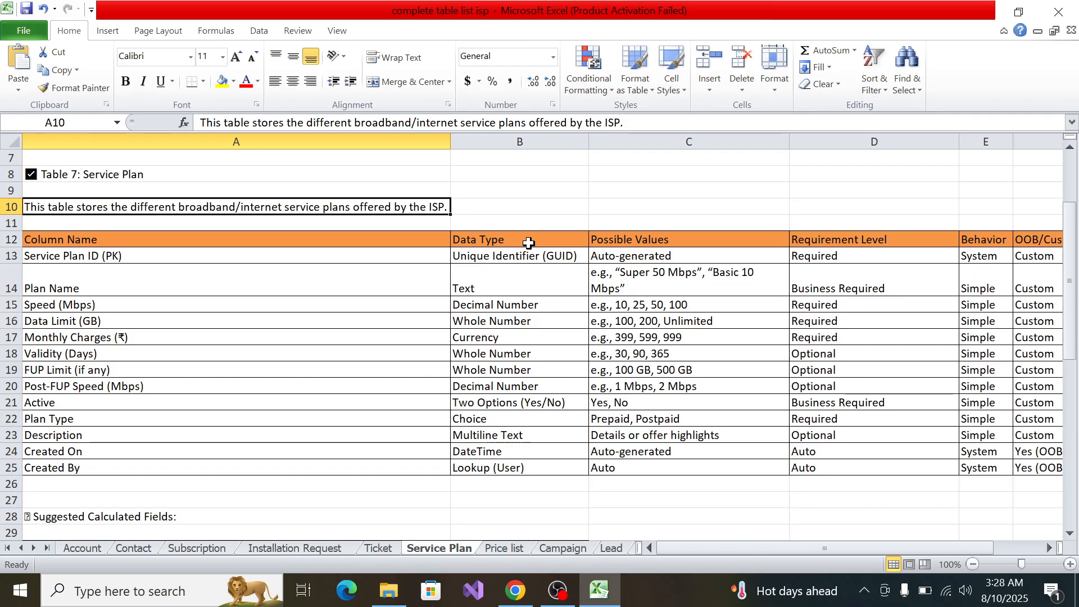
{"action": "key", "text": "alt+Tab"}
{"action": "key", "text": "alt+Tab"}
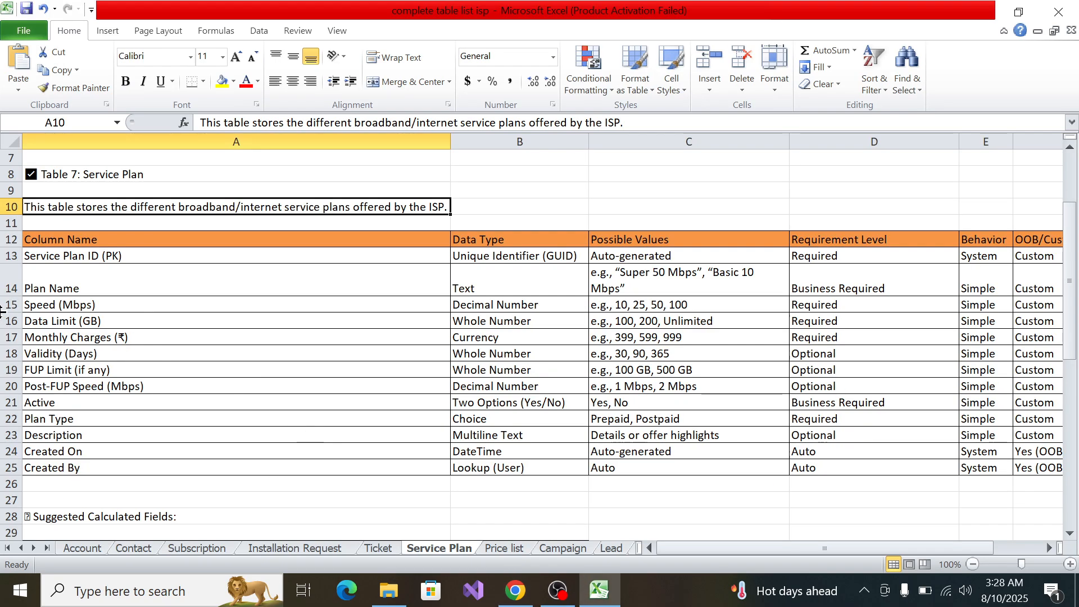
{"action": "left_click", "coordinate": [50, 282]}
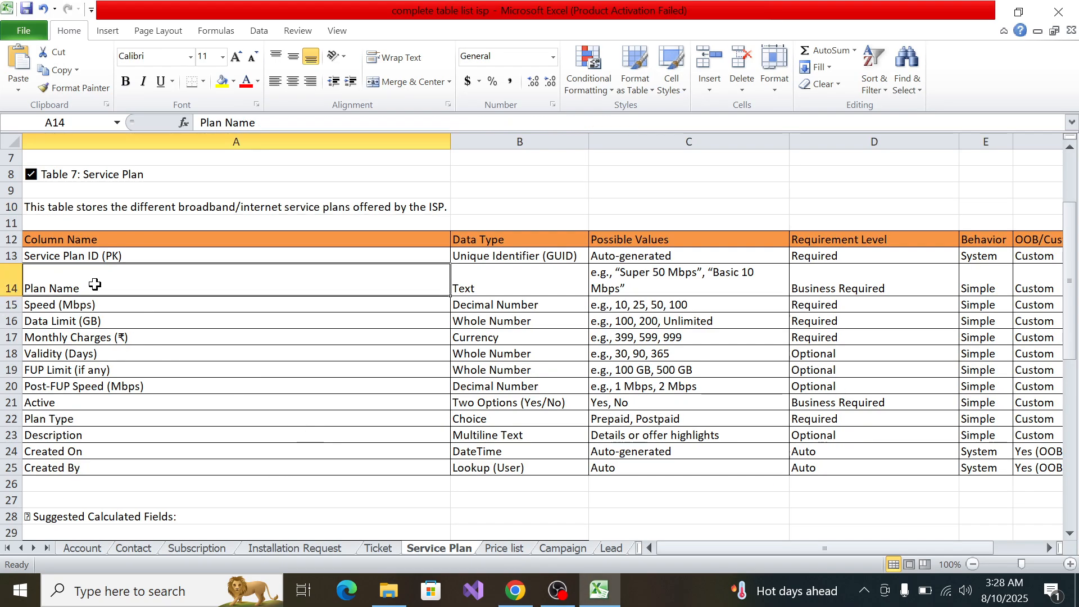
{"action": "key", "text": "alt+Tab"}
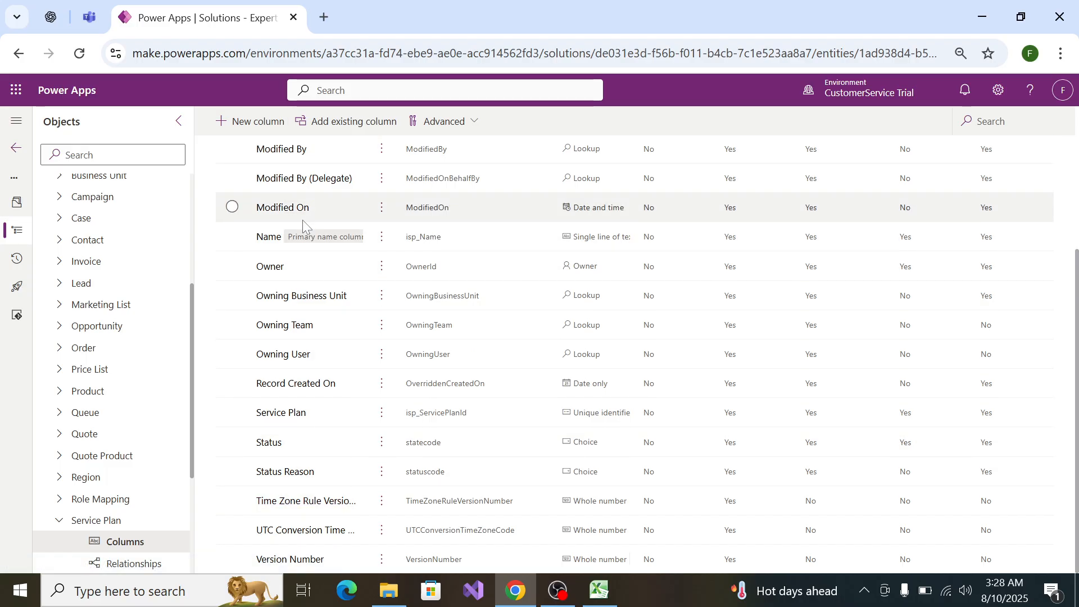
Step: Rename the Service Plan table's primary name column to "Plan Name" and save it
{"action": "left_click", "coordinate": [382, 236]}
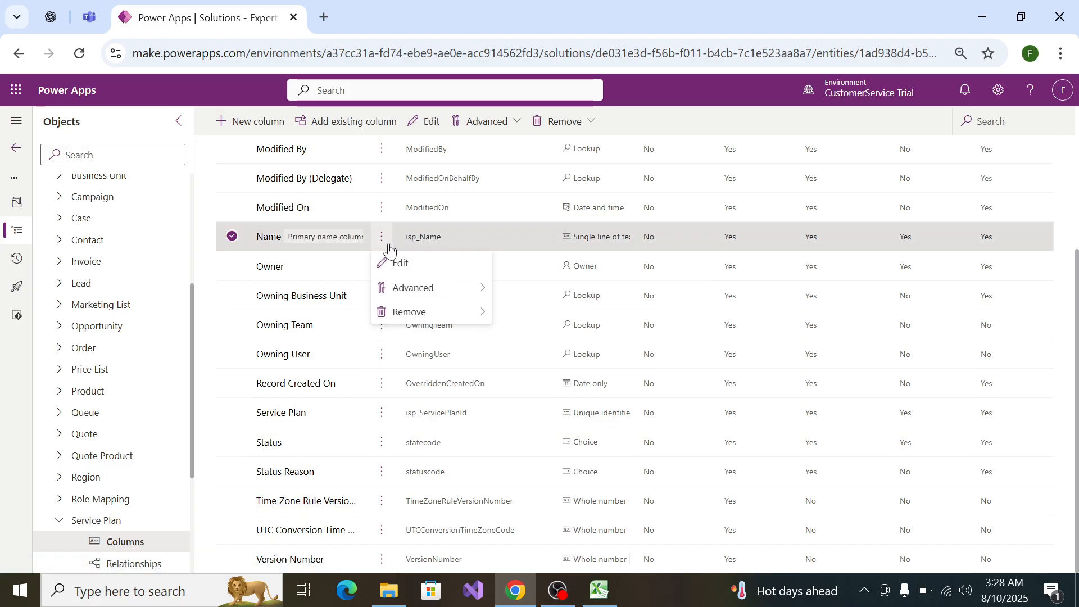
{"action": "left_click", "coordinate": [414, 262]}
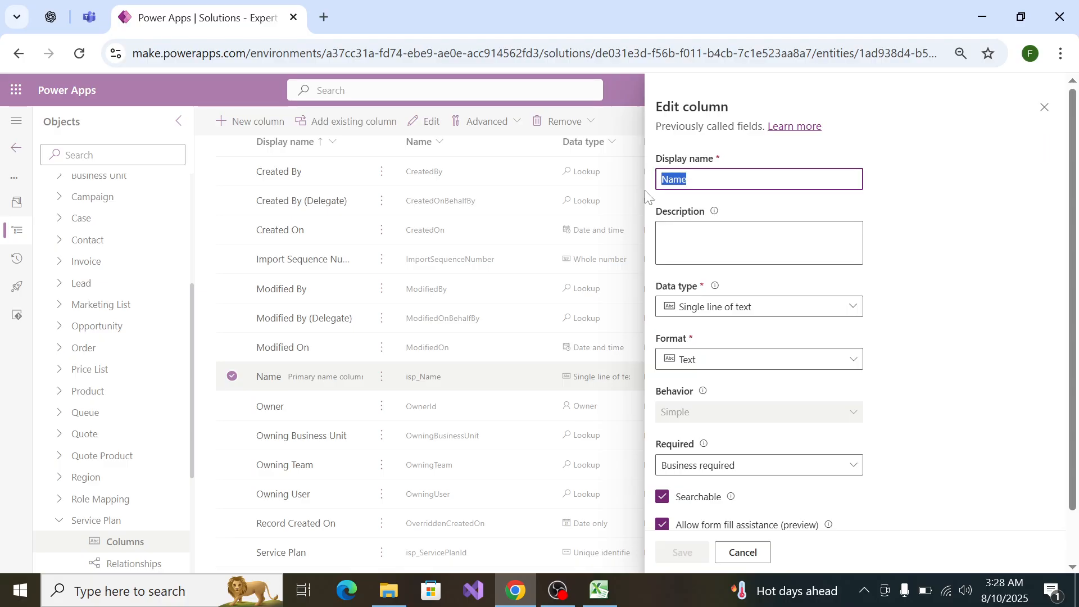
{"action": "type", "text": "Resolution Notes"}
{"action": "key", "text": "ctrl+z"}
{"action": "key", "text": "alt+Tab"}
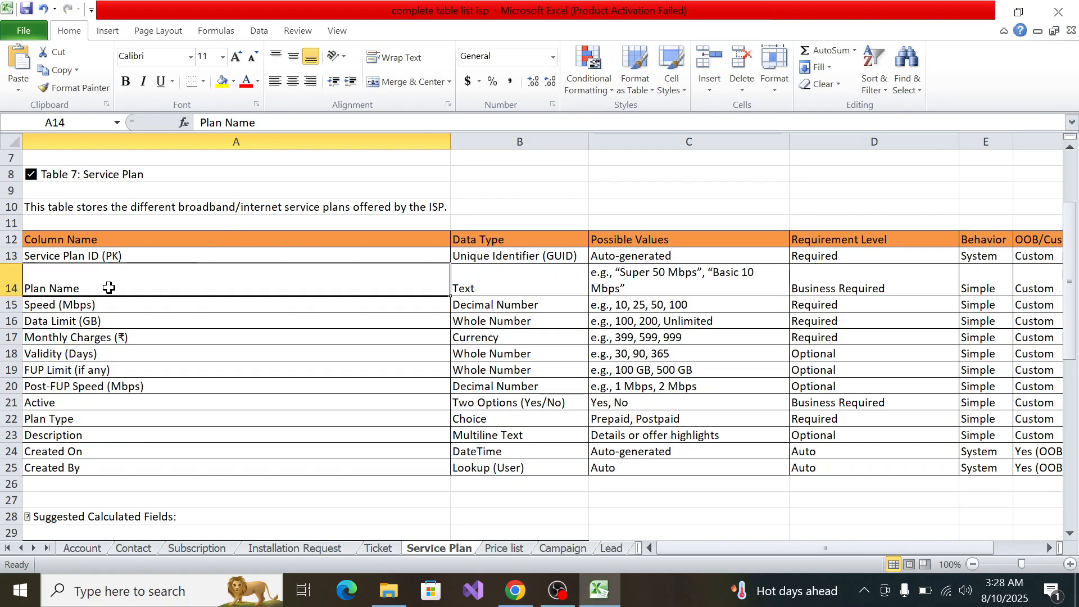
{"action": "key", "text": "alt+Tab"}
{"action": "left_click", "coordinate": [809, 178]}
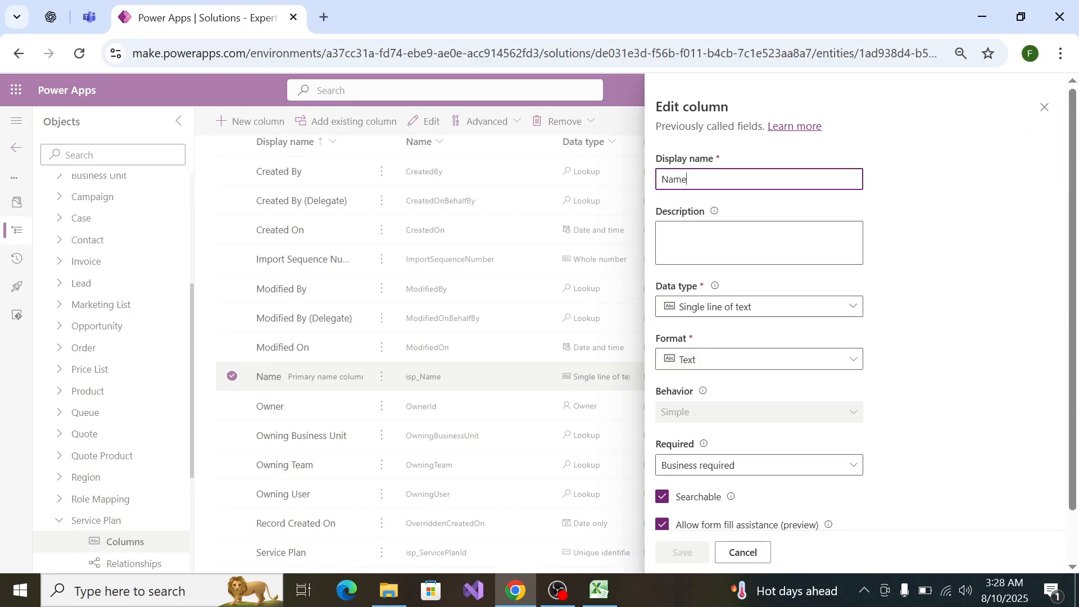
{"action": "key", "text": "BackSpace"}
{"action": "key", "text": "BackSpace"}
{"action": "key", "text": "BackSpace"}
{"action": "key", "text": "BackSpace"}
{"action": "type", "text": "Plan "}
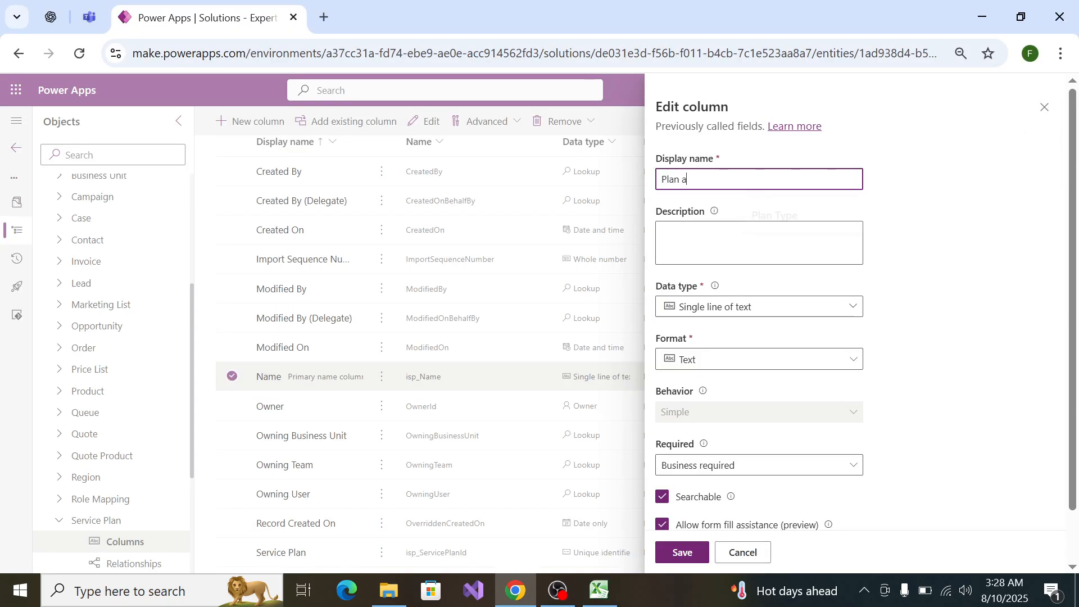
{"action": "type", "text": "Name"}
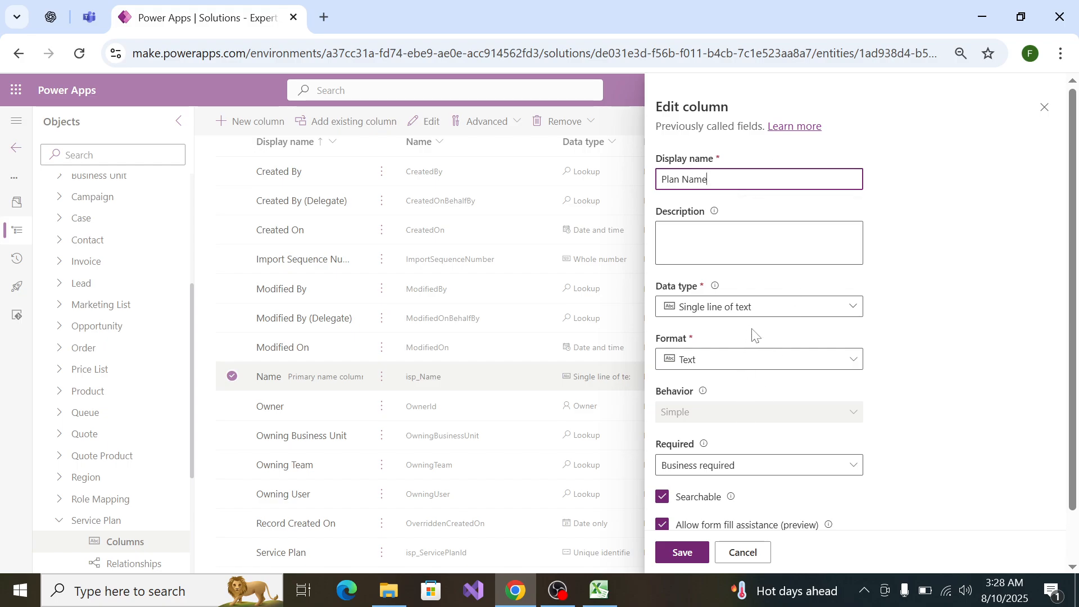
{"action": "scroll", "coordinate": [731, 427], "scroll_direction": "down", "scroll_amount": 1}
{"action": "left_click", "coordinate": [683, 553]}
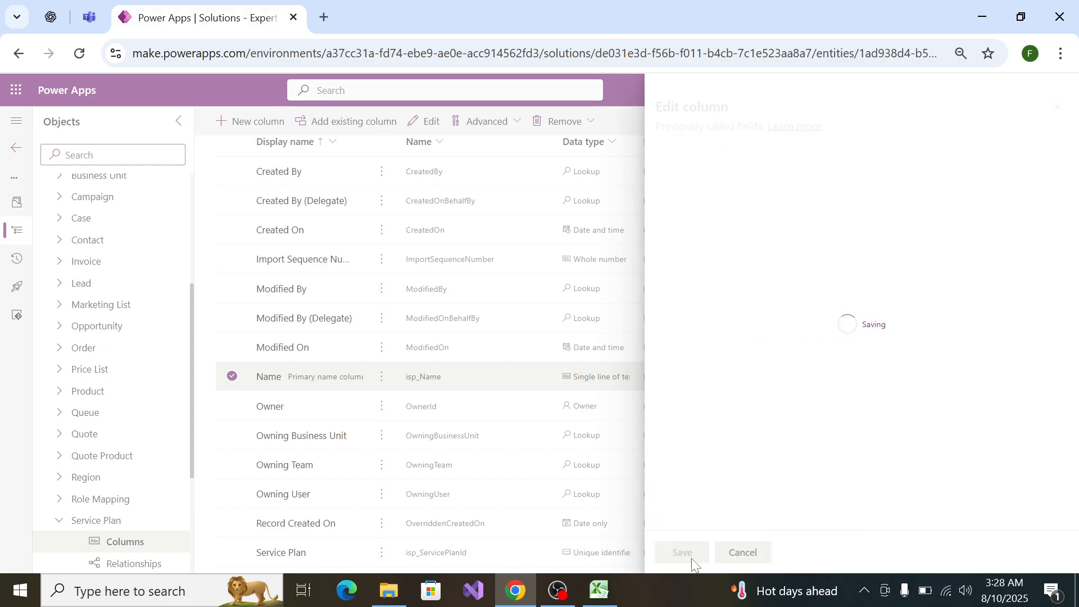
Step: Switch to Excel, copy the column name "Speed (Mbps)" from the Service Plan sheet, and return to Power Apps
{"action": "key", "text": "alt+Tab"}
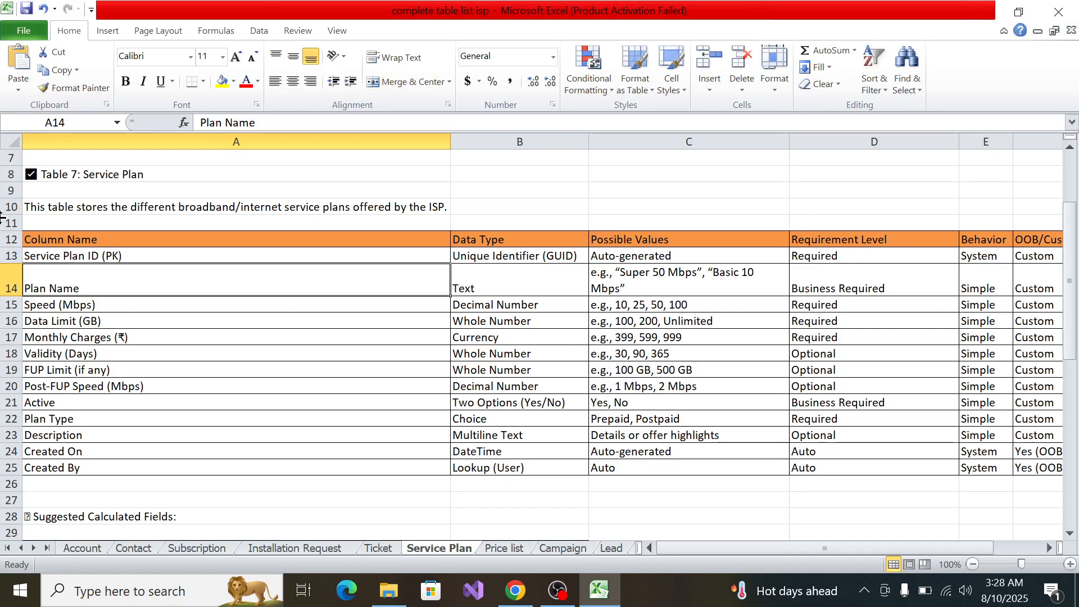
{"action": "left_click", "coordinate": [32, 308]}
{"action": "key", "text": "ctrl+c"}
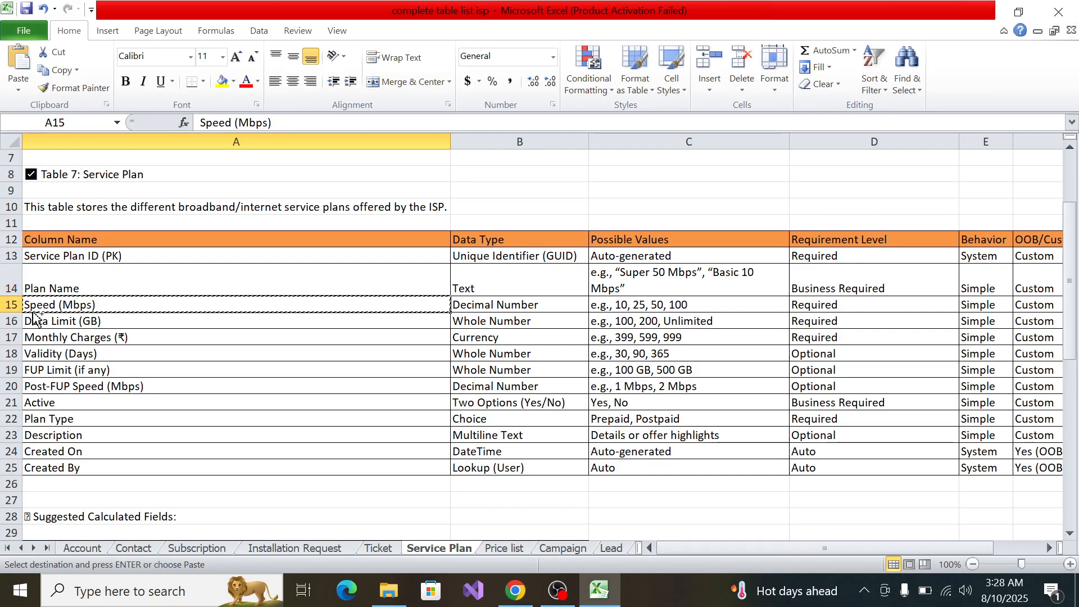
{"action": "key", "text": "alt+Tab"}
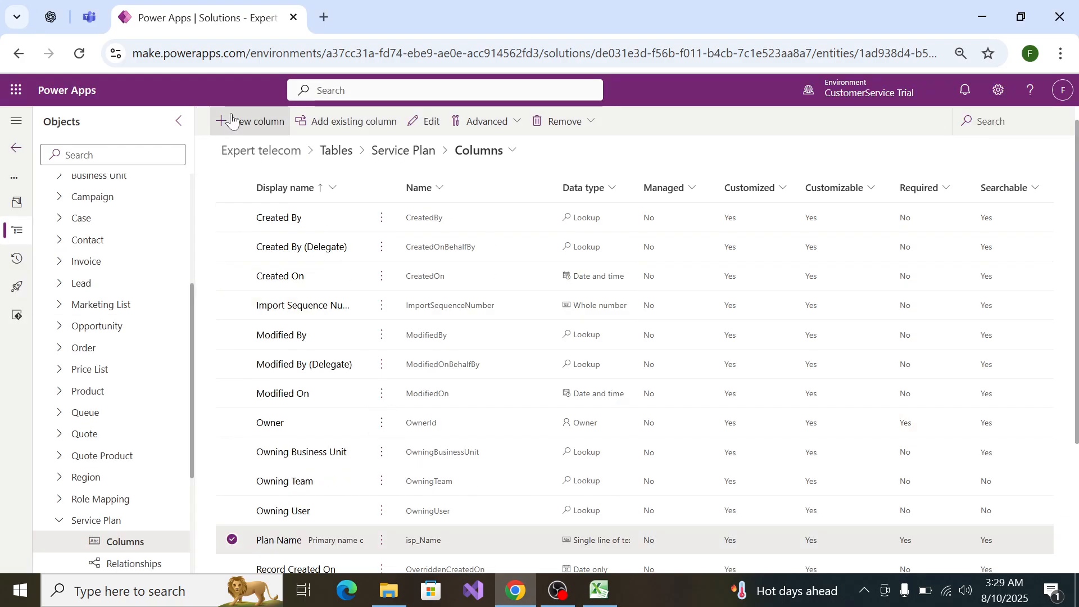
Step: Start a new Service Plan column with the display name "Speed (Mbps)" and the Decimal data type, as specified in Excel
{"action": "left_click", "coordinate": [231, 121]}
{"action": "left_click", "coordinate": [759, 179]}
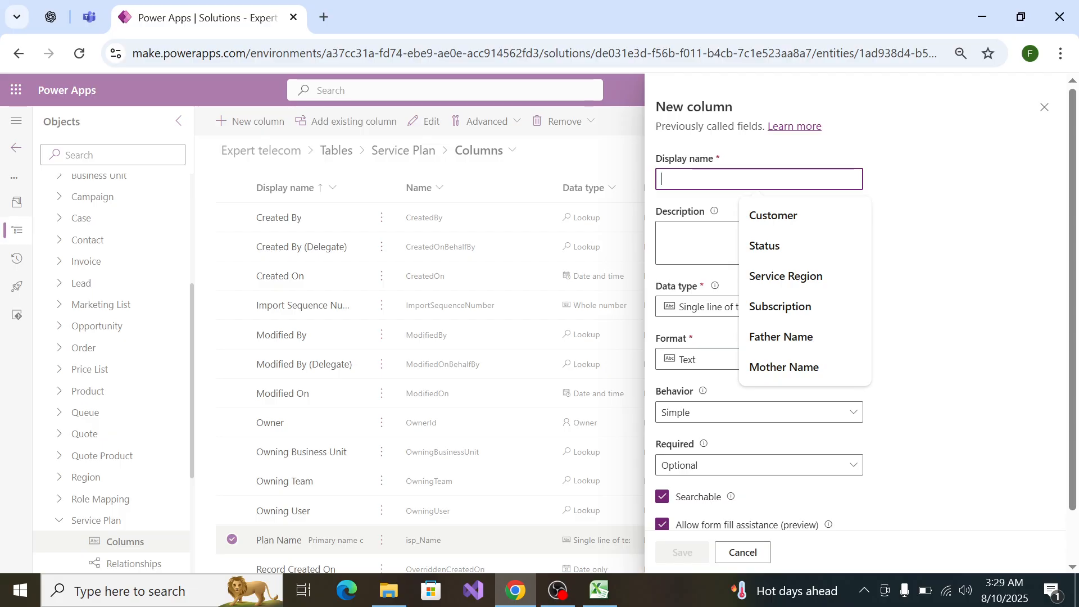
{"action": "key", "text": "ctrl+v"}
{"action": "key", "text": "alt+Tab"}
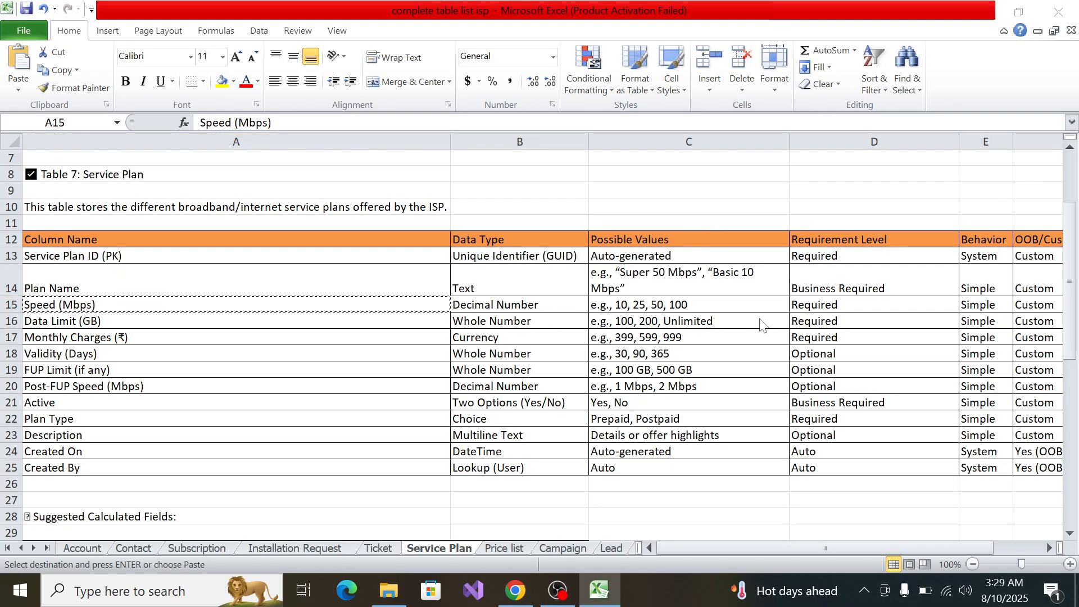
{"action": "key", "text": "alt+Tab"}
{"action": "left_click", "coordinate": [731, 311]}
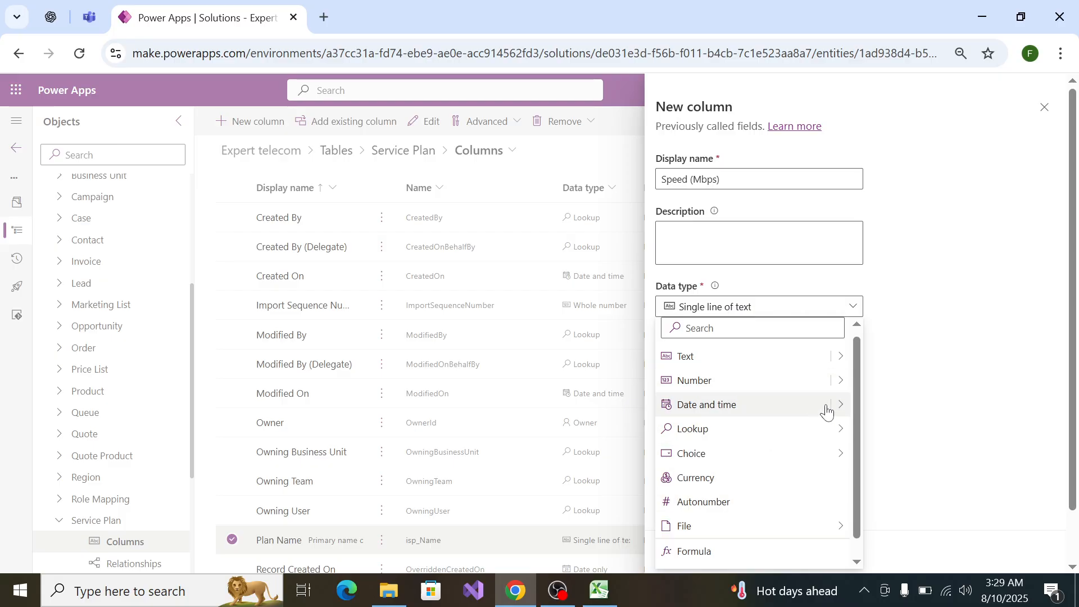
{"action": "scroll", "coordinate": [829, 490], "scroll_direction": "down", "scroll_amount": 1}
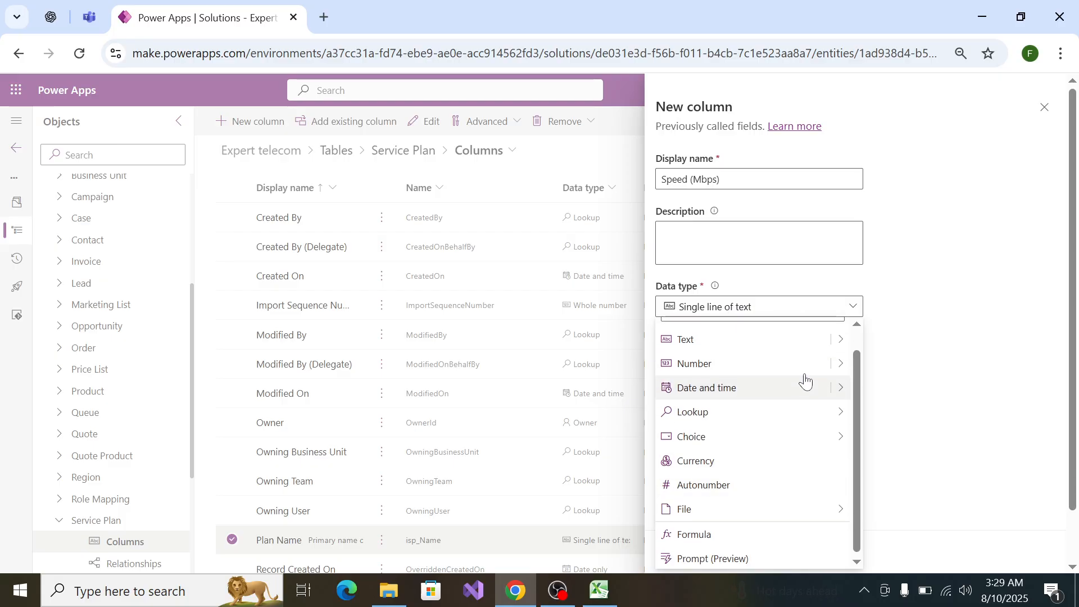
{"action": "scroll", "coordinate": [808, 382], "scroll_direction": "up", "scroll_amount": 1}
{"action": "mouse_move", "coordinate": [837, 386]}
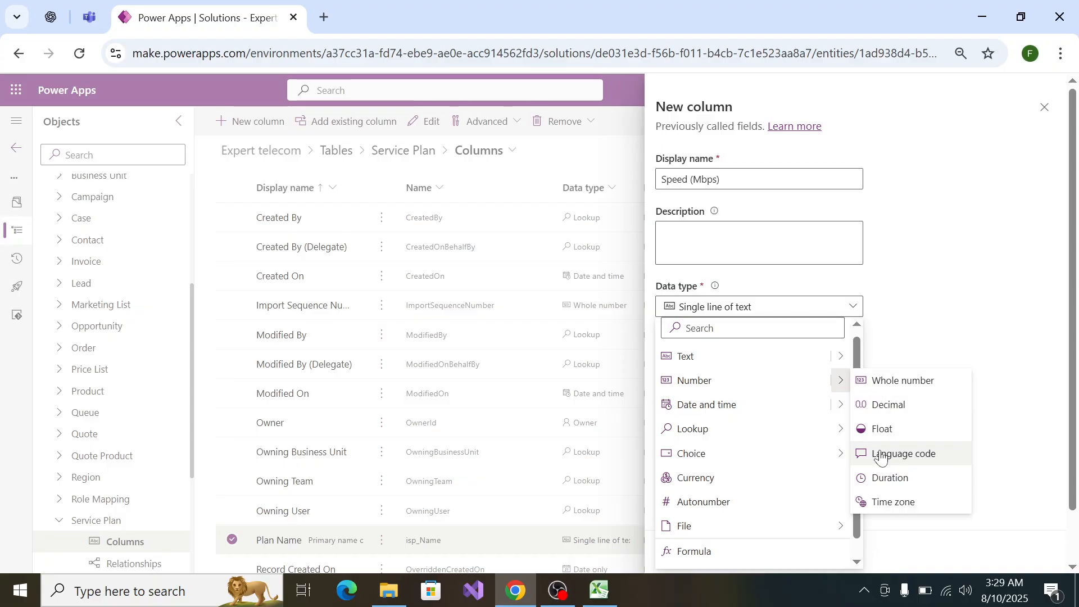
{"action": "left_click", "coordinate": [892, 405]}
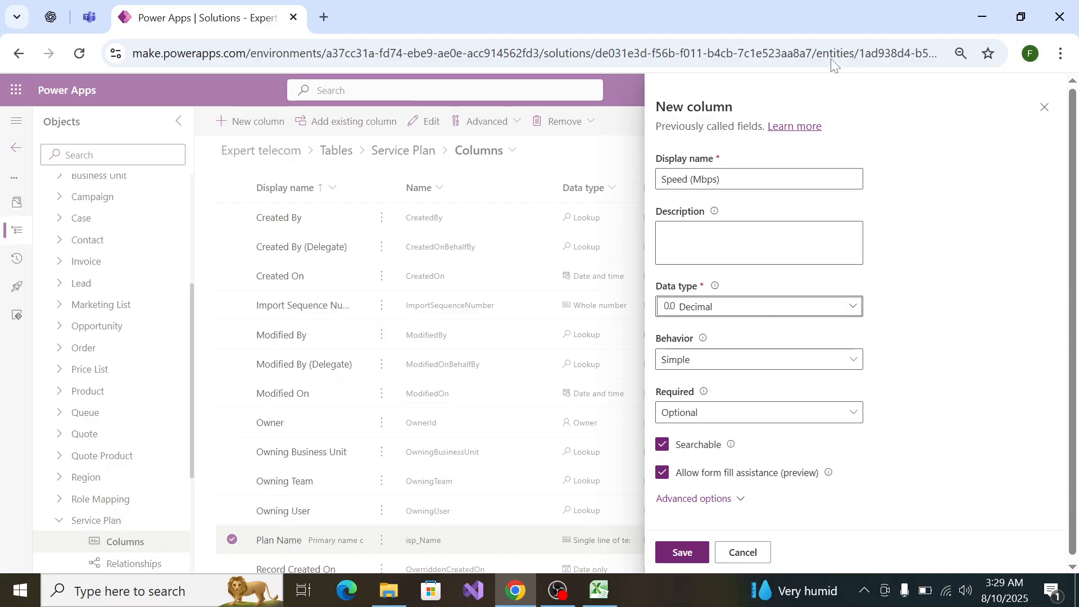
Step: Make the Speed (Mbps) column Business required, checking its requirement level in the Excel sheet, and save the column
{"action": "left_click", "coordinate": [802, 417]}
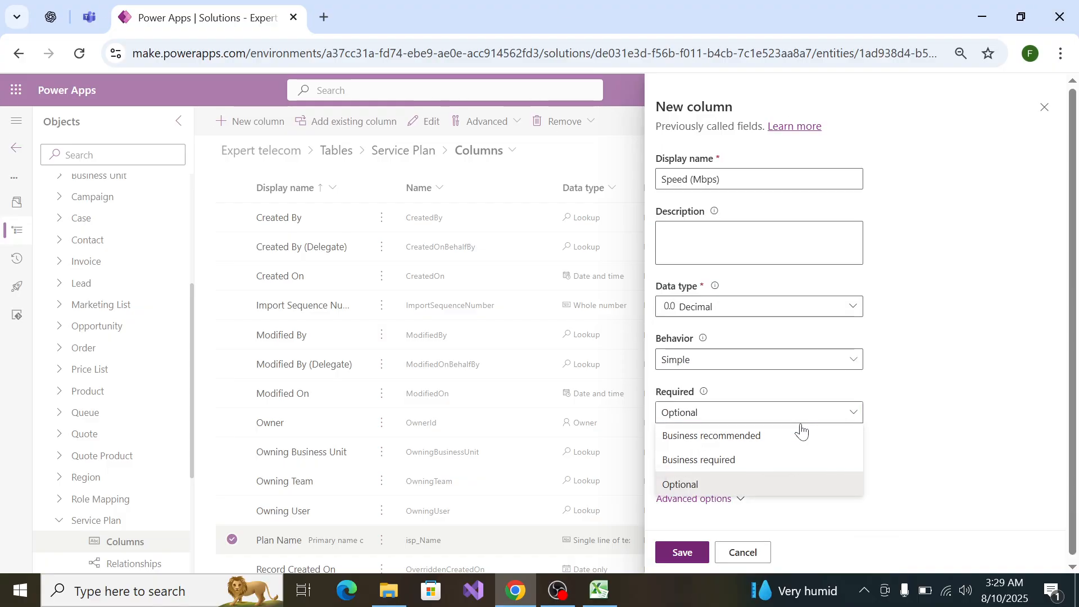
{"action": "left_click", "coordinate": [794, 460]}
{"action": "key", "text": "alt+Tab"}
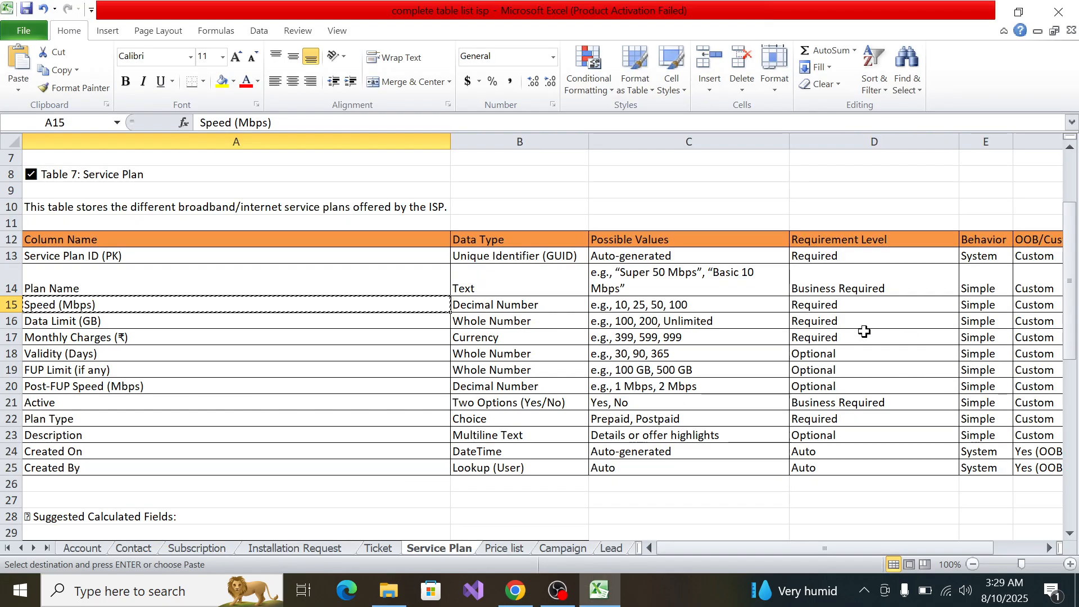
{"action": "key", "text": "alt+Tab"}
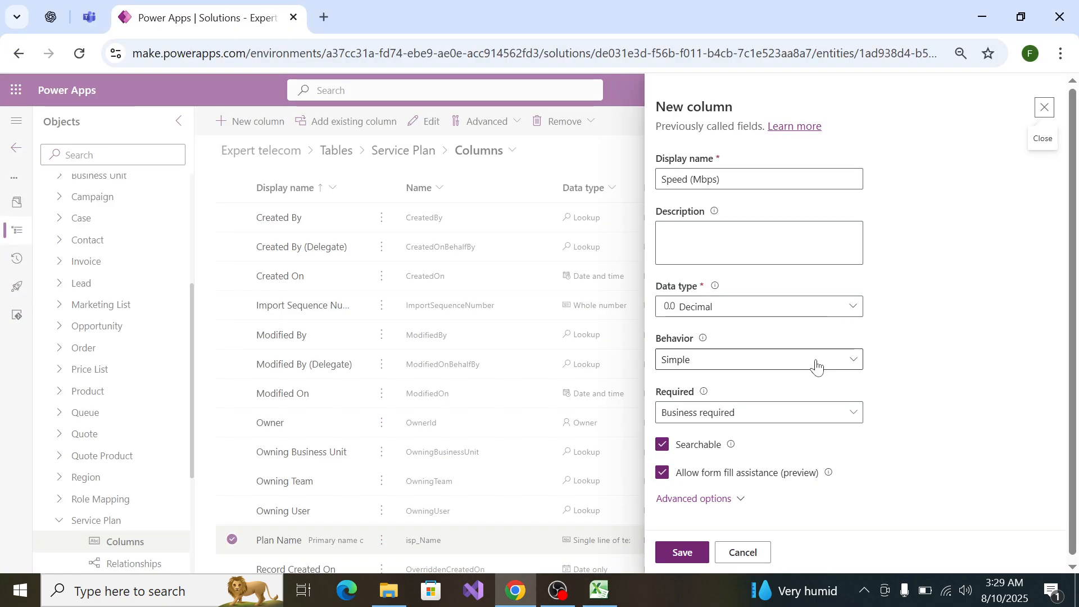
{"action": "left_click", "coordinate": [815, 413]}
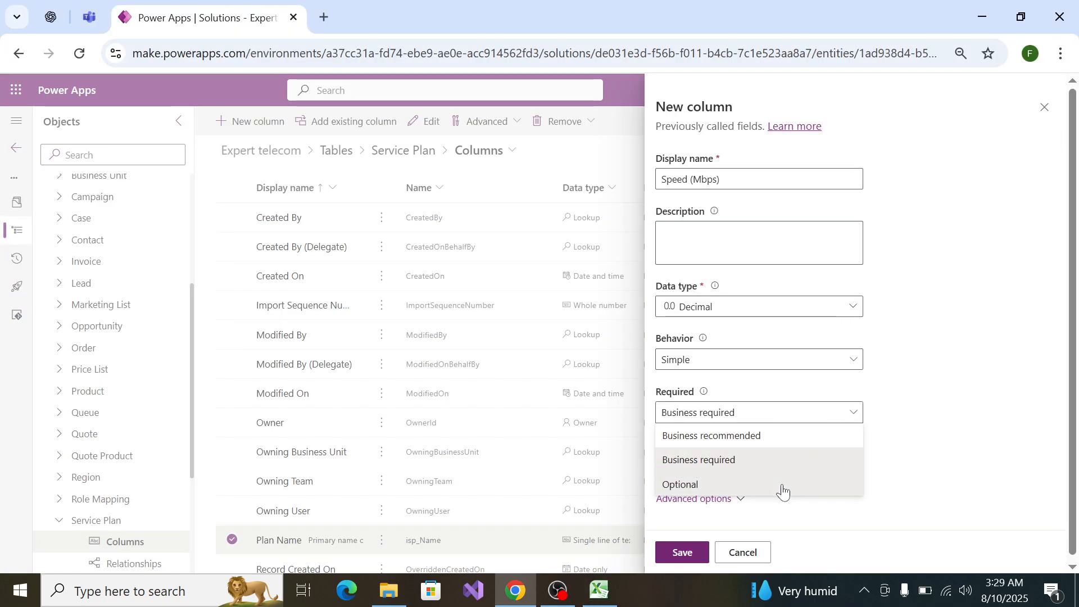
{"action": "left_click", "coordinate": [783, 492]}
{"action": "left_click", "coordinate": [771, 416]}
{"action": "left_click", "coordinate": [747, 461]}
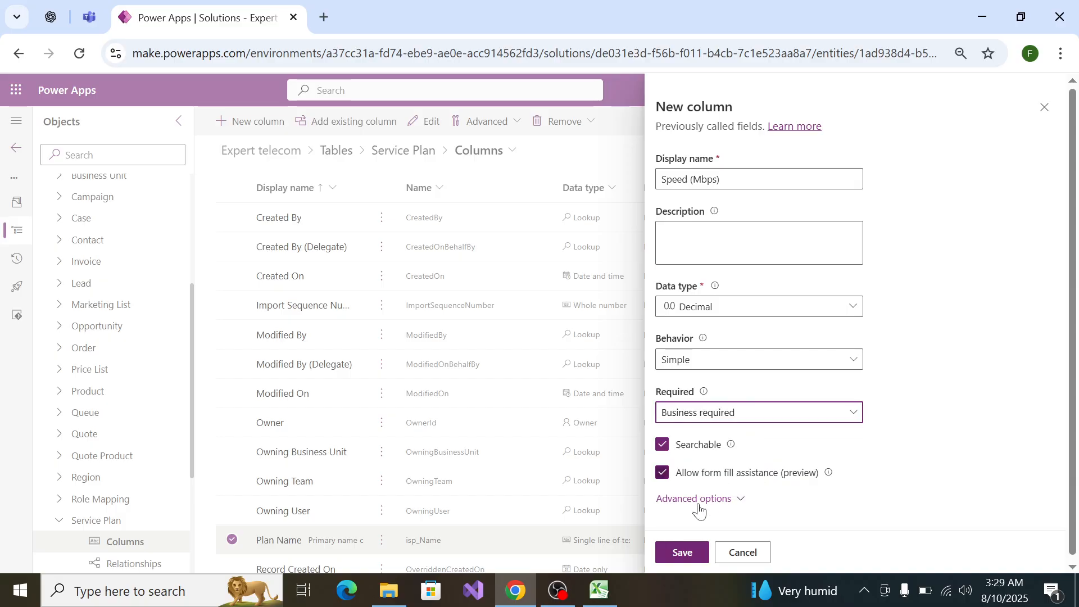
{"action": "left_click", "coordinate": [686, 551]}
Step: Switch to Excel, copy the column name "Data Limit (GB)" from the Service Plan sheet, and return to Power Apps
{"action": "key", "text": "alt+Tab"}
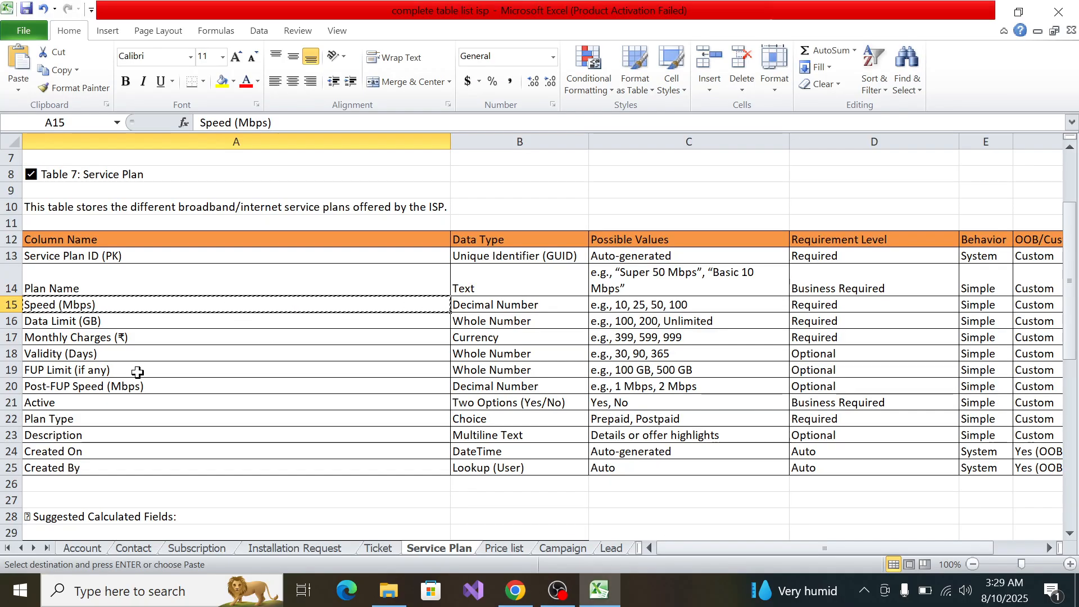
{"action": "left_click", "coordinate": [58, 323]}
{"action": "key", "text": "ctrl+c"}
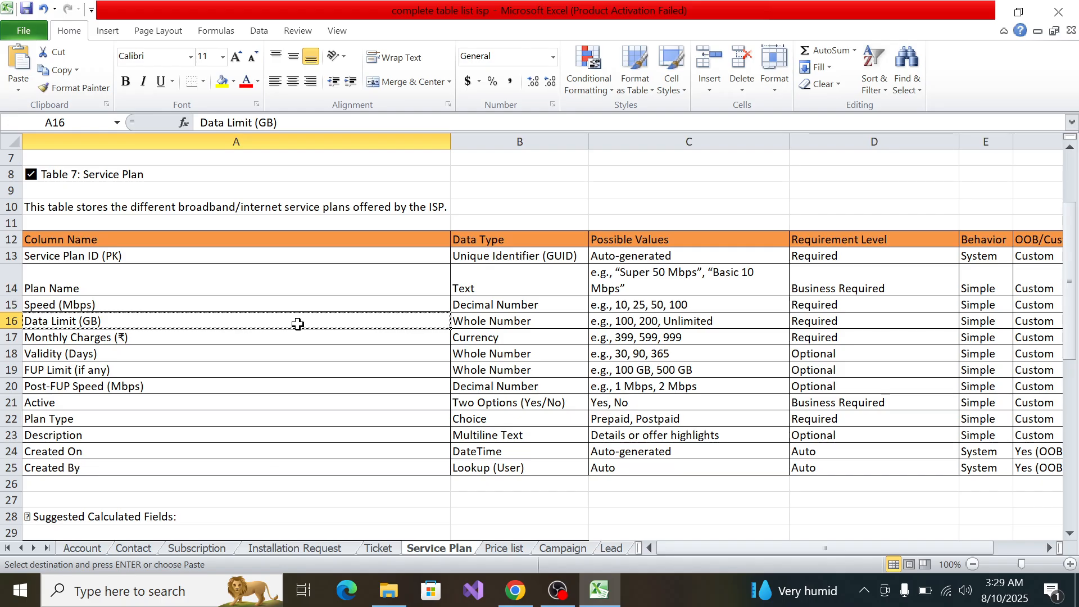
{"action": "key", "text": "alt+Tab"}
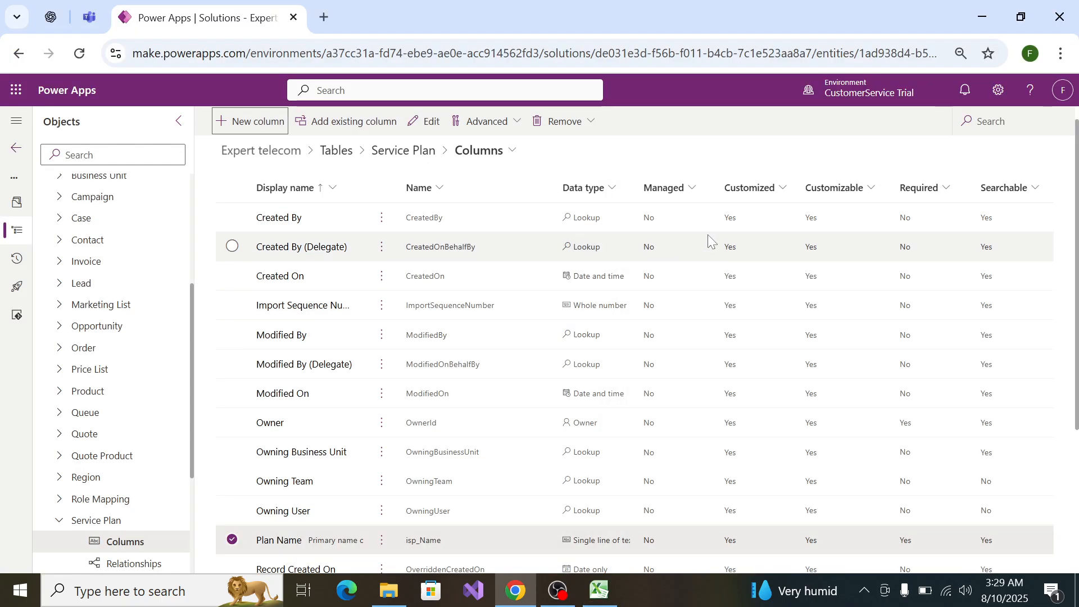
Step: Start a new Service Plan column with the display name "Data Limit (GB)" and the Whole number data type
{"action": "left_click", "coordinate": [264, 124]}
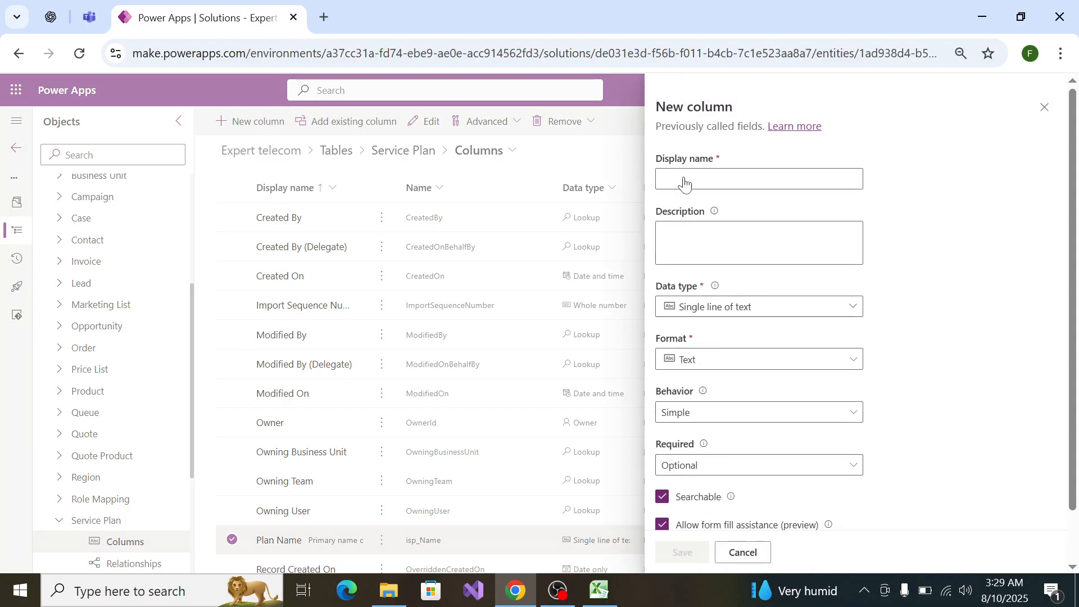
{"action": "left_click", "coordinate": [684, 184]}
{"action": "key", "text": "ctrl+v"}
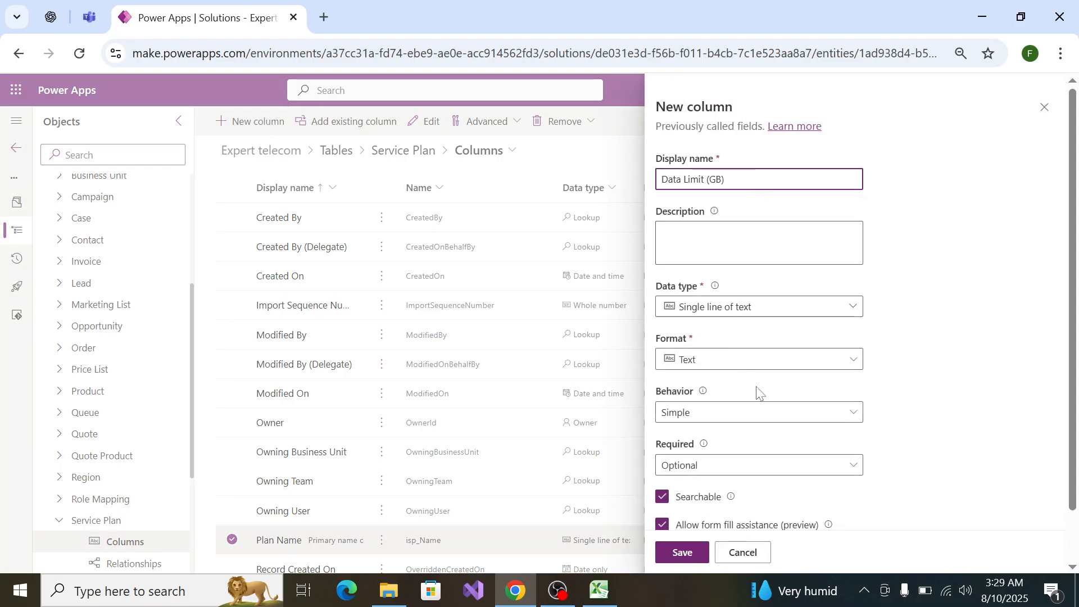
{"action": "left_click", "coordinate": [820, 308]}
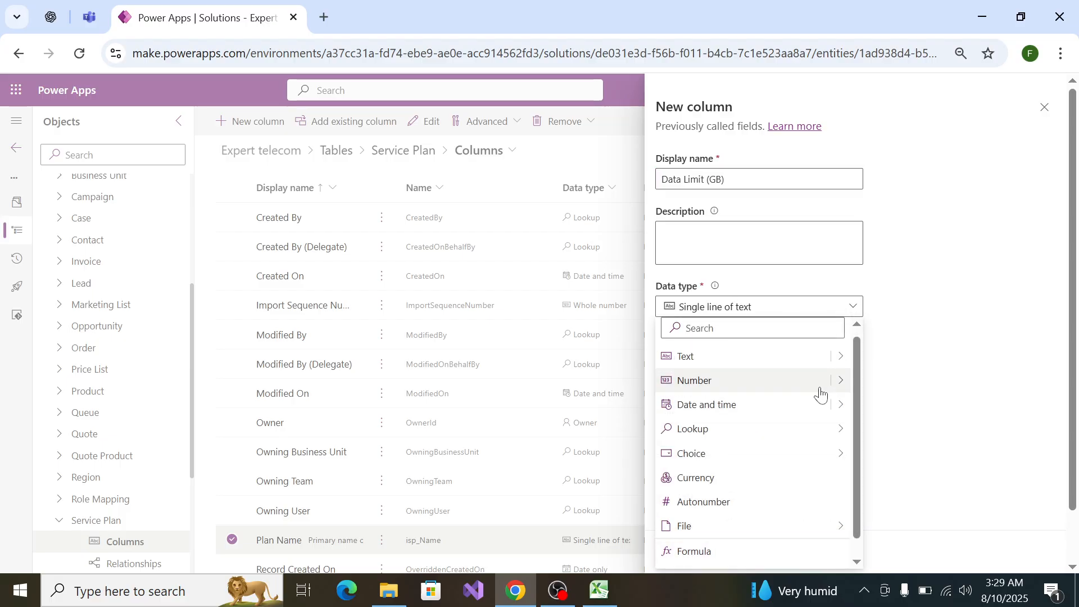
{"action": "mouse_move", "coordinate": [831, 385]}
{"action": "left_click", "coordinate": [874, 381]}
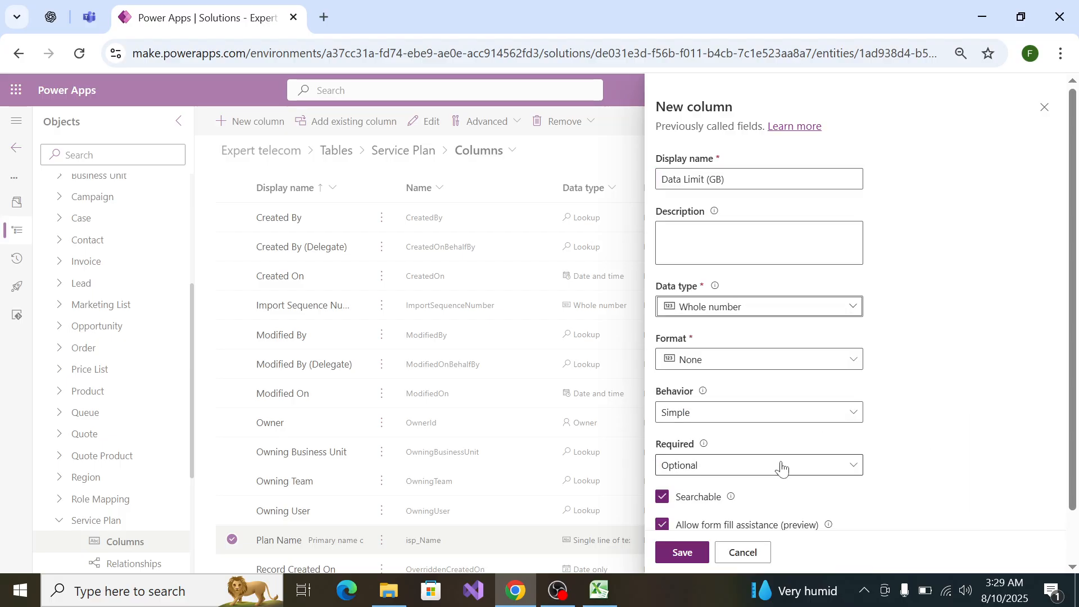
Step: Check the Data Limit (GB) requirement level in Excel, set the column to Business required, and save it
{"action": "key", "text": "alt+Tab"}
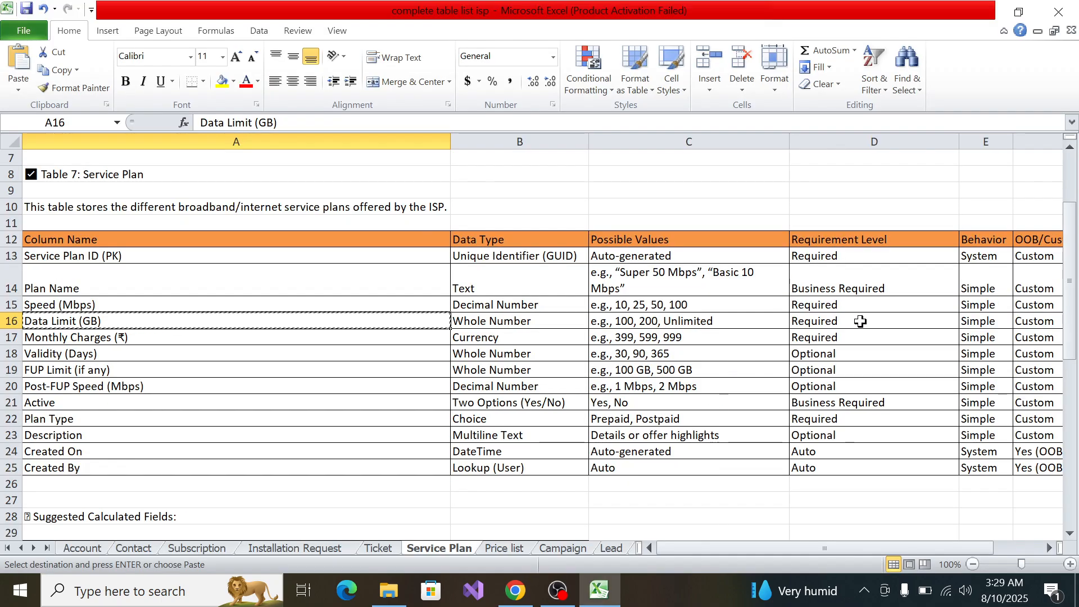
{"action": "key", "text": "alt+Tab"}
{"action": "left_click", "coordinate": [777, 414]}
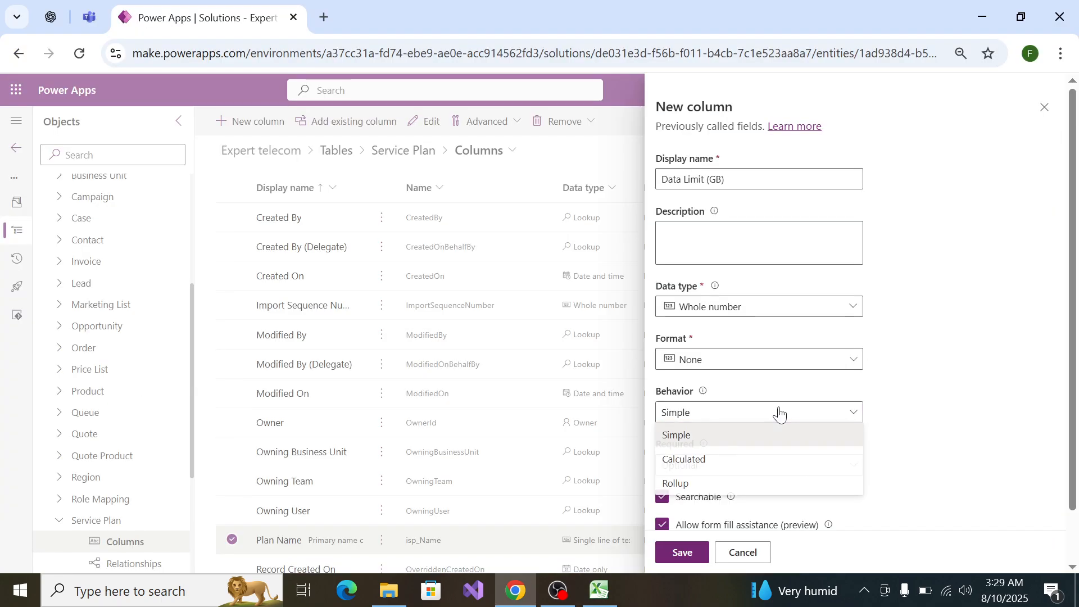
{"action": "left_click", "coordinate": [915, 393]}
{"action": "left_click", "coordinate": [765, 469]}
{"action": "left_click", "coordinate": [757, 512]}
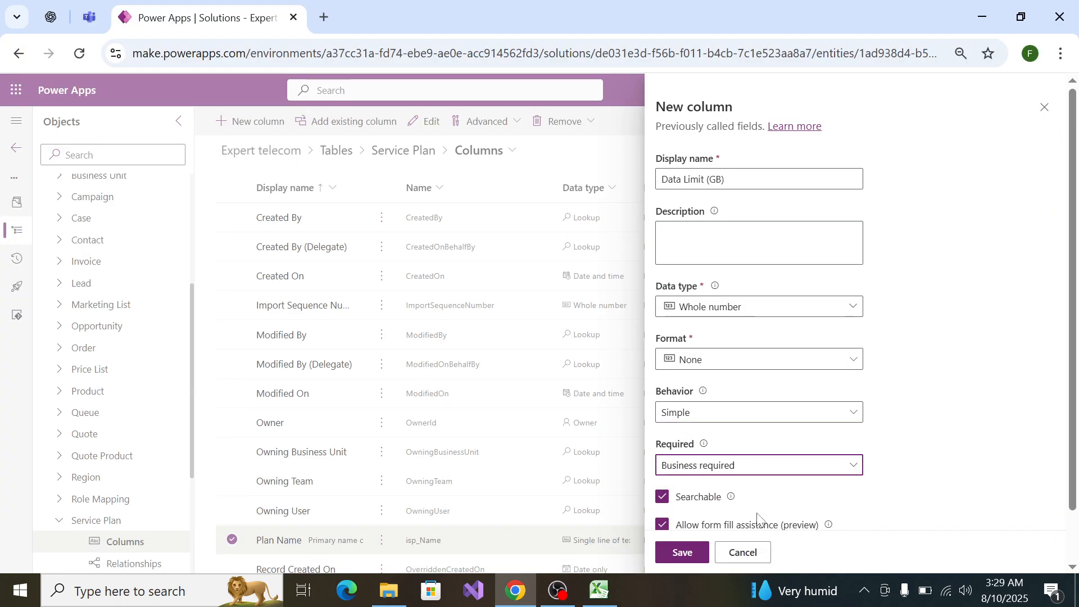
{"action": "left_click", "coordinate": [691, 555]}
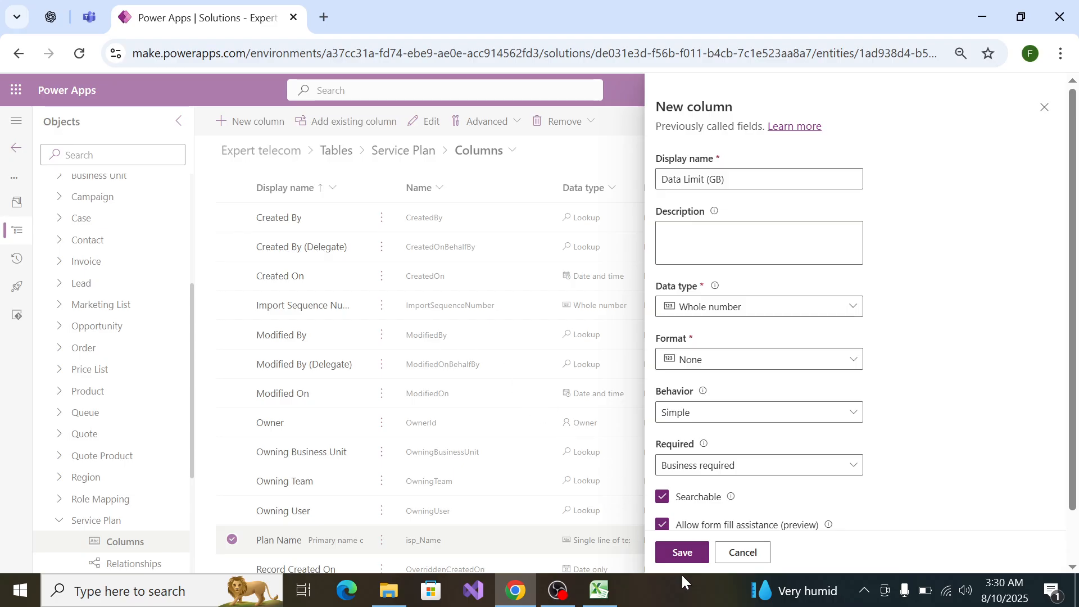
Step: Switch to Excel, copy the column name "Monthly Charges (₹)" from the Service Plan sheet, and return to Power Apps
{"action": "key", "text": "alt+Tab"}
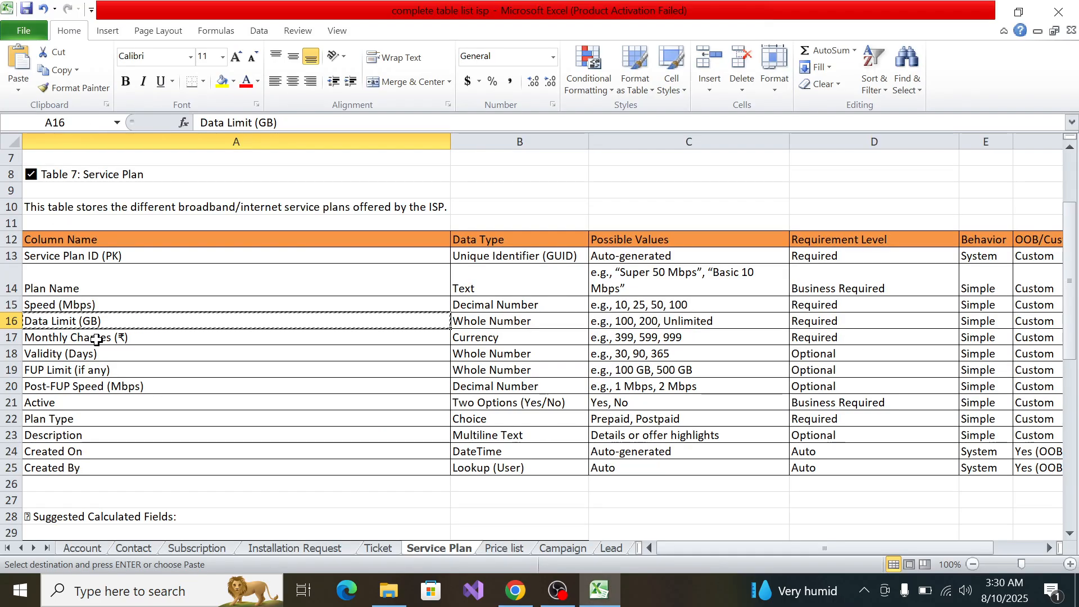
{"action": "left_click", "coordinate": [96, 339]}
{"action": "key", "text": "ctrl+c"}
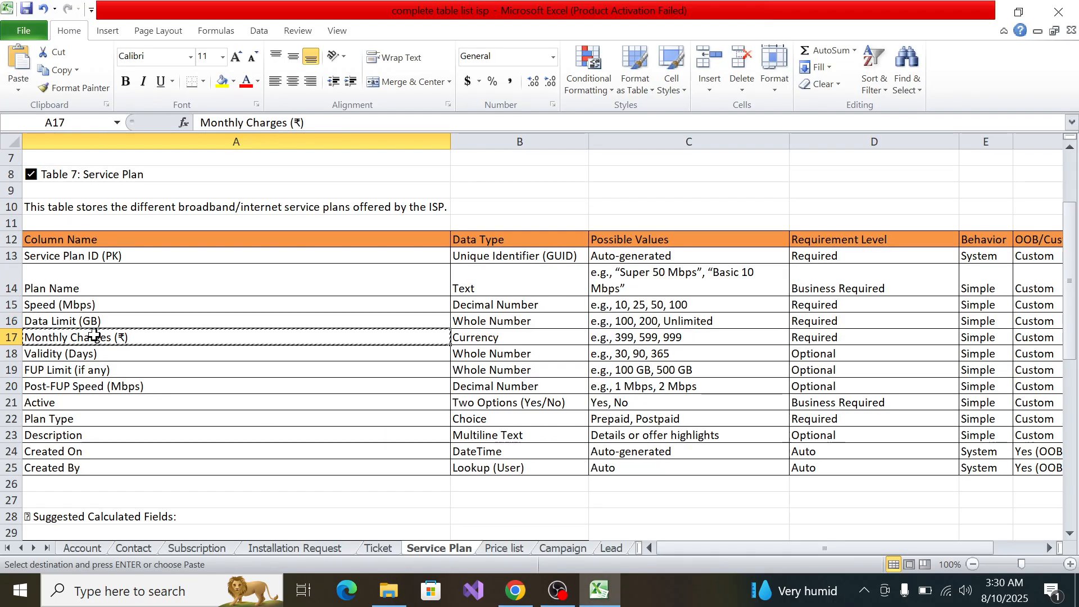
{"action": "key", "text": "alt+Tab"}
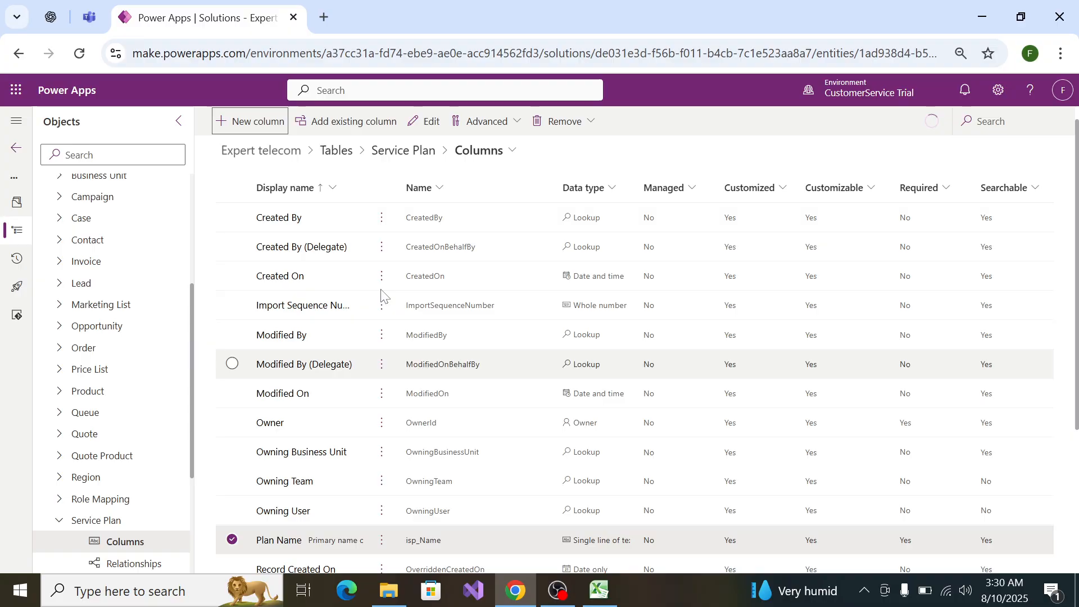
Step: Start a new Service Plan column named "Monthly Charges (₹)", check its row in Excel, and choose the Currency data type
{"action": "left_click", "coordinate": [255, 131]}
{"action": "key", "text": "ctrl+v"}
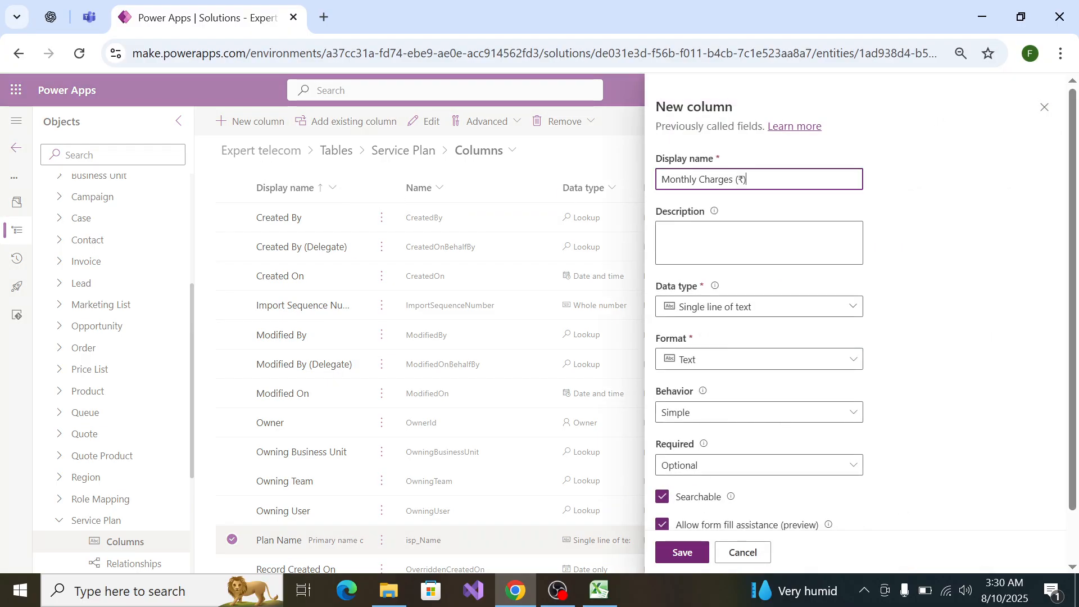
{"action": "left_click", "coordinate": [733, 179]}
{"action": "key", "text": "alt+Tab"}
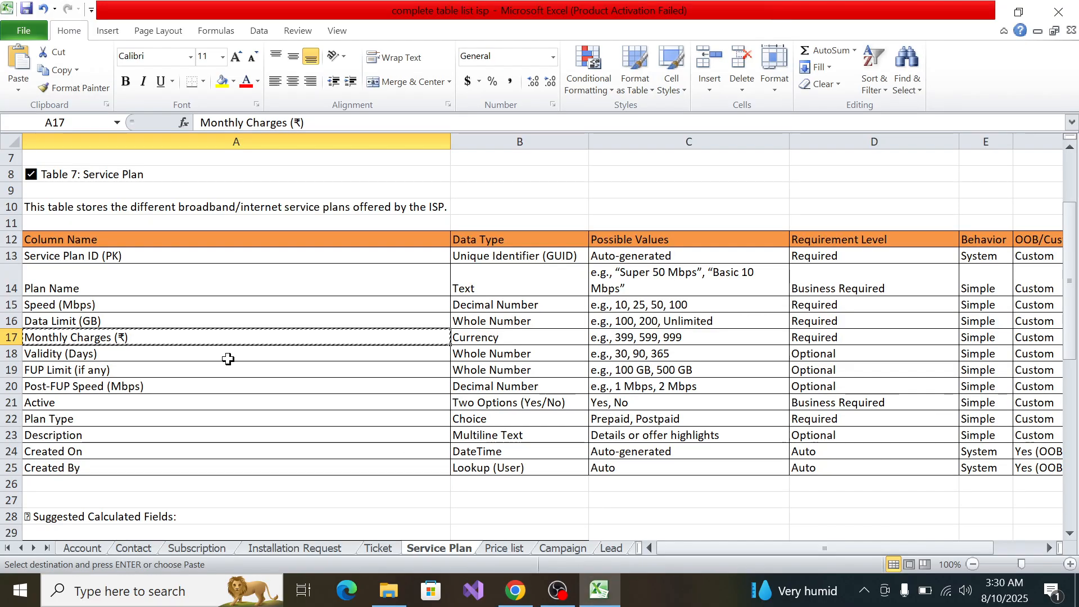
{"action": "key", "text": "alt+Tab"}
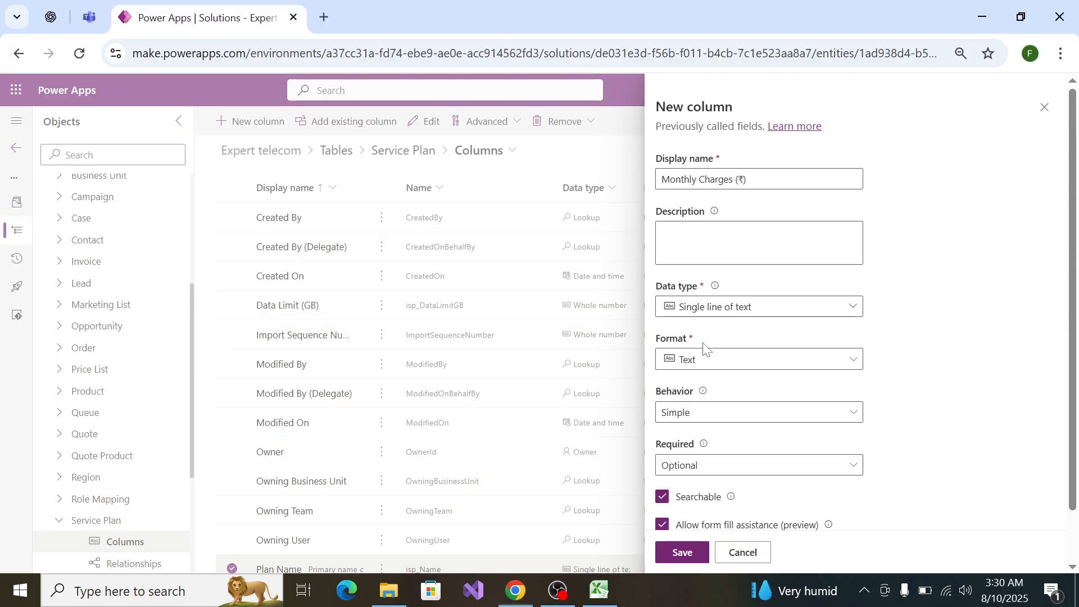
{"action": "left_click", "coordinate": [734, 318]}
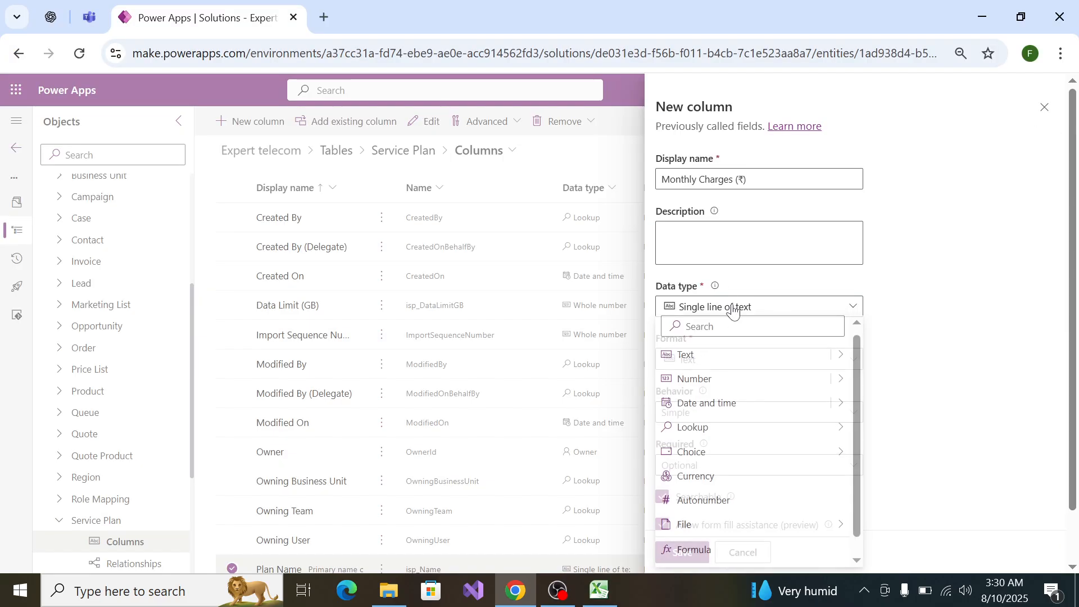
{"action": "left_click", "coordinate": [750, 481]}
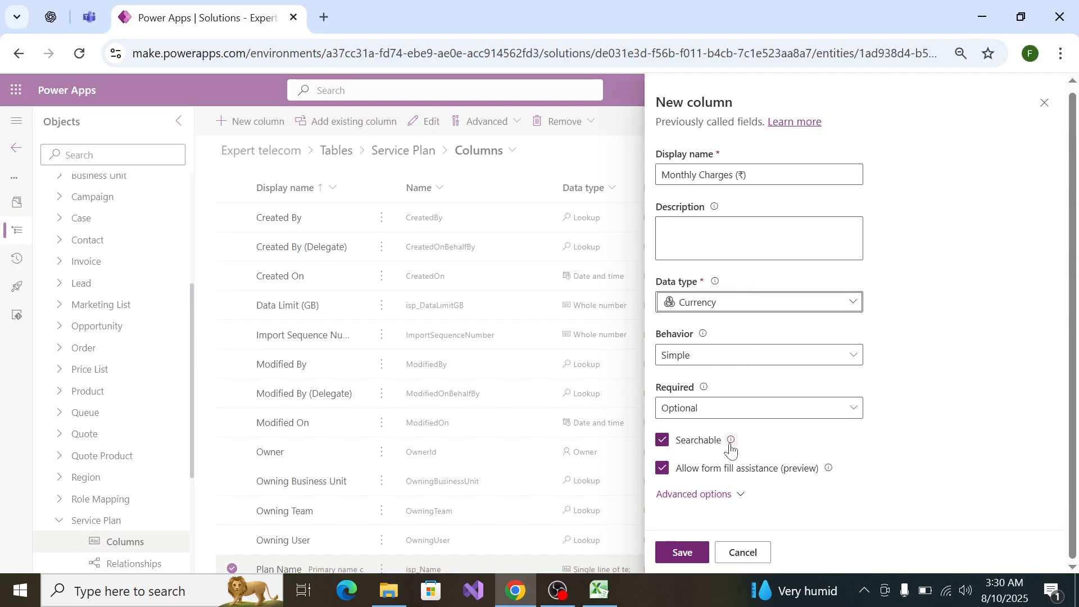
Step: Shorten the new currency column's display name to "Monthly Charges" by removing the rupee suffix
{"action": "left_click", "coordinate": [764, 176]}
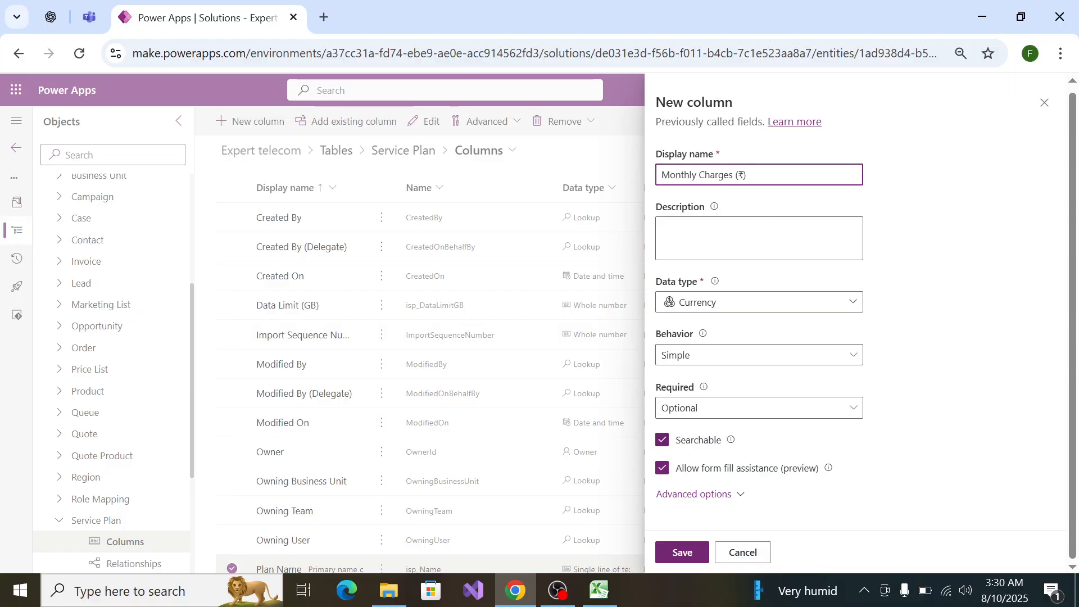
{"action": "key", "text": "BackSpace"}
{"action": "key", "text": "BackSpace"}
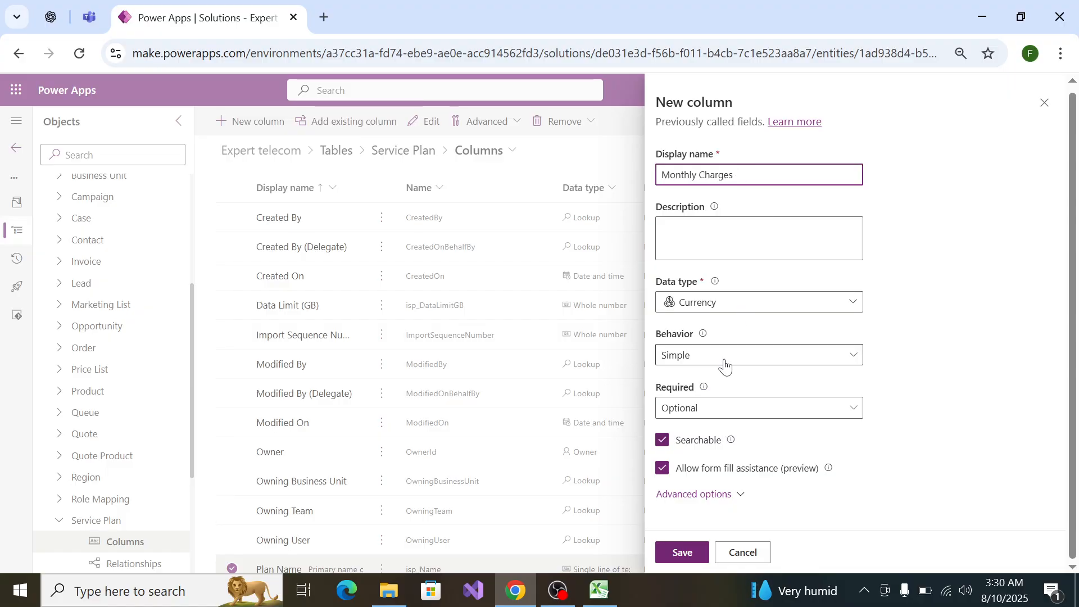
Step: Set the Monthly Charges column's requirement to Business recommended, keeping Simple behavior, and expand its advanced options for review
{"action": "left_click", "coordinate": [723, 363]}
{"action": "left_click", "coordinate": [780, 353]}
{"action": "left_click", "coordinate": [773, 415]}
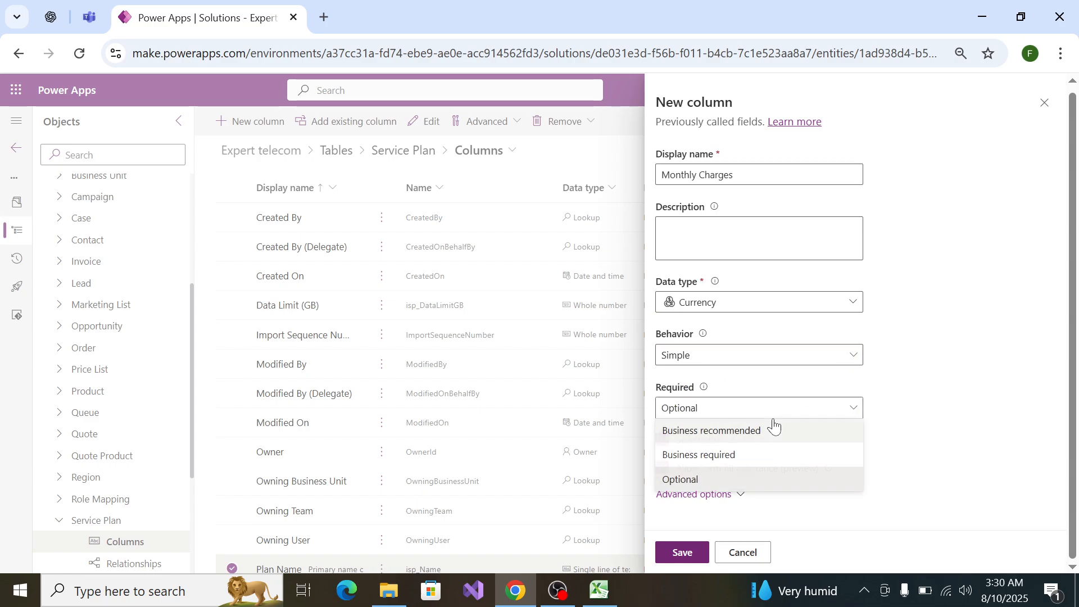
{"action": "left_click", "coordinate": [773, 428]}
{"action": "left_click", "coordinate": [709, 495]}
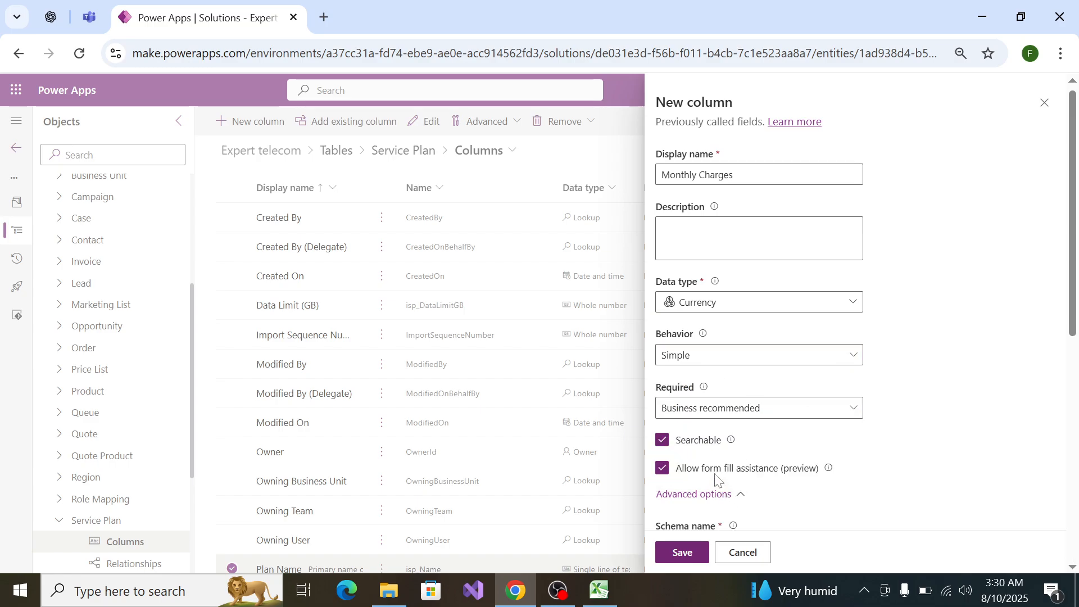
{"action": "scroll", "coordinate": [717, 480], "scroll_direction": "down", "scroll_amount": 5}
{"action": "scroll", "coordinate": [693, 263], "scroll_direction": "up", "scroll_amount": 4}
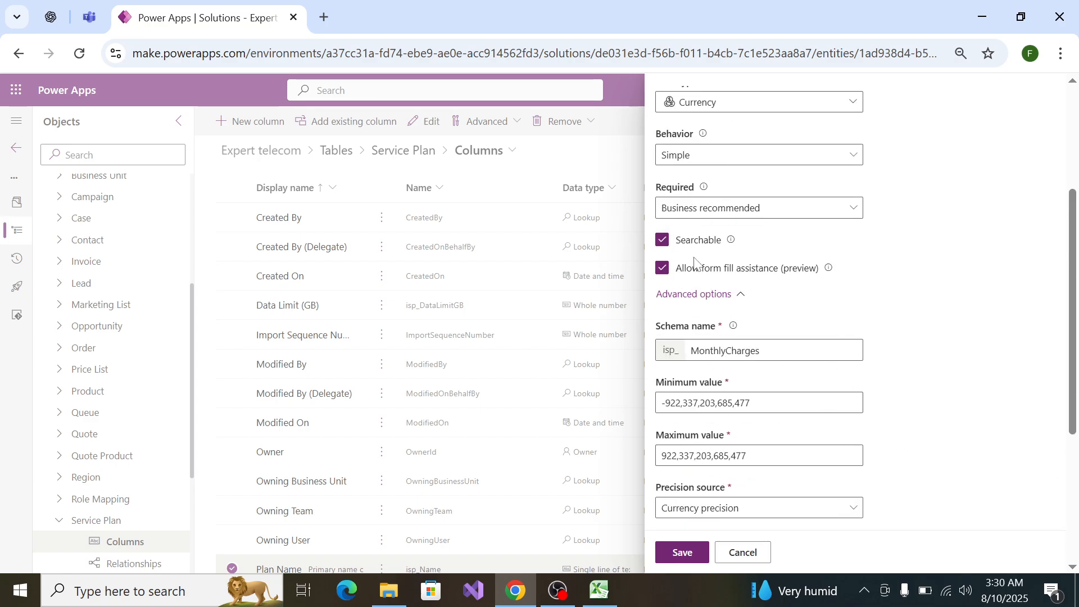
Step: Check the Monthly Charges column's precision source choices, keep Currency precision, and save the column
{"action": "scroll", "coordinate": [693, 267], "scroll_direction": "down", "scroll_amount": 3}
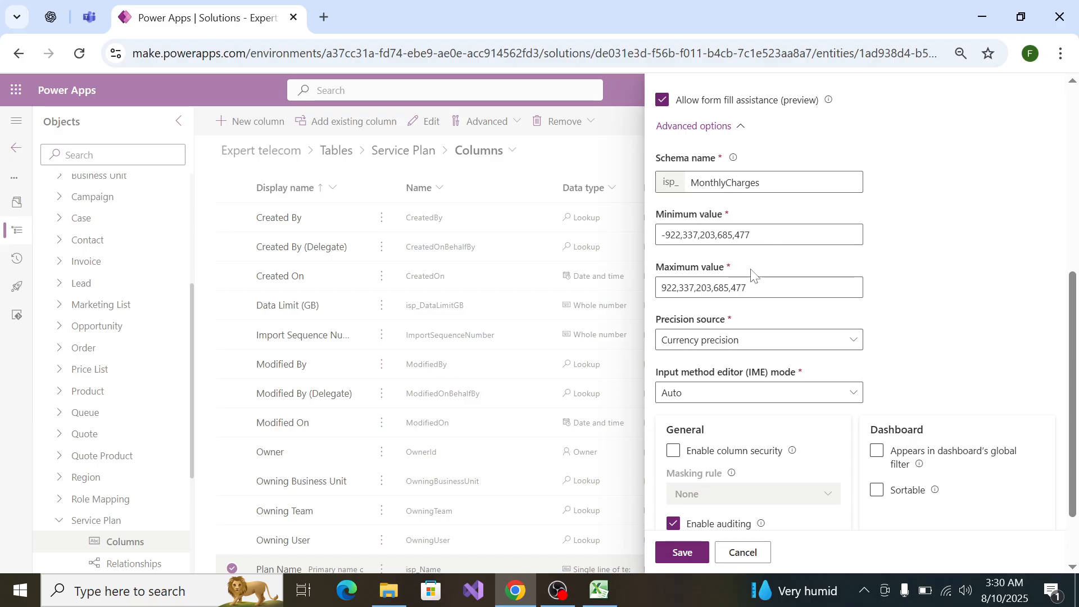
{"action": "left_click", "coordinate": [778, 344]}
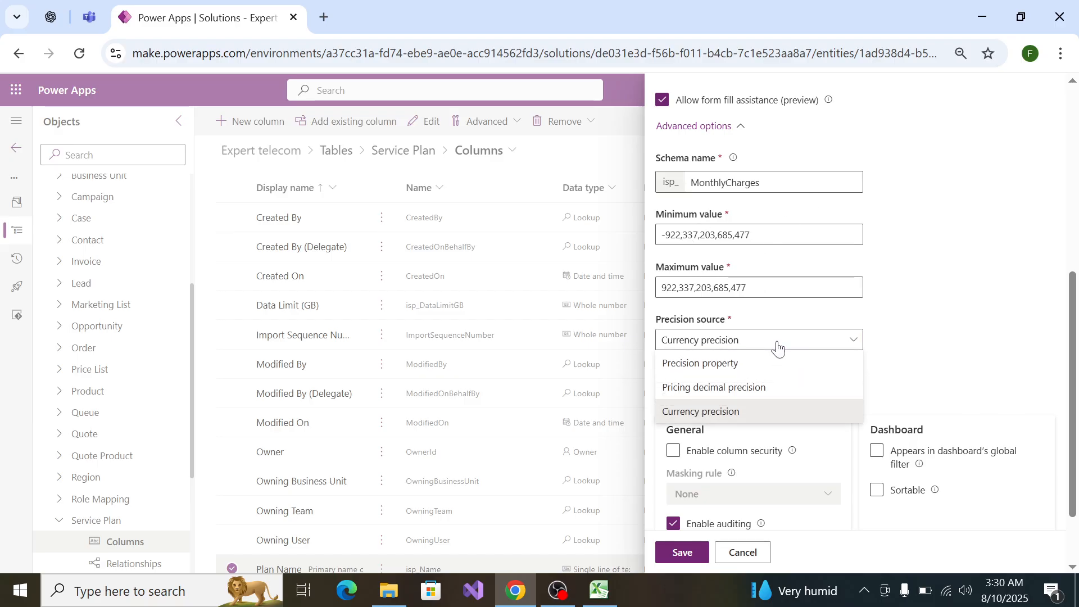
{"action": "left_click", "coordinate": [778, 343]}
{"action": "scroll", "coordinate": [785, 425], "scroll_direction": "down", "scroll_amount": 2}
{"action": "left_click", "coordinate": [685, 551]}
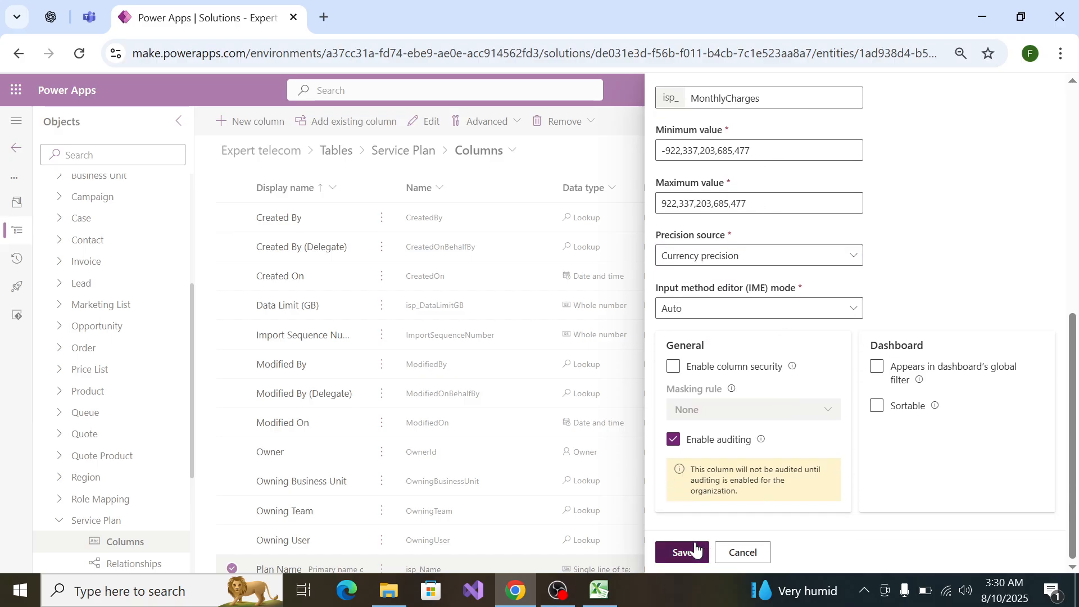
Step: Switch to Excel, copy the column name "Validity (Days)" from the Service Plan sheet, and return to Power Apps
{"action": "key", "text": "alt+Tab"}
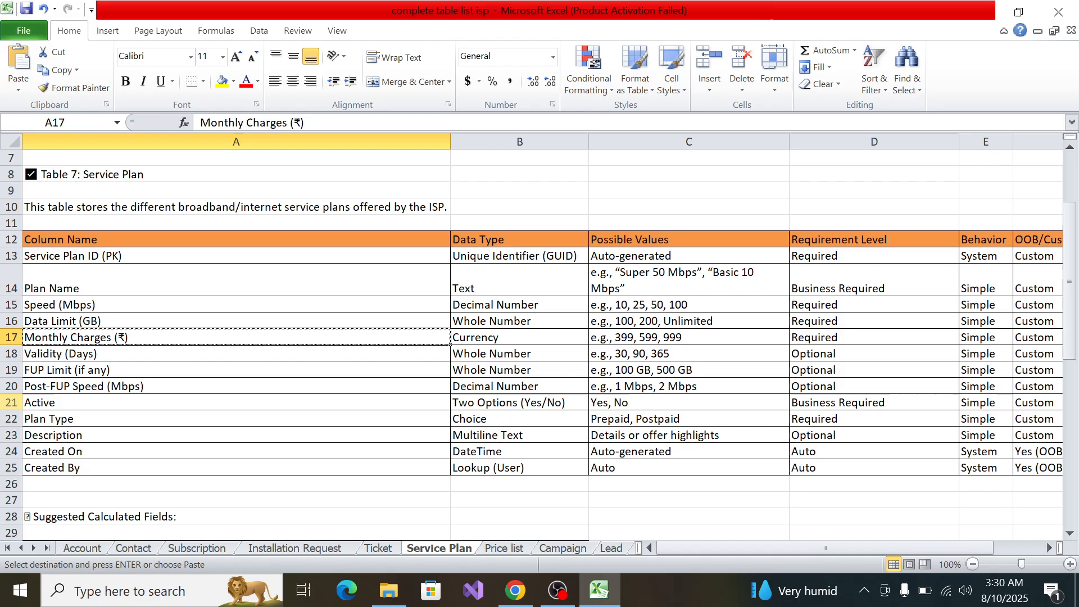
{"action": "left_click", "coordinate": [57, 357]}
{"action": "double_click", "coordinate": [104, 356]}
{"action": "left_click_drag", "start_coordinate": [102, 355], "coordinate": [22, 355]}
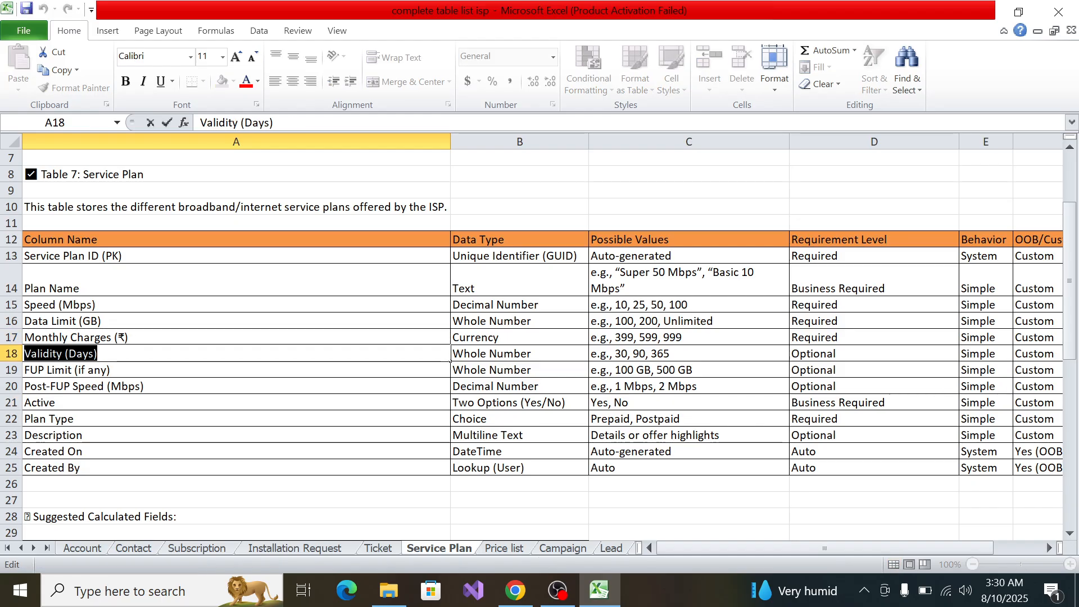
{"action": "key", "text": "ctrl+c"}
{"action": "key", "text": "alt+Tab"}
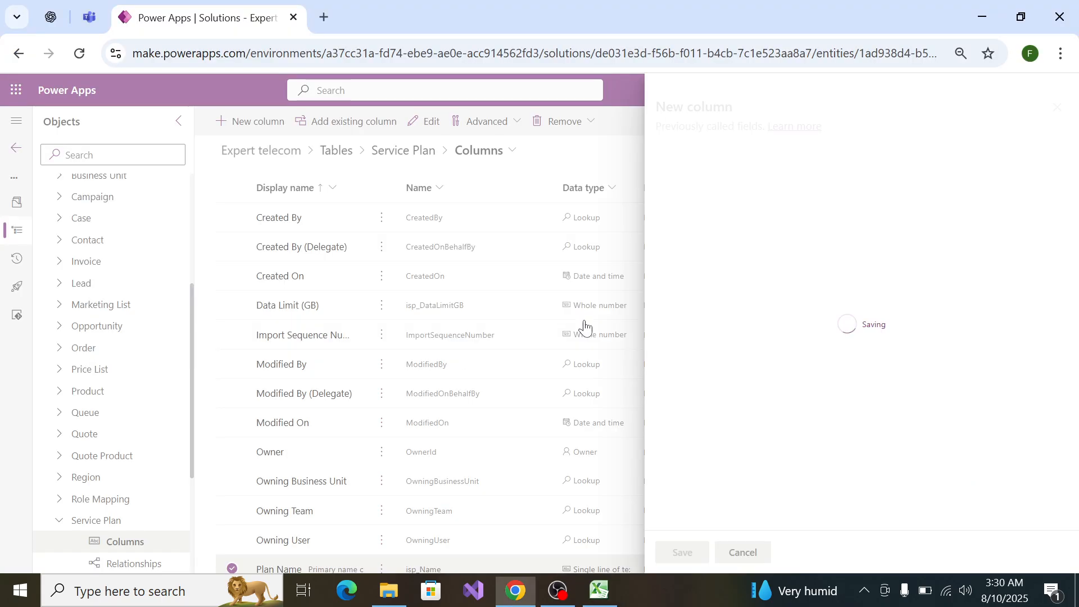
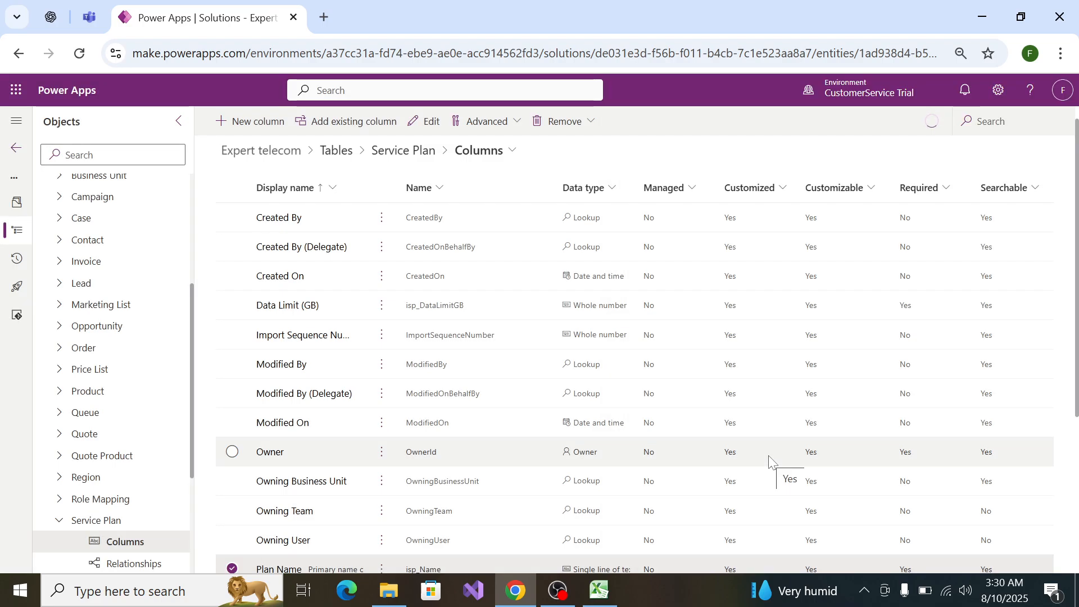
Step: Start a new column in the Service Plan table with the display name Validity (Days)
{"action": "left_click", "coordinate": [264, 121]}
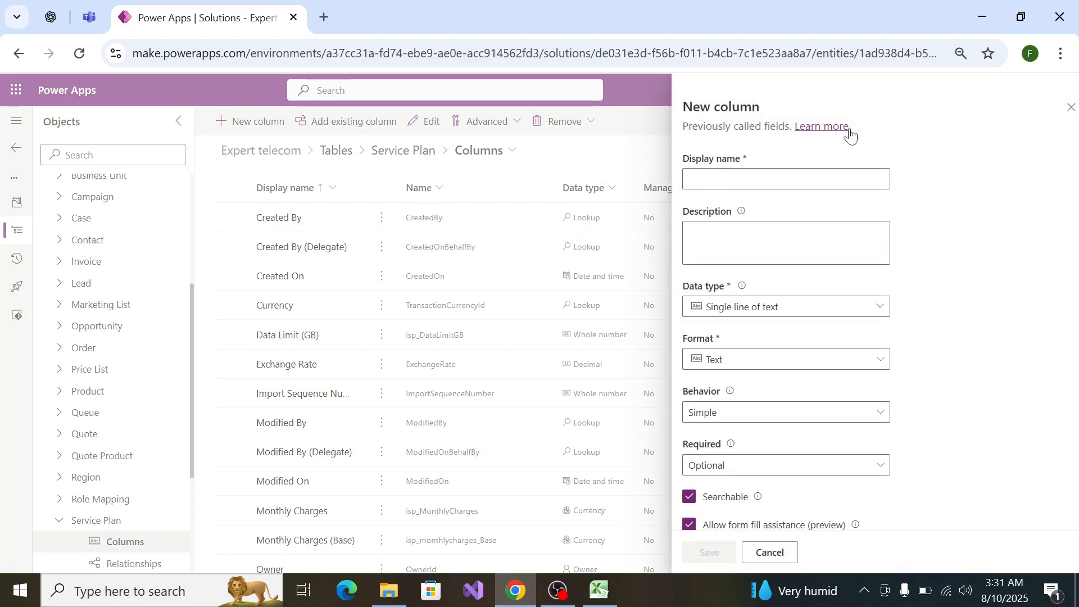
{"action": "left_click", "coordinate": [775, 180]}
{"action": "type", "text": "Validity (Days)"}
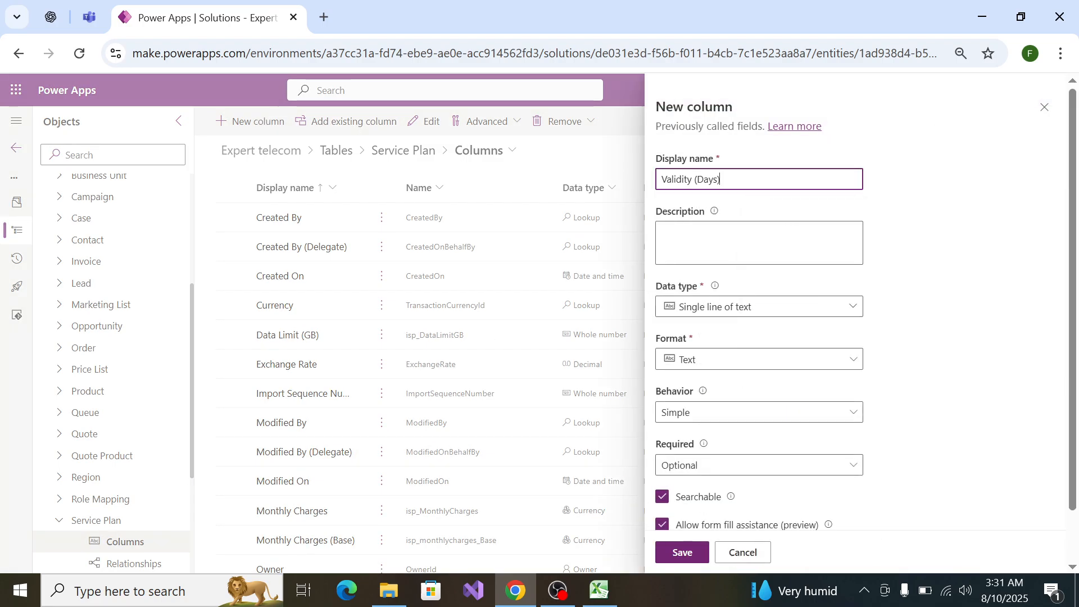
{"action": "left_click", "coordinate": [777, 310]}
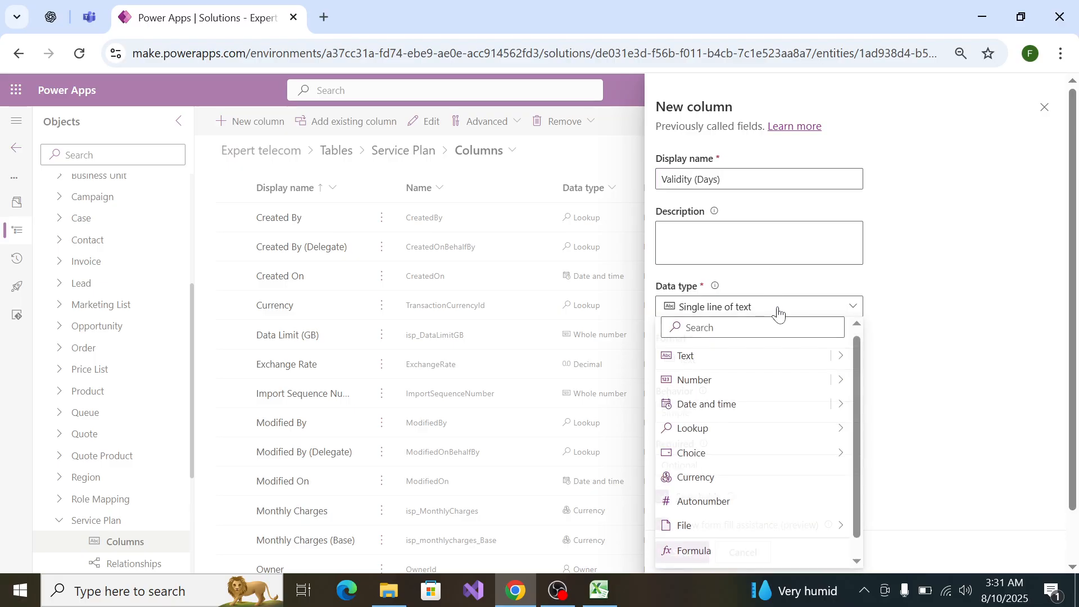
{"action": "mouse_move", "coordinate": [841, 356]}
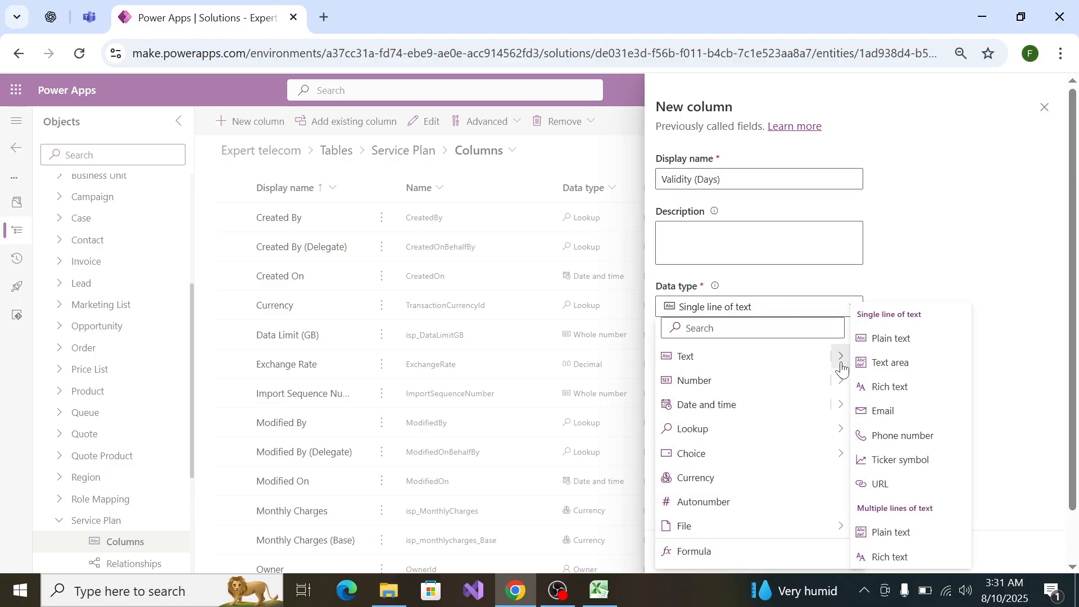
{"action": "mouse_move", "coordinate": [842, 404]}
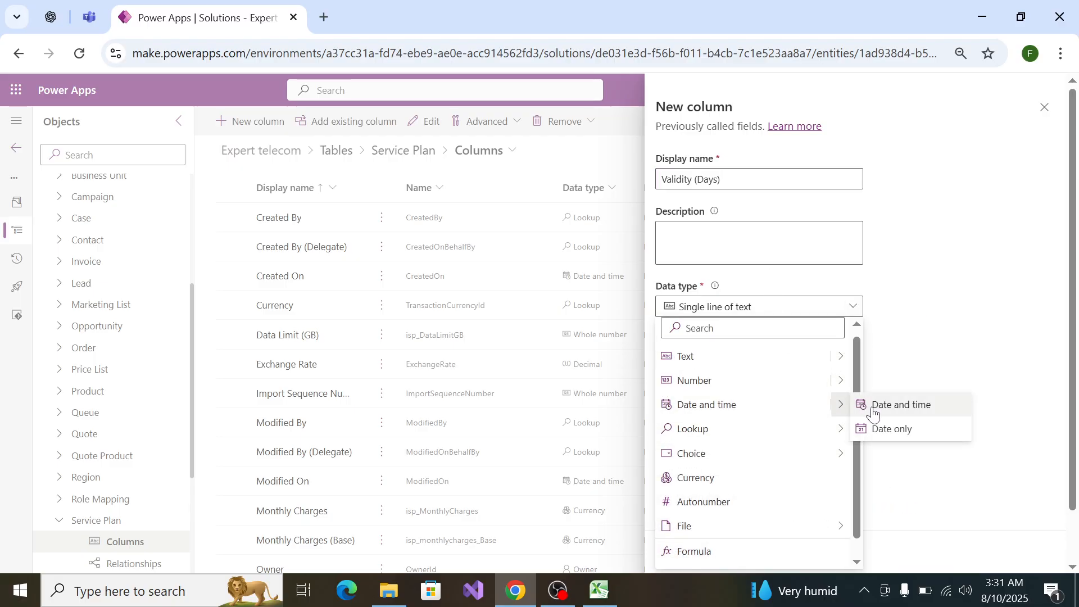
{"action": "left_click", "coordinate": [880, 407]}
Step: Check the Validity (Days) data type in the Excel sheet, set the new column to Whole number in Power Apps and save it
{"action": "key", "text": "alt+Tab"}
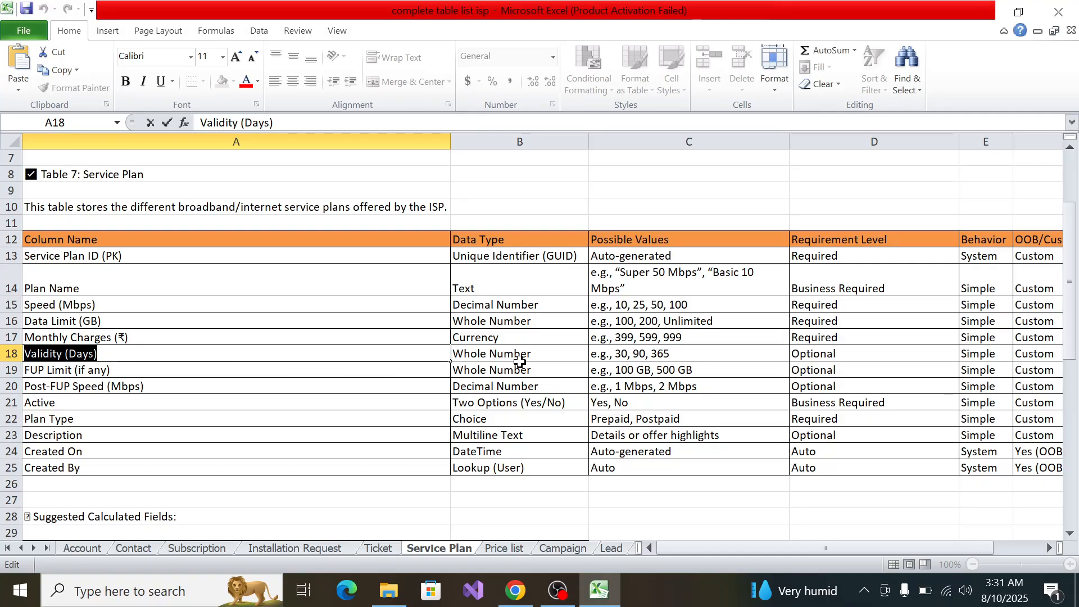
{"action": "key", "text": "alt+Tab"}
{"action": "left_click", "coordinate": [724, 316]}
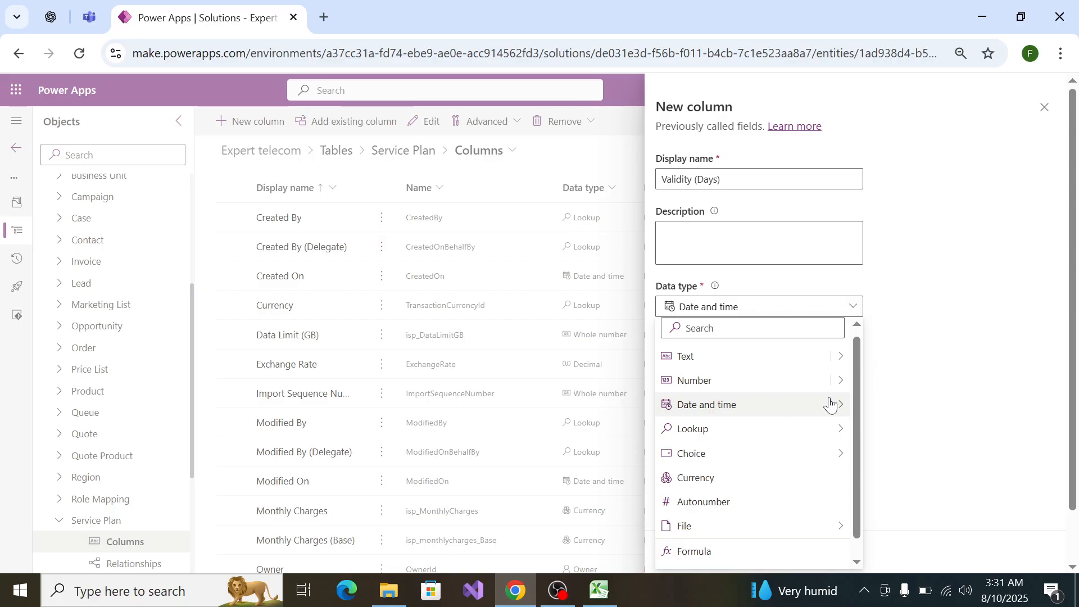
{"action": "mouse_move", "coordinate": [845, 388]}
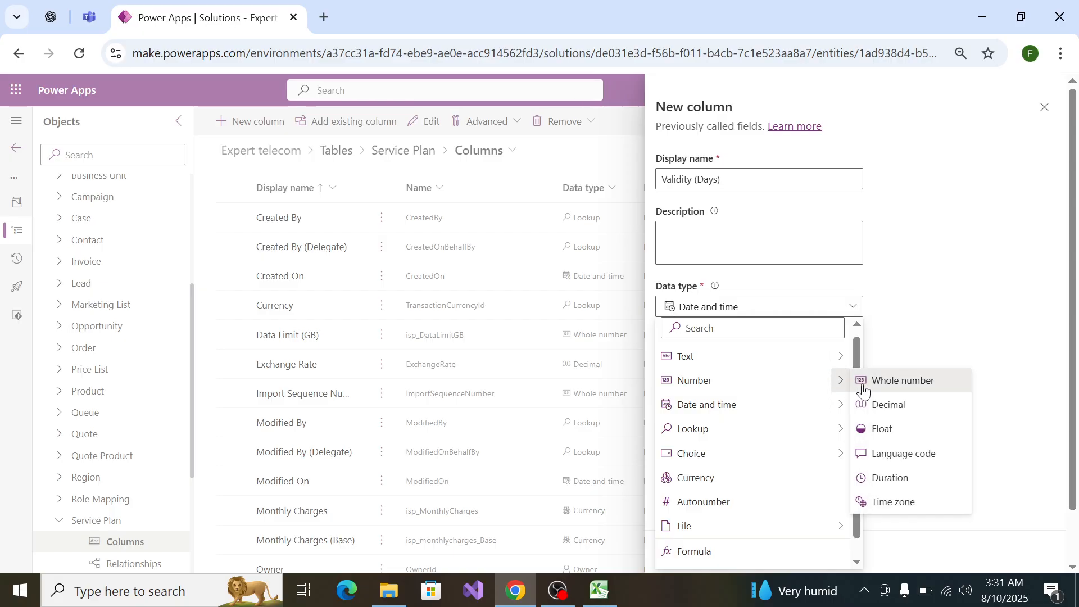
{"action": "left_click", "coordinate": [888, 379]}
{"action": "left_click", "coordinate": [687, 547]}
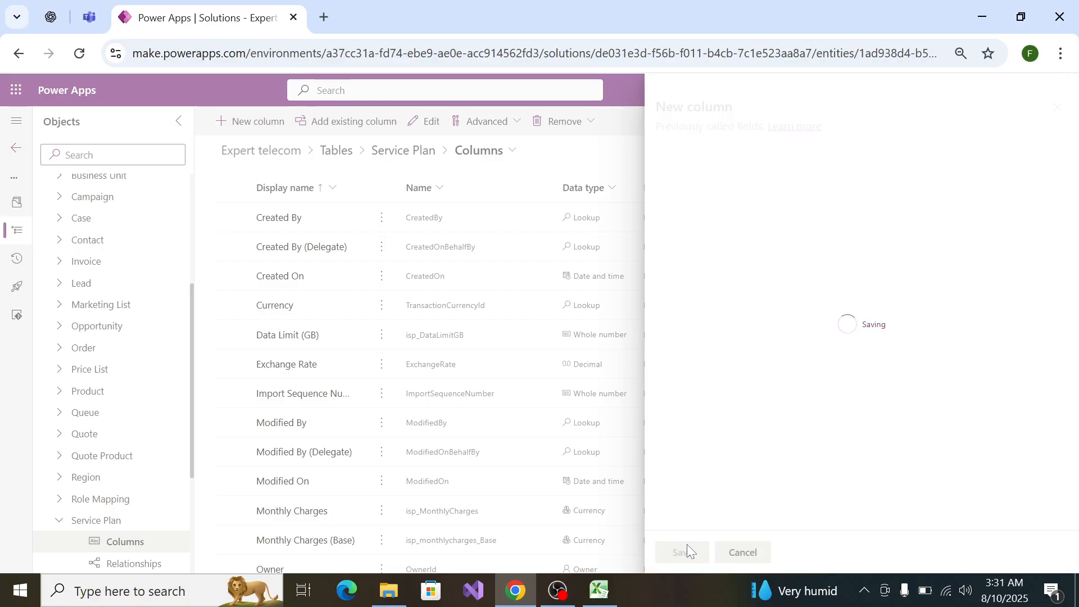
Step: Switch to Excel and copy the column name FUP Limit (if any) from cell A19 of the Service Plan sheet
{"action": "key", "text": "alt+Tab"}
{"action": "left_click", "coordinate": [89, 373]}
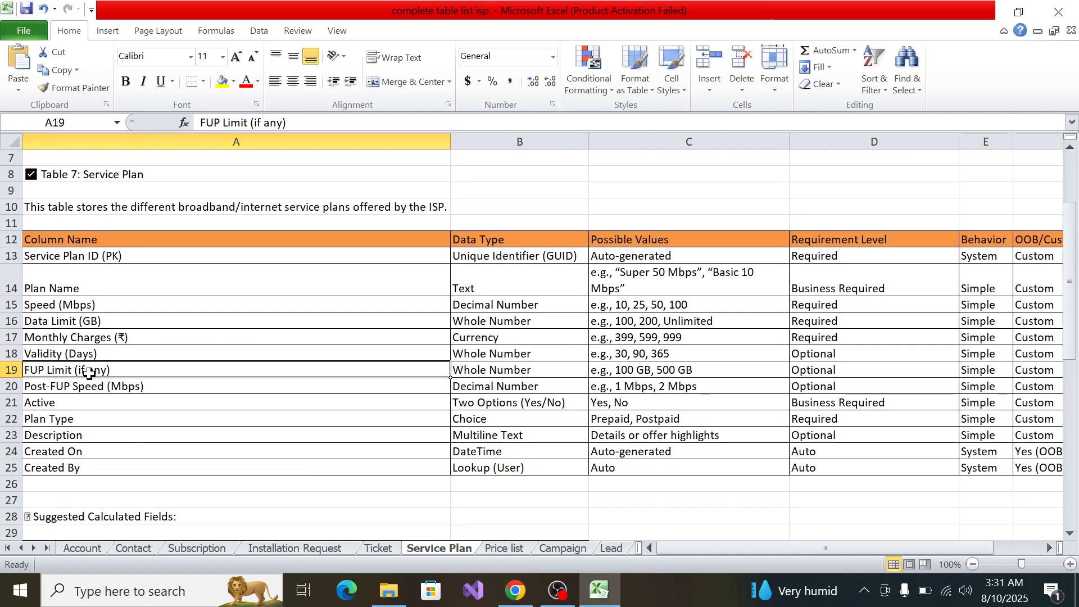
{"action": "key", "text": "F2"}
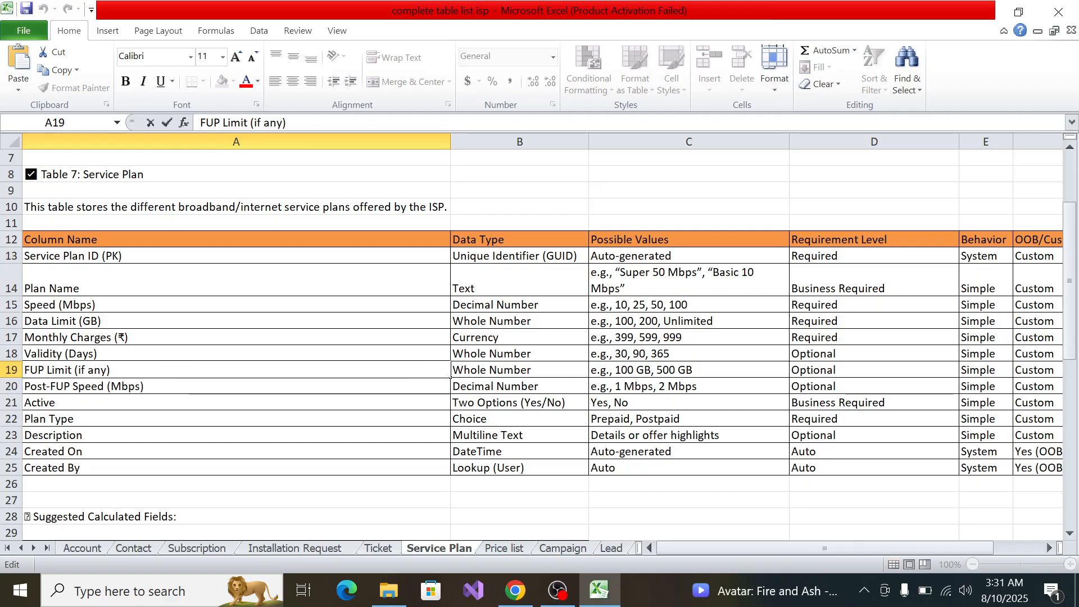
{"action": "key", "text": "shift+Home"}
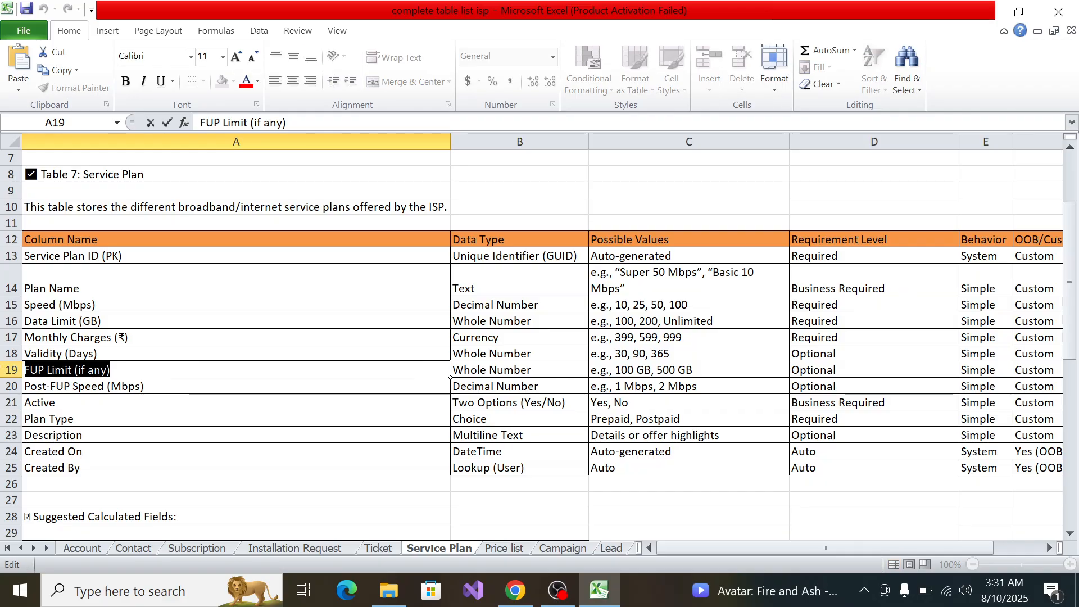
{"action": "key", "text": "ctrl+c"}
Step: Return to Power Apps and start a new Service Plan column with the display name FUP Limit (if any)
{"action": "key", "text": "alt+Tab"}
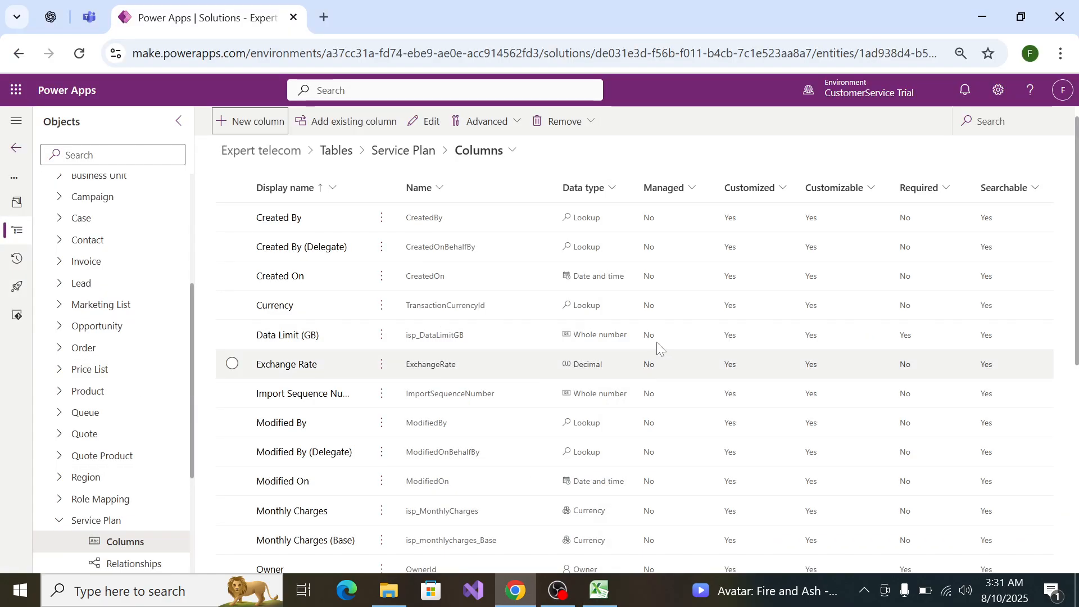
{"action": "left_click", "coordinate": [255, 124]}
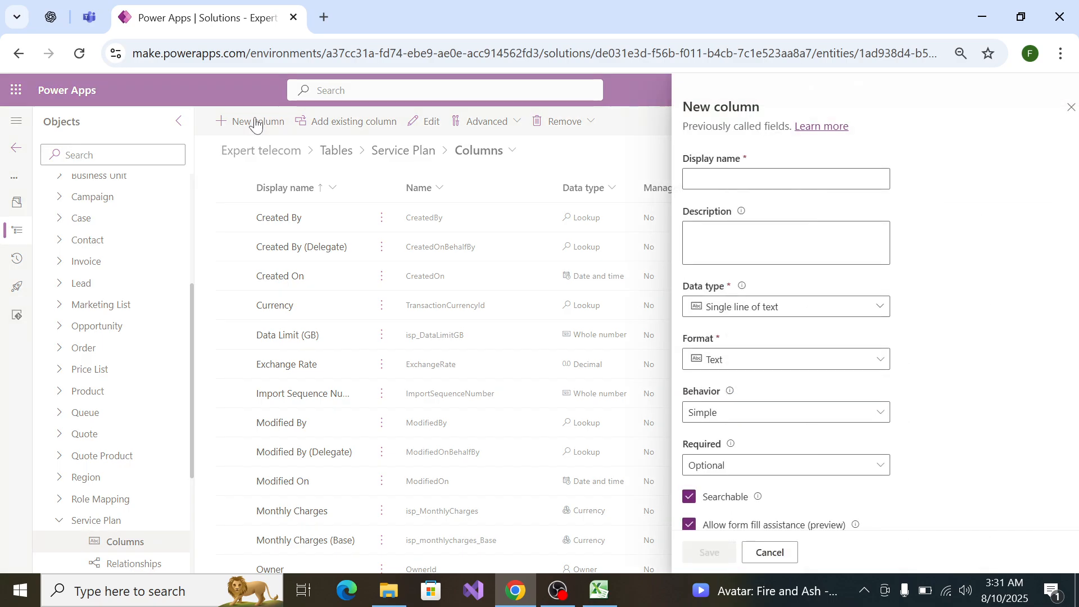
{"action": "left_click", "coordinate": [775, 183]}
{"action": "key", "text": "ctrl+v"}
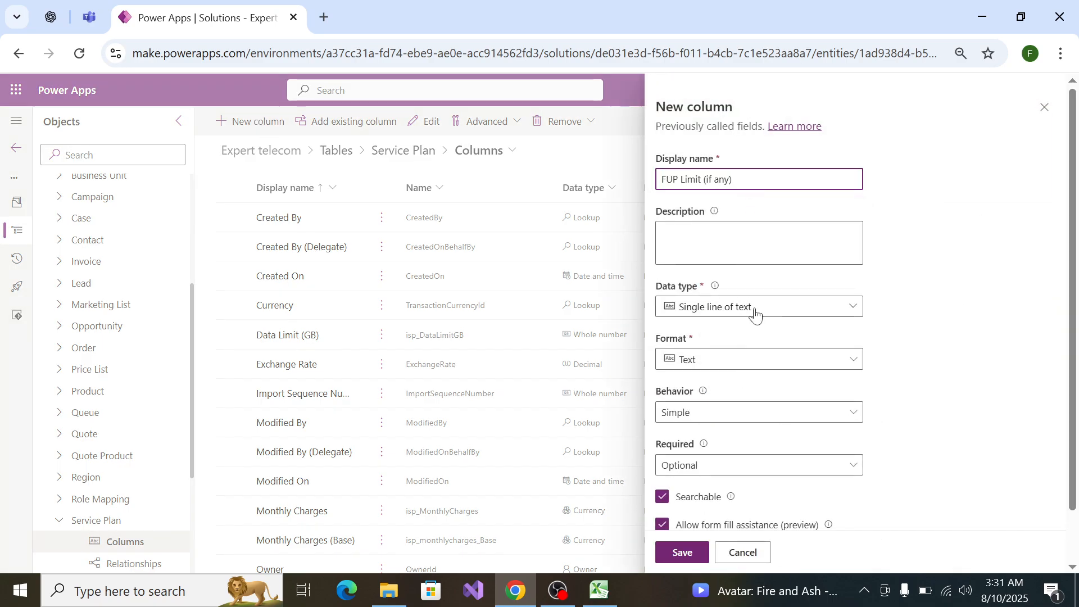
Step: Set the FUP Limit (if any) column's data type to Whole number, check it against the Excel sheet and save the column
{"action": "left_click", "coordinate": [755, 310]}
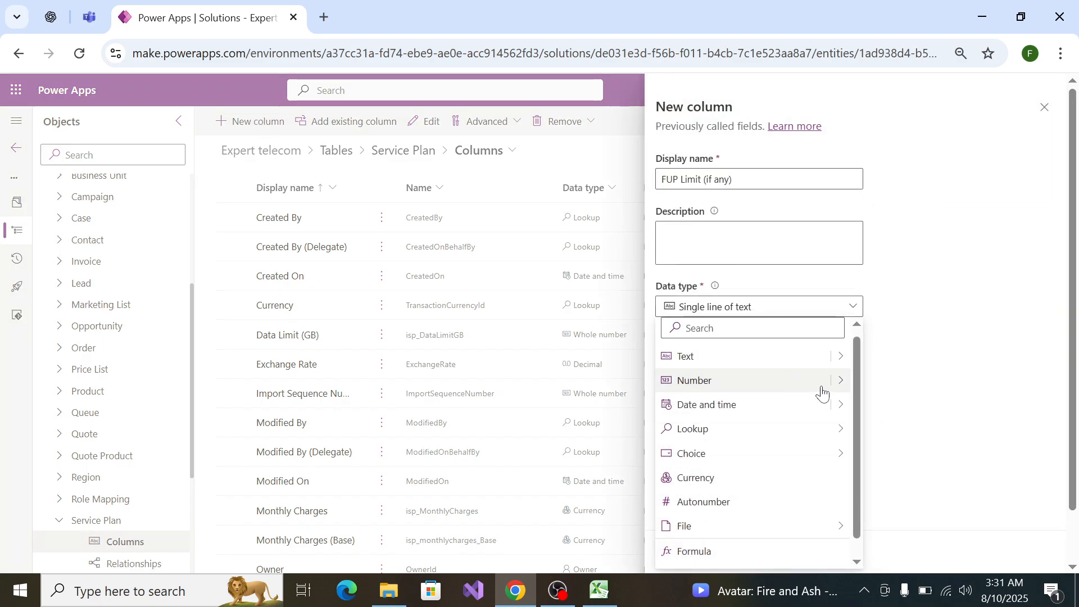
{"action": "mouse_move", "coordinate": [822, 394]}
{"action": "left_click", "coordinate": [876, 379]}
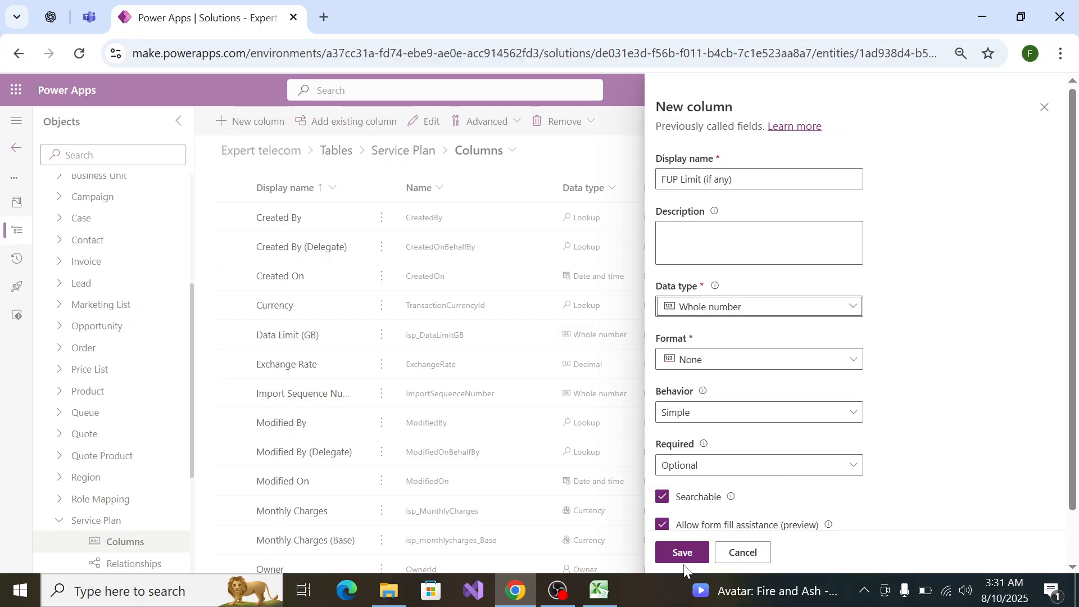
{"action": "left_click", "coordinate": [599, 590]}
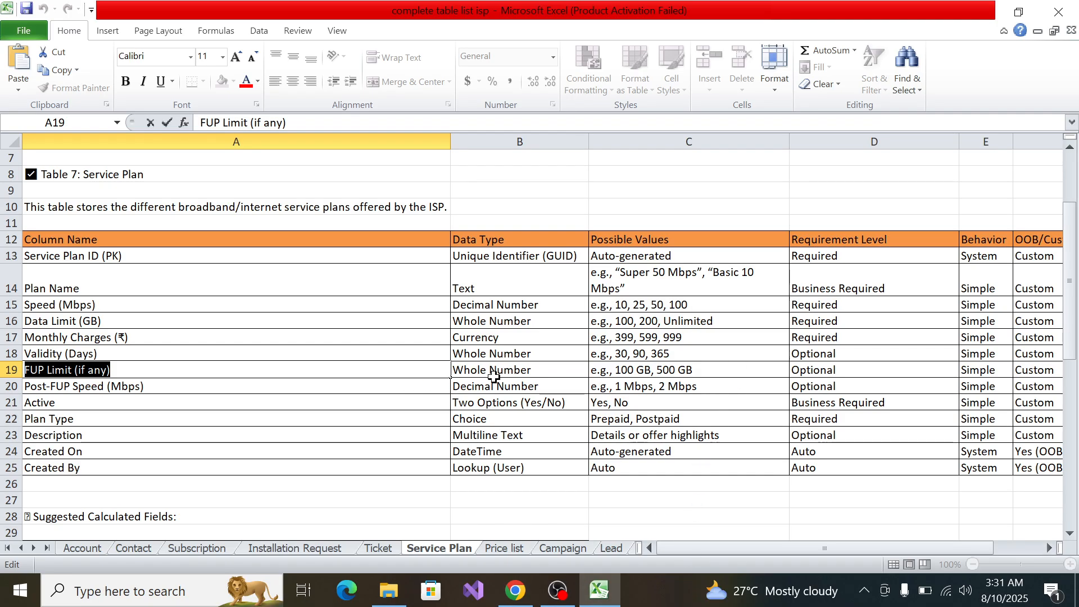
{"action": "key", "text": "alt+Tab"}
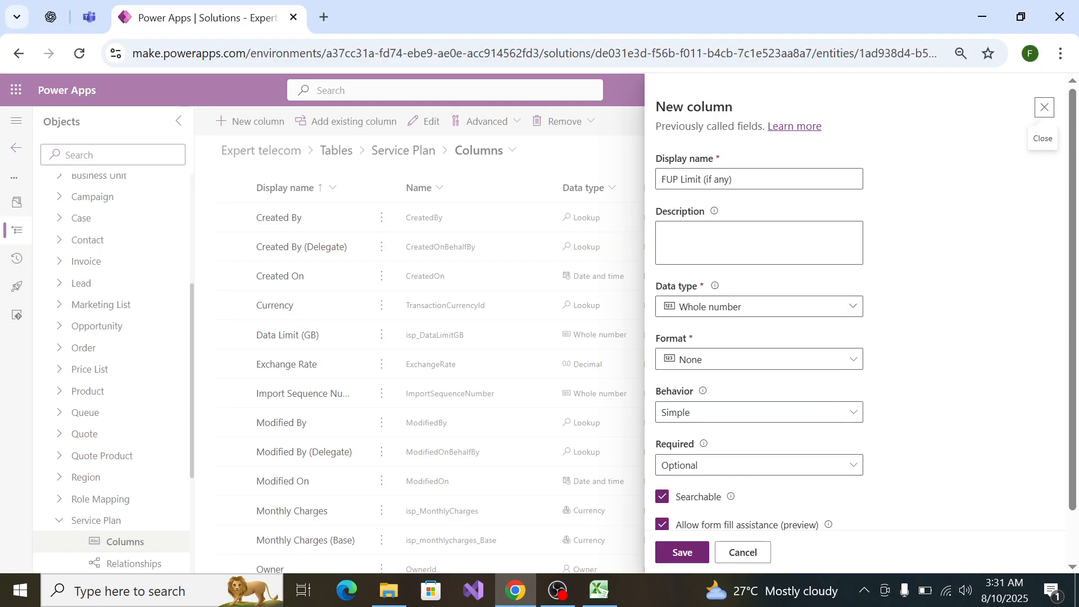
{"action": "left_click", "coordinate": [682, 553]}
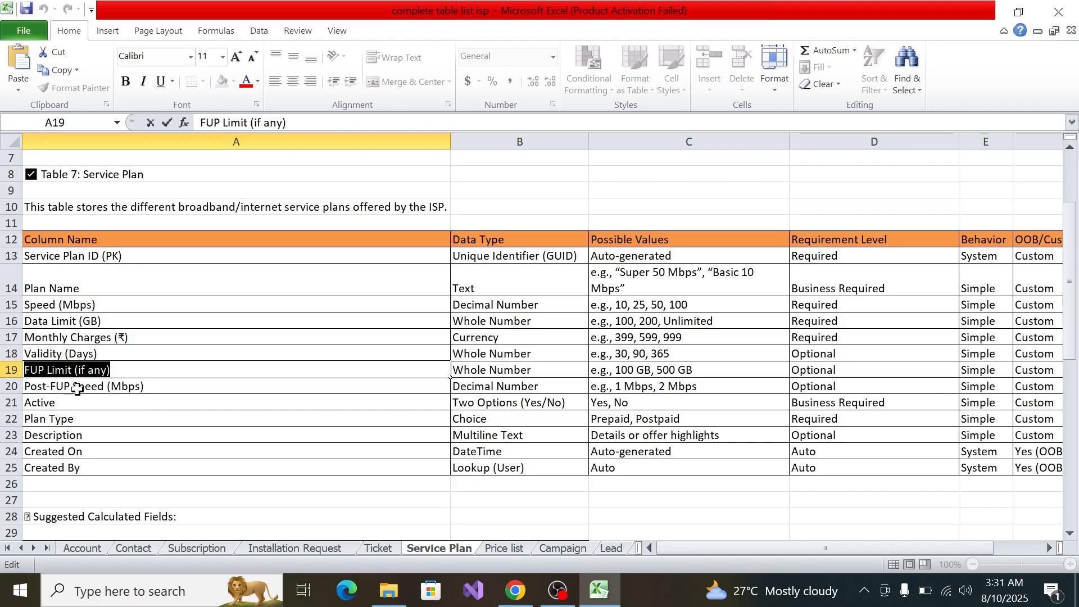
Step: In Excel, copy the column name Post-FUP Speed (Mbps) from cell A20 of the Service Plan sheet
{"action": "left_click", "coordinate": [158, 388]}
{"action": "key", "text": "F2"}
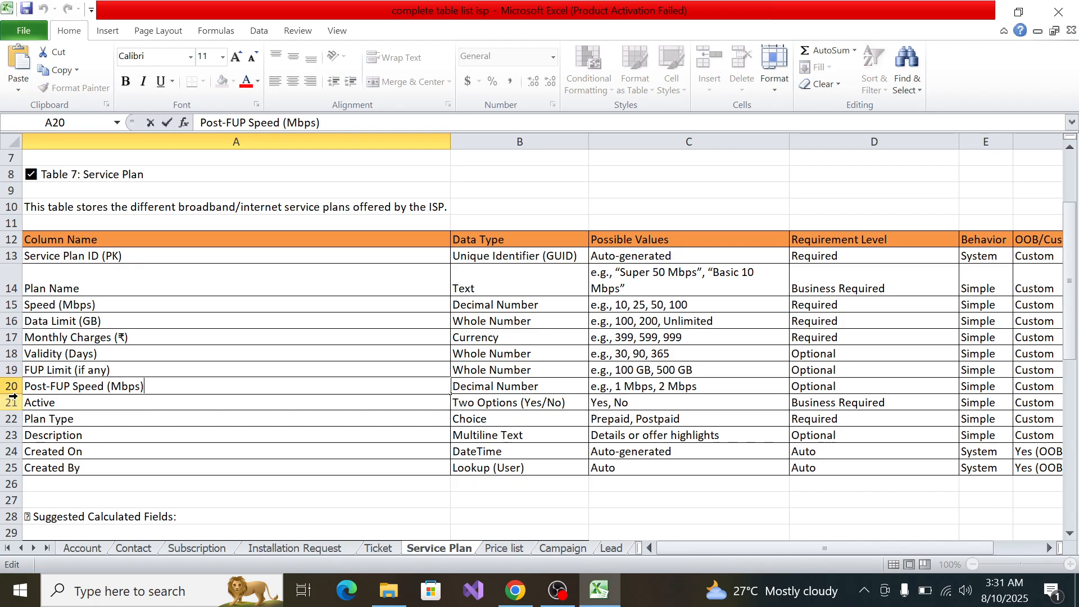
{"action": "key", "text": "shift+Home"}
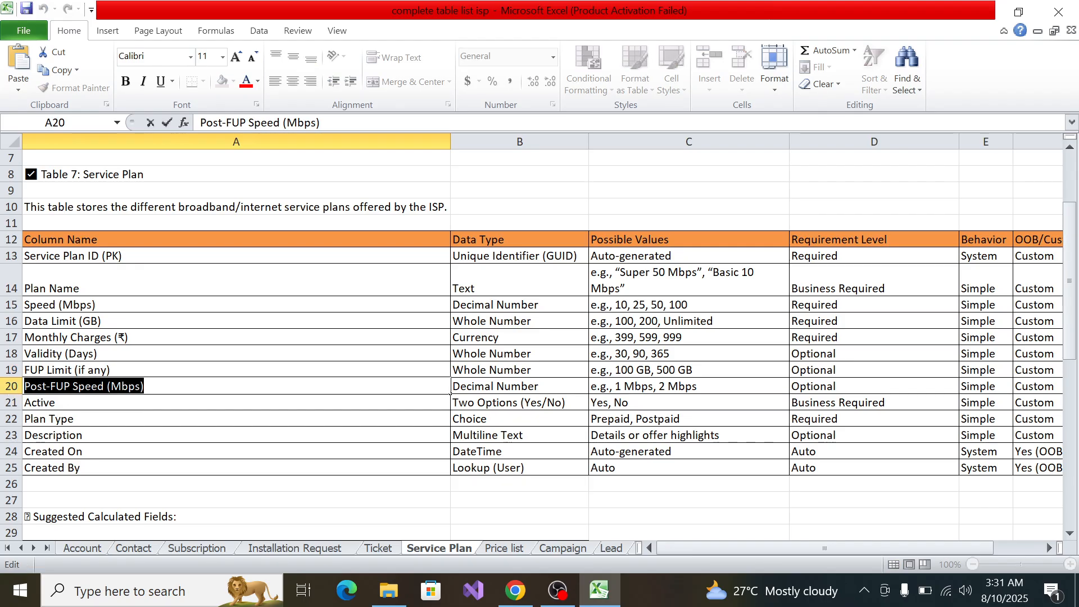
Step: Return to Power Apps and start a new Service Plan column with the display name Post-FUP Speed (Mbps)
{"action": "key", "text": "alt+Tab"}
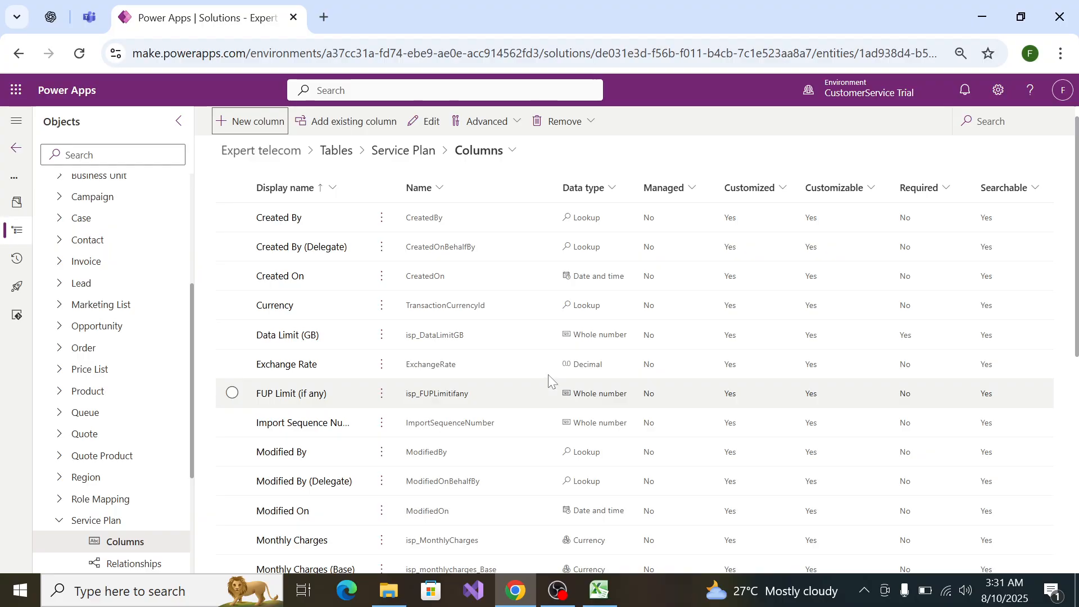
{"action": "left_click", "coordinate": [270, 121]}
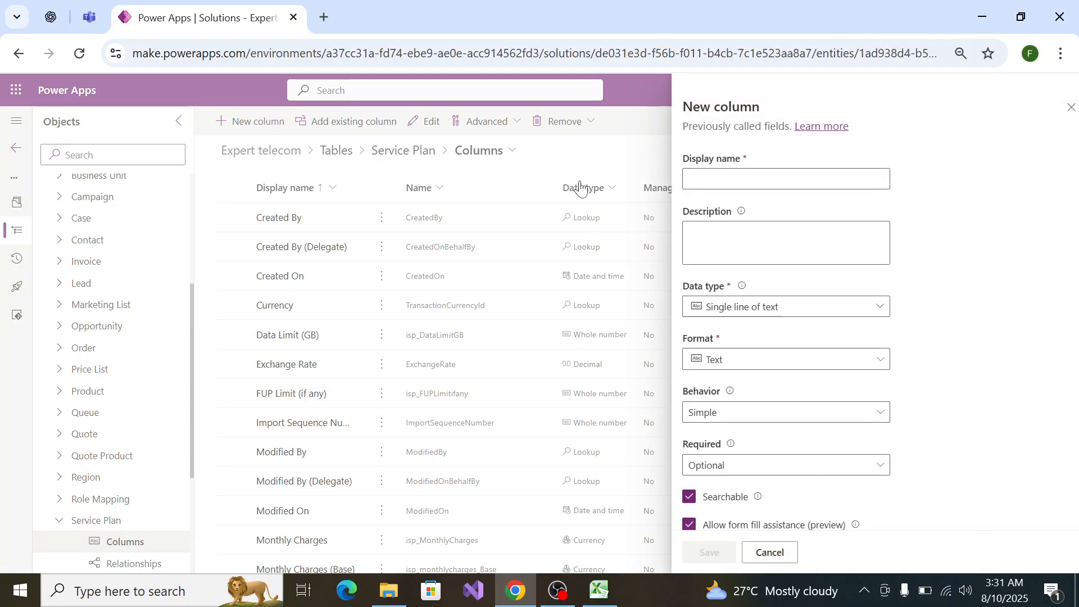
{"action": "left_click", "coordinate": [754, 180]}
{"action": "key", "text": "ctrl+v"}
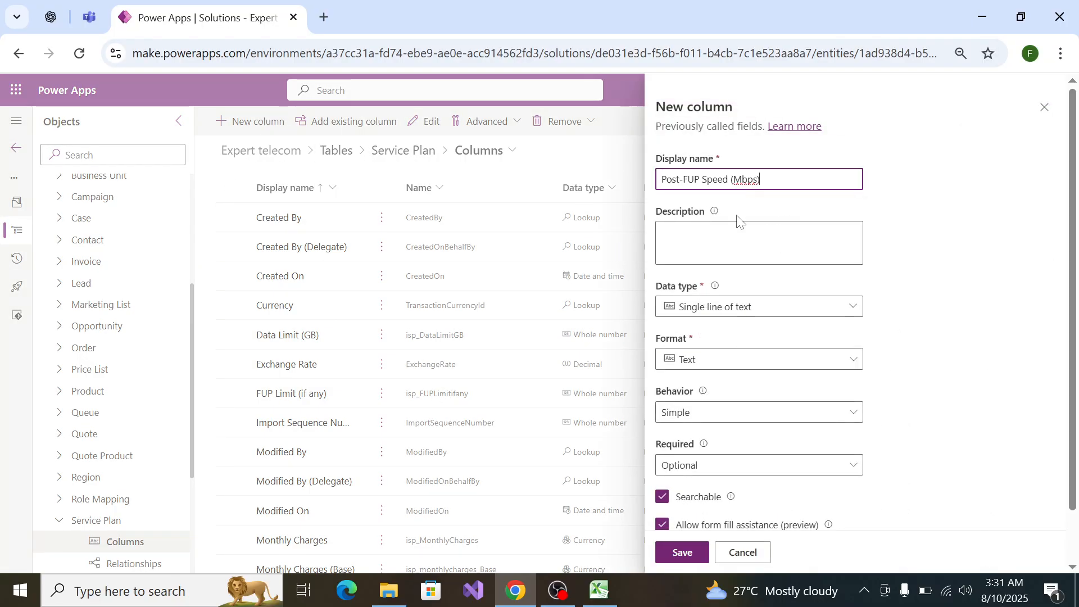
Step: Set the Post-FUP Speed (Mbps) column's data type to Decimal, checking the specification in the Excel sheet, and save the column
{"action": "left_click", "coordinate": [760, 315]}
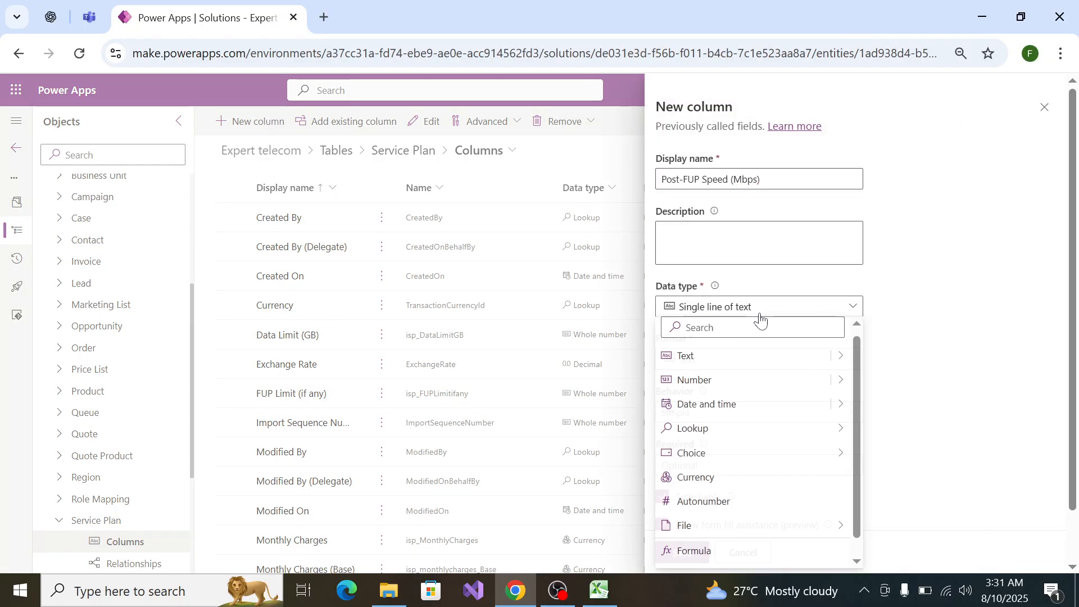
{"action": "key", "text": "alt+Tab"}
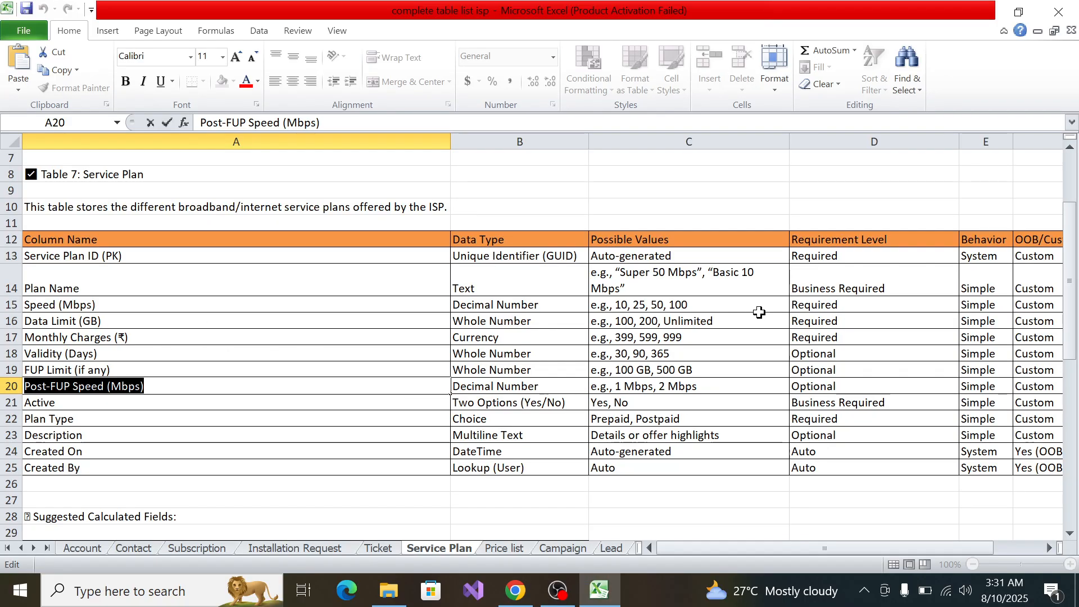
{"action": "key", "text": "alt+Tab"}
{"action": "left_click", "coordinate": [759, 314]}
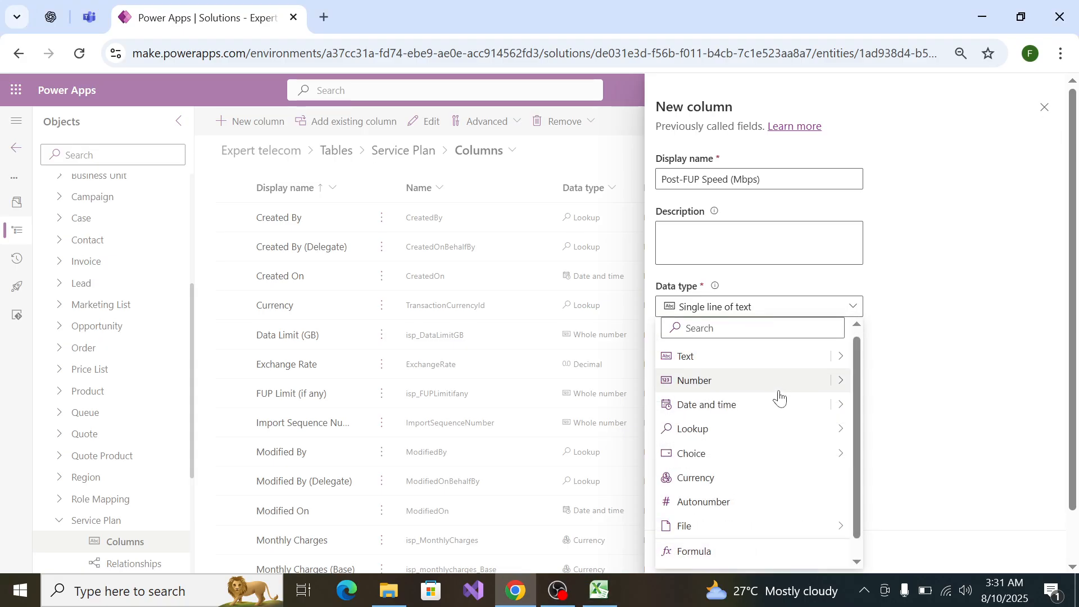
{"action": "mouse_move", "coordinate": [840, 380]}
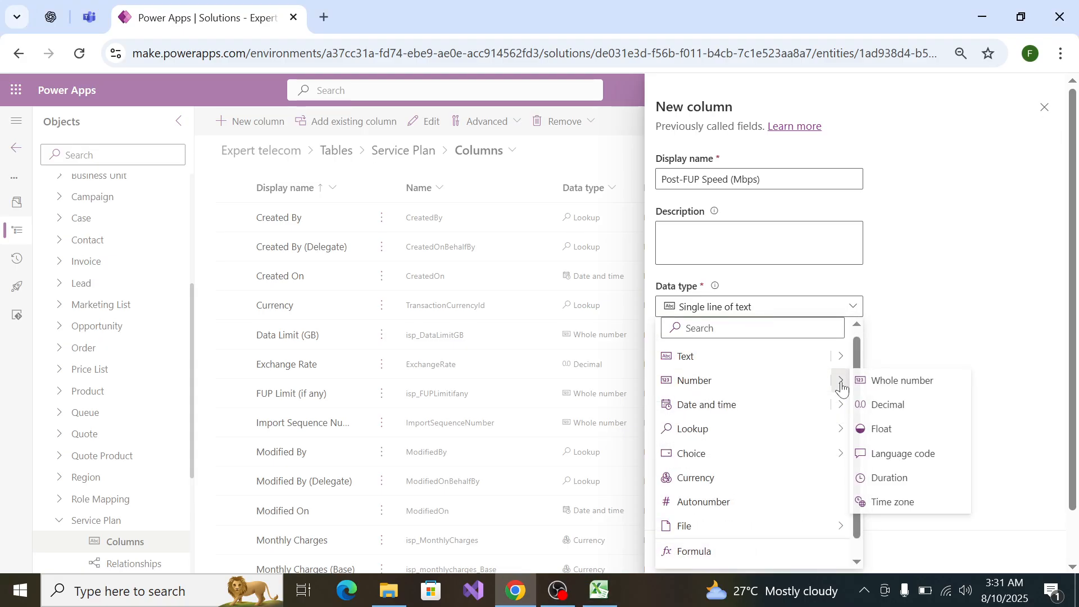
{"action": "left_click", "coordinate": [897, 405]}
{"action": "key", "text": "alt+Tab"}
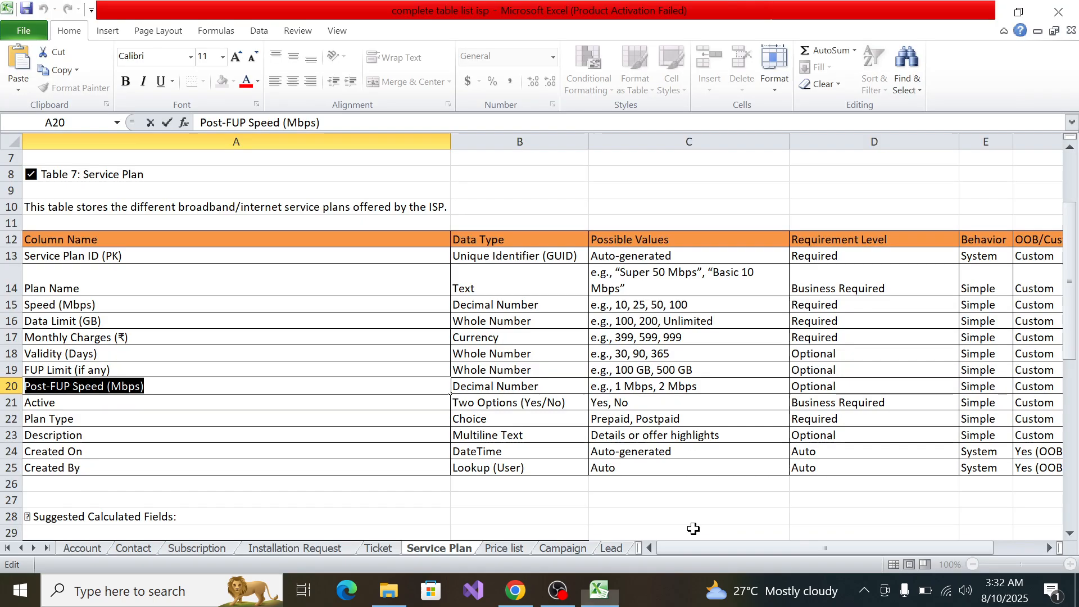
{"action": "key", "text": "alt+Tab"}
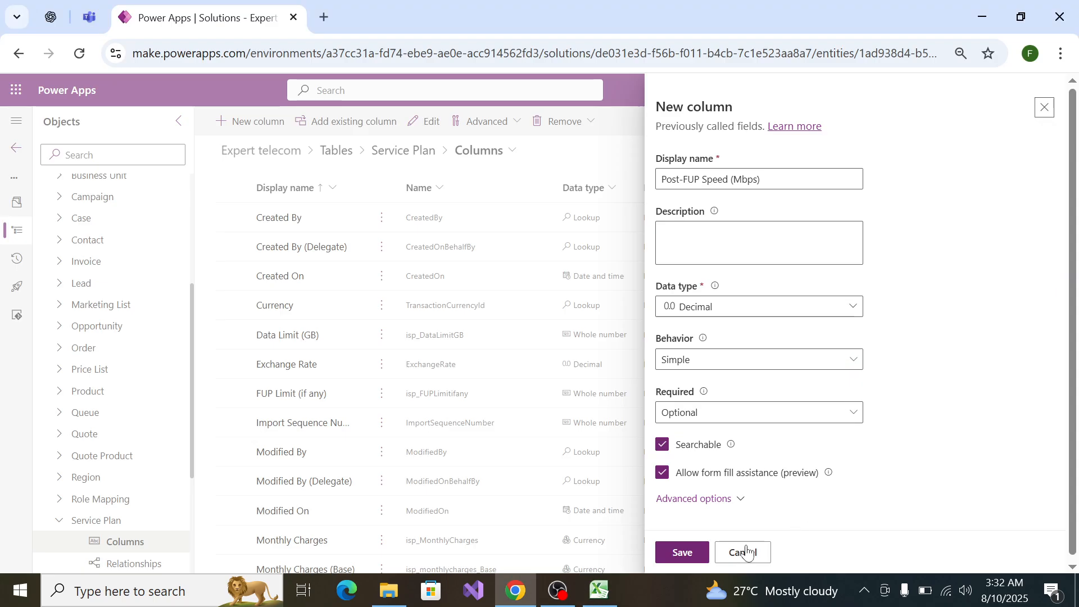
{"action": "left_click", "coordinate": [697, 558]}
Step: Copy the column name Active from cell A21 of the Excel sheet and return to the Power Apps column list
{"action": "key", "text": "alt+Tab"}
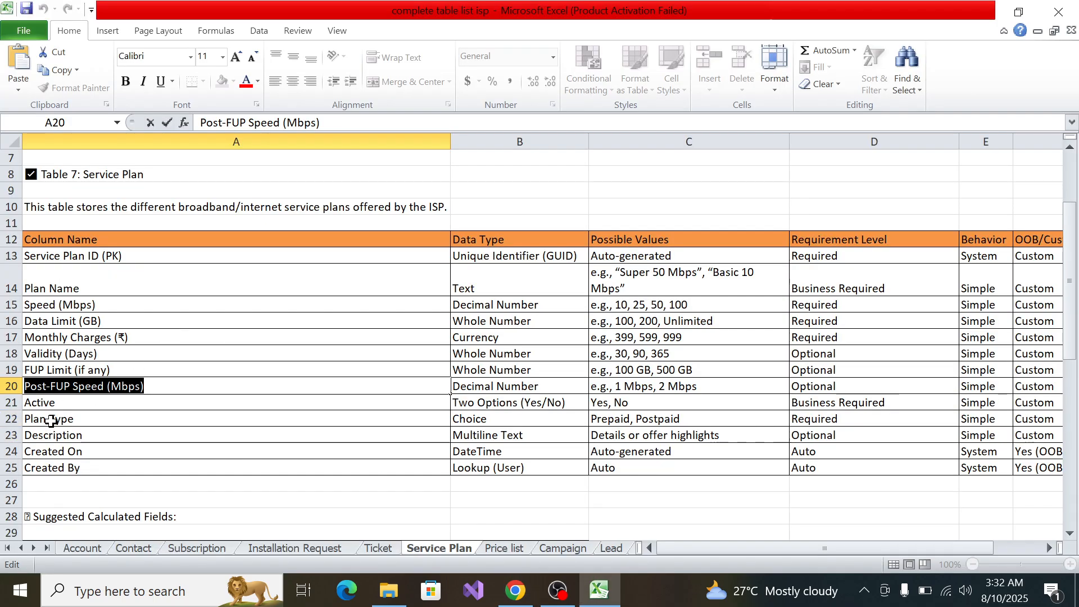
{"action": "left_click", "coordinate": [48, 403]}
{"action": "double_click", "coordinate": [47, 403]}
{"action": "double_click", "coordinate": [48, 402]}
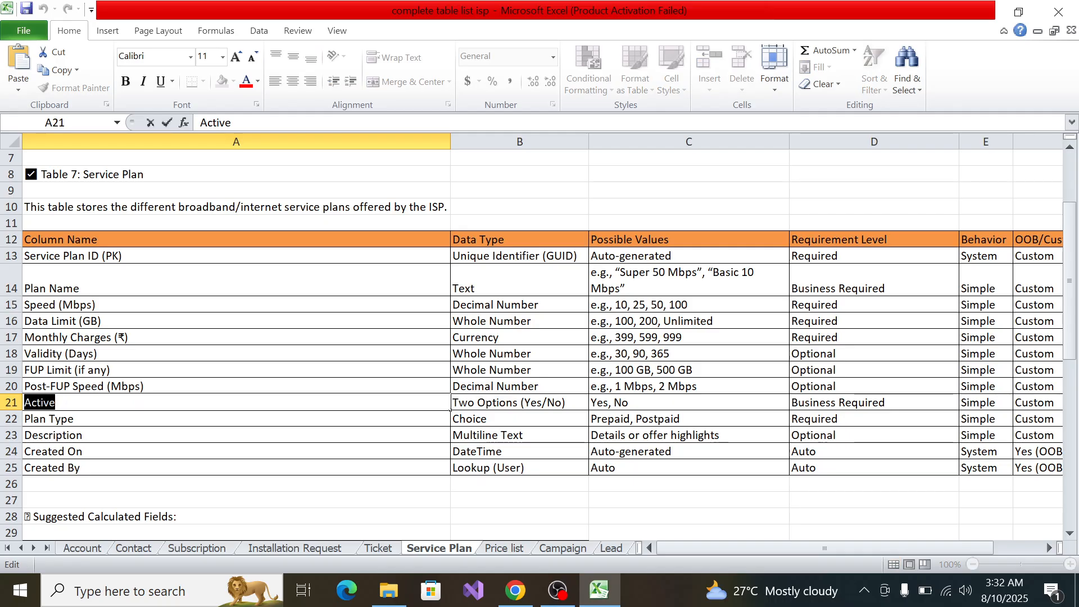
{"action": "key", "text": "alt+Tab"}
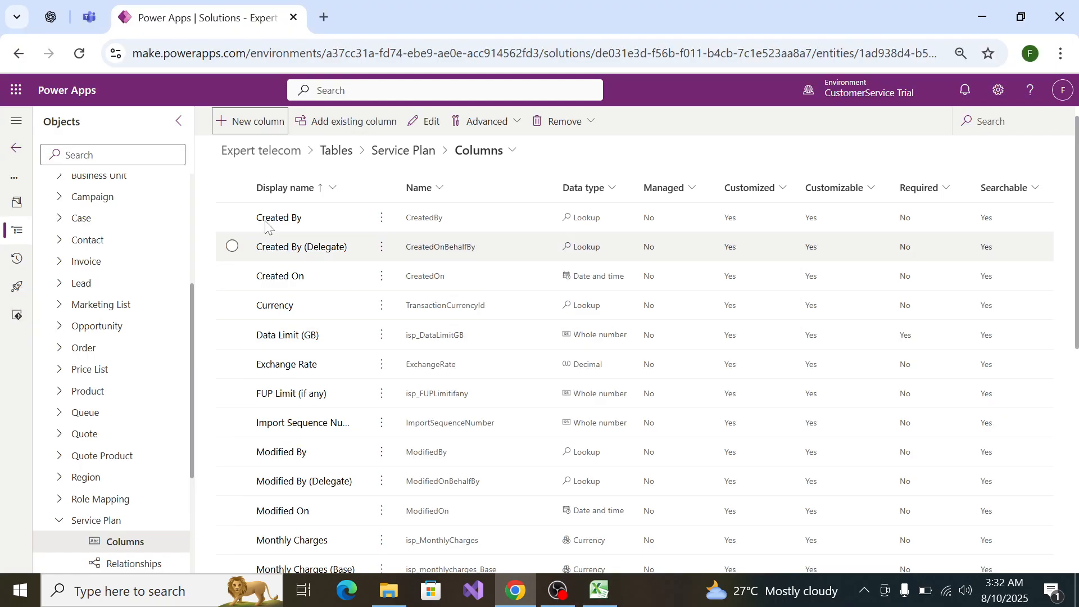
{"action": "scroll", "coordinate": [427, 410], "scroll_direction": "down", "scroll_amount": 5}
{"action": "scroll", "coordinate": [394, 412], "scroll_direction": "up", "scroll_amount": 6}
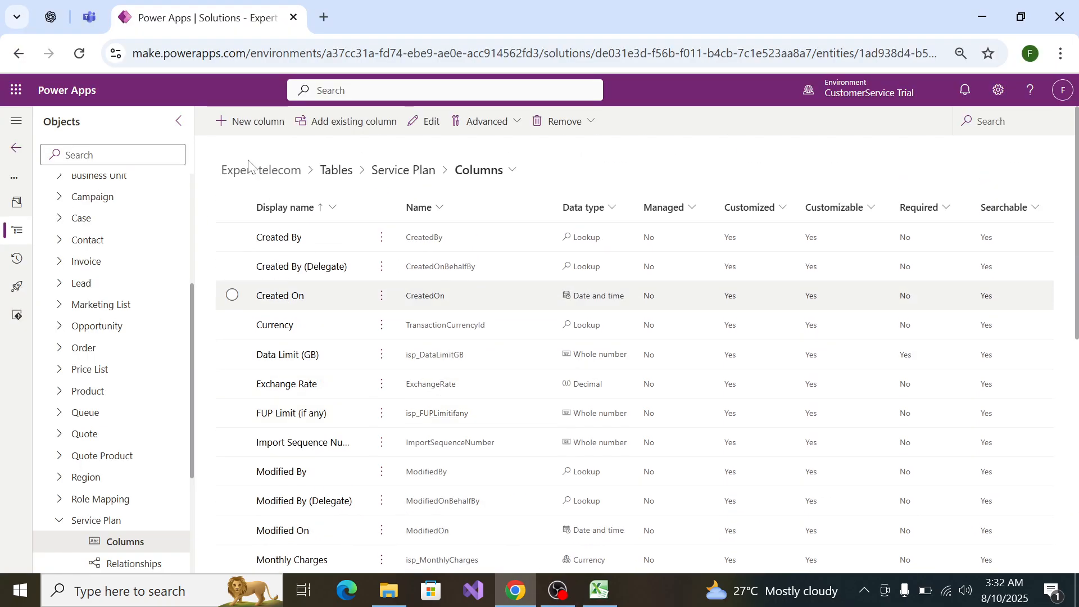
{"action": "left_click", "coordinate": [224, 128]}
Step: Switch to Excel and zoom the Service Plan sheet out to 90% so all specification columns fit
{"action": "key", "text": "alt+Tab"}
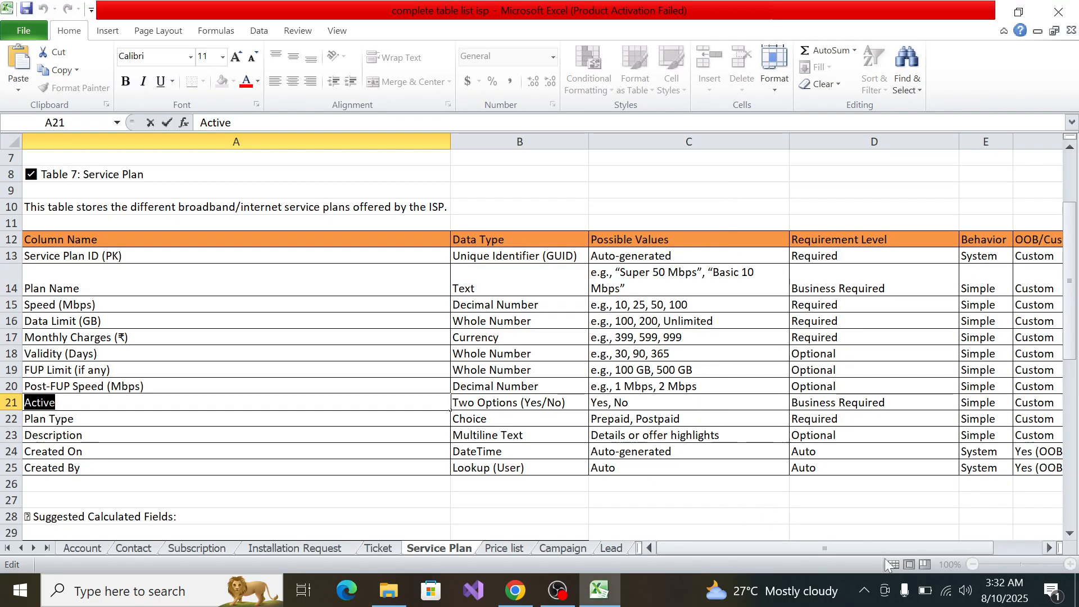
{"action": "left_click", "coordinate": [847, 527]}
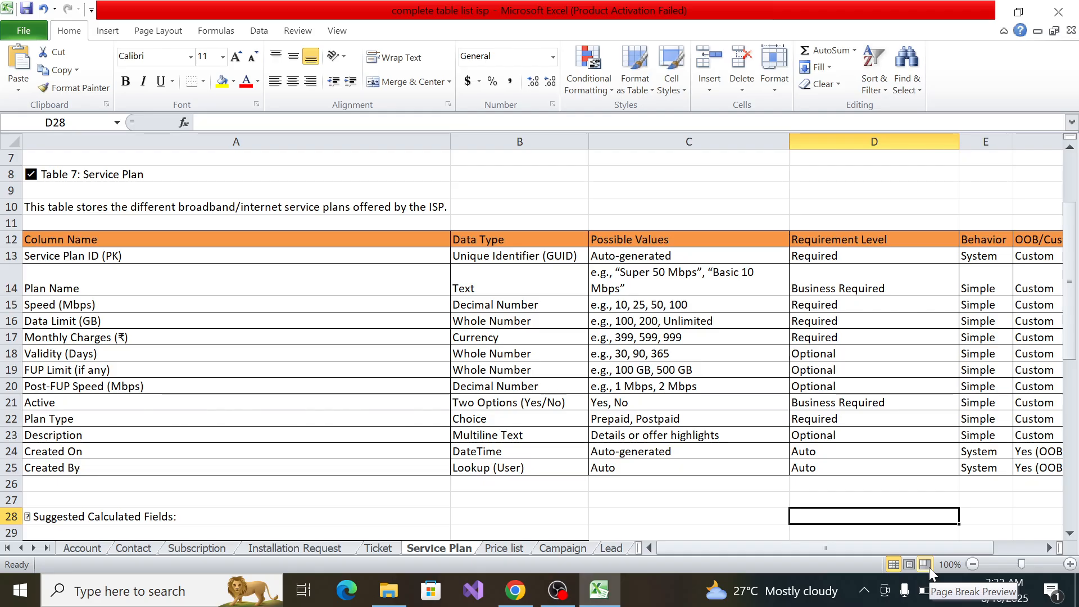
{"action": "left_click", "coordinate": [964, 567]}
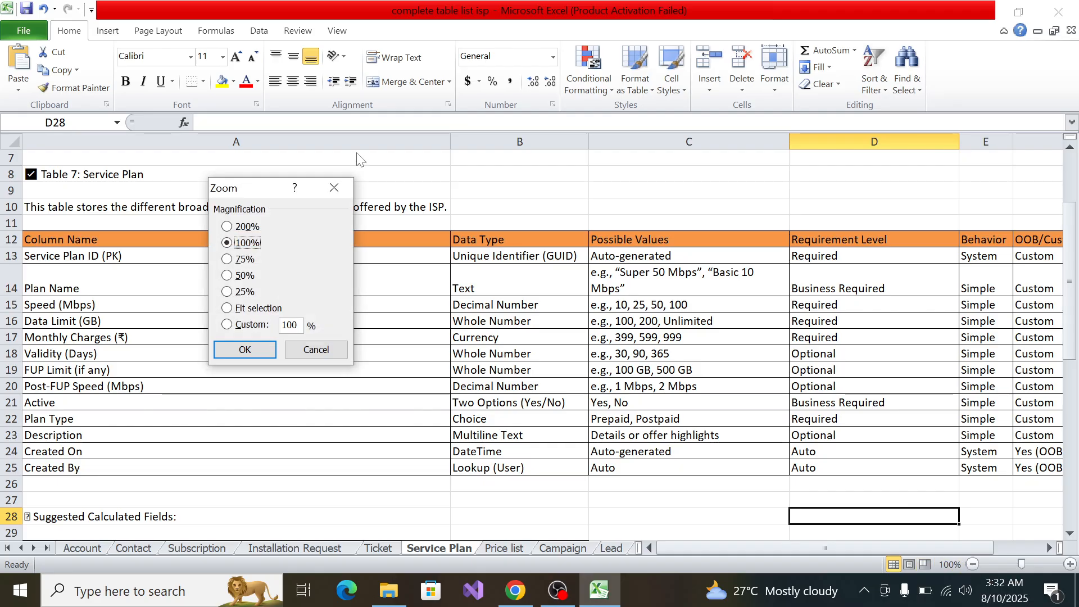
{"action": "left_click", "coordinate": [335, 187]}
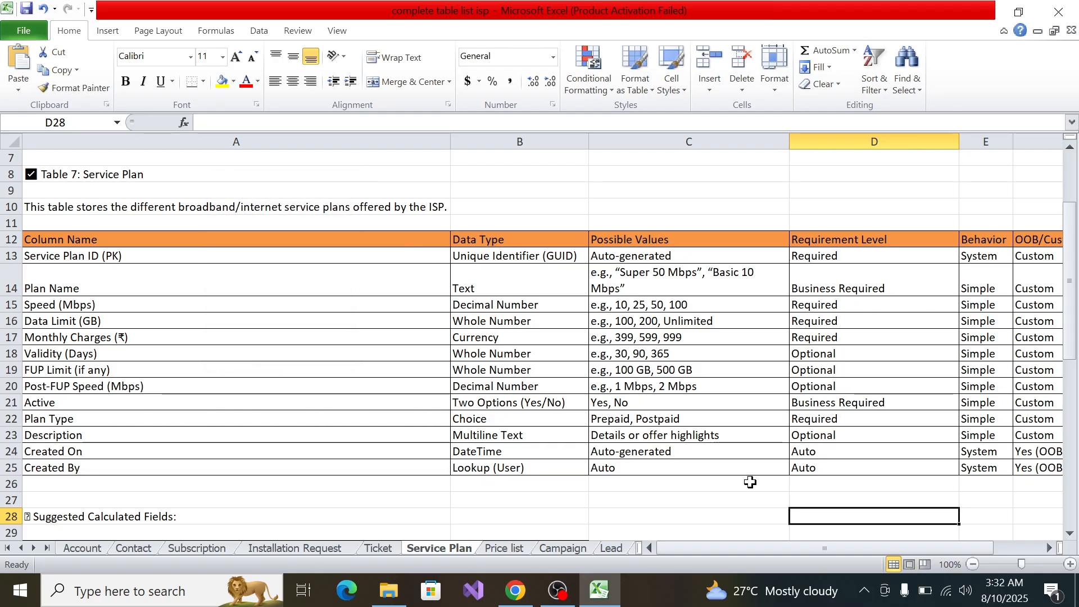
{"action": "left_click", "coordinate": [972, 565]}
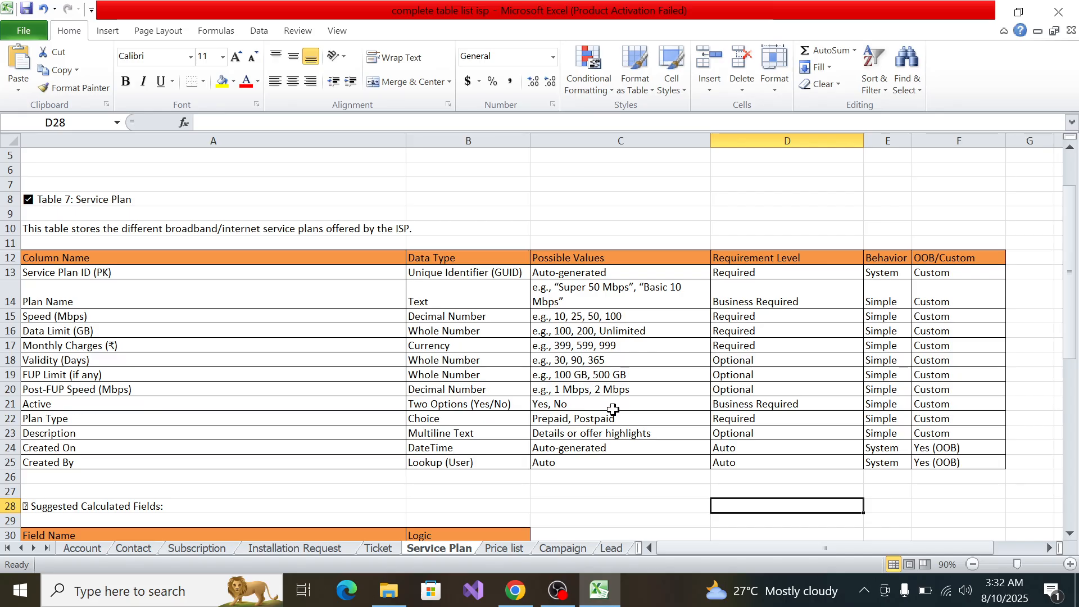
Step: Return to Power Apps and discard the blank new column form
{"action": "key", "text": "alt+Tab"}
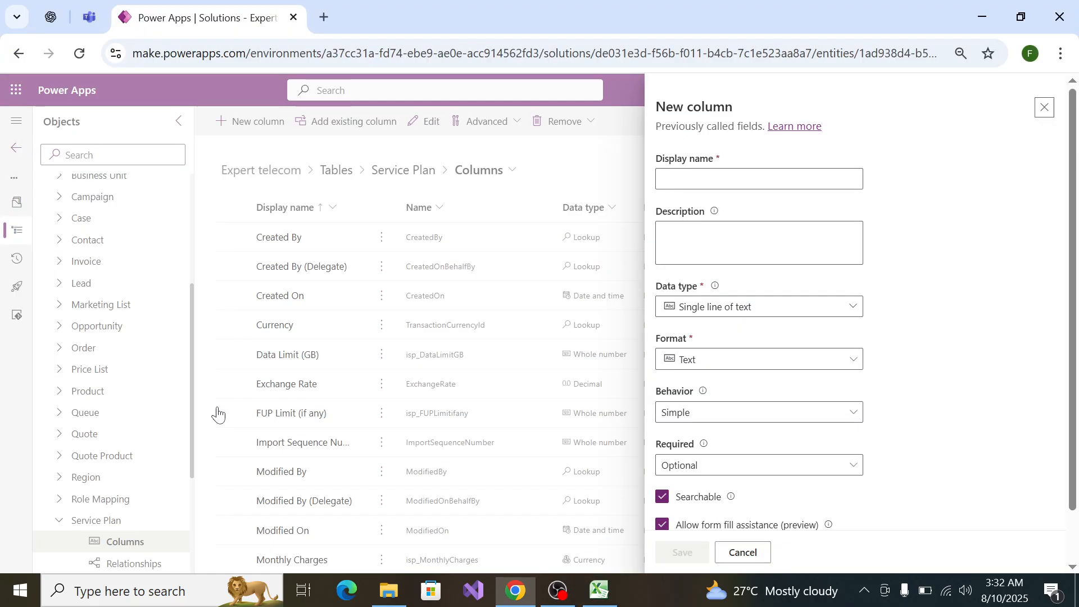
{"action": "key", "text": "alt+Tab"}
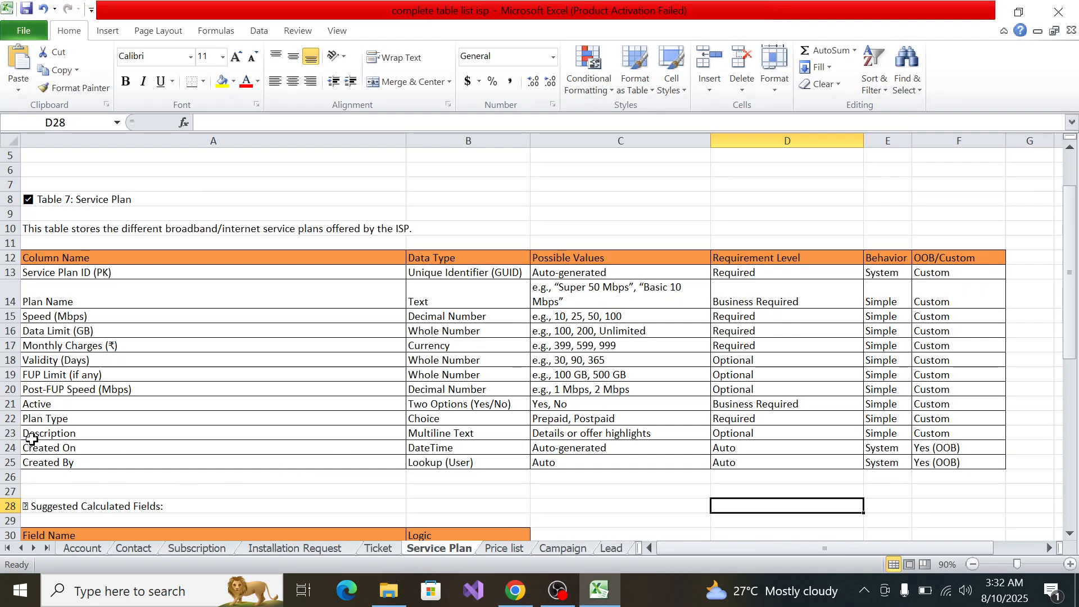
{"action": "key", "text": "alt+Tab"}
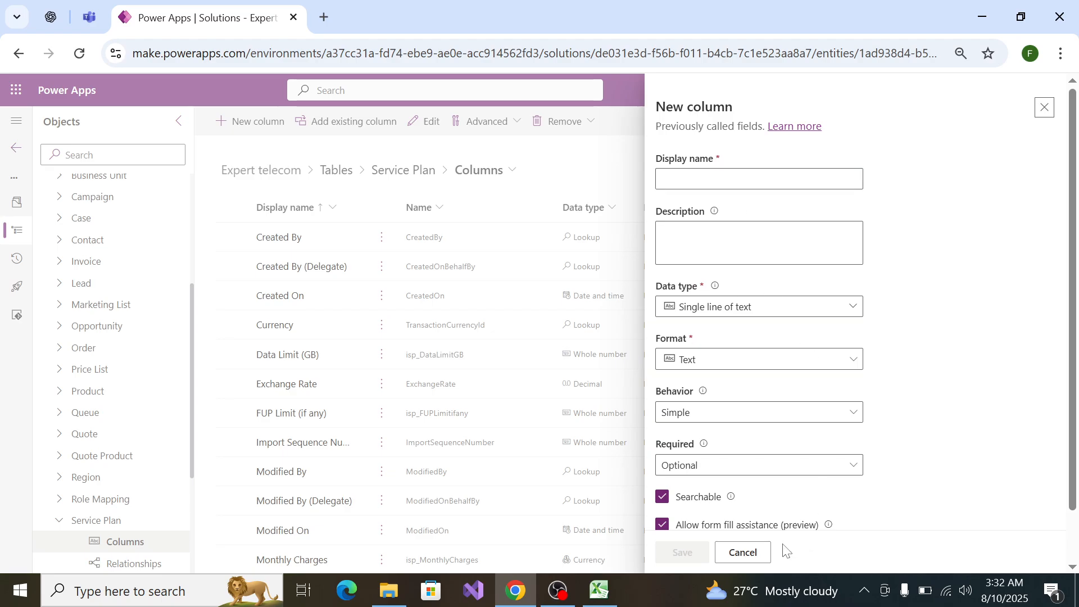
{"action": "left_click", "coordinate": [742, 552]}
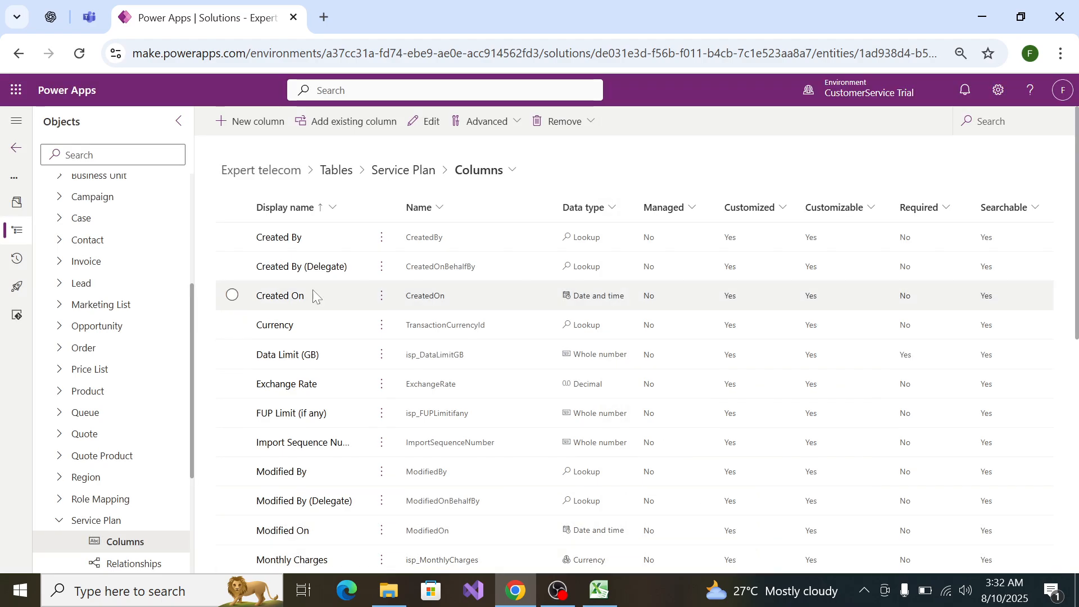
{"action": "left_click", "coordinate": [328, 138]}
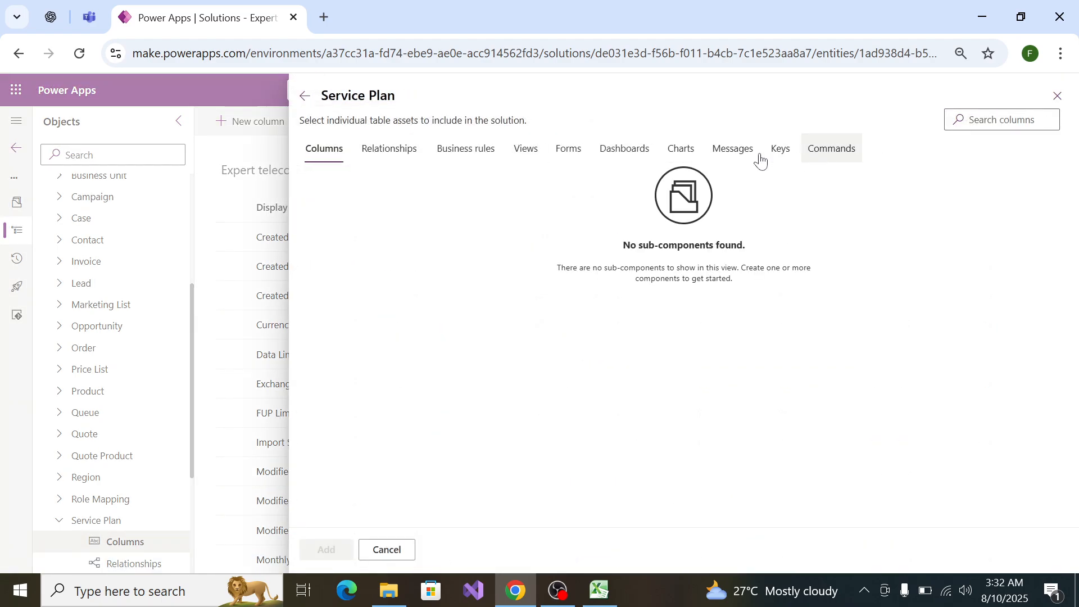
{"action": "left_click", "coordinate": [304, 96]}
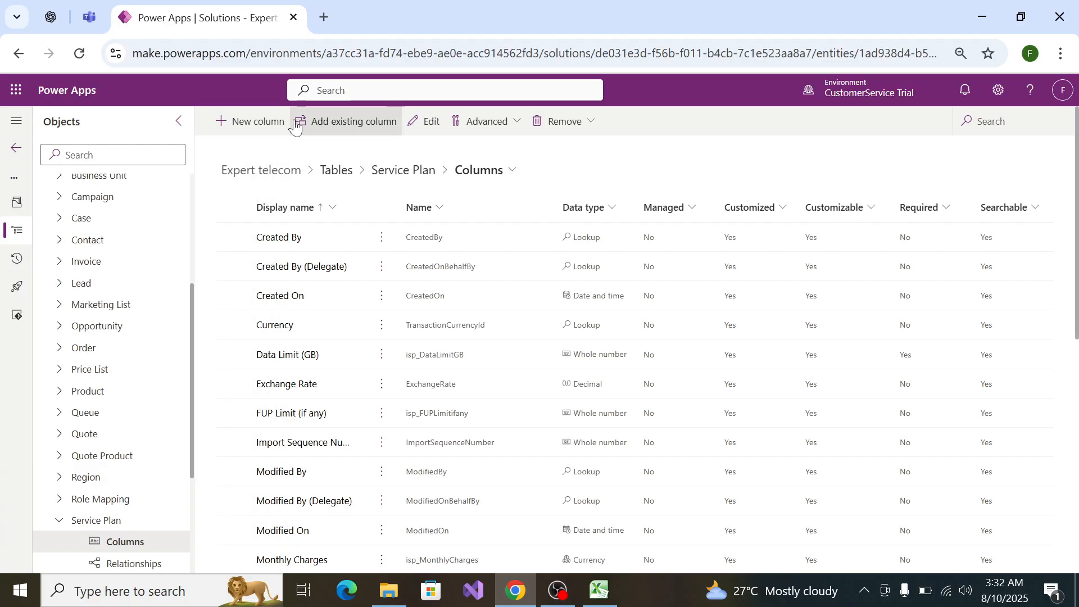
{"action": "left_click", "coordinate": [329, 131]}
{"action": "left_click", "coordinate": [405, 154]}
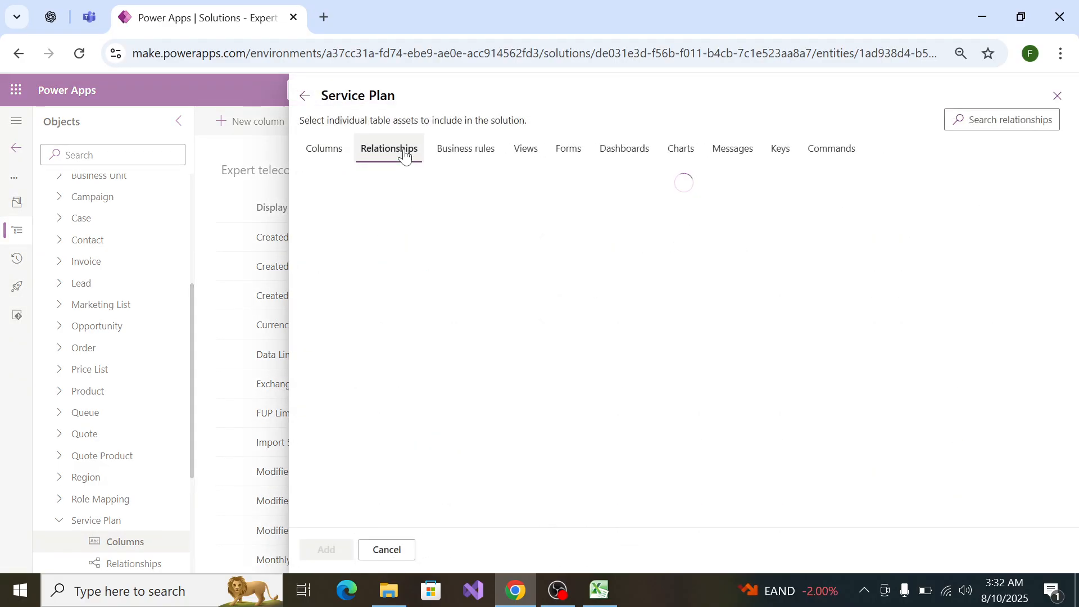
{"action": "left_click", "coordinate": [319, 147]}
{"action": "left_click", "coordinate": [305, 96]}
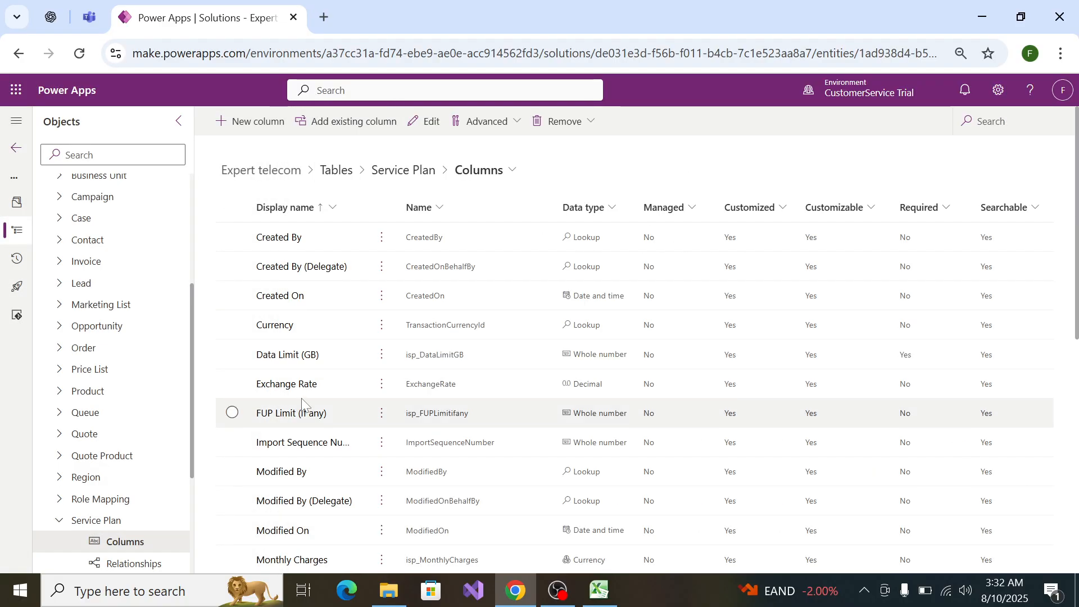
Step: Start a new Service Plan column with the display name Active
{"action": "scroll", "coordinate": [302, 403], "scroll_direction": "down", "scroll_amount": 5}
{"action": "scroll", "coordinate": [303, 388], "scroll_direction": "up", "scroll_amount": 5}
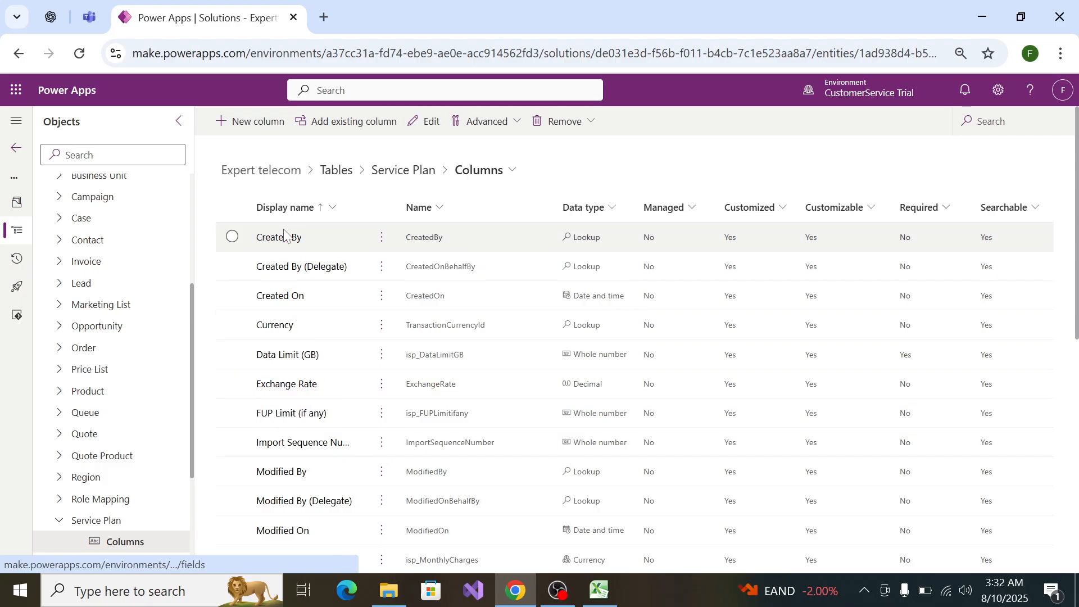
{"action": "left_click", "coordinate": [232, 121]}
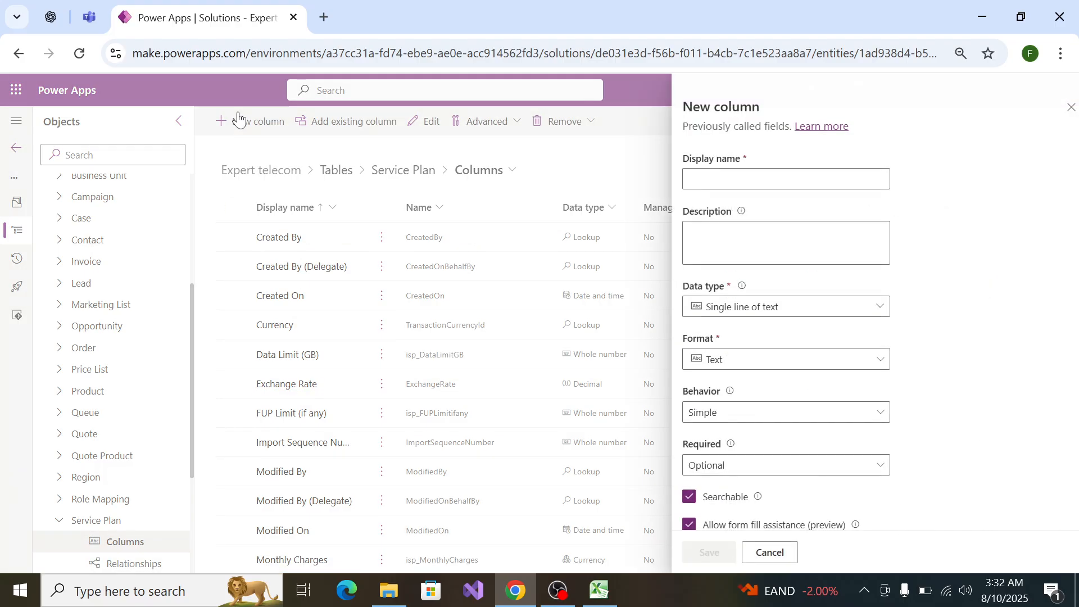
{"action": "left_click", "coordinate": [697, 183]}
{"action": "type", "text": "Active"}
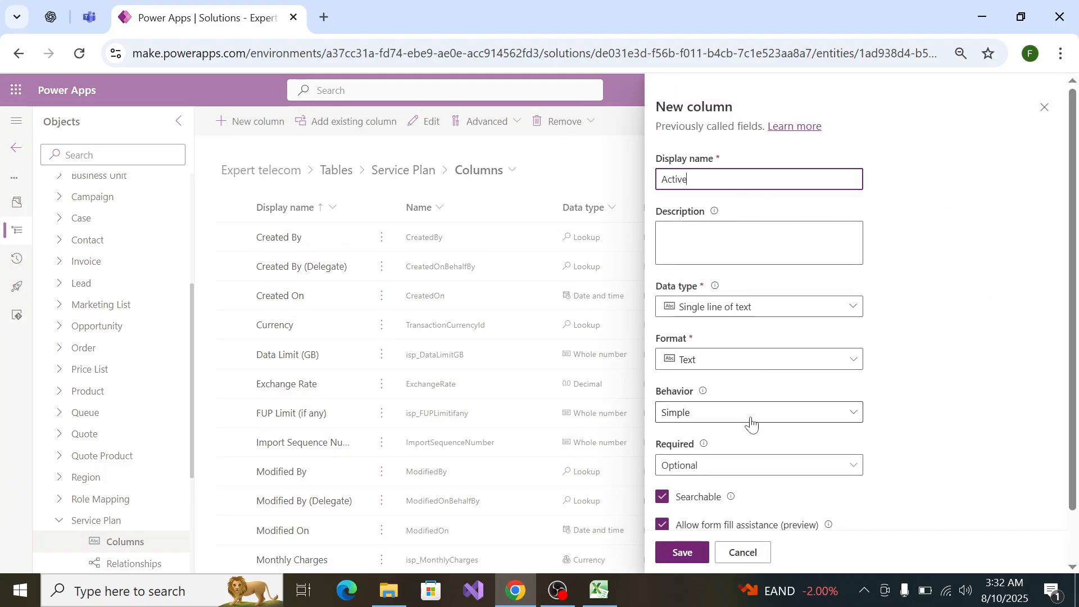
Step: Set the Active column's data type to Yes/no and save the column
{"action": "scroll", "coordinate": [751, 424], "scroll_direction": "down", "scroll_amount": 1}
{"action": "left_click", "coordinate": [784, 249]}
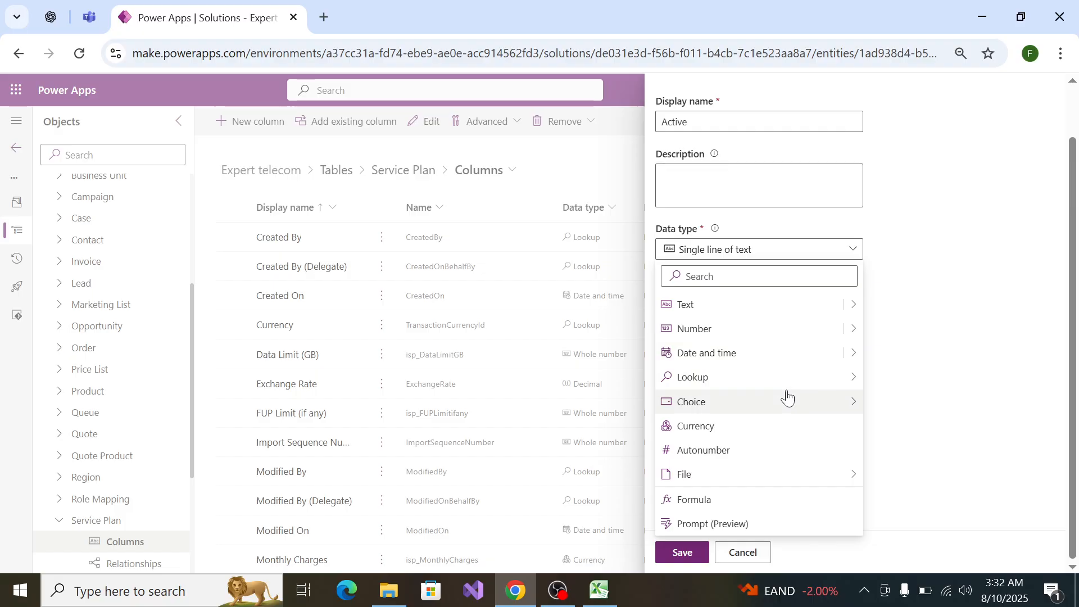
{"action": "mouse_move", "coordinate": [852, 337]}
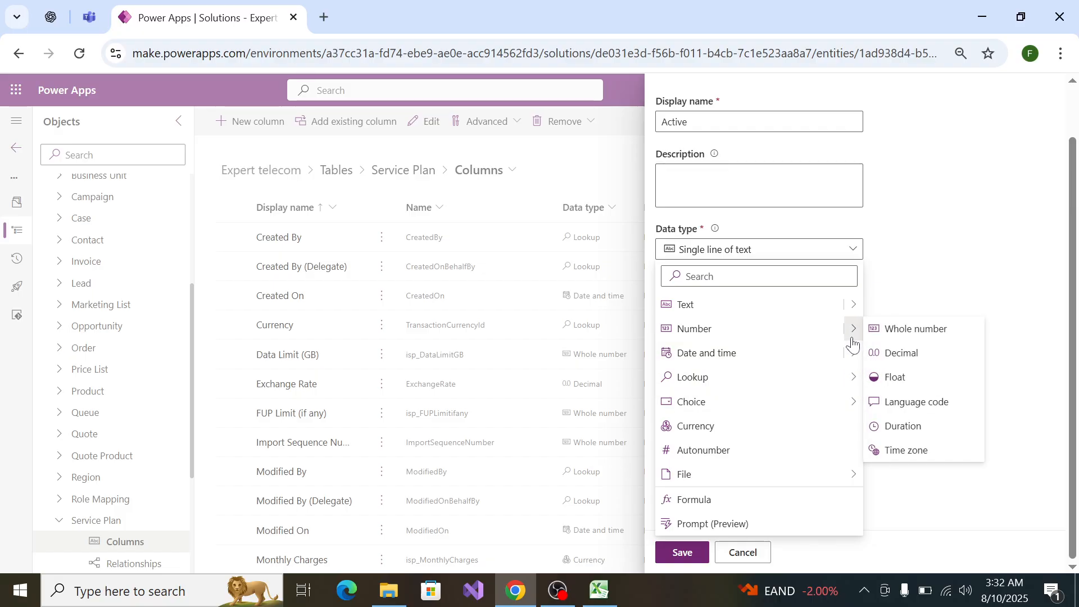
{"action": "mouse_move", "coordinate": [848, 400]}
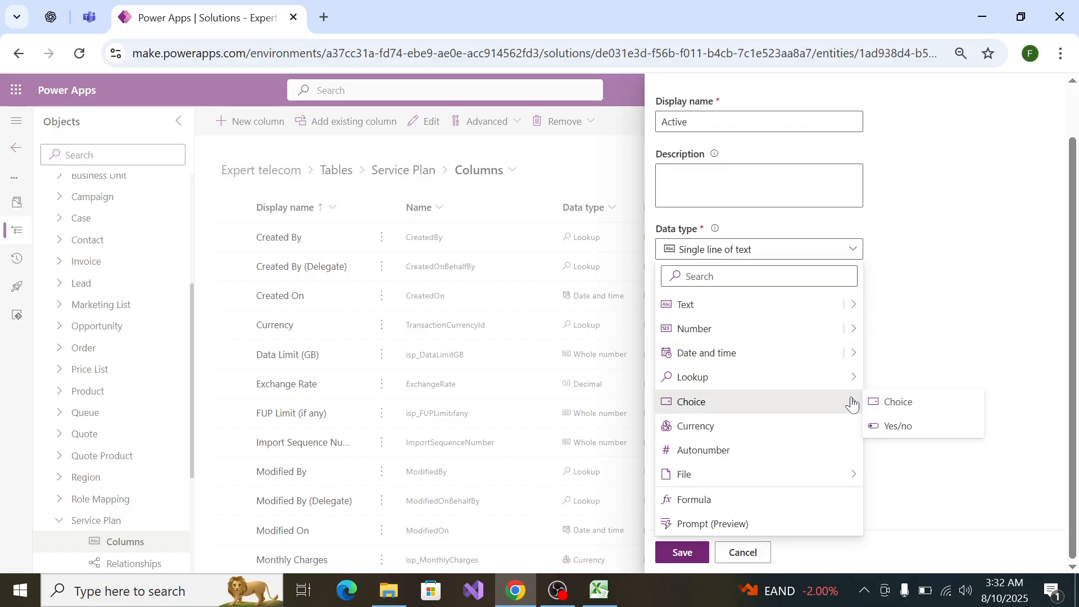
{"action": "left_click", "coordinate": [906, 429]}
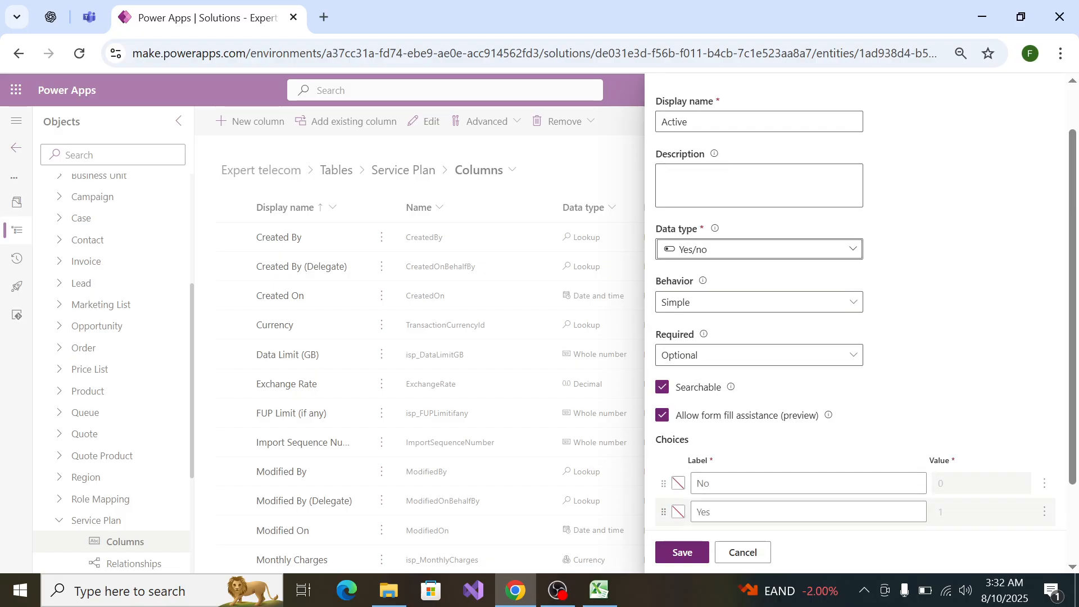
{"action": "left_click", "coordinate": [682, 553]}
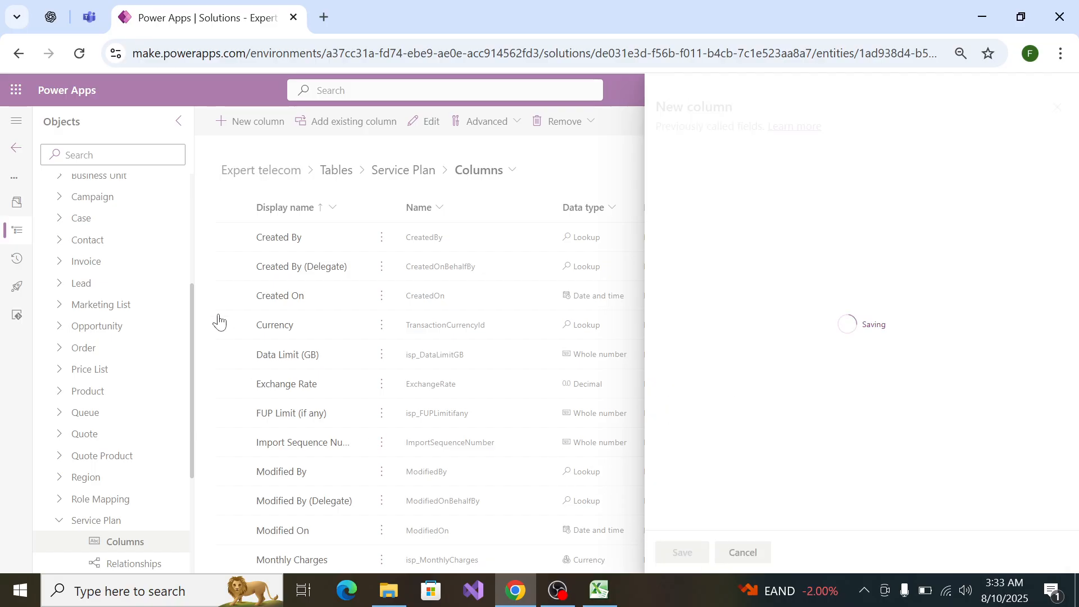
Step: Copy the column name Plan Type from cell A22 of the Excel sheet and return to the Power Apps column list
{"action": "key", "text": "alt+Tab"}
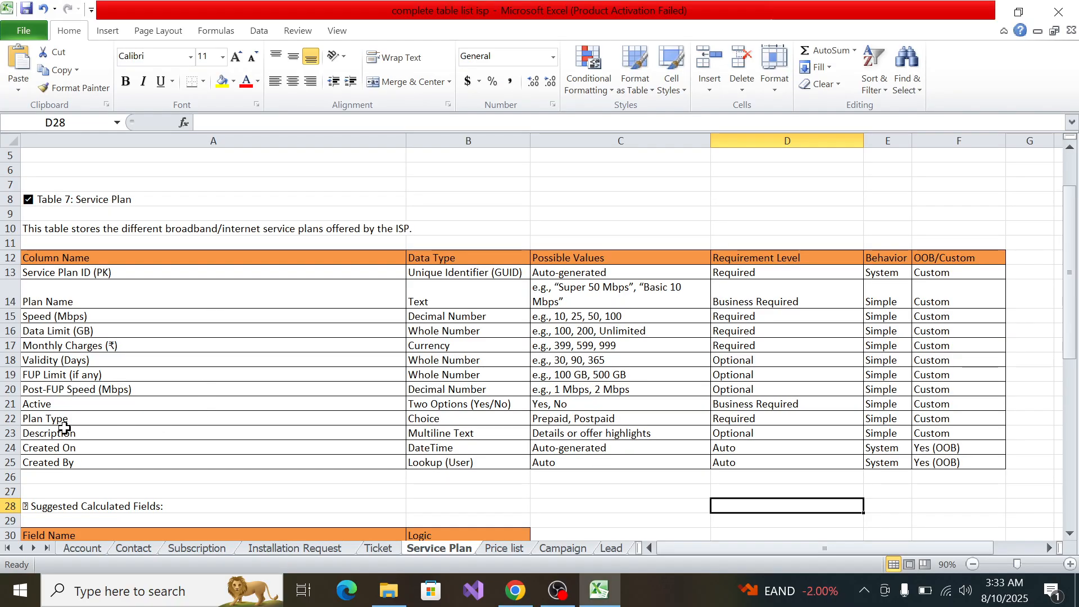
{"action": "left_click", "coordinate": [79, 417]}
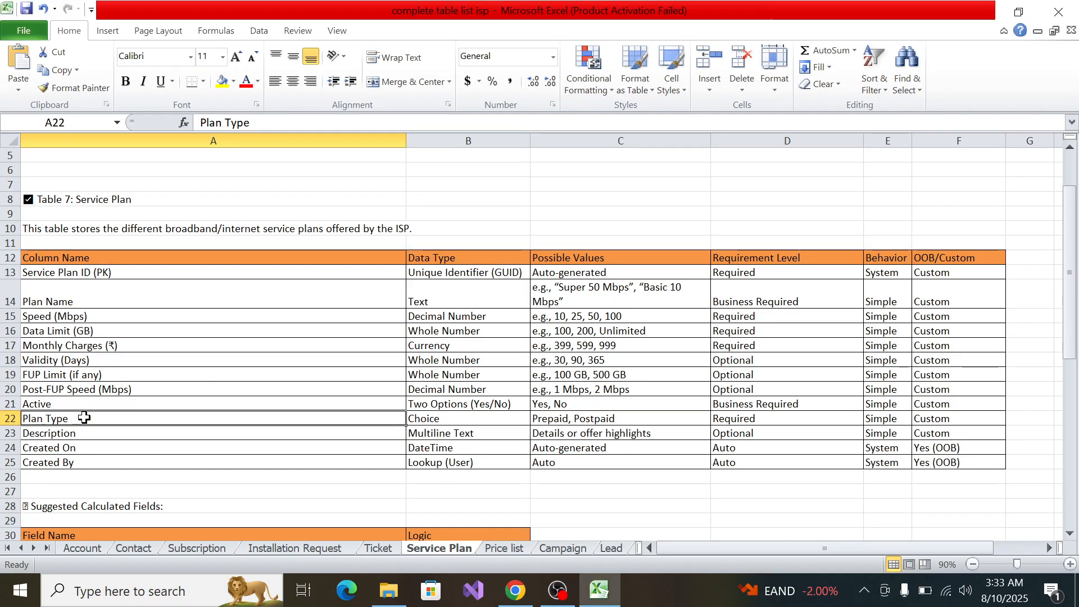
{"action": "double_click", "coordinate": [82, 417]}
{"action": "key", "text": "shift+Home"}
{"action": "key", "text": "ctrl+c"}
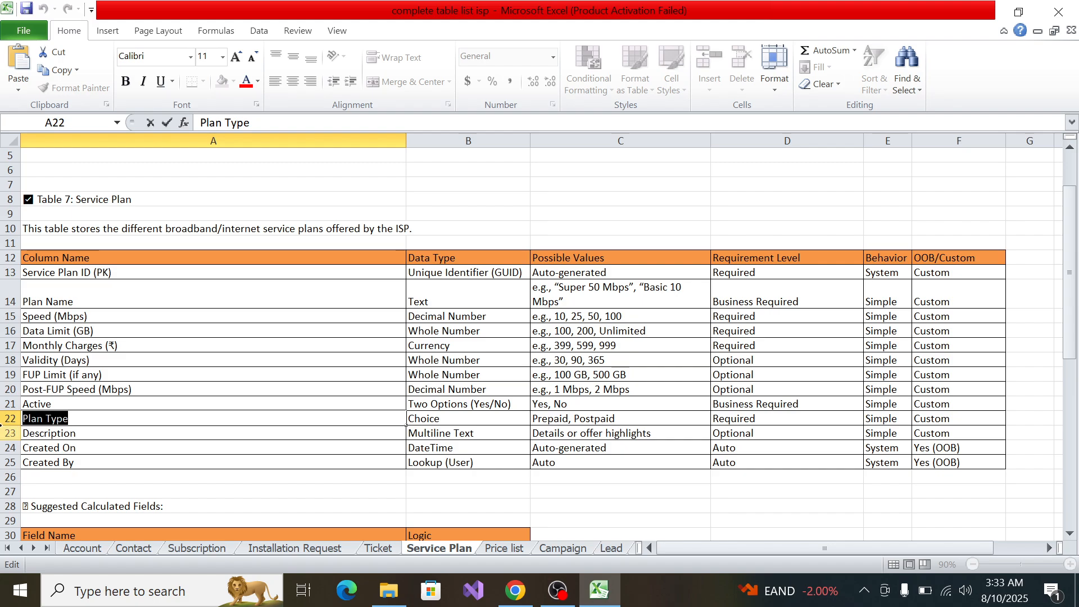
{"action": "key", "text": "alt+Tab"}
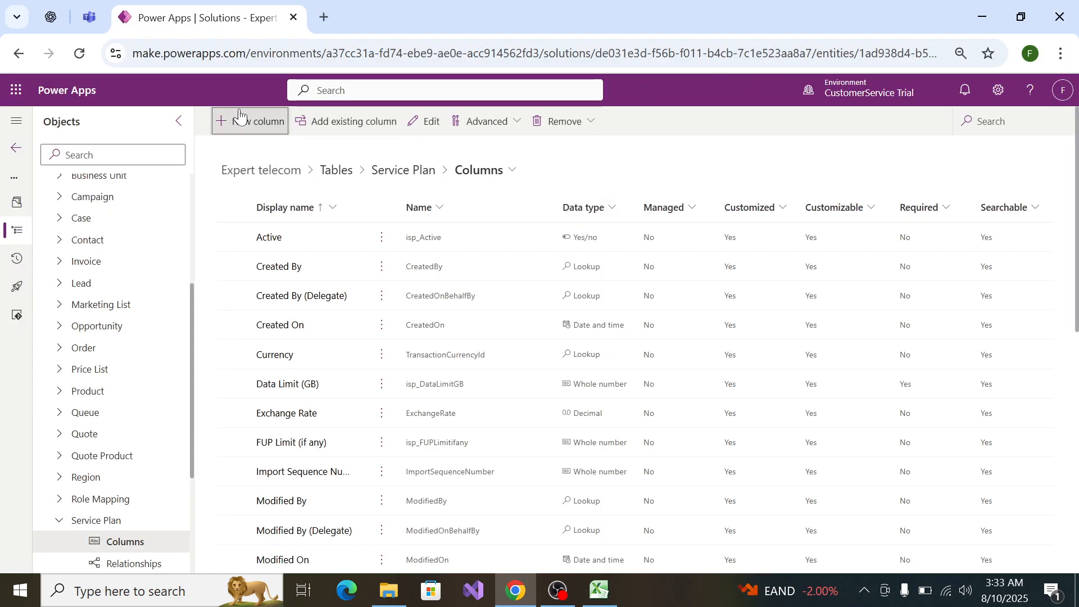
Step: Start a new Service Plan column with the display name Plan Type and the data type Choice
{"action": "left_click", "coordinate": [239, 118]}
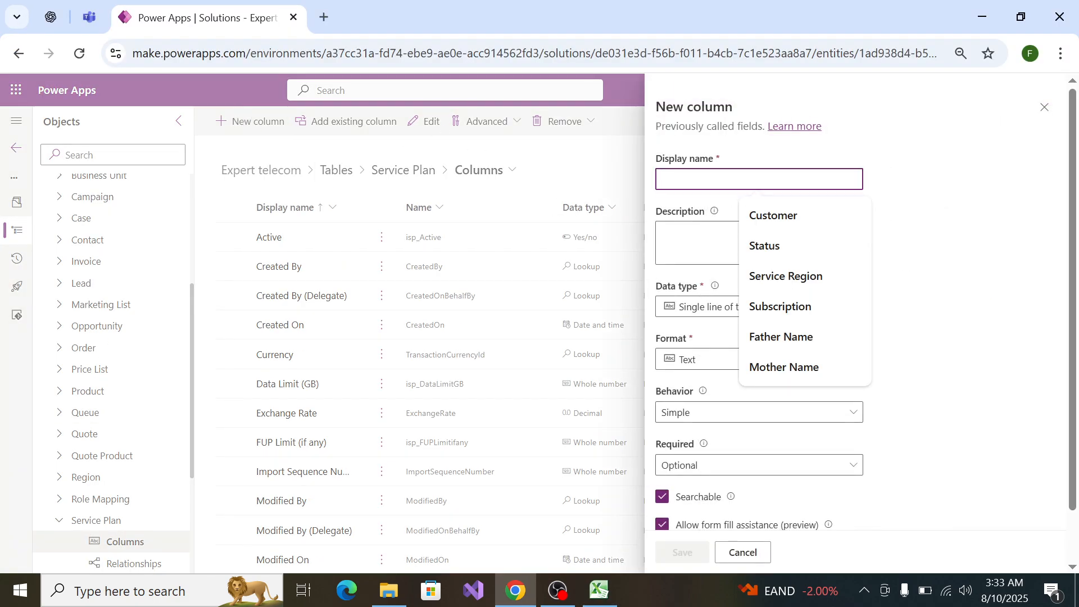
{"action": "key", "text": "ctrl+v"}
{"action": "left_click", "coordinate": [715, 307]}
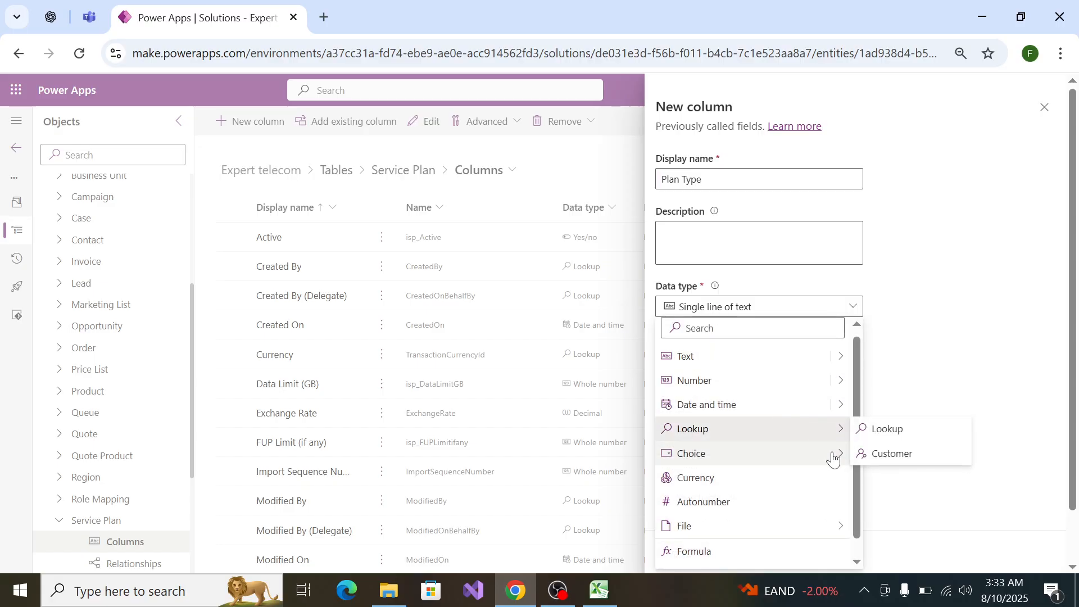
{"action": "mouse_move", "coordinate": [849, 466]}
{"action": "left_click", "coordinate": [877, 455]}
{"action": "scroll", "coordinate": [765, 465], "scroll_direction": "down", "scroll_amount": 5}
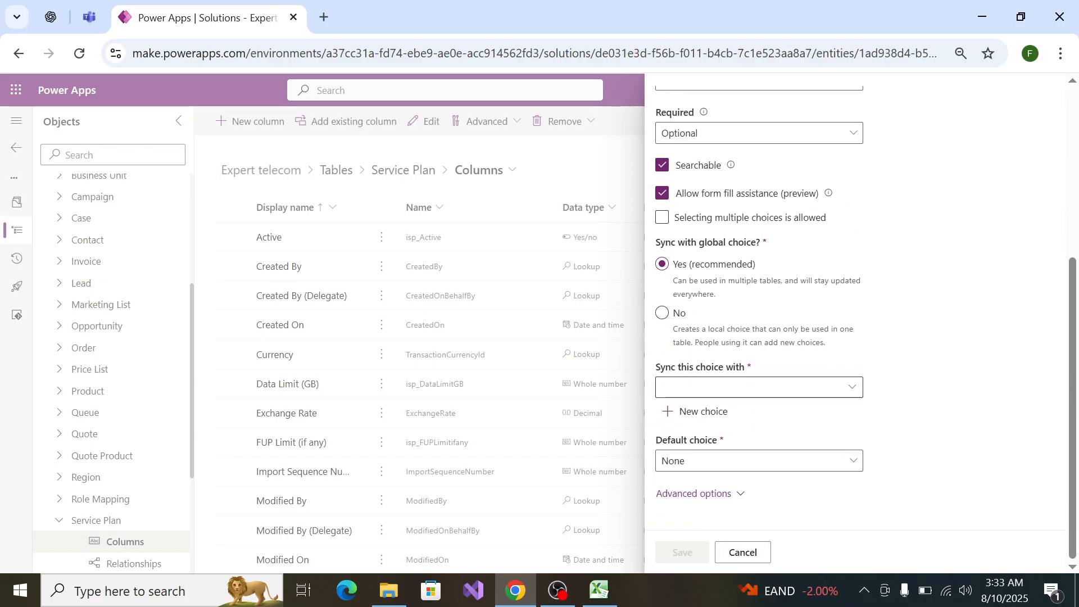
Step: Check Plan Type's specification in Excel, then make the column Business required and set syncing with a global choice to No
{"action": "key", "text": "alt+Tab"}
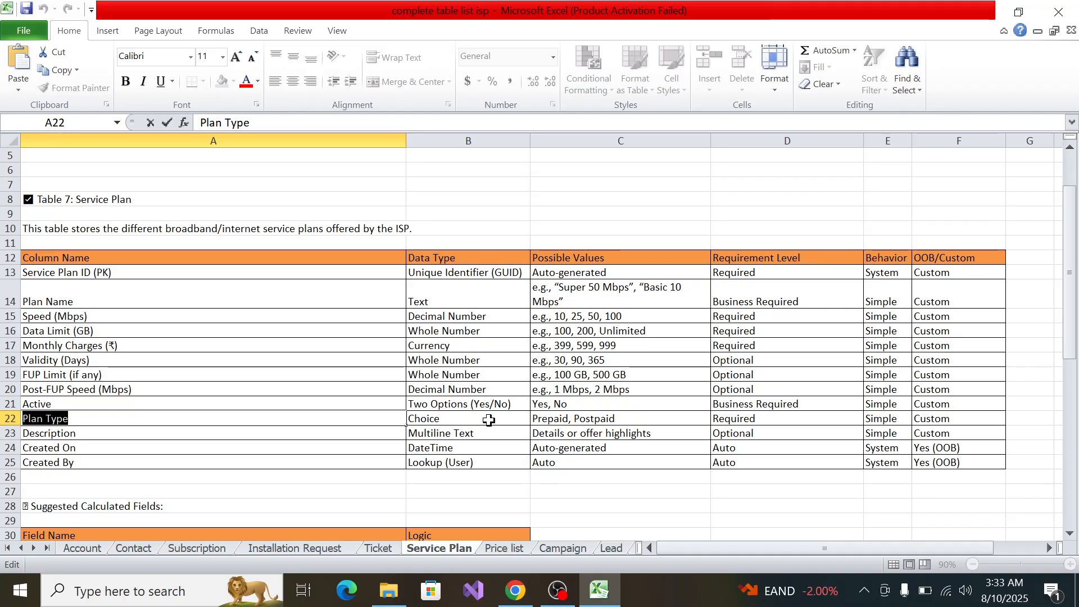
{"action": "key", "text": "alt+Tab"}
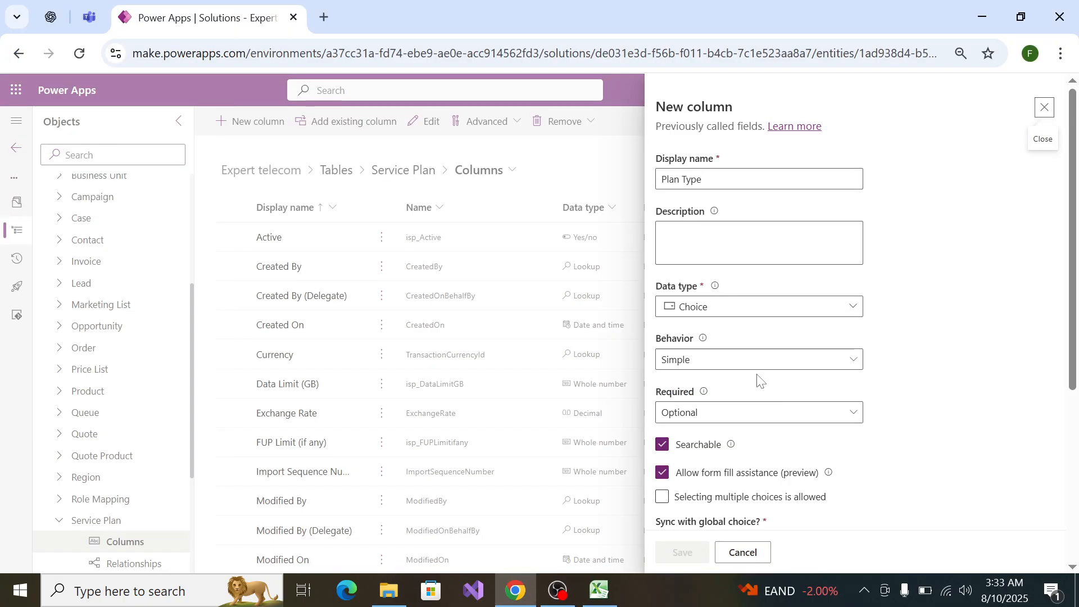
{"action": "left_click", "coordinate": [761, 414]}
{"action": "left_click", "coordinate": [763, 459]}
{"action": "scroll", "coordinate": [764, 460], "scroll_direction": "down", "scroll_amount": 5}
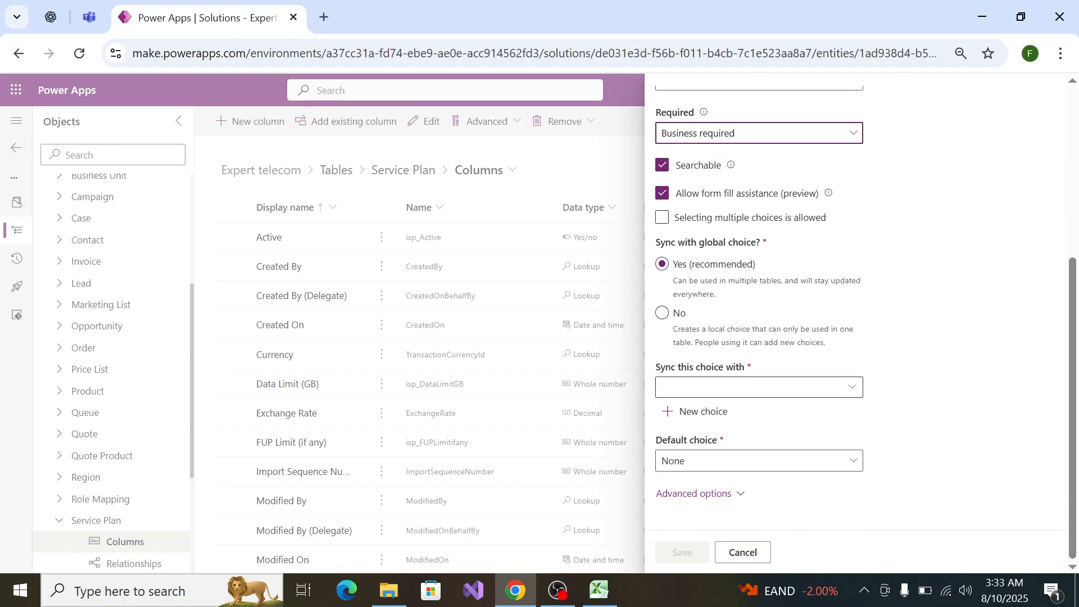
{"action": "left_click", "coordinate": [662, 325]}
Step: Check Plan Type's possible values in cell C22 of the Excel sheet and return to the new column form in Power Apps
{"action": "key", "text": "alt+Tab"}
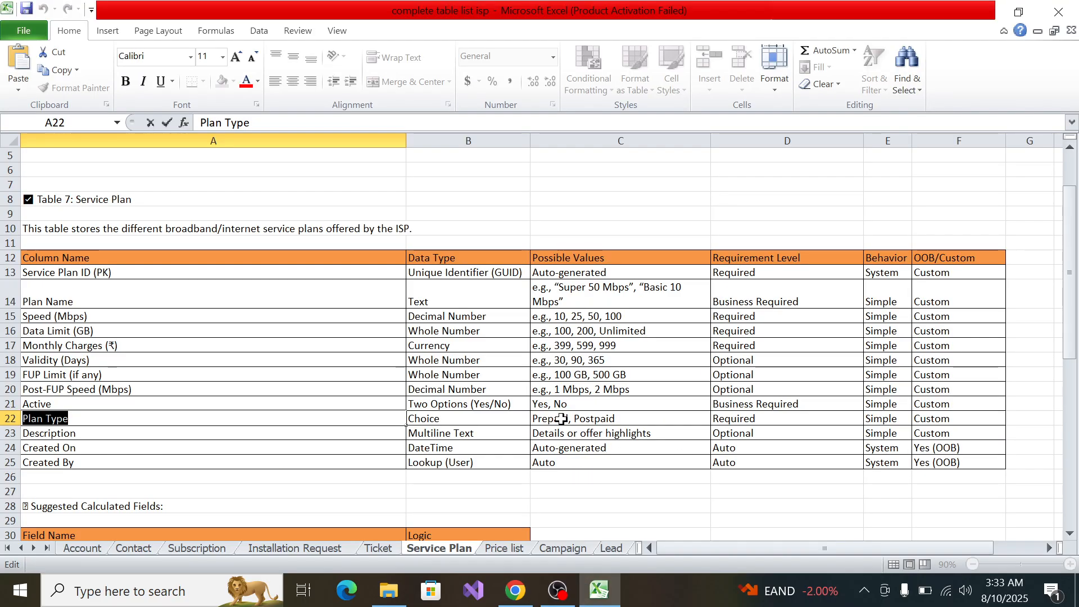
{"action": "left_click", "coordinate": [630, 418]}
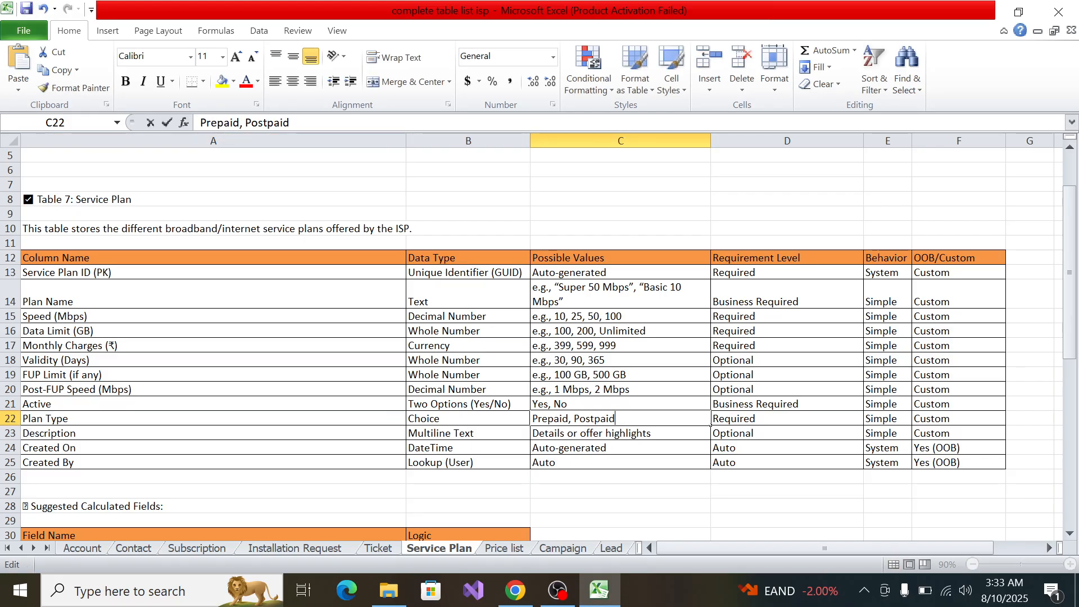
{"action": "key", "text": "F2"}
{"action": "key", "text": "shift+Home"}
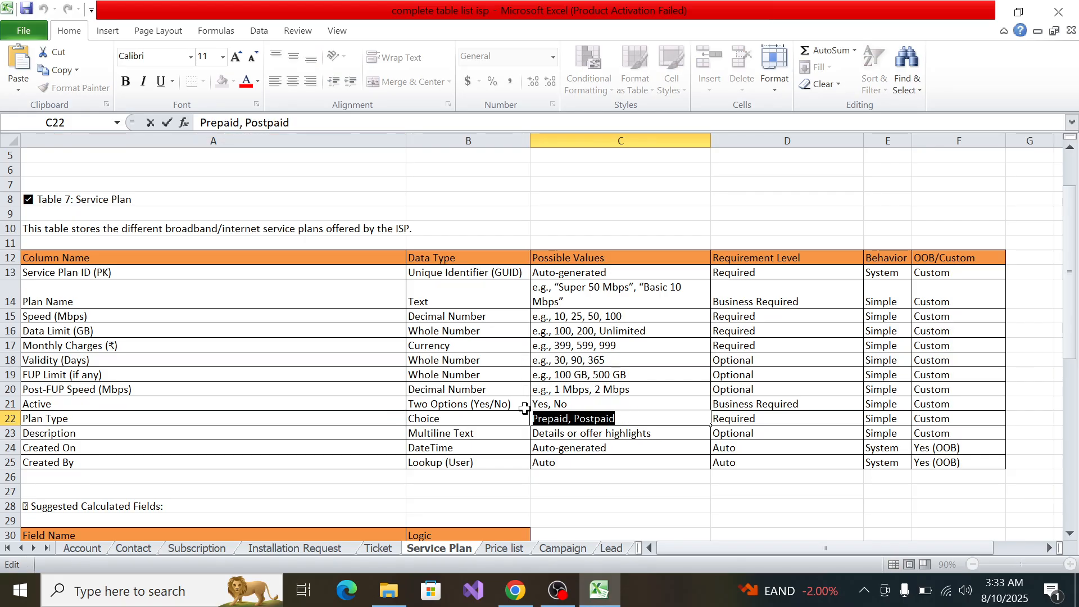
{"action": "key", "text": "alt+Tab"}
Step: Label the first choice of the Plan Type column Prepaid
{"action": "scroll", "coordinate": [731, 416], "scroll_direction": "down", "scroll_amount": 5}
{"action": "left_click", "coordinate": [730, 380]}
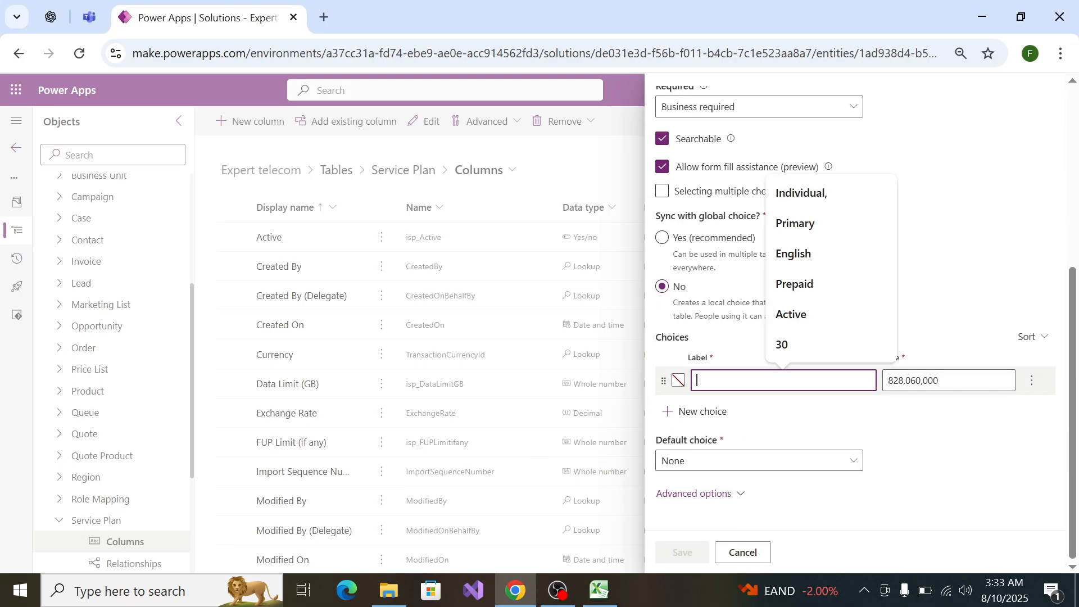
{"action": "key", "text": "ctrl+v"}
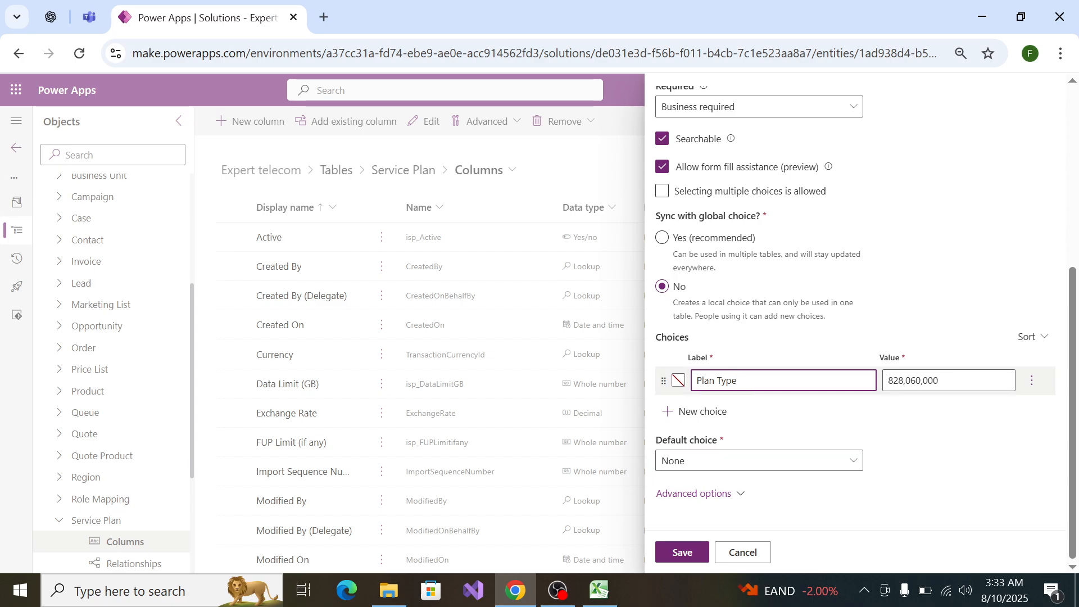
{"action": "key", "text": "ctrl+a"}
{"action": "key", "text": "BackSpace"}
{"action": "type", "text": "Pe"}
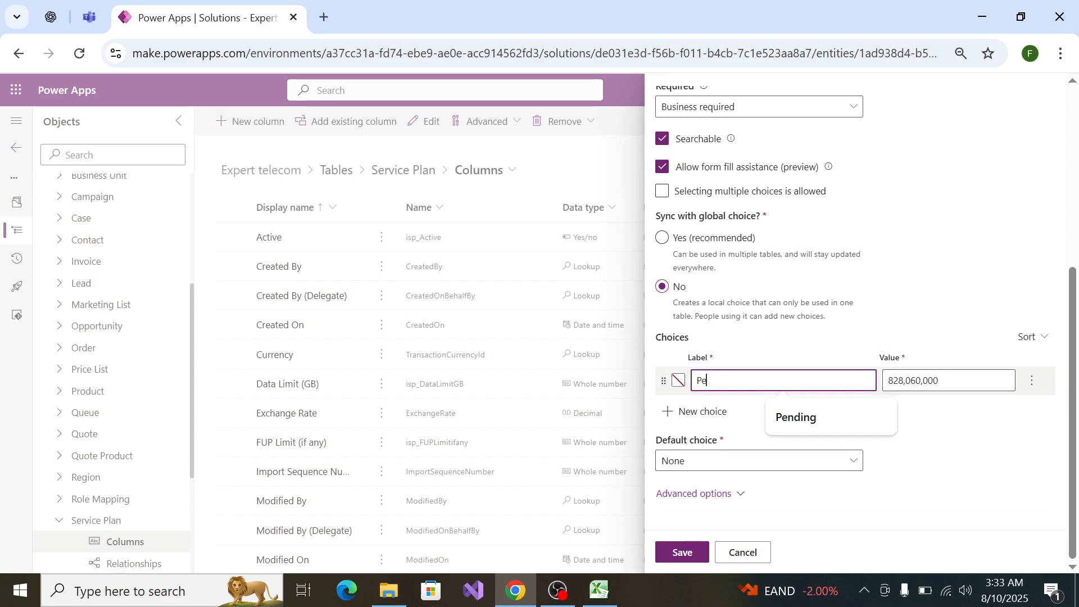
{"action": "key", "text": "BackSpace"}
{"action": "type", "text": "repaid"}
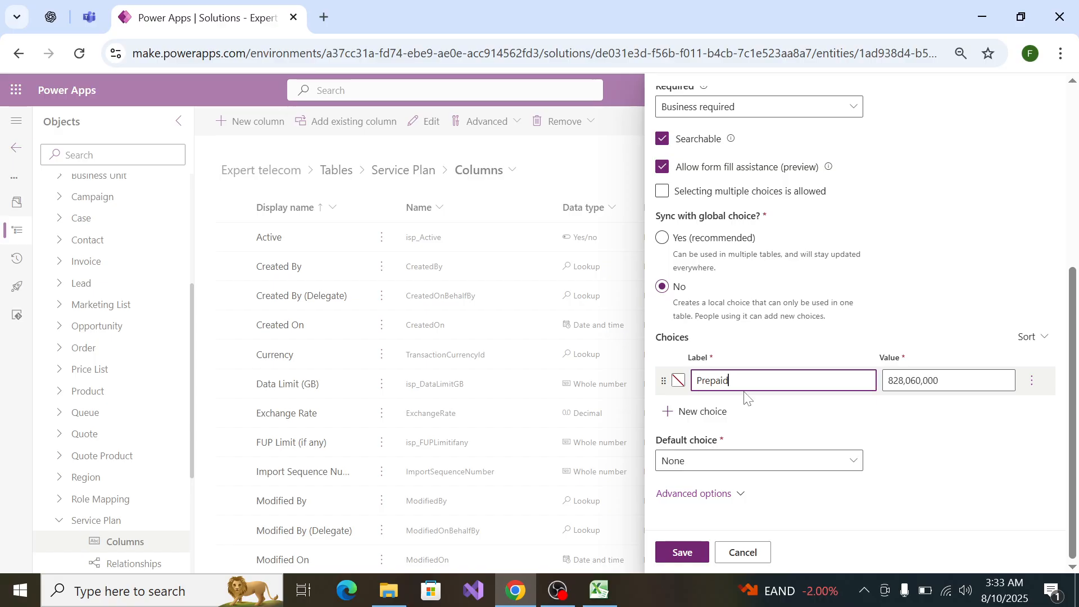
Step: Add a second choice labelled Postpaid and save the Plan Type column
{"action": "left_click", "coordinate": [698, 412]}
{"action": "type", "text": "Post"}
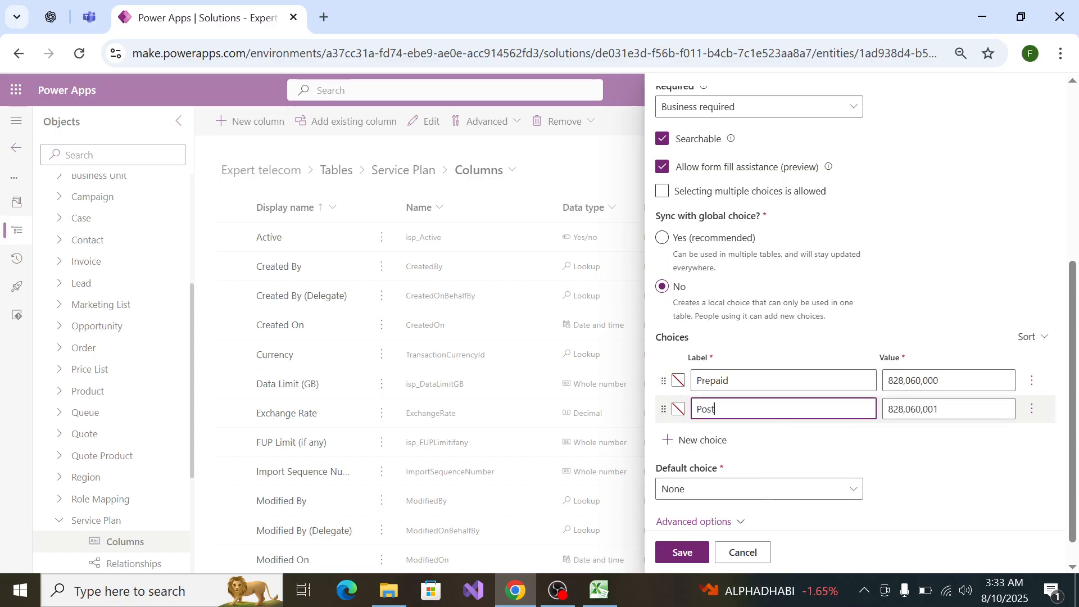
{"action": "type", "text": "paid"}
{"action": "scroll", "coordinate": [684, 475], "scroll_direction": "down", "scroll_amount": 1}
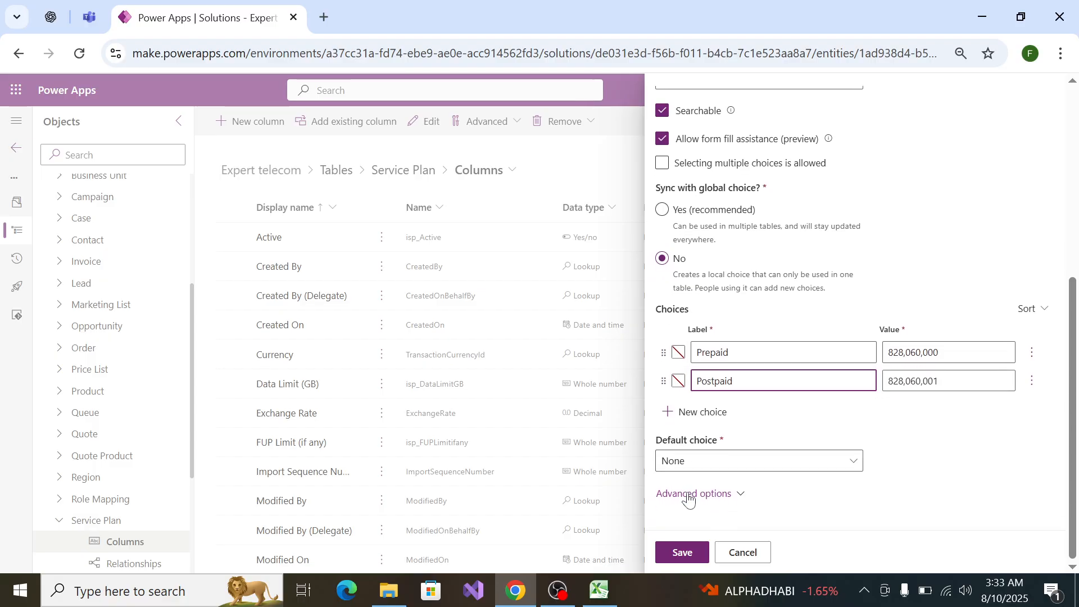
{"action": "left_click", "coordinate": [691, 551]}
Step: Copy the column name Description from cell A23 of the Excel sheet and return to the Power Apps column list
{"action": "key", "text": "alt+Tab"}
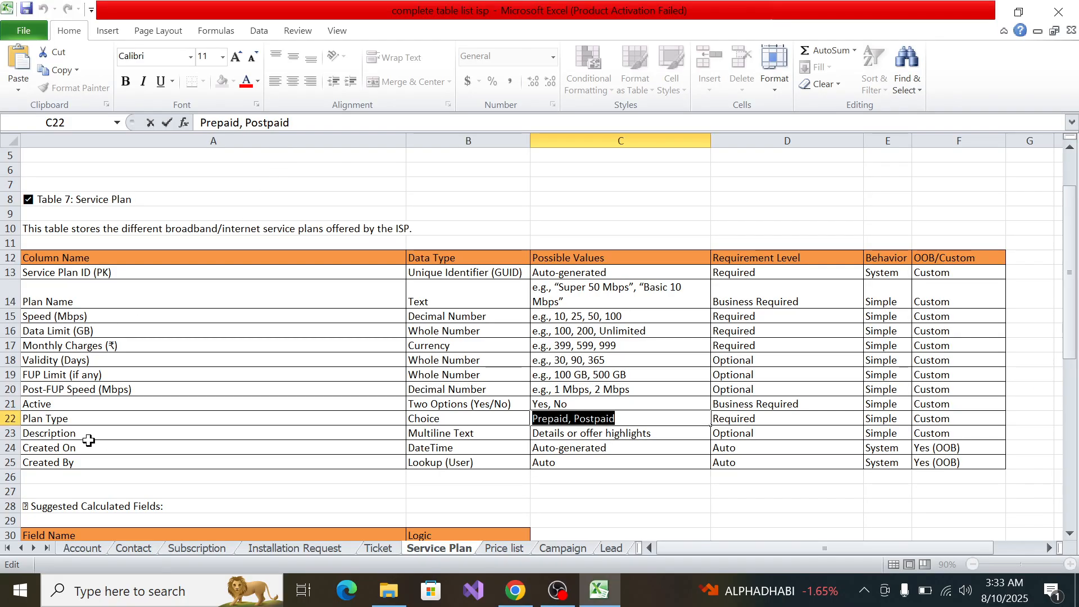
{"action": "left_click", "coordinate": [88, 440]}
{"action": "left_click", "coordinate": [88, 434]}
{"action": "double_click", "coordinate": [88, 434]}
{"action": "double_click", "coordinate": [88, 433]}
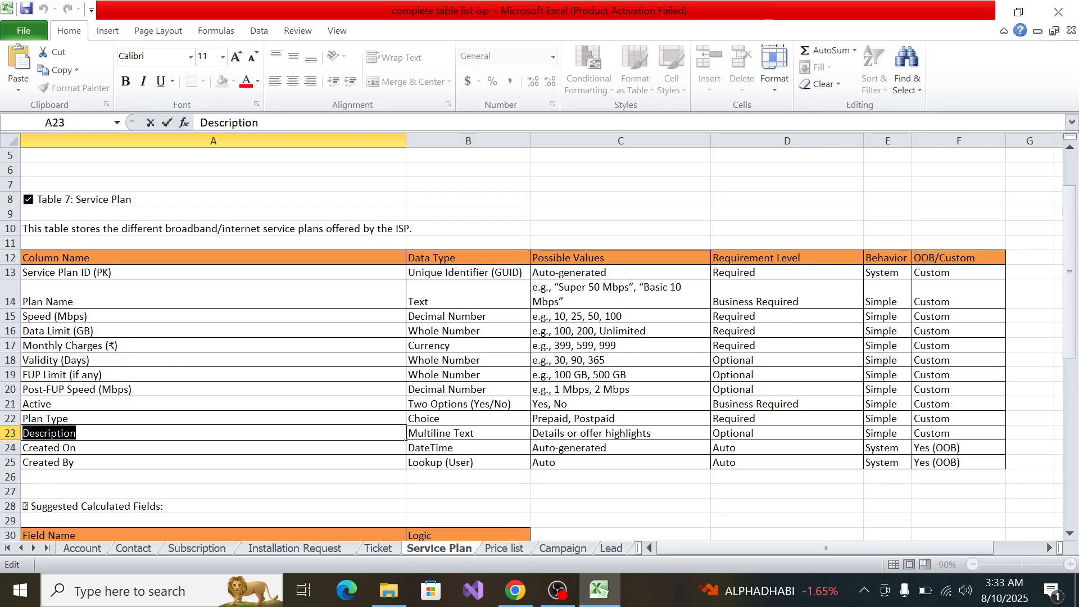
{"action": "key", "text": "ctrl+c"}
{"action": "key", "text": "Escape"}
{"action": "key", "text": "alt+Tab"}
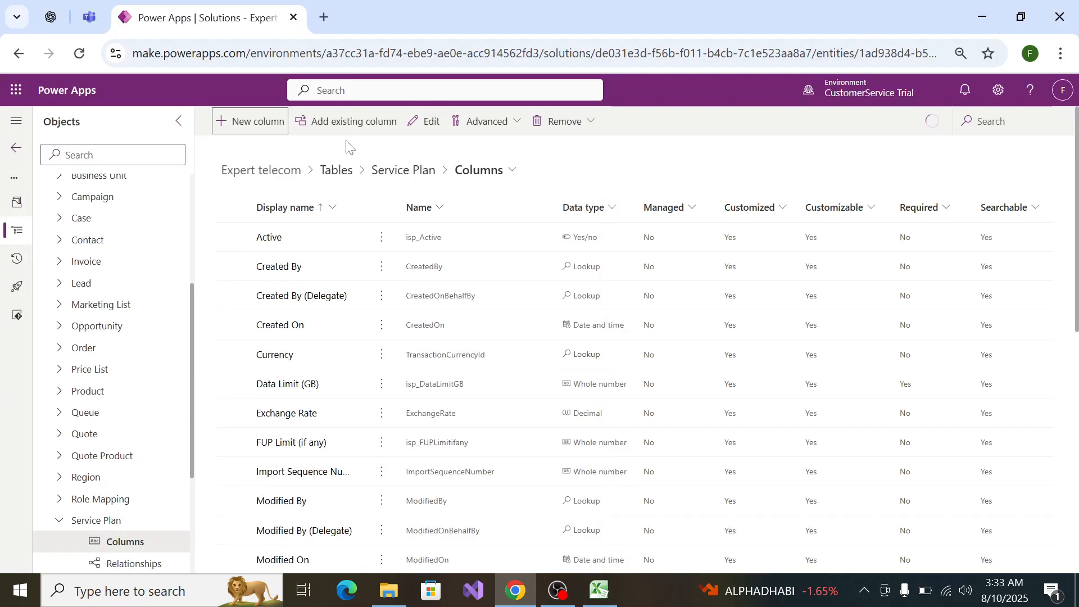
Step: Start a new Service Plan column with the display name Description and the data type Multiple lines of text in Rich text format
{"action": "left_click", "coordinate": [266, 120]}
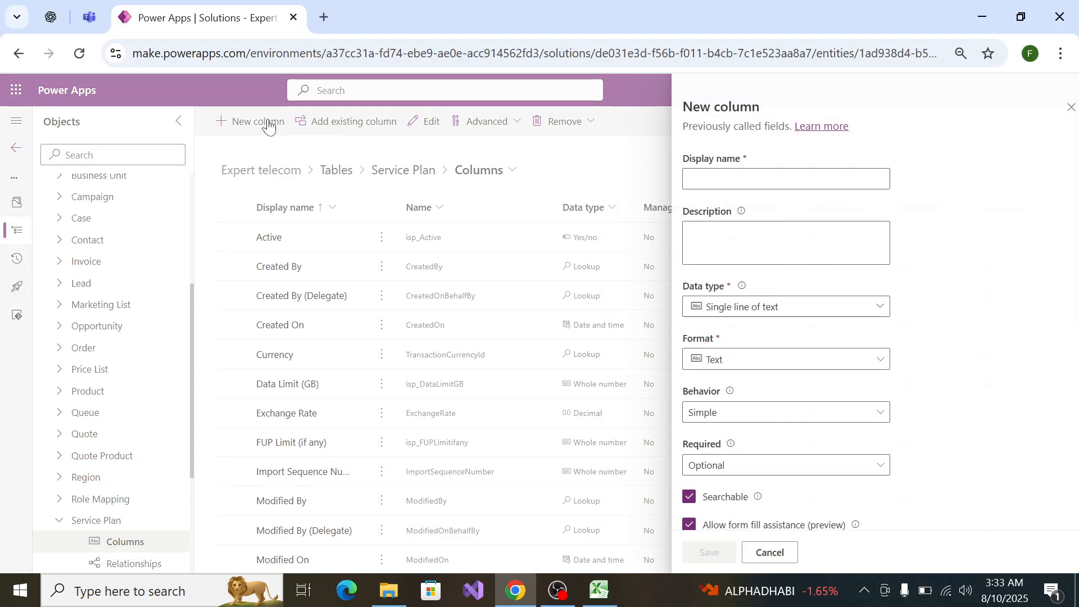
{"action": "left_click", "coordinate": [764, 188]}
{"action": "key", "text": "ctrl+v"}
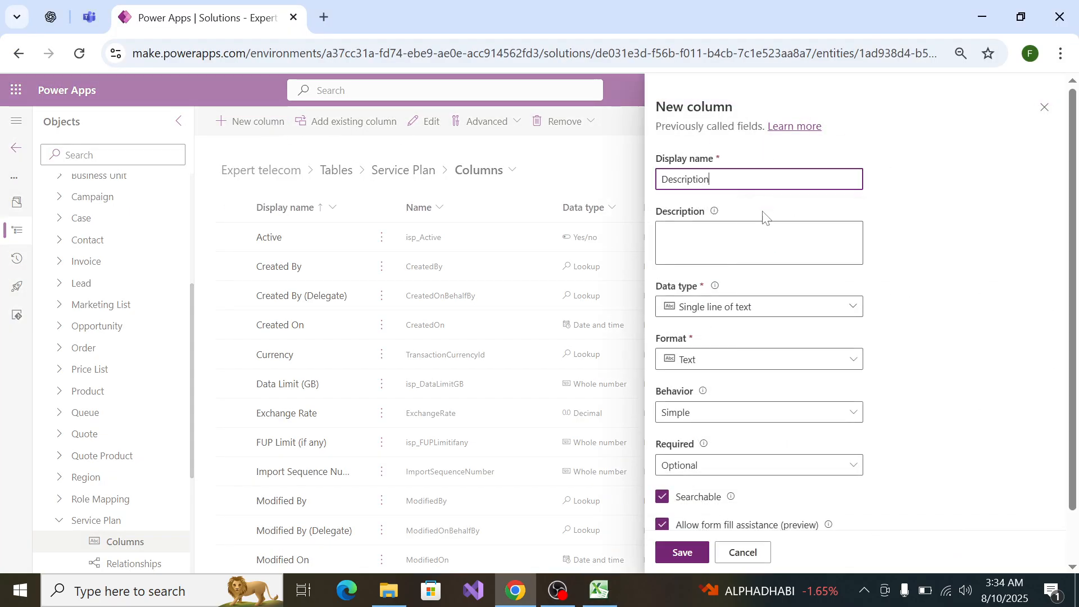
{"action": "left_click", "coordinate": [758, 315]}
{"action": "mouse_move", "coordinate": [846, 357]}
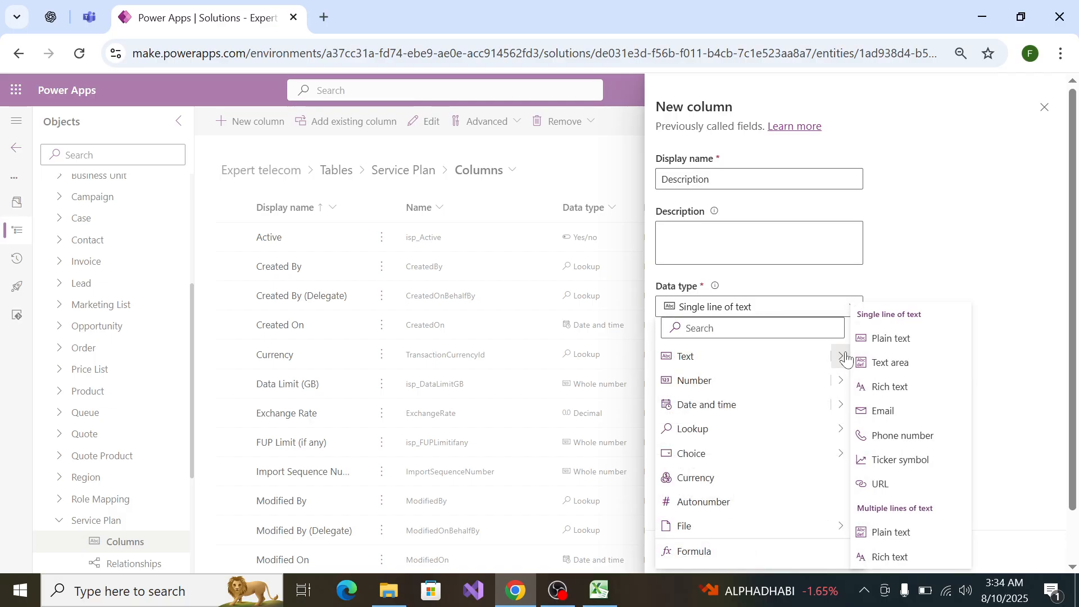
{"action": "left_click", "coordinate": [916, 557]}
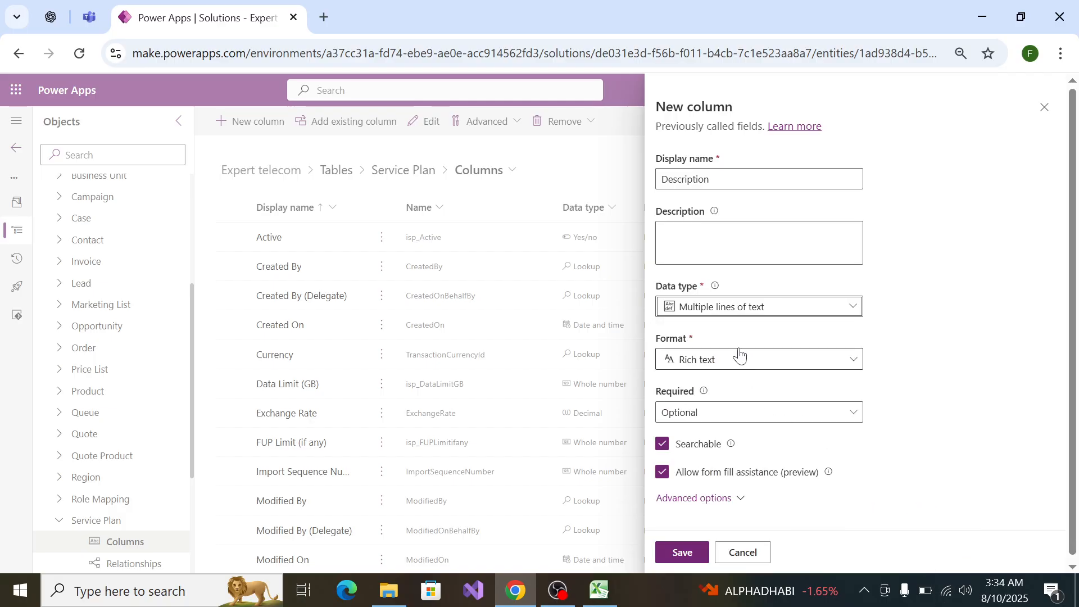
Step: Check Description's requirement level in the Excel specification, then save the column in Power Apps
{"action": "key", "text": "alt+Tab"}
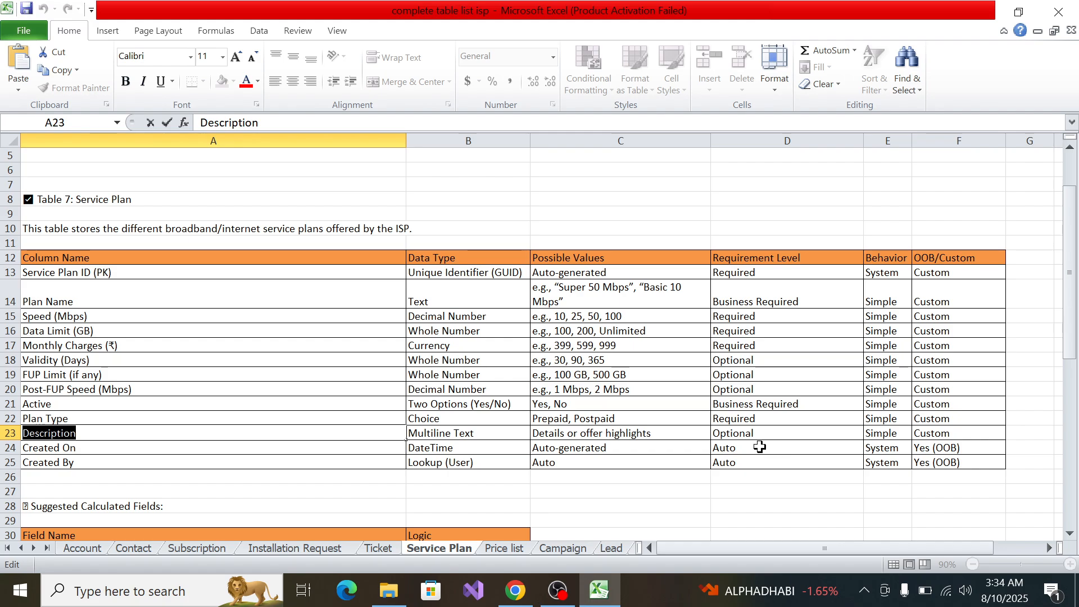
{"action": "key", "text": "alt+Tab"}
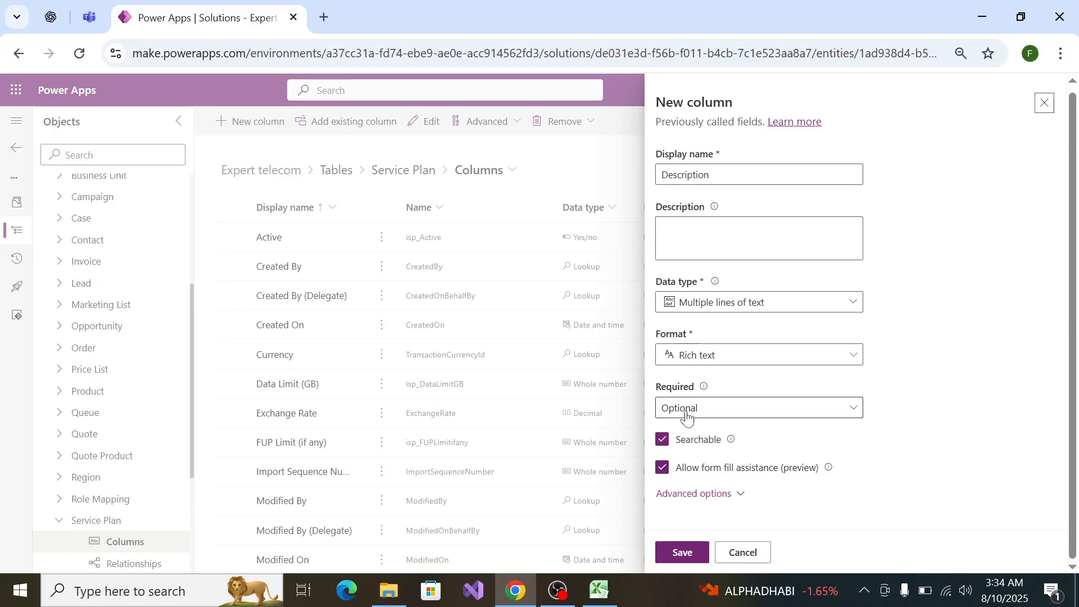
{"action": "left_click", "coordinate": [681, 550]}
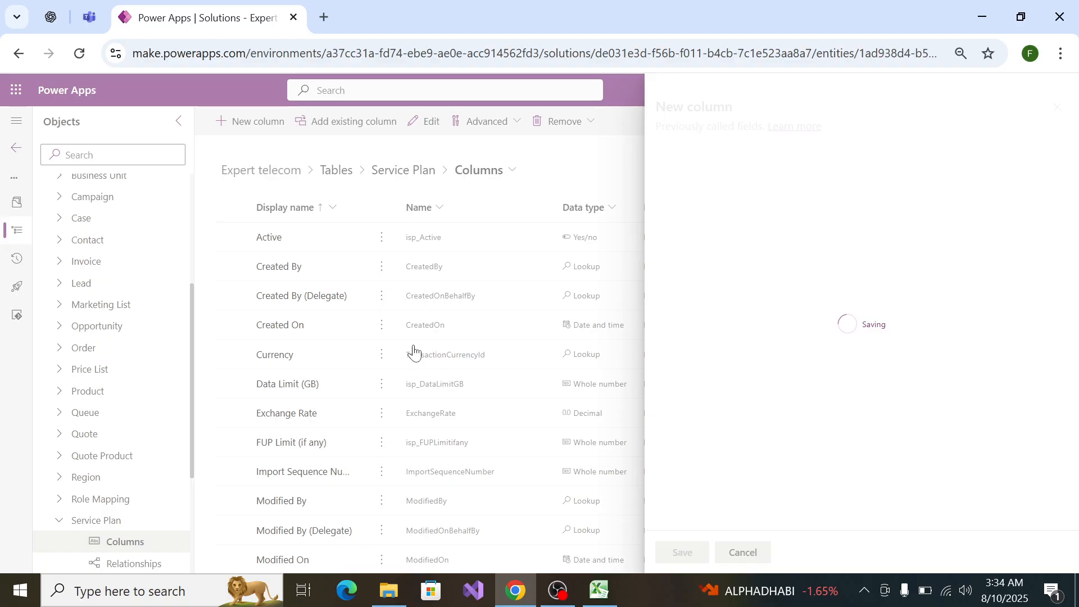
Step: Switch to the Excel workbook and open the Price list sheet with its table specification in view
{"action": "key", "text": "alt+Tab"}
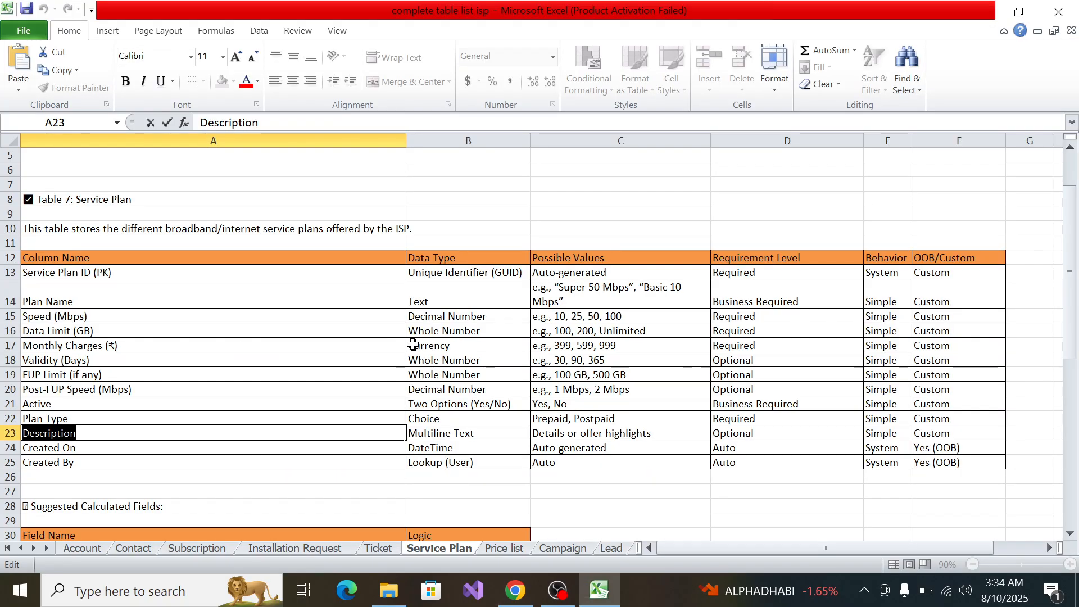
{"action": "left_click", "coordinate": [504, 548]}
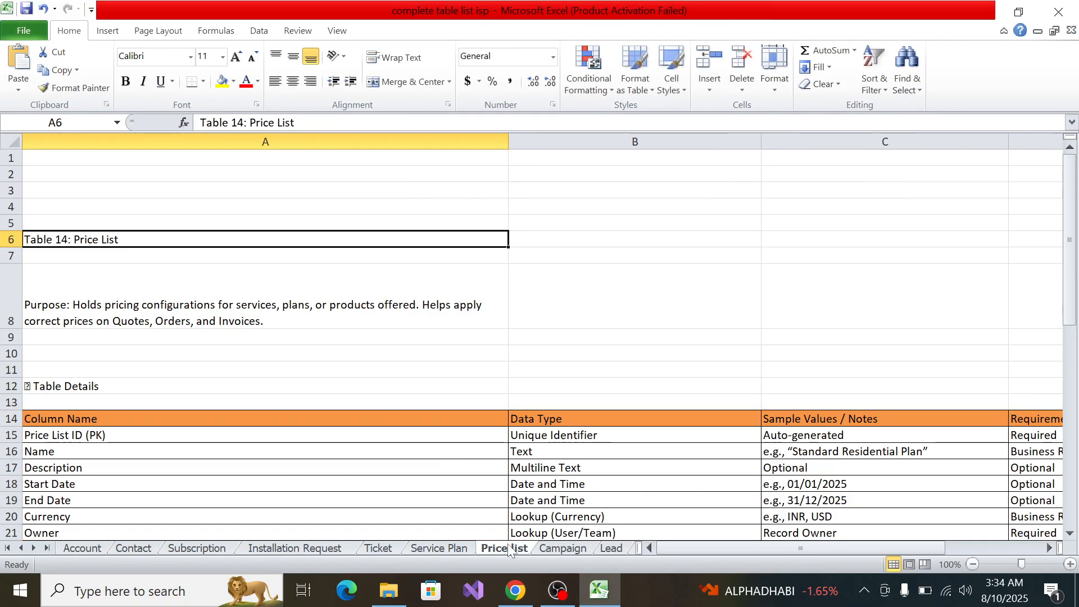
{"action": "left_click", "coordinate": [969, 565]}
{"action": "left_click", "coordinate": [969, 565]}
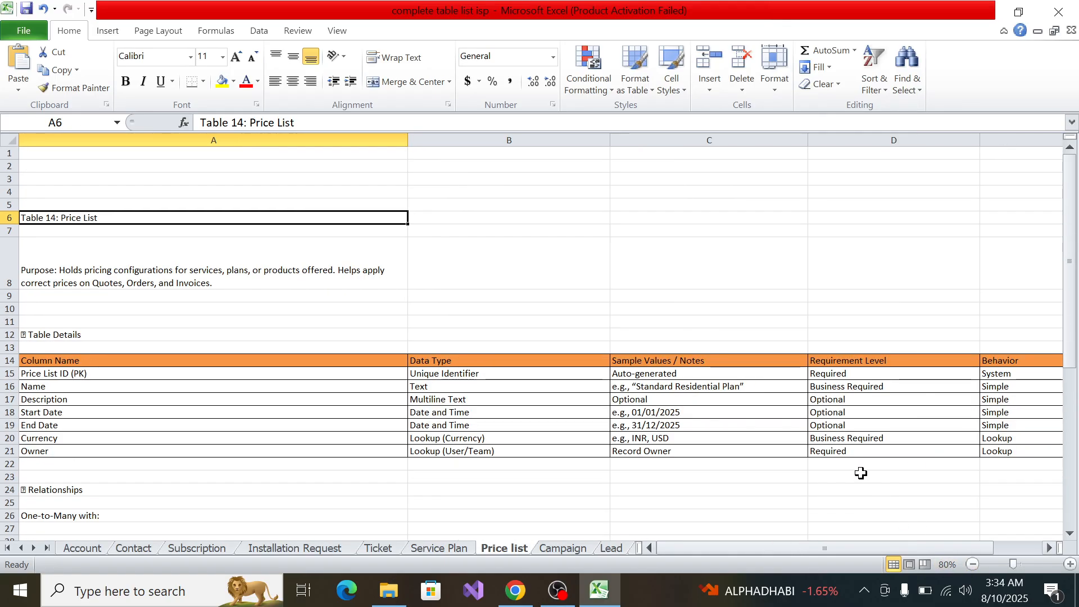
{"action": "left_click", "coordinate": [974, 565]}
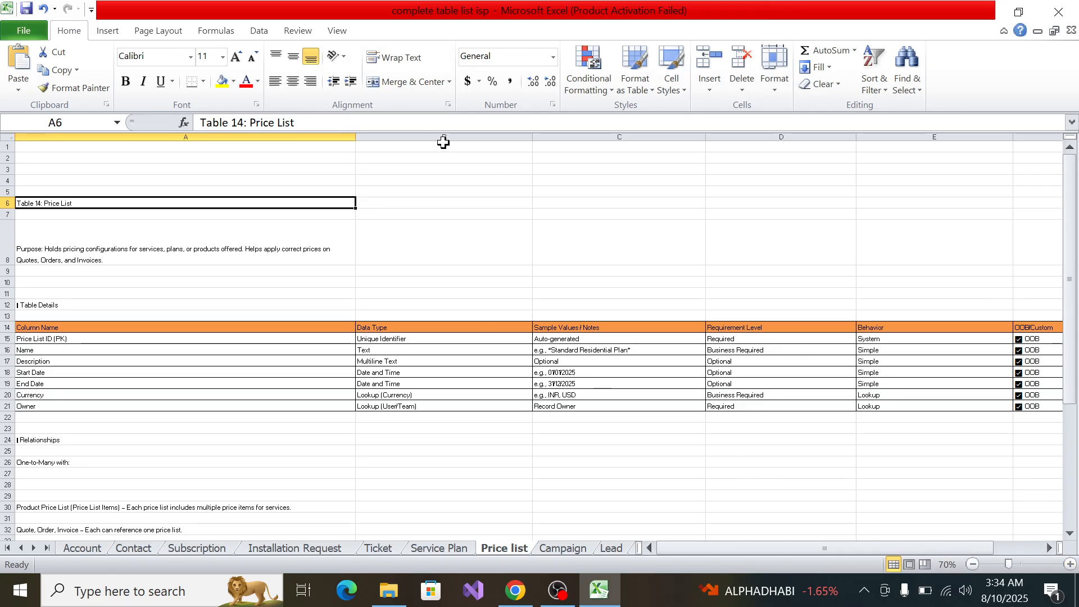
Step: Narrow columns A to F of the Price list sheet to fit the specification table's contents
{"action": "left_click_drag", "start_coordinate": [355, 143], "coordinate": [158, 144]}
{"action": "left_click", "coordinate": [333, 142]}
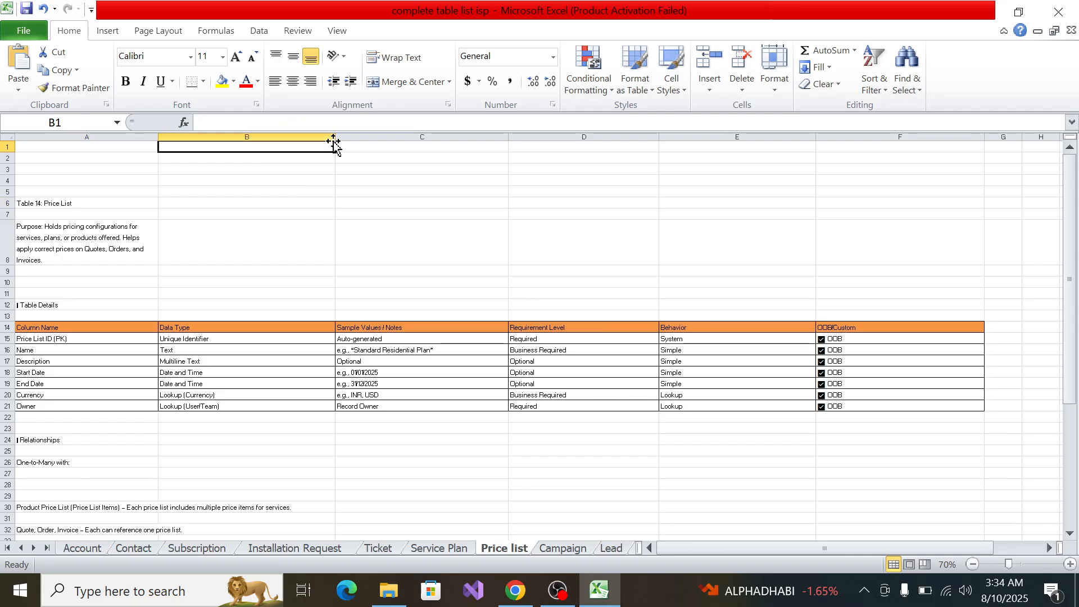
{"action": "left_click_drag", "start_coordinate": [334, 138], "coordinate": [253, 147]}
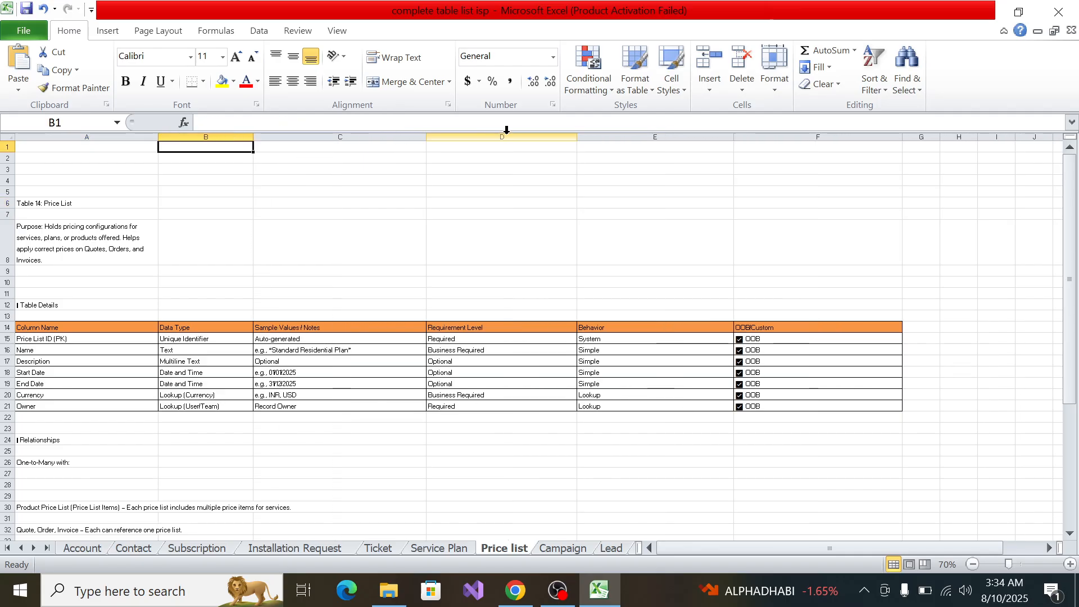
{"action": "left_click", "coordinate": [425, 147]}
{"action": "left_click_drag", "start_coordinate": [429, 138], "coordinate": [379, 140]}
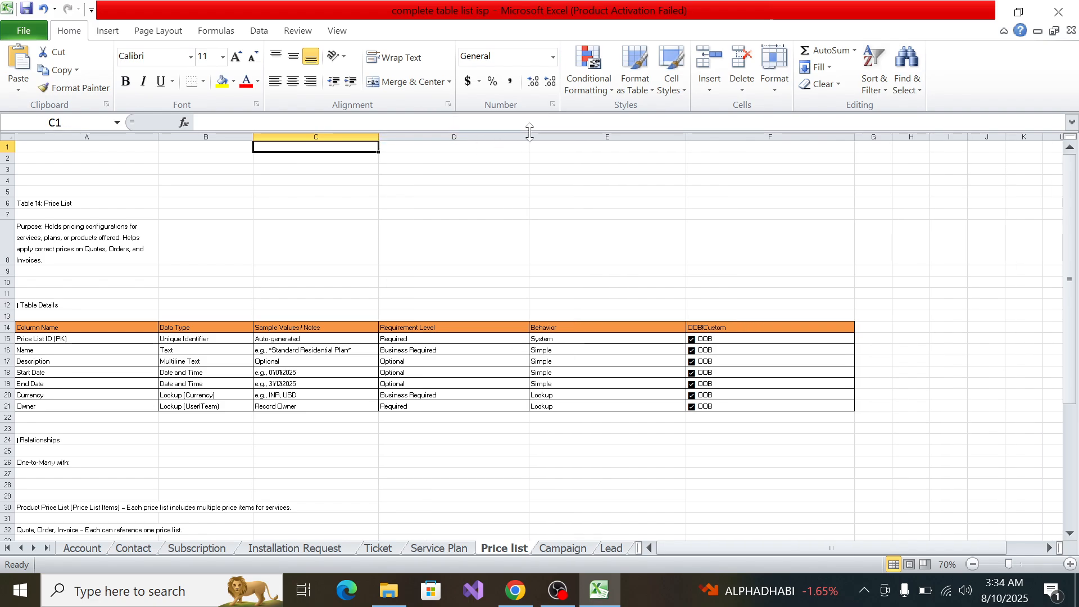
{"action": "left_click_drag", "start_coordinate": [528, 138], "coordinate": [476, 150]}
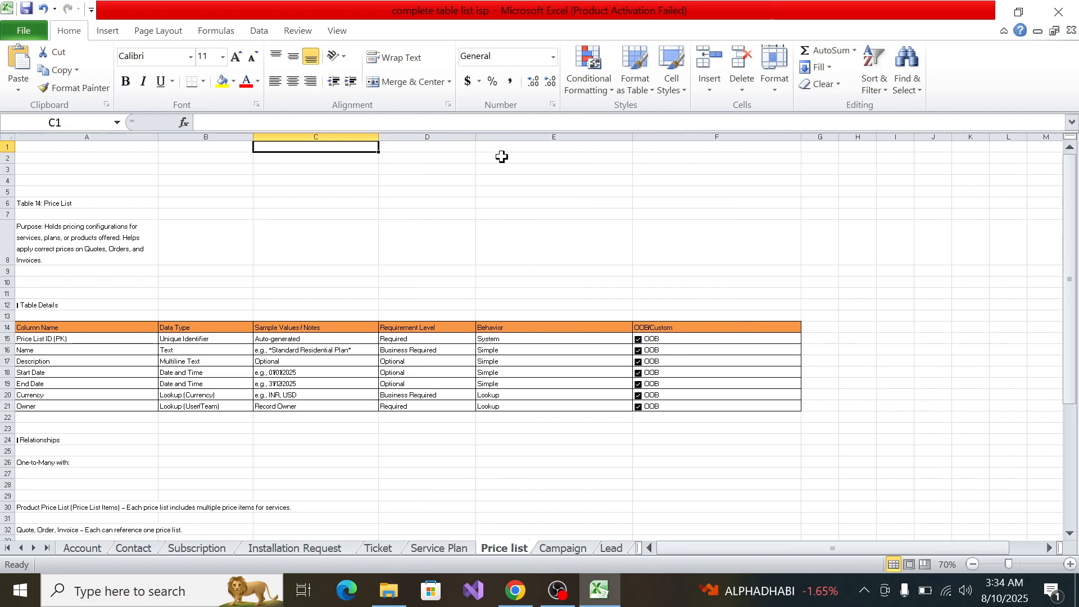
{"action": "left_click_drag", "start_coordinate": [634, 138], "coordinate": [543, 159]}
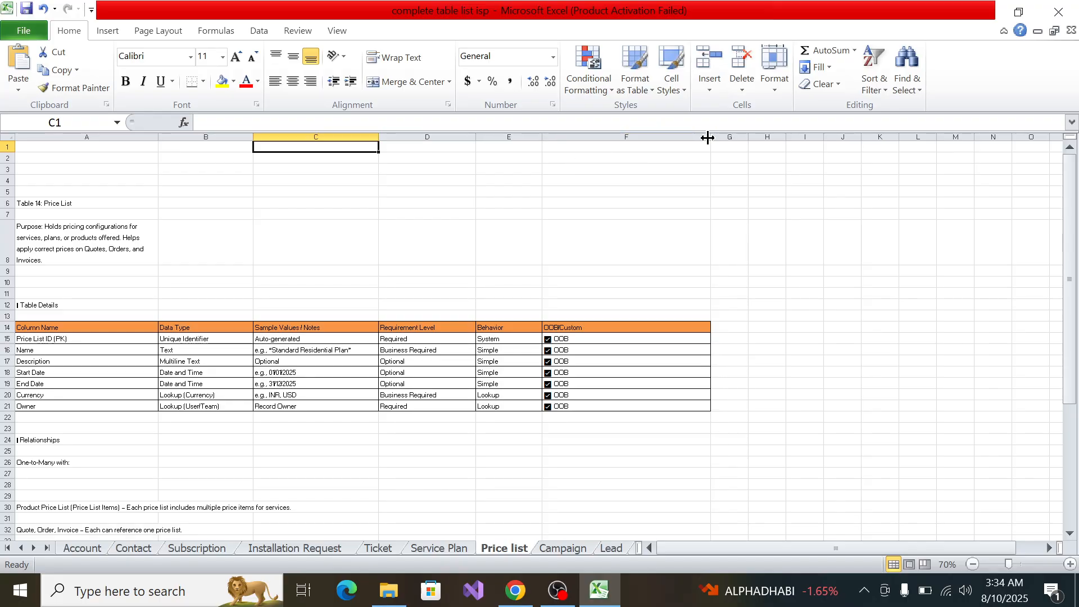
{"action": "left_click_drag", "start_coordinate": [710, 138], "coordinate": [628, 156]}
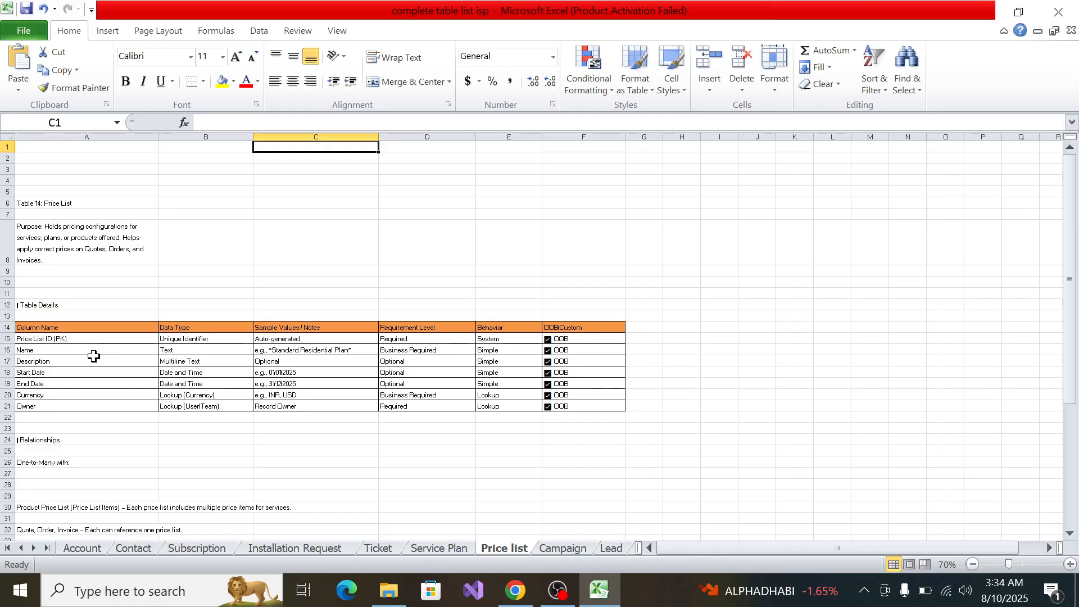
Step: Review the Price List table's specification in Excel, then open the Price List table's columns in Power Apps
{"action": "left_click", "coordinate": [1070, 565]}
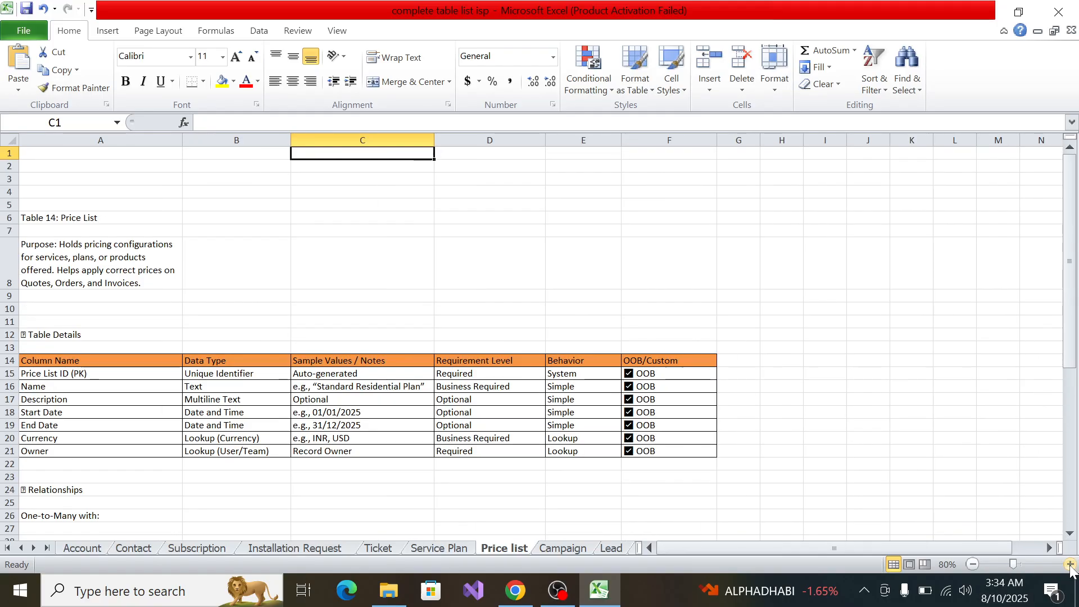
{"action": "left_click", "coordinate": [1069, 564]}
{"action": "scroll", "coordinate": [112, 268], "scroll_direction": "down", "scroll_amount": 3}
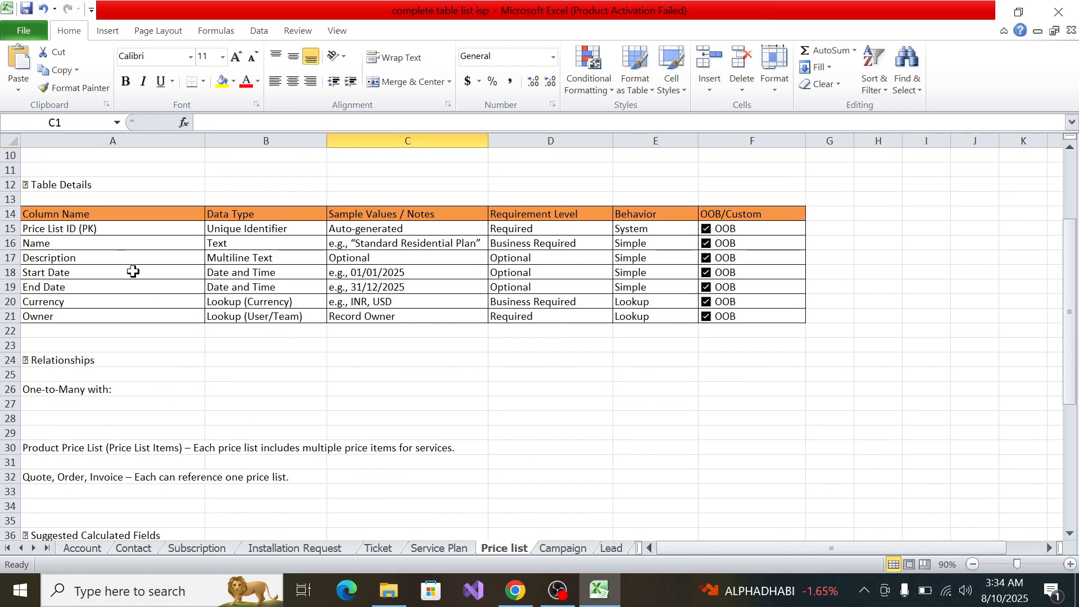
{"action": "scroll", "coordinate": [140, 360], "scroll_direction": "up", "scroll_amount": 4}
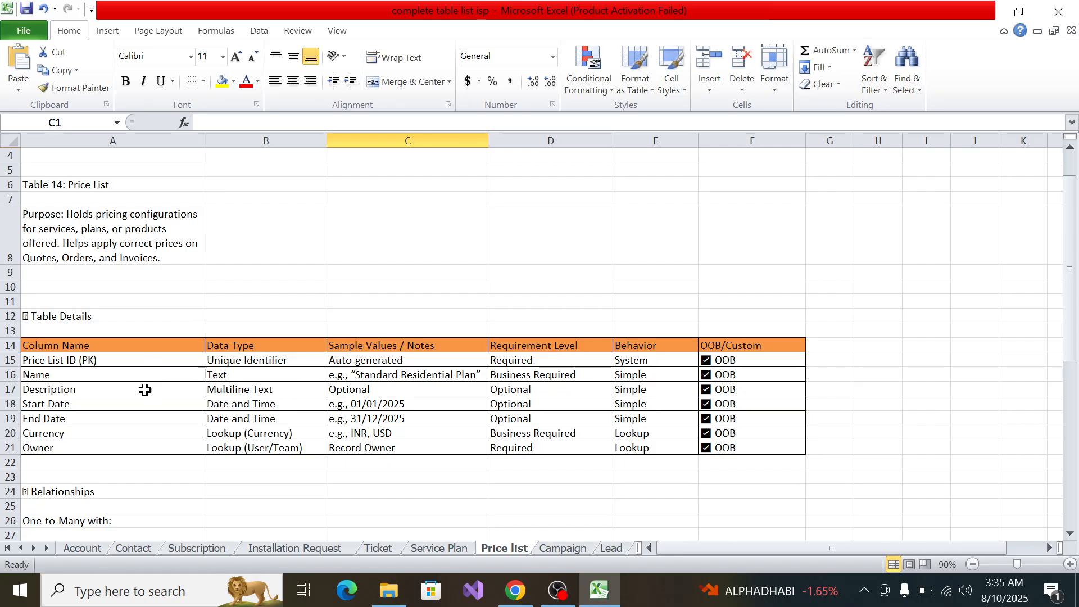
{"action": "key", "text": "alt+Tab"}
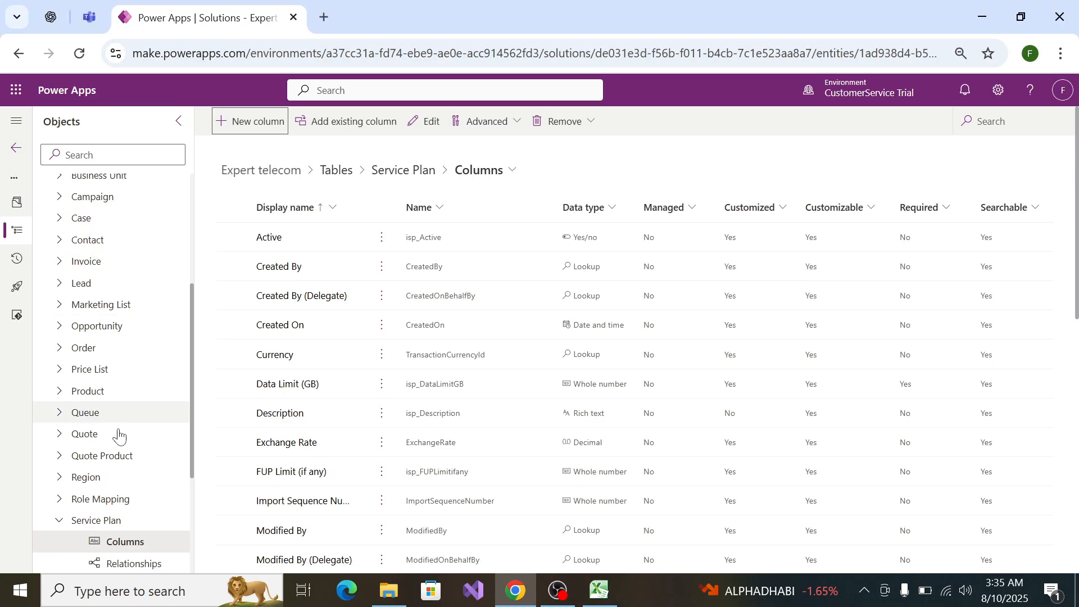
{"action": "left_click", "coordinate": [62, 380]}
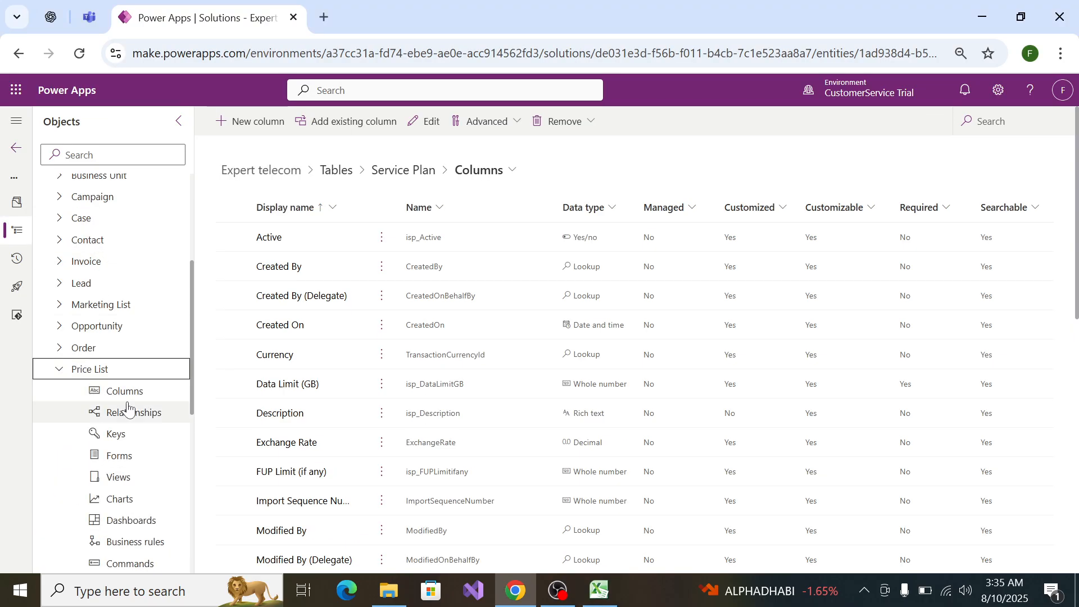
{"action": "left_click", "coordinate": [126, 393]}
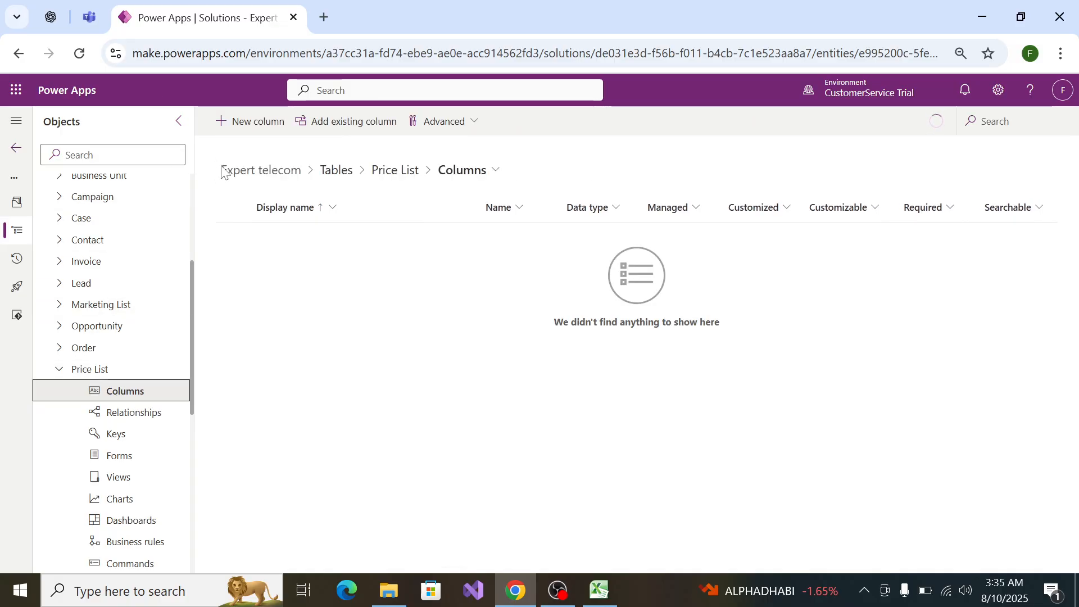
Step: Bring up the existing columns available for the Price List table and check the Excel specification for those to include
{"action": "left_click", "coordinate": [247, 121]}
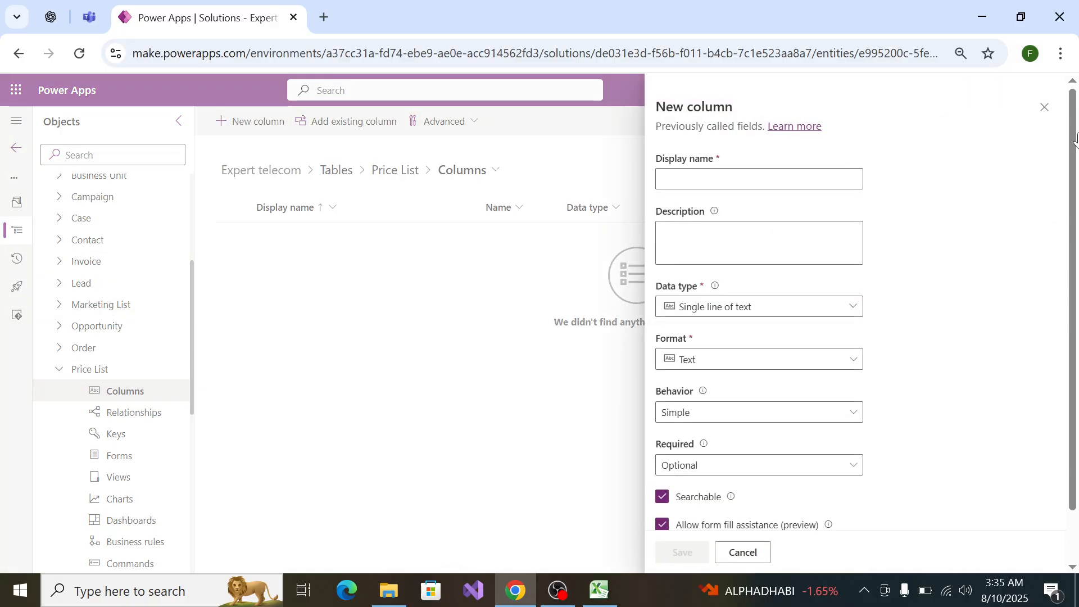
{"action": "left_click", "coordinate": [1044, 107]}
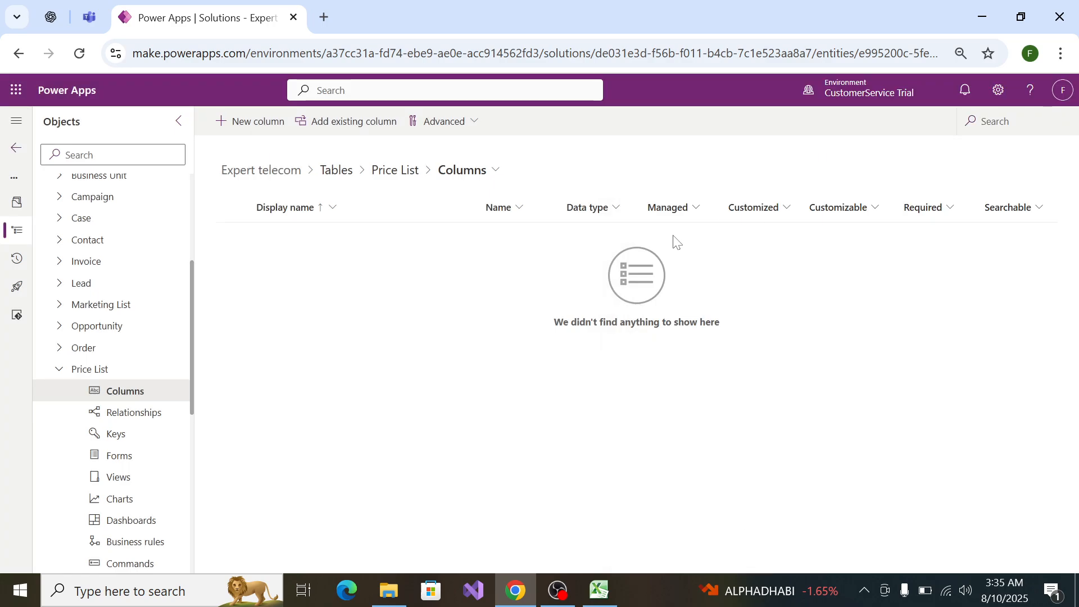
{"action": "left_click", "coordinate": [342, 122]}
{"action": "key", "text": "alt+Tab"}
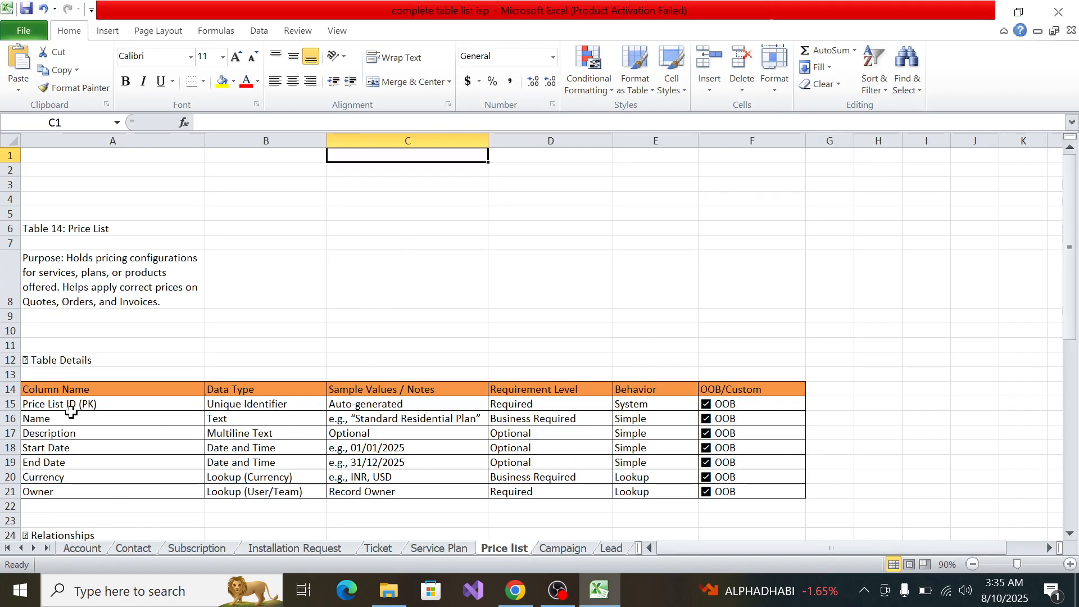
{"action": "key", "text": "alt+Tab"}
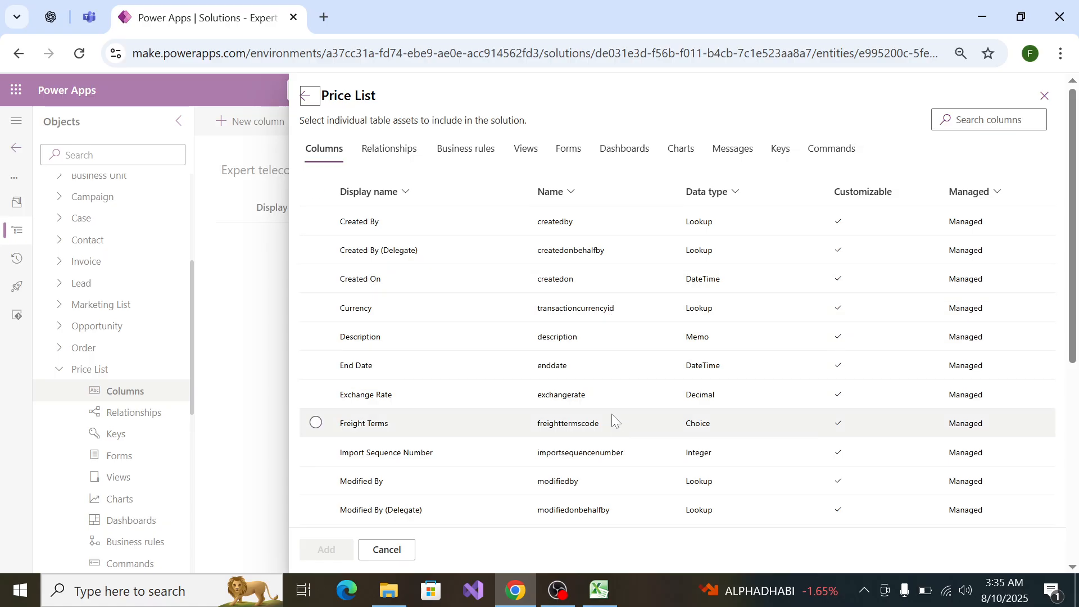
{"action": "scroll", "coordinate": [612, 451], "scroll_direction": "down", "scroll_amount": 5}
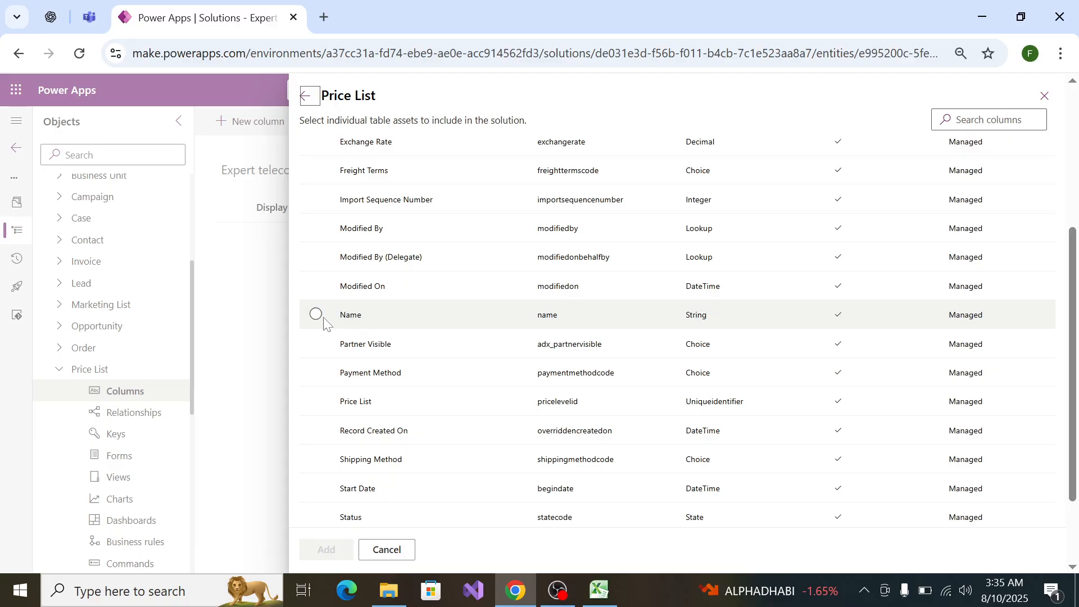
Step: Select the existing Name and Price List columns for inclusion, checking them against the Excel specification
{"action": "key", "text": "alt+Tab"}
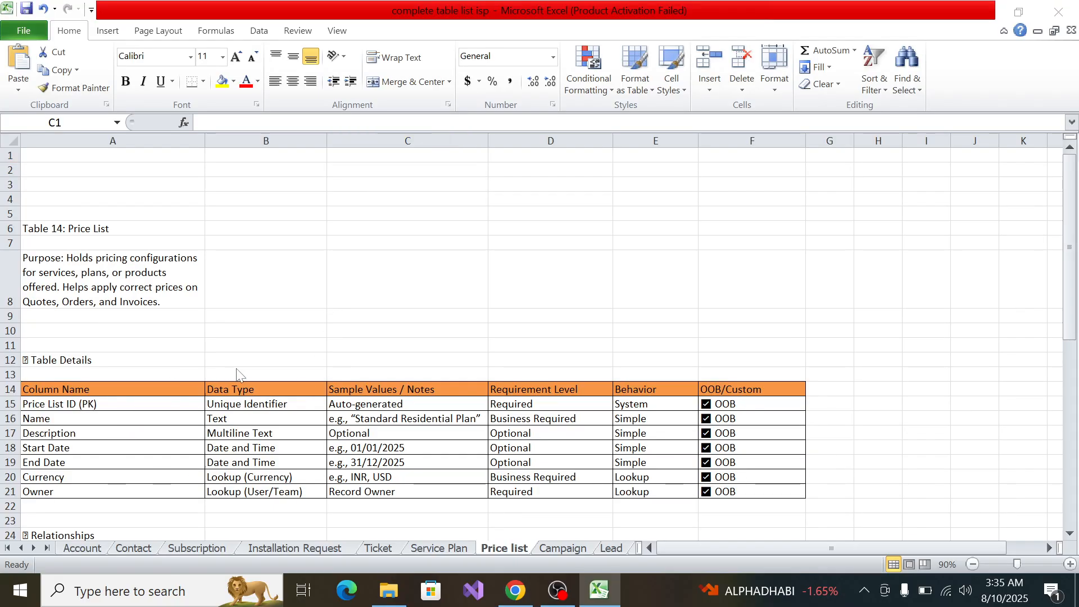
{"action": "key", "text": "alt+Tab"}
{"action": "left_click", "coordinate": [314, 321]}
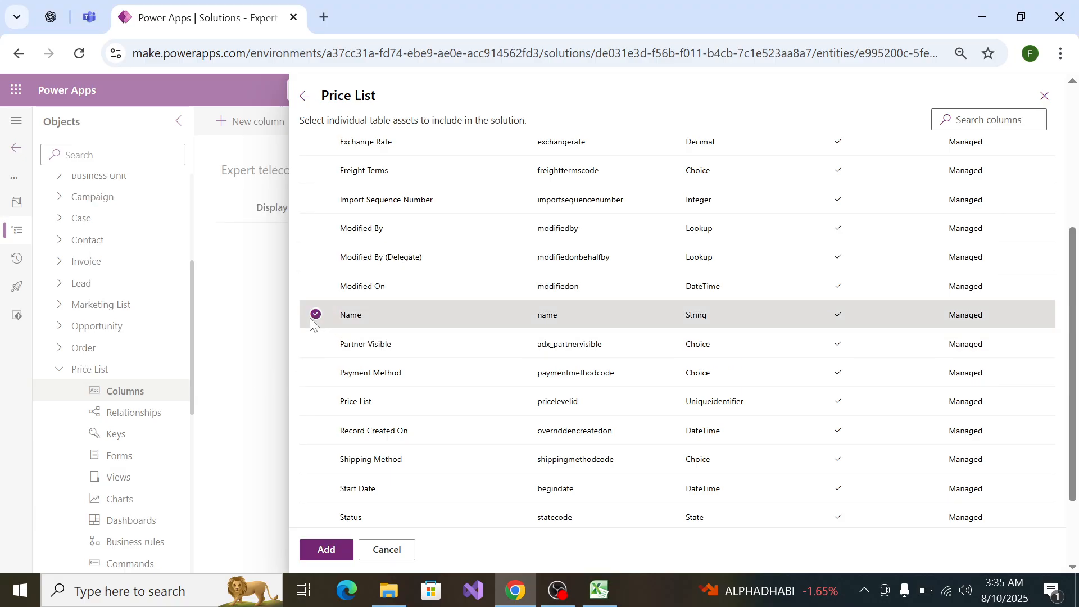
{"action": "left_click", "coordinate": [306, 403]}
{"action": "key", "text": "alt+Tab"}
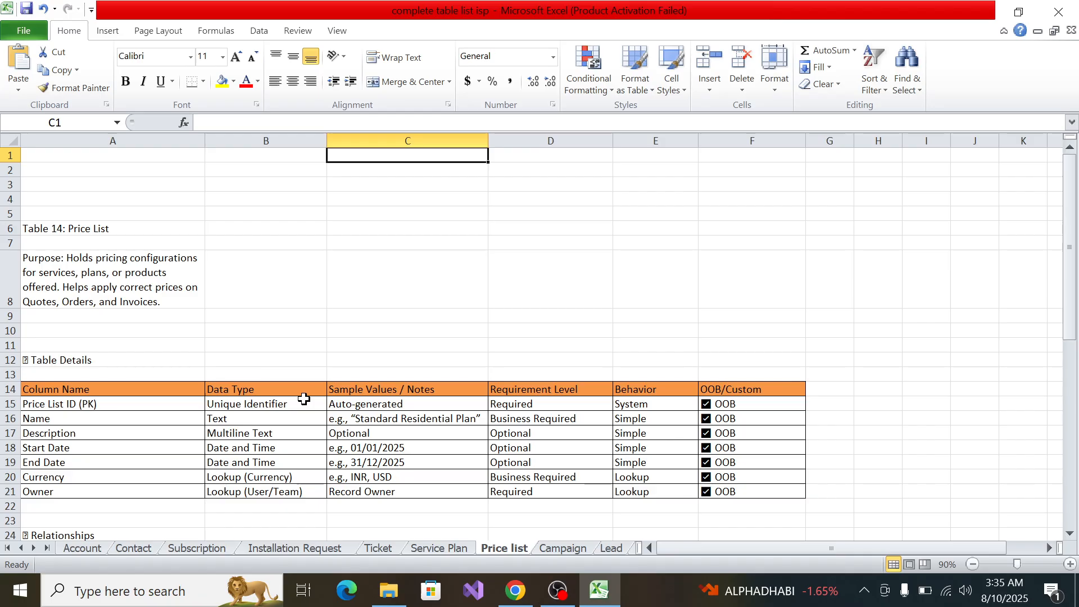
{"action": "key", "text": "alt+Tab"}
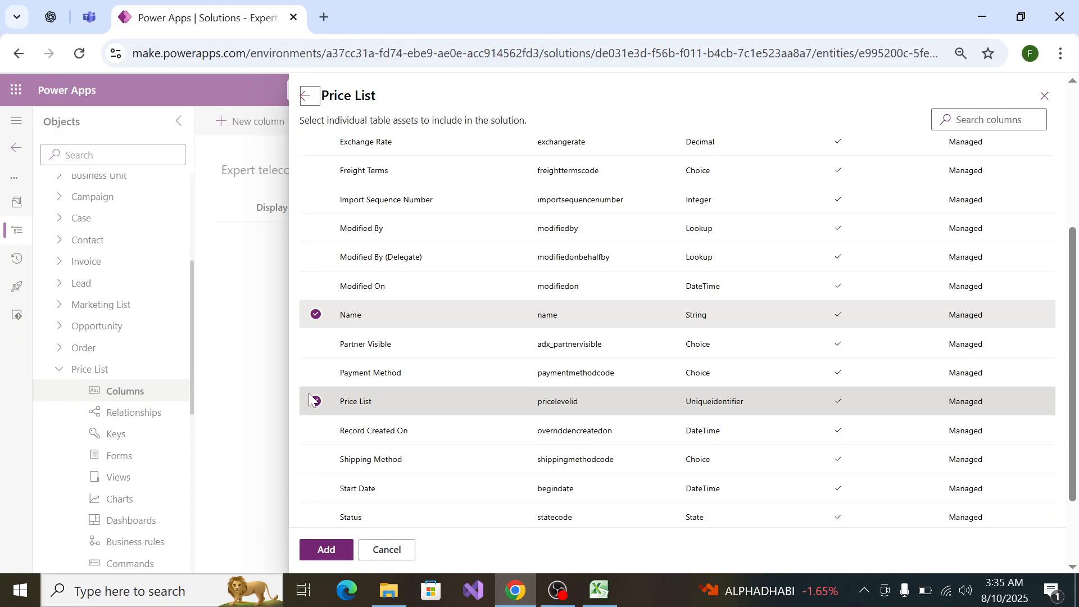
Step: Also select the existing Description and End Date columns, checking the Excel specification in between
{"action": "scroll", "coordinate": [324, 462], "scroll_direction": "down", "scroll_amount": 2}
{"action": "scroll", "coordinate": [324, 462], "scroll_direction": "up", "scroll_amount": 10}
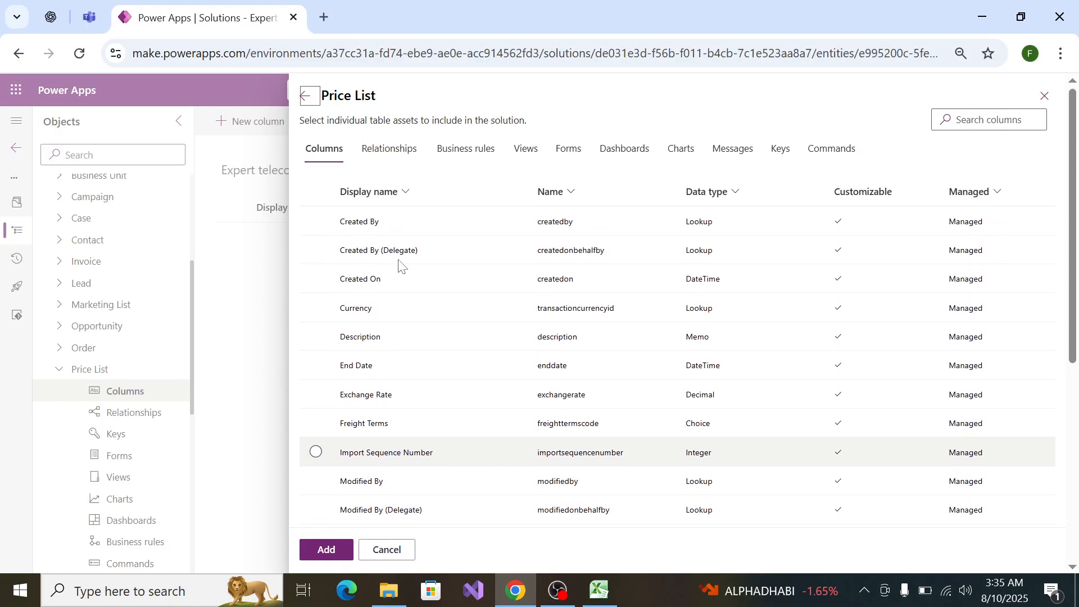
{"action": "left_click", "coordinate": [328, 337]}
{"action": "key", "text": "alt+Tab"}
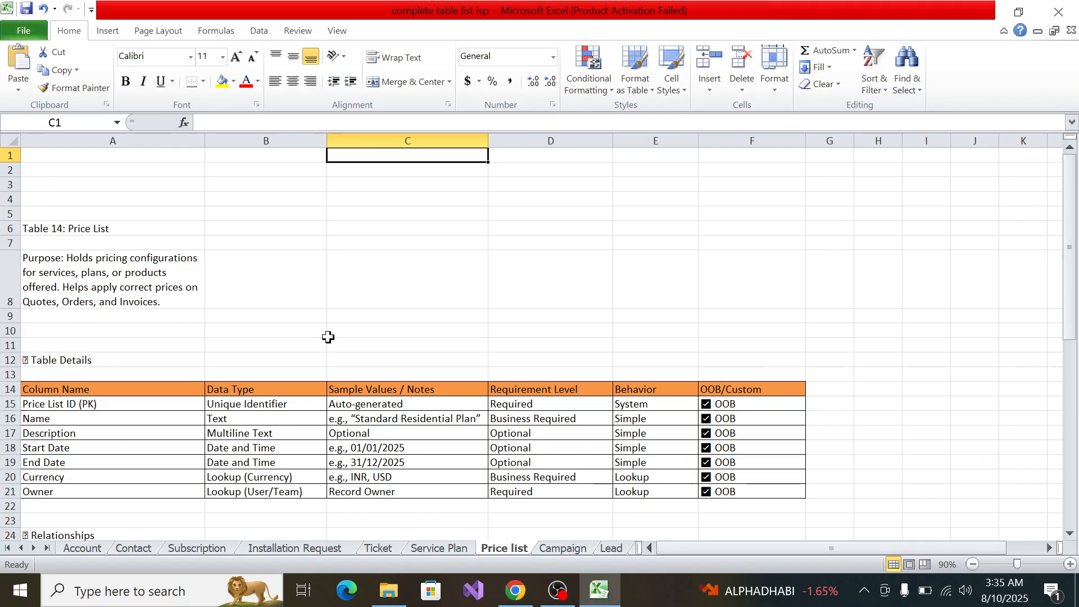
{"action": "key", "text": "alt+Tab"}
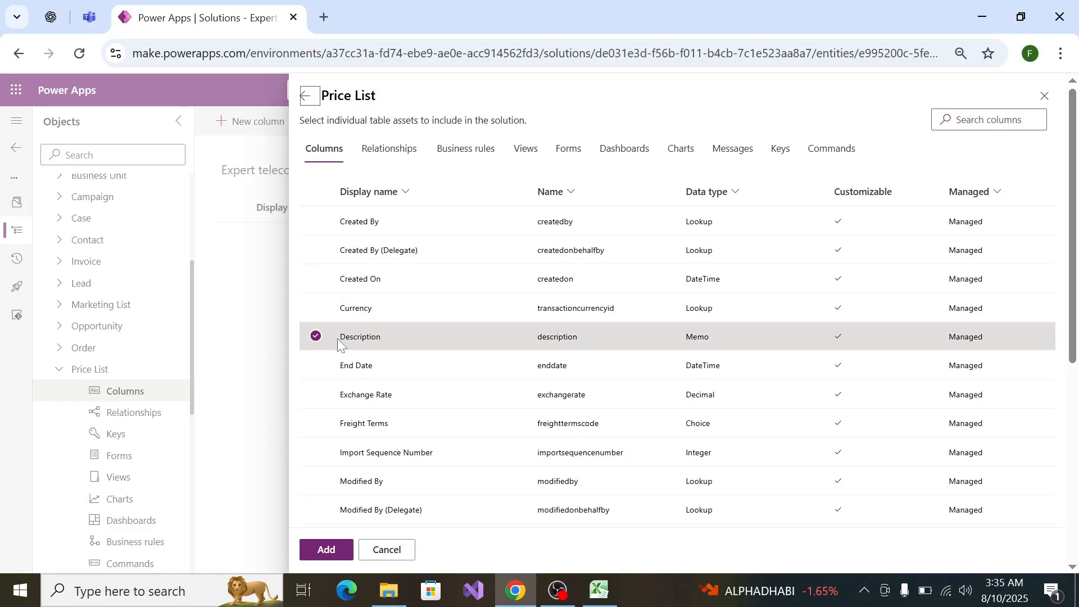
{"action": "scroll", "coordinate": [338, 338], "scroll_direction": "down", "scroll_amount": 2}
{"action": "left_click", "coordinate": [316, 281]}
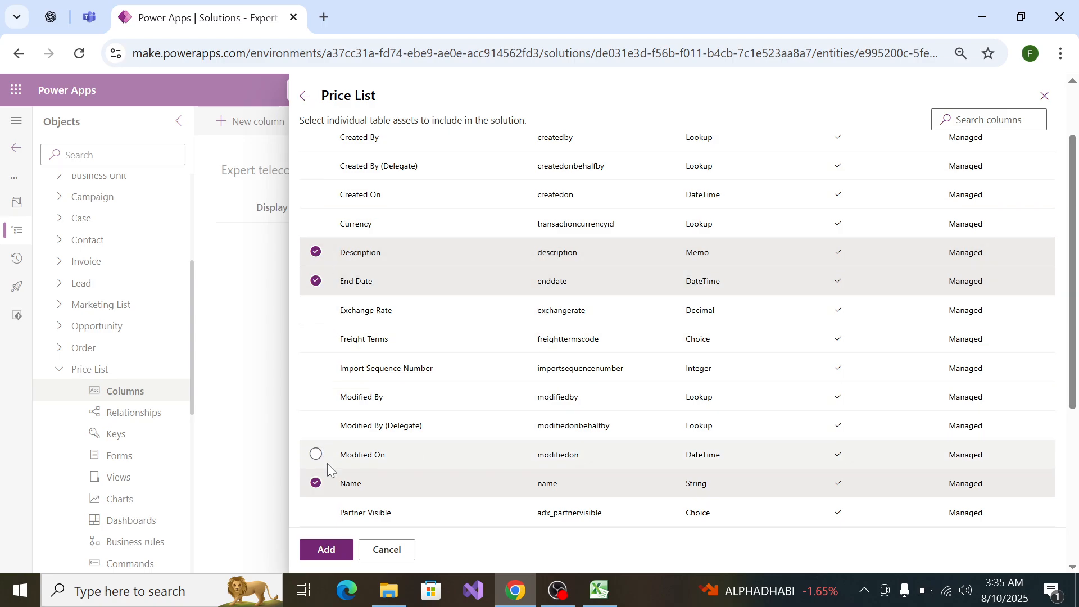
Step: Add Start Date and Currency to the selection of existing Price List columns
{"action": "scroll", "coordinate": [337, 326], "scroll_direction": "down", "scroll_amount": 5}
{"action": "scroll", "coordinate": [351, 472], "scroll_direction": "down", "scroll_amount": 1}
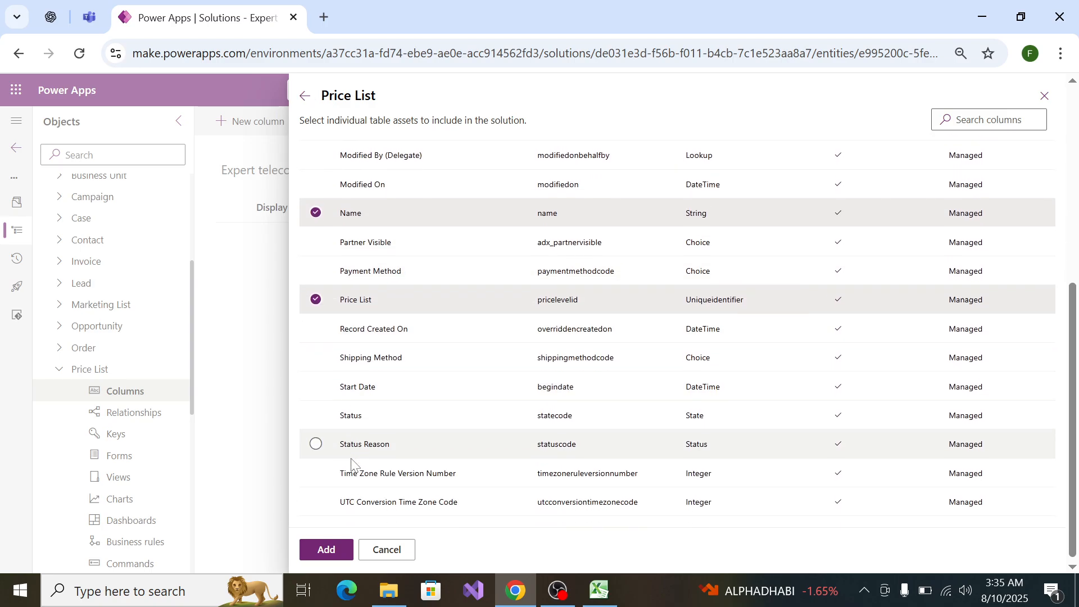
{"action": "left_click", "coordinate": [315, 385]}
{"action": "scroll", "coordinate": [344, 349], "scroll_direction": "up", "scroll_amount": 3}
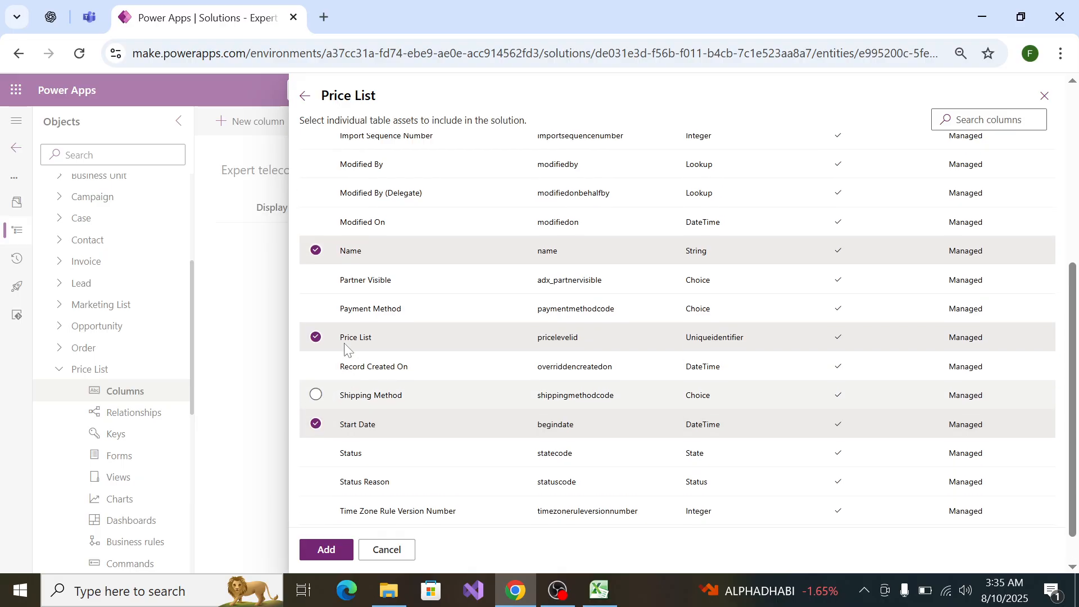
{"action": "scroll", "coordinate": [370, 154], "scroll_direction": "up", "scroll_amount": 3}
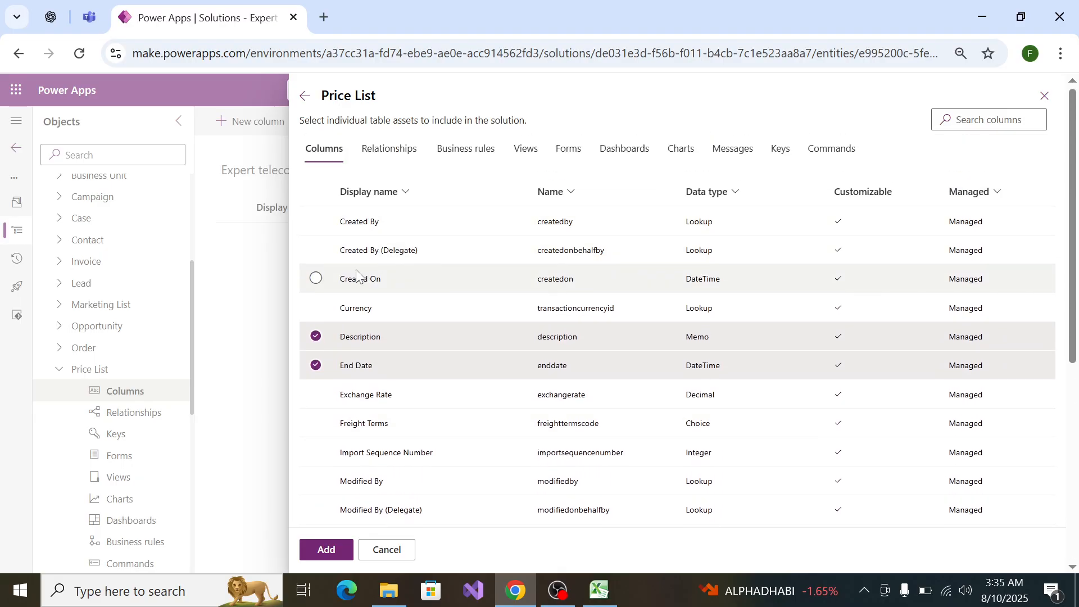
{"action": "left_click", "coordinate": [322, 308]}
Step: Check the selection against the Excel specification and the full column list, then add the selected Price List columns to the solution
{"action": "scroll", "coordinate": [622, 332], "scroll_direction": "down", "scroll_amount": 5}
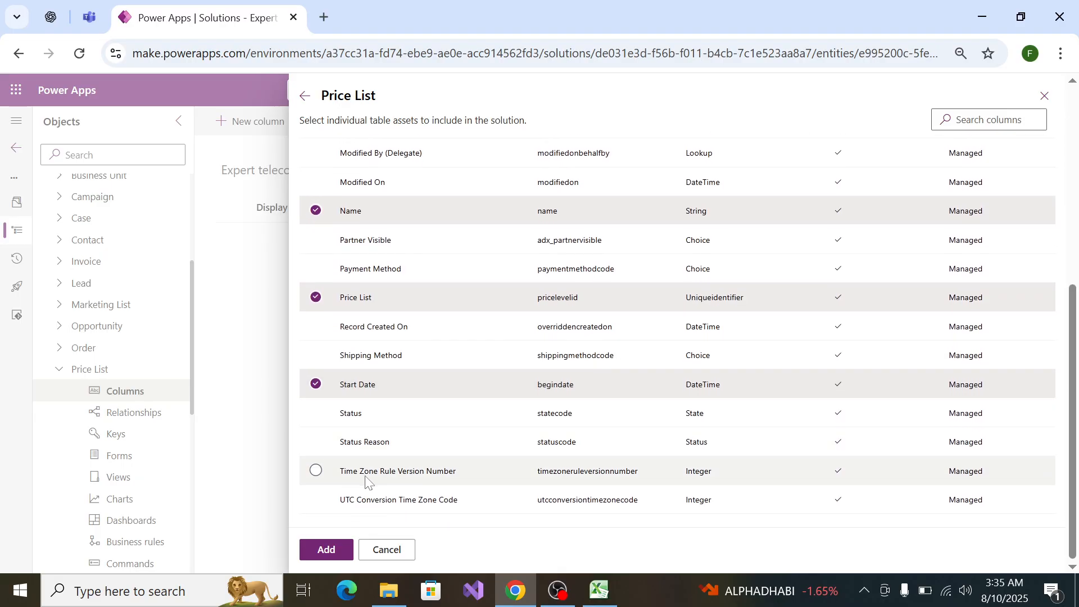
{"action": "key", "text": "alt+Tab"}
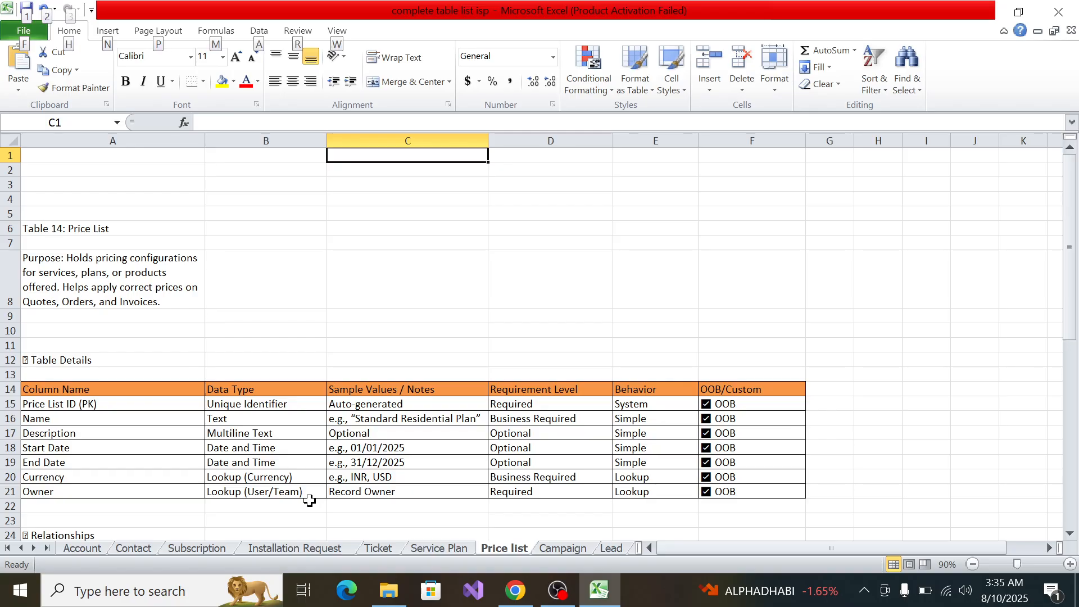
{"action": "key", "text": "alt+Tab"}
{"action": "scroll", "coordinate": [399, 474], "scroll_direction": "up", "scroll_amount": 8}
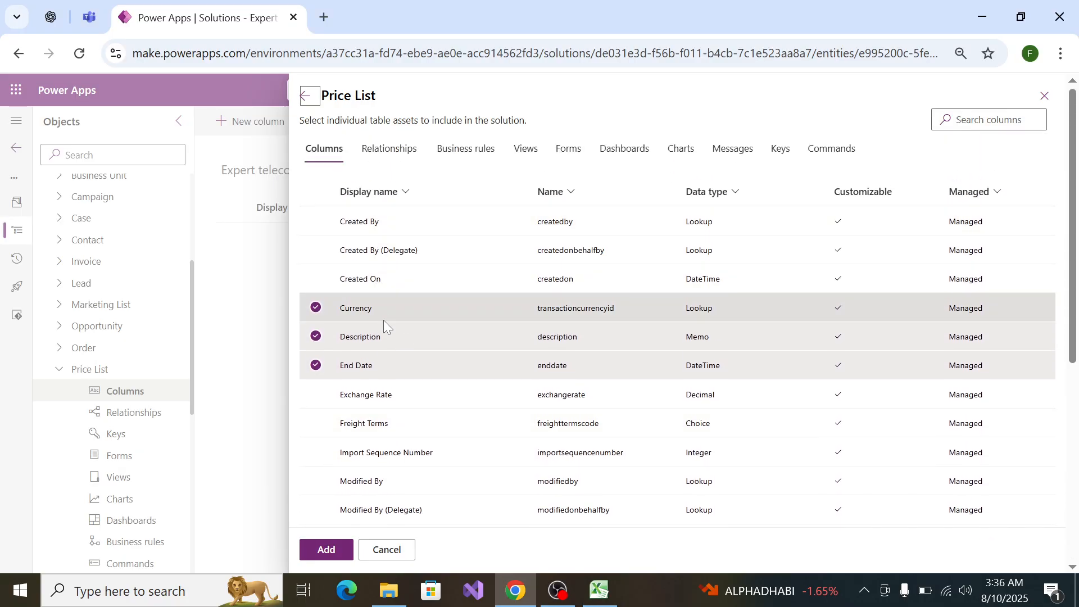
{"action": "scroll", "coordinate": [383, 319], "scroll_direction": "down", "scroll_amount": 6}
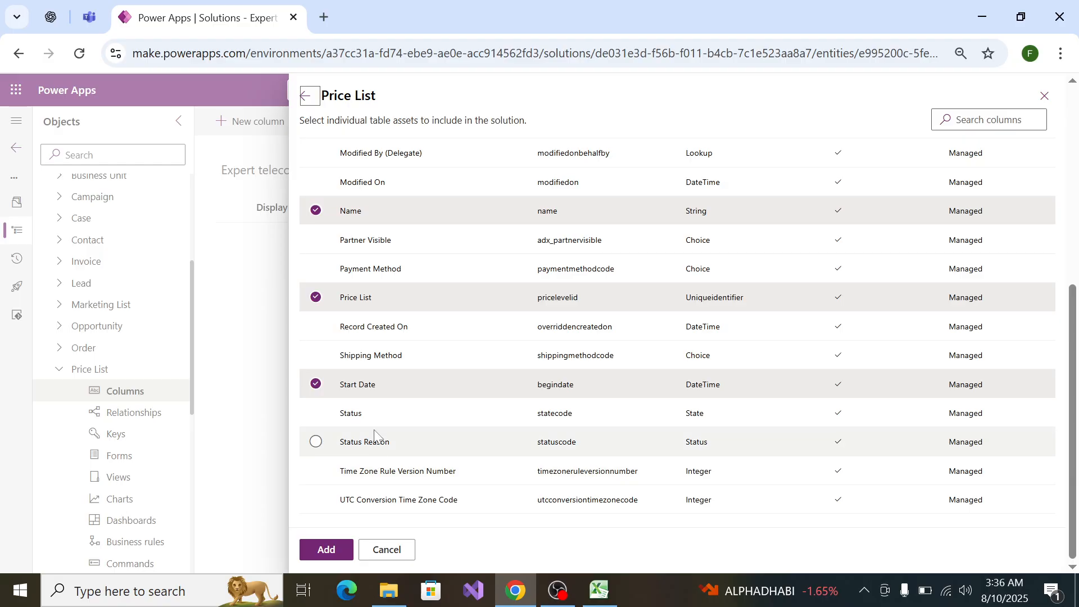
{"action": "scroll", "coordinate": [393, 449], "scroll_direction": "up", "scroll_amount": 6}
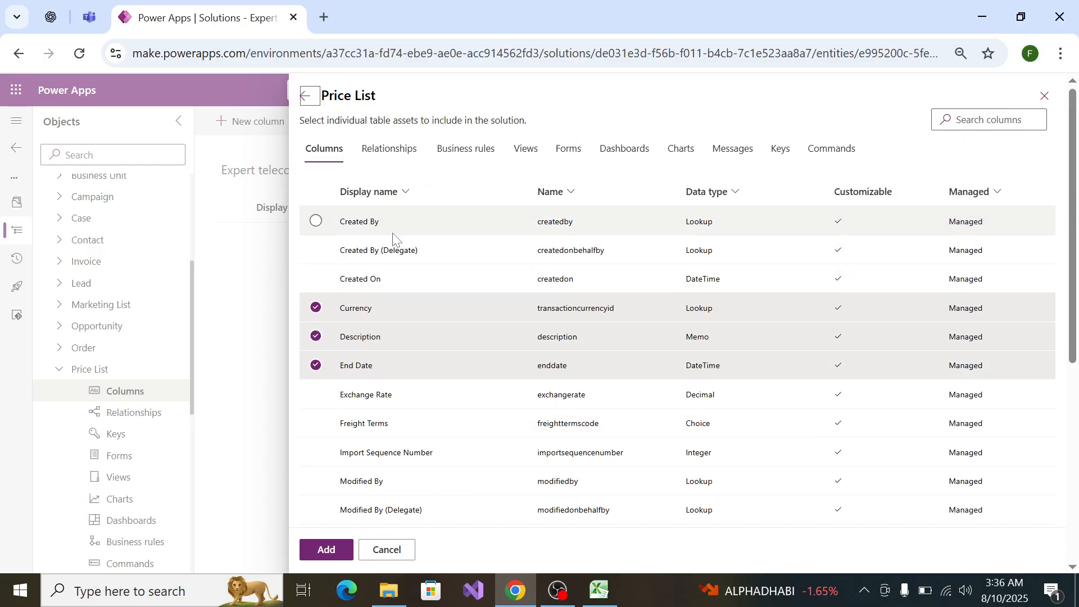
{"action": "scroll", "coordinate": [393, 281], "scroll_direction": "down", "scroll_amount": 6}
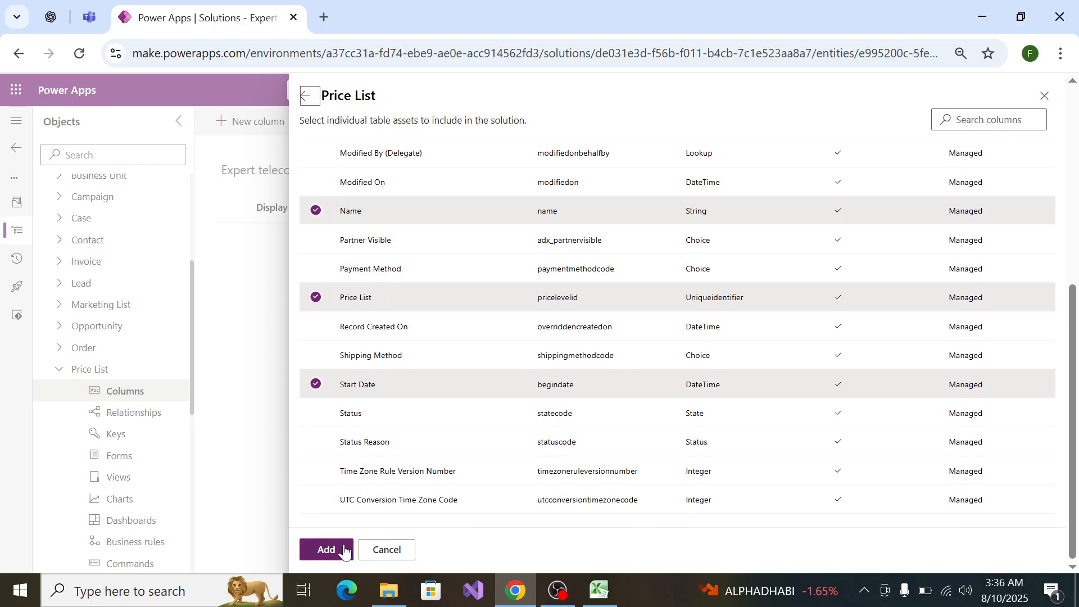
{"action": "left_click", "coordinate": [327, 550]}
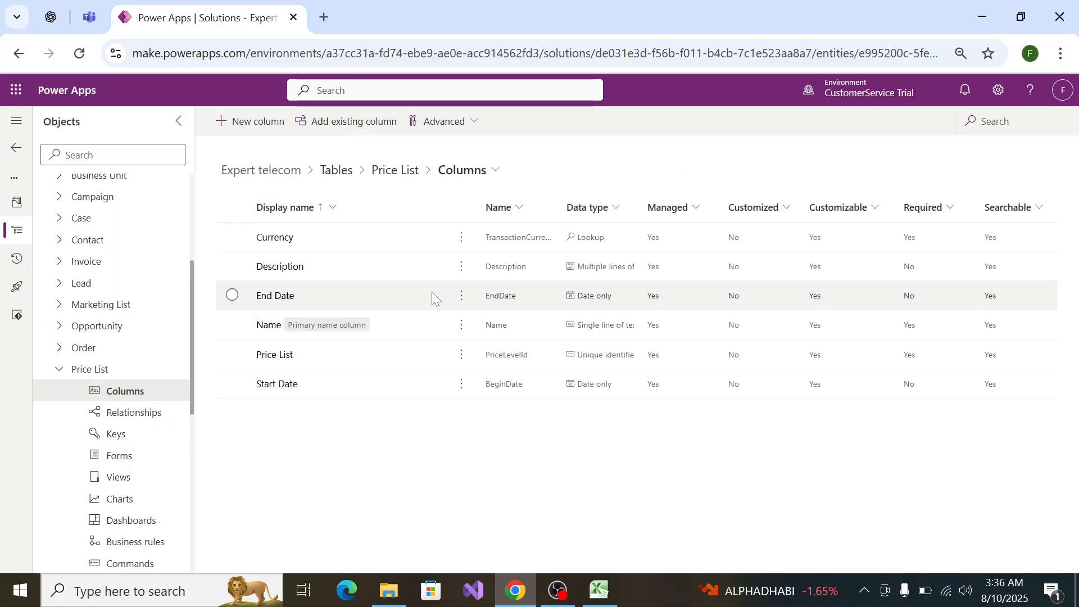
Step: Review the remaining existing Price List columns not yet in the solution, then close the list without adding any
{"action": "left_click", "coordinate": [274, 118]}
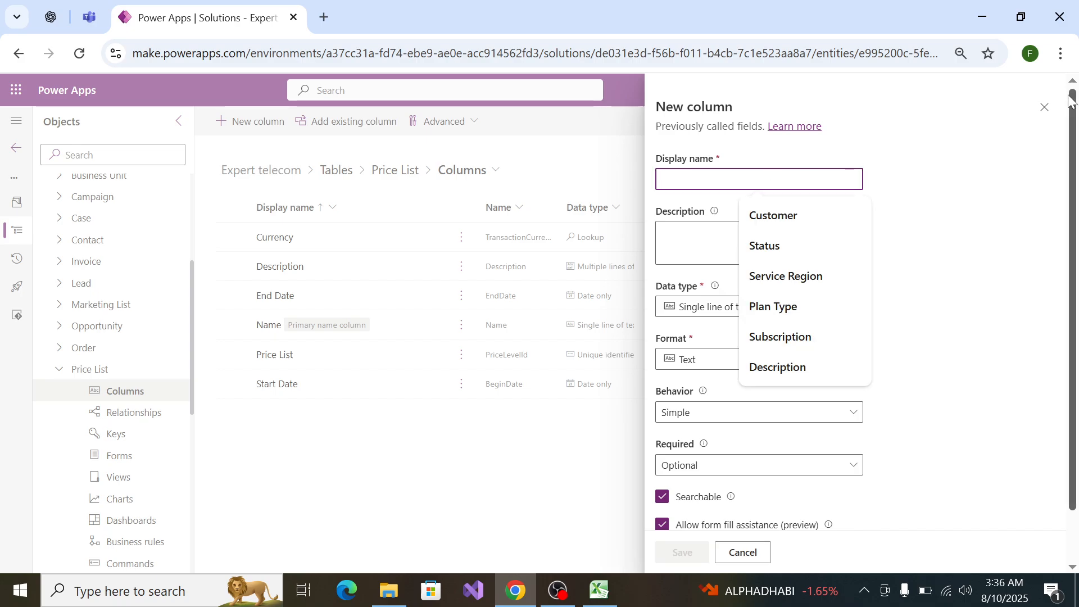
{"action": "left_click", "coordinate": [1044, 107]}
{"action": "left_click", "coordinate": [346, 123]}
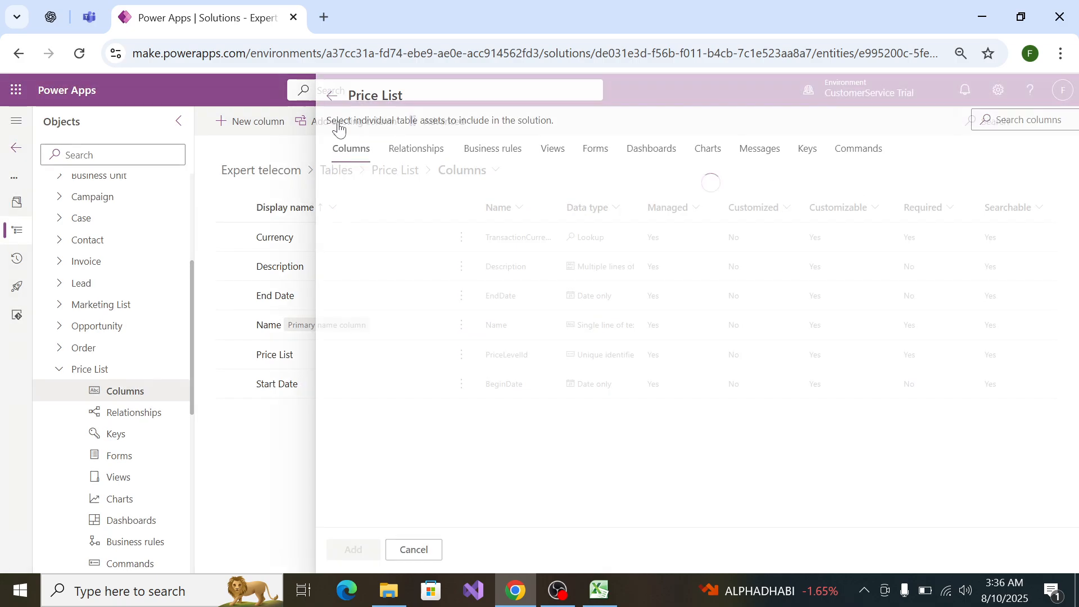
{"action": "scroll", "coordinate": [495, 348], "scroll_direction": "down", "scroll_amount": 3}
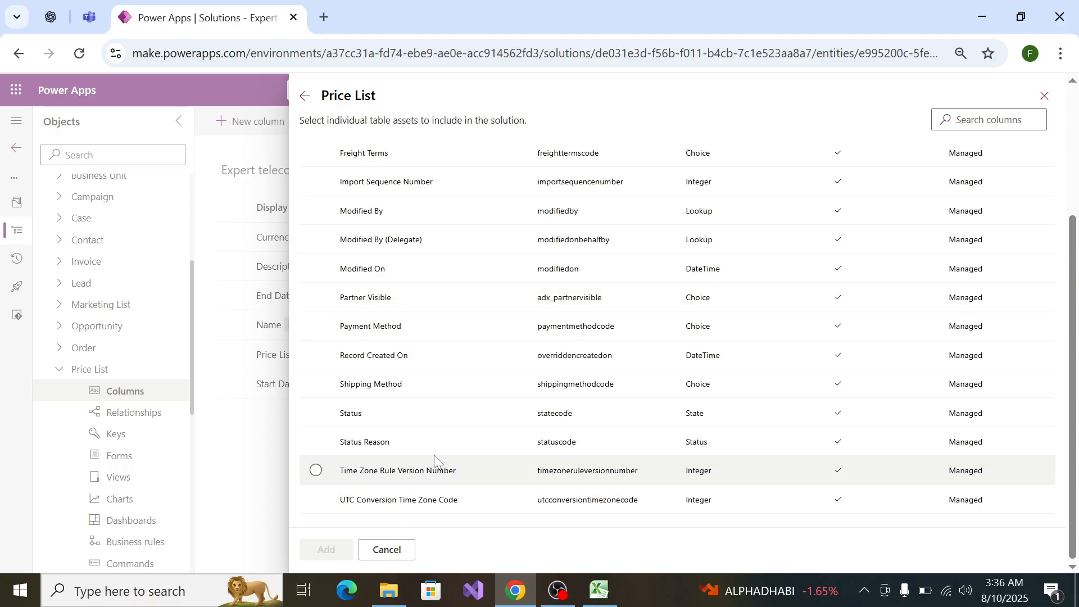
{"action": "scroll", "coordinate": [433, 467], "scroll_direction": "up", "scroll_amount": 3}
{"action": "scroll", "coordinate": [394, 258], "scroll_direction": "down", "scroll_amount": 3}
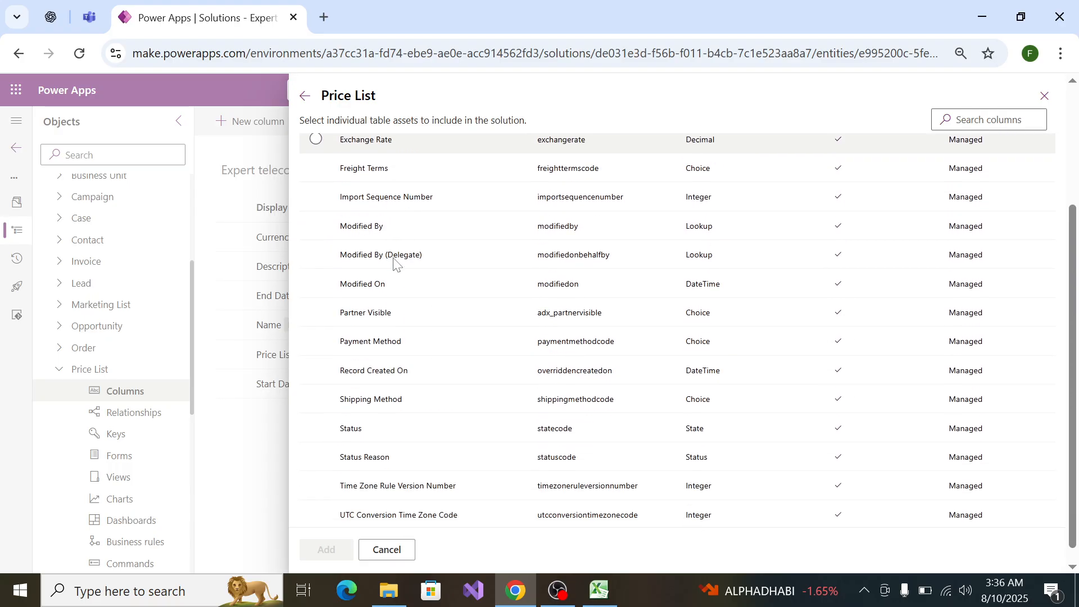
{"action": "left_click", "coordinate": [394, 556]}
Step: Switch to the Excel workbook and open the Campaign sheet with its table specification in view
{"action": "key", "text": "alt+Tab"}
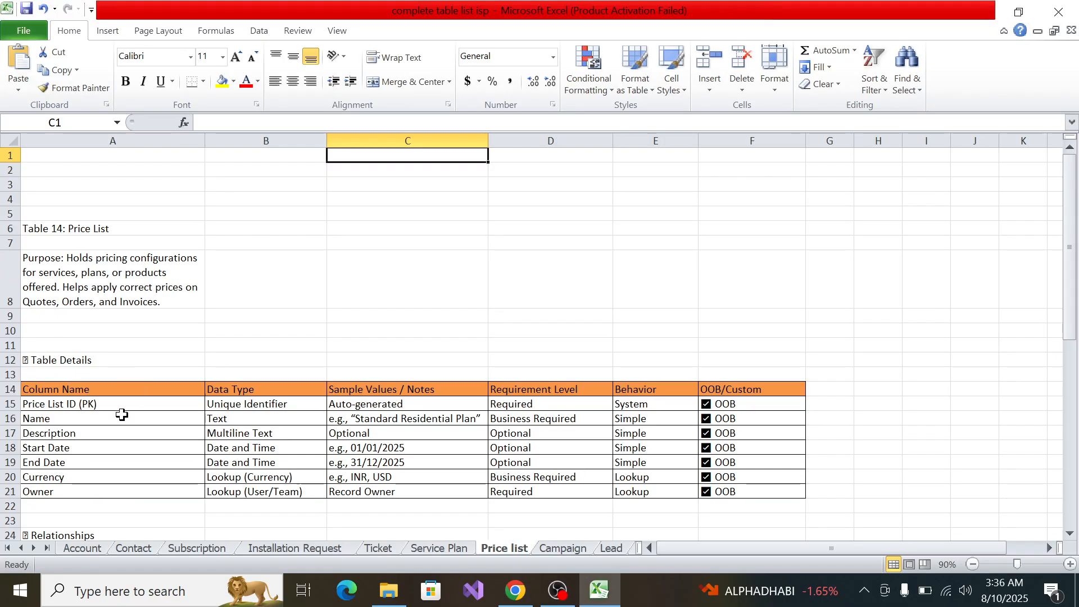
{"action": "left_click", "coordinate": [563, 548]}
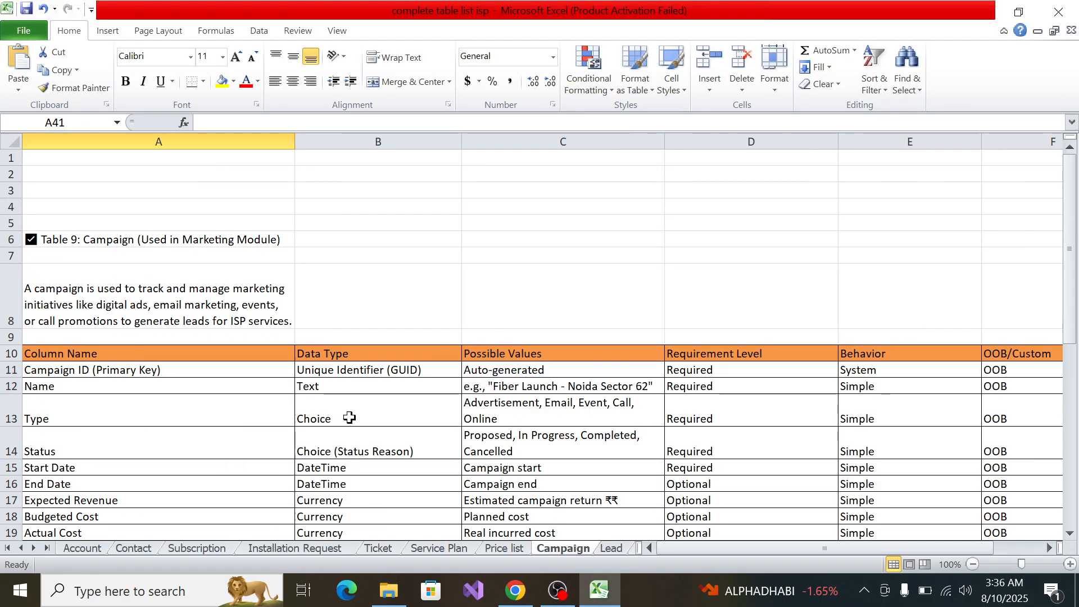
{"action": "scroll", "coordinate": [143, 349], "scroll_direction": "down", "scroll_amount": 1}
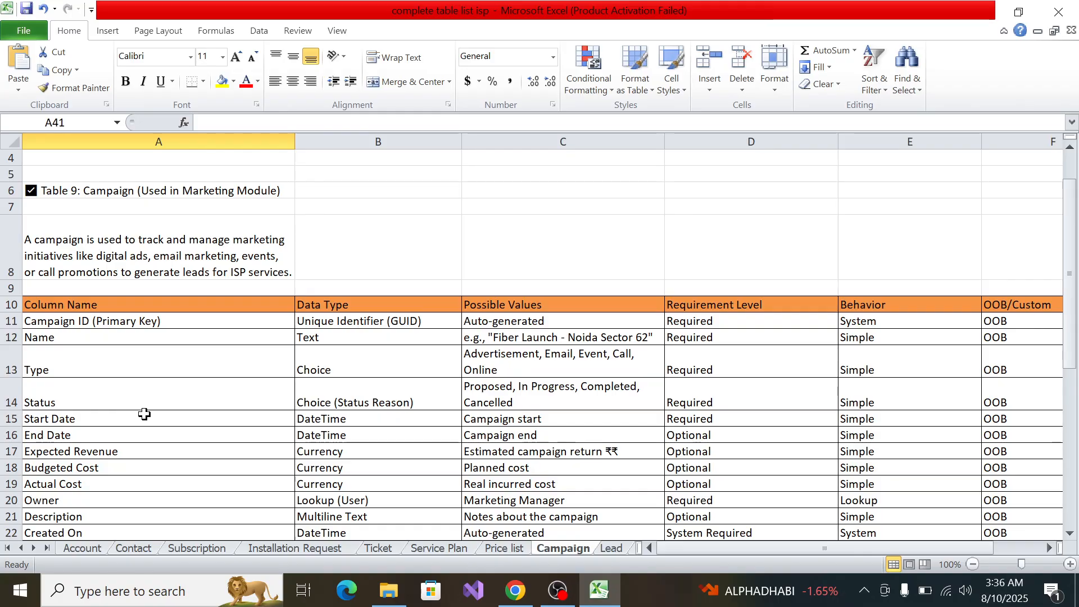
Step: In Power Apps, bring up the existing columns available for the Campaign table, then return to its Excel specification
{"action": "key", "text": "alt+Tab"}
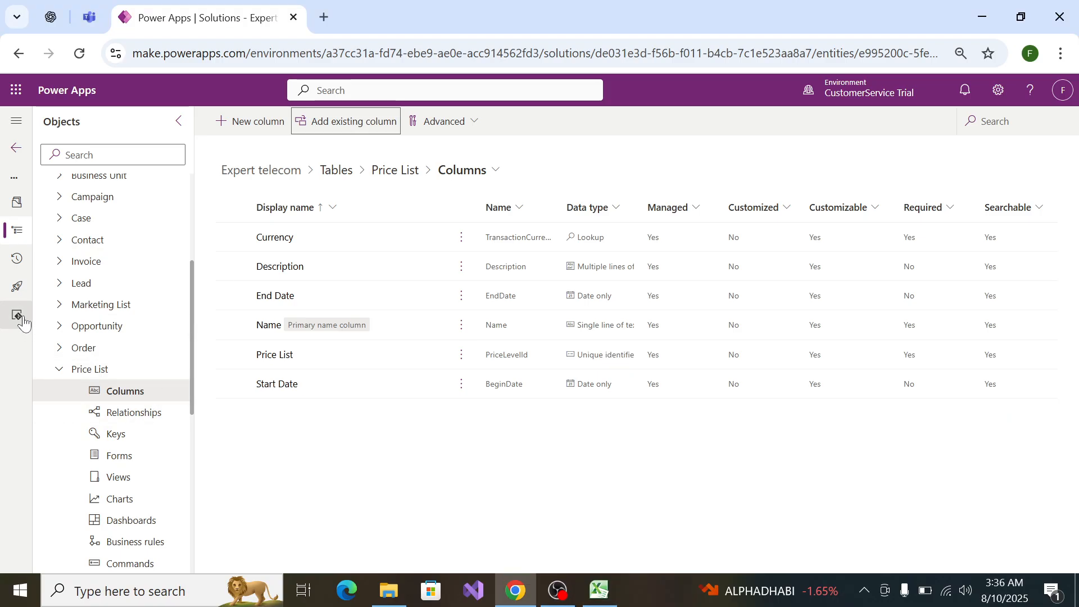
{"action": "scroll", "coordinate": [81, 298], "scroll_direction": "up", "scroll_amount": 3}
{"action": "scroll", "coordinate": [70, 400], "scroll_direction": "down", "scroll_amount": 1}
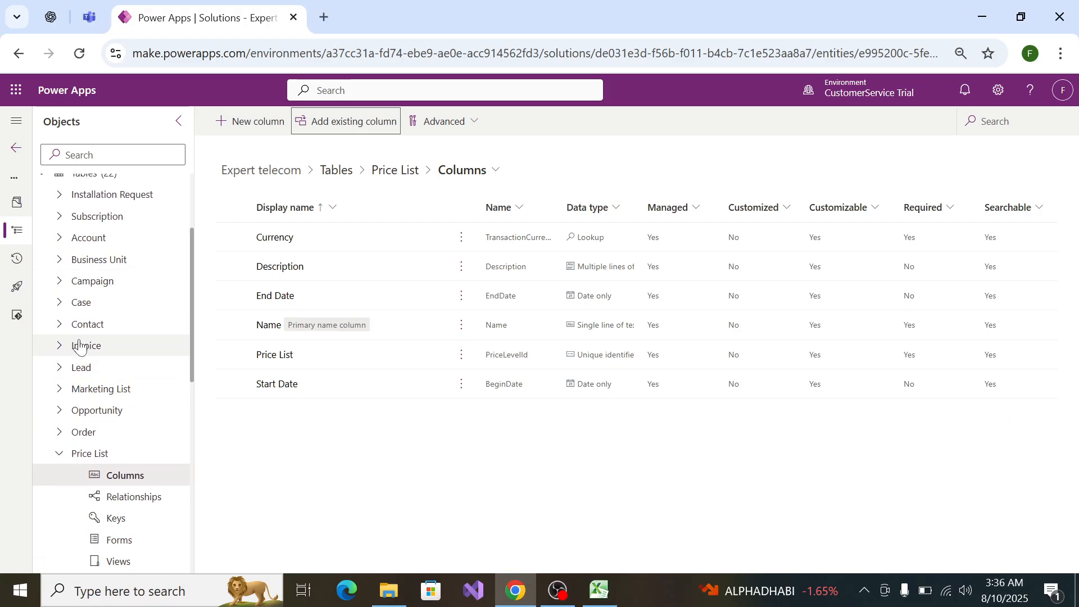
{"action": "scroll", "coordinate": [80, 347], "scroll_direction": "up", "scroll_amount": 2}
{"action": "left_click", "coordinate": [57, 422]}
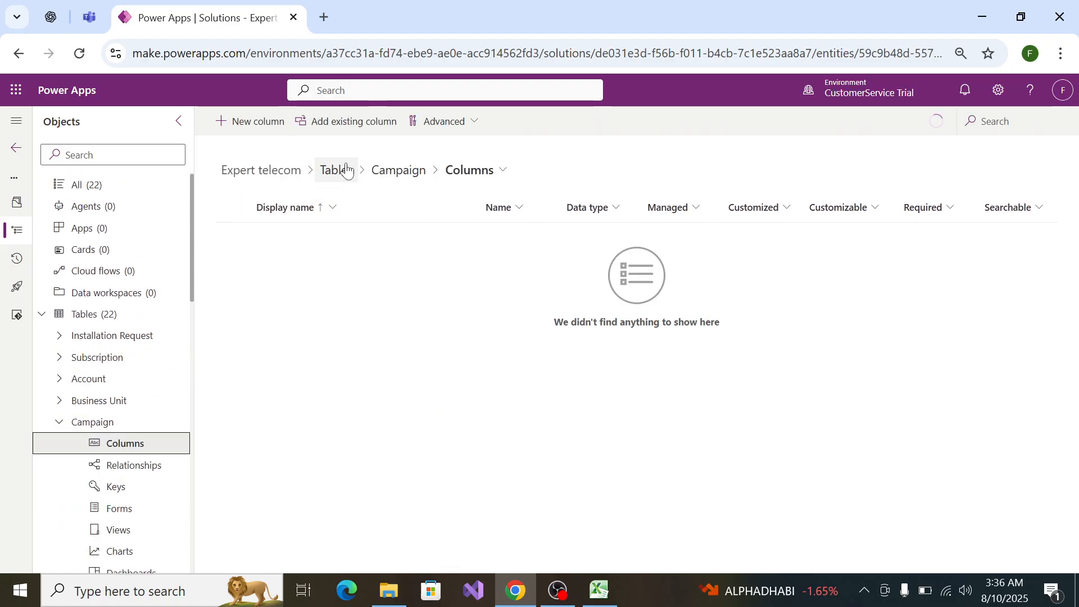
{"action": "left_click", "coordinate": [353, 122]}
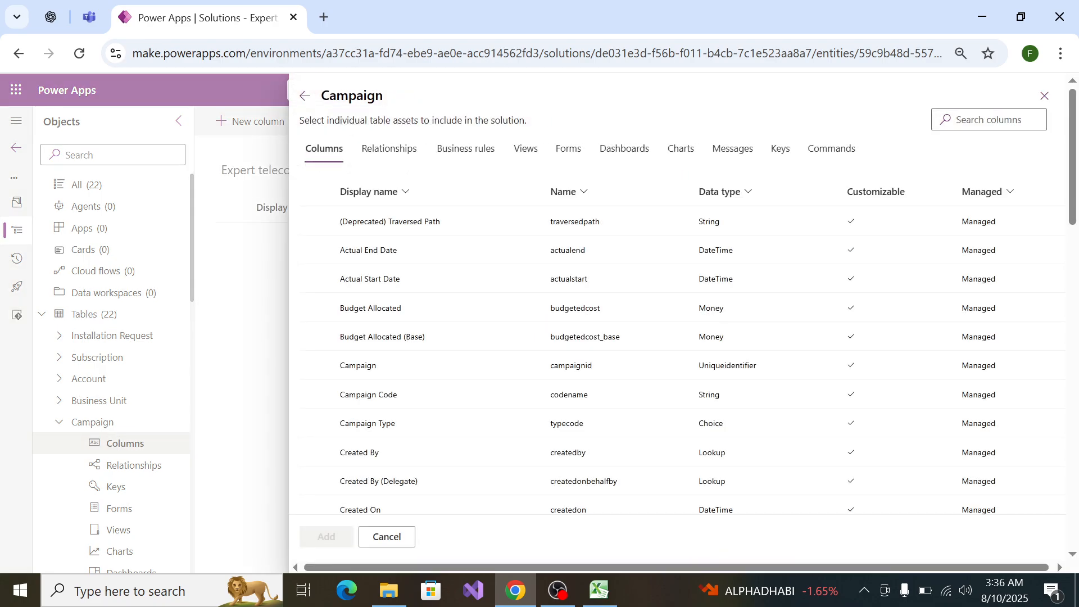
{"action": "key", "text": "alt+Tab"}
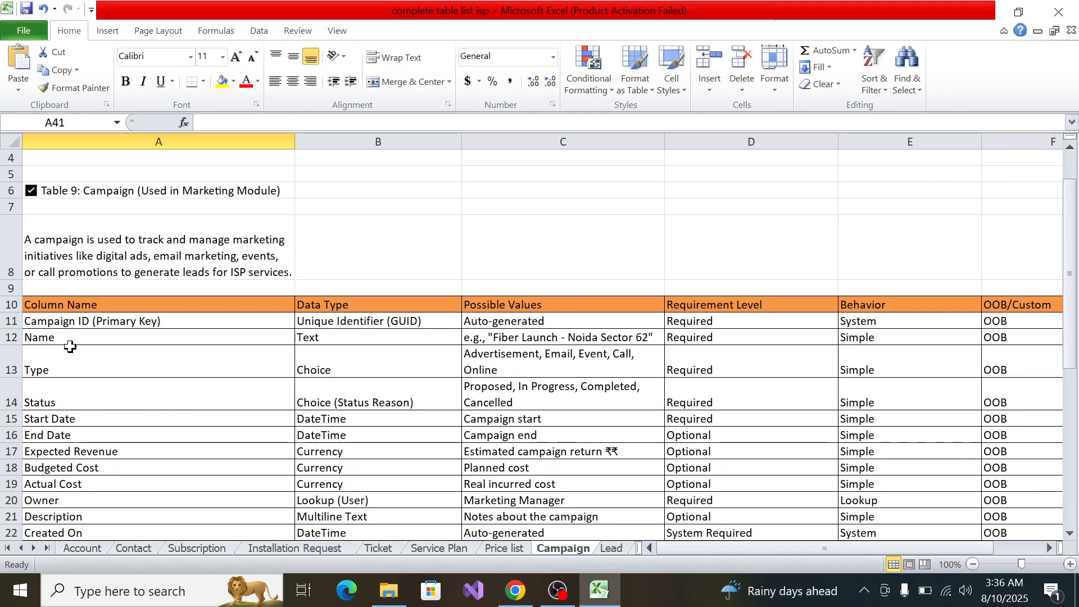
Step: Switch back to Power Apps, look through the existing Campaign columns and select the Campaign unique identifier column (campaignid)
{"action": "key", "text": "alt+Tab"}
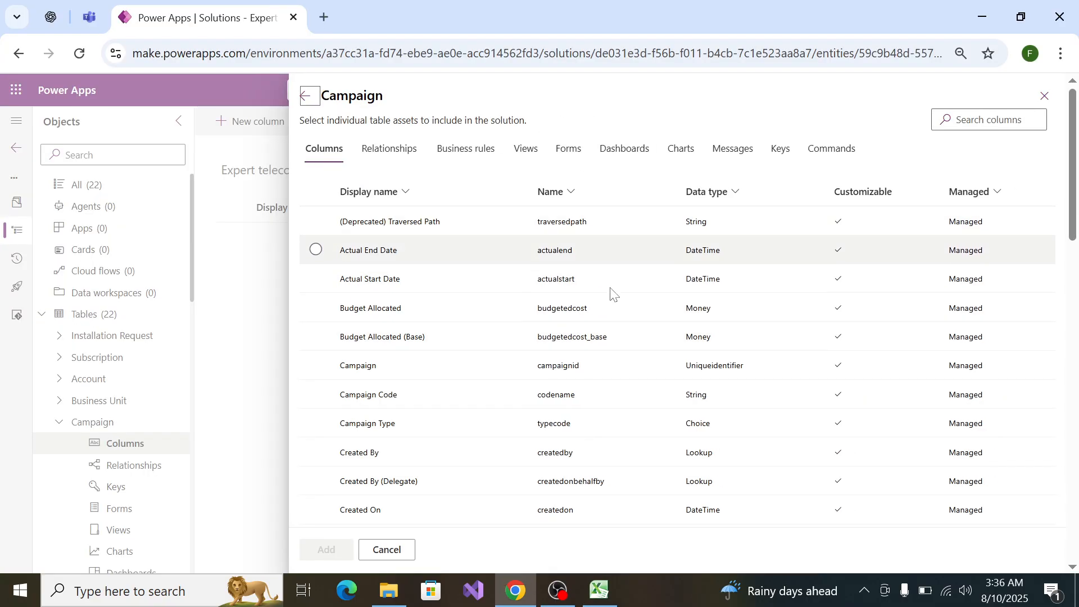
{"action": "scroll", "coordinate": [618, 450], "scroll_direction": "down", "scroll_amount": 5}
{"action": "scroll", "coordinate": [609, 420], "scroll_direction": "down", "scroll_amount": 4}
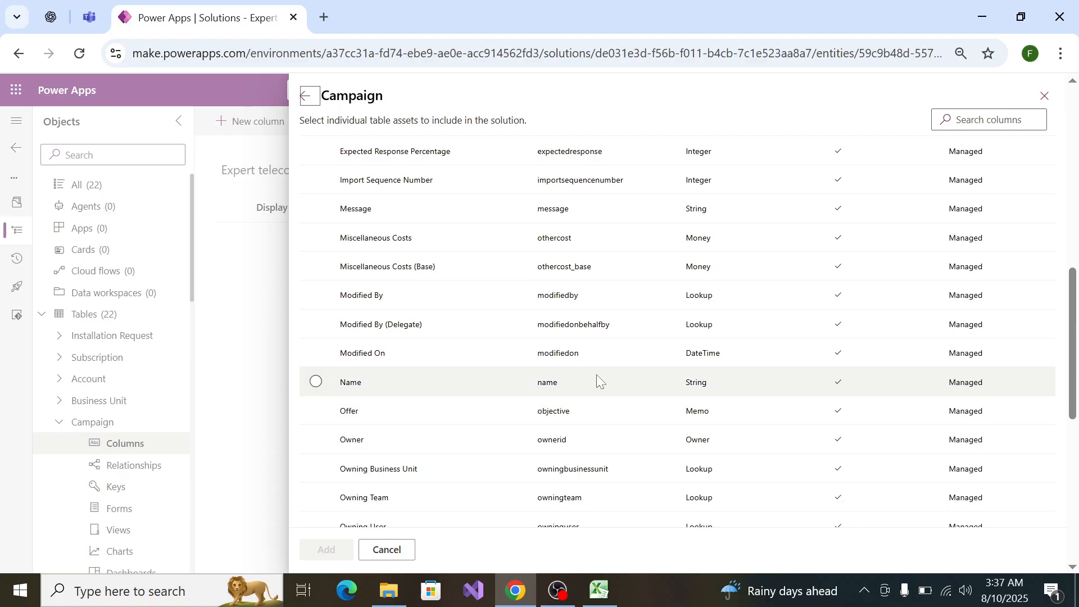
{"action": "scroll", "coordinate": [597, 377], "scroll_direction": "down", "scroll_amount": 6}
{"action": "scroll", "coordinate": [596, 377], "scroll_direction": "up", "scroll_amount": 5}
{"action": "scroll", "coordinate": [597, 378], "scroll_direction": "up", "scroll_amount": 8}
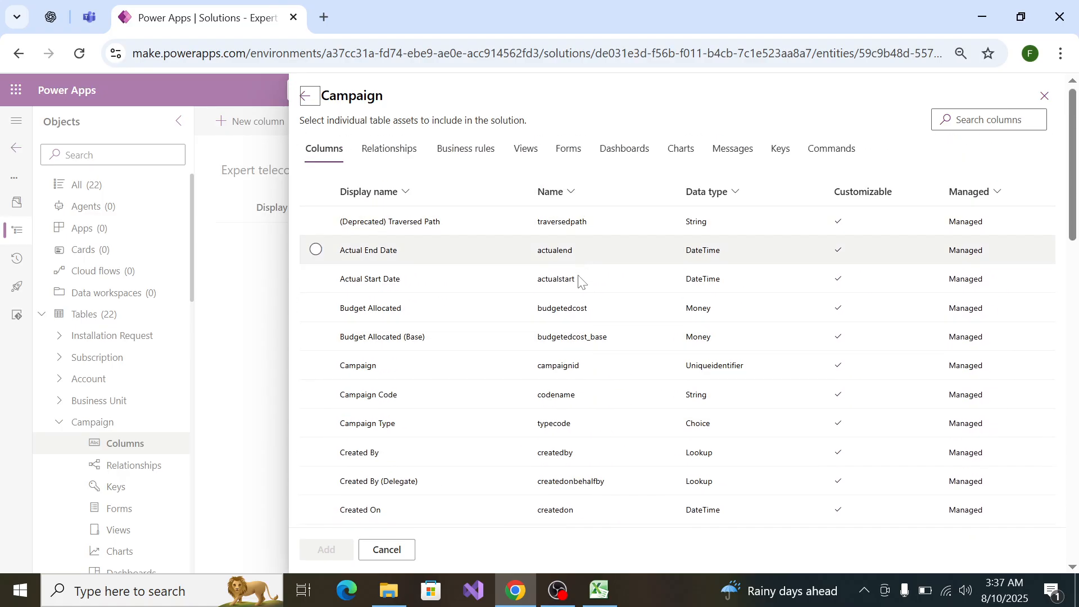
{"action": "left_click", "coordinate": [315, 365]}
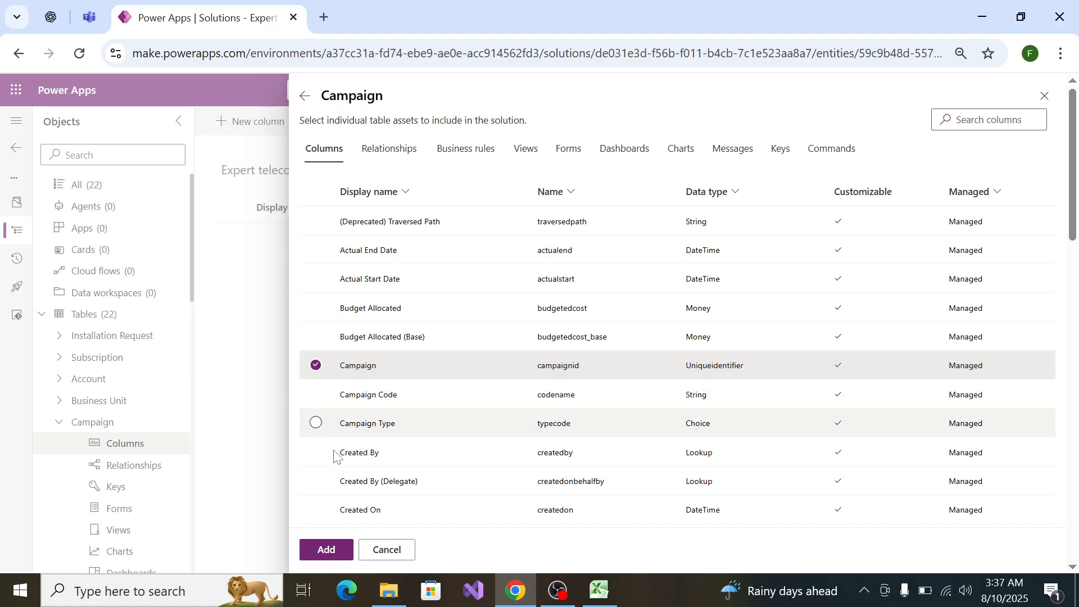
Step: Select the Status (statecode) and Name columns in the existing Campaign columns list
{"action": "scroll", "coordinate": [337, 449], "scroll_direction": "down", "scroll_amount": 12}
{"action": "scroll", "coordinate": [341, 441], "scroll_direction": "down", "scroll_amount": 3}
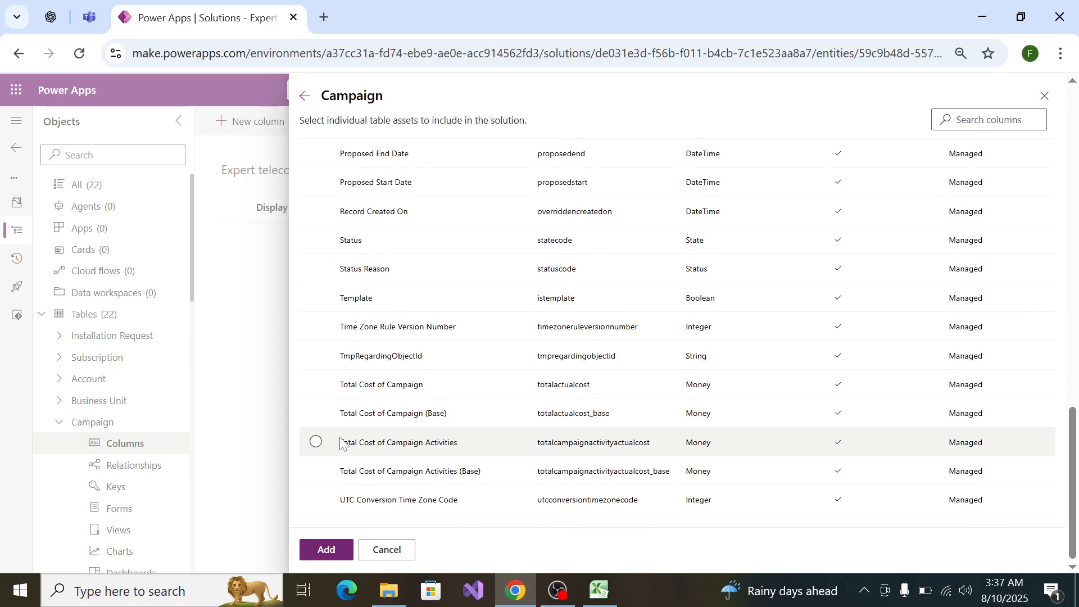
{"action": "left_click", "coordinate": [316, 240]}
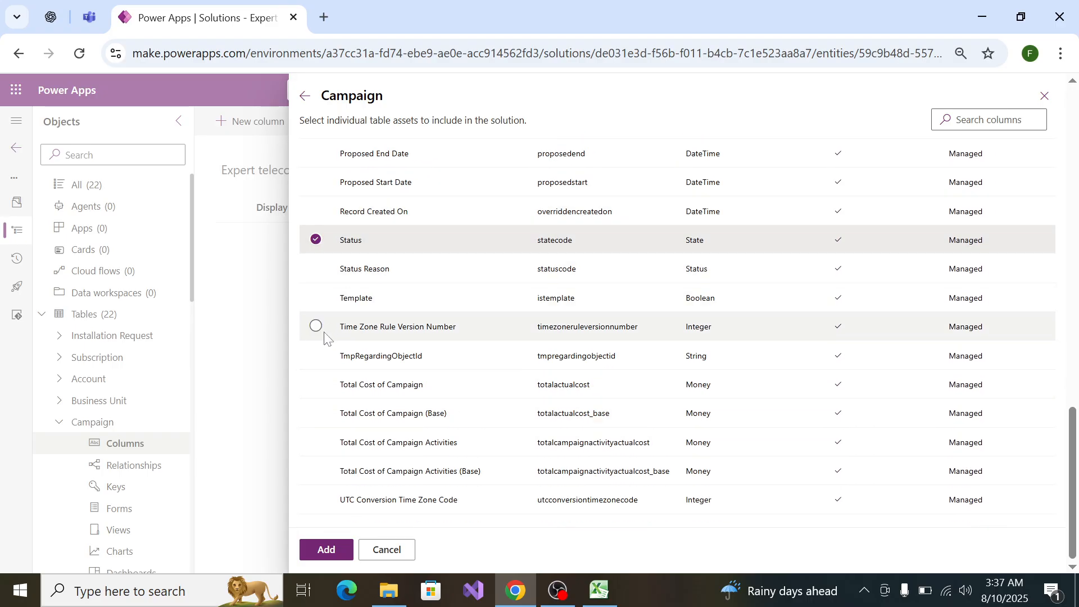
{"action": "scroll", "coordinate": [404, 193], "scroll_direction": "up", "scroll_amount": 15}
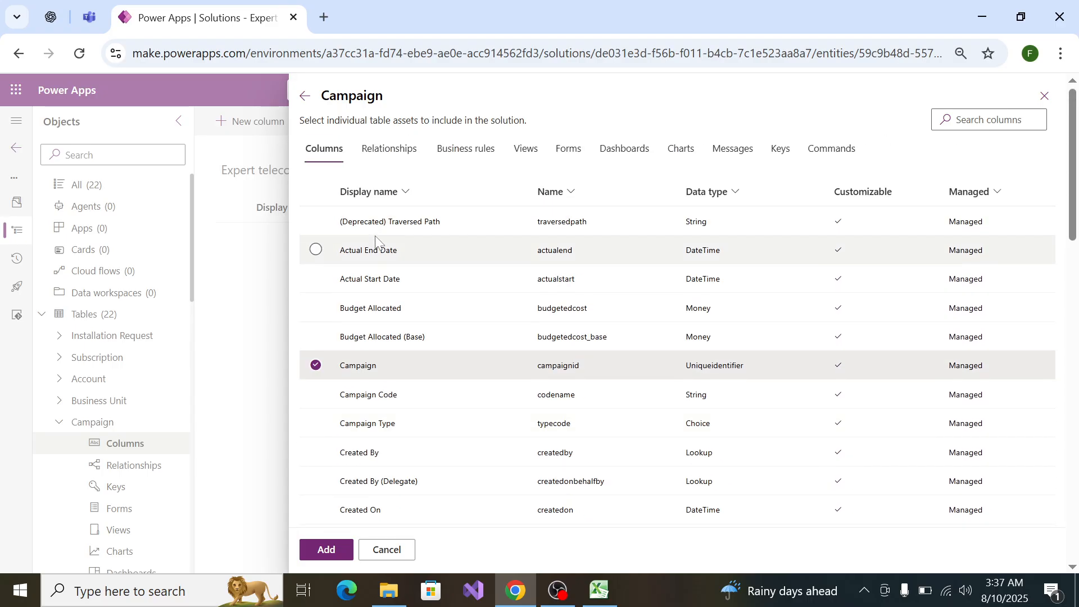
{"action": "scroll", "coordinate": [369, 253], "scroll_direction": "down", "scroll_amount": 15}
{"action": "scroll", "coordinate": [365, 301], "scroll_direction": "up", "scroll_amount": 6}
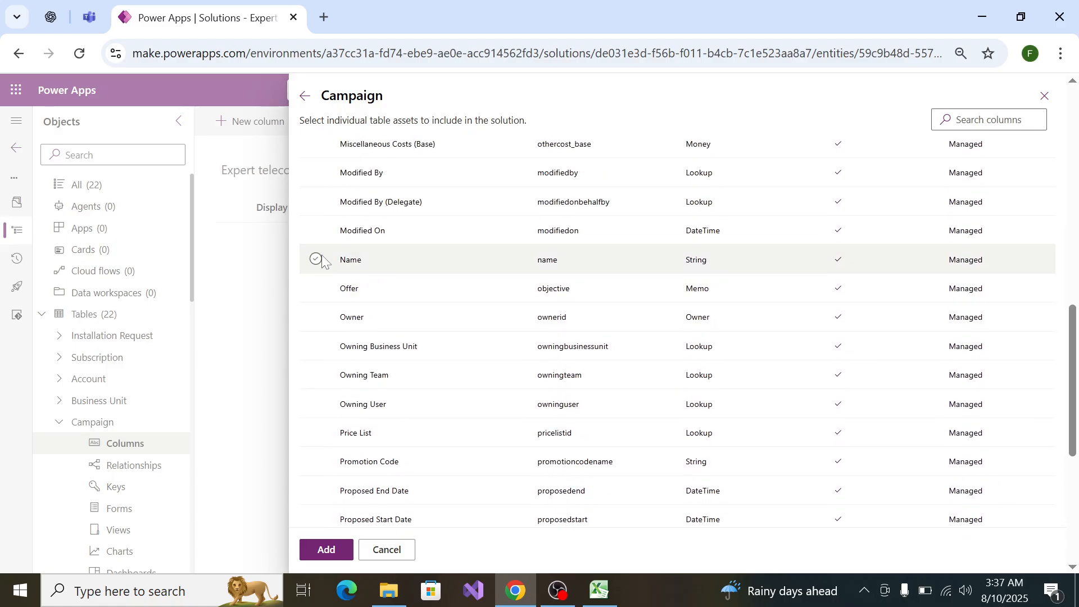
Step: Compare the Excel Campaign specification's type, status and date columns with the existing Campaign columns in Power Apps
{"action": "key", "text": "alt+Tab"}
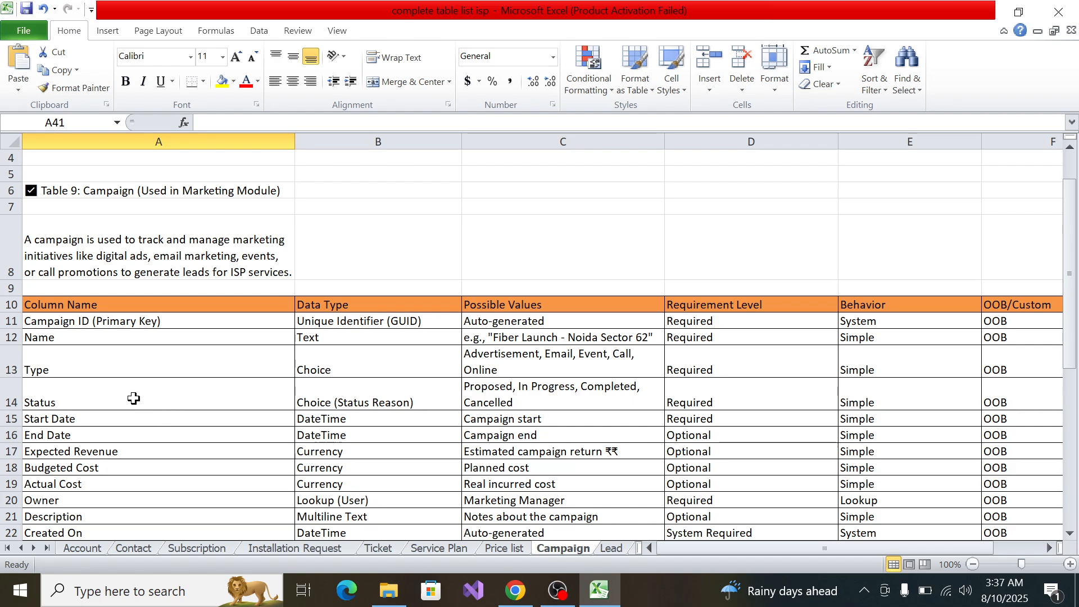
{"action": "key", "text": "alt+Tab"}
{"action": "scroll", "coordinate": [421, 243], "scroll_direction": "up", "scroll_amount": 12}
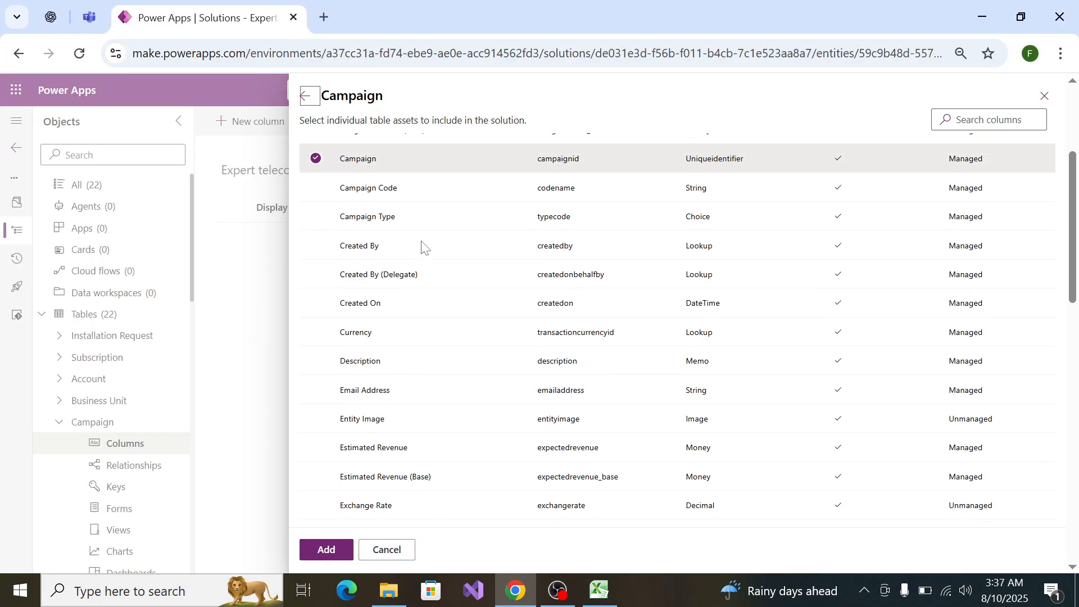
{"action": "scroll", "coordinate": [423, 245], "scroll_direction": "down", "scroll_amount": 2}
{"action": "scroll", "coordinate": [422, 246], "scroll_direction": "up", "scroll_amount": 5}
{"action": "scroll", "coordinate": [421, 249], "scroll_direction": "down", "scroll_amount": 19}
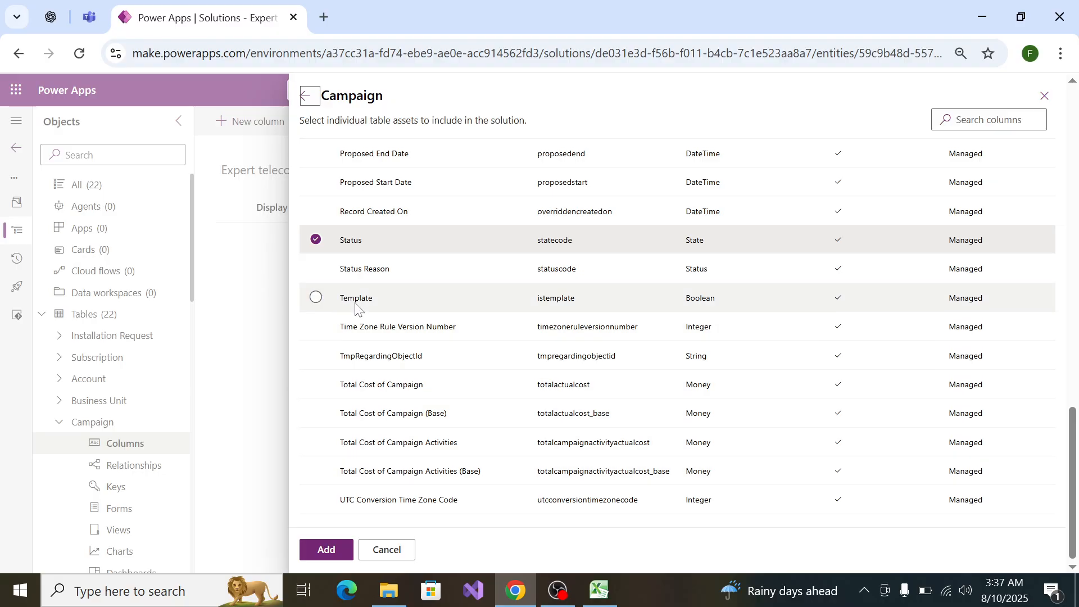
{"action": "key", "text": "alt+Tab"}
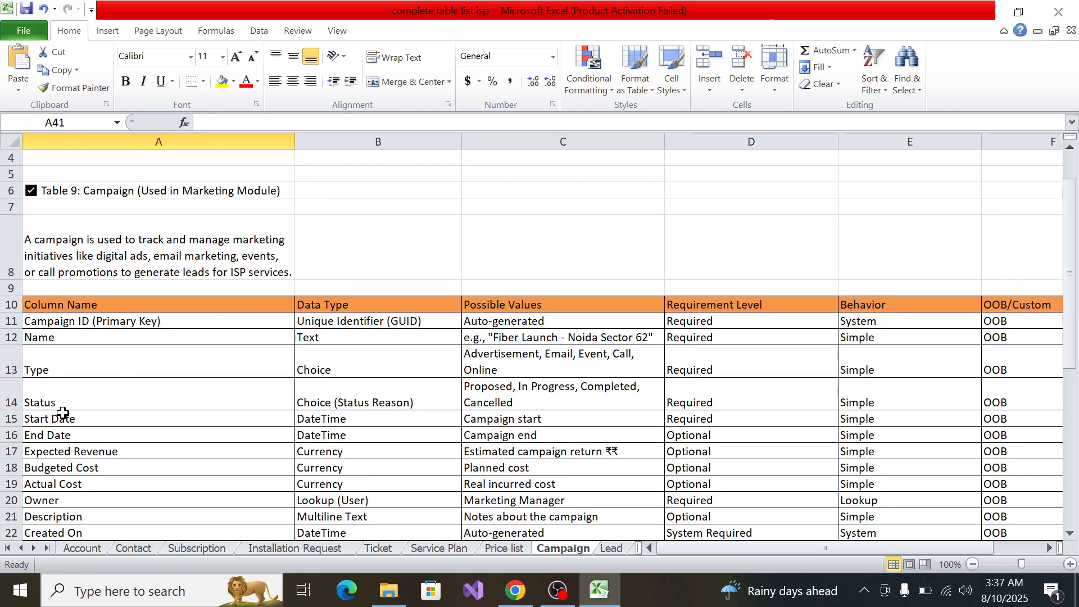
{"action": "key", "text": "alt+Tab"}
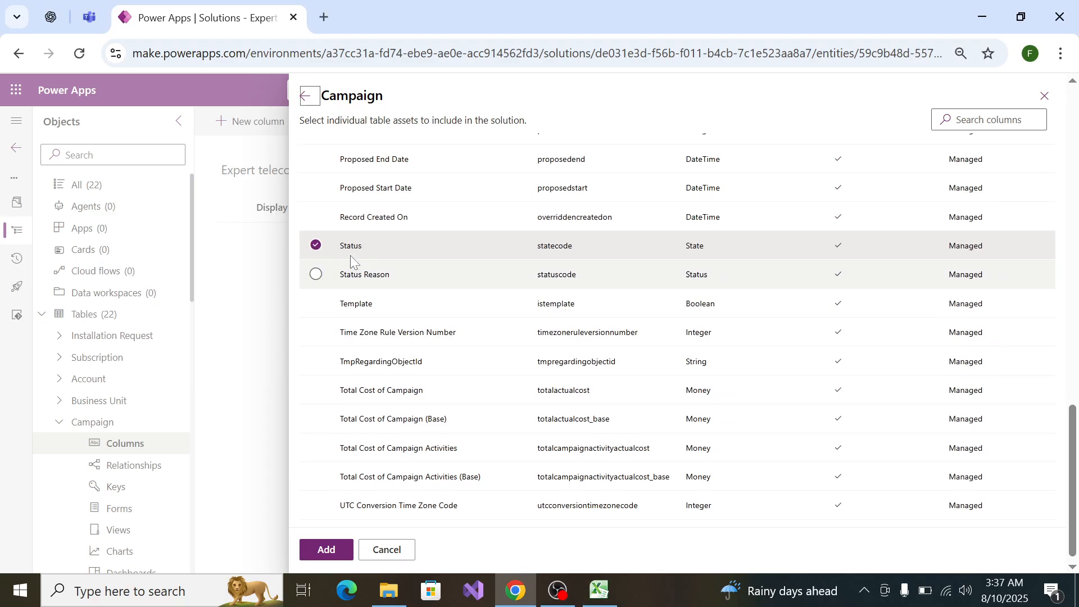
{"action": "scroll", "coordinate": [350, 258], "scroll_direction": "up", "scroll_amount": 3}
{"action": "scroll", "coordinate": [349, 249], "scroll_direction": "up", "scroll_amount": 4}
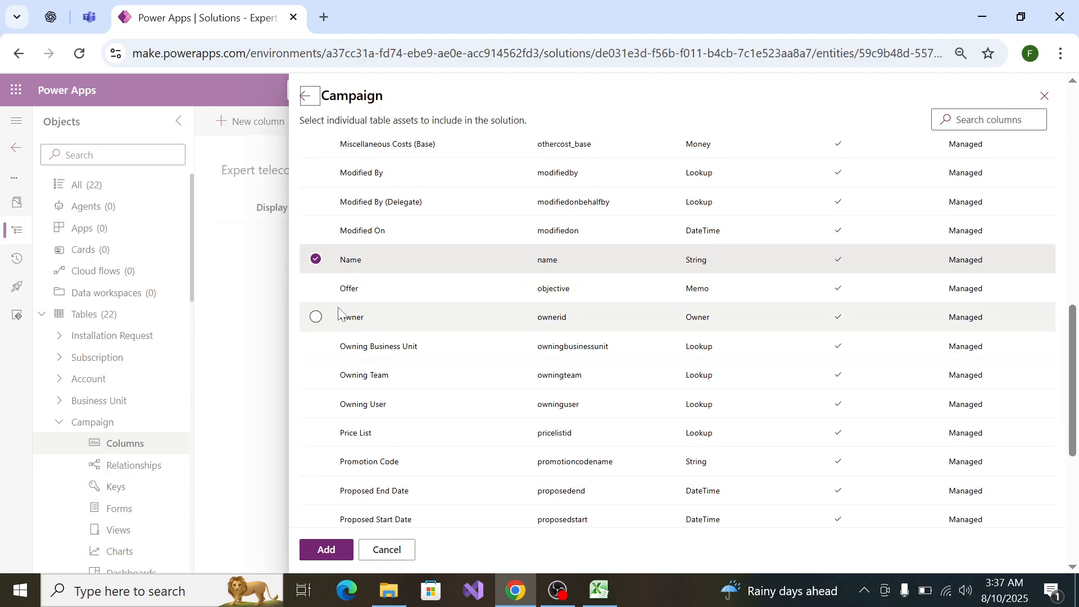
{"action": "scroll", "coordinate": [330, 283], "scroll_direction": "down", "scroll_amount": 7}
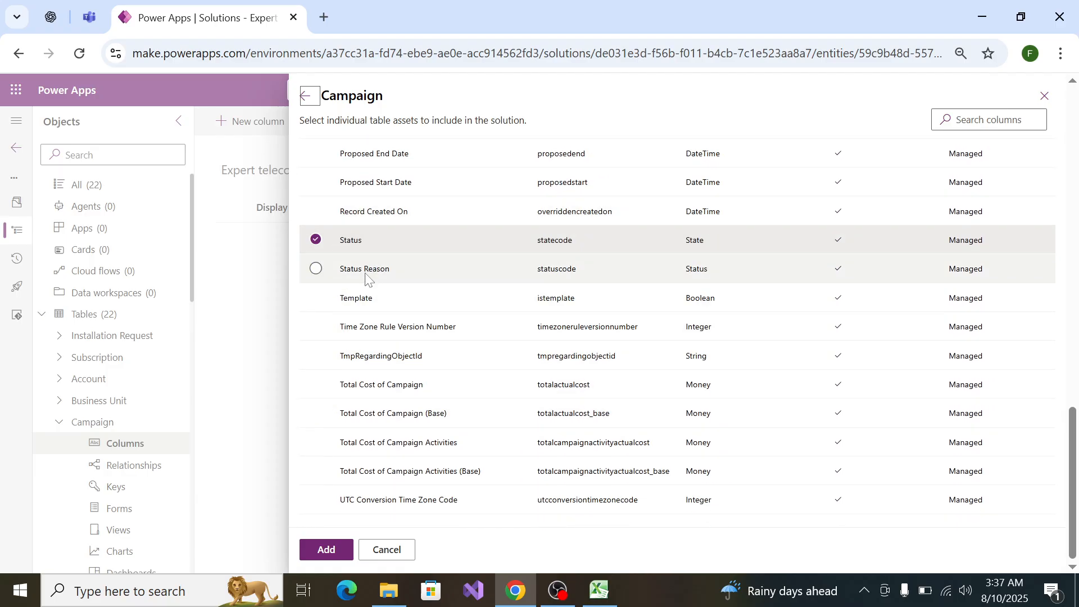
{"action": "scroll", "coordinate": [366, 277], "scroll_direction": "up", "scroll_amount": 4}
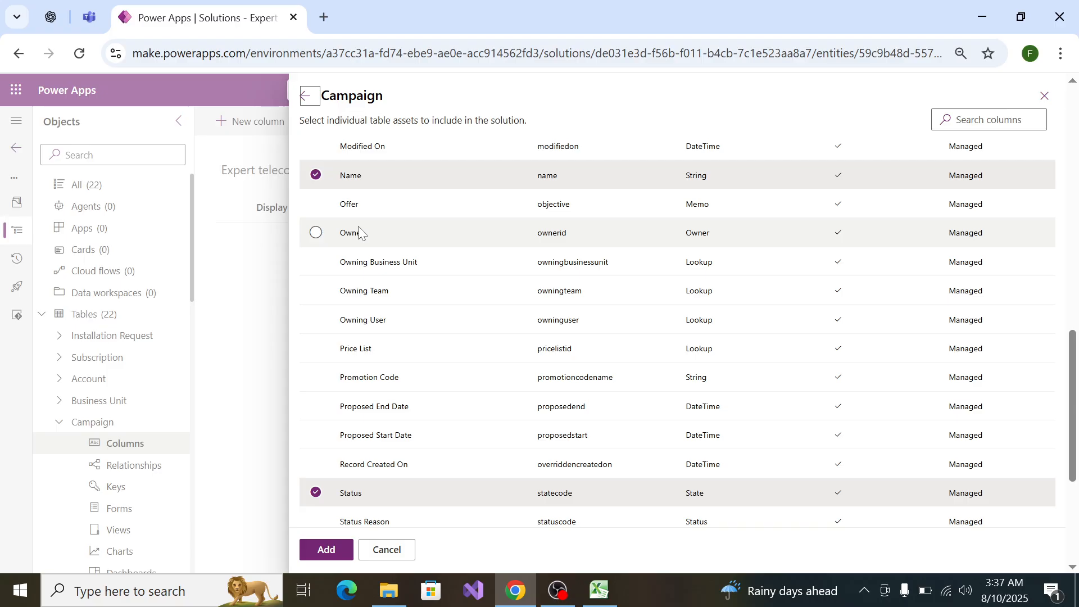
Step: Check the Excel specification for the expected revenue column, then select Estimated Revenue (expectedrevenue) among the existing Campaign columns
{"action": "key", "text": "alt+Tab"}
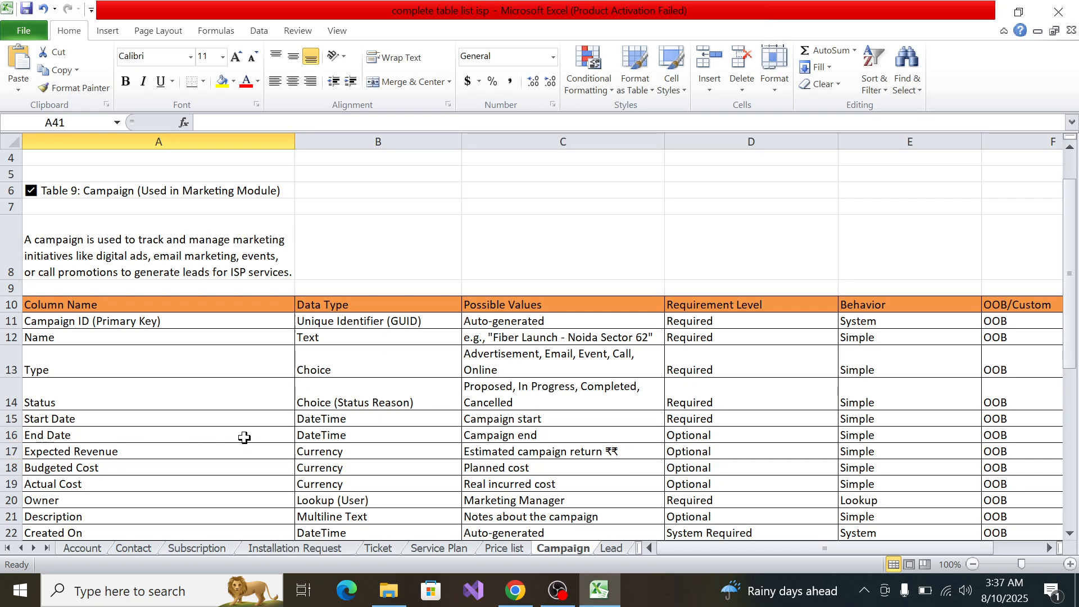
{"action": "key", "text": "alt+Tab"}
{"action": "scroll", "coordinate": [351, 303], "scroll_direction": "up", "scroll_amount": 2}
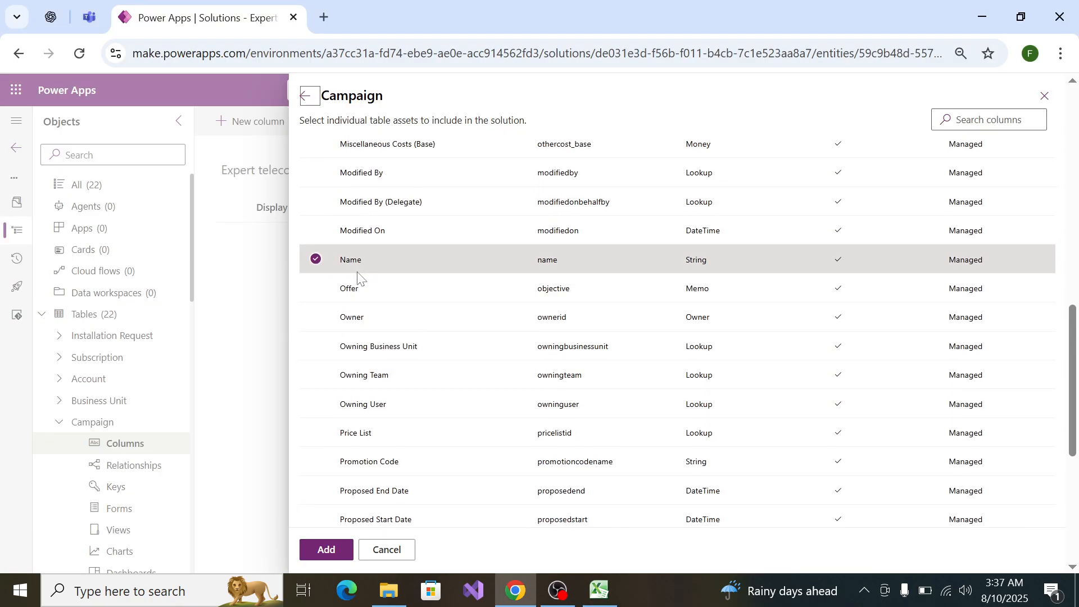
{"action": "scroll", "coordinate": [361, 264], "scroll_direction": "up", "scroll_amount": 3}
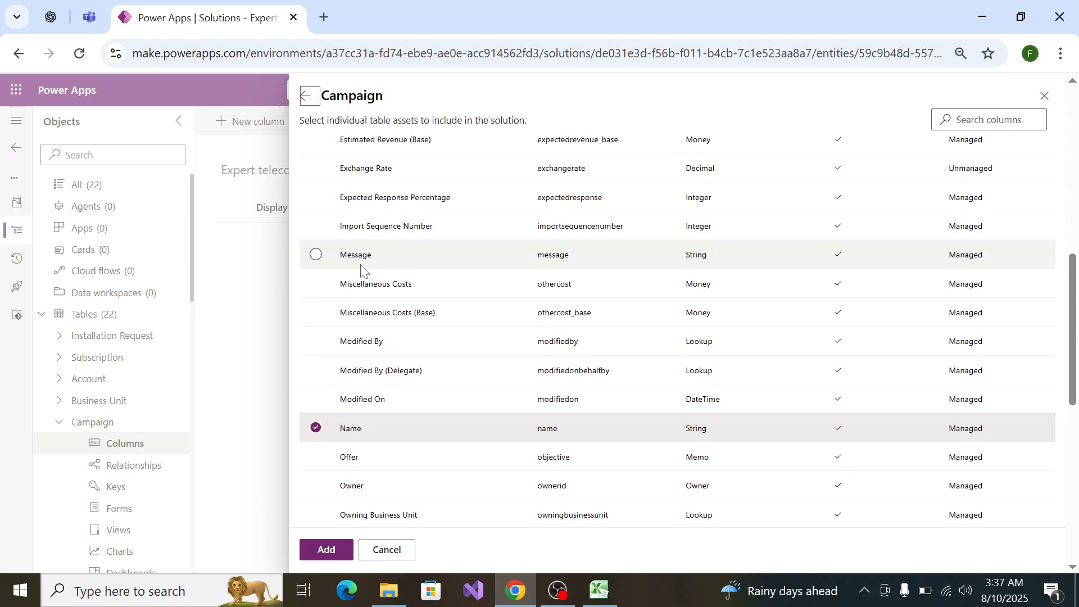
{"action": "scroll", "coordinate": [373, 217], "scroll_direction": "up", "scroll_amount": 2}
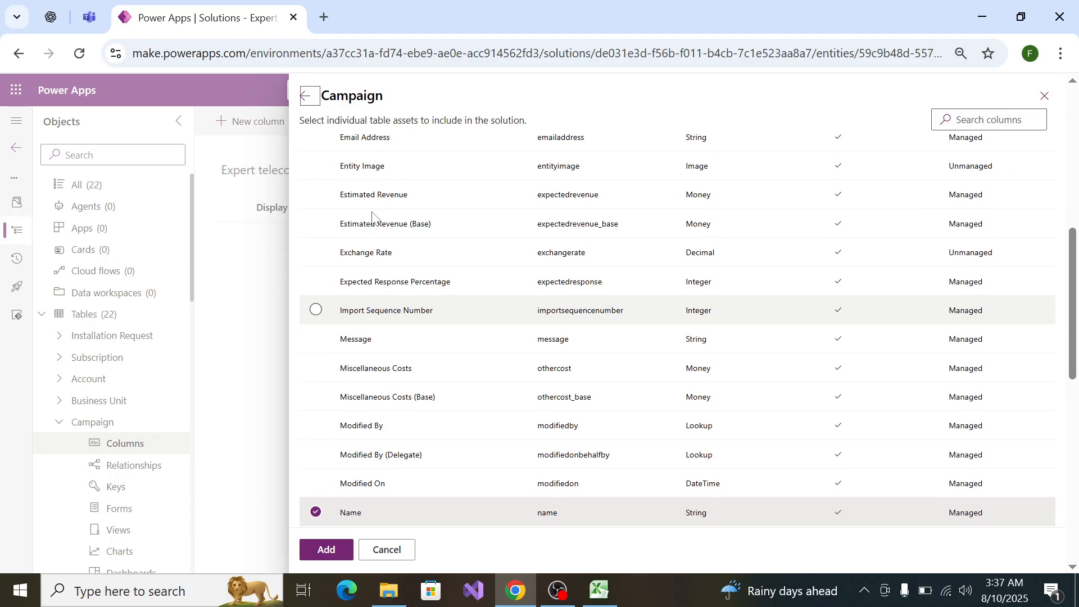
{"action": "left_click", "coordinate": [317, 194]}
Step: Check the next entry in the Excel specification, then select the Budget Allocated (budgetedcost) column for Budgeted Cost
{"action": "key", "text": "alt+Tab"}
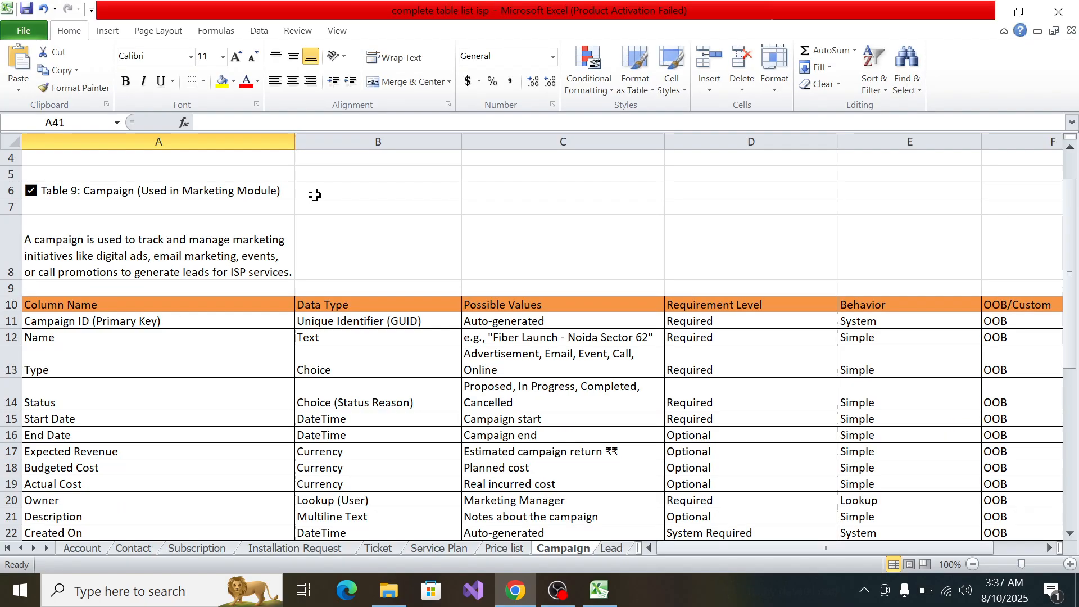
{"action": "key", "text": "alt+Tab"}
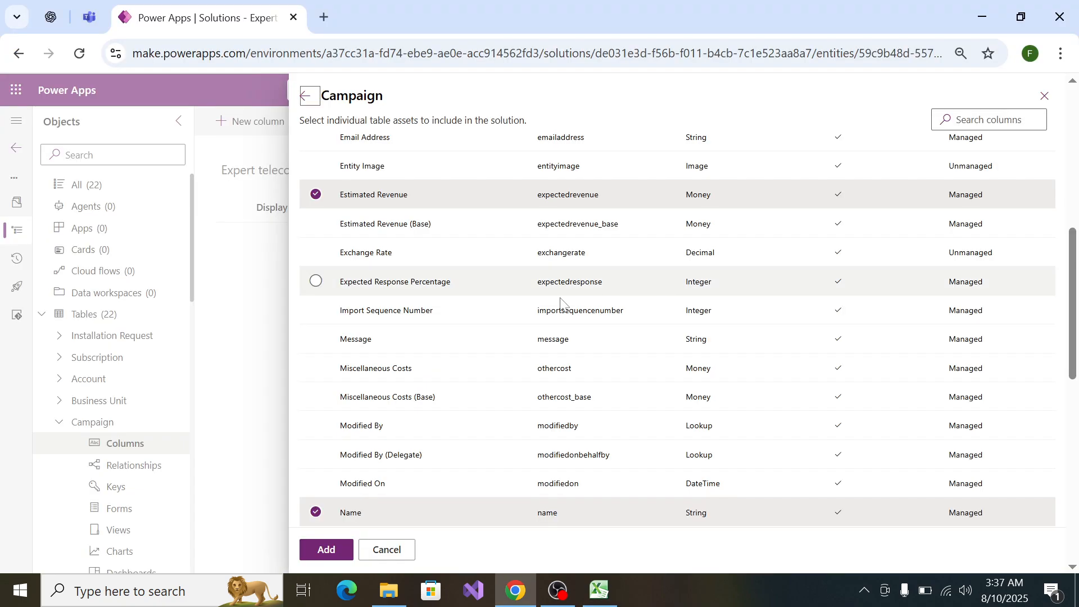
{"action": "scroll", "coordinate": [557, 306], "scroll_direction": "up", "scroll_amount": 8}
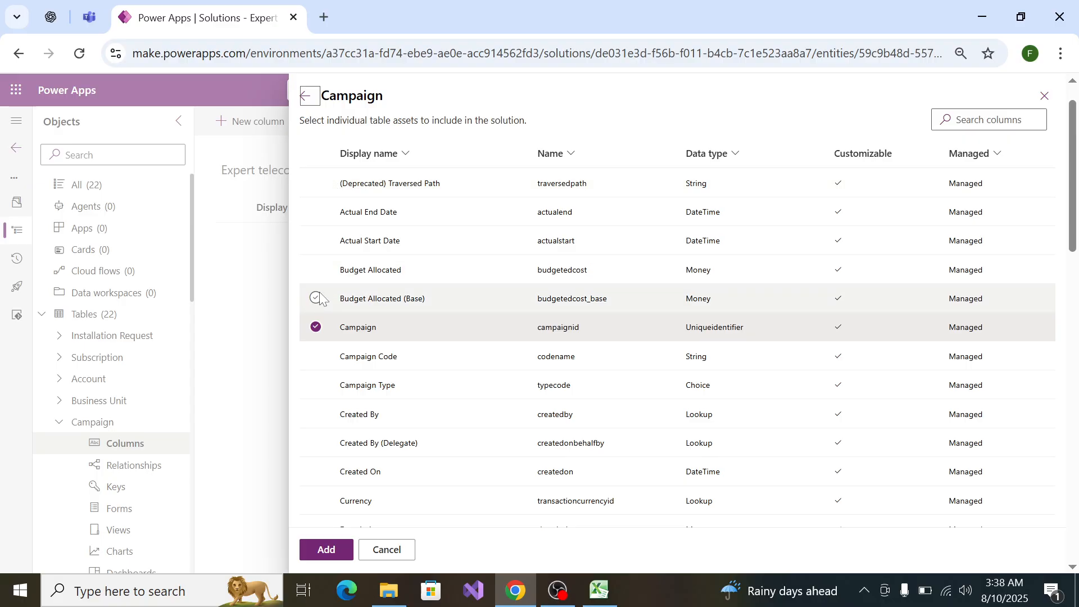
{"action": "left_click", "coordinate": [316, 271]}
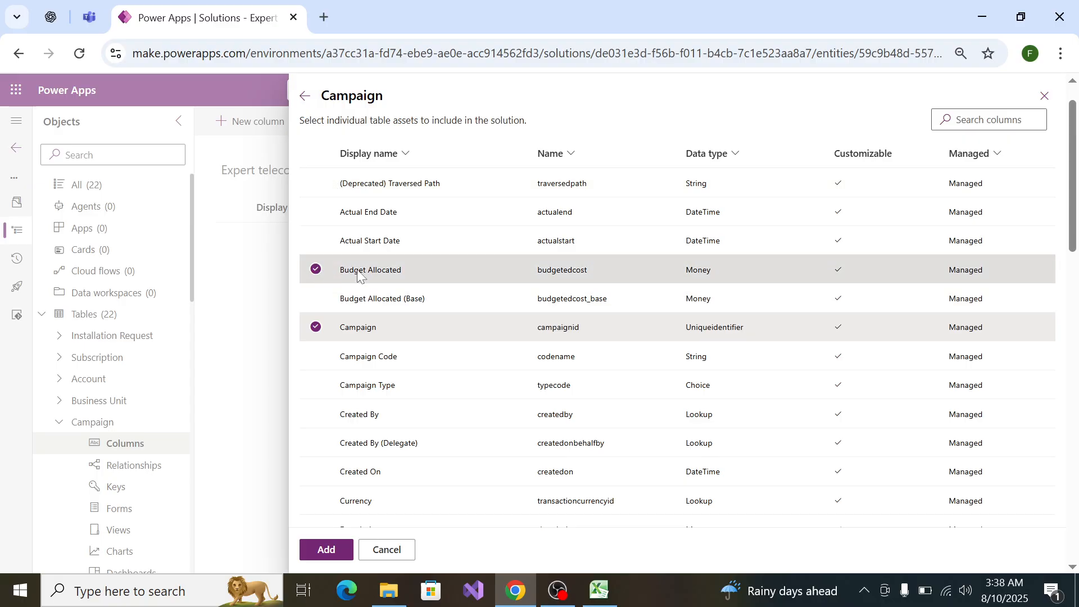
Step: Look through the existing Campaign columns for a match to the Excel specification's Actual Cost column
{"action": "key", "text": "alt+Tab"}
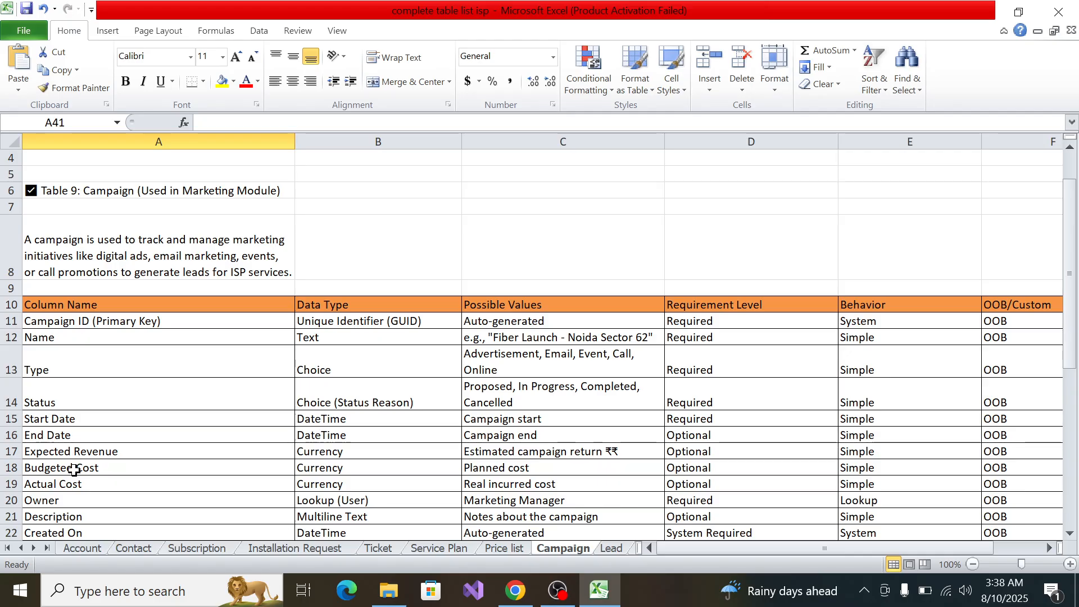
{"action": "key", "text": "alt+Tab"}
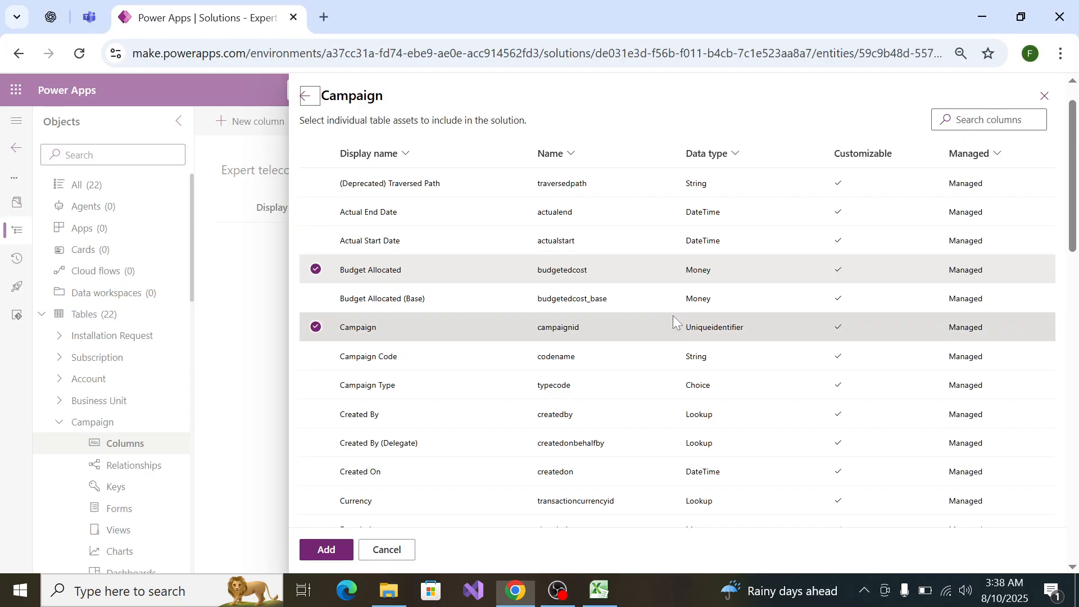
{"action": "scroll", "coordinate": [579, 456], "scroll_direction": "down", "scroll_amount": 3}
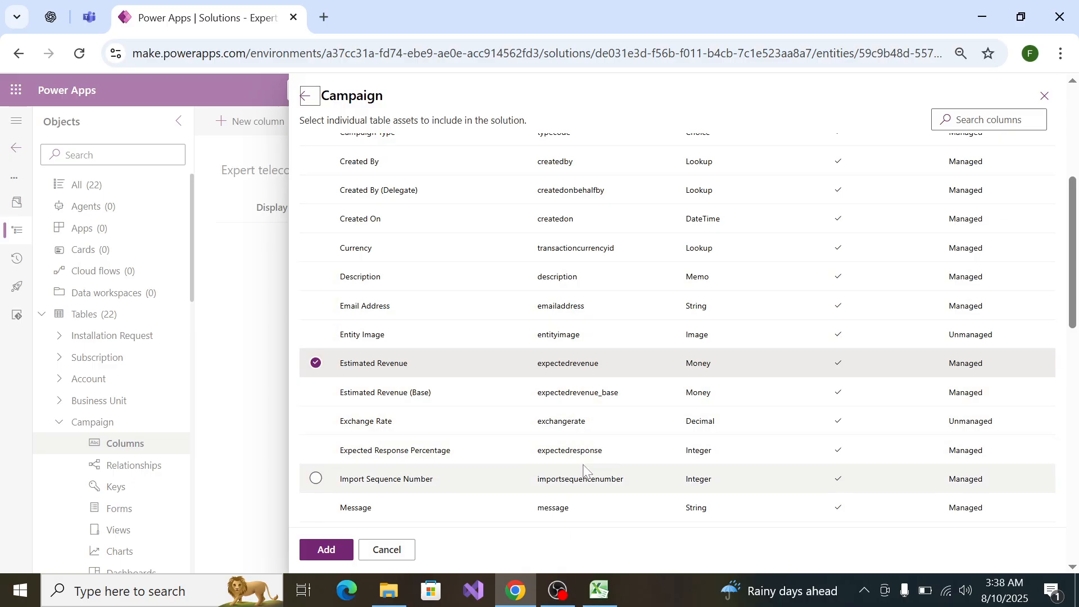
{"action": "key", "text": "alt+Tab"}
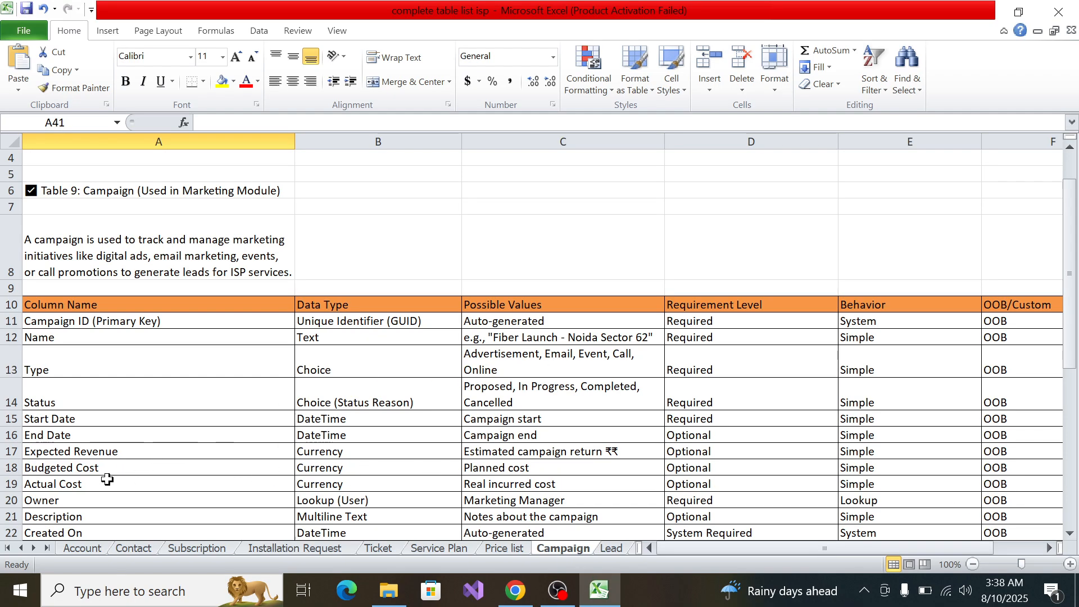
{"action": "key", "text": "alt+Tab"}
{"action": "scroll", "coordinate": [433, 296], "scroll_direction": "up", "scroll_amount": 3}
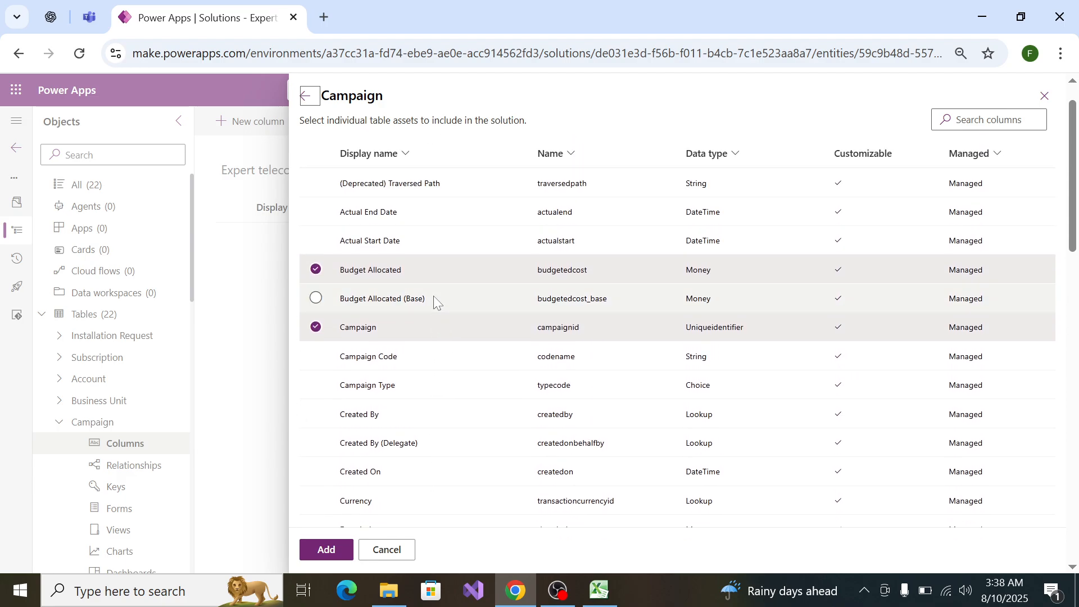
{"action": "scroll", "coordinate": [434, 296], "scroll_direction": "down", "scroll_amount": 3}
{"action": "key", "text": "alt+Tab"}
{"action": "key", "text": "alt+Tab"}
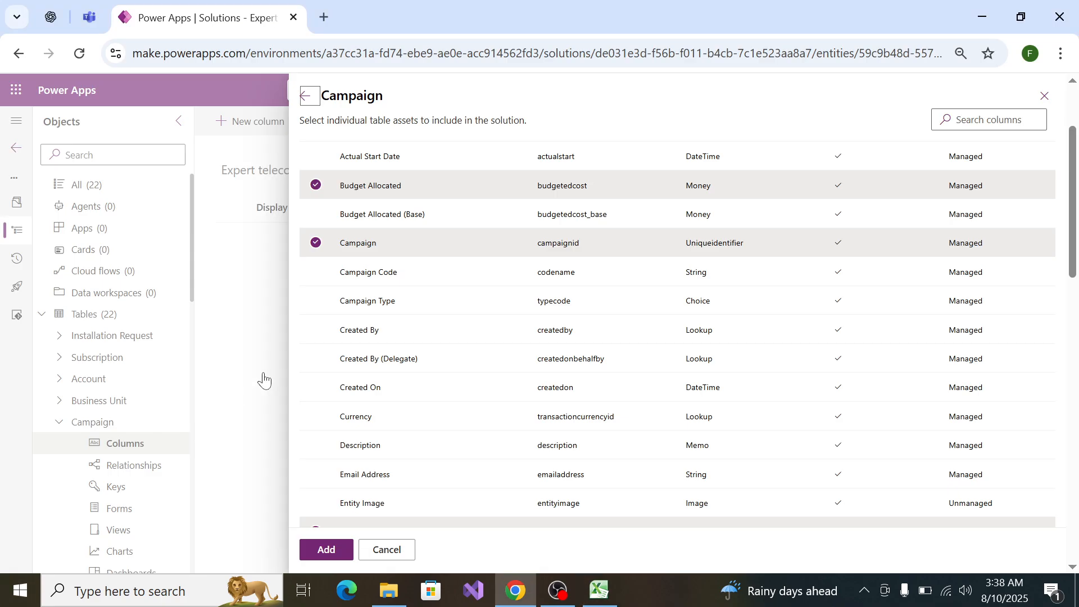
{"action": "key", "text": "alt+Tab"}
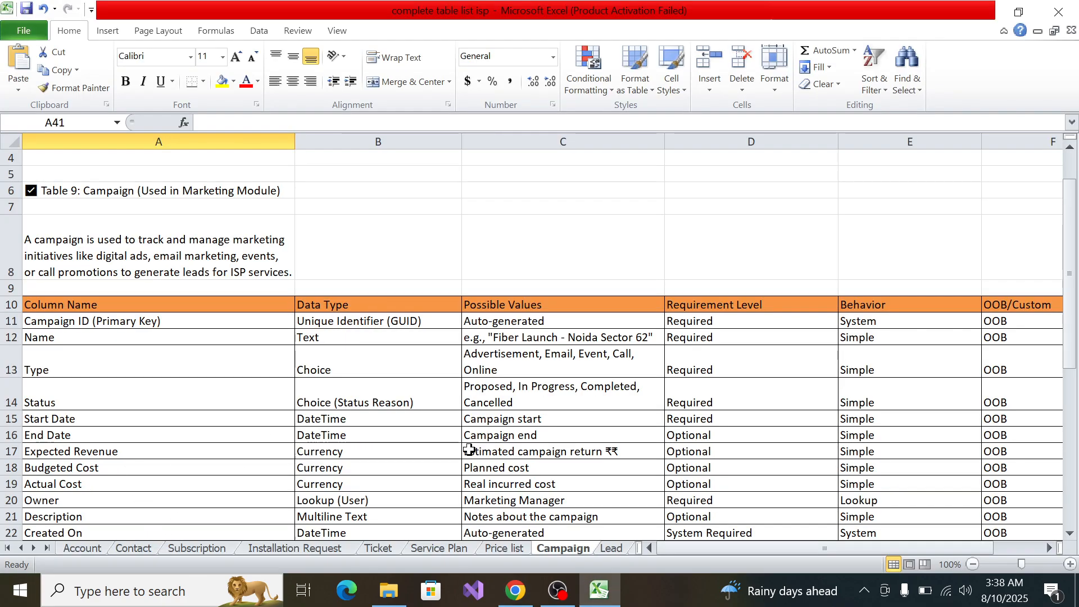
{"action": "key", "text": "alt+Tab"}
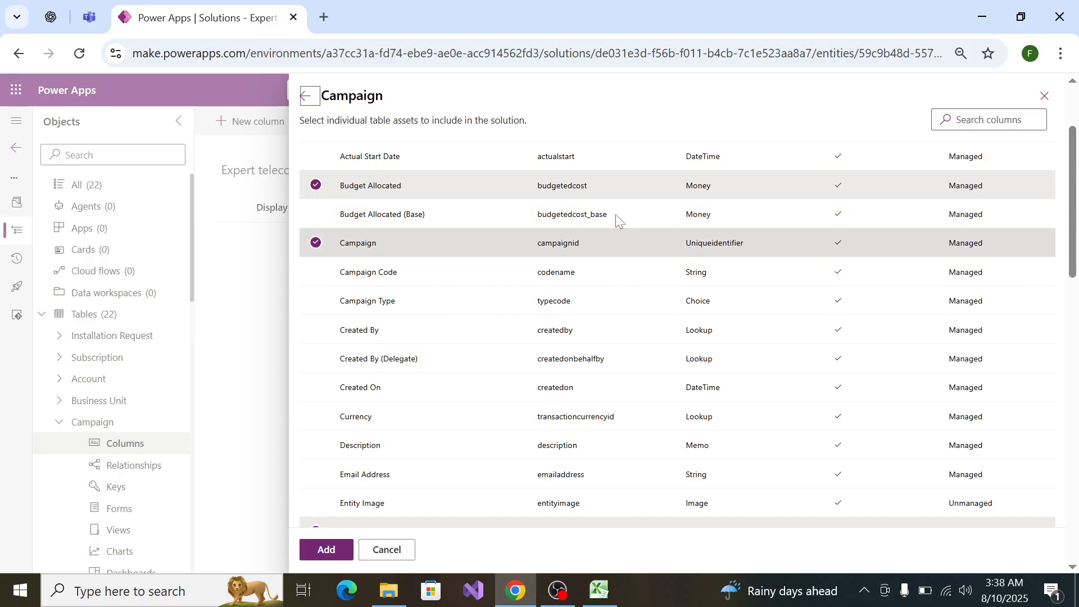
Step: Review the remaining existing Campaign columns and add the selected ones to the solution
{"action": "scroll", "coordinate": [573, 394], "scroll_direction": "down", "scroll_amount": 3}
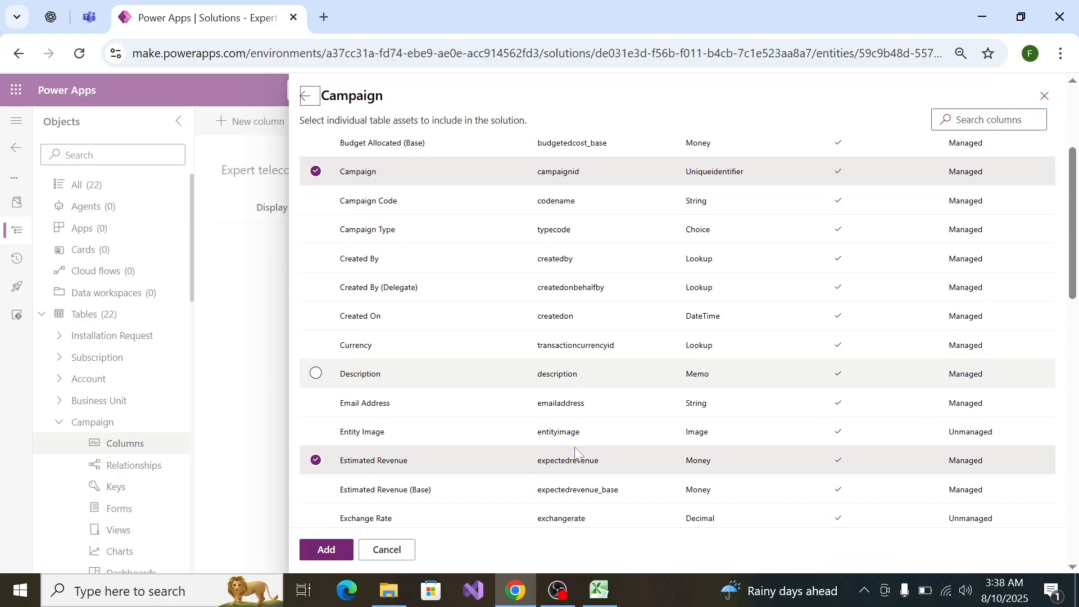
{"action": "scroll", "coordinate": [571, 441], "scroll_direction": "down", "scroll_amount": 4}
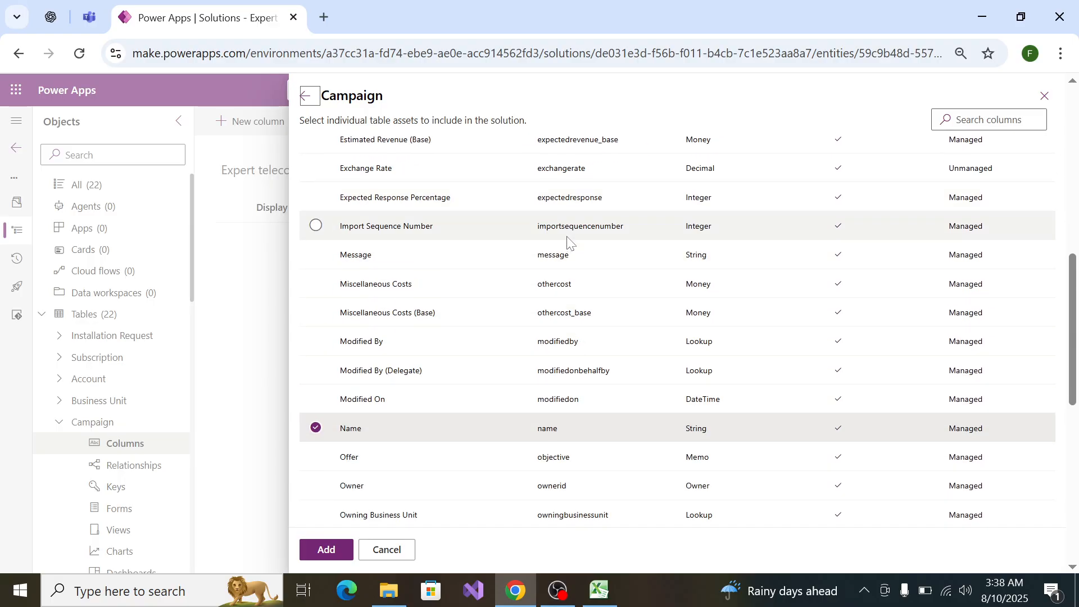
{"action": "scroll", "coordinate": [551, 410], "scroll_direction": "down", "scroll_amount": 3}
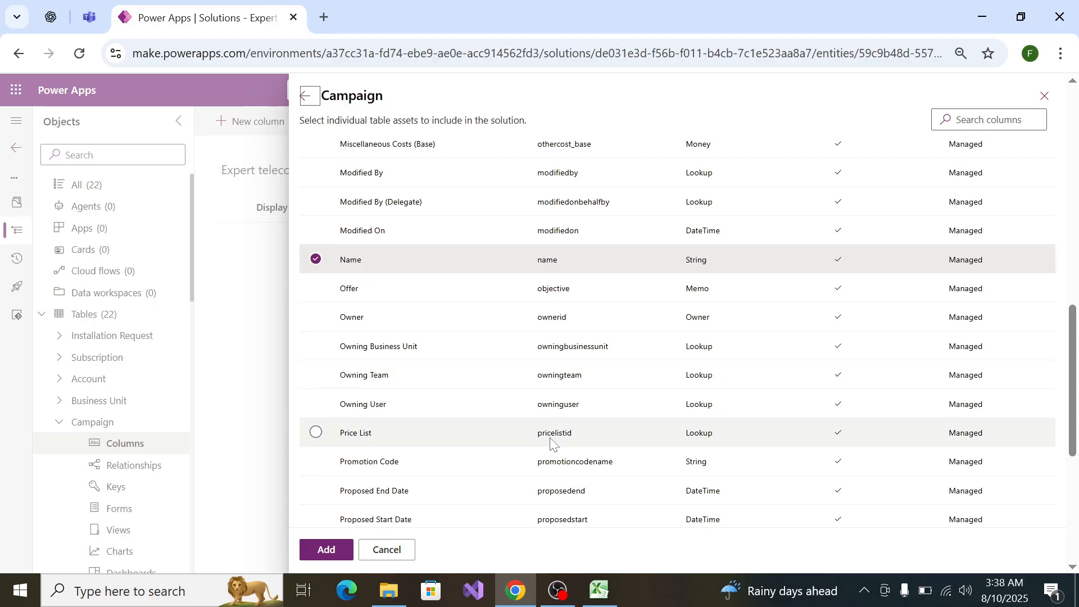
{"action": "scroll", "coordinate": [550, 486], "scroll_direction": "down", "scroll_amount": 2}
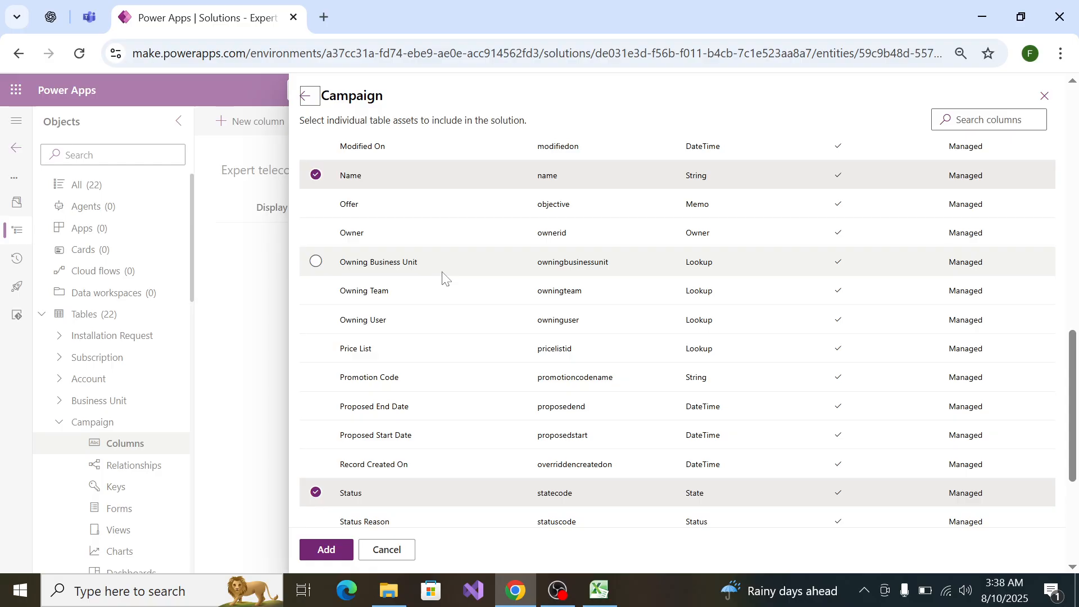
{"action": "scroll", "coordinate": [530, 373], "scroll_direction": "up", "scroll_amount": 10}
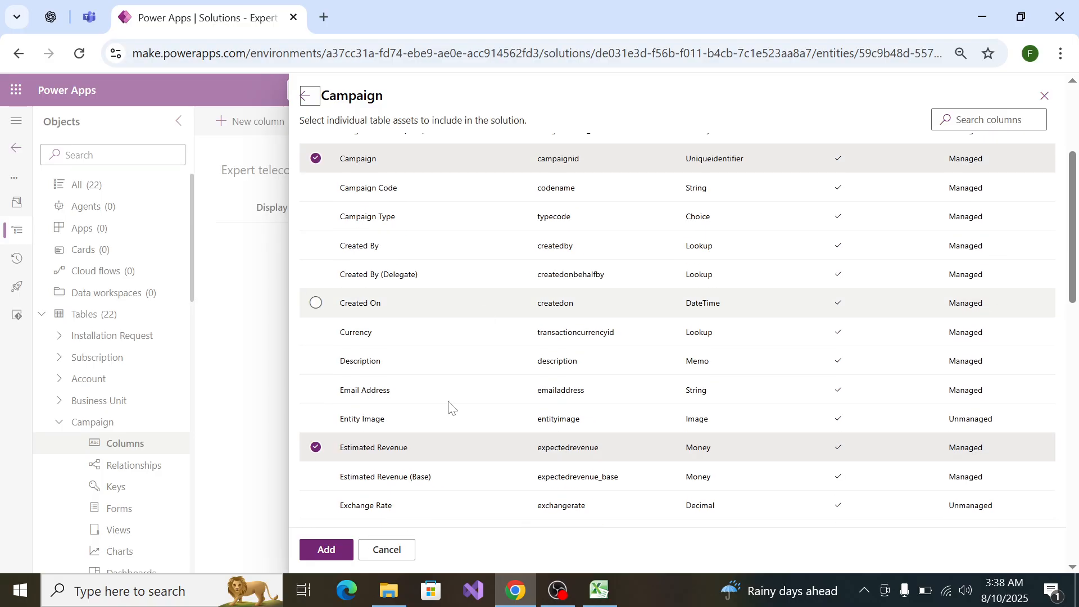
{"action": "left_click", "coordinate": [325, 549]}
Step: Copy the Type column name from the Excel Campaign specification and use it as the display name of a new Campaign column
{"action": "key", "text": "alt+Tab"}
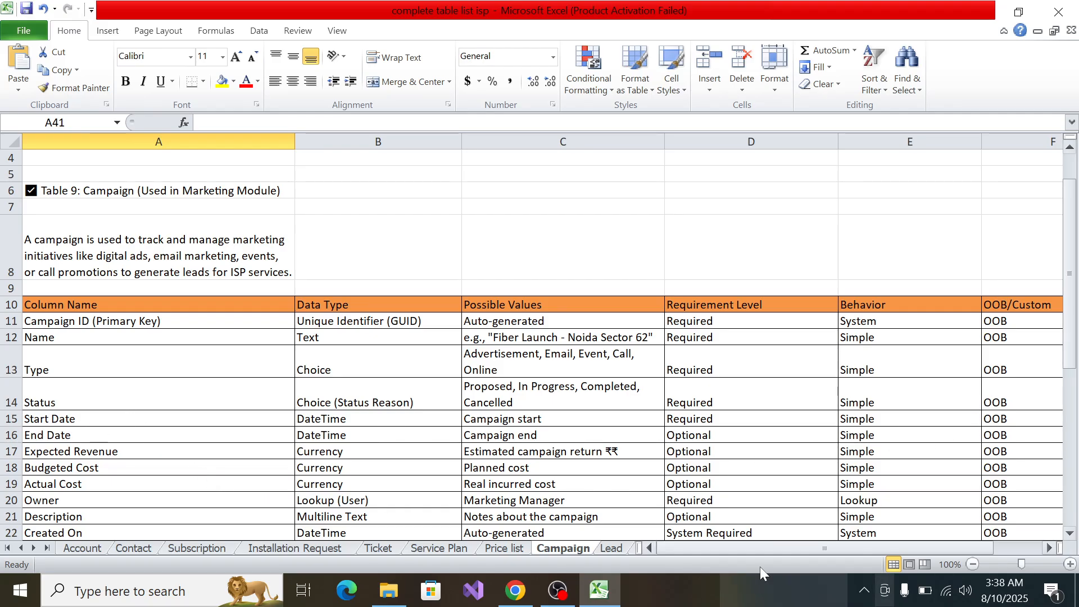
{"action": "scroll", "coordinate": [257, 386], "scroll_direction": "down", "scroll_amount": 1}
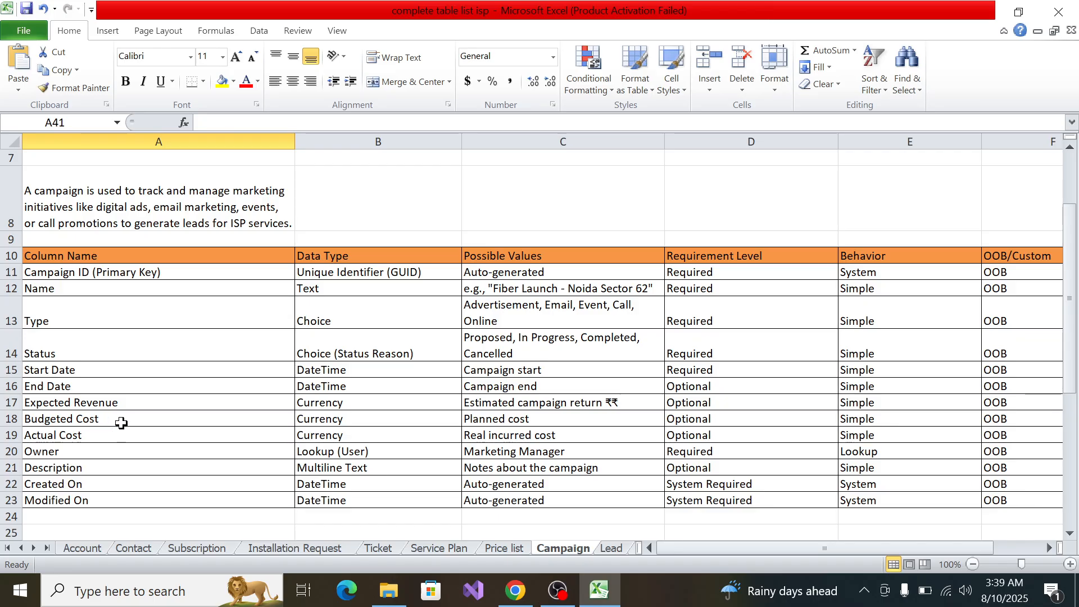
{"action": "left_click", "coordinate": [77, 311]}
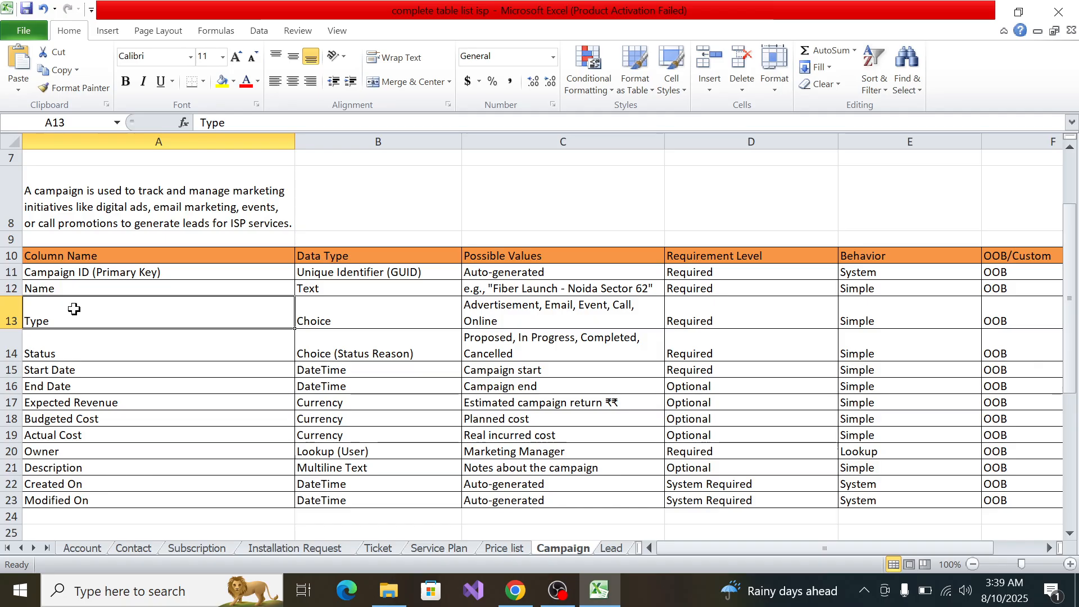
{"action": "key", "text": "ctrl+c"}
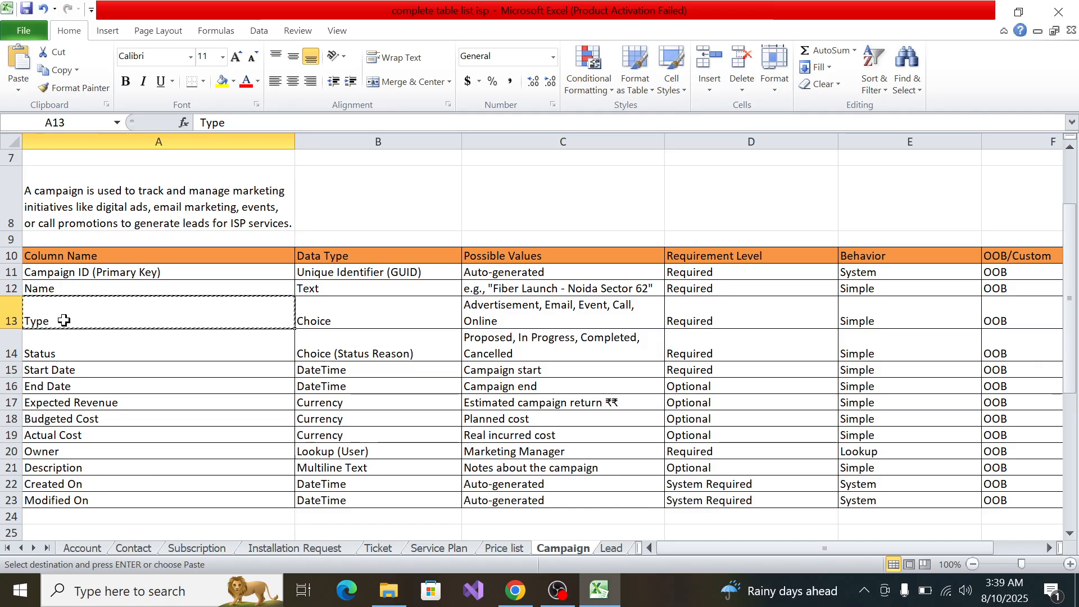
{"action": "key", "text": "alt+Tab"}
{"action": "left_click", "coordinate": [273, 137]}
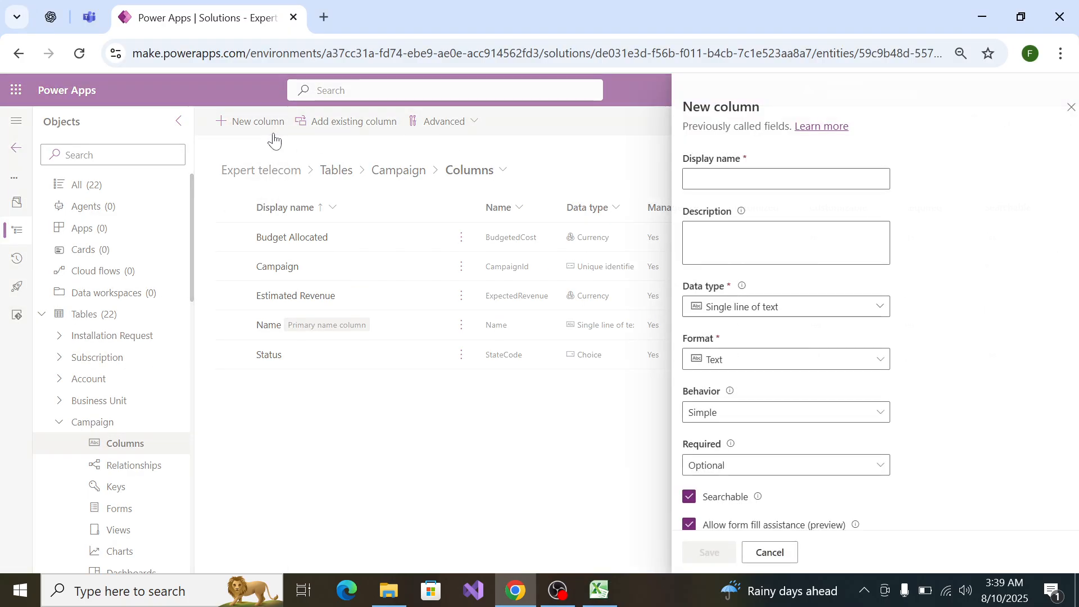
{"action": "key", "text": "ctrl+v"}
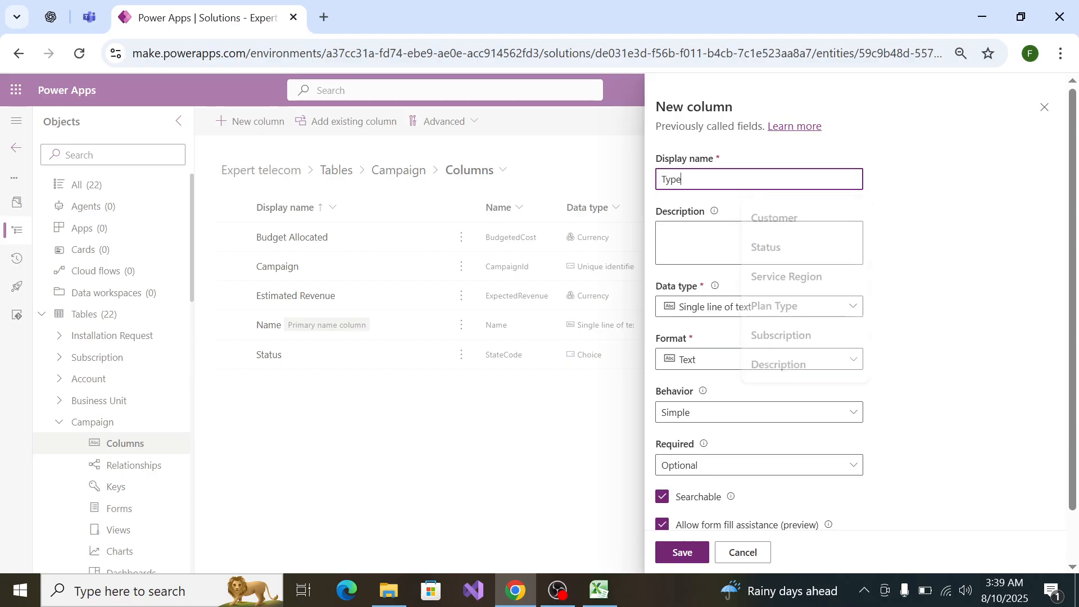
Step: Set the Type column's data type to Choice and turn off syncing with a global choice
{"action": "left_click", "coordinate": [792, 314]}
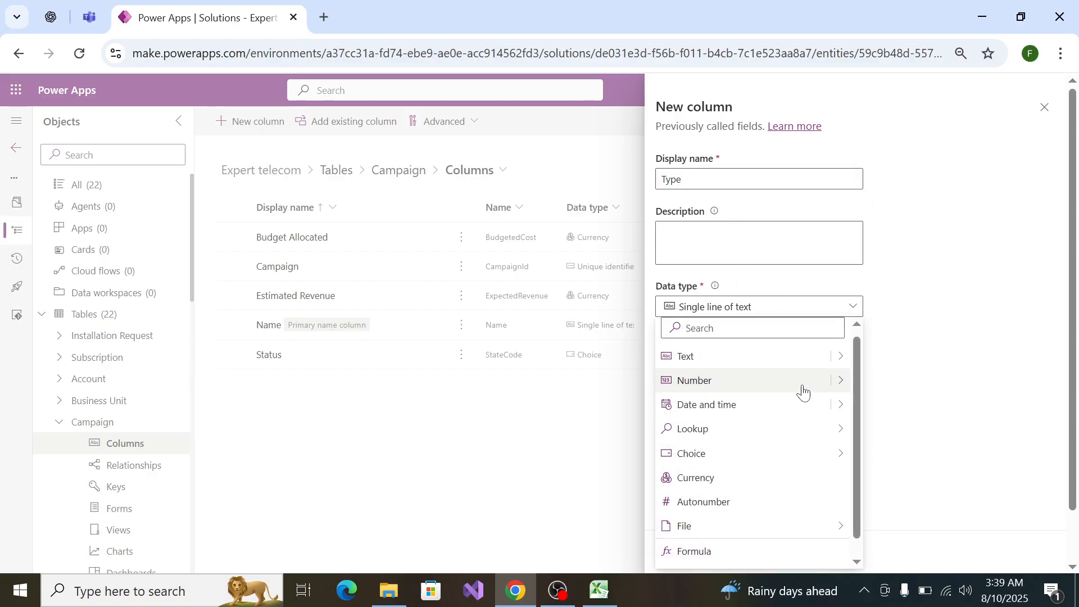
{"action": "mouse_move", "coordinate": [821, 450]}
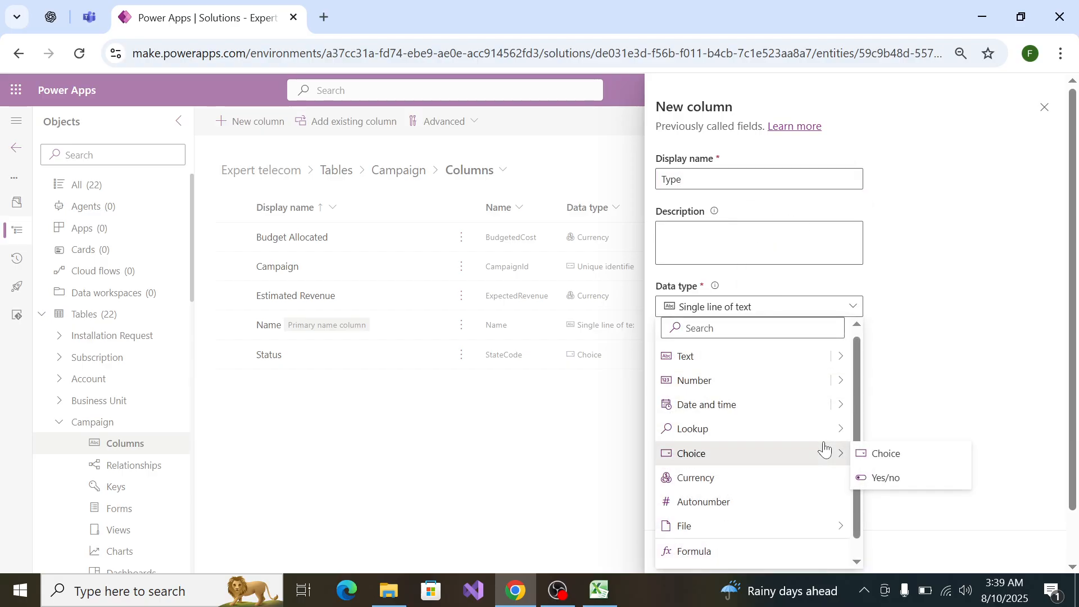
{"action": "left_click", "coordinate": [886, 456]}
{"action": "scroll", "coordinate": [775, 416], "scroll_direction": "down", "scroll_amount": 3}
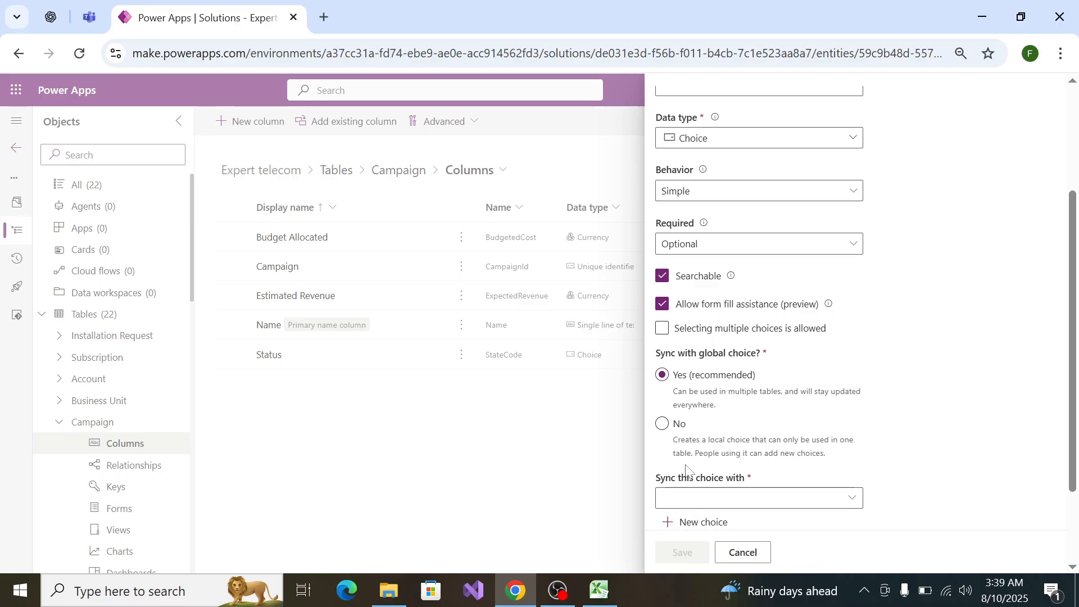
{"action": "left_click", "coordinate": [663, 425]}
{"action": "scroll", "coordinate": [730, 393], "scroll_direction": "down", "scroll_amount": 2}
Step: Copy the possible values for Type from the Excel specification and reduce them to Advertisement as the first choice's label
{"action": "left_click", "coordinate": [747, 380]}
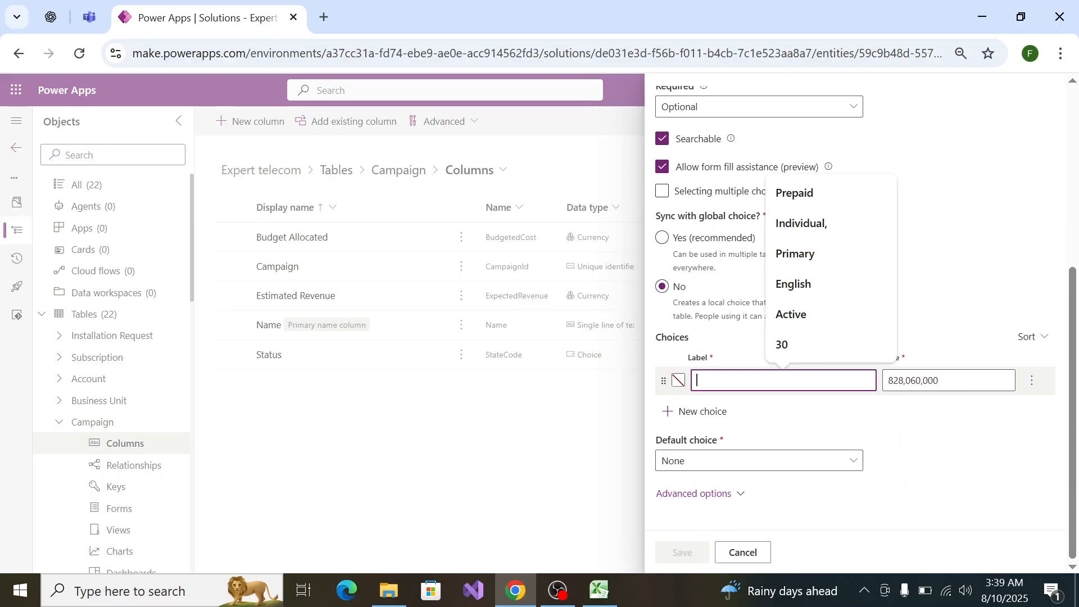
{"action": "key", "text": "alt+Tab"}
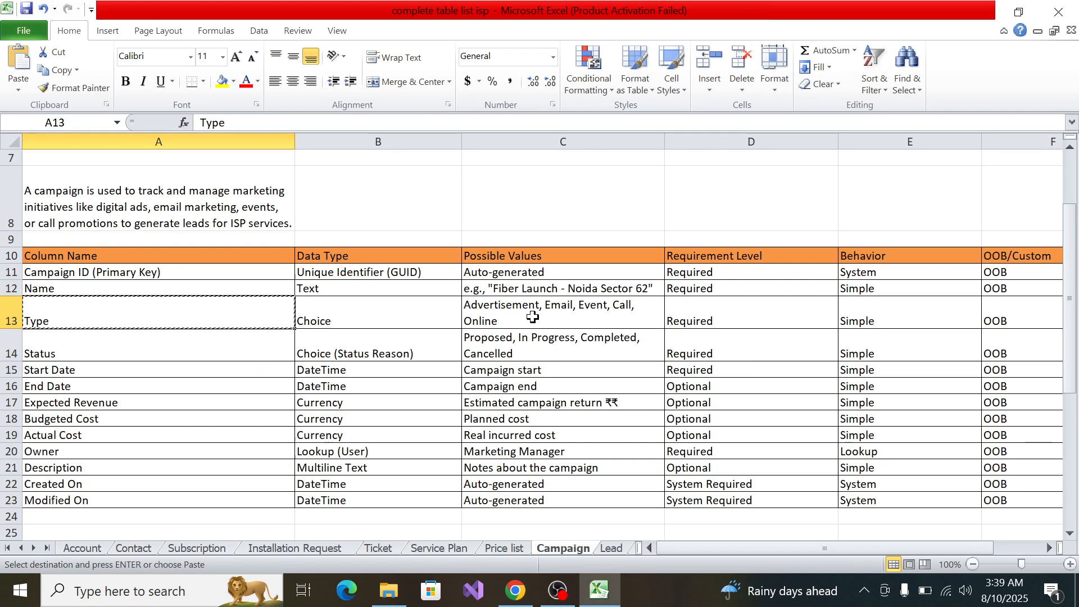
{"action": "double_click", "coordinate": [532, 318]}
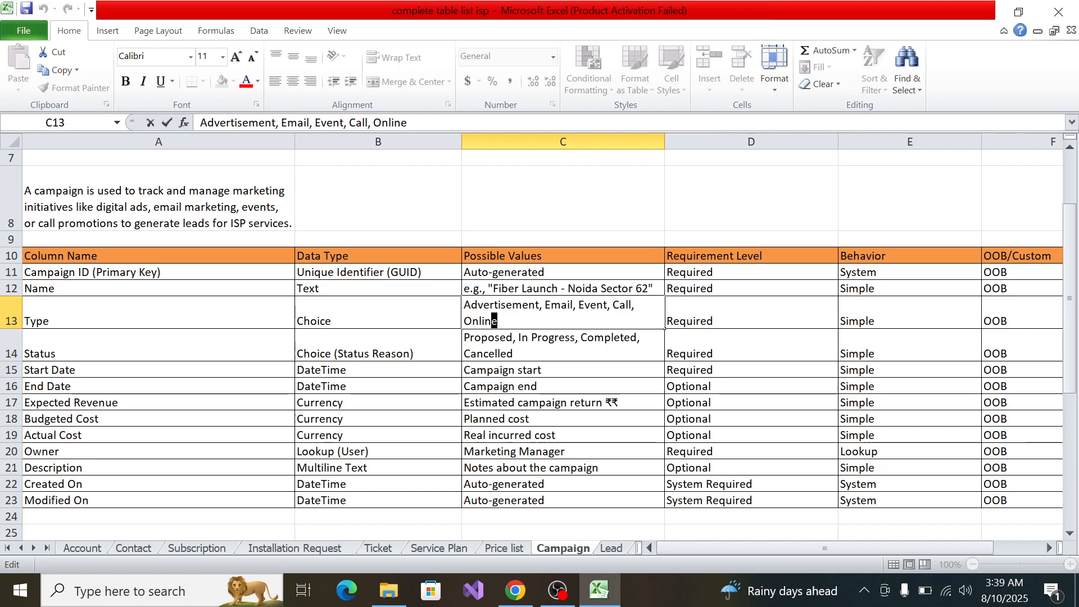
{"action": "left_click_drag", "start_coordinate": [495, 321], "coordinate": [449, 299]}
{"action": "key", "text": "ctrl+c"}
{"action": "key", "text": "alt+Tab"}
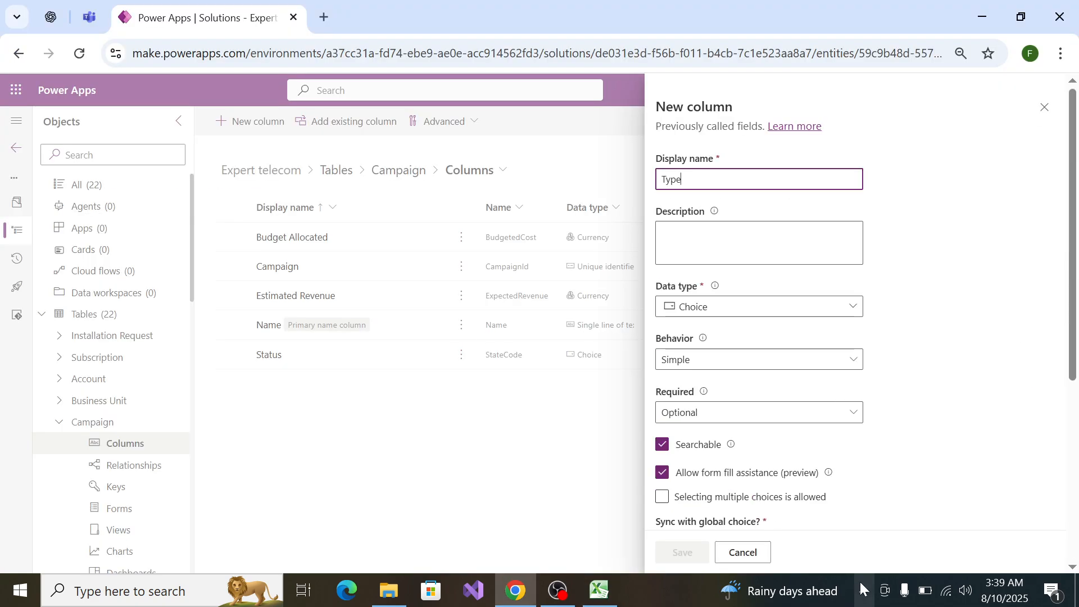
{"action": "scroll", "coordinate": [771, 414], "scroll_direction": "down", "scroll_amount": 5}
{"action": "left_click", "coordinate": [772, 381]}
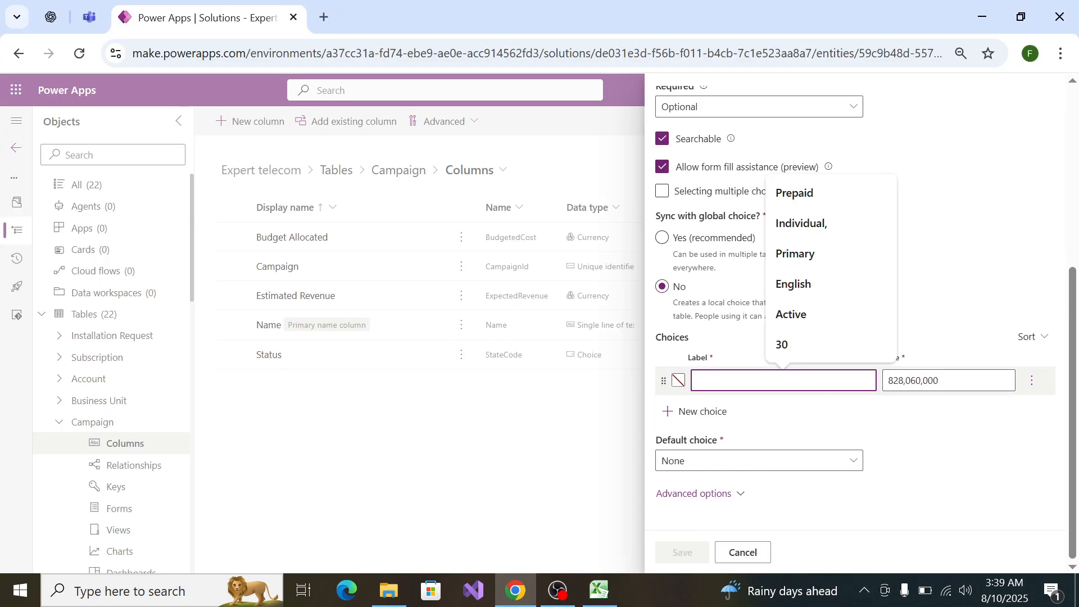
{"action": "key", "text": "ctrl+v"}
{"action": "left_click_drag", "start_coordinate": [864, 380], "coordinate": [751, 372]}
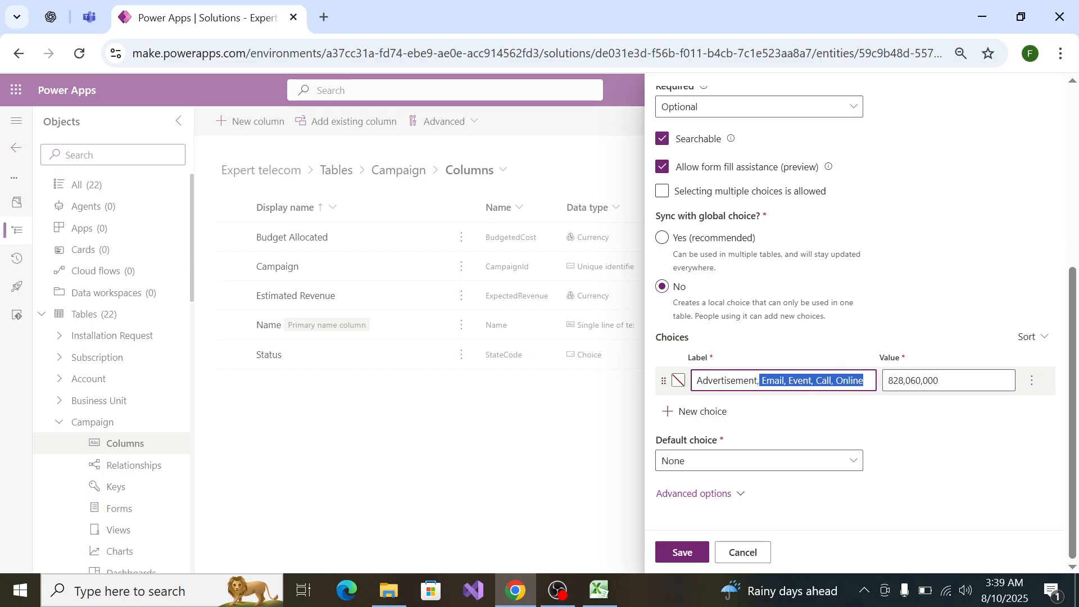
{"action": "key", "text": "BackSpace"}
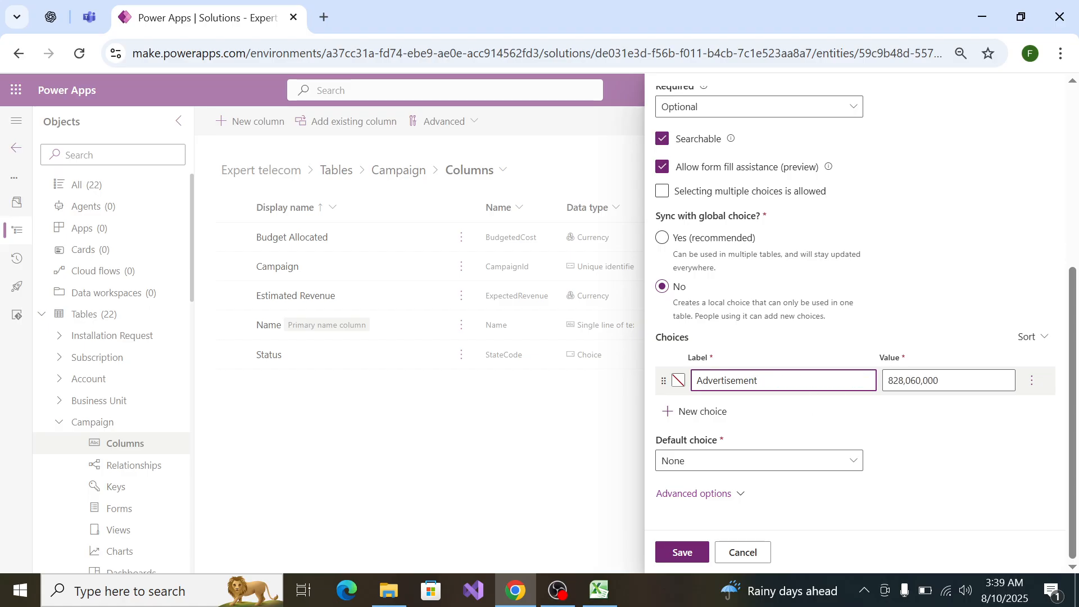
Step: Add a second choice with the copied value list as its label and cut everything after Email
{"action": "left_click", "coordinate": [698, 415]}
{"action": "key", "text": "ctrl+v"}
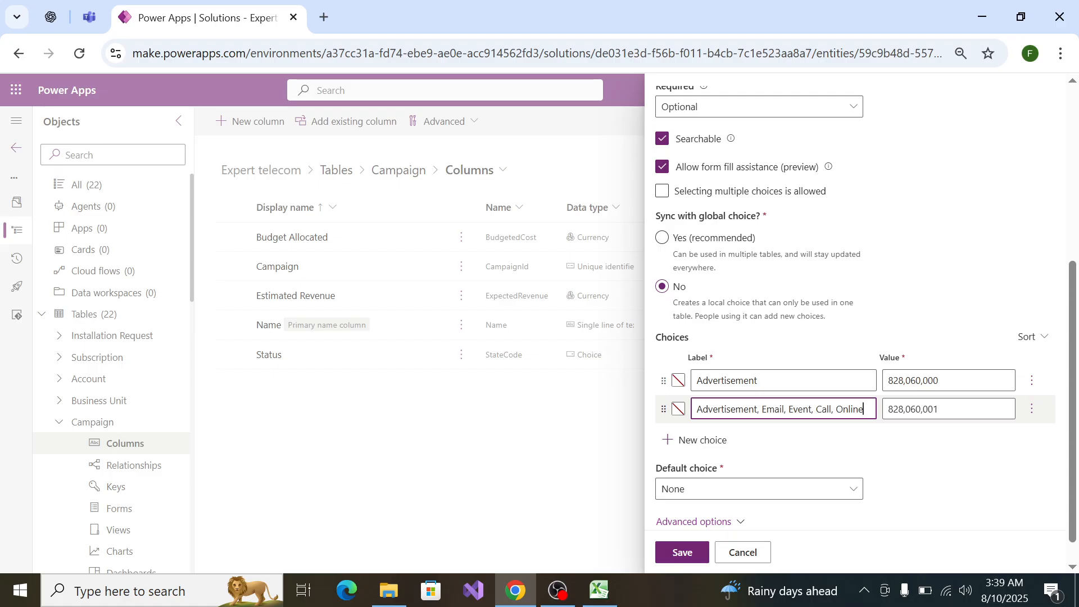
{"action": "key", "text": "shift+Left"}
{"action": "key", "text": "shift+Left"}
{"action": "key", "text": "shift+Left"}
{"action": "key", "text": "shift+Left"}
{"action": "key", "text": "shift+Left"}
{"action": "key", "text": "shift+Left"}
{"action": "key", "text": "shift+Left"}
{"action": "key", "text": "shift+Left"}
{"action": "key", "text": "shift+Left"}
{"action": "key", "text": "shift+Left"}
{"action": "key", "text": "shift+Left"}
{"action": "key", "text": "shift+Left"}
{"action": "key", "text": "shift+Left"}
{"action": "key", "text": "shift+Left"}
{"action": "key", "text": "shift+Left"}
{"action": "key", "text": "shift+Left"}
{"action": "key", "text": "shift+Left"}
{"action": "key", "text": "shift+Left"}
{"action": "key", "text": "shift+Left"}
{"action": "key", "text": "shift+Left"}
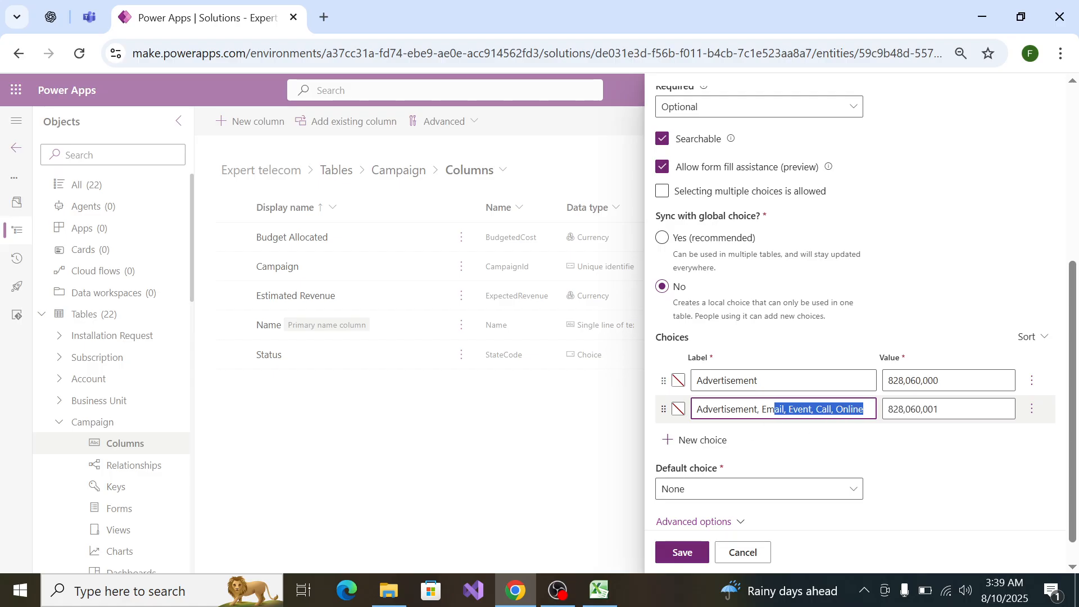
{"action": "key", "text": "shift+Right"}
{"action": "key", "text": "shift+Right"}
{"action": "key", "text": "shift+Right"}
{"action": "key", "text": "shift+Right"}
{"action": "key", "text": "shift+Right"}
{"action": "key", "text": "shift+Right"}
{"action": "key", "text": "ctrl+x"}
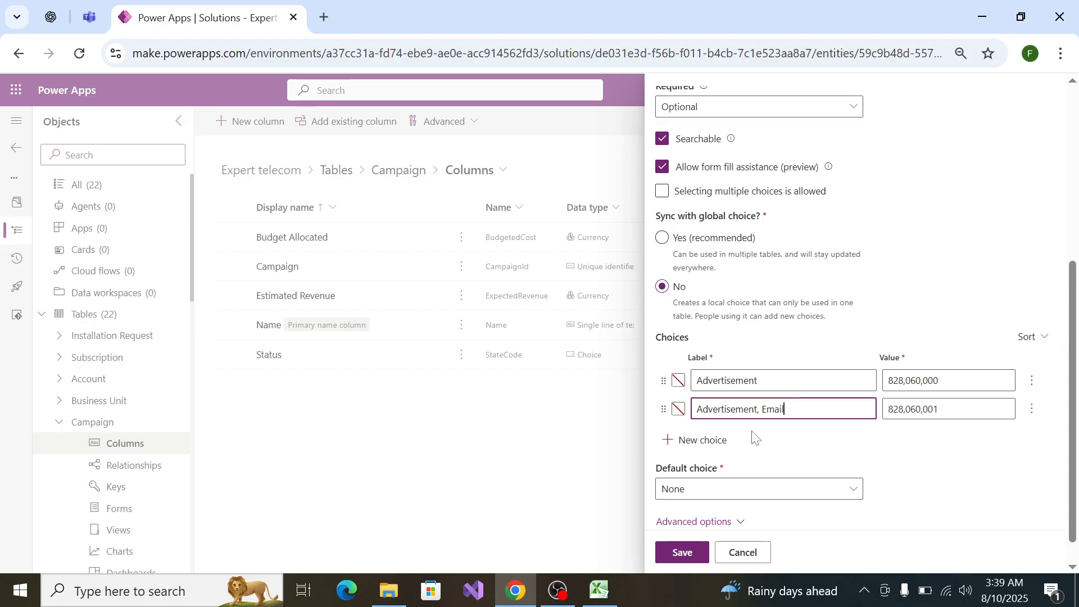
Step: Remove the leading Advertisement text from the second choice's label so it reads Email
{"action": "key", "text": "shift+Left"}
{"action": "key", "text": "shift+Left"}
{"action": "key", "text": "shift+Left"}
{"action": "key", "text": "shift+Left"}
{"action": "key", "text": "shift+Left"}
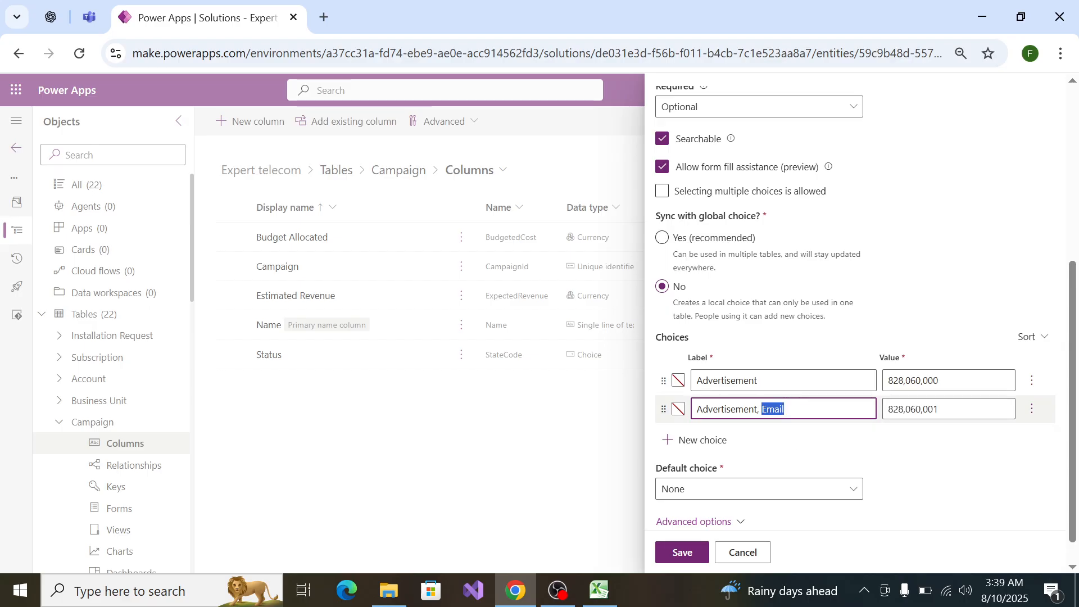
{"action": "key", "text": "Left"}
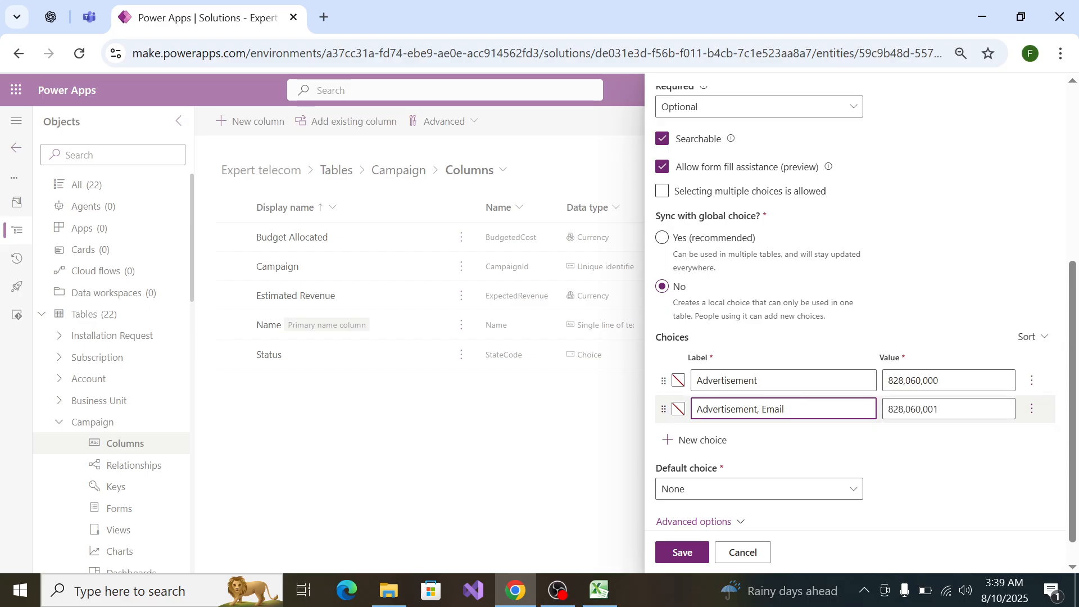
{"action": "left_click_drag", "start_coordinate": [762, 409], "coordinate": [687, 413]}
{"action": "key", "text": "BackSpace"}
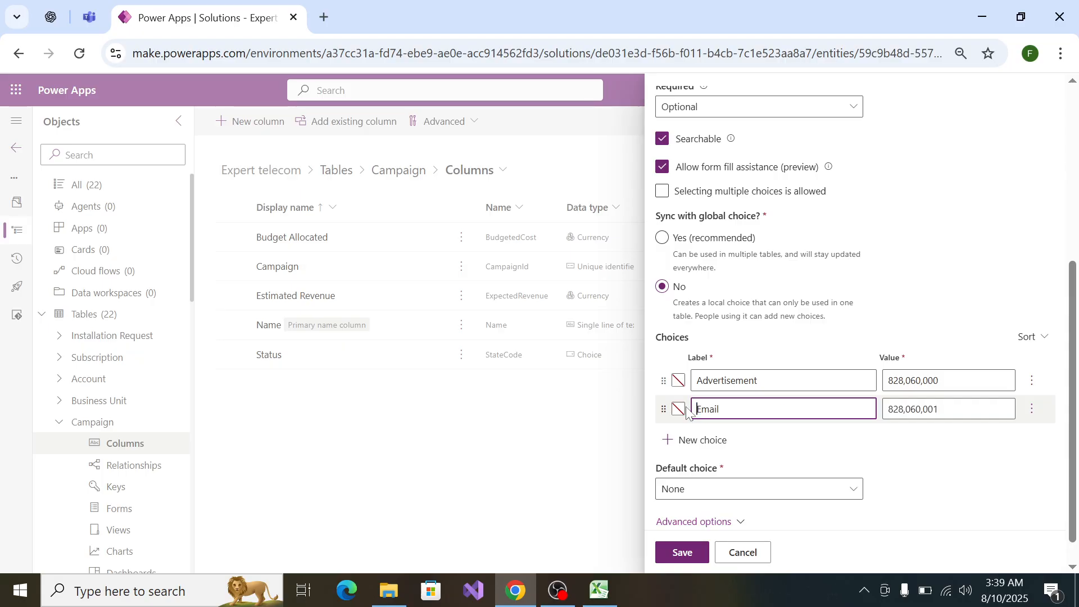
Step: Add a third choice from the copied value list and reduce its label to Event
{"action": "left_click", "coordinate": [715, 439]}
{"action": "key", "text": "ctrl+v"}
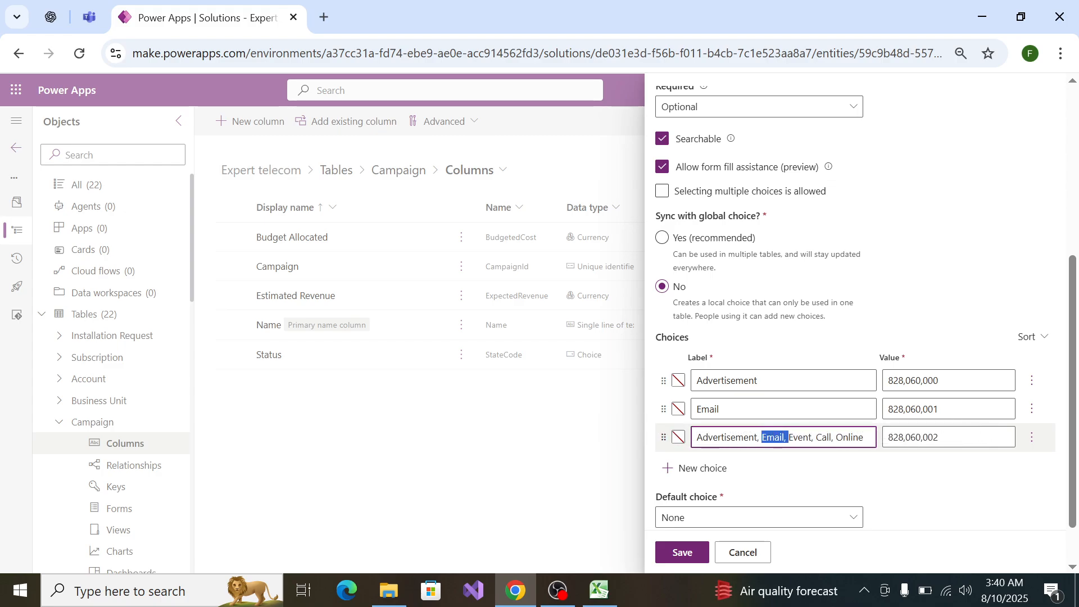
{"action": "left_click_drag", "start_coordinate": [762, 437], "coordinate": [661, 441]}
{"action": "key", "text": "BackSpace"}
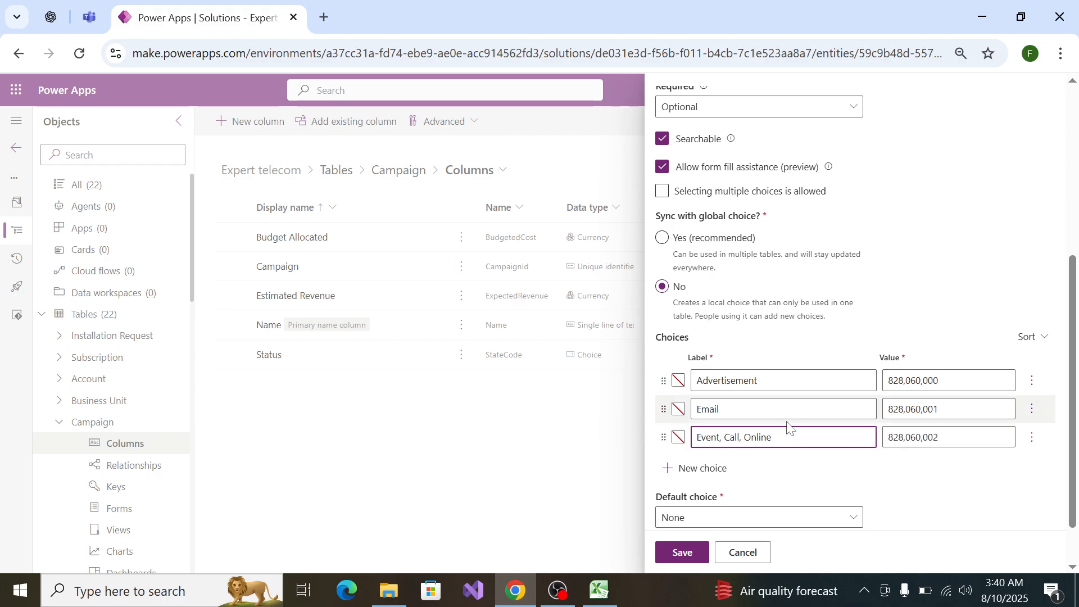
{"action": "left_click_drag", "start_coordinate": [772, 438], "coordinate": [720, 437]}
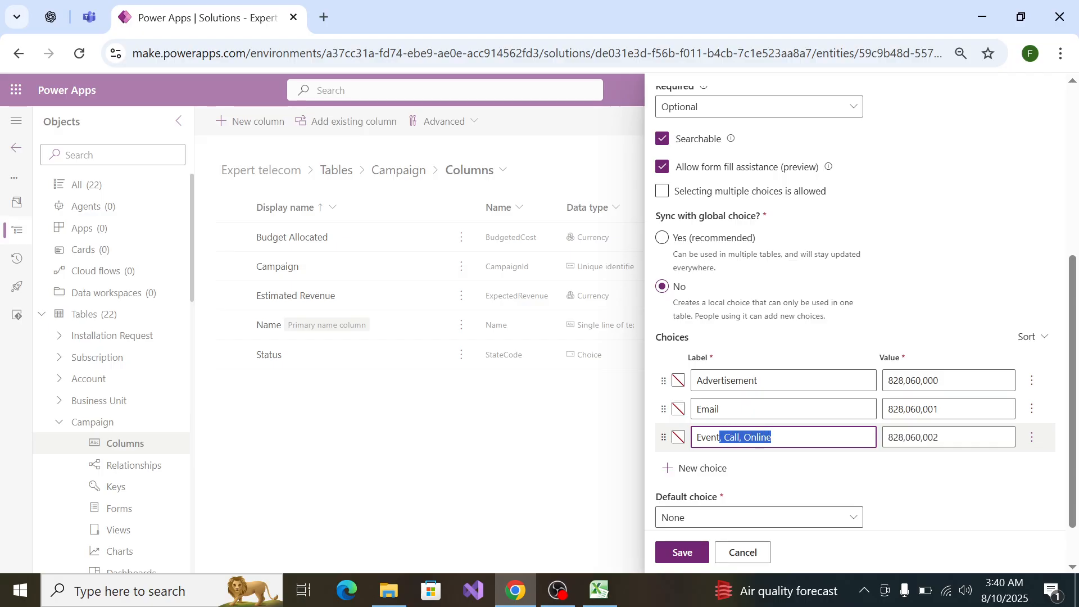
{"action": "key", "text": "BackSpace"}
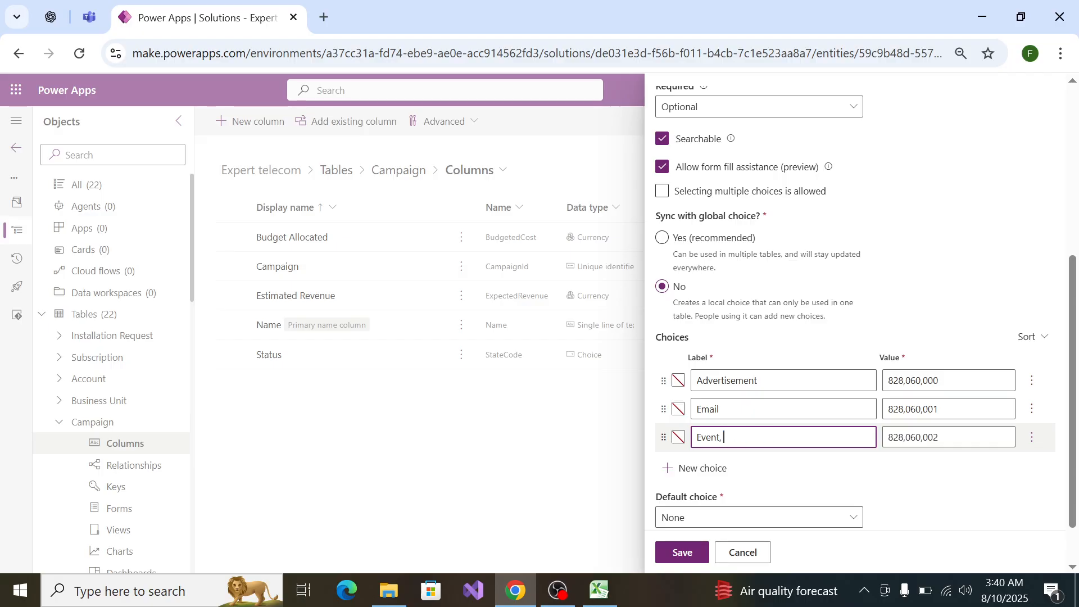
{"action": "key", "text": "BackSpace"}
{"action": "key", "text": "BackSpace"}
Step: Add a fourth choice from the copied value list and trim its label to Call
{"action": "left_click", "coordinate": [697, 467]}
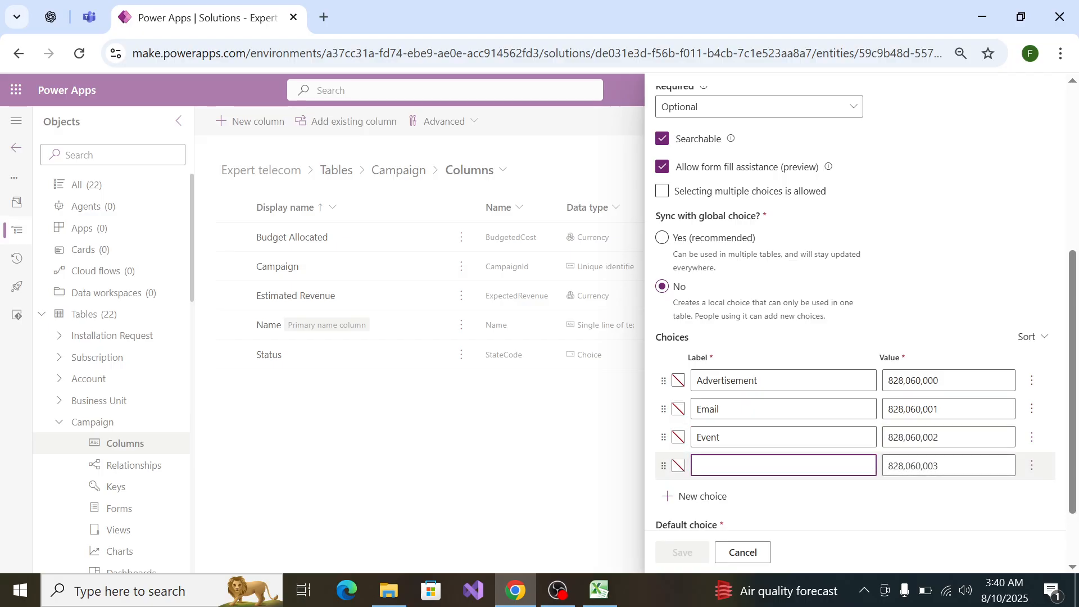
{"action": "key", "text": "ctrl+v"}
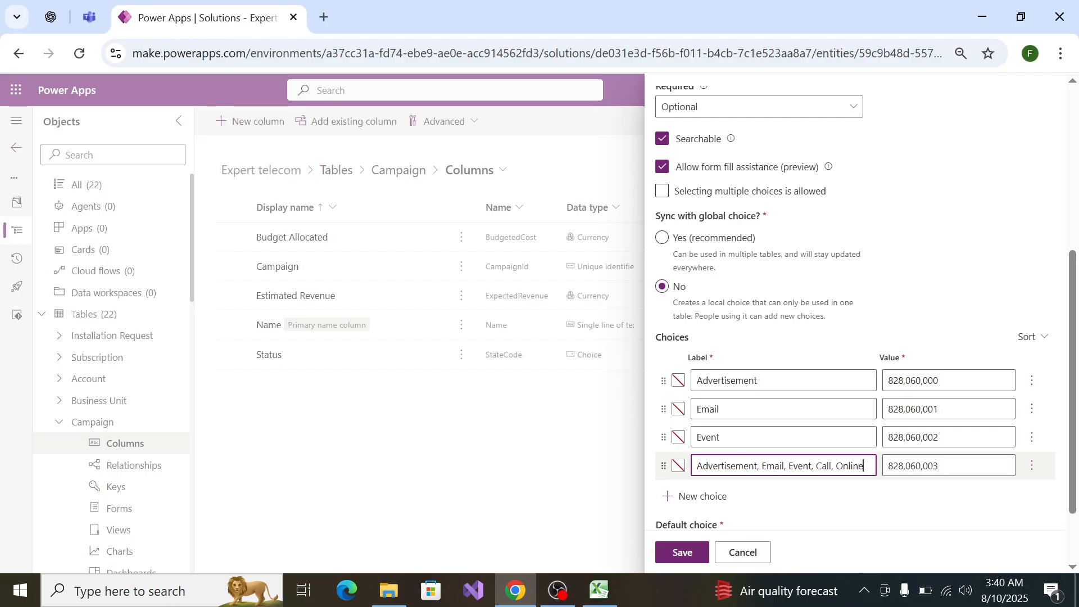
{"action": "key", "text": "ctrl+shift+Left"}
{"action": "key", "text": "ctrl+shift+Left"}
{"action": "key", "text": "Left"}
{"action": "key", "text": "shift+Home"}
{"action": "key", "text": "BackSpace"}
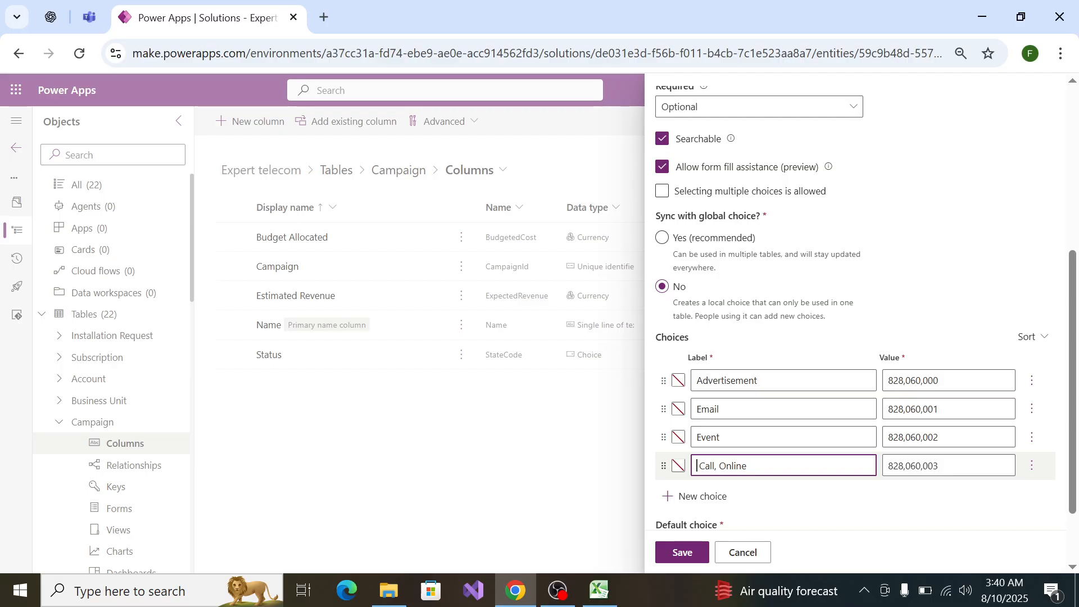
{"action": "left_click", "coordinate": [762, 460]}
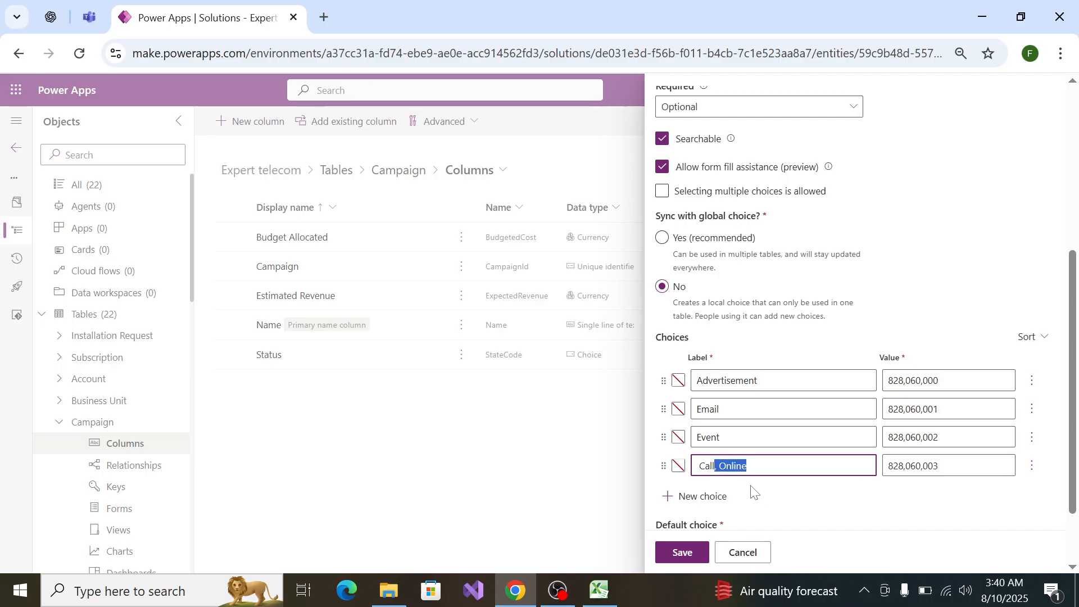
{"action": "key", "text": "BackSpace"}
Step: Add a fifth choice labelled Online from the copied value list and save the Type column
{"action": "left_click", "coordinate": [722, 498]}
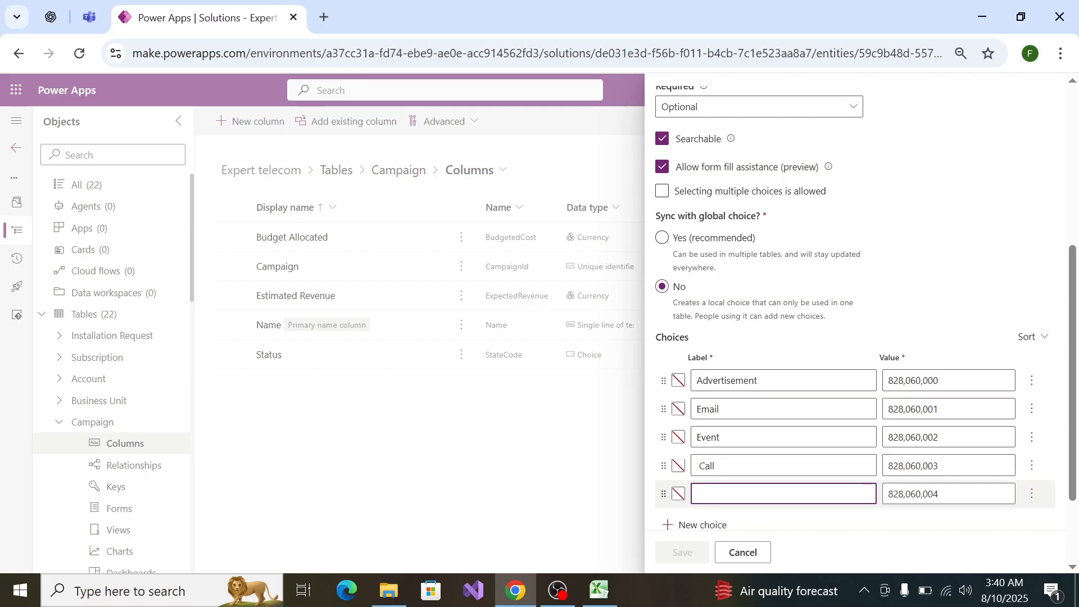
{"action": "key", "text": "ctrl+v"}
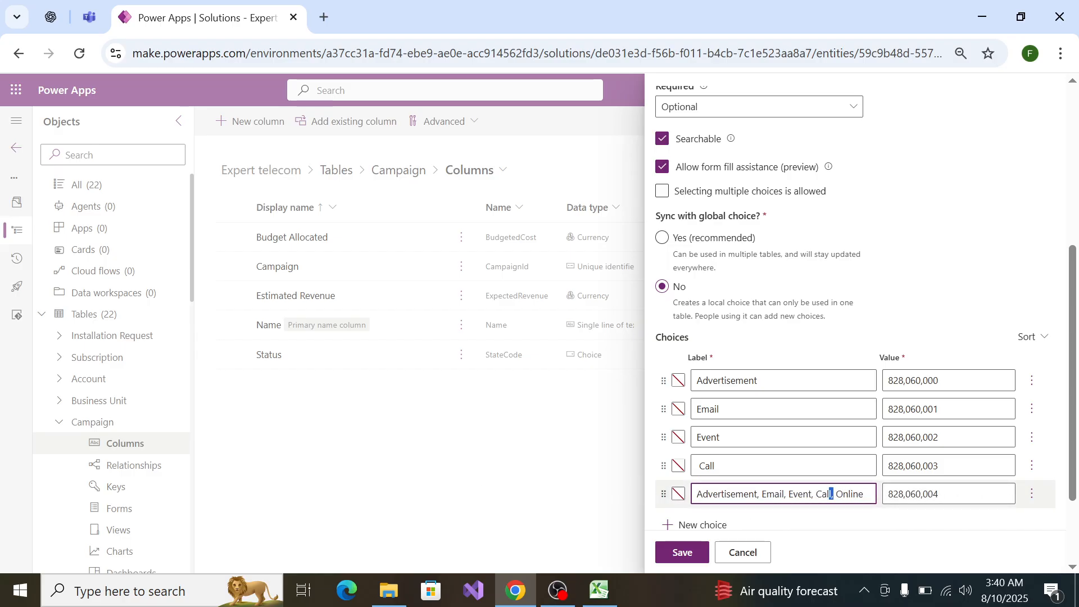
{"action": "left_click_drag", "start_coordinate": [830, 493], "coordinate": [693, 493]}
{"action": "key", "text": "BackSpace"}
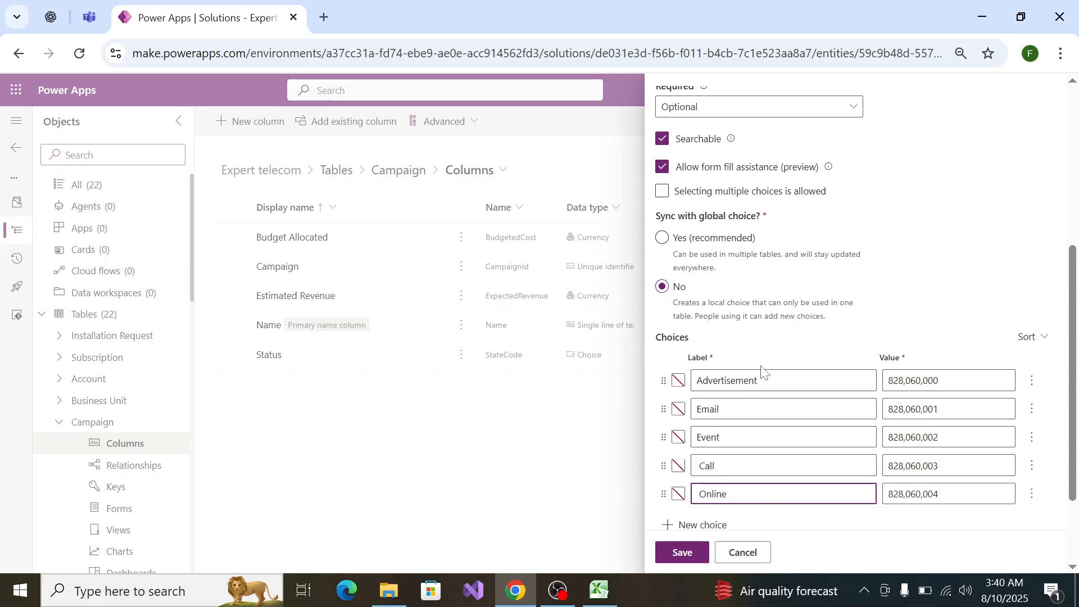
{"action": "scroll", "coordinate": [761, 371], "scroll_direction": "down", "scroll_amount": 2}
{"action": "key", "text": "Delete"}
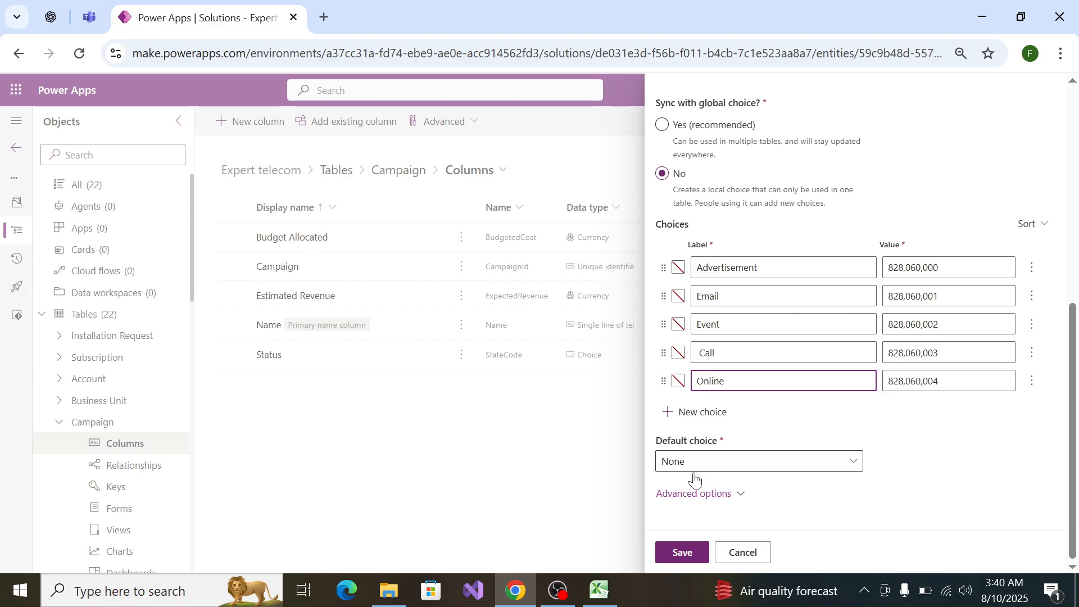
{"action": "left_click", "coordinate": [683, 552]}
Step: Copy the Start Date name from the Excel specification and use it as the display name of a new Campaign column in Power Apps
{"action": "key", "text": "alt+Tab"}
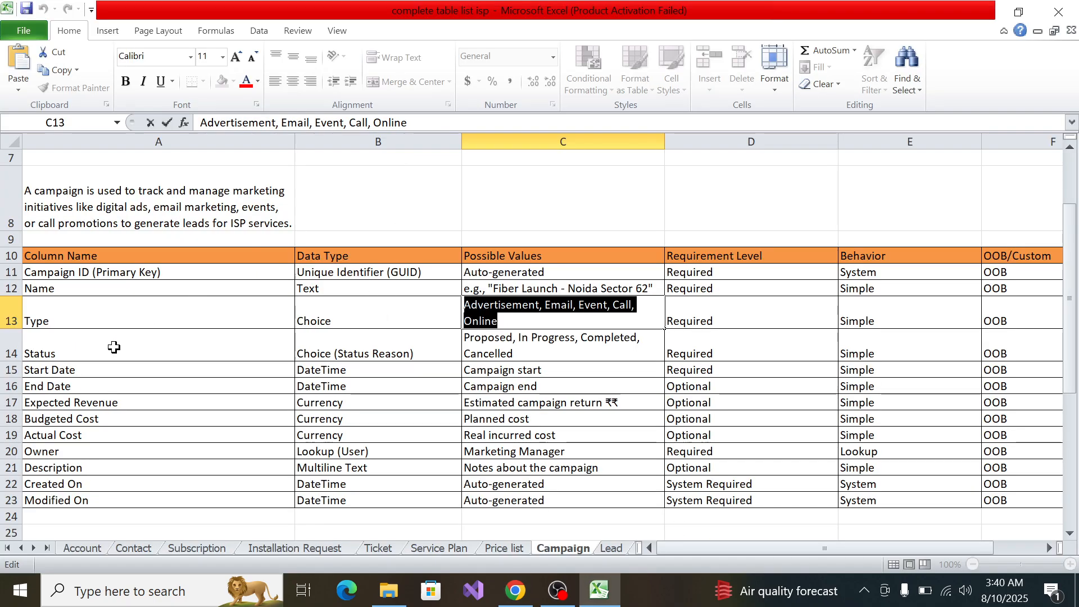
{"action": "left_click", "coordinate": [84, 374]}
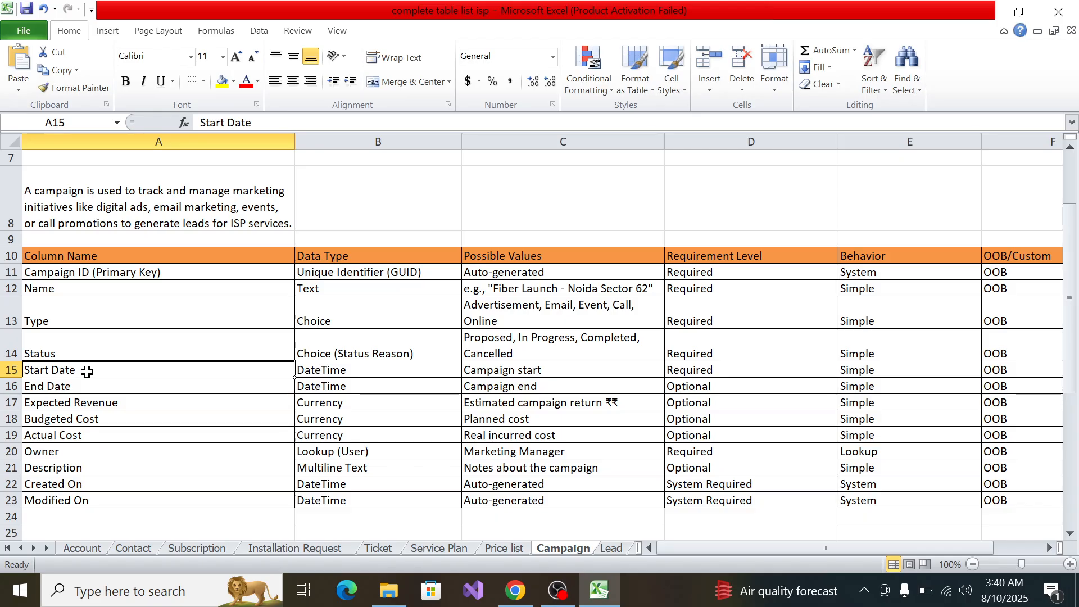
{"action": "key", "text": "ctrl+c"}
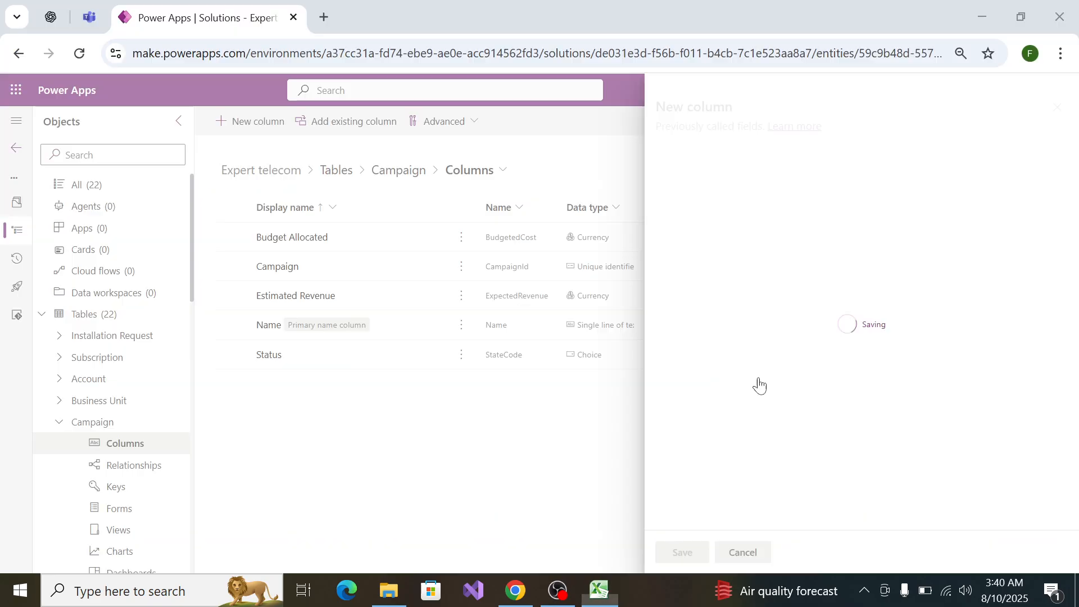
{"action": "key", "text": "alt+Tab"}
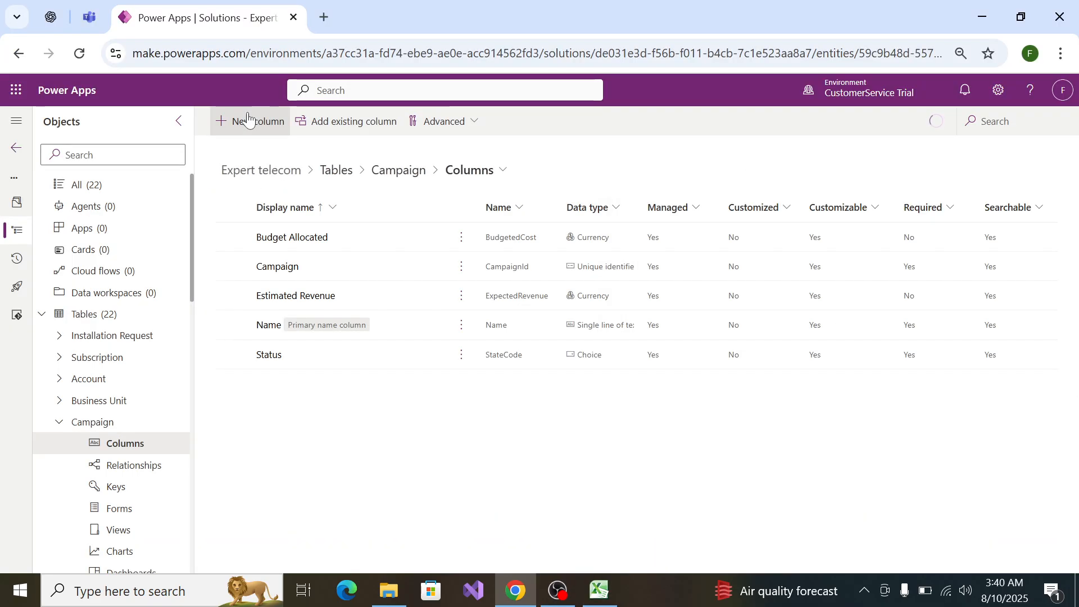
{"action": "left_click", "coordinate": [248, 120]}
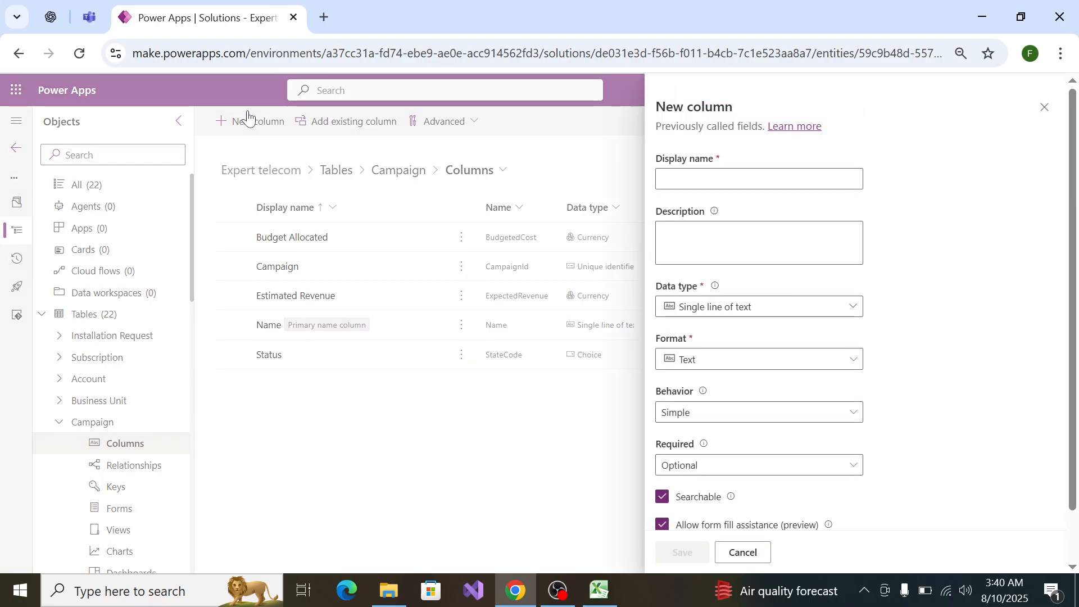
{"action": "type", "text": "Start Date"}
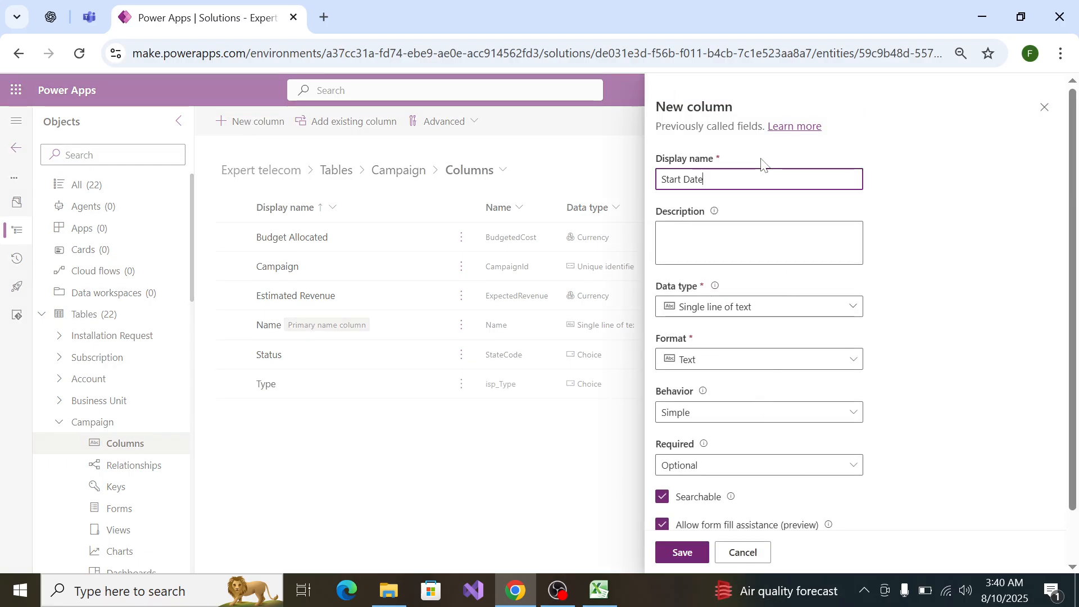
Step: Set the Start Date column's data type to Date only and save the column
{"action": "left_click", "coordinate": [779, 308]}
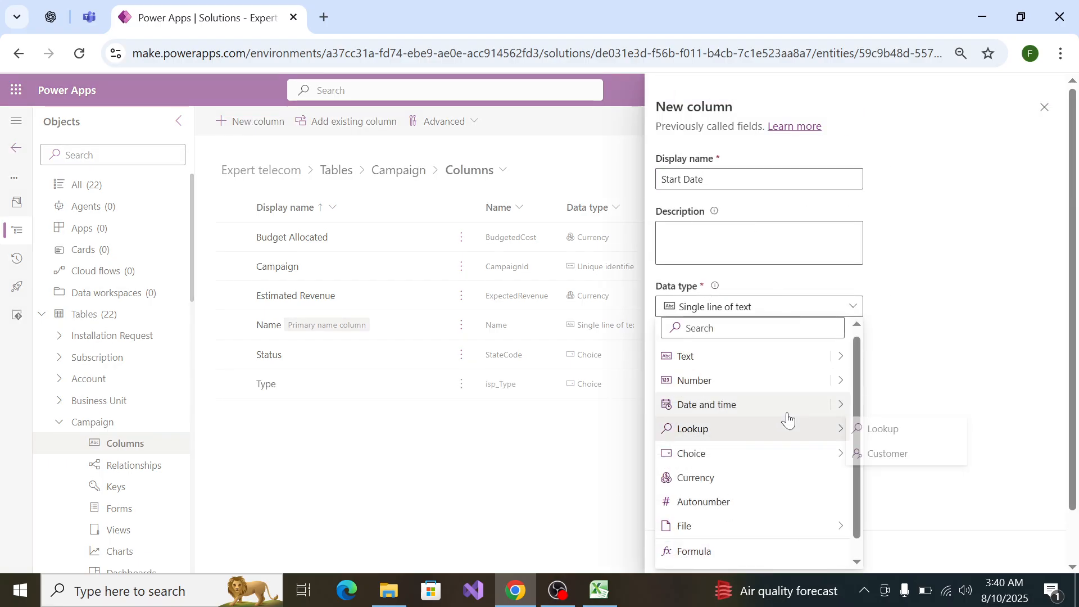
{"action": "mouse_move", "coordinate": [848, 414]}
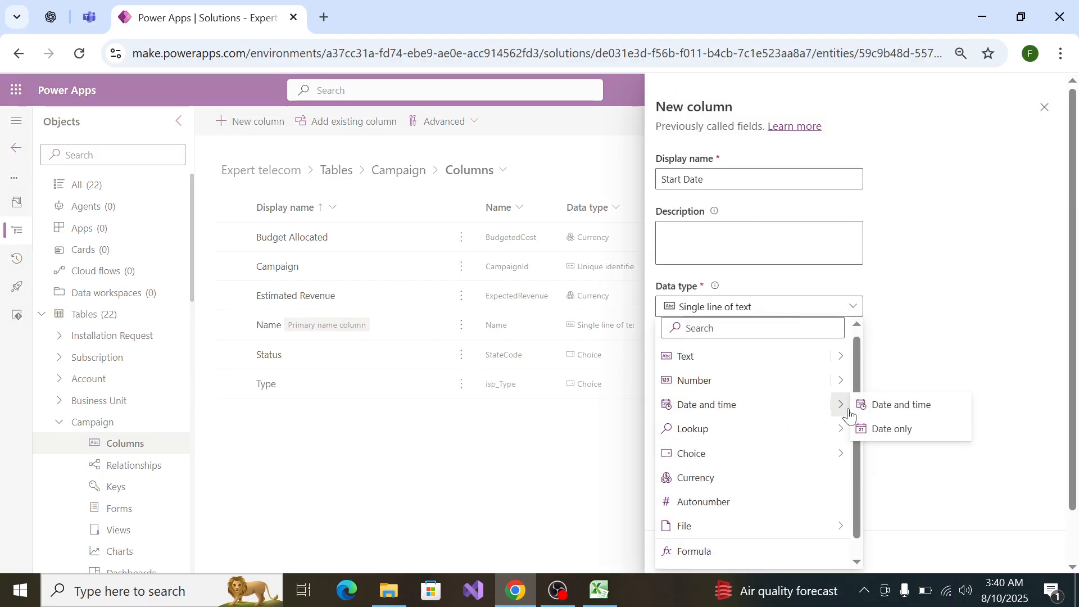
{"action": "left_click", "coordinate": [882, 429]}
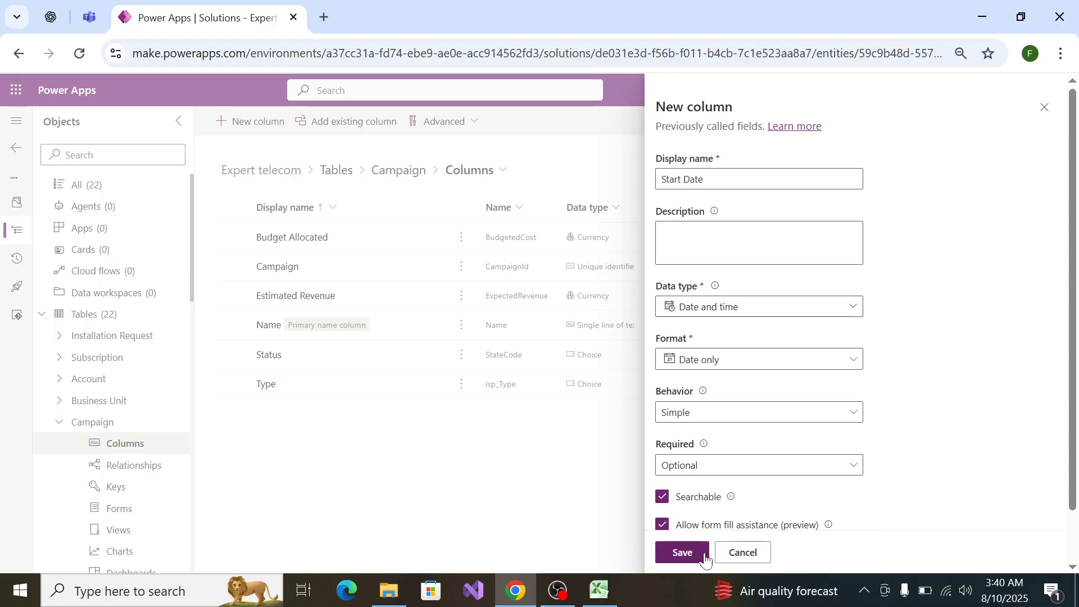
{"action": "left_click", "coordinate": [682, 552]}
Step: Select the End Date name in the Excel specification and return to the Campaign columns in Power Apps
{"action": "key", "text": "alt+Tab"}
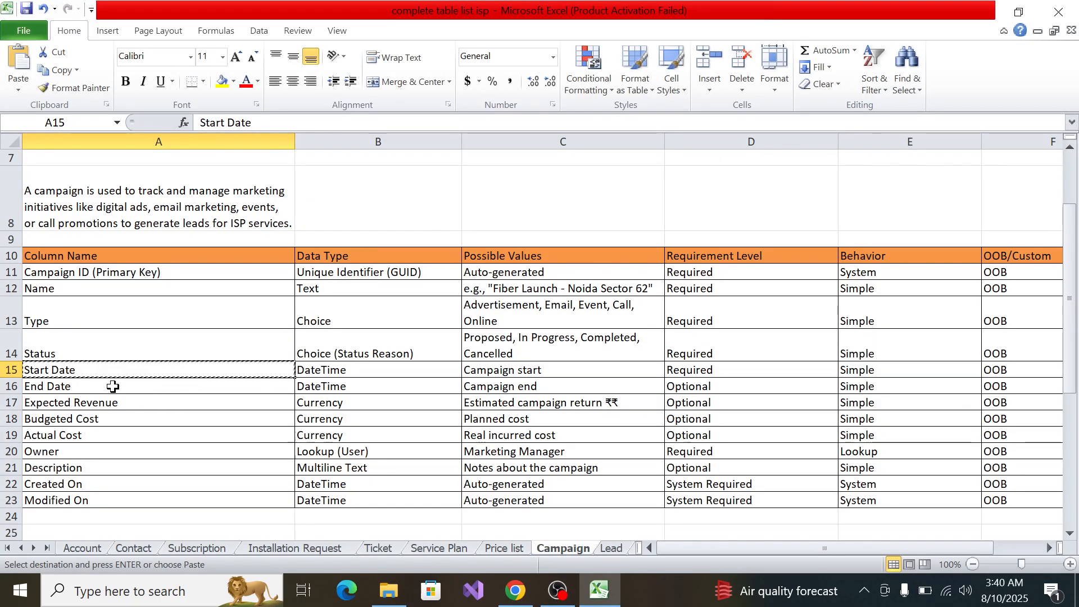
{"action": "left_click", "coordinate": [113, 387]}
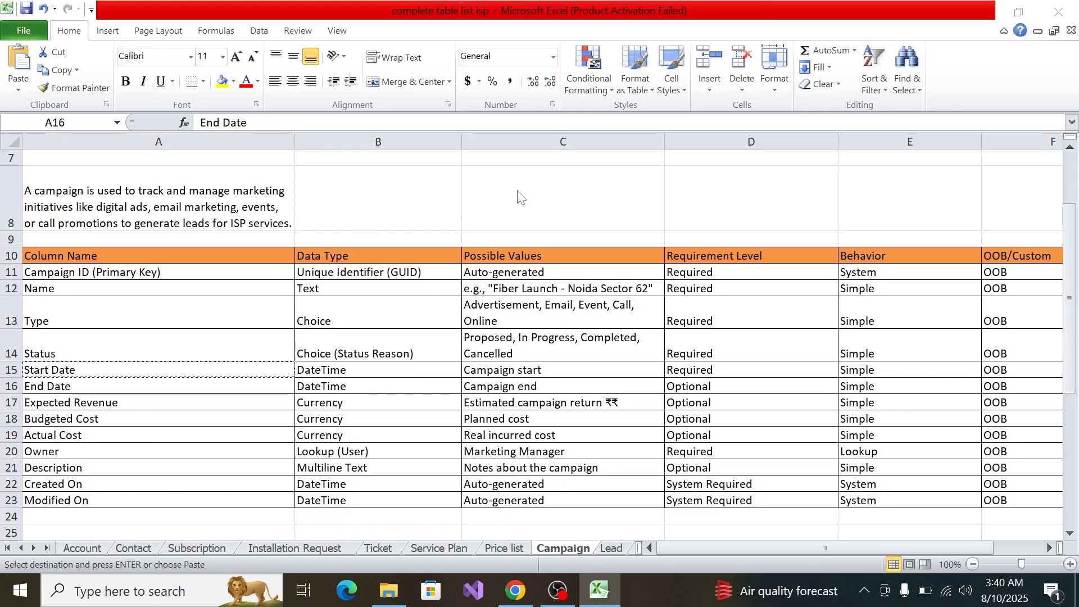
{"action": "key", "text": "alt+Tab"}
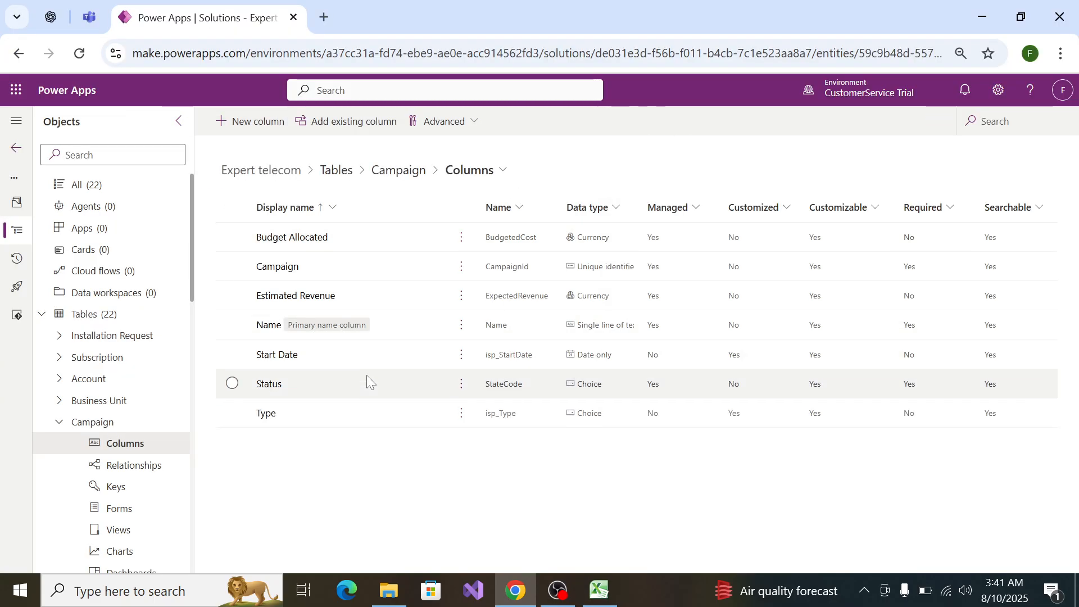
Step: Edit the Start Date column to make it Business required and save the change
{"action": "left_click", "coordinate": [468, 360]}
{"action": "left_click", "coordinate": [481, 380]}
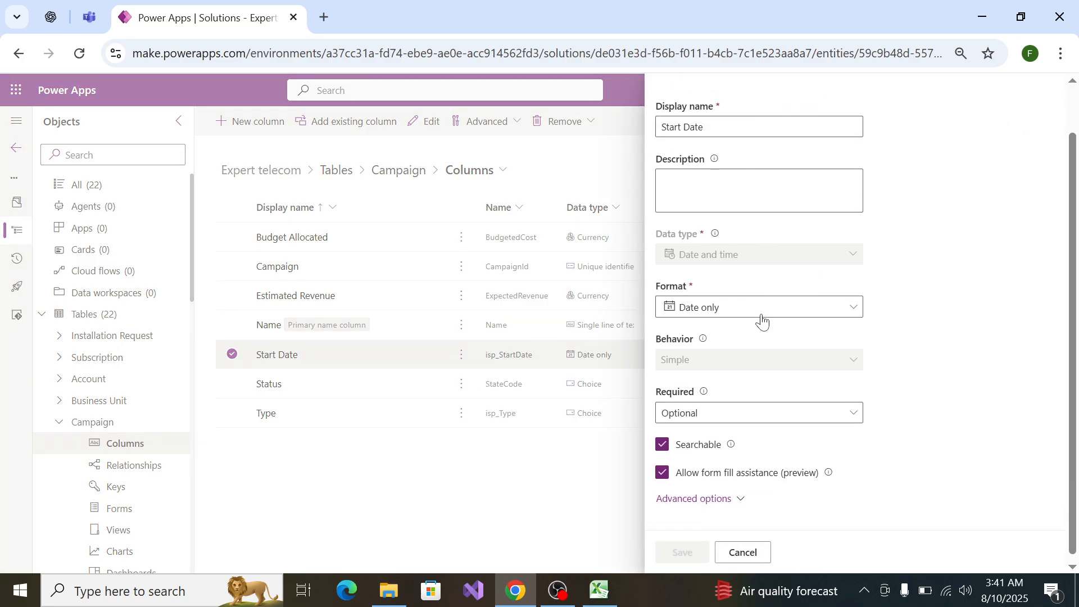
{"action": "scroll", "coordinate": [762, 320], "scroll_direction": "down", "scroll_amount": 1}
{"action": "left_click", "coordinate": [702, 410]}
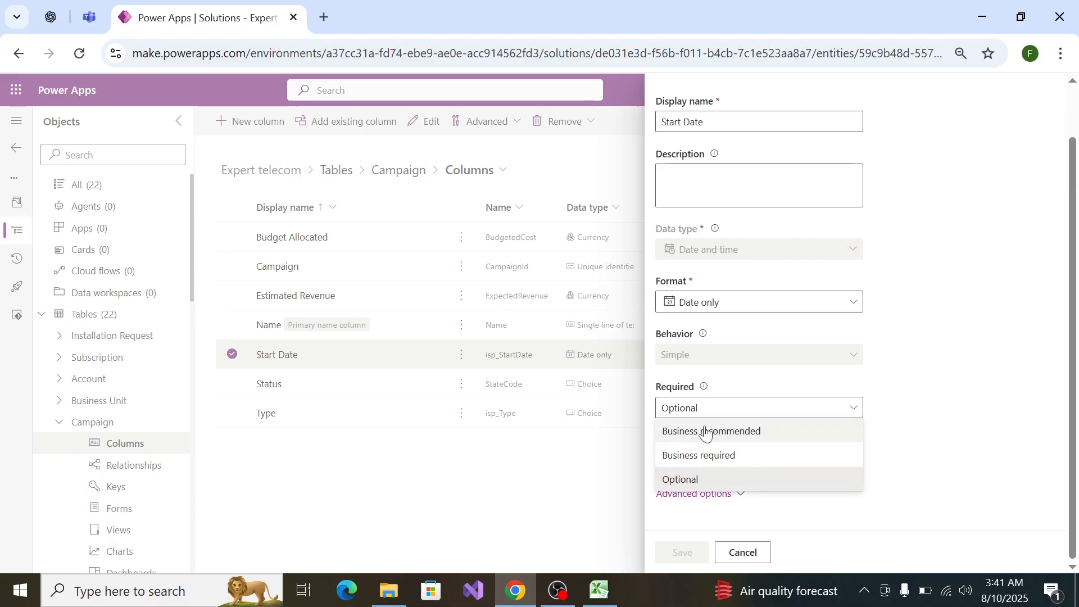
{"action": "left_click", "coordinate": [707, 454]}
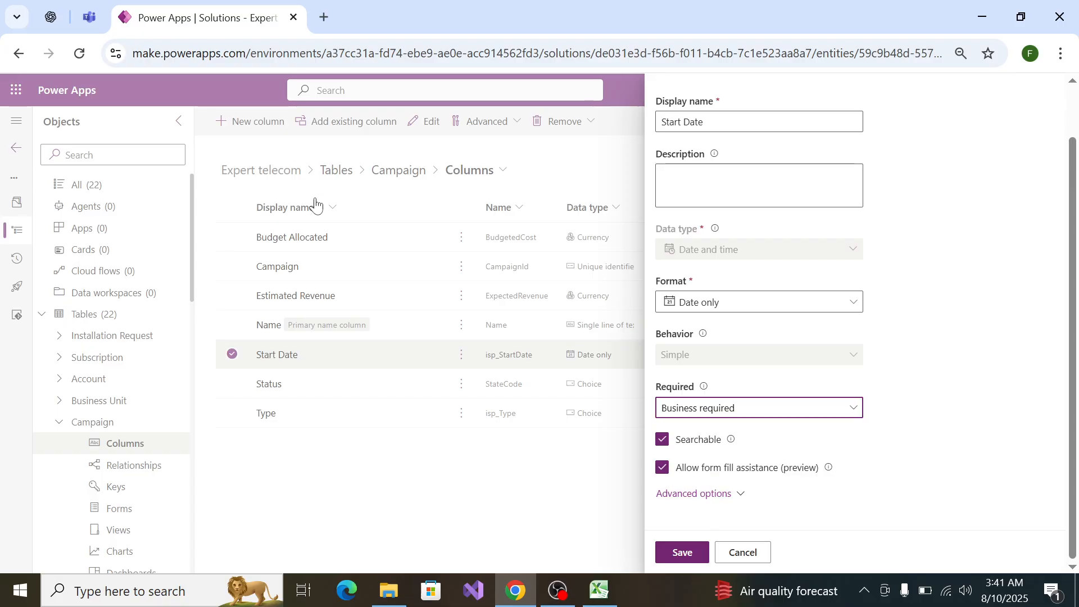
{"action": "left_click", "coordinate": [682, 548]}
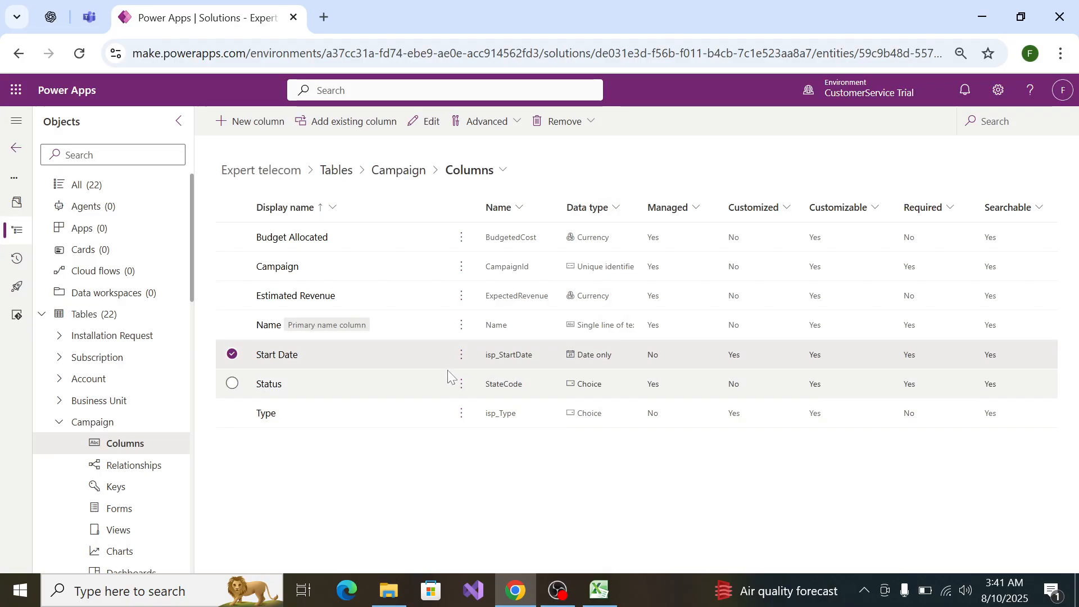
Step: Start a new Campaign column and name it End Date, copying the name from the Excel specification
{"action": "left_click", "coordinate": [228, 125]}
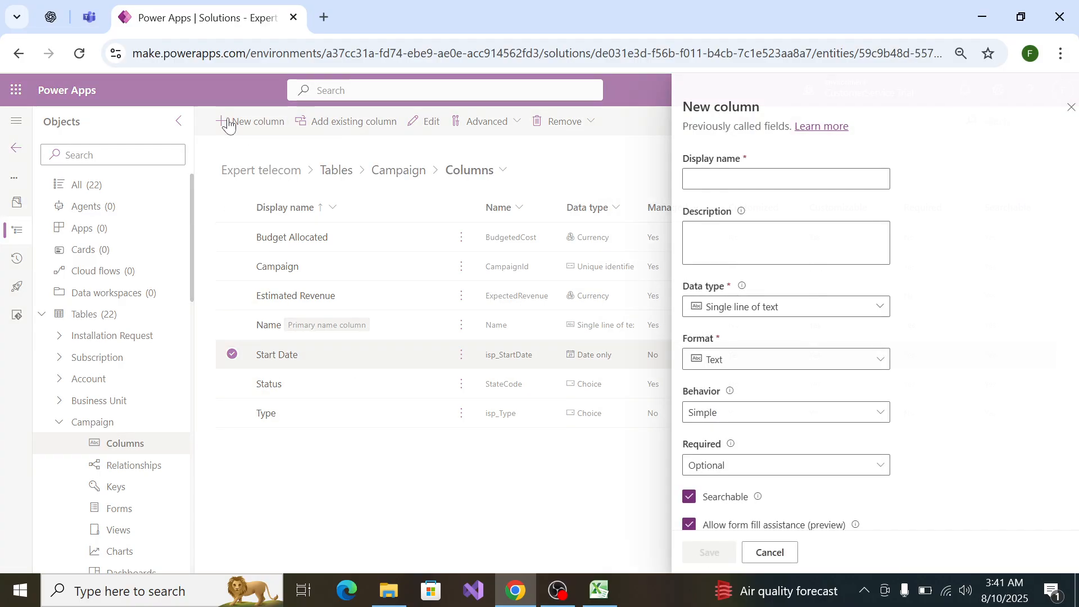
{"action": "key", "text": "alt+Tab"}
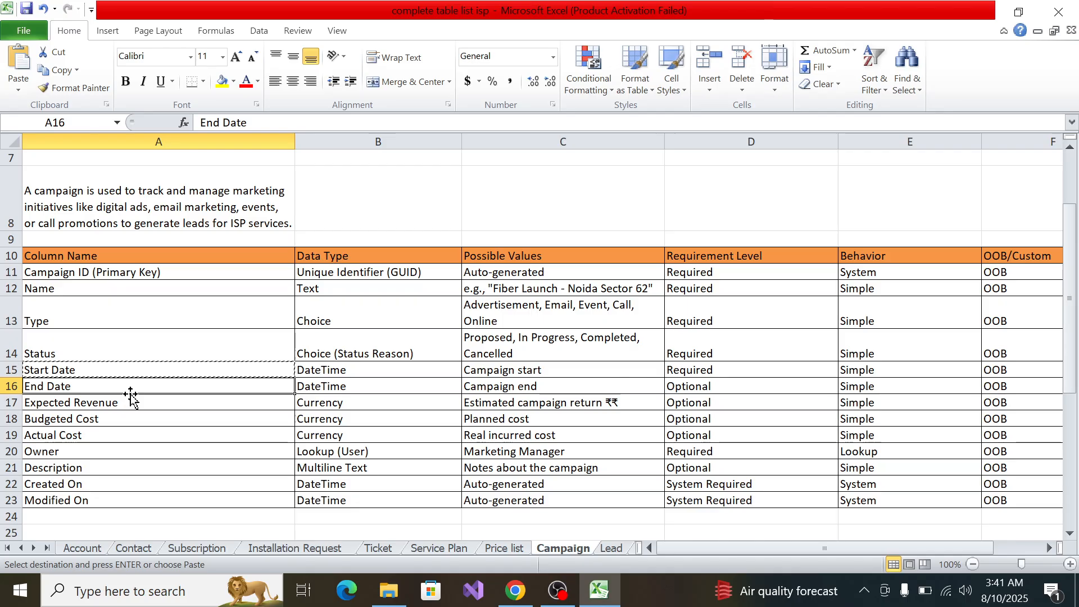
{"action": "key", "text": "ctrl+c"}
{"action": "key", "text": "alt+Tab"}
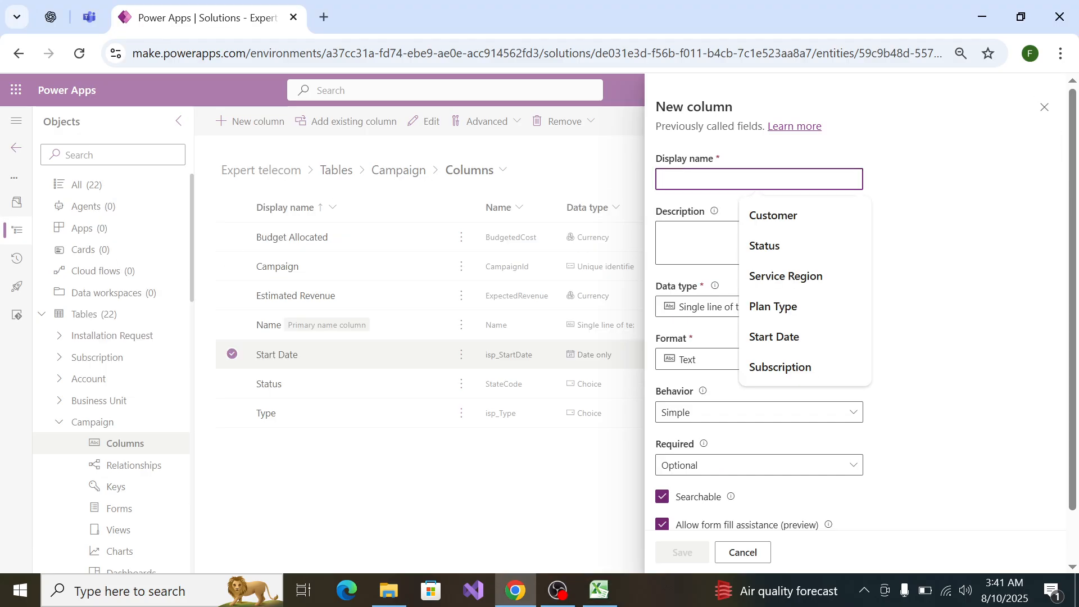
{"action": "key", "text": "ctrl+v"}
Step: Set the End Date column's data type to Date only and switch to the Excel specification to check its row
{"action": "left_click", "coordinate": [728, 306]}
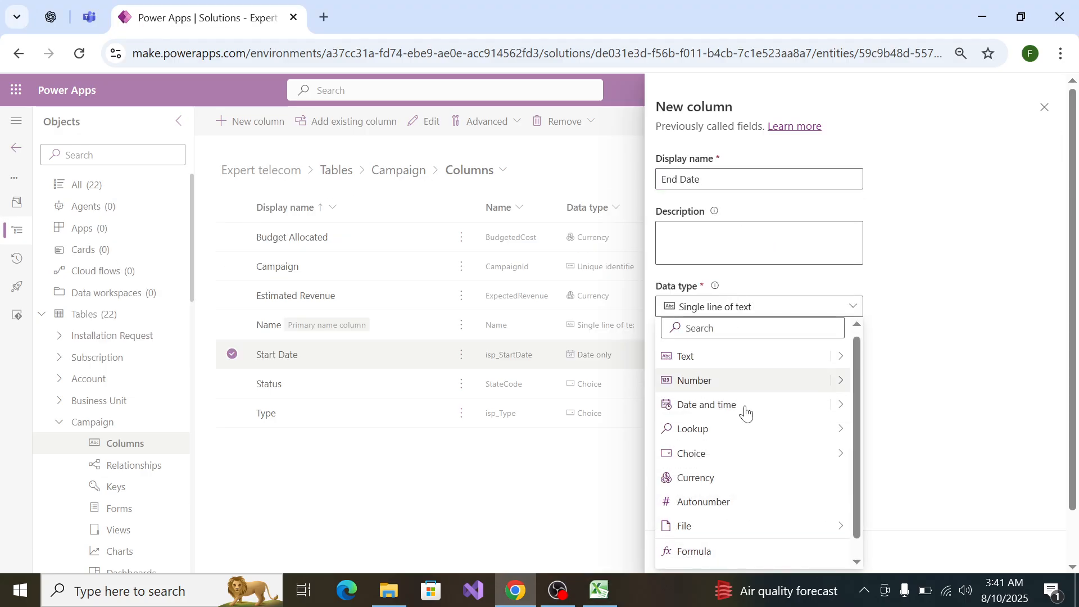
{"action": "mouse_move", "coordinate": [838, 404]}
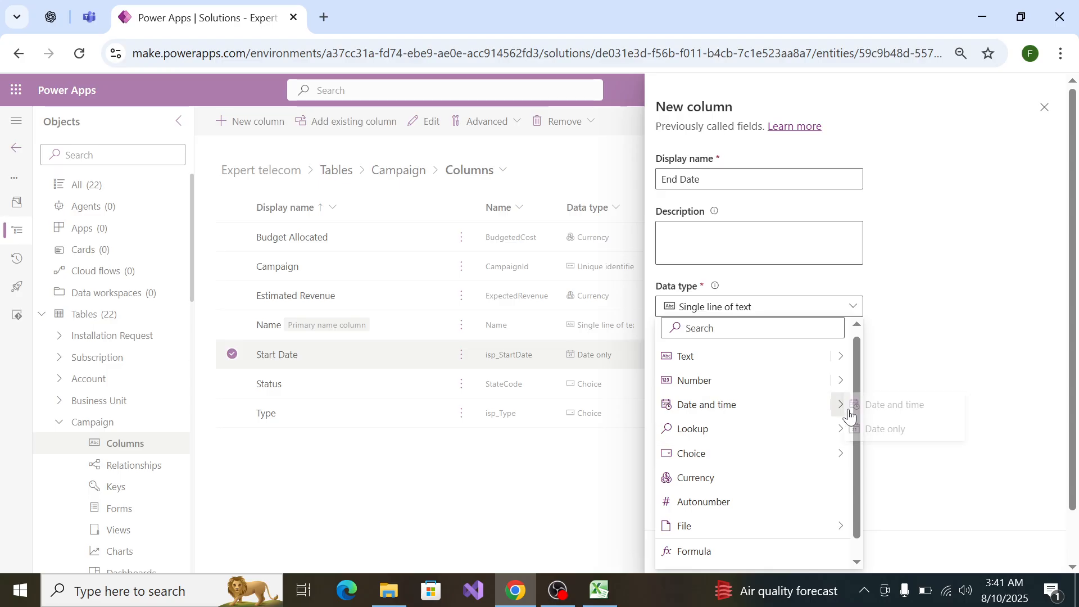
{"action": "left_click", "coordinate": [875, 433]}
{"action": "left_click", "coordinate": [734, 416]}
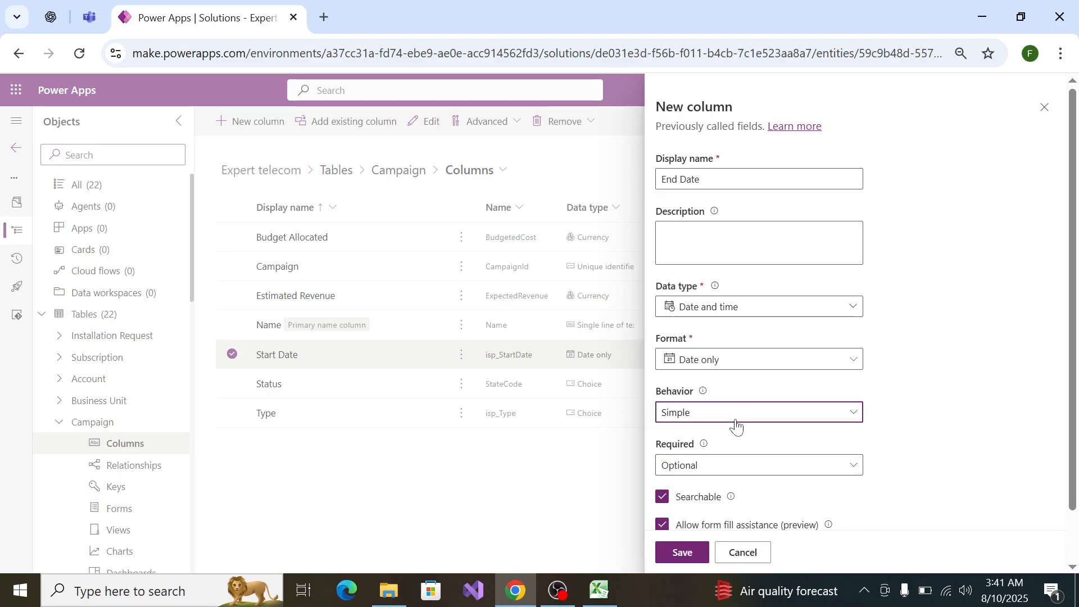
{"action": "key", "text": "alt+Tab"}
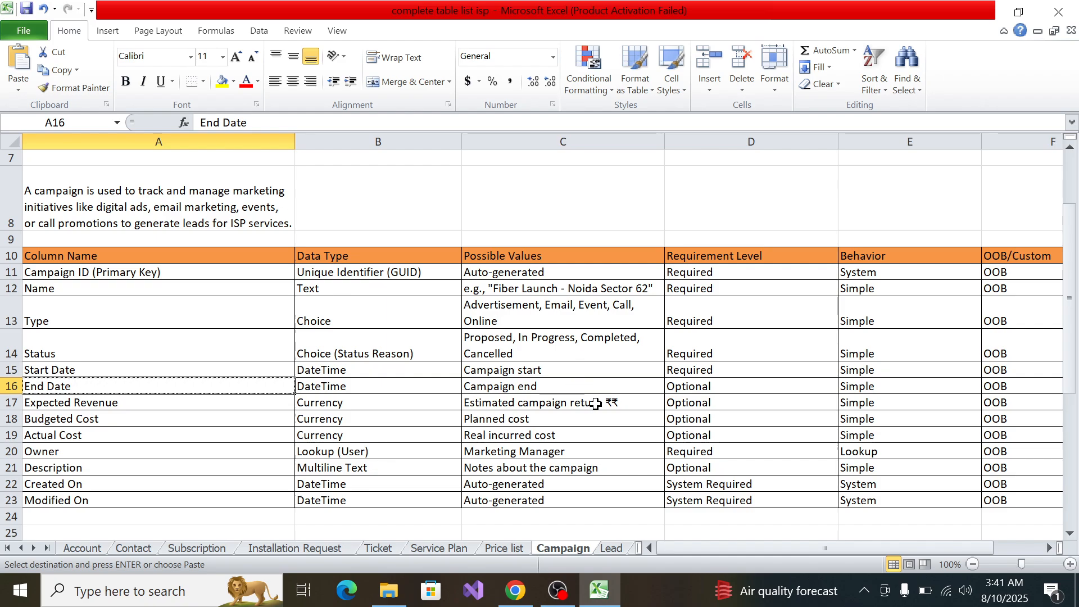
Step: Save the new End Date column in Power Apps and return to the Excel specification
{"action": "key", "text": "alt+Tab"}
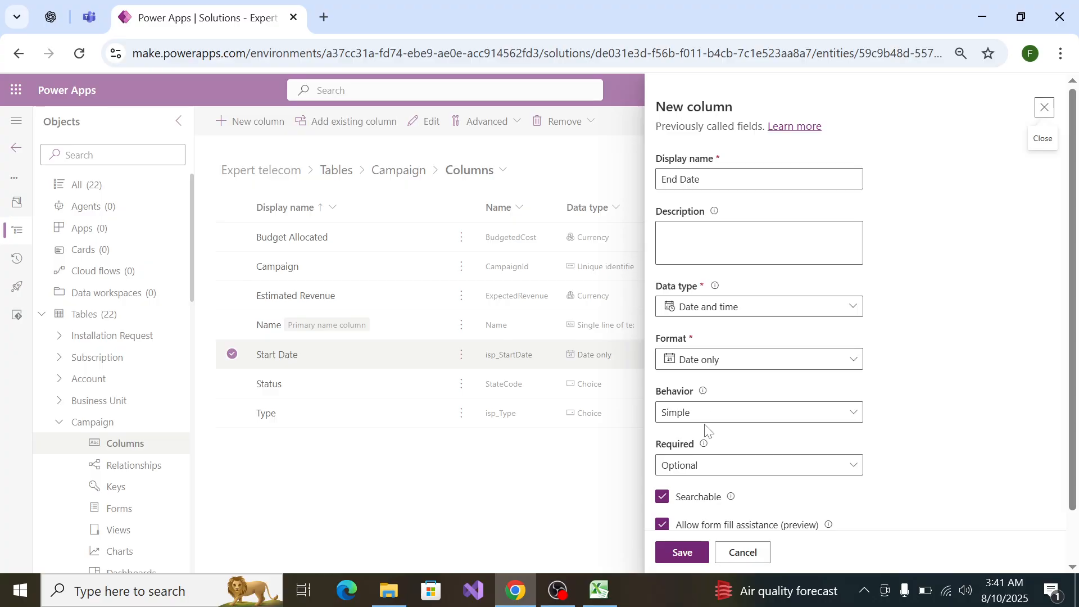
{"action": "left_click", "coordinate": [690, 562]}
{"action": "key", "text": "alt+Tab"}
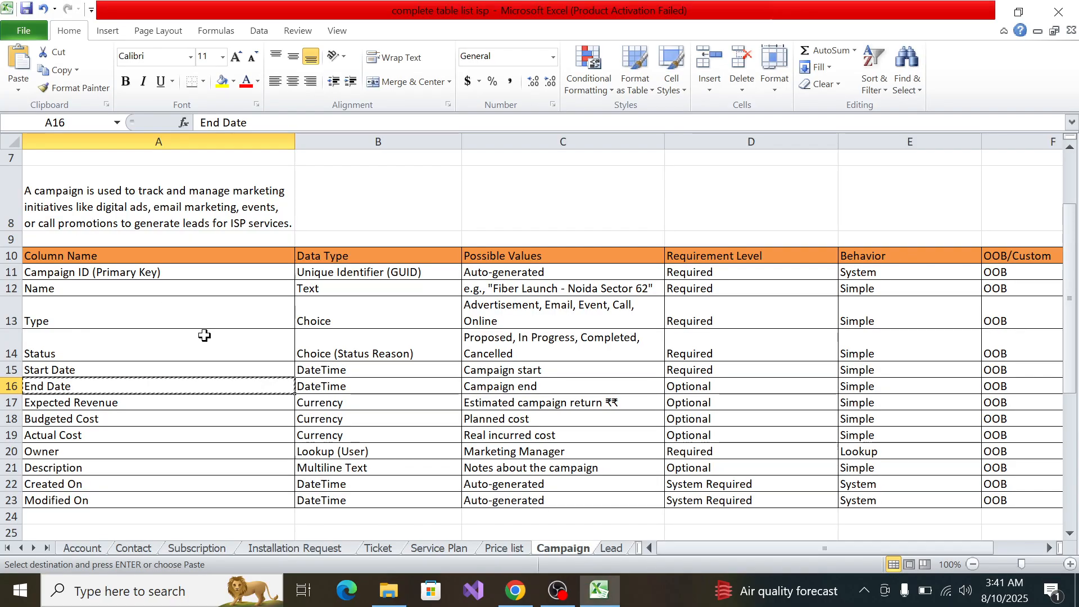
Step: Copy the Expected Revenue column name from the Campaign specification and switch to Power Apps
{"action": "left_click", "coordinate": [116, 406]}
{"action": "key", "text": "ctrl+Down"}
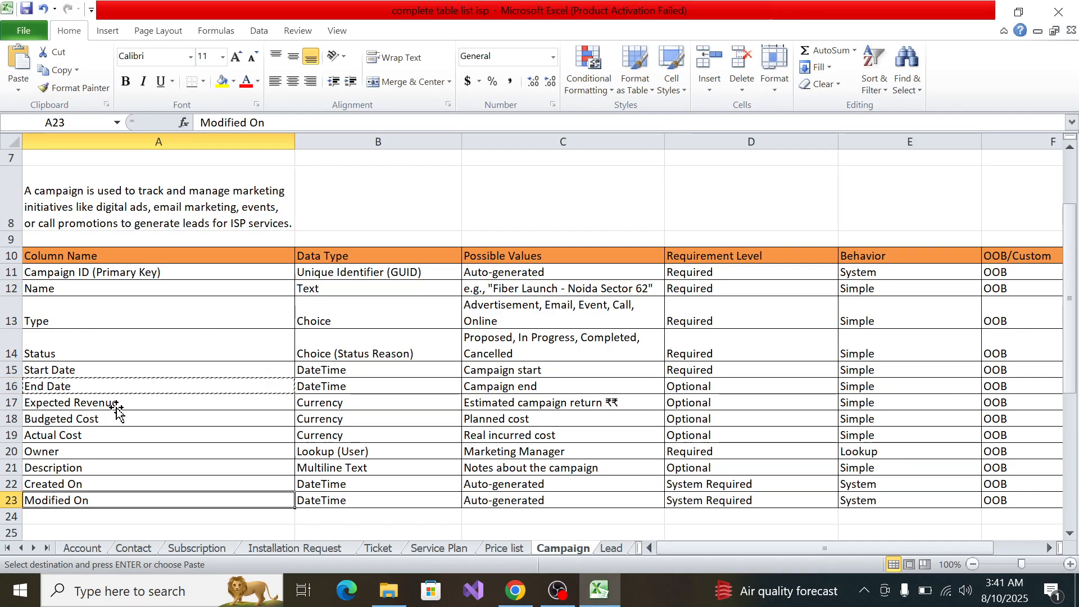
{"action": "left_click", "coordinate": [119, 430]}
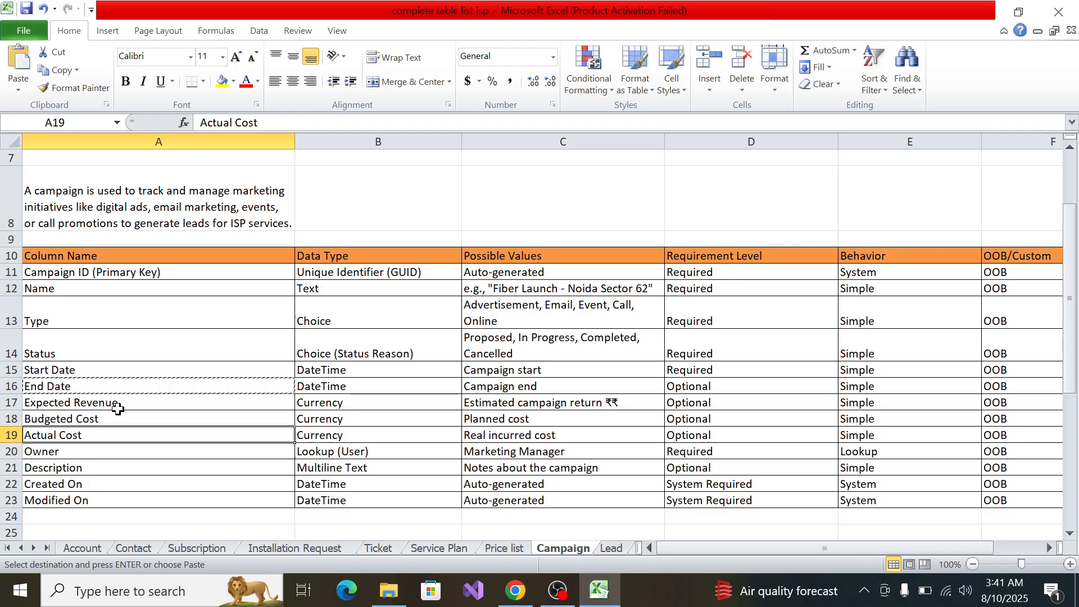
{"action": "left_click", "coordinate": [116, 406]}
{"action": "double_click", "coordinate": [116, 407]}
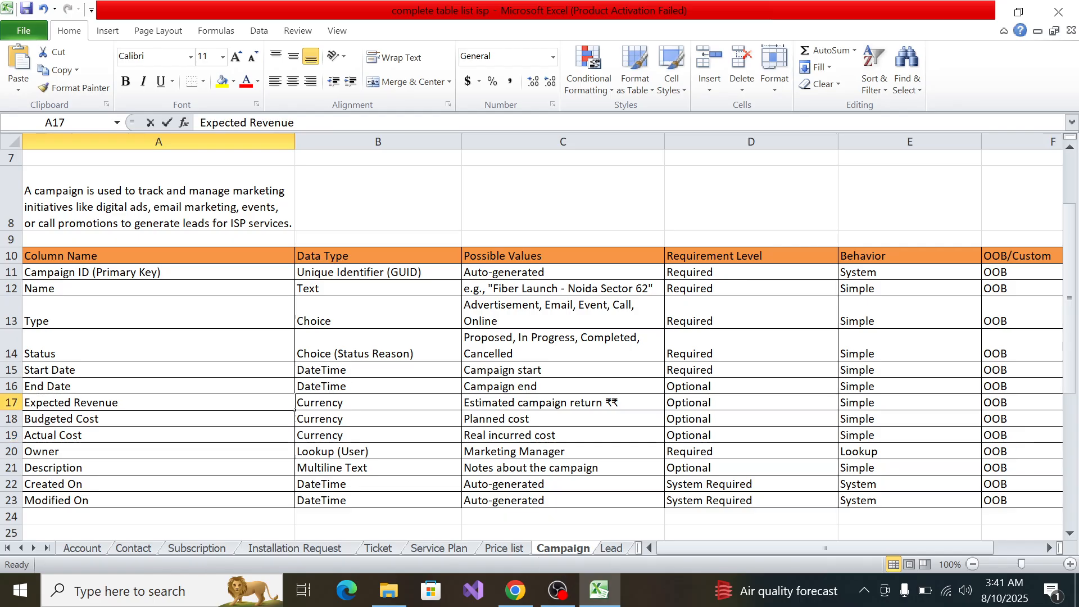
{"action": "key", "text": "shift+Home"}
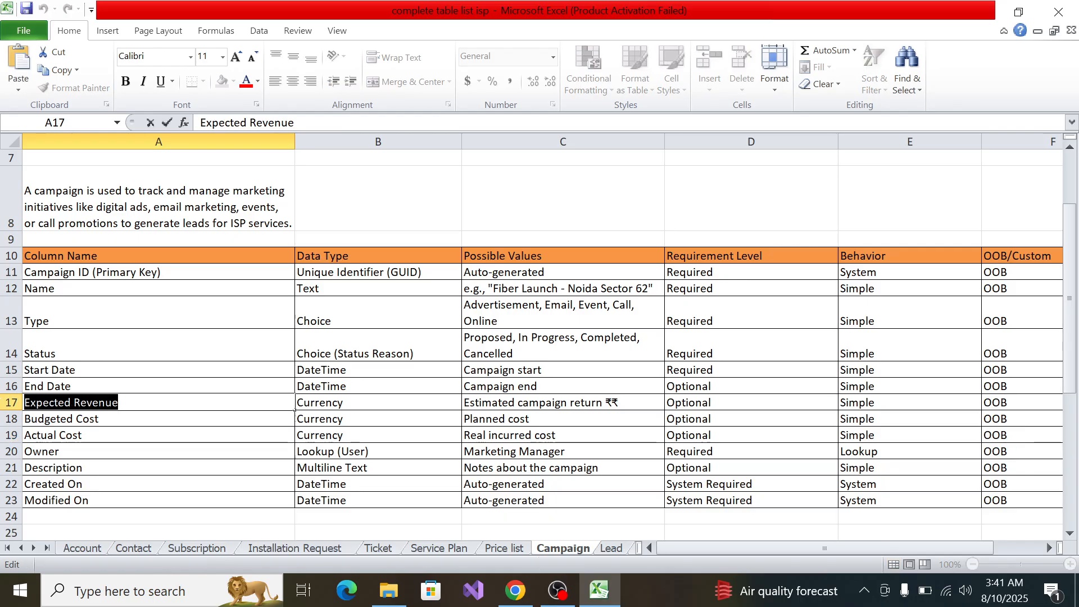
{"action": "key", "text": "alt+Tab"}
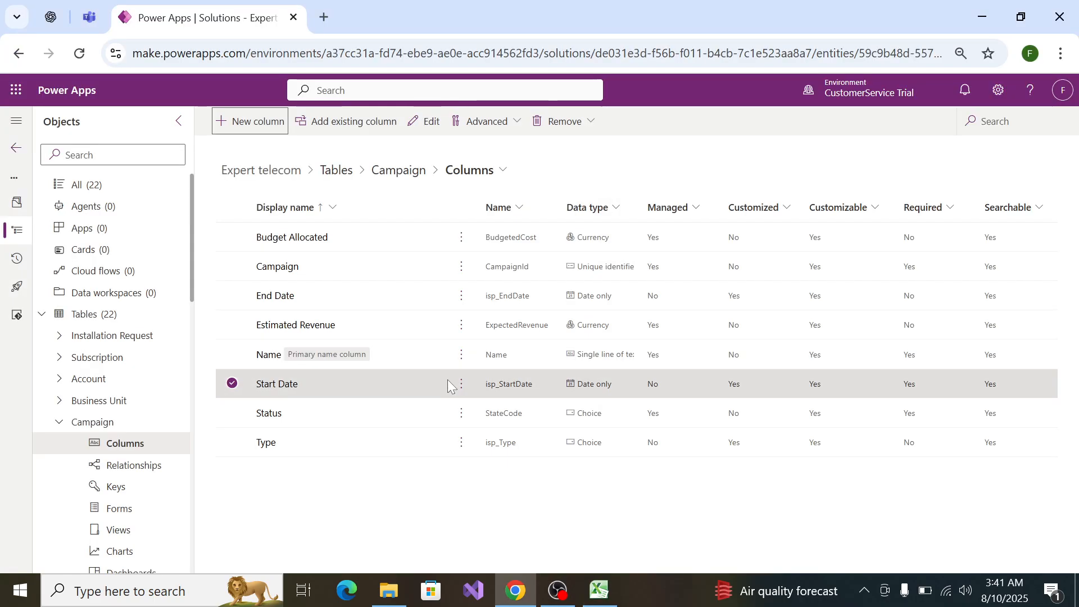
Step: Create a Campaign column named Expected Revenue with the Currency data type and save it
{"action": "left_click", "coordinate": [219, 133]}
{"action": "left_click", "coordinate": [702, 179]}
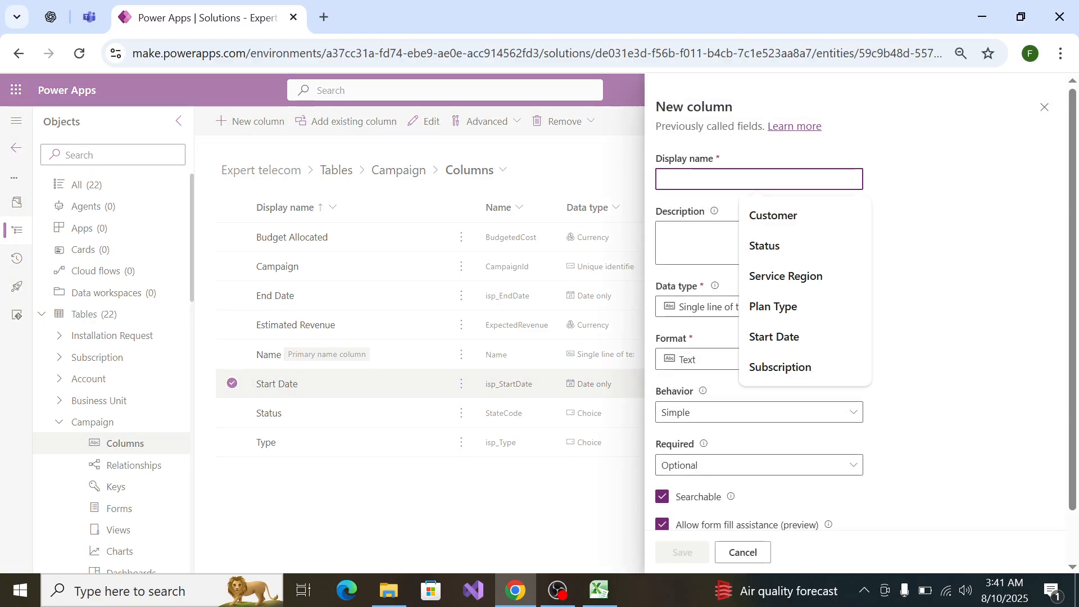
{"action": "key", "text": "ctrl+v"}
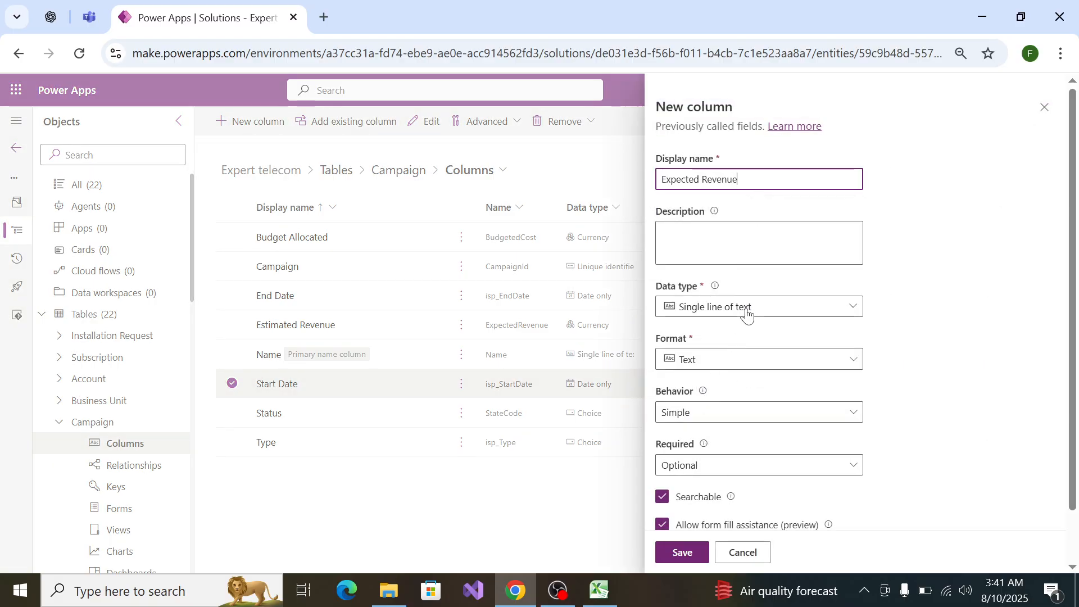
{"action": "left_click", "coordinate": [747, 313]}
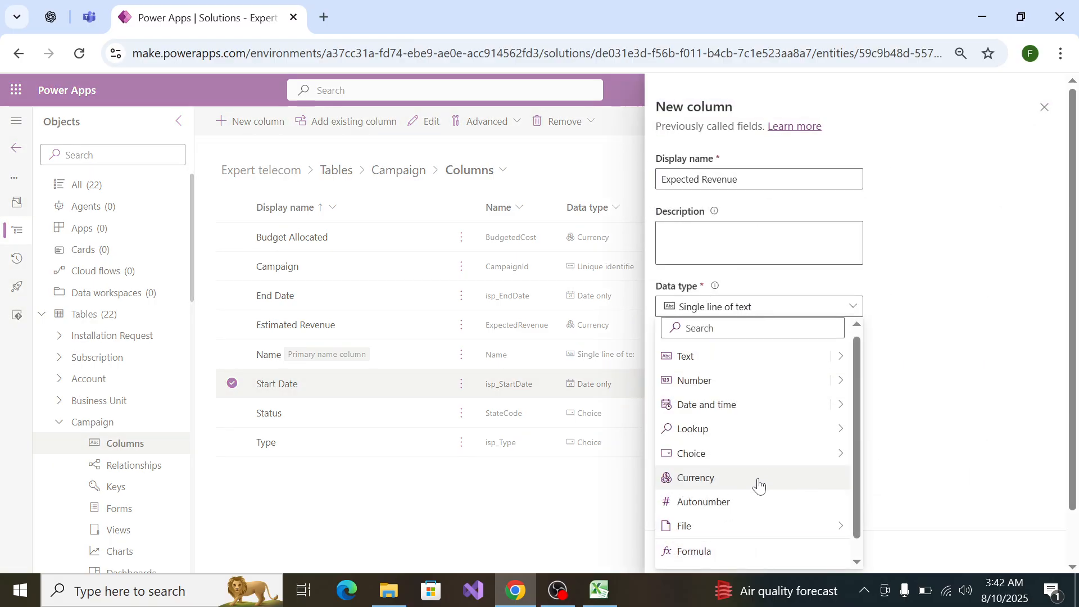
{"action": "left_click", "coordinate": [703, 478]}
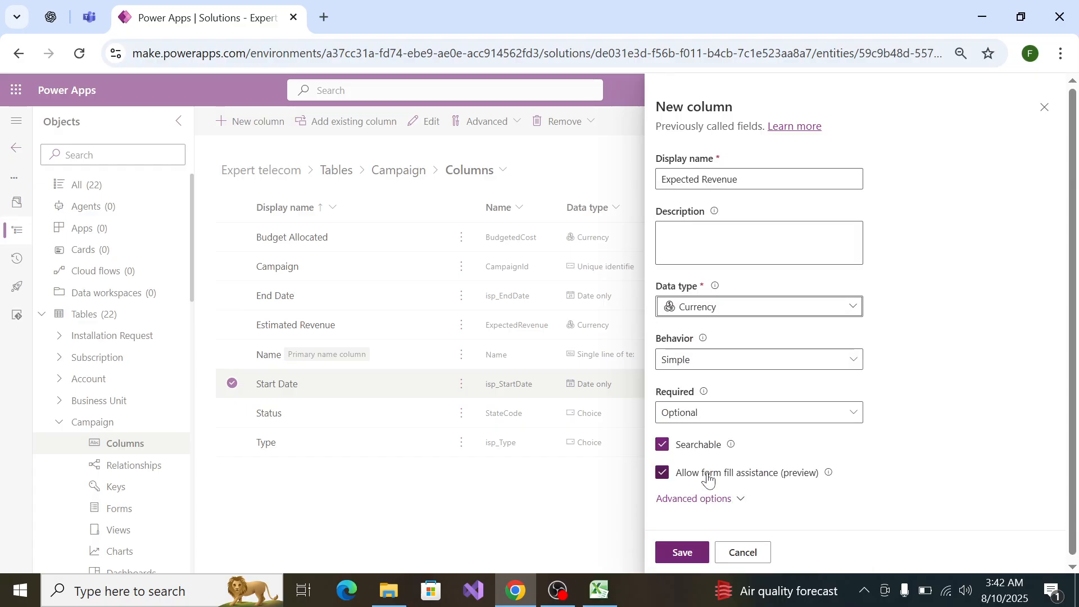
{"action": "left_click", "coordinate": [683, 552]}
Step: Copy the Actual Cost column name from the Excel specification and return to the Campaign columns in Power Apps
{"action": "key", "text": "alt+Tab"}
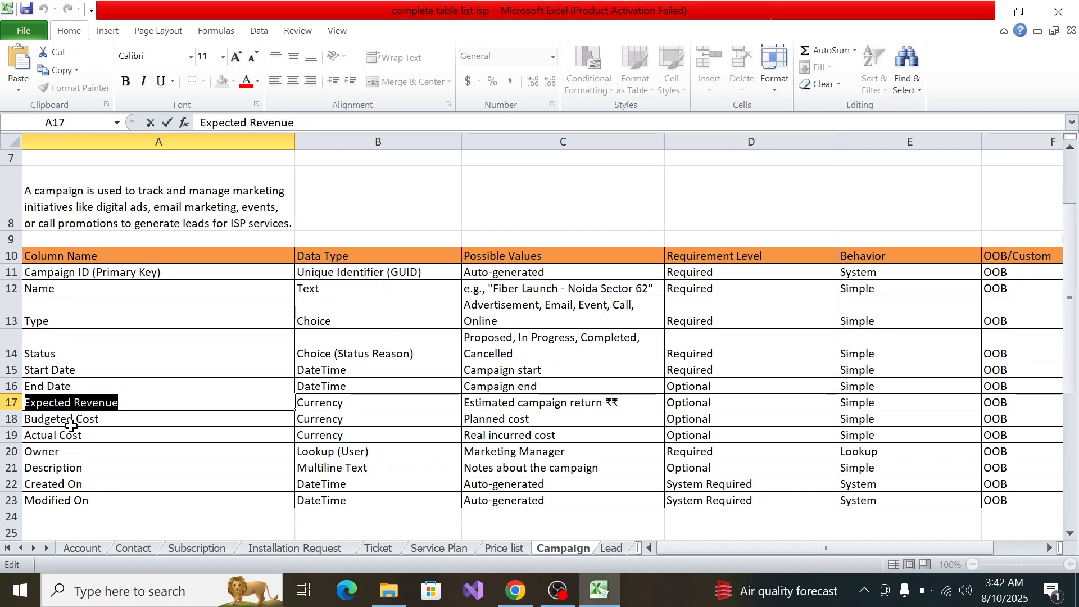
{"action": "left_click", "coordinate": [88, 439]}
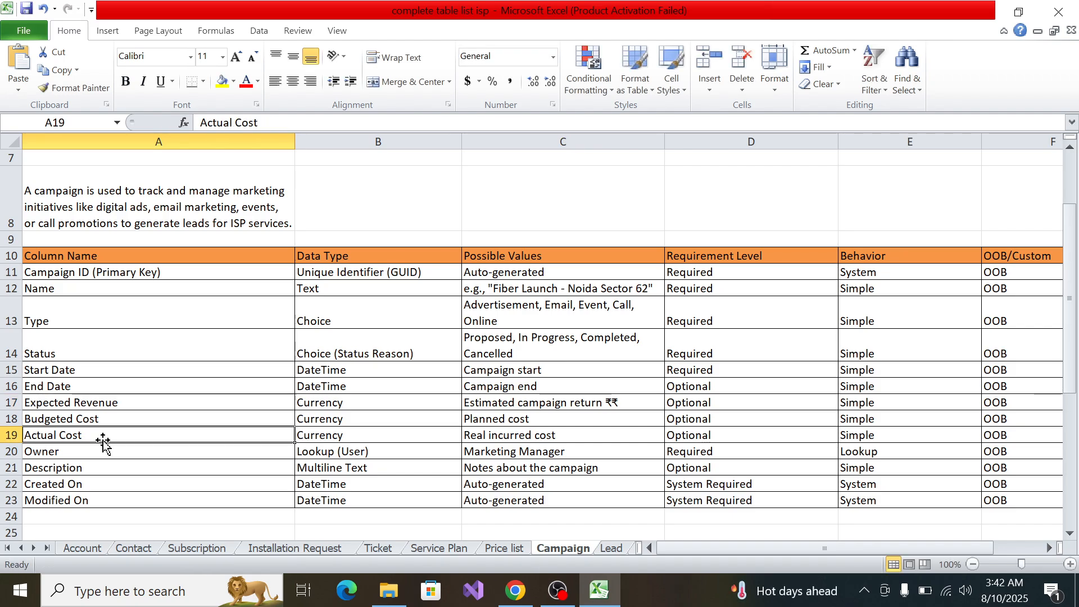
{"action": "key", "text": "ctrl+c"}
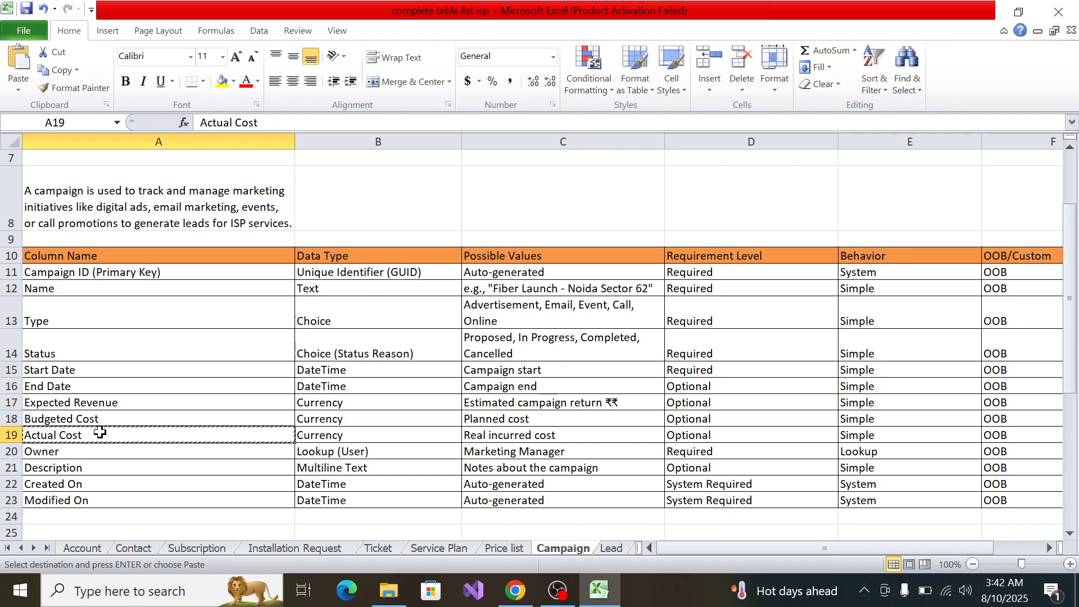
{"action": "key", "text": "alt+Tab"}
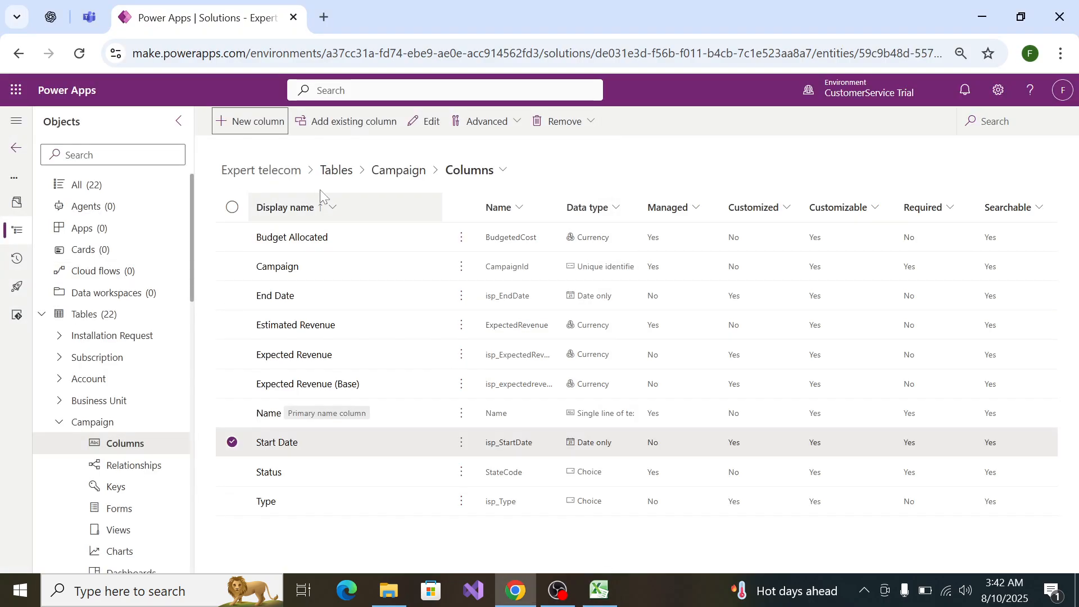
Step: Create a Campaign column named Actual Cost with the Currency data type and save it
{"action": "left_click", "coordinate": [250, 121]}
{"action": "left_click", "coordinate": [721, 187]}
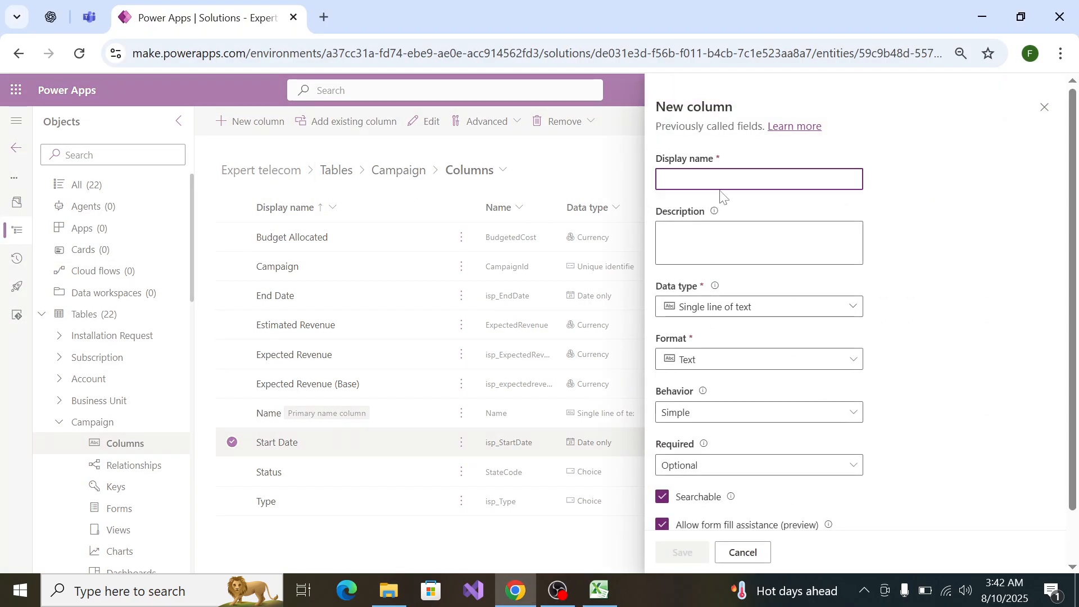
{"action": "key", "text": "ctrl+v"}
{"action": "left_click", "coordinate": [735, 296]}
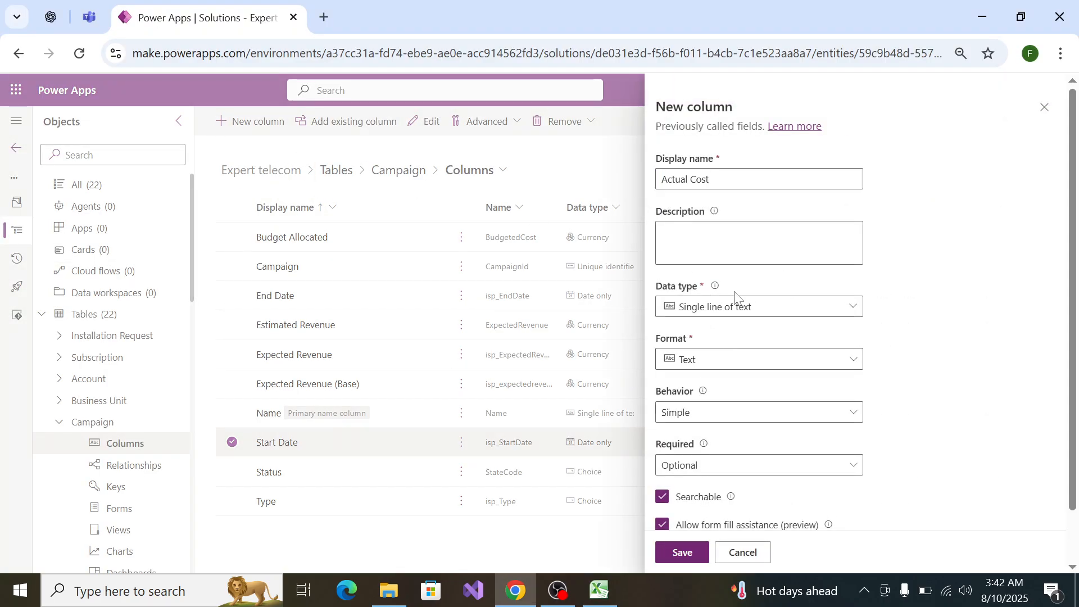
{"action": "left_click", "coordinate": [735, 308]}
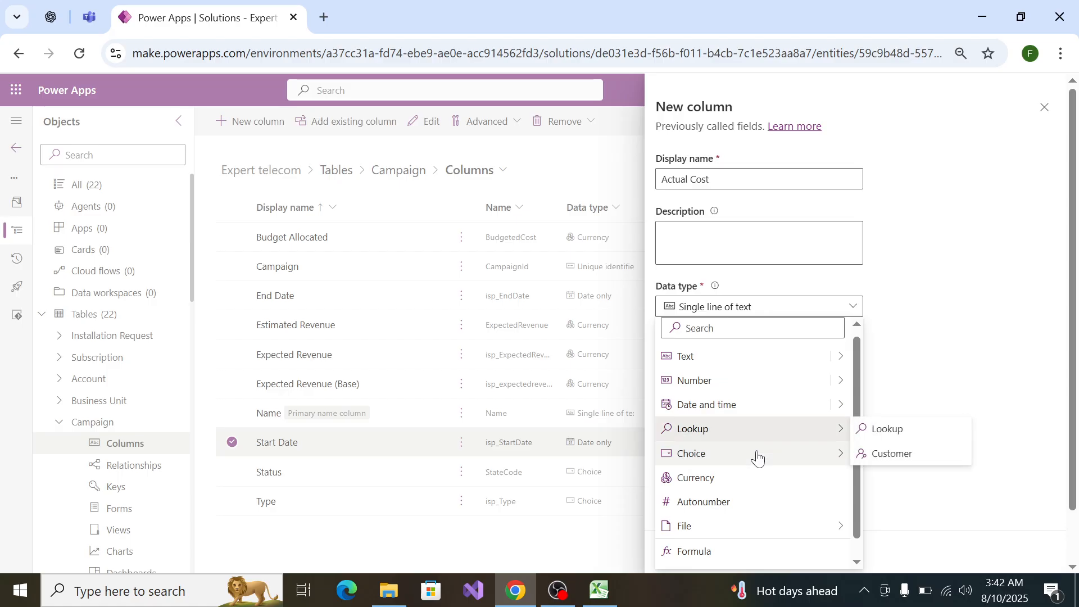
{"action": "mouse_move", "coordinate": [757, 459]}
{"action": "left_click", "coordinate": [757, 481]}
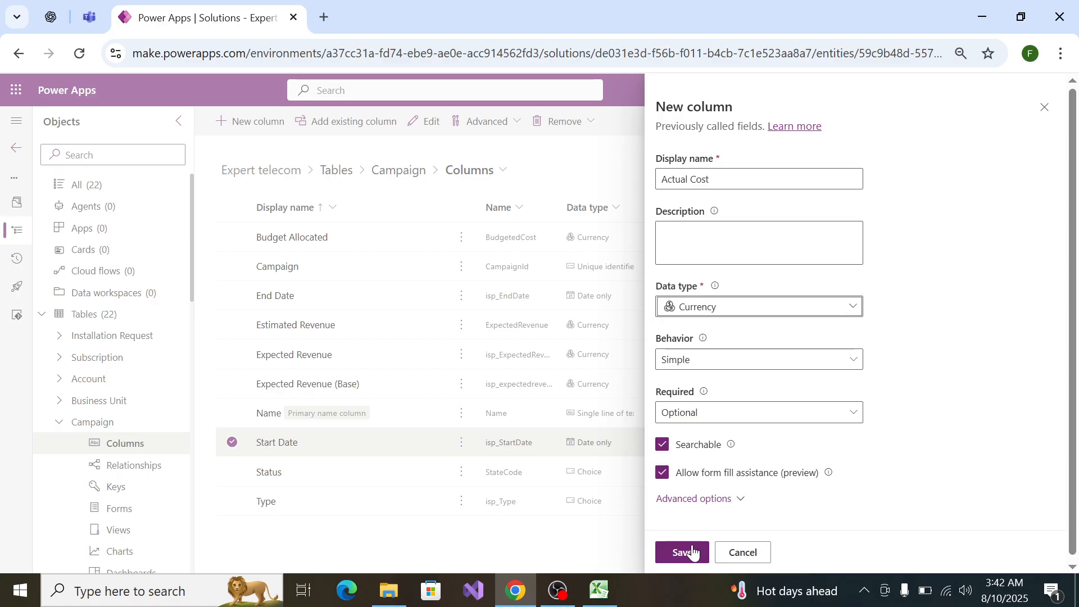
{"action": "left_click", "coordinate": [681, 553]}
Step: Check the Description row in the Excel specification and add the existing Description column to the Campaign table in Power Apps
{"action": "key", "text": "alt+Tab"}
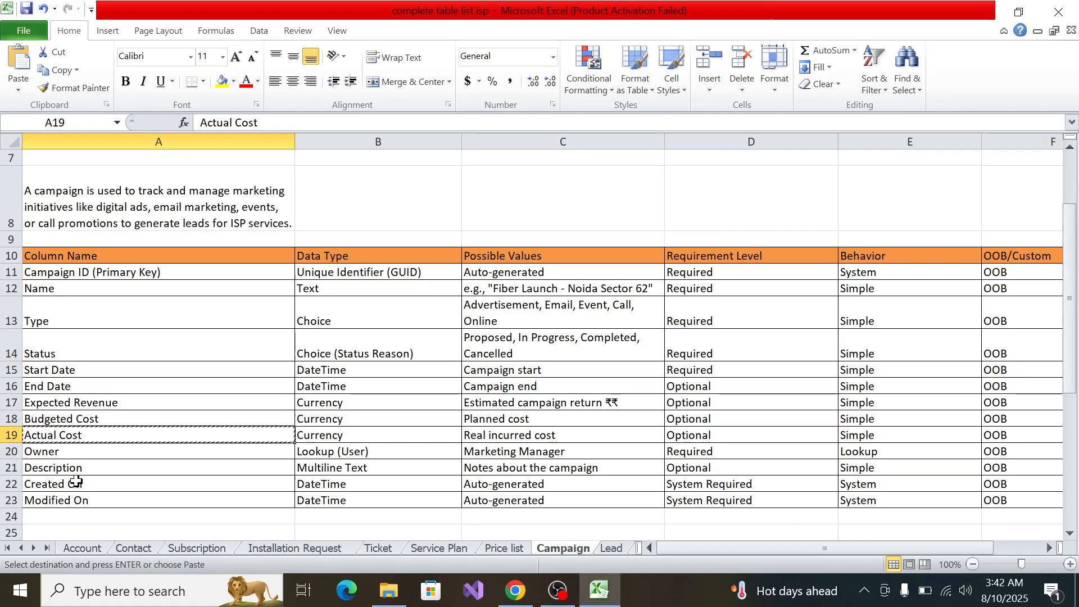
{"action": "left_click", "coordinate": [72, 465]}
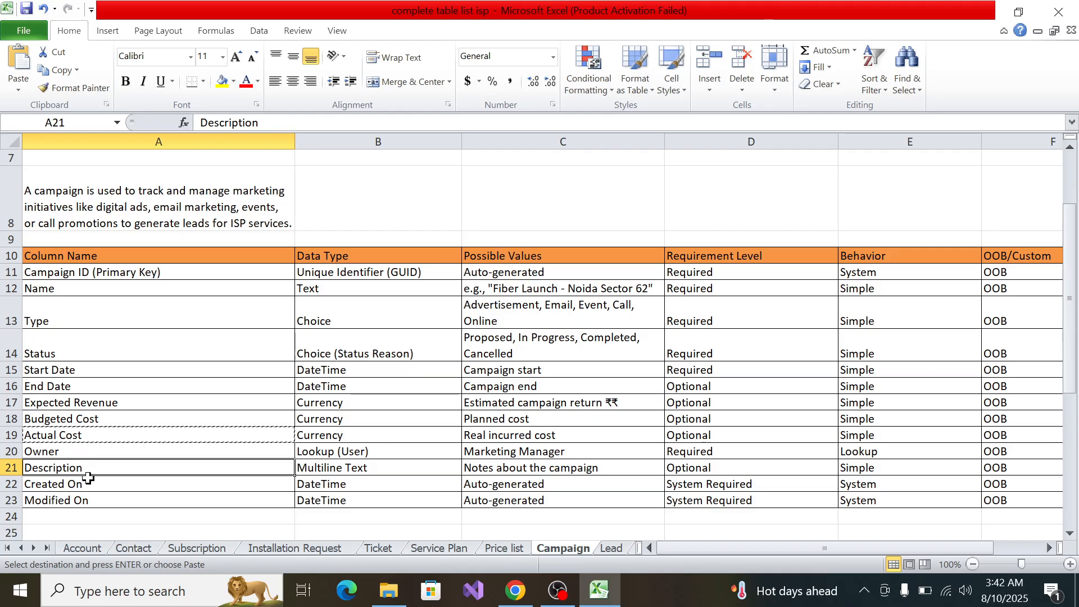
{"action": "key", "text": "alt+Tab"}
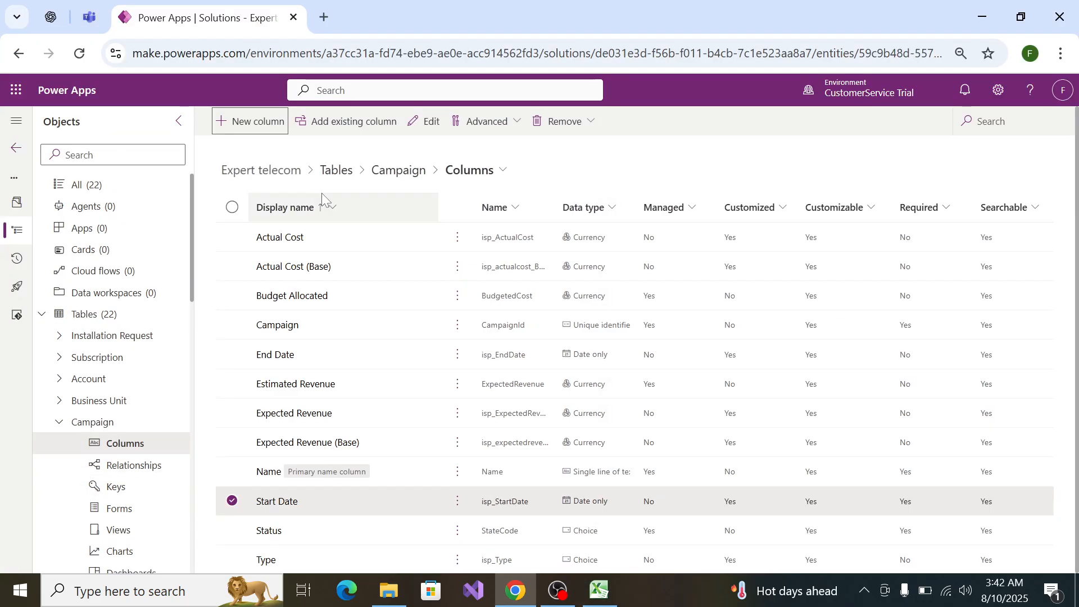
{"action": "left_click", "coordinate": [322, 126]}
{"action": "scroll", "coordinate": [397, 340], "scroll_direction": "down", "scroll_amount": 5}
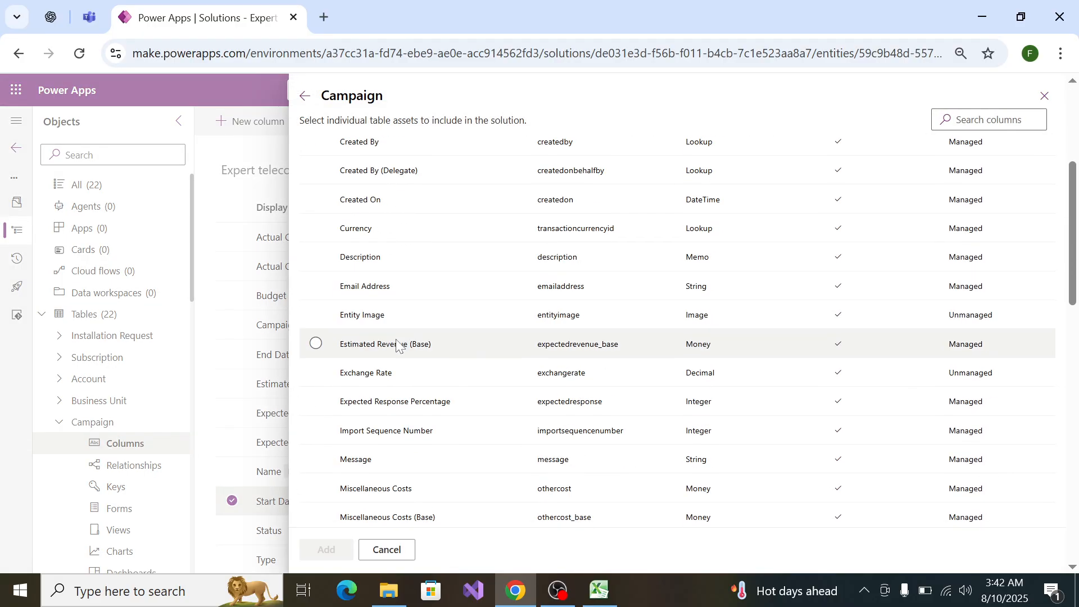
{"action": "left_click", "coordinate": [329, 258]}
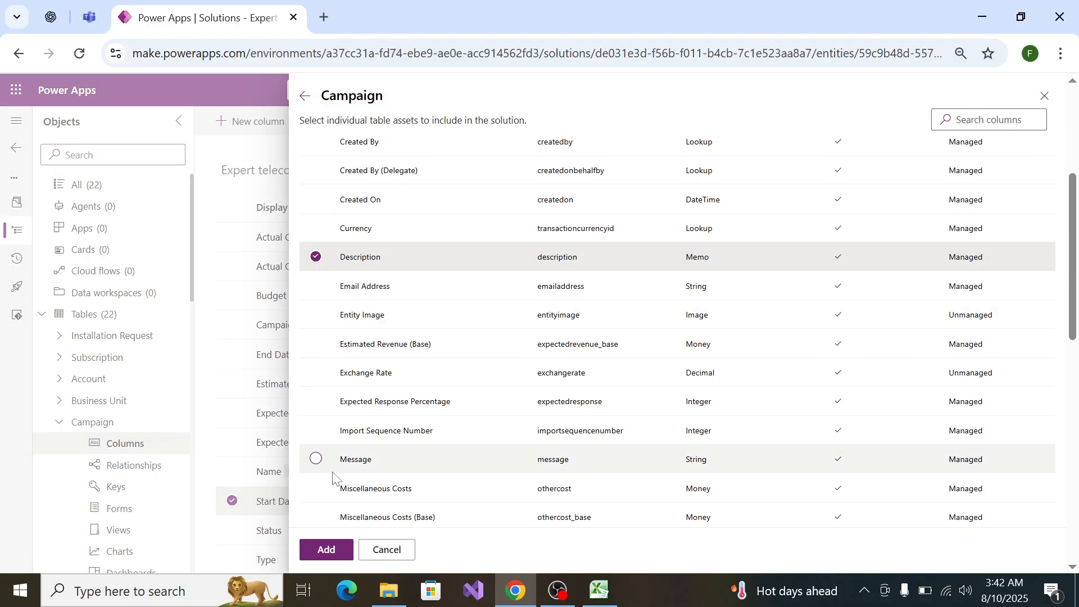
{"action": "scroll", "coordinate": [334, 478], "scroll_direction": "down", "scroll_amount": 10}
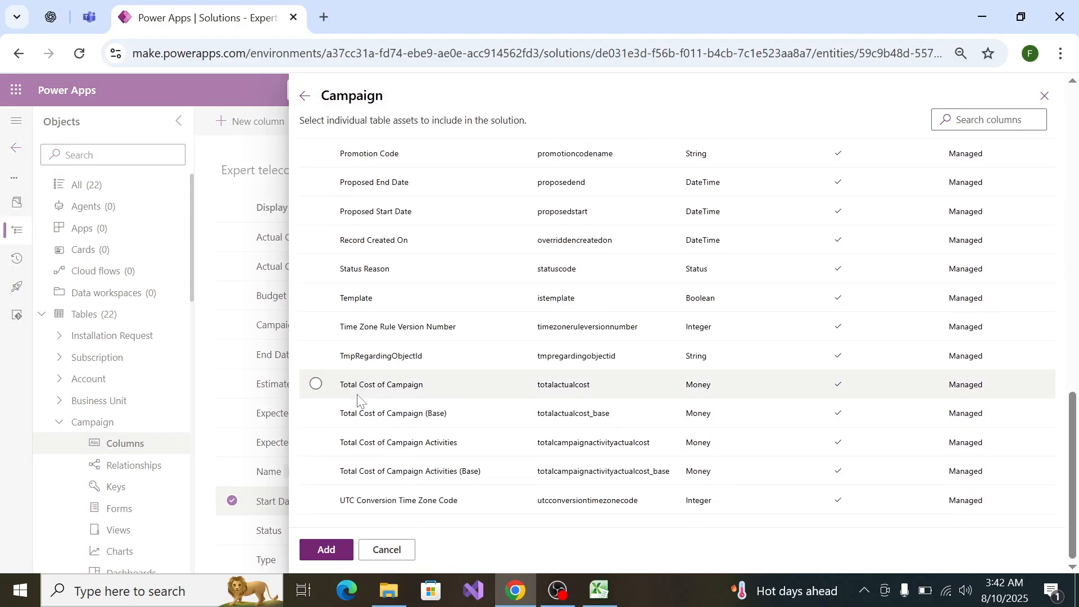
{"action": "left_click", "coordinate": [332, 553]}
Step: Check the remaining Excel rows and add the existing Created On and Modified On columns to the Campaign table in Power Apps
{"action": "key", "text": "alt+Tab"}
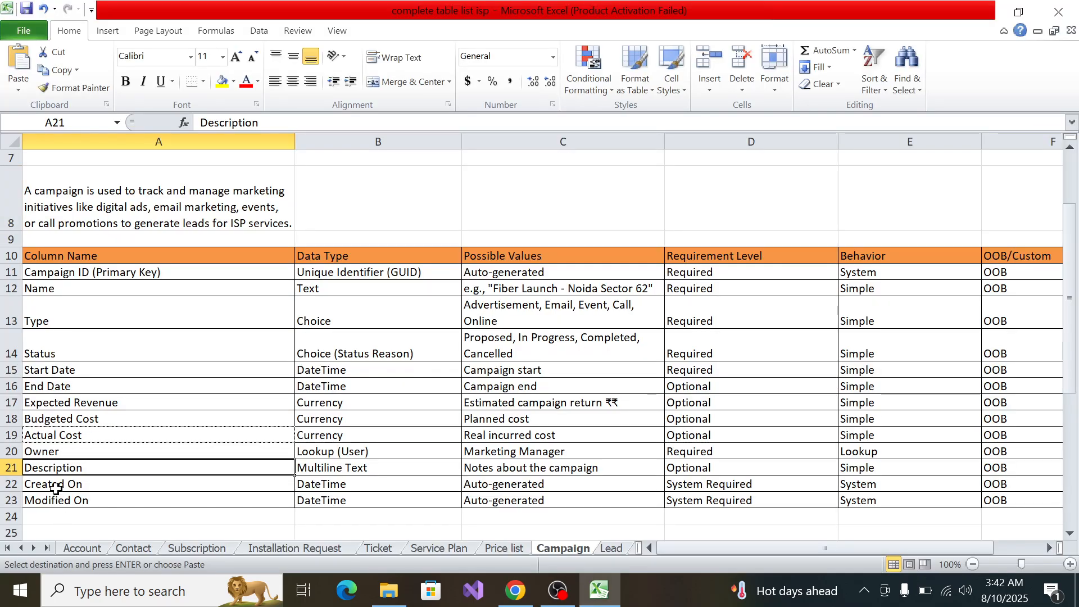
{"action": "key", "text": "alt+Tab"}
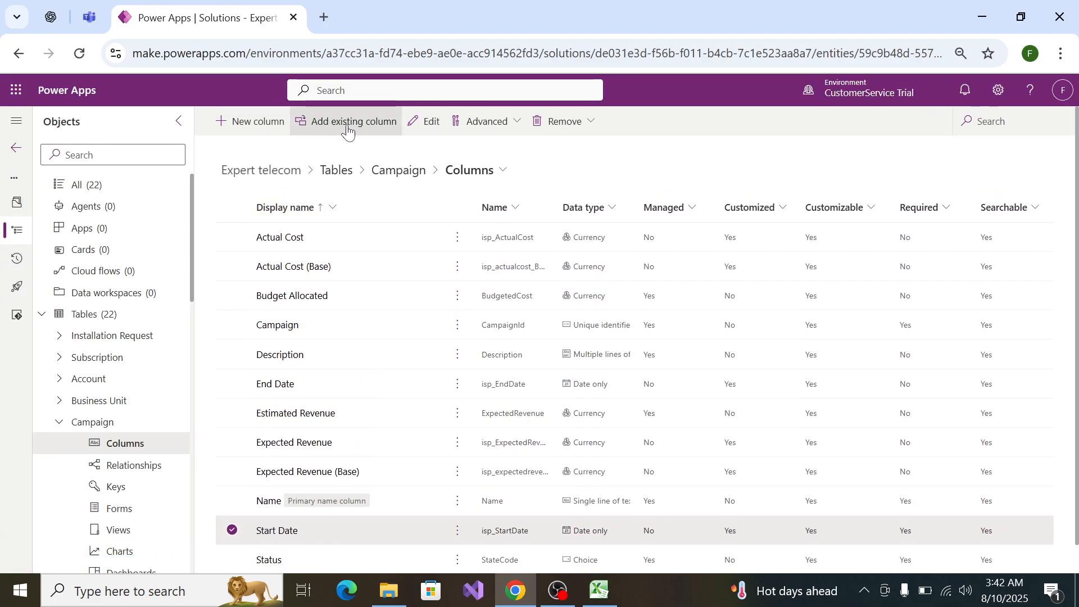
{"action": "left_click", "coordinate": [347, 129]}
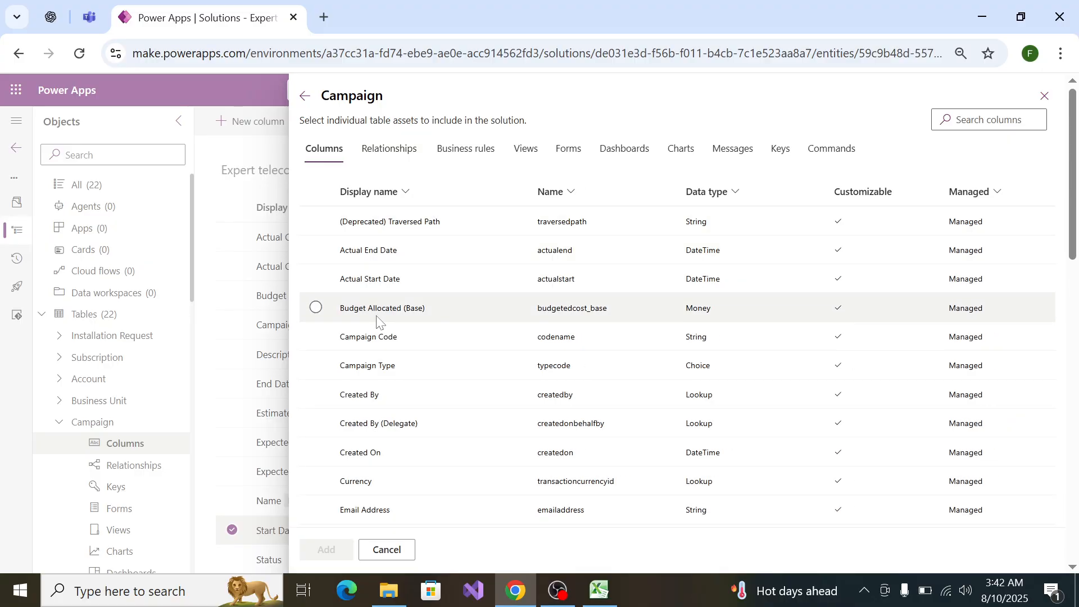
{"action": "left_click", "coordinate": [331, 459]}
{"action": "scroll", "coordinate": [361, 414], "scroll_direction": "down", "scroll_amount": 5}
{"action": "key", "text": "alt+Tab"}
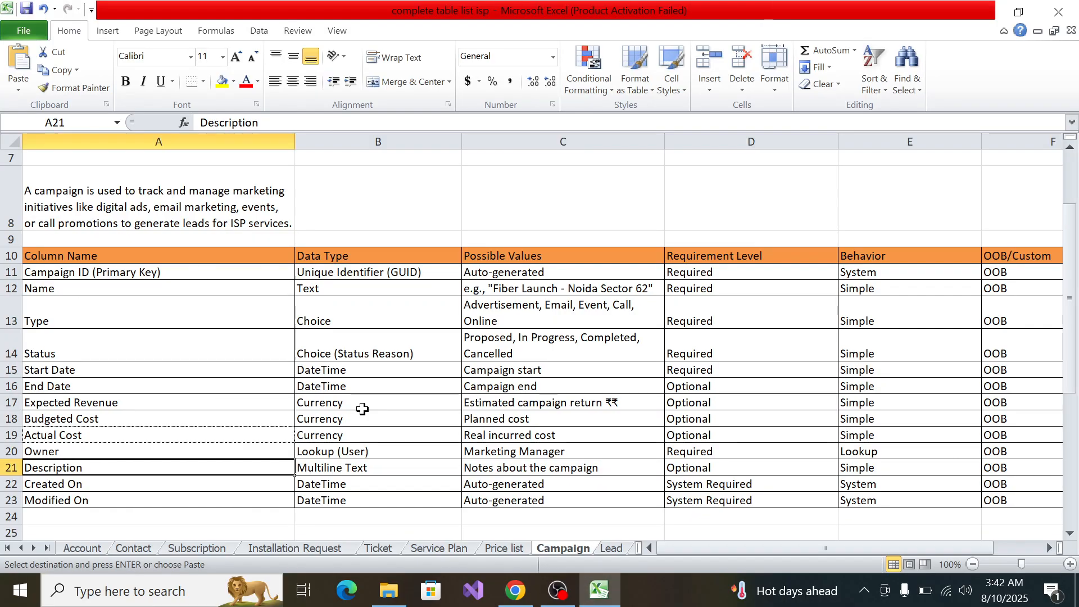
{"action": "key", "text": "alt+Tab"}
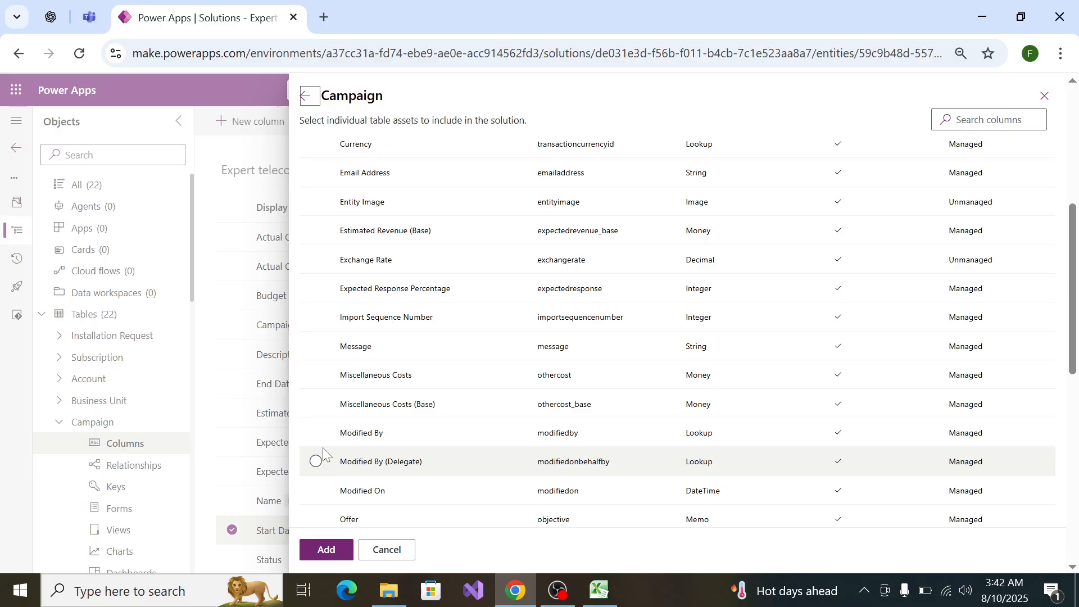
{"action": "key", "text": "alt+Tab"}
{"action": "key", "text": "alt+Tab"}
{"action": "left_click", "coordinate": [317, 490]}
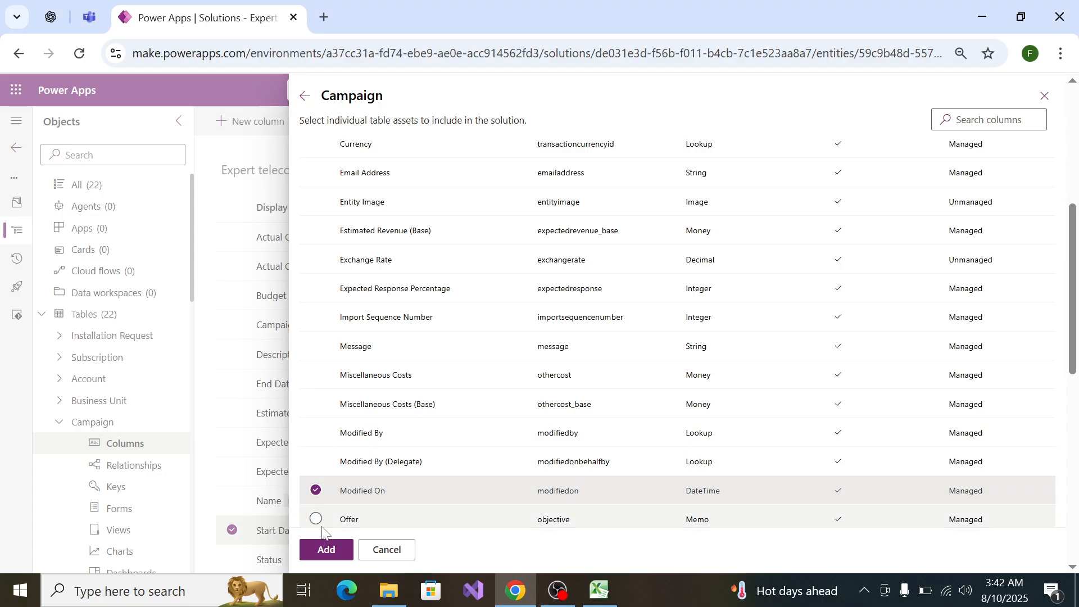
{"action": "left_click", "coordinate": [328, 551]}
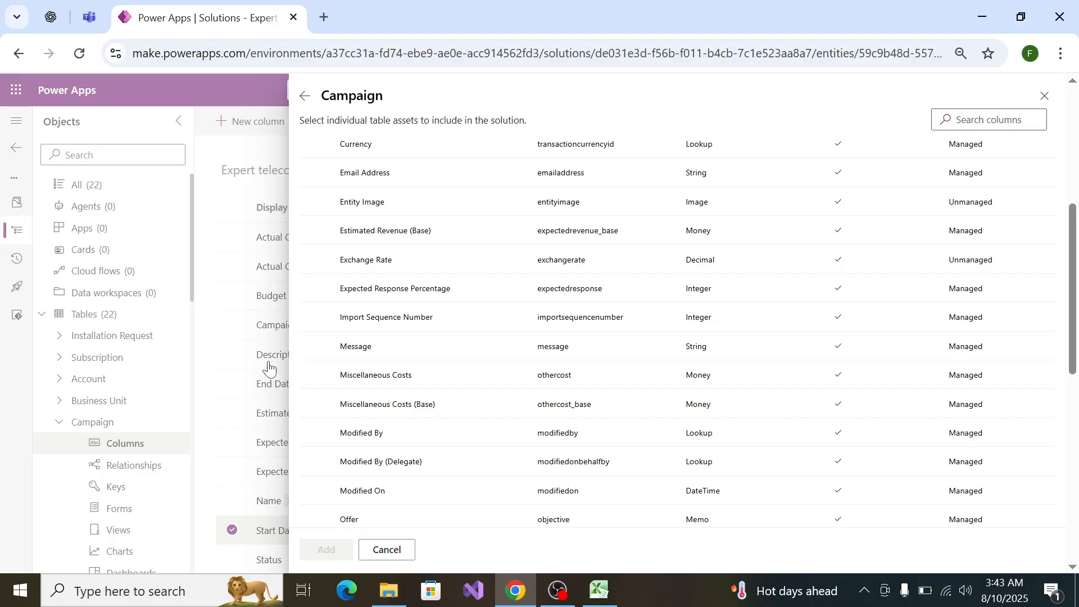
Step: Look through the list of existing Campaign columns available to add and return to the Excel specification
{"action": "scroll", "coordinate": [503, 388], "scroll_direction": "down", "scroll_amount": 8}
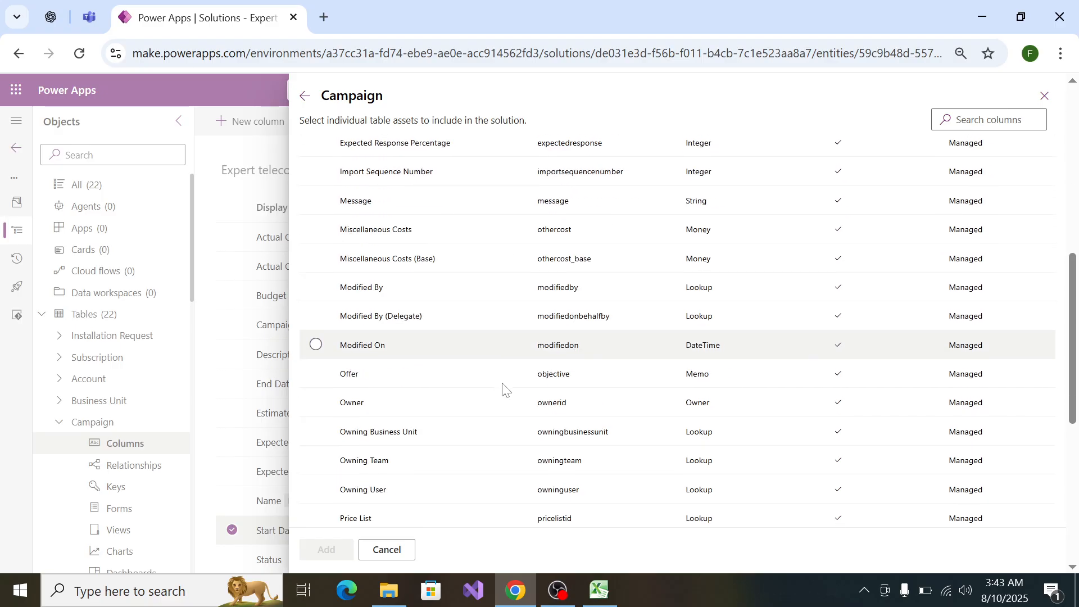
{"action": "scroll", "coordinate": [506, 380], "scroll_direction": "up", "scroll_amount": 8}
{"action": "scroll", "coordinate": [506, 381], "scroll_direction": "up", "scroll_amount": 5}
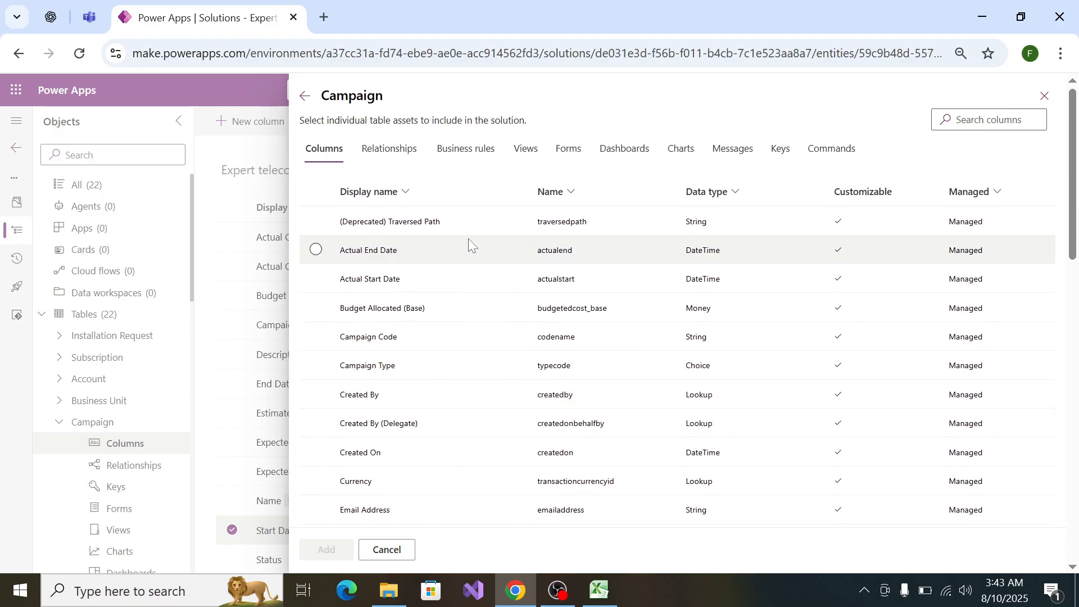
{"action": "key", "text": "alt+Tab"}
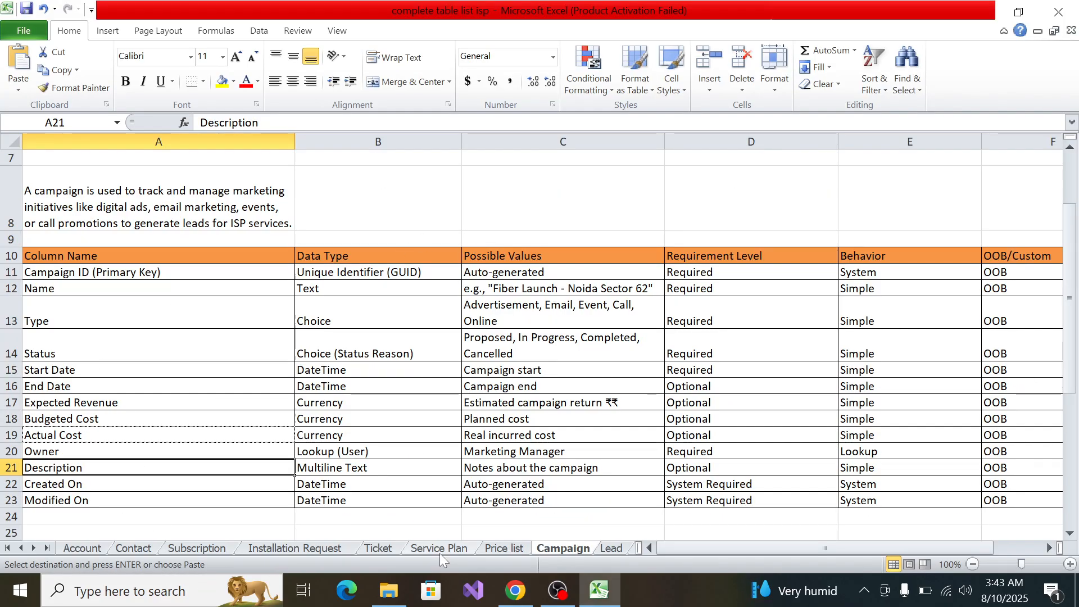
Step: Open the Lead sheet of the Excel specification, widen the sheet tab strip and select the Lead table's title cell
{"action": "left_click", "coordinate": [611, 546]}
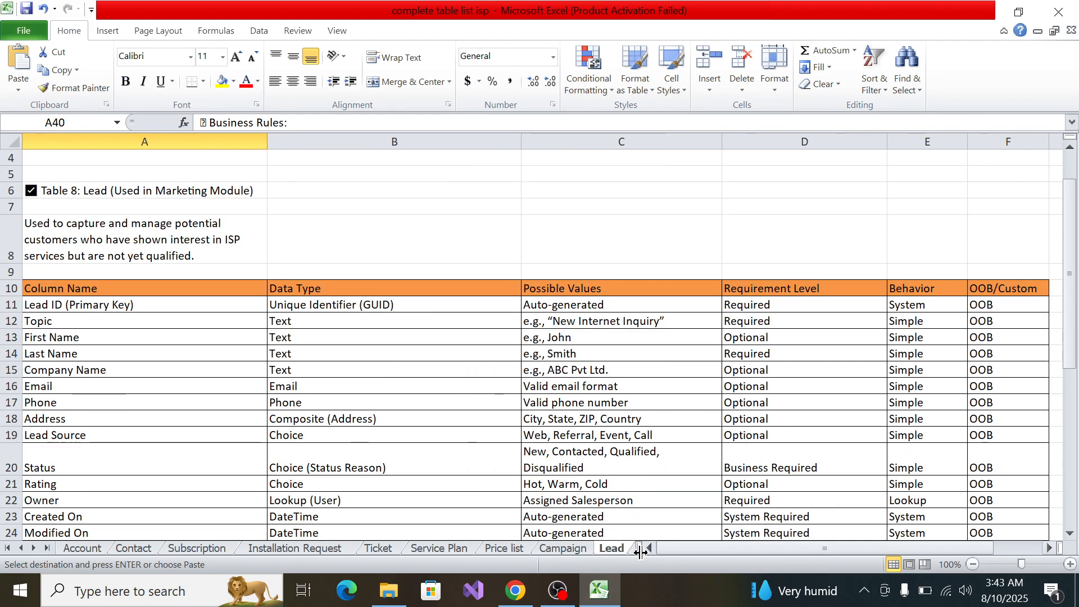
{"action": "left_click_drag", "start_coordinate": [641, 553], "coordinate": [1038, 558]}
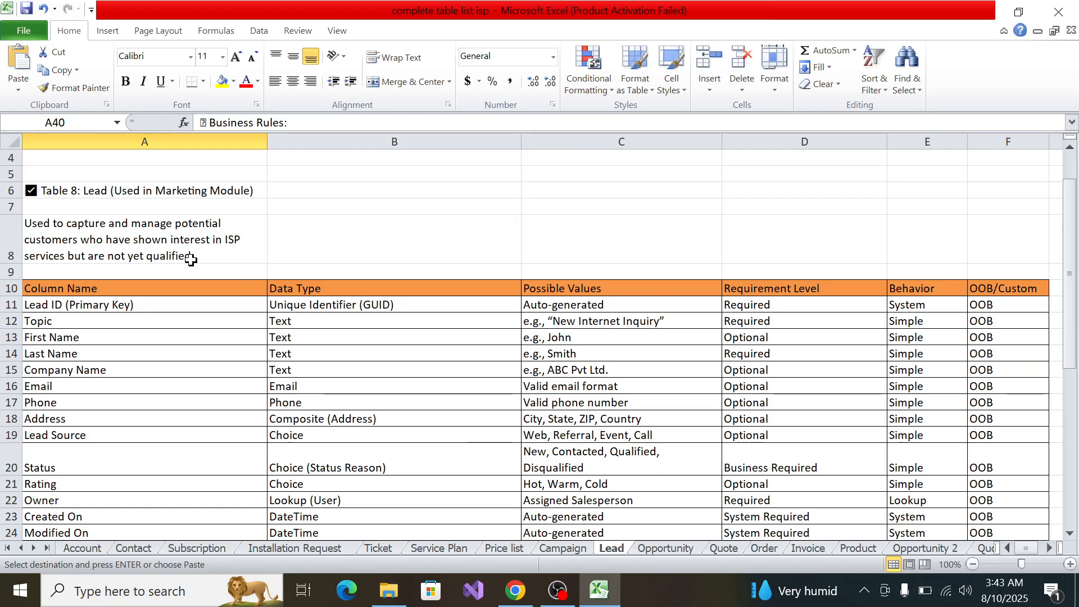
{"action": "left_click", "coordinate": [98, 187]}
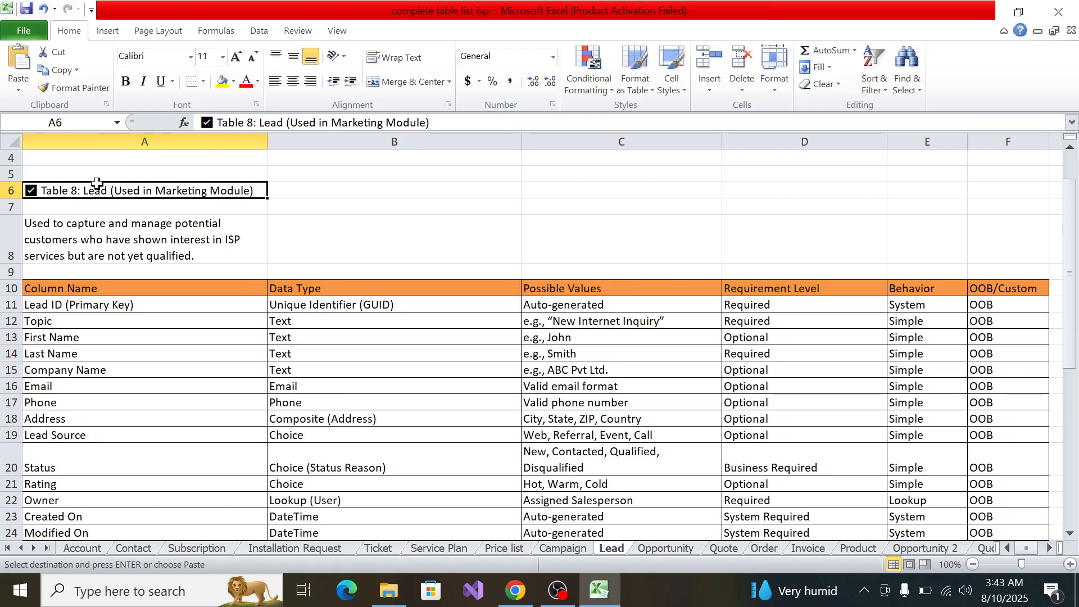
Step: Switch to Power Apps and add the existing Created On and Modified On columns to the Campaign table
{"action": "key", "text": "alt+Tab"}
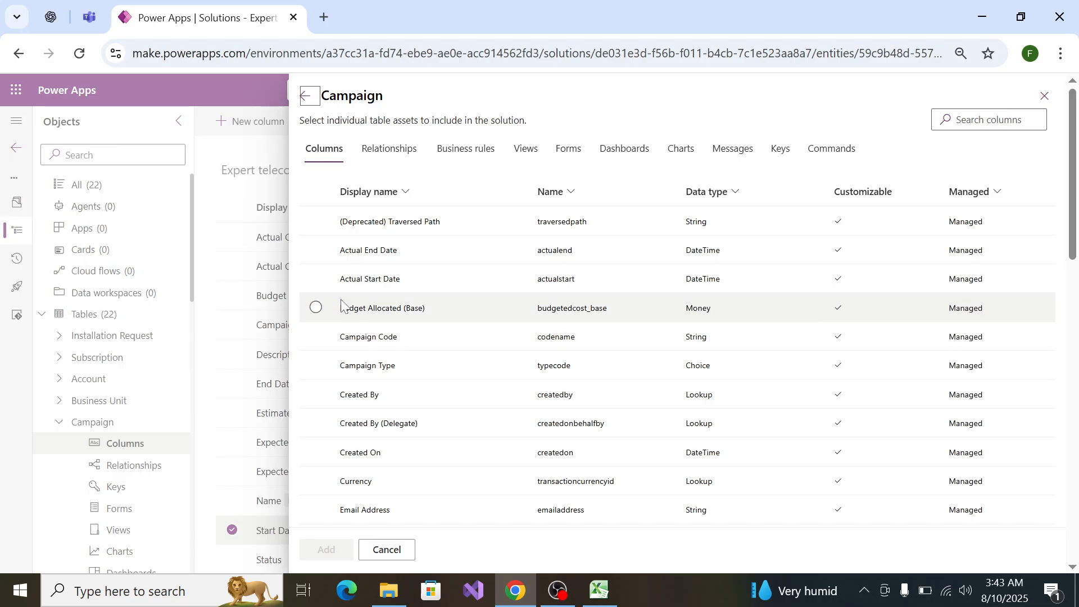
{"action": "scroll", "coordinate": [334, 316], "scroll_direction": "down", "scroll_amount": 10}
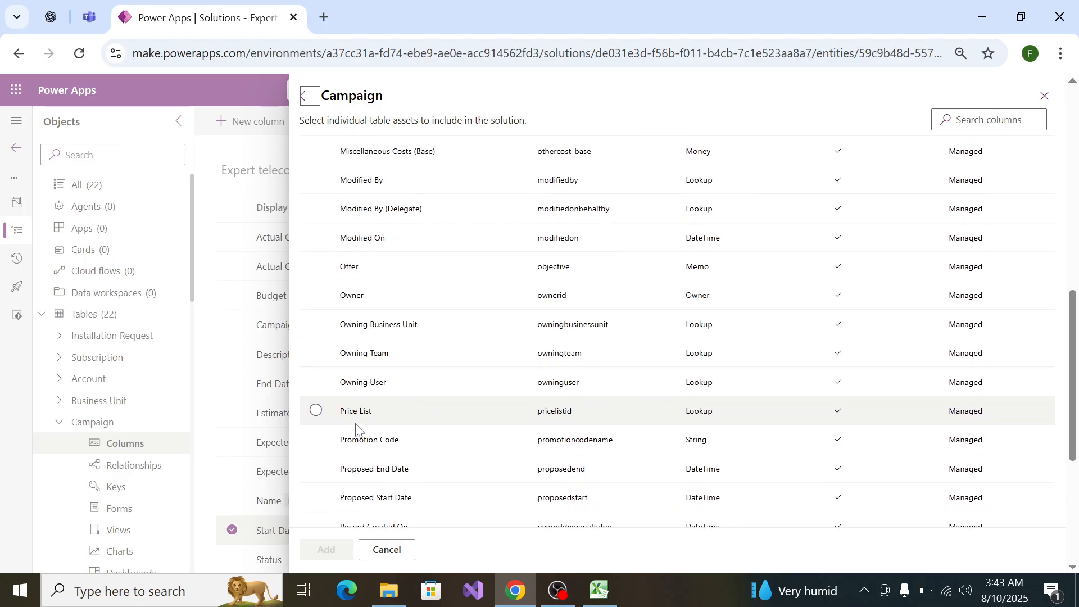
{"action": "scroll", "coordinate": [356, 429], "scroll_direction": "up", "scroll_amount": 7}
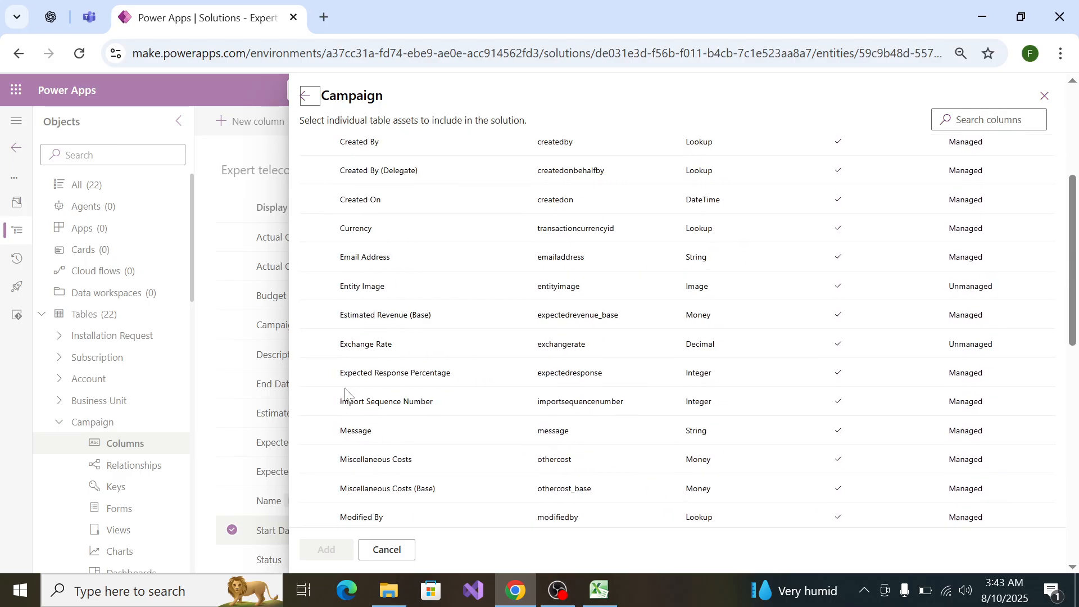
{"action": "scroll", "coordinate": [345, 393], "scroll_direction": "up", "scroll_amount": 5}
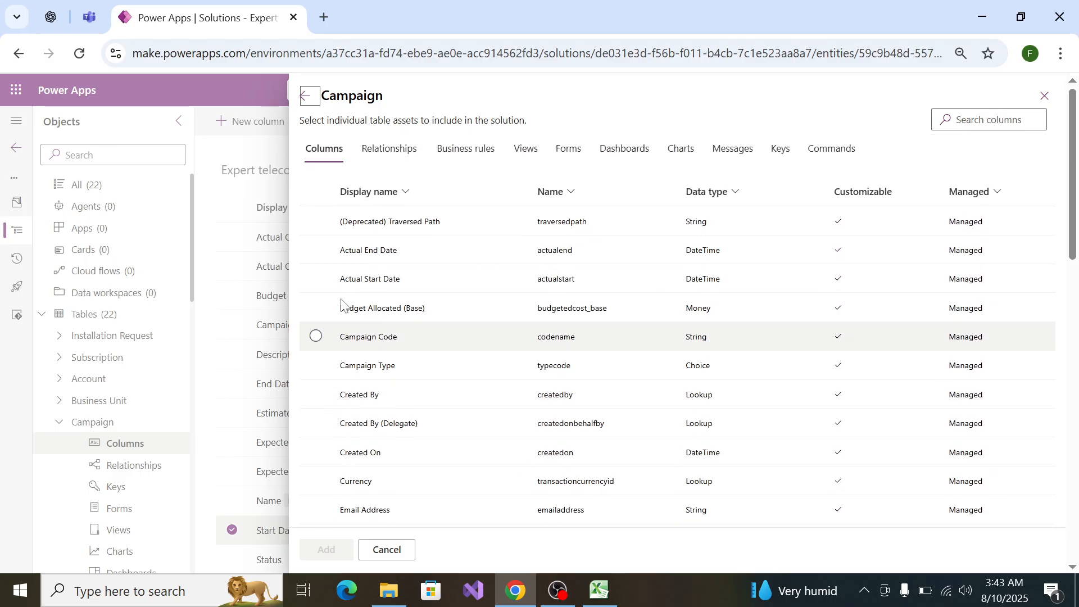
{"action": "left_click", "coordinate": [317, 454]}
{"action": "scroll", "coordinate": [325, 407], "scroll_direction": "down", "scroll_amount": 5}
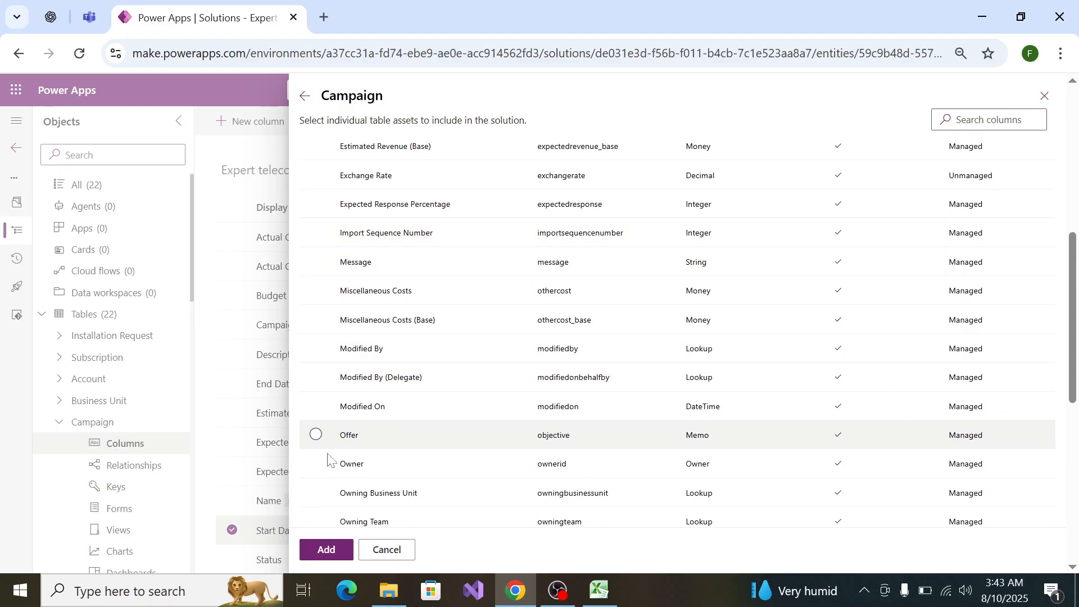
{"action": "scroll", "coordinate": [323, 477], "scroll_direction": "down", "scroll_amount": 8}
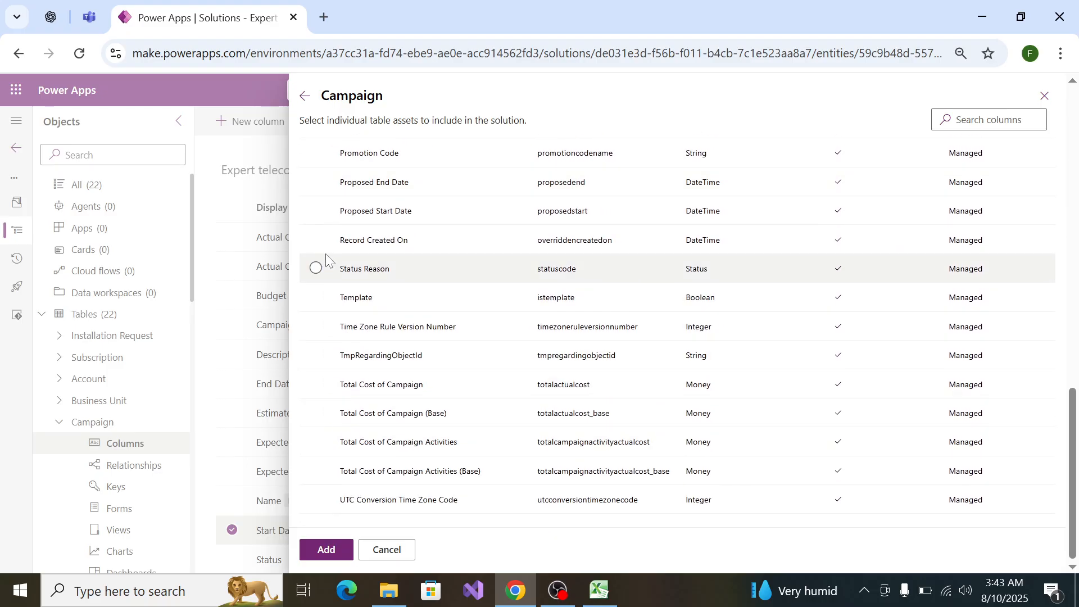
{"action": "scroll", "coordinate": [329, 260], "scroll_direction": "up", "scroll_amount": 5}
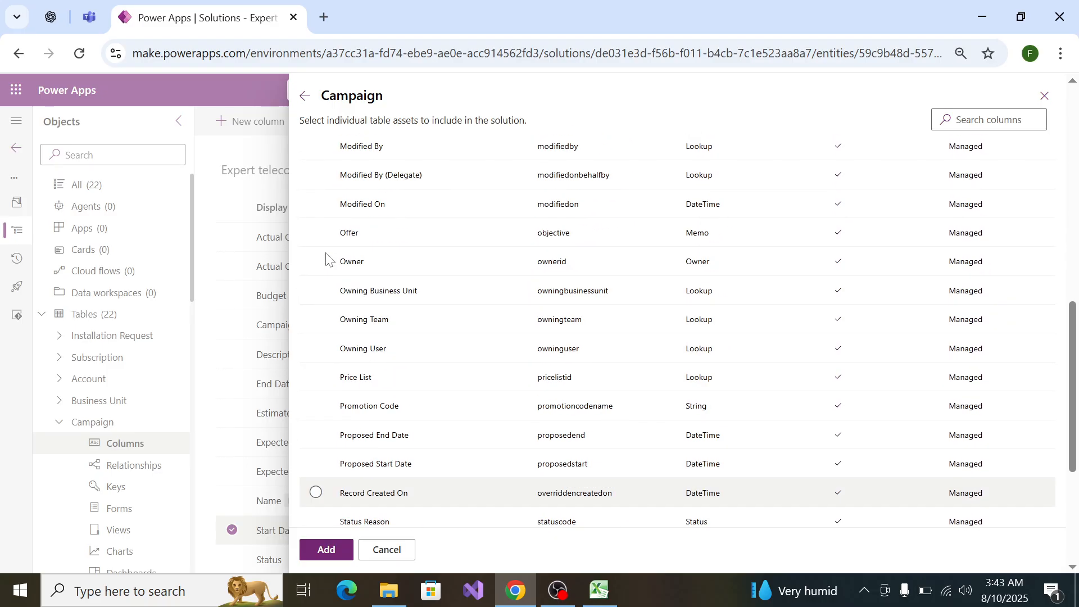
{"action": "left_click", "coordinate": [324, 205]}
{"action": "left_click", "coordinate": [323, 549]}
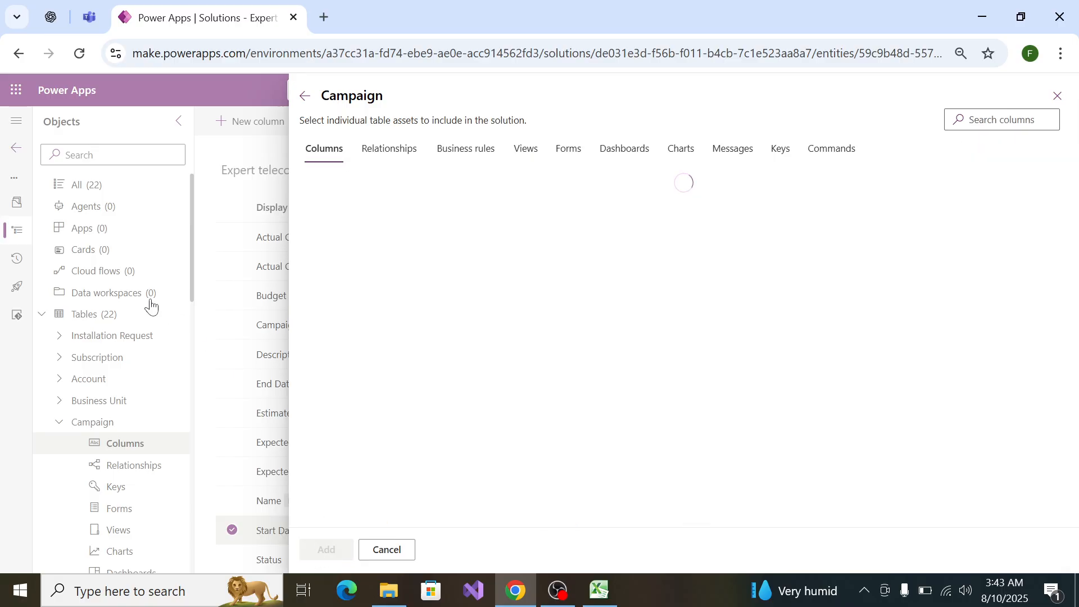
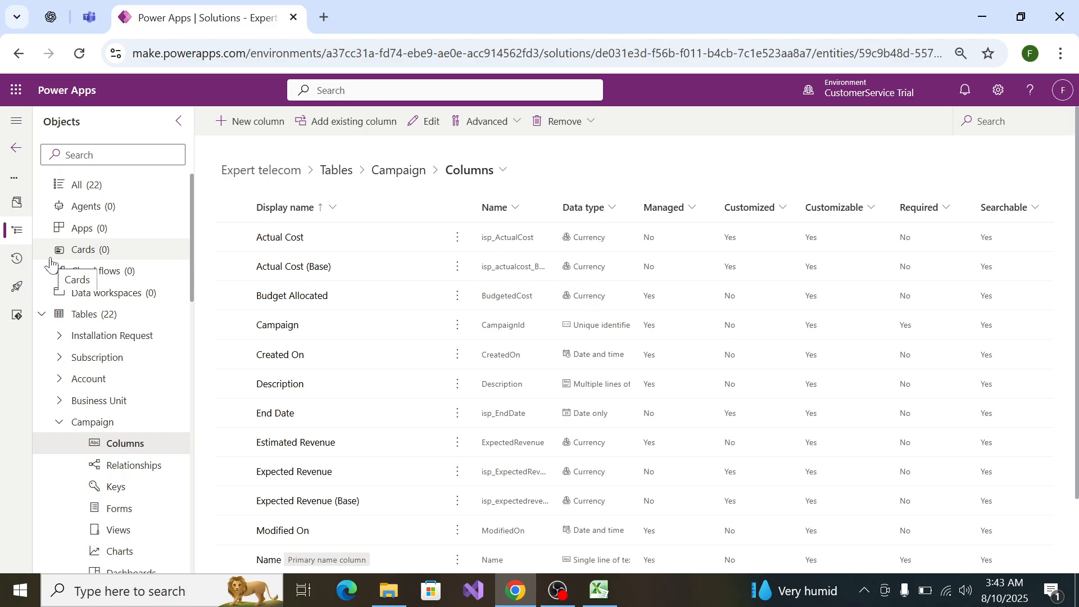
Step: Check the Lead specification in Excel, then collapse the Campaign table in Power Apps and open the Lead table's columns
{"action": "key", "text": "alt+Tab"}
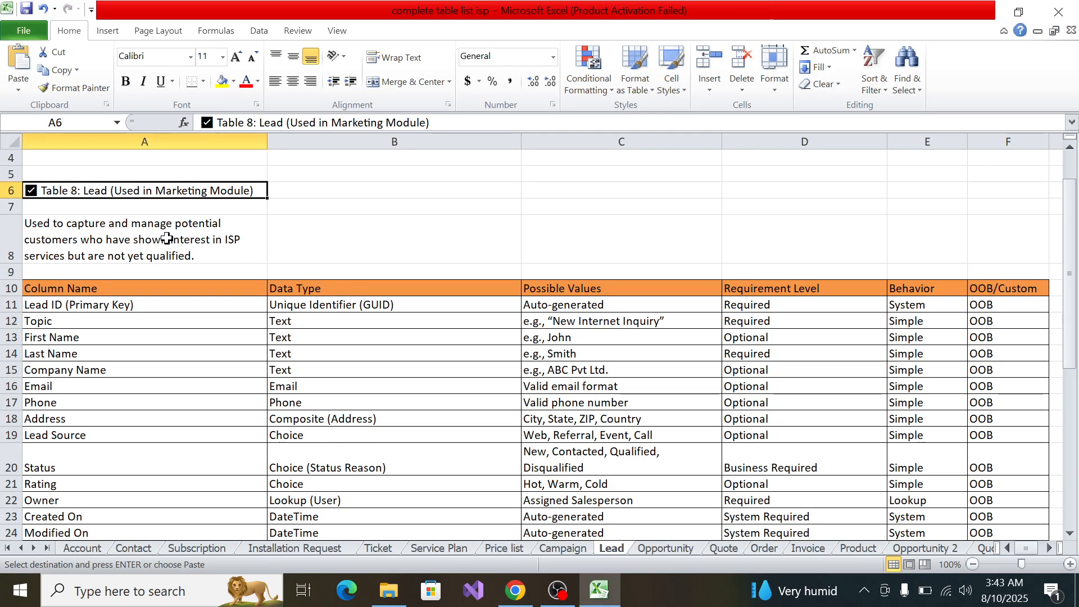
{"action": "key", "text": "alt+Tab"}
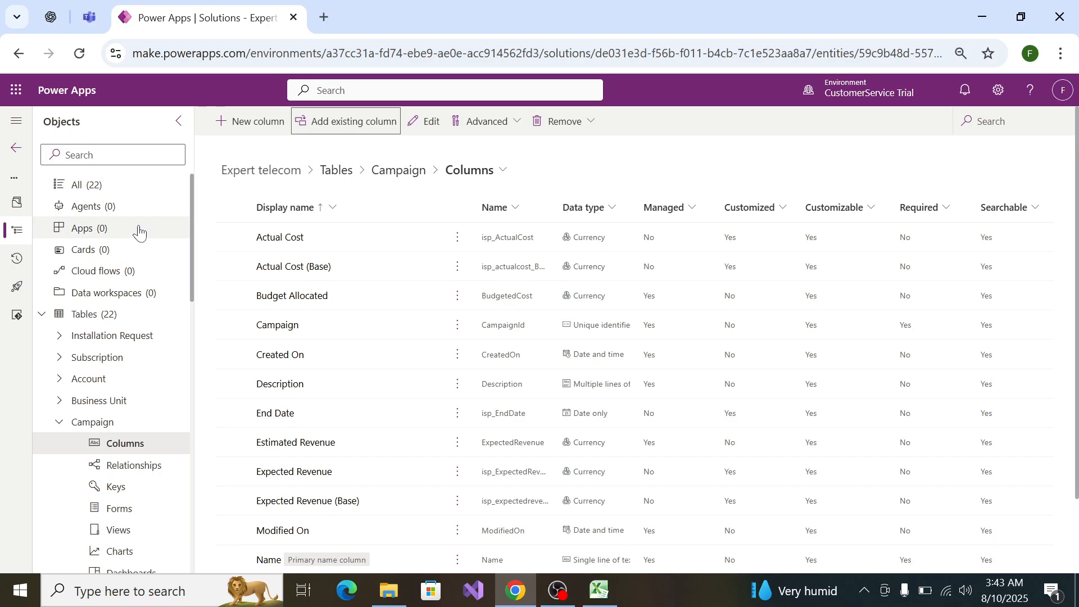
{"action": "left_click", "coordinate": [59, 423]}
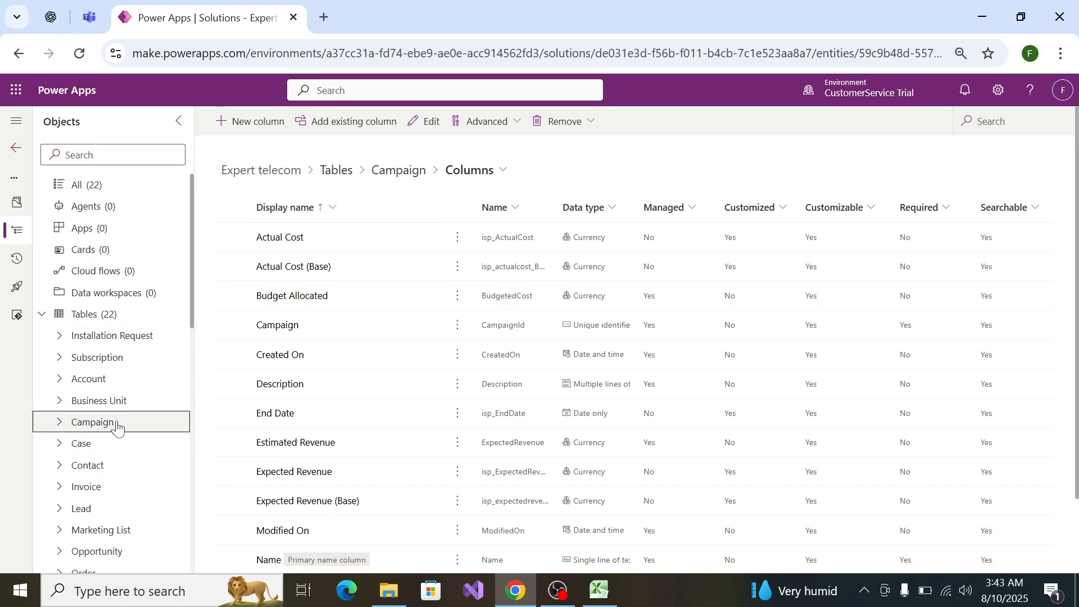
{"action": "scroll", "coordinate": [118, 430], "scroll_direction": "down", "scroll_amount": 5}
{"action": "left_click", "coordinate": [59, 341]}
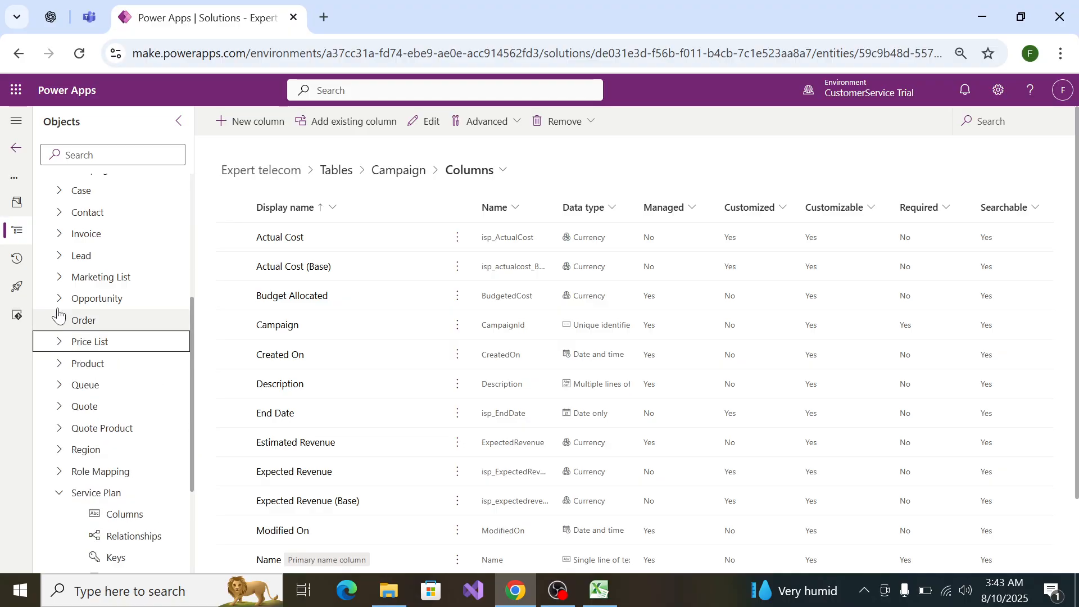
{"action": "left_click", "coordinate": [59, 255]}
{"action": "left_click", "coordinate": [113, 274]}
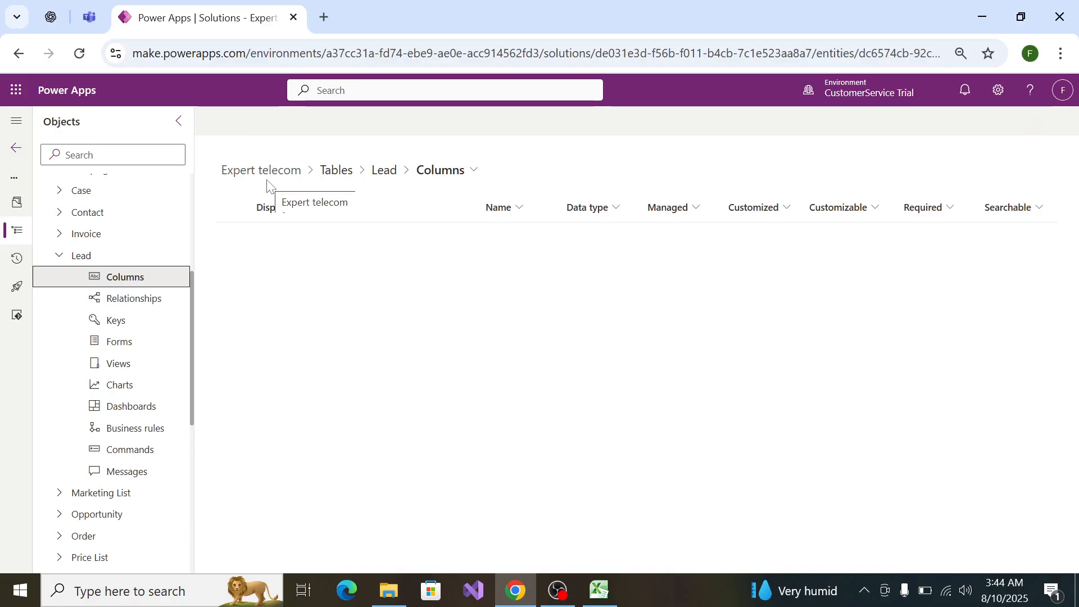
Step: Open the list of existing columns for the Lead table and check the required Lead columns in the Excel specification
{"action": "left_click", "coordinate": [270, 129]}
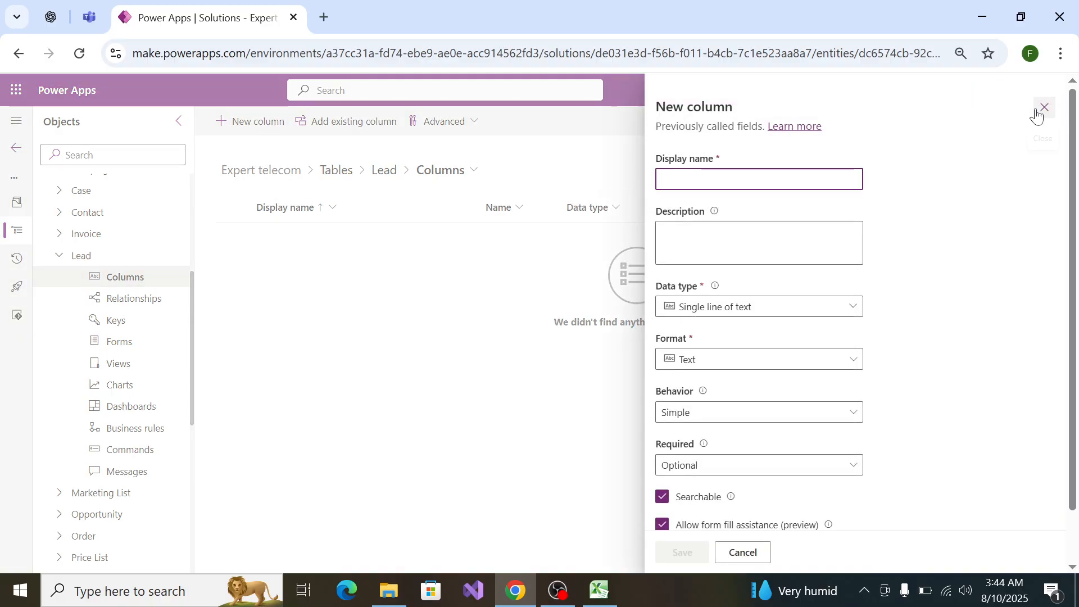
{"action": "left_click", "coordinate": [1037, 111]}
{"action": "left_click", "coordinate": [343, 126]}
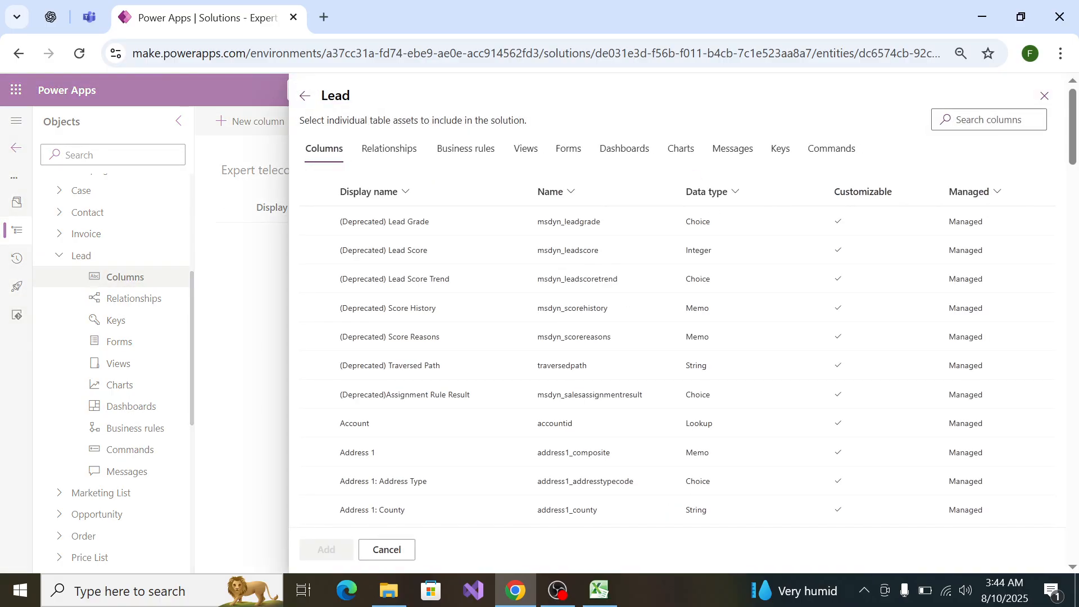
{"action": "key", "text": "alt+Tab"}
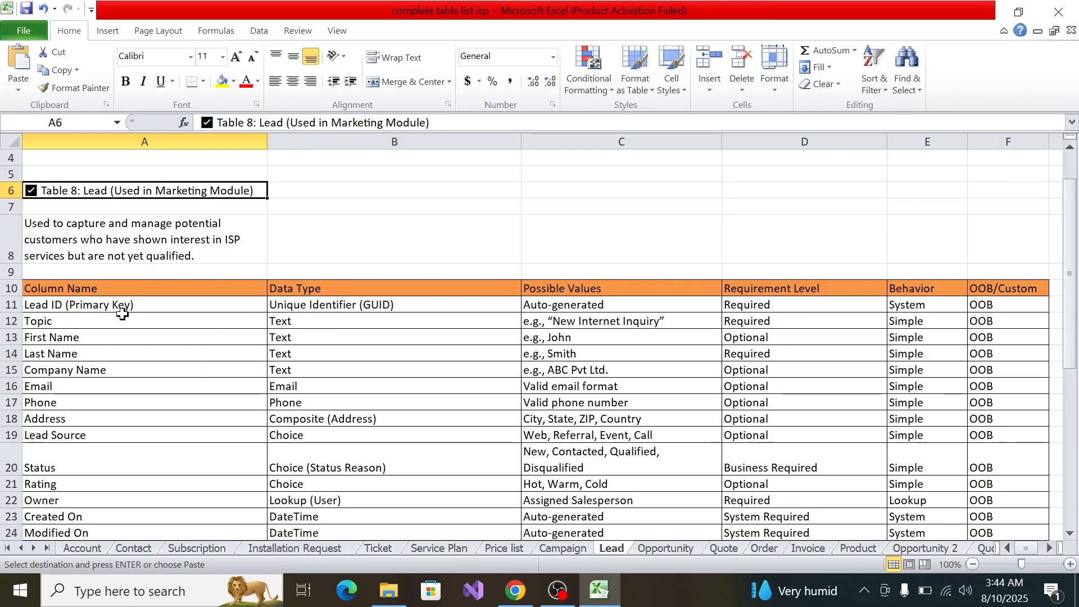
{"action": "key", "text": "alt+Tab"}
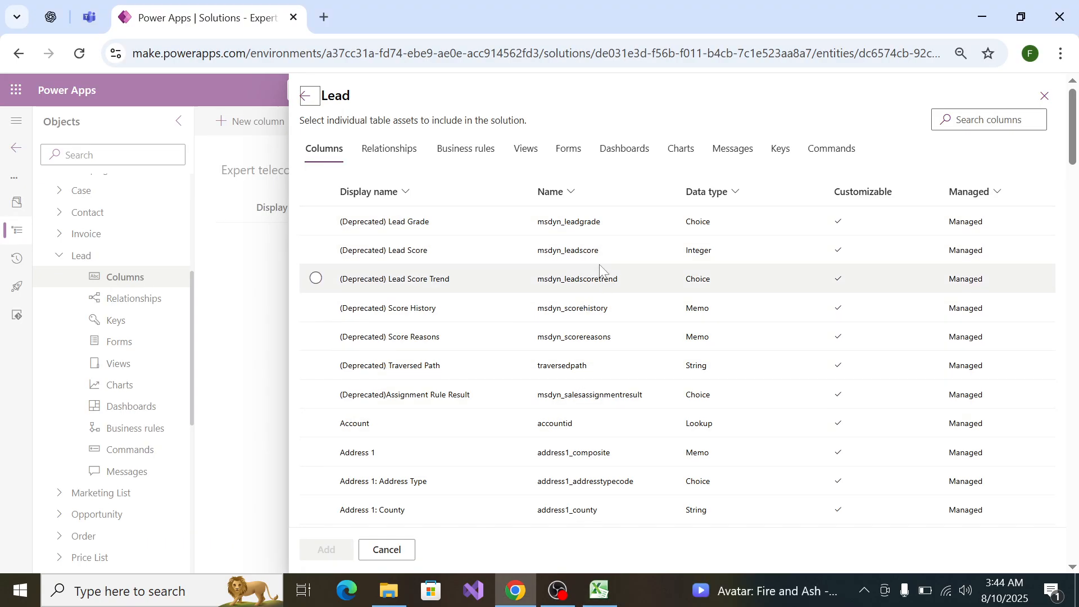
Step: Look through the existing Lead columns available to add, loading the next 100 items to reach the end of the list
{"action": "scroll", "coordinate": [584, 386], "scroll_direction": "down", "scroll_amount": 8}
{"action": "scroll", "coordinate": [597, 386], "scroll_direction": "down", "scroll_amount": 15}
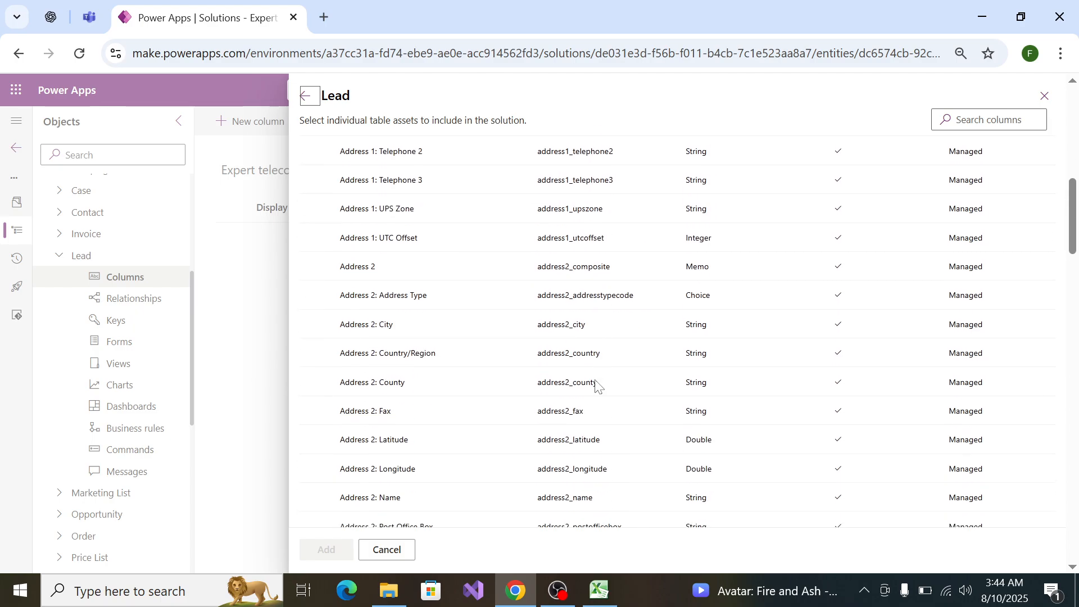
{"action": "scroll", "coordinate": [597, 386], "scroll_direction": "down", "scroll_amount": 6}
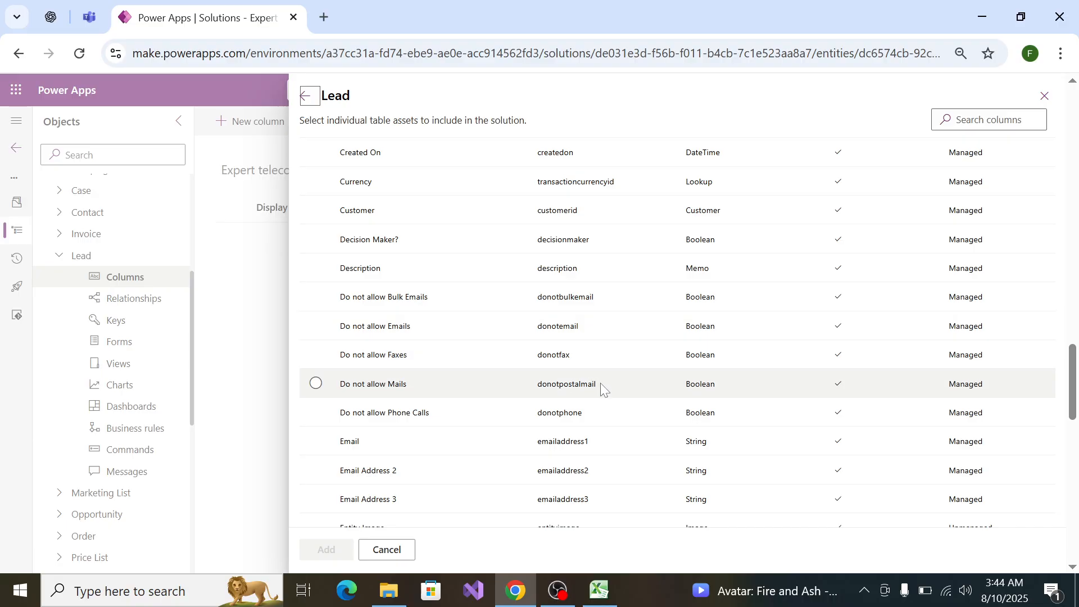
{"action": "scroll", "coordinate": [600, 382], "scroll_direction": "down", "scroll_amount": 6}
{"action": "scroll", "coordinate": [606, 379], "scroll_direction": "down", "scroll_amount": 5}
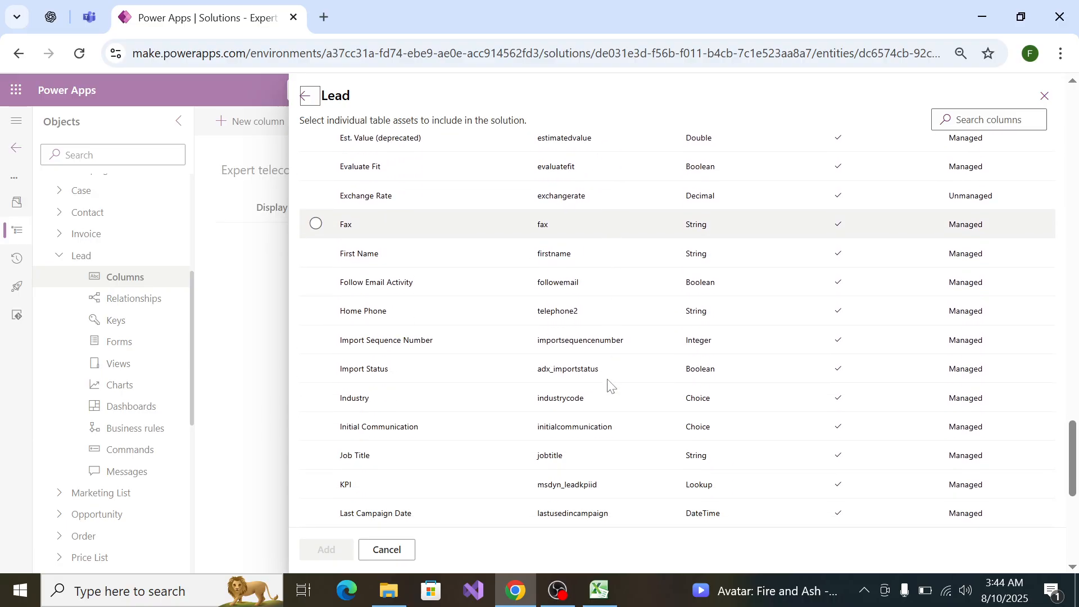
{"action": "scroll", "coordinate": [609, 378], "scroll_direction": "down", "scroll_amount": 3}
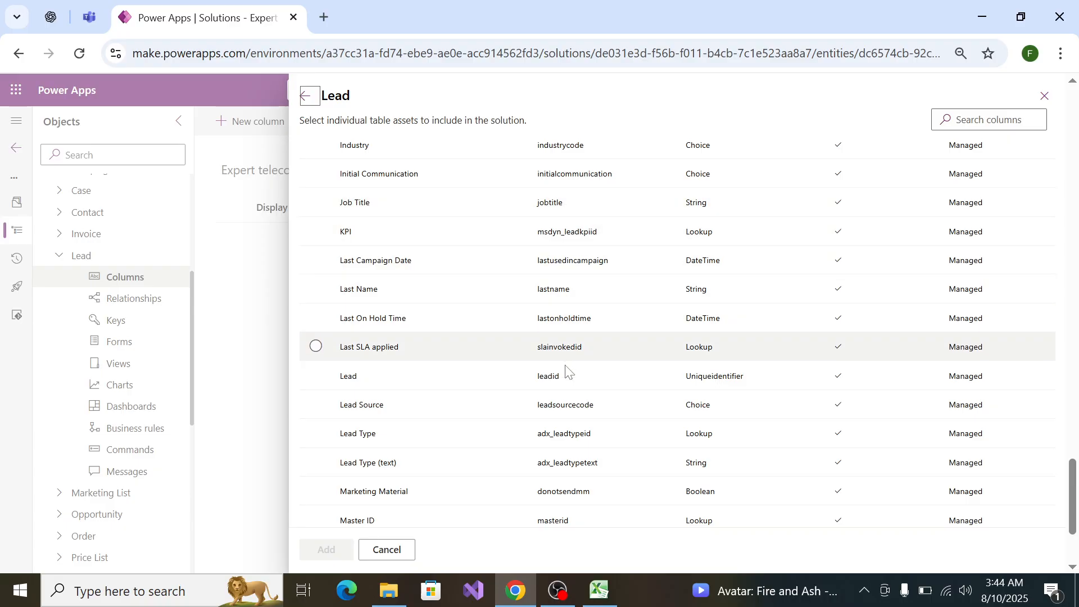
{"action": "scroll", "coordinate": [568, 419], "scroll_direction": "down", "scroll_amount": 3}
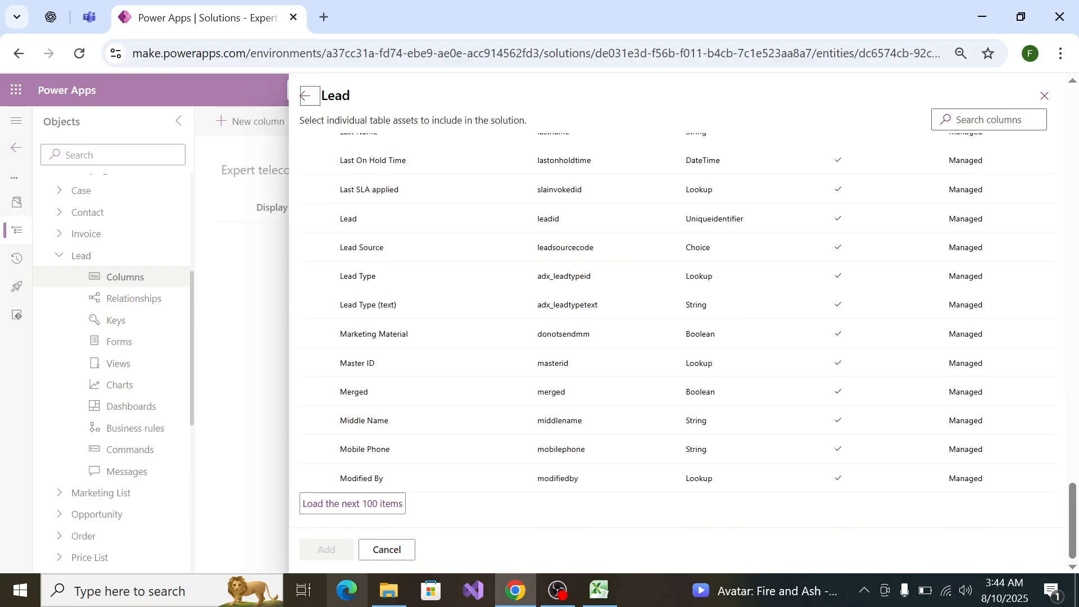
{"action": "left_click", "coordinate": [354, 505]}
{"action": "scroll", "coordinate": [393, 382], "scroll_direction": "down", "scroll_amount": 20}
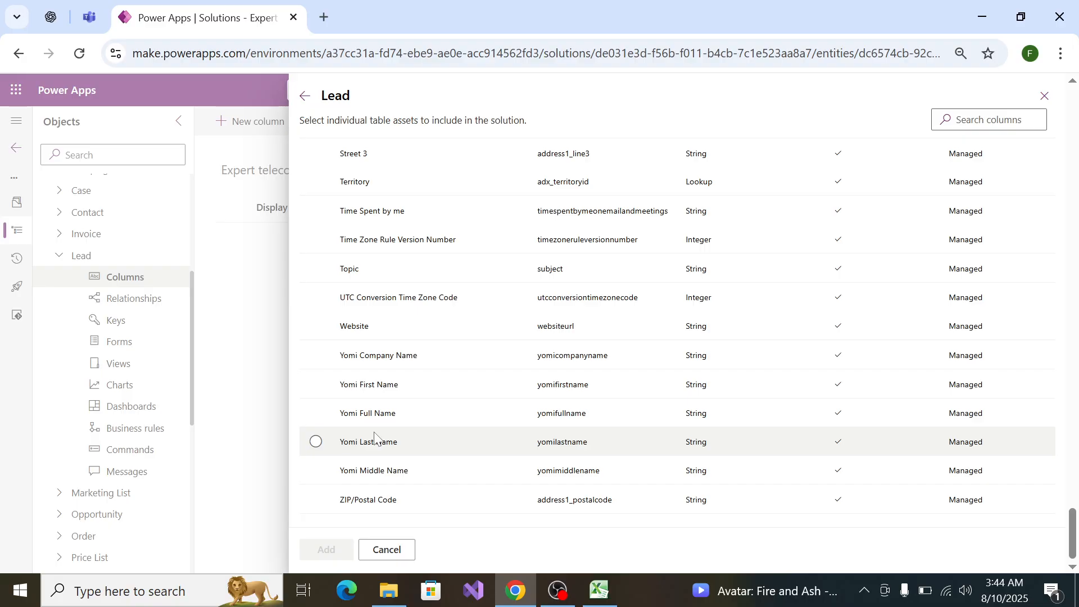
Step: Recheck the Lead specification in Excel, then look through the existing Lead columns in Power Apps from the beginning of the list
{"action": "key", "text": "alt+Tab"}
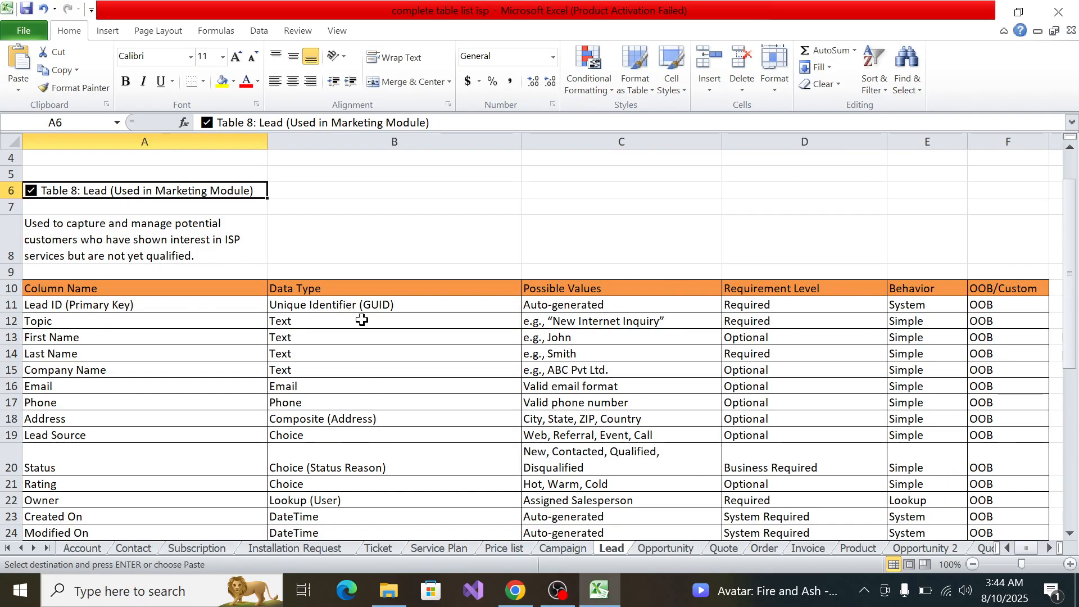
{"action": "key", "text": "alt+Tab"}
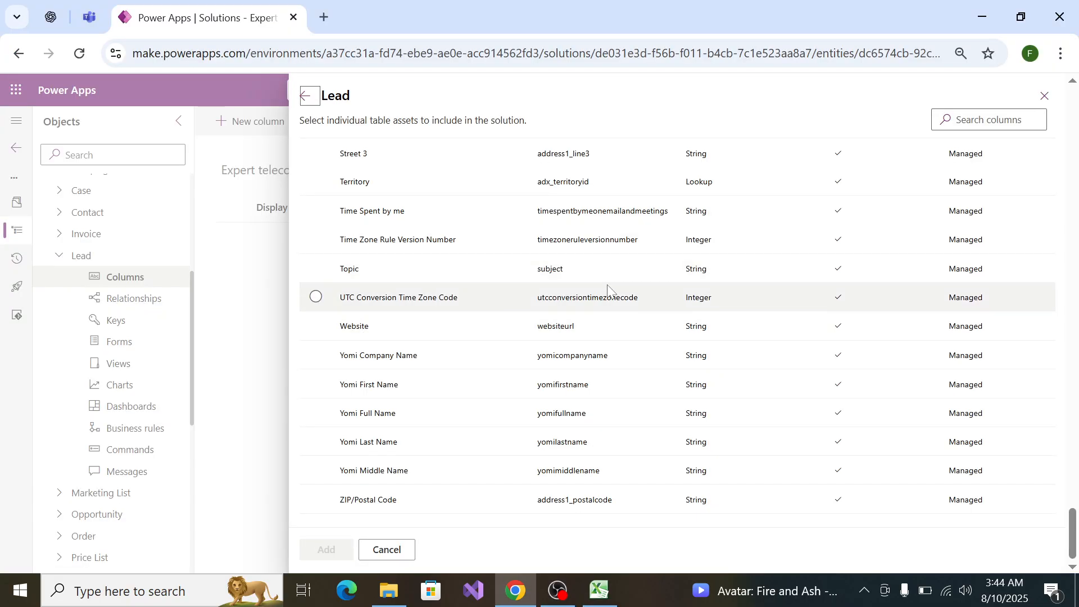
{"action": "scroll", "coordinate": [608, 289], "scroll_direction": "up", "scroll_amount": 20}
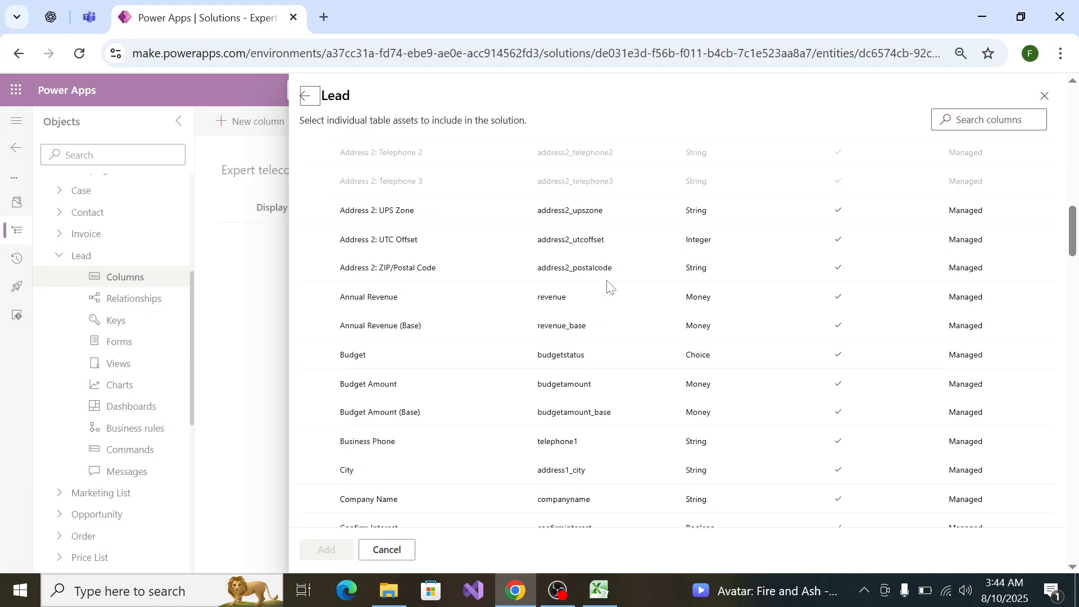
{"action": "scroll", "coordinate": [608, 285], "scroll_direction": "up", "scroll_amount": 20}
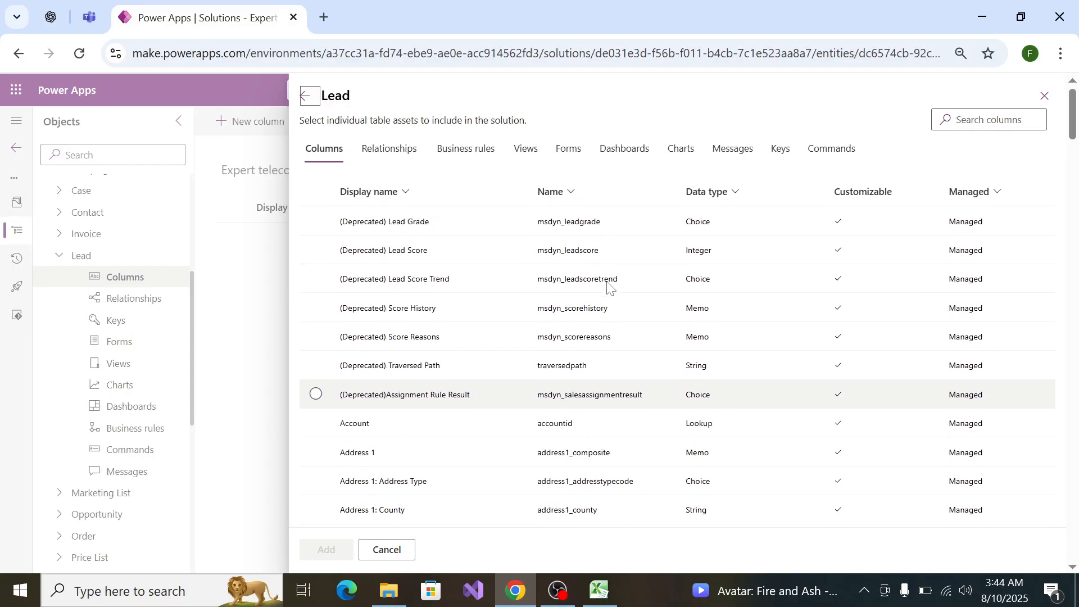
{"action": "scroll", "coordinate": [609, 371], "scroll_direction": "down", "scroll_amount": 5}
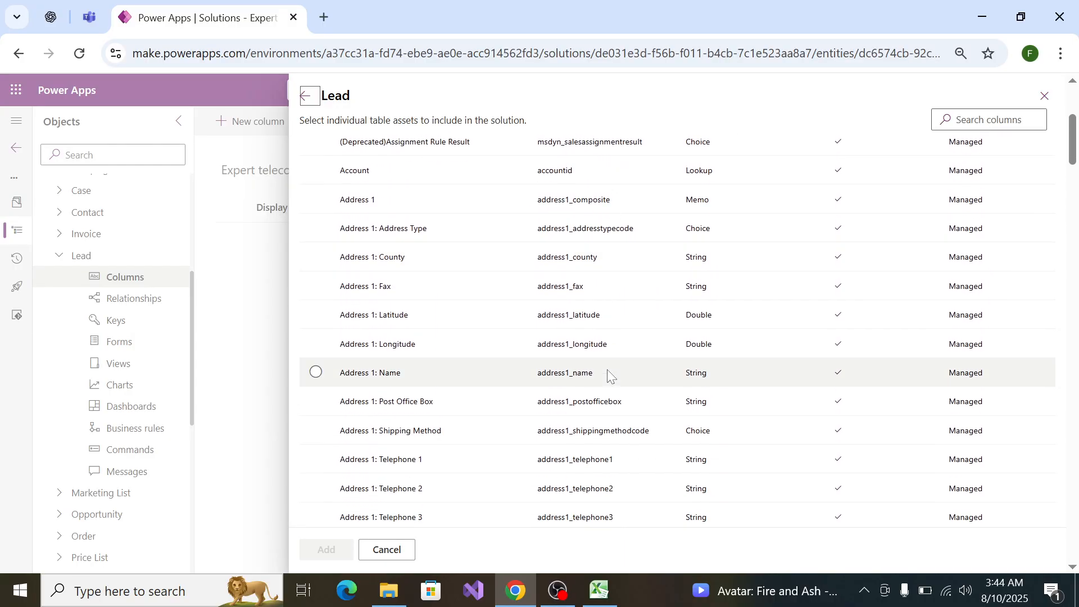
{"action": "scroll", "coordinate": [606, 371], "scroll_direction": "down", "scroll_amount": 12}
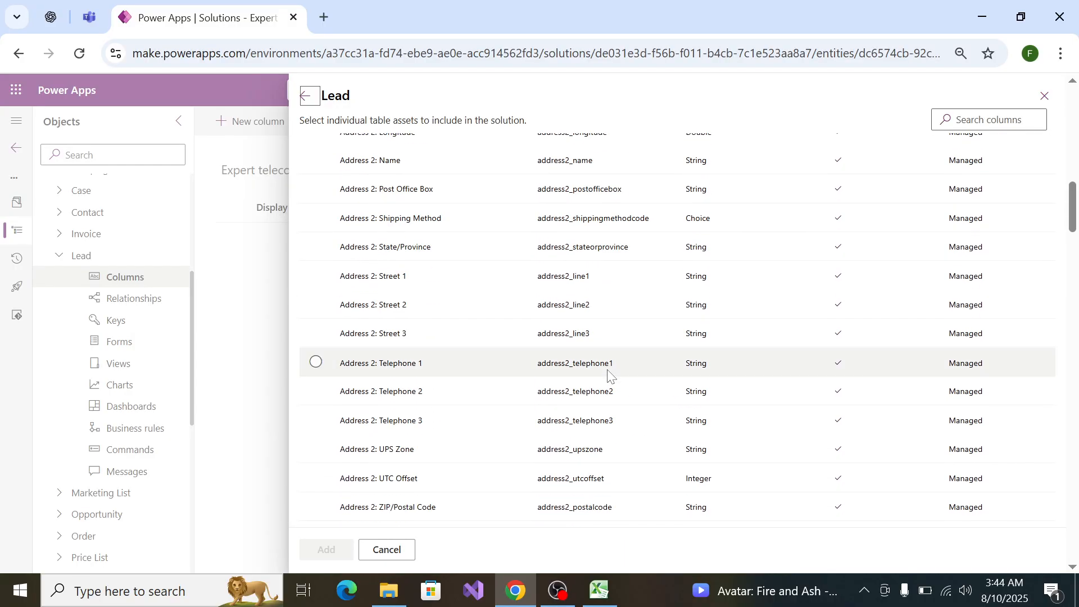
{"action": "scroll", "coordinate": [608, 375], "scroll_direction": "down", "scroll_amount": 10}
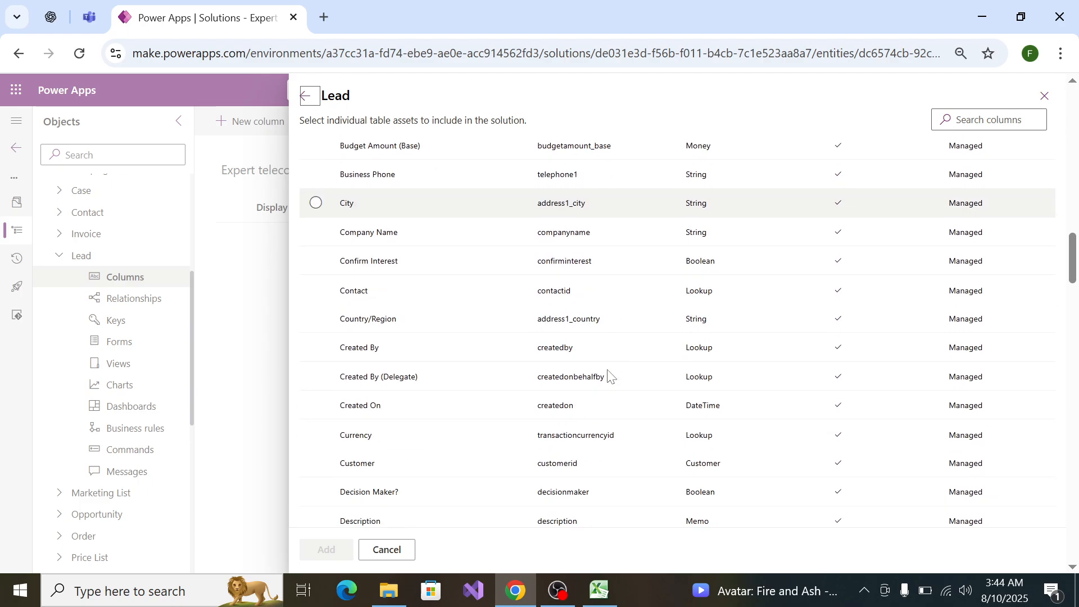
{"action": "scroll", "coordinate": [609, 375], "scroll_direction": "down", "scroll_amount": 8}
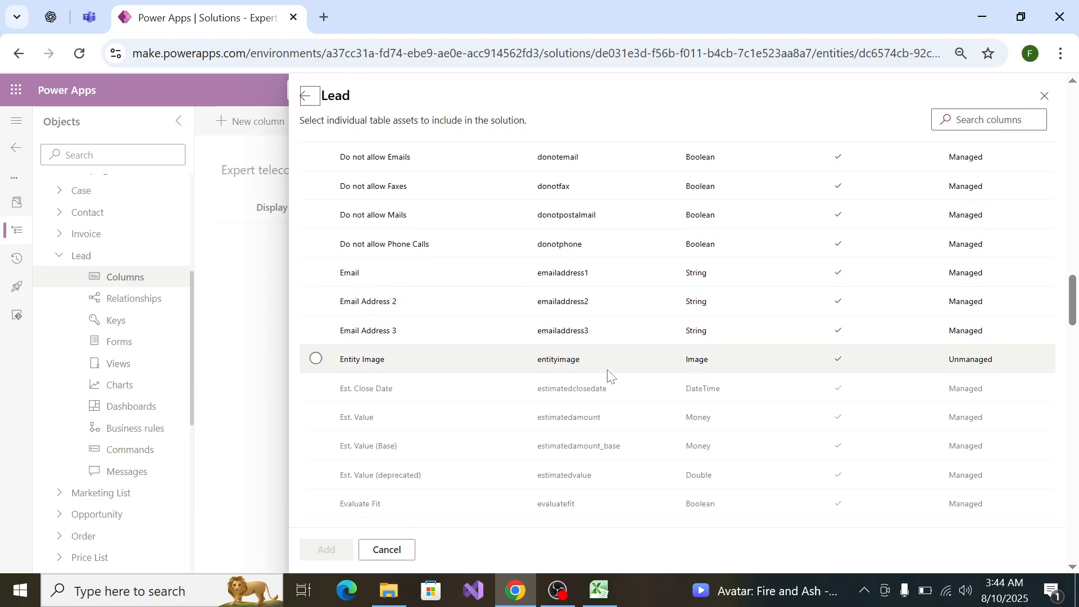
{"action": "scroll", "coordinate": [611, 375], "scroll_direction": "down", "scroll_amount": 12}
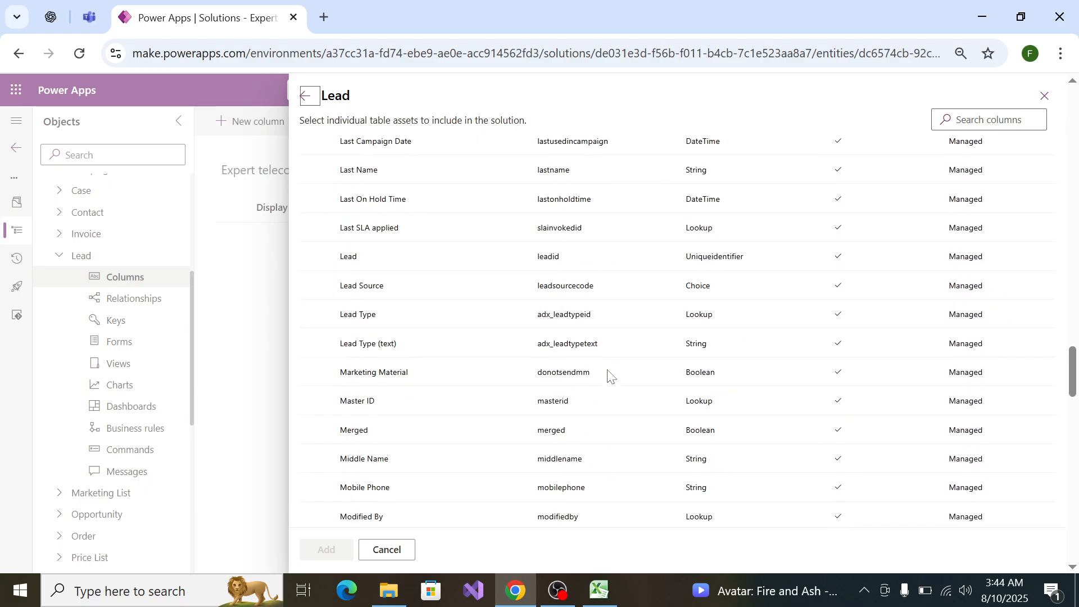
{"action": "scroll", "coordinate": [611, 376], "scroll_direction": "down", "scroll_amount": 12}
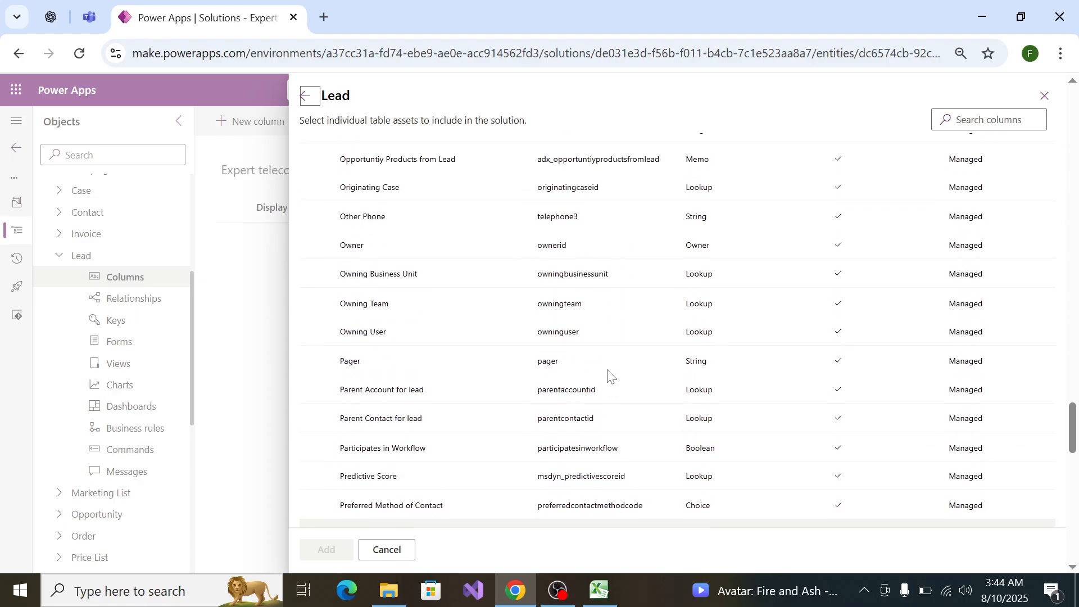
{"action": "scroll", "coordinate": [611, 376], "scroll_direction": "down", "scroll_amount": 10}
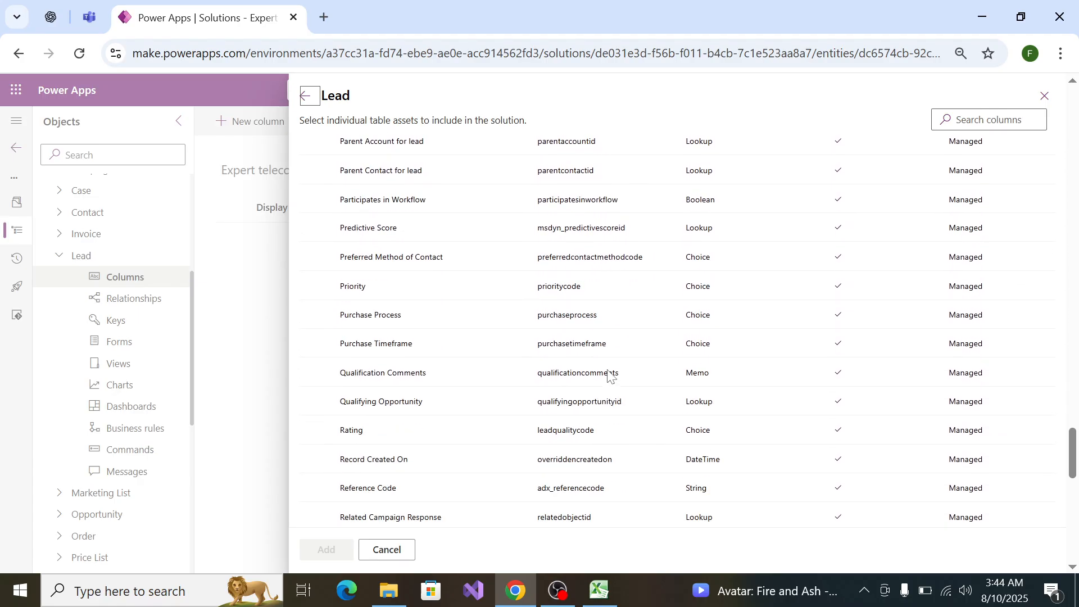
{"action": "scroll", "coordinate": [608, 370], "scroll_direction": "down", "scroll_amount": 8}
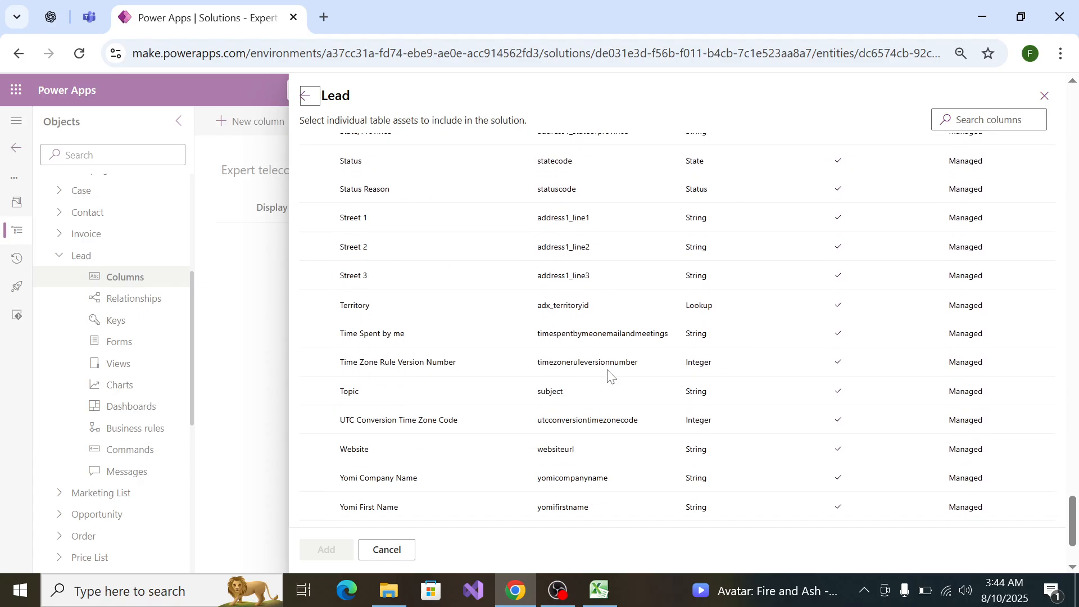
Step: Find the Lead unique identifier column (leadid) in the list and select it for adding to the solution
{"action": "scroll", "coordinate": [608, 370], "scroll_direction": "up", "scroll_amount": 15}
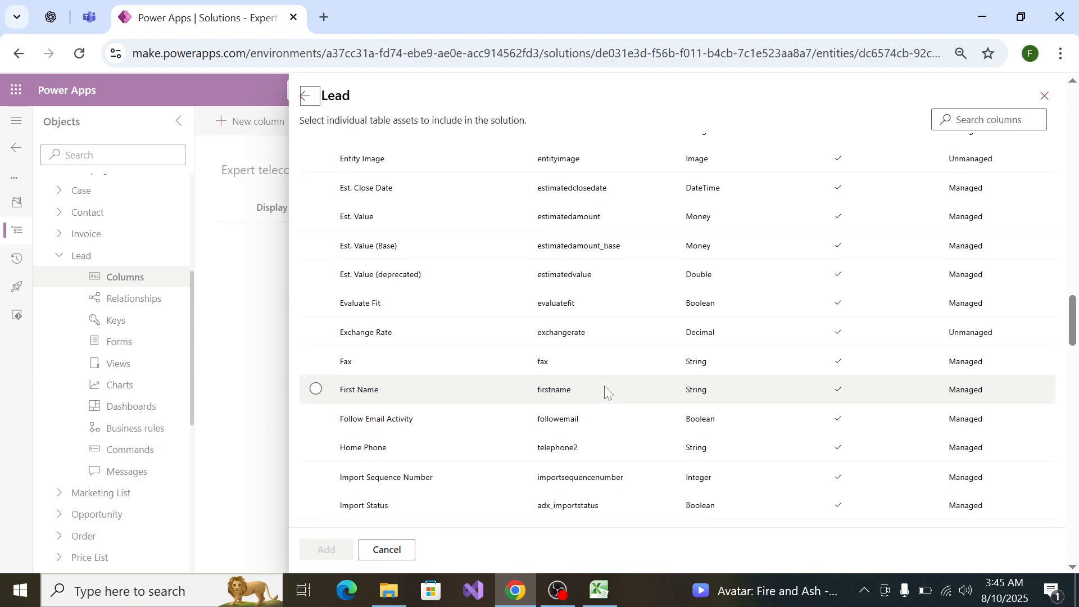
{"action": "scroll", "coordinate": [605, 387], "scroll_direction": "down", "scroll_amount": 15}
{"action": "scroll", "coordinate": [606, 390], "scroll_direction": "up", "scroll_amount": 5}
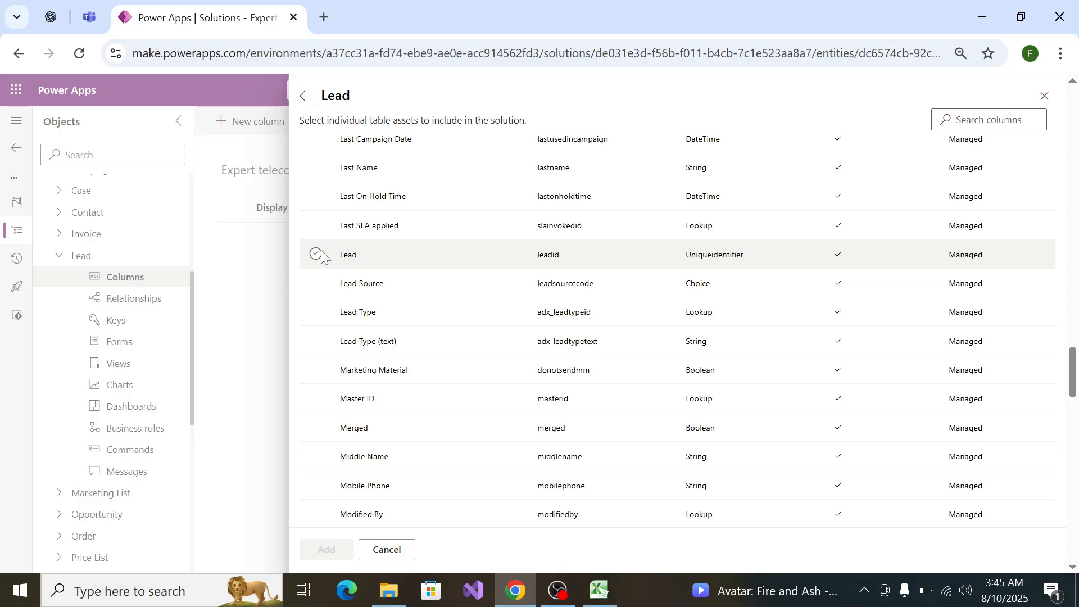
{"action": "left_click", "coordinate": [316, 254]}
Step: Check the Lead specification in Excel, then select the Topic column for adding in Power Apps
{"action": "key", "text": "alt+Tab"}
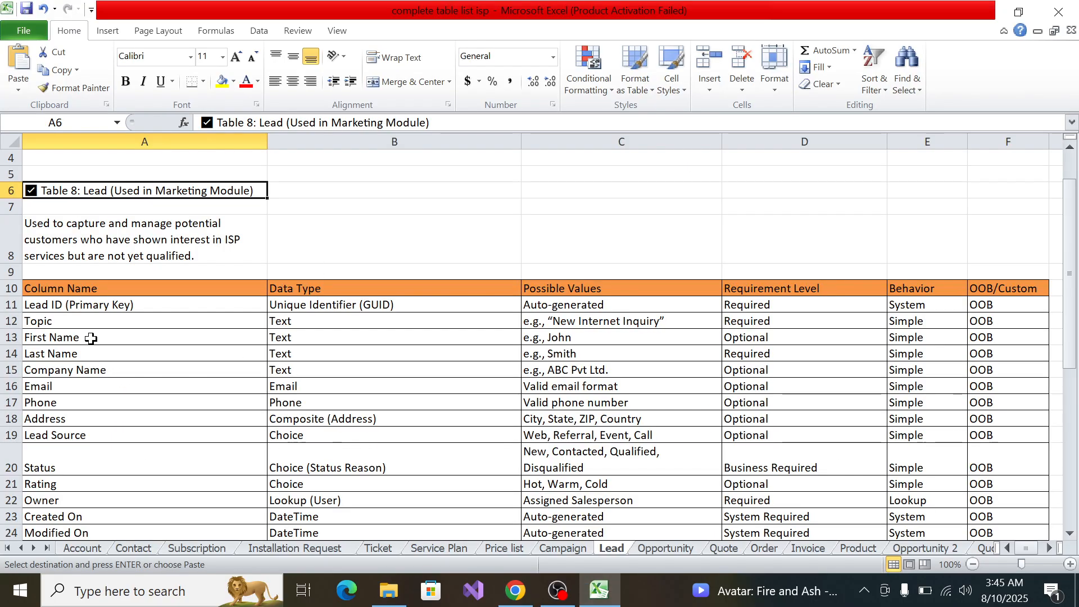
{"action": "key", "text": "alt+Tab"}
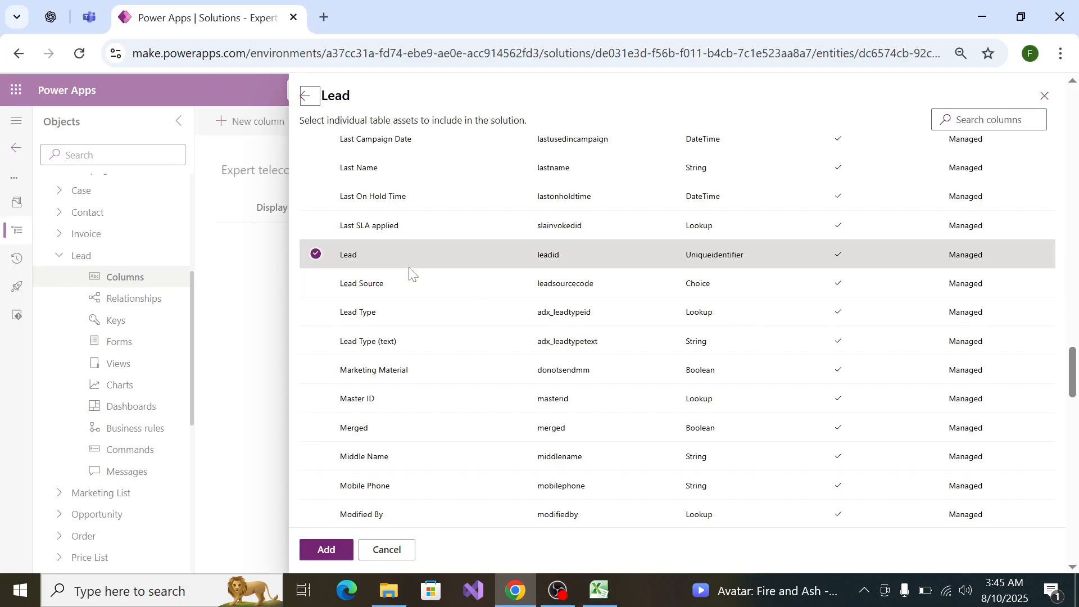
{"action": "scroll", "coordinate": [381, 390], "scroll_direction": "down", "scroll_amount": 7}
{"action": "scroll", "coordinate": [381, 395], "scroll_direction": "down", "scroll_amount": 10}
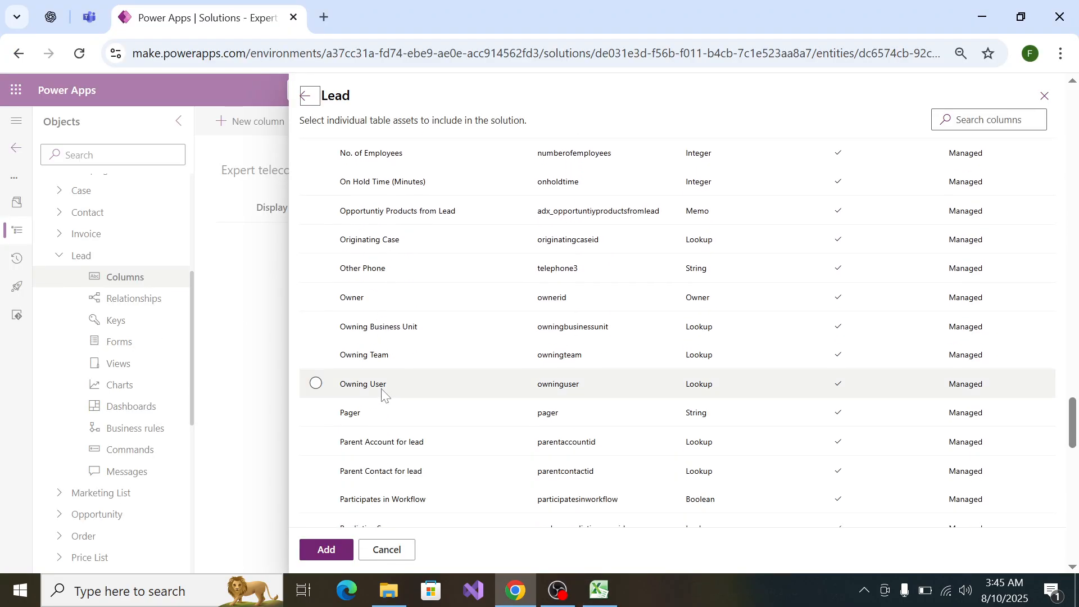
{"action": "scroll", "coordinate": [382, 395], "scroll_direction": "down", "scroll_amount": 10}
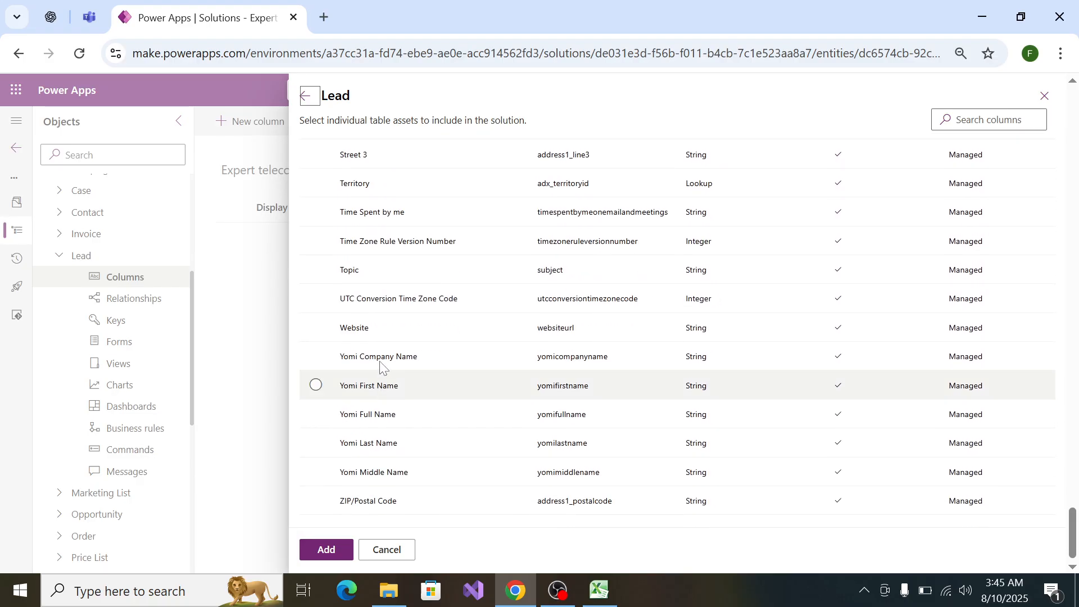
{"action": "left_click", "coordinate": [313, 270]}
Step: Look through the Lead columns between Topic and the selected Lead column for others required by the specification
{"action": "scroll", "coordinate": [321, 284], "scroll_direction": "up", "scroll_amount": 5}
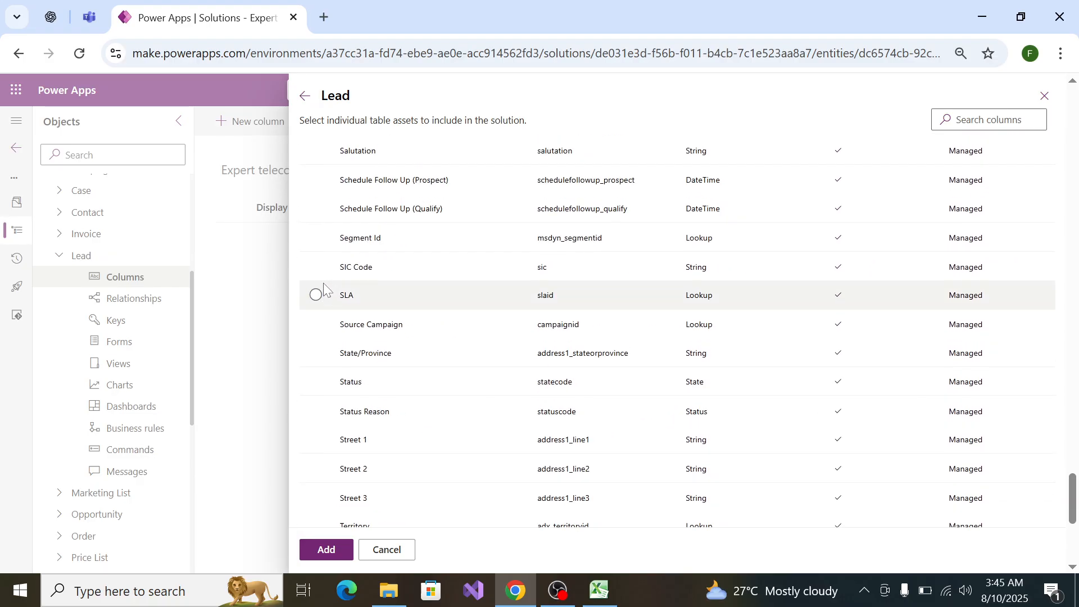
{"action": "scroll", "coordinate": [324, 290], "scroll_direction": "up", "scroll_amount": 6}
{"action": "scroll", "coordinate": [315, 303], "scroll_direction": "down", "scroll_amount": 6}
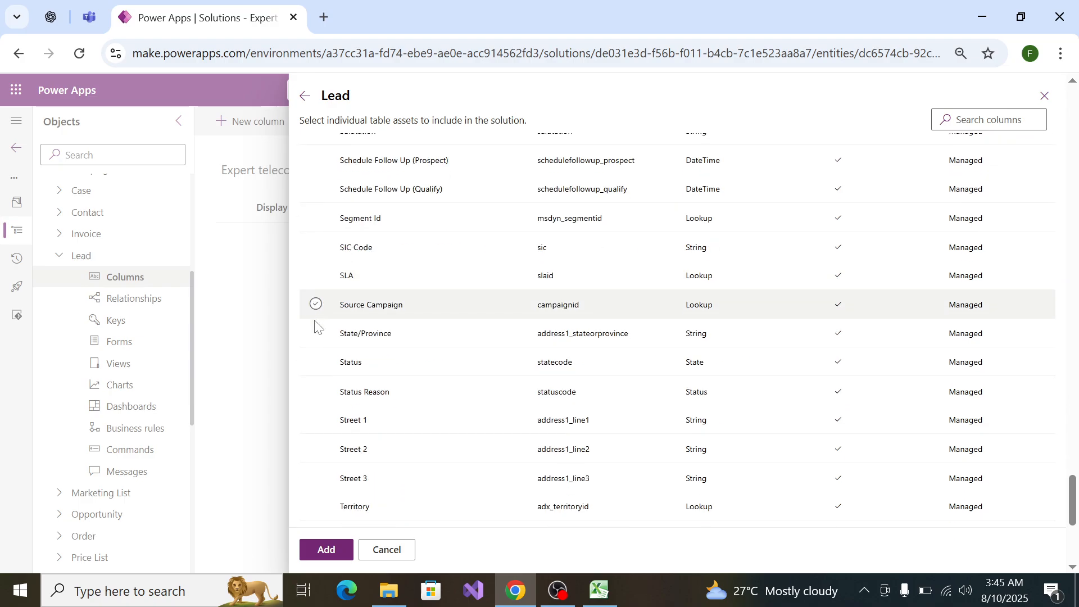
{"action": "scroll", "coordinate": [315, 323], "scroll_direction": "down", "scroll_amount": 5}
{"action": "scroll", "coordinate": [316, 325], "scroll_direction": "up", "scroll_amount": 4}
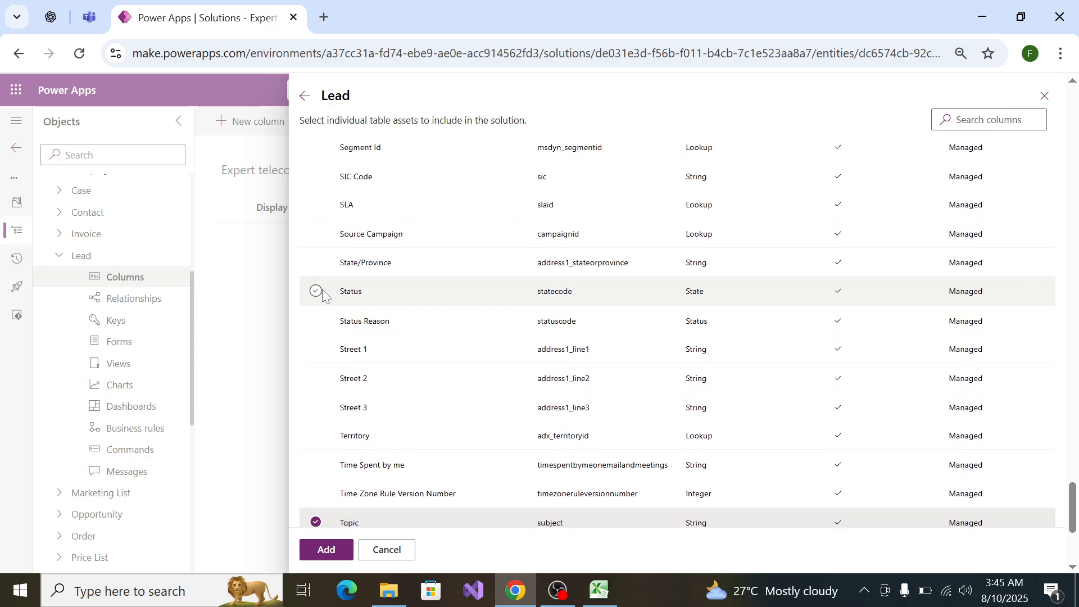
{"action": "scroll", "coordinate": [439, 312], "scroll_direction": "up", "scroll_amount": 5}
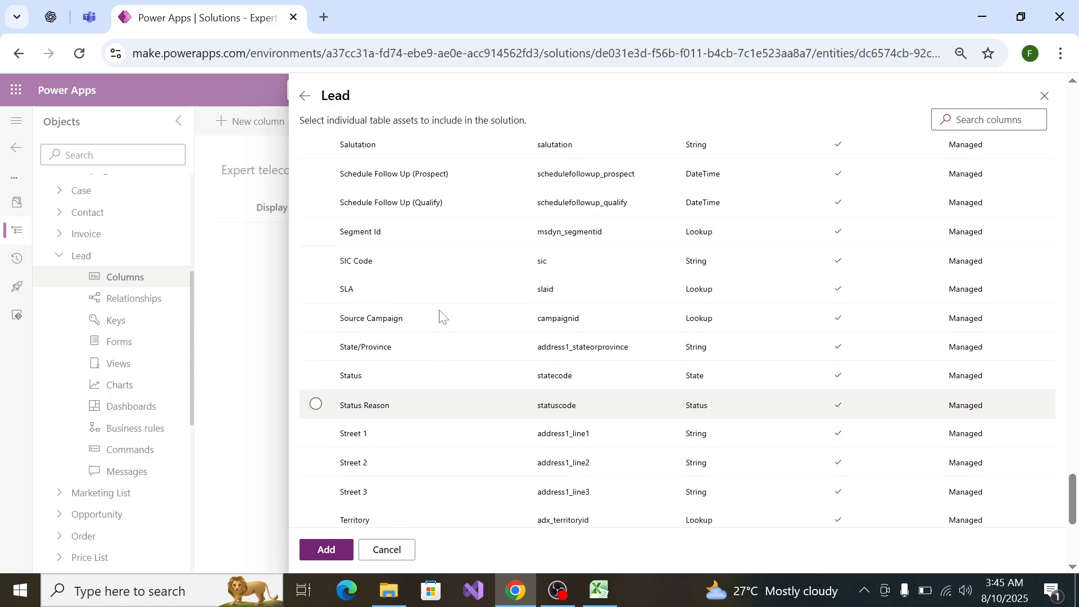
{"action": "scroll", "coordinate": [440, 316], "scroll_direction": "up", "scroll_amount": 2}
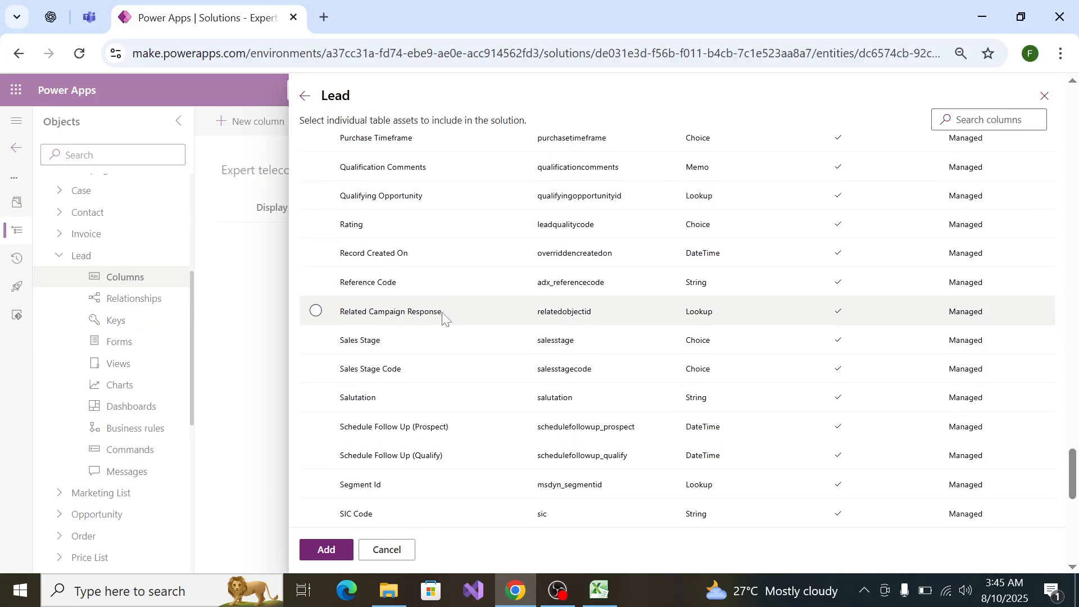
{"action": "scroll", "coordinate": [443, 292], "scroll_direction": "up", "scroll_amount": 4}
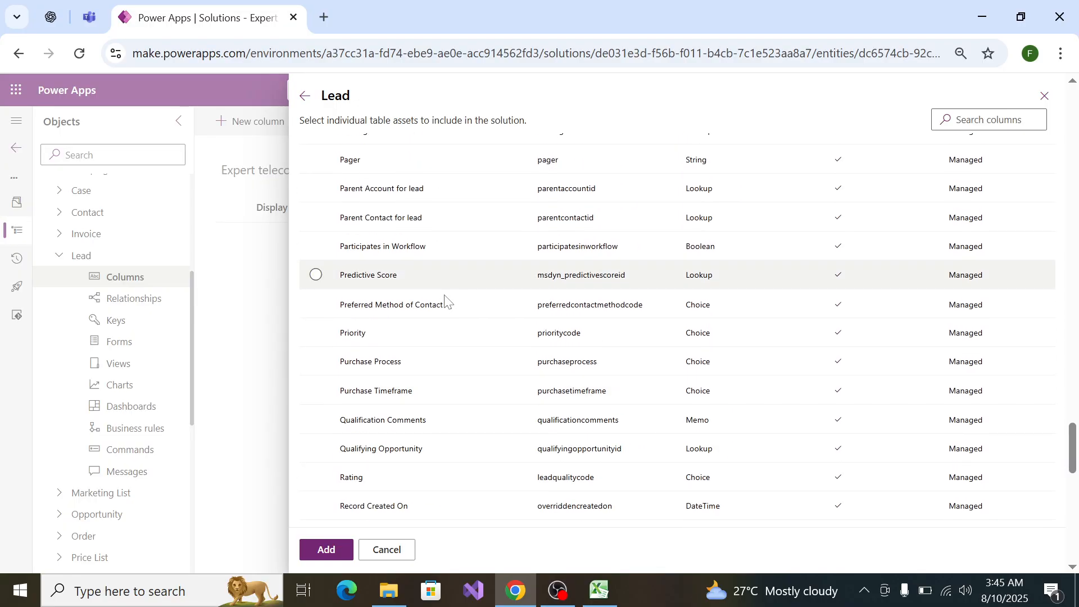
{"action": "scroll", "coordinate": [446, 306], "scroll_direction": "down", "scroll_amount": 8}
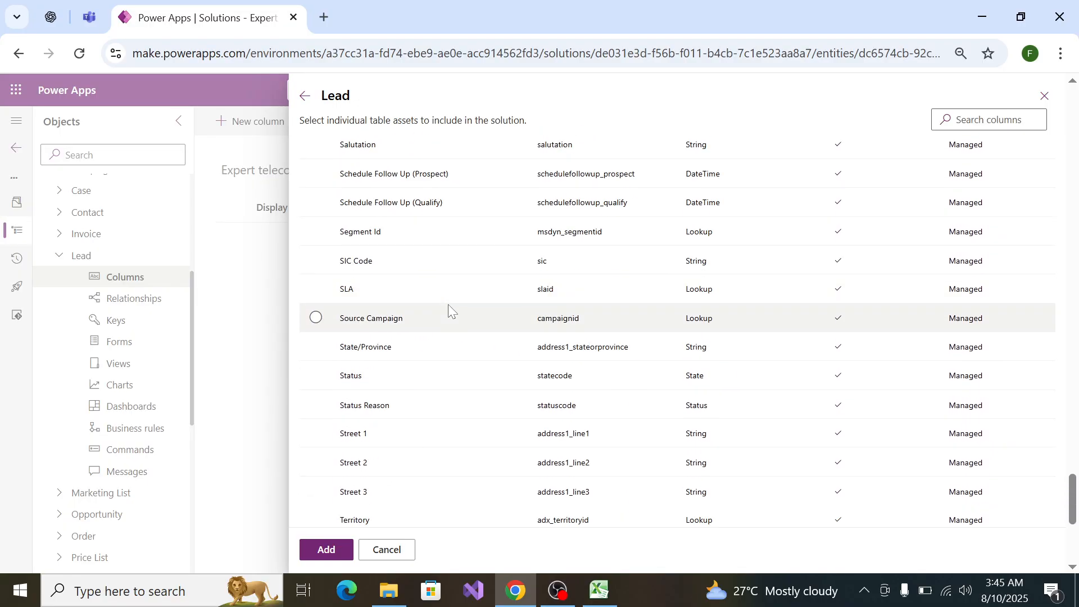
{"action": "scroll", "coordinate": [448, 305], "scroll_direction": "down", "scroll_amount": 3}
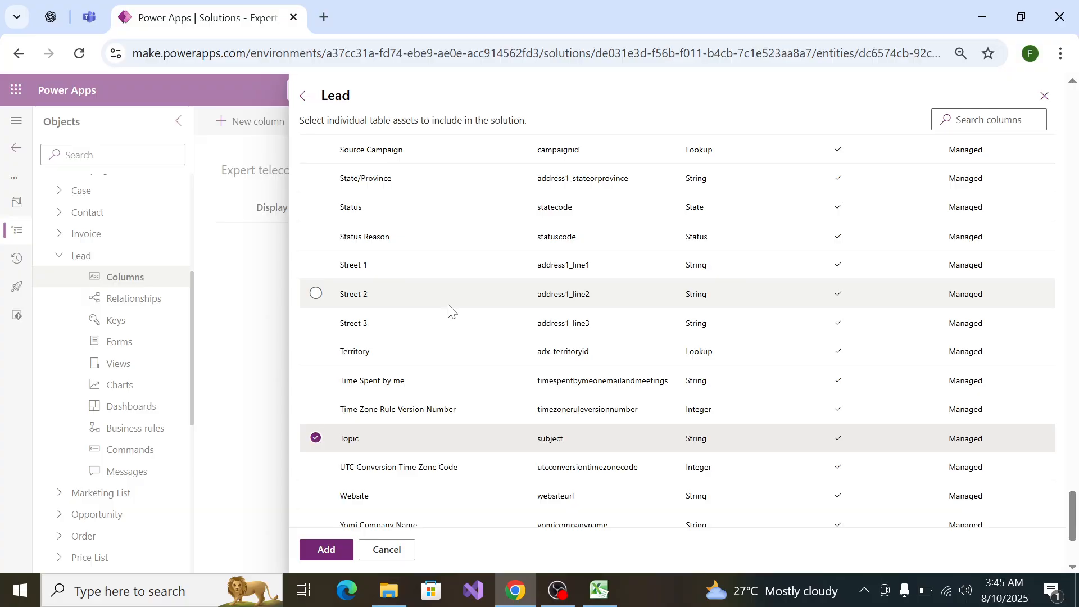
{"action": "scroll", "coordinate": [450, 310], "scroll_direction": "down", "scroll_amount": 3}
{"action": "scroll", "coordinate": [449, 310], "scroll_direction": "up", "scroll_amount": 9}
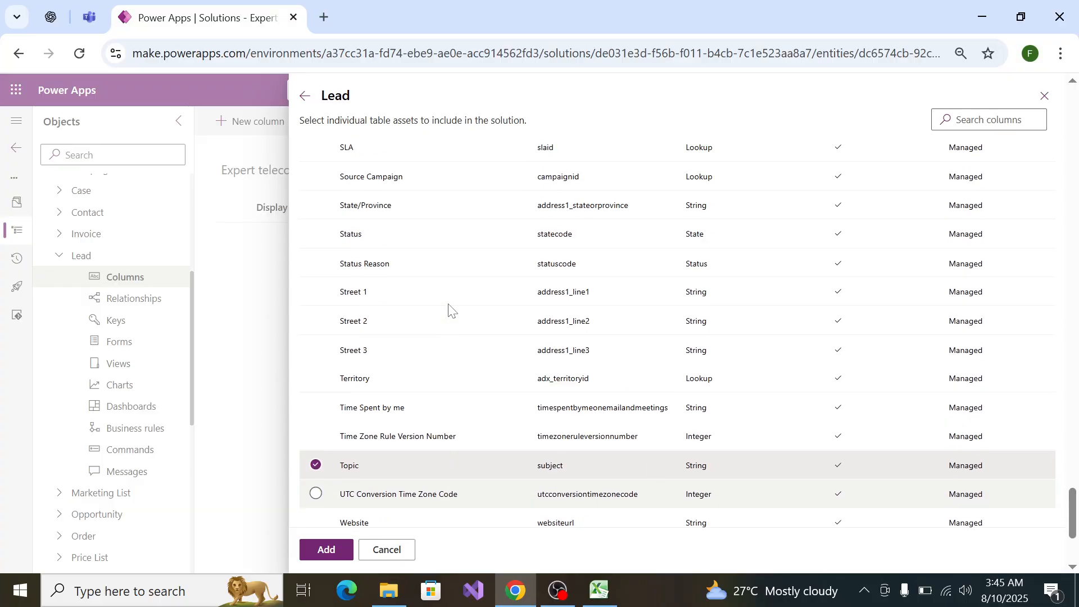
{"action": "scroll", "coordinate": [449, 307], "scroll_direction": "up", "scroll_amount": 9}
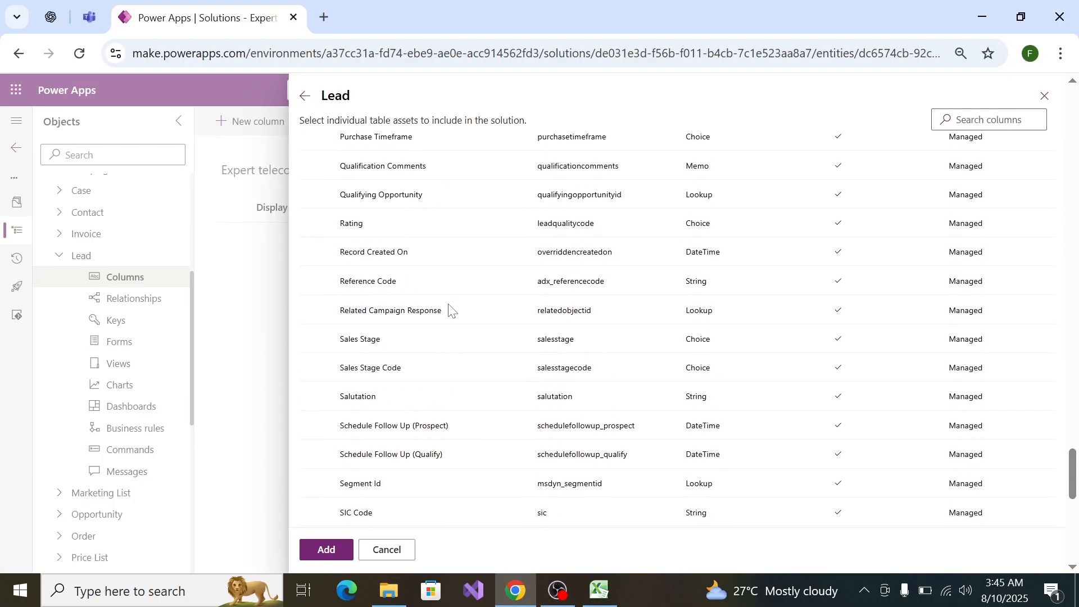
{"action": "scroll", "coordinate": [449, 307], "scroll_direction": "up", "scroll_amount": 6}
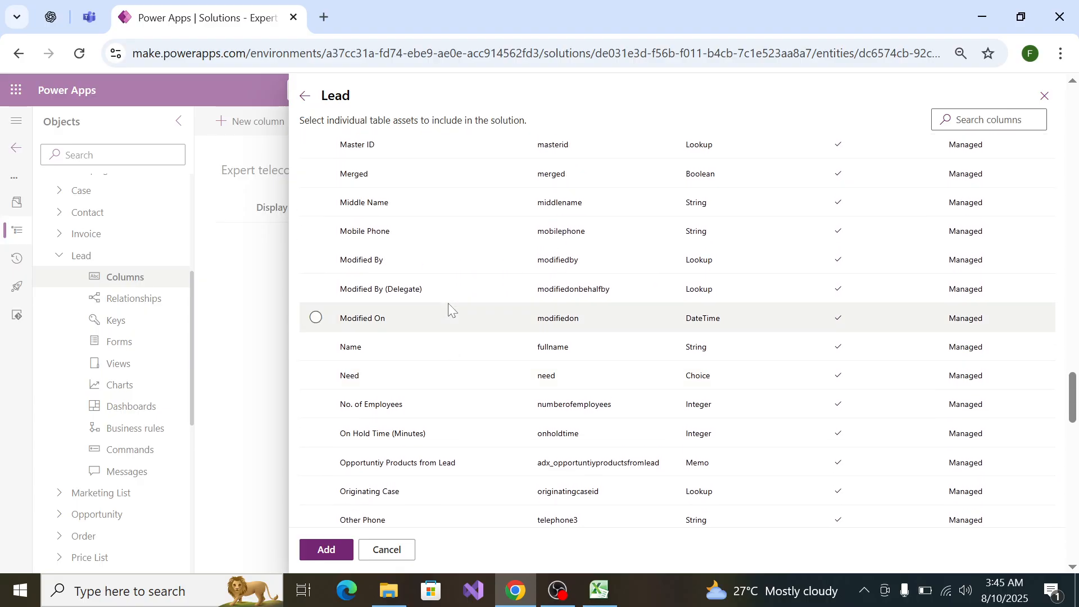
{"action": "scroll", "coordinate": [393, 331], "scroll_direction": "up", "scroll_amount": 6}
{"action": "left_click", "coordinate": [393, 335]}
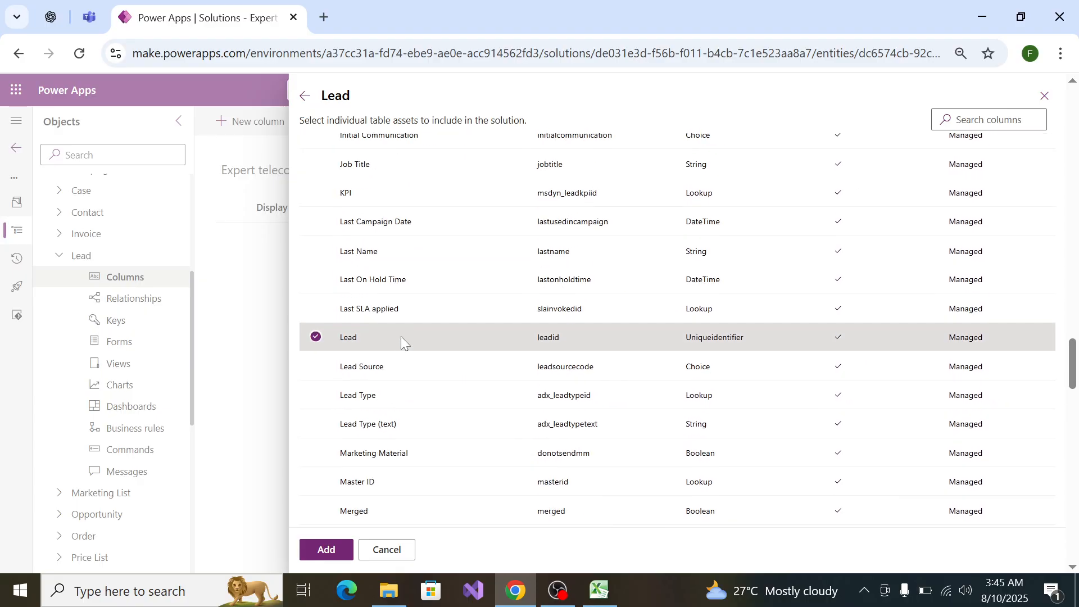
Step: Consult the required Lead columns in Excel, then return to Power Apps and select the First Name column
{"action": "key", "text": "alt+Tab"}
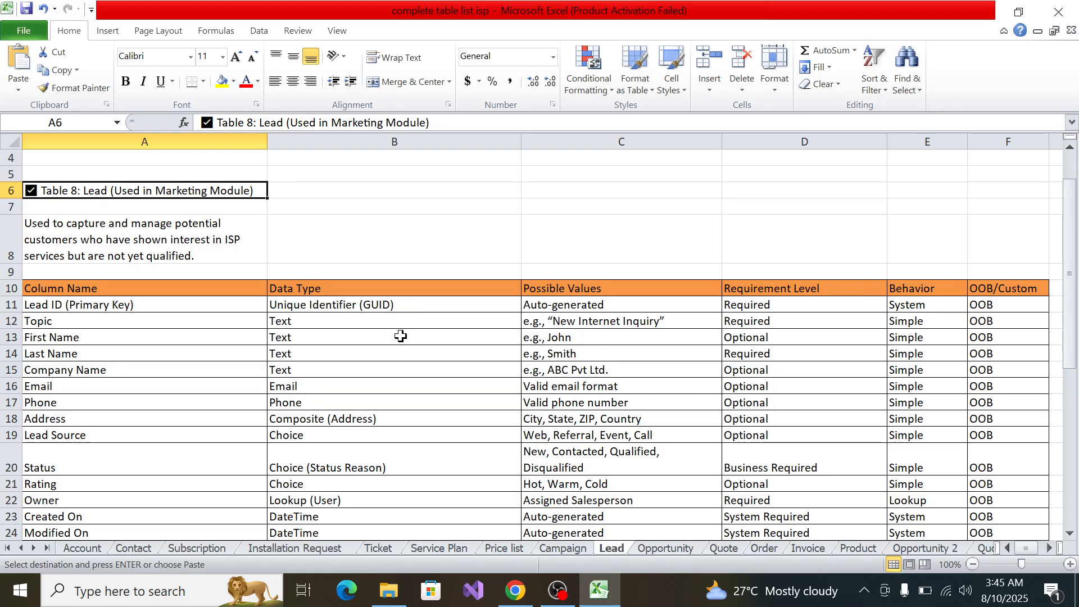
{"action": "key", "text": "alt+Tab"}
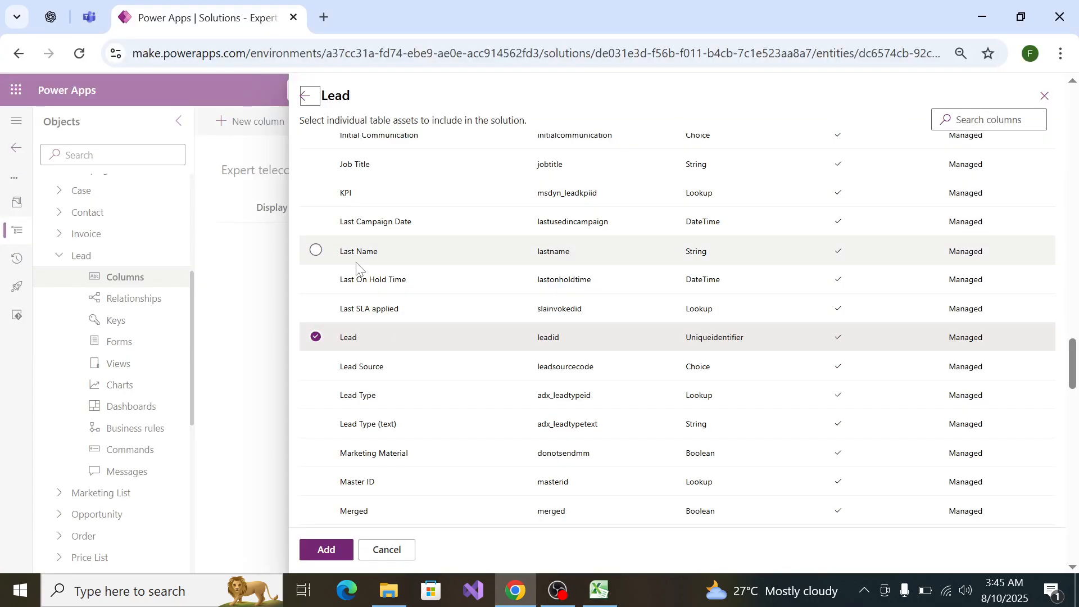
{"action": "scroll", "coordinate": [356, 267], "scroll_direction": "up", "scroll_amount": 4}
{"action": "left_click", "coordinate": [316, 216]}
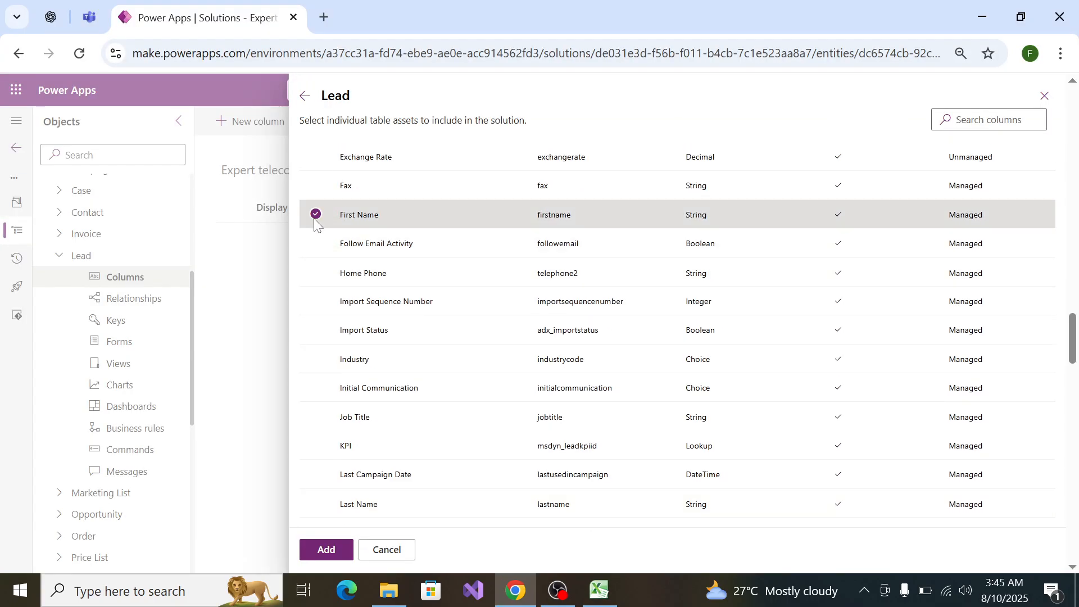
Step: Find the Company Name column (companyname) in the Lead list and select it for adding to the solution
{"action": "scroll", "coordinate": [332, 276], "scroll_direction": "up", "scroll_amount": 4}
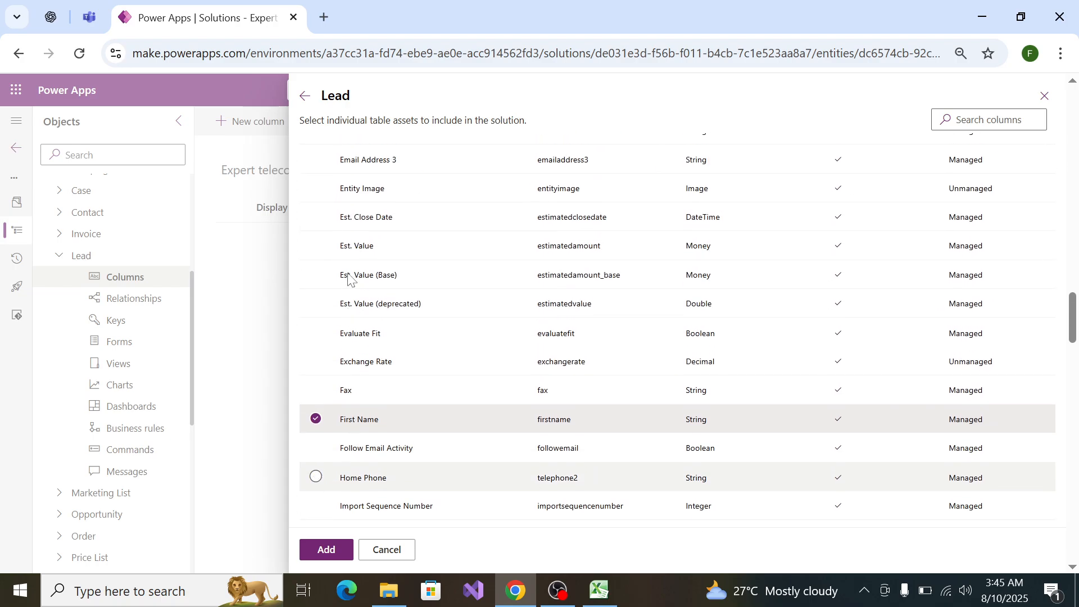
{"action": "scroll", "coordinate": [348, 278], "scroll_direction": "up", "scroll_amount": 7}
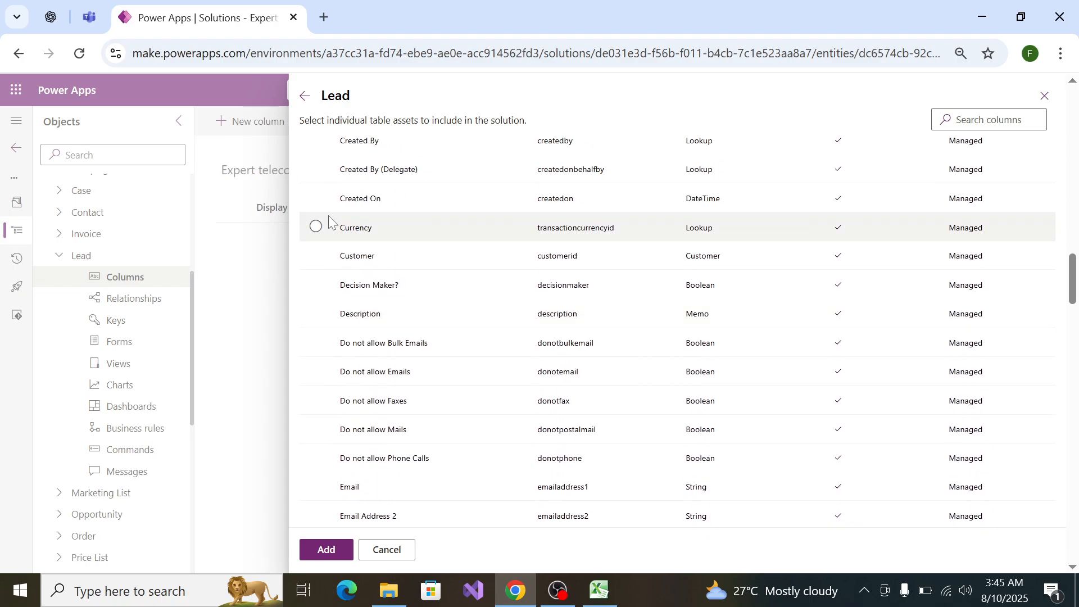
{"action": "scroll", "coordinate": [320, 236], "scroll_direction": "up", "scroll_amount": 3}
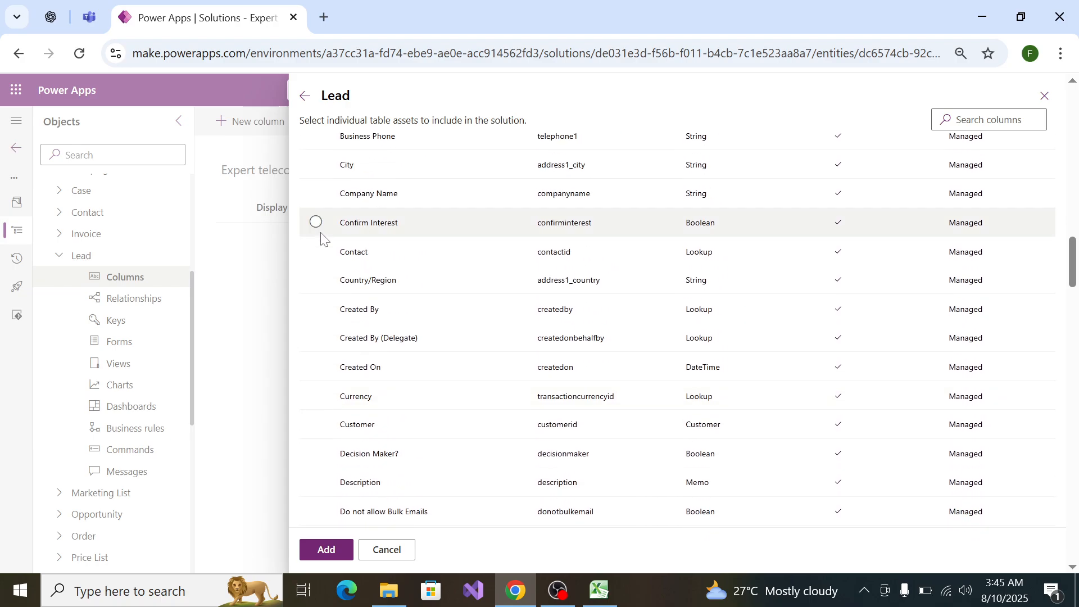
{"action": "left_click", "coordinate": [316, 193]}
Step: Select the Lead table's primary Email column (emailaddress1) for adding to the solution
{"action": "scroll", "coordinate": [348, 337], "scroll_direction": "down", "scroll_amount": 3}
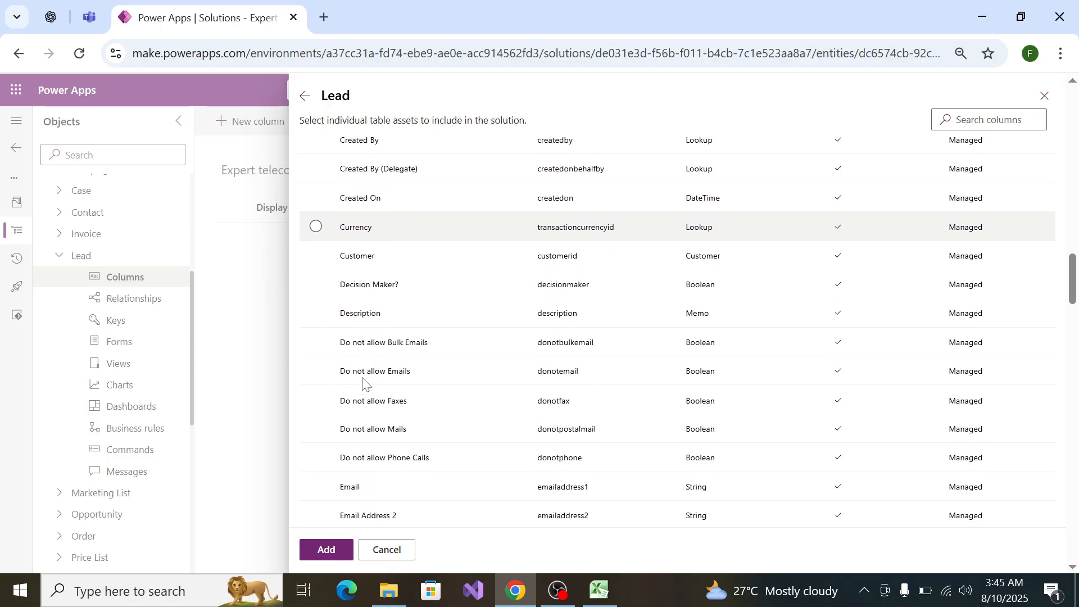
{"action": "scroll", "coordinate": [363, 336], "scroll_direction": "down", "scroll_amount": 4}
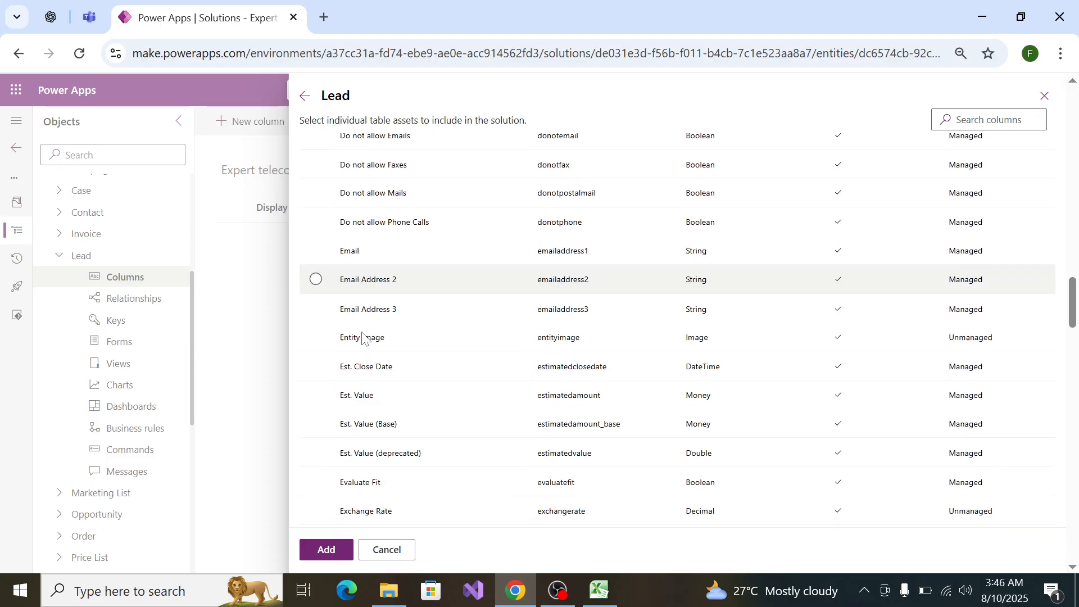
{"action": "scroll", "coordinate": [362, 336], "scroll_direction": "down", "scroll_amount": 3}
{"action": "scroll", "coordinate": [362, 337], "scroll_direction": "up", "scroll_amount": 4}
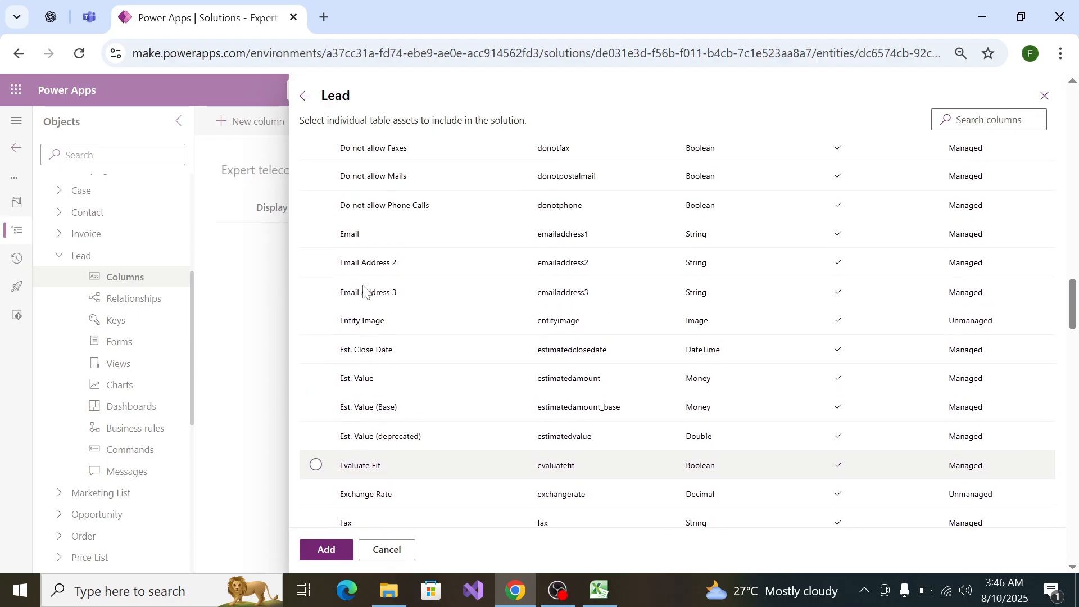
{"action": "left_click", "coordinate": [316, 234]}
Step: Check the Lead specification in Excel, then return to Power Apps and select the composite Address 1 column (address1_composite)
{"action": "key", "text": "alt+Tab"}
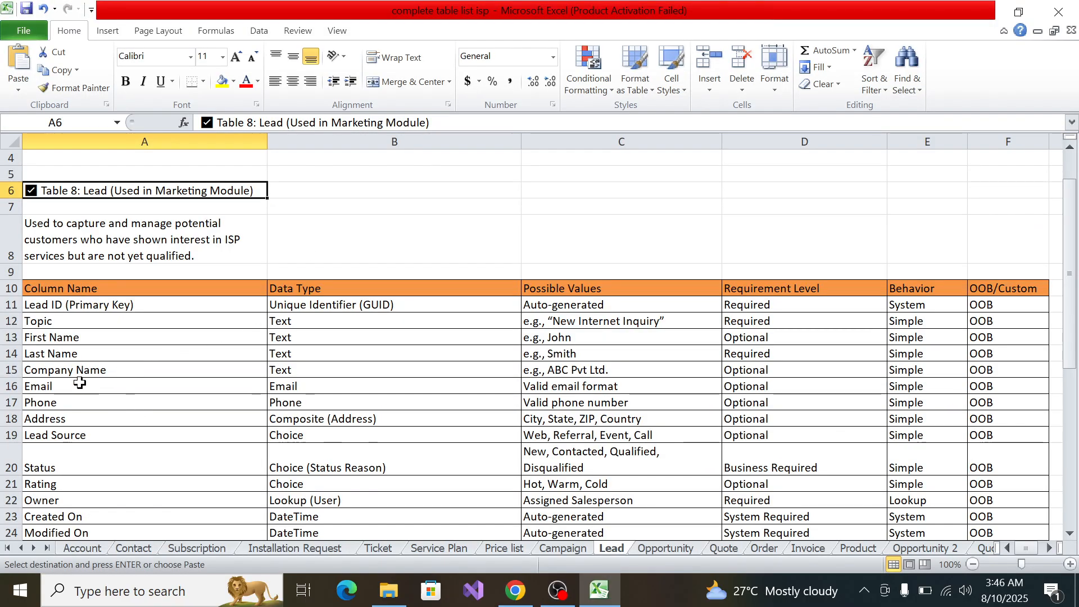
{"action": "key", "text": "alt+Tab"}
{"action": "scroll", "coordinate": [501, 281], "scroll_direction": "up", "scroll_amount": 4}
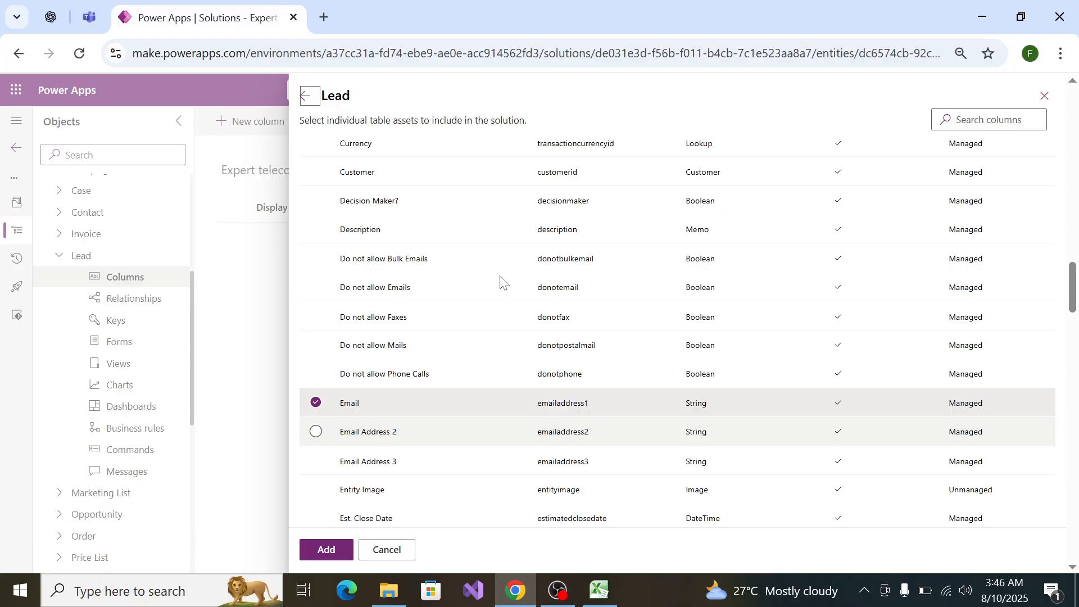
{"action": "scroll", "coordinate": [501, 282], "scroll_direction": "down", "scroll_amount": 8}
{"action": "scroll", "coordinate": [501, 282], "scroll_direction": "up", "scroll_amount": 20}
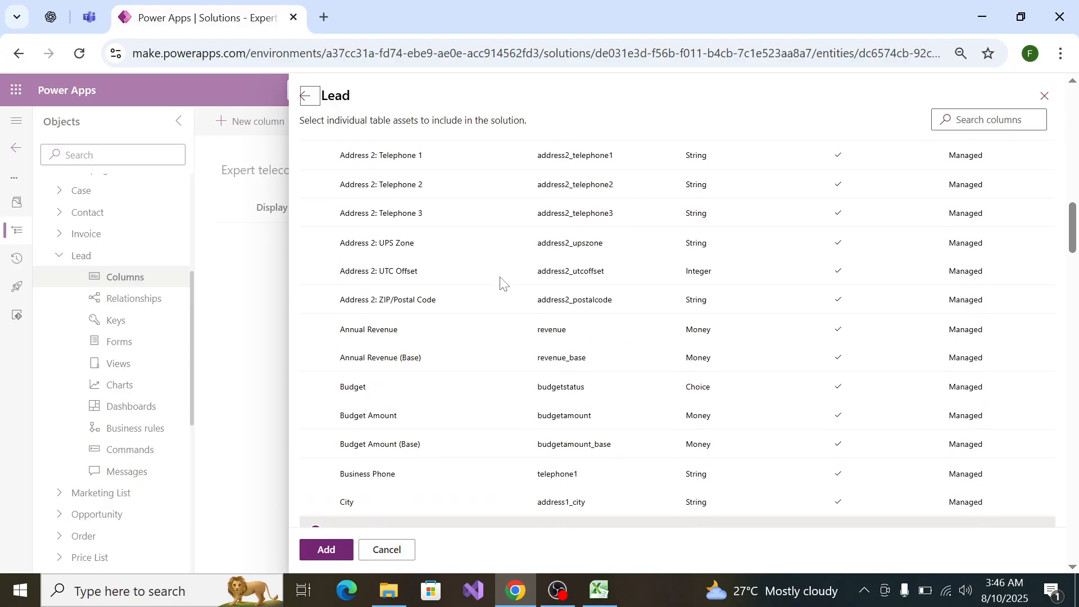
{"action": "scroll", "coordinate": [501, 282], "scroll_direction": "up", "scroll_amount": 1}
{"action": "scroll", "coordinate": [501, 281], "scroll_direction": "down", "scroll_amount": 3}
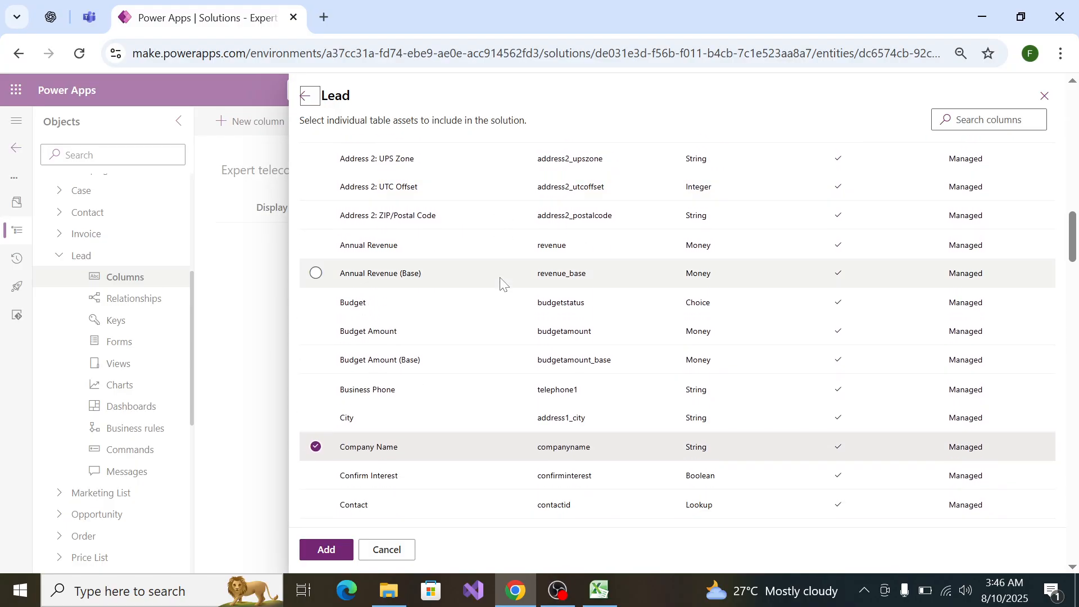
{"action": "scroll", "coordinate": [501, 281], "scroll_direction": "up", "scroll_amount": 2}
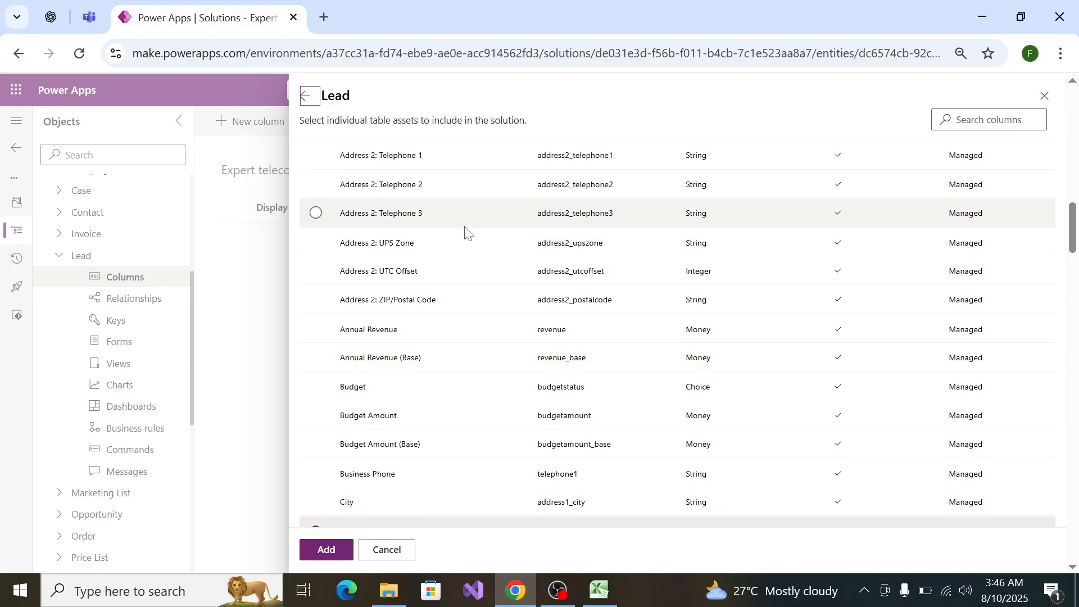
{"action": "scroll", "coordinate": [464, 225], "scroll_direction": "up", "scroll_amount": 8}
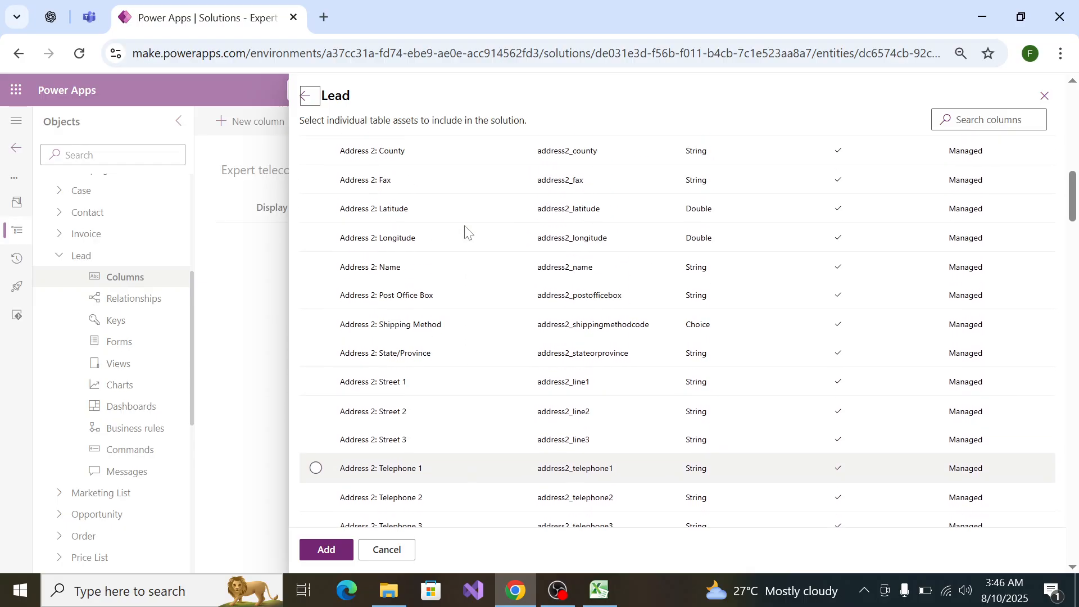
{"action": "scroll", "coordinate": [464, 226], "scroll_direction": "up", "scroll_amount": 8}
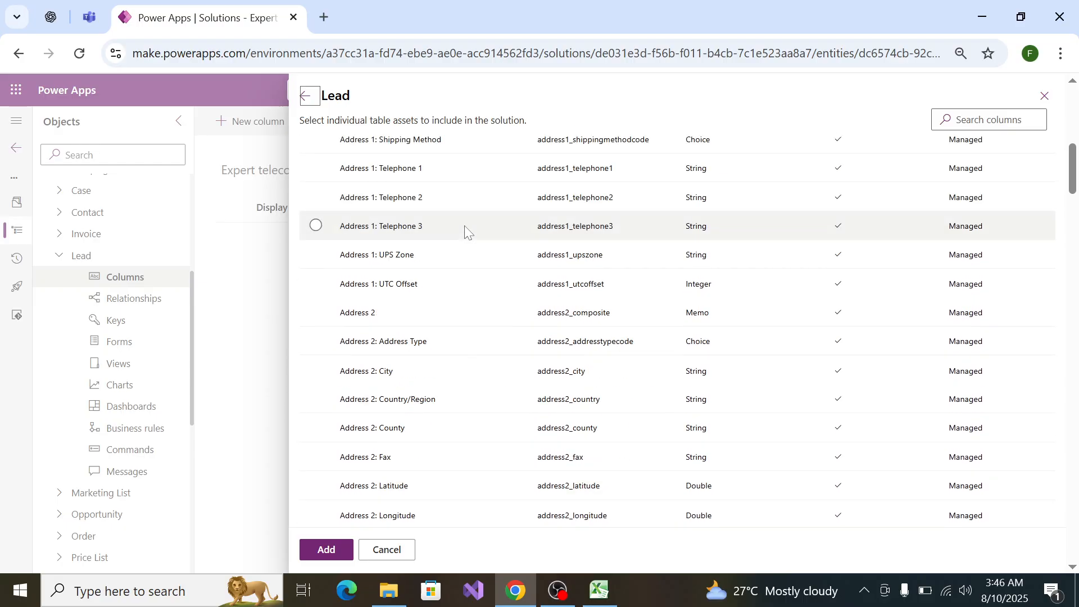
{"action": "scroll", "coordinate": [464, 226], "scroll_direction": "up", "scroll_amount": 2}
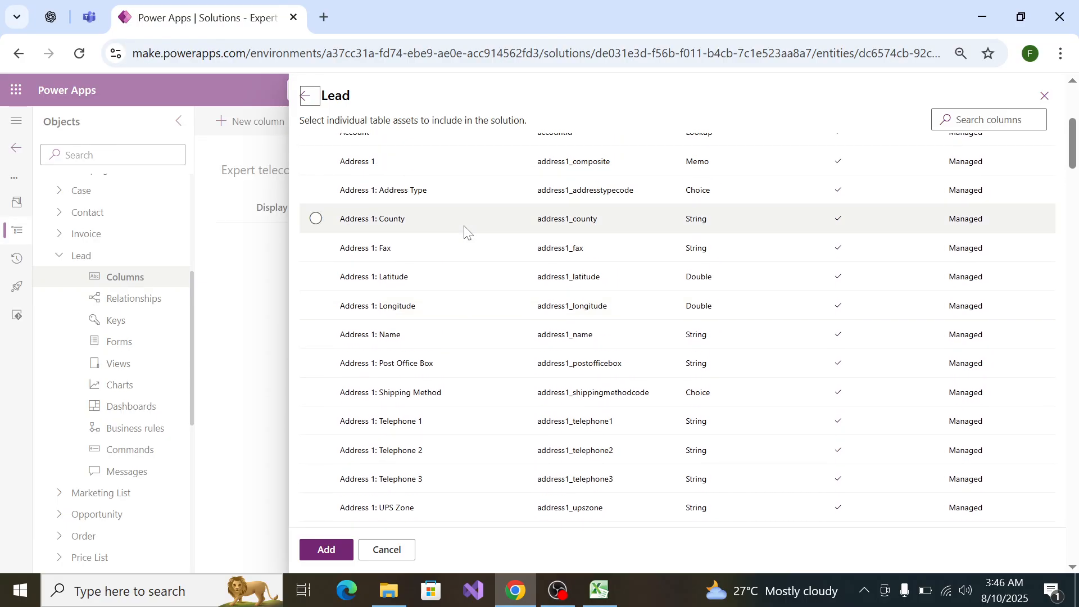
{"action": "scroll", "coordinate": [464, 230], "scroll_direction": "up", "scroll_amount": 2}
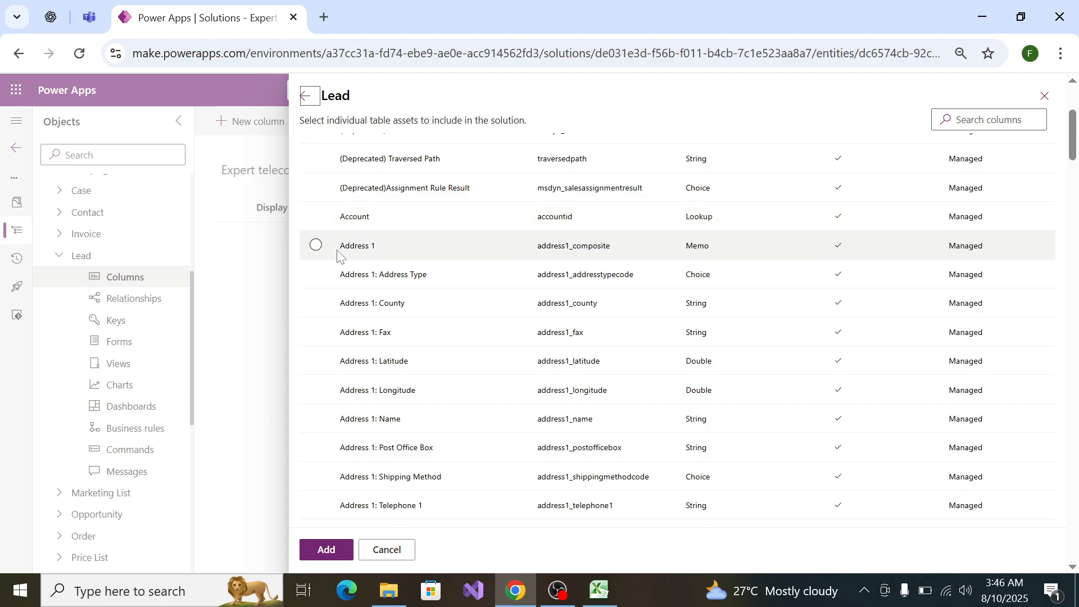
{"action": "left_click", "coordinate": [315, 245]}
Step: Consult the next required Lead columns in Excel, then select the Lead Source column (leadsourcecode) in Power Apps
{"action": "key", "text": "alt+Tab"}
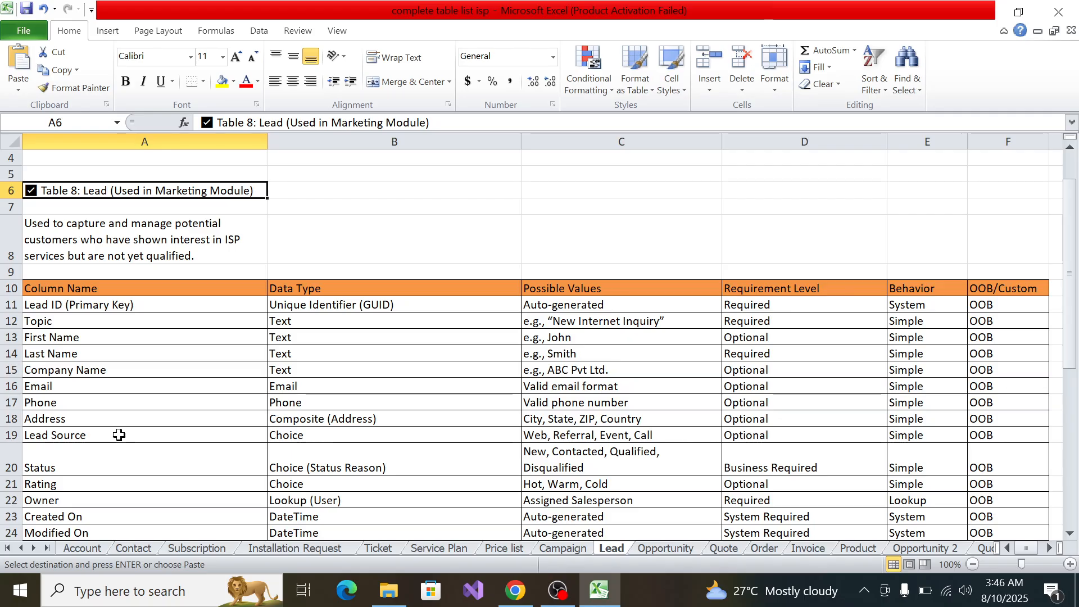
{"action": "key", "text": "alt+Tab"}
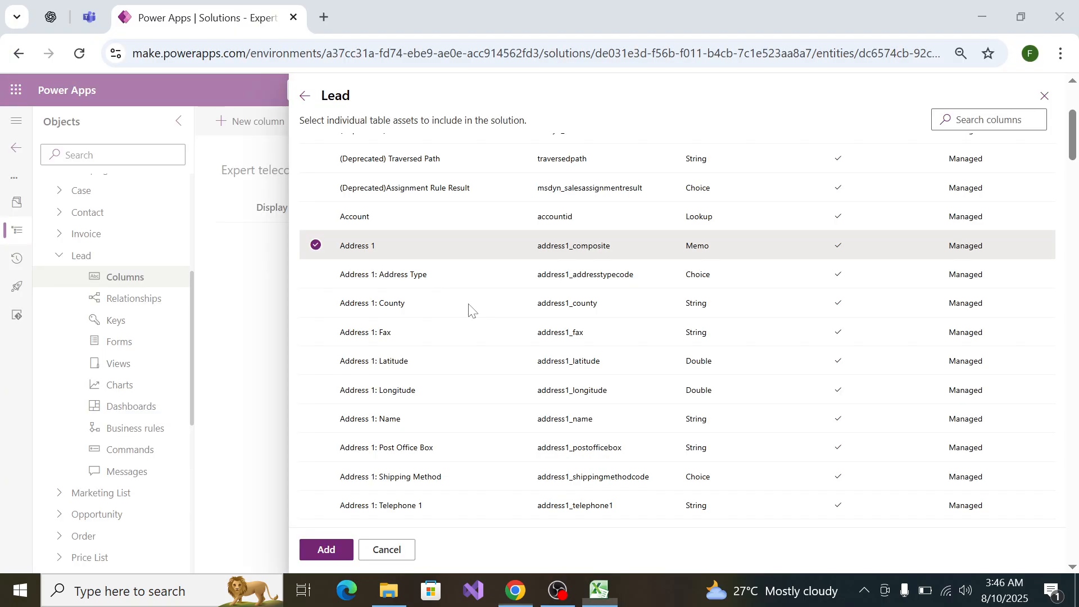
{"action": "scroll", "coordinate": [482, 284], "scroll_direction": "down", "scroll_amount": 15}
{"action": "scroll", "coordinate": [481, 290], "scroll_direction": "down", "scroll_amount": 20}
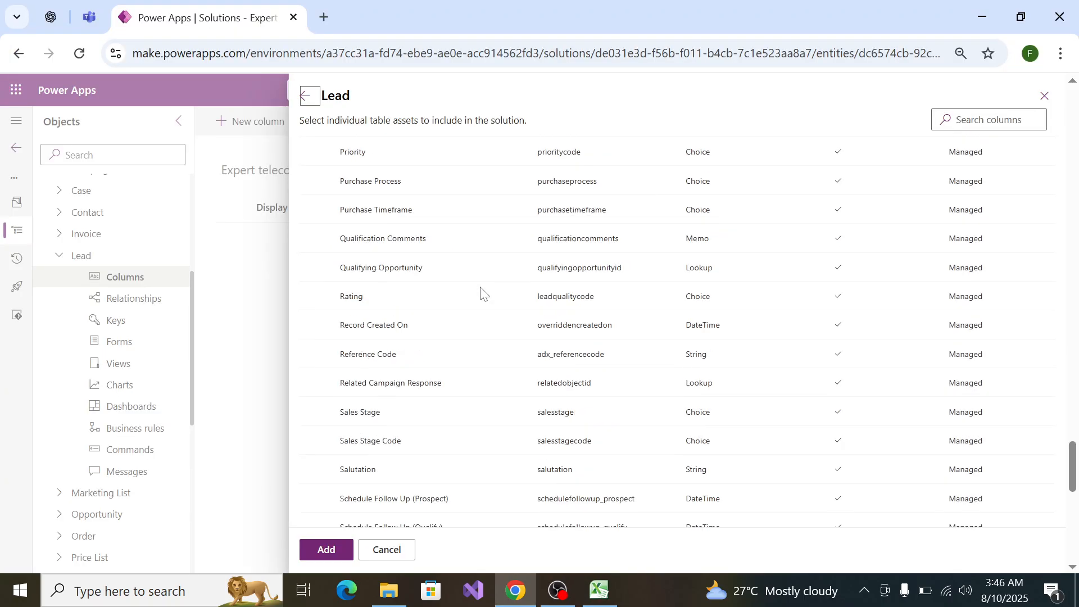
{"action": "scroll", "coordinate": [481, 289], "scroll_direction": "up", "scroll_amount": 4}
{"action": "scroll", "coordinate": [480, 287], "scroll_direction": "down", "scroll_amount": 15}
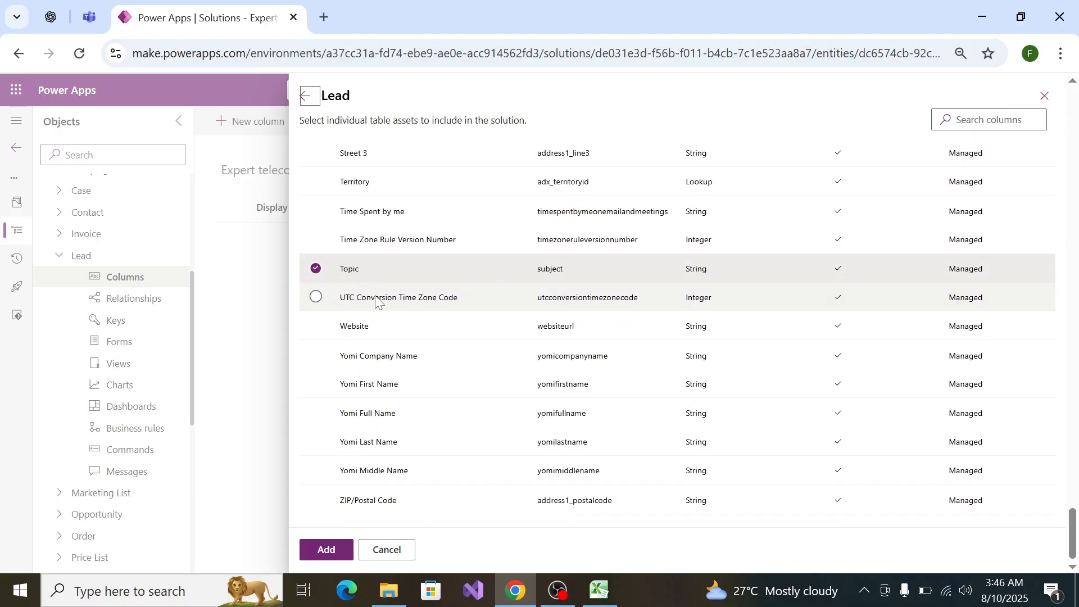
{"action": "scroll", "coordinate": [378, 248], "scroll_direction": "up", "scroll_amount": 8}
{"action": "scroll", "coordinate": [378, 251], "scroll_direction": "up", "scroll_amount": 10}
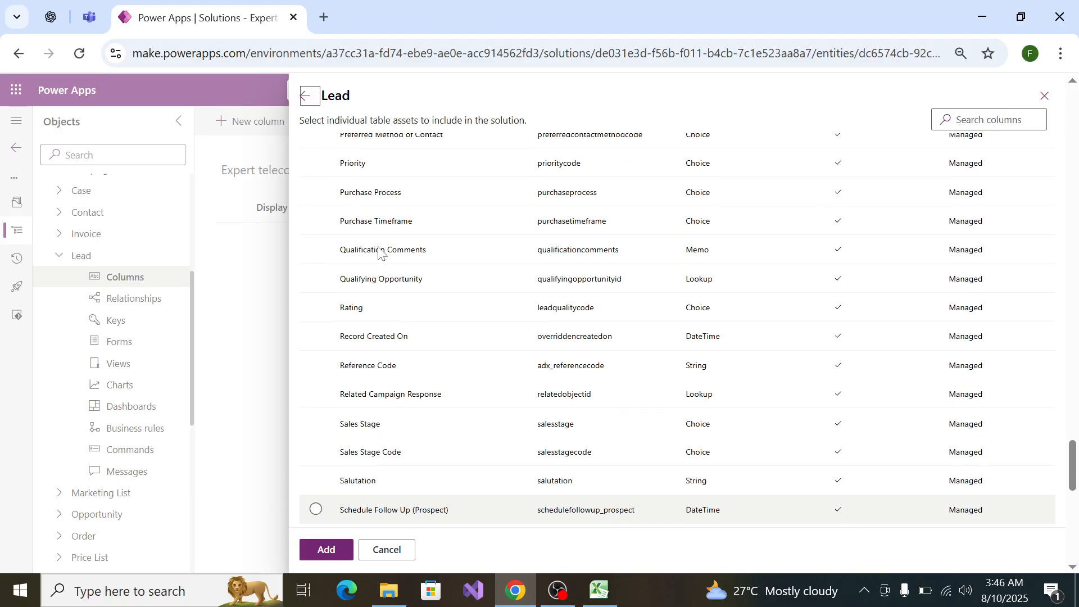
{"action": "scroll", "coordinate": [378, 251], "scroll_direction": "up", "scroll_amount": 6}
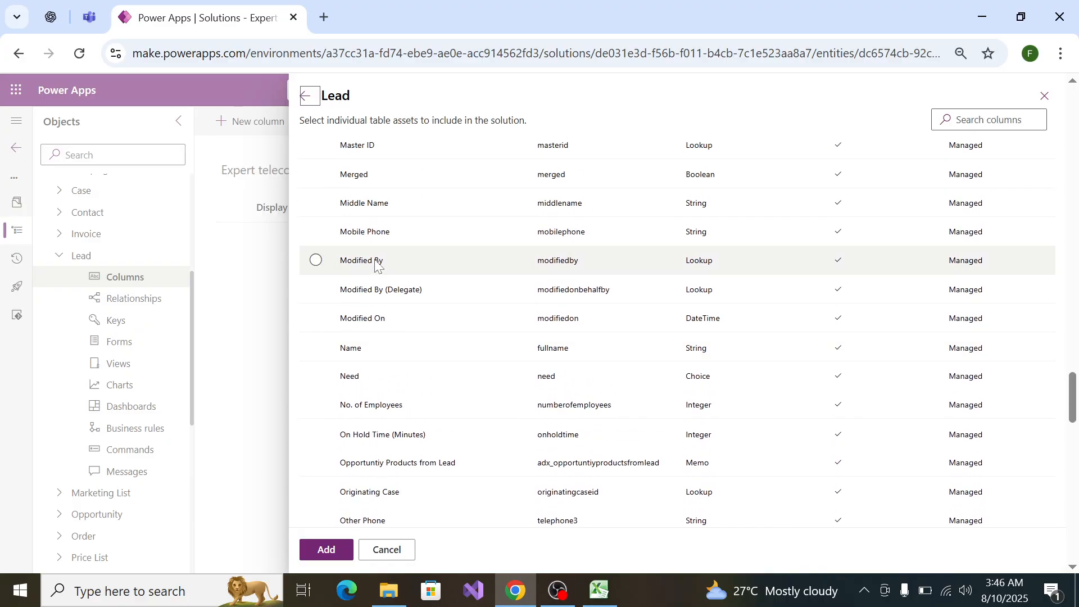
{"action": "scroll", "coordinate": [375, 263], "scroll_direction": "up", "scroll_amount": 3}
{"action": "left_click", "coordinate": [323, 200]}
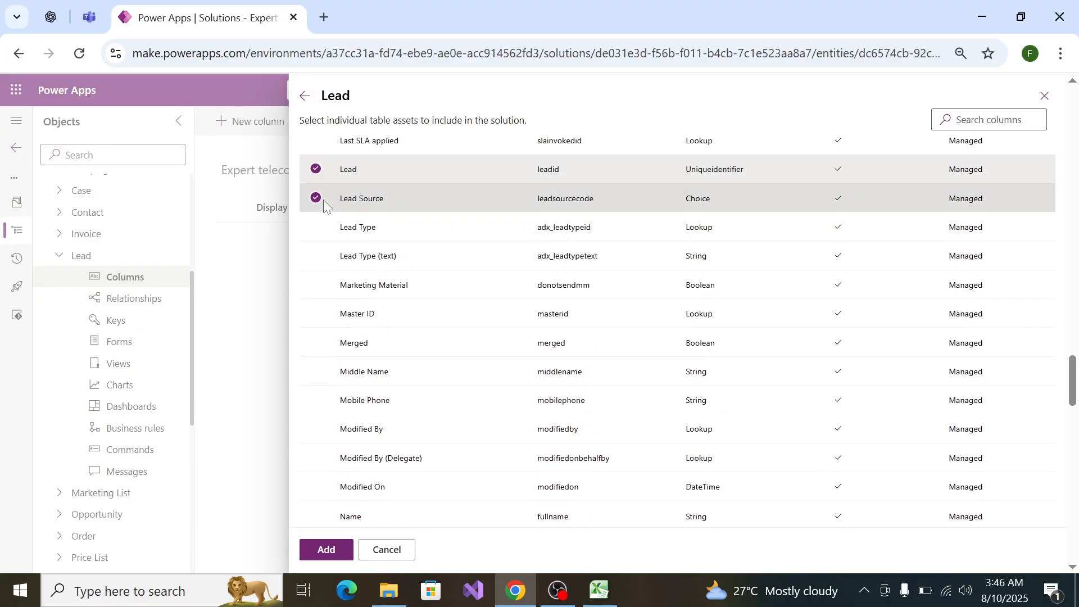
Step: Compare the Excel specification with the Lead columns selected in Power Apps, and add Last Name (lastname) to the selection
{"action": "key", "text": "alt+Tab"}
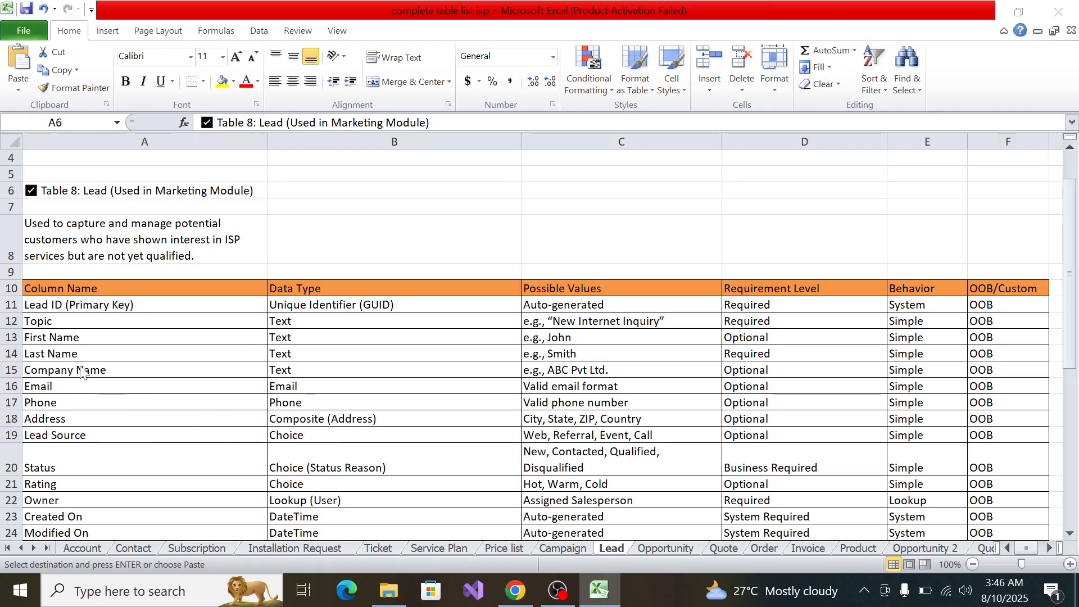
{"action": "key", "text": "alt+Tab"}
{"action": "key", "text": "alt+Tab"}
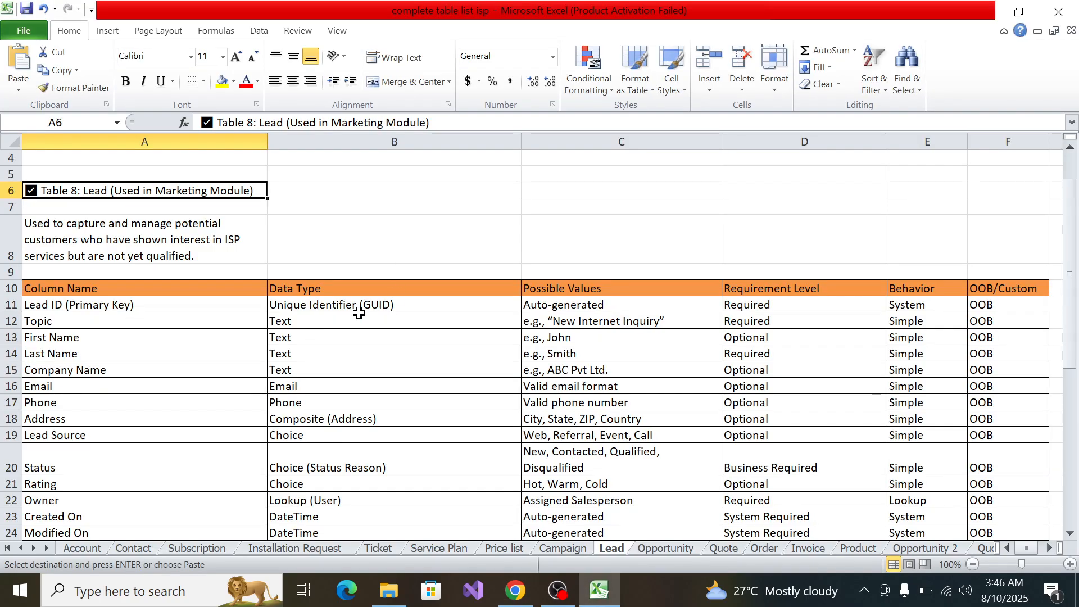
{"action": "key", "text": "alt+Tab"}
{"action": "scroll", "coordinate": [431, 302], "scroll_direction": "up", "scroll_amount": 8}
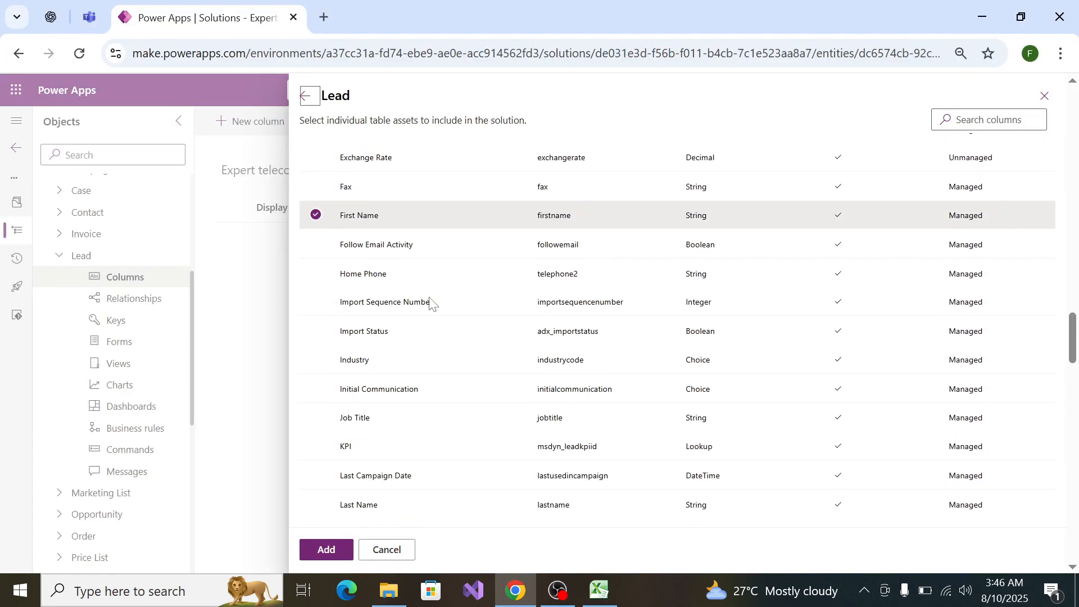
{"action": "scroll", "coordinate": [431, 303], "scroll_direction": "down", "scroll_amount": 5}
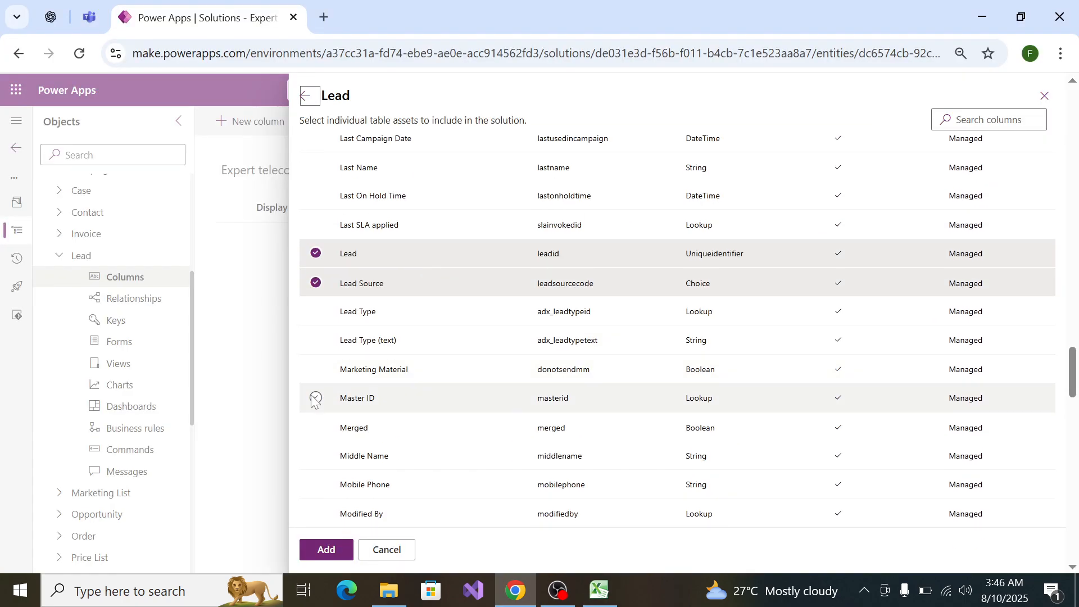
{"action": "left_click", "coordinate": [315, 168]}
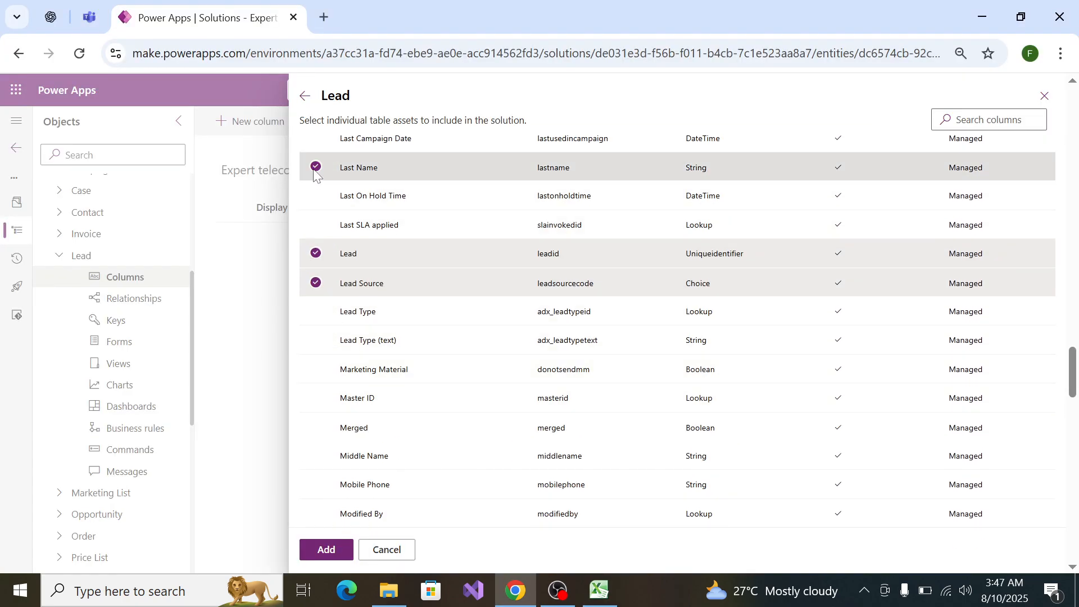
Step: Review the remaining Lead columns in the Excel specification, then select the Status column (statecode) in Power Apps
{"action": "key", "text": "alt+Tab"}
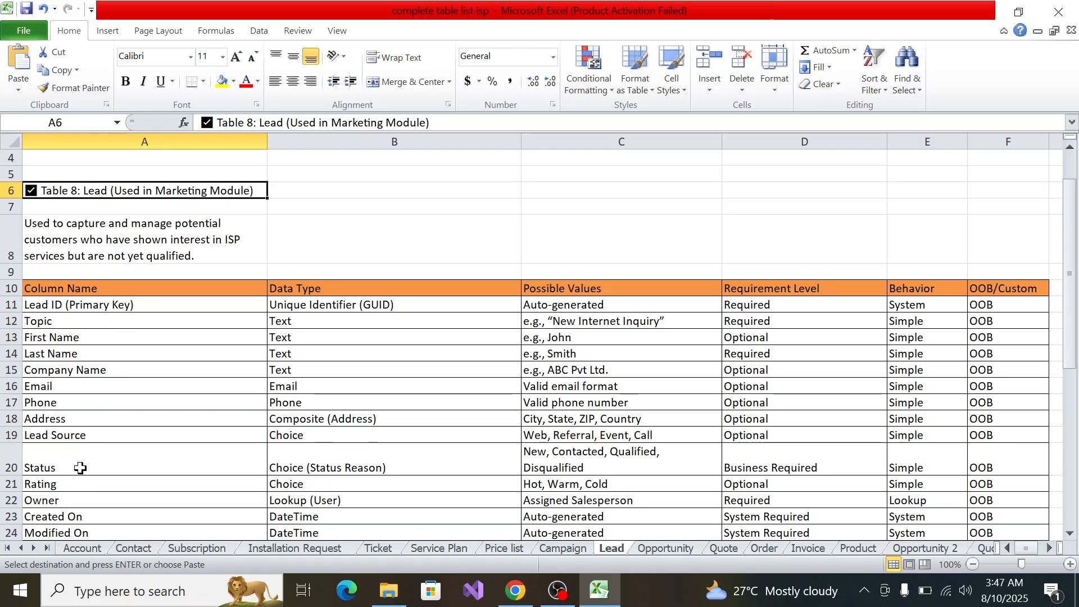
{"action": "key", "text": "alt+Tab"}
{"action": "key", "text": "alt+Tab"}
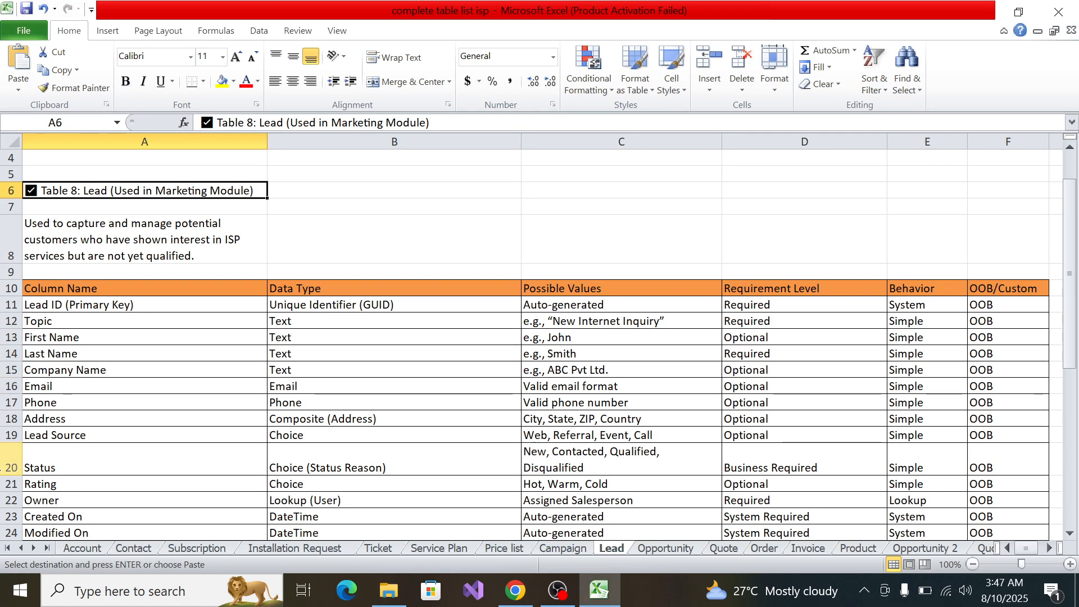
{"action": "scroll", "coordinate": [34, 441], "scroll_direction": "down", "scroll_amount": 2}
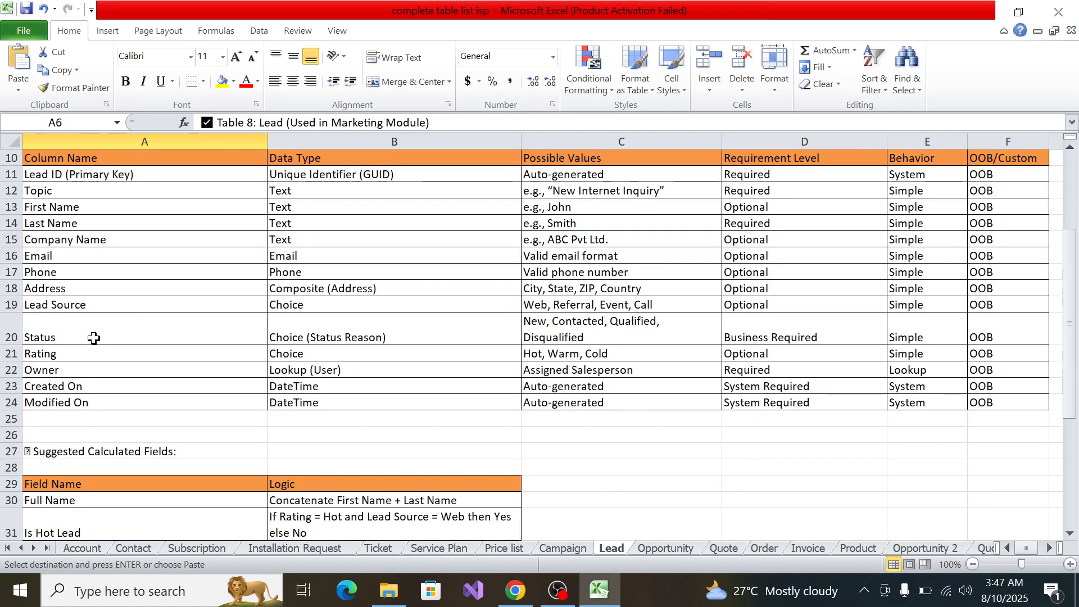
{"action": "key", "text": "alt+Tab"}
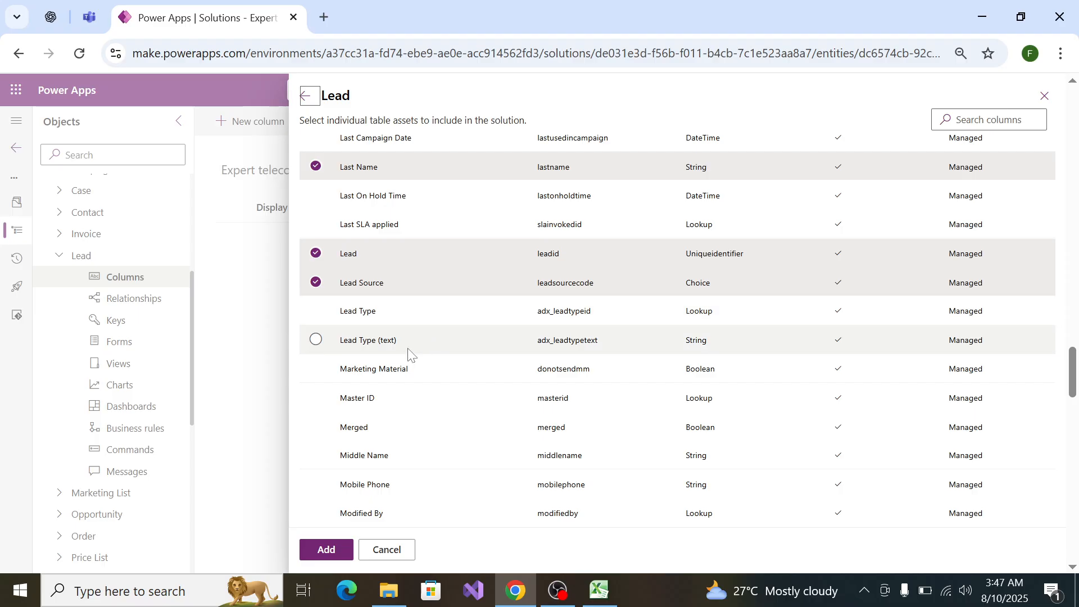
{"action": "scroll", "coordinate": [364, 388], "scroll_direction": "down", "scroll_amount": 3}
{"action": "scroll", "coordinate": [364, 388], "scroll_direction": "down", "scroll_amount": 10}
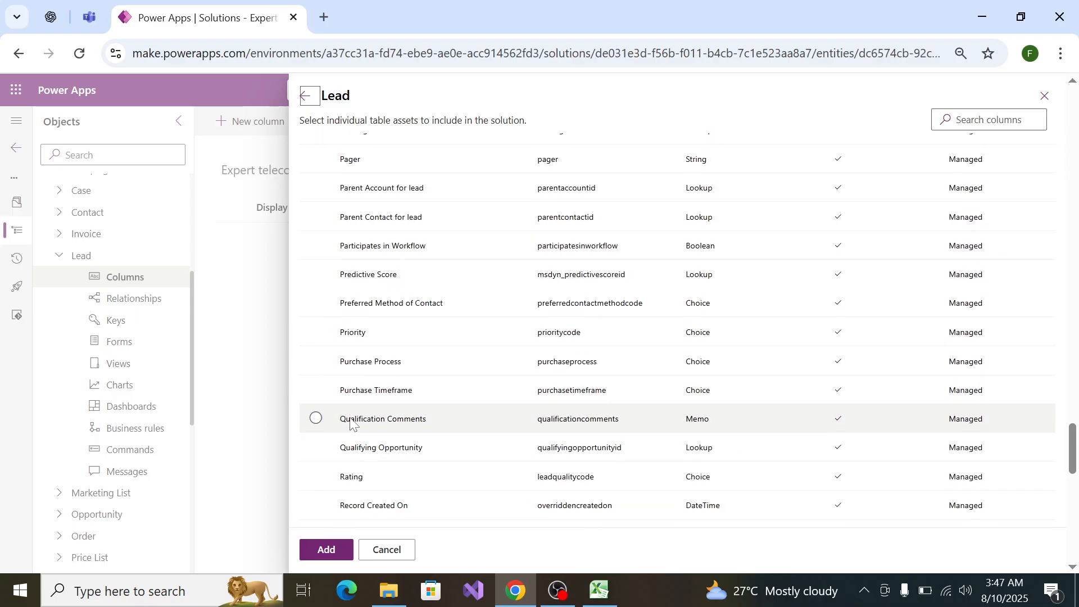
{"action": "scroll", "coordinate": [350, 423], "scroll_direction": "down", "scroll_amount": 8}
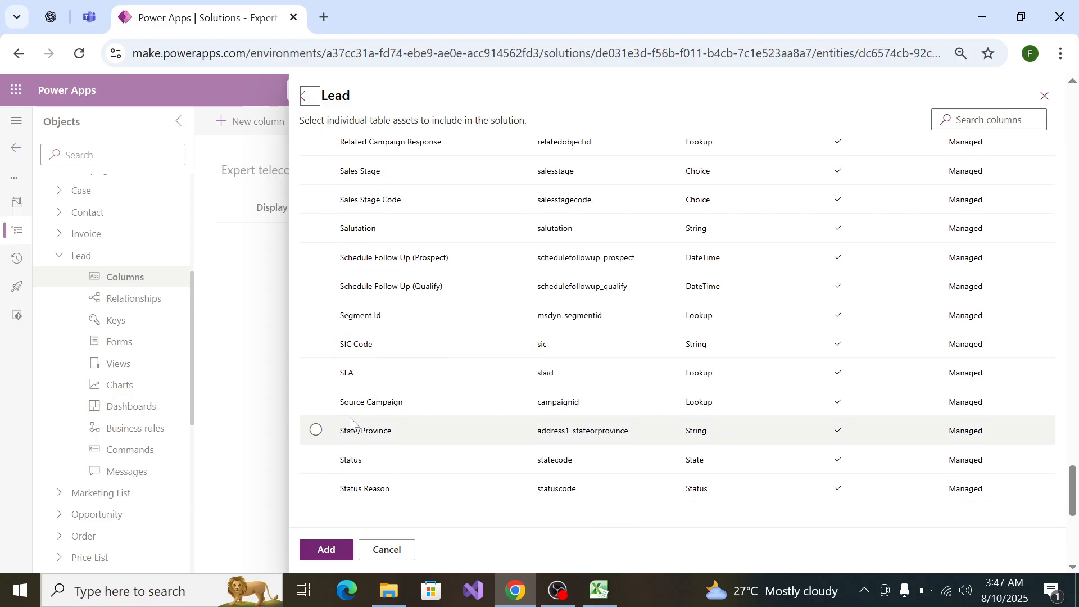
{"action": "left_click", "coordinate": [325, 373]}
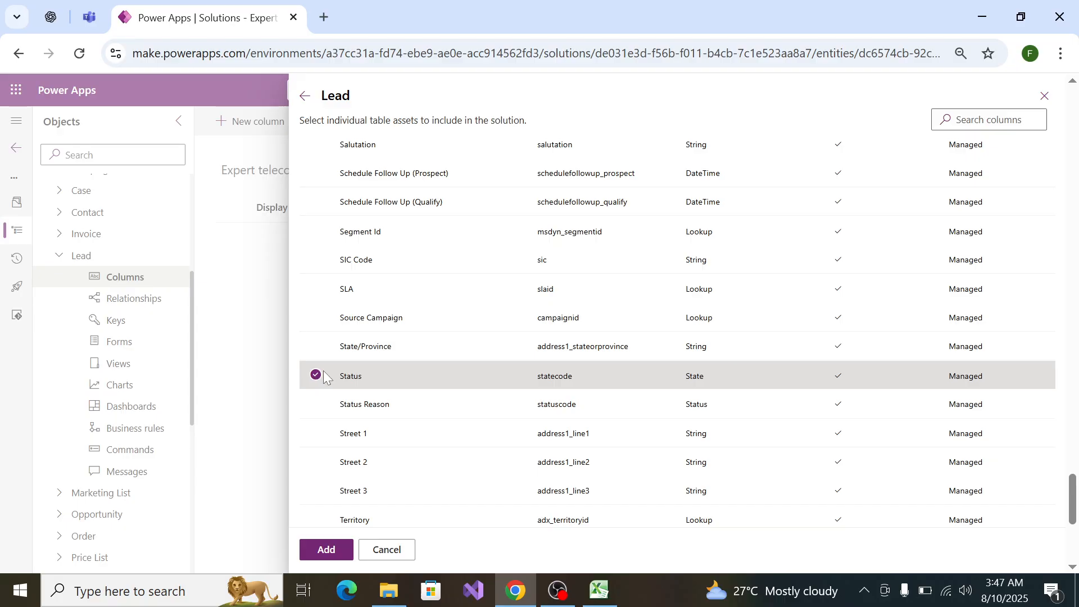
Step: Find the Rating column (leadqualitycode) in the Lead list and select it for adding to the solution
{"action": "scroll", "coordinate": [332, 371], "scroll_direction": "down", "scroll_amount": 6}
{"action": "scroll", "coordinate": [332, 383], "scroll_direction": "up", "scroll_amount": 5}
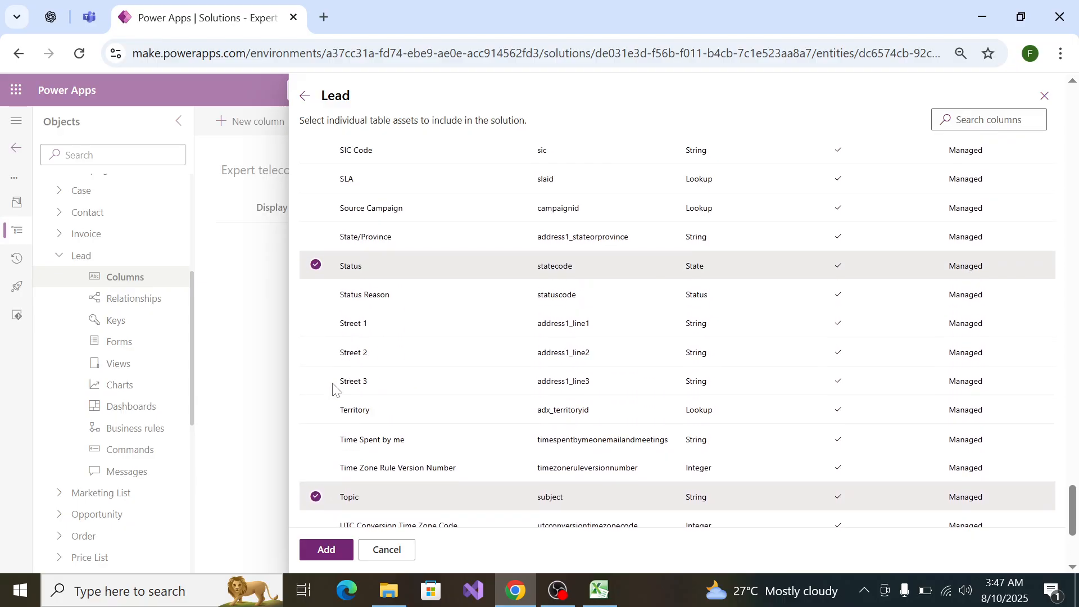
{"action": "scroll", "coordinate": [351, 380], "scroll_direction": "down", "scroll_amount": 5}
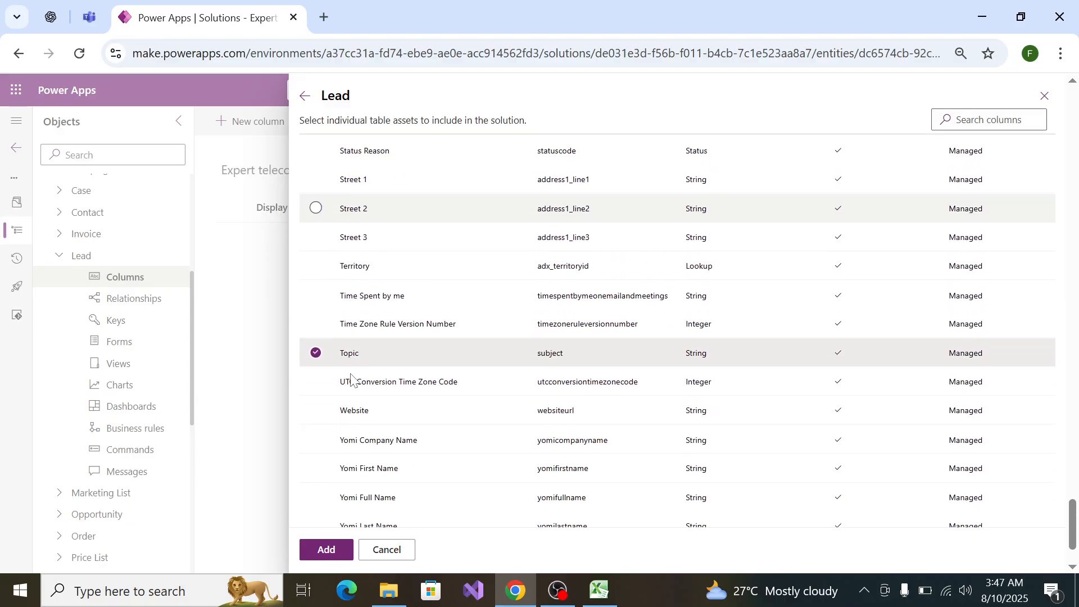
{"action": "scroll", "coordinate": [352, 380], "scroll_direction": "up", "scroll_amount": 15}
{"action": "scroll", "coordinate": [351, 377], "scroll_direction": "up", "scroll_amount": 4}
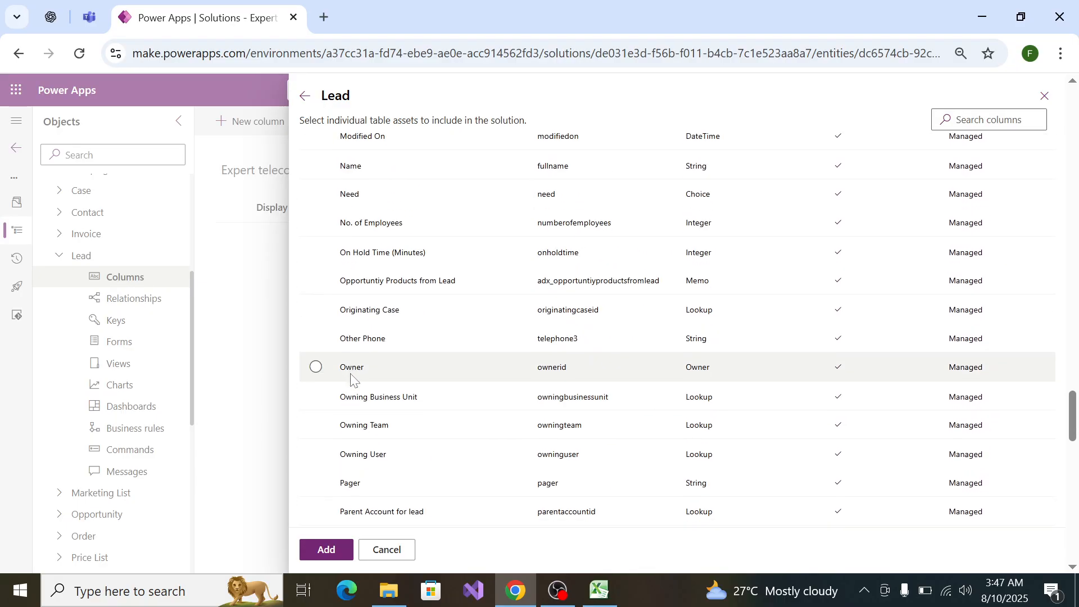
{"action": "scroll", "coordinate": [351, 378], "scroll_direction": "down", "scroll_amount": 4}
{"action": "scroll", "coordinate": [351, 368], "scroll_direction": "down", "scroll_amount": 3}
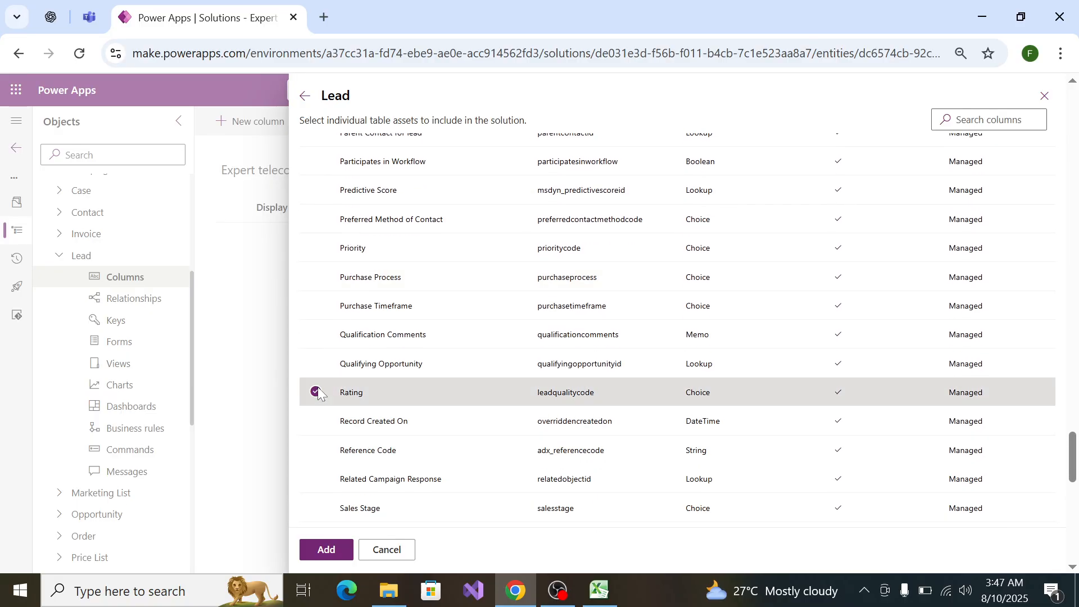
Step: Check the Lead column list in the Excel workbook, and select the existing Owner column of the Lead table in Power Apps
{"action": "key", "text": "alt+Tab"}
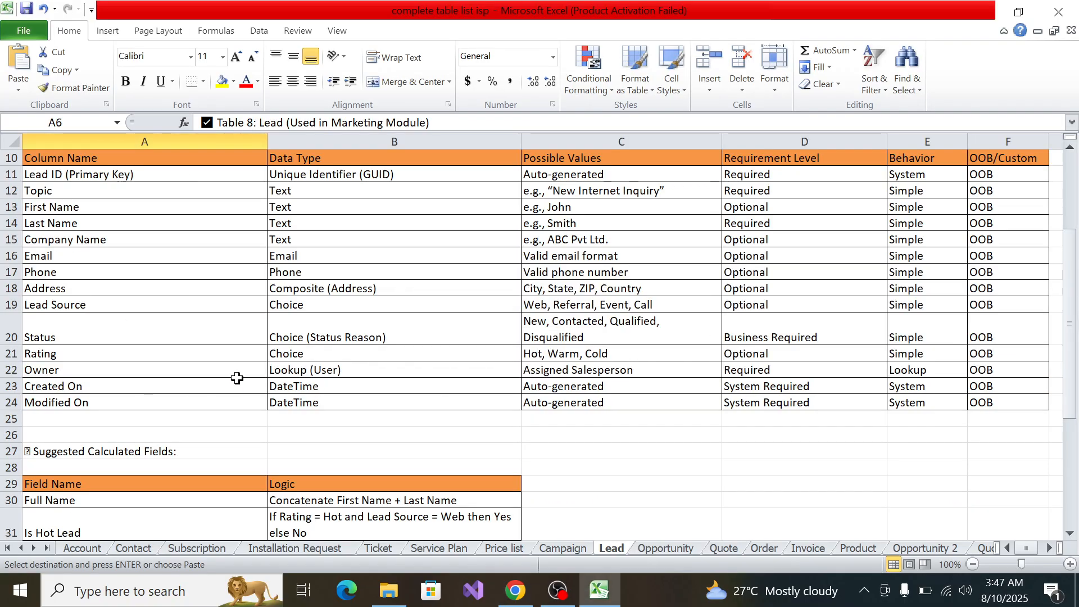
{"action": "key", "text": "alt+Tab"}
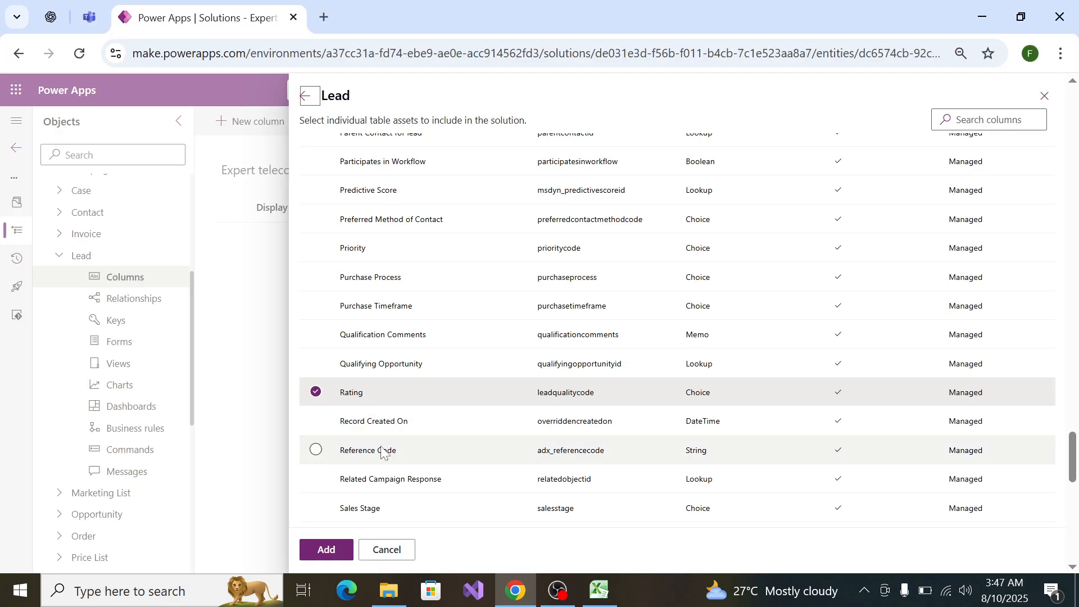
{"action": "scroll", "coordinate": [386, 351], "scroll_direction": "down", "scroll_amount": 10}
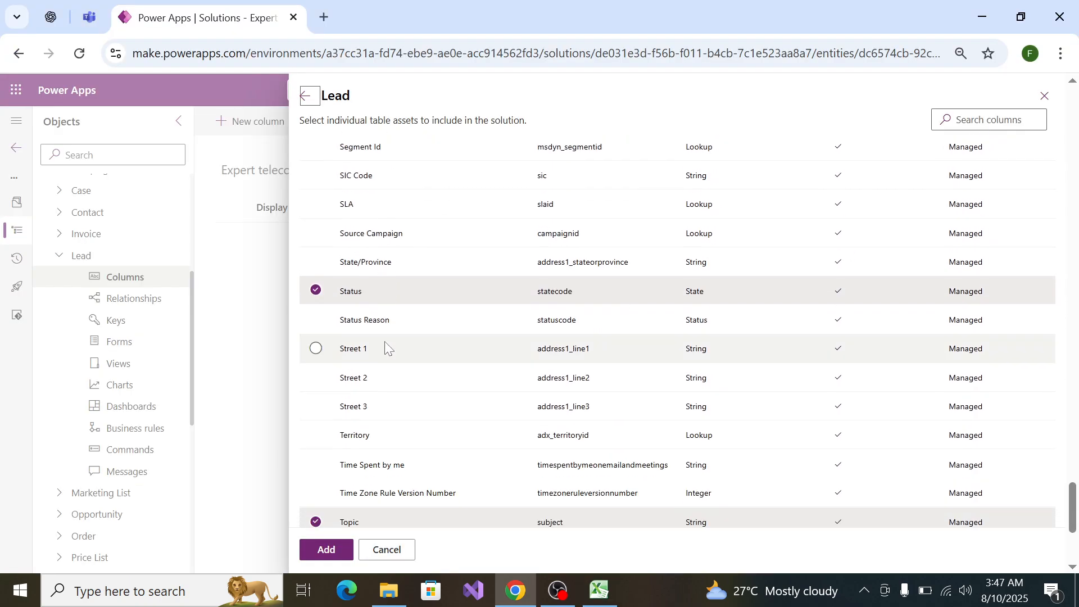
{"action": "scroll", "coordinate": [385, 344], "scroll_direction": "down", "scroll_amount": 5}
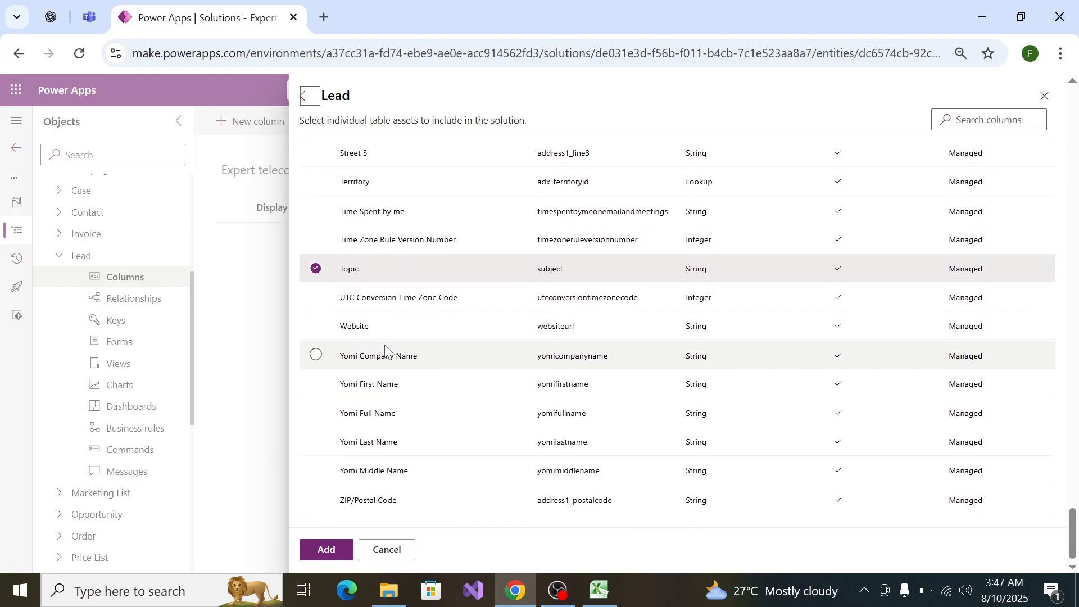
{"action": "scroll", "coordinate": [385, 347], "scroll_direction": "up", "scroll_amount": 9}
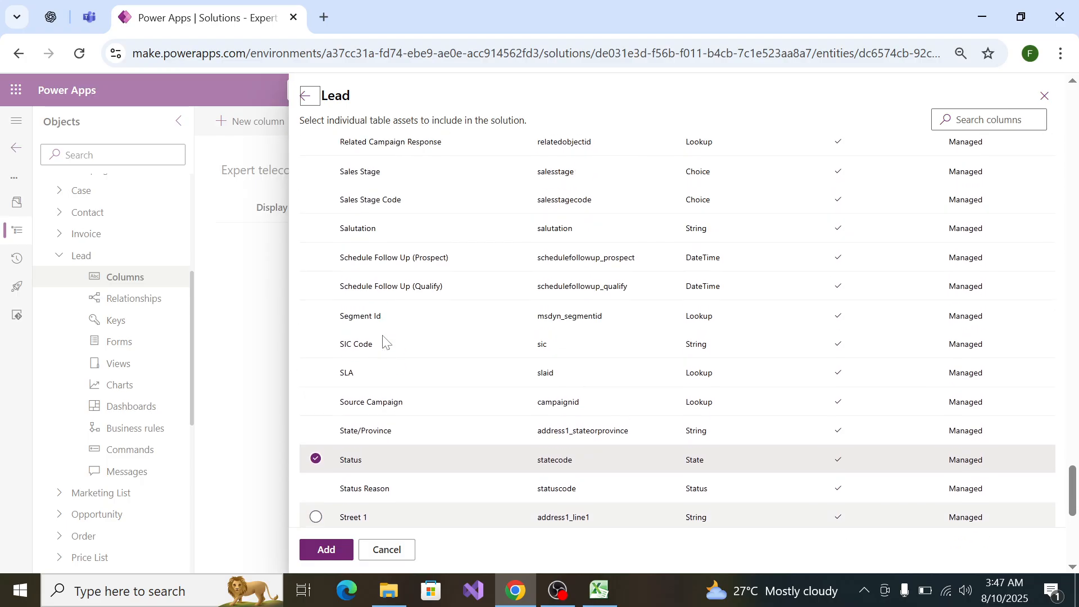
{"action": "scroll", "coordinate": [383, 339], "scroll_direction": "up", "scroll_amount": 12}
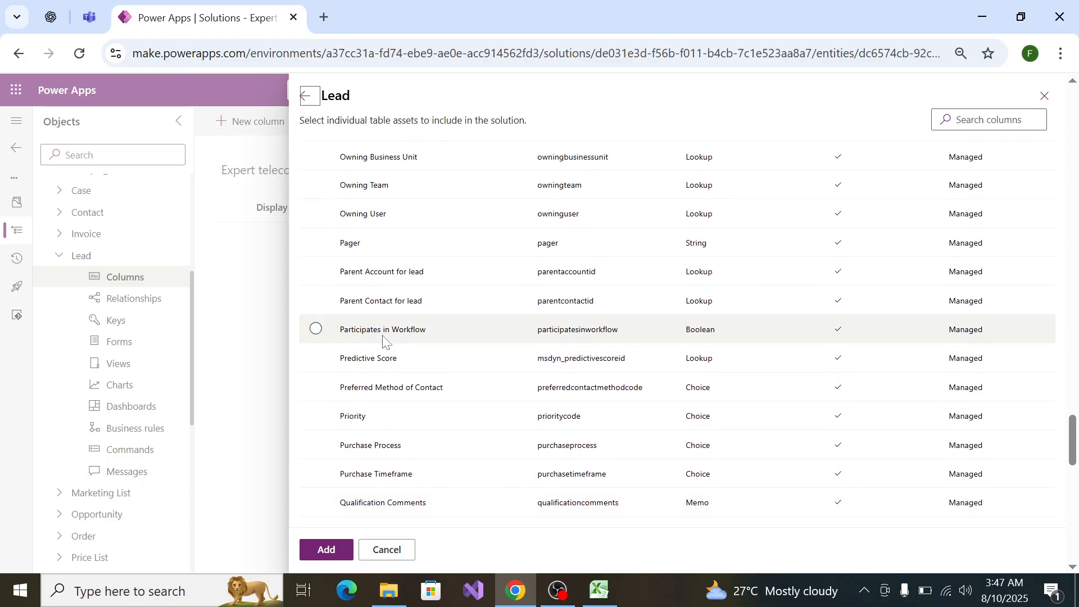
{"action": "scroll", "coordinate": [381, 337], "scroll_direction": "down", "scroll_amount": 2}
{"action": "left_click", "coordinate": [313, 378]}
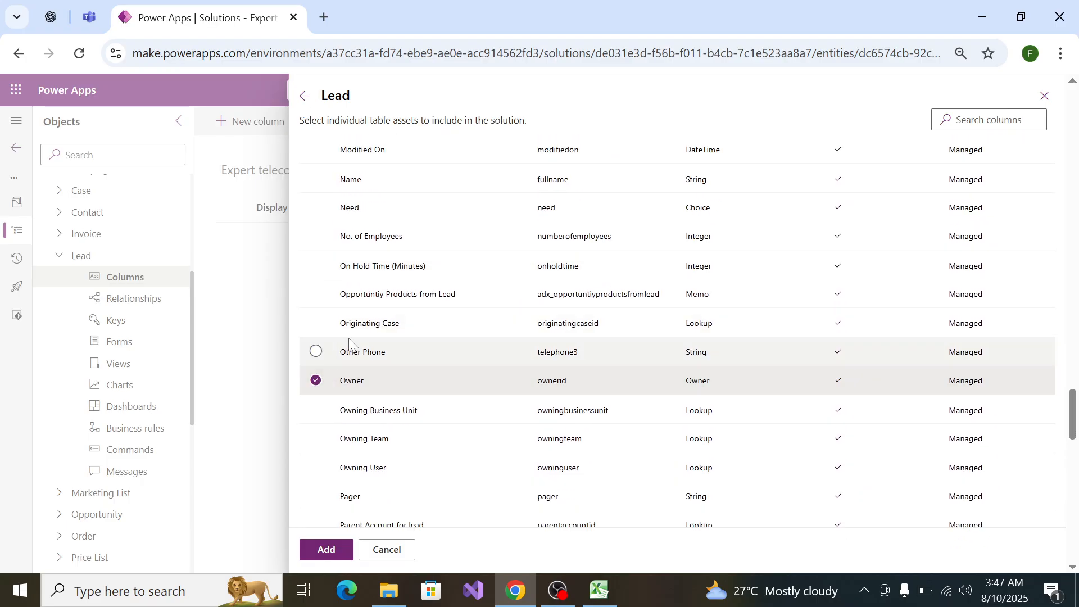
Step: Select the existing Created On column of the Lead table for inclusion in the solution
{"action": "scroll", "coordinate": [355, 347], "scroll_direction": "up", "scroll_amount": 10}
{"action": "scroll", "coordinate": [355, 347], "scroll_direction": "up", "scroll_amount": 15}
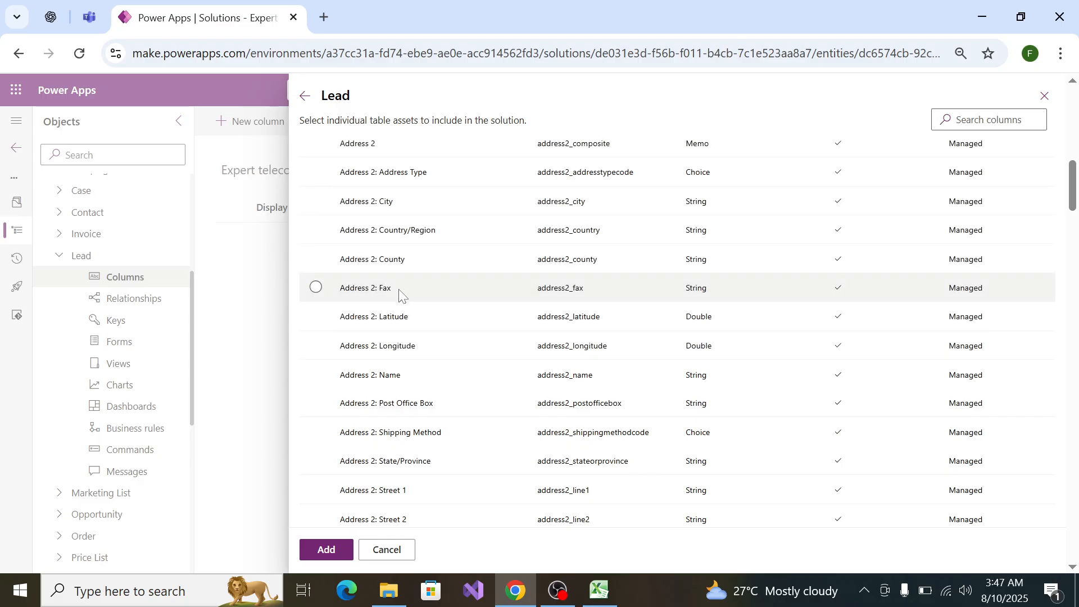
{"action": "scroll", "coordinate": [422, 281], "scroll_direction": "up", "scroll_amount": 10}
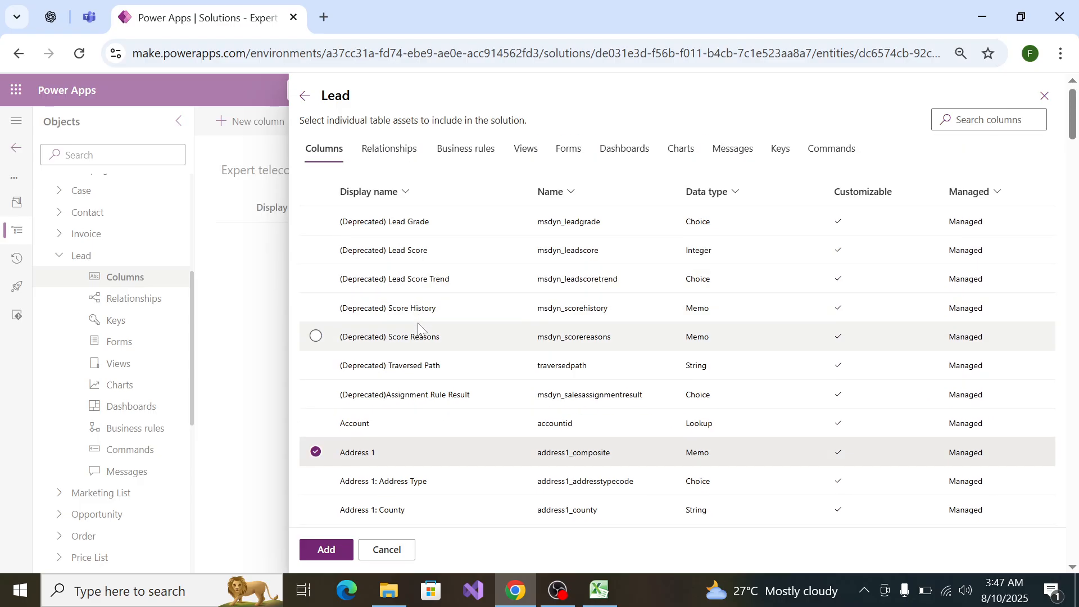
{"action": "scroll", "coordinate": [418, 326], "scroll_direction": "down", "scroll_amount": 6}
{"action": "scroll", "coordinate": [419, 326], "scroll_direction": "down", "scroll_amount": 20}
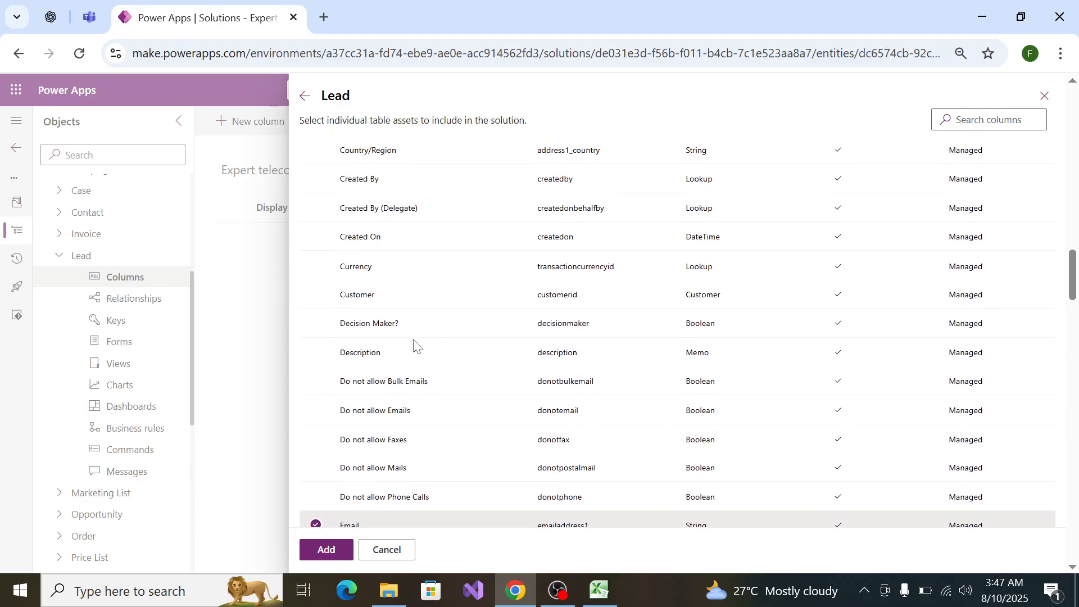
{"action": "scroll", "coordinate": [416, 345], "scroll_direction": "up", "scroll_amount": 10}
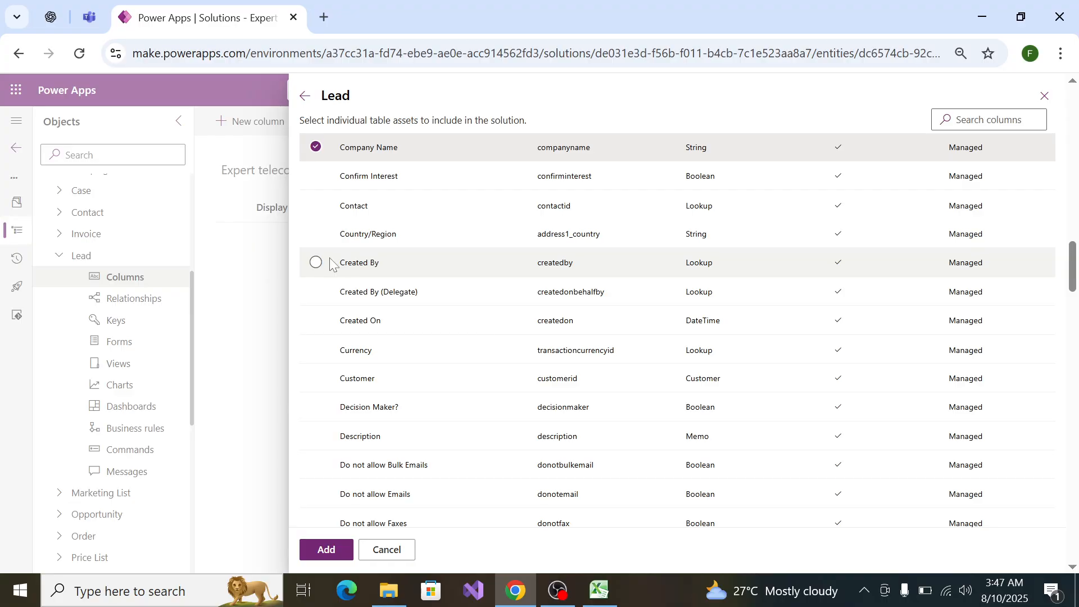
{"action": "left_click", "coordinate": [325, 324]}
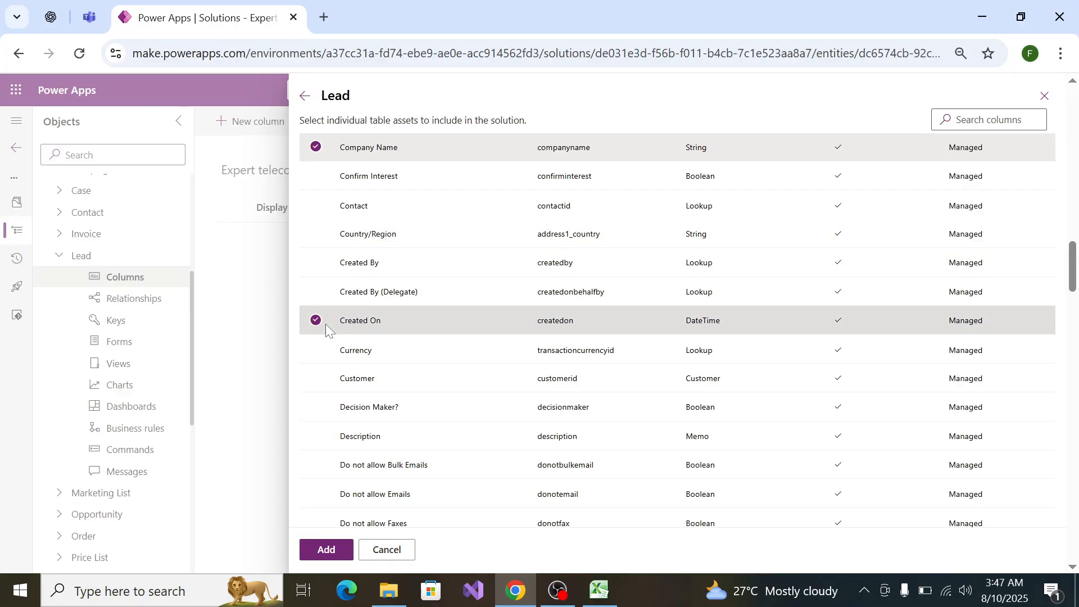
Step: Select the Modified On column as well and add all selected Lead columns to the solution
{"action": "scroll", "coordinate": [408, 397], "scroll_direction": "down", "scroll_amount": 1}
{"action": "scroll", "coordinate": [408, 398], "scroll_direction": "down", "scroll_amount": 16}
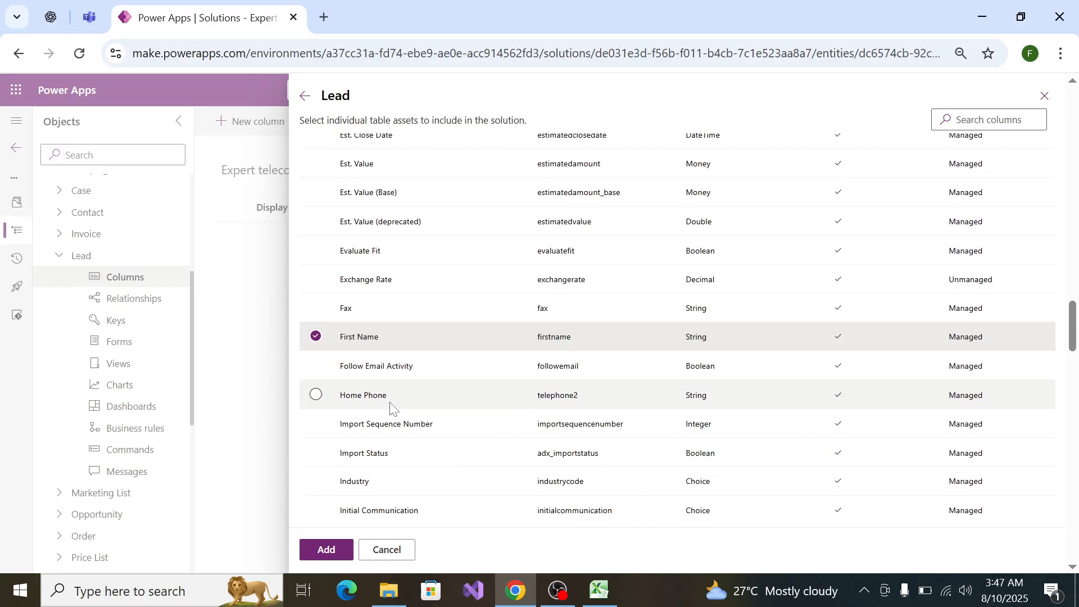
{"action": "scroll", "coordinate": [388, 407], "scroll_direction": "down", "scroll_amount": 7}
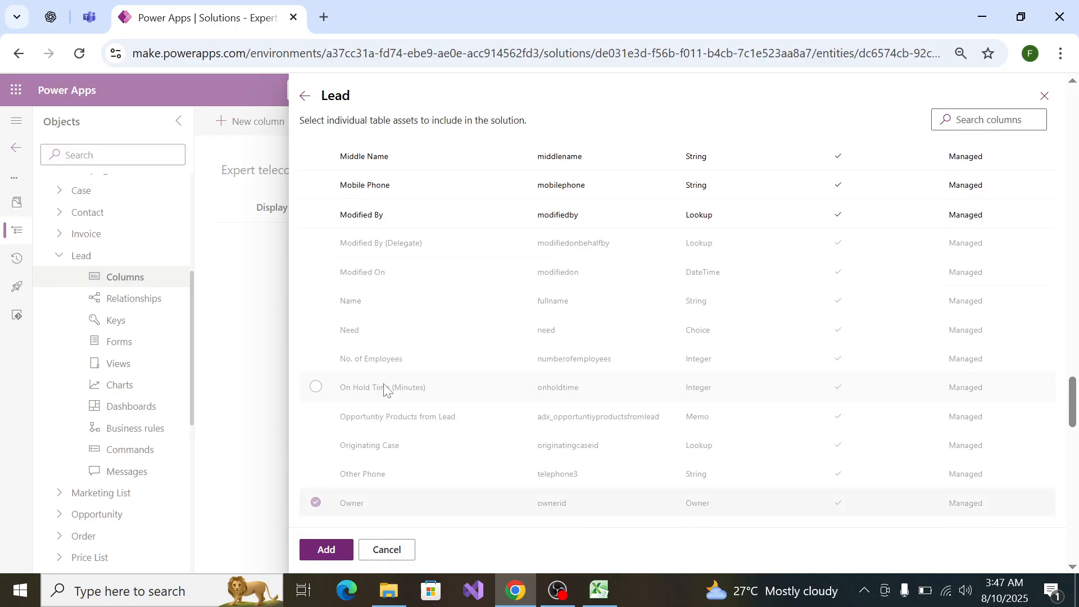
{"action": "left_click", "coordinate": [315, 272]}
{"action": "left_click", "coordinate": [326, 549]}
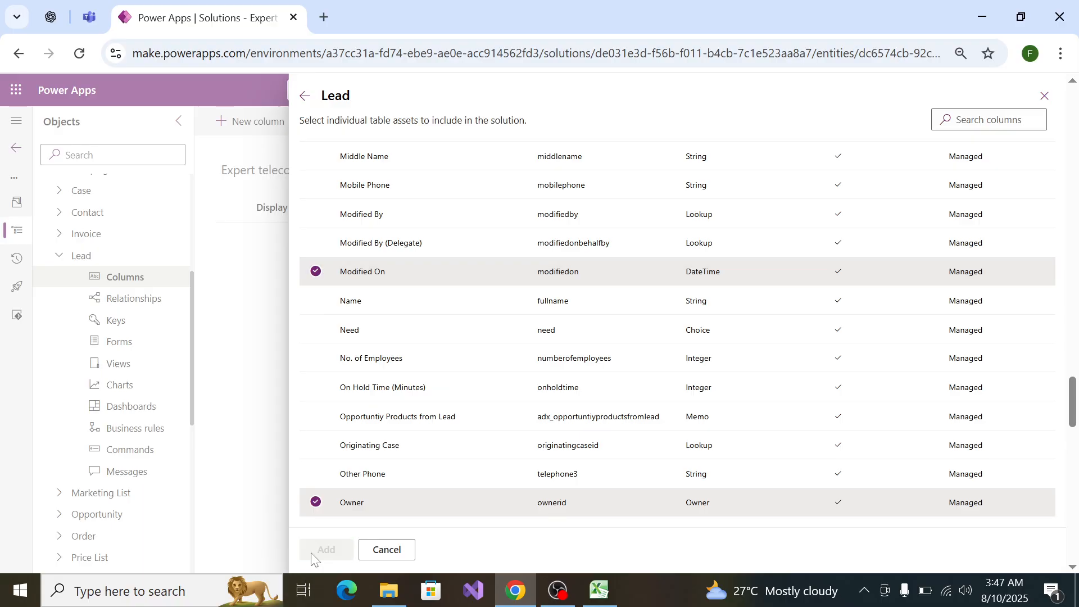
Step: Switch to the Excel workbook and examine the column specification on the Opportunity sheet, starting at the Opportunity ID row
{"action": "key", "text": "alt+Tab"}
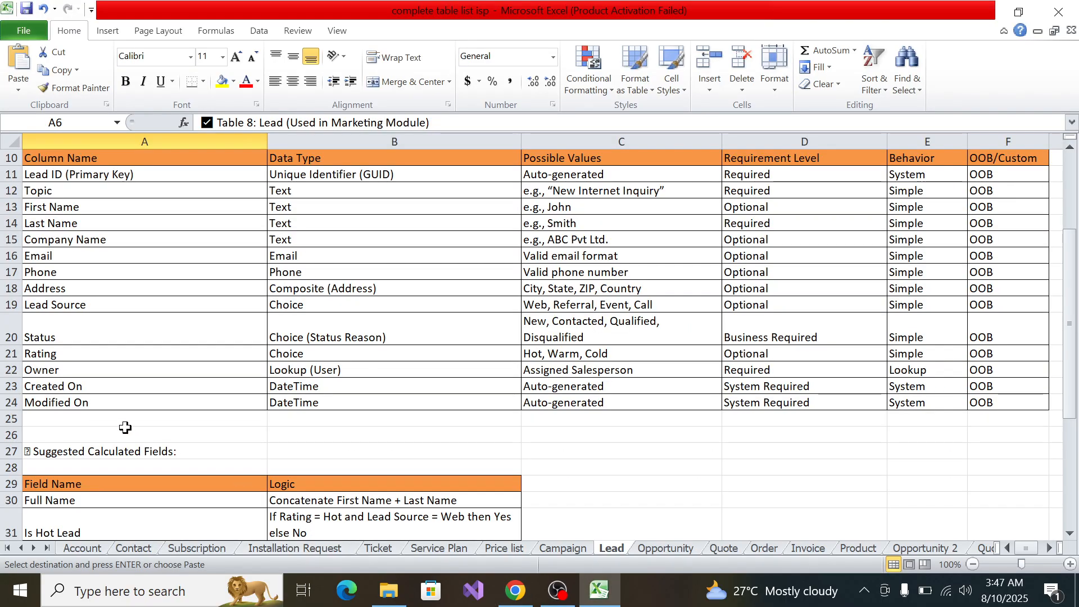
{"action": "left_click", "coordinate": [661, 552]}
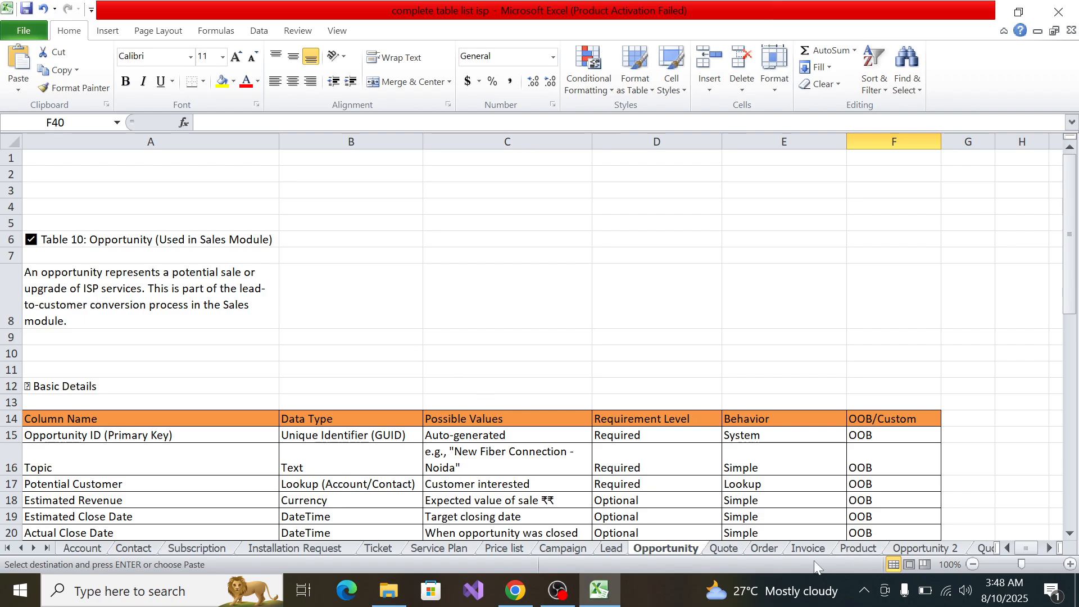
{"action": "scroll", "coordinate": [701, 398], "scroll_direction": "down", "scroll_amount": 3}
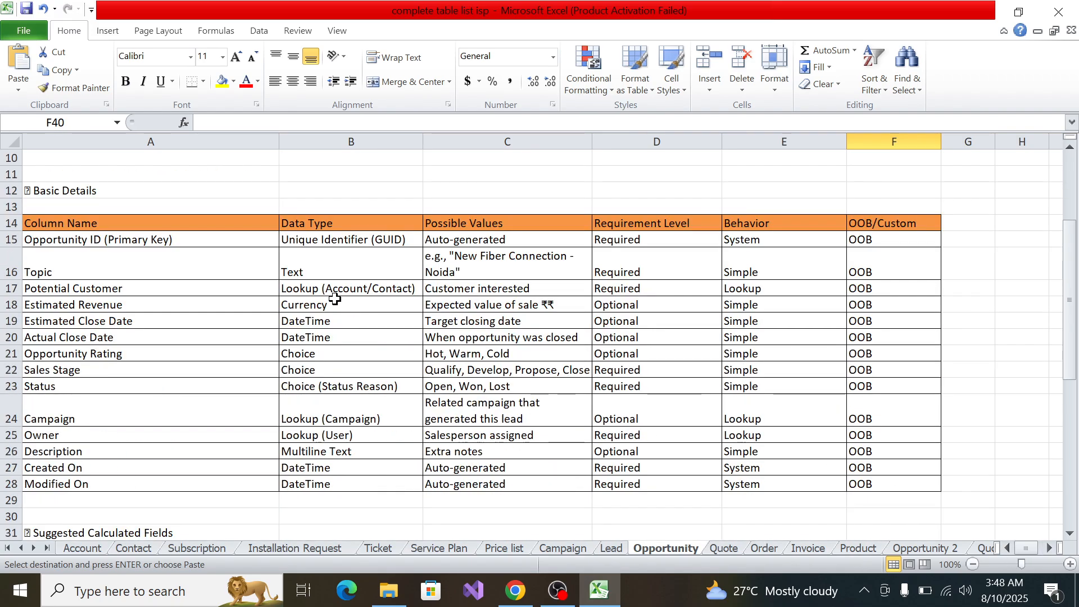
{"action": "scroll", "coordinate": [52, 344], "scroll_direction": "up", "scroll_amount": 2}
{"action": "scroll", "coordinate": [61, 325], "scroll_direction": "down", "scroll_amount": 3}
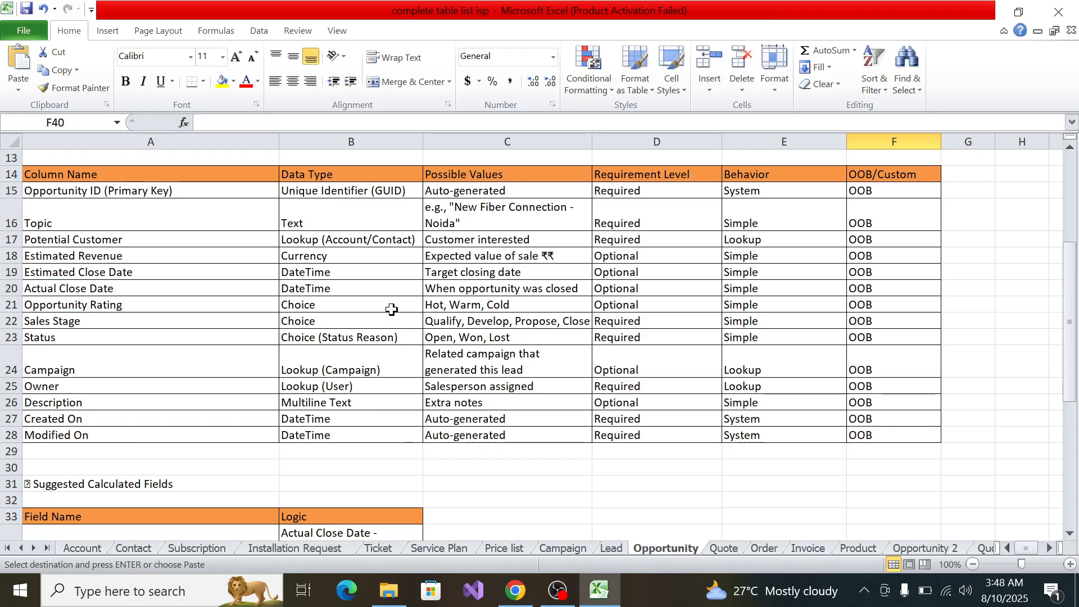
{"action": "scroll", "coordinate": [391, 309], "scroll_direction": "down", "scroll_amount": 2}
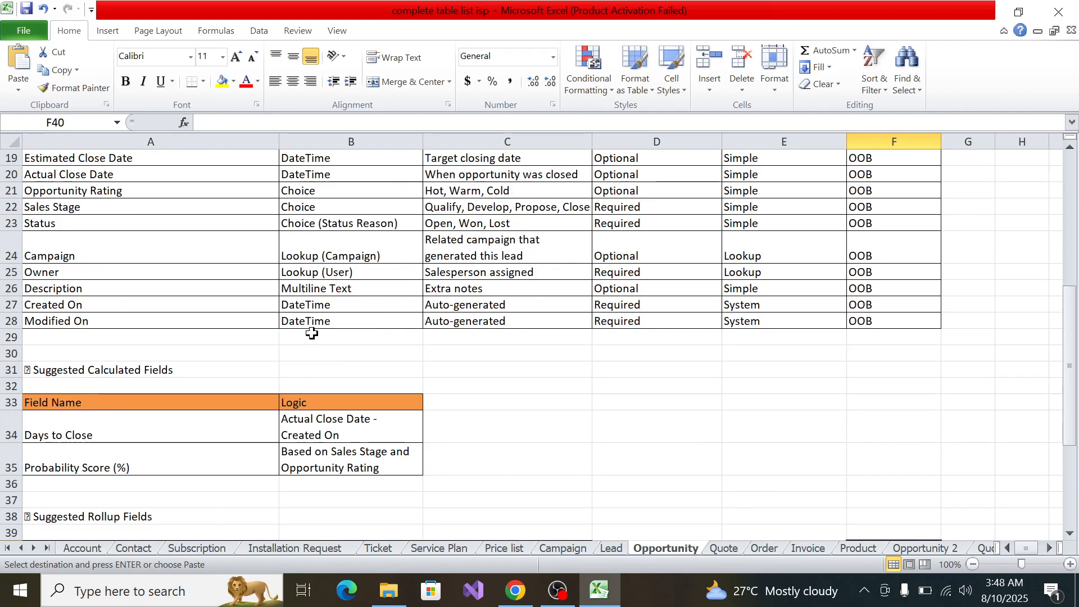
{"action": "scroll", "coordinate": [312, 333], "scroll_direction": "up", "scroll_amount": 3}
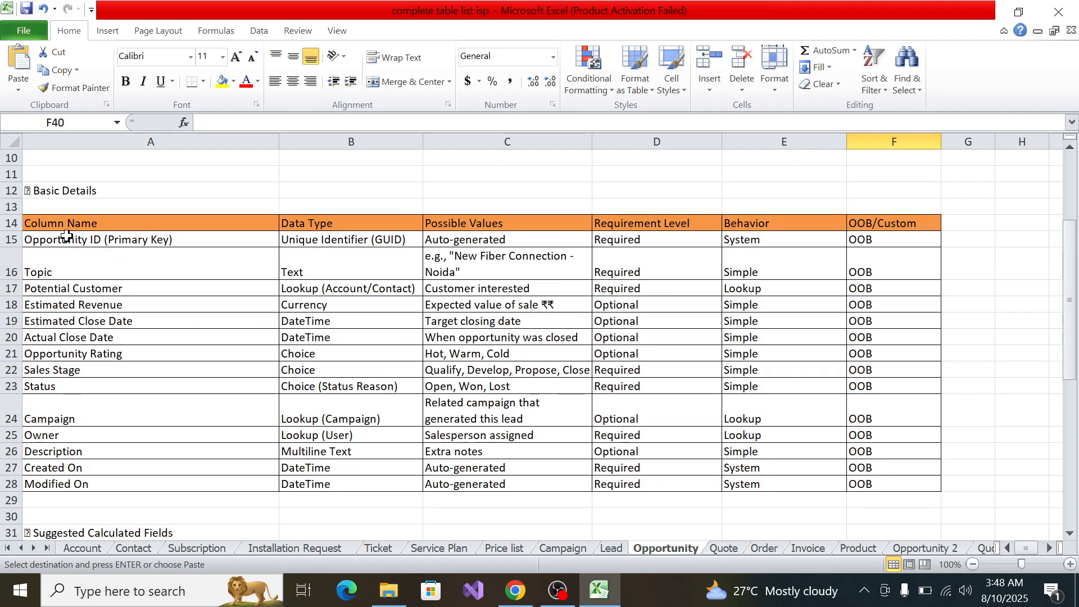
{"action": "left_click", "coordinate": [66, 240]}
Step: Switch back to Power Apps, collapse the Lead table, and open the Opportunity table's column list
{"action": "key", "text": "alt+Tab"}
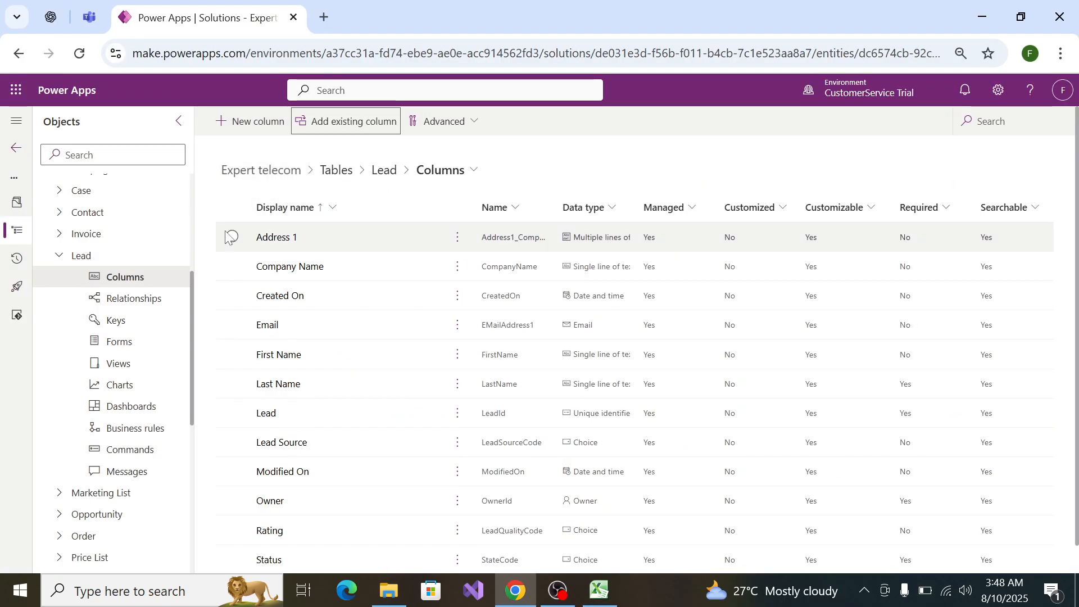
{"action": "left_click", "coordinate": [60, 257]}
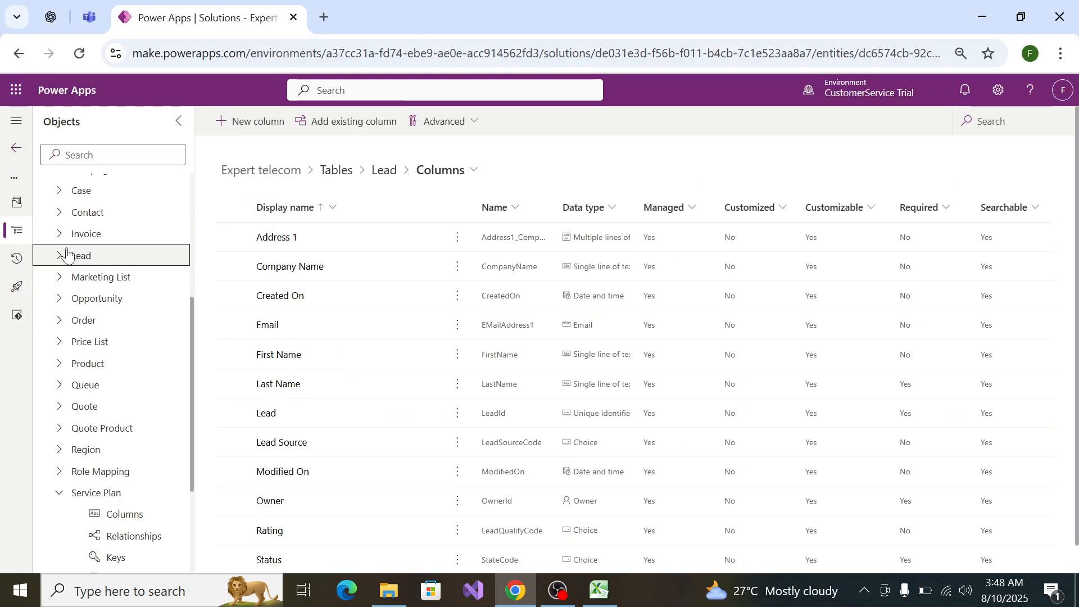
{"action": "left_click", "coordinate": [77, 305]}
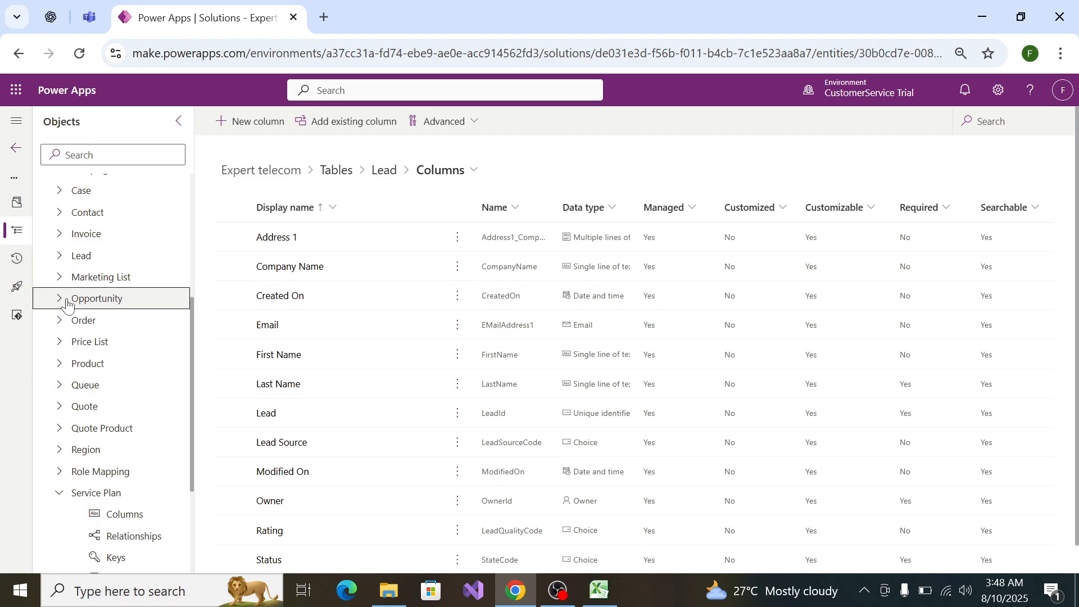
{"action": "left_click", "coordinate": [68, 304]}
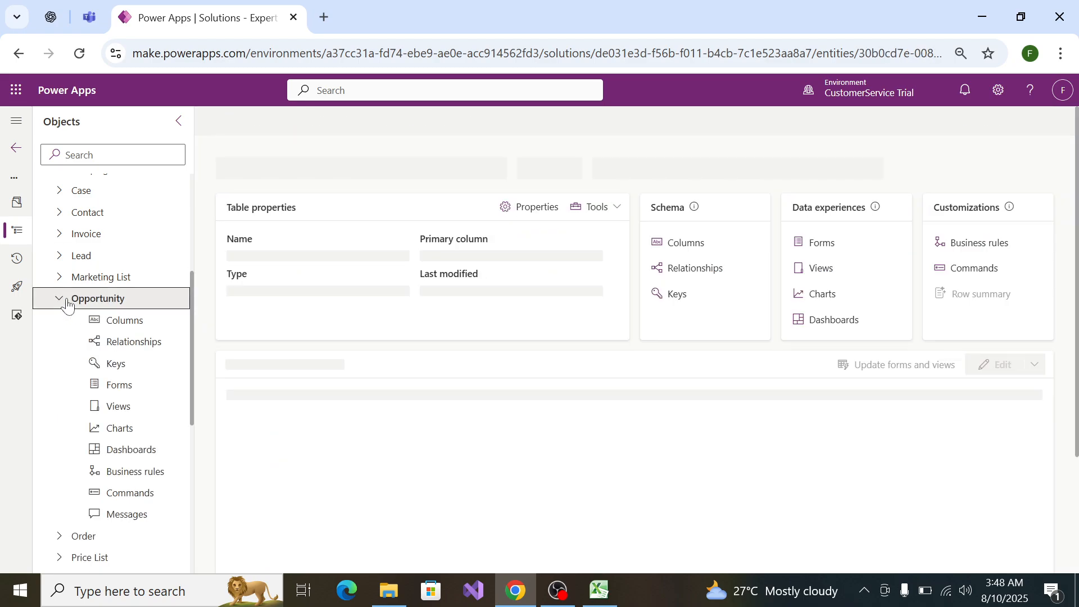
{"action": "left_click", "coordinate": [132, 332]}
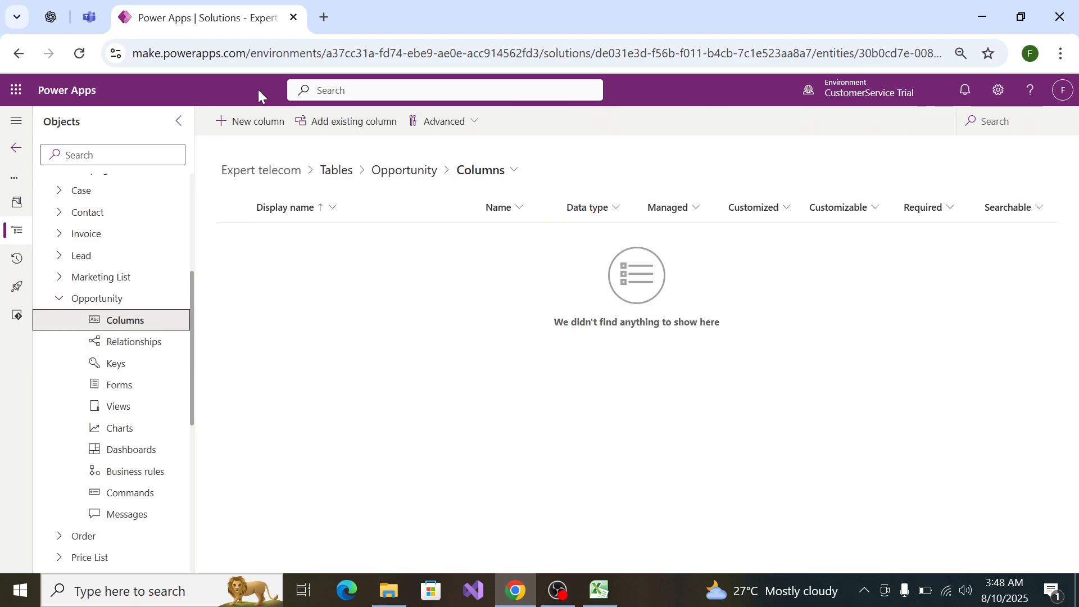
{"action": "left_click", "coordinate": [259, 123]}
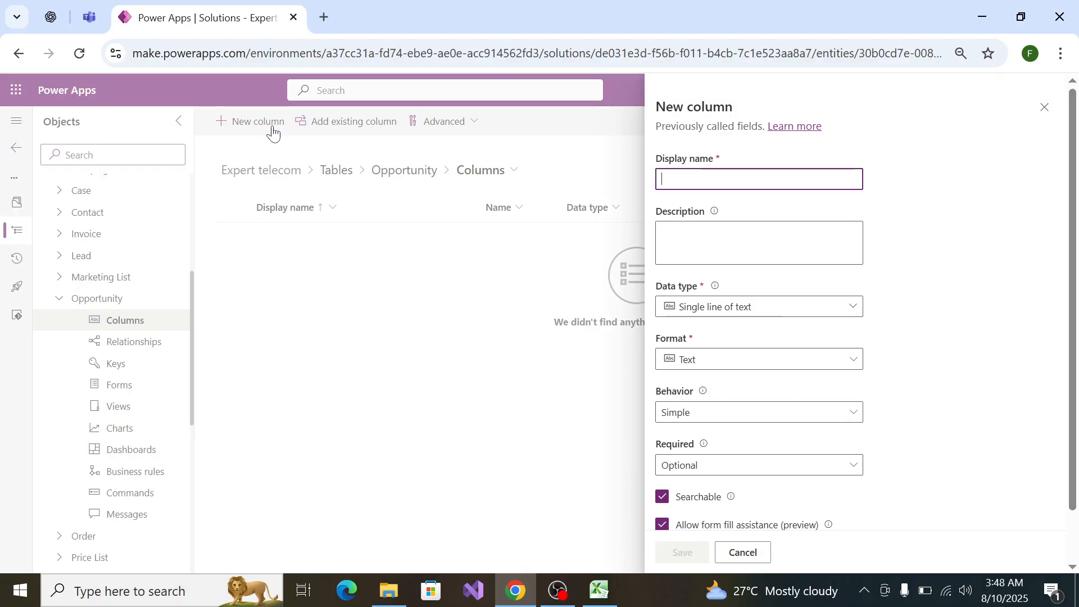
{"action": "key", "text": "alt+Tab"}
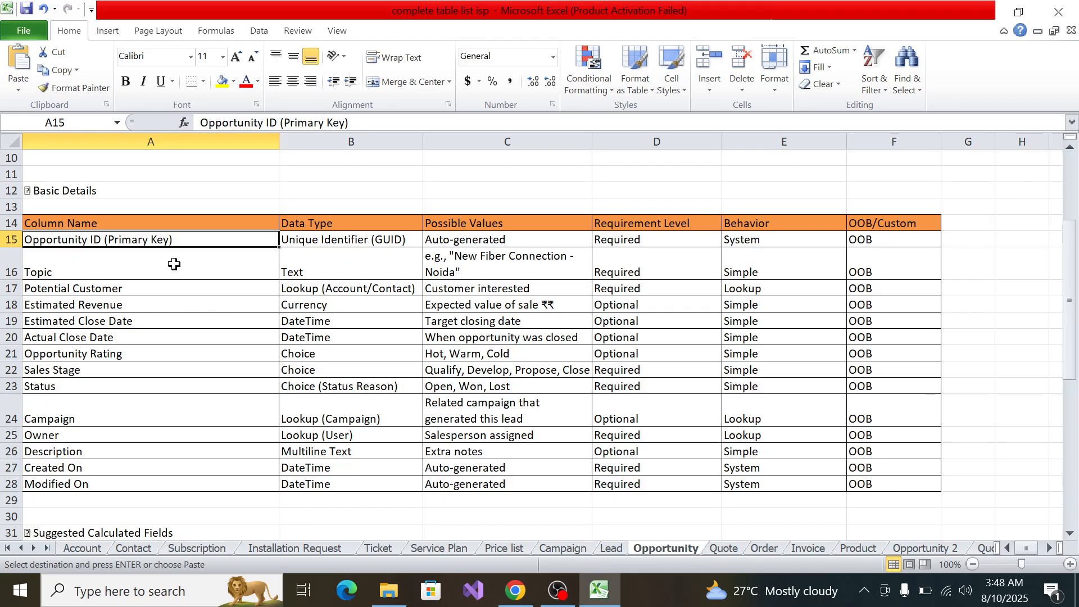
{"action": "key", "text": "alt+Tab"}
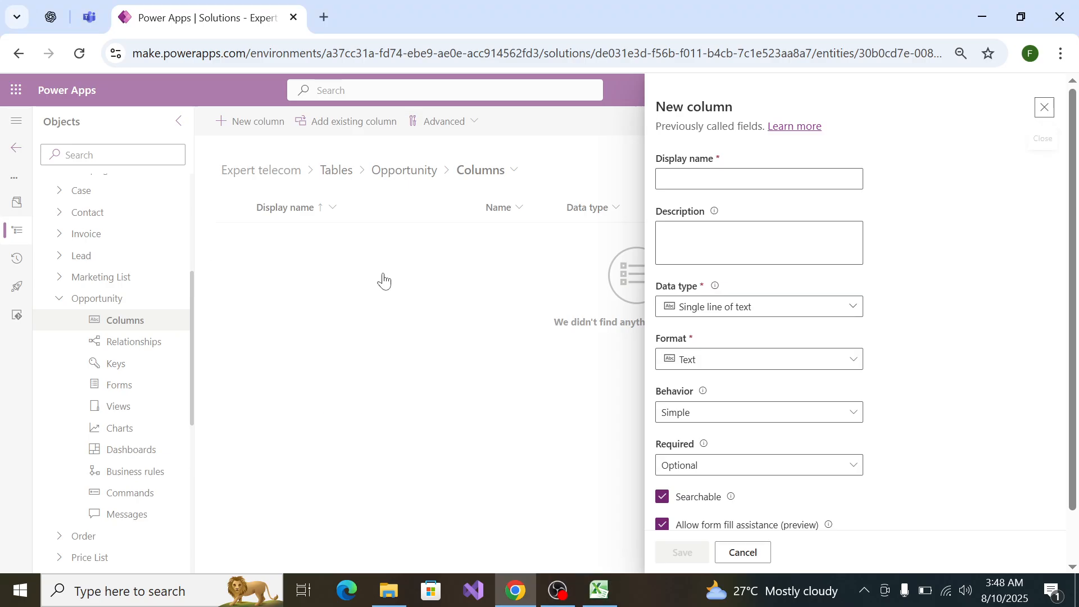
{"action": "left_click", "coordinate": [1044, 108]}
Step: Start adding existing columns to the Opportunity table and load the complete list of available columns
{"action": "left_click", "coordinate": [353, 121]}
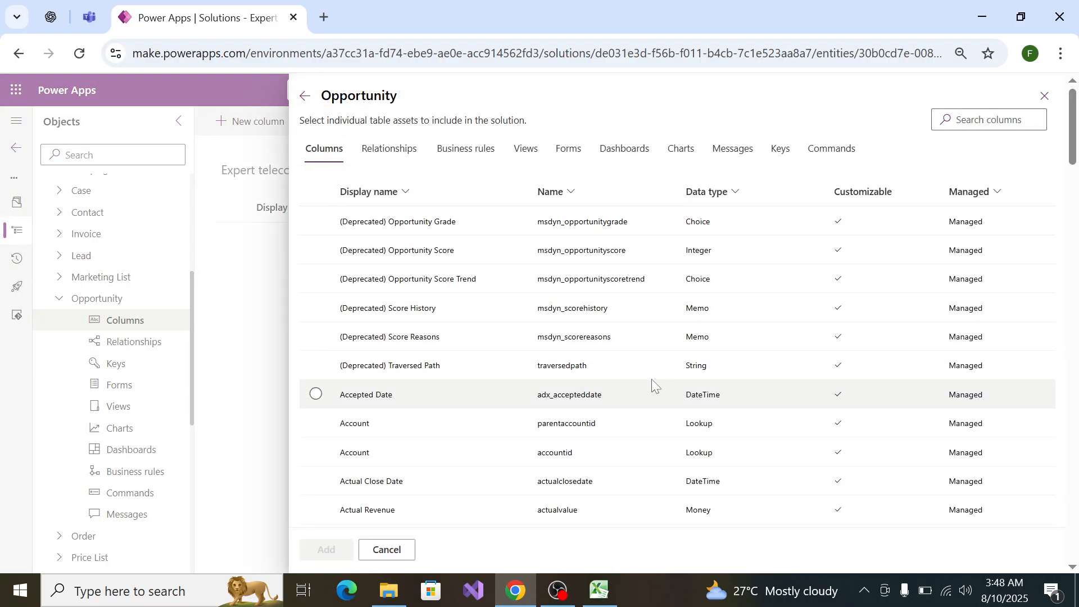
{"action": "scroll", "coordinate": [650, 256], "scroll_direction": "down", "scroll_amount": 4}
{"action": "scroll", "coordinate": [648, 380], "scroll_direction": "up", "scroll_amount": 1}
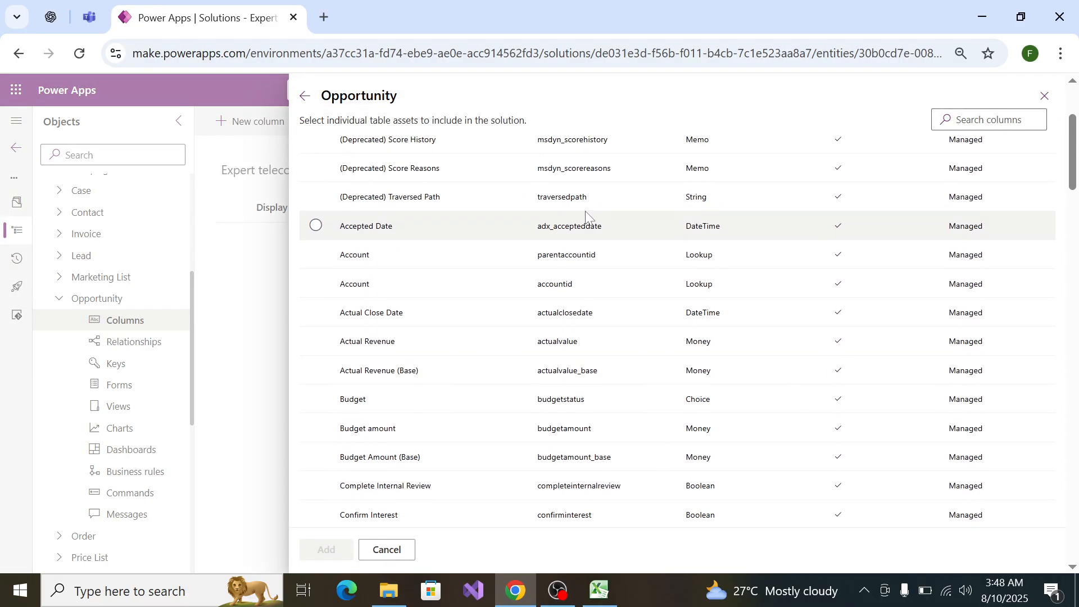
{"action": "scroll", "coordinate": [593, 343], "scroll_direction": "down", "scroll_amount": 6}
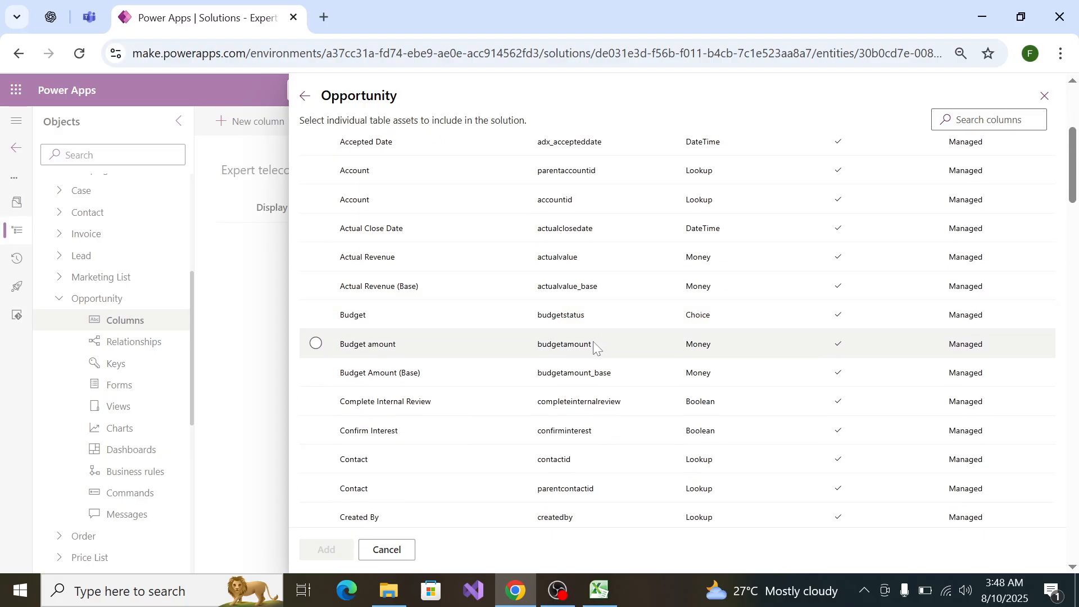
{"action": "scroll", "coordinate": [597, 353], "scroll_direction": "down", "scroll_amount": 3}
{"action": "scroll", "coordinate": [598, 353], "scroll_direction": "down", "scroll_amount": 7}
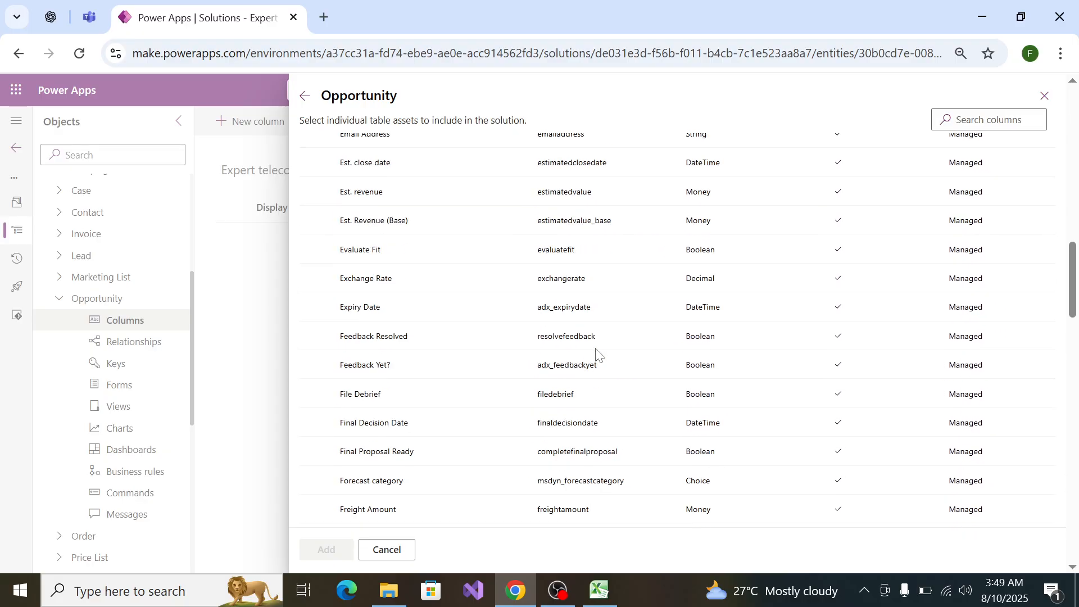
{"action": "scroll", "coordinate": [597, 353], "scroll_direction": "down", "scroll_amount": 15}
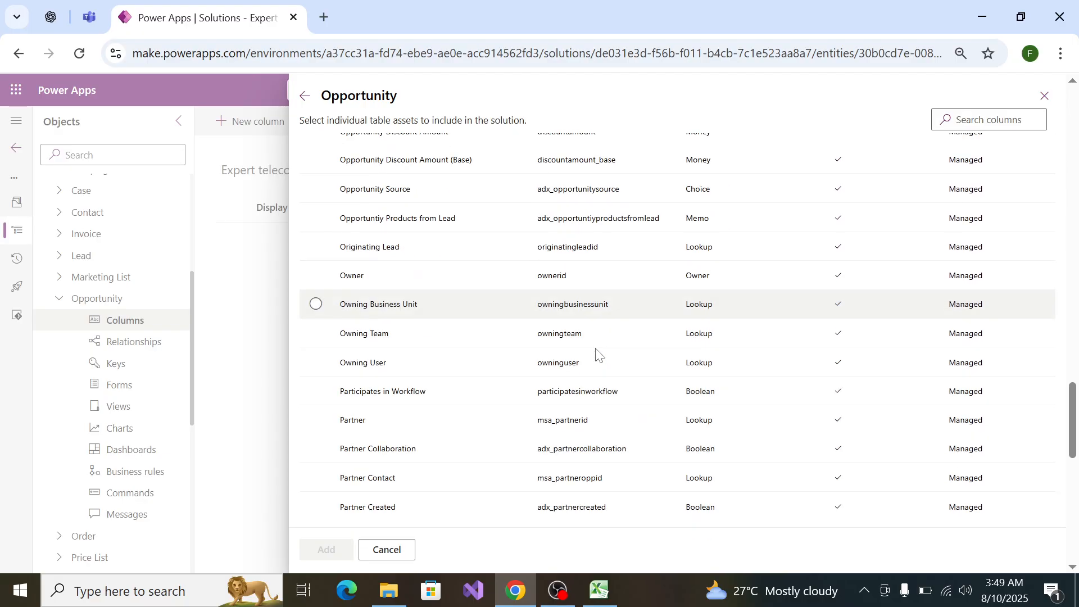
{"action": "scroll", "coordinate": [596, 348], "scroll_direction": "down", "scroll_amount": 5}
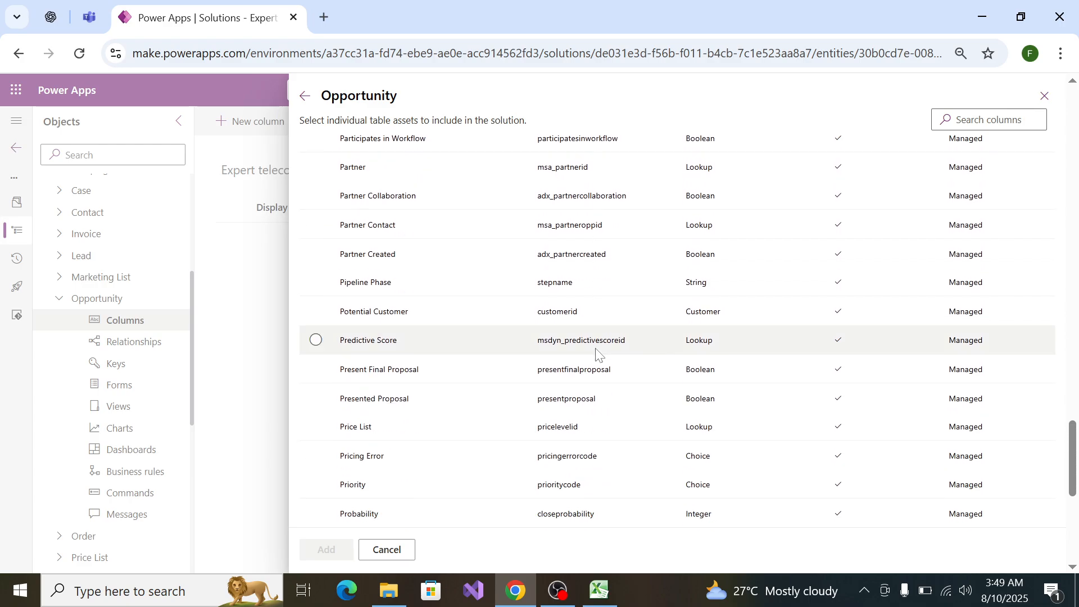
{"action": "scroll", "coordinate": [597, 353], "scroll_direction": "down", "scroll_amount": 3}
{"action": "scroll", "coordinate": [597, 353], "scroll_direction": "down", "scroll_amount": 5}
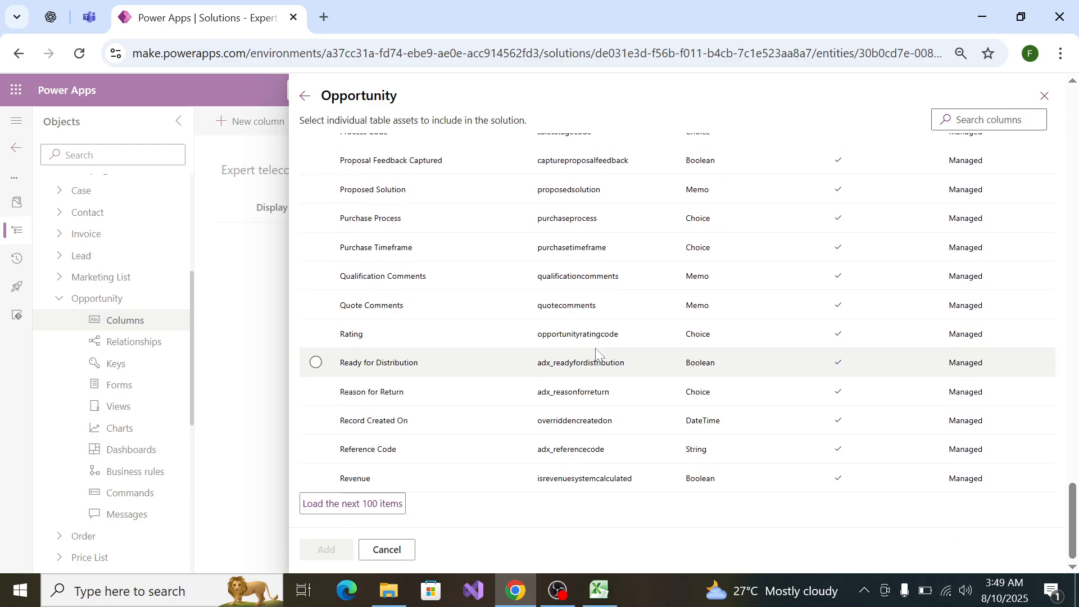
{"action": "left_click", "coordinate": [392, 504]}
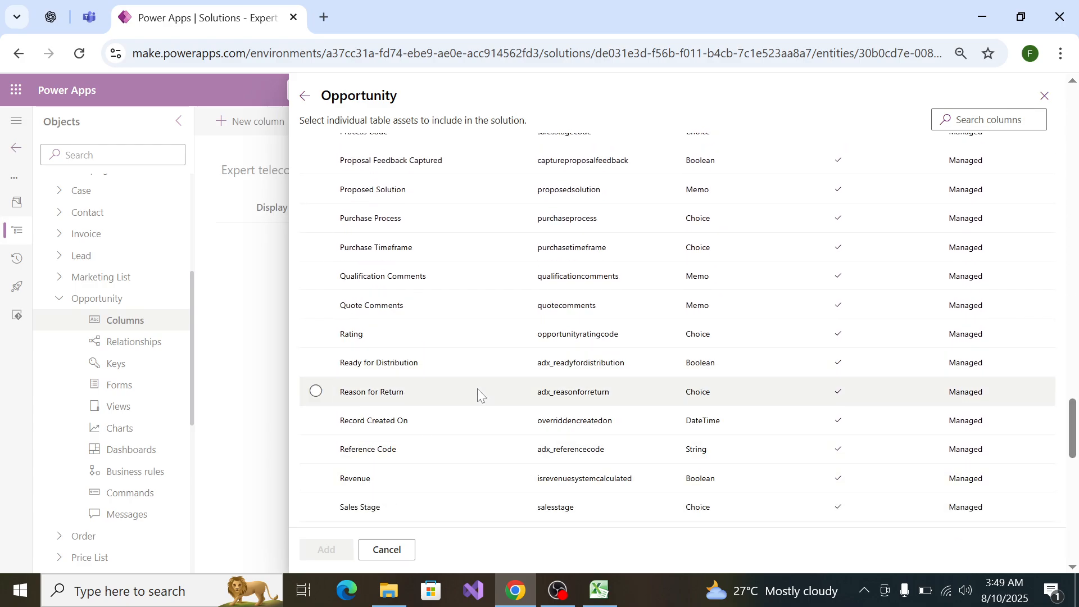
{"action": "scroll", "coordinate": [477, 389], "scroll_direction": "down", "scroll_amount": 10}
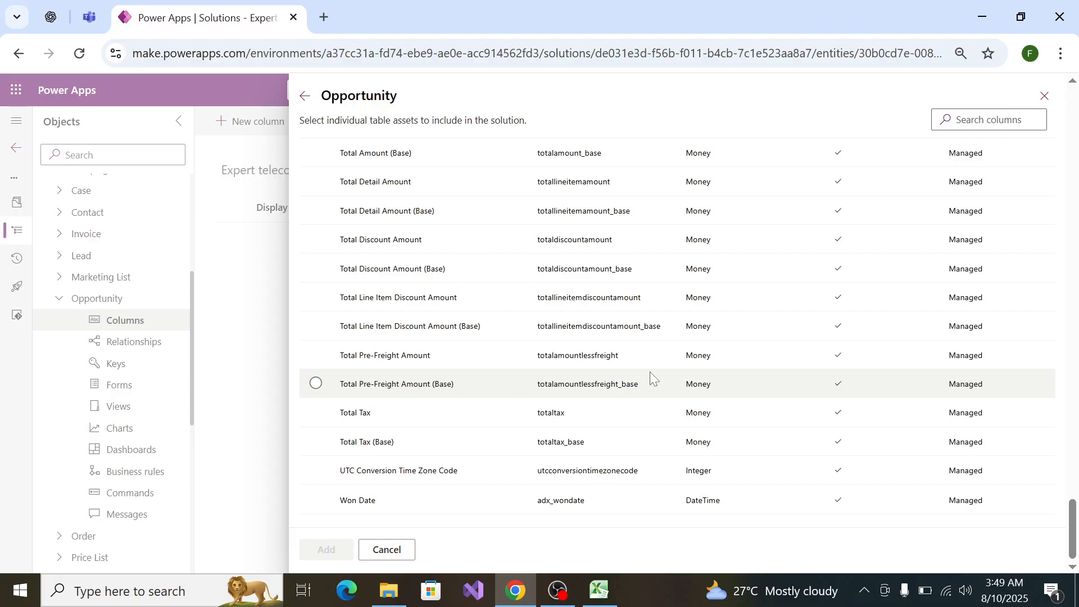
Step: Find the Opportunity unique identifier column (opportunityid) in the existing columns and select it for inclusion in the solution
{"action": "scroll", "coordinate": [628, 431], "scroll_direction": "up", "scroll_amount": 5}
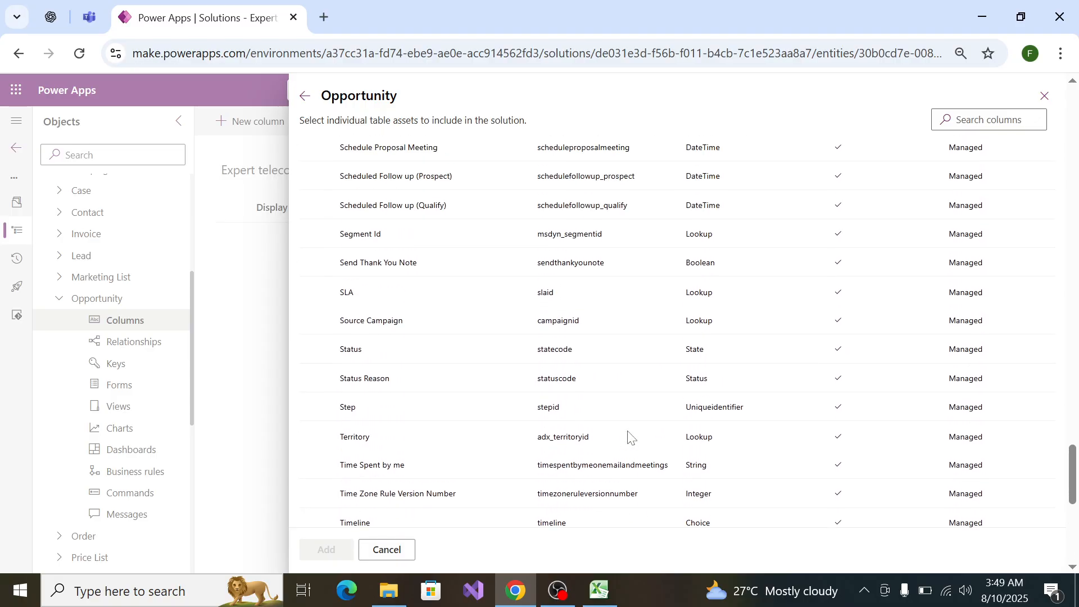
{"action": "scroll", "coordinate": [629, 432], "scroll_direction": "up", "scroll_amount": 20}
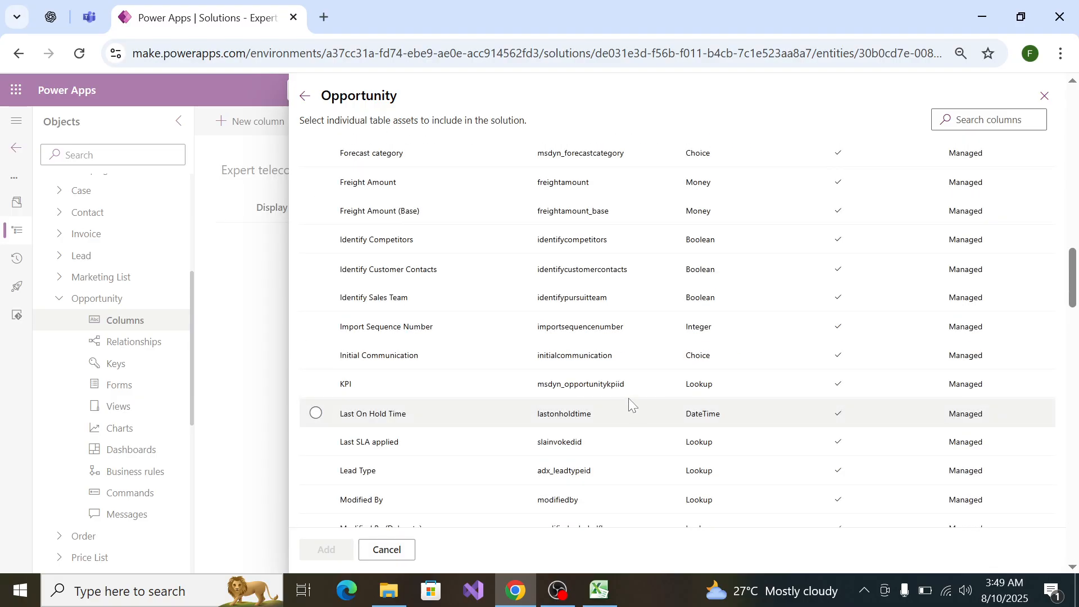
{"action": "key", "text": "alt+Tab"}
{"action": "key", "text": "alt+Tab"}
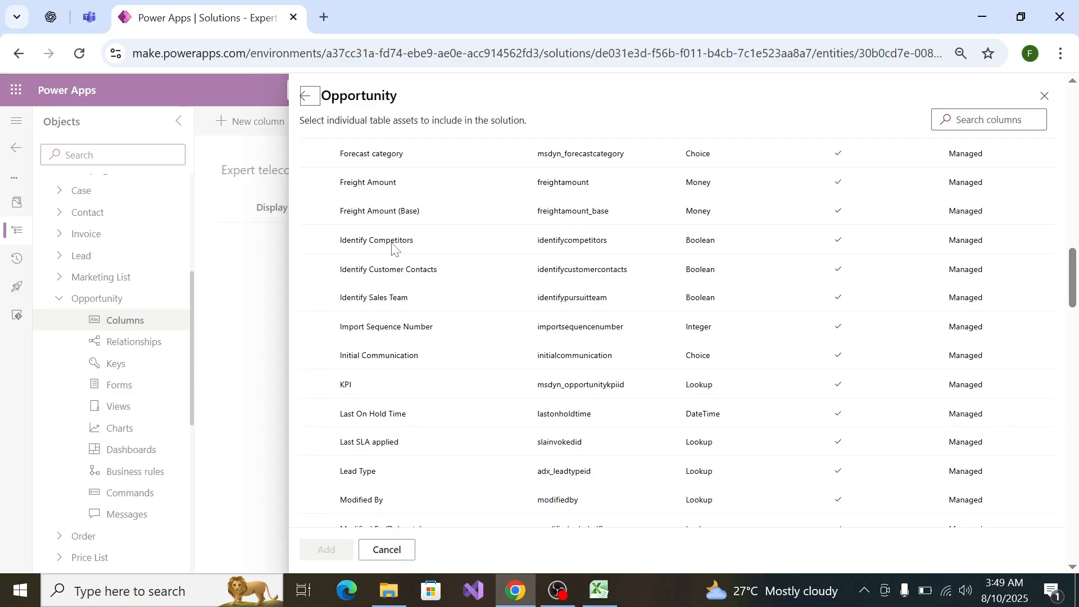
{"action": "scroll", "coordinate": [562, 310], "scroll_direction": "up", "scroll_amount": 6}
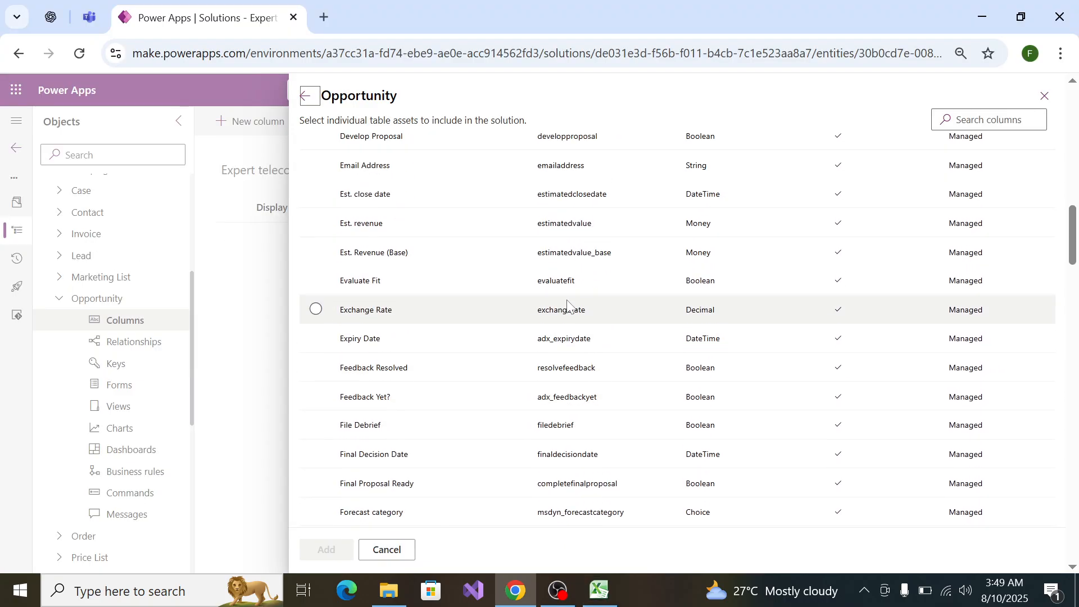
{"action": "scroll", "coordinate": [567, 304], "scroll_direction": "up", "scroll_amount": 8}
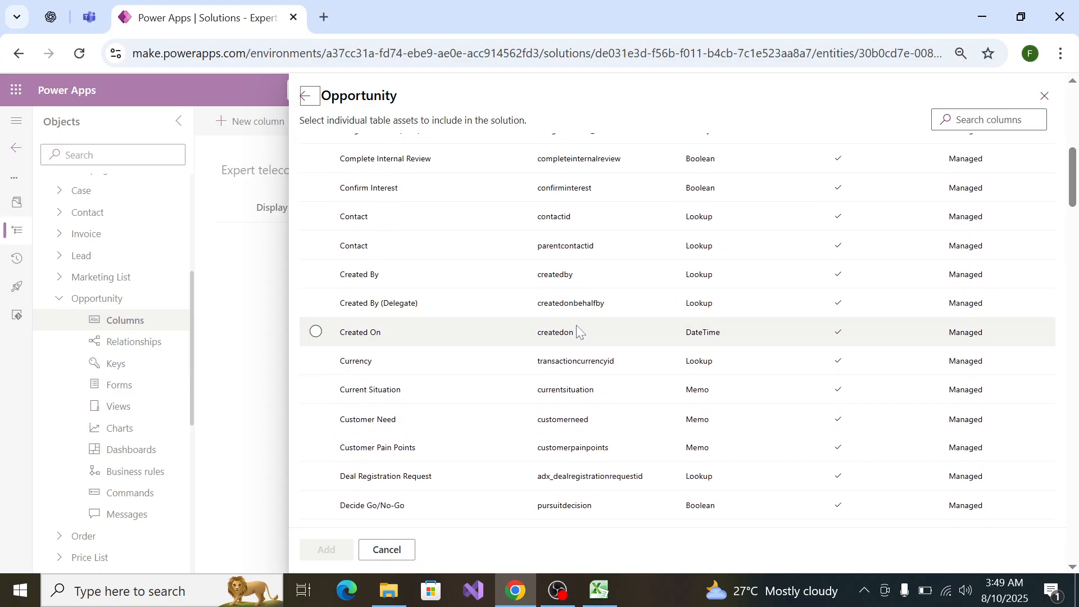
{"action": "scroll", "coordinate": [576, 326], "scroll_direction": "up", "scroll_amount": 8}
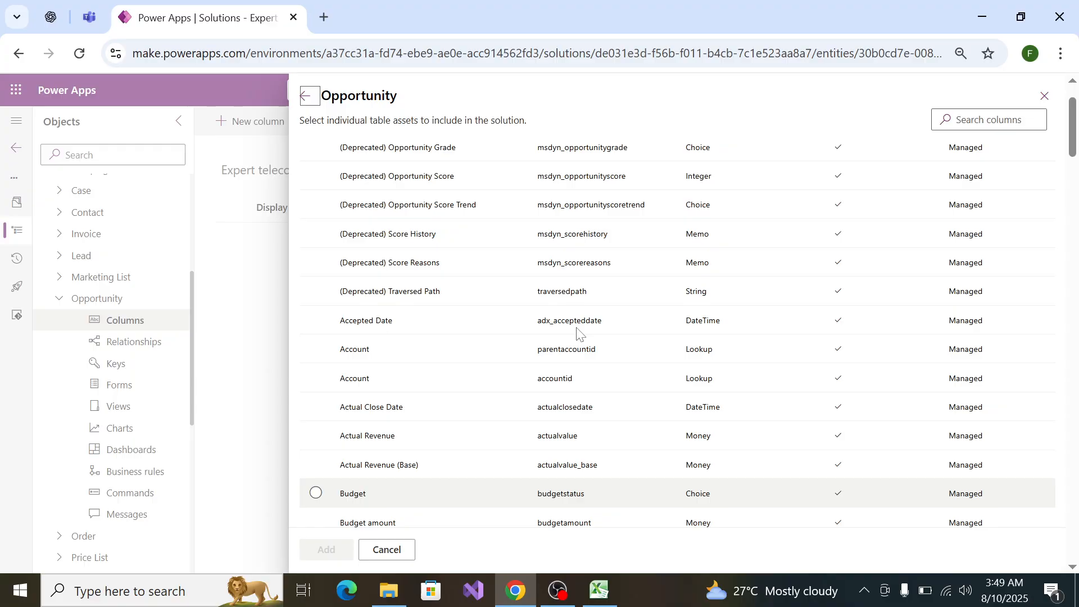
{"action": "scroll", "coordinate": [577, 331], "scroll_direction": "up", "scroll_amount": 3}
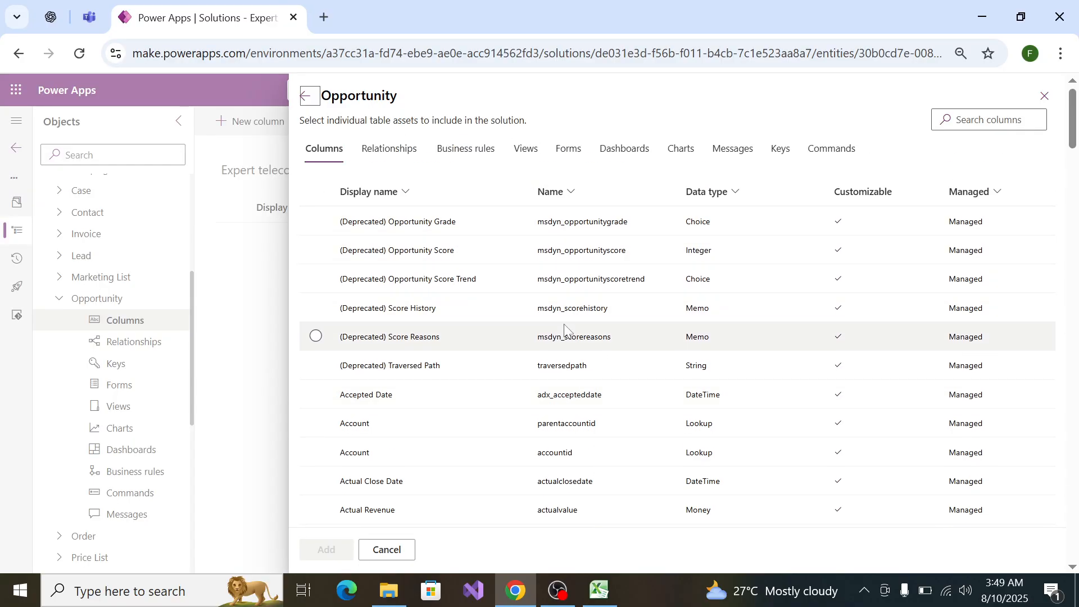
{"action": "scroll", "coordinate": [582, 241], "scroll_direction": "down", "scroll_amount": 3}
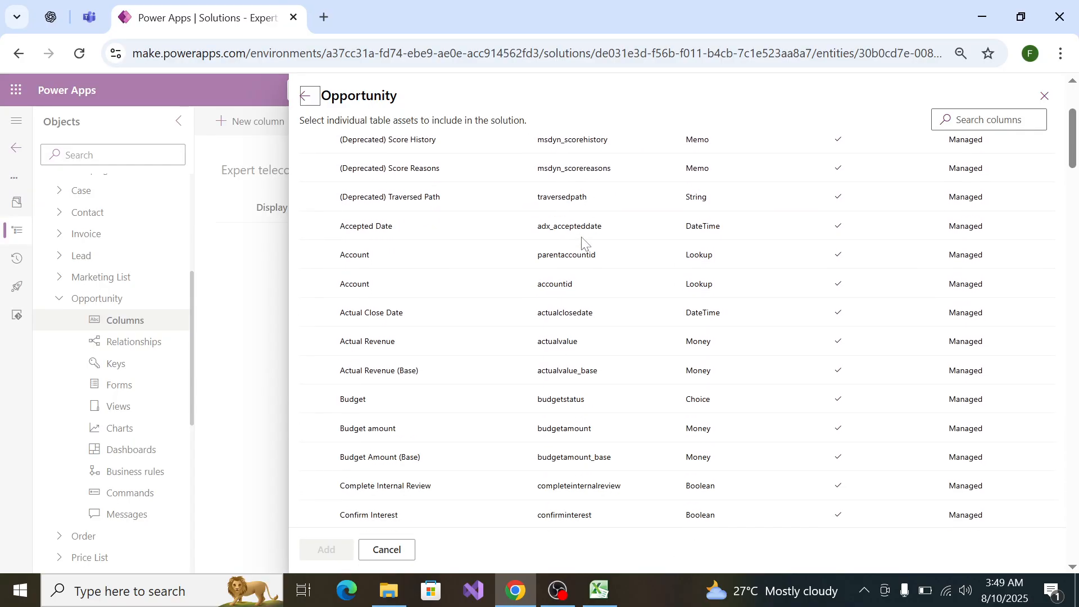
{"action": "scroll", "coordinate": [582, 241], "scroll_direction": "down", "scroll_amount": 6}
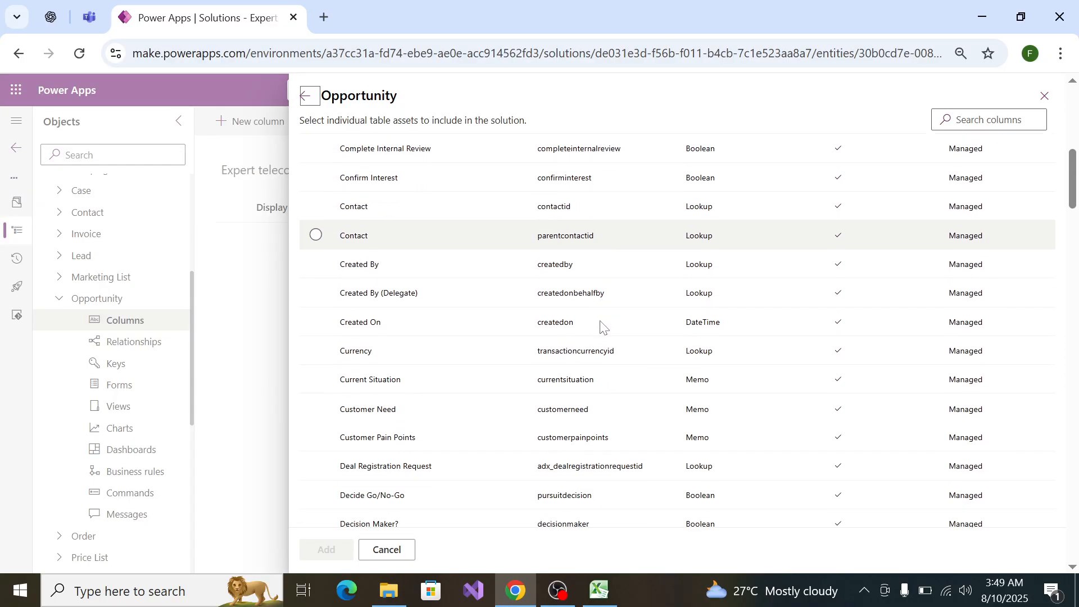
{"action": "scroll", "coordinate": [601, 326], "scroll_direction": "down", "scroll_amount": 6}
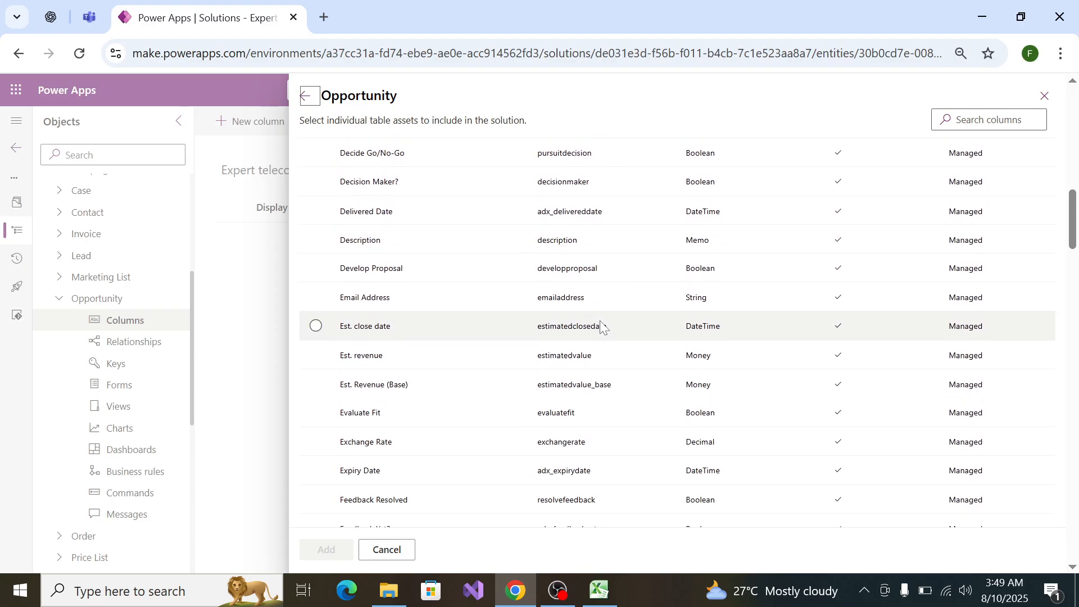
{"action": "scroll", "coordinate": [601, 325], "scroll_direction": "down", "scroll_amount": 10}
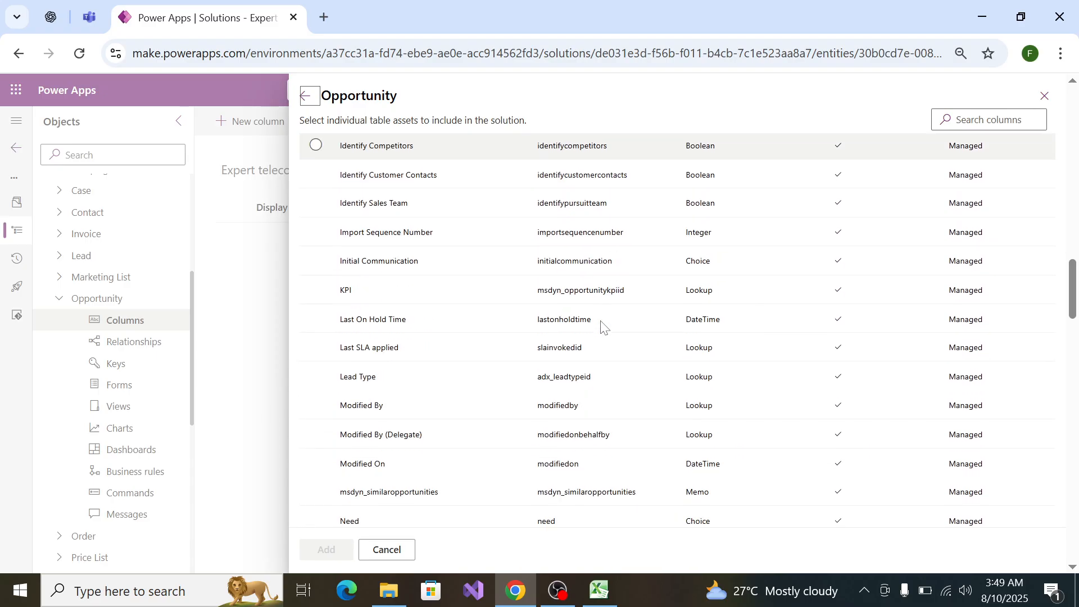
{"action": "scroll", "coordinate": [602, 325], "scroll_direction": "down", "scroll_amount": 6}
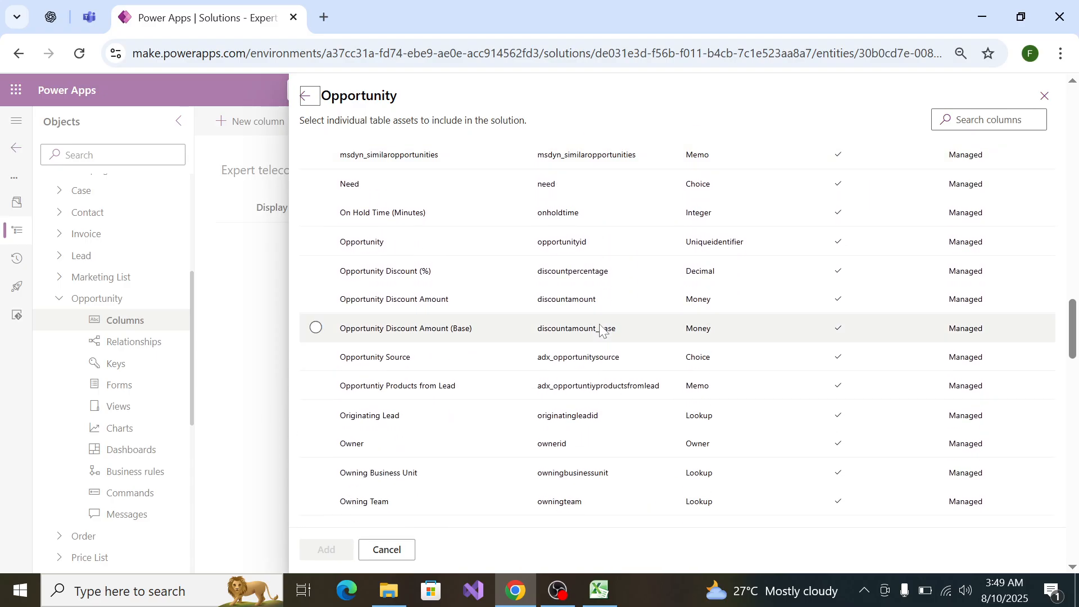
{"action": "left_click", "coordinate": [320, 250]}
Step: Check the Opportunity specification in Excel, return to Power Apps, and select the existing Topic column (name)
{"action": "key", "text": "alt+Tab"}
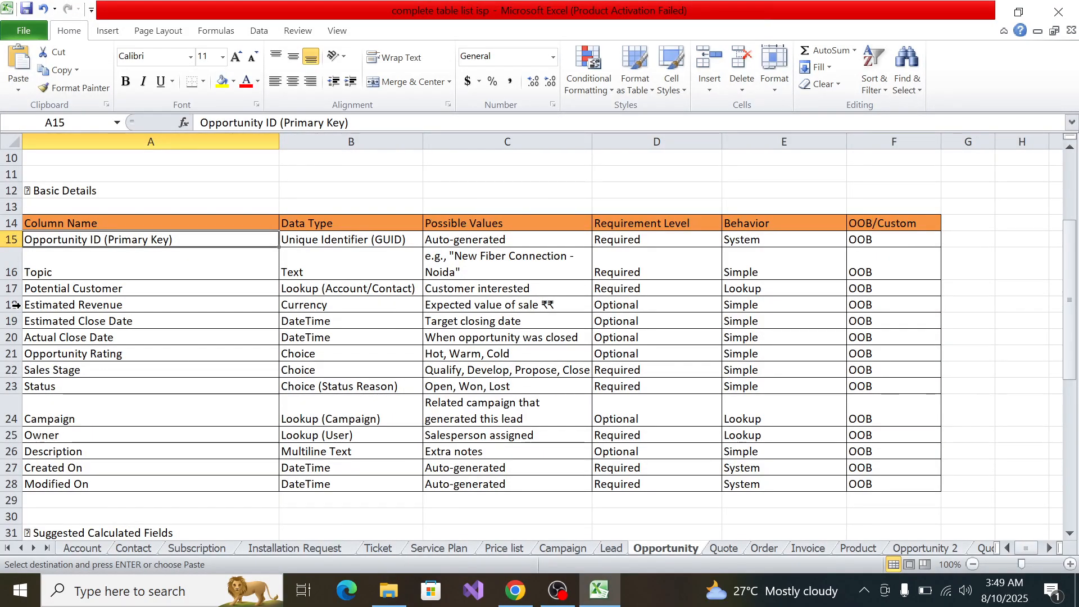
{"action": "key", "text": "alt+Tab"}
{"action": "scroll", "coordinate": [436, 360], "scroll_direction": "down", "scroll_amount": 15}
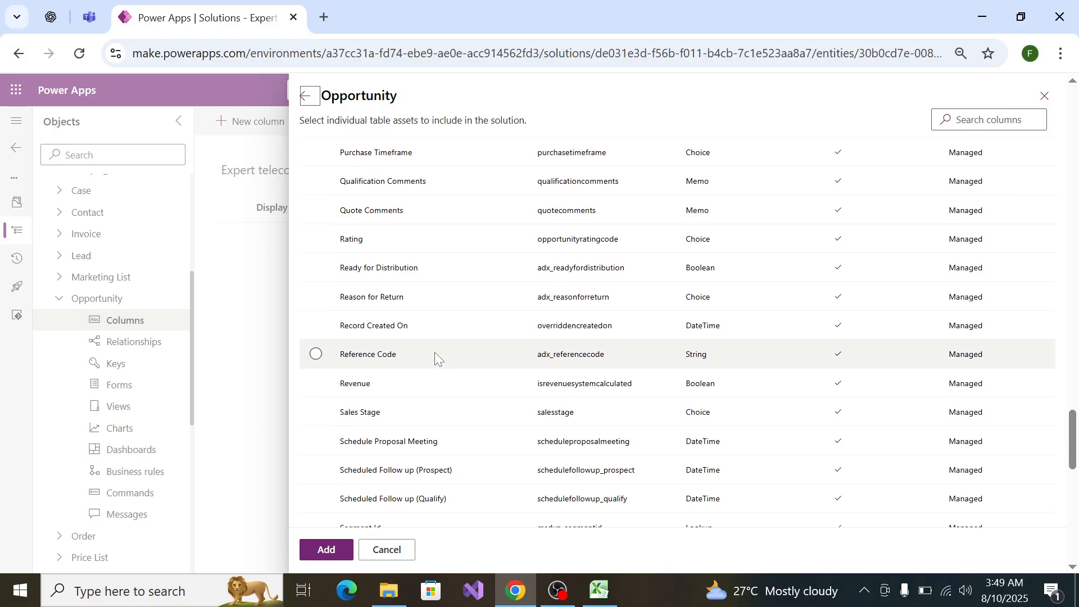
{"action": "scroll", "coordinate": [435, 357], "scroll_direction": "down", "scroll_amount": 10}
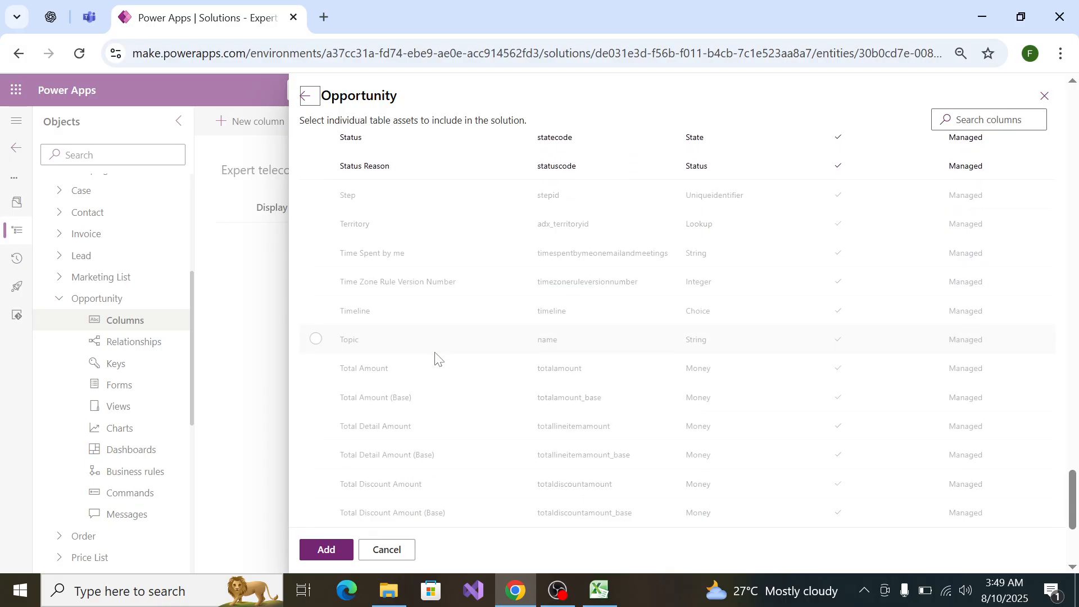
{"action": "left_click", "coordinate": [316, 339]}
Step: Check the Opportunity specification in Excel, return to Power Apps, and look through the existing columns for Potential Customer
{"action": "key", "text": "alt+Tab"}
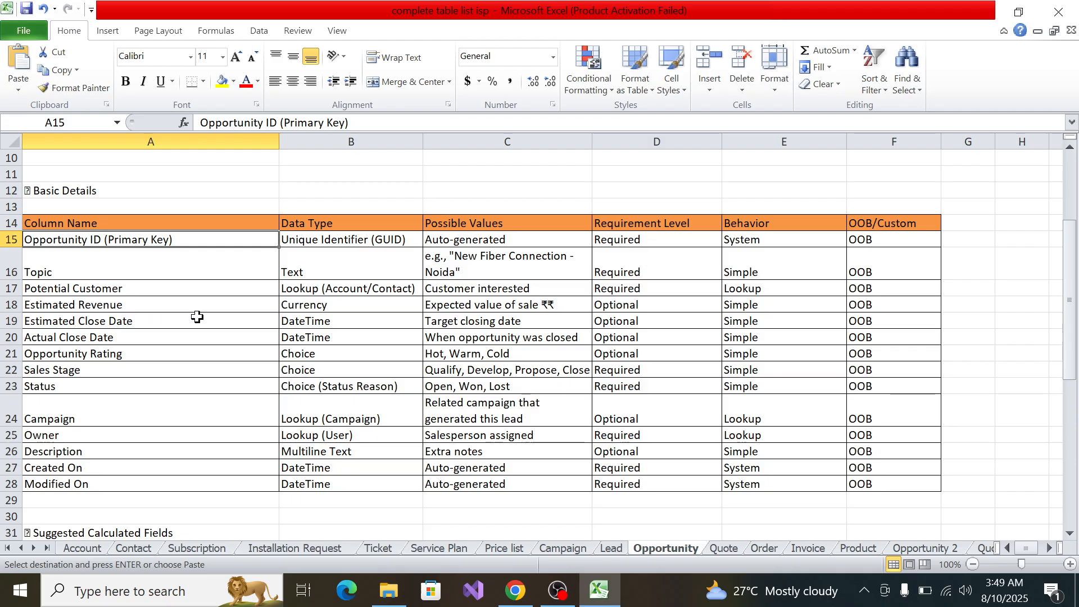
{"action": "key", "text": "alt+Tab"}
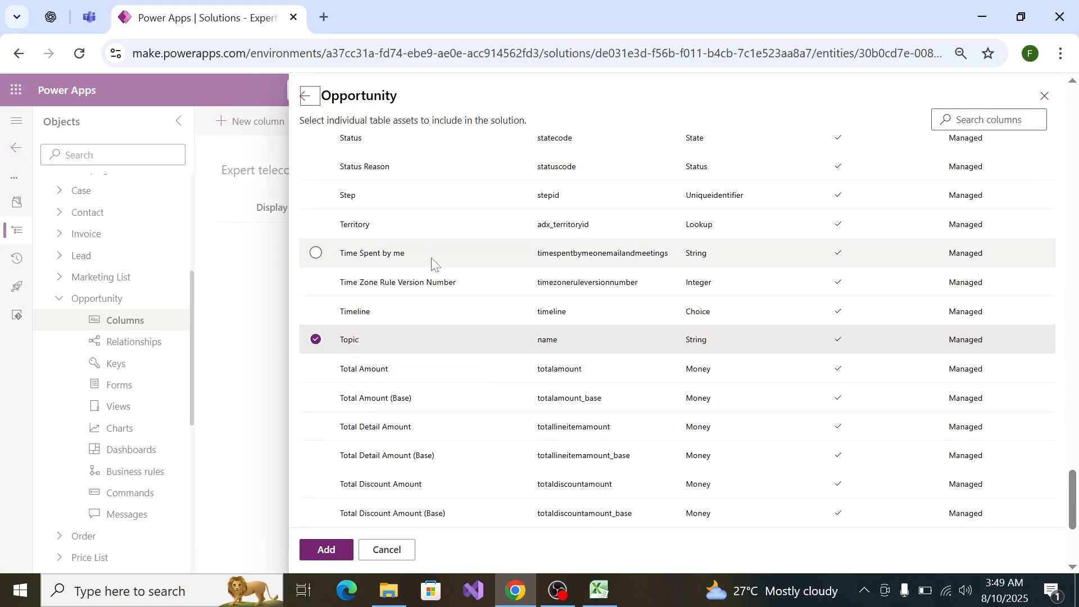
{"action": "scroll", "coordinate": [431, 262], "scroll_direction": "down", "scroll_amount": 4}
{"action": "scroll", "coordinate": [427, 353], "scroll_direction": "up", "scroll_amount": 6}
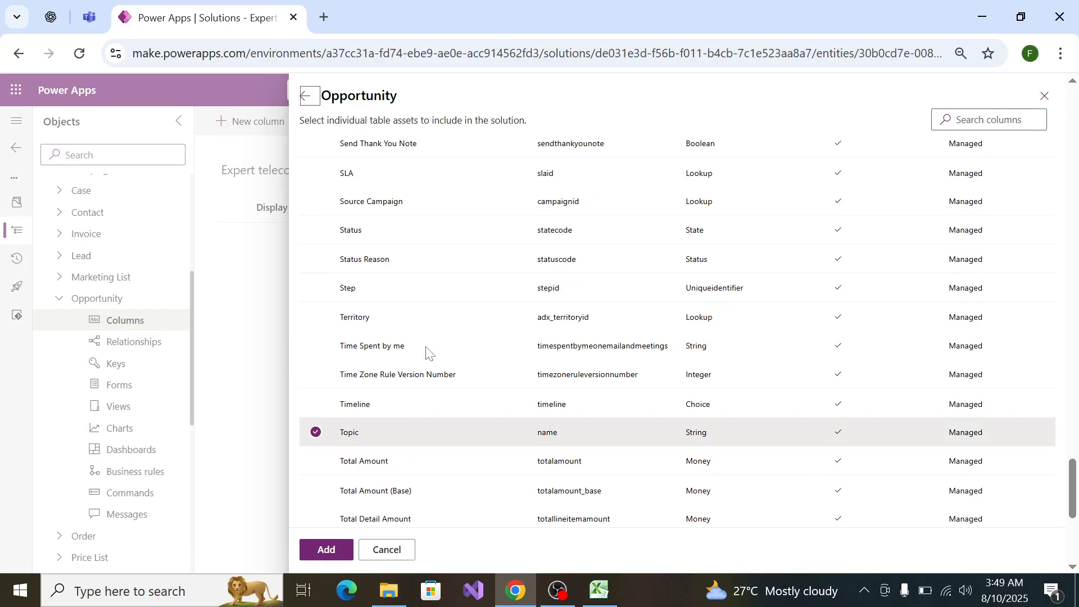
{"action": "scroll", "coordinate": [410, 331], "scroll_direction": "up", "scroll_amount": 7}
{"action": "scroll", "coordinate": [405, 320], "scroll_direction": "up", "scroll_amount": 3}
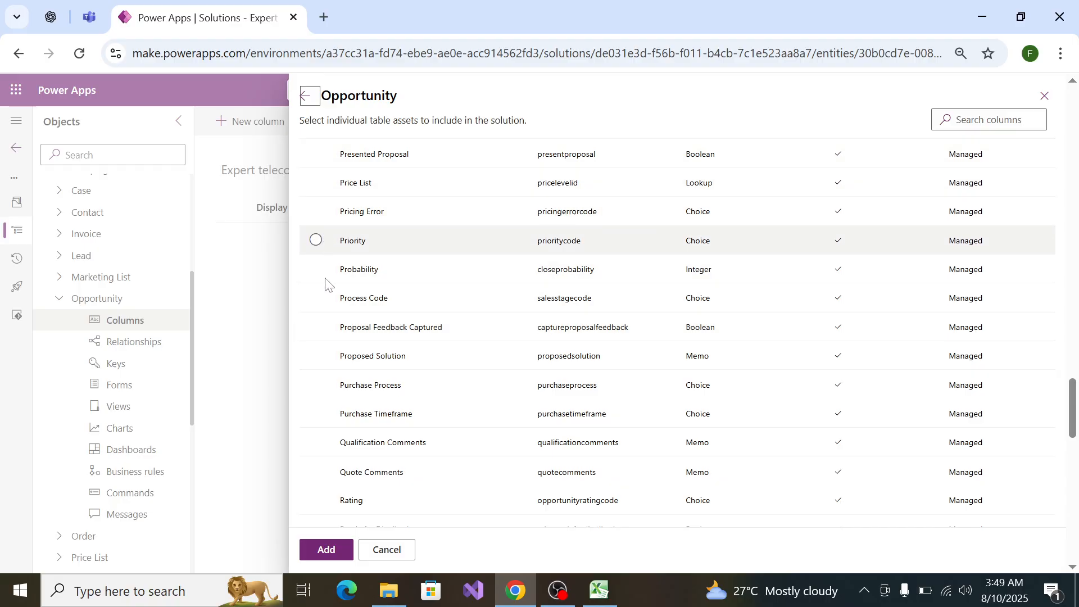
{"action": "scroll", "coordinate": [353, 256], "scroll_direction": "up", "scroll_amount": 2}
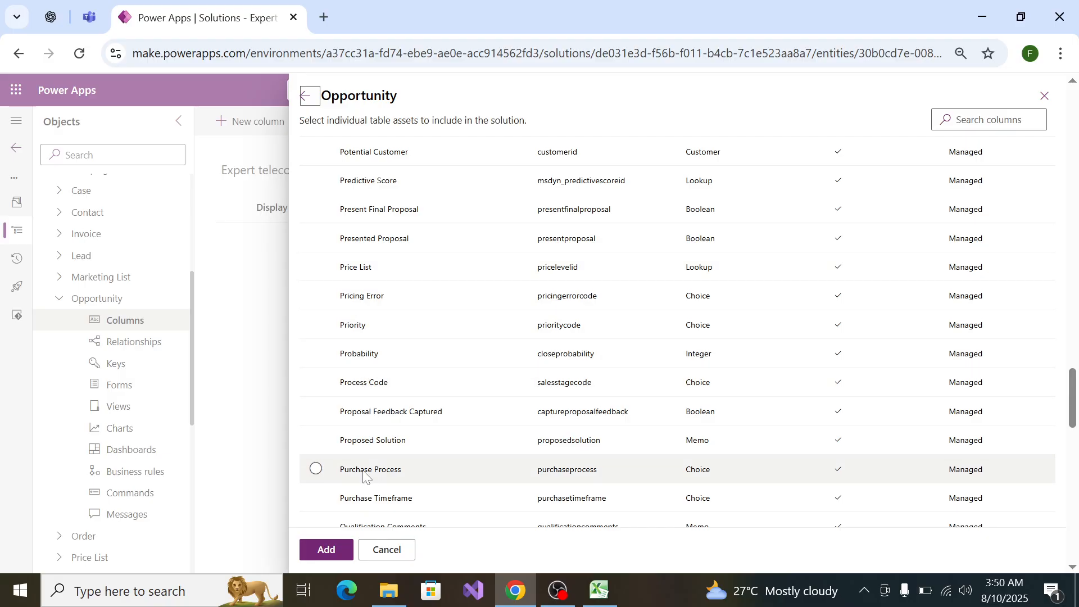
{"action": "scroll", "coordinate": [447, 376], "scroll_direction": "down", "scroll_amount": 2}
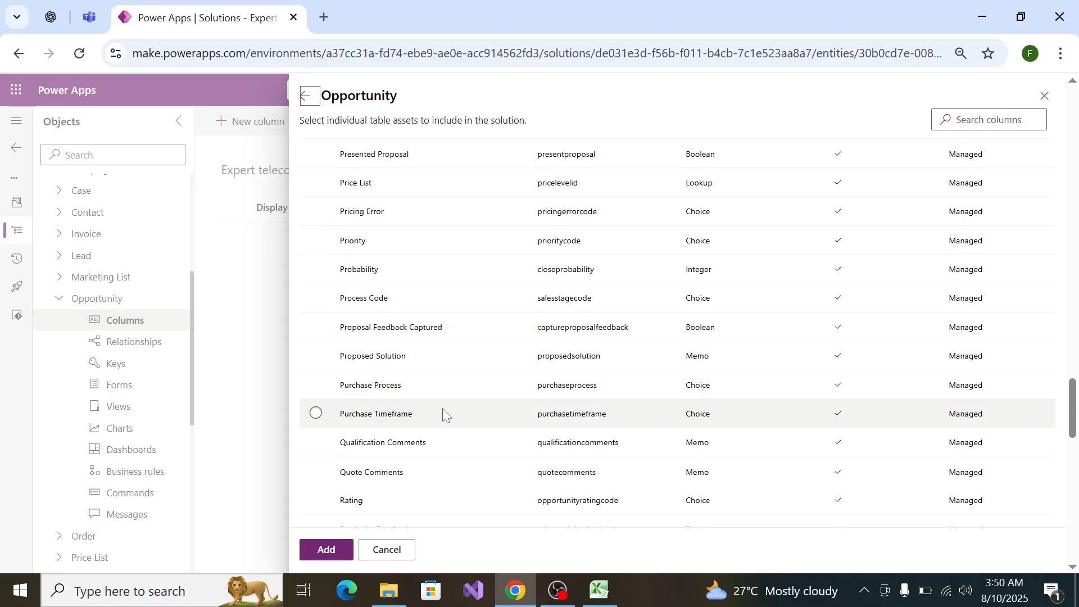
{"action": "scroll", "coordinate": [438, 421], "scroll_direction": "down", "scroll_amount": 2}
{"action": "scroll", "coordinate": [424, 341], "scroll_direction": "up", "scroll_amount": 2}
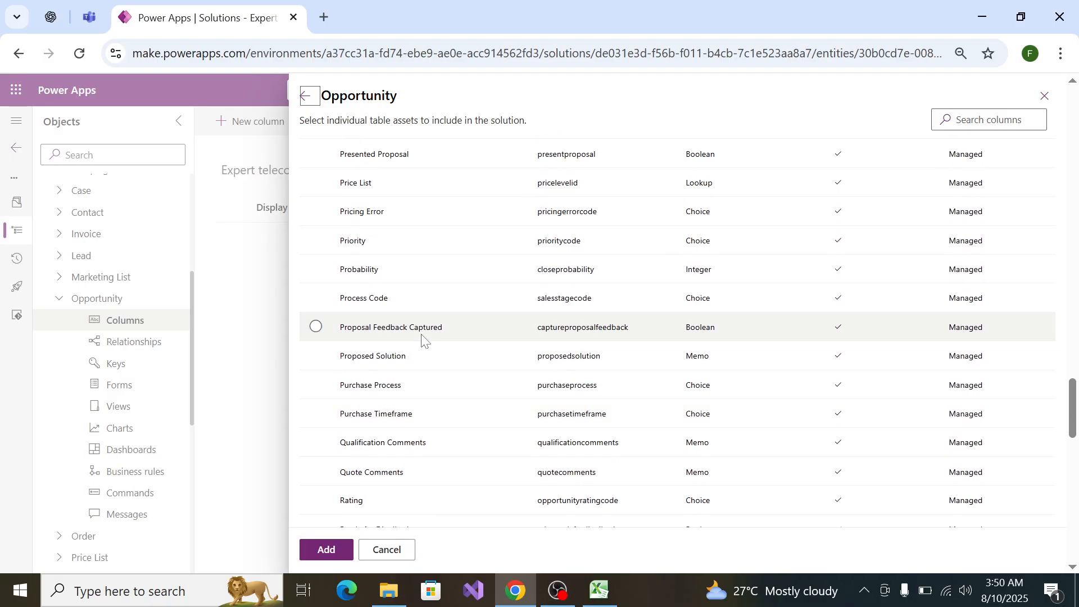
{"action": "scroll", "coordinate": [420, 329], "scroll_direction": "up", "scroll_amount": 2}
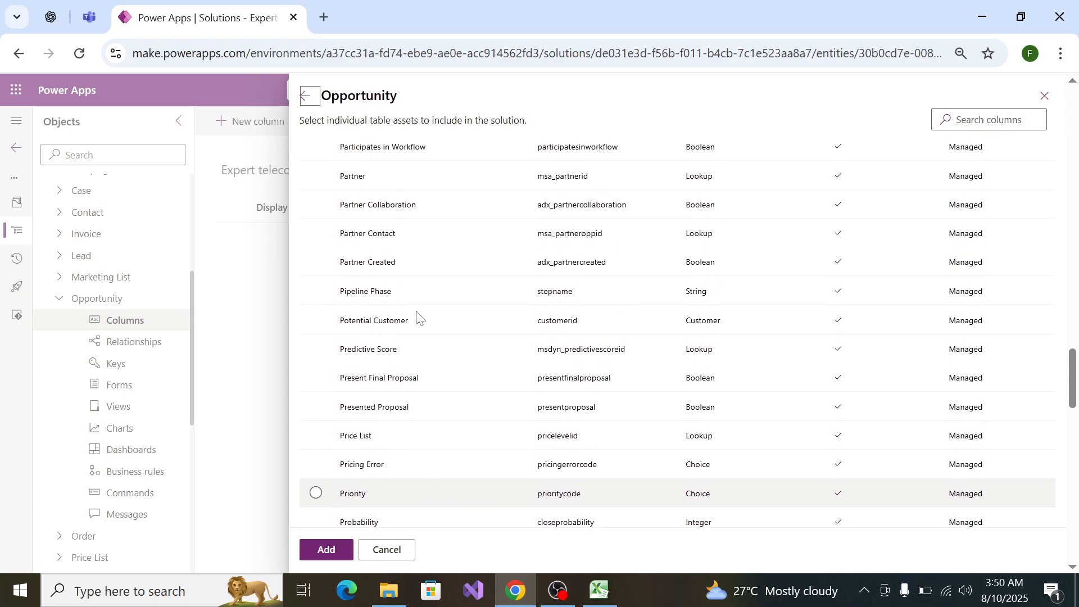
{"action": "scroll", "coordinate": [413, 197], "scroll_direction": "up", "scroll_amount": 1}
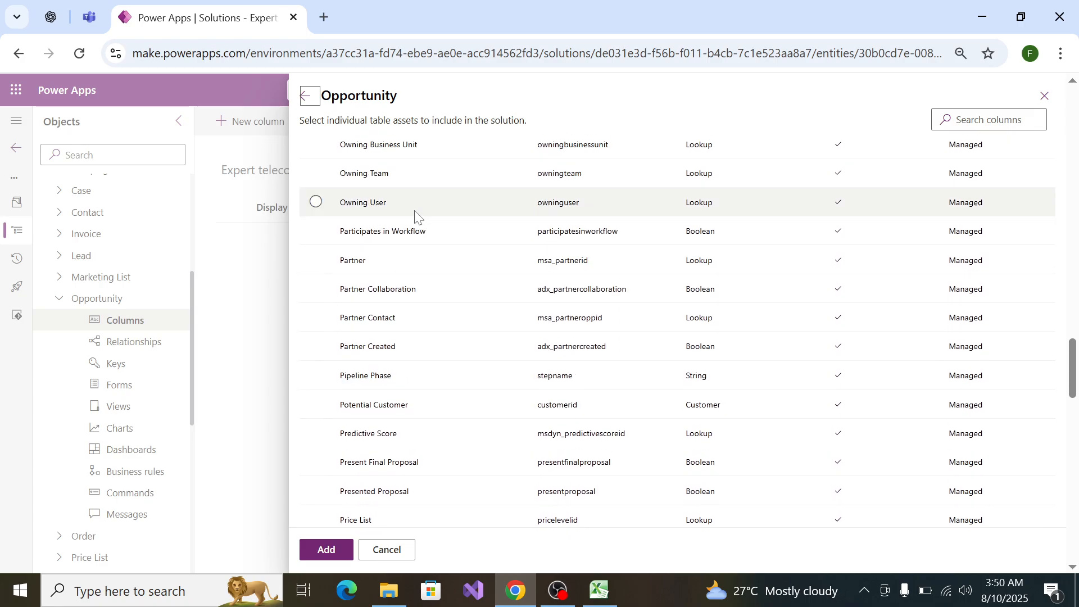
Step: Check the Excel specification again and select the existing Est. revenue (estimatedvalue) and Est. close date (estimatedclosedate) columns in Power Apps
{"action": "scroll", "coordinate": [413, 292], "scroll_direction": "up", "scroll_amount": 10}
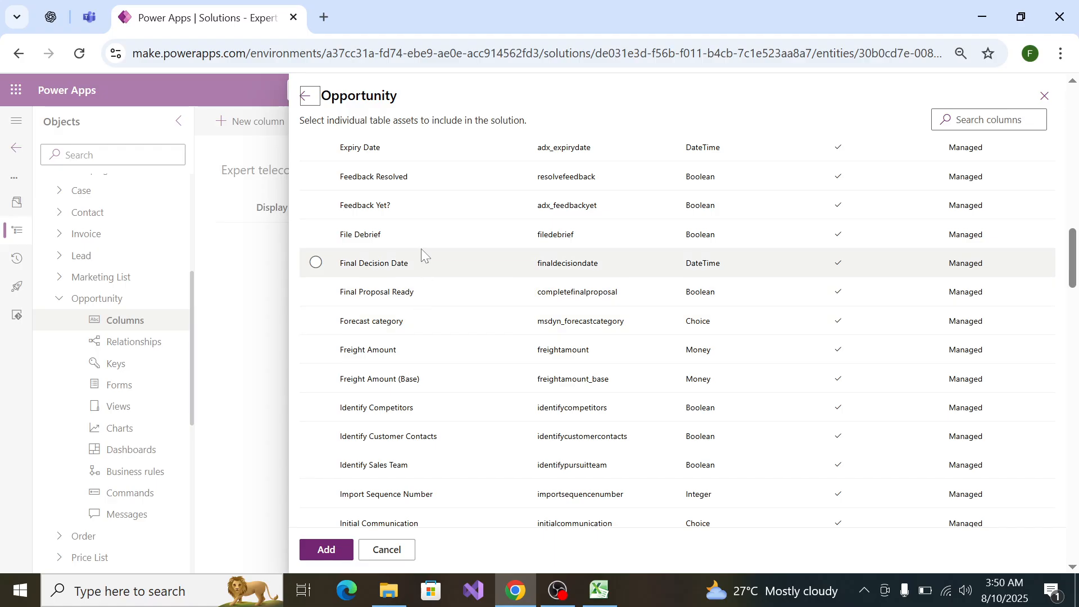
{"action": "scroll", "coordinate": [423, 241], "scroll_direction": "up", "scroll_amount": 10}
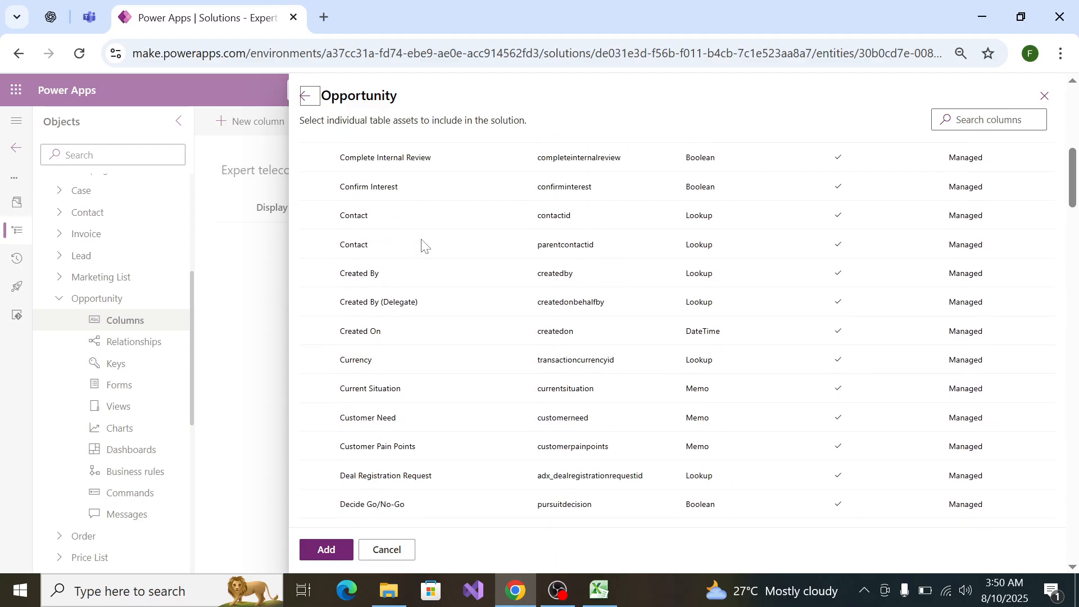
{"action": "key", "text": "alt+Tab"}
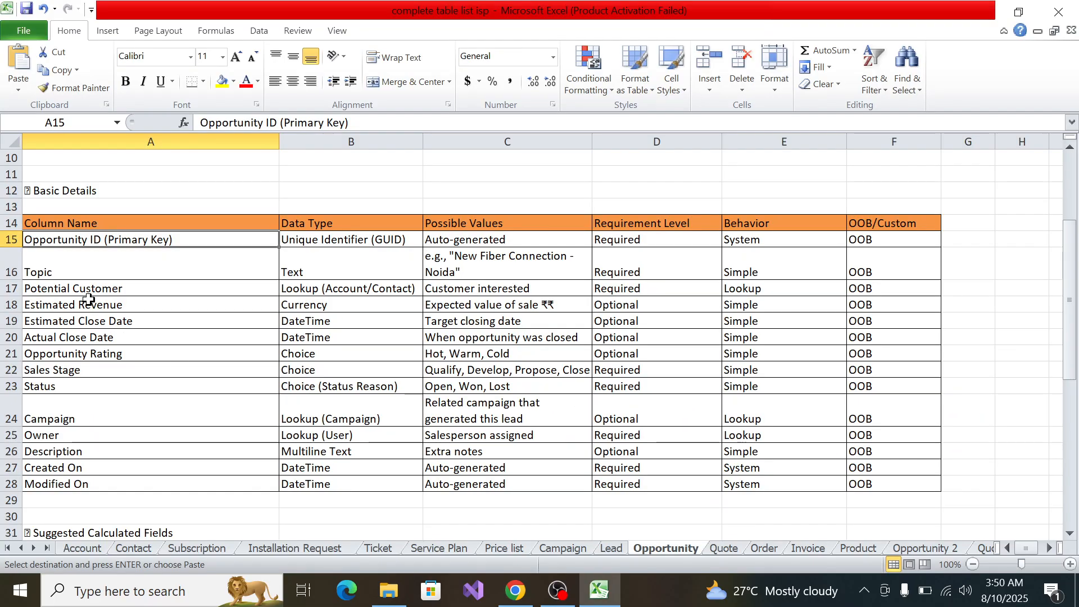
{"action": "key", "text": "alt+Tab"}
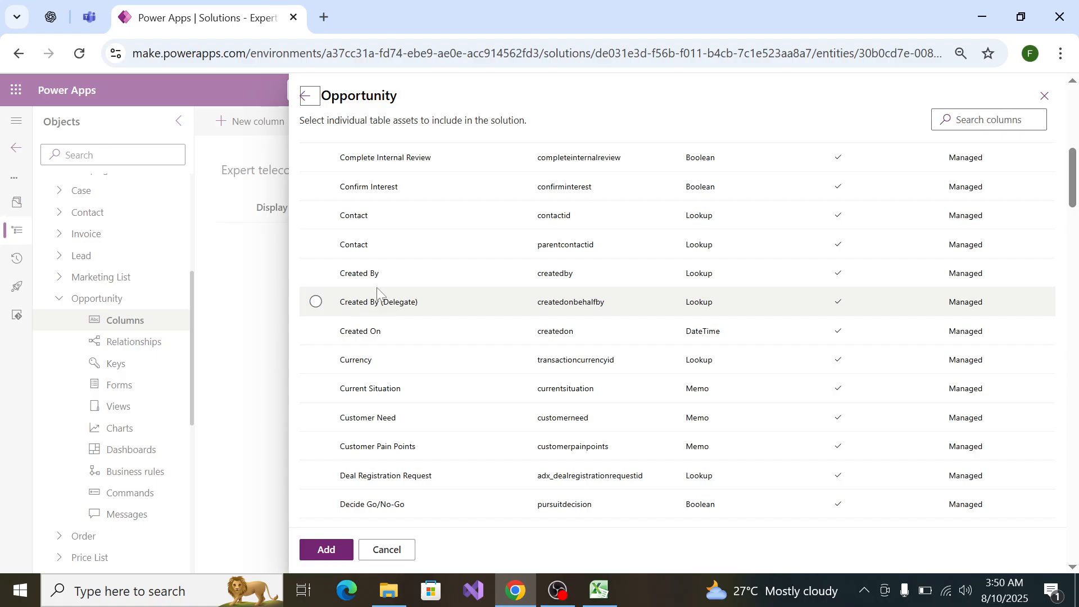
{"action": "scroll", "coordinate": [376, 288], "scroll_direction": "down", "scroll_amount": 10}
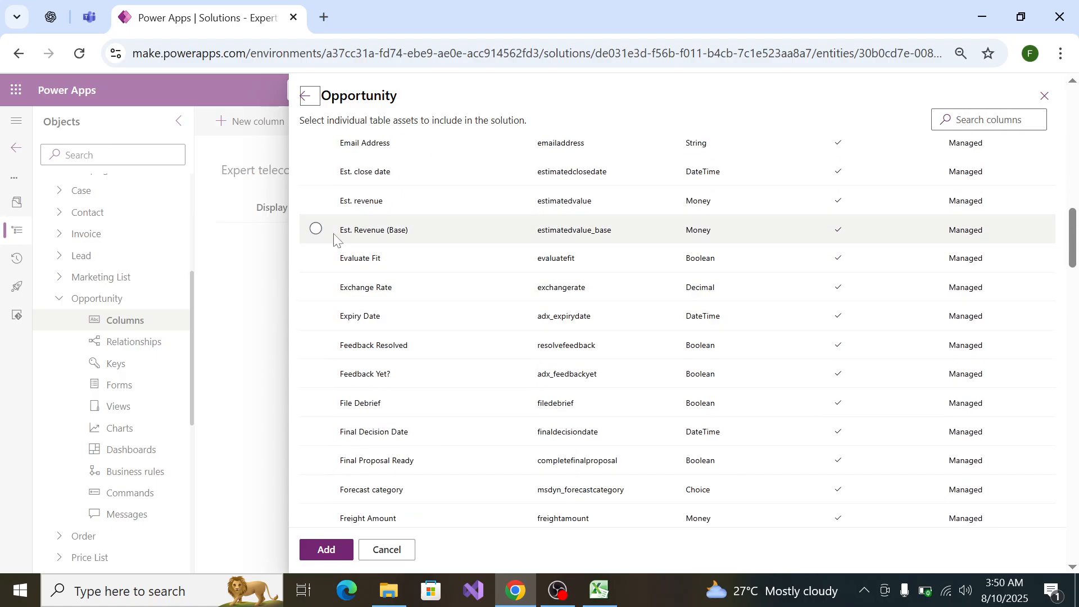
{"action": "left_click", "coordinate": [323, 201]}
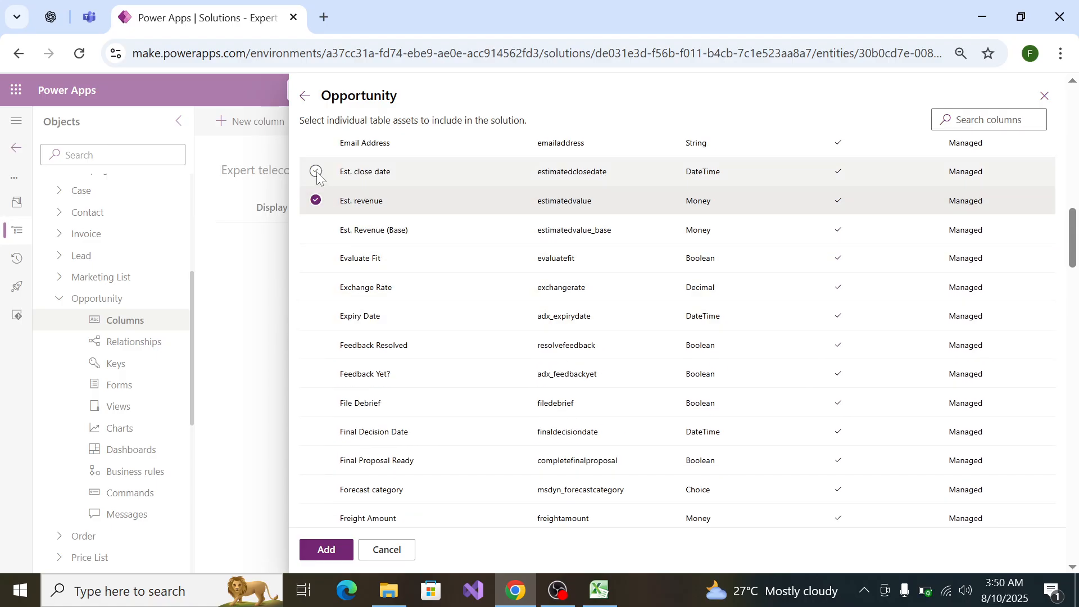
{"action": "left_click", "coordinate": [317, 174]}
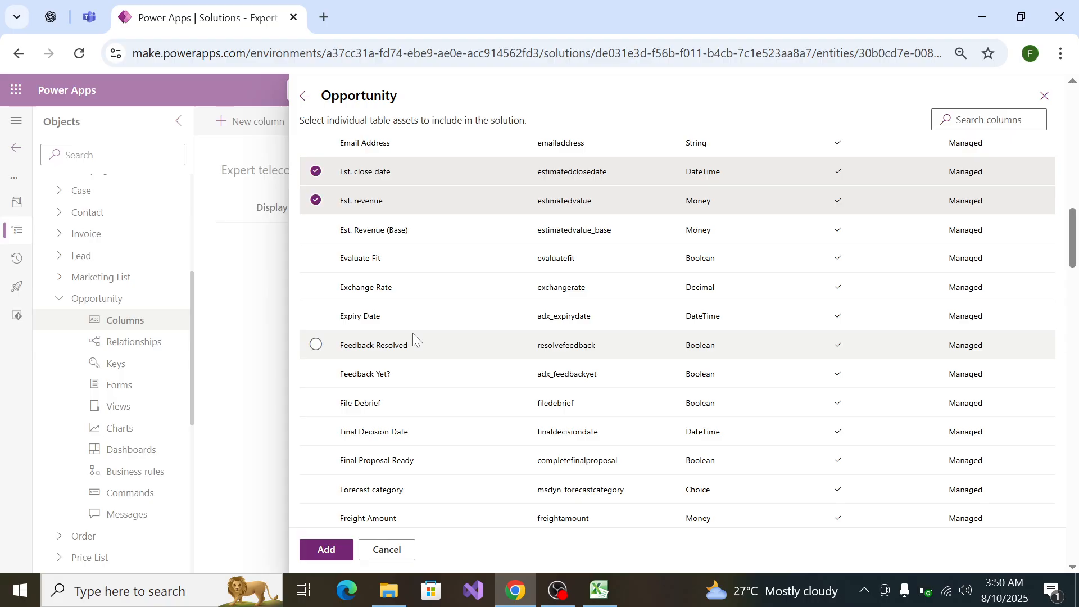
Step: Review the remaining Opportunity fields in Excel, return to Power Apps, and select the existing Actual Close Date column (actualclosedate)
{"action": "key", "text": "alt+Tab"}
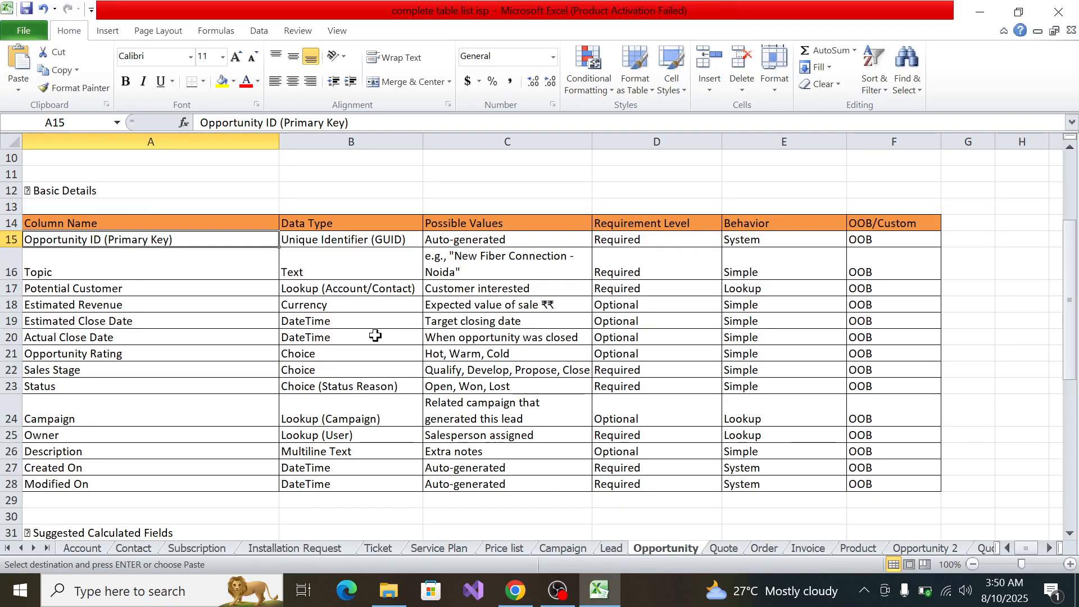
{"action": "key", "text": "alt"}
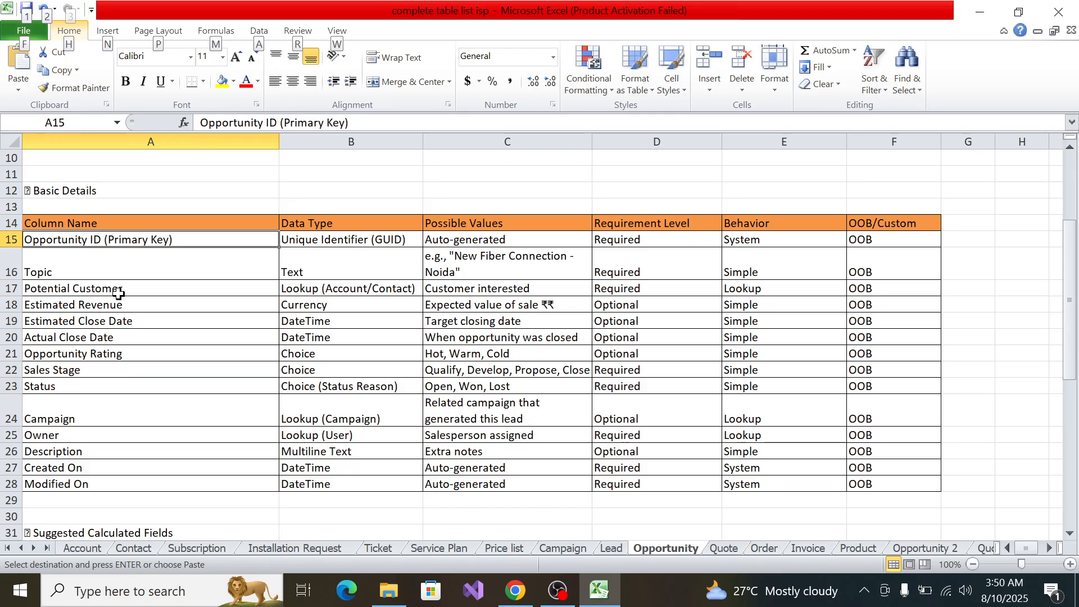
{"action": "key", "text": "alt+Tab"}
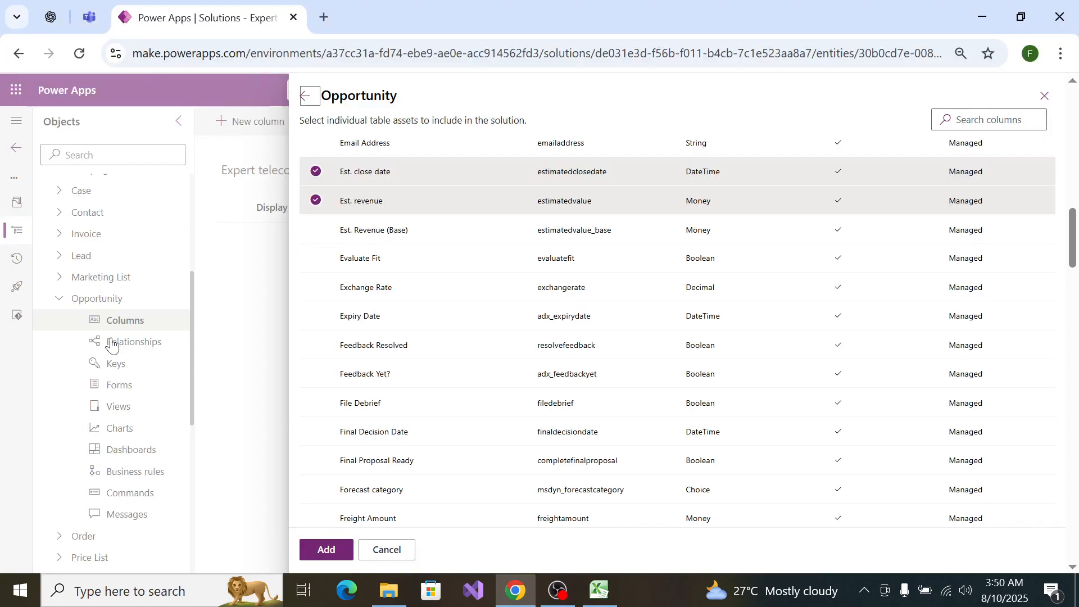
{"action": "scroll", "coordinate": [375, 253], "scroll_direction": "up", "scroll_amount": 5}
{"action": "scroll", "coordinate": [377, 254], "scroll_direction": "up", "scroll_amount": 9}
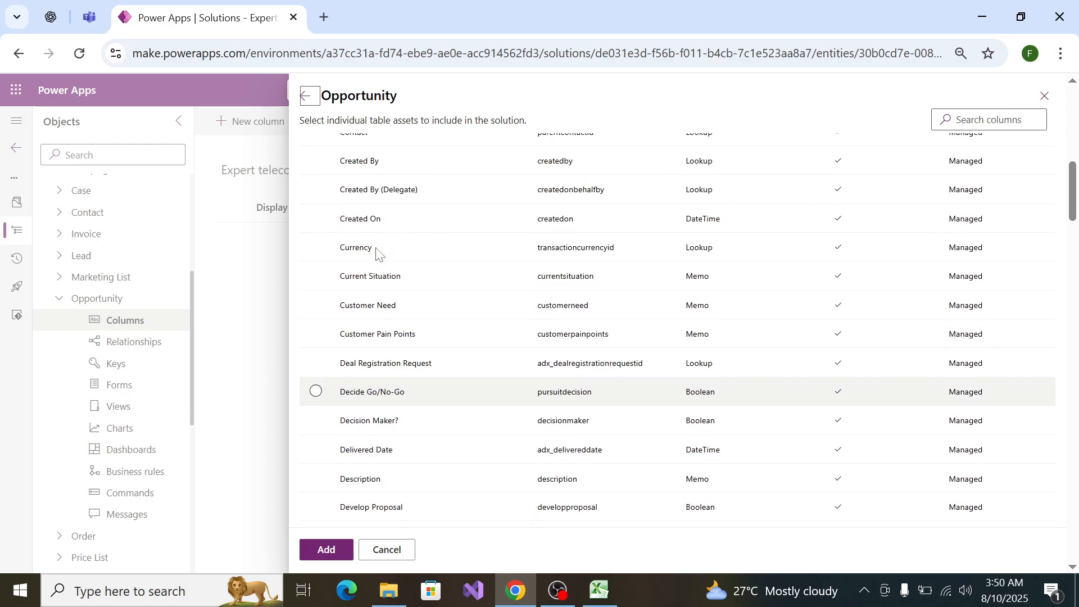
{"action": "scroll", "coordinate": [373, 230], "scroll_direction": "up", "scroll_amount": 2}
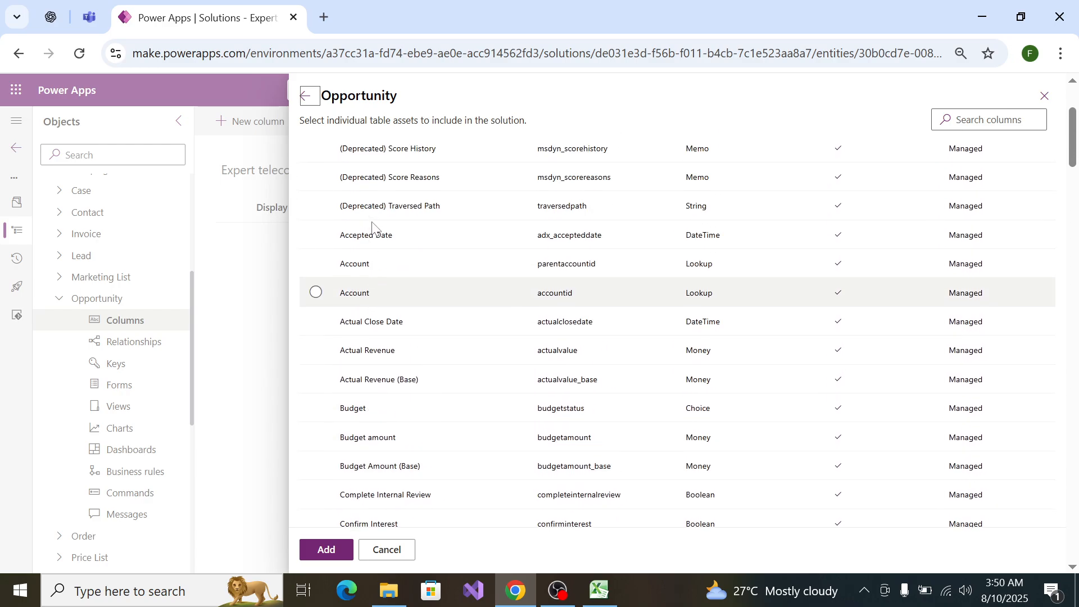
{"action": "left_click", "coordinate": [316, 322]}
Step: Check the next specified field in Excel and look through the existing Opportunity columns in Power Apps for Opportunity Rating
{"action": "key", "text": "alt+Tab"}
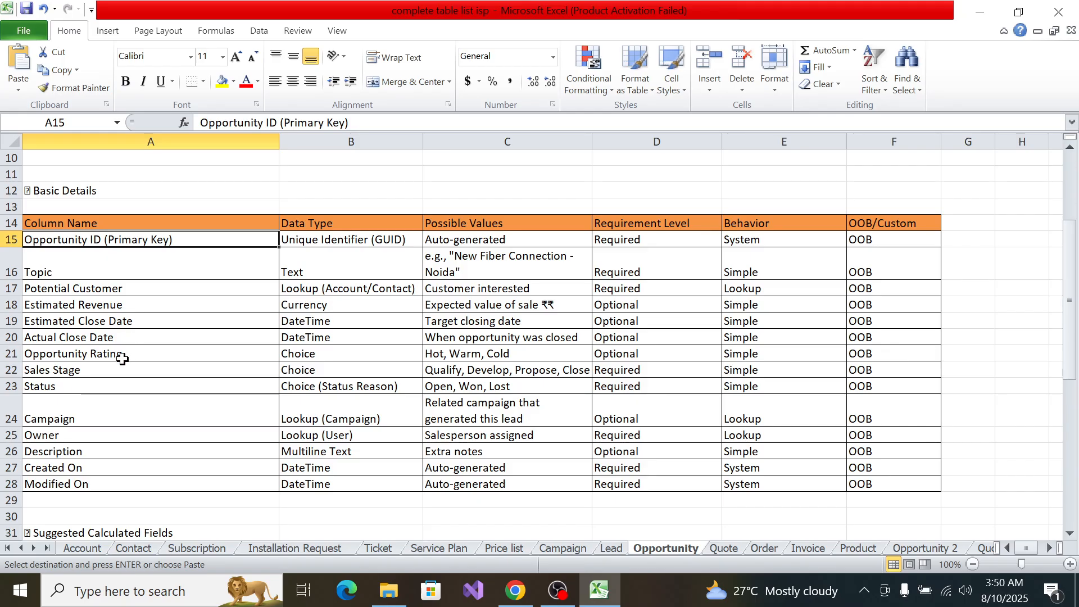
{"action": "key", "text": "alt+Tab"}
{"action": "scroll", "coordinate": [387, 284], "scroll_direction": "down", "scroll_amount": 12}
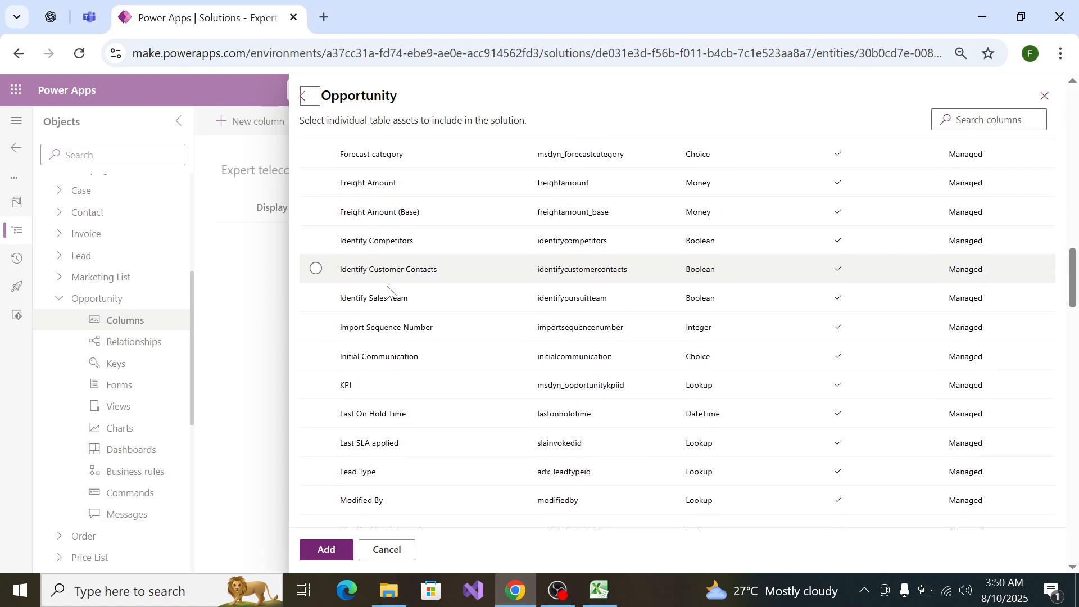
{"action": "scroll", "coordinate": [387, 289], "scroll_direction": "down", "scroll_amount": 10}
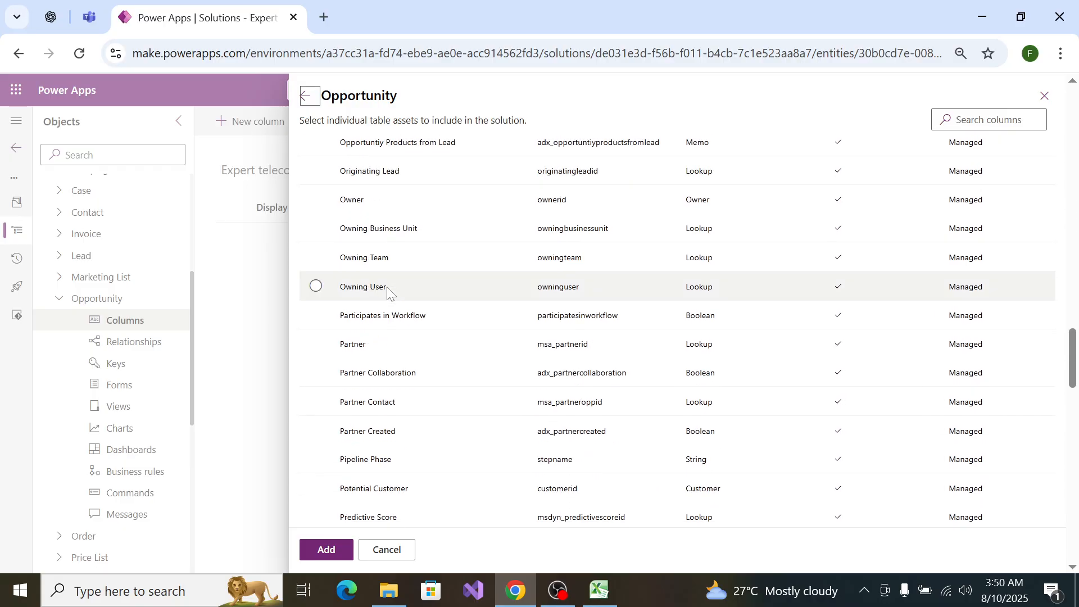
{"action": "scroll", "coordinate": [387, 290], "scroll_direction": "down", "scroll_amount": 3}
{"action": "scroll", "coordinate": [386, 290], "scroll_direction": "up", "scroll_amount": 5}
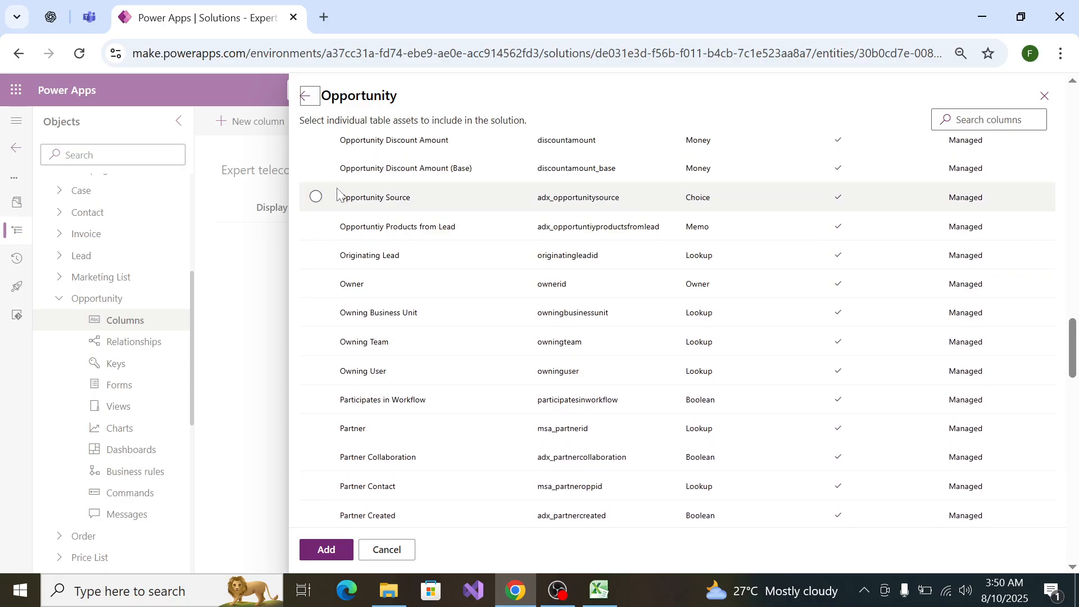
{"action": "scroll", "coordinate": [381, 345], "scroll_direction": "up", "scroll_amount": 3}
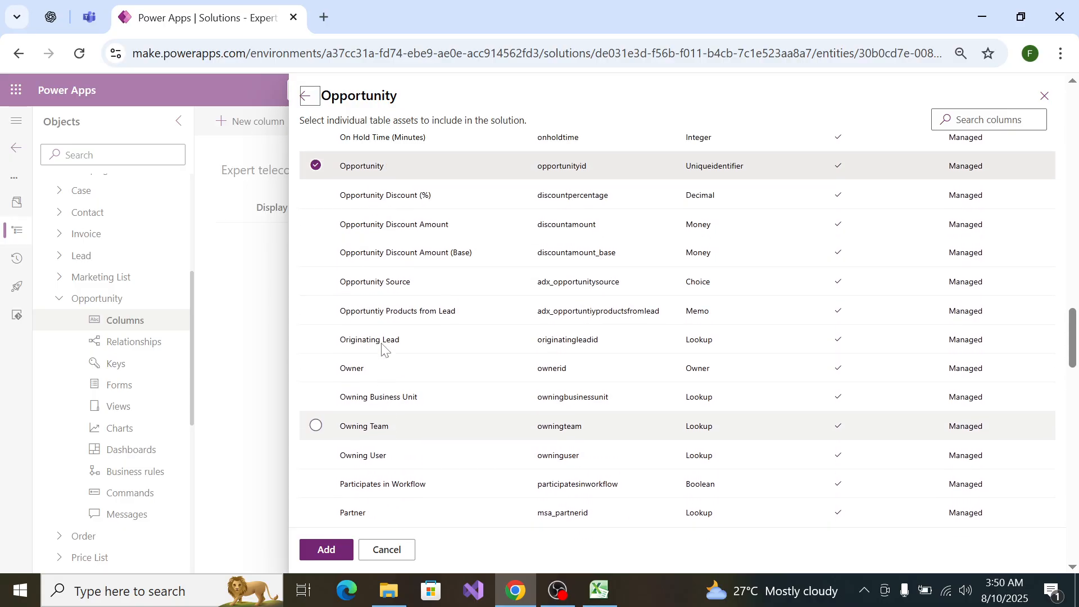
{"action": "scroll", "coordinate": [366, 290], "scroll_direction": "up", "scroll_amount": 4}
{"action": "scroll", "coordinate": [368, 287], "scroll_direction": "down", "scroll_amount": 3}
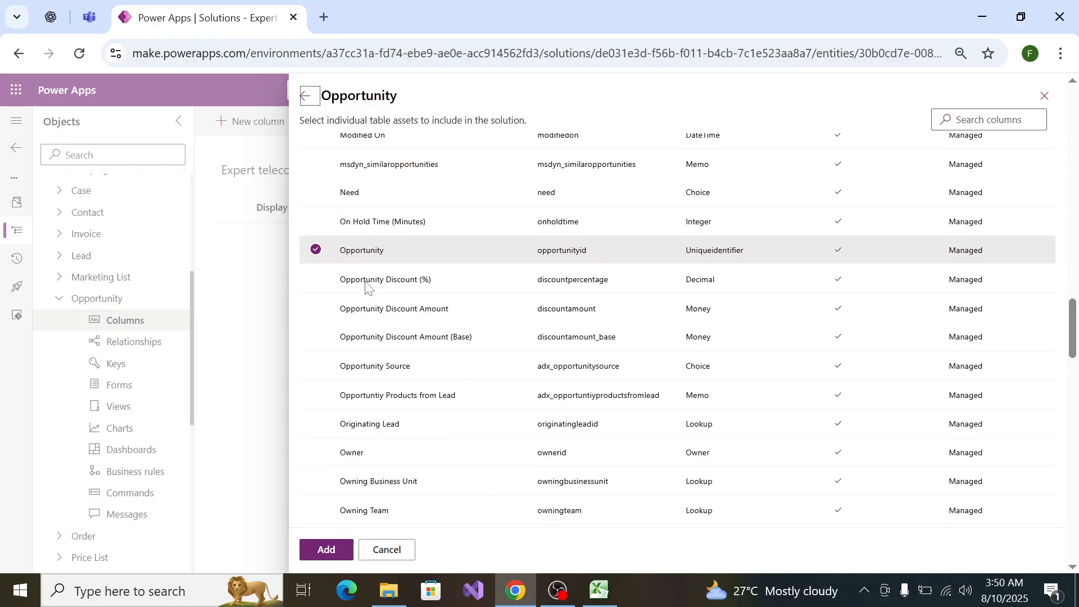
{"action": "scroll", "coordinate": [362, 349], "scroll_direction": "down", "scroll_amount": 2}
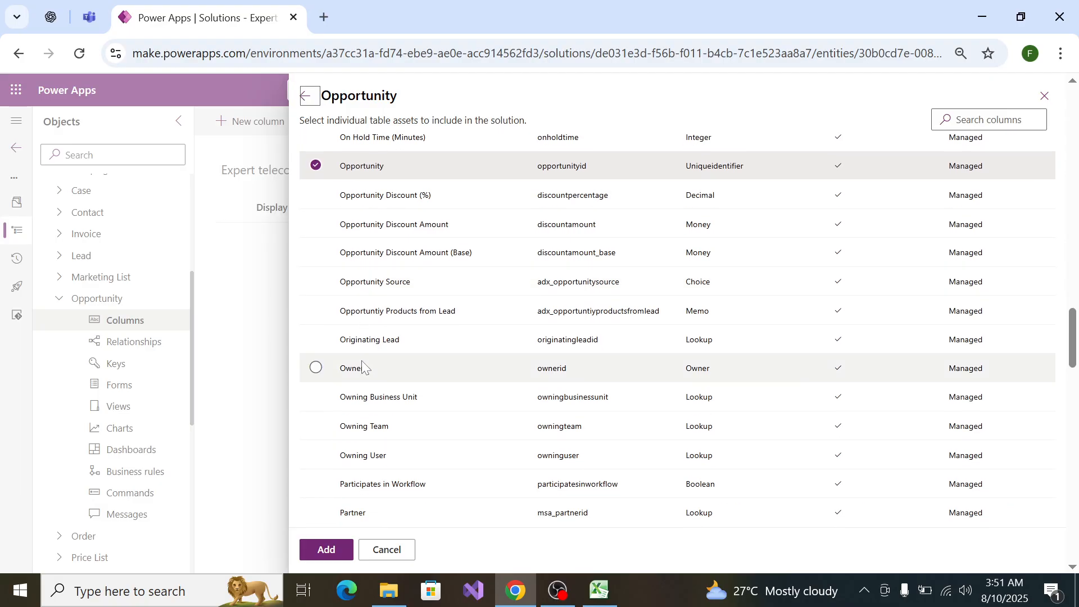
{"action": "scroll", "coordinate": [363, 366], "scroll_direction": "down", "scroll_amount": 3}
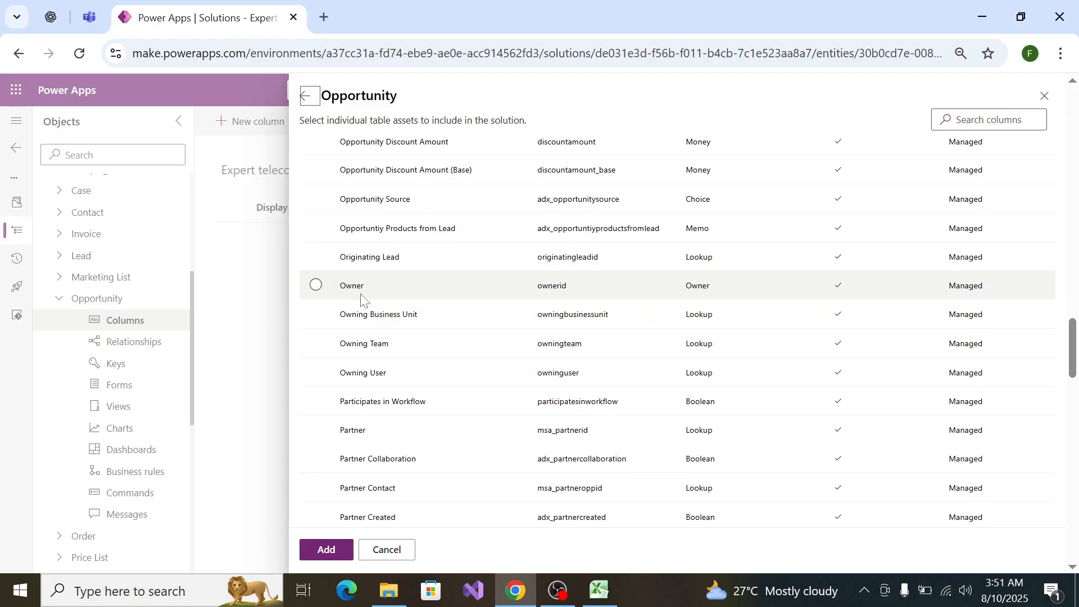
{"action": "scroll", "coordinate": [361, 298], "scroll_direction": "up", "scroll_amount": 3}
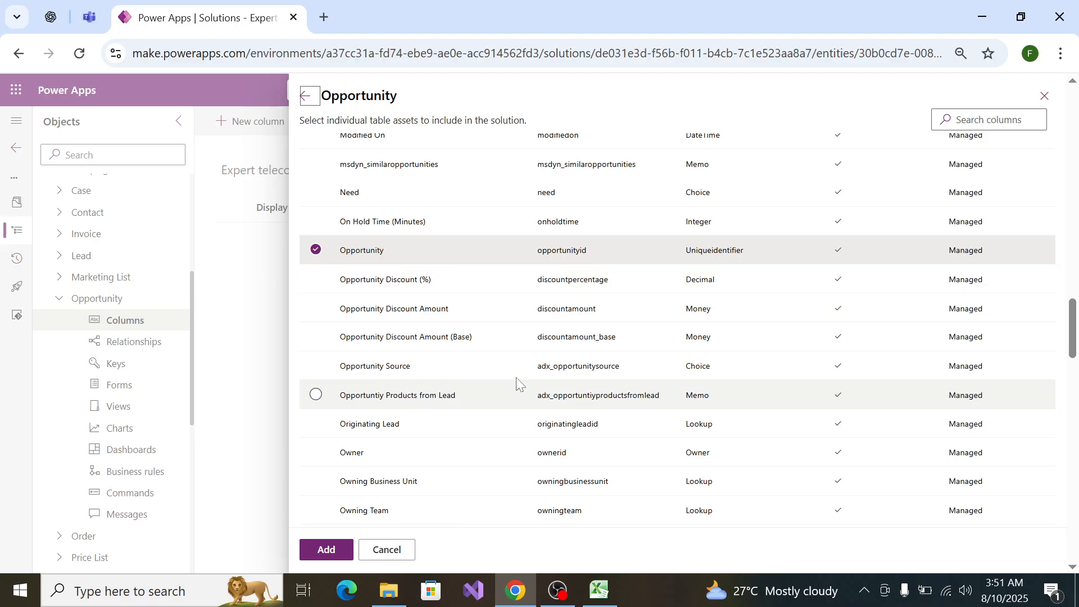
{"action": "scroll", "coordinate": [573, 307], "scroll_direction": "down", "scroll_amount": 5}
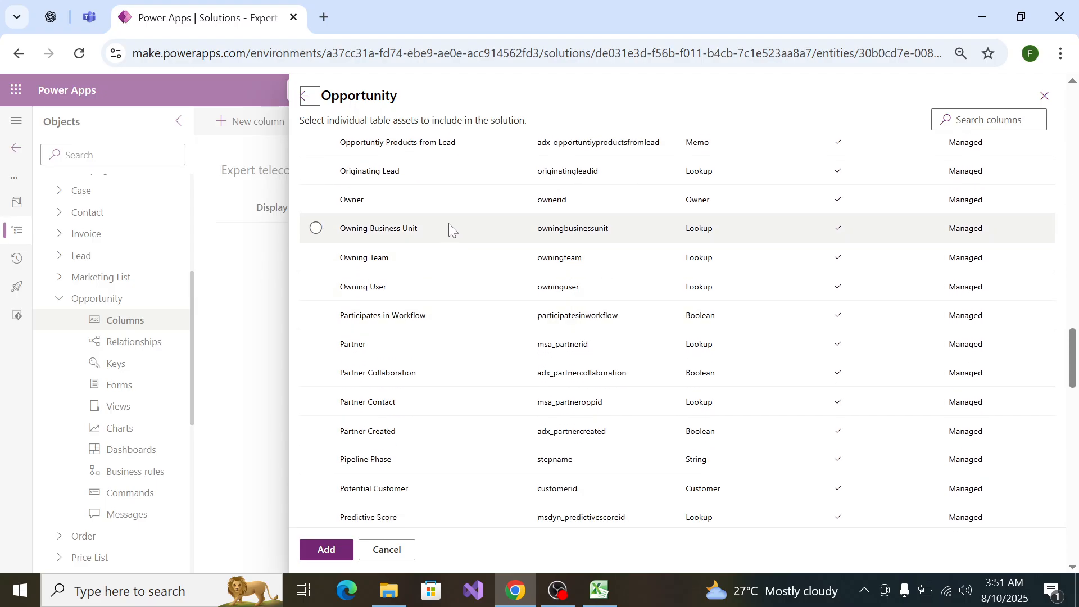
{"action": "scroll", "coordinate": [449, 224], "scroll_direction": "down", "scroll_amount": 5}
{"action": "scroll", "coordinate": [448, 224], "scroll_direction": "down", "scroll_amount": 6}
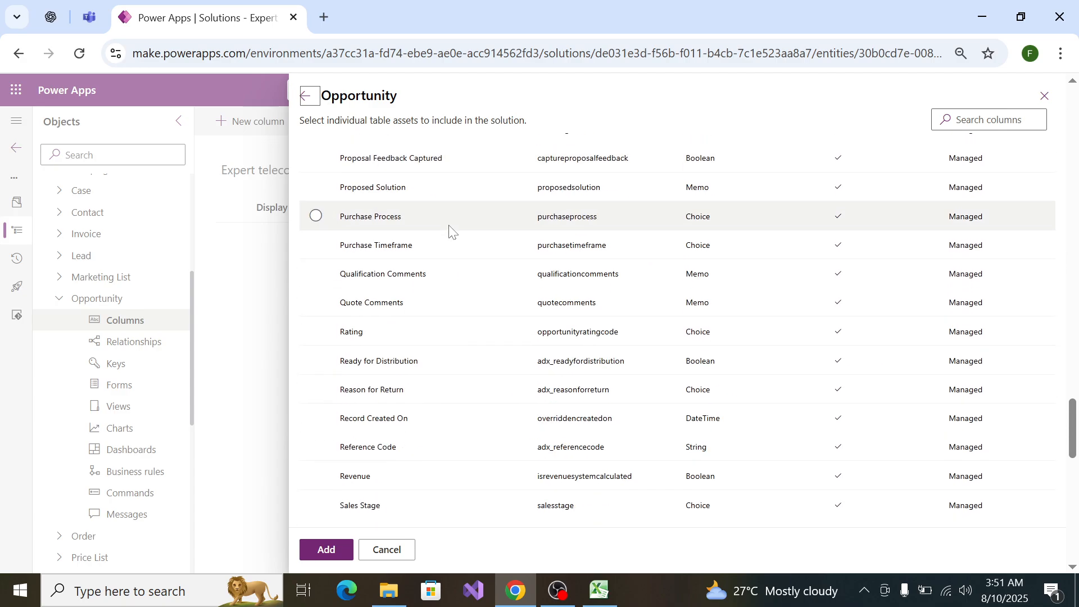
{"action": "scroll", "coordinate": [450, 228], "scroll_direction": "down", "scroll_amount": 9}
Step: Check the Opportunity Rating field in the Excel specification and select the existing Rating column (opportunityratingcode) in Power Apps
{"action": "key", "text": "alt+Tab"}
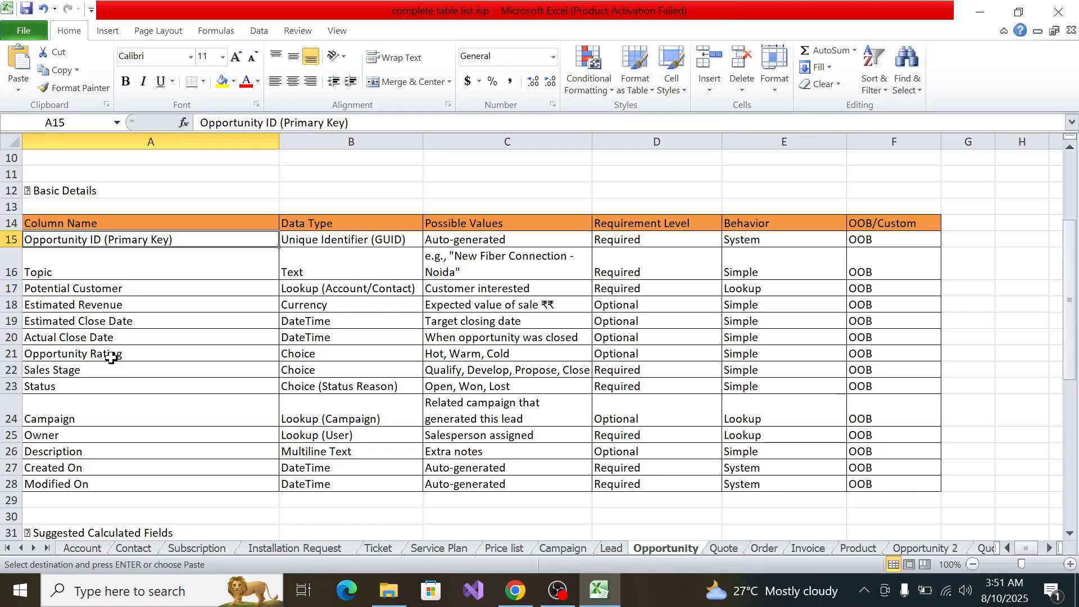
{"action": "left_click", "coordinate": [145, 351]}
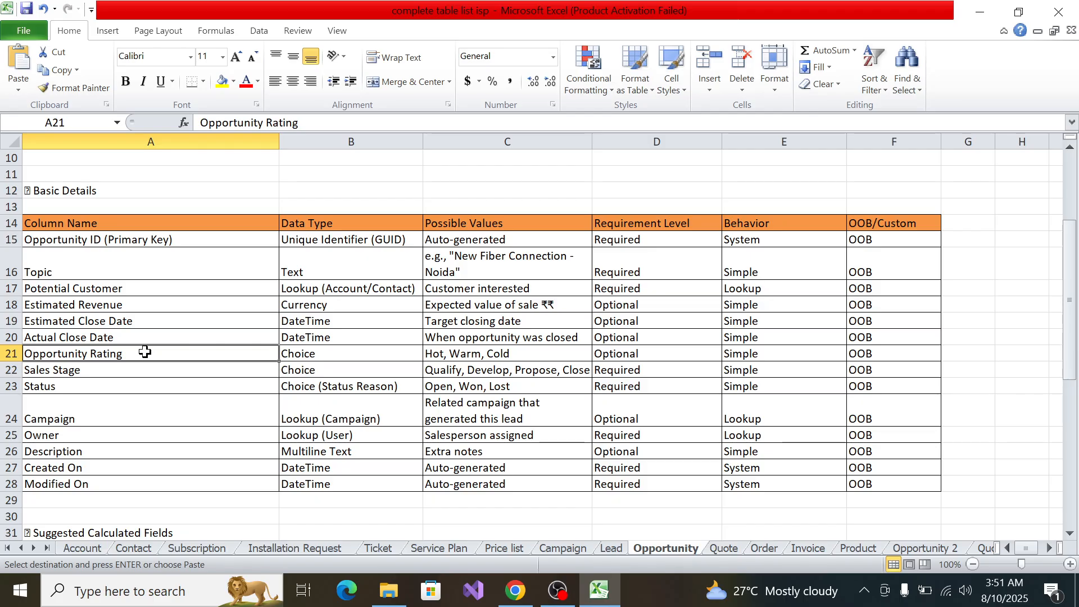
{"action": "key", "text": "F2"}
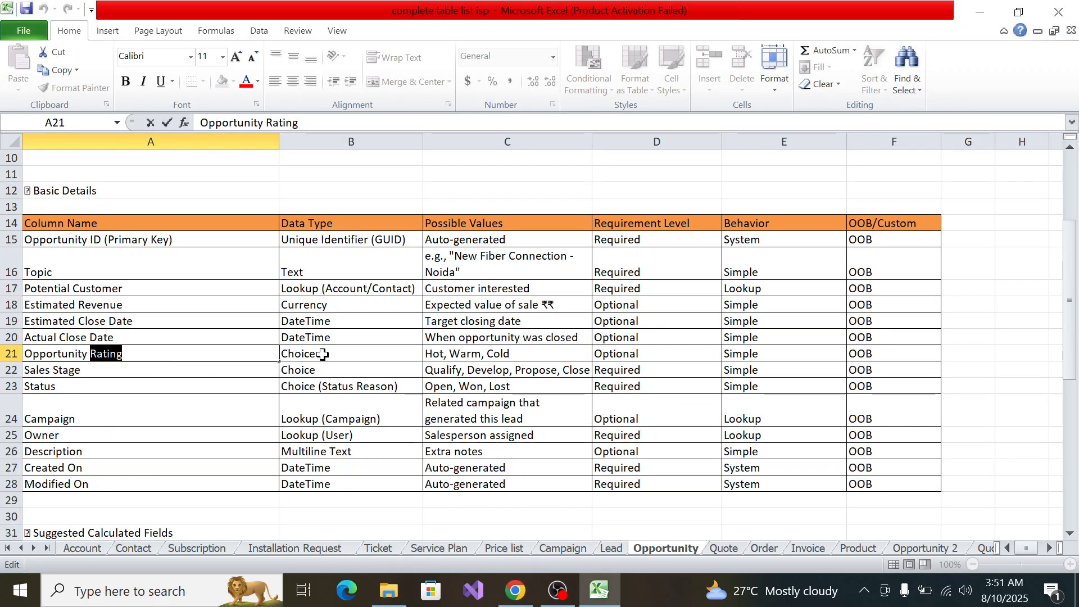
{"action": "key", "text": "alt+Tab"}
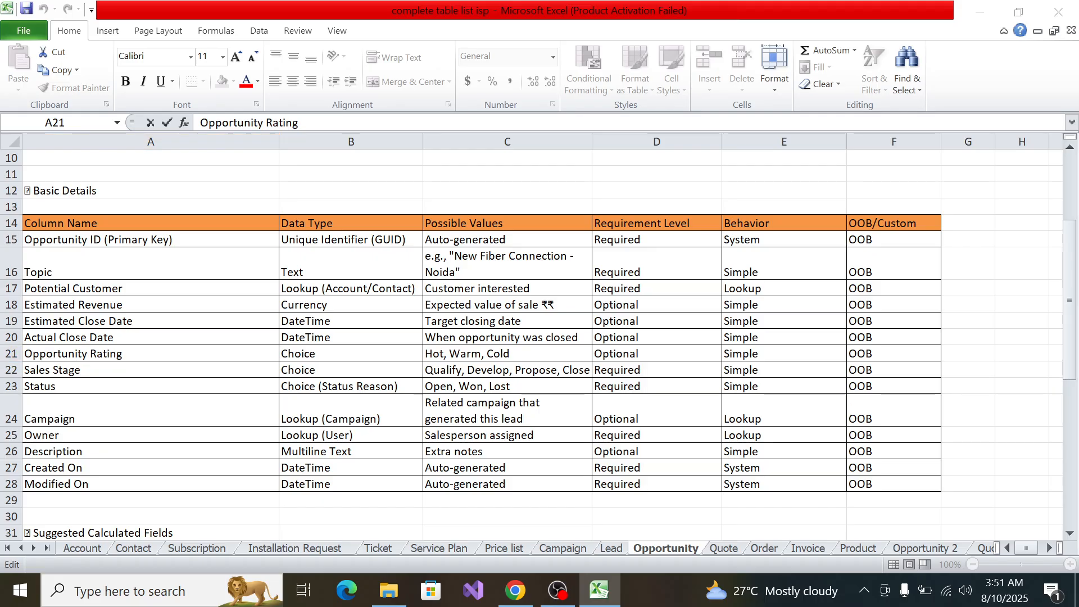
{"action": "scroll", "coordinate": [500, 243], "scroll_direction": "up", "scroll_amount": 3}
{"action": "scroll", "coordinate": [501, 242], "scroll_direction": "up", "scroll_amount": 5}
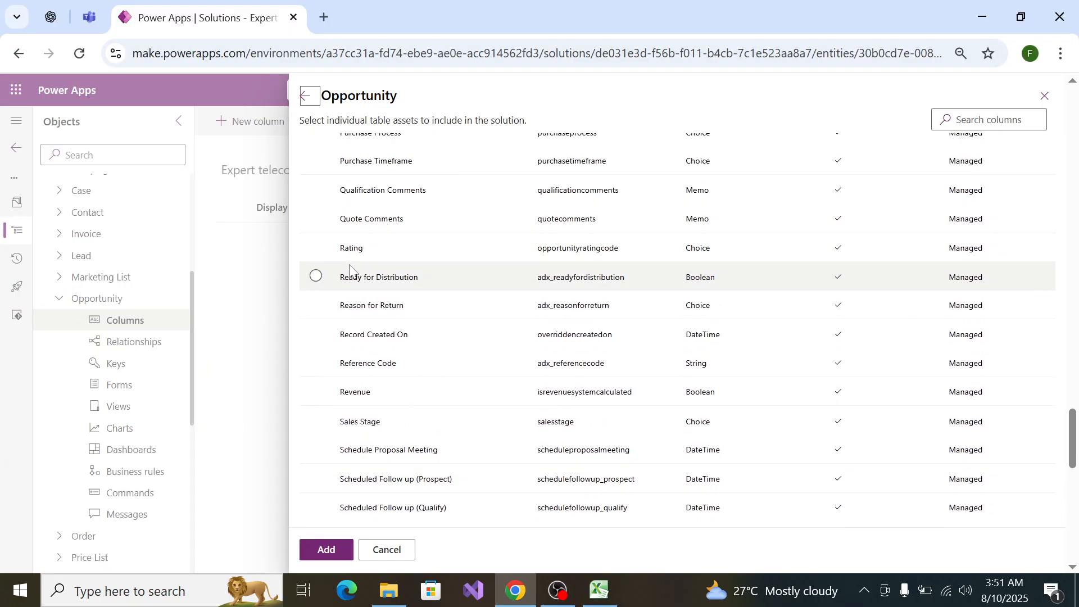
{"action": "left_click", "coordinate": [318, 256]}
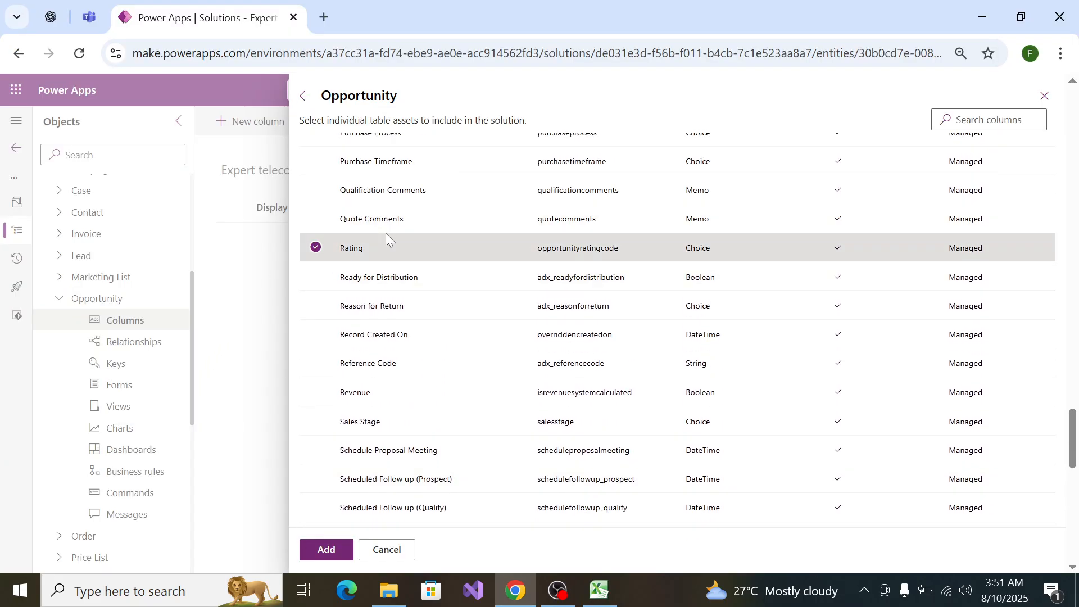
Step: Check the Excel specification and select the existing Sales Stage (salesstage) and Status (statecode) columns in Power Apps
{"action": "key", "text": "alt+Tab"}
{"action": "key", "text": "alt+Tab"}
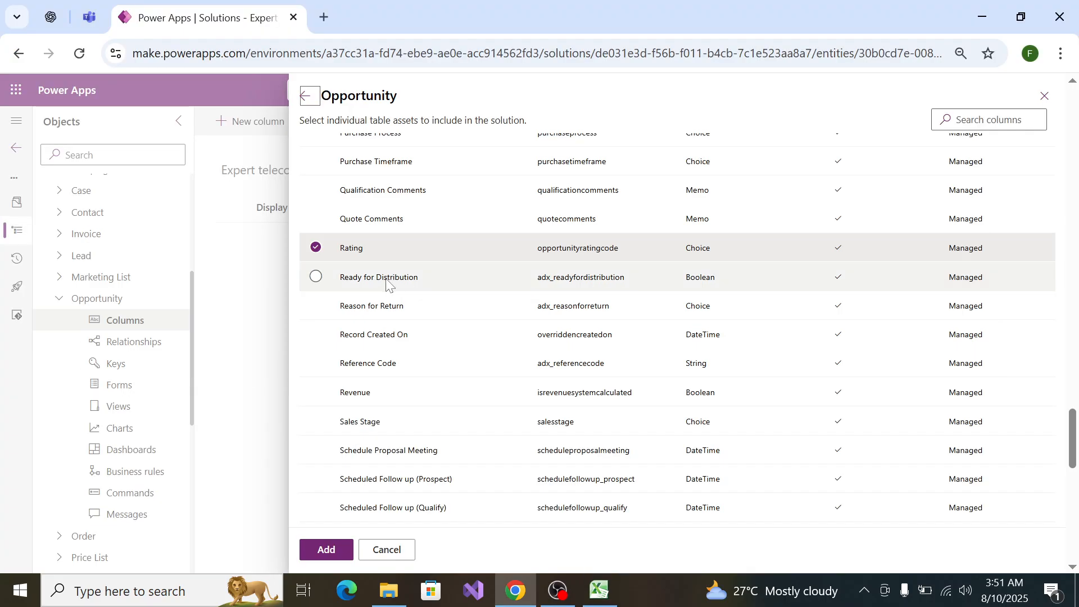
{"action": "scroll", "coordinate": [386, 281], "scroll_direction": "down", "scroll_amount": 5}
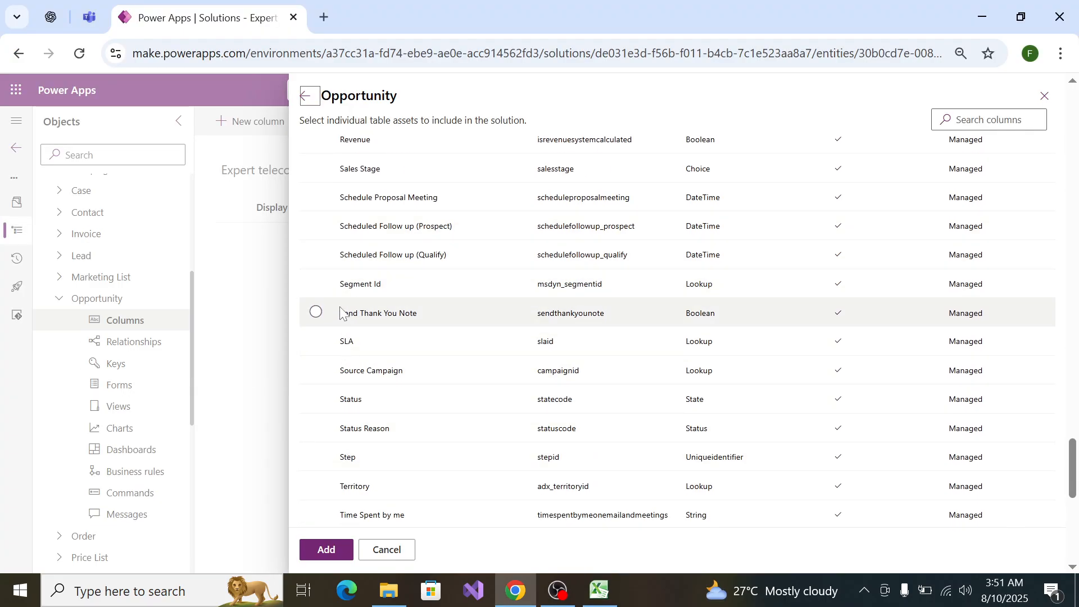
{"action": "left_click", "coordinate": [317, 168]}
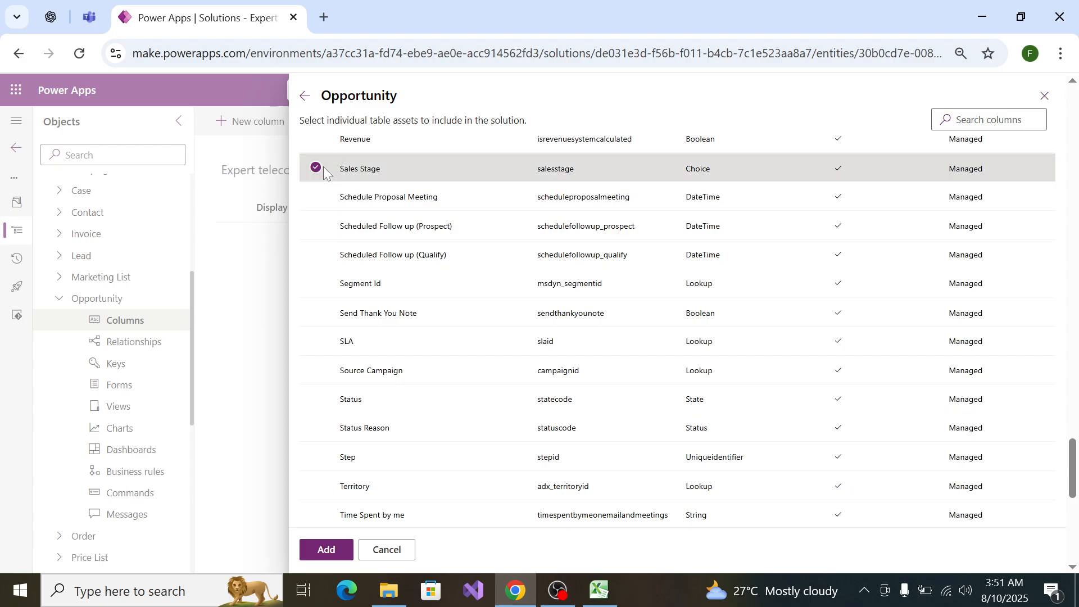
{"action": "key", "text": "alt+Tab"}
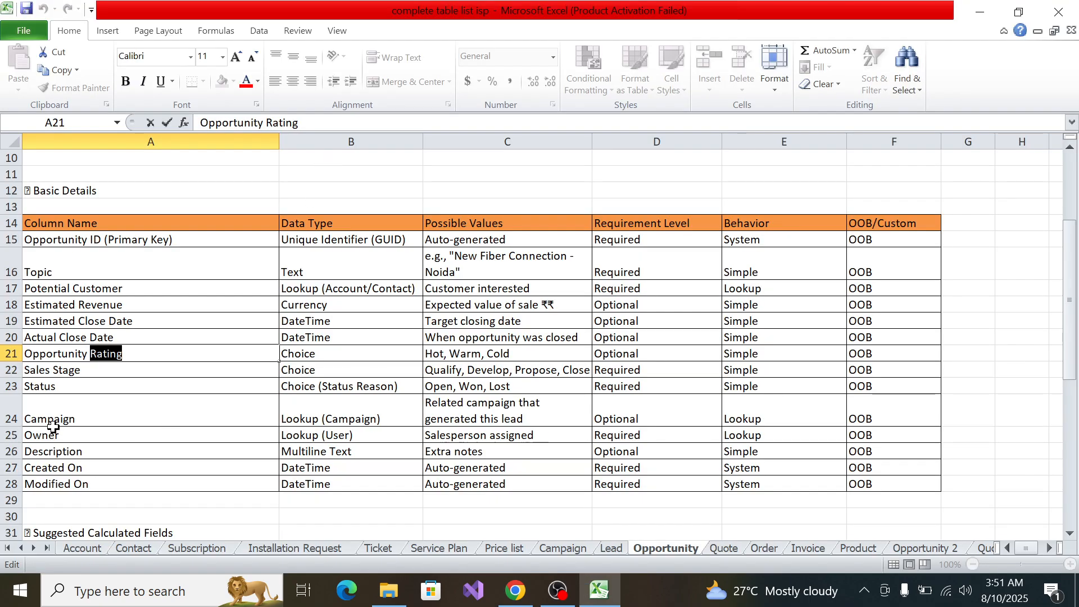
{"action": "key", "text": "alt+Tab"}
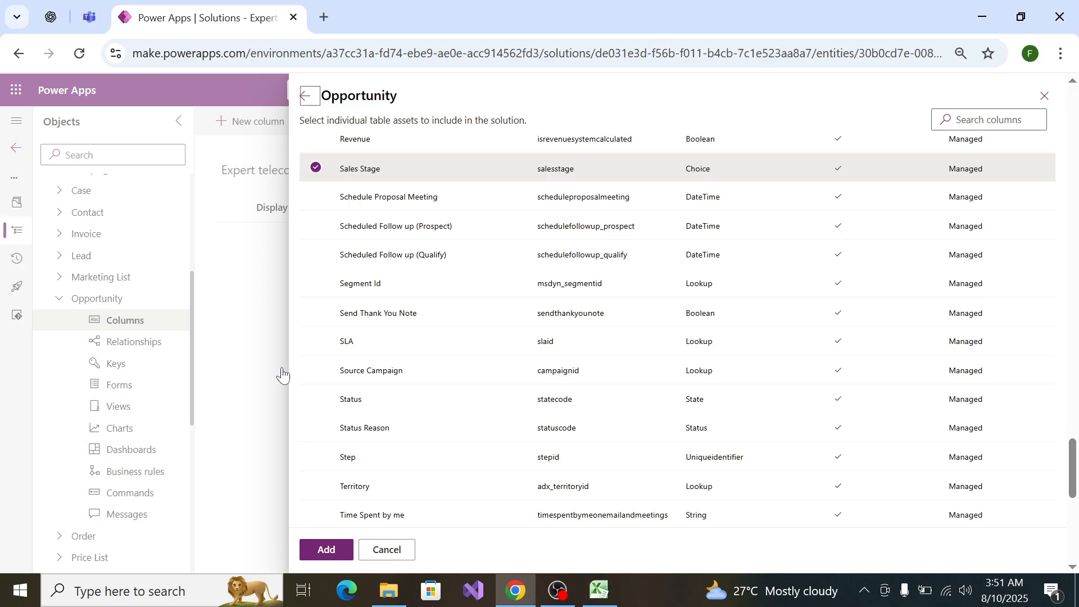
{"action": "left_click", "coordinate": [316, 400]}
Step: Look through the existing Opportunity columns in Power Apps for the Campaign field
{"action": "scroll", "coordinate": [326, 348], "scroll_direction": "up", "scroll_amount": 15}
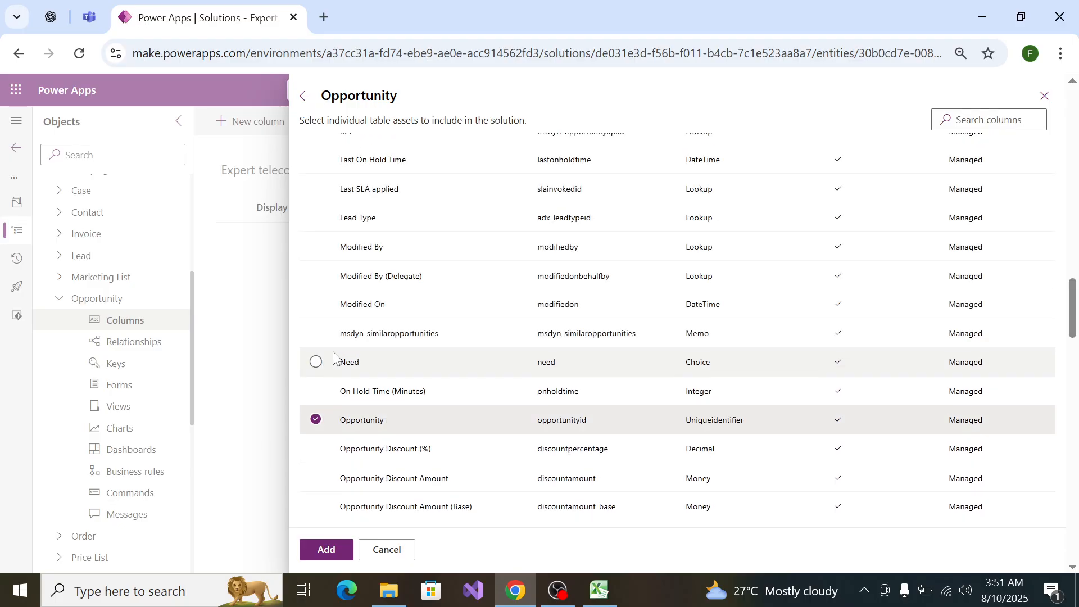
{"action": "scroll", "coordinate": [337, 348], "scroll_direction": "up", "scroll_amount": 10}
{"action": "scroll", "coordinate": [397, 386], "scroll_direction": "down", "scroll_amount": 4}
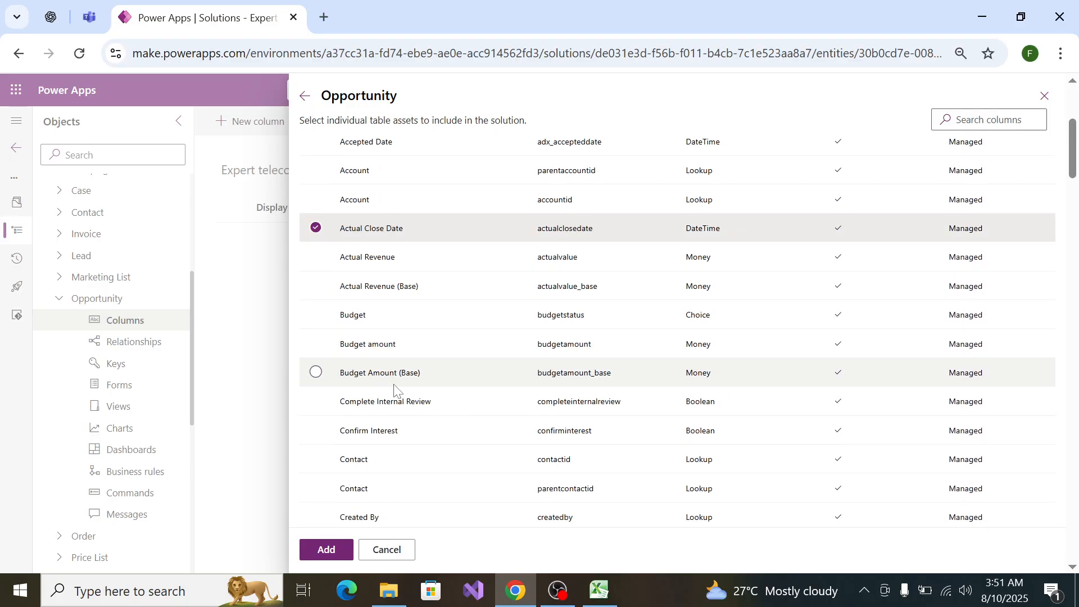
{"action": "scroll", "coordinate": [349, 359], "scroll_direction": "down", "scroll_amount": 2}
{"action": "scroll", "coordinate": [347, 478], "scroll_direction": "down", "scroll_amount": 7}
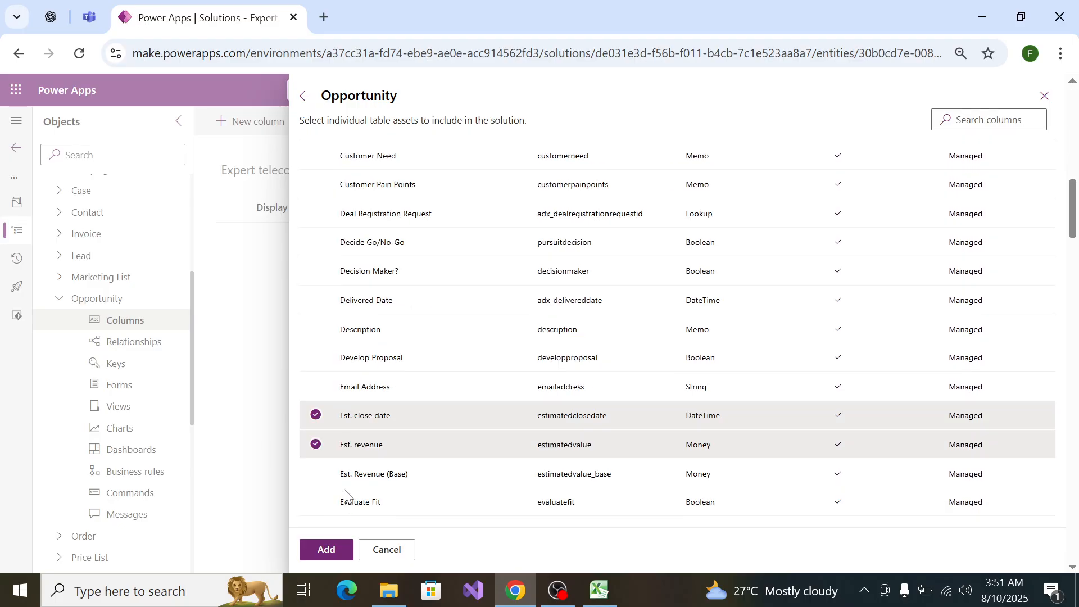
{"action": "scroll", "coordinate": [332, 352], "scroll_direction": "up", "scroll_amount": 5}
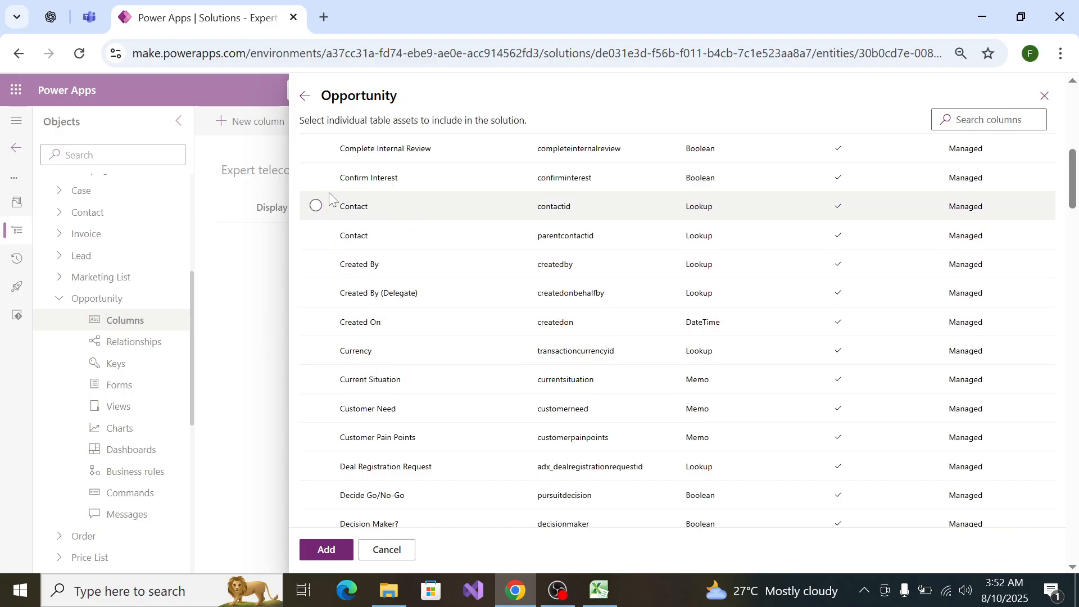
{"action": "scroll", "coordinate": [332, 199], "scroll_direction": "up", "scroll_amount": 7}
{"action": "scroll", "coordinate": [360, 370], "scroll_direction": "down", "scroll_amount": 2}
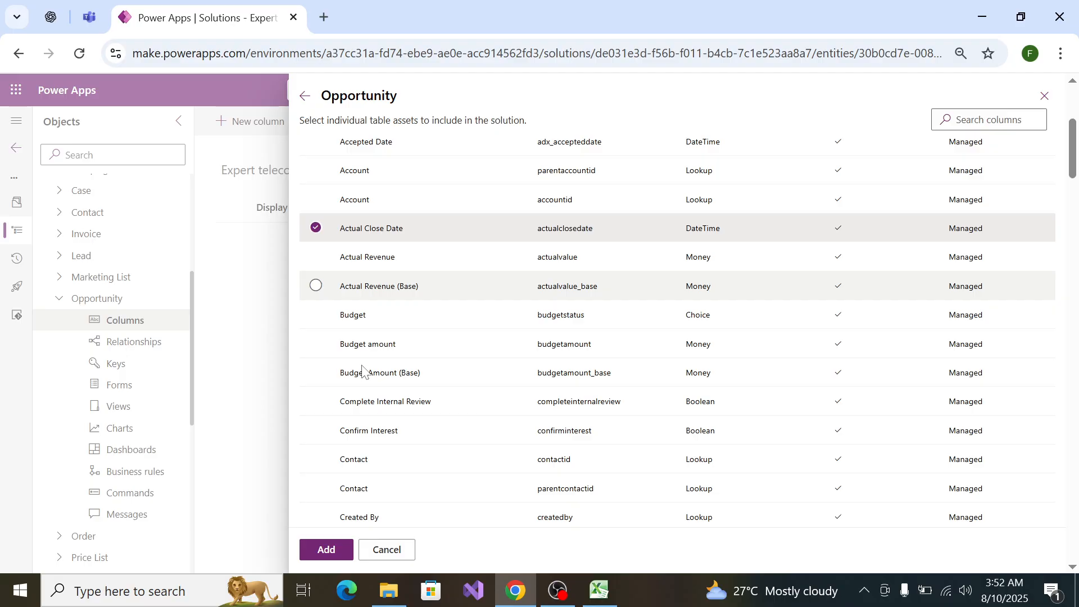
{"action": "scroll", "coordinate": [362, 370], "scroll_direction": "down", "scroll_amount": 2}
{"action": "scroll", "coordinate": [360, 373], "scroll_direction": "down", "scroll_amount": 2}
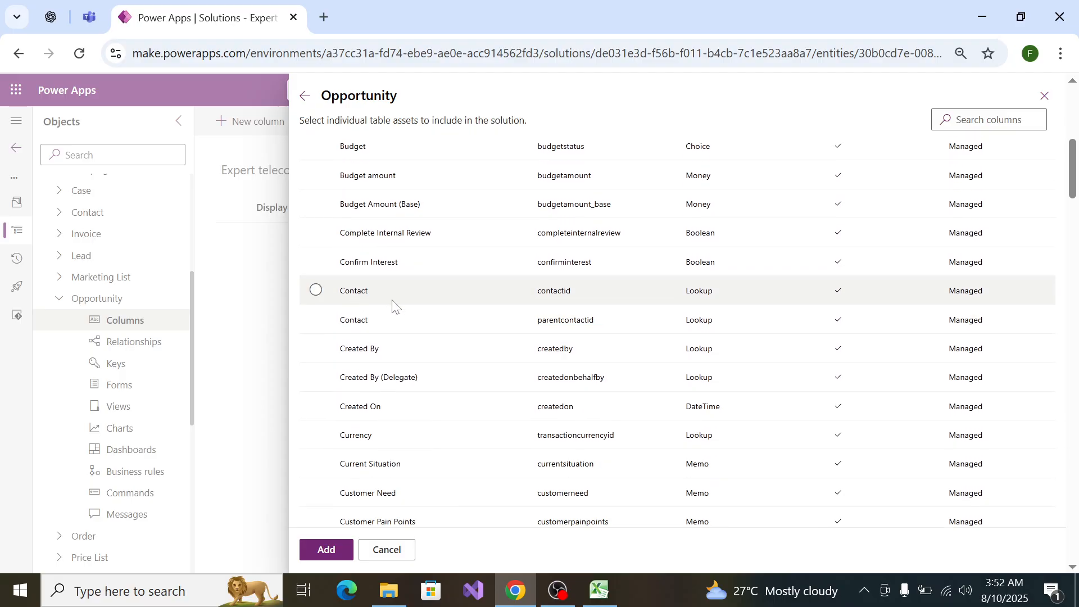
Step: Recheck the specification in Excel, select the existing Description column in Power Apps, and add the selected columns to the Opportunity table
{"action": "key", "text": "alt+Tab"}
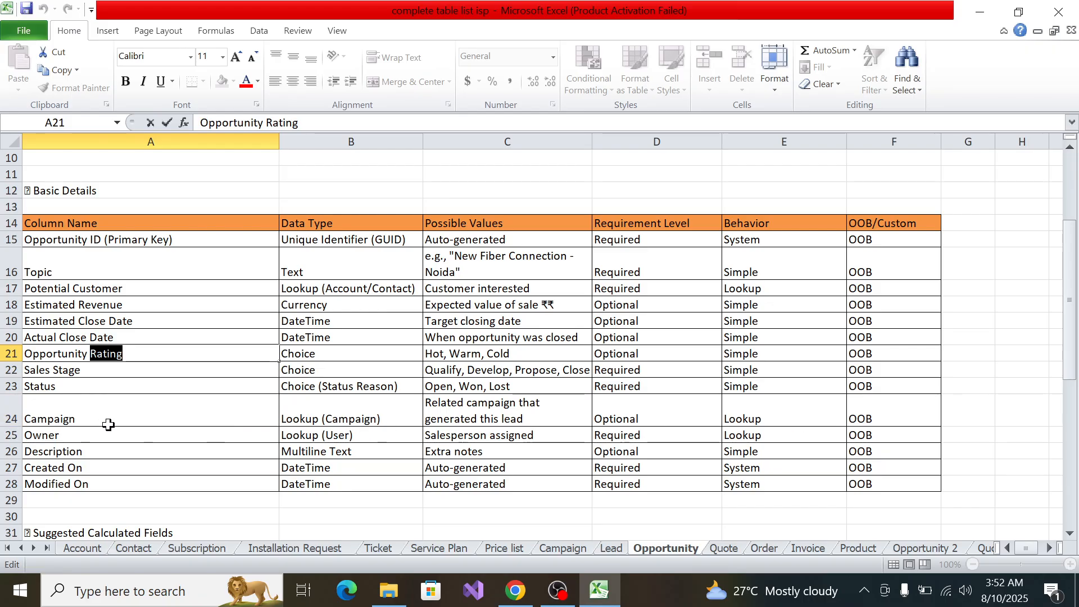
{"action": "key", "text": "alt+Tab"}
{"action": "scroll", "coordinate": [440, 325], "scroll_direction": "up", "scroll_amount": 5}
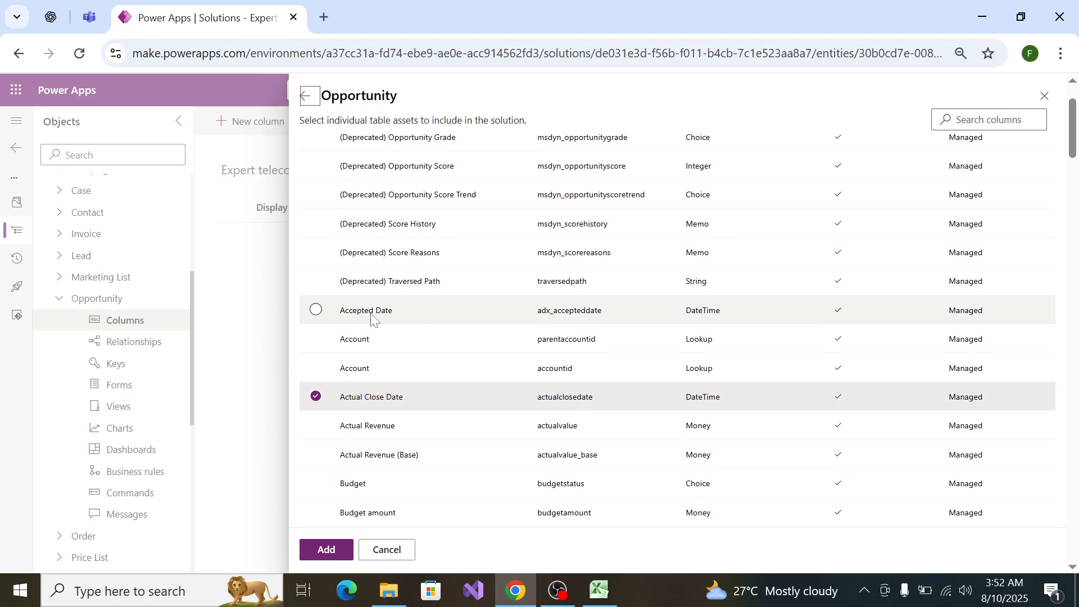
{"action": "scroll", "coordinate": [345, 241], "scroll_direction": "up", "scroll_amount": 2}
{"action": "scroll", "coordinate": [345, 243], "scroll_direction": "down", "scroll_amount": 2}
{"action": "scroll", "coordinate": [344, 244], "scroll_direction": "up", "scroll_amount": 2}
{"action": "scroll", "coordinate": [345, 270], "scroll_direction": "down", "scroll_amount": 10}
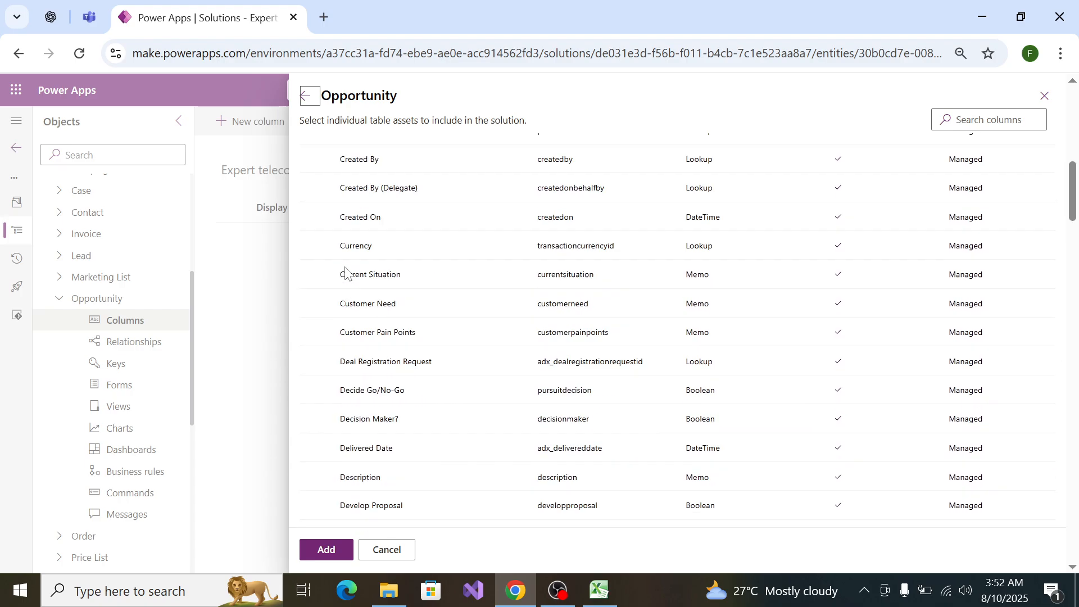
{"action": "scroll", "coordinate": [345, 271], "scroll_direction": "down", "scroll_amount": 10}
{"action": "scroll", "coordinate": [337, 247], "scroll_direction": "up", "scroll_amount": 3}
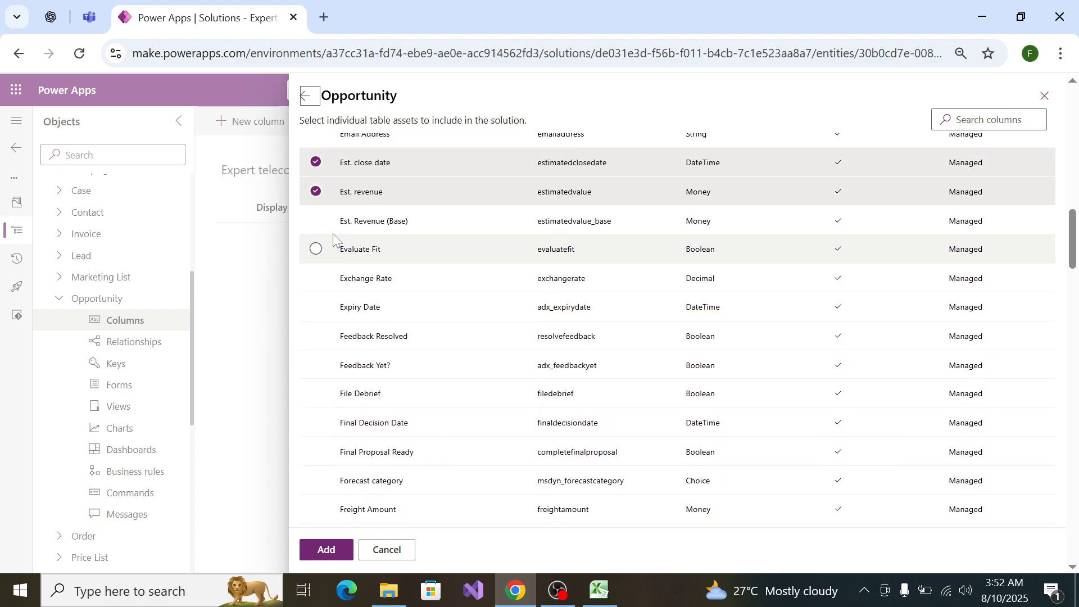
{"action": "scroll", "coordinate": [332, 236], "scroll_direction": "up", "scroll_amount": 3}
{"action": "left_click", "coordinate": [331, 243]}
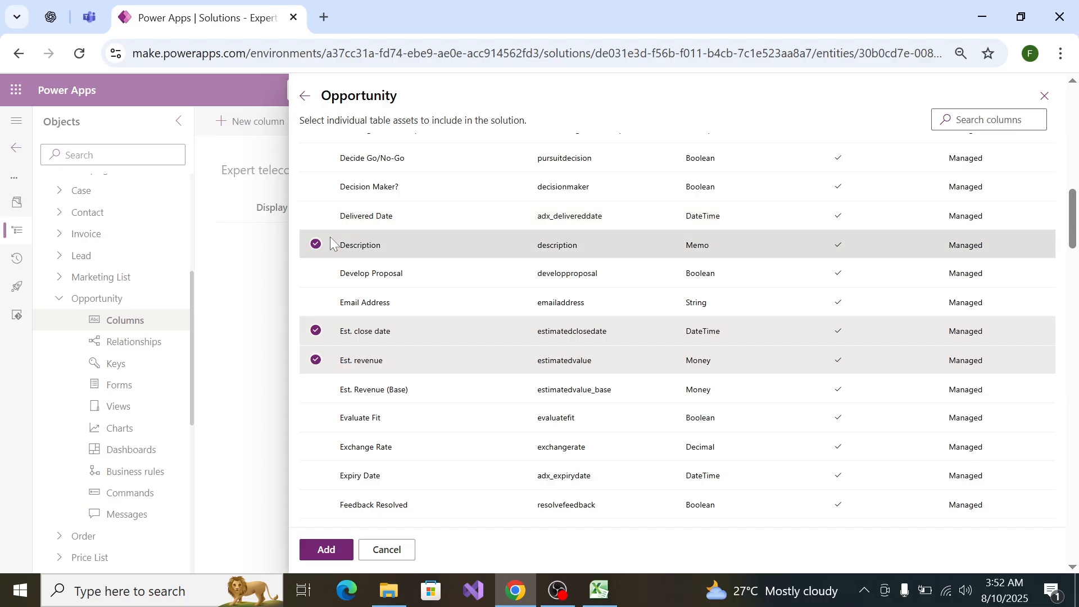
{"action": "left_click", "coordinate": [326, 550]}
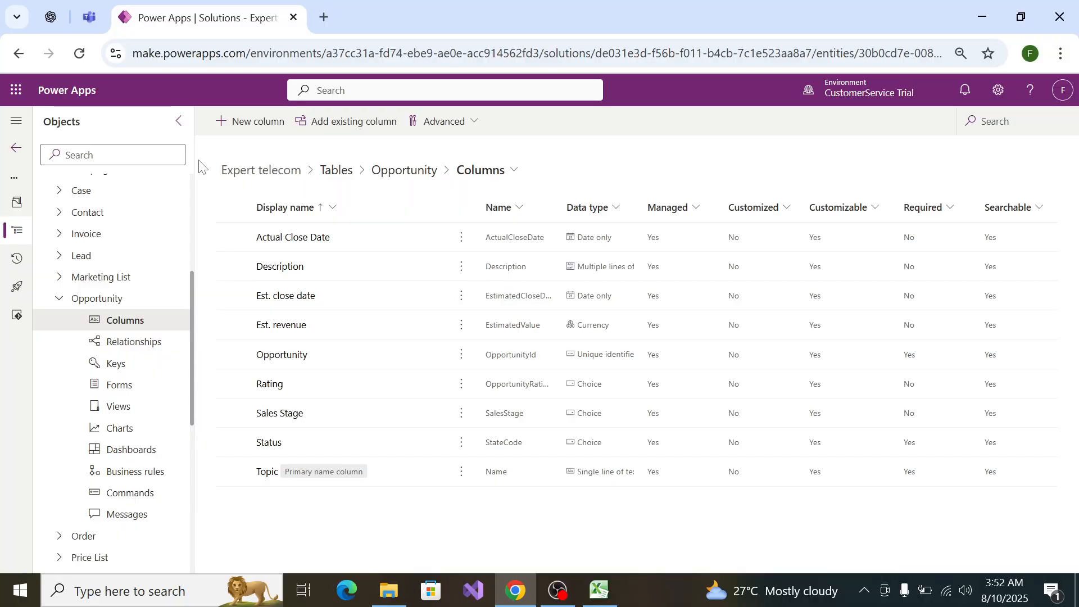
Step: Start a new Opportunity column and copy Campaign from the Excel specification into its display name
{"action": "left_click", "coordinate": [243, 127]}
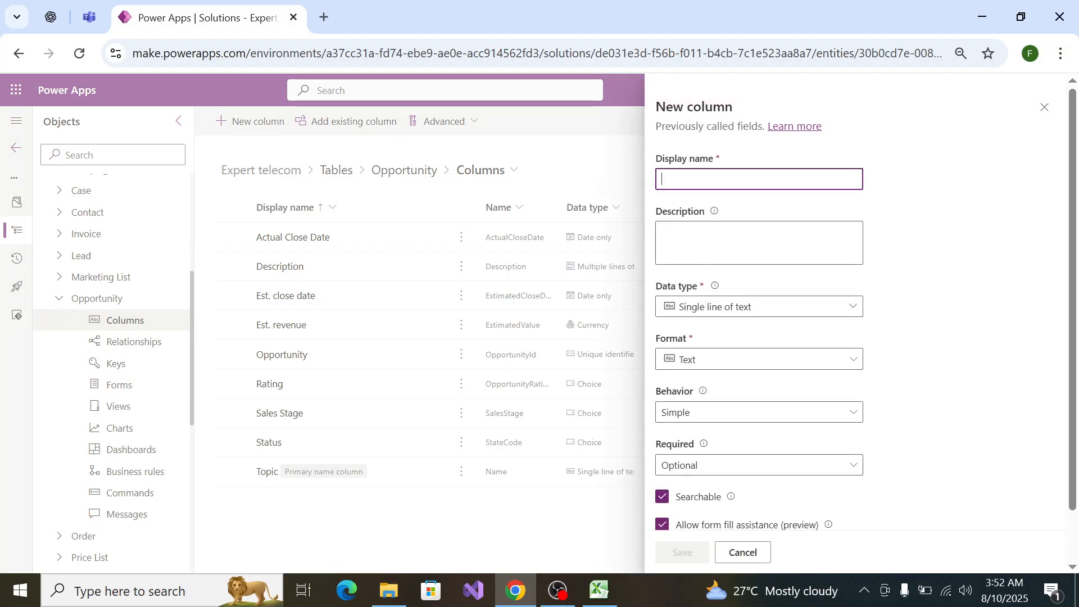
{"action": "key", "text": "alt+Tab"}
{"action": "key", "text": "End"}
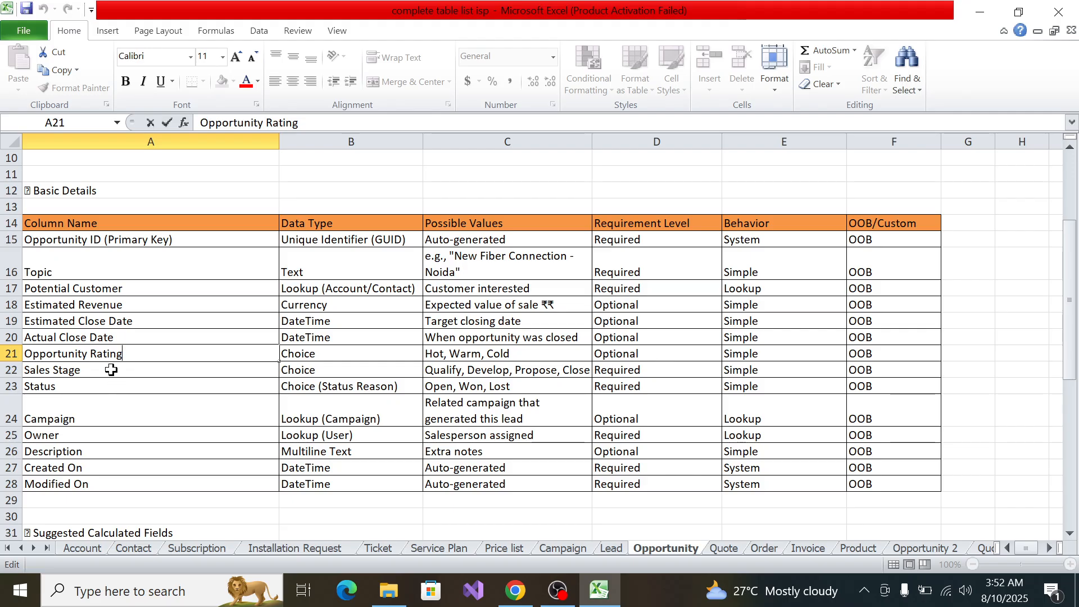
{"action": "double_click", "coordinate": [94, 427]}
{"action": "key", "text": "shift+Left"}
{"action": "key", "text": "shift+Left"}
{"action": "key", "text": "shift+Left"}
{"action": "key", "text": "shift+Left"}
{"action": "key", "text": "shift+Left"}
{"action": "key", "text": "shift+Left"}
{"action": "key", "text": "shift+Left"}
{"action": "key", "text": "shift+Left"}
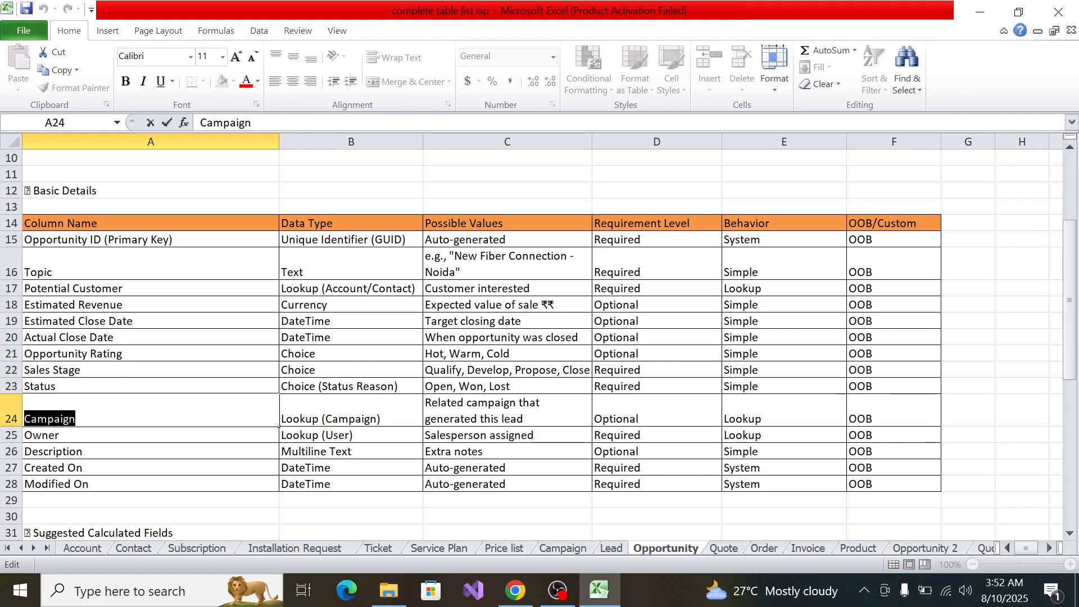
{"action": "key", "text": "ctrl+c"}
{"action": "key", "text": "alt+Tab"}
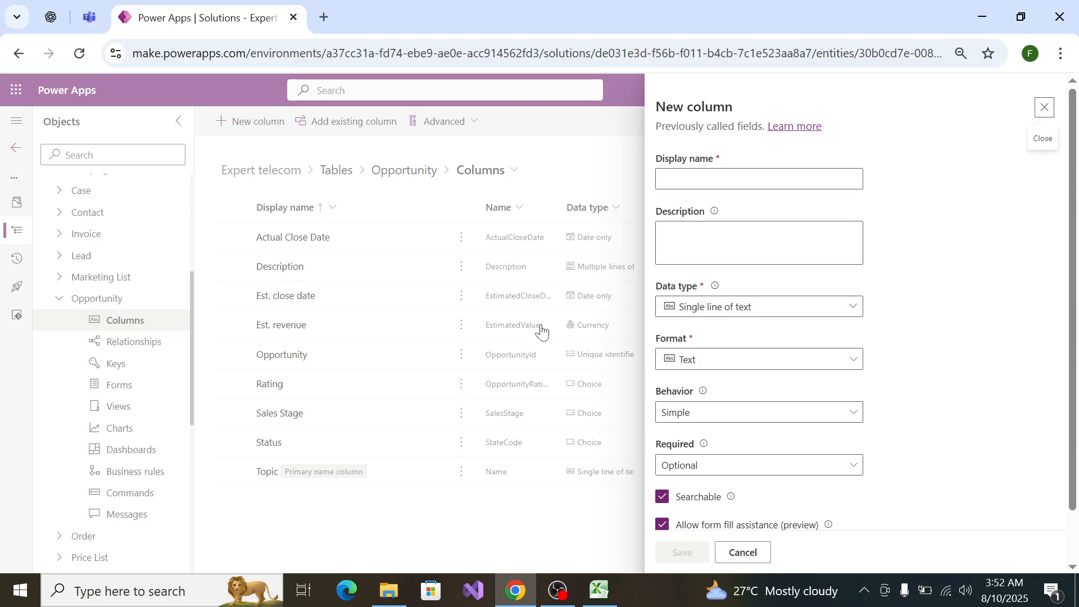
{"action": "left_click", "coordinate": [688, 186]}
{"action": "key", "text": "ctrl+v"}
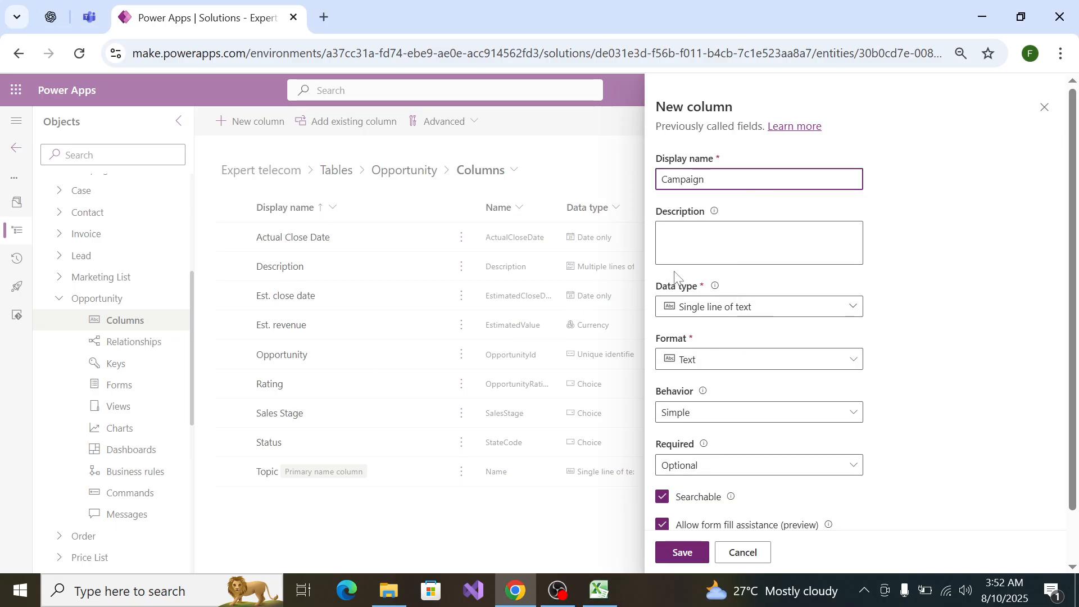
Step: Check the field's type in Excel, set the new column to Lookup with Campaign as the related table, and save it
{"action": "left_click", "coordinate": [692, 309]}
{"action": "key", "text": "alt+Tab"}
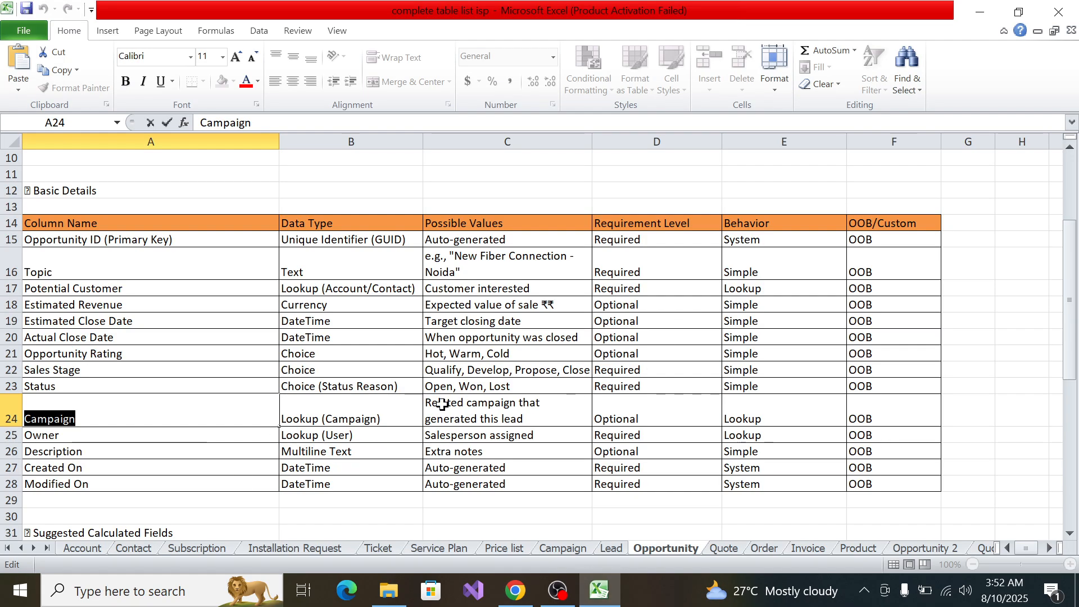
{"action": "key", "text": "alt+Tab"}
{"action": "left_click", "coordinate": [807, 307]}
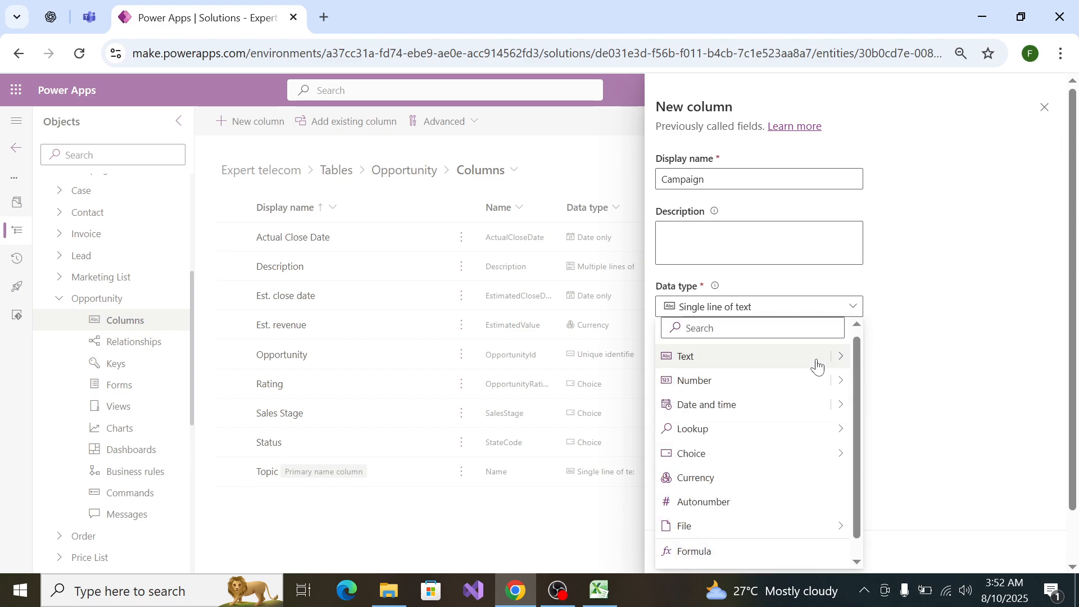
{"action": "mouse_move", "coordinate": [835, 414]}
{"action": "left_click", "coordinate": [886, 429]}
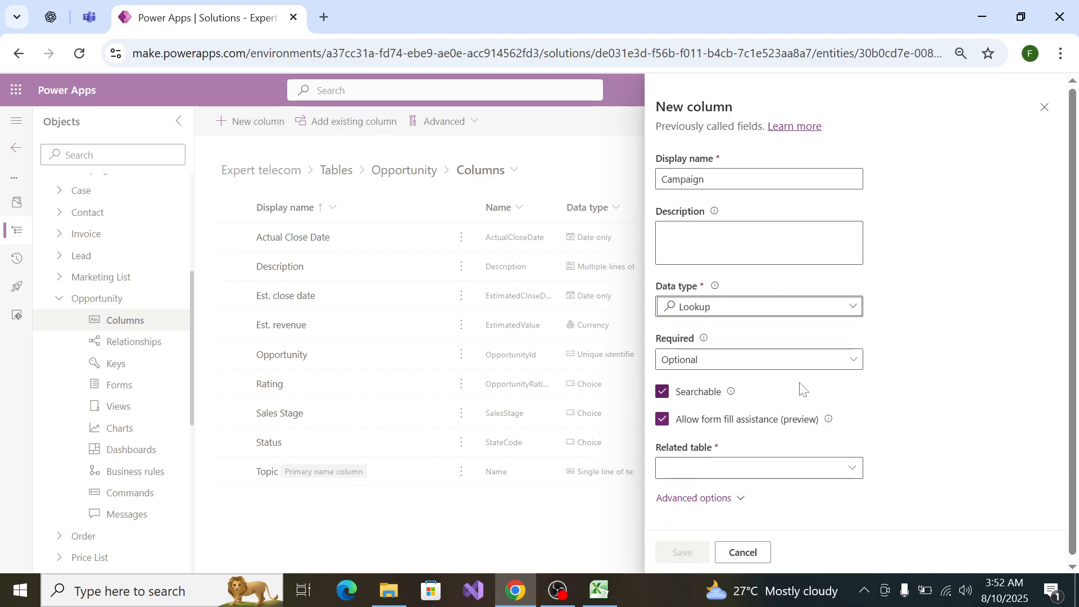
{"action": "left_click", "coordinate": [662, 463]}
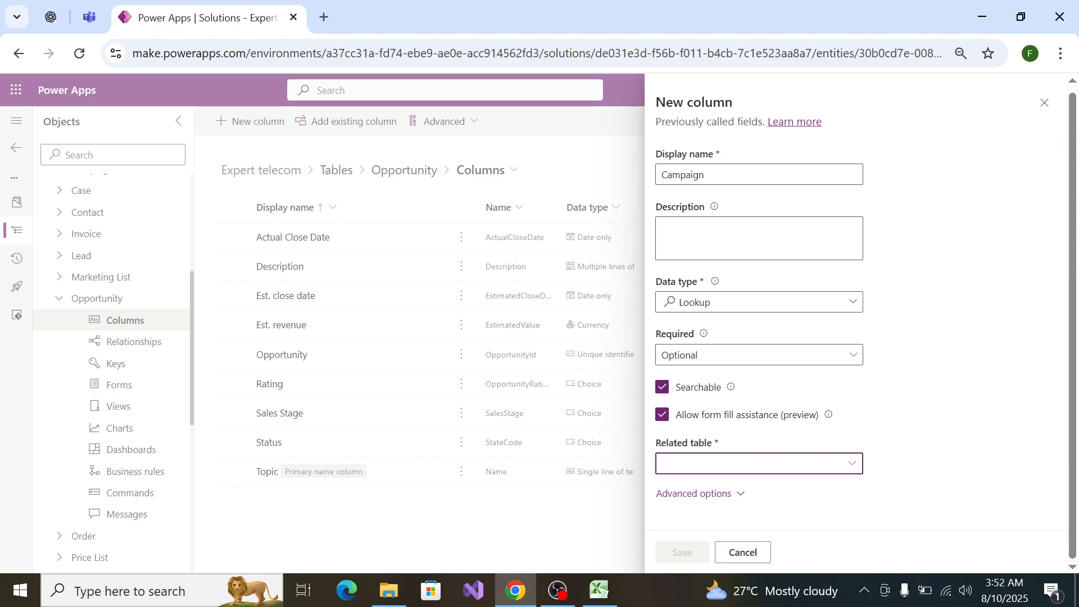
{"action": "type", "text": "campai"}
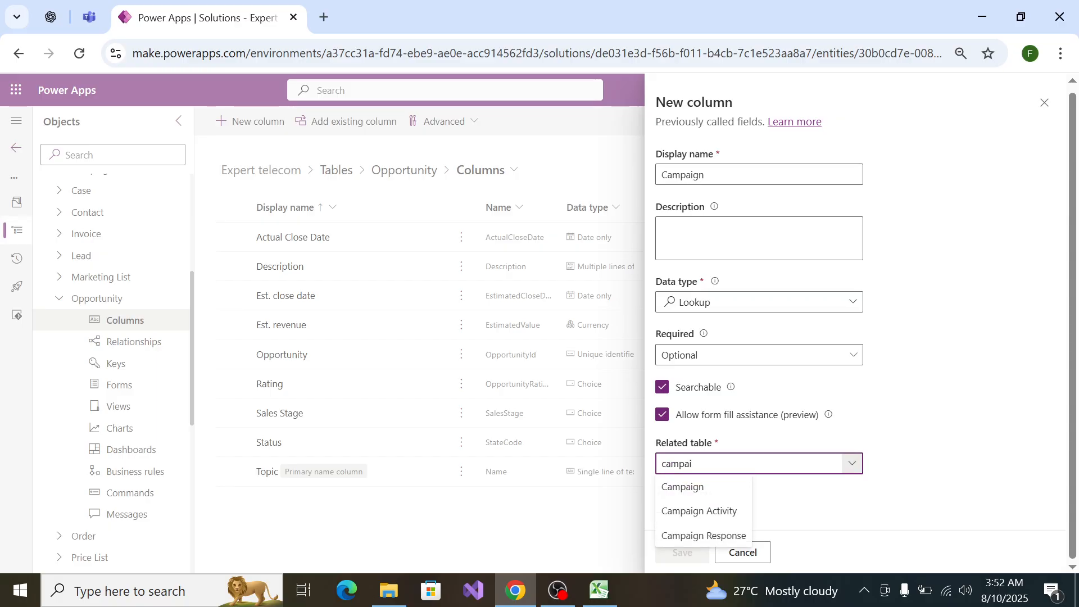
{"action": "left_click", "coordinate": [697, 489]}
{"action": "left_click", "coordinate": [693, 559]}
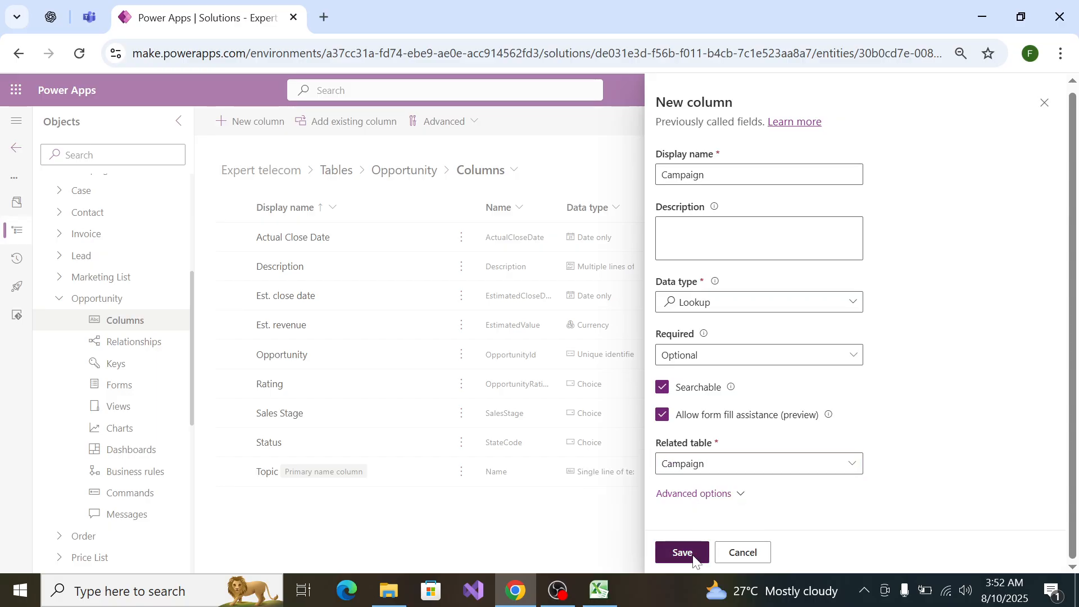
Step: Check the Owner field in the Excel specification and add the existing Owner column to the Opportunity table in Power Apps
{"action": "key", "text": "alt+Tab"}
{"action": "left_click", "coordinate": [114, 443]}
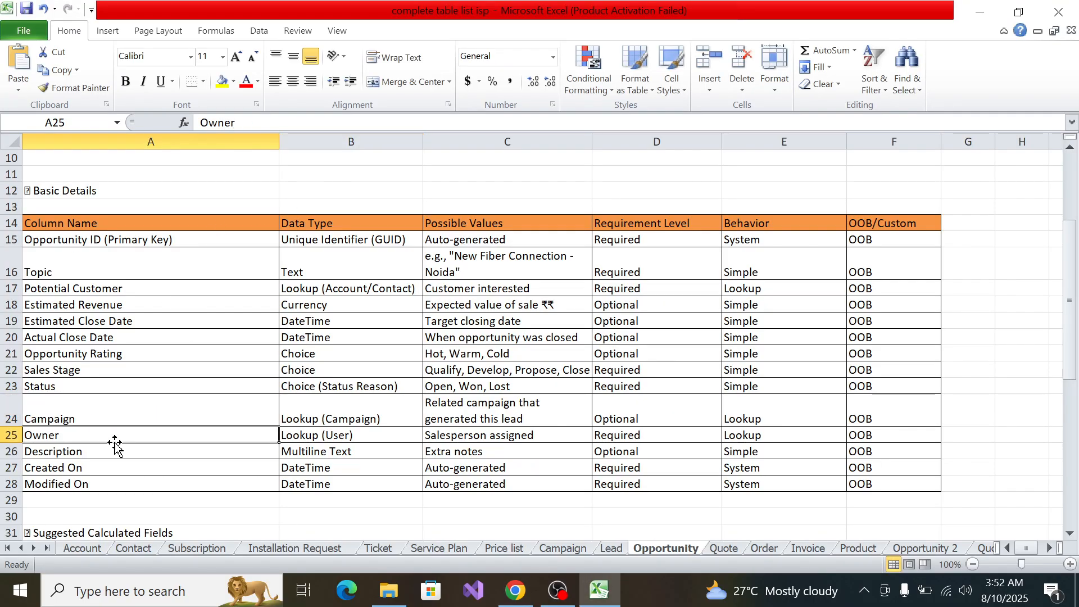
{"action": "key", "text": "alt+Tab"}
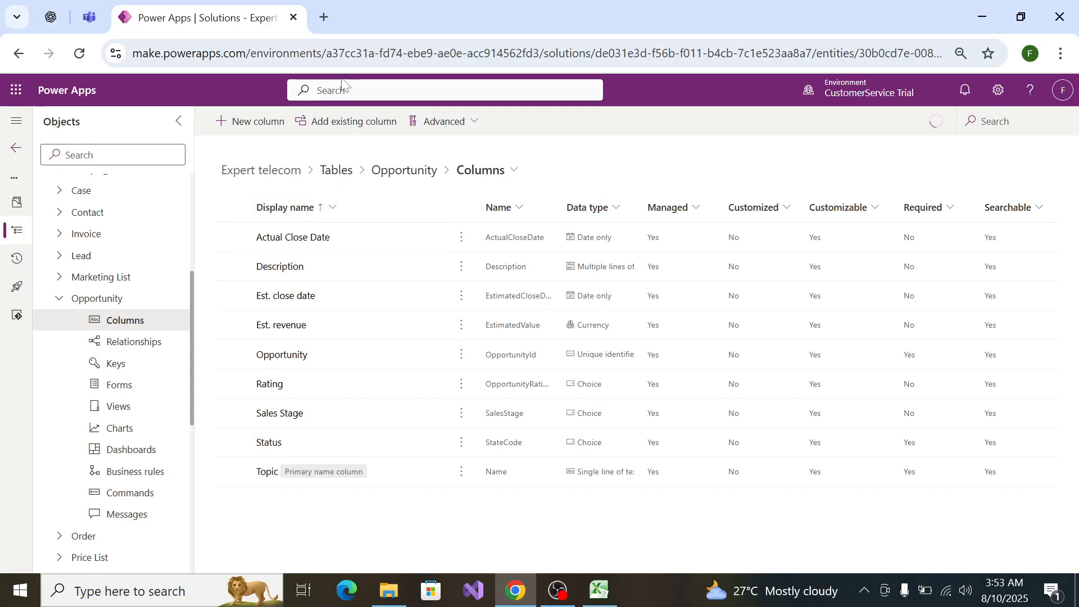
{"action": "left_click", "coordinate": [346, 124]}
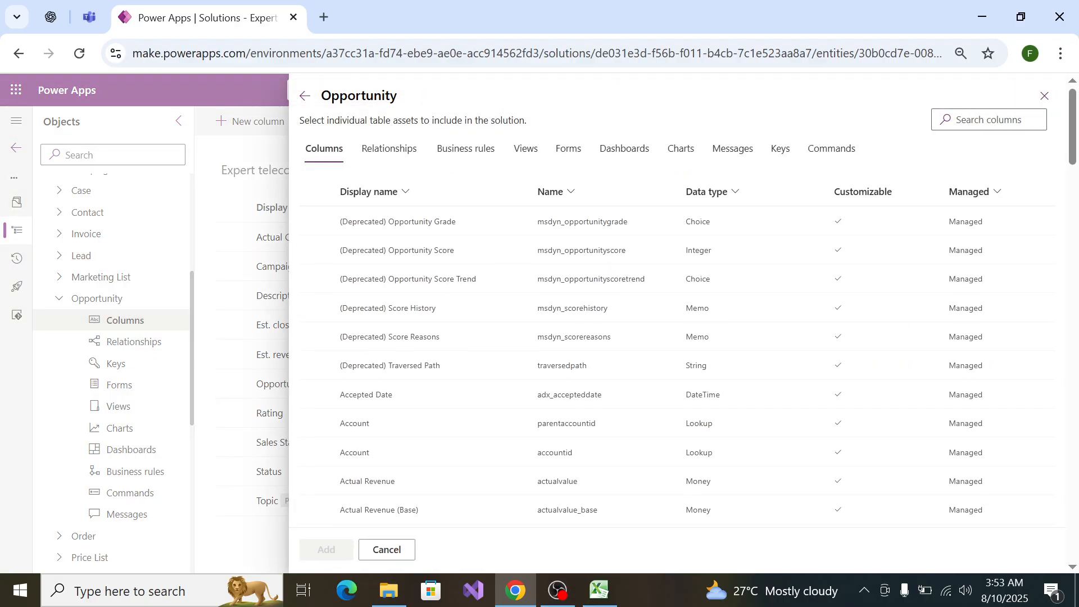
{"action": "left_click", "coordinate": [957, 120]}
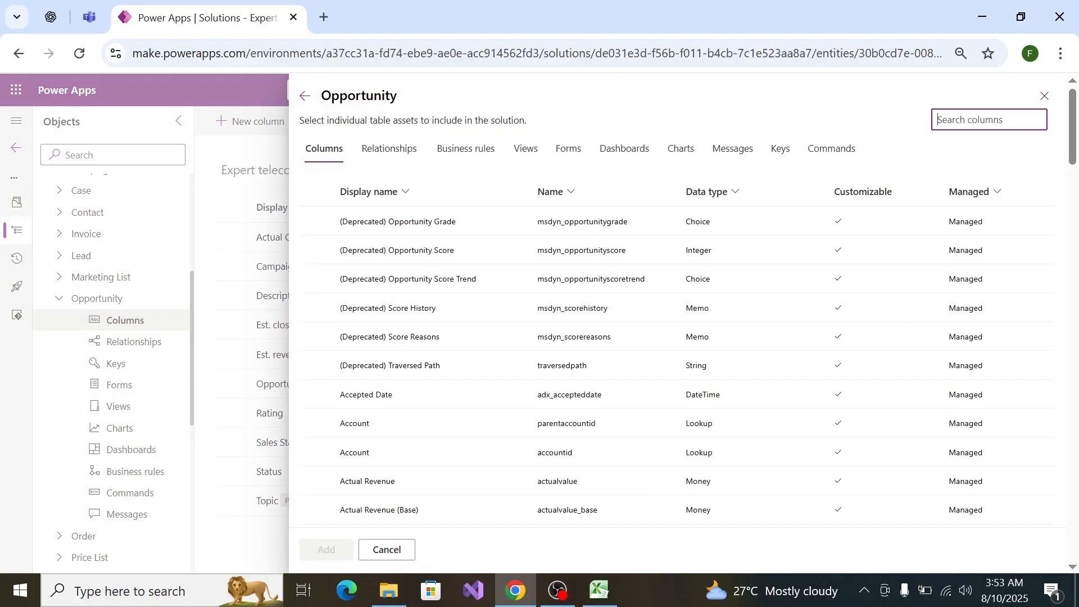
{"action": "type", "text": "owner"}
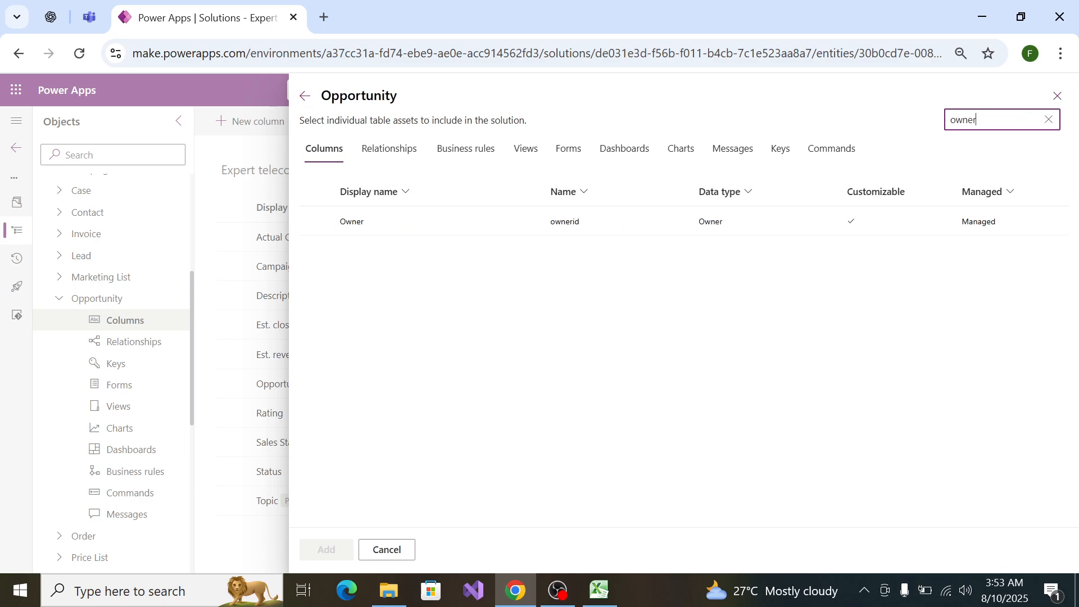
{"action": "left_click", "coordinate": [328, 228]}
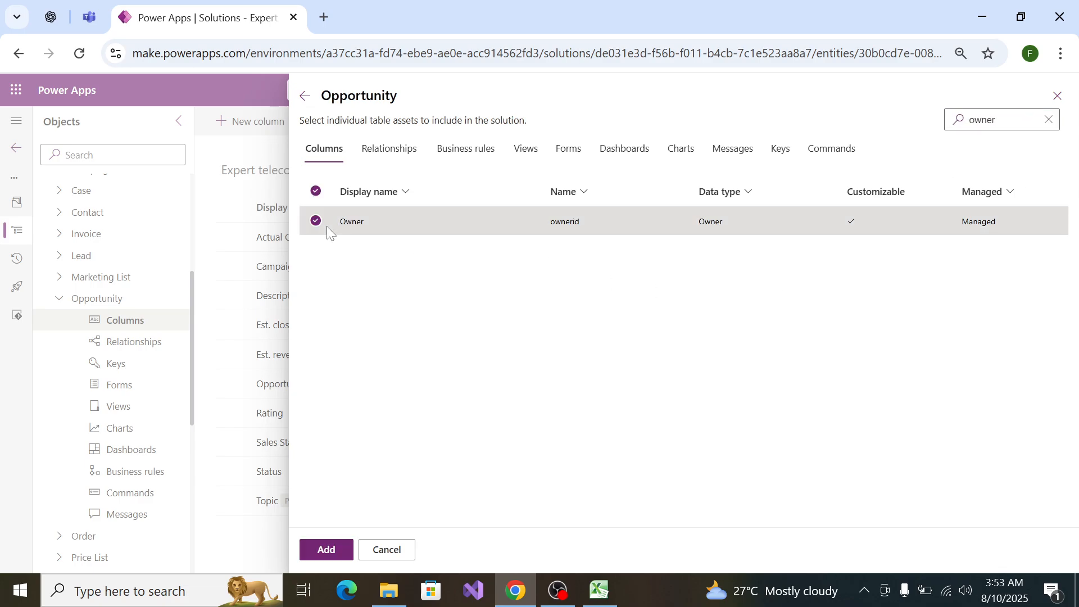
{"action": "left_click", "coordinate": [339, 548]}
Step: Check the remaining Opportunity fields in Excel and select the existing Created On column for the Opportunity table in Power Apps
{"action": "key", "text": "alt+Tab"}
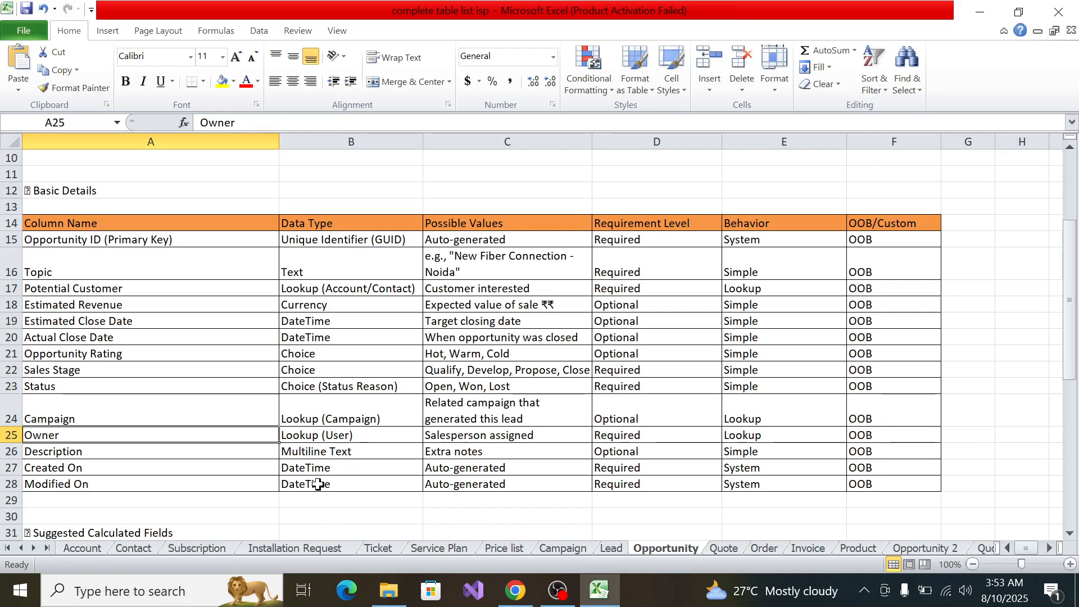
{"action": "key", "text": "alt+Tab"}
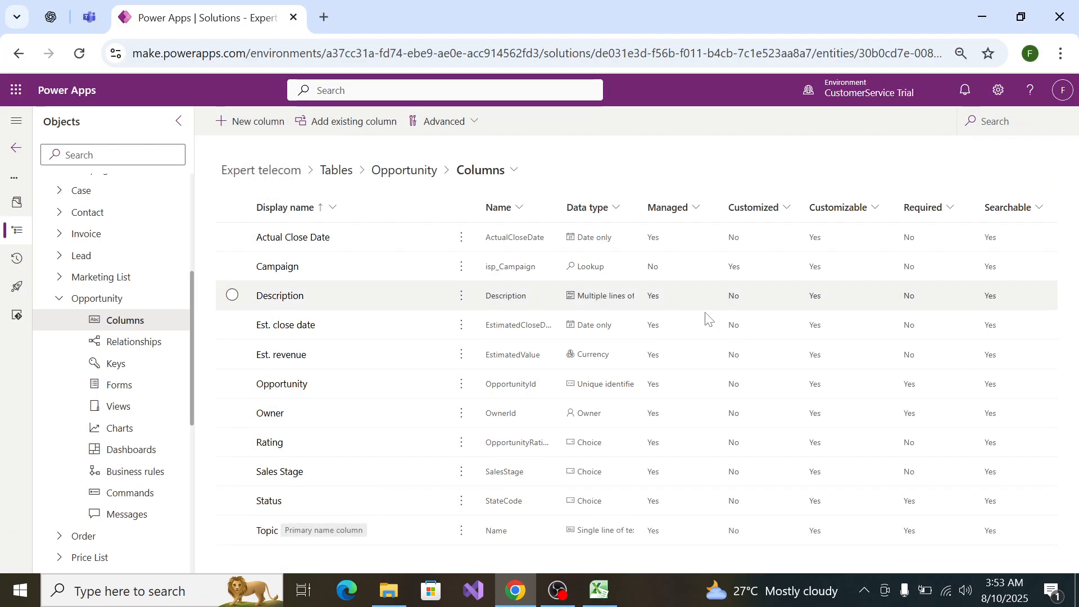
{"action": "key", "text": "alt+Tab"}
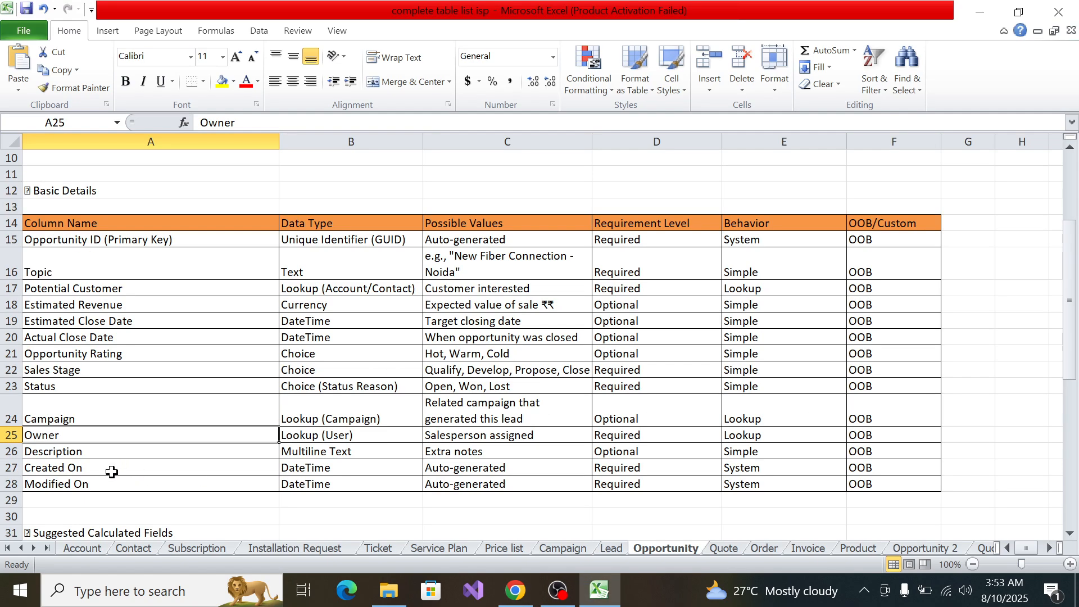
{"action": "key", "text": "alt+Tab"}
{"action": "key", "text": "alt+Tab"}
{"action": "scroll", "coordinate": [251, 244], "scroll_direction": "down", "scroll_amount": 1}
{"action": "key", "text": "alt+Tab"}
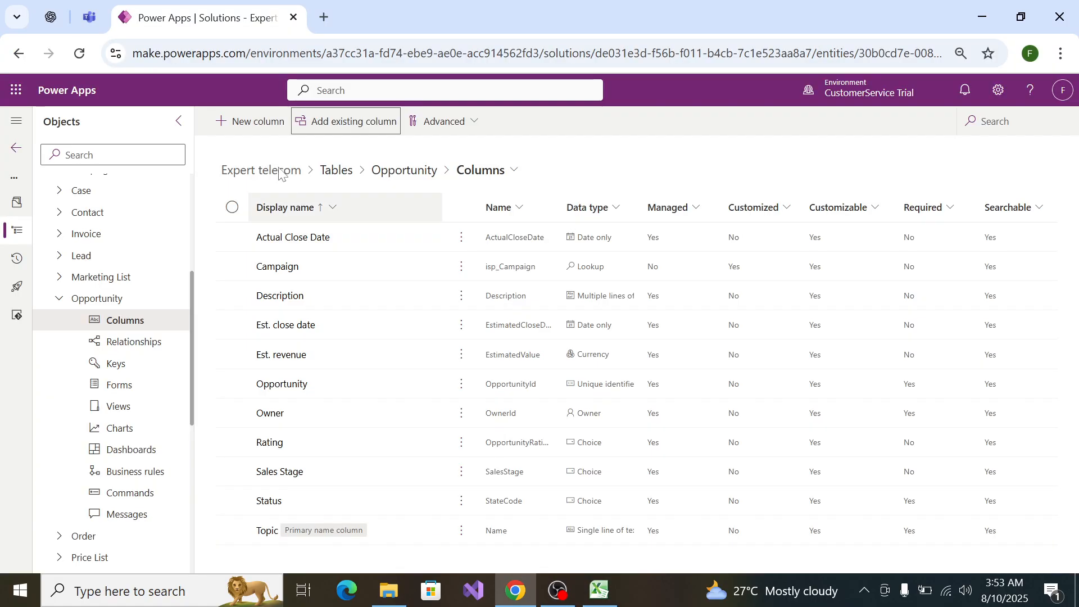
{"action": "left_click", "coordinate": [313, 134]}
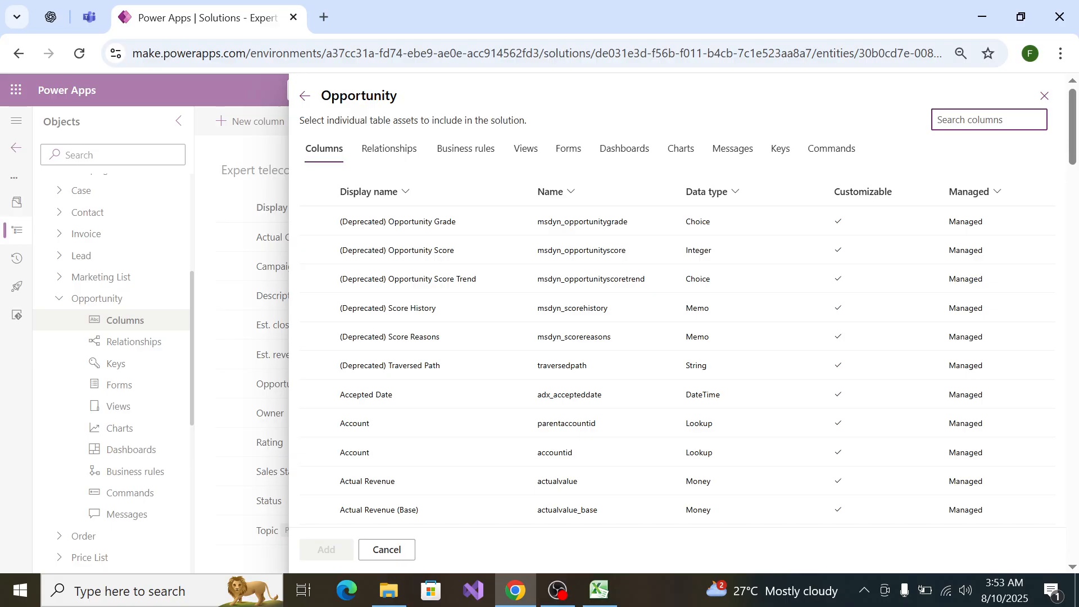
{"action": "type", "text": "create"}
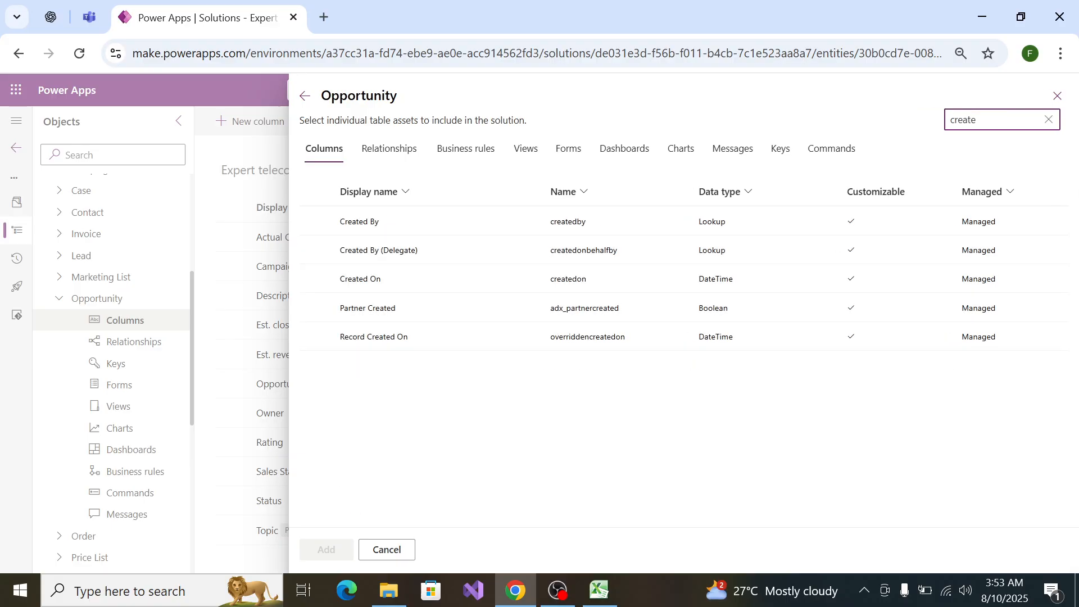
{"action": "left_click", "coordinate": [315, 279]}
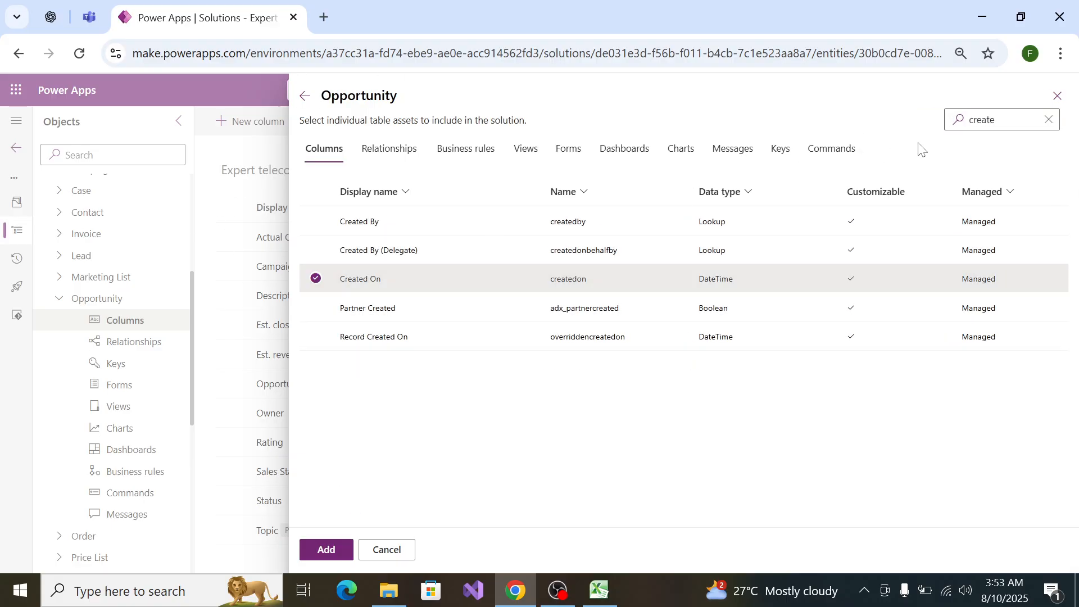
Step: Find and select the existing Modified On column too, and add the selected columns to the Opportunity table
{"action": "left_click", "coordinate": [1048, 119]}
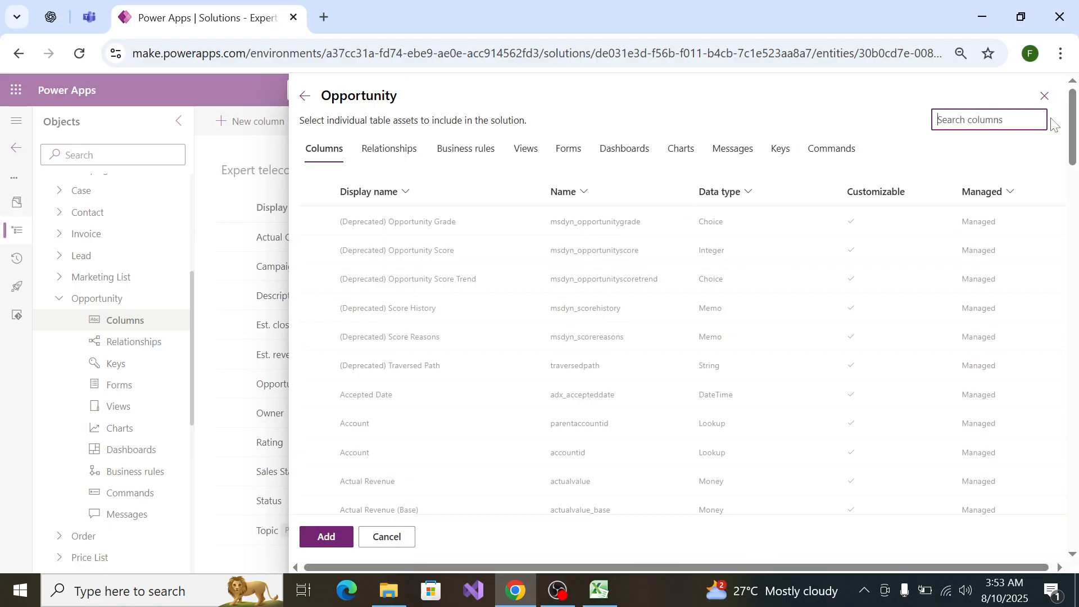
{"action": "type", "text": "modifi"}
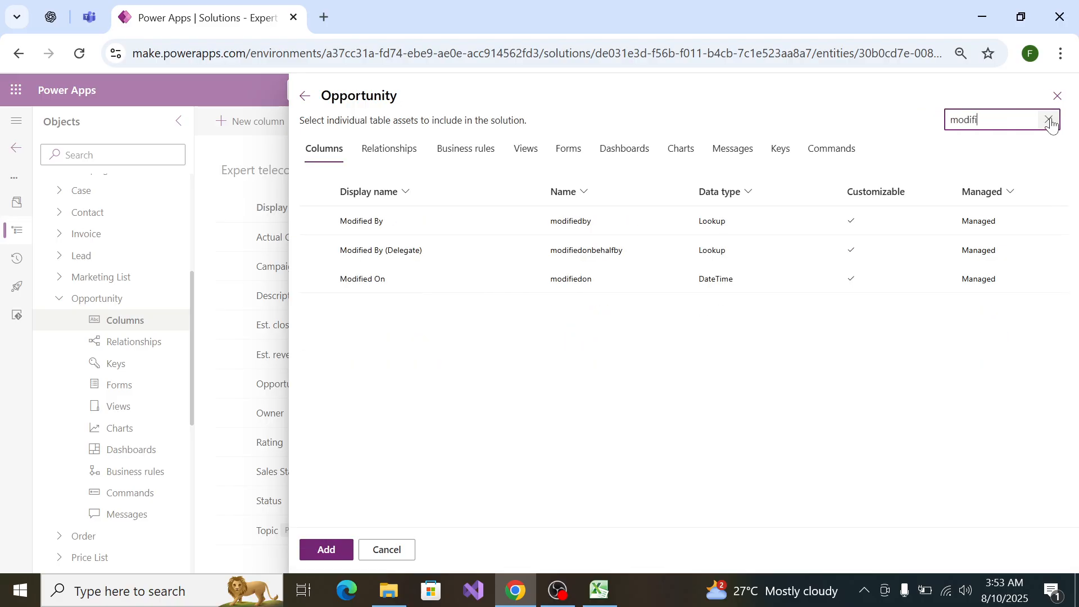
{"action": "type", "text": "ed"}
{"action": "left_click", "coordinate": [315, 278]}
{"action": "left_click", "coordinate": [329, 549]}
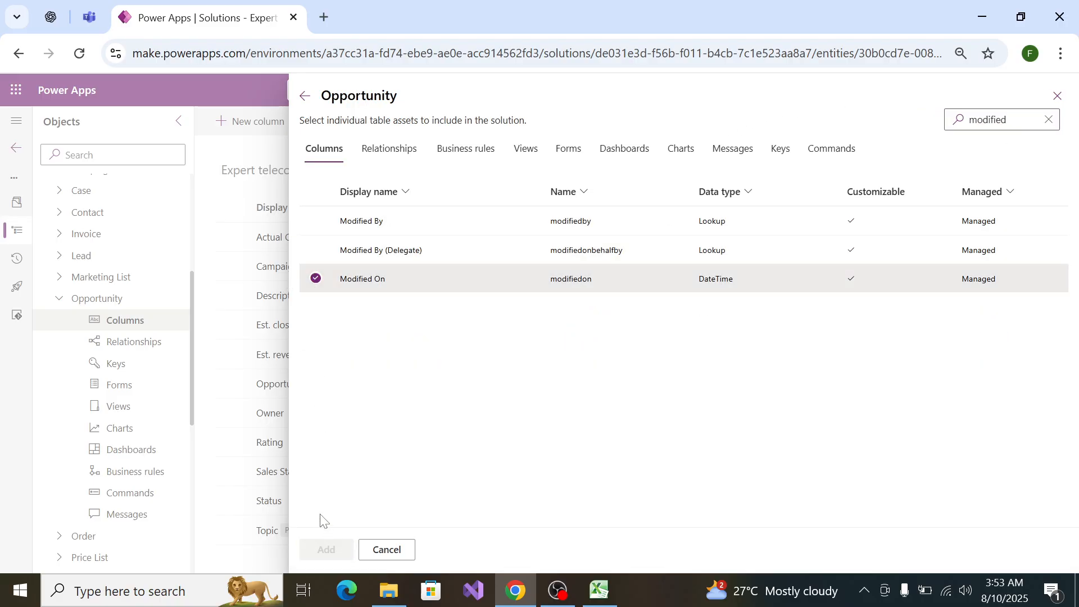
Step: Switch to the Quote sheet of the Excel specification and review its table of column names, data types and requirement levels
{"action": "key", "text": "alt+Tab"}
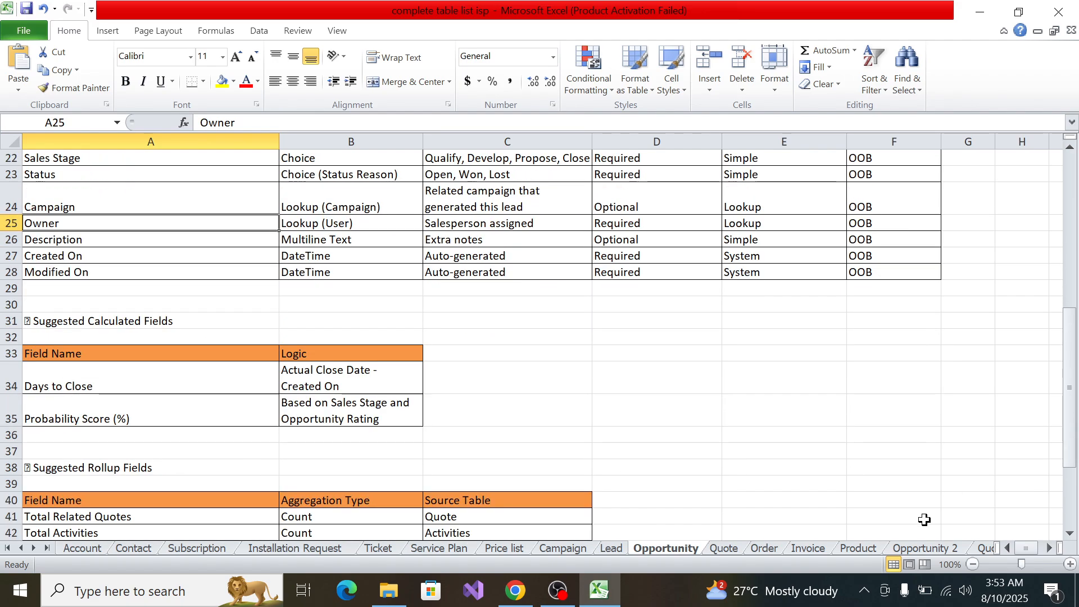
{"action": "left_click", "coordinate": [724, 548]}
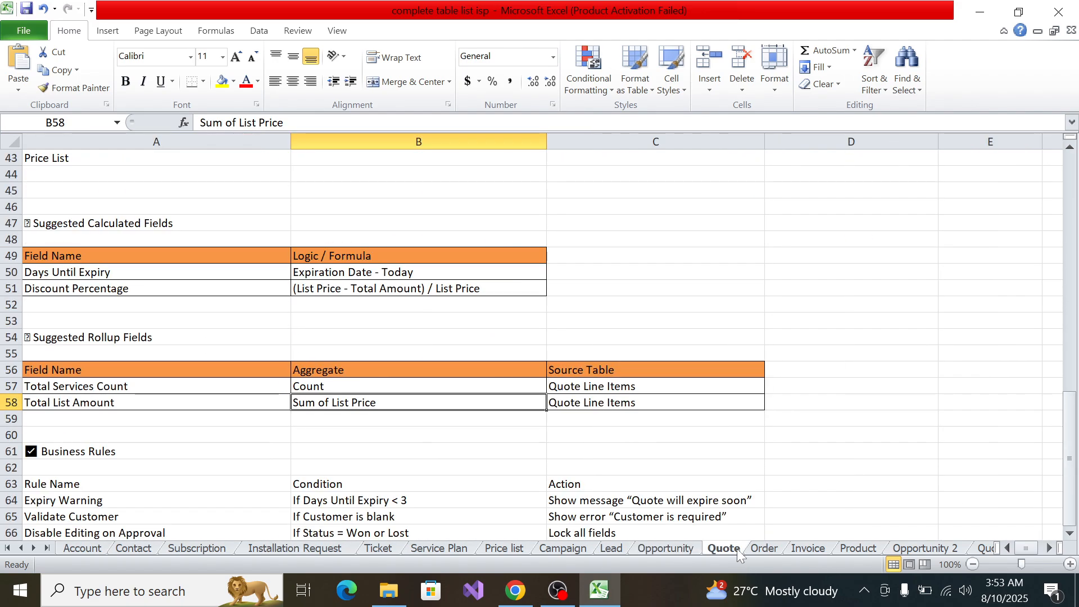
{"action": "scroll", "coordinate": [73, 267], "scroll_direction": "down", "scroll_amount": 5}
{"action": "scroll", "coordinate": [85, 284], "scroll_direction": "up", "scroll_amount": 6}
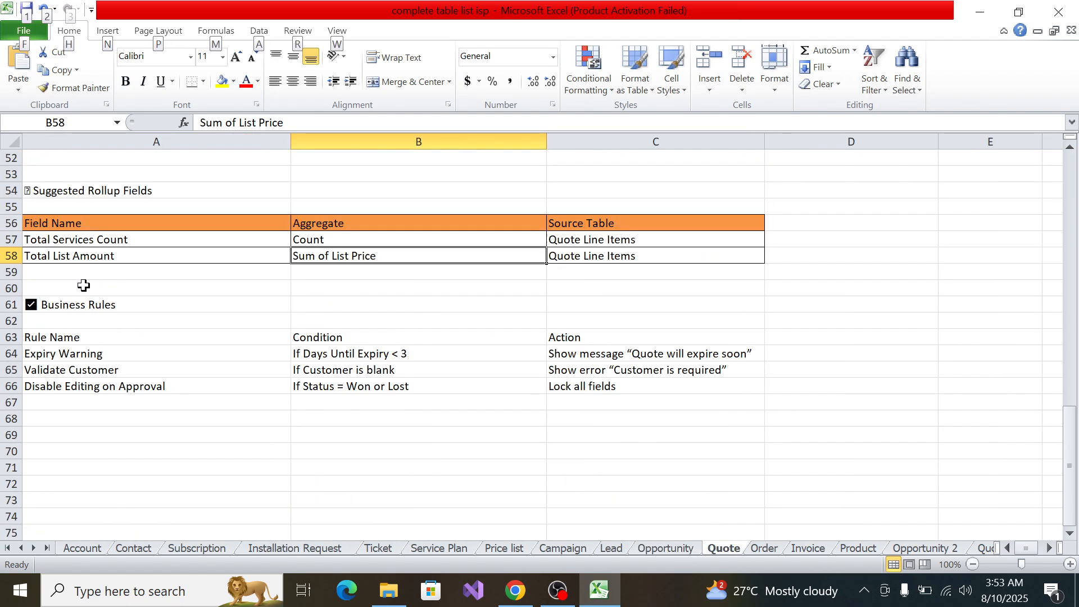
{"action": "key", "text": "alt"}
{"action": "scroll", "coordinate": [86, 278], "scroll_direction": "up", "scroll_amount": 4}
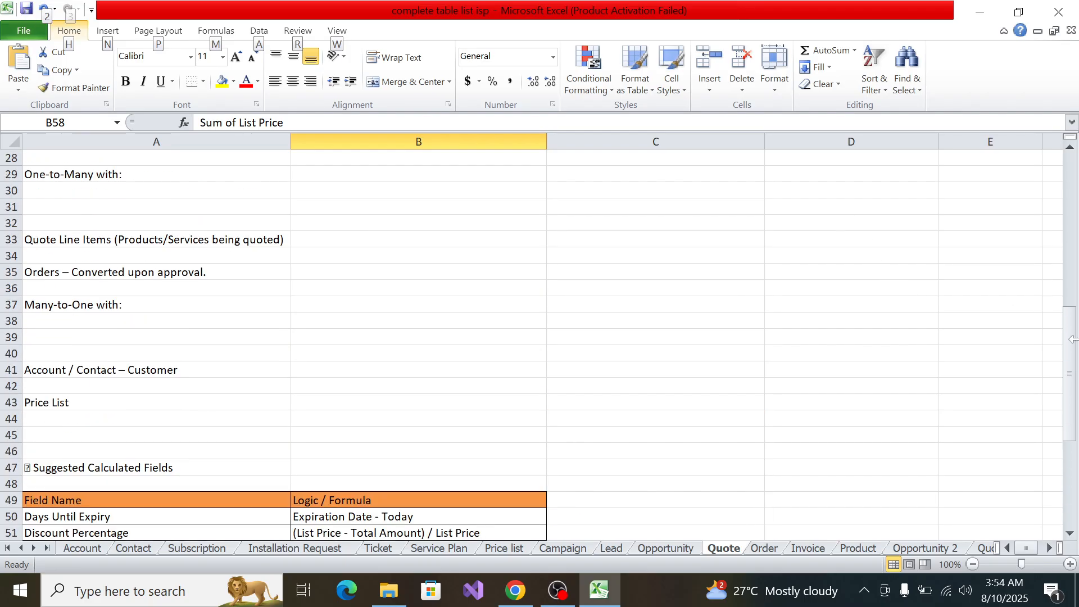
{"action": "left_click_drag", "start_coordinate": [1074, 328], "coordinate": [1077, 214]}
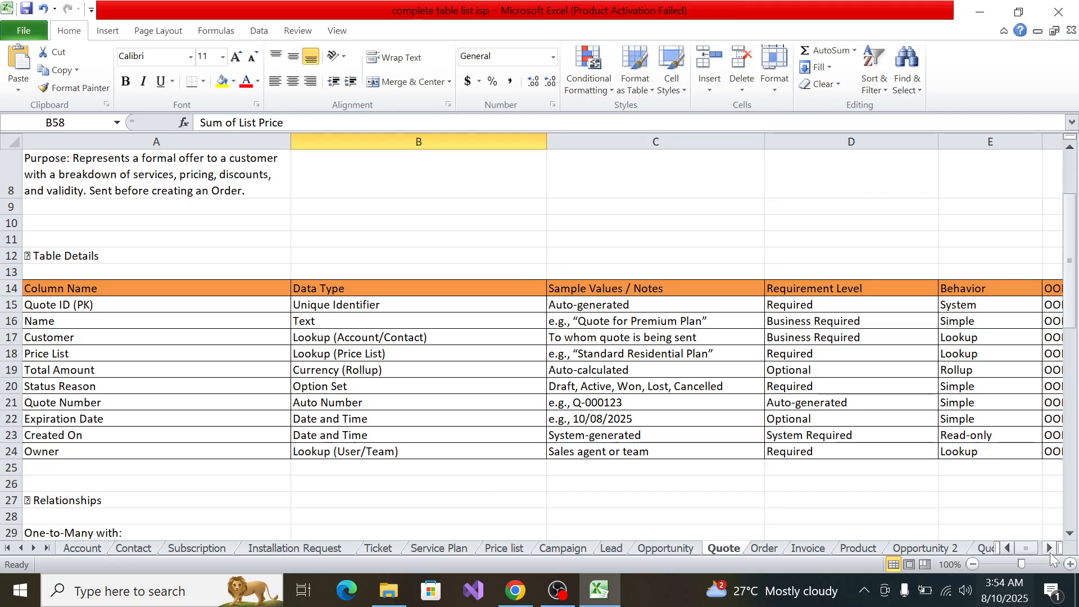
{"action": "left_click", "coordinate": [973, 565]}
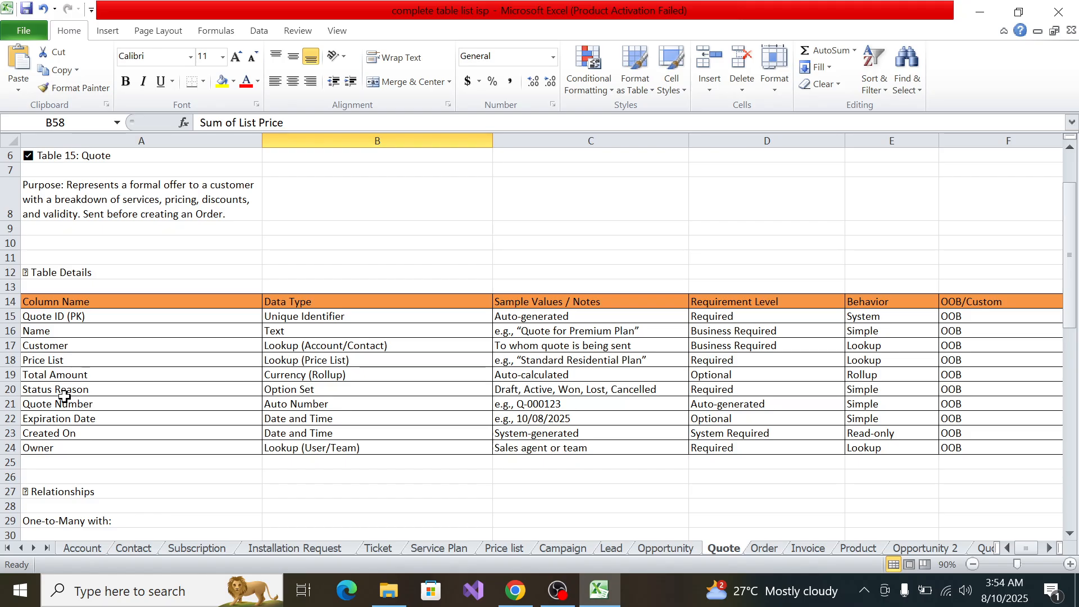
Step: Open the Quote table's columns in the Power Apps solution and bring up the list of existing columns to add
{"action": "key", "text": "alt+Tab"}
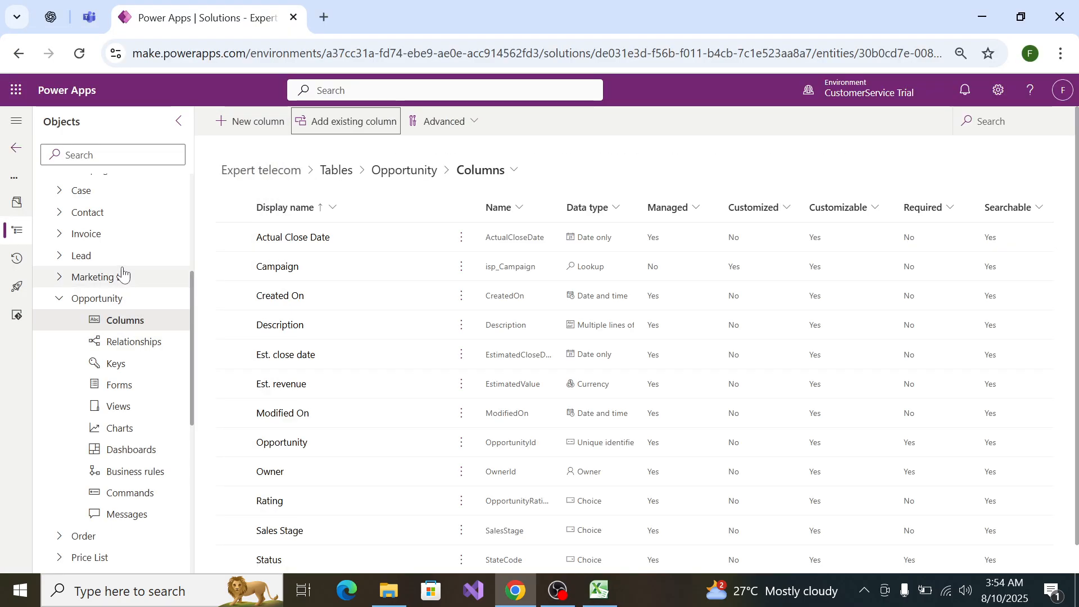
{"action": "left_click", "coordinate": [60, 298]}
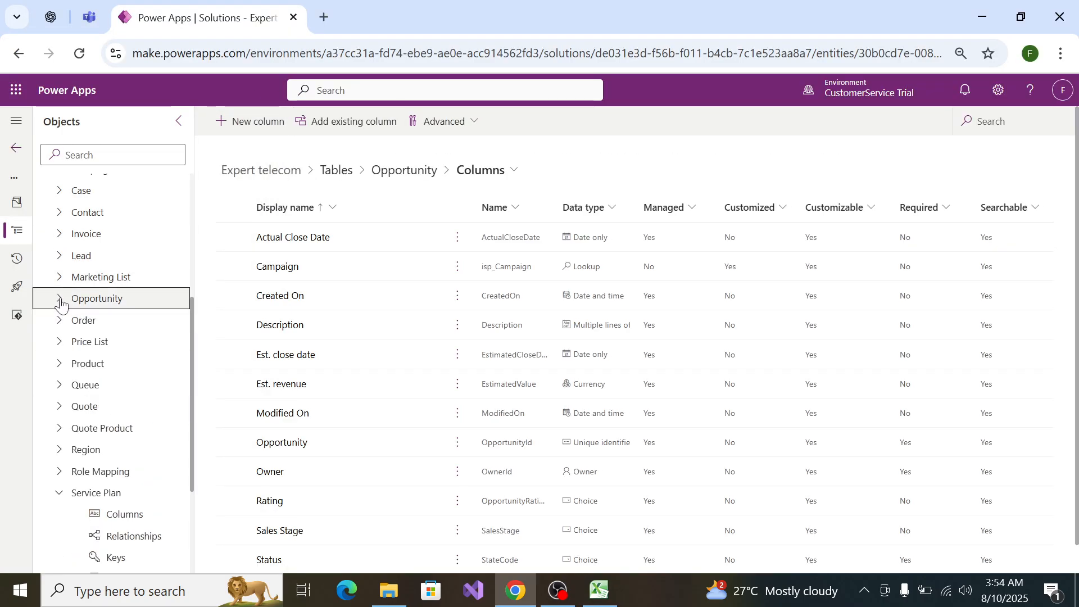
{"action": "scroll", "coordinate": [60, 365], "scroll_direction": "down", "scroll_amount": 1}
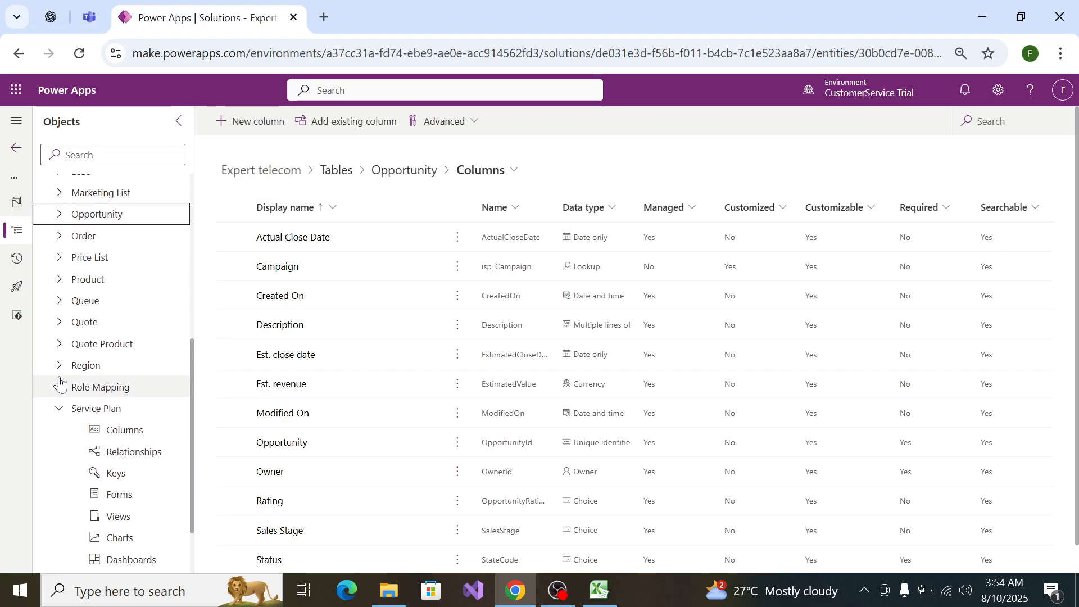
{"action": "left_click", "coordinate": [59, 323]}
{"action": "left_click", "coordinate": [118, 344]}
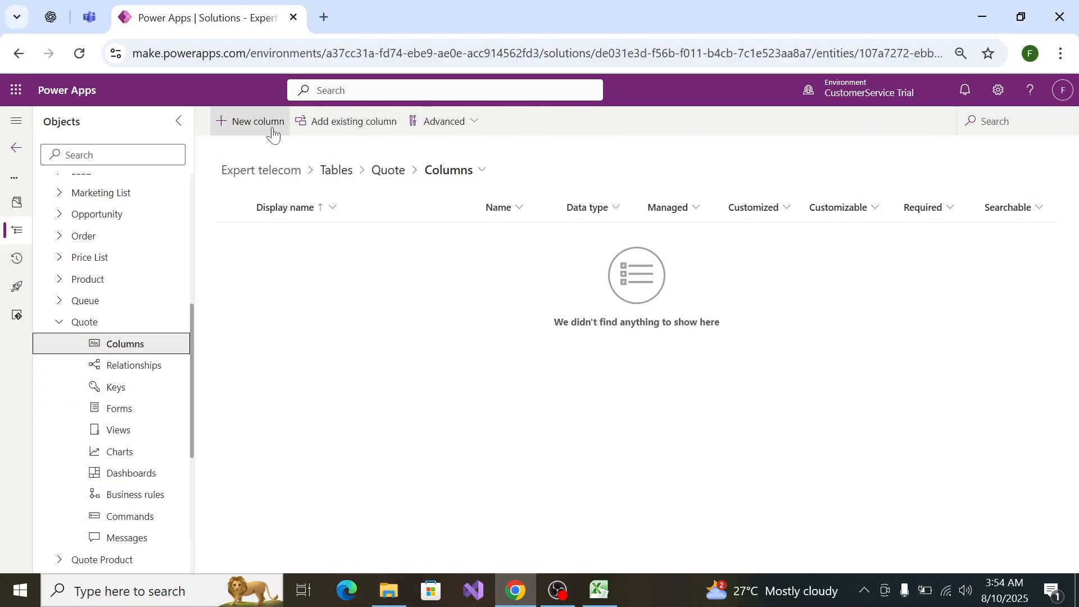
{"action": "left_click", "coordinate": [380, 124]}
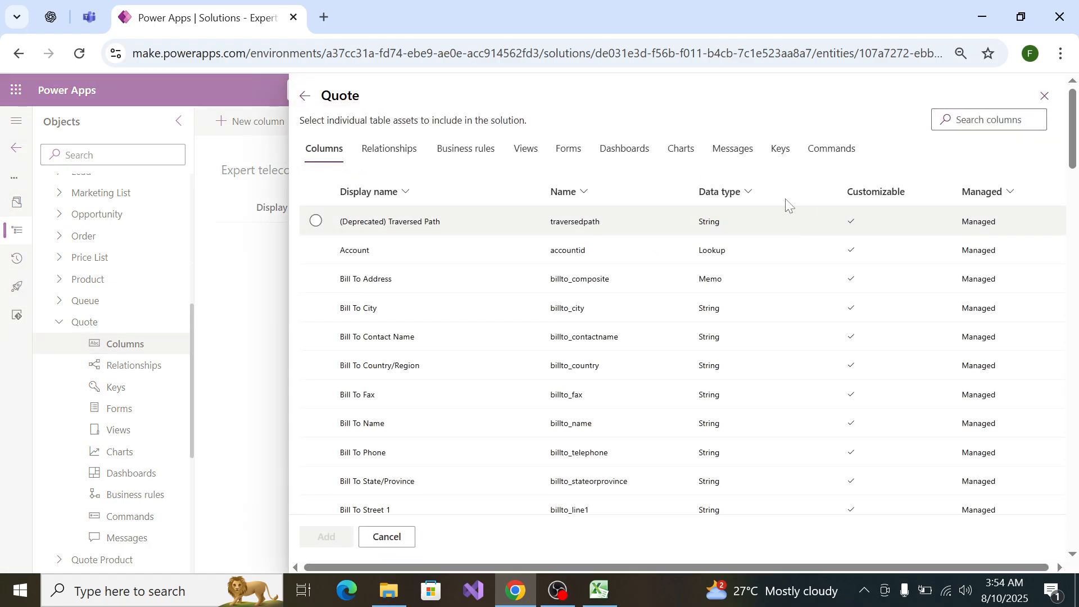
Step: Check the Quote specification in Excel and select the existing Quote ID column in Power Apps
{"action": "key", "text": "alt+Tab"}
{"action": "key", "text": "alt+Tab"}
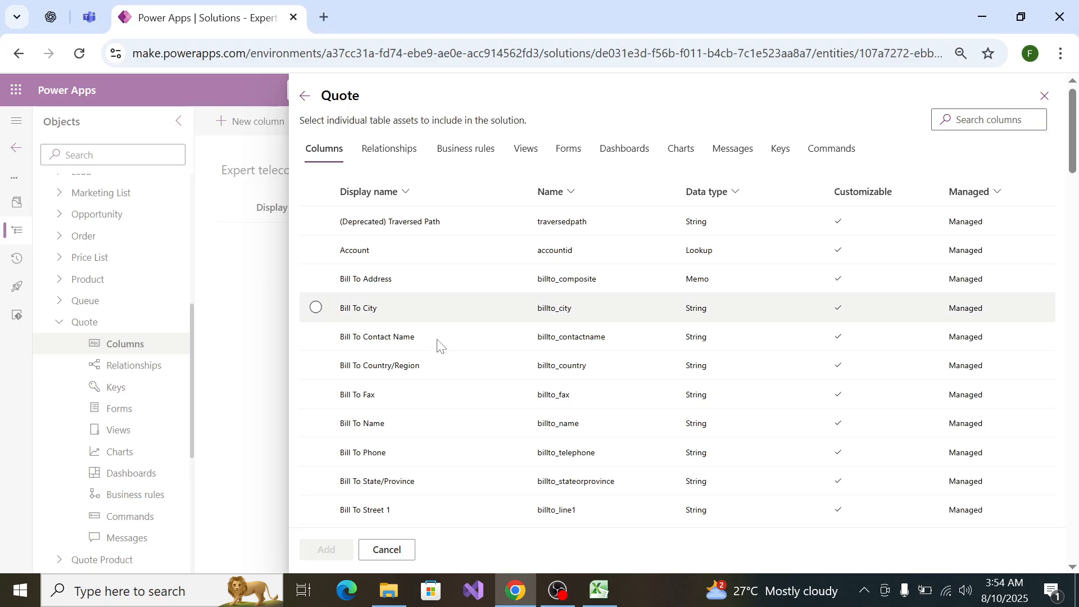
{"action": "scroll", "coordinate": [432, 332], "scroll_direction": "down", "scroll_amount": 20}
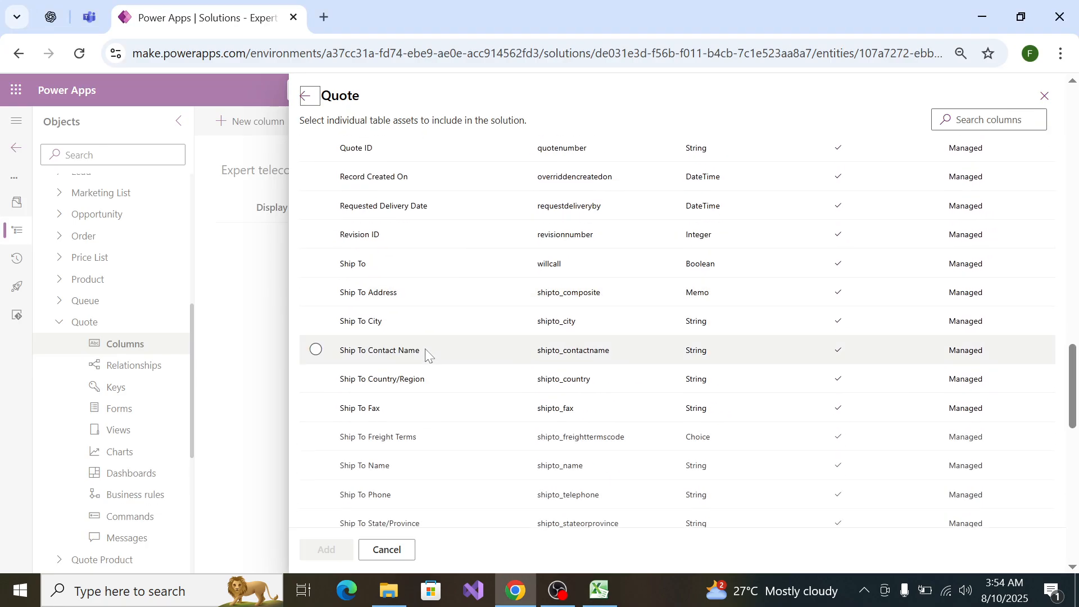
{"action": "scroll", "coordinate": [427, 353], "scroll_direction": "up", "scroll_amount": 7}
{"action": "scroll", "coordinate": [427, 353], "scroll_direction": "down", "scroll_amount": 1}
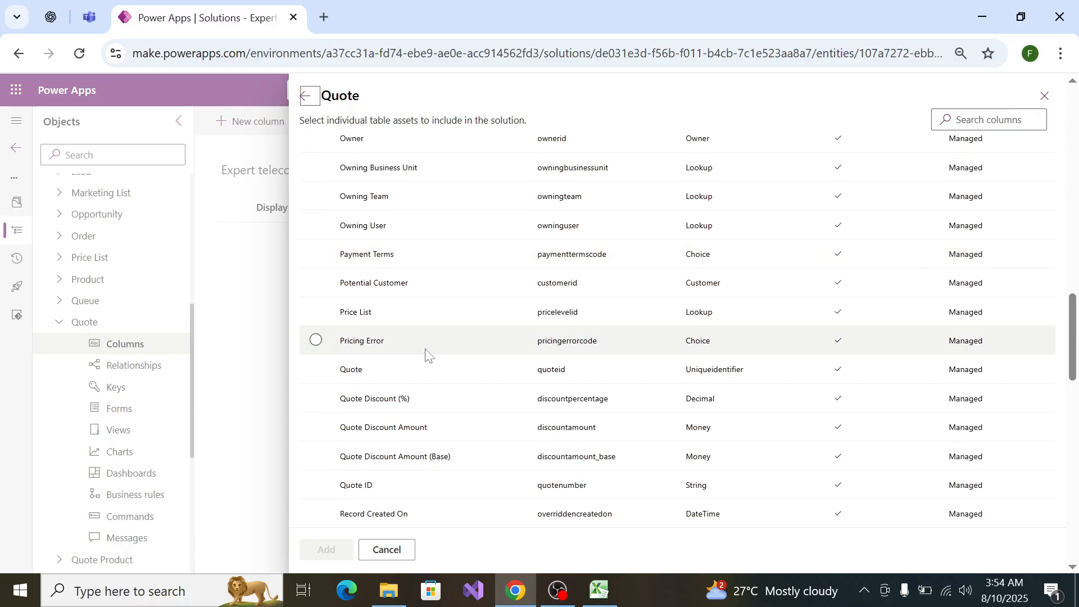
{"action": "left_click", "coordinate": [332, 478]}
Step: Check the Quote specification in Excel, then find and select the existing Quote column of type Uniqueidentifier (quoteid) in Power Apps
{"action": "key", "text": "alt+Tab"}
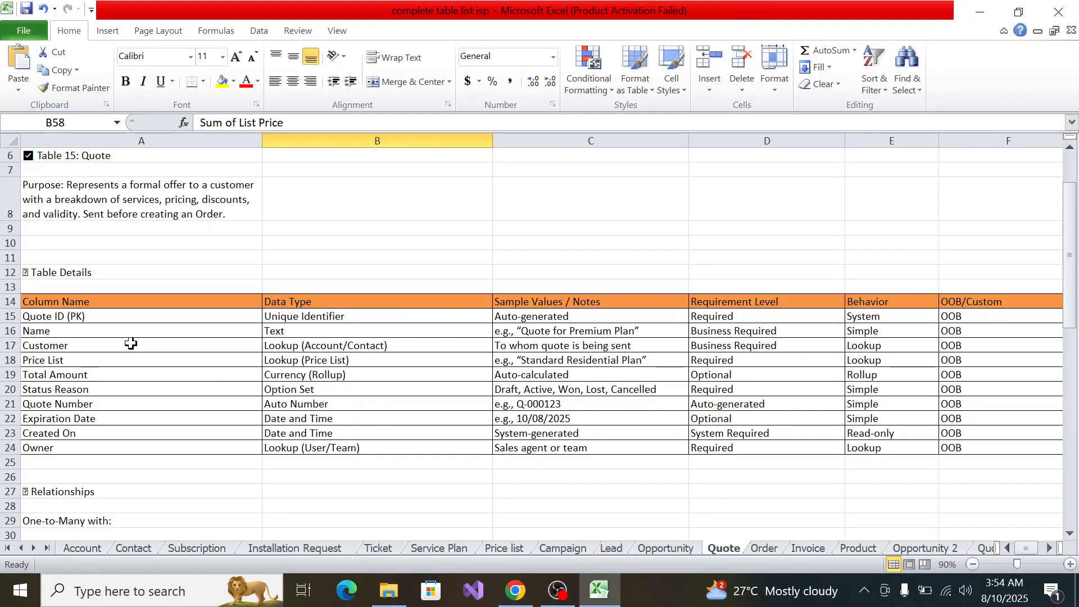
{"action": "key", "text": "alt+Tab"}
{"action": "scroll", "coordinate": [726, 387], "scroll_direction": "down", "scroll_amount": 3}
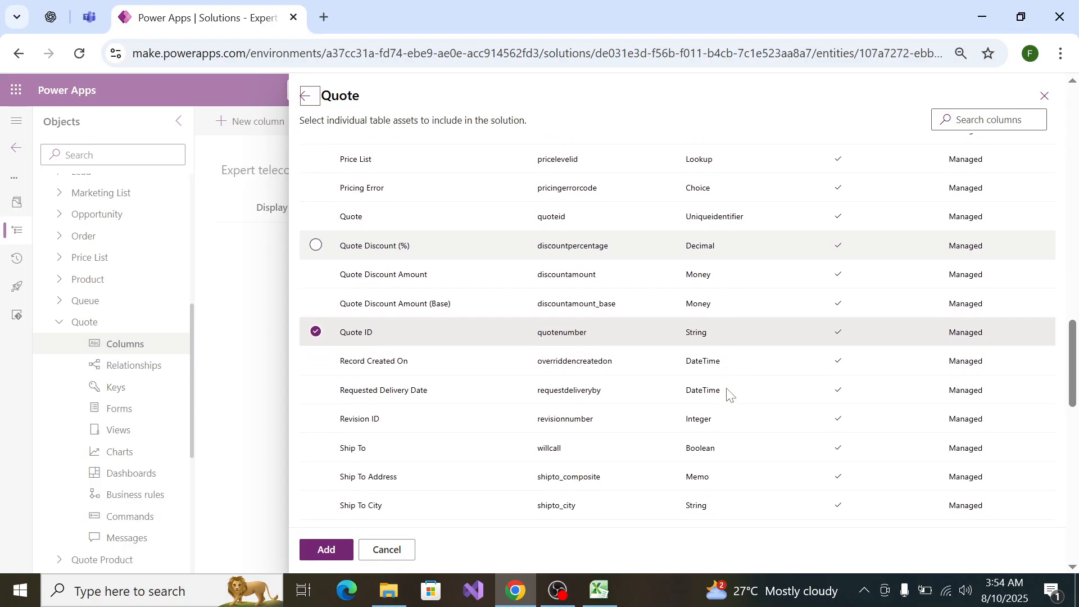
{"action": "scroll", "coordinate": [728, 394], "scroll_direction": "down", "scroll_amount": 2}
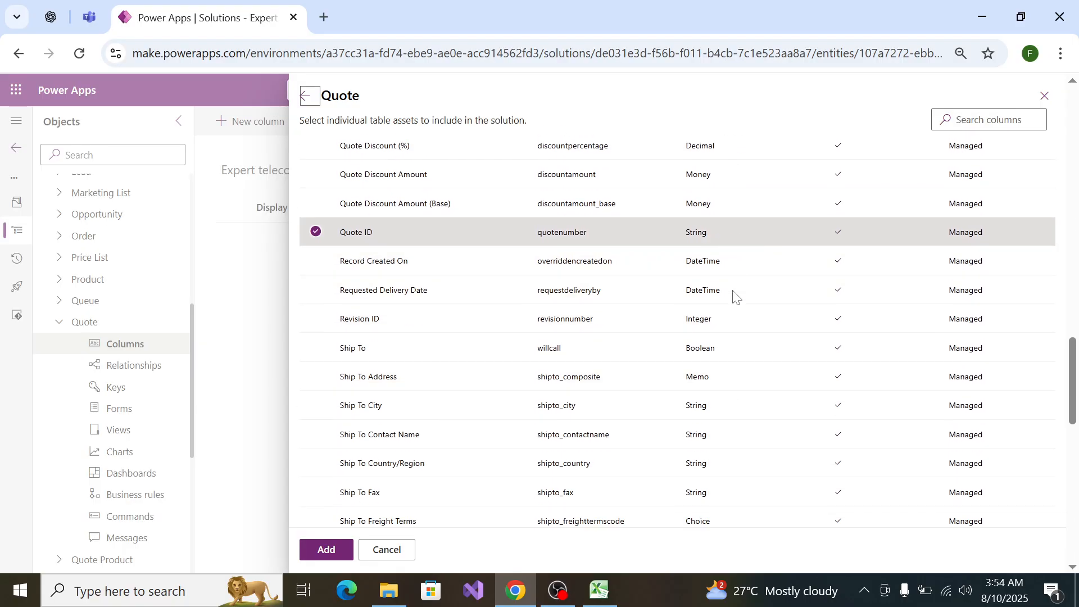
{"action": "scroll", "coordinate": [731, 314], "scroll_direction": "down", "scroll_amount": 15}
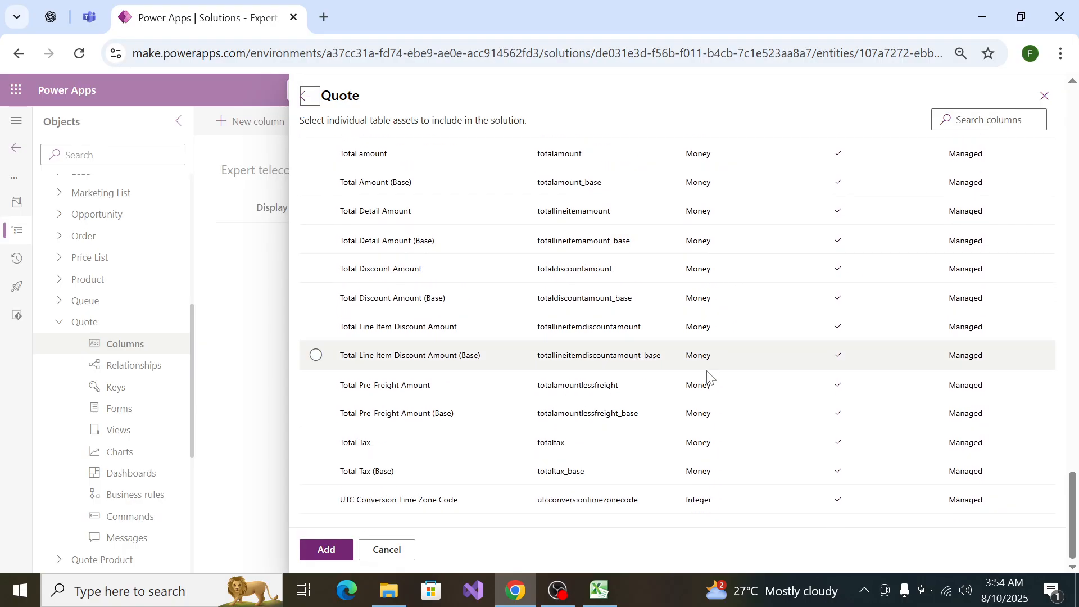
{"action": "scroll", "coordinate": [708, 376], "scroll_direction": "up", "scroll_amount": 8}
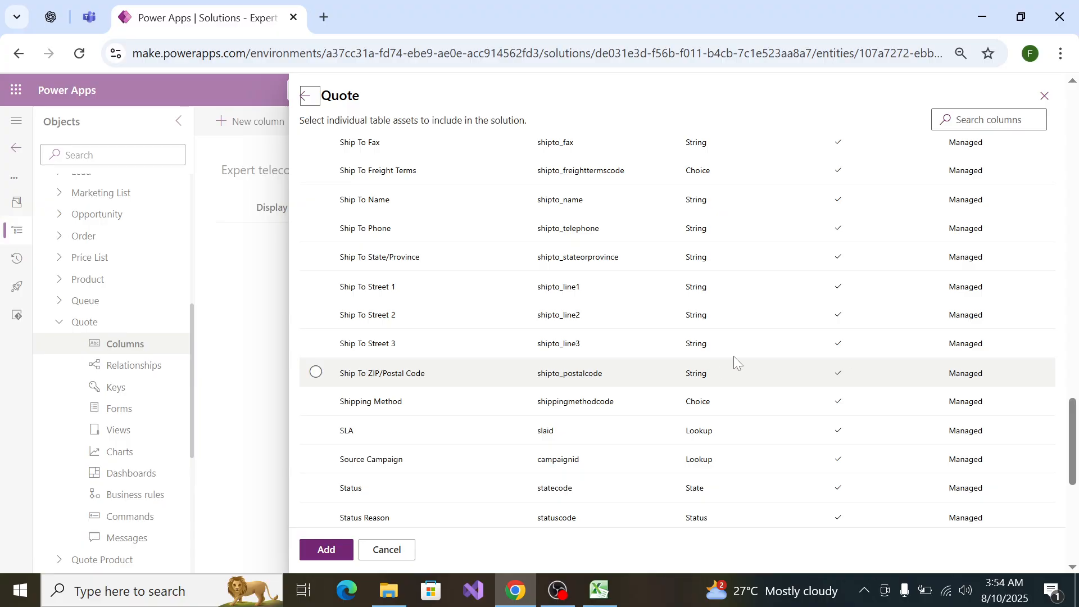
{"action": "scroll", "coordinate": [734, 359], "scroll_direction": "up", "scroll_amount": 8}
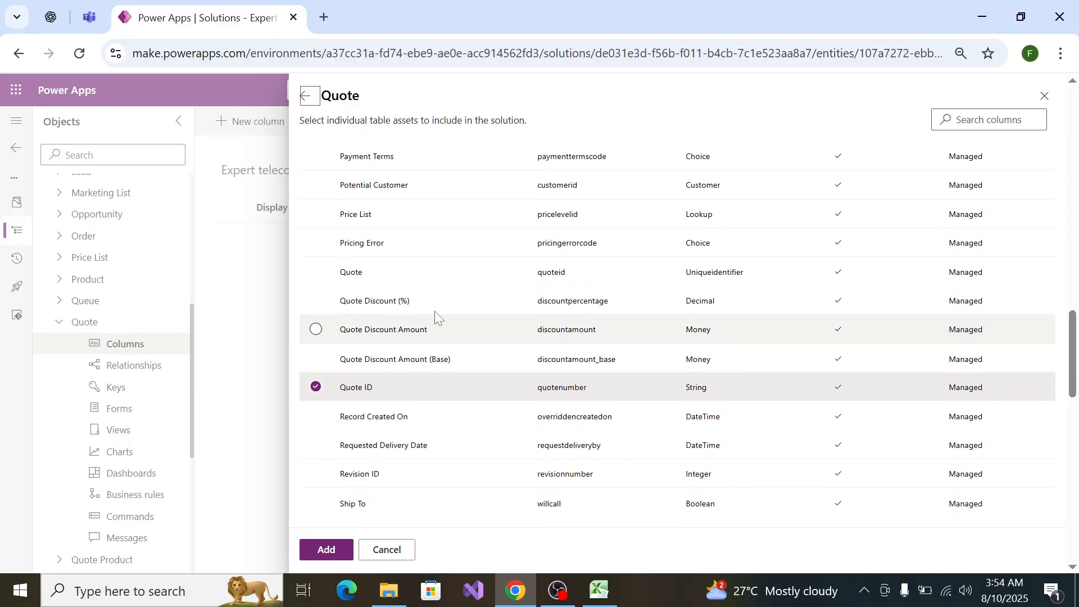
{"action": "left_click", "coordinate": [325, 274]}
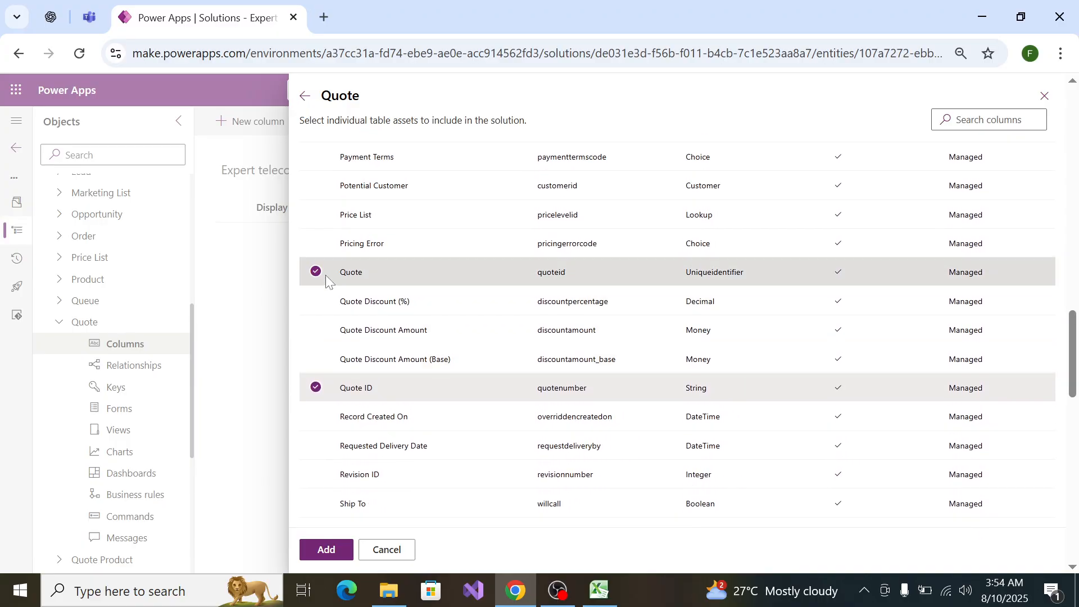
Step: Recheck the Quote specification in Excel, then locate and select the existing Name column in the Power Apps list
{"action": "key", "text": "alt+Tab"}
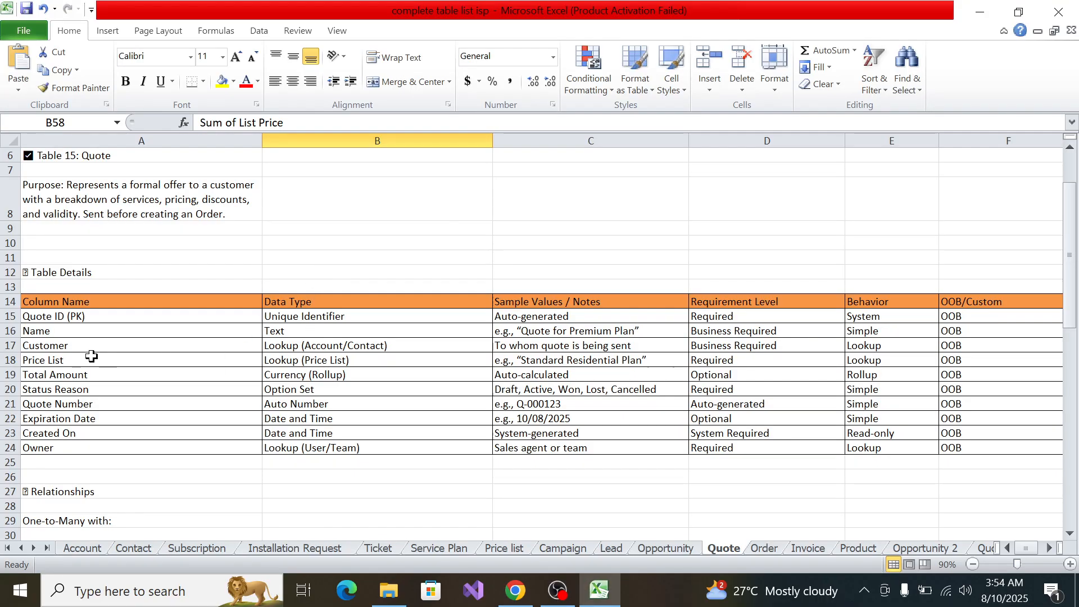
{"action": "key", "text": "alt+Tab"}
{"action": "scroll", "coordinate": [382, 231], "scroll_direction": "up", "scroll_amount": 8}
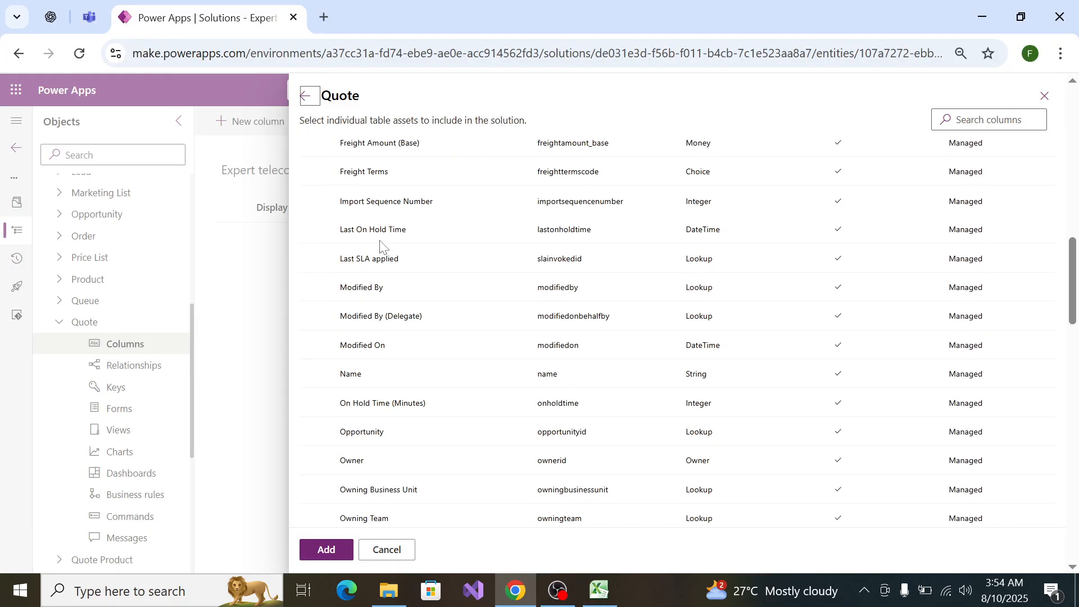
{"action": "scroll", "coordinate": [380, 236], "scroll_direction": "up", "scroll_amount": 10}
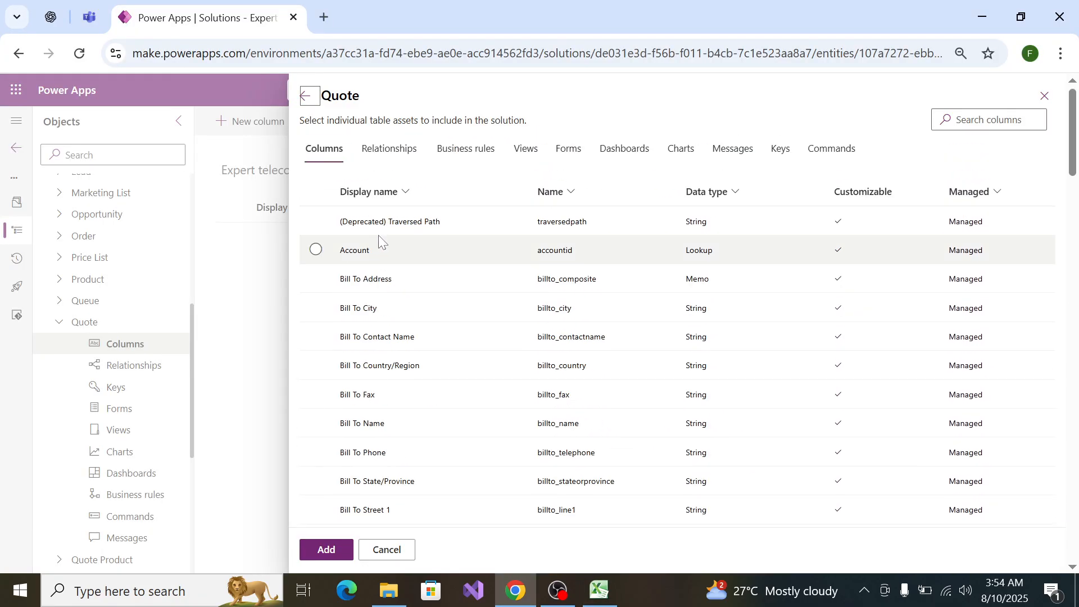
{"action": "scroll", "coordinate": [336, 271], "scroll_direction": "down", "scroll_amount": 20}
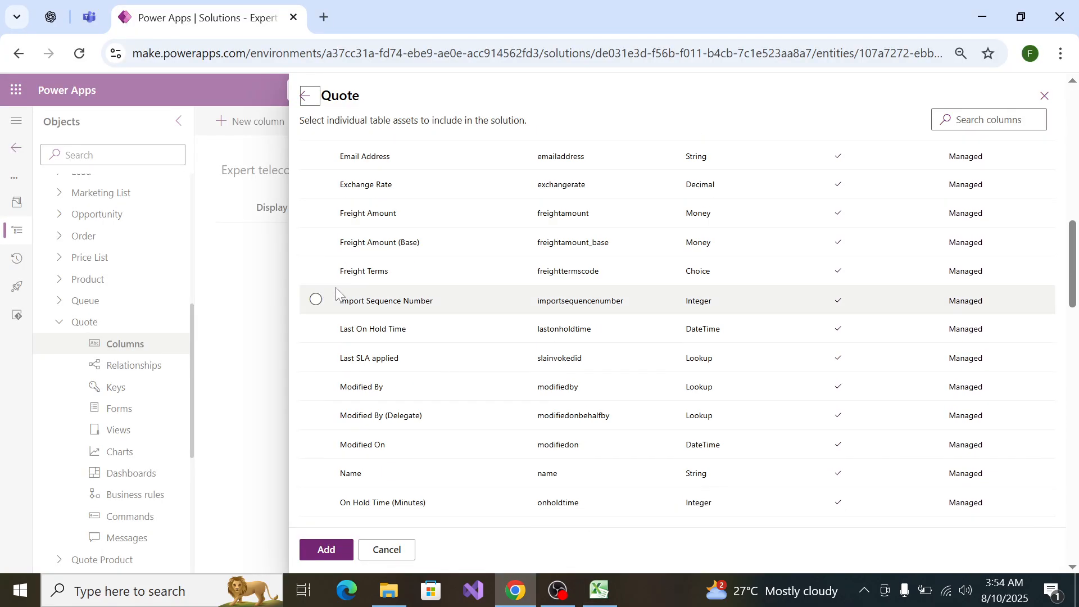
{"action": "scroll", "coordinate": [323, 236], "scroll_direction": "up", "scroll_amount": 4}
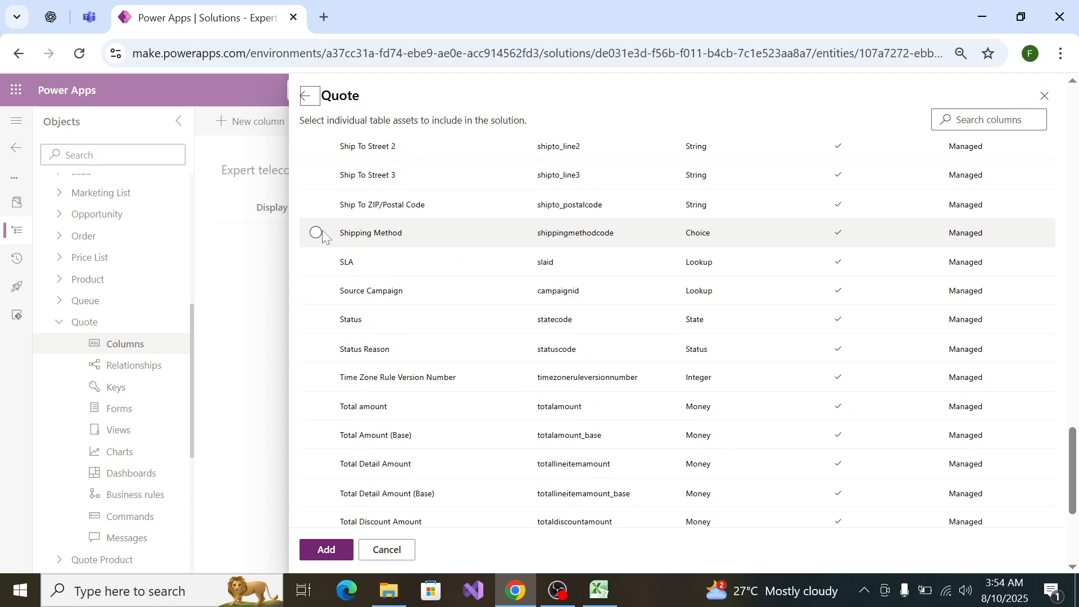
{"action": "scroll", "coordinate": [323, 236], "scroll_direction": "up", "scroll_amount": 8}
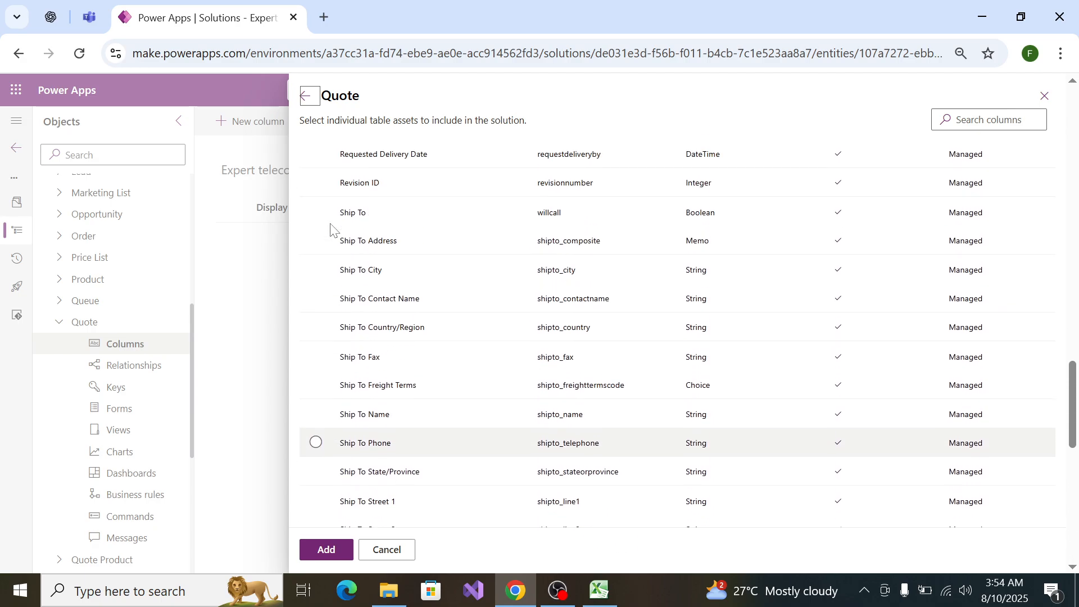
{"action": "left_click", "coordinate": [331, 225]}
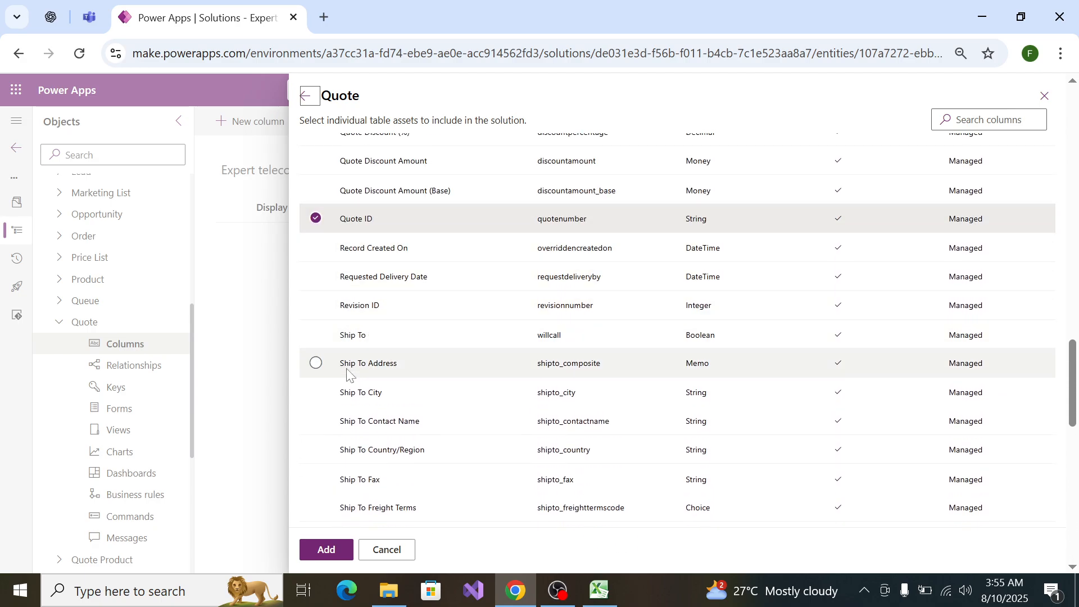
{"action": "scroll", "coordinate": [345, 359], "scroll_direction": "up", "scroll_amount": 9}
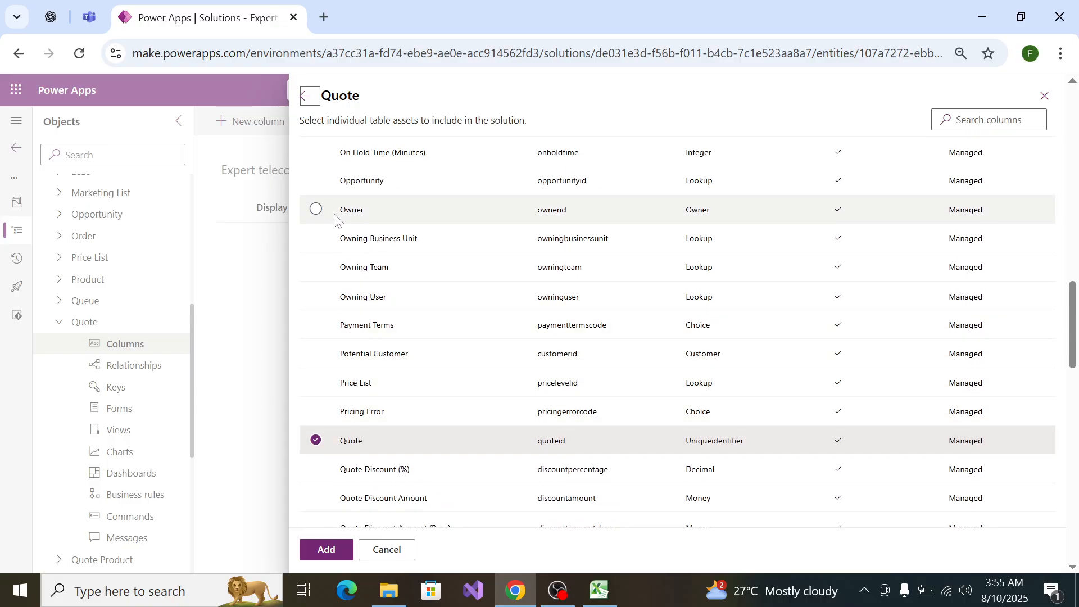
{"action": "scroll", "coordinate": [336, 219], "scroll_direction": "up", "scroll_amount": 2}
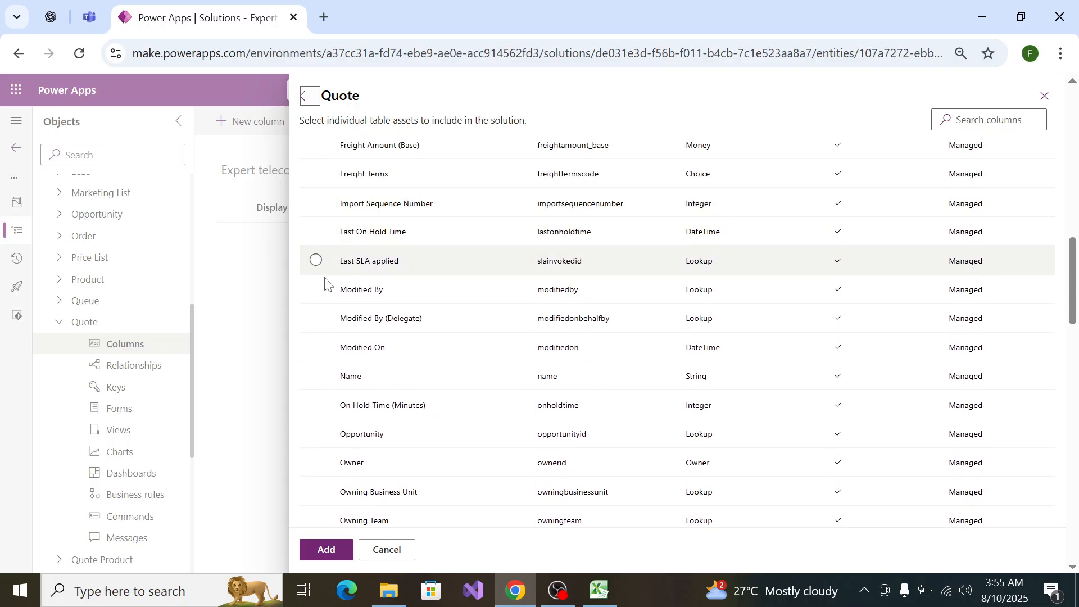
{"action": "scroll", "coordinate": [331, 382], "scroll_direction": "up", "scroll_amount": 10}
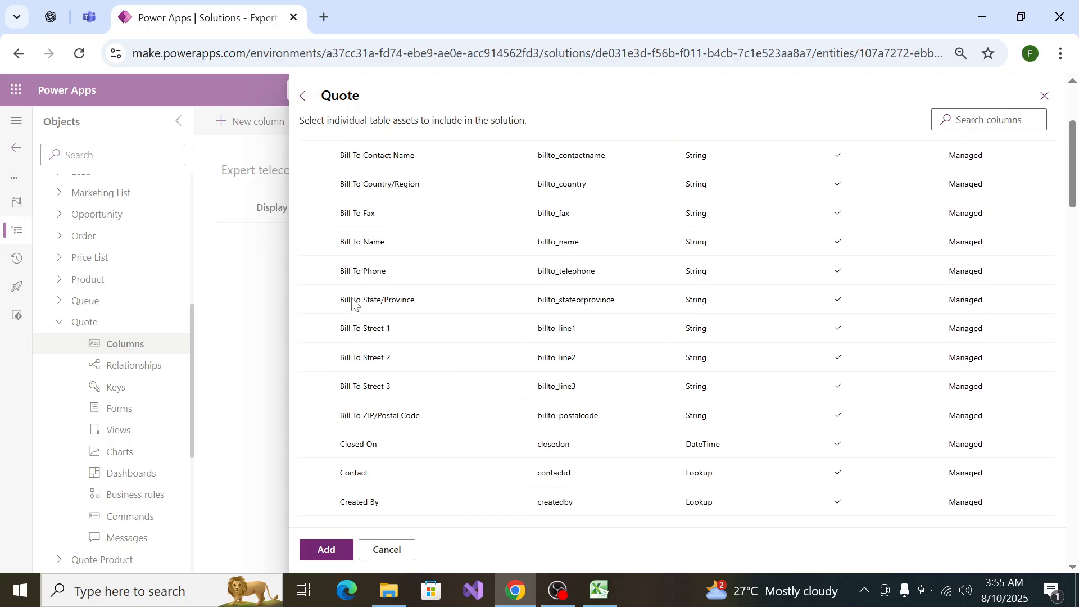
{"action": "scroll", "coordinate": [364, 356], "scroll_direction": "down", "scroll_amount": 3}
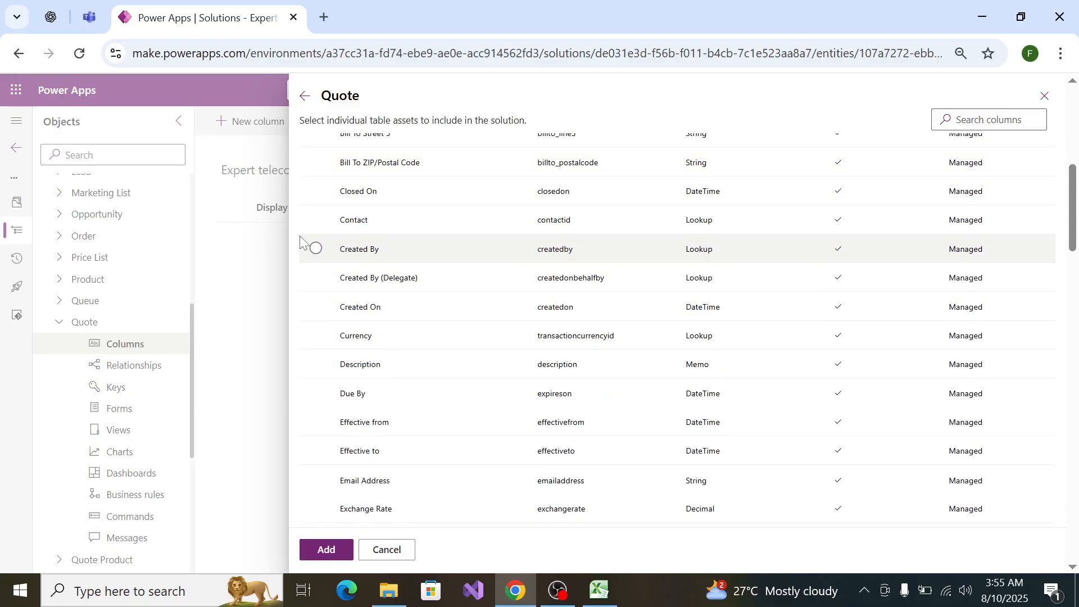
Step: Compare the remaining Quote columns in the Excel specification with the existing columns listed in Power Apps
{"action": "key", "text": "alt+Tab"}
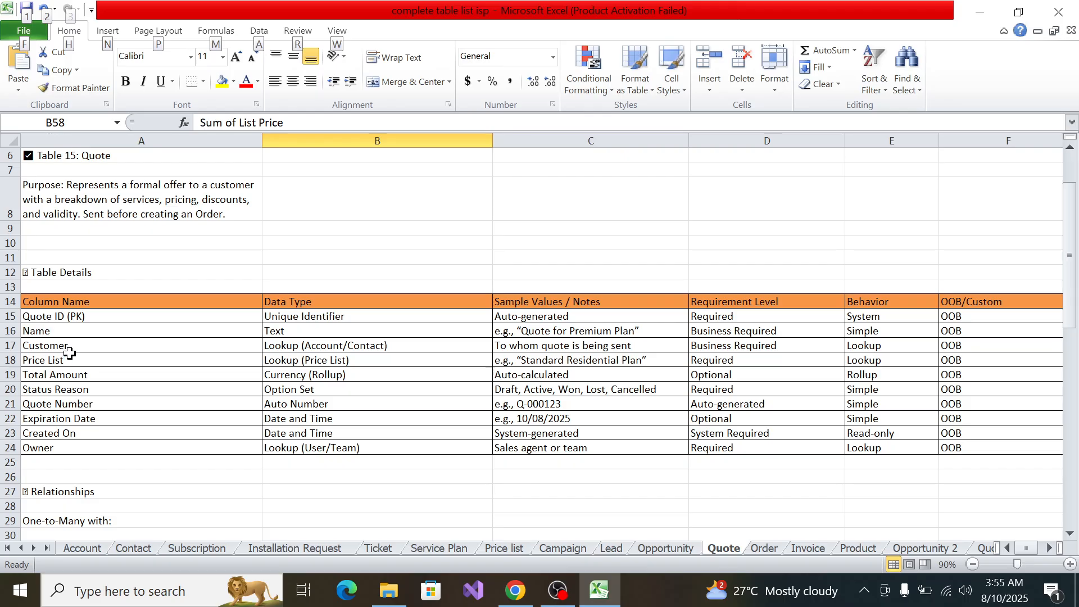
{"action": "key", "text": "alt+Tab"}
{"action": "scroll", "coordinate": [349, 292], "scroll_direction": "down", "scroll_amount": 20}
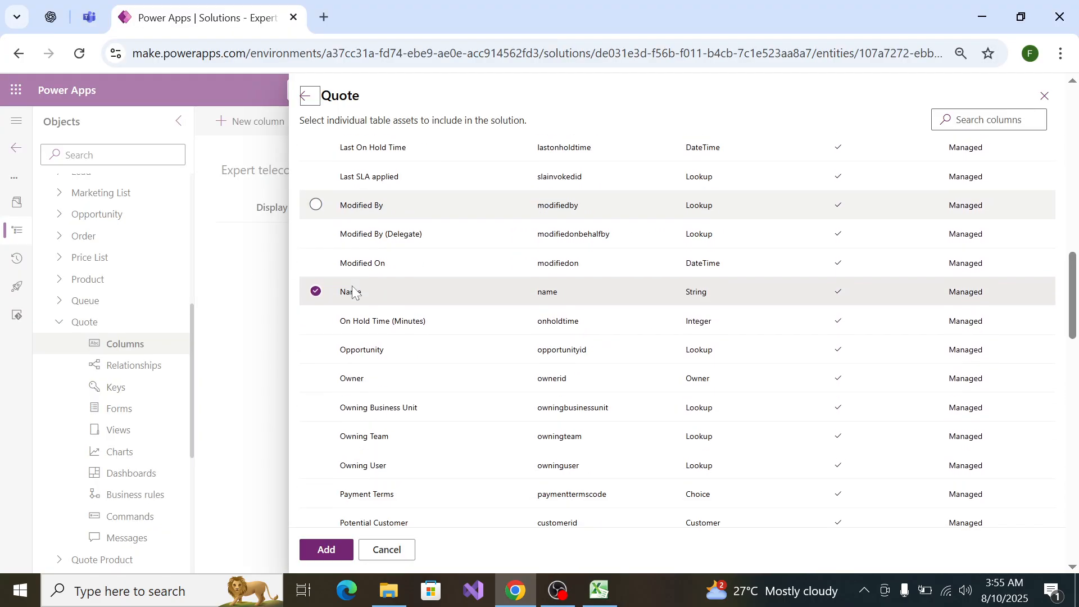
{"action": "scroll", "coordinate": [365, 332], "scroll_direction": "down", "scroll_amount": 15}
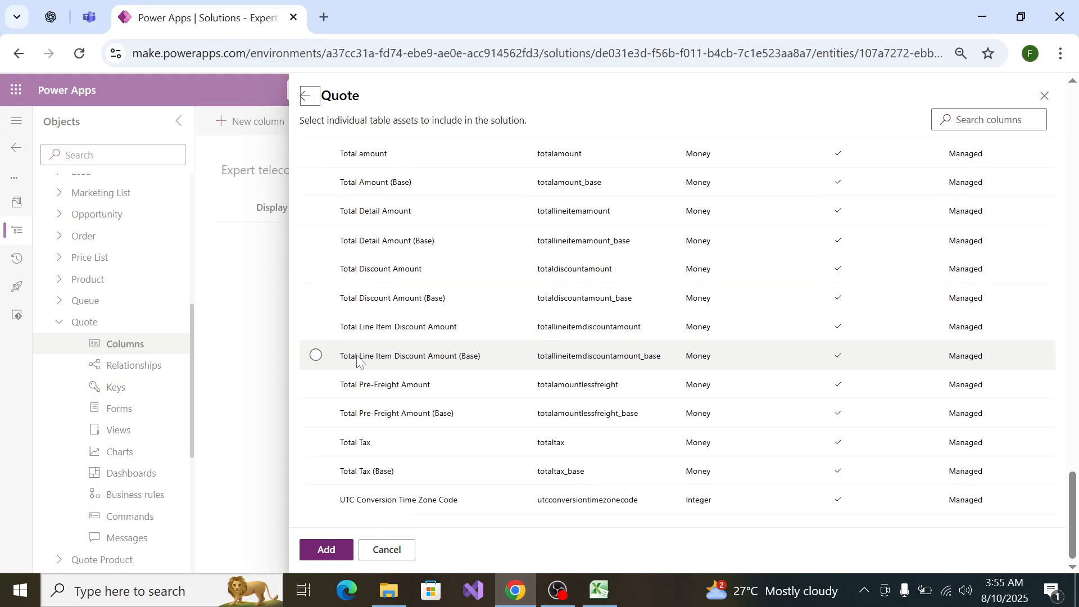
{"action": "scroll", "coordinate": [356, 298], "scroll_direction": "up", "scroll_amount": 8}
{"action": "scroll", "coordinate": [347, 200], "scroll_direction": "up", "scroll_amount": 6}
{"action": "scroll", "coordinate": [325, 313], "scroll_direction": "down", "scroll_amount": 3}
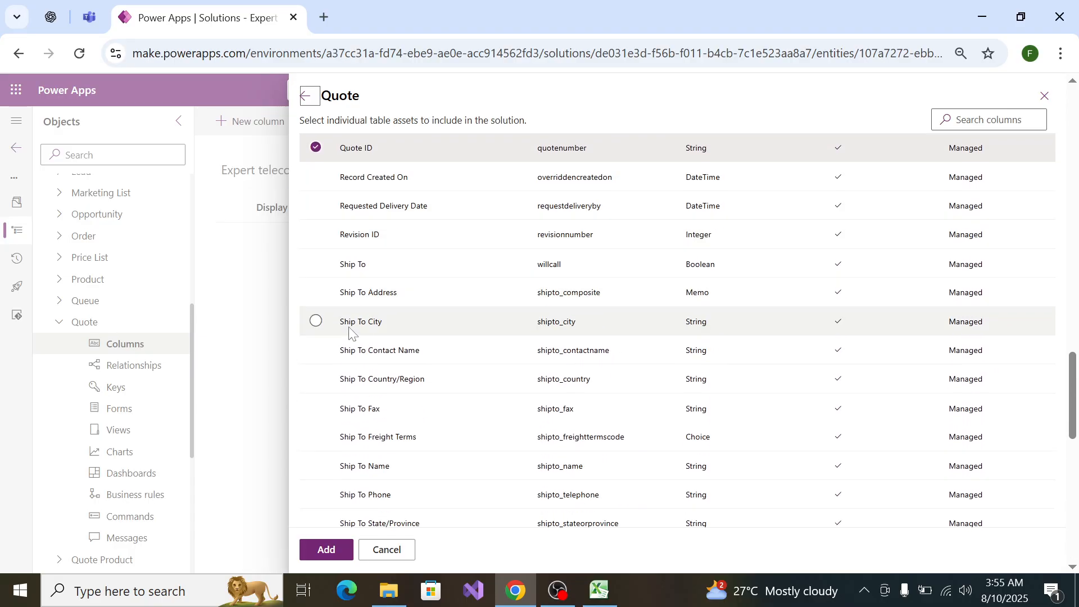
{"action": "scroll", "coordinate": [333, 303], "scroll_direction": "up", "scroll_amount": 2}
Step: Switch to the Excel specification and highlight the Total Amount column name on the Quote sheet in yellow
{"action": "key", "text": "alt+Tab"}
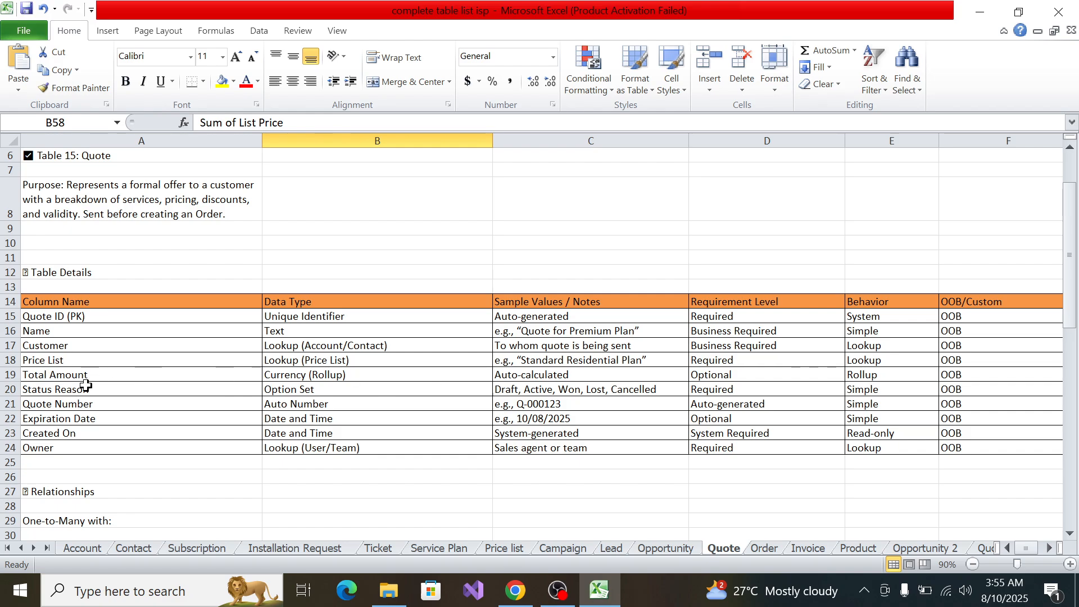
{"action": "left_click", "coordinate": [59, 372]}
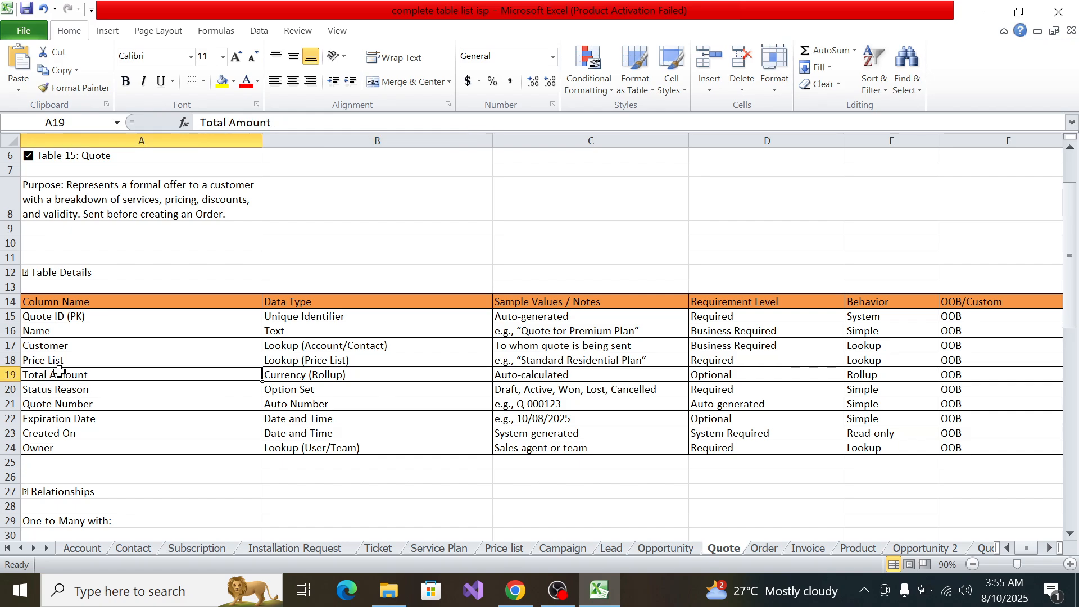
{"action": "left_click", "coordinate": [222, 83]}
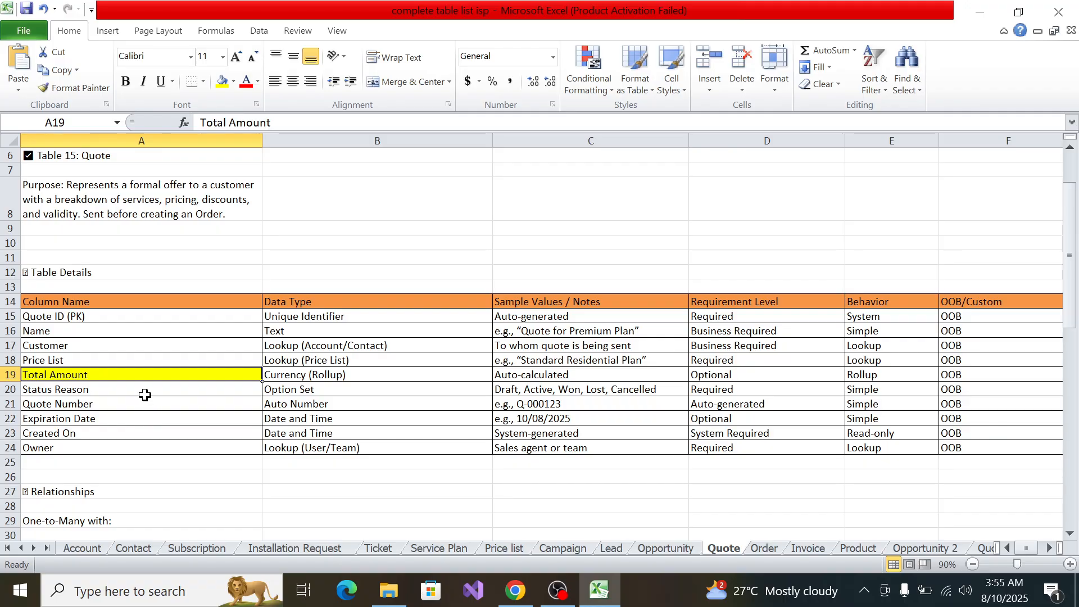
Step: Return to Power Apps, search the existing Quote columns for "statu", select Status Reason, and check it against the Excel specification
{"action": "key", "text": "alt+Tab"}
{"action": "scroll", "coordinate": [466, 253], "scroll_direction": "up", "scroll_amount": 3}
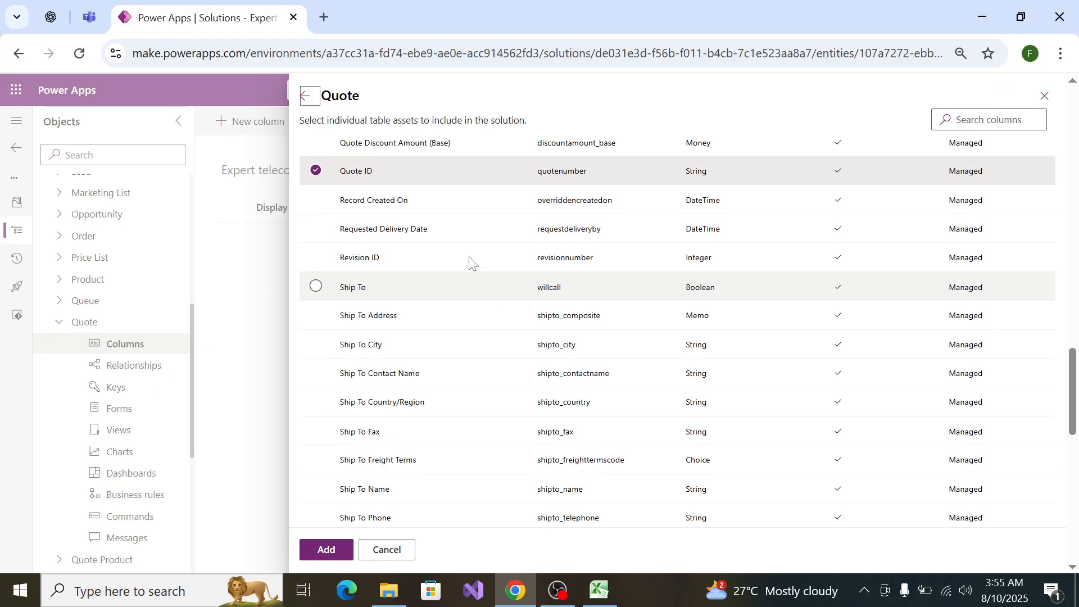
{"action": "scroll", "coordinate": [456, 241], "scroll_direction": "up", "scroll_amount": 2}
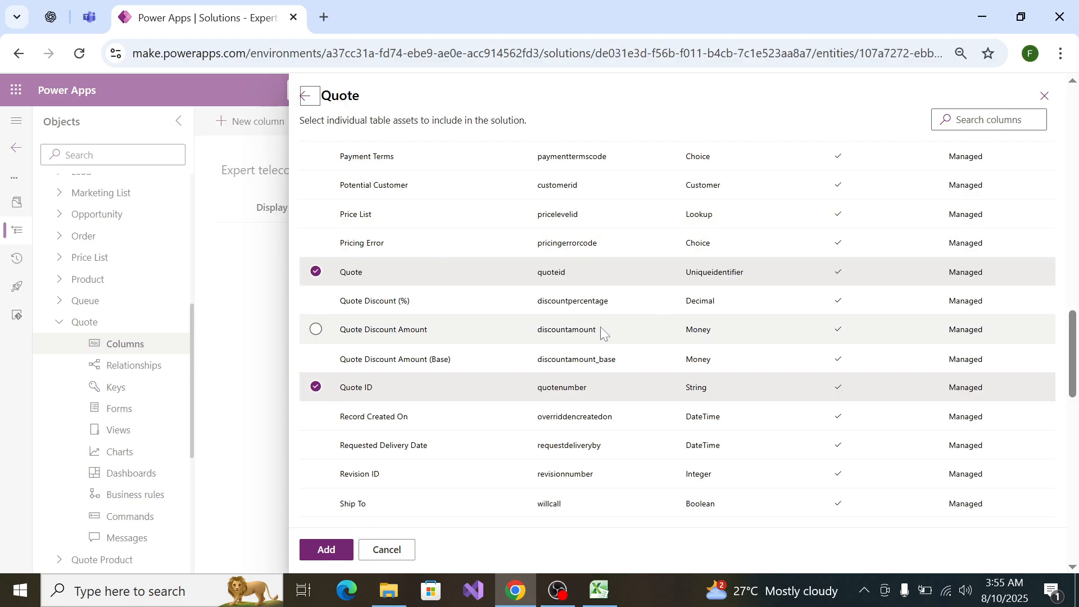
{"action": "scroll", "coordinate": [600, 327], "scroll_direction": "up", "scroll_amount": 3}
{"action": "scroll", "coordinate": [582, 306], "scroll_direction": "up", "scroll_amount": 3}
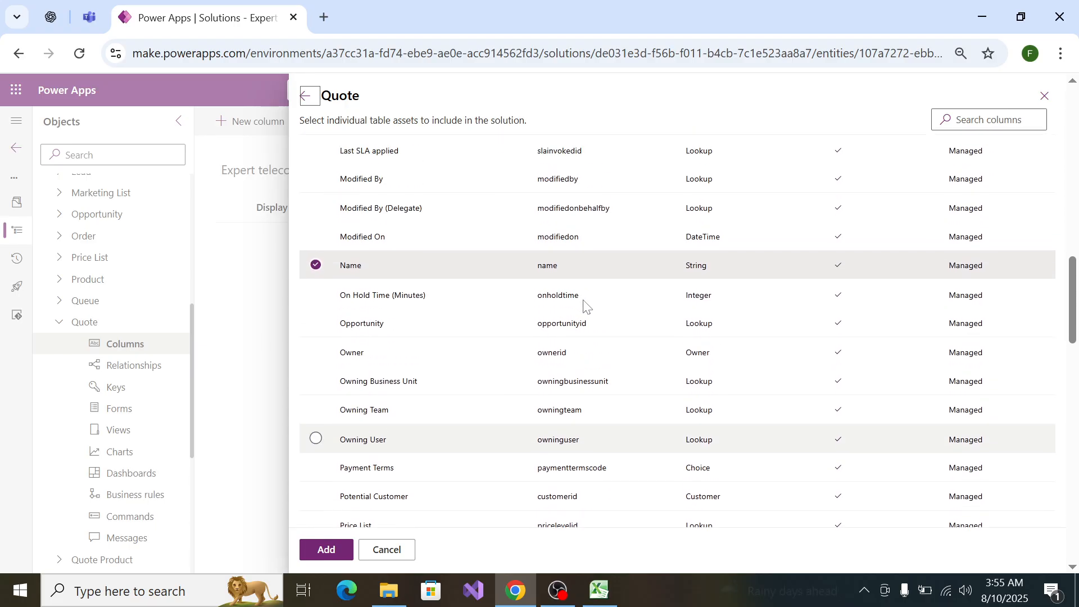
{"action": "scroll", "coordinate": [582, 242], "scroll_direction": "up", "scroll_amount": 10}
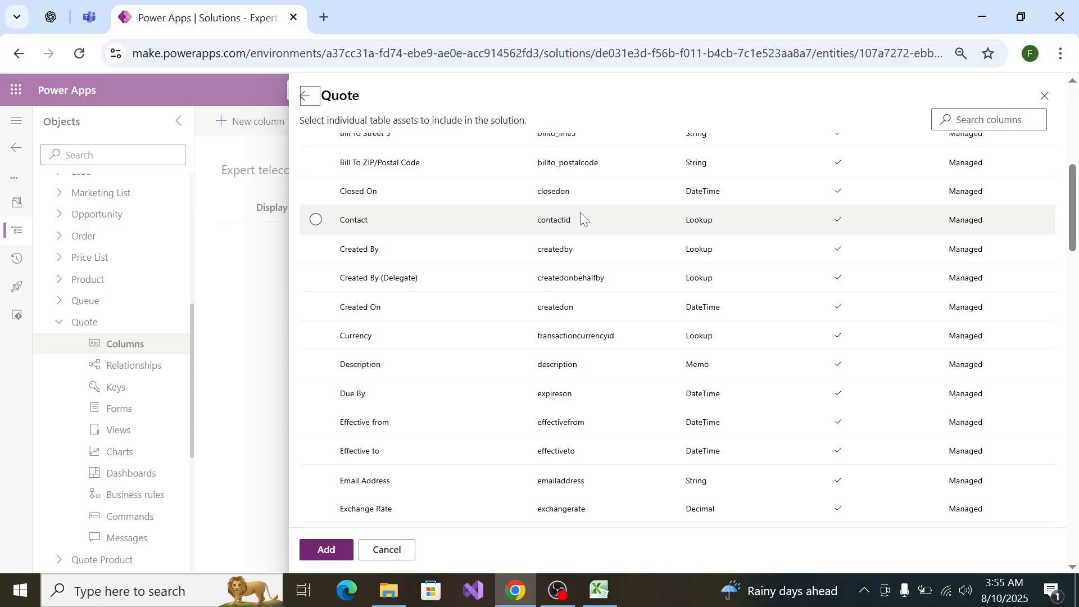
{"action": "scroll", "coordinate": [578, 211], "scroll_direction": "up", "scroll_amount": 8}
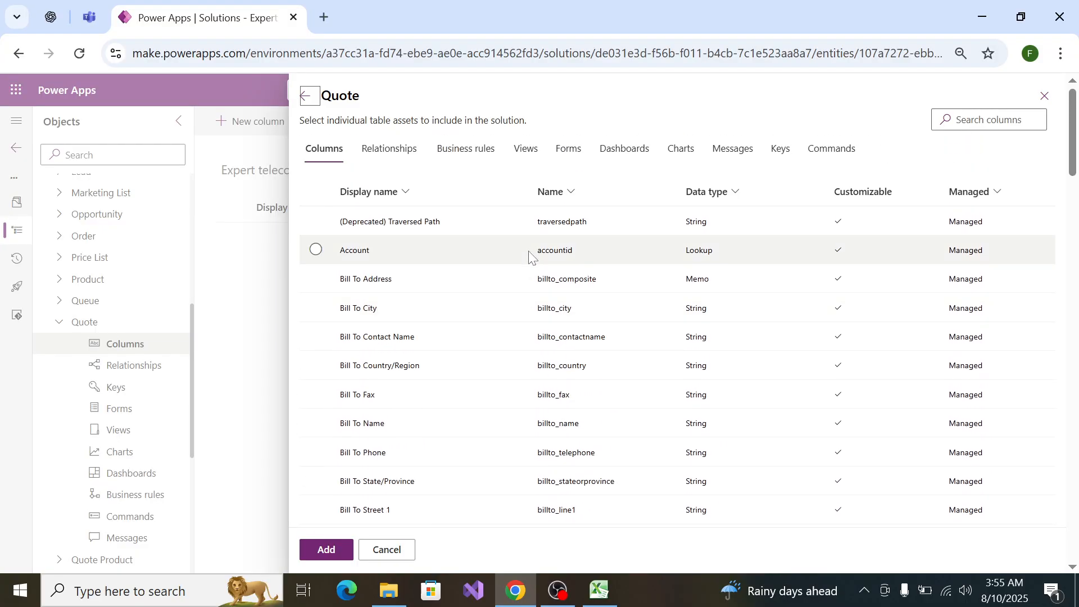
{"action": "left_click", "coordinate": [955, 120]}
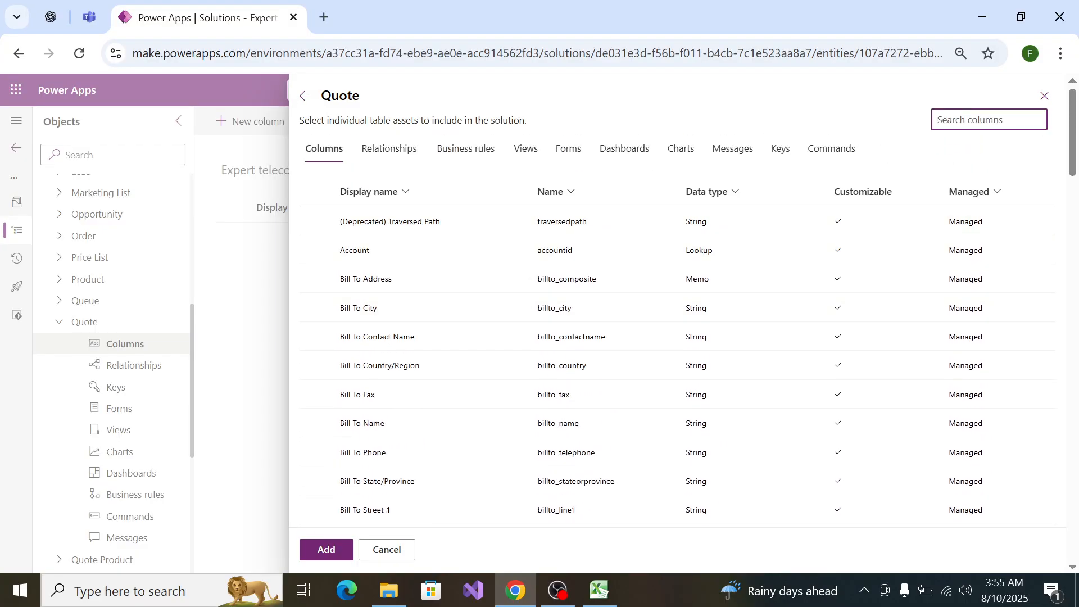
{"action": "type", "text": "statuy"}
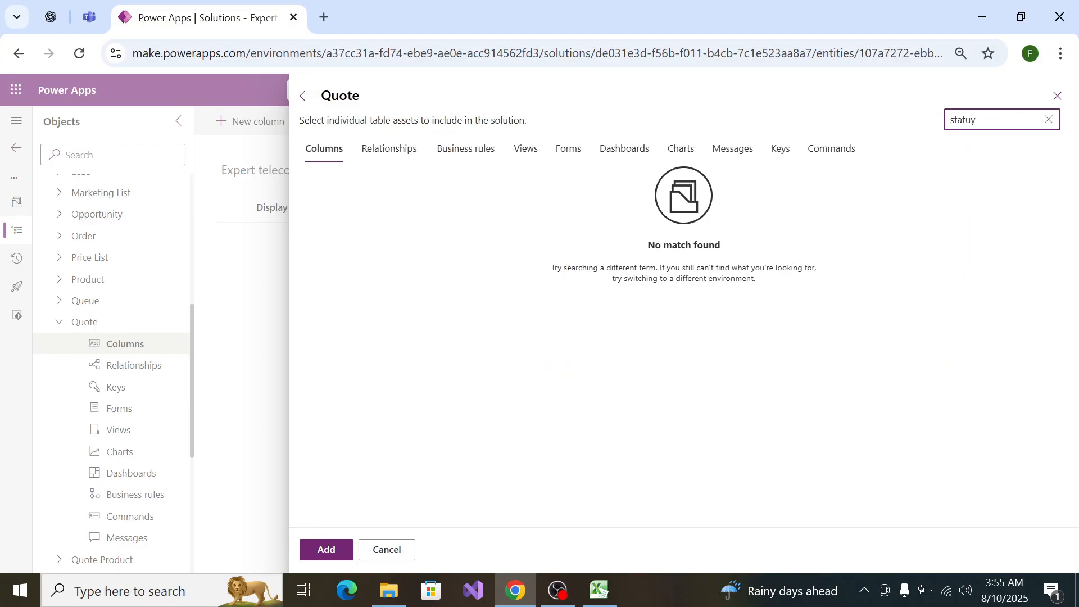
{"action": "key", "text": "BackSpace"}
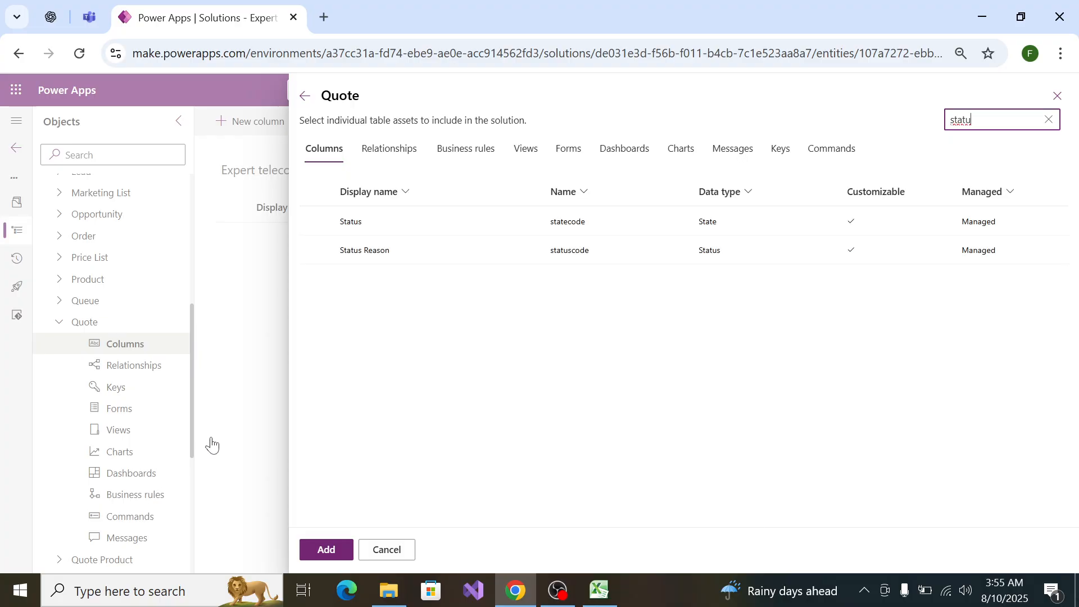
{"action": "left_click", "coordinate": [339, 249]}
{"action": "key", "text": "alt+Tab"}
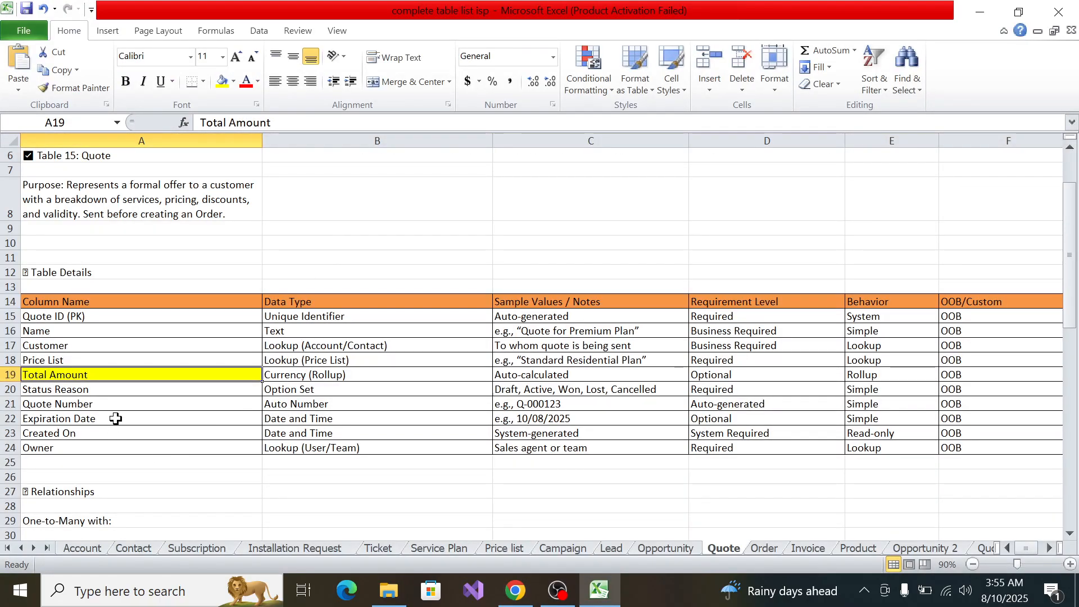
{"action": "key", "text": "alt+Tab"}
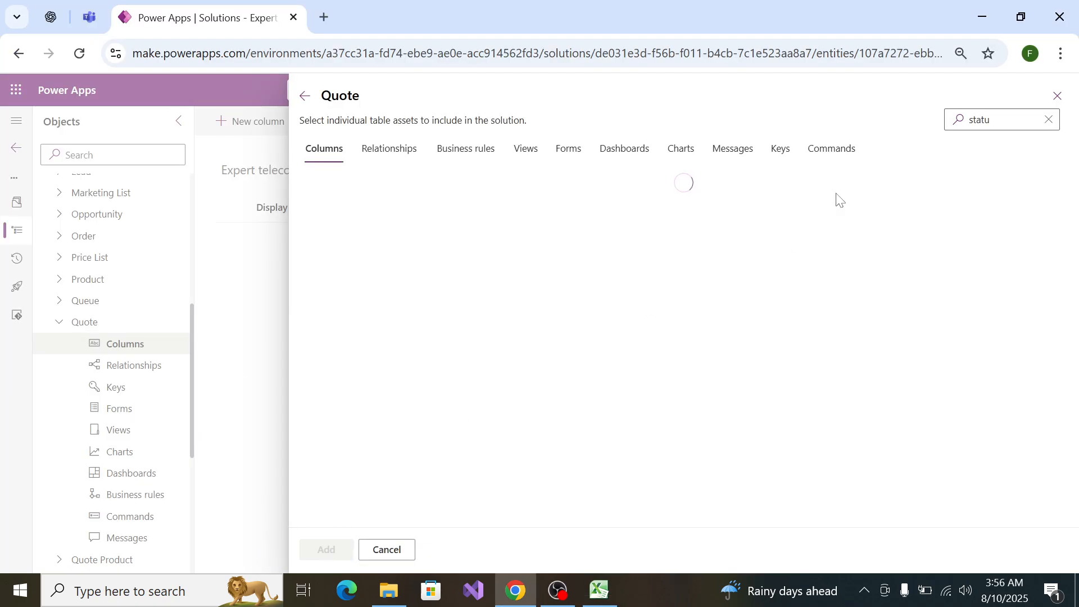
Step: Reopen the list of existing Quote columns, then switch to the Excel specification and copy the Quote Number column name
{"action": "left_click_drag", "start_coordinate": [990, 120], "coordinate": [919, 131]}
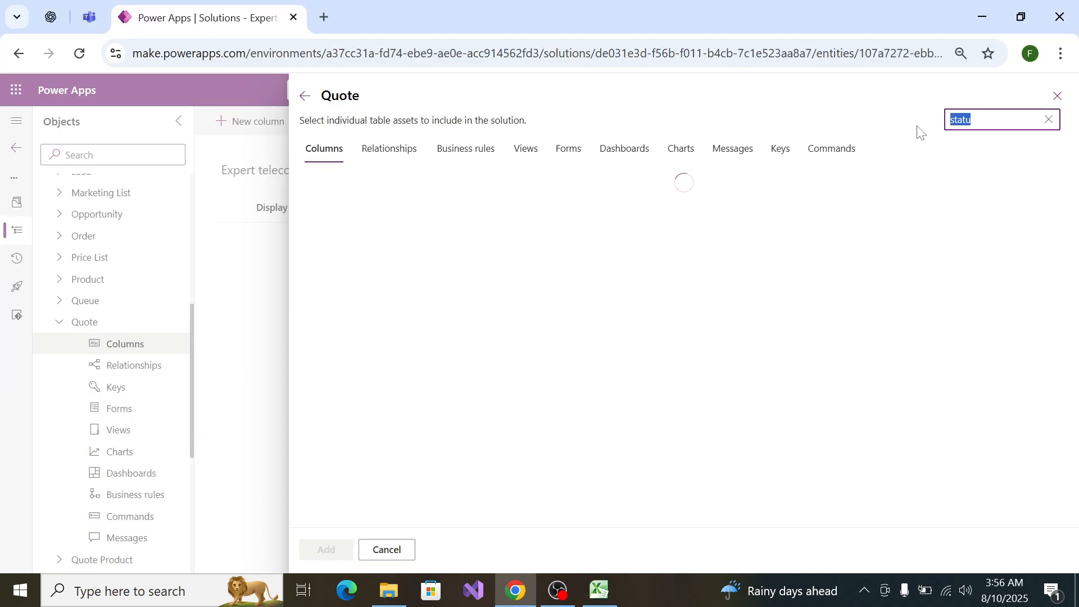
{"action": "key", "text": "Escape"}
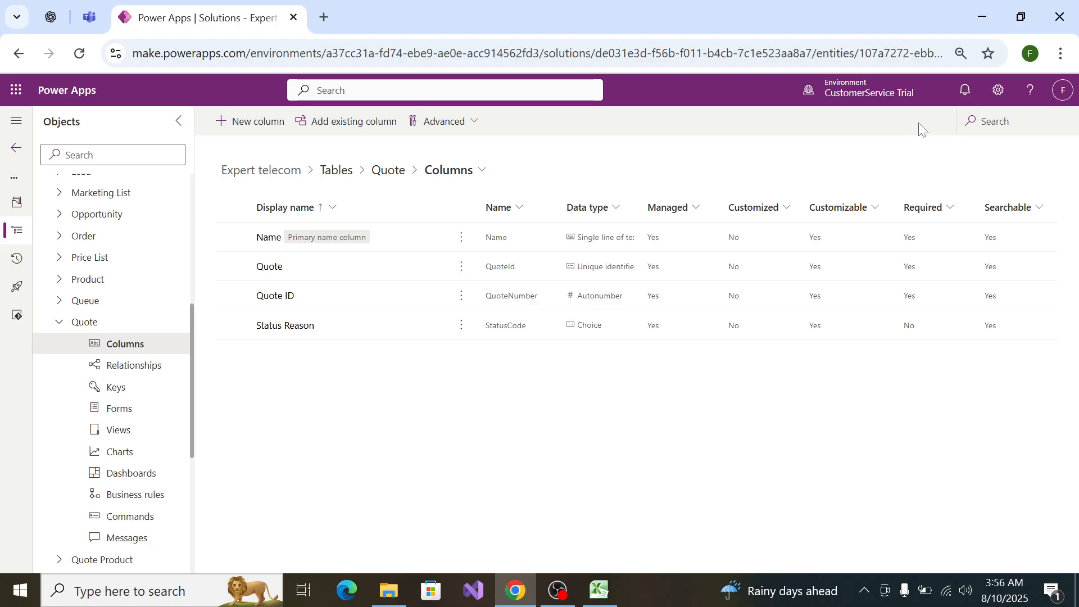
{"action": "left_click", "coordinate": [365, 124]}
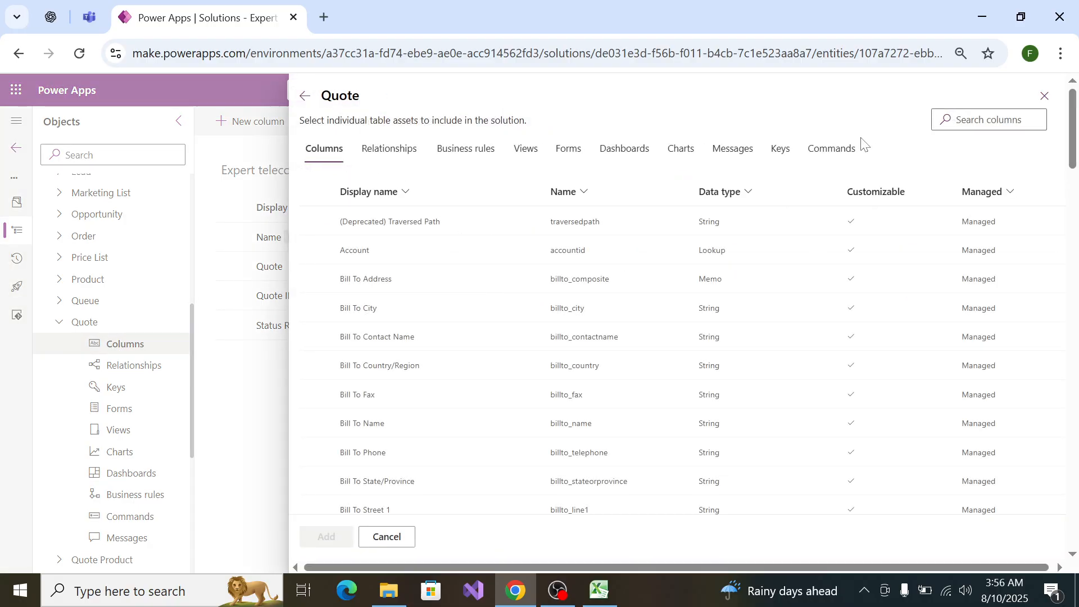
{"action": "key", "text": "alt+Tab"}
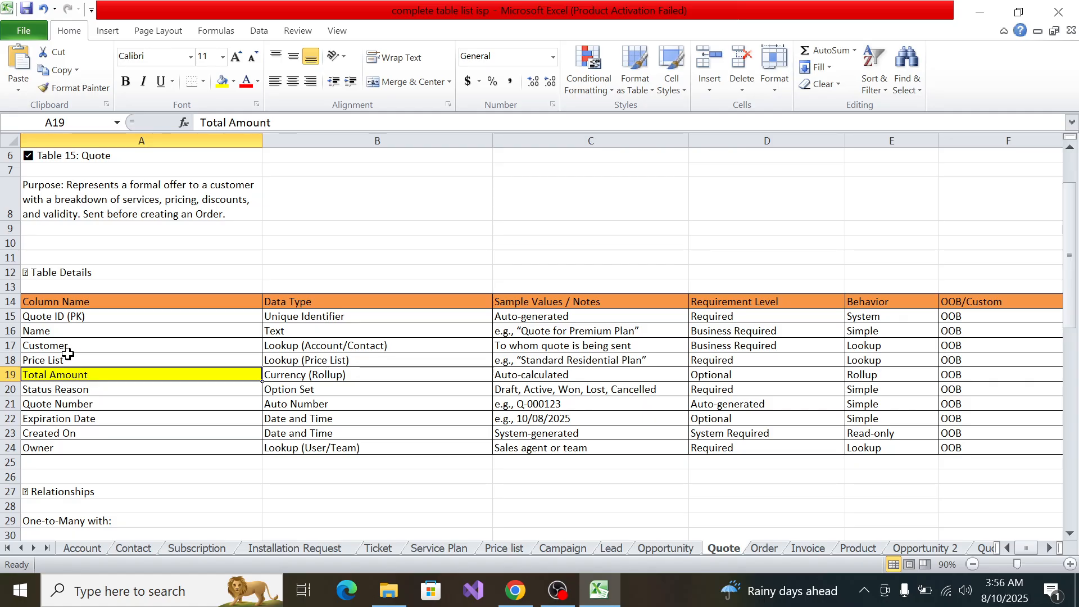
{"action": "left_click", "coordinate": [82, 385]}
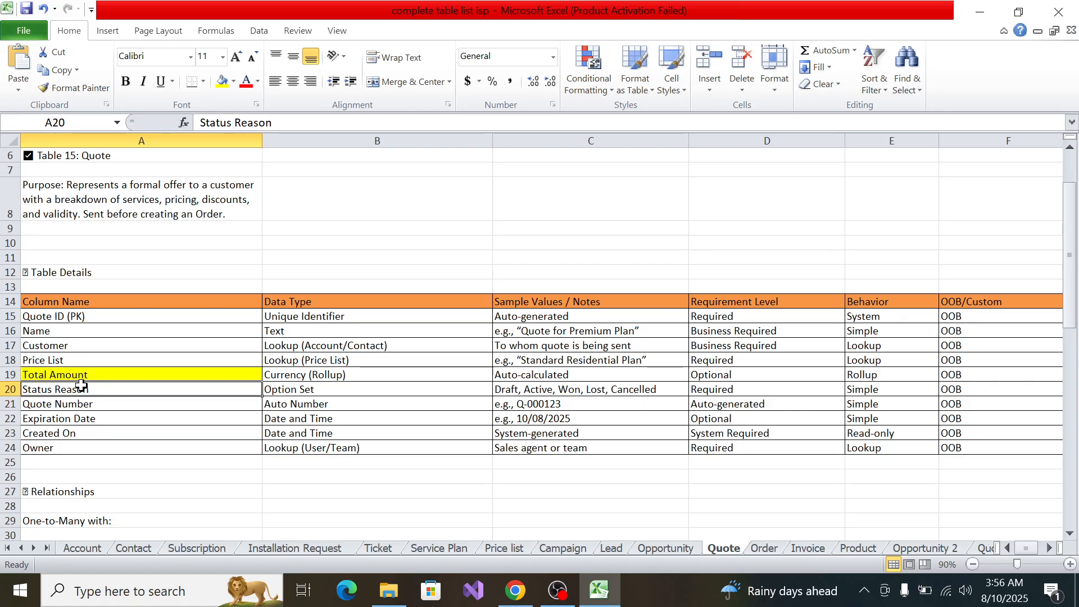
{"action": "left_click", "coordinate": [108, 401]}
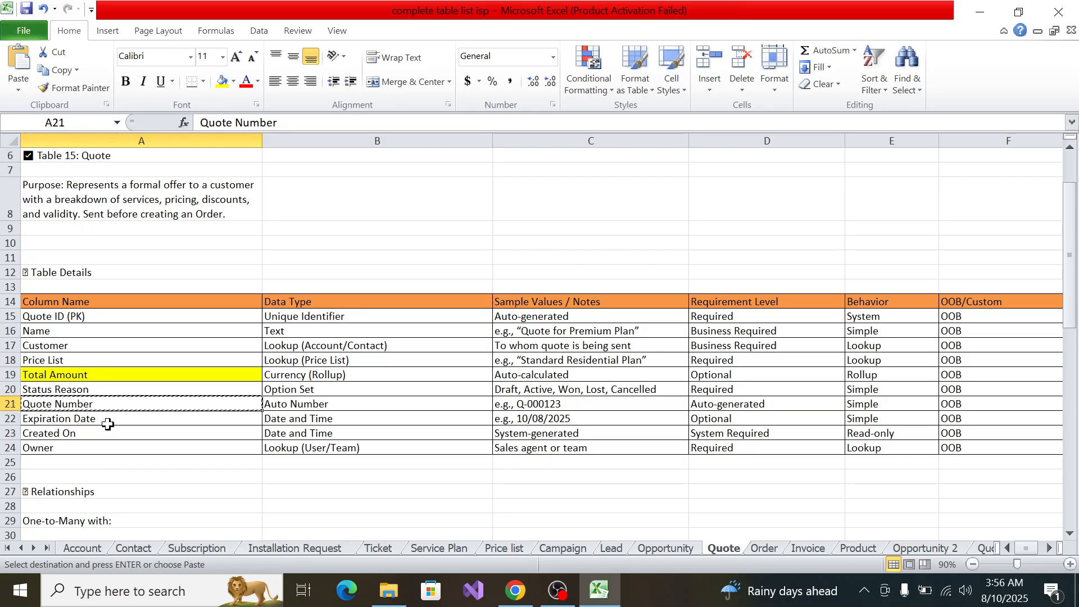
Step: Return to Power Apps, search the existing Quote columns for "Quote Number", and close the list without adding anything
{"action": "key", "text": "alt+Tab"}
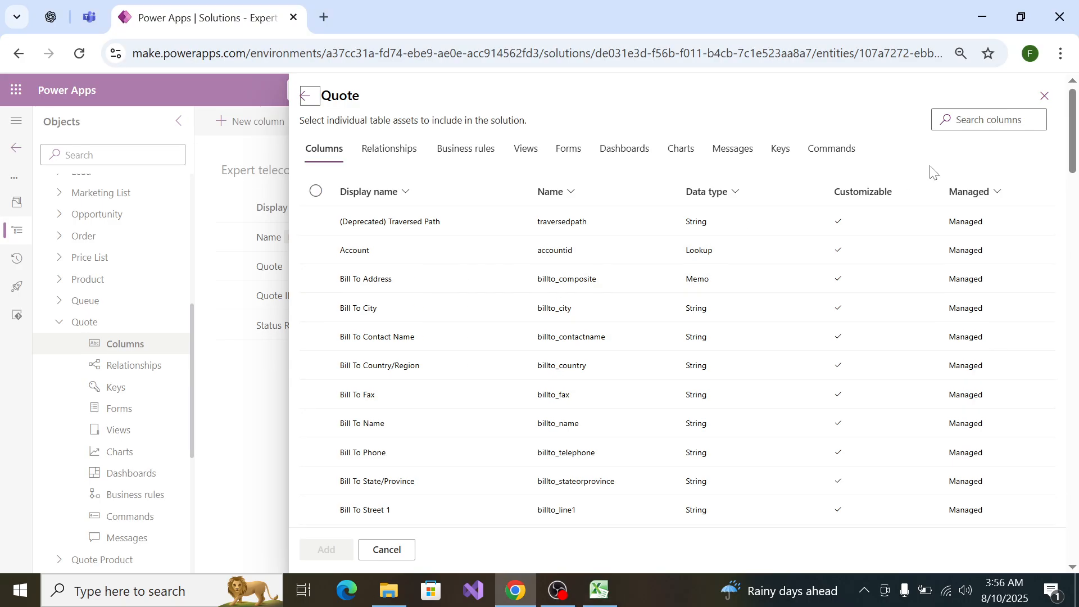
{"action": "left_click", "coordinate": [978, 120]}
{"action": "type", "text": "Quote Number"}
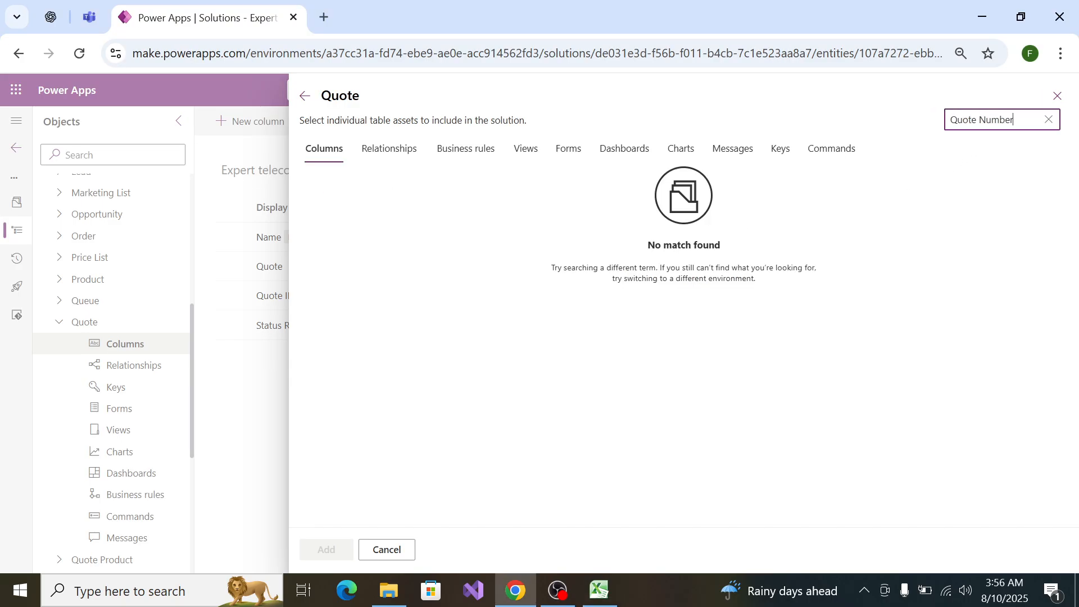
{"action": "left_click", "coordinate": [1056, 96]}
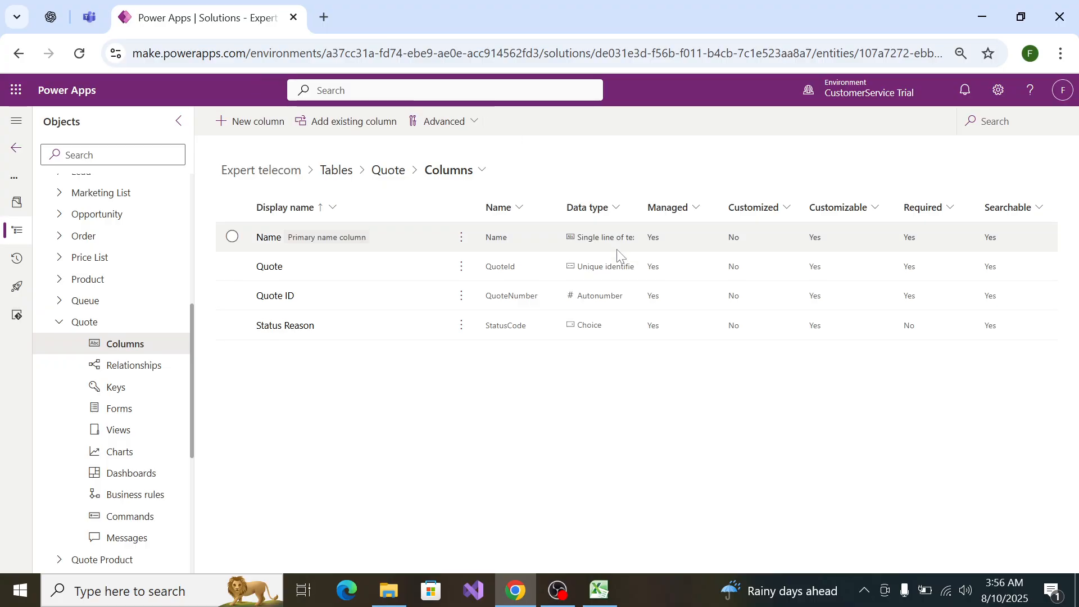
Step: Start a new column on the Quote table with display name Quote Number and data type Autonumber
{"action": "left_click", "coordinate": [271, 119]}
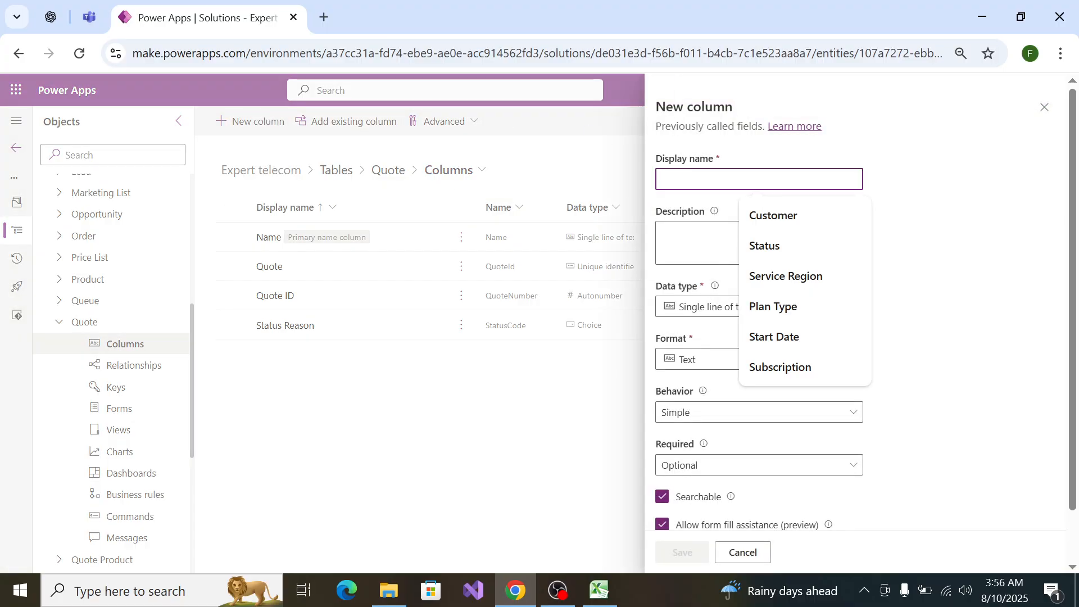
{"action": "type", "text": "Quote Number"}
{"action": "left_click", "coordinate": [748, 308]}
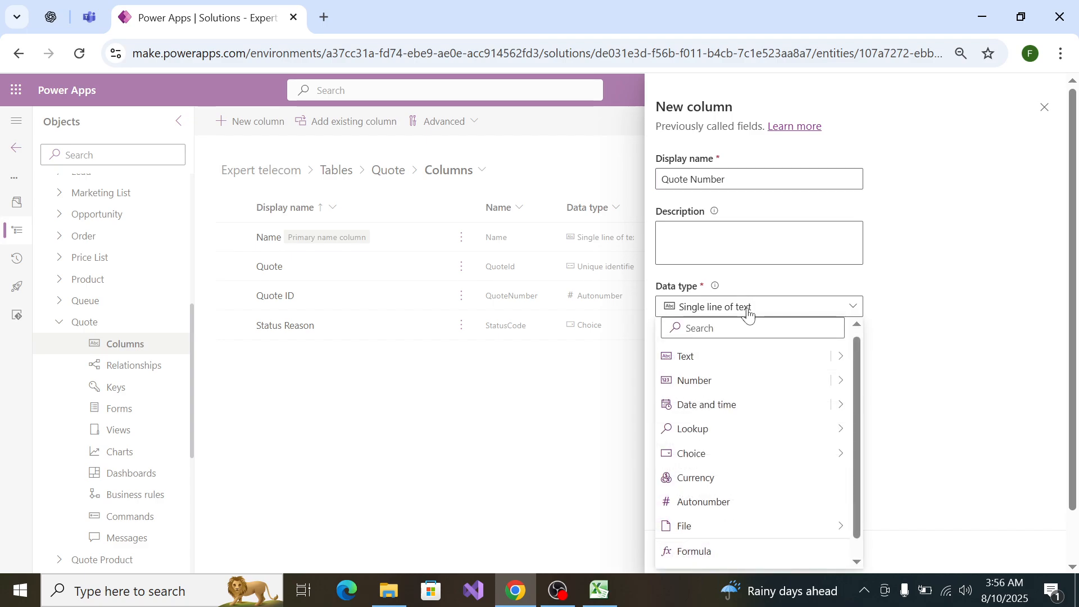
{"action": "scroll", "coordinate": [786, 478], "scroll_direction": "down", "scroll_amount": 1}
{"action": "left_click", "coordinate": [778, 483]}
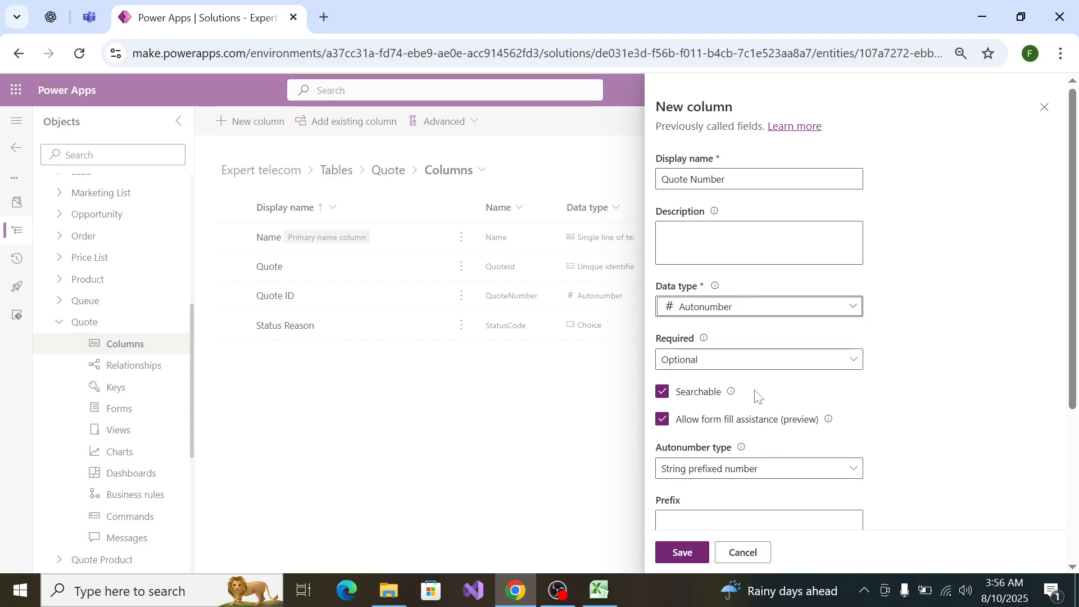
Step: Check the Quote Number row in the Excel specification against the new column's autonumber settings in Power Apps
{"action": "scroll", "coordinate": [755, 396], "scroll_direction": "down", "scroll_amount": 4}
{"action": "key", "text": "alt+Tab"}
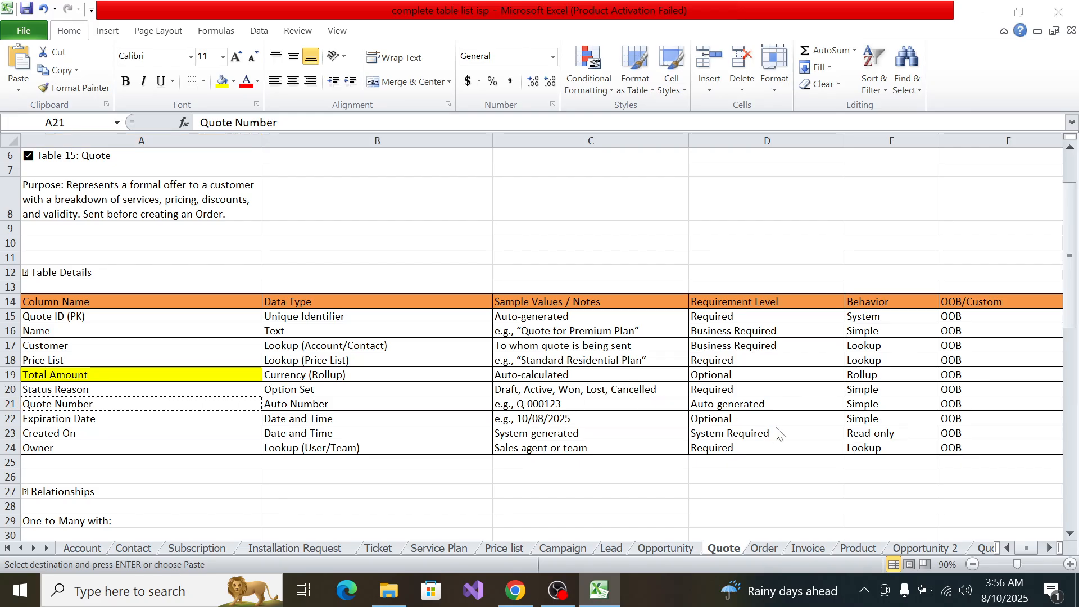
{"action": "key", "text": "alt+Tab"}
{"action": "scroll", "coordinate": [763, 356], "scroll_direction": "down", "scroll_amount": 4}
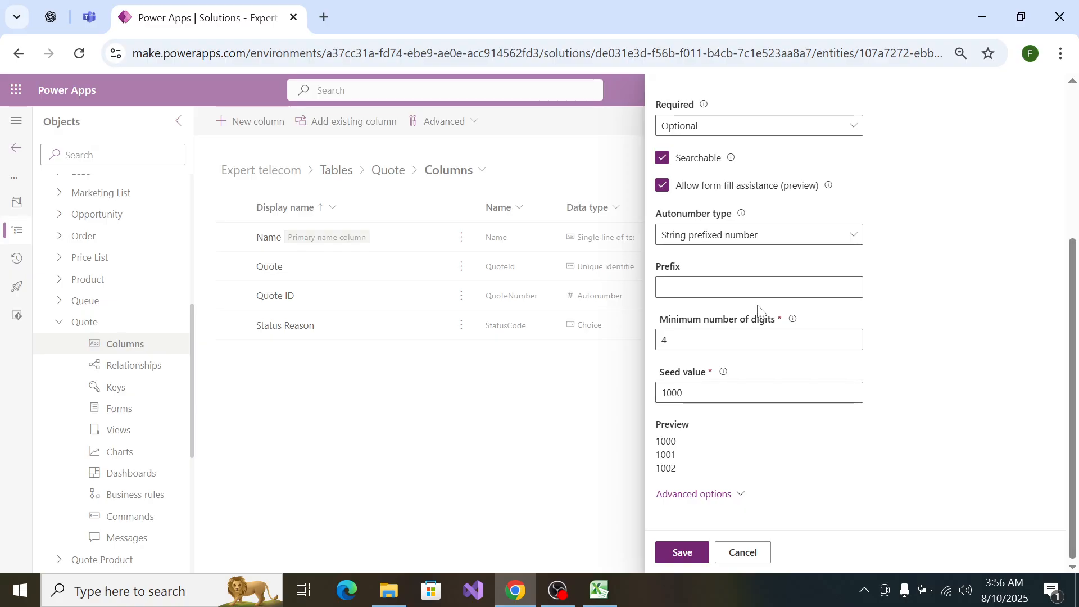
Step: Try the Custom autonumber type for the Quote Number column and review its format settings
{"action": "left_click", "coordinate": [809, 235]}
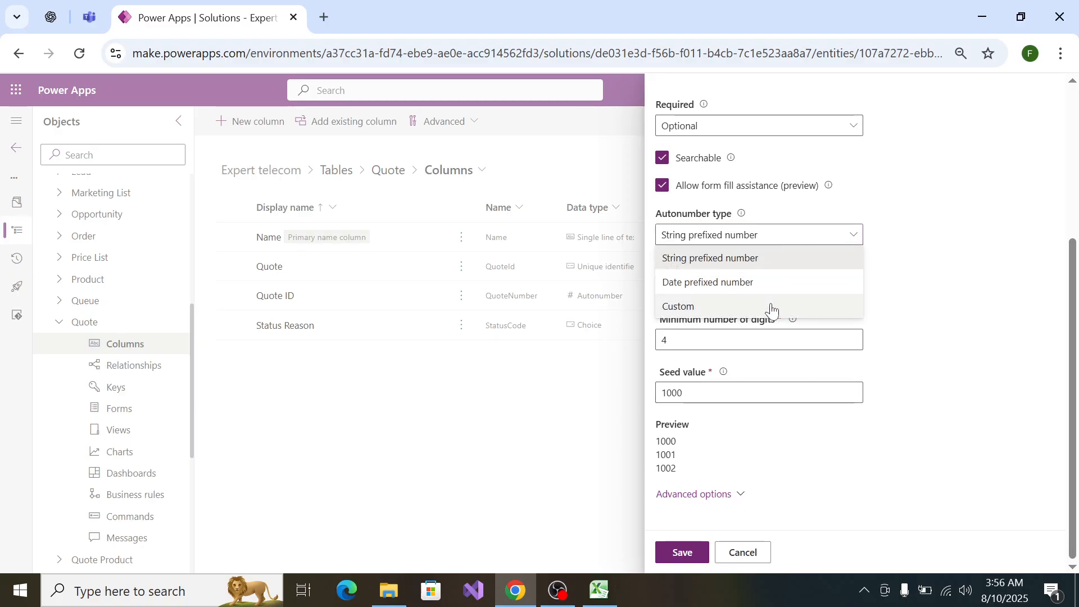
{"action": "left_click", "coordinate": [770, 307]}
{"action": "left_click", "coordinate": [705, 340]}
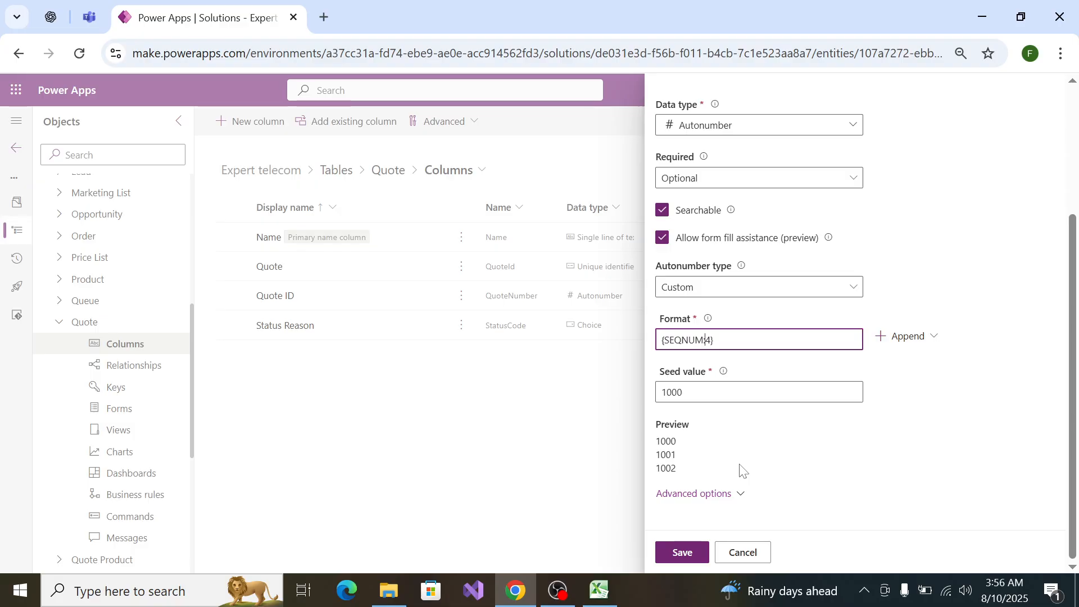
{"action": "scroll", "coordinate": [710, 212], "scroll_direction": "up", "scroll_amount": 4}
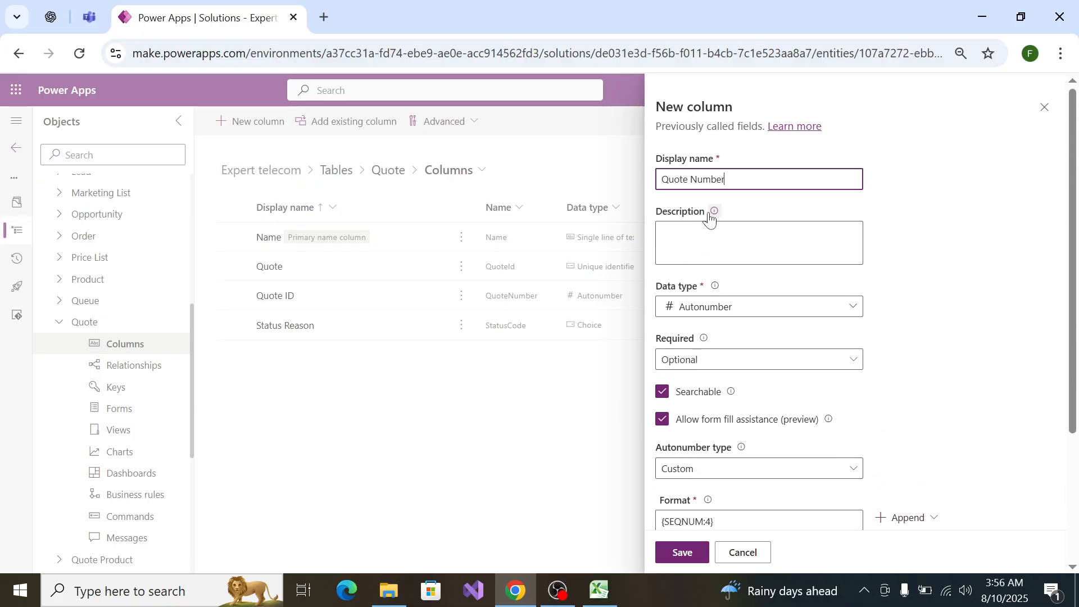
{"action": "scroll", "coordinate": [713, 277], "scroll_direction": "down", "scroll_amount": 1}
{"action": "scroll", "coordinate": [713, 277], "scroll_direction": "down", "scroll_amount": 3}
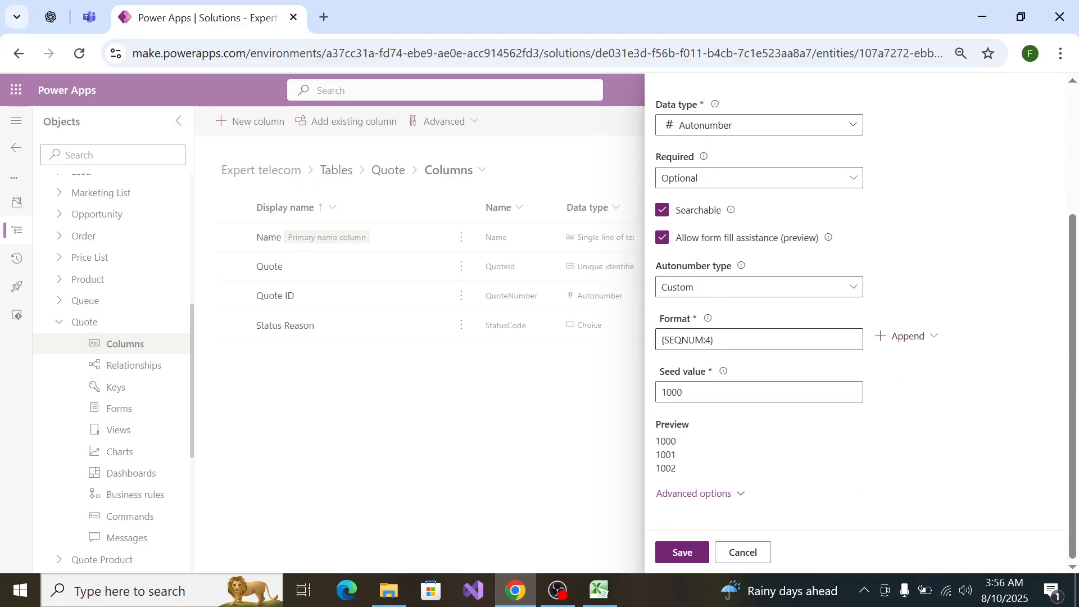
{"action": "scroll", "coordinate": [712, 316], "scroll_direction": "up", "scroll_amount": 3}
Step: Set the Quote Number column's autonumber type to String prefixed number with the prefix "Quote-"
{"action": "left_click", "coordinate": [777, 373]}
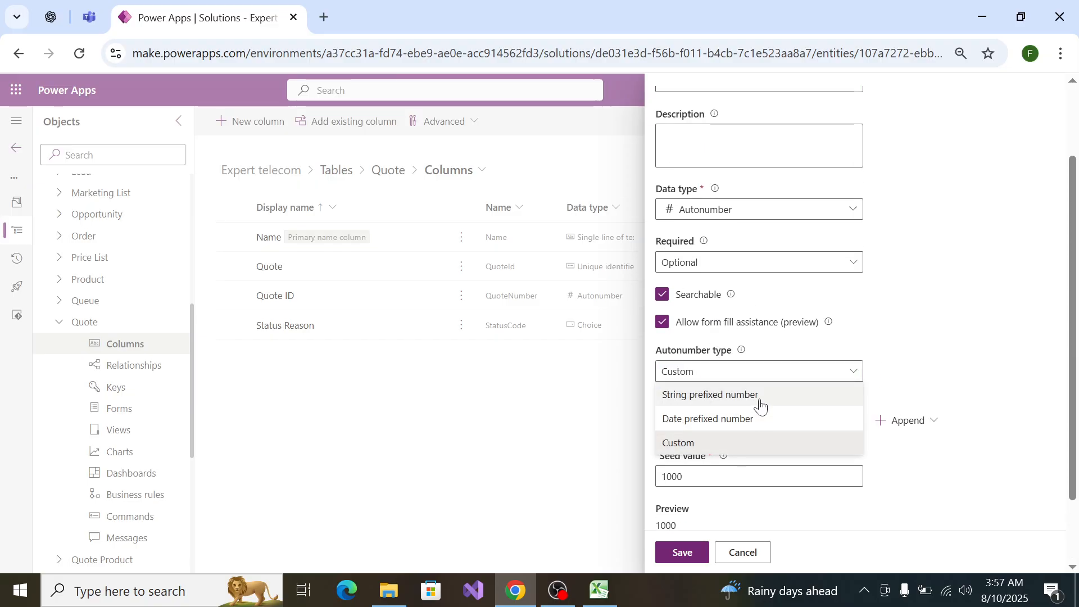
{"action": "left_click", "coordinate": [759, 400]}
{"action": "left_click", "coordinate": [738, 423]}
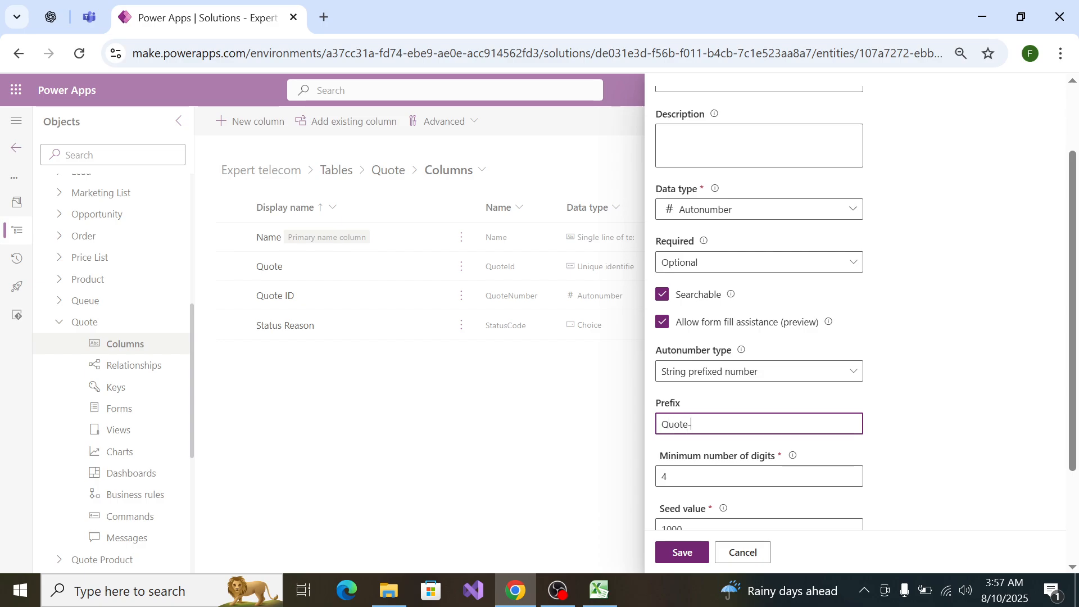
{"action": "left_click", "coordinate": [772, 373]}
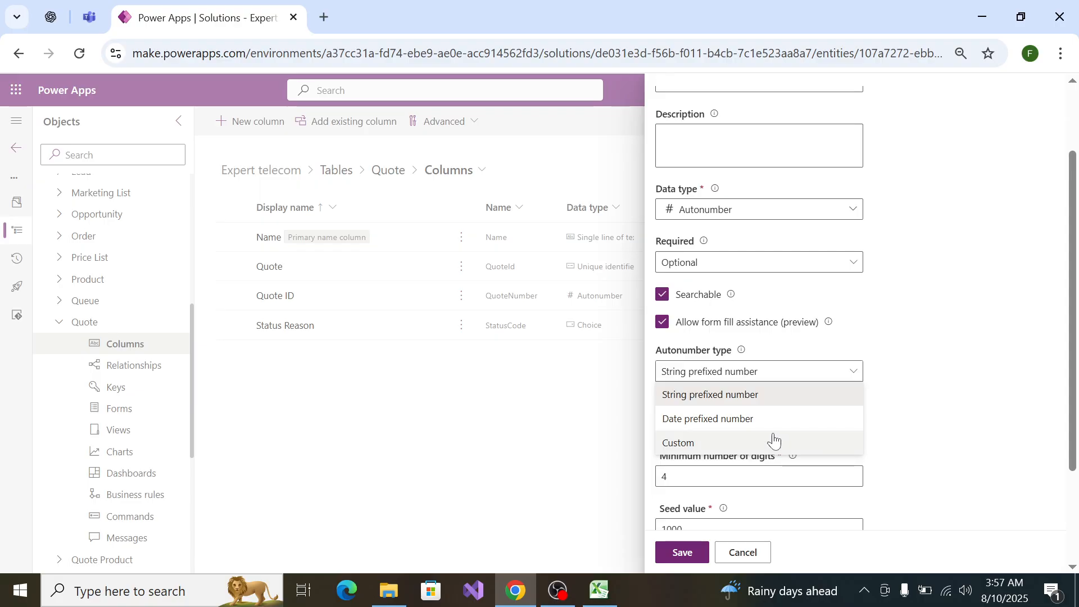
{"action": "left_click", "coordinate": [979, 336]}
{"action": "scroll", "coordinate": [979, 336], "scroll_direction": "down", "scroll_amount": 2}
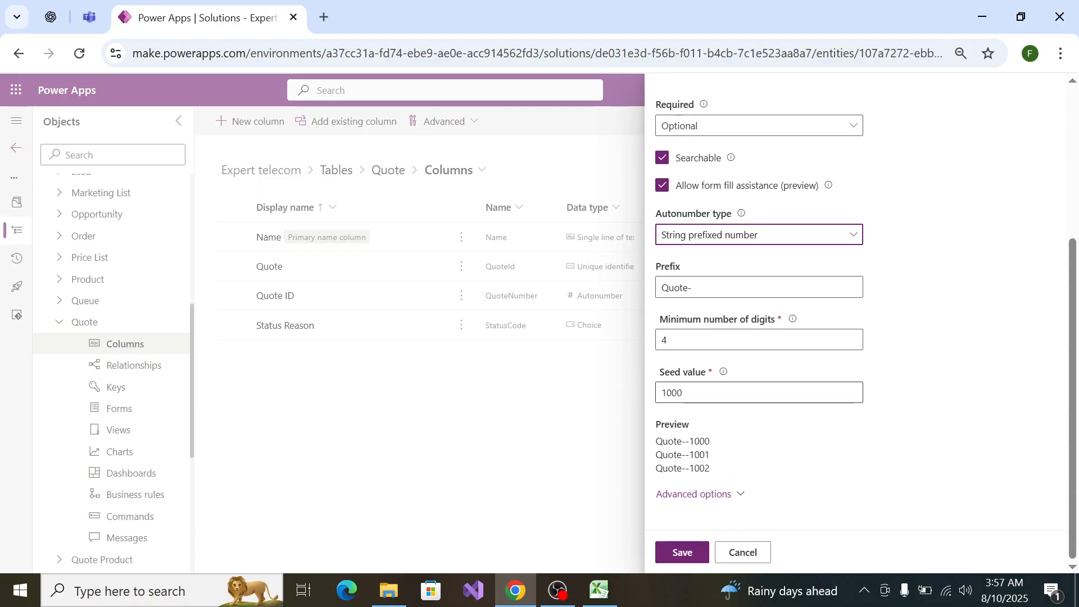
Step: Set the Quote Number column's seed value to 0001 and save the new column
{"action": "left_click", "coordinate": [709, 340]}
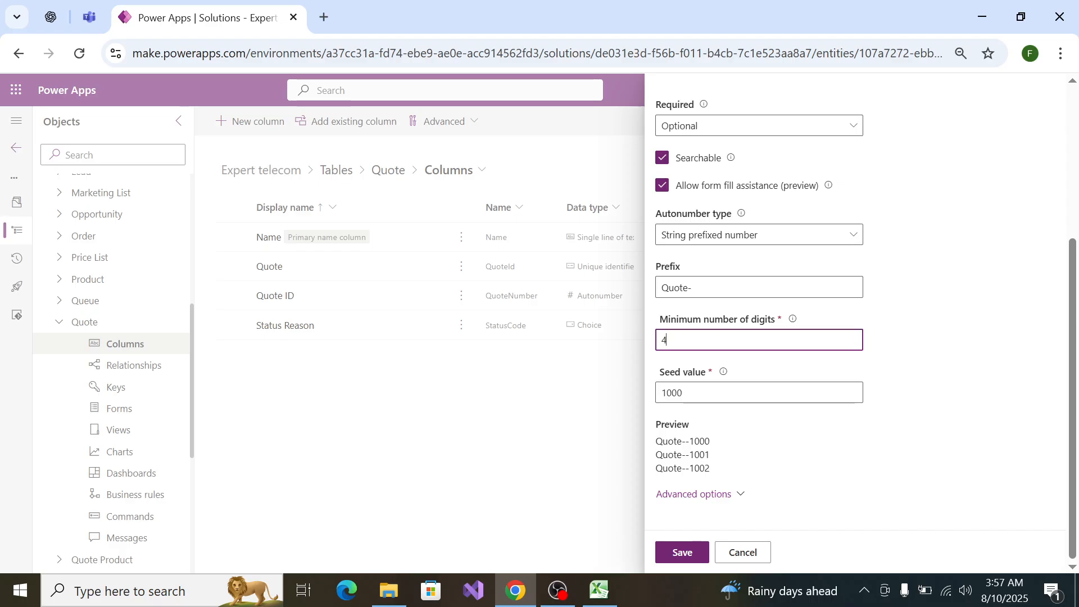
{"action": "left_click", "coordinate": [695, 389]}
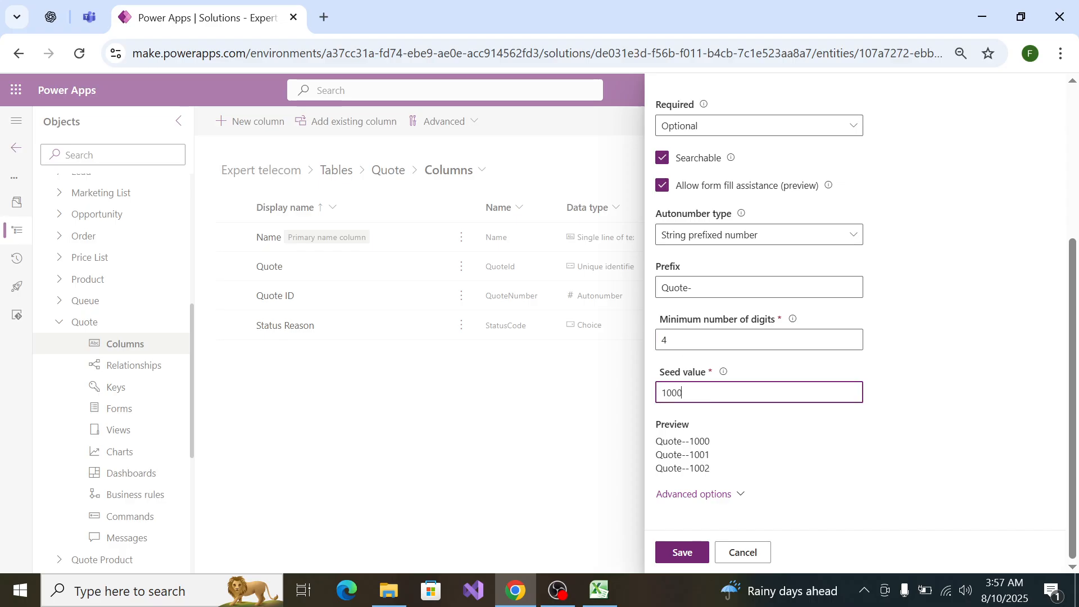
{"action": "key", "text": "BackSpace"}
{"action": "key", "text": "BackSpace"}
{"action": "key", "text": "BackSpace"}
{"action": "key", "text": "BackSpace"}
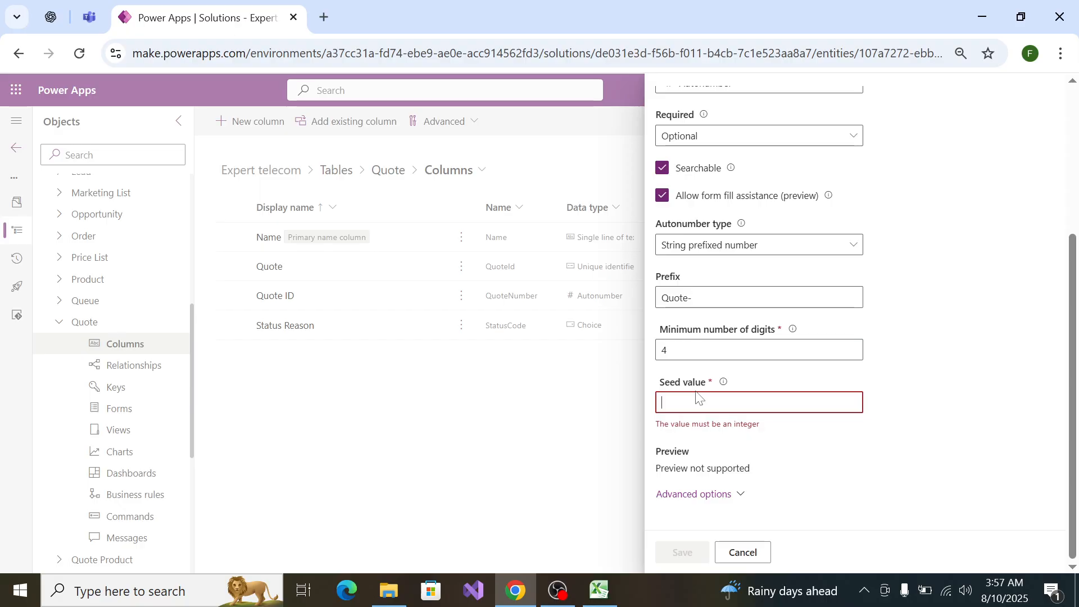
{"action": "type", "text": "0001"}
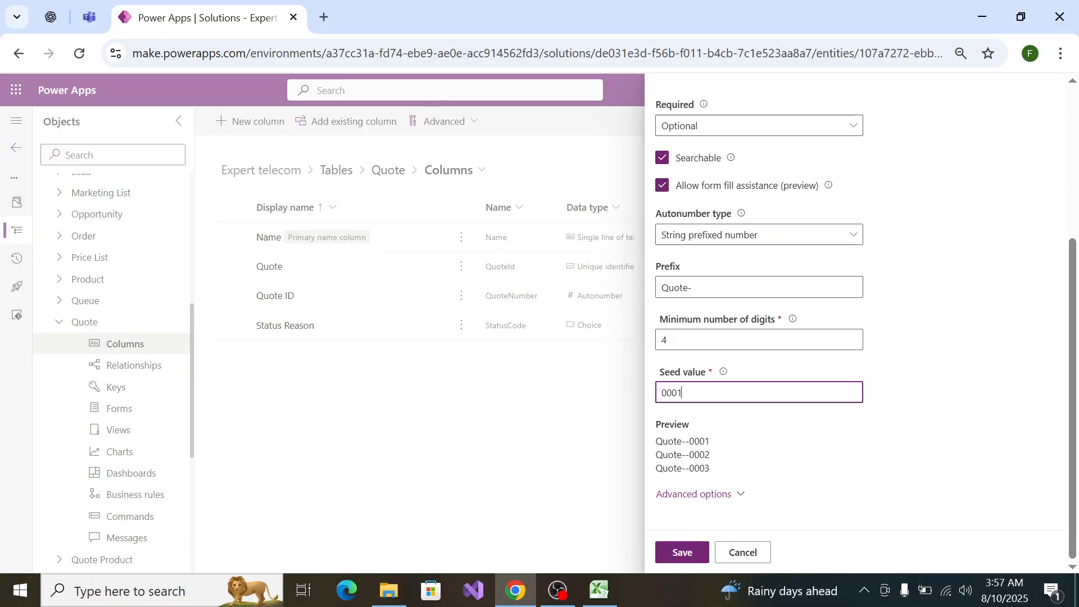
{"action": "left_click", "coordinate": [683, 554]}
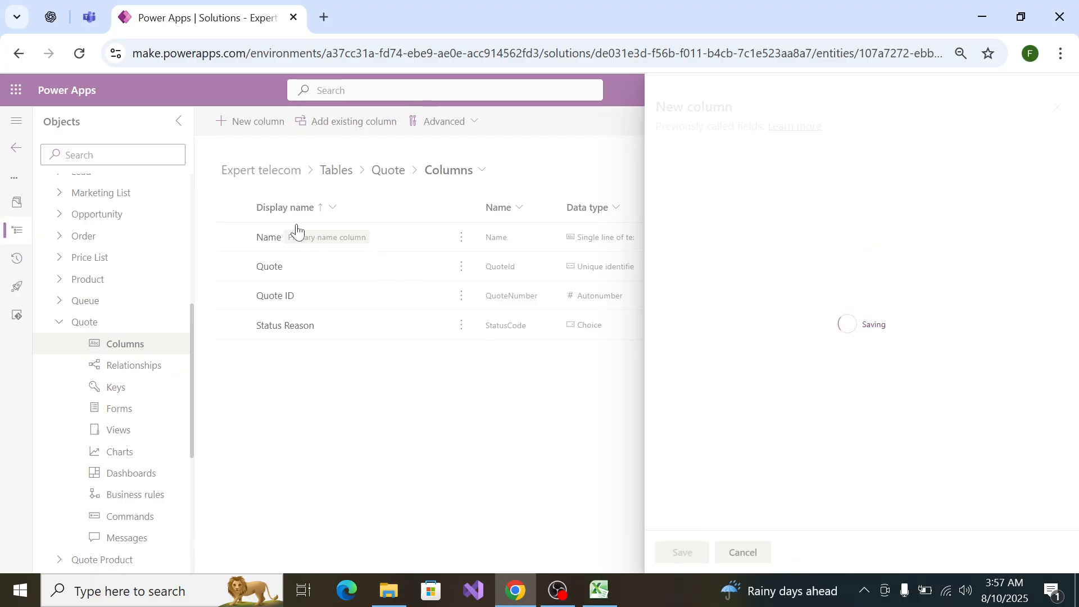
Step: Switch to the Excel specification and cut the text Expiration Date out of its column name cell on the Quote sheet
{"action": "key", "text": "alt+Tab"}
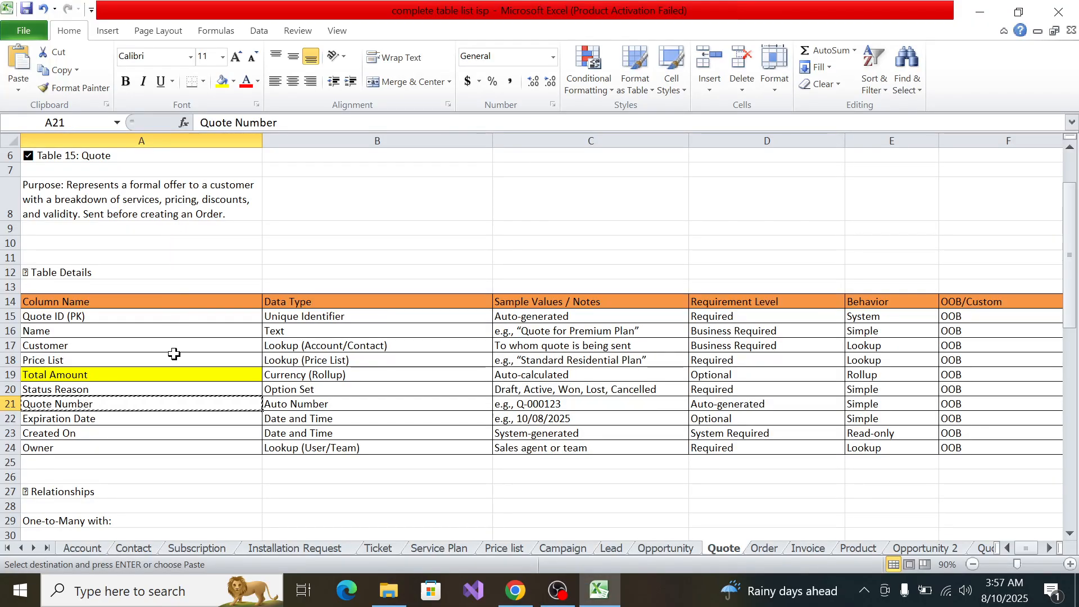
{"action": "double_click", "coordinate": [79, 419]}
{"action": "key", "text": "ctrl+shift+Left"}
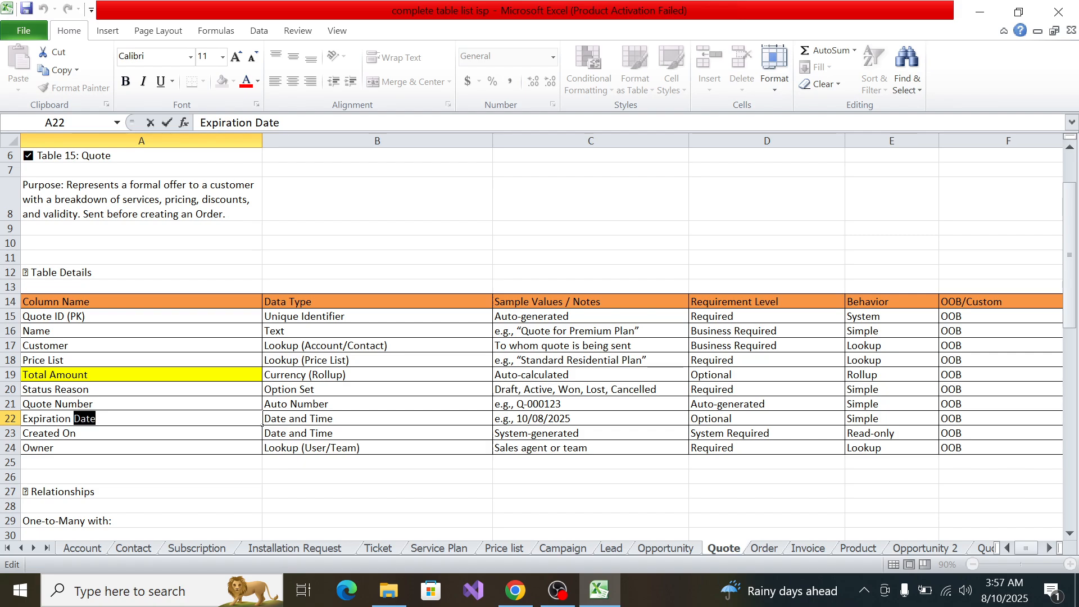
{"action": "key", "text": "ctrl+shift+Left"}
{"action": "key", "text": "ctrl+x"}
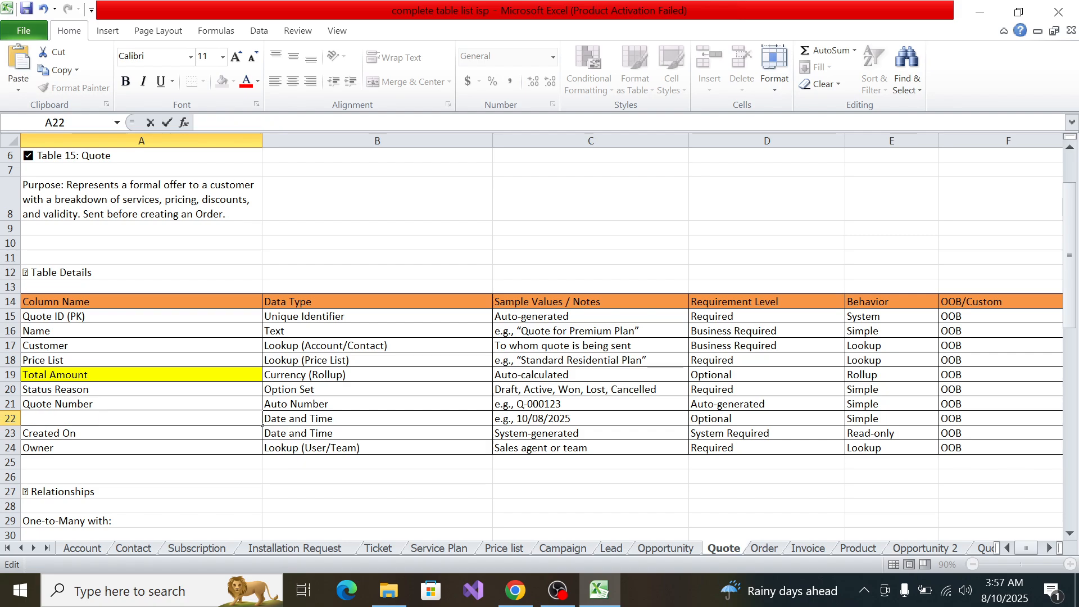
Step: Return to Power Apps and open a blank new column form for the Quote table, ready for its display name
{"action": "key", "text": "alt+Tab"}
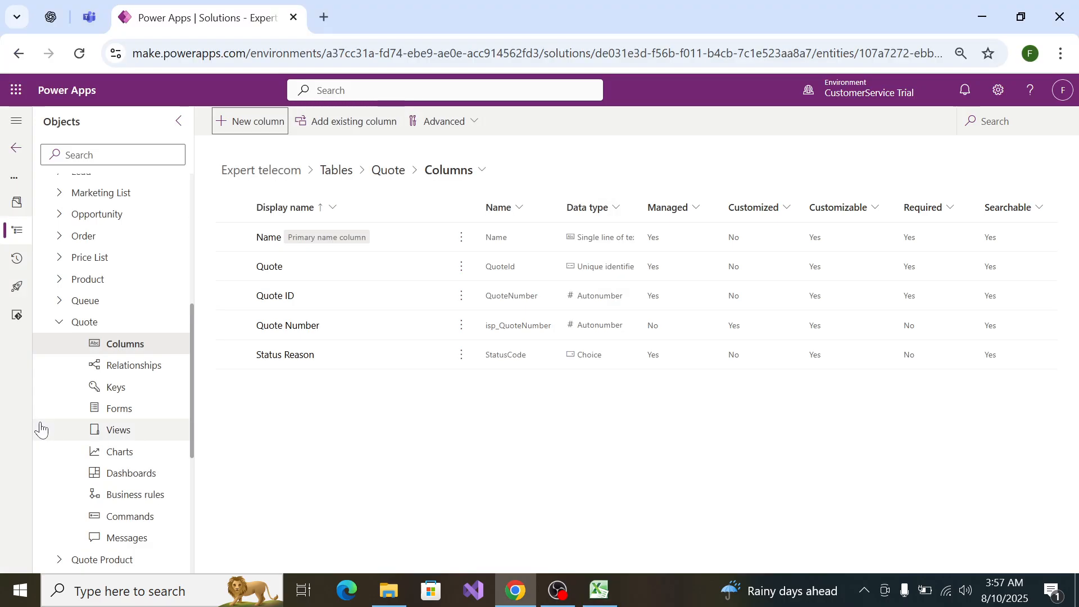
{"action": "left_click", "coordinate": [245, 121]}
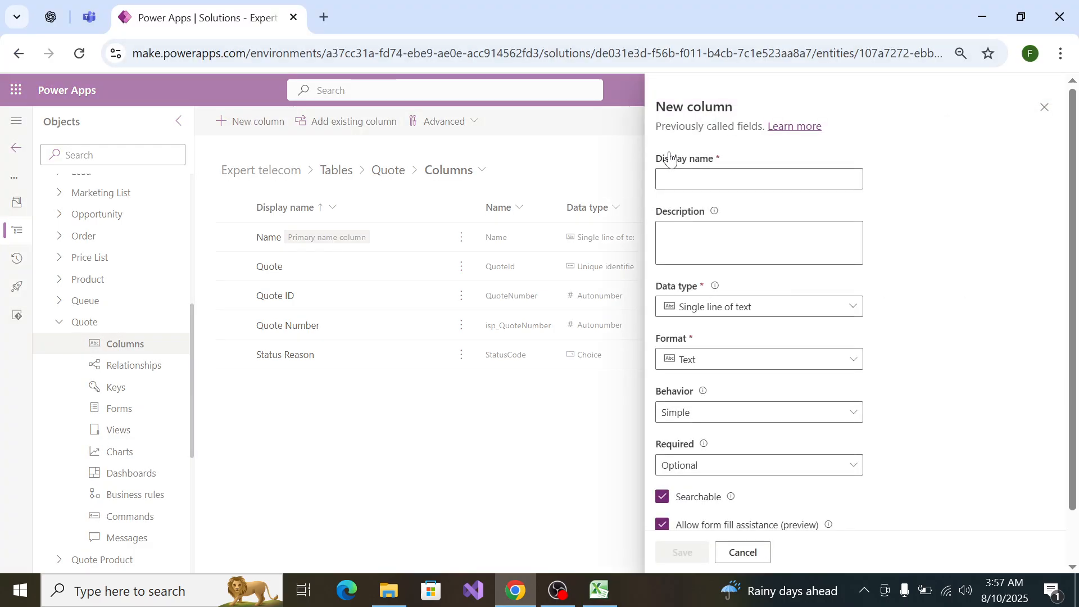
{"action": "left_click", "coordinate": [716, 175]}
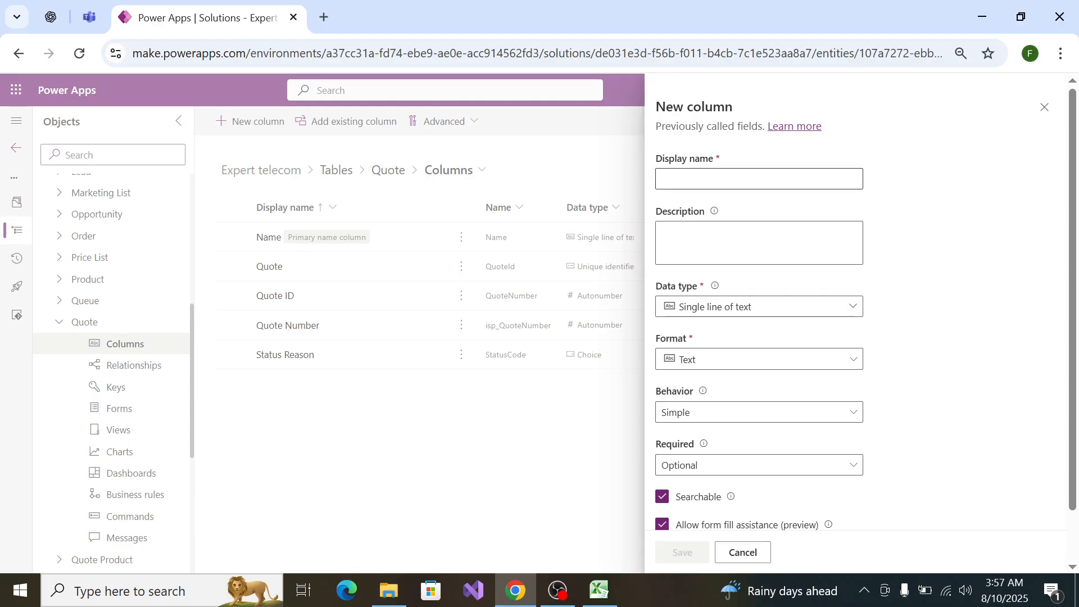
Step: Switch to the Excel specification and undo the cut of the Expiration Date text on the Quote sheet
{"action": "key", "text": "alt+Tab"}
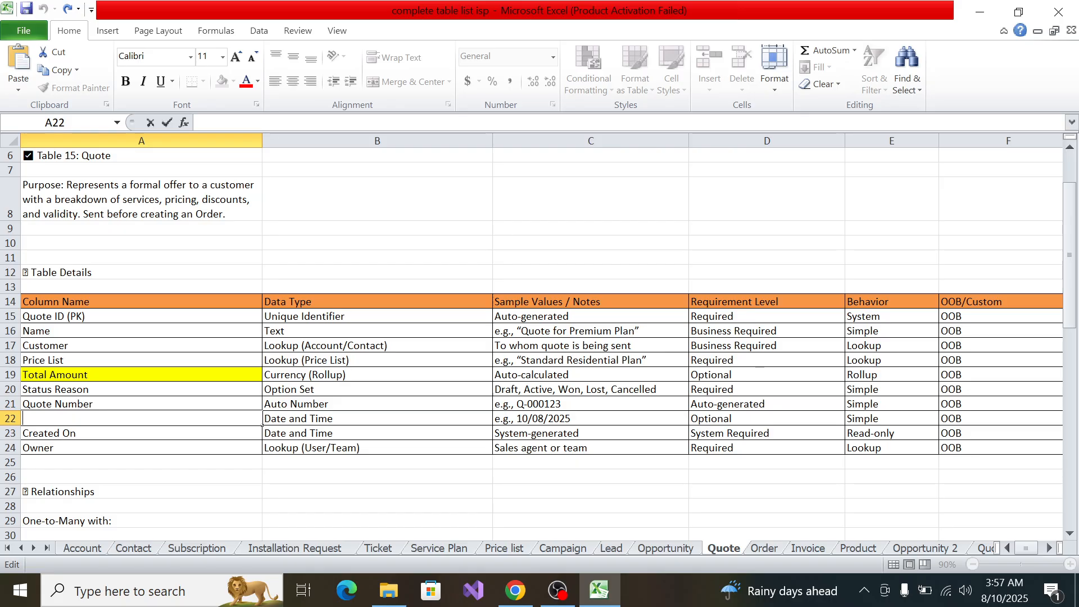
{"action": "left_click", "coordinate": [171, 501]}
{"action": "left_click", "coordinate": [137, 388]}
{"action": "left_click", "coordinate": [142, 419]}
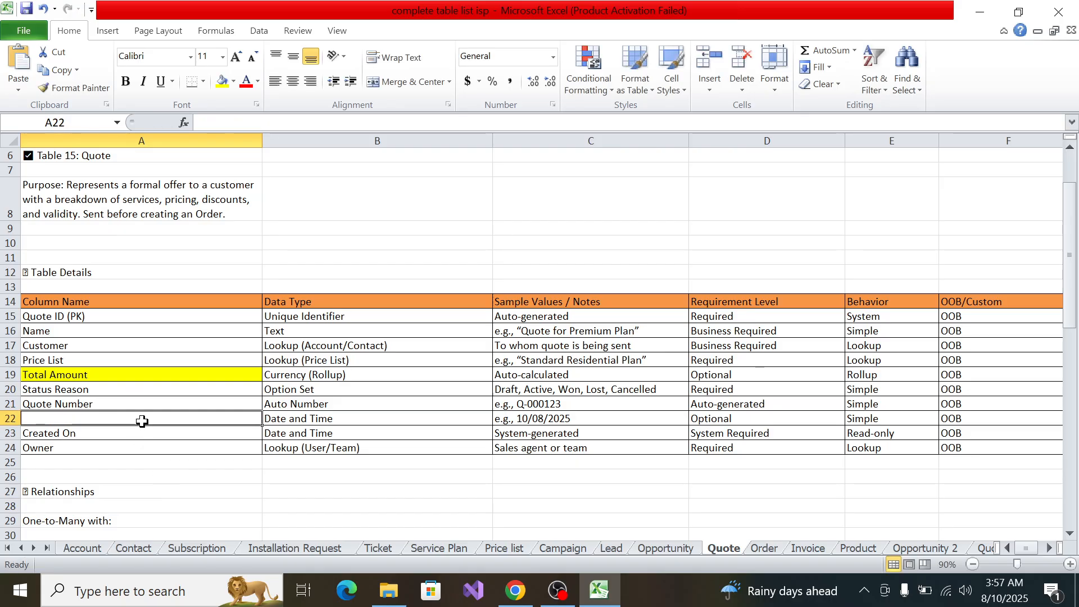
{"action": "key", "text": "BackSpace"}
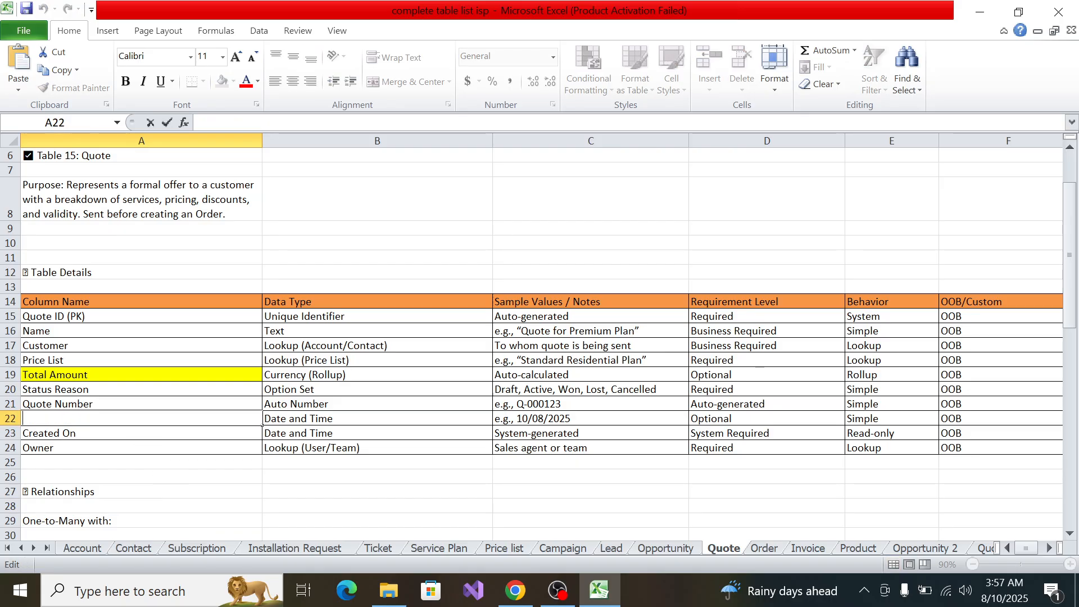
{"action": "left_click", "coordinate": [408, 193]}
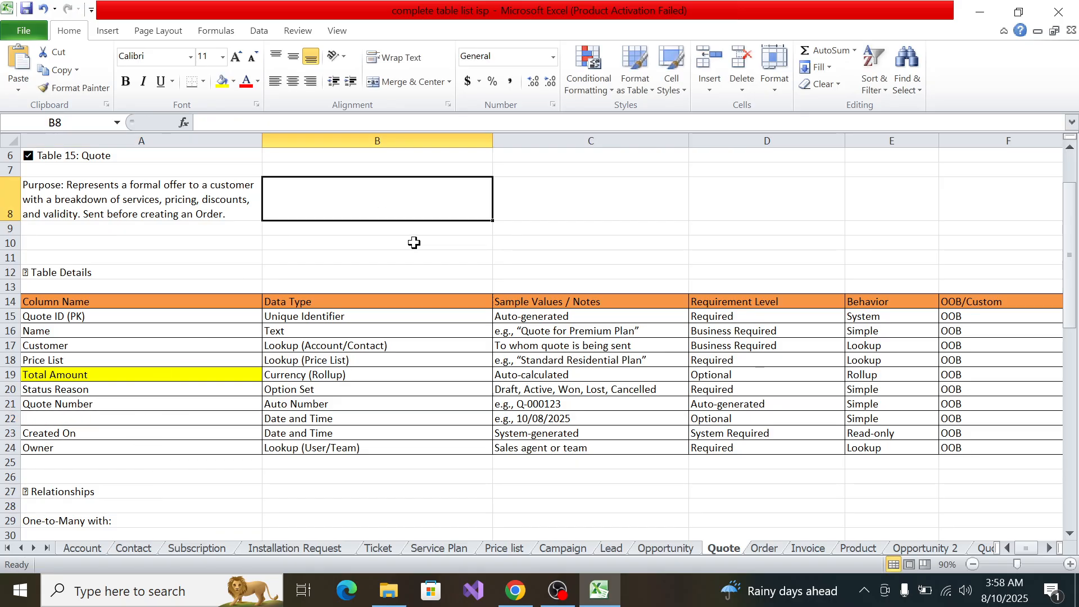
{"action": "key", "text": "ctrl+z"}
{"action": "key", "text": "ctrl+z"}
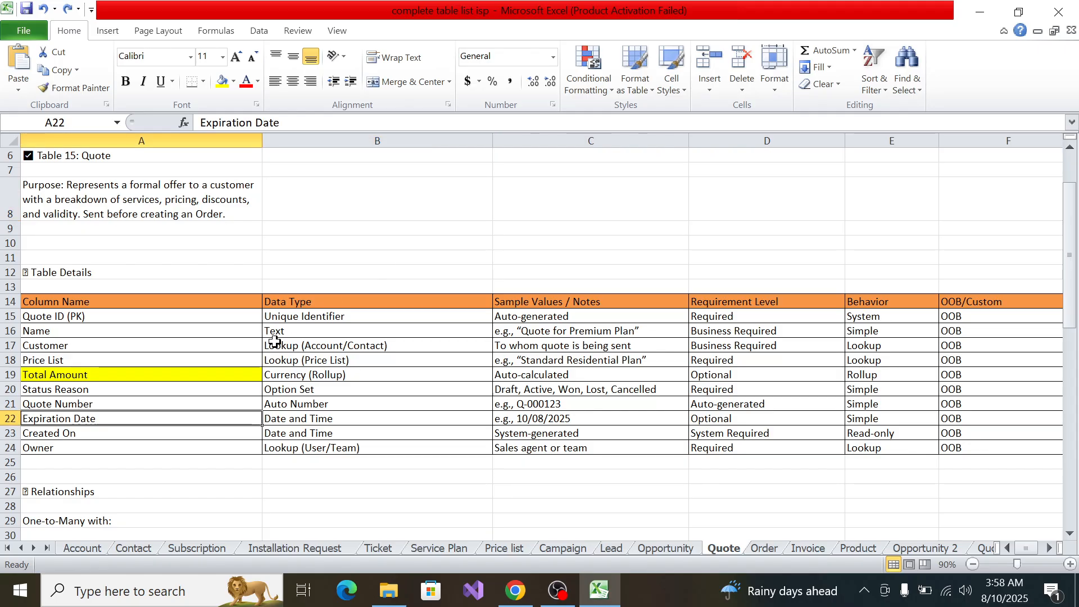
Step: Copy the text Expiration Date from the specification and paste it as the new Quote column's display name in Power Apps
{"action": "left_click_drag", "start_coordinate": [279, 122], "coordinate": [157, 131]}
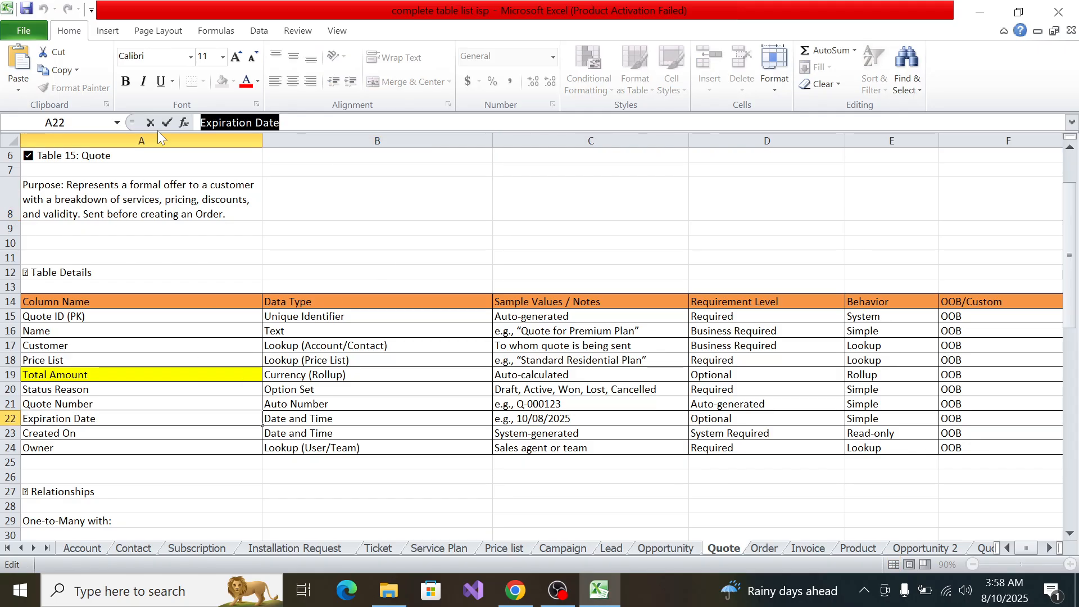
{"action": "key", "text": "ctrl+c"}
{"action": "key", "text": "alt+Tab"}
{"action": "left_click", "coordinate": [759, 179]}
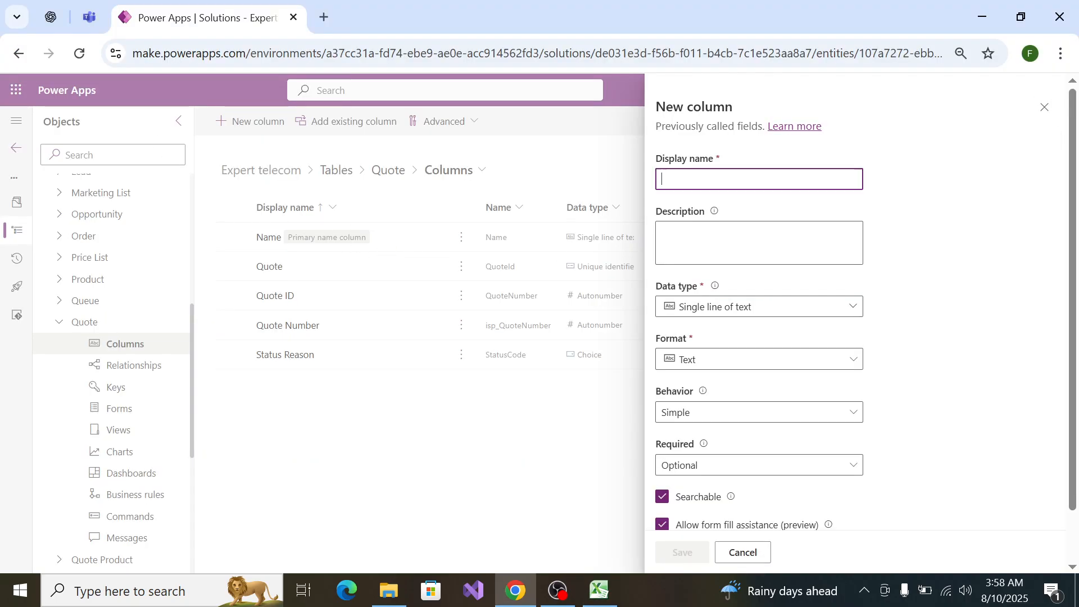
{"action": "key", "text": "ctrl+v"}
Step: Set the Expiration Date column's data type to Date only and save the new column
{"action": "left_click", "coordinate": [702, 309]}
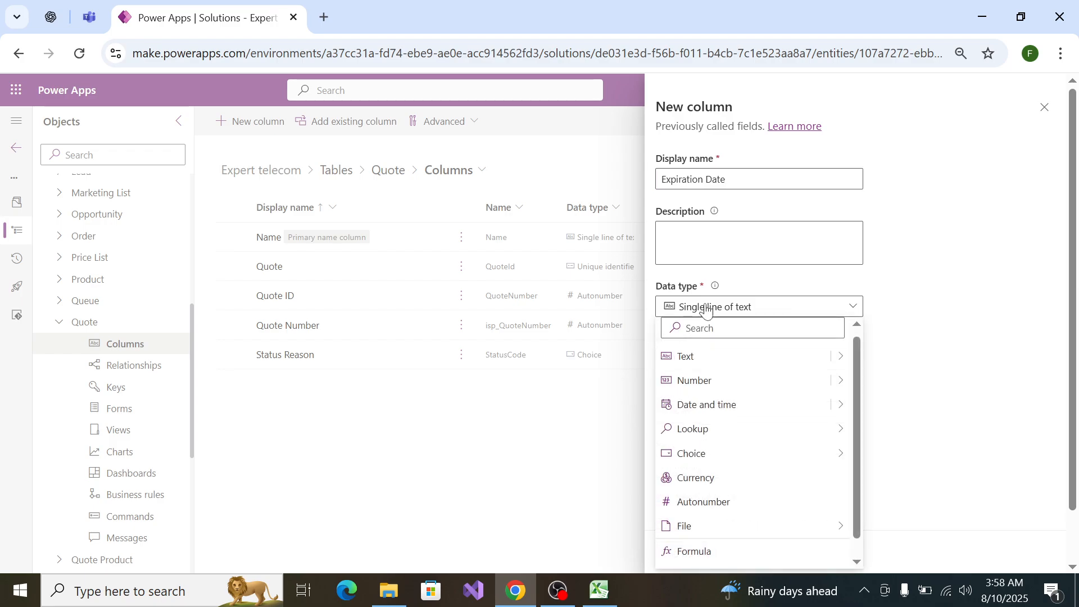
{"action": "mouse_move", "coordinate": [837, 405]}
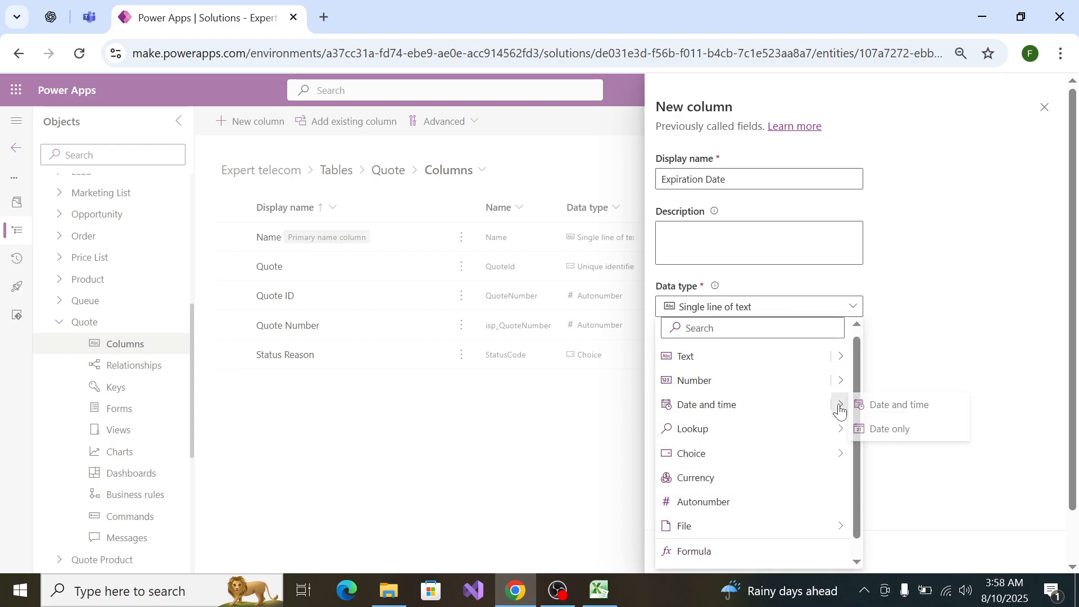
{"action": "left_click", "coordinate": [905, 429]}
{"action": "left_click", "coordinate": [695, 555]}
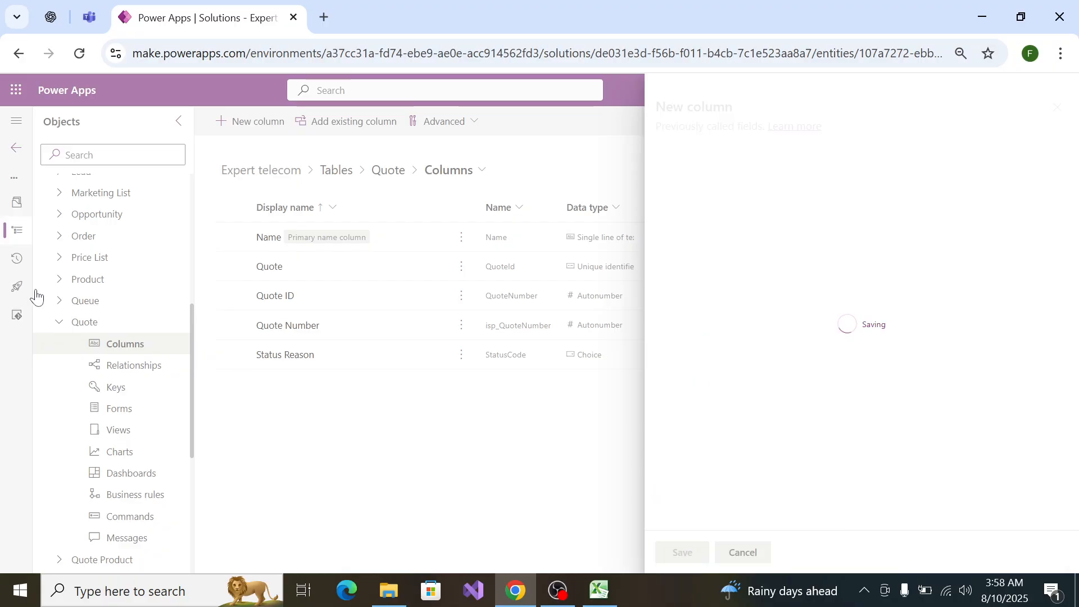
Step: Check the next column name in the Excel specification, and select the existing Created On column for the Quote table in Power Apps
{"action": "key", "text": "alt+Tab"}
{"action": "left_click", "coordinate": [68, 434]}
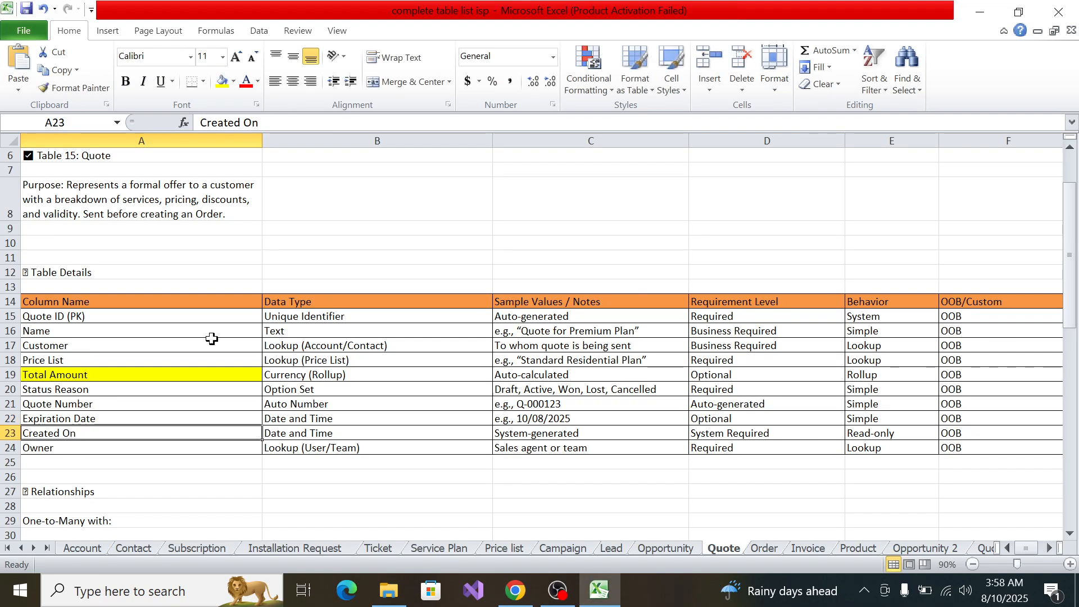
{"action": "key", "text": "alt+Tab"}
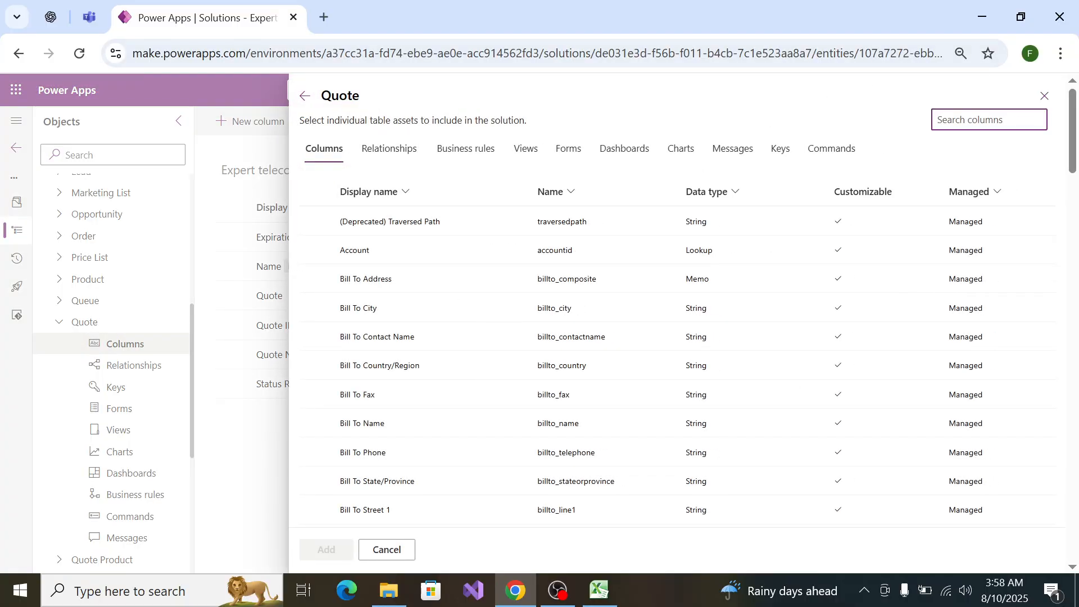
{"action": "type", "text": "Create"}
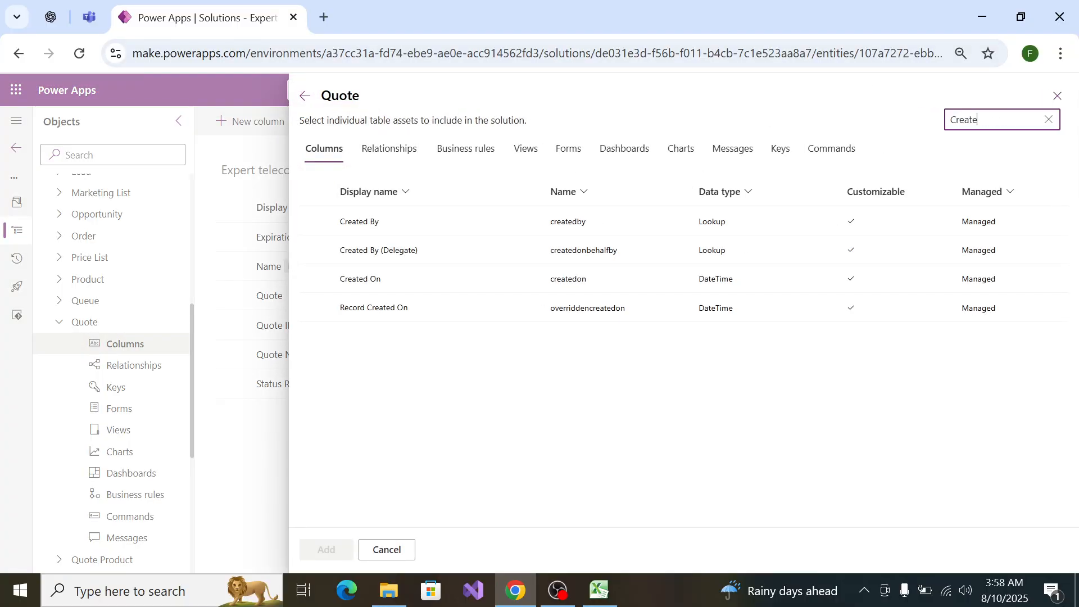
{"action": "type", "text": "d On"}
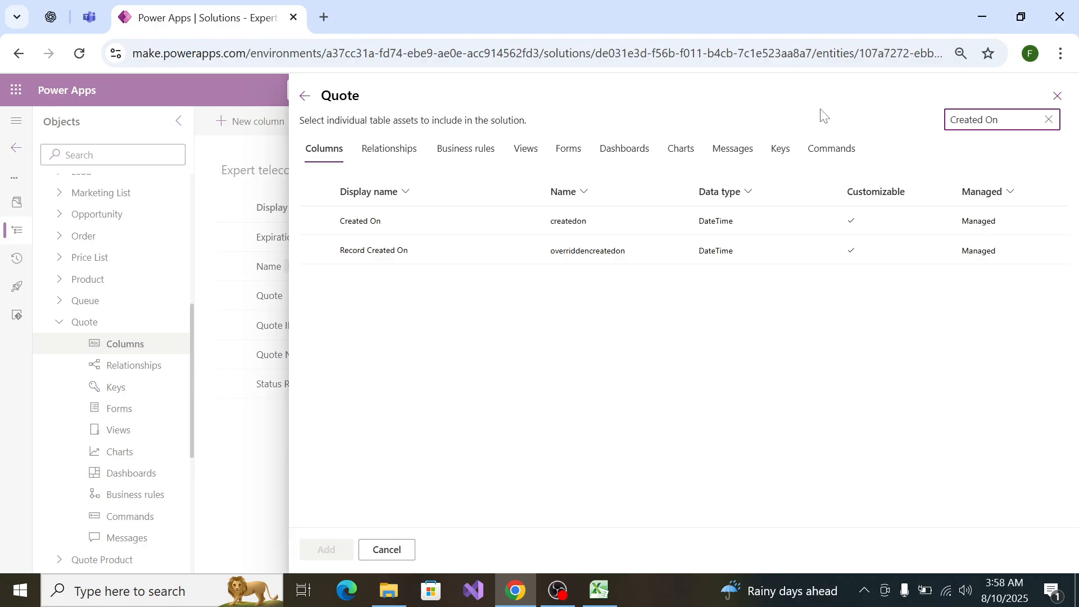
{"action": "left_click", "coordinate": [316, 221]}
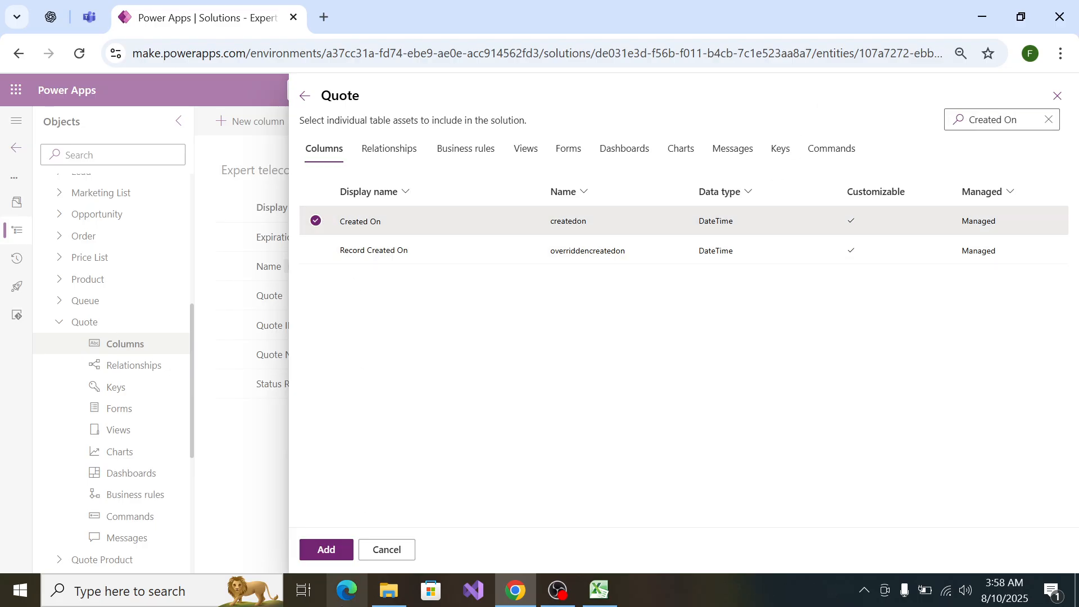
Step: Search the existing Quote columns for Owner, select it and add the selected columns to the solution
{"action": "left_click", "coordinate": [1049, 119]}
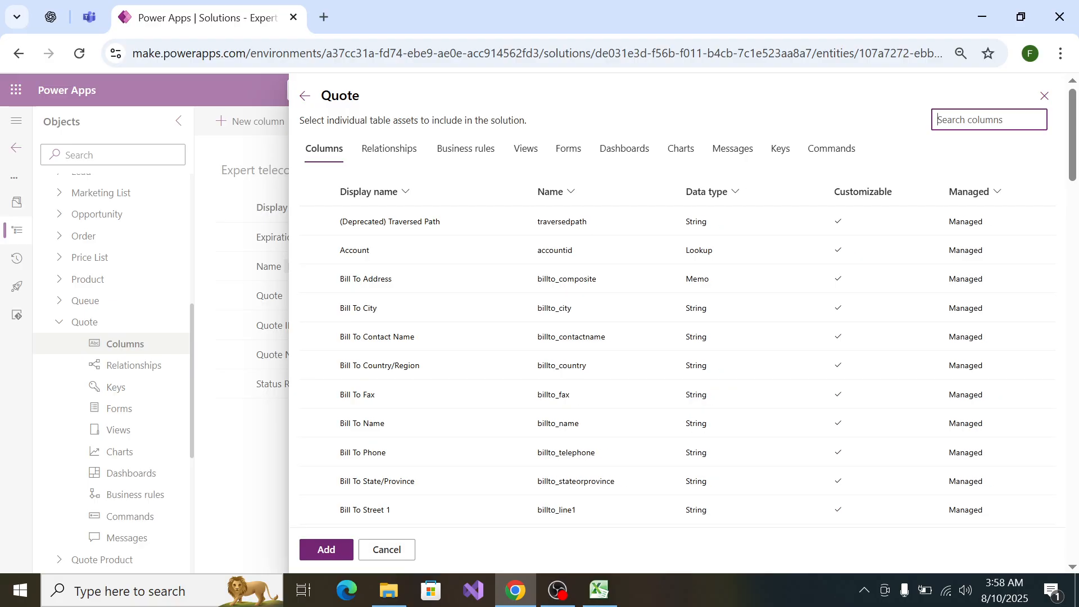
{"action": "type", "text": "Owner"}
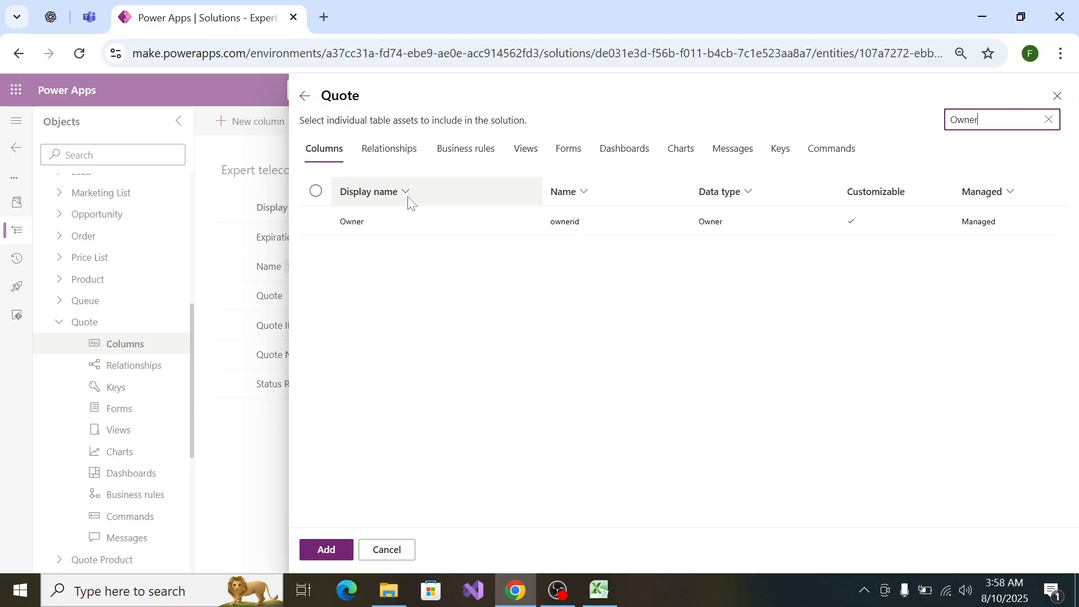
{"action": "left_click", "coordinate": [317, 221]}
{"action": "left_click", "coordinate": [333, 551]}
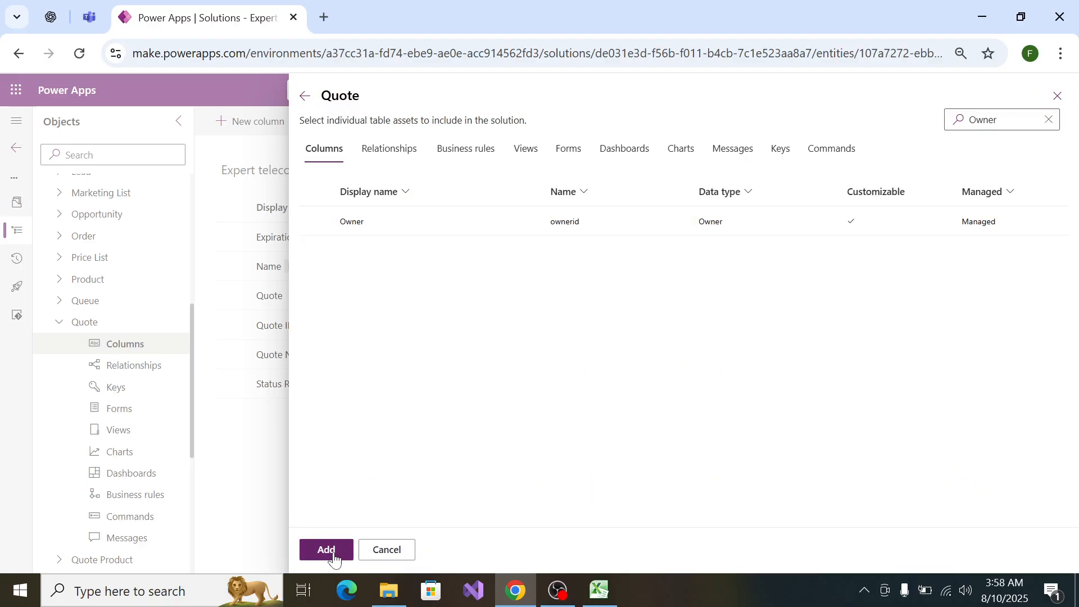
Step: Switch to the Excel specification, view the Order sheet and move the Quote sheet ahead of the Opportunity sheet
{"action": "key", "text": "alt+Tab"}
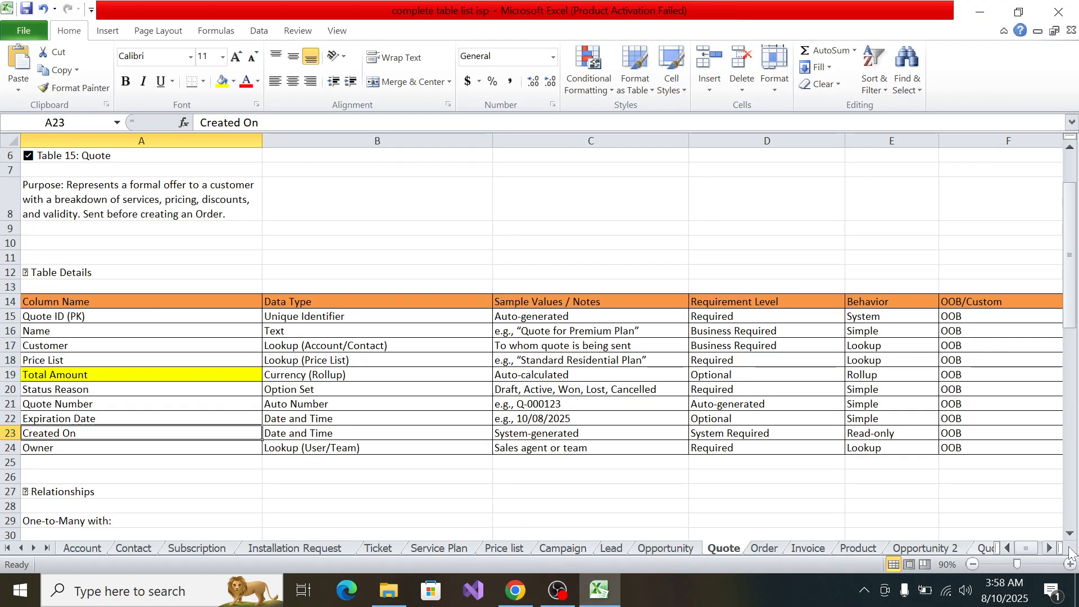
{"action": "left_click", "coordinate": [1050, 549]}
{"action": "left_click", "coordinate": [1050, 549]}
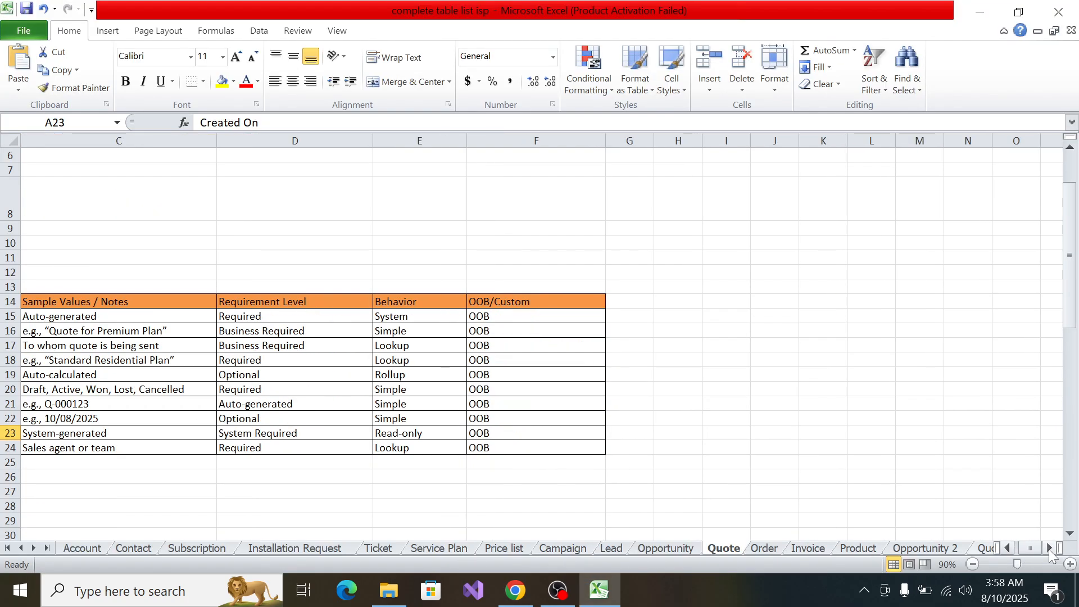
{"action": "left_click", "coordinate": [765, 549]}
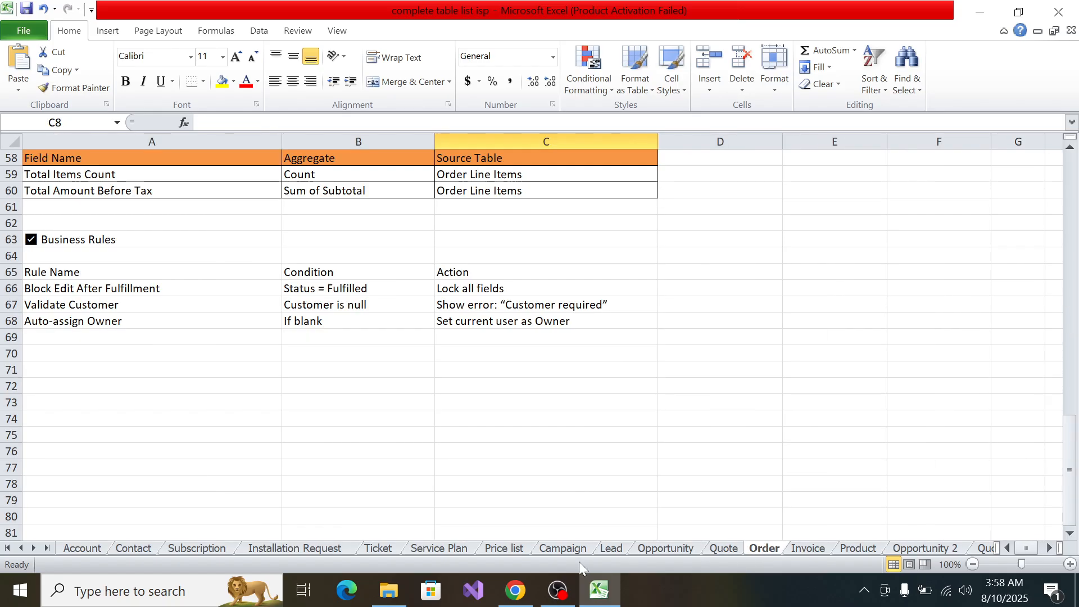
{"action": "left_click_drag", "start_coordinate": [725, 549], "coordinate": [650, 549]}
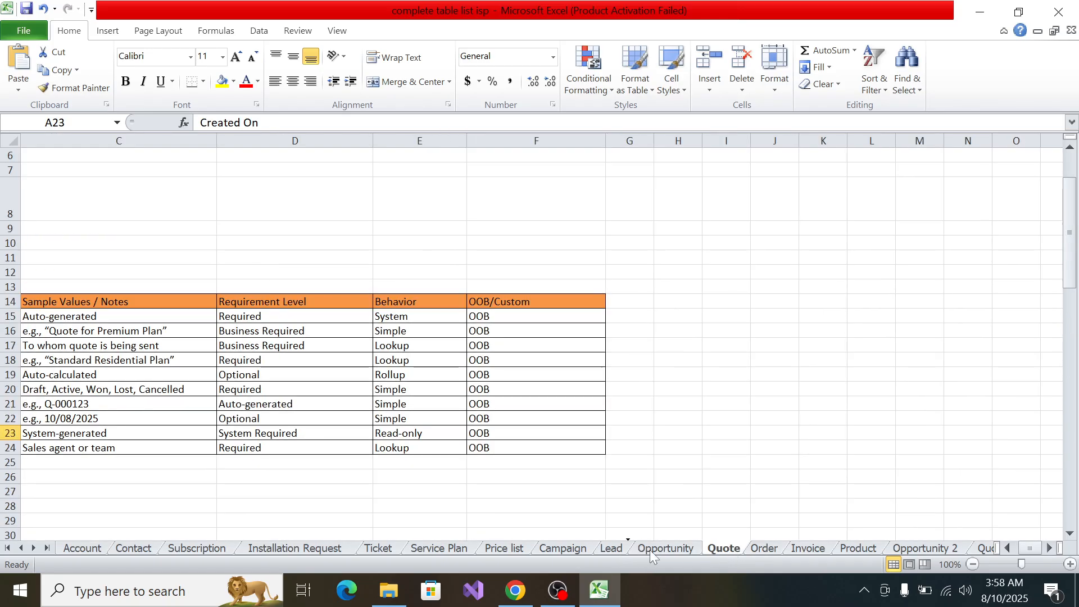
Step: Move up through the Quote sheet's column name cells and undo the workbook's last edit
{"action": "key", "text": "Up"}
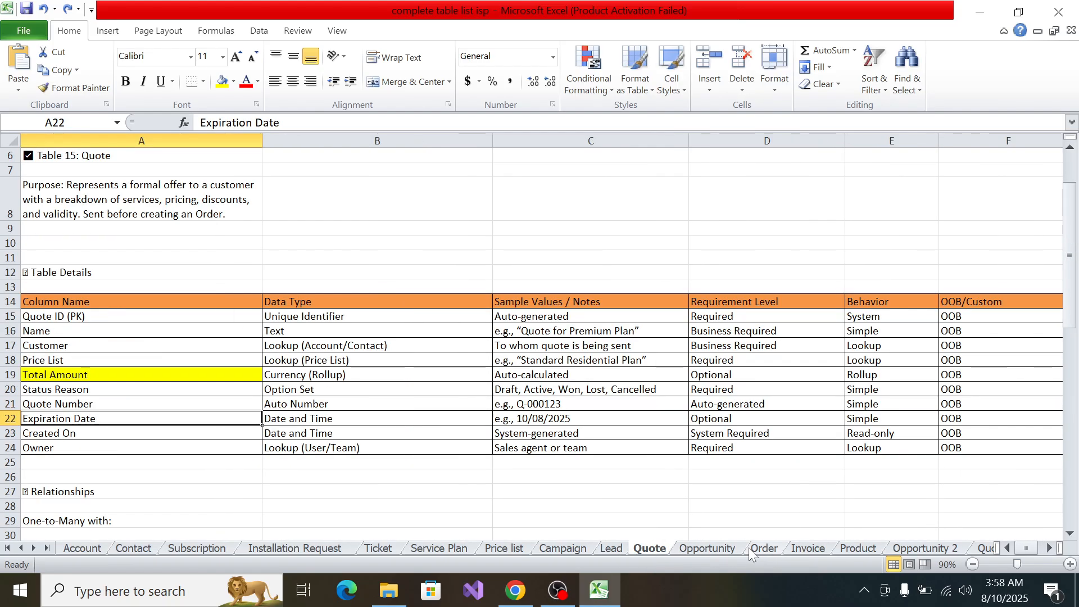
{"action": "key", "text": "Up"}
{"action": "key", "text": "Up"}
{"action": "key", "text": "Up"}
{"action": "key", "text": "ctrl+z"}
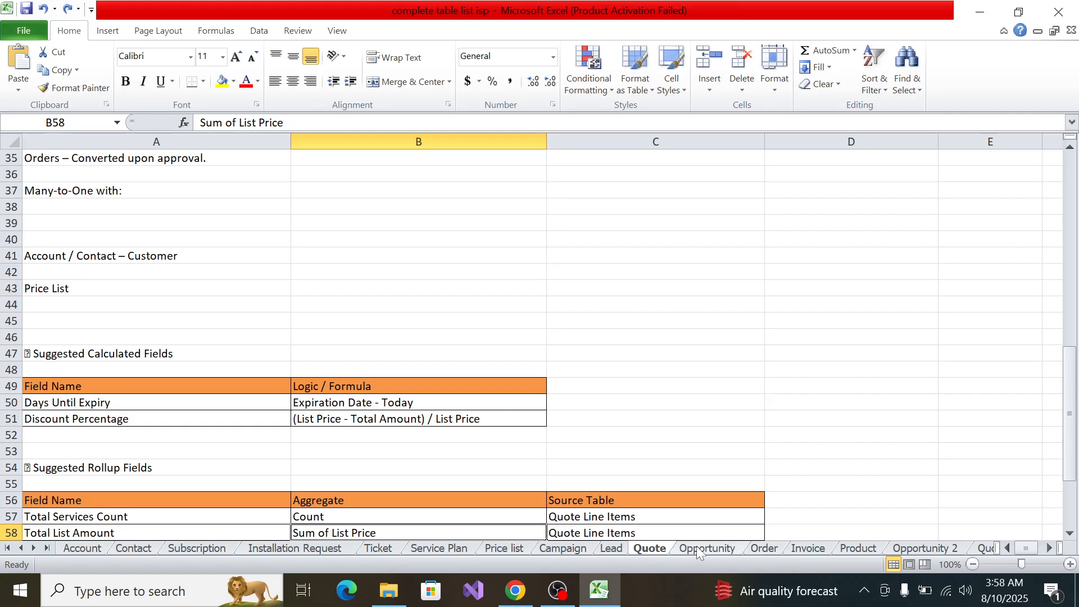
Step: Check the Quote table's column list in Power Apps, and review the Quote, Opportunity and Order sheets of the Excel specification
{"action": "key", "text": "alt+Tab"}
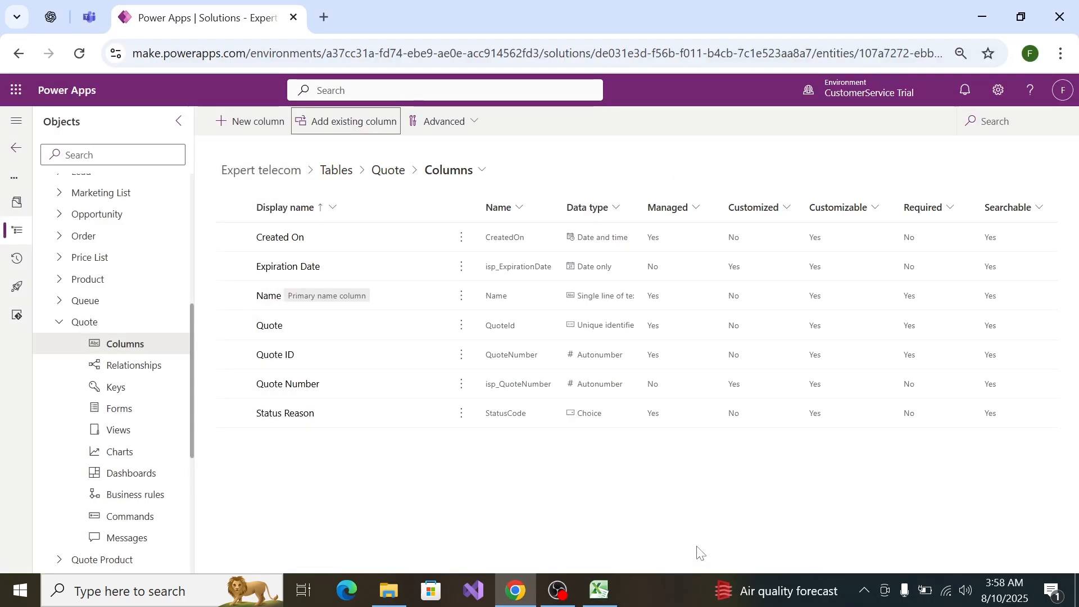
{"action": "key", "text": "alt+Tab"}
{"action": "scroll", "coordinate": [773, 444], "scroll_direction": "down", "scroll_amount": 4}
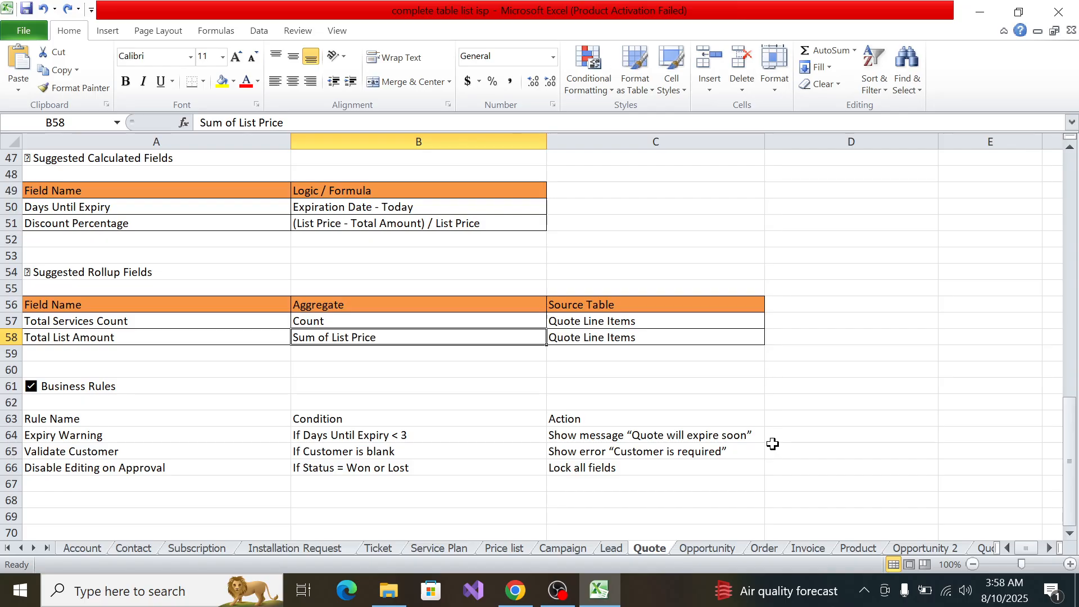
{"action": "left_click", "coordinate": [718, 548]}
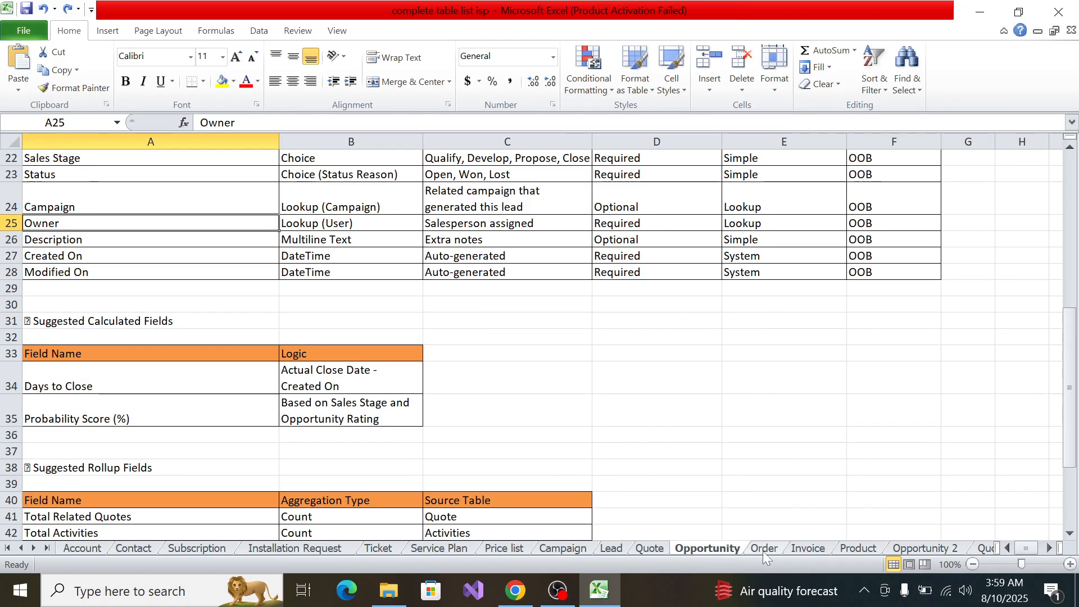
{"action": "left_click", "coordinate": [763, 550]}
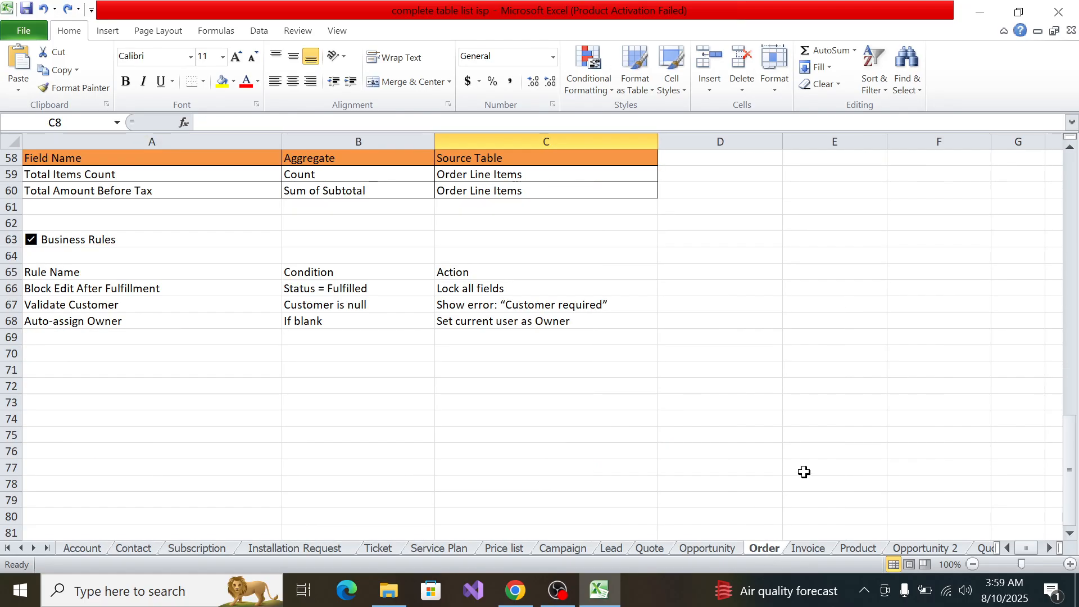
Step: Browse the specification's remaining sheets from Quote Line Item to Ui mapping and insert a blank worksheet at the end
{"action": "left_click", "coordinate": [1049, 549]}
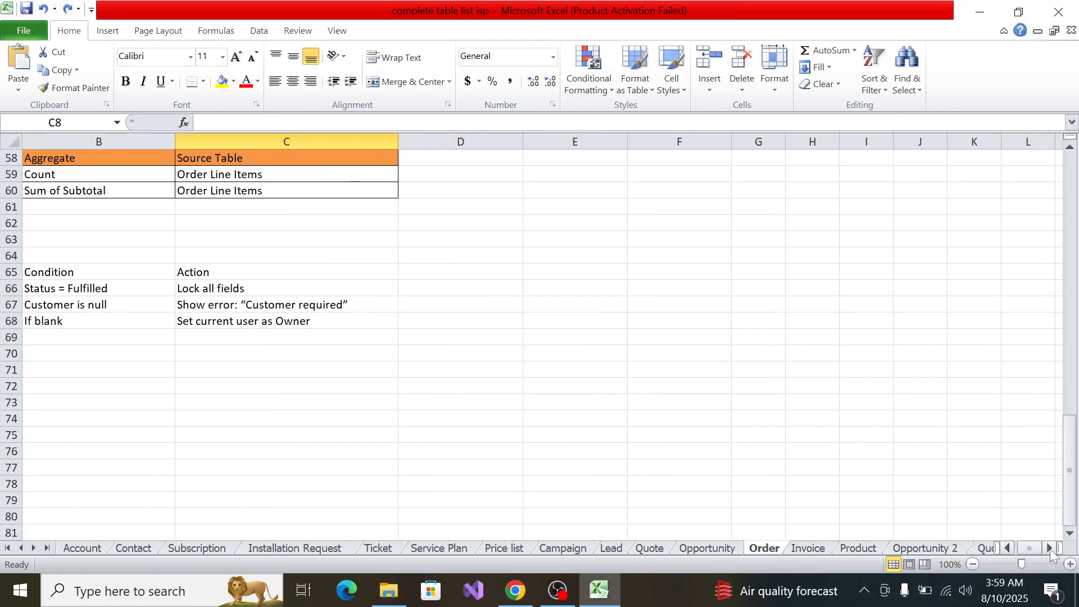
{"action": "left_click", "coordinate": [1050, 549]}
{"action": "left_click", "coordinate": [980, 547]}
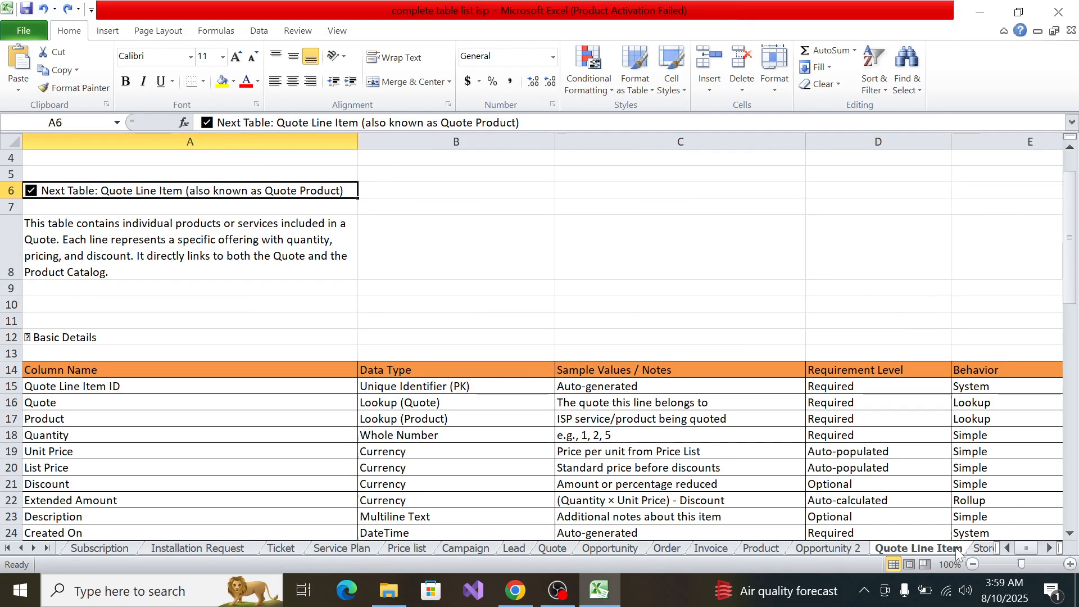
{"action": "left_click", "coordinate": [981, 549]}
{"action": "left_click", "coordinate": [982, 549]}
{"action": "left_click", "coordinate": [982, 550]}
{"action": "left_click", "coordinate": [982, 550]}
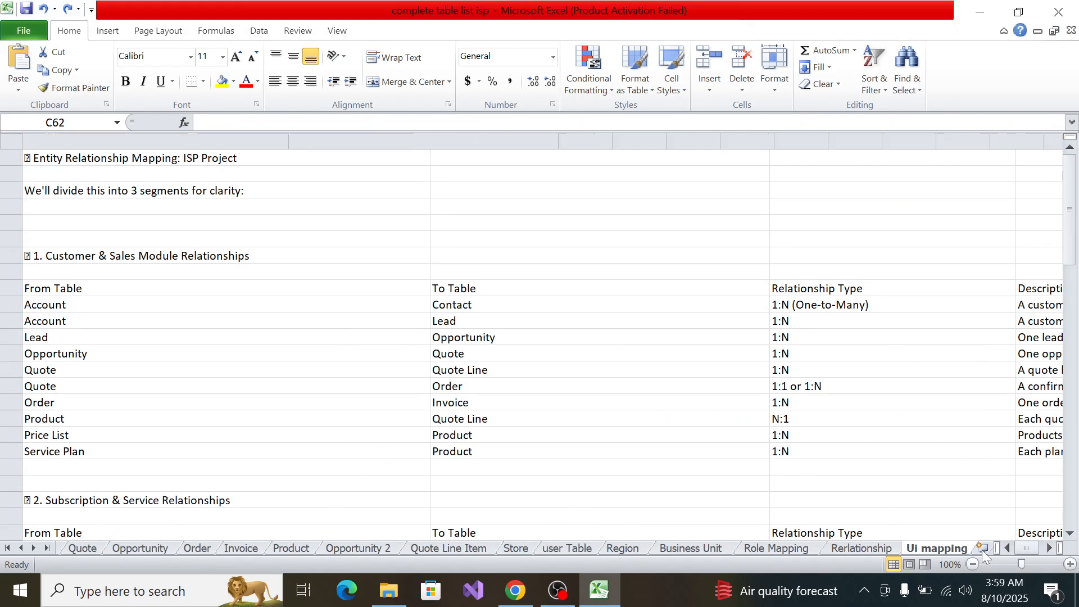
{"action": "left_click", "coordinate": [982, 550]}
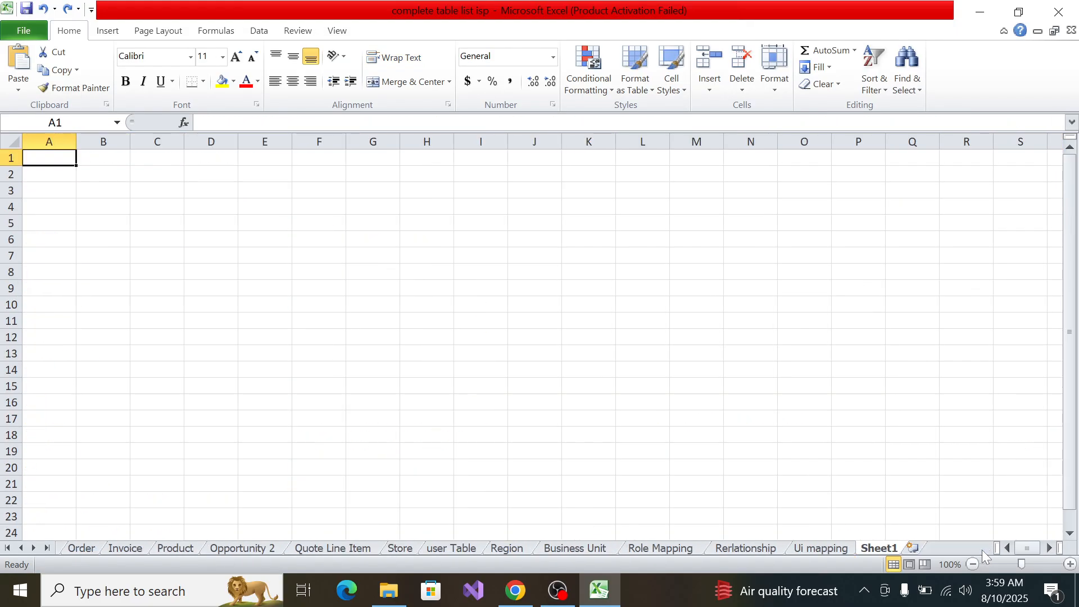
Step: Review the specification's Order sheet from the business rules up to the table details, ending at the Order ID (PK) row
{"action": "left_click", "coordinate": [90, 549]}
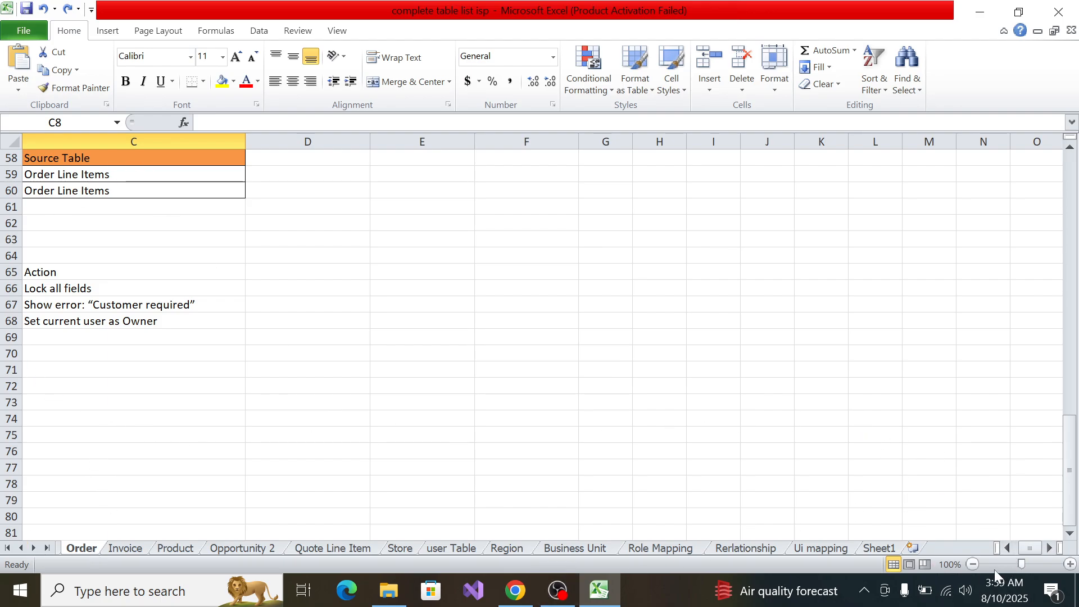
{"action": "left_click", "coordinate": [973, 564]}
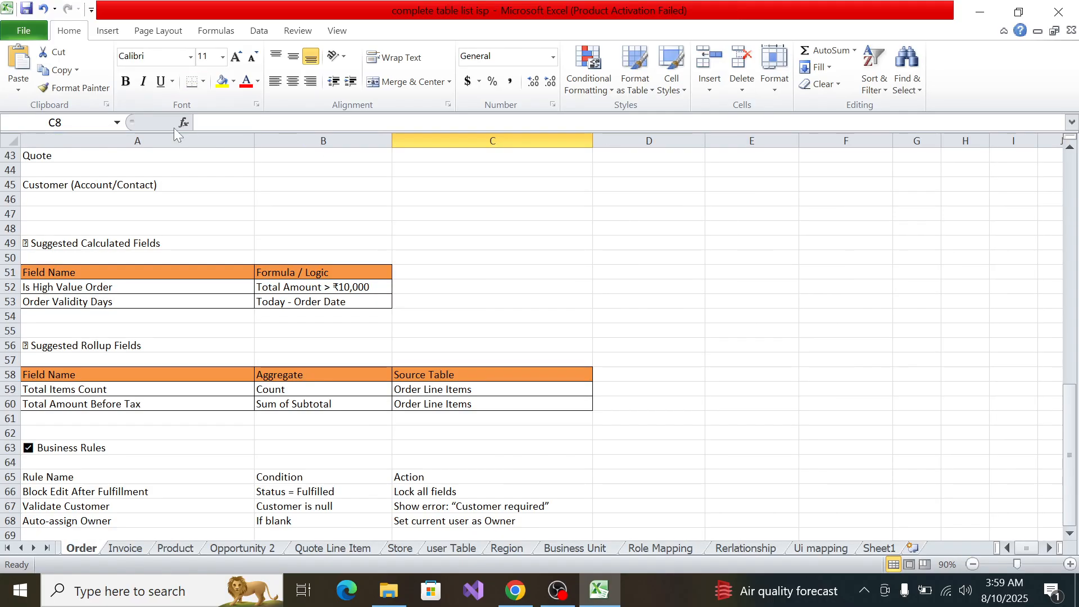
{"action": "left_click", "coordinate": [116, 186]}
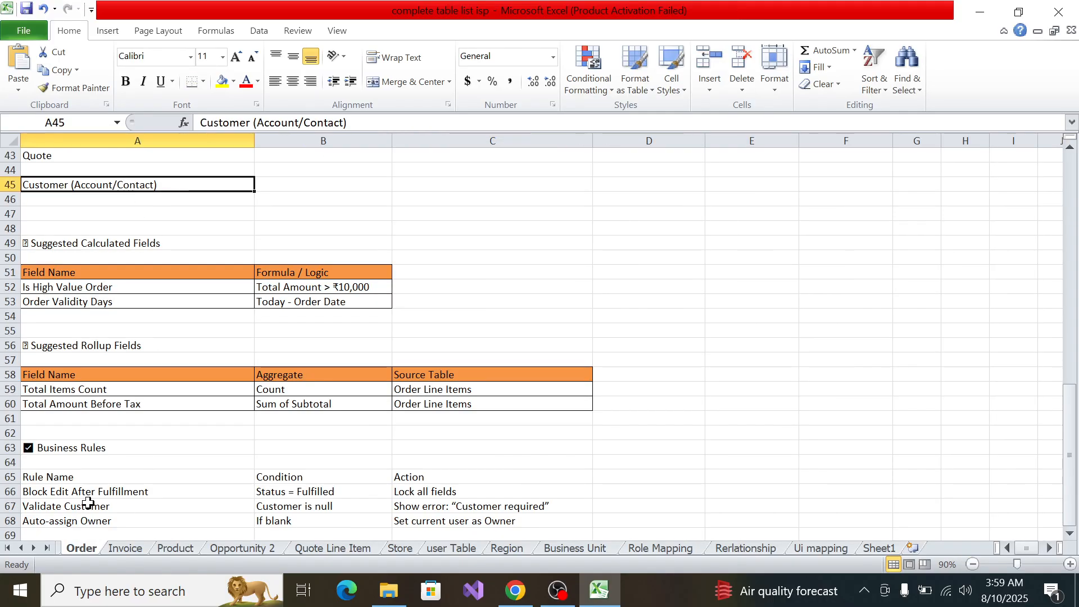
{"action": "left_click", "coordinate": [61, 517]}
{"action": "left_click_drag", "start_coordinate": [61, 517], "coordinate": [104, 506]}
{"action": "left_click", "coordinate": [89, 519]}
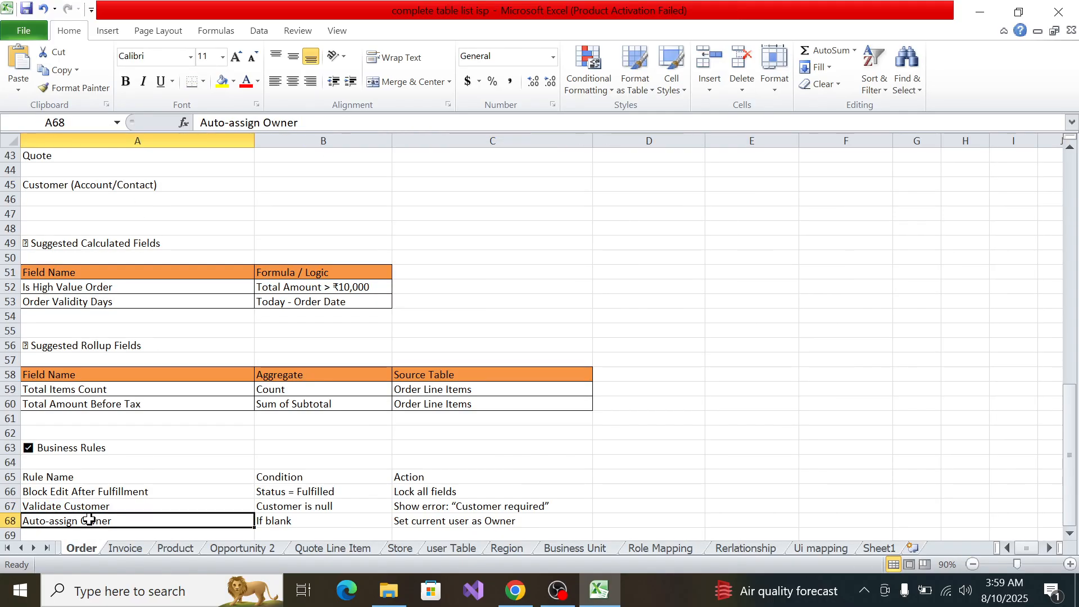
{"action": "key", "text": "Down"}
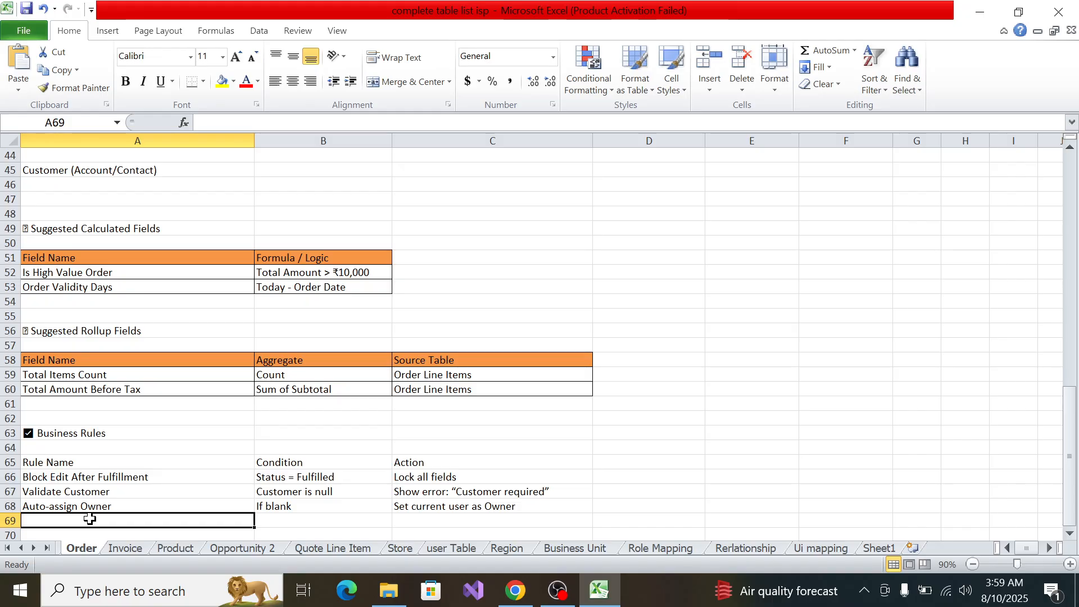
{"action": "scroll", "coordinate": [174, 351], "scroll_direction": "up", "scroll_amount": 14}
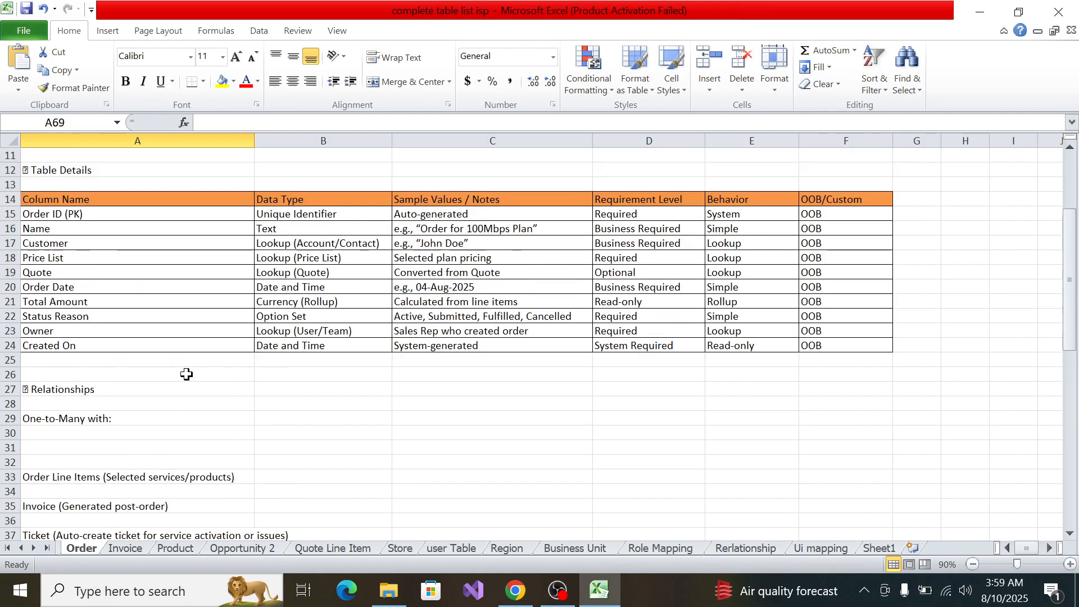
{"action": "scroll", "coordinate": [193, 368], "scroll_direction": "down", "scroll_amount": 2}
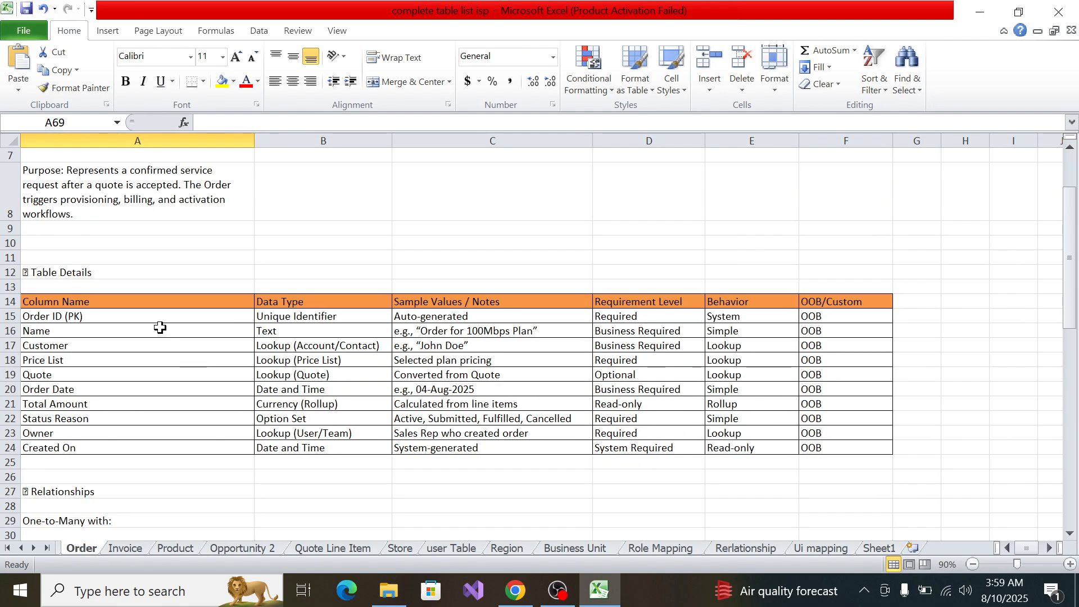
{"action": "left_click", "coordinate": [93, 320]}
Step: Switch to Power Apps, collapse the Quote and Service Plan tables in the object tree and open the Order table's columns
{"action": "key", "text": "alt+Tab"}
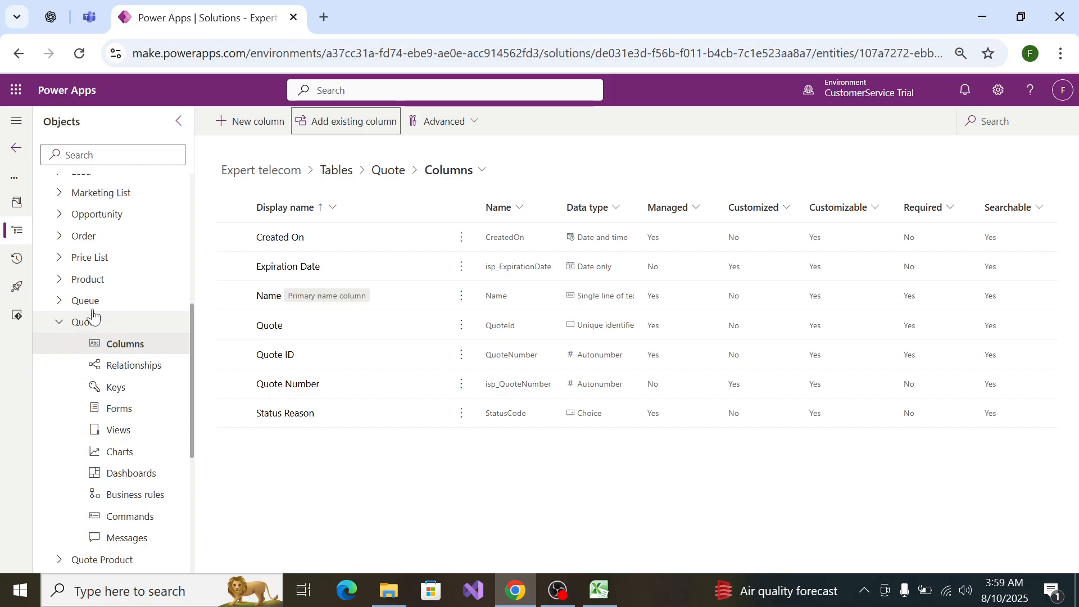
{"action": "left_click", "coordinate": [59, 322]}
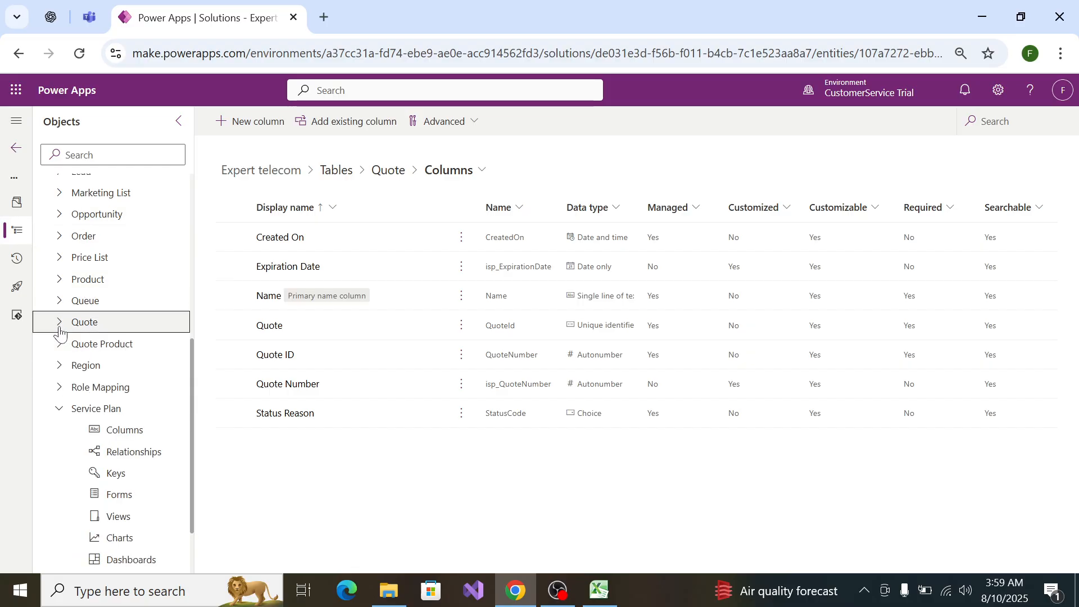
{"action": "scroll", "coordinate": [58, 402], "scroll_direction": "down", "scroll_amount": 2}
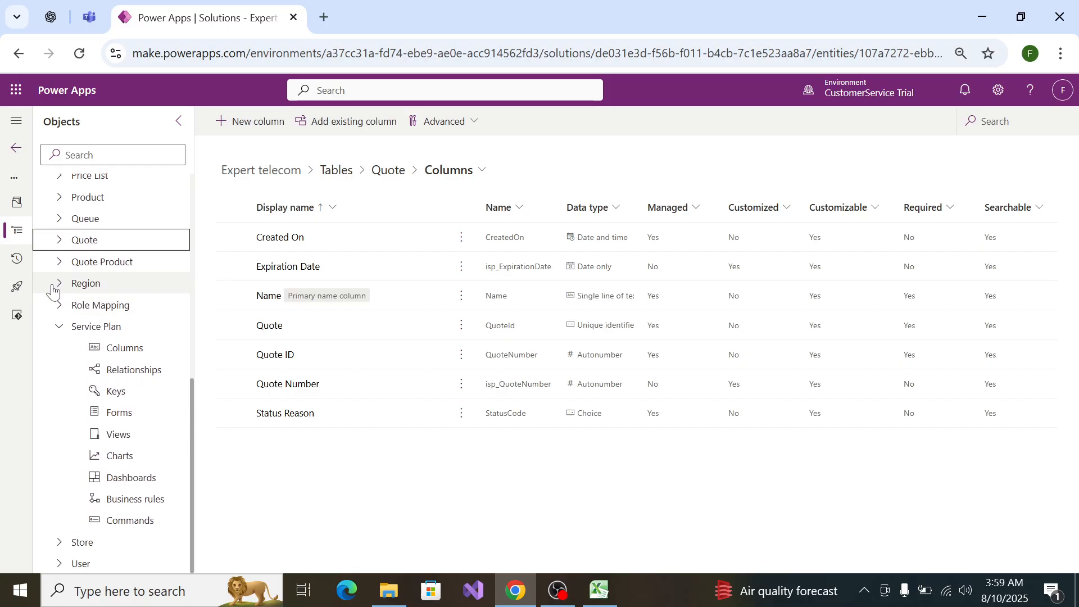
{"action": "left_click", "coordinate": [58, 329]}
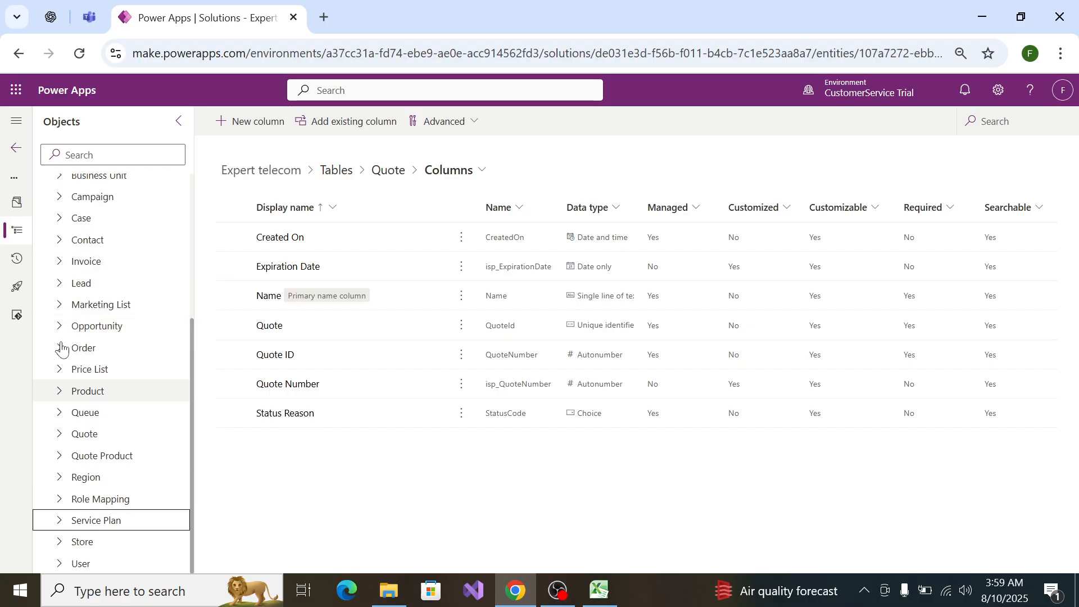
{"action": "scroll", "coordinate": [62, 326], "scroll_direction": "up", "scroll_amount": 5}
{"action": "scroll", "coordinate": [101, 382], "scroll_direction": "down", "scroll_amount": 4}
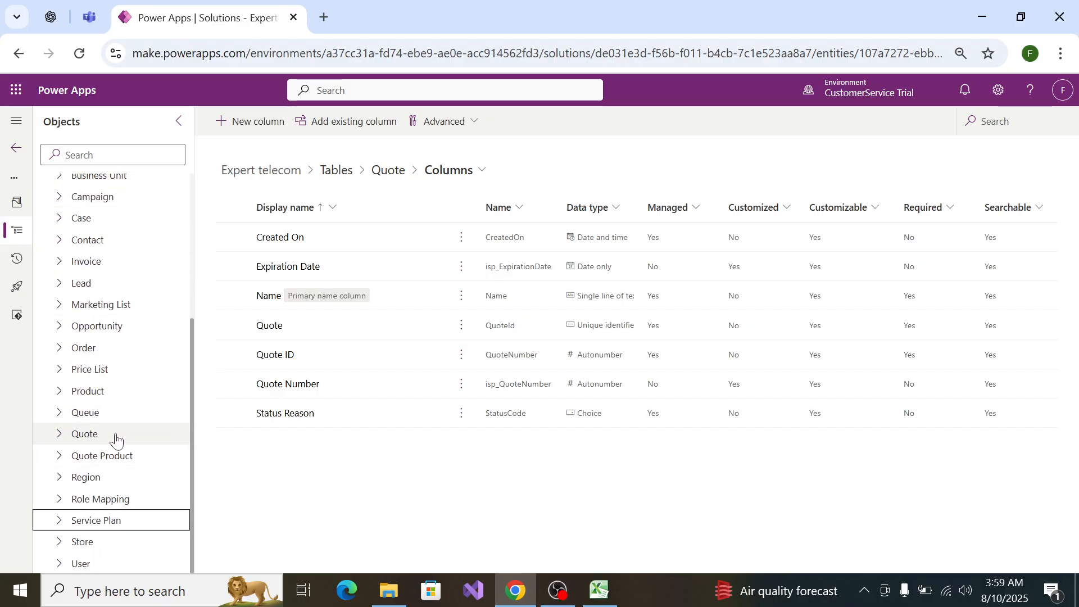
{"action": "left_click", "coordinate": [59, 347]}
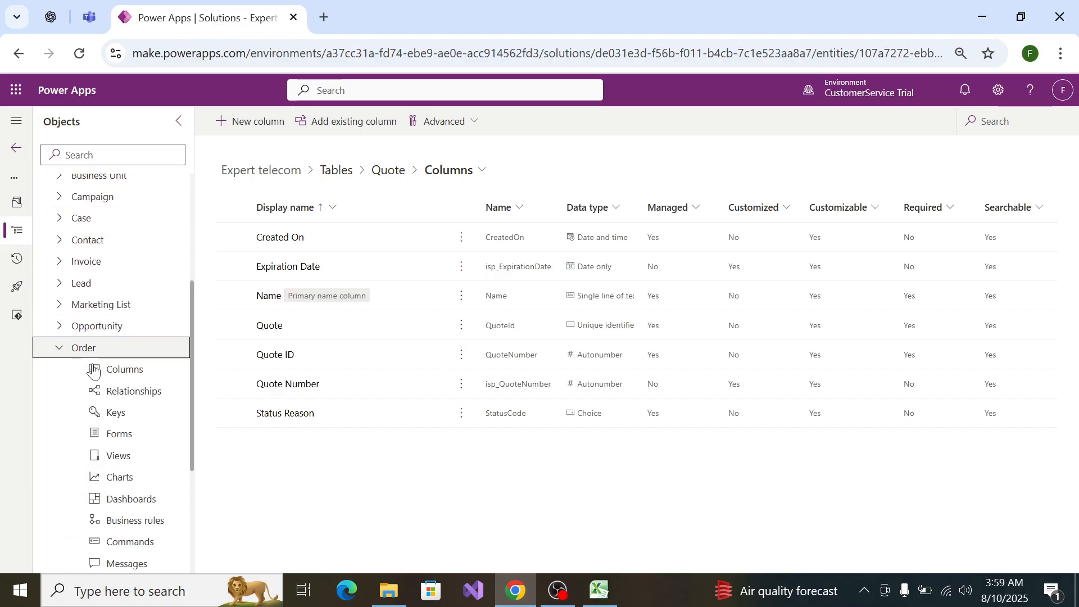
{"action": "left_click", "coordinate": [126, 376]}
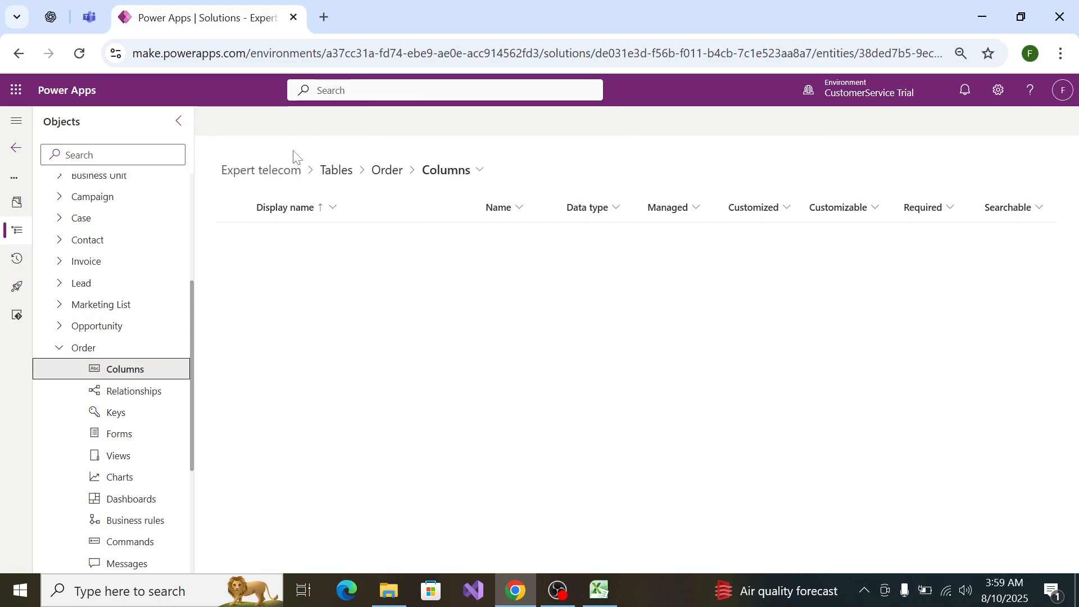
Step: Start adding existing columns to the Order table and select the unique identifier column Order (salesorderid)
{"action": "left_click", "coordinate": [345, 121]}
{"action": "key", "text": "alt+Tab"}
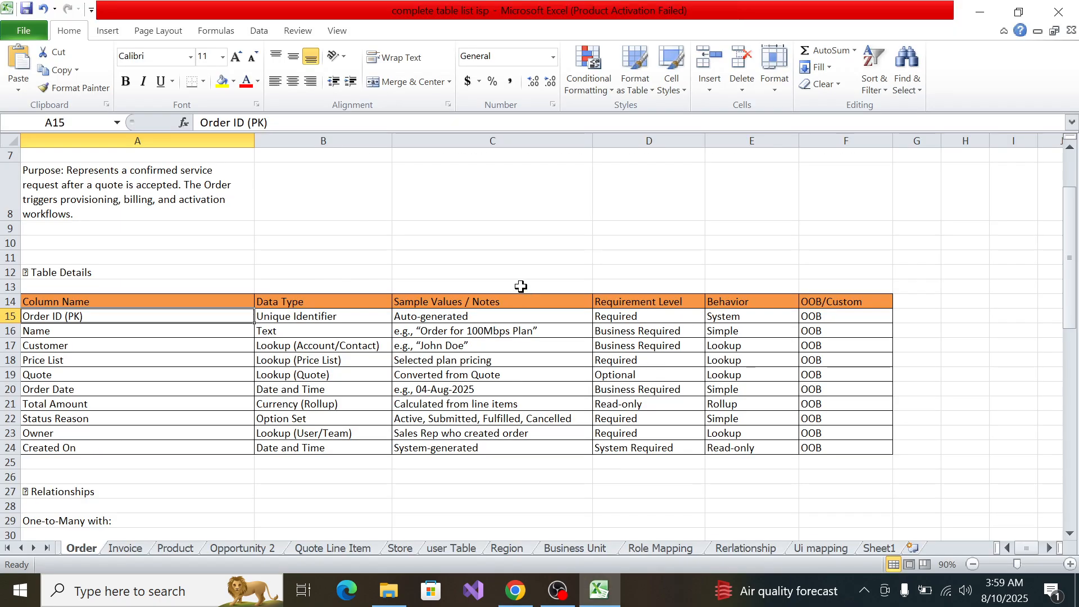
{"action": "key", "text": "alt+Tab"}
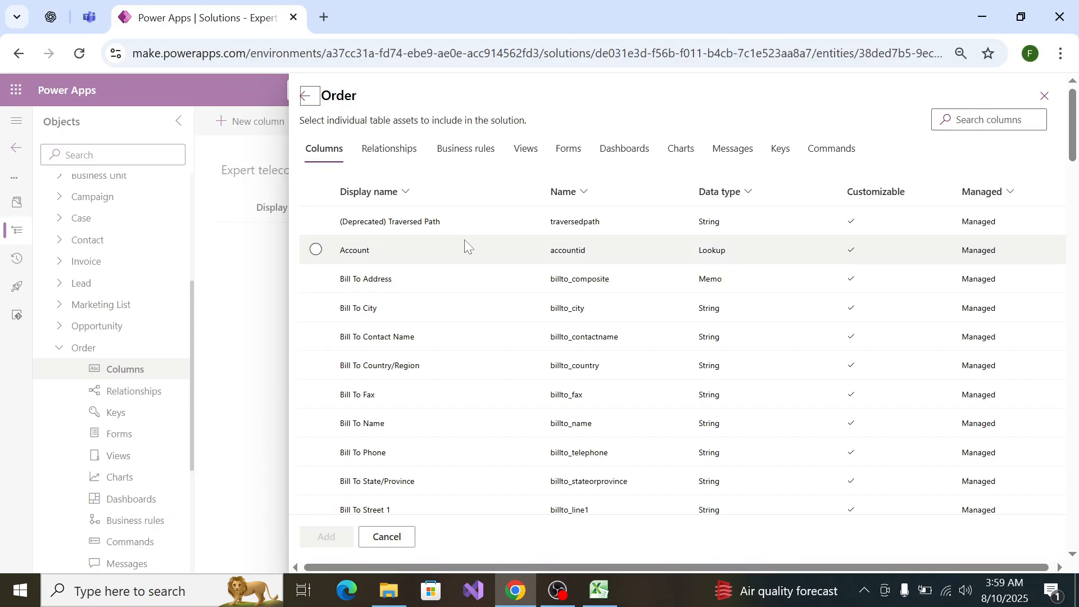
{"action": "scroll", "coordinate": [585, 444], "scroll_direction": "down", "scroll_amount": 5}
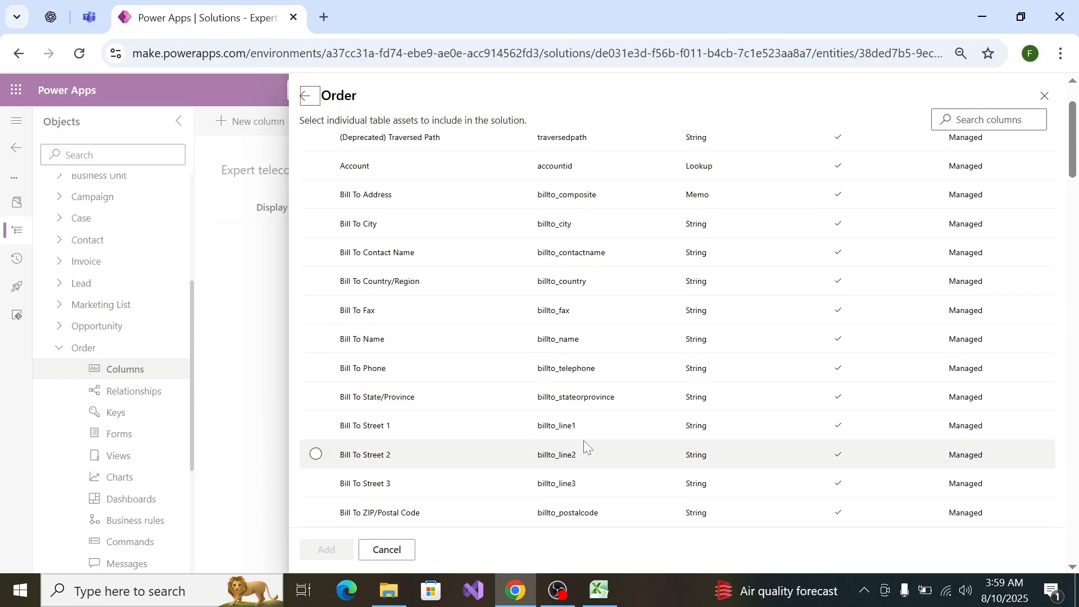
{"action": "scroll", "coordinate": [585, 444], "scroll_direction": "down", "scroll_amount": 15}
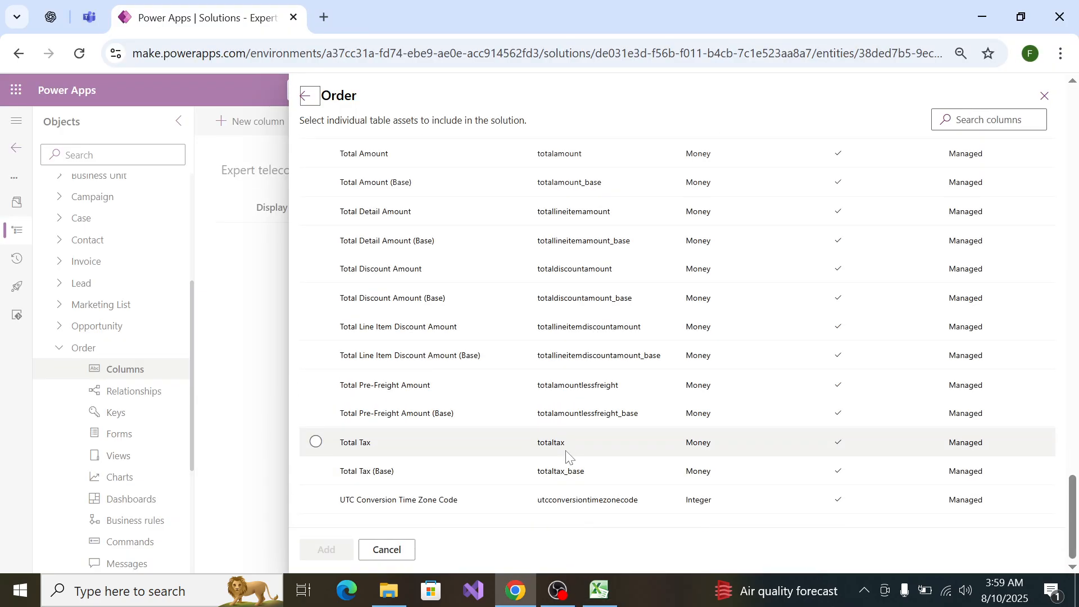
{"action": "scroll", "coordinate": [544, 280], "scroll_direction": "up", "scroll_amount": 12}
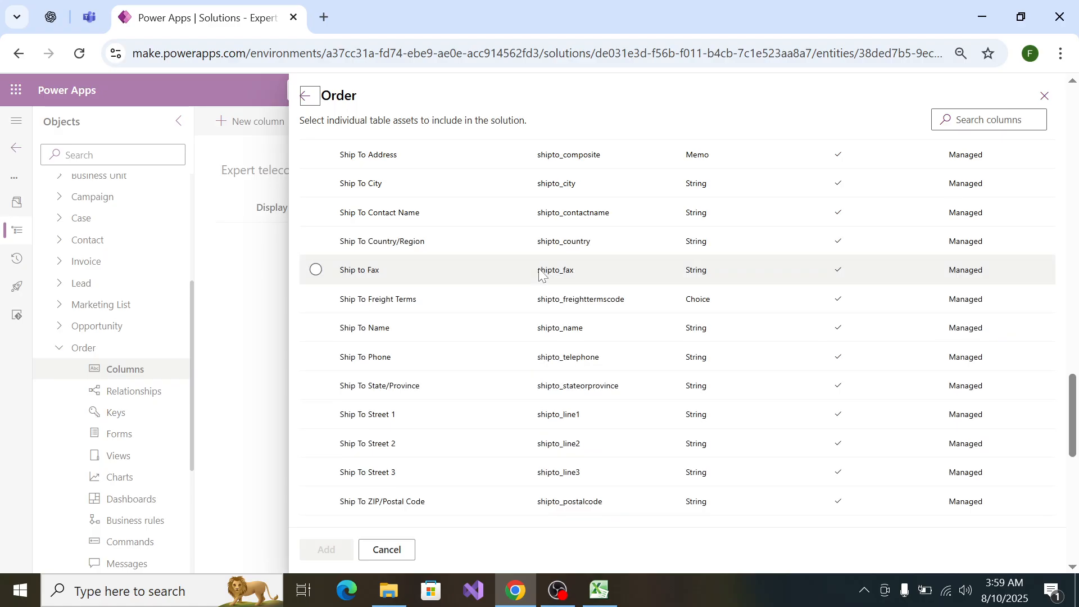
{"action": "scroll", "coordinate": [541, 275], "scroll_direction": "down", "scroll_amount": 6}
{"action": "scroll", "coordinate": [541, 275], "scroll_direction": "down", "scroll_amount": 5}
{"action": "scroll", "coordinate": [541, 276], "scroll_direction": "up", "scroll_amount": 15}
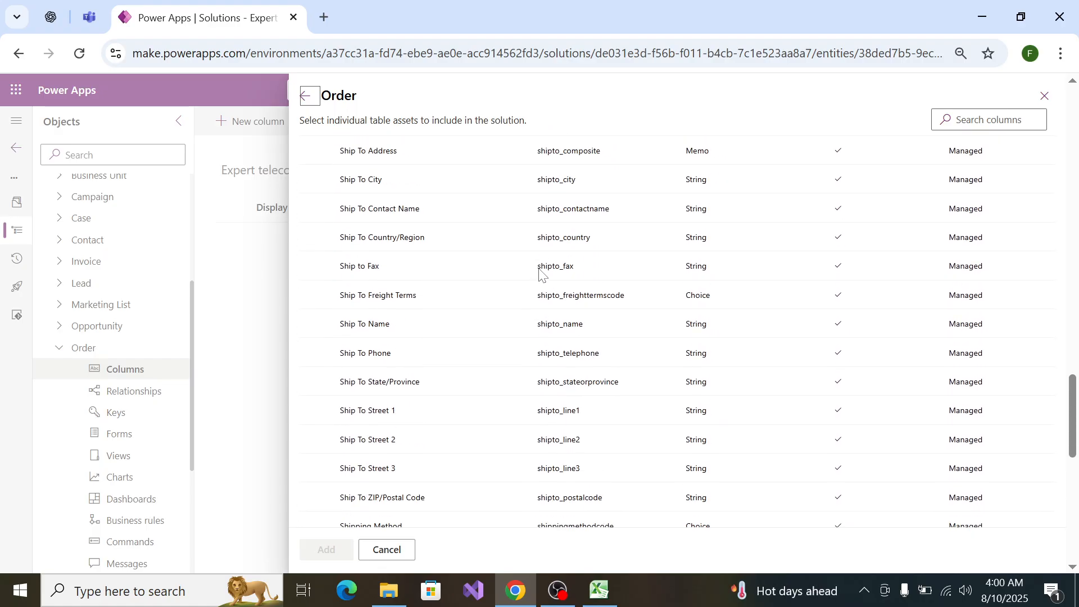
{"action": "scroll", "coordinate": [541, 275], "scroll_direction": "up", "scroll_amount": 5}
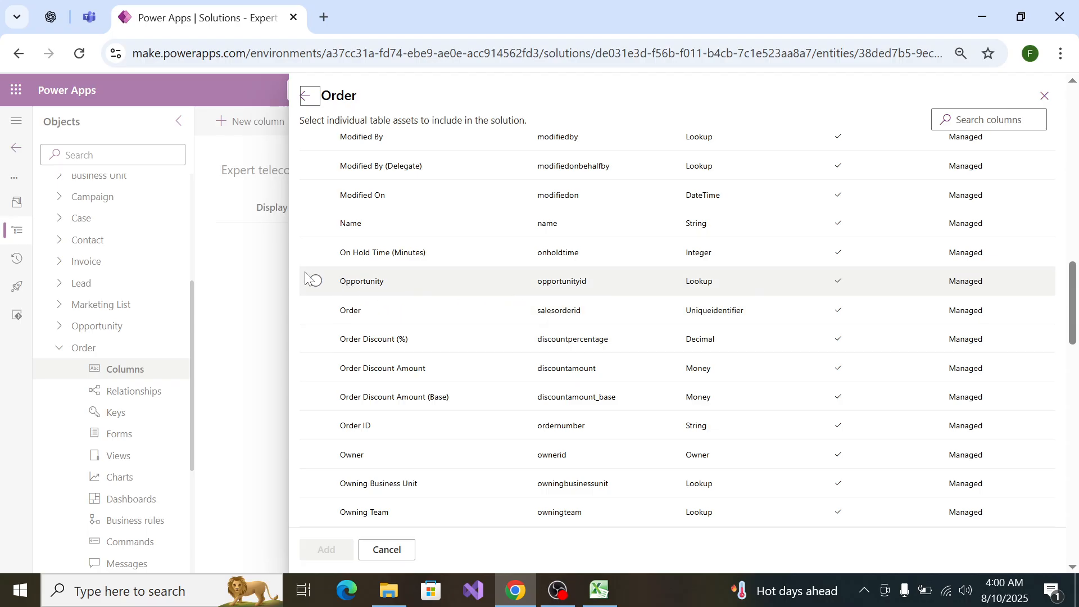
{"action": "left_click", "coordinate": [329, 314]}
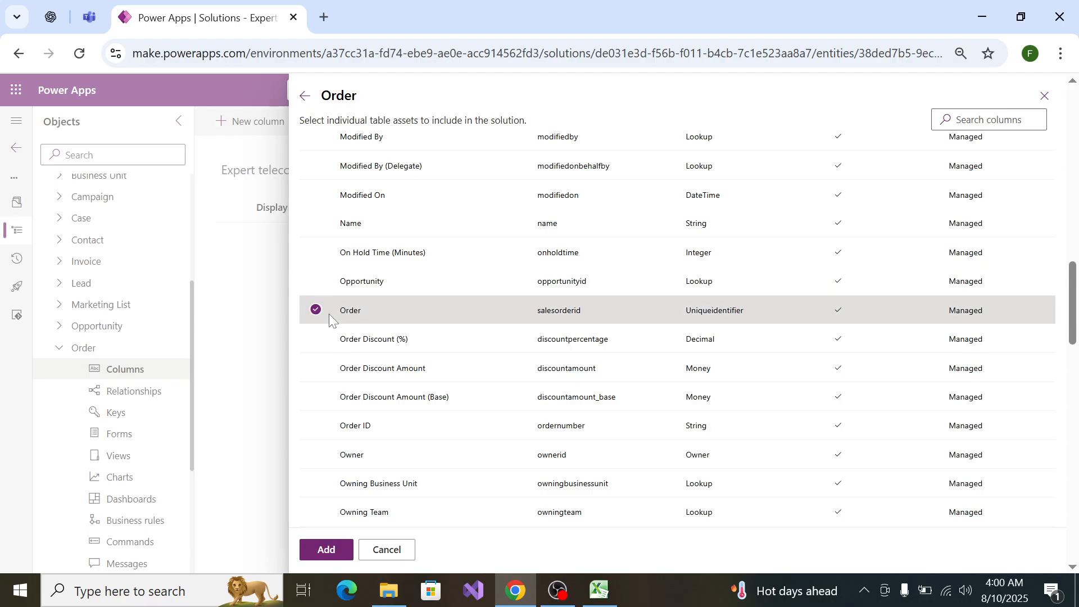
Step: Check the next column in the Excel specification, search the Order table's existing columns for "Name" and select the Name column
{"action": "key", "text": "alt+Tab"}
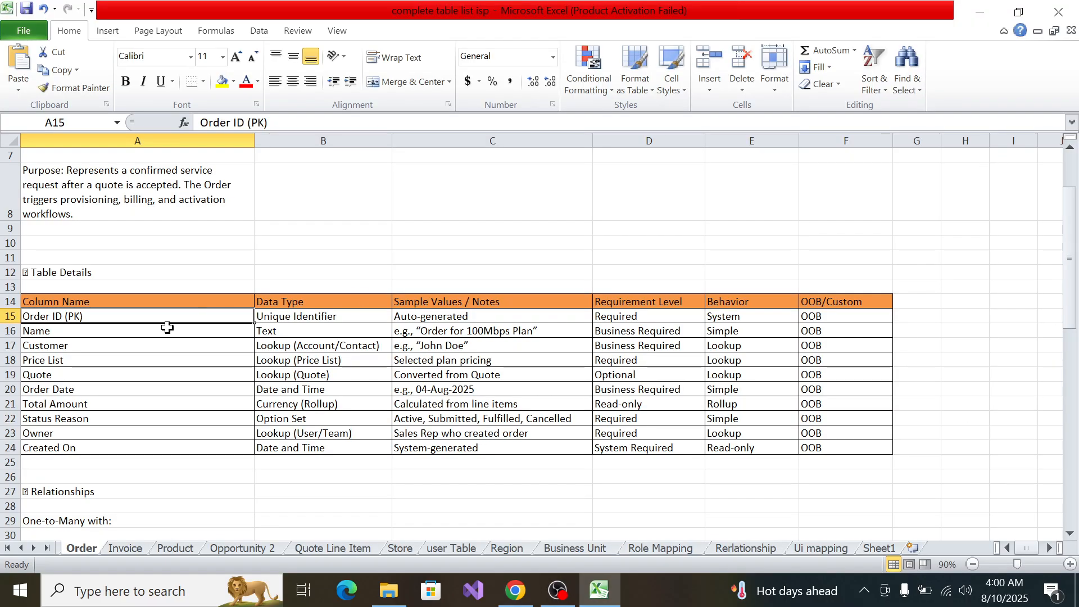
{"action": "key", "text": "alt+Tab"}
{"action": "left_click", "coordinate": [956, 120]}
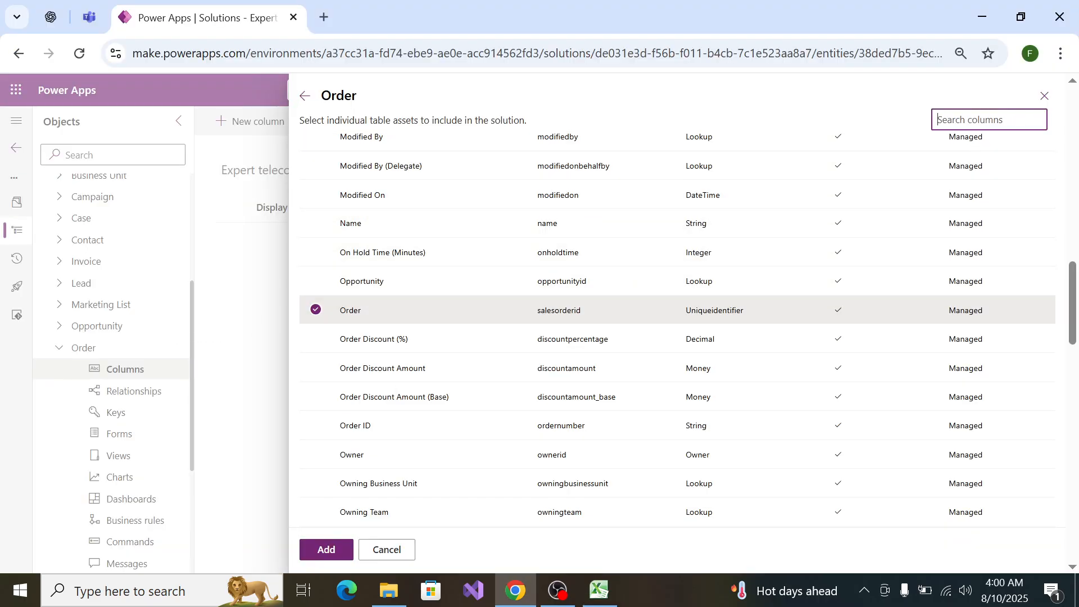
{"action": "type", "text": "Name"}
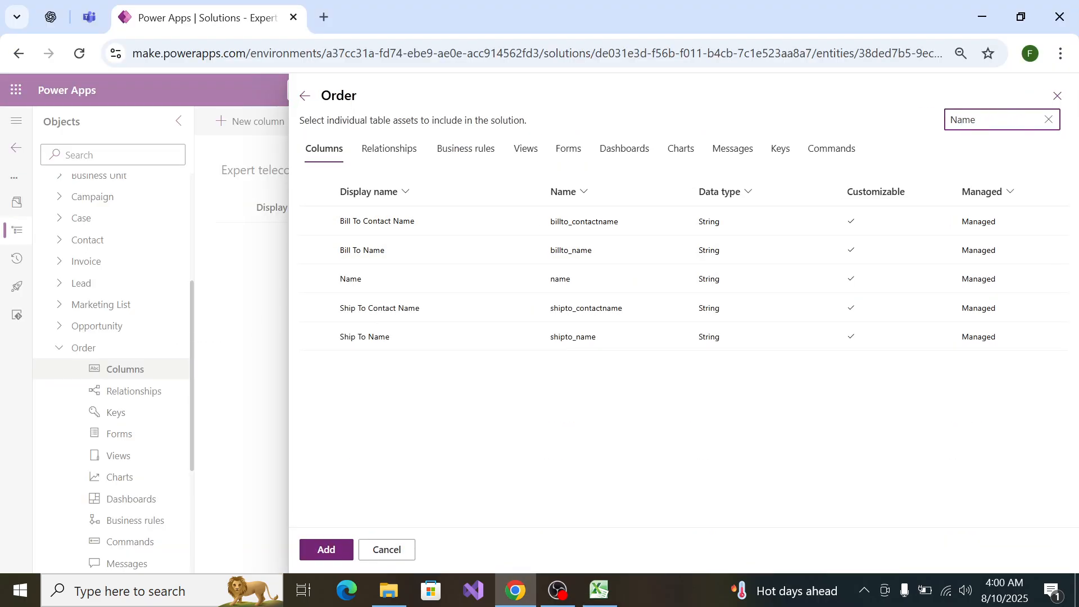
{"action": "left_click", "coordinate": [316, 279]}
Step: Consult the Excel specification again, search the existing Order columns for "Price" and select the Price List lookup
{"action": "key", "text": "alt+Tab"}
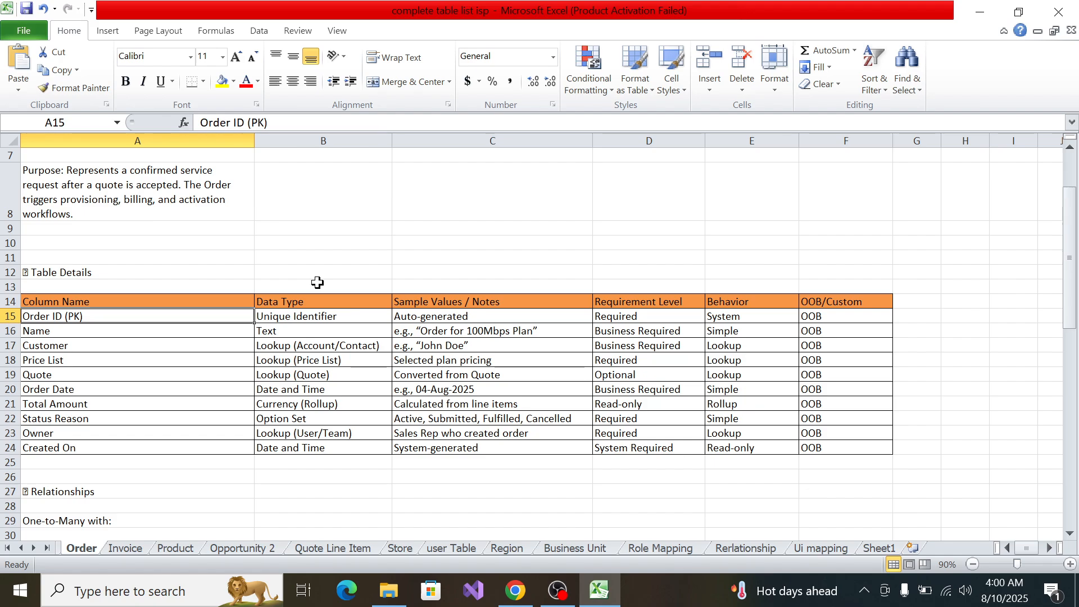
{"action": "key", "text": "alt+Tab"}
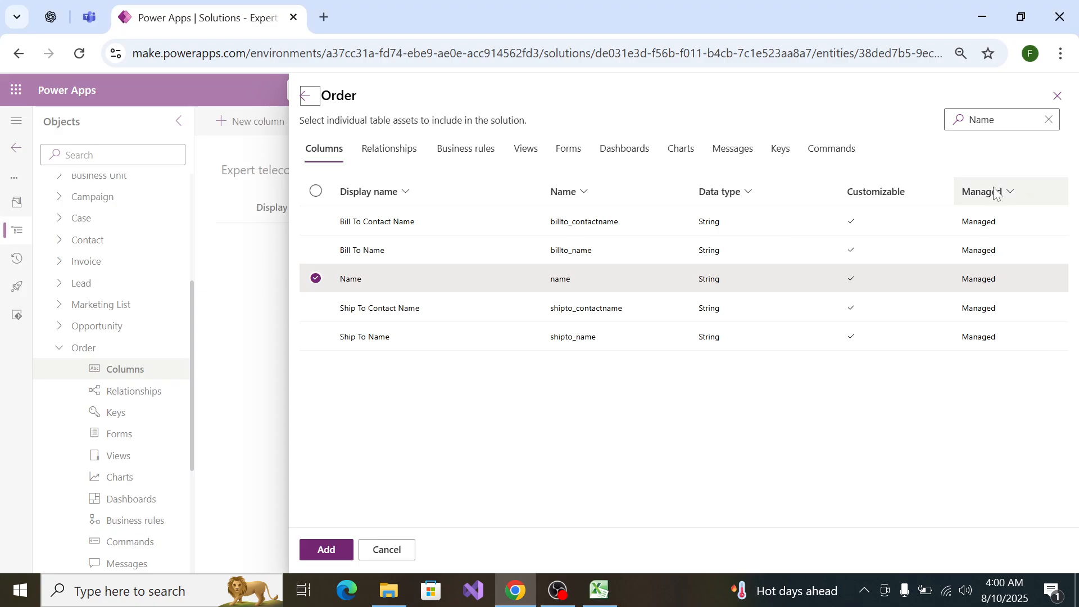
{"action": "left_click", "coordinate": [1048, 120]}
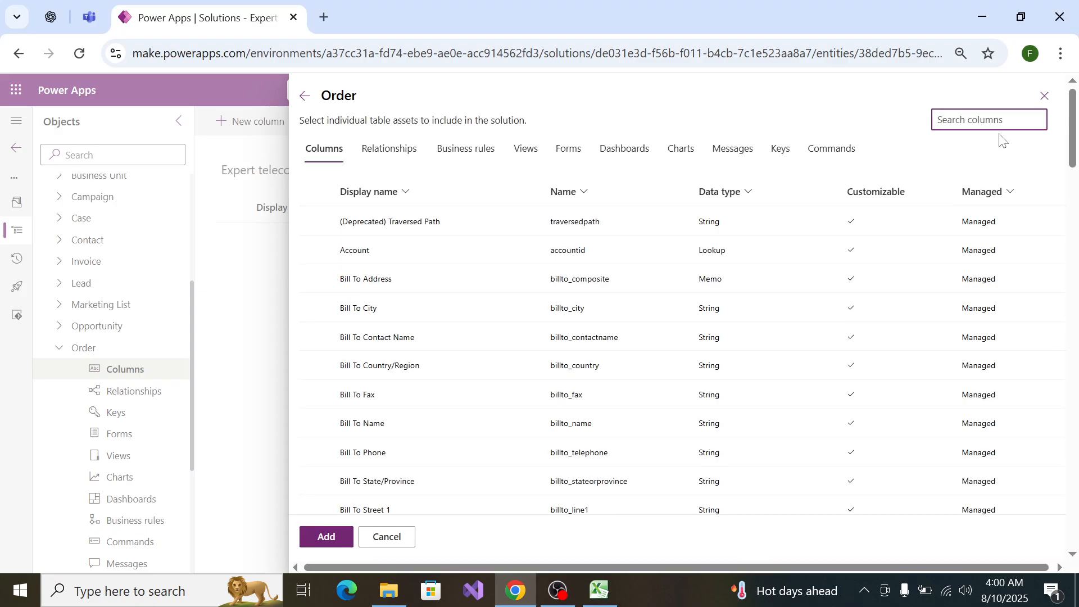
{"action": "type", "text": "Price"}
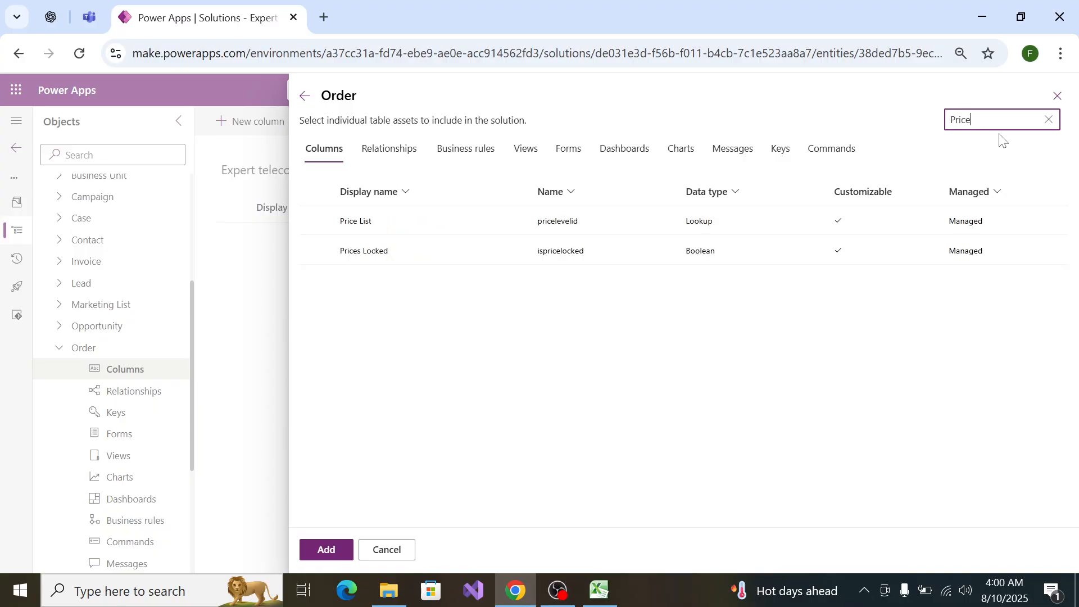
{"action": "left_click", "coordinate": [317, 222]}
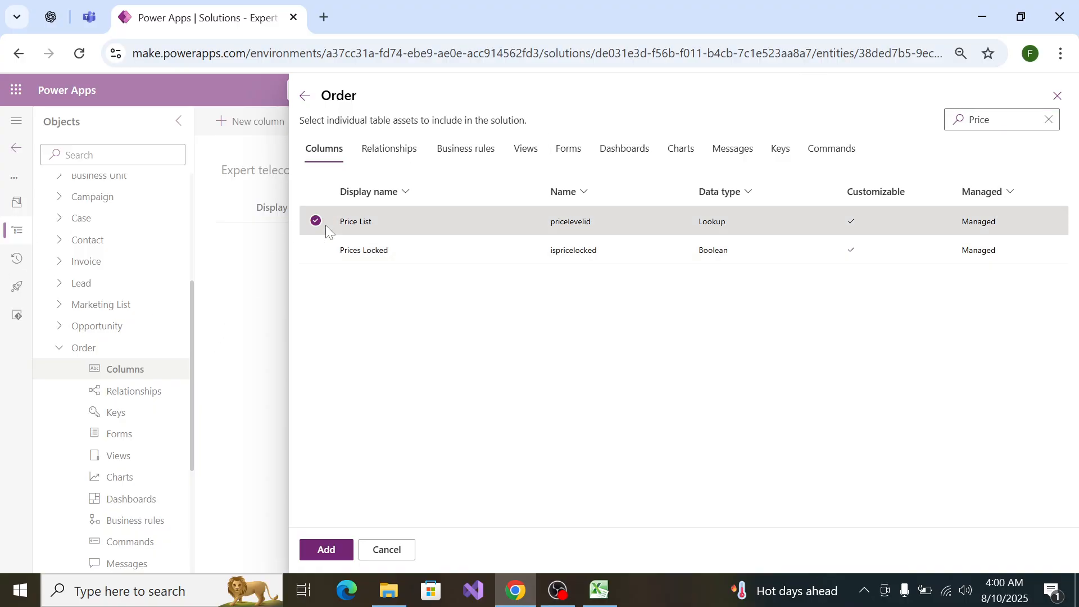
Step: Search the existing Order columns for "quote" and select the Quote lookup column
{"action": "left_click", "coordinate": [1048, 120]}
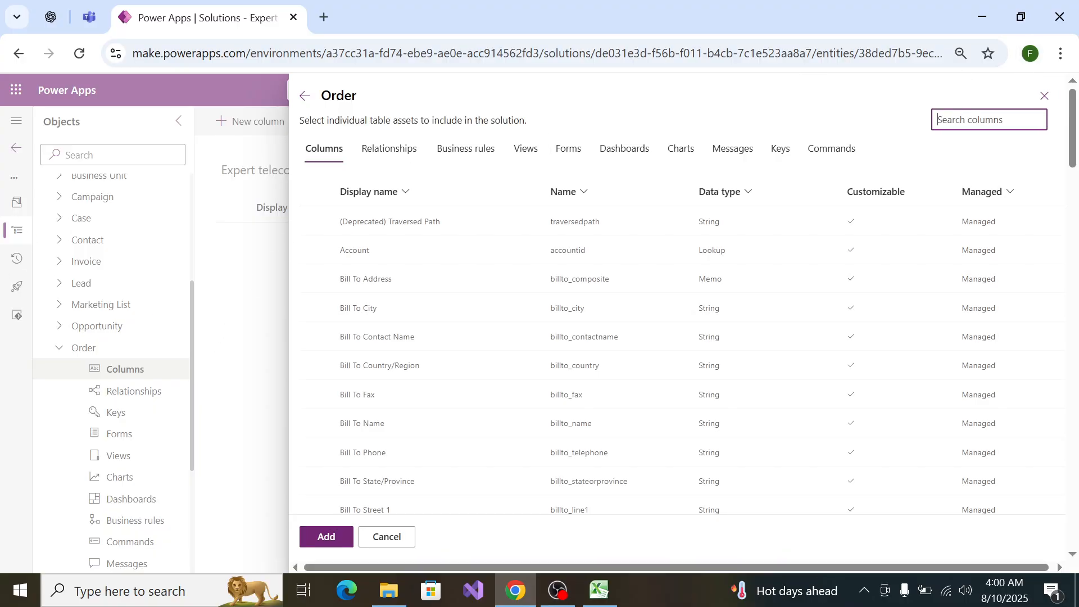
{"action": "type", "text": "quote"}
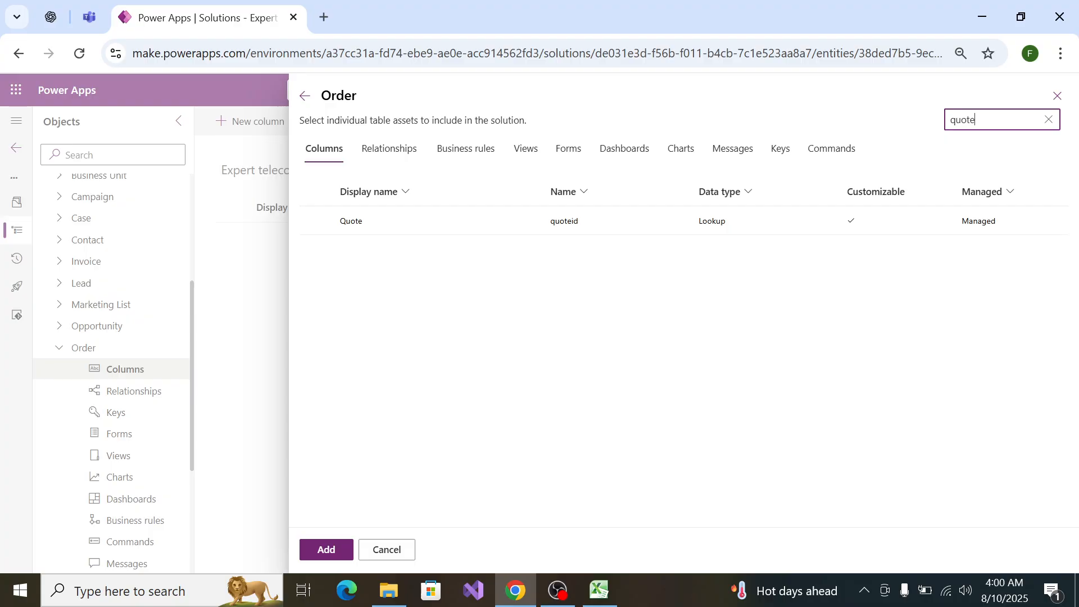
{"action": "left_click", "coordinate": [317, 222]}
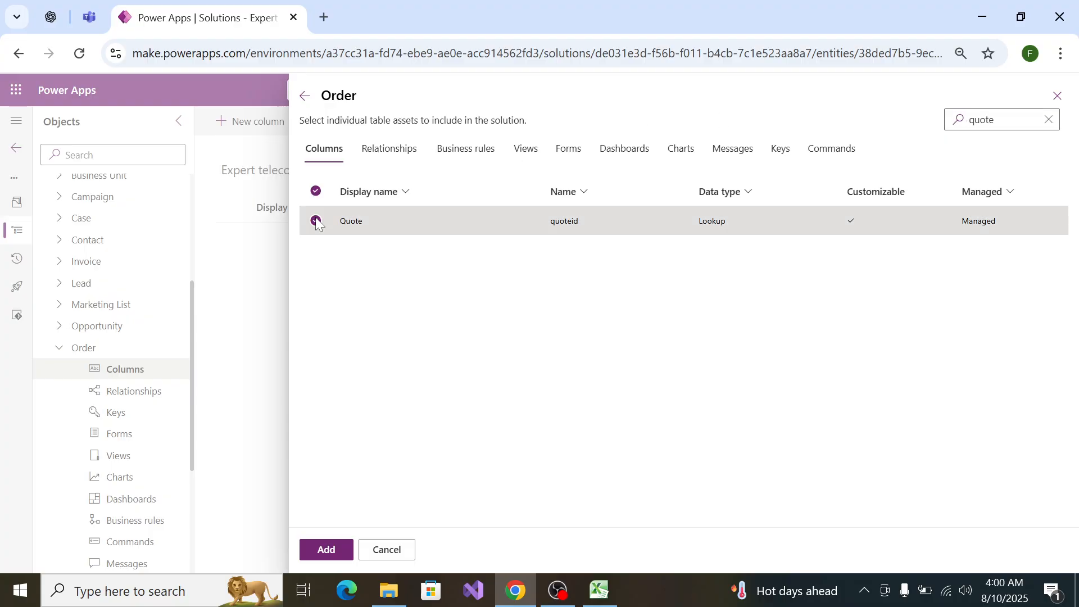
Step: In the Excel Order sheet, highlight the Total Amount cell in yellow and review the rest of the Order specification
{"action": "key", "text": "alt+Tab"}
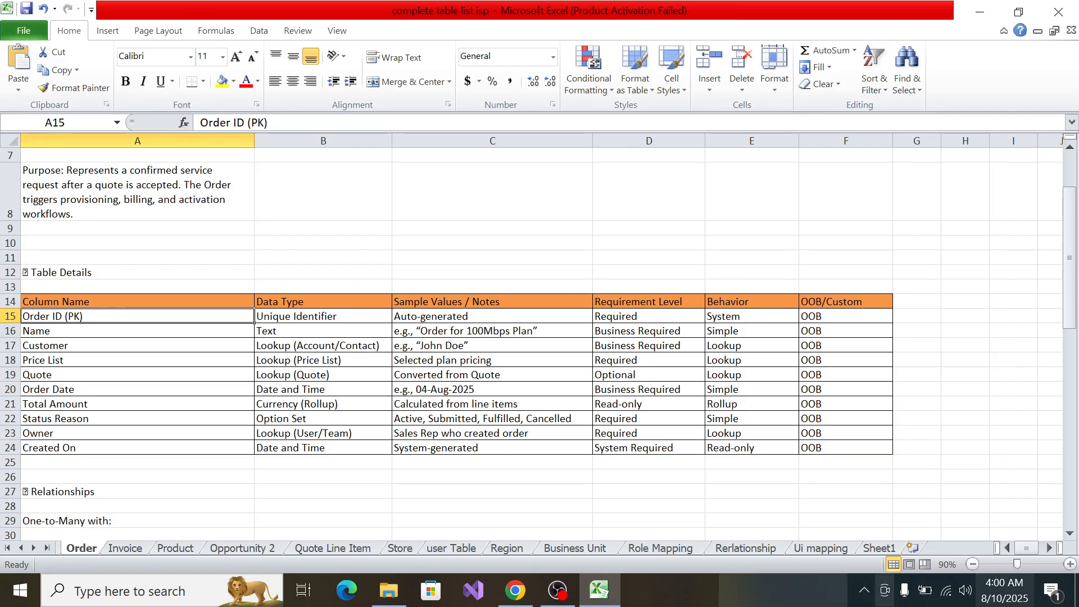
{"action": "left_click", "coordinate": [37, 405]}
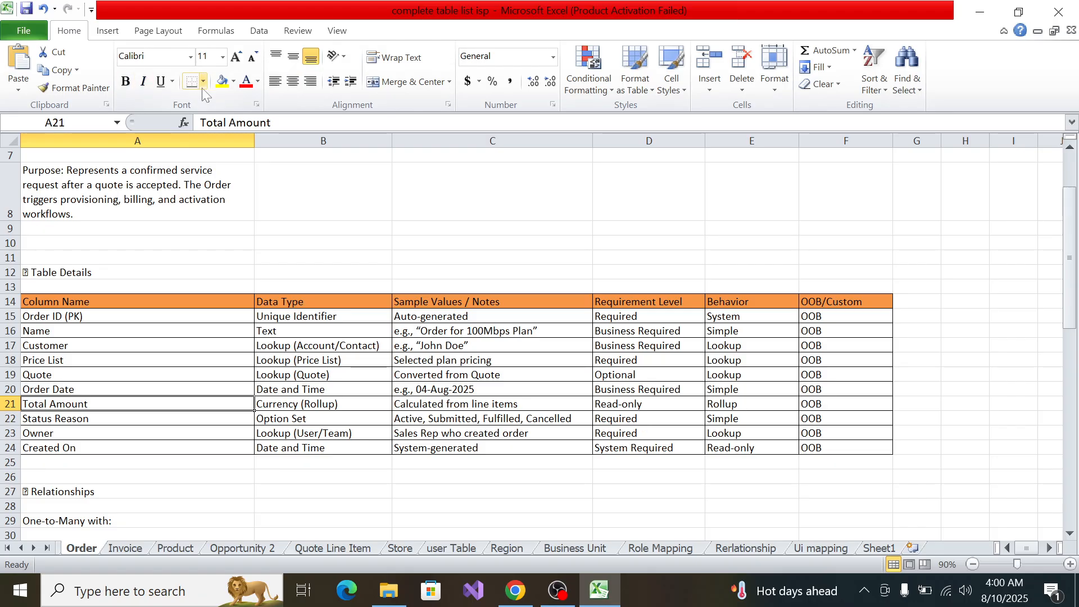
{"action": "left_click", "coordinate": [220, 83]}
{"action": "scroll", "coordinate": [187, 312], "scroll_direction": "down", "scroll_amount": 10}
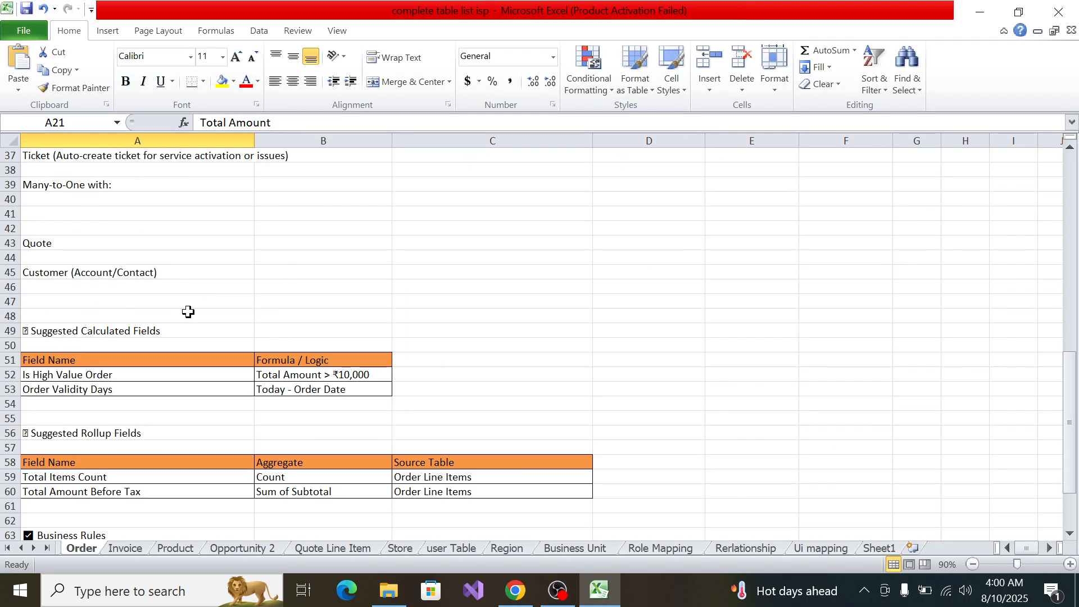
{"action": "scroll", "coordinate": [187, 311], "scroll_direction": "up", "scroll_amount": 4}
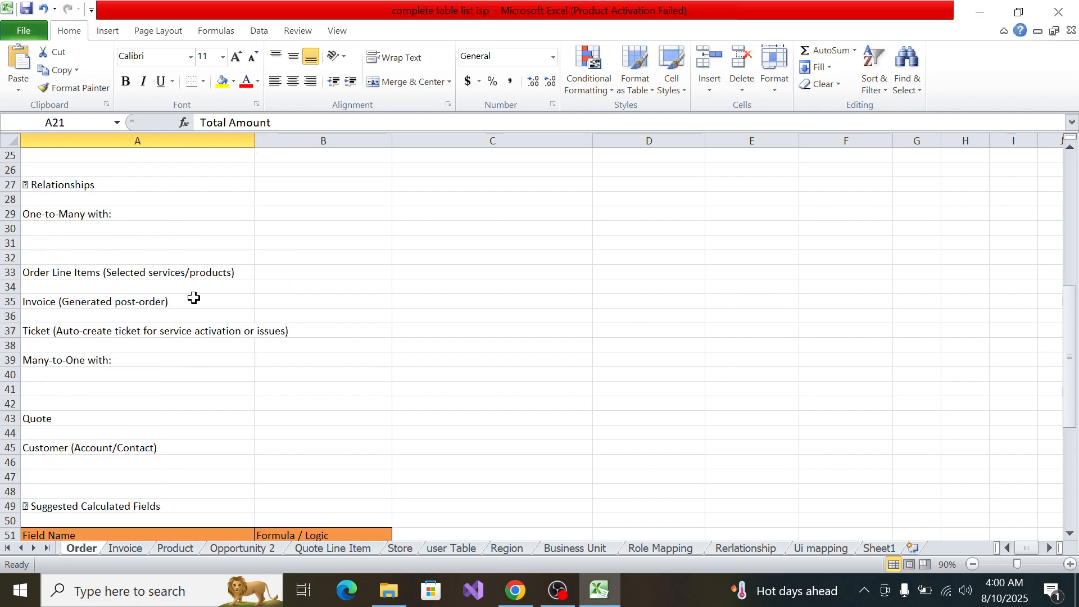
{"action": "scroll", "coordinate": [194, 298], "scroll_direction": "up", "scroll_amount": 8}
{"action": "scroll", "coordinate": [199, 292], "scroll_direction": "down", "scroll_amount": 3}
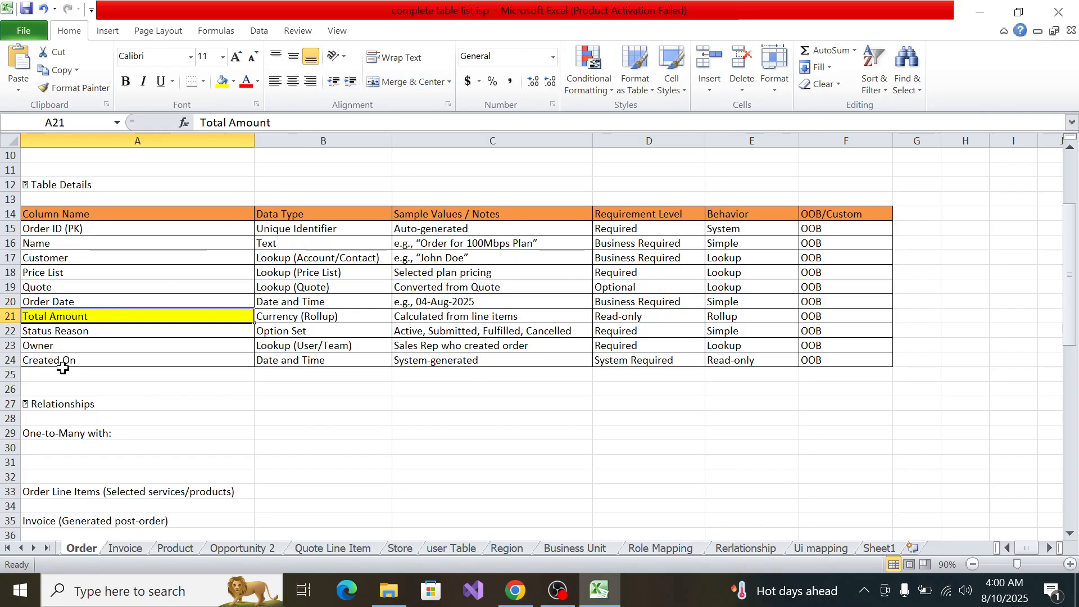
Step: Back in Power Apps, search the existing Order columns for "Status" and select the Status Reason column
{"action": "key", "text": "alt+Tab"}
{"action": "left_click_drag", "start_coordinate": [991, 119], "coordinate": [868, 120]}
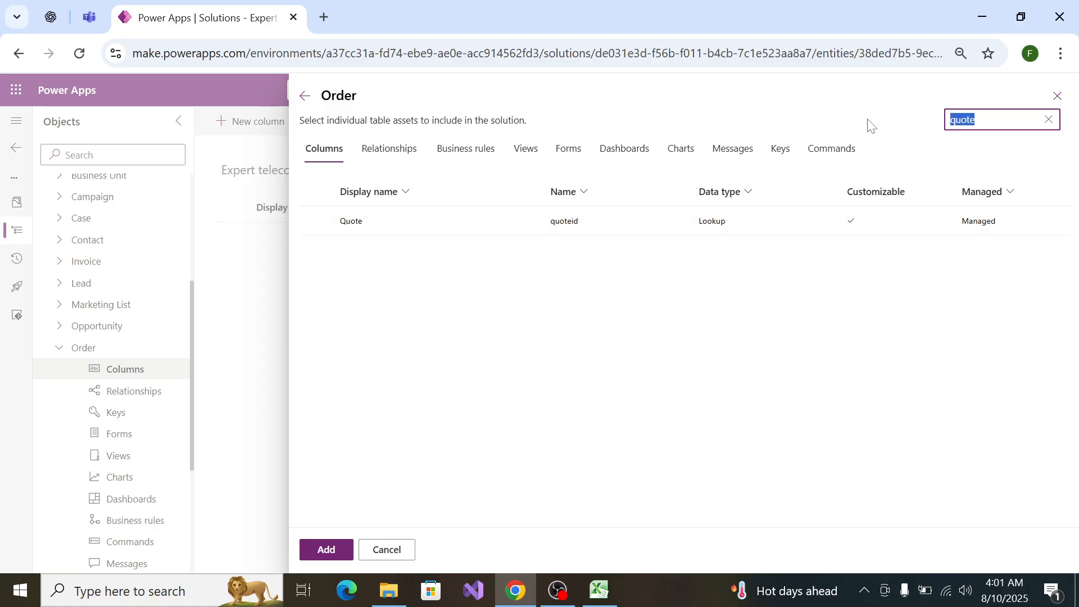
{"action": "key", "text": "BackSpace"}
{"action": "type", "text": "Sta"}
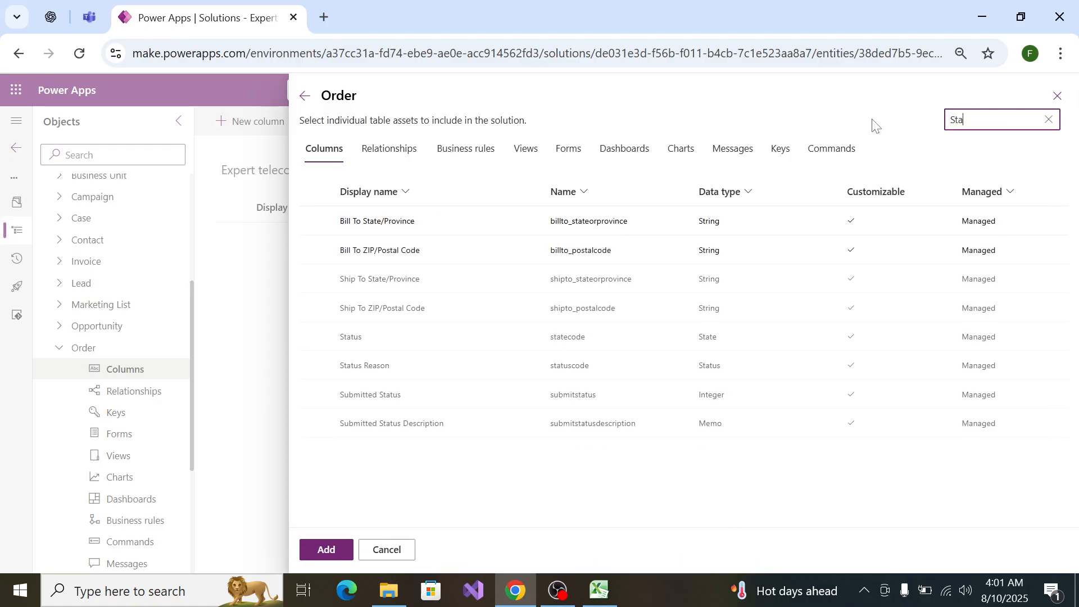
{"action": "type", "text": "tus"}
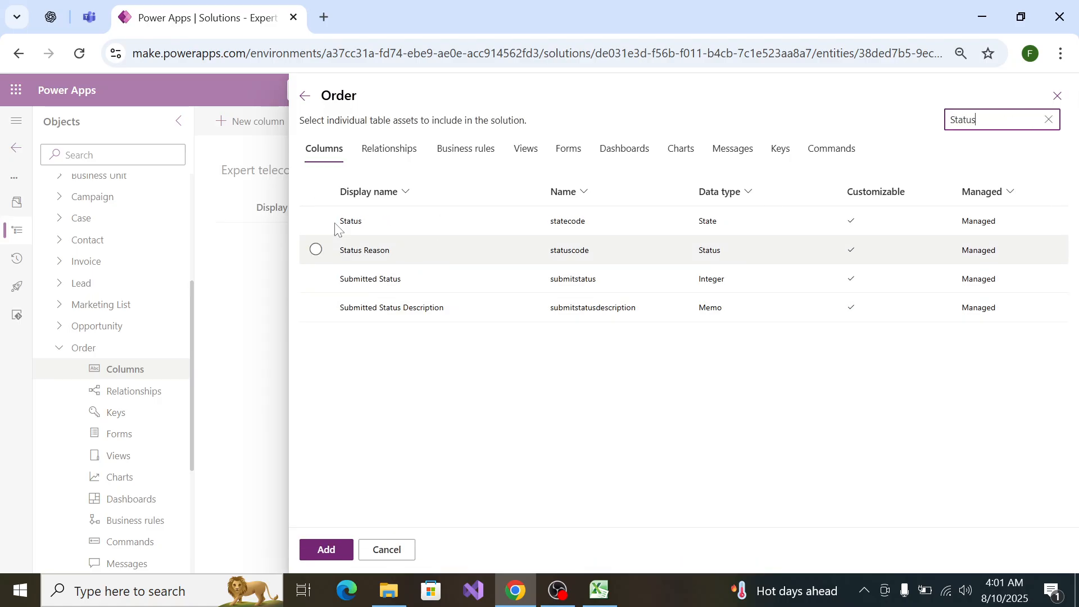
{"action": "left_click", "coordinate": [316, 249]}
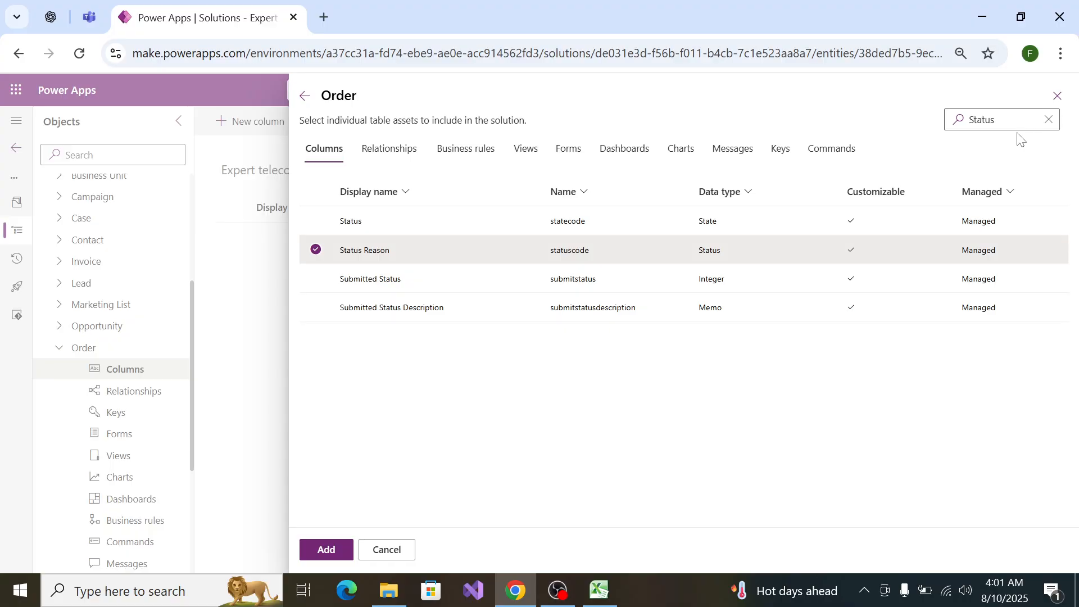
Step: Search the existing Order columns for "Owner", select the Owner column and add all selected columns to the Order table
{"action": "left_click", "coordinate": [1048, 119]}
{"action": "type", "text": "Owner"}
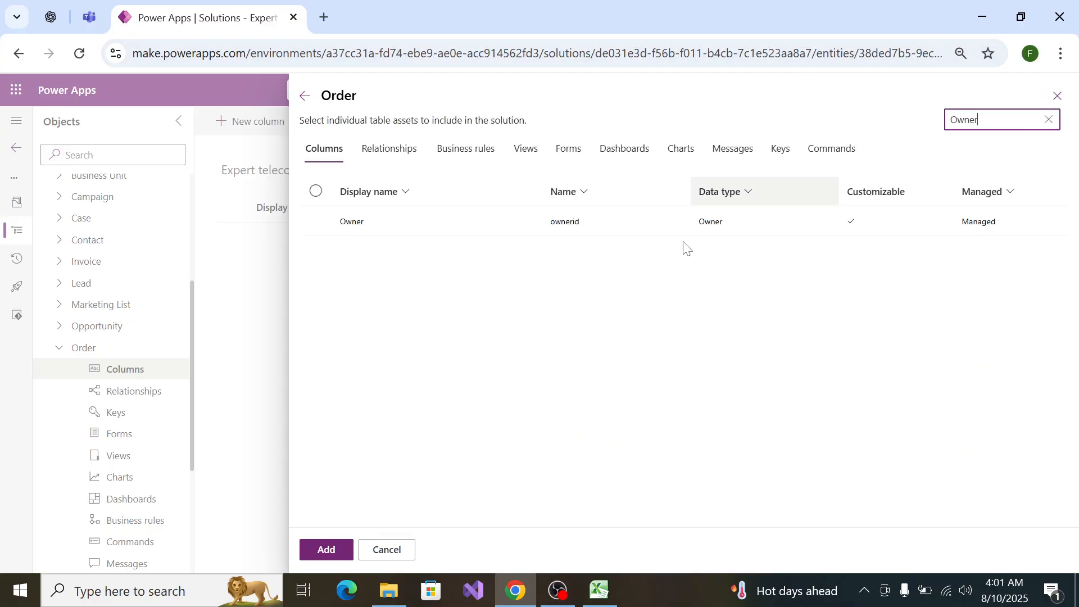
{"action": "left_click", "coordinate": [332, 226]}
{"action": "left_click", "coordinate": [326, 550]}
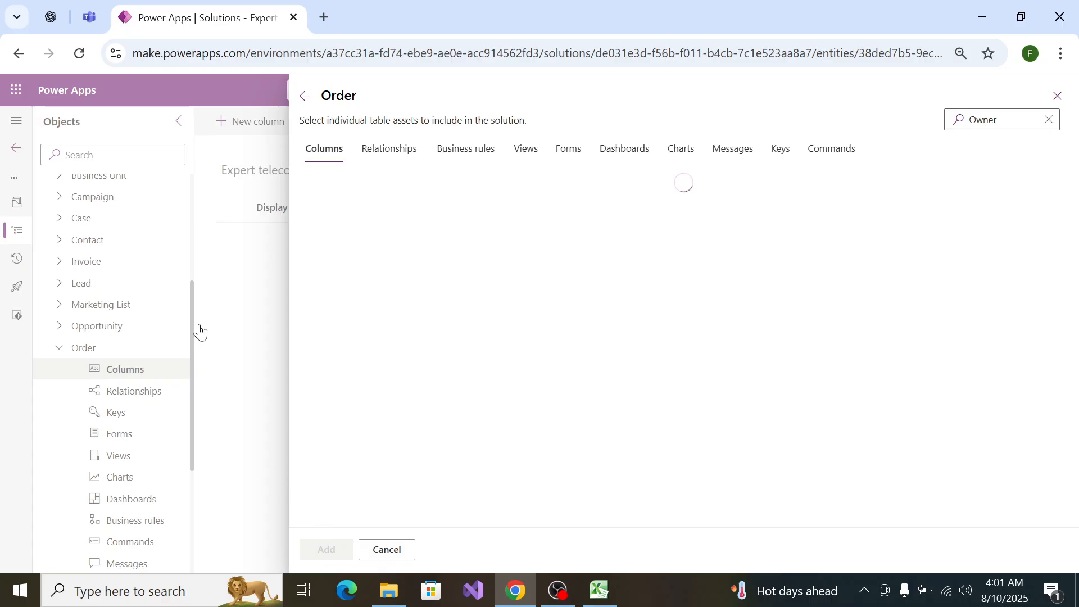
Step: Compare the Order table's columns with the Excel specification and start adding more existing columns to the table
{"action": "key", "text": "alt+Tab"}
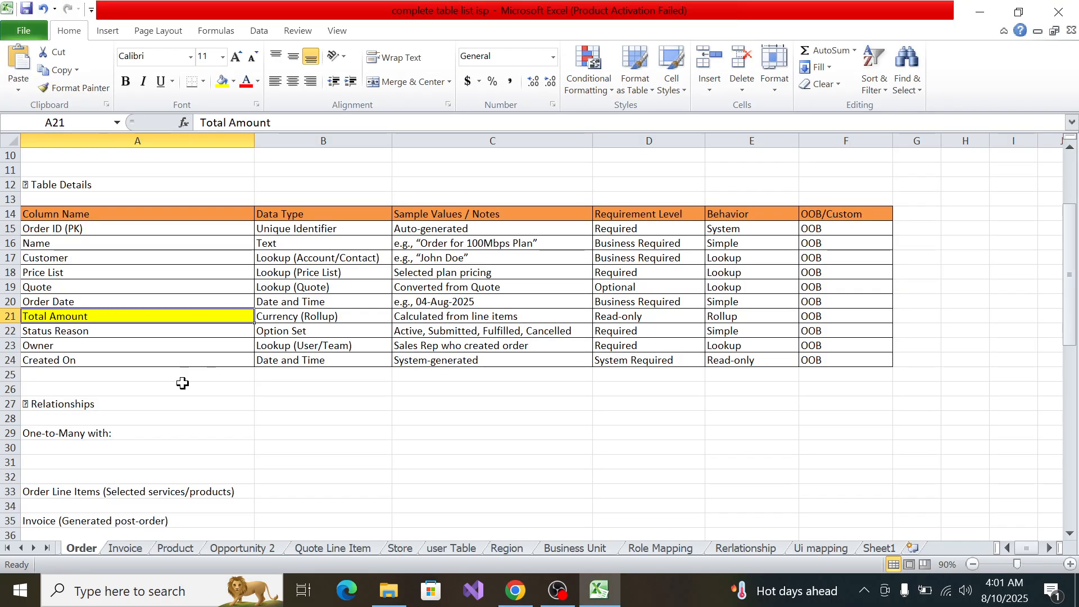
{"action": "key", "text": "alt+Tab"}
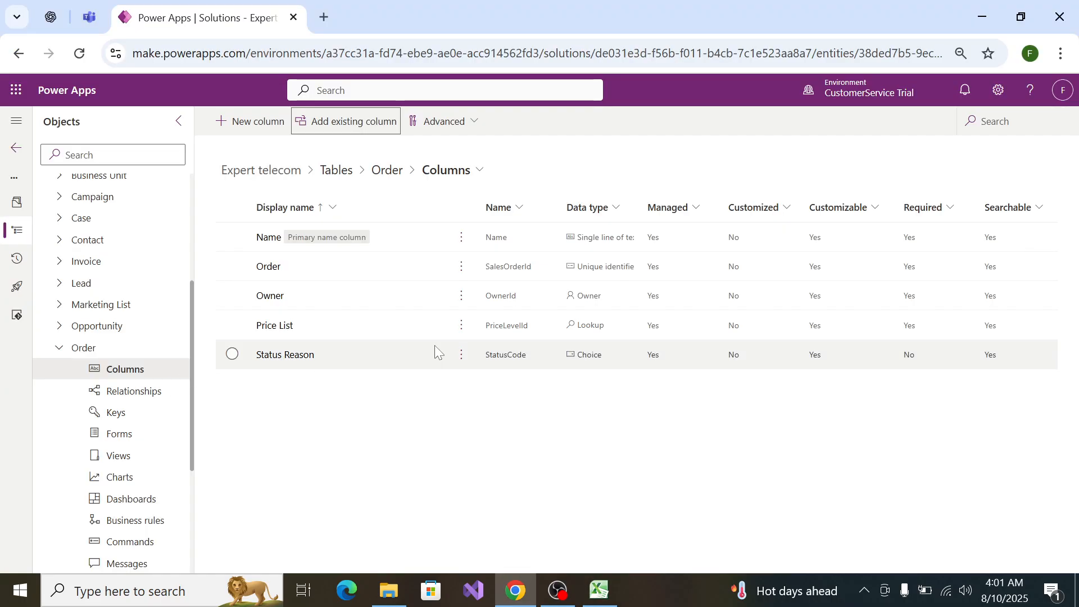
{"action": "key", "text": "alt+Tab"}
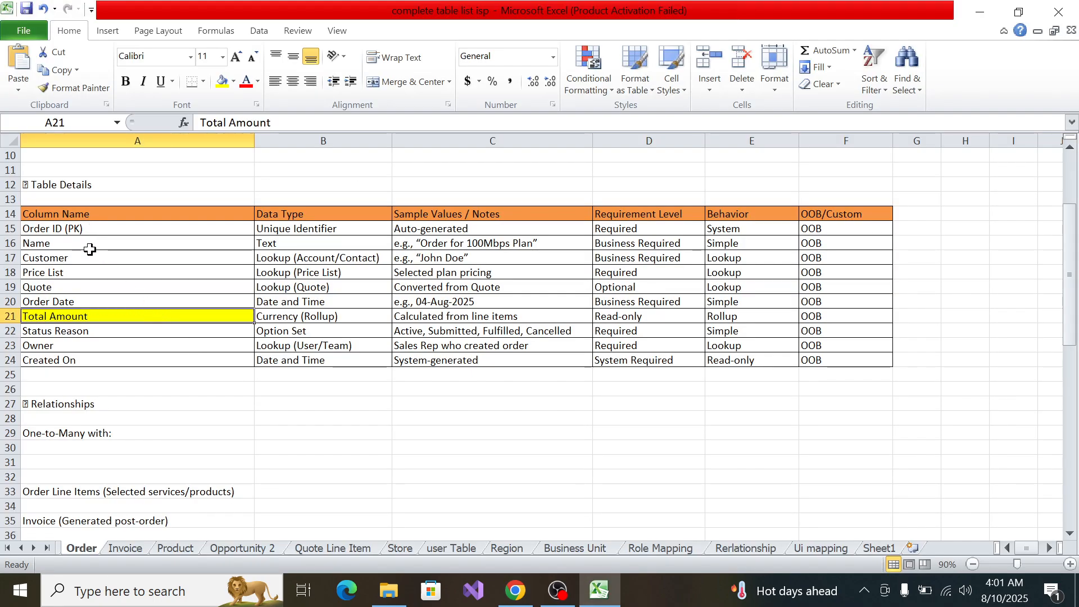
{"action": "key", "text": "alt+Tab"}
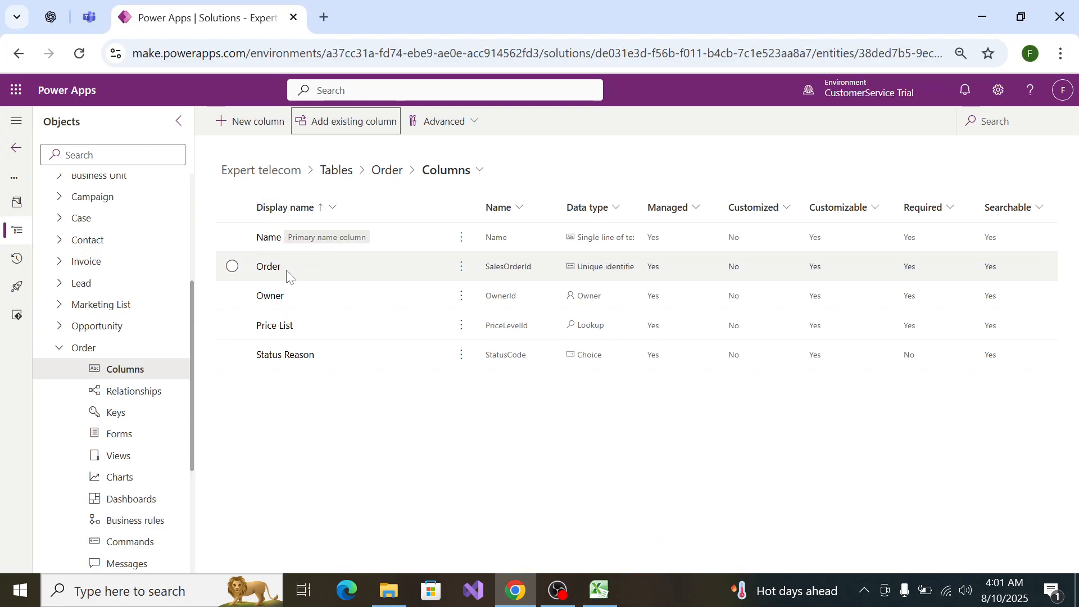
{"action": "left_click", "coordinate": [344, 125]}
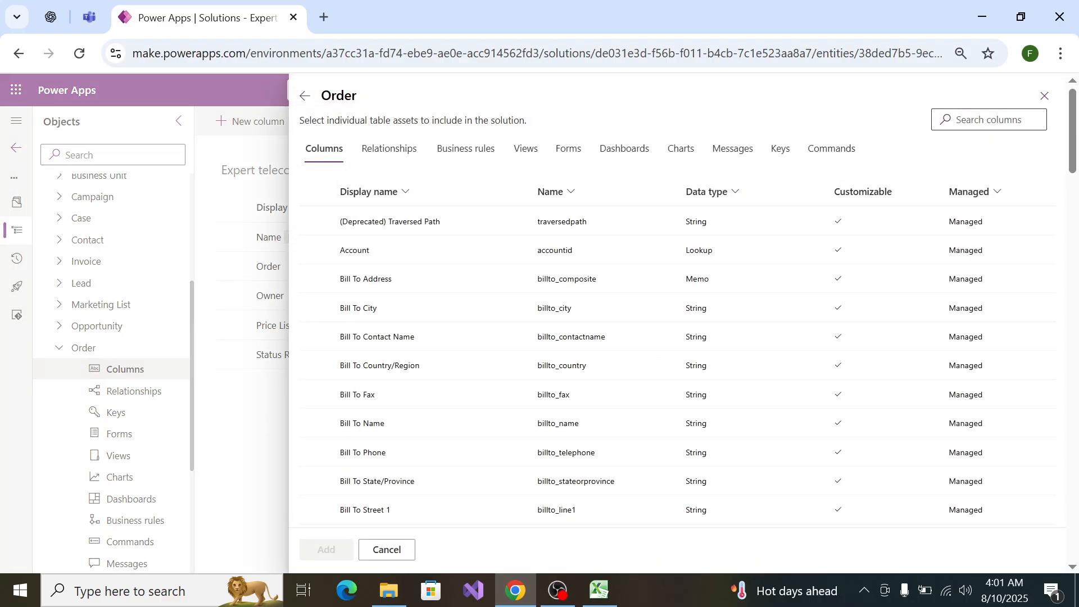
Step: Search the existing Order columns for "Name"
{"action": "left_click", "coordinate": [989, 120]}
{"action": "type", "text": "Nasme"}
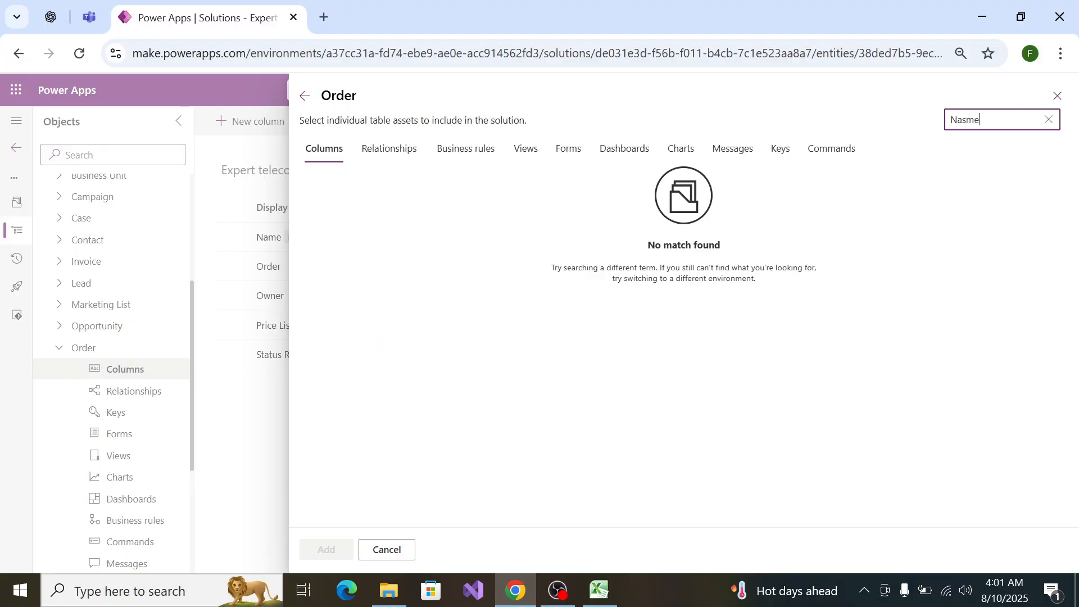
{"action": "key", "text": "BackSpace"}
{"action": "key", "text": "BackSpace"}
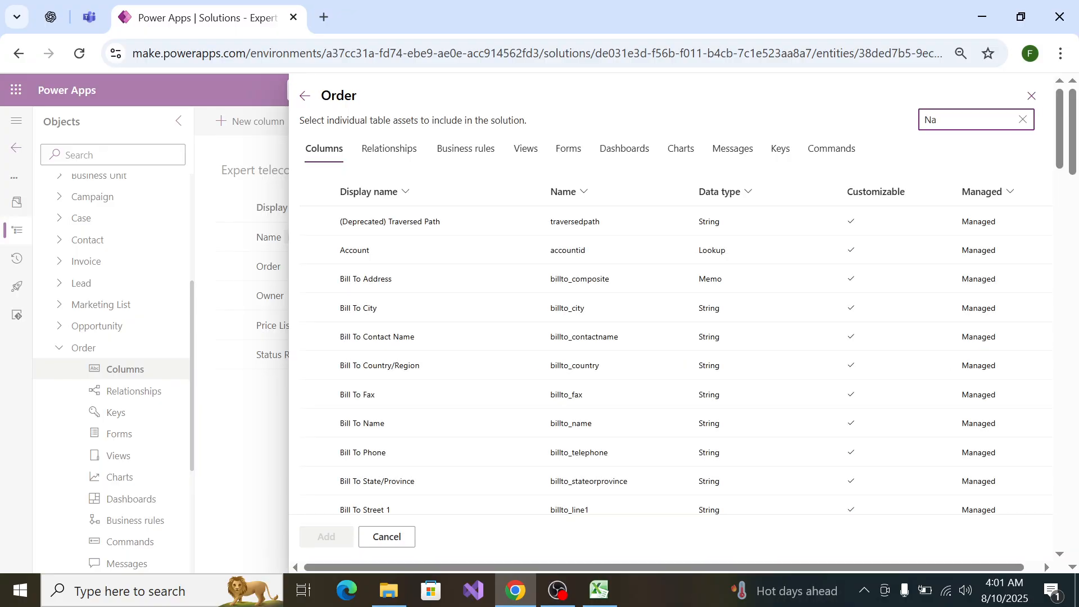
{"action": "type", "text": "me"}
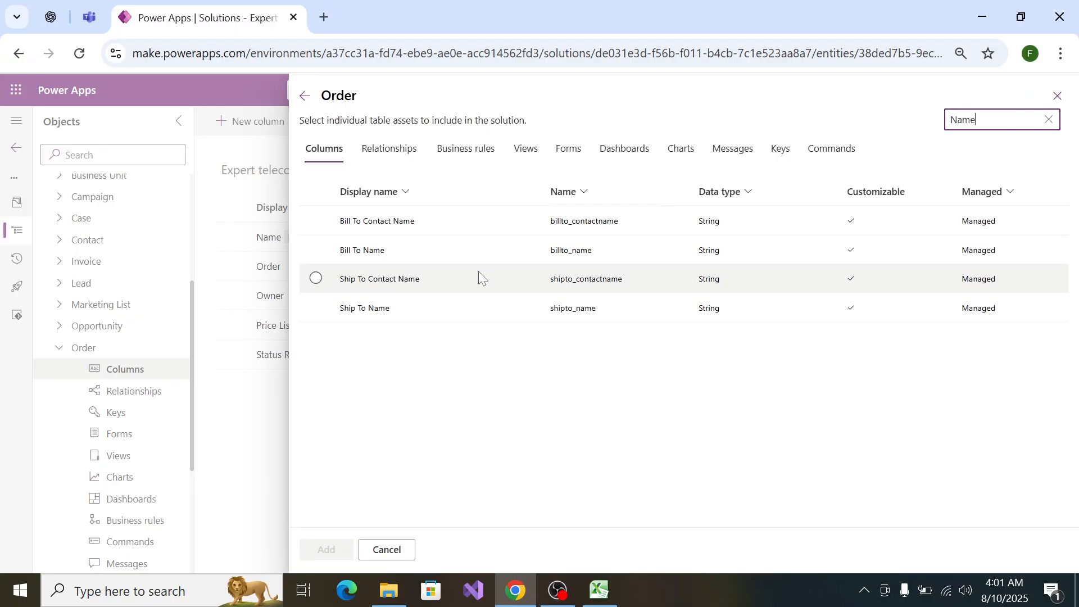
{"action": "key", "text": "BackSpace"}
{"action": "key", "text": "BackSpace"}
{"action": "key", "text": "BackSpace"}
{"action": "key", "text": "BackSpace"}
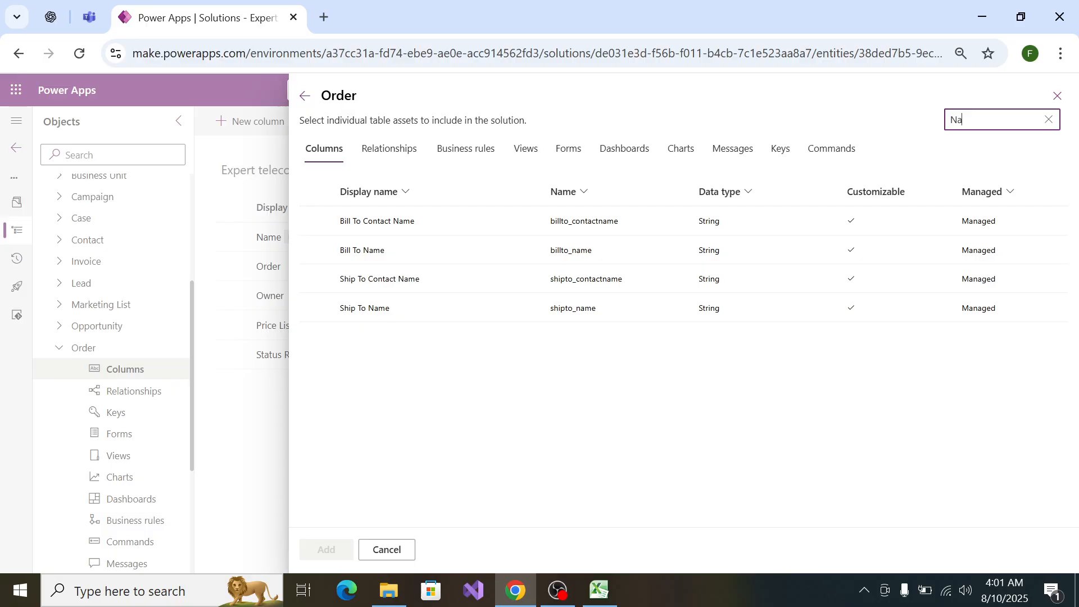
{"action": "type", "text": "n"}
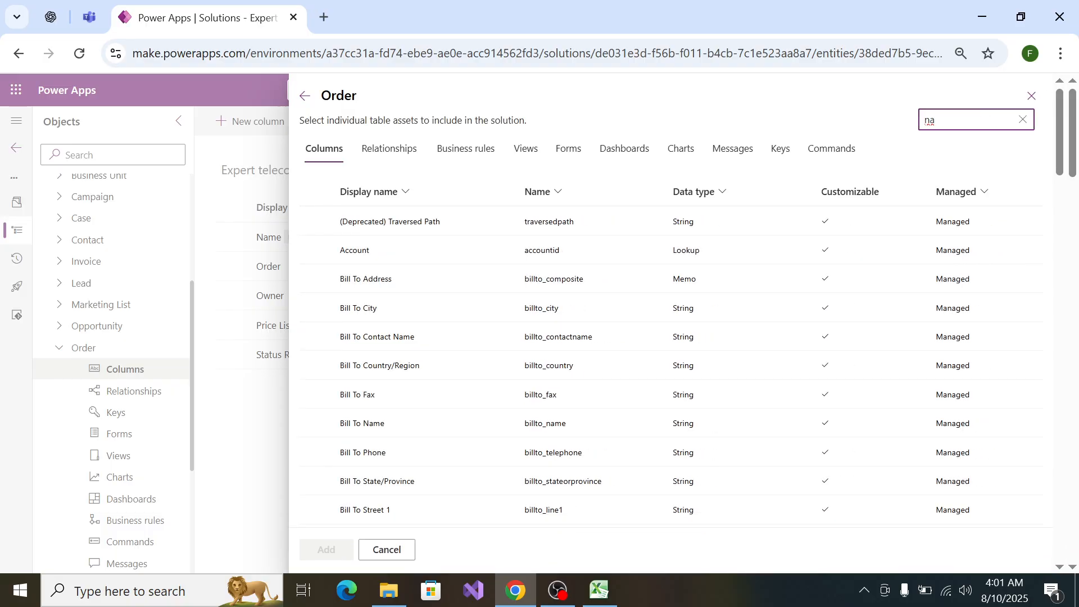
Step: Check the Excel specification again, search the existing Order columns for "Created" and add the Created On column to the Order table
{"action": "key", "text": "alt+Tab"}
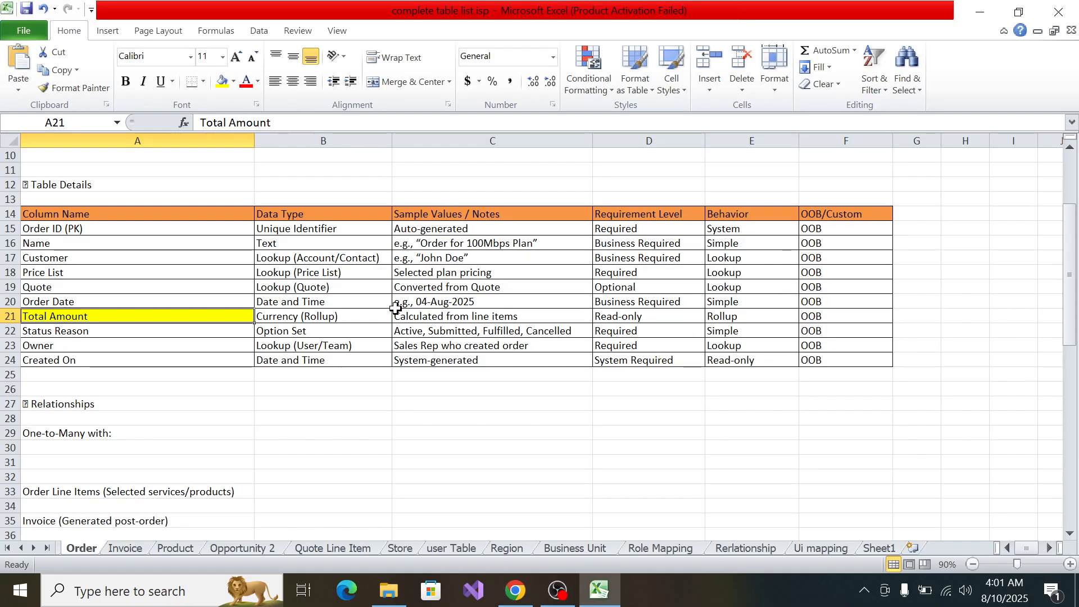
{"action": "key", "text": "alt+Tab"}
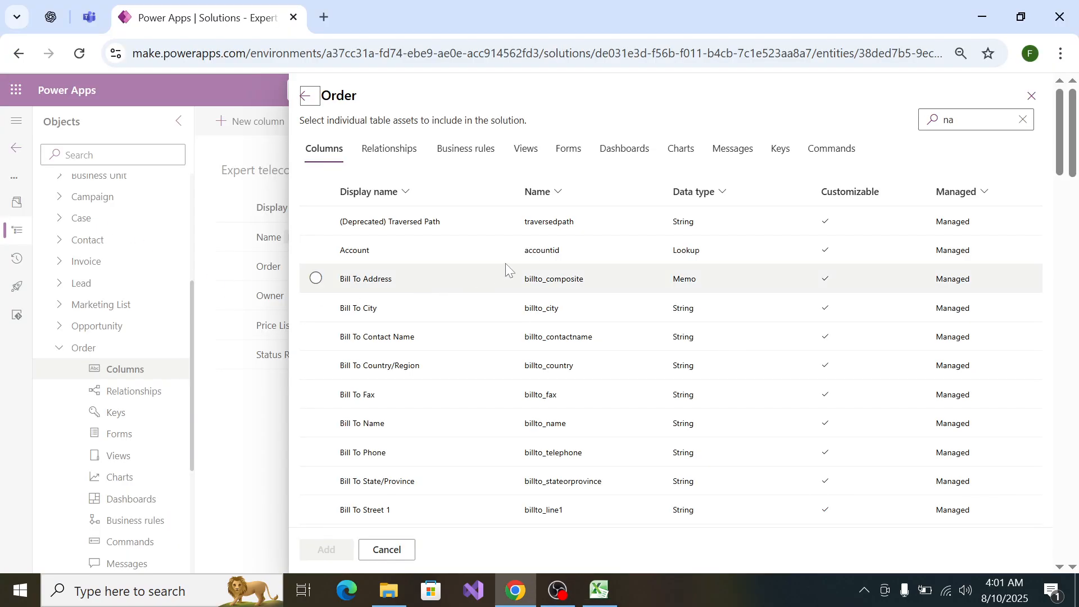
{"action": "key", "text": "alt+Tab"}
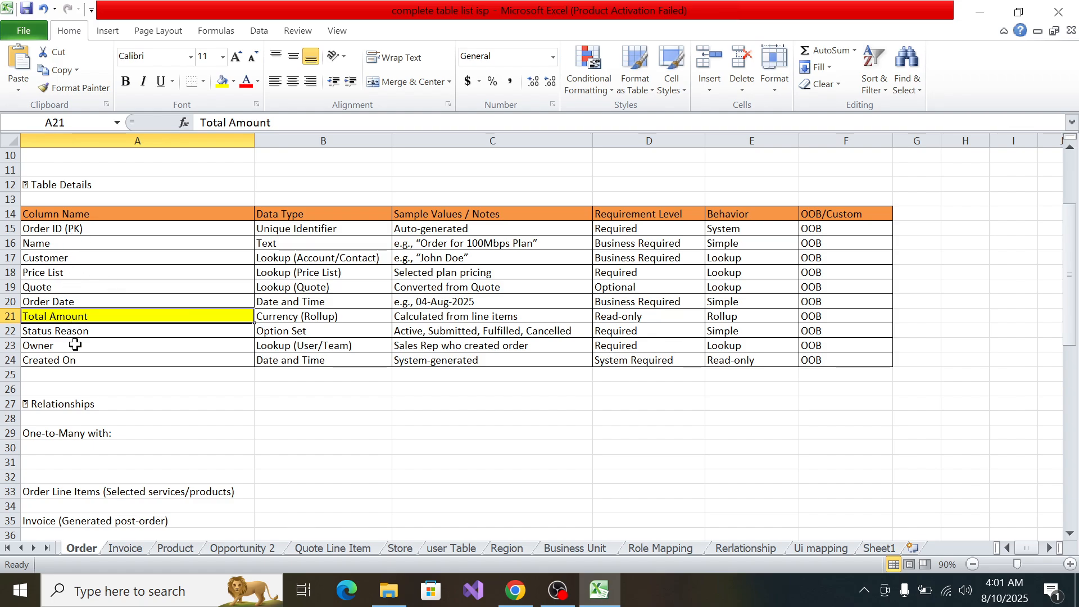
{"action": "key", "text": "alt"}
{"action": "key", "text": "alt+Tab"}
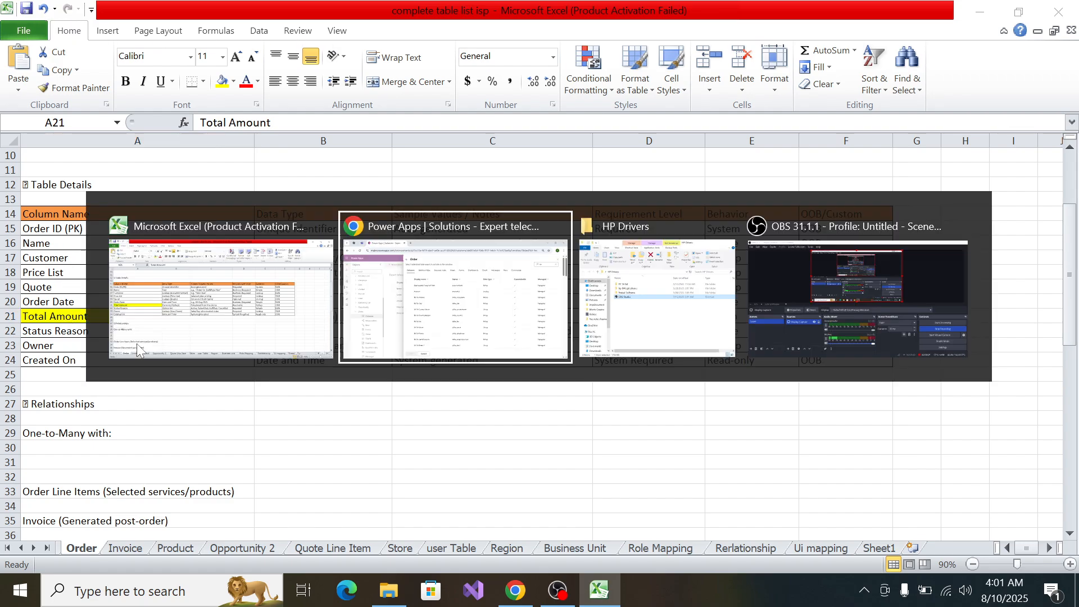
{"action": "key", "text": "alt+Tab"}
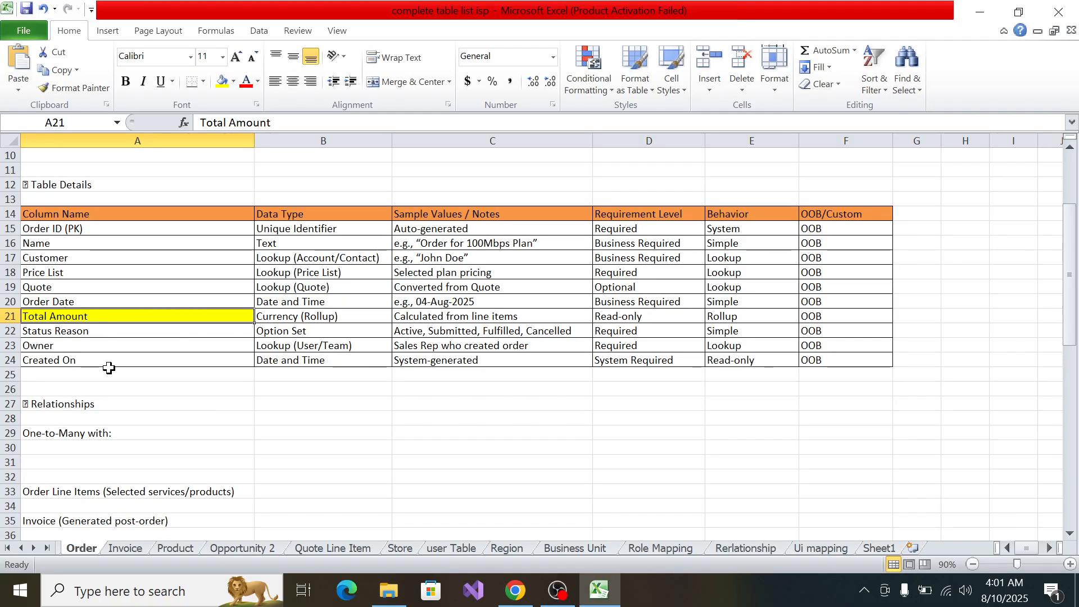
{"action": "key", "text": "alt+Tab"}
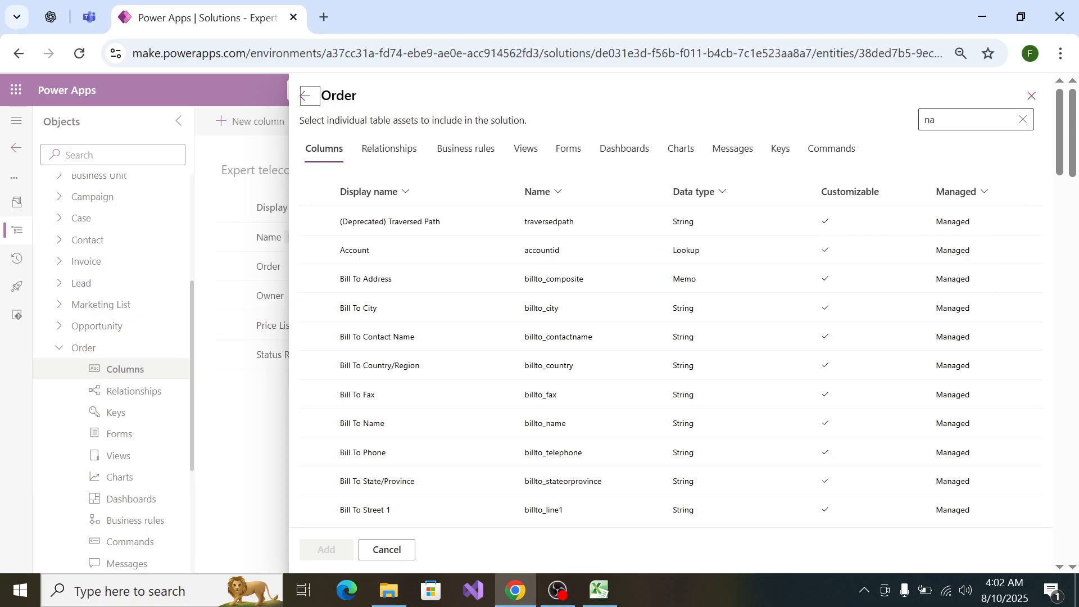
{"action": "key", "text": "ctrl+a"}
{"action": "key", "text": "BackSpace"}
{"action": "type", "text": "Created"}
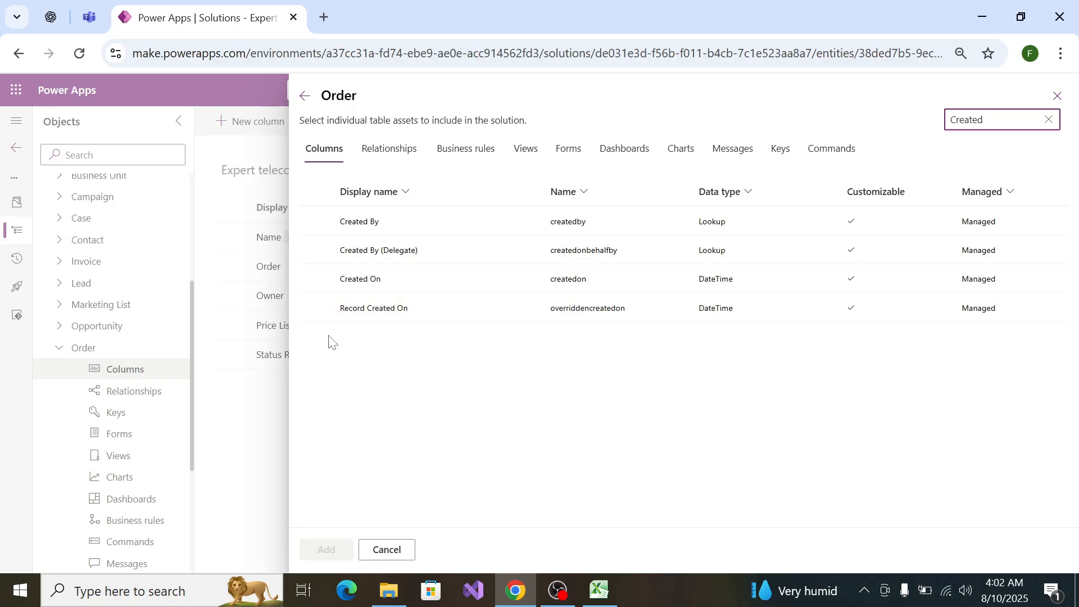
{"action": "left_click", "coordinate": [325, 288]}
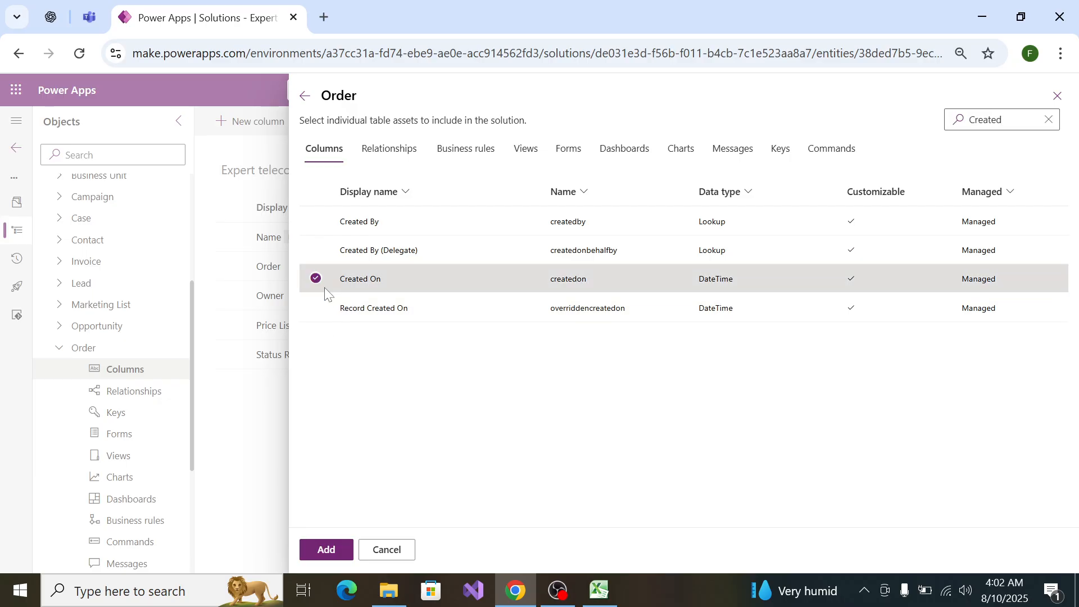
{"action": "left_click", "coordinate": [344, 549]}
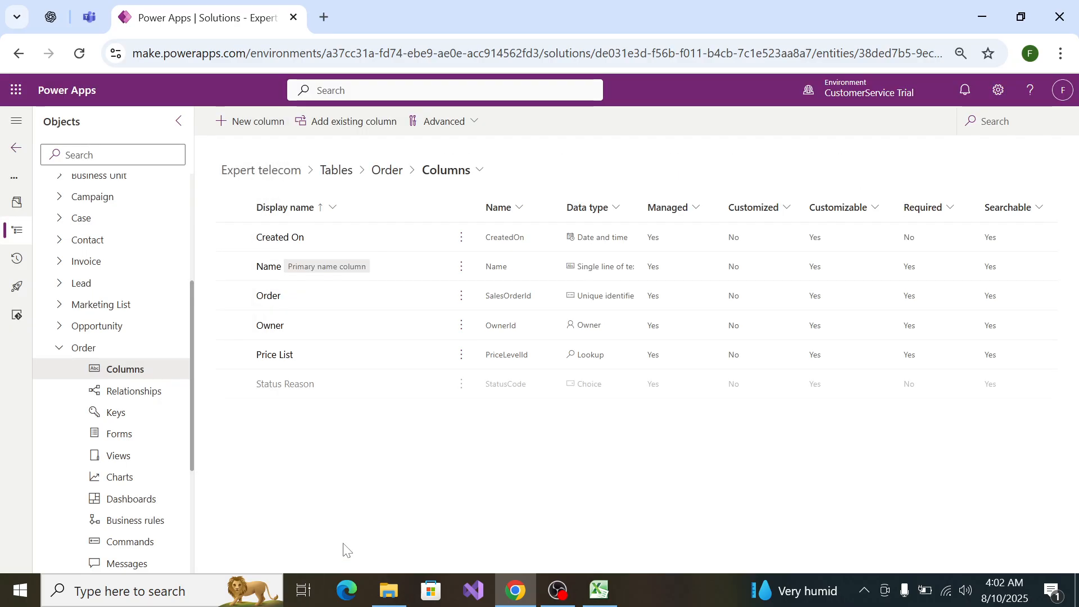
Step: Review the Order columns and requirement levels in the Excel specification, and open the Invoice sheet
{"action": "key", "text": "alt+Tab"}
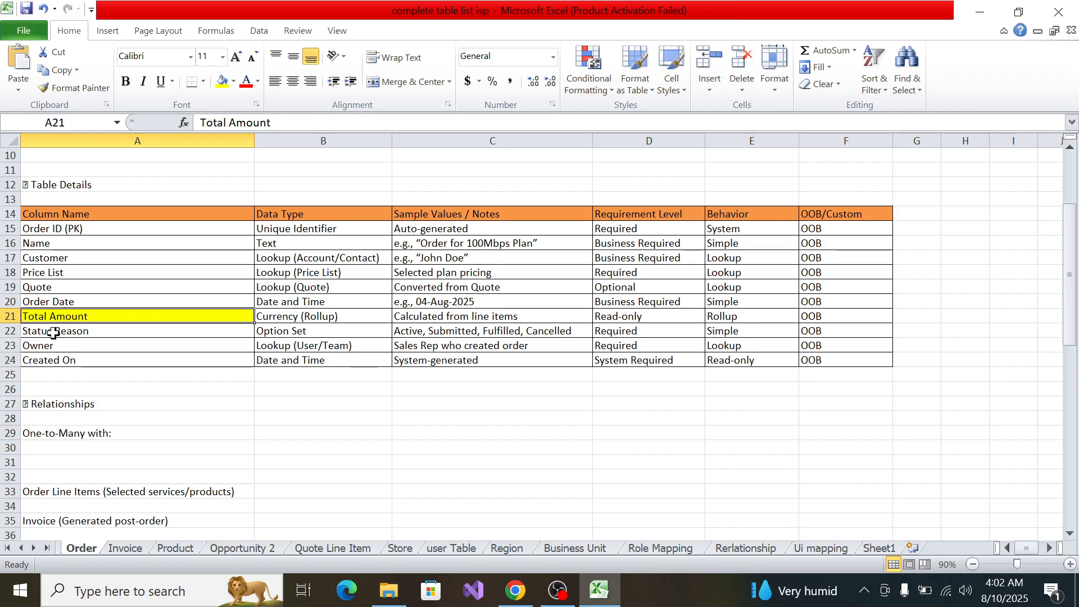
{"action": "left_click", "coordinate": [654, 201]}
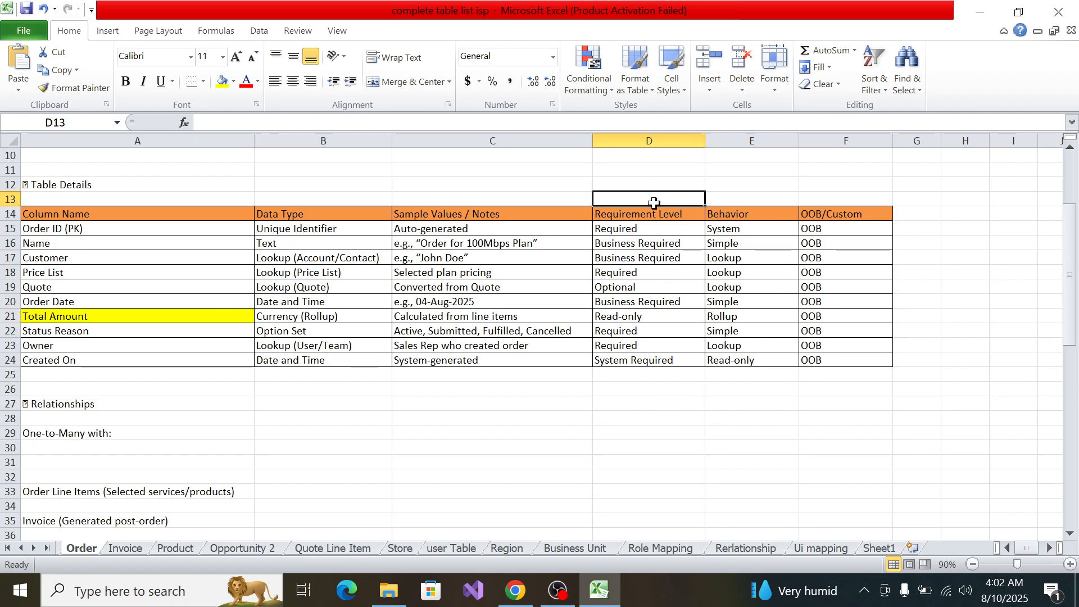
{"action": "left_click", "coordinate": [654, 242]}
{"action": "left_click", "coordinate": [654, 211]}
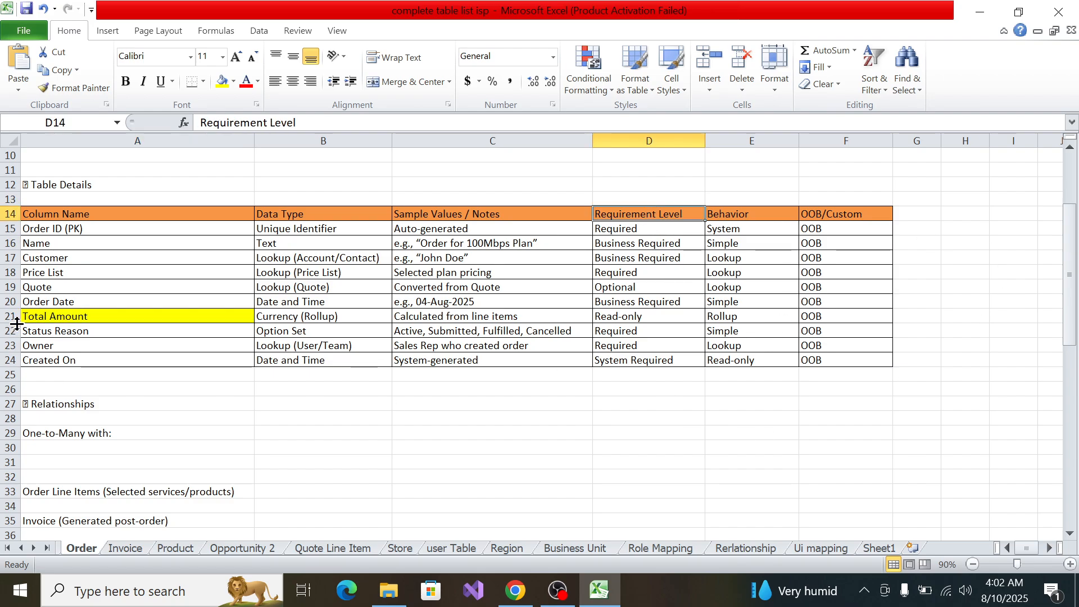
{"action": "left_click", "coordinate": [79, 344]}
{"action": "left_click", "coordinate": [79, 364]}
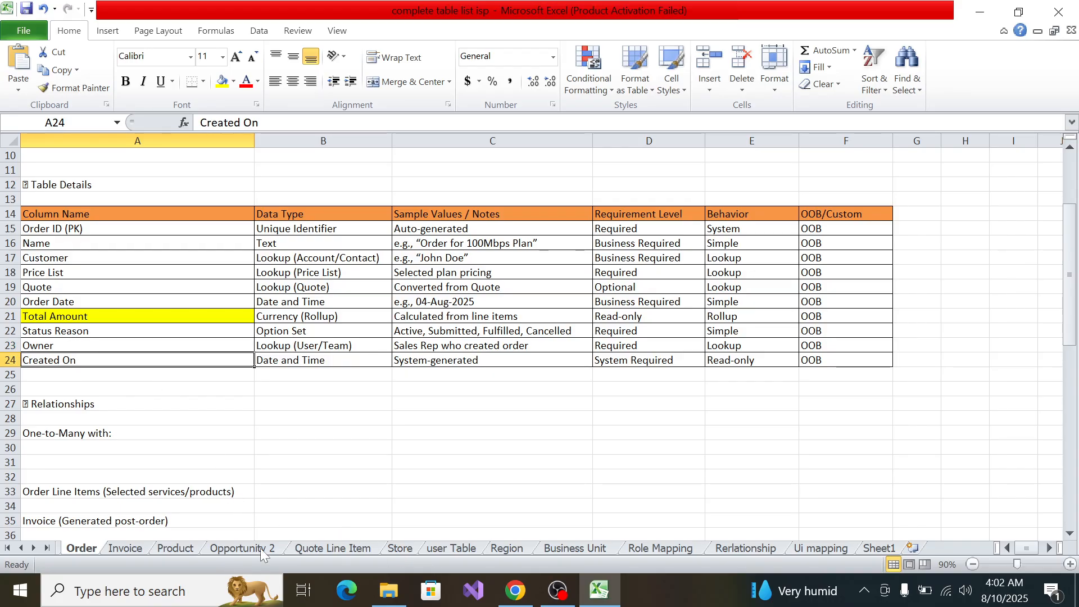
{"action": "left_click", "coordinate": [127, 548]}
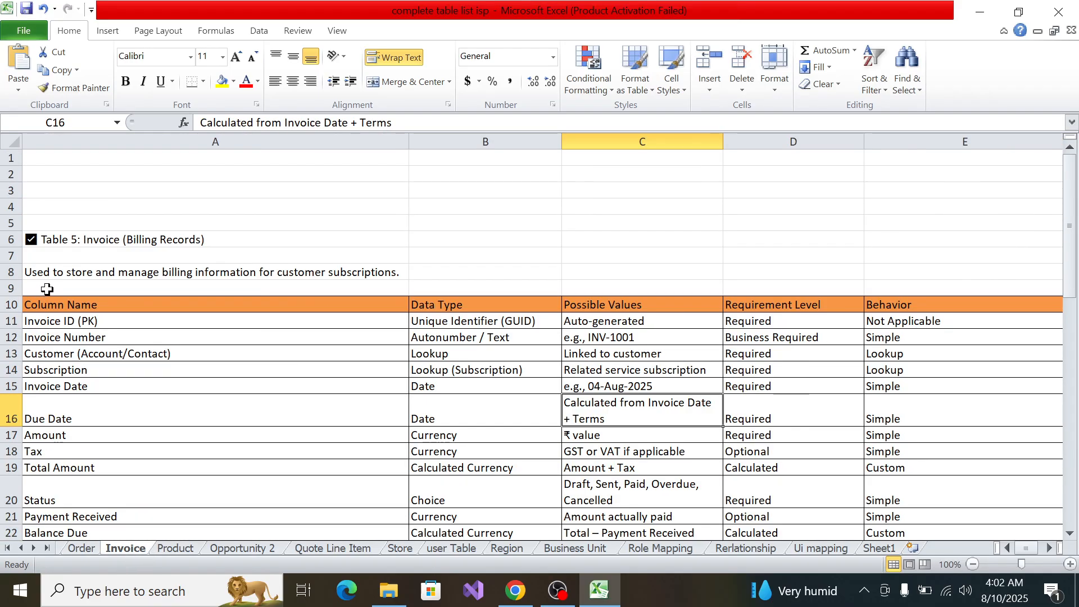
Step: Switch to Power Apps, open the Invoice table's columns in the Expert telecom solution, and start adding existing columns
{"action": "key", "text": "alt+Tab"}
{"action": "left_click", "coordinate": [60, 348]}
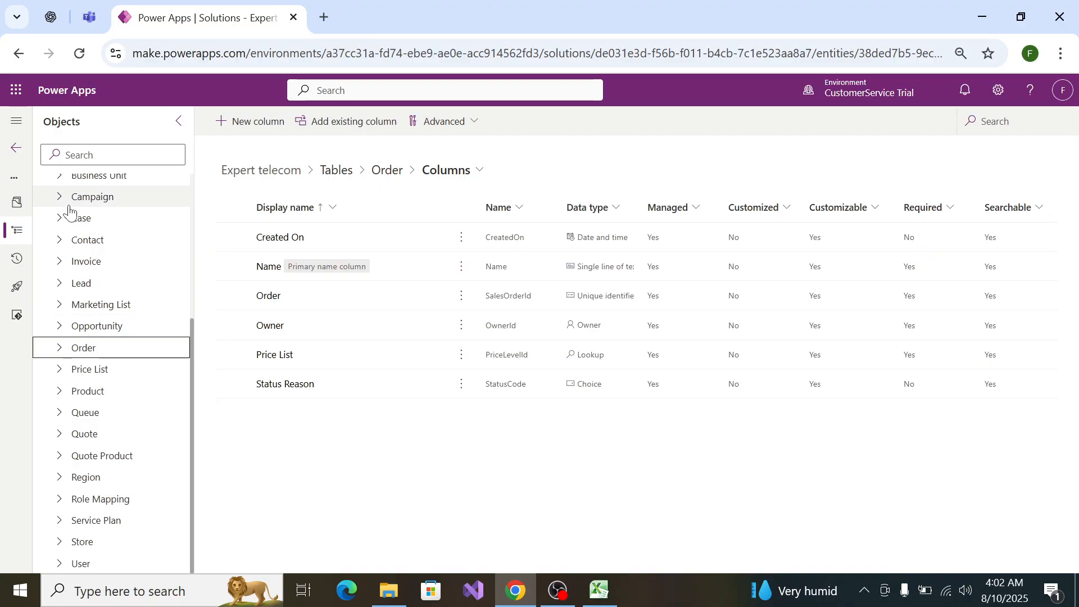
{"action": "scroll", "coordinate": [85, 279], "scroll_direction": "up", "scroll_amount": 4}
{"action": "scroll", "coordinate": [87, 285], "scroll_direction": "down", "scroll_amount": 4}
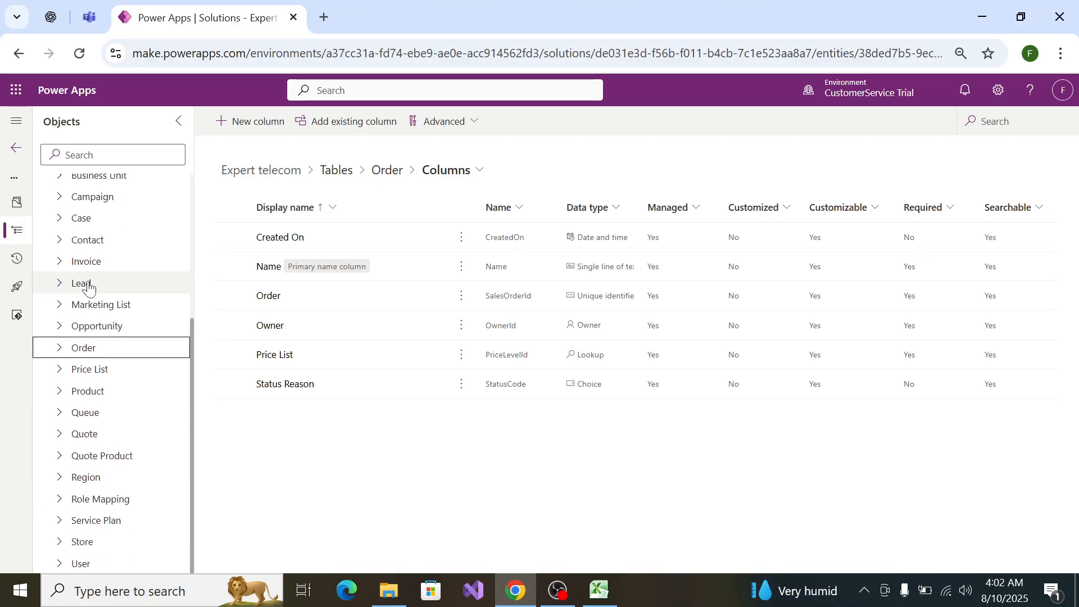
{"action": "left_click", "coordinate": [77, 268]}
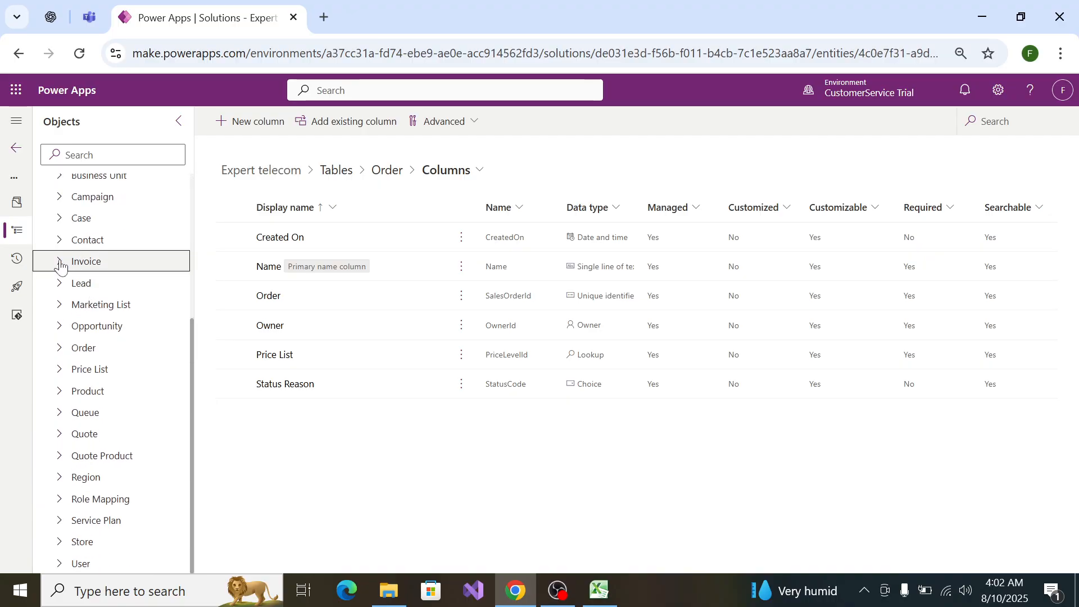
{"action": "left_click", "coordinate": [112, 284]}
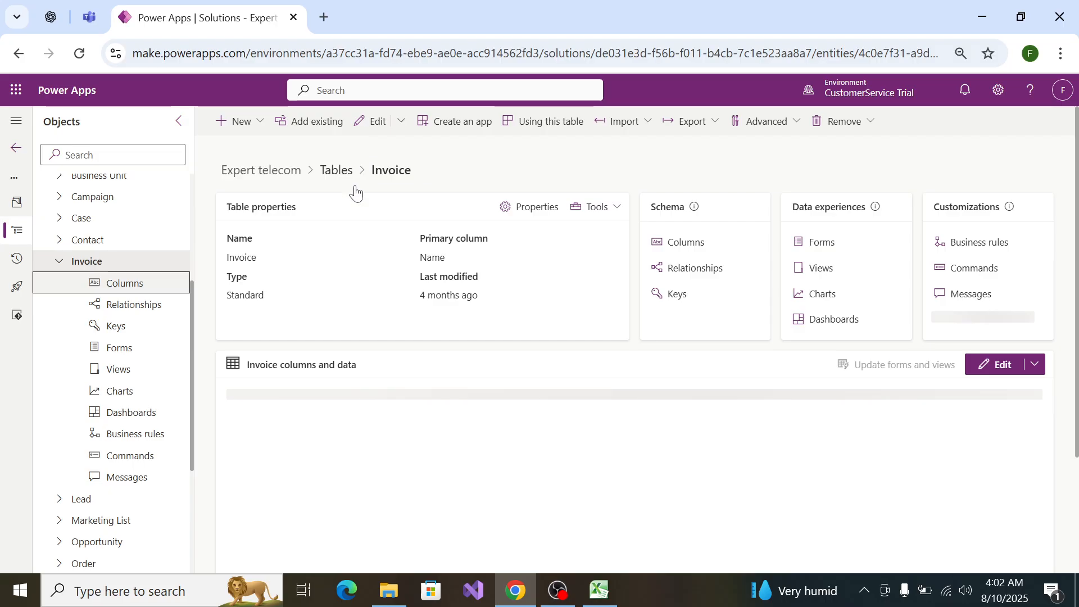
{"action": "left_click", "coordinate": [259, 122]}
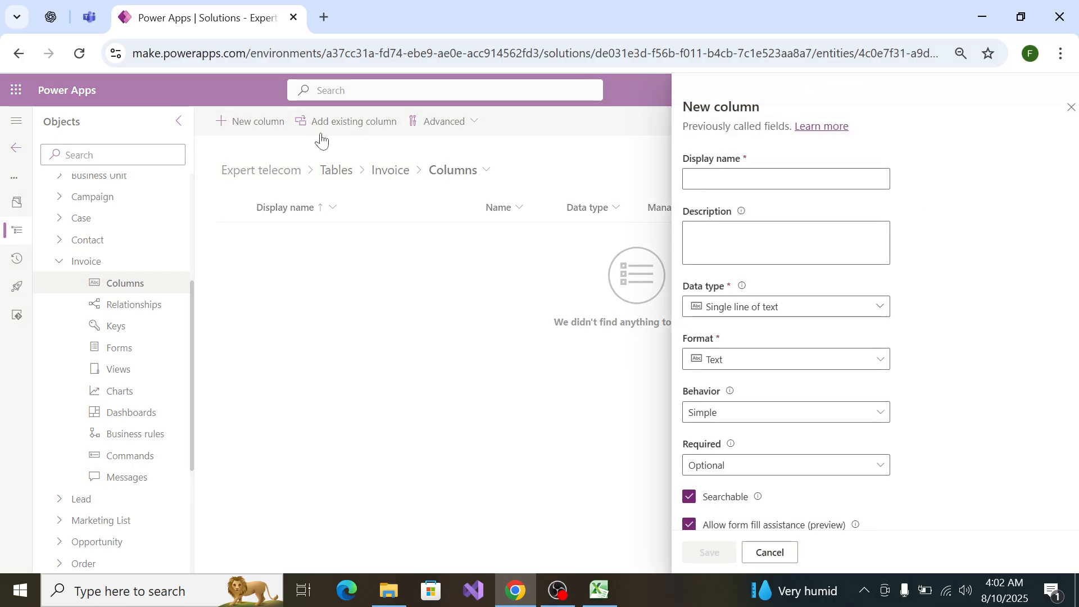
{"action": "left_click", "coordinate": [1044, 107]}
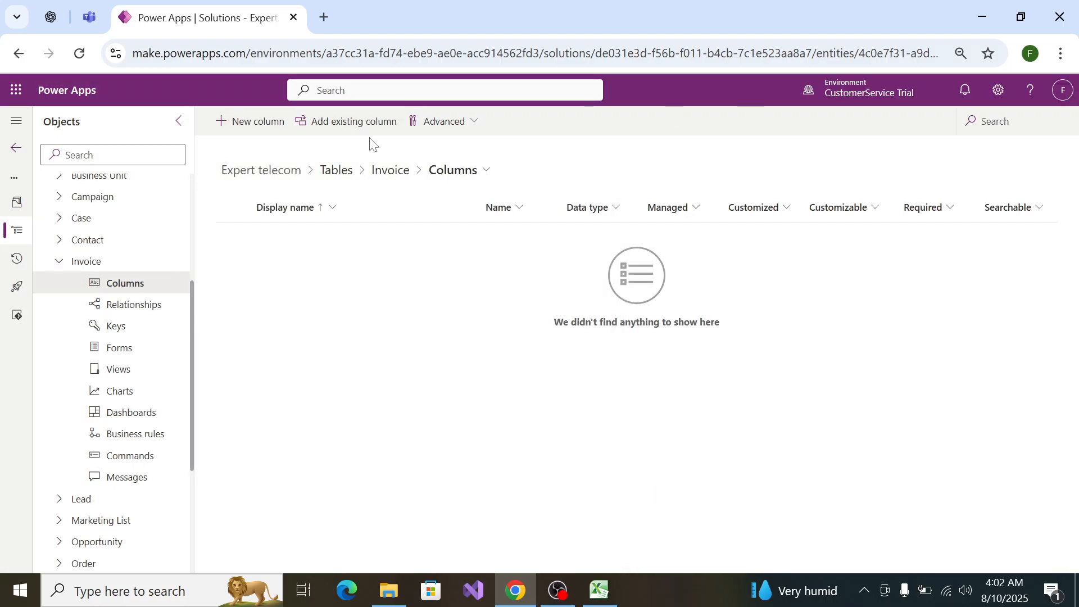
{"action": "left_click", "coordinate": [345, 122]}
Step: Compare the column list on the Excel Invoice sheet with the existing columns available for the Invoice table
{"action": "key", "text": "alt+Tab"}
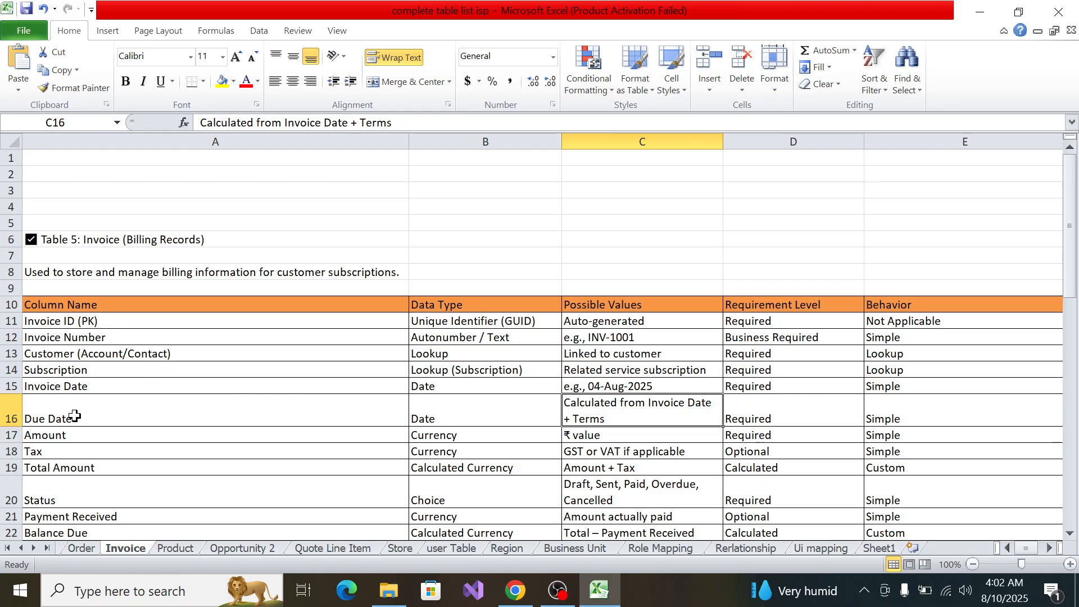
{"action": "scroll", "coordinate": [76, 416], "scroll_direction": "down", "scroll_amount": 6}
{"action": "scroll", "coordinate": [79, 415], "scroll_direction": "up", "scroll_amount": 3}
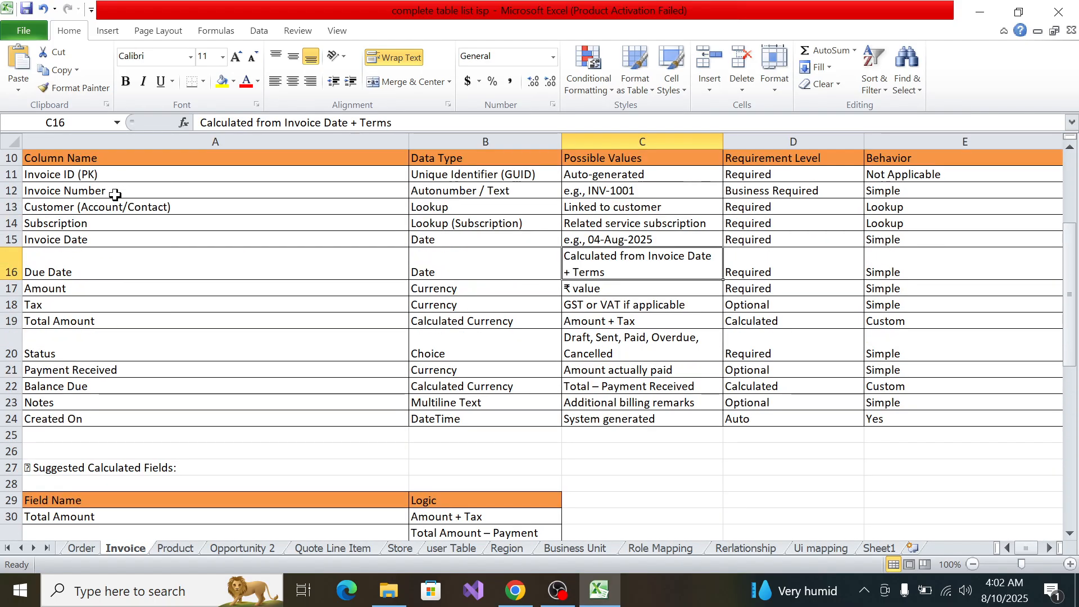
{"action": "key", "text": "alt+Tab"}
{"action": "scroll", "coordinate": [375, 301], "scroll_direction": "down", "scroll_amount": 6}
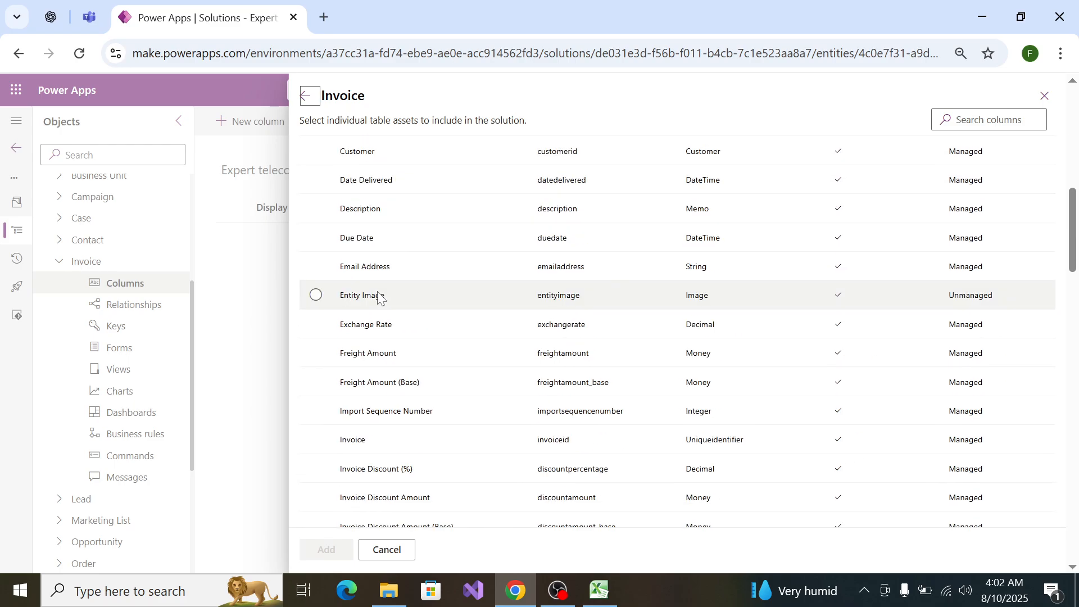
{"action": "scroll", "coordinate": [378, 298], "scroll_direction": "down", "scroll_amount": 15}
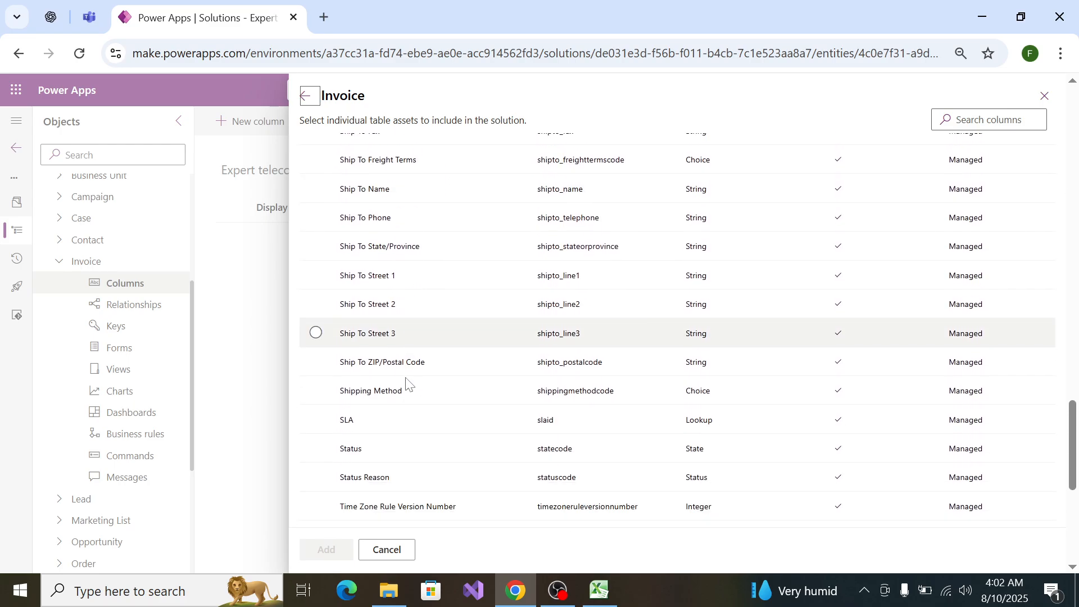
{"action": "scroll", "coordinate": [408, 385], "scroll_direction": "down", "scroll_amount": 7}
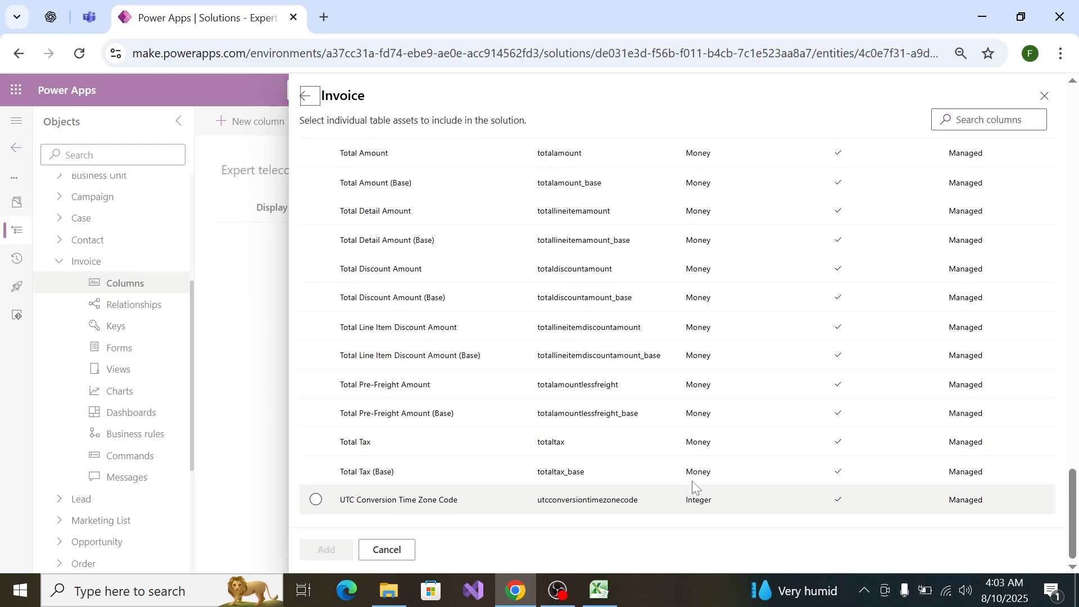
{"action": "scroll", "coordinate": [702, 405], "scroll_direction": "up", "scroll_amount": 20}
{"action": "scroll", "coordinate": [707, 380], "scroll_direction": "up", "scroll_amount": 3}
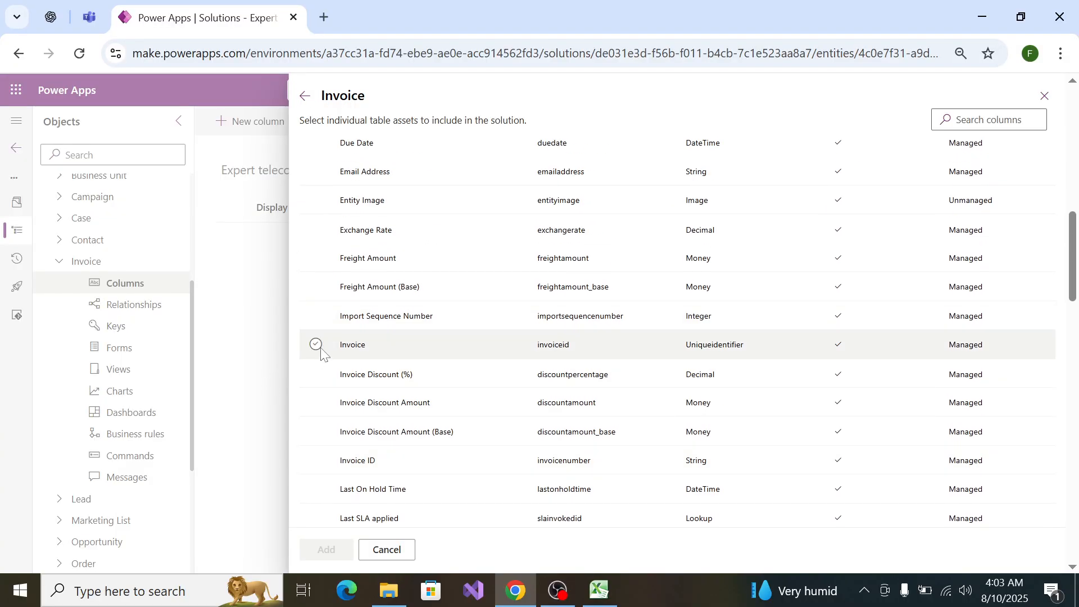
Step: Select the existing Invoice and Invoice ID columns, checking them against the Invoice ID (PK) and Invoice Number rows in the Excel specification
{"action": "left_click", "coordinate": [321, 347]}
{"action": "key", "text": "alt+Tab"}
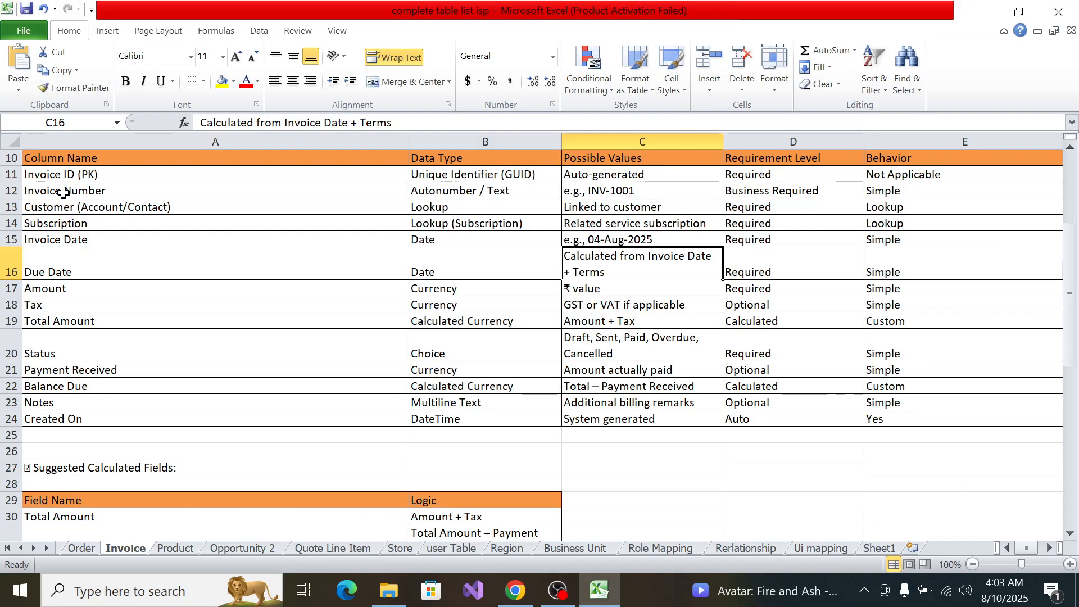
{"action": "key", "text": "alt+Tab"}
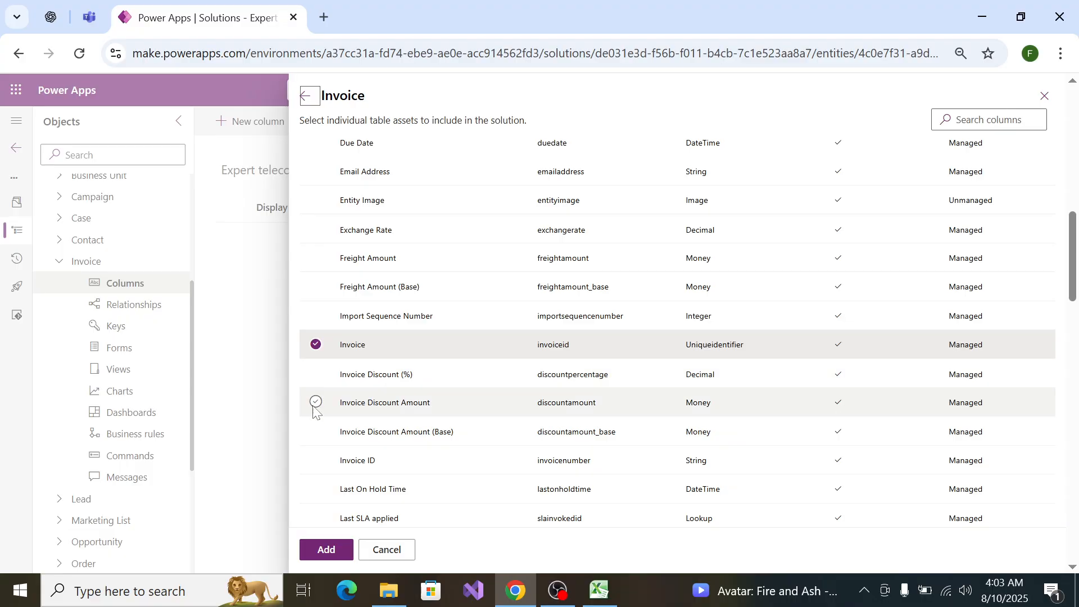
{"action": "left_click", "coordinate": [314, 460]}
{"action": "key", "text": "alt+Tab"}
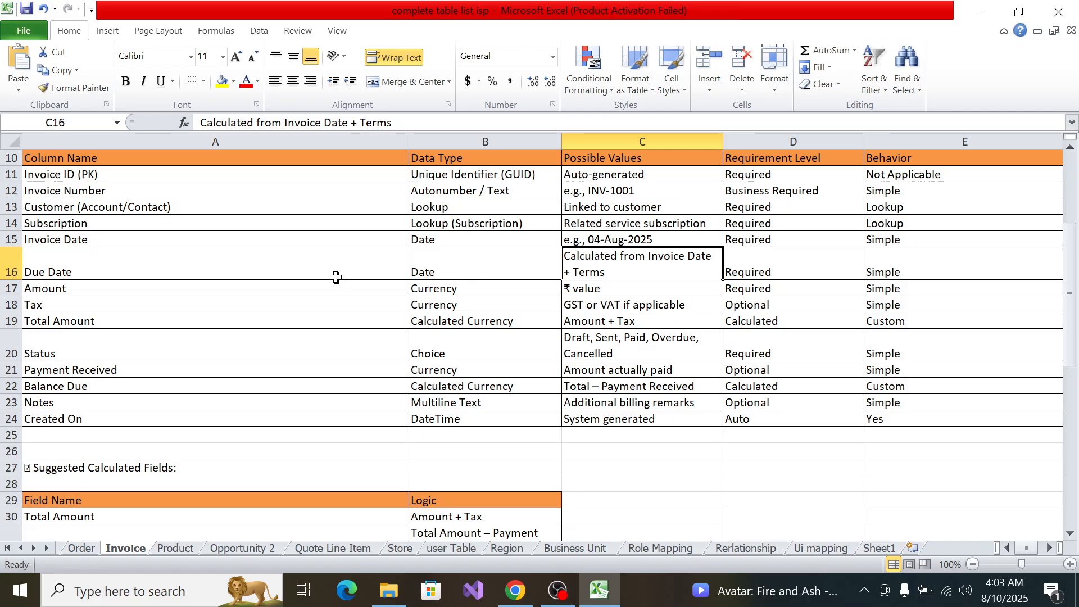
{"action": "key", "text": "alt+Tab"}
Step: Look for the specification's Invoice Date among the existing Invoice columns and try to add the selected Invoice and Invoice ID columns
{"action": "key", "text": "alt+Tab"}
{"action": "left_click", "coordinate": [107, 237]}
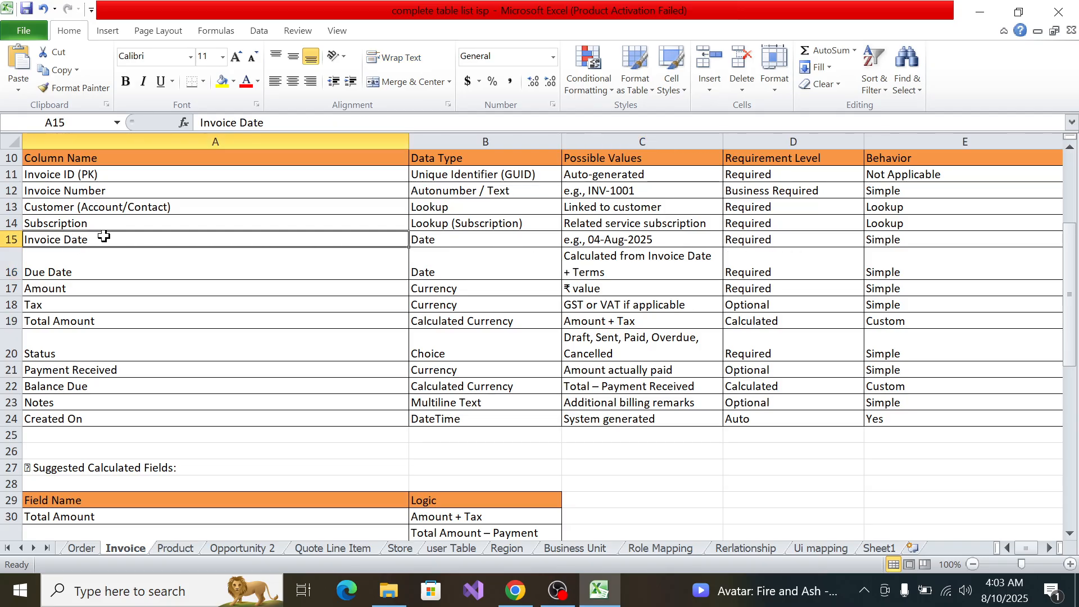
{"action": "key", "text": "alt+Tab"}
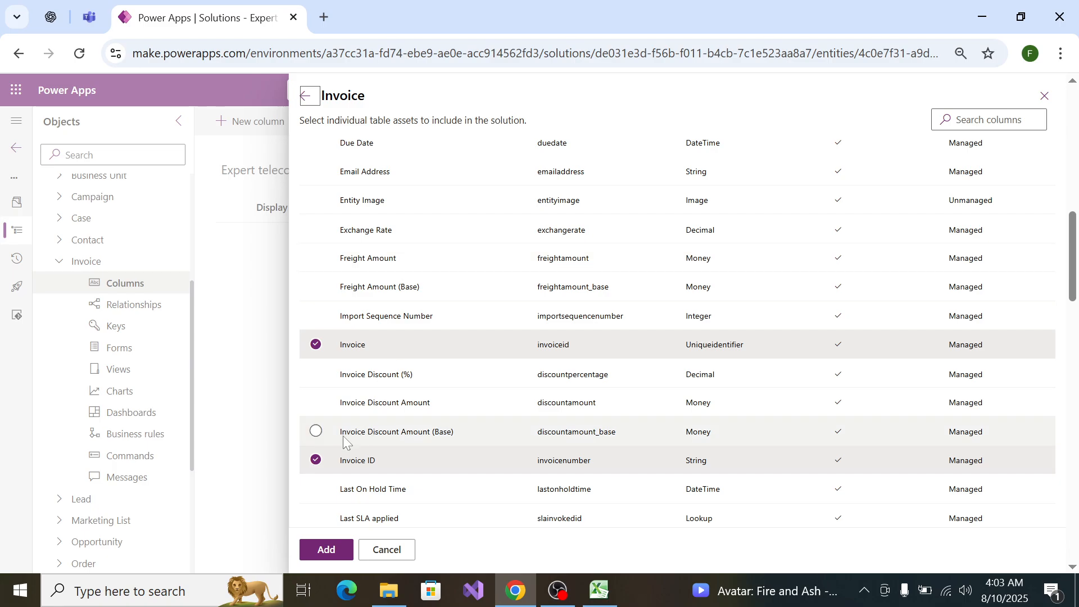
{"action": "scroll", "coordinate": [349, 393], "scroll_direction": "down", "scroll_amount": 3}
{"action": "scroll", "coordinate": [370, 354], "scroll_direction": "up", "scroll_amount": 1}
{"action": "scroll", "coordinate": [371, 349], "scroll_direction": "up", "scroll_amount": 1}
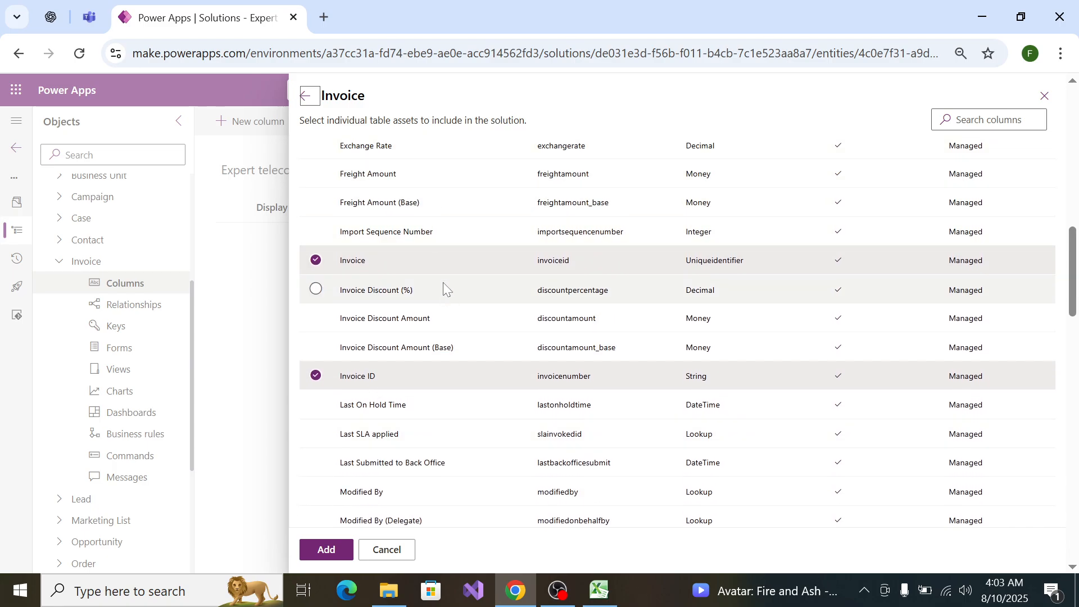
{"action": "key", "text": "alt+Tab"}
{"action": "key", "text": "alt+Tab"}
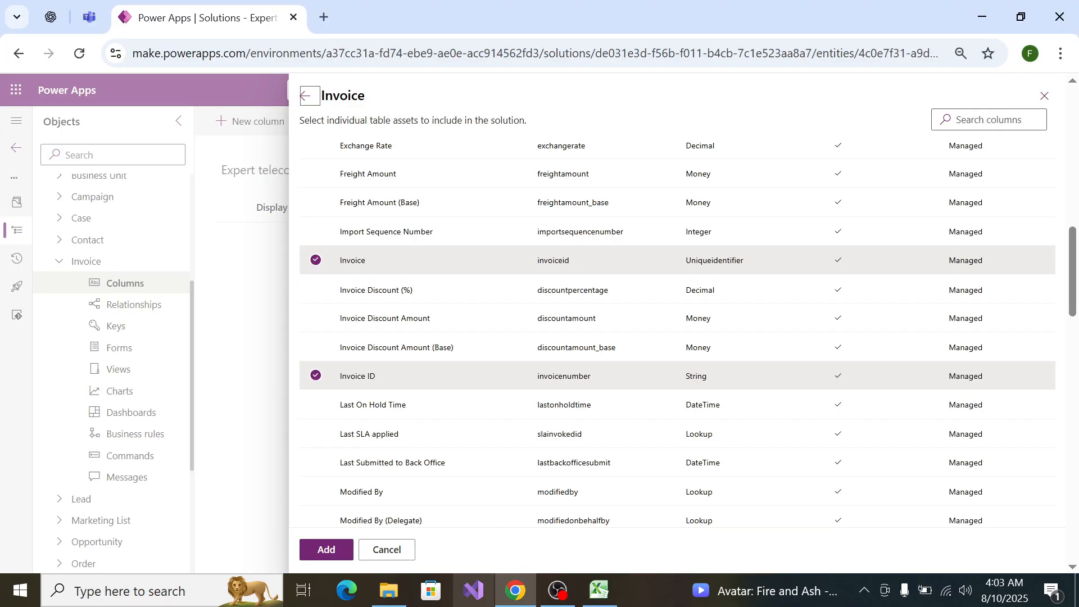
{"action": "left_click", "coordinate": [344, 543]}
Step: Check the Customer (Account/Contact) row in the Excel specification and look through the existing Invoice columns again
{"action": "key", "text": "alt+Tab"}
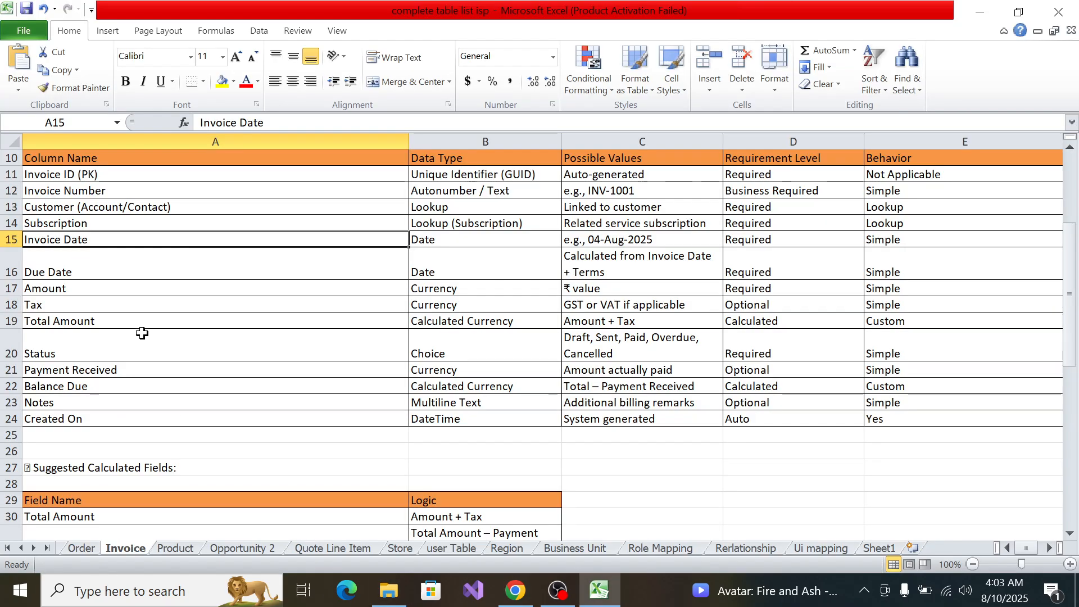
{"action": "left_click", "coordinate": [91, 202]}
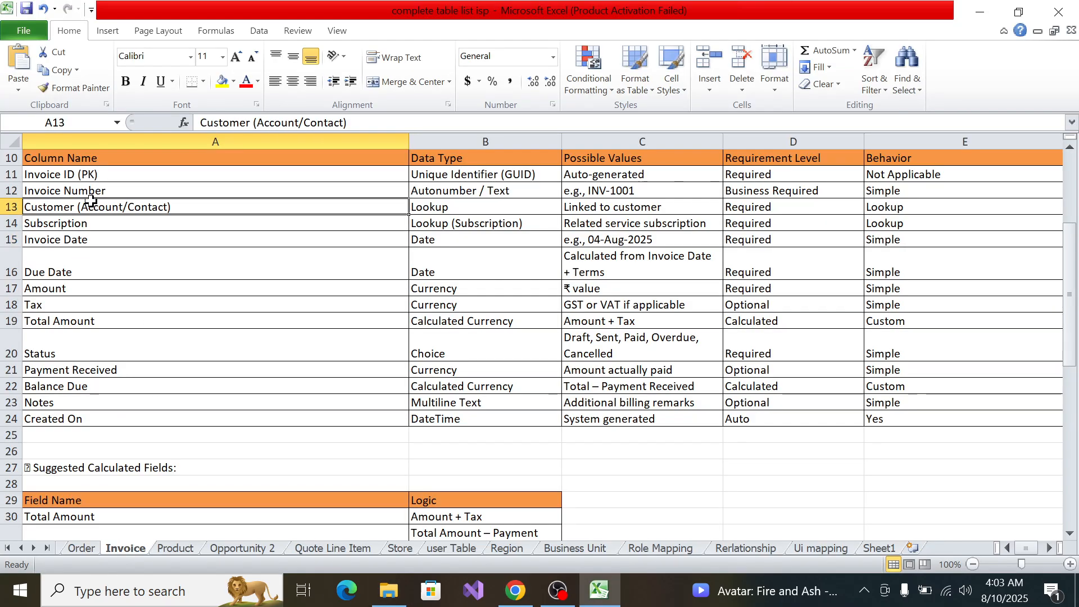
{"action": "double_click", "coordinate": [71, 209]}
{"action": "double_click", "coordinate": [70, 208]}
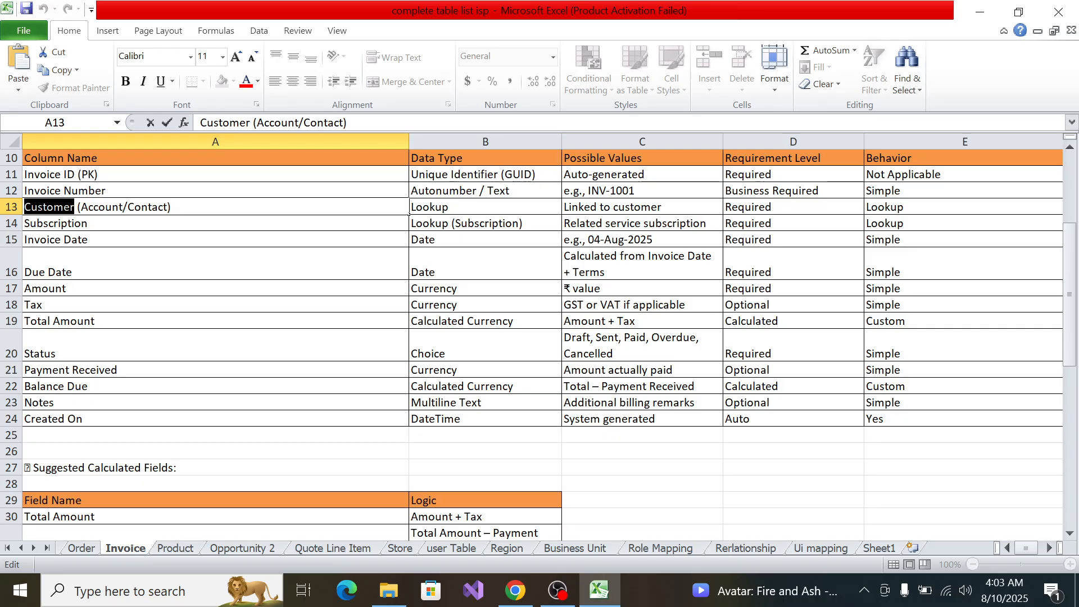
{"action": "key", "text": "alt+Tab"}
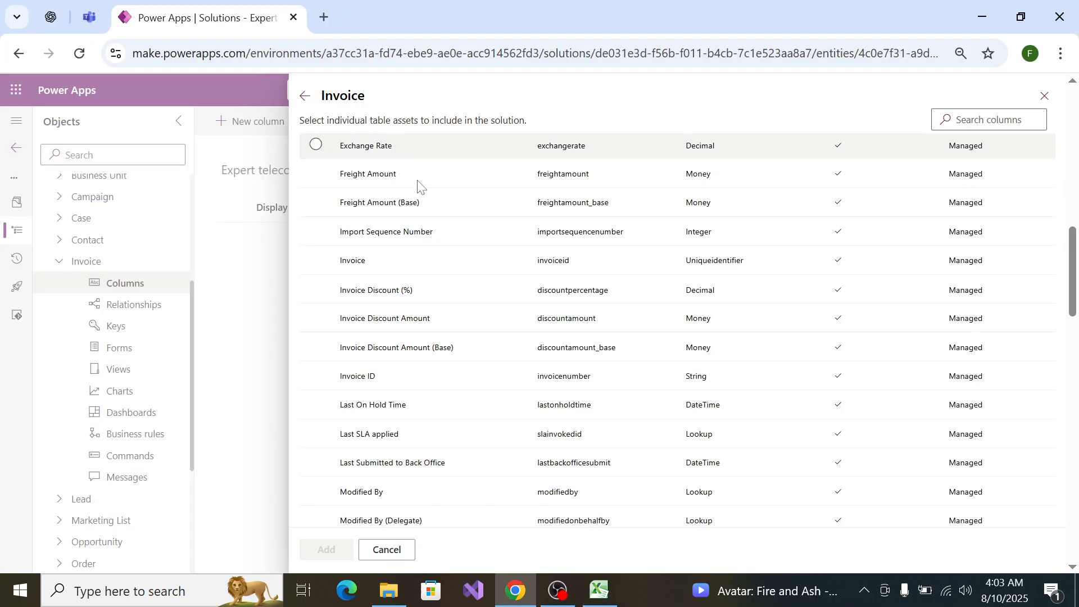
{"action": "scroll", "coordinate": [359, 382], "scroll_direction": "down", "scroll_amount": 10}
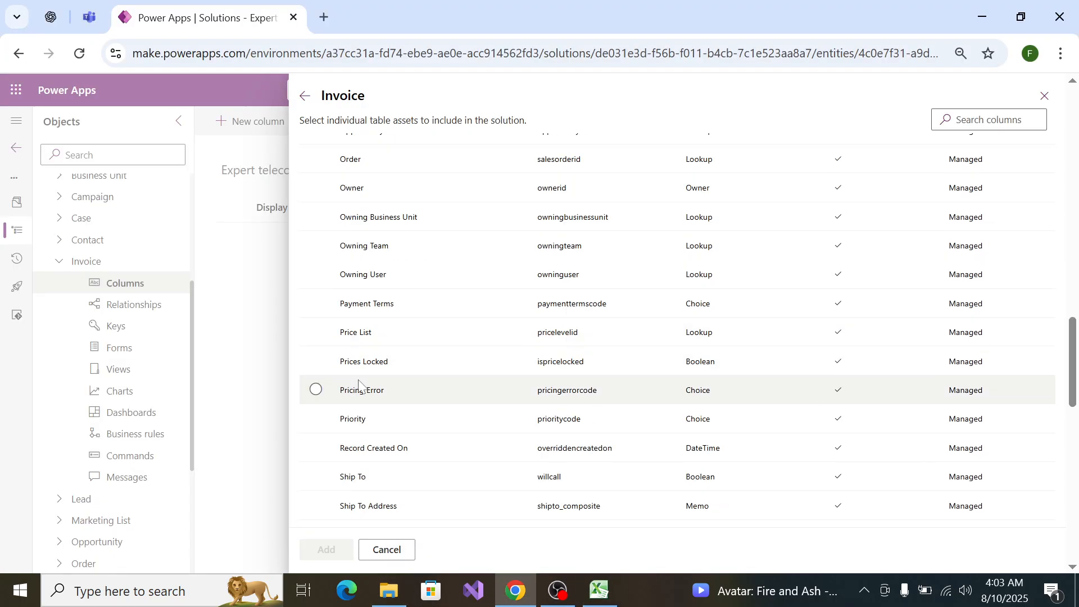
{"action": "scroll", "coordinate": [357, 382], "scroll_direction": "up", "scroll_amount": 15}
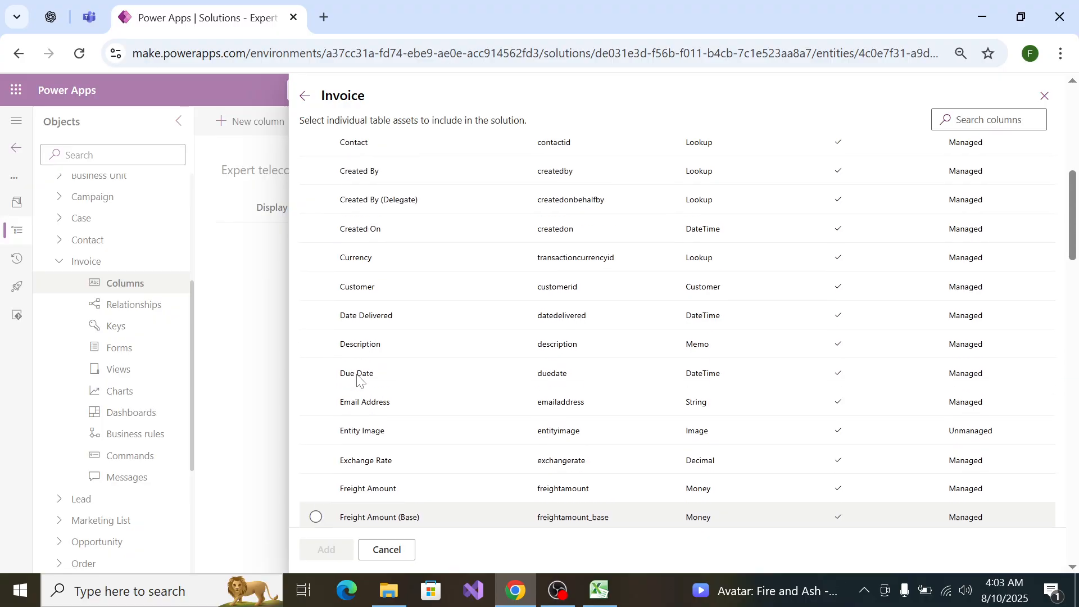
{"action": "scroll", "coordinate": [680, 304], "scroll_direction": "down", "scroll_amount": 20}
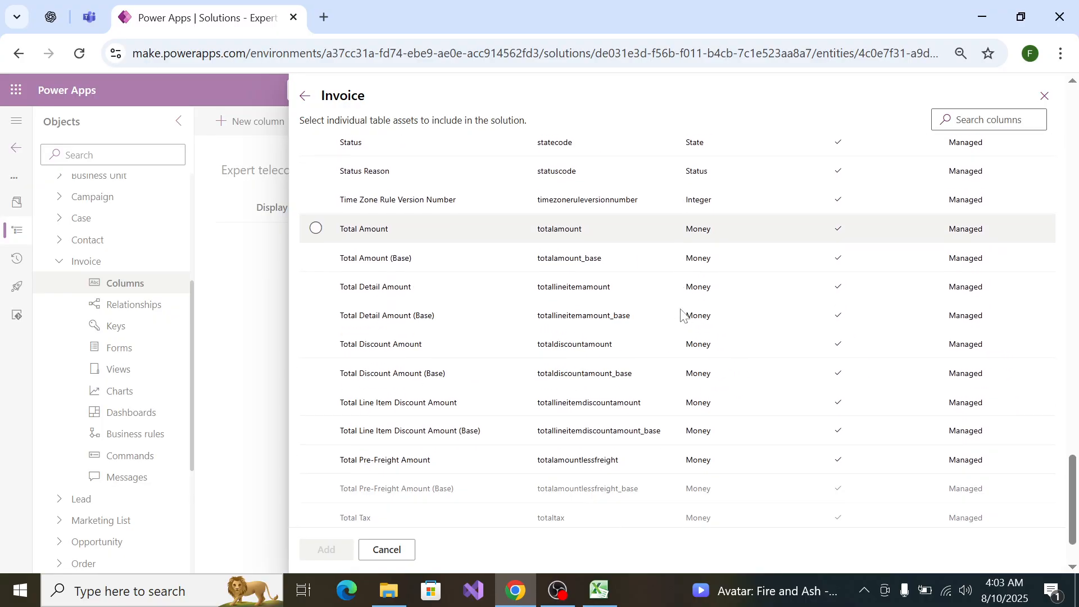
{"action": "scroll", "coordinate": [694, 337], "scroll_direction": "up", "scroll_amount": 20}
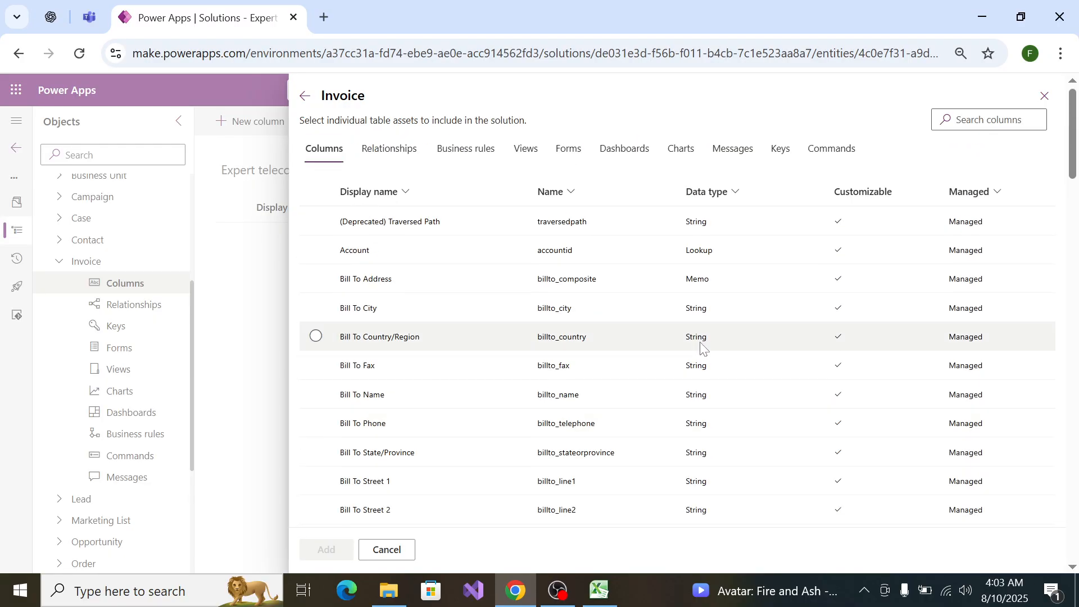
{"action": "scroll", "coordinate": [696, 342], "scroll_direction": "down", "scroll_amount": 13}
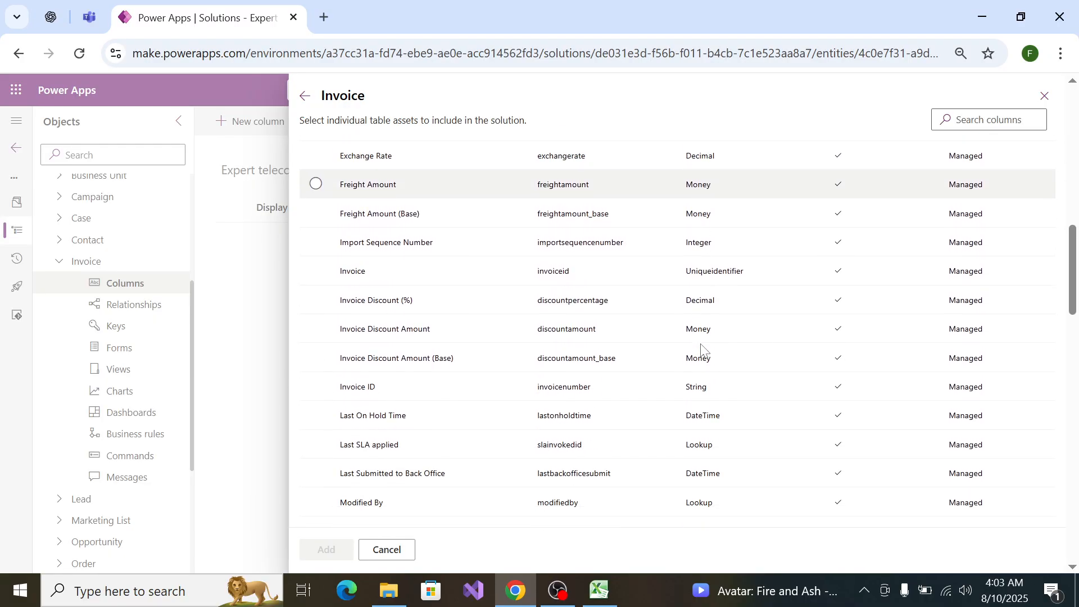
Step: Add the existing Invoice and Invoice ID columns to the Invoice table
{"action": "left_click", "coordinate": [336, 273]}
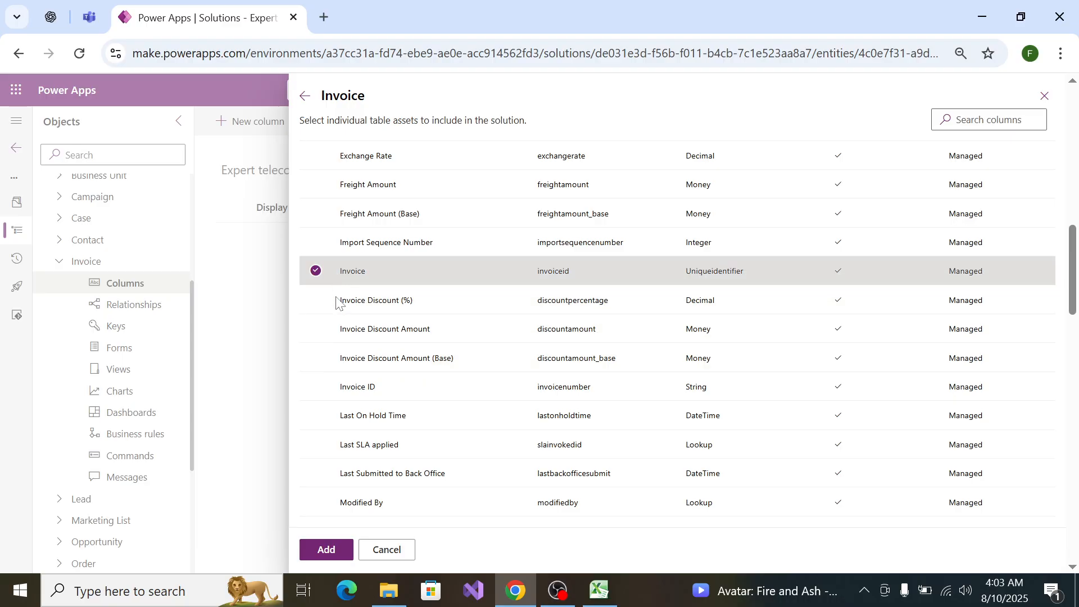
{"action": "left_click", "coordinate": [316, 386]}
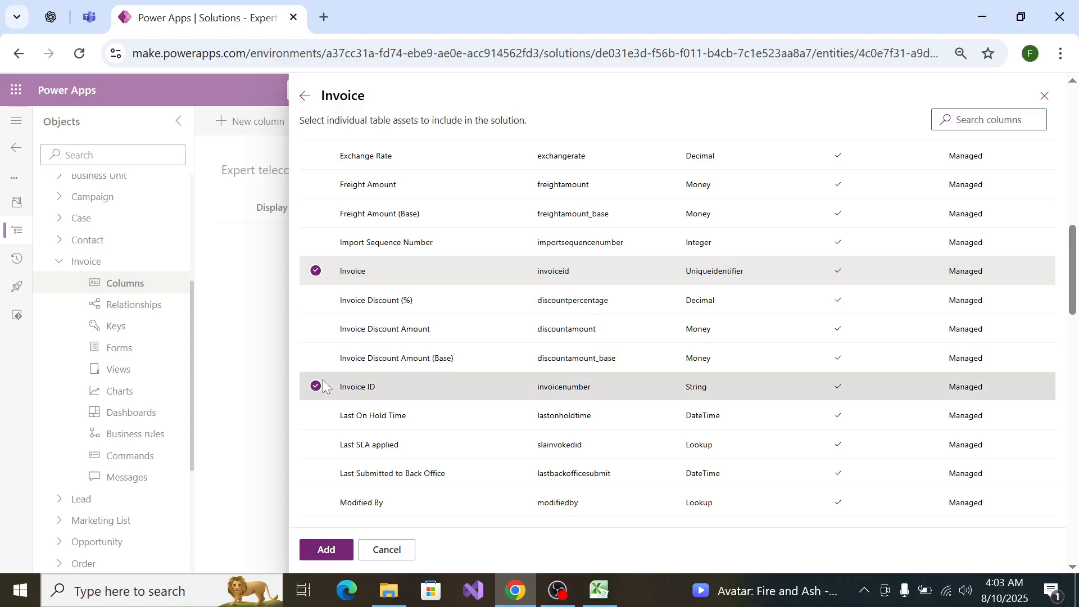
{"action": "left_click", "coordinate": [318, 546]}
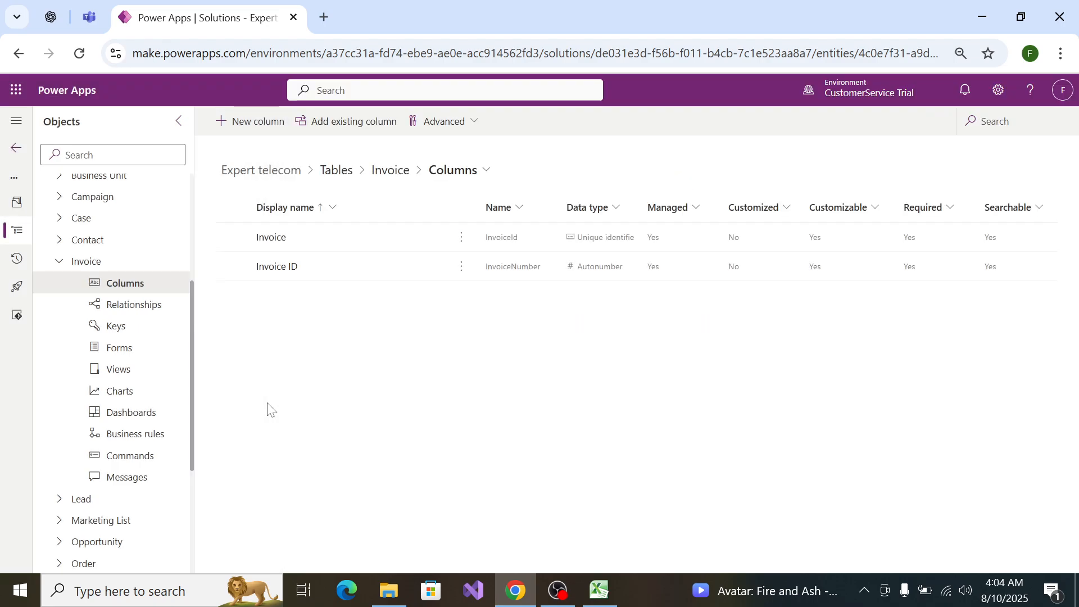
Step: Start a new Invoice column with the display name Customer, checking the Customer (Account/Contact) row in the Excel specification
{"action": "left_click", "coordinate": [258, 122]}
{"action": "left_click", "coordinate": [840, 180]}
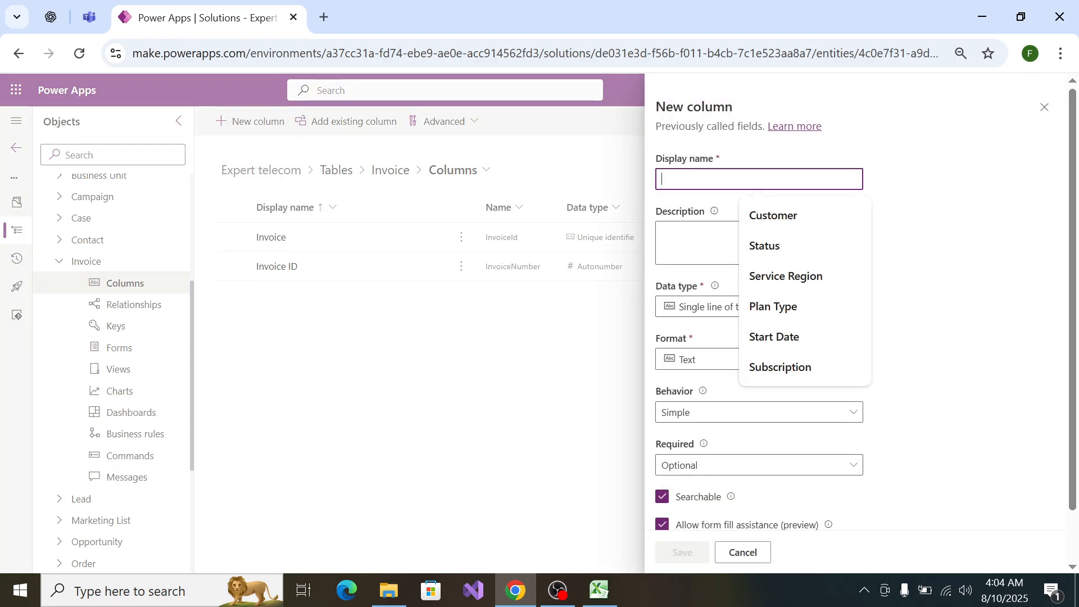
{"action": "type", "text": "Expiration Date"}
{"action": "key", "text": "alt+Tab"}
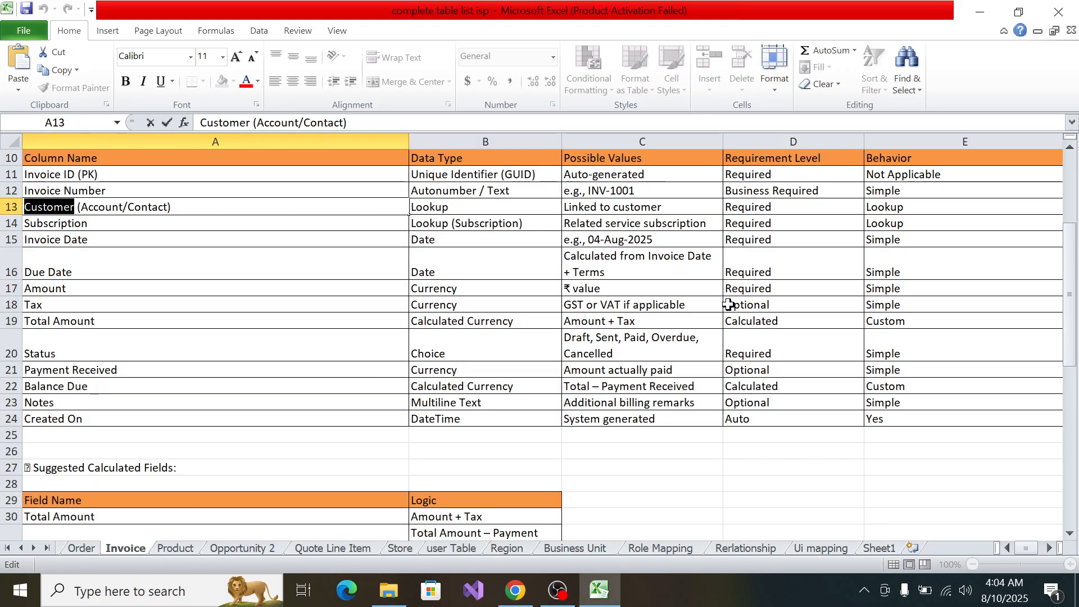
{"action": "key", "text": "alt+Tab"}
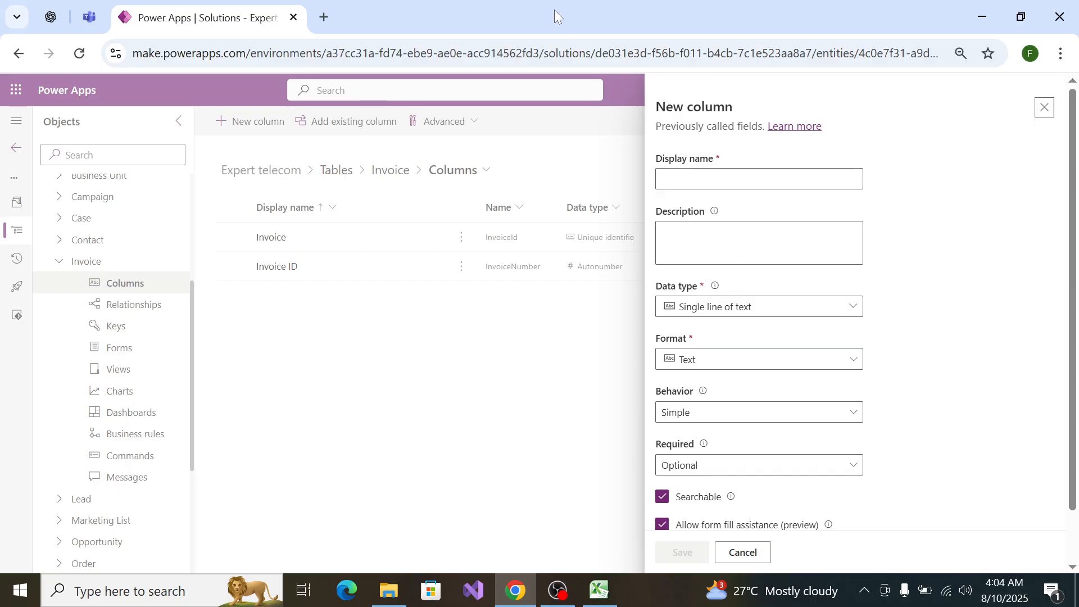
{"action": "left_click", "coordinate": [711, 179]}
{"action": "type", "text": "Cus"}
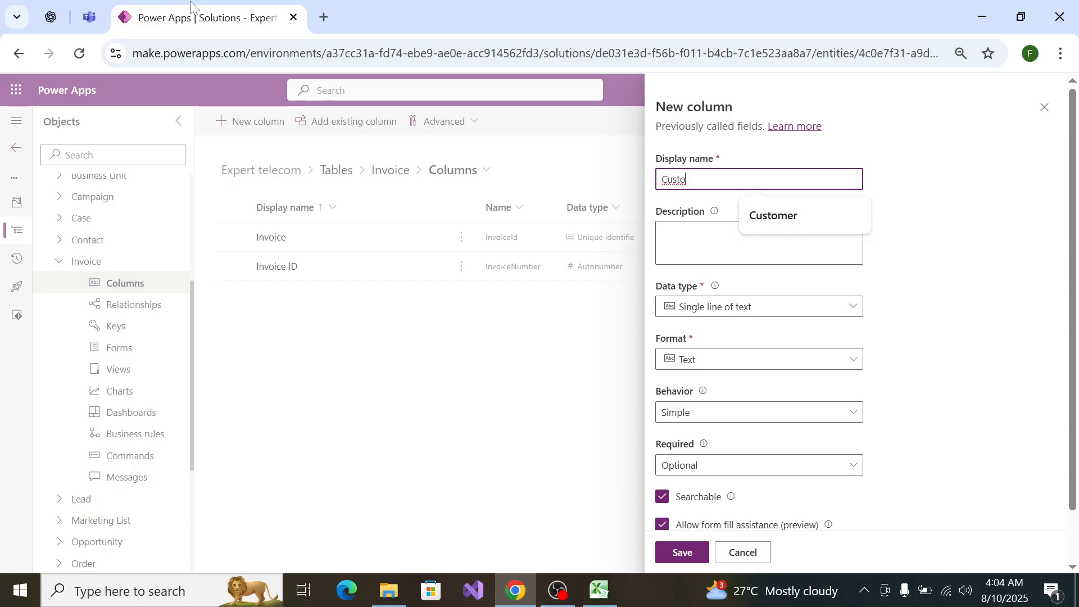
{"action": "type", "text": "to"}
{"action": "left_click", "coordinate": [783, 215]}
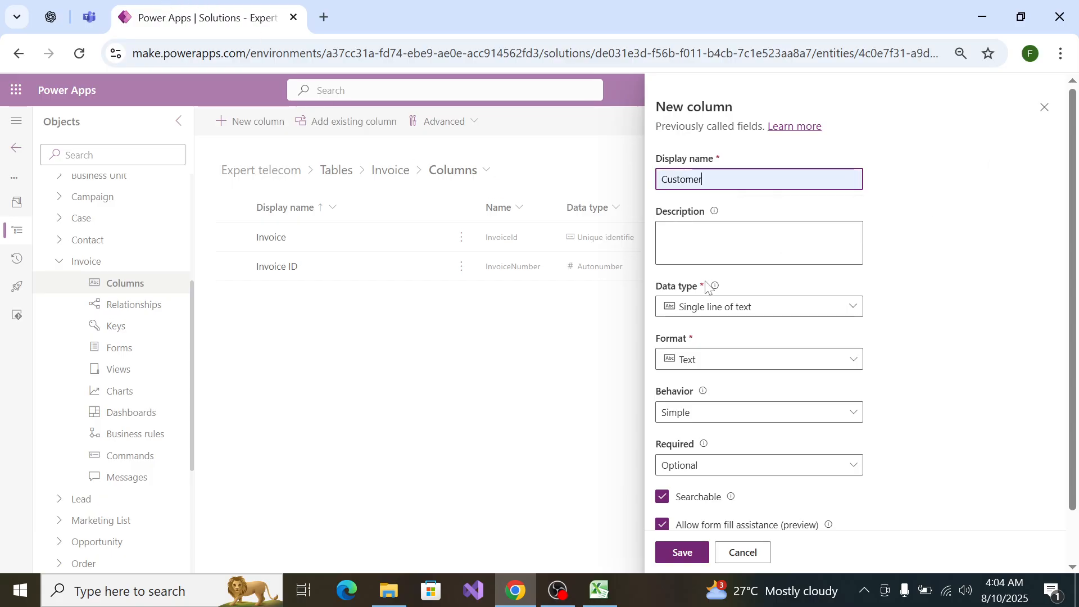
Step: Try to give the Customer column the Customer lookup data type, choose its requirement level and save it
{"action": "scroll", "coordinate": [730, 278], "scroll_direction": "down", "scroll_amount": 1}
{"action": "left_click", "coordinate": [734, 256]}
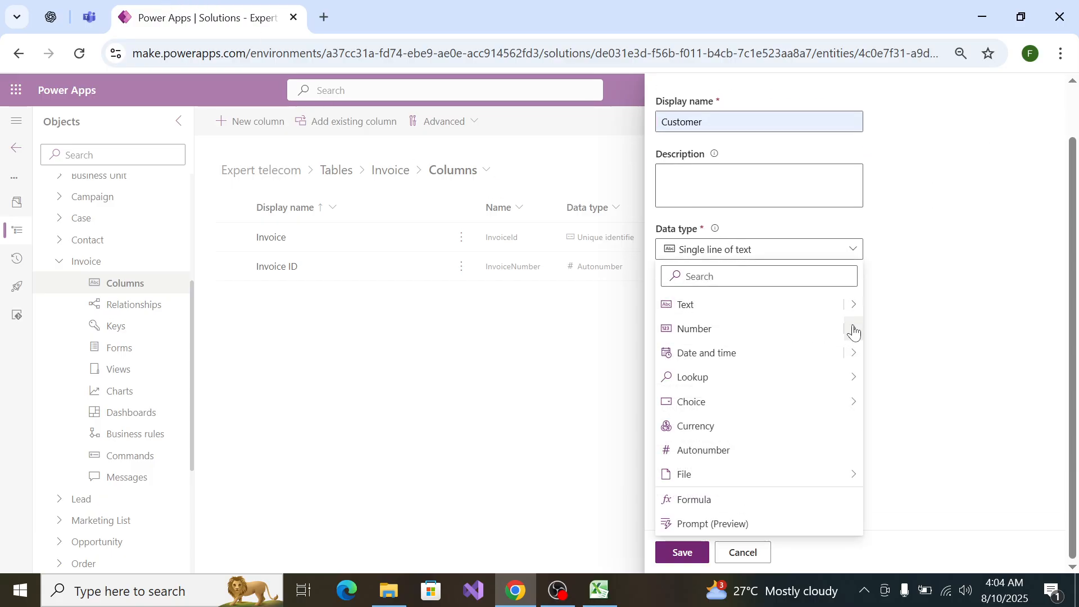
{"action": "mouse_move", "coordinate": [849, 382]}
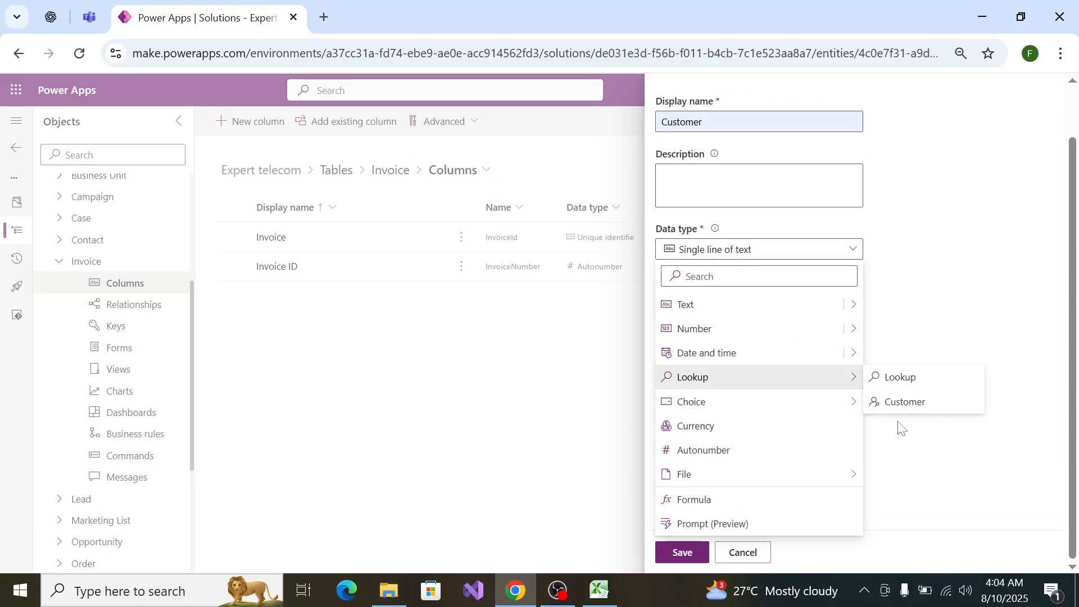
{"action": "left_click", "coordinate": [903, 405]}
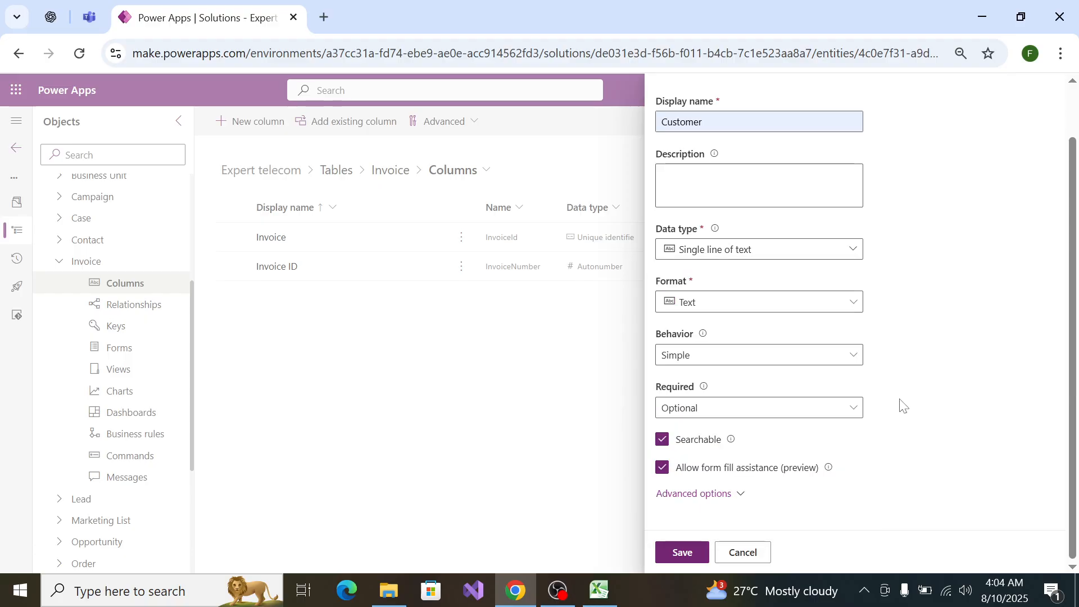
{"action": "left_click", "coordinate": [732, 407]}
{"action": "left_click", "coordinate": [735, 451]}
Step: Switch to Excel, select the Subscription name in row 14 of the Invoice specification, and return to Power Apps
{"action": "key", "text": "alt+Tab"}
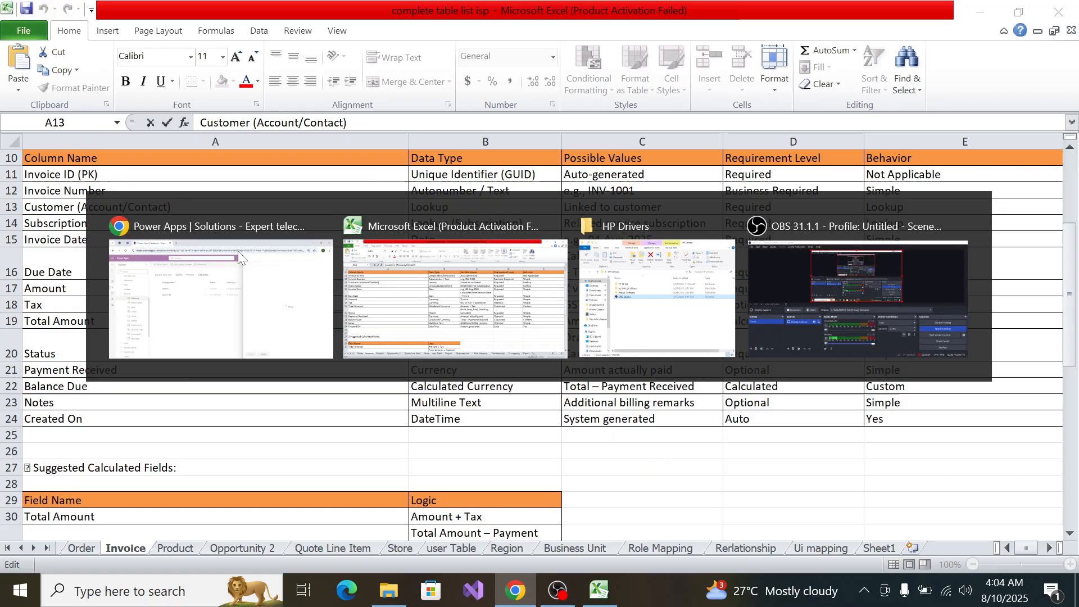
{"action": "double_click", "coordinate": [104, 223]}
{"action": "left_click_drag", "start_coordinate": [104, 223], "coordinate": [3, 223]}
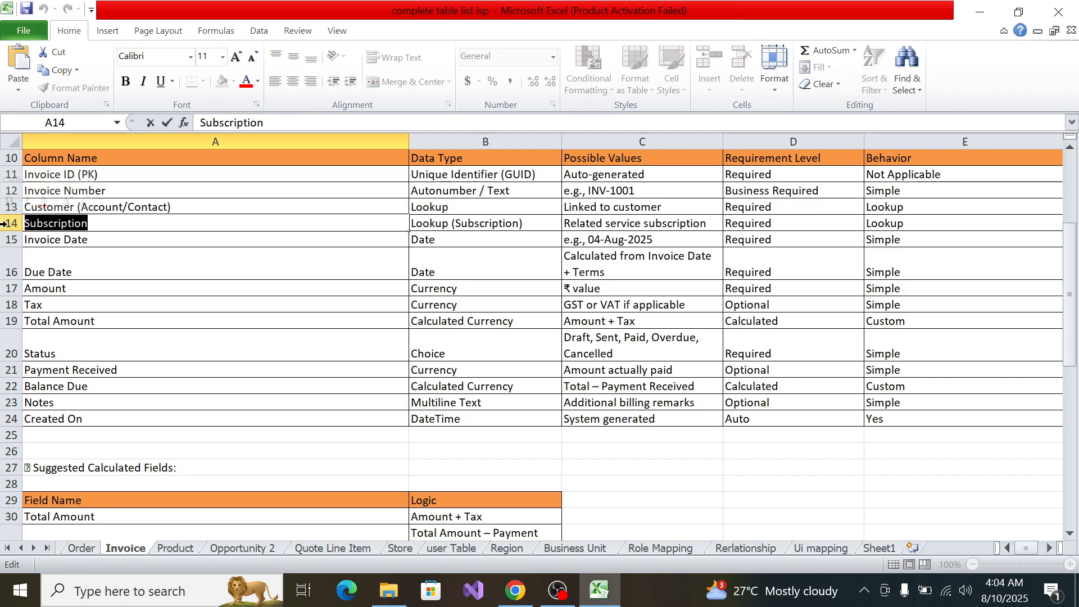
{"action": "key", "text": "alt+Tab"}
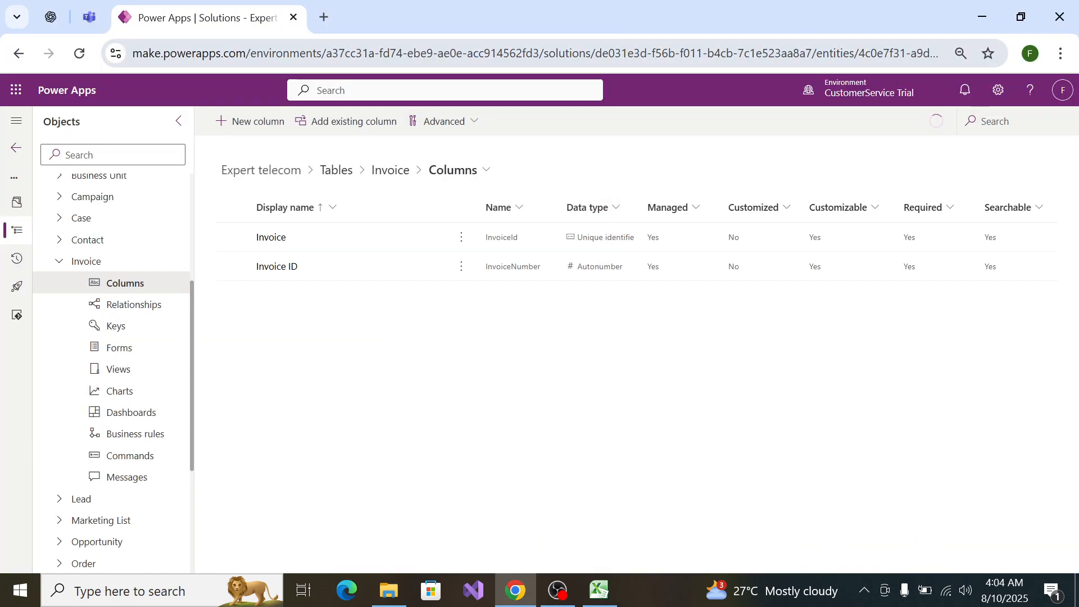
Step: Start another new Invoice column and set its display name to Subscription Plan
{"action": "left_click", "coordinate": [281, 124]}
{"action": "left_click", "coordinate": [669, 180]}
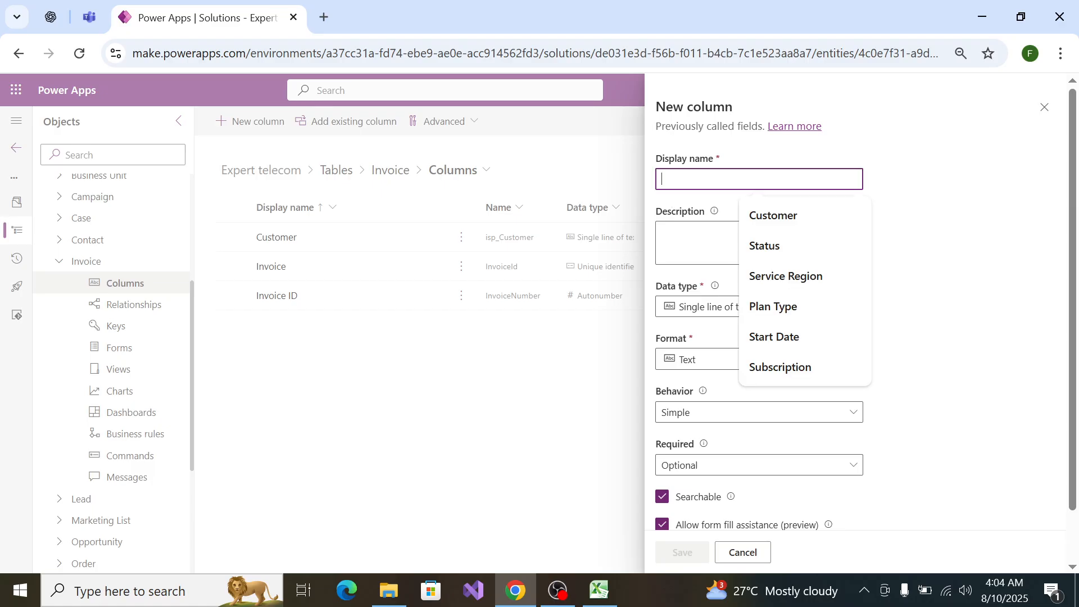
{"action": "type", "text": "Expiration Date"}
{"action": "left_click", "coordinate": [832, 311]}
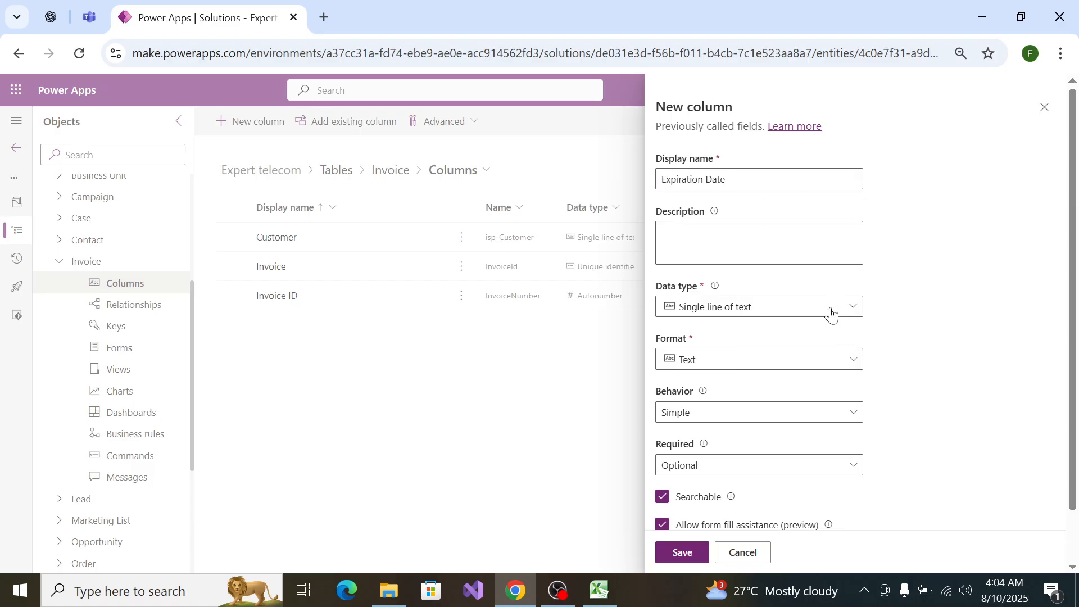
{"action": "left_click_drag", "start_coordinate": [753, 180], "coordinate": [626, 183]}
{"action": "key", "text": "ctrl+c"}
{"action": "key", "text": "BackSpace"}
{"action": "type", "text": "Subscri"}
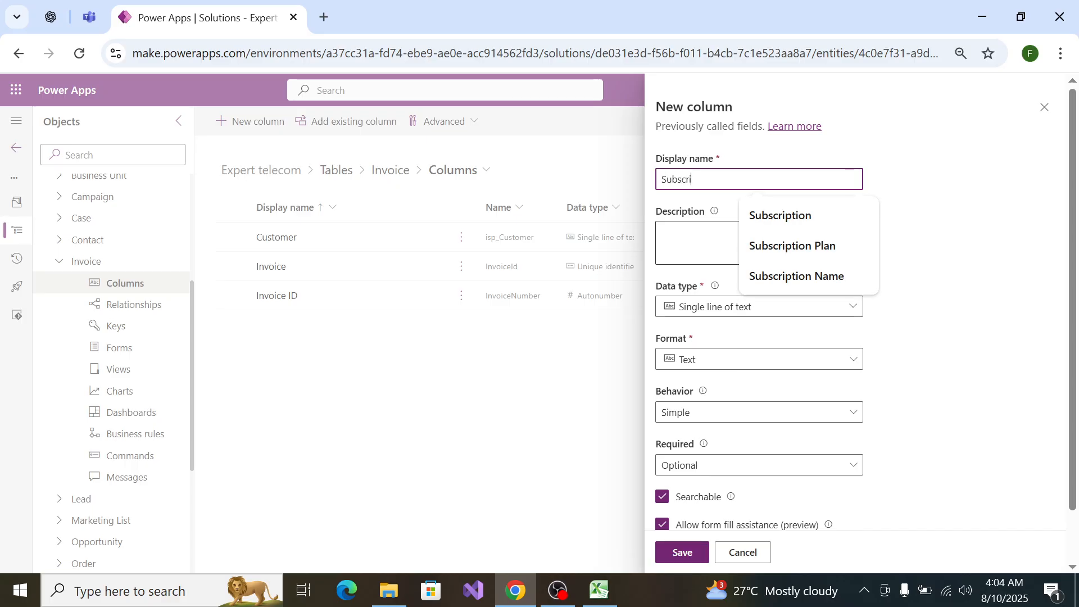
{"action": "type", "text": "ption"}
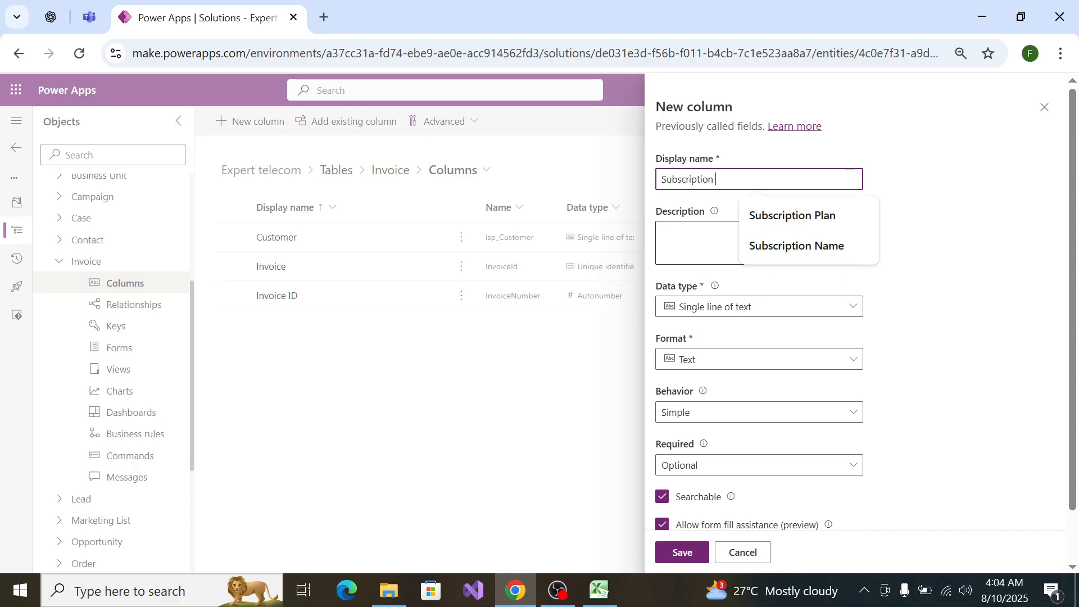
{"action": "left_click", "coordinate": [812, 218]}
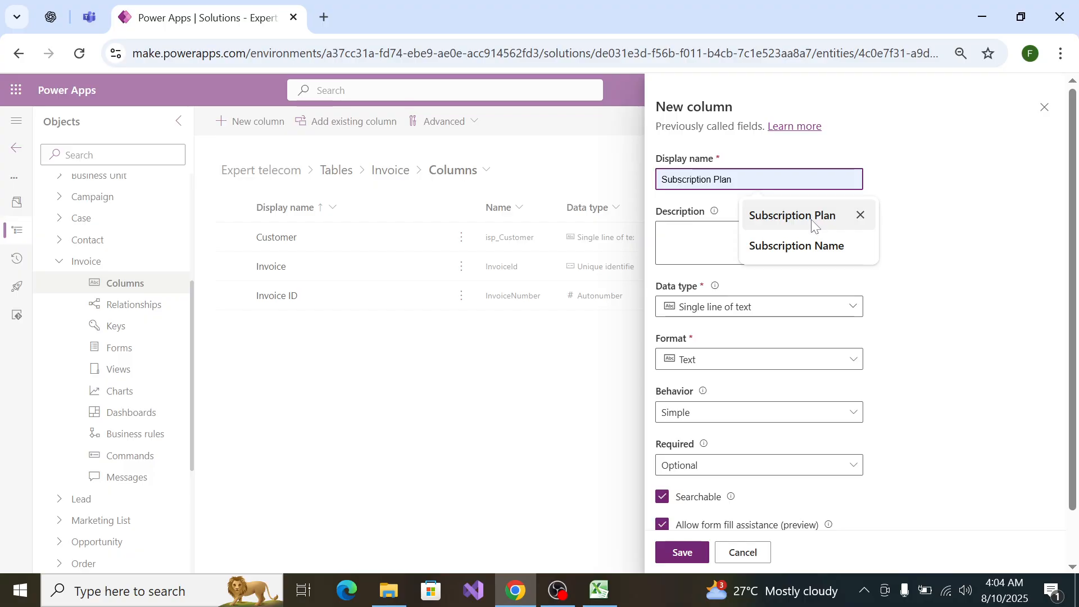
Step: Make the Subscription Plan column a Lookup to the Subscription table and save it
{"action": "left_click", "coordinate": [785, 306]}
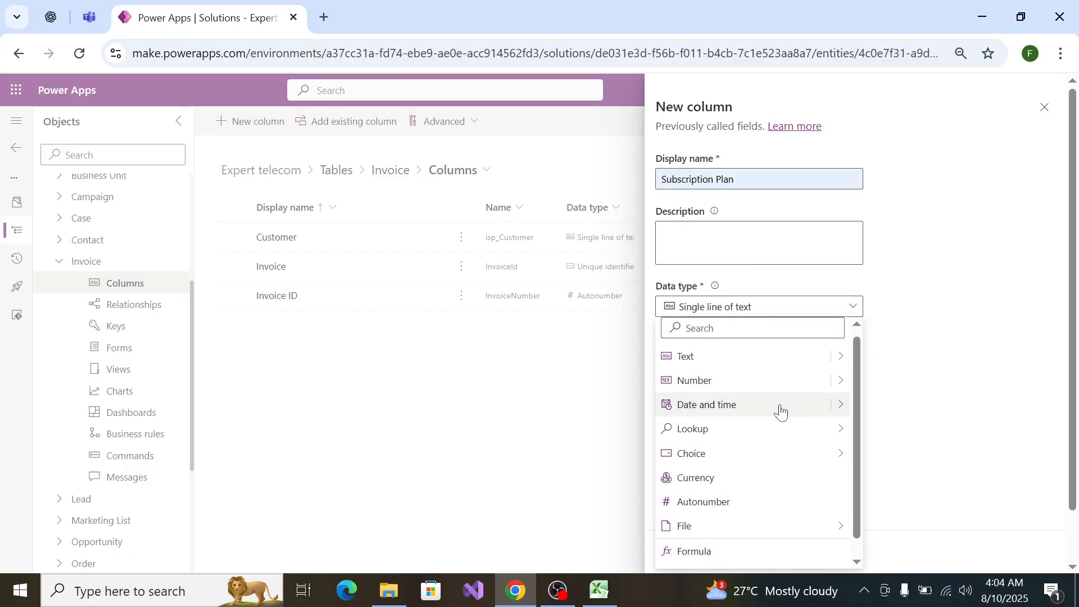
{"action": "mouse_move", "coordinate": [819, 428]}
{"action": "left_click", "coordinate": [872, 431]}
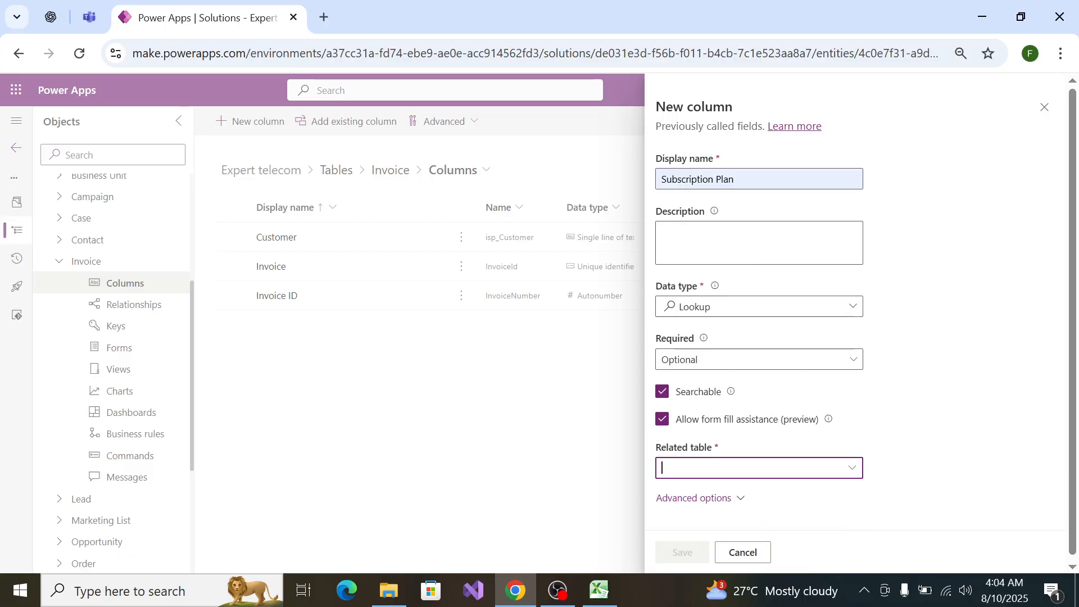
{"action": "type", "text": "Subs"}
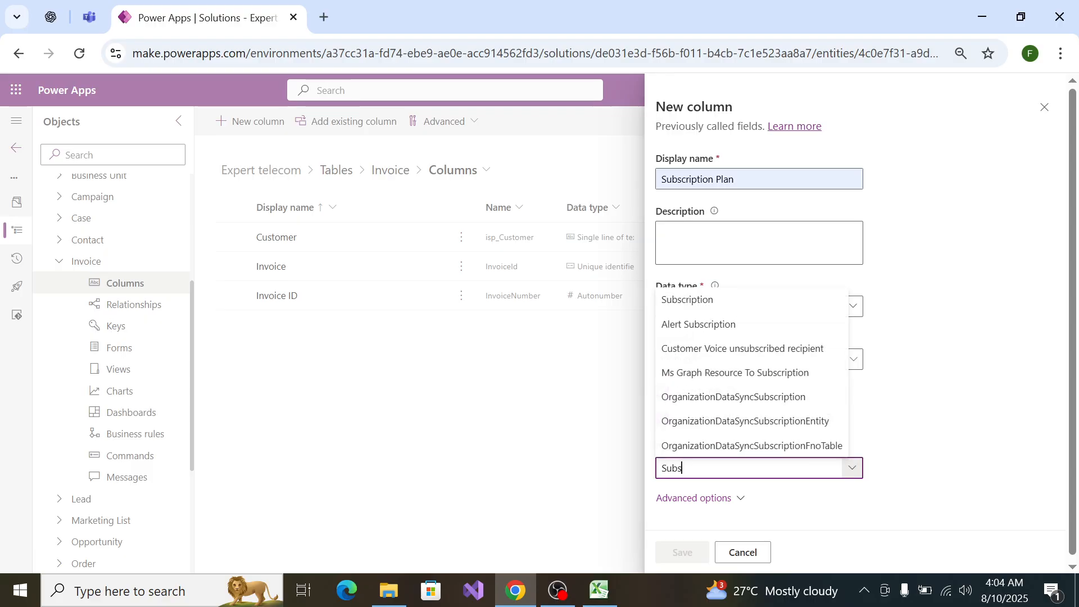
{"action": "left_click", "coordinate": [766, 310]}
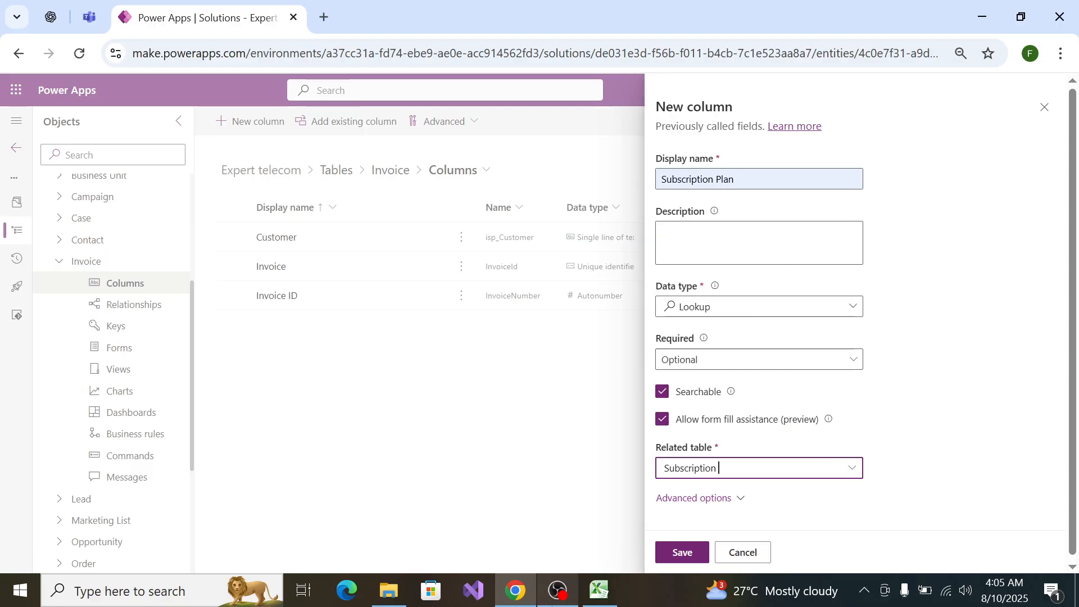
{"action": "left_click", "coordinate": [682, 553]}
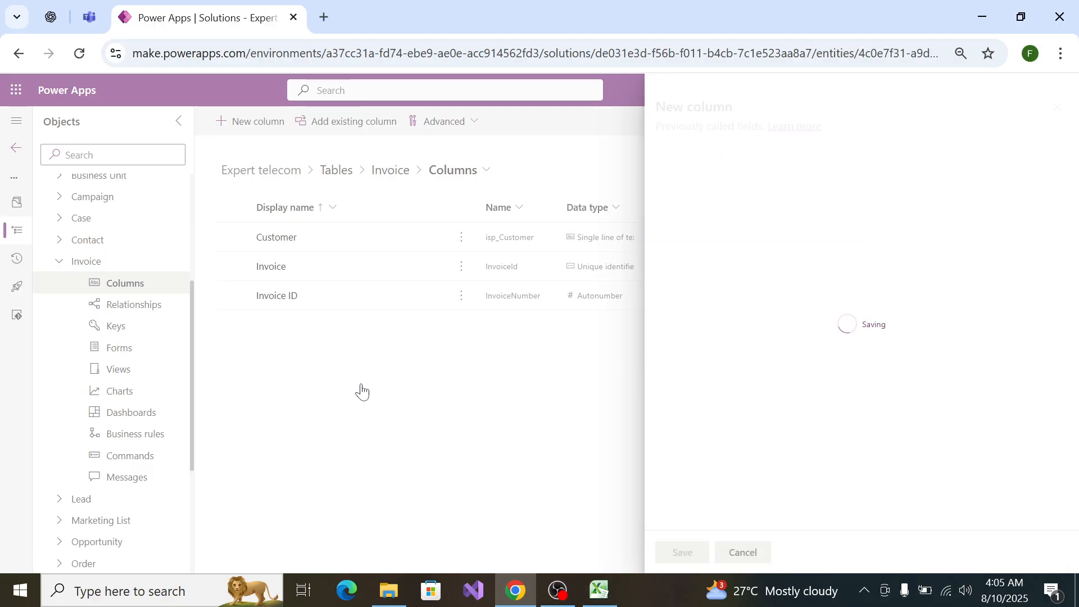
Step: Consult the Invoice column list in Excel and select the Invoice Date name text in row 15, returning to Power Apps
{"action": "key", "text": "alt+Tab"}
{"action": "left_click", "coordinate": [409, 230]}
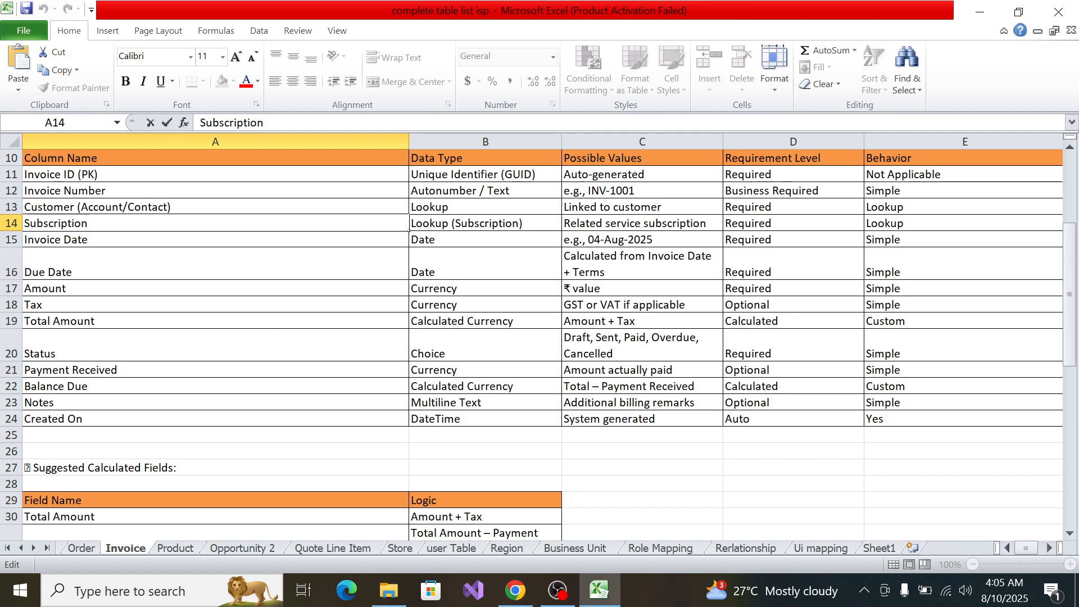
{"action": "left_click", "coordinate": [162, 240]}
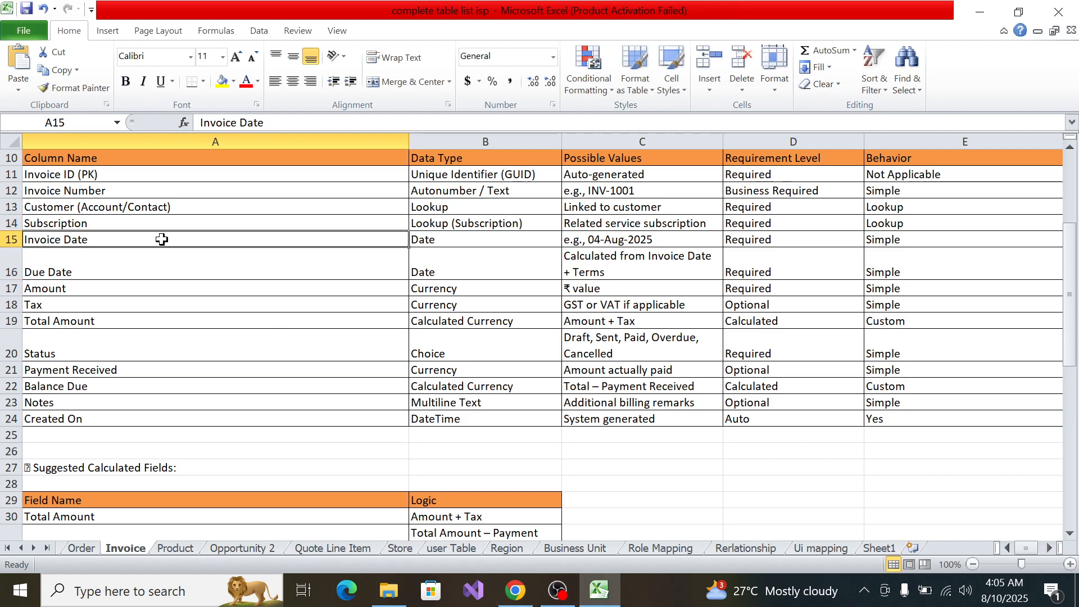
{"action": "key", "text": "F2"}
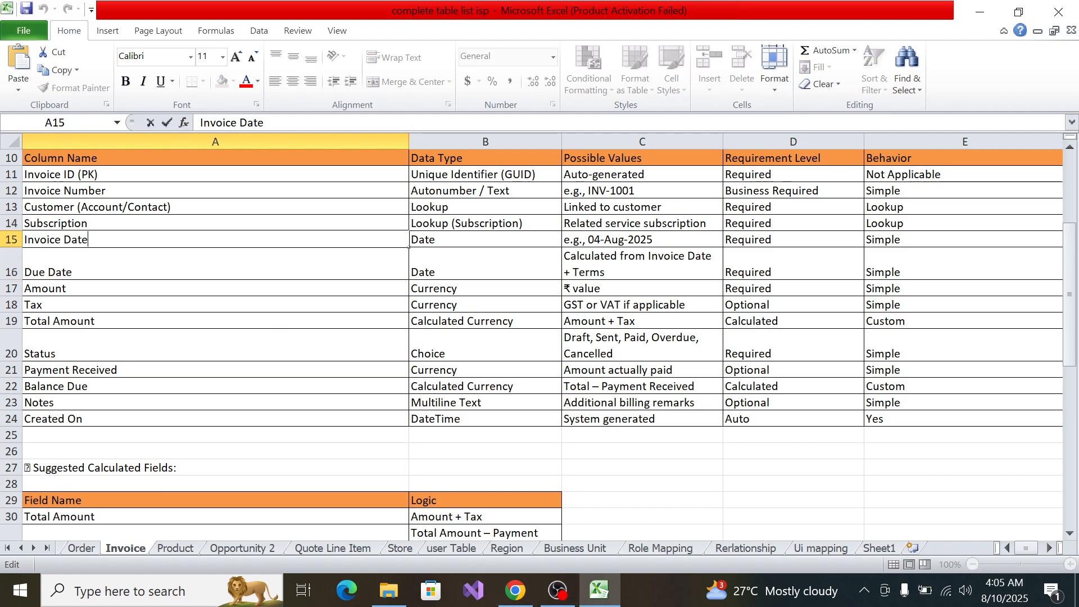
{"action": "key", "text": "shift+Home"}
{"action": "key", "text": "alt+Tab"}
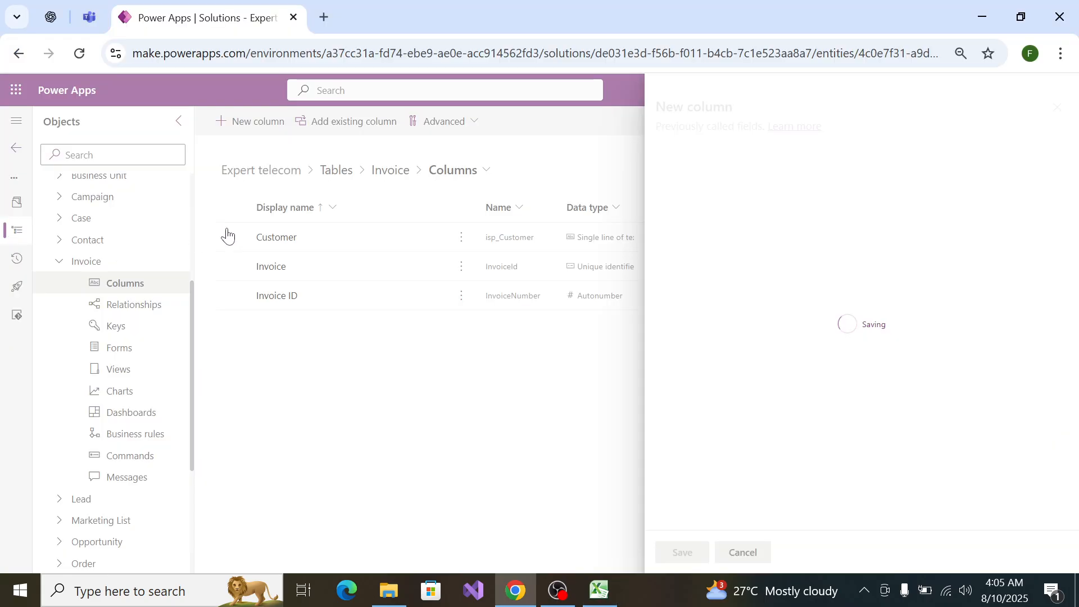
Step: Start a new column in the Invoice table with the display name Invoice Date
{"action": "left_click", "coordinate": [245, 135]}
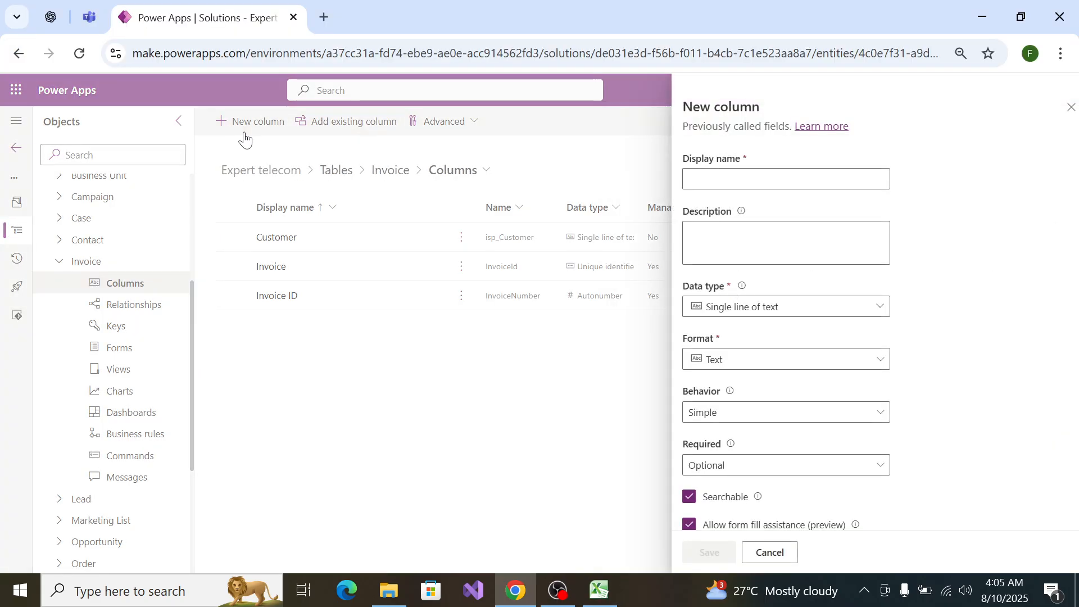
{"action": "left_click", "coordinate": [732, 186]}
{"action": "key", "text": "ctrl+v"}
{"action": "key", "text": "Escape"}
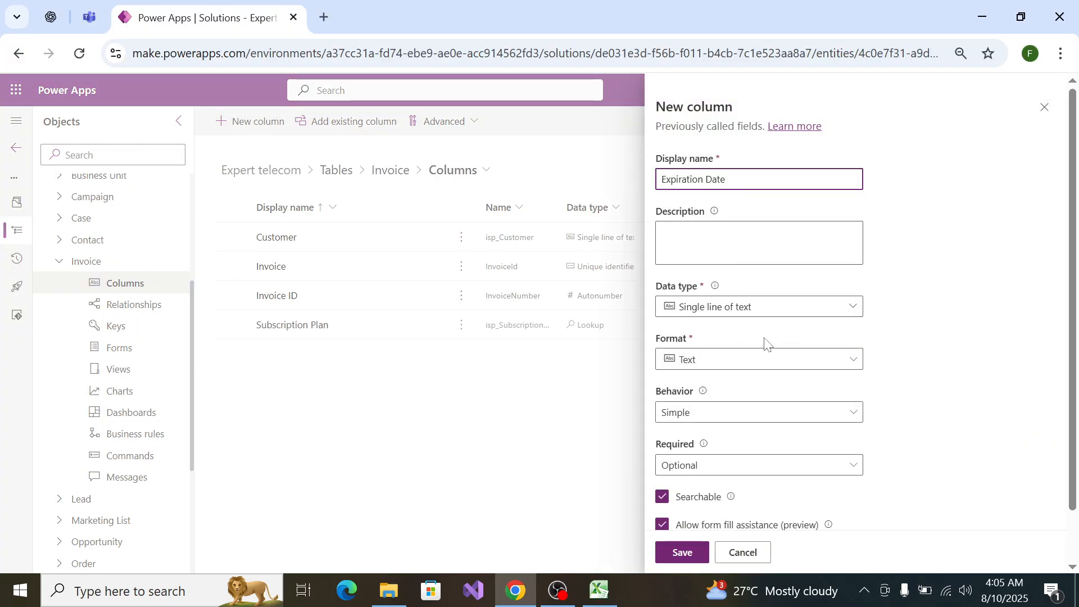
{"action": "key", "text": "ctrl+z"}
{"action": "type", "text": "Invoice"}
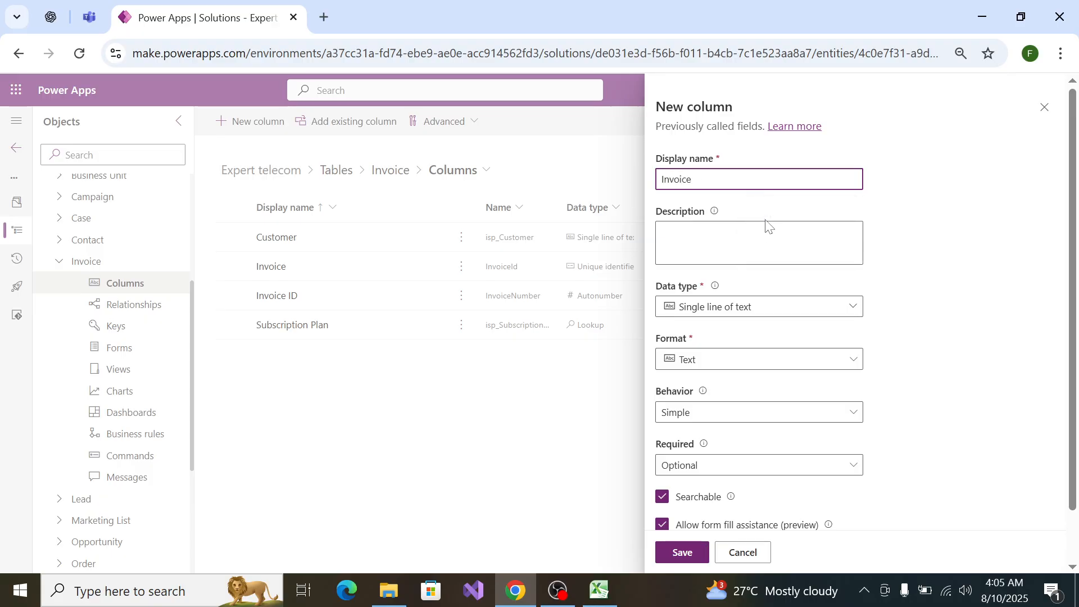
Step: Set the Invoice Date column's data type to Date and time with the Date and time format
{"action": "left_click", "coordinate": [787, 309]}
{"action": "mouse_move", "coordinate": [792, 430]}
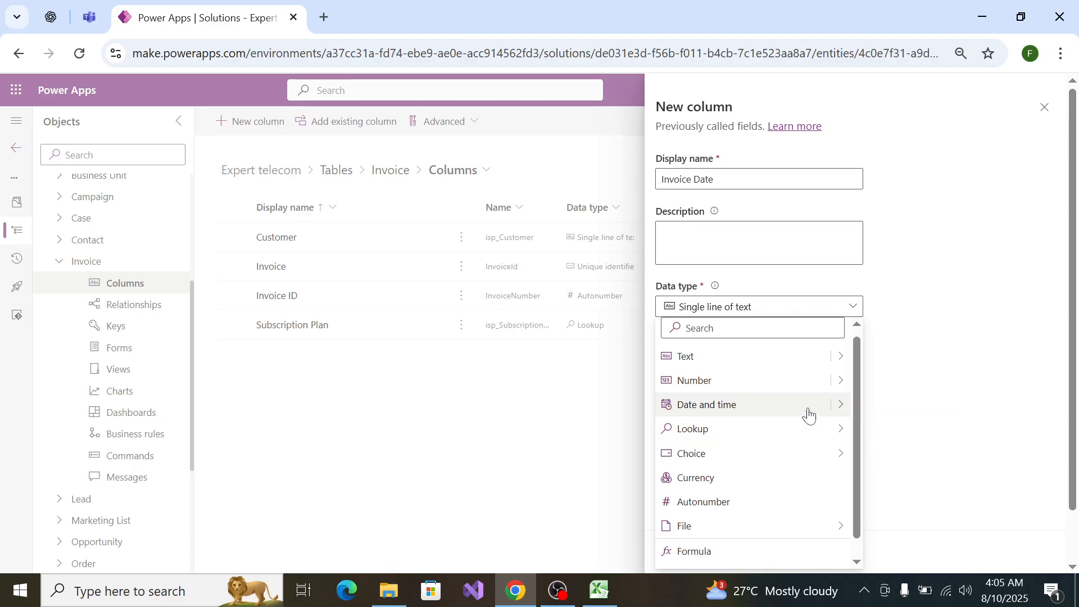
{"action": "mouse_move", "coordinate": [848, 408]}
{"action": "left_click", "coordinate": [901, 406]}
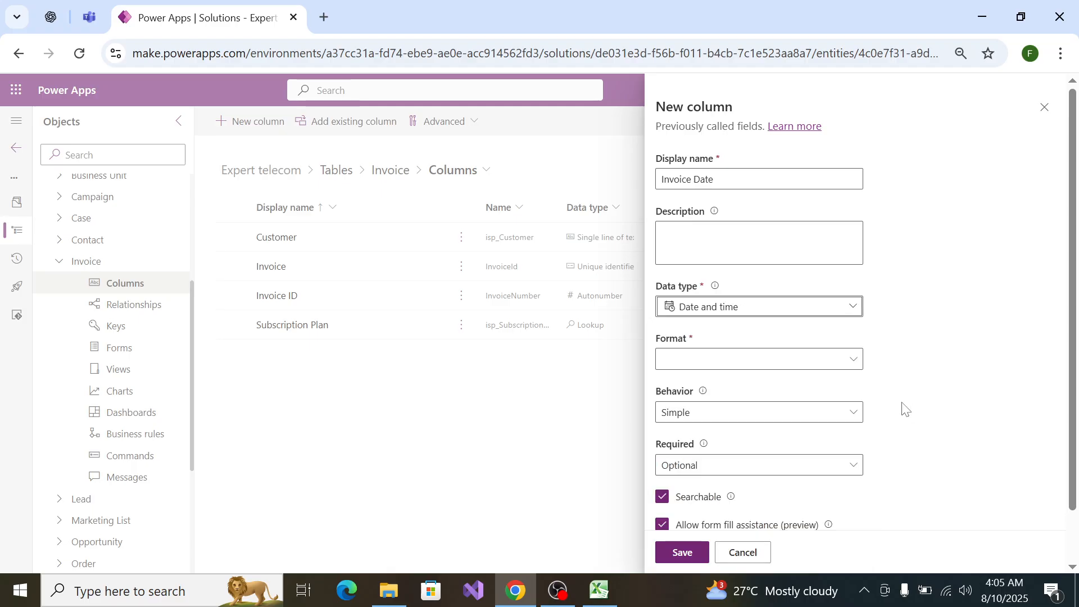
Step: Keep the Invoice Date column's behavior as Simple, make it Business required and save it
{"action": "scroll", "coordinate": [776, 344], "scroll_direction": "down", "scroll_amount": 2}
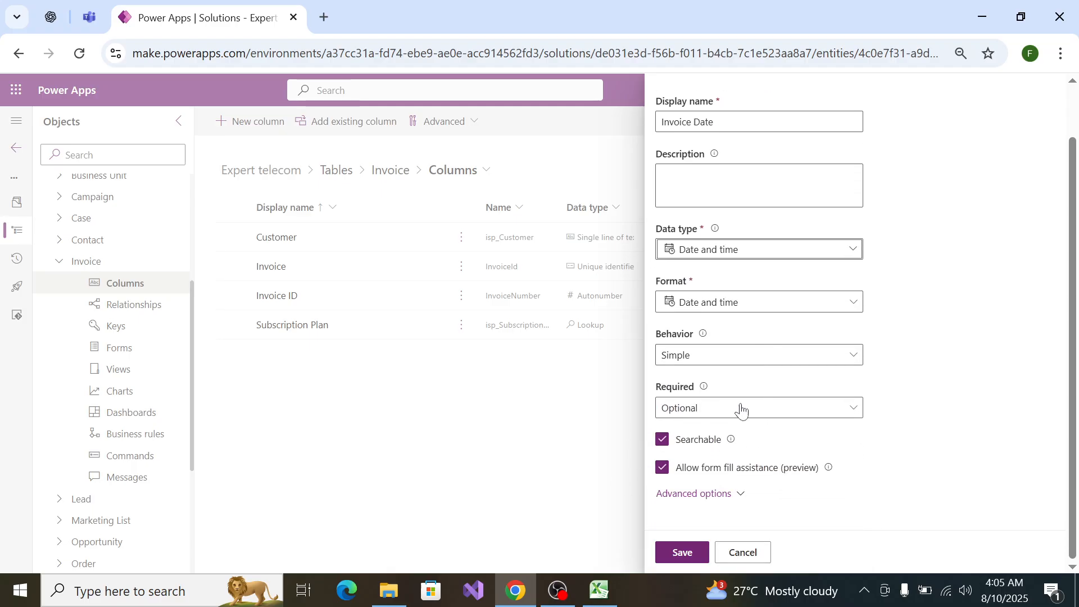
{"action": "left_click", "coordinate": [746, 362]}
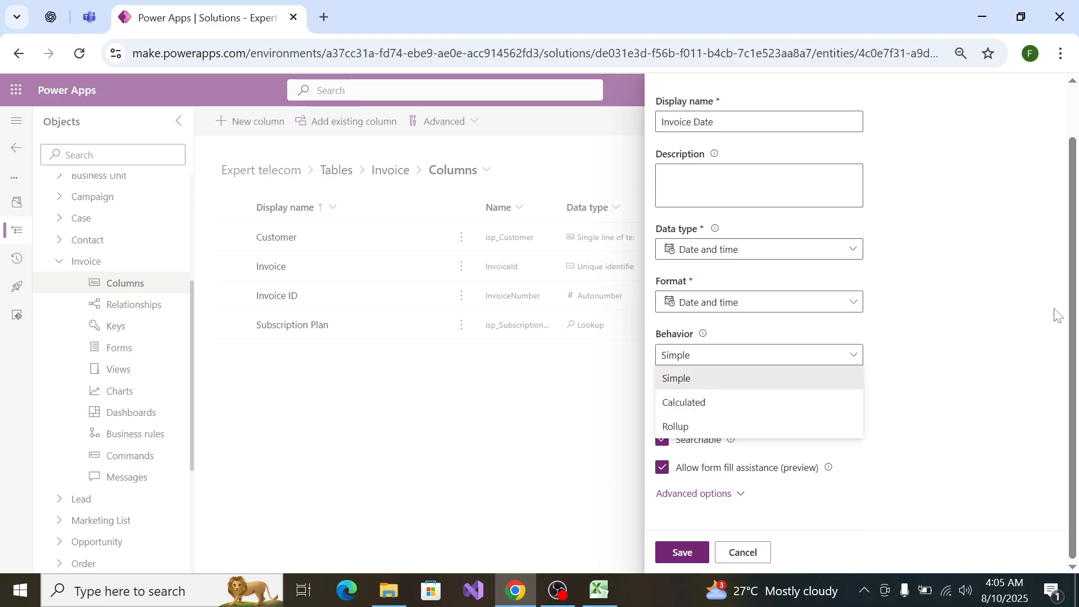
{"action": "left_click", "coordinate": [886, 435]}
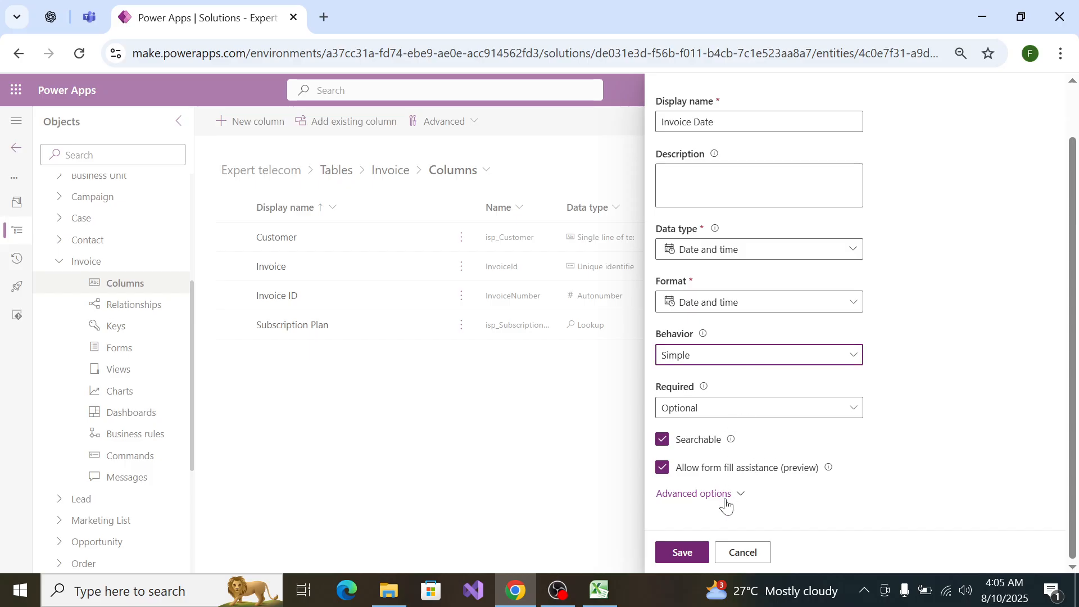
{"action": "left_click", "coordinate": [744, 418]}
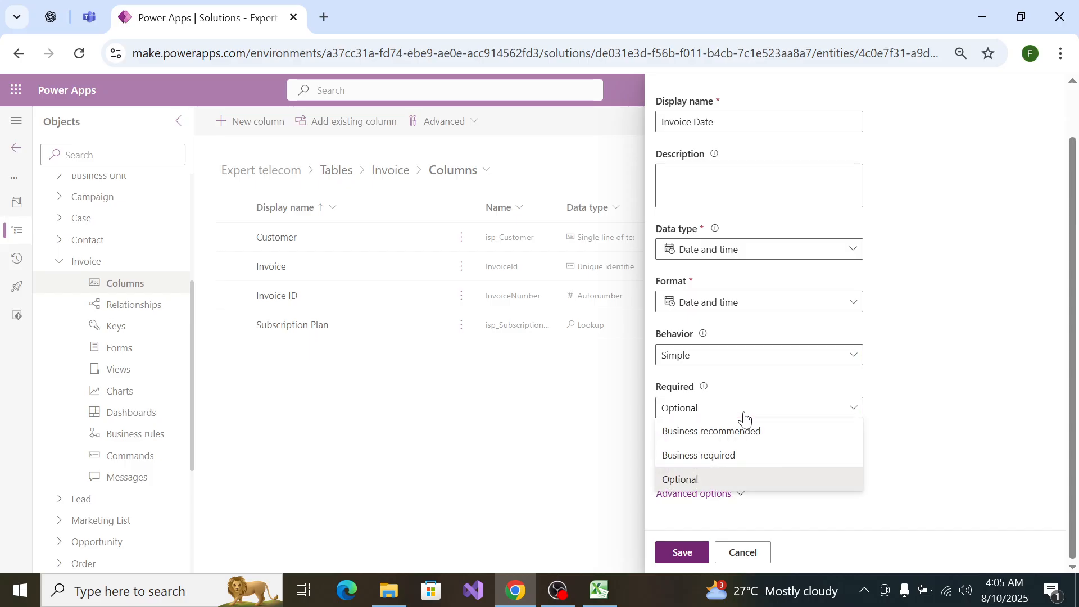
{"action": "left_click", "coordinate": [746, 455]}
{"action": "left_click", "coordinate": [682, 551]}
Step: Copy the Due Date name from the Excel list and start a new Invoice table column with the display name Due Date
{"action": "left_click", "coordinate": [599, 590]}
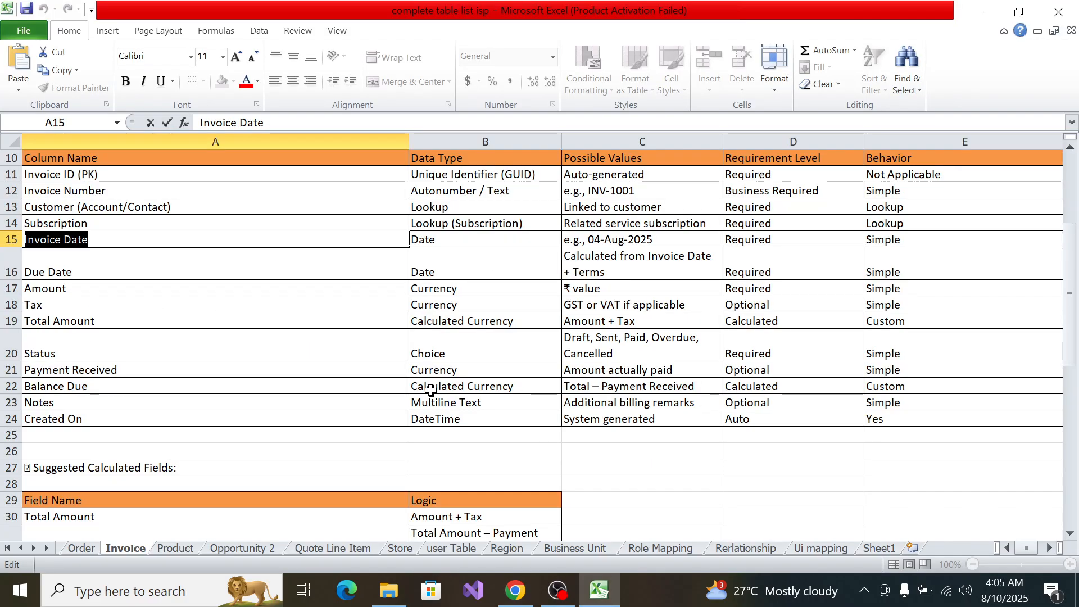
{"action": "left_click", "coordinate": [69, 269]}
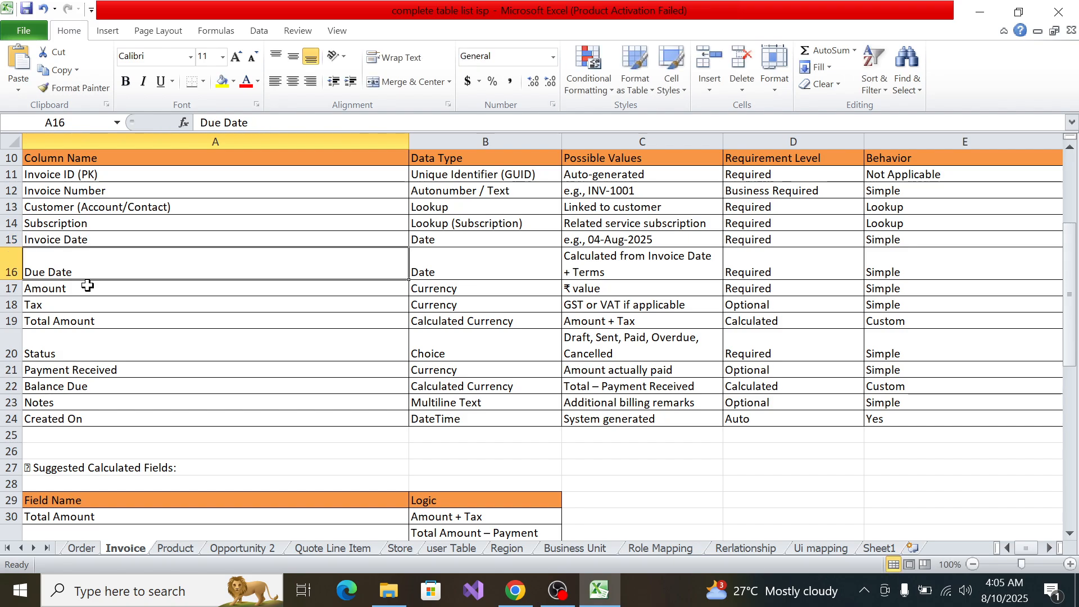
{"action": "key", "text": "alt+Tab"}
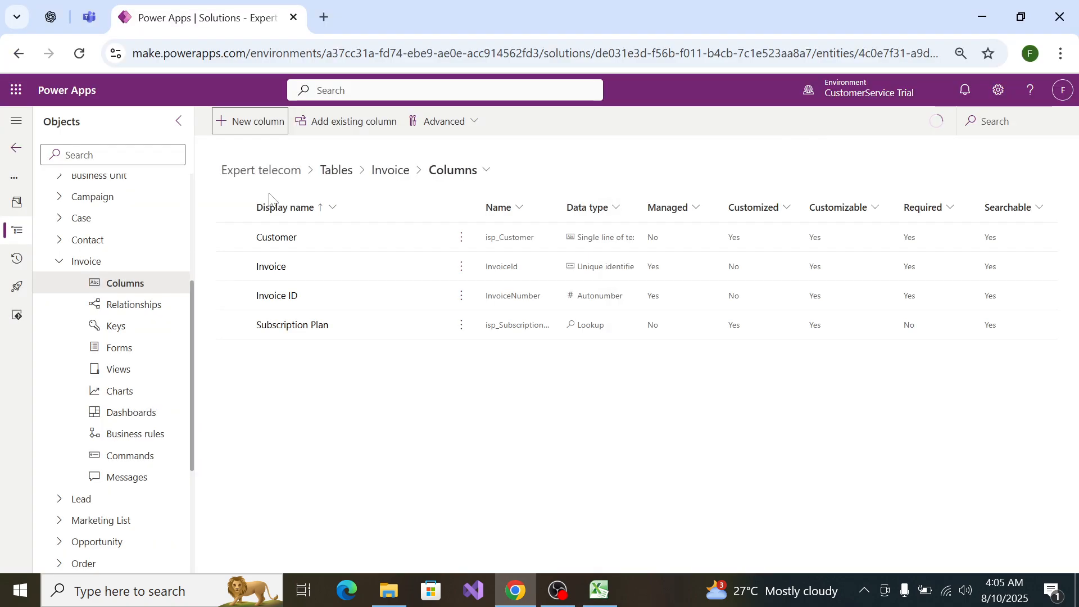
{"action": "left_click", "coordinate": [261, 119]}
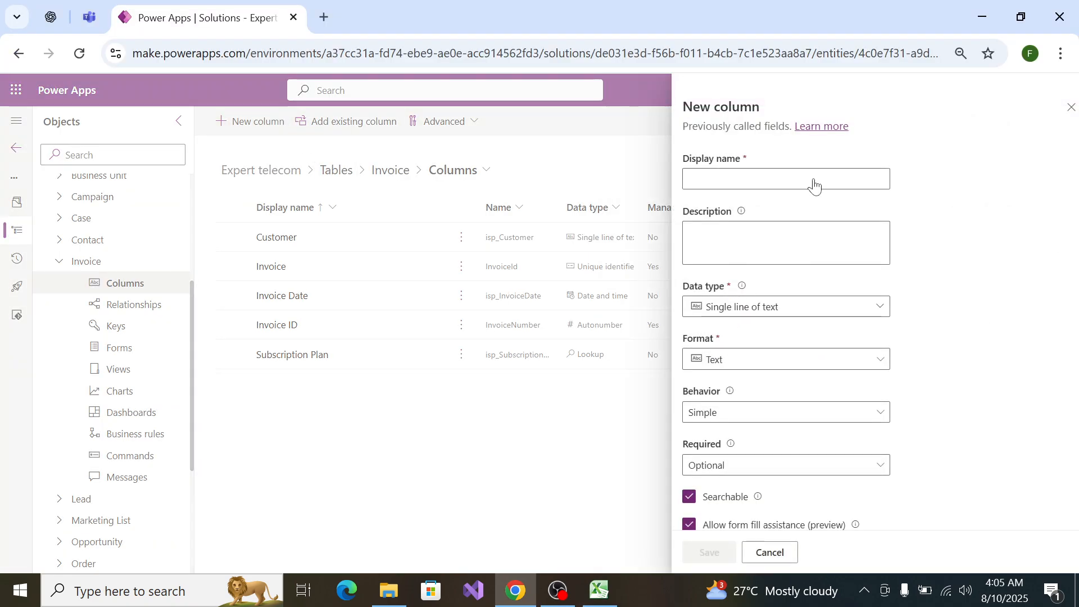
{"action": "left_click", "coordinate": [815, 180]}
{"action": "type", "text": "Due Date"}
Step: In the Excel Invoice sheet, fill the Due Date cell with yellow and select the Amount cell
{"action": "key", "text": "alt+Tab"}
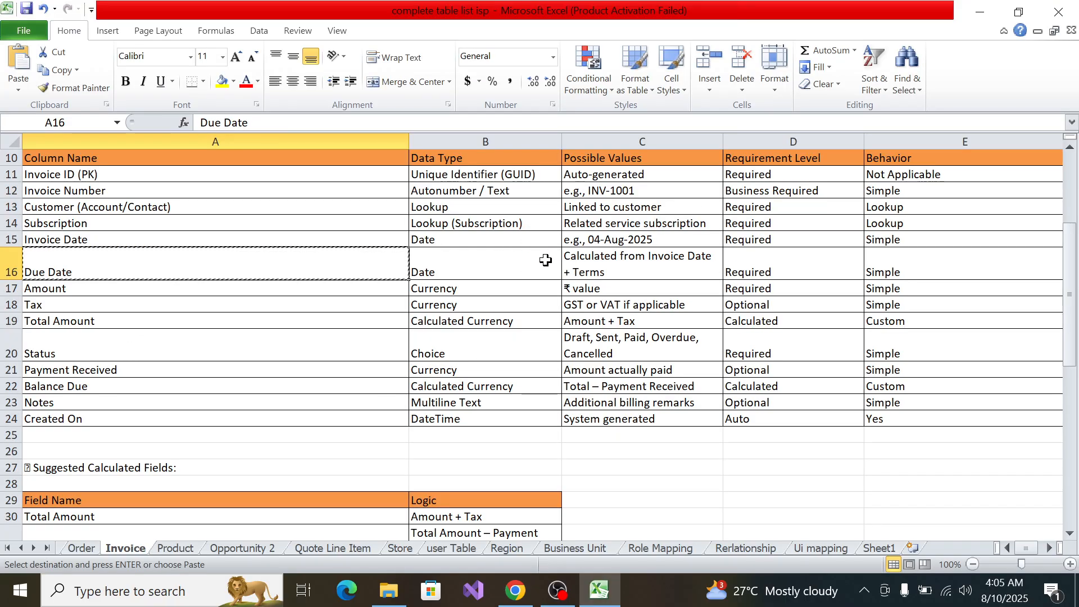
{"action": "key", "text": "alt+Tab"}
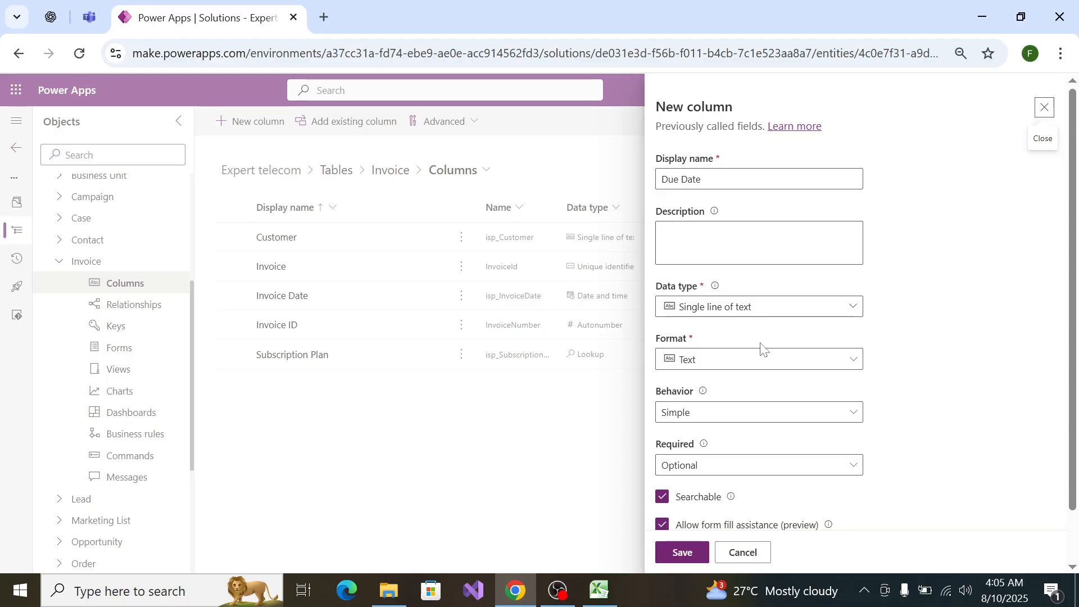
{"action": "key", "text": "alt+Tab"}
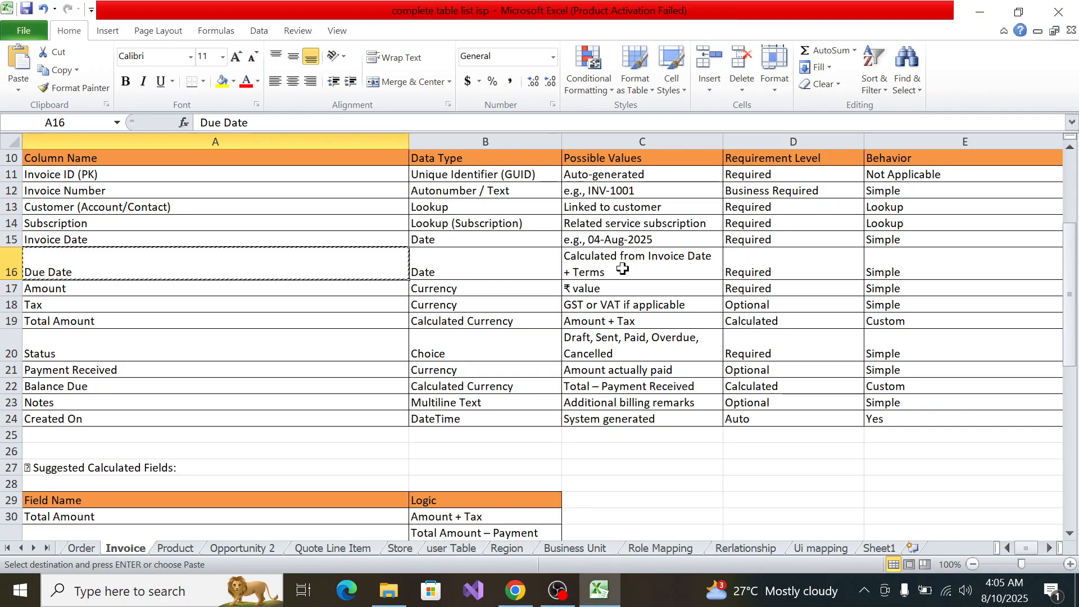
{"action": "left_click", "coordinate": [222, 83]}
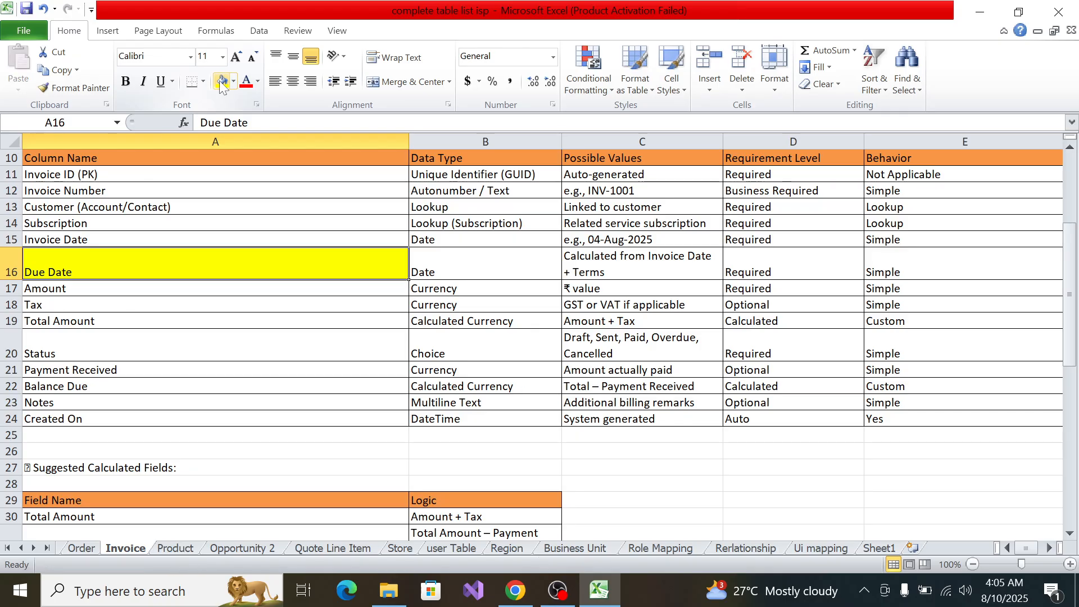
{"action": "left_click", "coordinate": [258, 298]}
{"action": "left_click", "coordinate": [258, 292]}
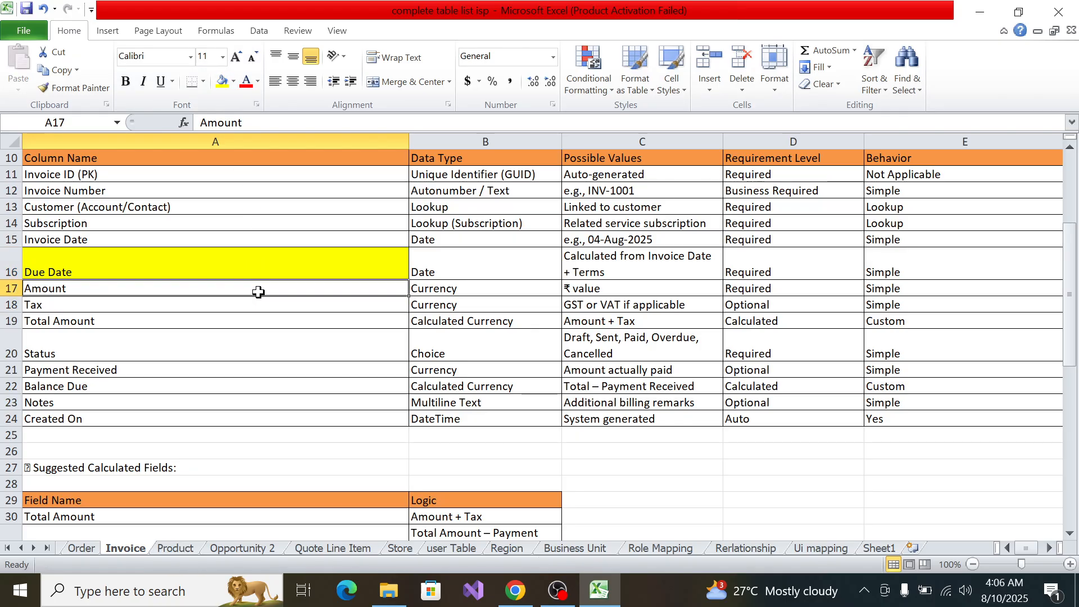
Step: Back in Power Apps, set the Due Date column's data type to Date and time with the Date only format
{"action": "key", "text": "alt+Tab"}
{"action": "scroll", "coordinate": [783, 308], "scroll_direction": "down", "scroll_amount": 1}
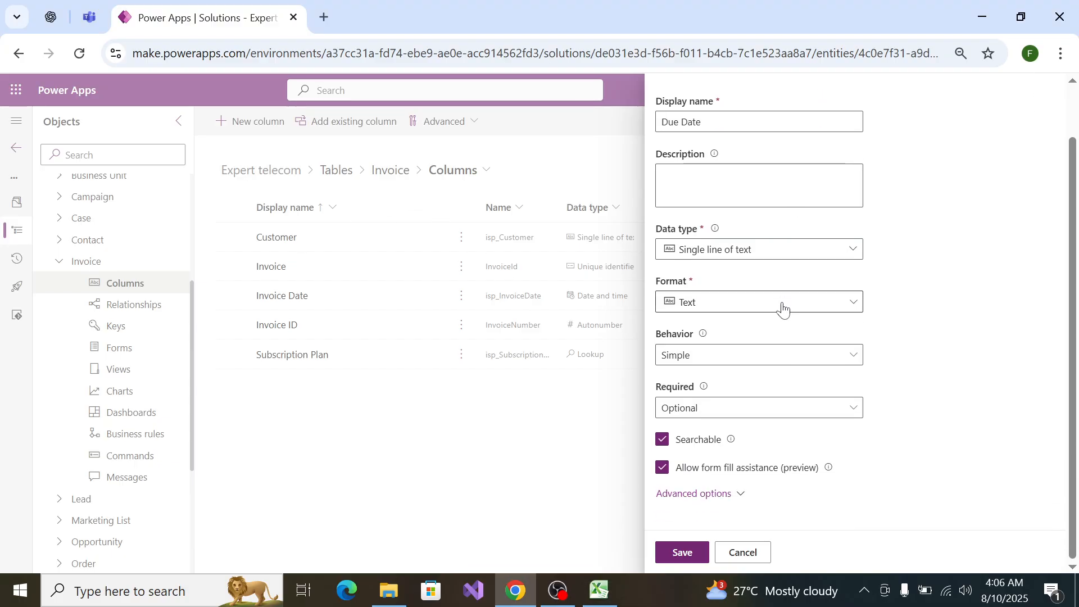
{"action": "left_click", "coordinate": [764, 299]}
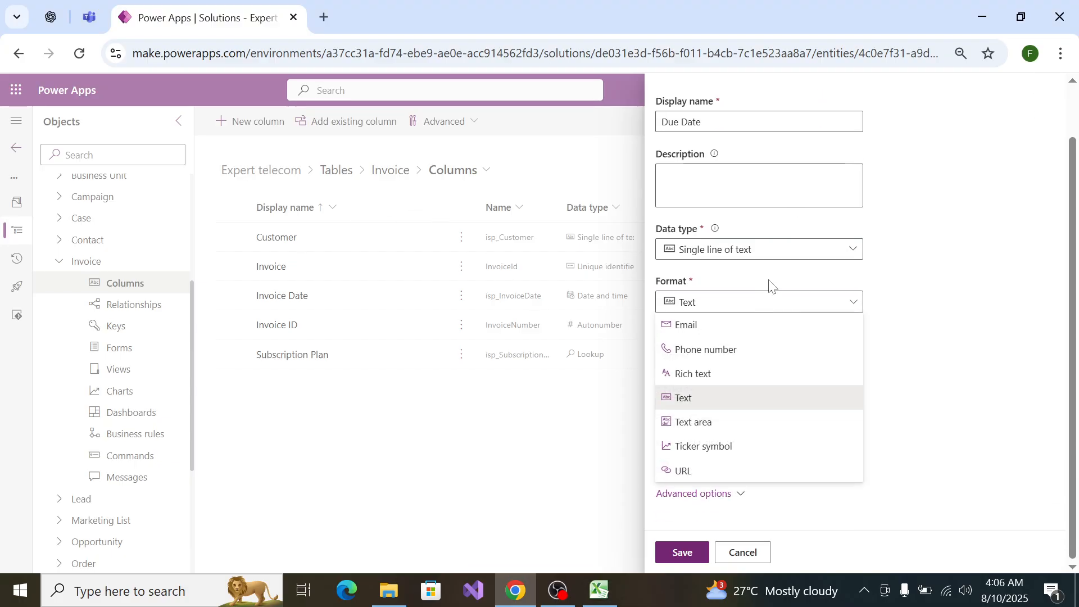
{"action": "key", "text": "Escape"}
{"action": "key", "text": "alt+Tab"}
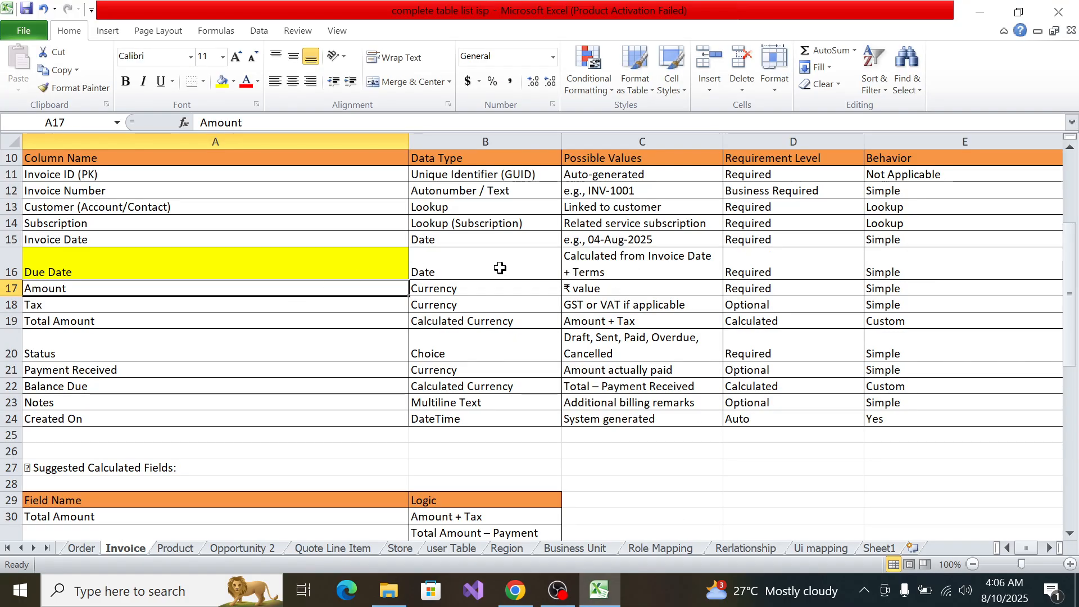
{"action": "key", "text": "alt+Tab"}
{"action": "left_click", "coordinate": [760, 306]}
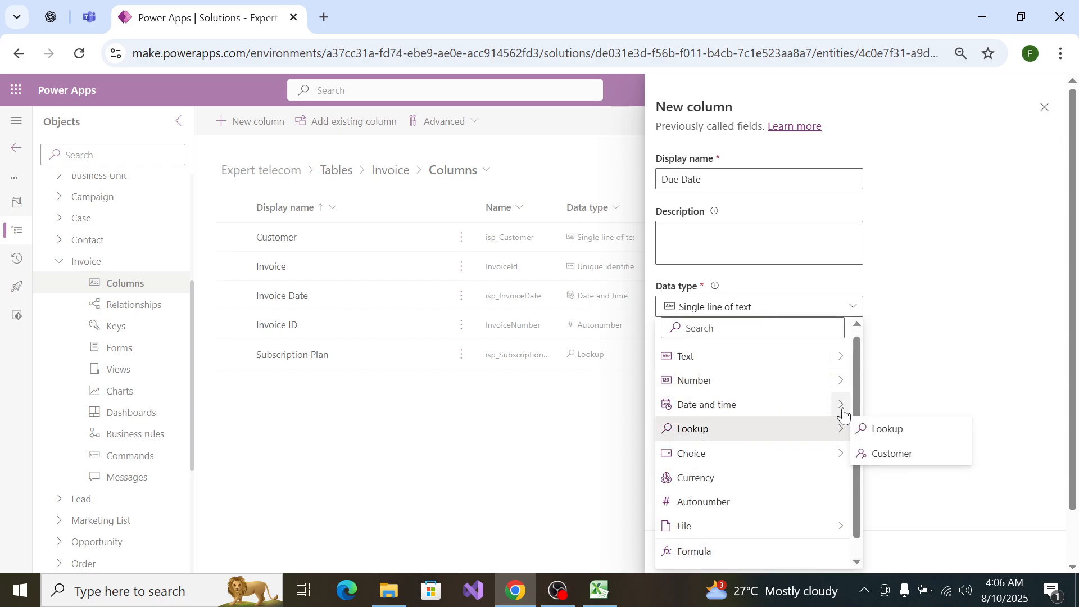
{"action": "left_click", "coordinate": [856, 429]}
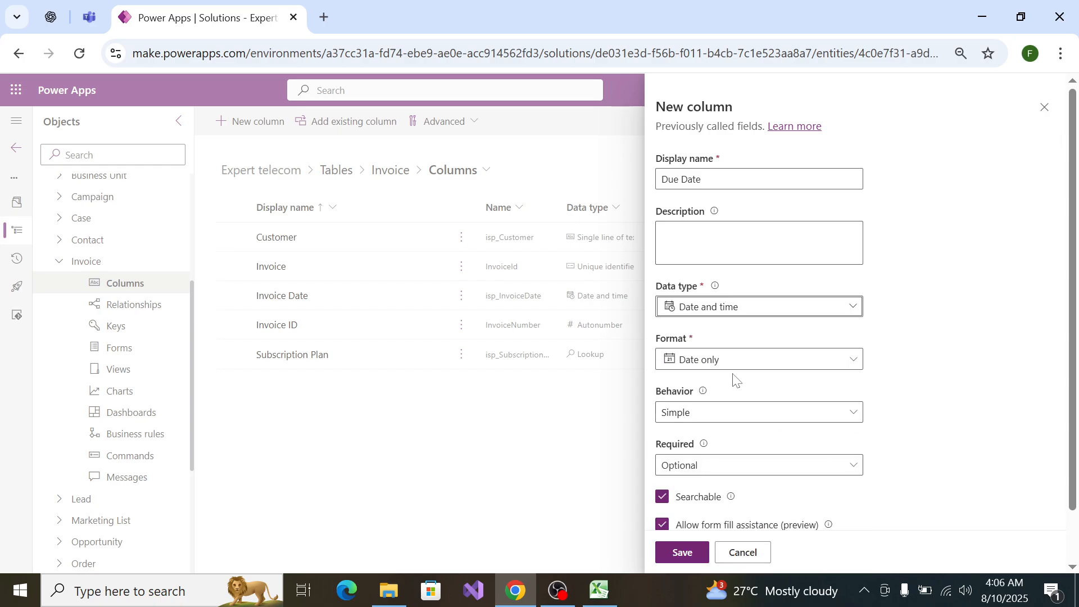
Step: Set the Due Date column's behavior to Calculated, save the column and return to the Excel column list
{"action": "left_click", "coordinate": [736, 414]}
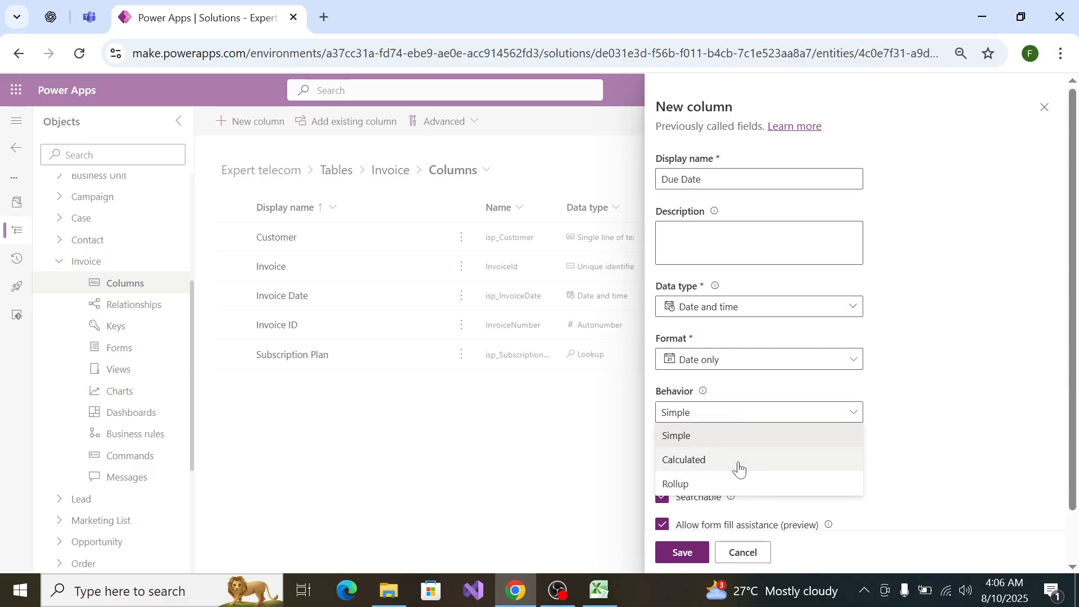
{"action": "left_click", "coordinate": [738, 468]}
{"action": "scroll", "coordinate": [722, 483], "scroll_direction": "down", "scroll_amount": 3}
{"action": "left_click", "coordinate": [685, 553]}
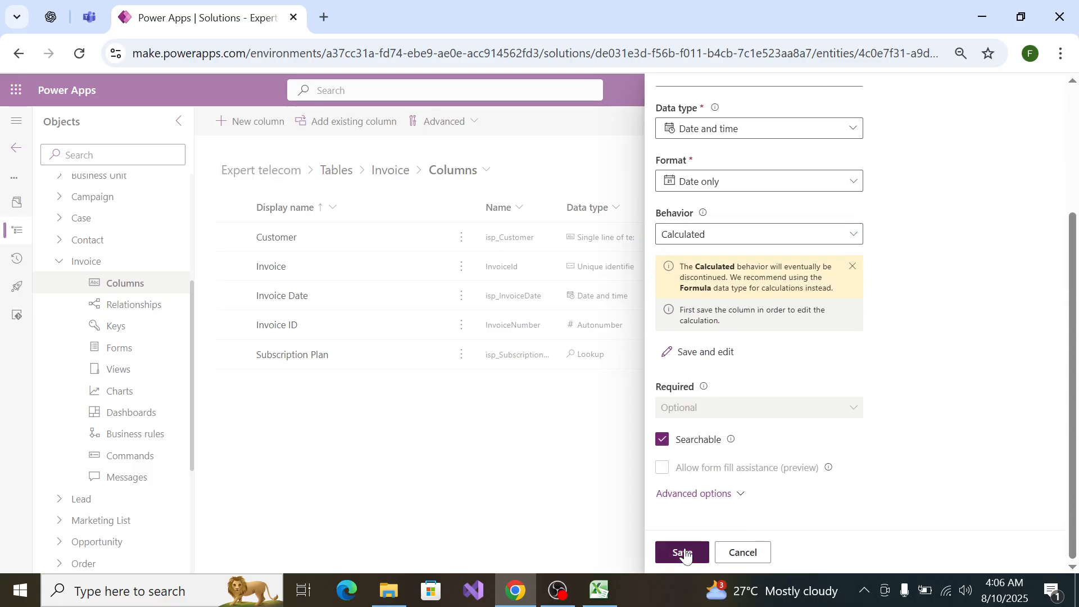
{"action": "key", "text": "alt+Tab"}
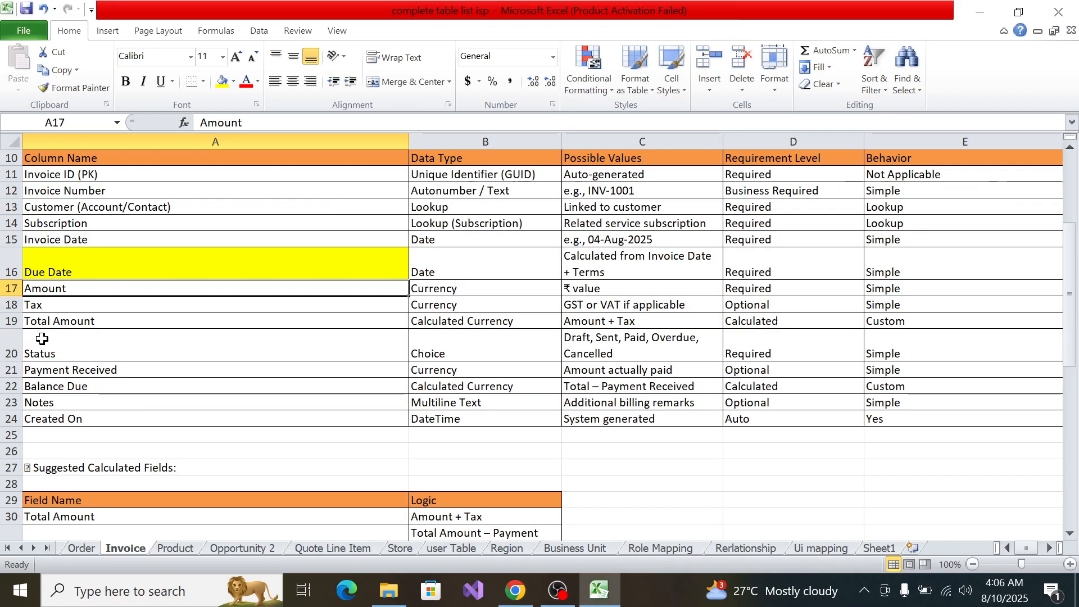
Step: Copy the Amount name from the Excel list and start a new Invoice table column in Power Apps with the display name Amount
{"action": "left_click", "coordinate": [67, 309]}
{"action": "left_click", "coordinate": [76, 287]}
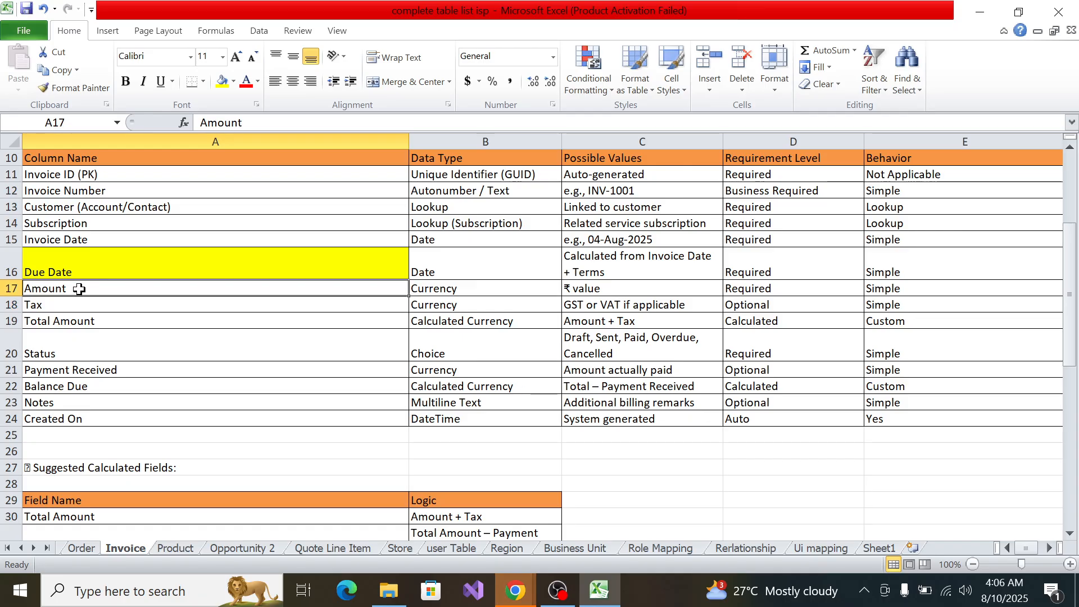
{"action": "key", "text": "ctrl+c"}
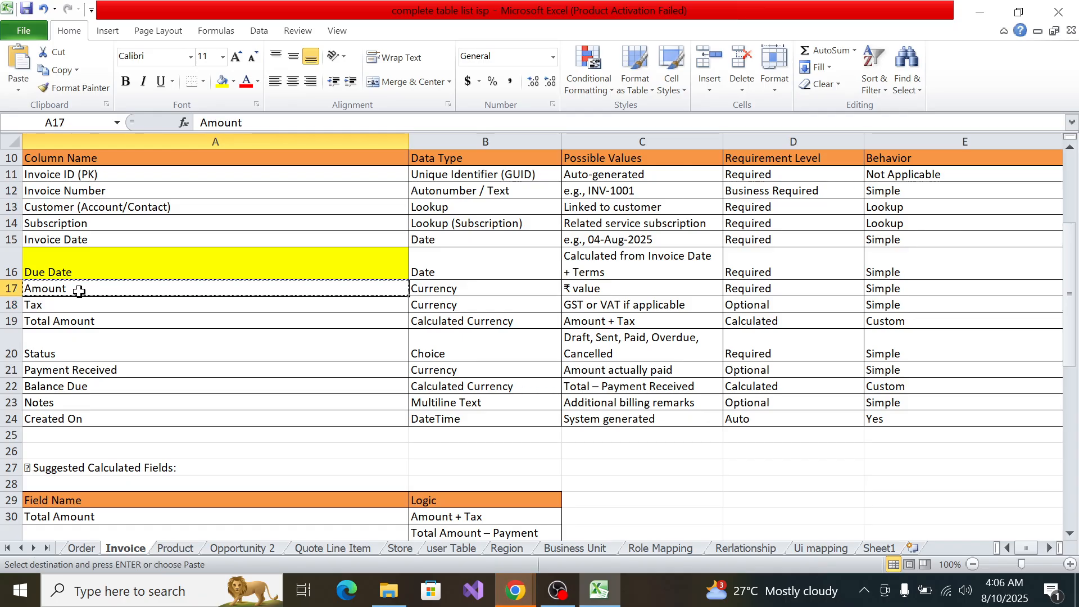
{"action": "key", "text": "alt+Tab"}
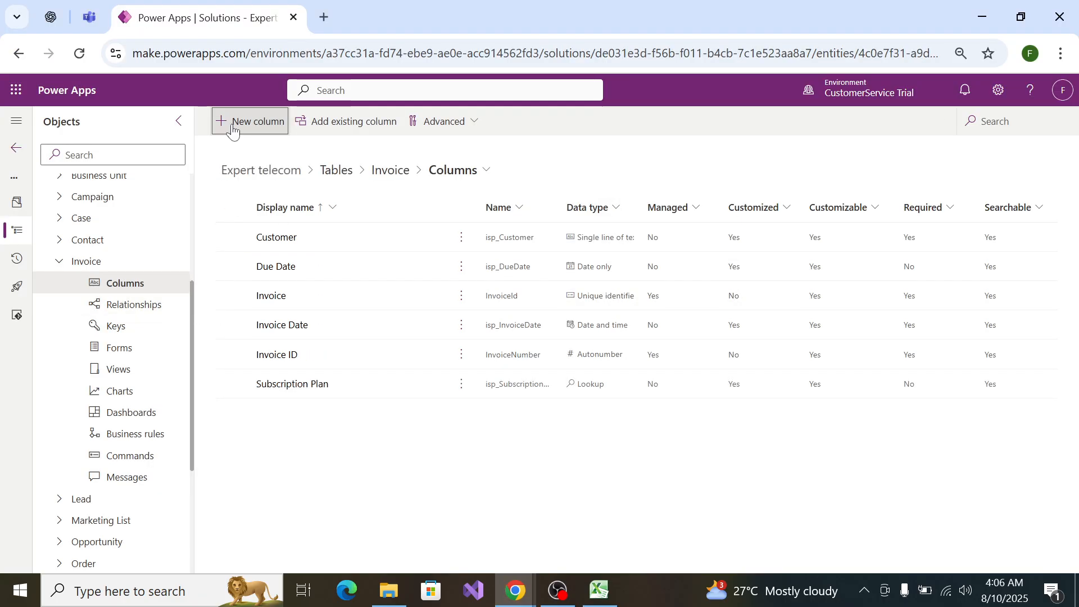
{"action": "left_click", "coordinate": [232, 123]}
{"action": "left_click", "coordinate": [689, 182]}
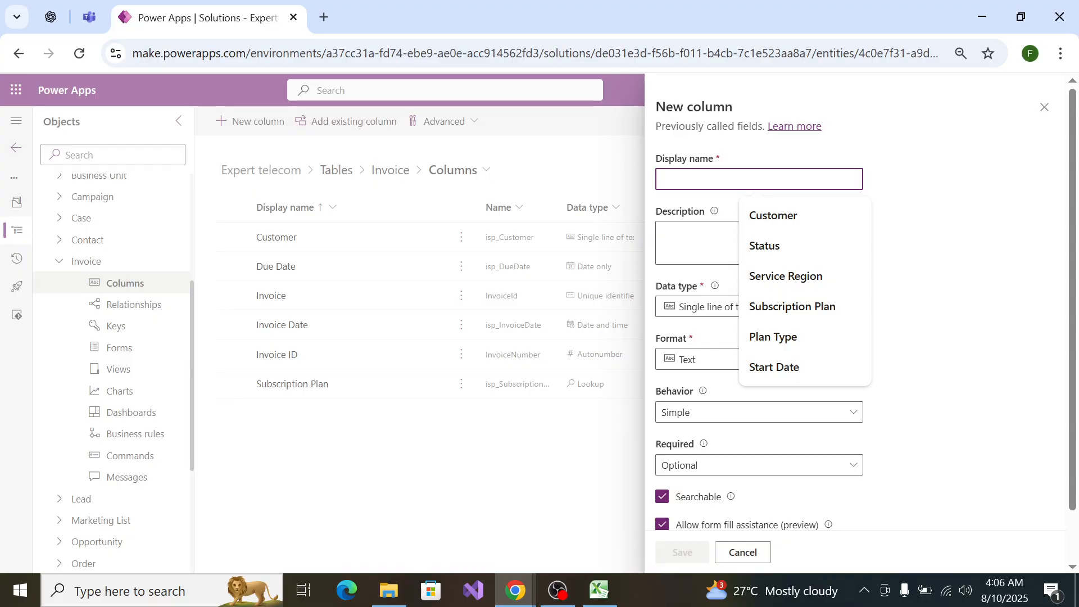
{"action": "key", "text": "ctrl+v"}
Step: Set the Amount column's data type to Currency and save the column
{"action": "left_click", "coordinate": [742, 309]}
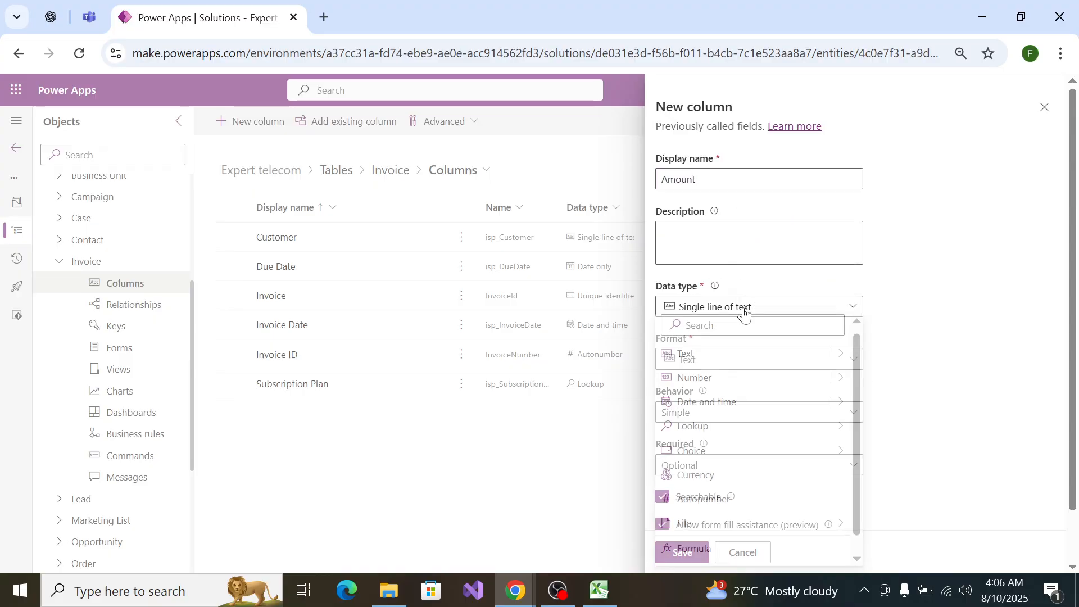
{"action": "mouse_move", "coordinate": [746, 459]}
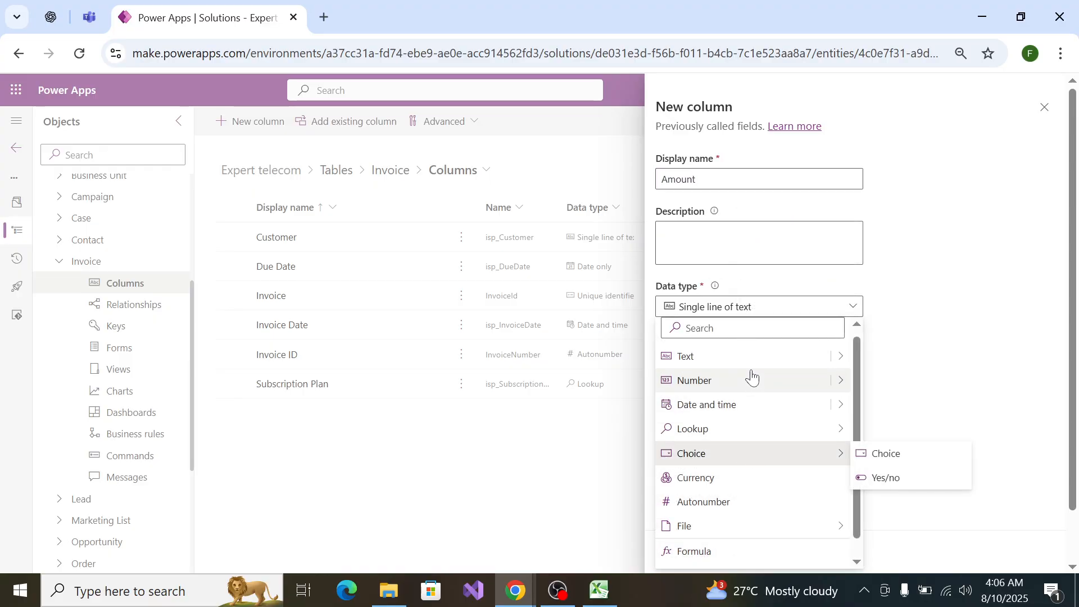
{"action": "scroll", "coordinate": [767, 507], "scroll_direction": "down", "scroll_amount": 1}
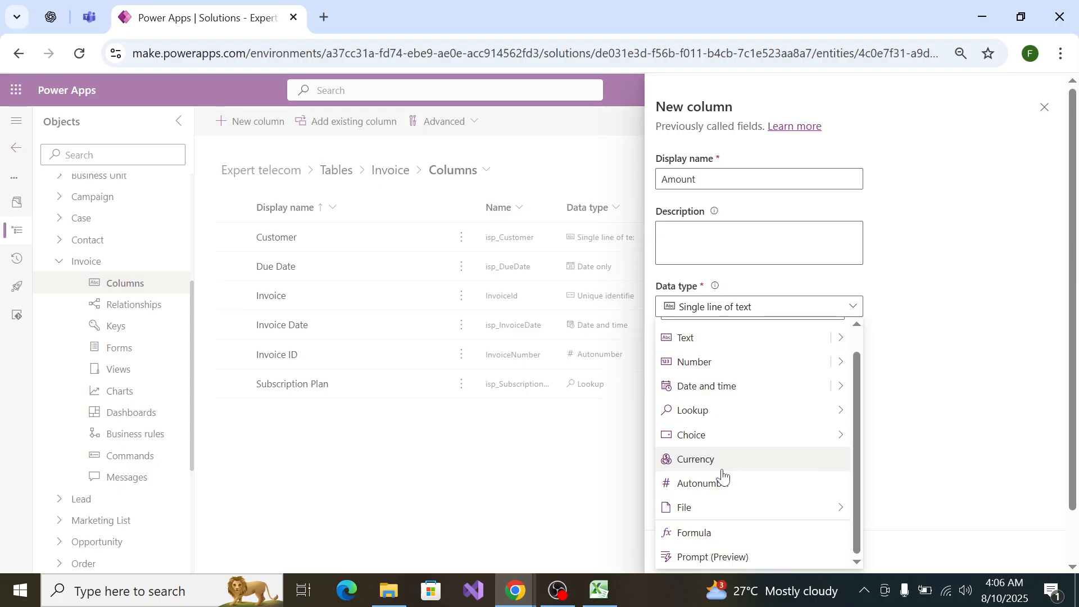
{"action": "left_click", "coordinate": [722, 462]}
{"action": "left_click", "coordinate": [698, 556]}
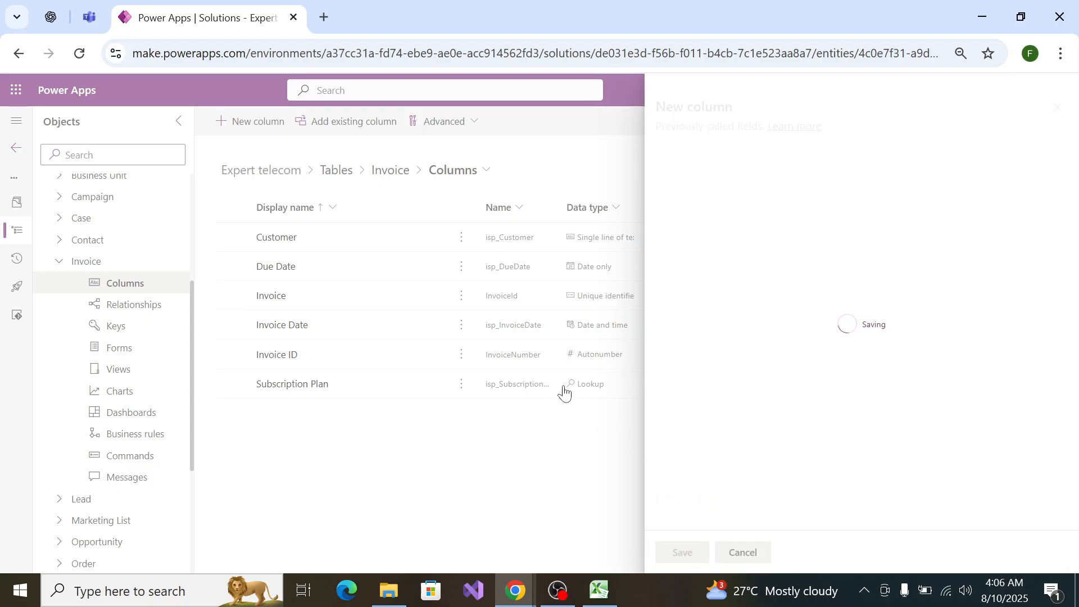
Step: Look up the Tax entry in the Excel list and start a new Invoice table column in Power Apps with the display name Tax
{"action": "key", "text": "alt+Tab"}
{"action": "left_click", "coordinate": [84, 305]}
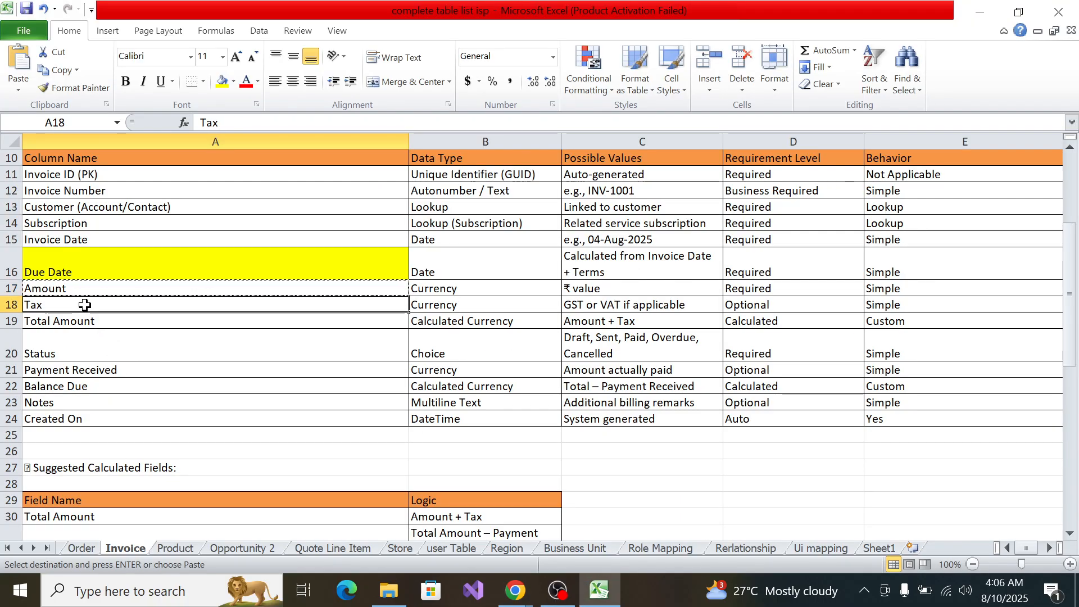
{"action": "key", "text": "alt+Tab"}
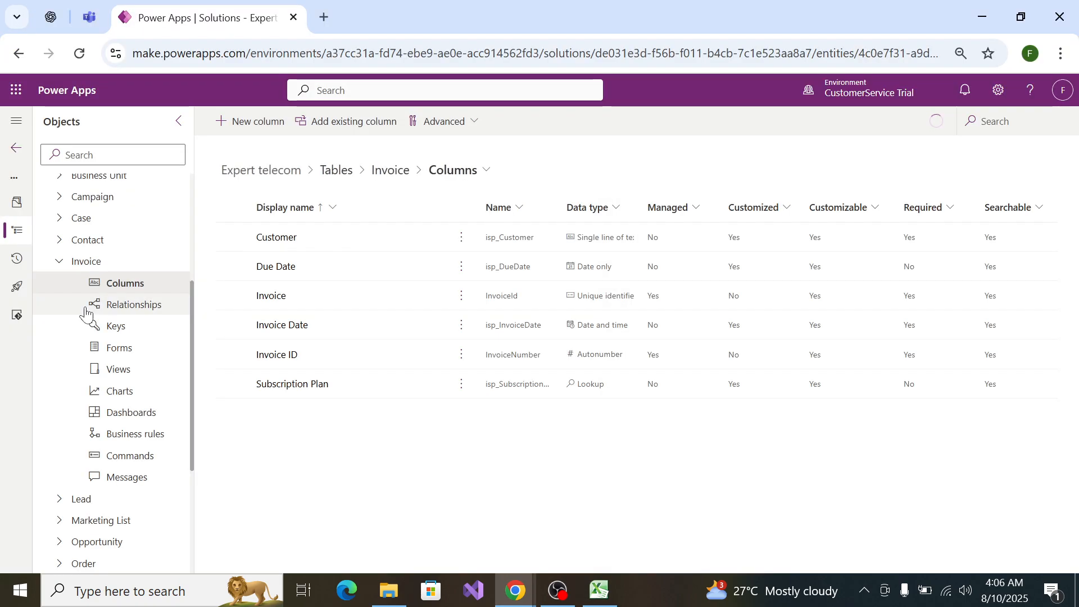
{"action": "left_click", "coordinate": [260, 120]}
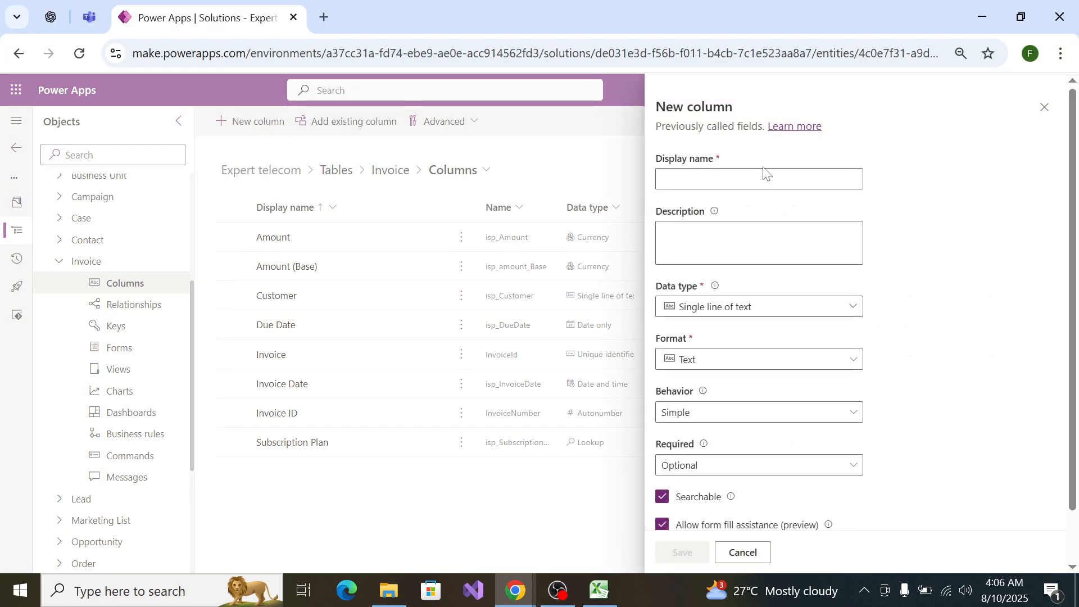
{"action": "left_click", "coordinate": [764, 178]}
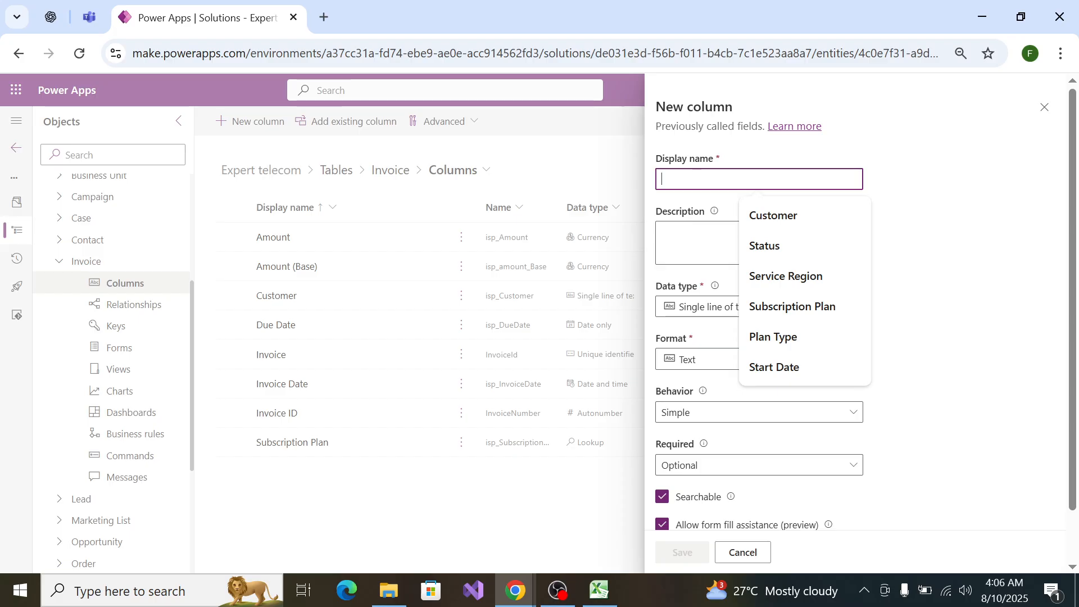
{"action": "type", "text": "Tax"}
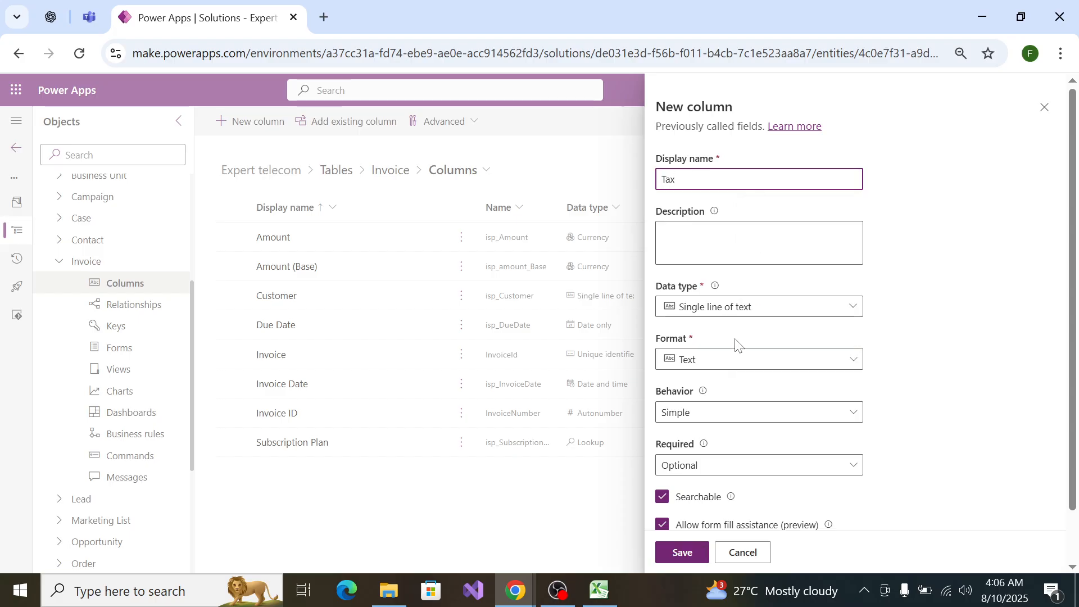
Step: Set the Tax column's data type to Currency and save the column
{"action": "left_click", "coordinate": [737, 319]}
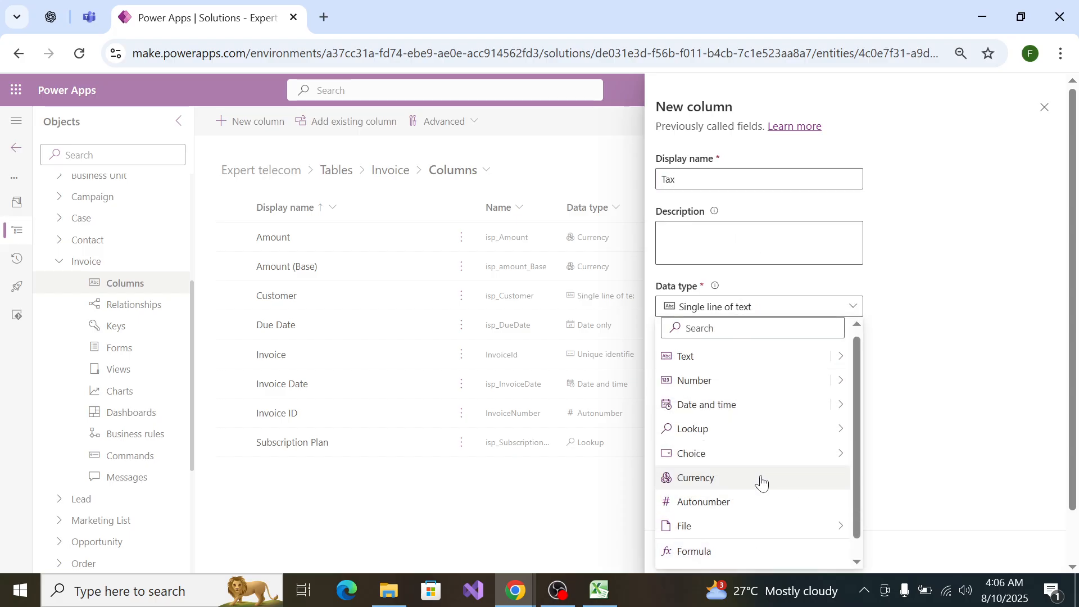
{"action": "left_click", "coordinate": [762, 482]}
{"action": "left_click", "coordinate": [682, 552]}
Step: In the Excel Invoice sheet, fill the Total Amount cell in the column list with yellow
{"action": "key", "text": "alt+Tab"}
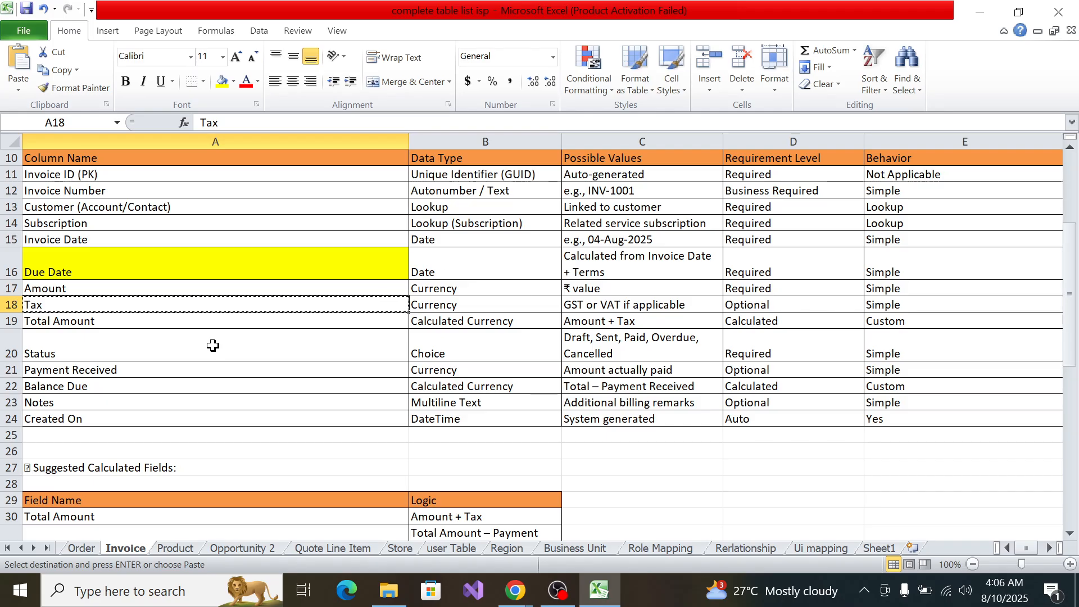
{"action": "left_click", "coordinate": [197, 321]}
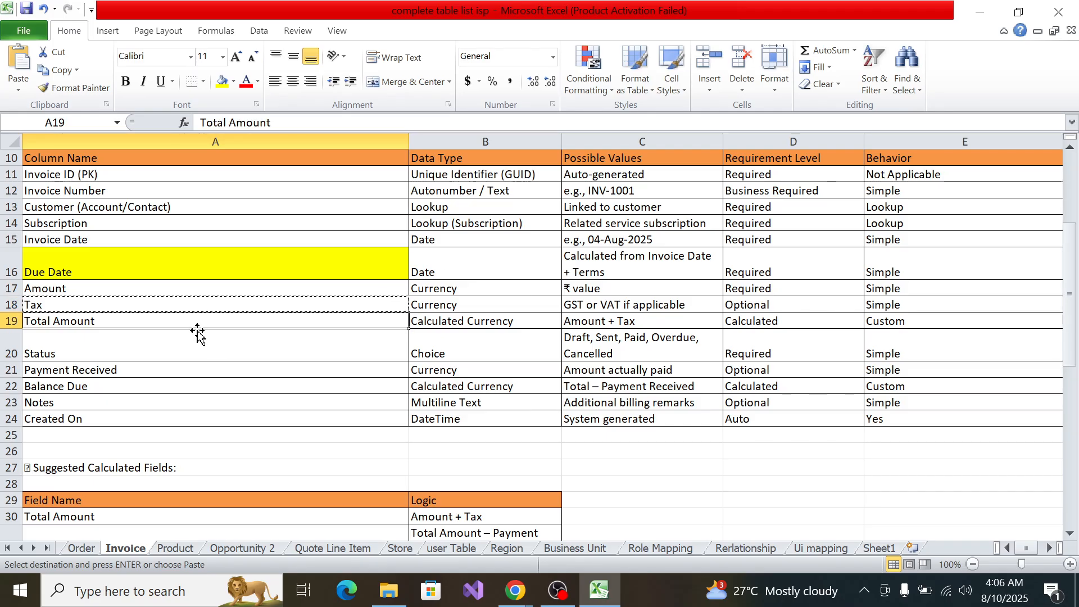
{"action": "left_click", "coordinate": [219, 83]}
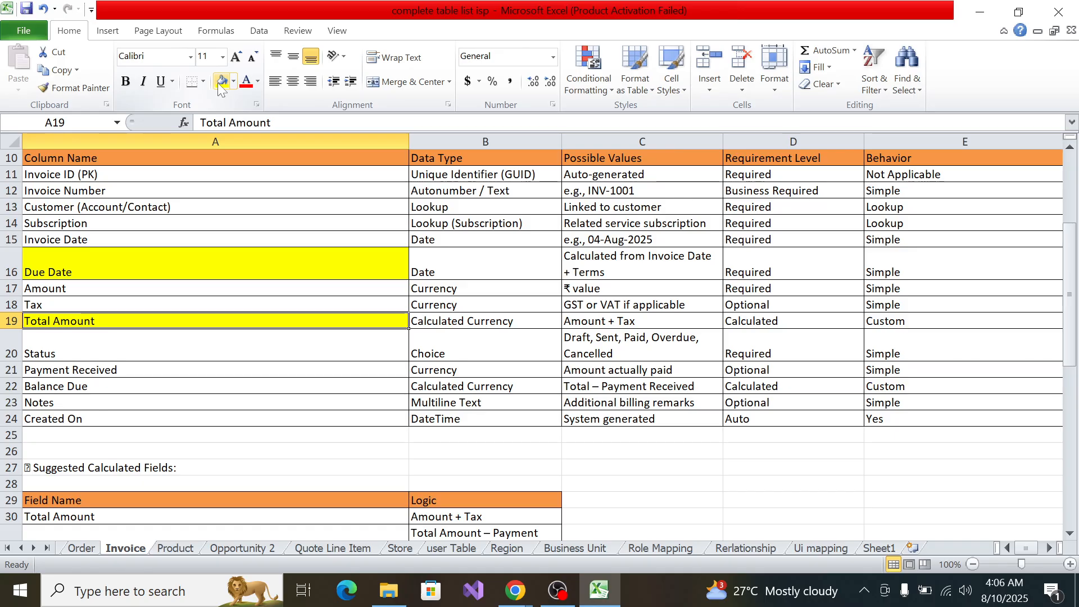
{"action": "scroll", "coordinate": [184, 268], "scroll_direction": "up", "scroll_amount": 2}
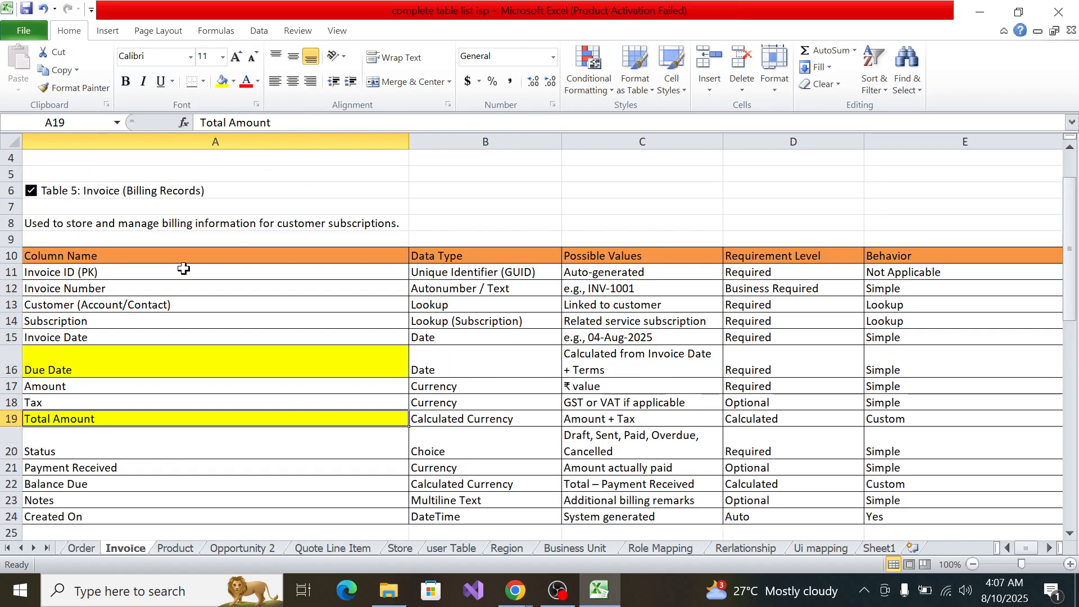
{"action": "scroll", "coordinate": [184, 270], "scroll_direction": "down", "scroll_amount": 3}
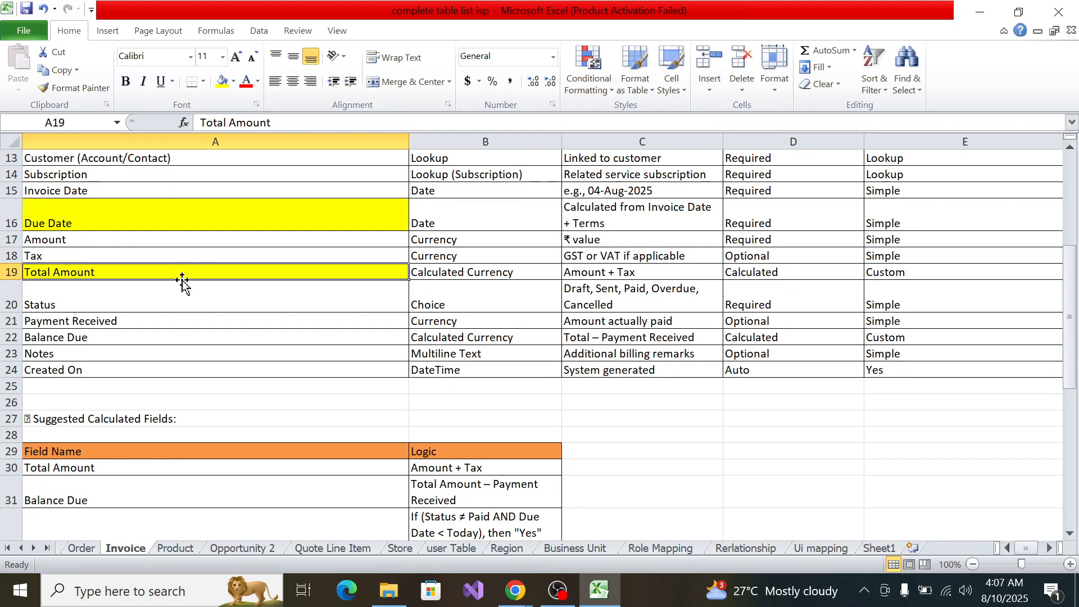
{"action": "scroll", "coordinate": [182, 283], "scroll_direction": "up", "scroll_amount": 3}
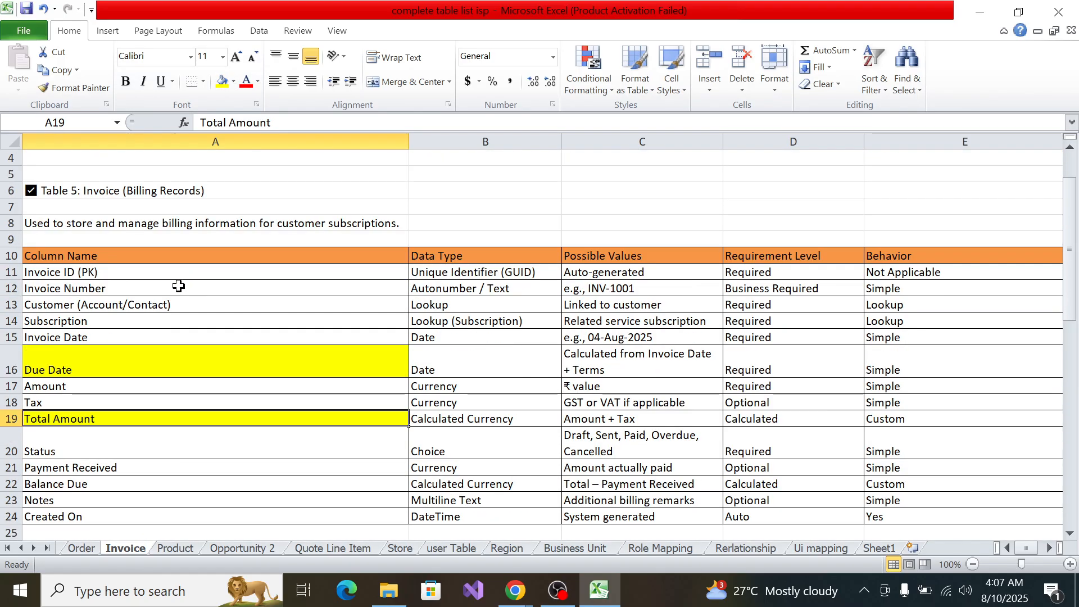
{"action": "scroll", "coordinate": [178, 286], "scroll_direction": "down", "scroll_amount": 2}
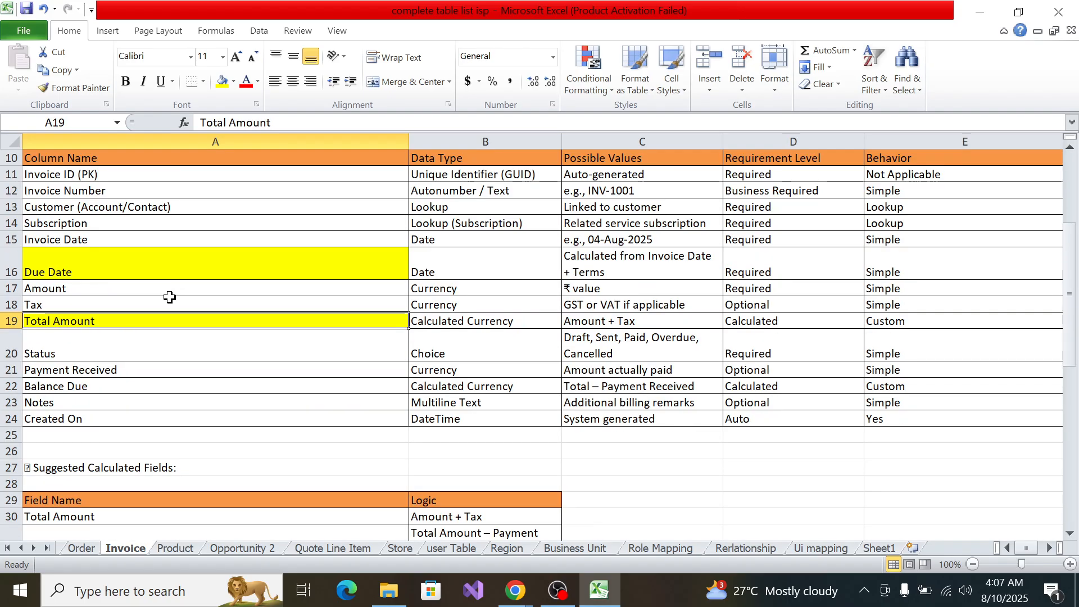
Step: Select the Total Amount text inside its Excel cell, and start another new column for the Invoice table in Power Apps
{"action": "double_click", "coordinate": [128, 328]}
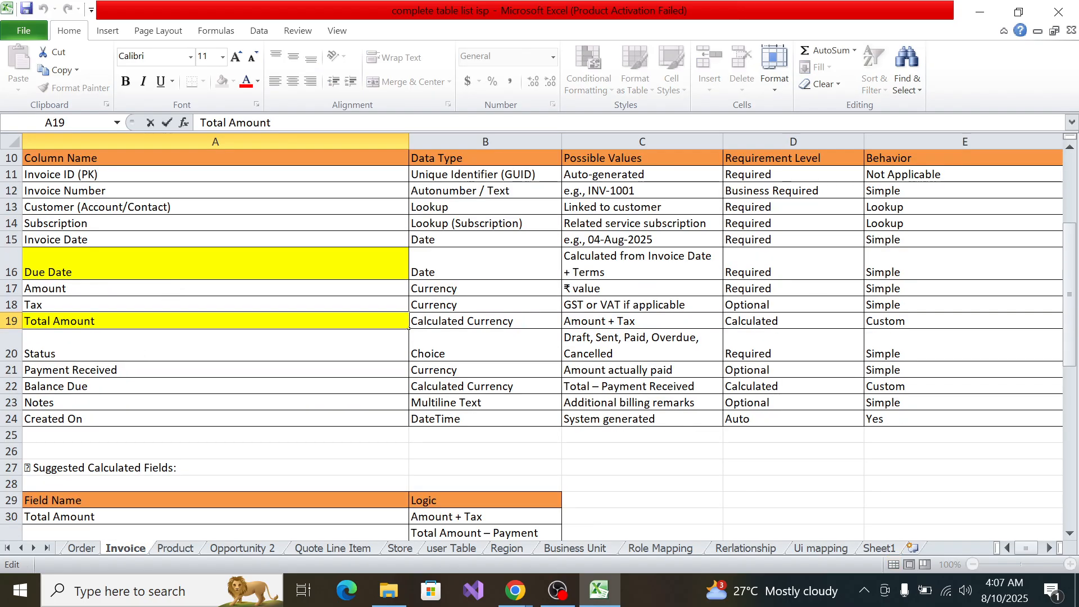
{"action": "key", "text": "shift+Left"}
{"action": "key", "text": "shift+Left"}
{"action": "key", "text": "shift+Left"}
{"action": "key", "text": "shift+Left"}
{"action": "key", "text": "shift+Left"}
{"action": "key", "text": "shift+Left"}
{"action": "key", "text": "shift+Left"}
{"action": "key", "text": "shift+Left"}
{"action": "key", "text": "shift+Left"}
{"action": "key", "text": "shift+Left"}
{"action": "key", "text": "shift+Left"}
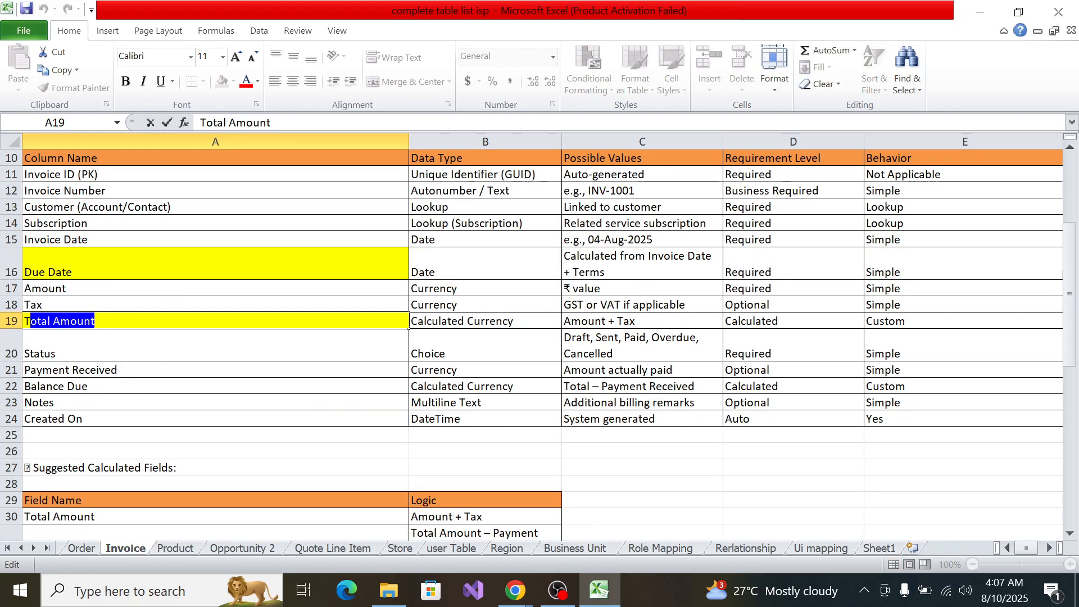
{"action": "key", "text": "alt+Tab"}
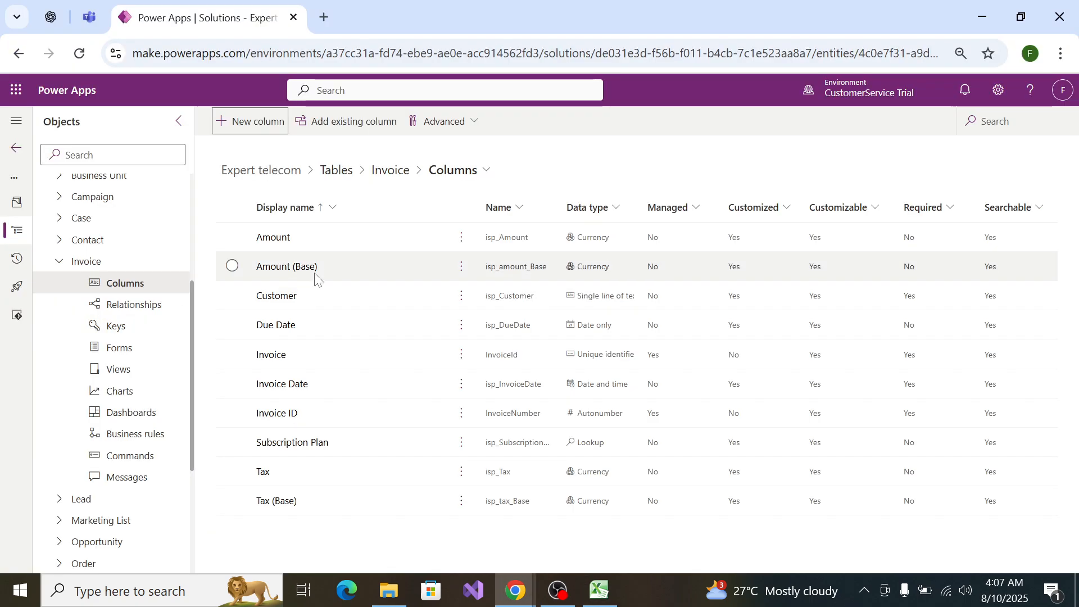
{"action": "left_click", "coordinate": [273, 119]}
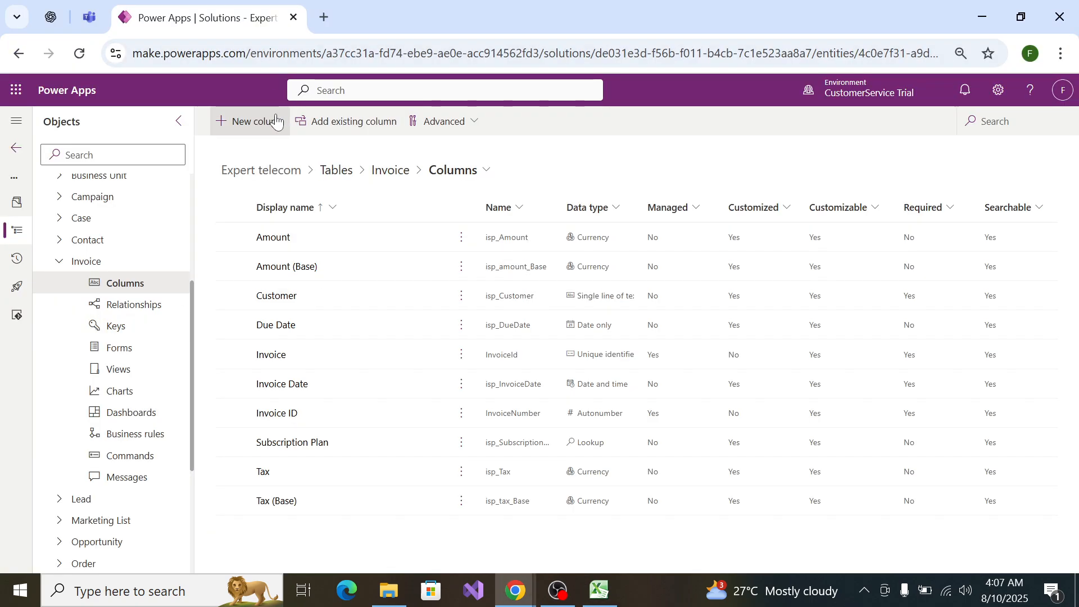
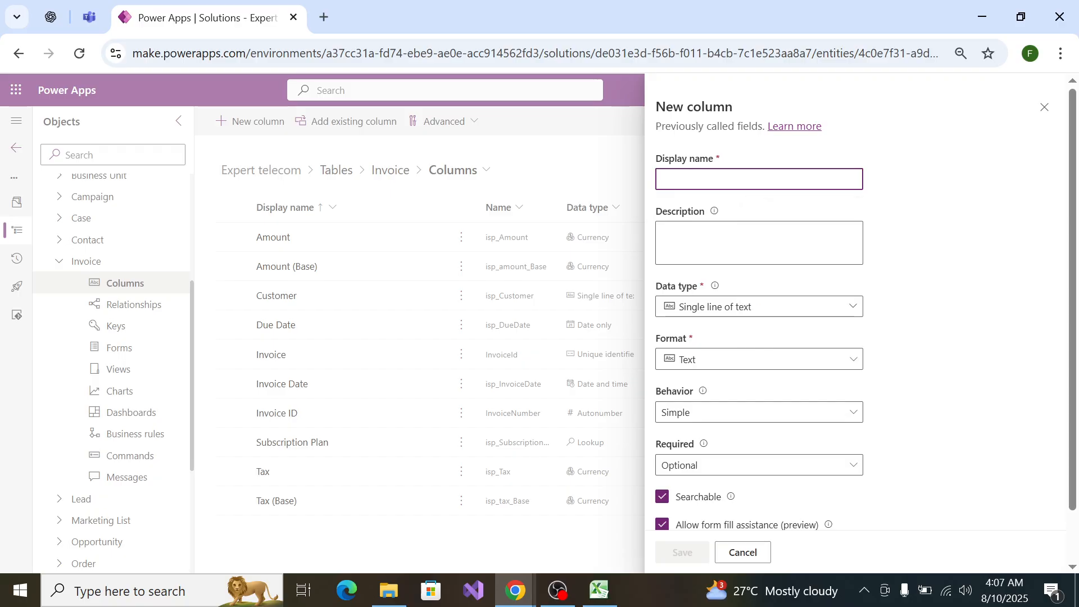
{"action": "key", "text": "alt"}
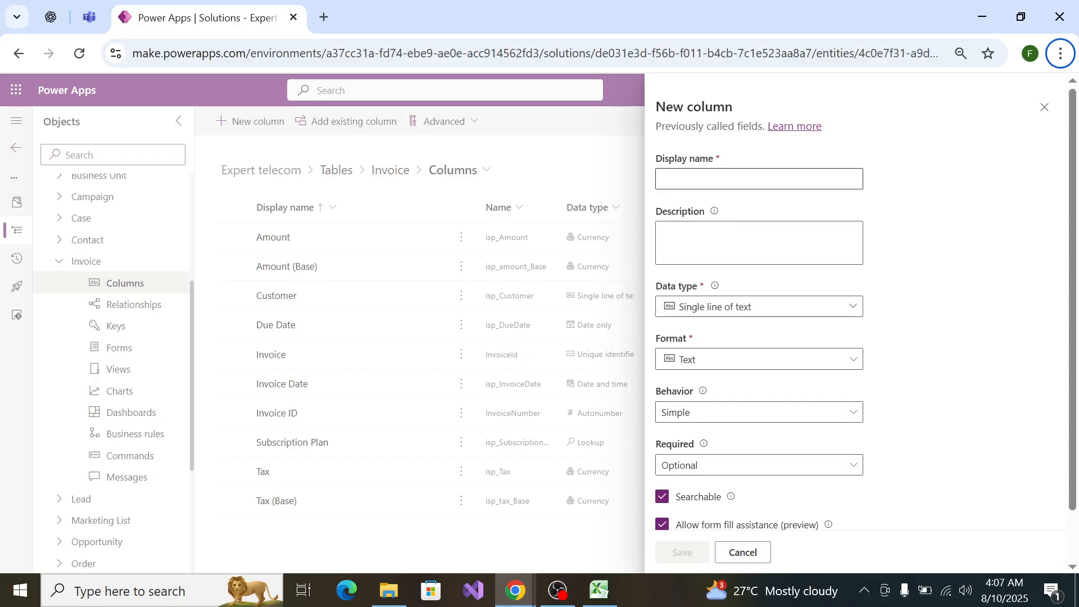
{"action": "key", "text": "alt+Tab"}
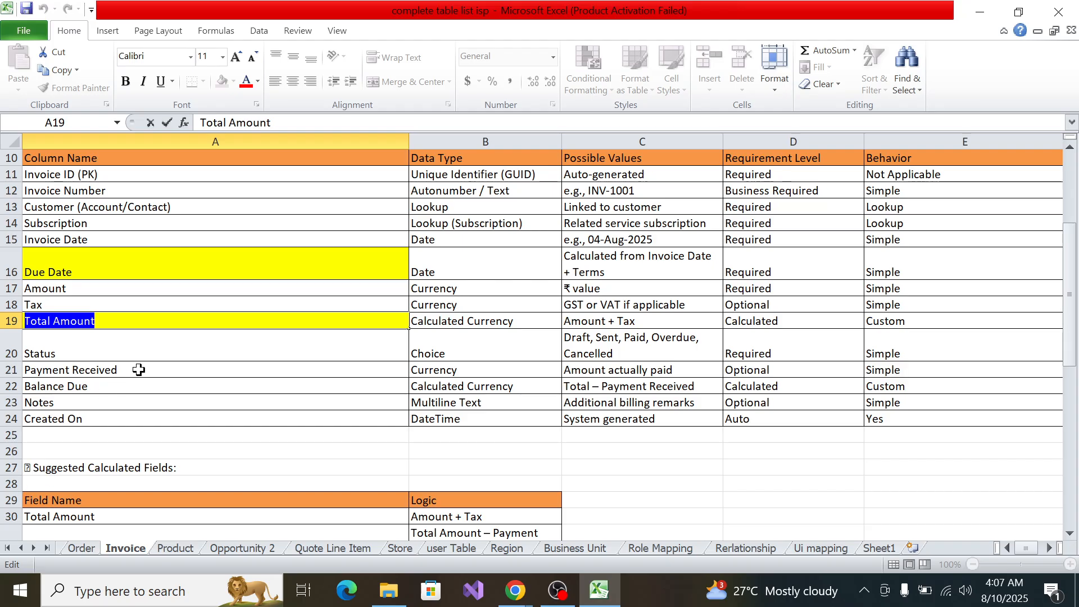
{"action": "key", "text": "End"}
{"action": "key", "text": "ctrl+shift+Left"}
{"action": "key", "text": "ctrl+shift+Left"}
{"action": "key", "text": "alt+Tab"}
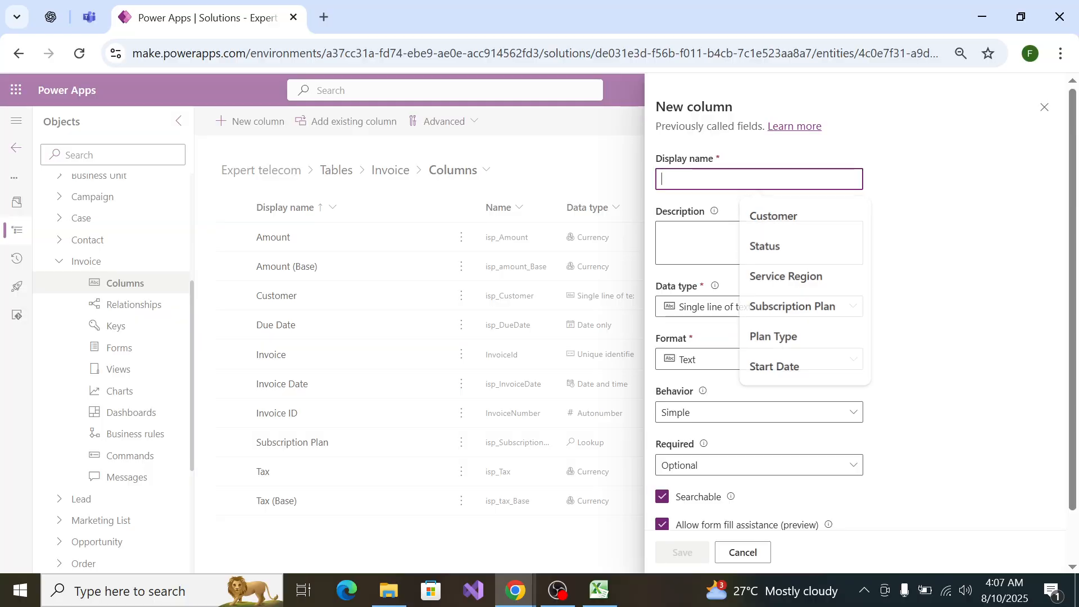
{"action": "left_click", "coordinate": [759, 179]}
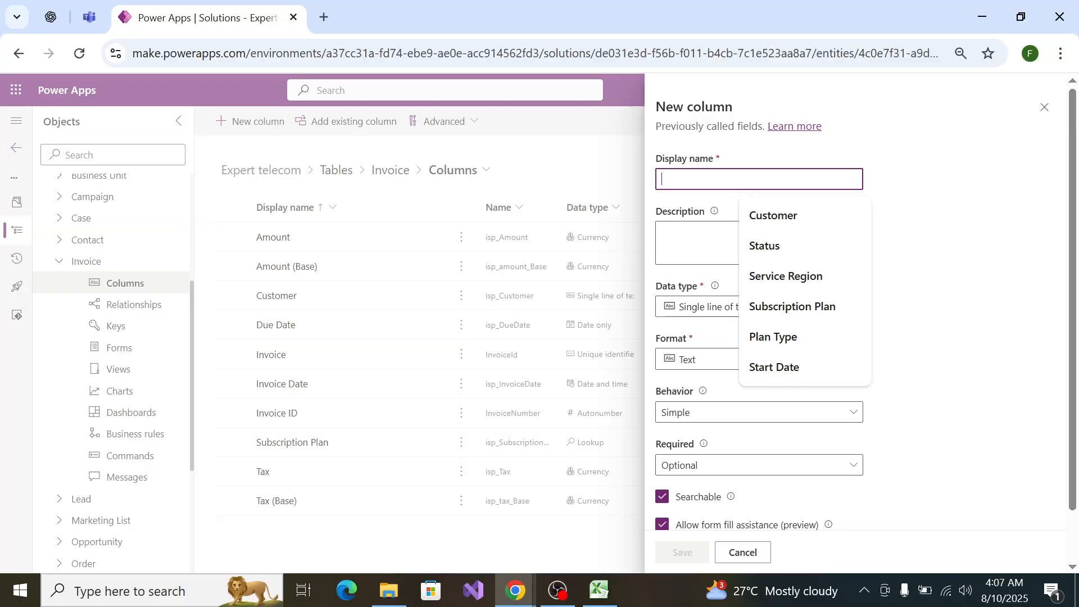
{"action": "key", "text": "alt+Tab"}
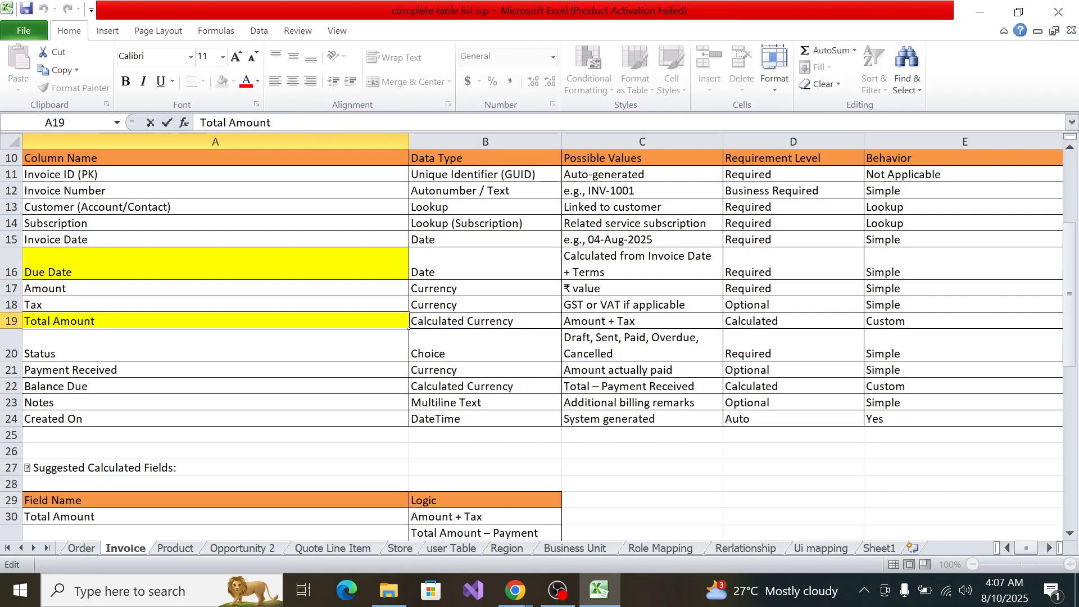
Step: Copy the Total Amount text from Excel into the new column's display name in Power Apps, and return to the Excel list for its data type
{"action": "double_click", "coordinate": [74, 321]}
{"action": "double_click", "coordinate": [74, 321]}
{"action": "key", "text": "shift+Home"}
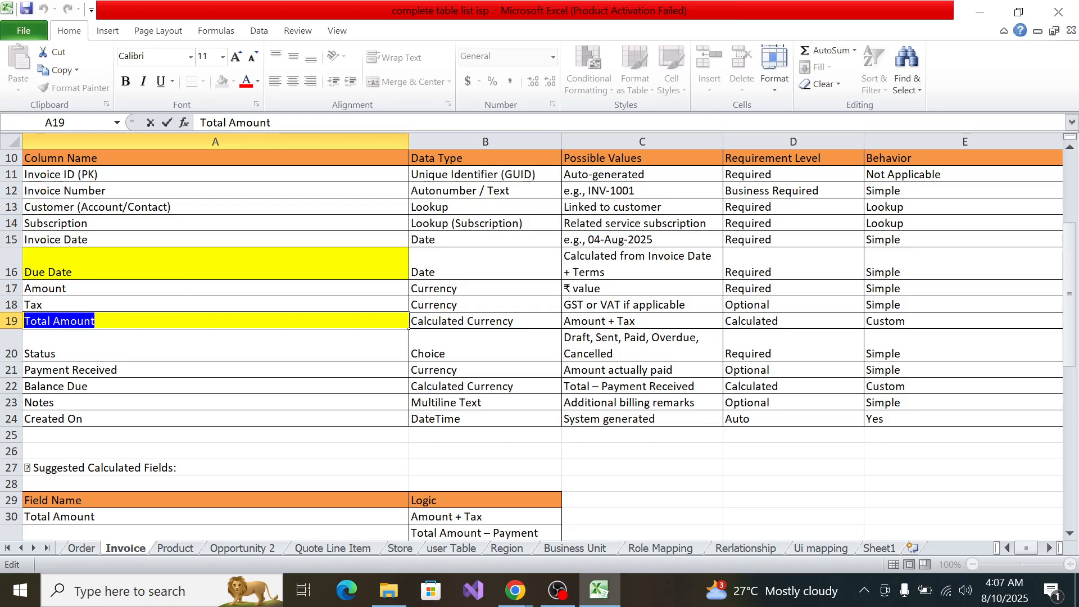
{"action": "key", "text": "ctrl+c"}
{"action": "key", "text": "alt+Tab"}
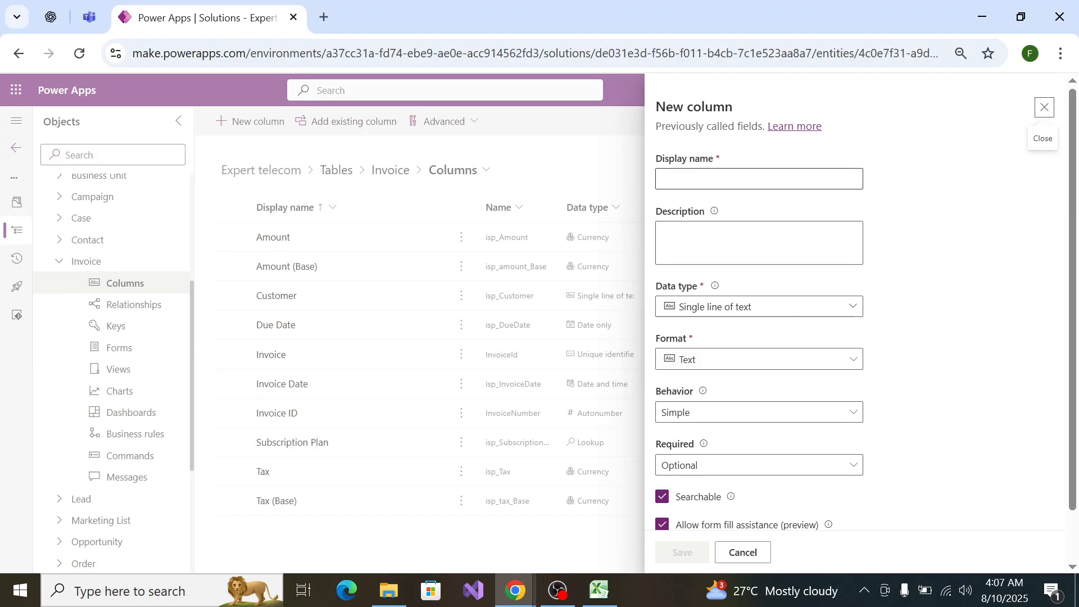
{"action": "key", "text": "ctrl+v"}
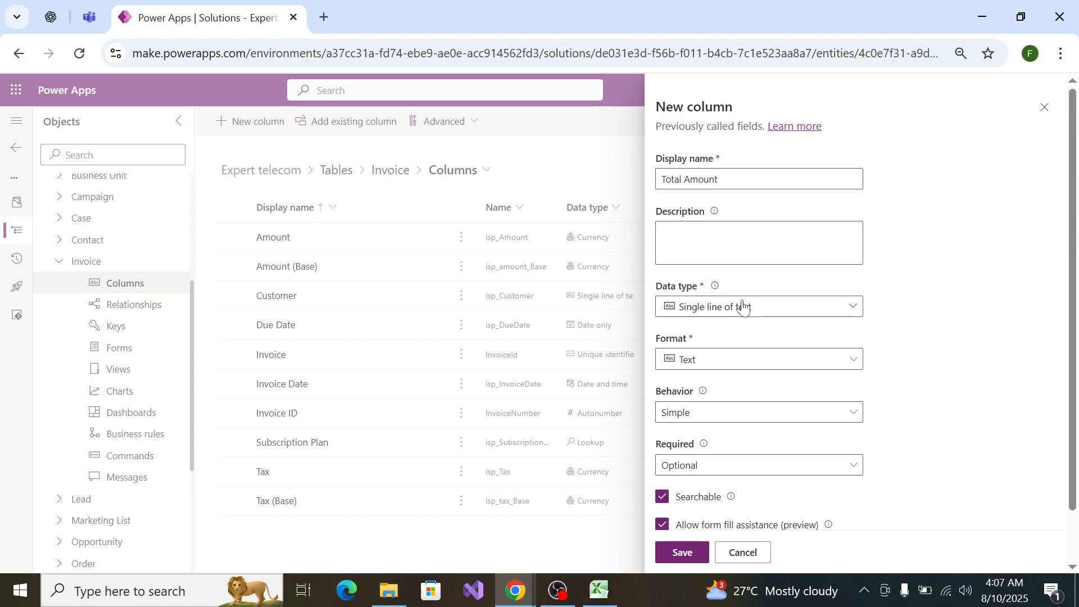
{"action": "left_click", "coordinate": [743, 307]}
{"action": "key", "text": "alt+Tab"}
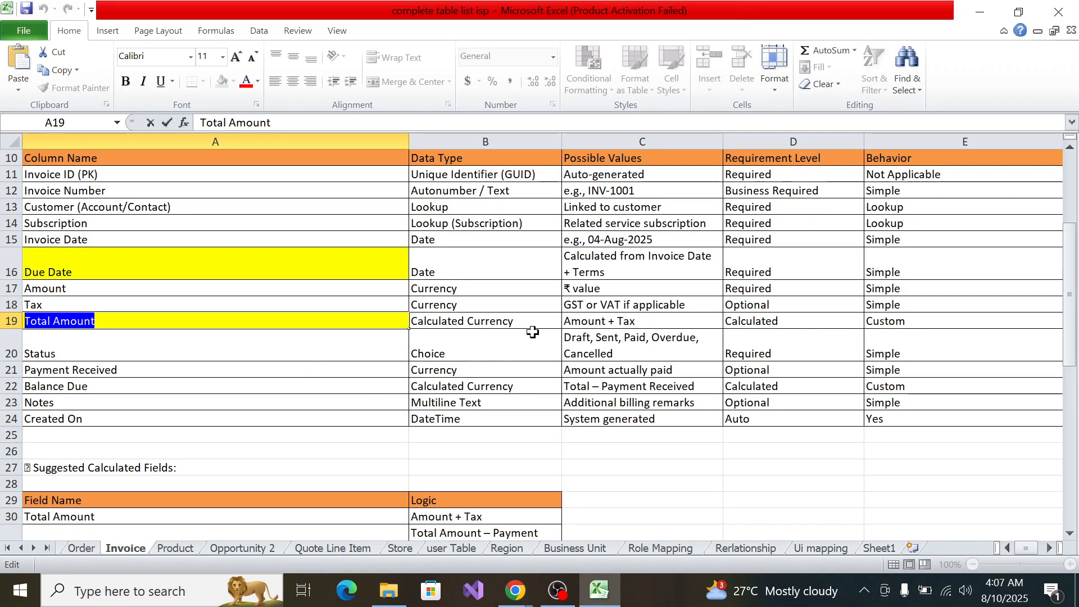
Step: In Power Apps, set the Total Amount column's data type to Currency with Calculated behavior, and save the column
{"action": "key", "text": "alt+Tab"}
{"action": "left_click", "coordinate": [735, 313]}
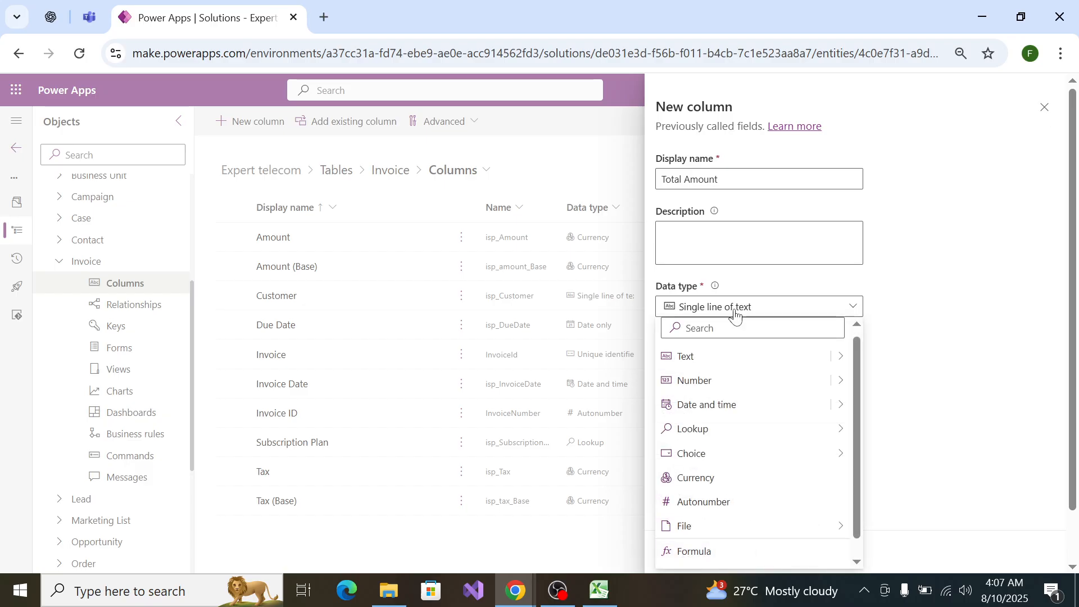
{"action": "left_click", "coordinate": [739, 479]}
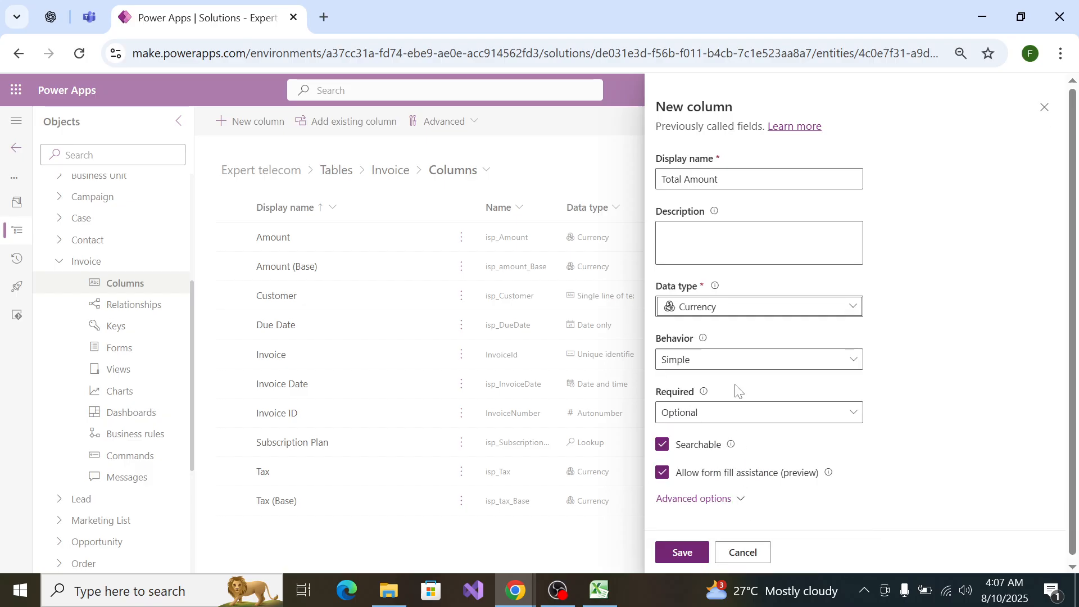
{"action": "left_click", "coordinate": [701, 358]}
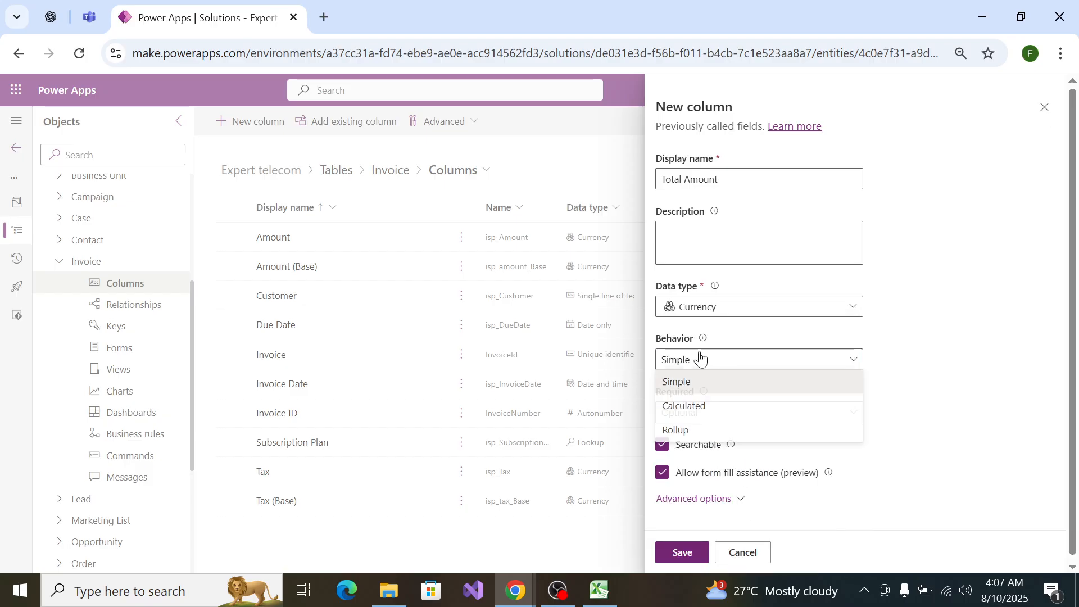
{"action": "left_click", "coordinate": [700, 406]}
{"action": "left_click", "coordinate": [675, 552]}
Step: Switch to the Excel Invoice sheet and open the Status cell in the column list for editing
{"action": "key", "text": "alt+Tab"}
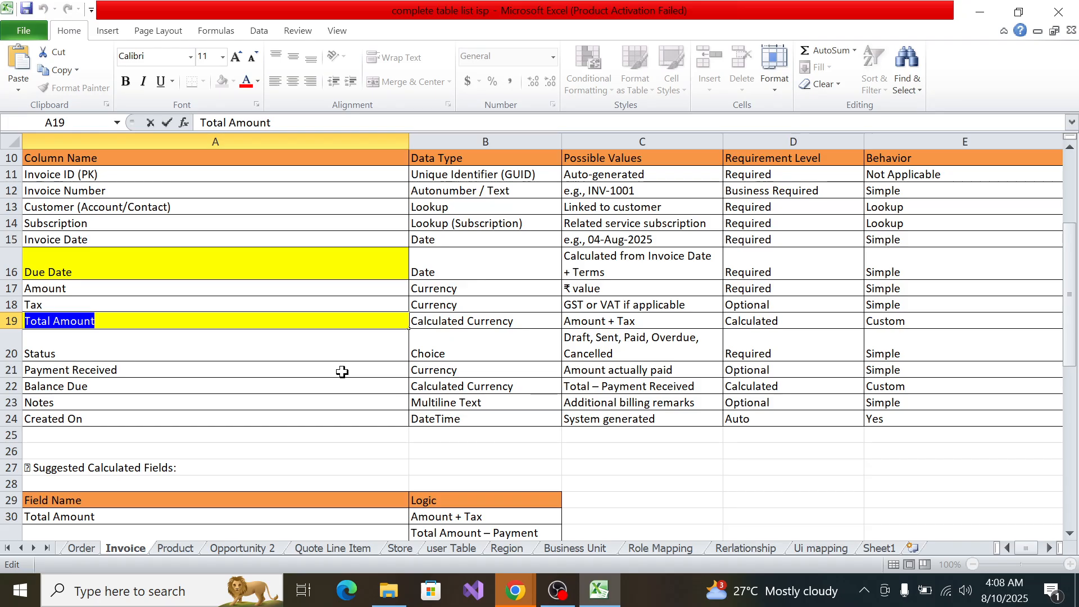
{"action": "left_click", "coordinate": [193, 354]}
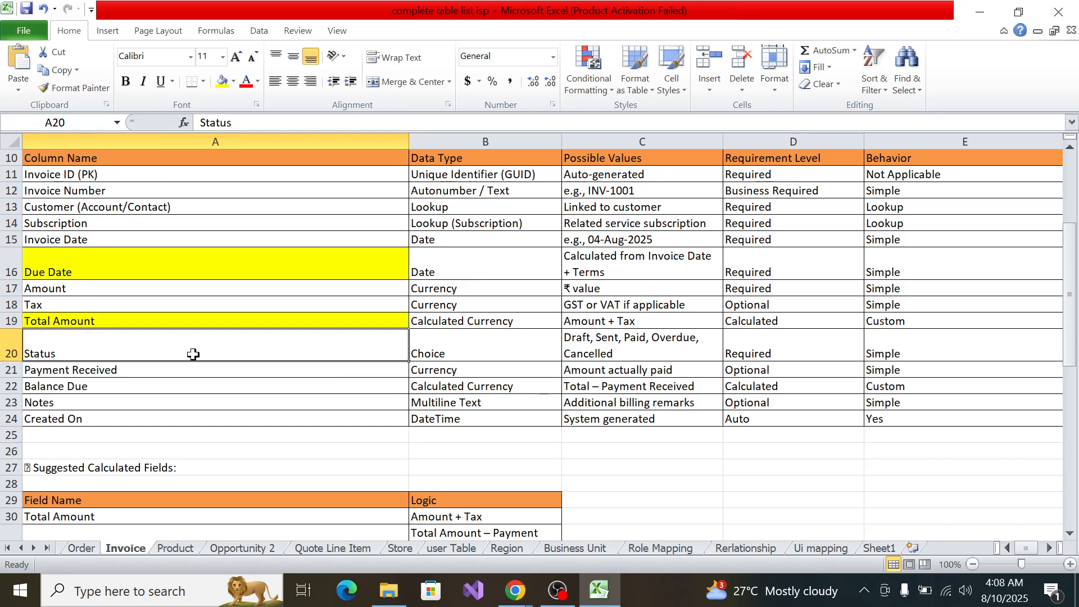
{"action": "key", "text": "F2"}
{"action": "key", "text": "alt"}
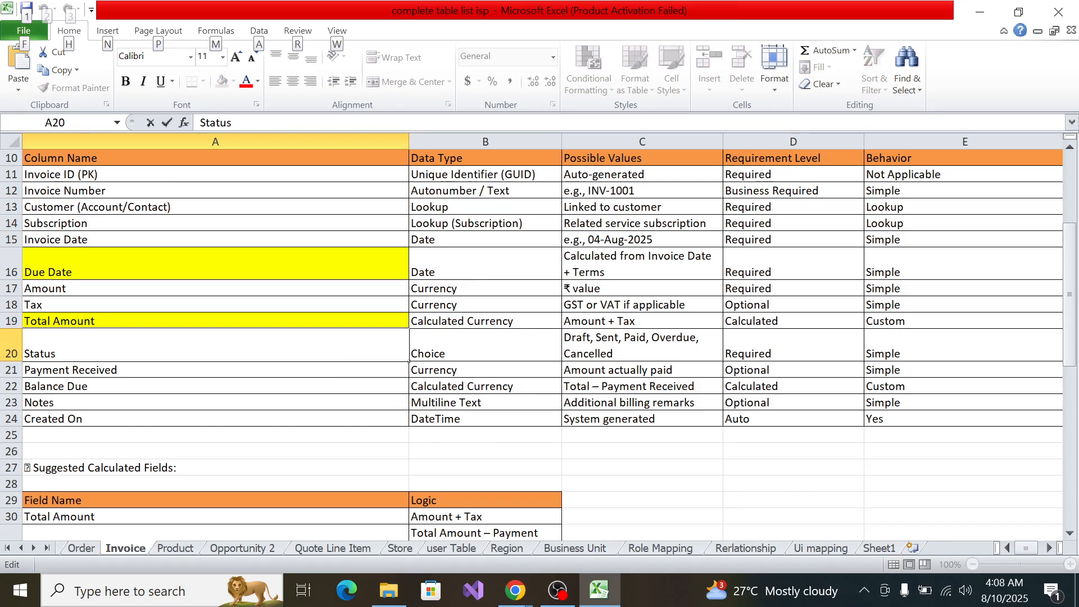
Step: Back in Power Apps, start another new column for the Invoice table with the display name Status
{"action": "key", "text": "alt+Tab"}
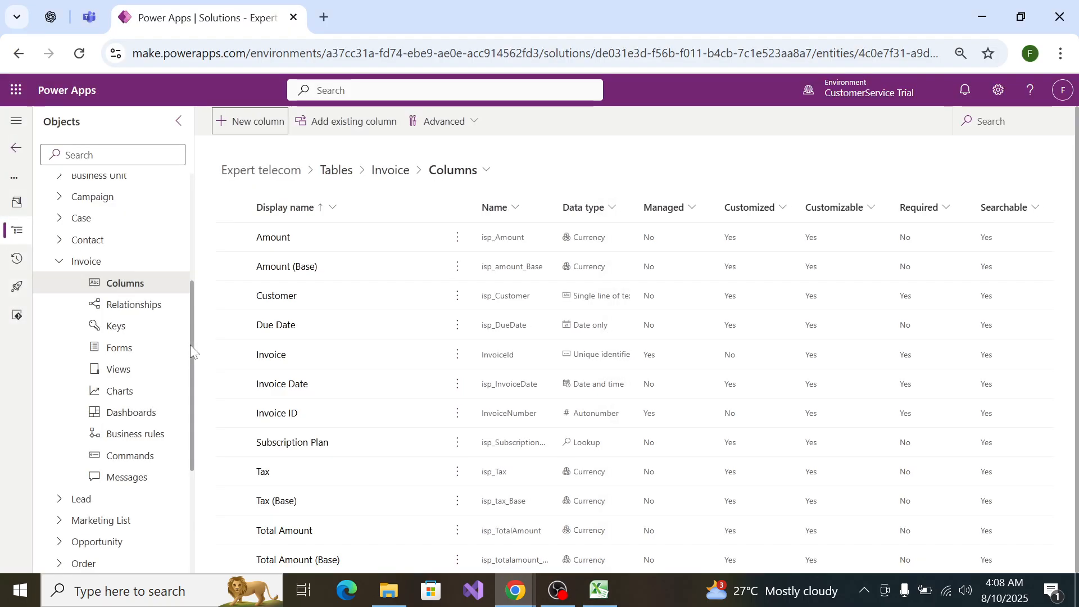
{"action": "left_click", "coordinate": [263, 121]}
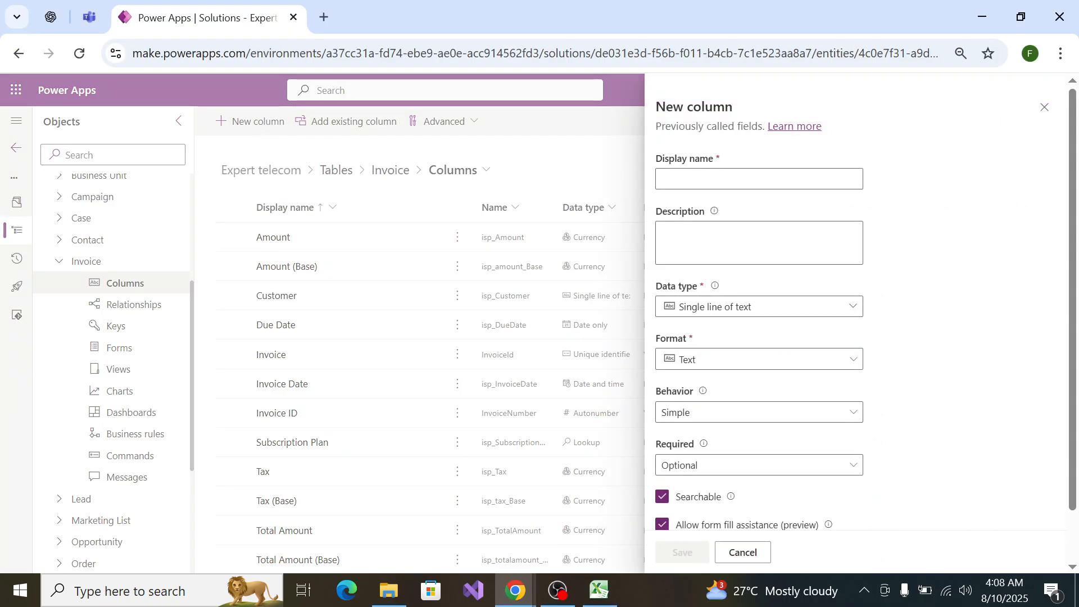
{"action": "key", "text": "ctrl+v"}
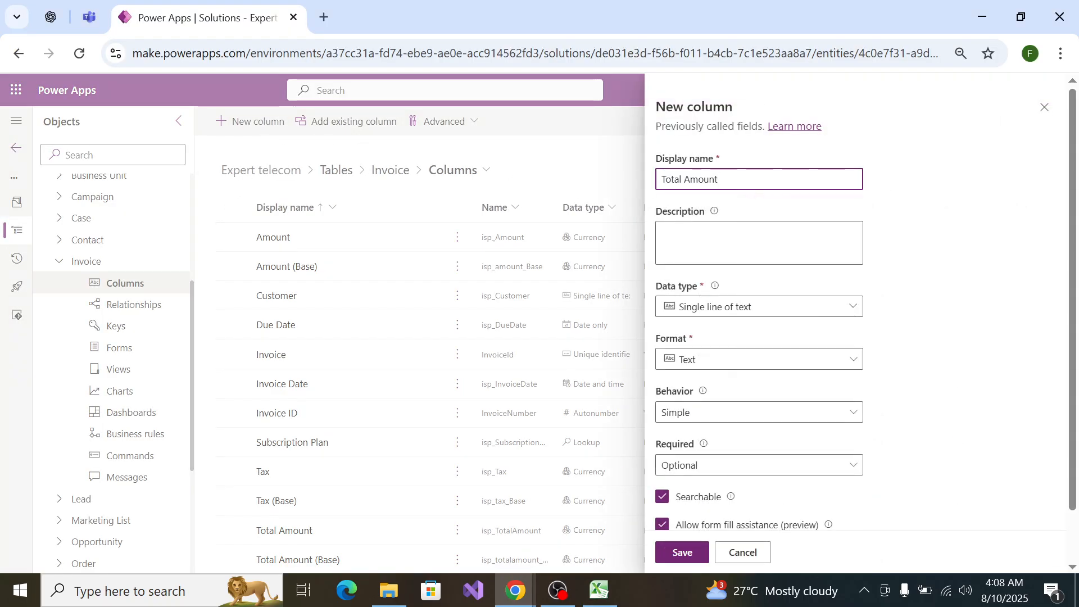
{"action": "key", "text": "ctrl+a"}
{"action": "key", "text": "BackSpace"}
{"action": "type", "text": "Status"}
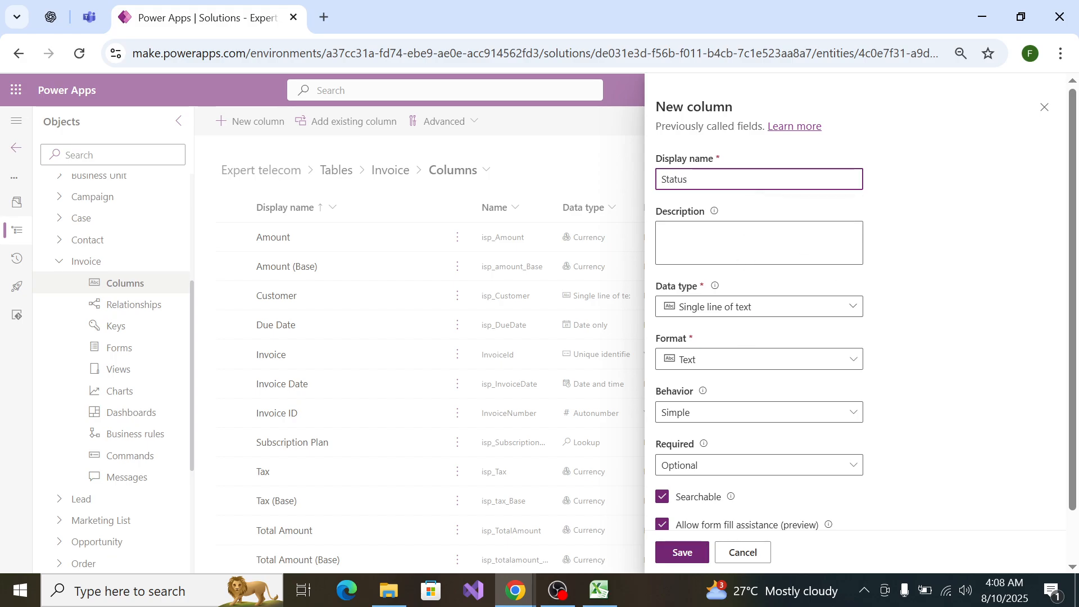
Step: Set the Status column's data type to Choice and turn off syncing with a global choice
{"action": "left_click", "coordinate": [695, 313]}
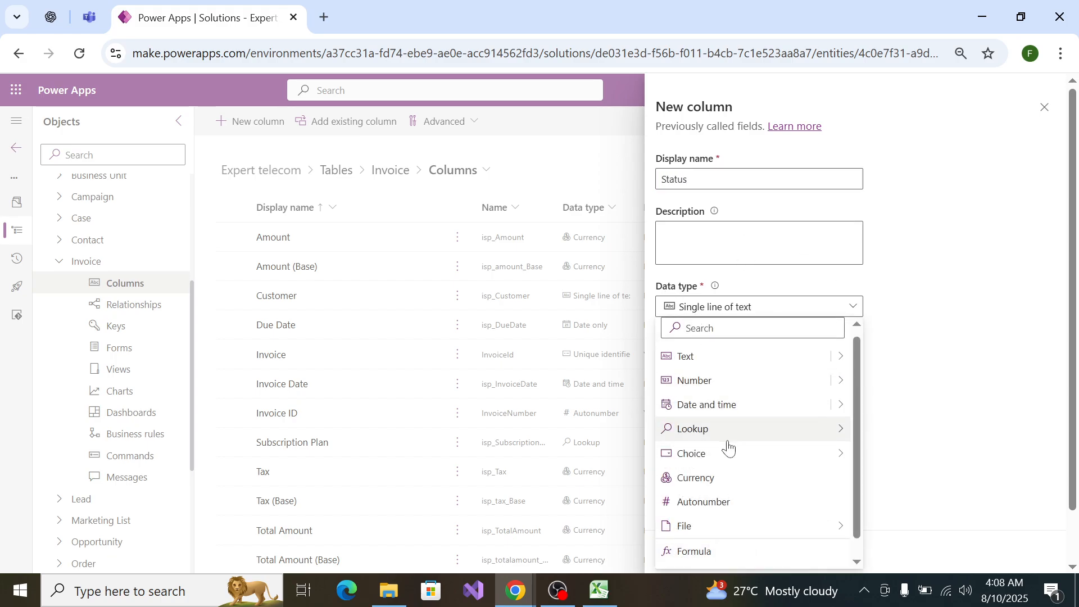
{"action": "scroll", "coordinate": [748, 455], "scroll_direction": "down", "scroll_amount": 1}
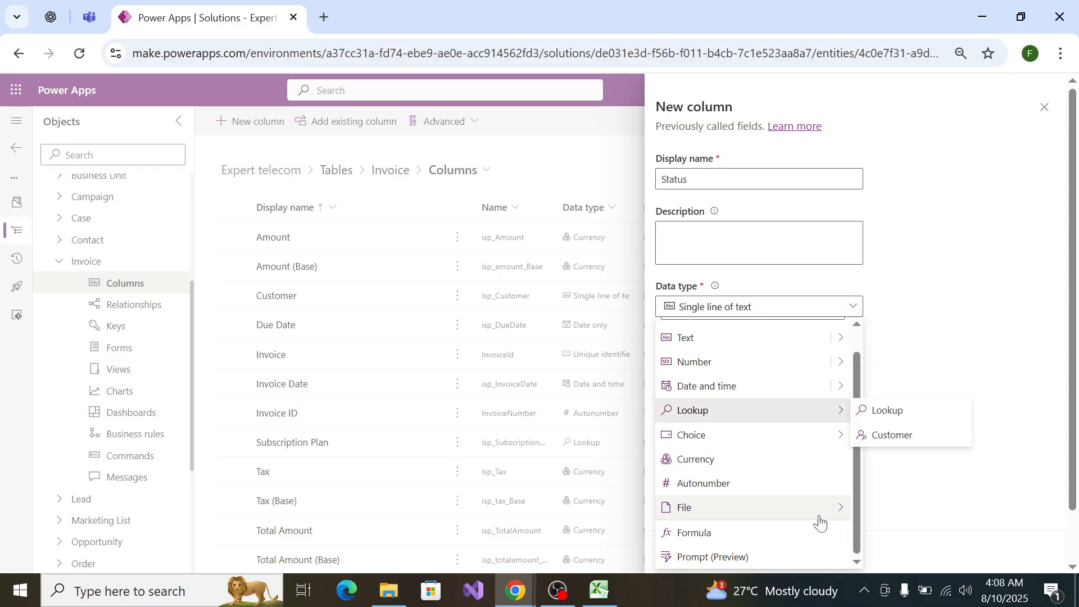
{"action": "mouse_move", "coordinate": [833, 443]}
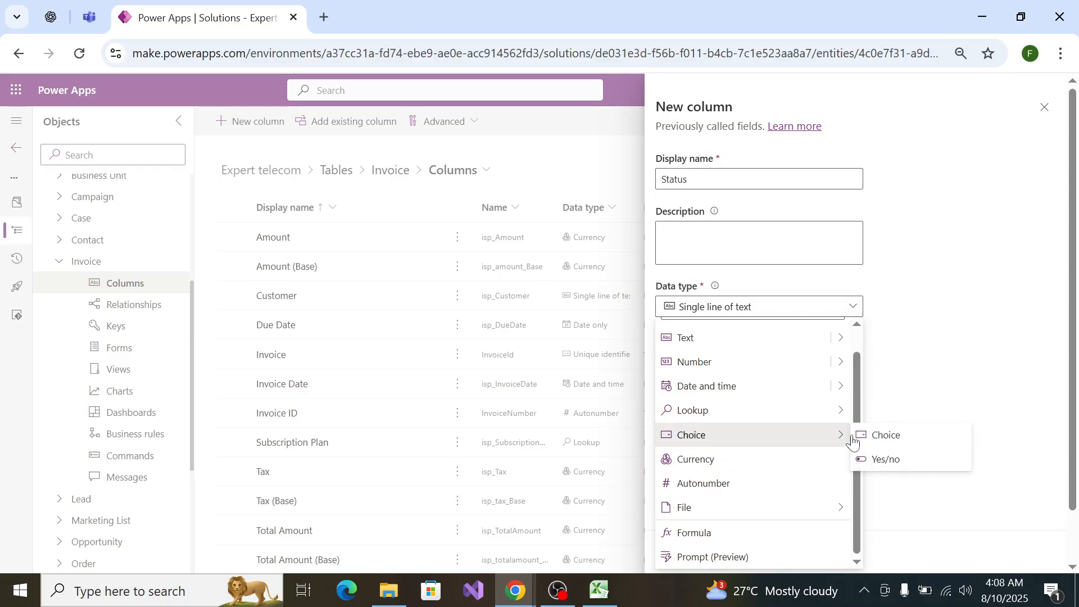
{"action": "left_click", "coordinate": [871, 436]}
{"action": "scroll", "coordinate": [805, 453], "scroll_direction": "down", "scroll_amount": 5}
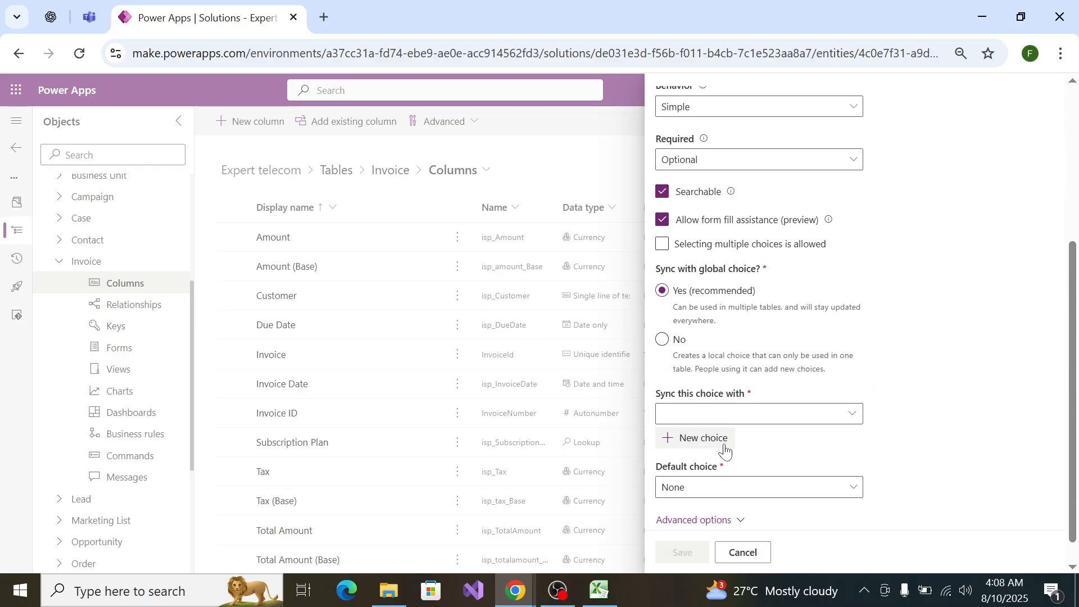
{"action": "left_click", "coordinate": [666, 340]}
{"action": "left_click", "coordinate": [784, 433]}
Step: In the Excel Invoice sheet, copy the Status row's possible values text: Draft, Sent, Paid, Overdue, Cancelled
{"action": "key", "text": "alt+Tab"}
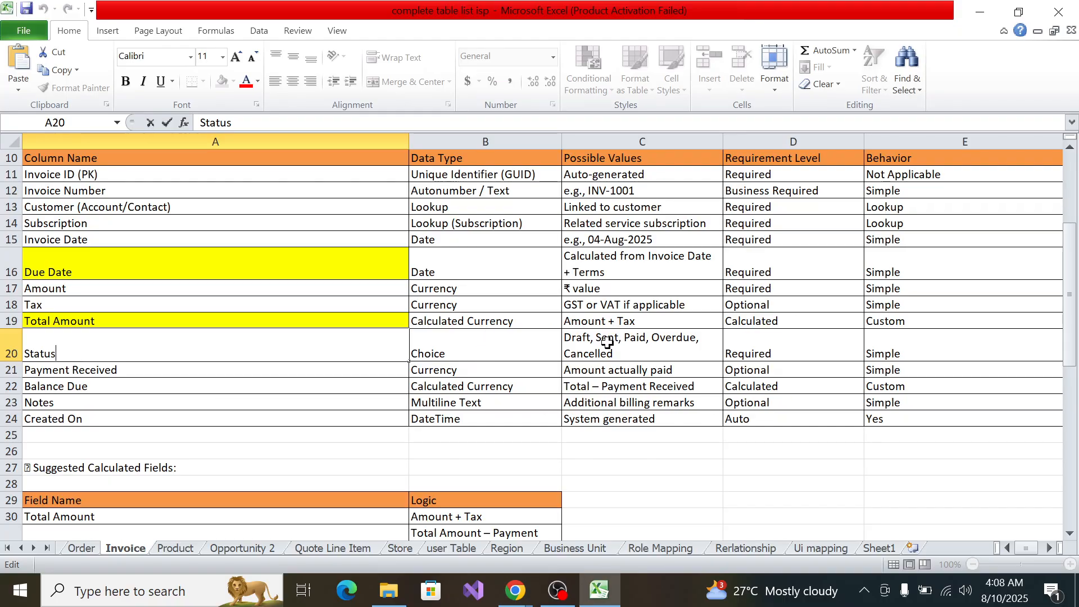
{"action": "left_click", "coordinate": [637, 354]}
{"action": "triple_click", "coordinate": [637, 354]}
{"action": "key", "text": "ctrl+c"}
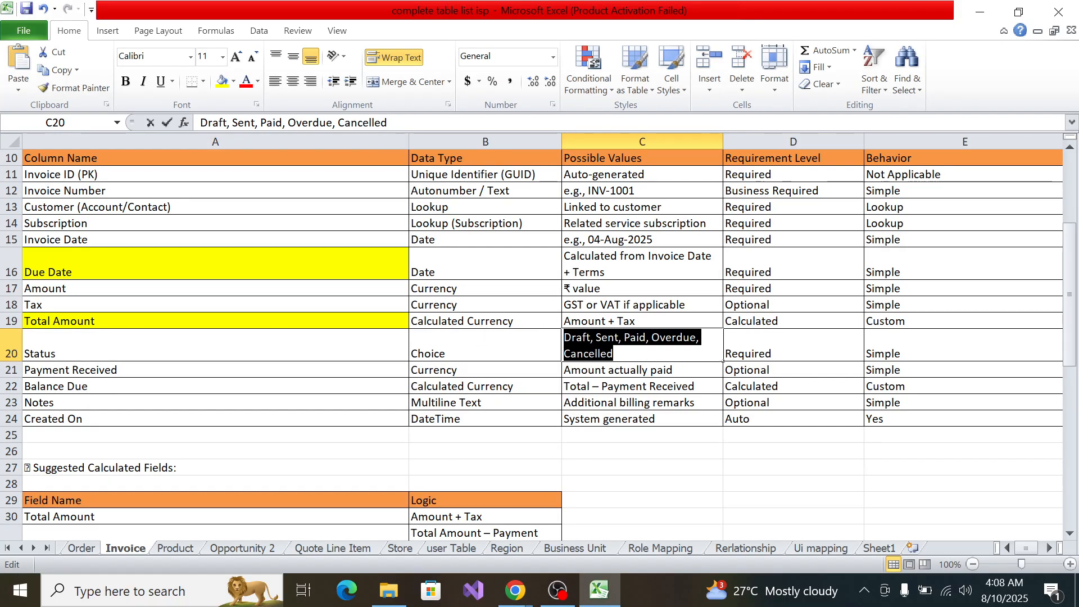
Step: In Power Apps, paste the copied values as the first choice label trimmed to Draft, and add a second choice labelled Paid
{"action": "key", "text": "alt+Tab"}
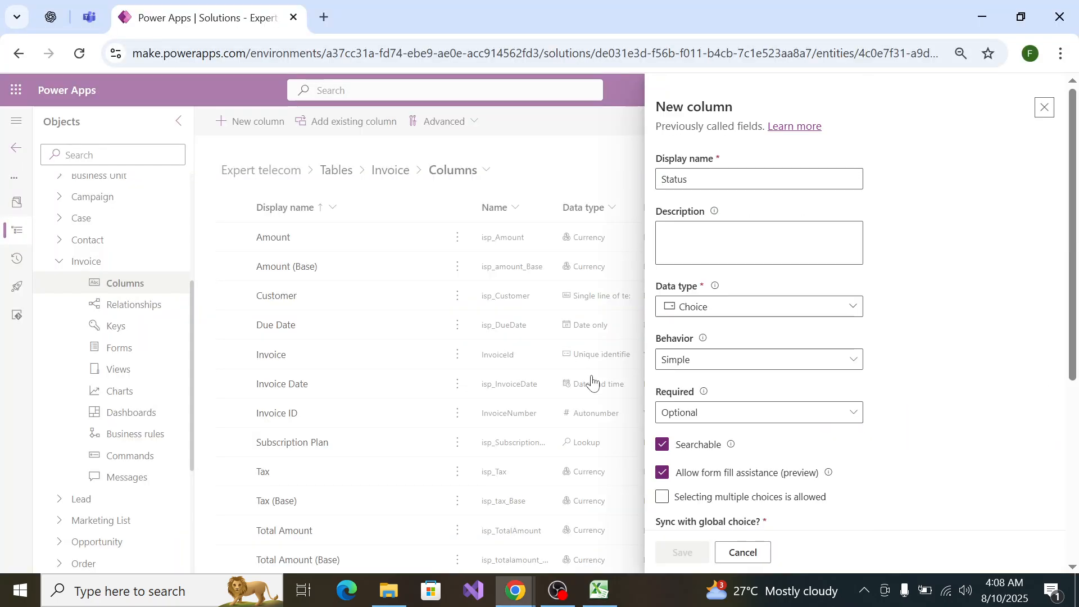
{"action": "scroll", "coordinate": [682, 412], "scroll_direction": "down", "scroll_amount": 5}
{"action": "left_click", "coordinate": [693, 378]}
{"action": "key", "text": "ctrl+v"}
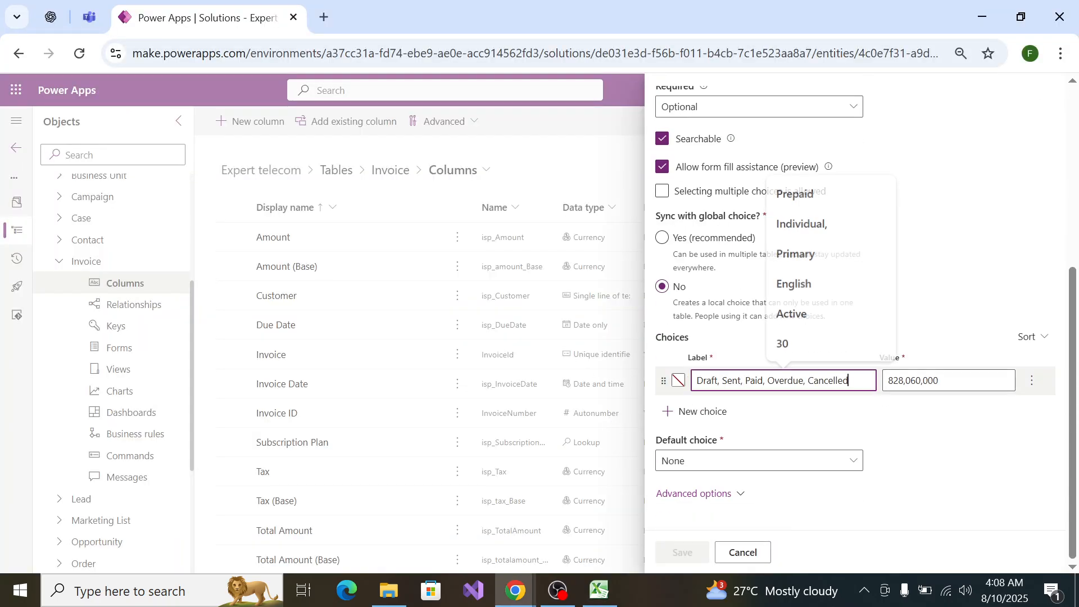
{"action": "left_click_drag", "start_coordinate": [848, 380], "coordinate": [715, 380]}
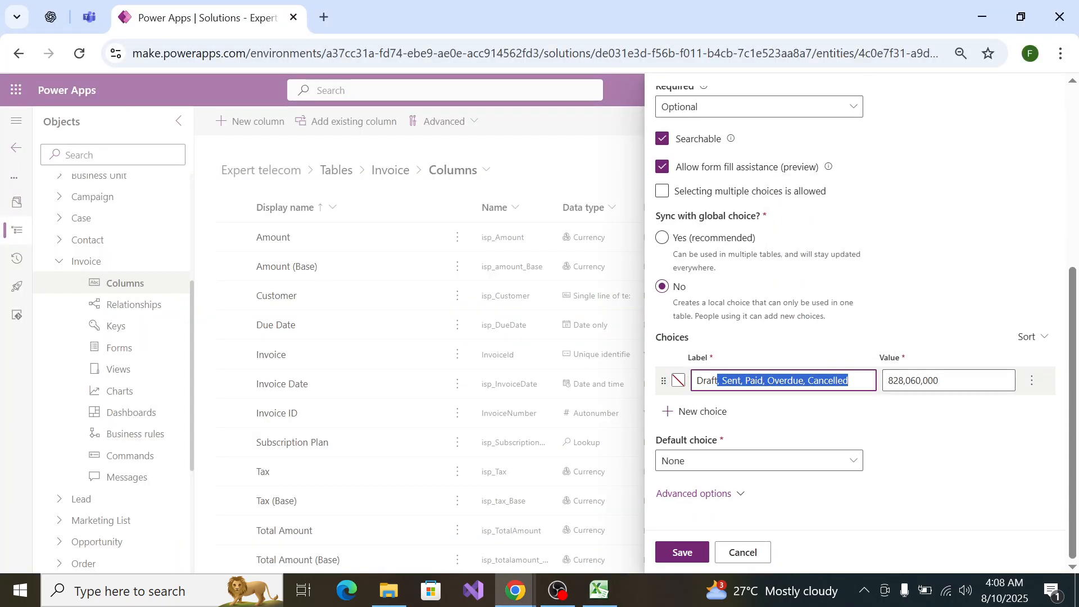
{"action": "key", "text": "BackSpace"}
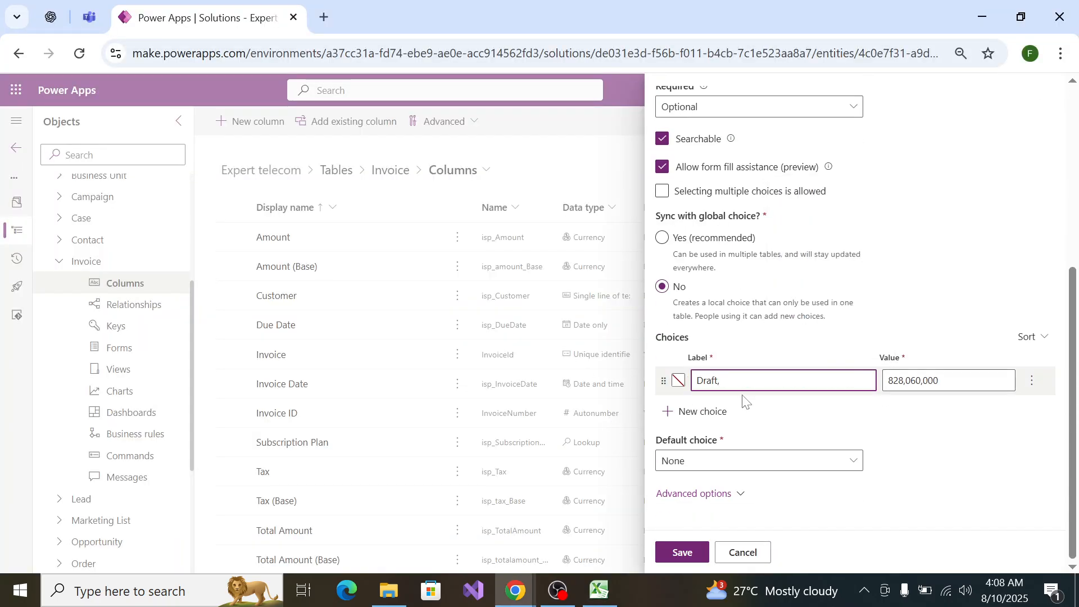
{"action": "key", "text": "BackSpace"}
{"action": "key", "text": "BackSpace"}
{"action": "left_click", "coordinate": [702, 410]}
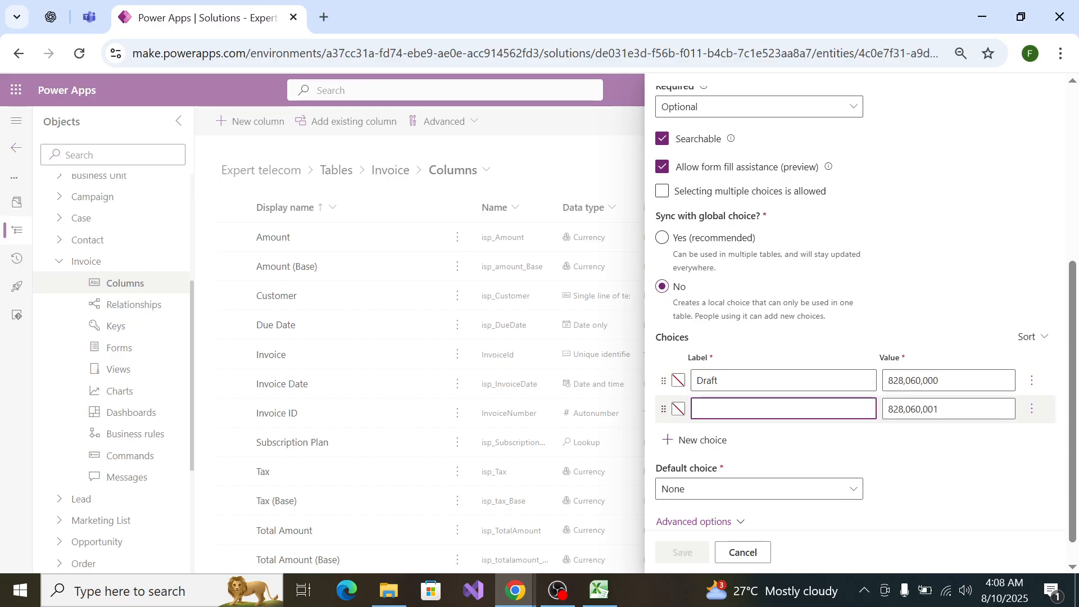
{"action": "type", "text": "Paid"}
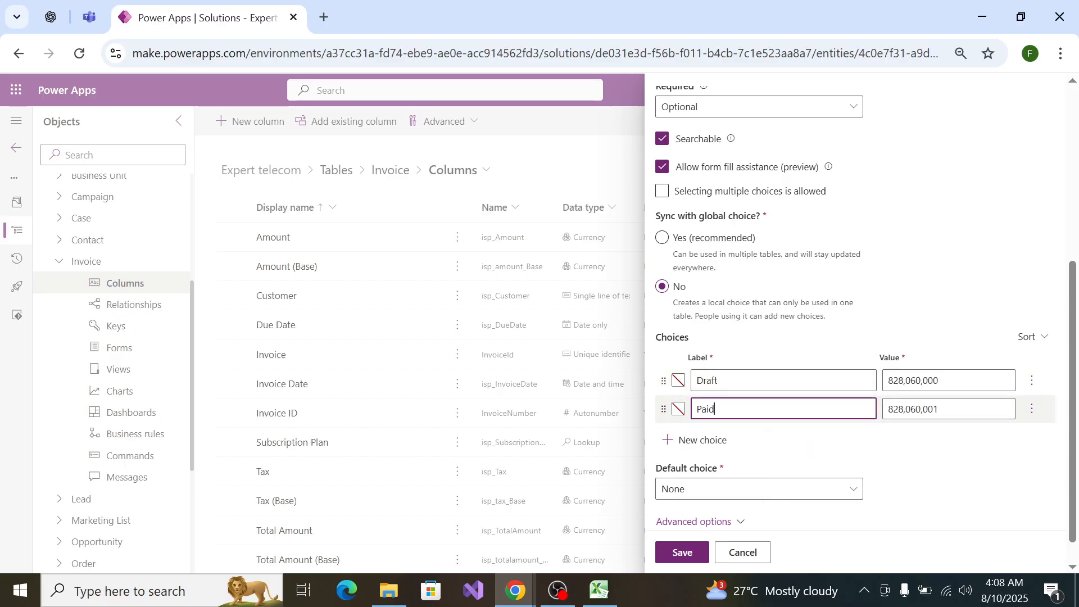
Step: Add a third choice from the copied values and trim its label to Overdue
{"action": "left_click", "coordinate": [702, 440]}
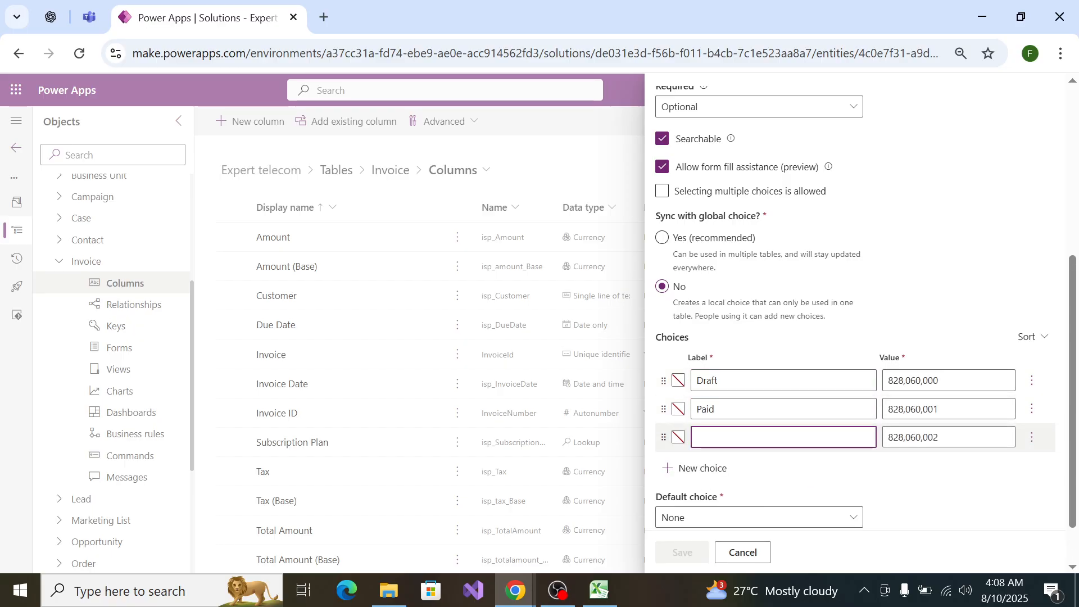
{"action": "key", "text": "ctrl+v"}
{"action": "left_click", "coordinate": [764, 437]}
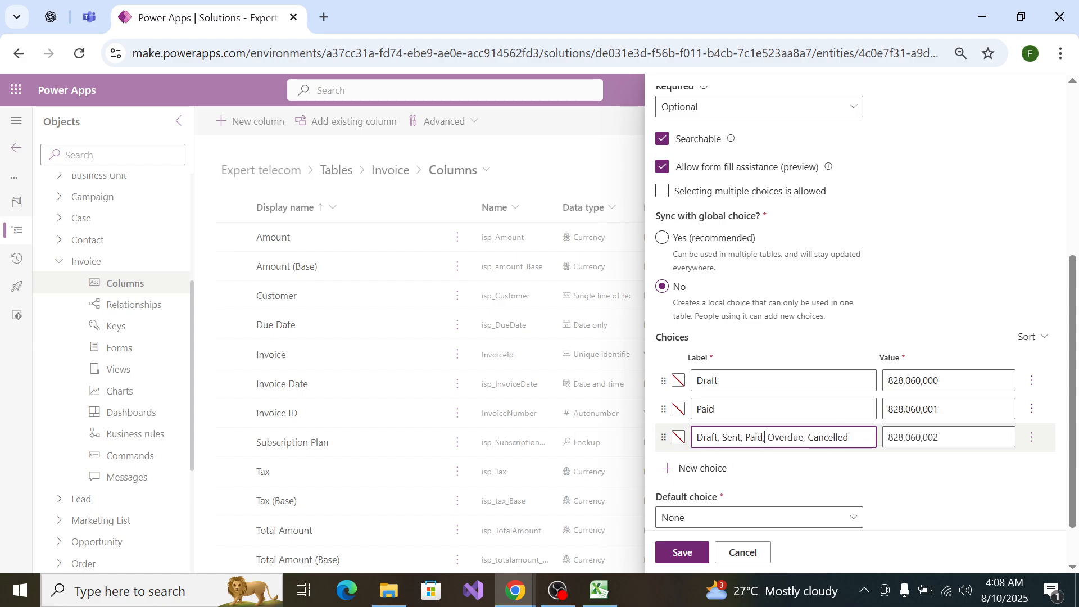
{"action": "key", "text": "BackSpace"}
{"action": "key", "text": "BackSpace"}
{"action": "key", "text": "BackSpace"}
{"action": "key", "text": "BackSpace"}
{"action": "key", "text": "BackSpace"}
{"action": "key", "text": "BackSpace"}
{"action": "key", "text": "BackSpace"}
{"action": "key", "text": "BackSpace"}
{"action": "key", "text": "BackSpace"}
{"action": "key", "text": "BackSpace"}
{"action": "key", "text": "BackSpace"}
{"action": "key", "text": "BackSpace"}
{"action": "key", "text": "BackSpace"}
{"action": "key", "text": "BackSpace"}
{"action": "key", "text": "BackSpace"}
{"action": "key", "text": "BackSpace"}
{"action": "key", "text": "BackSpace"}
{"action": "key", "text": "BackSpace"}
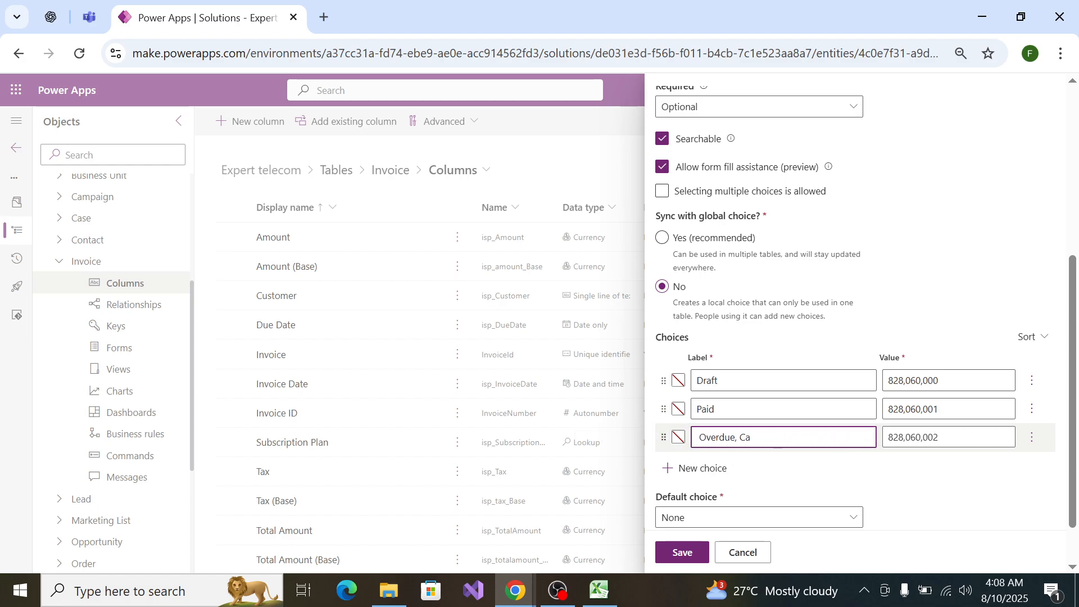
Step: Add a fourth choice from the copied values and trim its label to Cancelled
{"action": "left_click", "coordinate": [724, 478]}
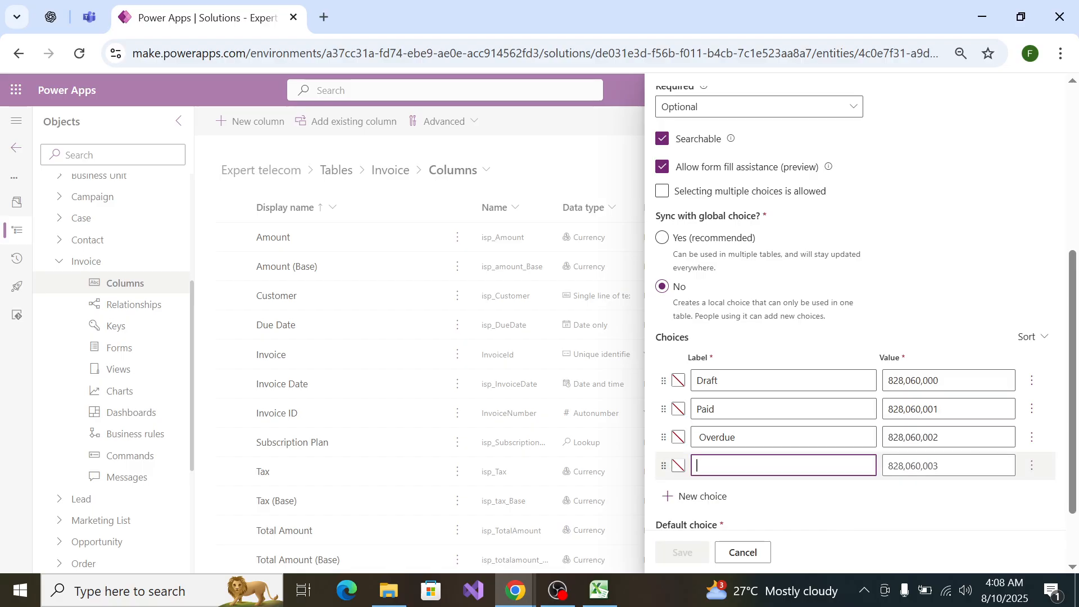
{"action": "key", "text": "ctrl+v"}
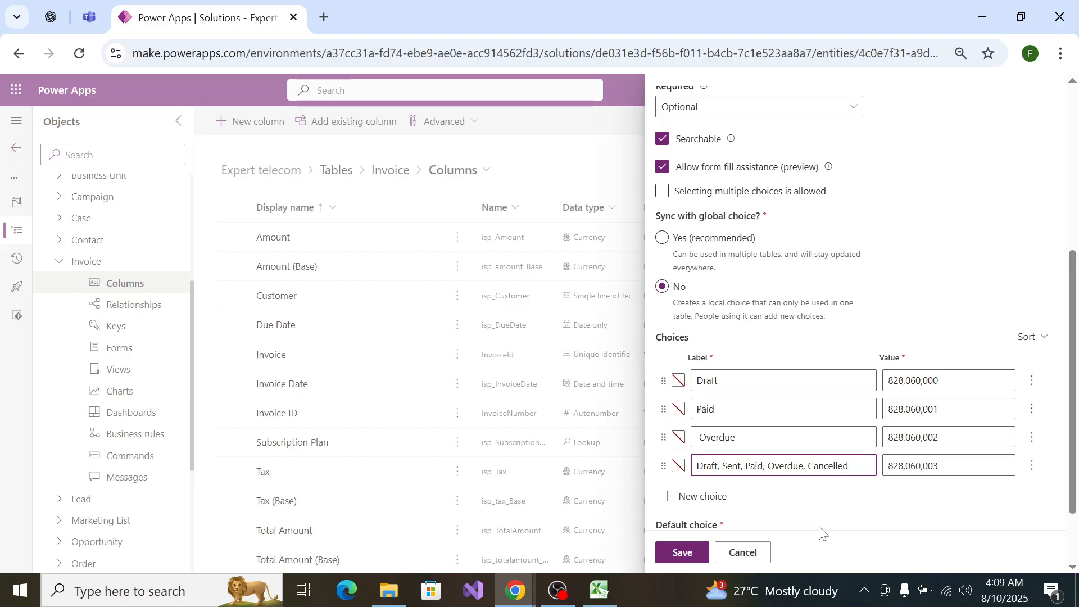
{"action": "key", "text": "BackSpace"}
{"action": "key", "text": "BackSpace"}
{"action": "key", "text": "BackSpace"}
{"action": "key", "text": "BackSpace"}
{"action": "key", "text": "BackSpace"}
{"action": "key", "text": "BackSpace"}
{"action": "key", "text": "BackSpace"}
{"action": "key", "text": "BackSpace"}
{"action": "key", "text": "BackSpace"}
{"action": "key", "text": "BackSpace"}
{"action": "key", "text": "BackSpace"}
{"action": "key", "text": "BackSpace"}
{"action": "key", "text": "BackSpace"}
{"action": "key", "text": "BackSpace"}
{"action": "key", "text": "BackSpace"}
{"action": "key", "text": "BackSpace"}
{"action": "key", "text": "BackSpace"}
{"action": "key", "text": "BackSpace"}
{"action": "key", "text": "BackSpace"}
{"action": "key", "text": "BackSpace"}
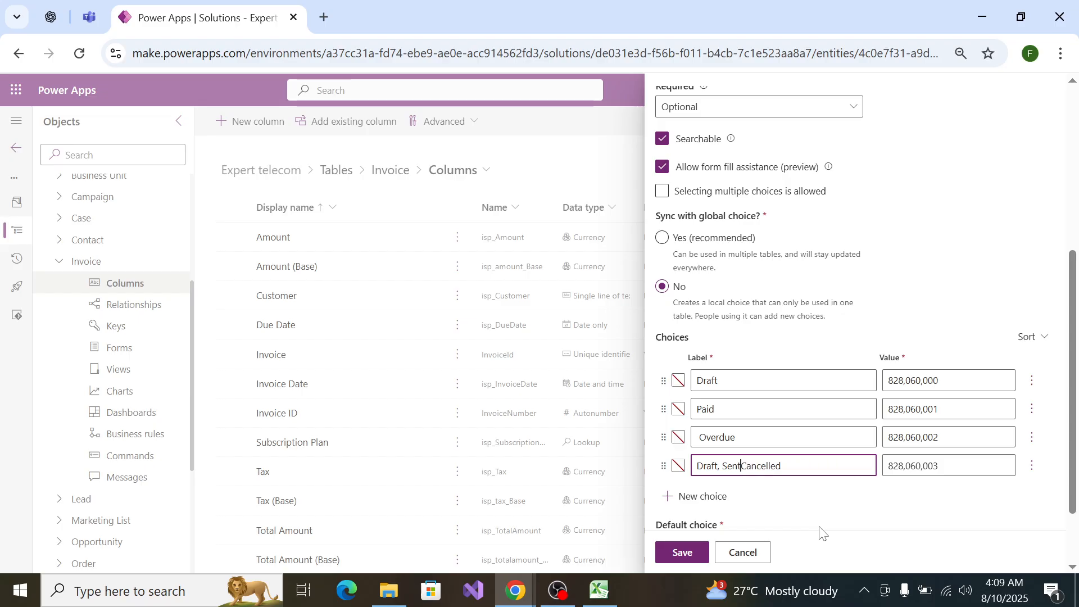
Step: Add a fifth choice labelled Sent to the Status column
{"action": "left_click", "coordinate": [725, 496]}
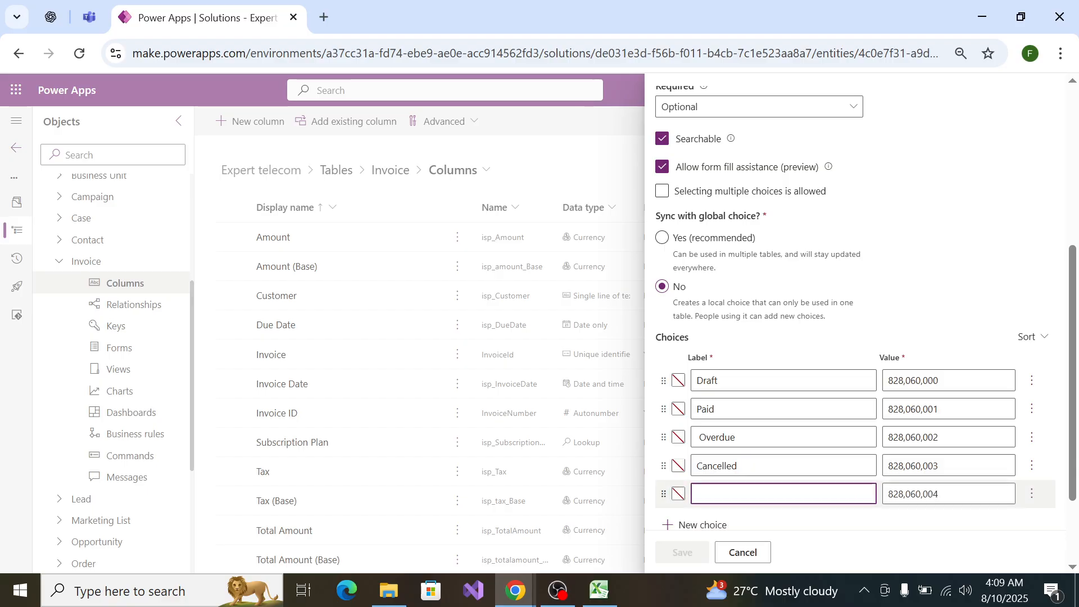
{"action": "type", "text": "Se"}
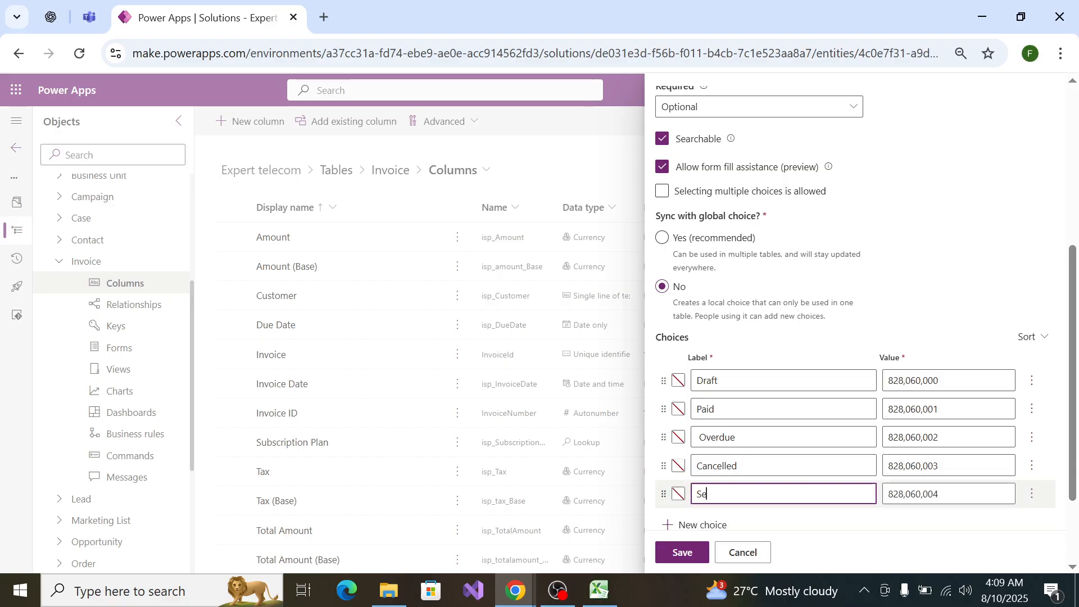
{"action": "type", "text": "nt"}
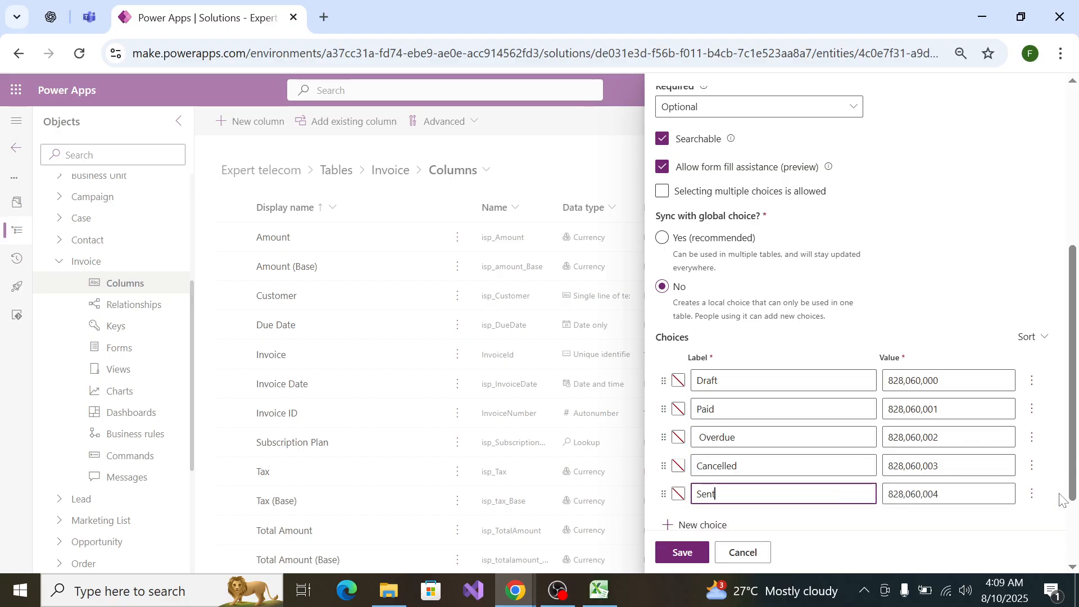
Step: Move the Sent choice up two places so it sits above Overdue, and return to the Excel list
{"action": "left_click", "coordinate": [1032, 494]}
{"action": "left_click", "coordinate": [991, 397]}
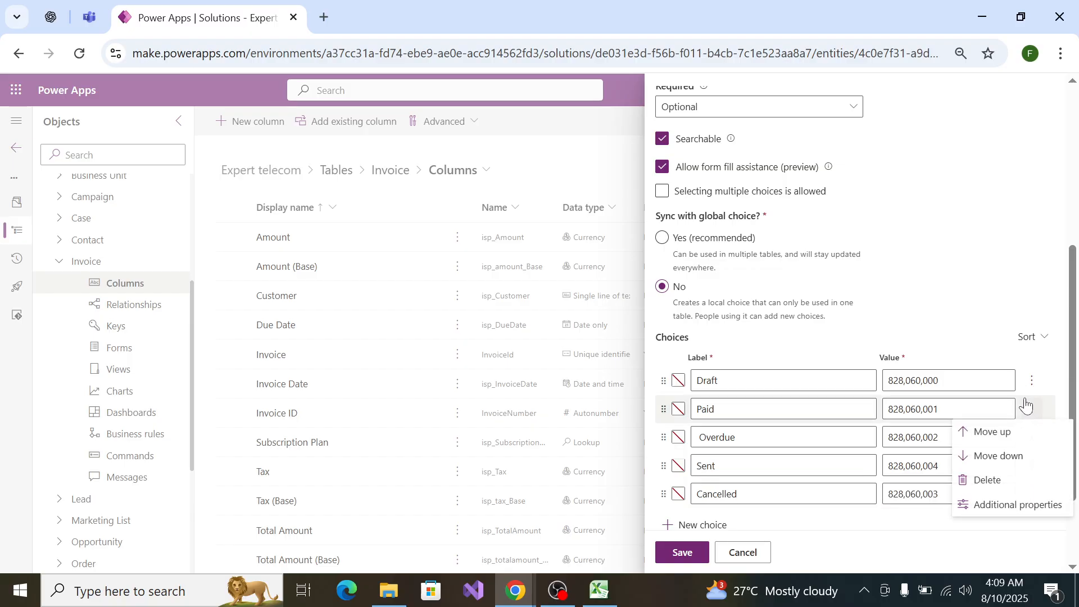
{"action": "left_click", "coordinate": [1032, 470]}
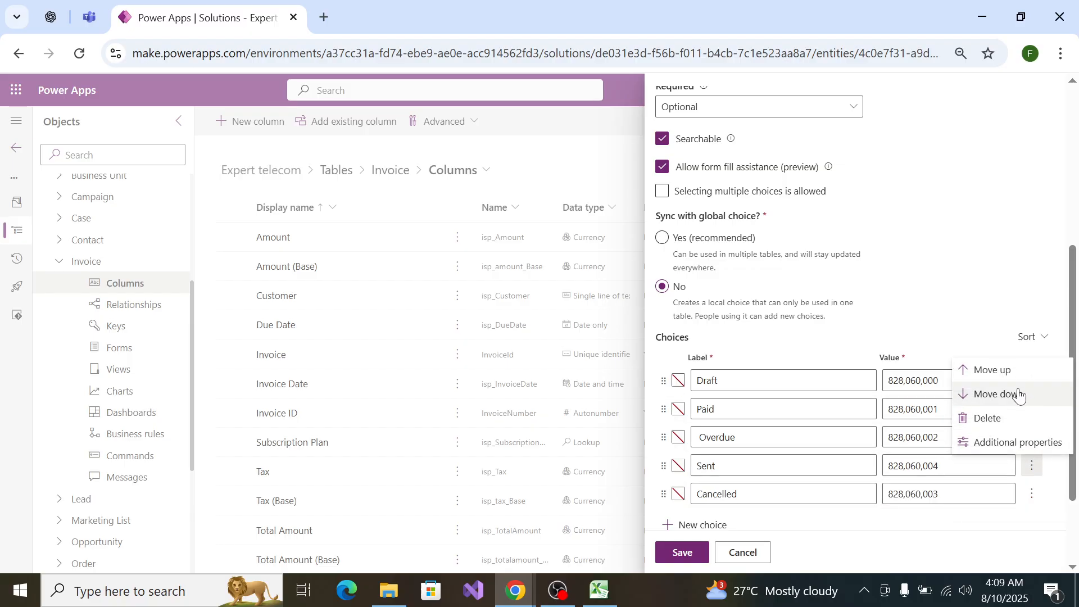
{"action": "left_click", "coordinate": [991, 370]}
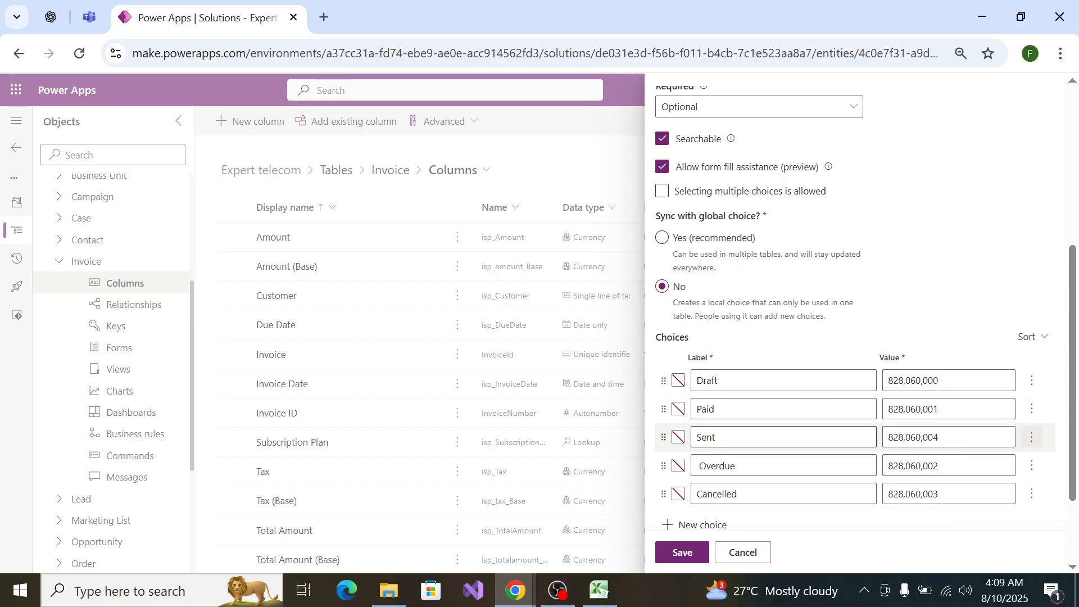
{"action": "key", "text": "alt+Tab"}
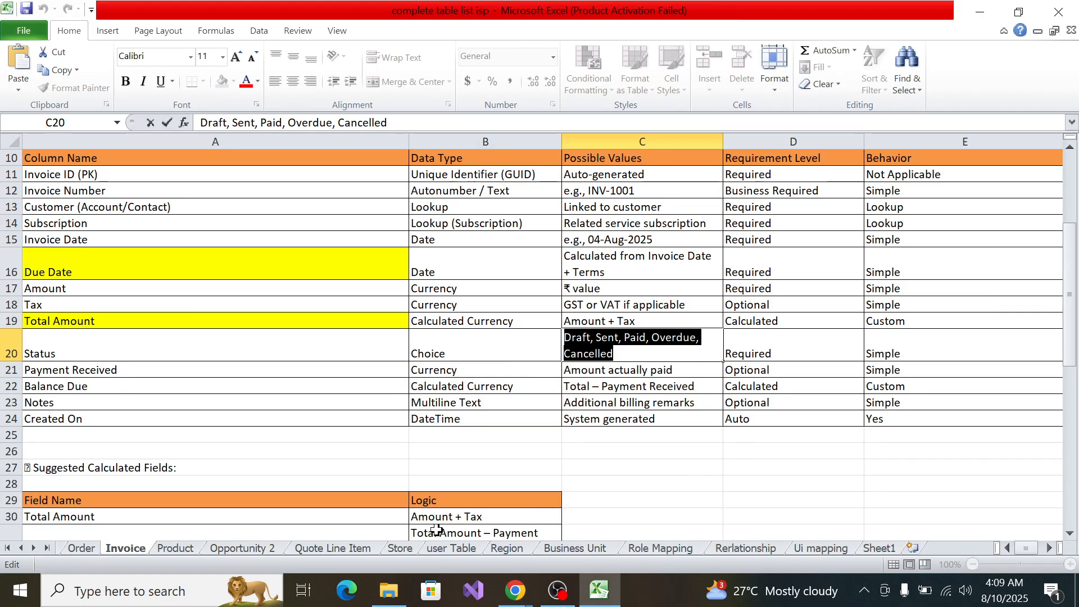
Step: Return to Power Apps, move the Sent choice up one place above Paid, and save the Status column
{"action": "key", "text": "alt+Tab"}
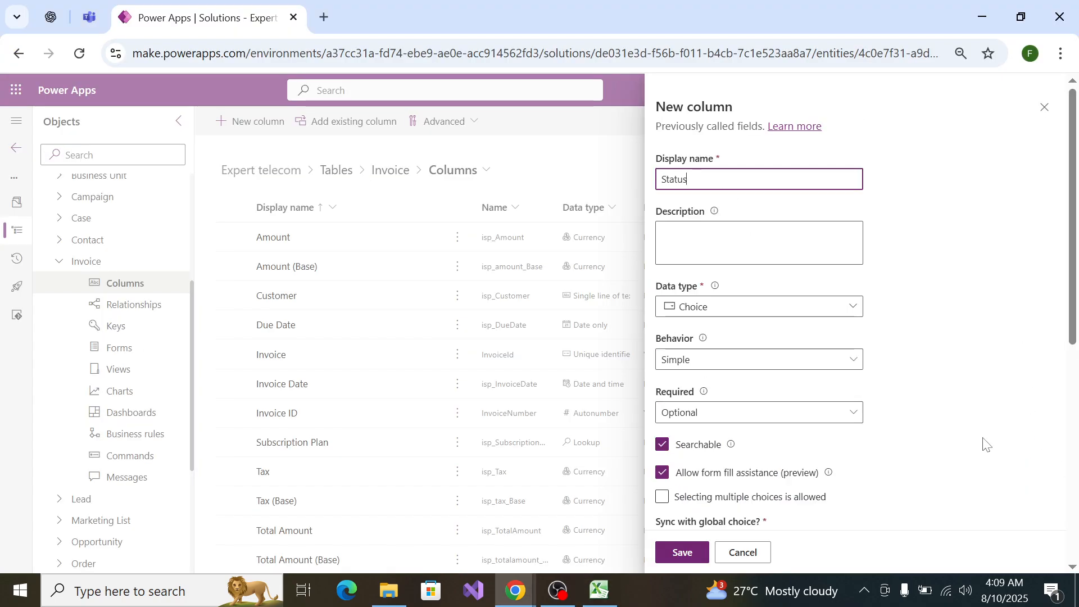
{"action": "scroll", "coordinate": [983, 440], "scroll_direction": "down", "scroll_amount": 7}
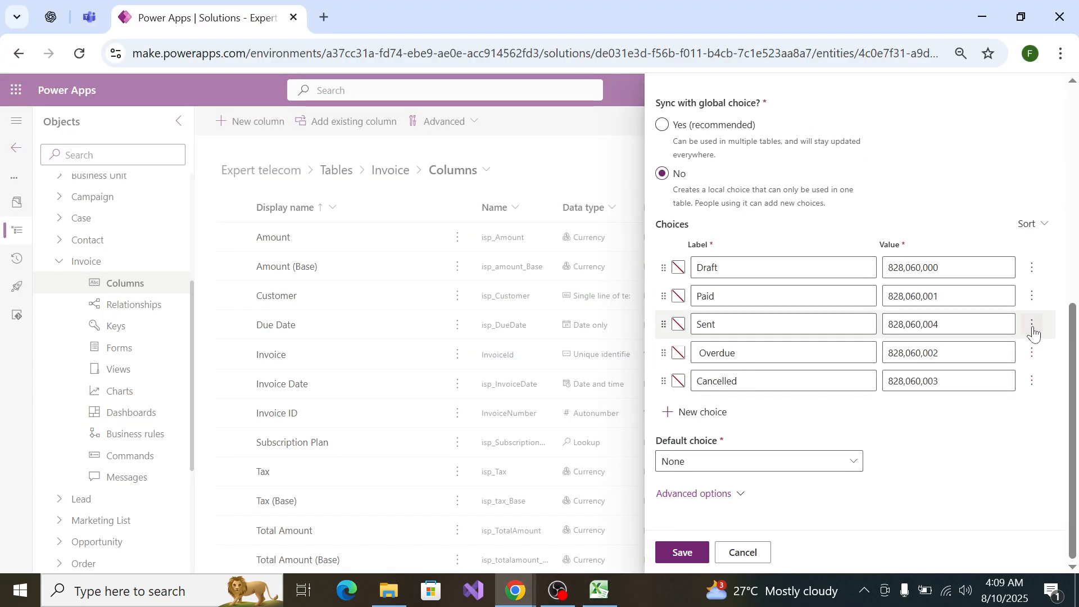
{"action": "left_click", "coordinate": [1032, 324]}
{"action": "left_click", "coordinate": [1034, 357]}
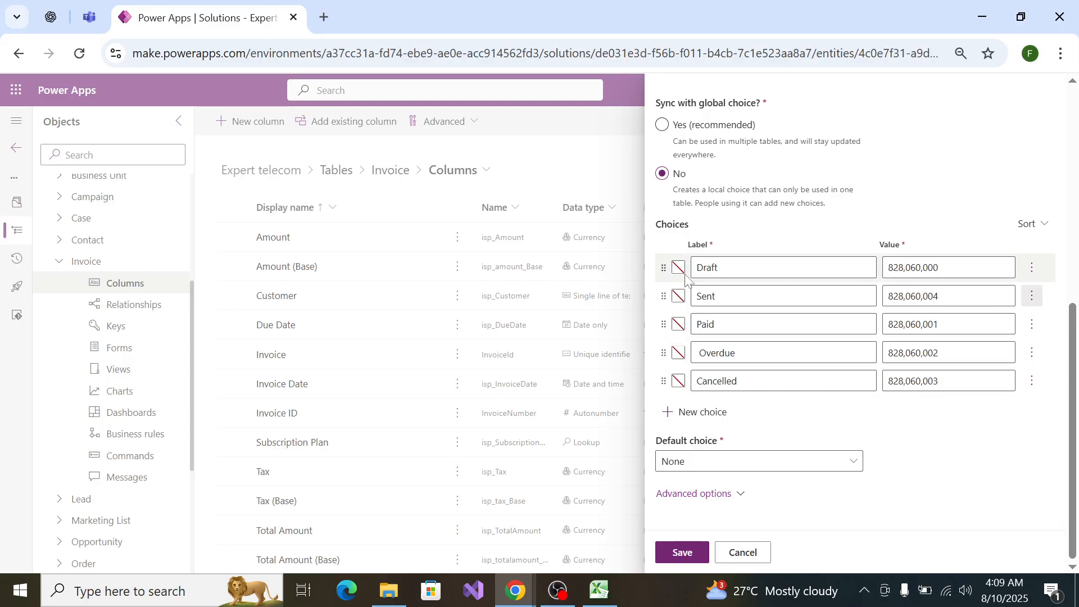
{"action": "left_click", "coordinate": [685, 551]}
Step: Copy Payment Received from the Excel list and use it as the display name of a new Invoice column in Power Apps
{"action": "key", "text": "alt+Tab"}
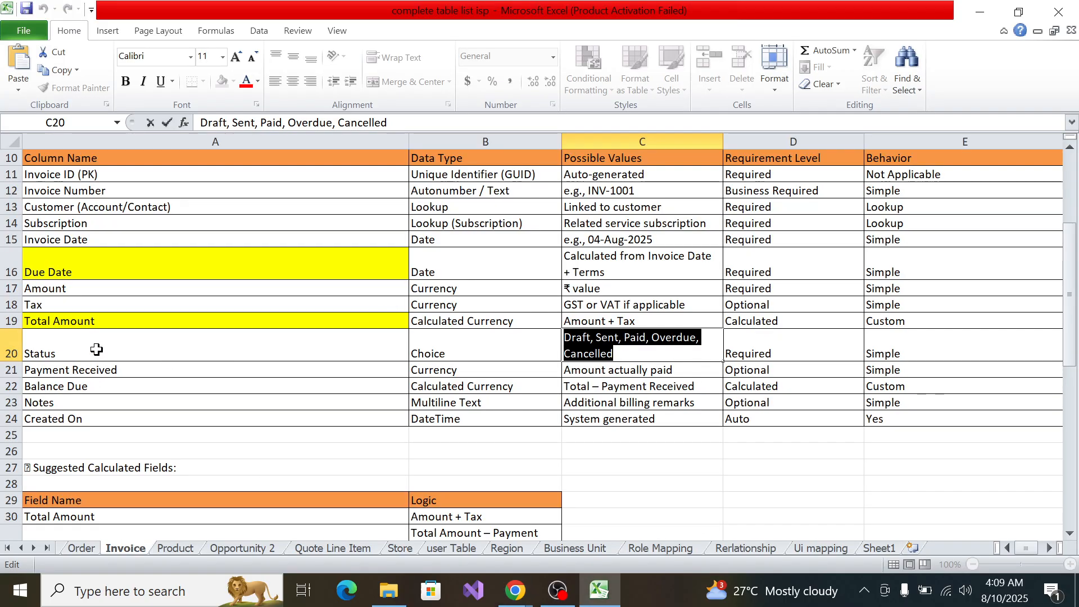
{"action": "left_click", "coordinate": [91, 369]}
{"action": "key", "text": "ctrl+c"}
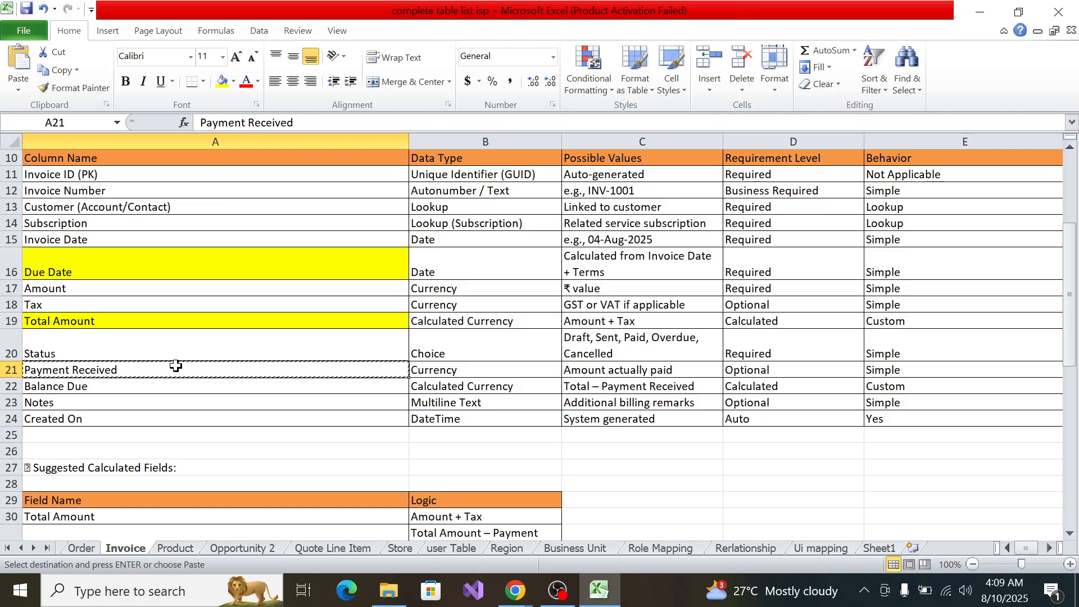
{"action": "key", "text": "alt+Tab"}
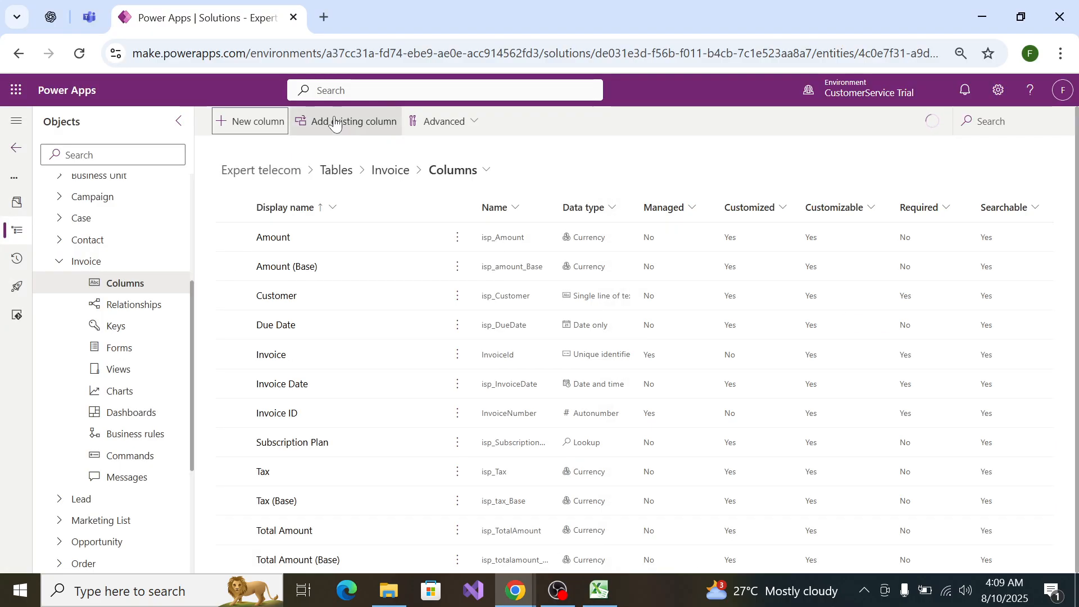
{"action": "left_click", "coordinate": [232, 123]}
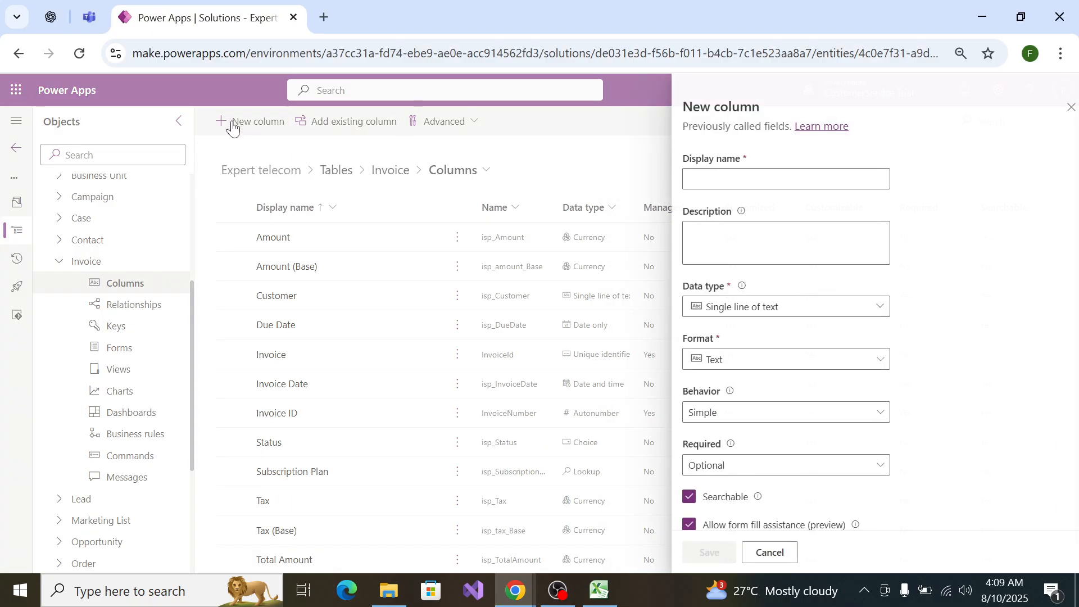
{"action": "left_click", "coordinate": [793, 178]}
{"action": "key", "text": "ctrl+v"}
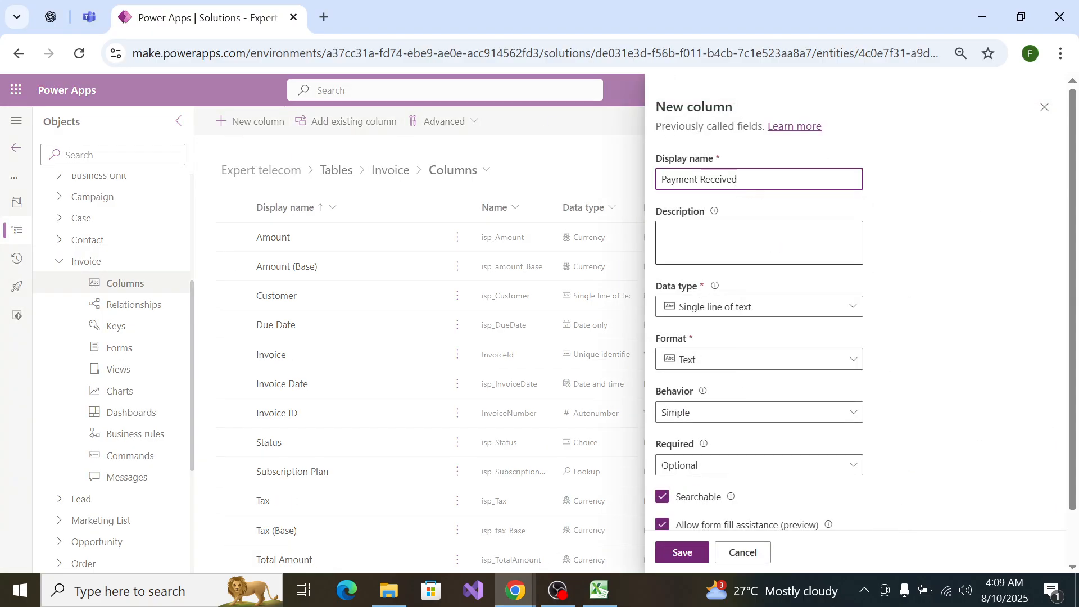
Step: Set the Payment Received column's data type to Currency and save the column
{"action": "left_click", "coordinate": [768, 313]}
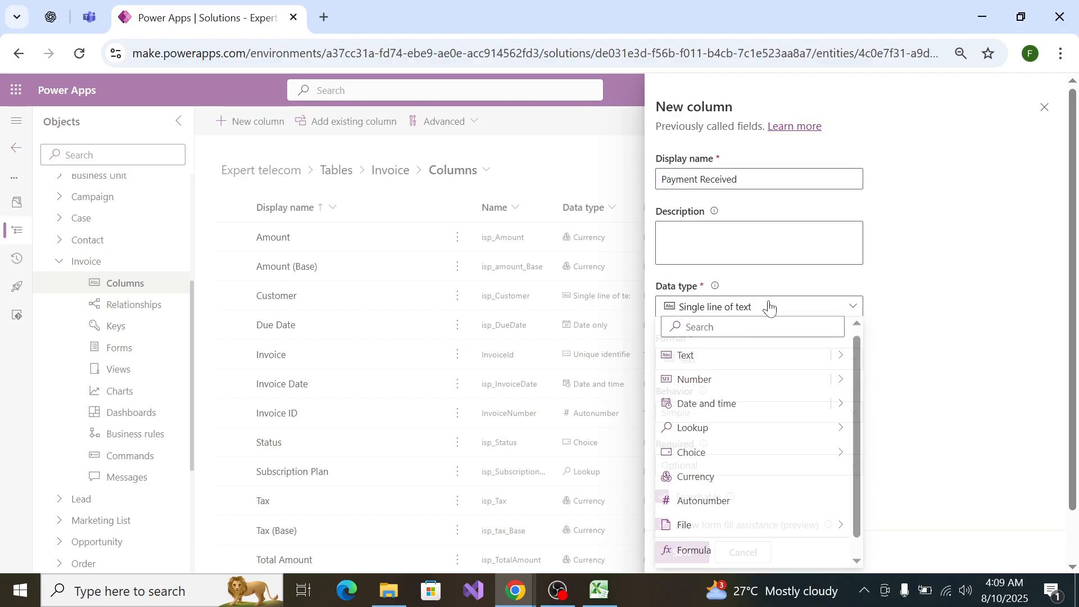
{"action": "left_click", "coordinate": [773, 479]}
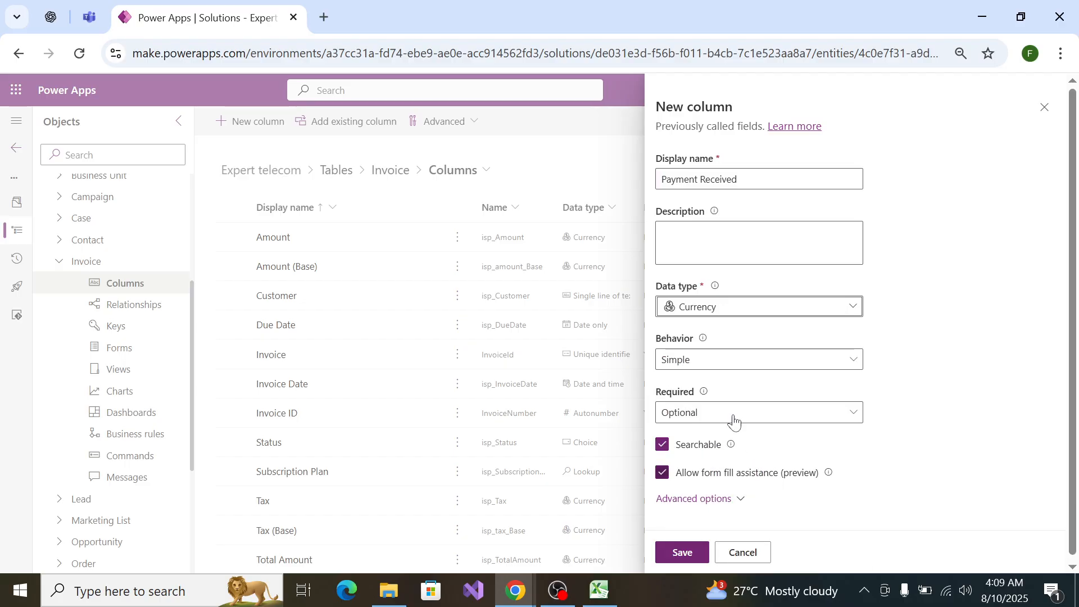
{"action": "left_click", "coordinate": [681, 560]}
Step: Copy Balance Due from the Excel list and use it as the display name of a new Invoice column in Power Apps
{"action": "key", "text": "alt+Tab"}
{"action": "left_click", "coordinate": [80, 389]}
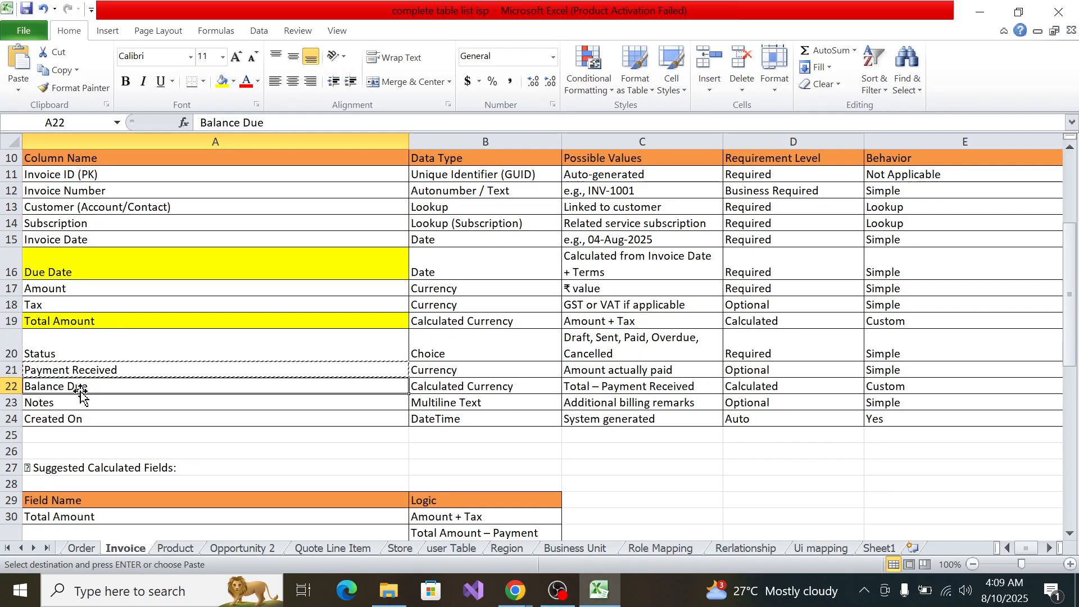
{"action": "key", "text": "ctrl+c"}
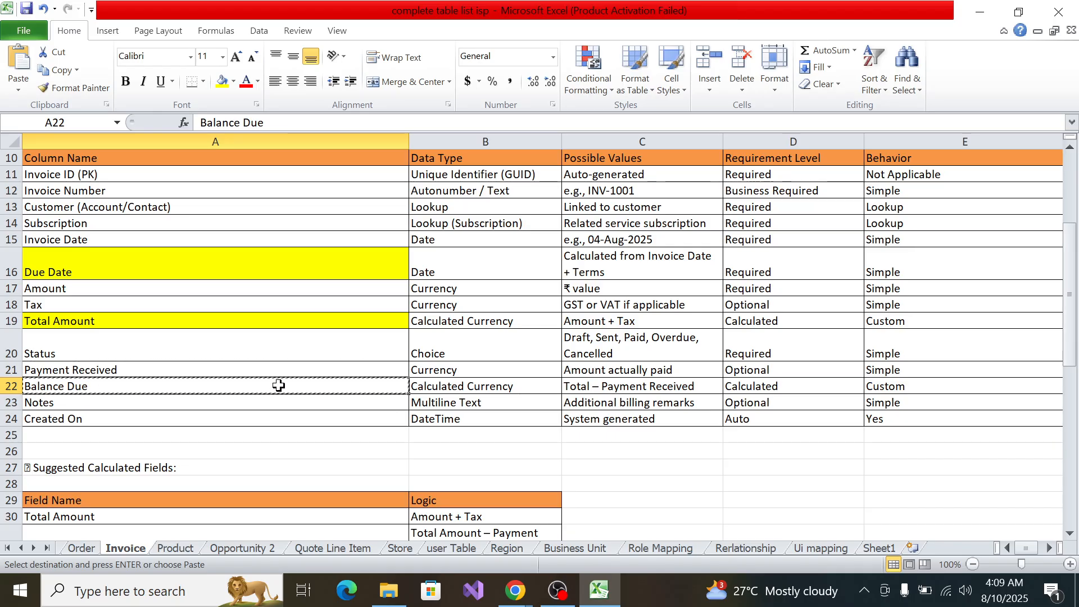
{"action": "key", "text": "alt+Tab"}
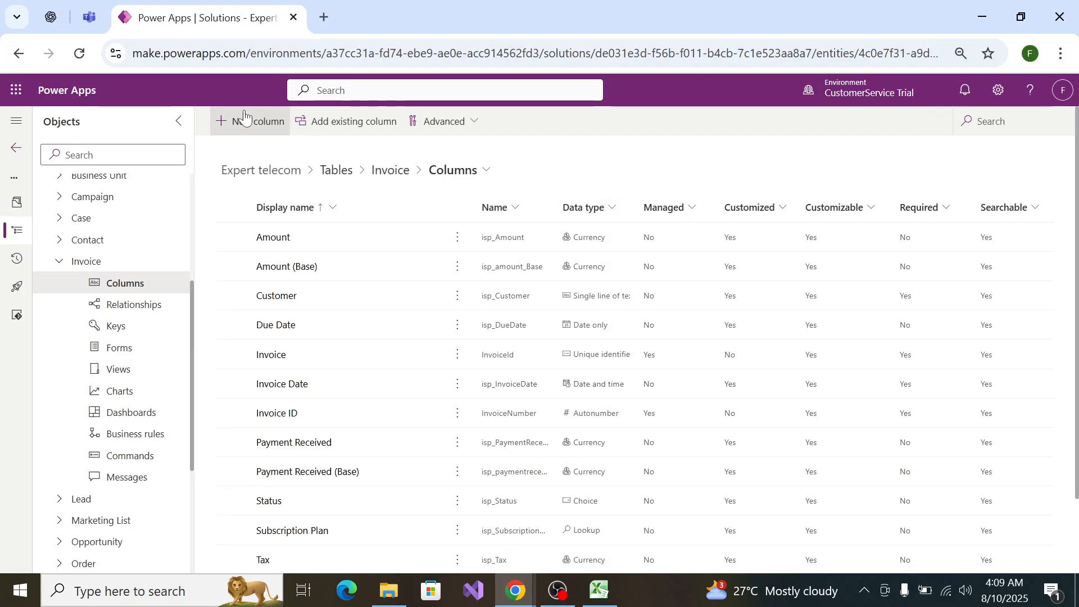
{"action": "left_click", "coordinate": [245, 120]}
{"action": "left_click", "coordinate": [792, 183]}
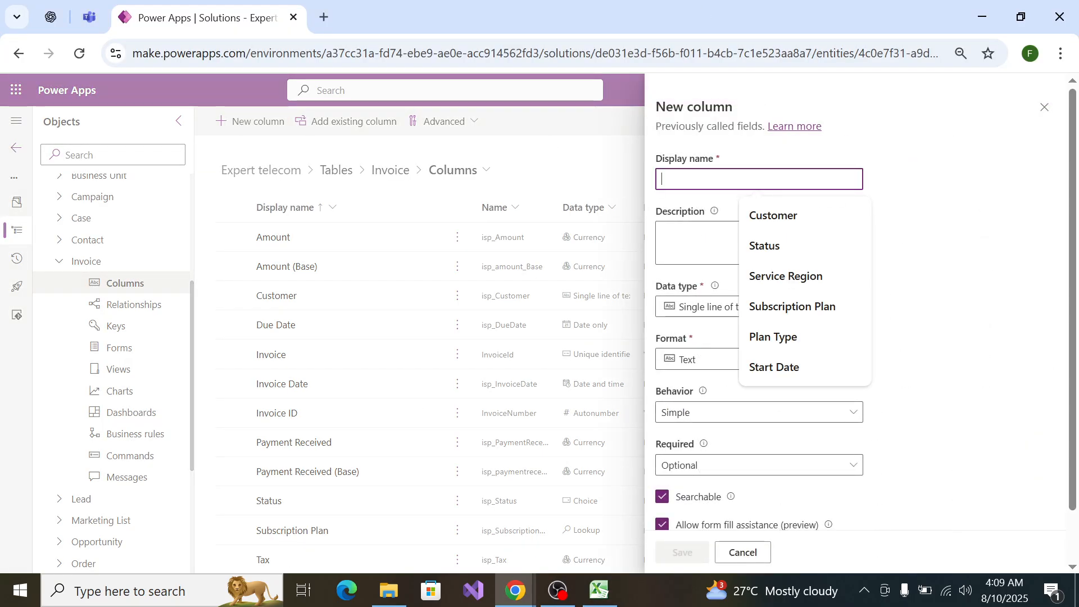
{"action": "key", "text": "ctrl+v"}
Step: Set the Balance Due column's data type to Currency and its behavior to Calculated, checking its specification in the Excel list
{"action": "left_click", "coordinate": [798, 312]}
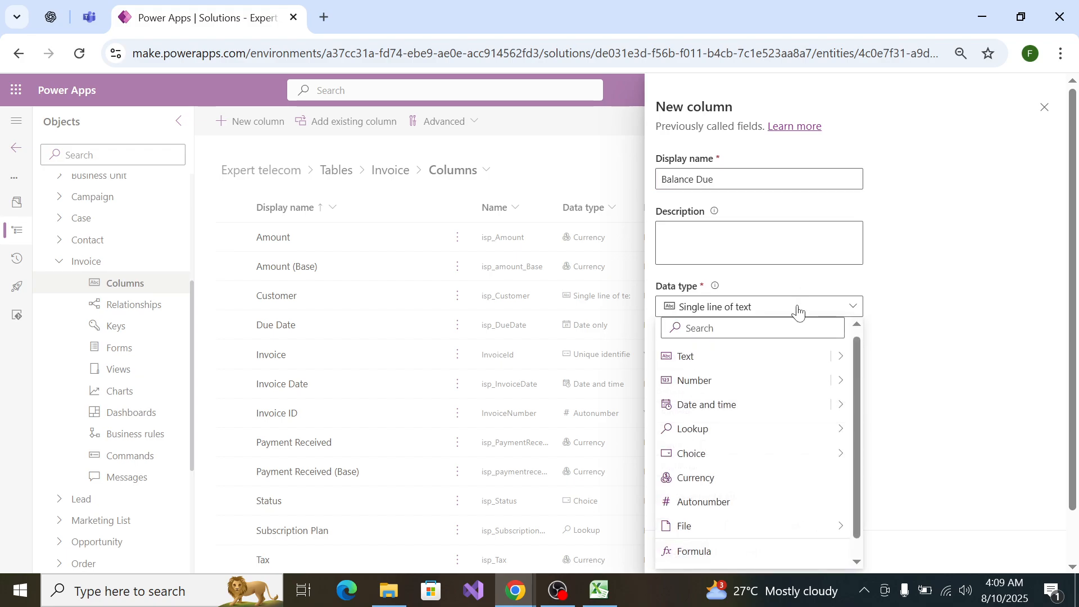
{"action": "left_click", "coordinate": [799, 487]}
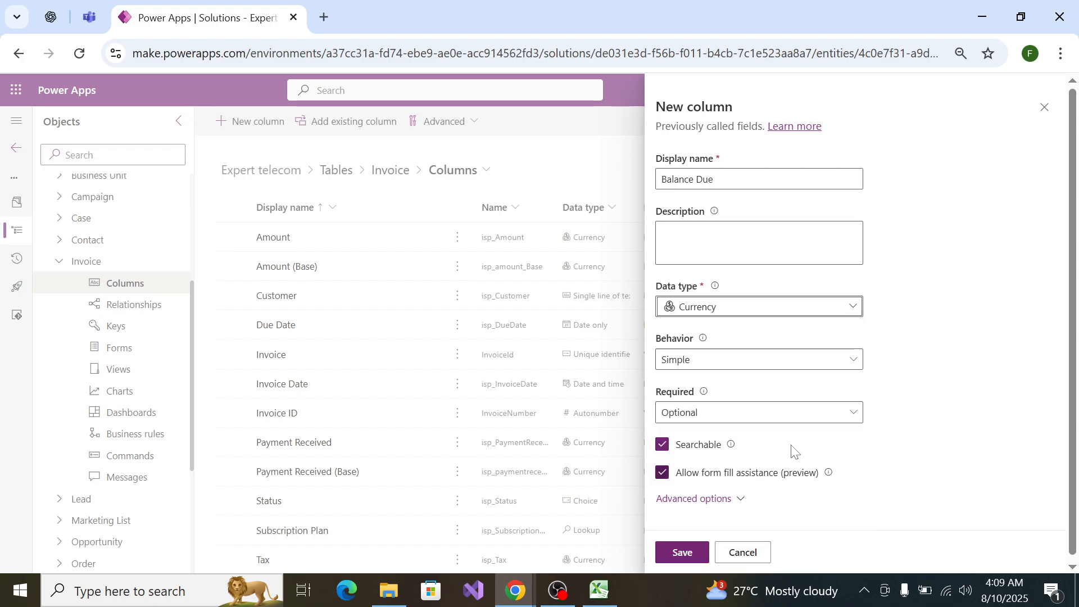
{"action": "key", "text": "alt+Tab"}
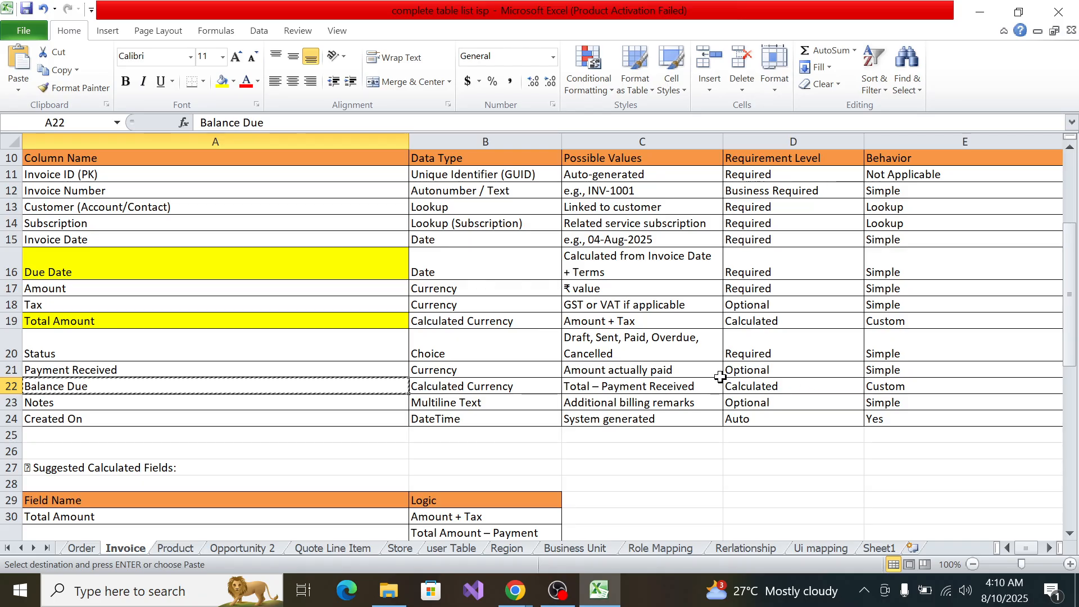
{"action": "key", "text": "alt"}
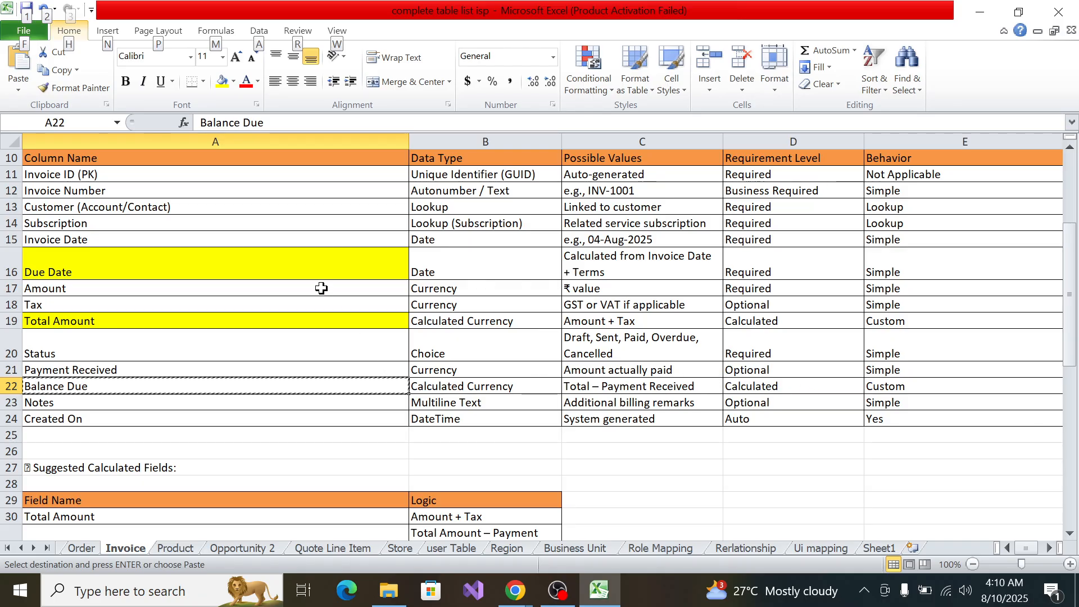
{"action": "key", "text": "alt+Tab"}
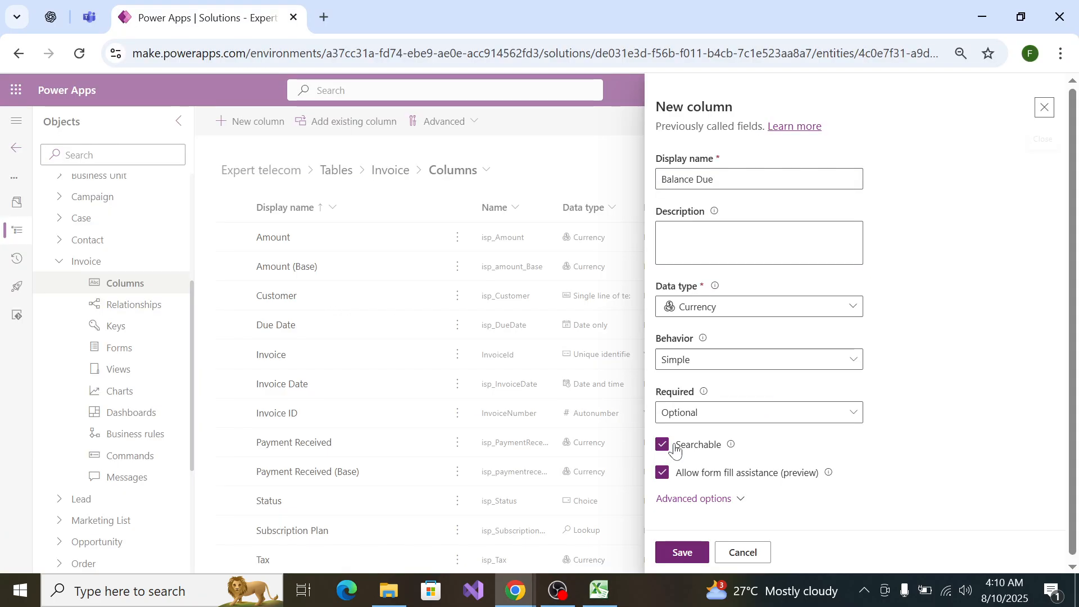
{"action": "left_click", "coordinate": [711, 371]}
{"action": "left_click", "coordinate": [700, 406]}
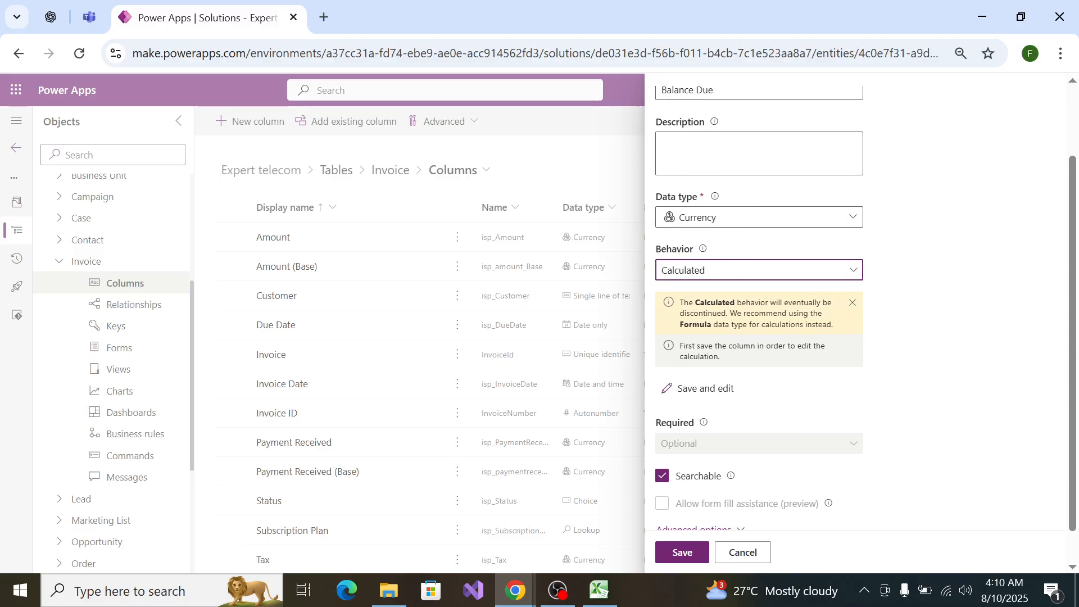
{"action": "scroll", "coordinate": [700, 462], "scroll_direction": "down", "scroll_amount": 1}
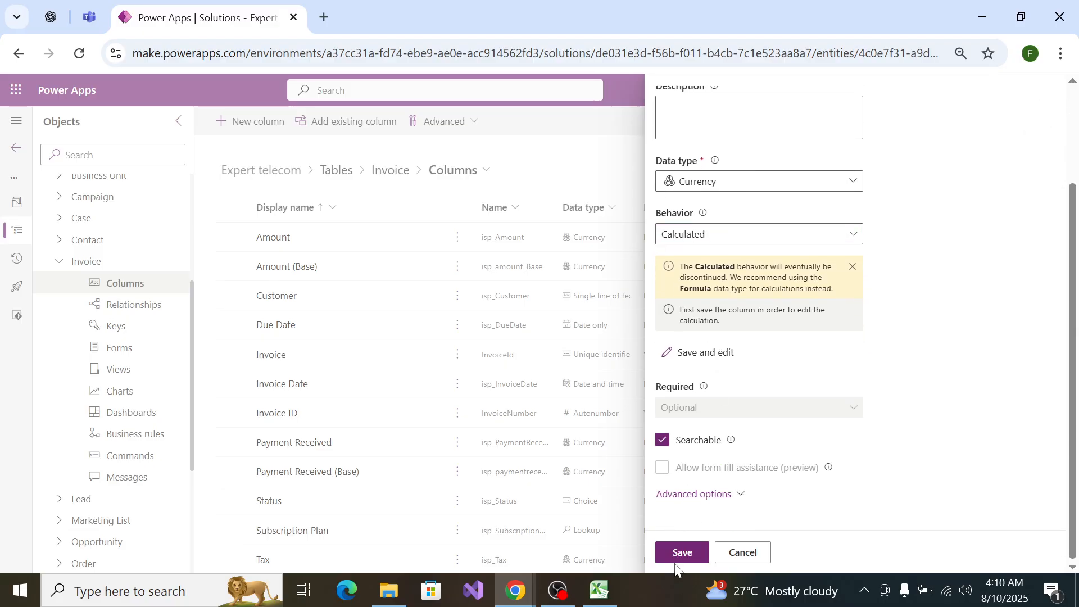
Step: Switch to the Excel Invoice sheet and copy the Notes column name
{"action": "left_click", "coordinate": [599, 590]}
{"action": "left_click", "coordinate": [81, 408]}
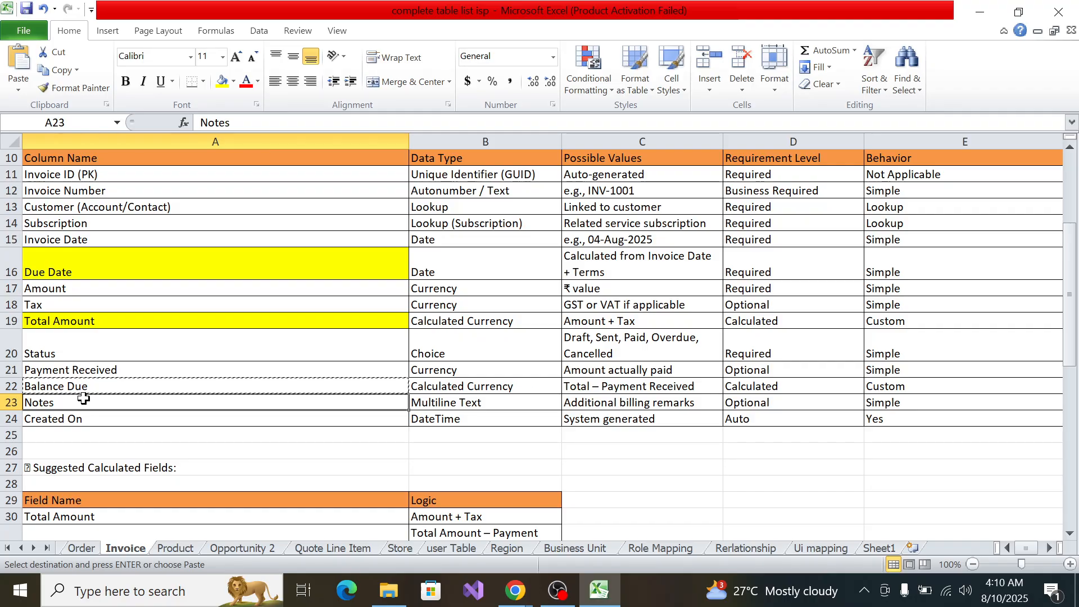
{"action": "scroll", "coordinate": [85, 400], "scroll_direction": "down", "scroll_amount": 4}
{"action": "scroll", "coordinate": [85, 398], "scroll_direction": "up", "scroll_amount": 7}
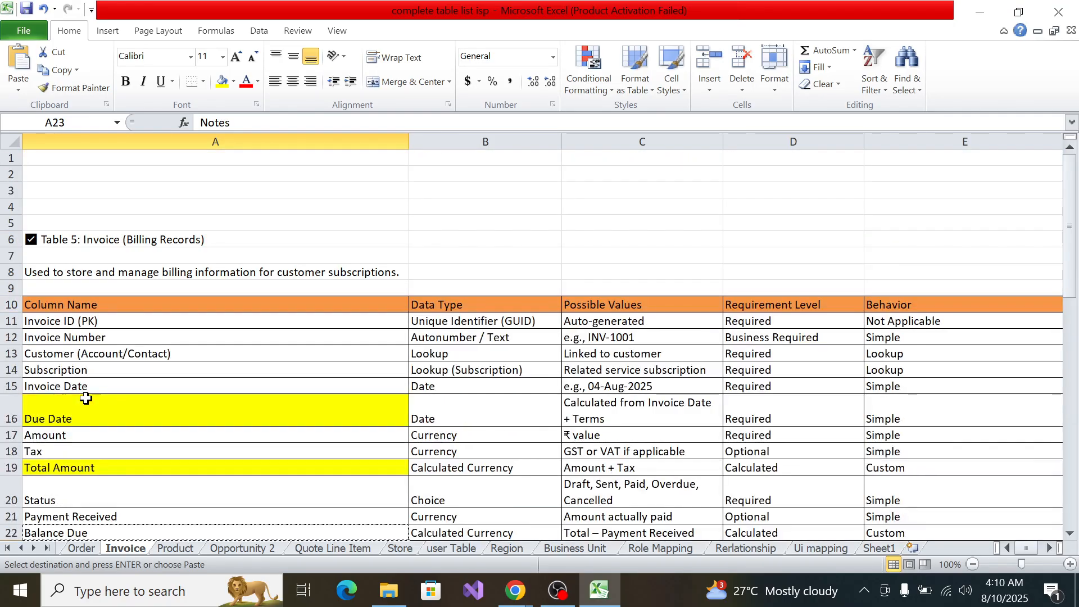
{"action": "scroll", "coordinate": [84, 400], "scroll_direction": "down", "scroll_amount": 3}
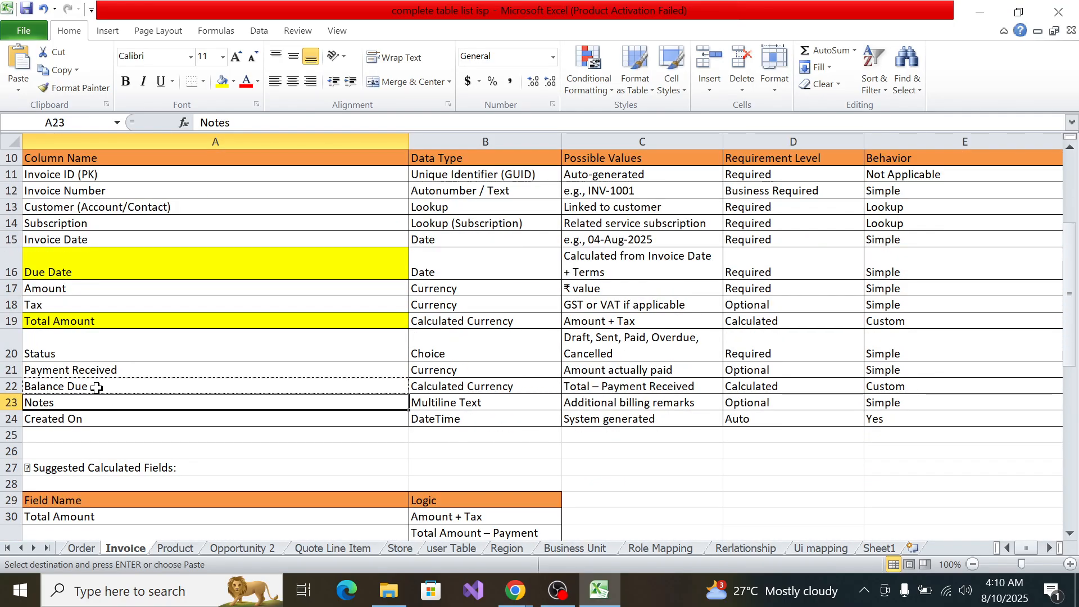
{"action": "scroll", "coordinate": [111, 374], "scroll_direction": "down", "scroll_amount": 1}
{"action": "key", "text": "ctrl+c"}
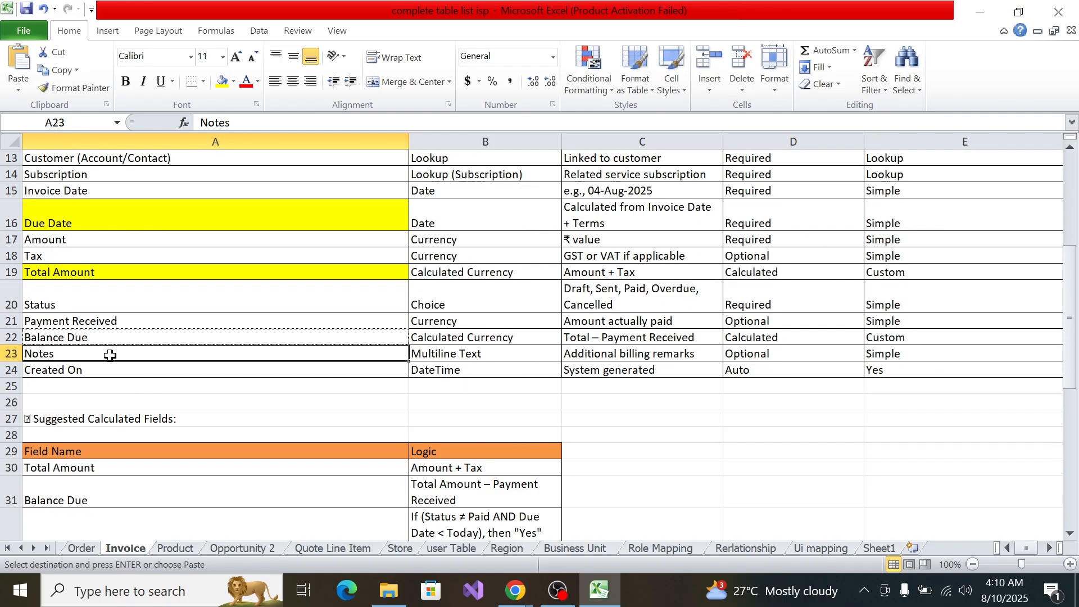
Step: Return to Power Apps, save the Balance Due column, and close the calculated field window without defining a formula
{"action": "key", "text": "alt+Tab"}
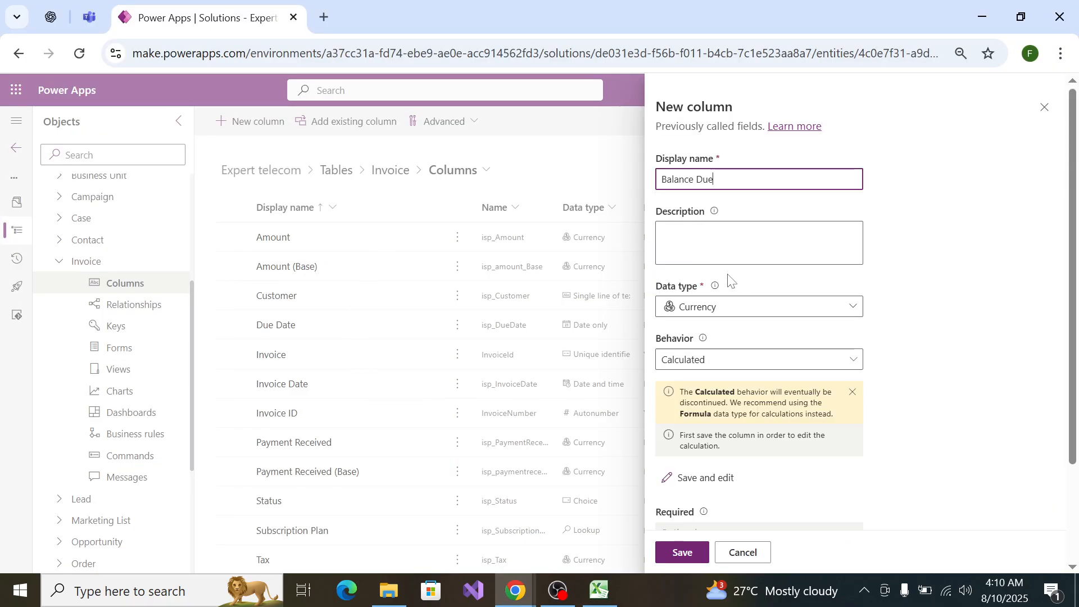
{"action": "scroll", "coordinate": [736, 393], "scroll_direction": "down", "scroll_amount": 3}
{"action": "left_click", "coordinate": [685, 553]}
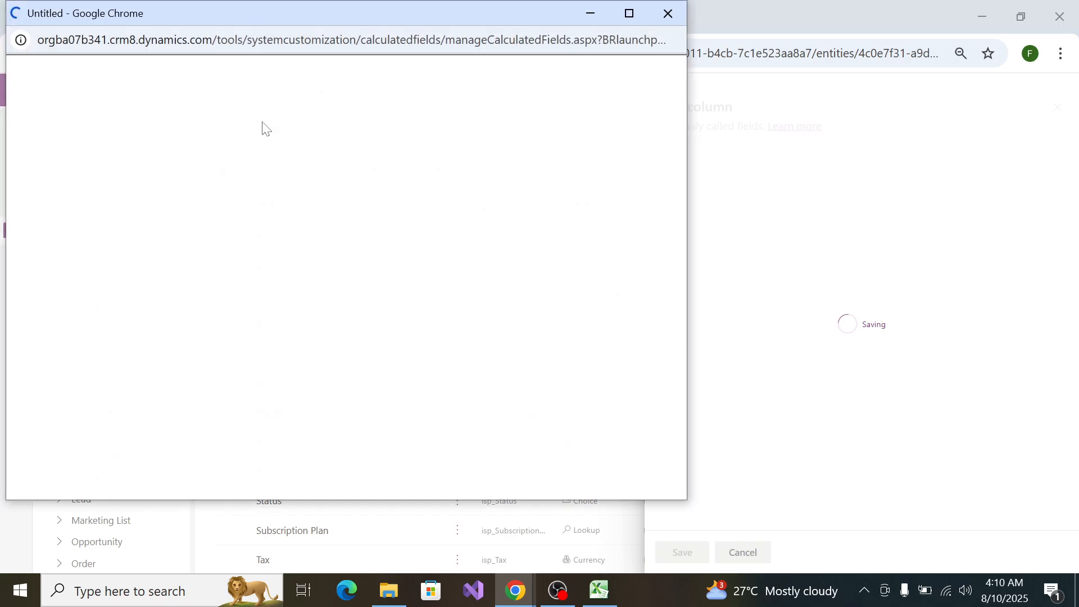
{"action": "left_click", "coordinate": [682, 13]}
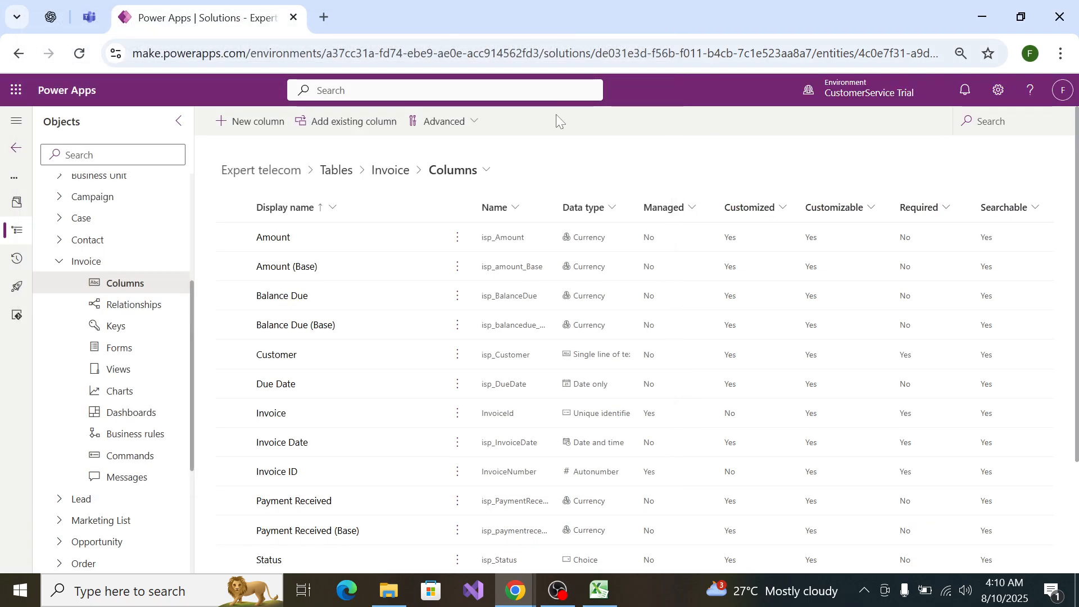
{"action": "left_click", "coordinate": [322, 135]}
{"action": "left_click", "coordinate": [1042, 97]}
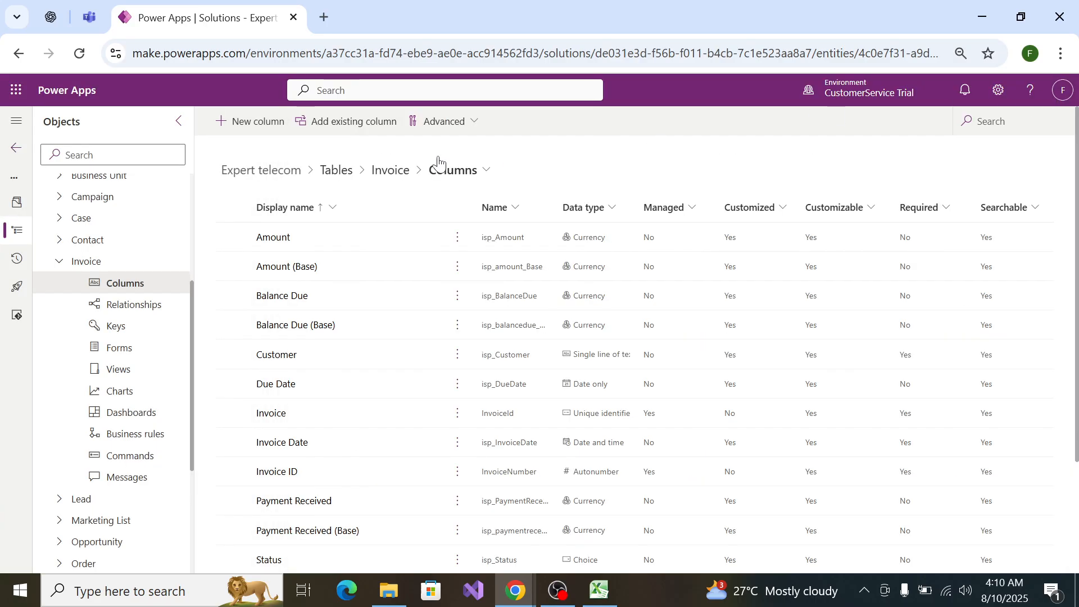
Step: Start a new Invoice column with the display name Notes and look through its available text data types and formats
{"action": "left_click", "coordinate": [265, 130]}
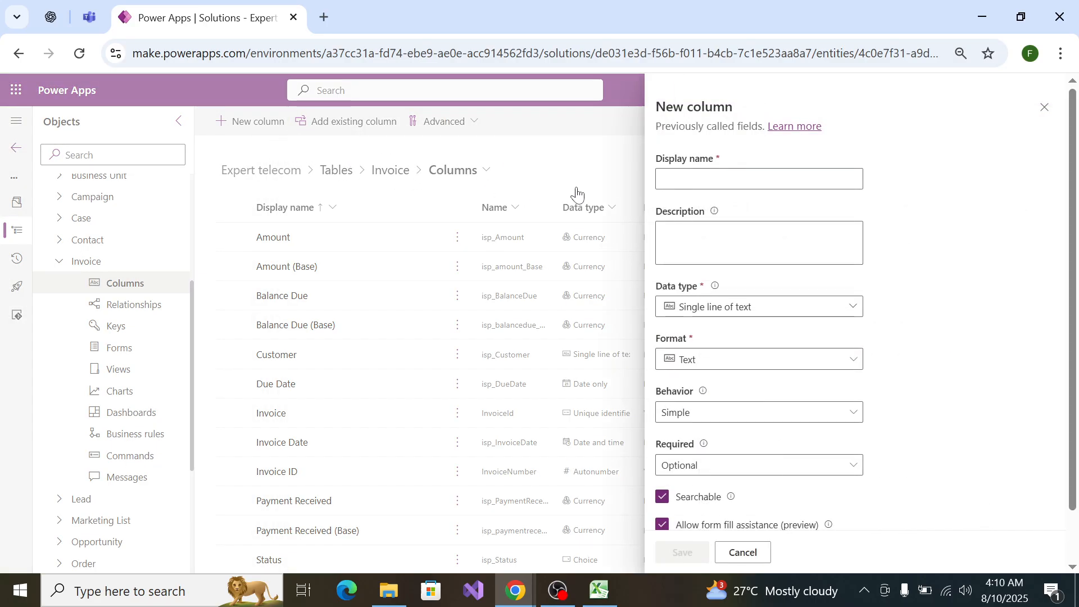
{"action": "type", "text": "Notes"}
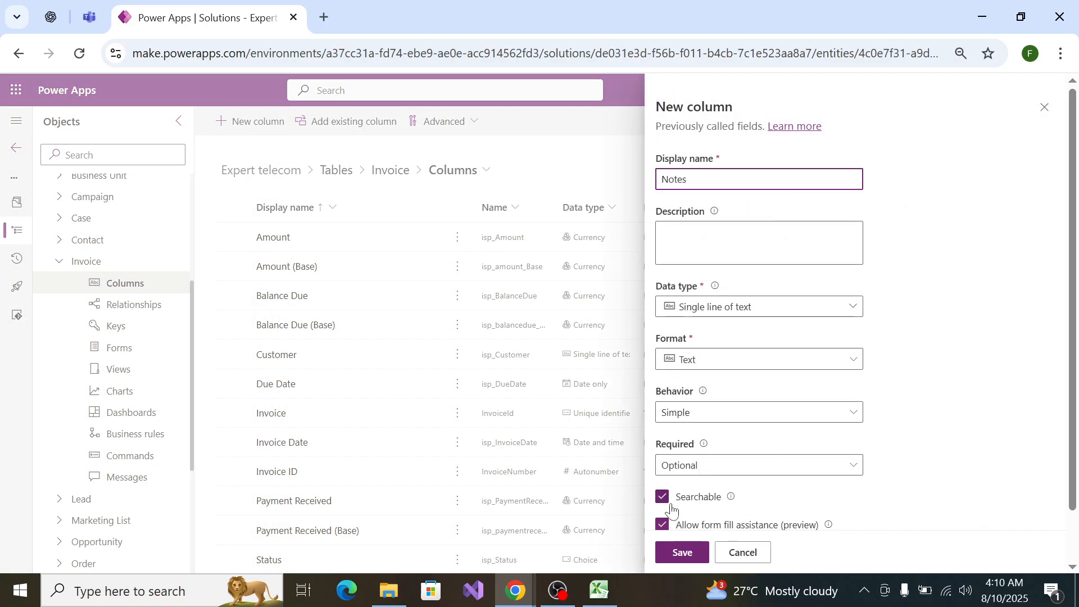
{"action": "left_click", "coordinate": [737, 311]}
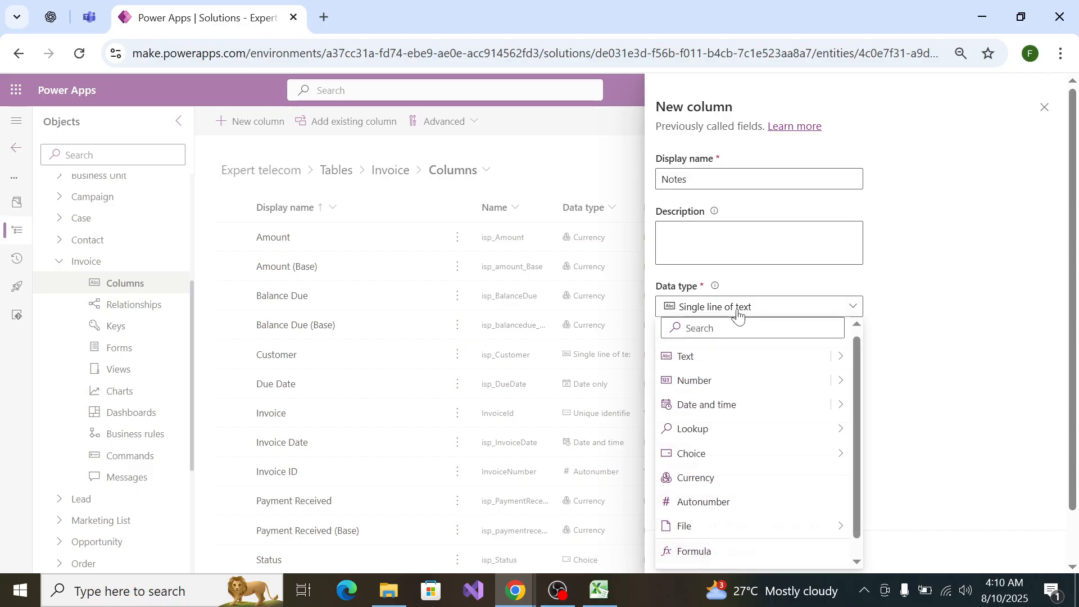
{"action": "mouse_move", "coordinate": [837, 356]}
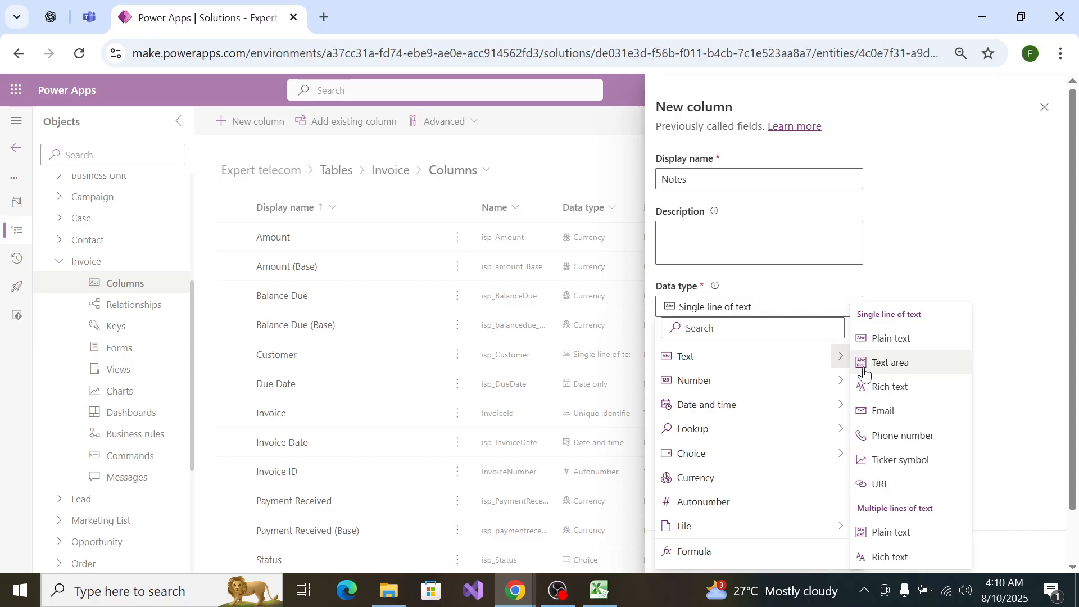
{"action": "key", "text": "alt+Tab"}
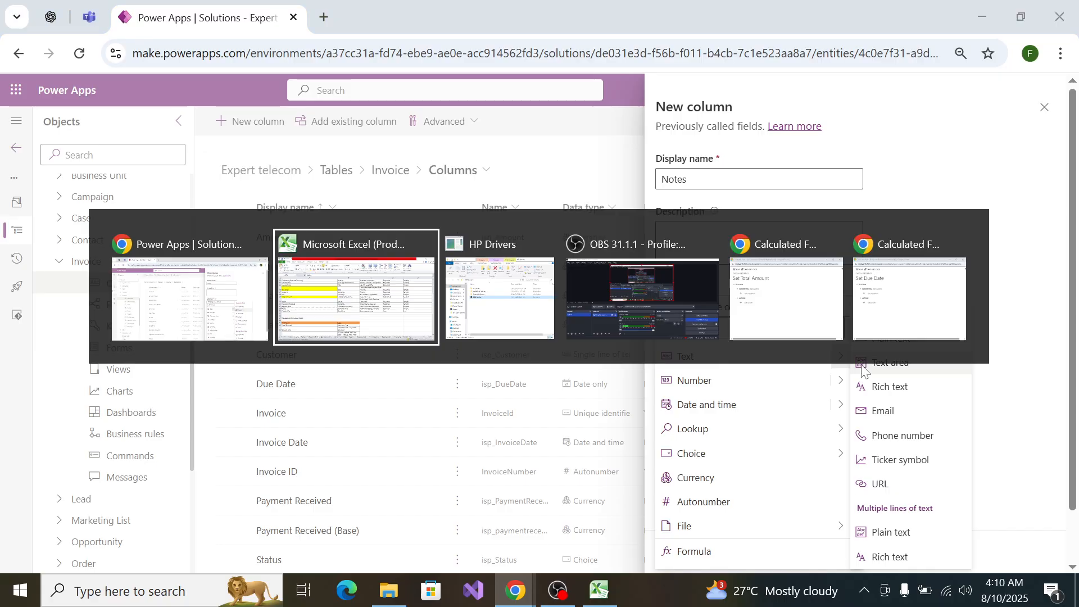
{"action": "key", "text": "alt+Tab"}
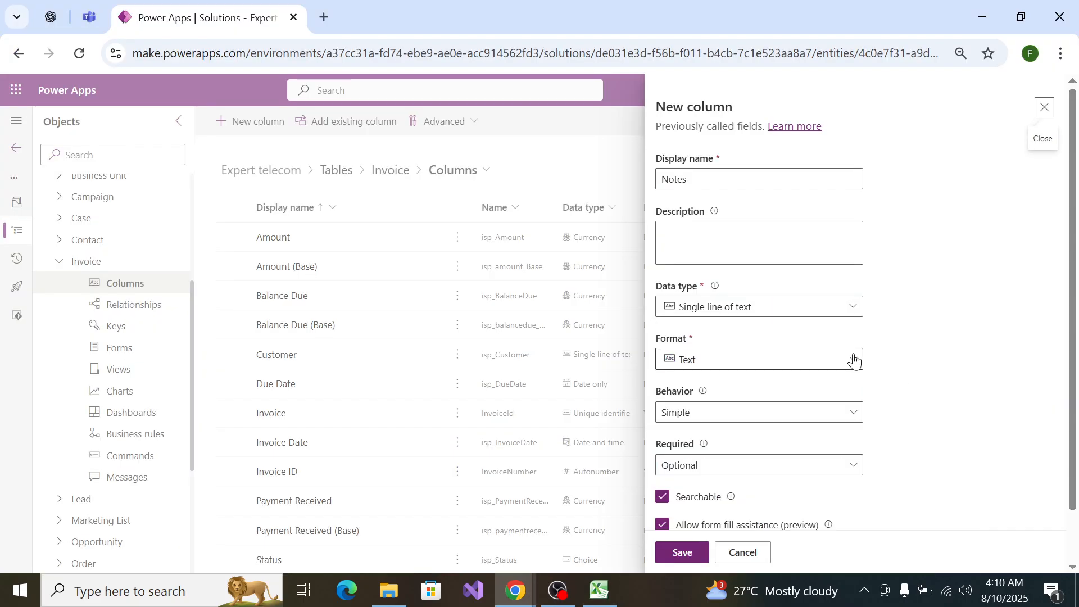
{"action": "left_click", "coordinate": [850, 358]}
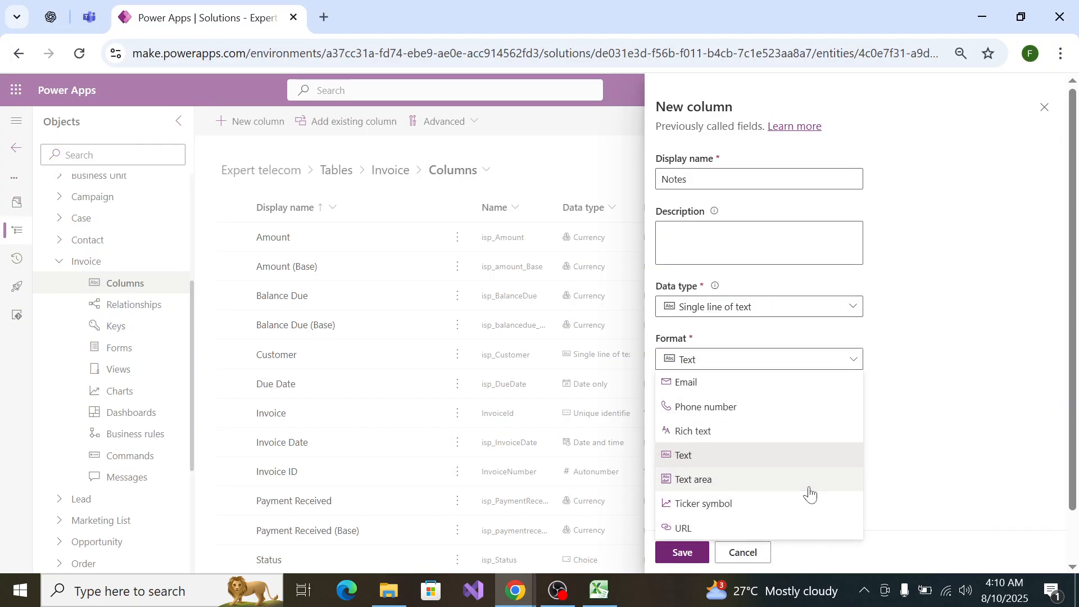
{"action": "left_click", "coordinate": [826, 312]}
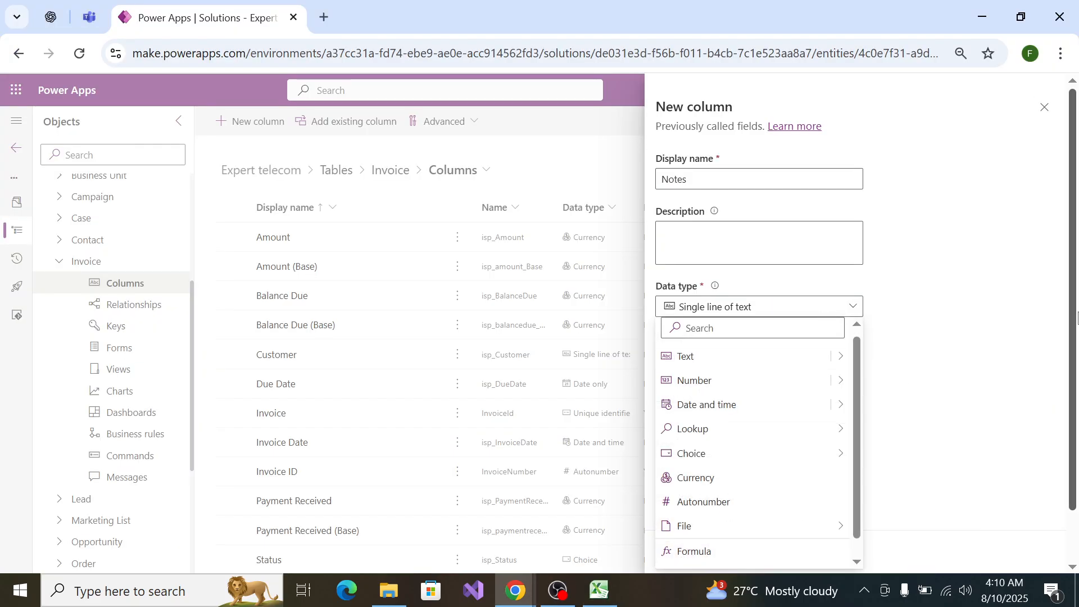
{"action": "left_click", "coordinate": [913, 363]}
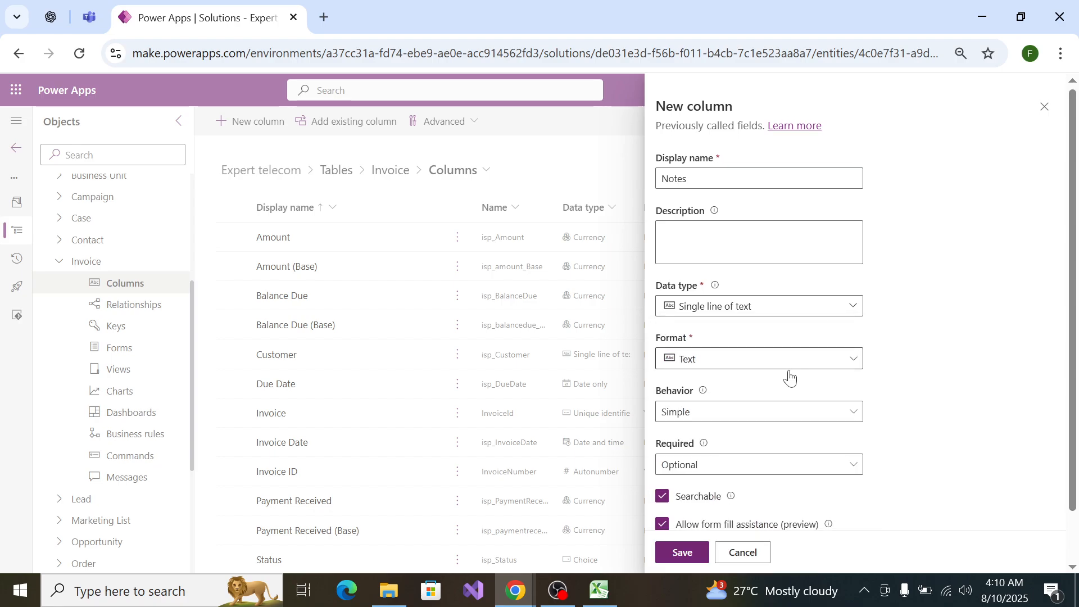
Step: Expand the Notes column's advanced options and try to set the maximum character count to 40000
{"action": "scroll", "coordinate": [786, 375], "scroll_direction": "down", "scroll_amount": 1}
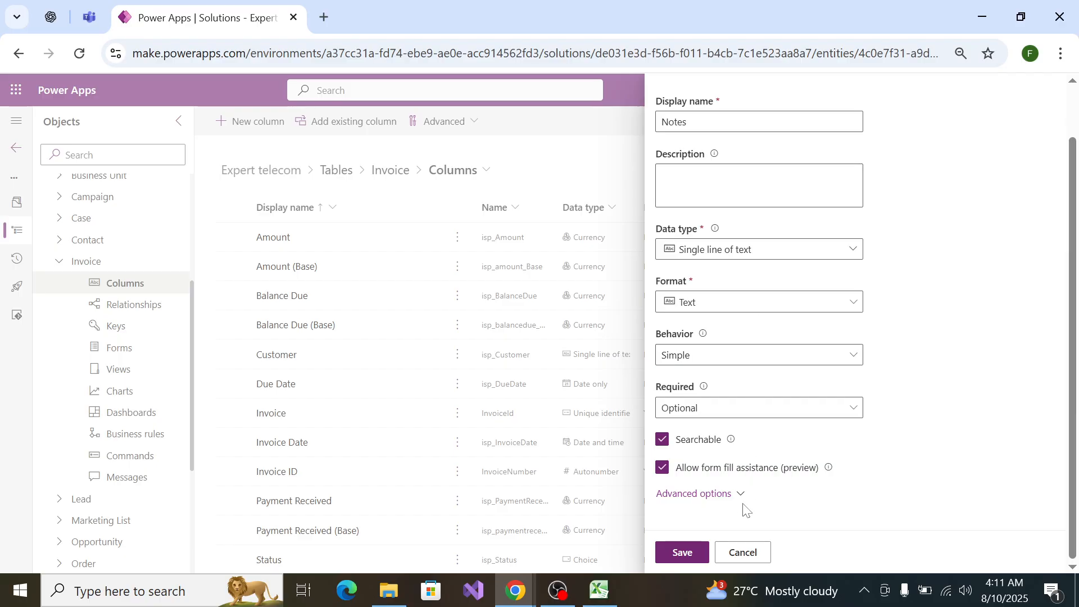
{"action": "left_click", "coordinate": [730, 495]}
{"action": "scroll", "coordinate": [729, 248], "scroll_direction": "down", "scroll_amount": 6}
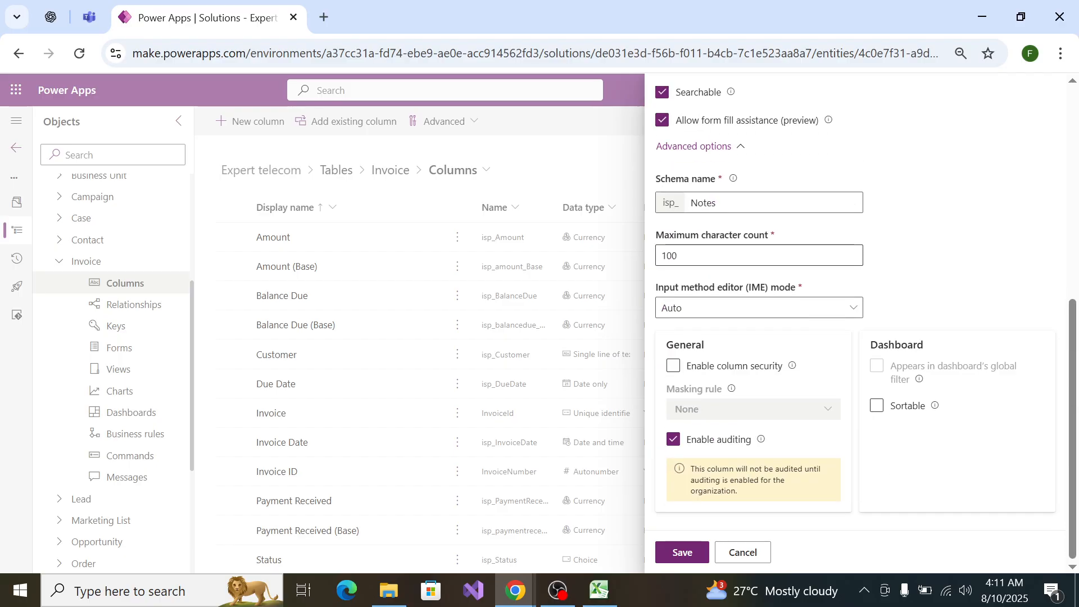
{"action": "left_click", "coordinate": [677, 255]}
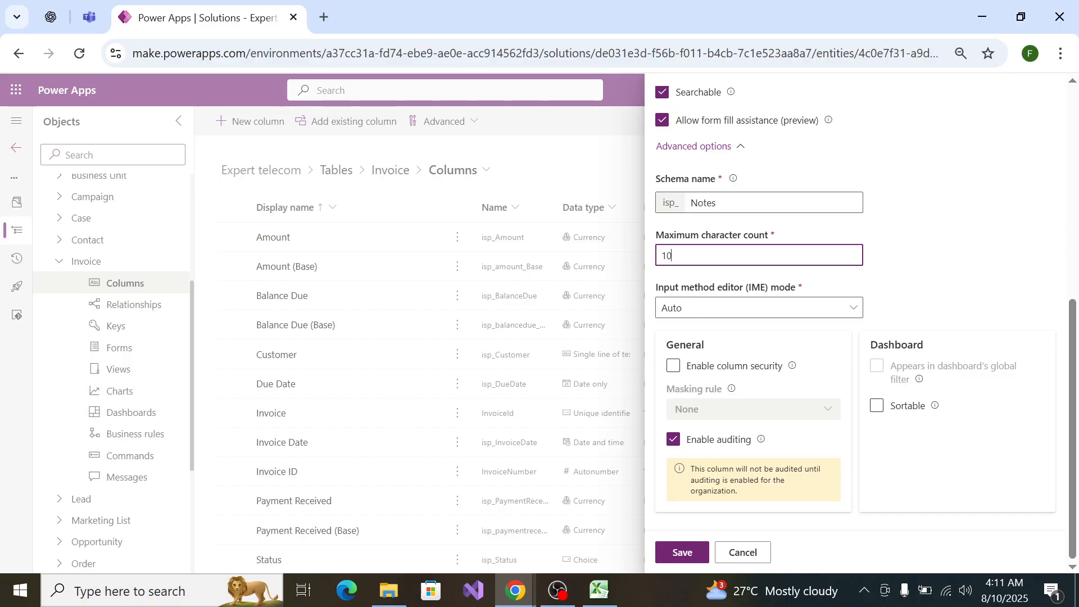
{"action": "type", "text": "40000"}
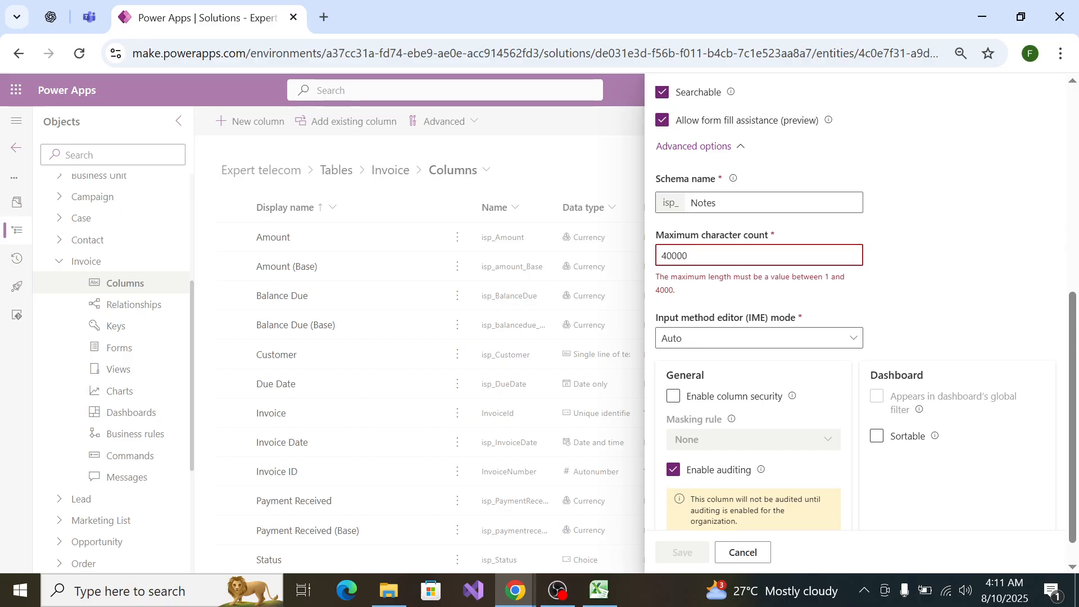
Step: Read the allowed length limit and set the Notes column's maximum character count to 4000
{"action": "key", "text": "ctrl+plus"}
{"action": "key", "text": "ctrl+plus"}
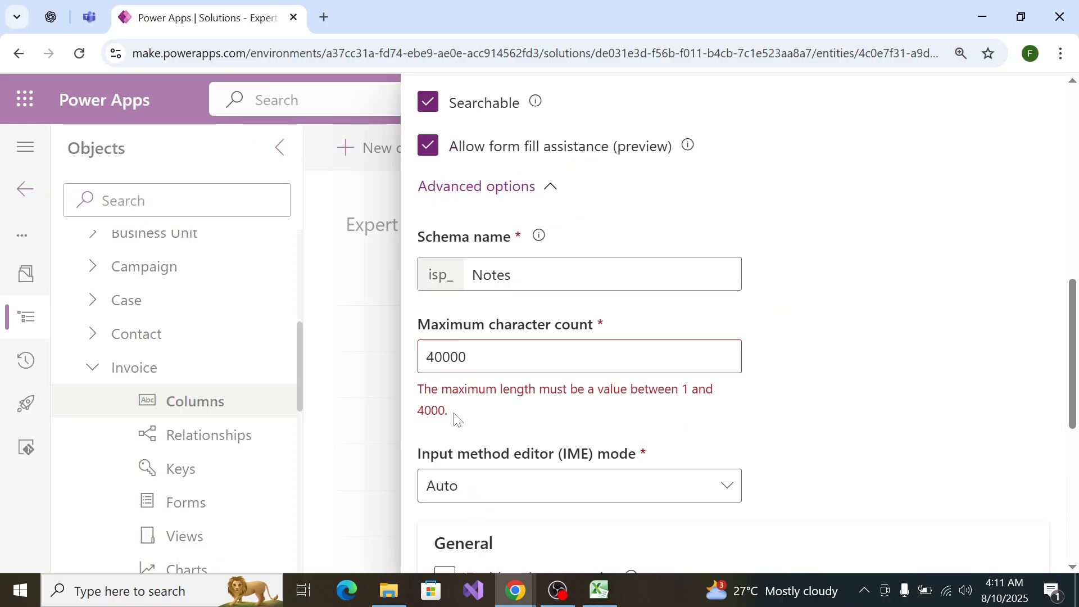
{"action": "left_click_drag", "start_coordinate": [453, 414], "coordinate": [431, 410]}
{"action": "left_click", "coordinate": [466, 357]}
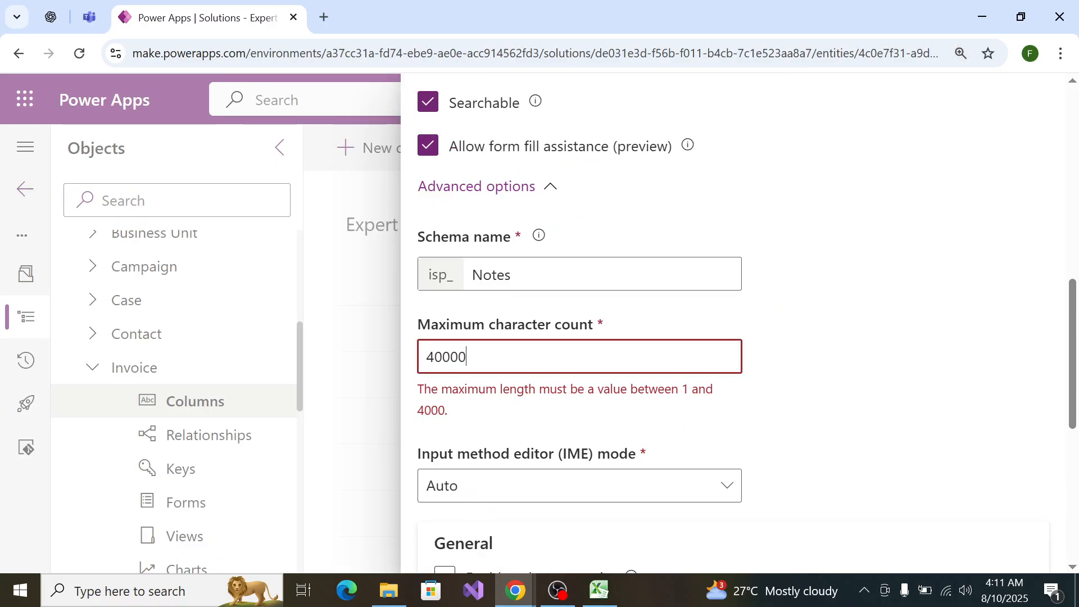
{"action": "key", "text": "BackSpace"}
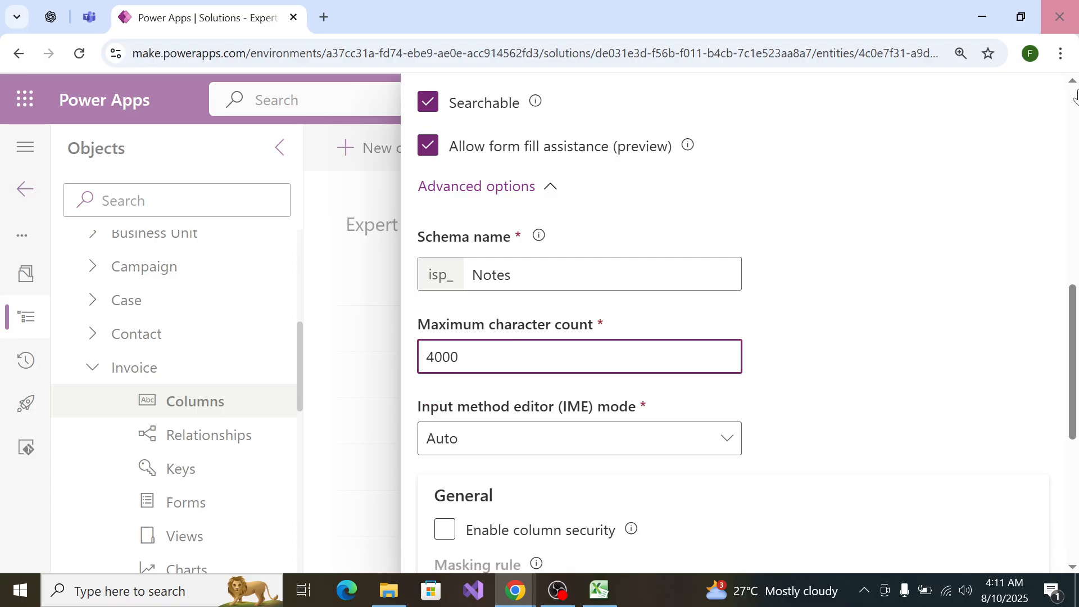
Step: Review the Notes column's settings from the display name through to the advanced options
{"action": "key", "text": "ctrl+minus"}
{"action": "key", "text": "ctrl+minus"}
{"action": "key", "text": "ctrl+minus"}
{"action": "key", "text": "ctrl+minus"}
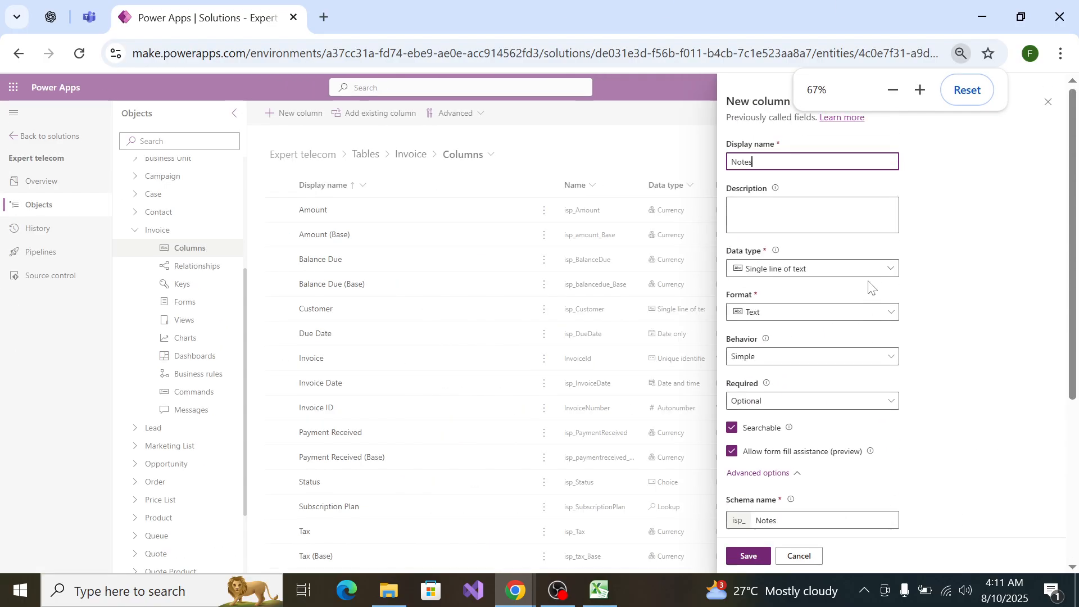
{"action": "scroll", "coordinate": [869, 285], "scroll_direction": "down", "scroll_amount": 5}
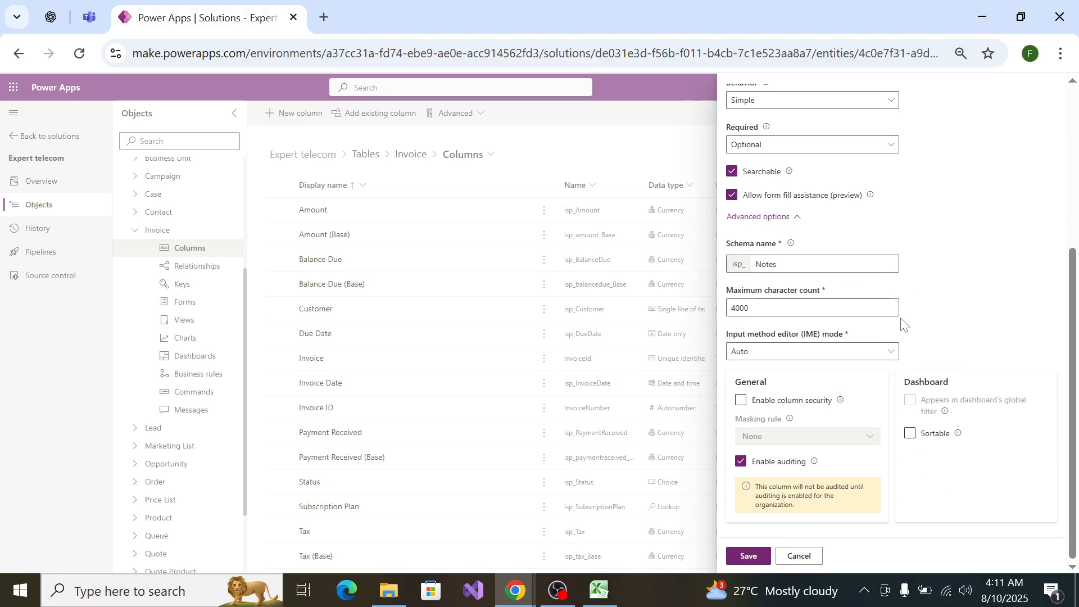
{"action": "key", "text": "ctrl+plus"}
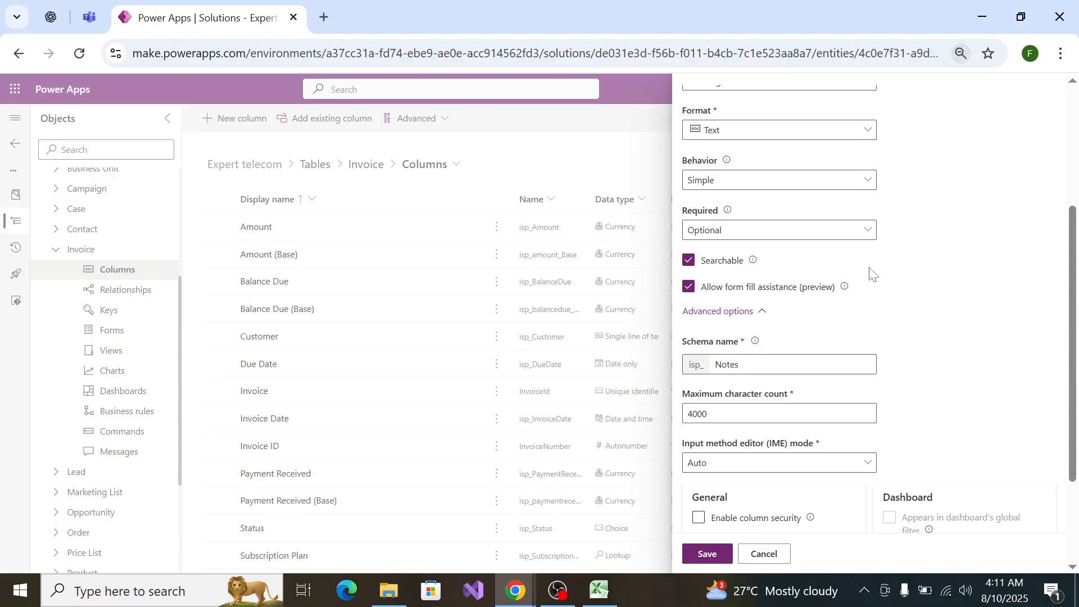
{"action": "scroll", "coordinate": [870, 275], "scroll_direction": "up", "scroll_amount": 3}
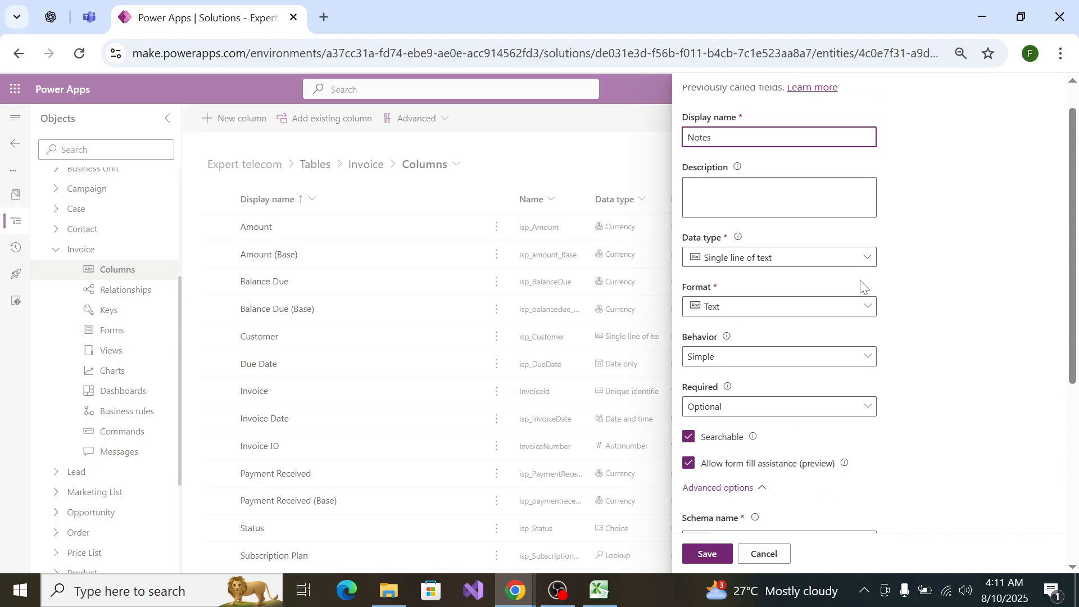
{"action": "scroll", "coordinate": [861, 333], "scroll_direction": "up", "scroll_amount": 1}
{"action": "scroll", "coordinate": [859, 332], "scroll_direction": "down", "scroll_amount": 6}
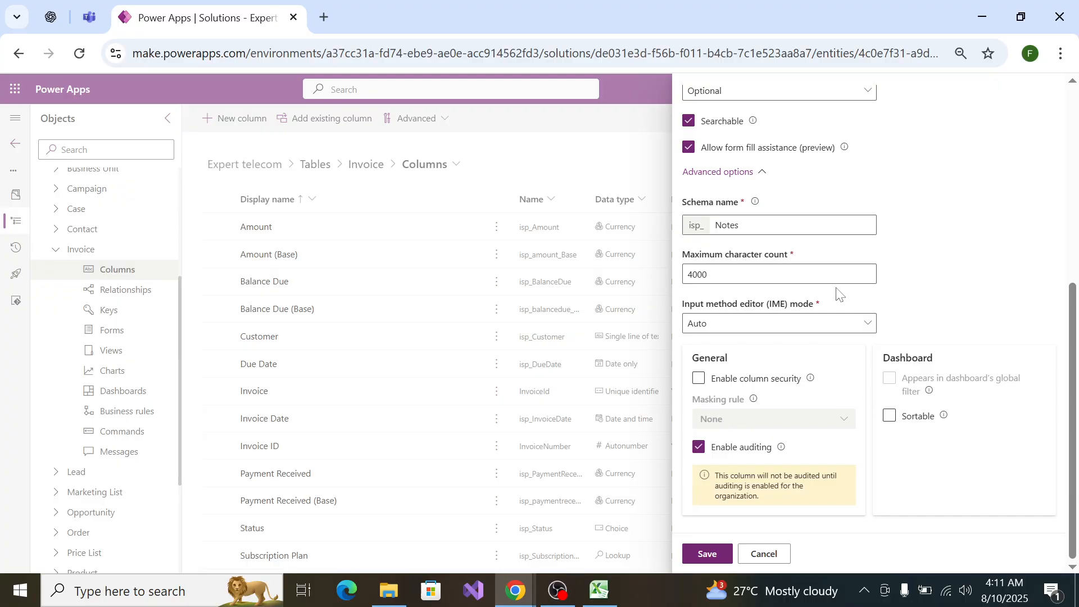
{"action": "scroll", "coordinate": [855, 285], "scroll_direction": "up", "scroll_amount": 3}
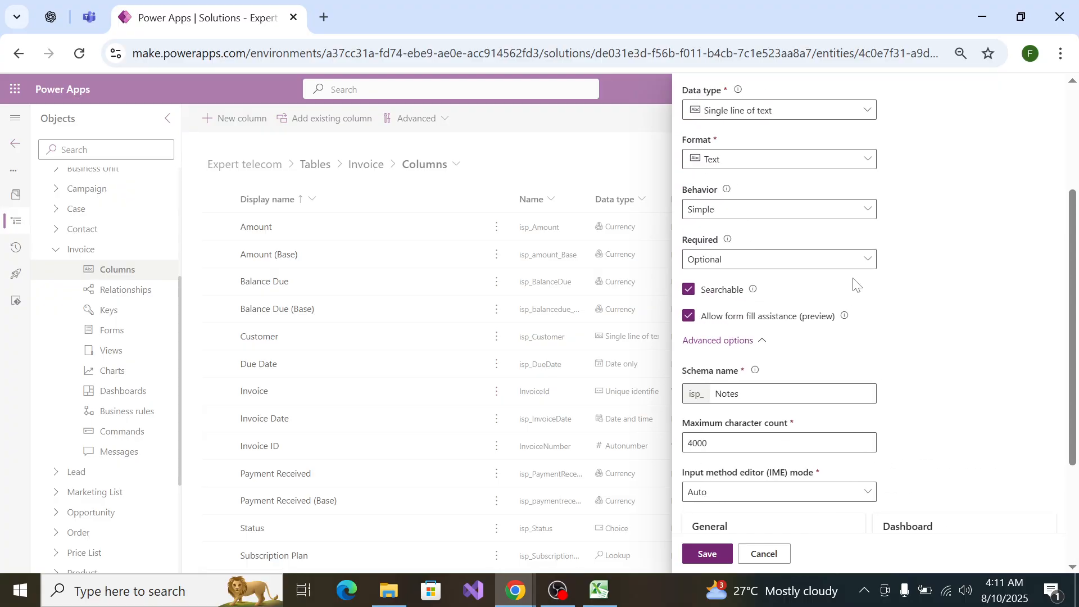
Step: Check the single-line format choices and set the Notes column's data type to plain text under Multiple lines of text
{"action": "left_click", "coordinate": [787, 158]}
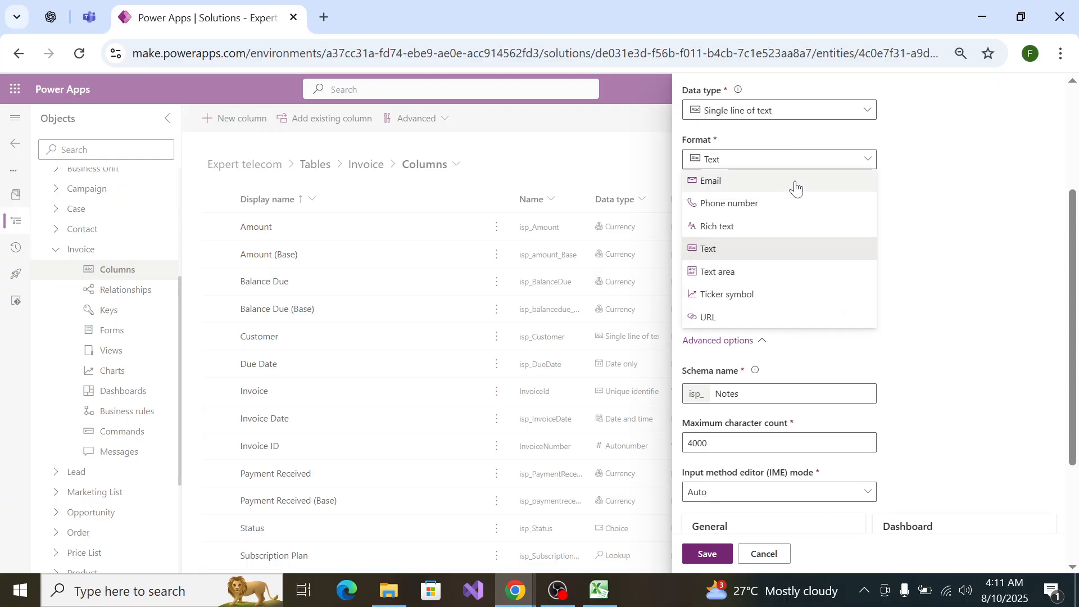
{"action": "left_click", "coordinate": [828, 116]}
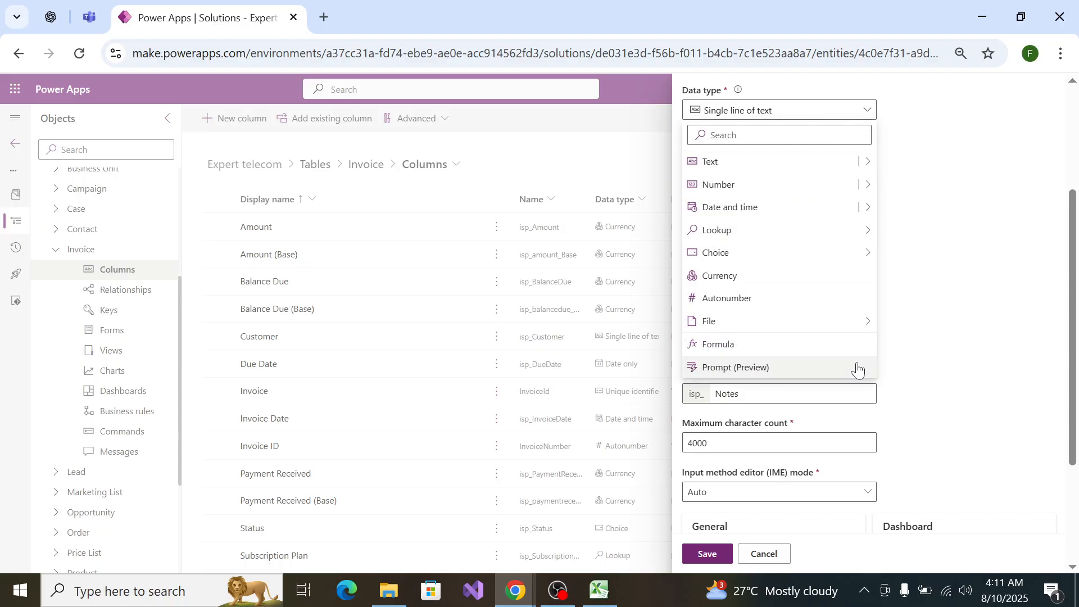
{"action": "mouse_move", "coordinate": [867, 165]}
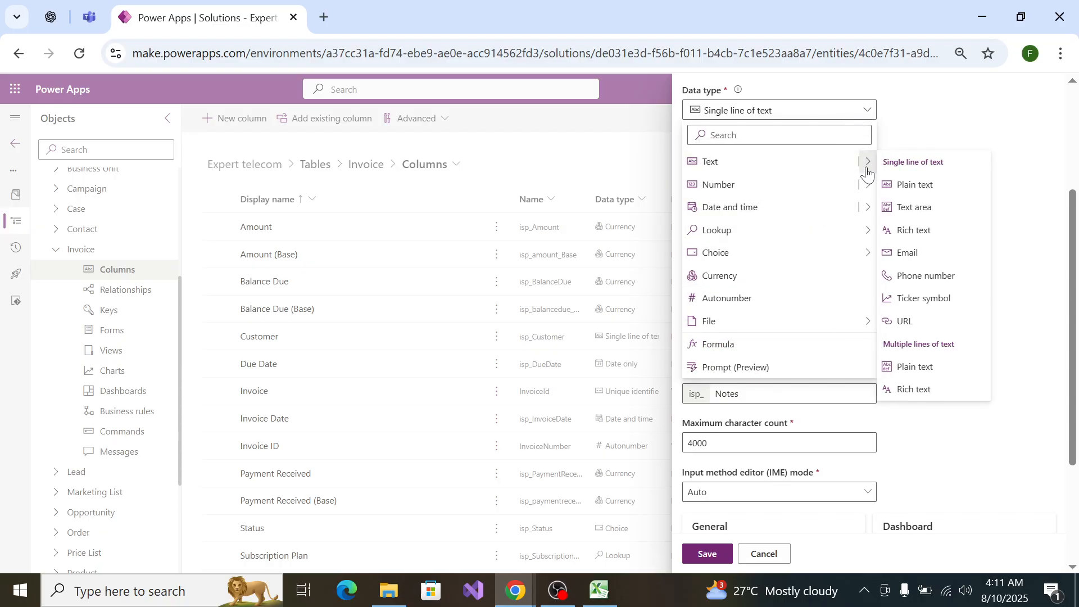
{"action": "left_click", "coordinate": [951, 368]}
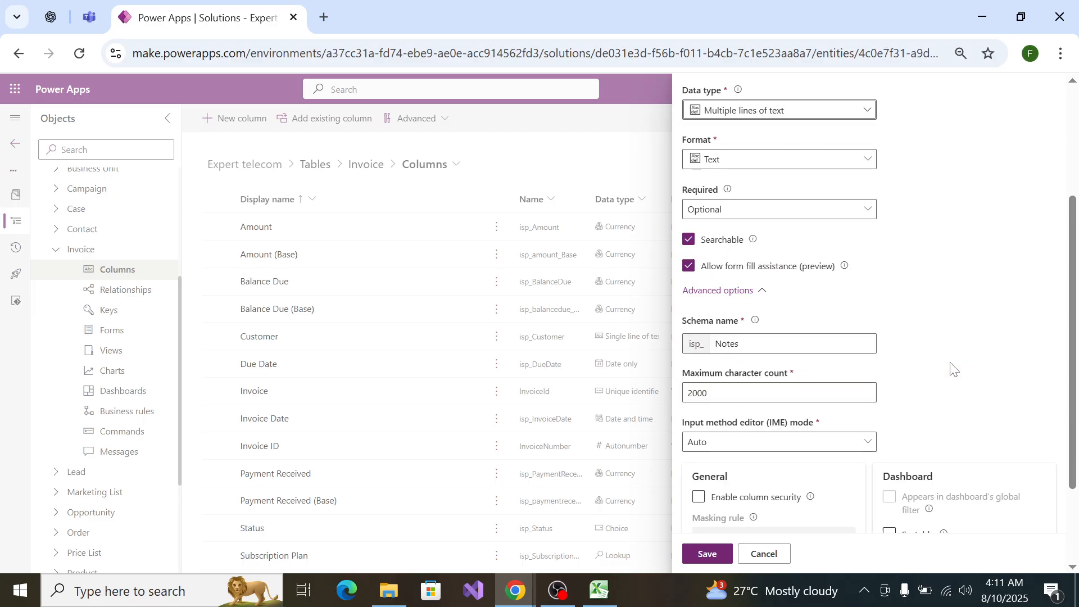
Step: Try to set the multi-line Notes column's maximum character count to 20000000 and read the allowed limit
{"action": "left_click", "coordinate": [708, 393]}
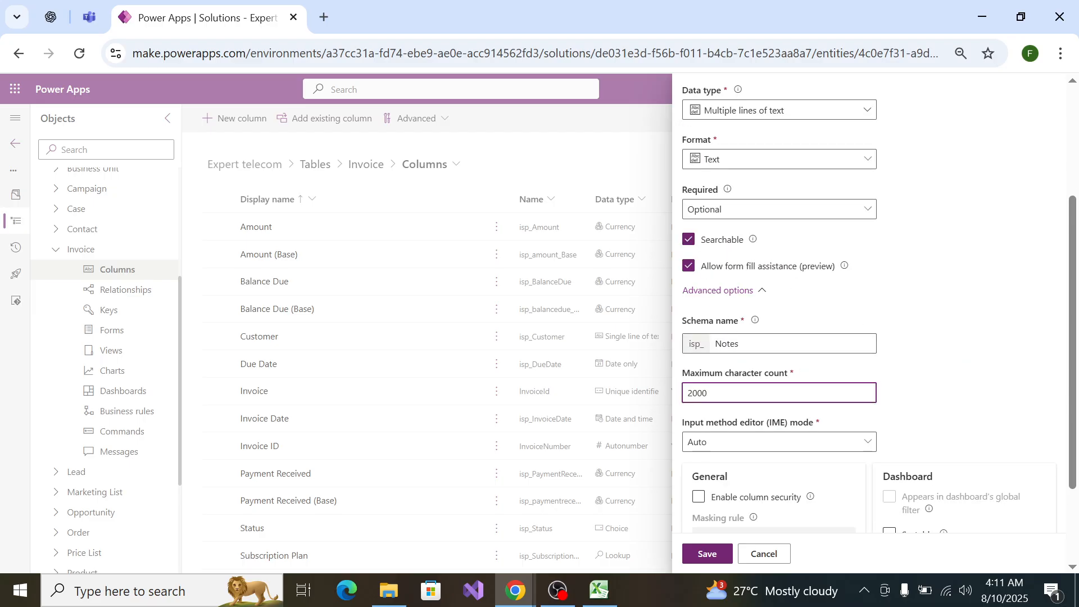
{"action": "type", "text": "0000"}
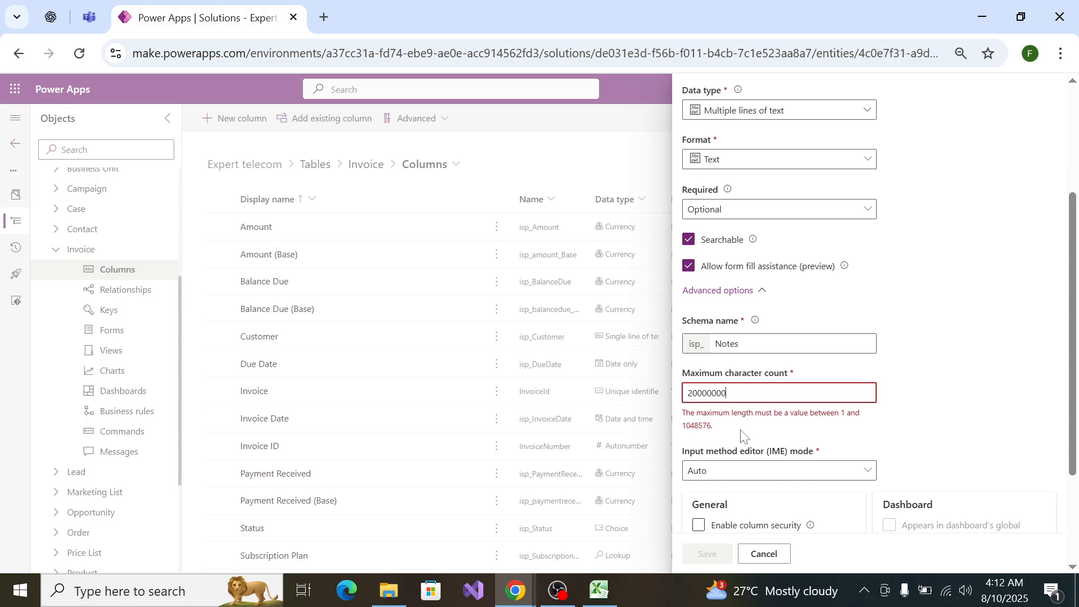
{"action": "scroll", "coordinate": [728, 438], "scroll_direction": "up", "scroll_amount": 3, "text": "ctrl"}
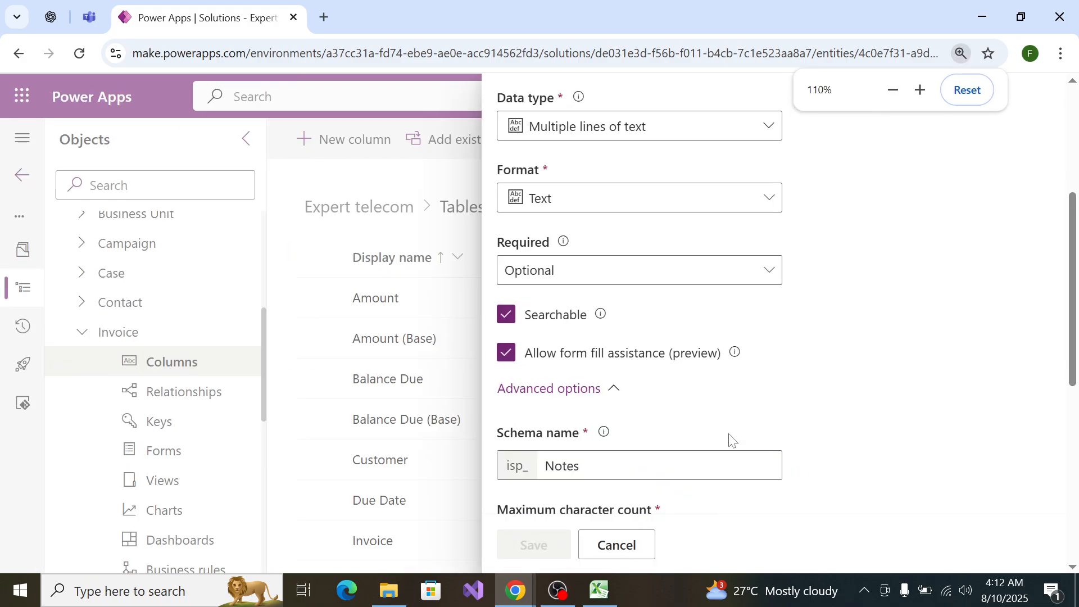
{"action": "scroll", "coordinate": [730, 441], "scroll_direction": "down", "scroll_amount": 4}
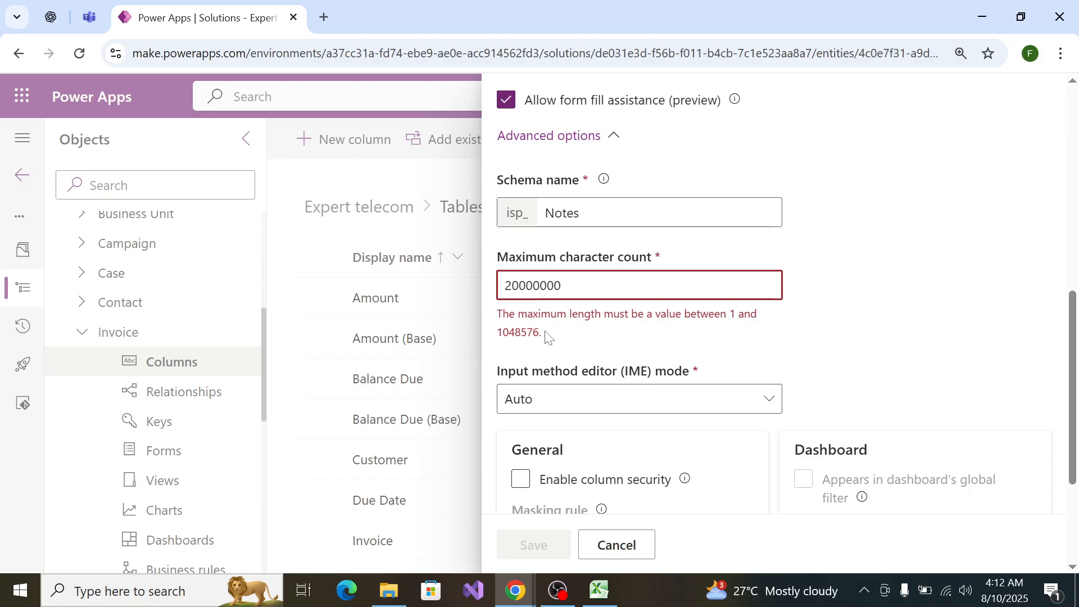
Step: Set the Notes column's maximum character count to 3000 and review its remaining settings
{"action": "key", "text": "BackSpace"}
{"action": "key", "text": "BackSpace"}
{"action": "key", "text": "BackSpace"}
{"action": "key", "text": "BackSpace"}
{"action": "key", "text": "BackSpace"}
{"action": "key", "text": "BackSpace"}
{"action": "key", "text": "BackSpace"}
{"action": "key", "text": "BackSpace"}
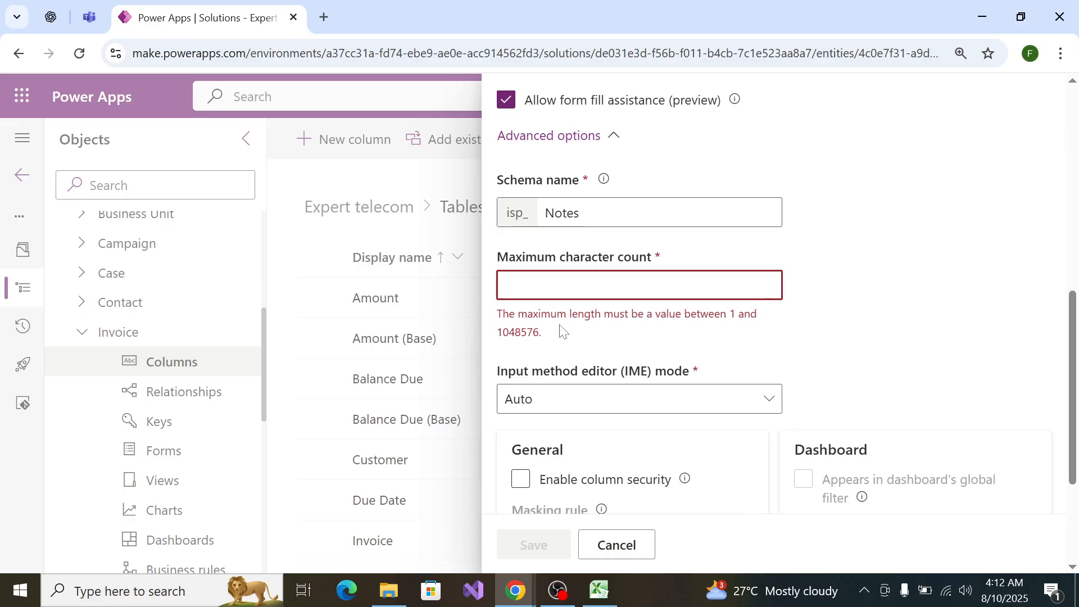
{"action": "type", "text": "3000"}
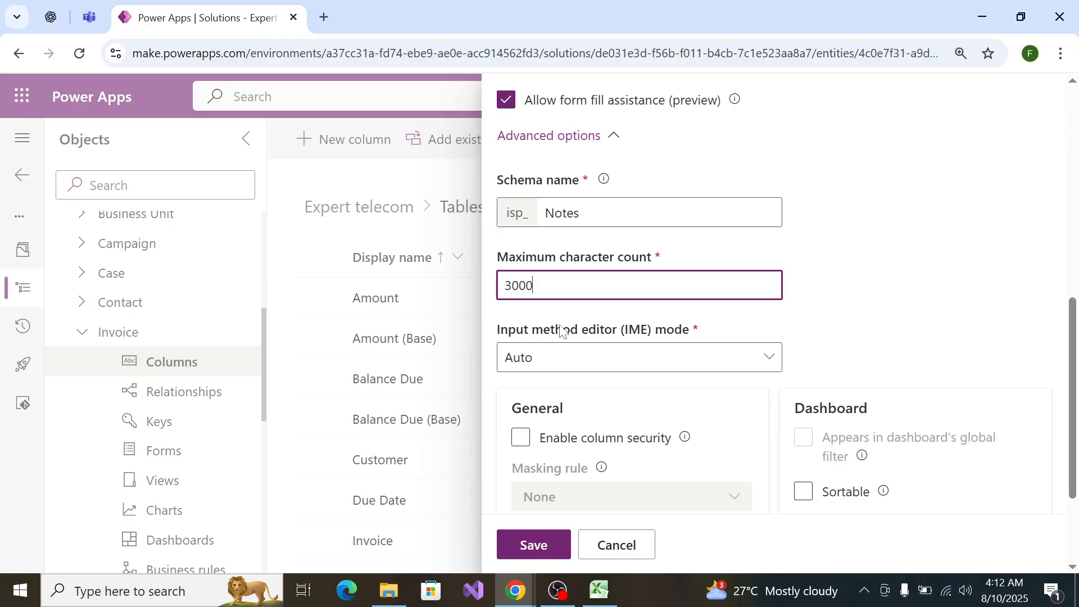
{"action": "scroll", "coordinate": [711, 405], "scroll_direction": "down", "scroll_amount": 3}
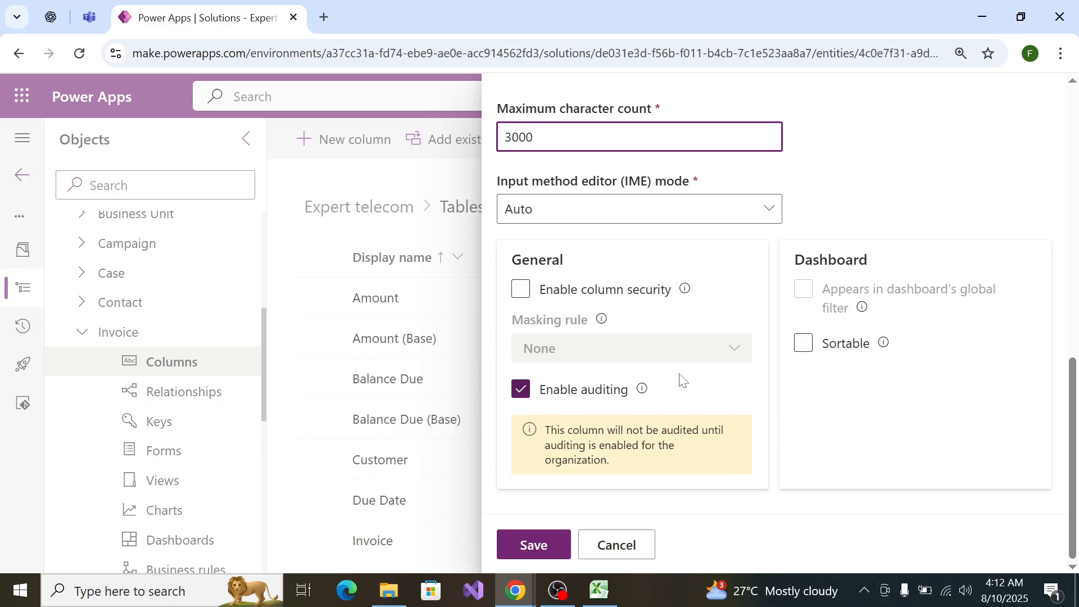
{"action": "scroll", "coordinate": [681, 377], "scroll_direction": "up", "scroll_amount": 6}
{"action": "scroll", "coordinate": [682, 377], "scroll_direction": "up", "scroll_amount": 6}
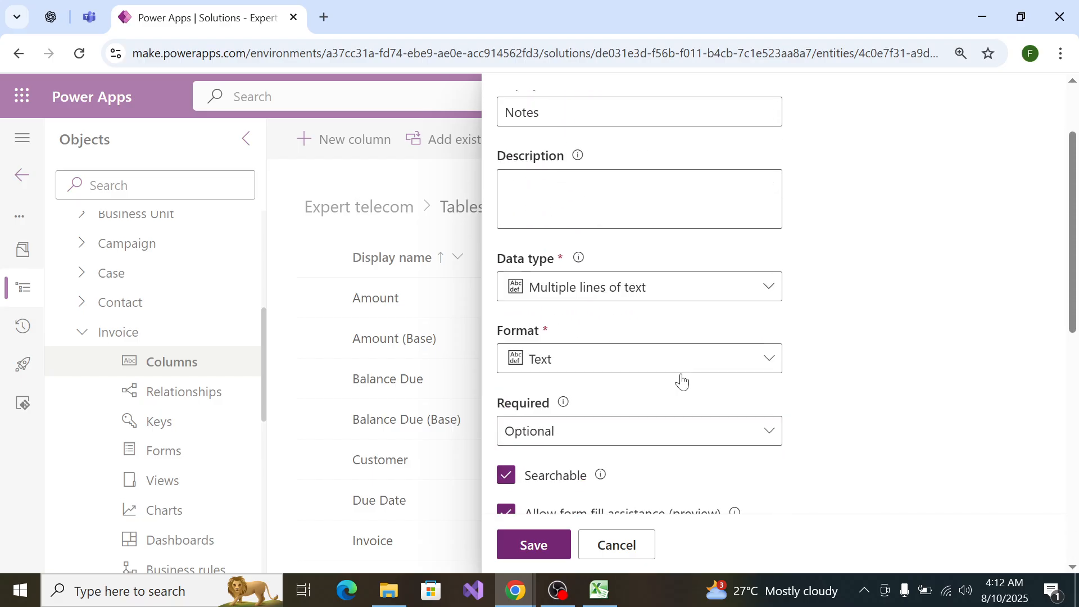
{"action": "scroll", "coordinate": [681, 378], "scroll_direction": "down", "scroll_amount": 5}
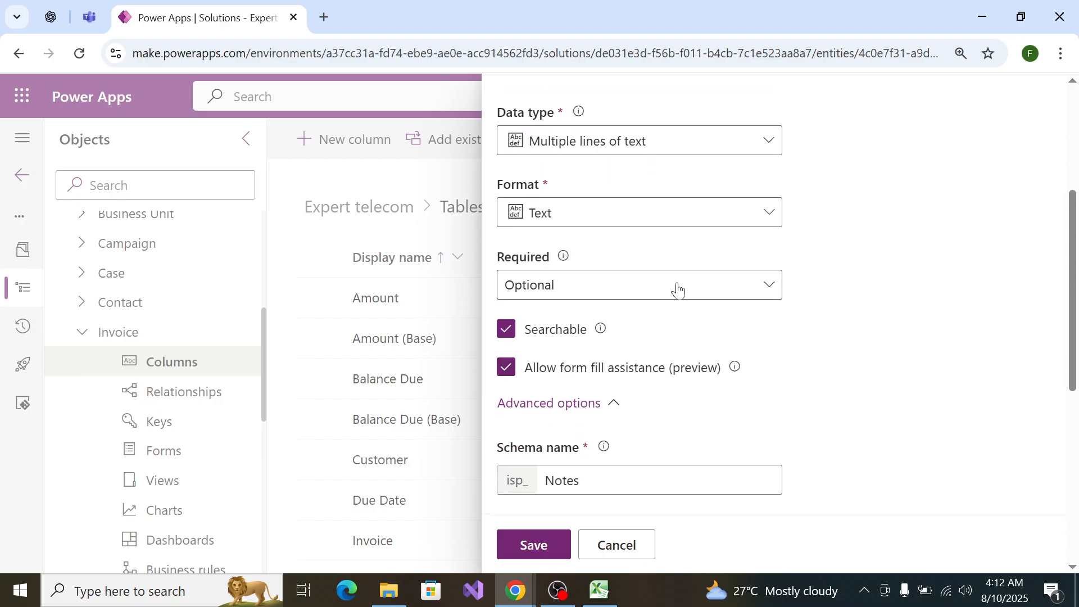
Step: Save the new Notes column with its 3000-character limit to the Invoice table
{"action": "scroll", "coordinate": [677, 289], "scroll_direction": "up", "scroll_amount": 4}
{"action": "scroll", "coordinate": [672, 305], "scroll_direction": "down", "scroll_amount": 12}
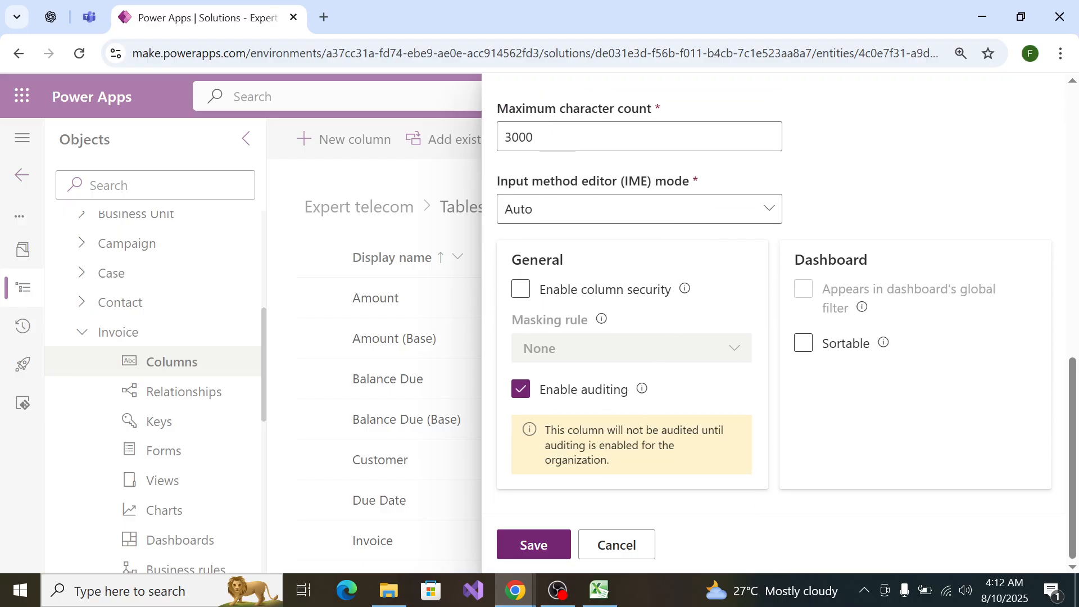
{"action": "left_click", "coordinate": [550, 558]}
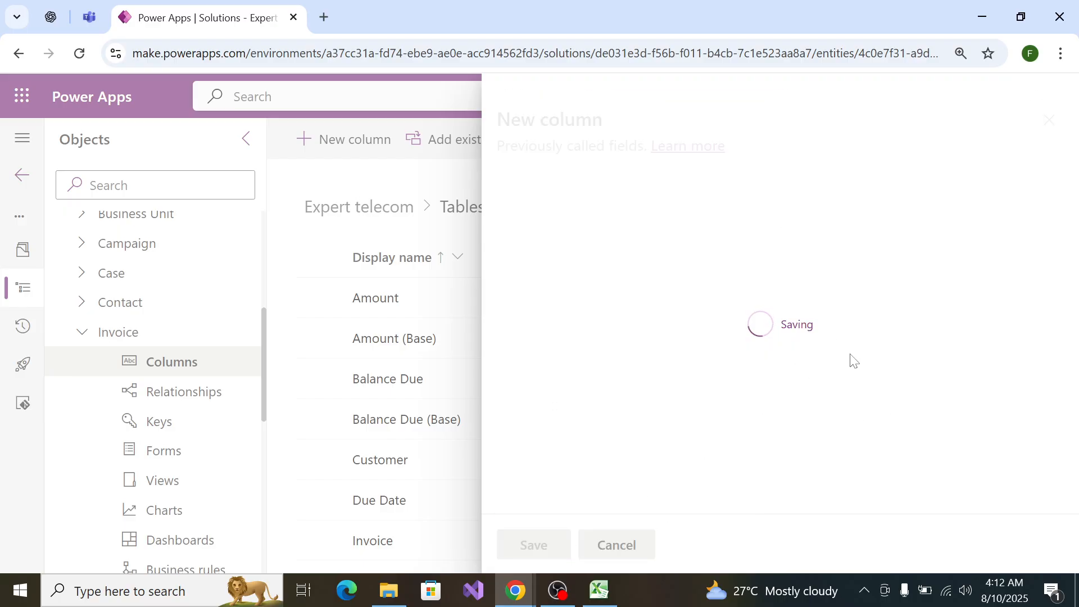
{"action": "key", "text": "ctrl+minus"}
{"action": "key", "text": "ctrl+minus"}
{"action": "key", "text": "ctrl+minus"}
{"action": "key", "text": "ctrl+minus"}
{"action": "key", "text": "ctrl+minus"}
{"action": "key", "text": "ctrl+minus"}
{"action": "key", "text": "ctrl+minus"}
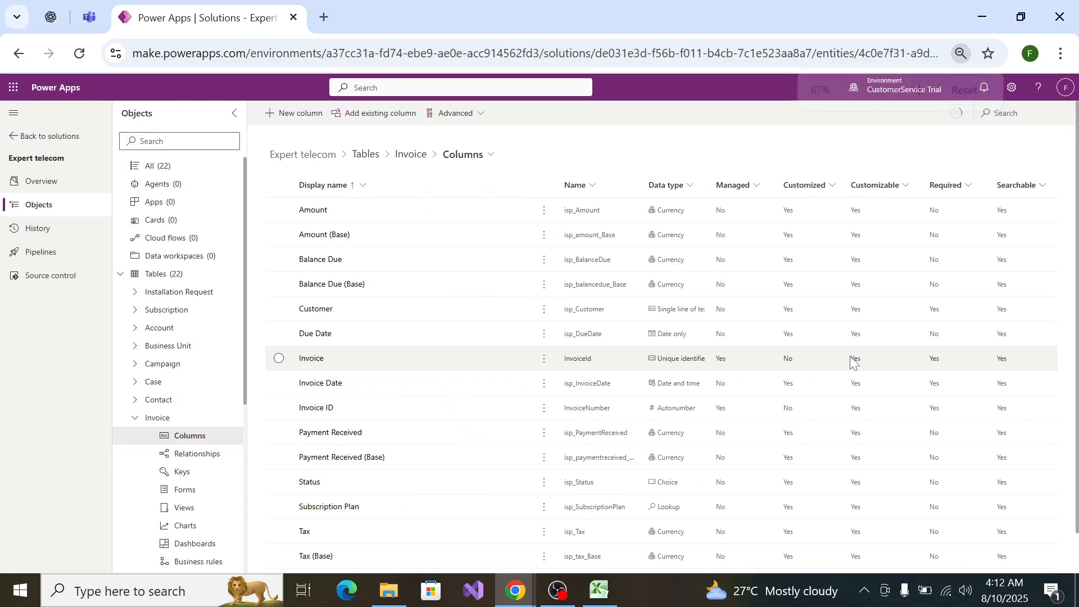
Step: Check the last Invoice field in Excel, search the table's existing columns for "created", and try to add Created On
{"action": "key", "text": "alt+Tab"}
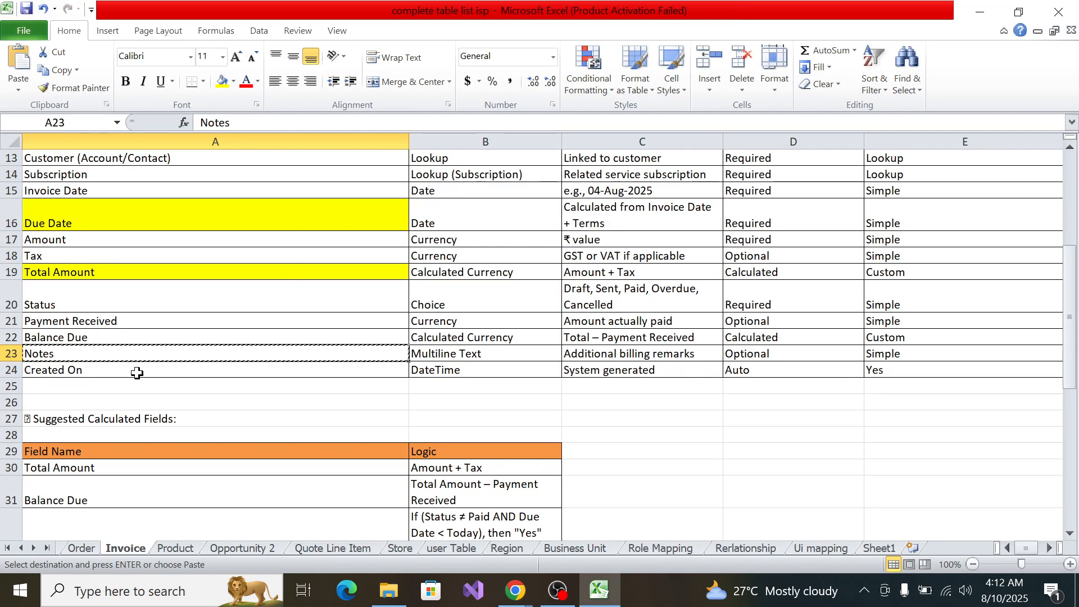
{"action": "key", "text": "alt+Tab"}
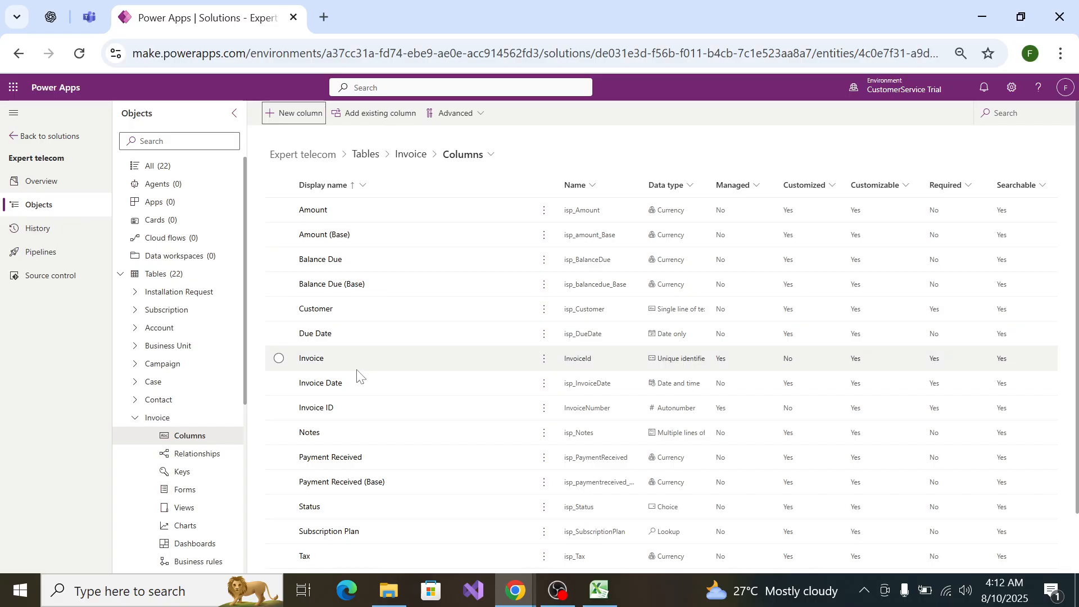
{"action": "left_click", "coordinate": [339, 115]}
{"action": "left_click", "coordinate": [989, 112]}
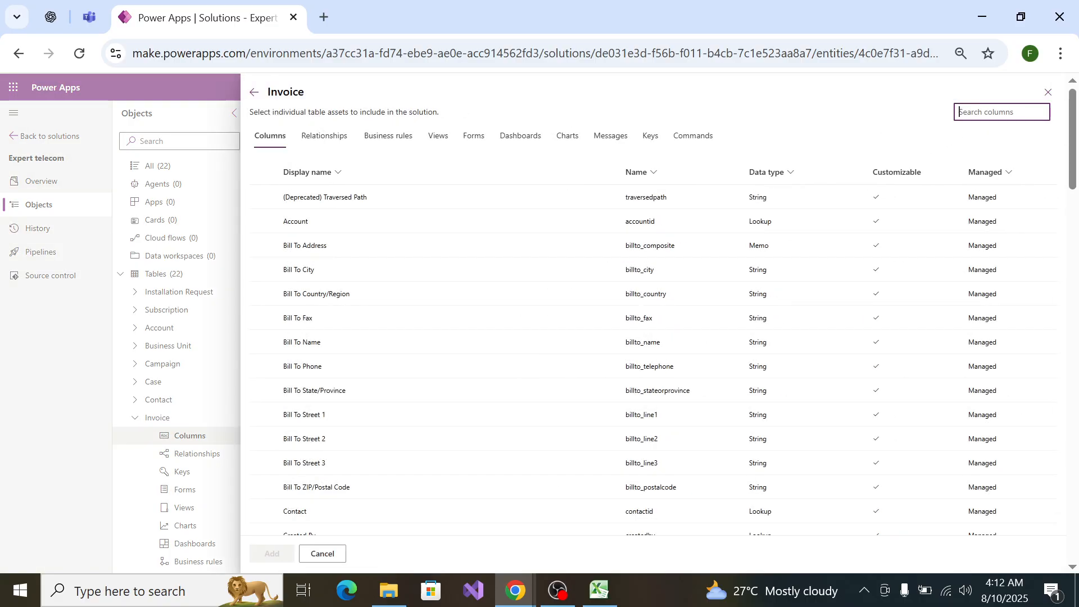
{"action": "type", "text": "created"}
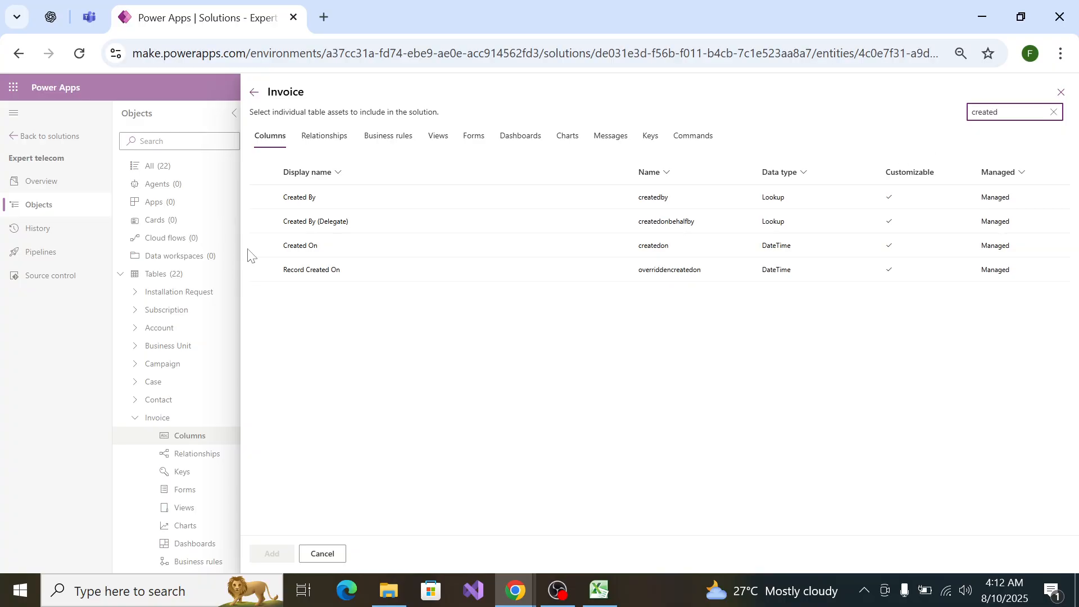
{"action": "left_click", "coordinate": [260, 246]}
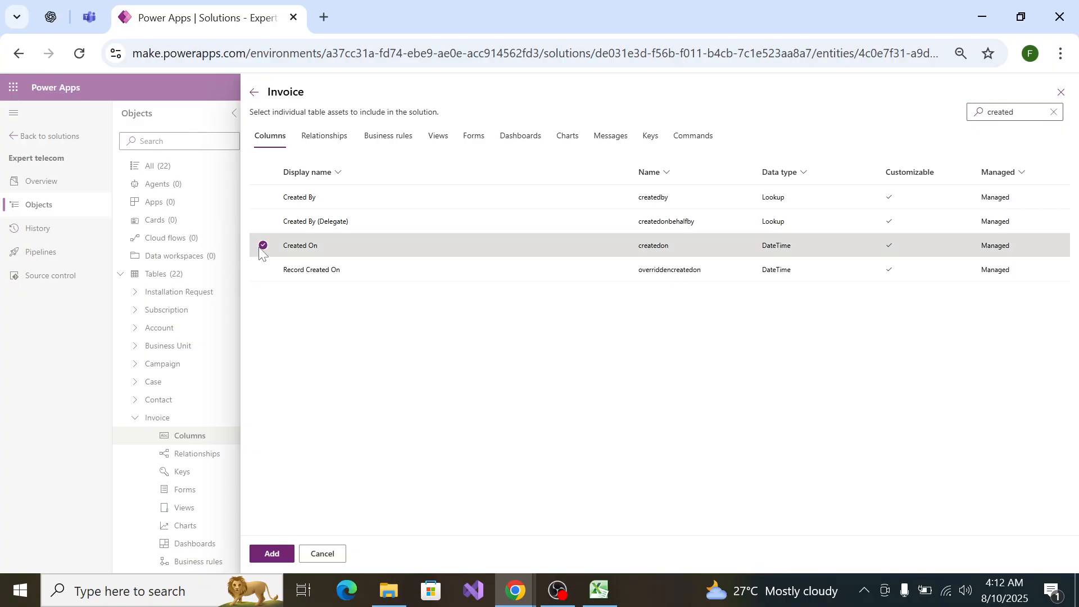
{"action": "left_click", "coordinate": [275, 554]}
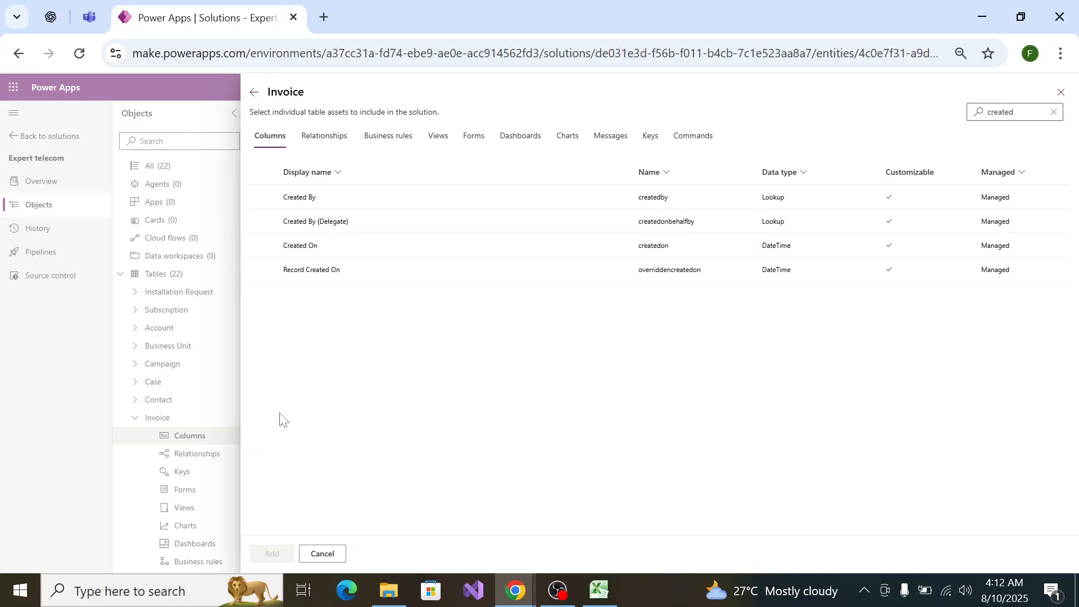
Step: Switch to Excel and review the column list on the Product sheet, starting from Product ID (PK)
{"action": "key", "text": "alt+Tab"}
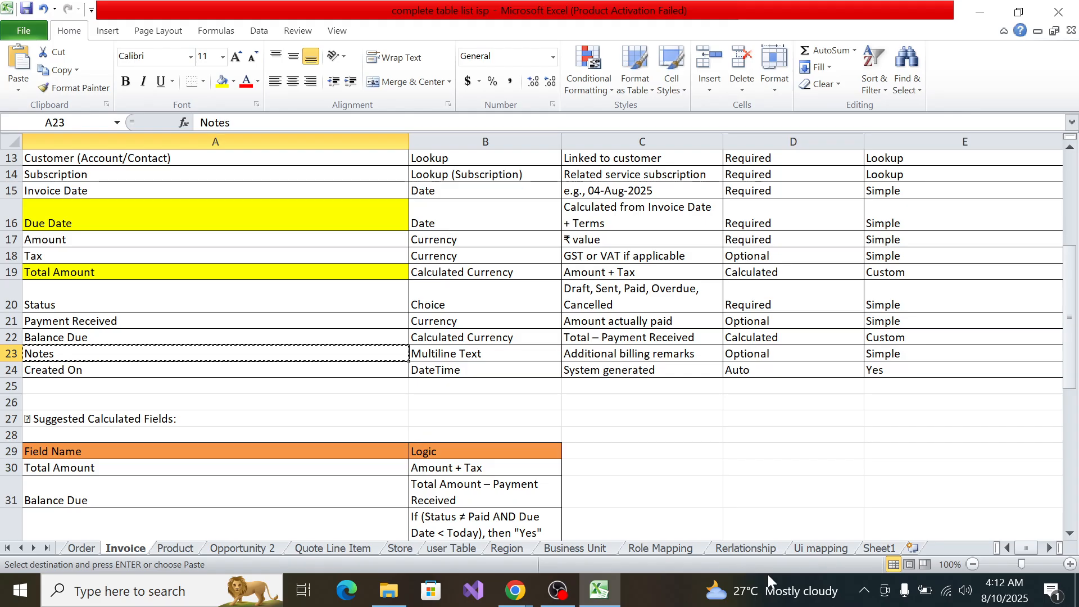
{"action": "left_click", "coordinate": [175, 548]}
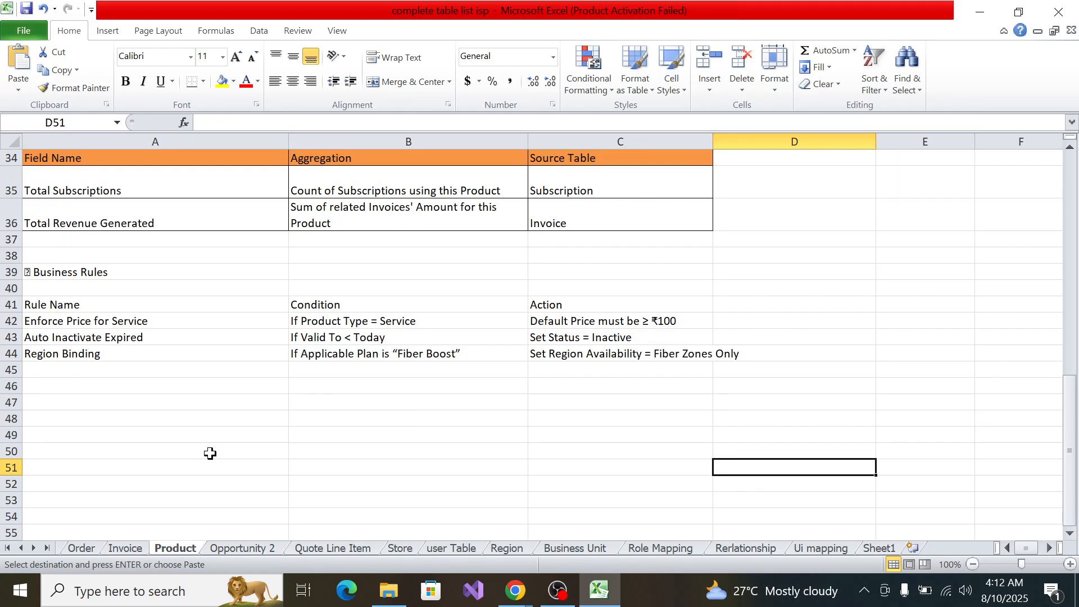
{"action": "scroll", "coordinate": [210, 453], "scroll_direction": "up", "scroll_amount": 11}
{"action": "scroll", "coordinate": [160, 395], "scroll_direction": "down", "scroll_amount": 3}
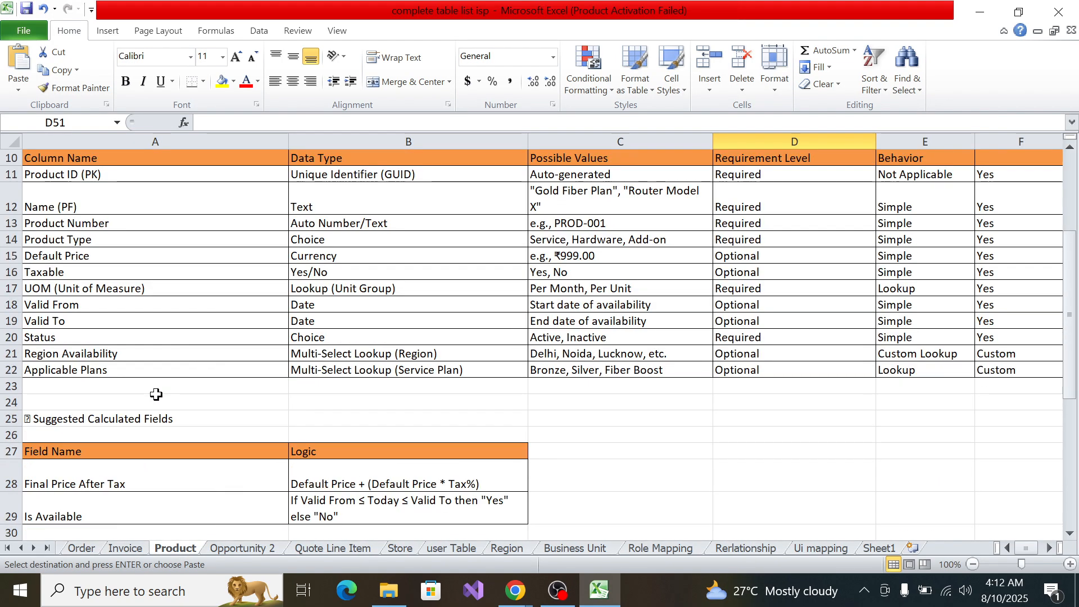
{"action": "left_click", "coordinate": [146, 175]}
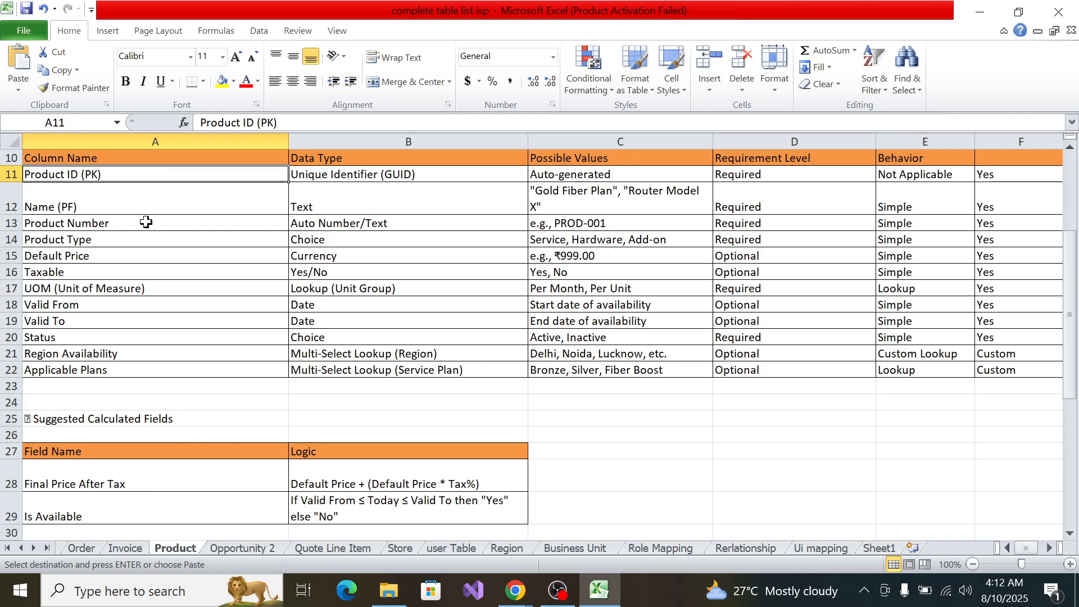
Step: Switch back to Power Apps and add the existing Created On column to the Invoice table
{"action": "key", "text": "alt+Tab"}
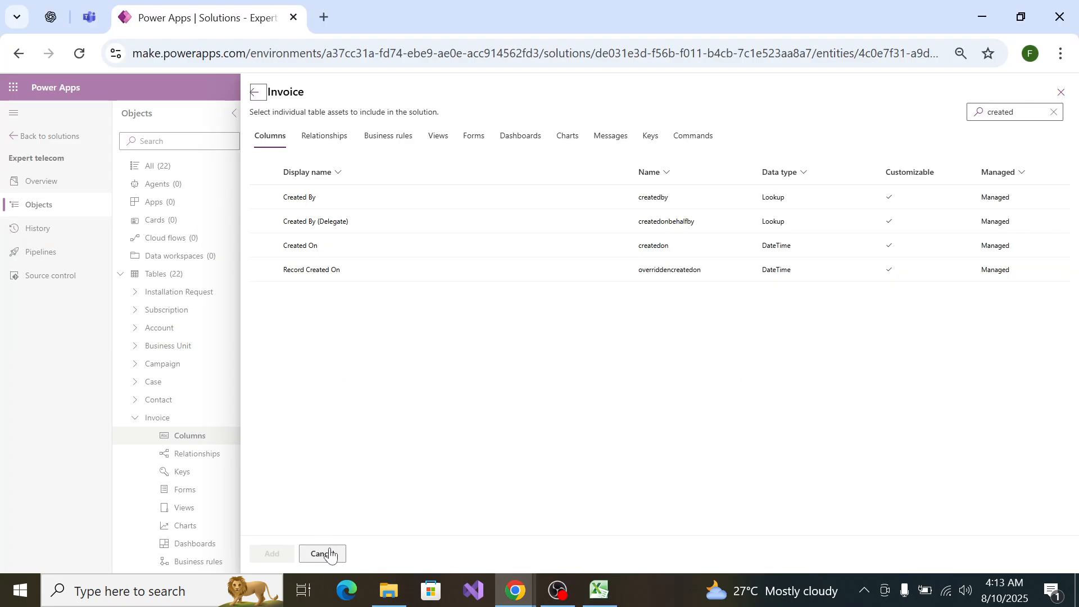
{"action": "left_click", "coordinate": [263, 245]}
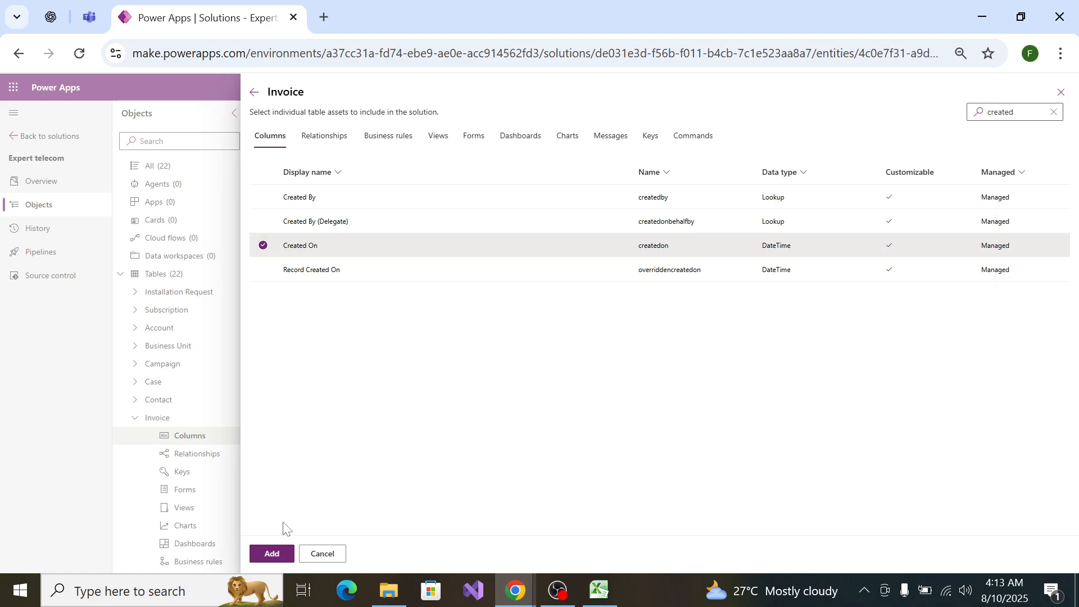
{"action": "left_click", "coordinate": [276, 553]}
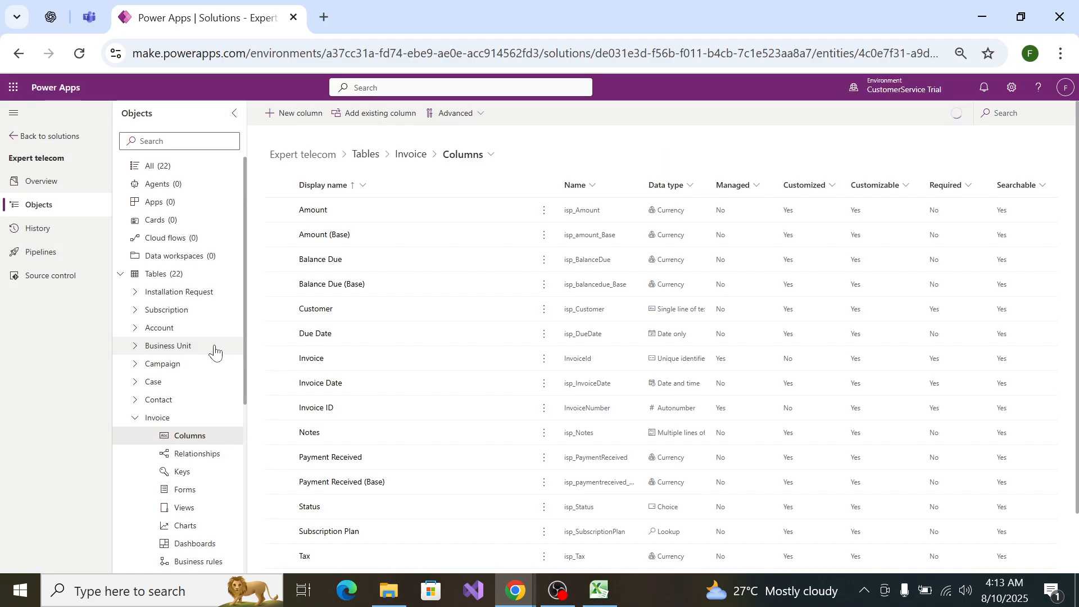
Step: Collapse the Invoice table and compare the solution's table list with the Product table heading and description in Excel
{"action": "key", "text": "alt+Tab"}
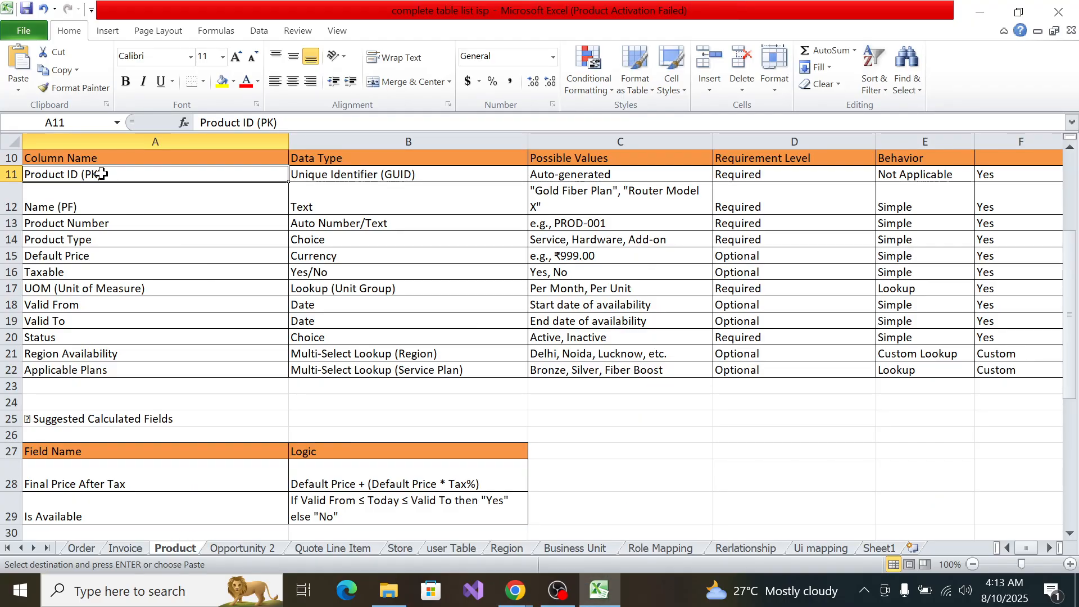
{"action": "key", "text": "alt+Tab"}
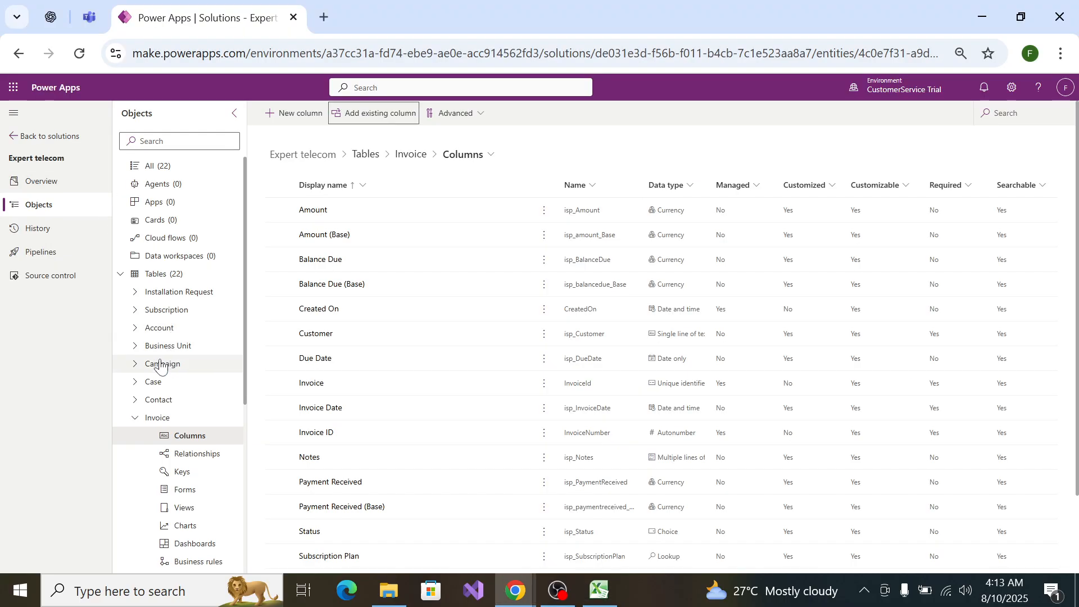
{"action": "left_click", "coordinate": [135, 417]}
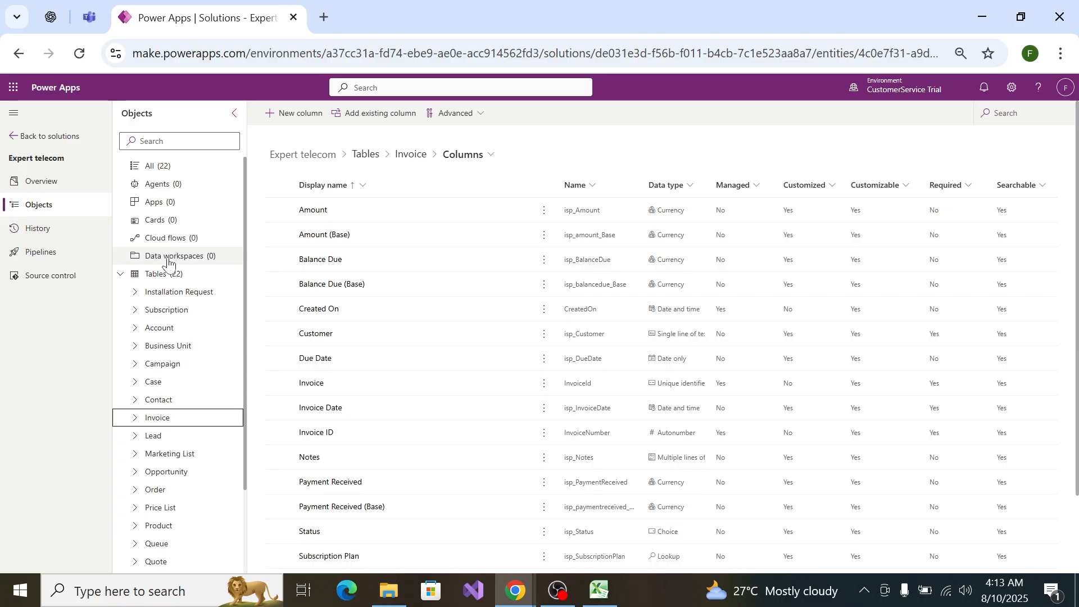
{"action": "scroll", "coordinate": [150, 483], "scroll_direction": "down", "scroll_amount": 2}
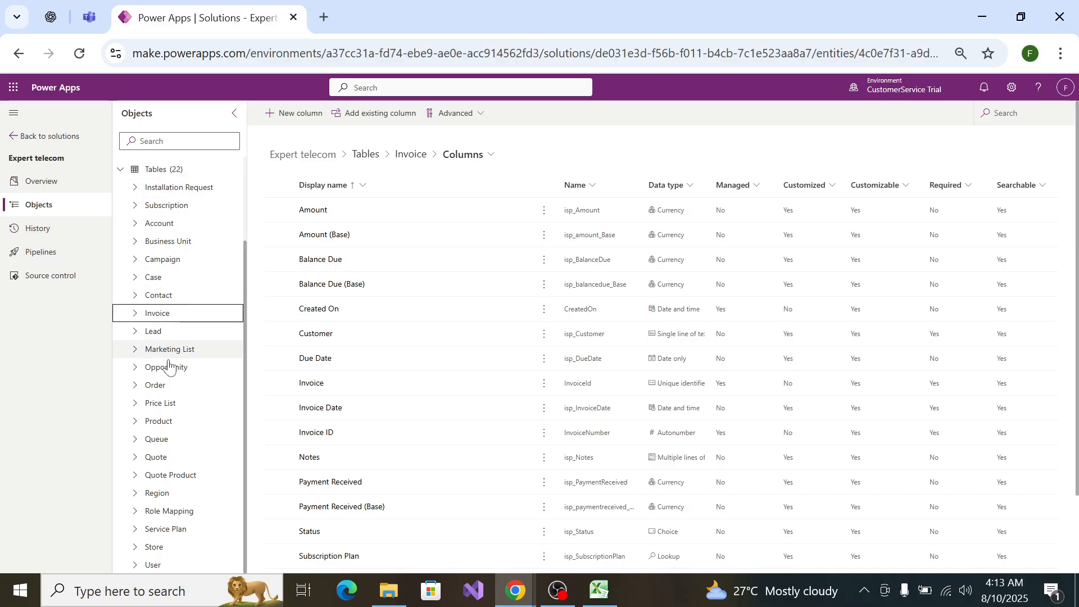
{"action": "key", "text": "alt+Tab"}
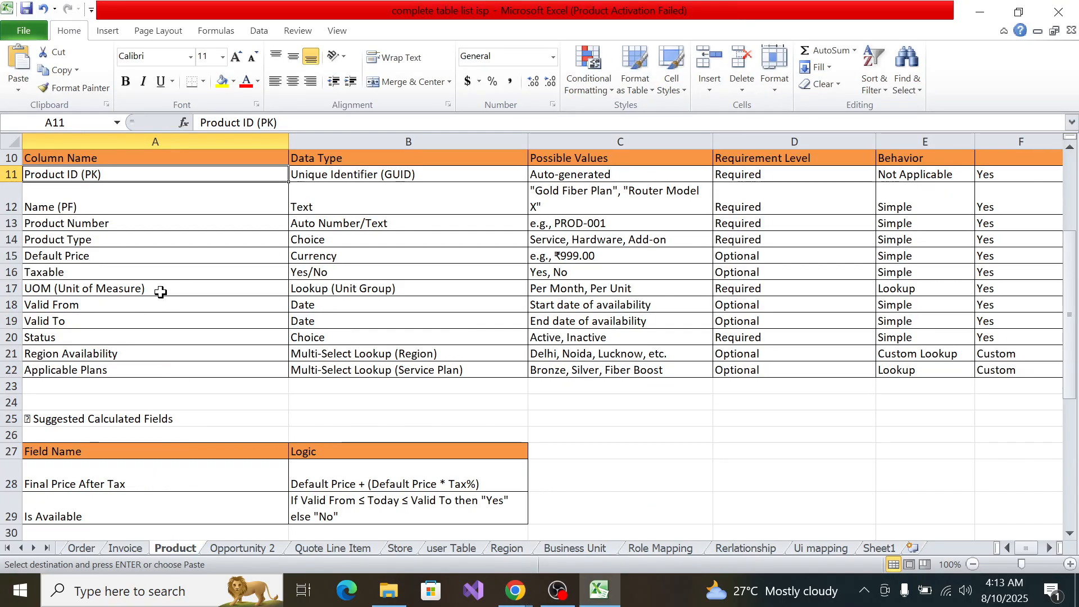
{"action": "scroll", "coordinate": [270, 225], "scroll_direction": "up", "scroll_amount": 3}
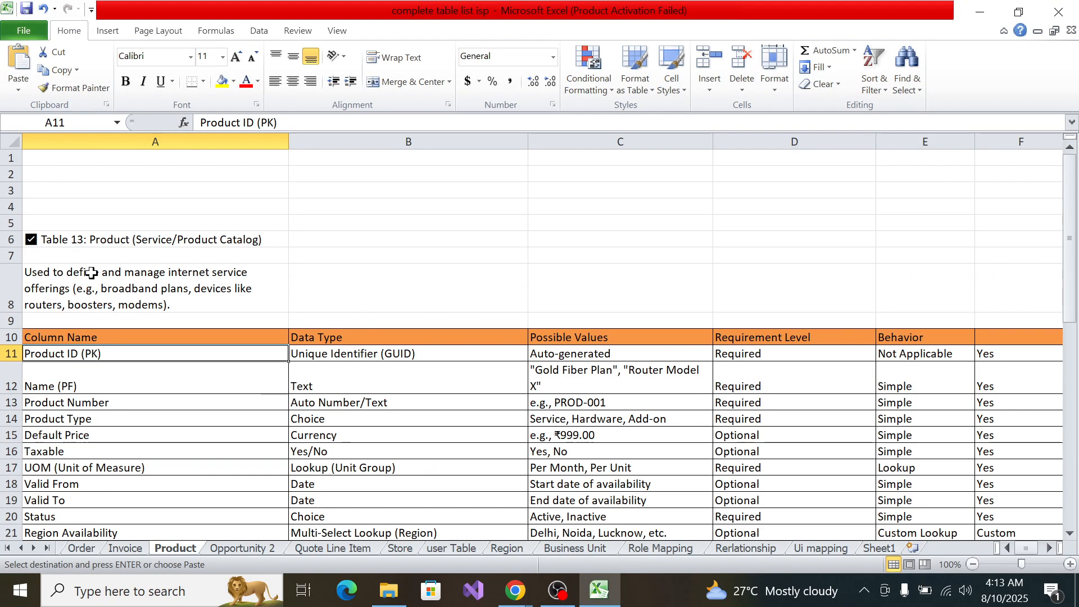
{"action": "key", "text": "alt+Tab"}
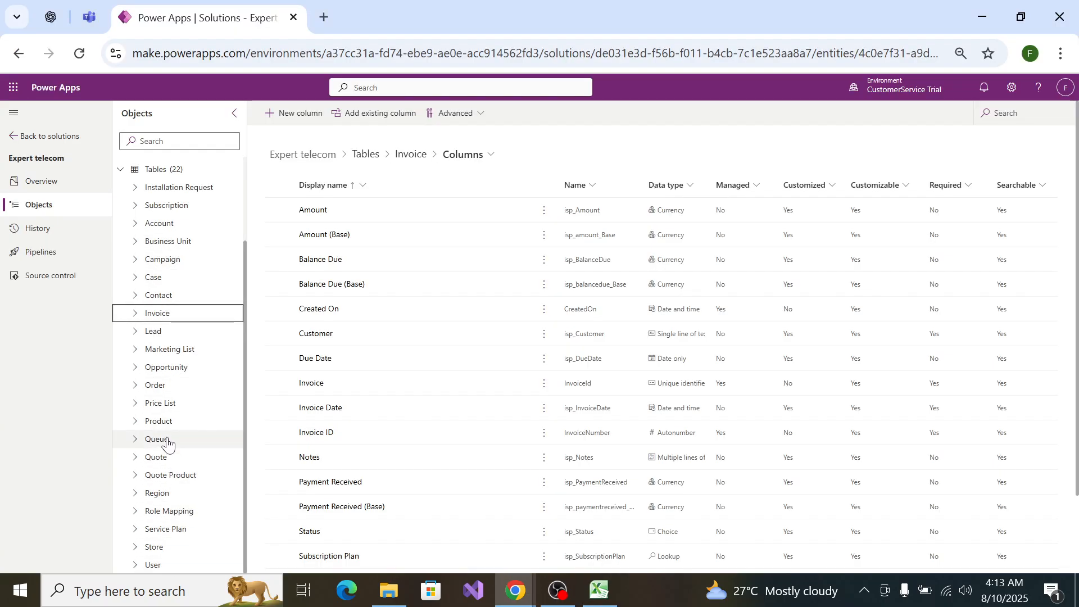
Step: Open the Product table's columns and bring up the existing columns available for adding to the solution
{"action": "left_click", "coordinate": [149, 421]}
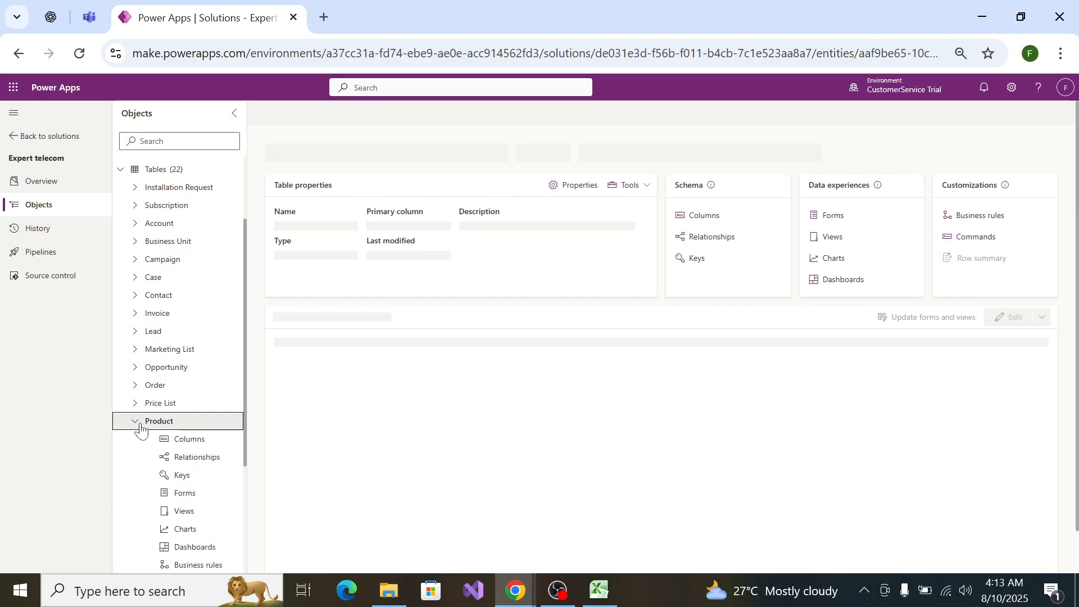
{"action": "left_click", "coordinate": [211, 442]}
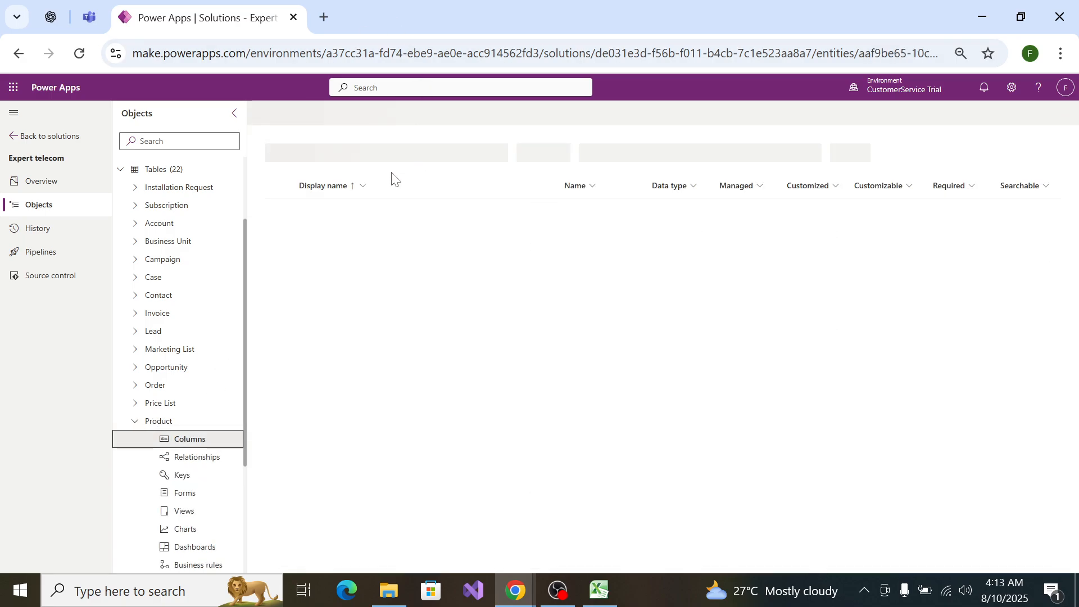
{"action": "left_click", "coordinate": [349, 115]}
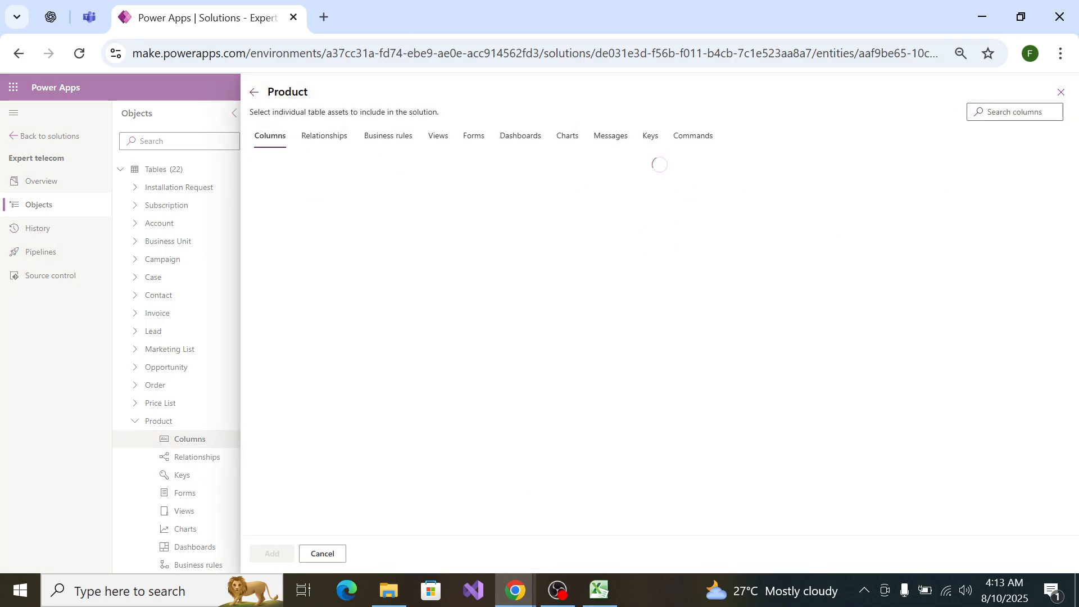
Step: Check the Product ID (PK) entry in Excel and select the existing Product column with the Uniqueidentifier data type
{"action": "key", "text": "alt+Tab"}
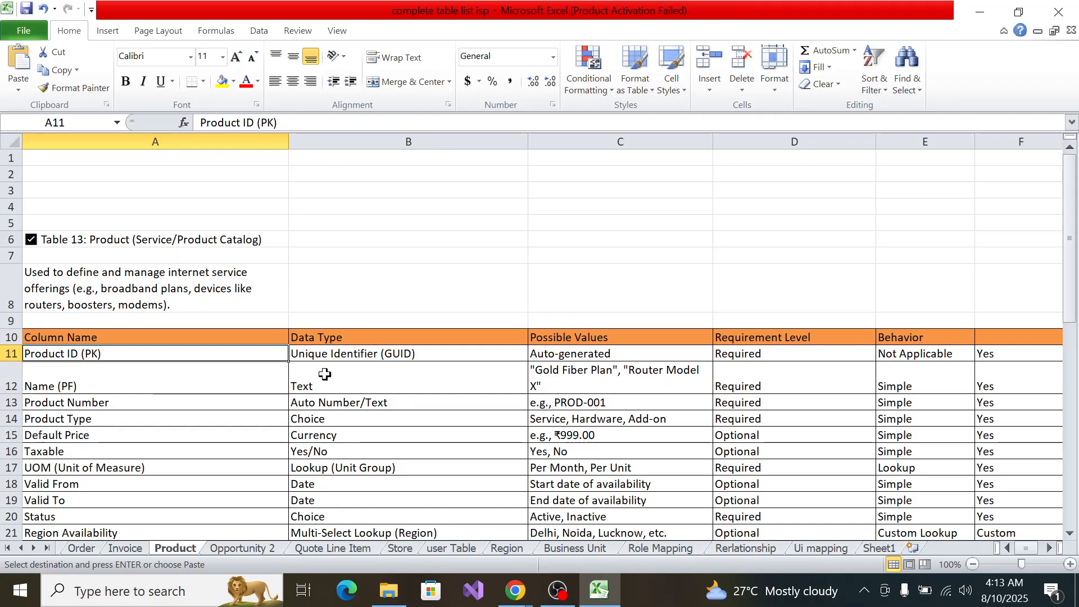
{"action": "key", "text": "alt+Tab"}
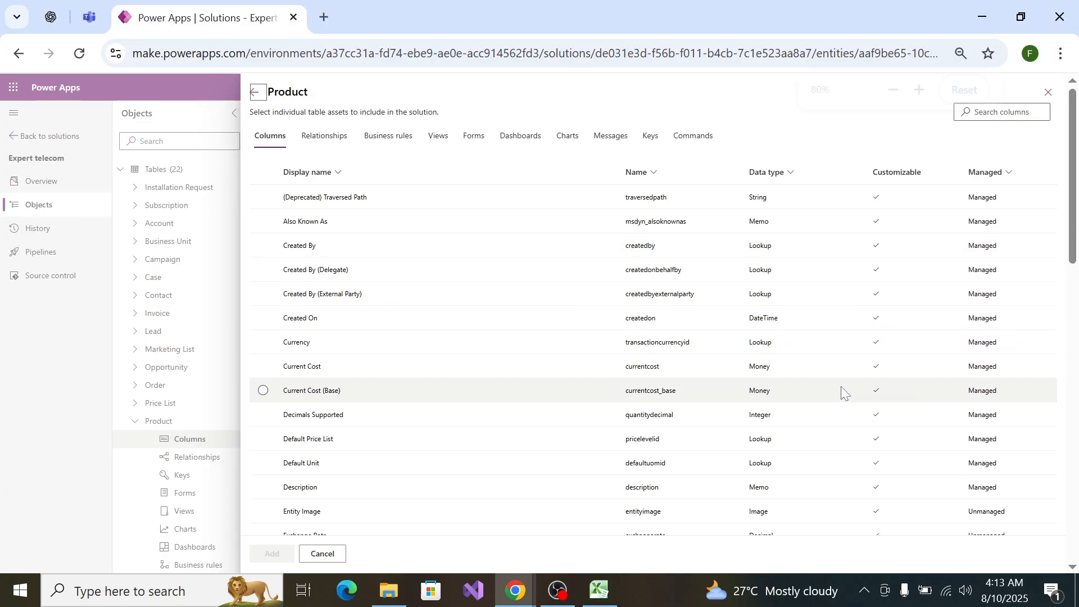
{"action": "key", "text": "ctrl+plus"}
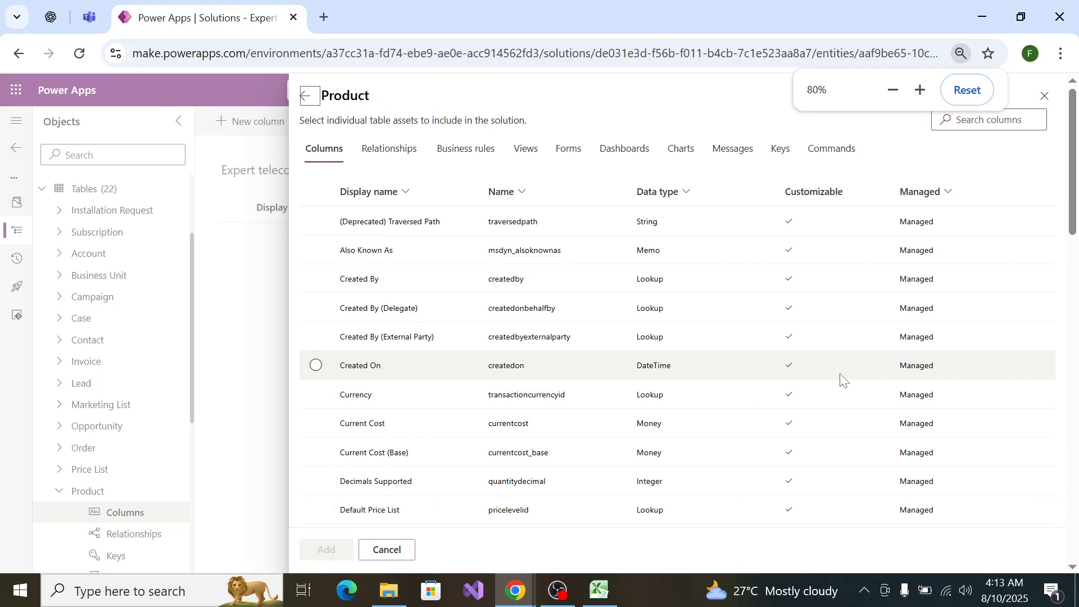
{"action": "scroll", "coordinate": [788, 298], "scroll_direction": "down", "scroll_amount": 6}
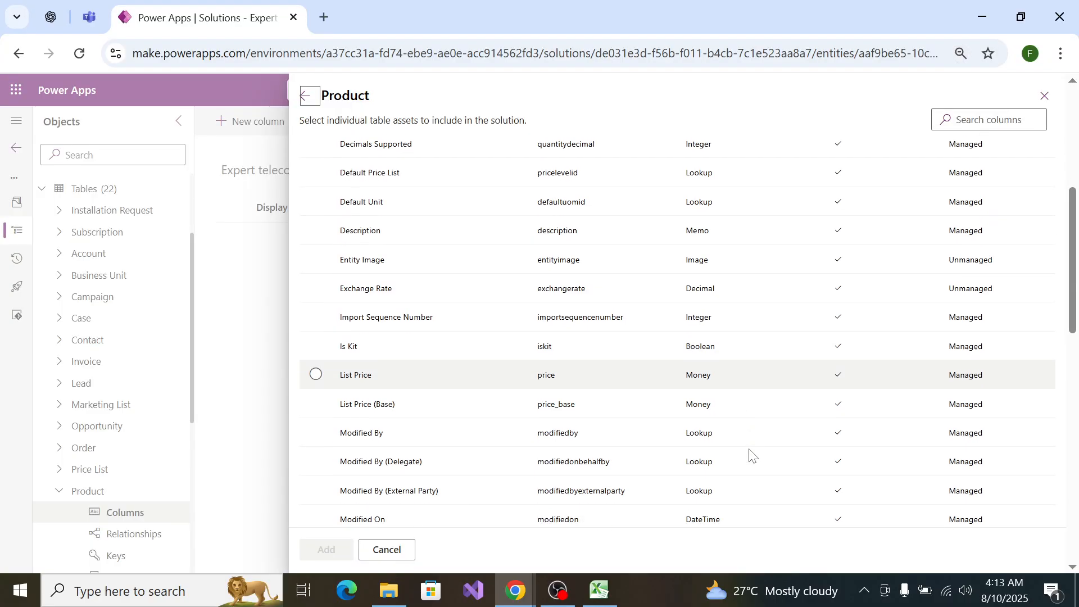
{"action": "scroll", "coordinate": [753, 455], "scroll_direction": "down", "scroll_amount": 5}
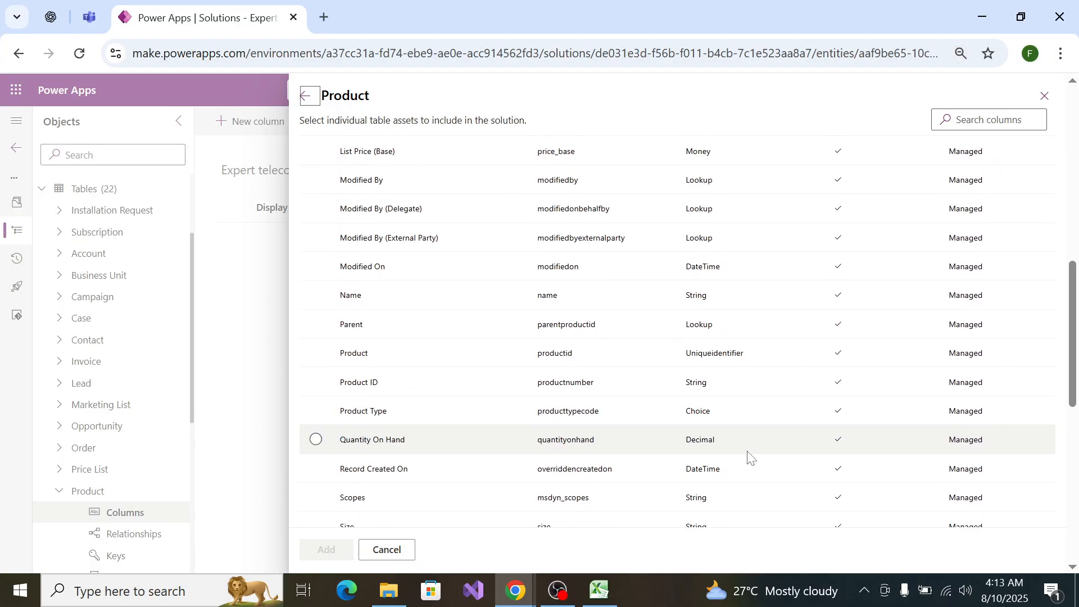
{"action": "left_click", "coordinate": [323, 353]}
Step: Check the Name (PF) entry in the Excel Product sheet and select the existing Name column in Power Apps
{"action": "key", "text": "alt+Tab"}
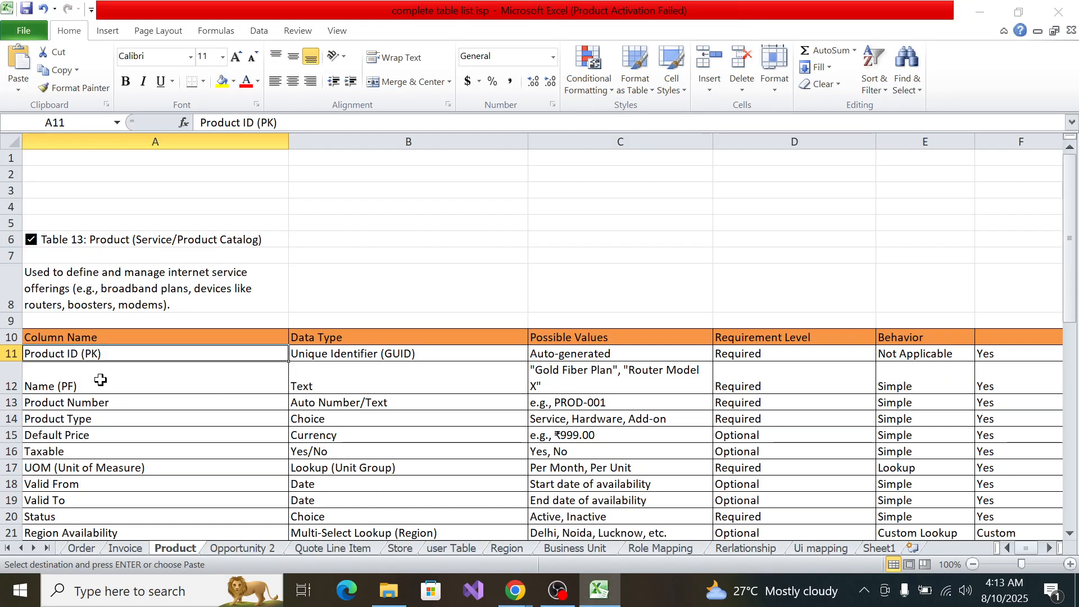
{"action": "key", "text": "alt+Tab"}
{"action": "scroll", "coordinate": [332, 403], "scroll_direction": "down", "scroll_amount": 5}
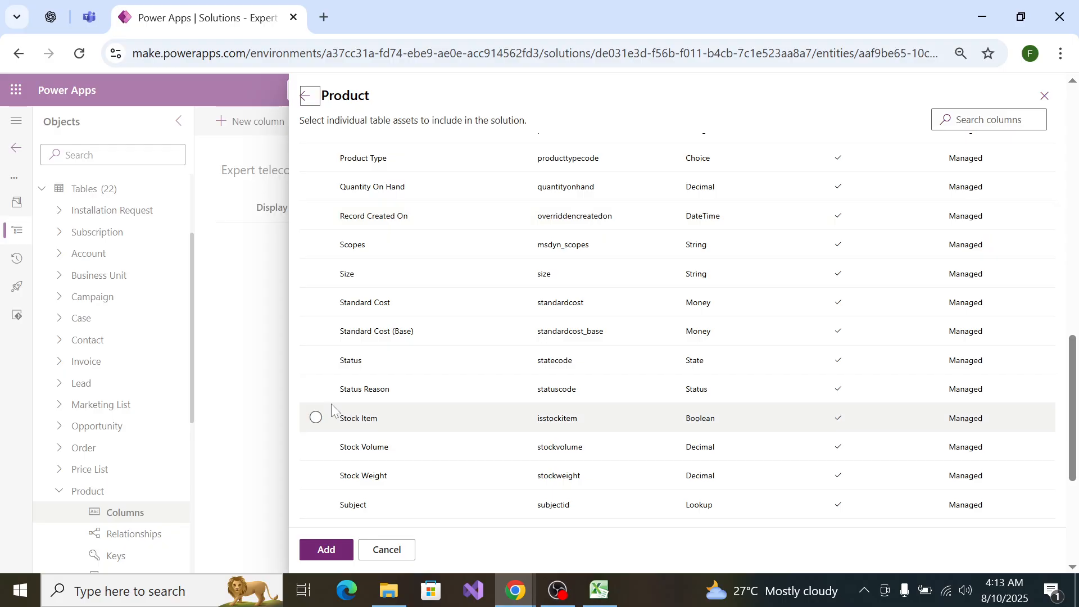
{"action": "scroll", "coordinate": [328, 393], "scroll_direction": "down", "scroll_amount": 5}
{"action": "scroll", "coordinate": [329, 427], "scroll_direction": "up", "scroll_amount": 2}
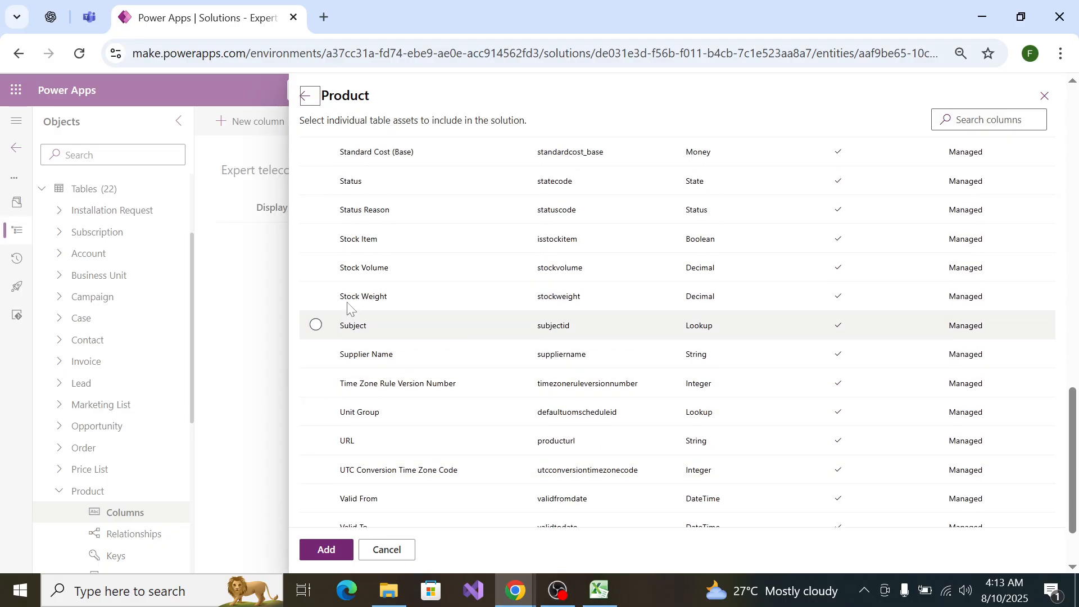
{"action": "scroll", "coordinate": [349, 307], "scroll_direction": "up", "scroll_amount": 6}
{"action": "scroll", "coordinate": [354, 289], "scroll_direction": "down", "scroll_amount": 1}
{"action": "scroll", "coordinate": [353, 291], "scroll_direction": "up", "scroll_amount": 1}
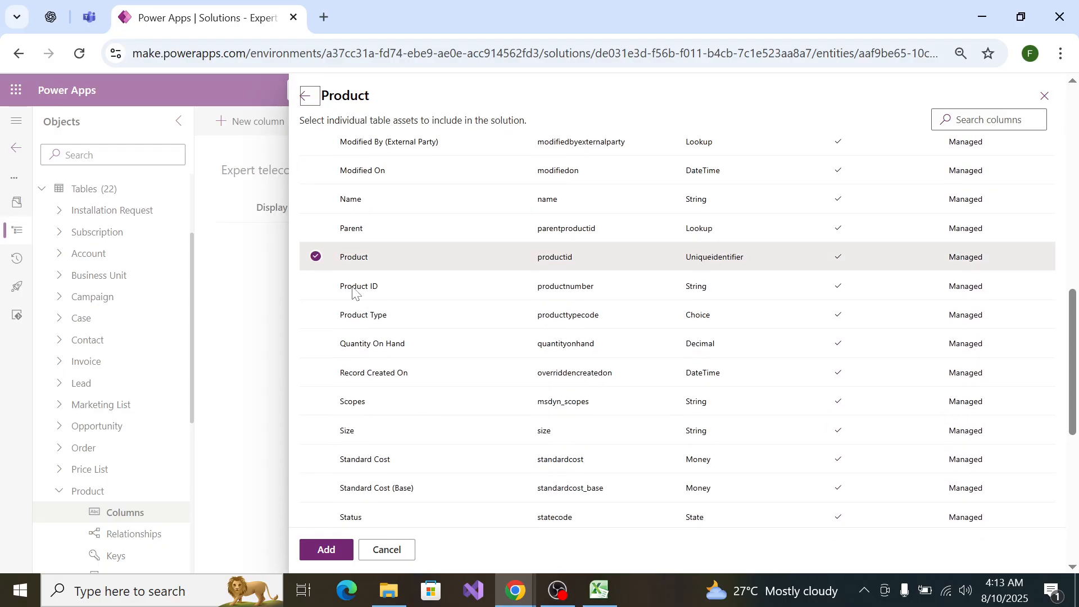
{"action": "scroll", "coordinate": [315, 288], "scroll_direction": "up", "scroll_amount": 3}
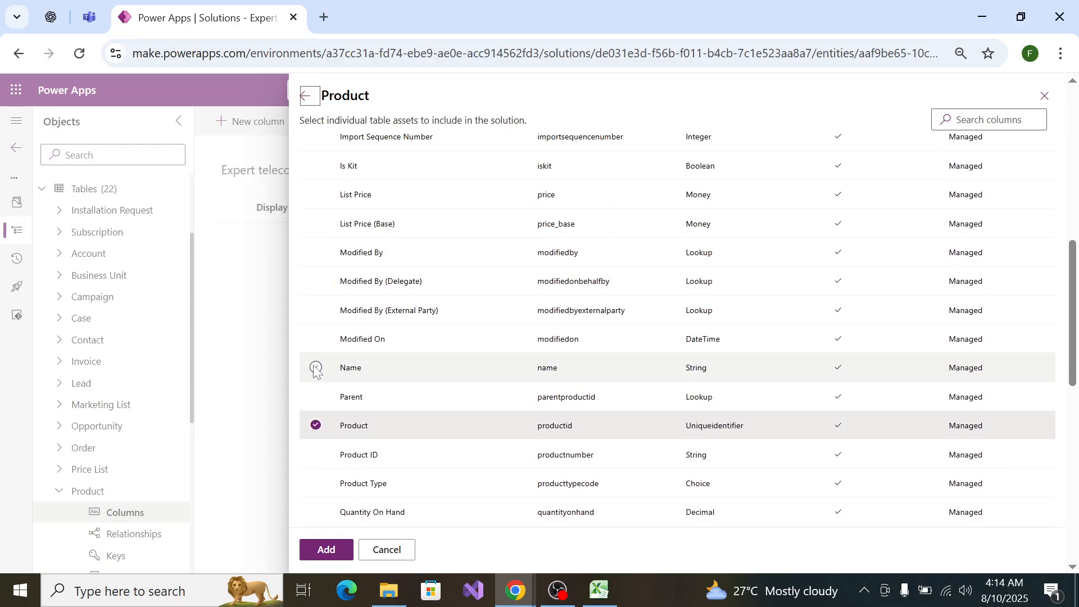
Step: Compare the next entries in Excel and select the existing Product ID (productnumber) and Product Type columns
{"action": "key", "text": "alt+Tab"}
{"action": "key", "text": "alt+Tab"}
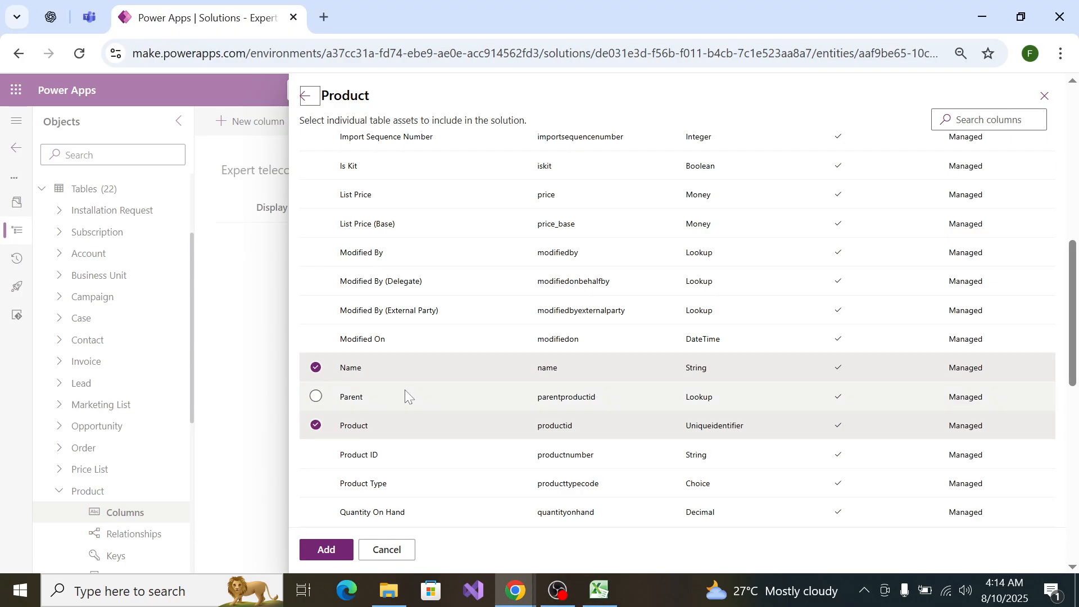
{"action": "scroll", "coordinate": [352, 497], "scroll_direction": "down", "scroll_amount": 1}
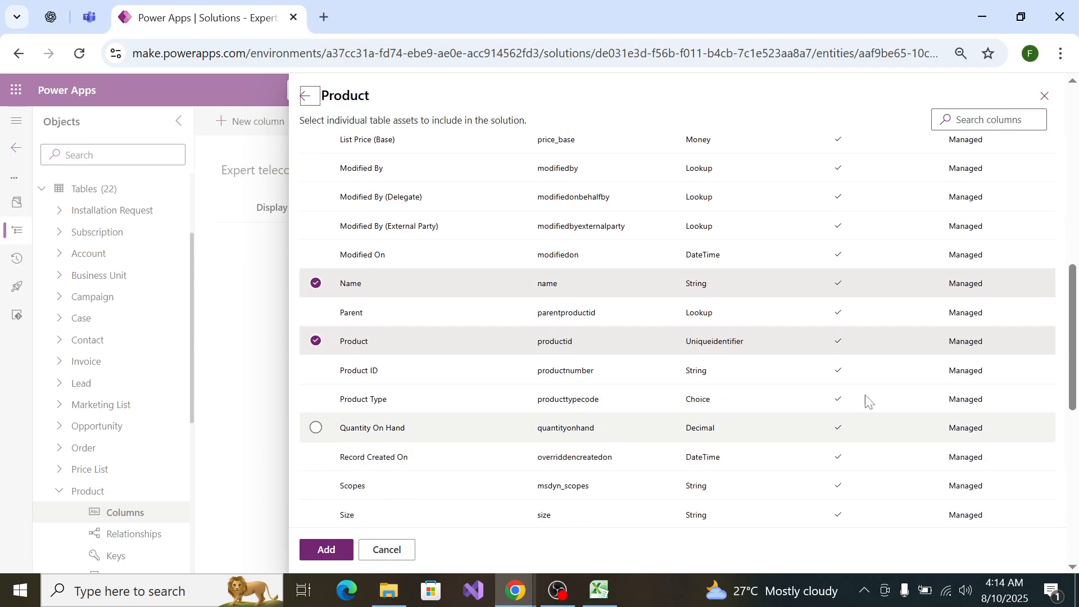
{"action": "left_click", "coordinate": [315, 371]}
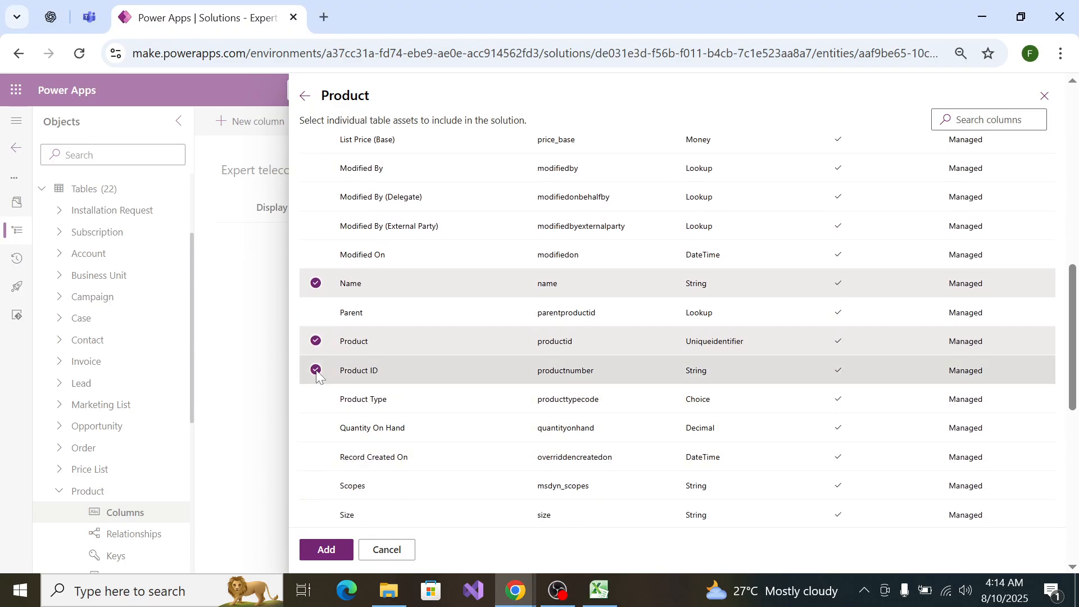
{"action": "key", "text": "alt+Tab"}
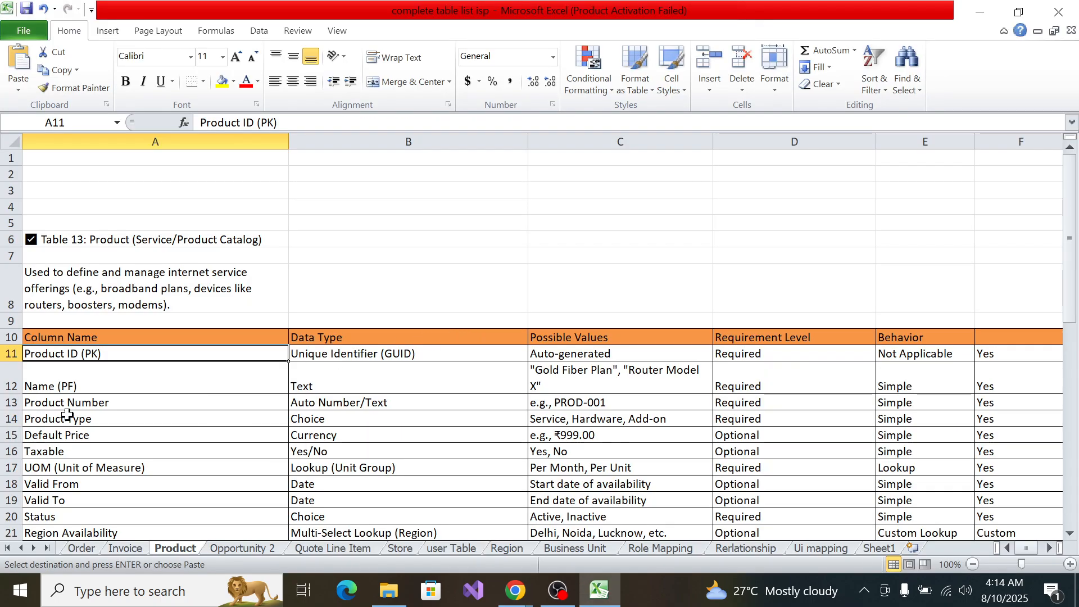
{"action": "key", "text": "alt+Tab"}
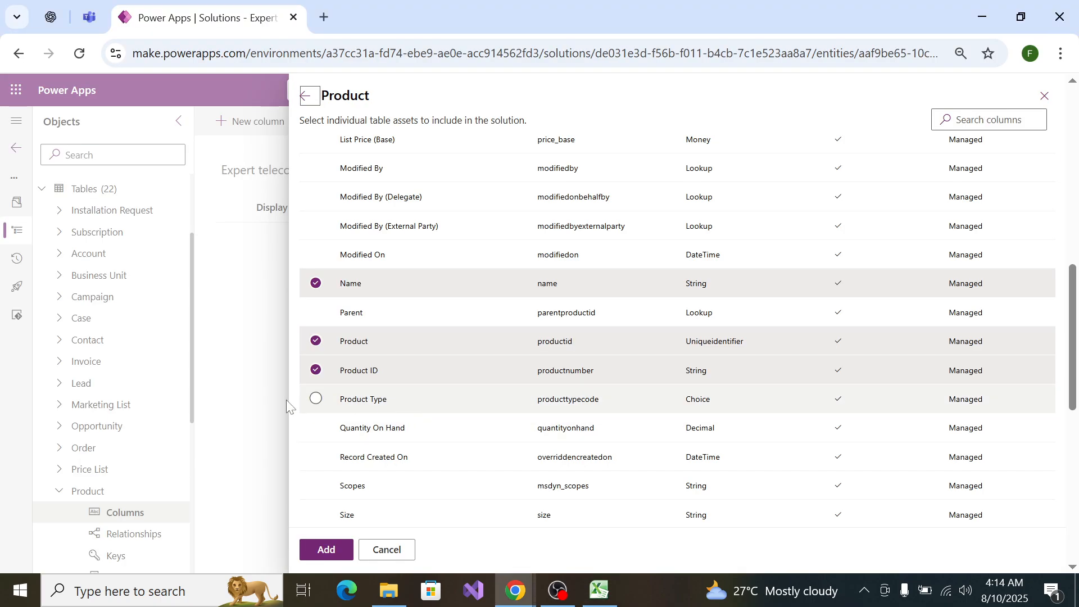
{"action": "left_click", "coordinate": [312, 405]}
Step: Check the Default Price entry in Excel and select the existing Default Price List column in Power Apps
{"action": "key", "text": "alt+Tab"}
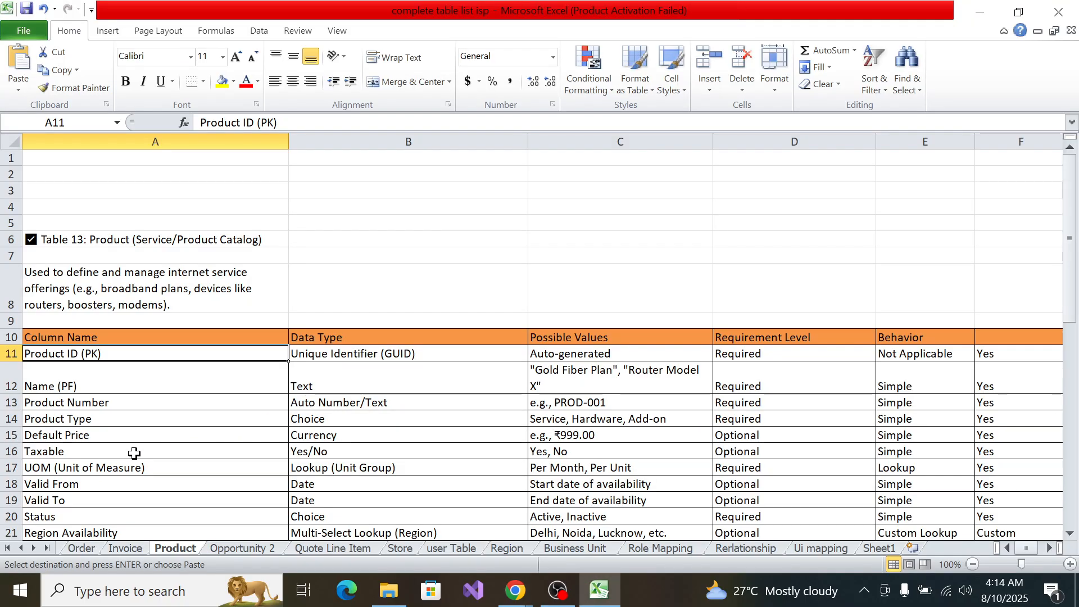
{"action": "key", "text": "alt+Tab"}
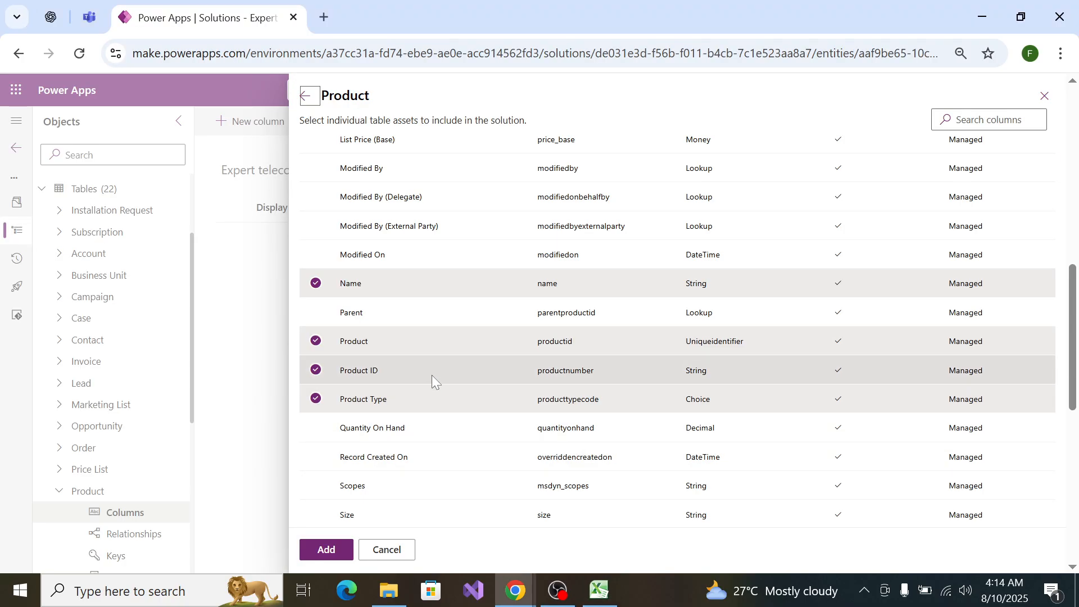
{"action": "scroll", "coordinate": [489, 203], "scroll_direction": "up", "scroll_amount": 10}
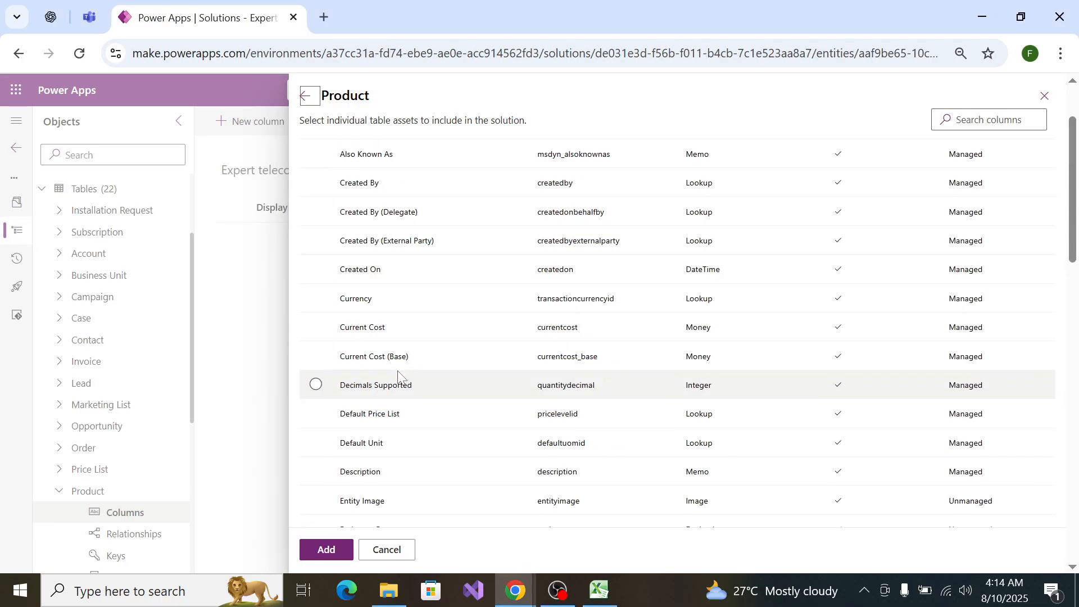
{"action": "left_click", "coordinate": [331, 416]}
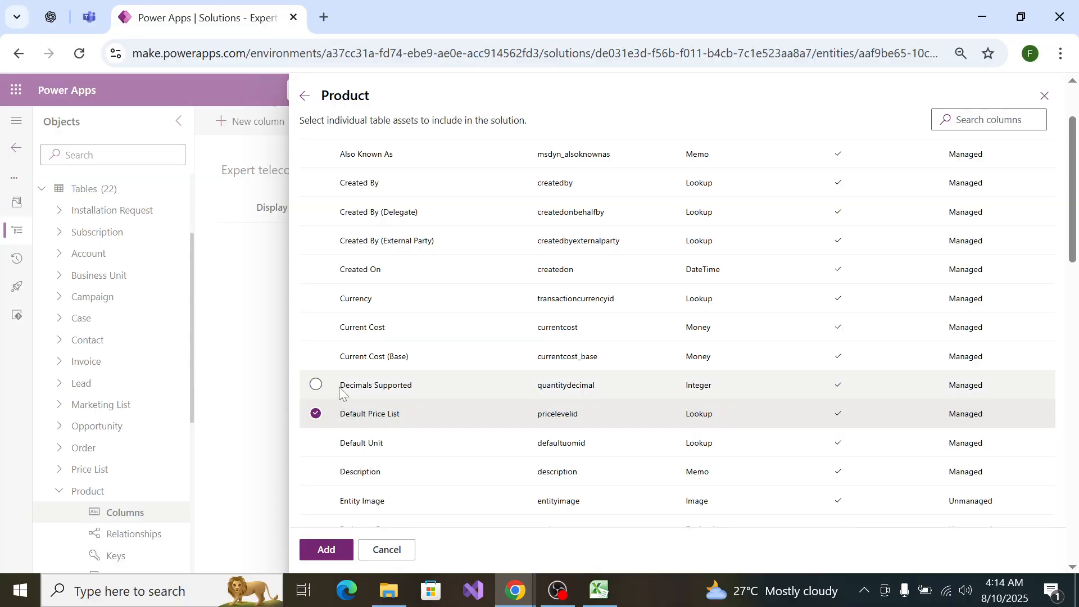
{"action": "scroll", "coordinate": [425, 344], "scroll_direction": "down", "scroll_amount": 3}
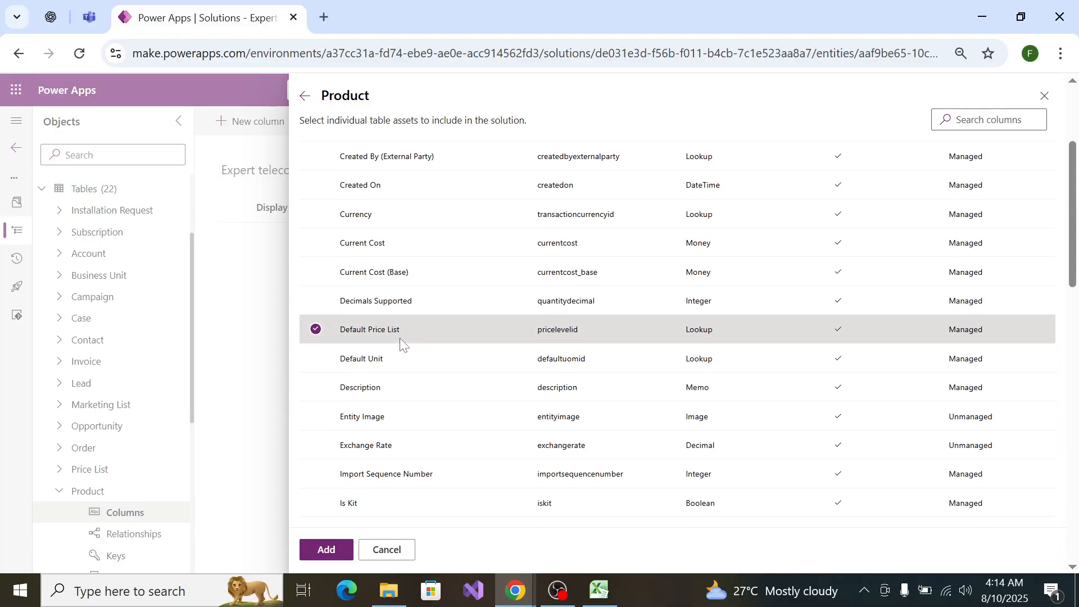
Step: Compare the remaining Excel entries with the existing Product columns and add the selected columns to the solution's Product table
{"action": "key", "text": "alt+Tab"}
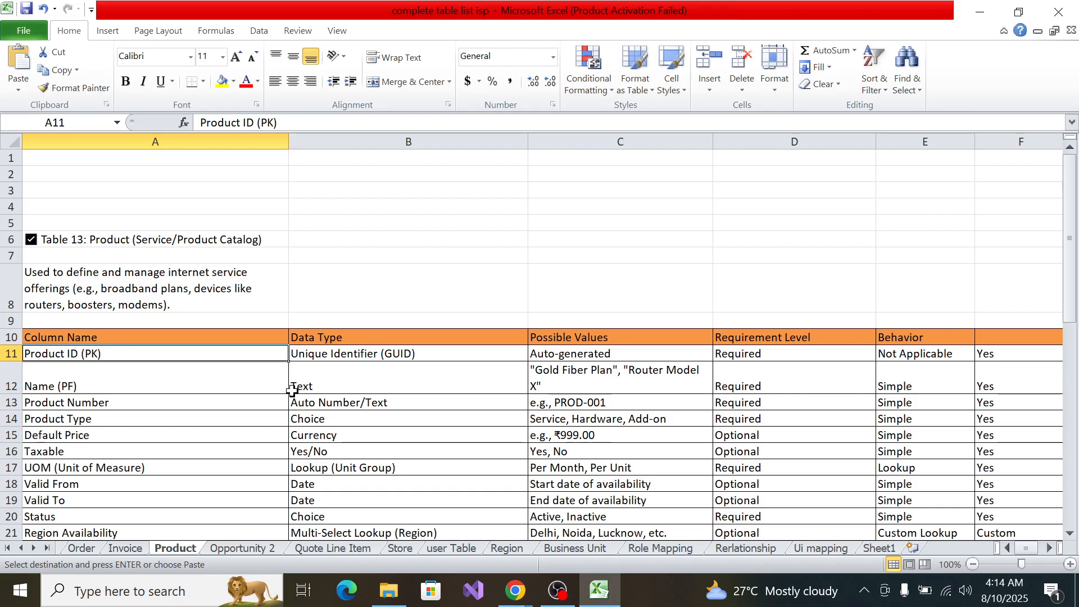
{"action": "scroll", "coordinate": [290, 392], "scroll_direction": "down", "scroll_amount": 3}
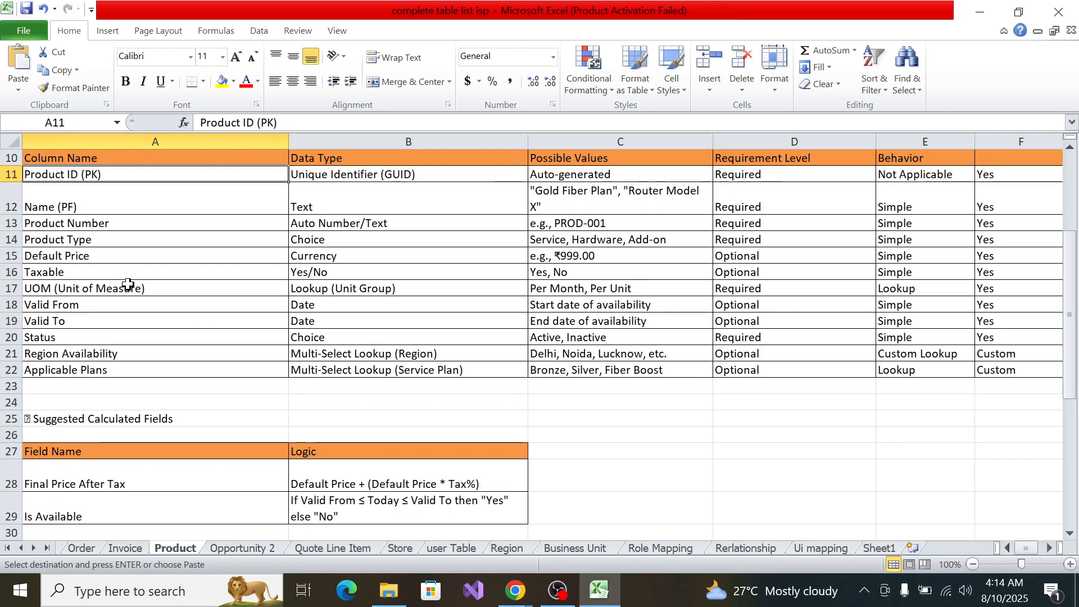
{"action": "key", "text": "alt+Tab"}
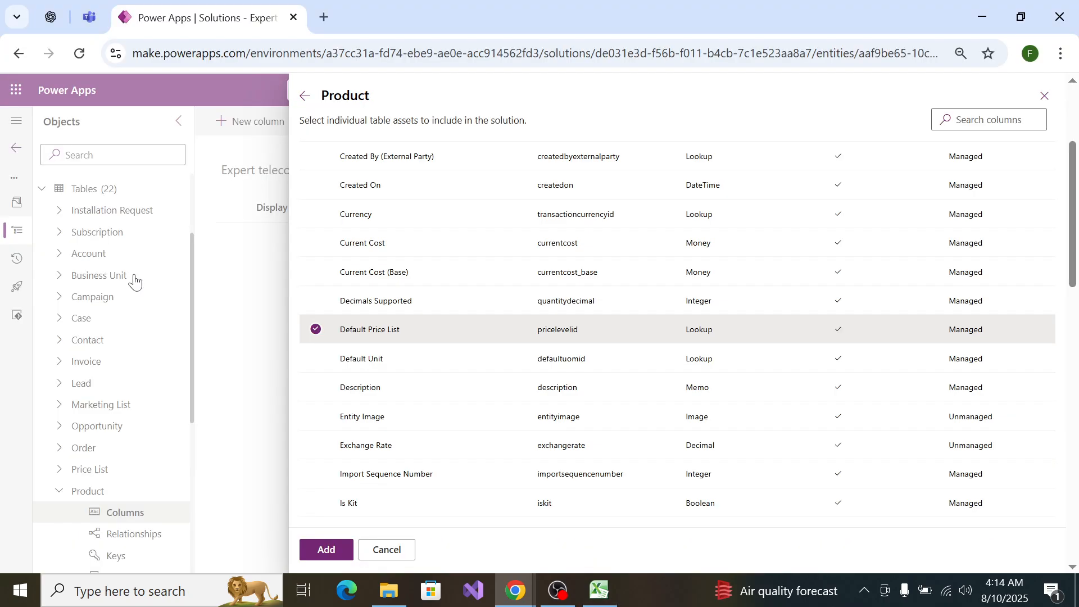
{"action": "scroll", "coordinate": [416, 337], "scroll_direction": "down", "scroll_amount": 15}
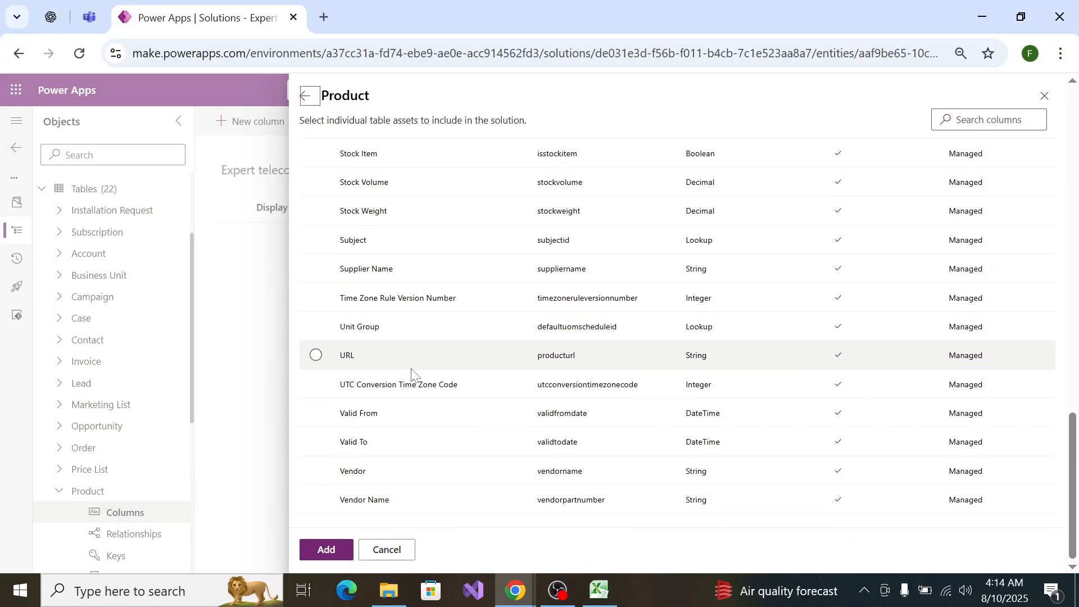
{"action": "scroll", "coordinate": [412, 372], "scroll_direction": "up", "scroll_amount": 12}
{"action": "scroll", "coordinate": [412, 372], "scroll_direction": "down", "scroll_amount": 7}
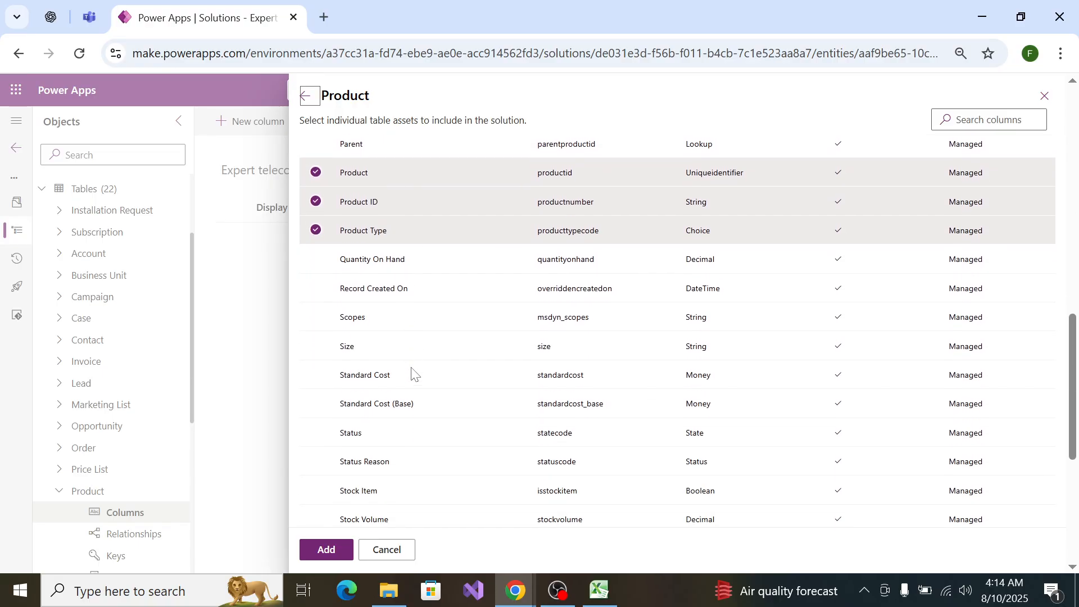
{"action": "scroll", "coordinate": [412, 372], "scroll_direction": "down", "scroll_amount": 3}
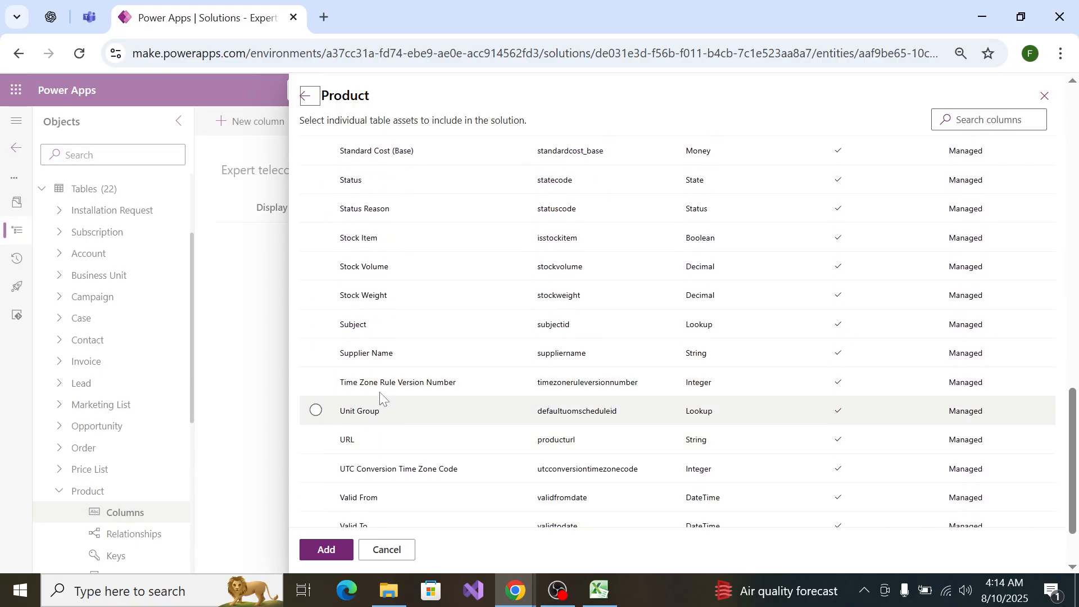
{"action": "key", "text": "alt+Tab"}
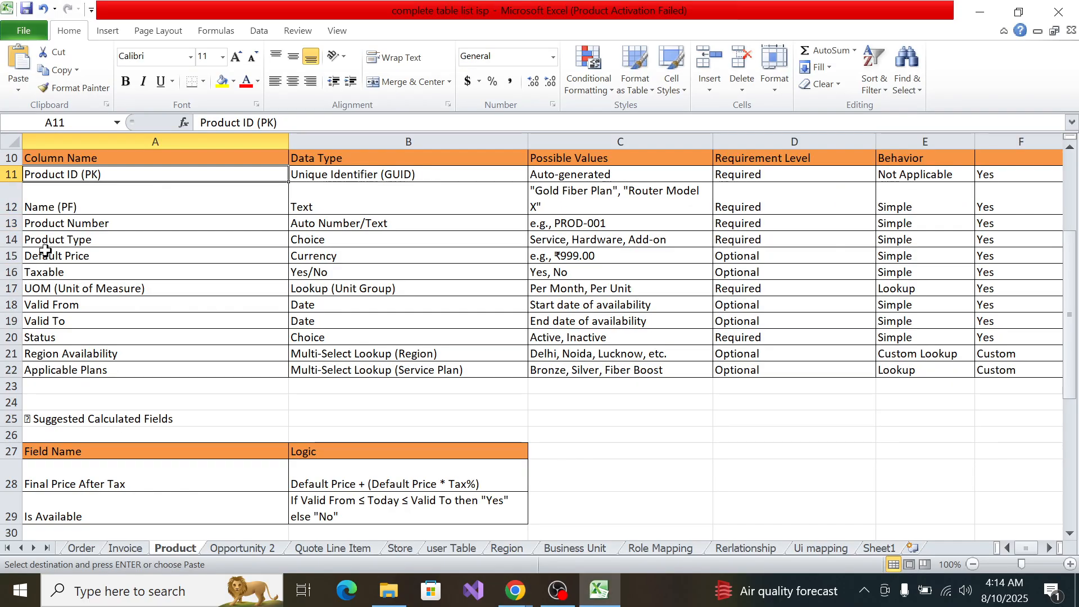
{"action": "key", "text": "alt+Tab"}
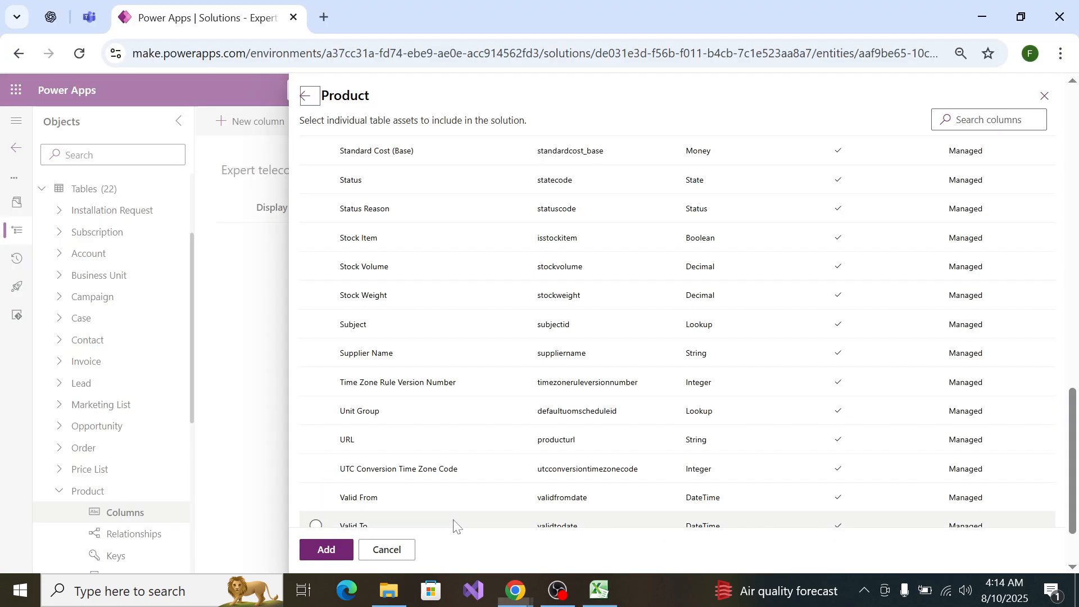
{"action": "left_click", "coordinate": [327, 549]}
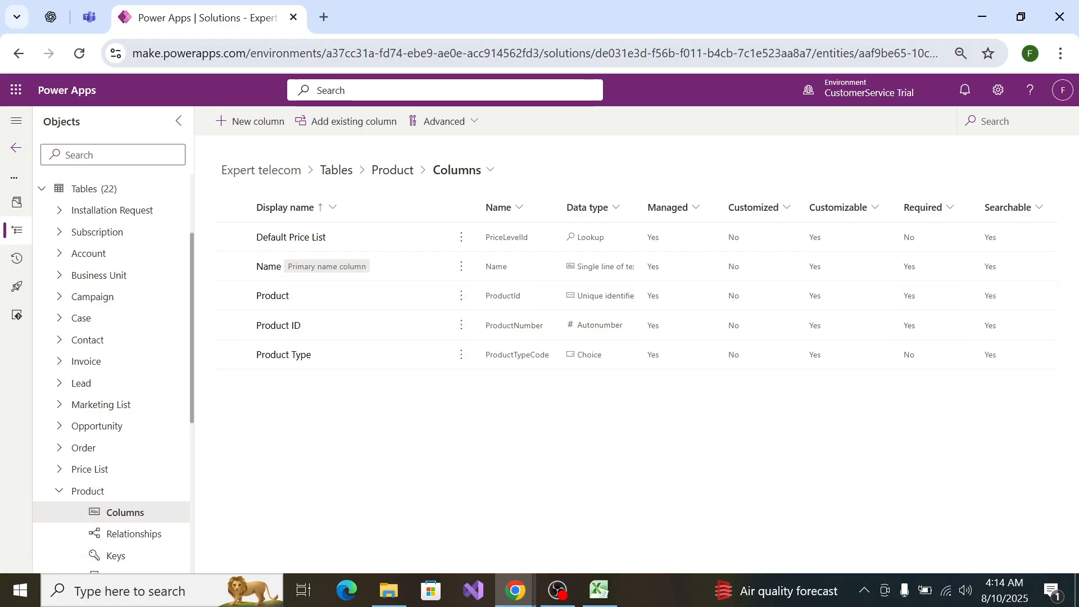
Step: Start a new column in the Product table and give it the display name Taxable, copied from the Excel Product sheet
{"action": "left_click", "coordinate": [262, 129]}
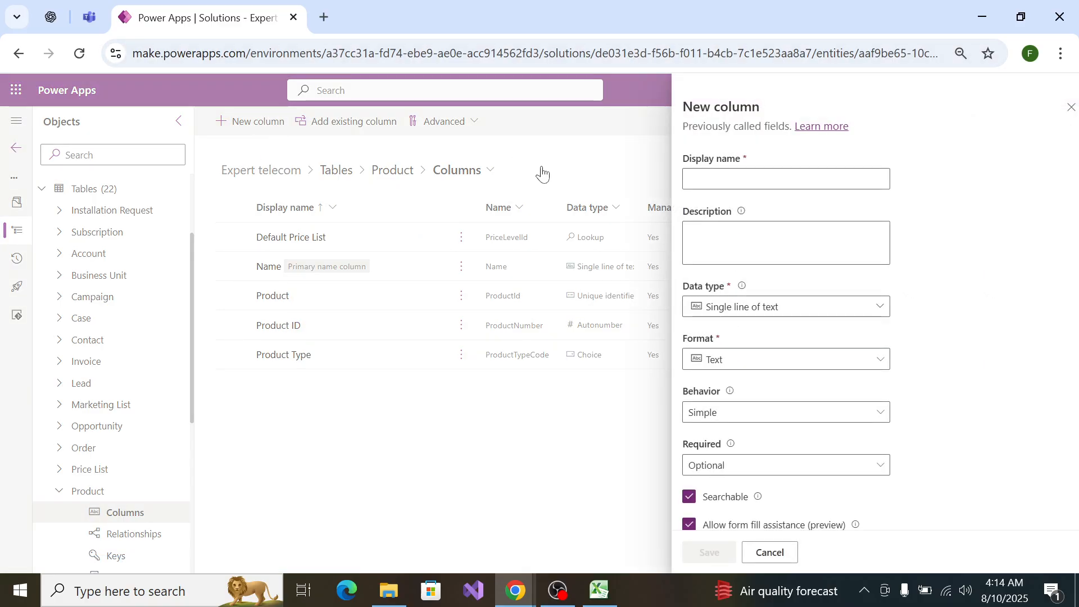
{"action": "left_click", "coordinate": [709, 181]}
{"action": "key", "text": "alt+Tab"}
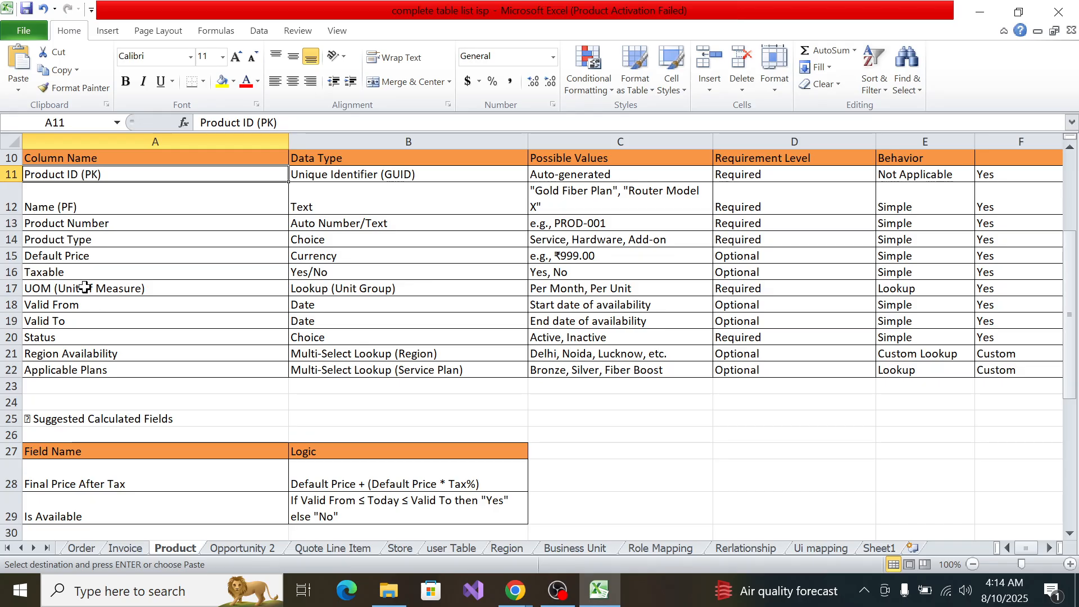
{"action": "scroll", "coordinate": [84, 212], "scroll_direction": "down", "scroll_amount": 1}
{"action": "scroll", "coordinate": [79, 238], "scroll_direction": "up", "scroll_amount": 2}
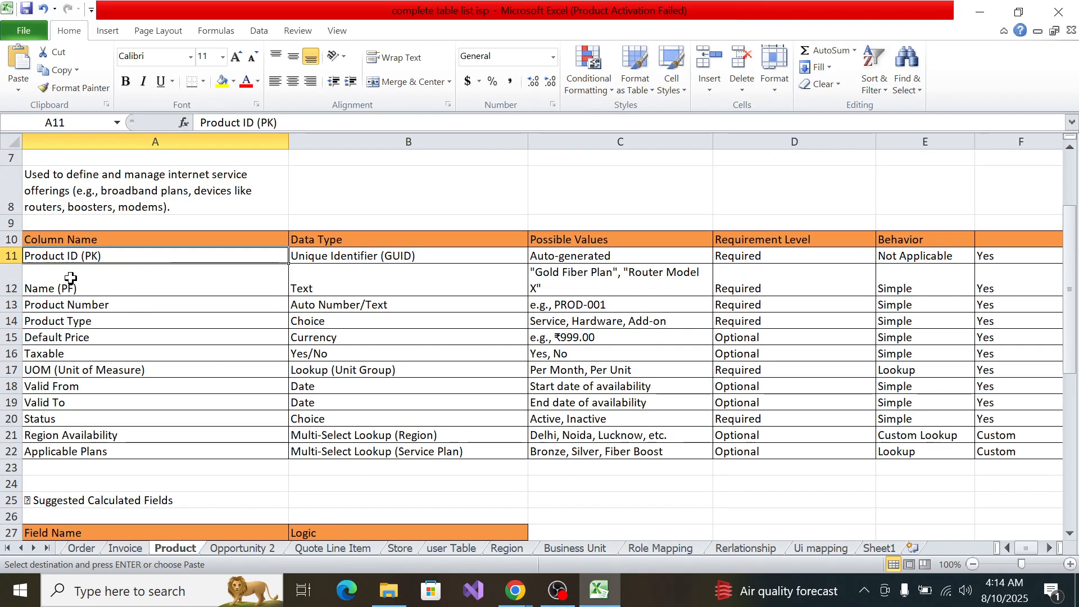
{"action": "left_click", "coordinate": [73, 357]}
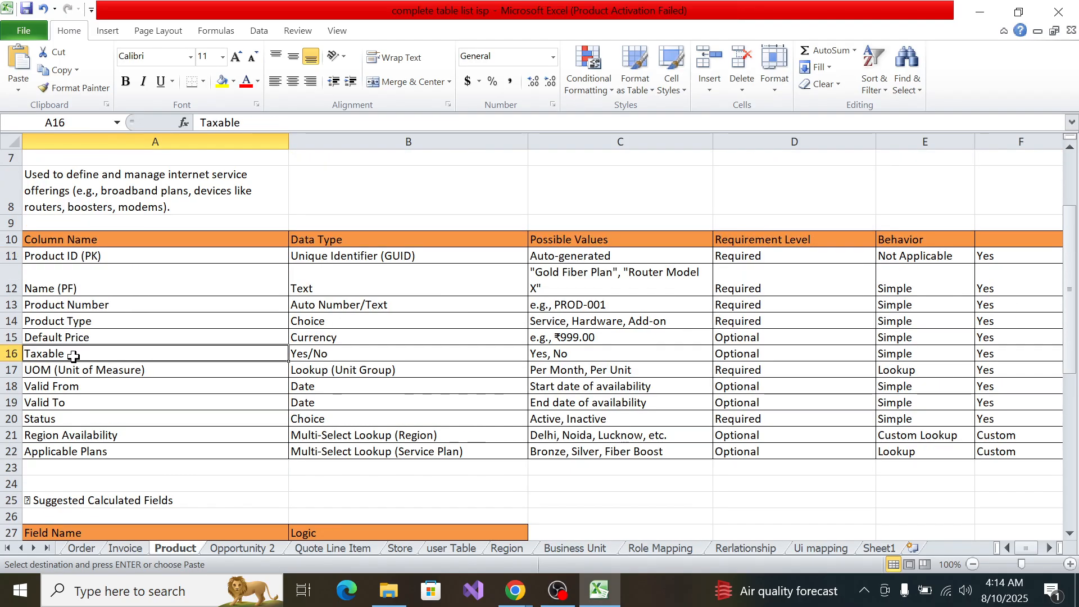
{"action": "key", "text": "ctrl+c"}
{"action": "key", "text": "alt+Tab"}
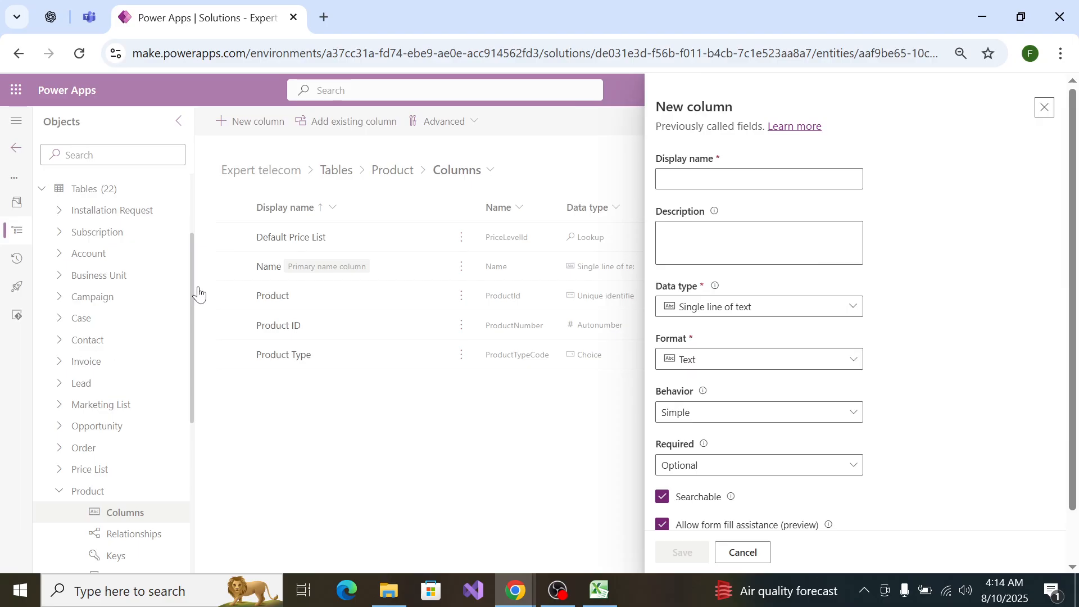
{"action": "left_click", "coordinate": [742, 179]}
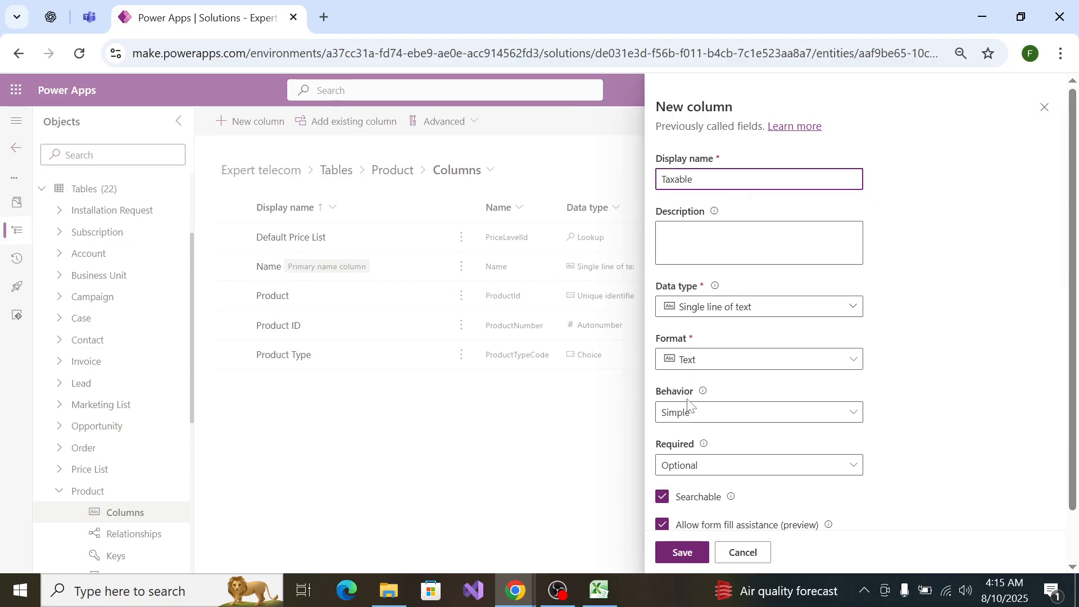
Step: Set the Taxable column's data type to Yes/no, save it, and switch back to the Excel Product sheet
{"action": "left_click", "coordinate": [741, 307]}
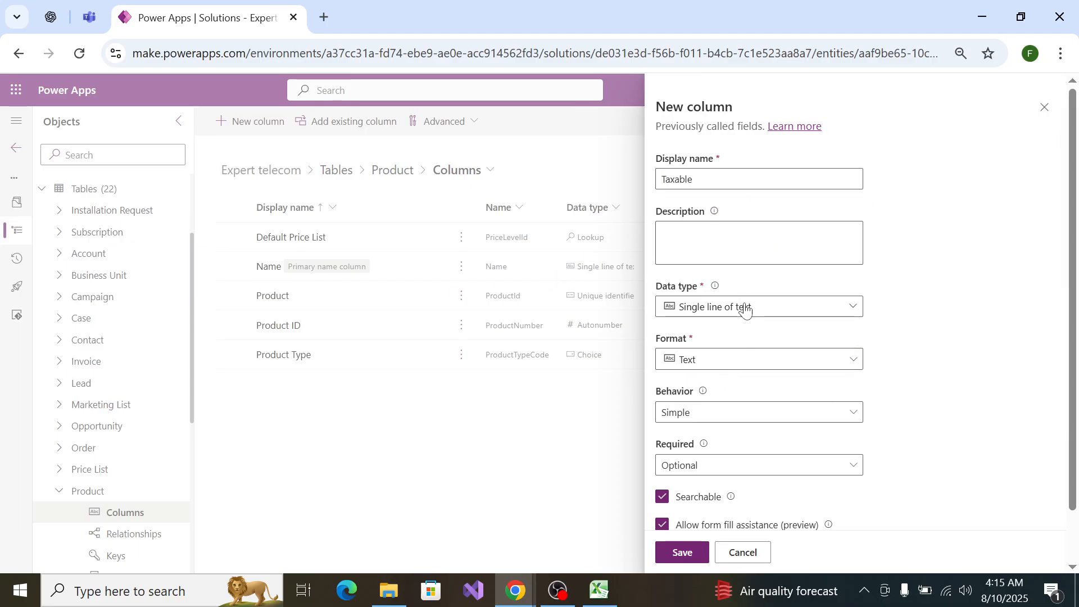
{"action": "mouse_move", "coordinate": [783, 523]}
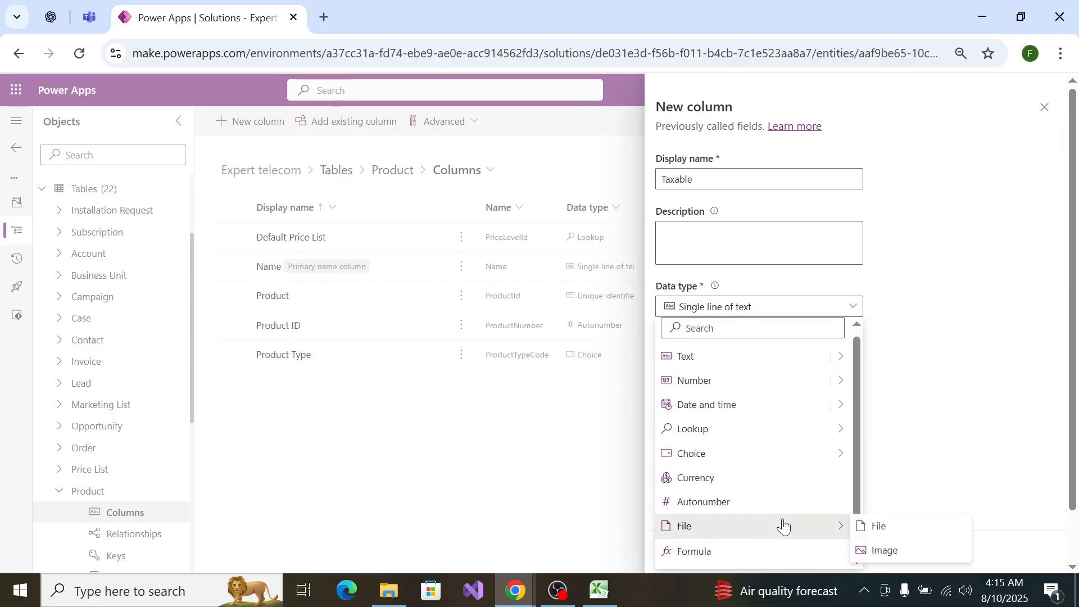
{"action": "mouse_move", "coordinate": [782, 450]}
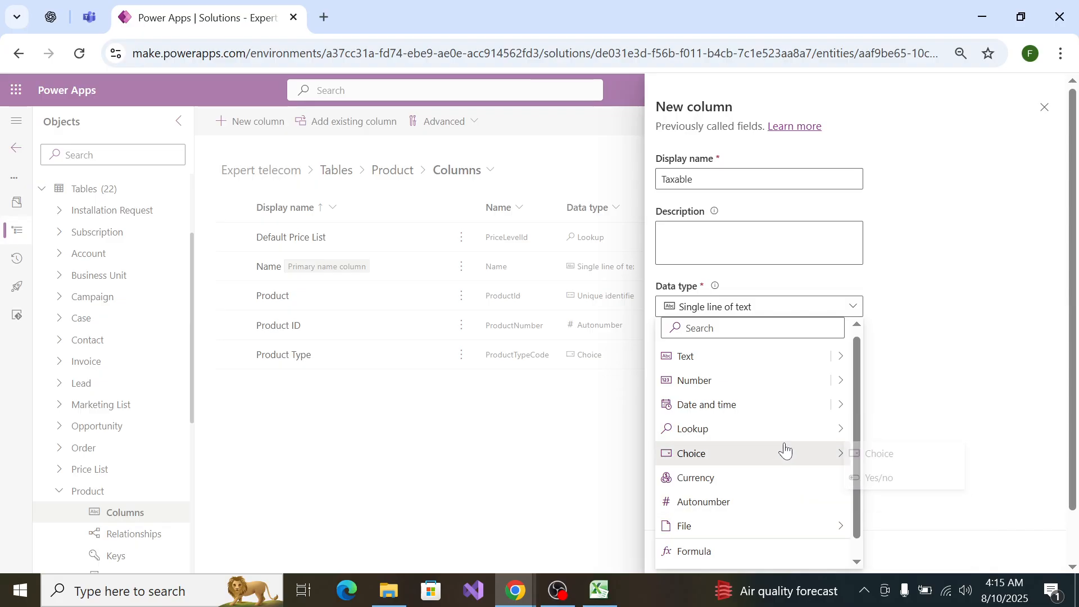
{"action": "left_click", "coordinate": [884, 477]}
{"action": "scroll", "coordinate": [695, 543], "scroll_direction": "down", "scroll_amount": 3}
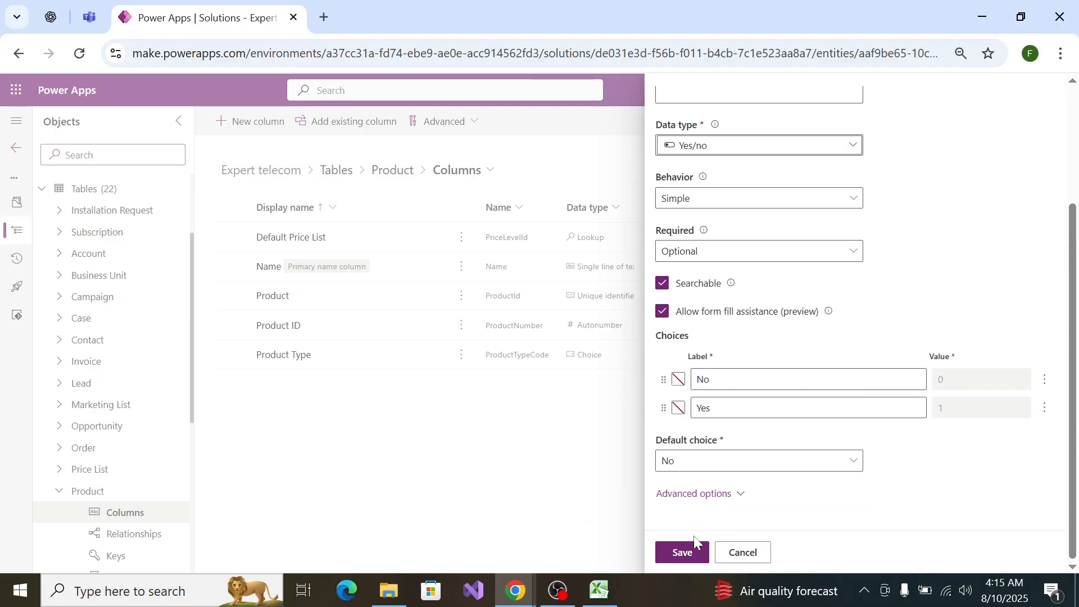
{"action": "left_click", "coordinate": [681, 552]}
{"action": "key", "text": "alt+Tab"}
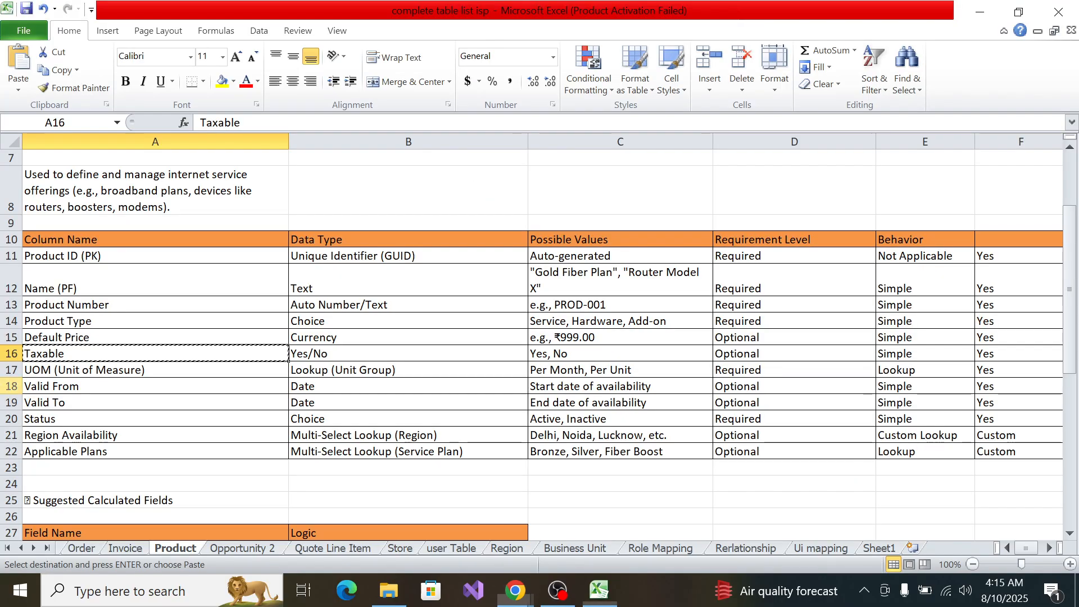
Step: Copy the UOM (Unit of Measure) column name from the Excel Product sheet and switch back to Power Apps
{"action": "left_click", "coordinate": [67, 370]}
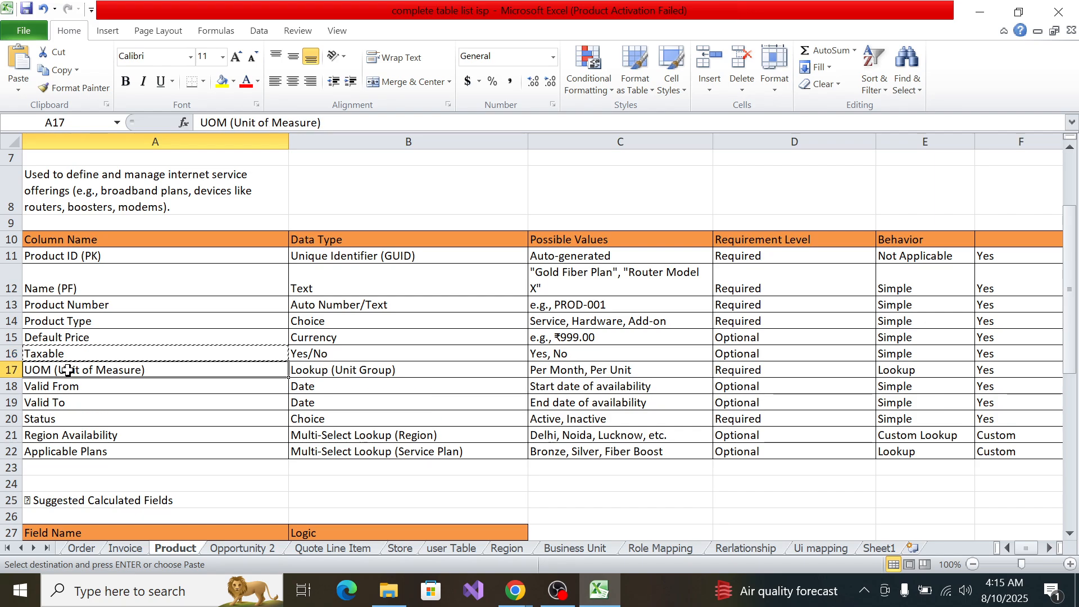
{"action": "key", "text": "ctrl+c"}
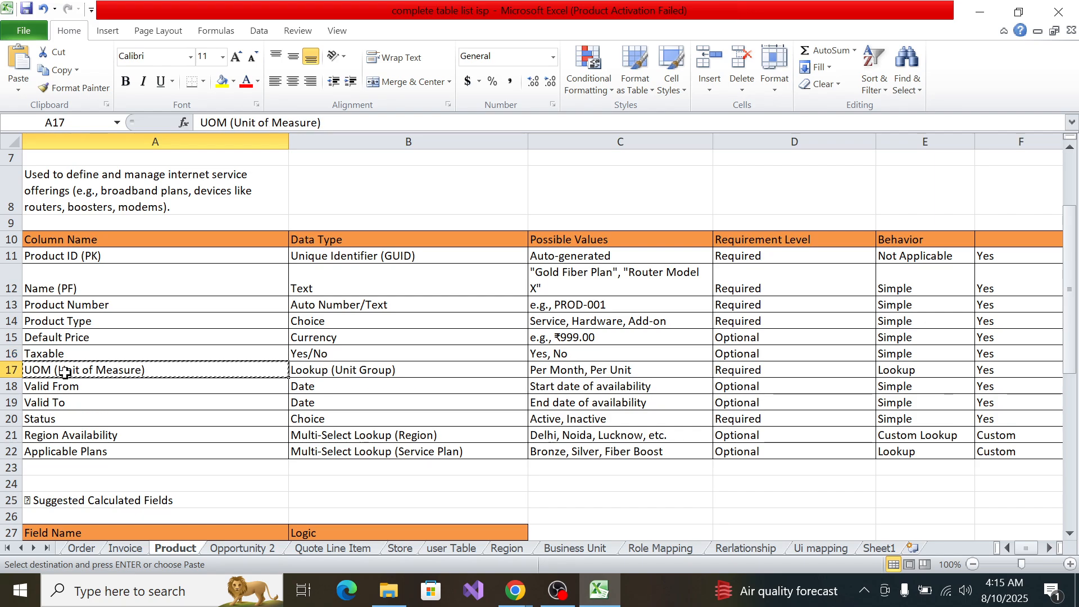
{"action": "key", "text": "alt+Tab"}
{"action": "key", "text": "alt+Tab"}
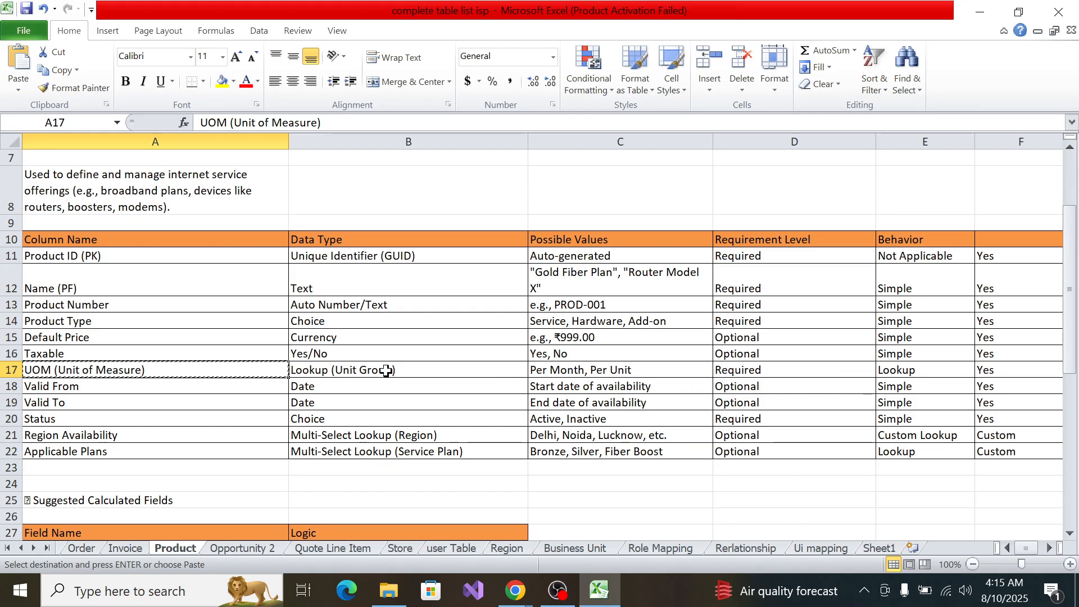
{"action": "key", "text": "alt+Tab"}
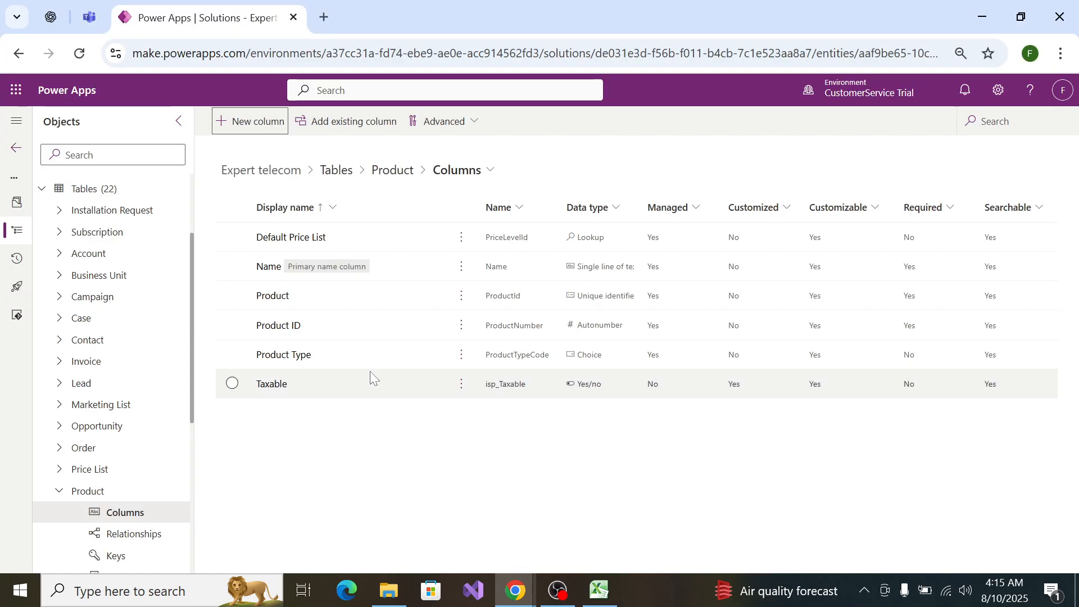
Step: Search the existing Product columns for "uo" and add the Default Unit column to the solution's Product table
{"action": "left_click", "coordinate": [335, 124]}
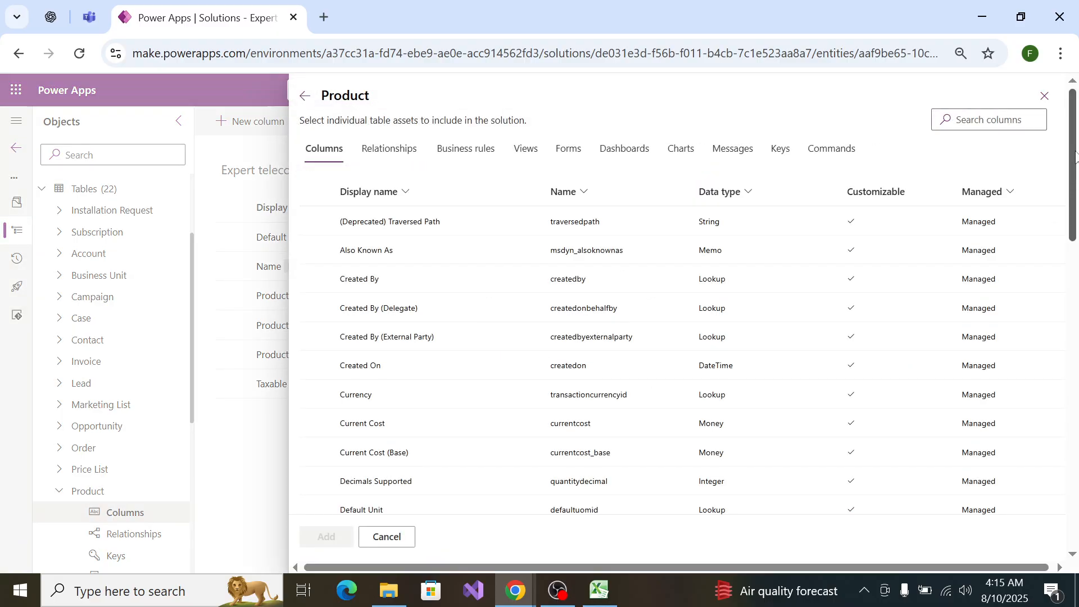
{"action": "left_click", "coordinate": [941, 119]}
{"action": "type", "text": "uo"}
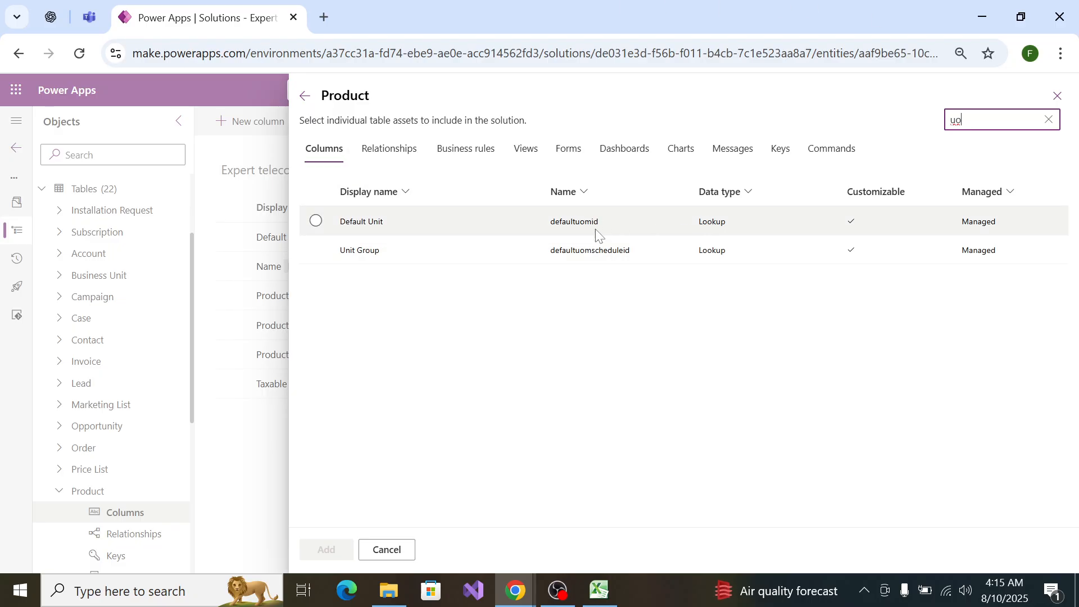
{"action": "left_click", "coordinate": [315, 221]}
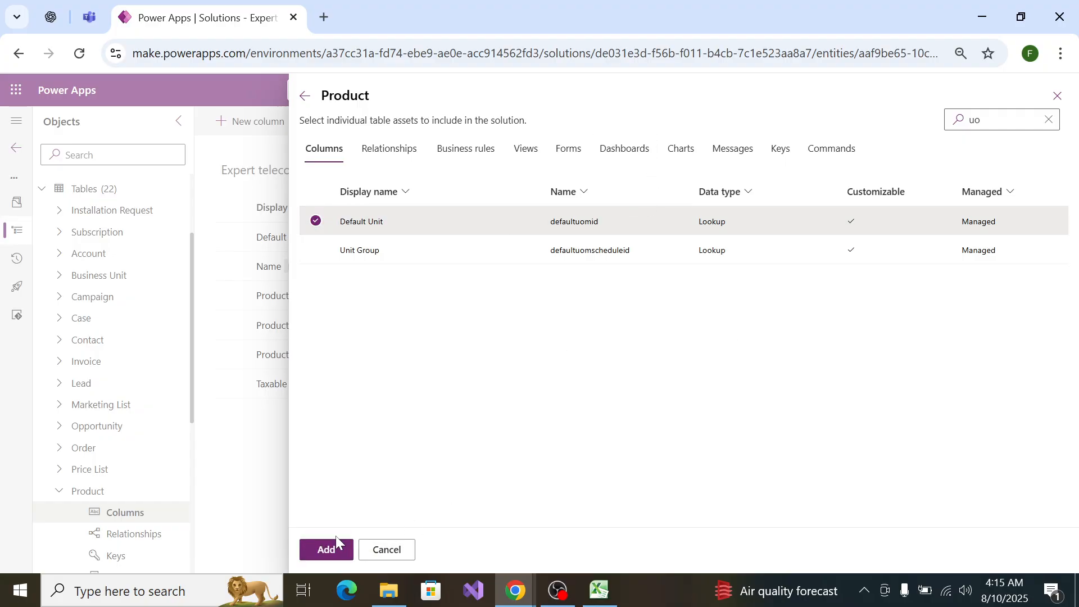
Step: Check the Valid From entry in Excel, and add the existing Valid From and Valid To columns to the Product table in Power Apps
{"action": "key", "text": "alt+Tab"}
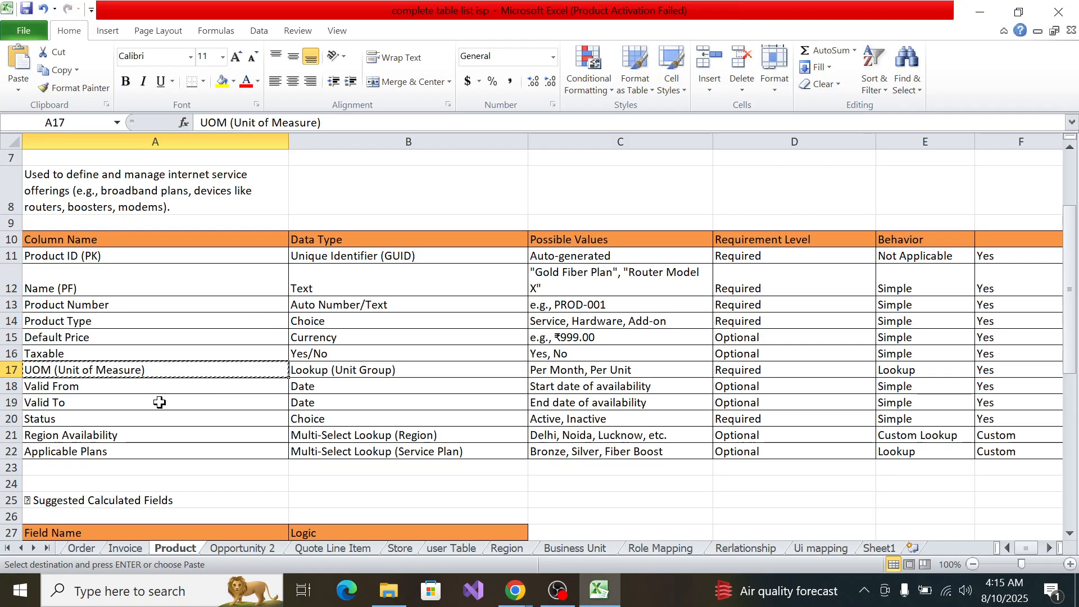
{"action": "left_click", "coordinate": [112, 398]}
{"action": "left_click", "coordinate": [111, 389]}
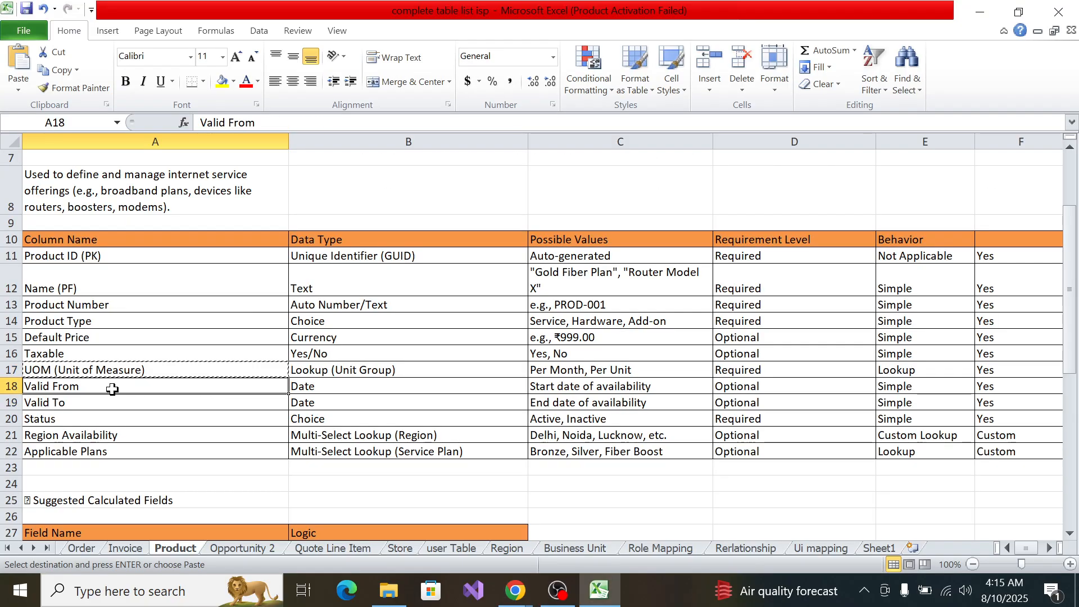
{"action": "key", "text": "alt+Tab"}
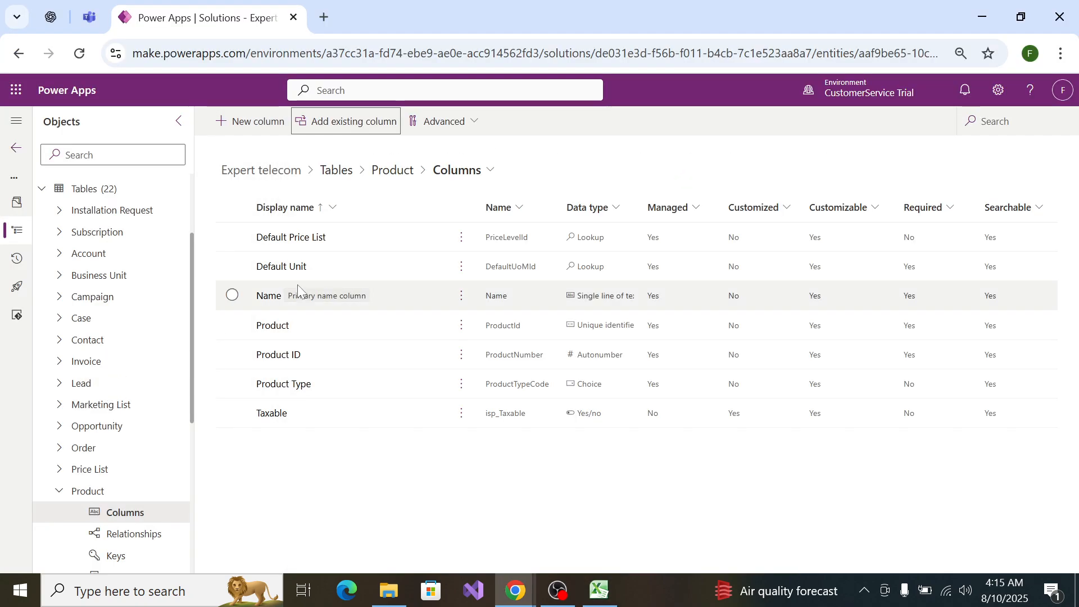
{"action": "left_click", "coordinate": [331, 122]}
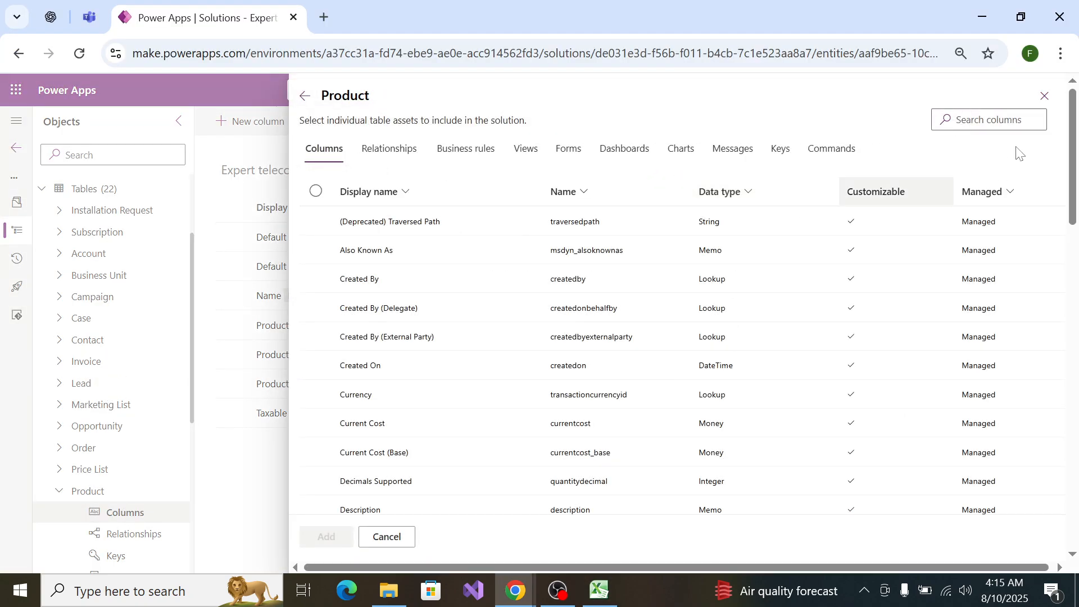
{"action": "type", "text": "Vali"}
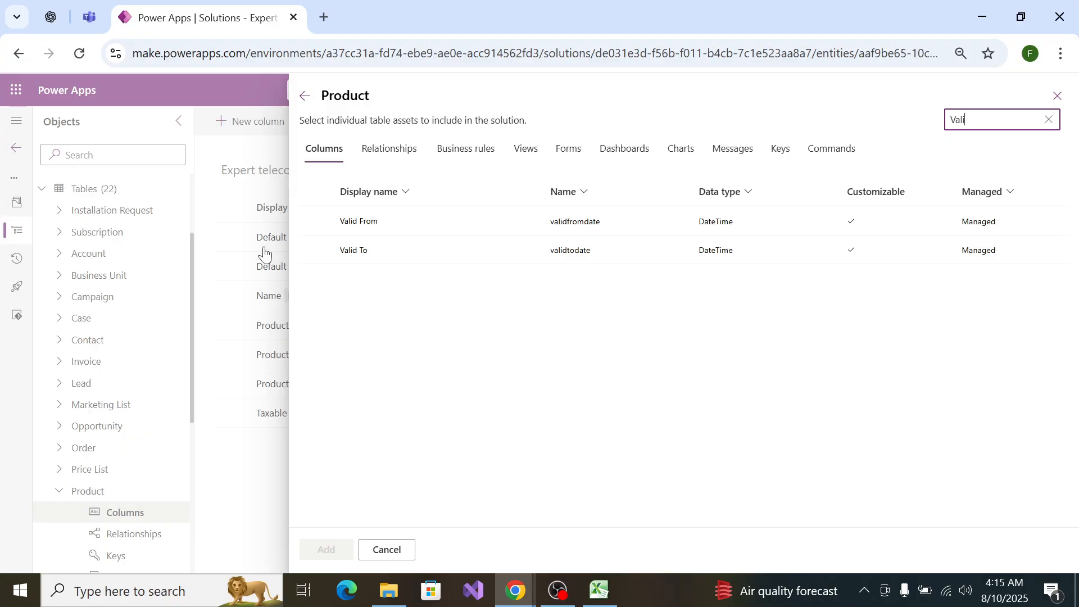
{"action": "left_click", "coordinate": [315, 221]}
{"action": "left_click", "coordinate": [315, 250]}
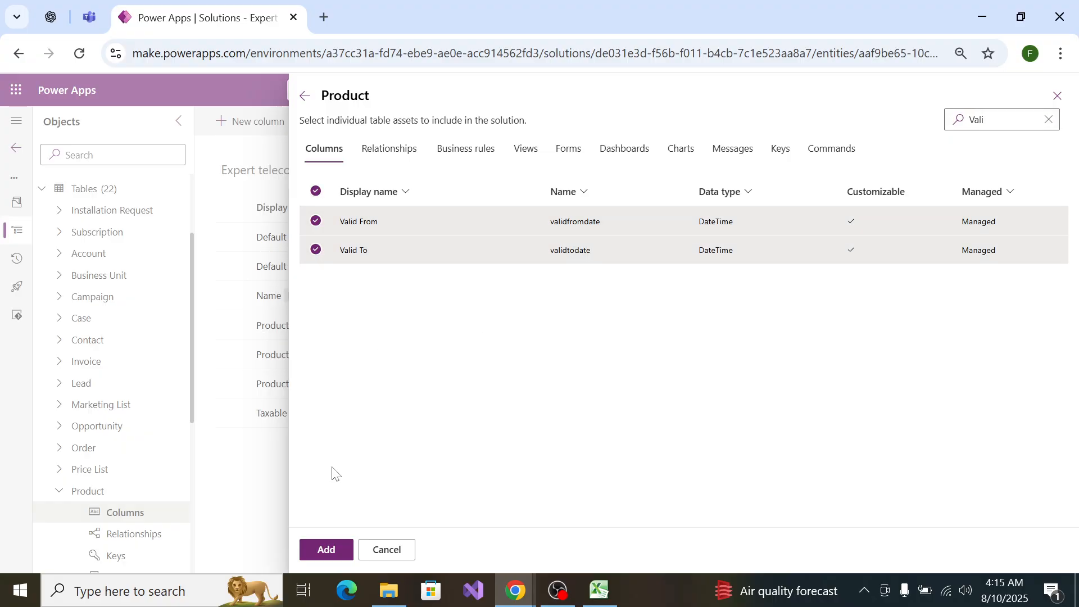
{"action": "left_click", "coordinate": [328, 551]}
Step: Check the next Excel entry and add the existing Status and Status Reason columns to the Product table in Power Apps
{"action": "key", "text": "alt+Tab"}
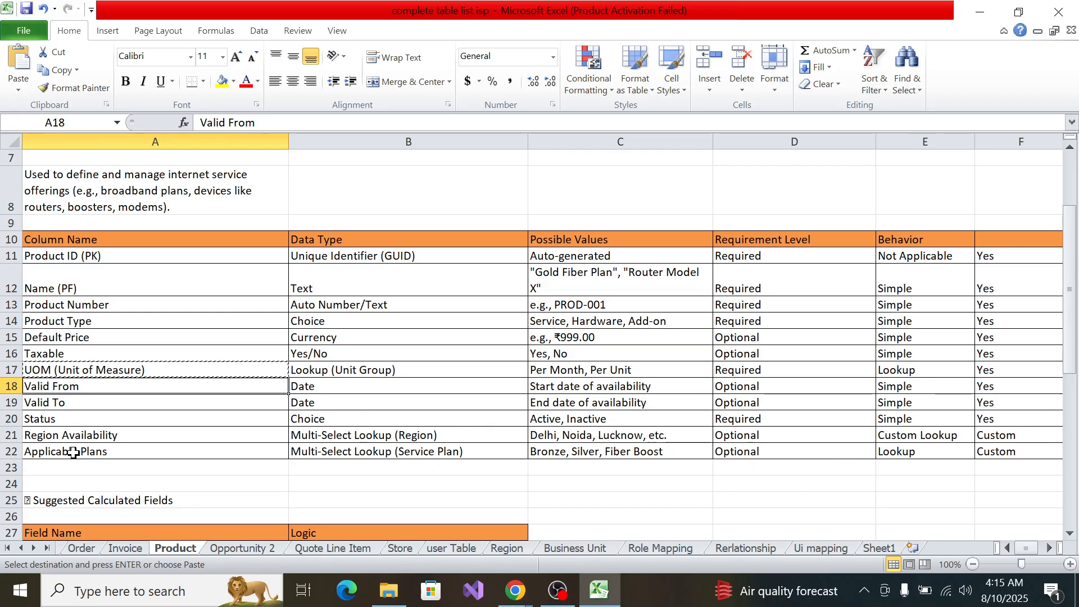
{"action": "key", "text": "alt+Tab"}
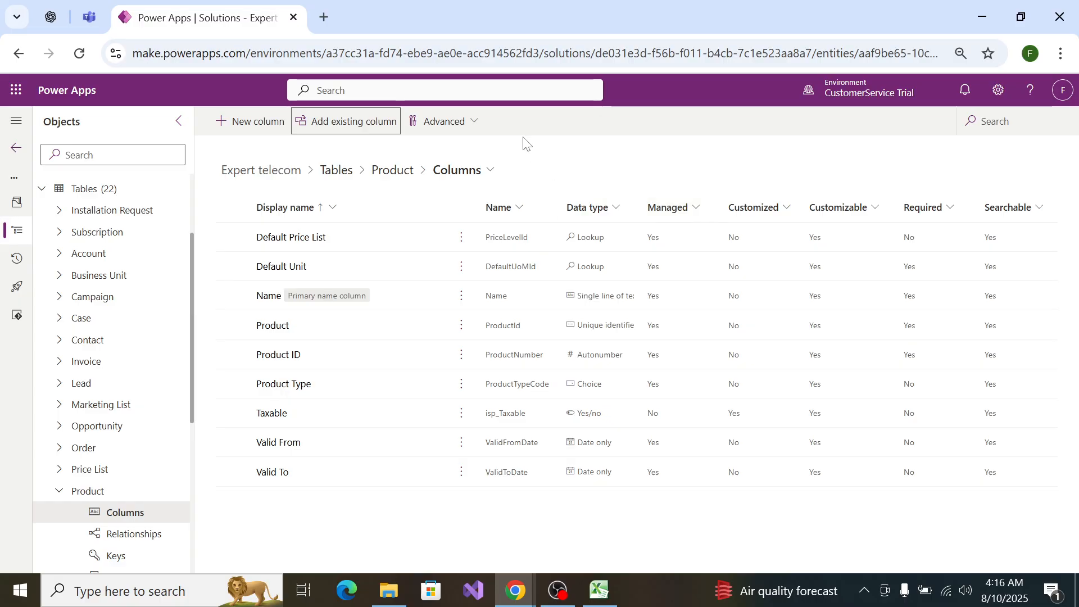
{"action": "left_click", "coordinate": [354, 121]}
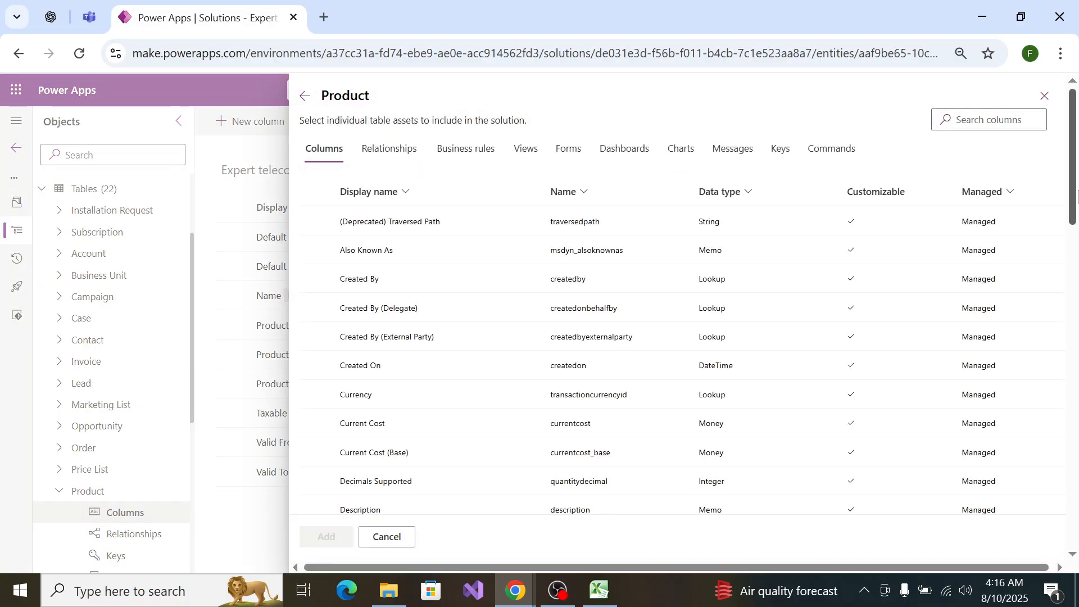
{"action": "type", "text": "statyu"}
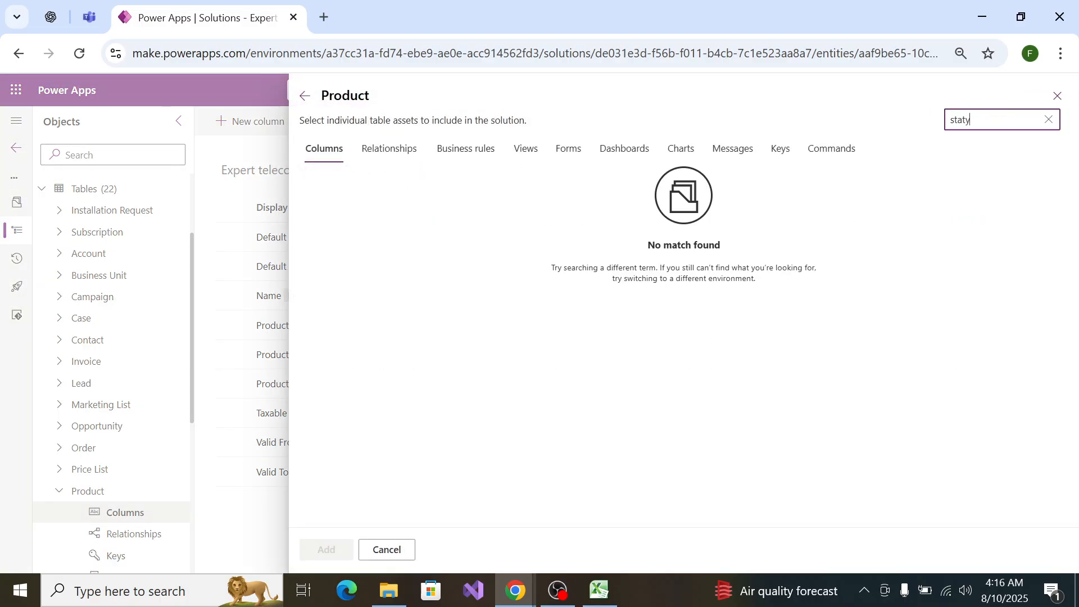
{"action": "key", "text": "BackSpace"}
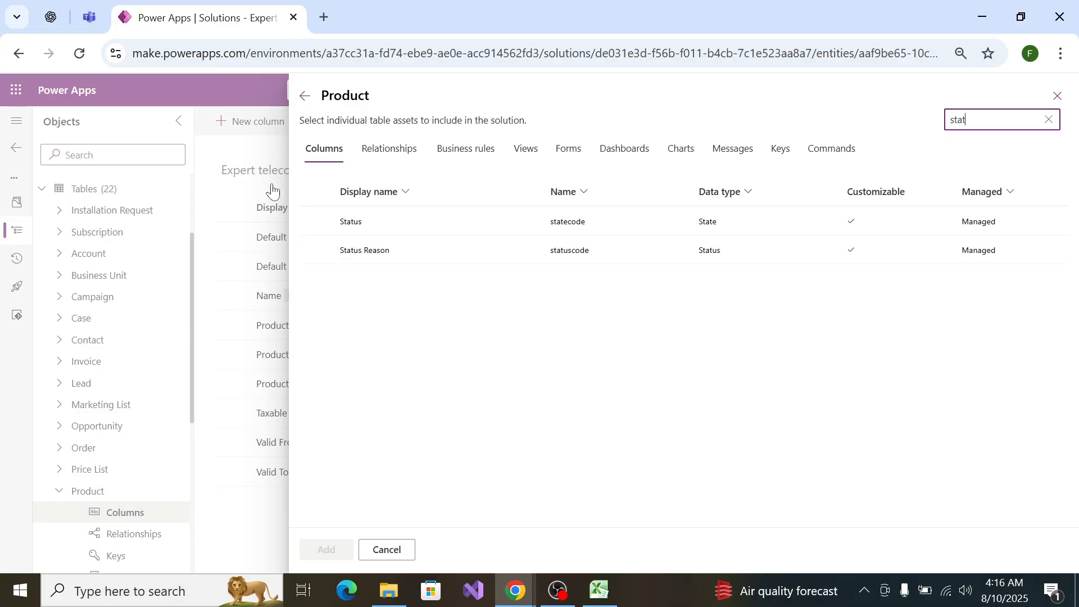
{"action": "left_click", "coordinate": [316, 220]}
{"action": "left_click", "coordinate": [315, 249]}
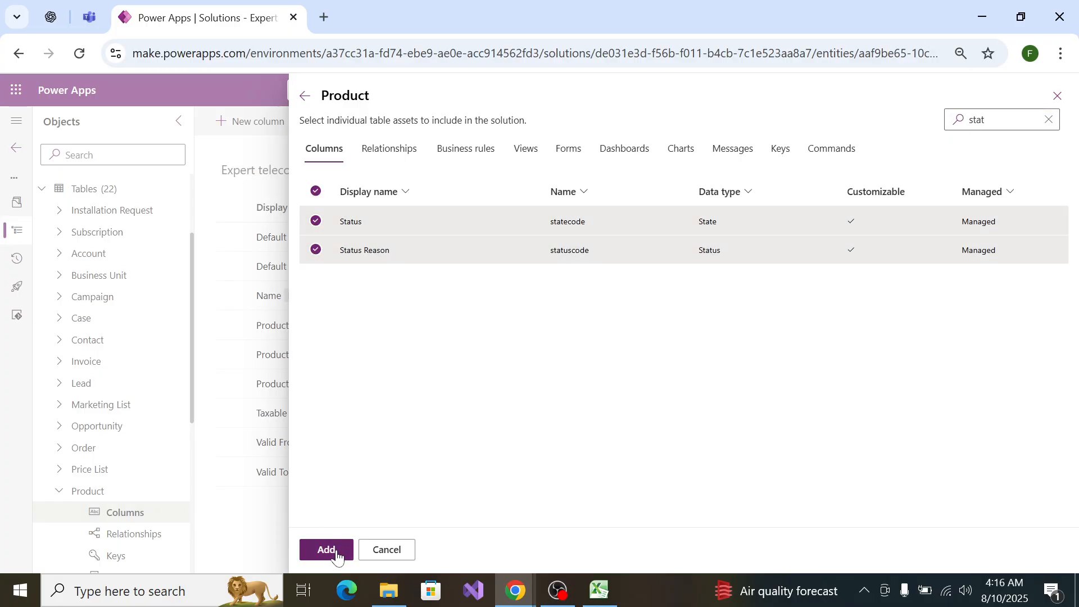
Step: Switch to the Excel Product sheet, review its last entries and copy the text Region Availability from cell A21
{"action": "key", "text": "alt+Tab"}
{"action": "left_click", "coordinate": [74, 403]}
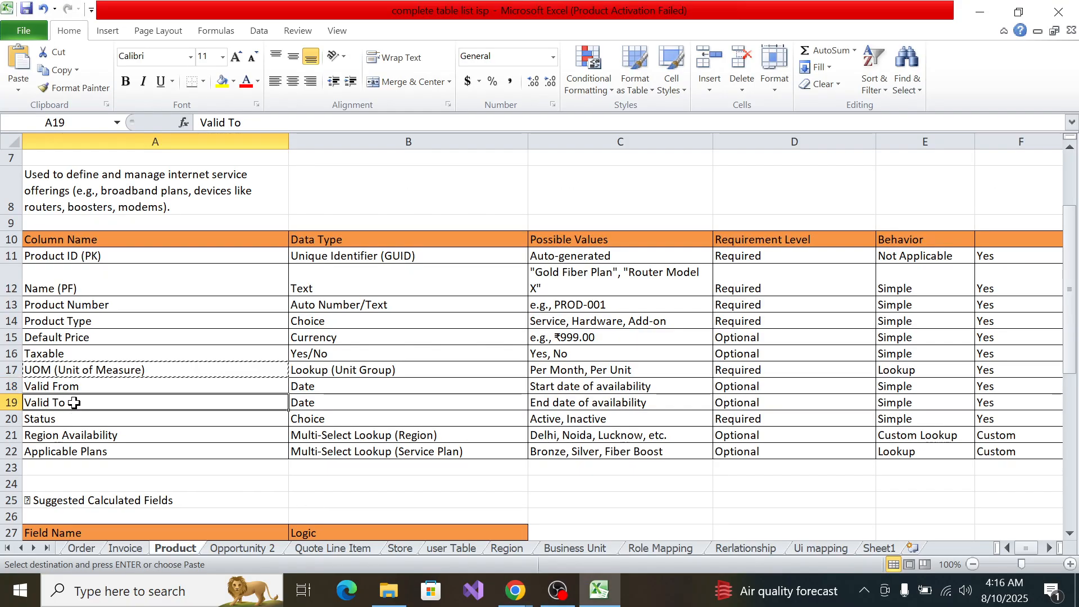
{"action": "left_click", "coordinate": [100, 434]}
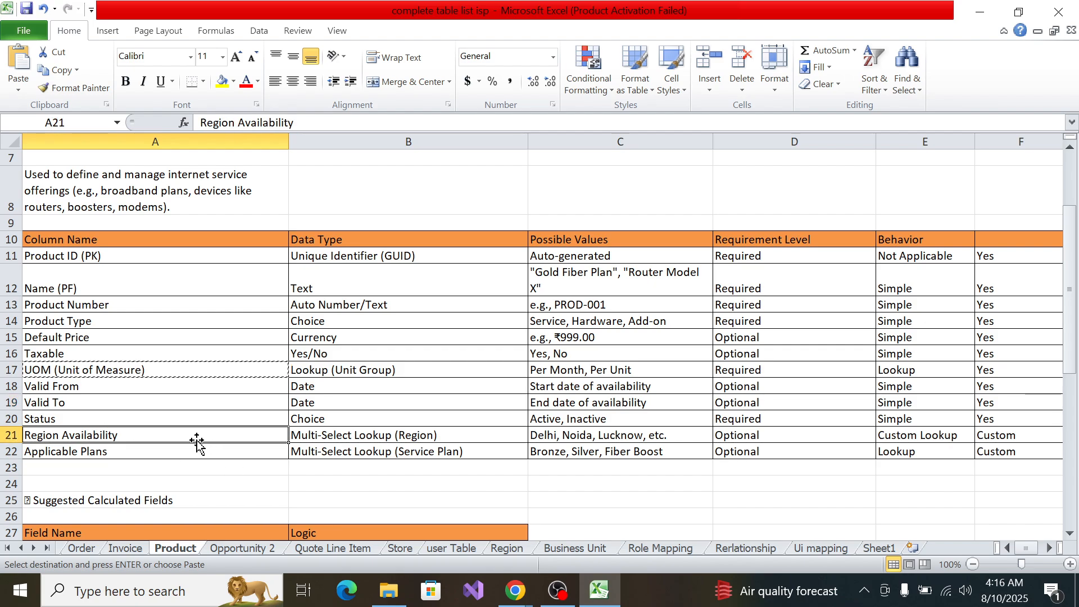
{"action": "key", "text": "Down"}
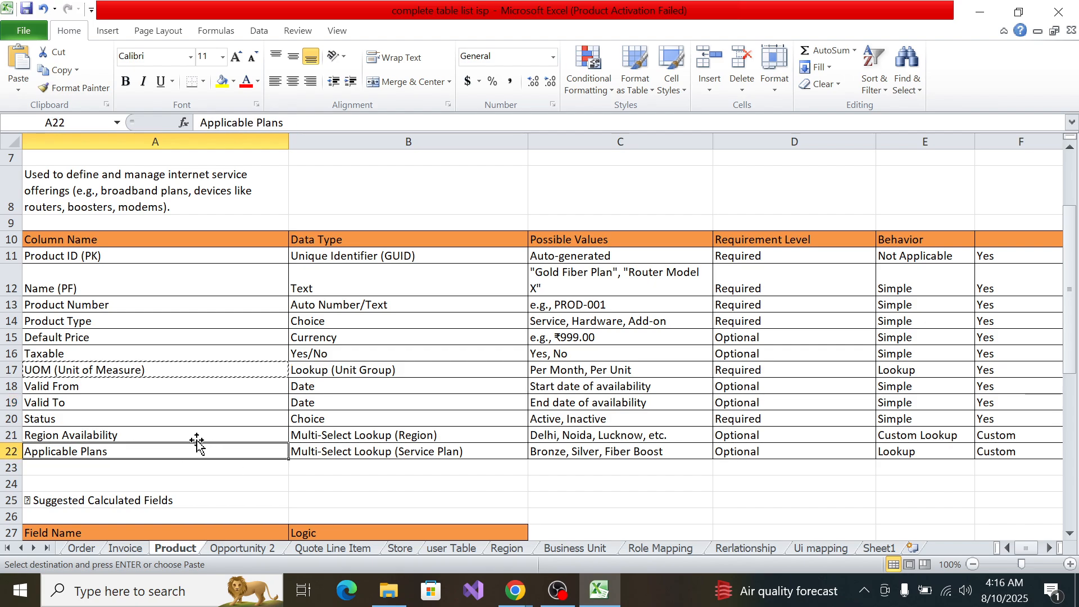
{"action": "left_click", "coordinate": [197, 438]}
{"action": "double_click", "coordinate": [197, 438]}
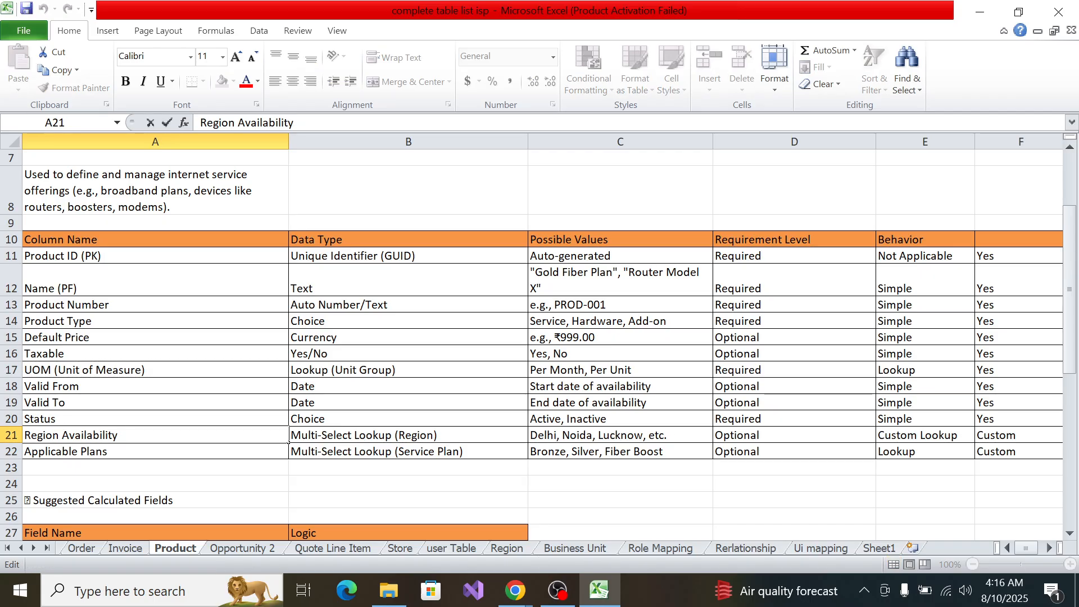
{"action": "key", "text": "shift+Home"}
{"action": "key", "text": "ctrl+c"}
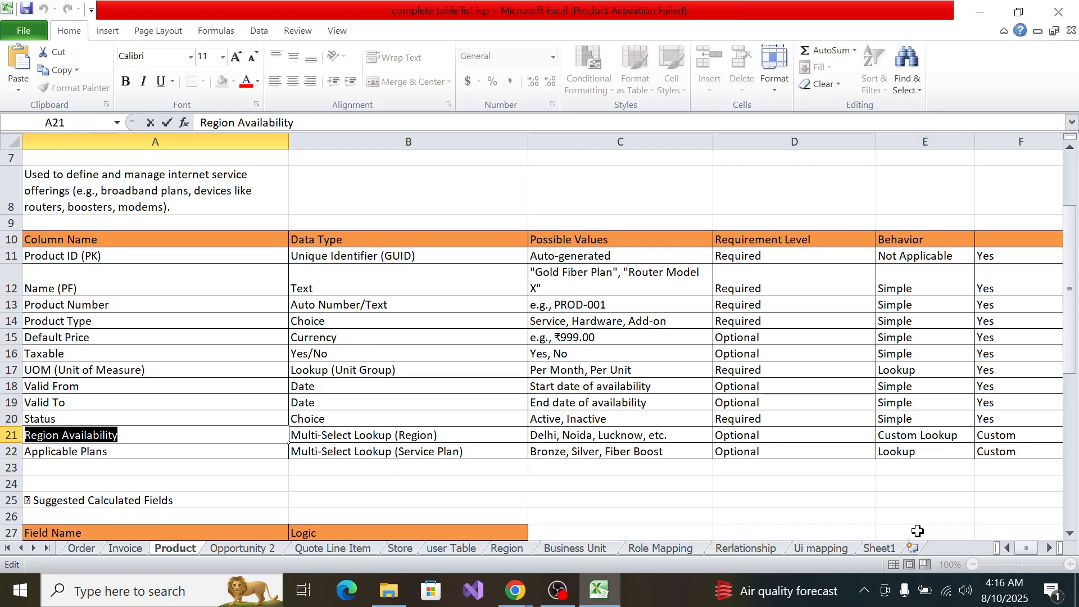
Step: Highlight the Region Availability cell A21 with a yellow fill in the Excel Product sheet
{"action": "left_click_drag", "start_coordinate": [1030, 547], "coordinate": [970, 540]}
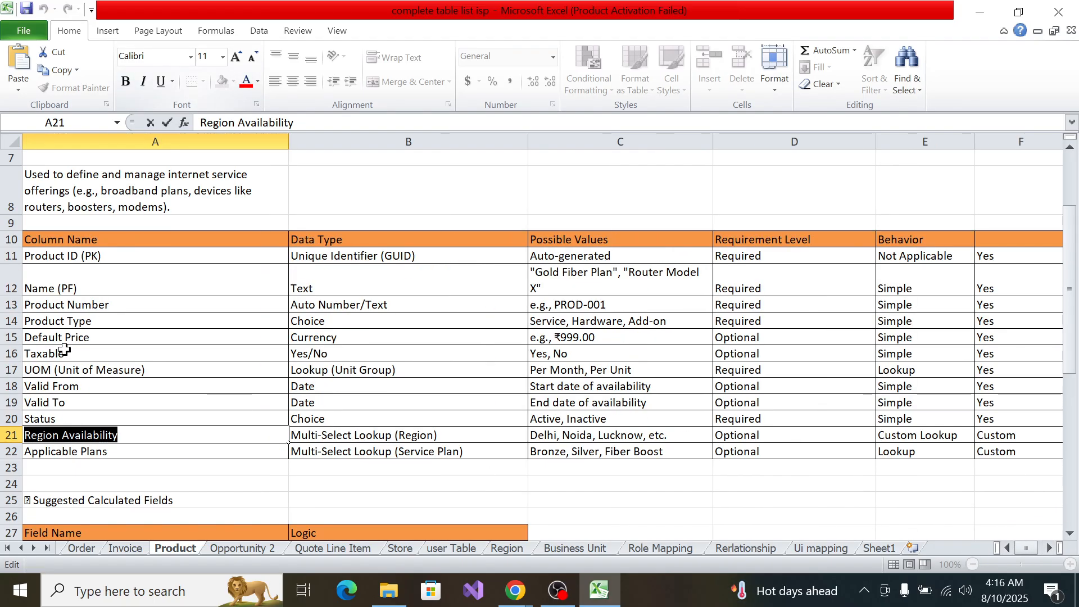
{"action": "left_click", "coordinate": [164, 445]}
{"action": "left_click", "coordinate": [166, 422]}
{"action": "left_click", "coordinate": [162, 436]}
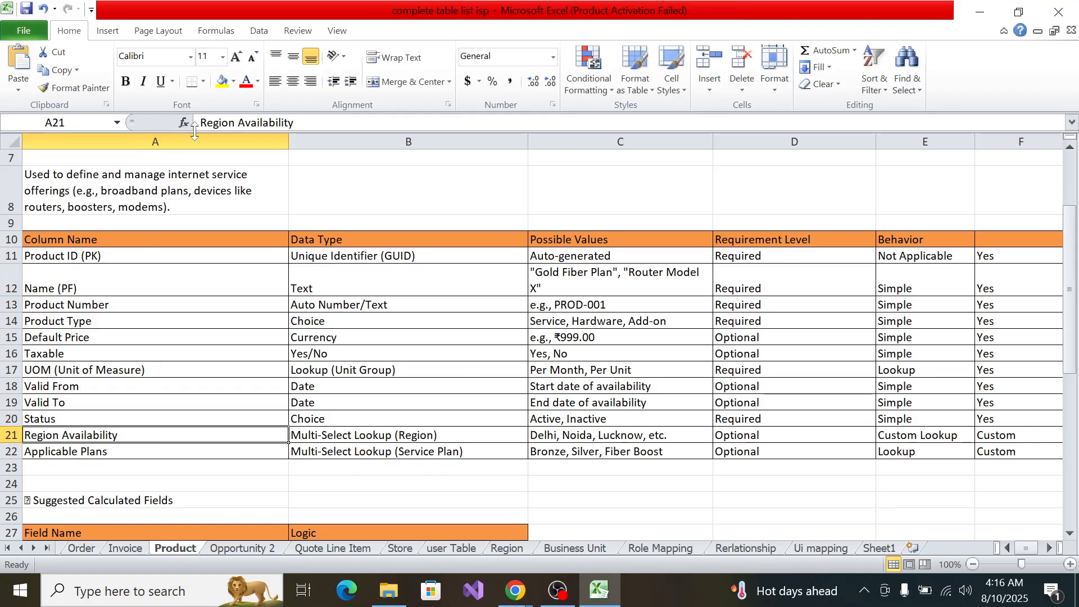
{"action": "left_click", "coordinate": [222, 87]}
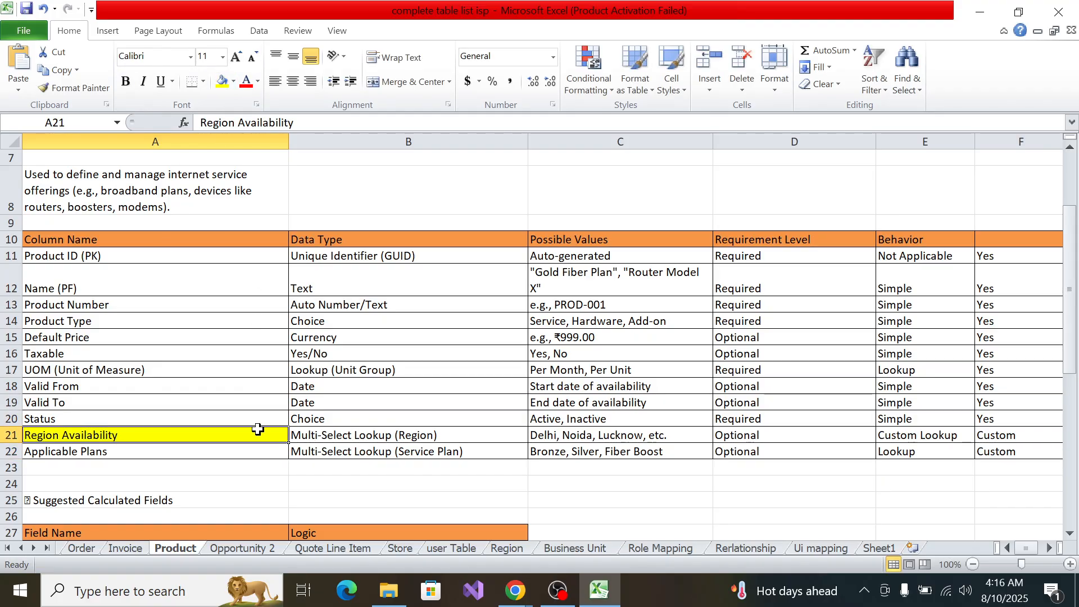
Step: Switch to Power Apps and start a new Product column with the display name Region Availability
{"action": "left_click", "coordinate": [253, 452]}
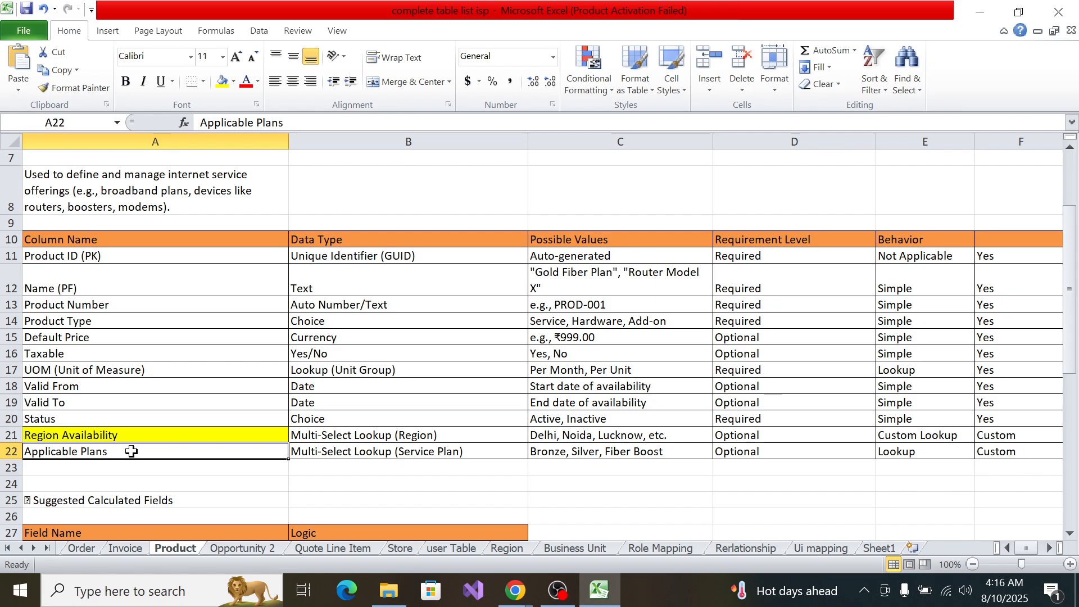
{"action": "key", "text": "alt+Tab"}
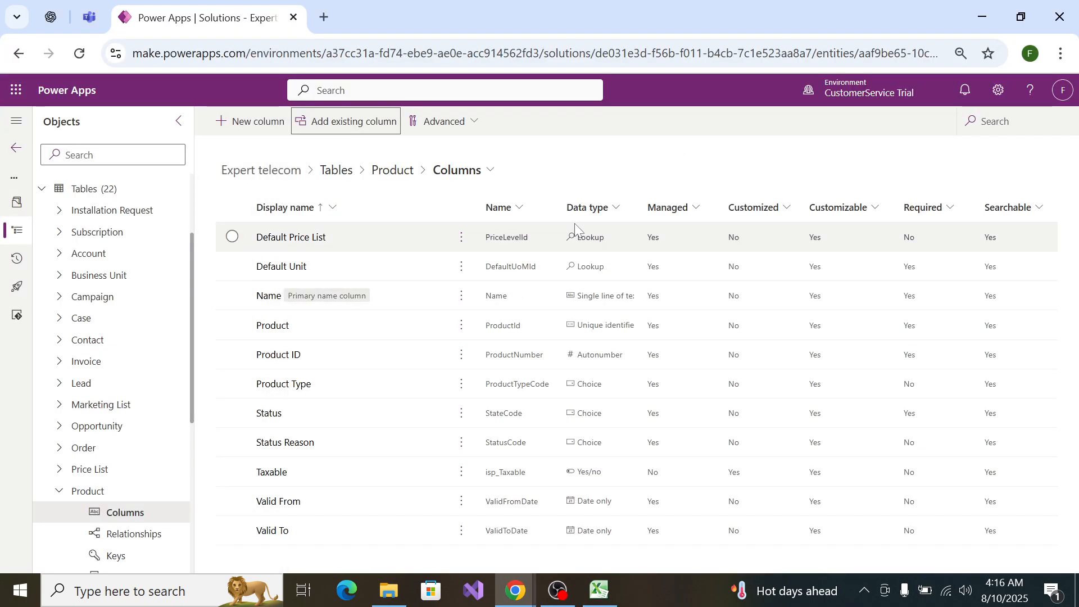
{"action": "left_click", "coordinate": [262, 130]}
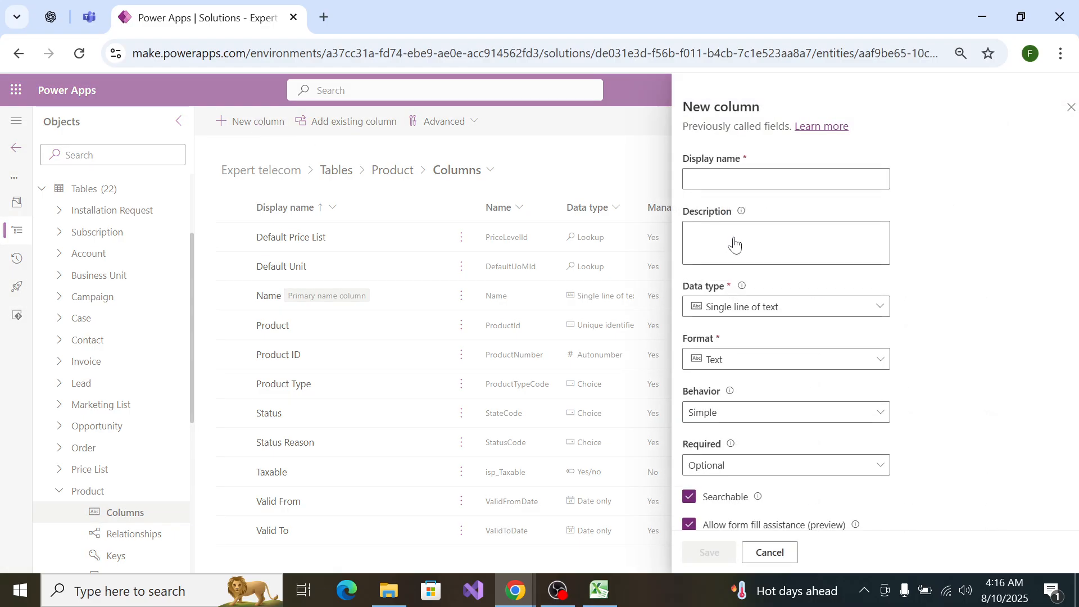
{"action": "left_click", "coordinate": [717, 177]}
{"action": "type", "text": "Region Availability"}
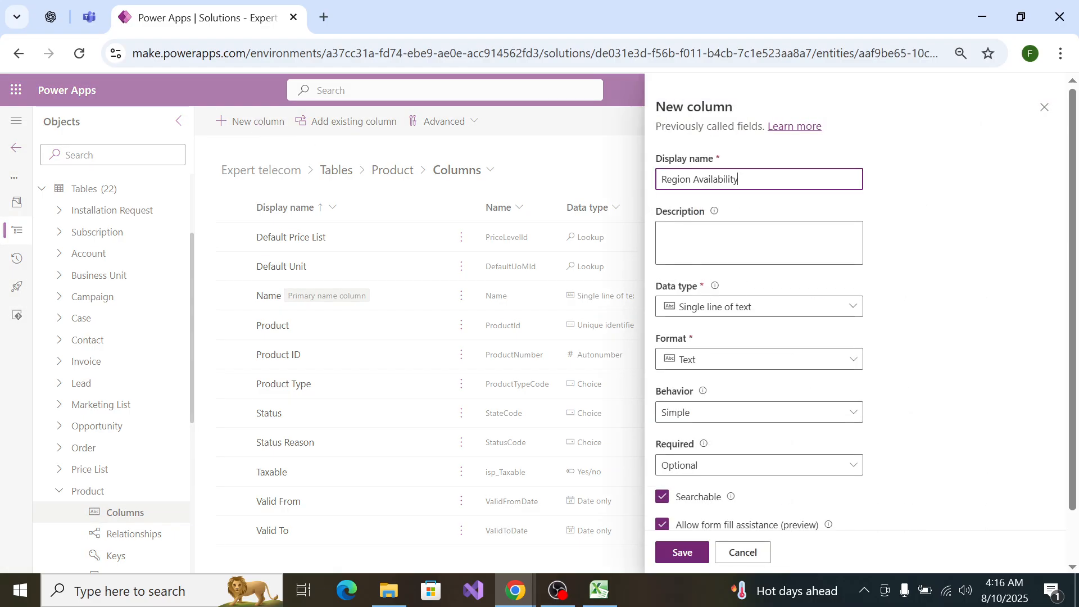
Step: Set the Region Availability column's data type to Lookup and its related table to Region
{"action": "left_click", "coordinate": [751, 308]}
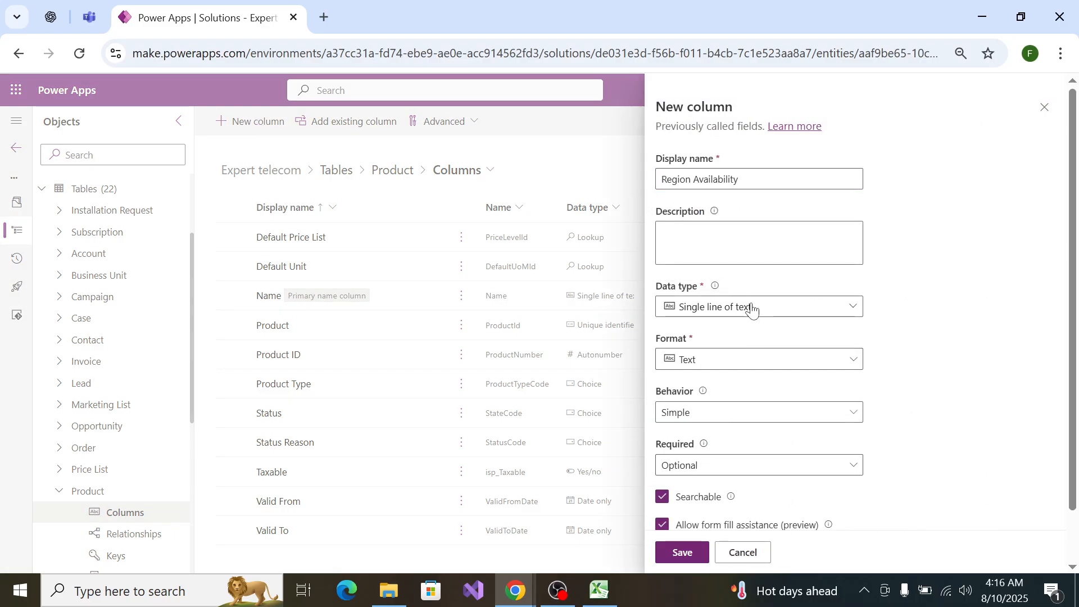
{"action": "mouse_move", "coordinate": [828, 439]}
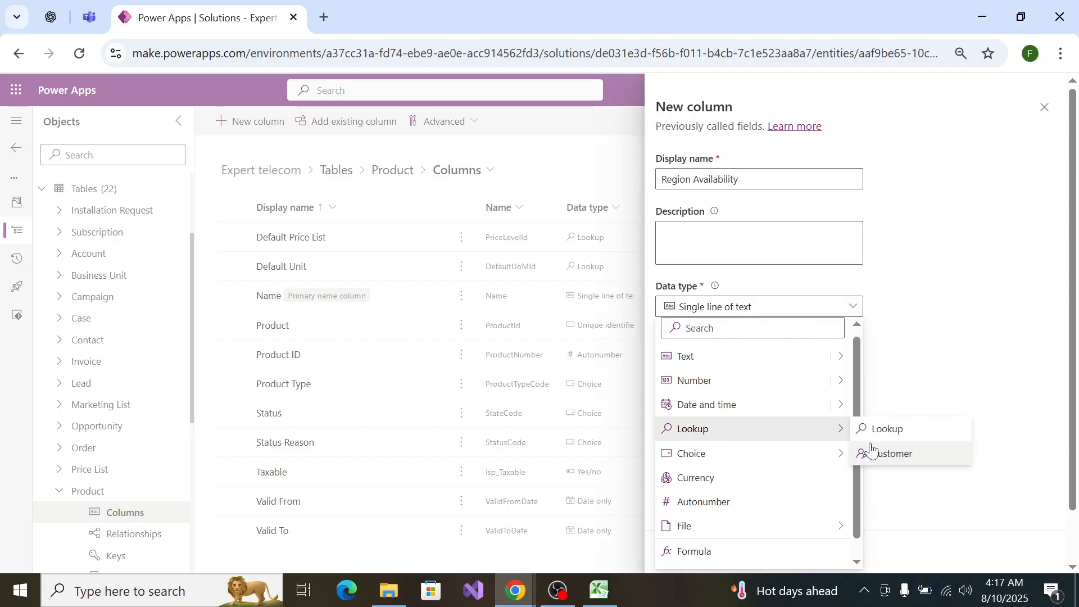
{"action": "left_click", "coordinate": [863, 429]}
{"action": "left_click", "coordinate": [753, 468]}
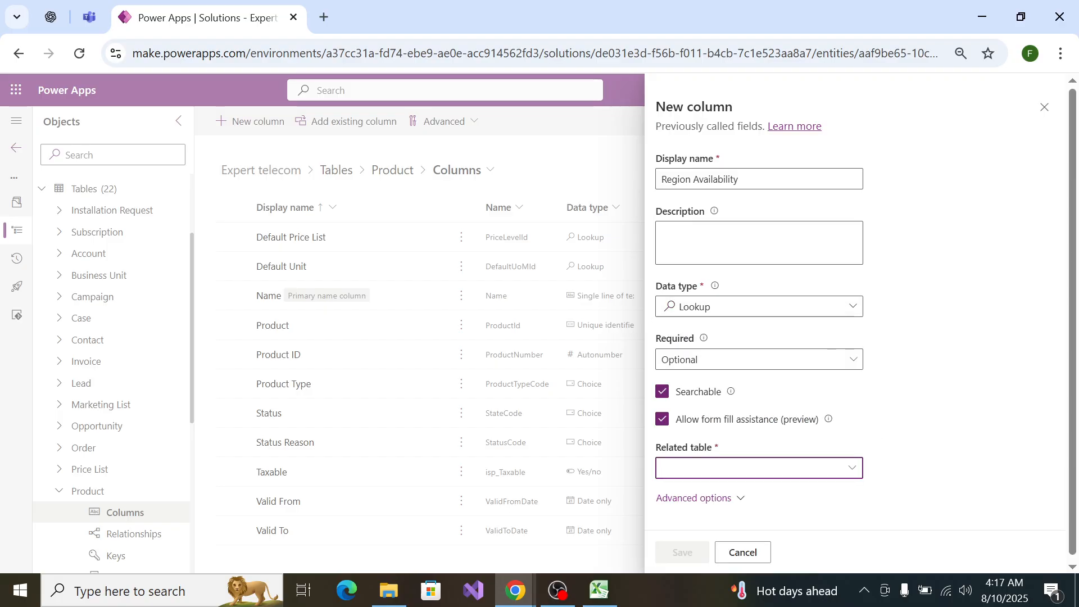
{"action": "type", "text": "Region"}
{"action": "left_click", "coordinate": [744, 445]}
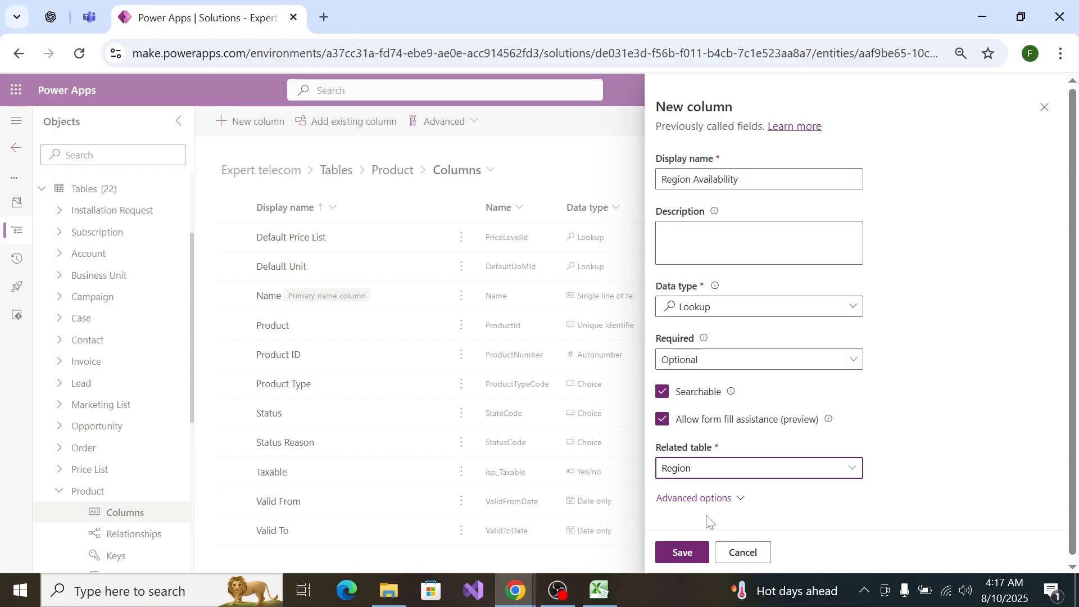
Step: Save the Region Availability column, then switch to the Excel Product sheet and copy the text Applicable Plans from cell A22
{"action": "left_click", "coordinate": [686, 551]}
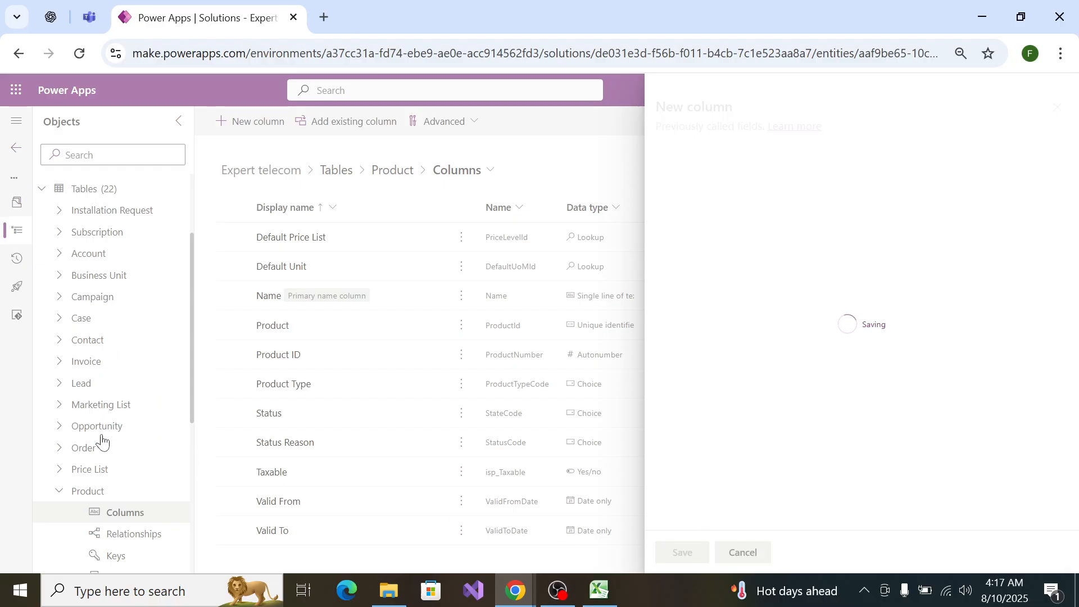
{"action": "key", "text": "alt+Tab"}
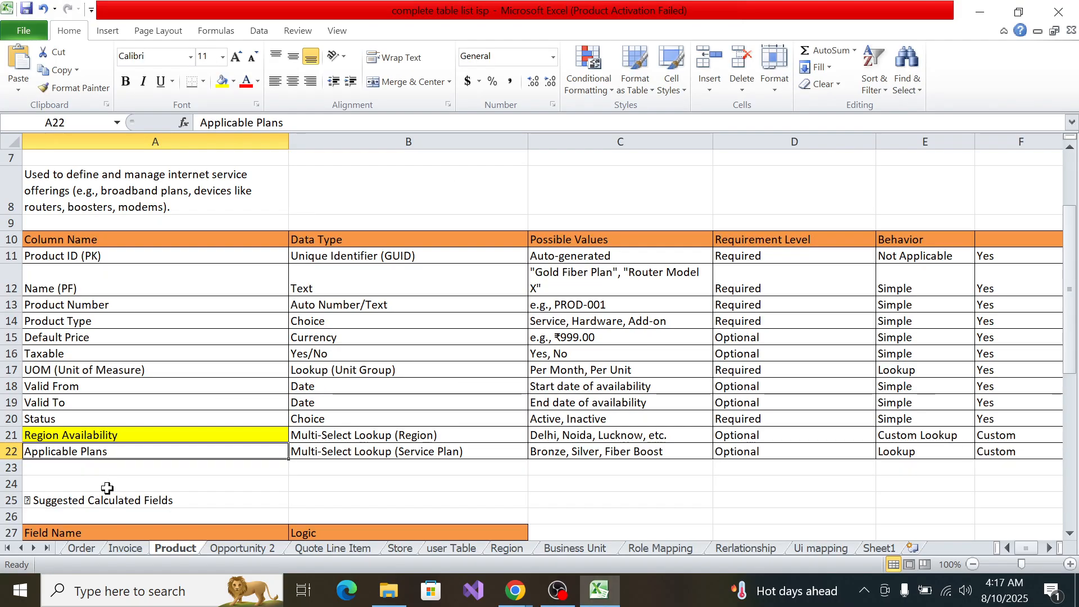
{"action": "double_click", "coordinate": [131, 451]}
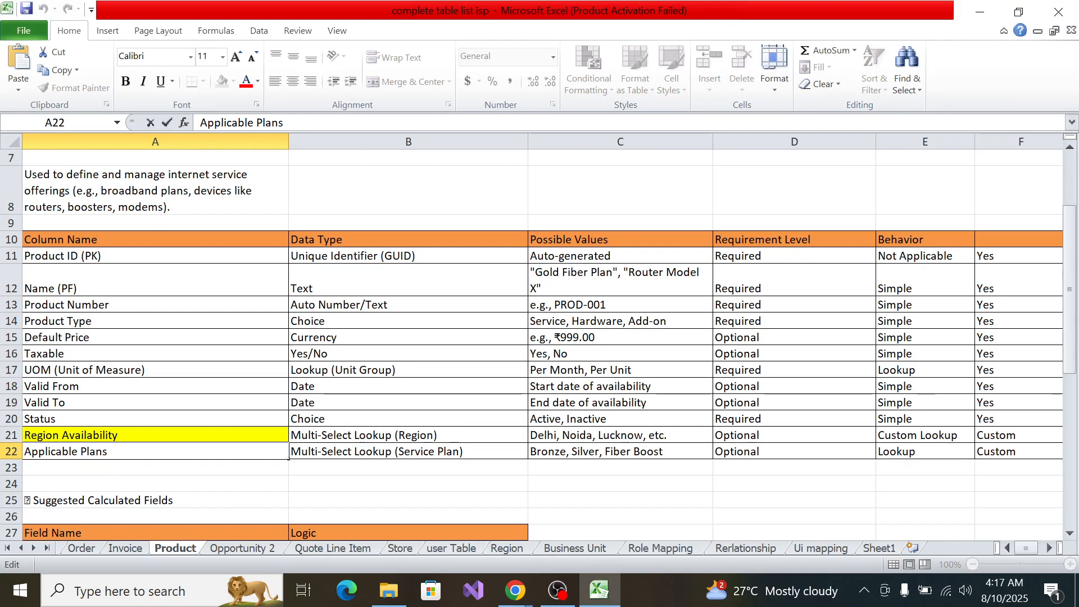
{"action": "left_click_drag", "start_coordinate": [131, 451], "coordinate": [23, 451]}
{"action": "key", "text": "ctrl+c"}
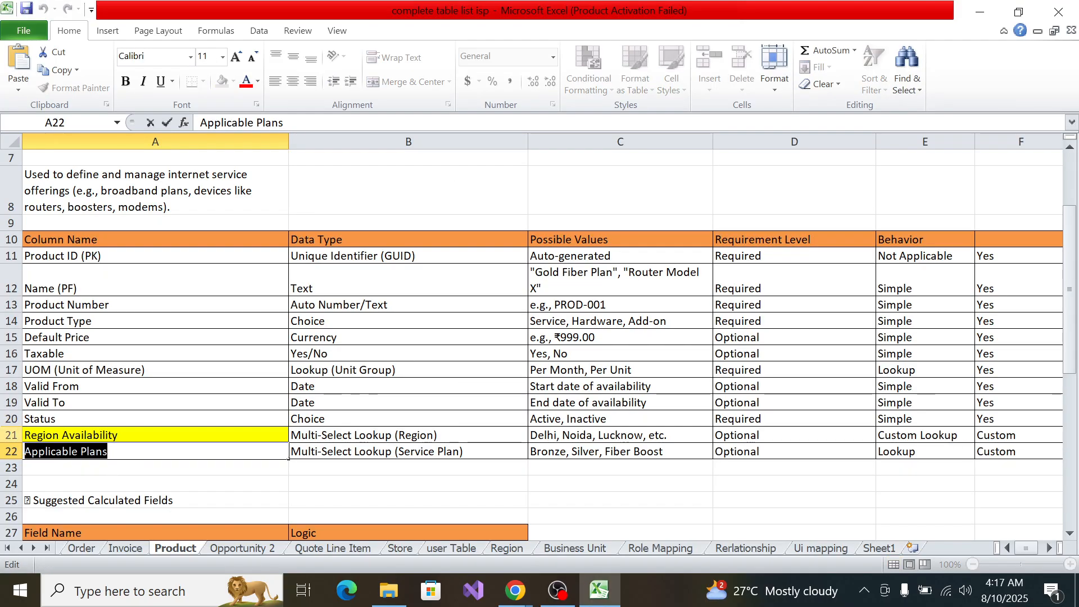
Step: Switch to Power Apps and start a new Product column with the display name Applicable Plans
{"action": "key", "text": "alt+Tab"}
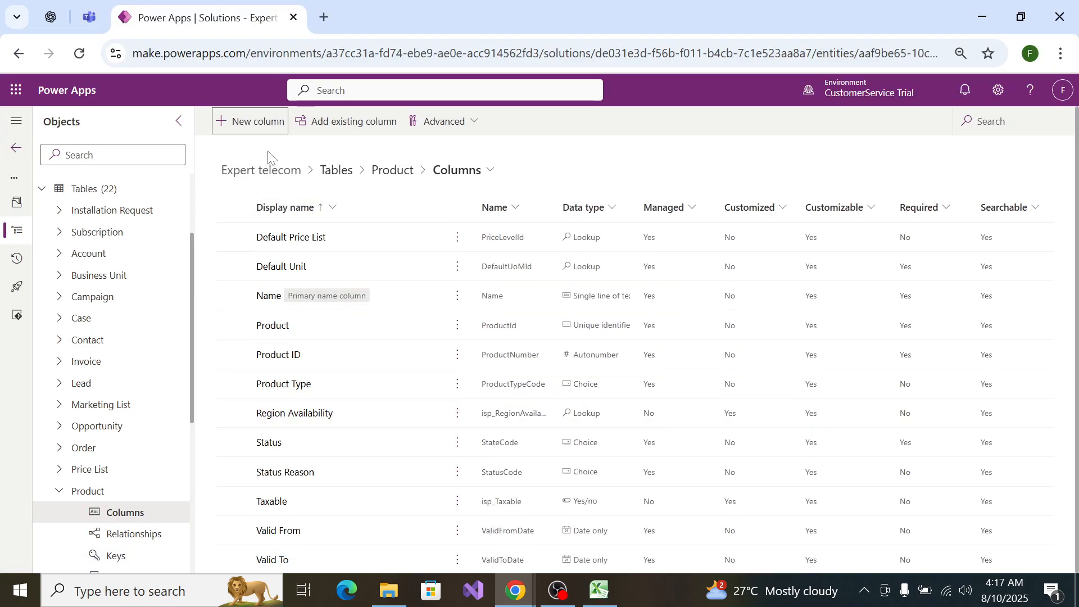
{"action": "left_click", "coordinate": [336, 124]}
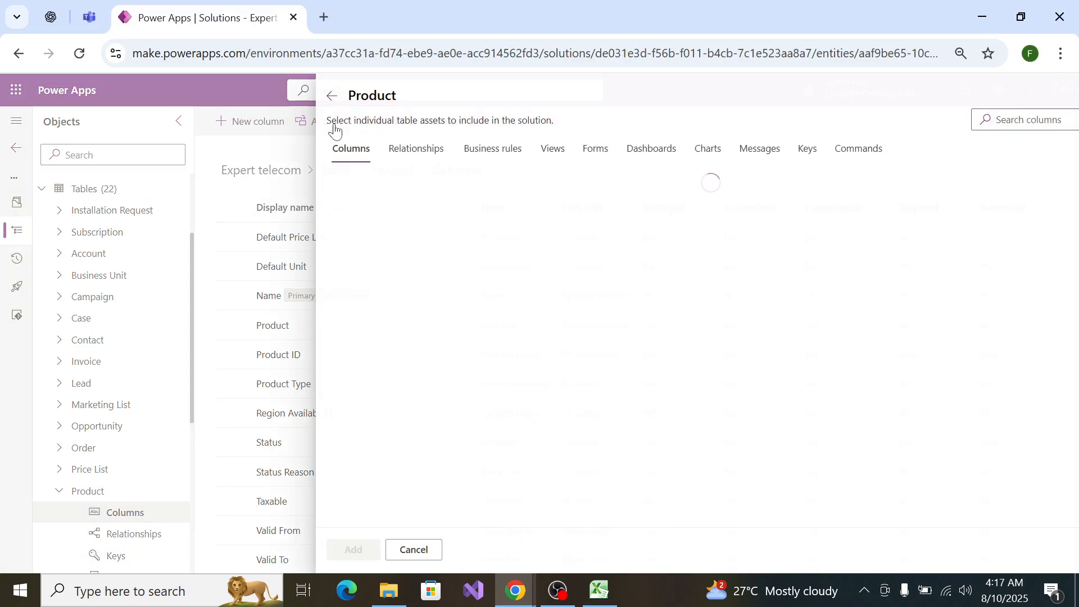
{"action": "left_click", "coordinate": [306, 96]}
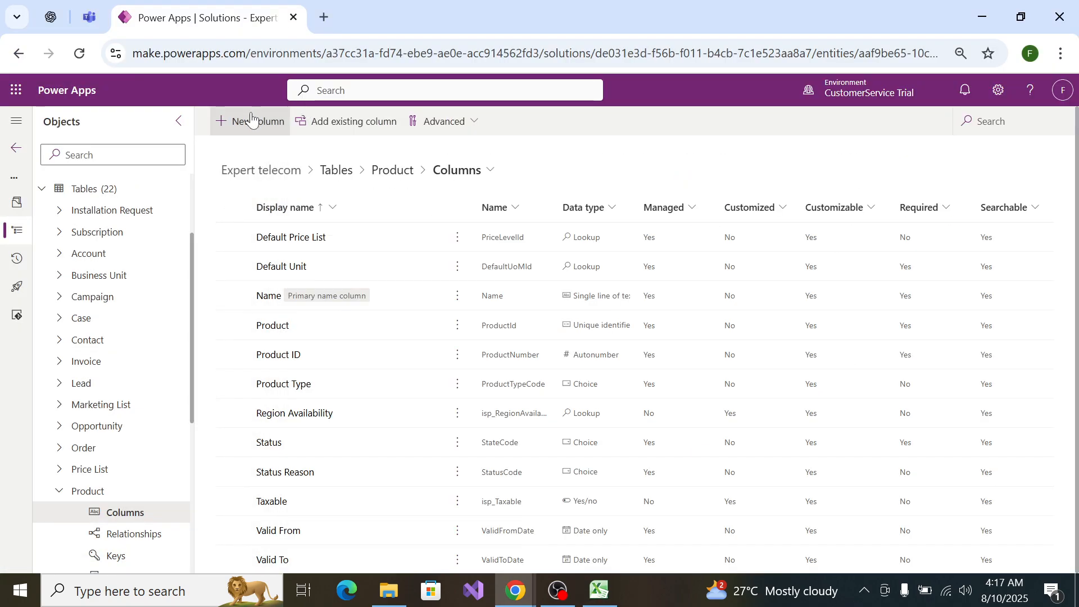
{"action": "left_click", "coordinate": [250, 121]}
{"action": "left_click", "coordinate": [758, 179]}
{"action": "key", "text": "ctrl+v"}
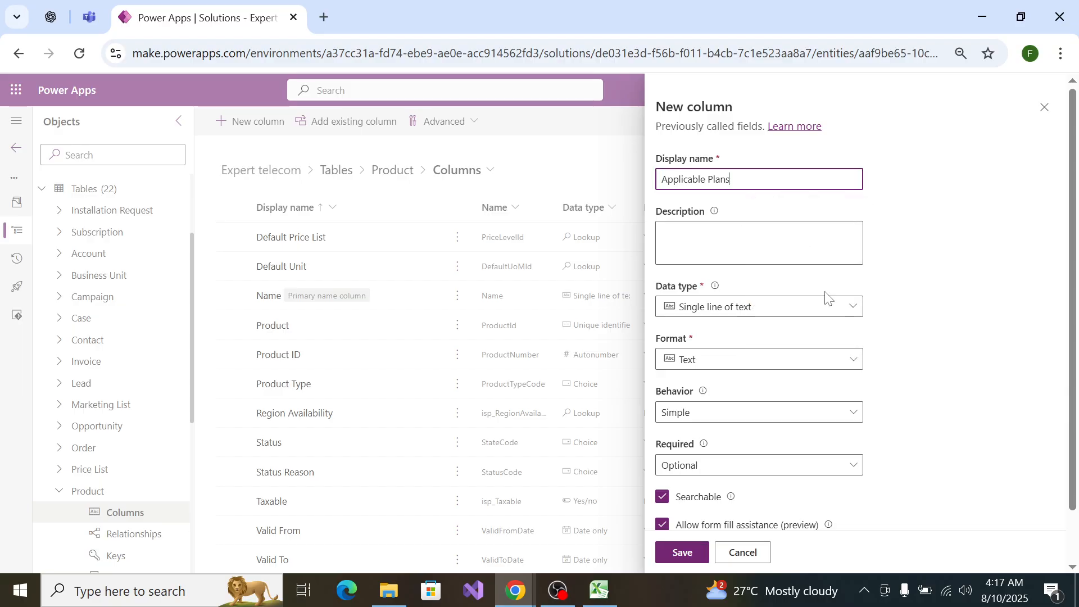
Step: Set the Applicable Plans column's data type to Lookup
{"action": "left_click", "coordinate": [817, 309]}
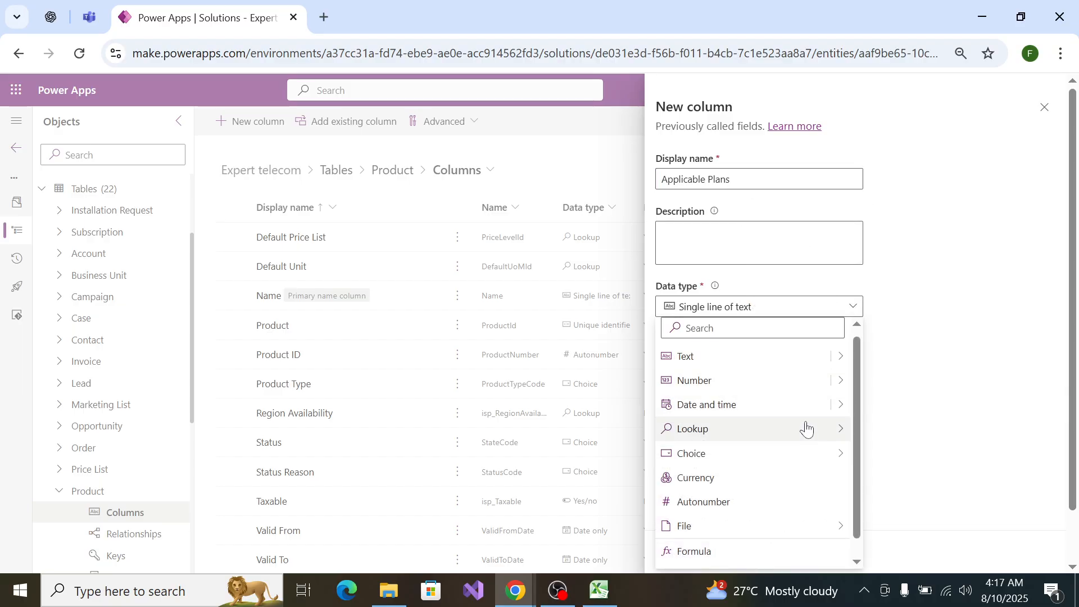
{"action": "mouse_move", "coordinate": [808, 432]}
{"action": "left_click", "coordinate": [876, 452]}
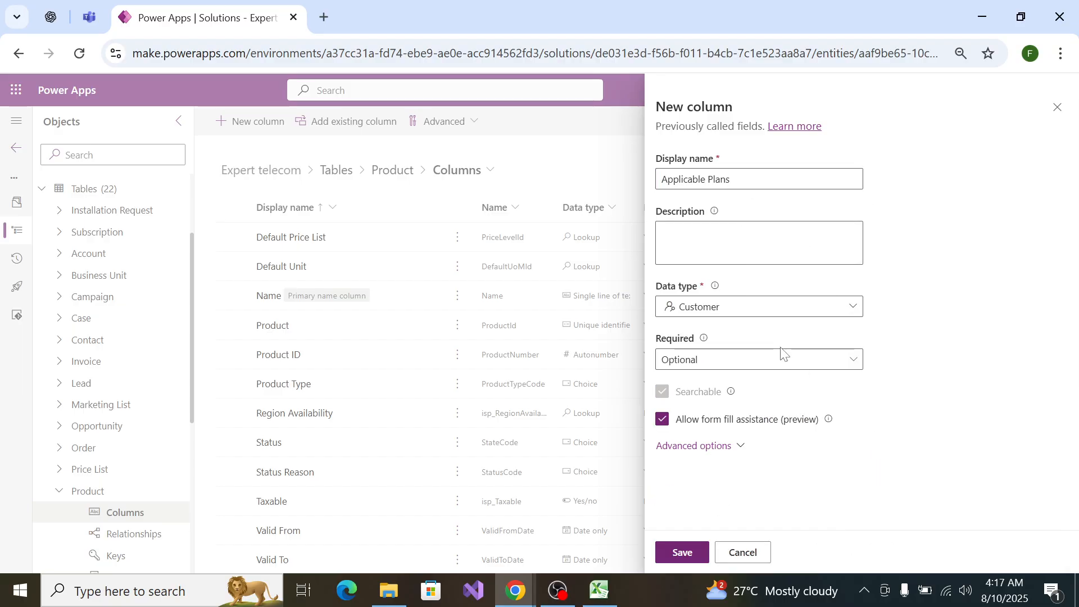
{"action": "left_click", "coordinate": [767, 312]}
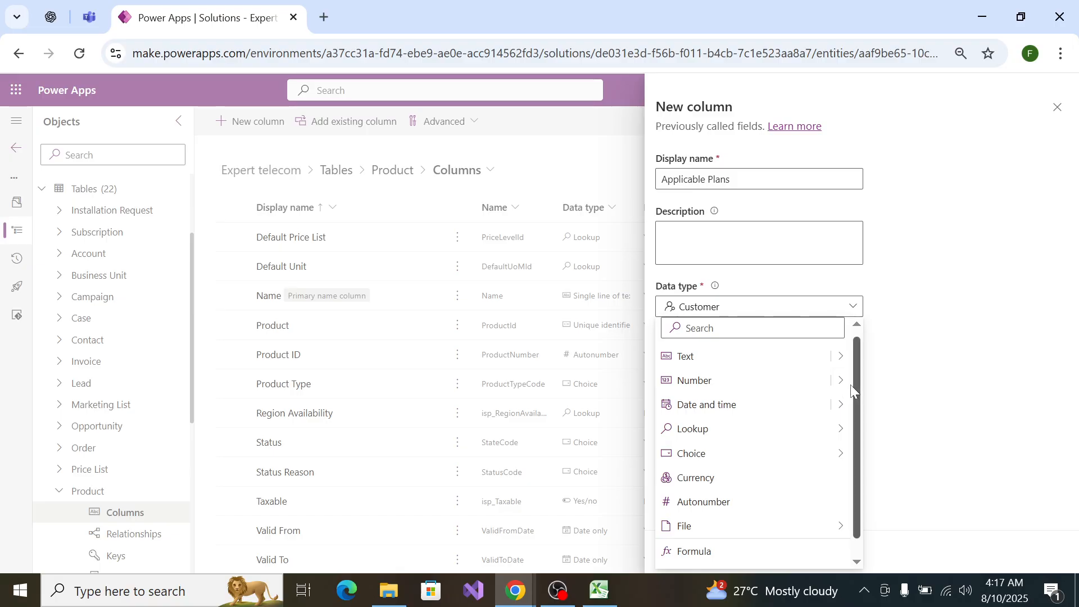
{"action": "left_click", "coordinate": [854, 310]}
{"action": "left_click", "coordinate": [853, 318]}
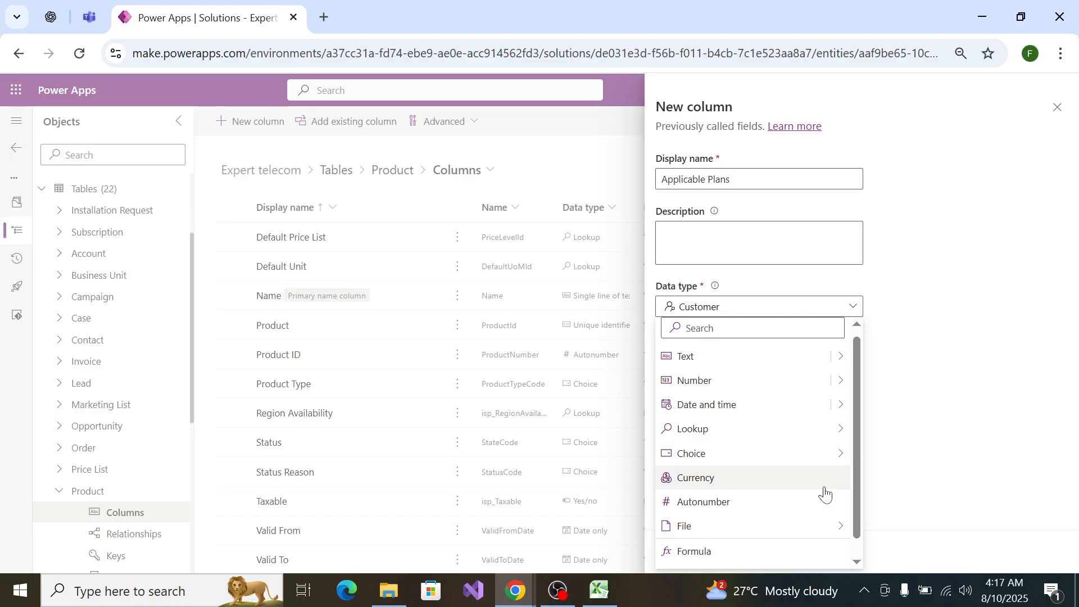
{"action": "mouse_move", "coordinate": [807, 430]}
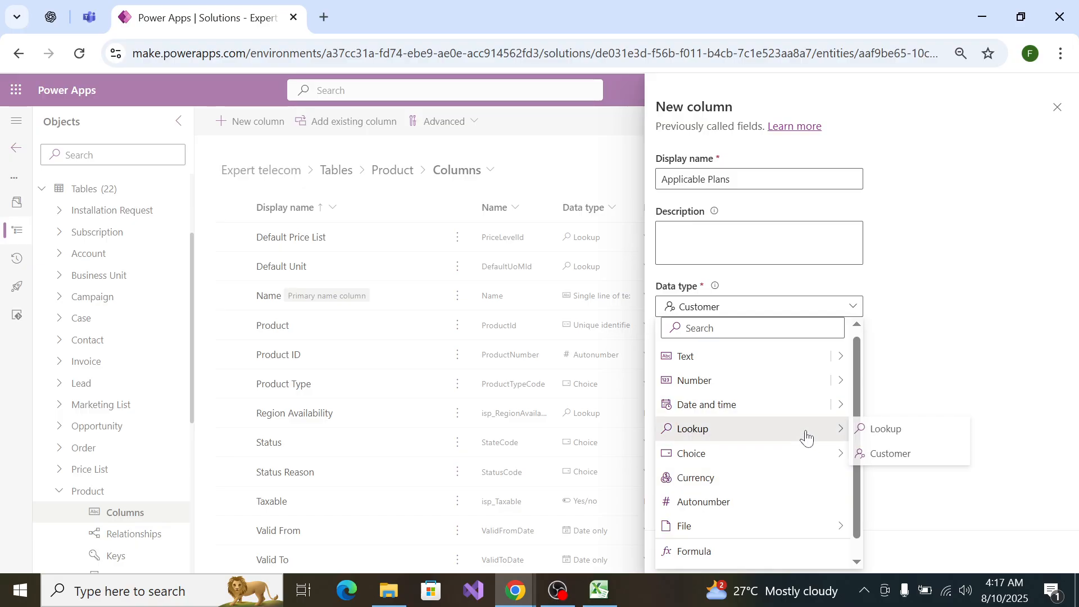
{"action": "left_click", "coordinate": [874, 428]}
Step: Check the lookup target in the Excel sheet, set the related table to Service Plan and save the Applicable Plans column
{"action": "key", "text": "alt+Tab"}
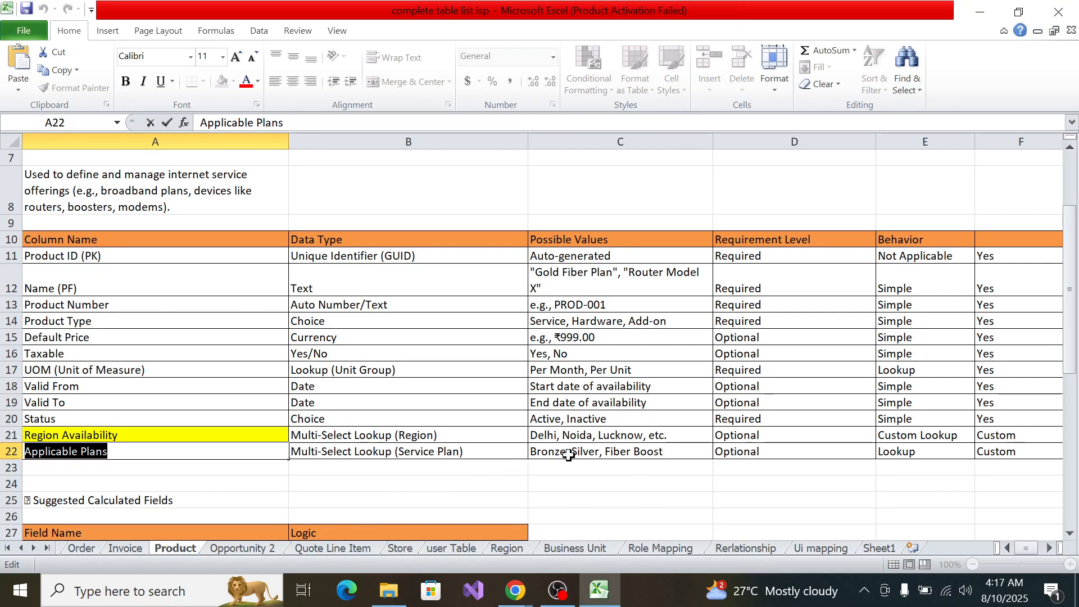
{"action": "key", "text": "alt+Tab"}
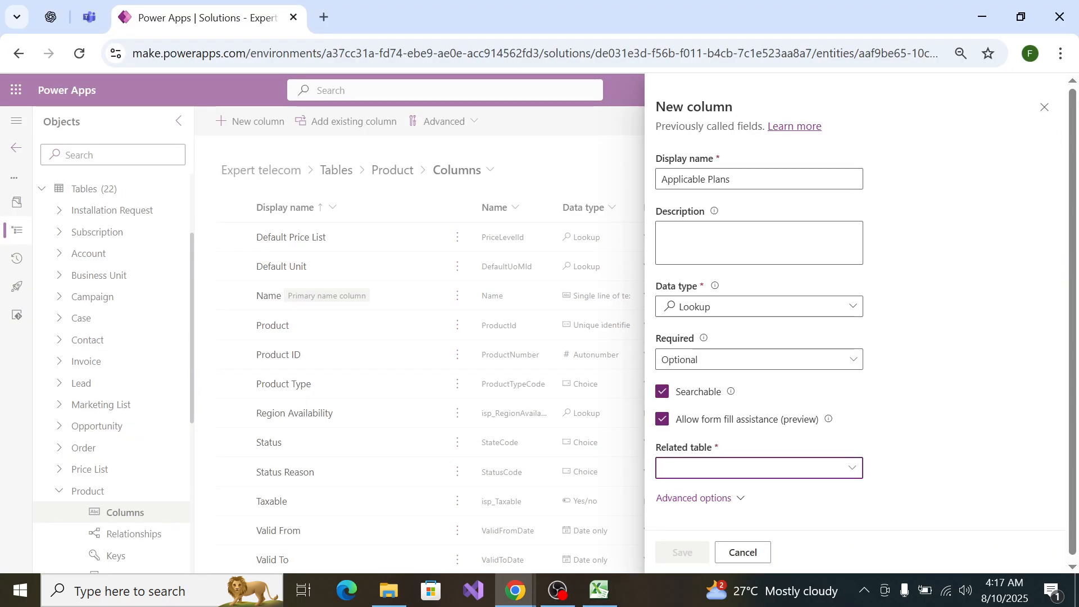
{"action": "type", "text": "Servi"}
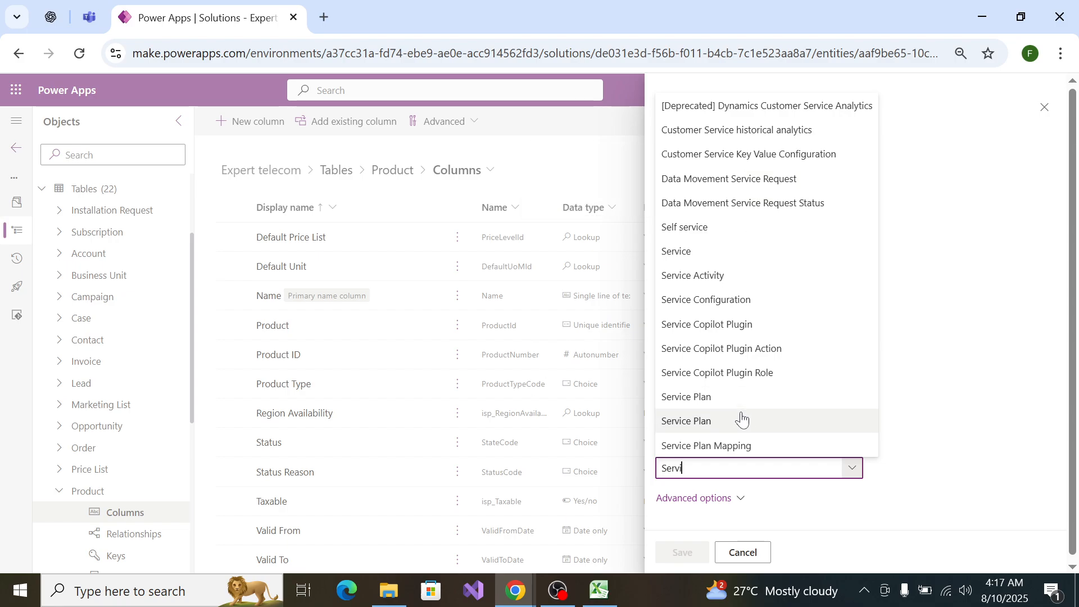
{"action": "left_click", "coordinate": [733, 397]}
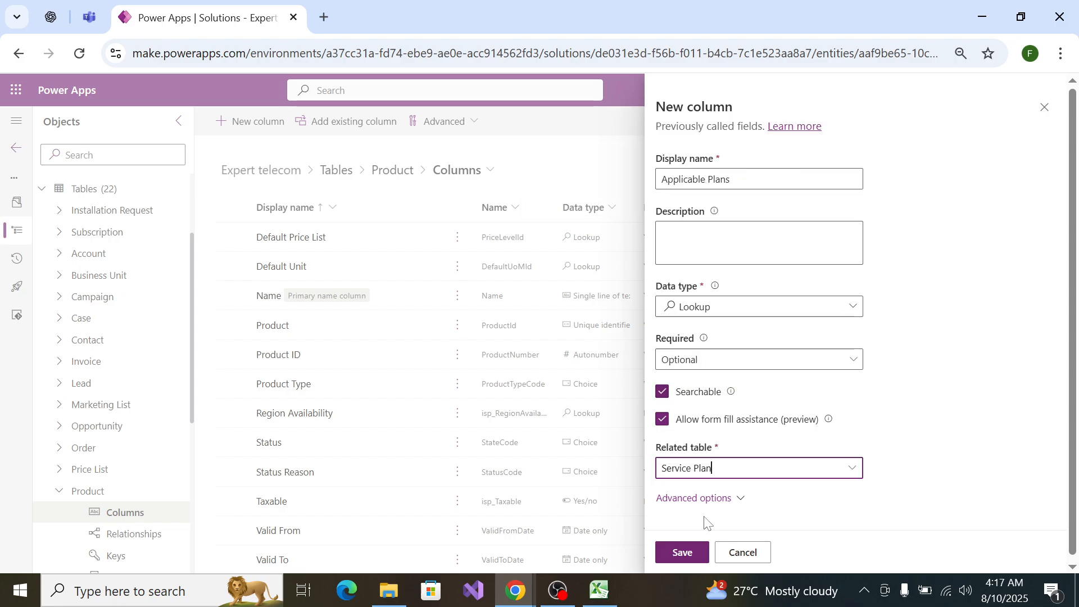
{"action": "left_click", "coordinate": [681, 556]}
Step: Switch to Excel, check the rest of the Product sheet and open the Quote Line Item sheet
{"action": "key", "text": "alt+Tab"}
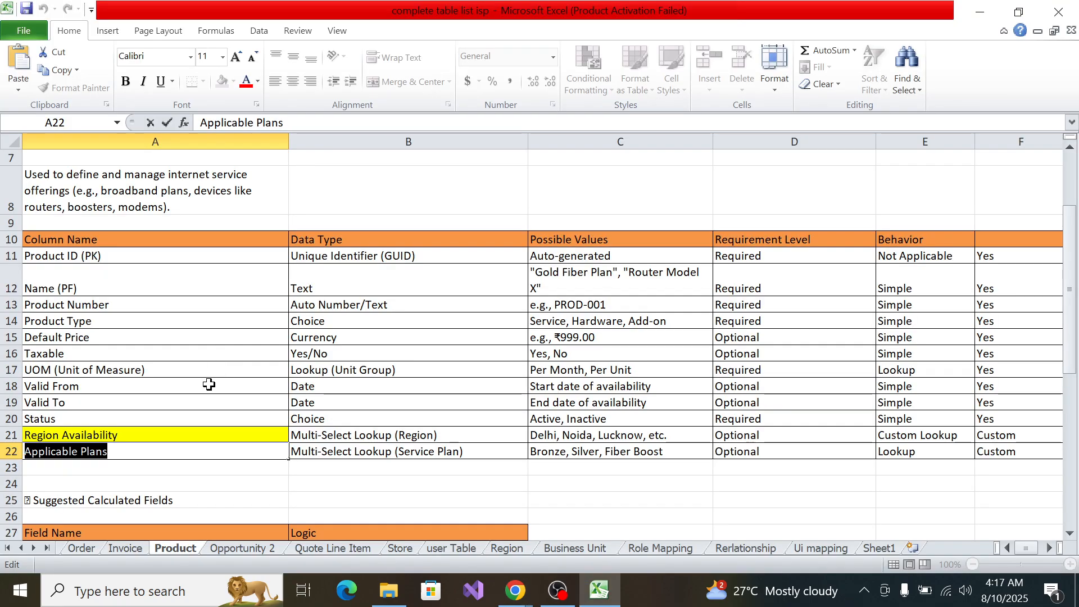
{"action": "scroll", "coordinate": [137, 443], "scroll_direction": "down", "scroll_amount": 2}
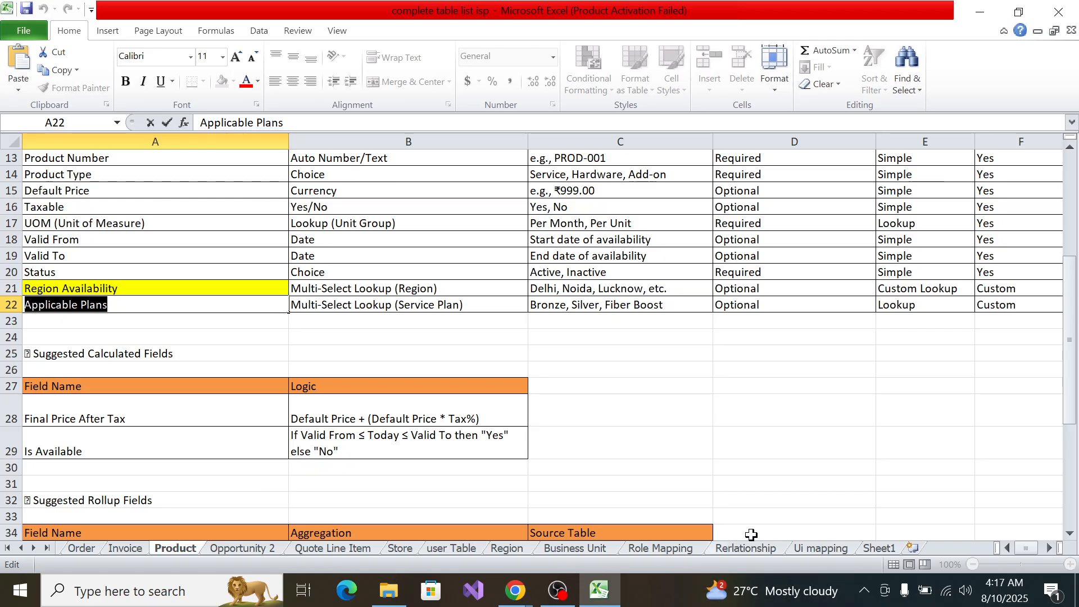
{"action": "left_click", "coordinate": [329, 548]}
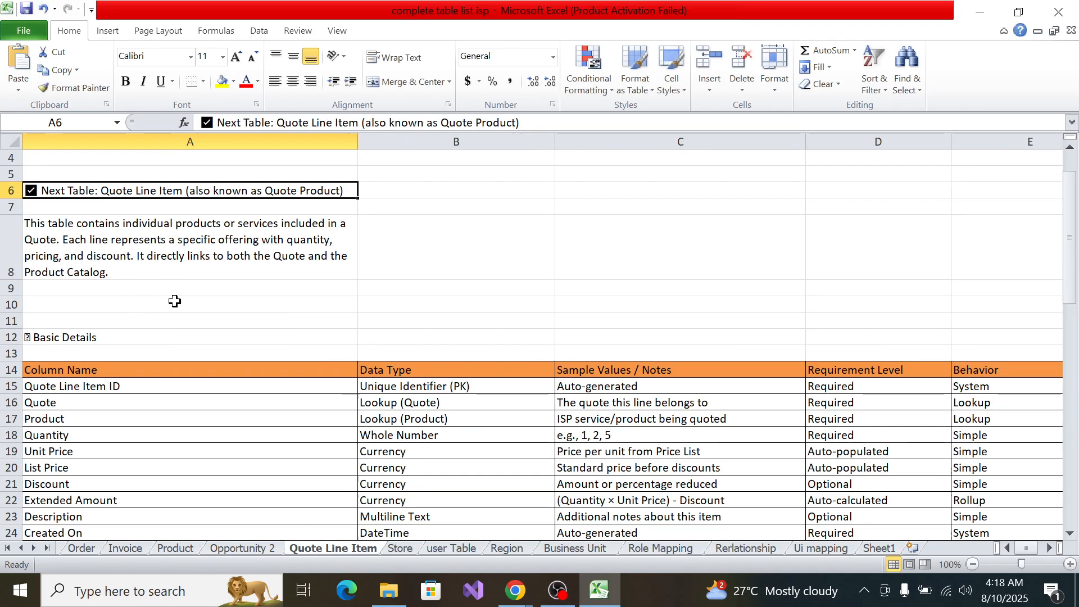
Step: Switch to Power Apps, find the Quote Product table matching the Quote Line Item sheet and open its columns
{"action": "key", "text": "alt+Tab"}
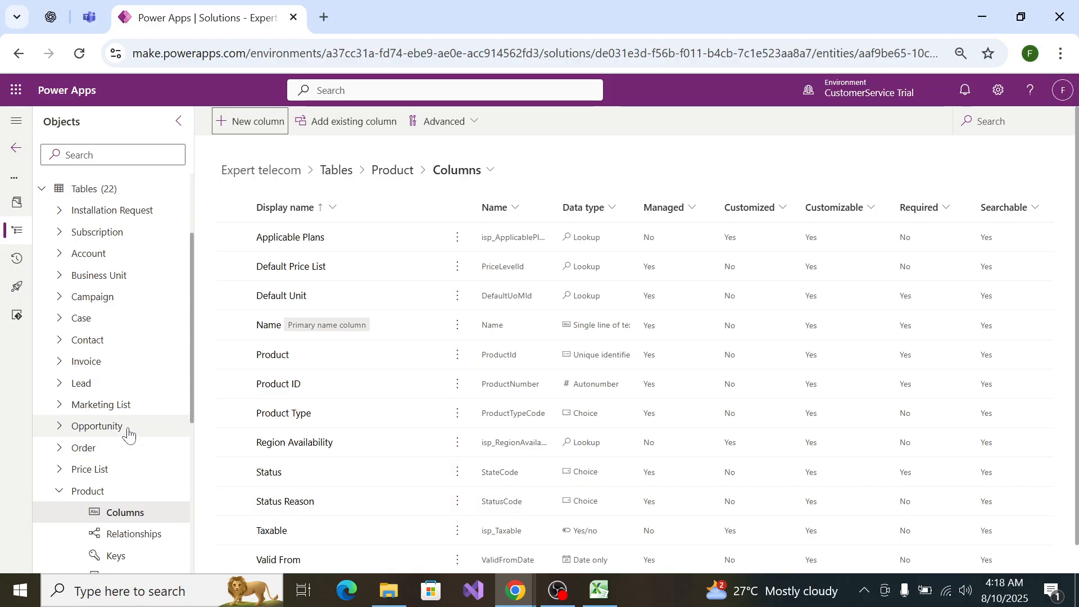
{"action": "scroll", "coordinate": [128, 431], "scroll_direction": "down", "scroll_amount": 5}
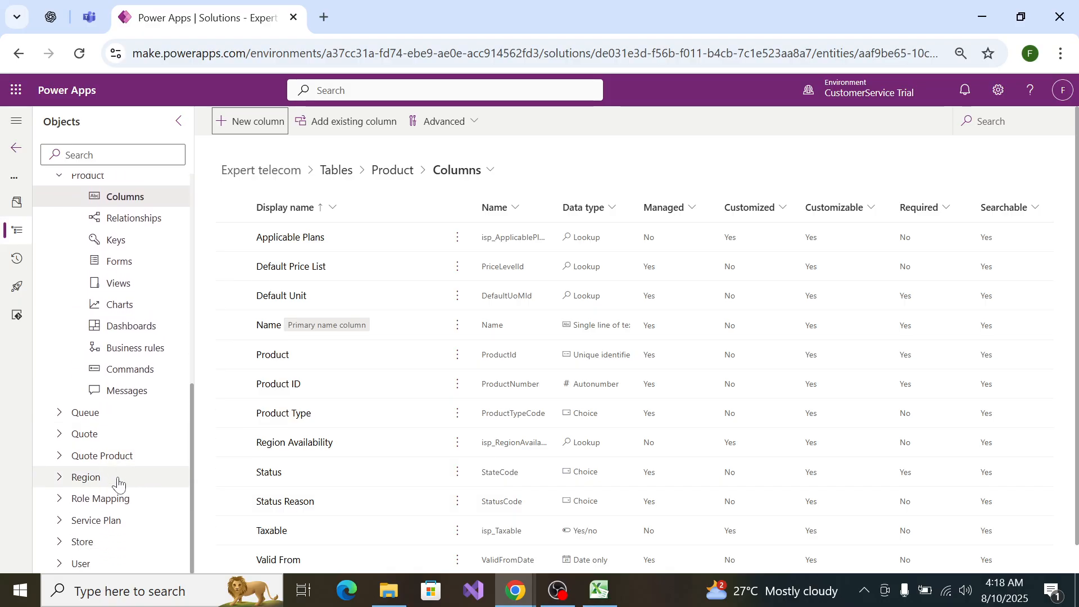
{"action": "scroll", "coordinate": [85, 343], "scroll_direction": "up", "scroll_amount": 7}
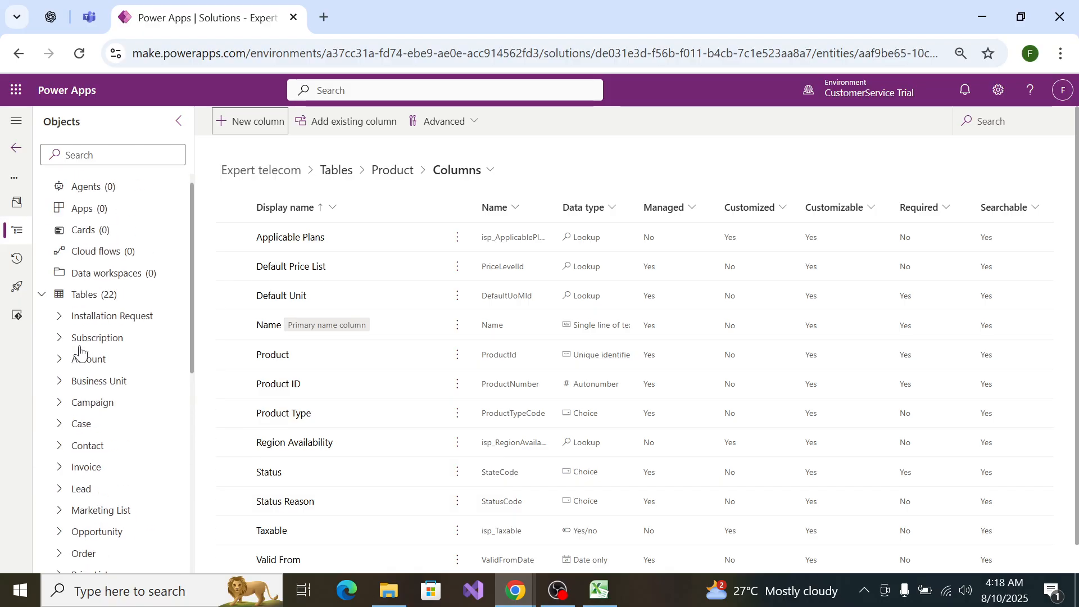
{"action": "scroll", "coordinate": [81, 352], "scroll_direction": "down", "scroll_amount": 7}
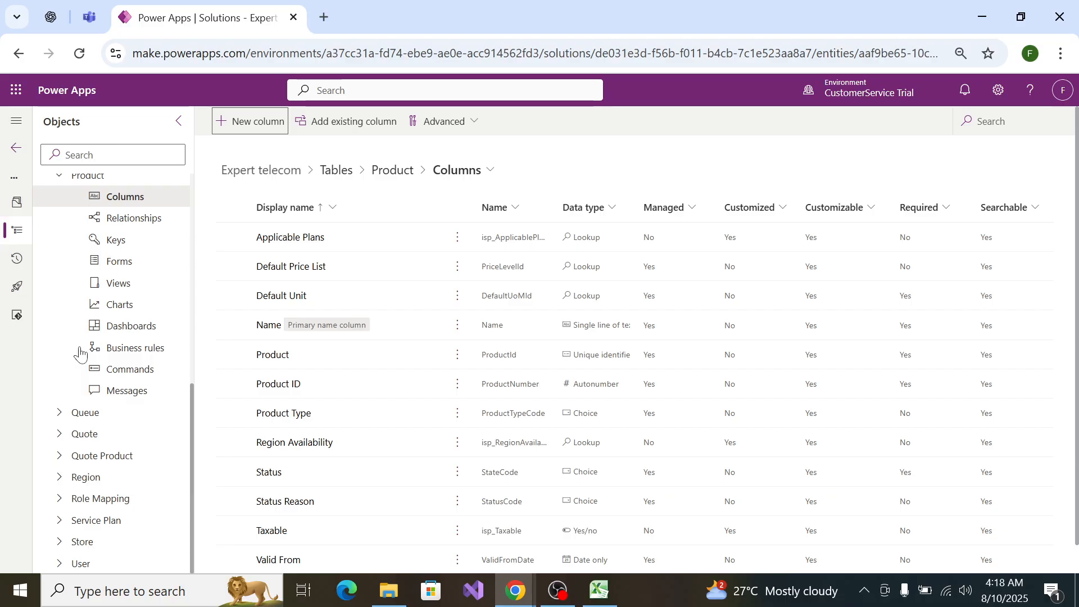
{"action": "scroll", "coordinate": [80, 455], "scroll_direction": "up", "scroll_amount": 2}
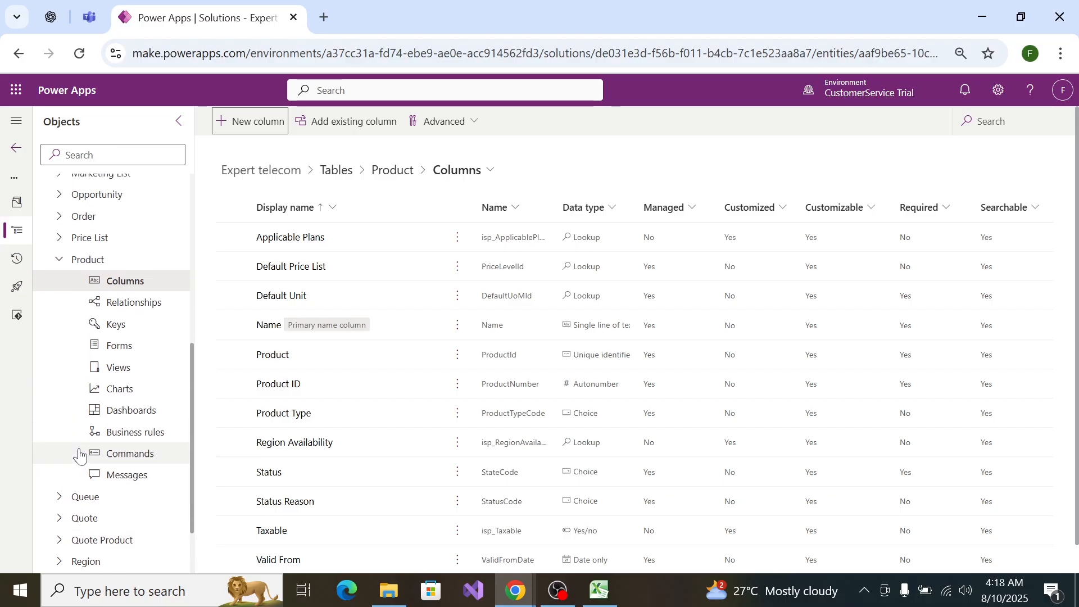
{"action": "key", "text": "alt+Tab"}
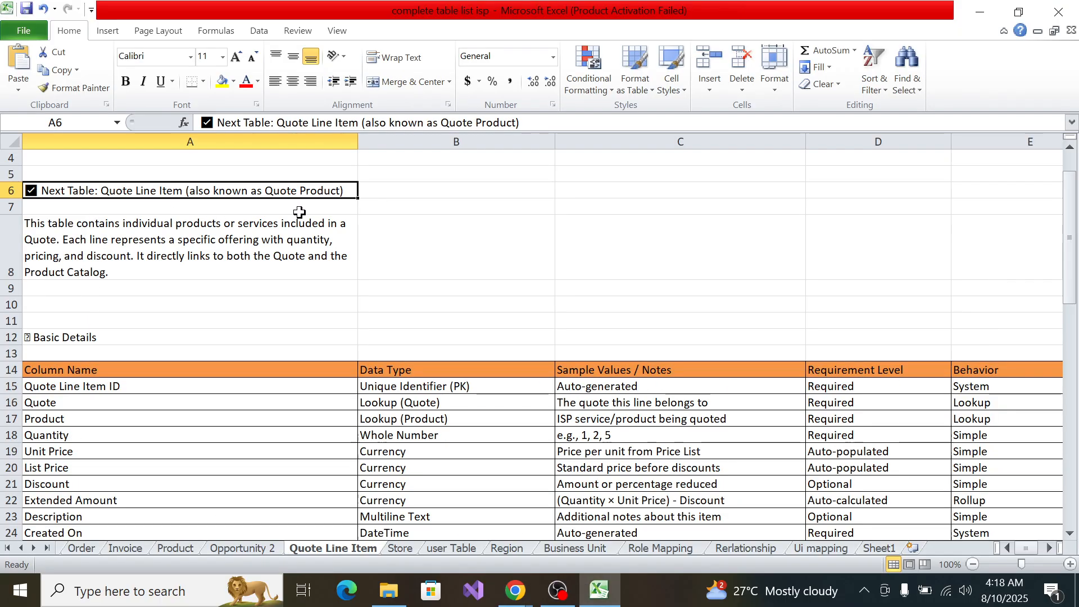
{"action": "key", "text": "alt+Tab"}
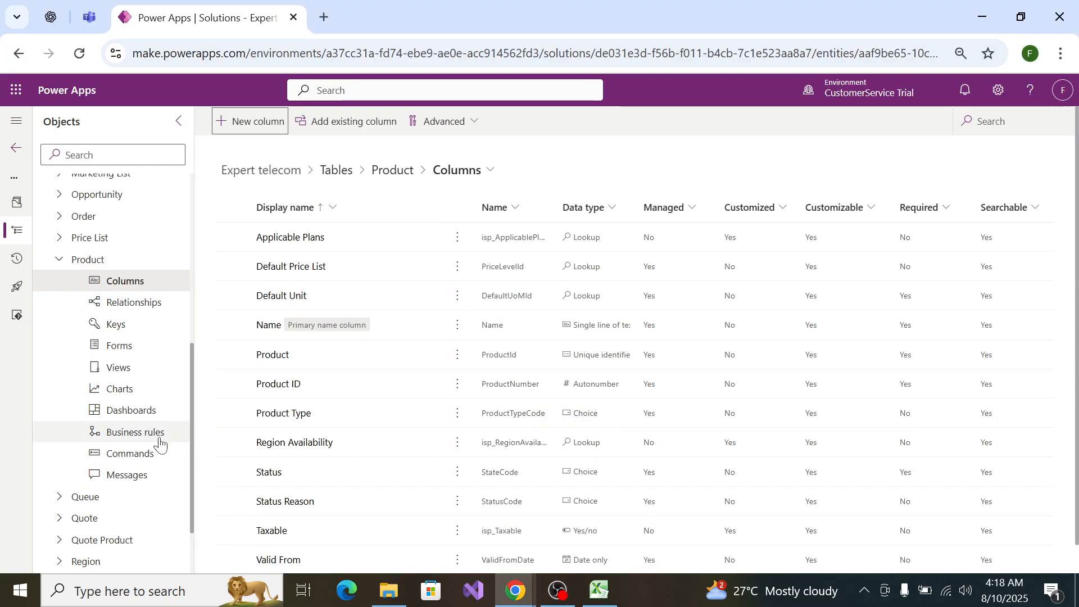
{"action": "left_click", "coordinate": [59, 260]}
{"action": "left_click", "coordinate": [58, 456]}
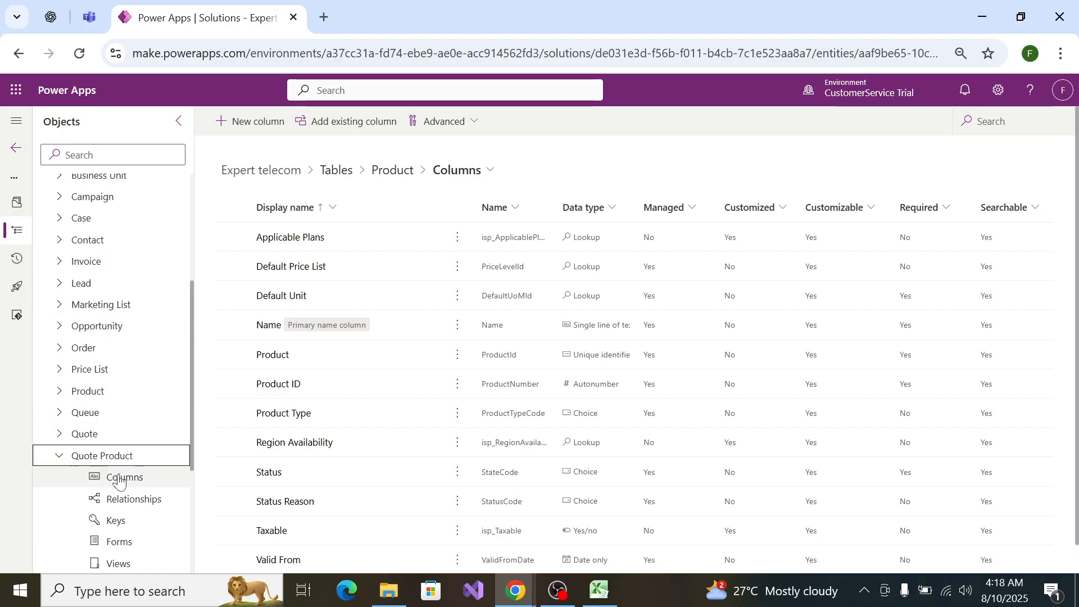
{"action": "left_click", "coordinate": [116, 476]}
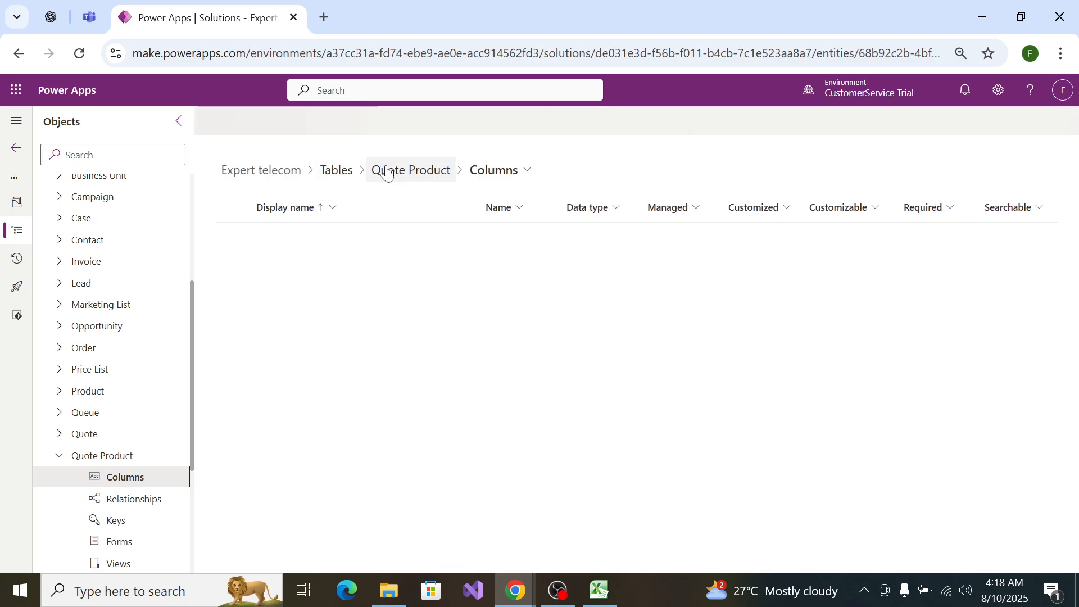
{"action": "left_click", "coordinate": [386, 172]}
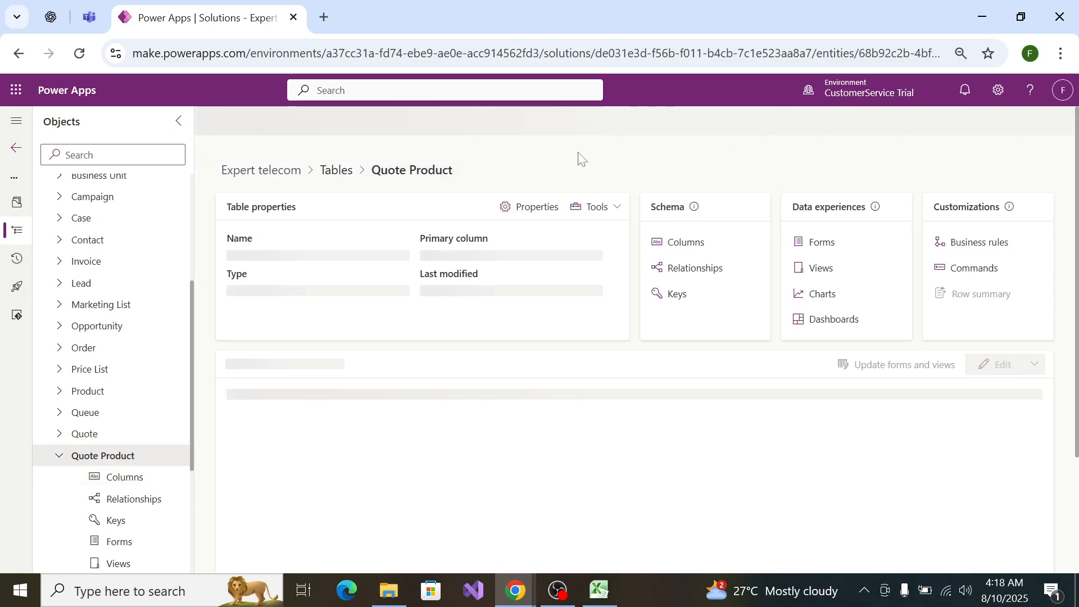
{"action": "left_click", "coordinate": [28, 59]}
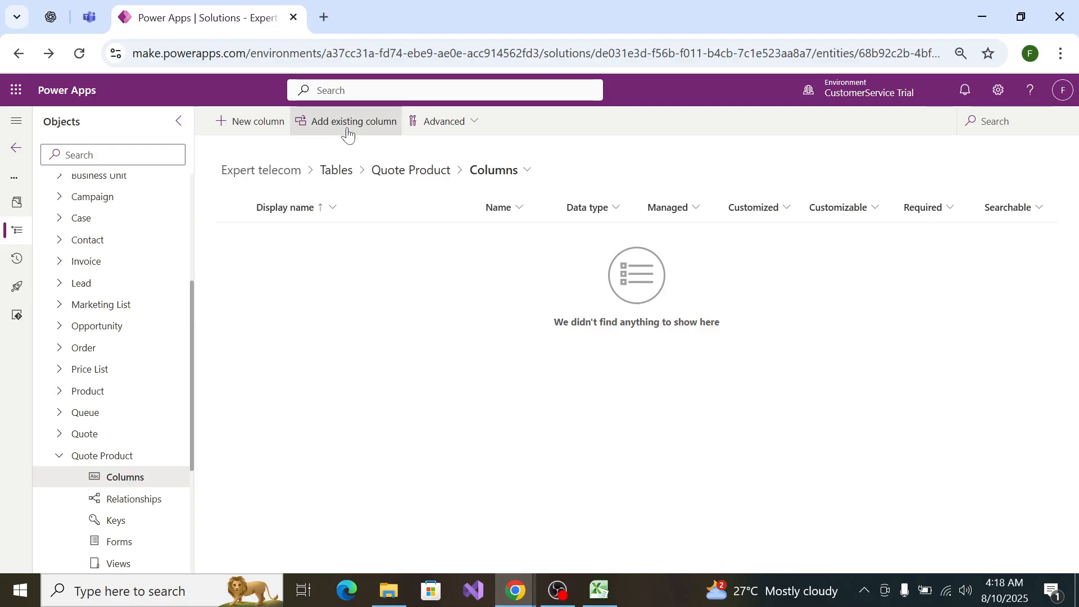
Step: Open the selection of existing Quote Product columns and check it against the column names in the Excel Quote Line Item sheet
{"action": "left_click", "coordinate": [348, 134]}
{"action": "left_click", "coordinate": [997, 125]}
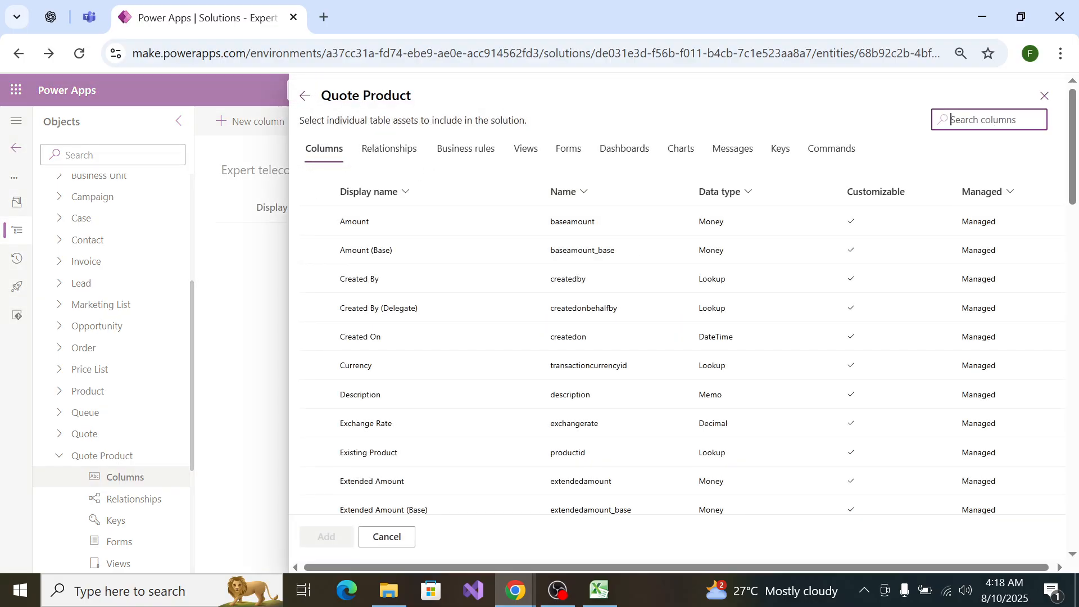
{"action": "key", "text": "alt+Tab"}
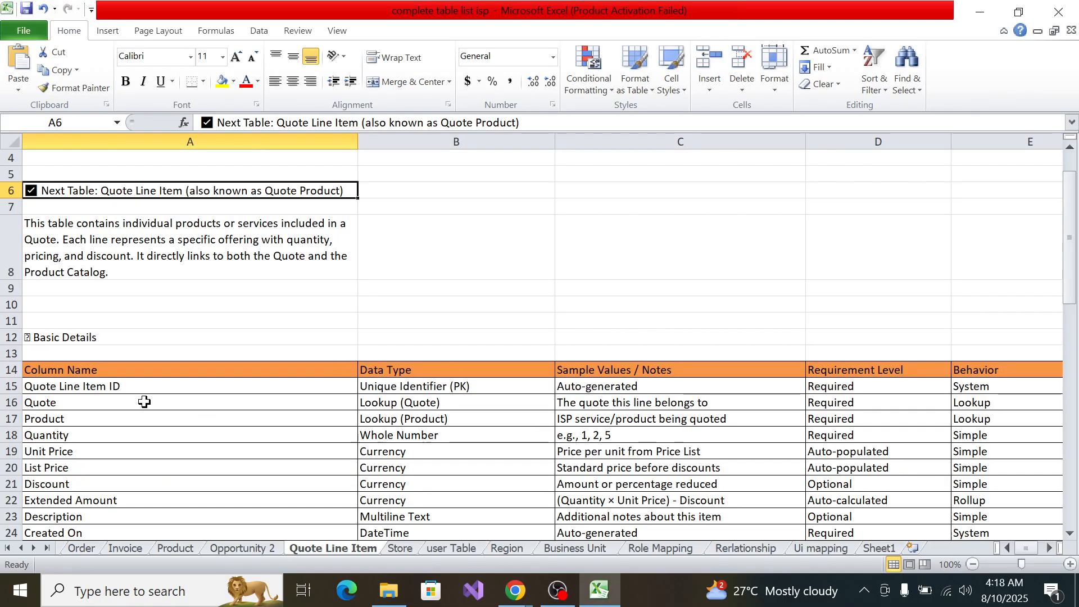
{"action": "key", "text": "alt+Tab"}
{"action": "key", "text": "alt+Tab"}
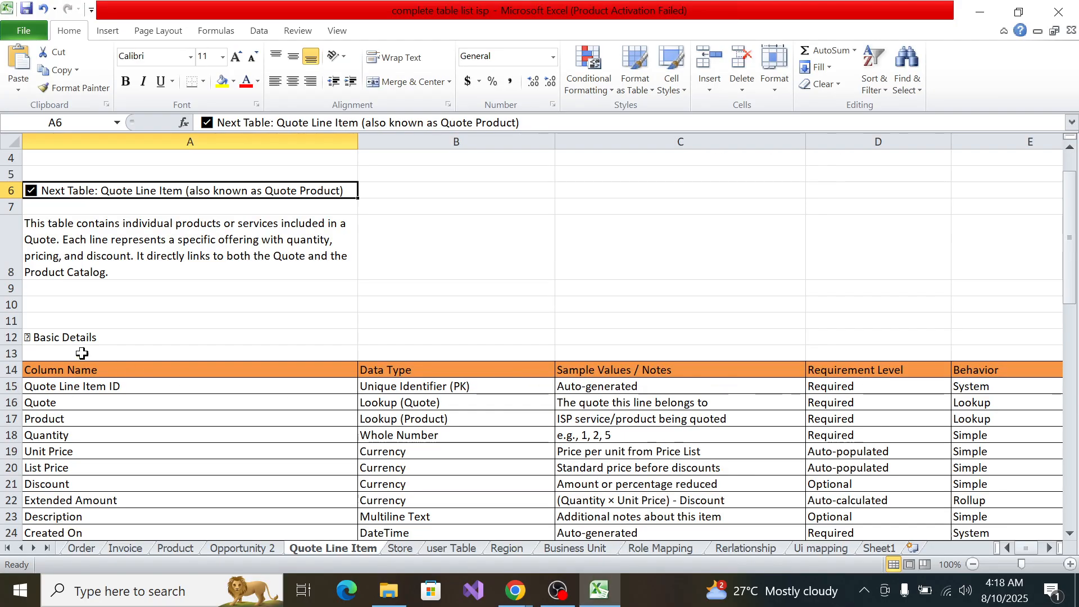
{"action": "key", "text": "alt+Tab"}
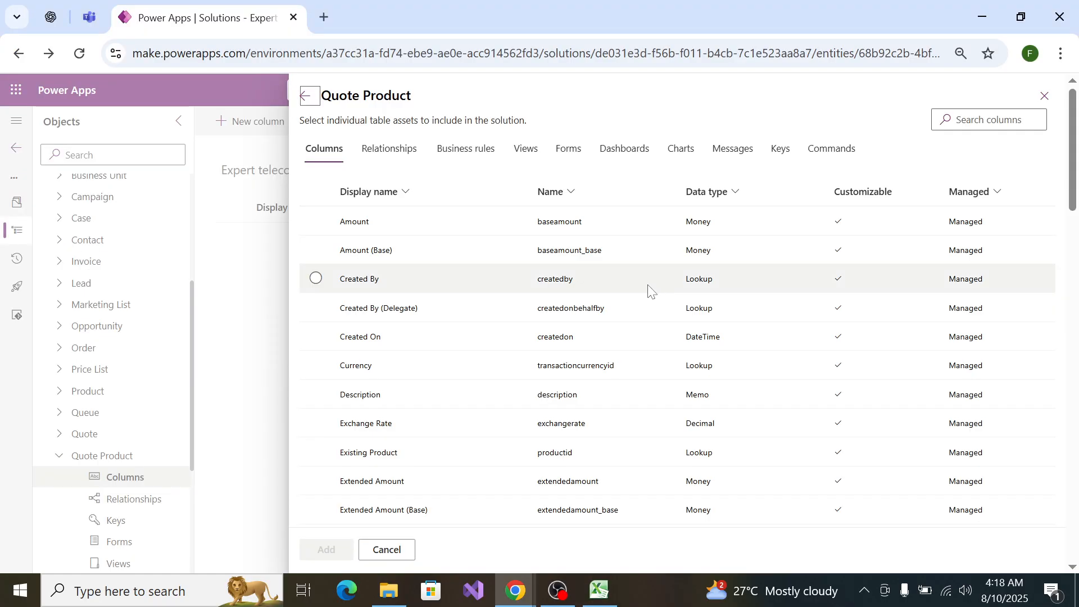
Step: Select the existing Quote Product and Quote columns in the Quote Product column list
{"action": "scroll", "coordinate": [474, 410], "scroll_direction": "down", "scroll_amount": 20}
{"action": "scroll", "coordinate": [471, 402], "scroll_direction": "down", "scroll_amount": 3}
{"action": "scroll", "coordinate": [474, 378], "scroll_direction": "up", "scroll_amount": 10}
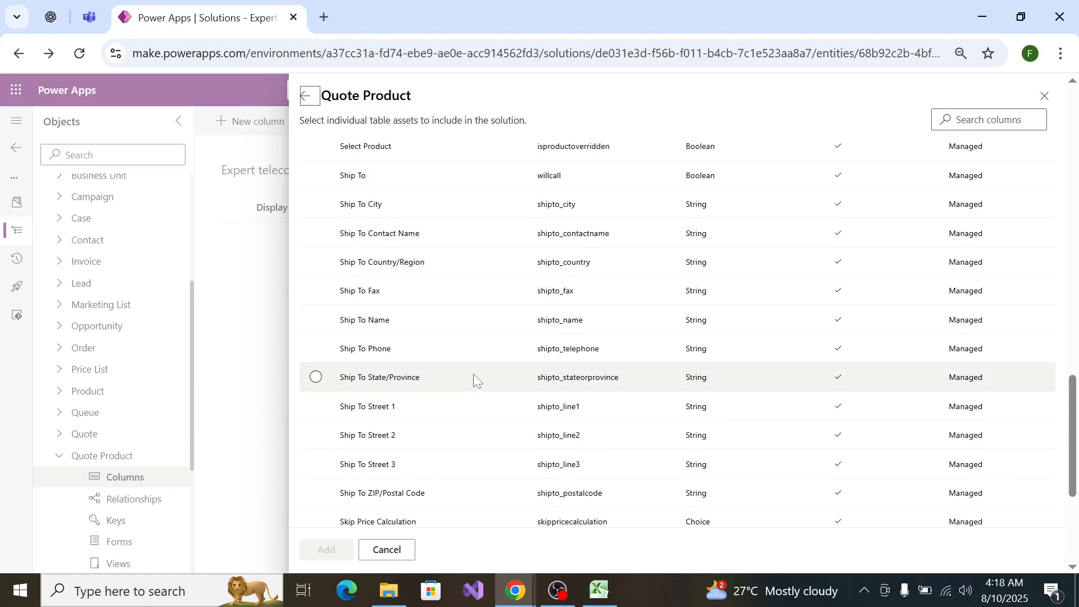
{"action": "scroll", "coordinate": [475, 378], "scroll_direction": "up", "scroll_amount": 13}
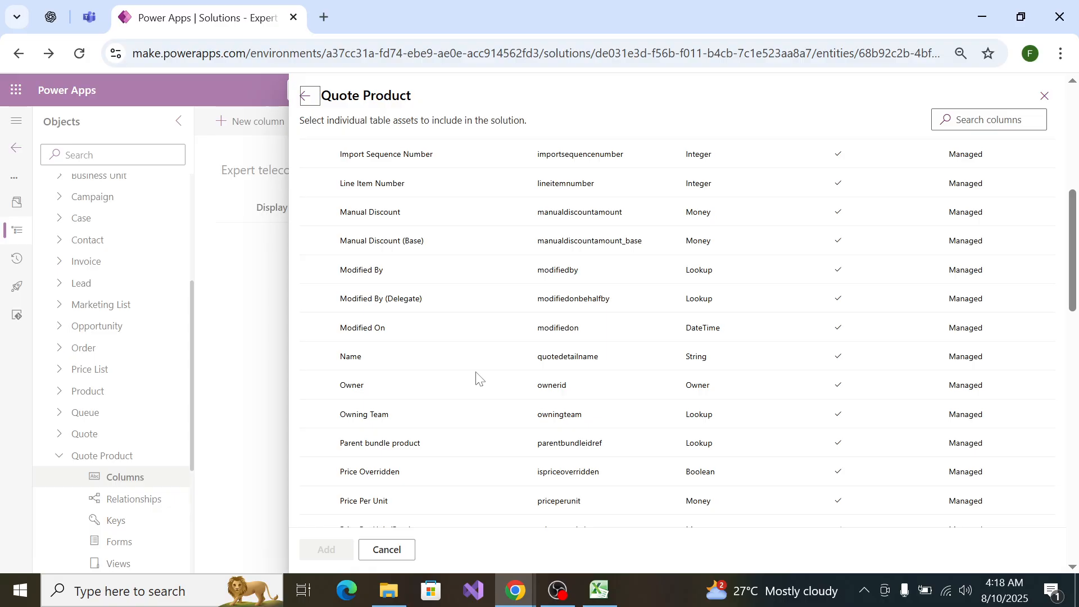
{"action": "scroll", "coordinate": [476, 372], "scroll_direction": "up", "scroll_amount": 2}
{"action": "scroll", "coordinate": [475, 372], "scroll_direction": "down", "scroll_amount": 13}
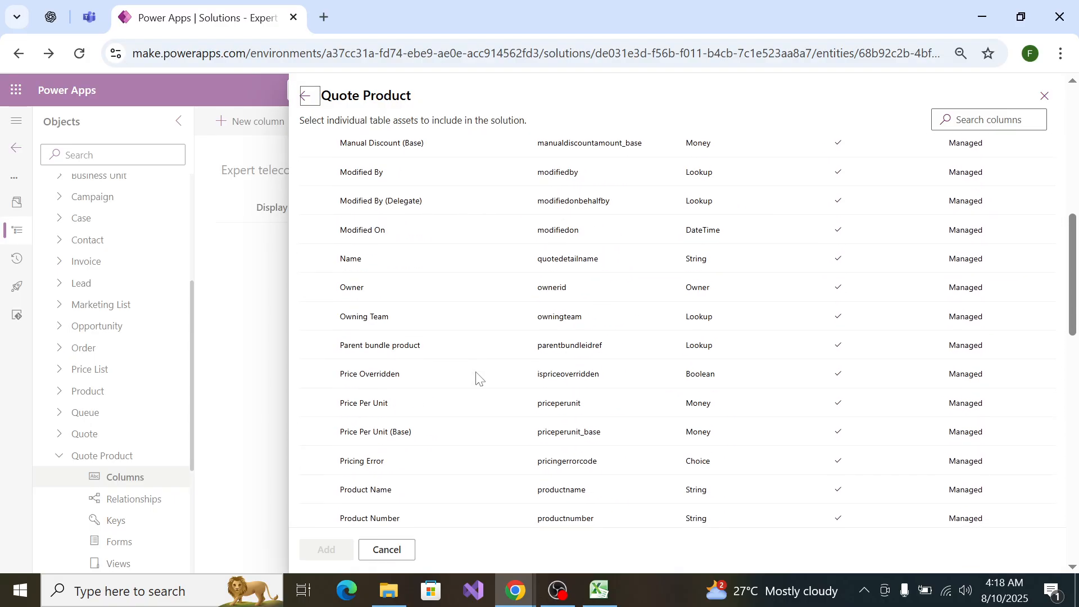
{"action": "scroll", "coordinate": [475, 372], "scroll_direction": "down", "scroll_amount": 3}
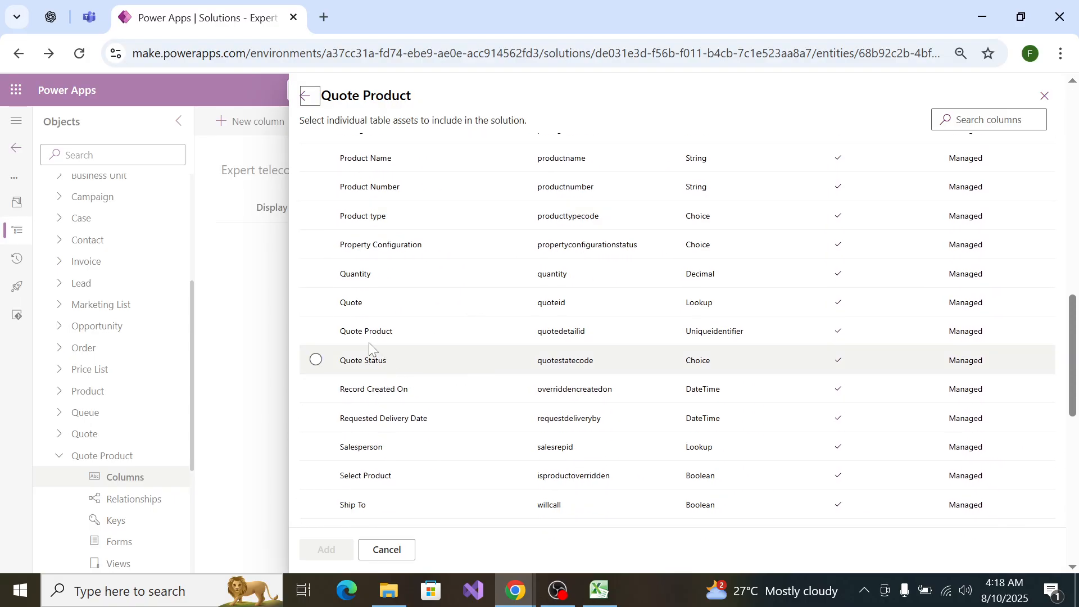
{"action": "left_click", "coordinate": [316, 302]}
{"action": "left_click", "coordinate": [326, 302]}
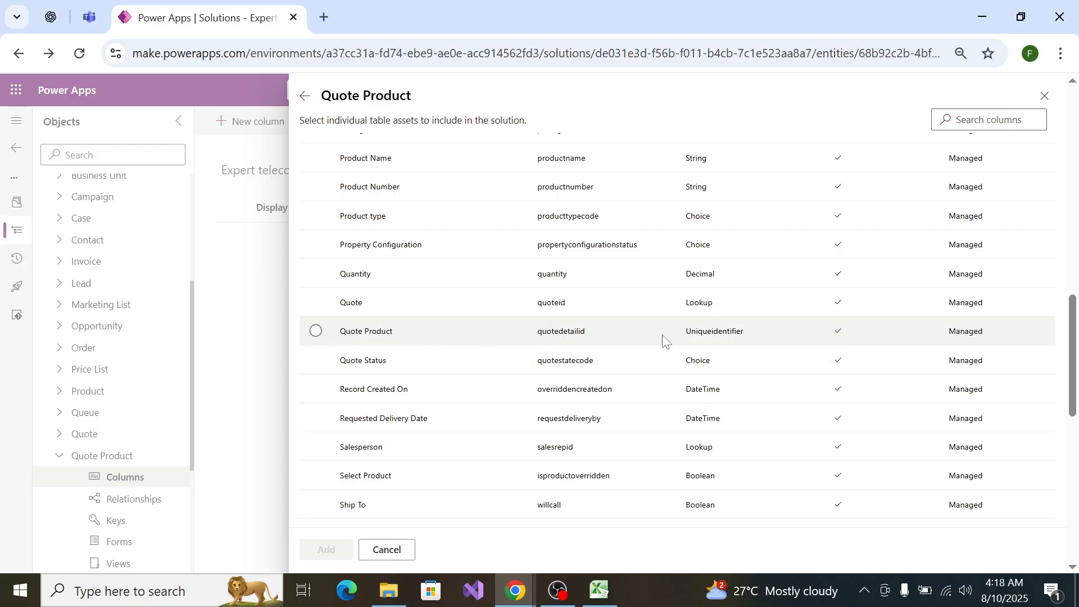
{"action": "left_click", "coordinate": [317, 335]}
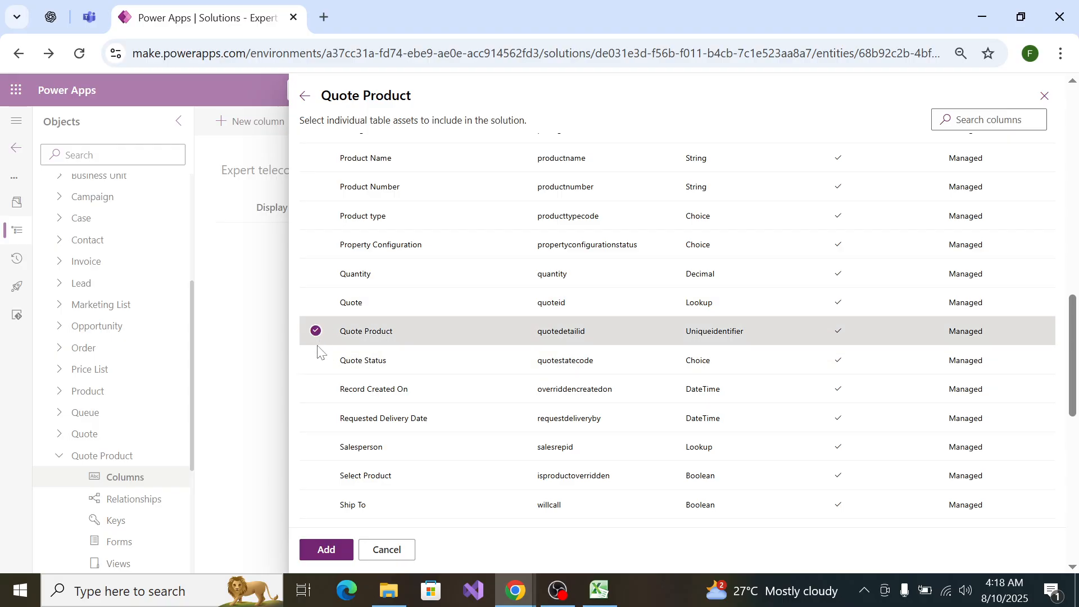
{"action": "left_click", "coordinate": [325, 307]}
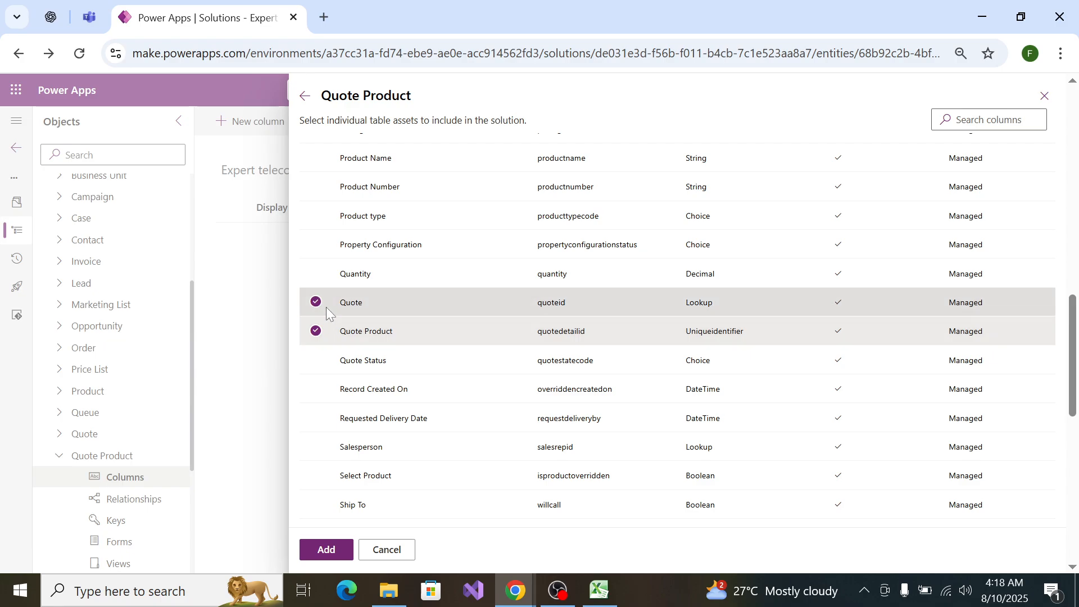
Step: Check the Quote Line Item sheet in Excel, and select the Quantity and Product Name columns in Power Apps
{"action": "key", "text": "alt+Tab"}
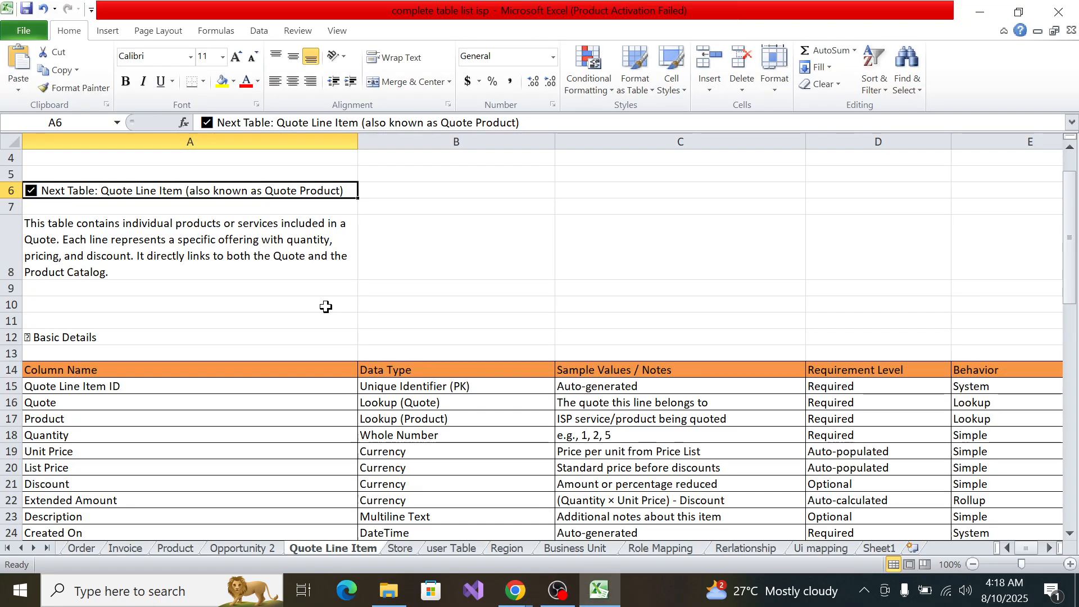
{"action": "key", "text": "alt+Tab"}
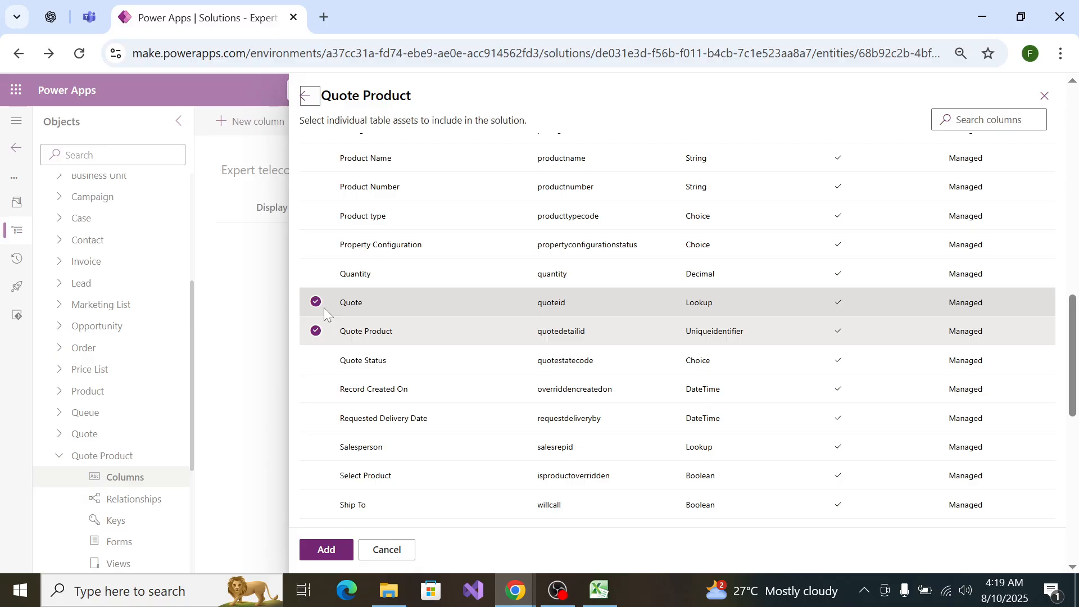
{"action": "key", "text": "alt+Tab"}
{"action": "key", "text": "alt+Tab"}
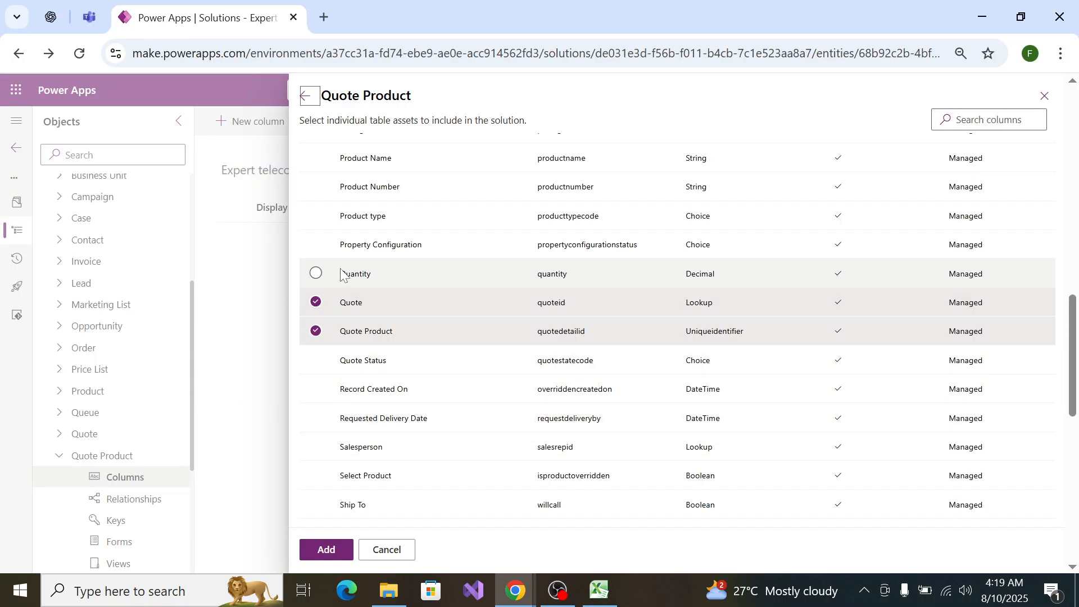
{"action": "left_click", "coordinate": [326, 281]}
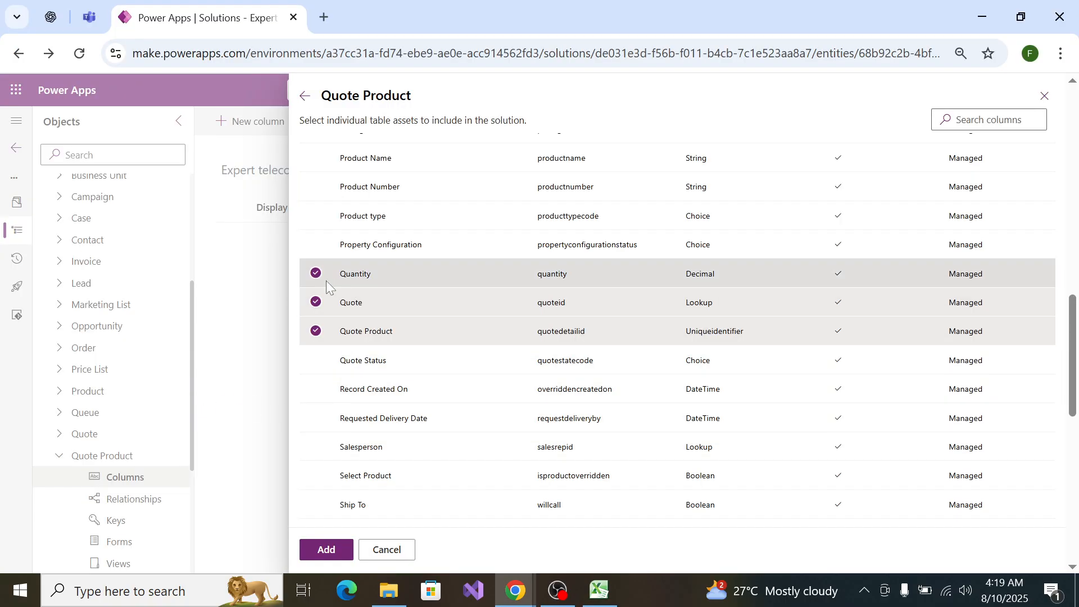
{"action": "left_click", "coordinate": [316, 159]}
{"action": "scroll", "coordinate": [319, 163], "scroll_direction": "up", "scroll_amount": 2}
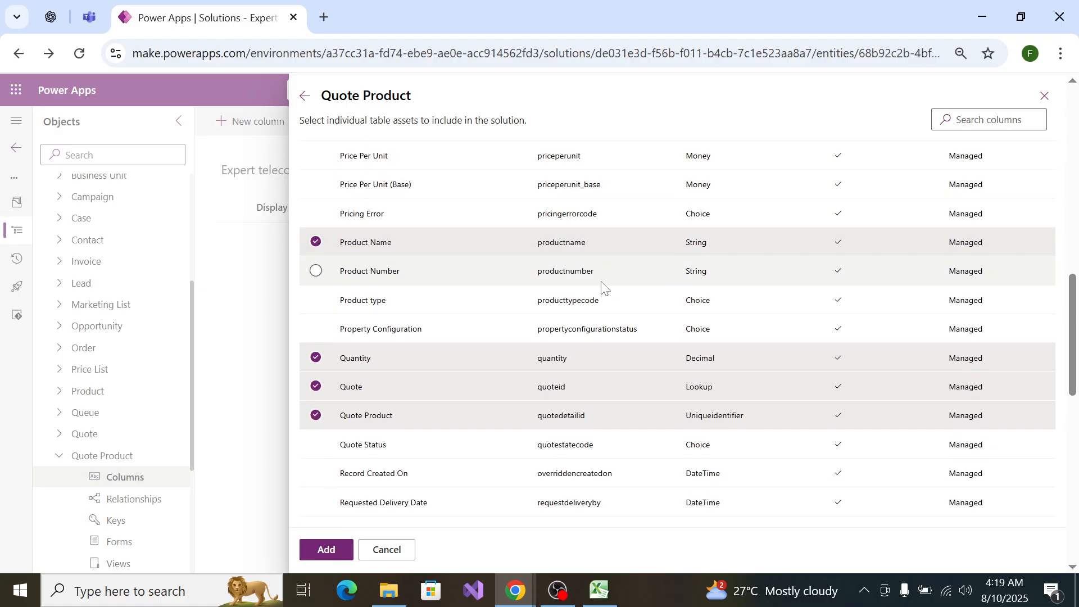
Step: Check Unit Price in the Excel sheet and look for its match in the Power Apps column list, trying the Unit column
{"action": "key", "text": "alt+Tab"}
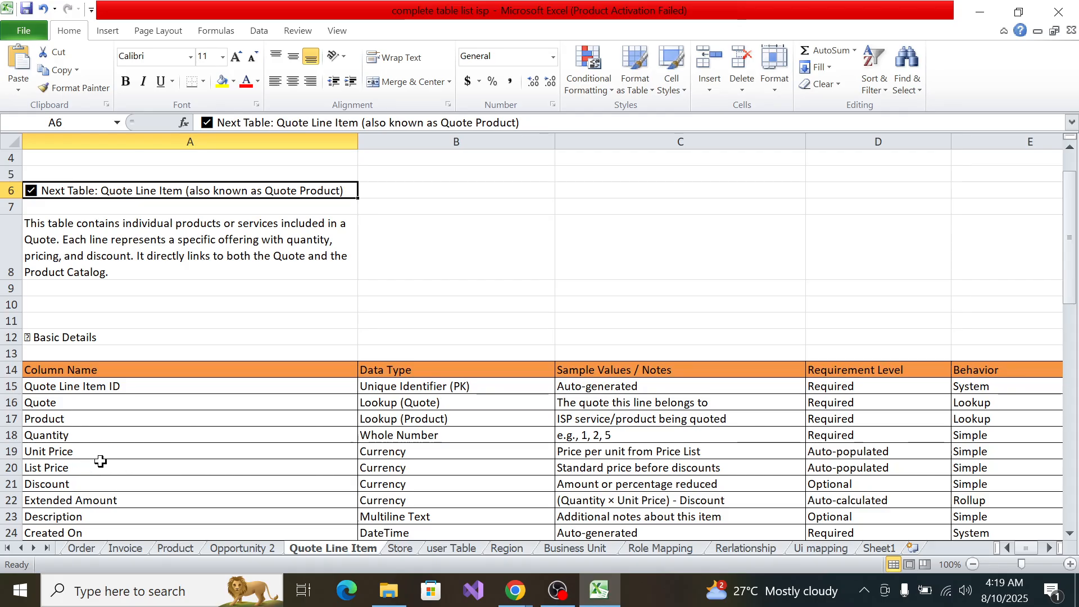
{"action": "key", "text": "alt+Tab"}
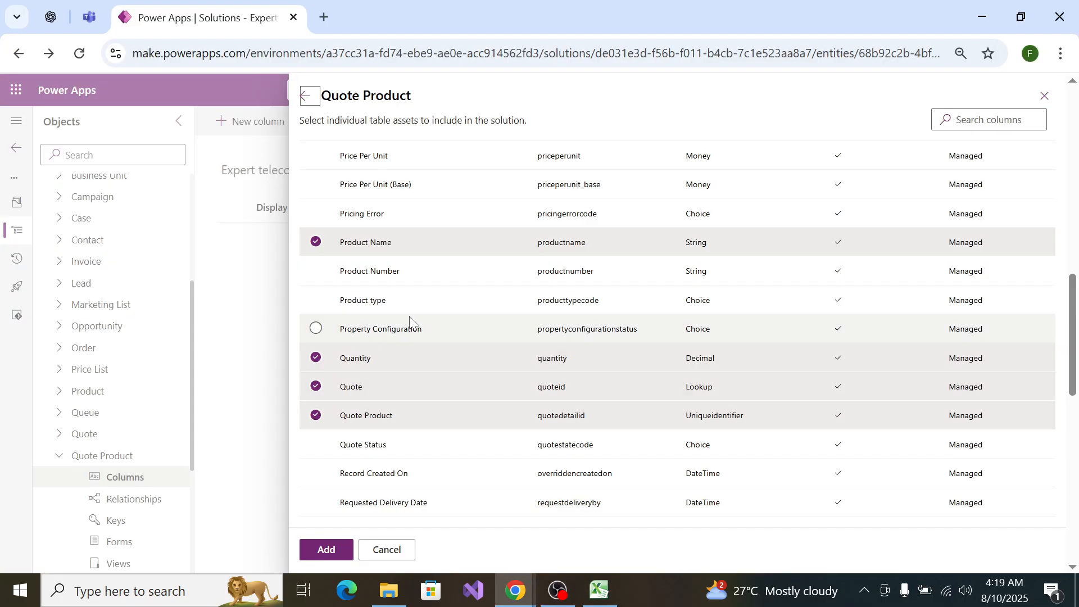
{"action": "scroll", "coordinate": [407, 337], "scroll_direction": "up", "scroll_amount": 3}
{"action": "scroll", "coordinate": [407, 333], "scroll_direction": "down", "scroll_amount": 15}
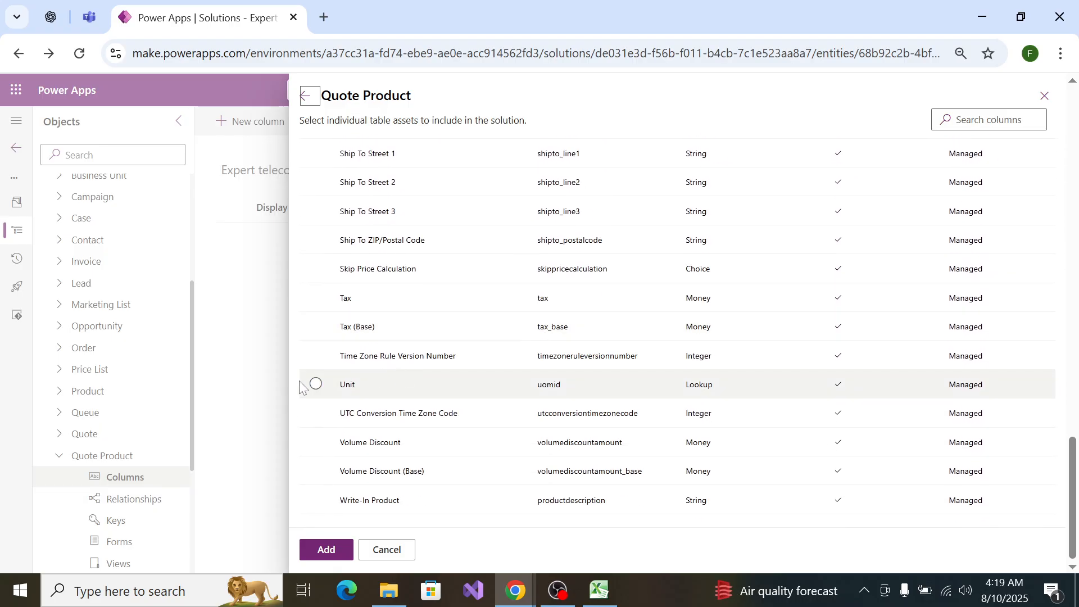
{"action": "left_click", "coordinate": [315, 385]}
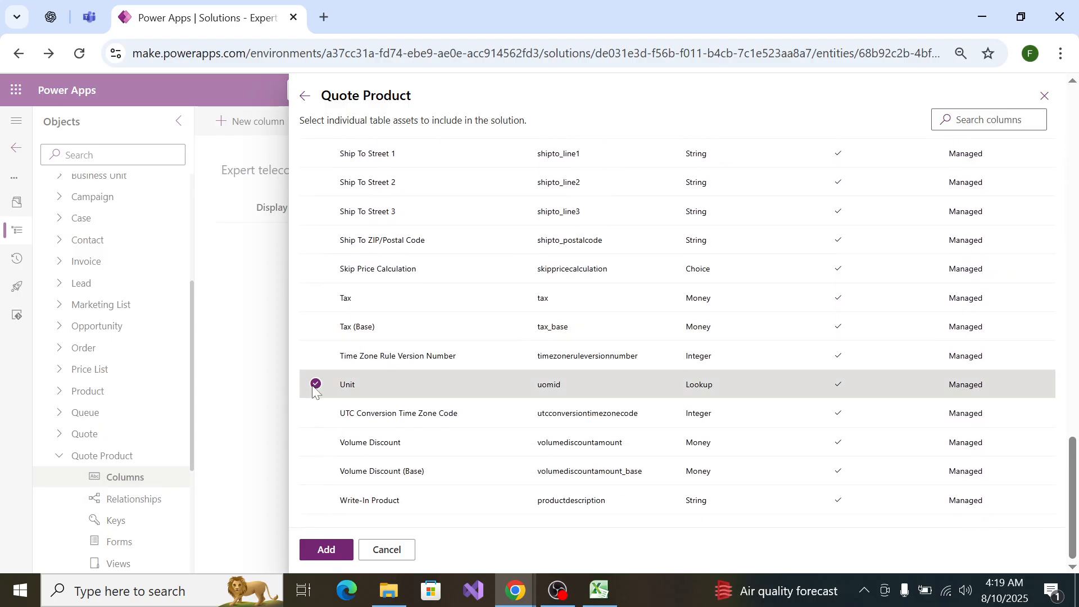
{"action": "left_click", "coordinate": [315, 385]}
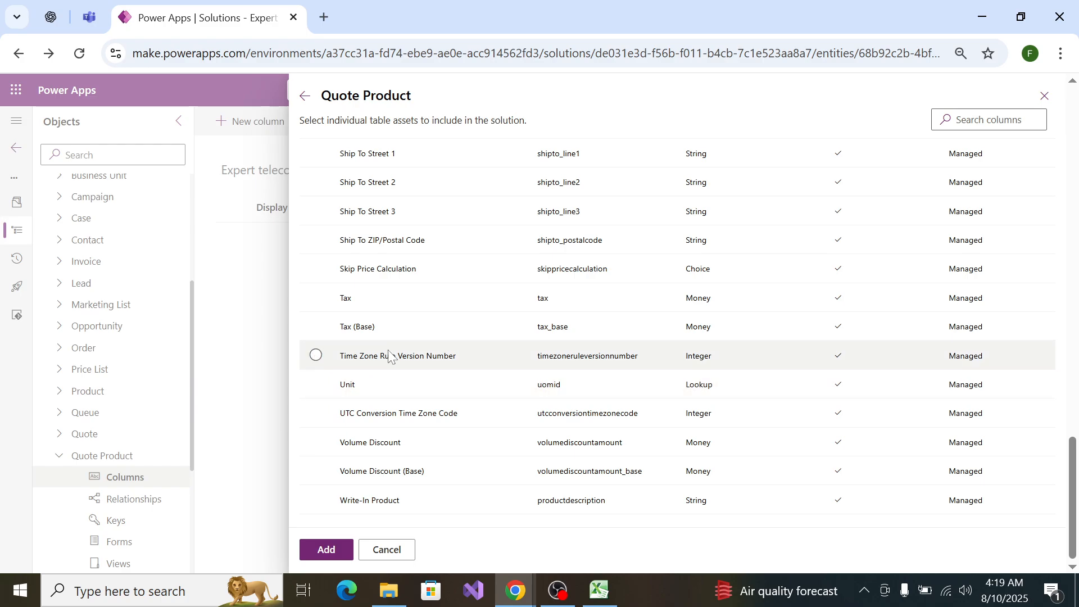
{"action": "scroll", "coordinate": [385, 424], "scroll_direction": "up", "scroll_amount": 8}
{"action": "scroll", "coordinate": [385, 424], "scroll_direction": "down", "scroll_amount": 10}
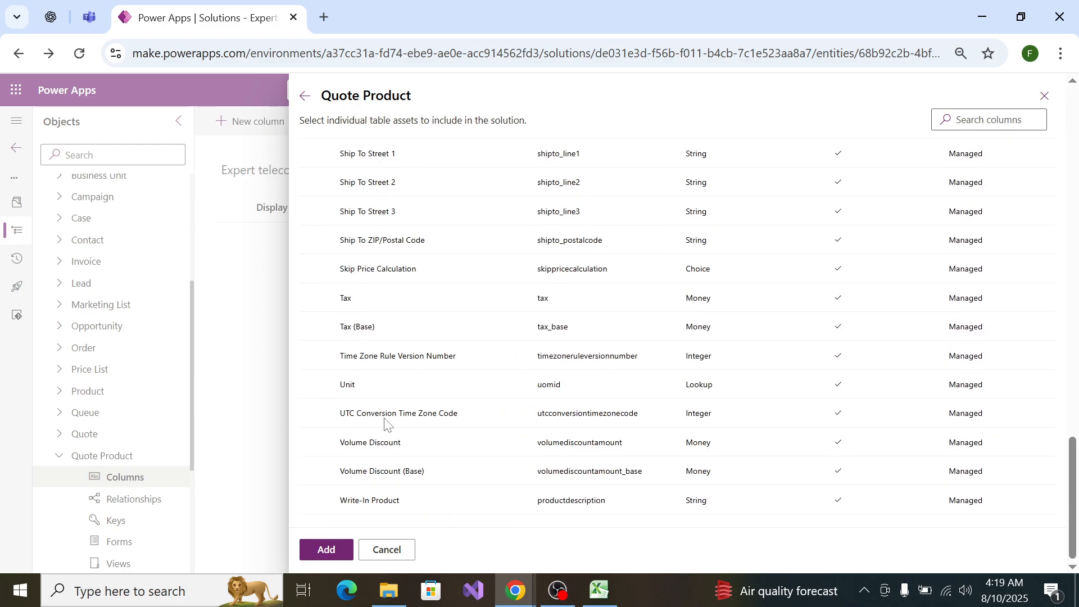
Step: Zoom the Excel sheet out to 80%, review the Quote Line Item rows and recheck the Power Apps column list for Unit Price
{"action": "key", "text": "alt+Tab"}
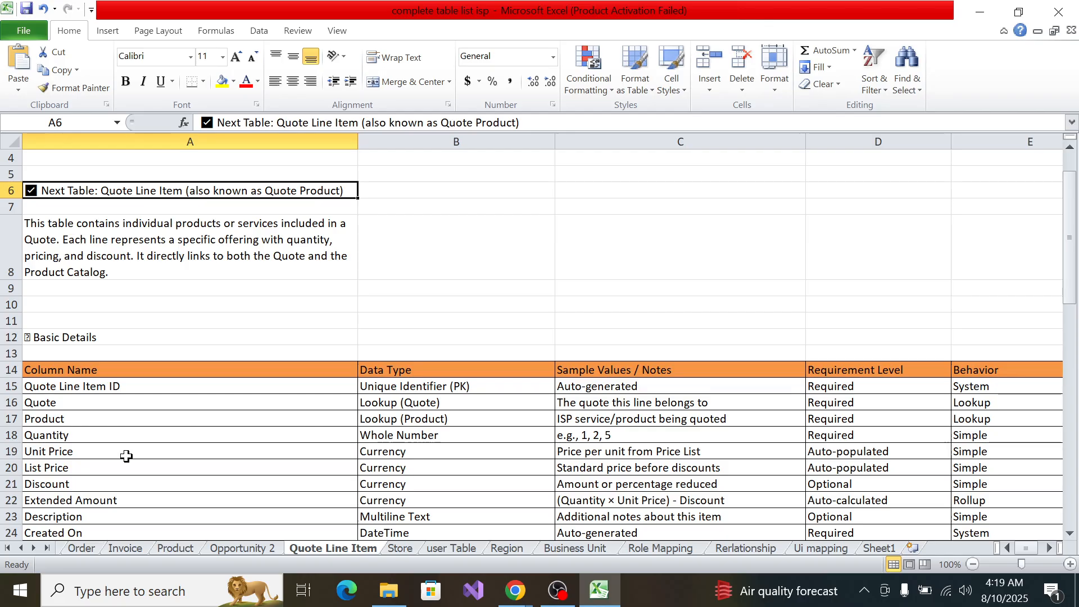
{"action": "left_click", "coordinate": [973, 565]}
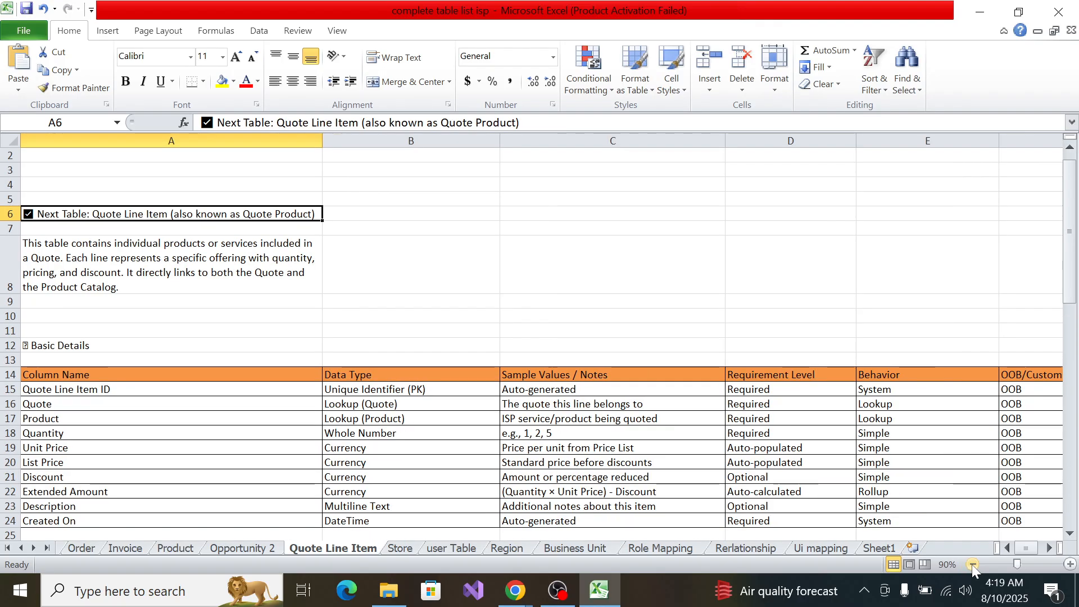
{"action": "left_click", "coordinate": [973, 564]}
{"action": "scroll", "coordinate": [38, 421], "scroll_direction": "down", "scroll_amount": 5}
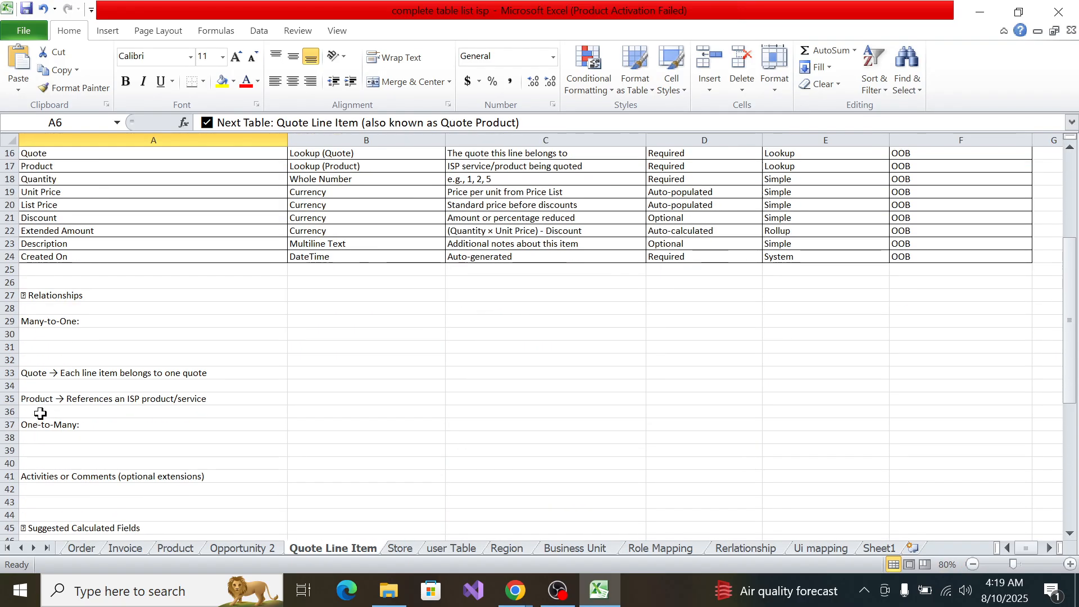
{"action": "scroll", "coordinate": [37, 420], "scroll_direction": "up", "scroll_amount": 5}
{"action": "scroll", "coordinate": [37, 421], "scroll_direction": "down", "scroll_amount": 1}
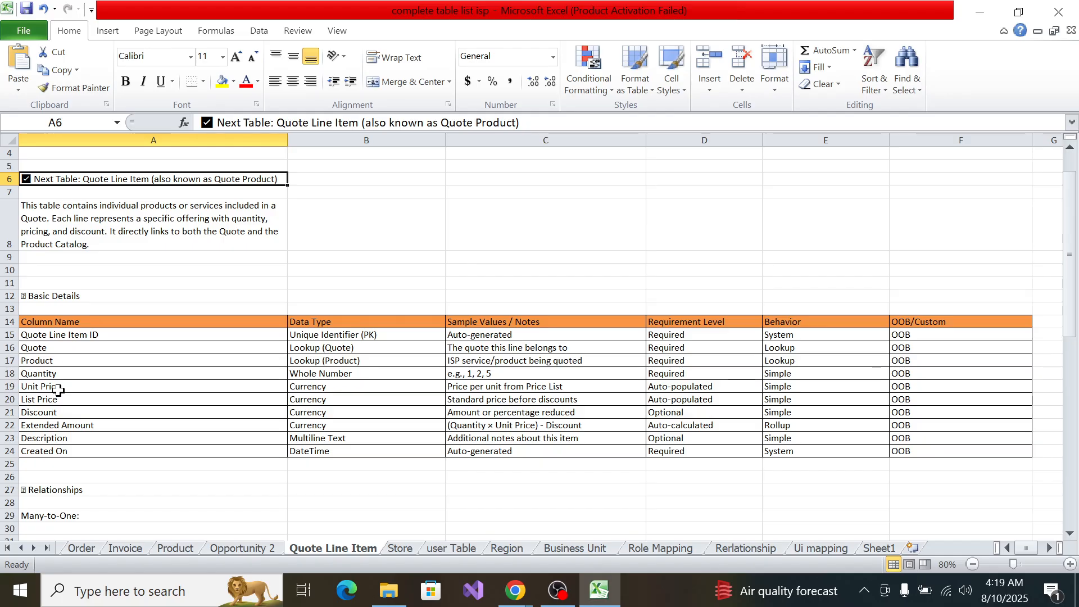
{"action": "key", "text": "alt+Tab"}
{"action": "scroll", "coordinate": [371, 320], "scroll_direction": "up", "scroll_amount": 5}
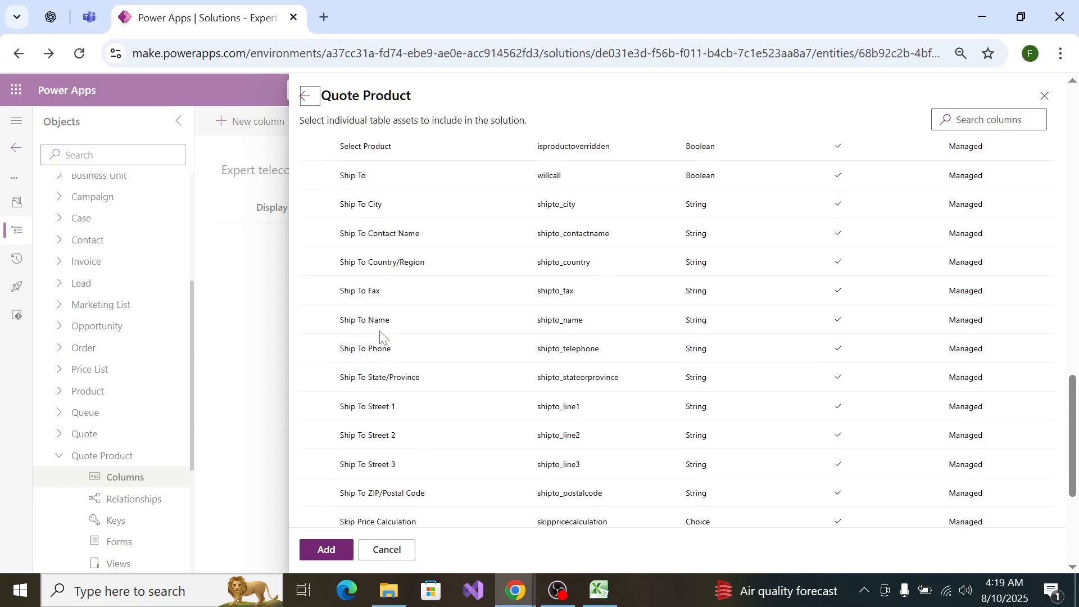
{"action": "scroll", "coordinate": [382, 348], "scroll_direction": "down", "scroll_amount": 4}
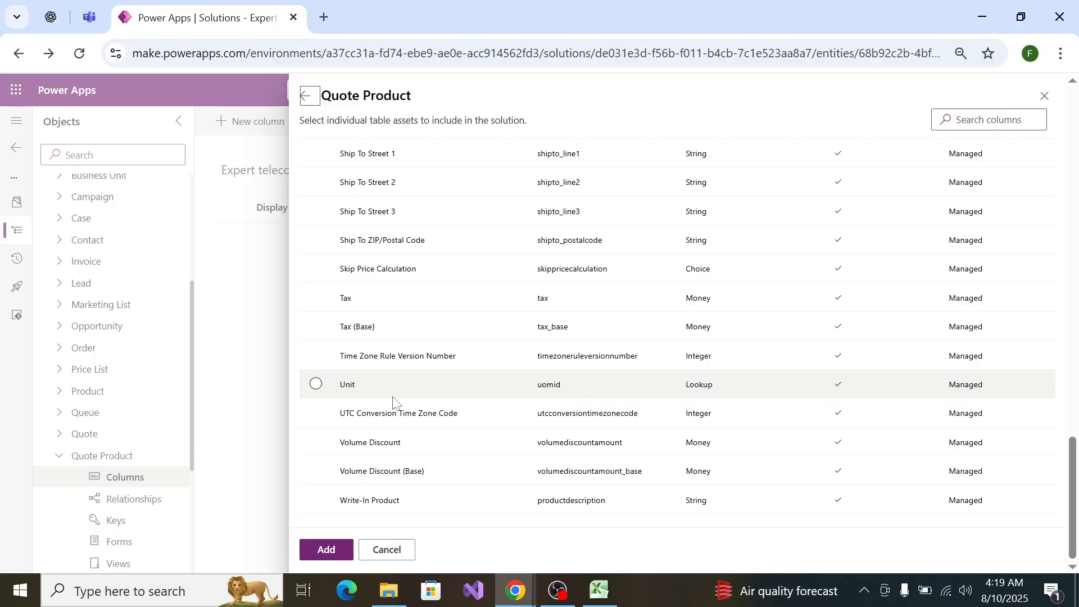
Step: Switch to Excel and highlight the Unit Price and List Price names in yellow on the Quote Line Item sheet
{"action": "key", "text": "alt+Tab"}
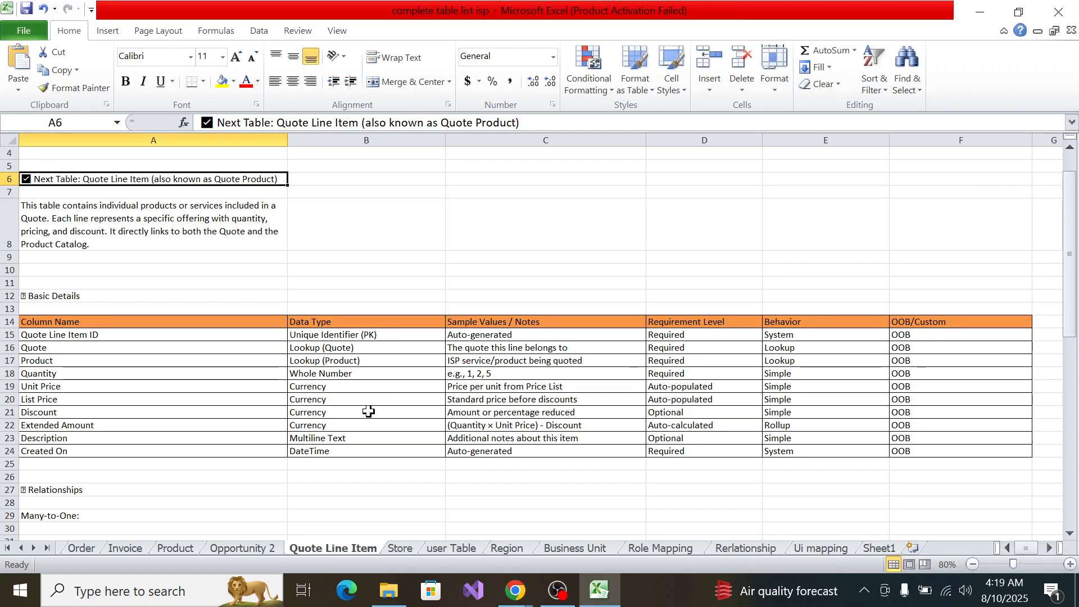
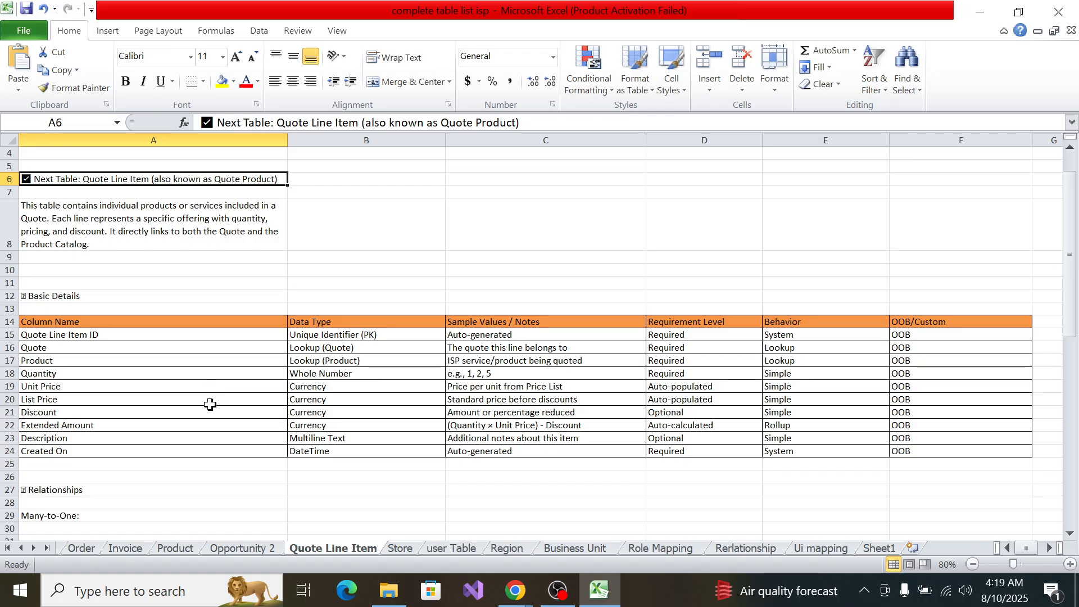
{"action": "left_click", "coordinate": [37, 386]}
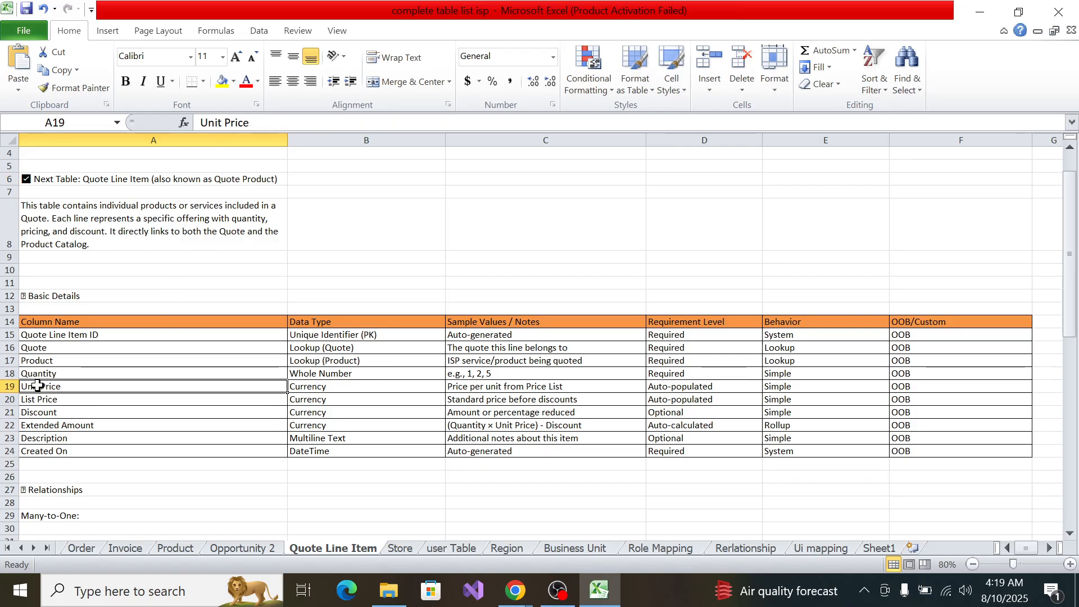
{"action": "left_click", "coordinate": [215, 85]}
{"action": "left_click", "coordinate": [59, 398]}
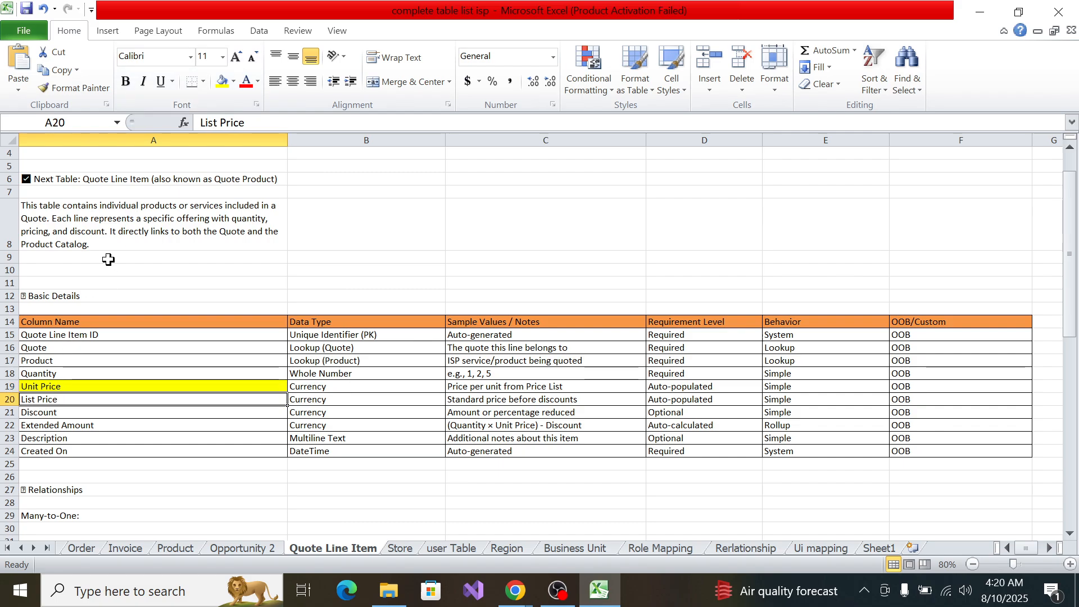
{"action": "left_click", "coordinate": [221, 83]}
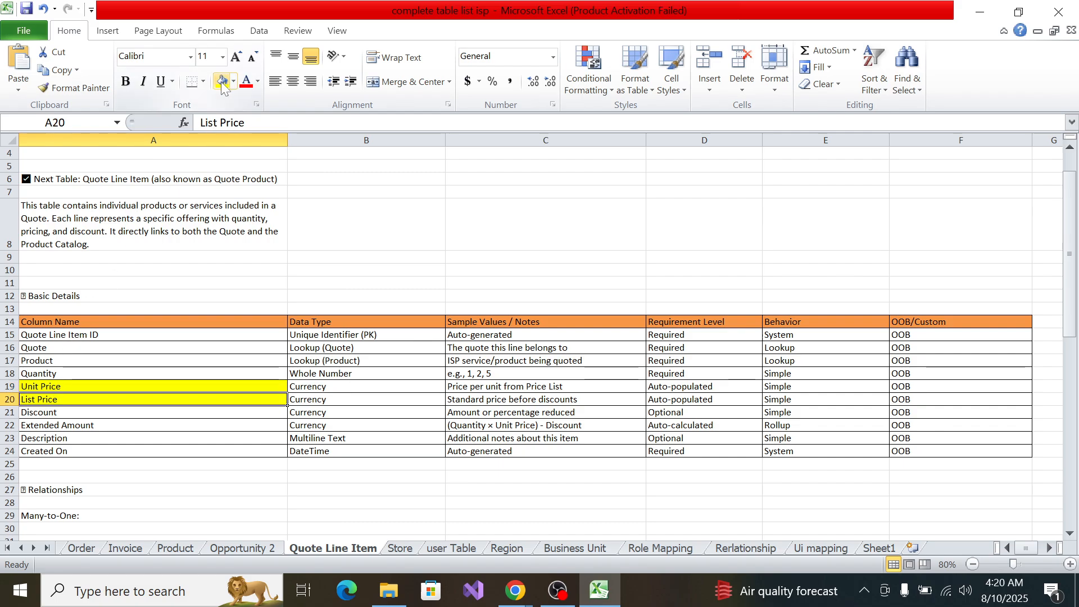
Step: Check Discount on the Quote Line Item sheet, and look for its match in the Quote Product column list in Power Apps
{"action": "left_click", "coordinate": [121, 409]}
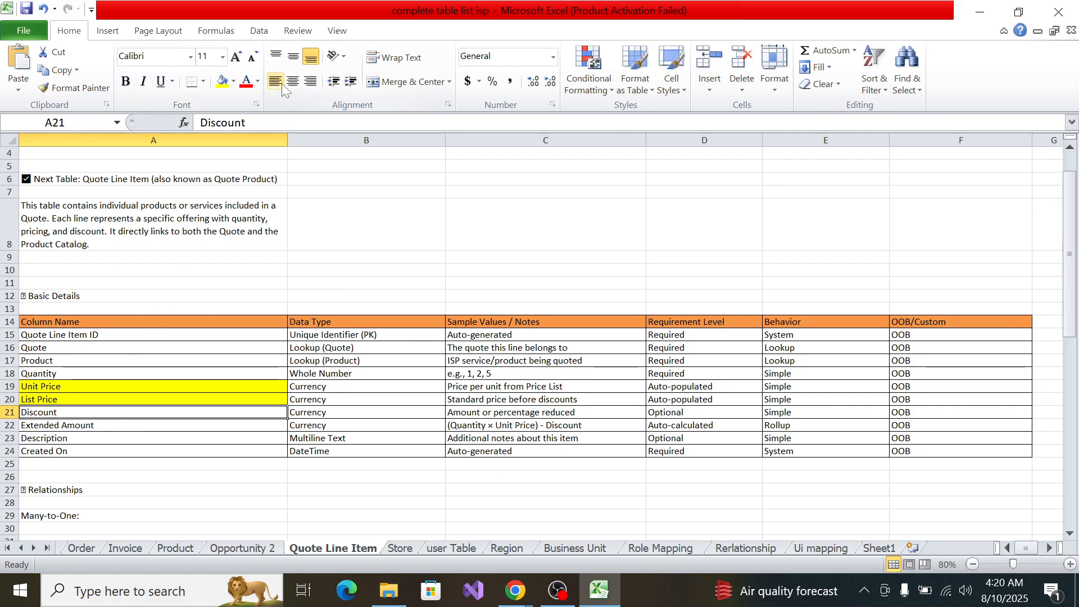
{"action": "key", "text": "alt+Tab"}
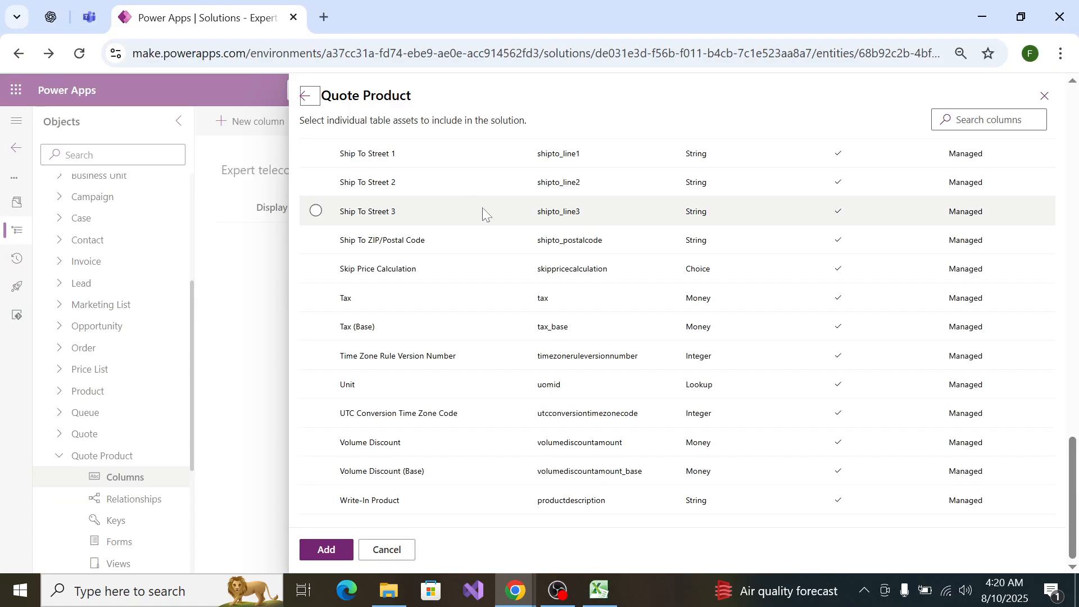
{"action": "scroll", "coordinate": [482, 257], "scroll_direction": "up", "scroll_amount": 10}
{"action": "scroll", "coordinate": [482, 256], "scroll_direction": "up", "scroll_amount": 1}
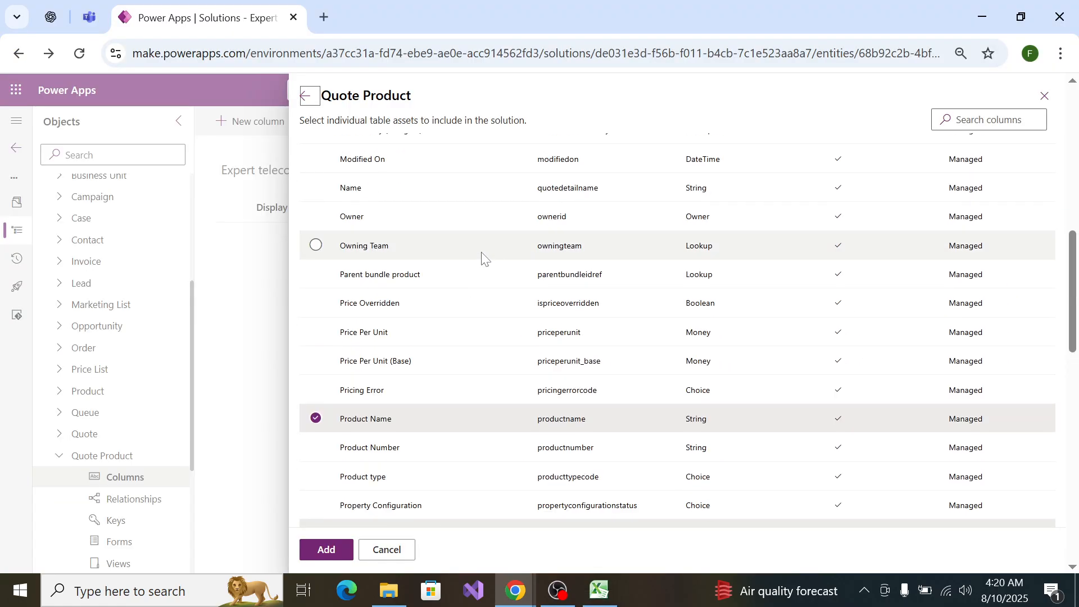
{"action": "scroll", "coordinate": [481, 259], "scroll_direction": "down", "scroll_amount": 12}
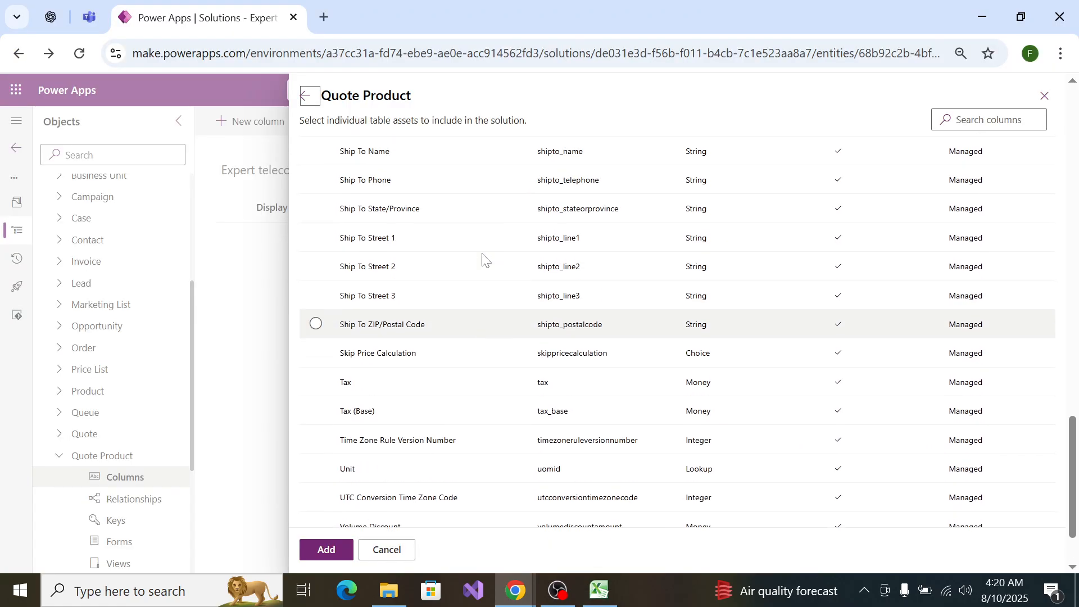
{"action": "scroll", "coordinate": [481, 256], "scroll_direction": "up", "scroll_amount": 8}
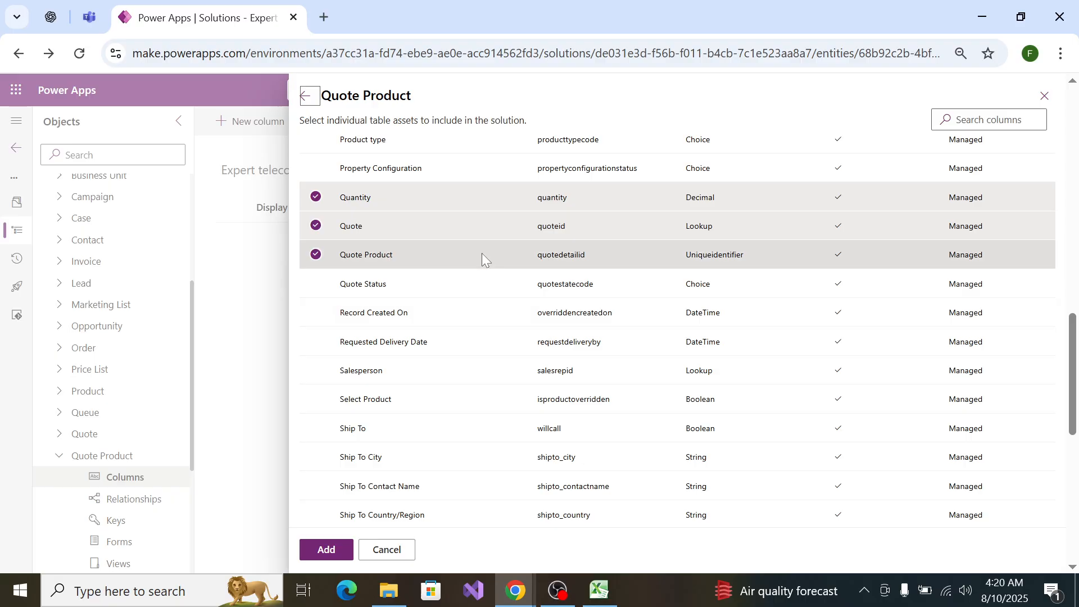
{"action": "scroll", "coordinate": [481, 256], "scroll_direction": "up", "scroll_amount": 8}
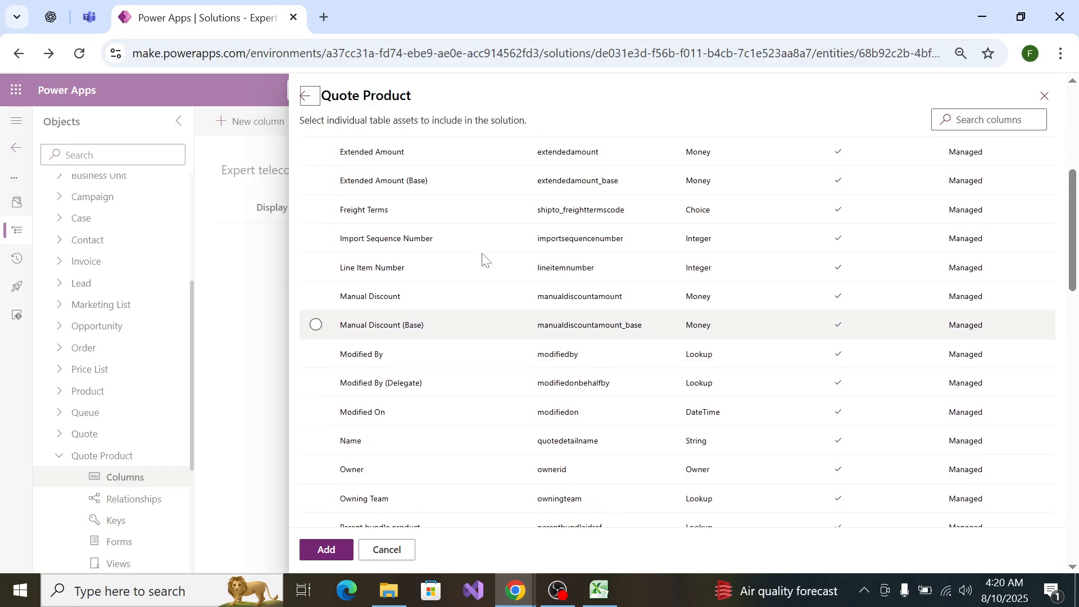
{"action": "scroll", "coordinate": [481, 254], "scroll_direction": "up", "scroll_amount": 2}
{"action": "scroll", "coordinate": [481, 254], "scroll_direction": "down", "scroll_amount": 3}
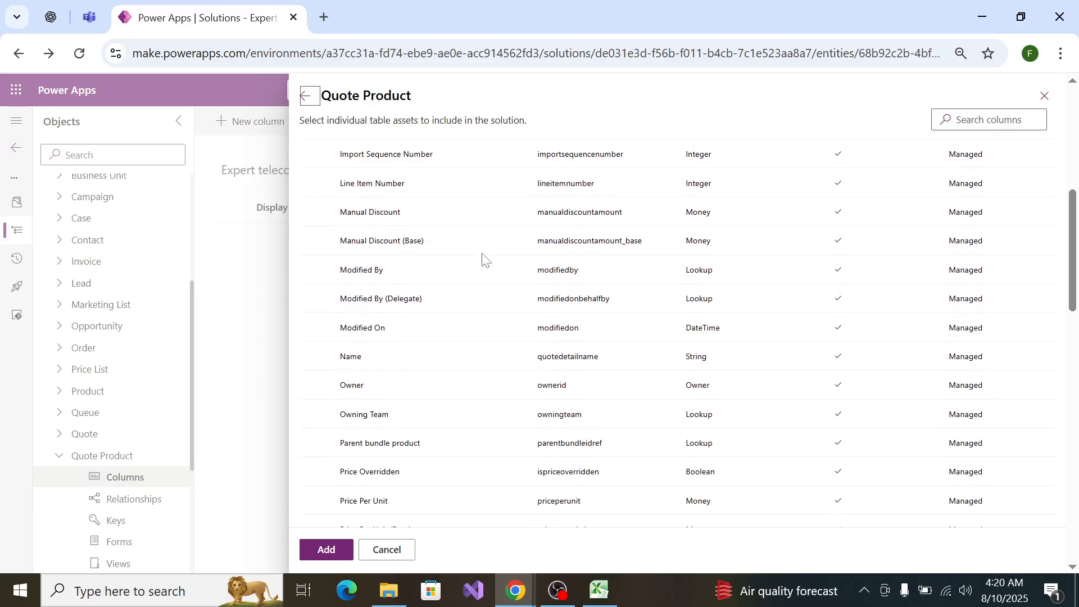
{"action": "scroll", "coordinate": [481, 255], "scroll_direction": "down", "scroll_amount": 2}
{"action": "scroll", "coordinate": [482, 256], "scroll_direction": "up", "scroll_amount": 1}
{"action": "scroll", "coordinate": [481, 256], "scroll_direction": "down", "scroll_amount": 5}
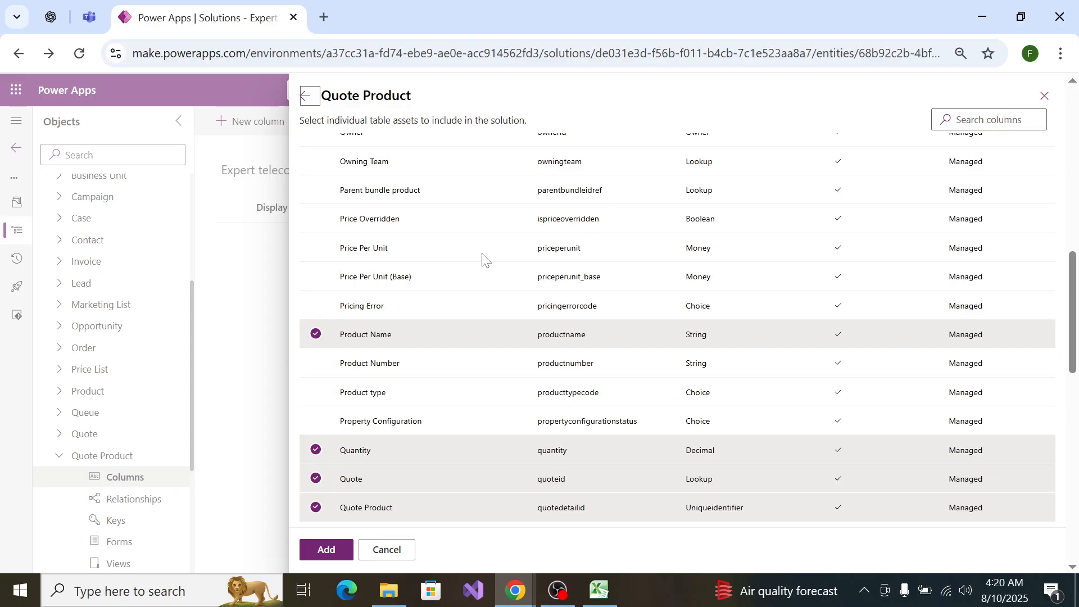
{"action": "scroll", "coordinate": [482, 258], "scroll_direction": "down", "scroll_amount": 10}
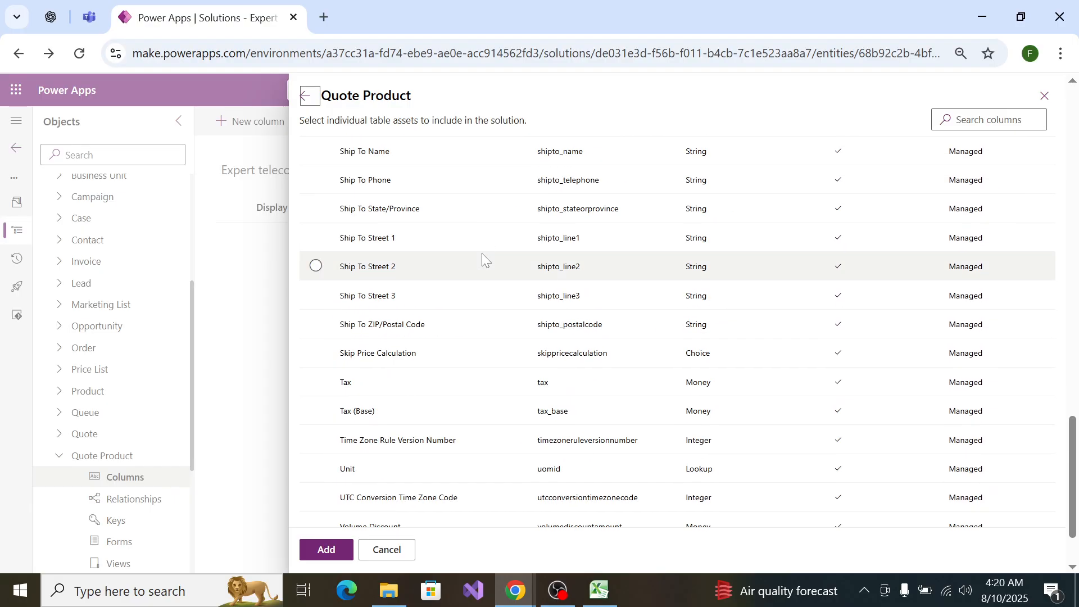
{"action": "scroll", "coordinate": [481, 253], "scroll_direction": "down", "scroll_amount": 3}
Step: Recheck the Quote Line Item names in Excel and look through the Power Apps column list for the remaining matches
{"action": "key", "text": "alt+Tab"}
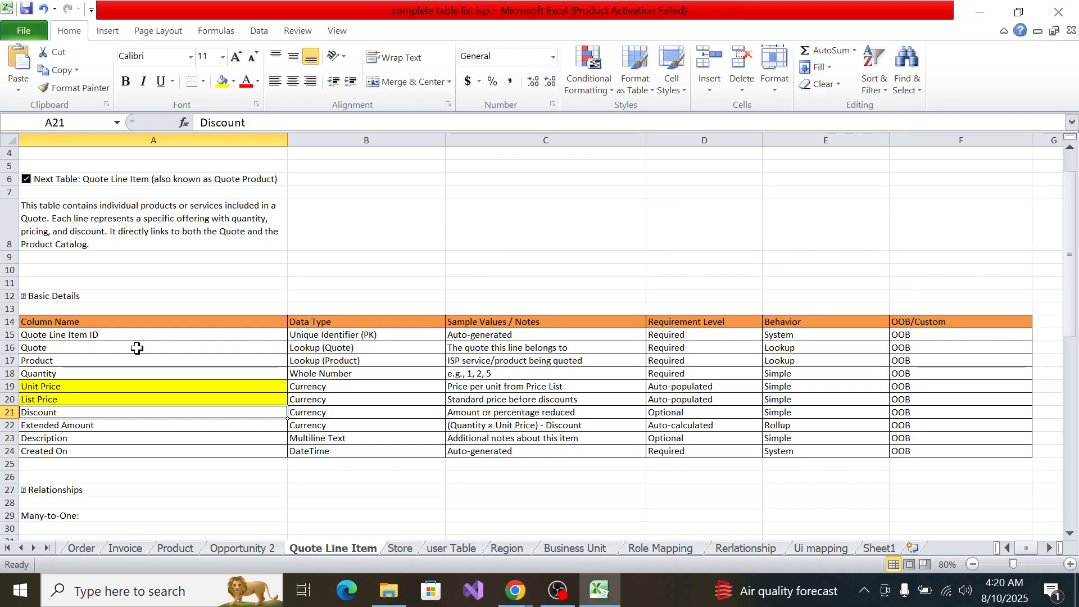
{"action": "key", "text": "alt+Tab"}
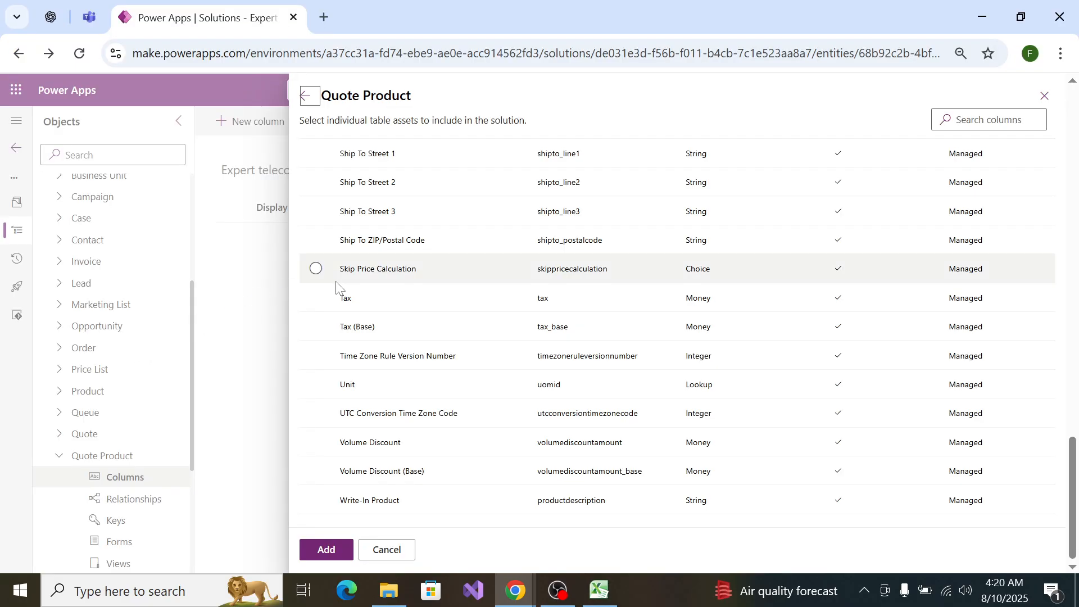
{"action": "scroll", "coordinate": [338, 284], "scroll_direction": "up", "scroll_amount": 10}
{"action": "scroll", "coordinate": [336, 281], "scroll_direction": "up", "scroll_amount": 7}
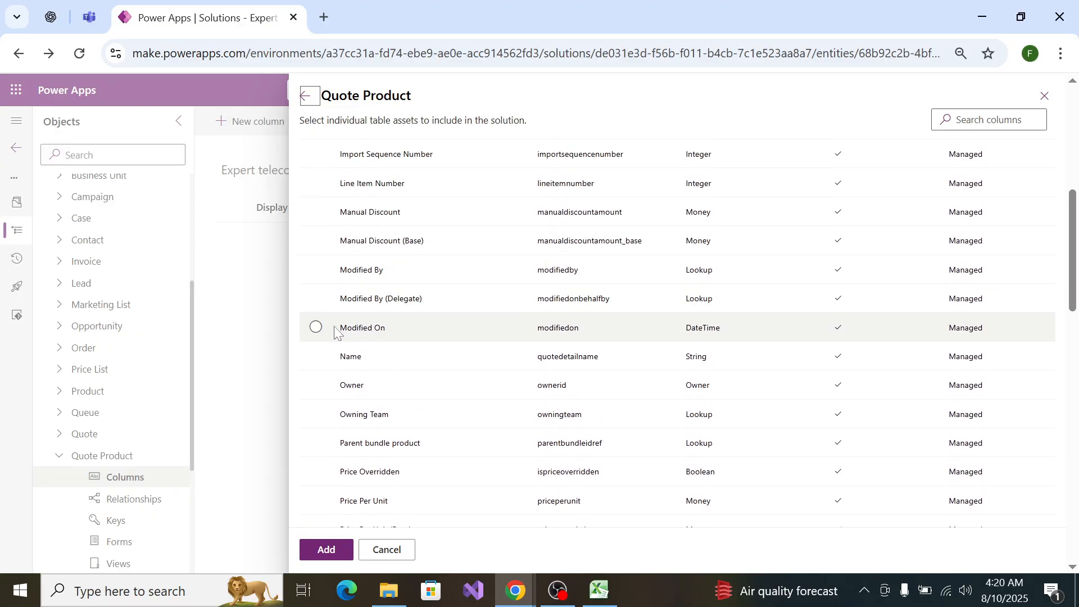
{"action": "scroll", "coordinate": [350, 315], "scroll_direction": "up", "scroll_amount": 6}
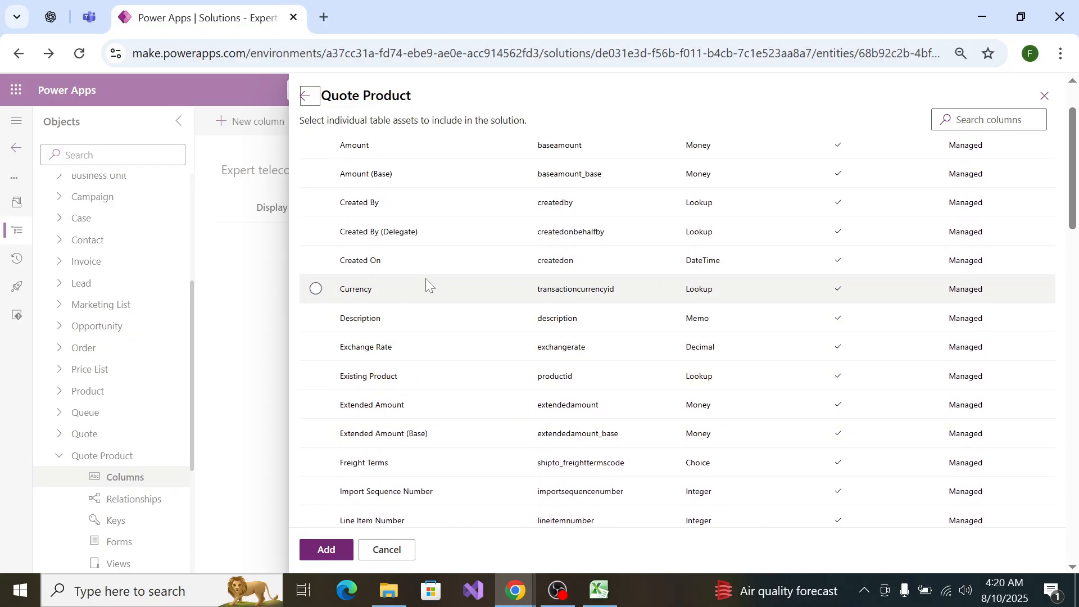
Step: Switch to Excel and highlight the Extended Amount, Discount and Description names in yellow on the Quote Line Item sheet
{"action": "key", "text": "alt+Tab"}
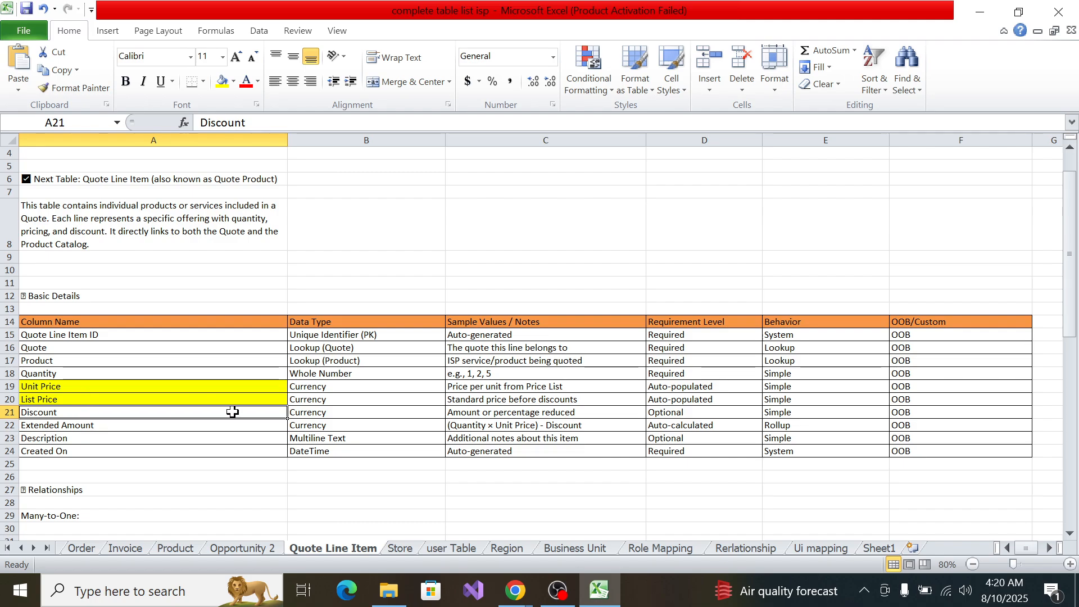
{"action": "key", "text": "alt"}
{"action": "left_click", "coordinate": [150, 426], "text": "alt"}
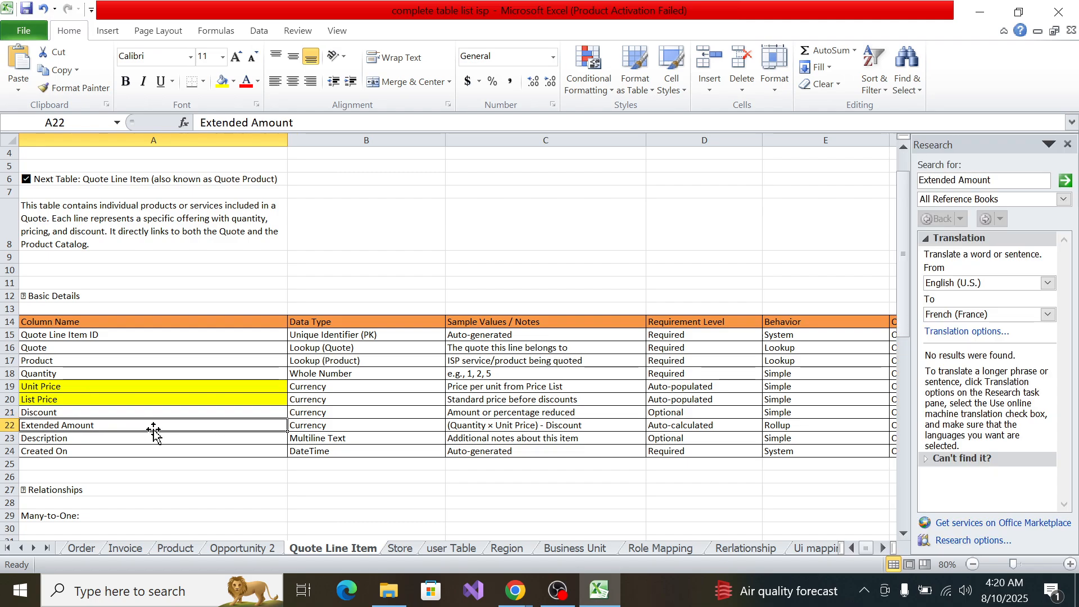
{"action": "left_click", "coordinate": [1067, 144]}
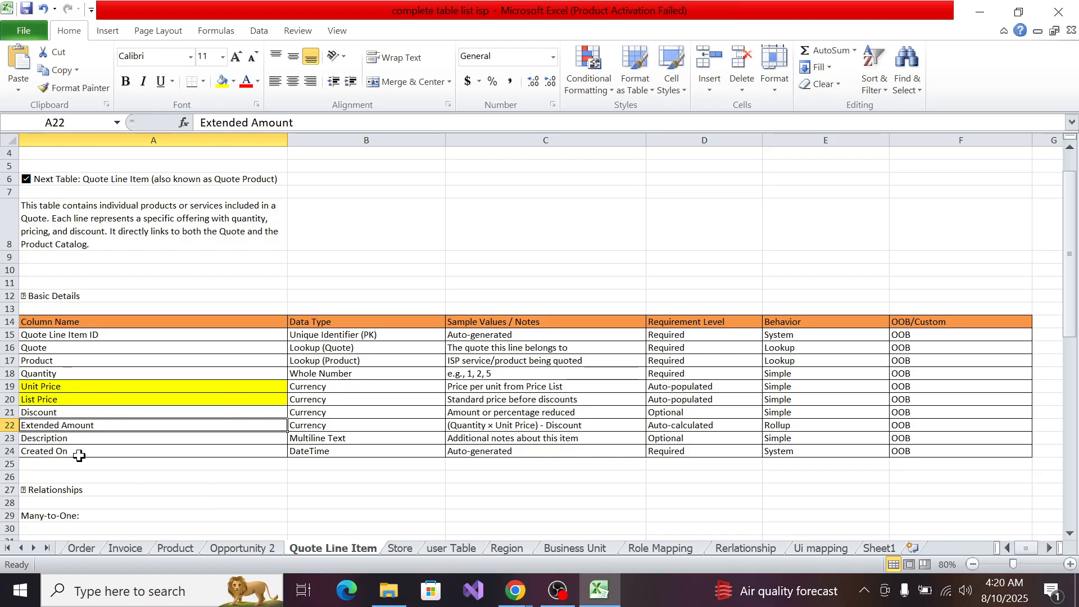
{"action": "left_click", "coordinate": [222, 85]}
{"action": "left_click", "coordinate": [104, 412]}
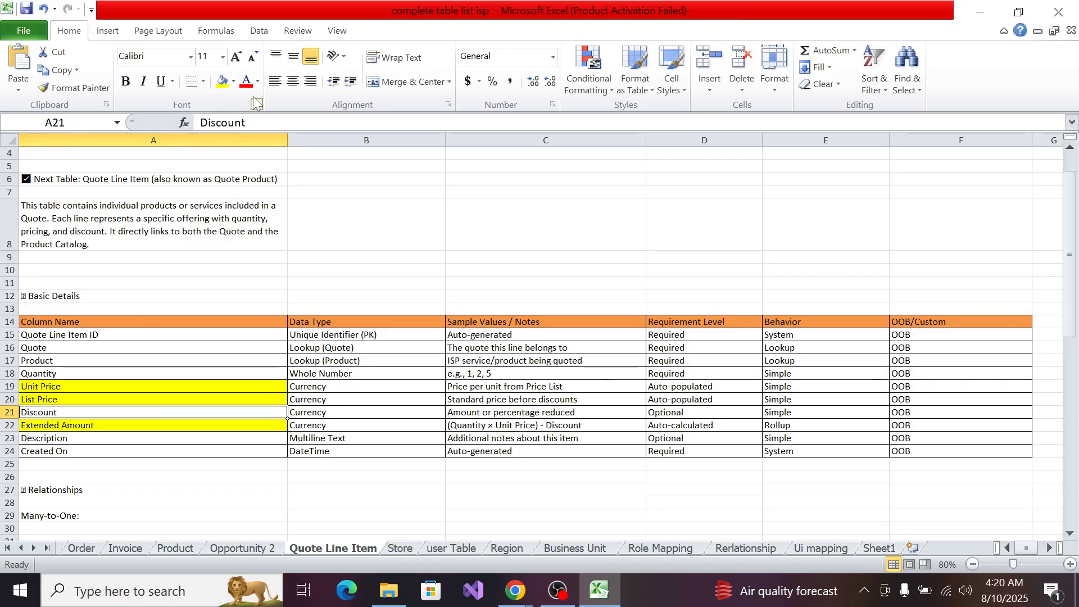
{"action": "left_click", "coordinate": [204, 81]}
{"action": "left_click", "coordinate": [222, 81]}
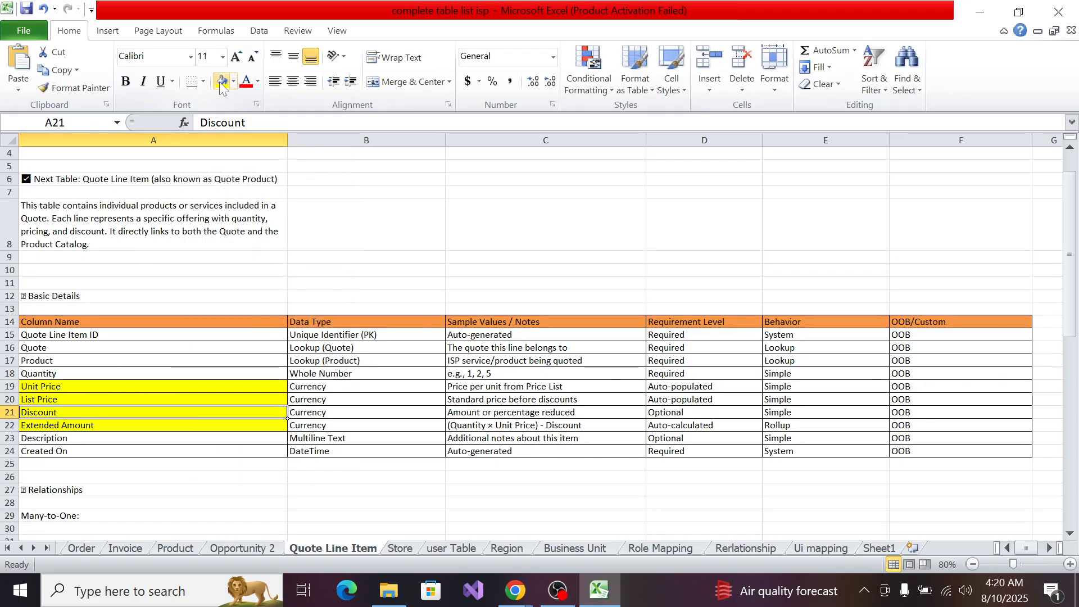
{"action": "left_click", "coordinate": [128, 438]}
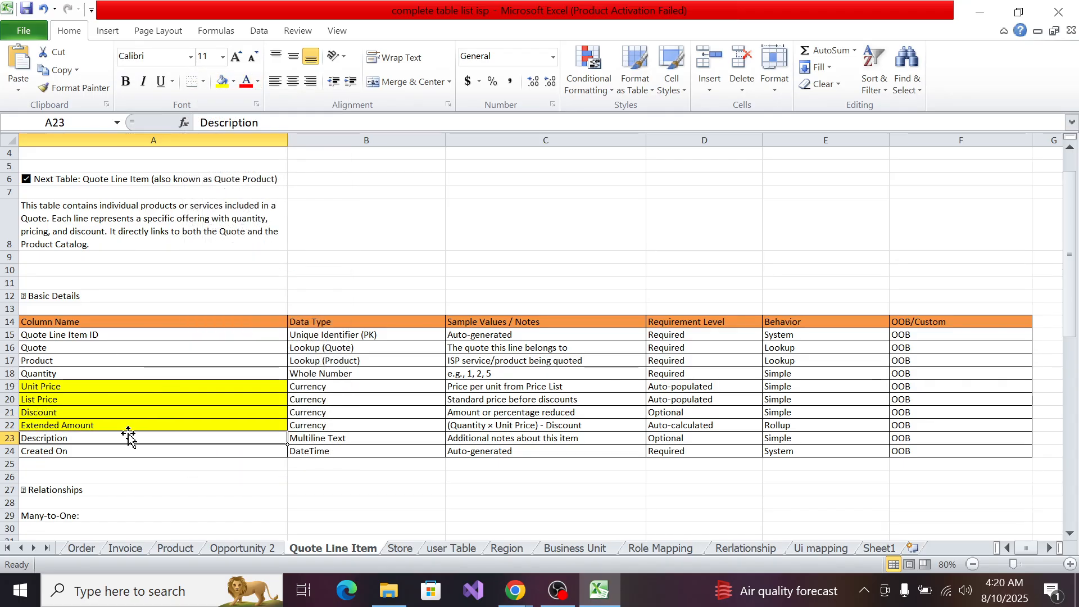
{"action": "left_click", "coordinate": [223, 82]}
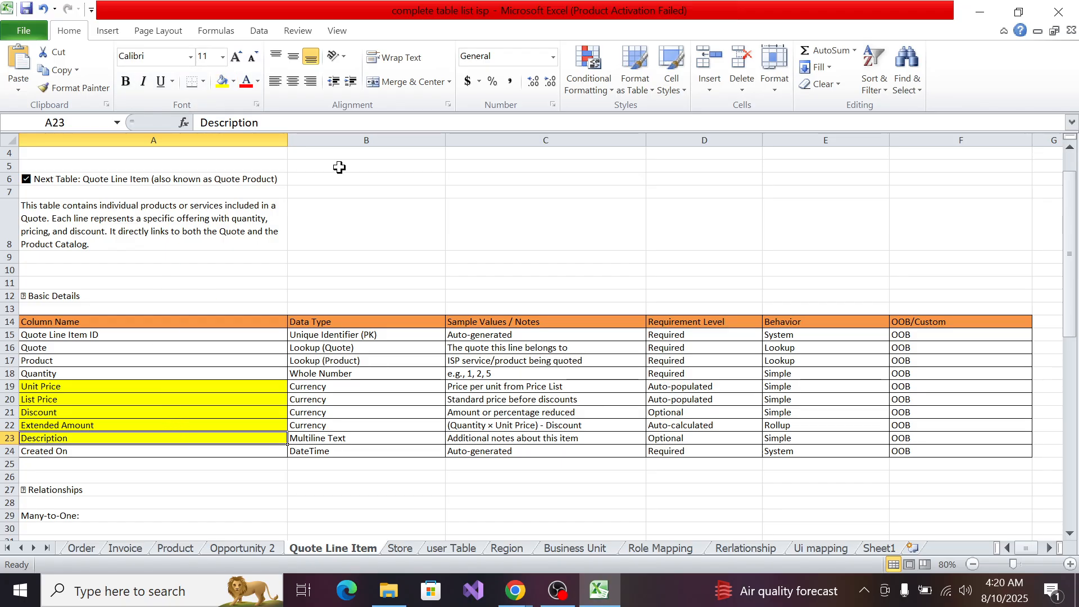
Step: Switch to Power Apps, select the Description and Created On columns, and add all selected columns to the Quote Product table
{"action": "key", "text": "alt+Tab"}
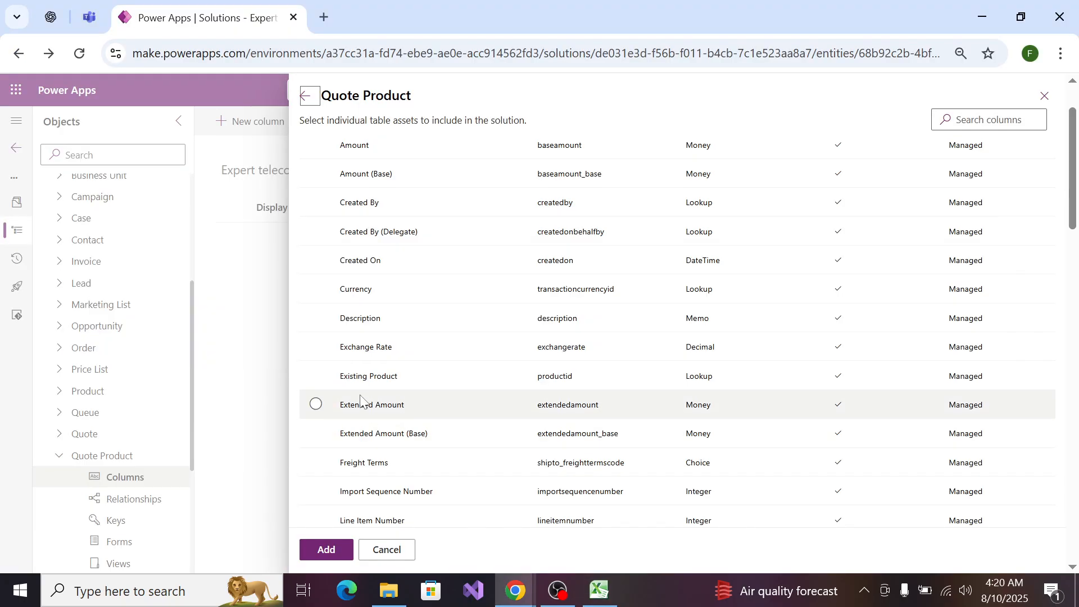
{"action": "left_click", "coordinate": [335, 318]}
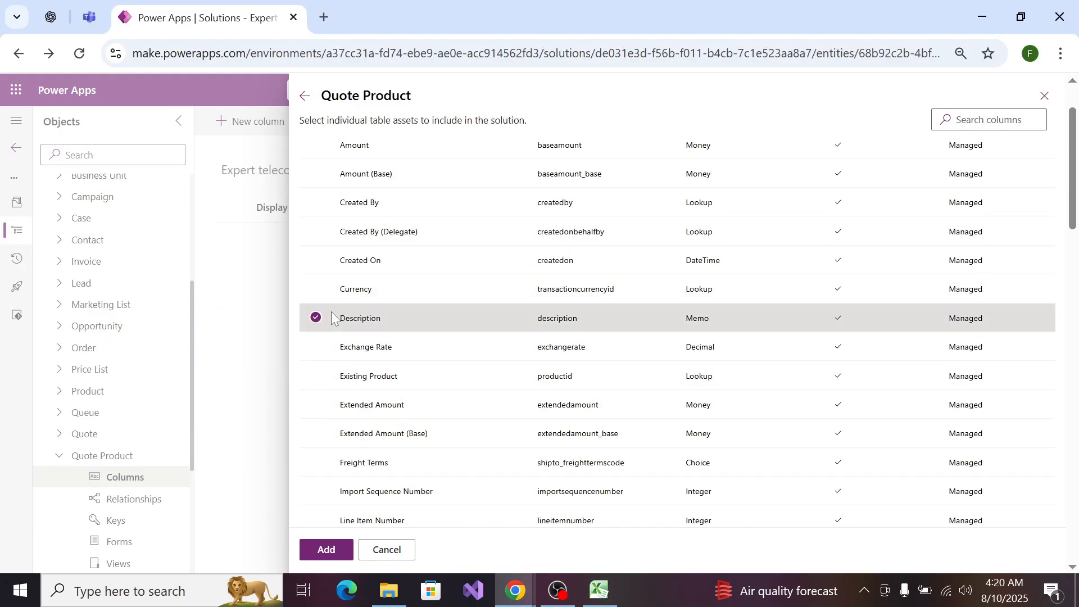
{"action": "left_click", "coordinate": [331, 257]}
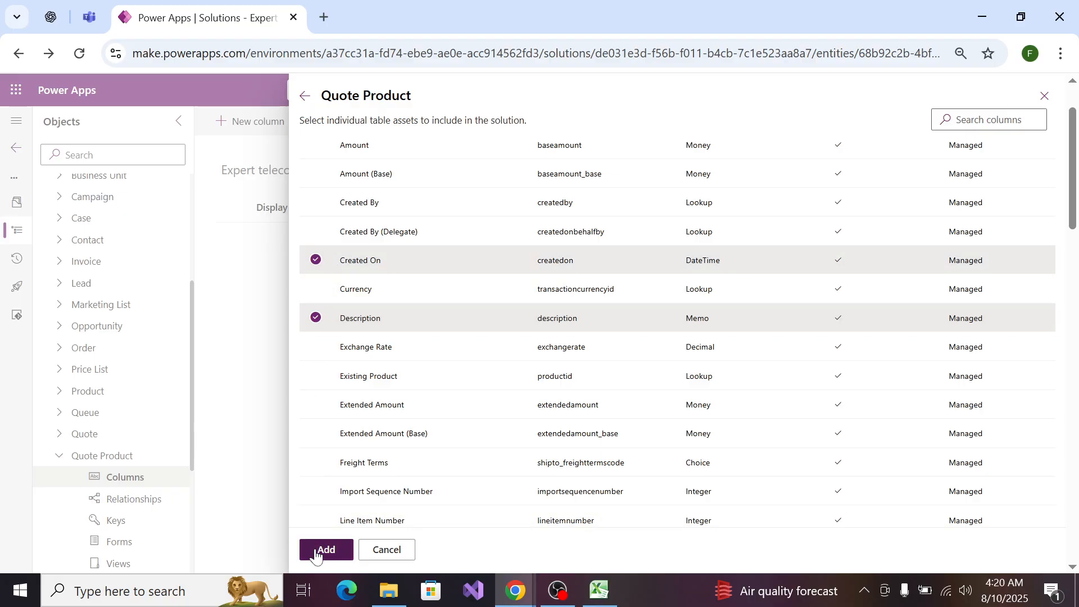
{"action": "left_click", "coordinate": [324, 548]}
Step: Return to Excel and undo the yellow highlight on Description in the Quote Line Item sheet
{"action": "key", "text": "alt+Tab"}
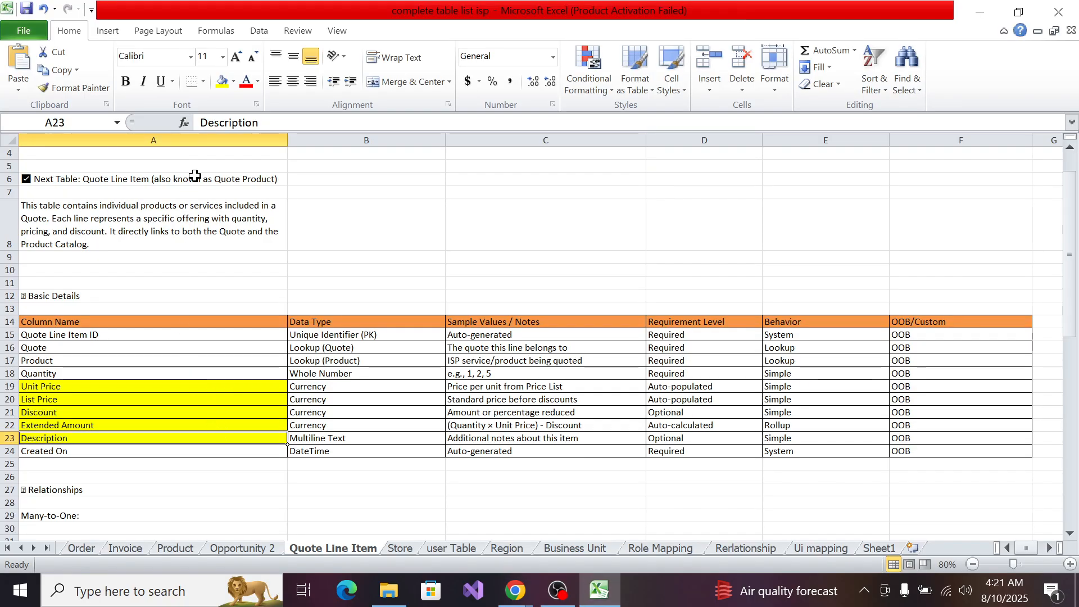
{"action": "key", "text": "ctrl+z"}
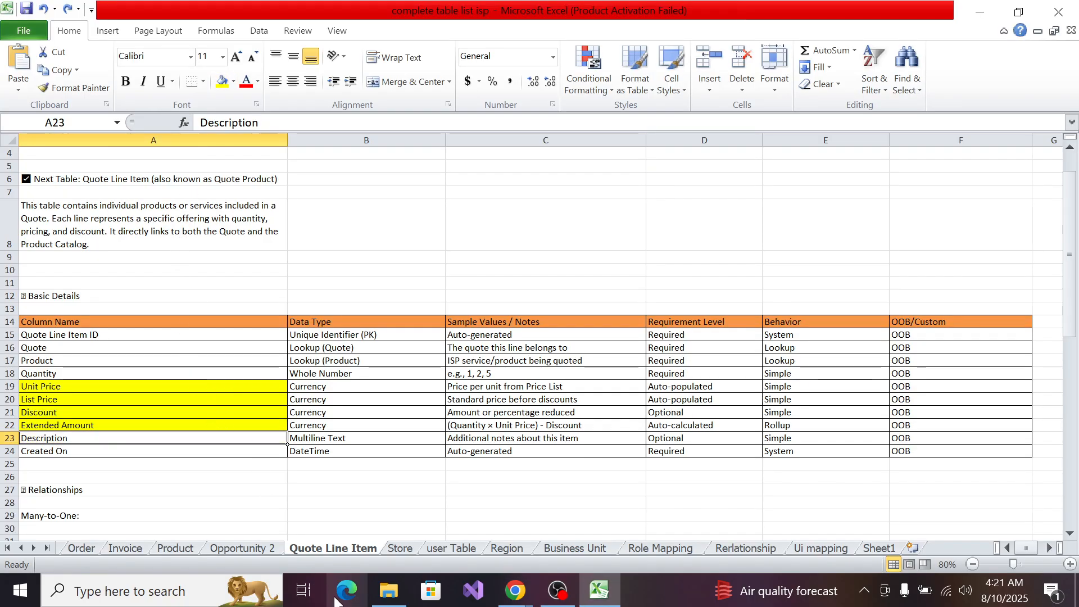
Step: Review the Store sheet's table details, field structure and relationships in Excel, and return to Power Apps
{"action": "left_click", "coordinate": [400, 548]}
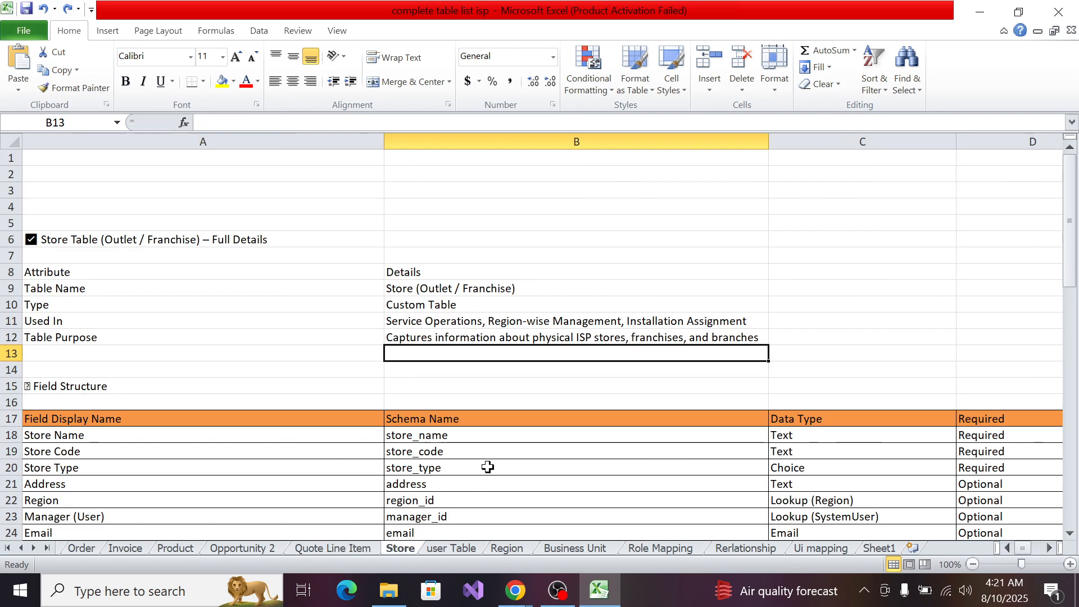
{"action": "scroll", "coordinate": [486, 469], "scroll_direction": "down", "scroll_amount": 6}
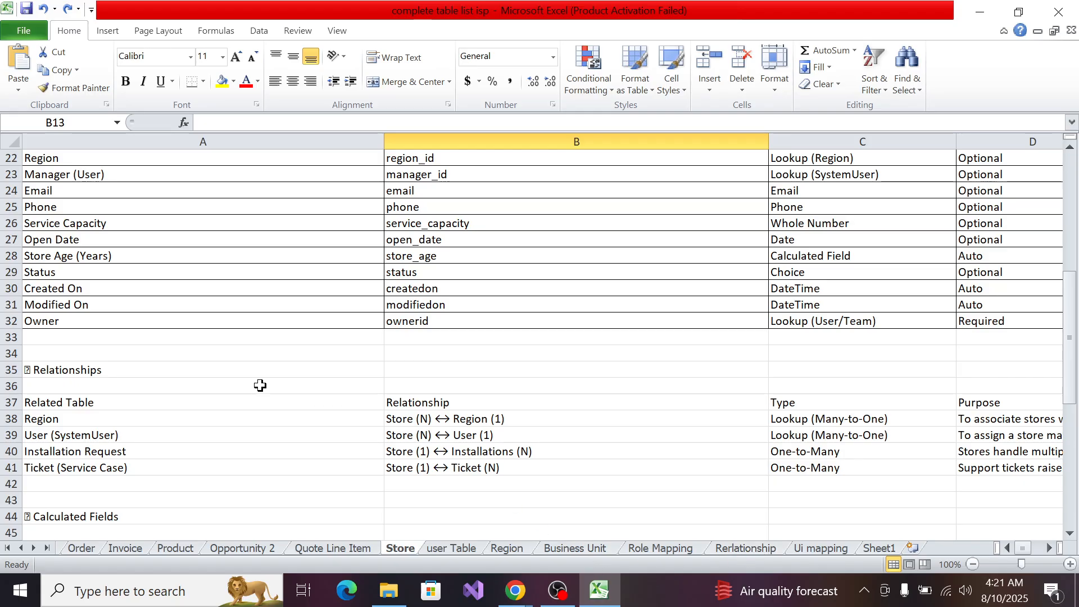
{"action": "scroll", "coordinate": [121, 364], "scroll_direction": "up", "scroll_amount": 7}
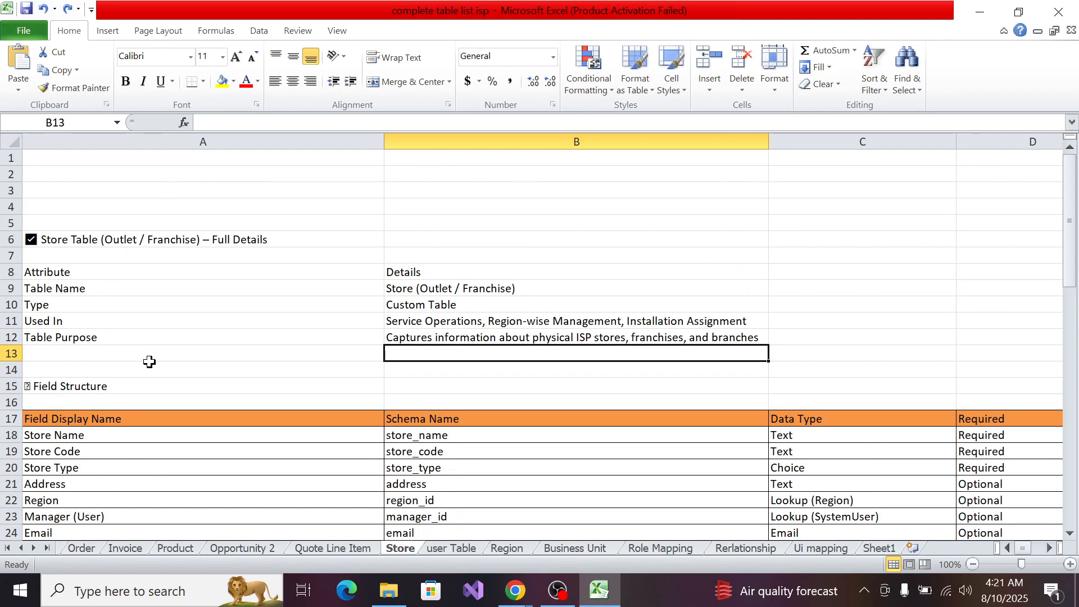
{"action": "scroll", "coordinate": [152, 366], "scroll_direction": "down", "scroll_amount": 17}
{"action": "scroll", "coordinate": [356, 421], "scroll_direction": "up", "scroll_amount": 17}
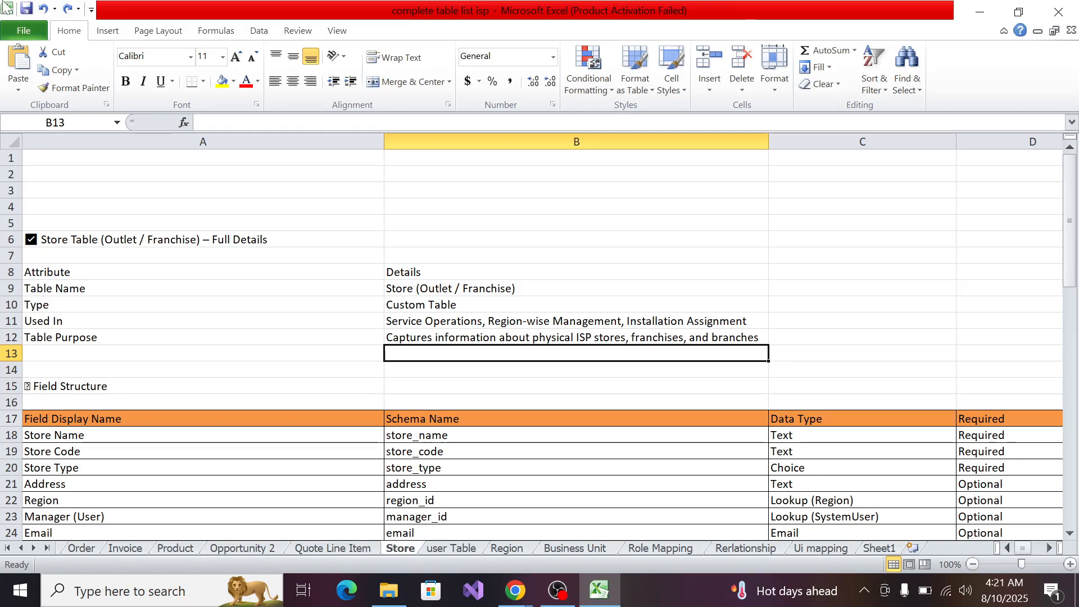
{"action": "left_click", "coordinate": [978, 12]}
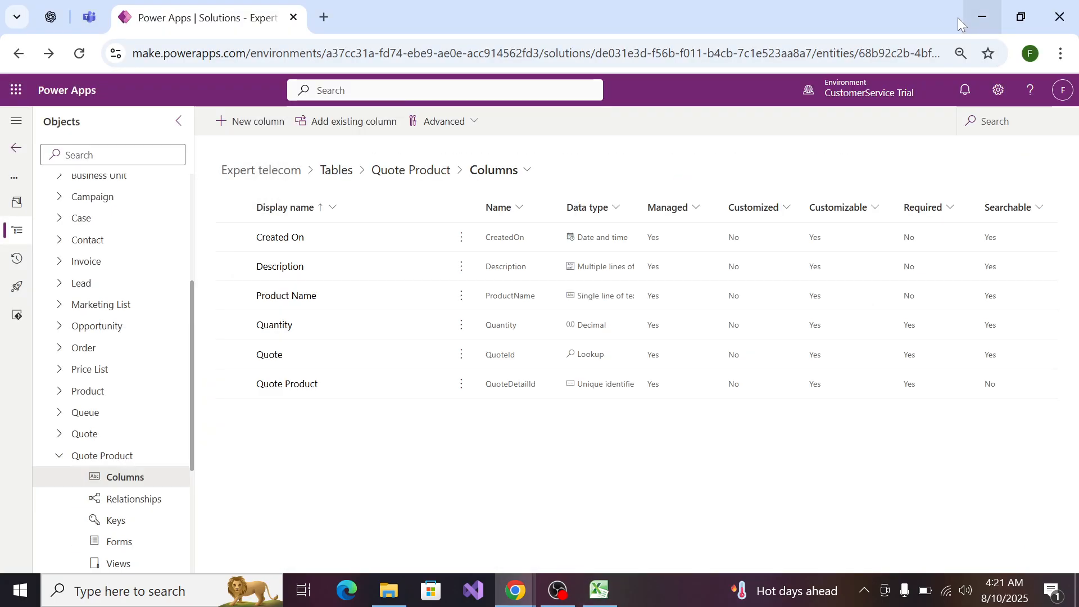